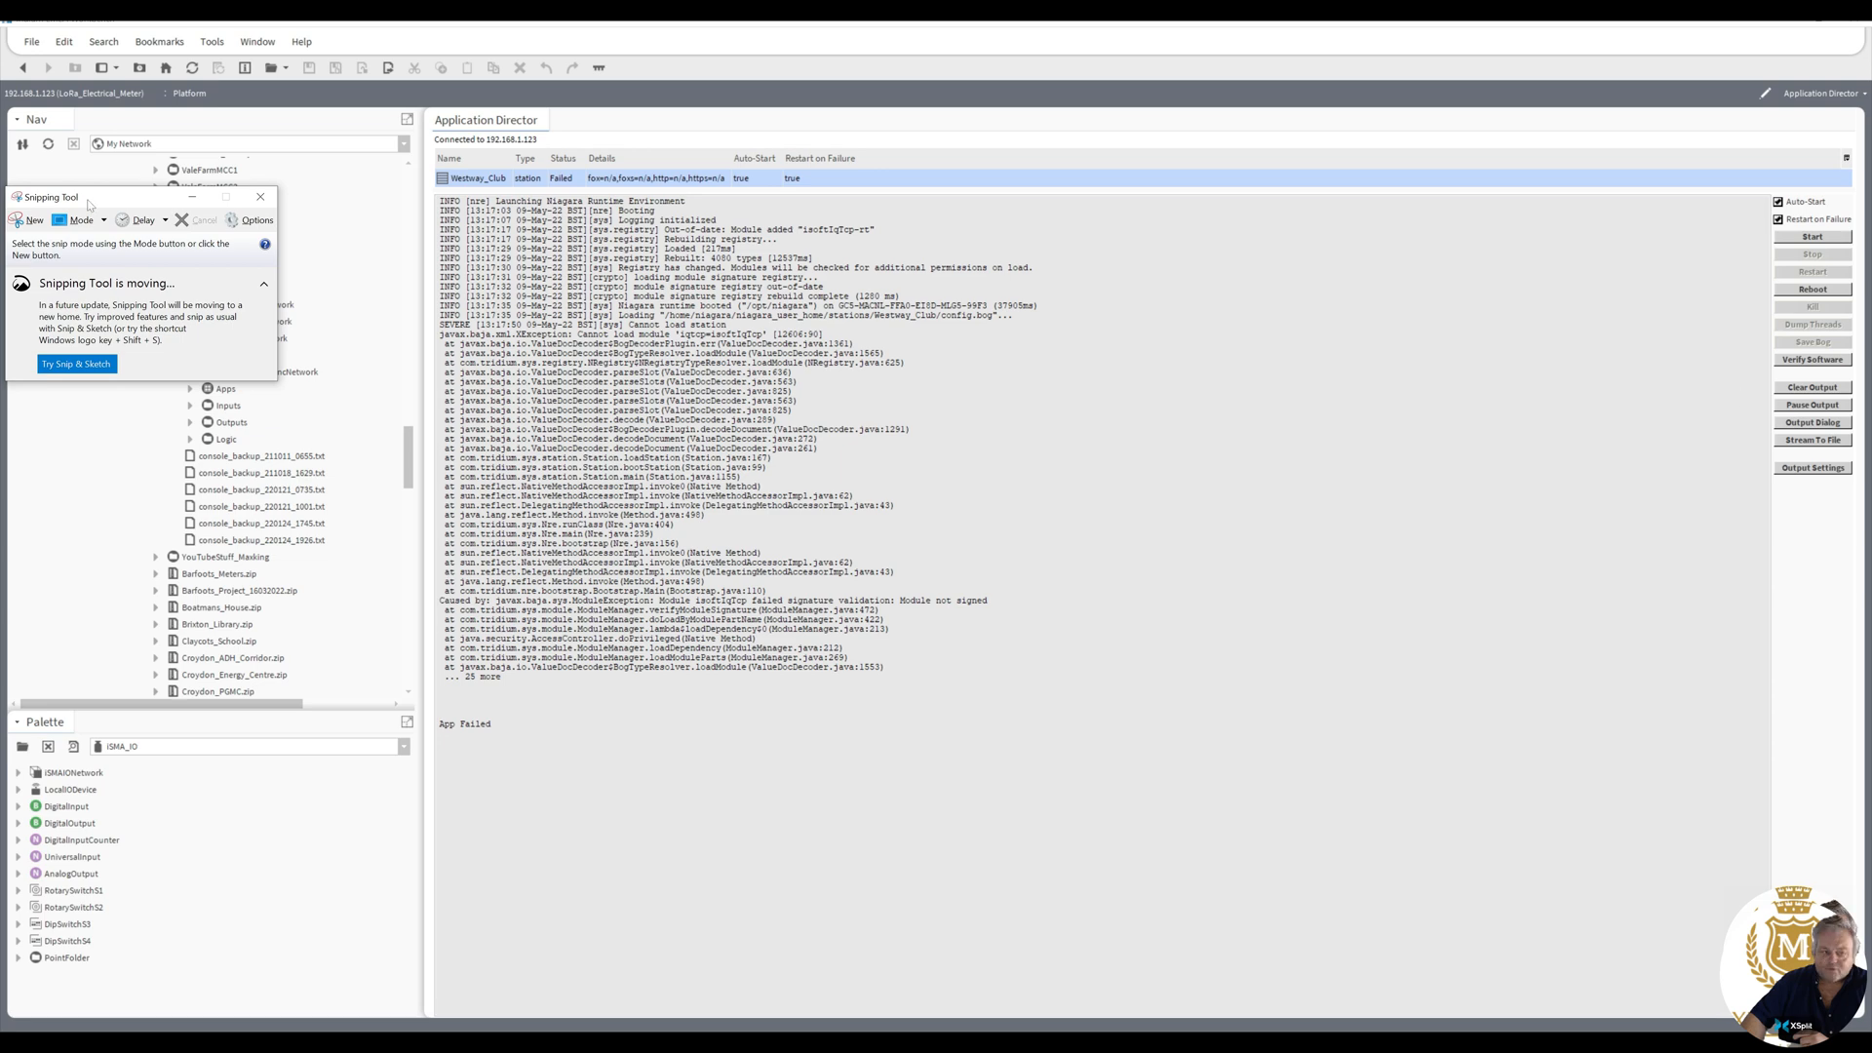
# - Bring the snipped note with the required output changes on screen, read it, and return to the Application Director
pyautogui.click(29, 221)
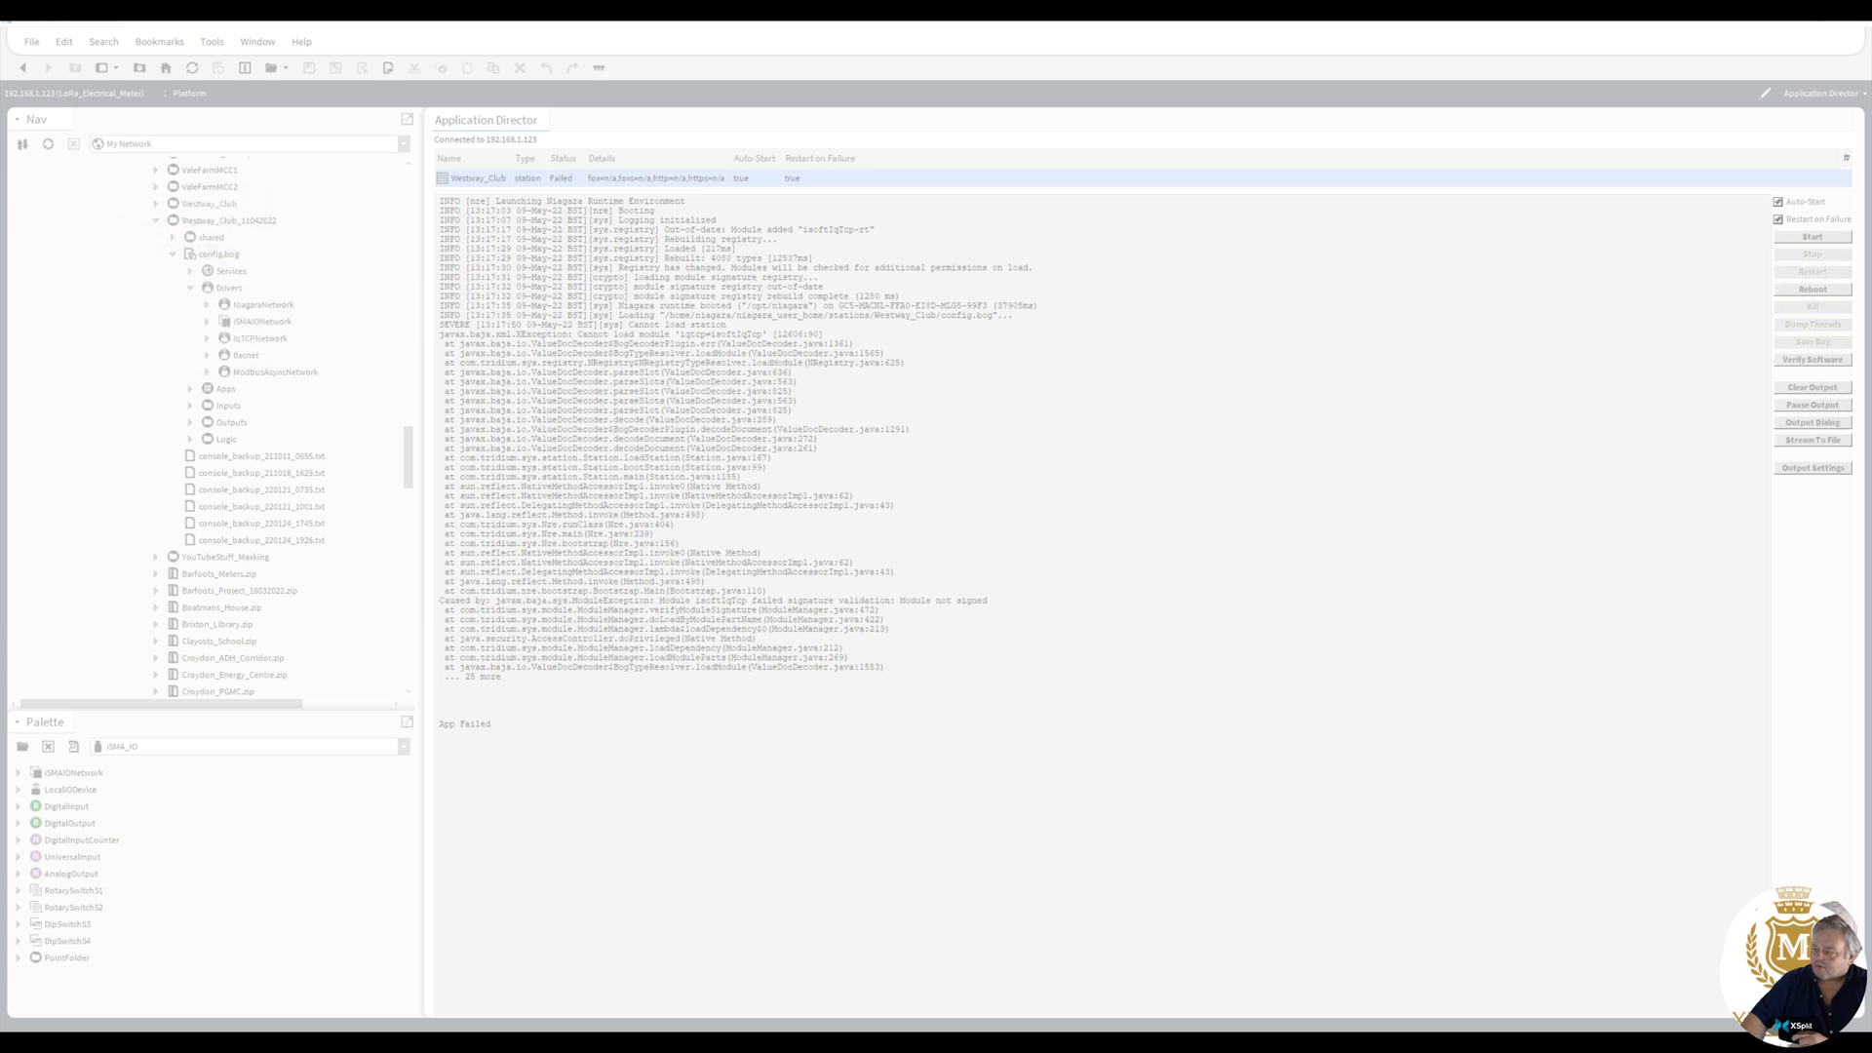
pyautogui.press('Escape')
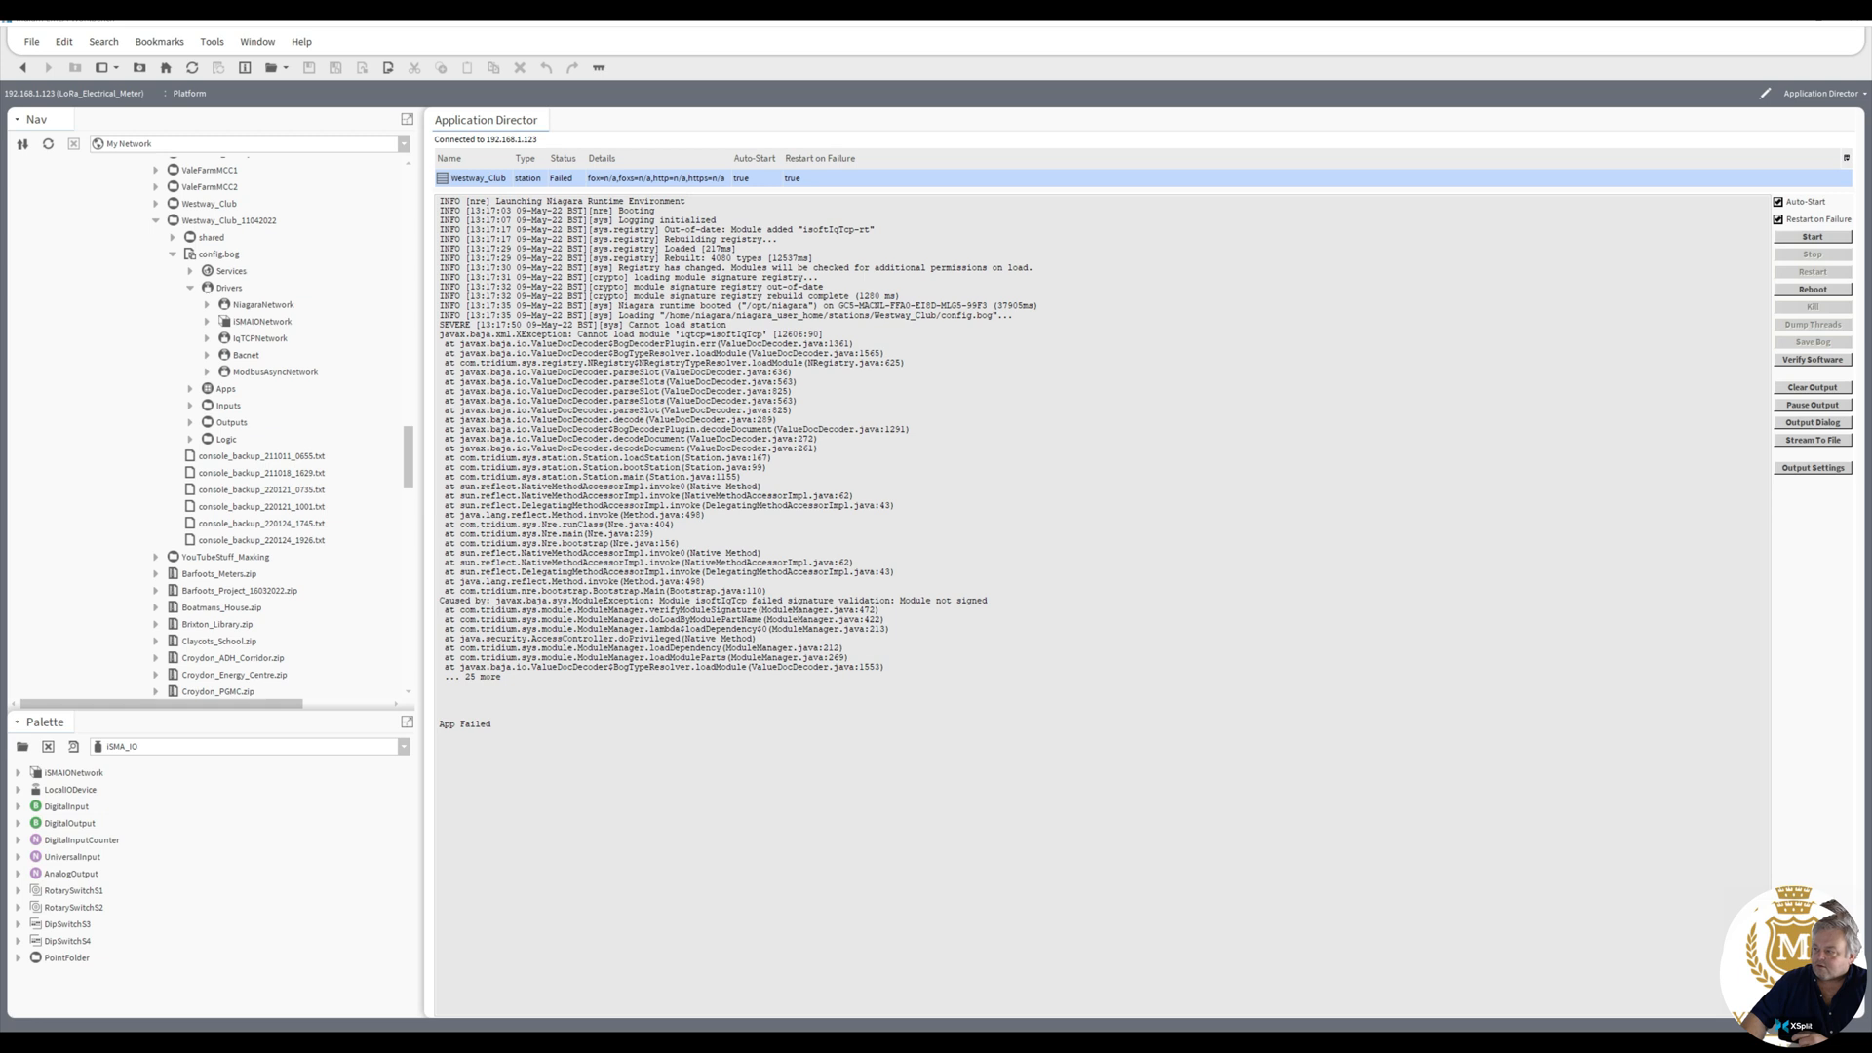
pyautogui.moveTo(1871, 234); pyautogui.dragTo(1385, 235)
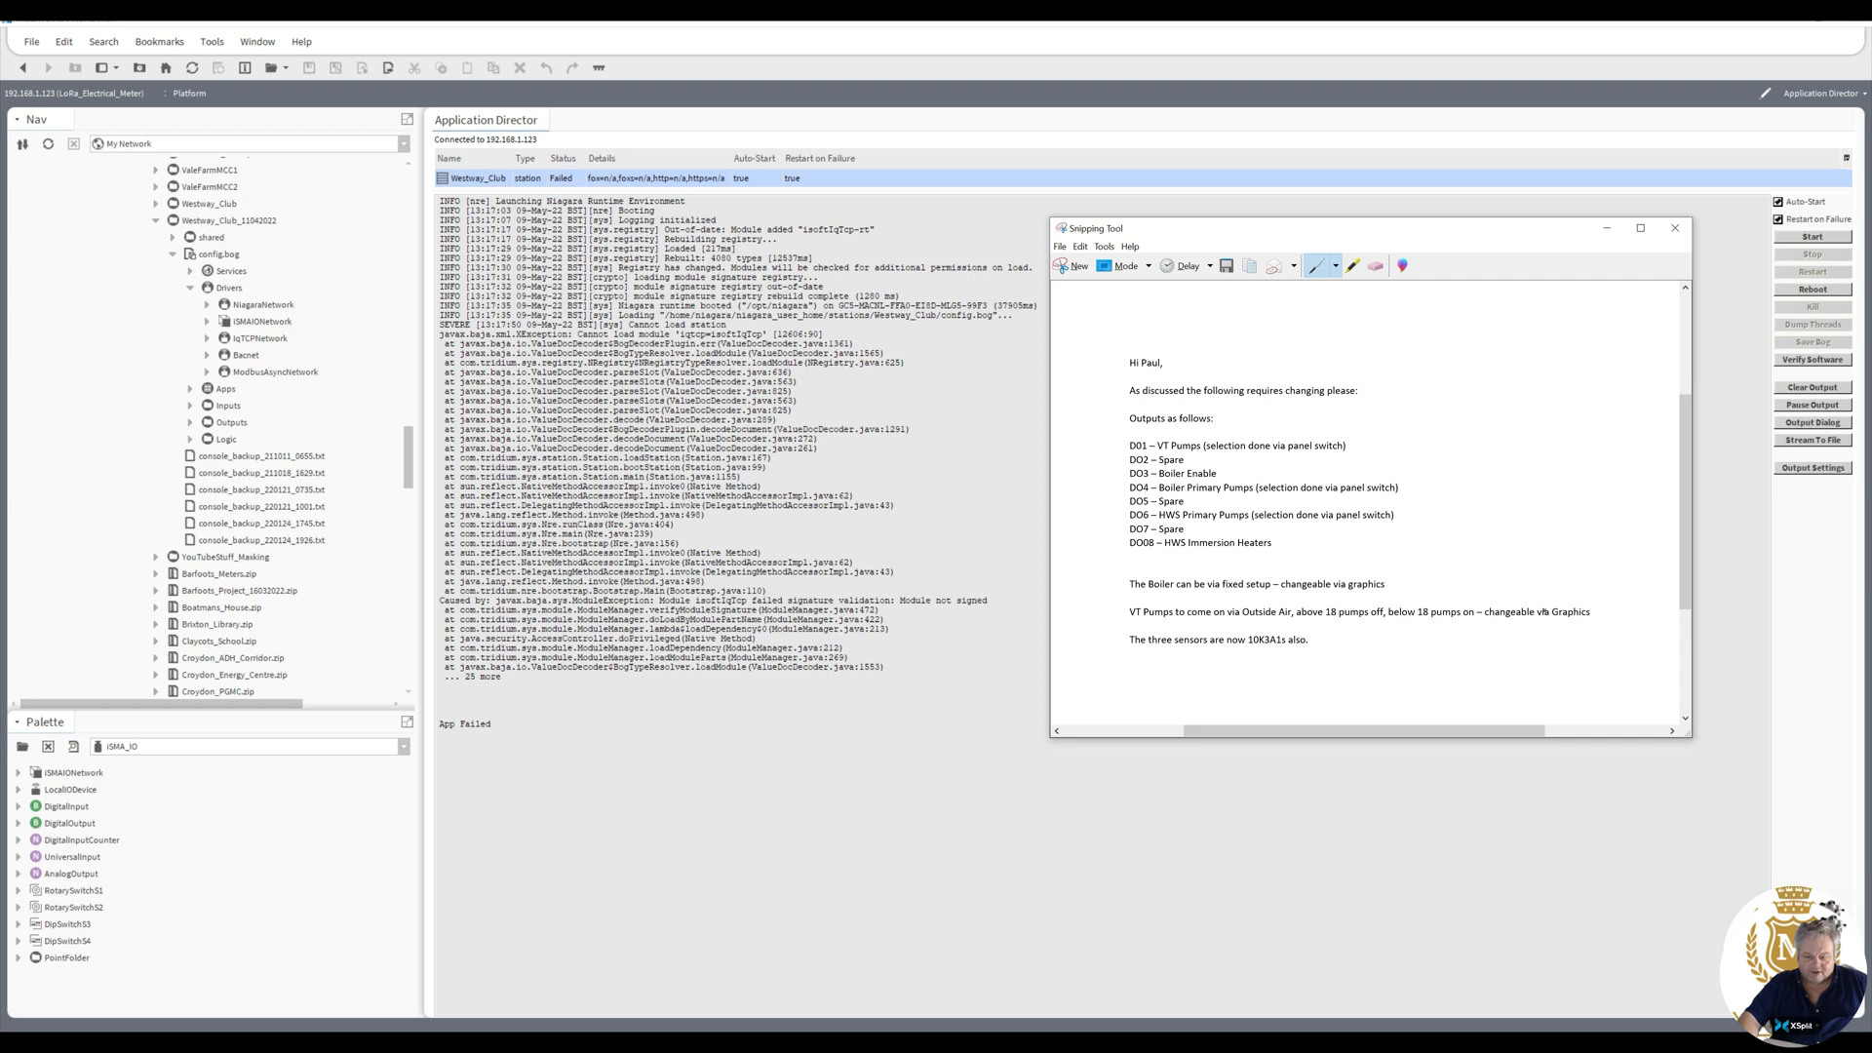
pyautogui.click(819, 439)
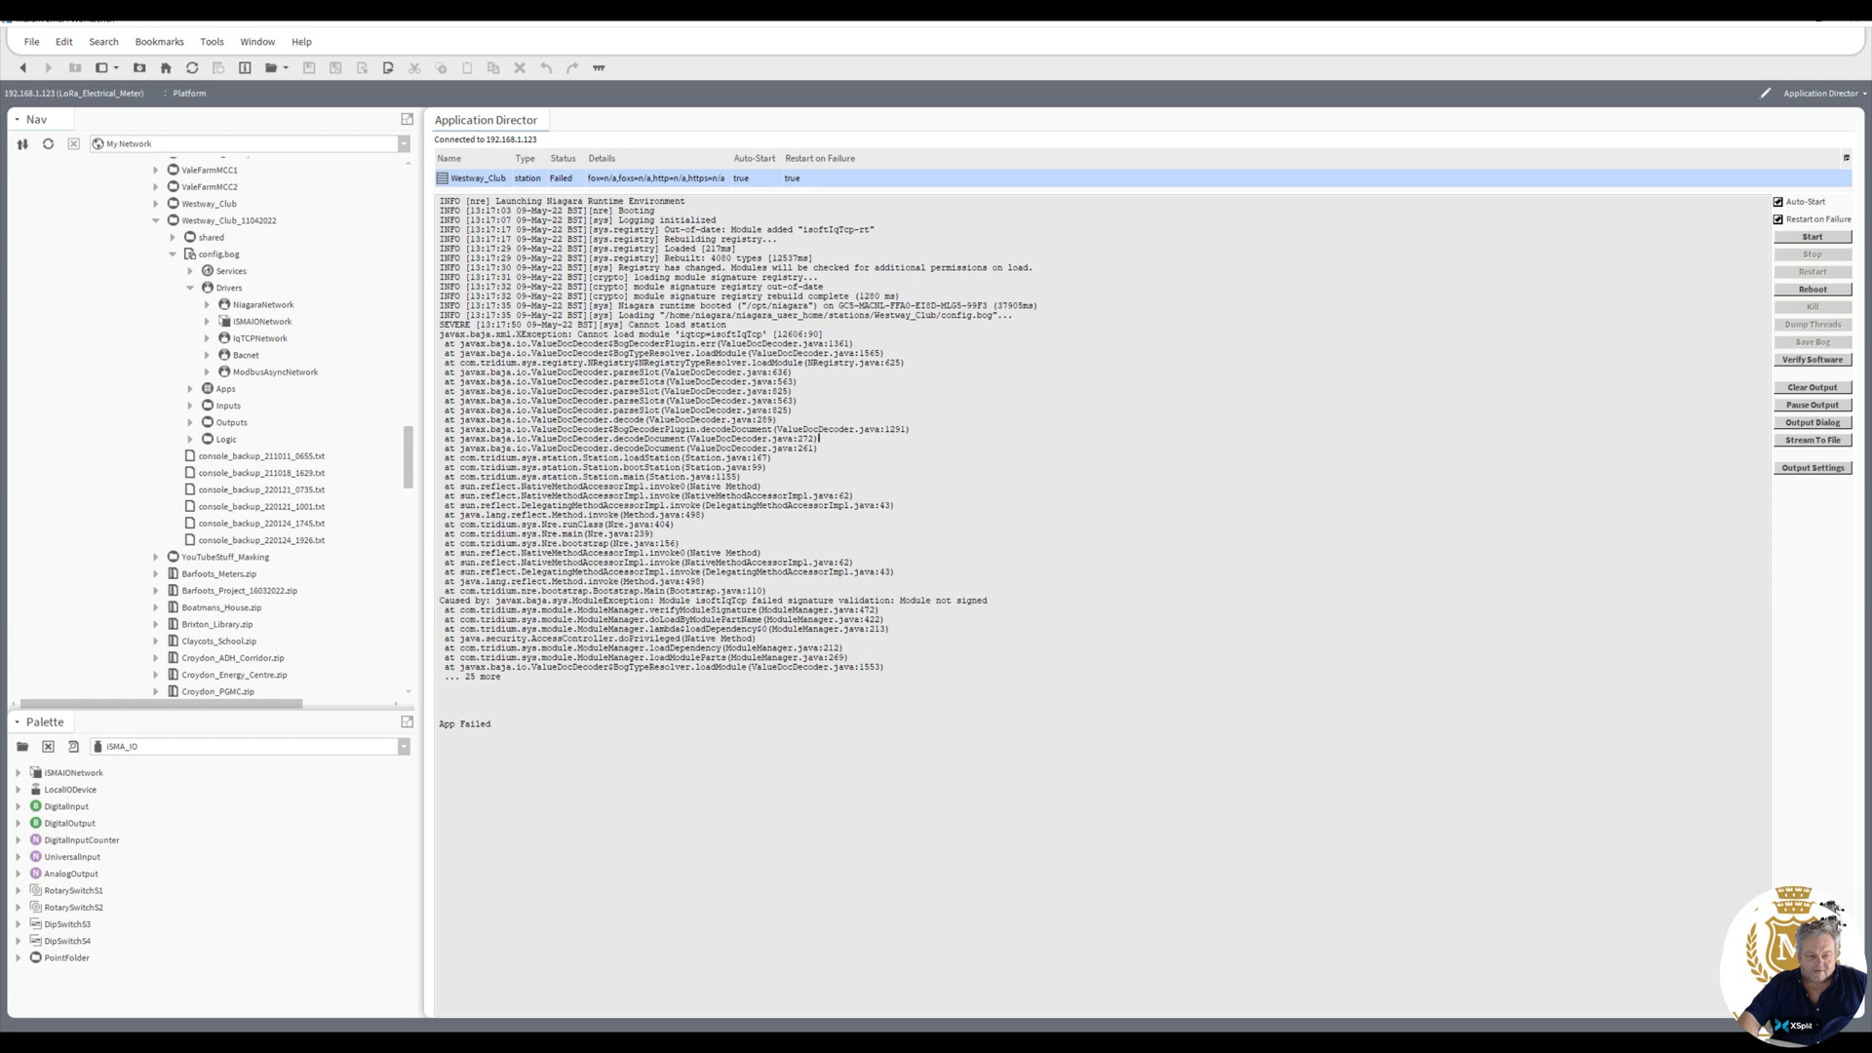
# - Delete the IqTCPNetwork driver from the config.bog of station Westway_Club_11042022
pyautogui.moveTo(676, 334); pyautogui.dragTo(763, 334)
pyautogui.click(231, 225)
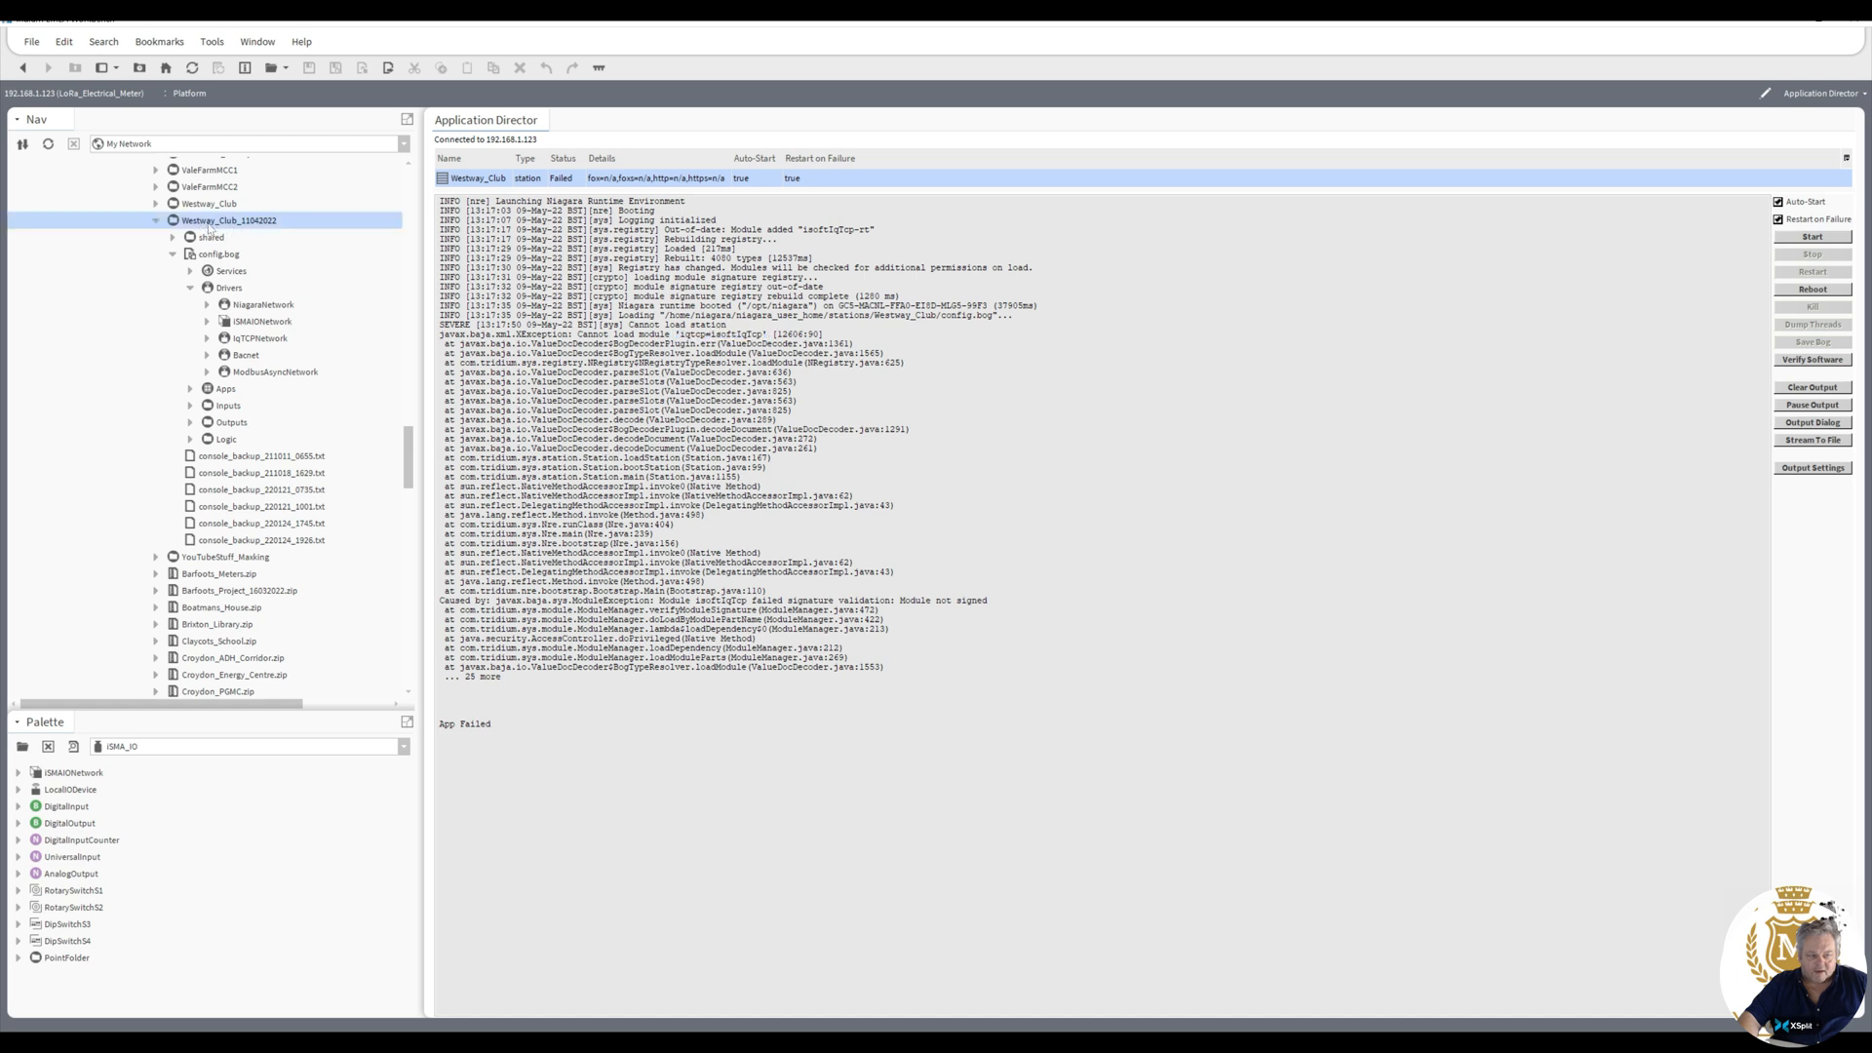
pyautogui.click(244, 341)
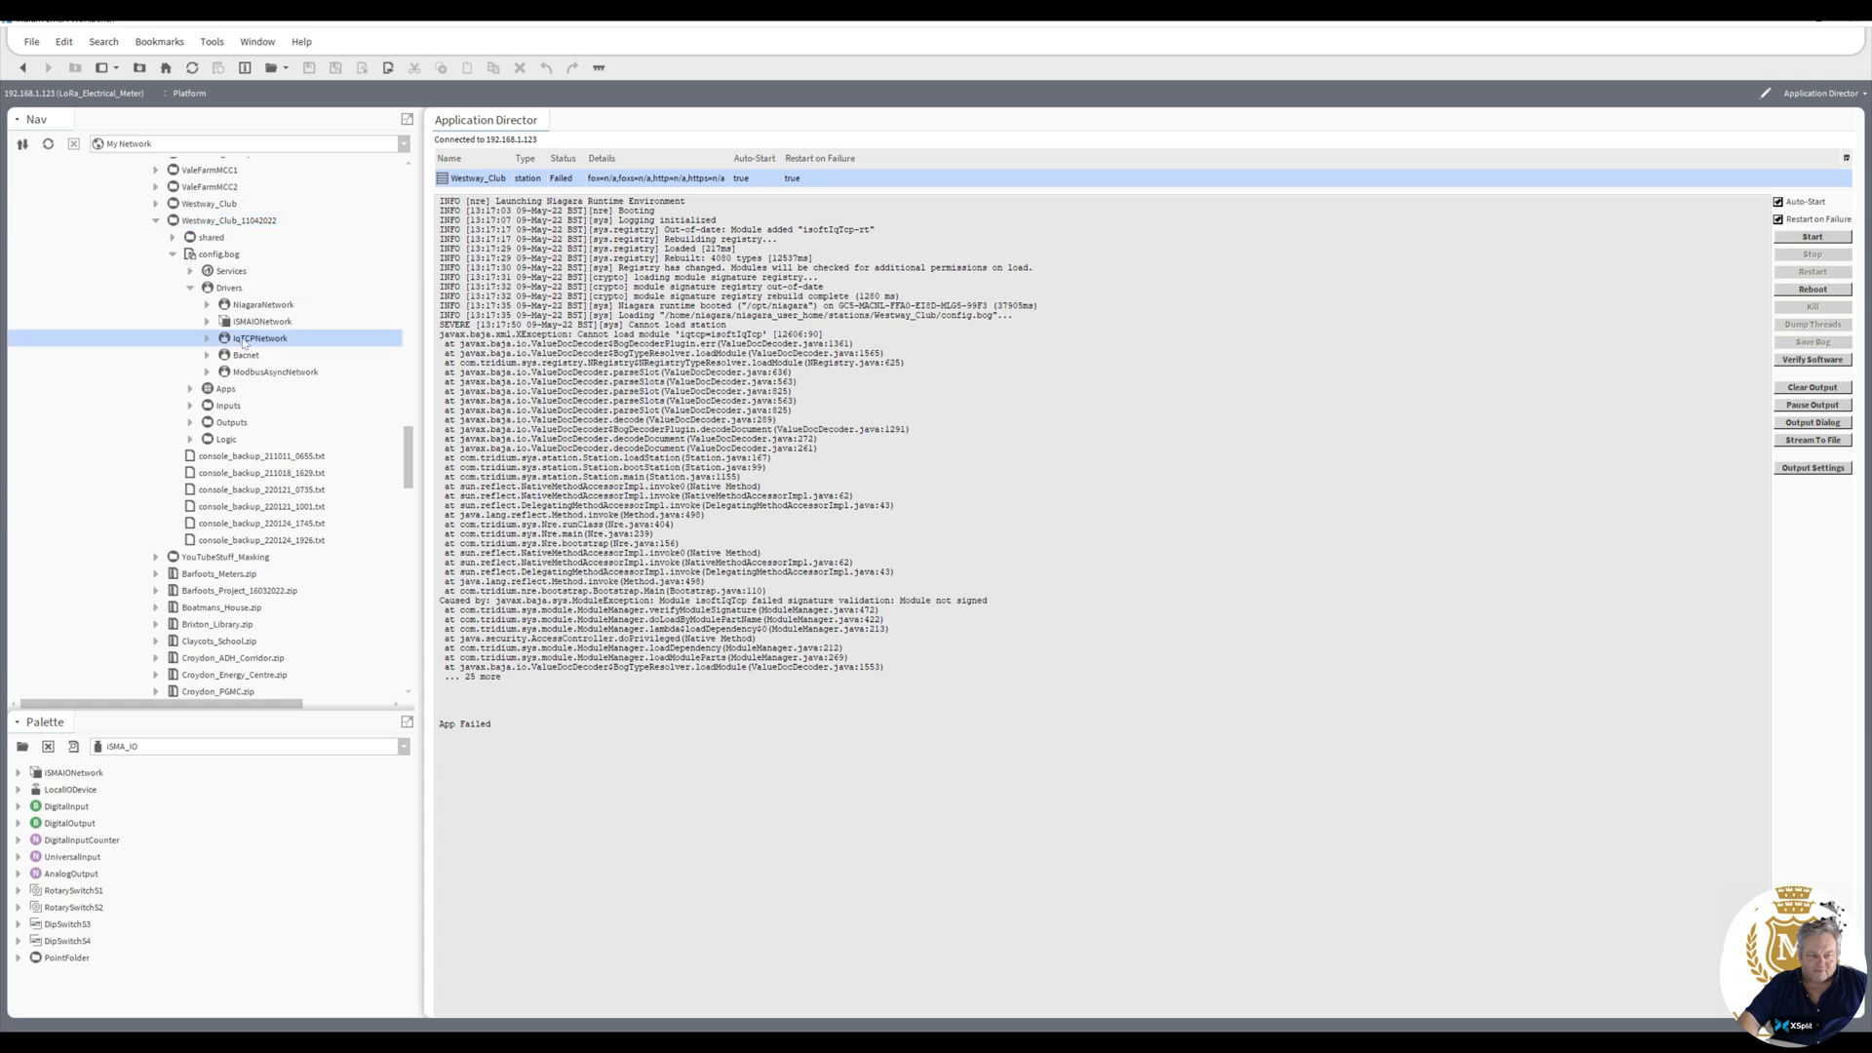
pyautogui.rightClick(243, 341)
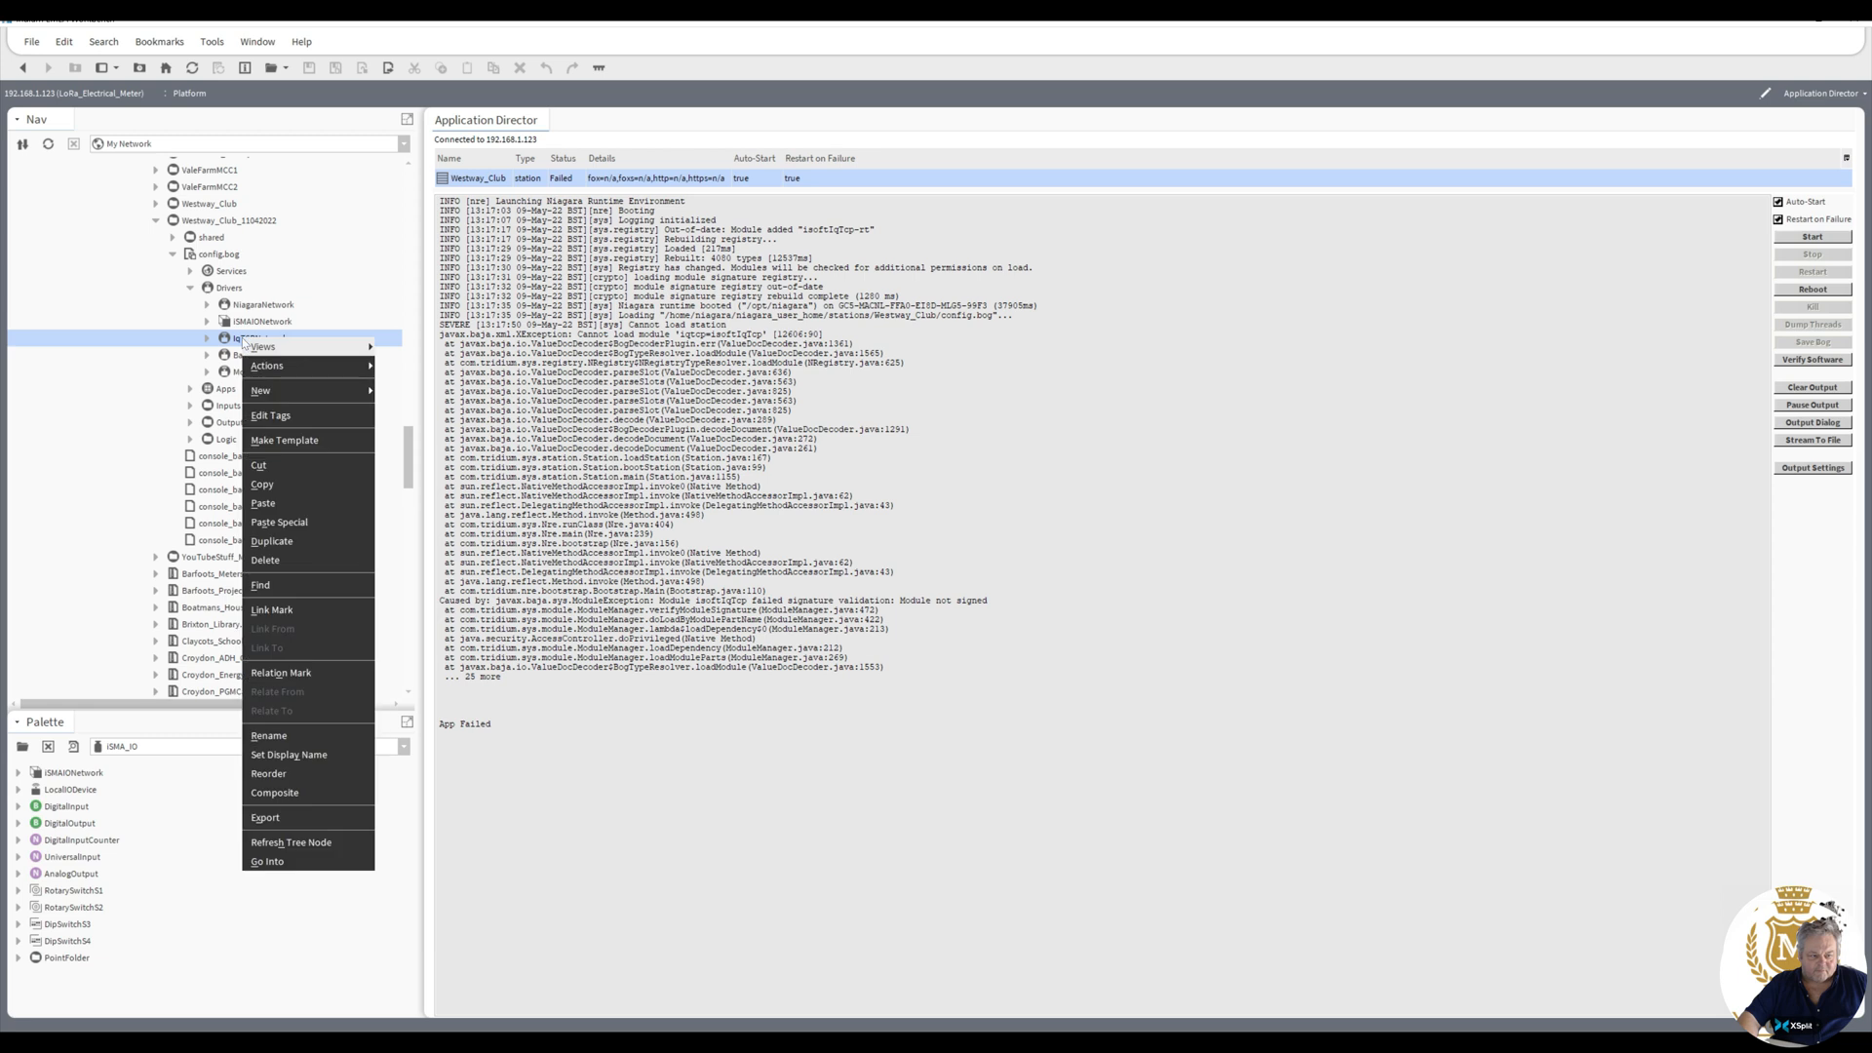
pyautogui.click(285, 560)
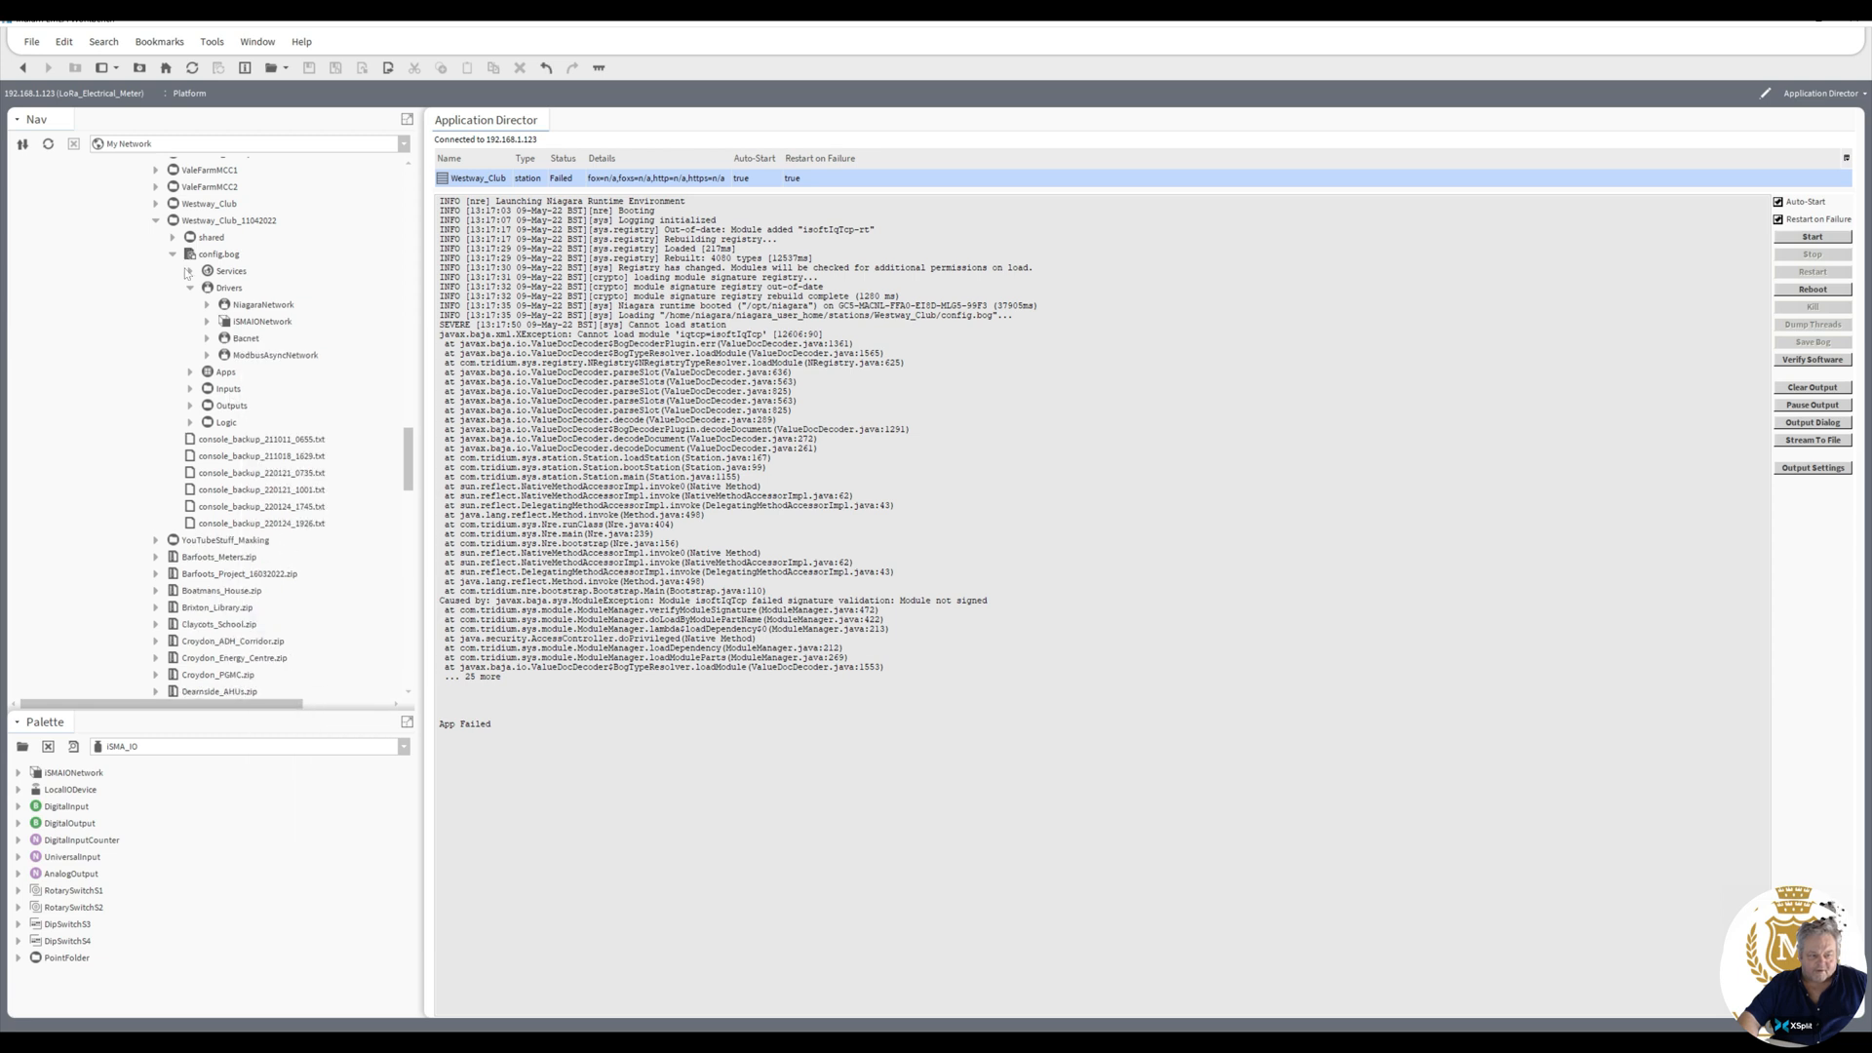
# - Delete IqTcpLicenseService from the Services of Westway_Club_11042022 and save config.bog
pyautogui.click(192, 271)
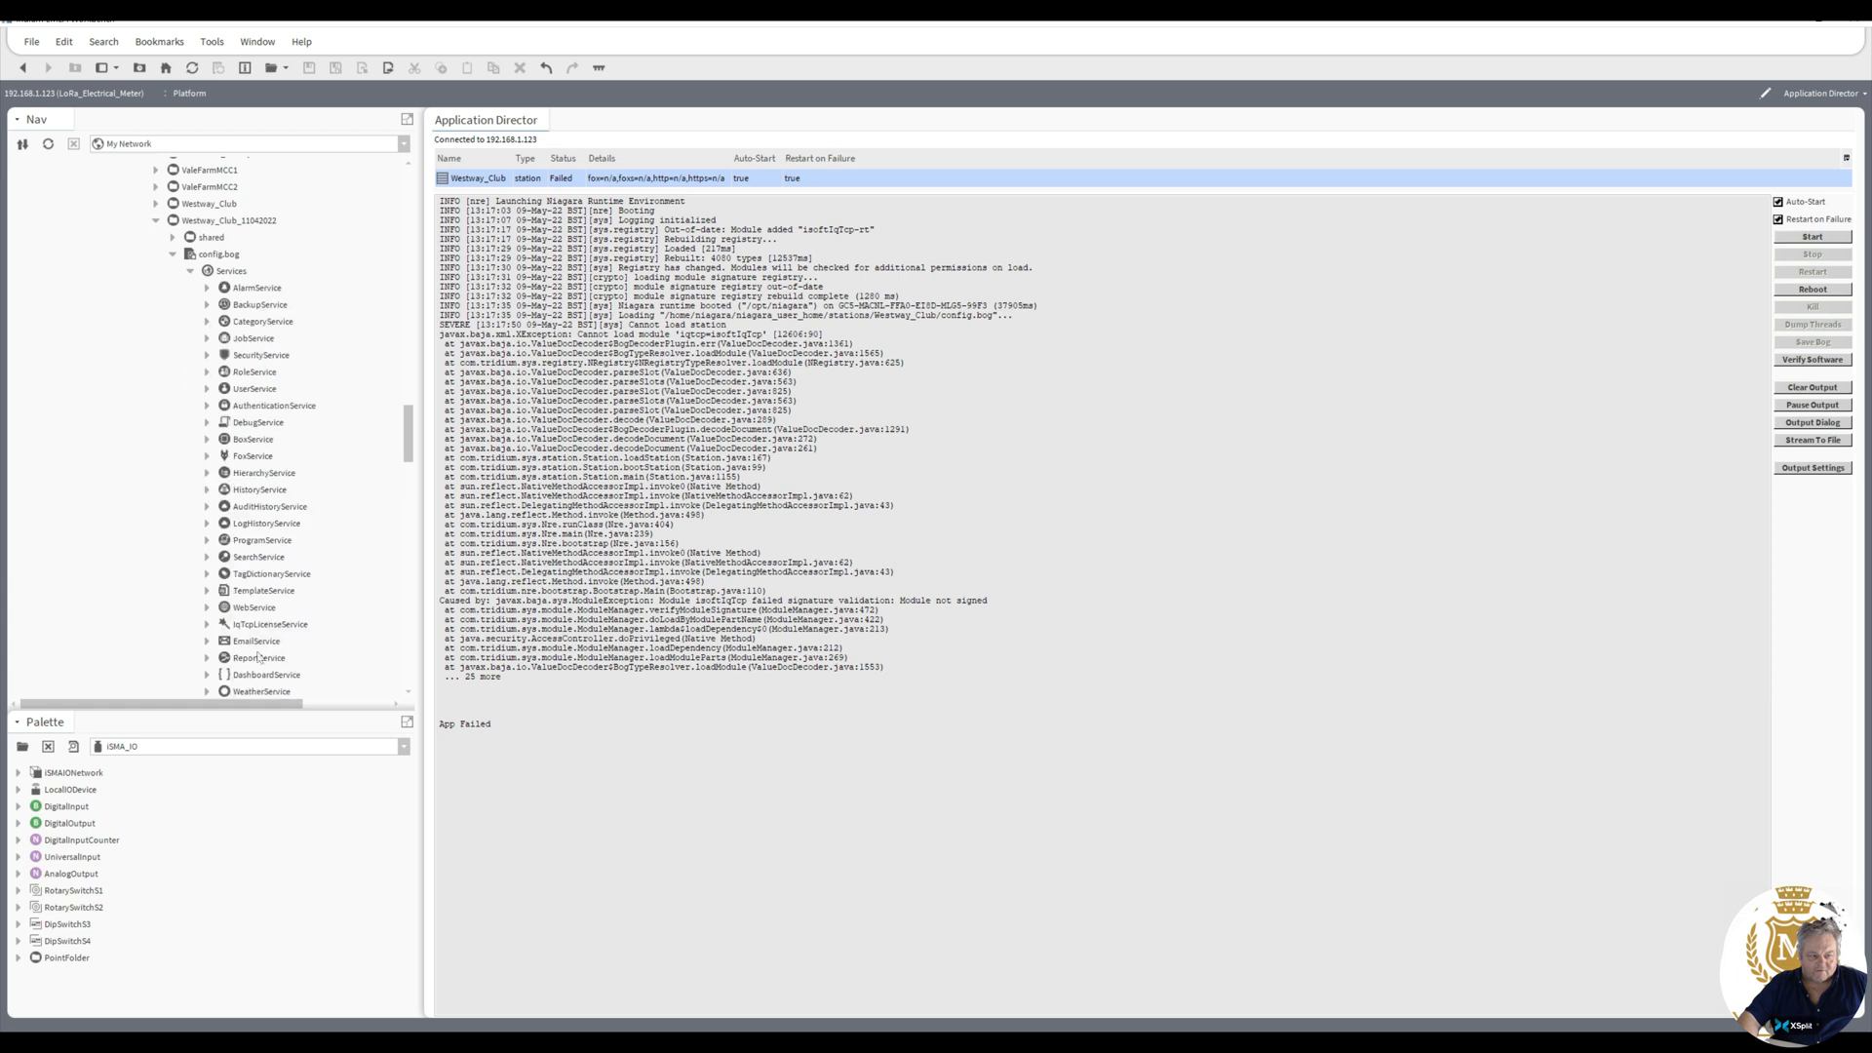
pyautogui.click(260, 625)
pyautogui.rightClick(259, 626)
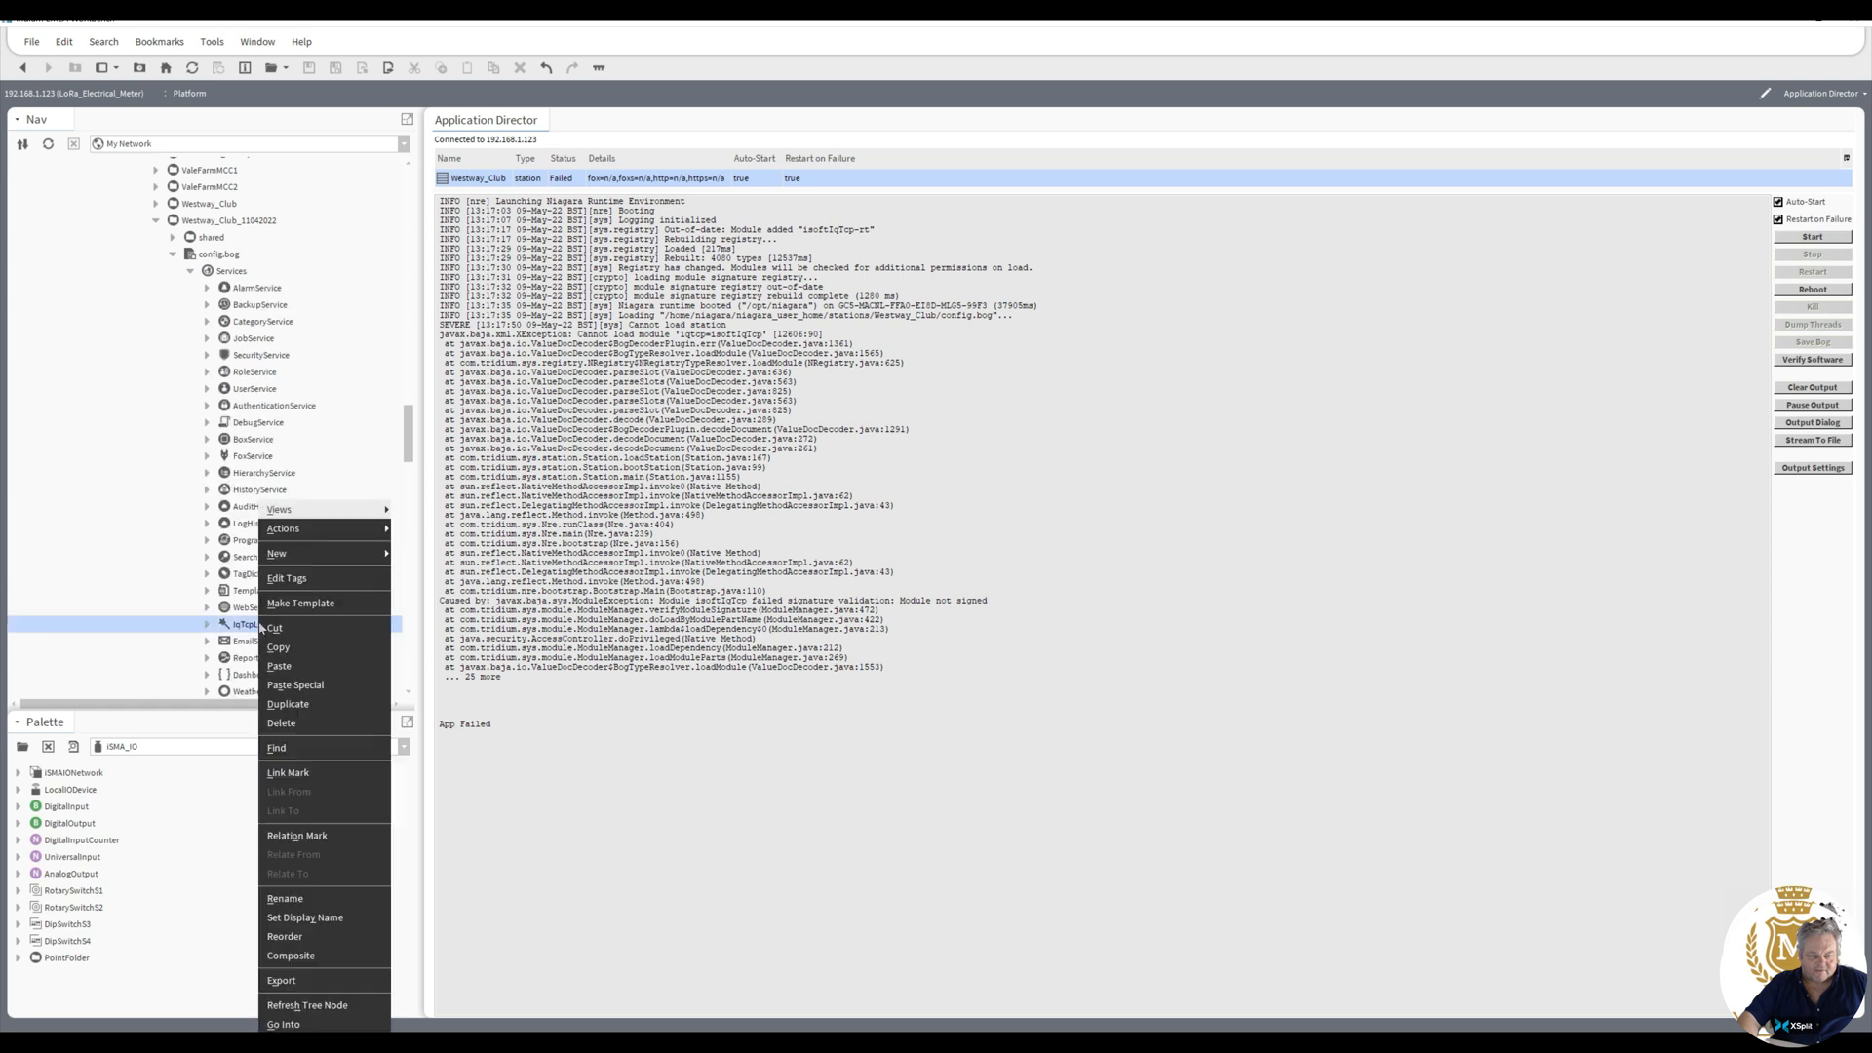
pyautogui.click(300, 725)
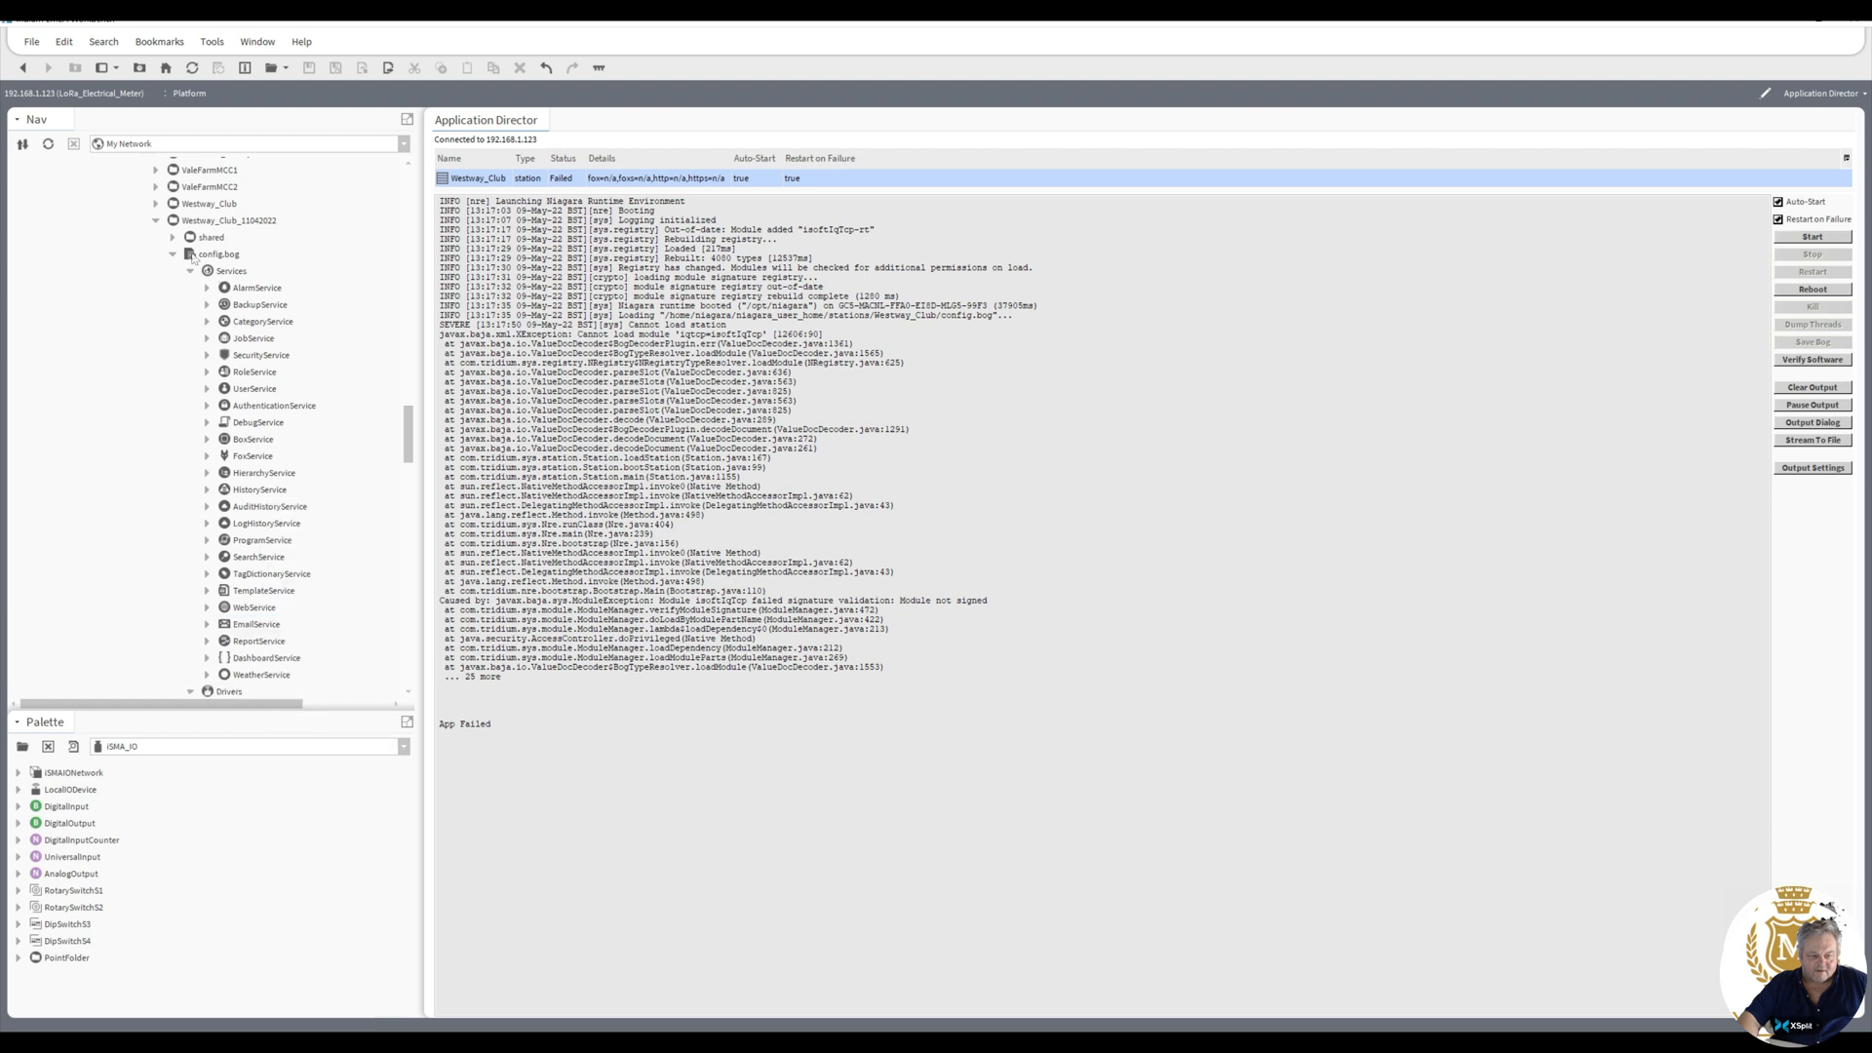
pyautogui.rightClick(191, 257)
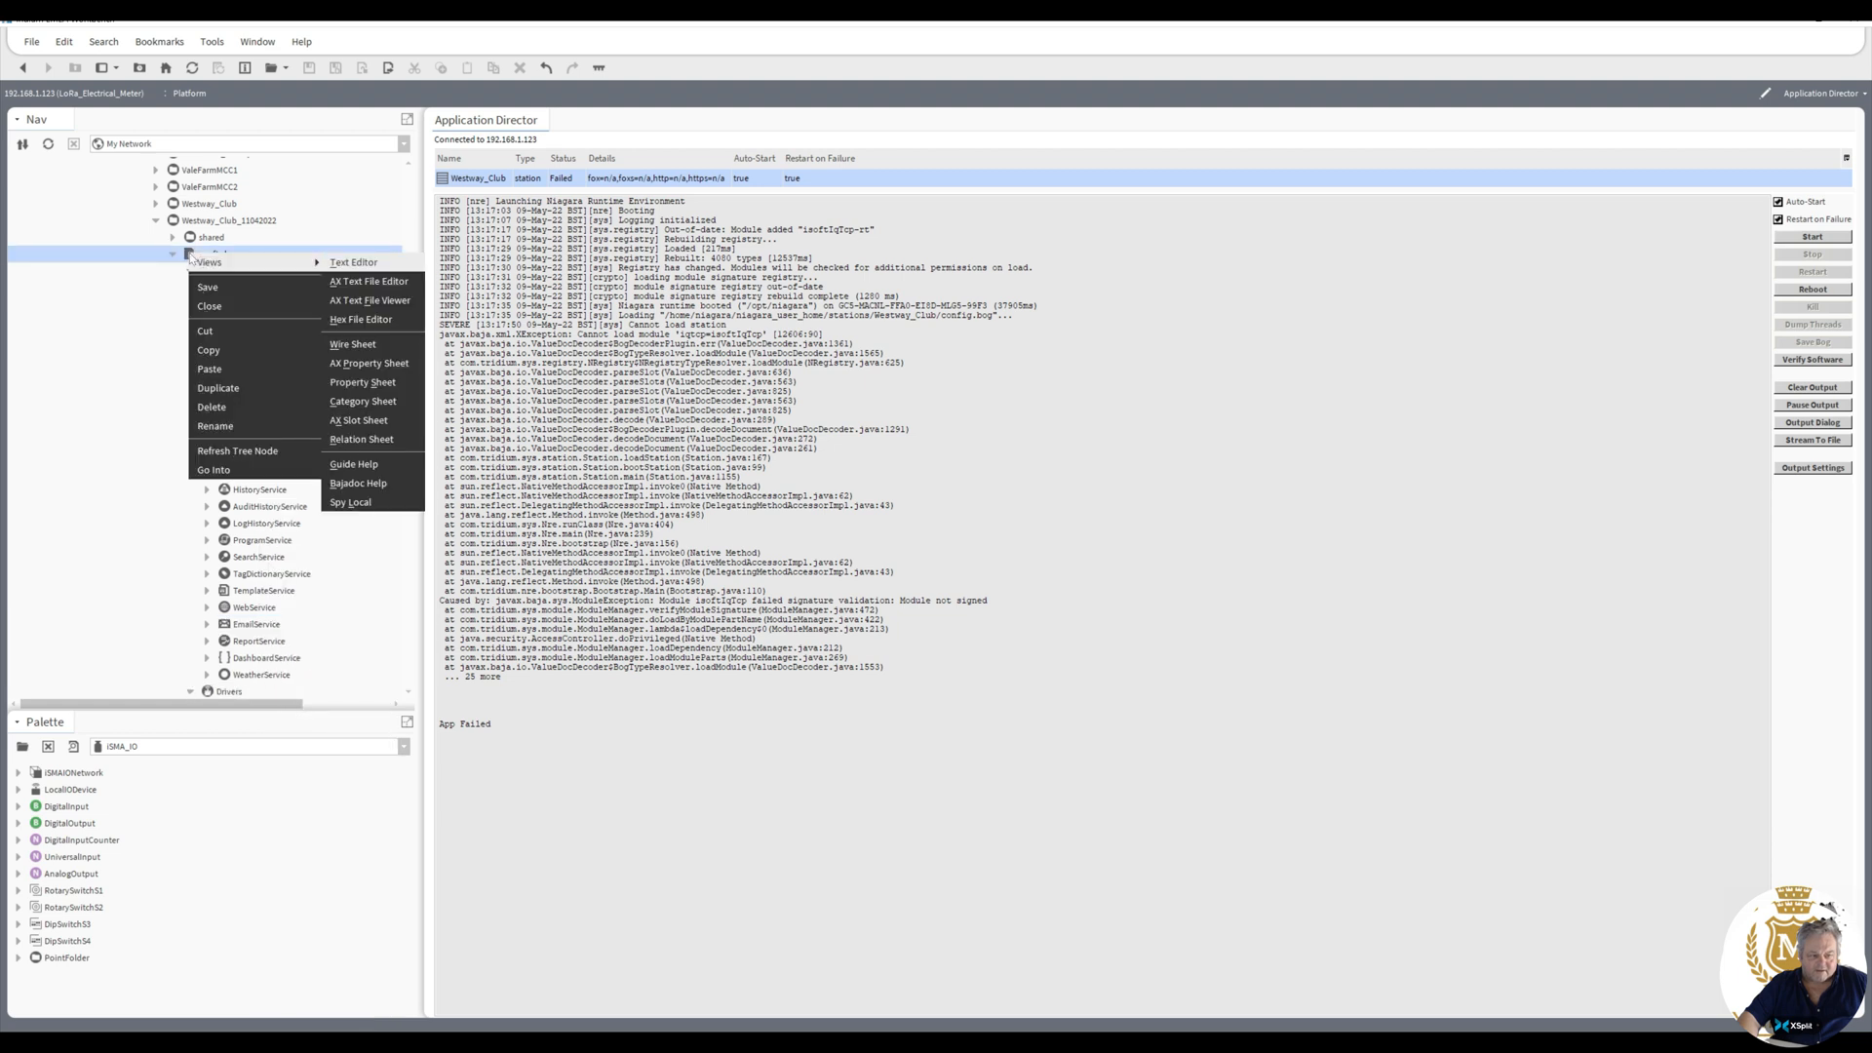
pyautogui.press('Escape')
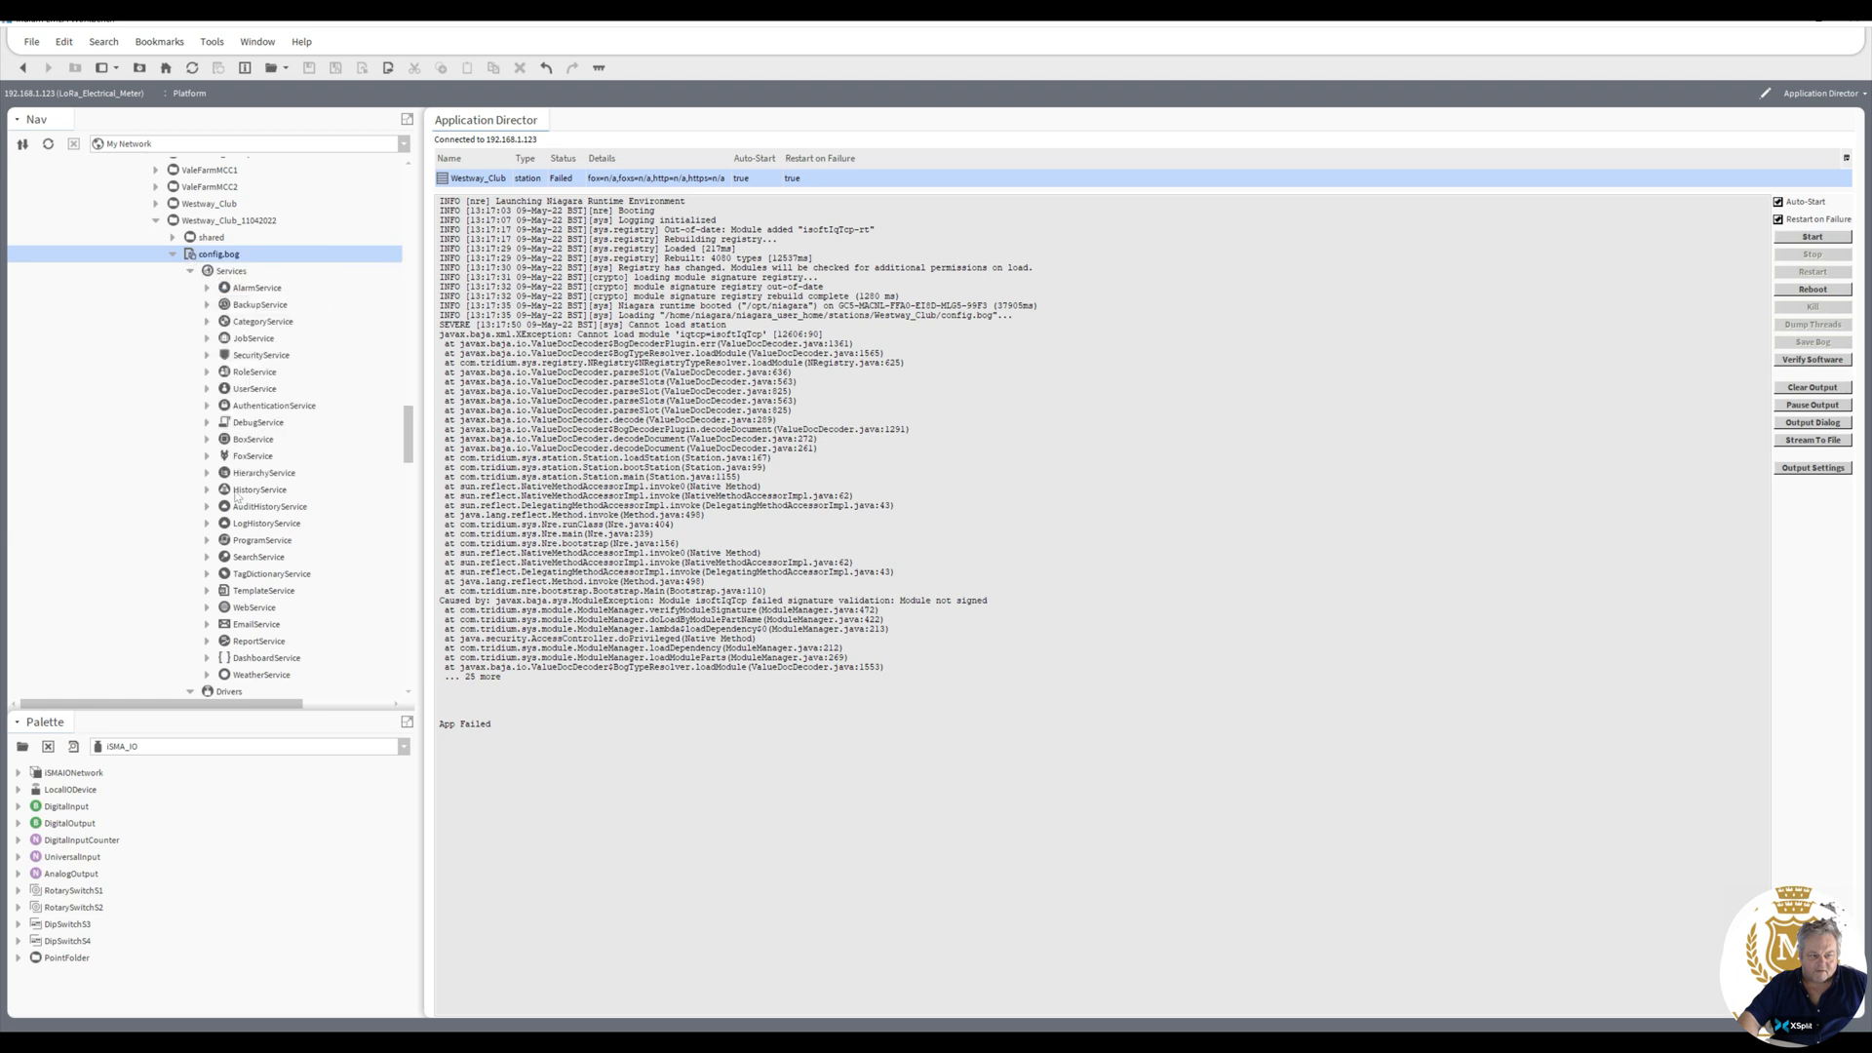
pyautogui.moveTo(679, 334); pyautogui.dragTo(764, 335)
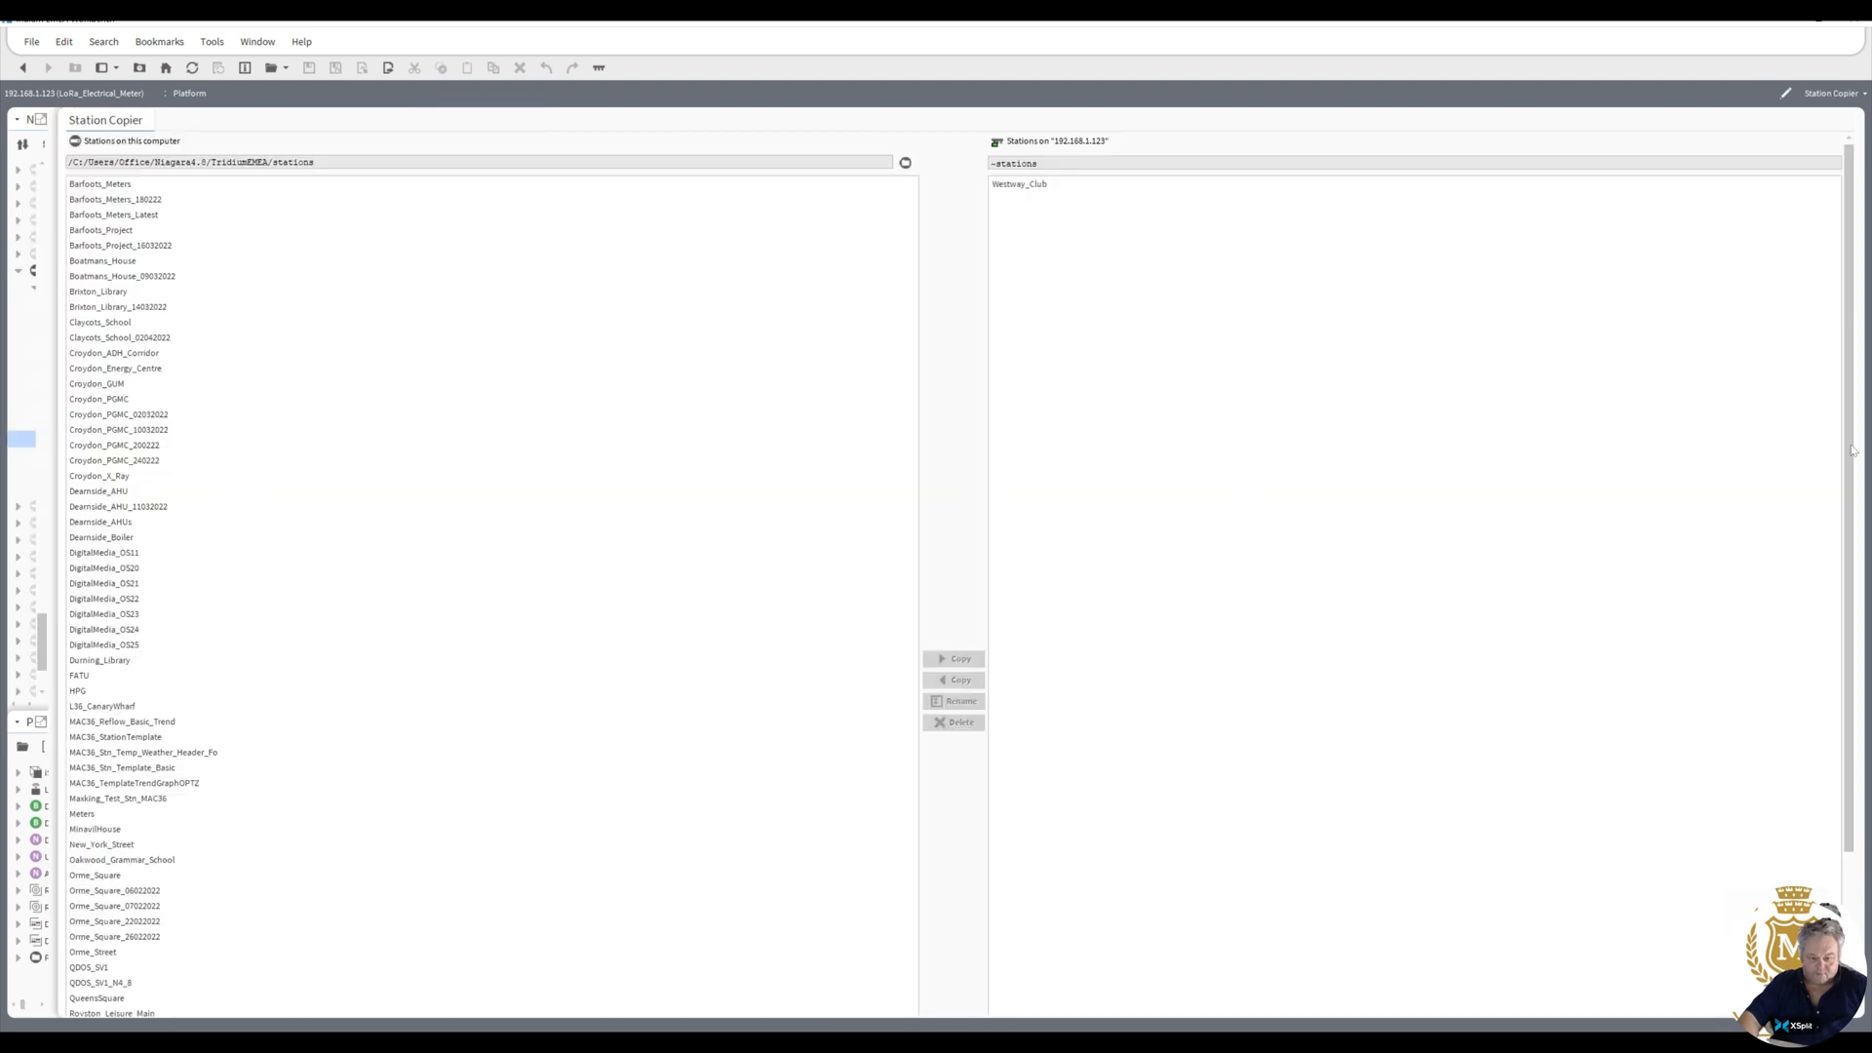
# - Start copying local station Westway_Club_11042022 to the controller, setting the new station name to Westway_Club
pyautogui.moveTo(1850, 448); pyautogui.dragTo(1855, 719)
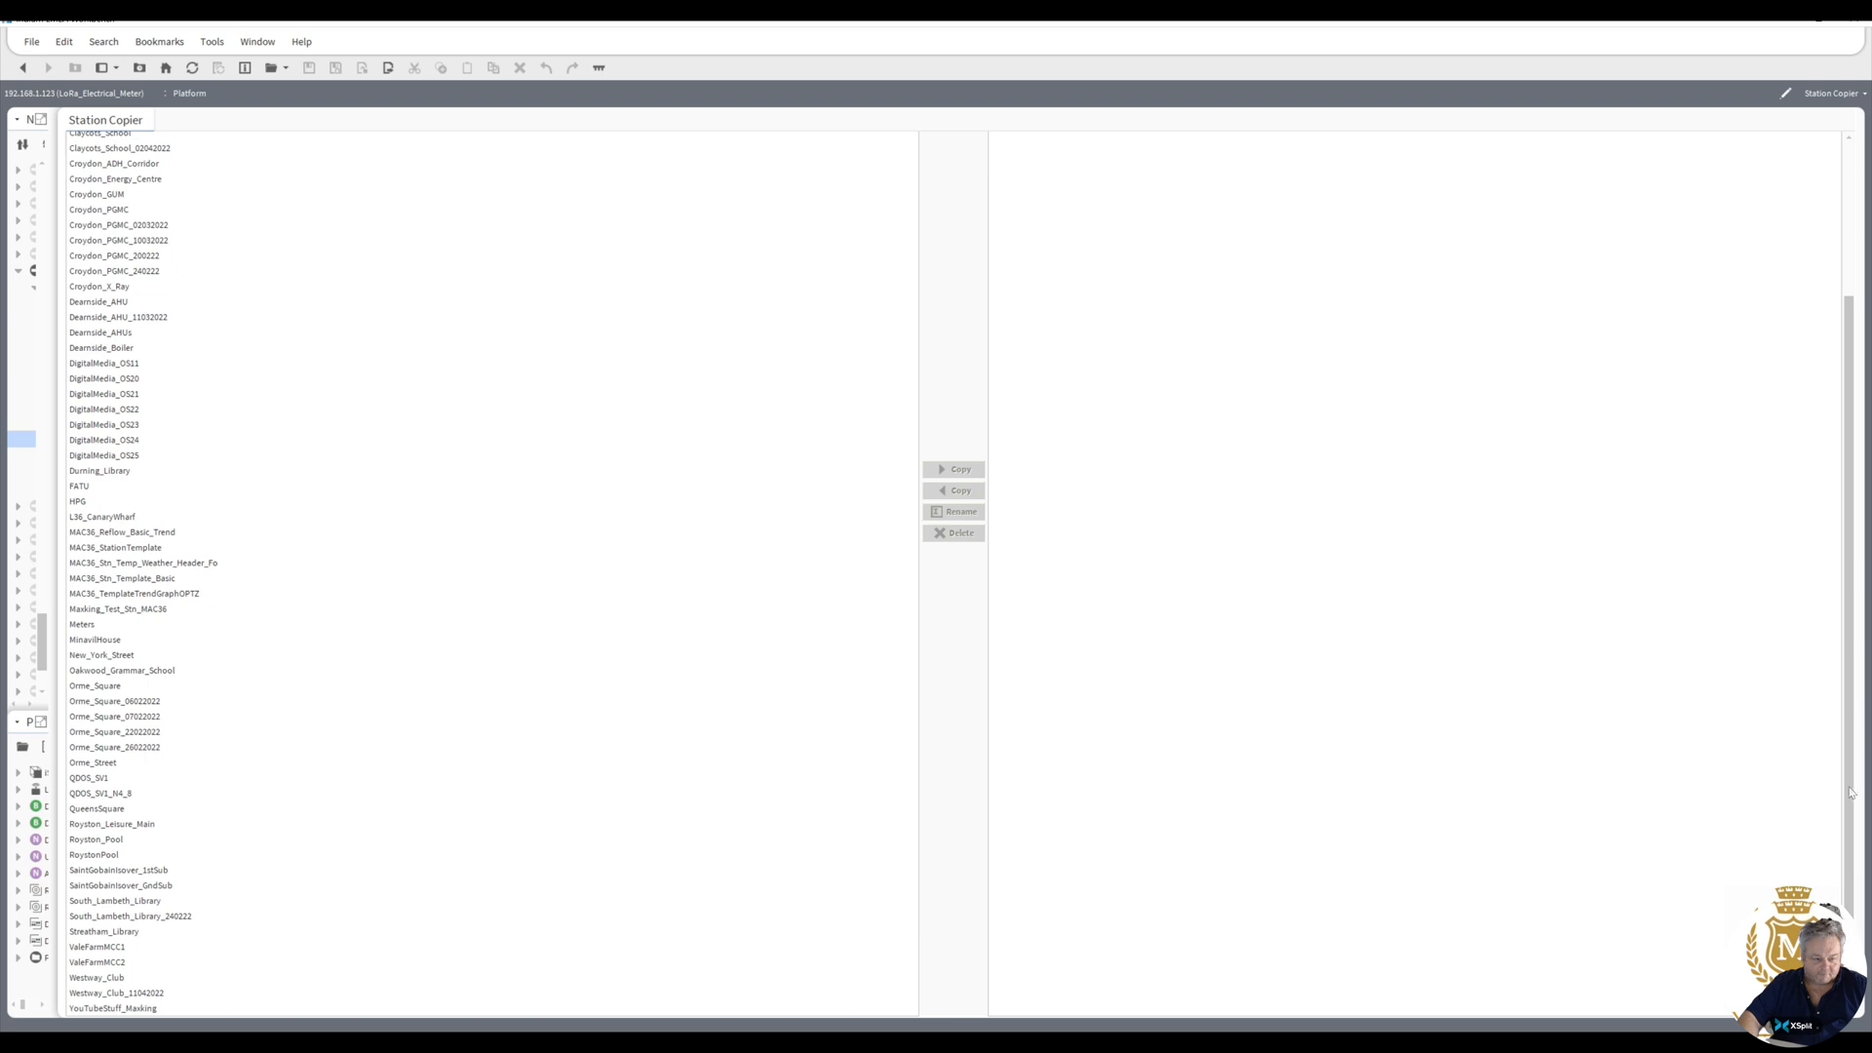
pyautogui.click(176, 993)
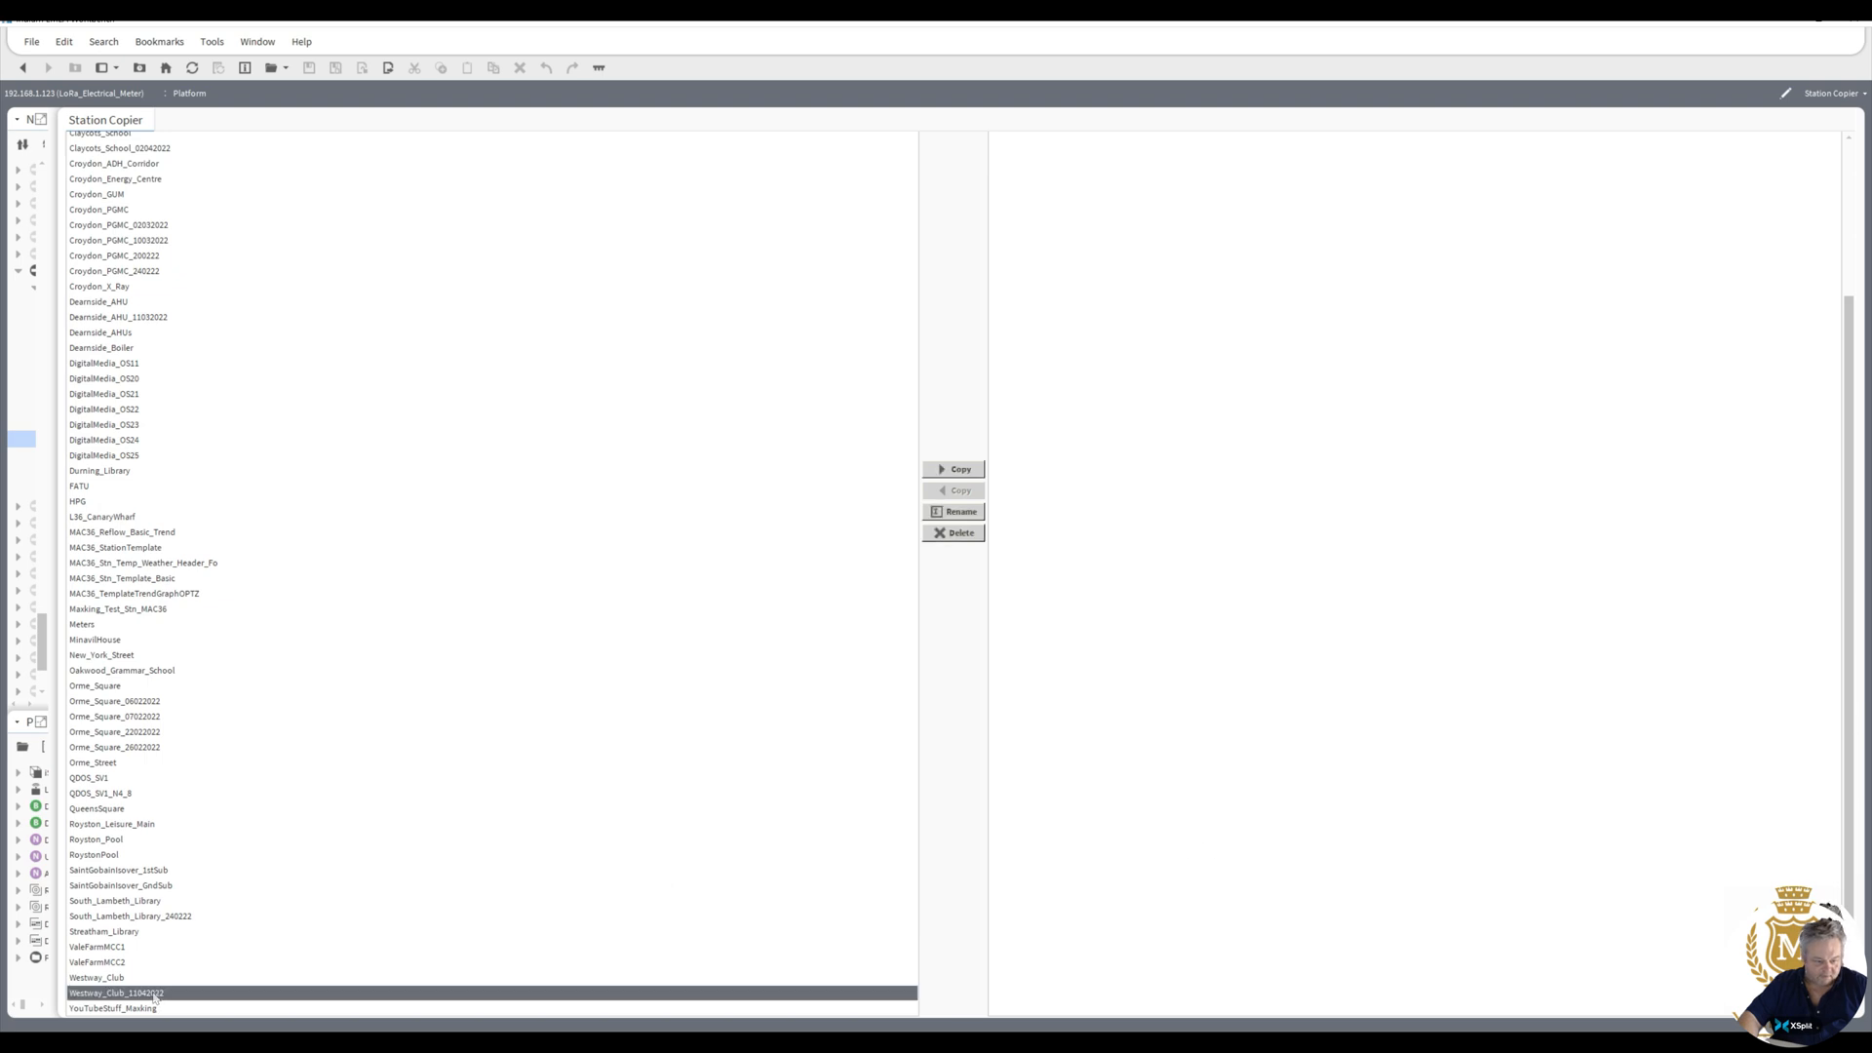
pyautogui.click(960, 470)
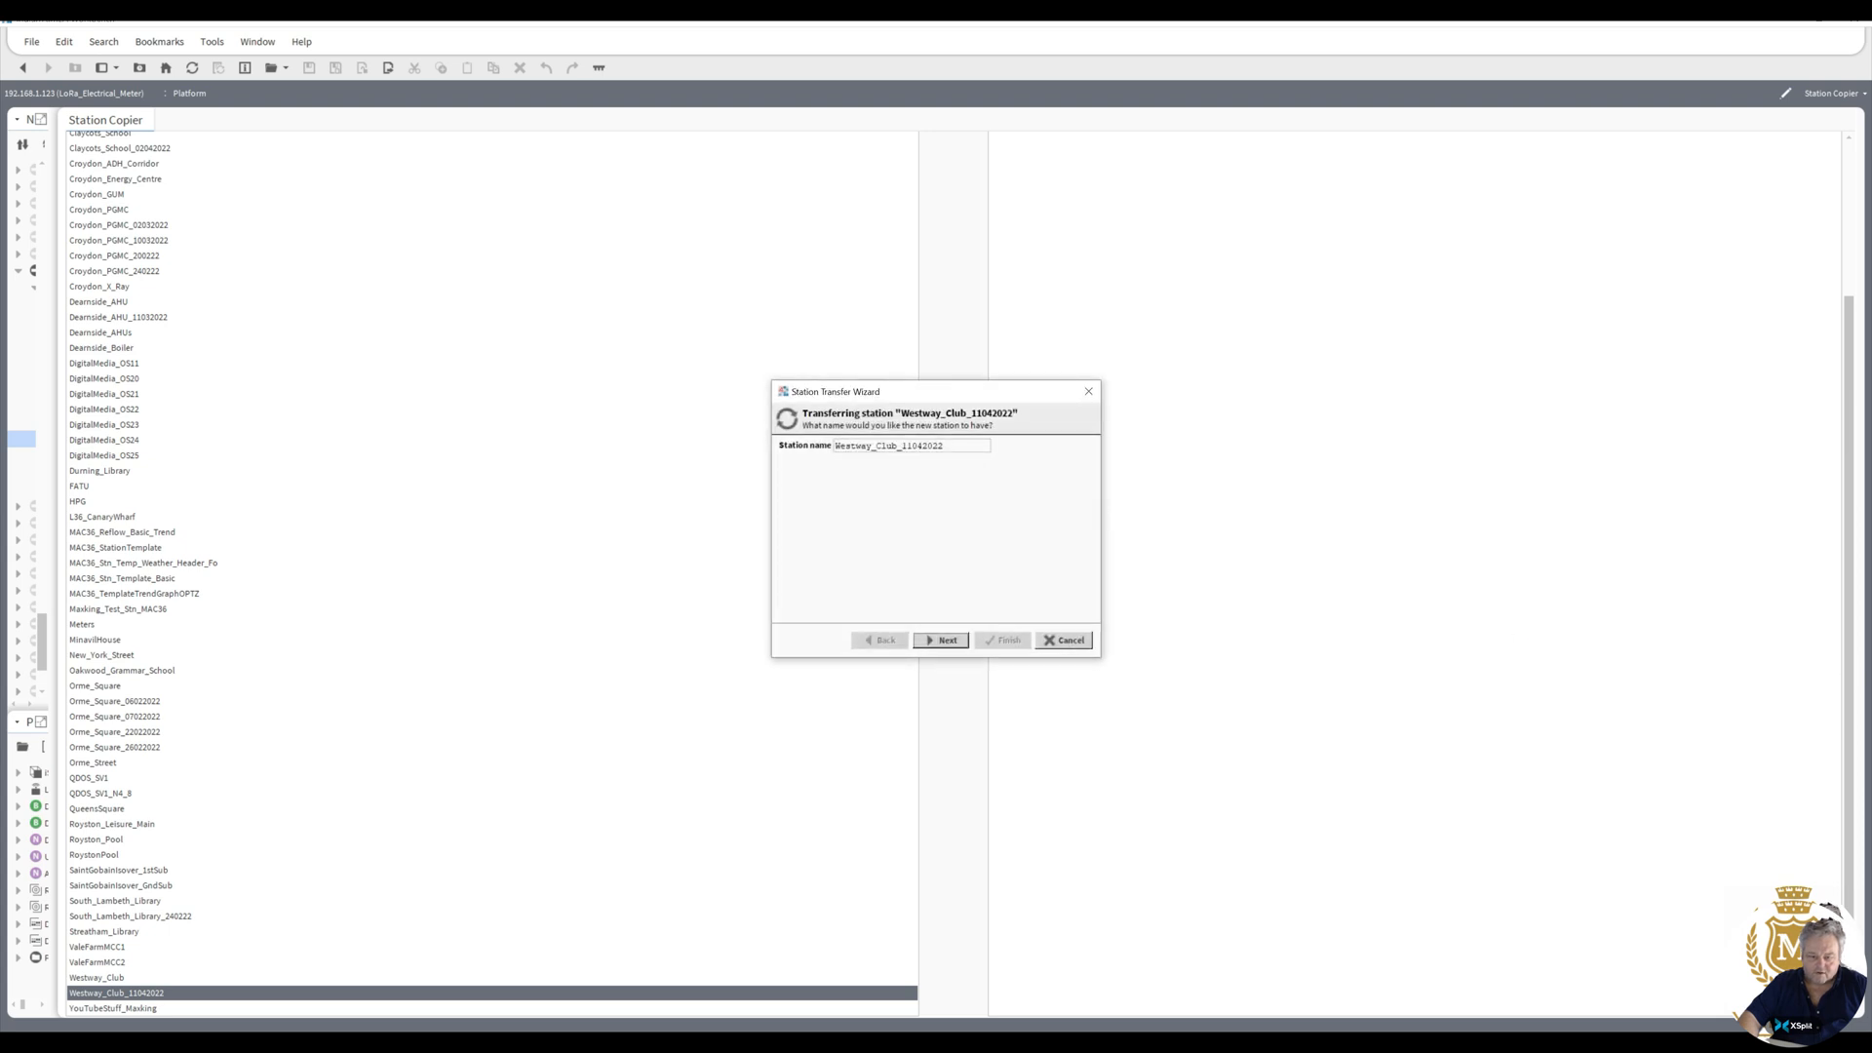
pyautogui.moveTo(897, 445); pyautogui.dragTo(1040, 446)
pyautogui.press('BackSpace')
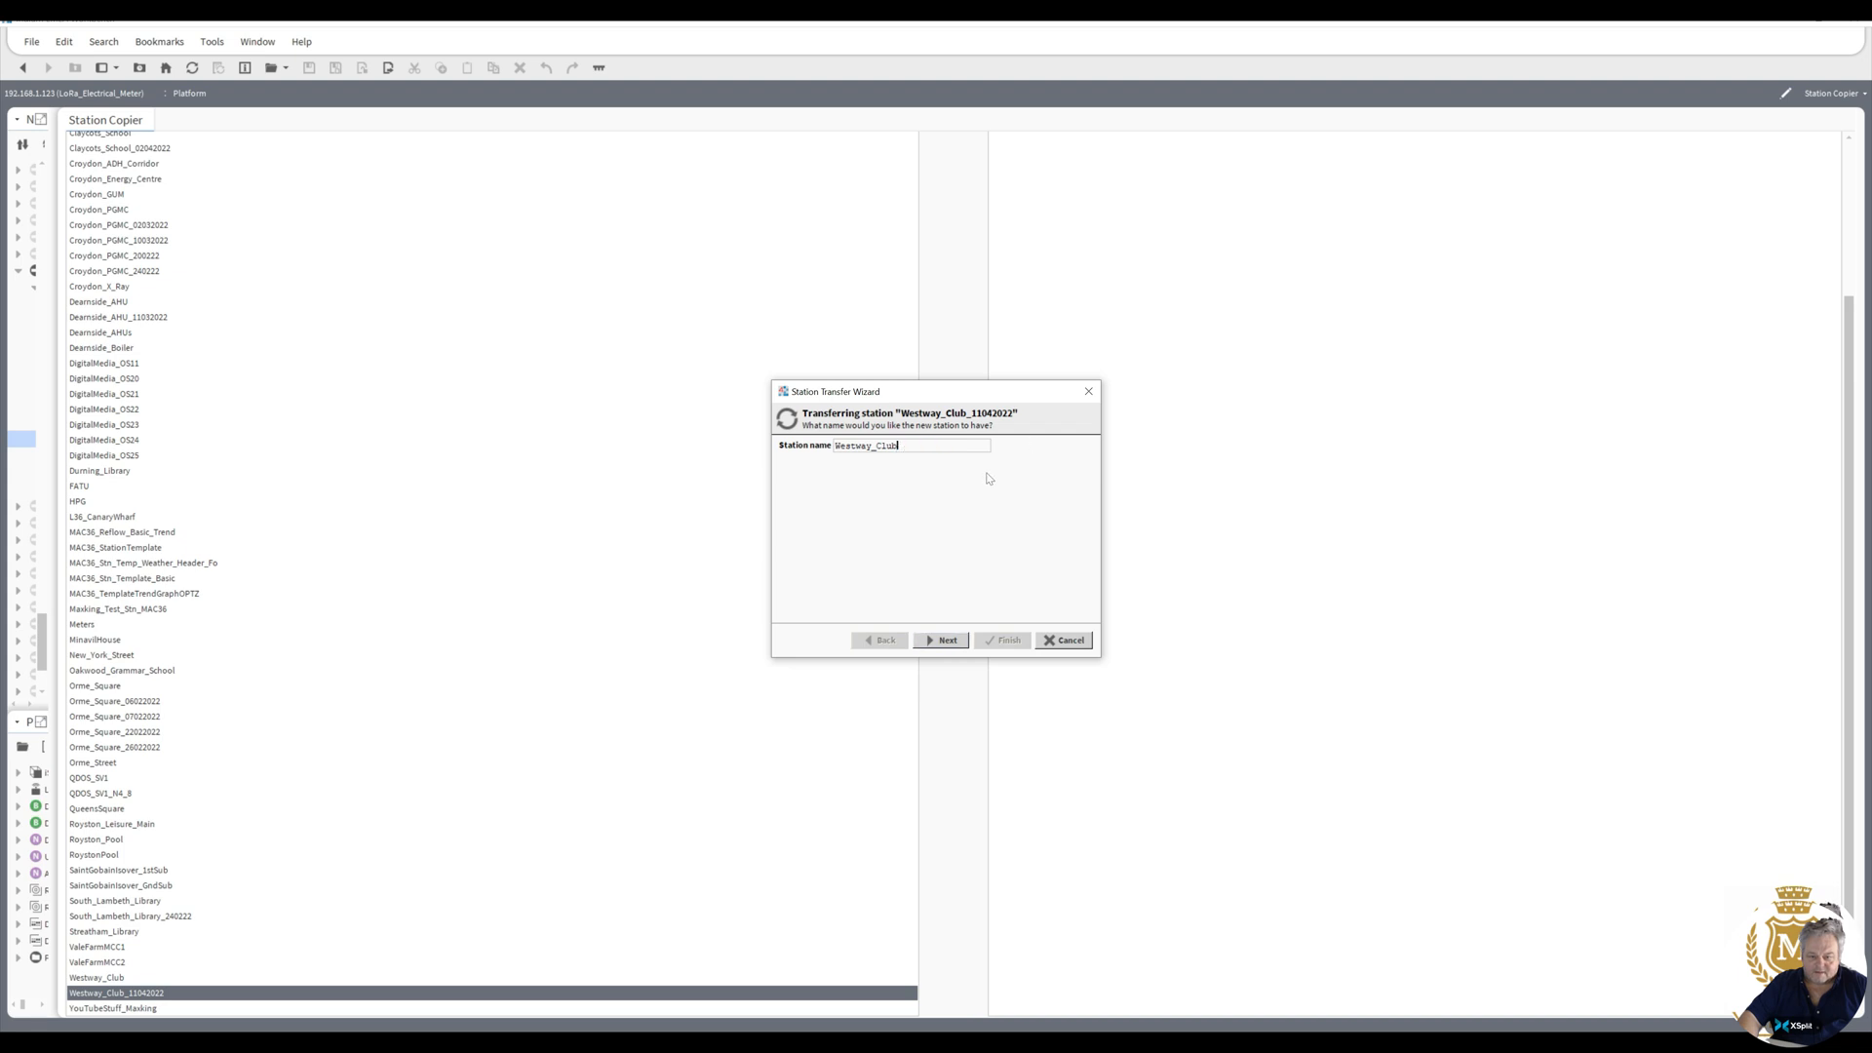
# - Transfer only the config.bog file, overwriting existing station files while leaving other files intact, and close the finished transfer
pyautogui.click(947, 641)
pyautogui.click(948, 641)
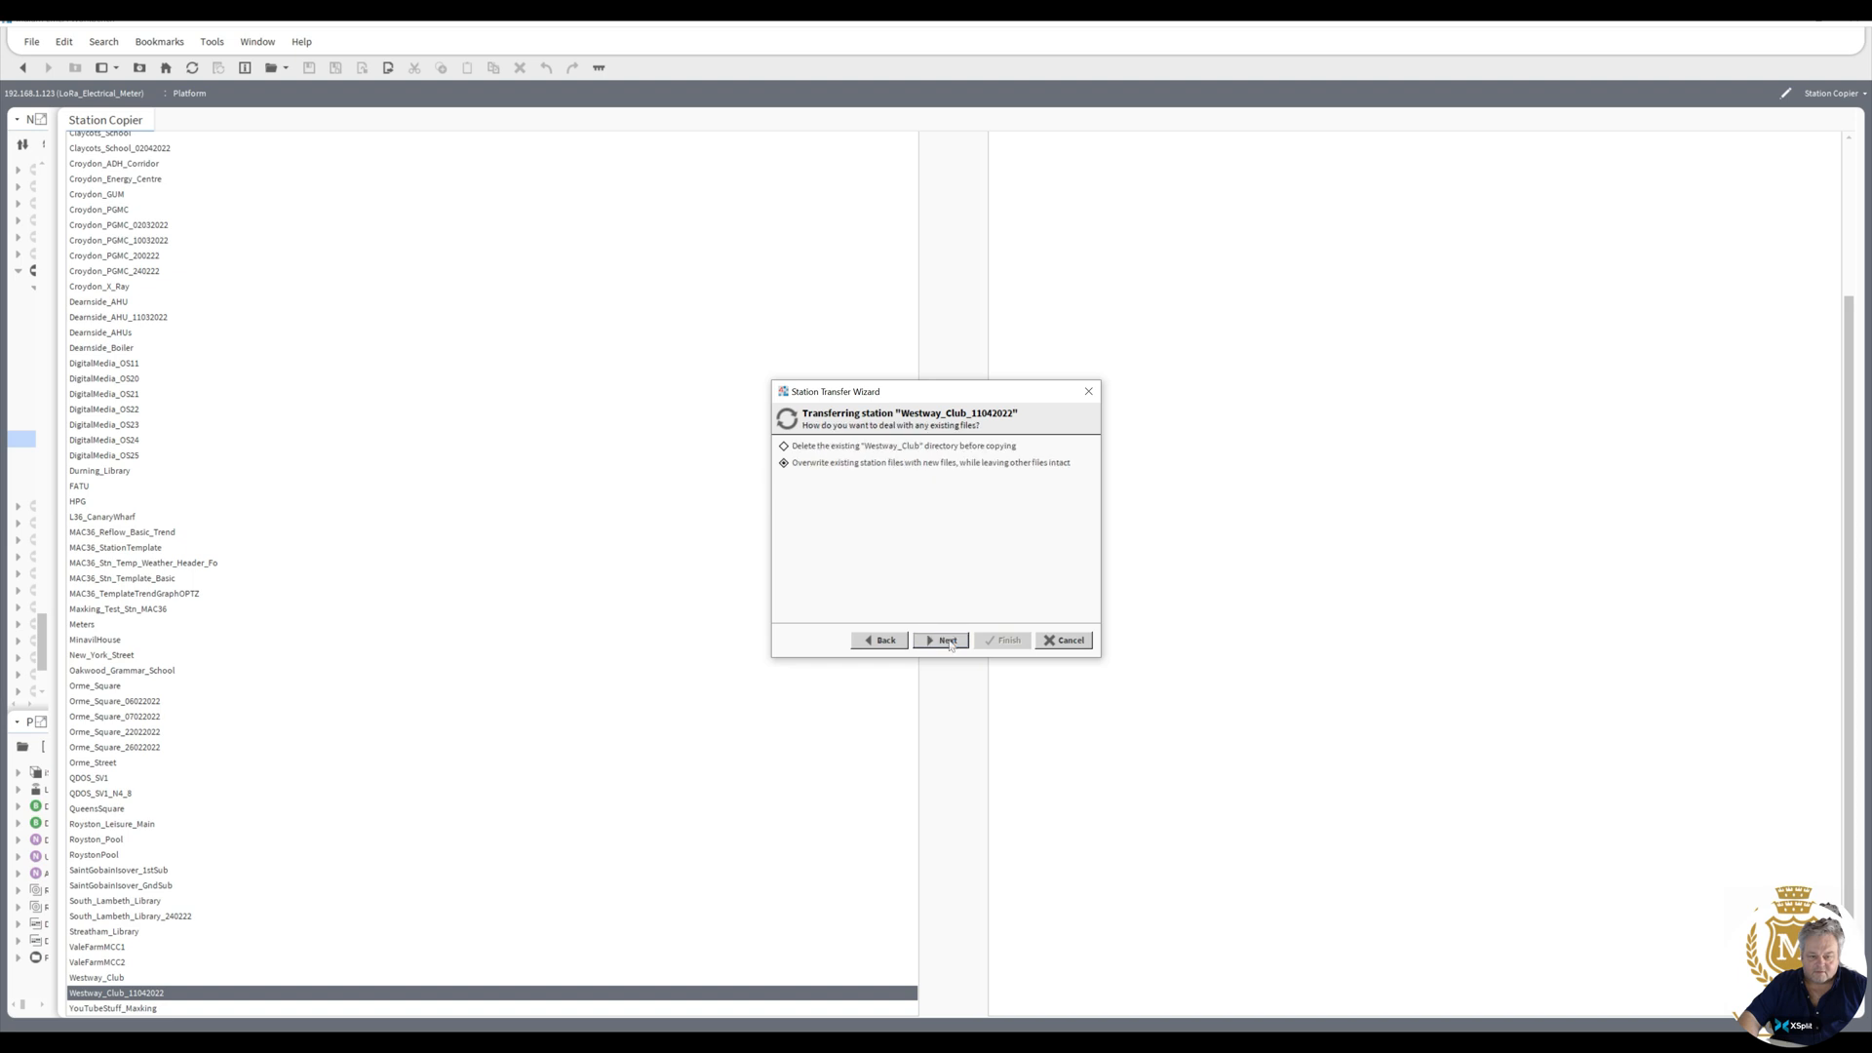
pyautogui.click(948, 641)
pyautogui.click(948, 640)
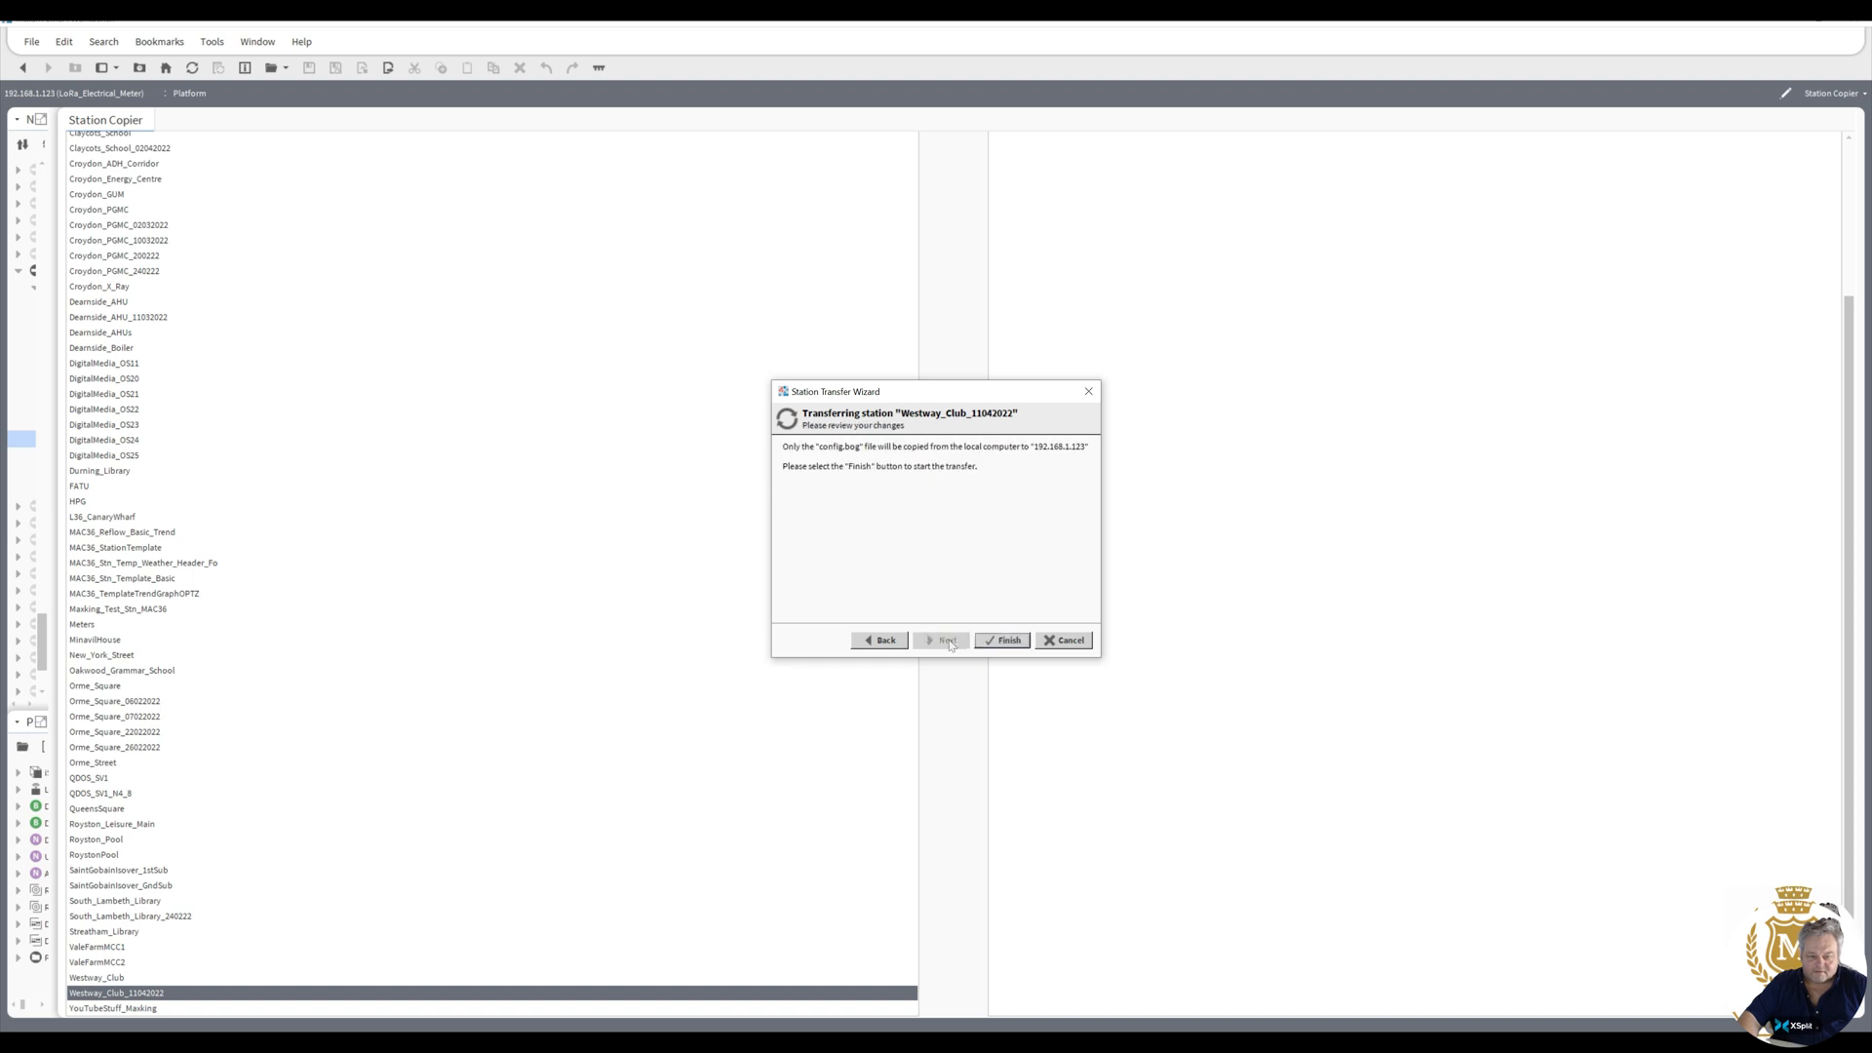
pyautogui.click(1011, 644)
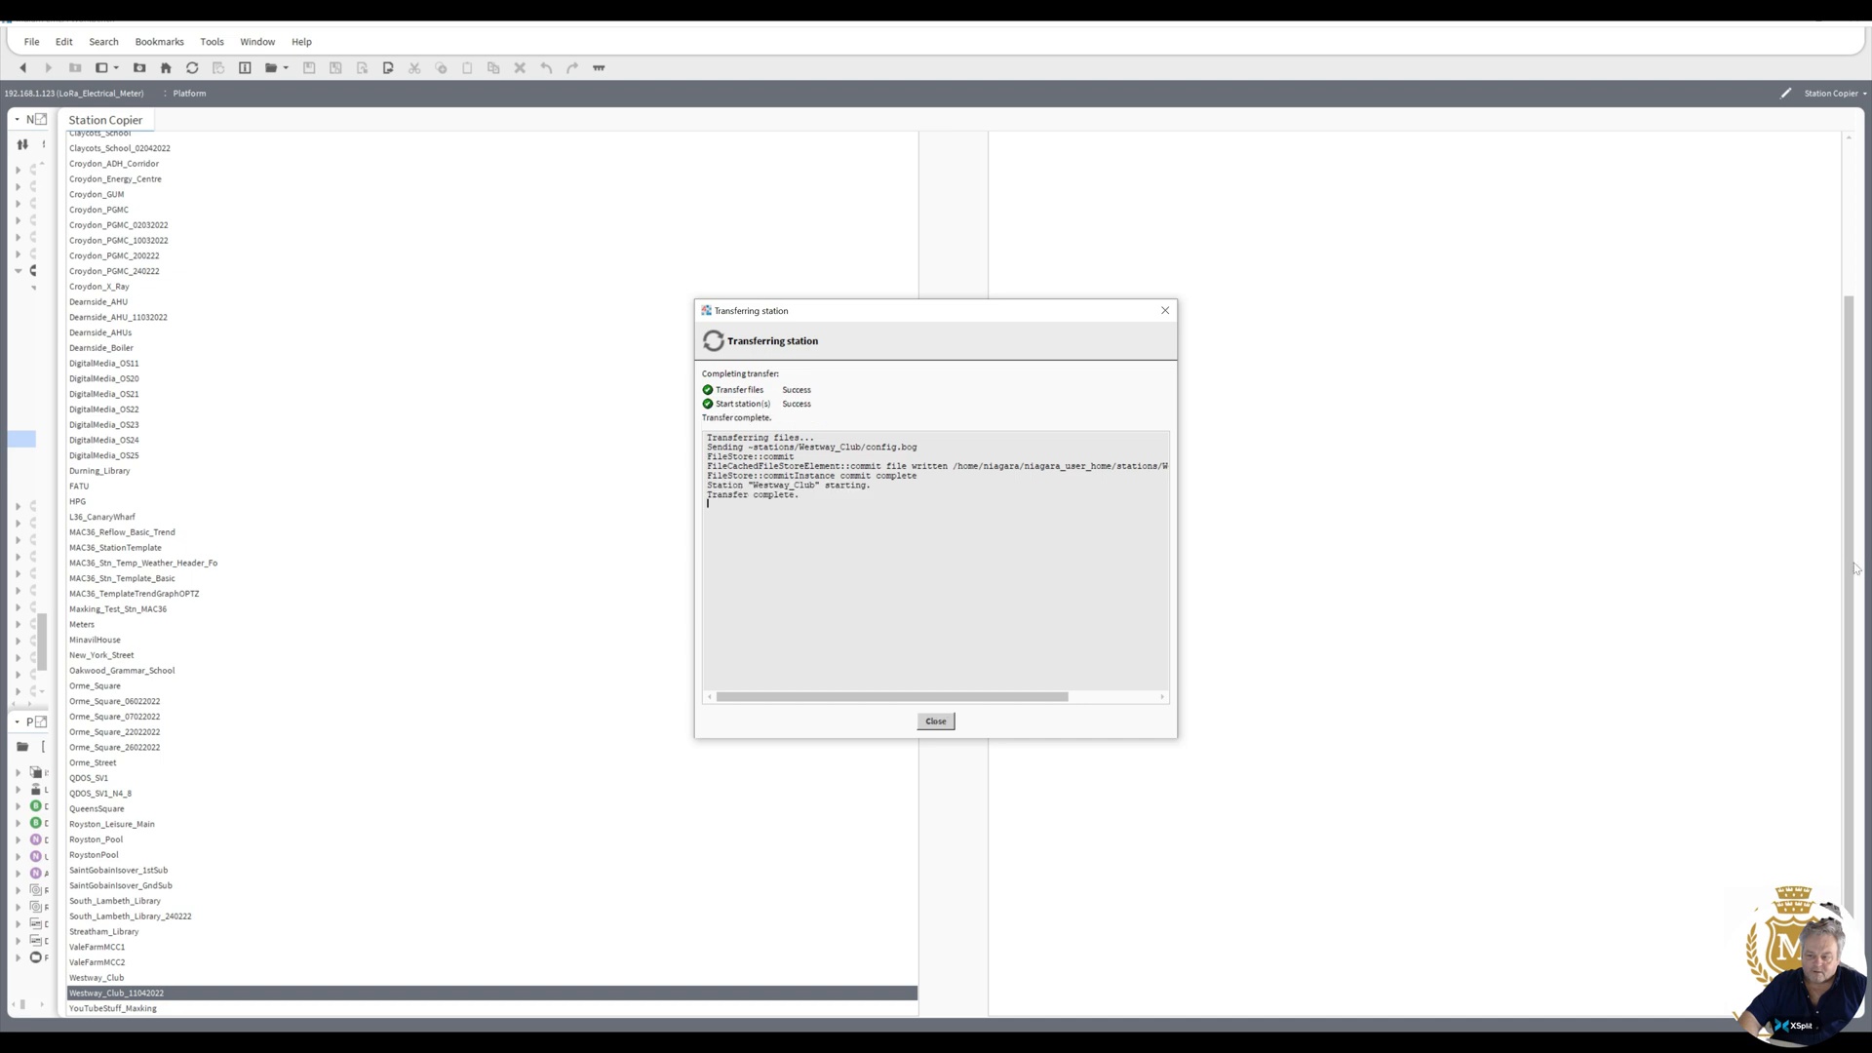
pyautogui.click(936, 721)
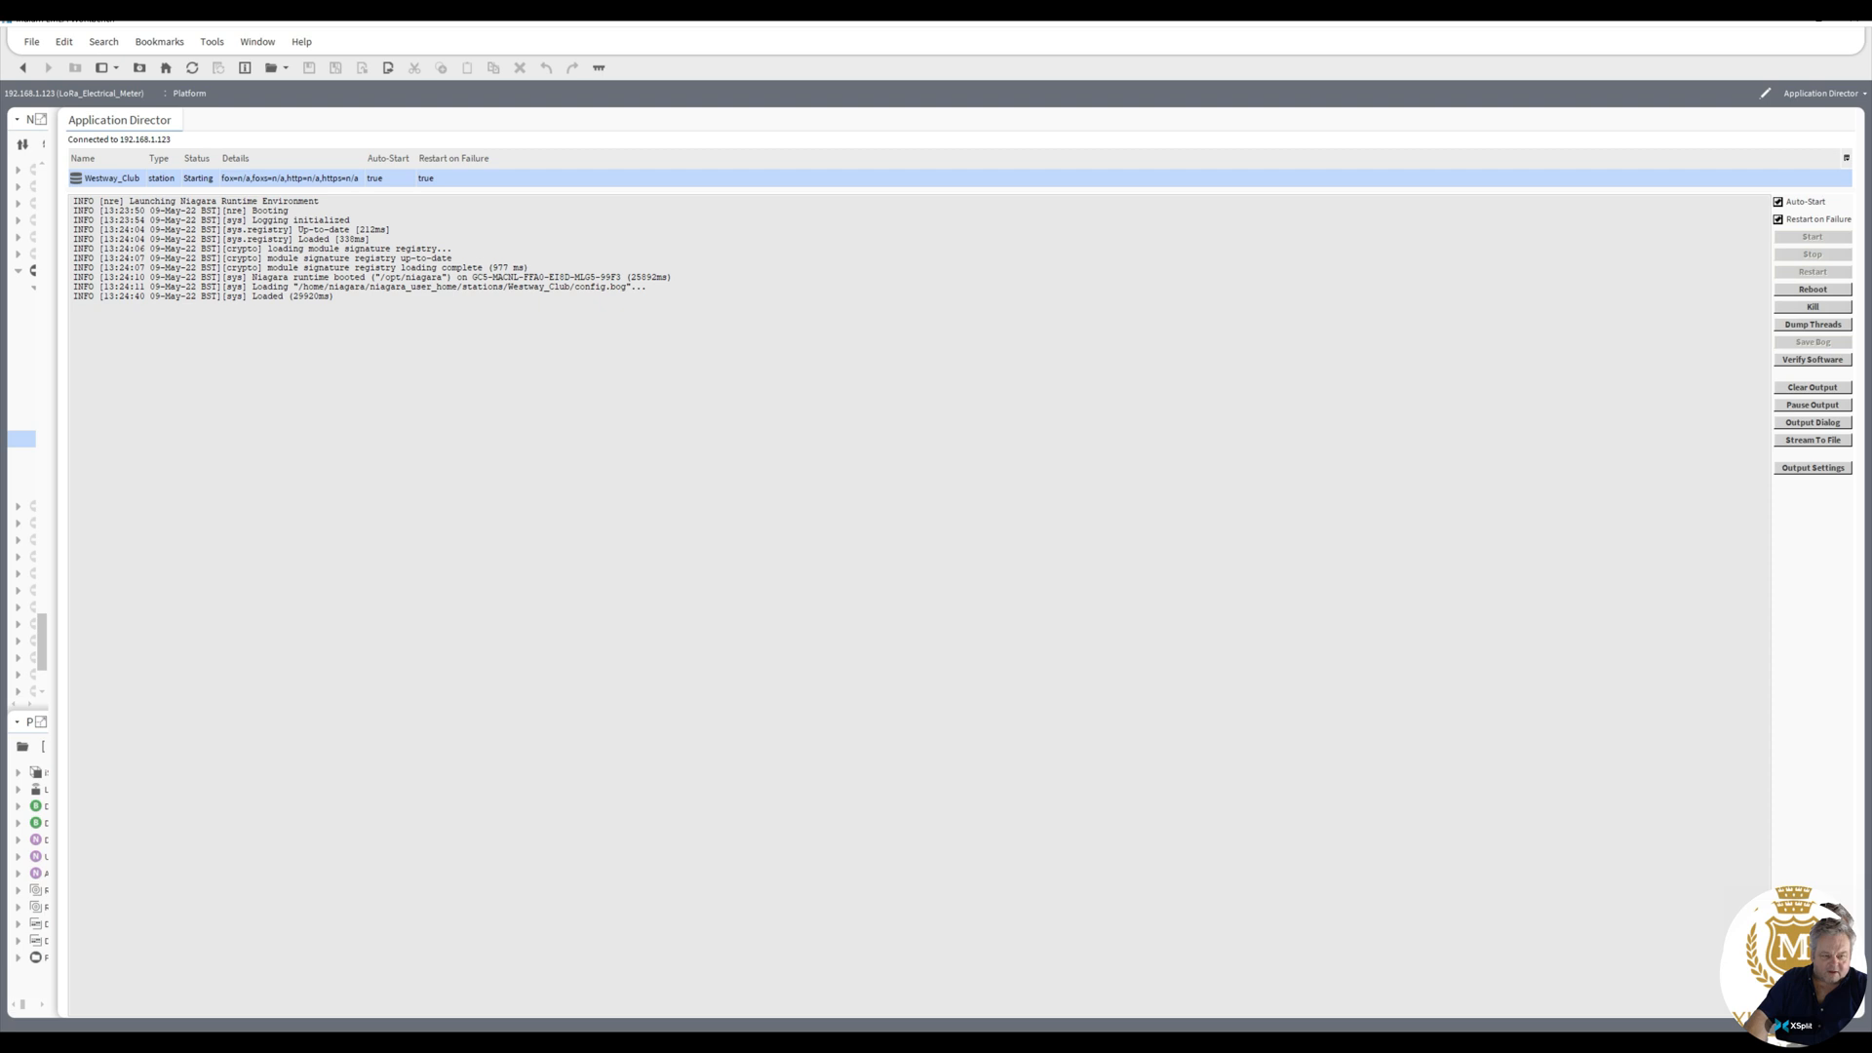
# - Check the Workbench version on the About page and return to the previous view
pyautogui.click(301, 41)
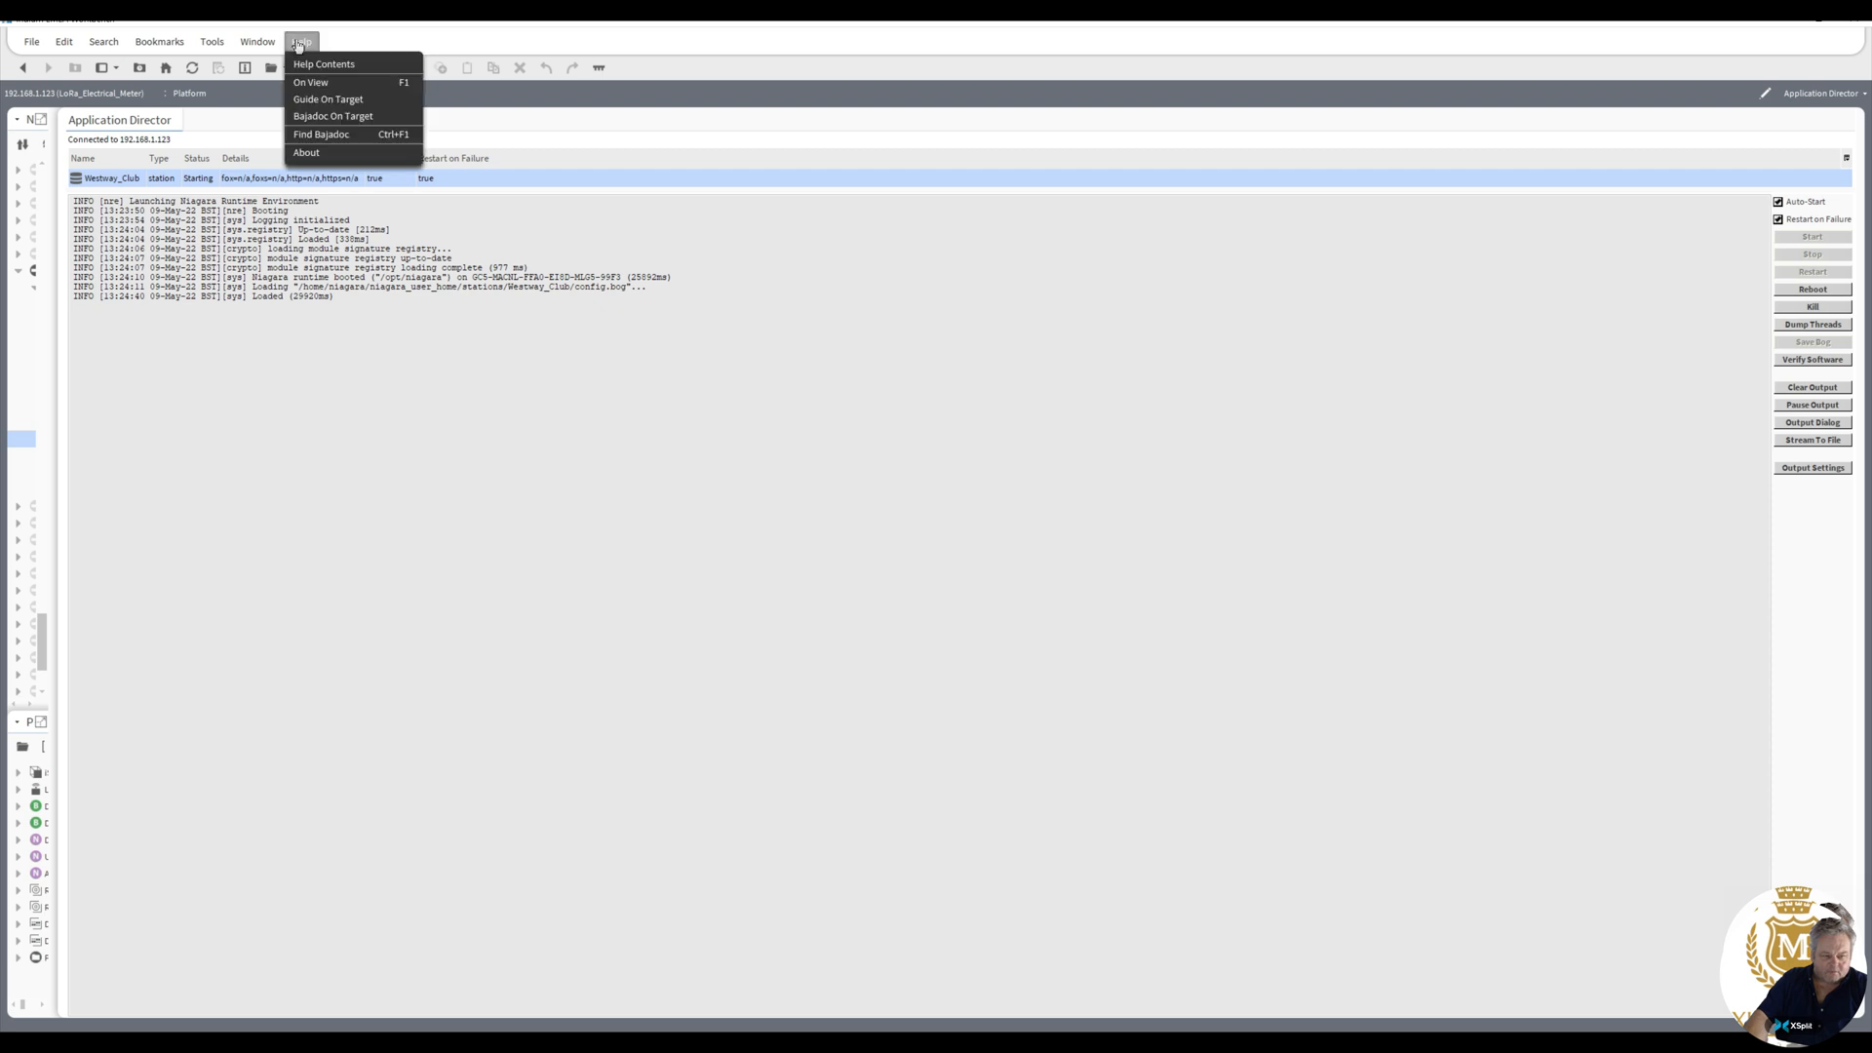
pyautogui.click(336, 154)
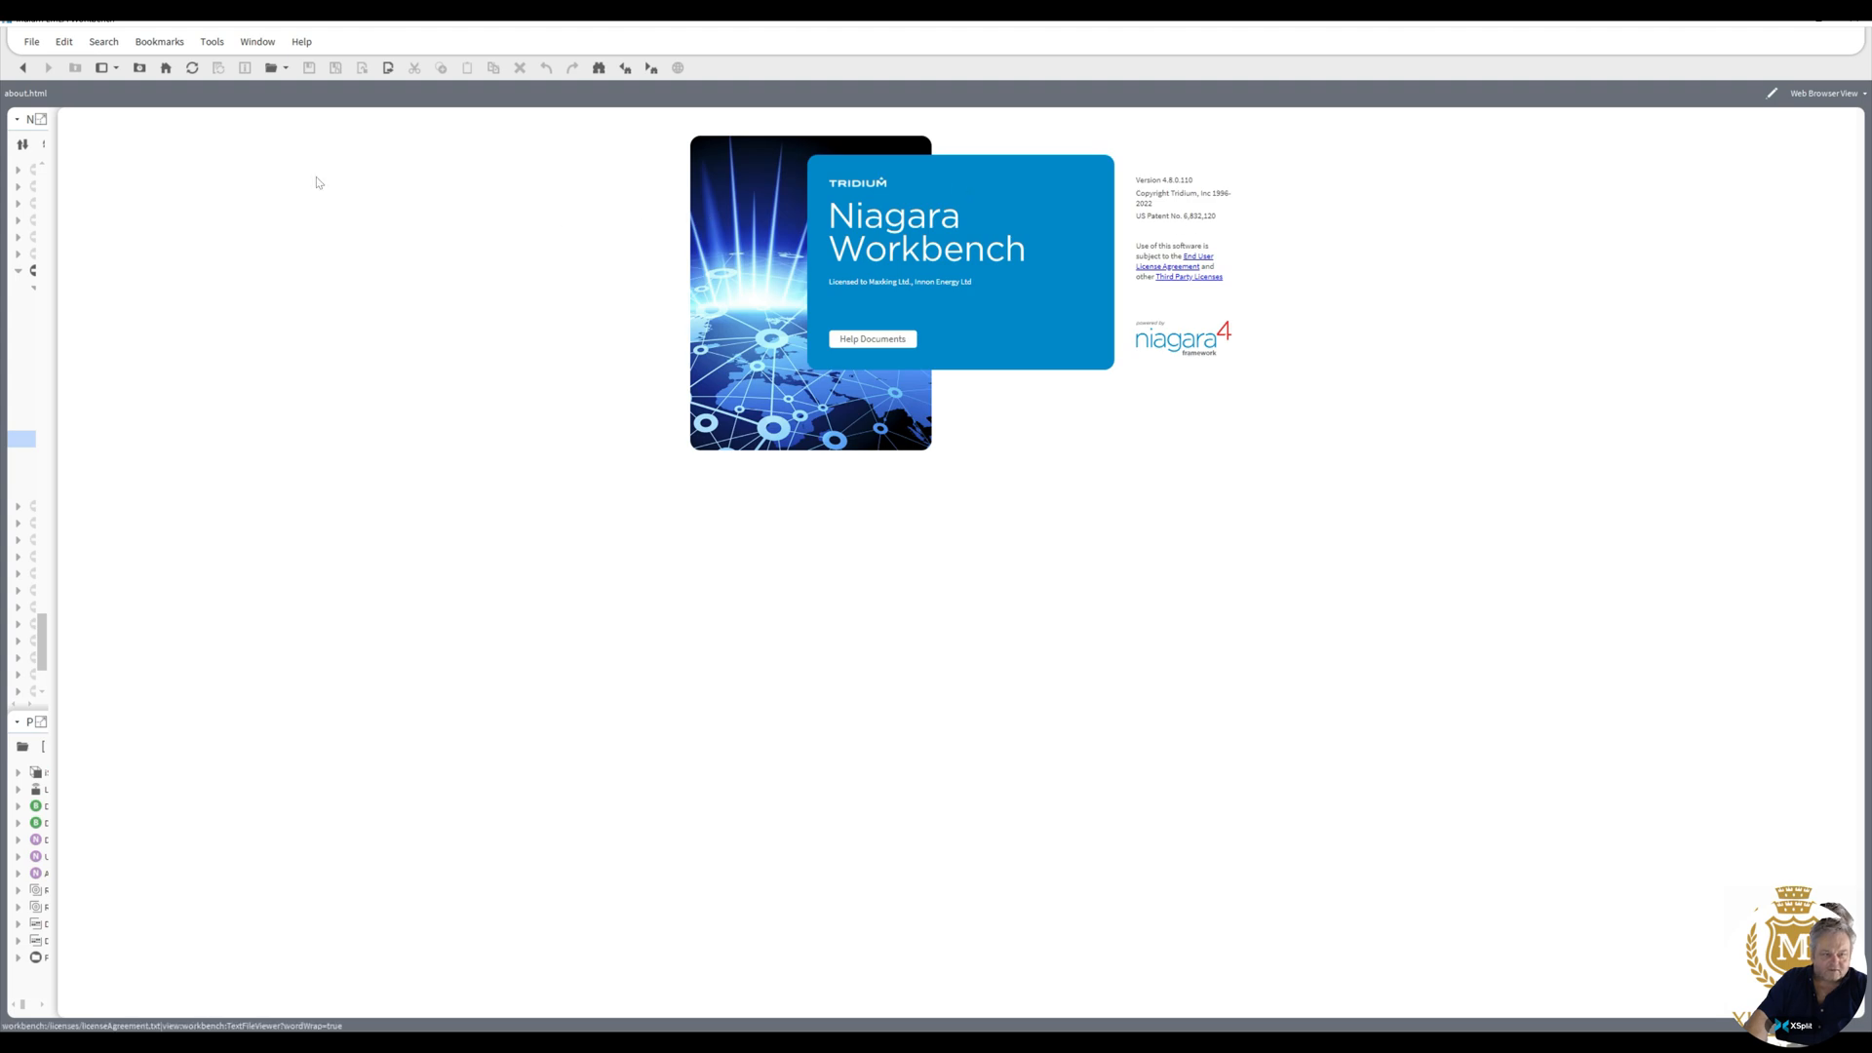
pyautogui.click(22, 68)
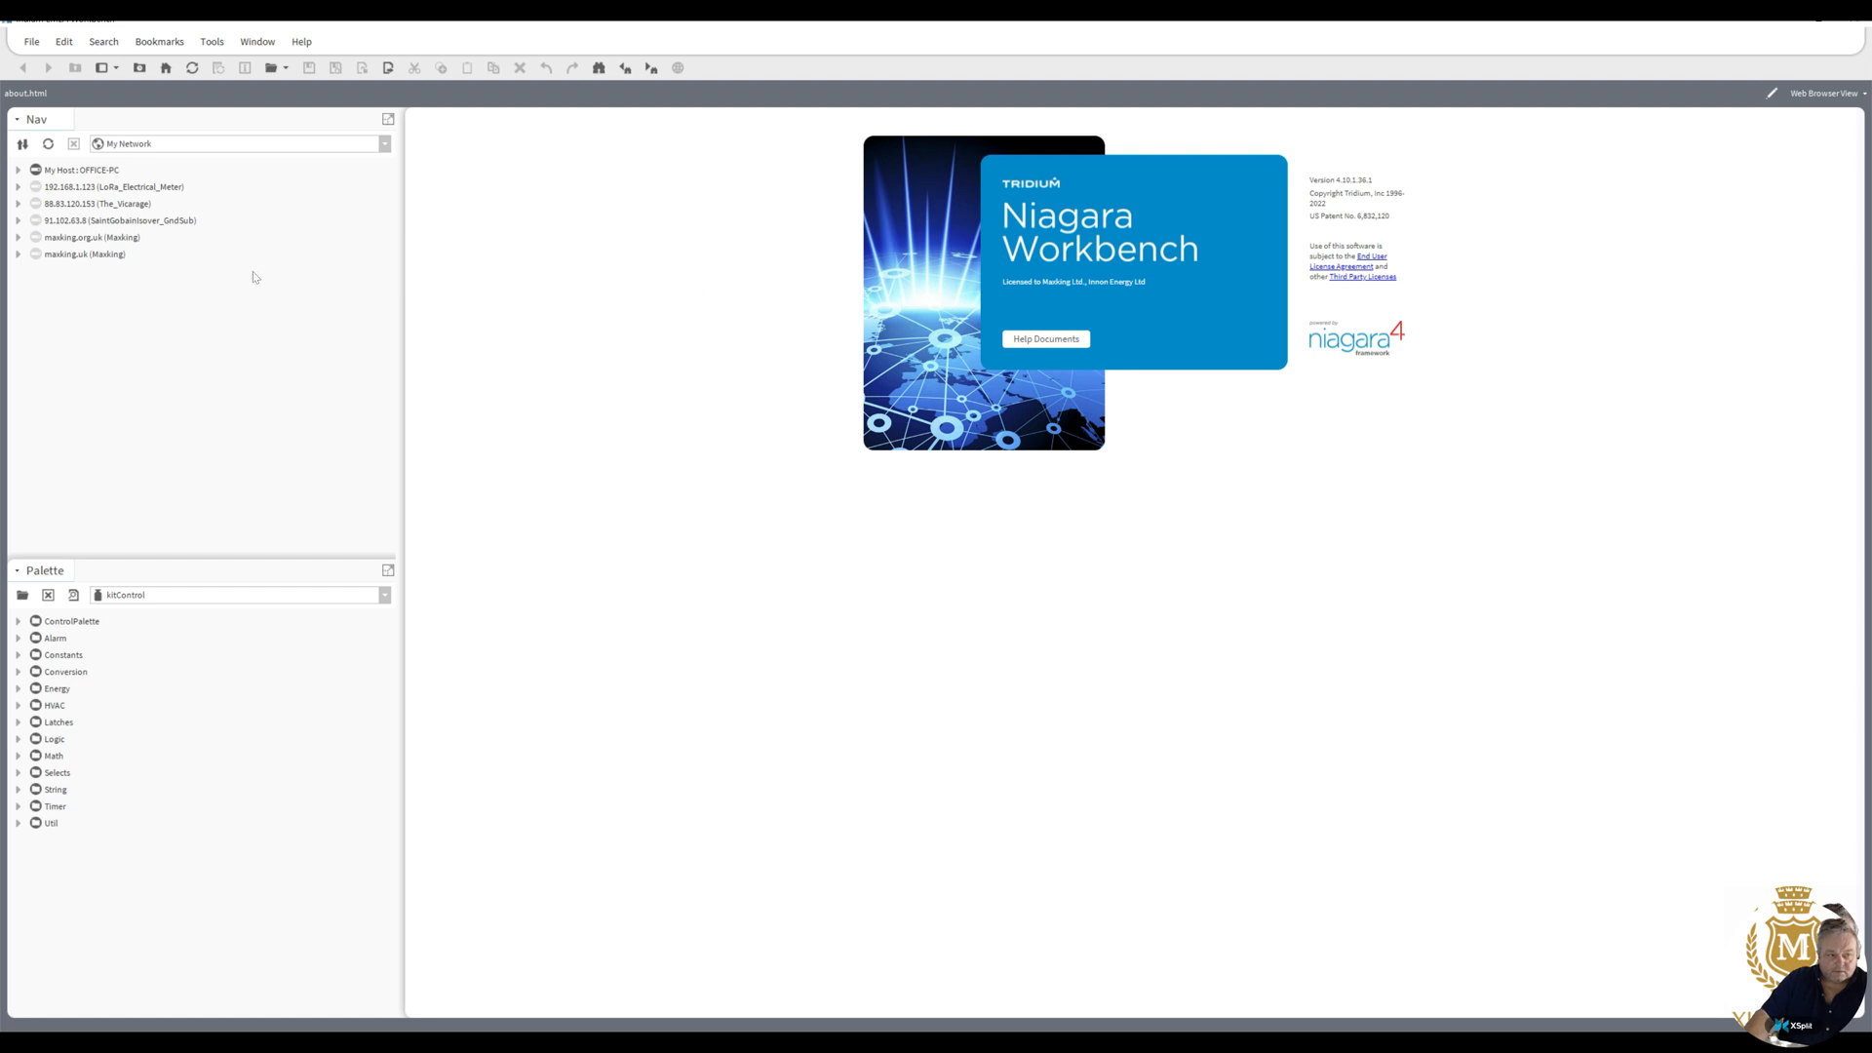
# - Close the hosts masking.org.uk (Masking) and masking.uk (Masking) in the newer Workbench's network tree
pyautogui.rightClick(77, 239)
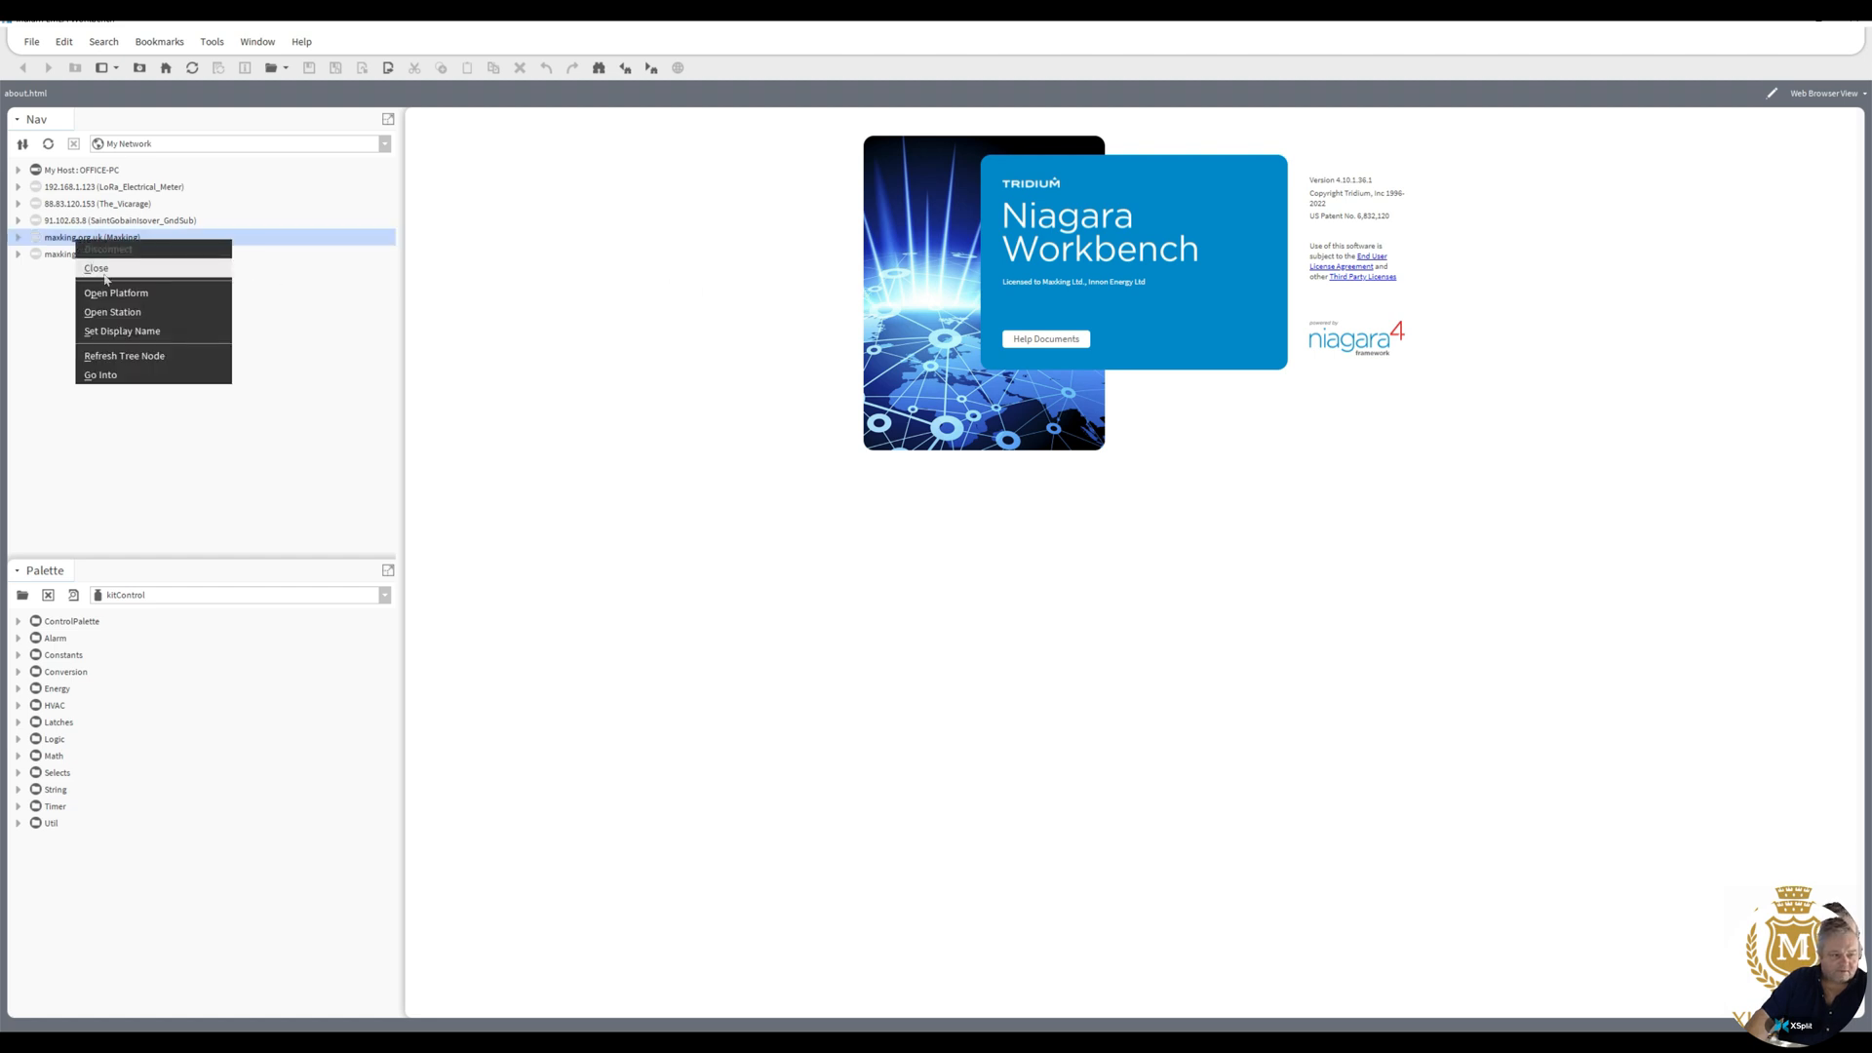
pyautogui.click(96, 269)
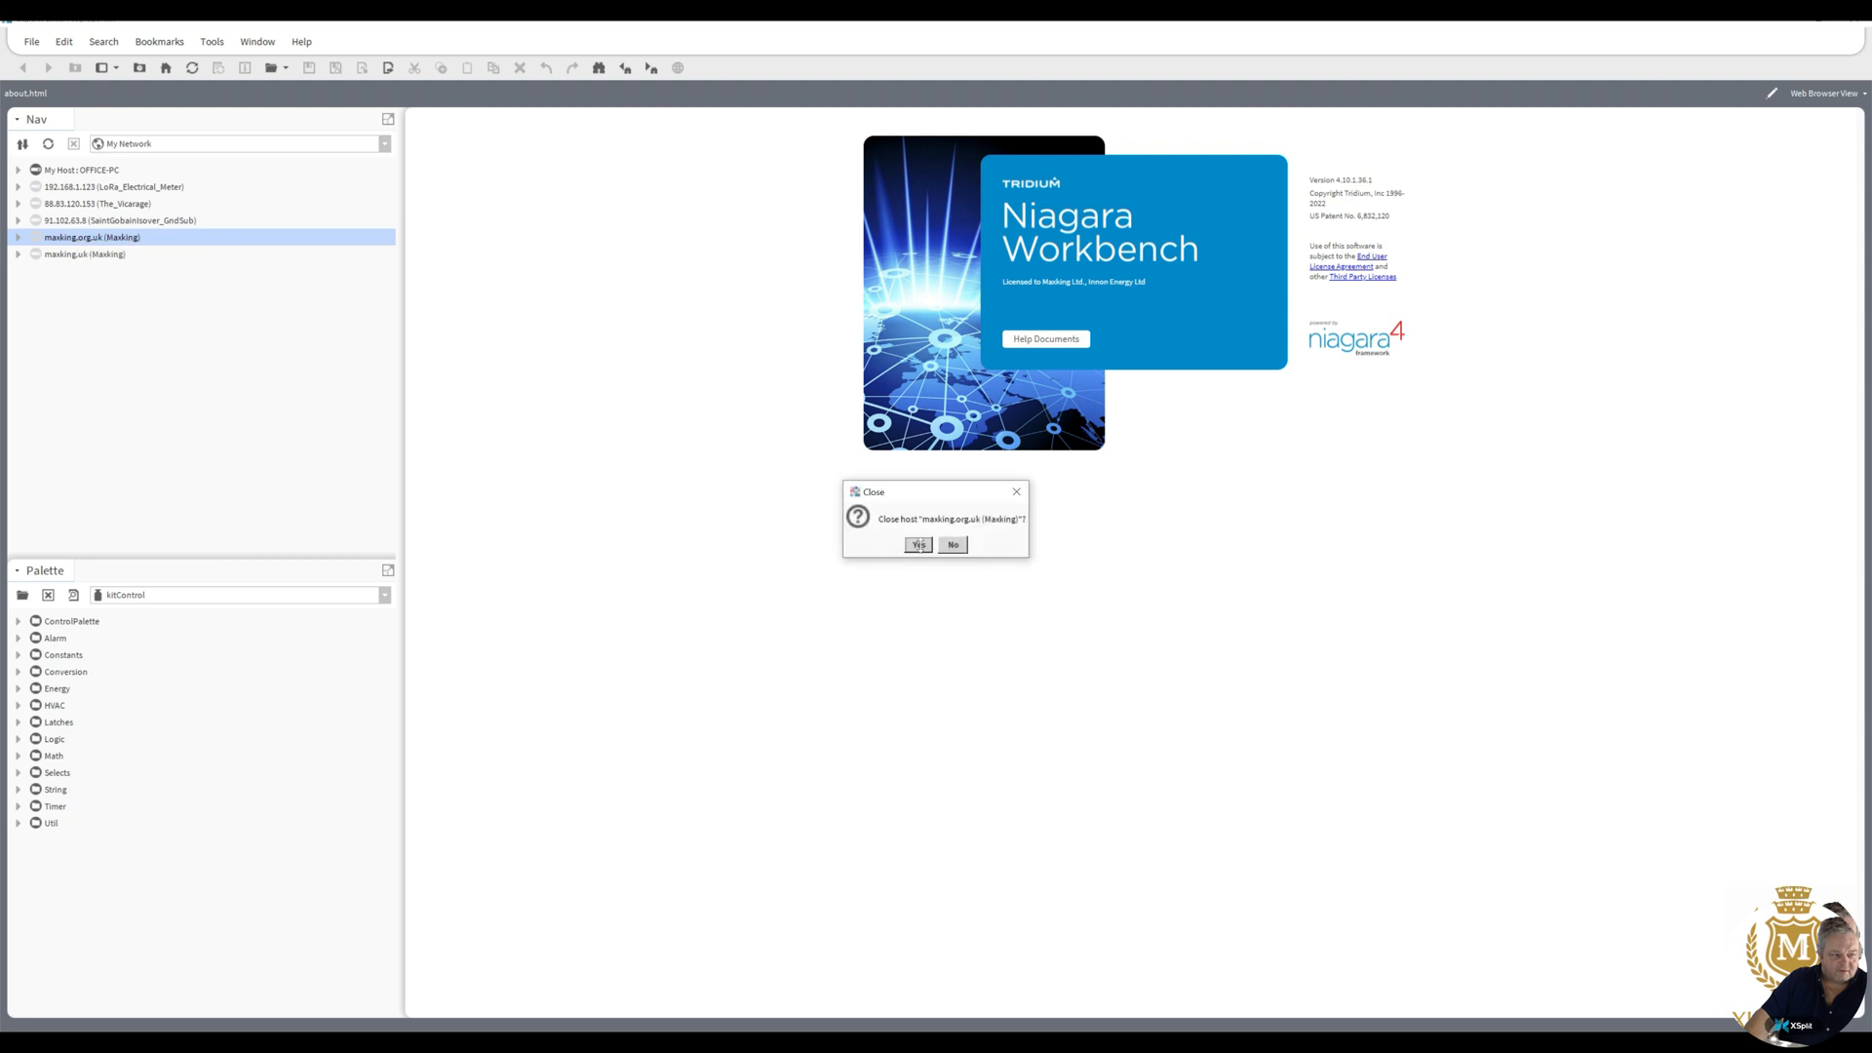
pyautogui.click(921, 548)
pyautogui.rightClick(107, 239)
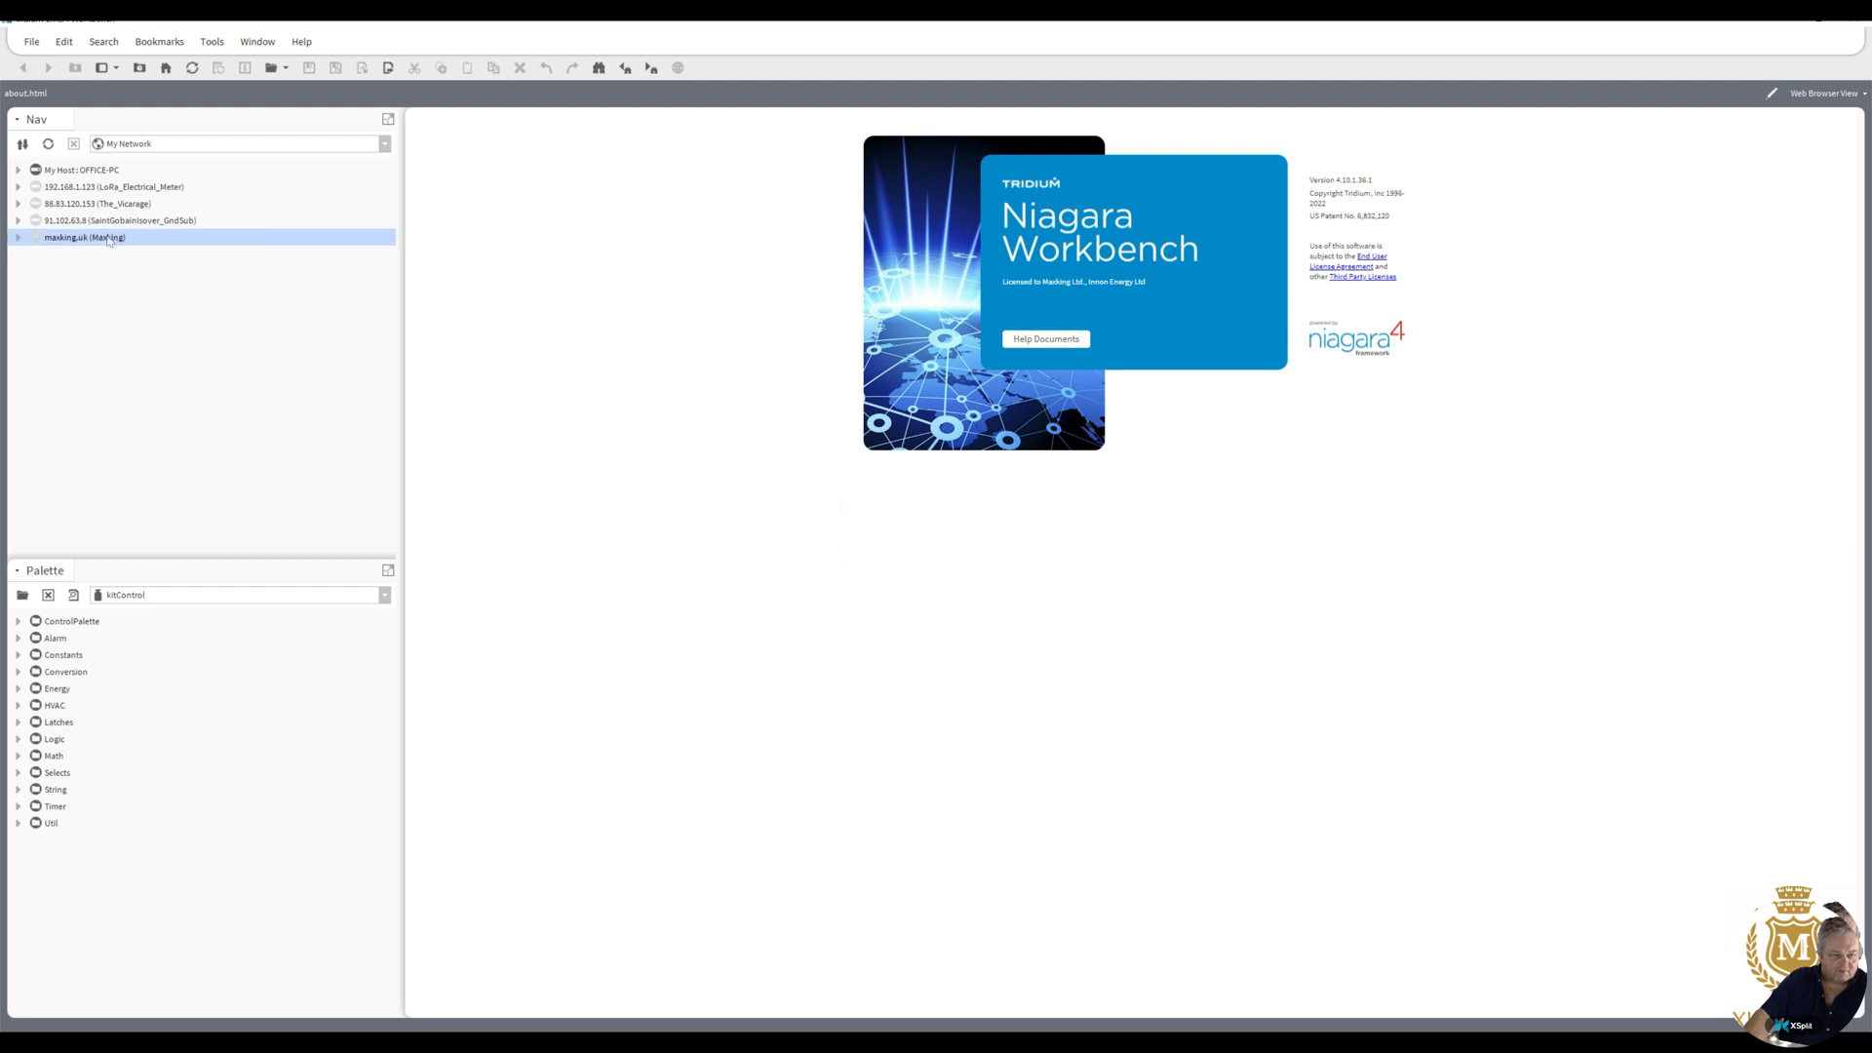
pyautogui.click(127, 264)
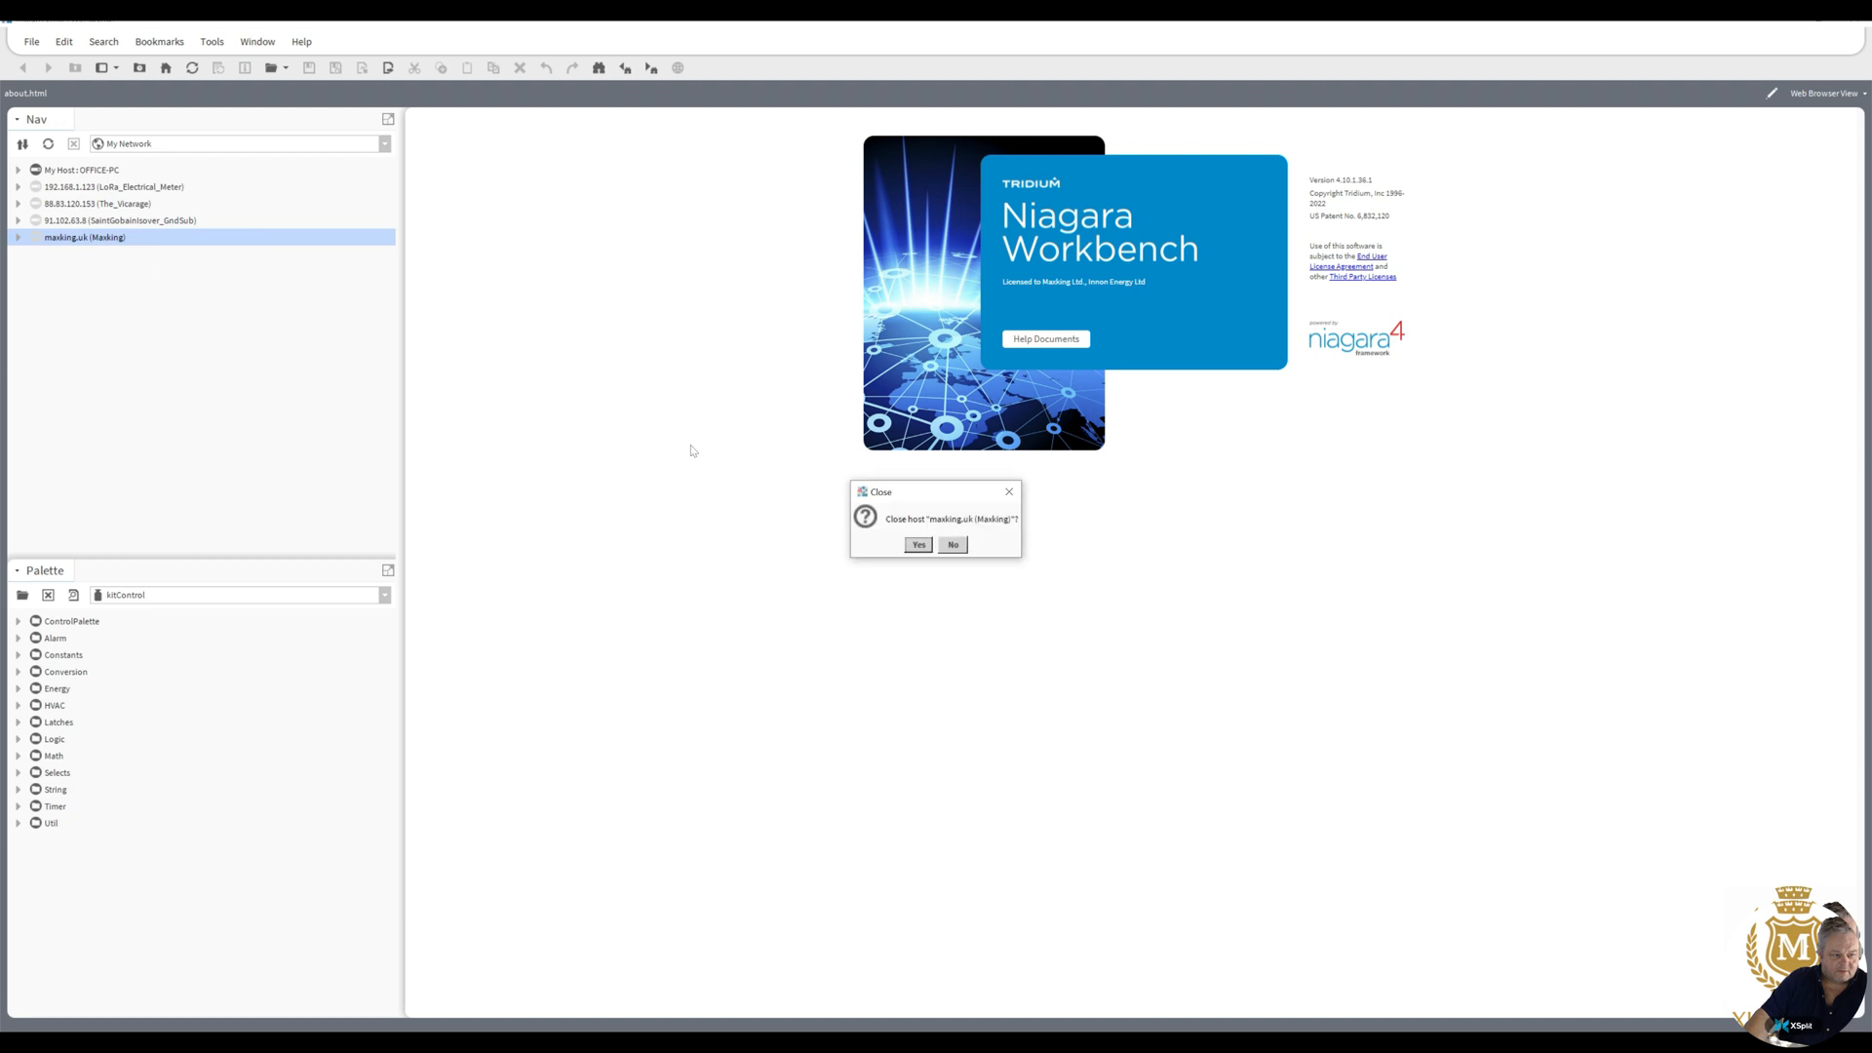
pyautogui.click(917, 545)
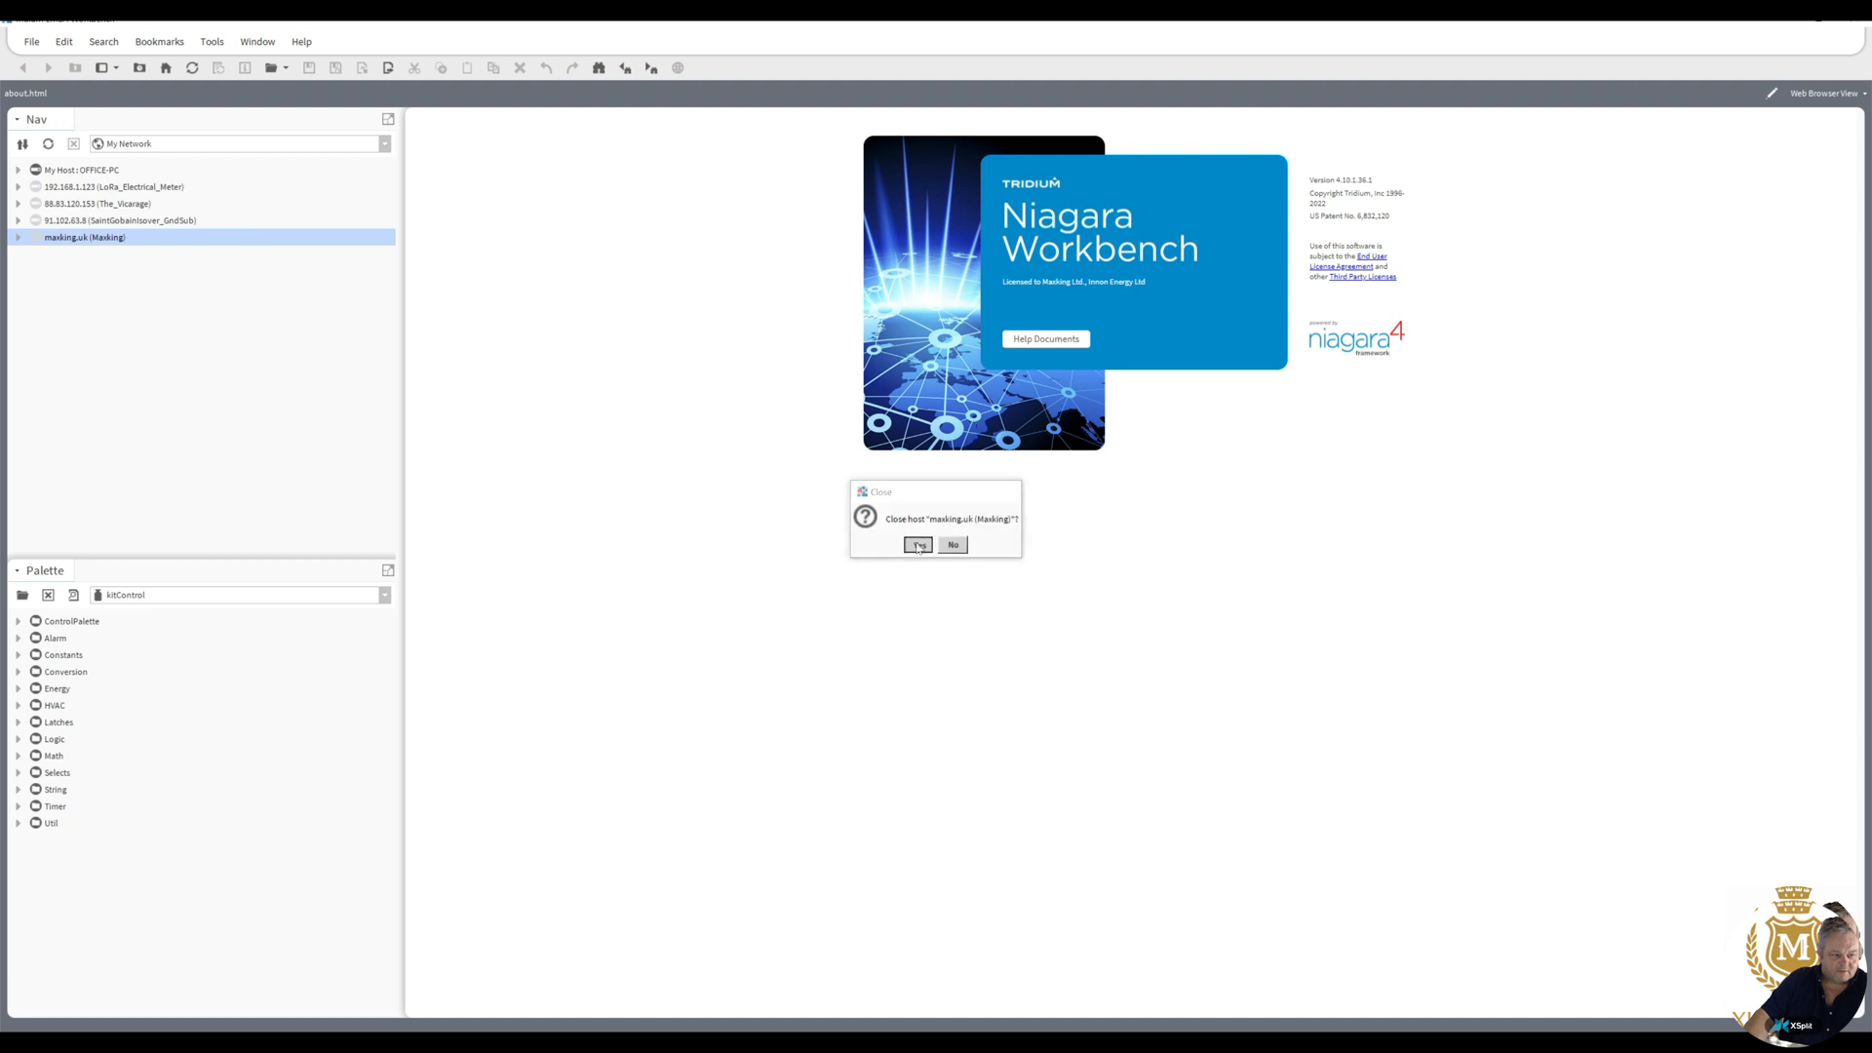
# - Close the hosts named SaintGobainIsover_GndSub and The_Vicarage in the network tree
pyautogui.rightClick(135, 224)
pyautogui.click(161, 249)
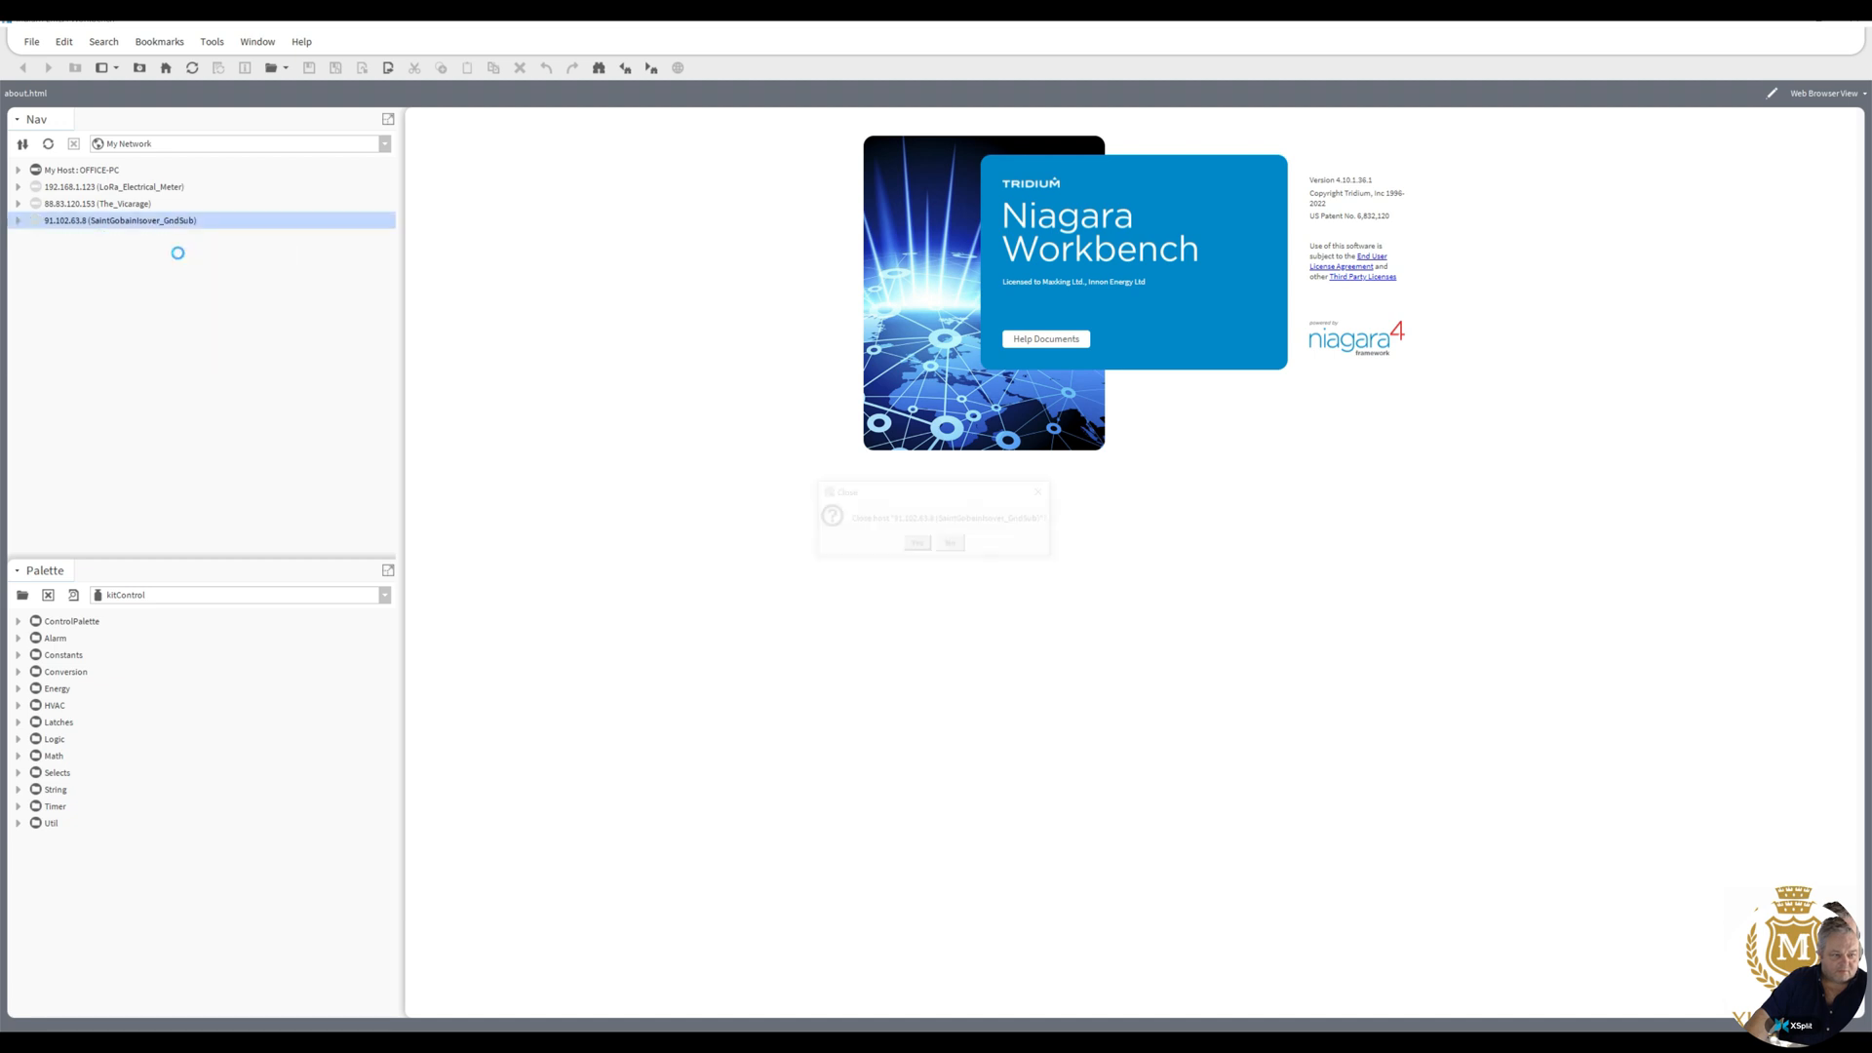
pyautogui.click(918, 545)
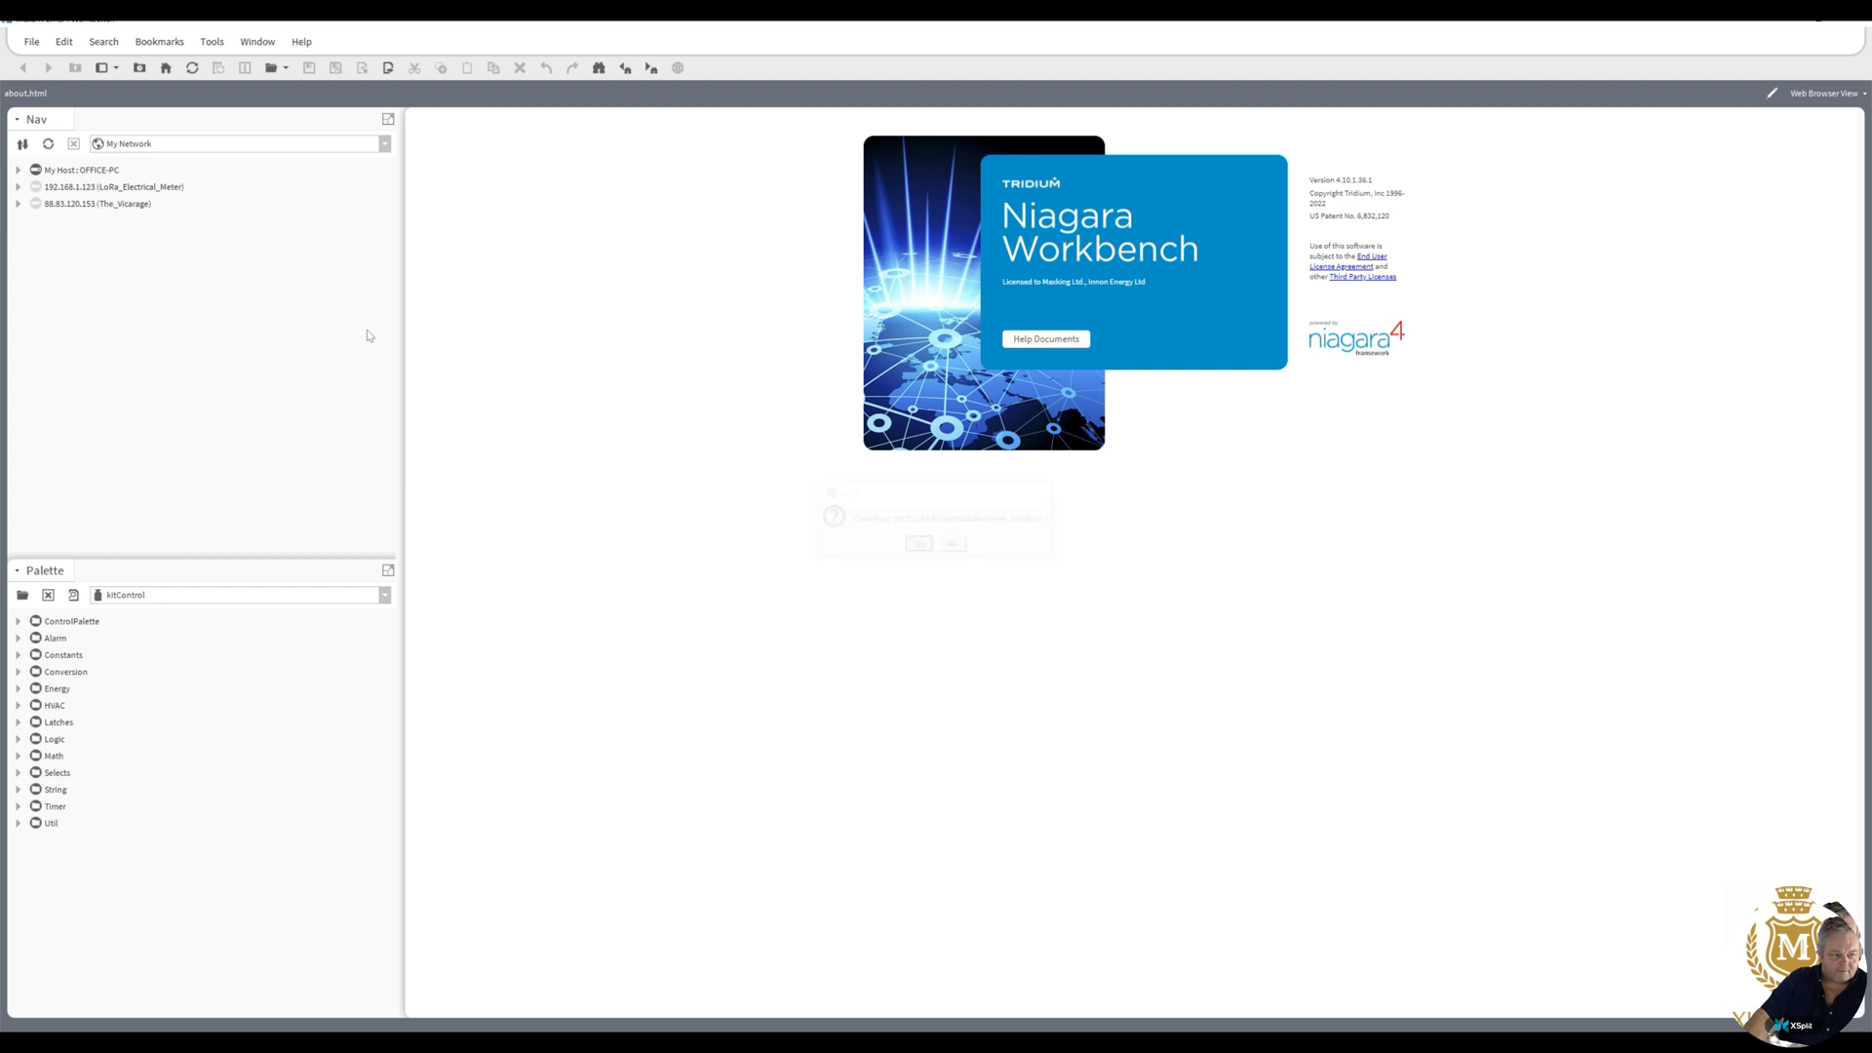
pyautogui.rightClick(105, 207)
pyautogui.click(130, 232)
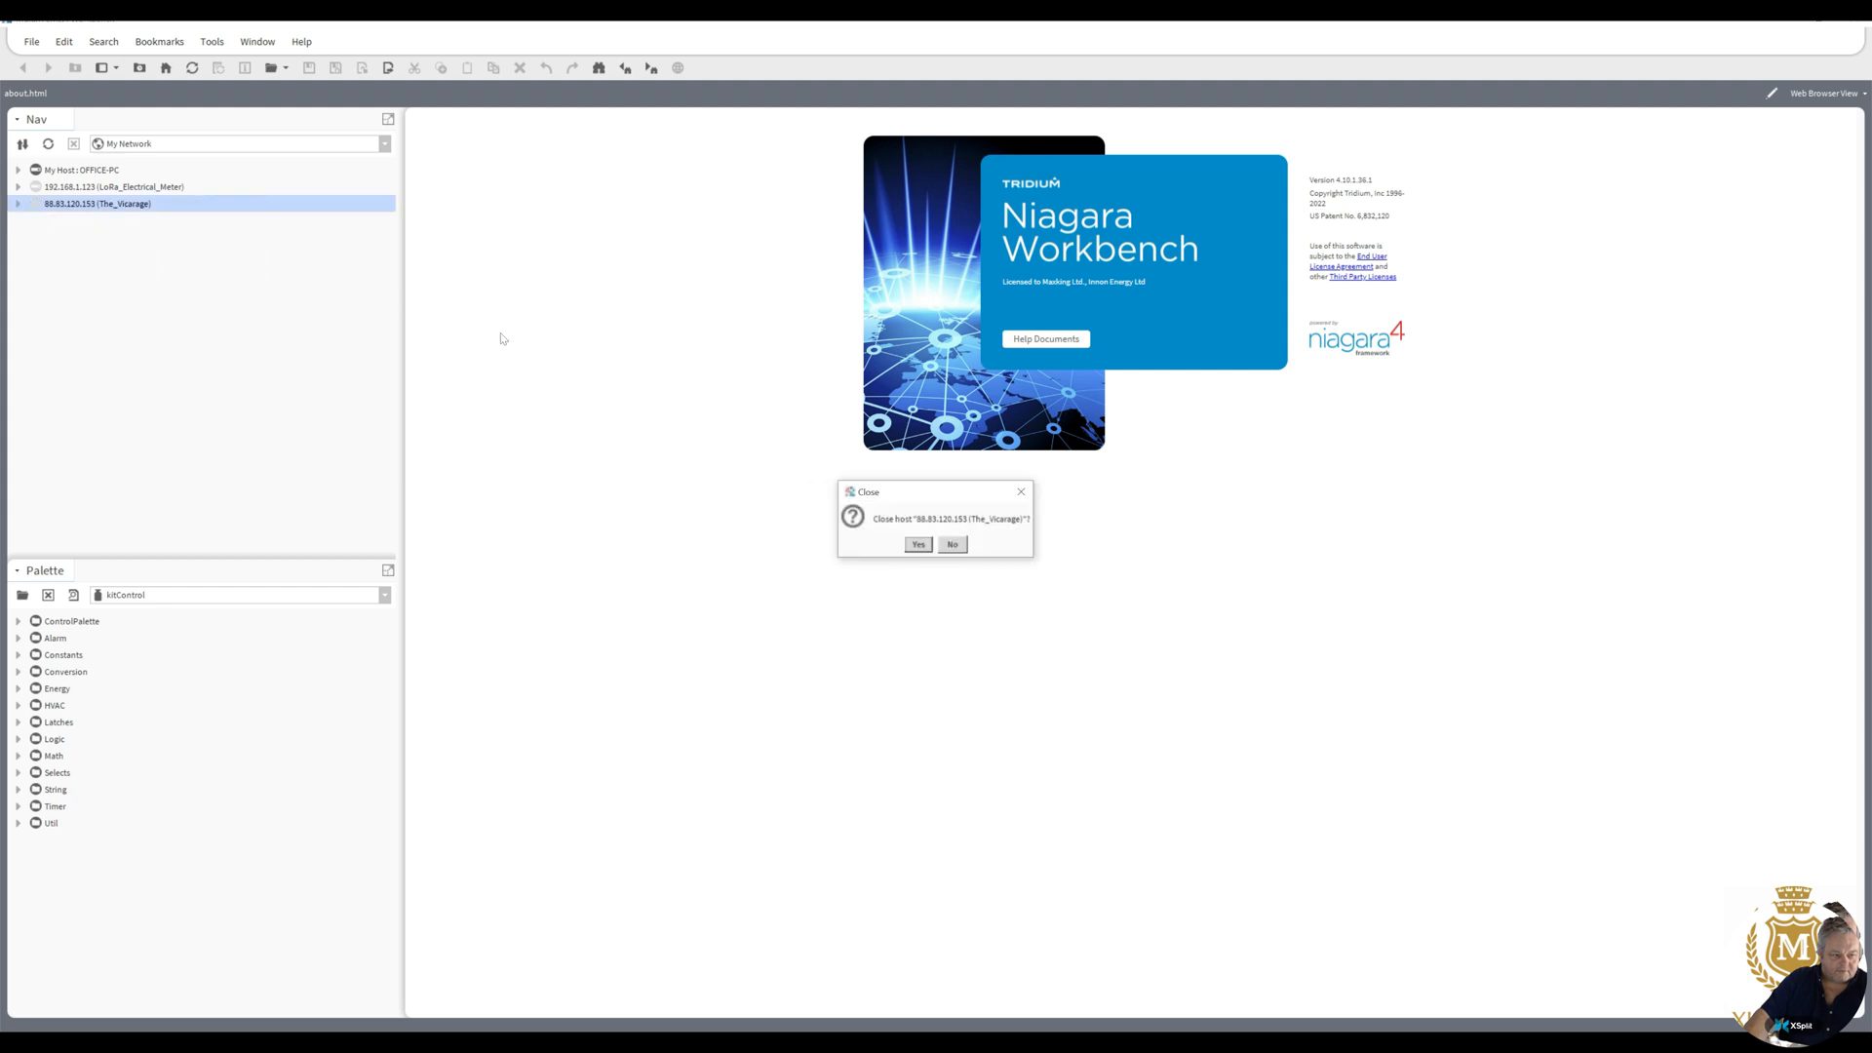
pyautogui.click(919, 545)
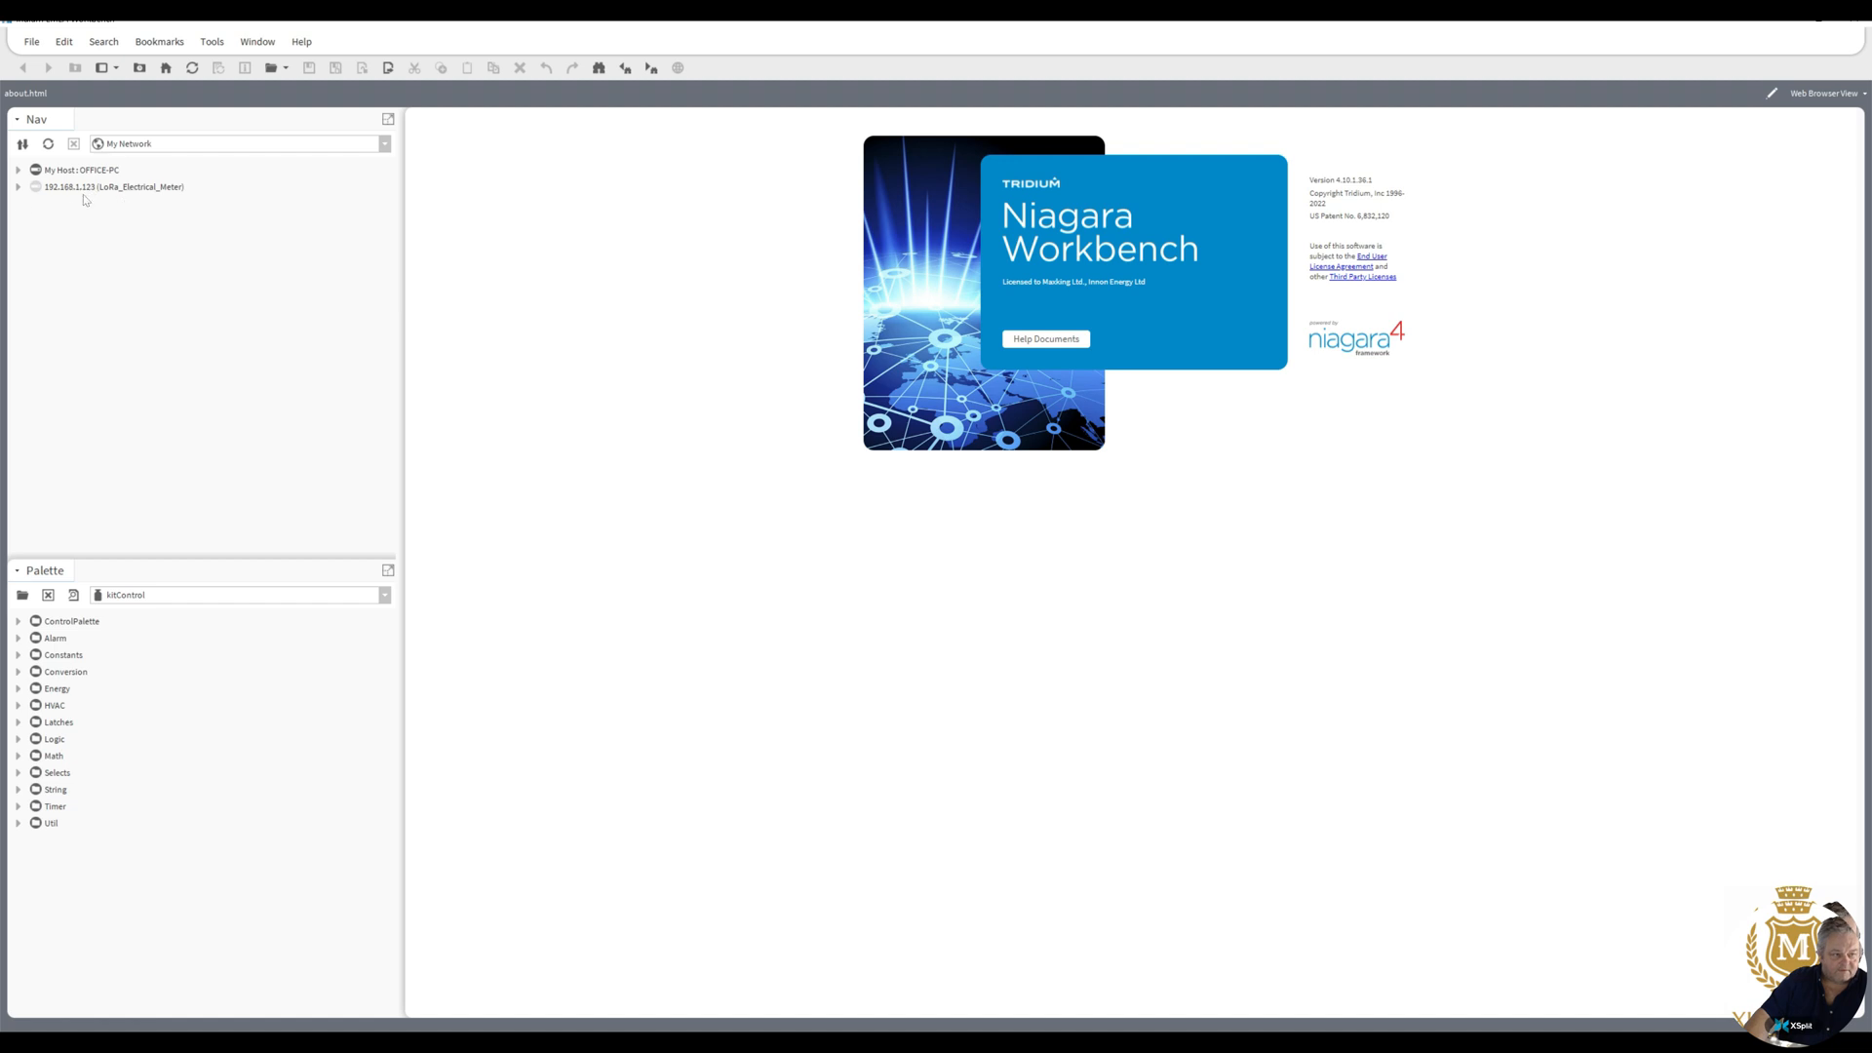
# - Connect to the platform of host 192.168.1.123 with the remembered credentials and open its Application Director
pyautogui.click(17, 187)
pyautogui.click(83, 207)
pyautogui.doubleClick(82, 205)
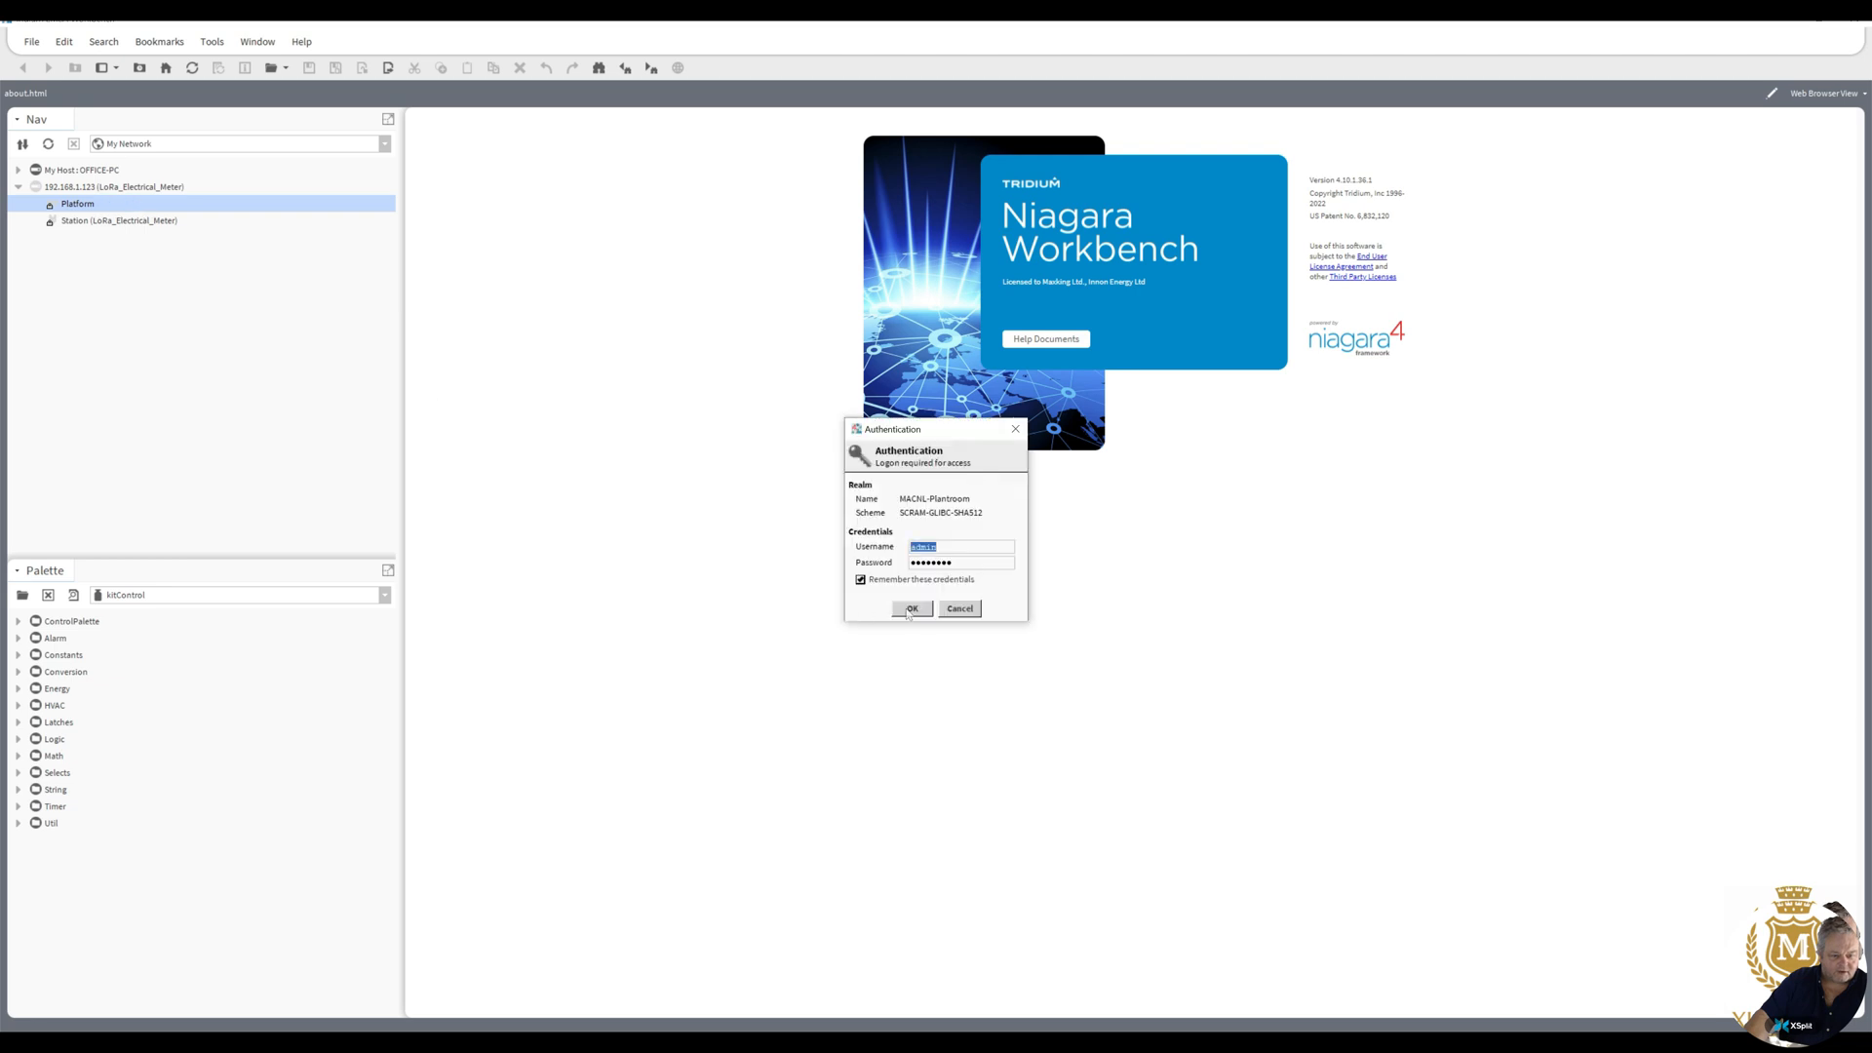
pyautogui.click(909, 609)
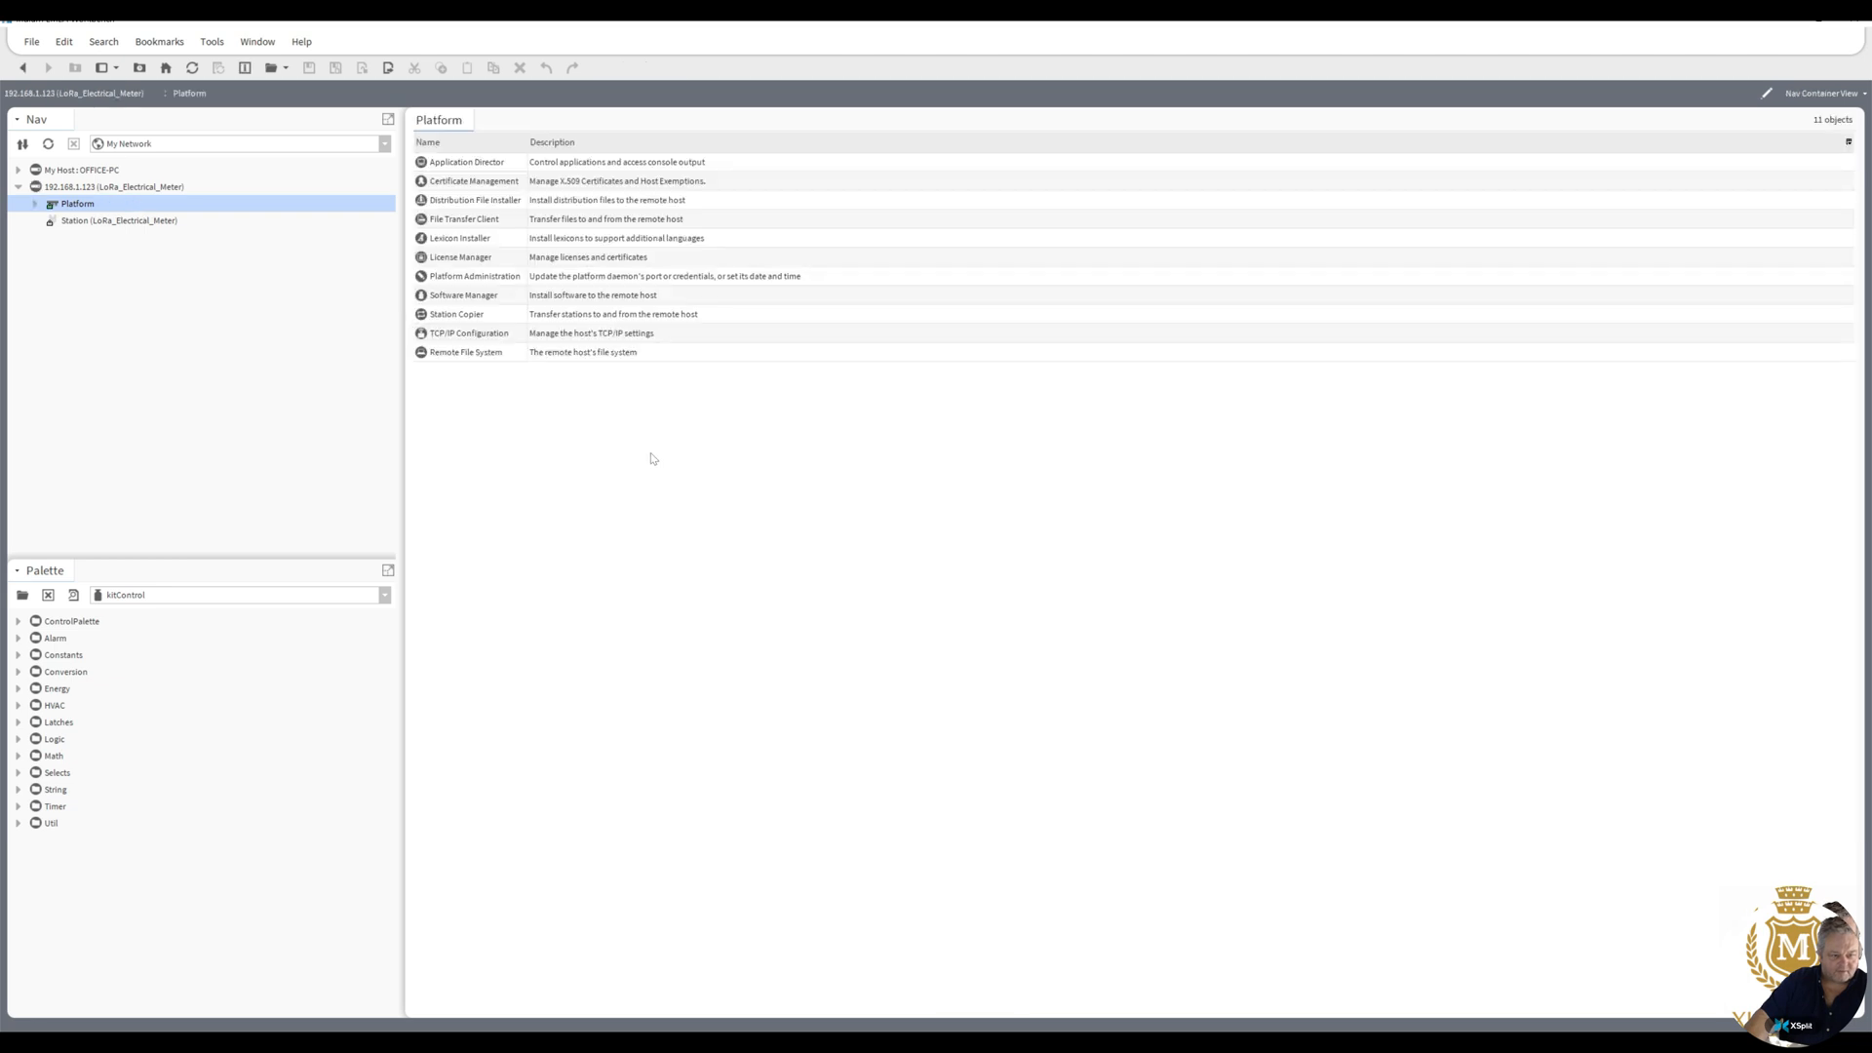
pyautogui.doubleClick(485, 164)
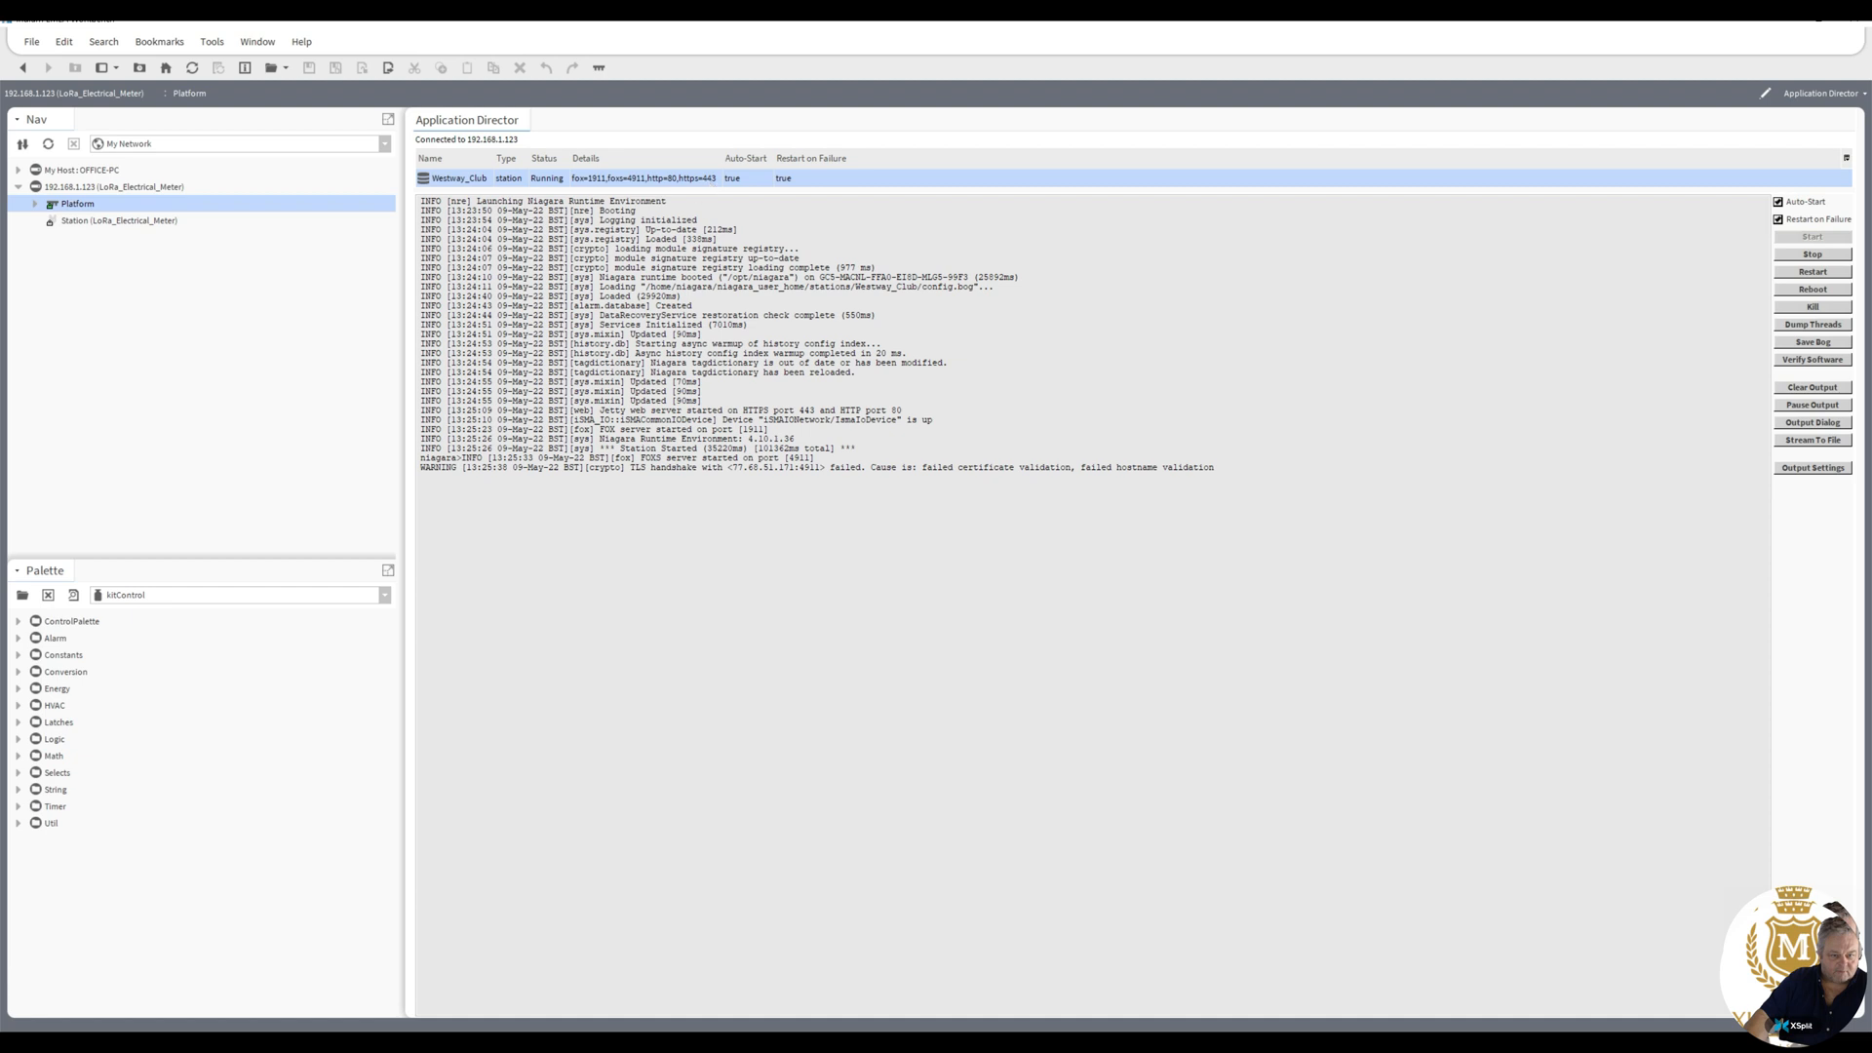
# - Connect to the station on 192.168.1.123 with the remembered credentials and expand its Config tree down to Drivers
pyautogui.doubleClick(102, 222)
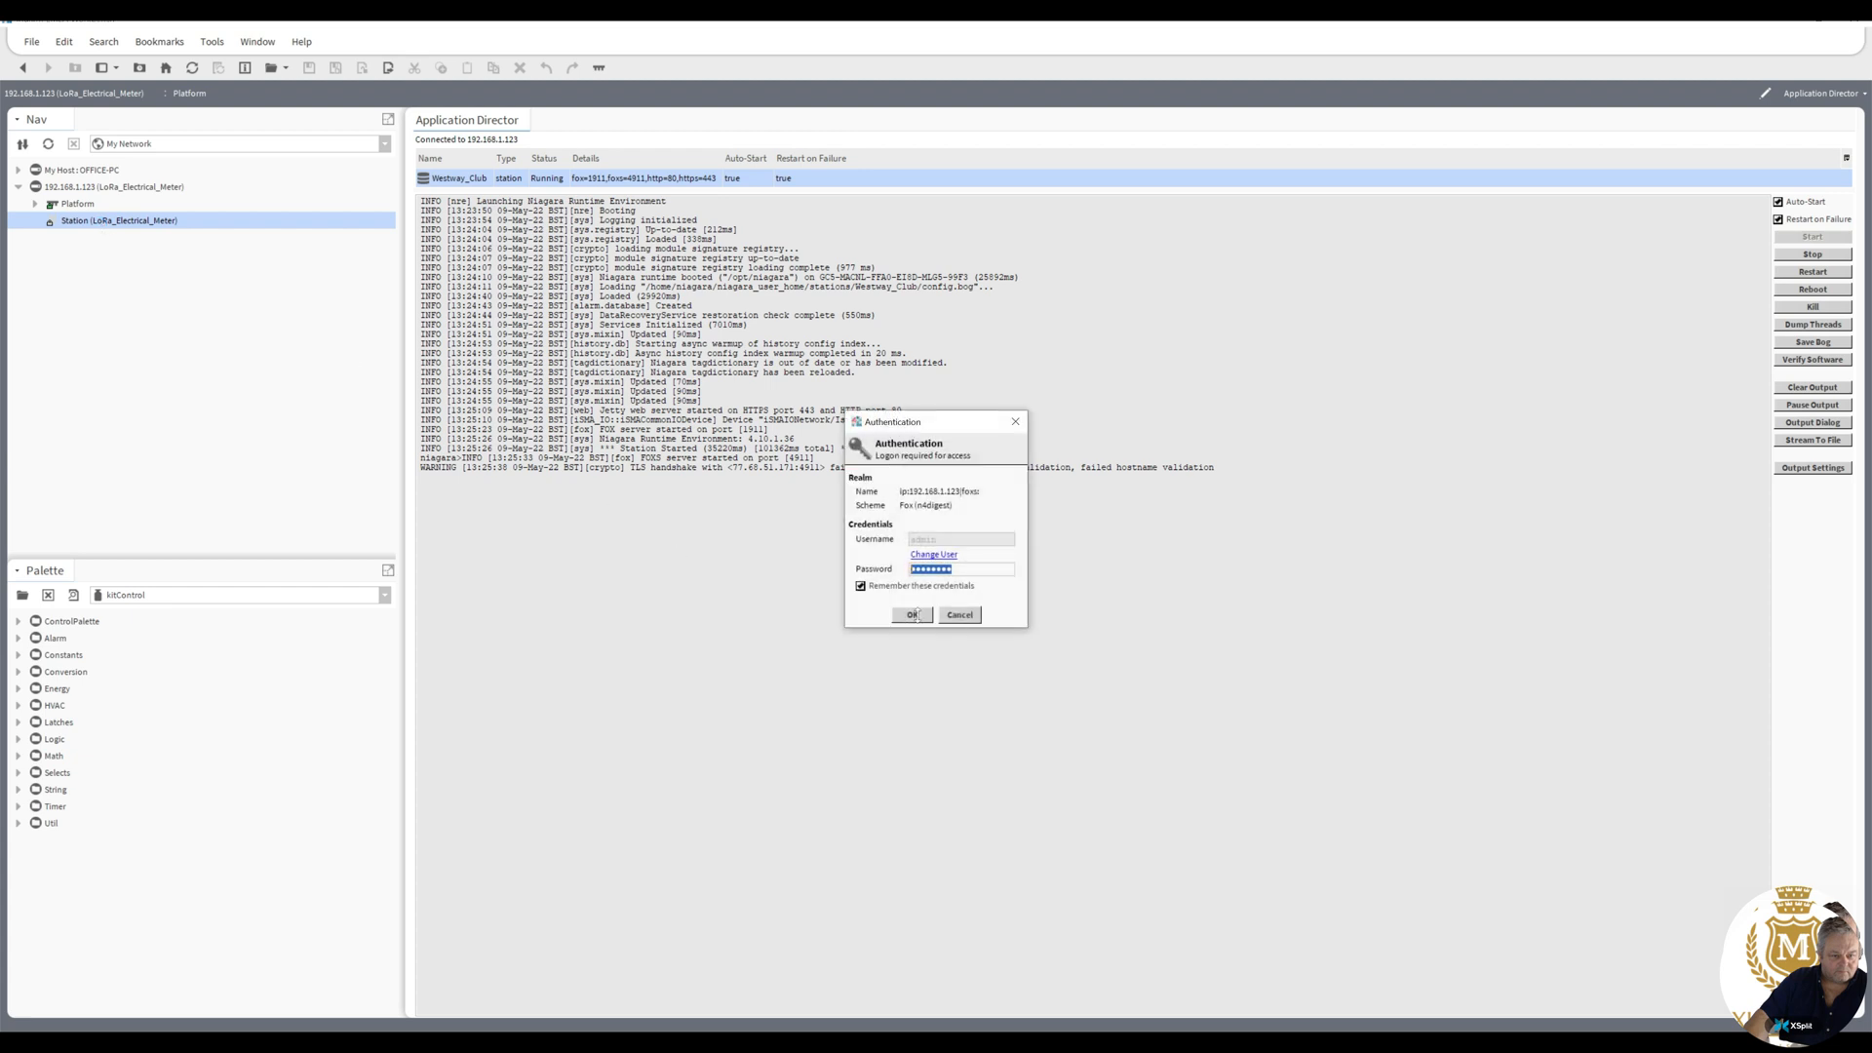
pyautogui.click(915, 614)
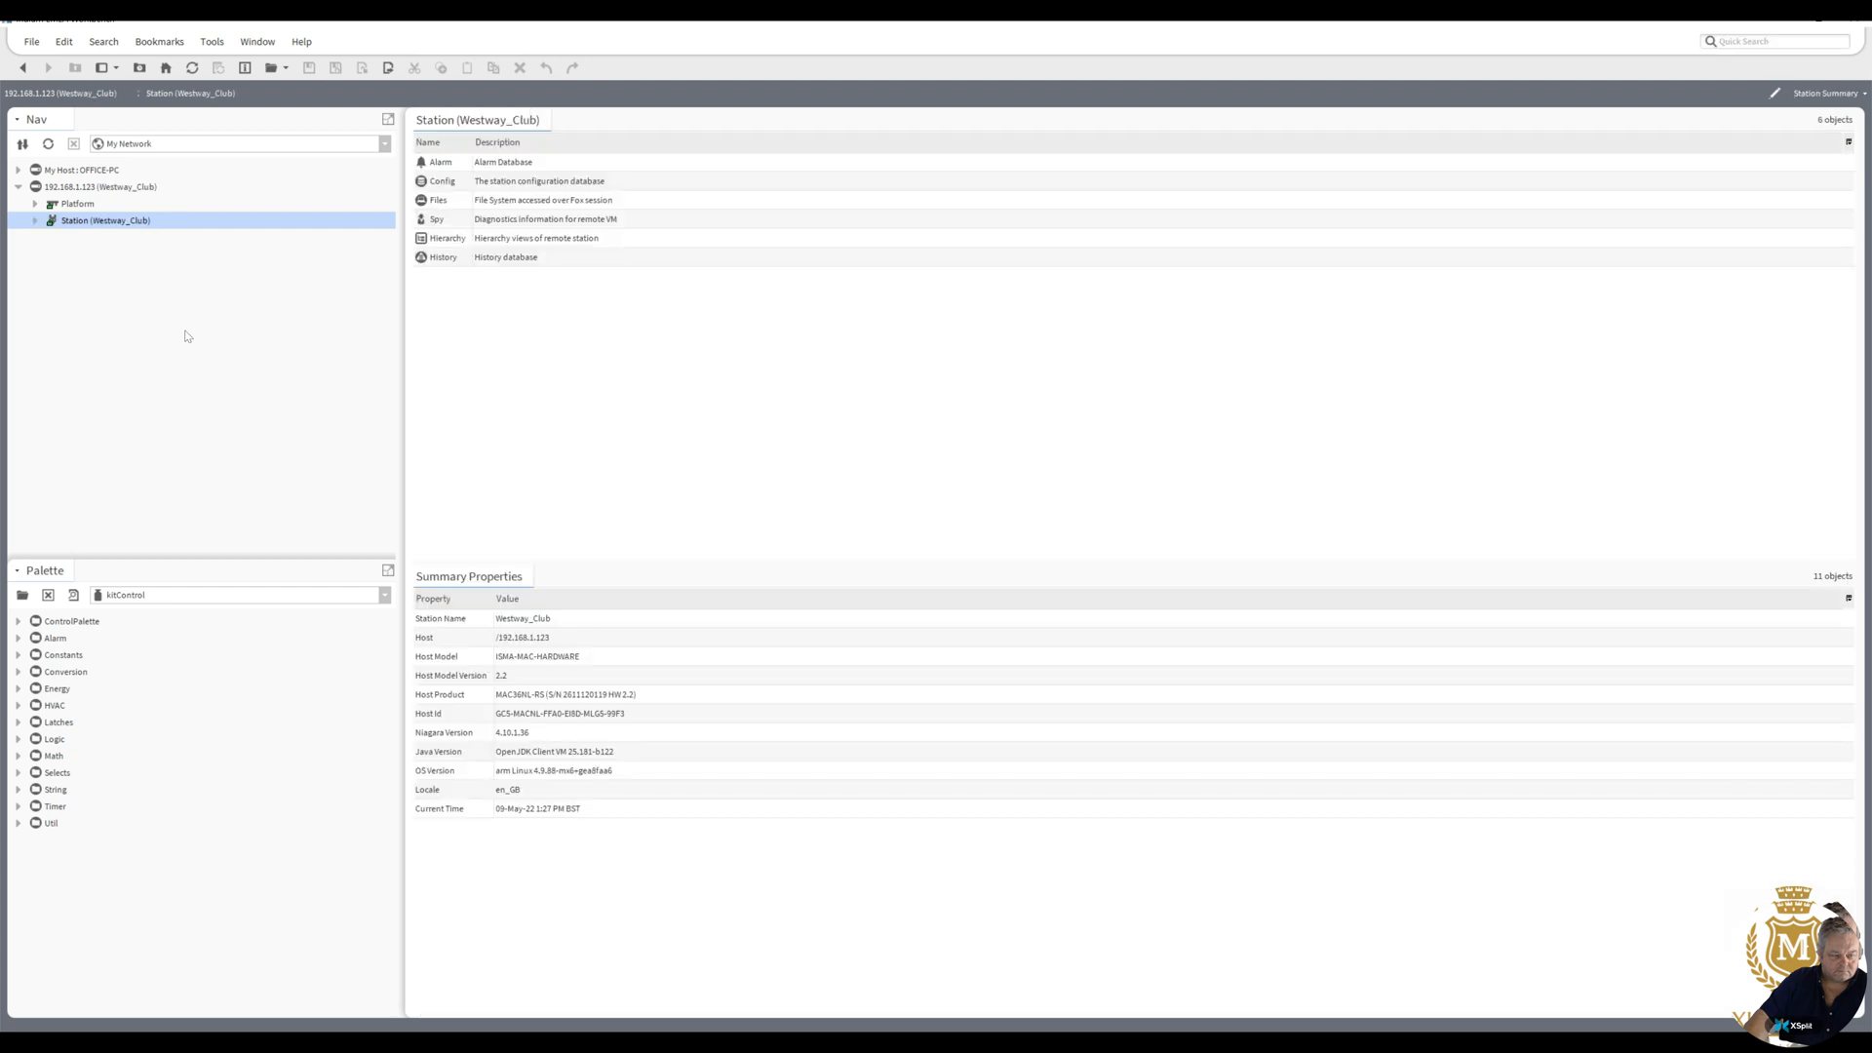
pyautogui.click(35, 220)
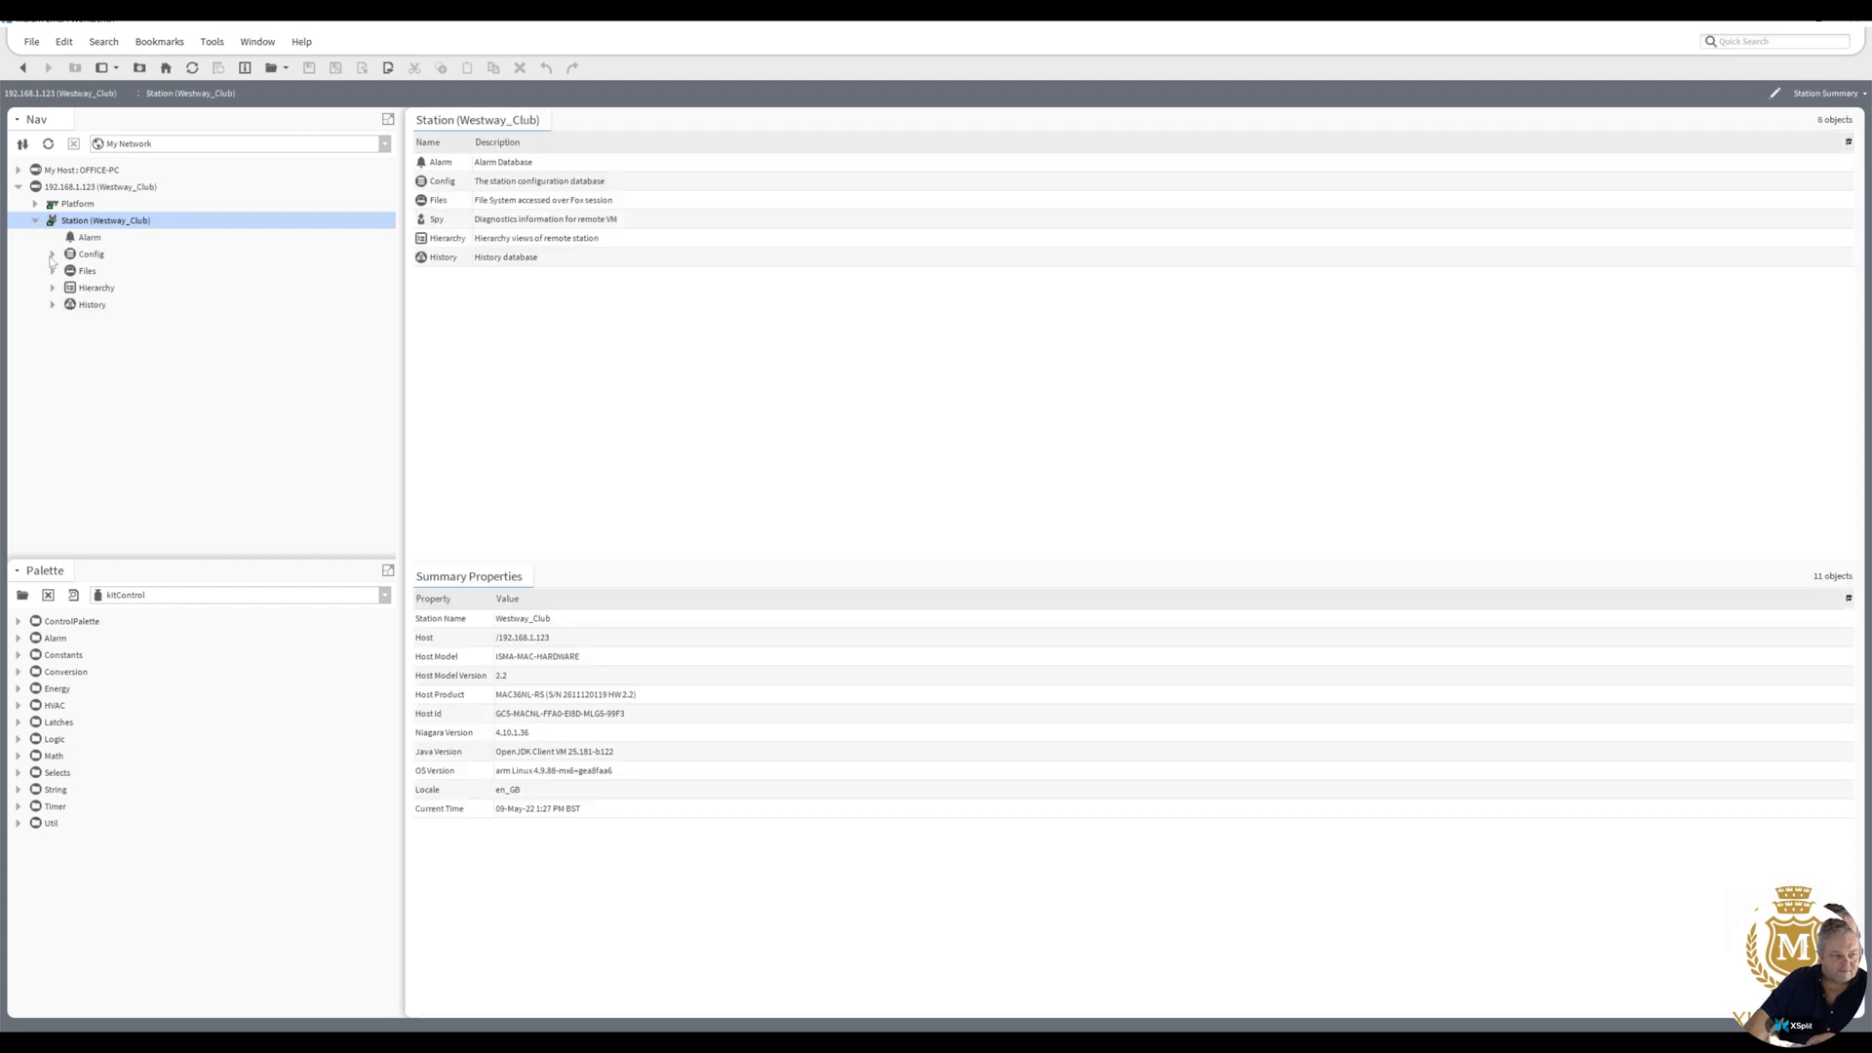
pyautogui.click(51, 255)
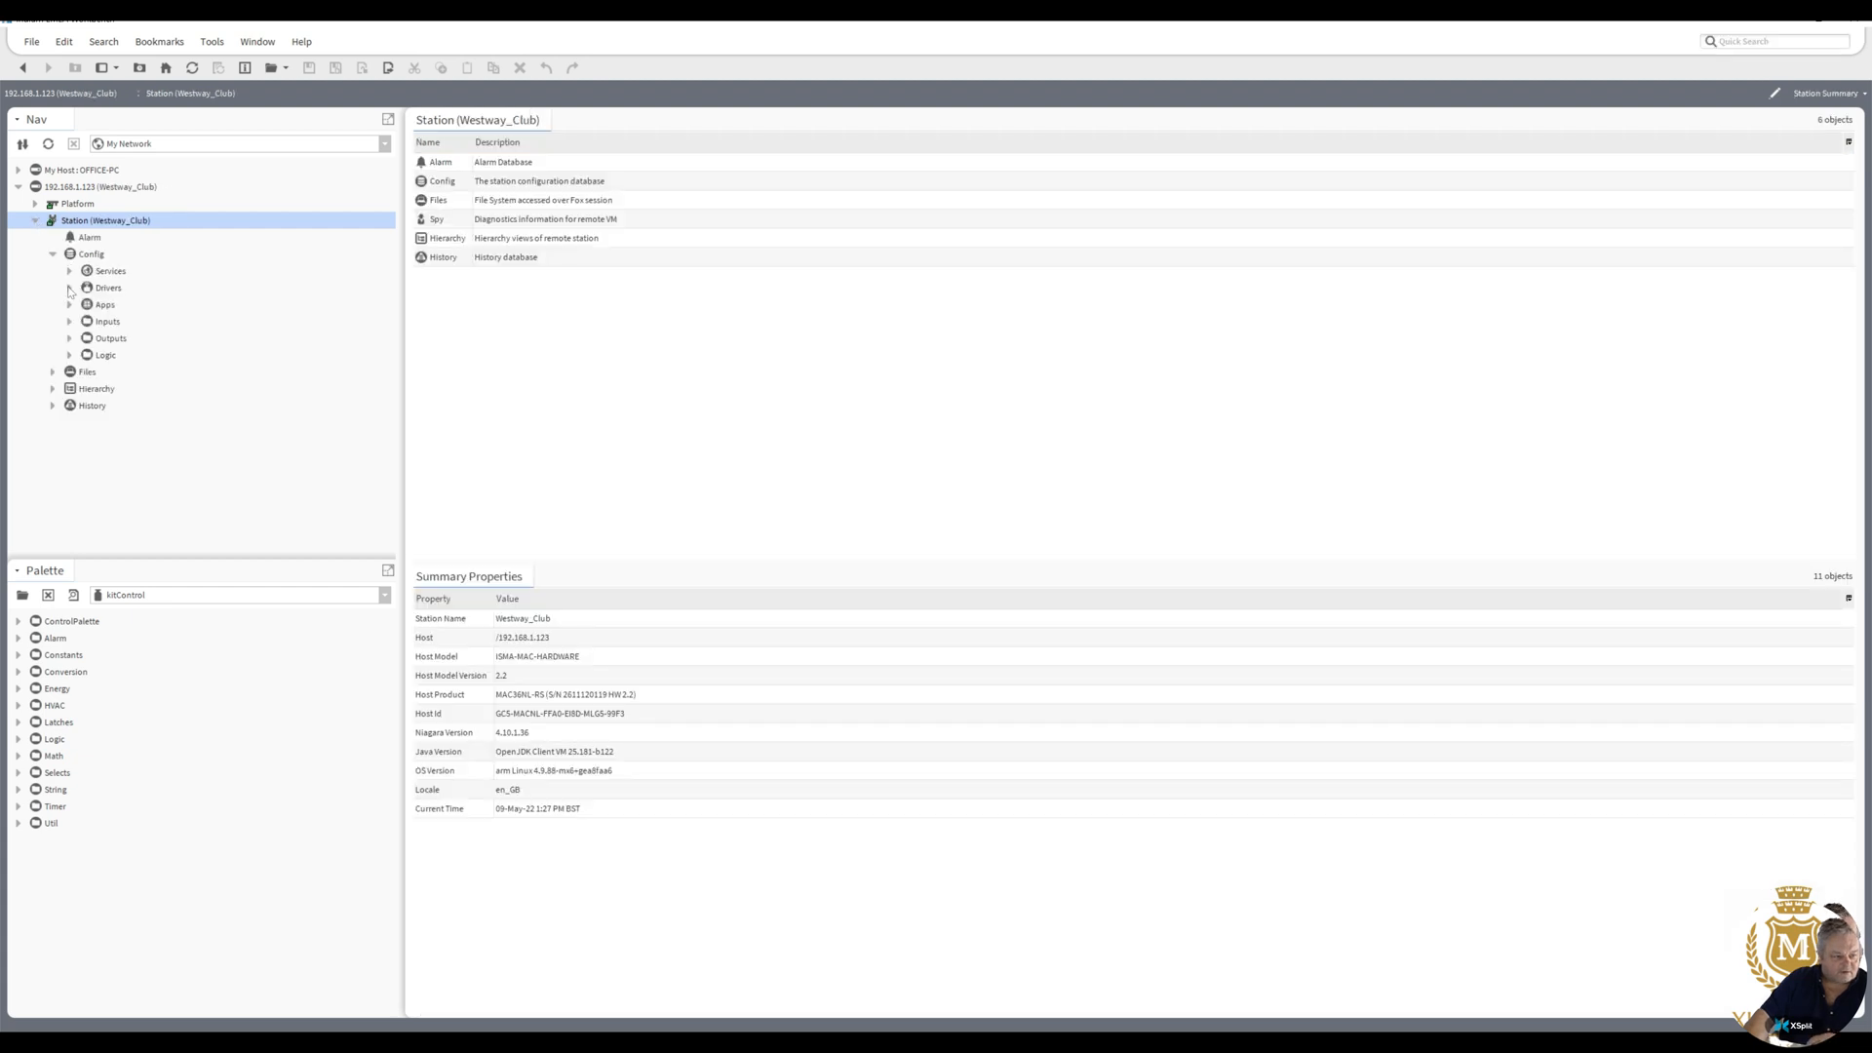
pyautogui.click(69, 287)
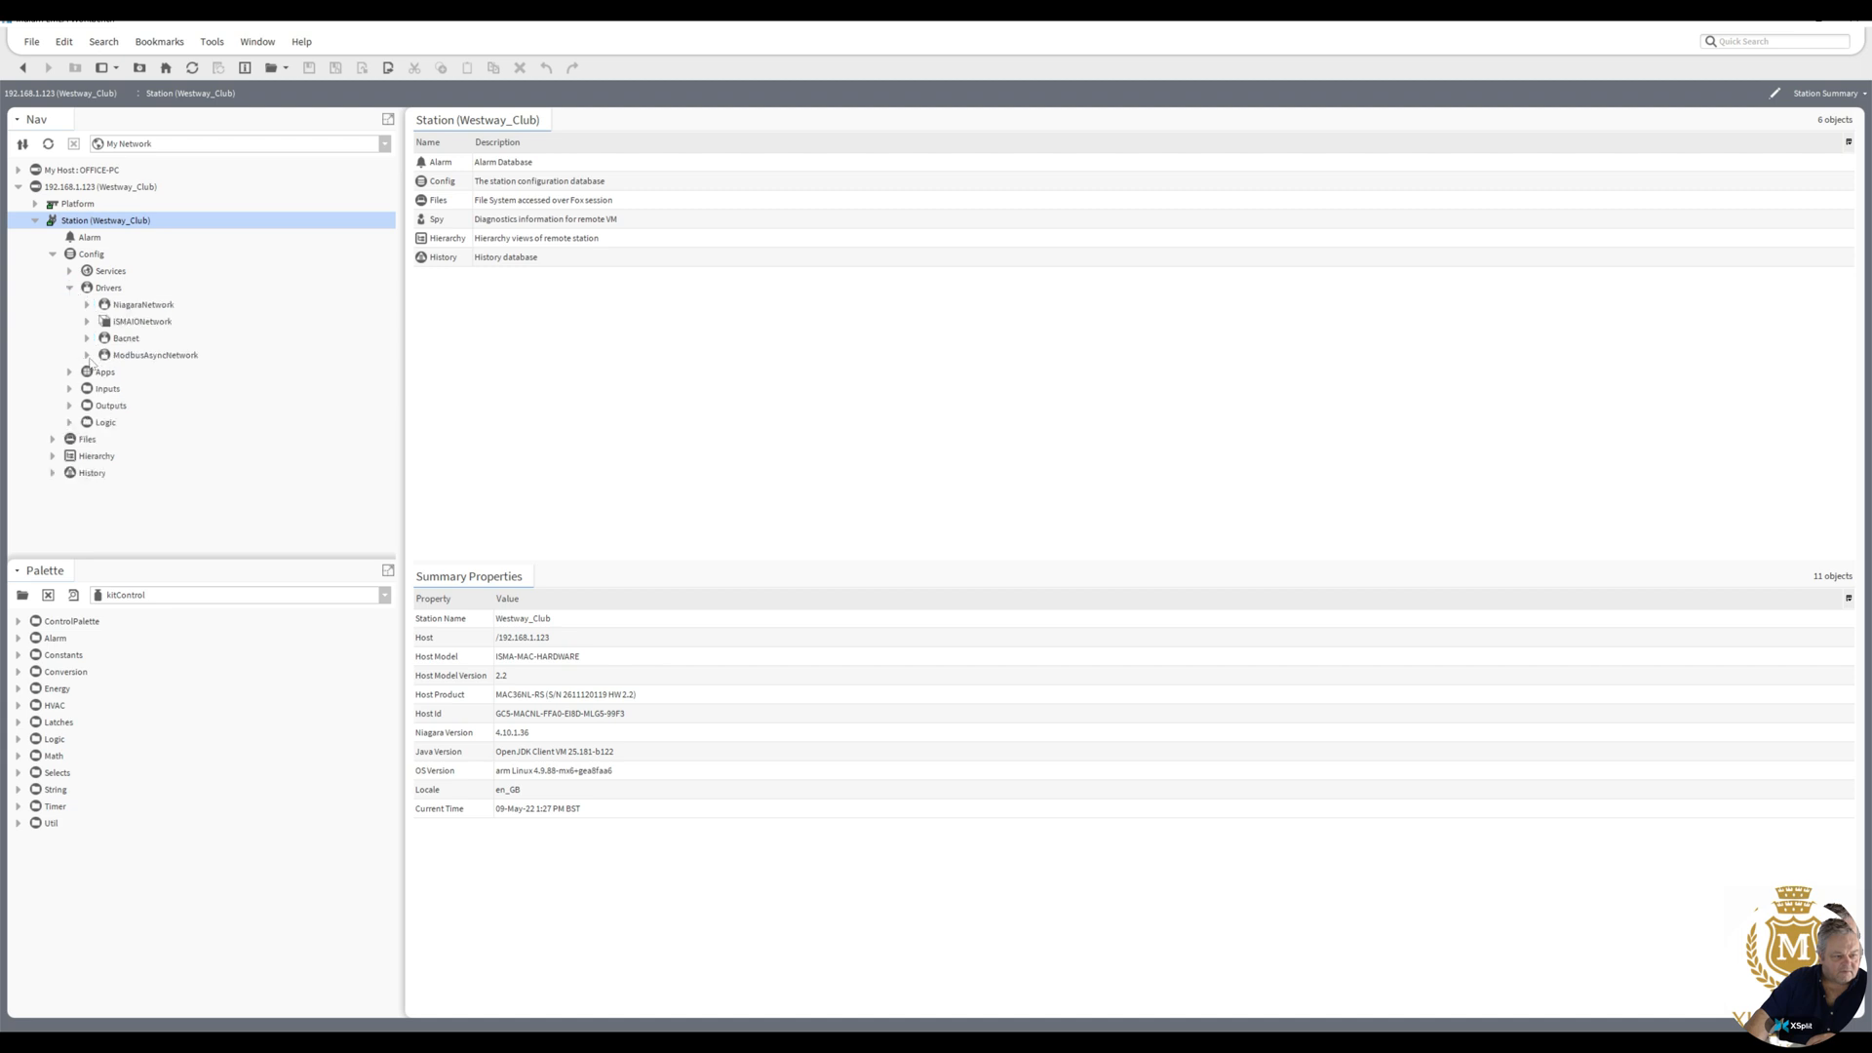
# - Delete the Bacnet and ModbusAsyncNetwork drivers from the station
pyautogui.click(146, 355)
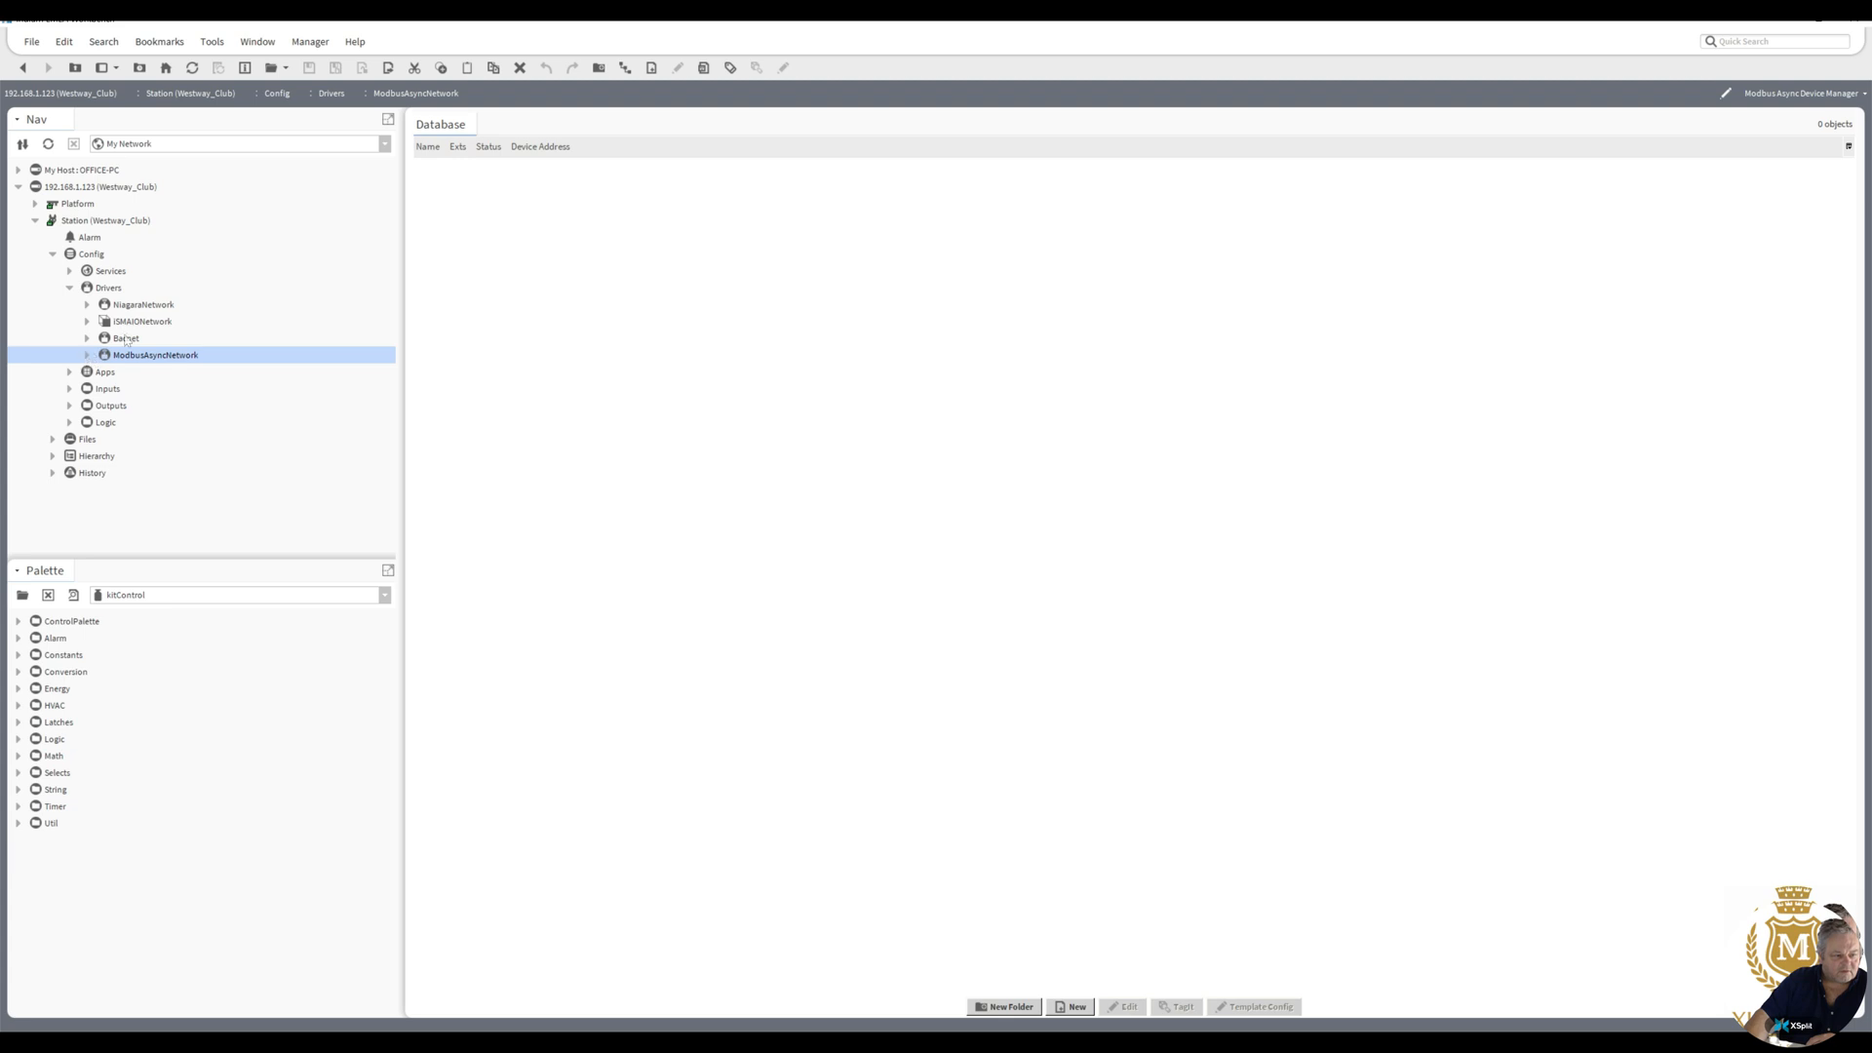
pyautogui.click(126, 338)
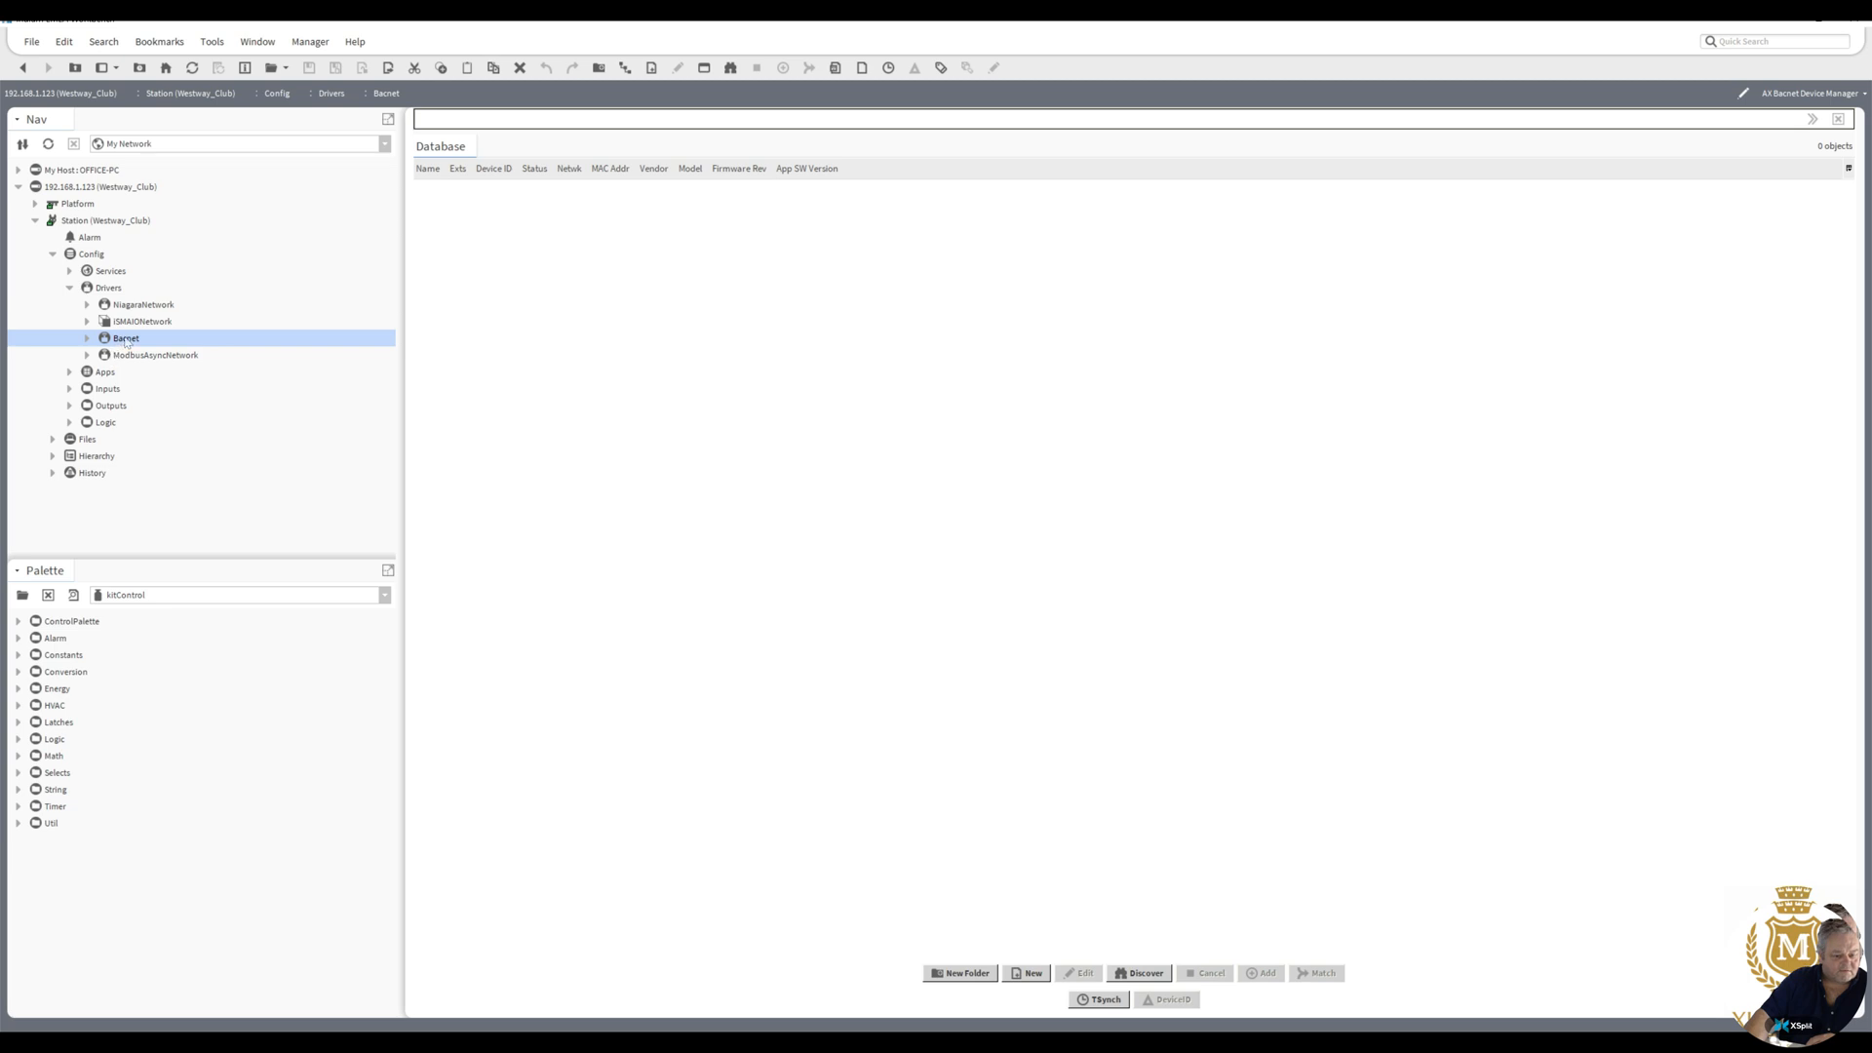
pyautogui.rightClick(125, 341)
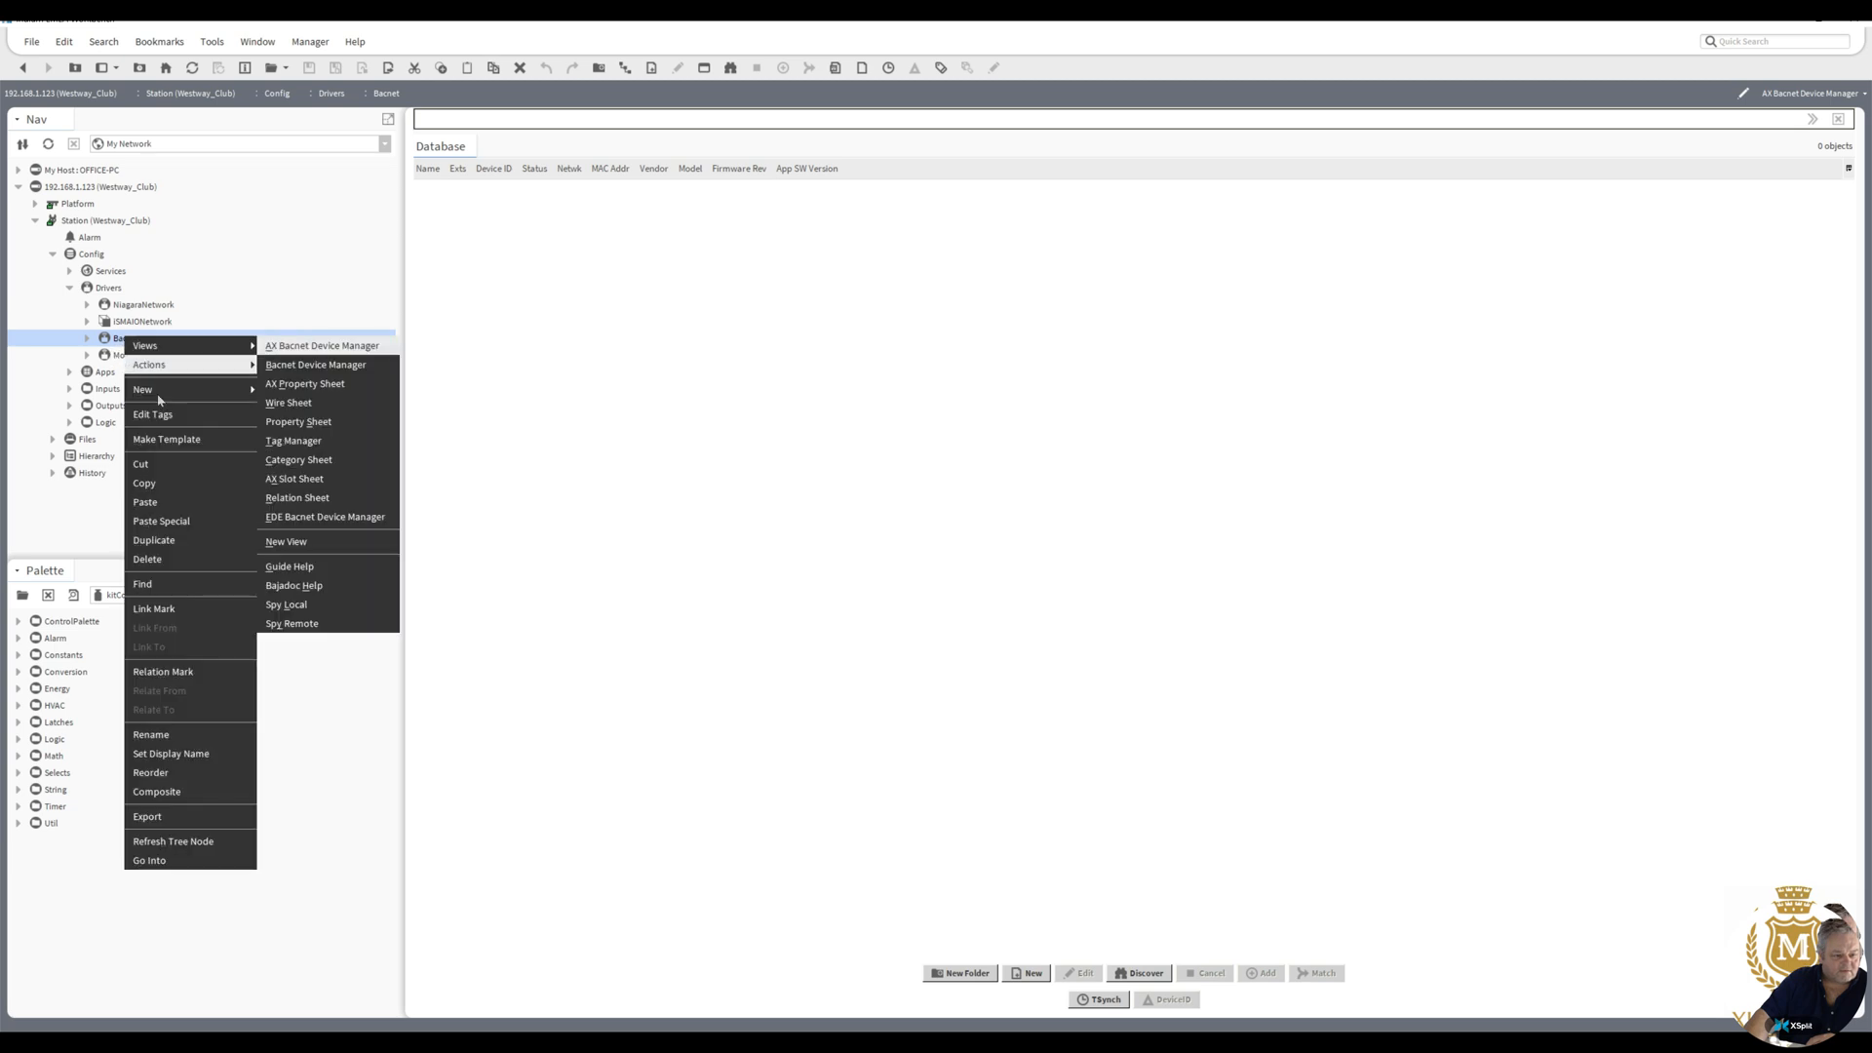
pyautogui.click(145, 560)
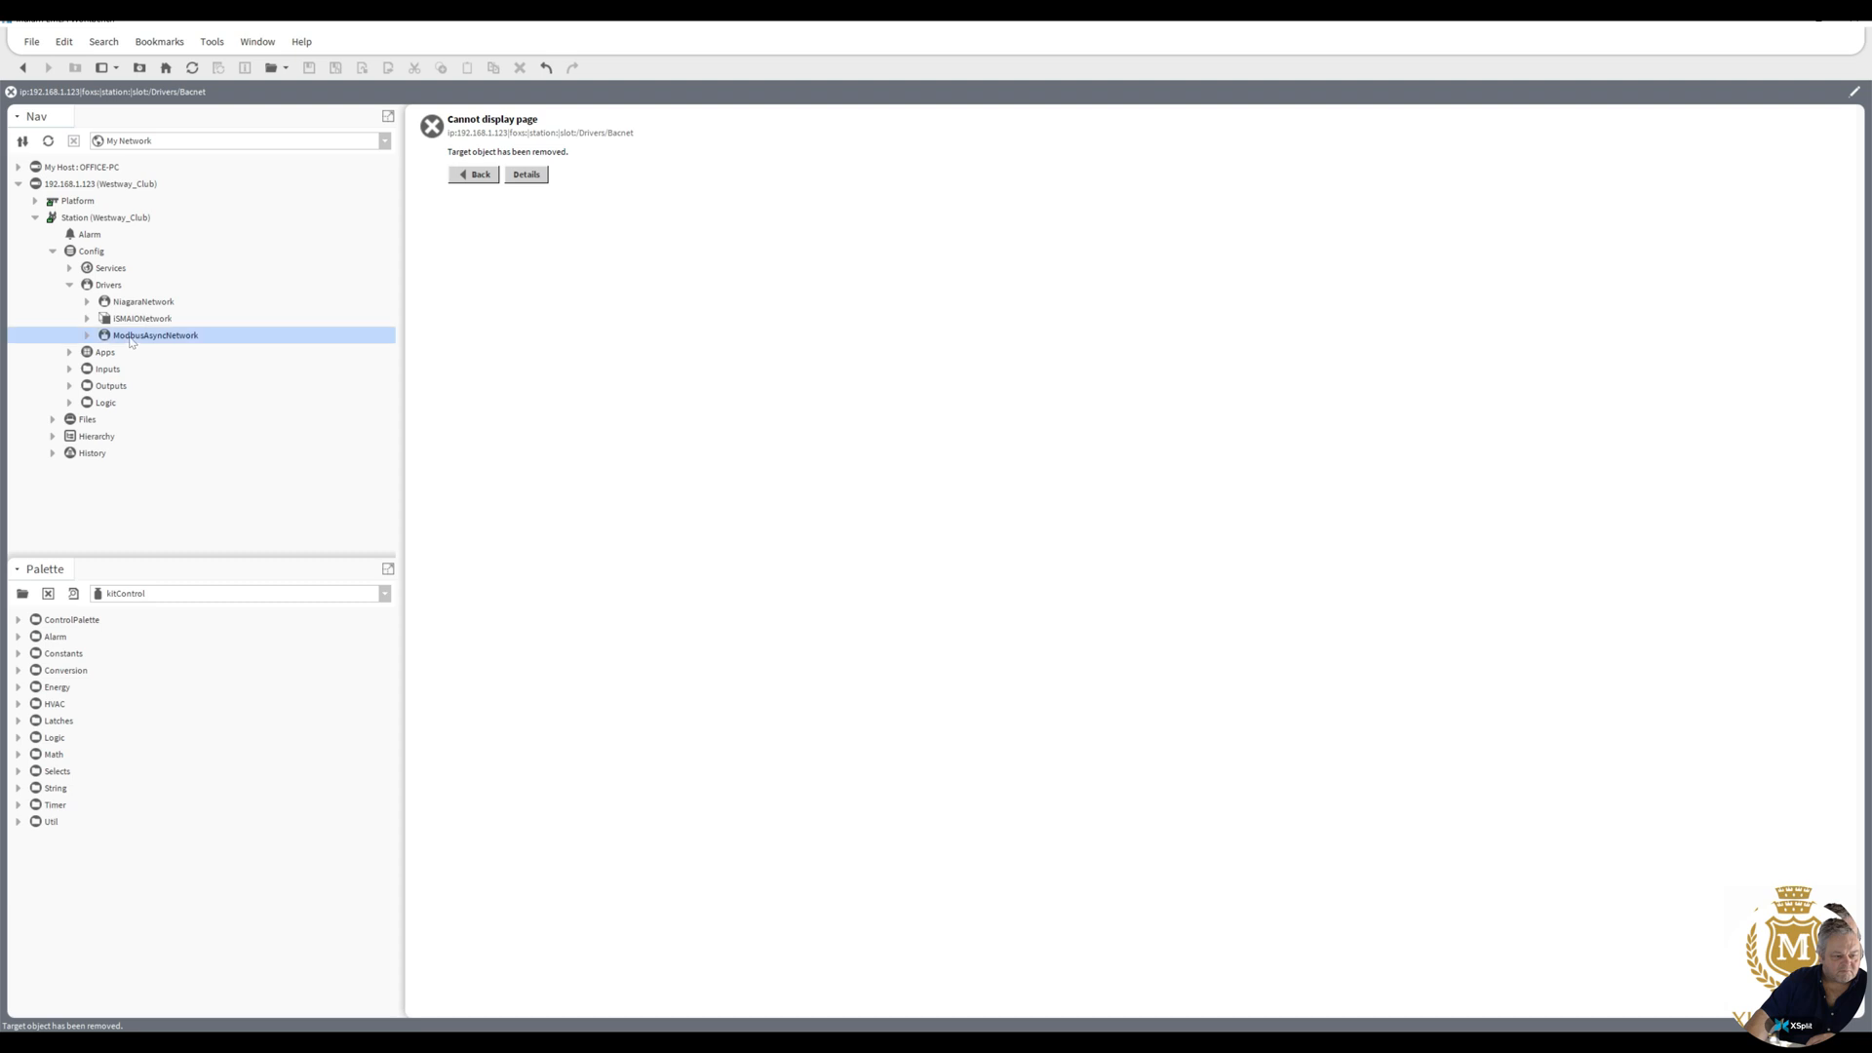
pyautogui.rightClick(132, 338)
pyautogui.click(152, 558)
# - Check the points of IsmaioDevice under iSMAIONetwork in the Isma Point Manager, and collapse the network again
pyautogui.click(87, 320)
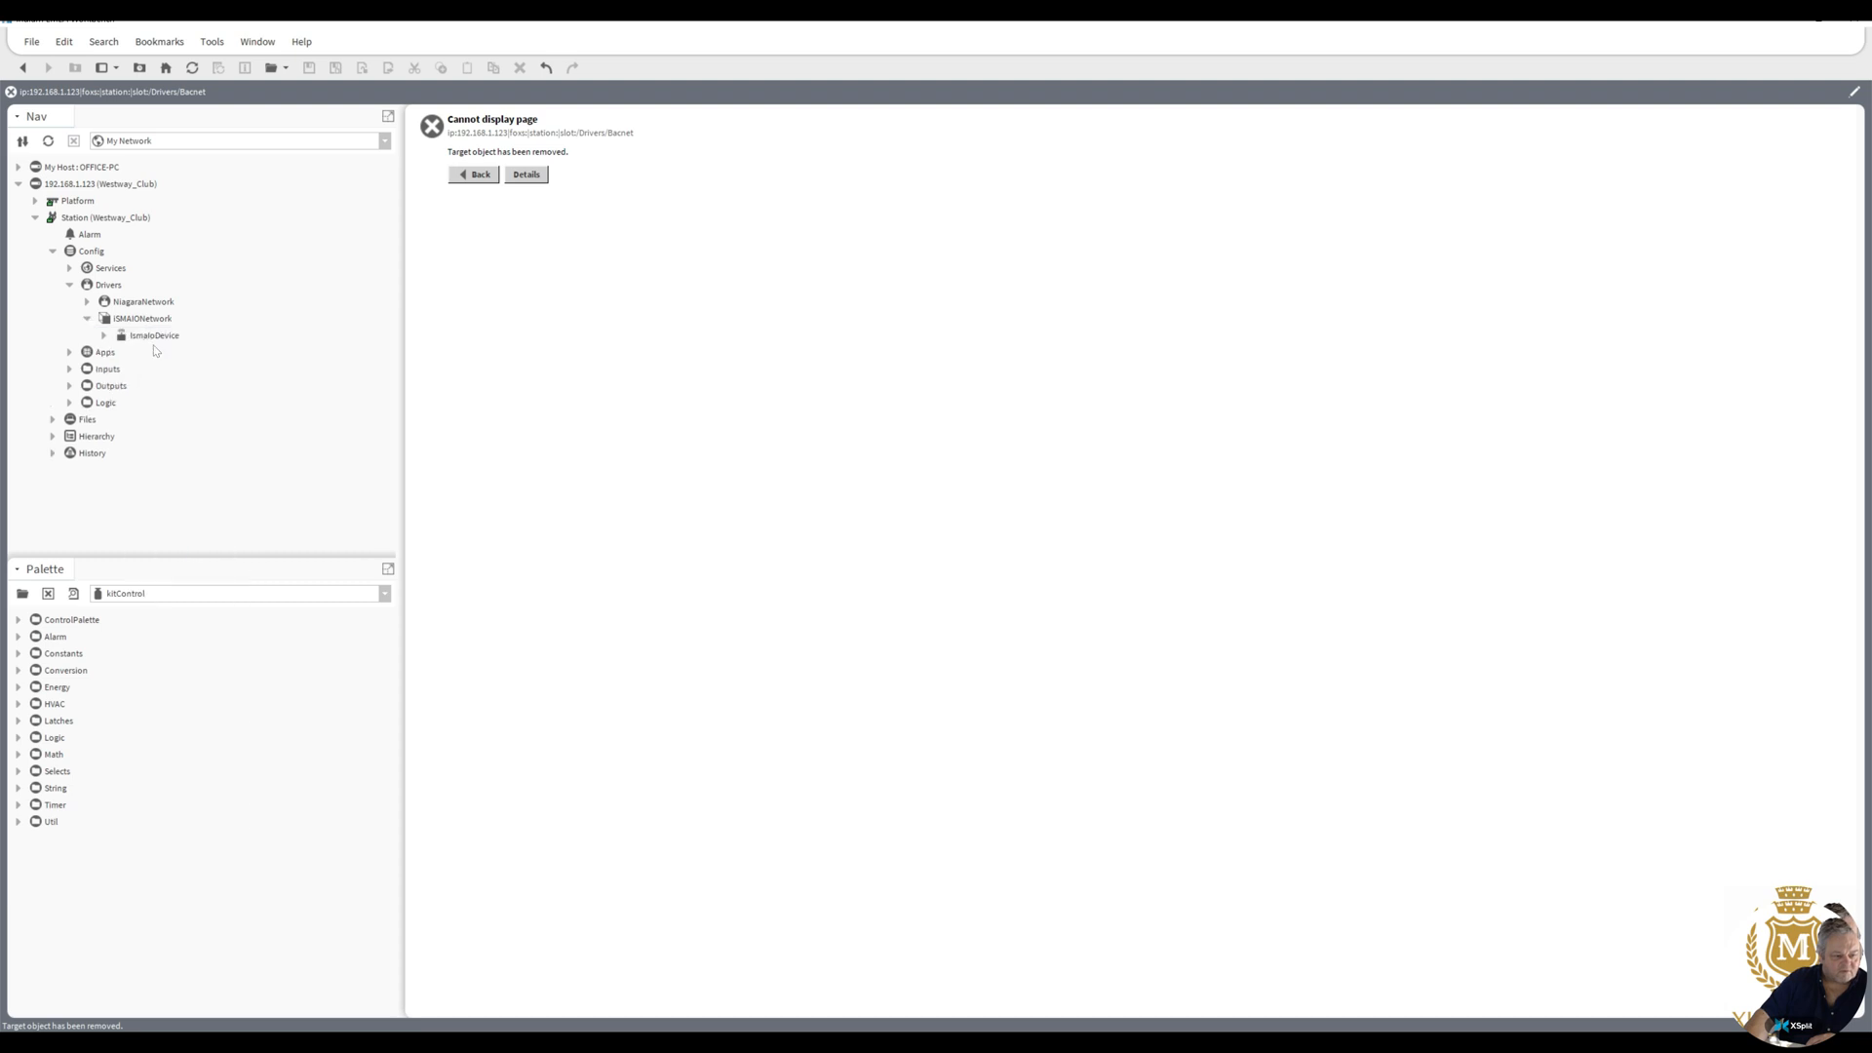
pyautogui.click(105, 336)
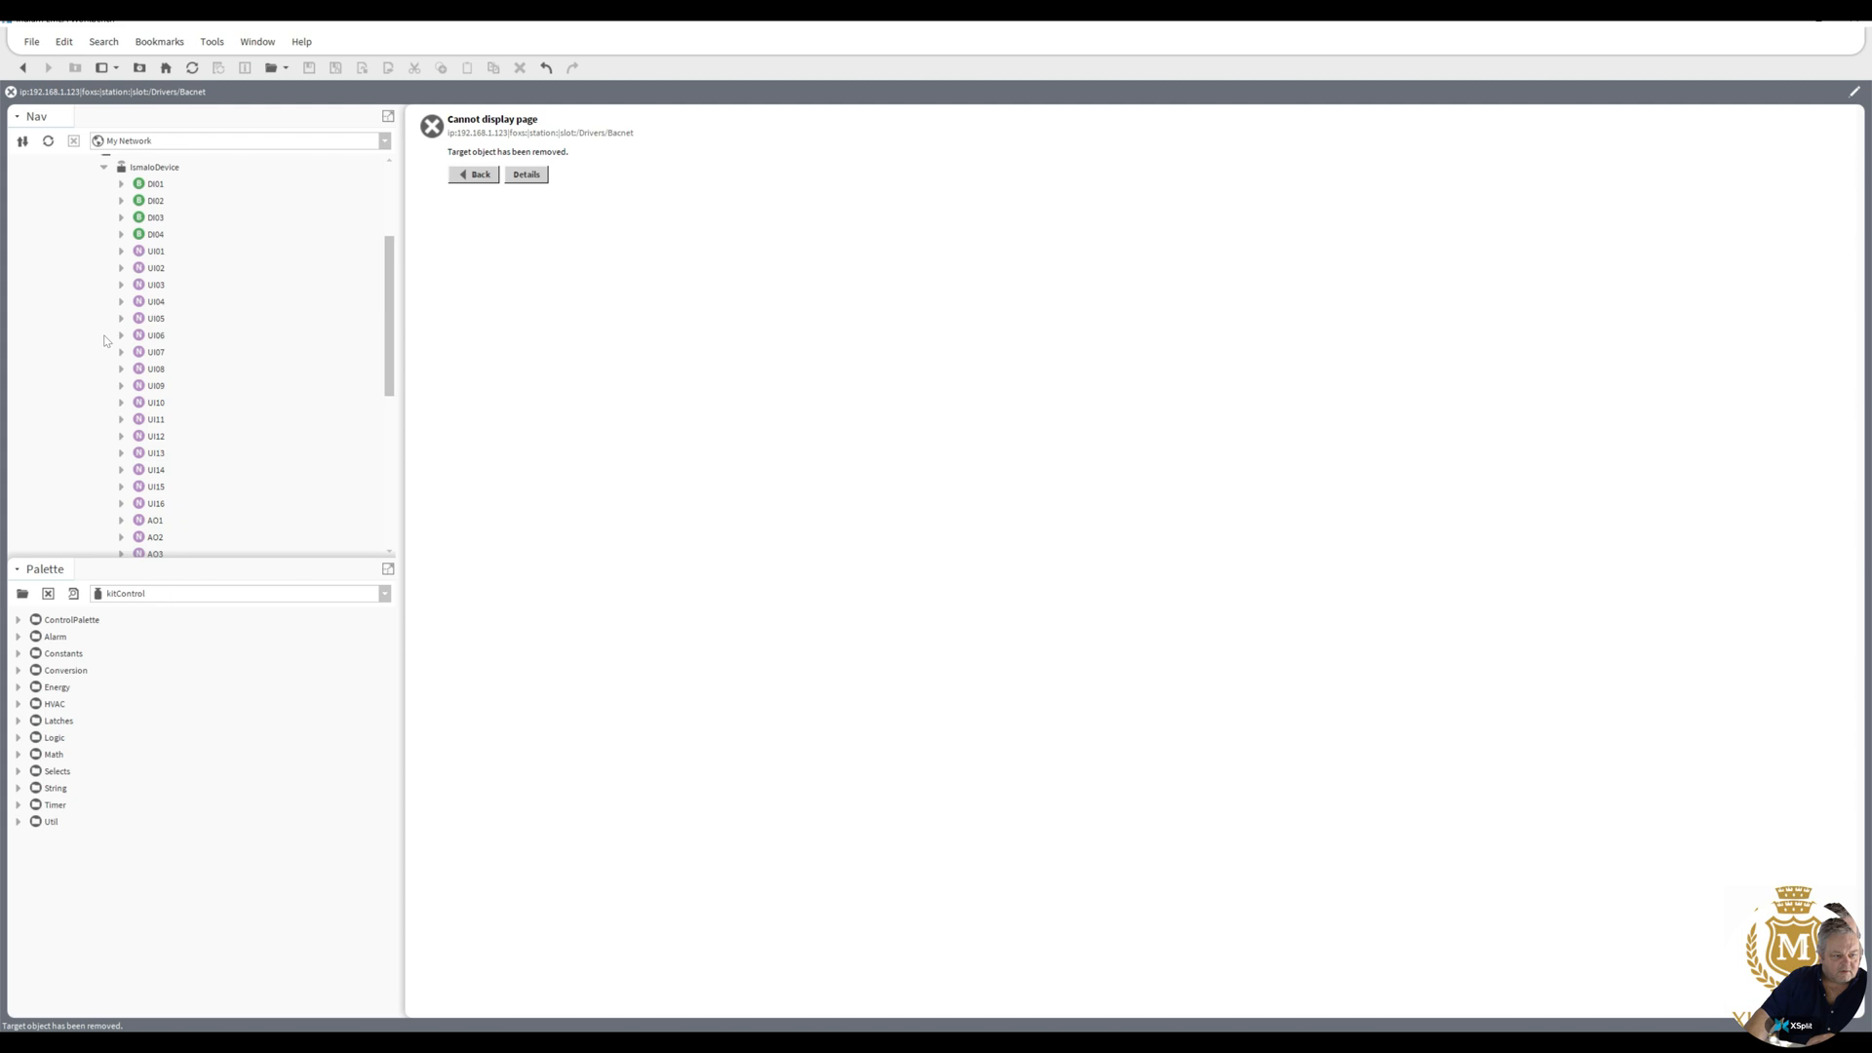
pyautogui.doubleClick(154, 167)
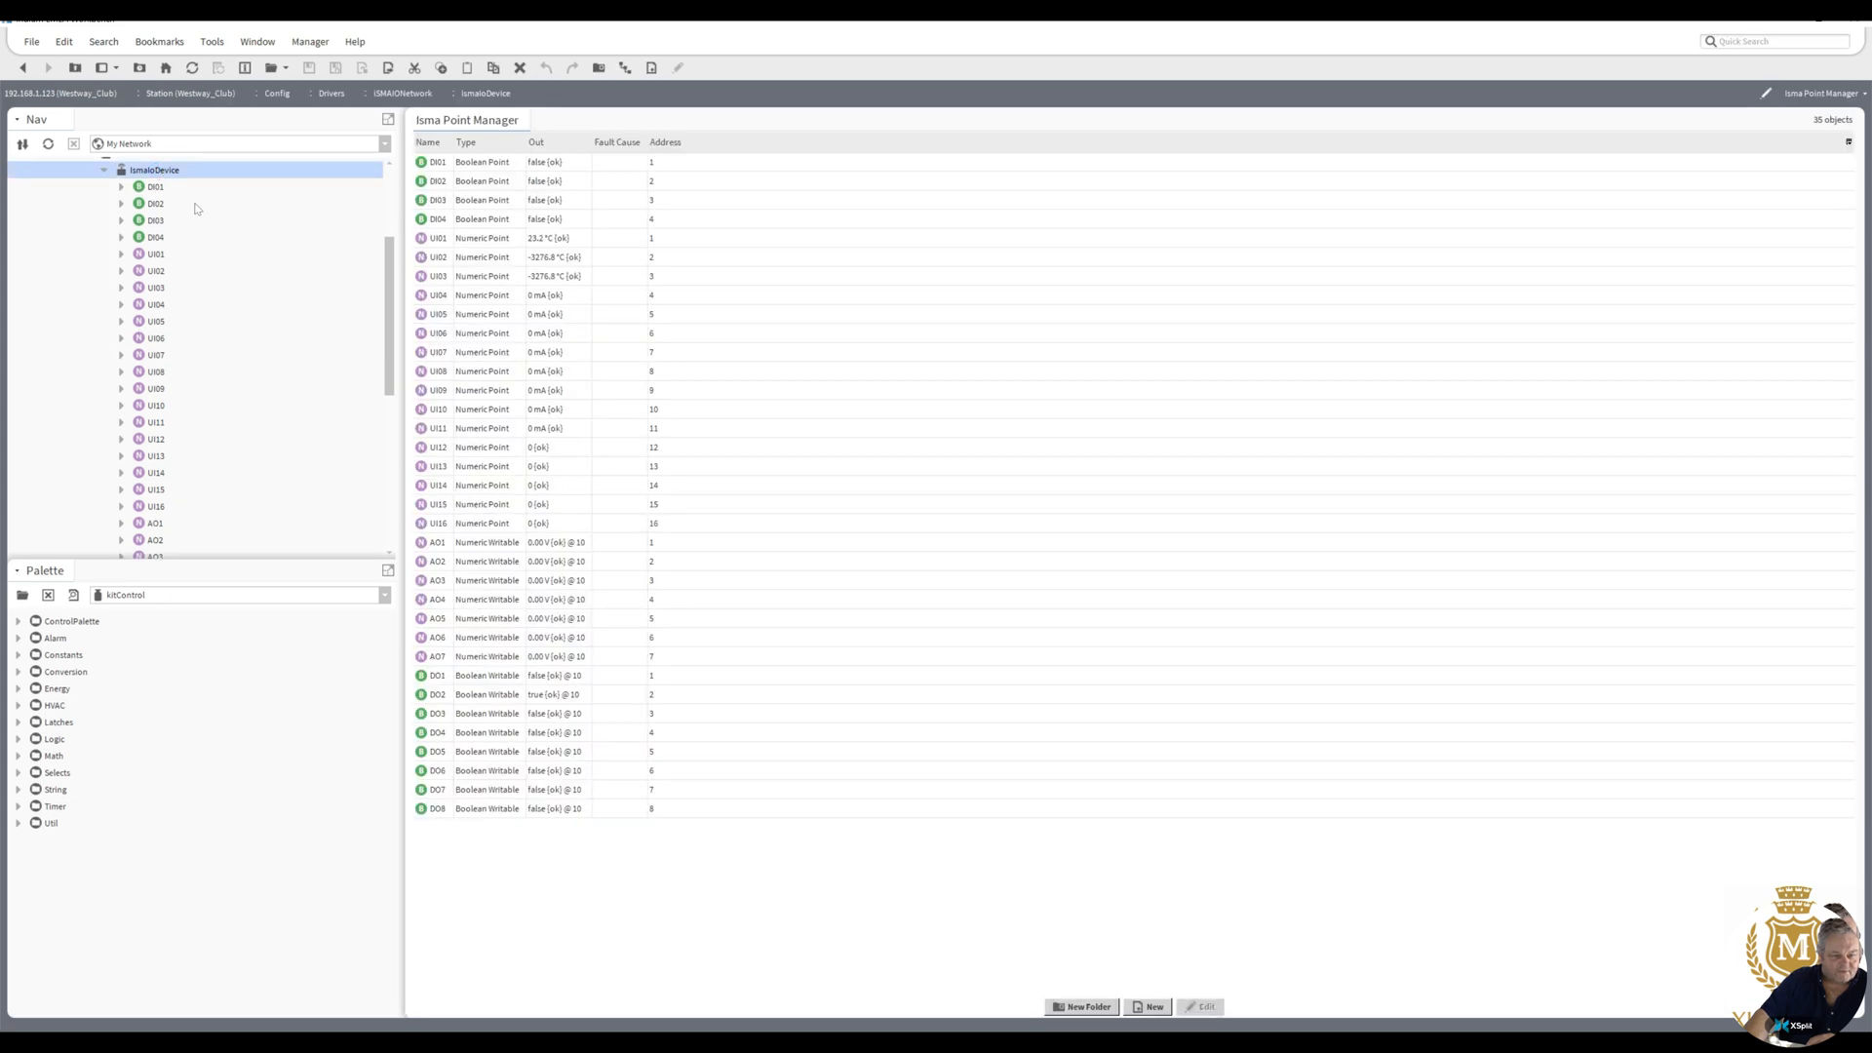
pyautogui.moveTo(391, 341); pyautogui.dragTo(388, 249)
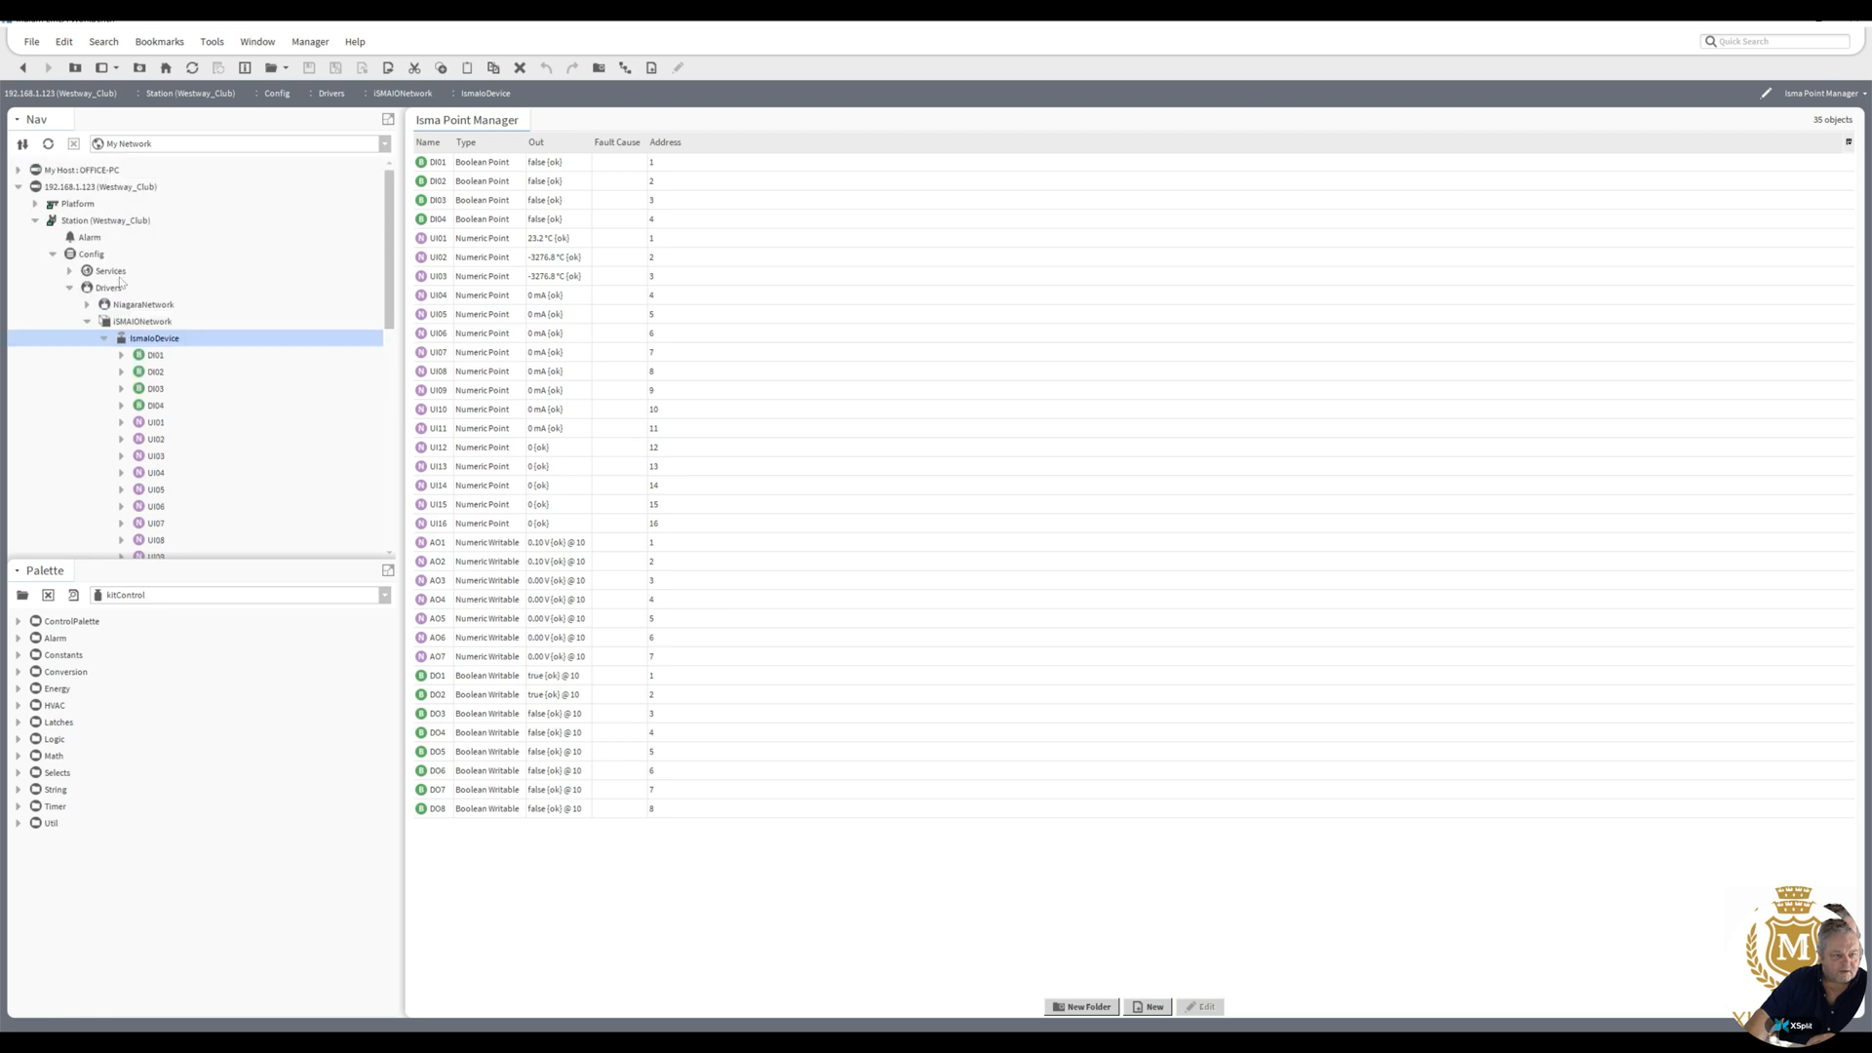
pyautogui.click(88, 322)
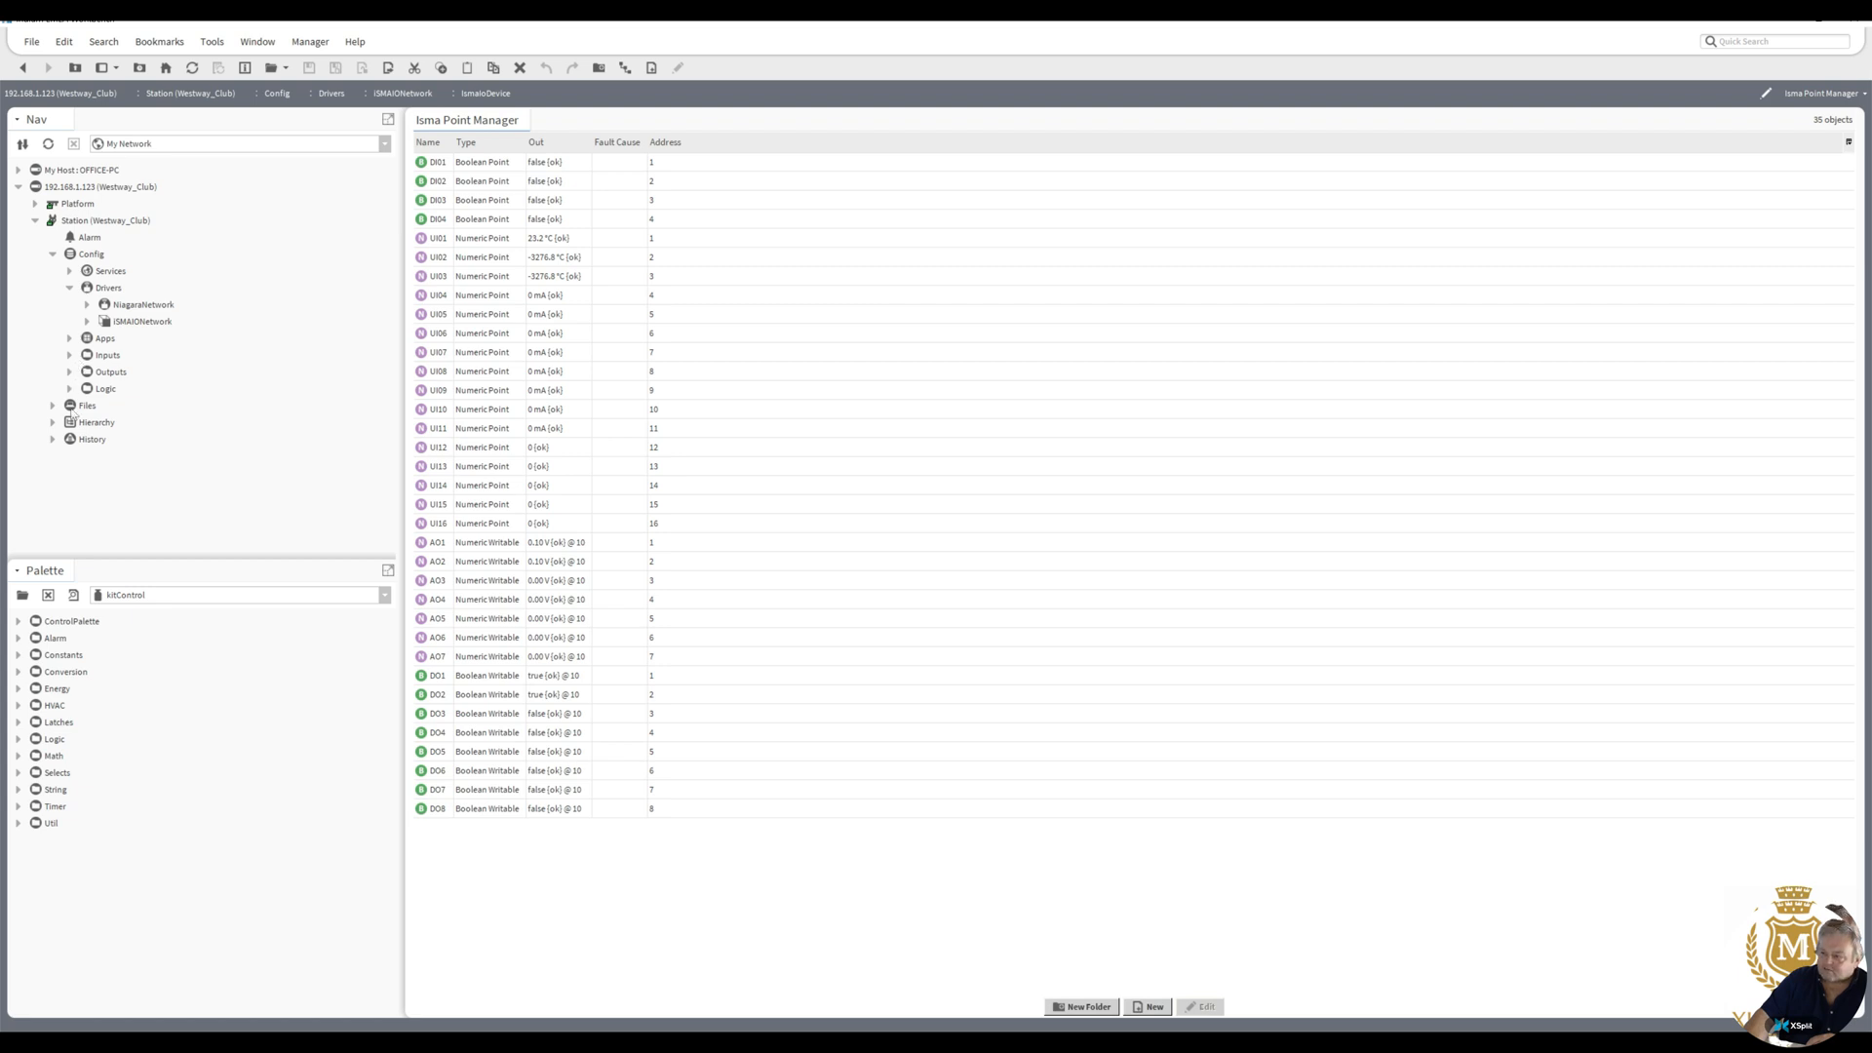
# - Expand the station's Inputs folder and open its wire sheet
pyautogui.click(69, 357)
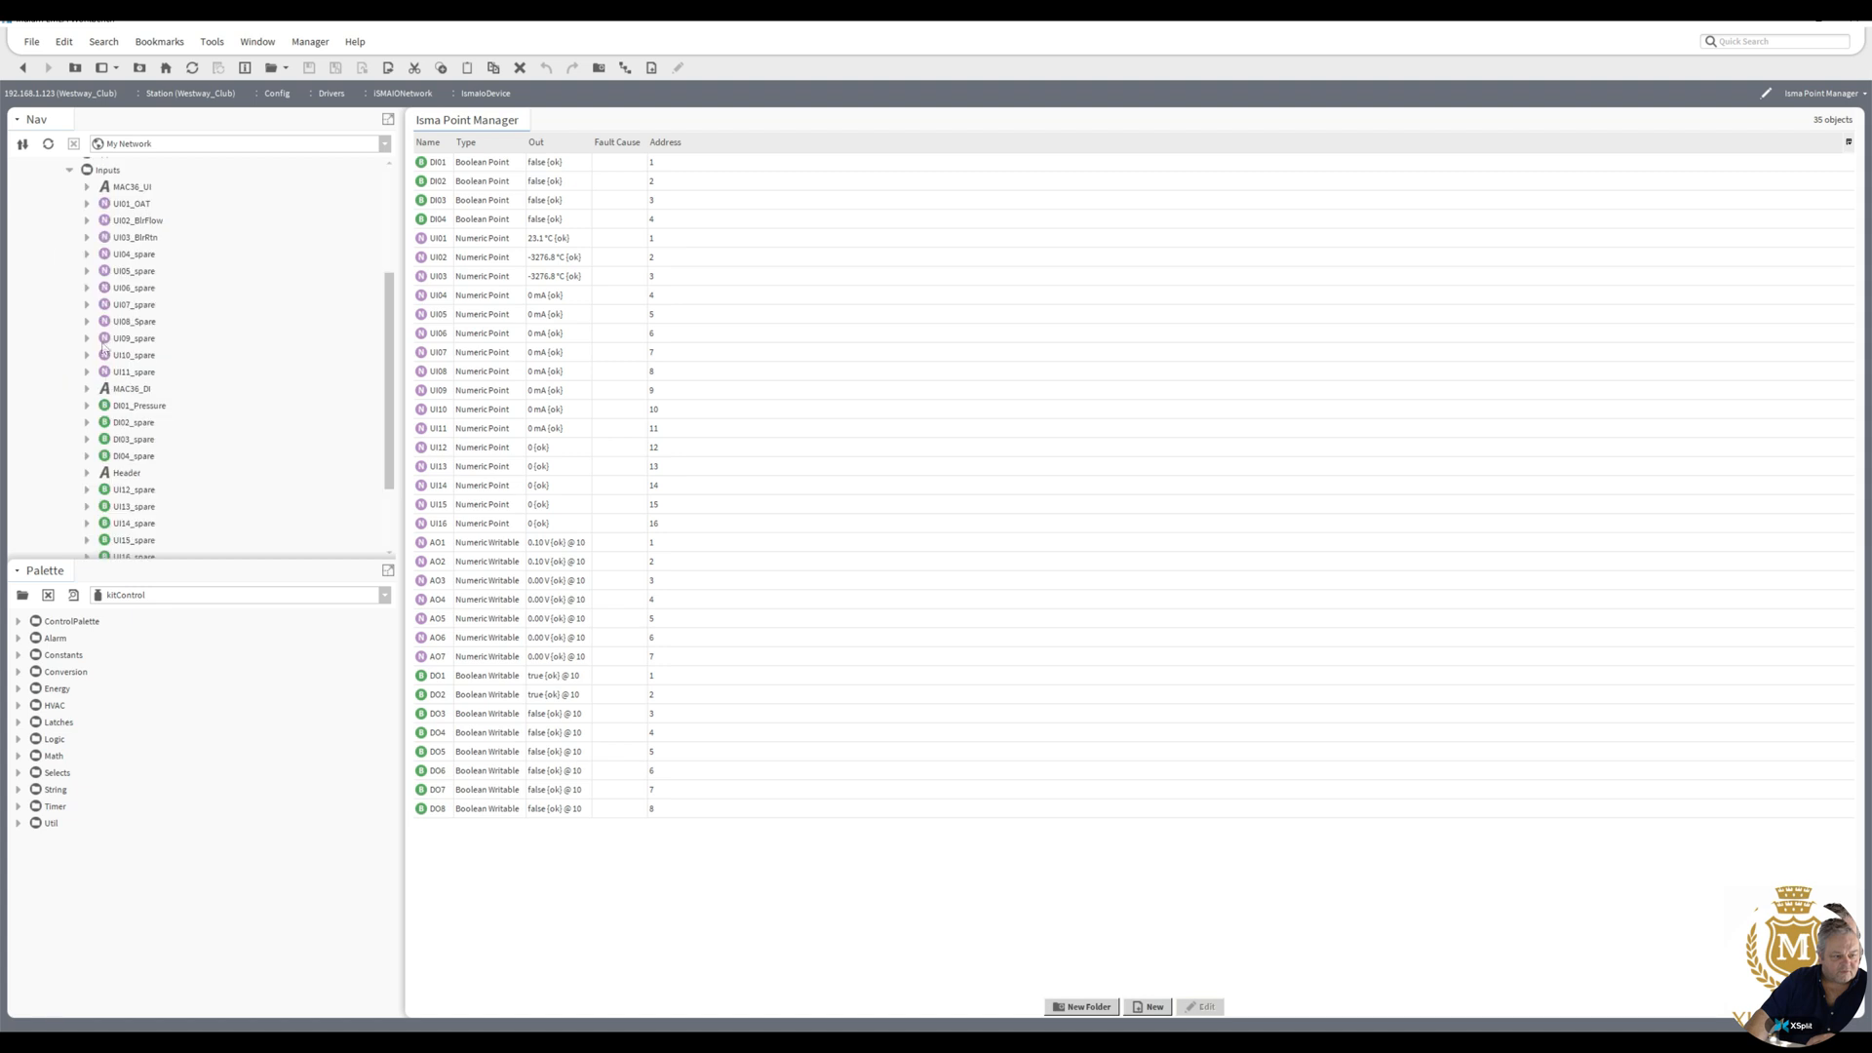
pyautogui.rightClick(115, 172)
pyautogui.moveTo(195, 184)
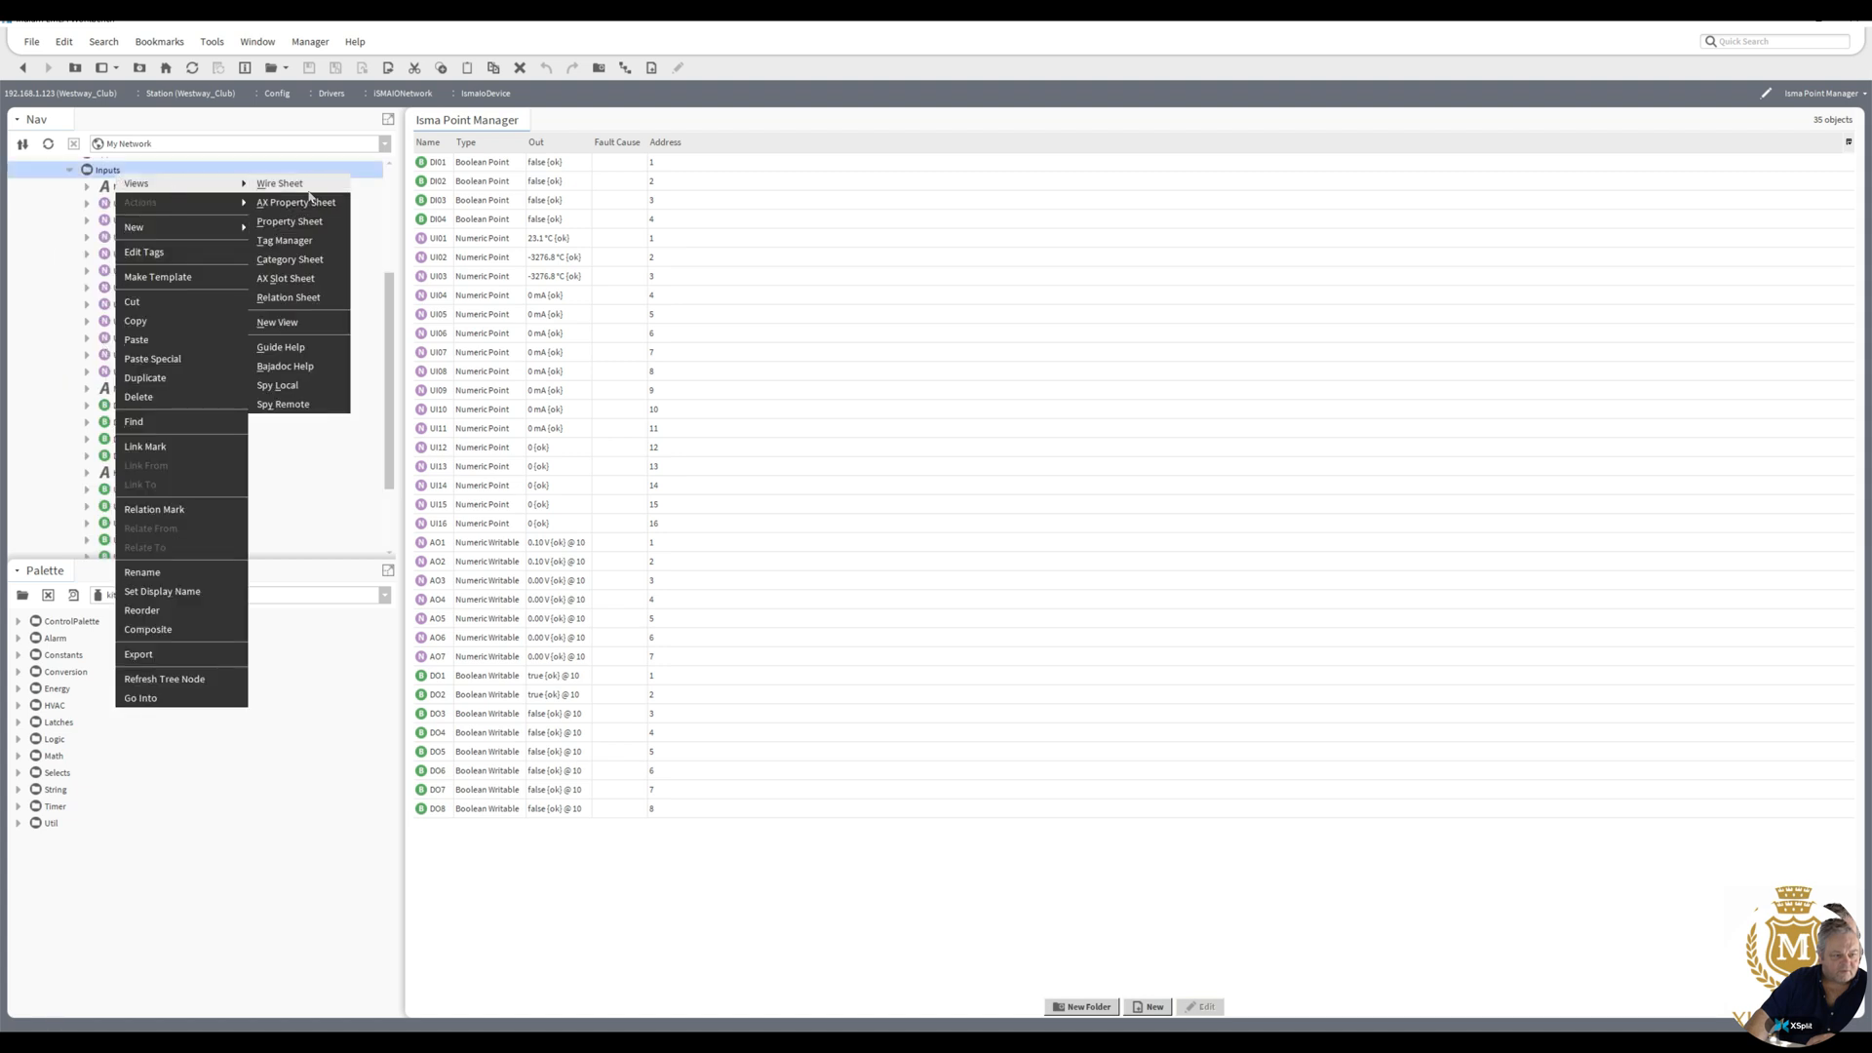
pyautogui.click(283, 183)
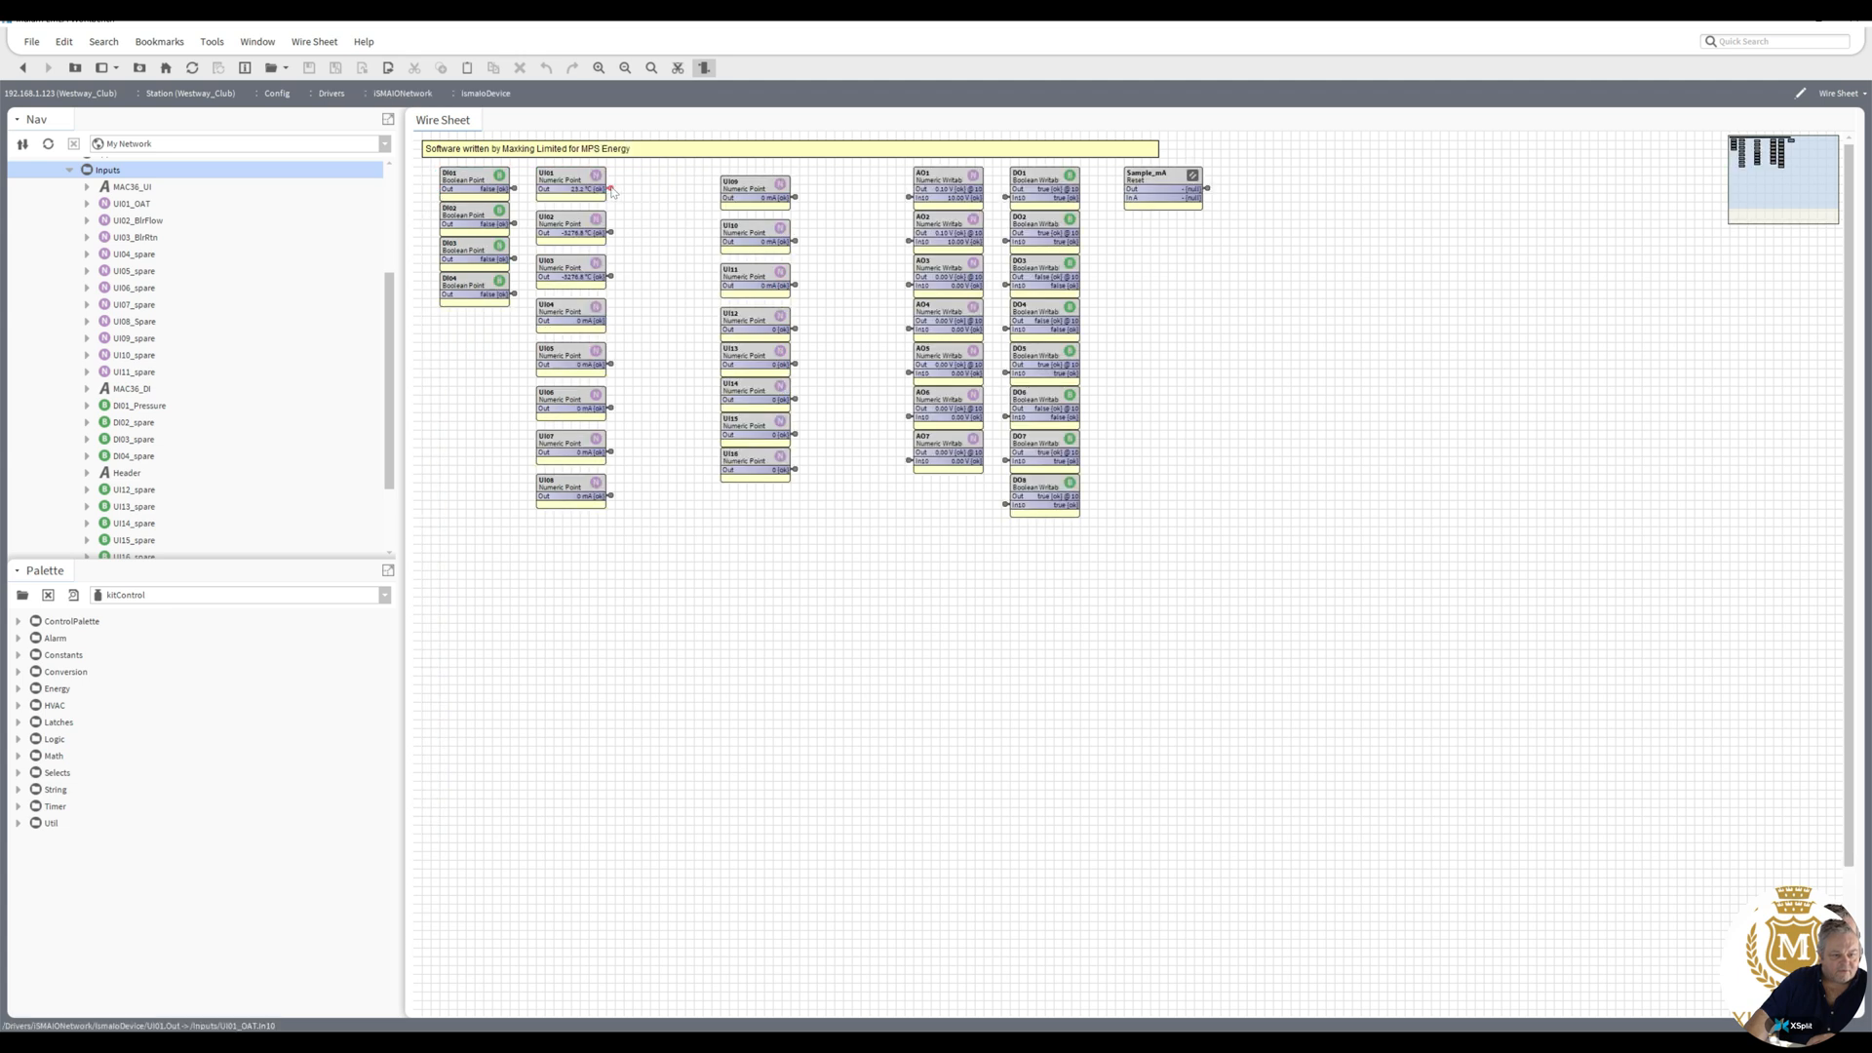
# - Check the proxy extension settings, including the input type, of UI01, UI02 and UI03 from the IsmaioDevice wire sheet
pyautogui.doubleClick(573, 182)
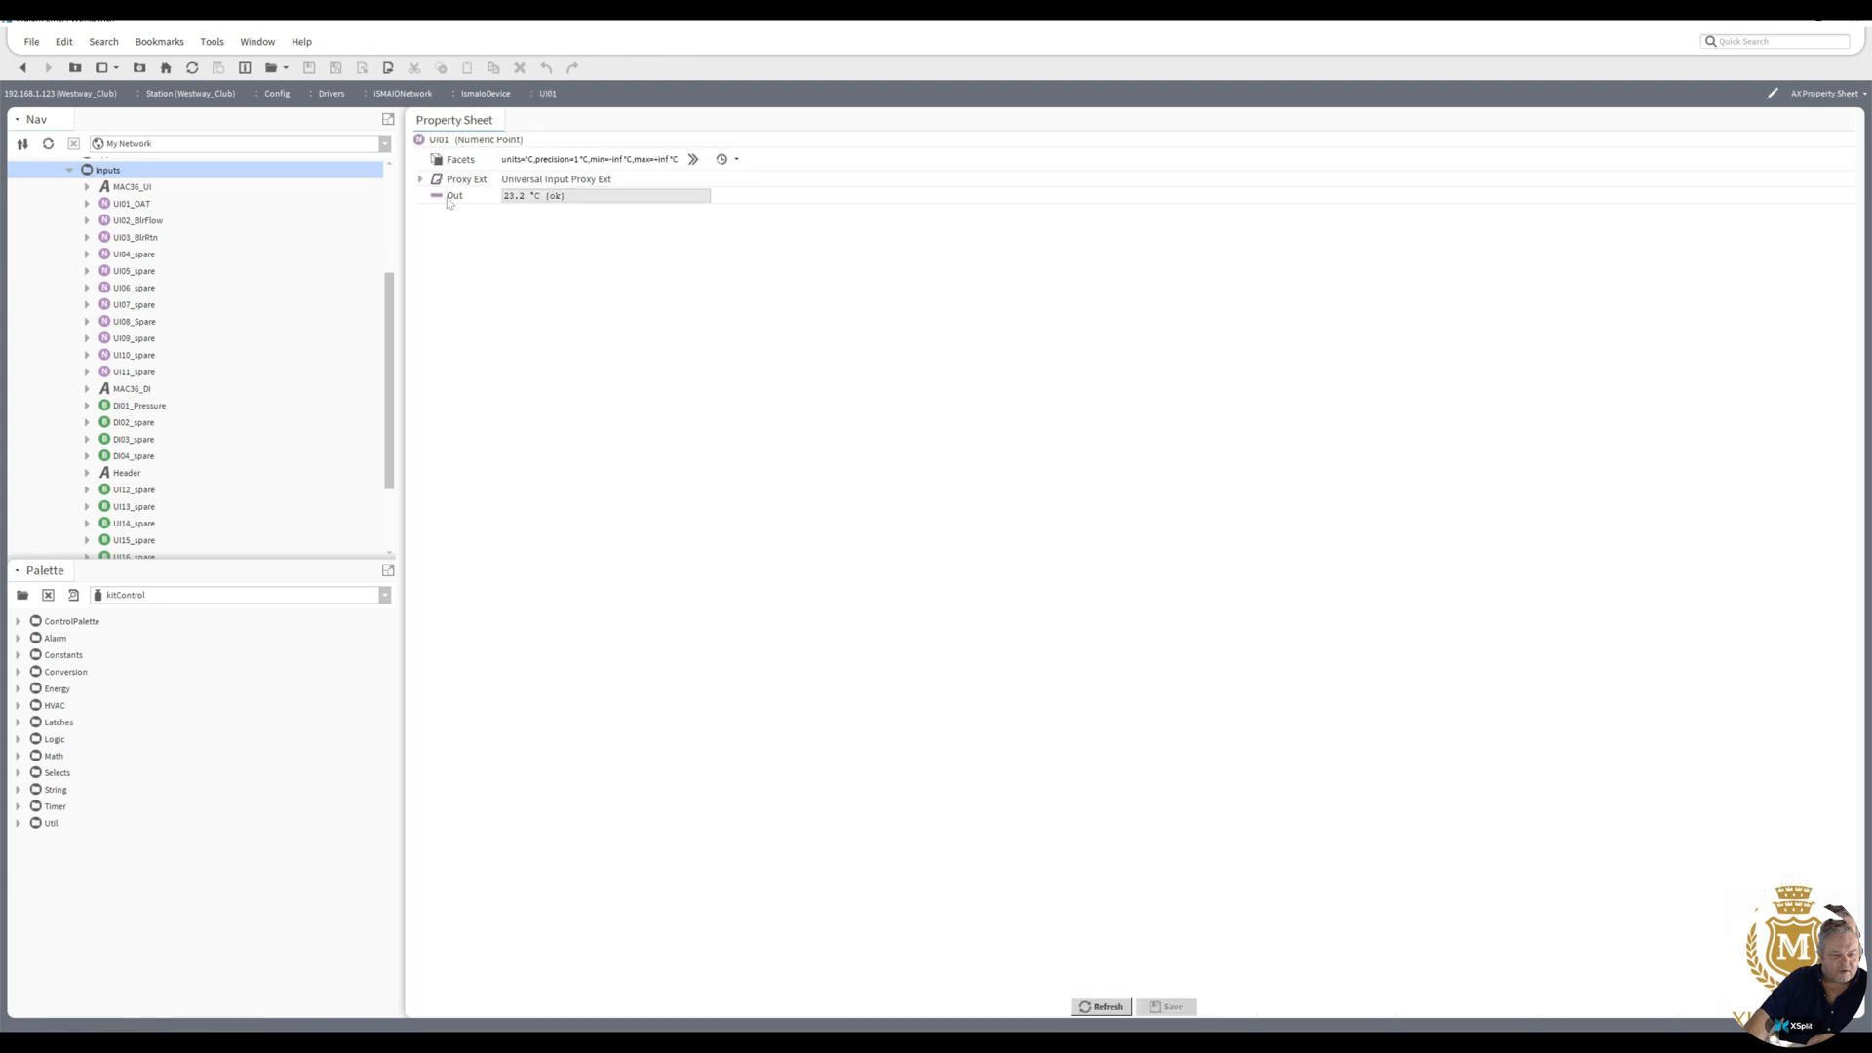
pyautogui.click(420, 179)
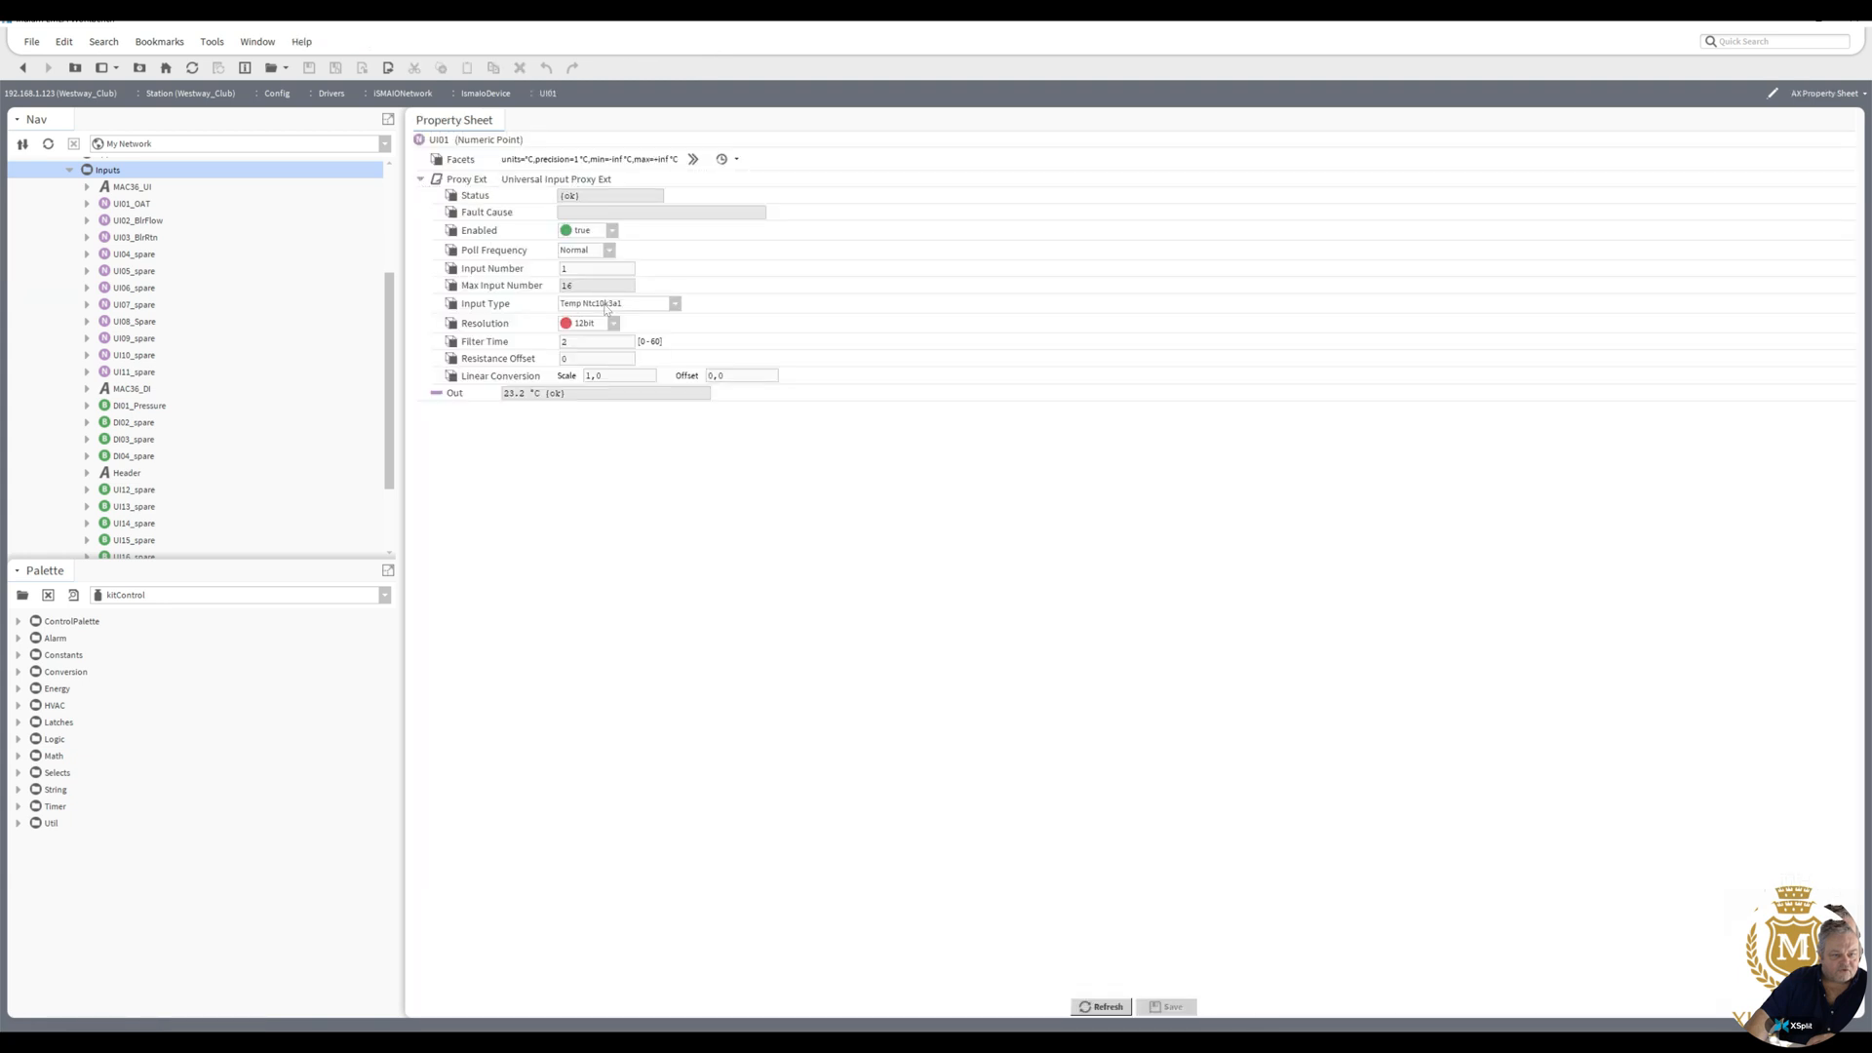
pyautogui.click(24, 70)
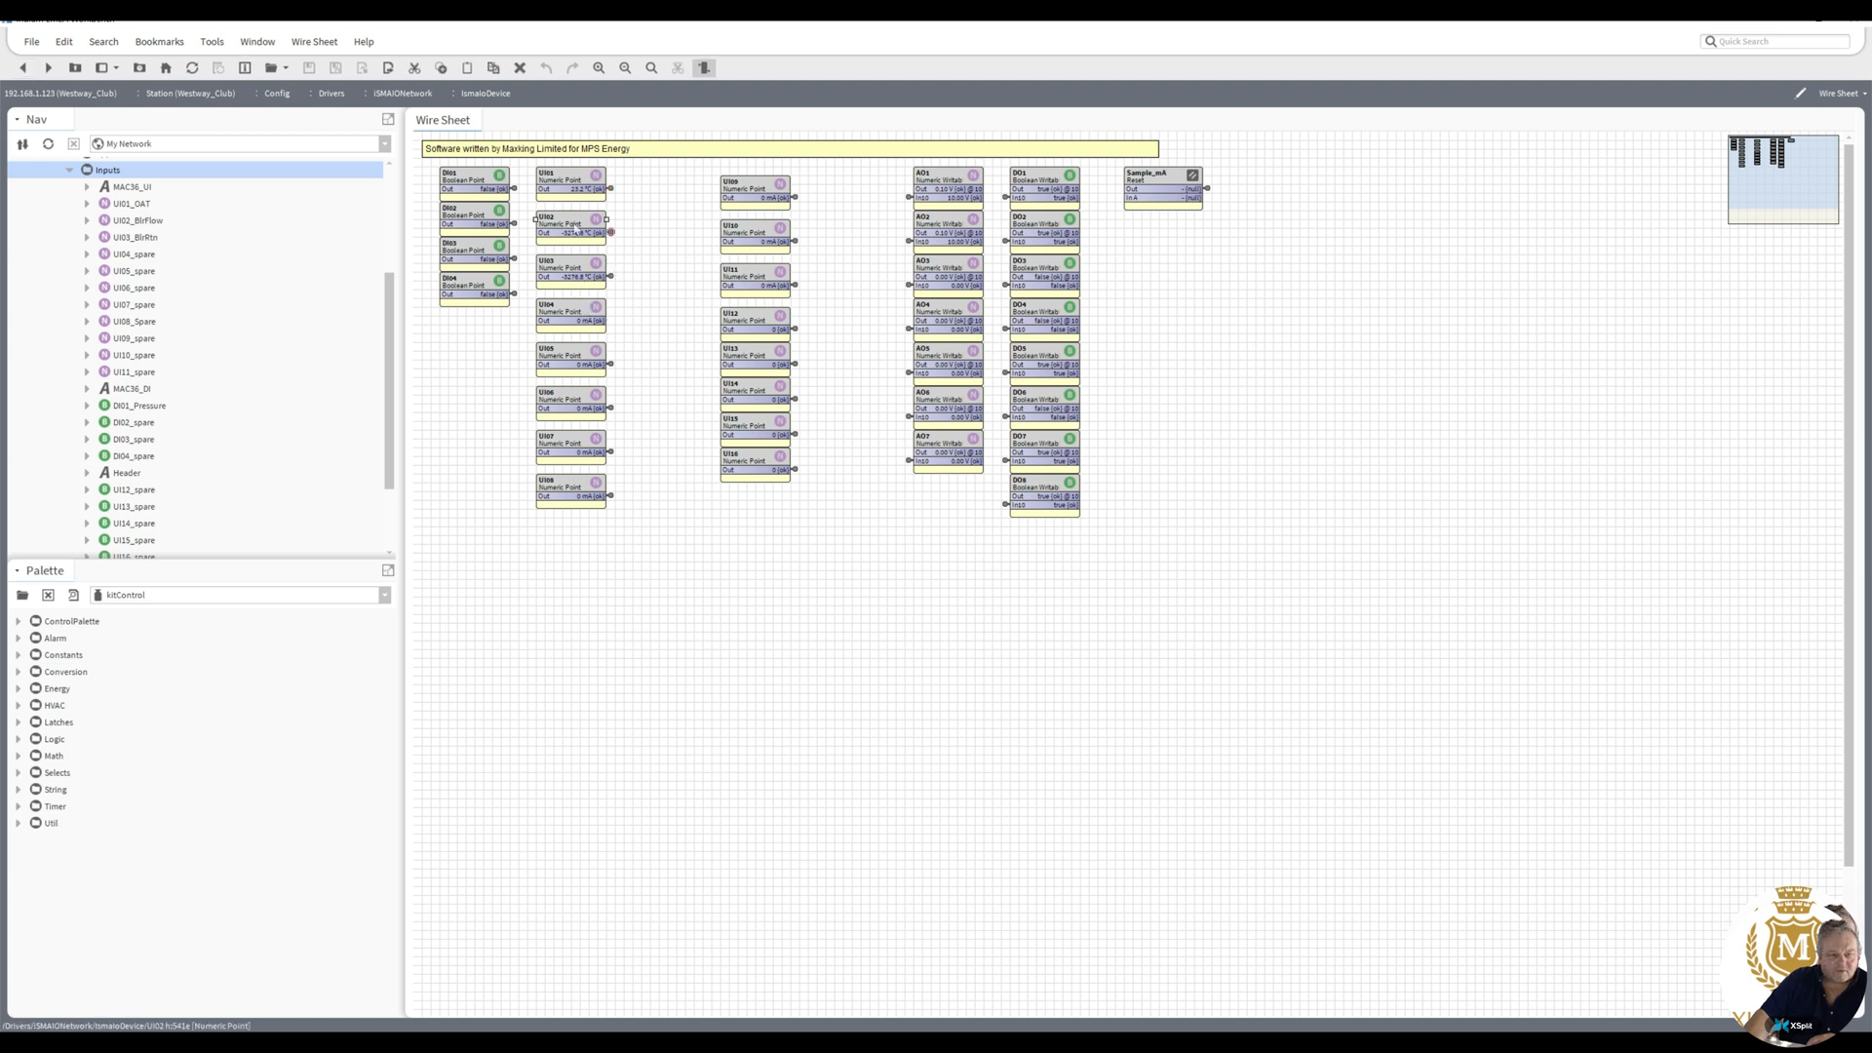
pyautogui.doubleClick(577, 232)
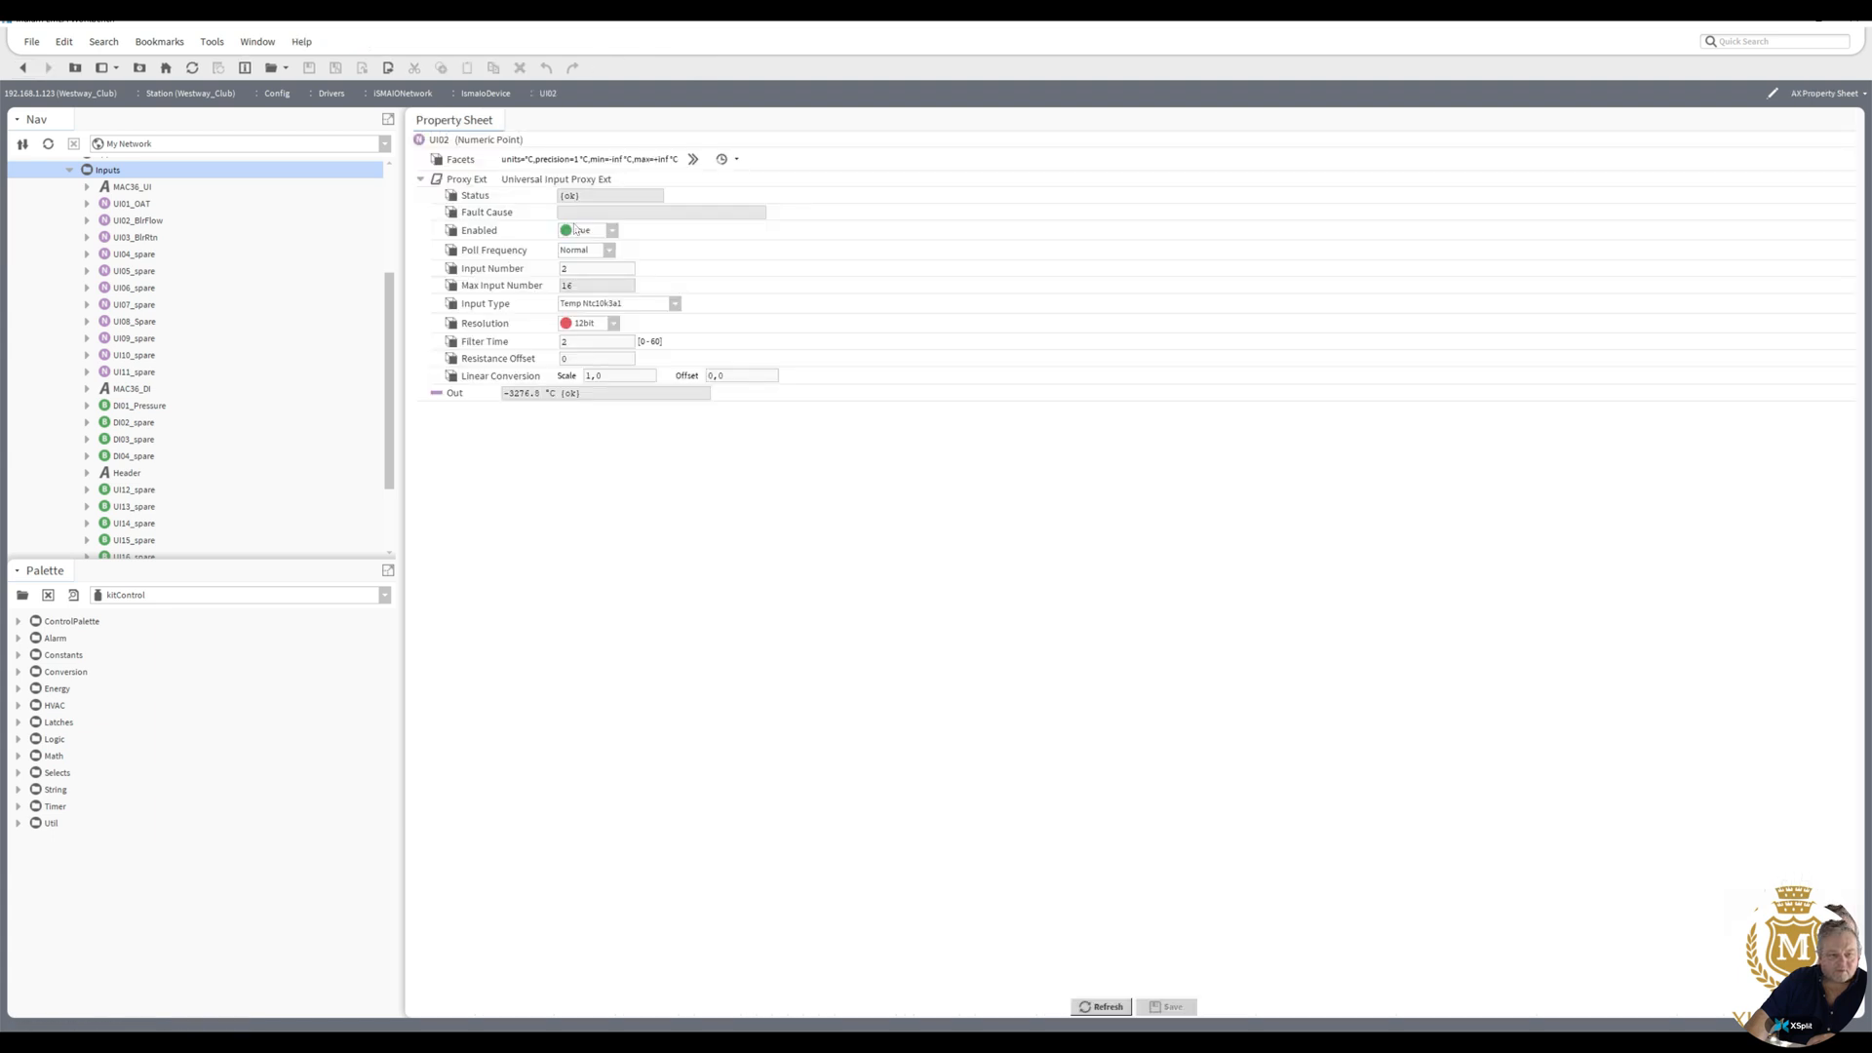
pyautogui.click(24, 68)
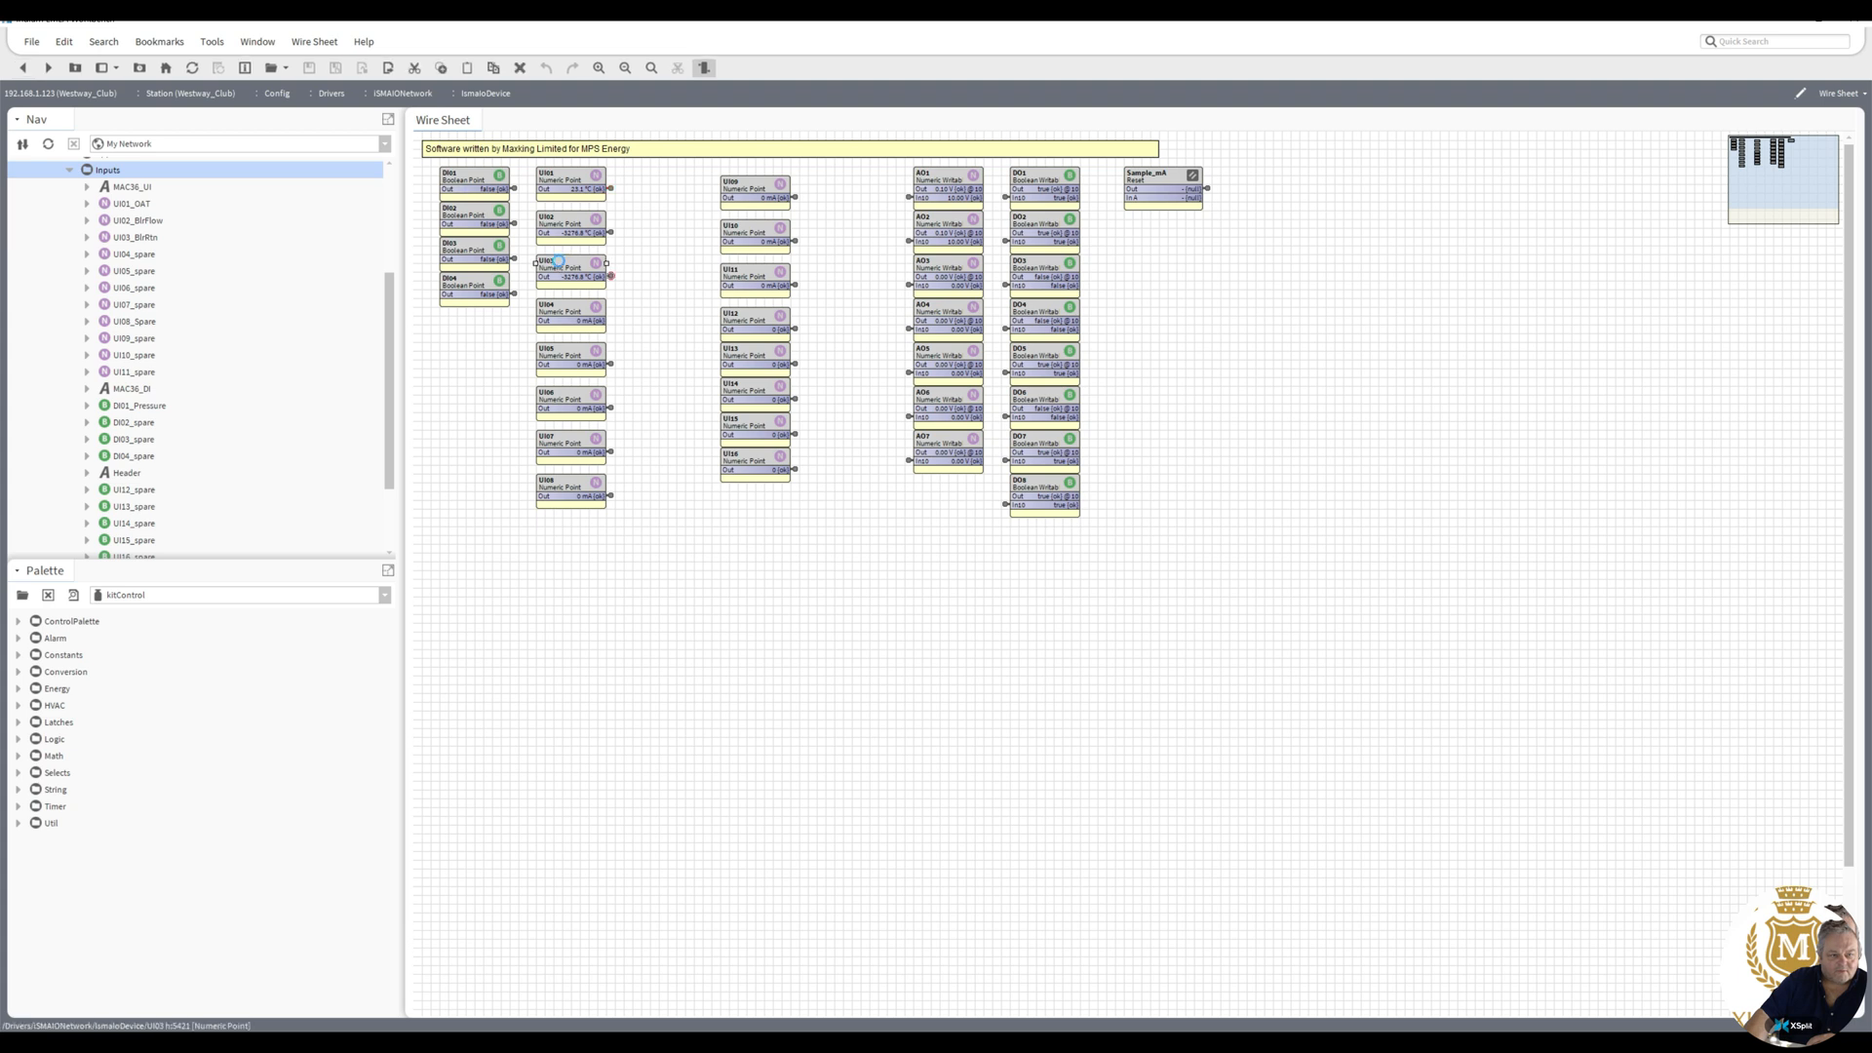
pyautogui.doubleClick(563, 268)
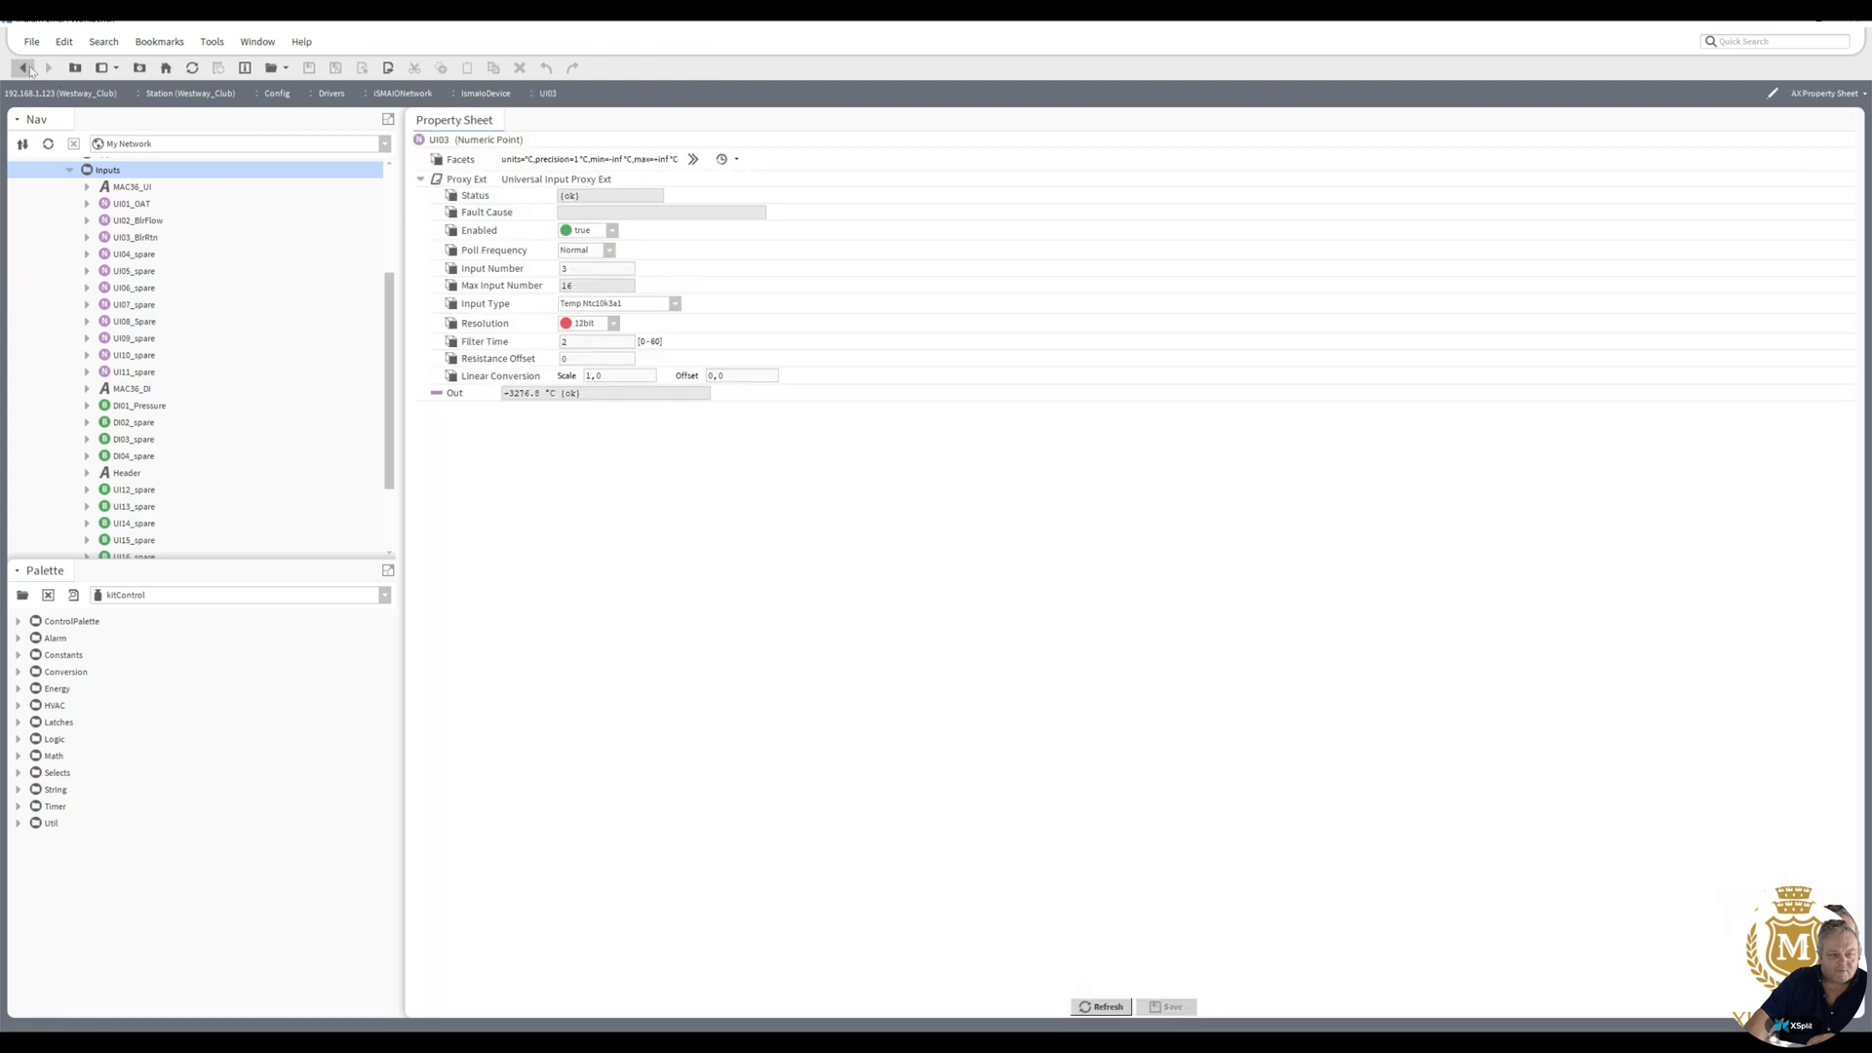
pyautogui.click(23, 67)
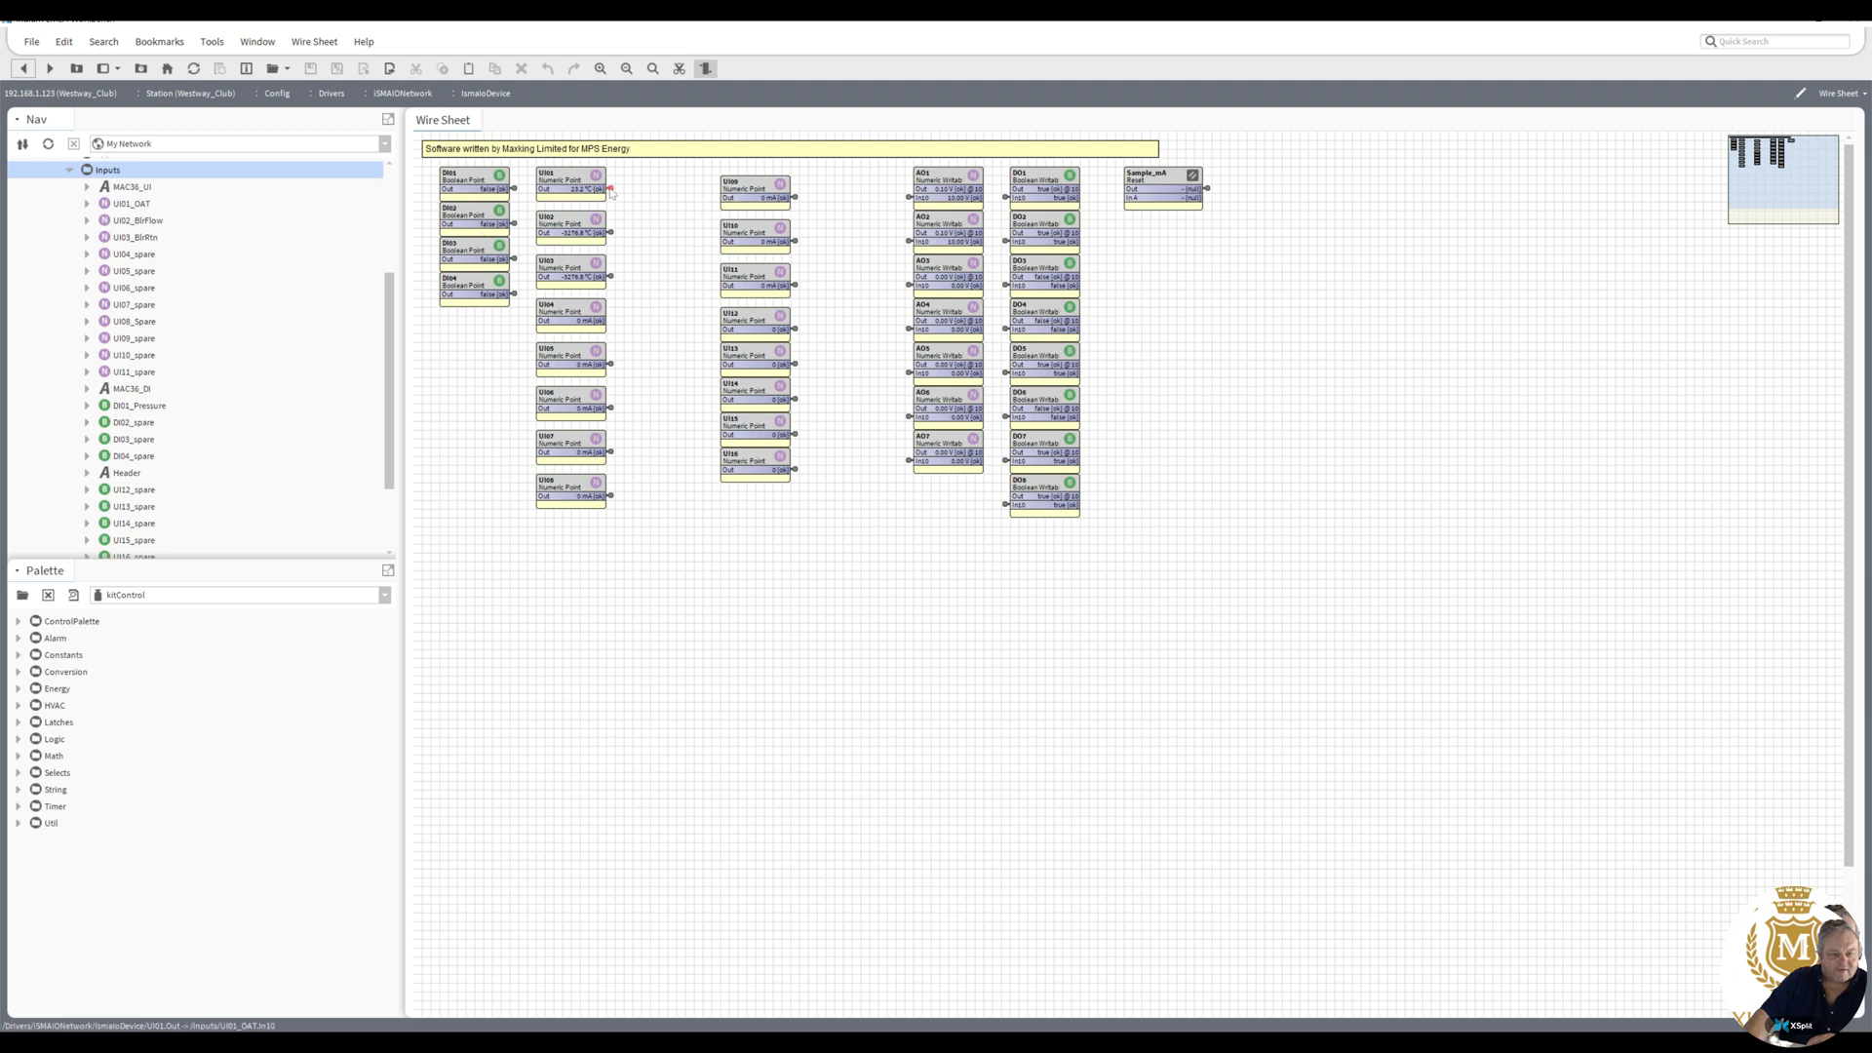
# - Open the Outputs wire sheet and compare its digital outputs with the requested changes in the Snipping Tool note
pyautogui.scroll(-3, 389, 369)
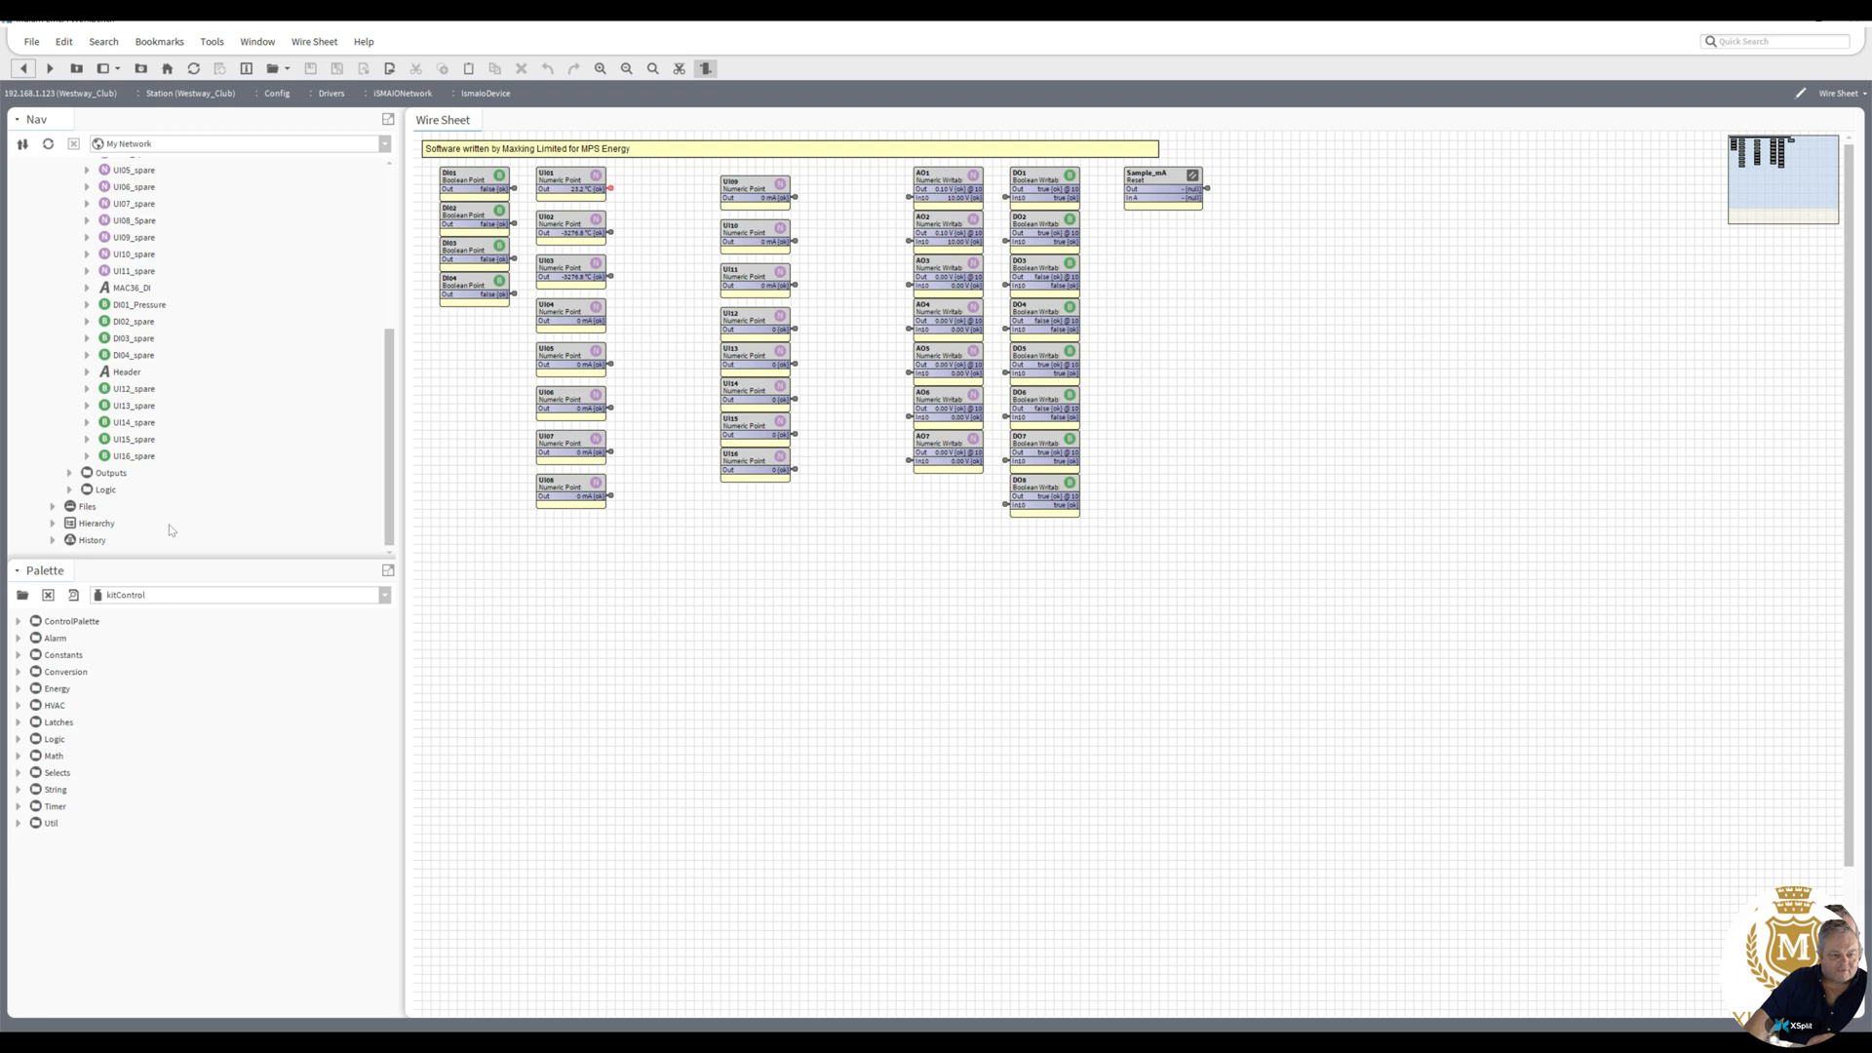
pyautogui.doubleClick(110, 473)
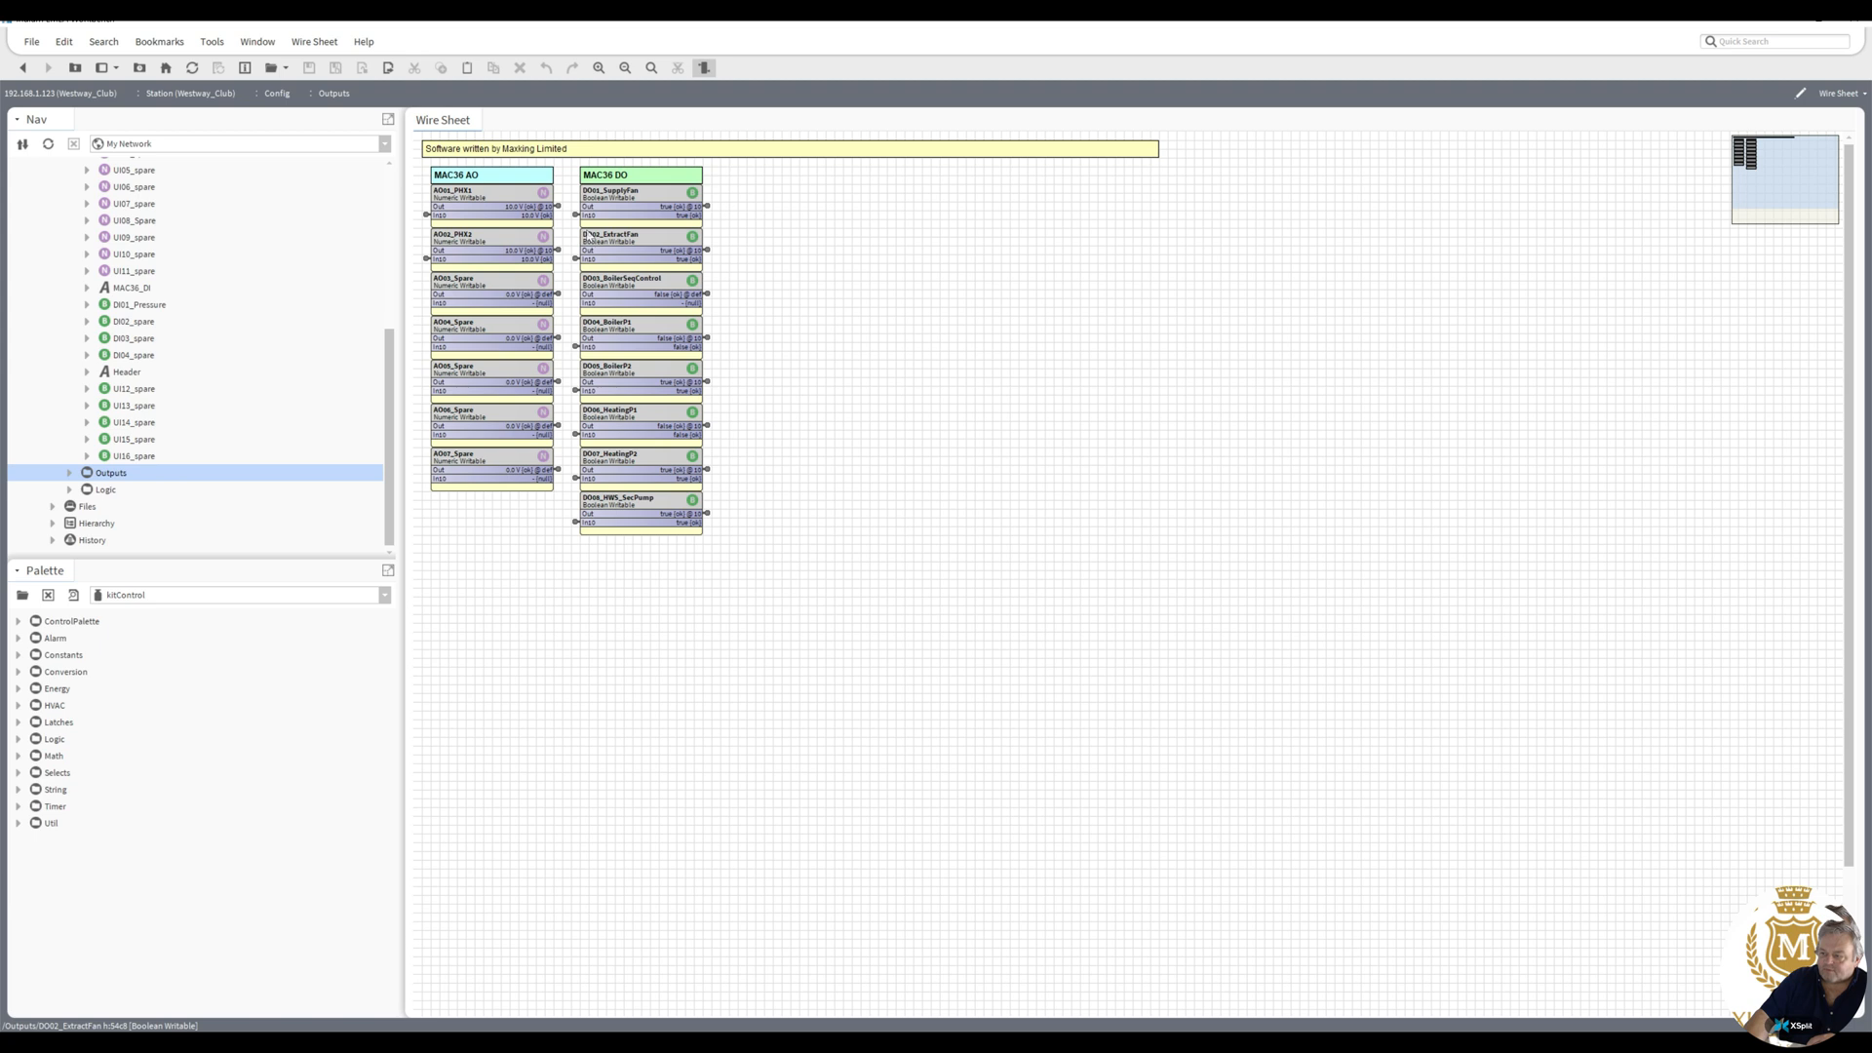
pyautogui.click(636, 204)
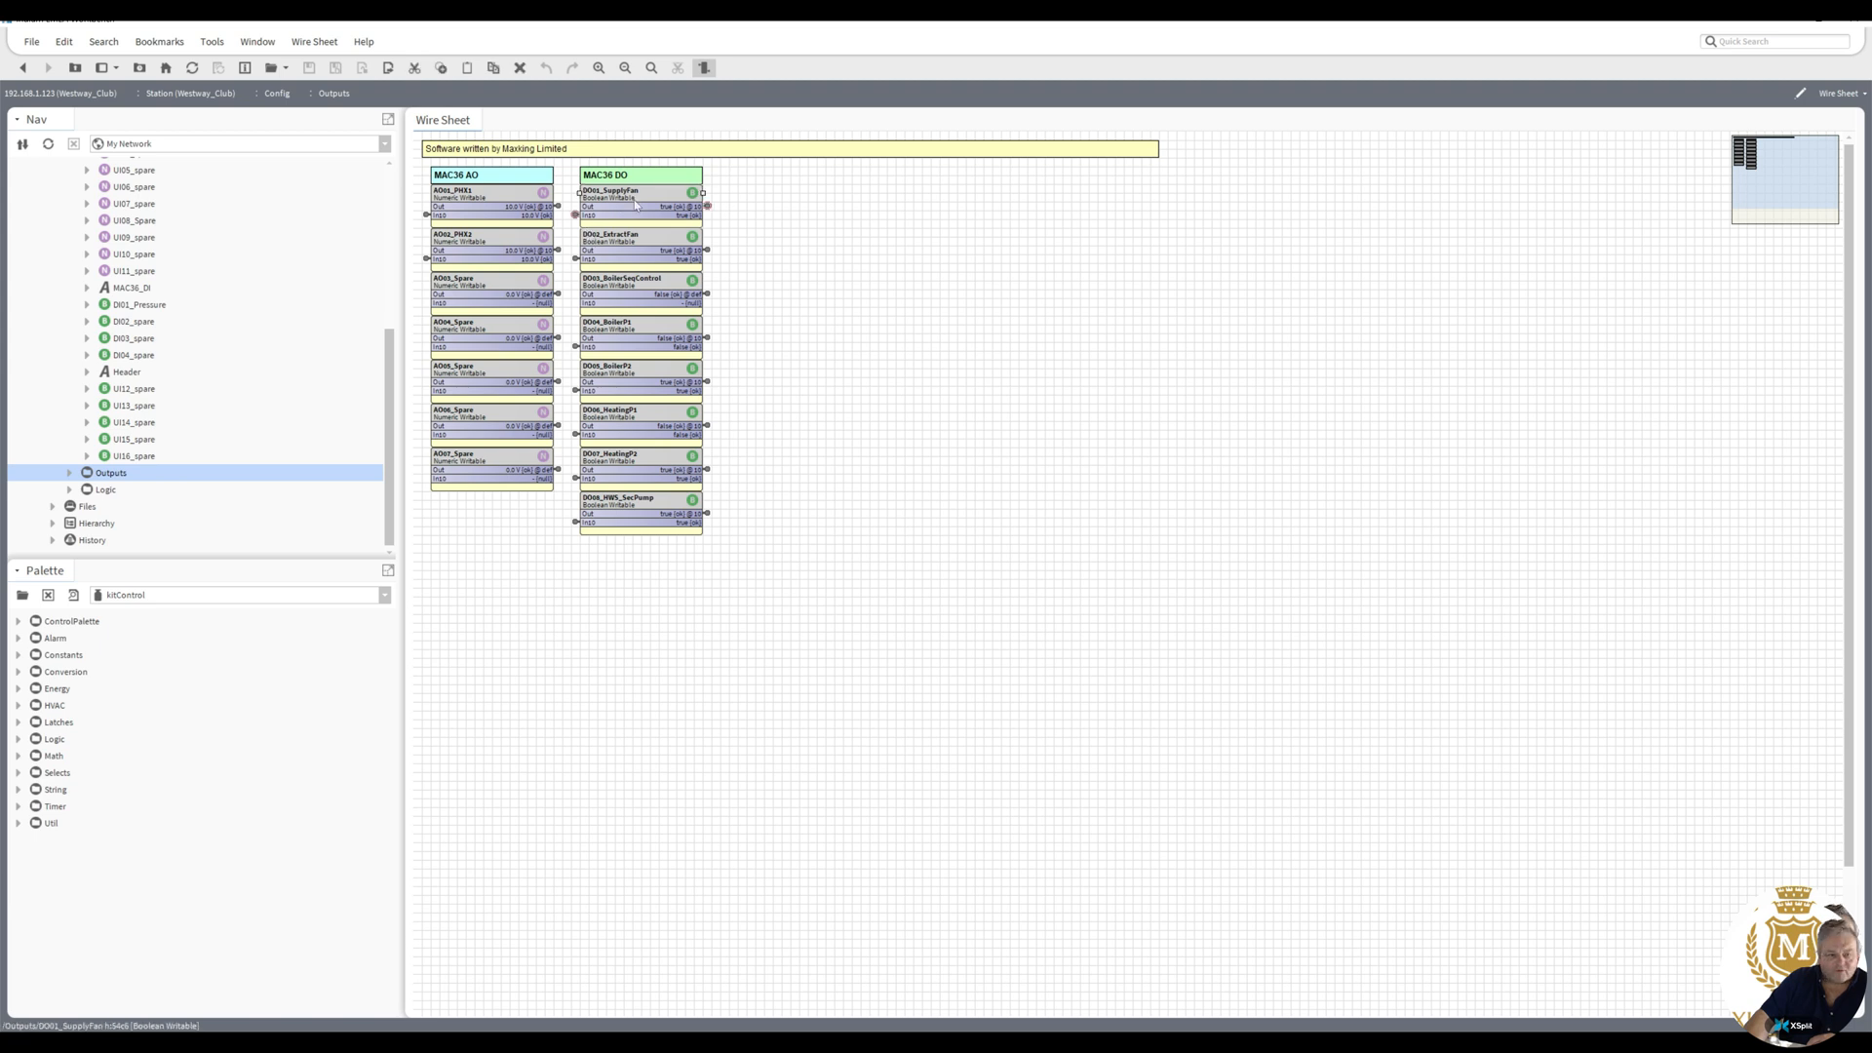
pyautogui.click(624, 249)
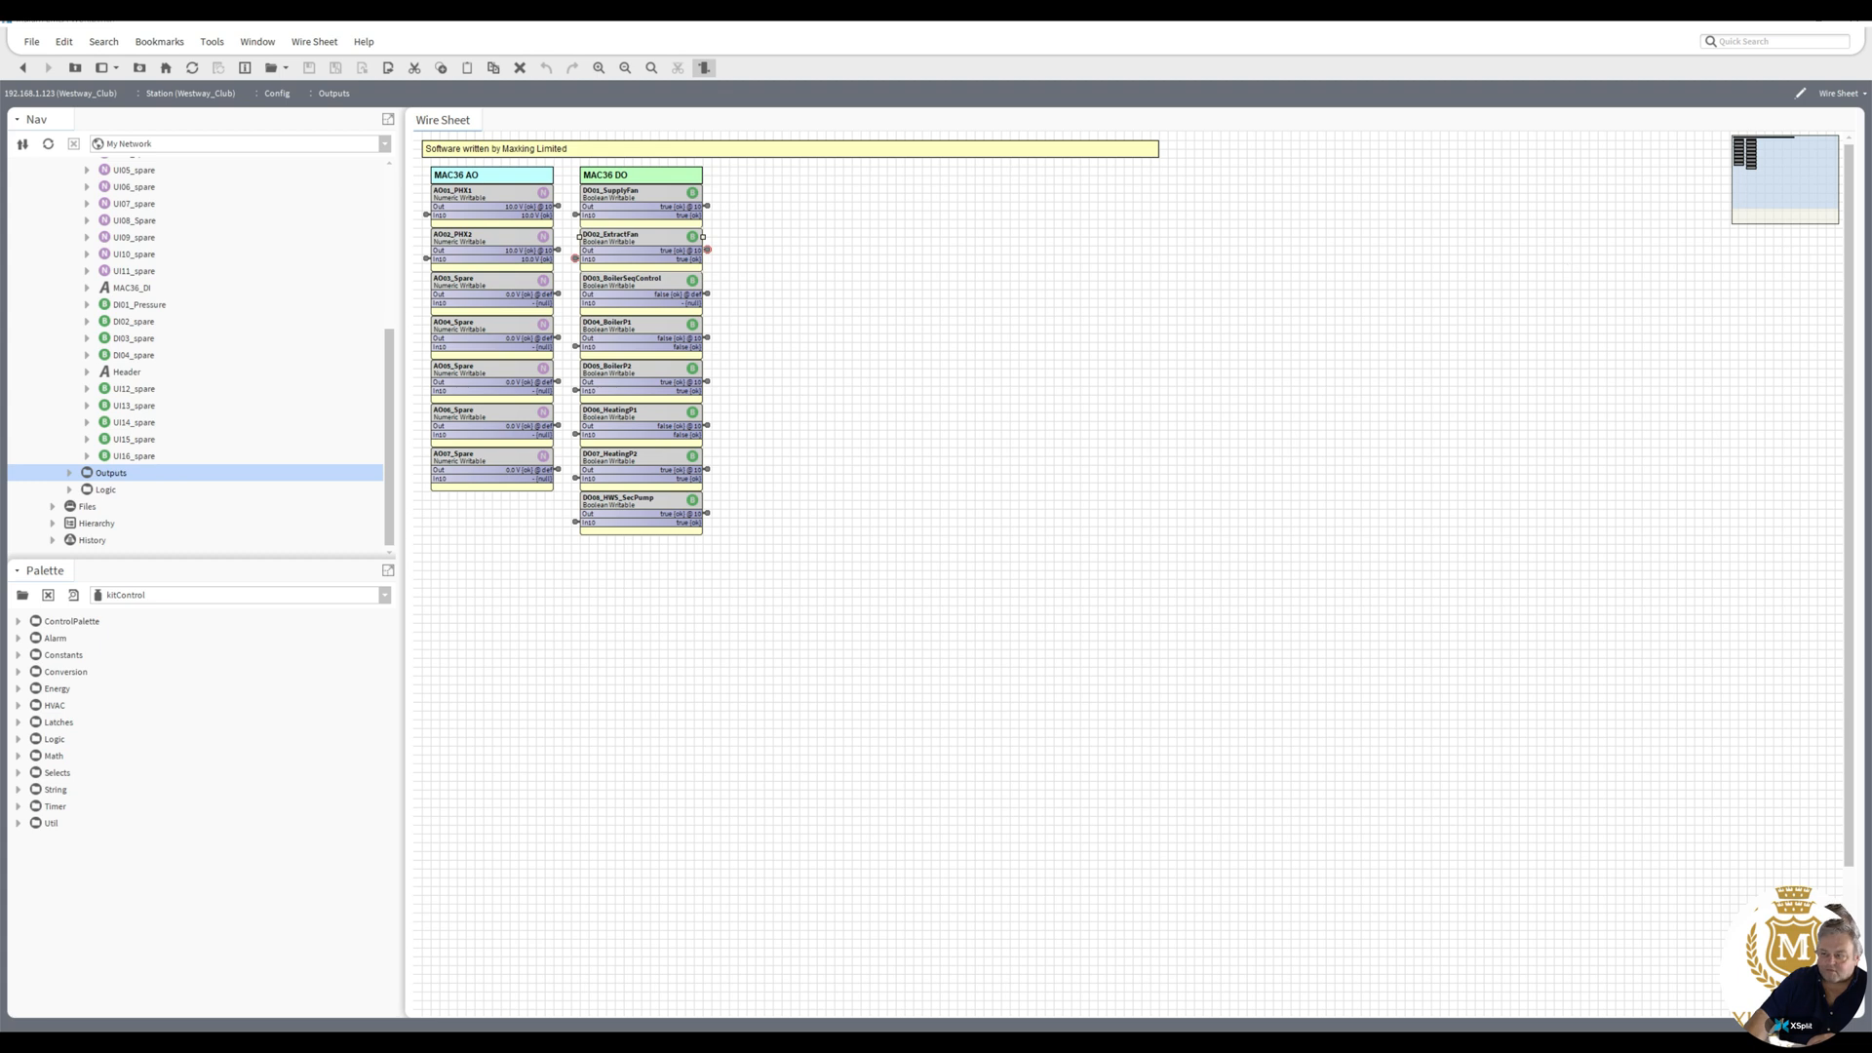
pyautogui.moveTo(1871, 256); pyautogui.dragTo(1141, 256)
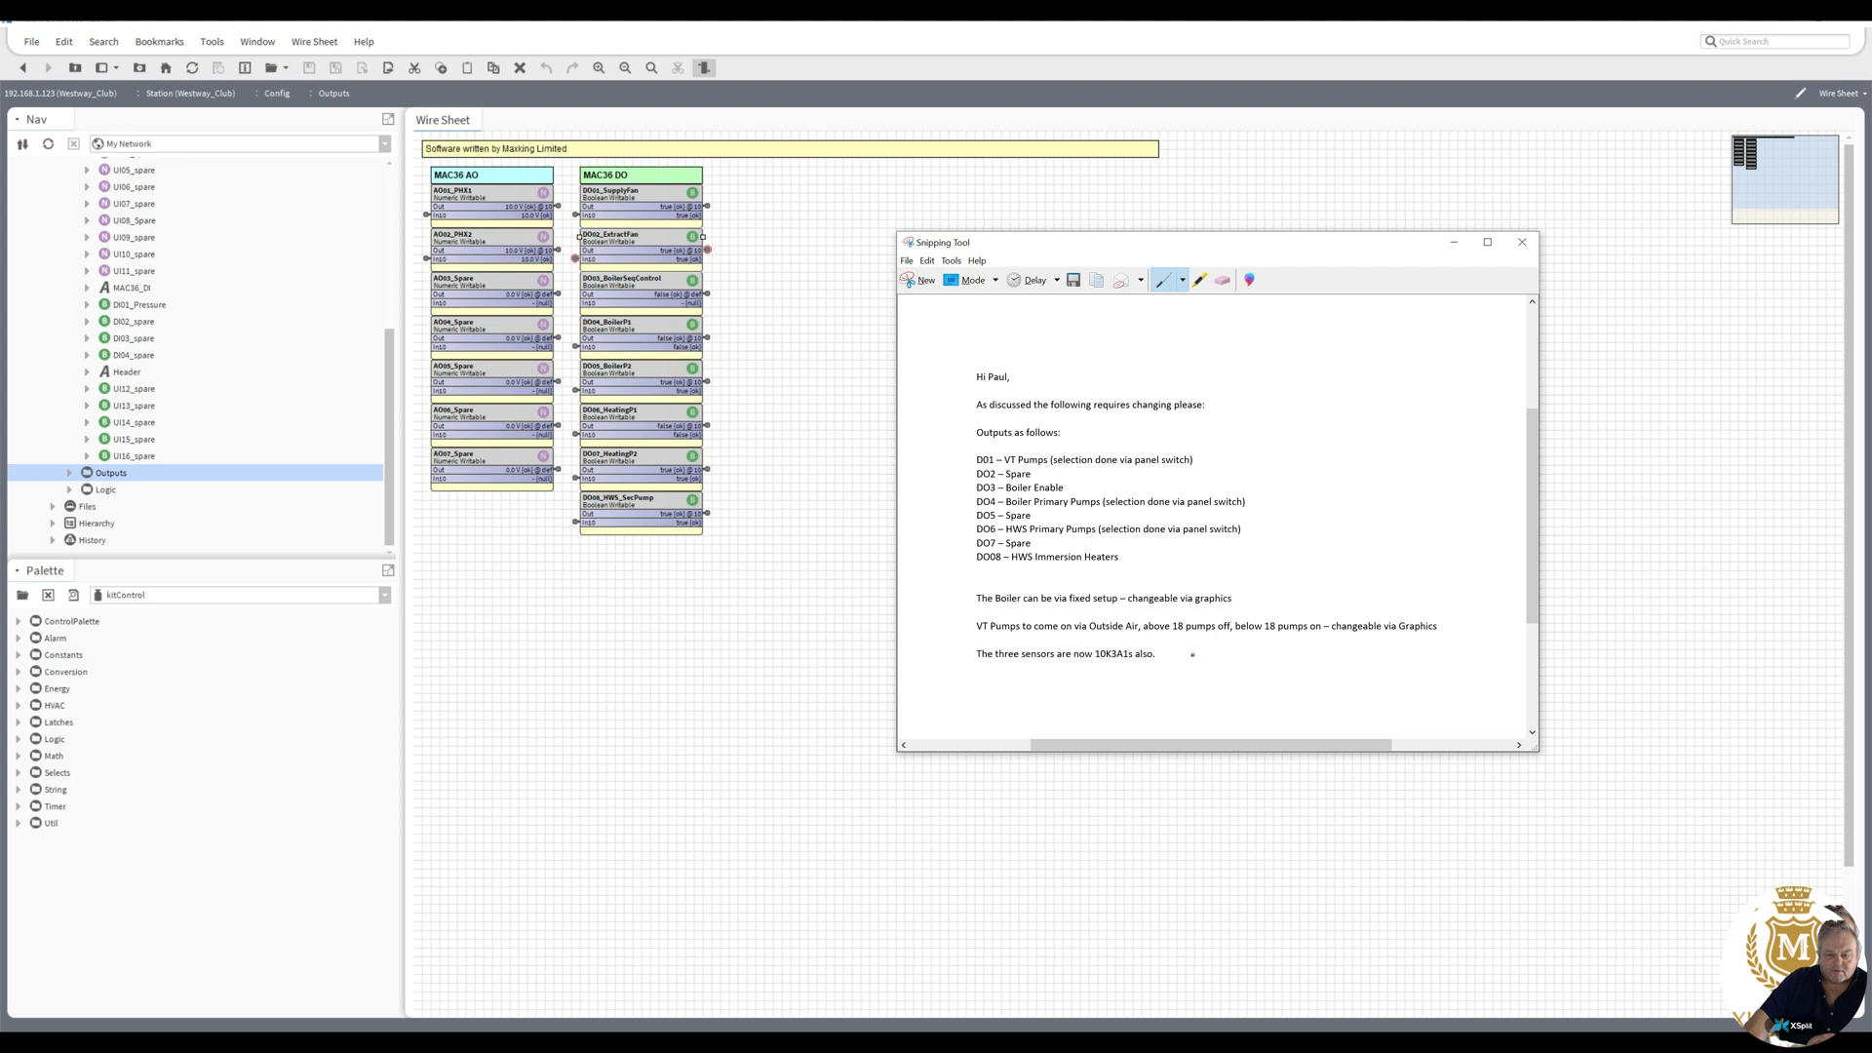
pyautogui.rightClick(1192, 654)
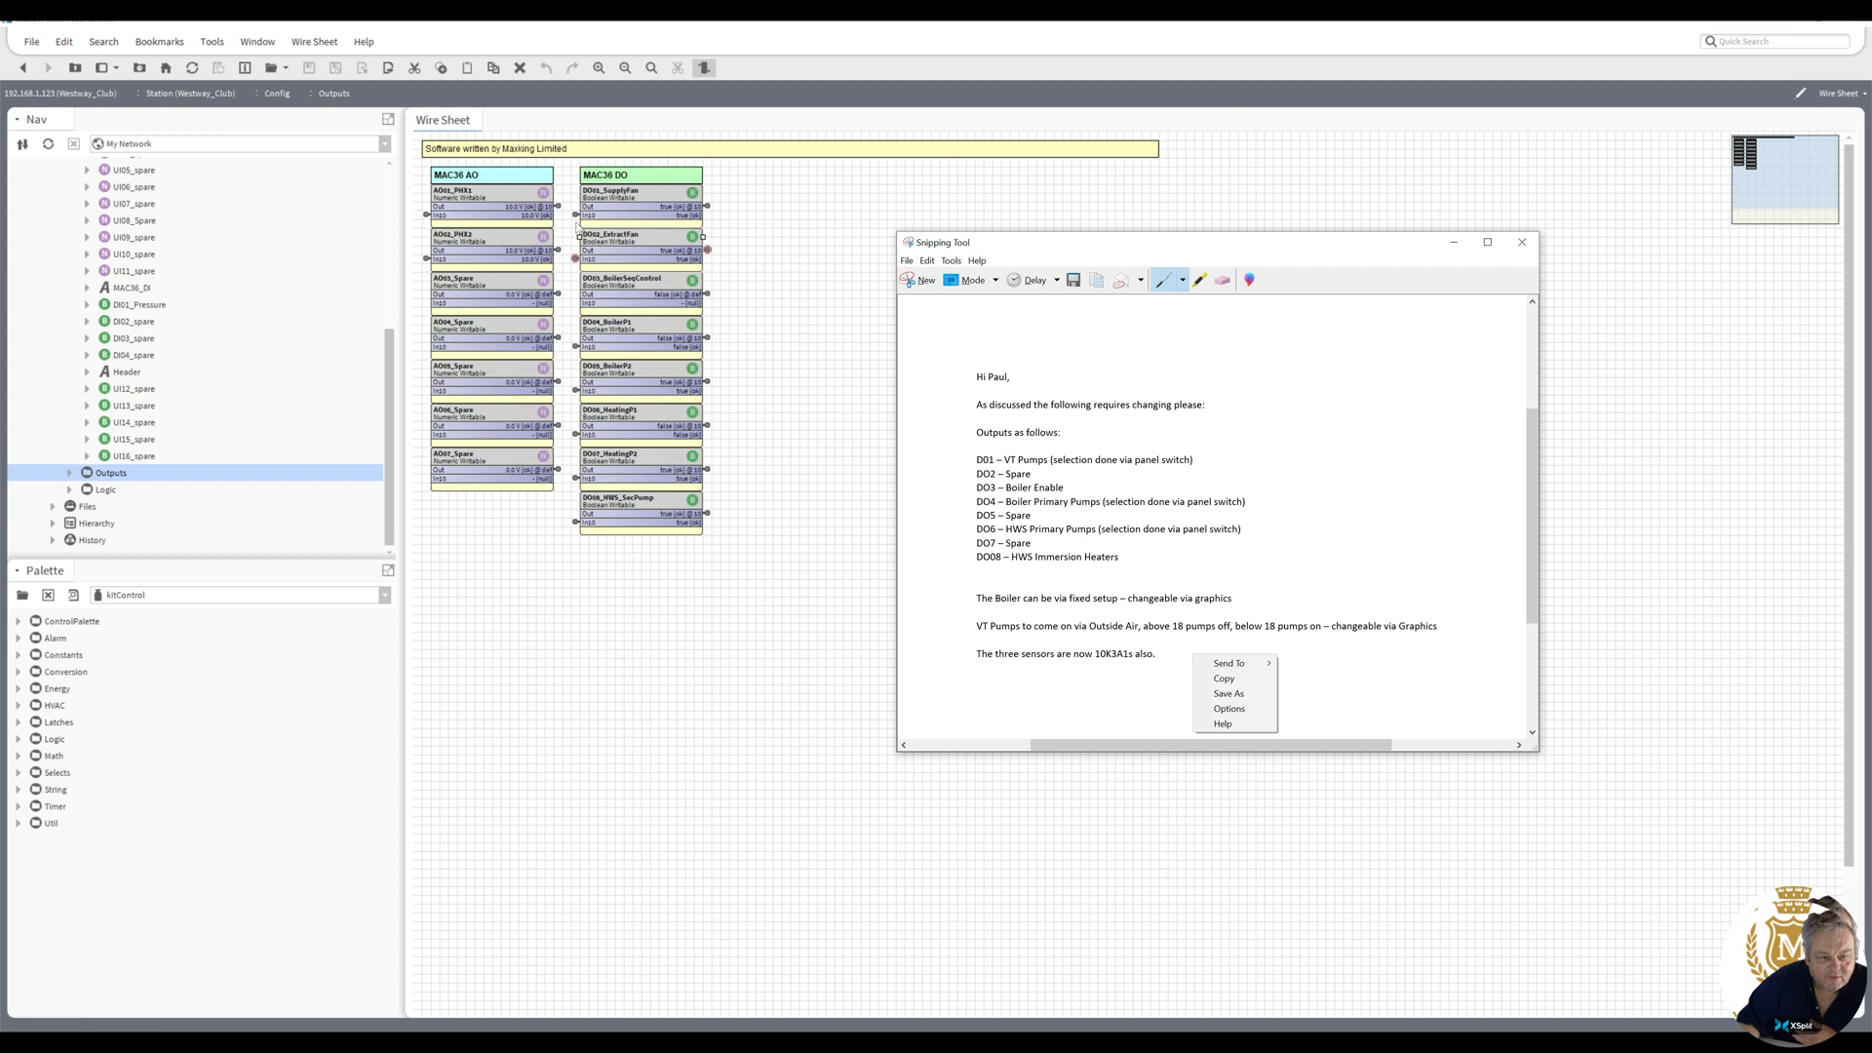
# - Delete the incoming links of the two linked analog outputs and all linked digital outputs on the Outputs wire sheet
pyautogui.click(575, 216)
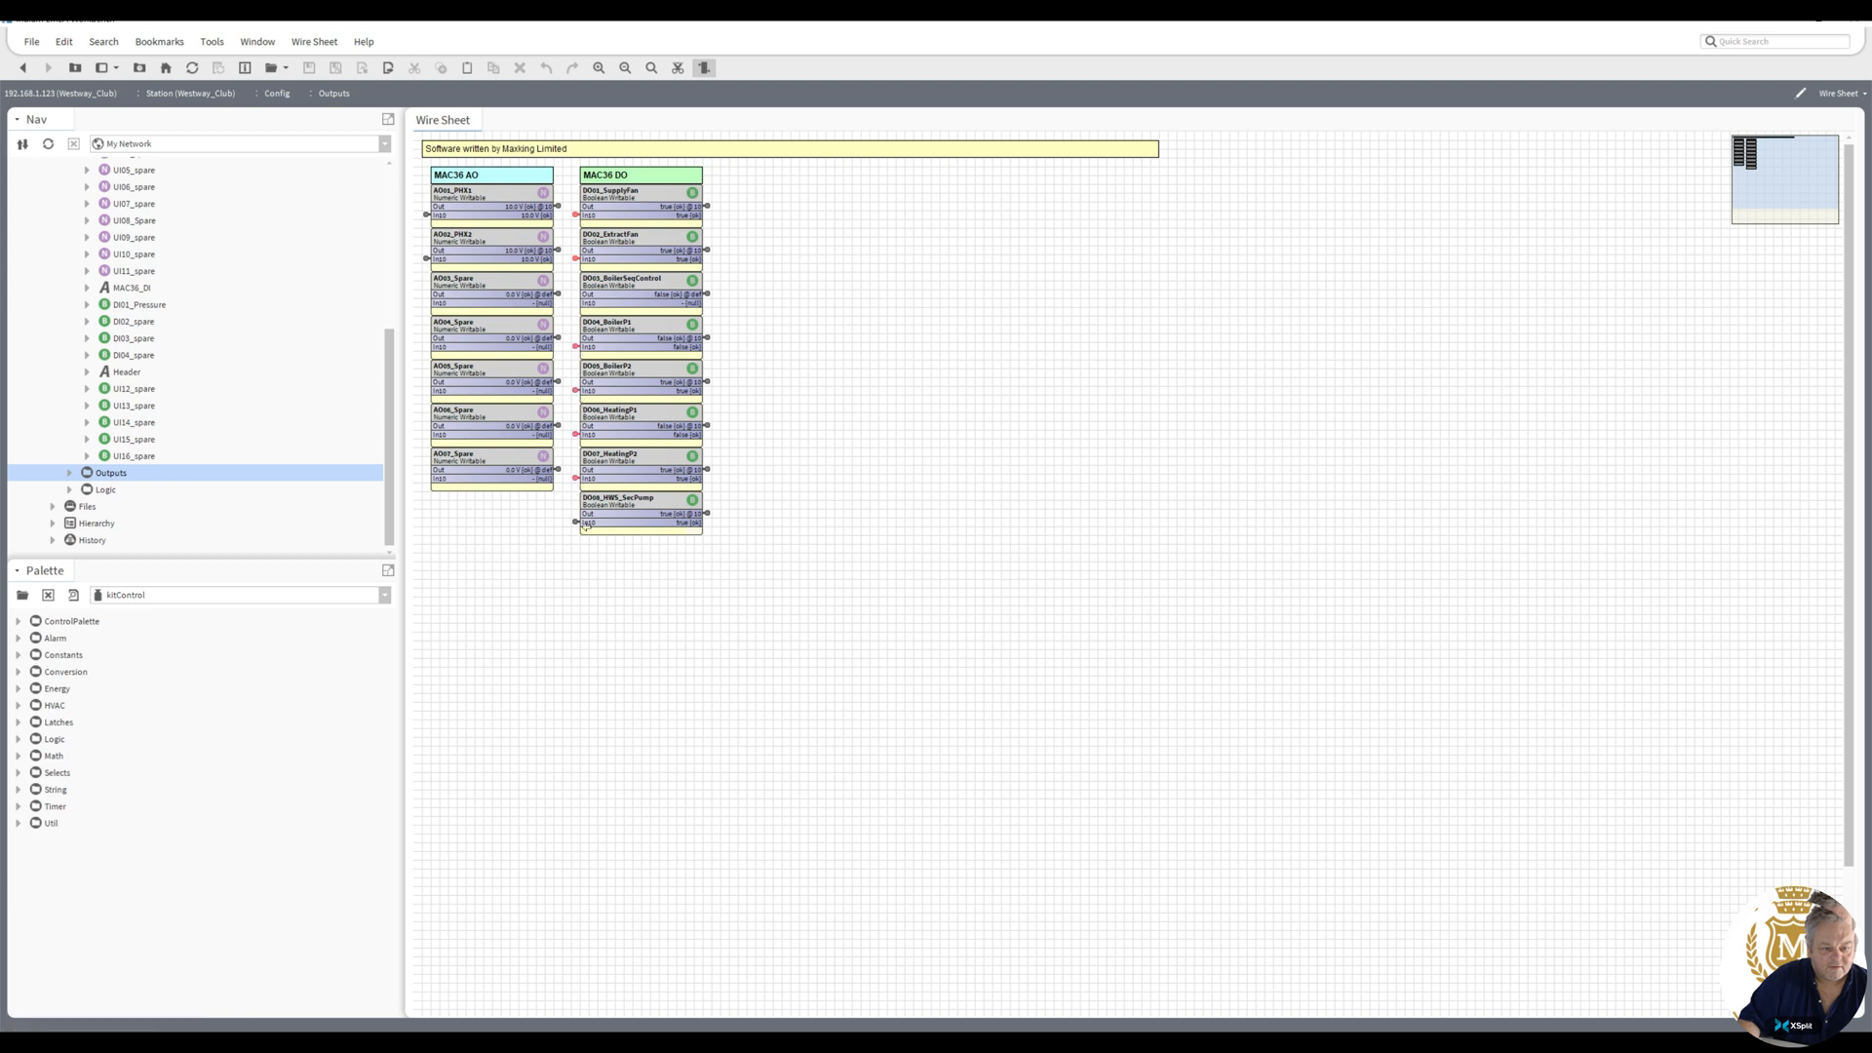
pyautogui.rightClick(426, 217)
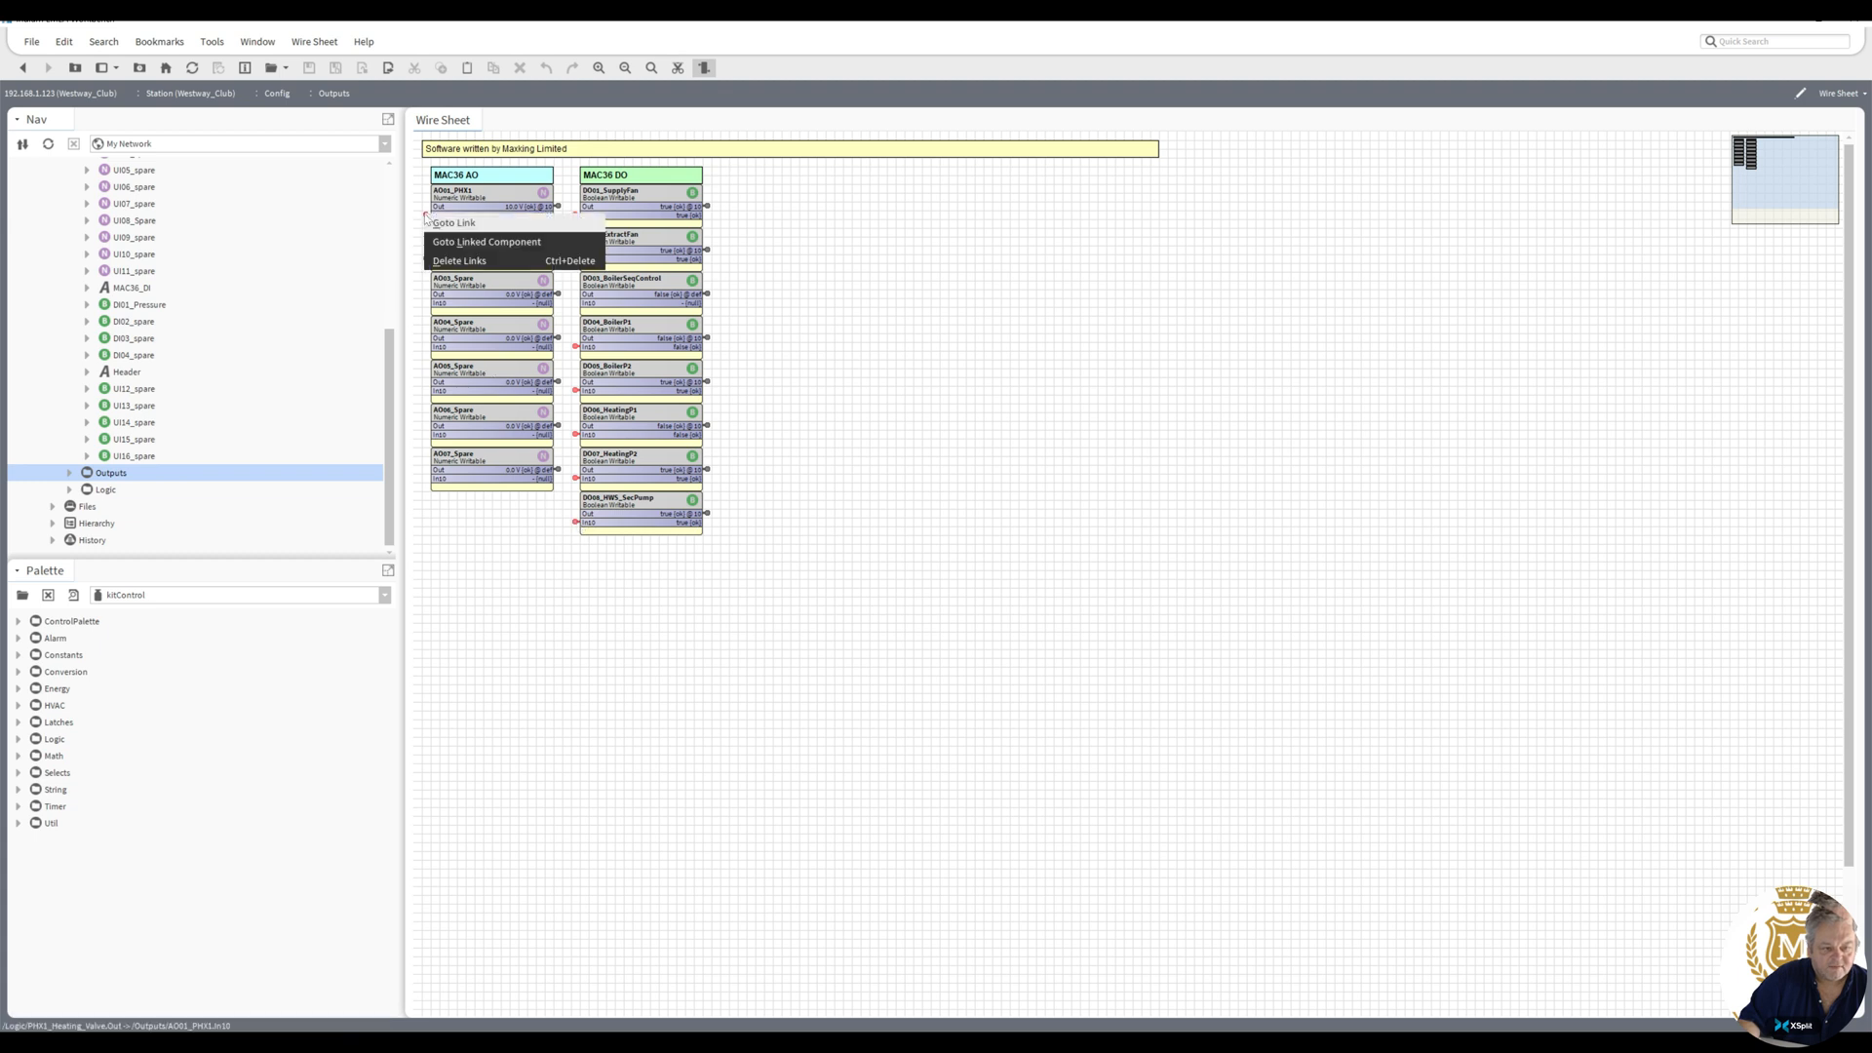
pyautogui.click(466, 260)
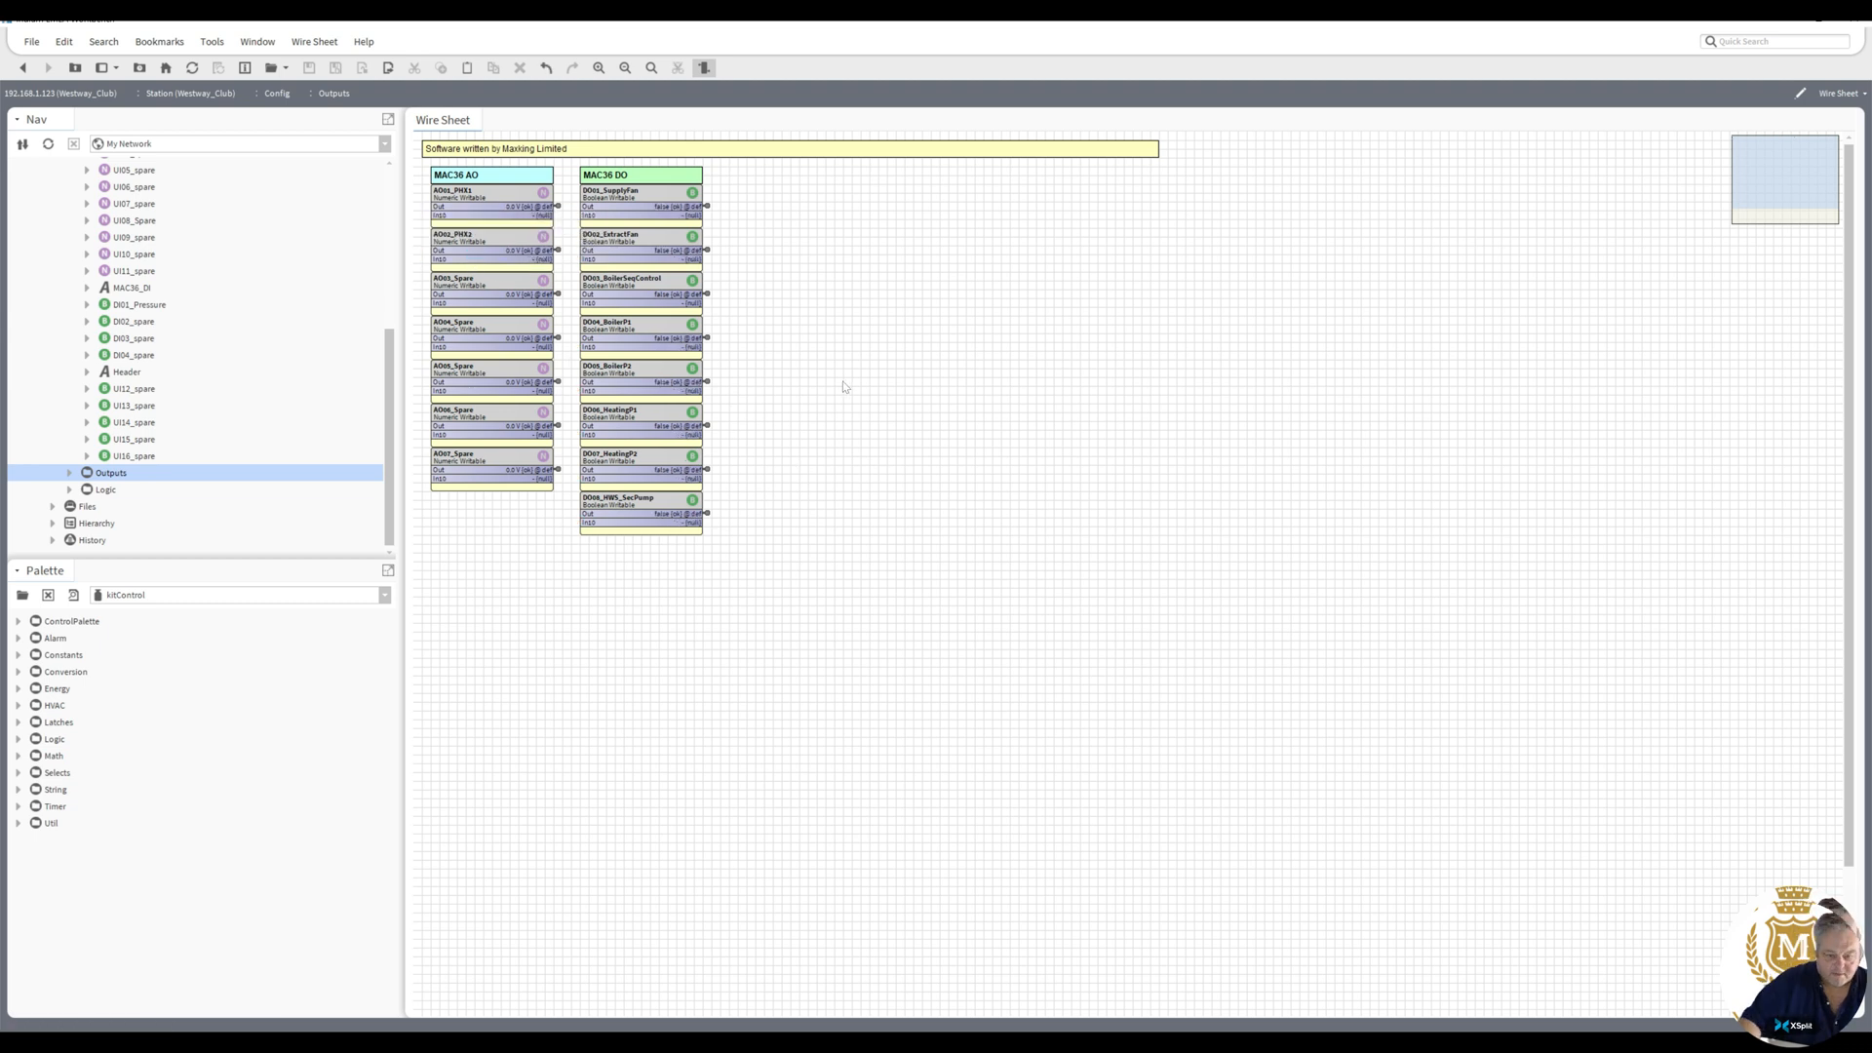
# - Rename the DO01 digital output as DO01_VT_Pumps
pyautogui.click(625, 206)
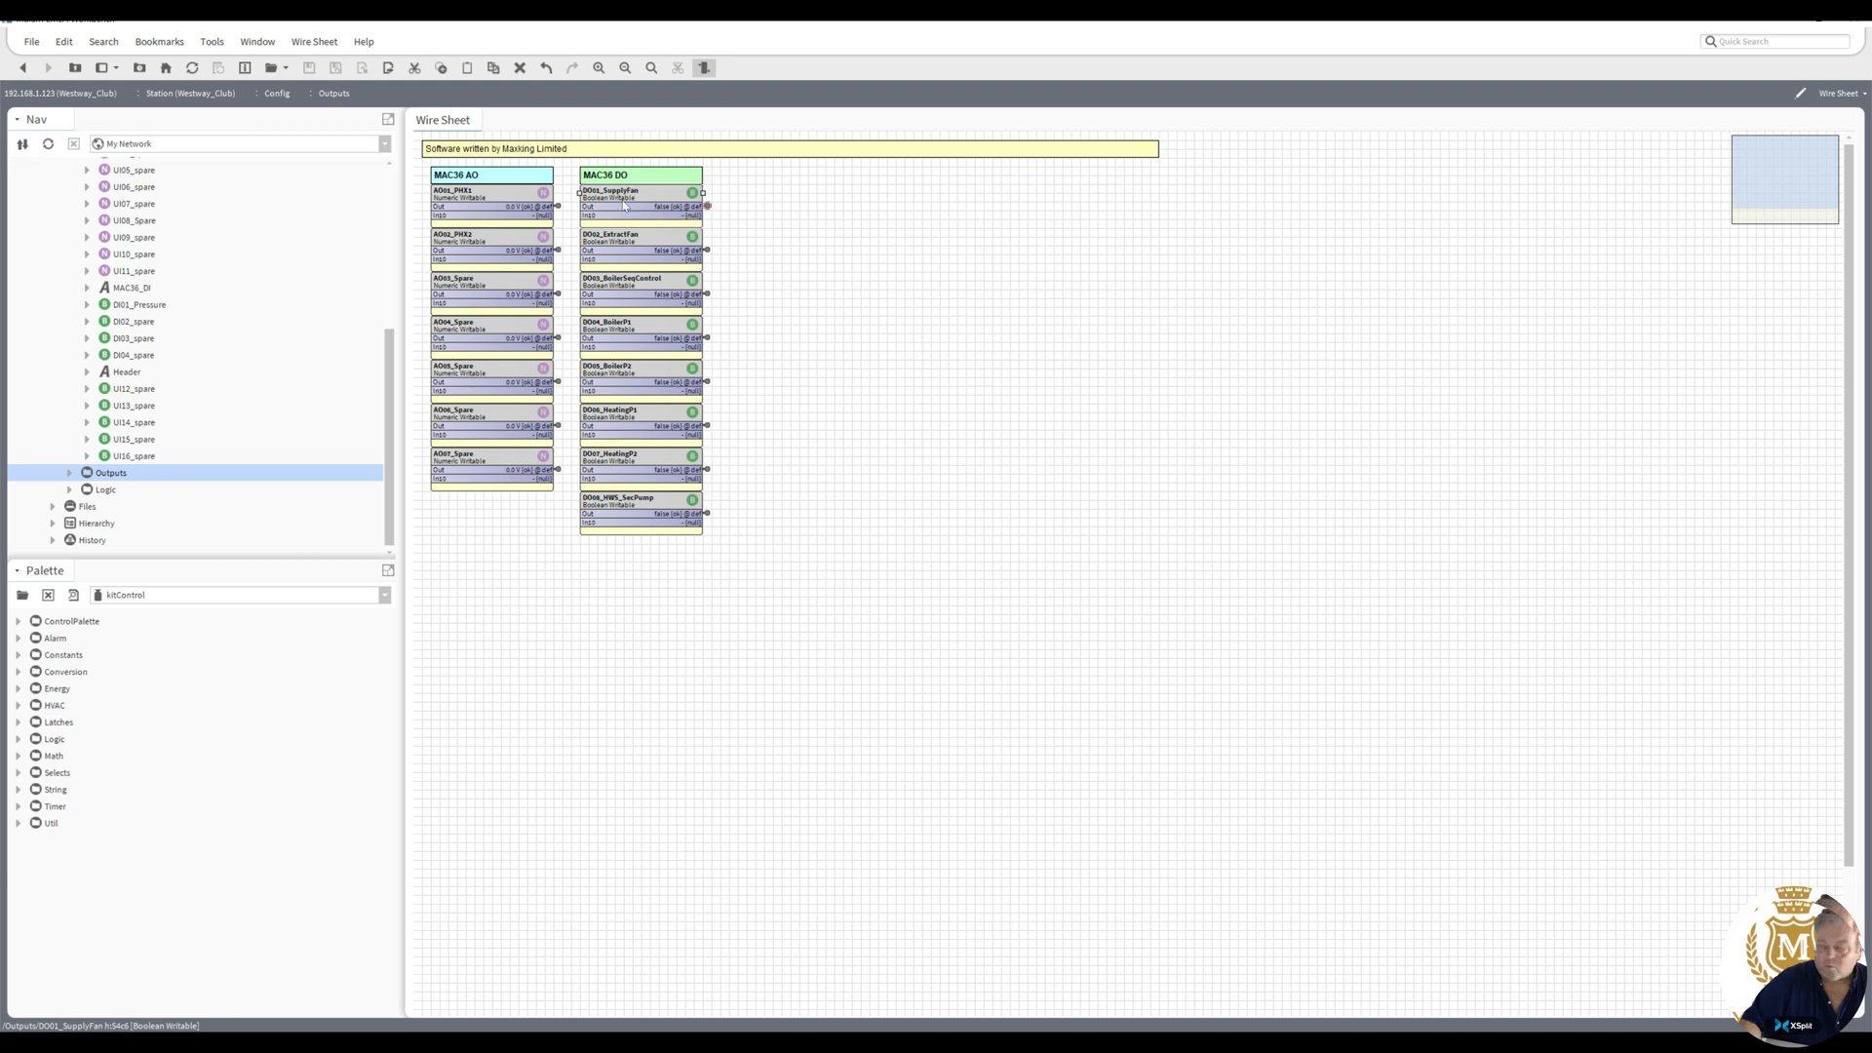
pyautogui.rightClick(625, 206)
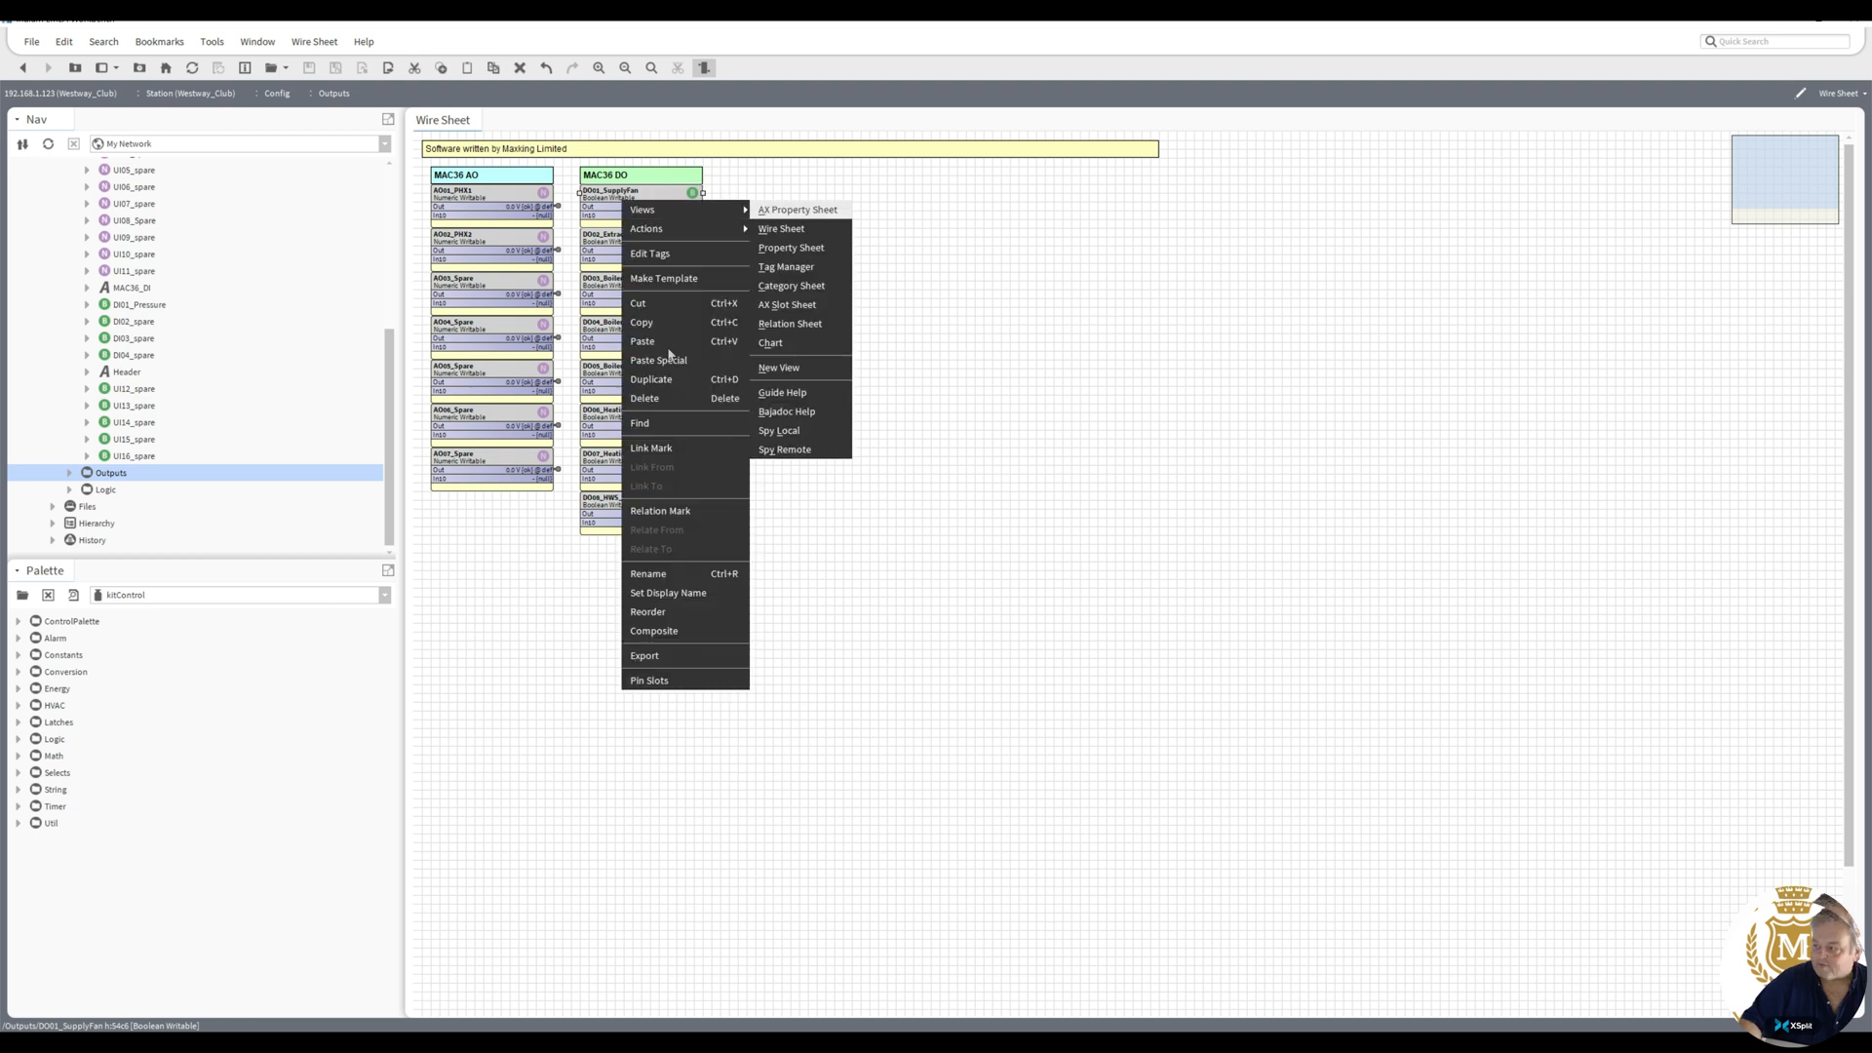
pyautogui.click(698, 576)
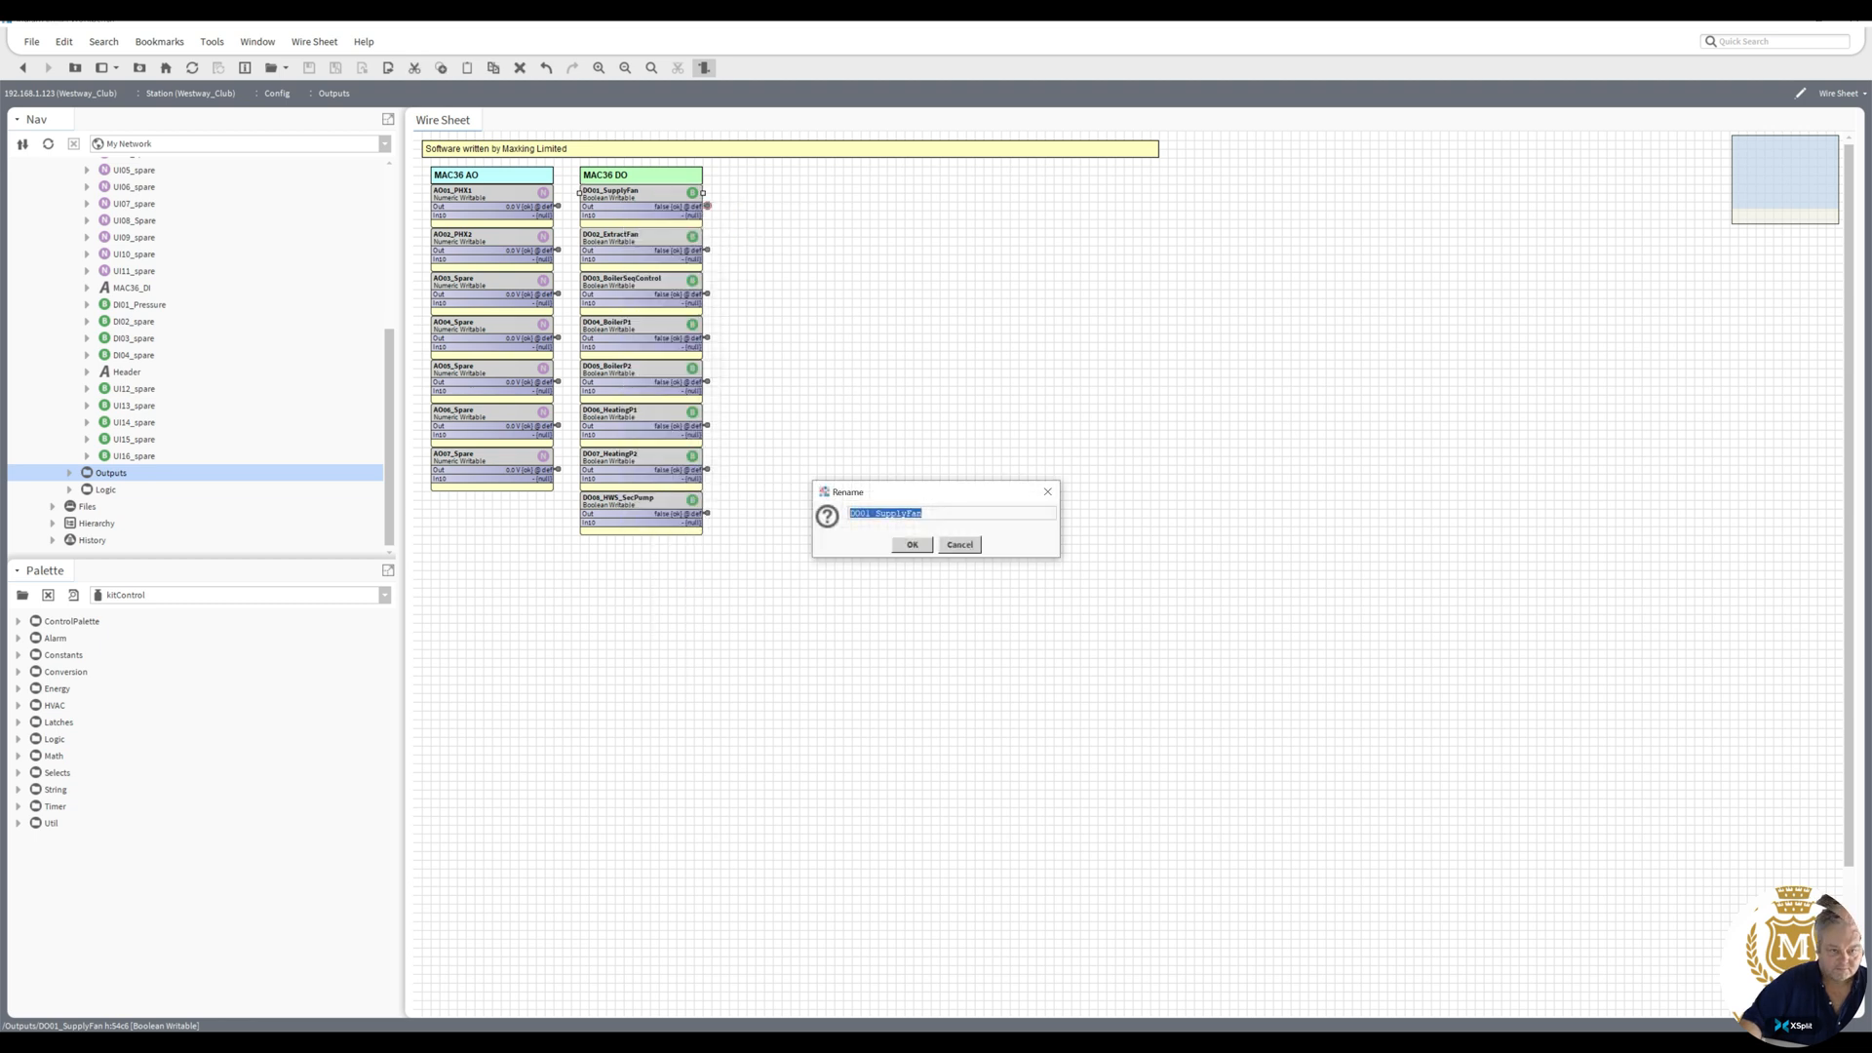
pyautogui.moveTo(875, 512); pyautogui.dragTo(925, 513)
pyautogui.write('V')
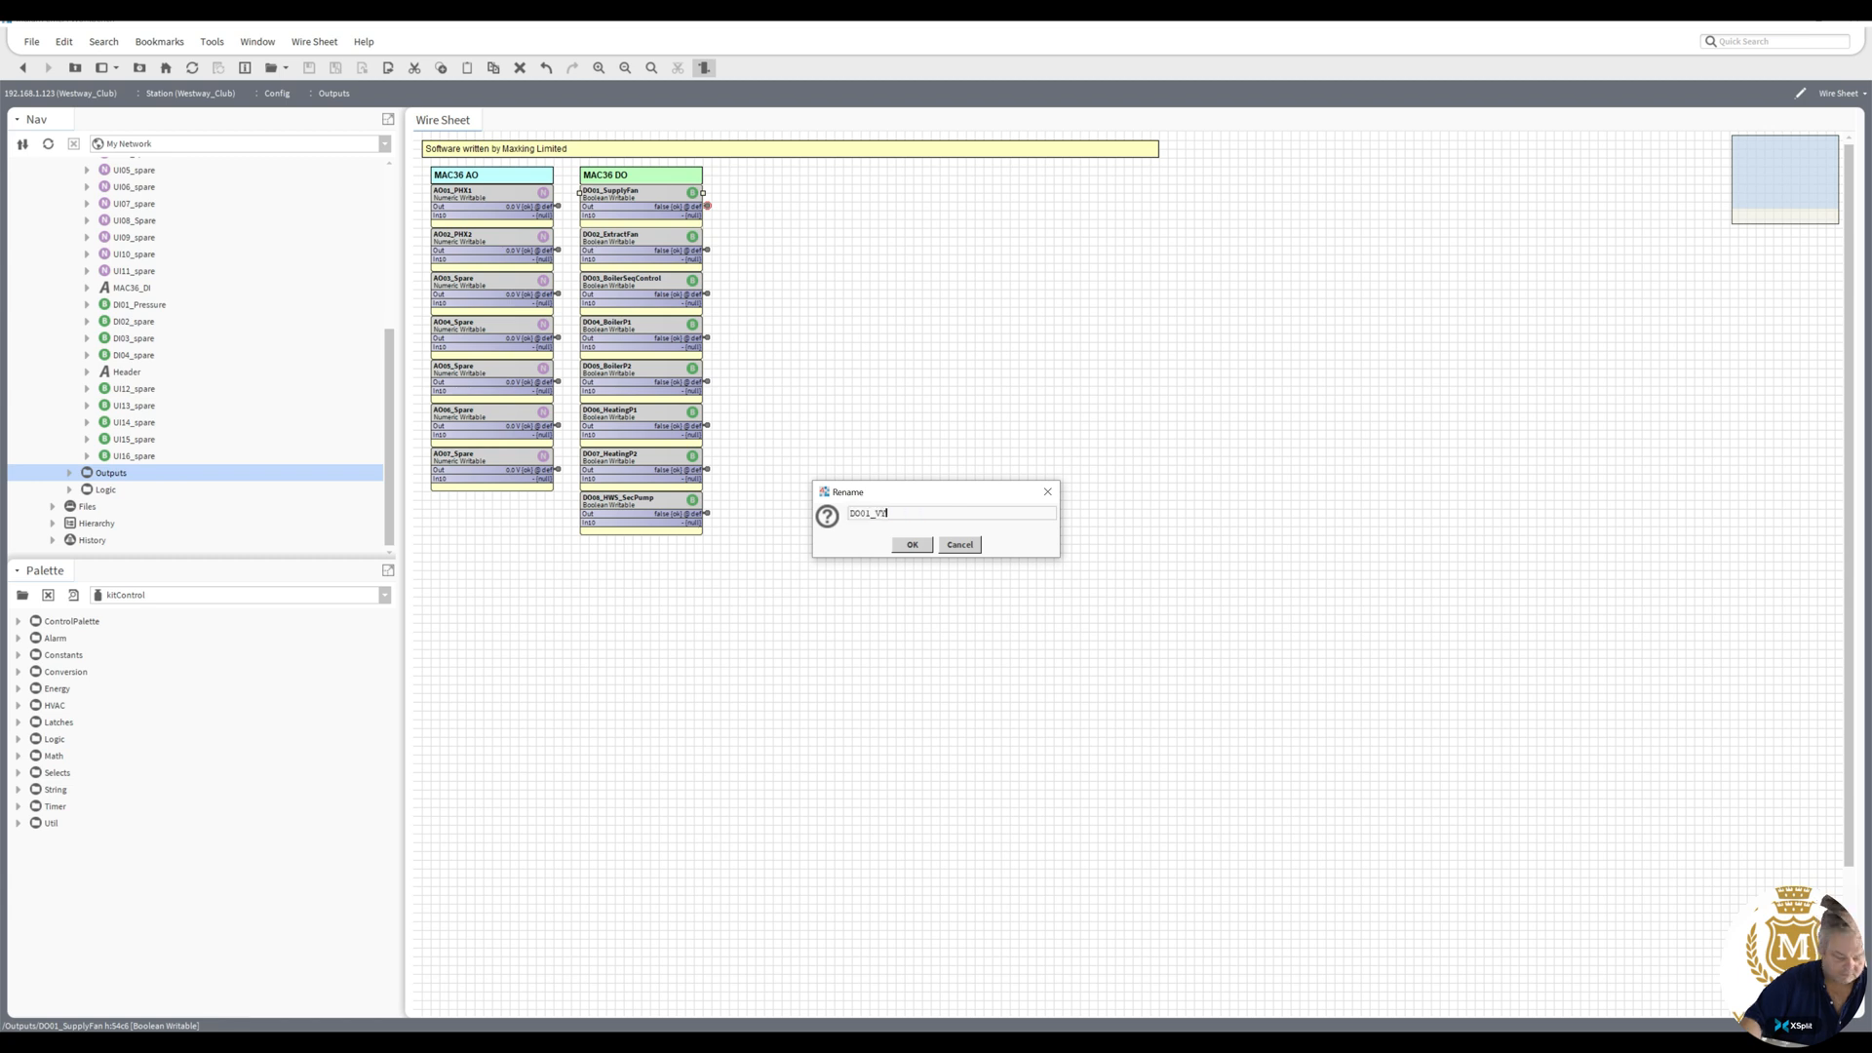
pyautogui.write('T')
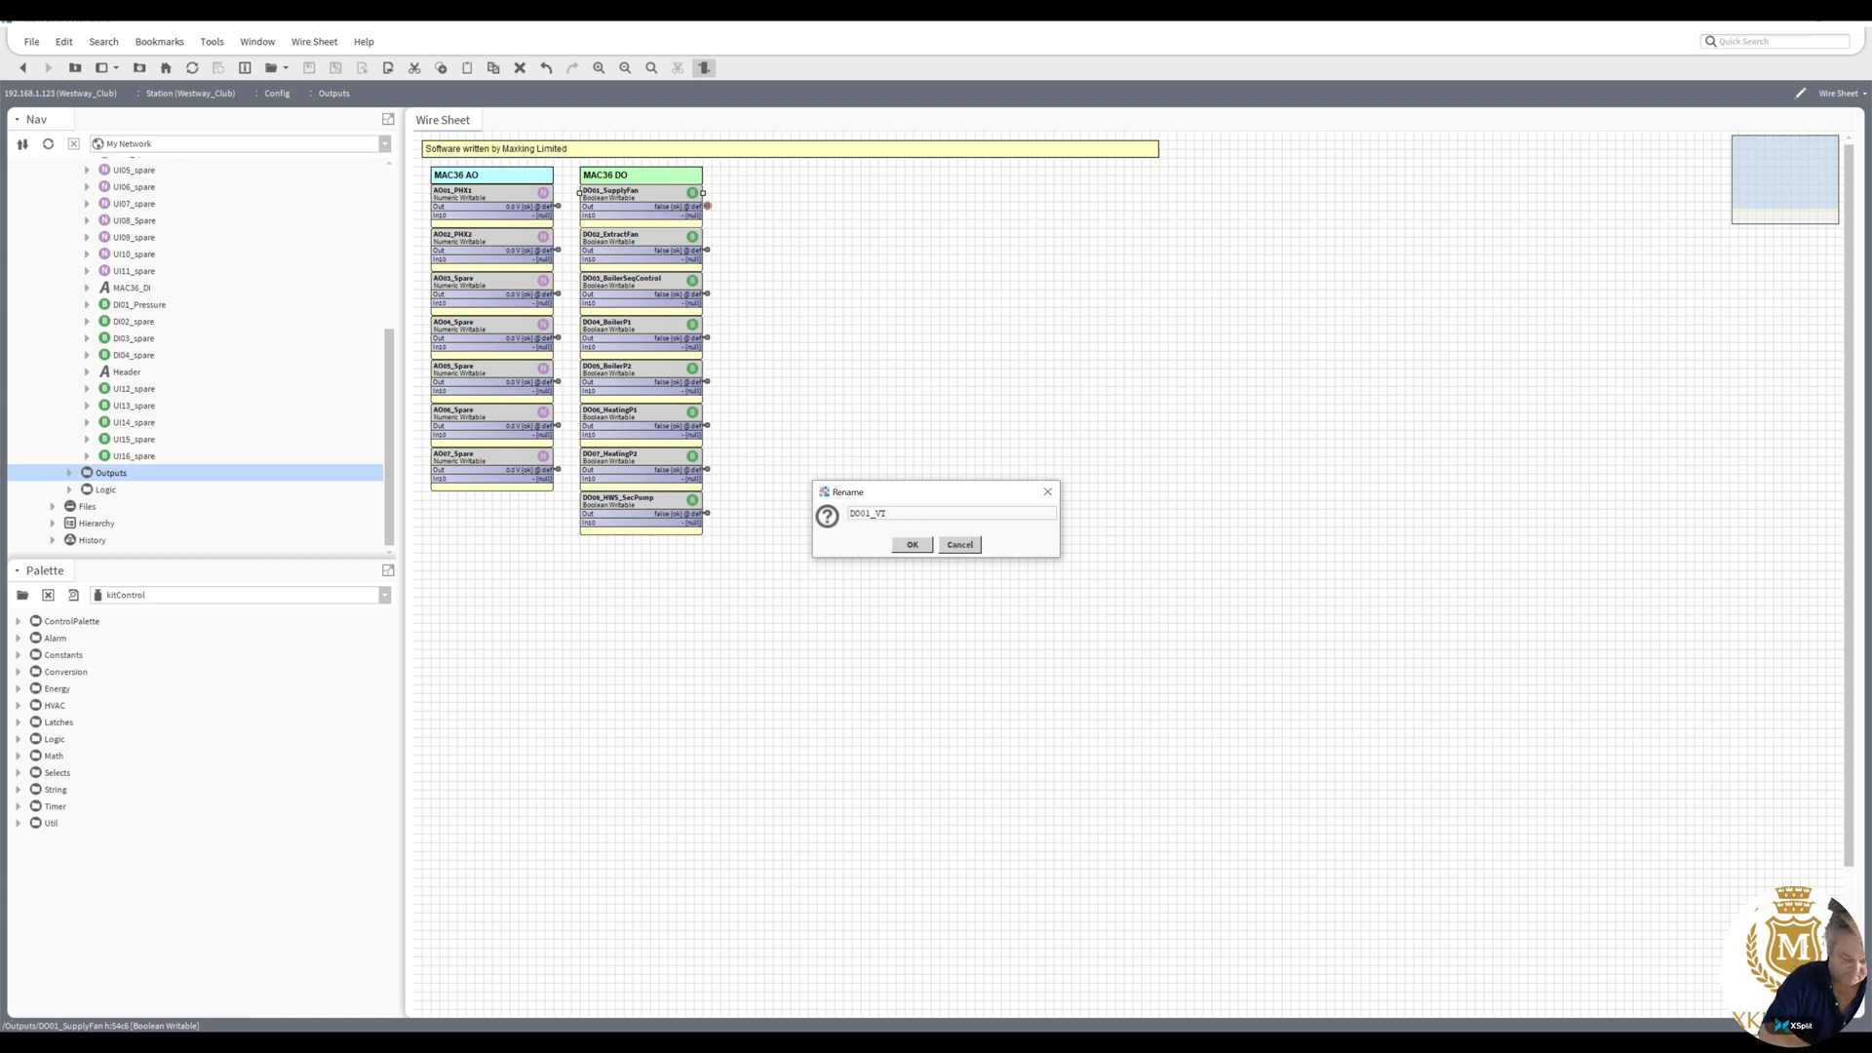
pyautogui.write('_Pumps')
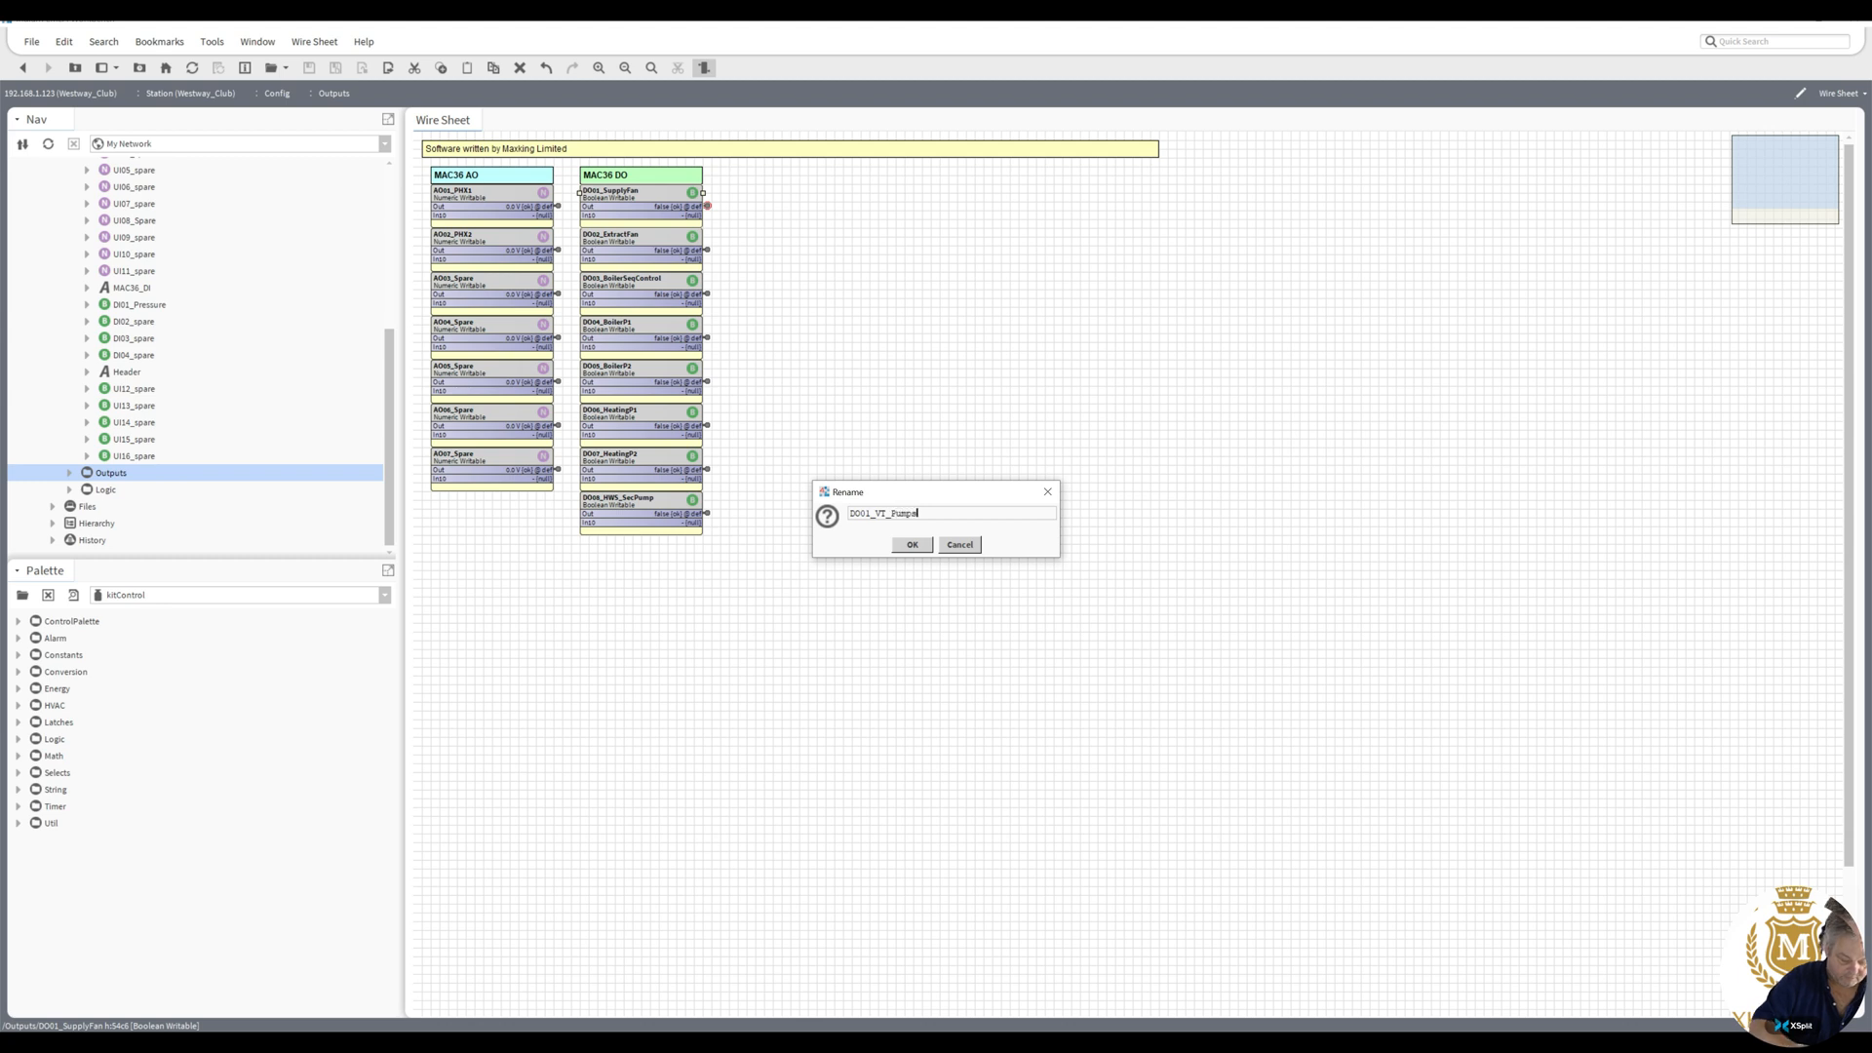
pyautogui.click(916, 545)
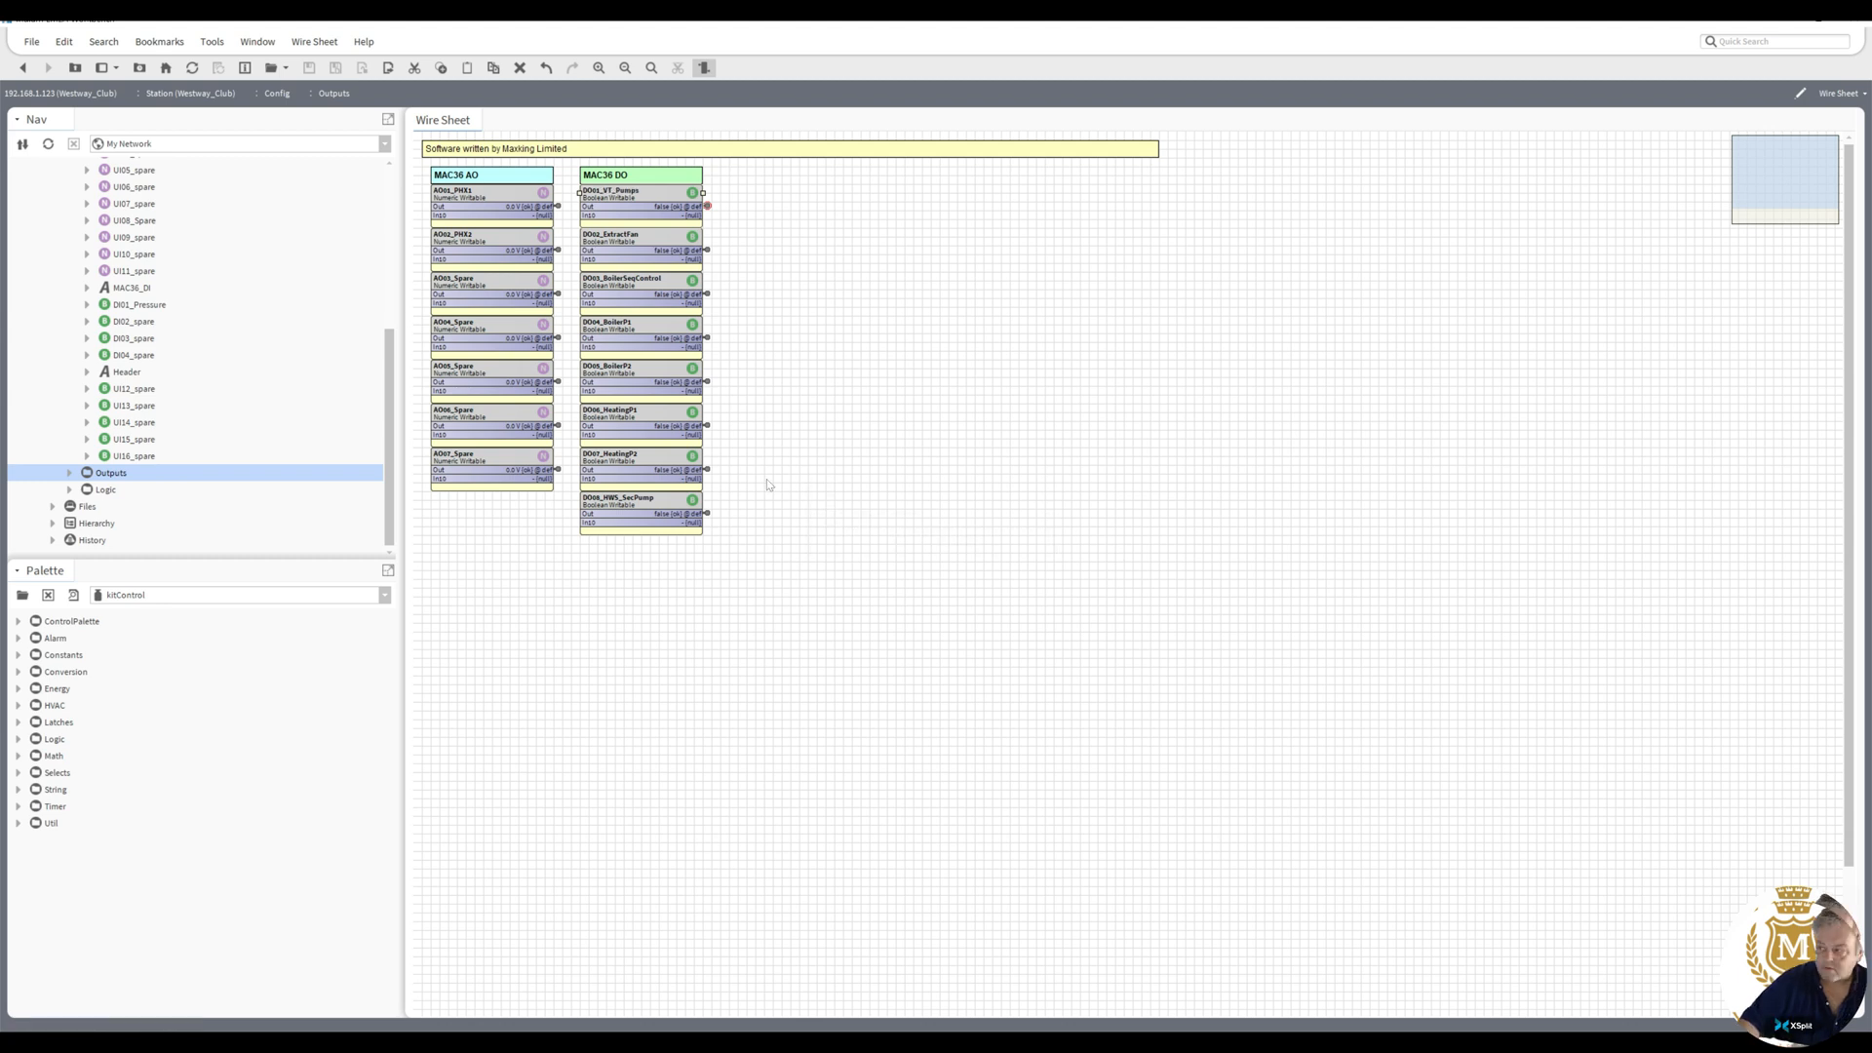
# - Rename the DO02 digital output as DO02_Spare
pyautogui.rightClick(617, 247)
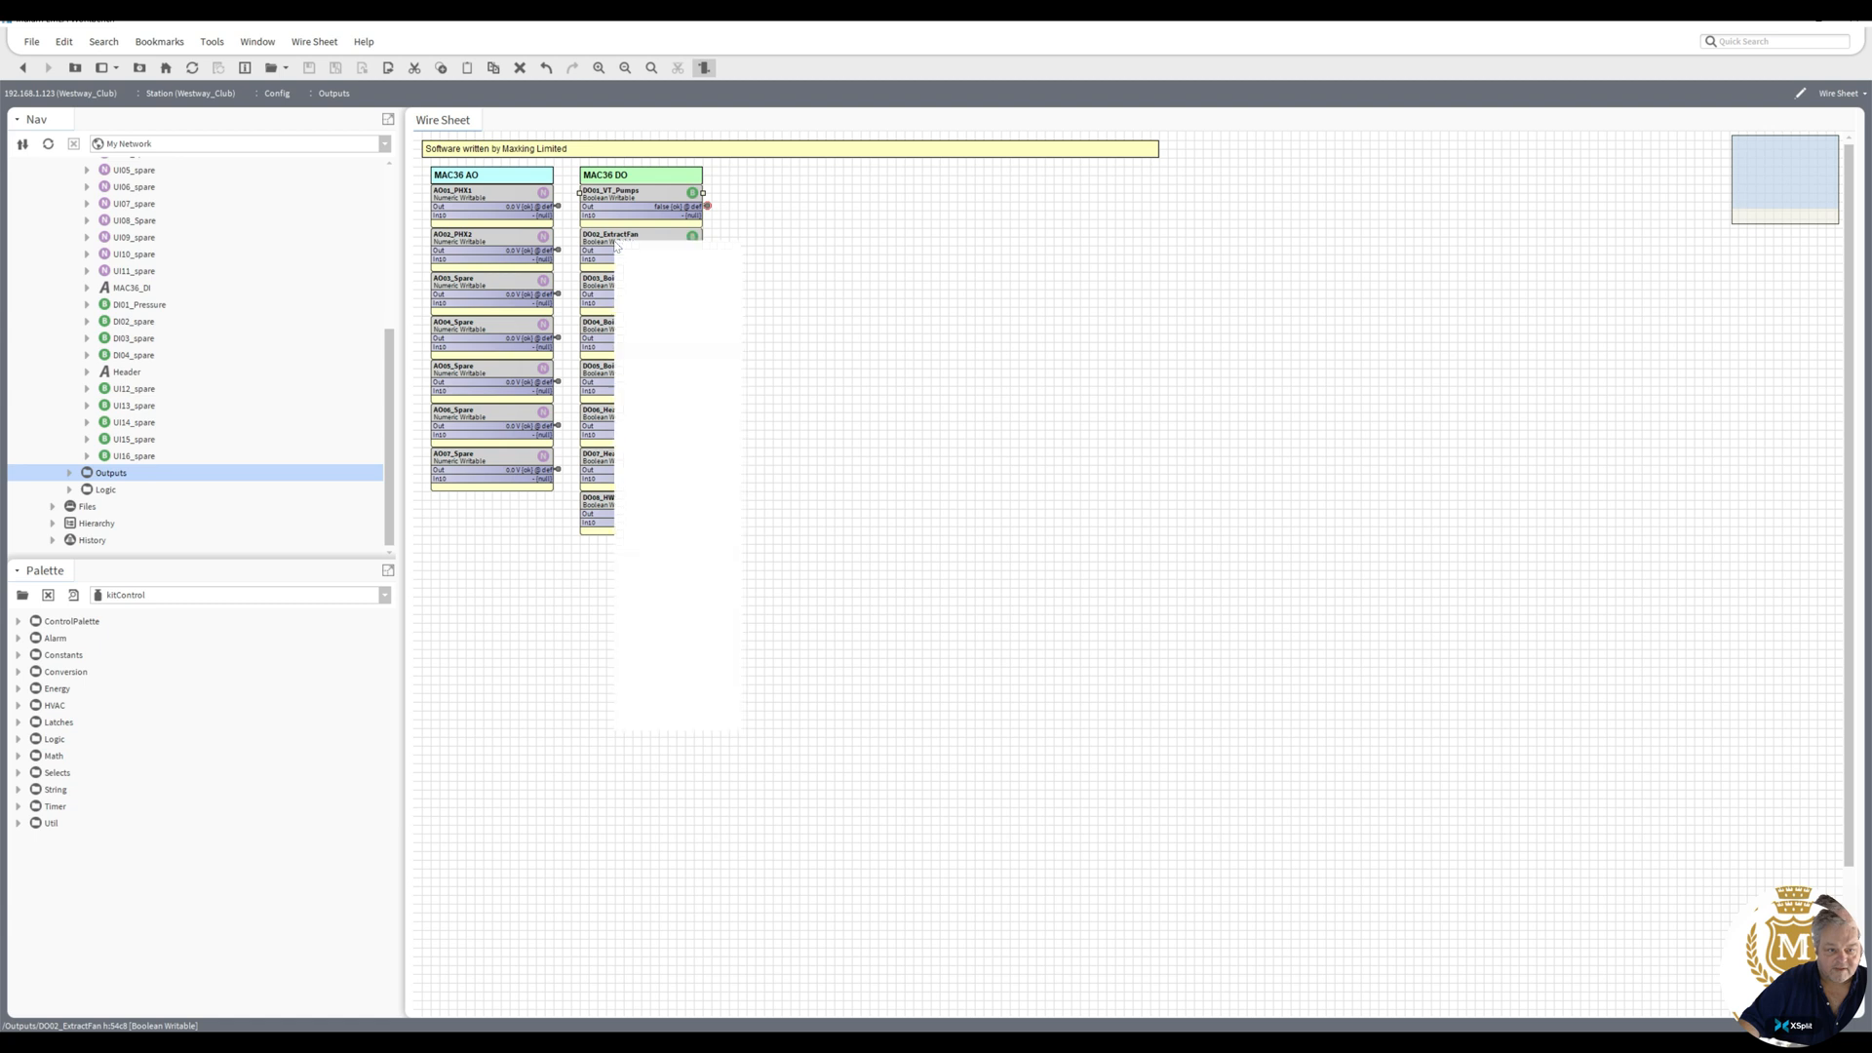
pyautogui.click(648, 617)
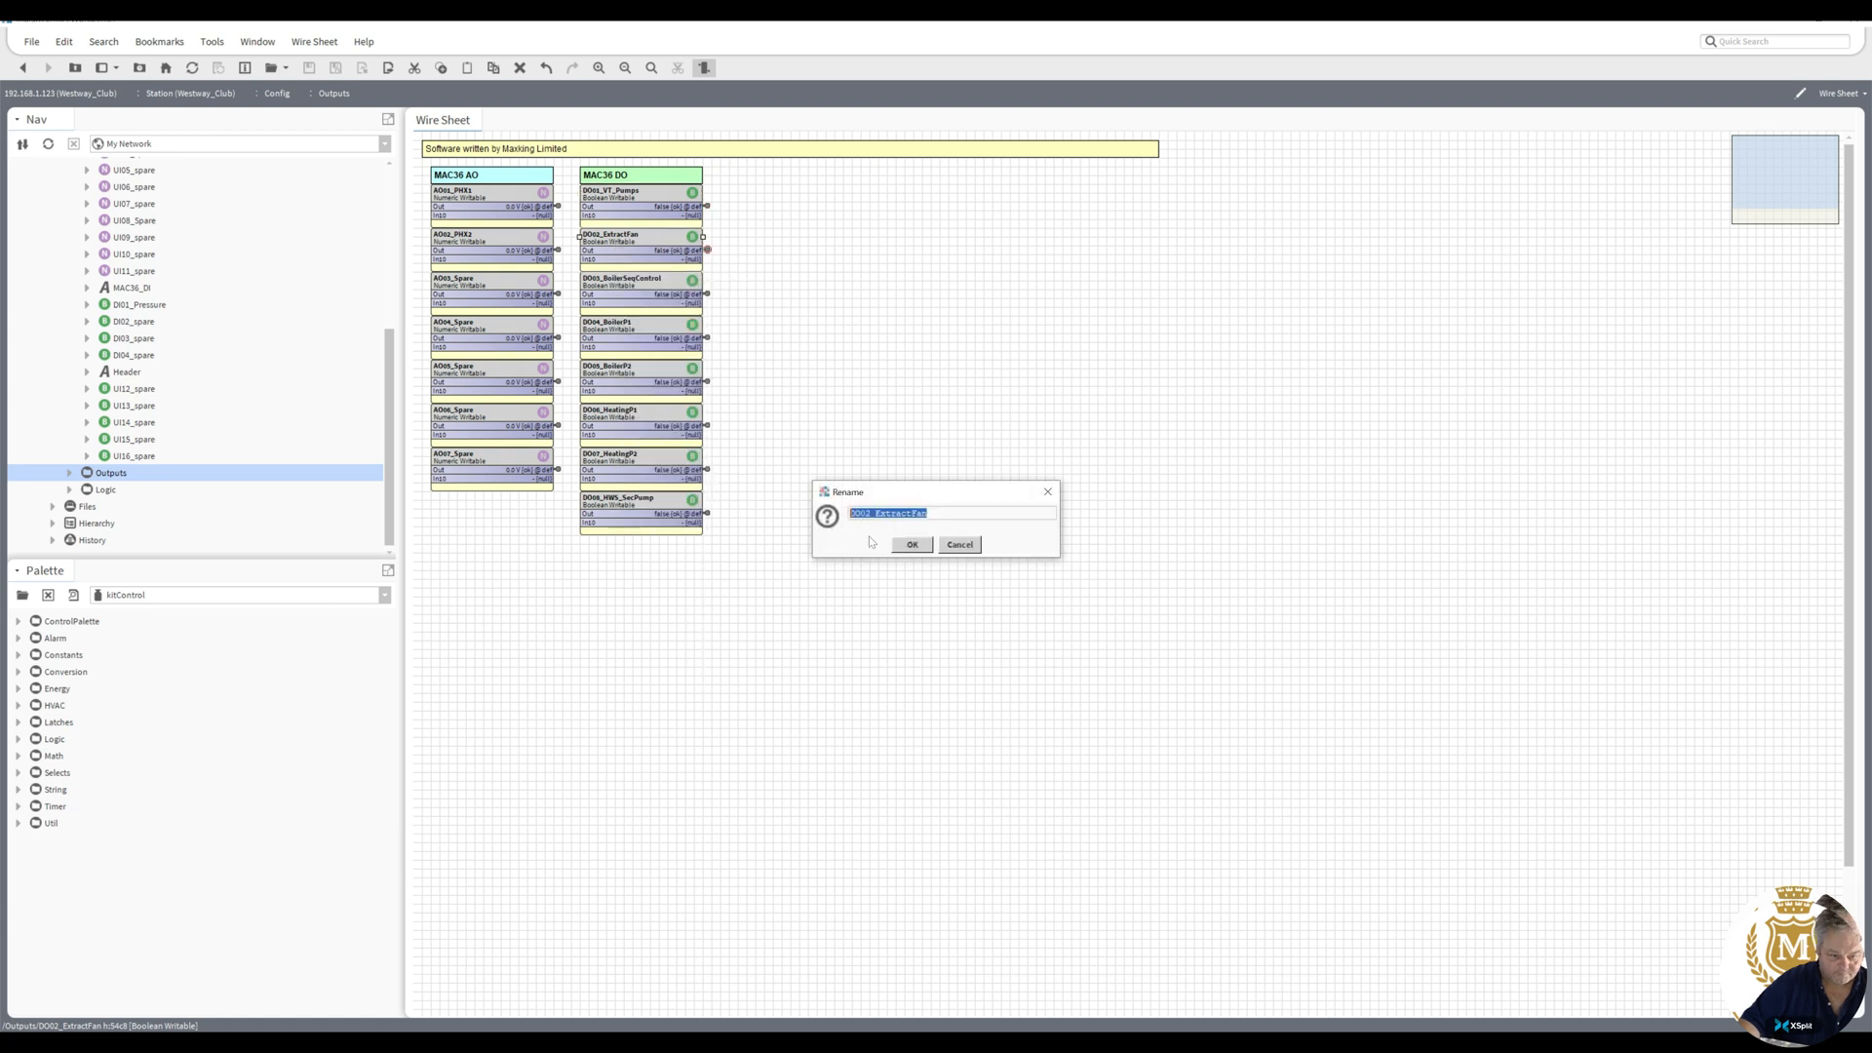
pyautogui.doubleClick(903, 514)
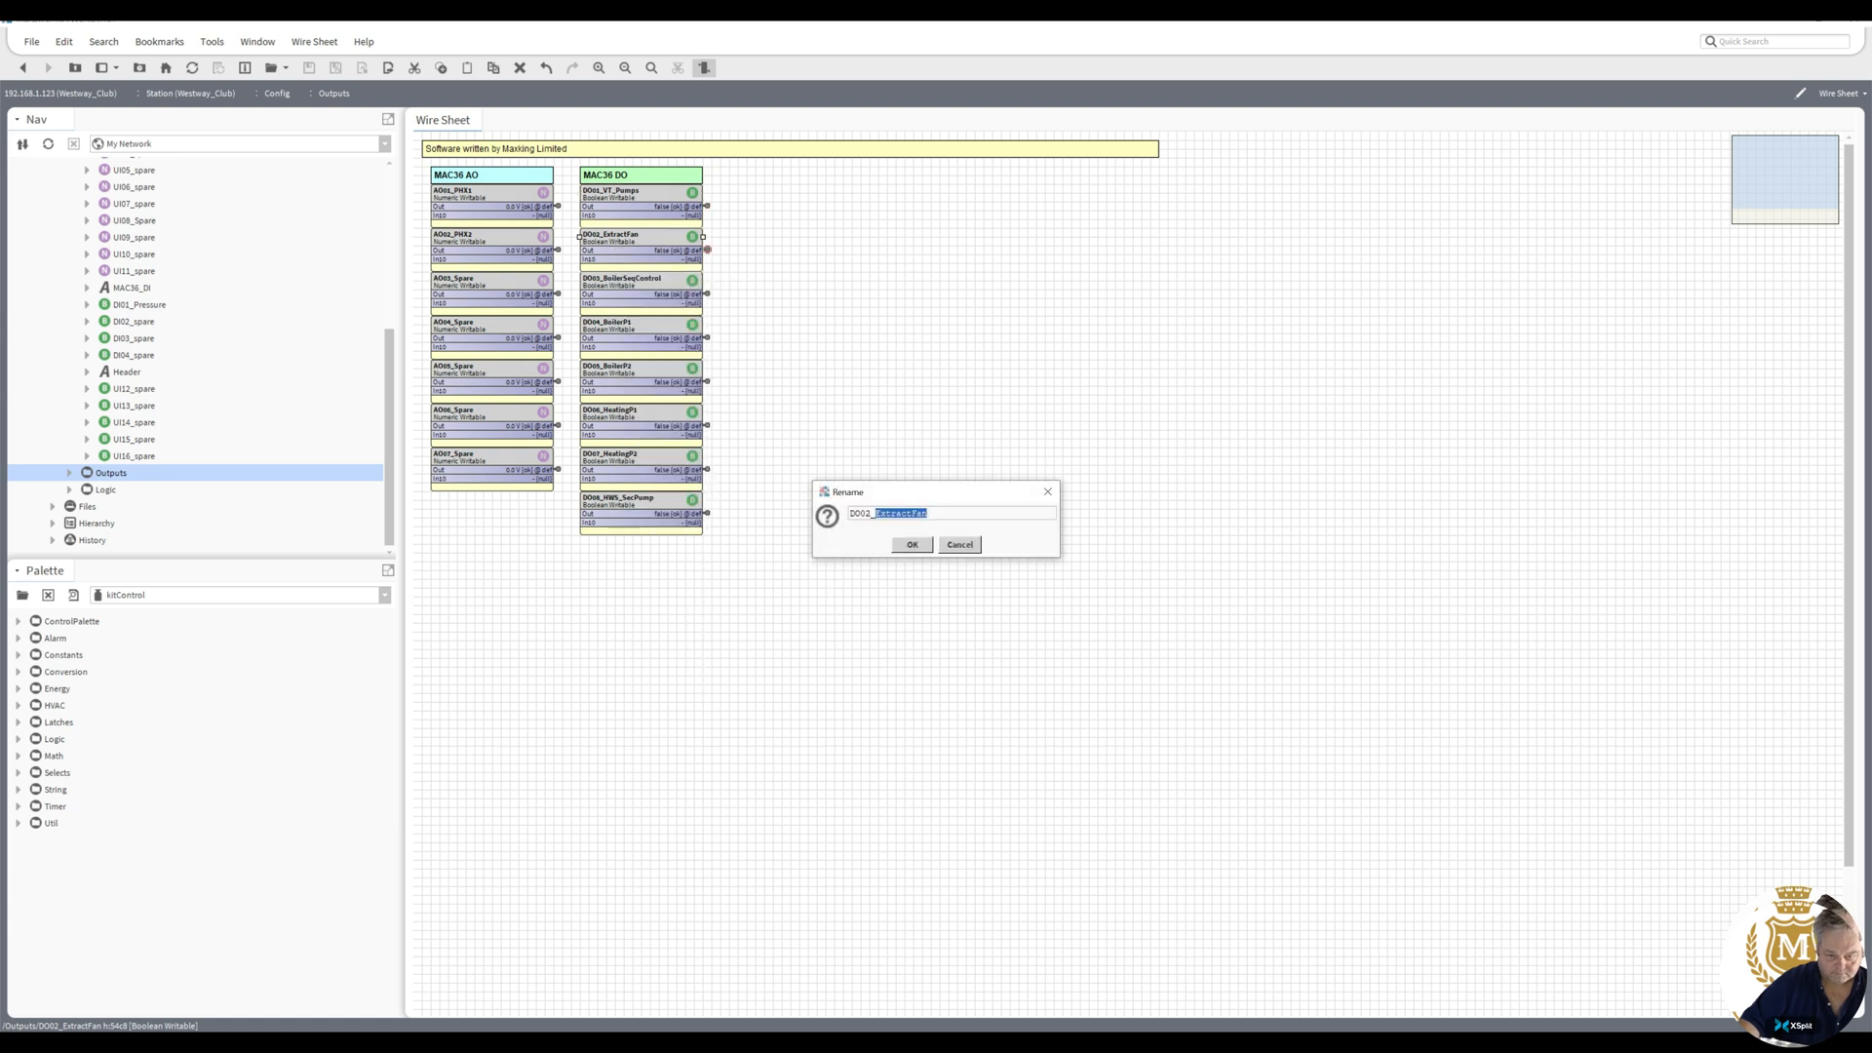
pyautogui.write('Spare')
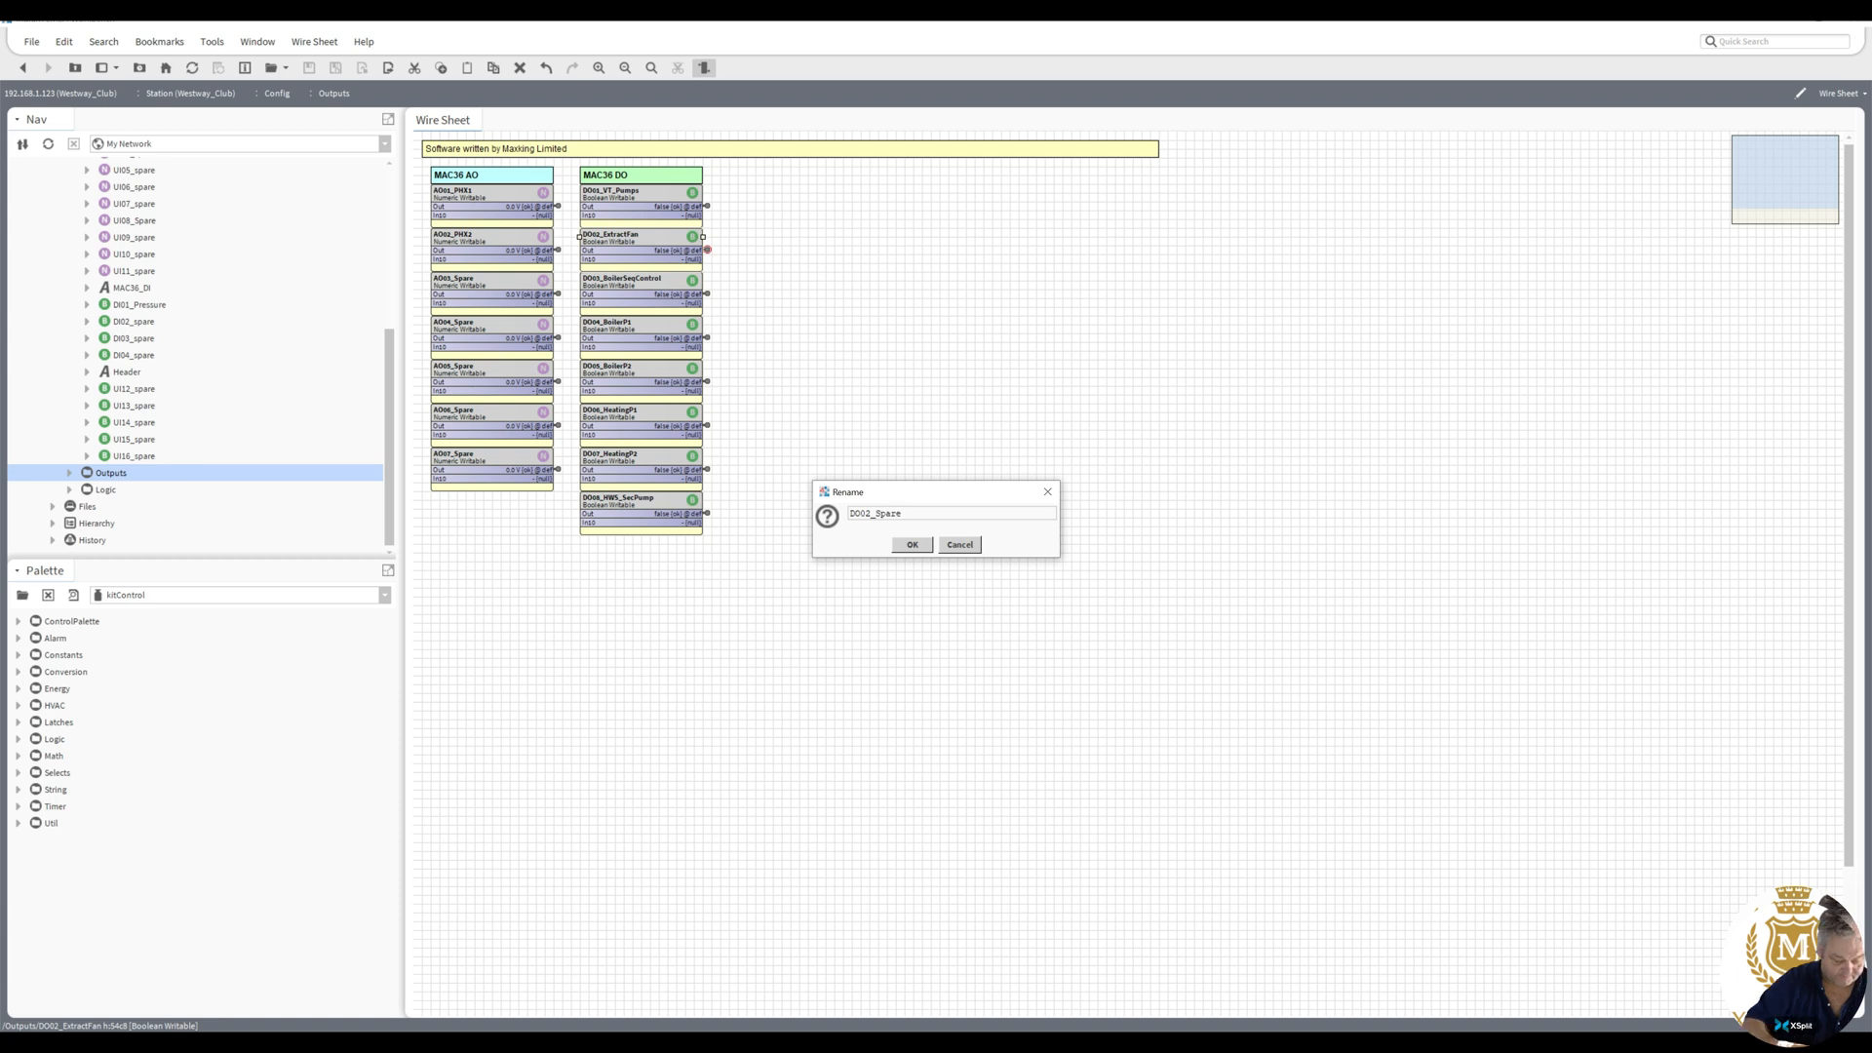
pyautogui.click(920, 544)
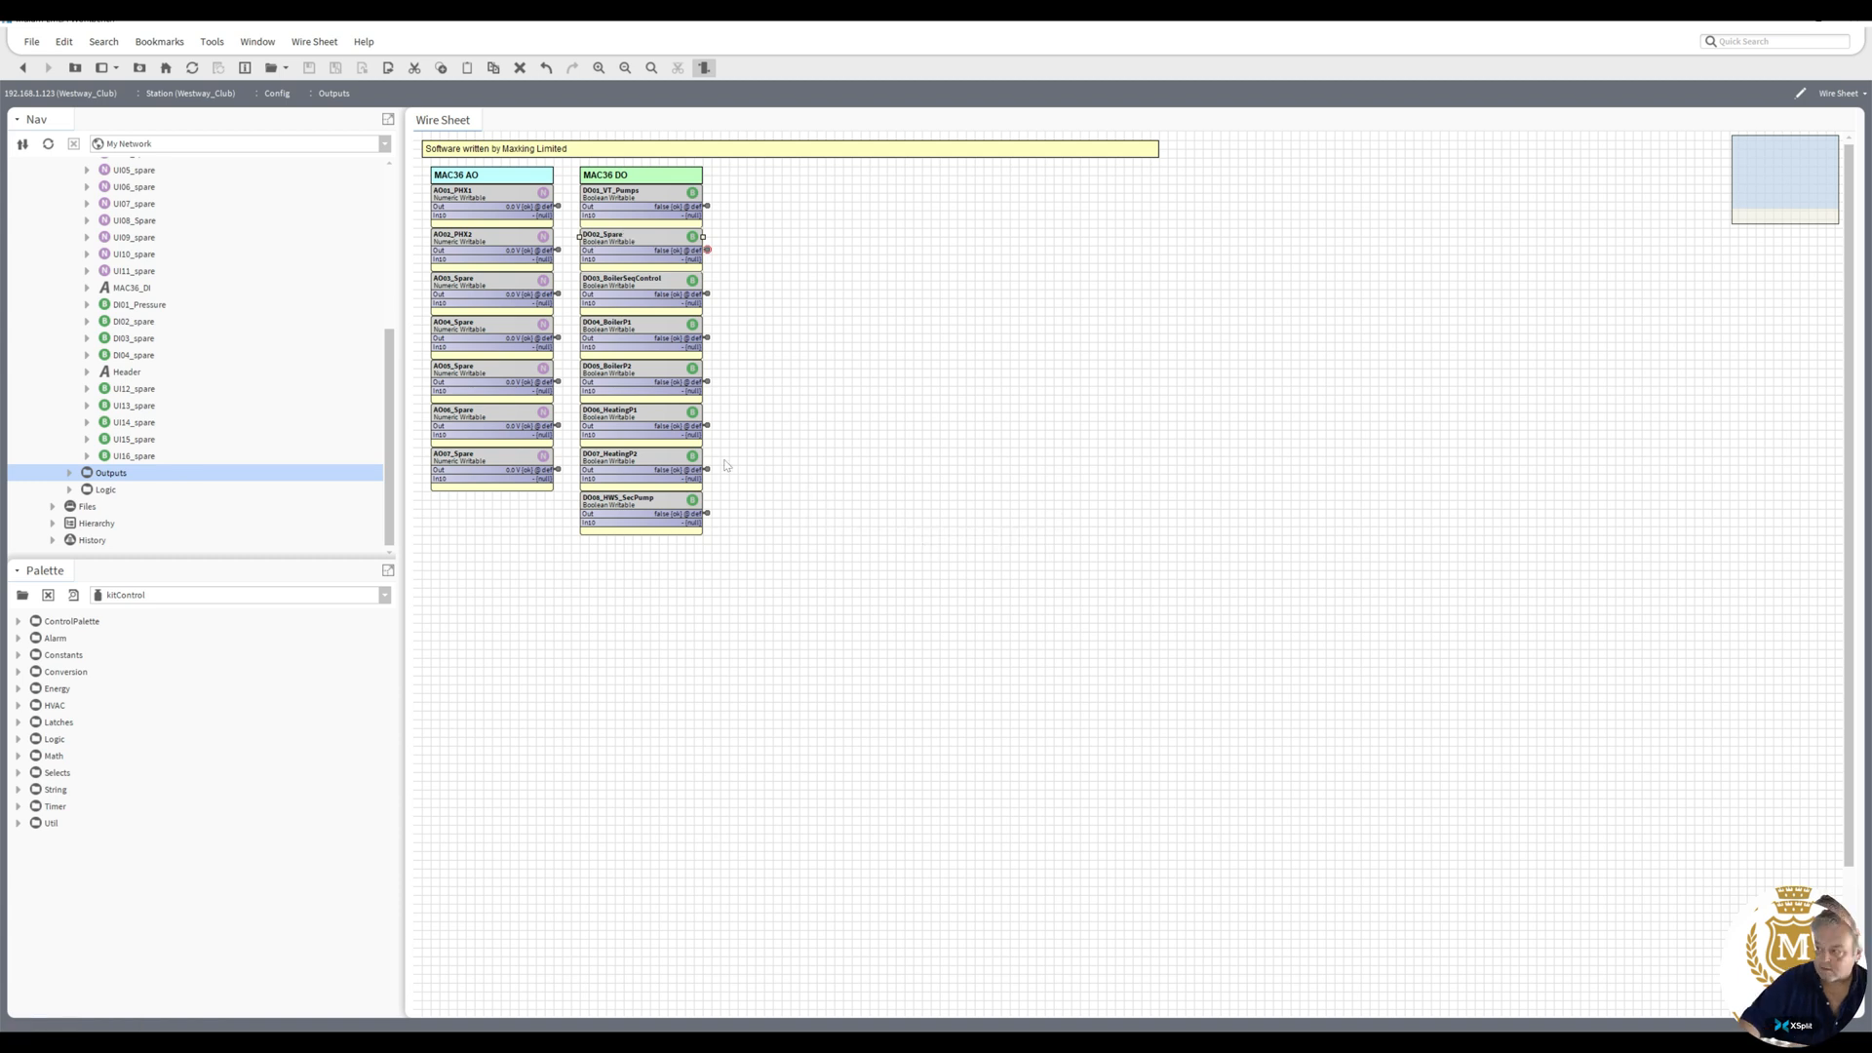
# - Rename the DO03 digital output as DO03_BoilerEnable
pyautogui.rightClick(617, 287)
pyautogui.click(649, 655)
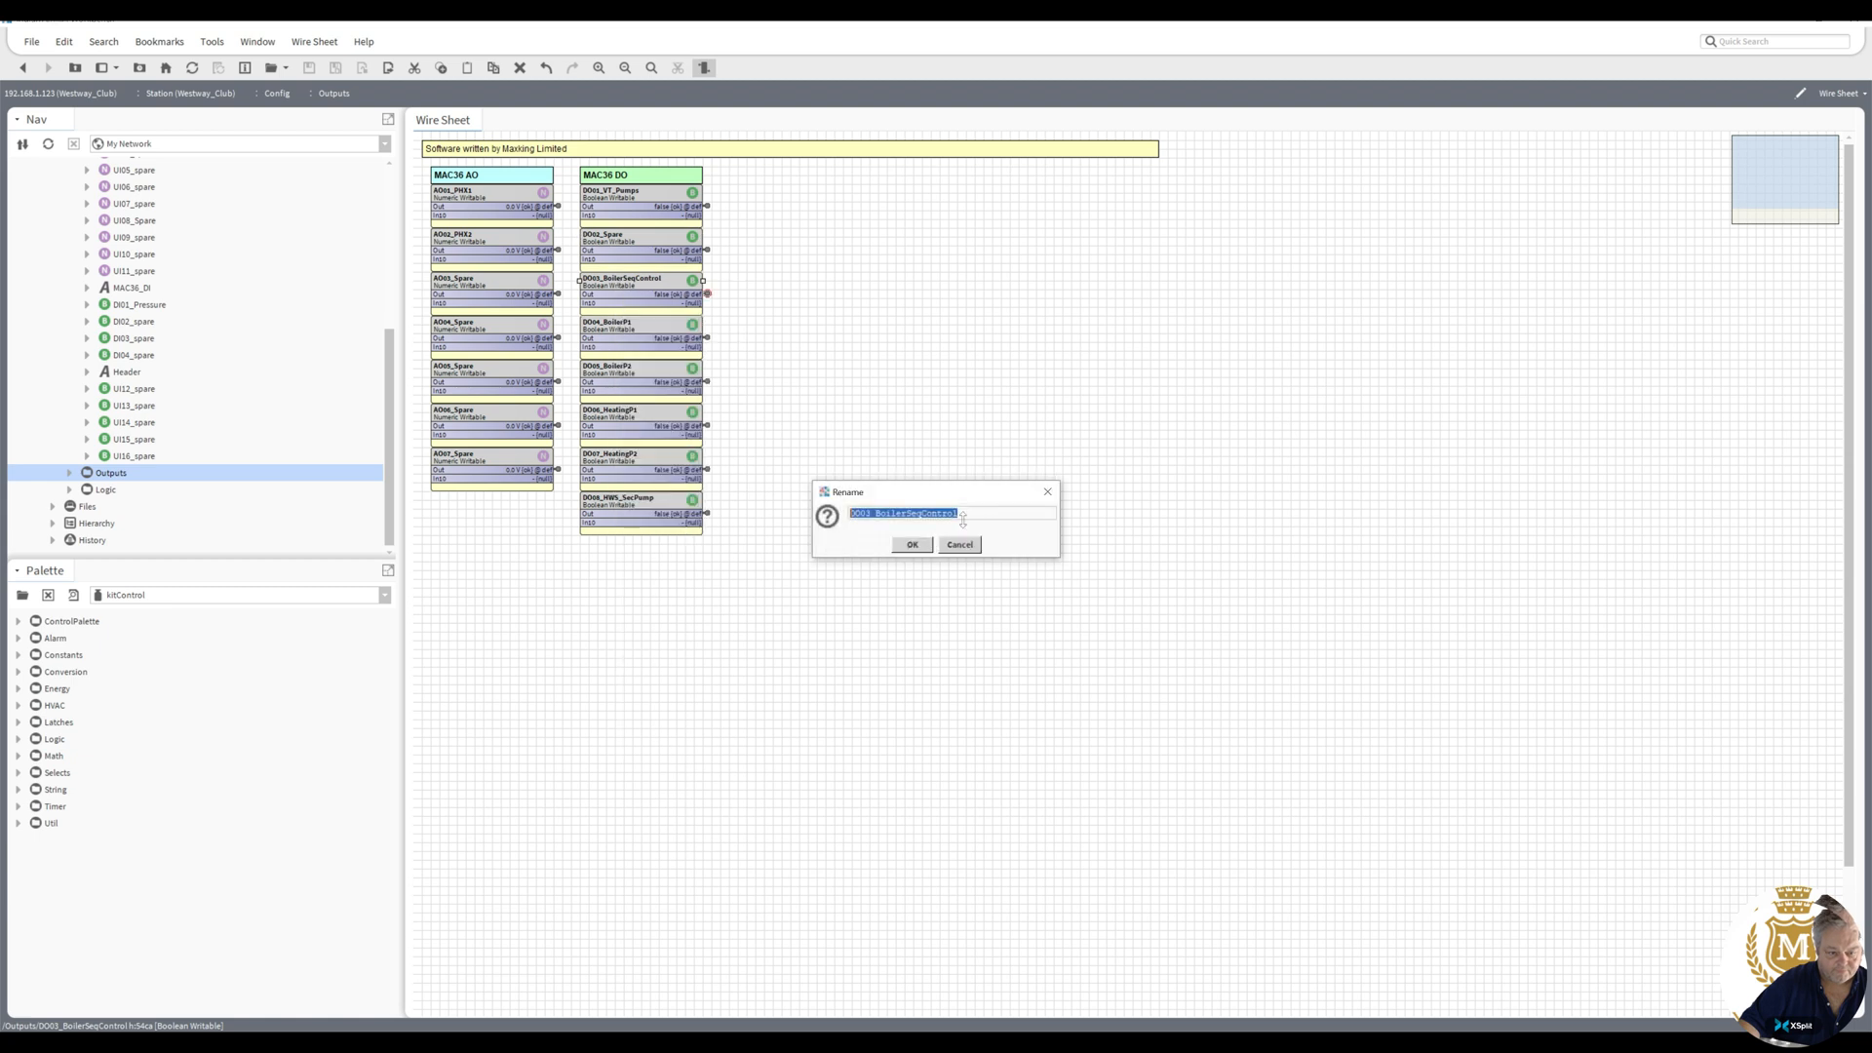
pyautogui.moveTo(912, 514); pyautogui.dragTo(959, 513)
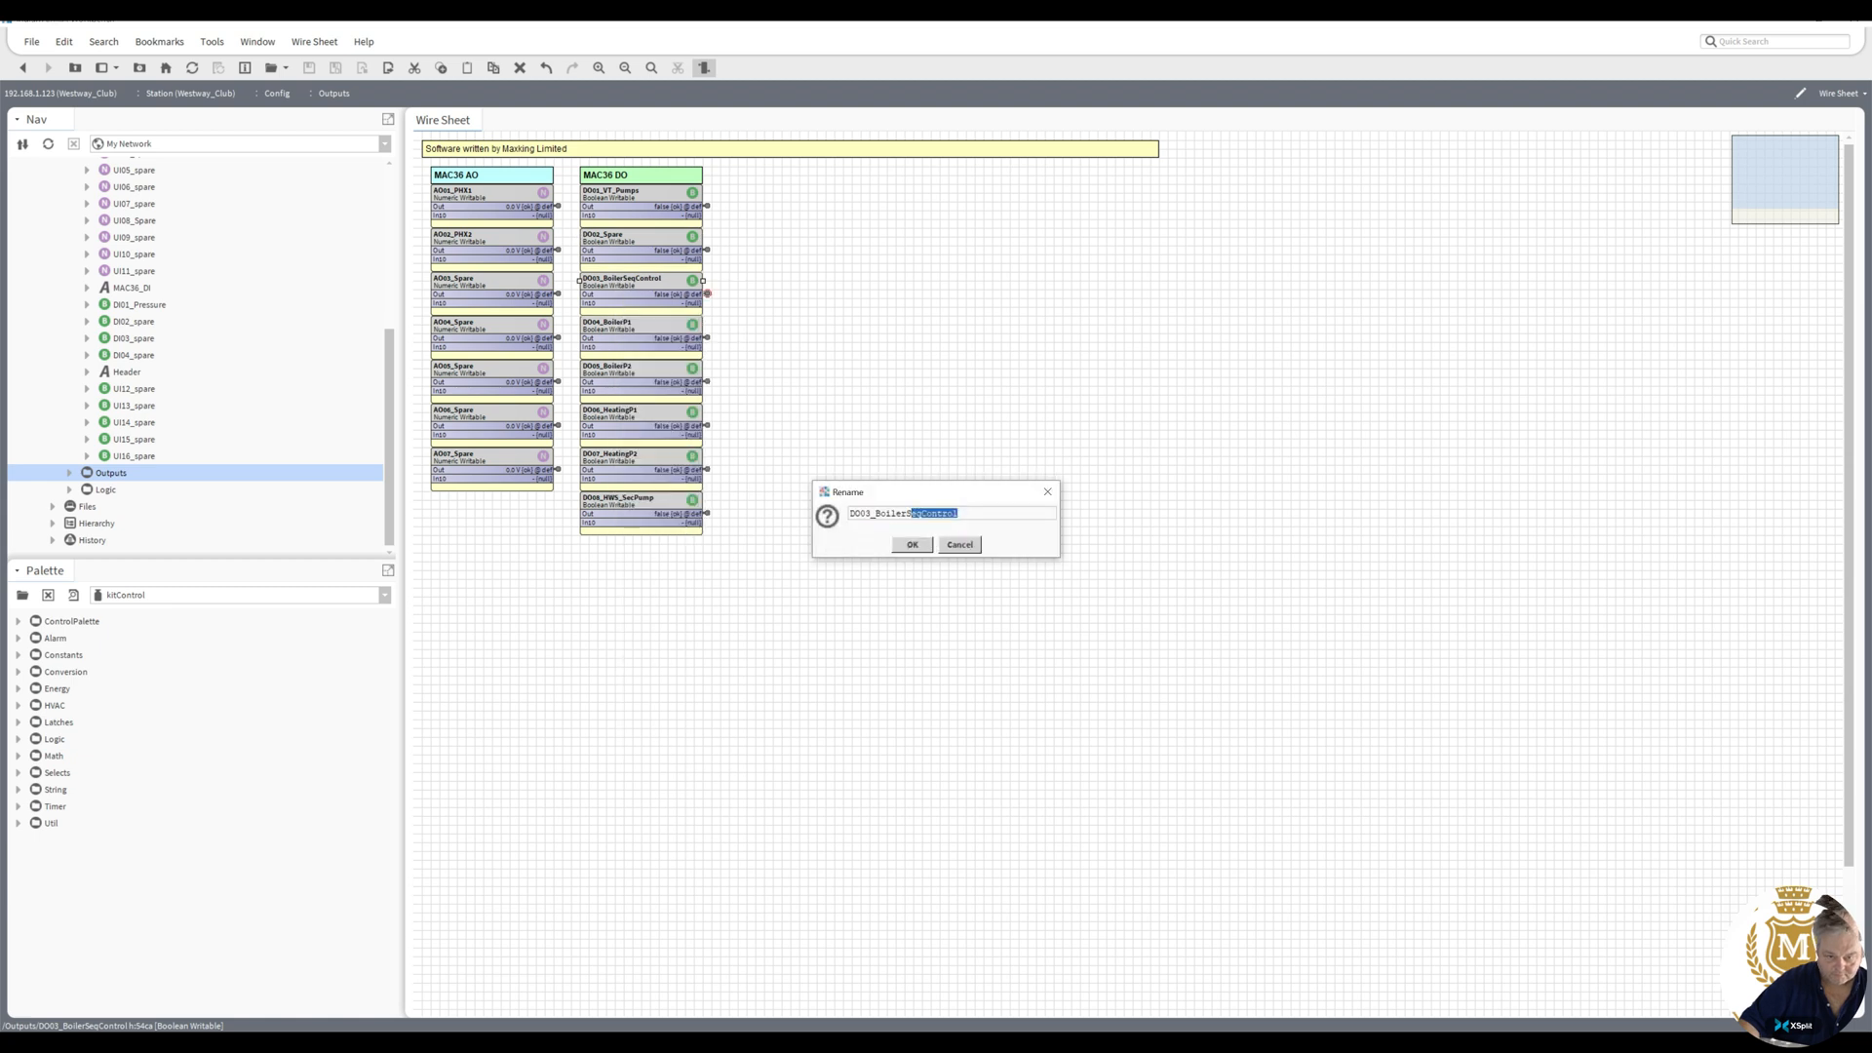
pyautogui.press('BackSpace')
pyautogui.press('BackSpace')
pyautogui.write('Enabl')
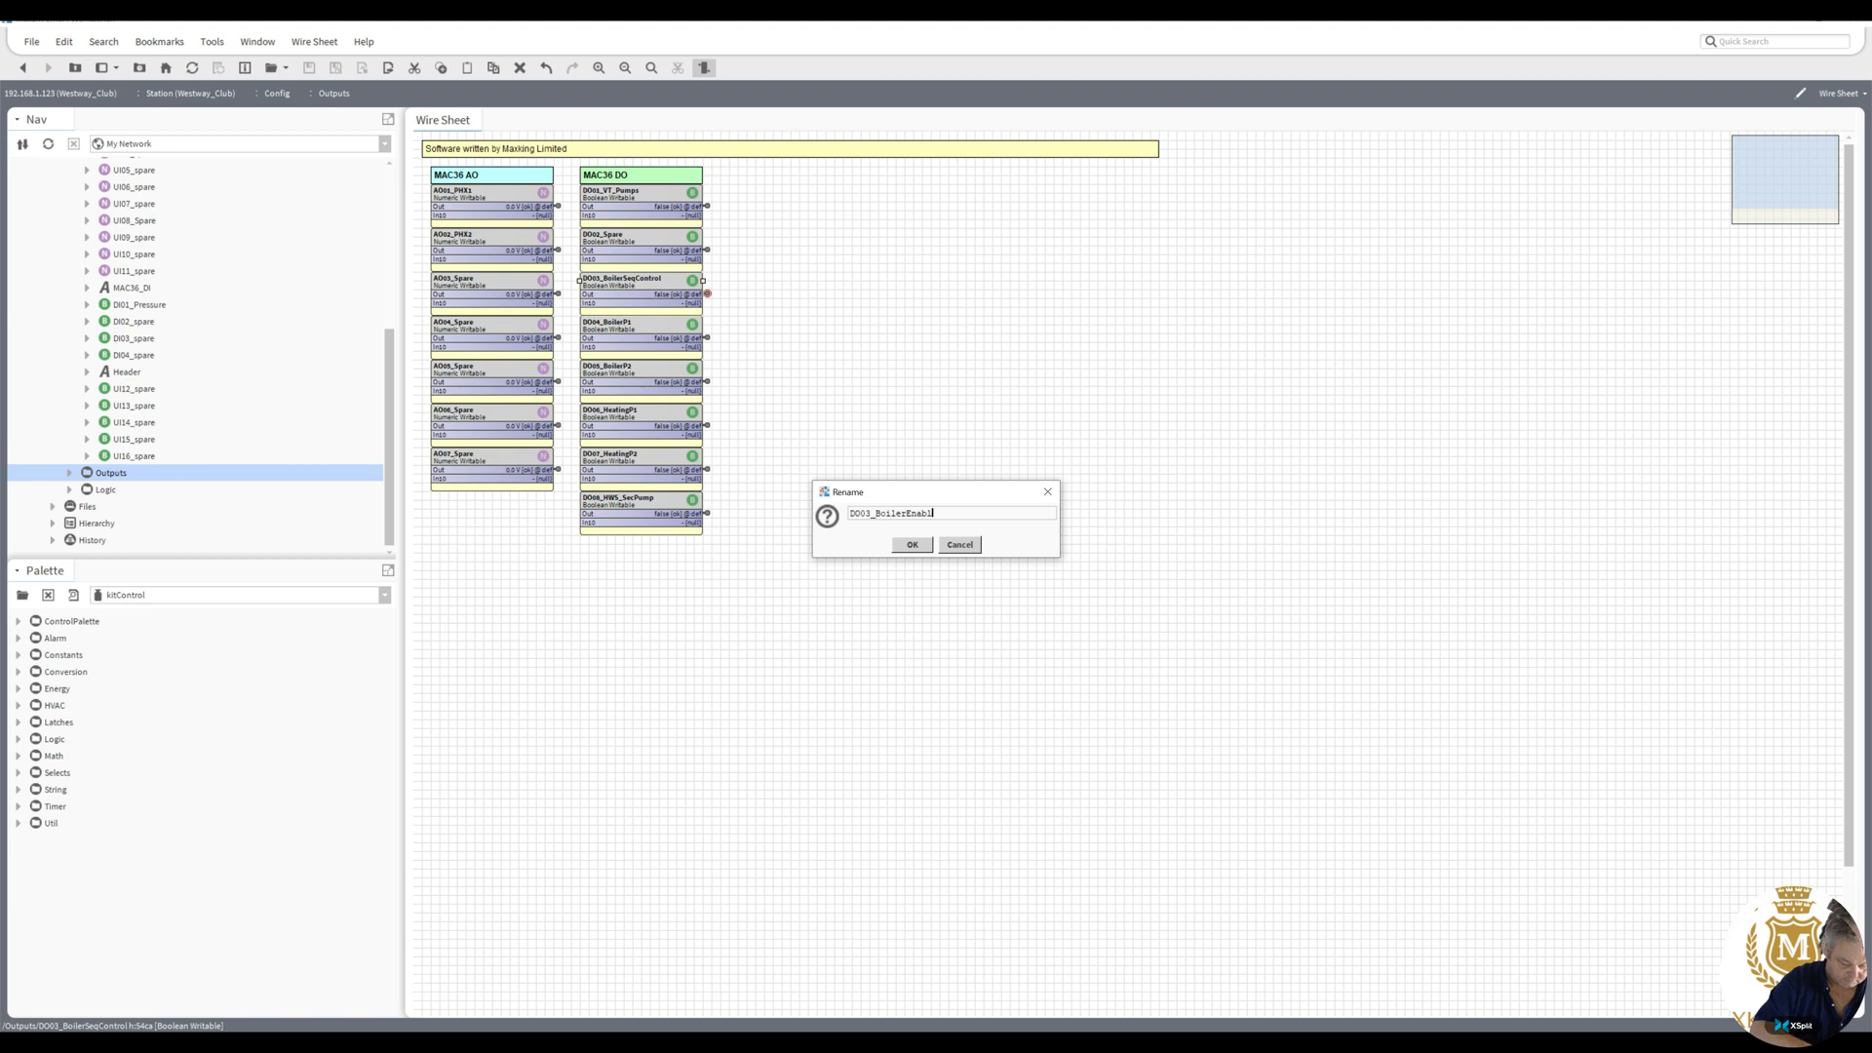
pyautogui.write('e')
pyautogui.click(919, 545)
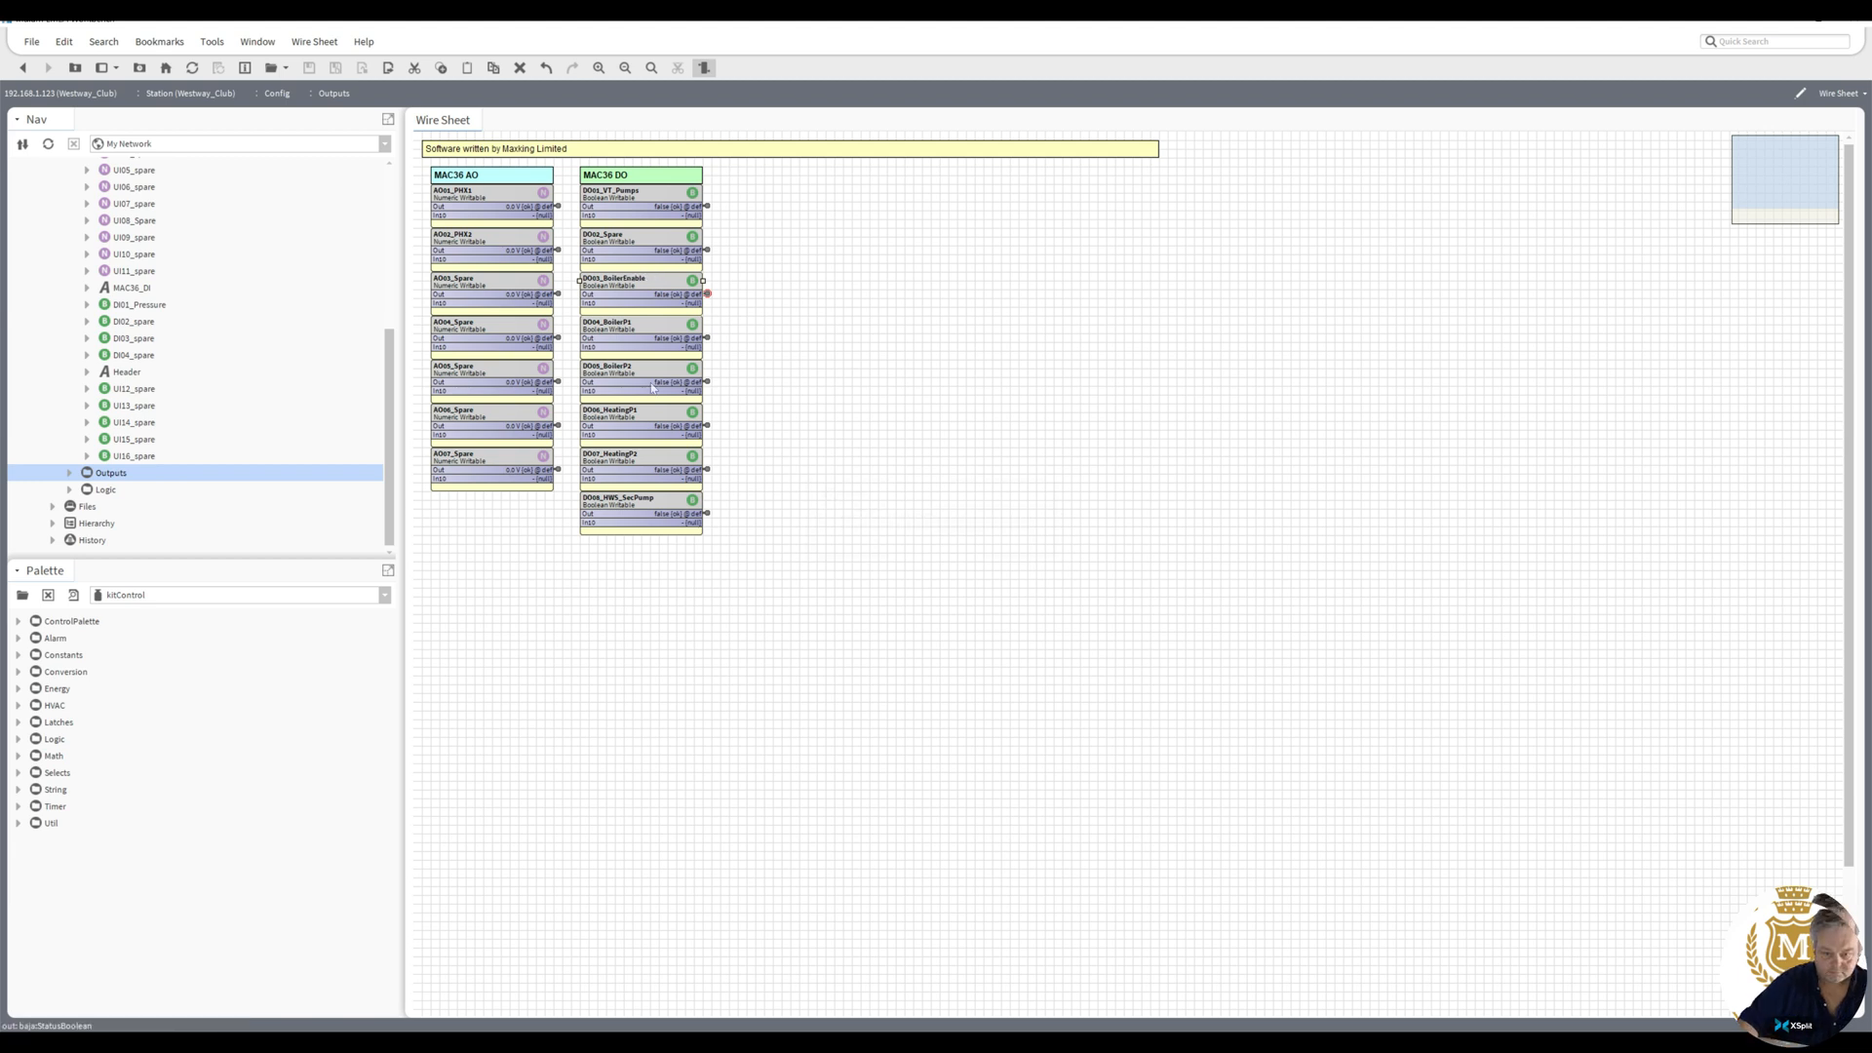
# - Rename the DO04 digital output as DO04_BoilerPriPumps
pyautogui.rightClick(624, 337)
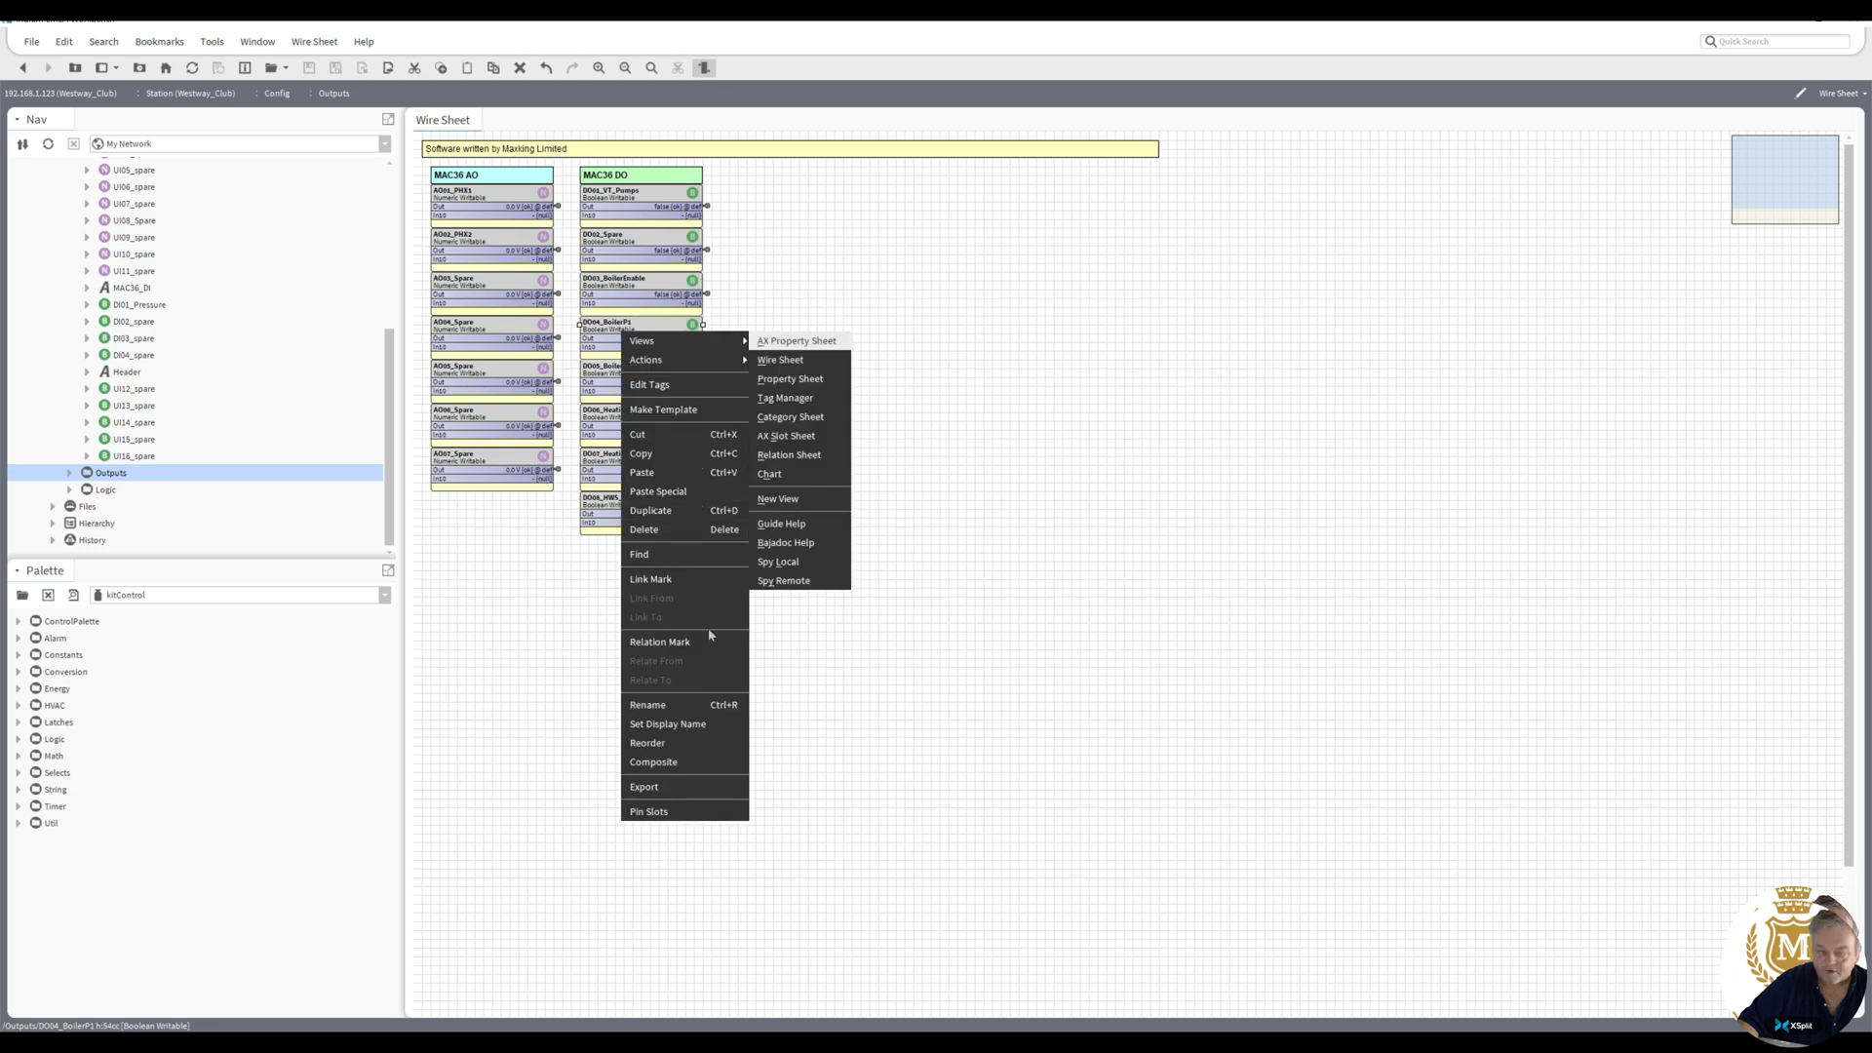
pyautogui.press('Escape')
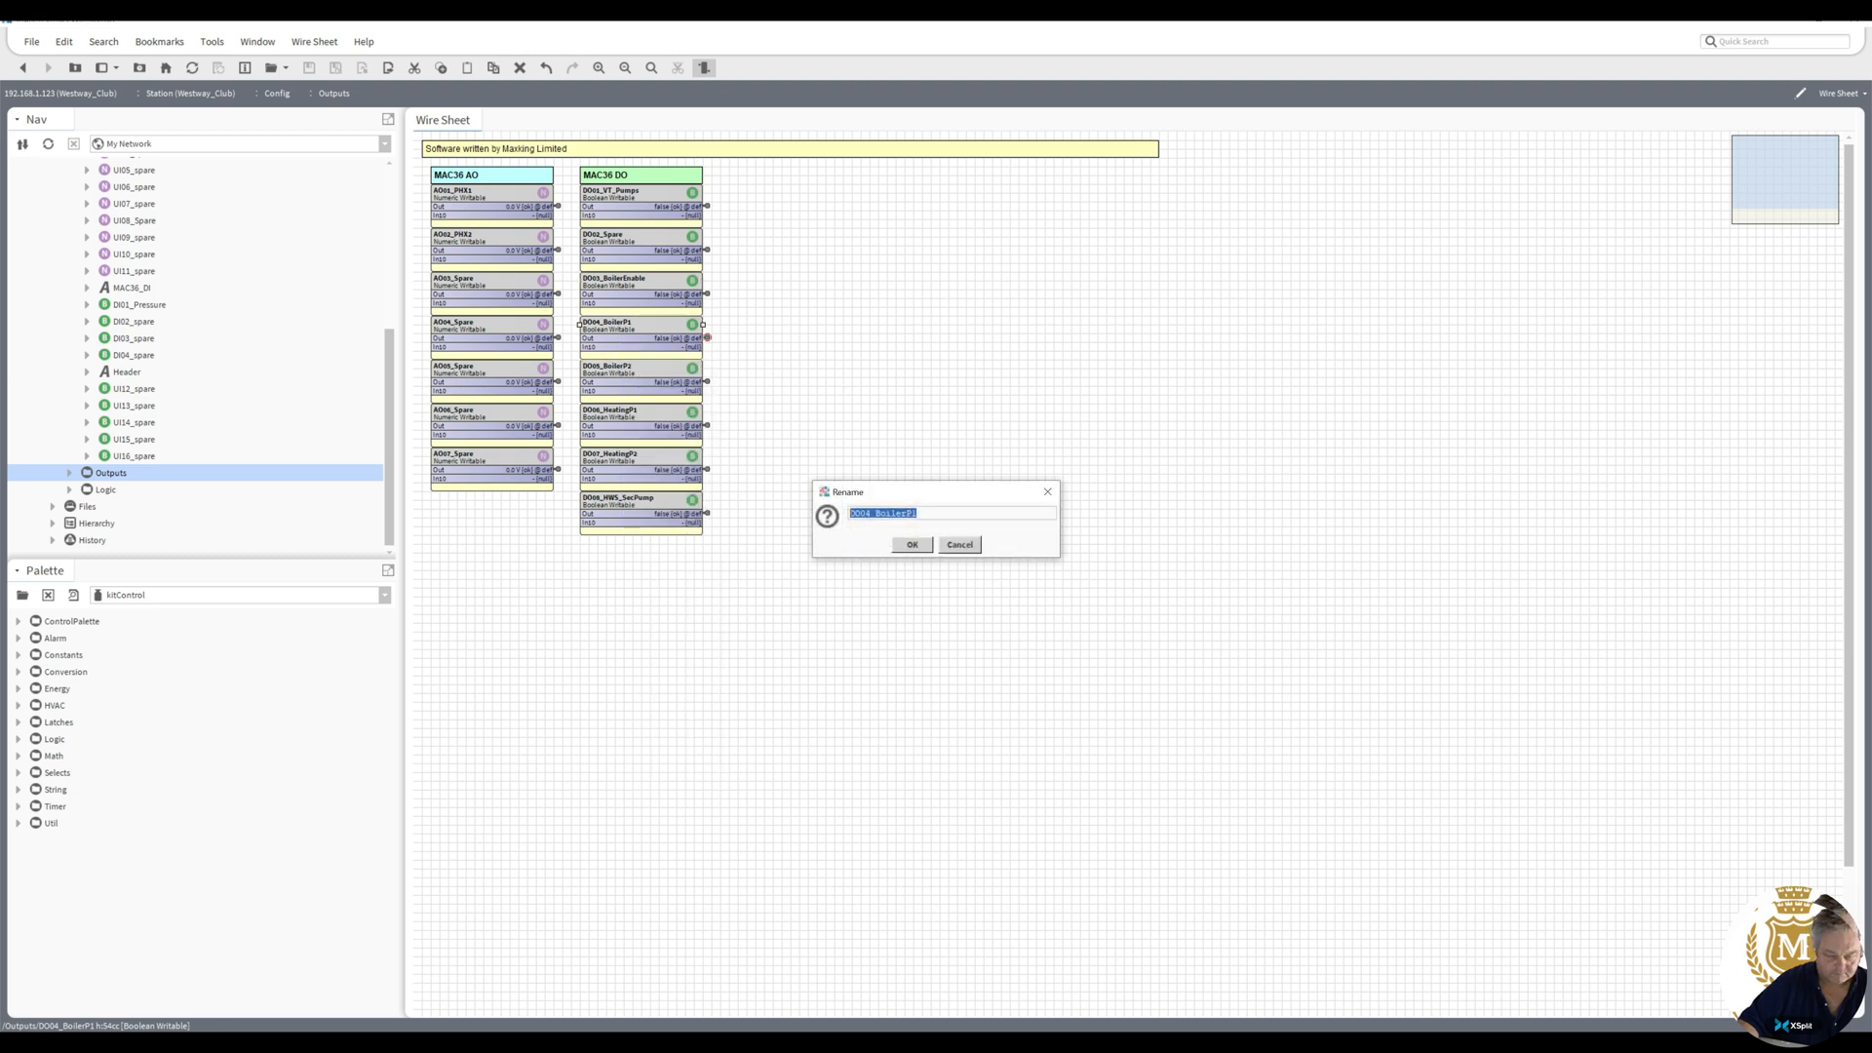
pyautogui.click(965, 508)
pyautogui.press('BackSpace')
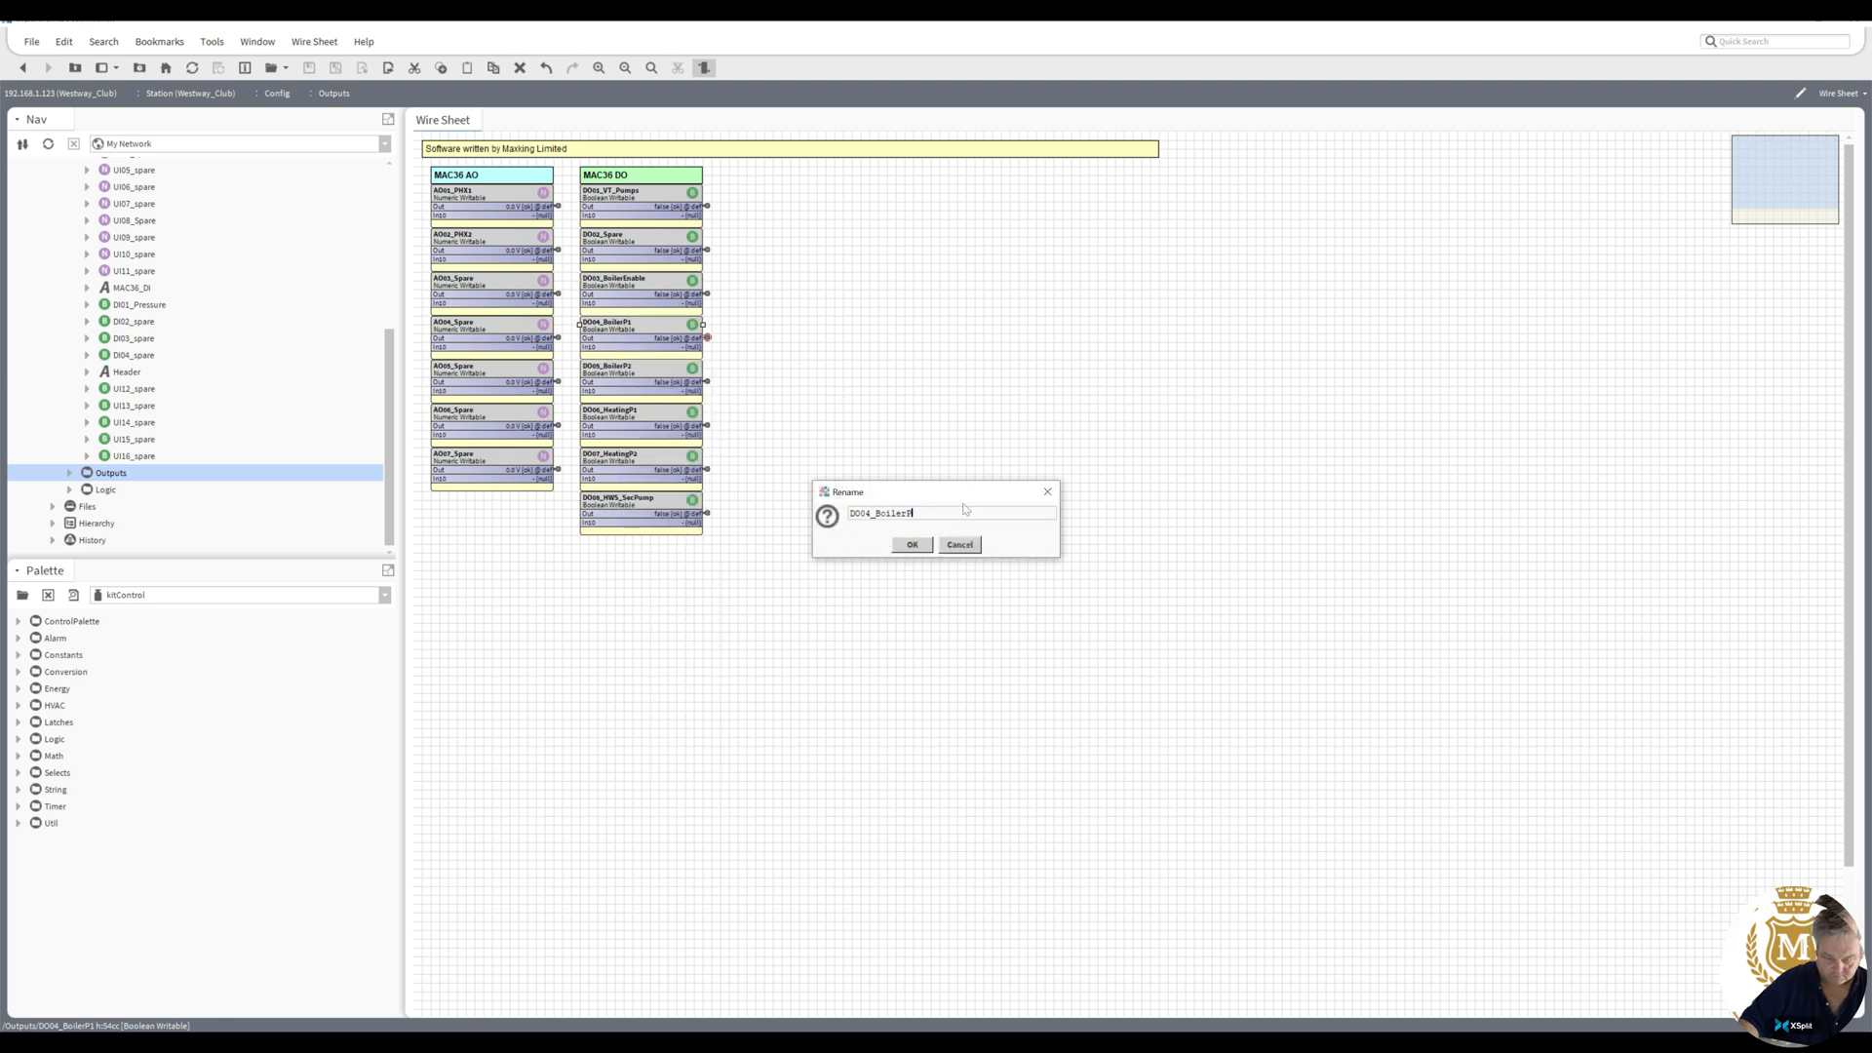
pyautogui.write('riPumps')
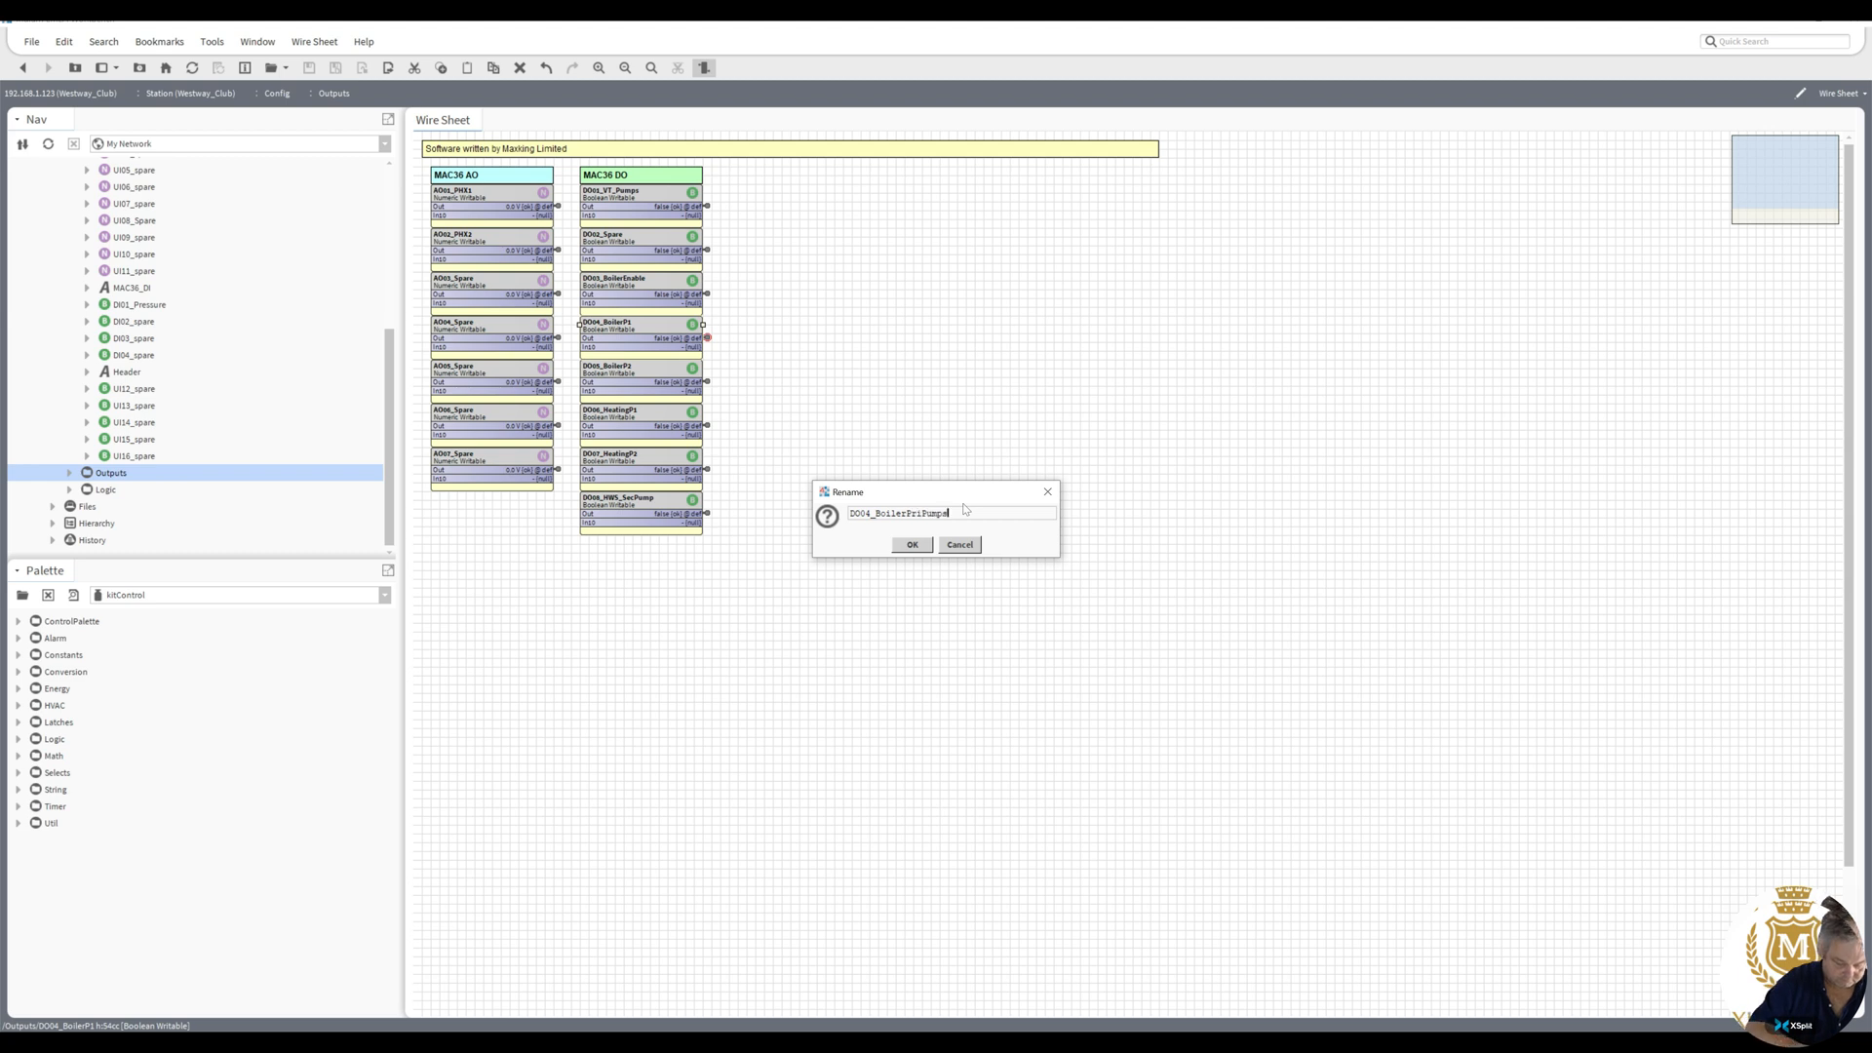
pyautogui.click(913, 545)
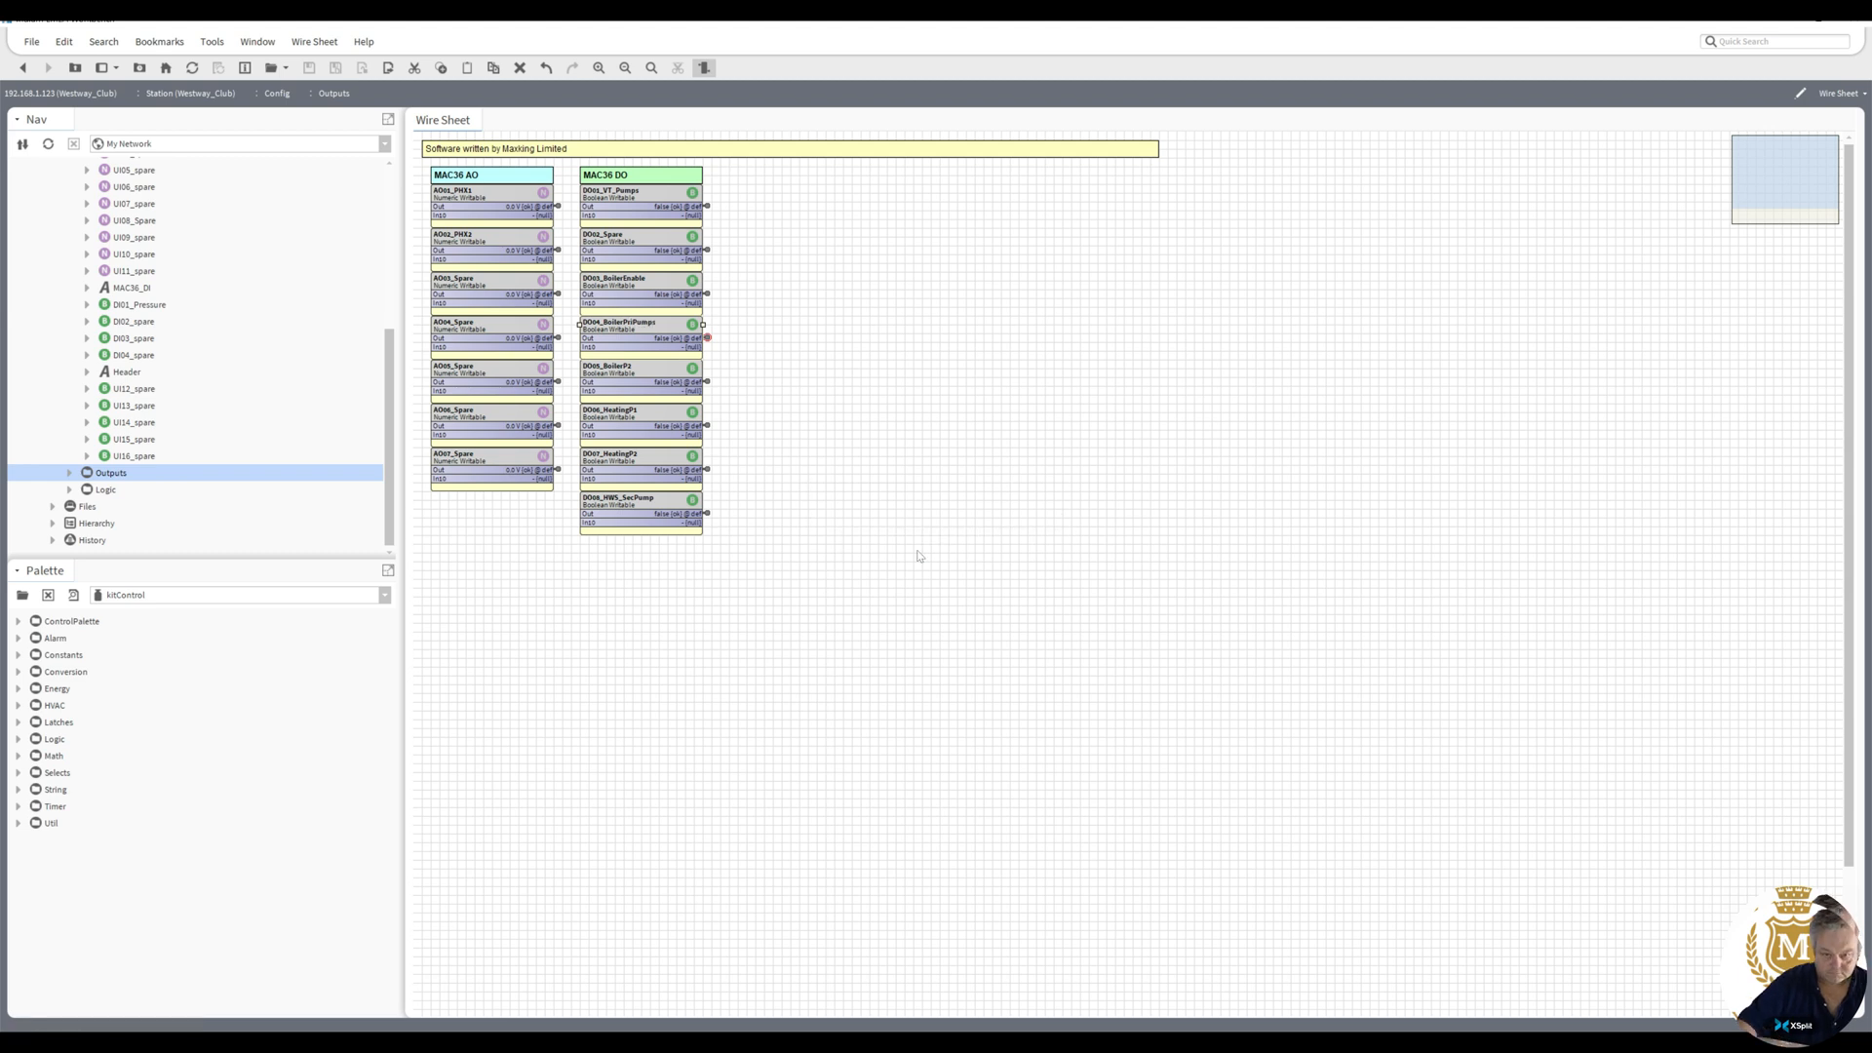
# - Rename the DO05 digital output as DO05_Spare
pyautogui.rightClick(629, 372)
pyautogui.click(655, 746)
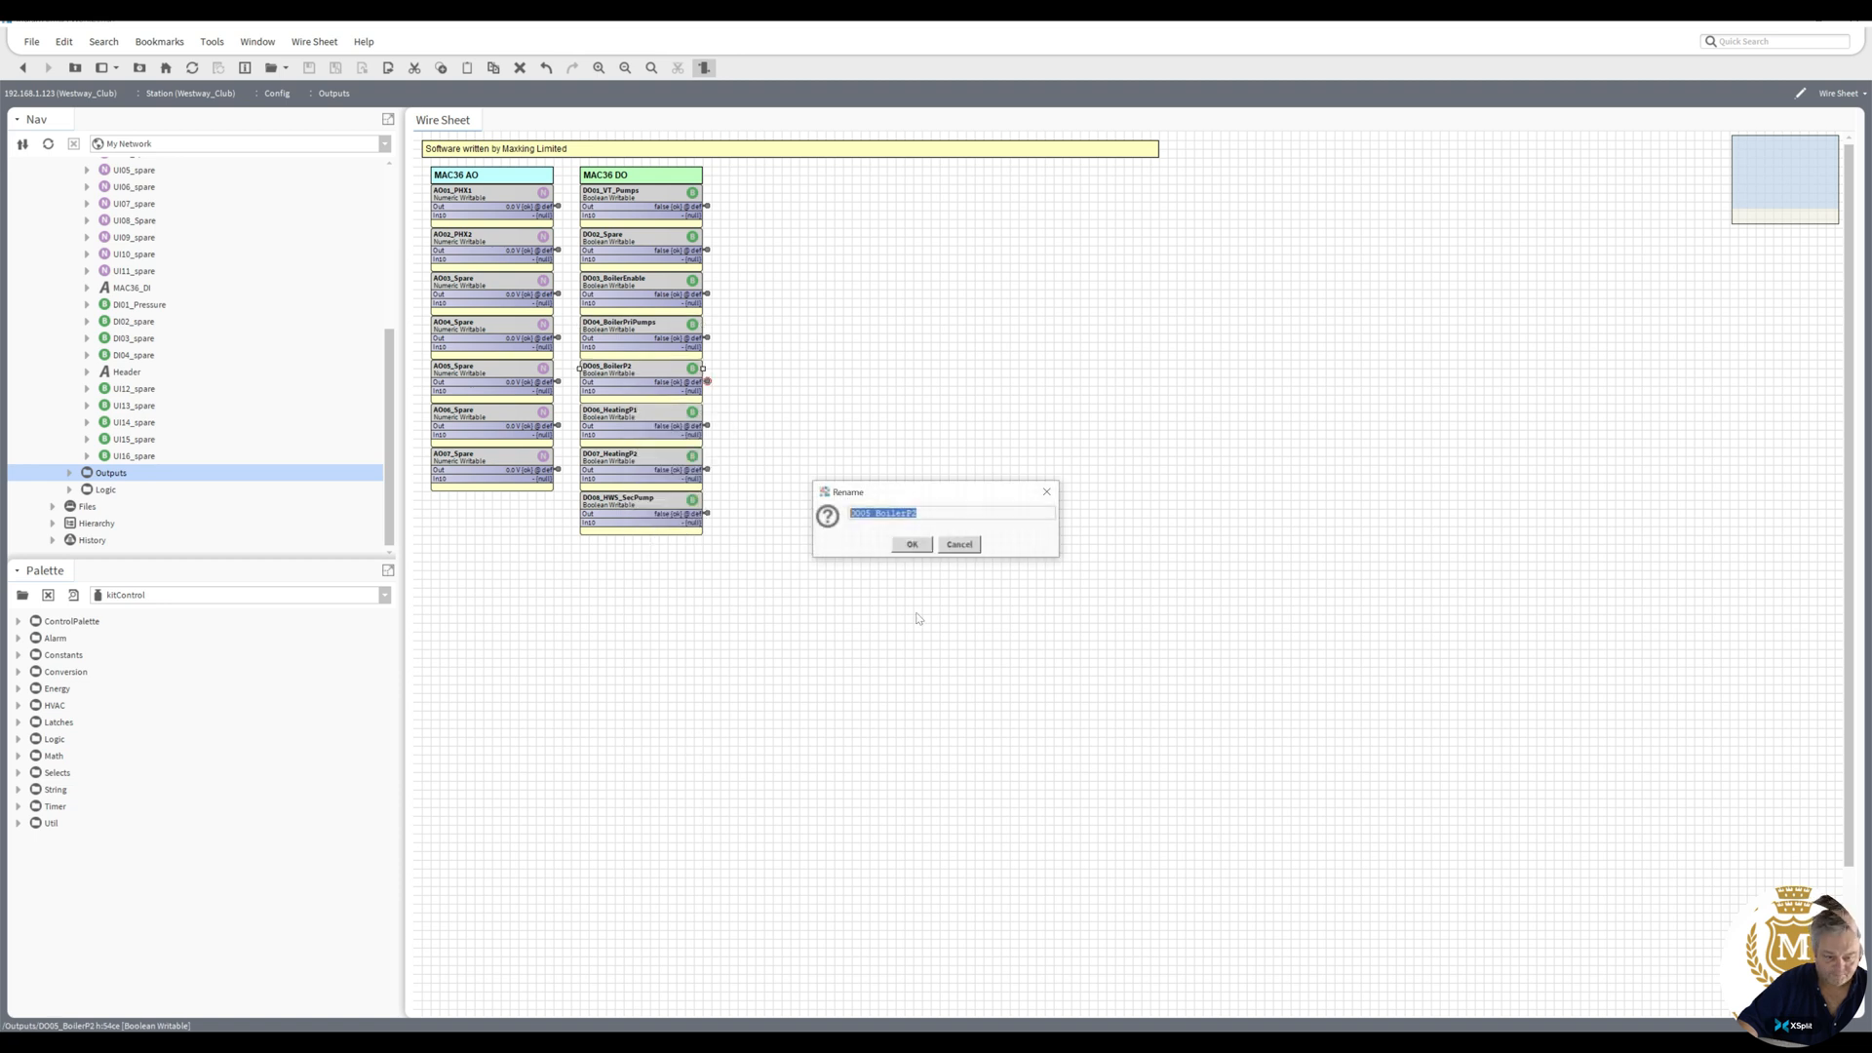
pyautogui.moveTo(919, 513); pyautogui.dragTo(876, 513)
pyautogui.write('S')
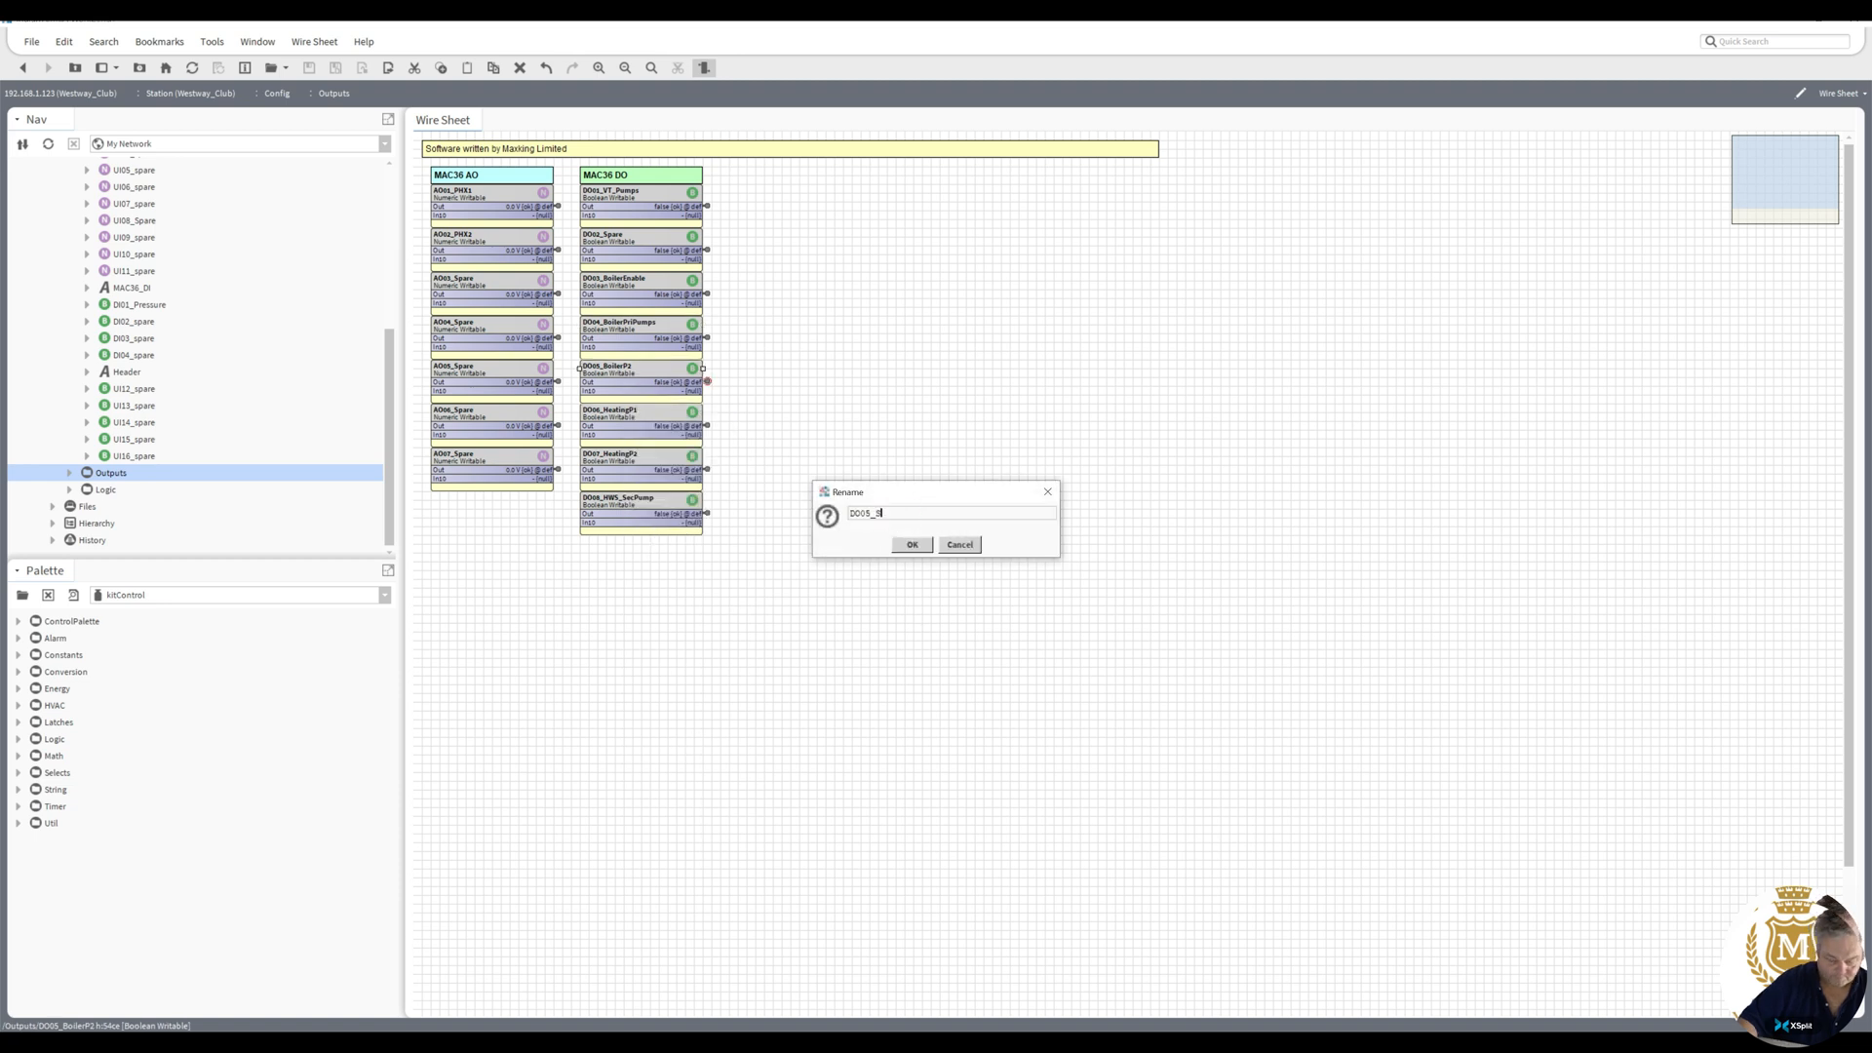
pyautogui.write('pare')
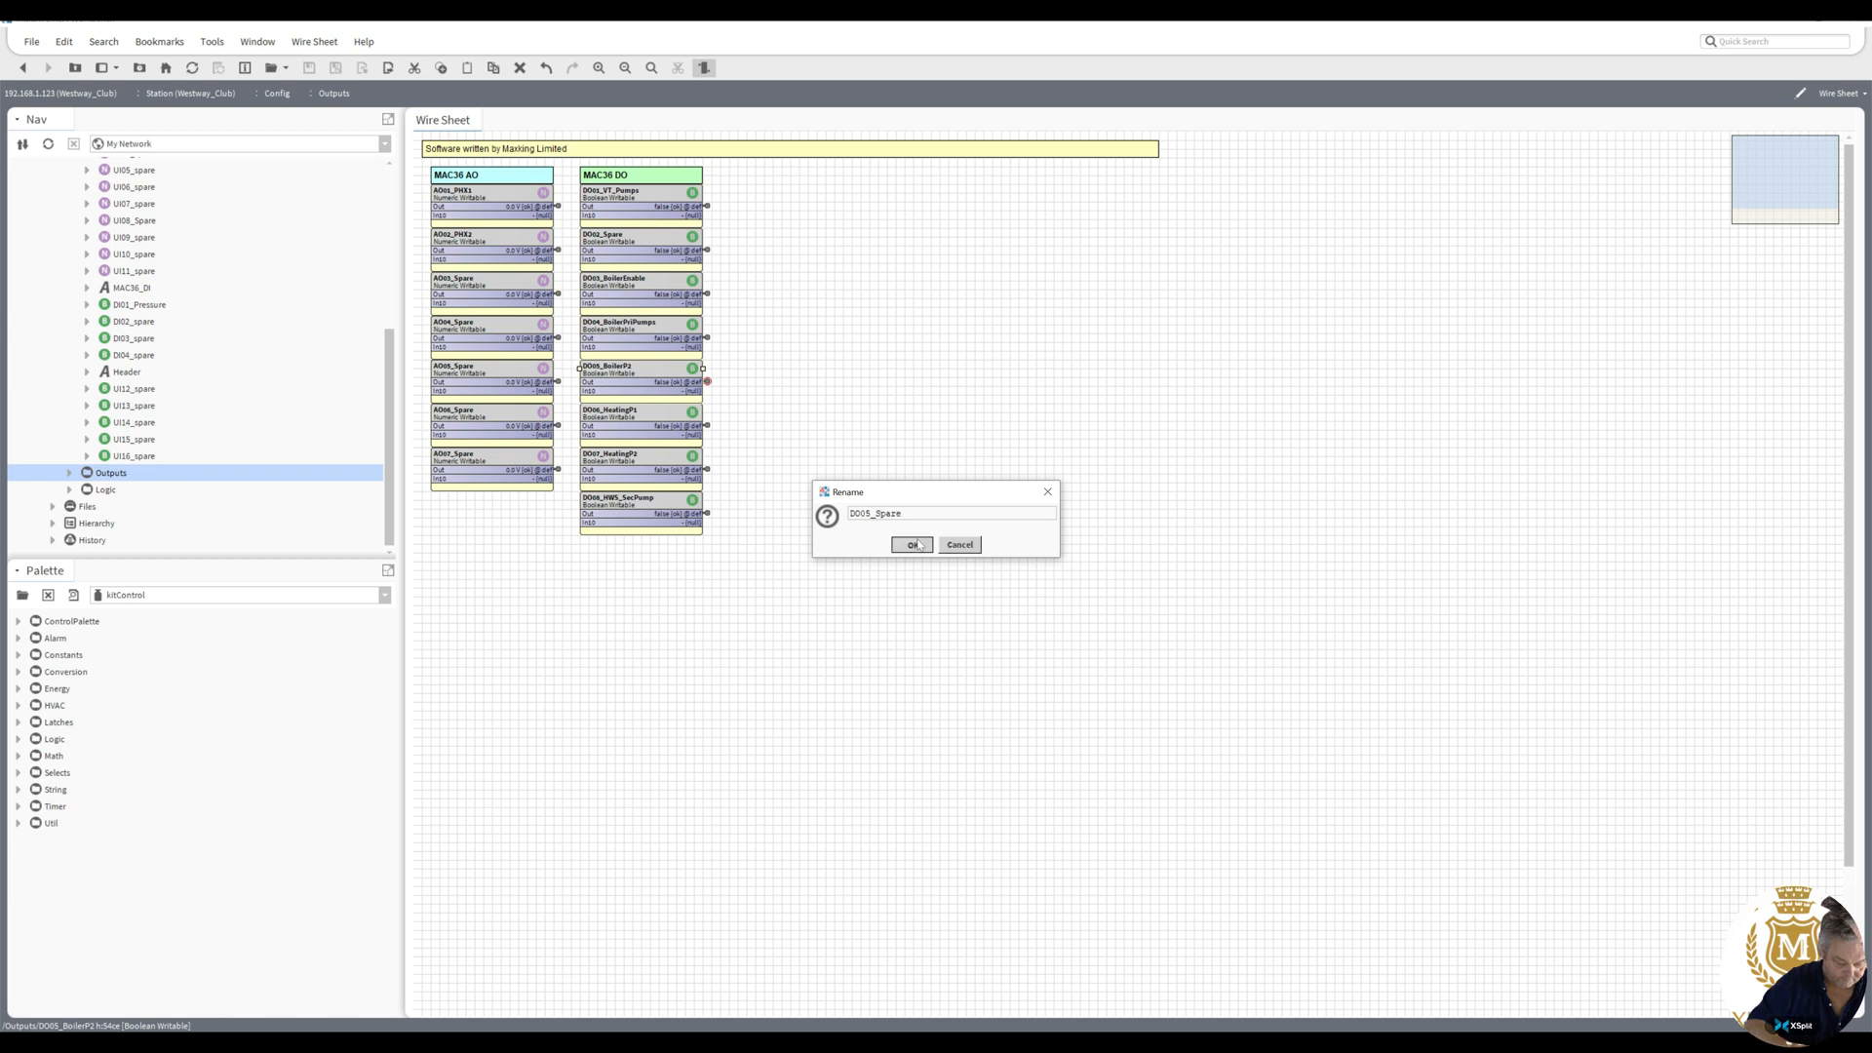
pyautogui.click(913, 544)
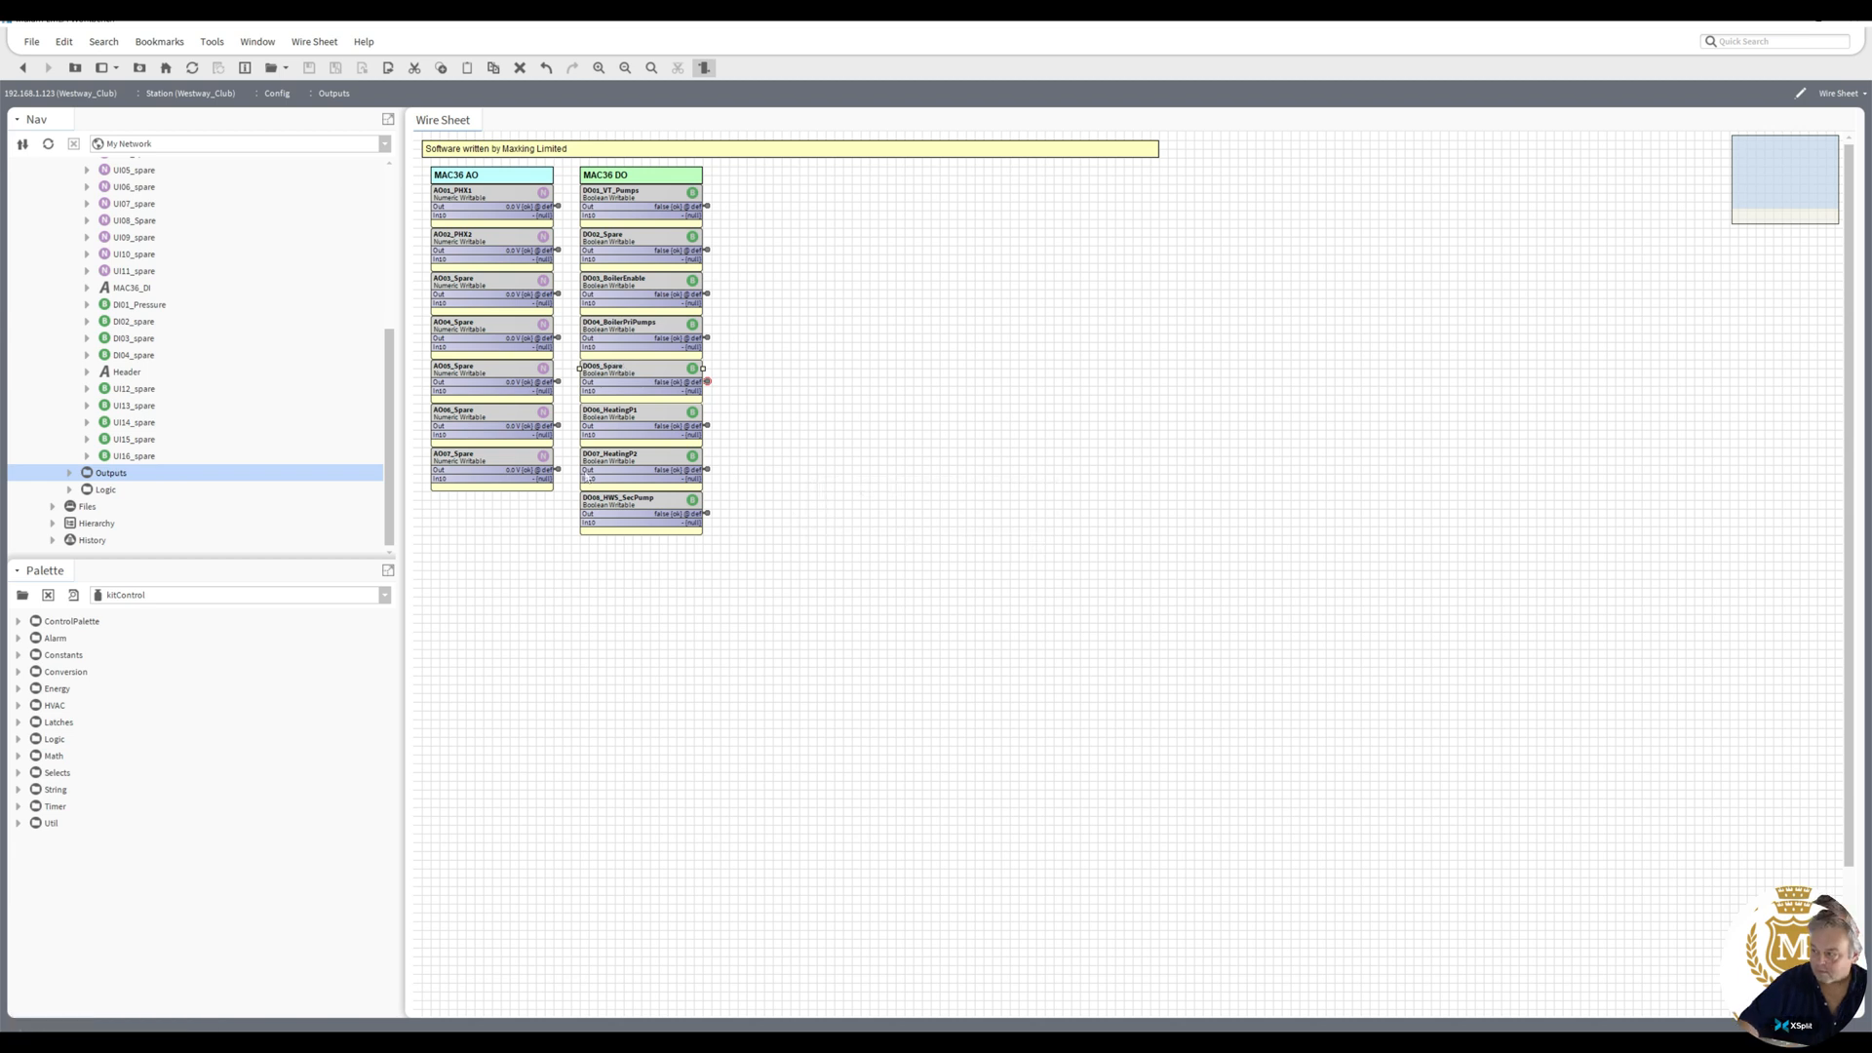
# - Rename the DO06 digital output as DO06_HWS_PriPumps
pyautogui.rightClick(623, 417)
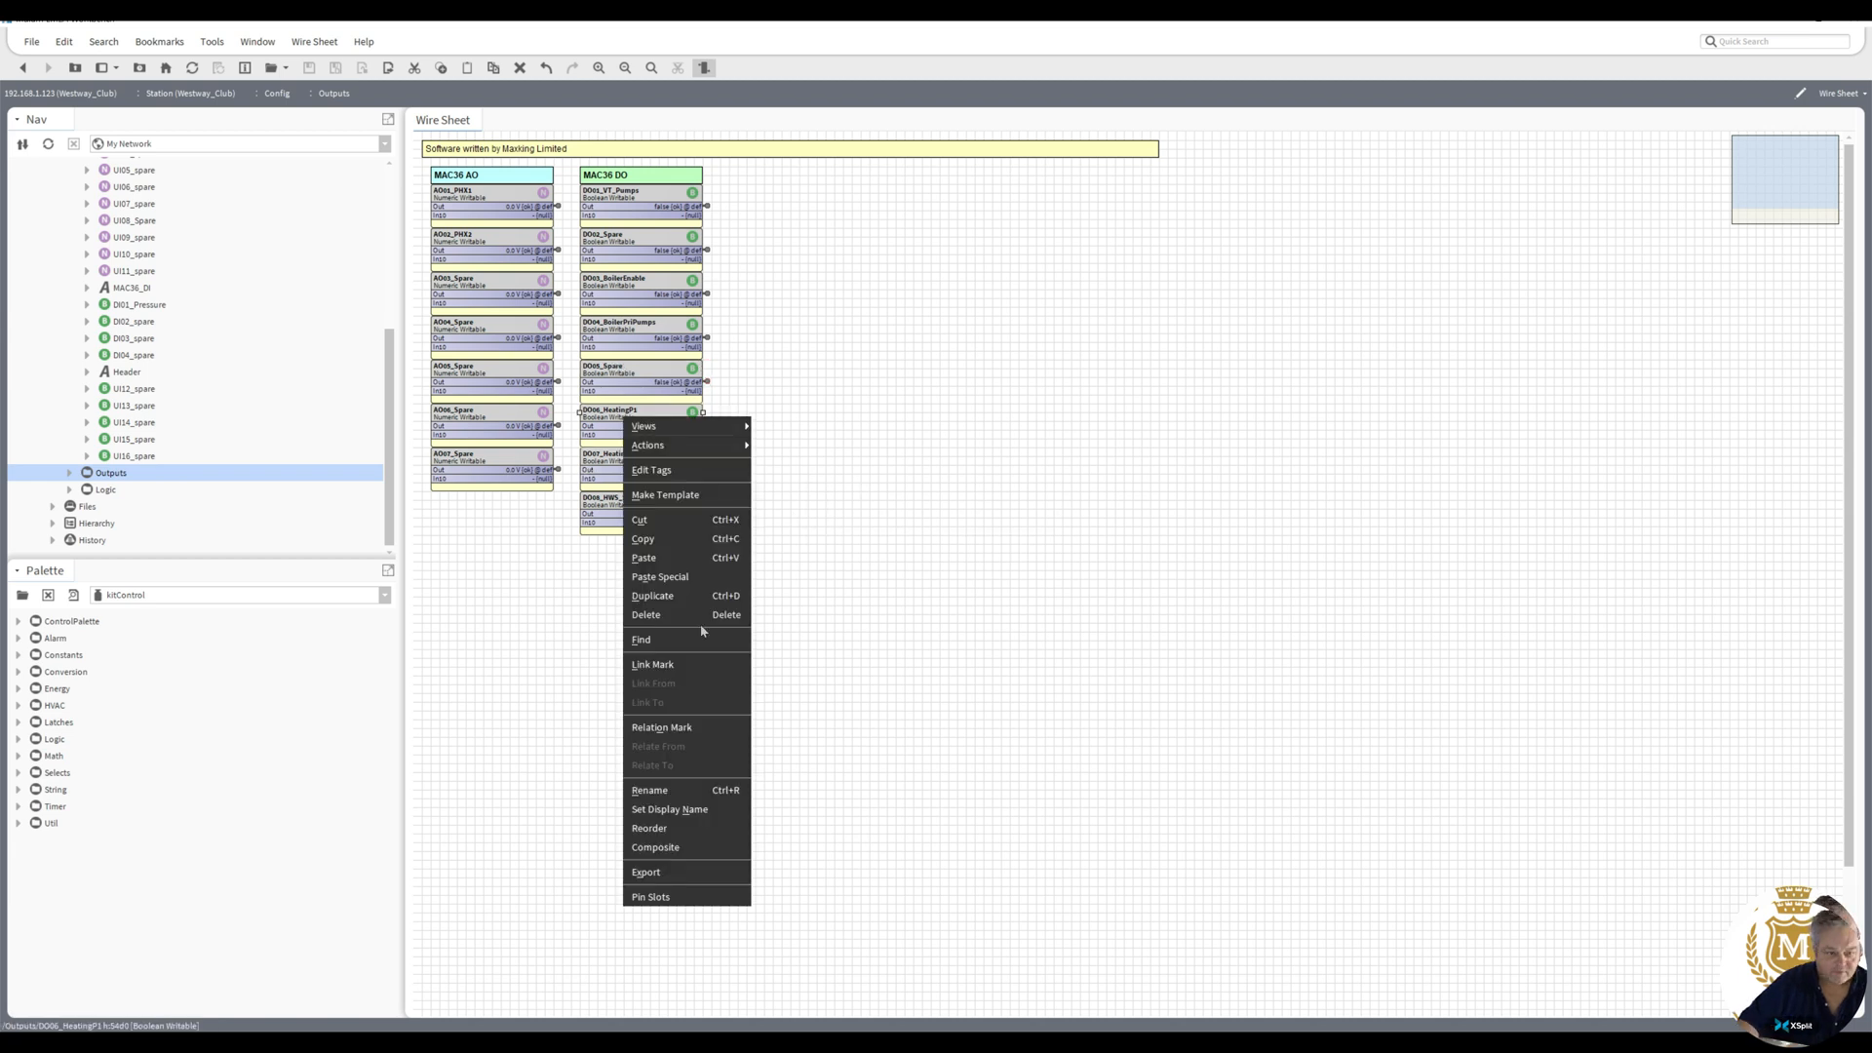
pyautogui.click(687, 797)
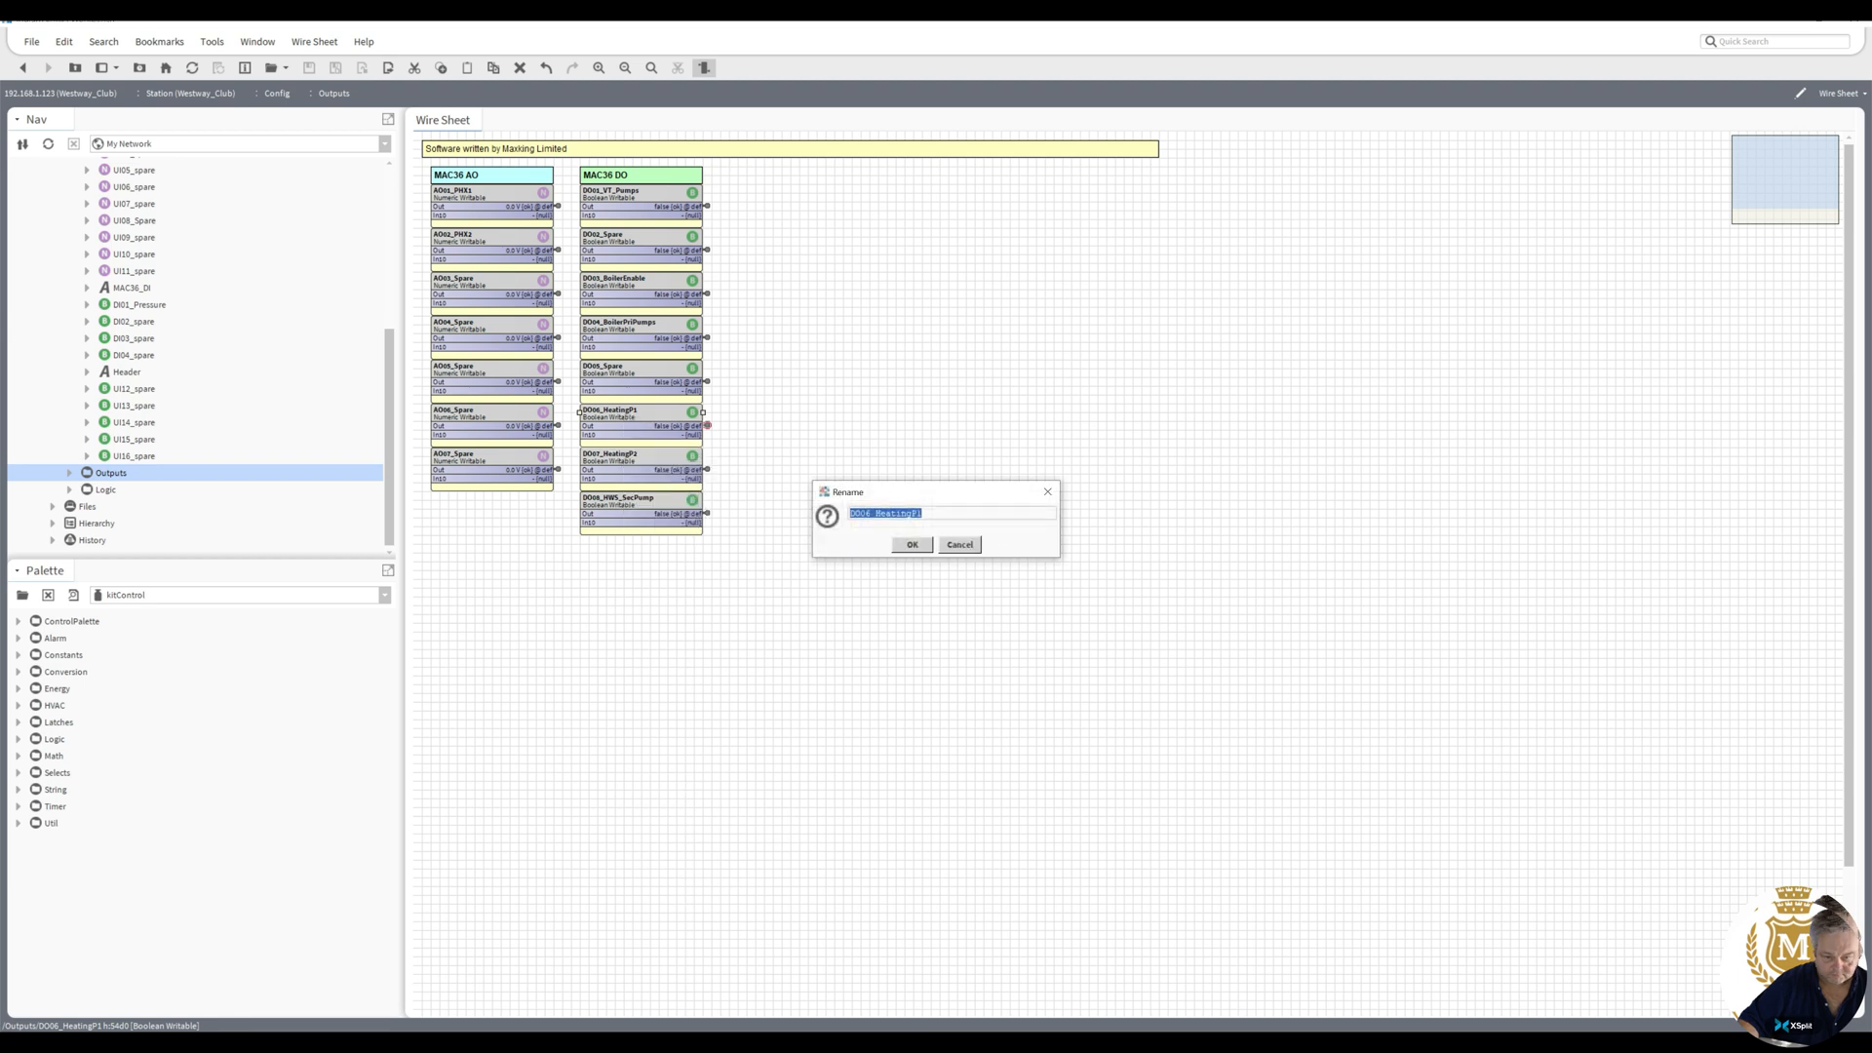
pyautogui.moveTo(870, 514); pyautogui.dragTo(926, 513)
pyautogui.write('_B')
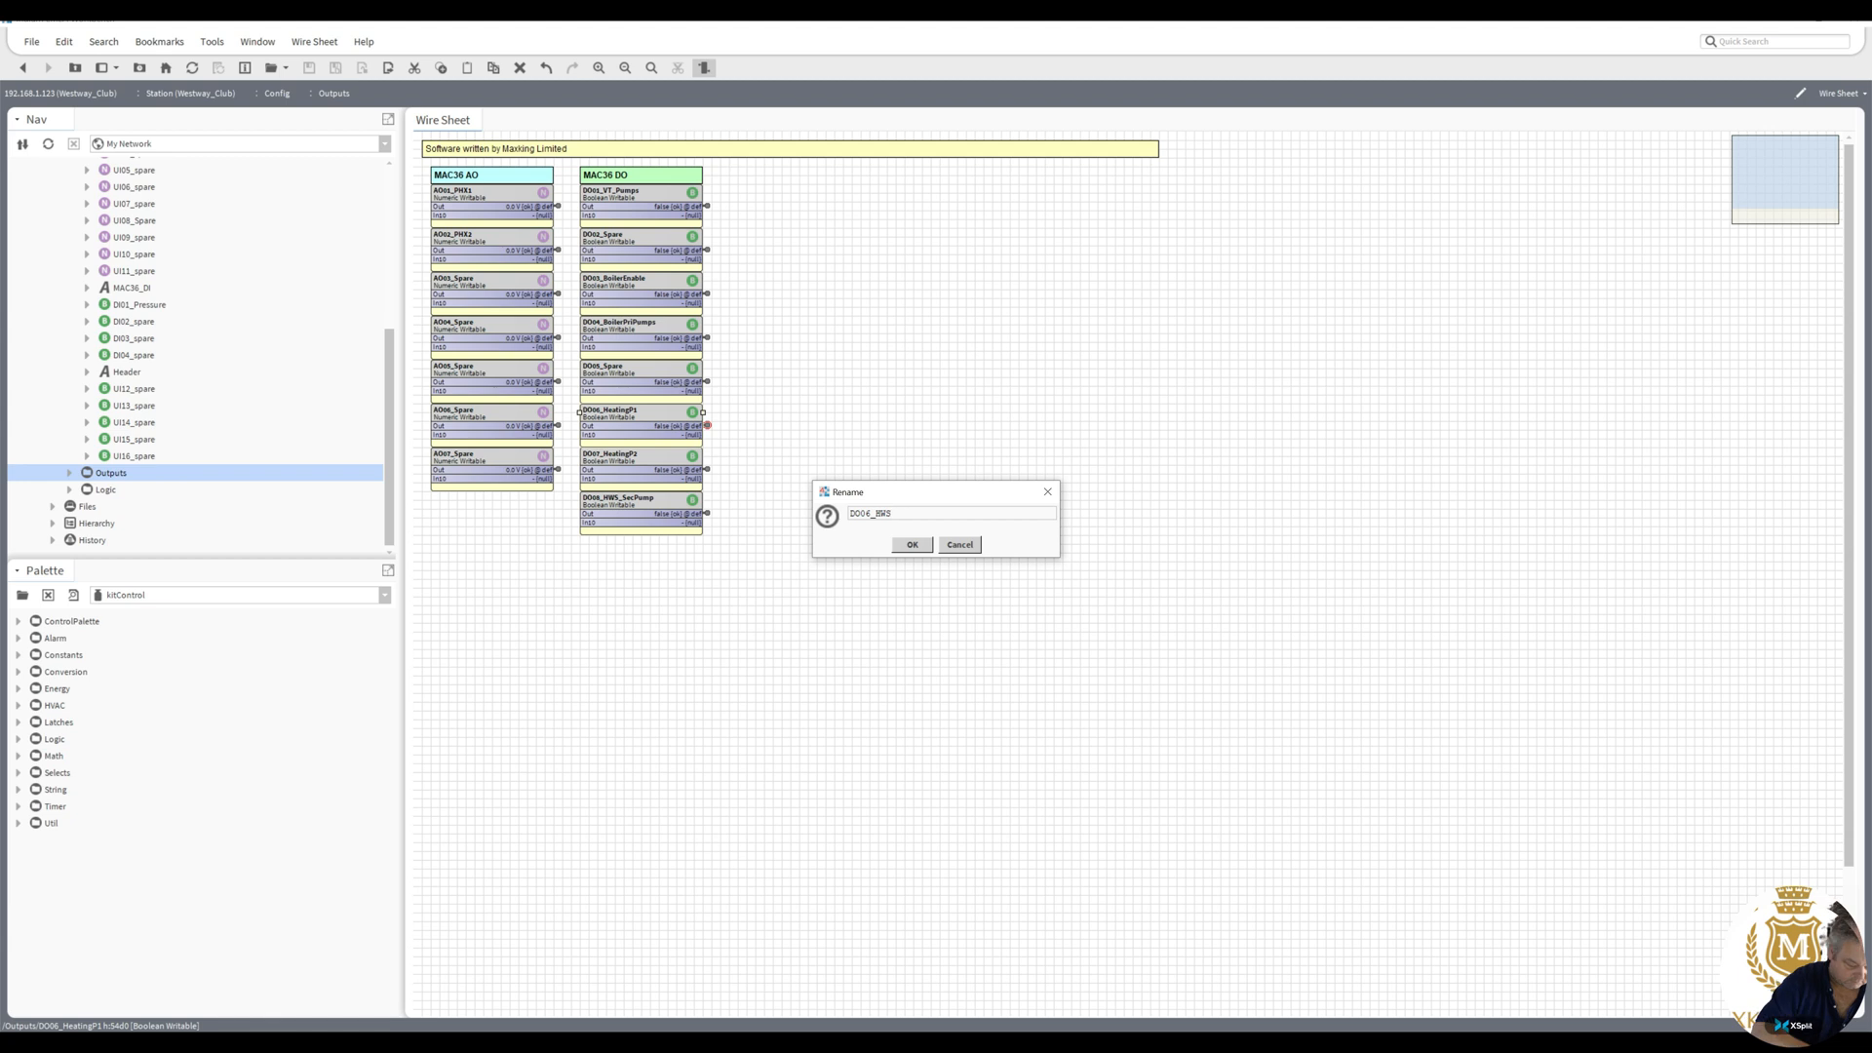
pyautogui.write('WS_Pri')
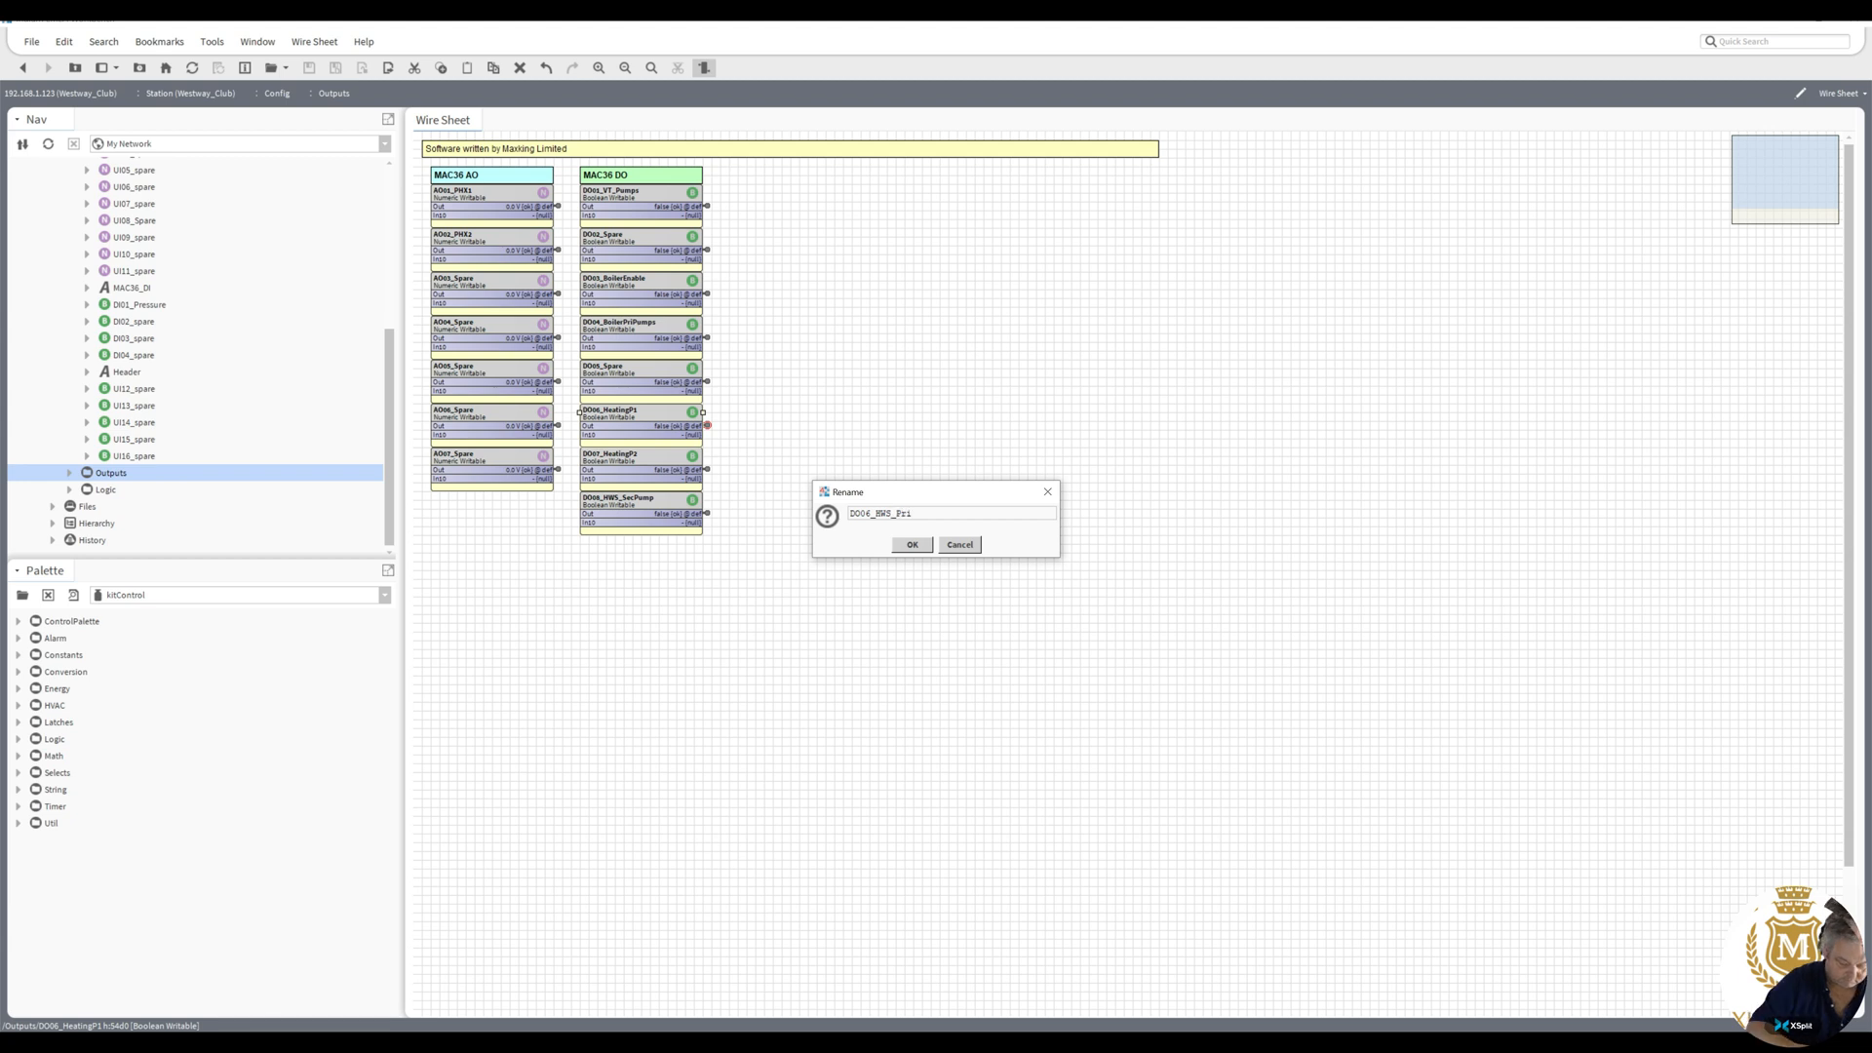
pyautogui.write('Pumps')
pyautogui.click(918, 550)
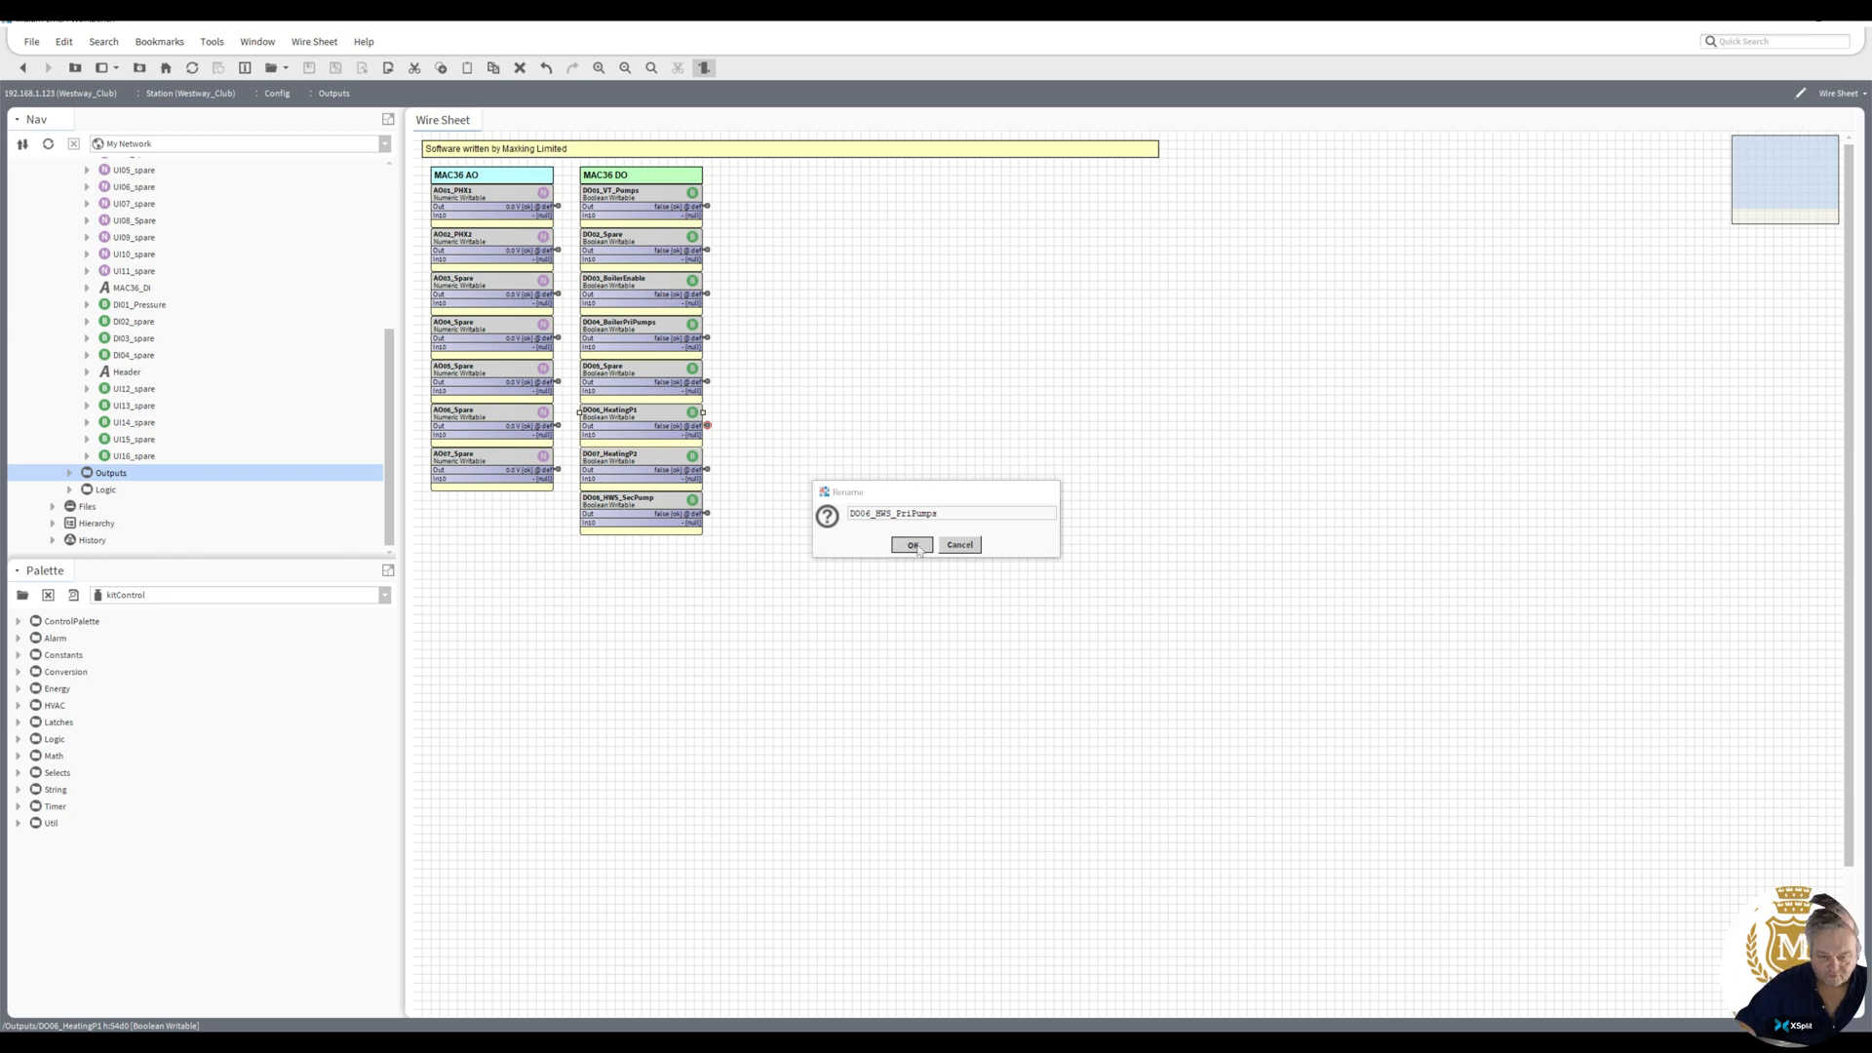
# - Rename the DO07 digital output as DO07_Spare
pyautogui.rightClick(634, 460)
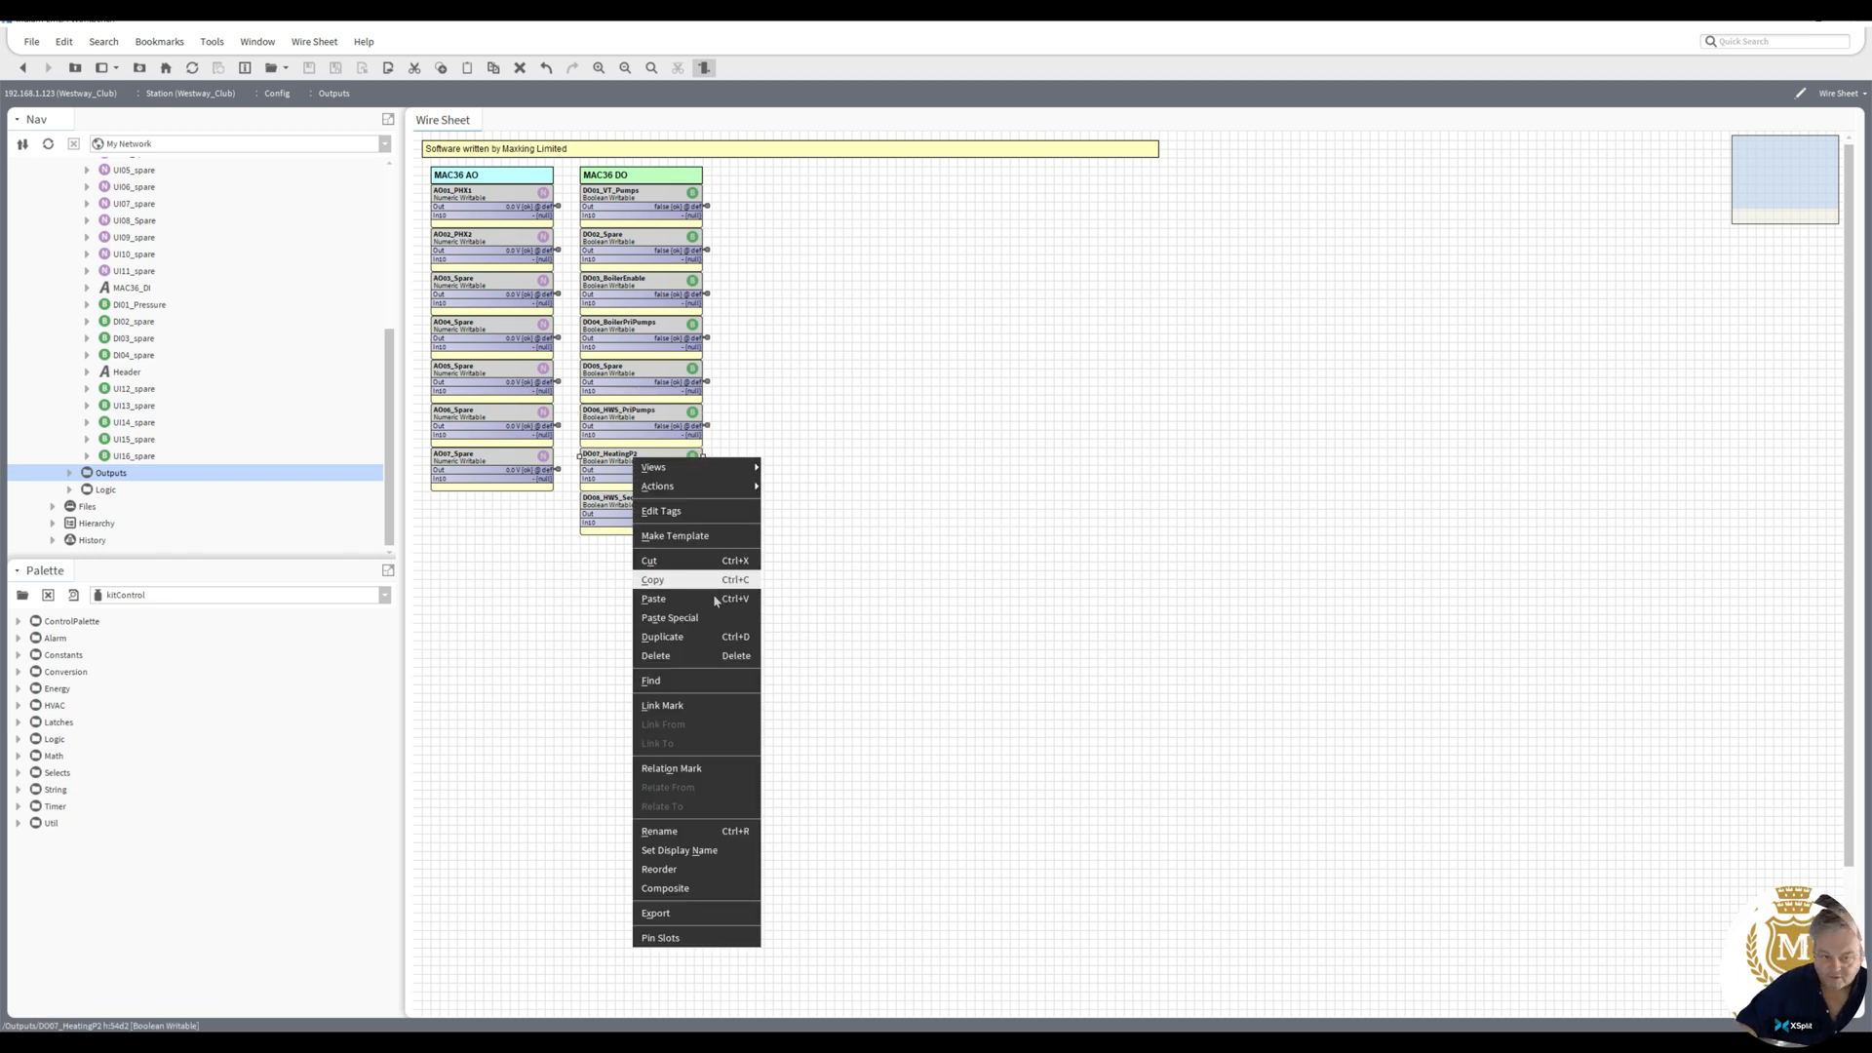
pyautogui.click(712, 831)
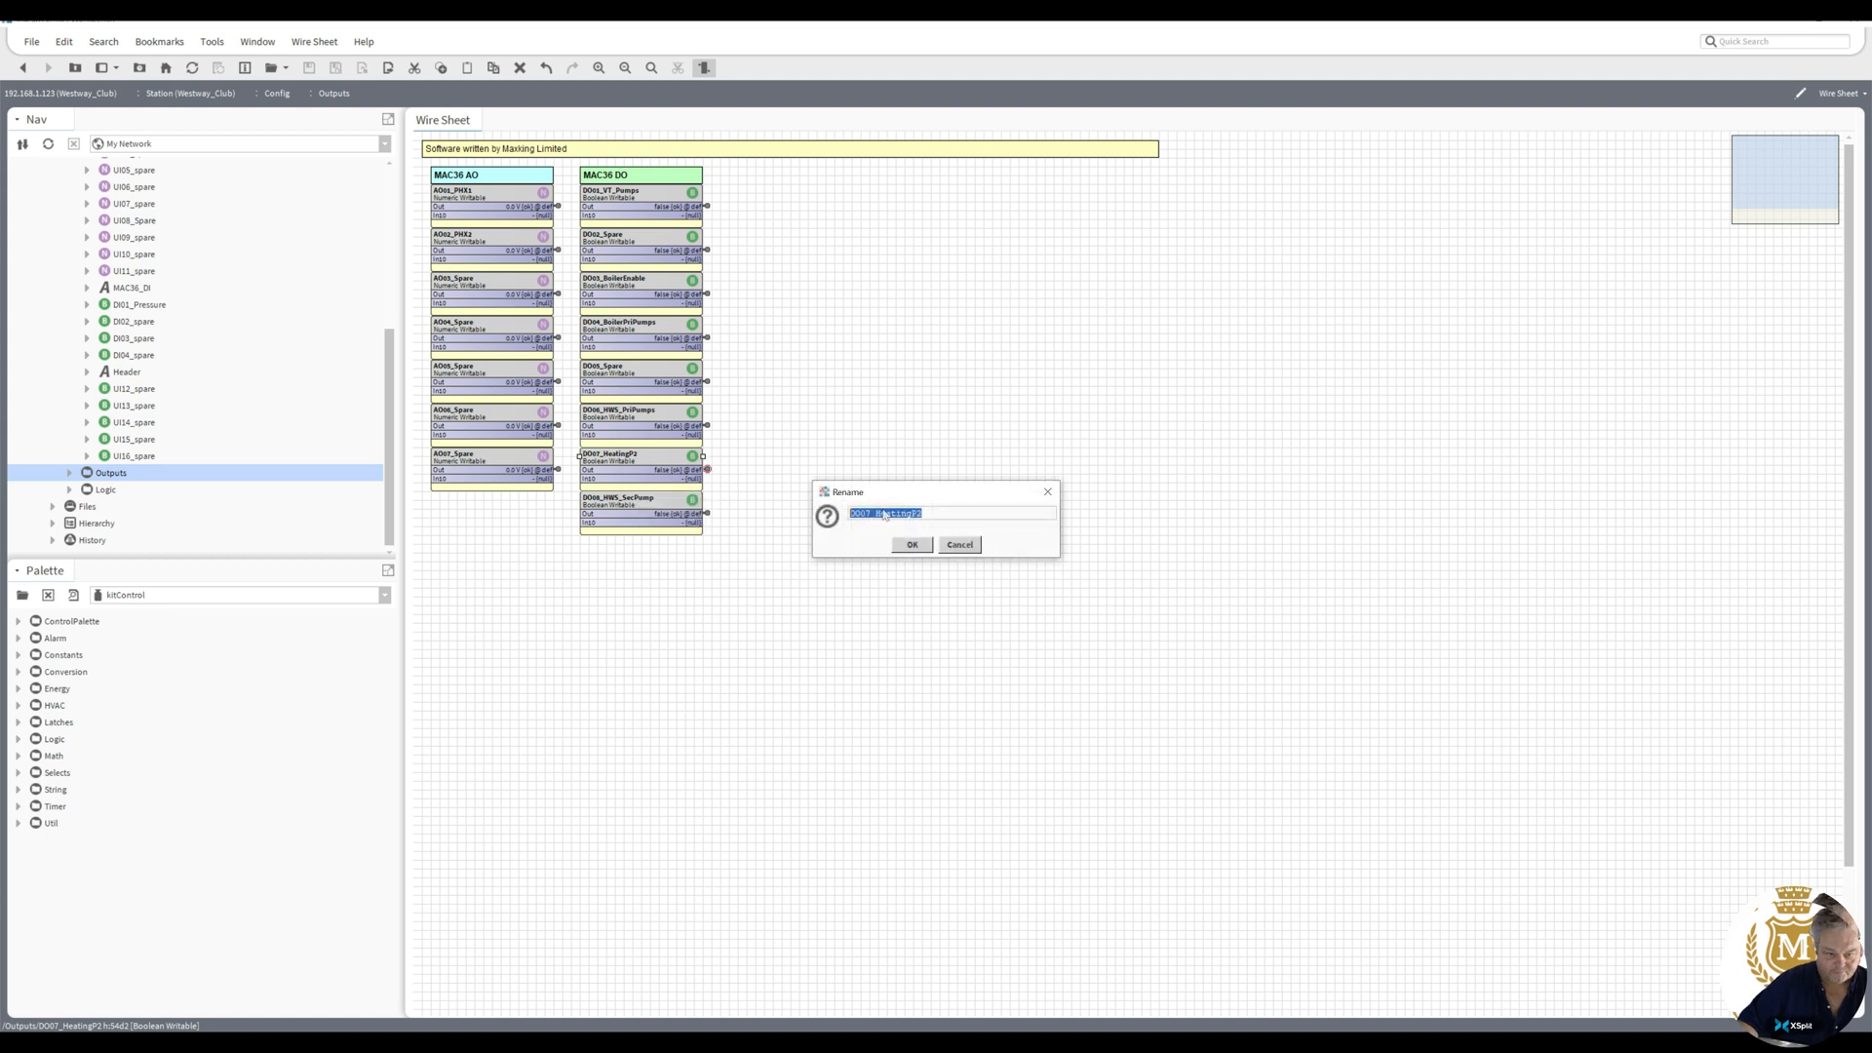
pyautogui.moveTo(876, 513); pyautogui.dragTo(926, 512)
pyautogui.write('Sp')
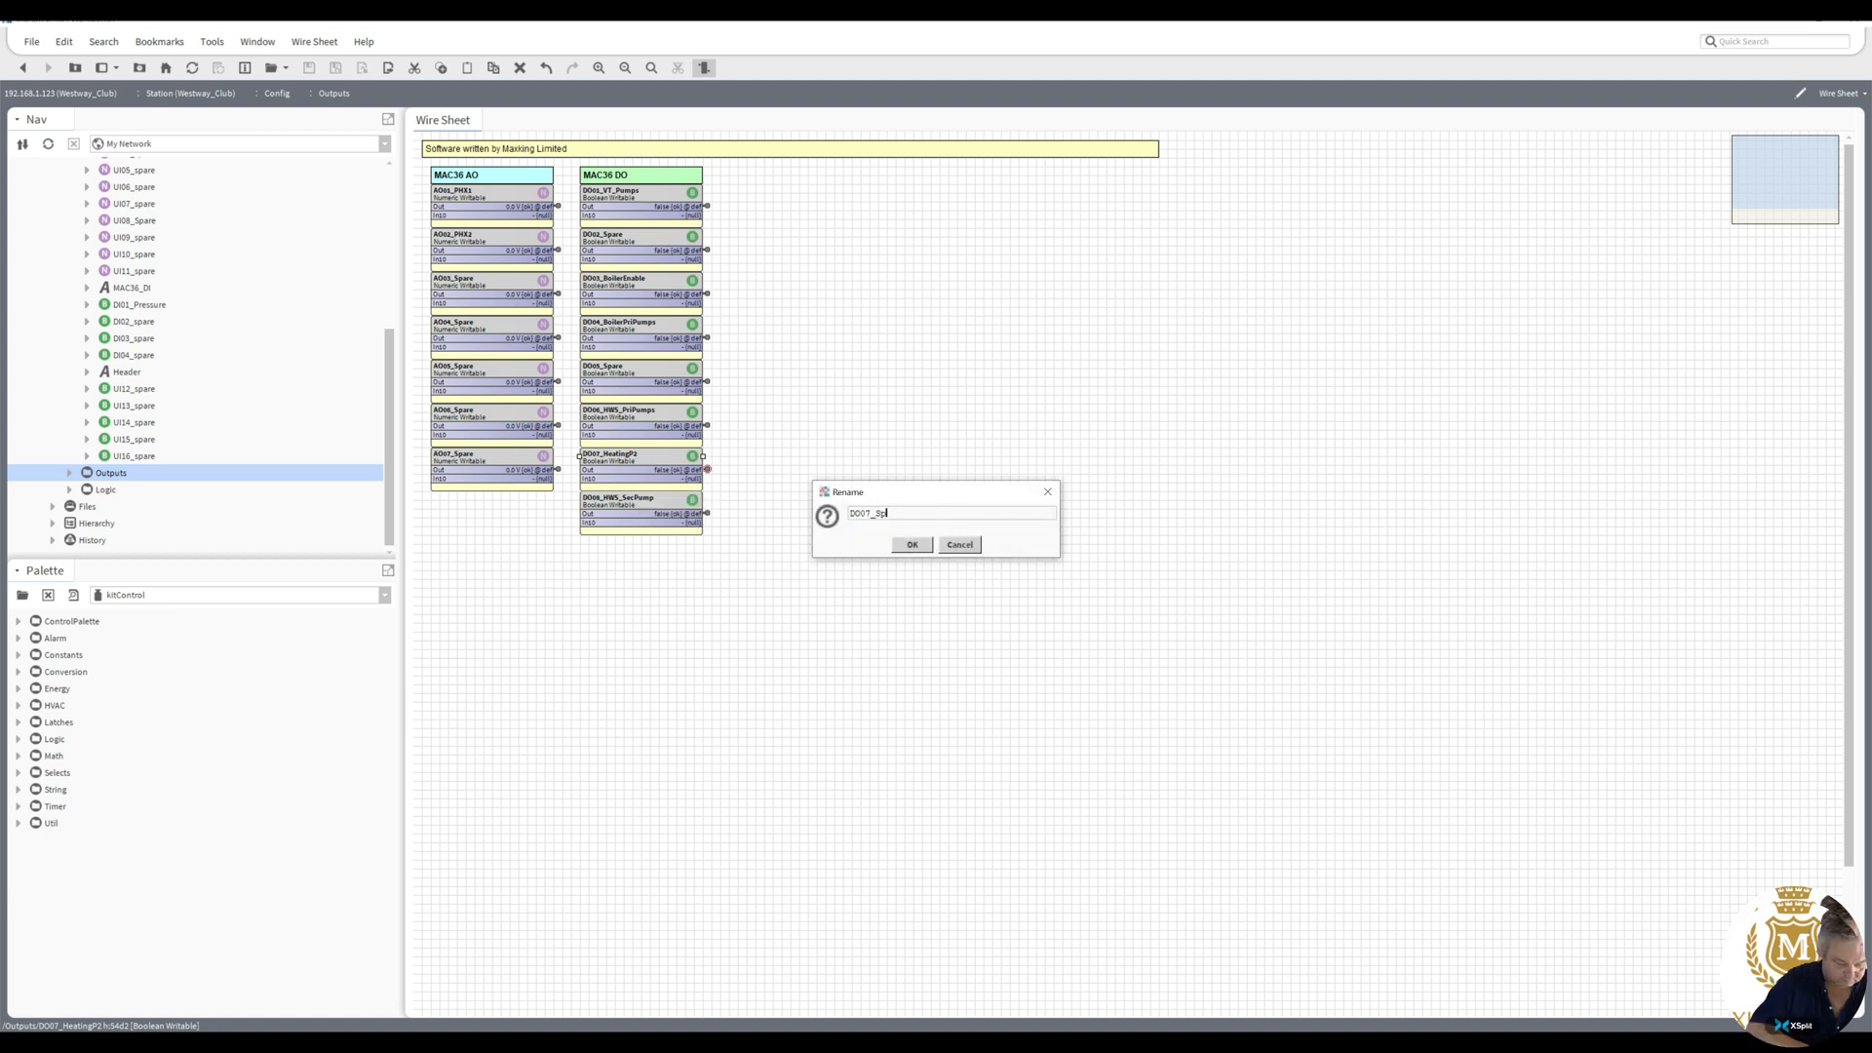
pyautogui.write('are')
pyautogui.click(912, 544)
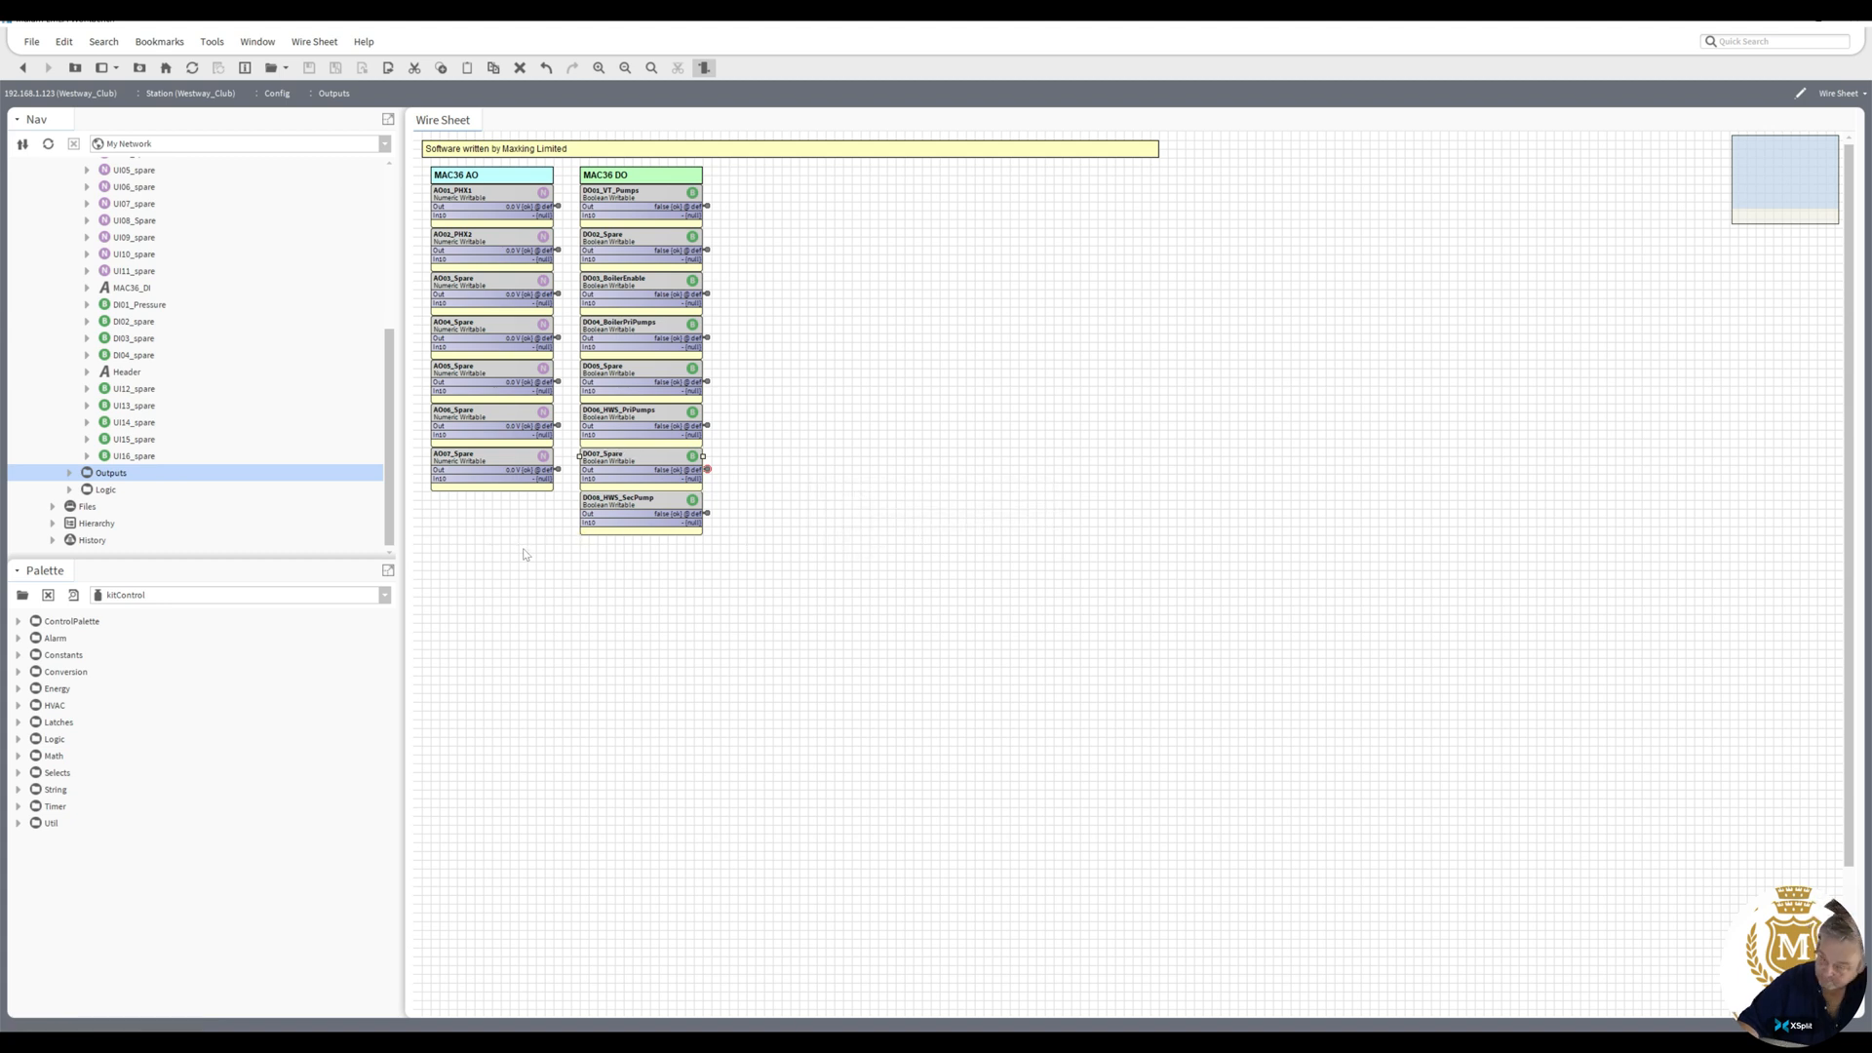
# - Rename the DO08 digital output as DO08_HWS_ImmHeaters
pyautogui.rightClick(623, 509)
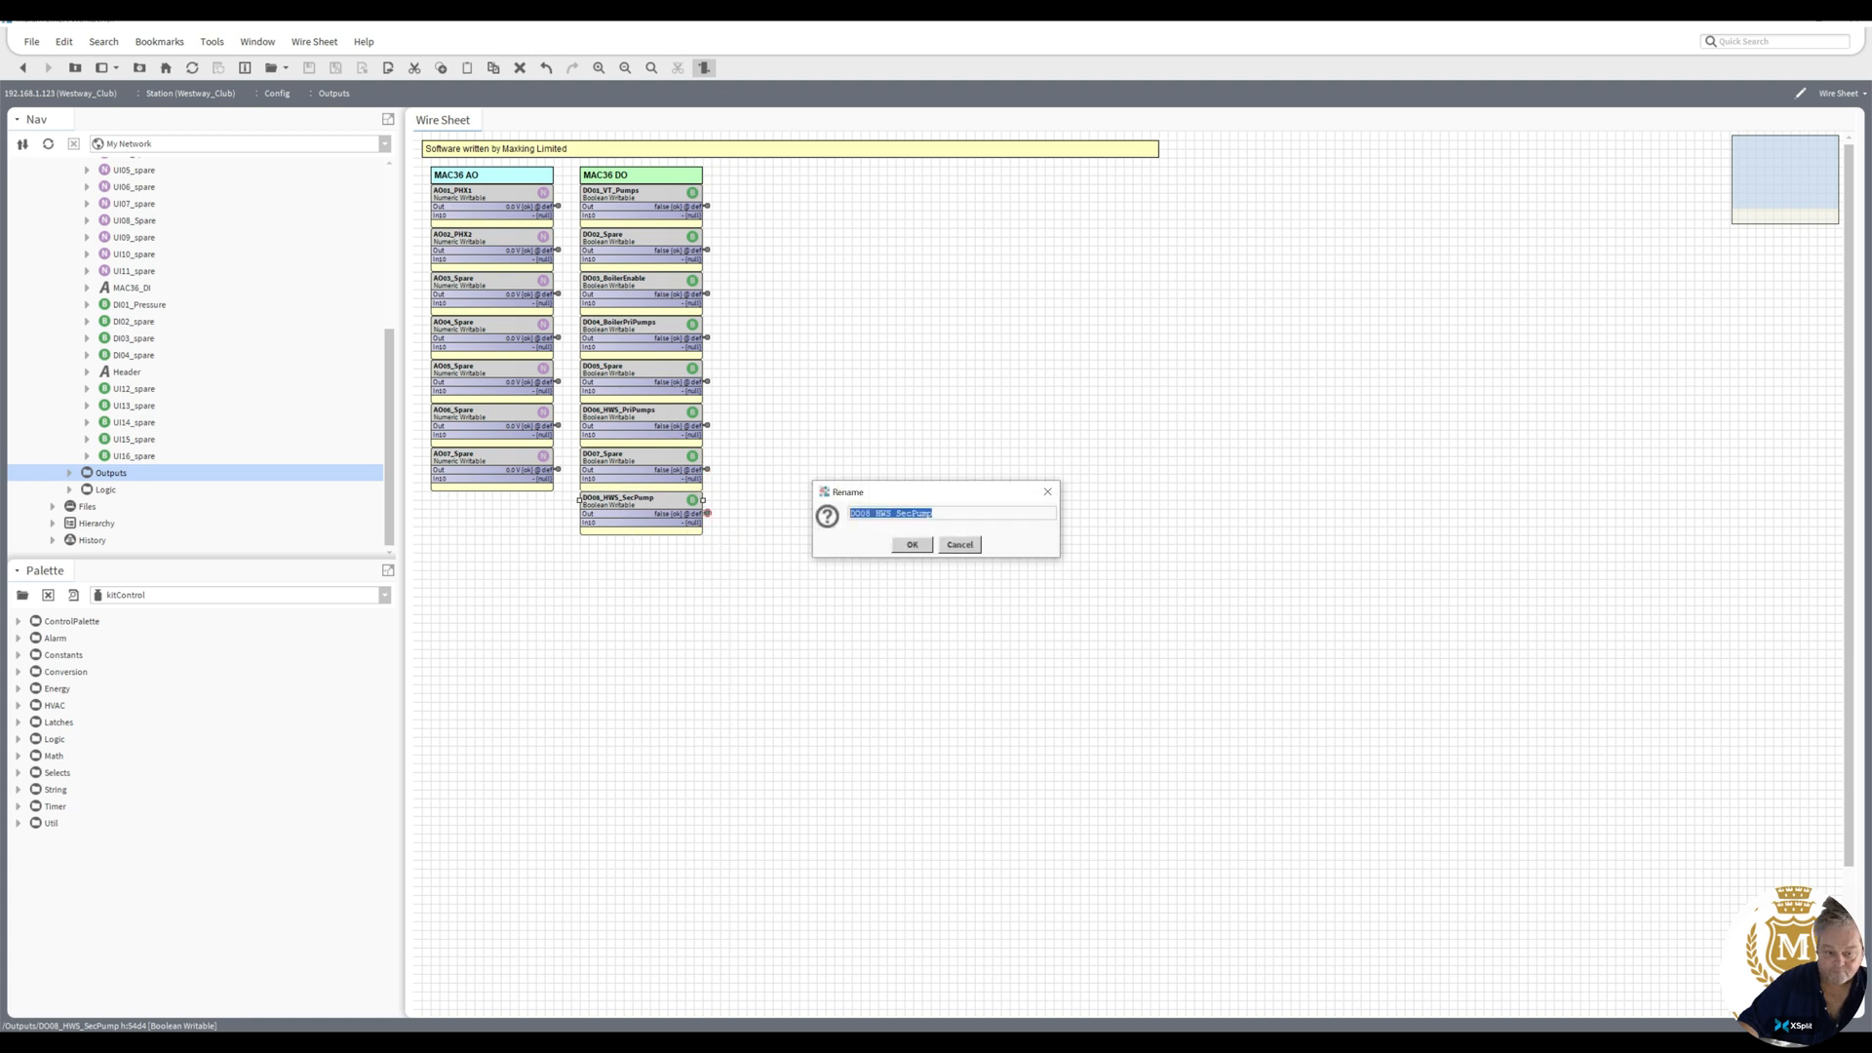
pyautogui.moveTo(898, 513); pyautogui.dragTo(1036, 511)
pyautogui.write('Imm_H')
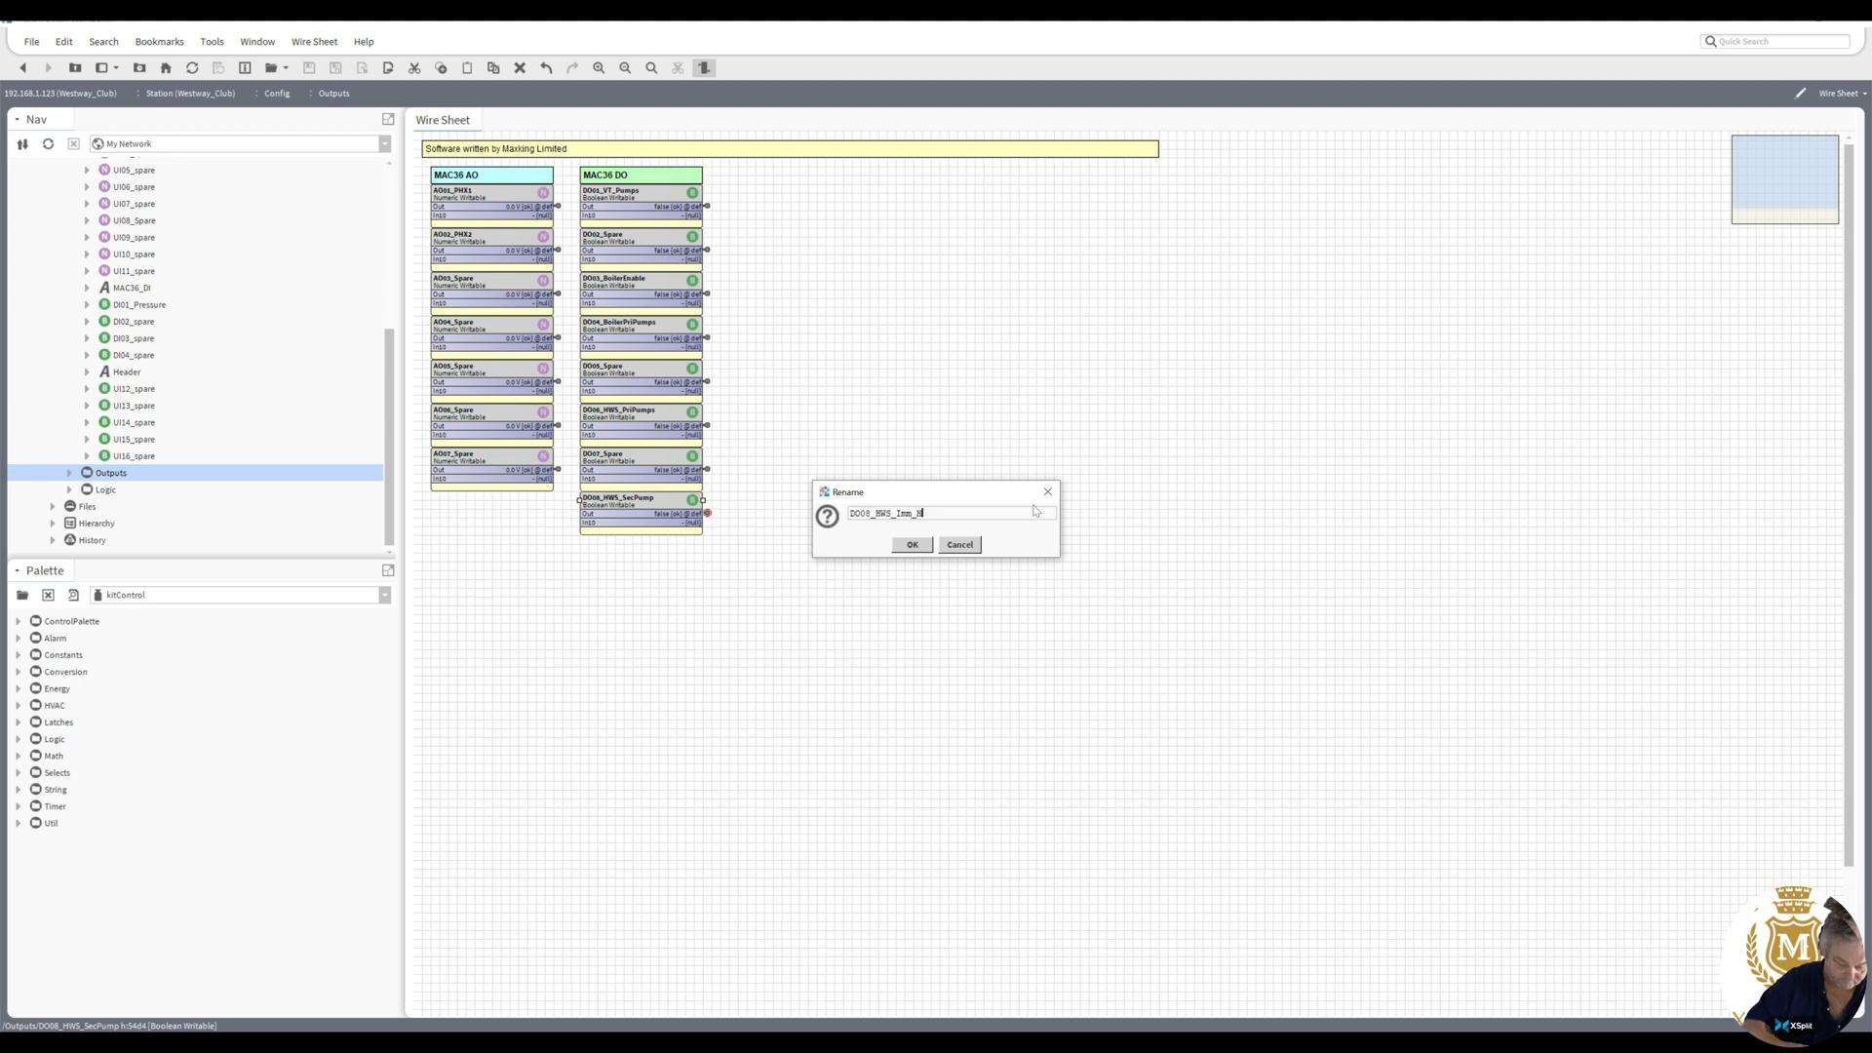
pyautogui.write('eaters')
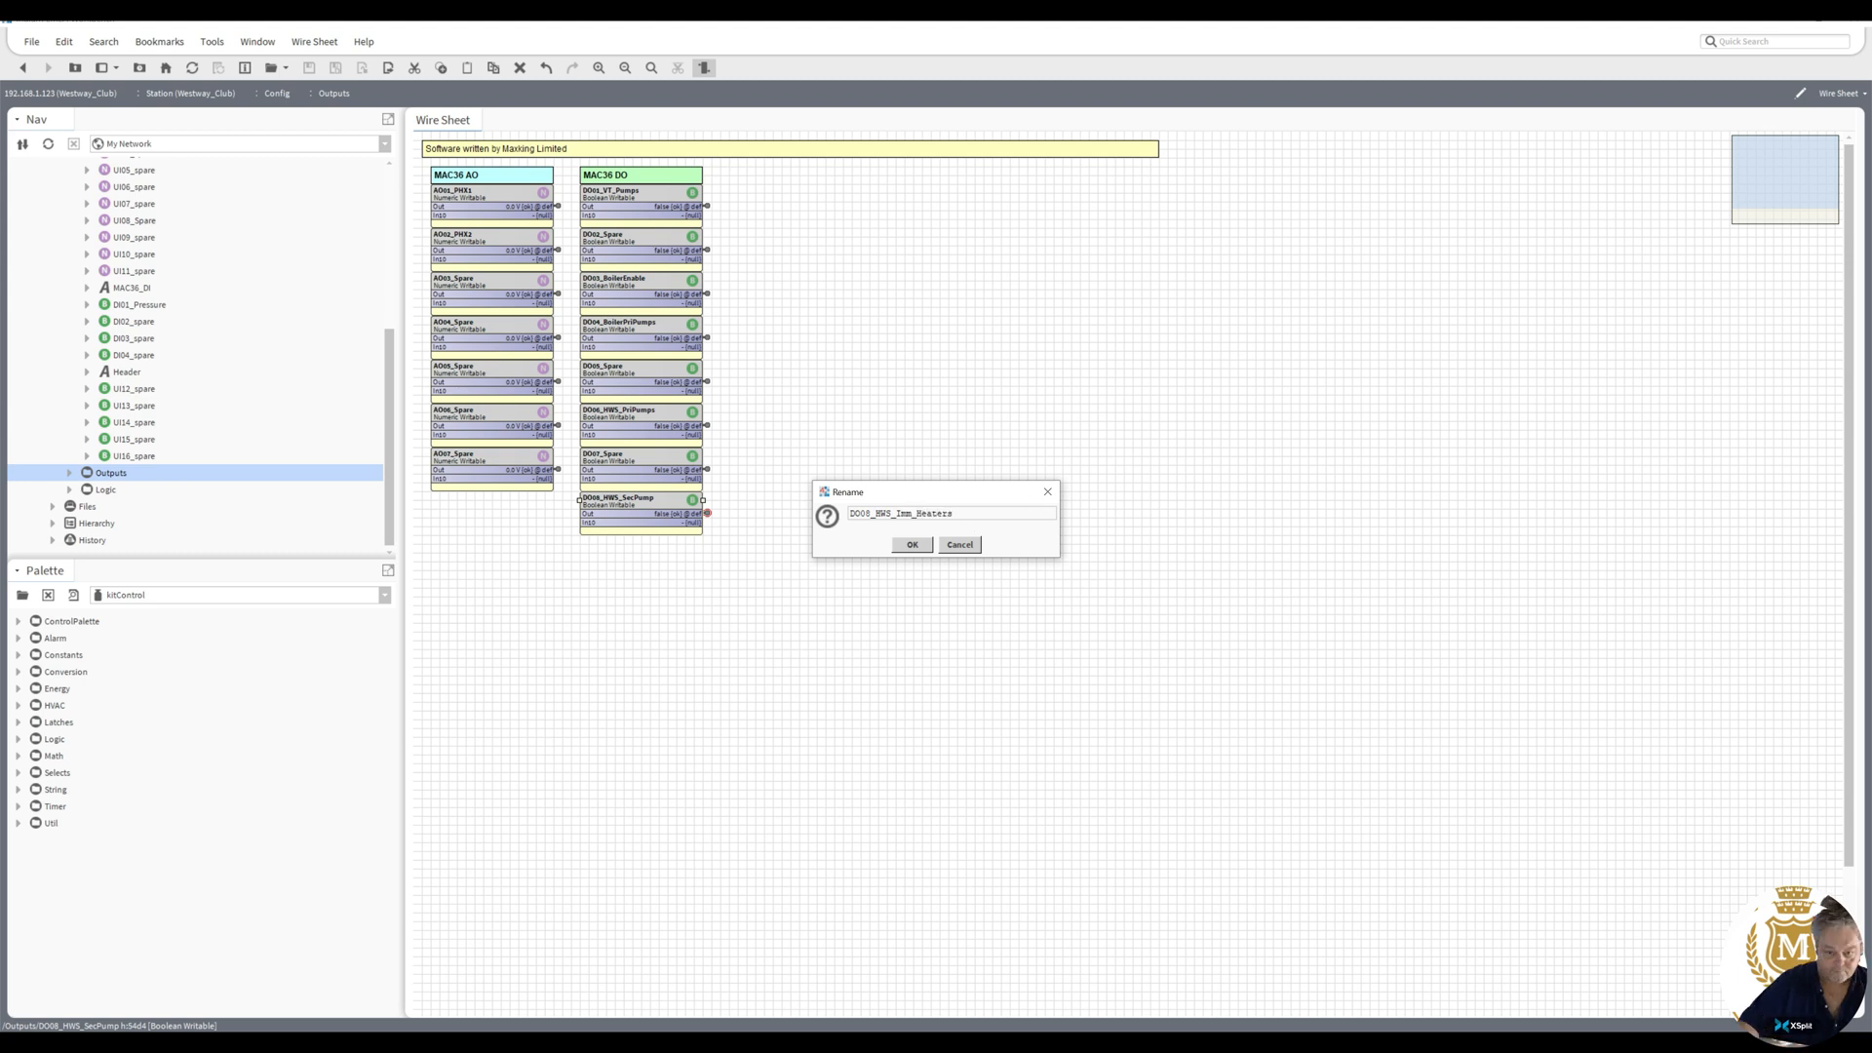
pyautogui.click(918, 513)
pyautogui.press('BackSpace')
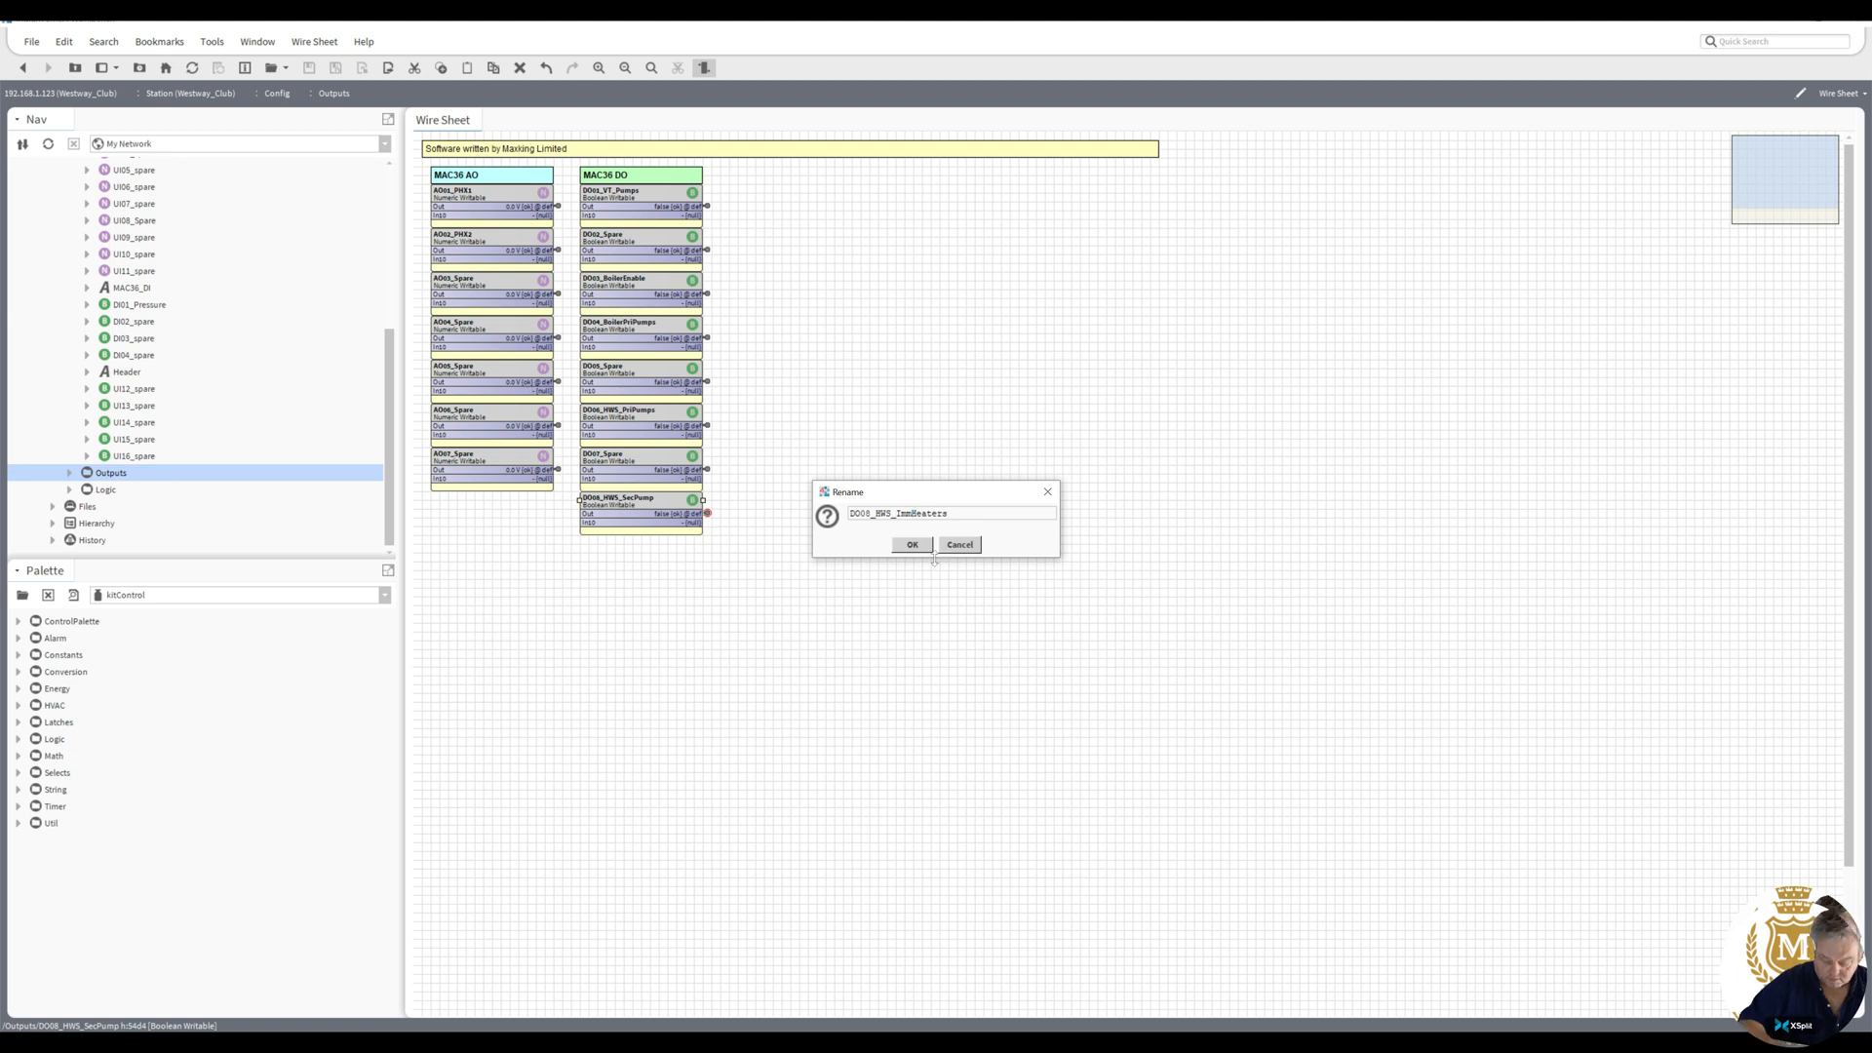
pyautogui.click(919, 548)
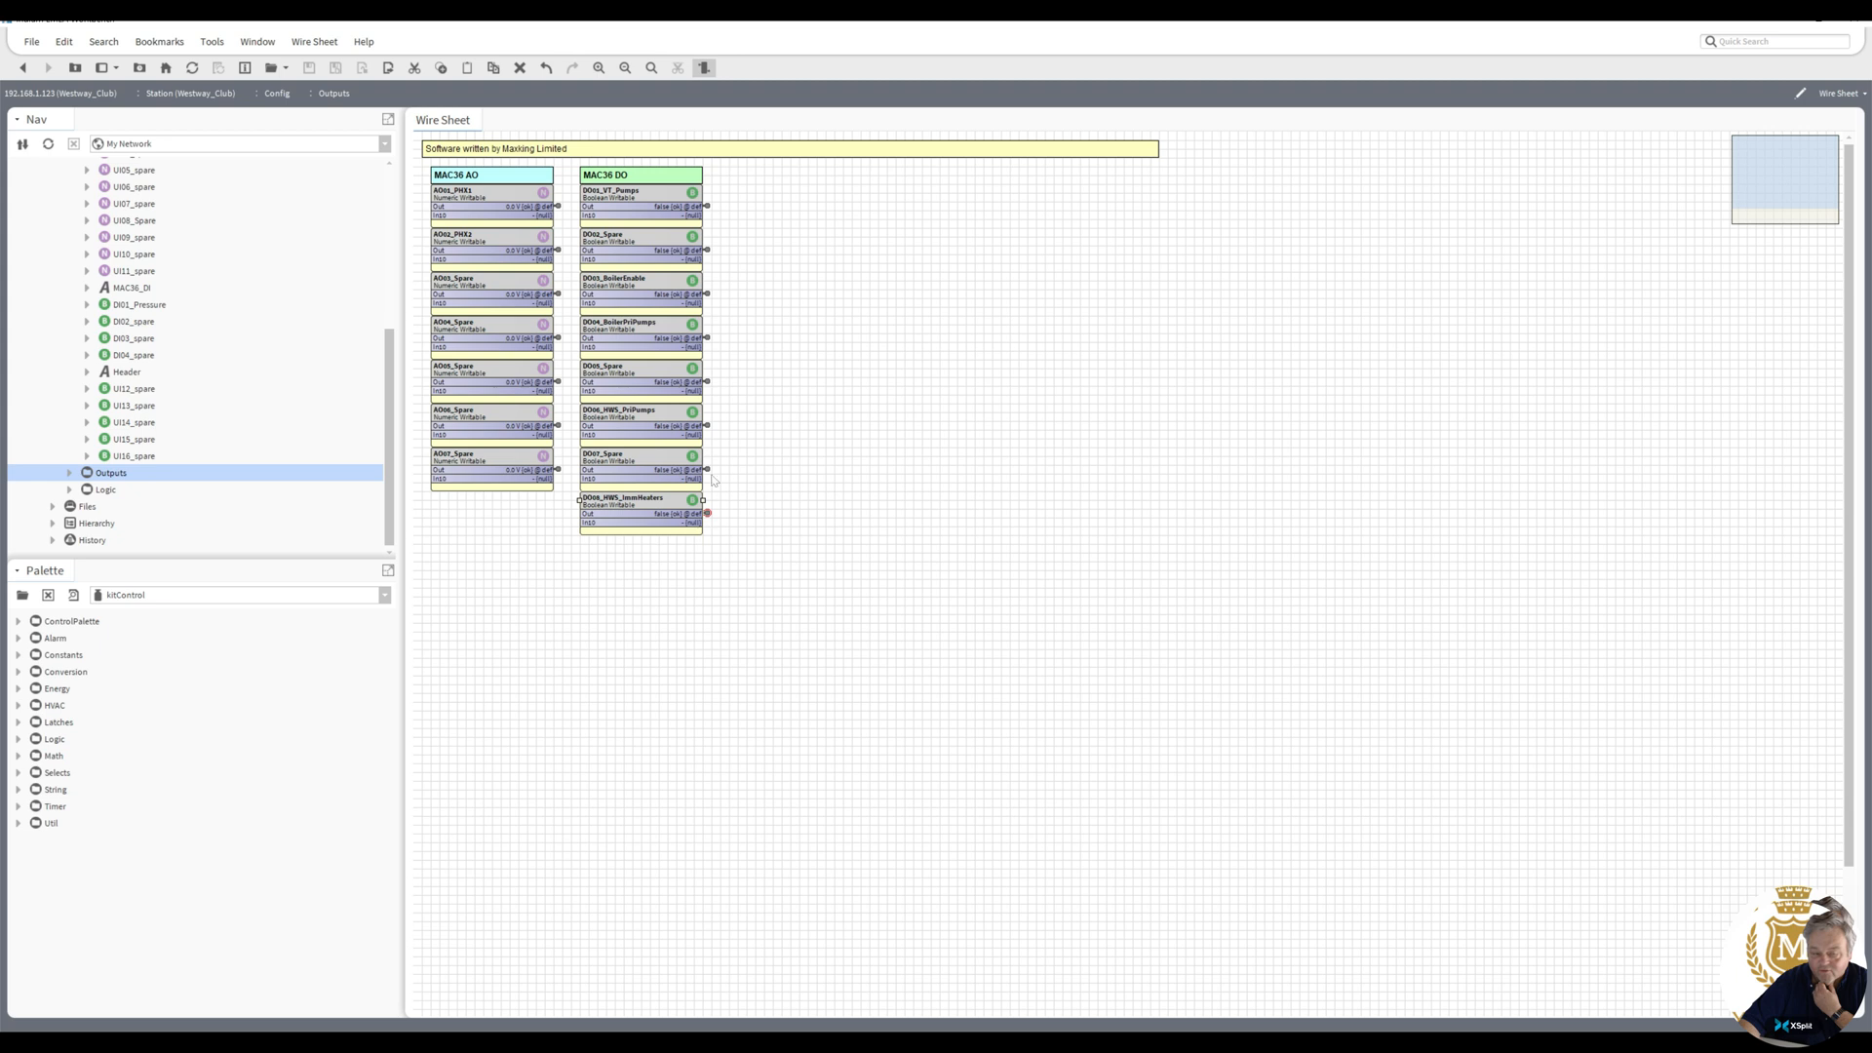
# - Open the wire sheet of the station's Logic folder
pyautogui.click(104, 492)
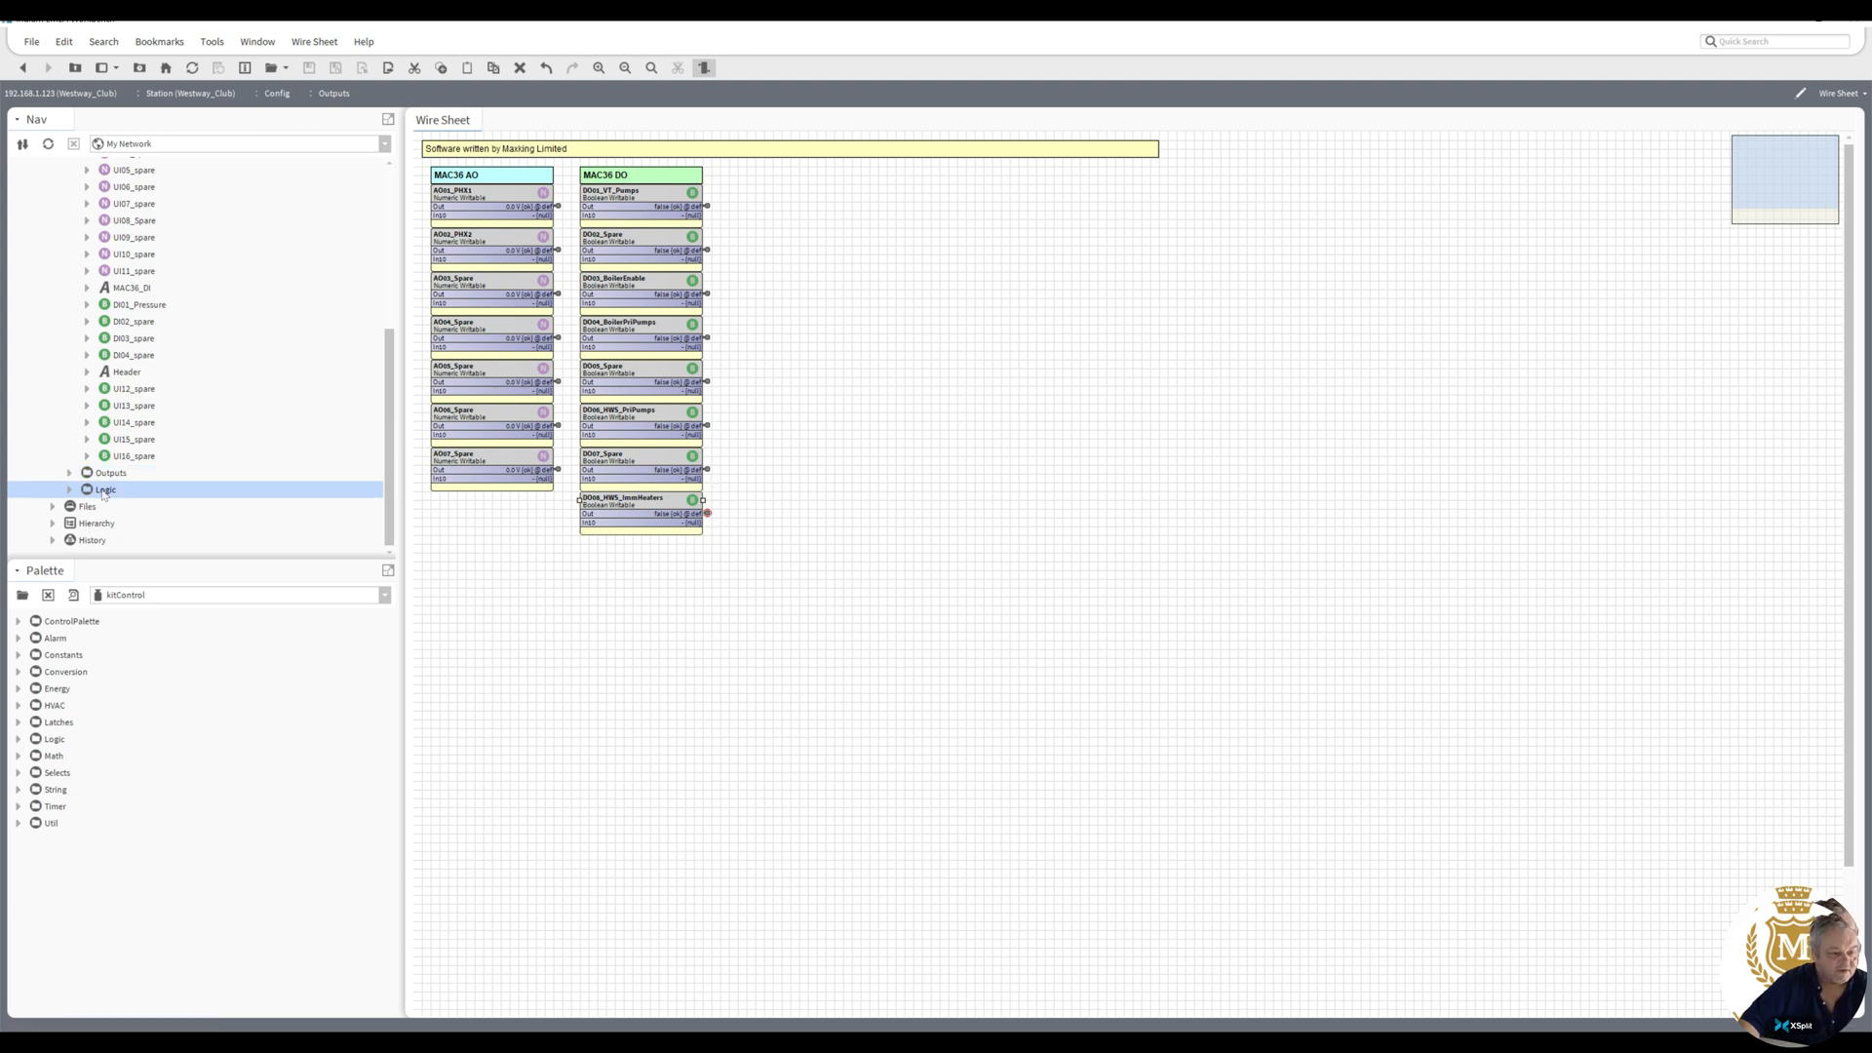
pyautogui.rightClick(103, 491)
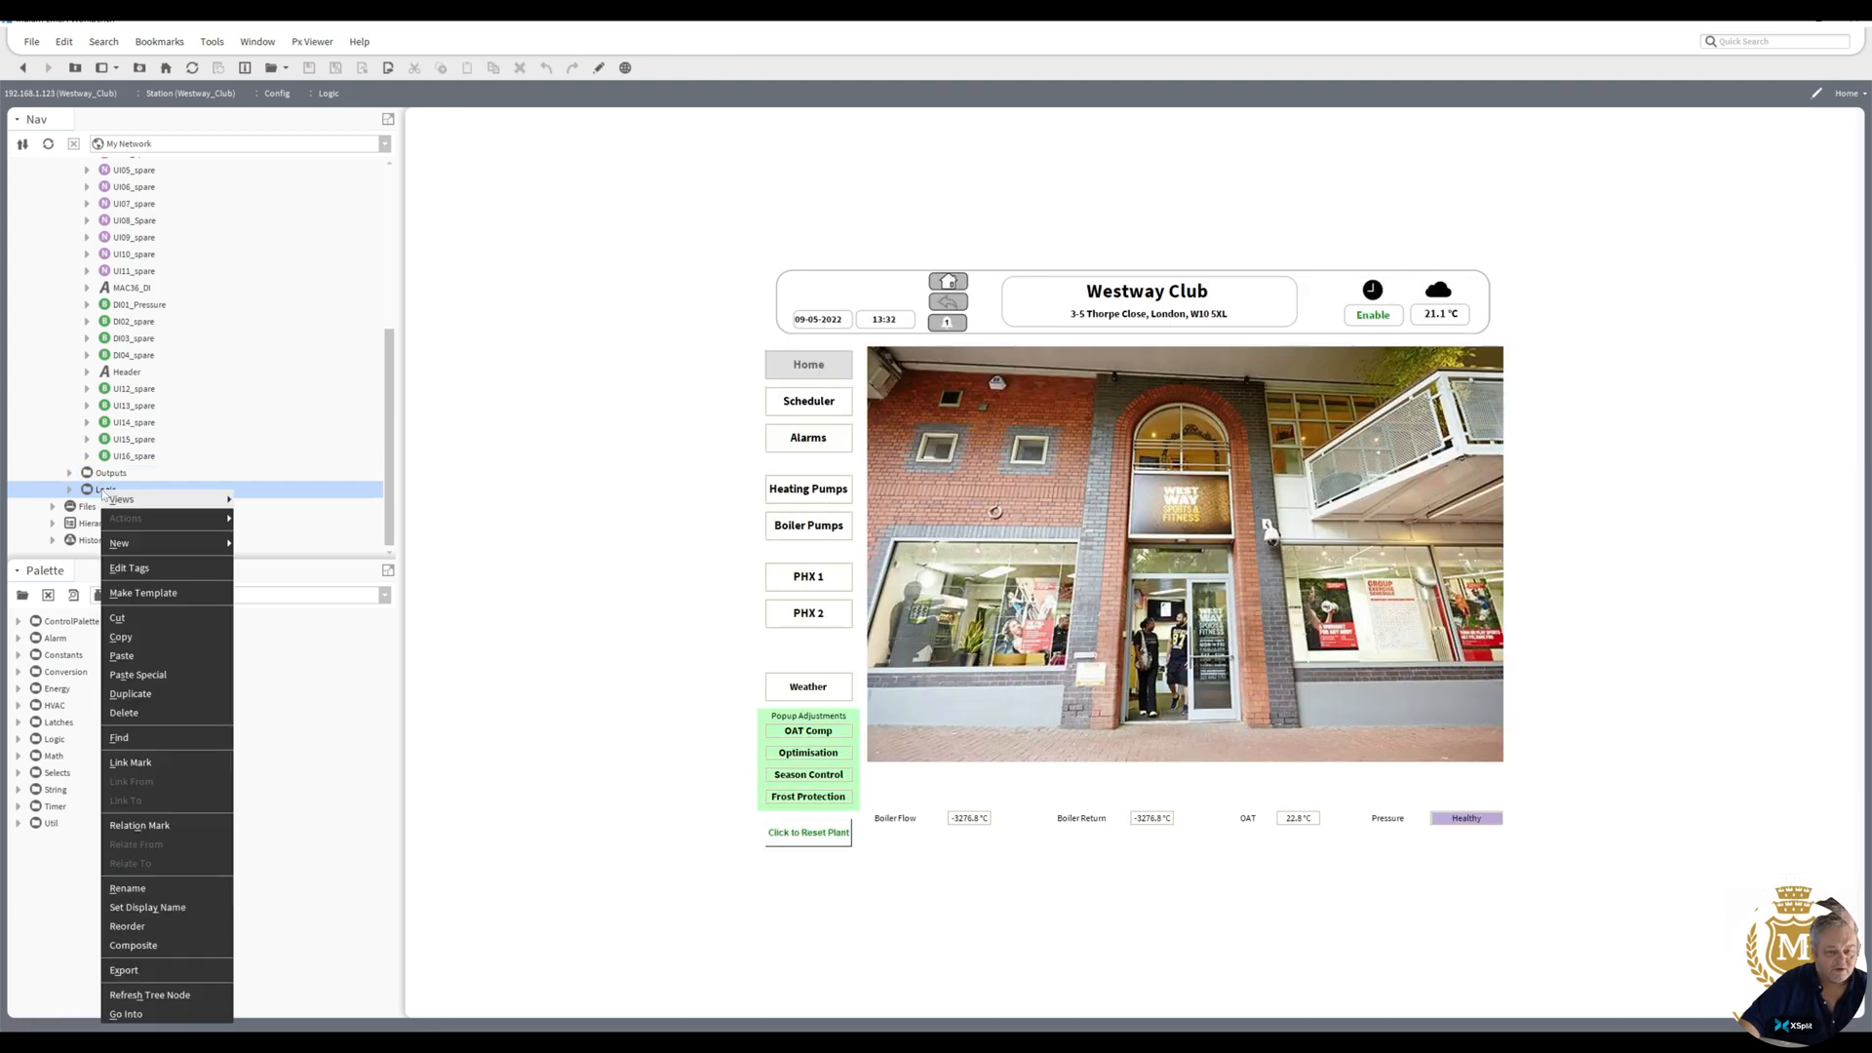
pyautogui.moveTo(127, 499)
pyautogui.click(295, 514)
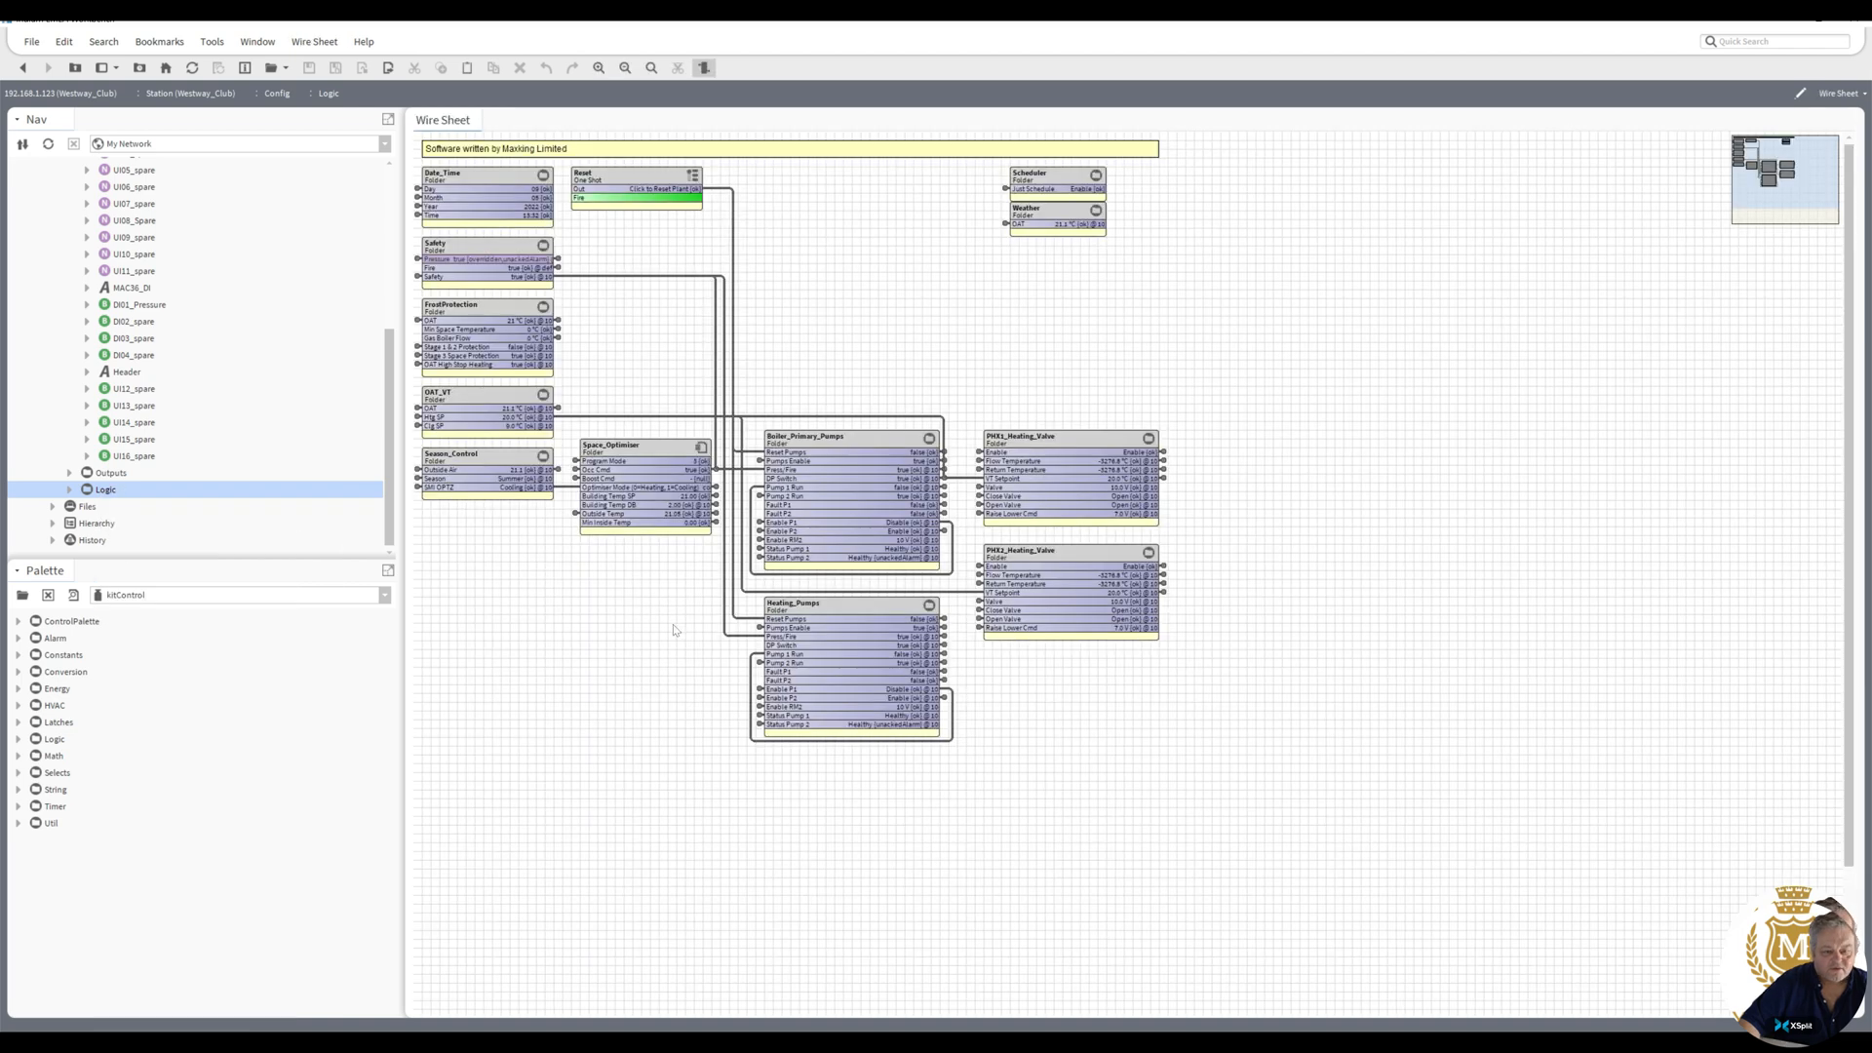
# - Delete the OAT_VT setpoint links to both PHX heating valves and move the two valve folders beside and below the Weather folder
pyautogui.click(484, 407)
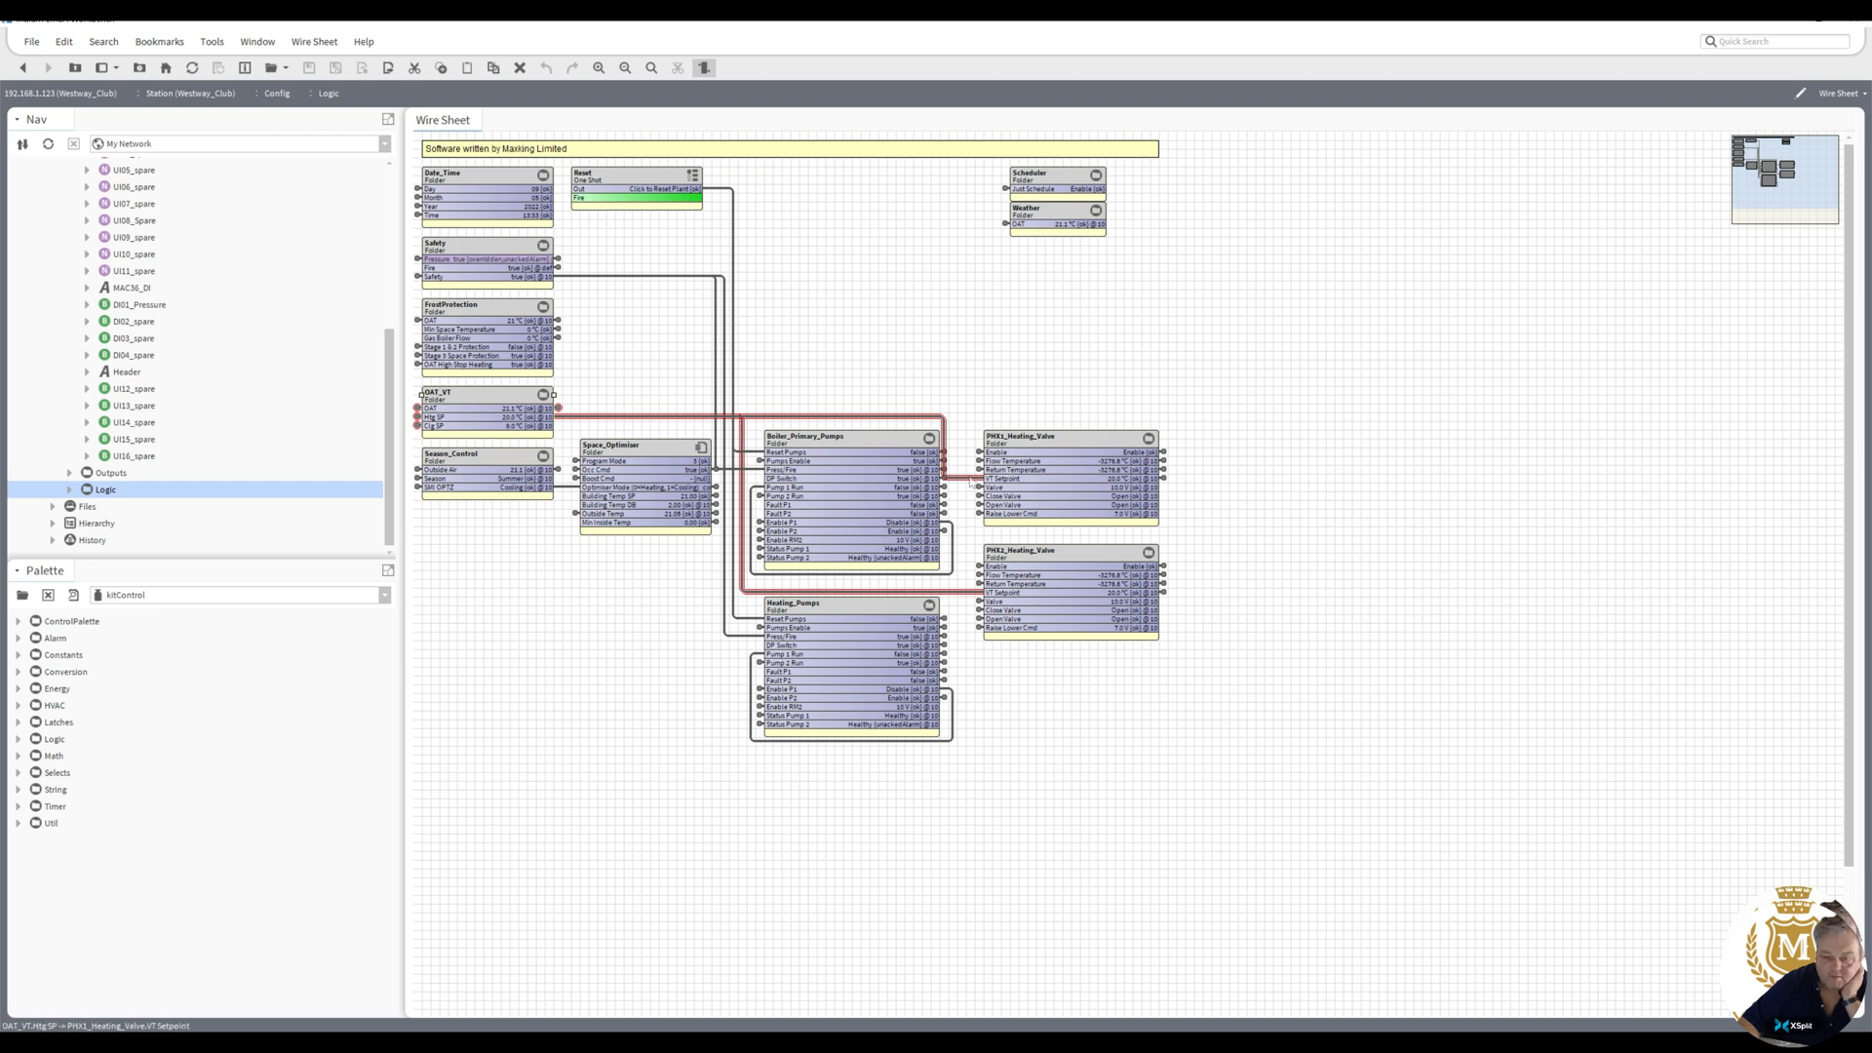
pyautogui.press('Delete')
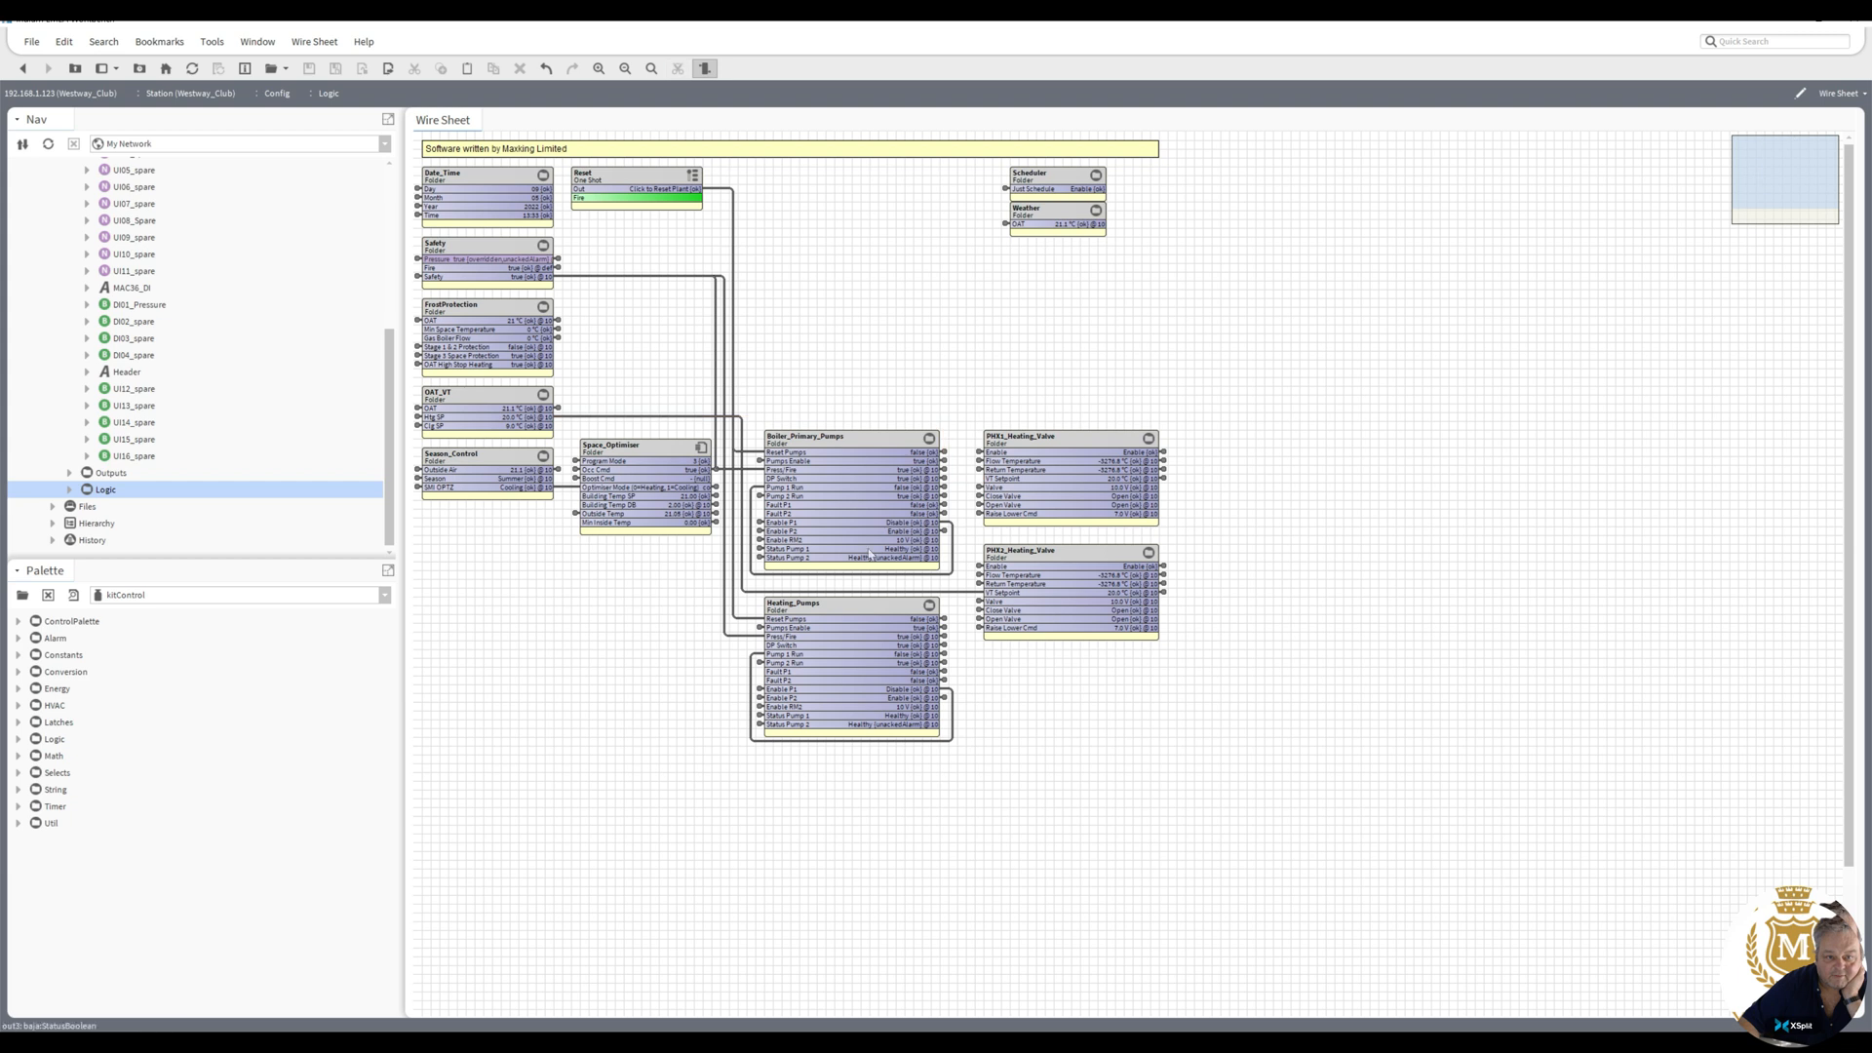
pyautogui.click(959, 592)
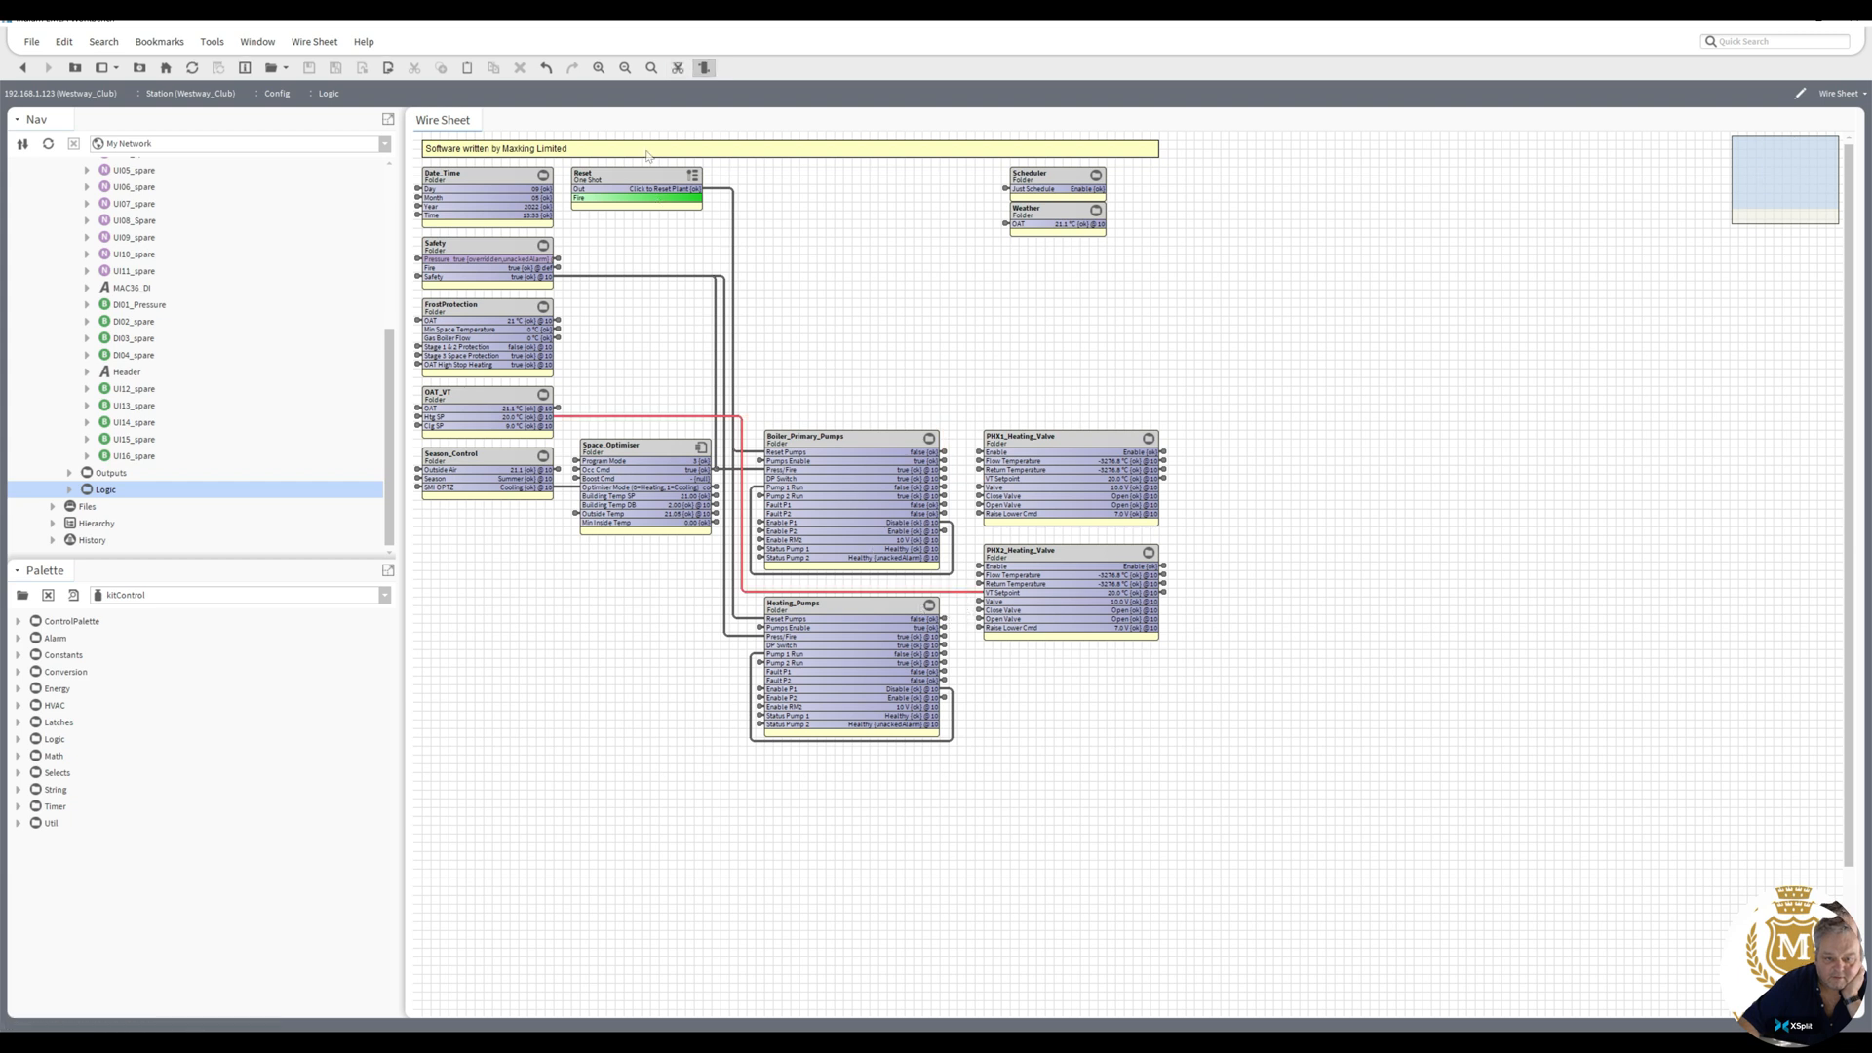
pyautogui.click(677, 67)
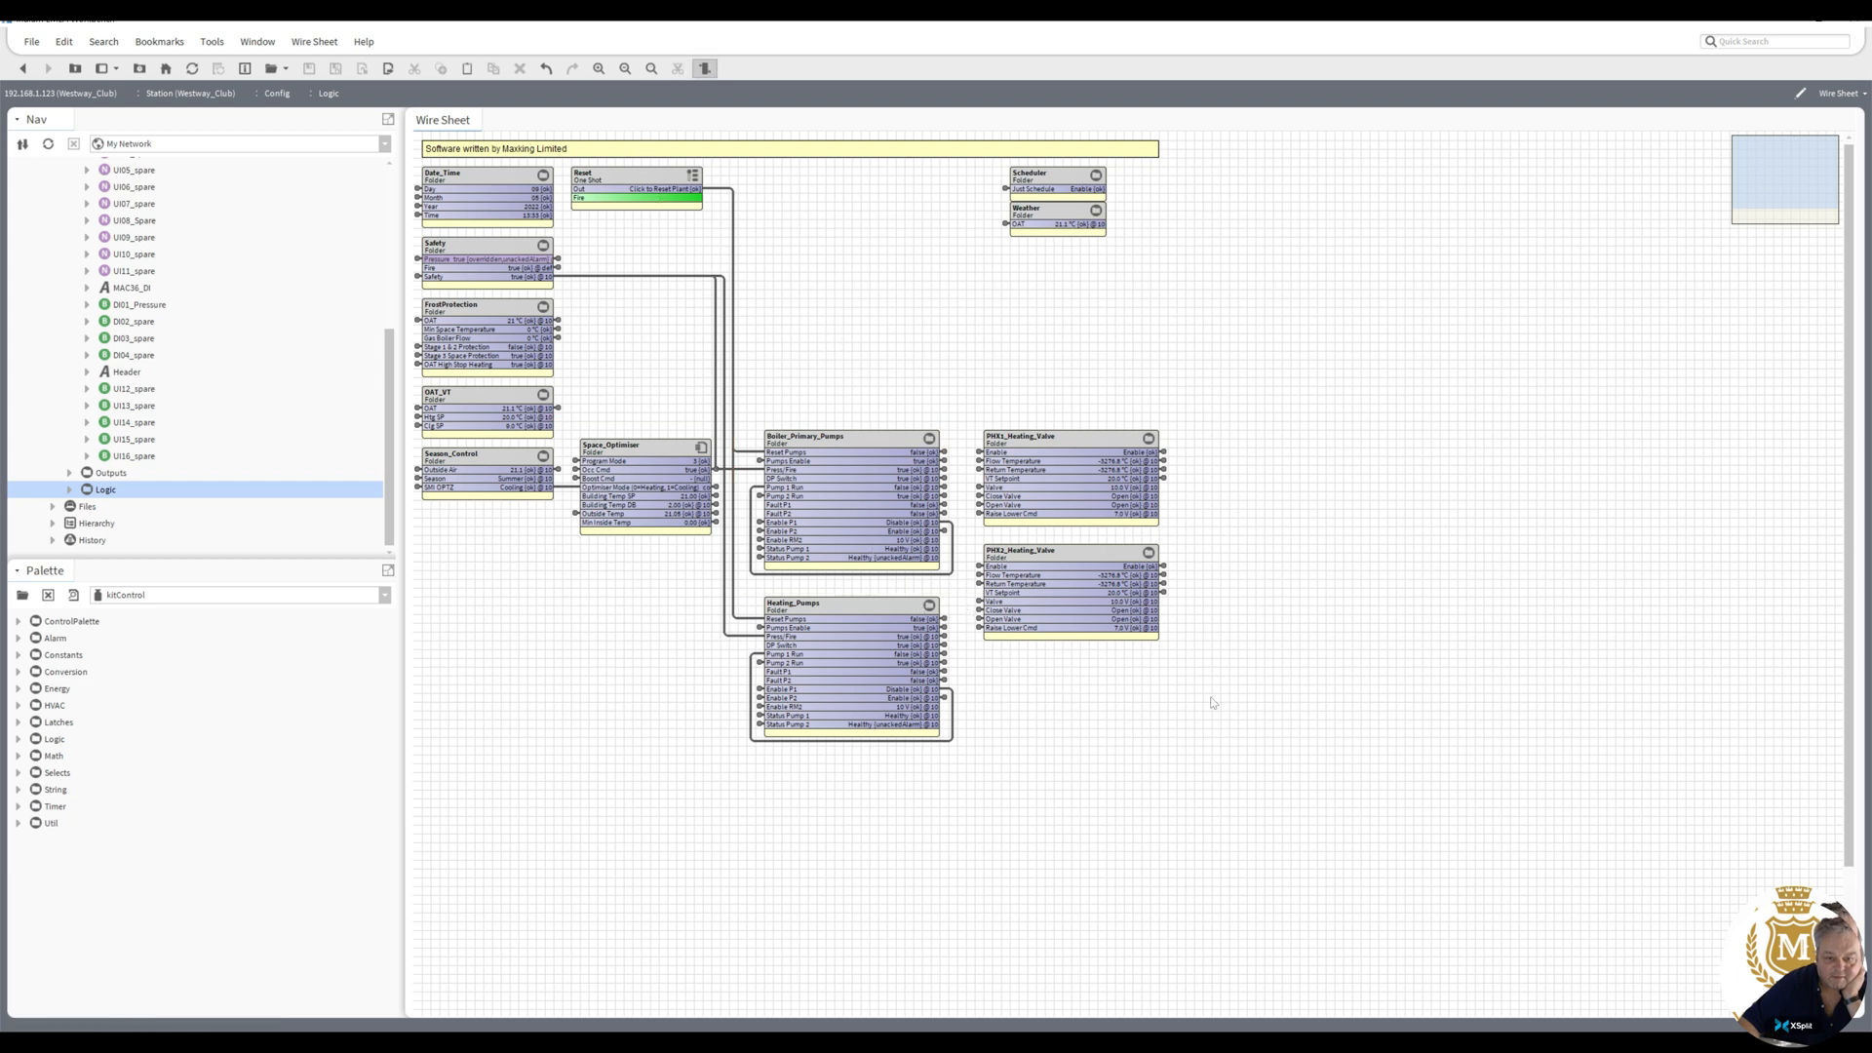
pyautogui.moveTo(1214, 699); pyautogui.dragTo(955, 411)
pyautogui.moveTo(1038, 456); pyautogui.dragTo(1183, 245)
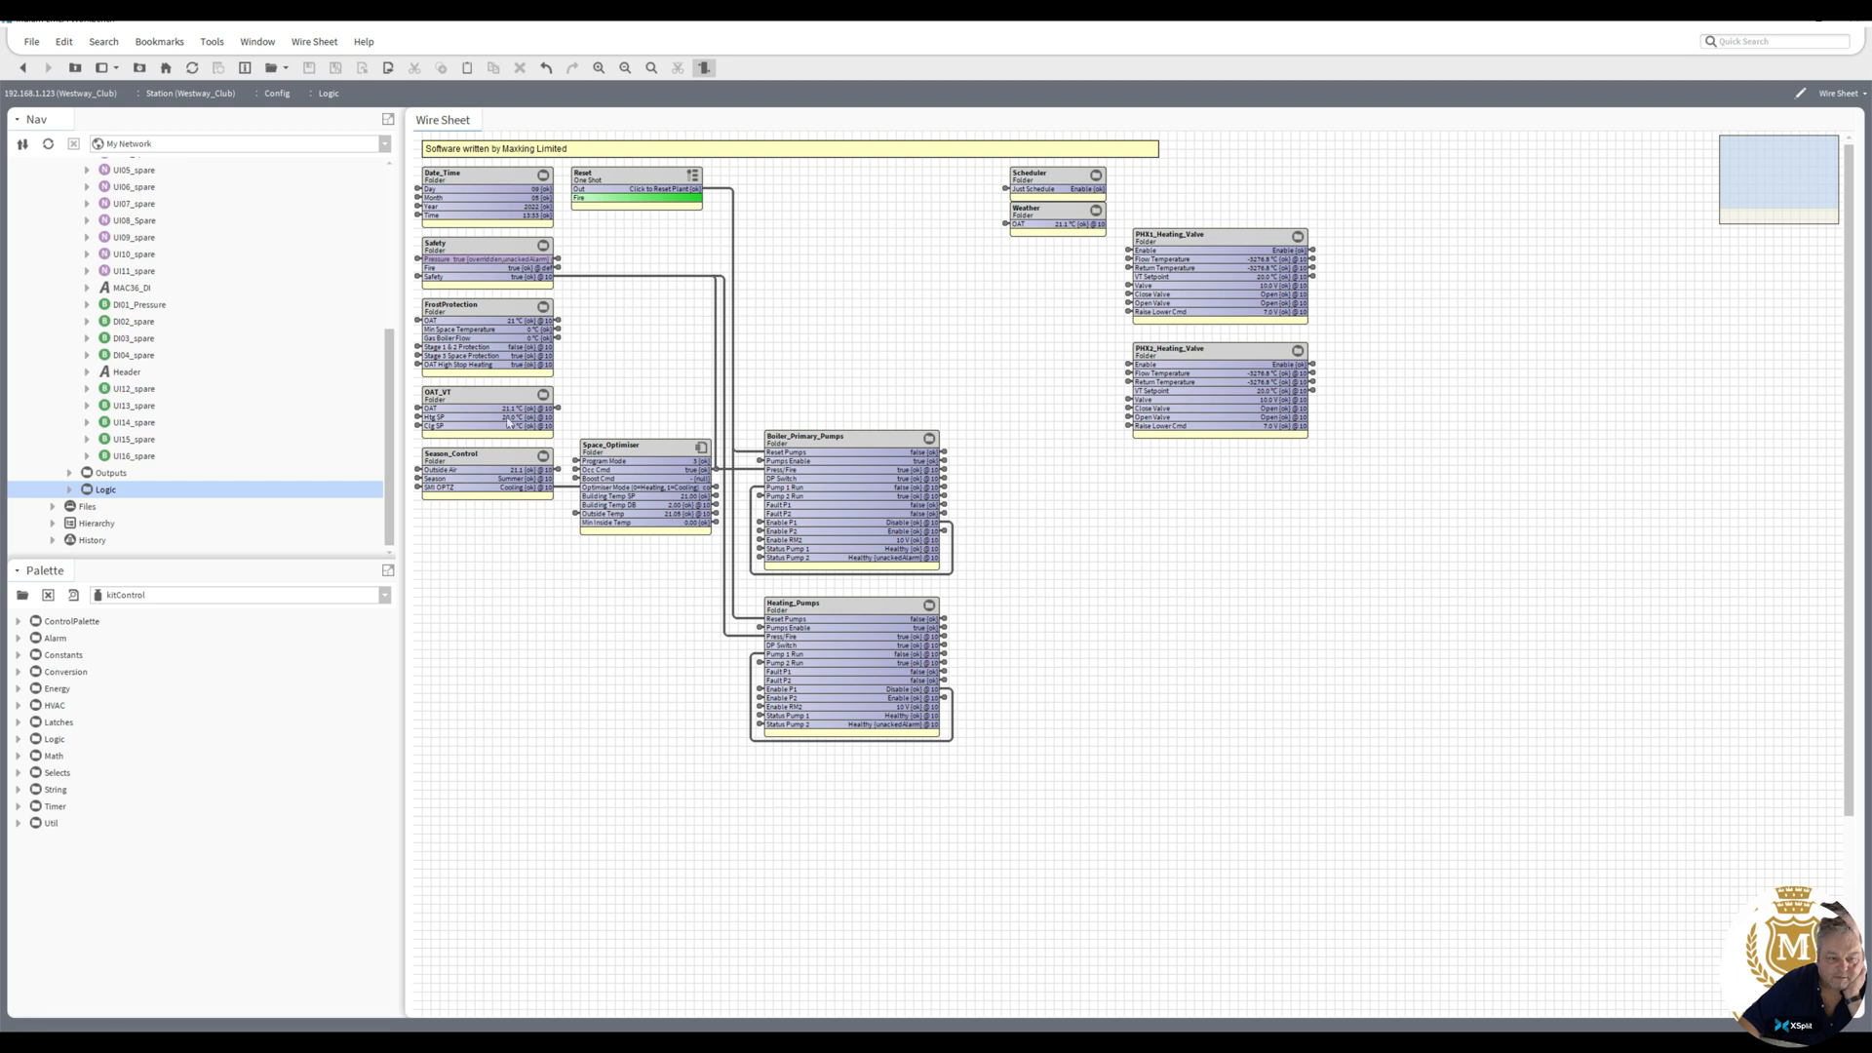
# - Open the wire sheet of the FrostProtection folder and trace the heating-off link to the OAT_High output
pyautogui.click(469, 402)
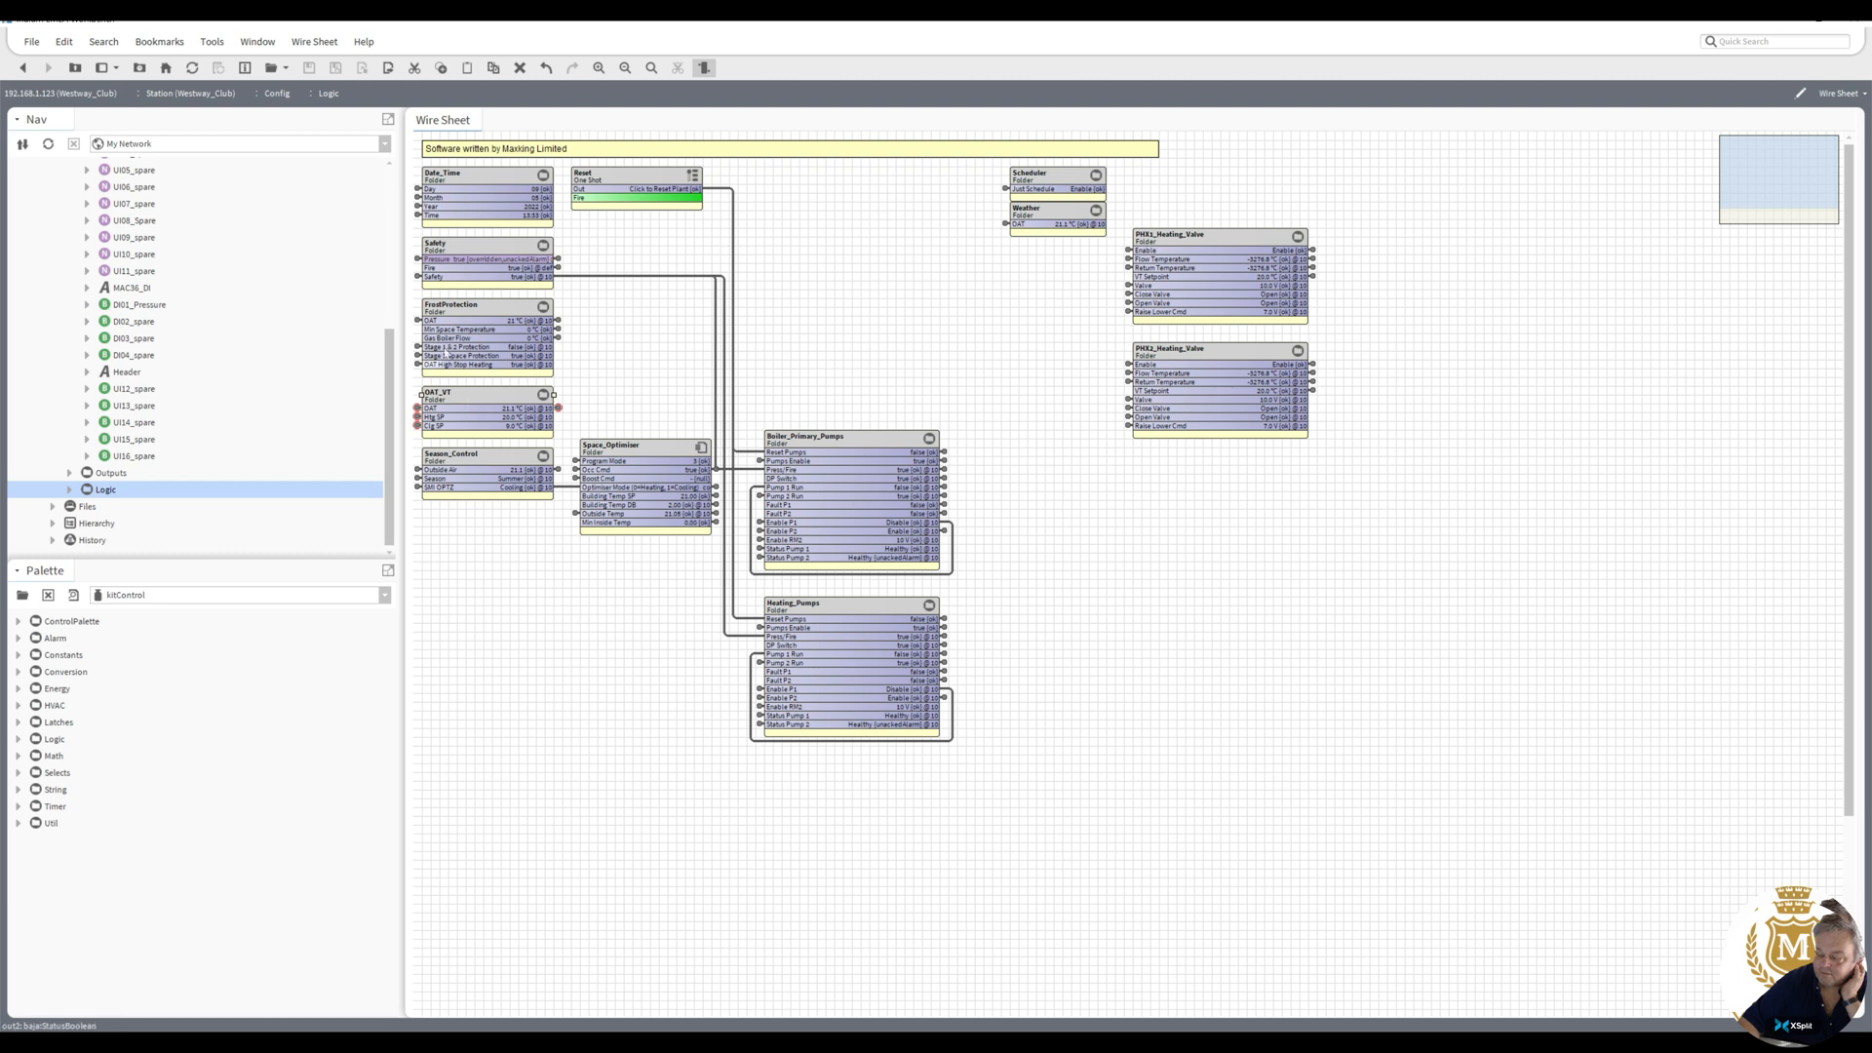
pyautogui.click(487, 321)
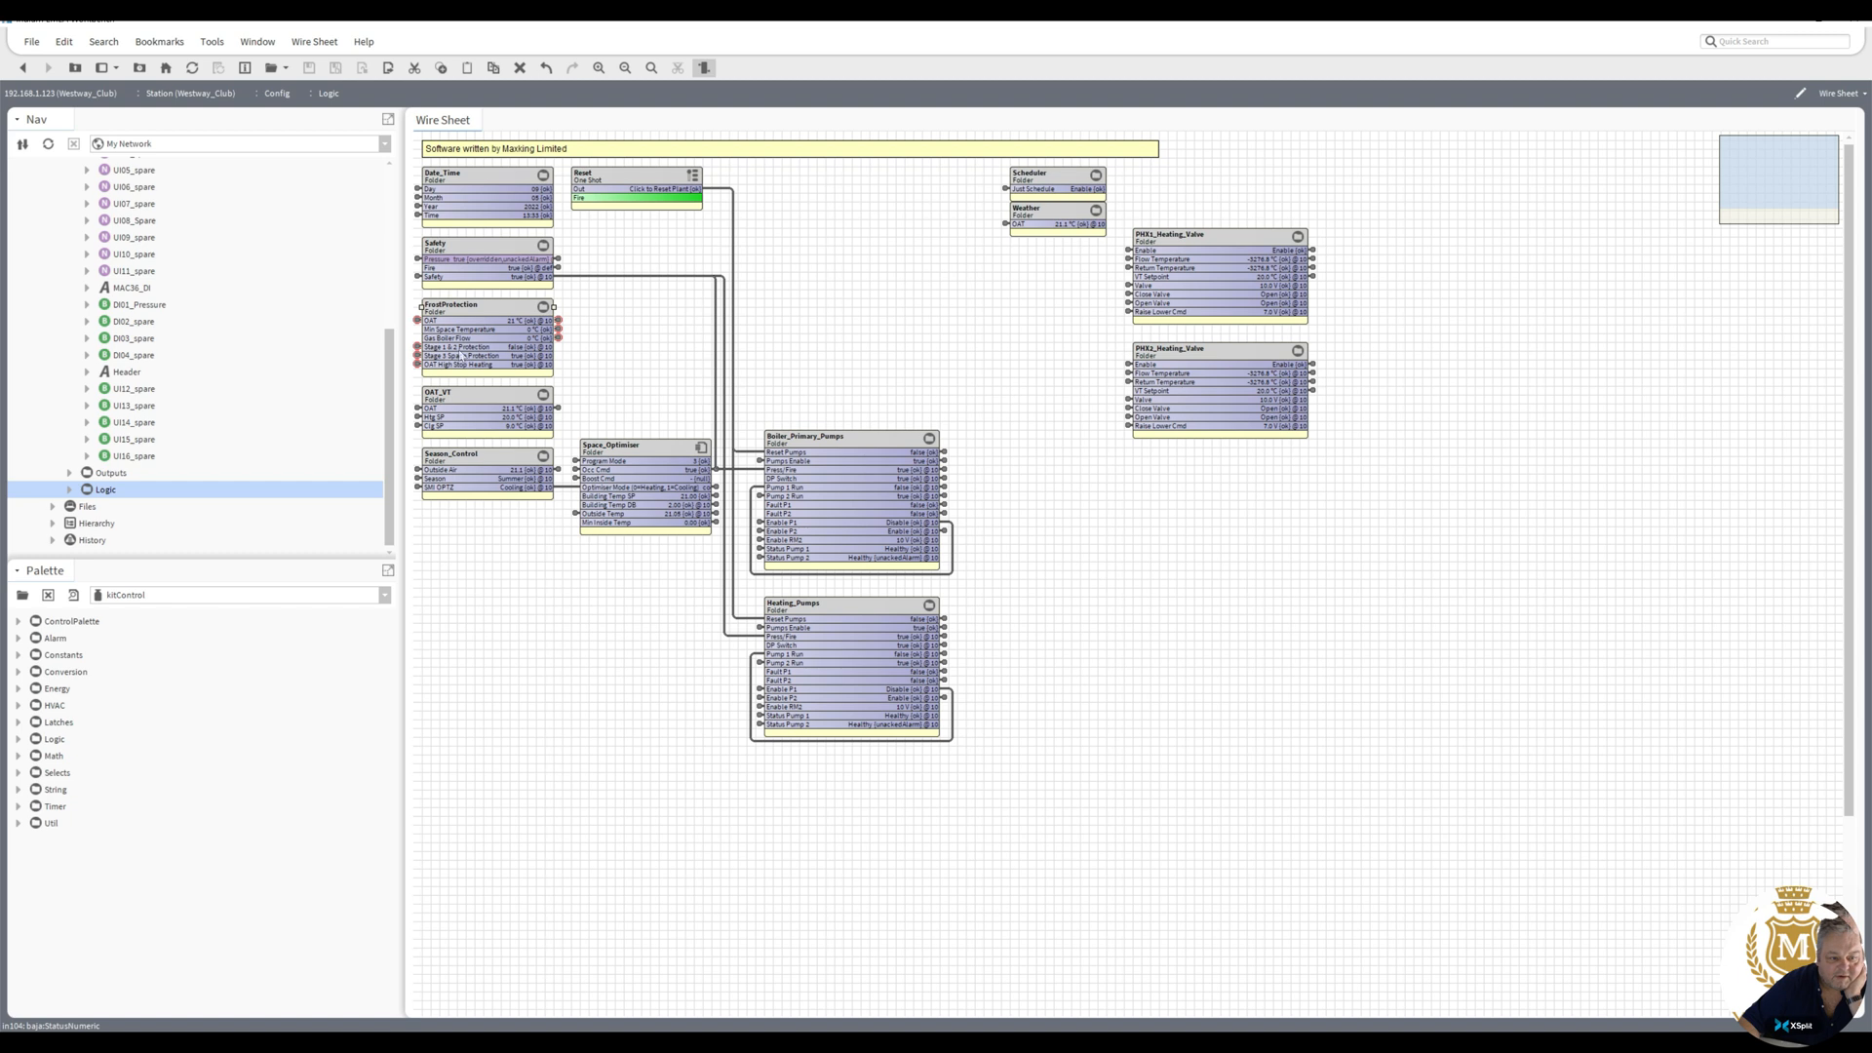
pyautogui.doubleClick(480, 317)
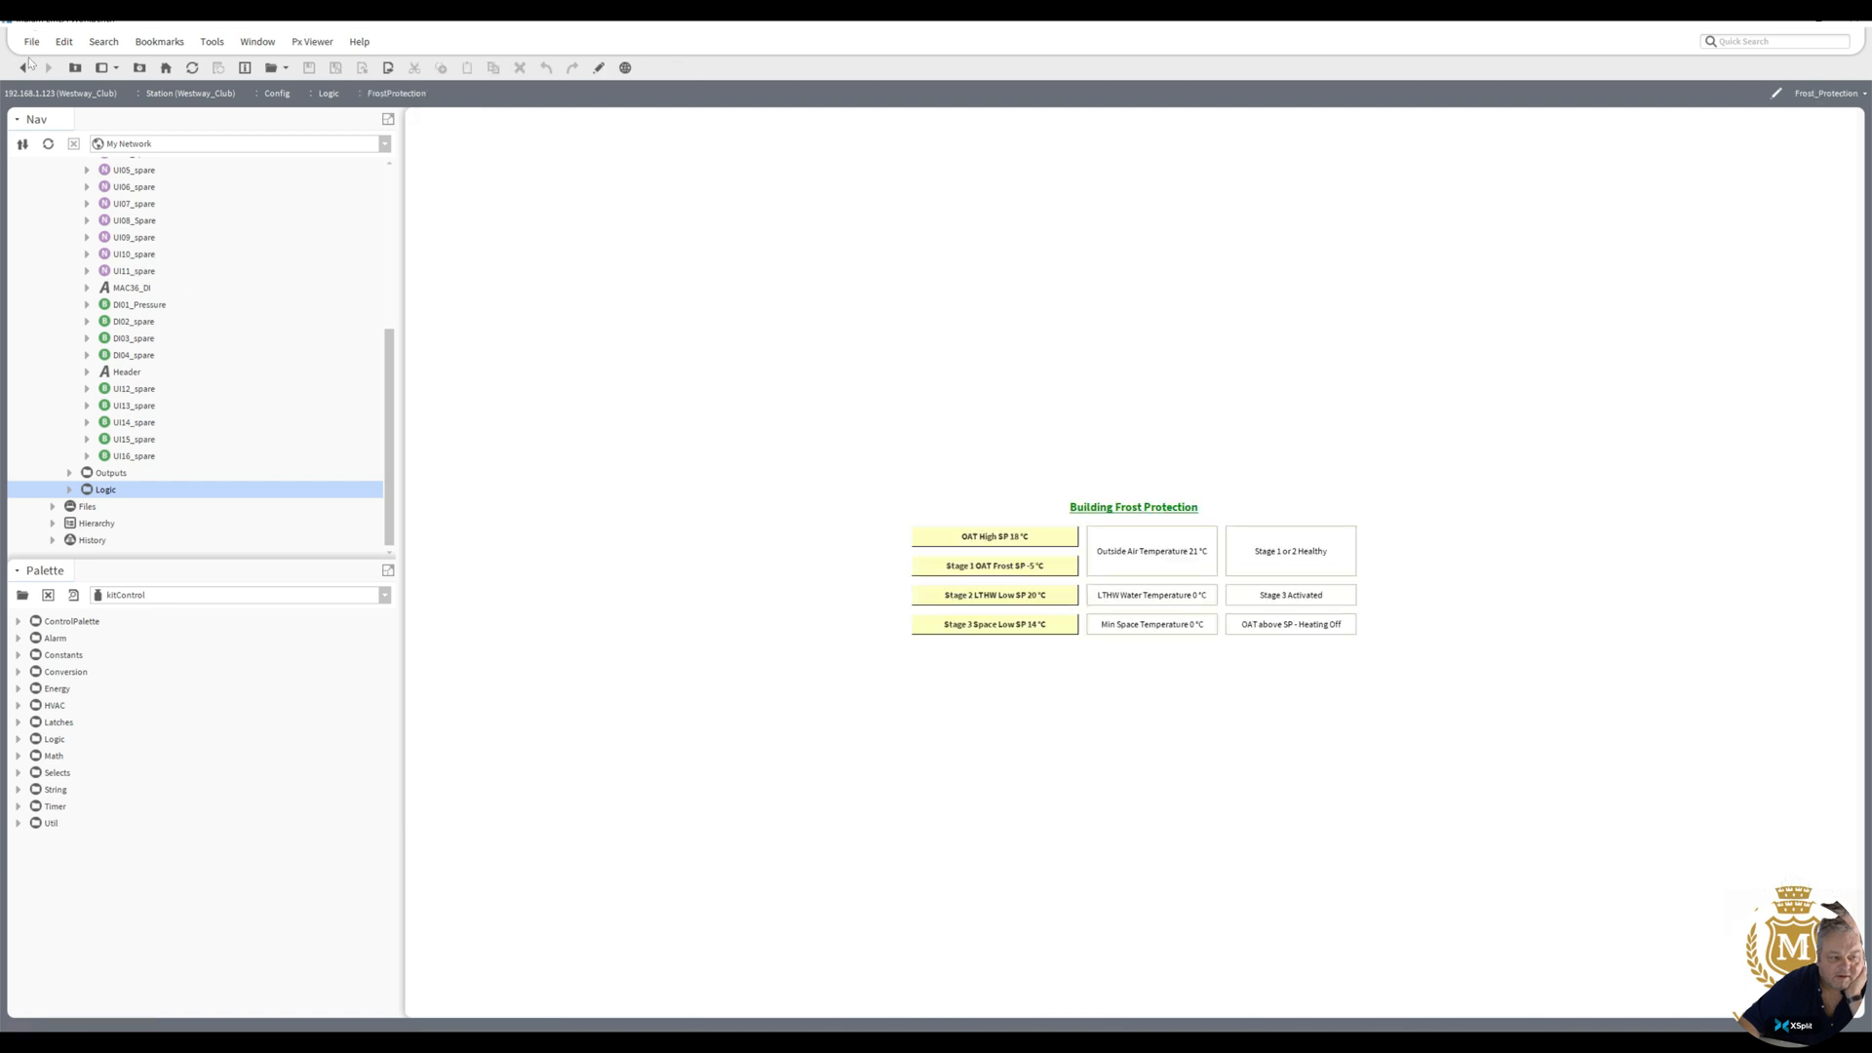
pyautogui.click(23, 68)
pyautogui.rightClick(477, 330)
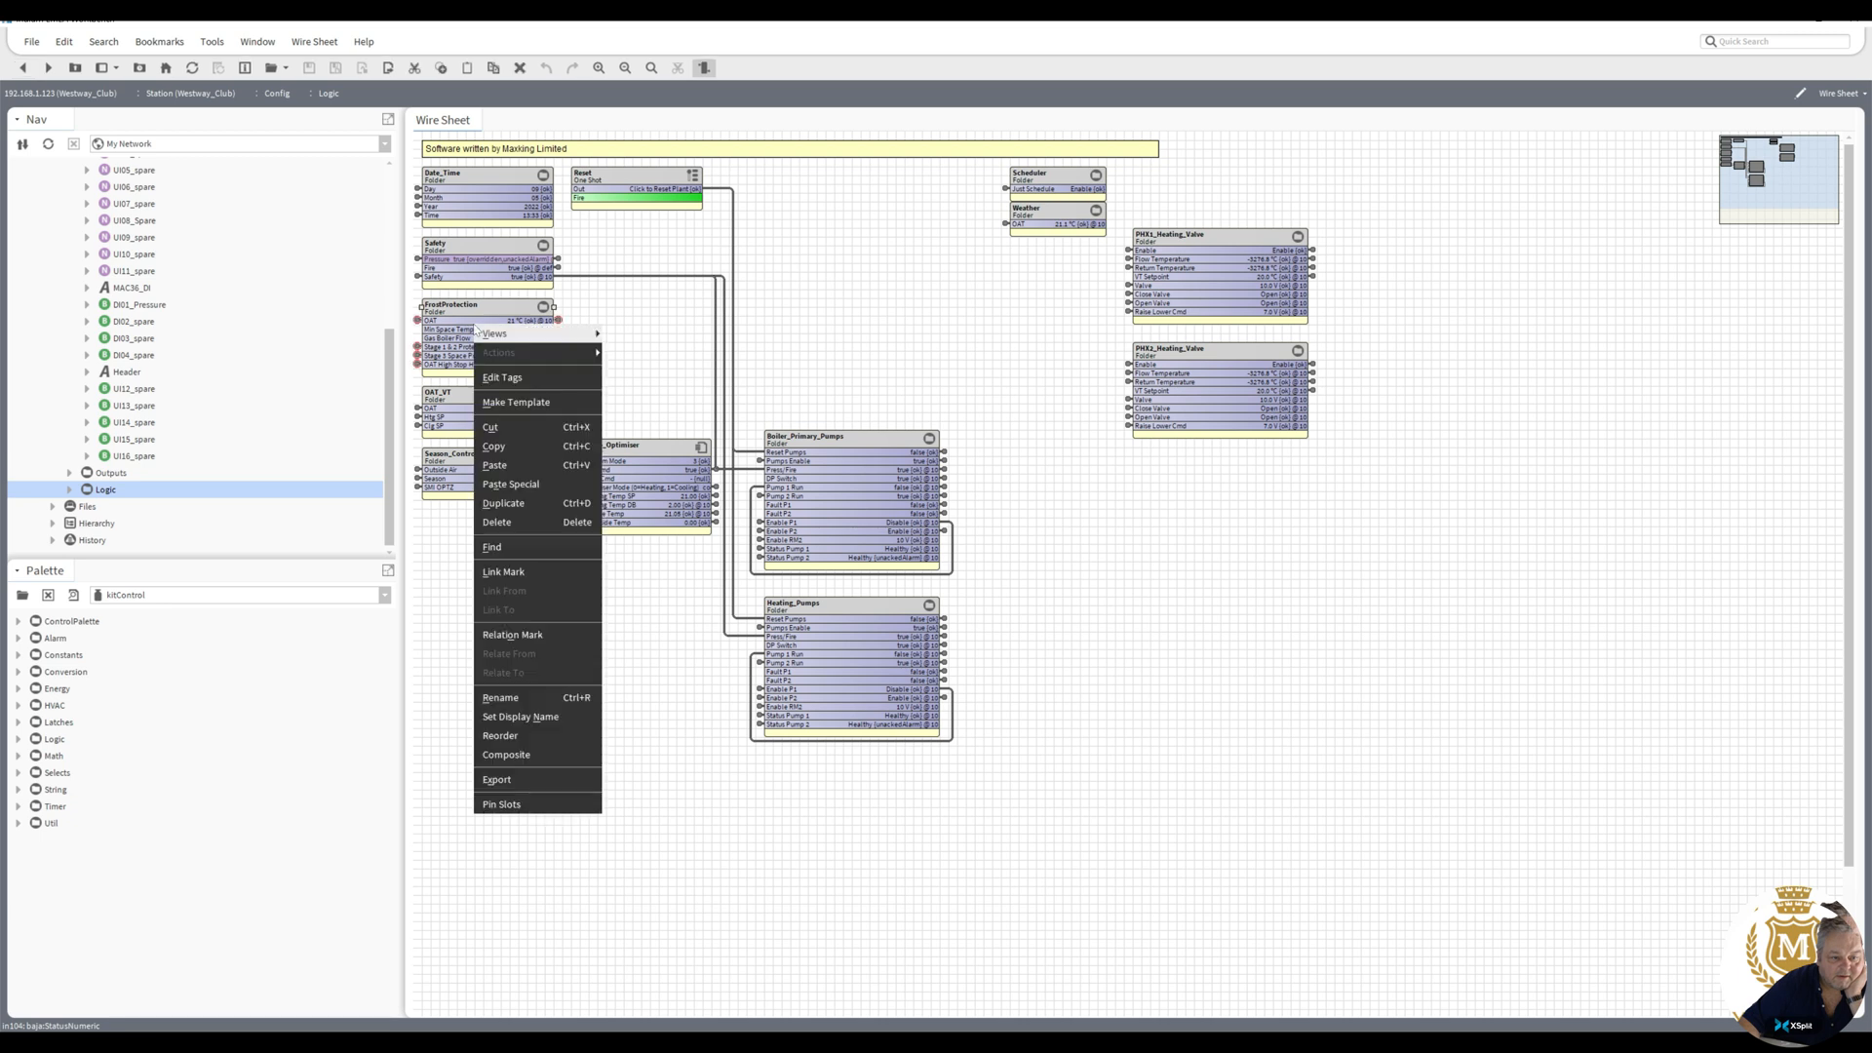
pyautogui.moveTo(542, 347)
pyautogui.click(646, 362)
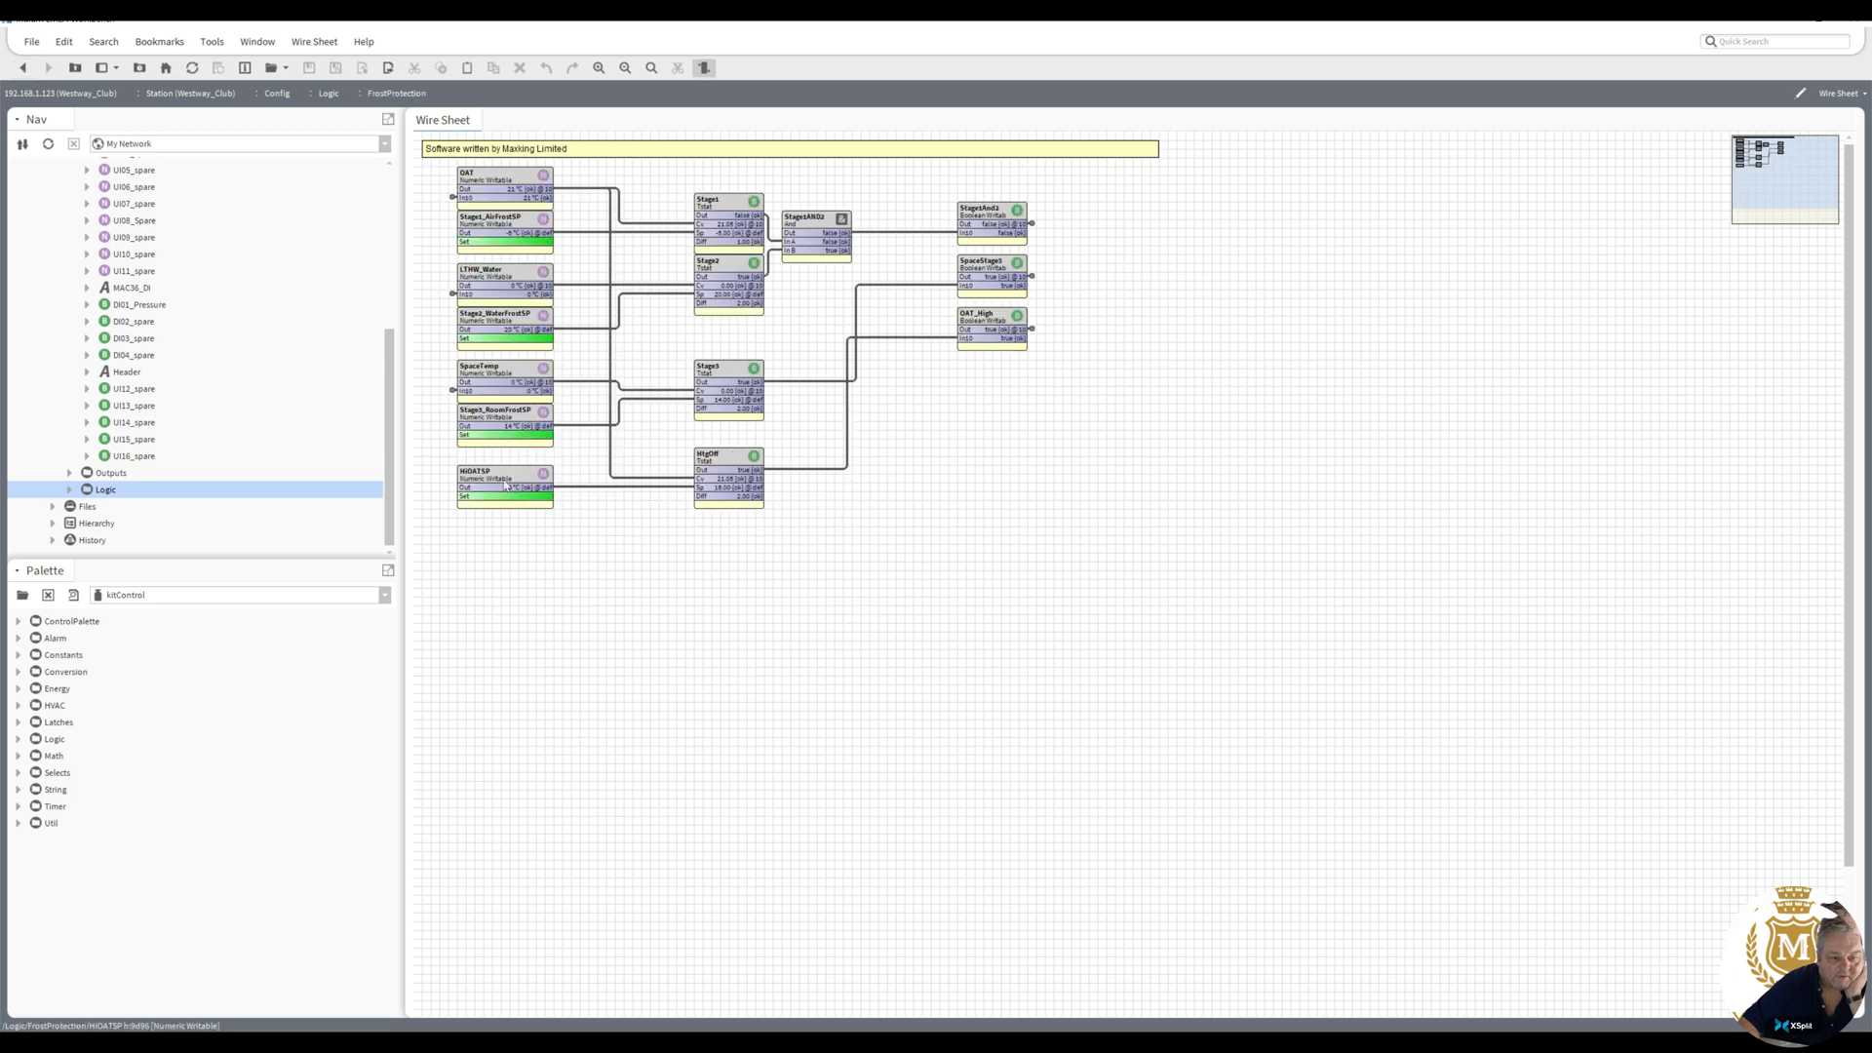
pyautogui.click(783, 472)
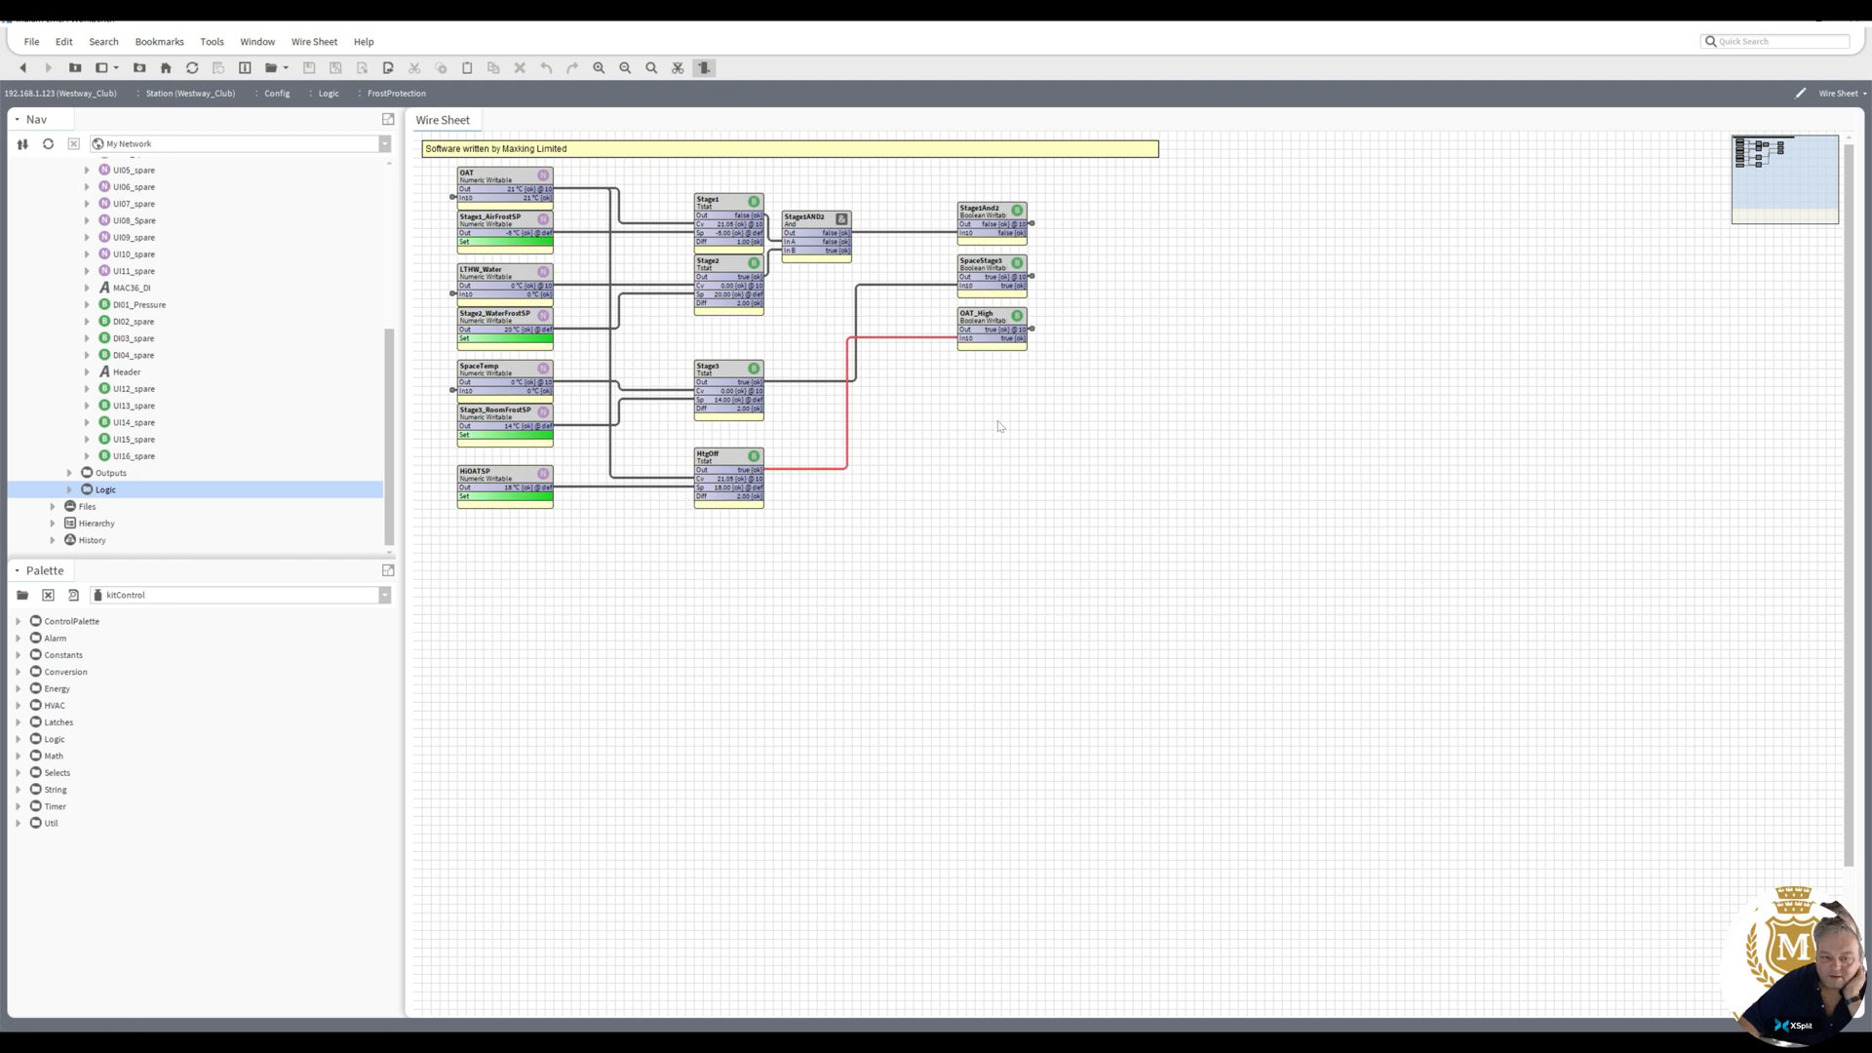
pyautogui.click(1034, 330)
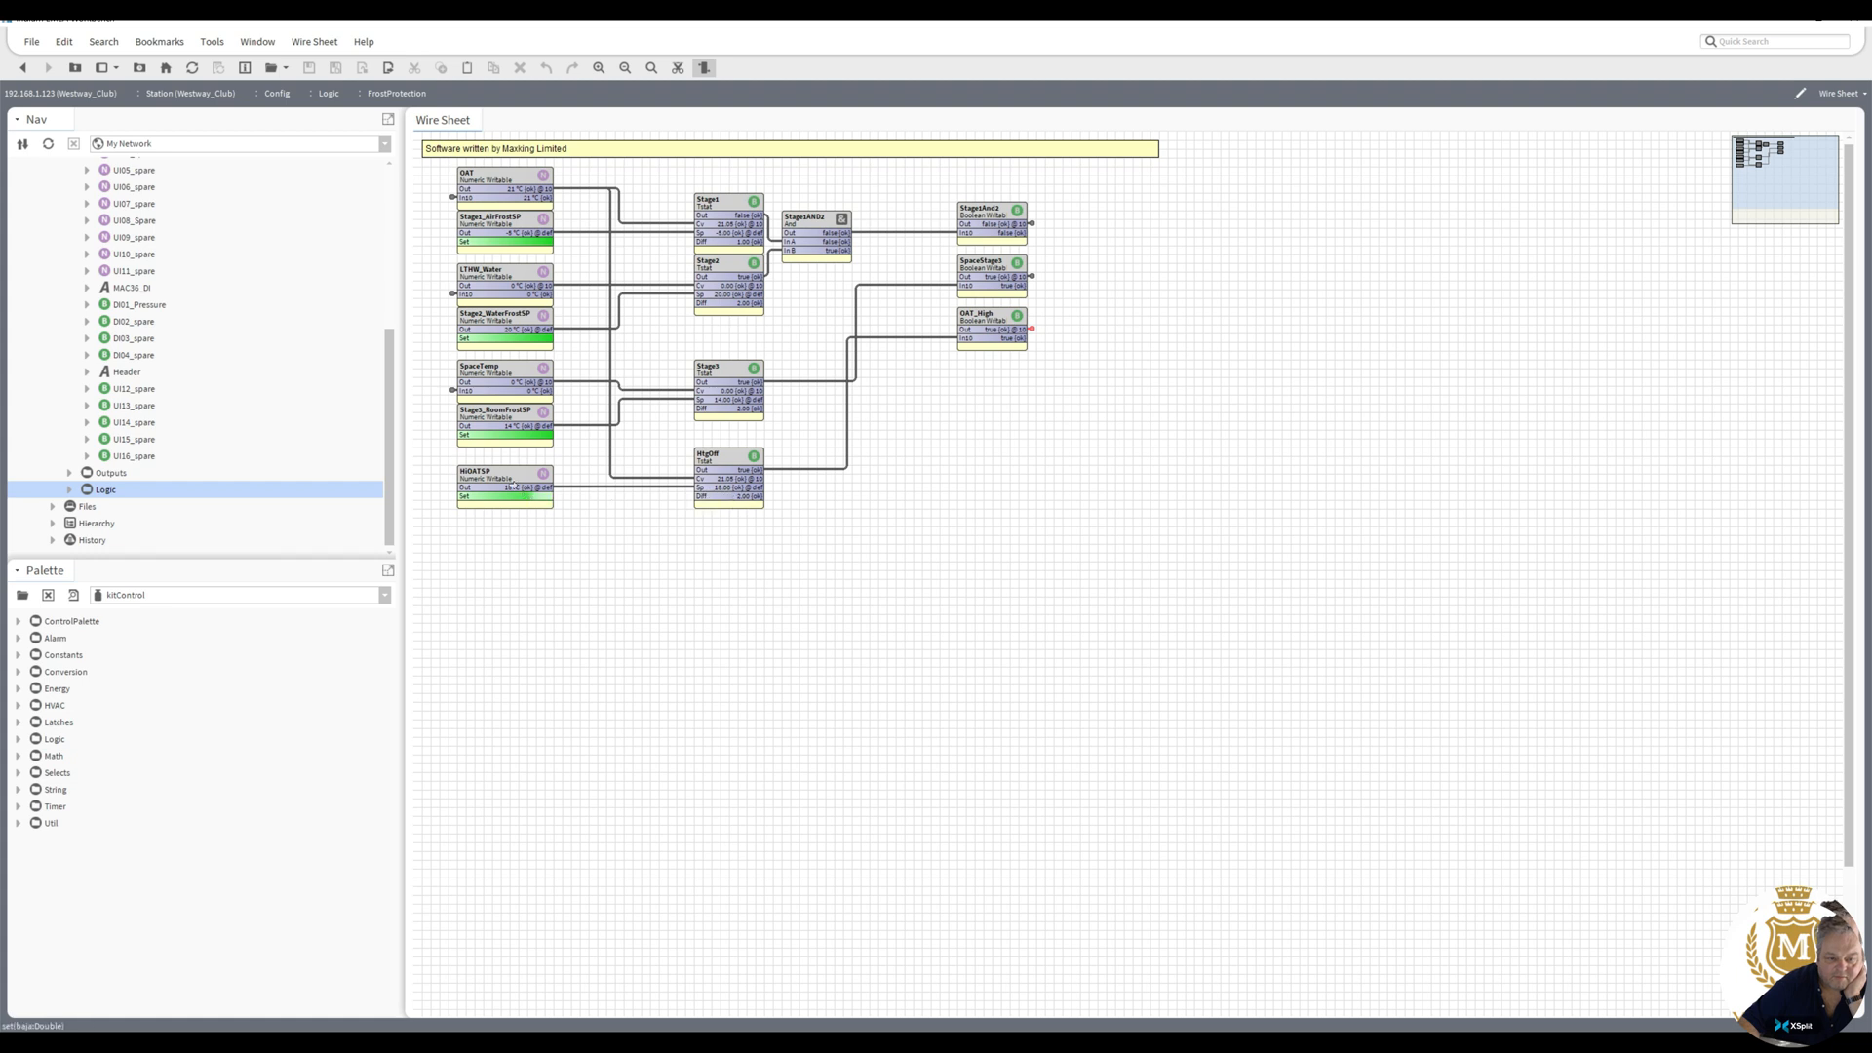
pyautogui.rightClick(489, 480)
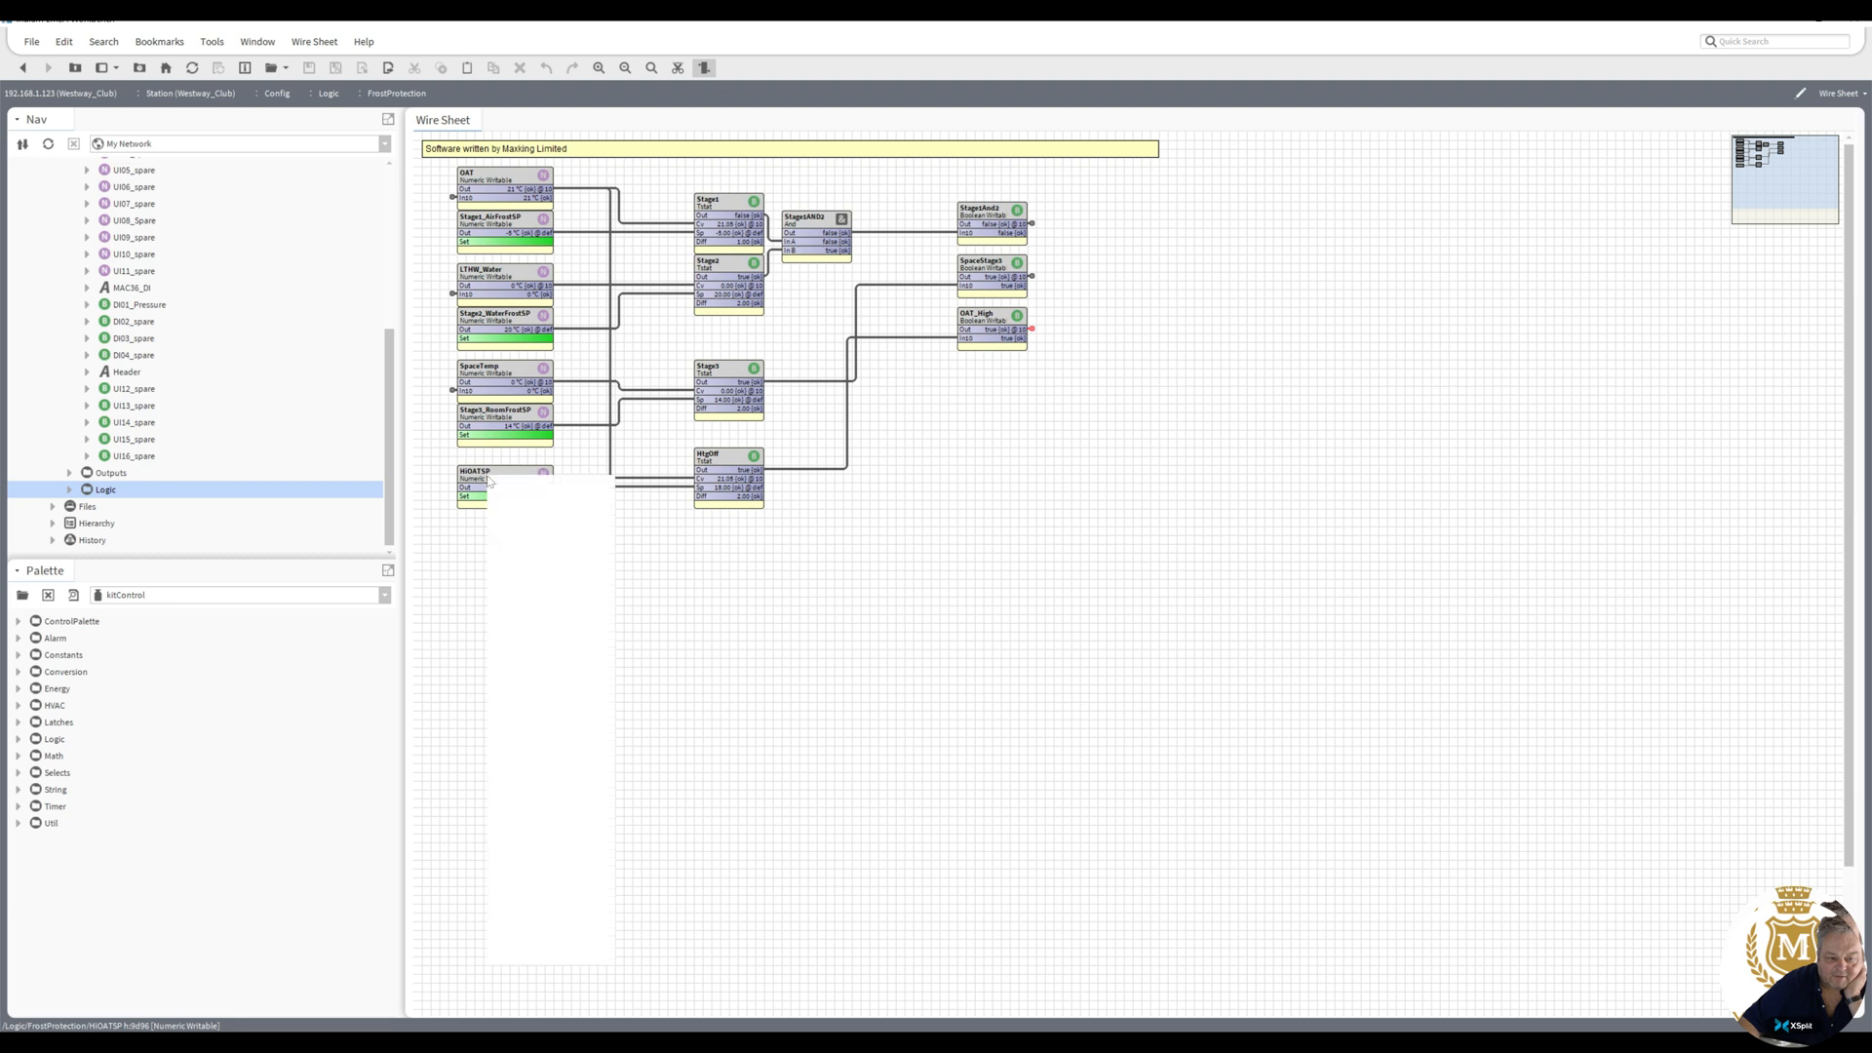
pyautogui.moveTo(576, 505)
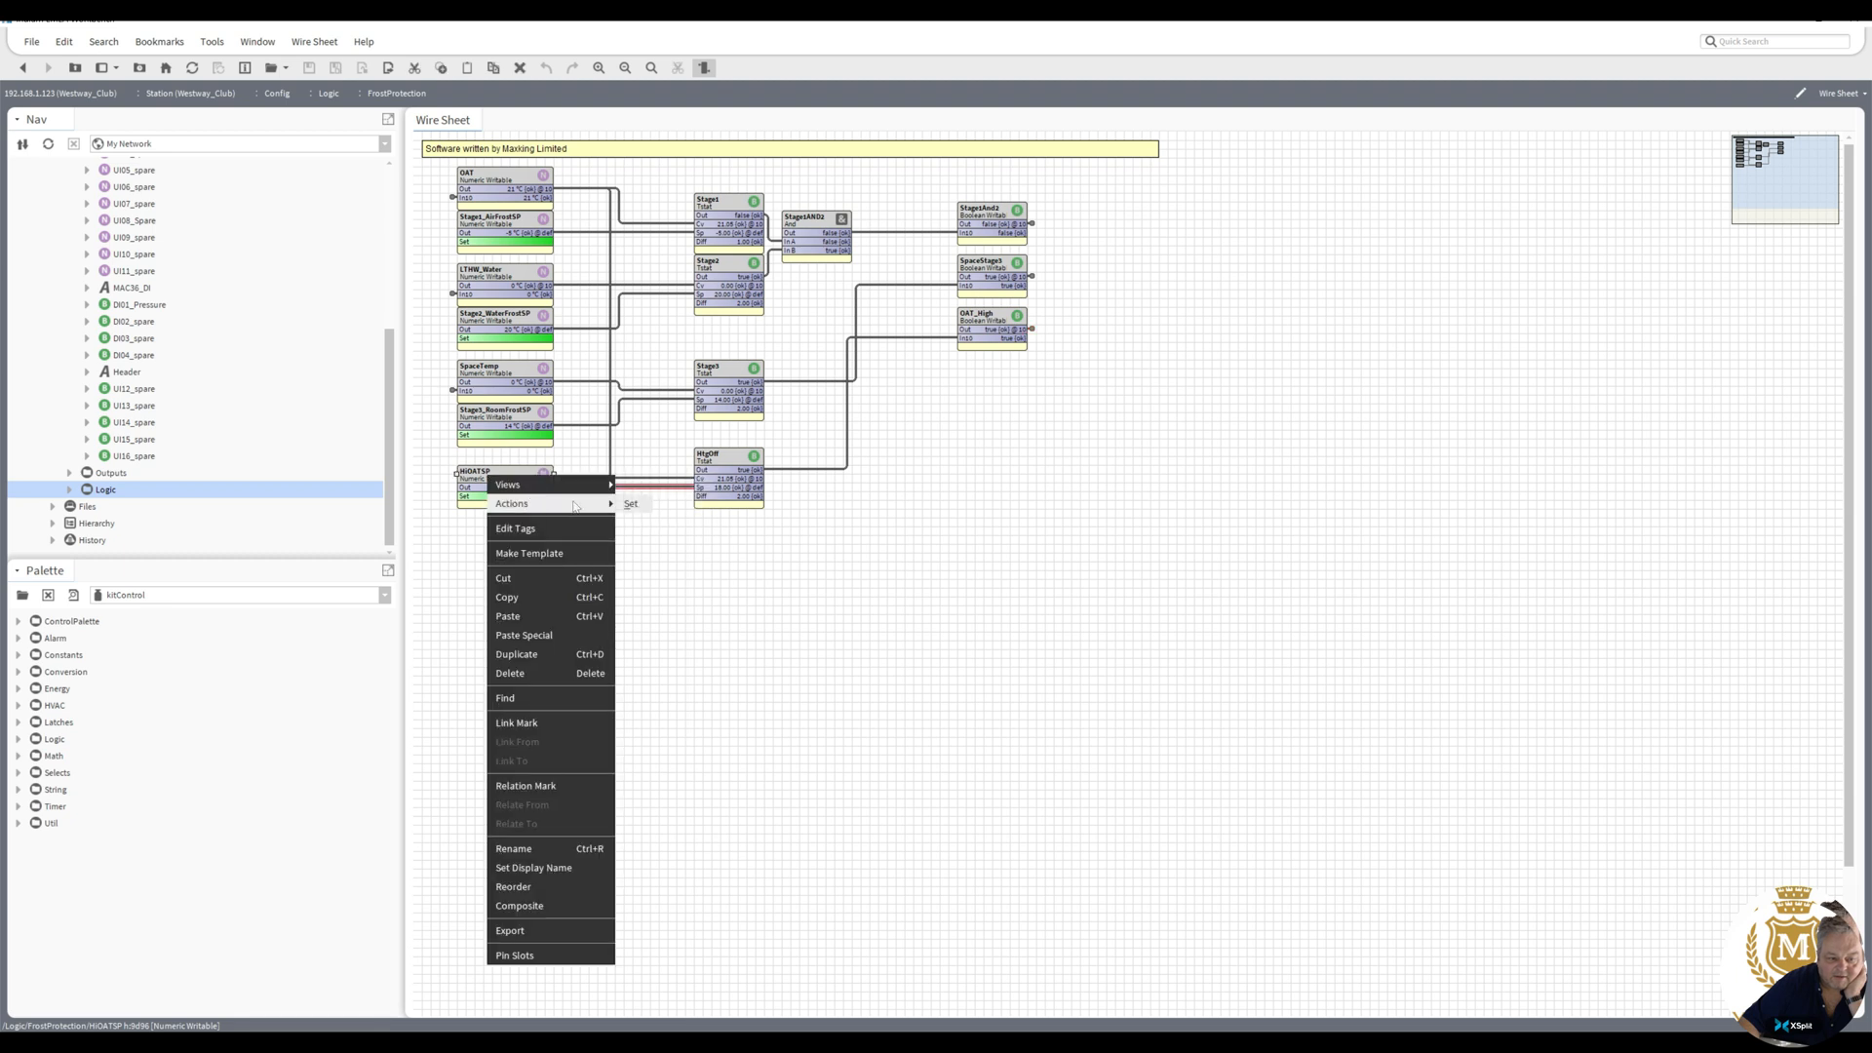
pyautogui.click(631, 504)
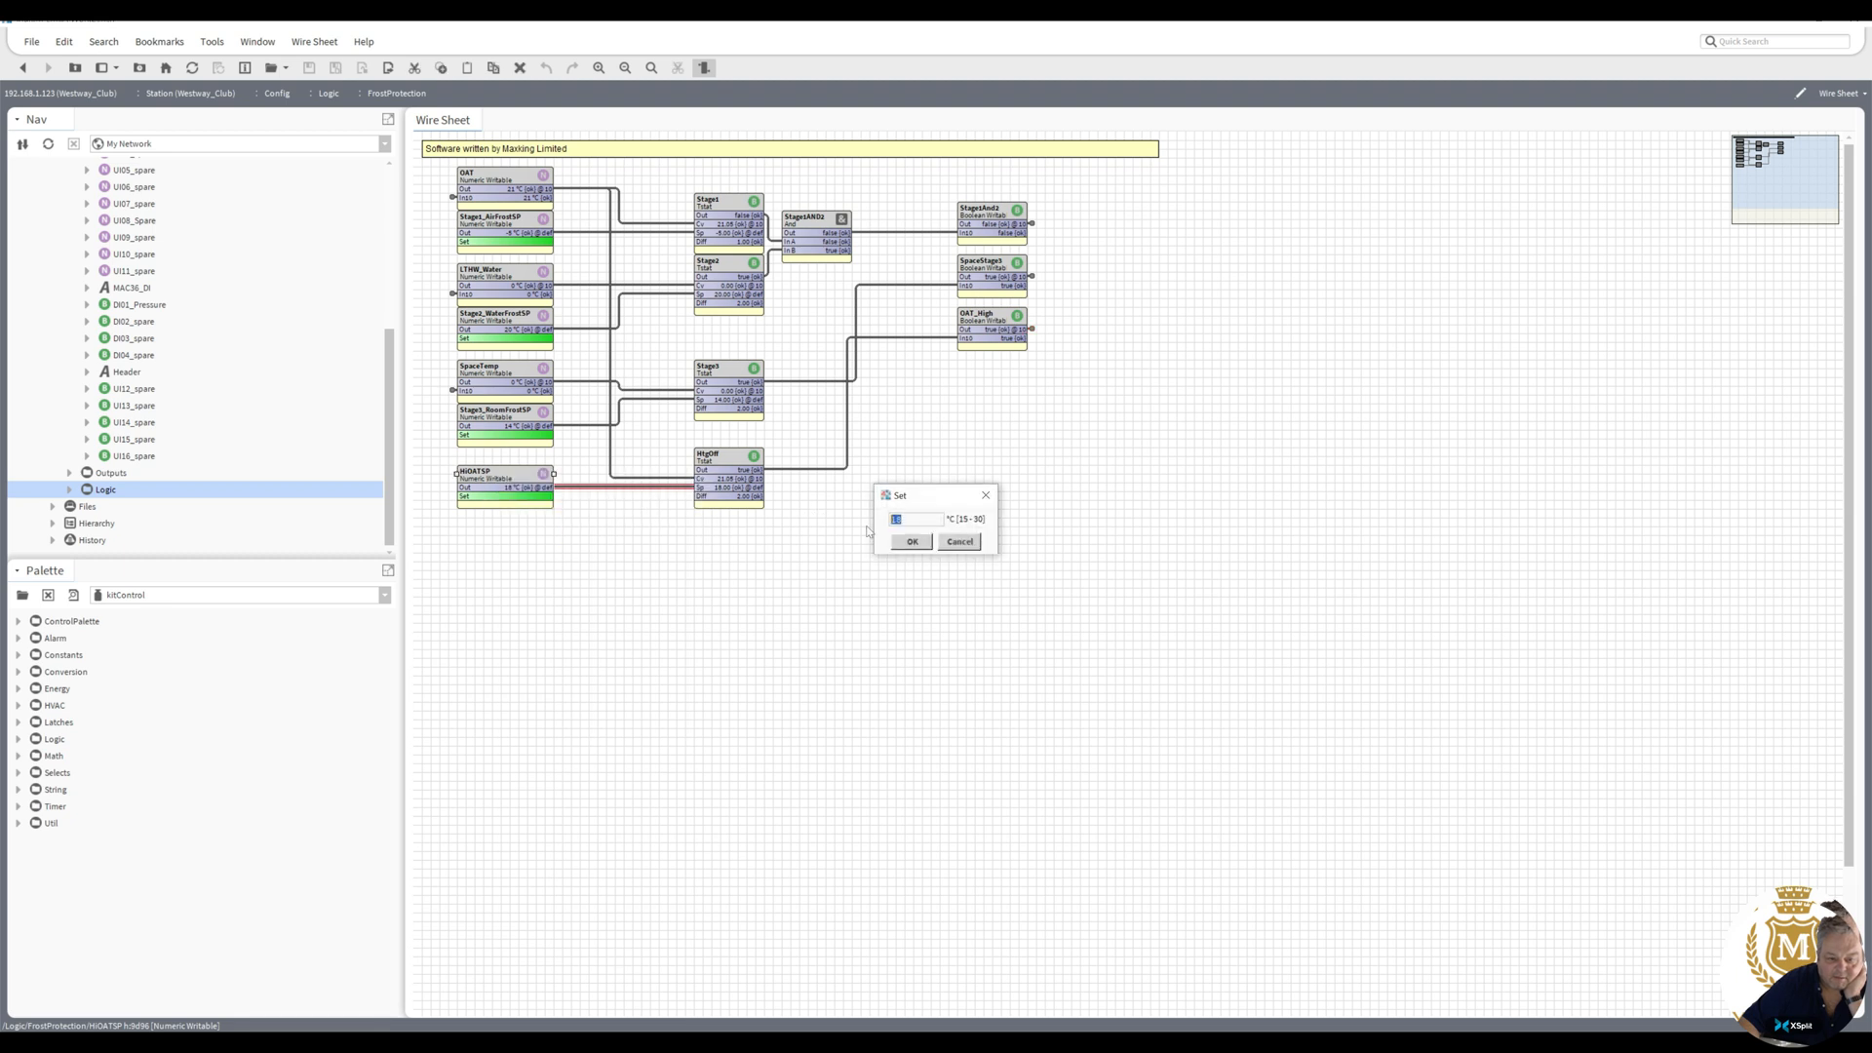
pyautogui.write('17')
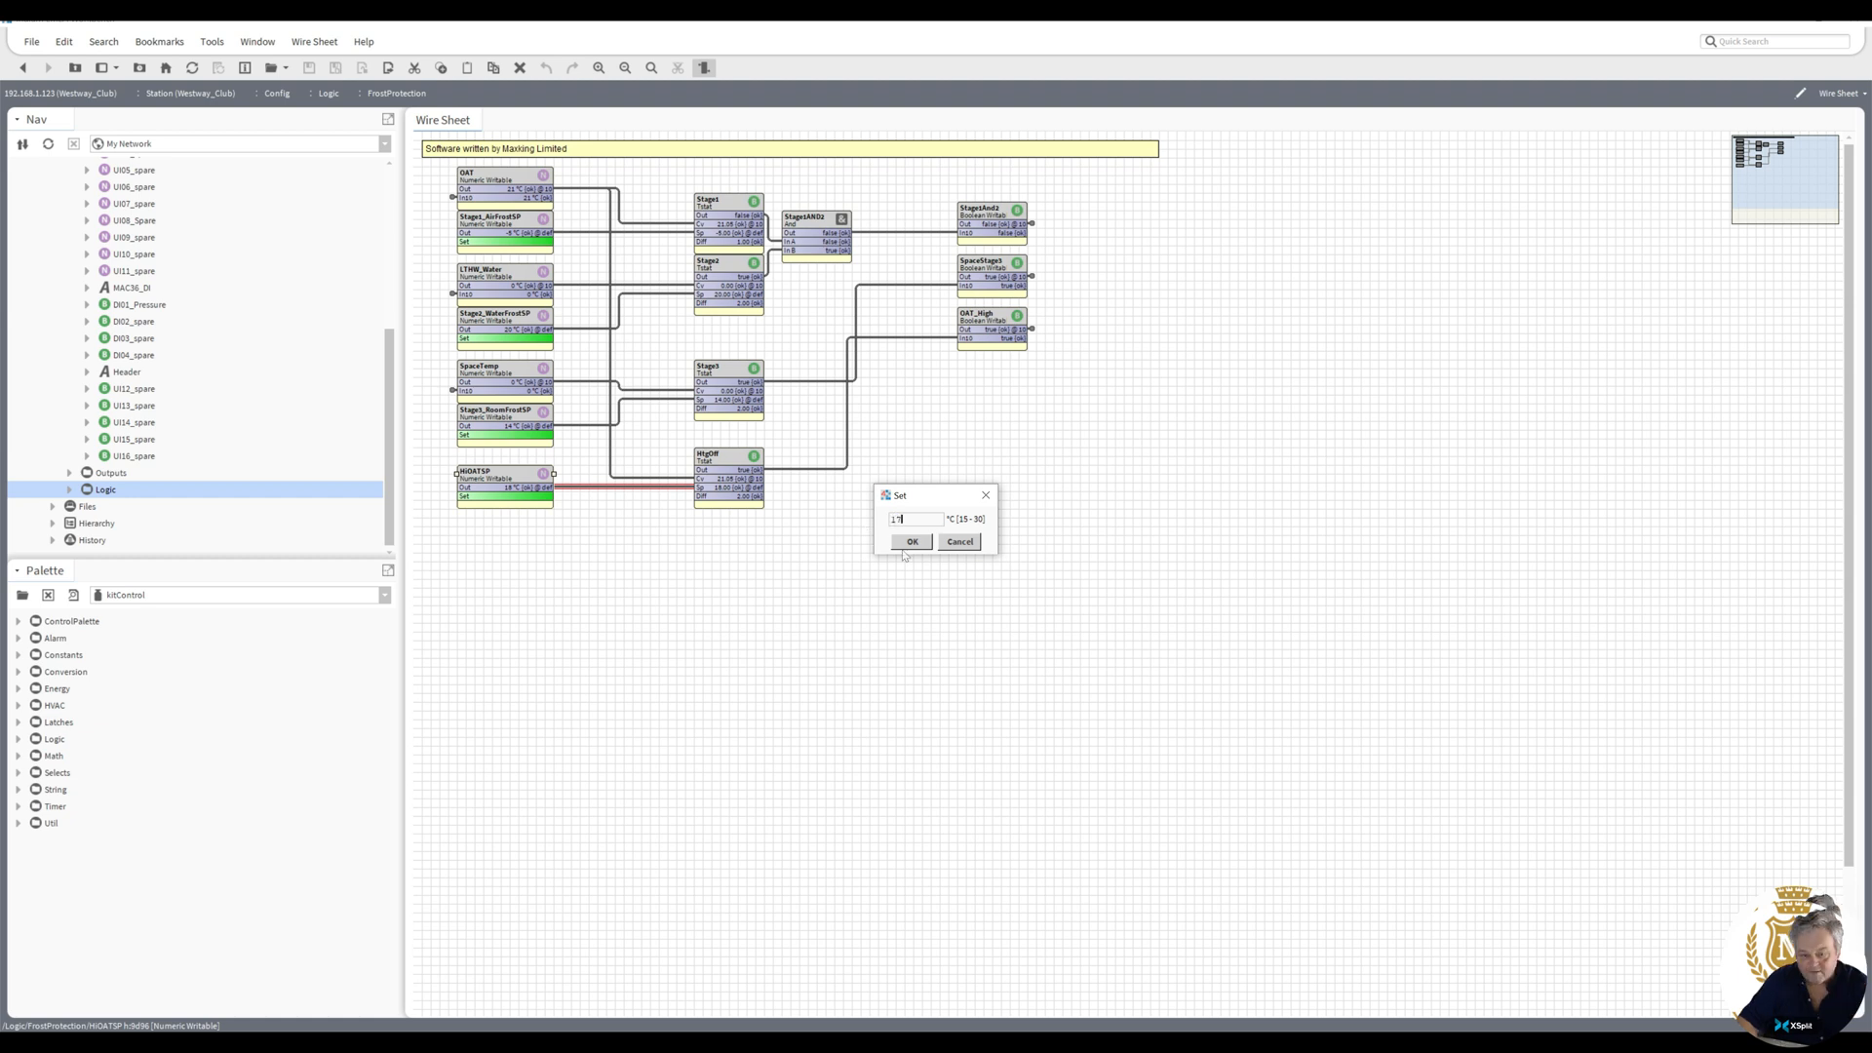
pyautogui.click(955, 542)
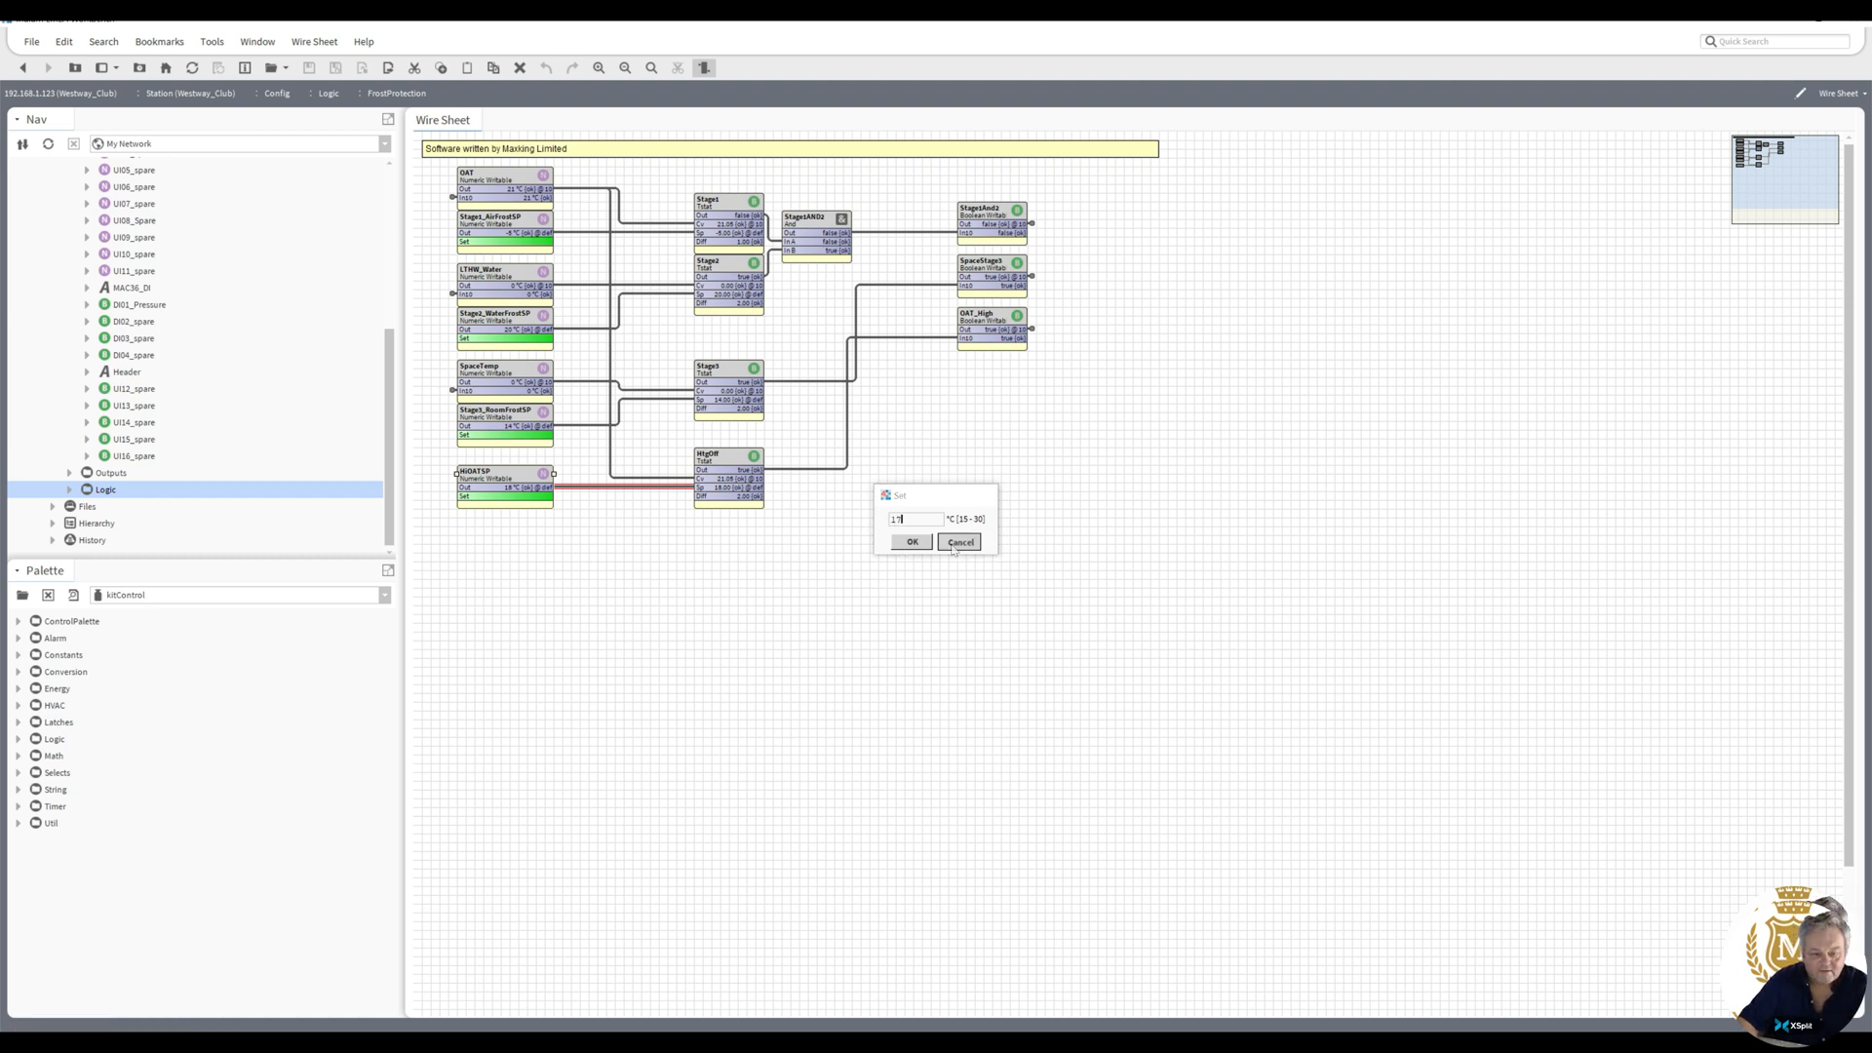
# - Trace the OAT link to the heating-off block and apply an emergency override of 17 °C to the OAT point
pyautogui.click(667, 479)
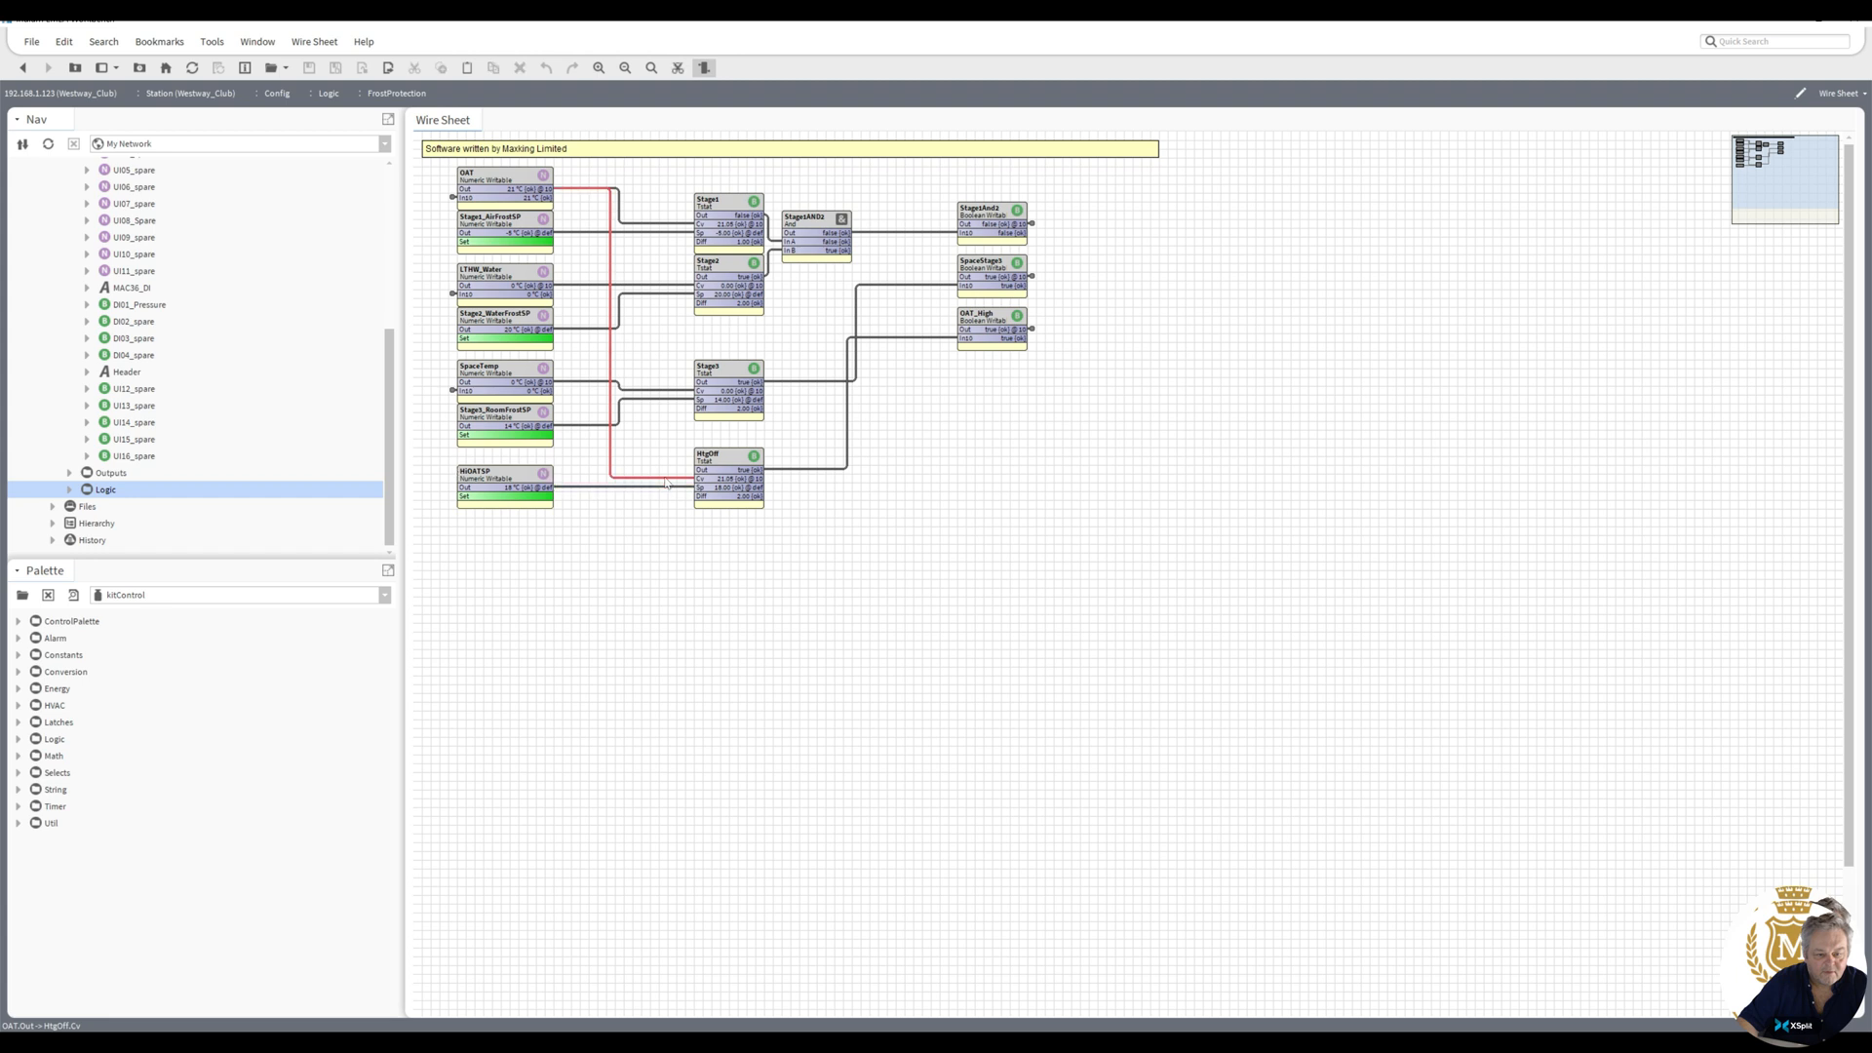
pyautogui.rightClick(502, 183)
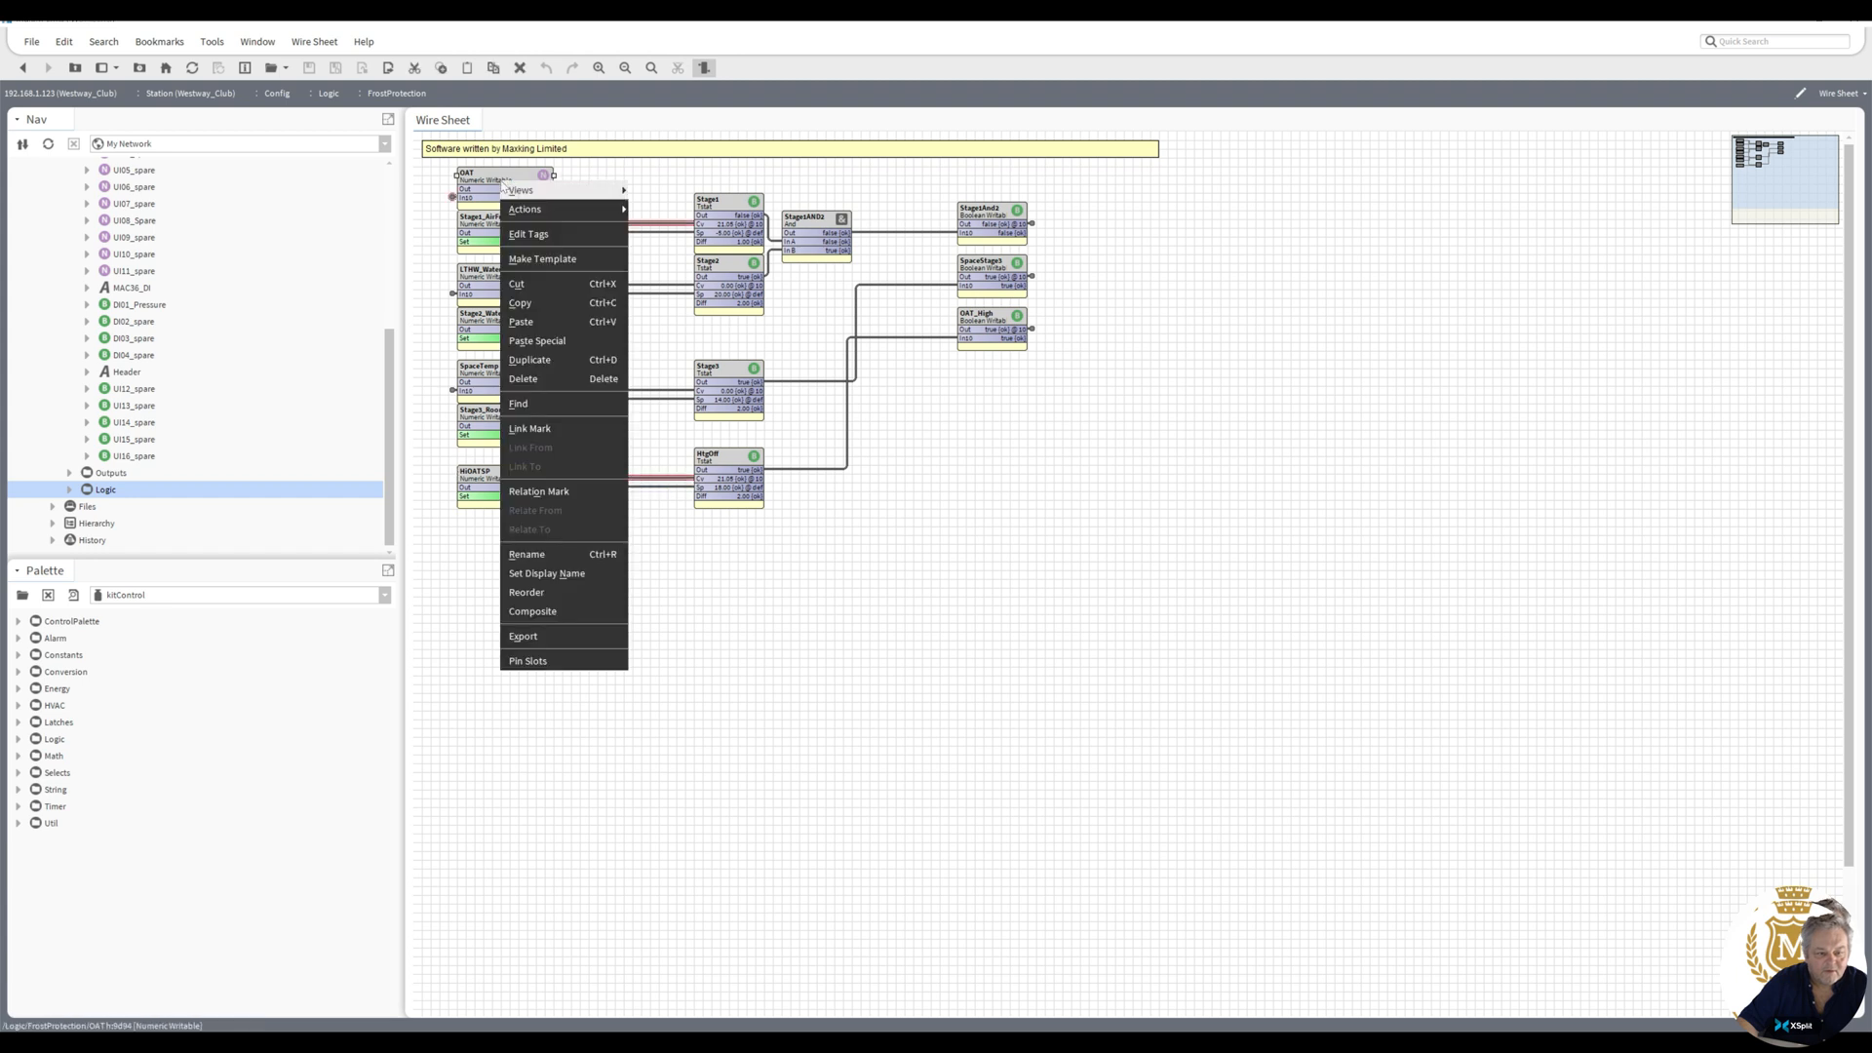
pyautogui.moveTo(549, 218)
pyautogui.click(669, 210)
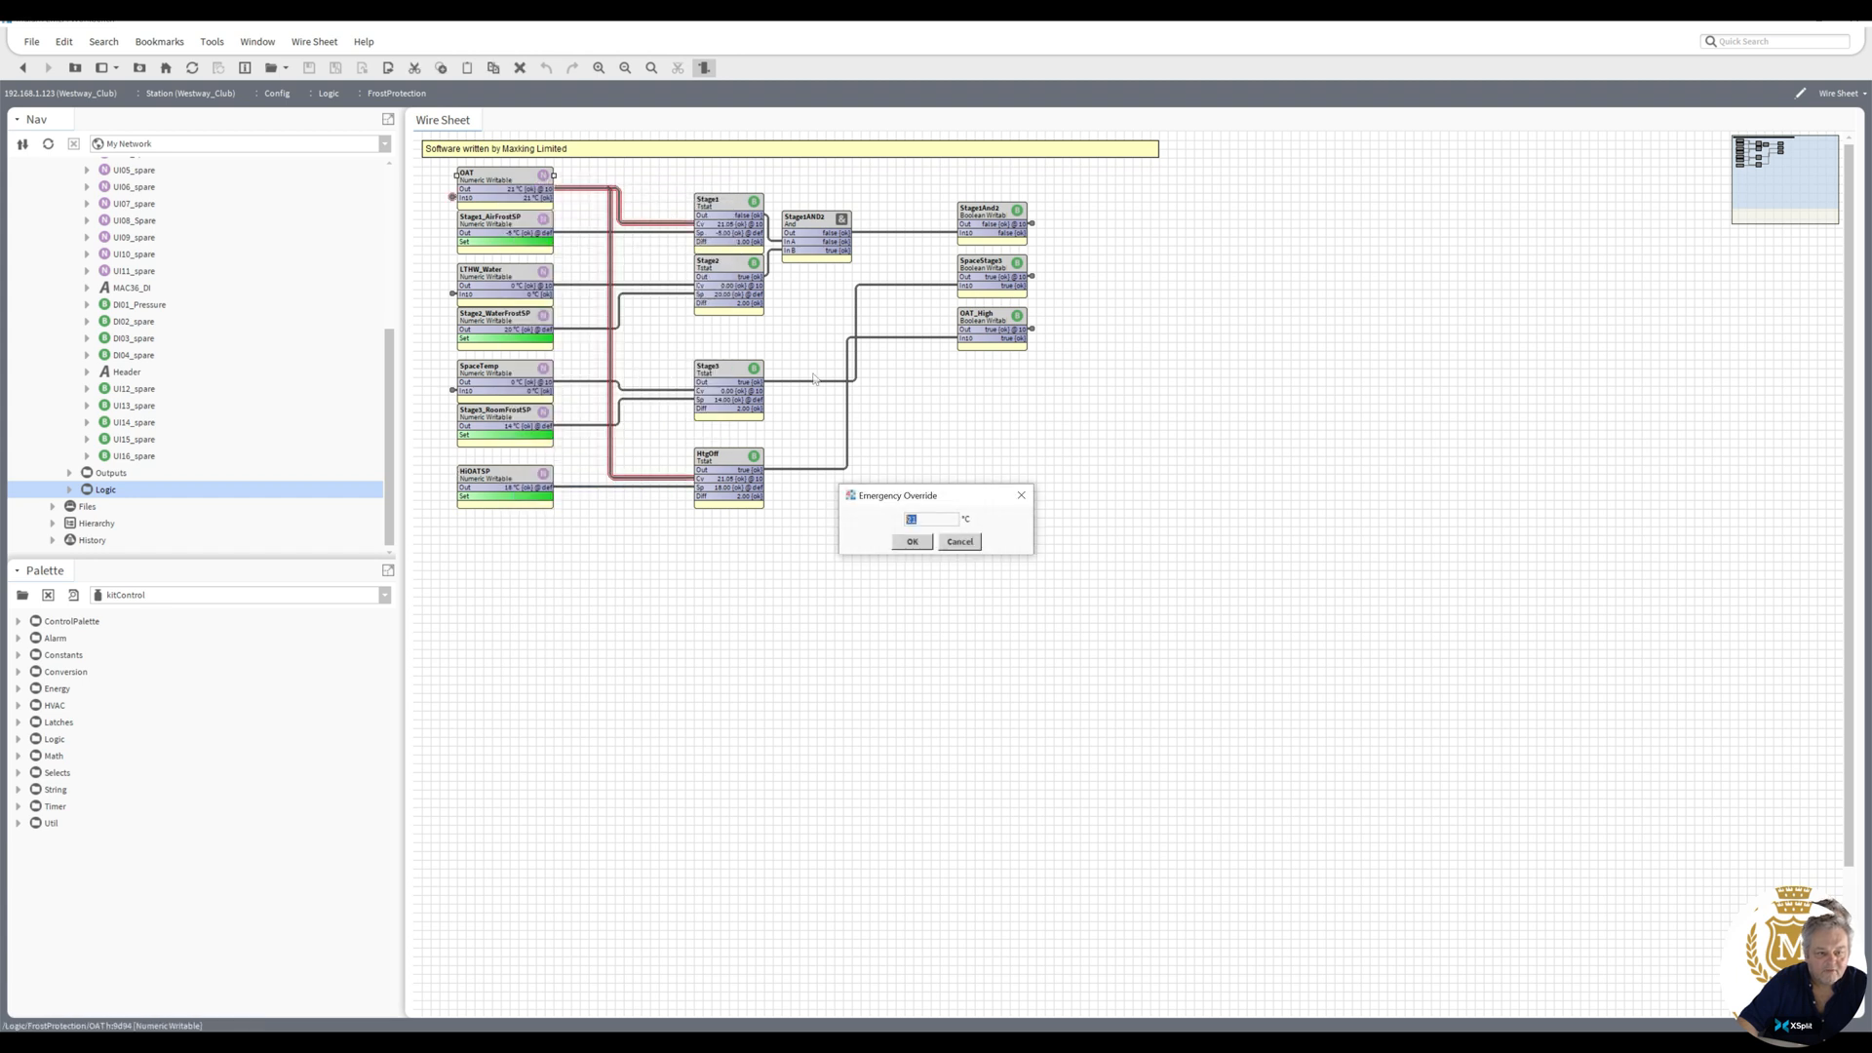
pyautogui.write('1')
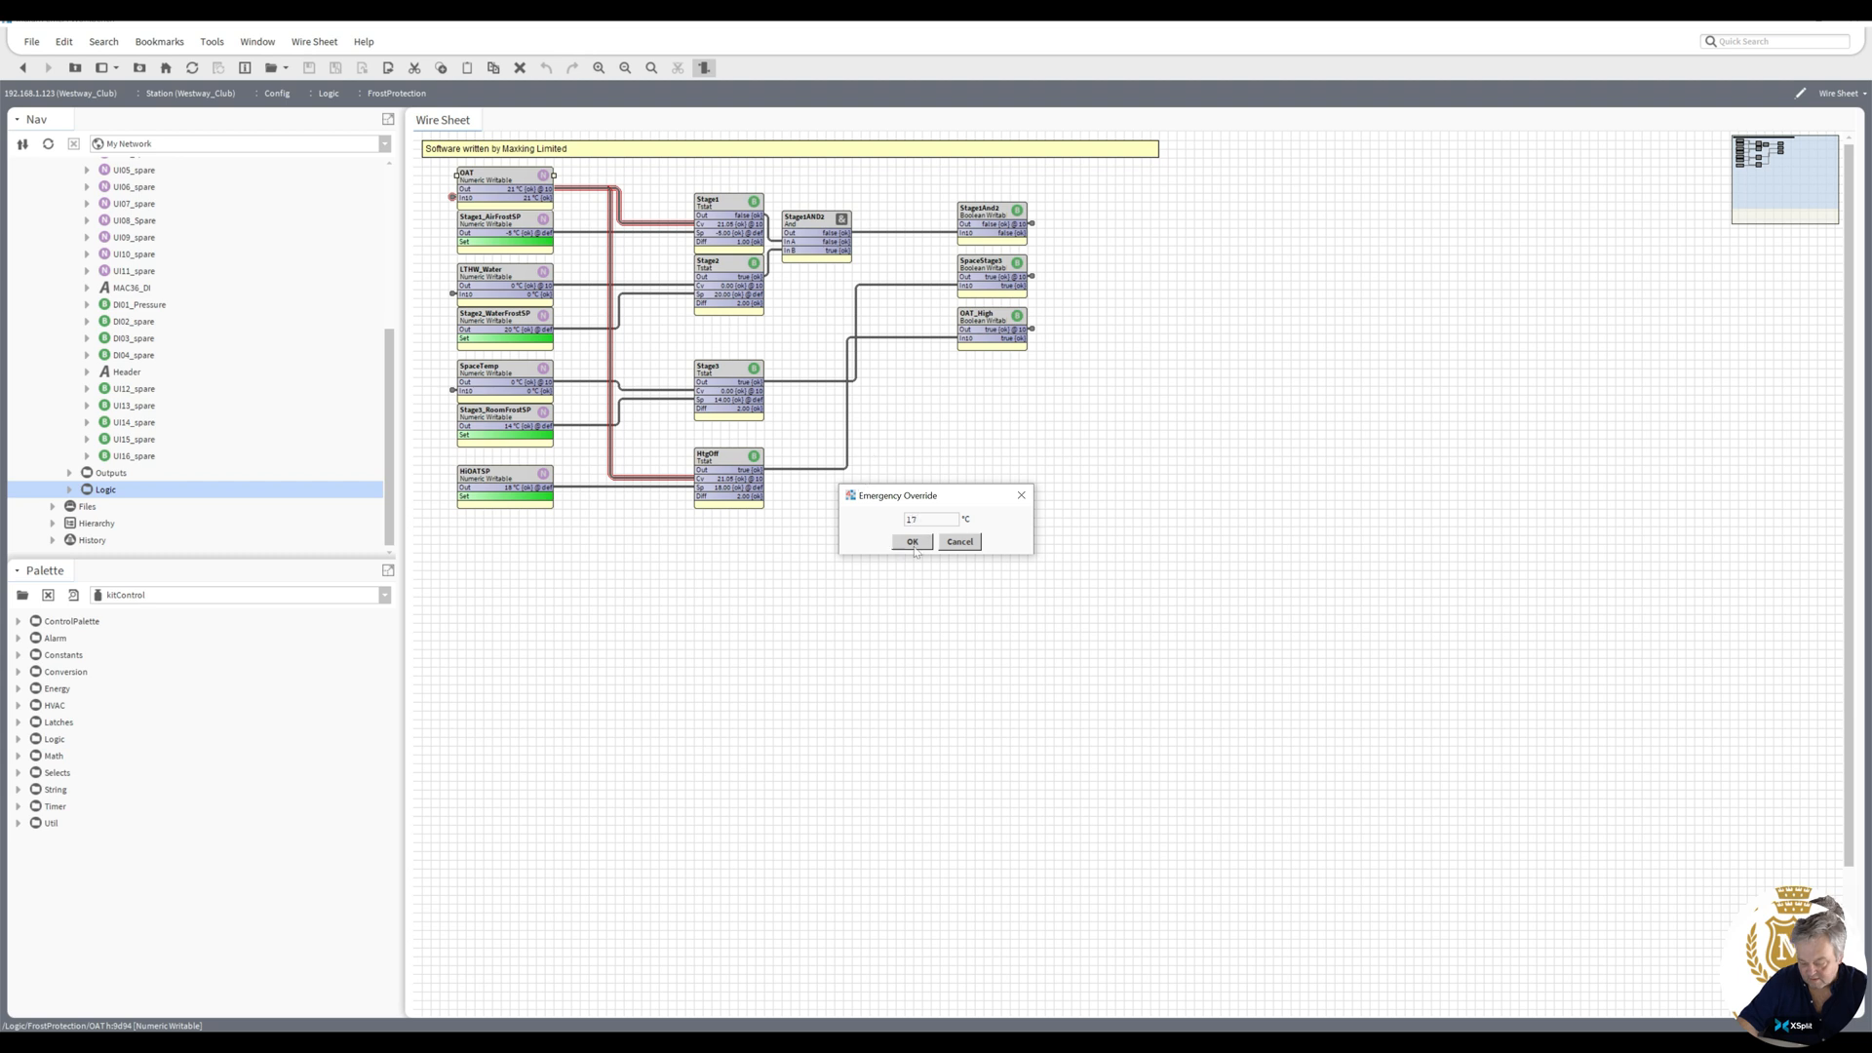
pyautogui.click(914, 542)
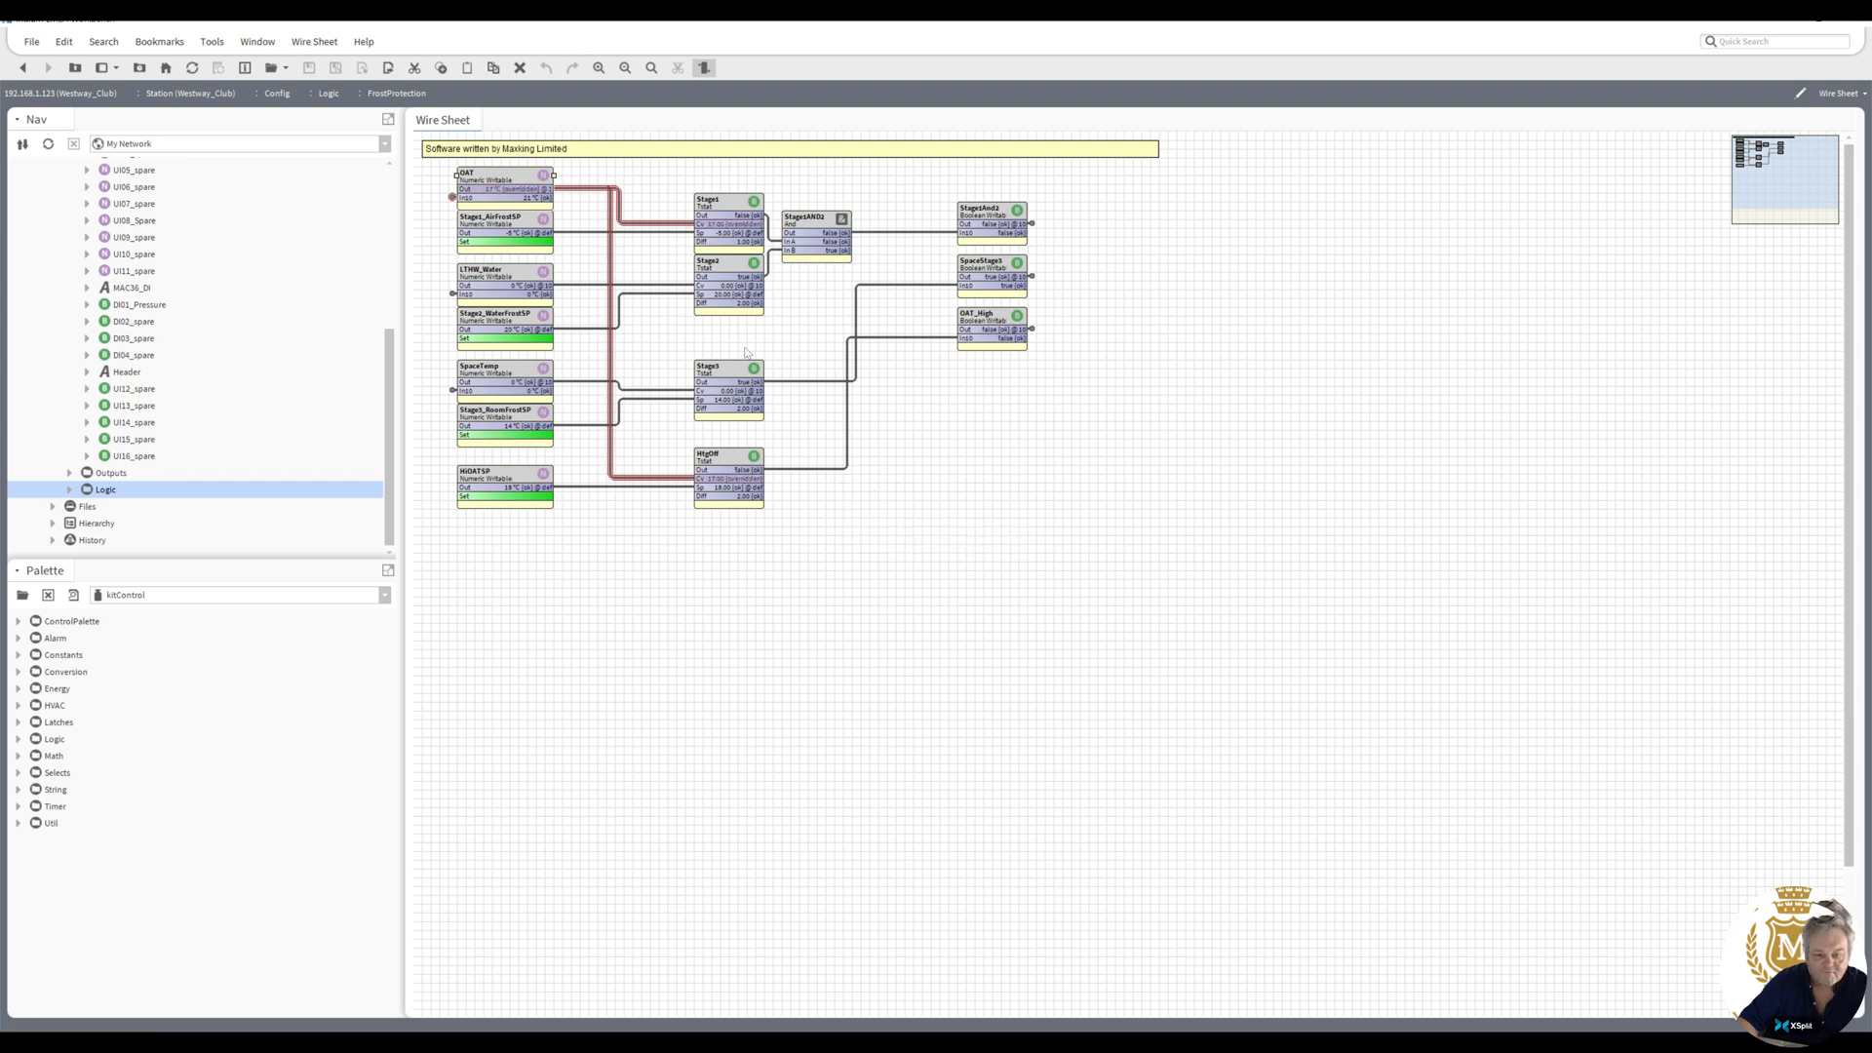
# - Return the OAT point to auto, and trace the OAT_High output to its FrostProtection slot on the Logic sheet and back
pyautogui.rightClick(512, 185)
pyautogui.moveTo(575, 211)
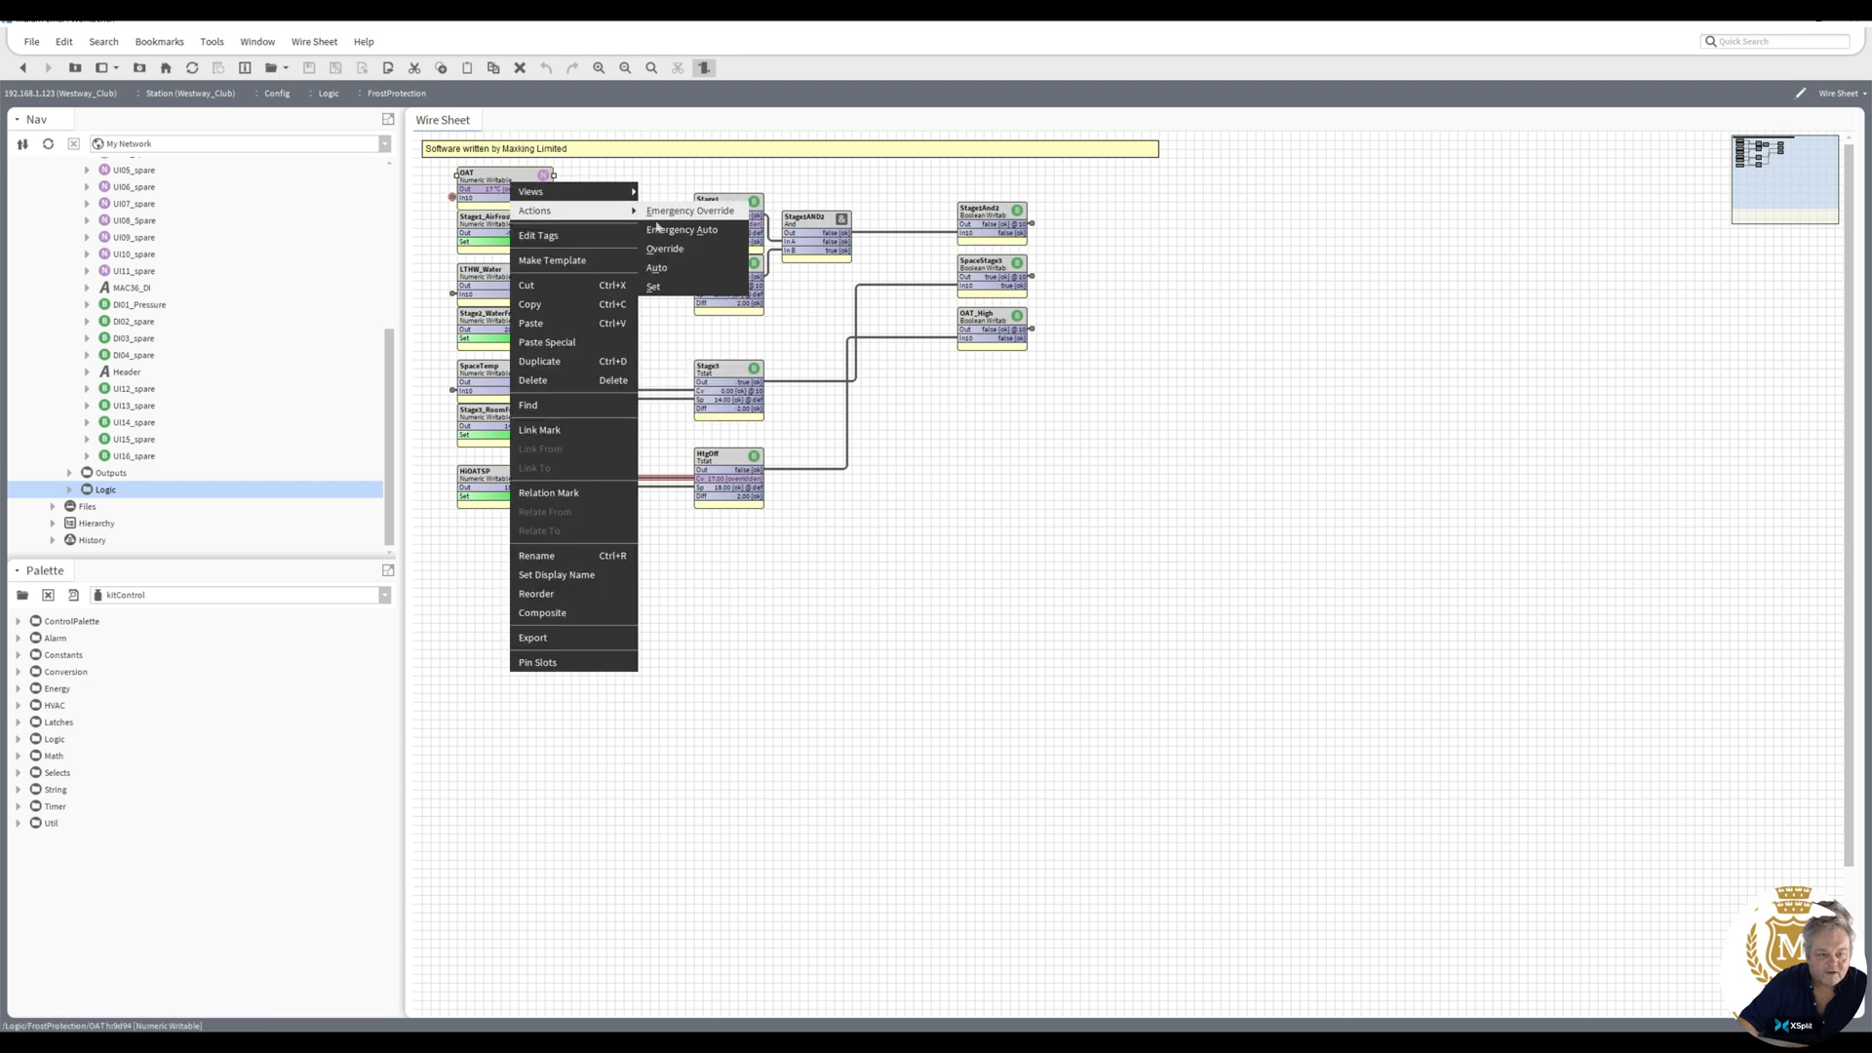
pyautogui.click(673, 267)
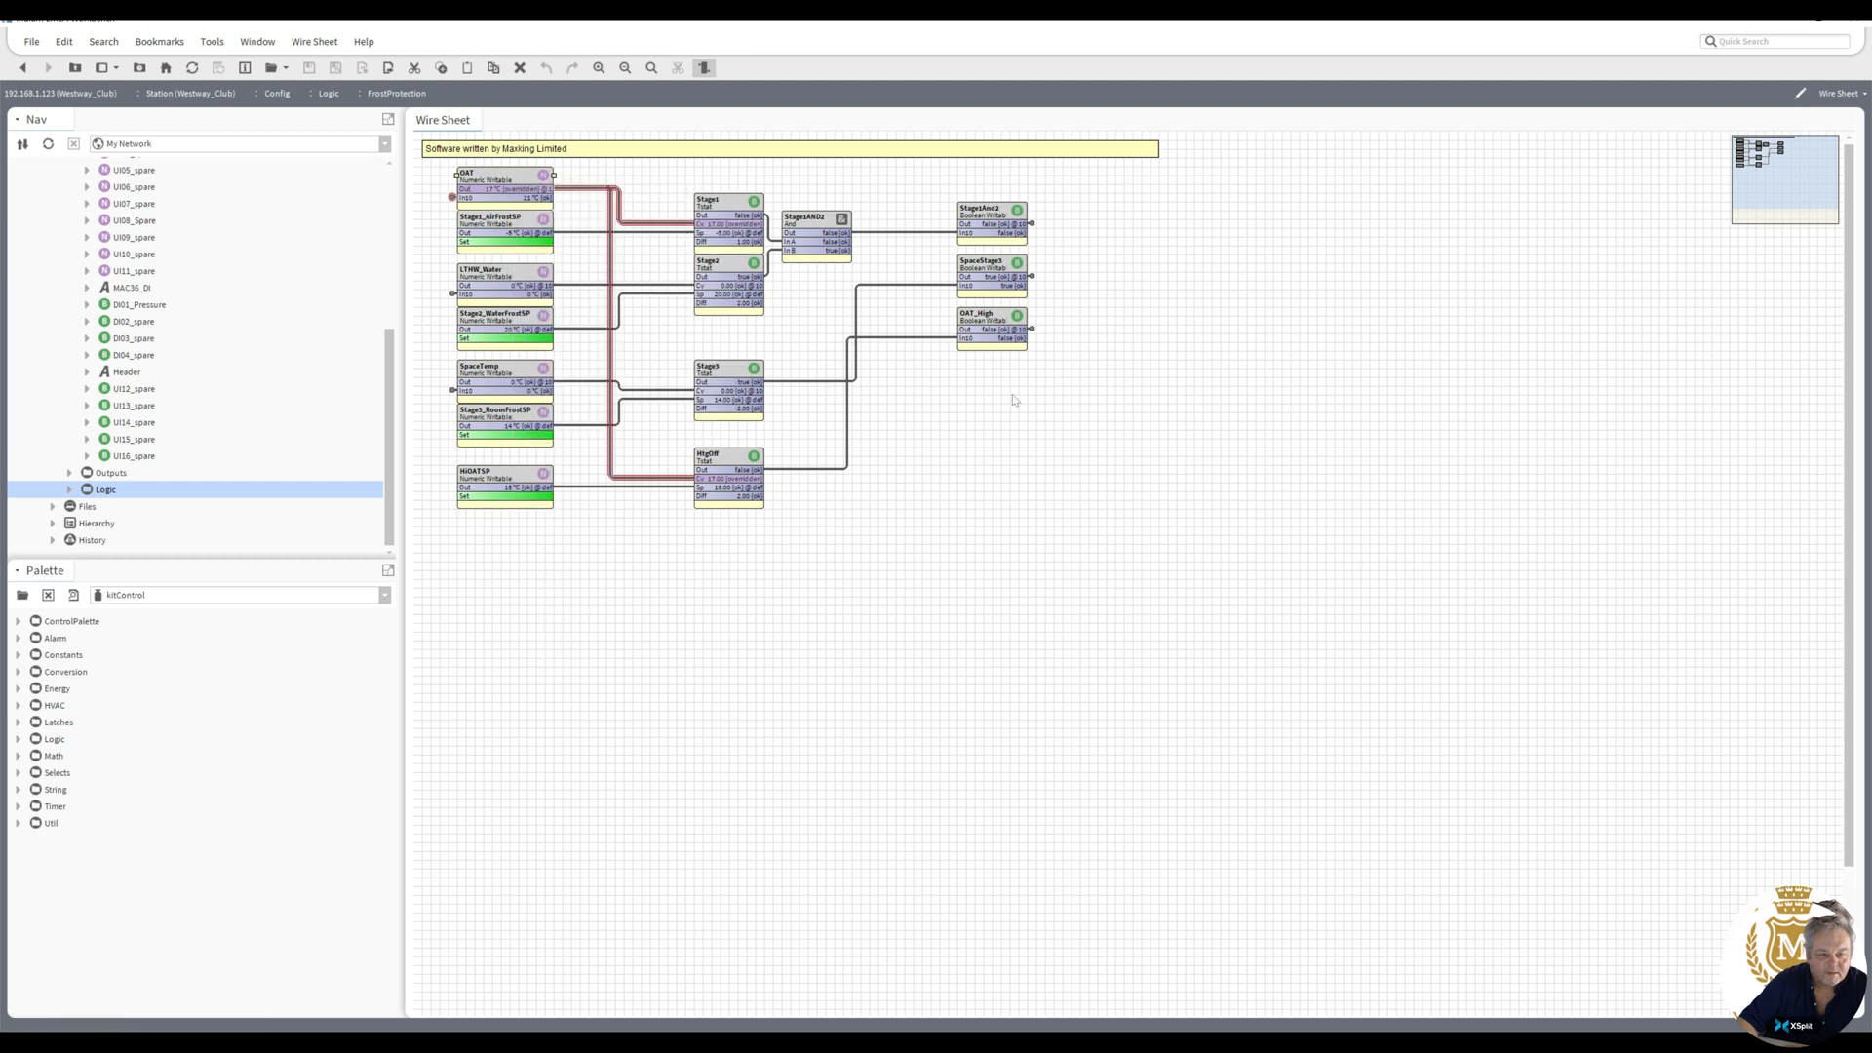
pyautogui.doubleClick(1032, 330)
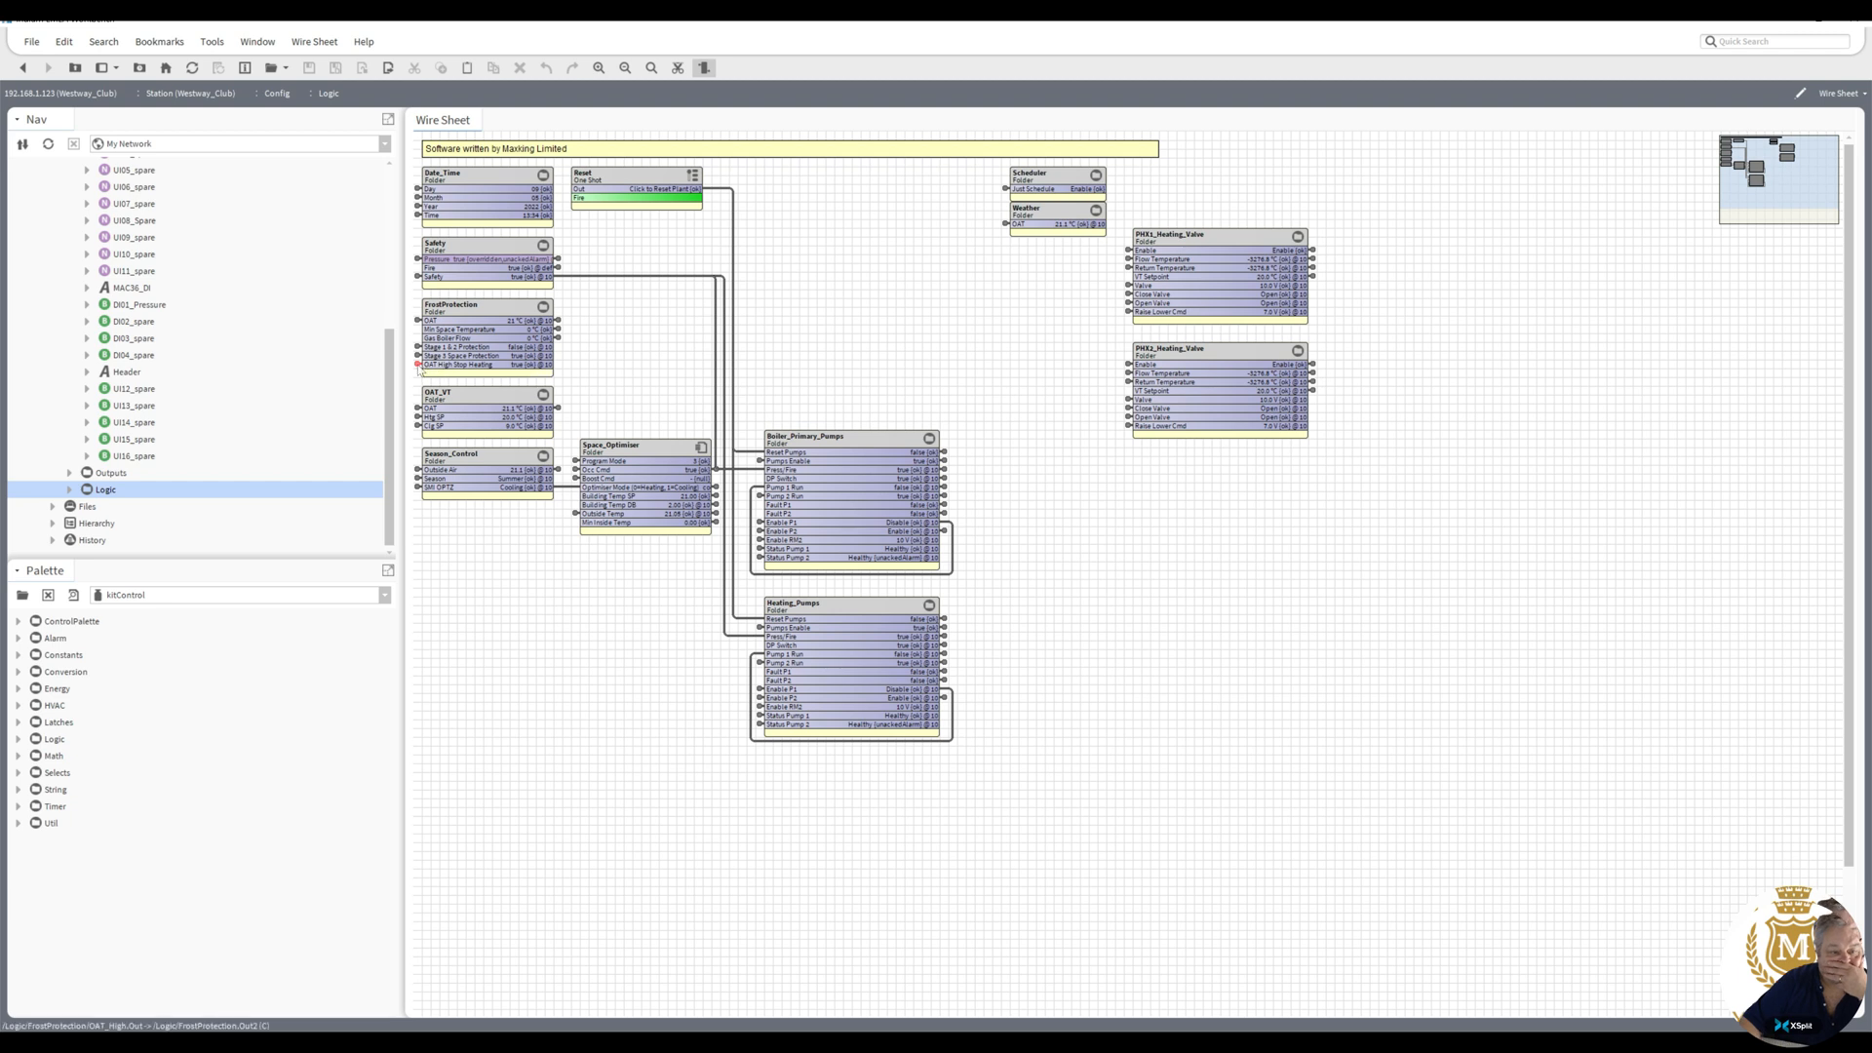
pyautogui.doubleClick(419, 364)
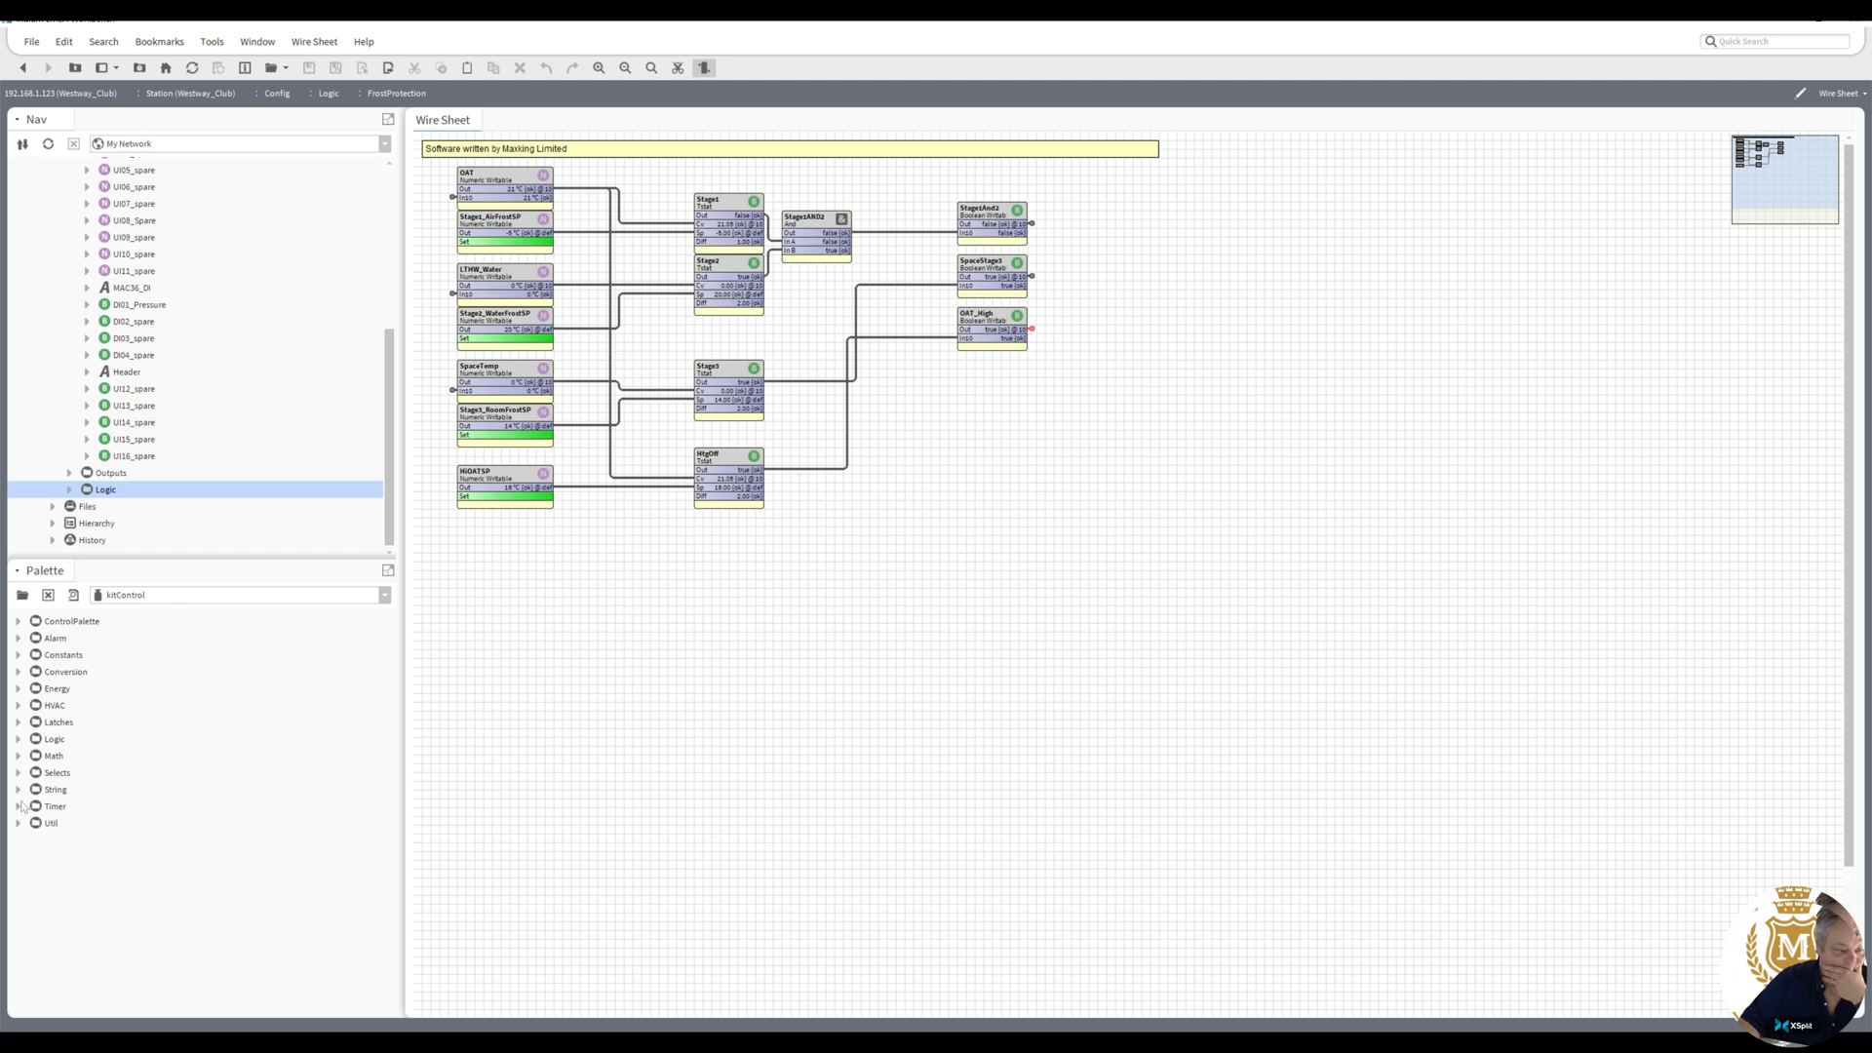
# - Add a Not block from the kitControl logic components beside HtgOff and link the HtgOff output to its input
pyautogui.click(19, 739)
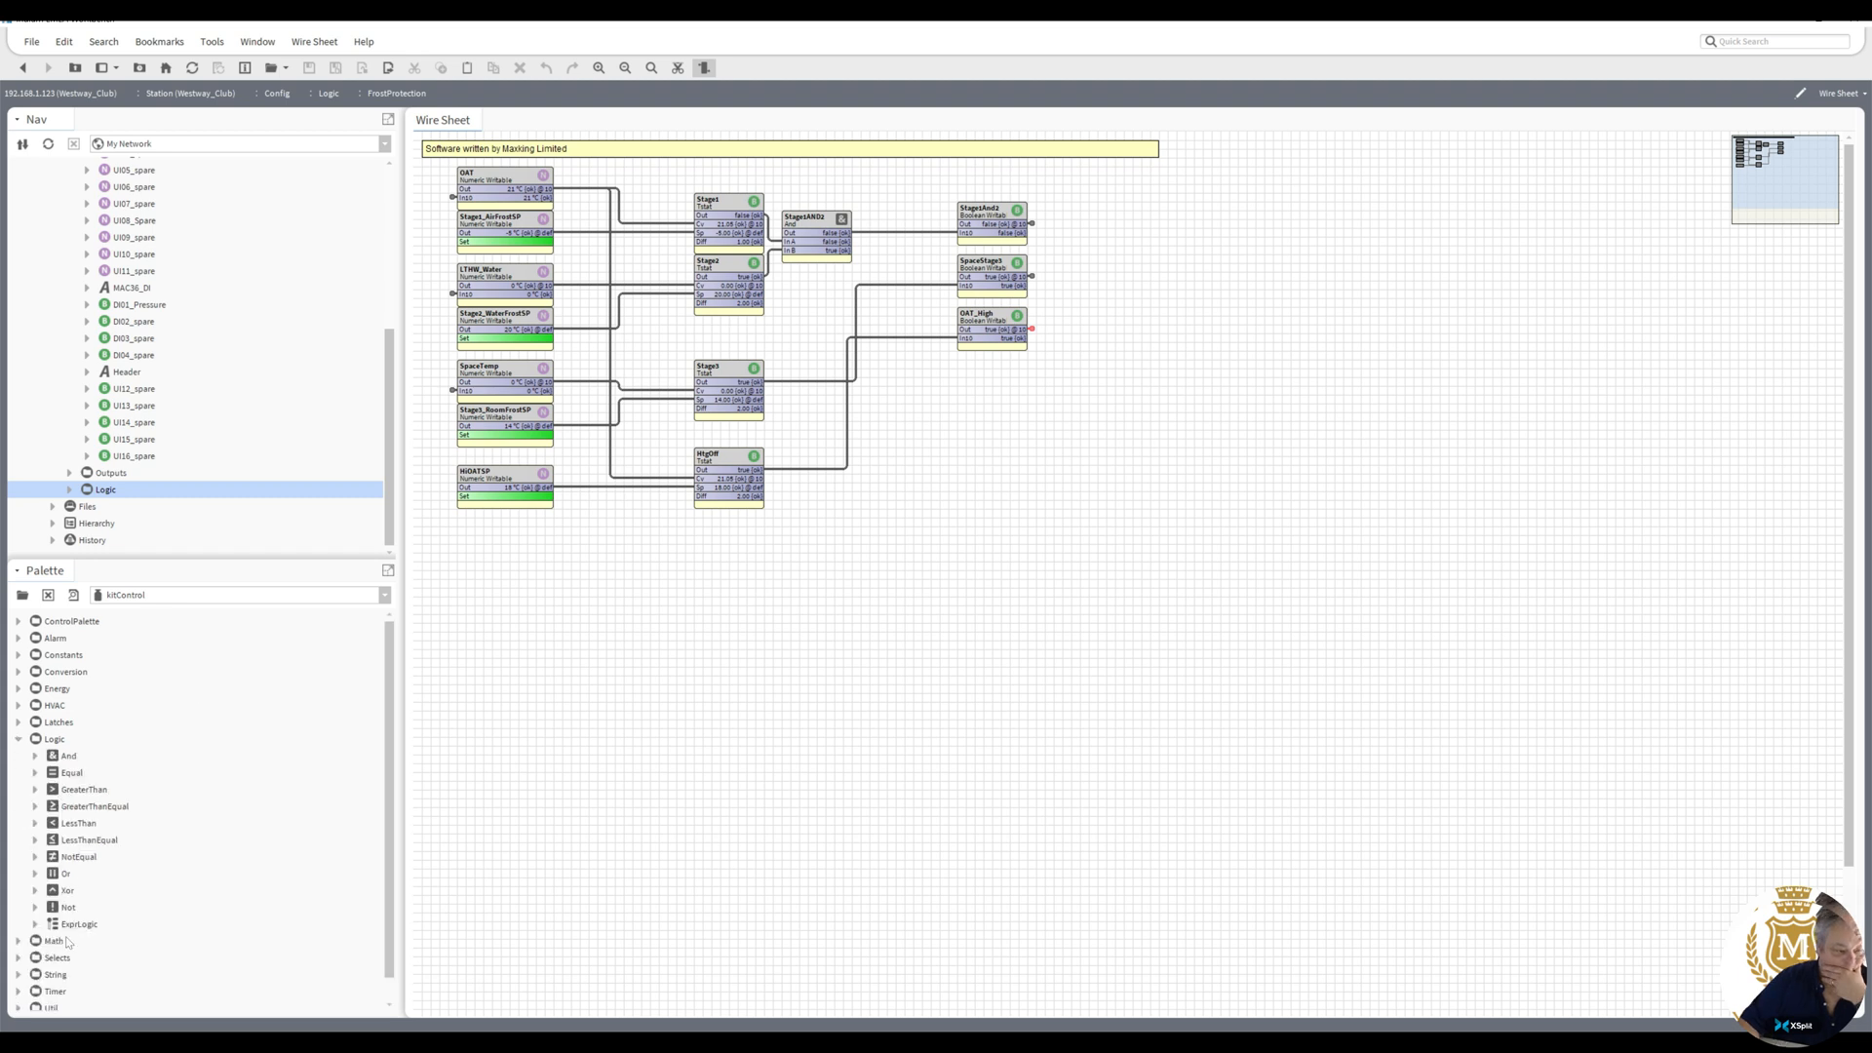
pyautogui.moveTo(68, 912); pyautogui.dragTo(902, 443)
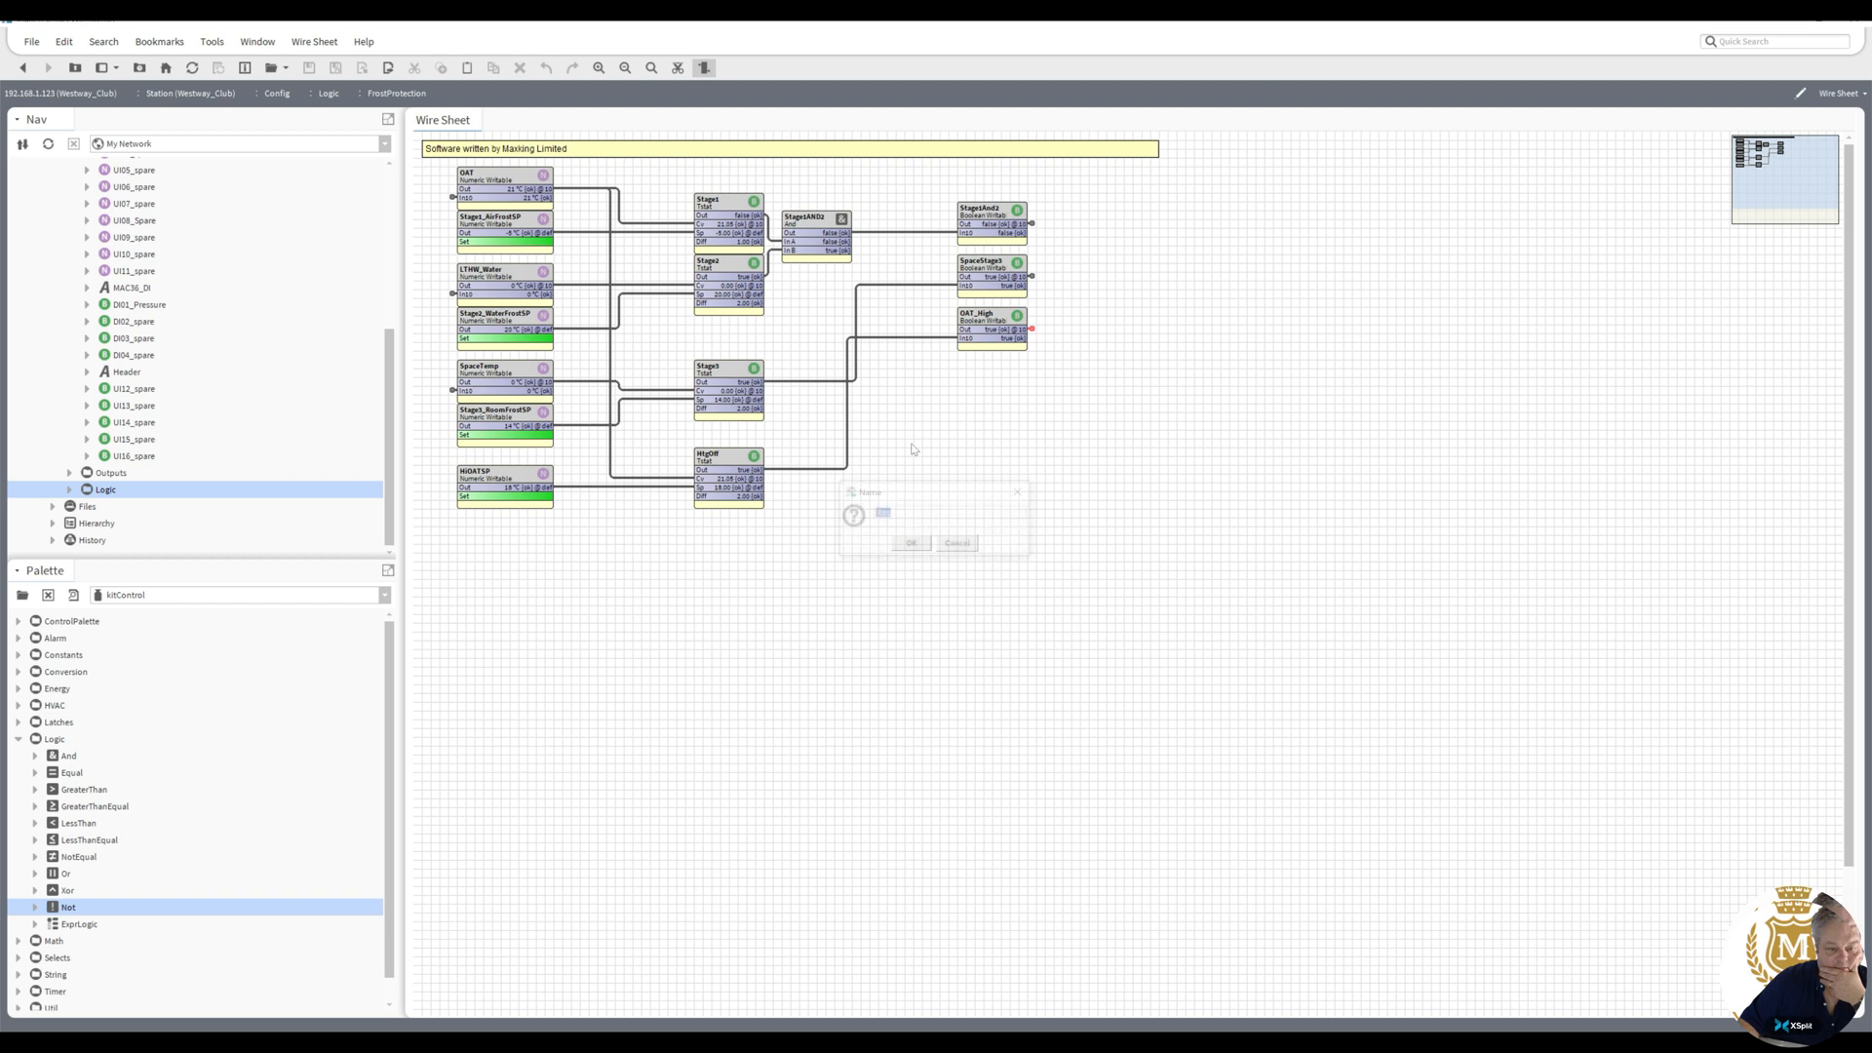
pyautogui.click(926, 544)
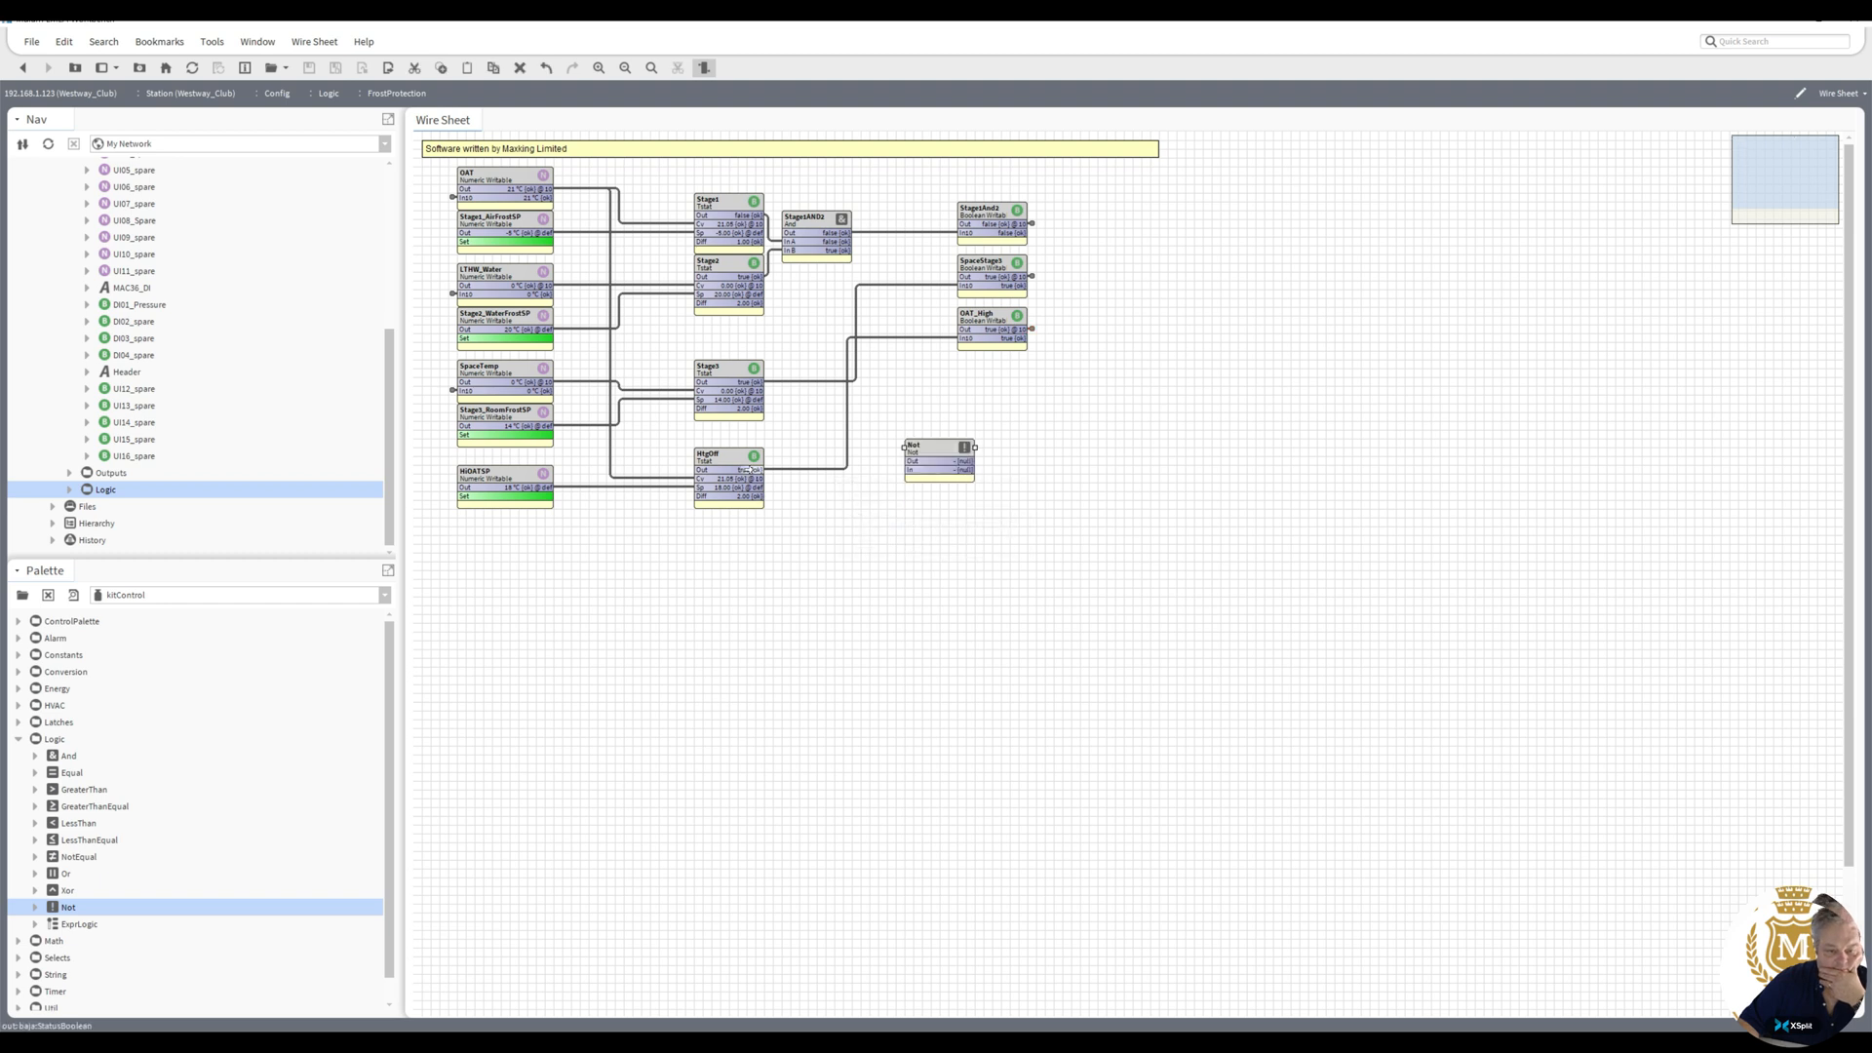
pyautogui.moveTo(756, 470); pyautogui.dragTo(902, 447)
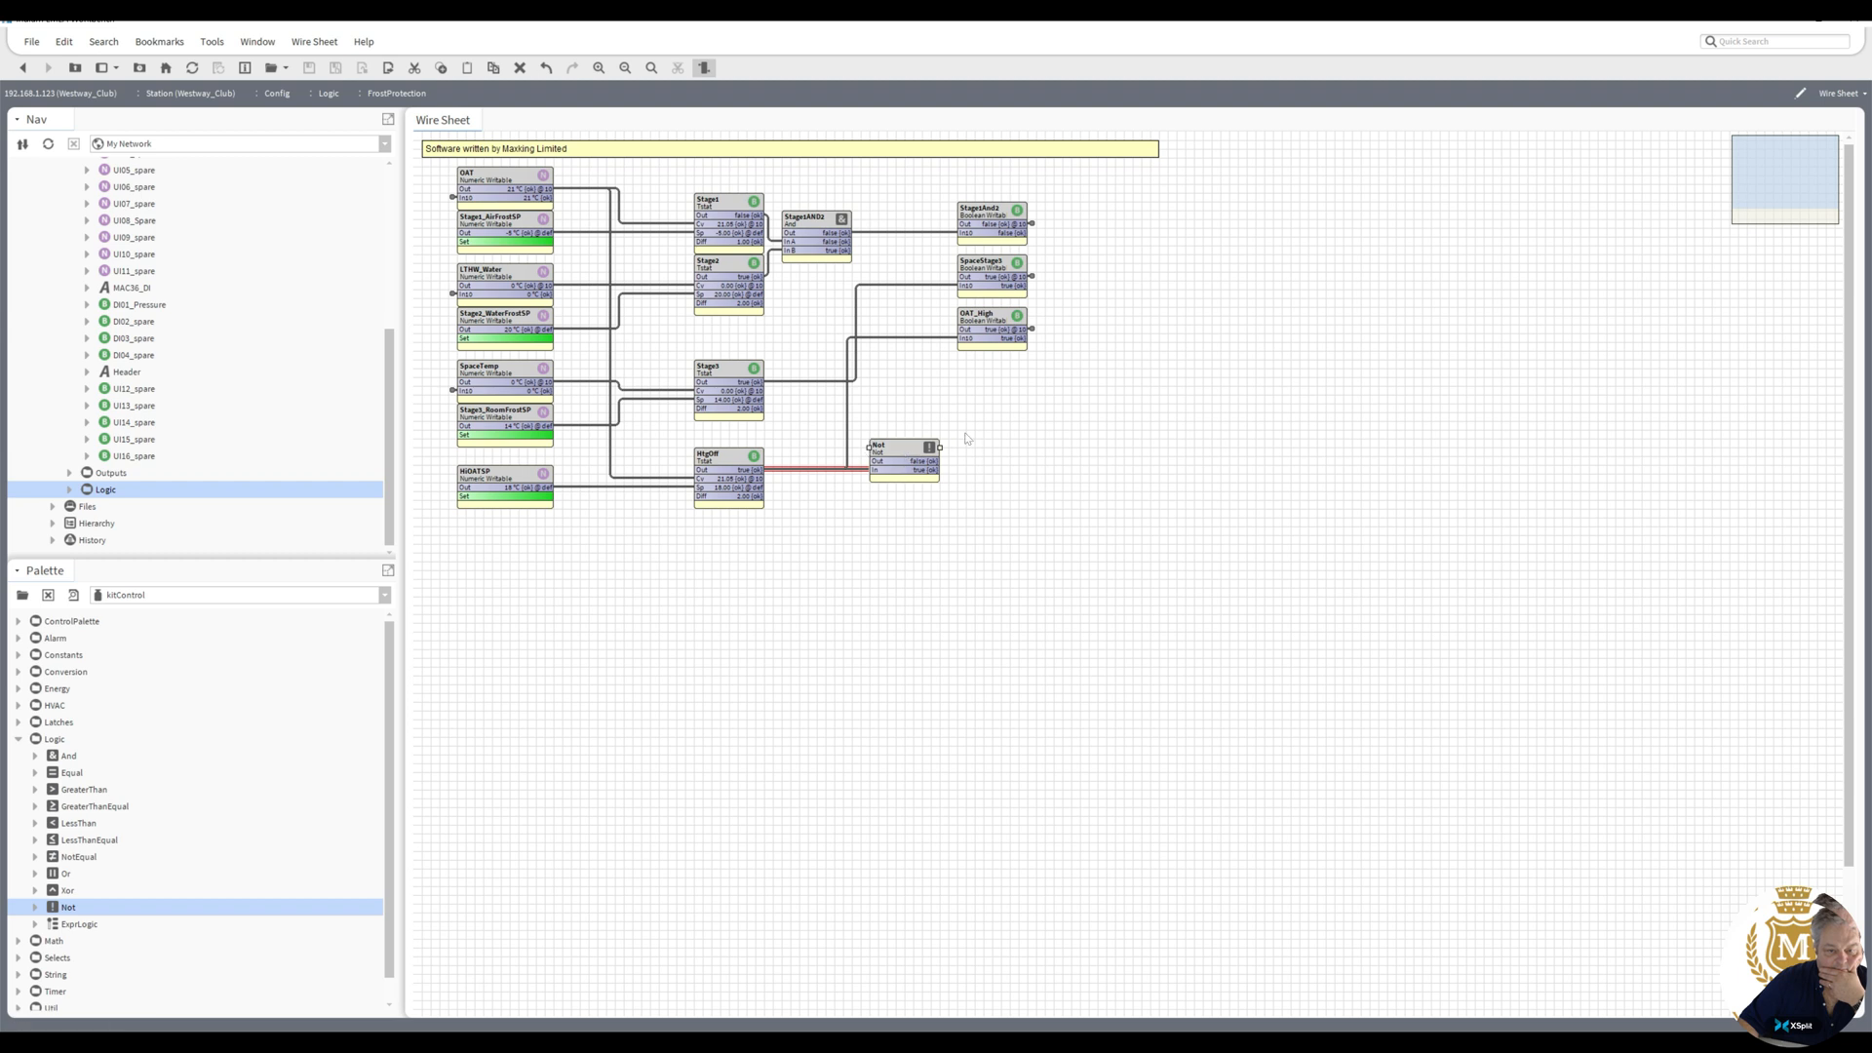
# - Duplicate the OAT_High point as VT_Pumps_Enable, place it beside the Not block and link the Not output to it
pyautogui.rightClick(982, 326)
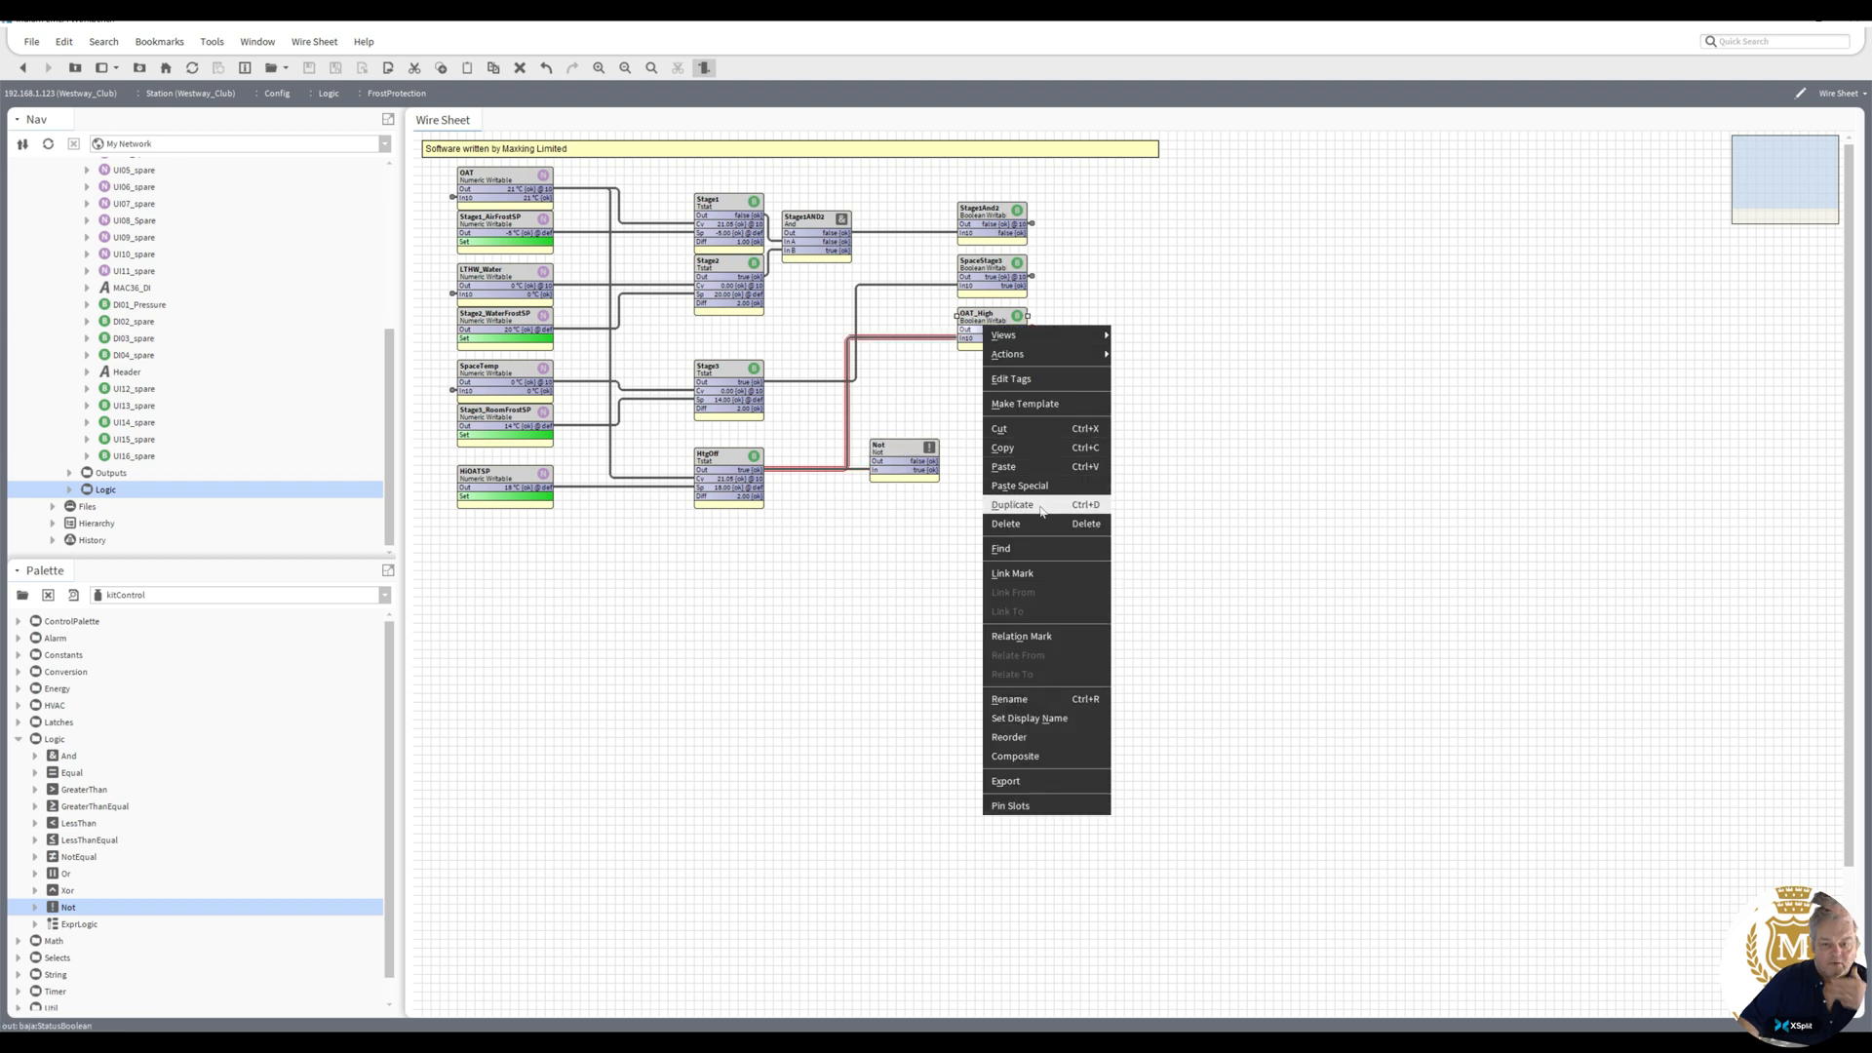
pyautogui.click(1042, 507)
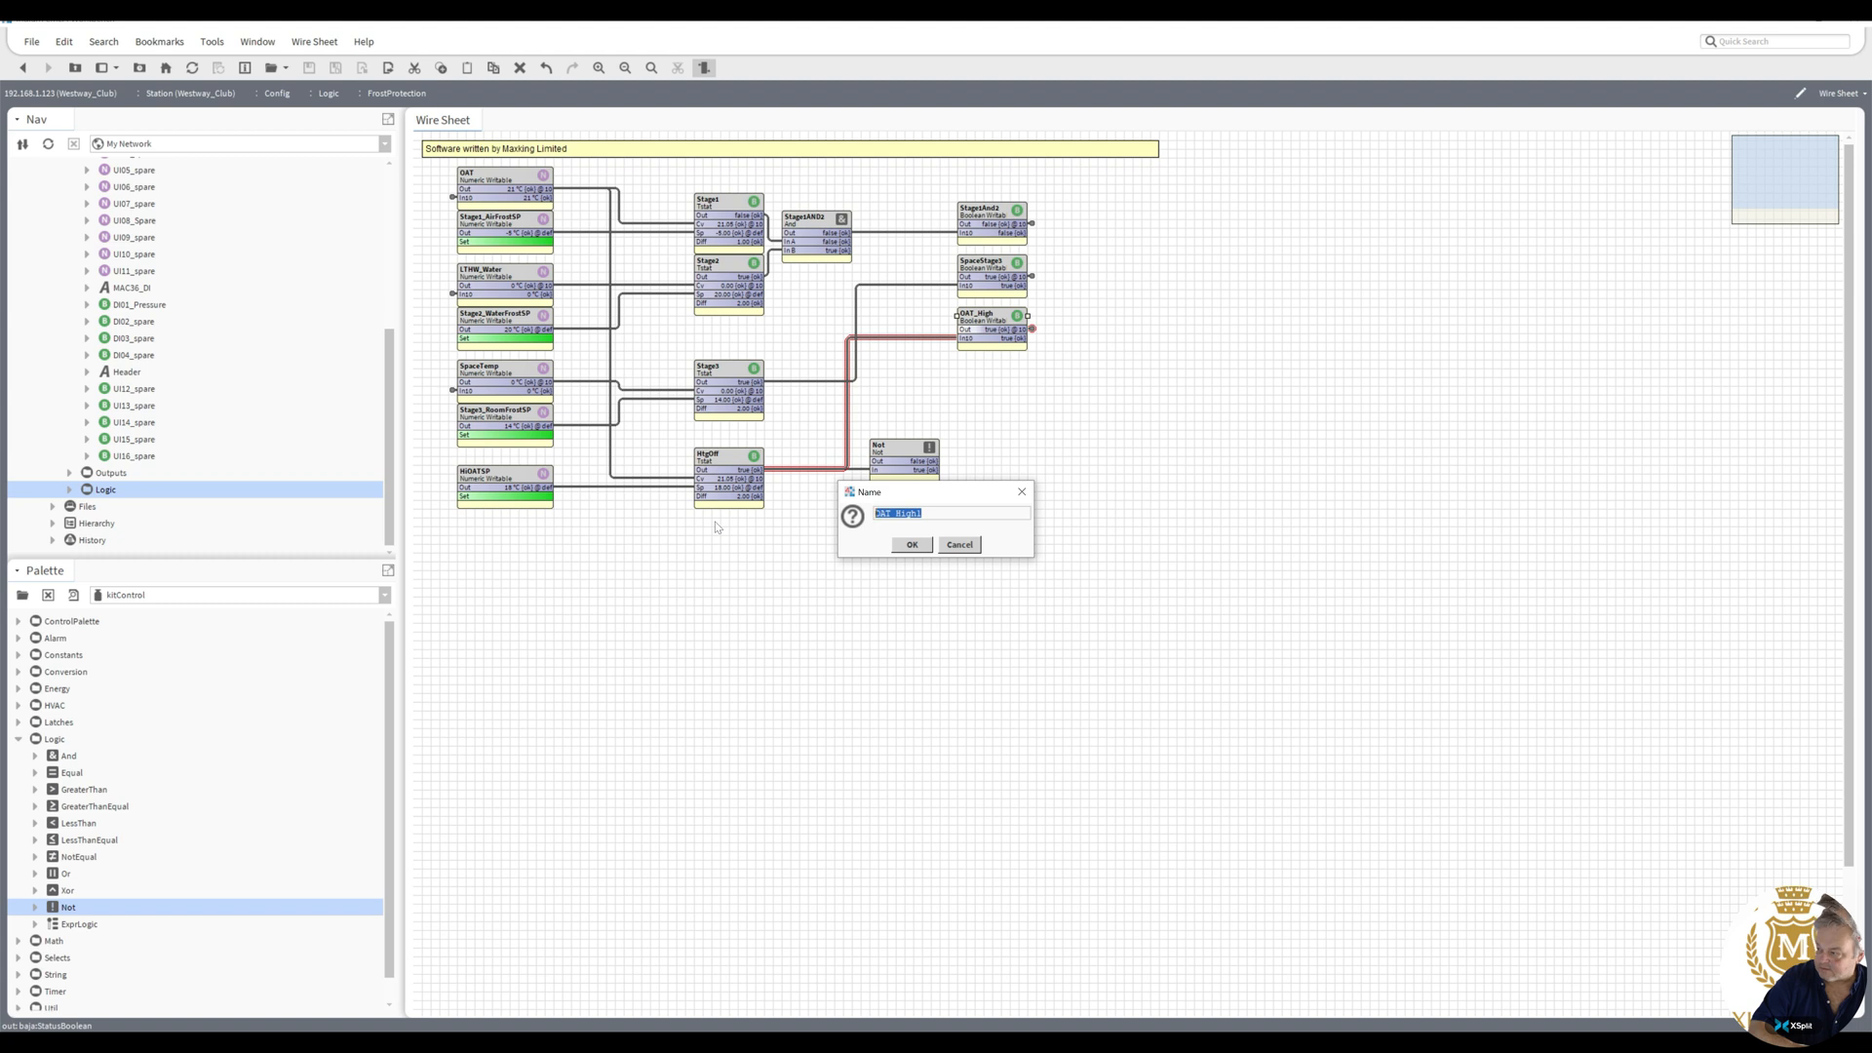
pyautogui.write('VT_')
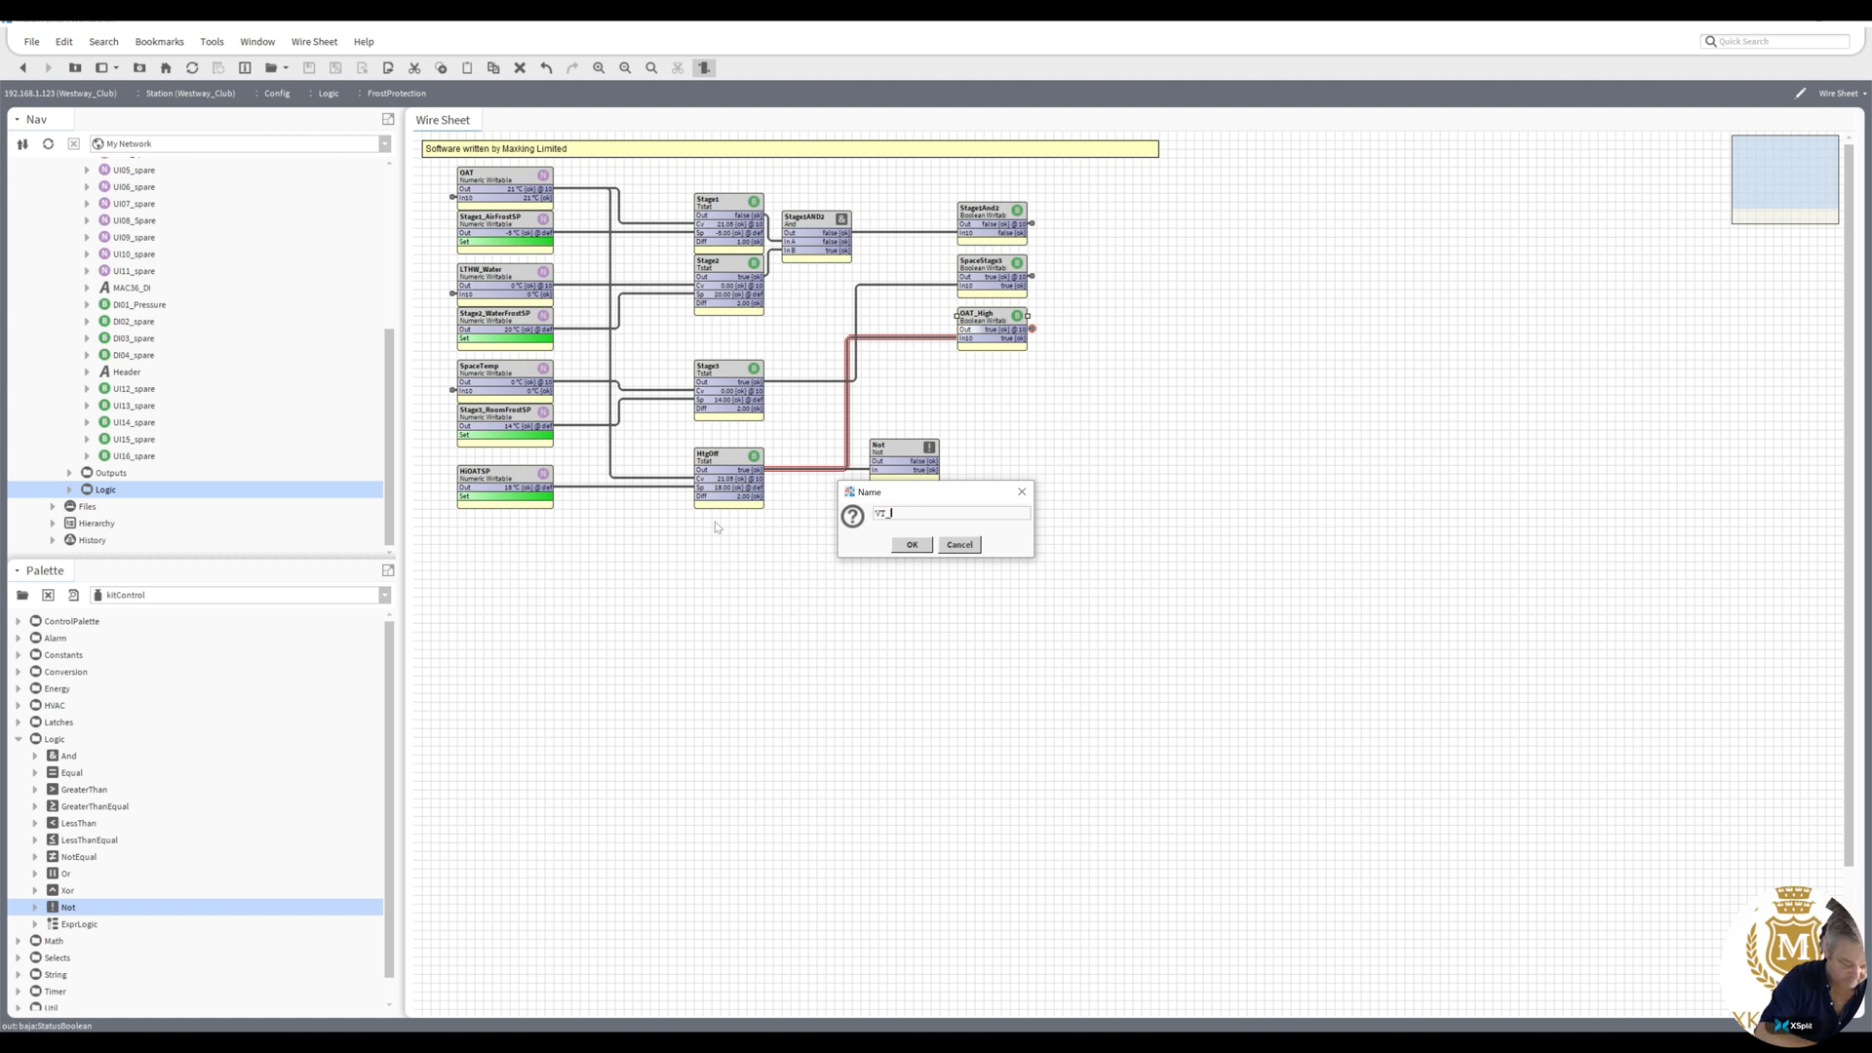
pyautogui.write('Pumps_')
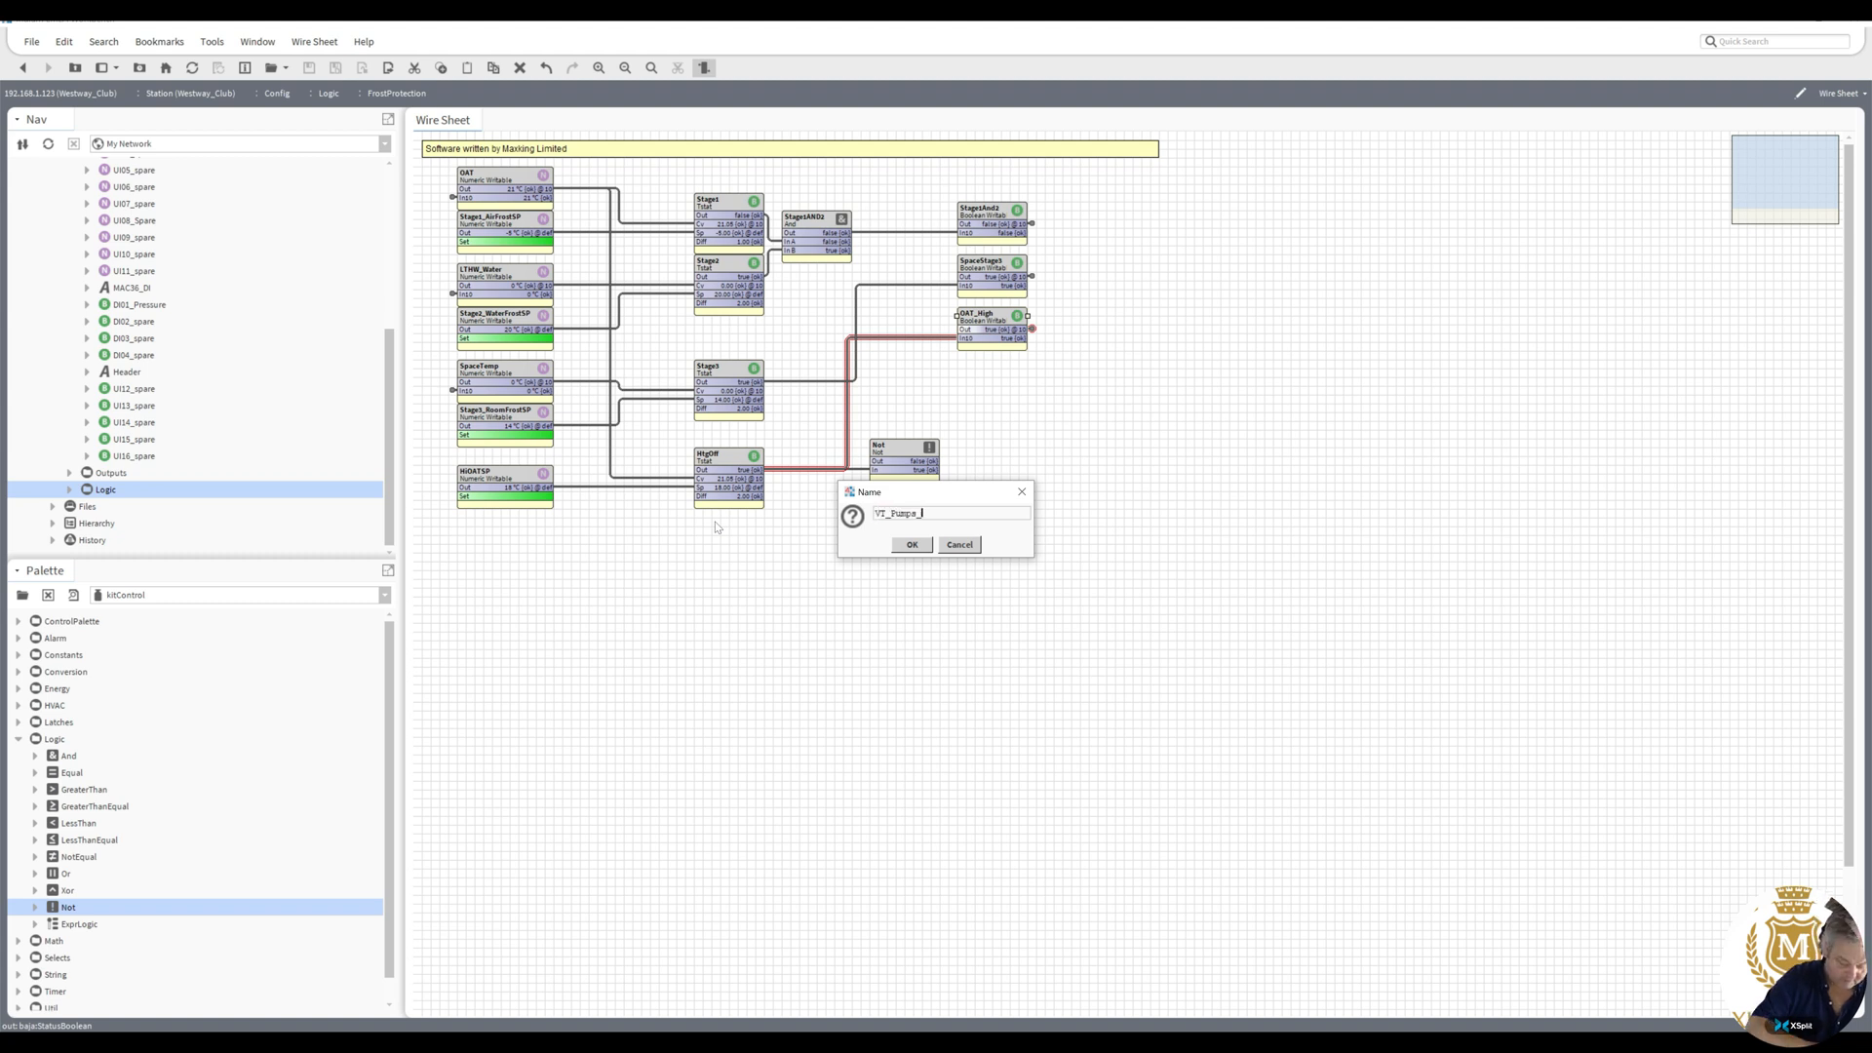
pyautogui.write('Enable')
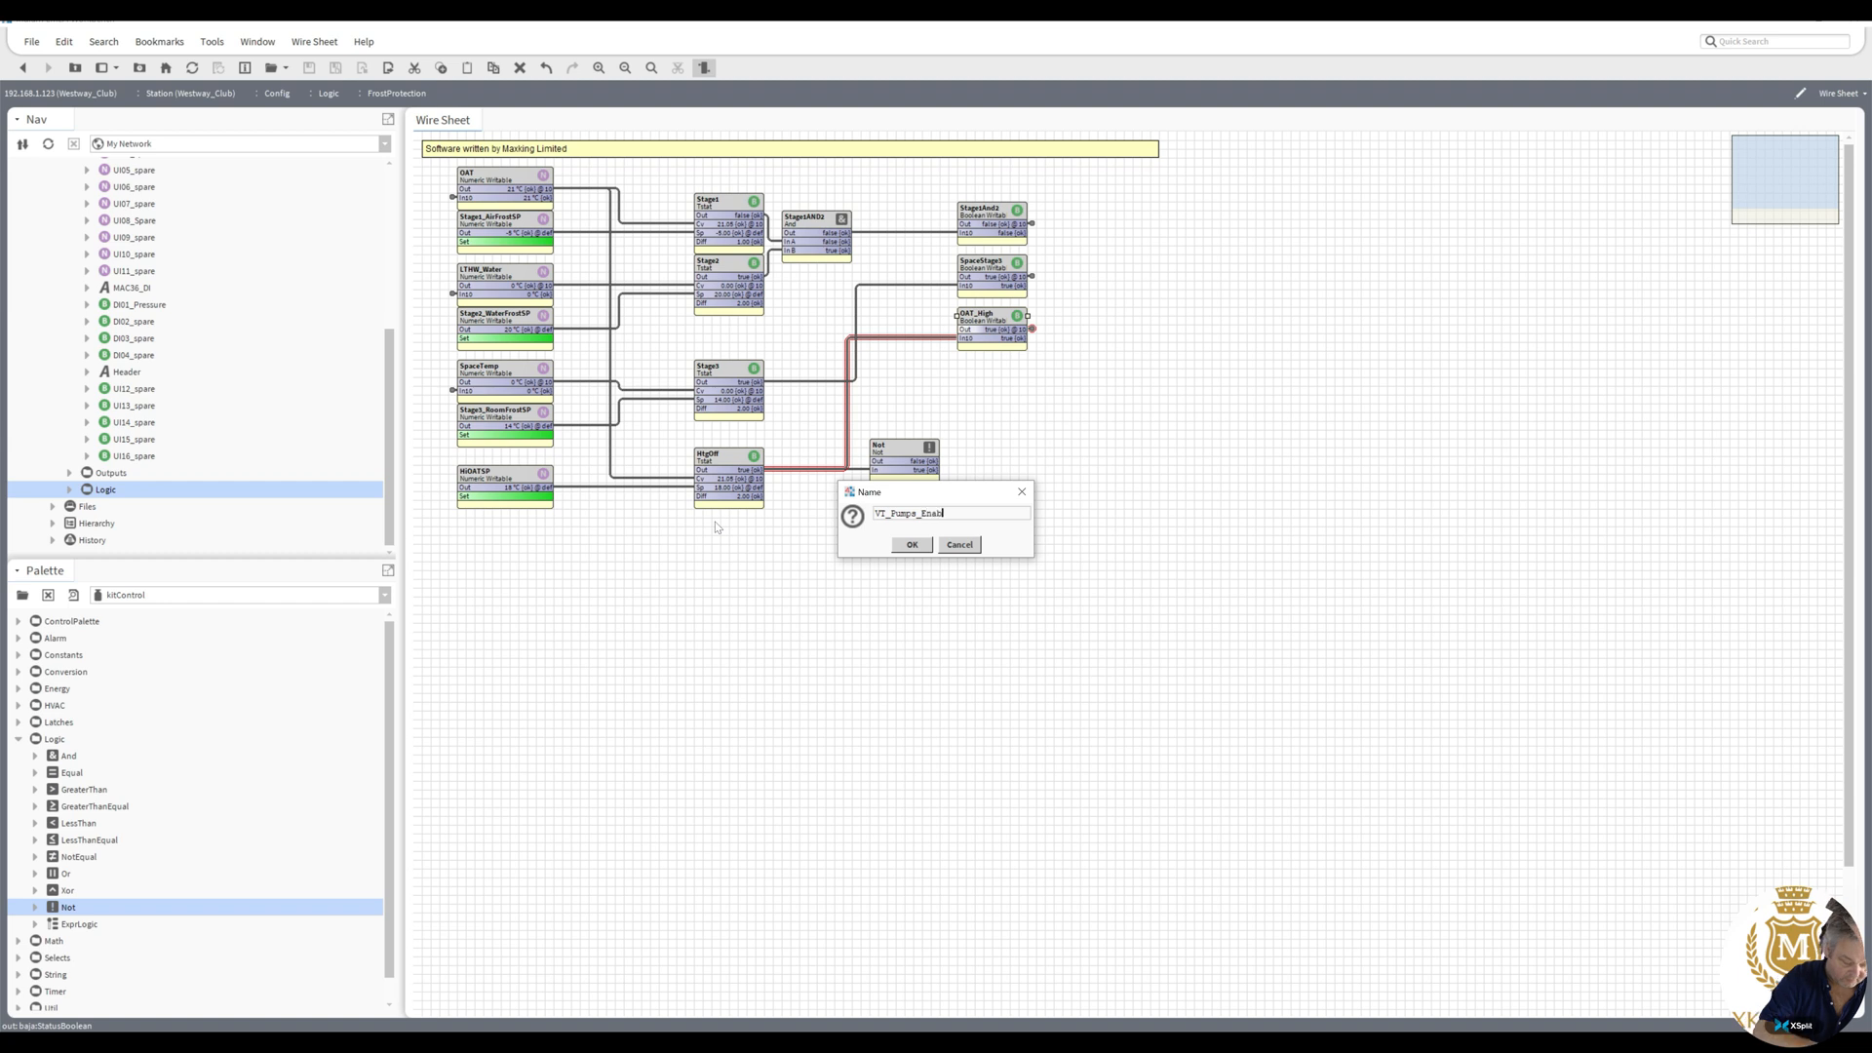
pyautogui.click(909, 545)
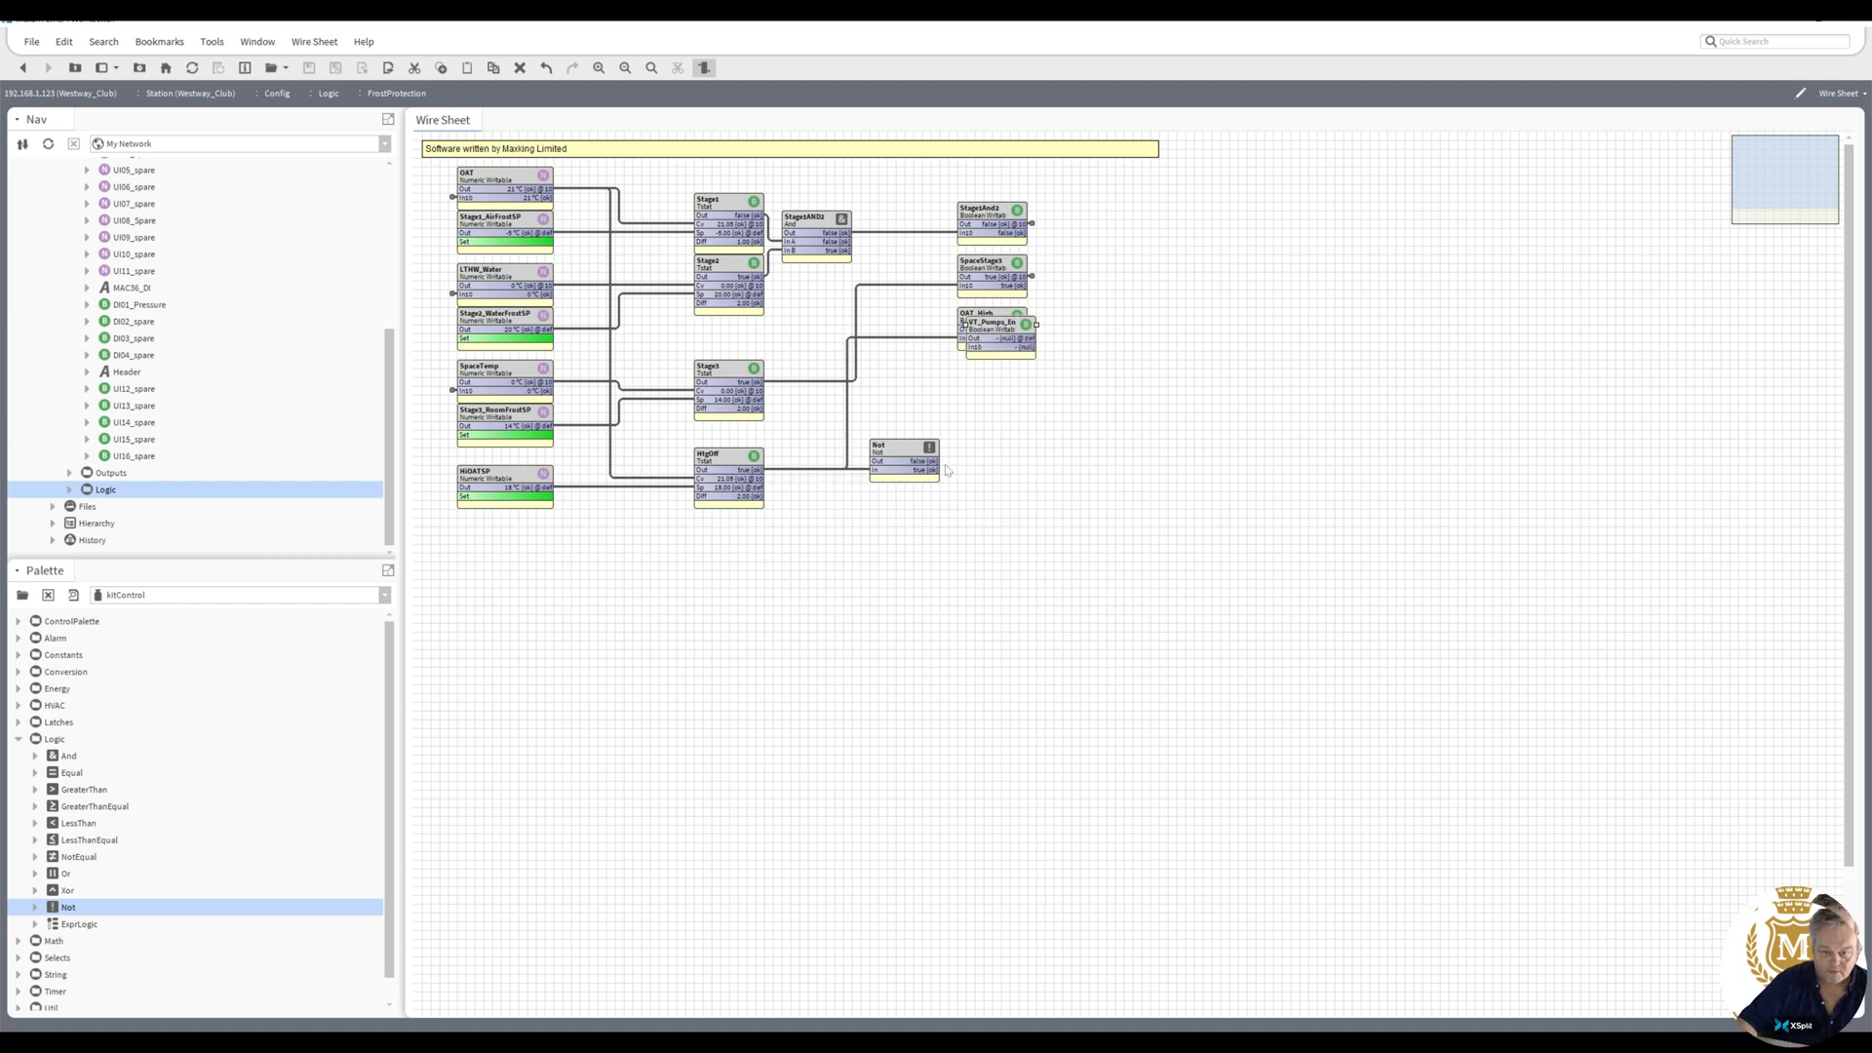
pyautogui.moveTo(997, 343); pyautogui.dragTo(985, 444)
pyautogui.moveTo(999, 442); pyautogui.dragTo(977, 440)
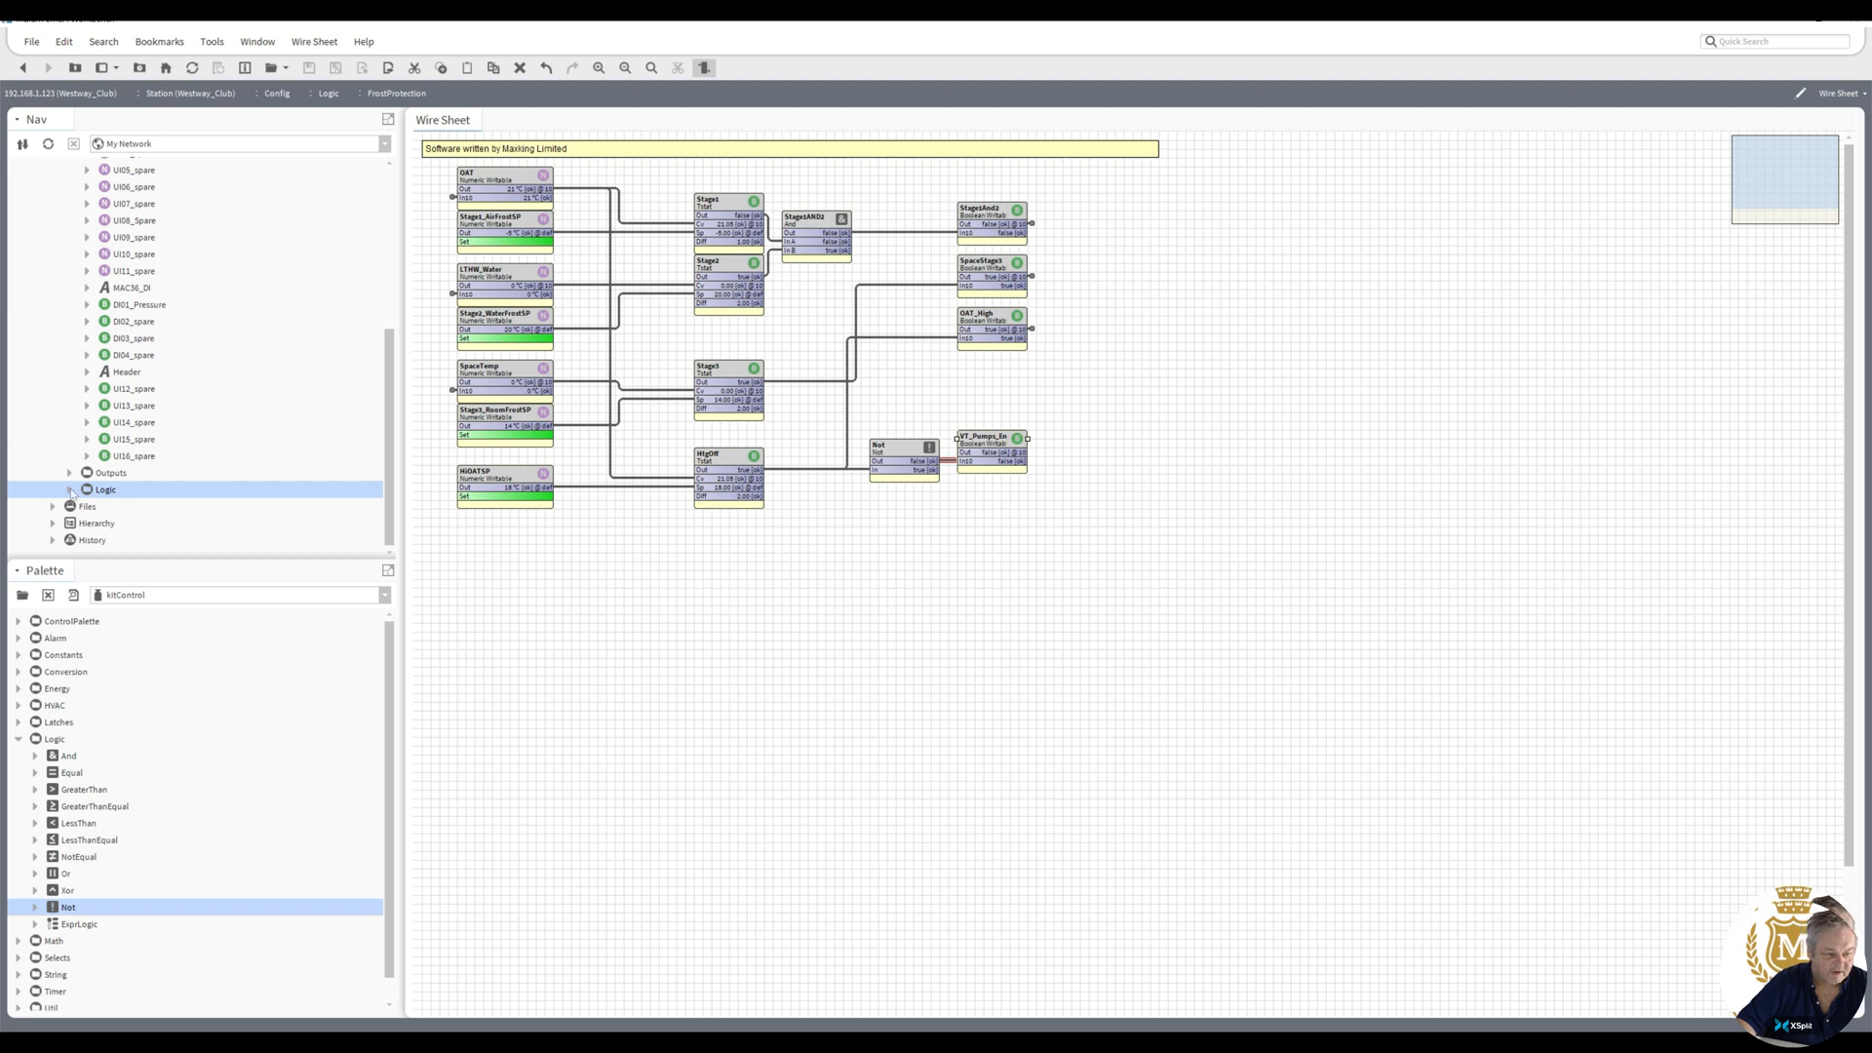
# - Expose the Out slot of VT_Pumps_Enable on the FrostProtection folder through its composite
pyautogui.click(71, 491)
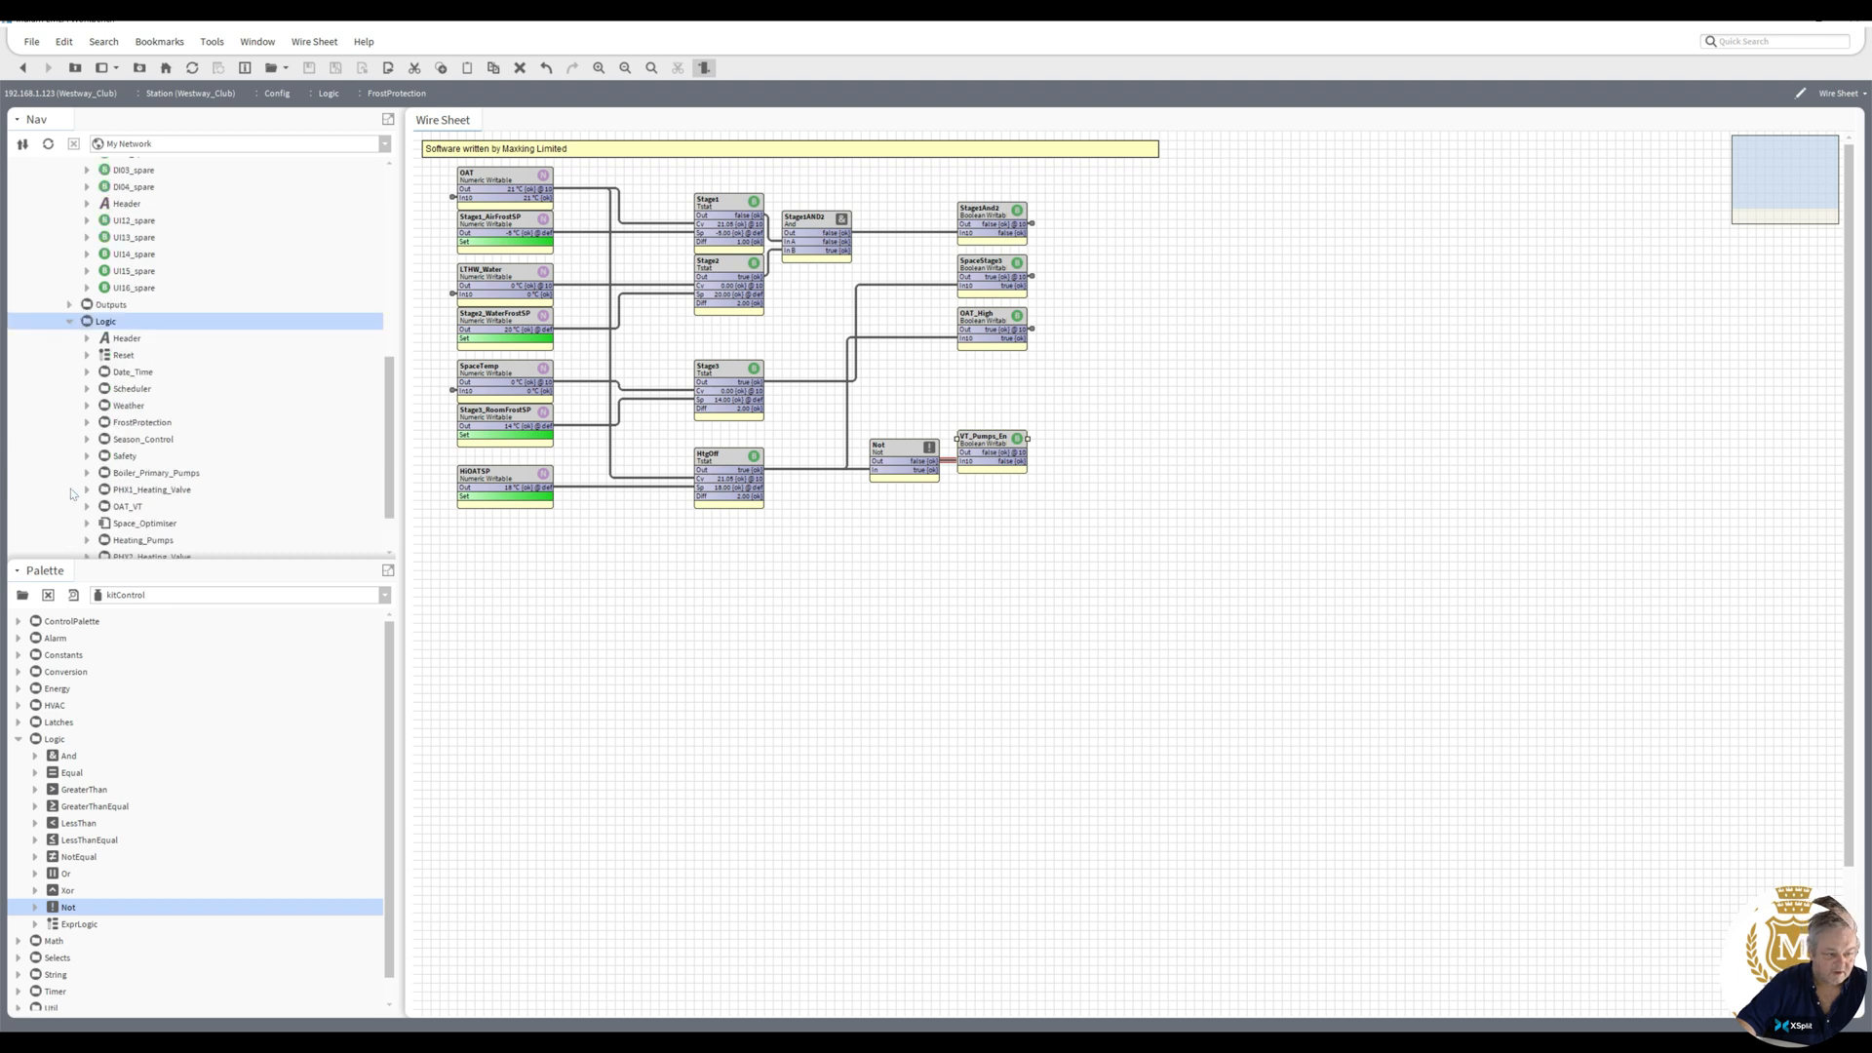
pyautogui.rightClick(142, 425)
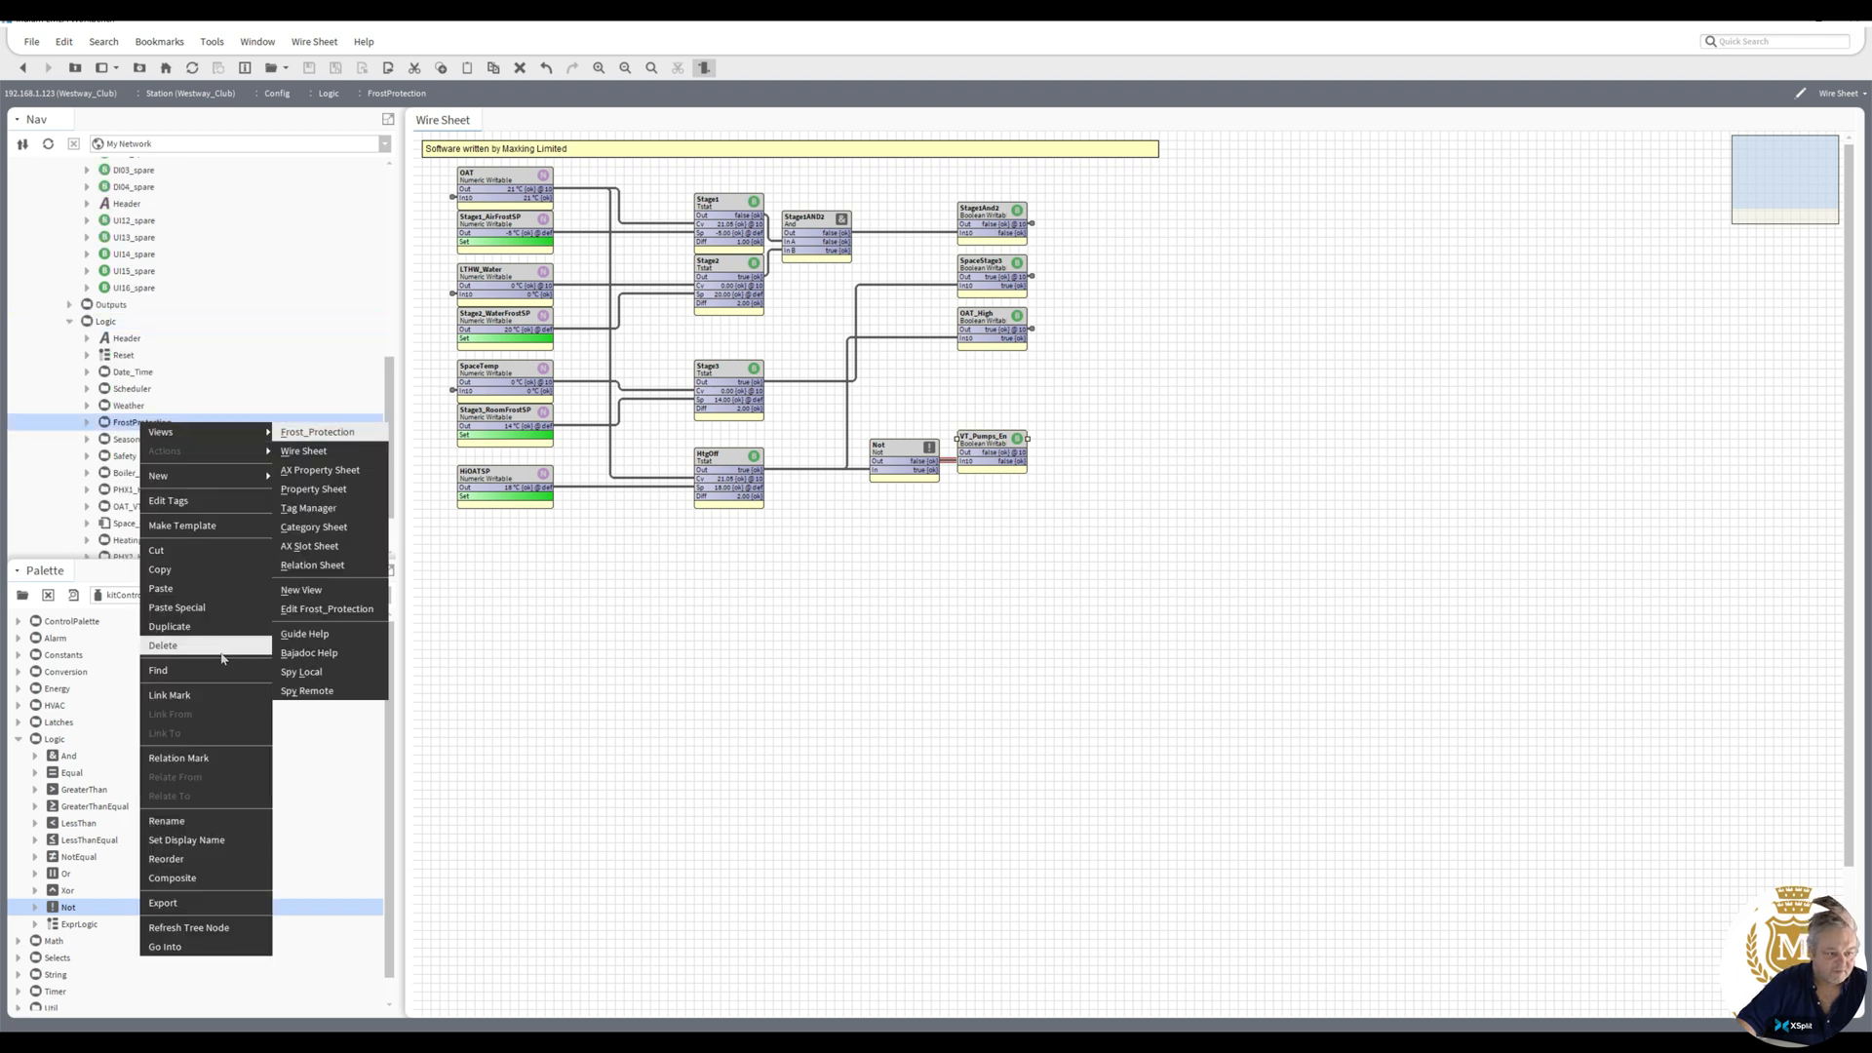
pyautogui.click(232, 878)
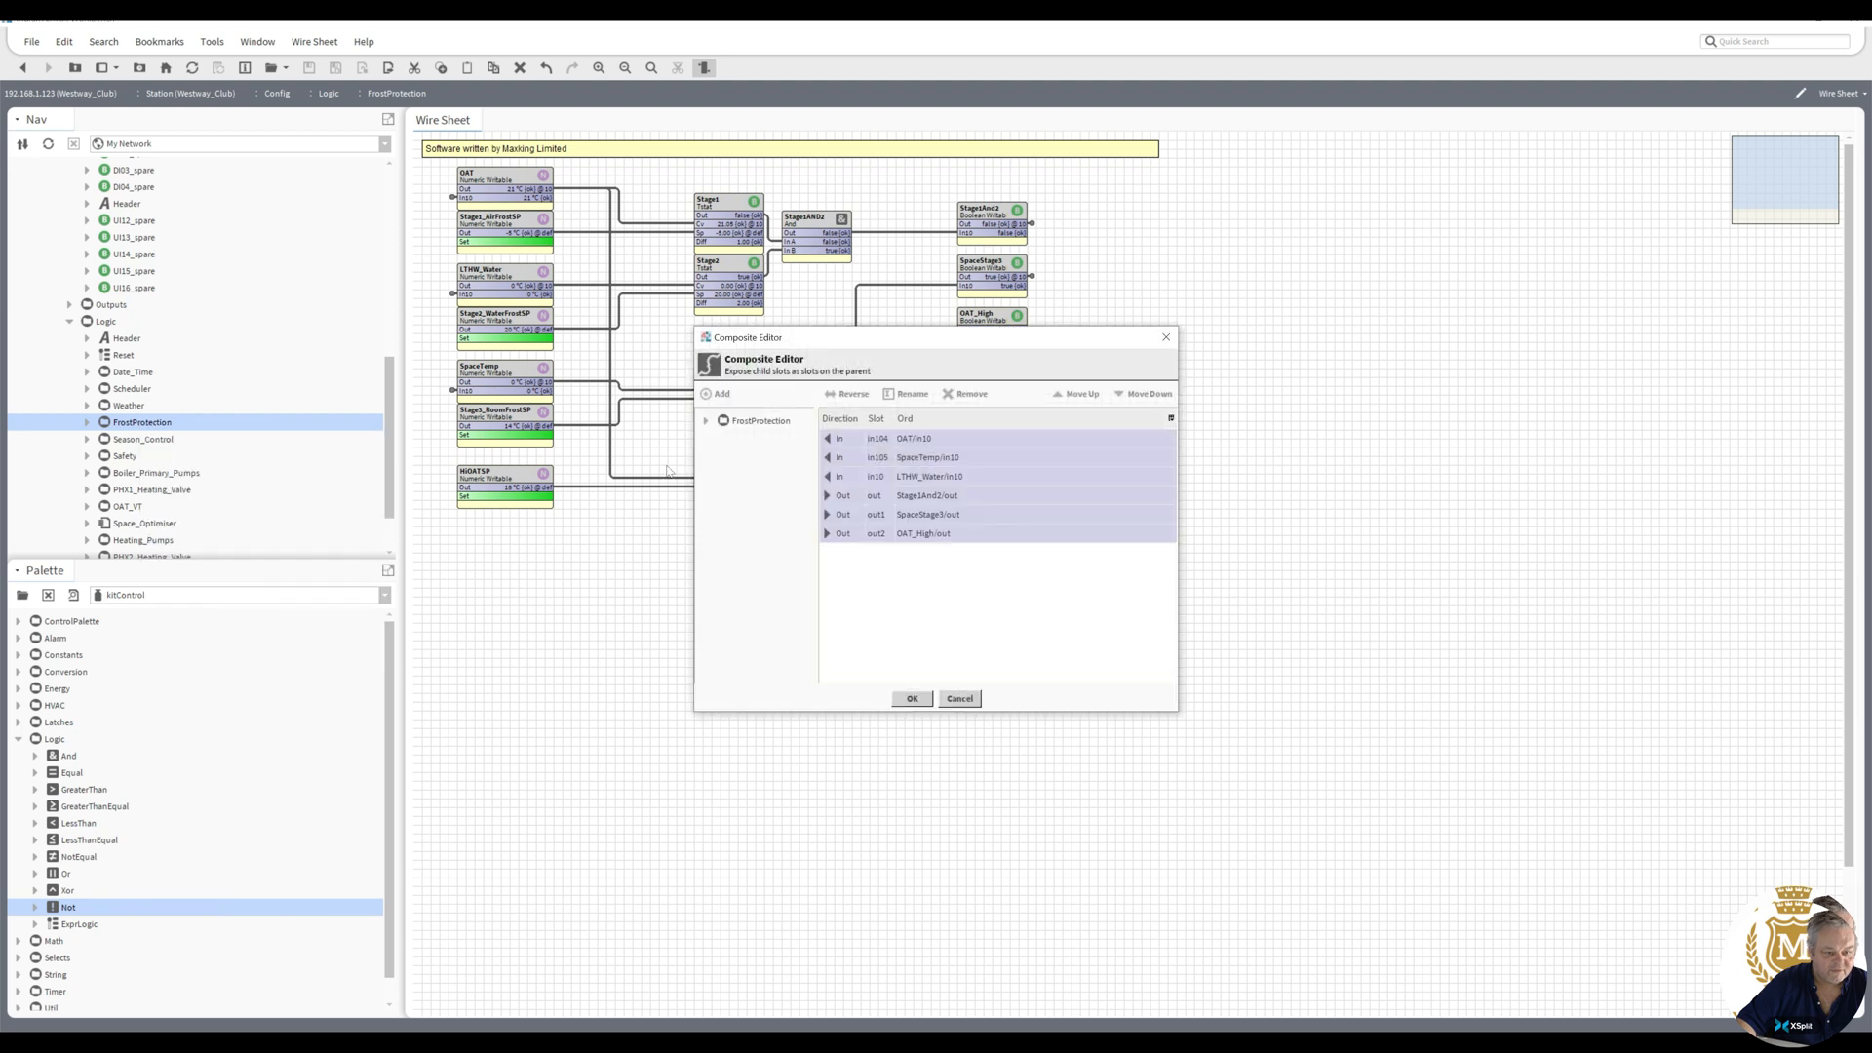
pyautogui.click(704, 421)
pyautogui.moveTo(808, 505); pyautogui.dragTo(809, 648)
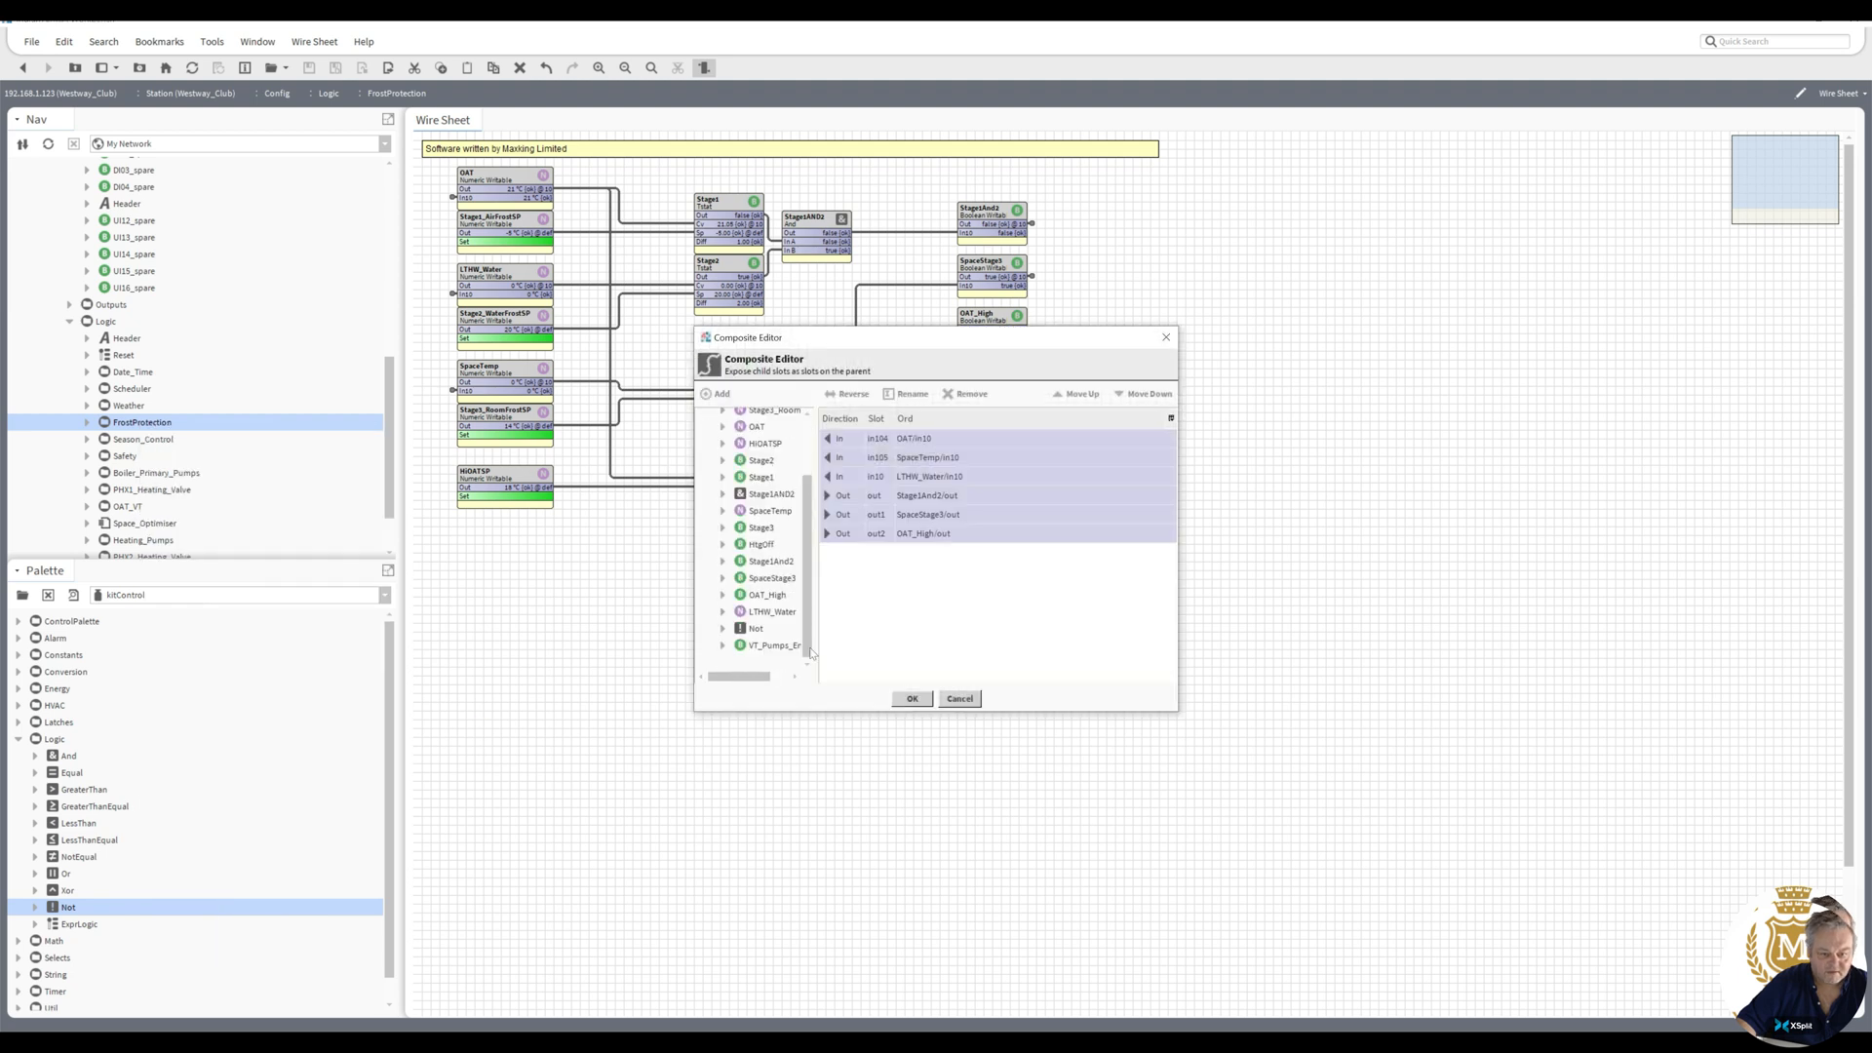
pyautogui.click(723, 642)
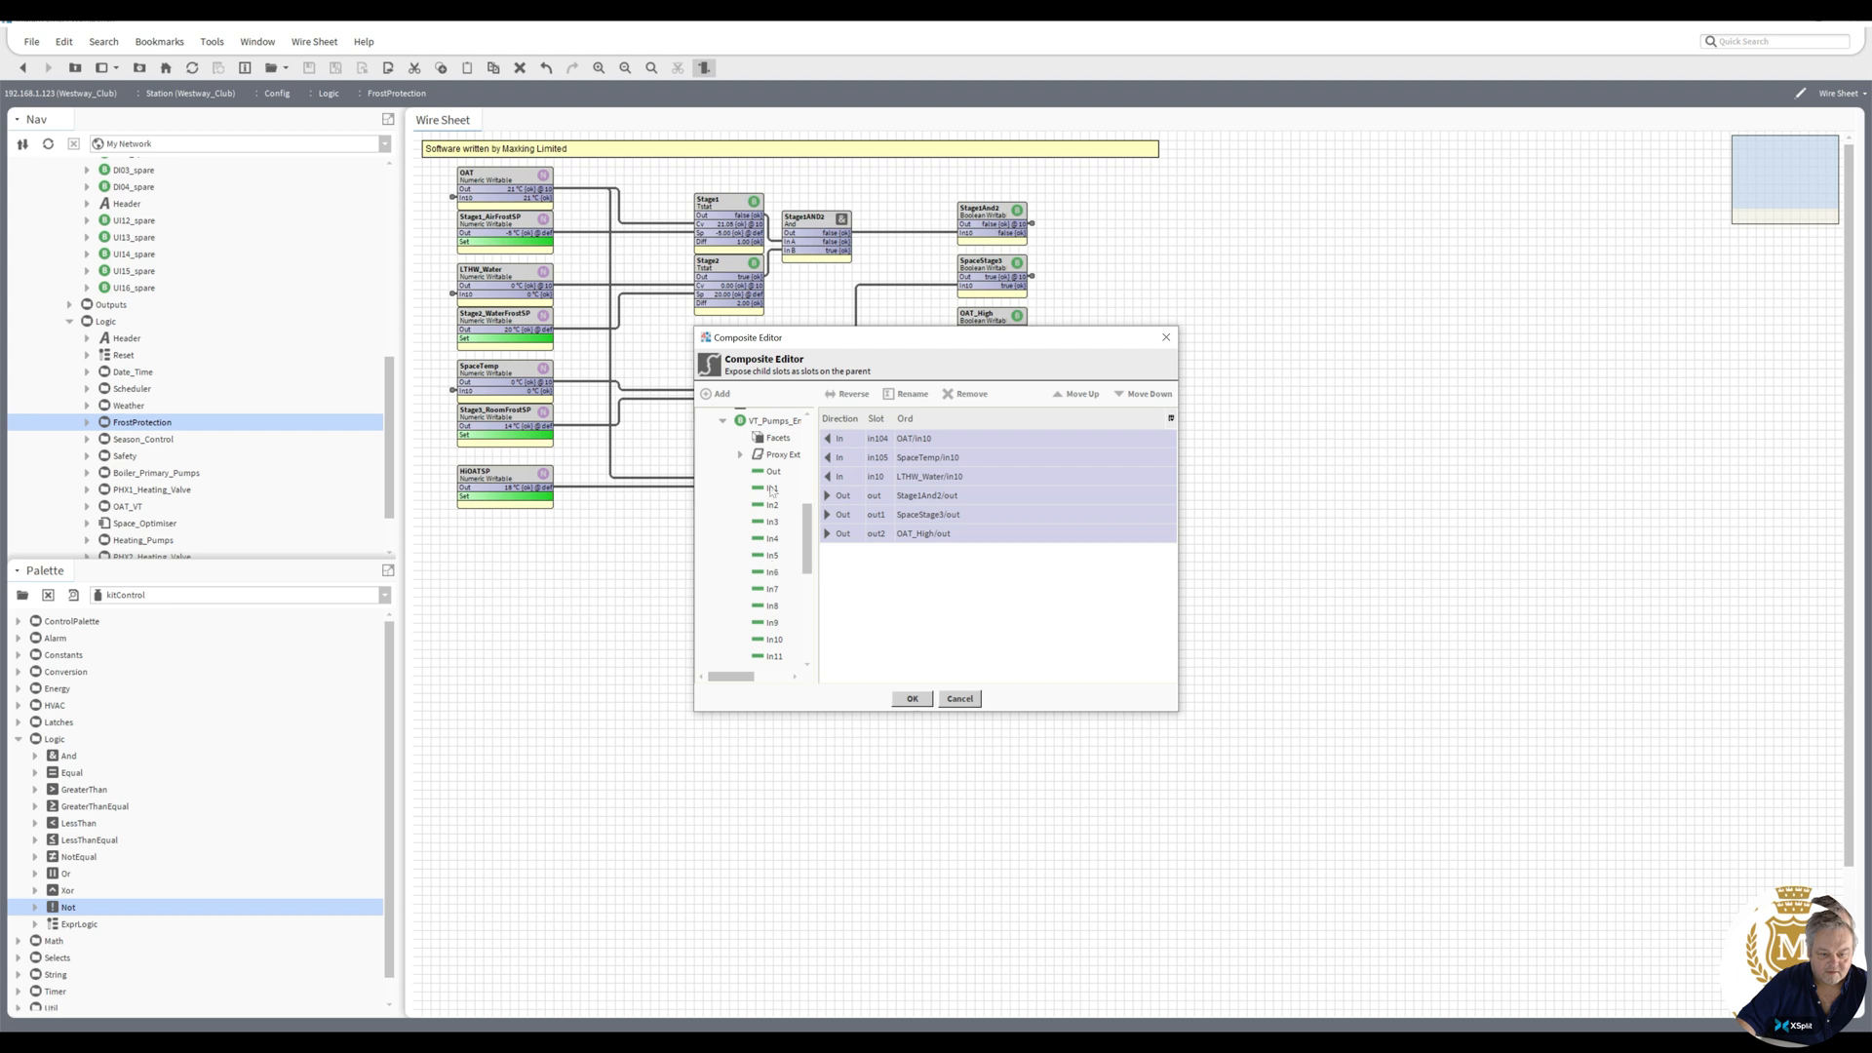
pyautogui.doubleClick(774, 471)
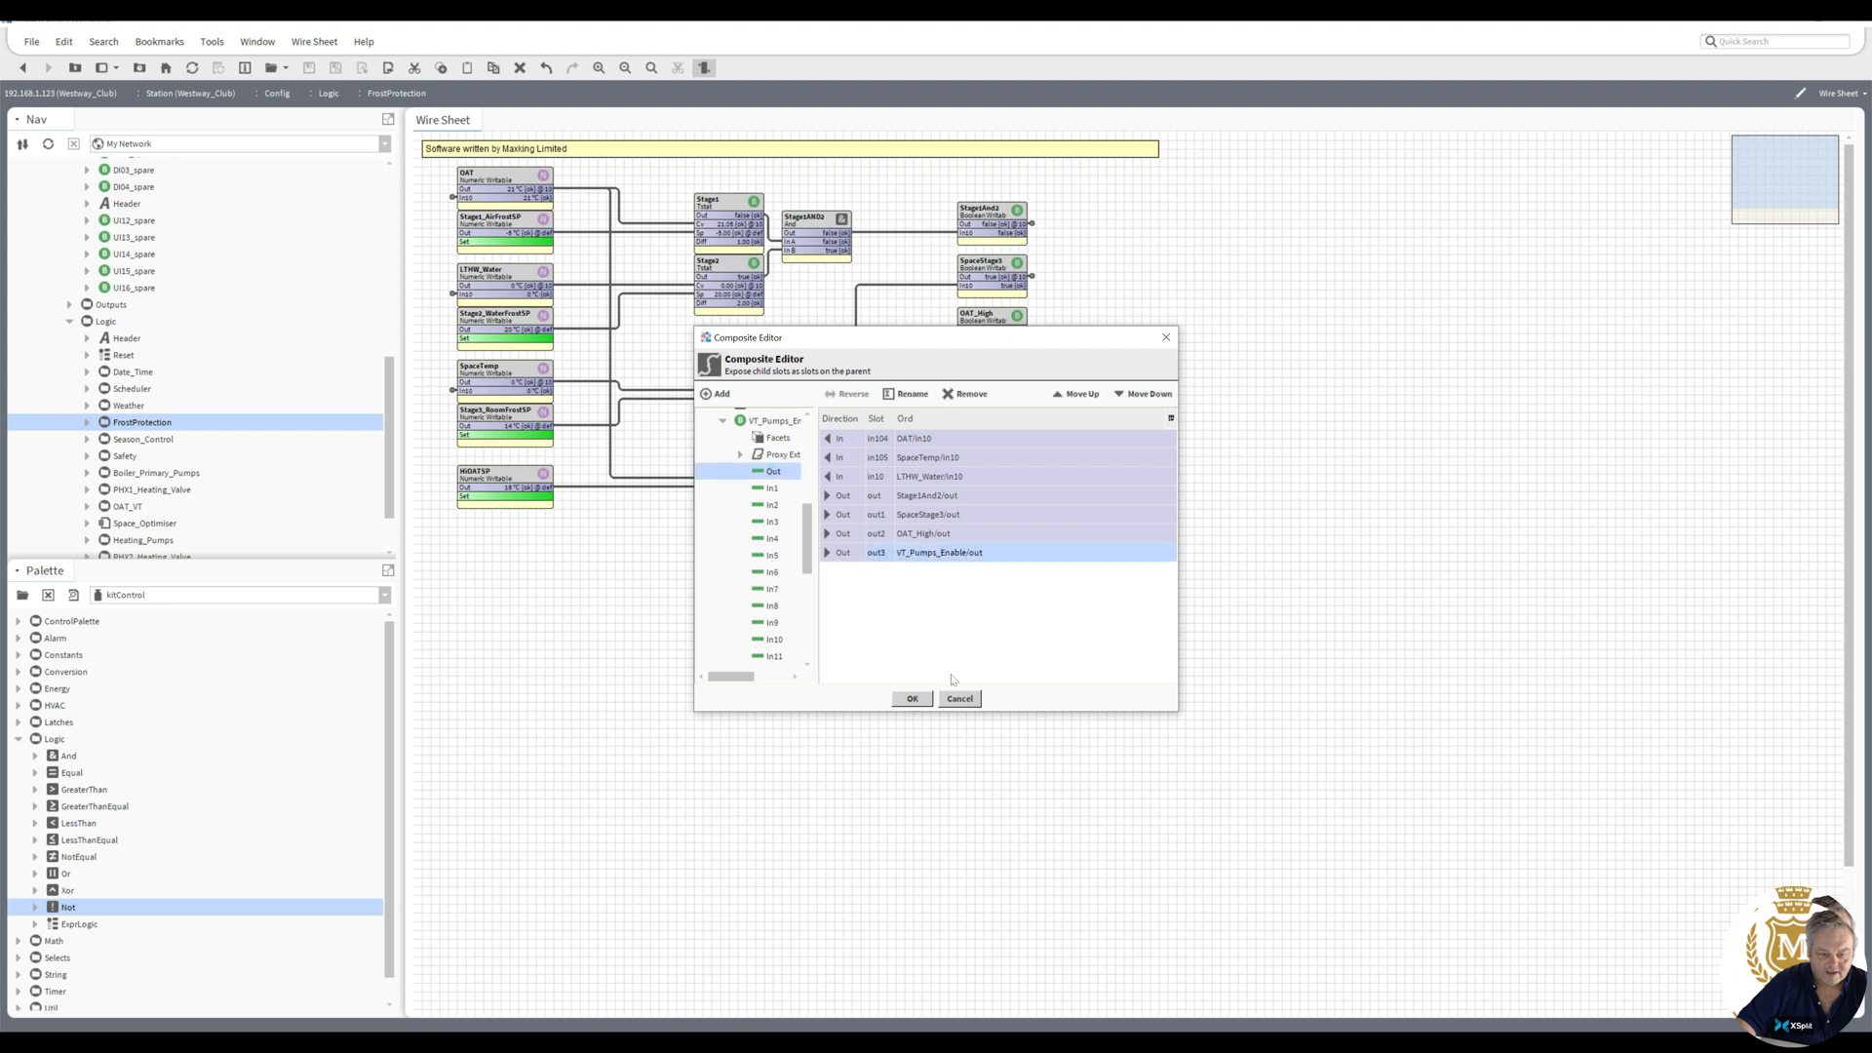
pyautogui.click(912, 699)
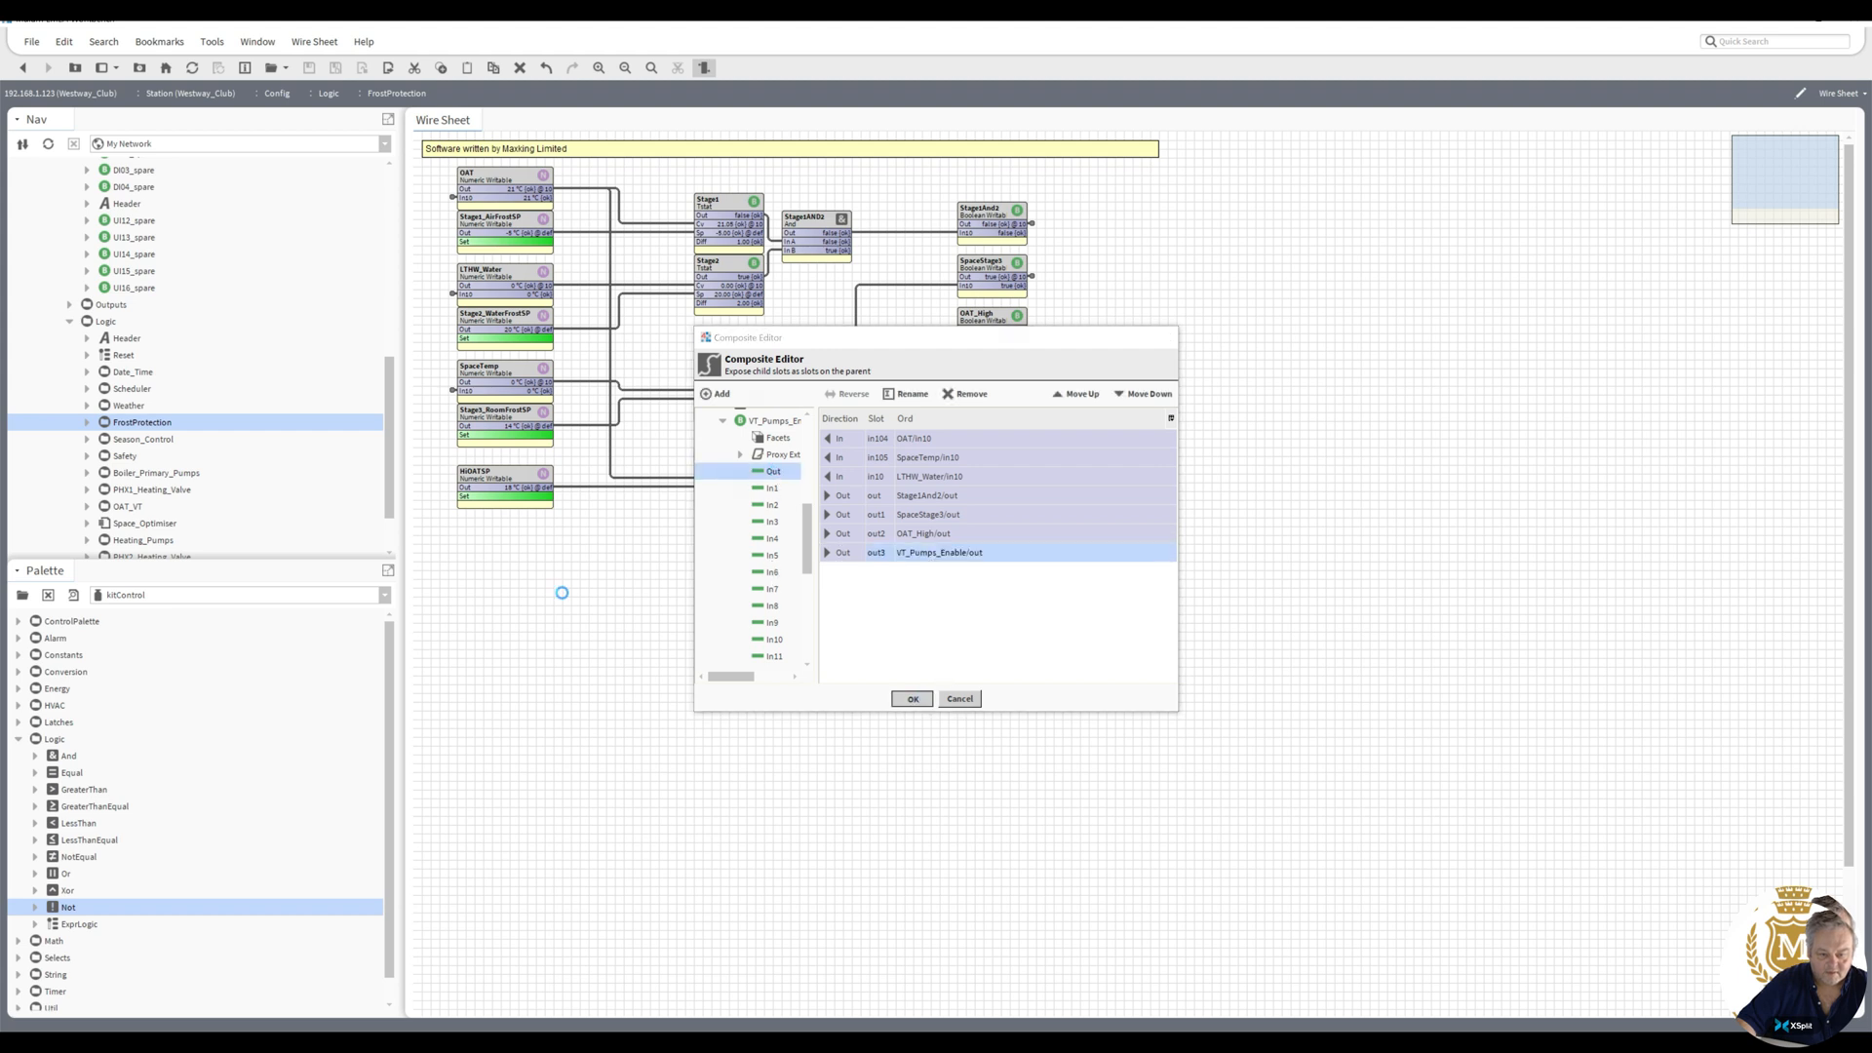
# - Set the display name of the FrostProtection folder's out3 slot to "VT Pumps Enable" in the AX Slot Sheet
pyautogui.rightClick(161, 426)
pyautogui.moveTo(224, 431)
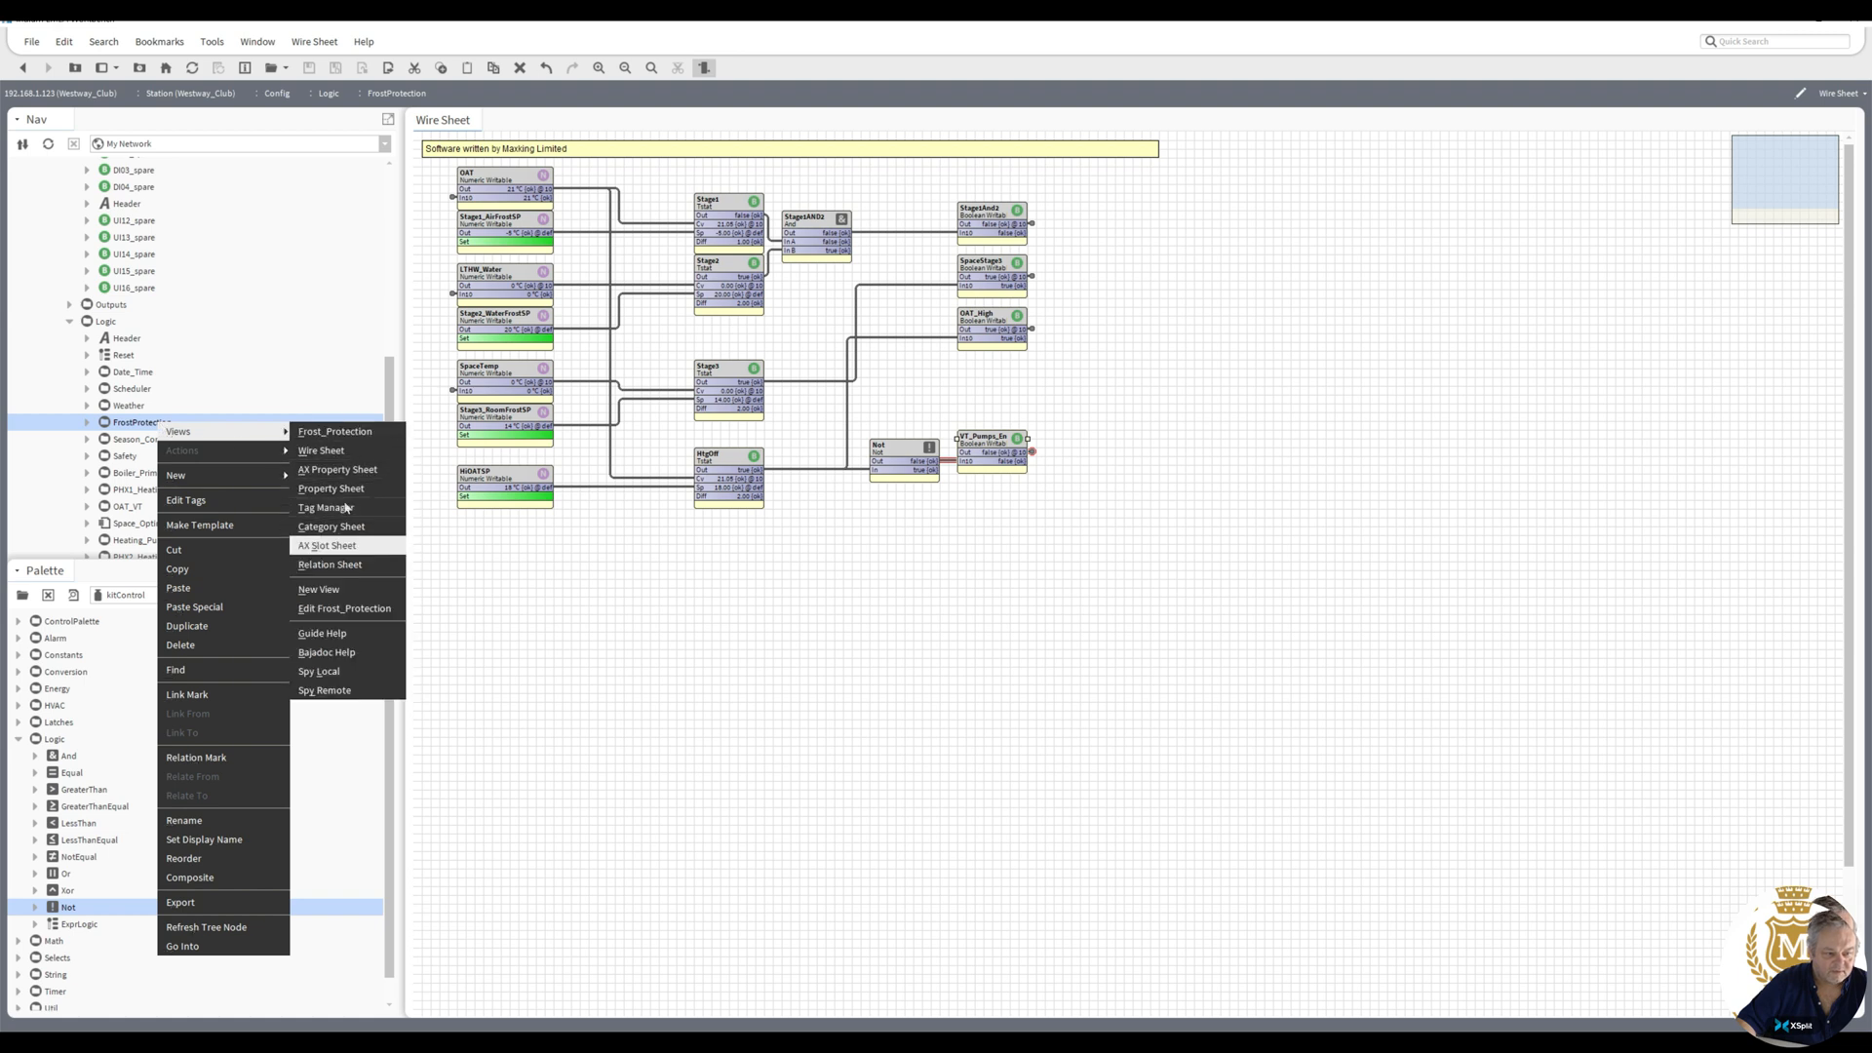
pyautogui.click(326, 545)
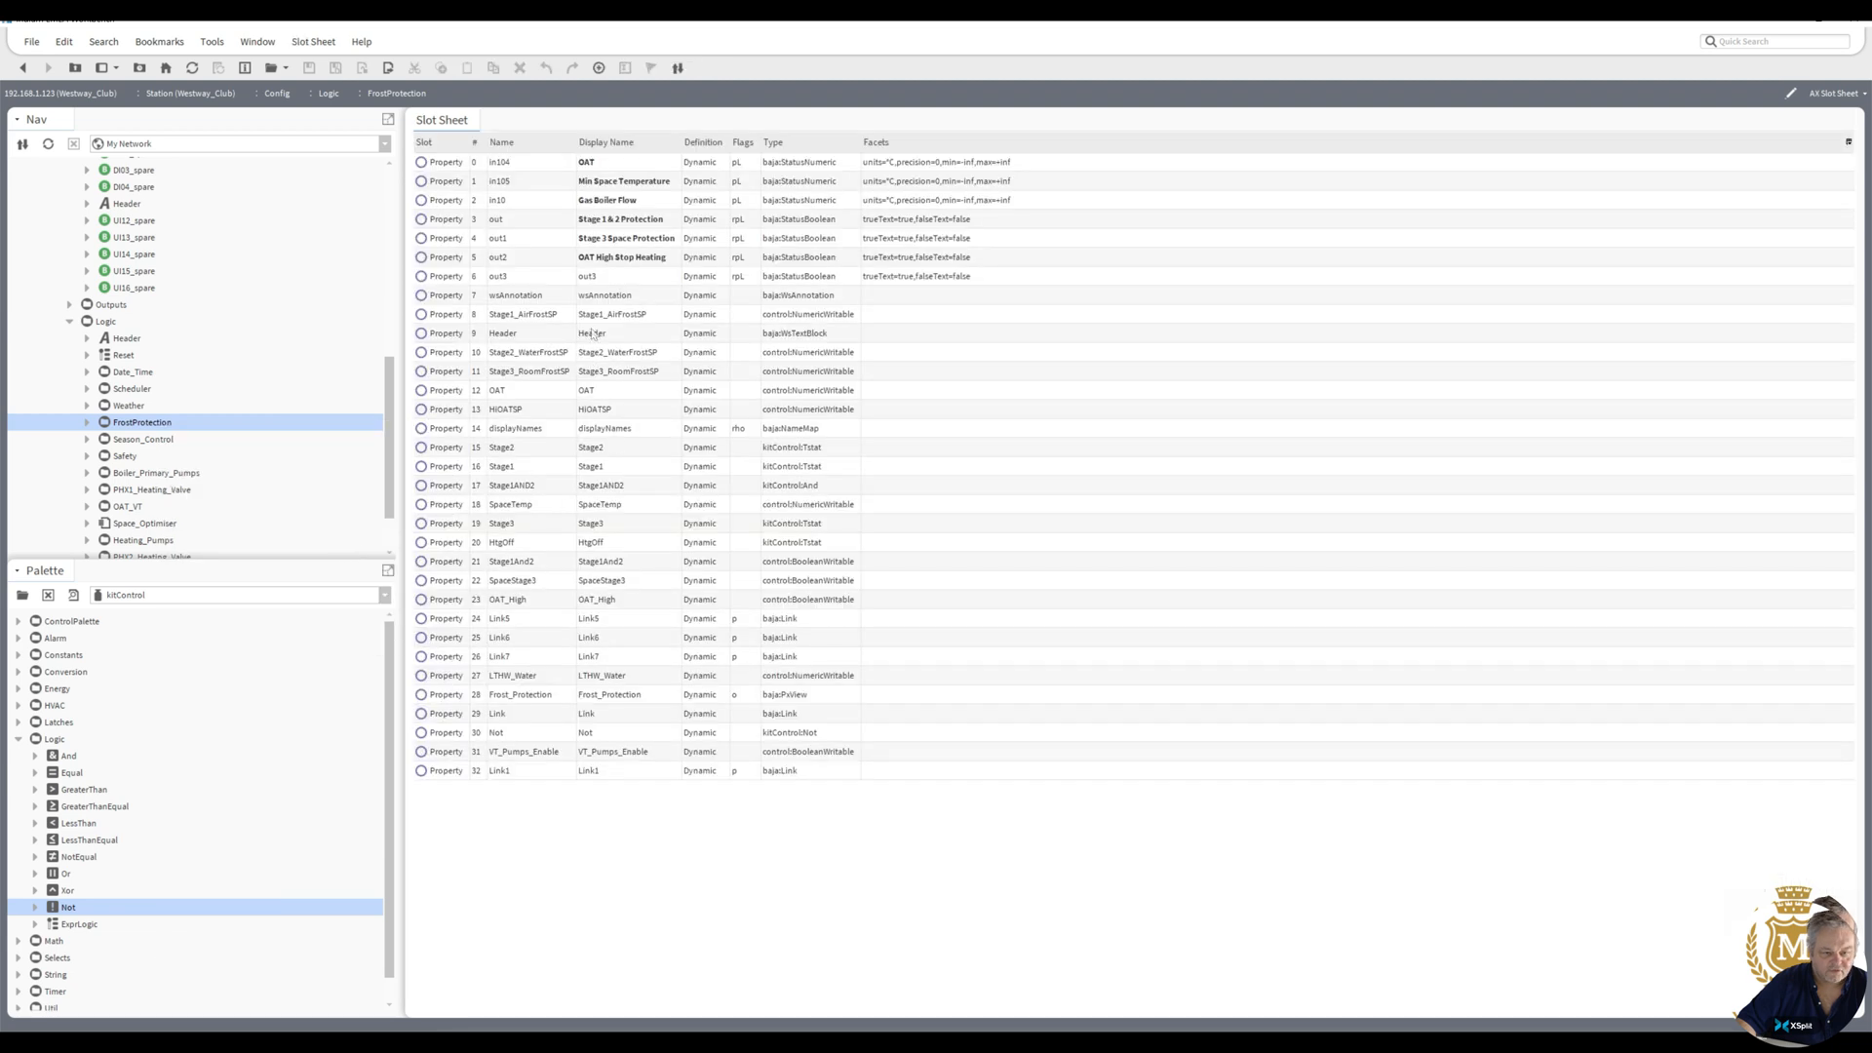
pyautogui.doubleClick(598, 278)
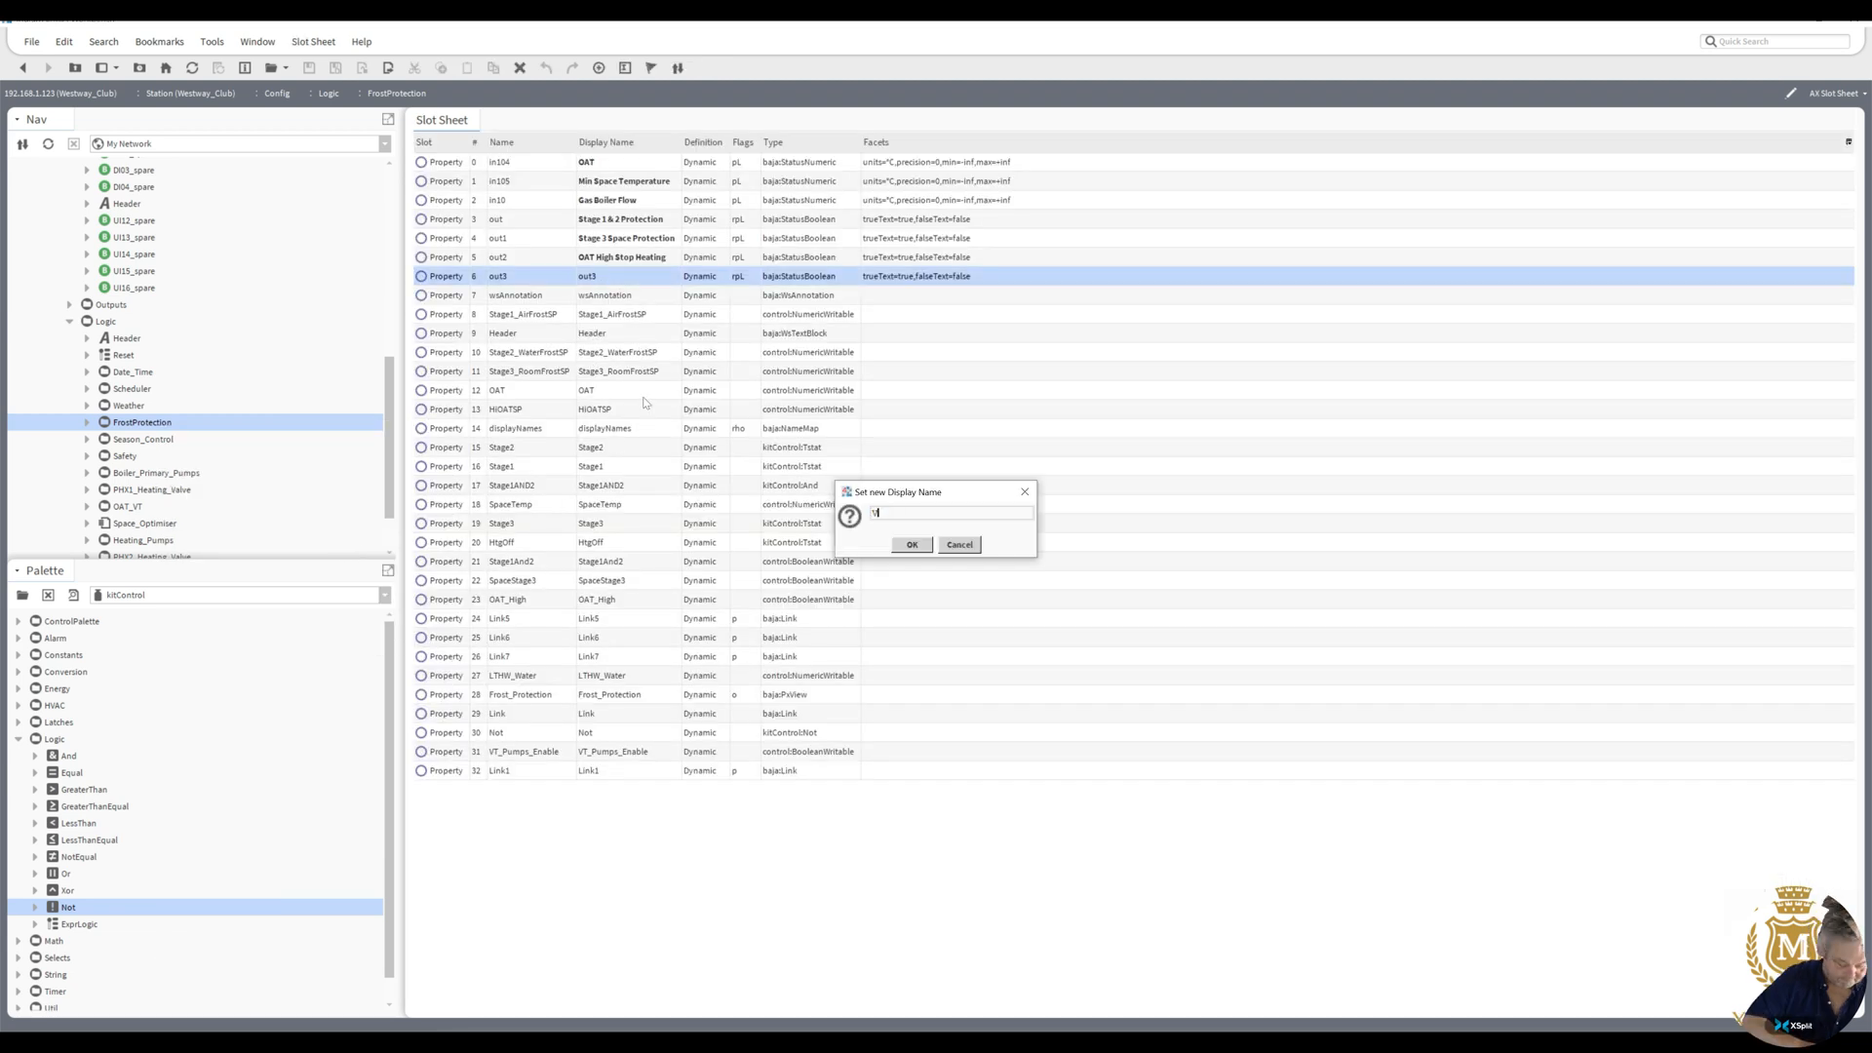
pyautogui.write('VT ')
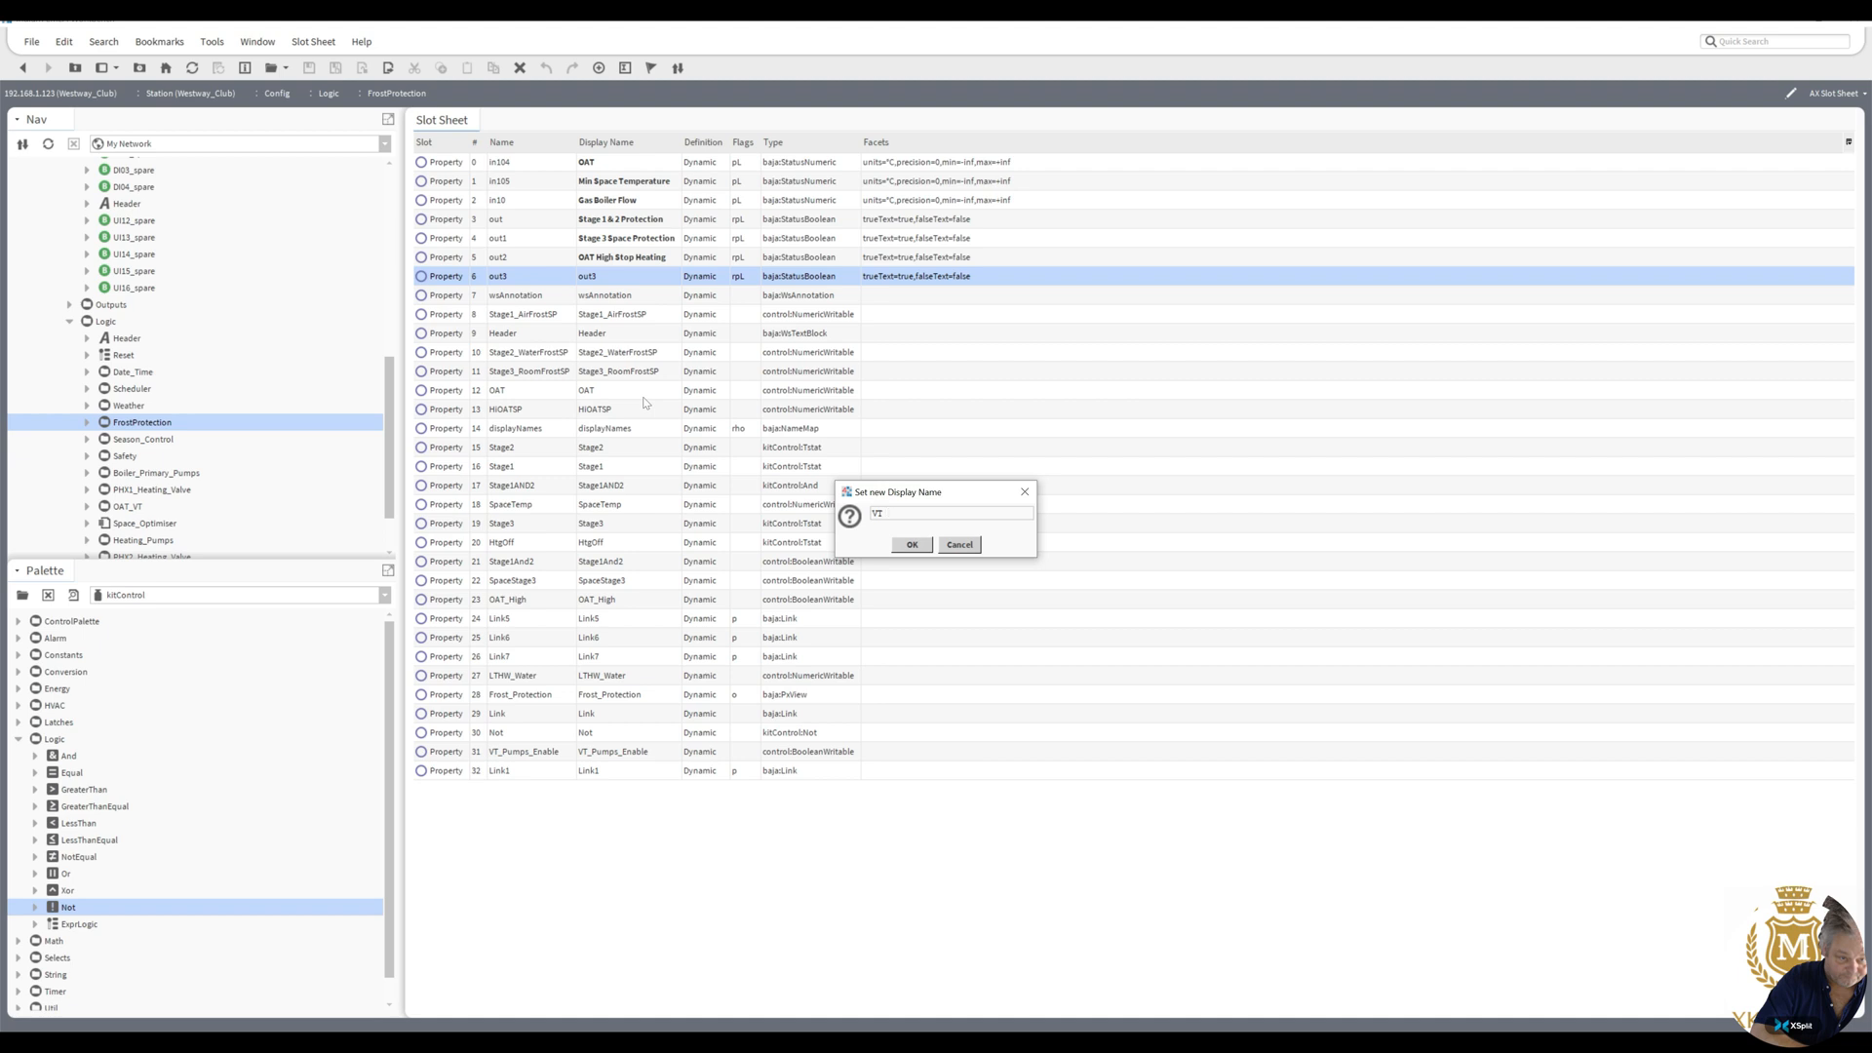
pyautogui.write('Pumps')
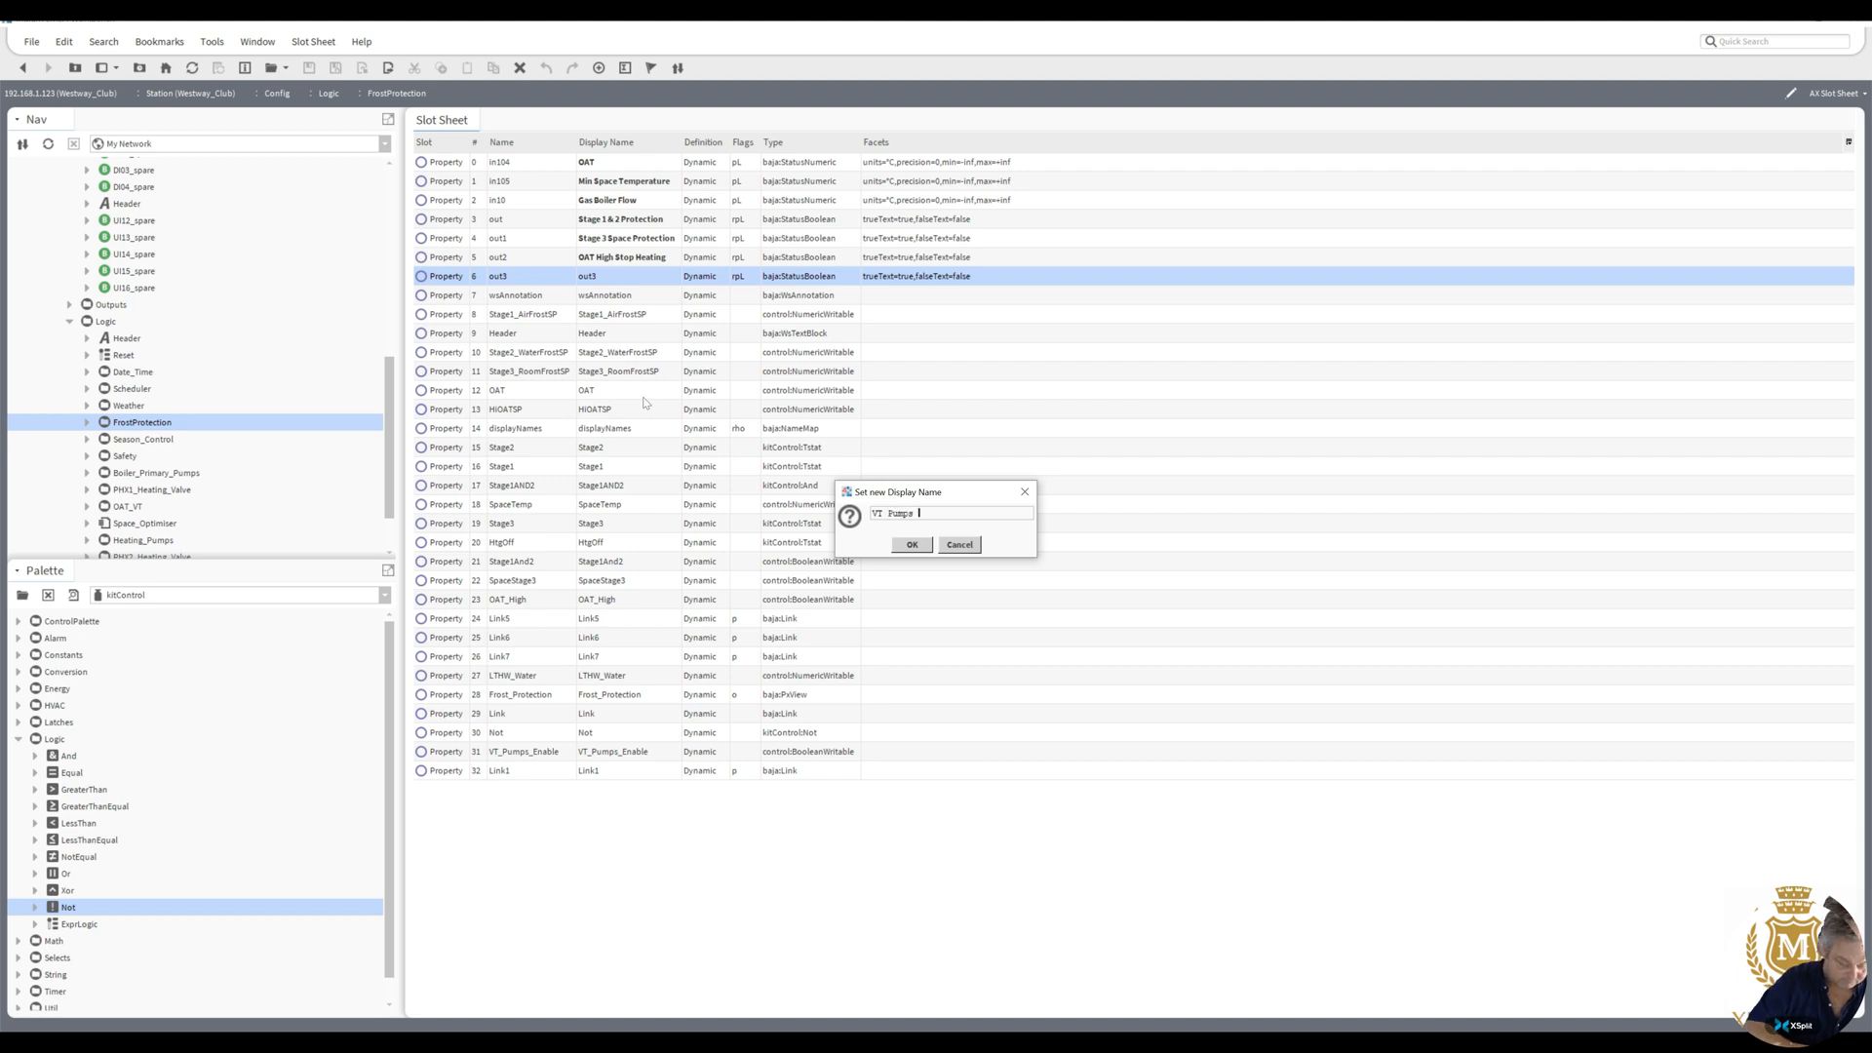
pyautogui.write(' Enable')
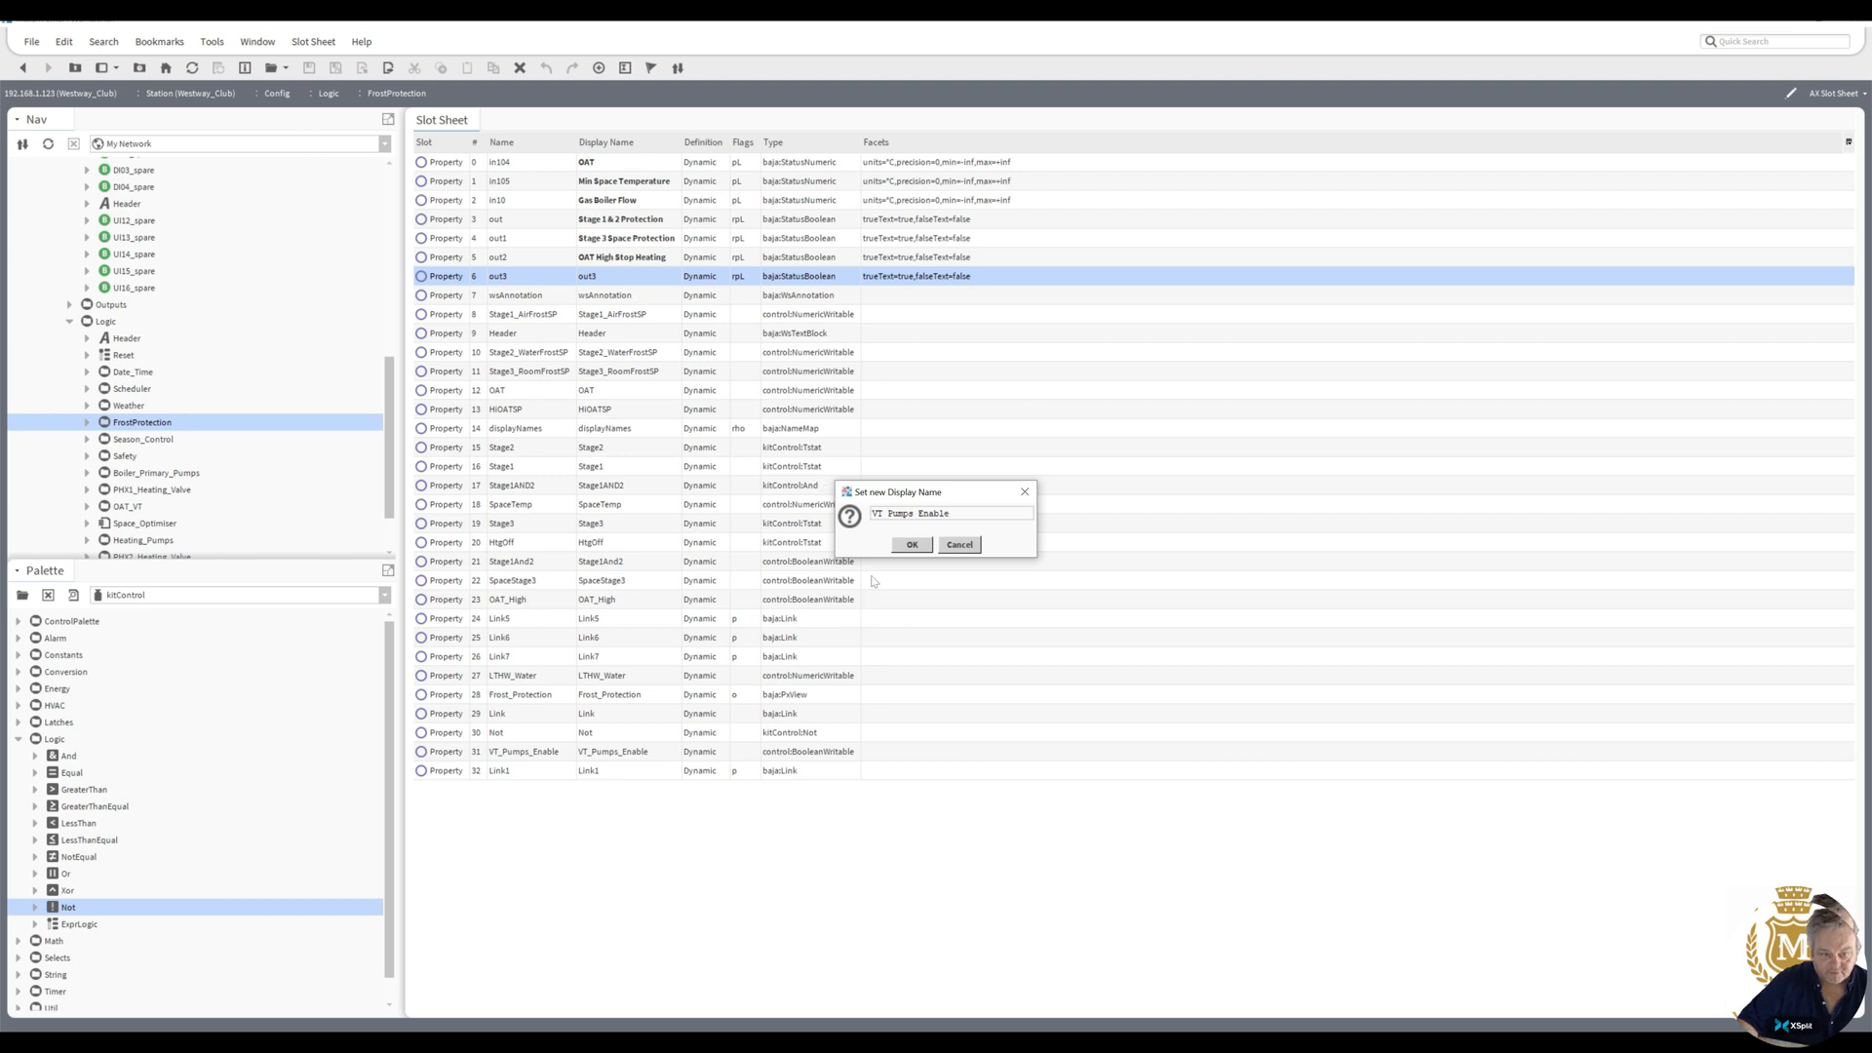
pyautogui.click(913, 546)
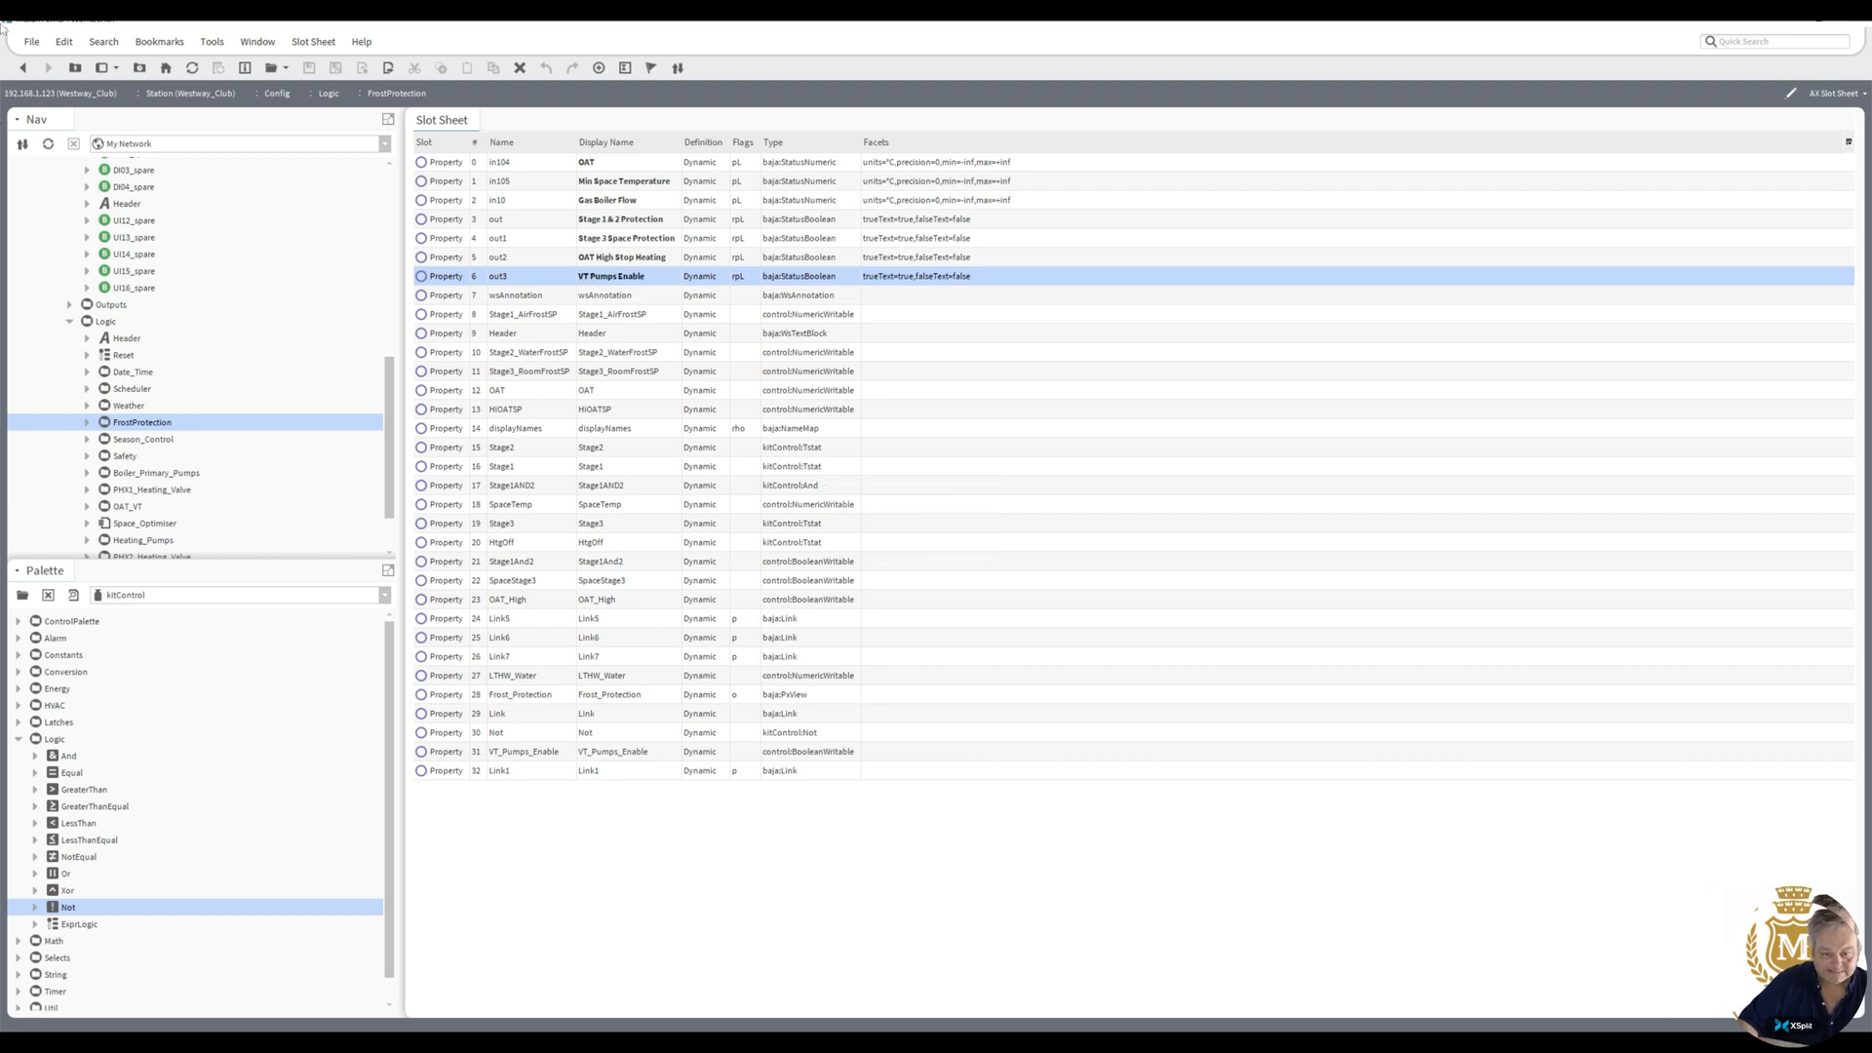
# - Follow the VT_Pumps_Enable output from the FrostProtection wire sheet to the Logic sheet and move the OAT_VT folder below Season_Control
pyautogui.click(21, 69)
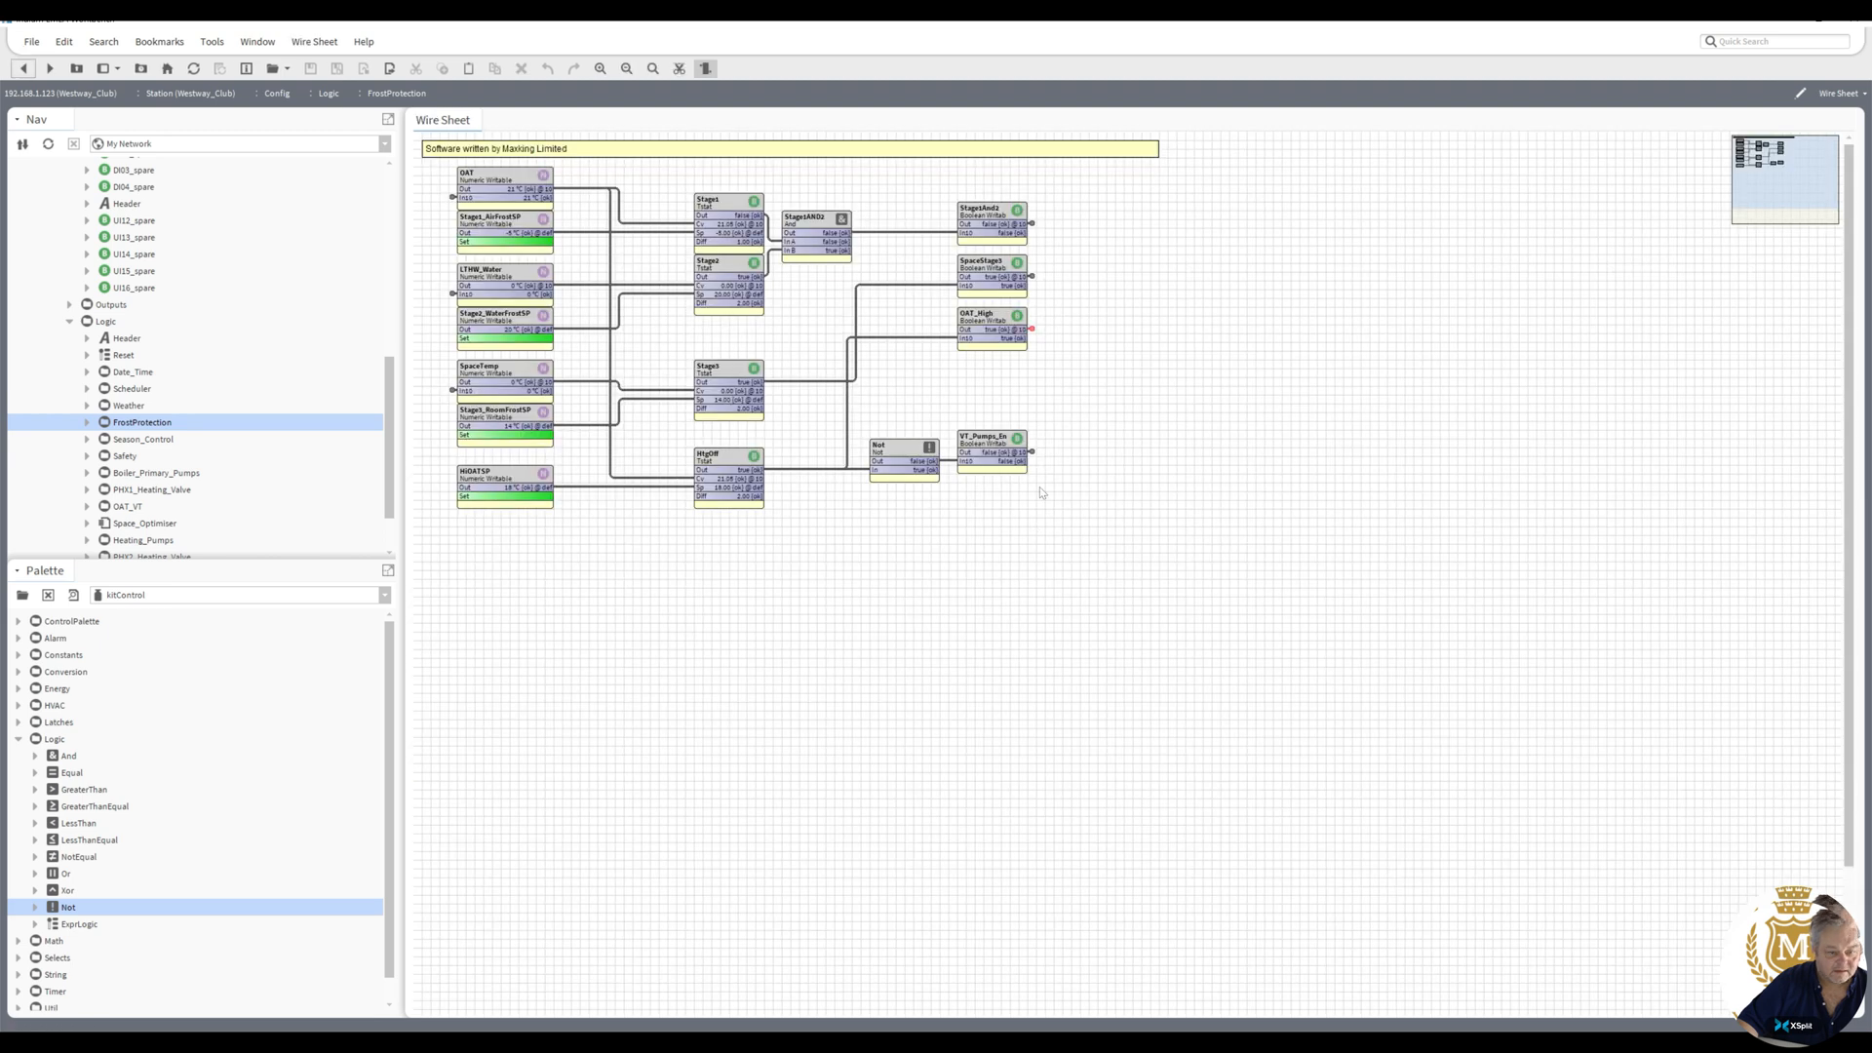
pyautogui.doubleClick(1033, 451)
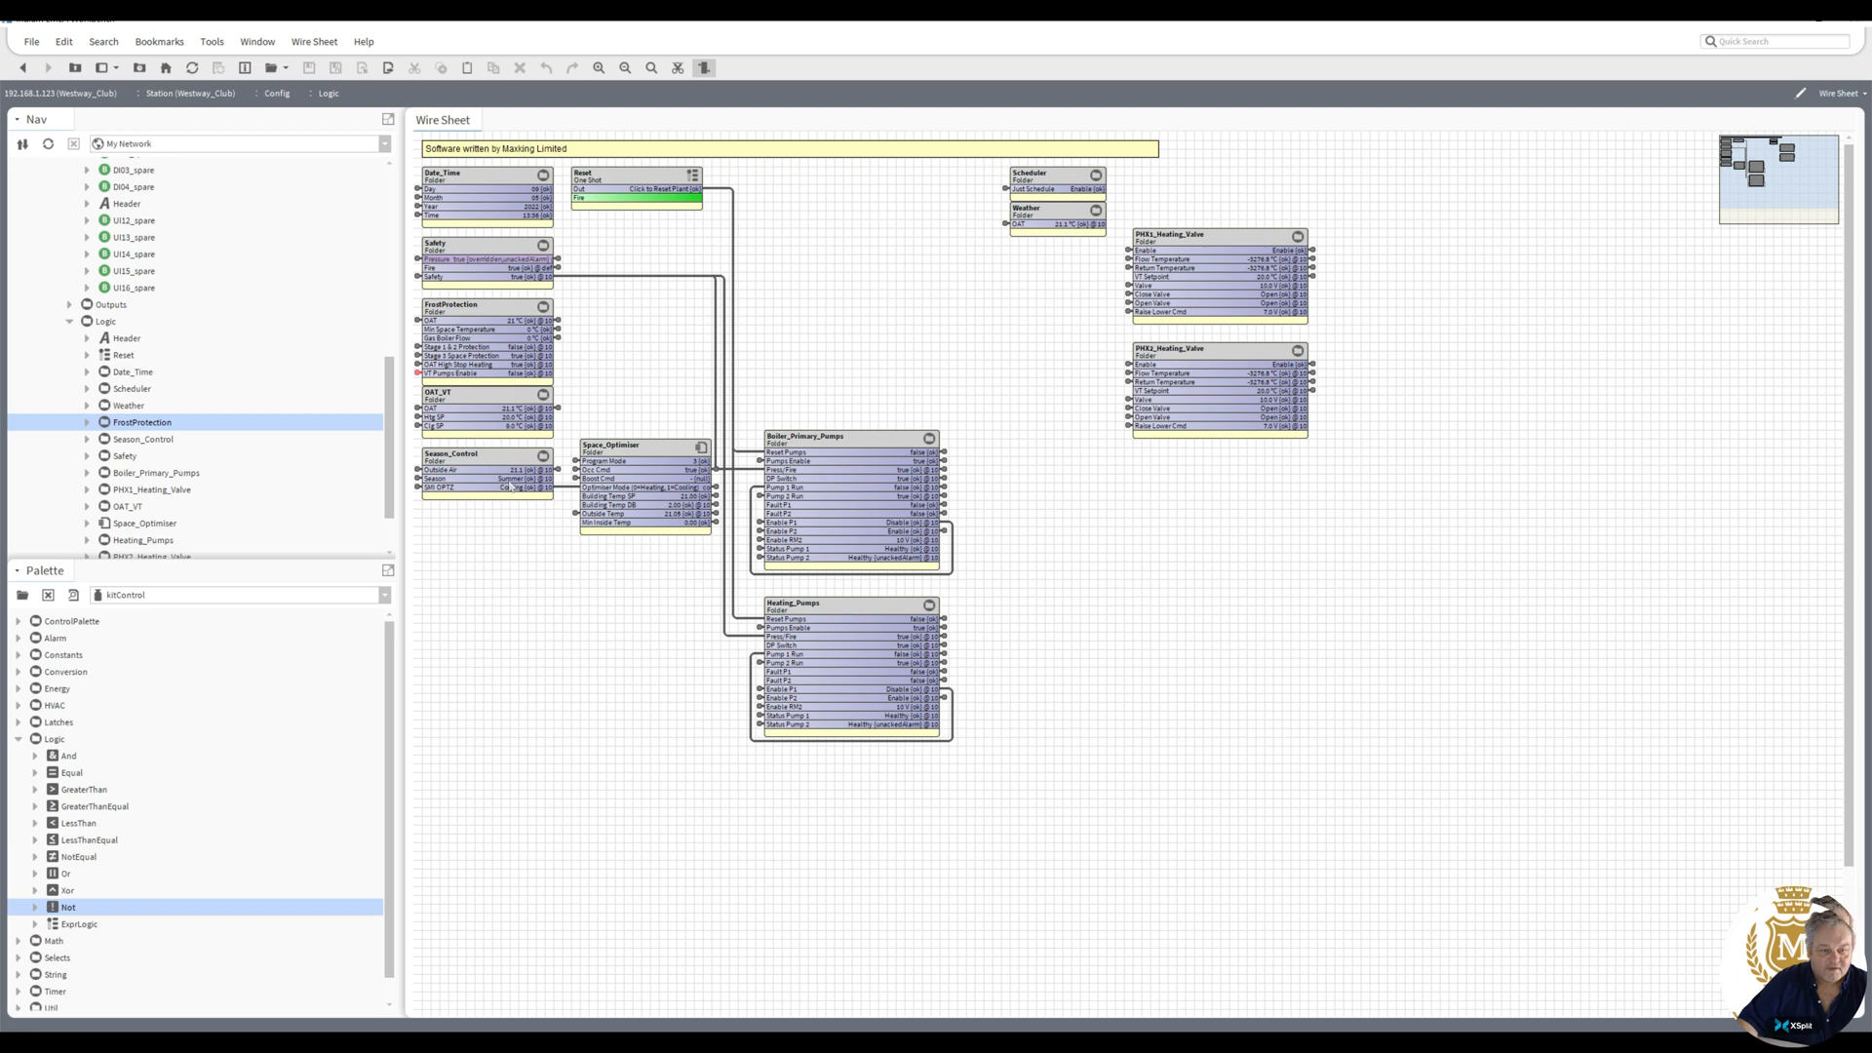
pyautogui.moveTo(487, 410); pyautogui.dragTo(482, 580)
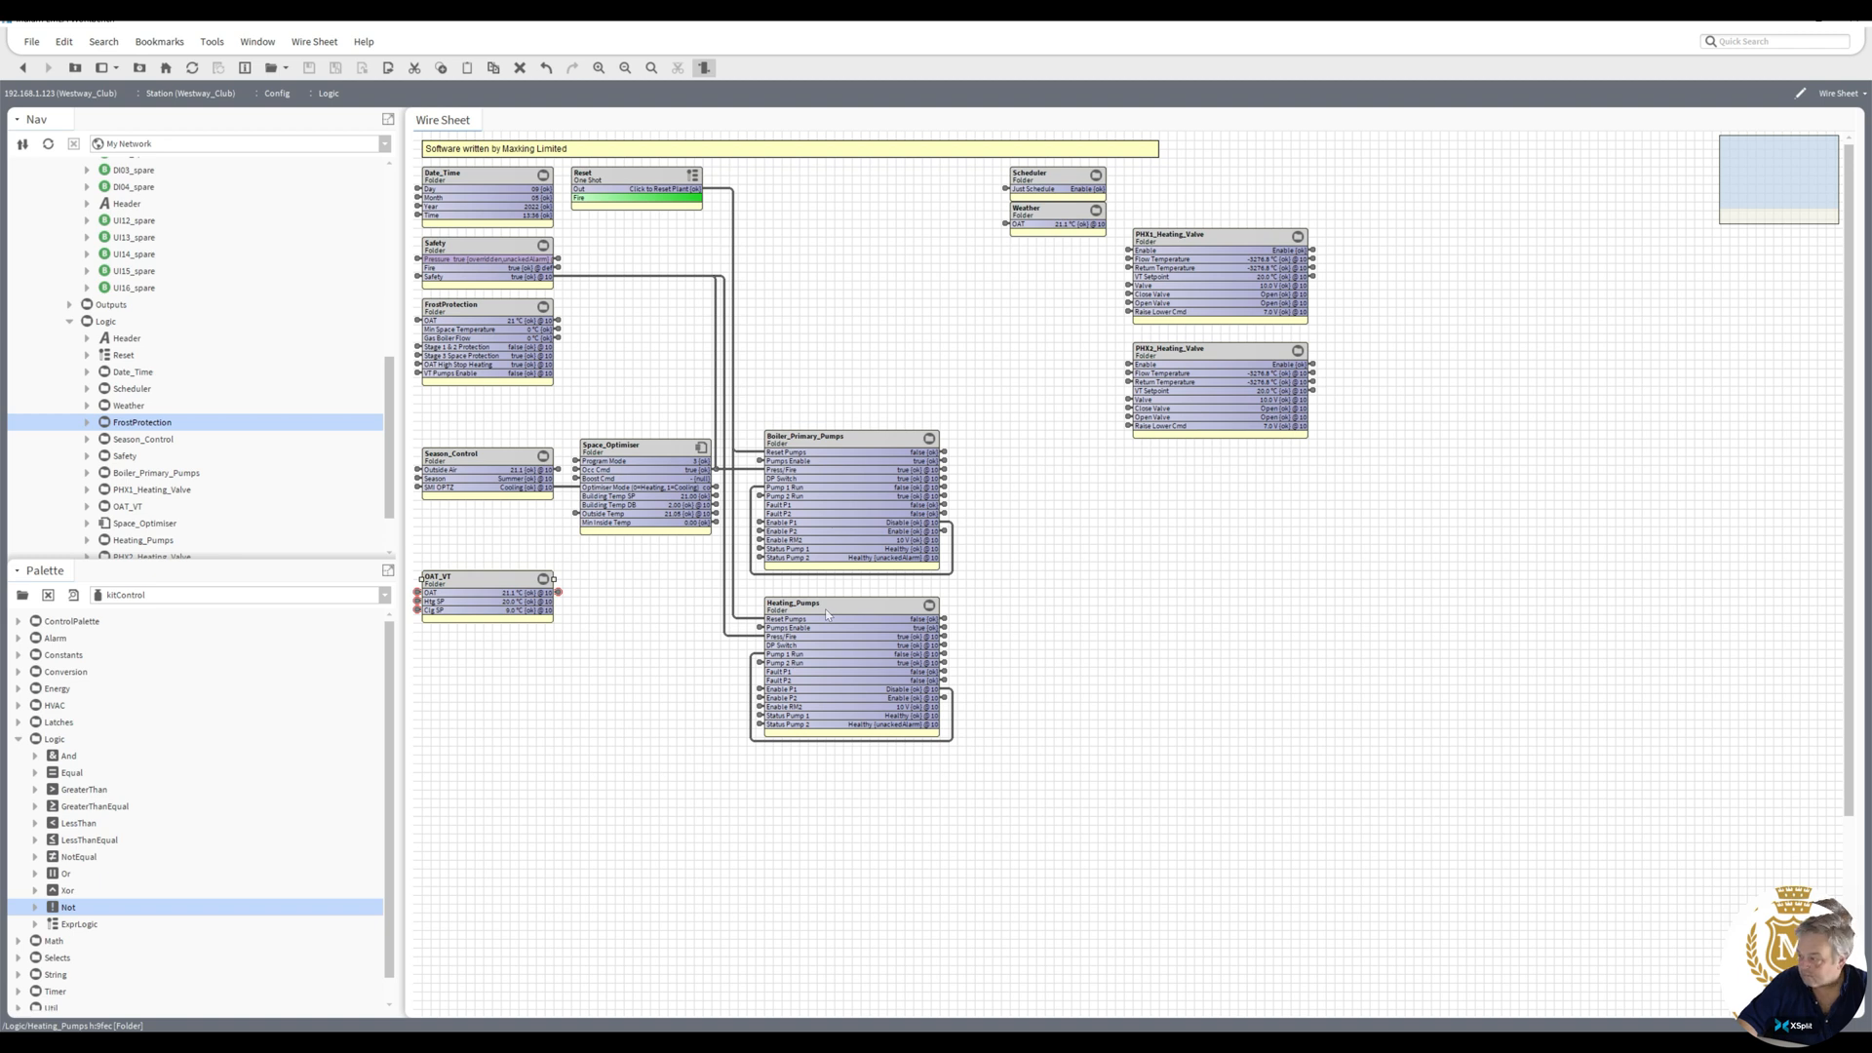
# - Examine the links of the Boiler_Primary_Pumps and Heating_Pumps folders and trace the Pumps Enable input of Heating_Pumps to its source
pyautogui.click(822, 442)
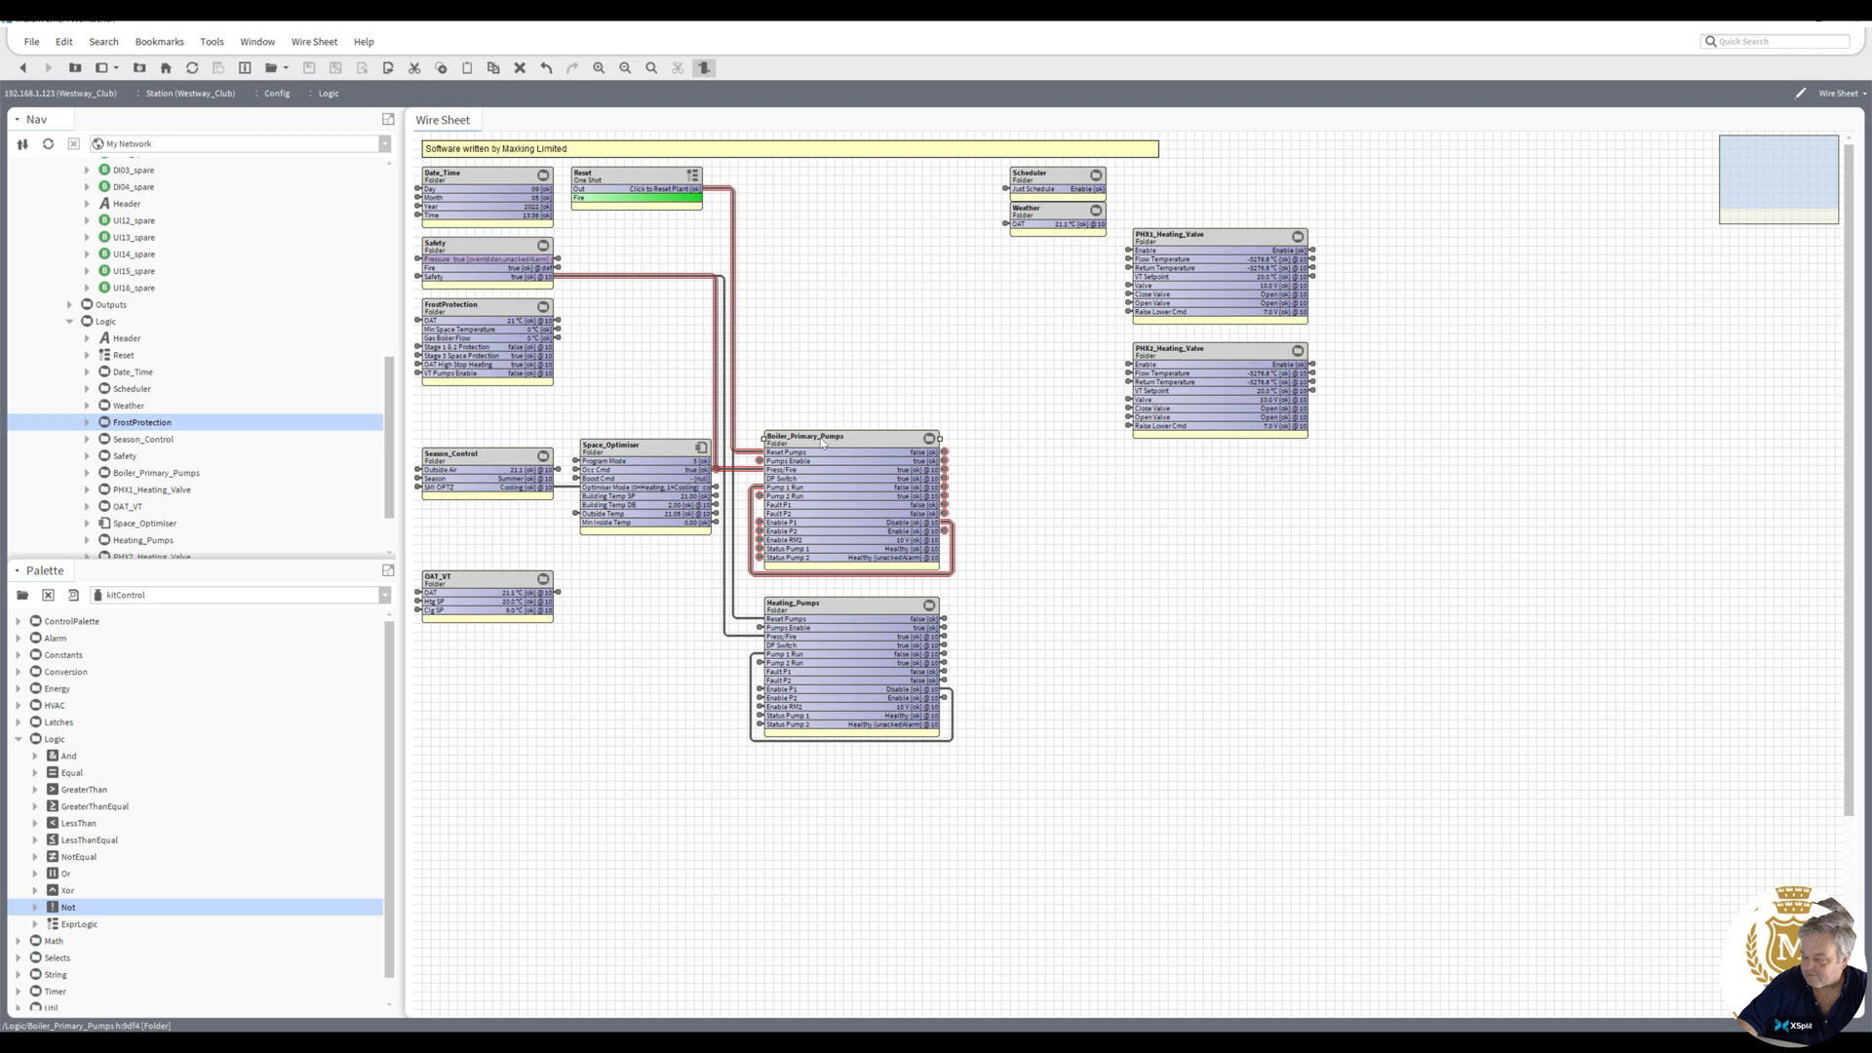
pyautogui.click(810, 606)
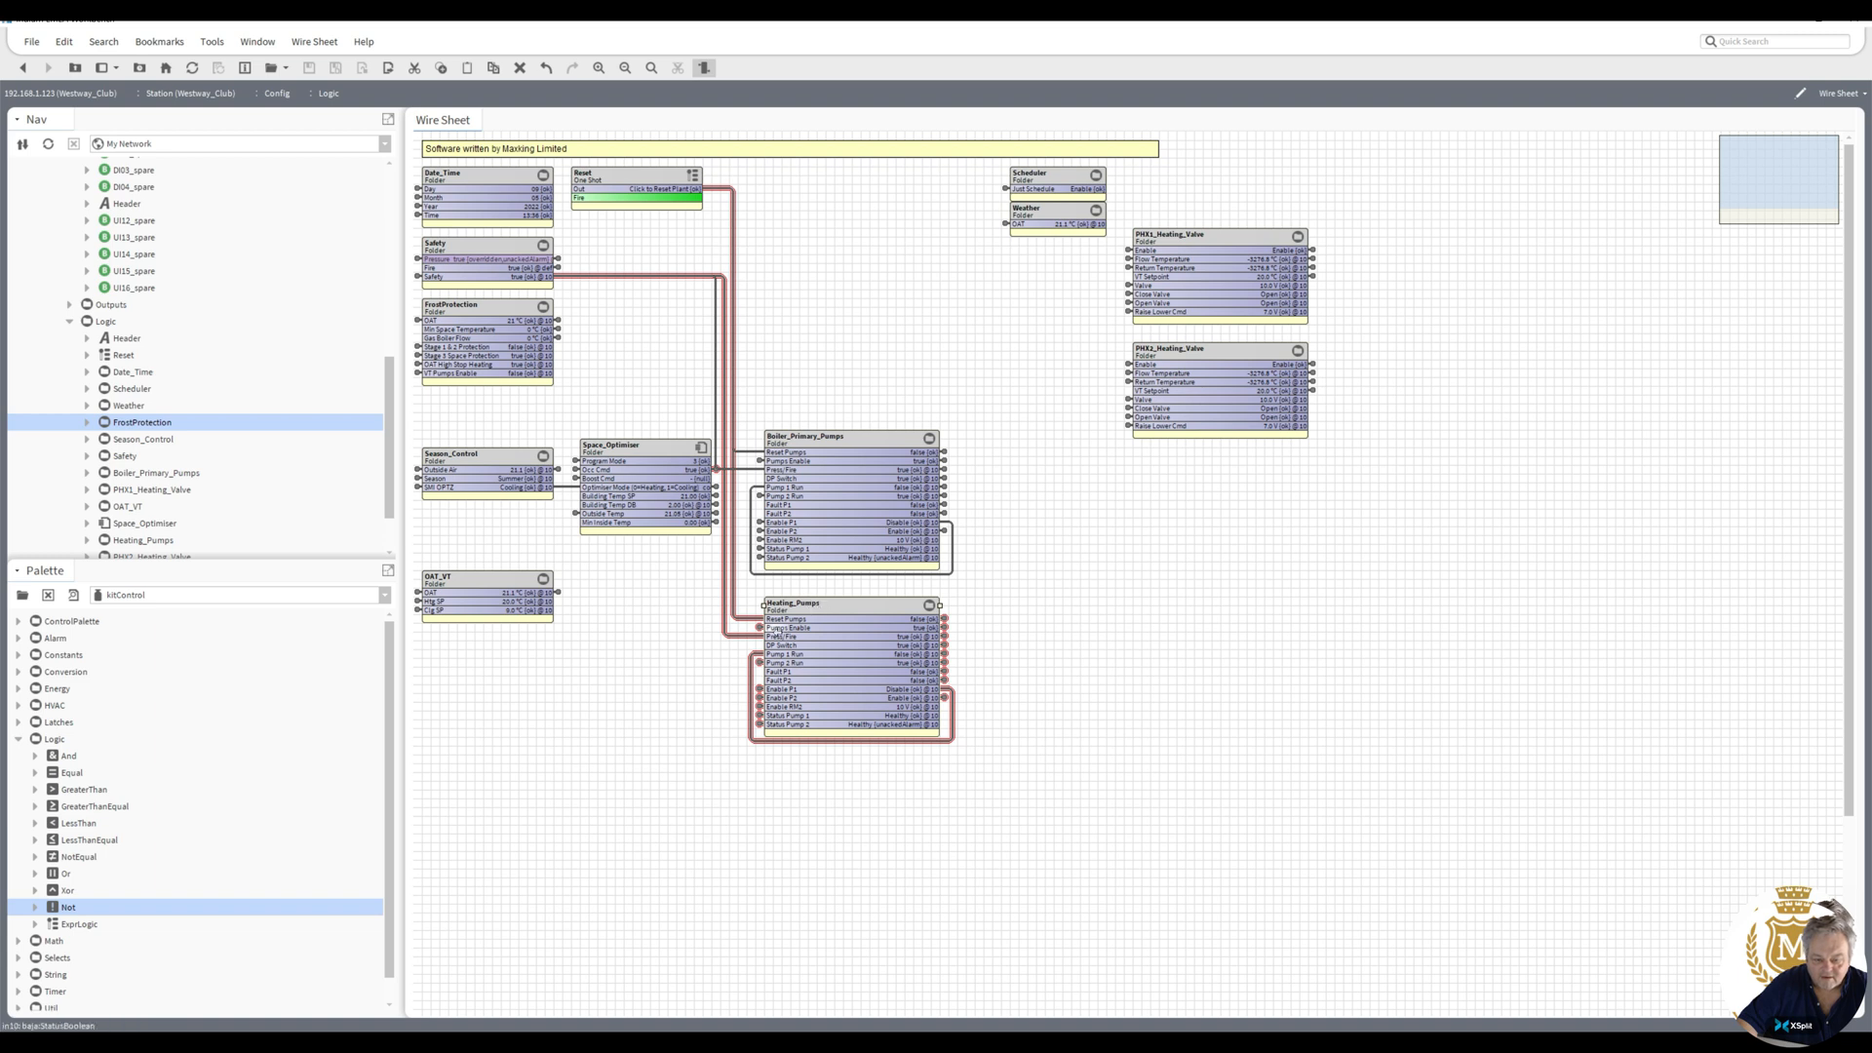
pyautogui.click(763, 630)
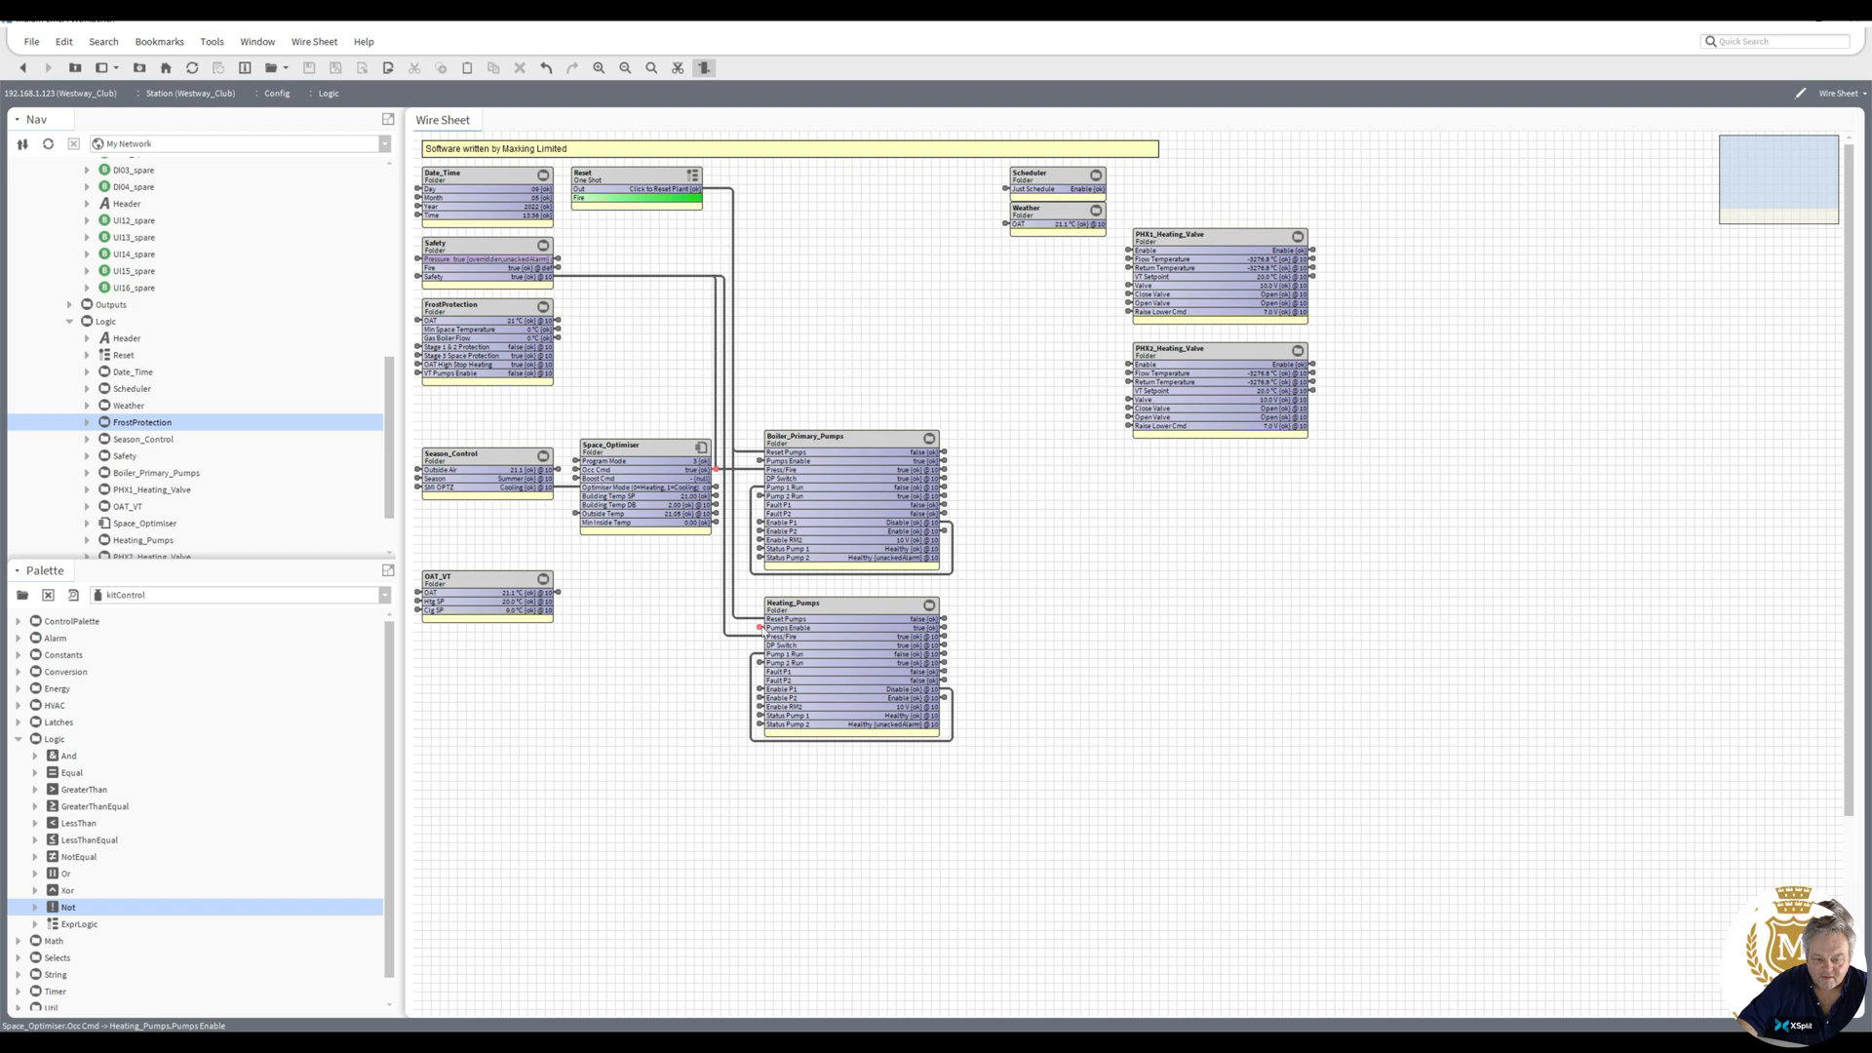
# - Delete the Space_Optimiser link to the Pumps Enable input of Heating_Pumps and feed that input from FrostProtection's VT Pumps Enable output instead
pyautogui.click(680, 70)
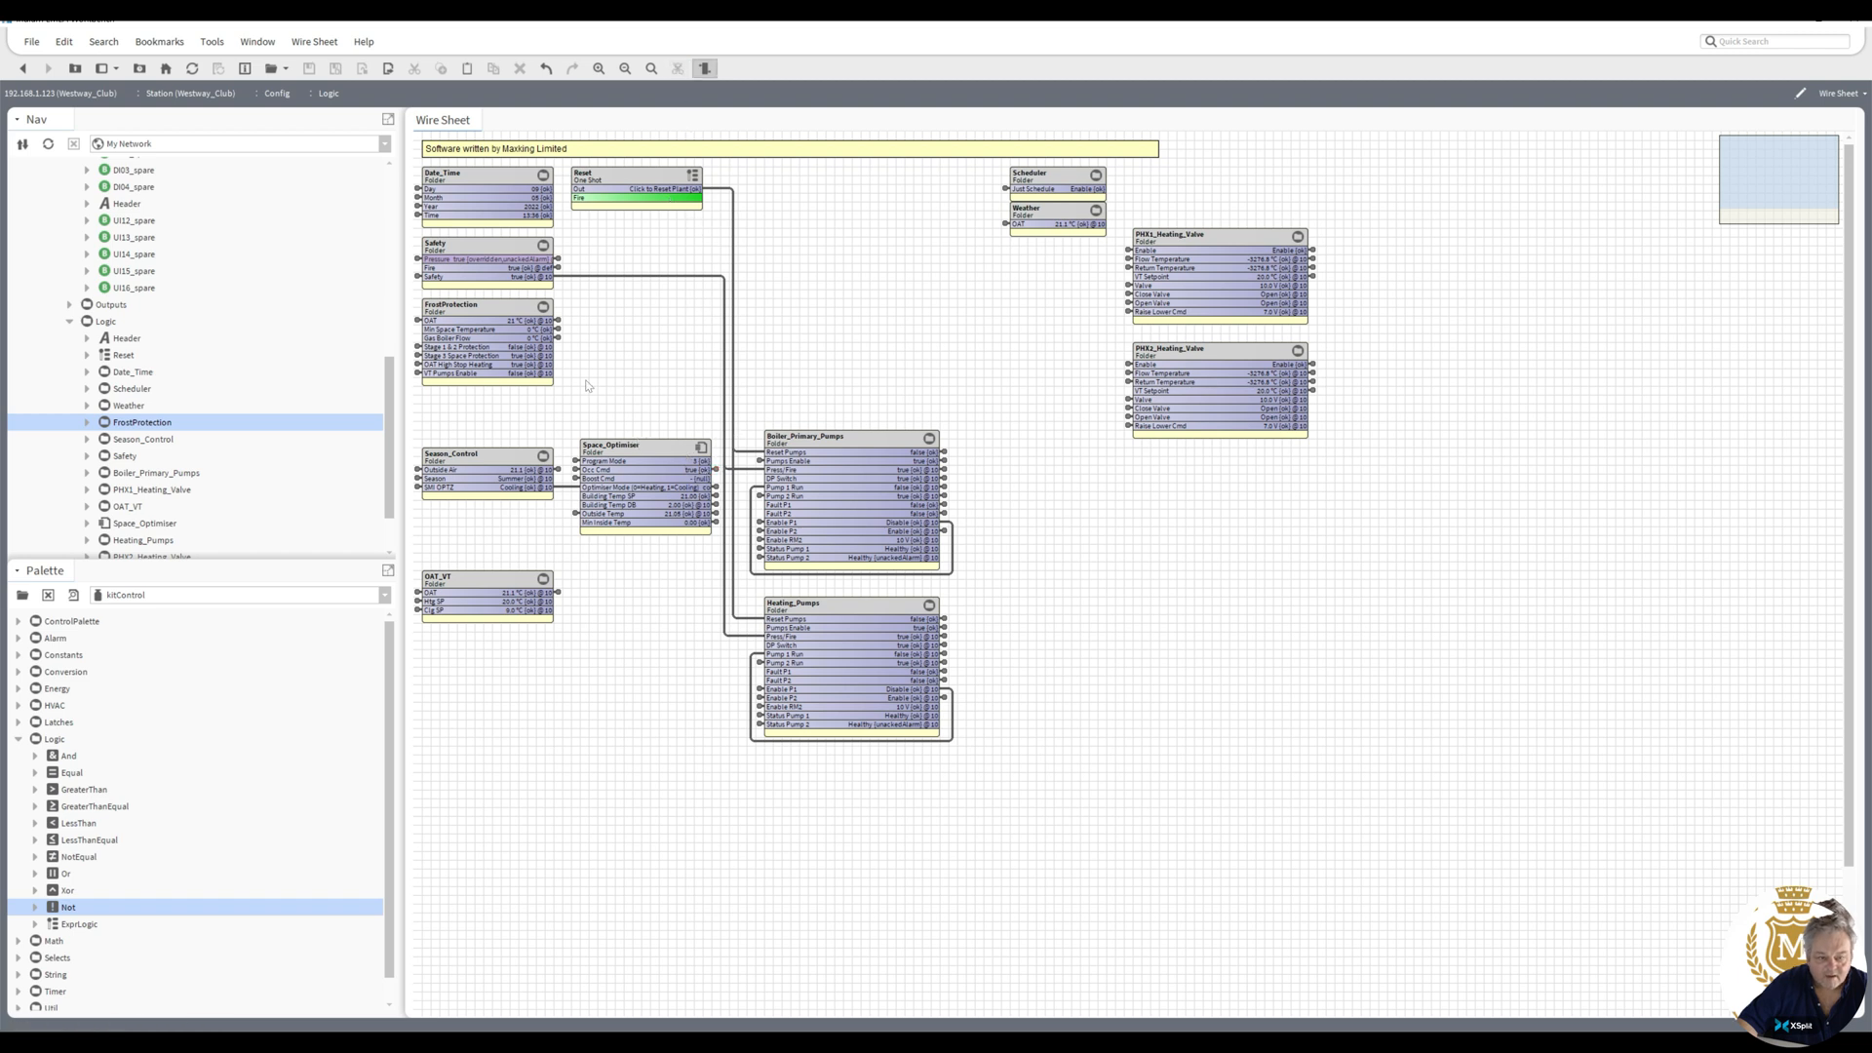
pyautogui.moveTo(557, 374); pyautogui.dragTo(770, 628)
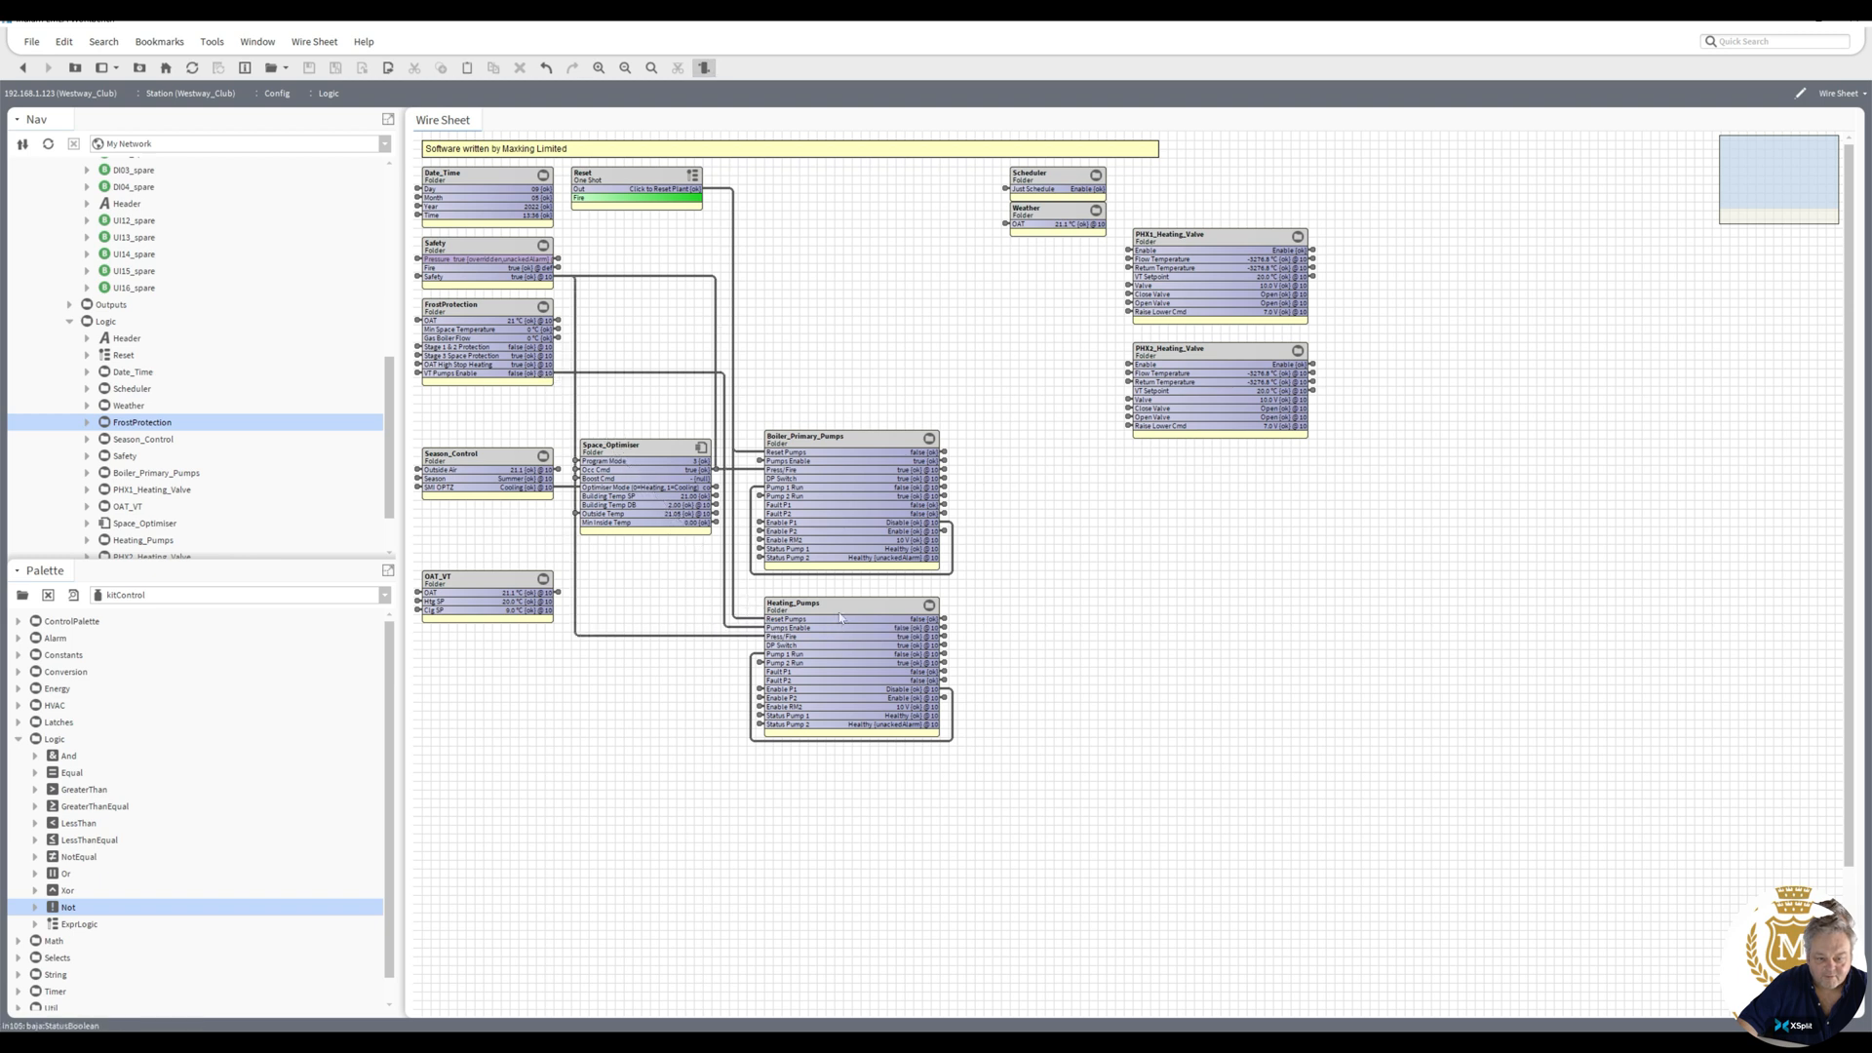
# - Link Enable P1 of the Heating_Pumps folder to In10 of the DO01_VT_Pumps output point
pyautogui.click(839, 617)
pyautogui.rightClick(837, 616)
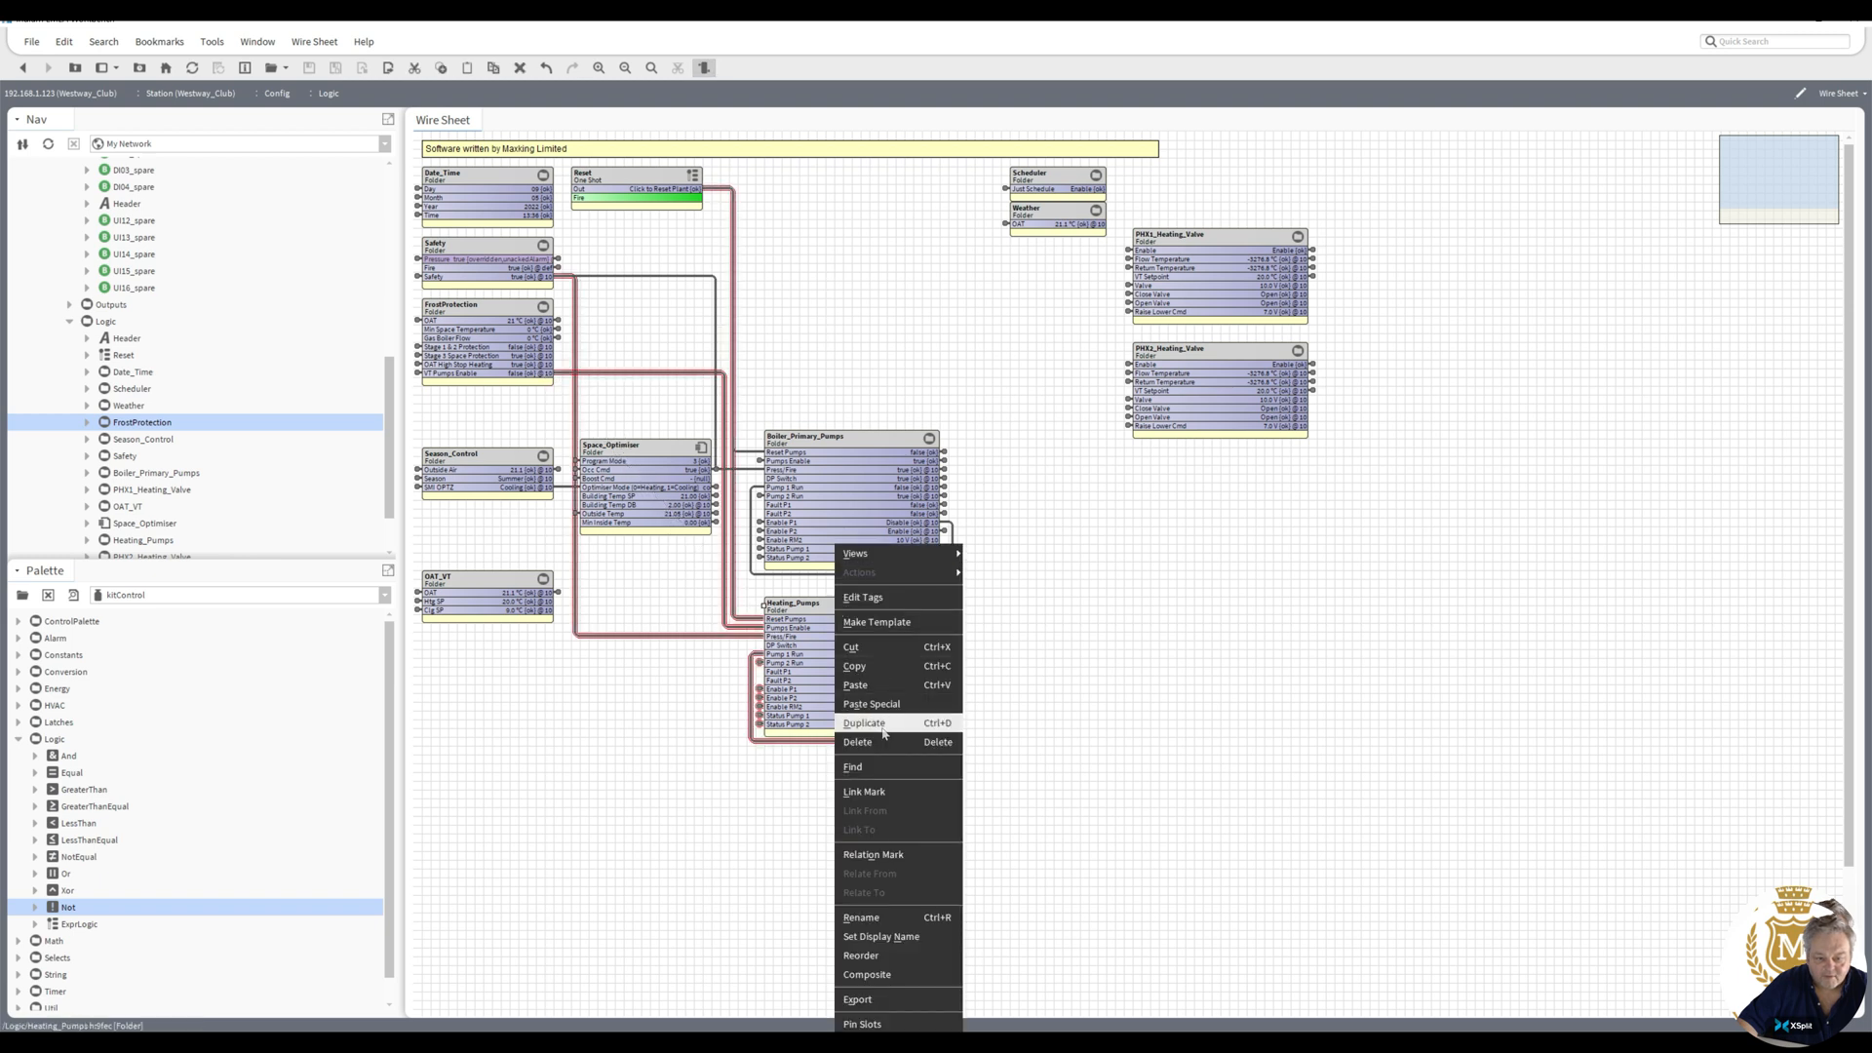
pyautogui.click(879, 792)
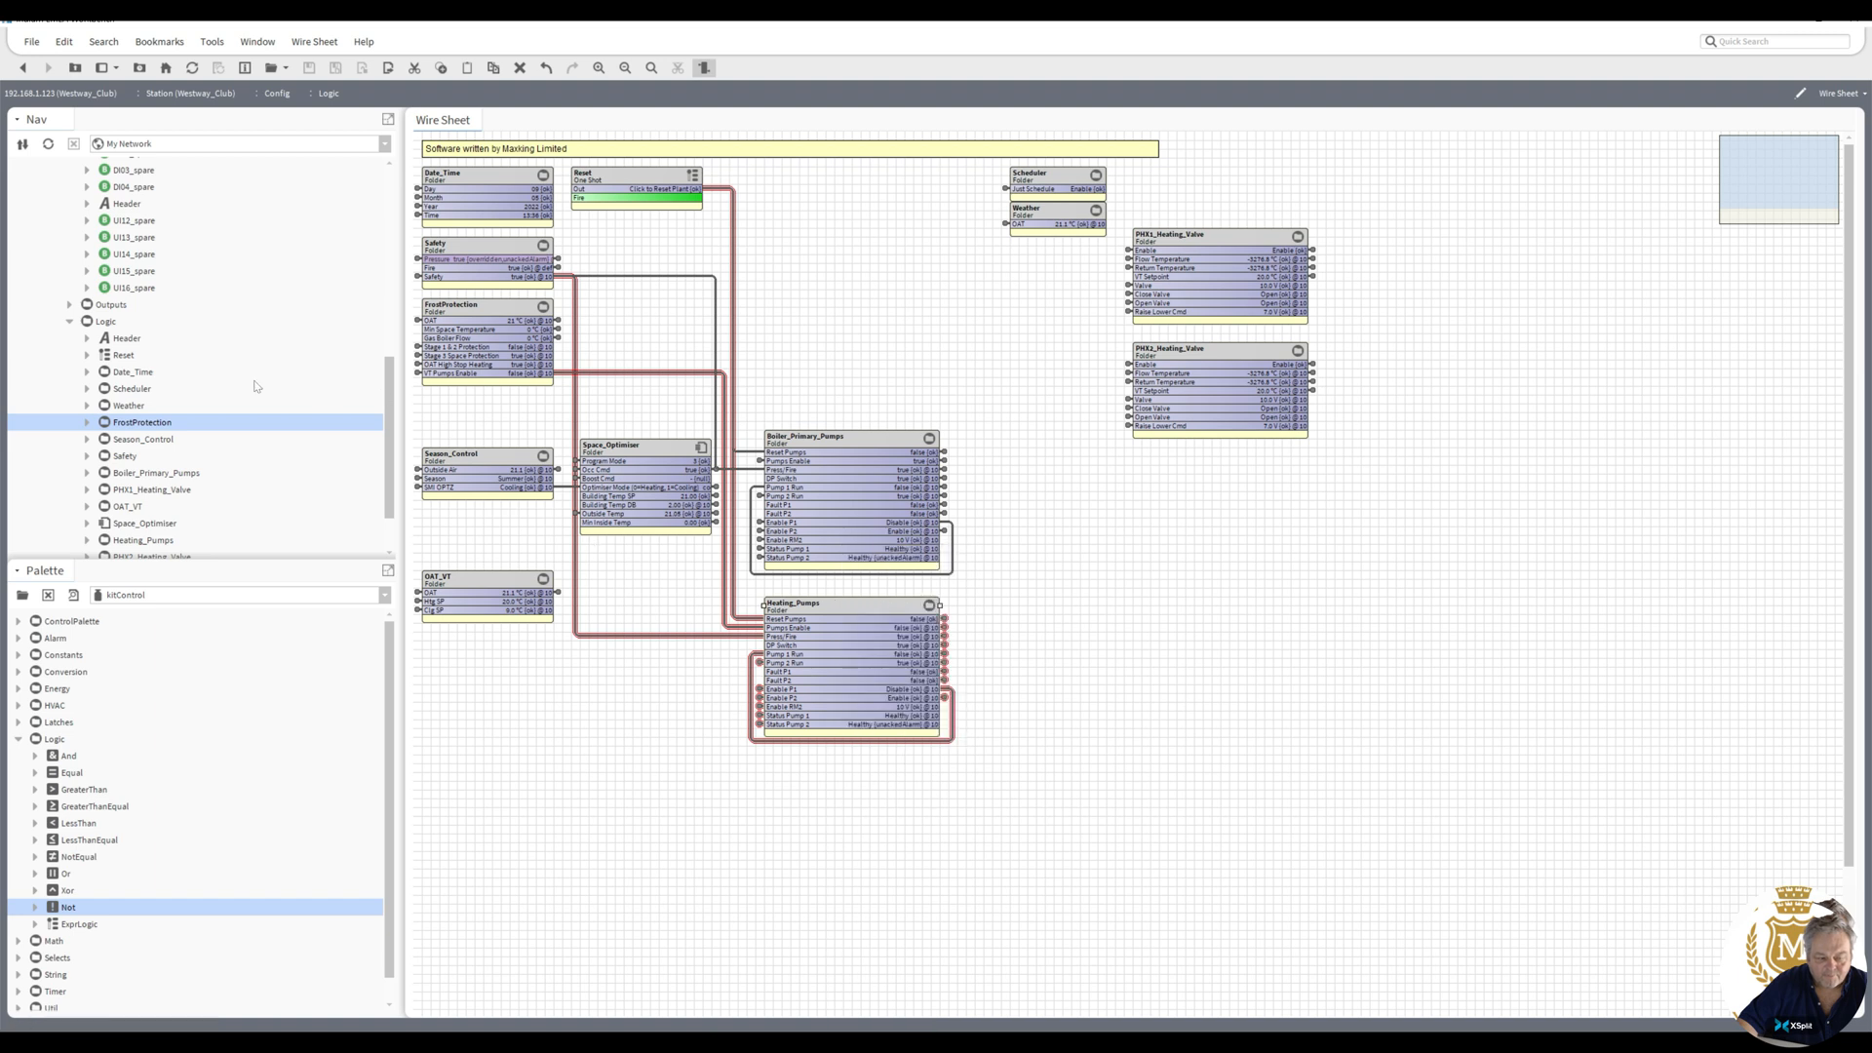
pyautogui.click(69, 304)
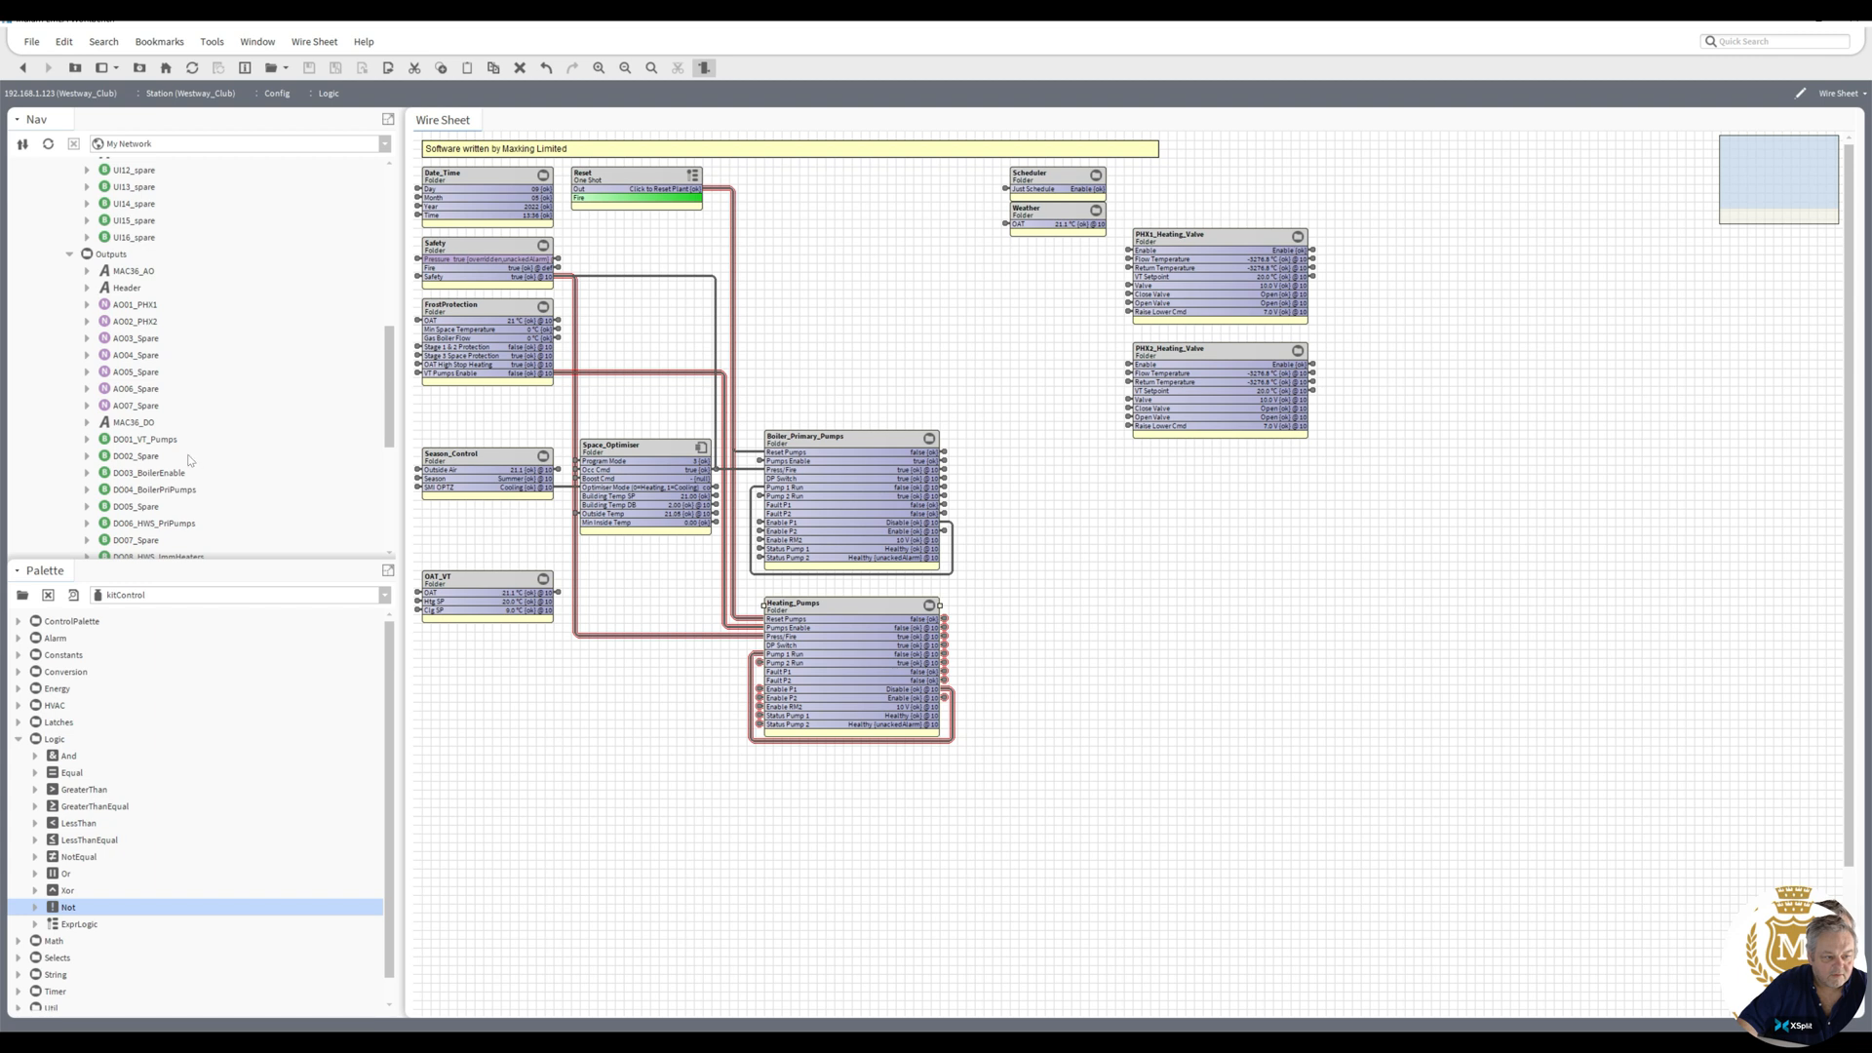
pyautogui.click(157, 444)
pyautogui.rightClick(157, 447)
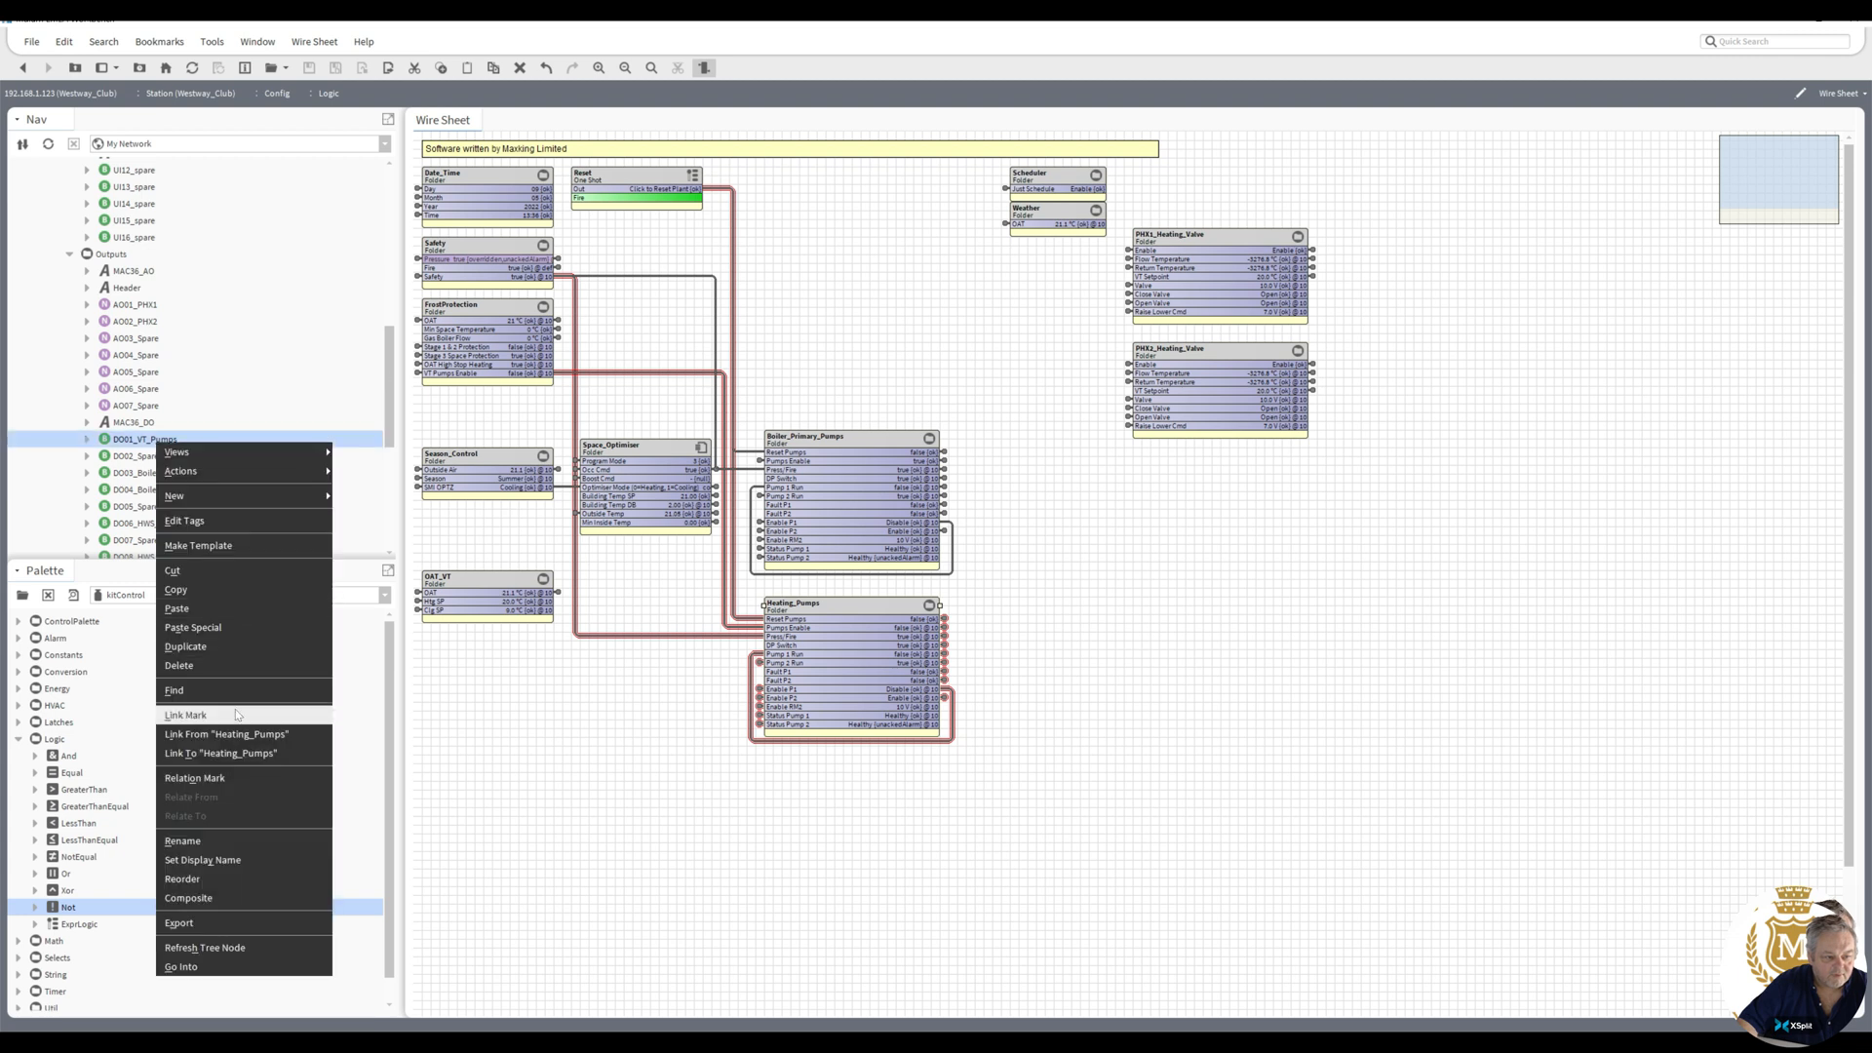
pyautogui.click(205, 737)
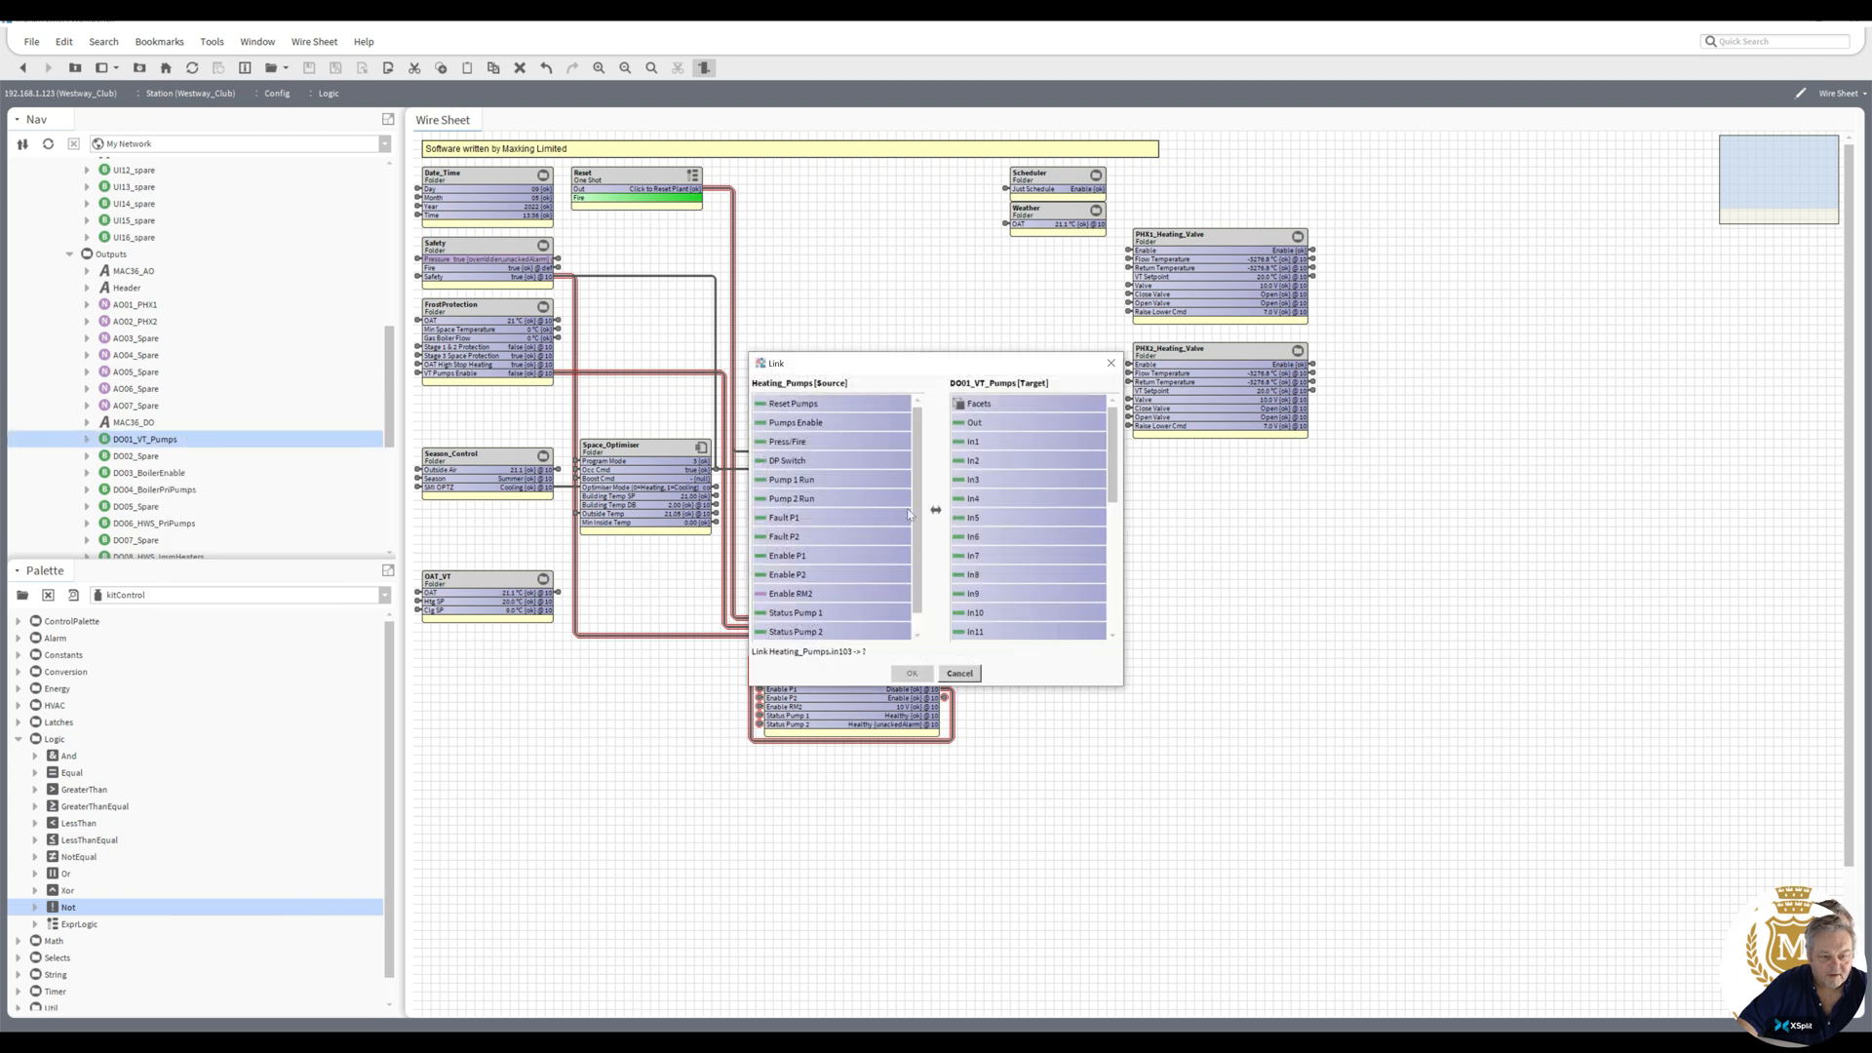
pyautogui.scroll(-1, 911, 512)
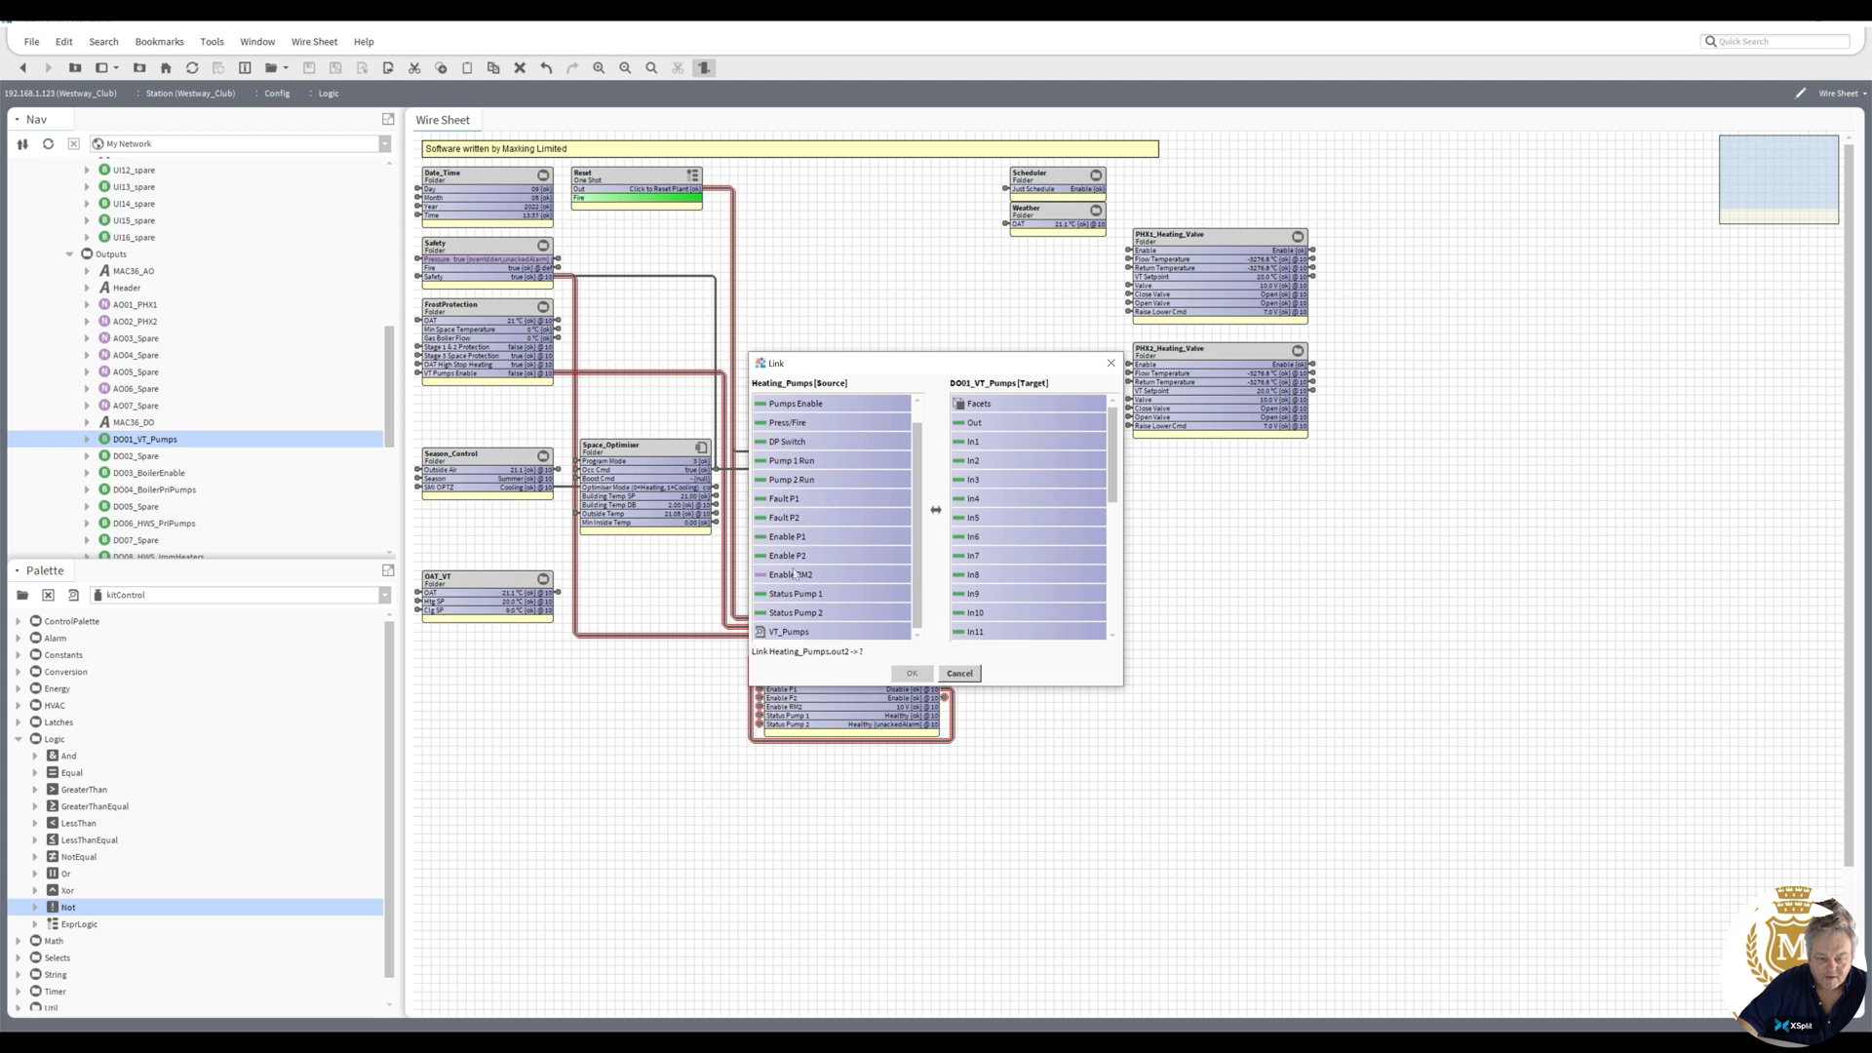
pyautogui.click(791, 537)
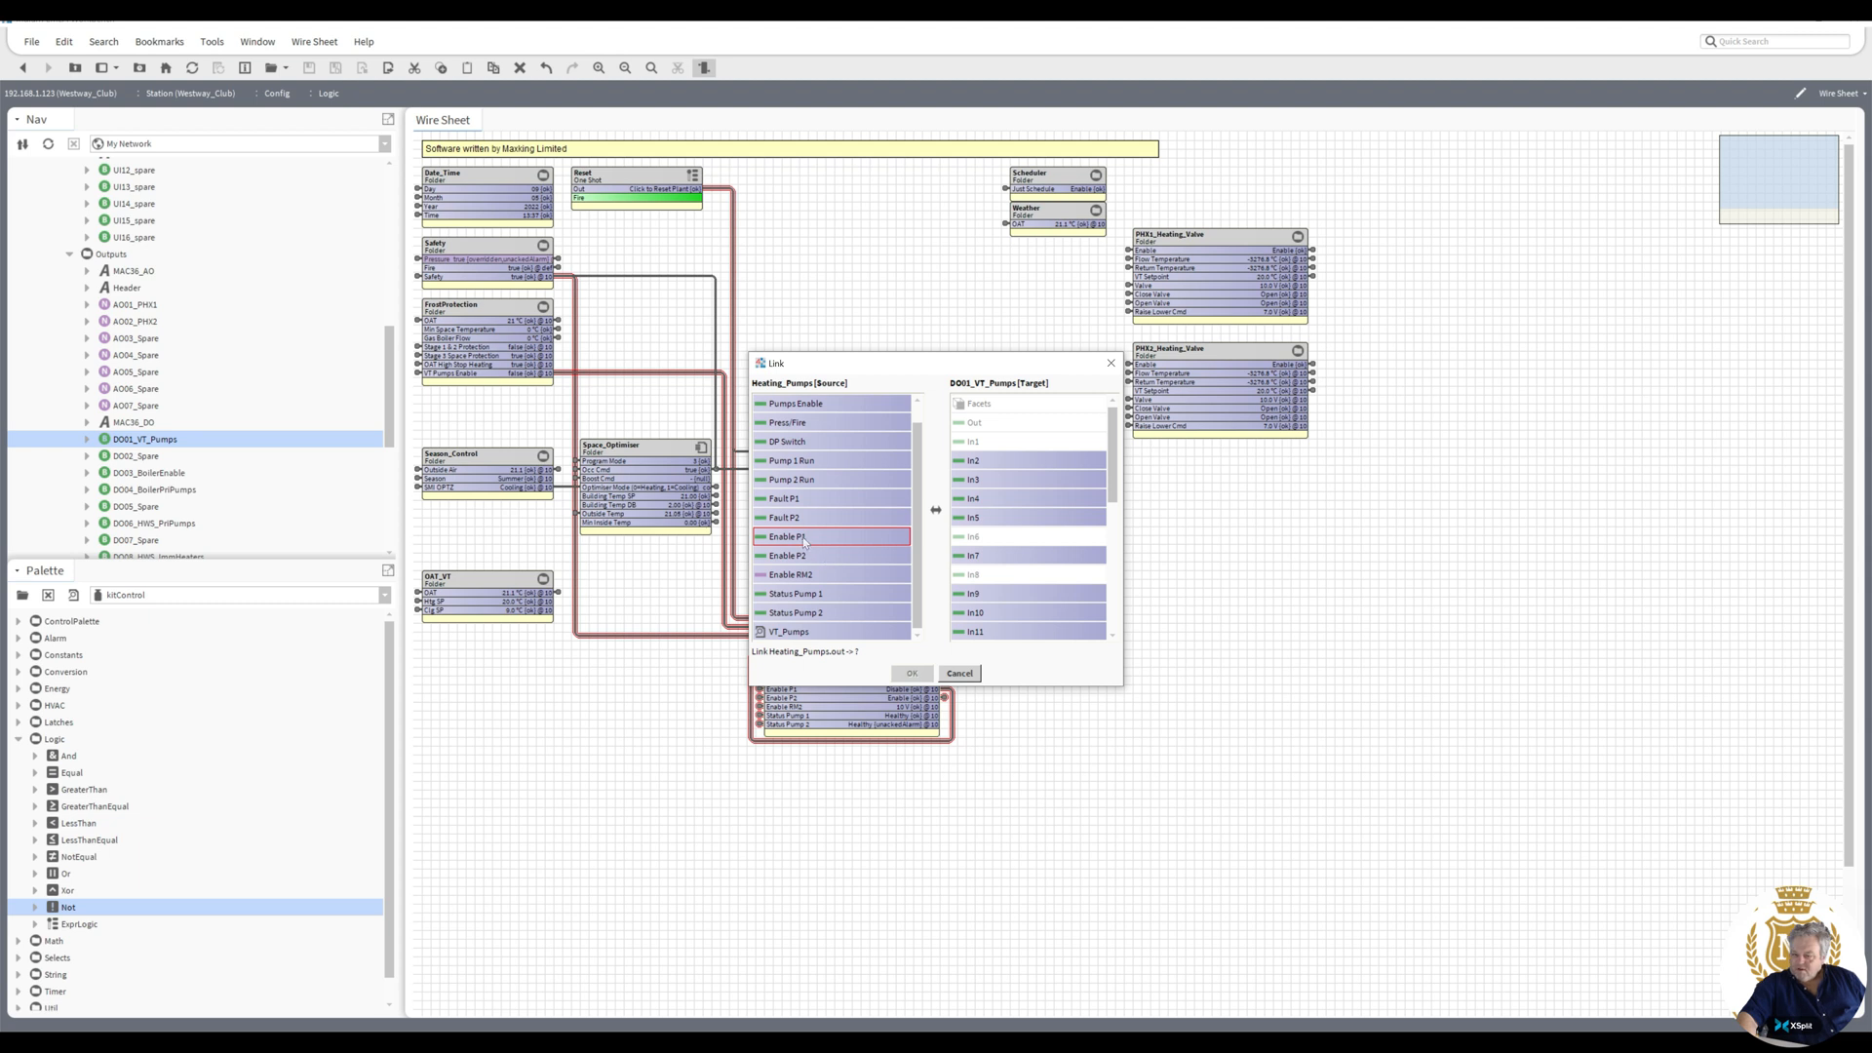
pyautogui.click(975, 612)
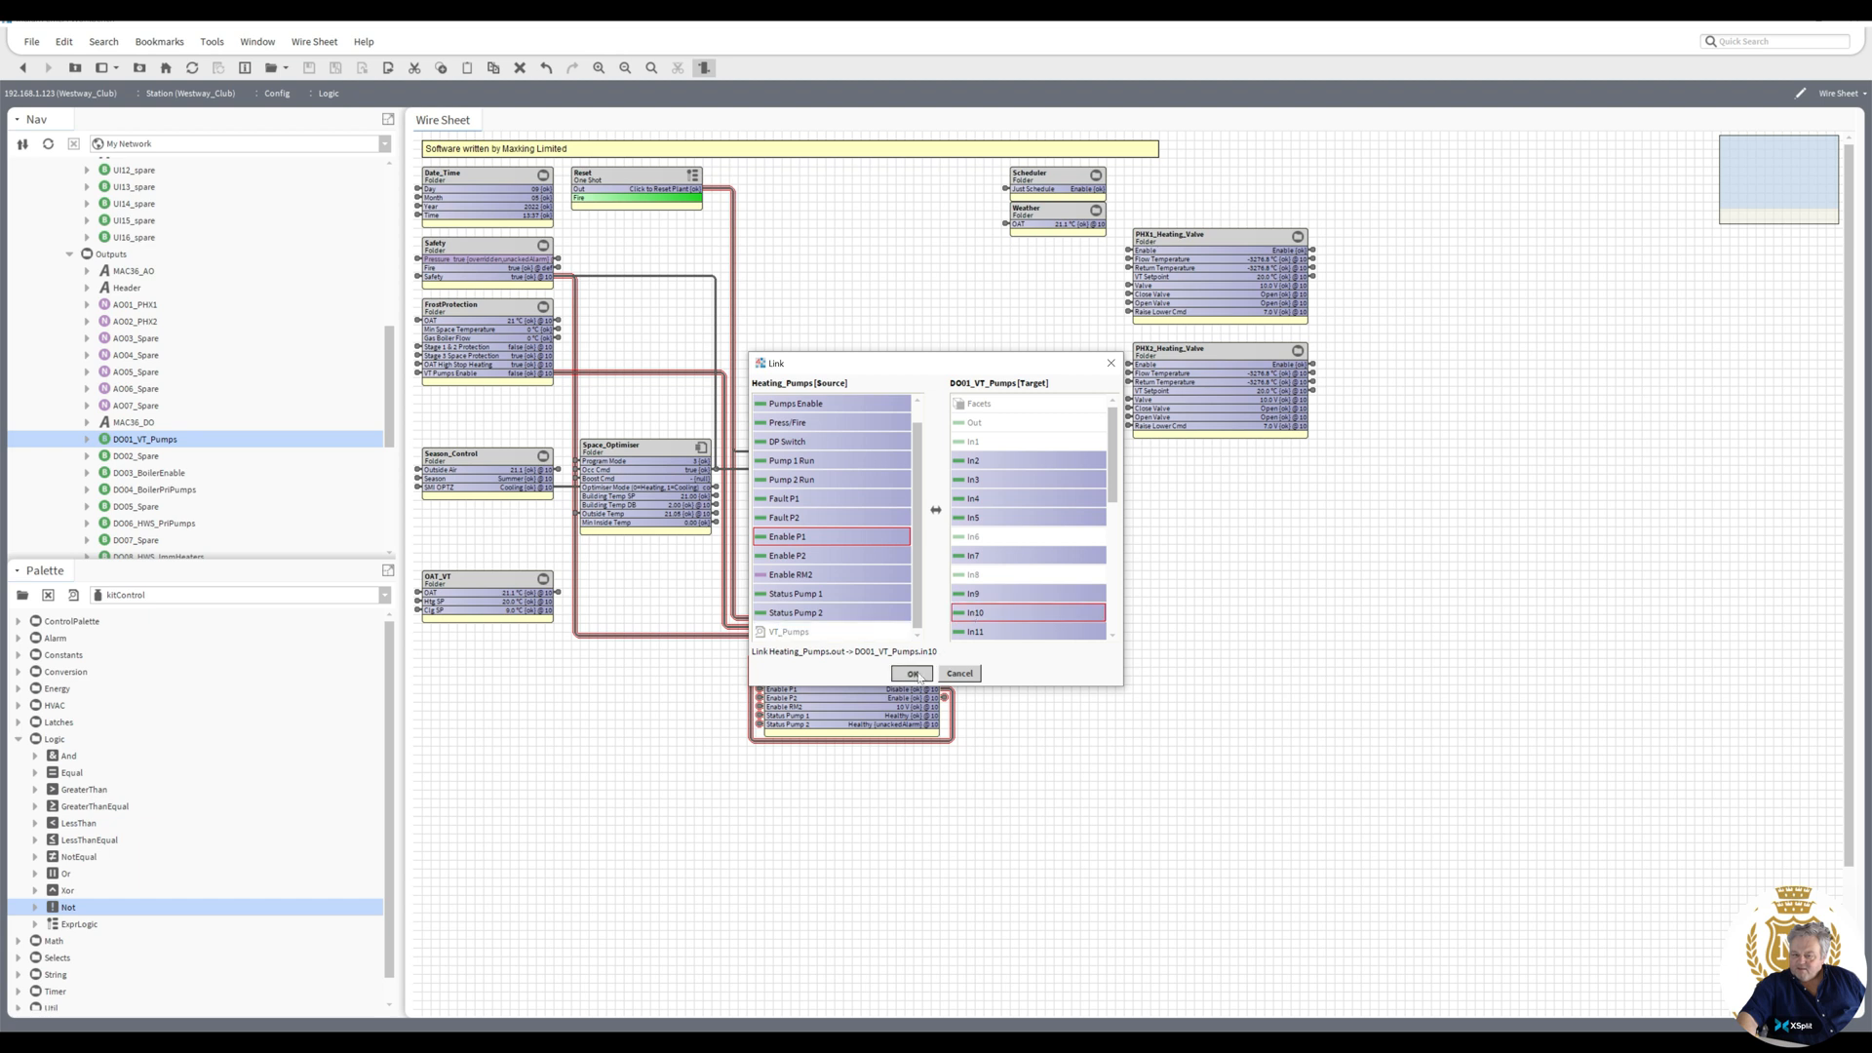
pyautogui.click(912, 674)
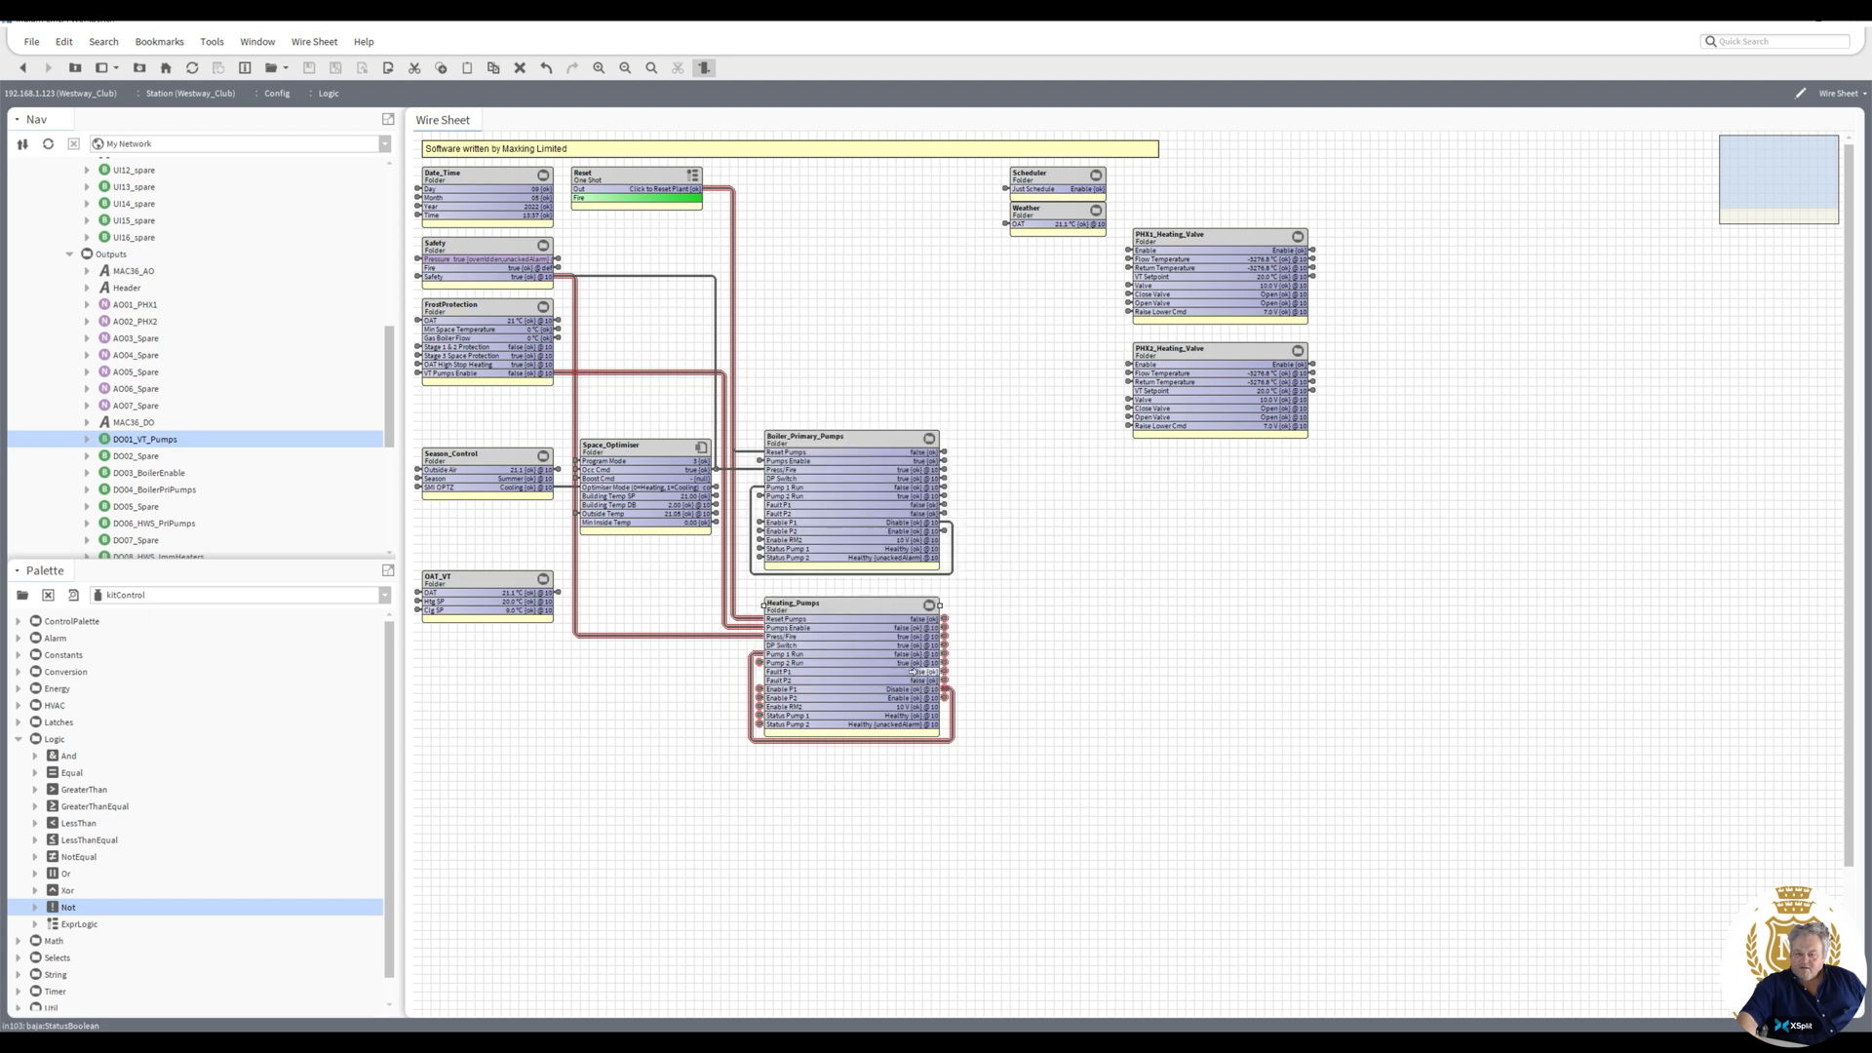
# - Review the Heating_Pumps graphic and wire sheet, including the pump control logic and the Module_VRM point, and return to the Logic sheet
pyautogui.doubleClick(836, 613)
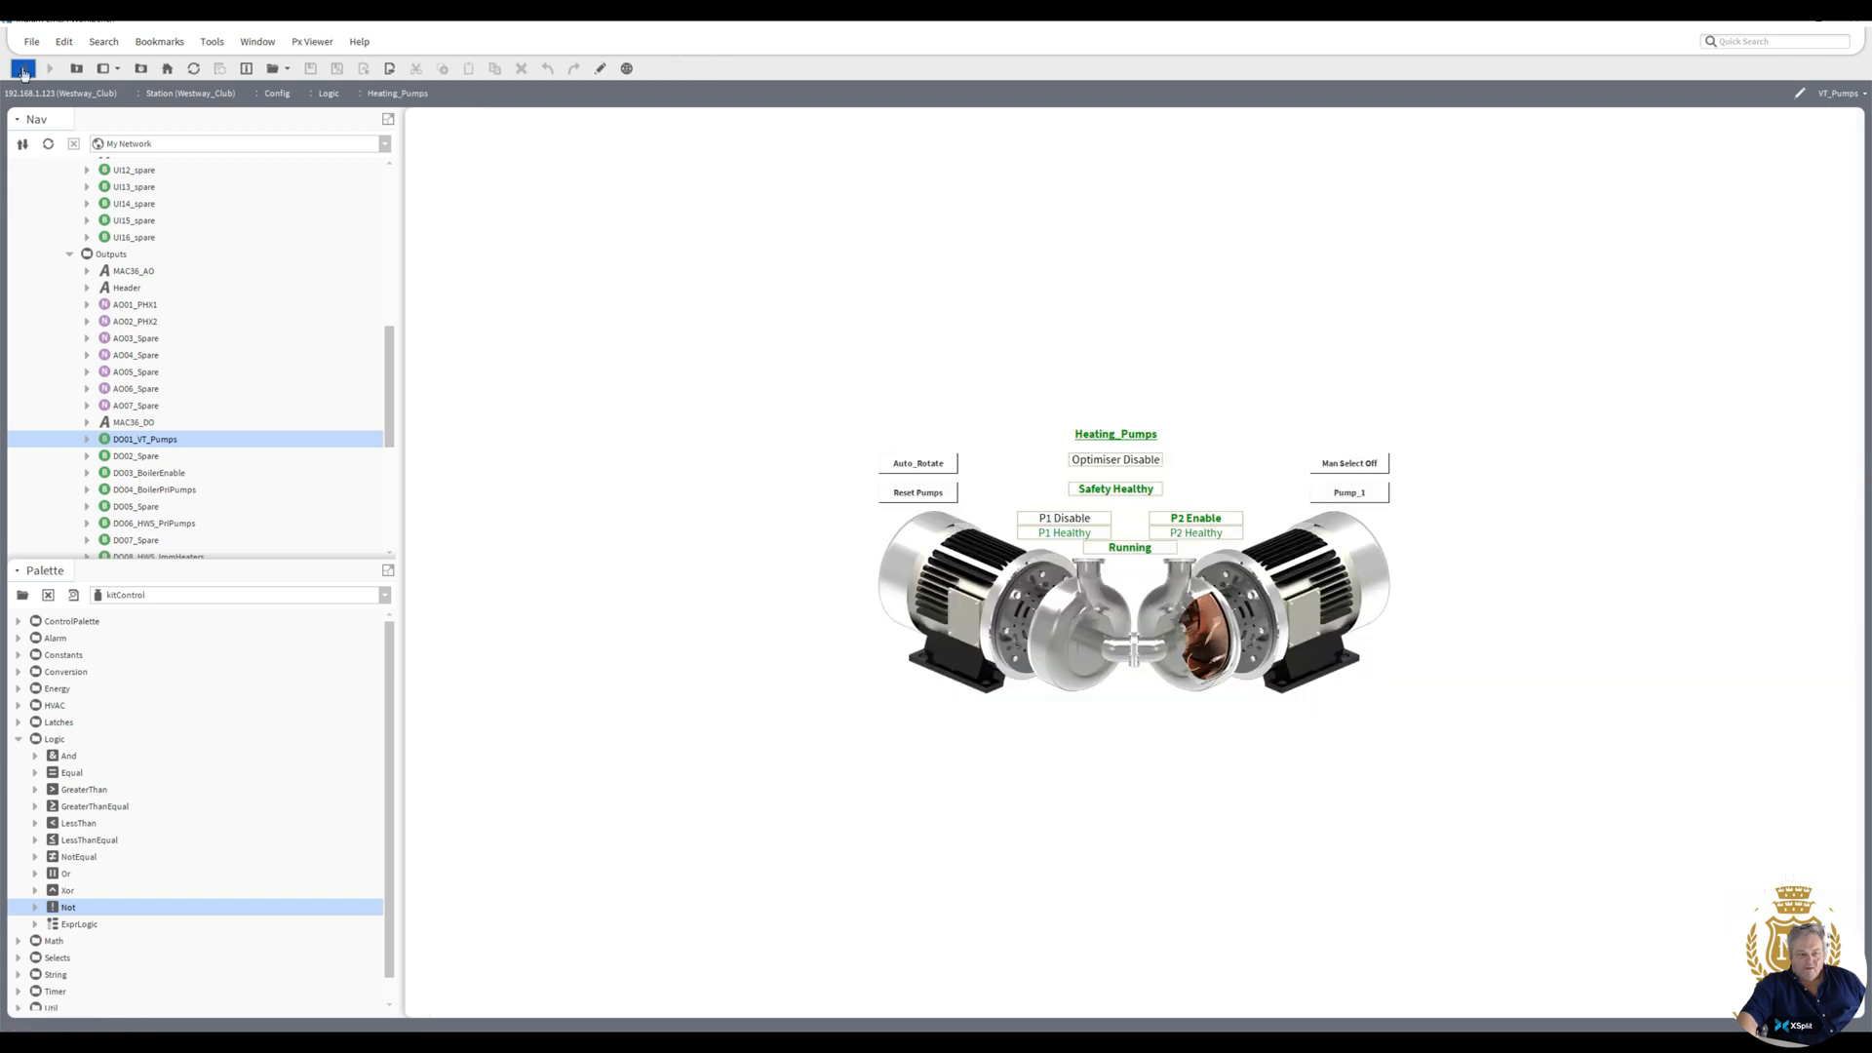
pyautogui.click(23, 67)
pyautogui.rightClick(814, 634)
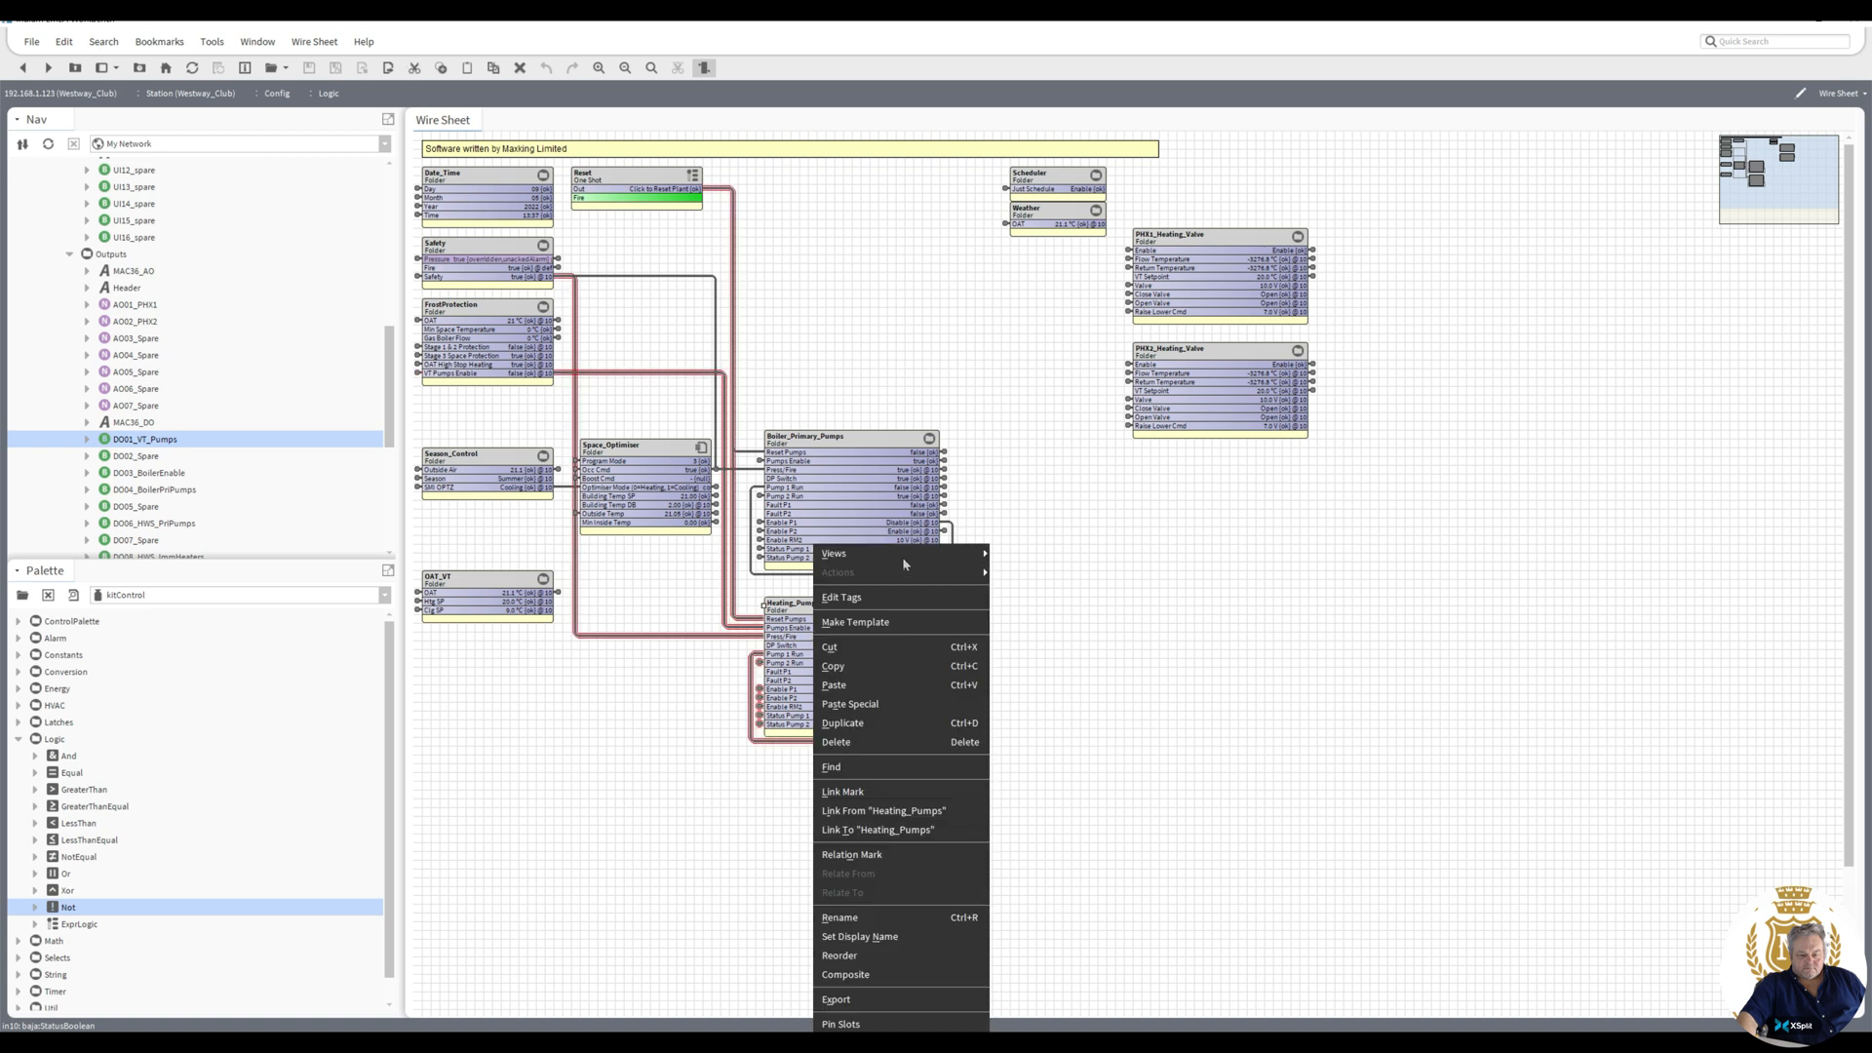
pyautogui.moveTo(903, 556)
pyautogui.click(1040, 566)
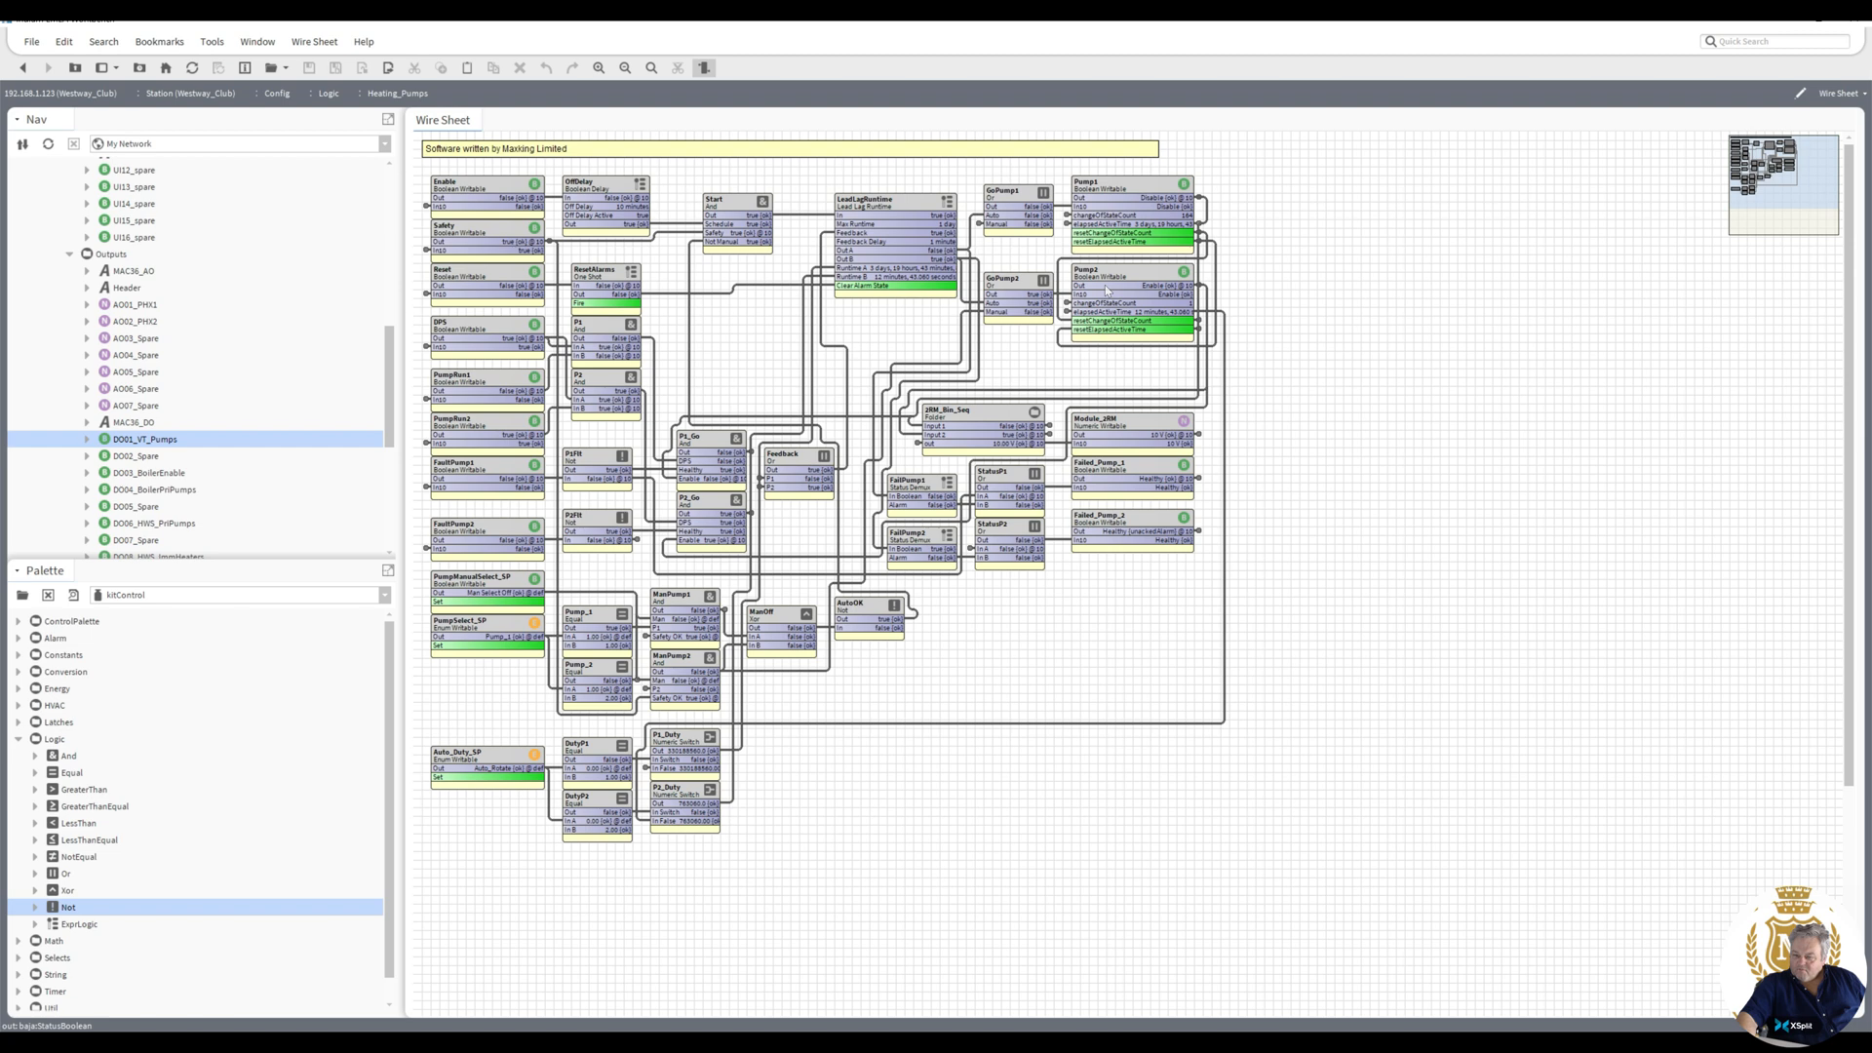
pyautogui.click(1151, 426)
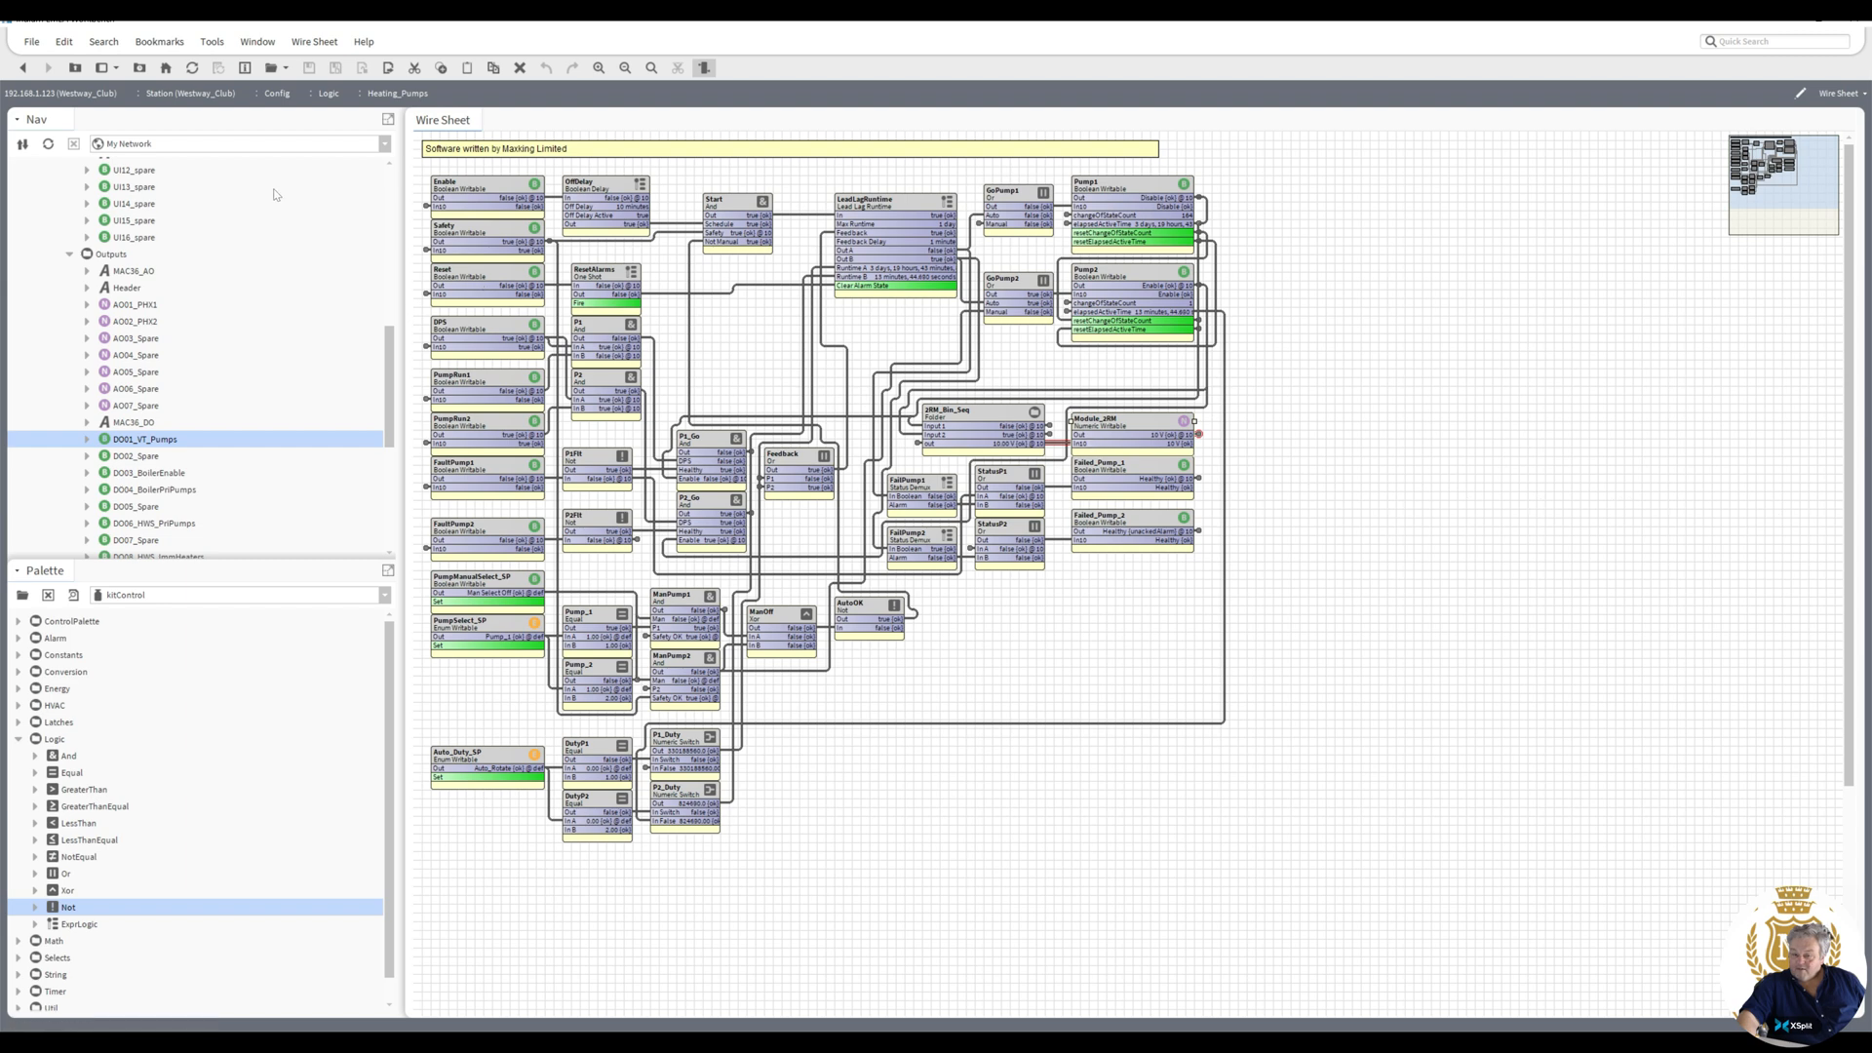
pyautogui.click(24, 69)
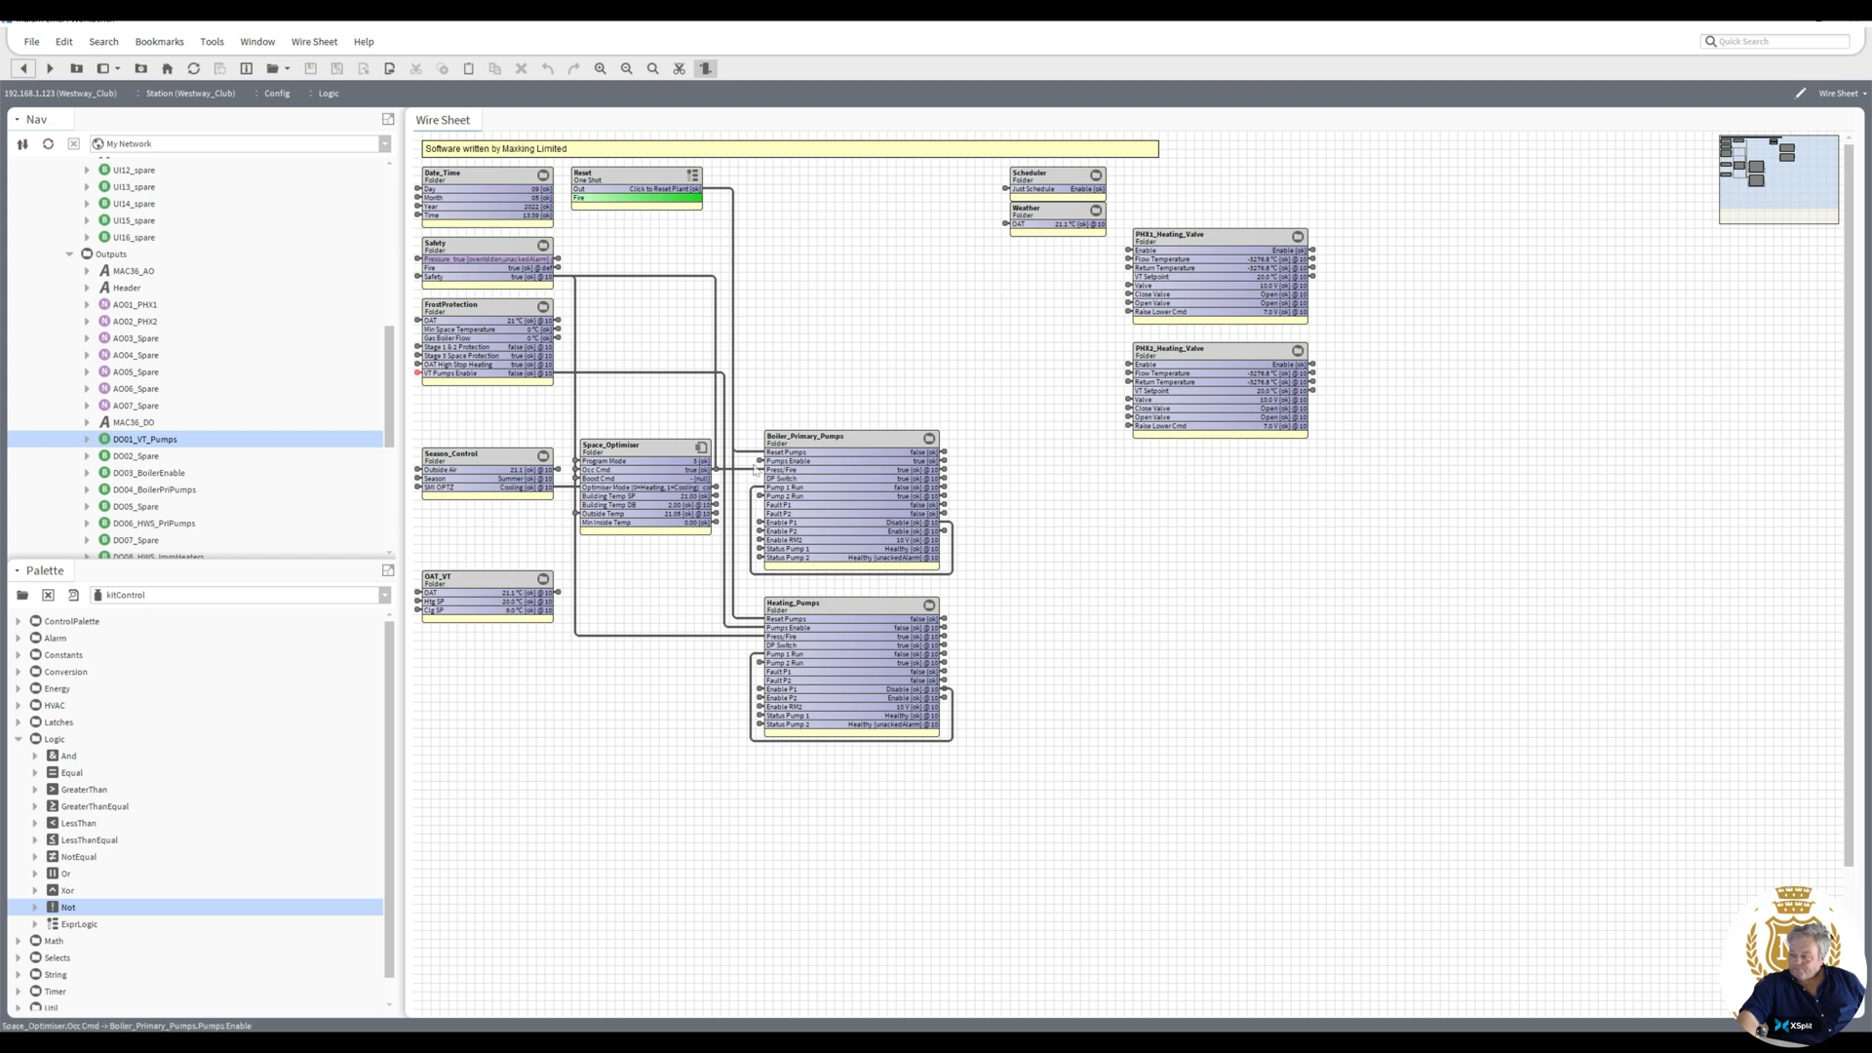
pyautogui.click(858, 615)
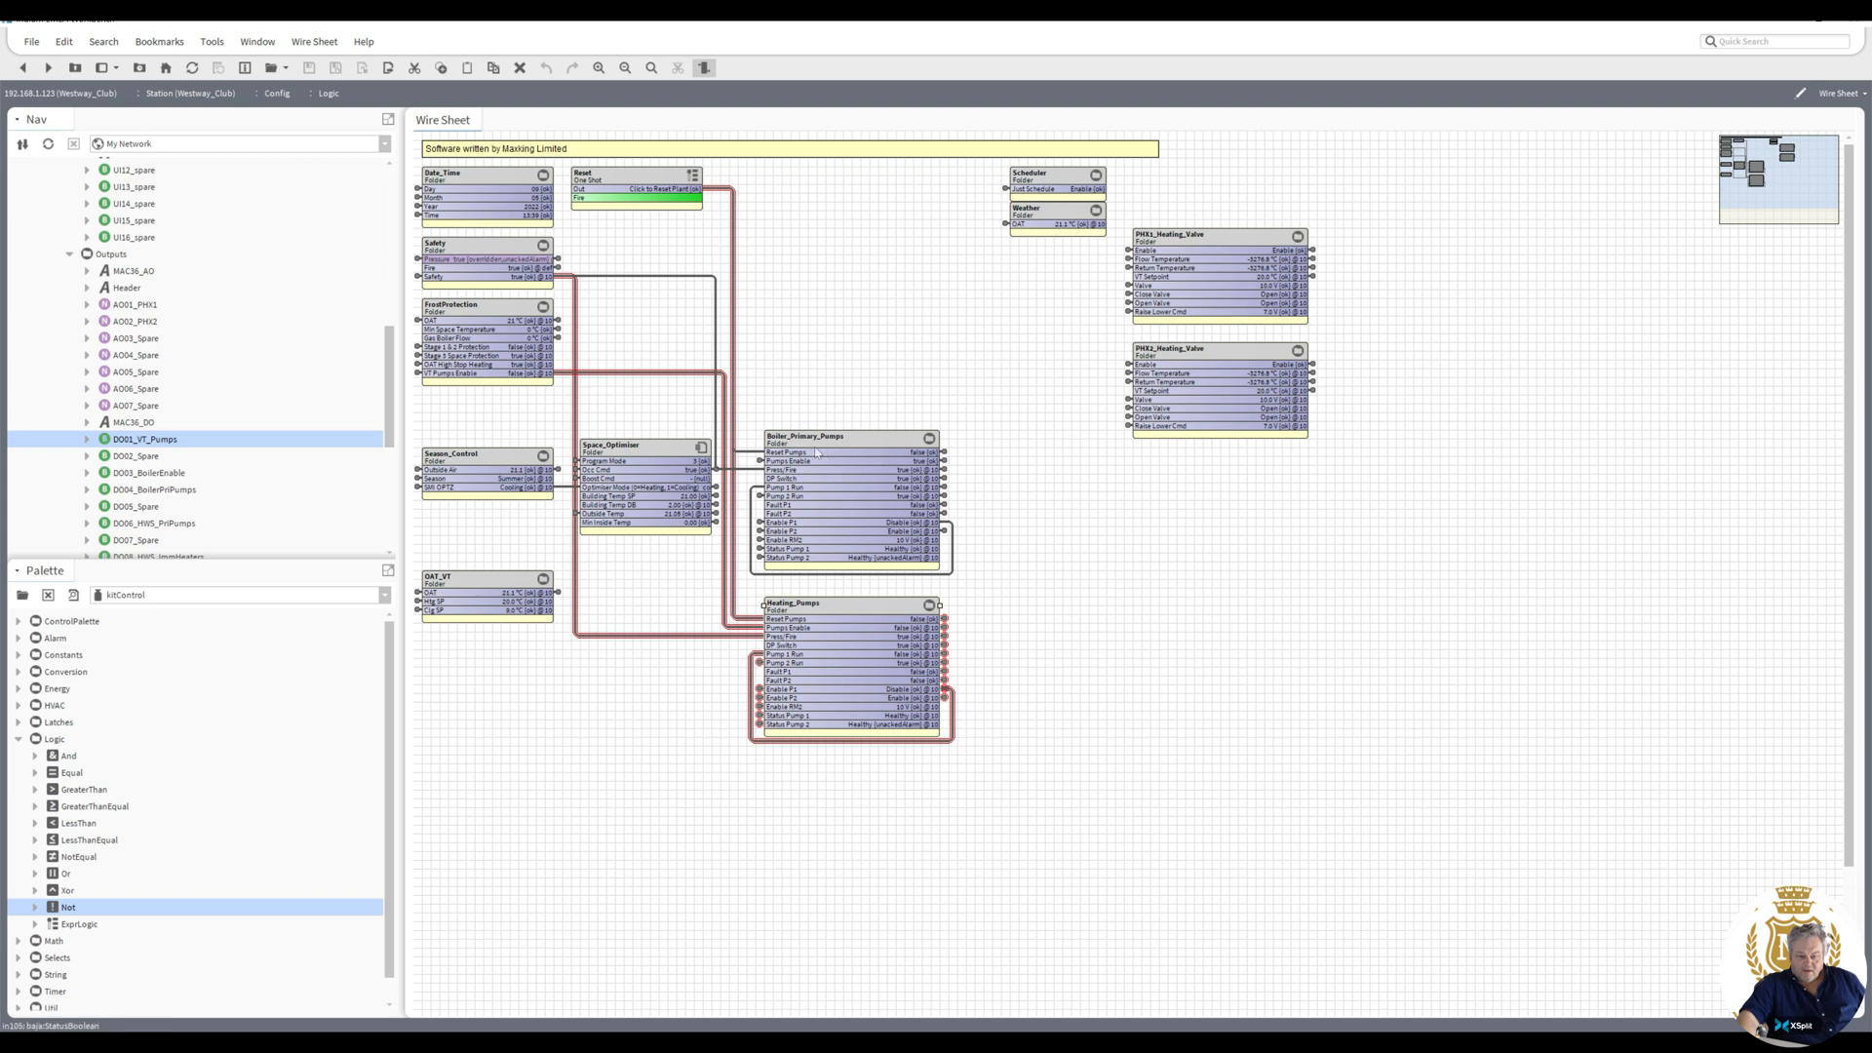
pyautogui.rightClick(867, 444)
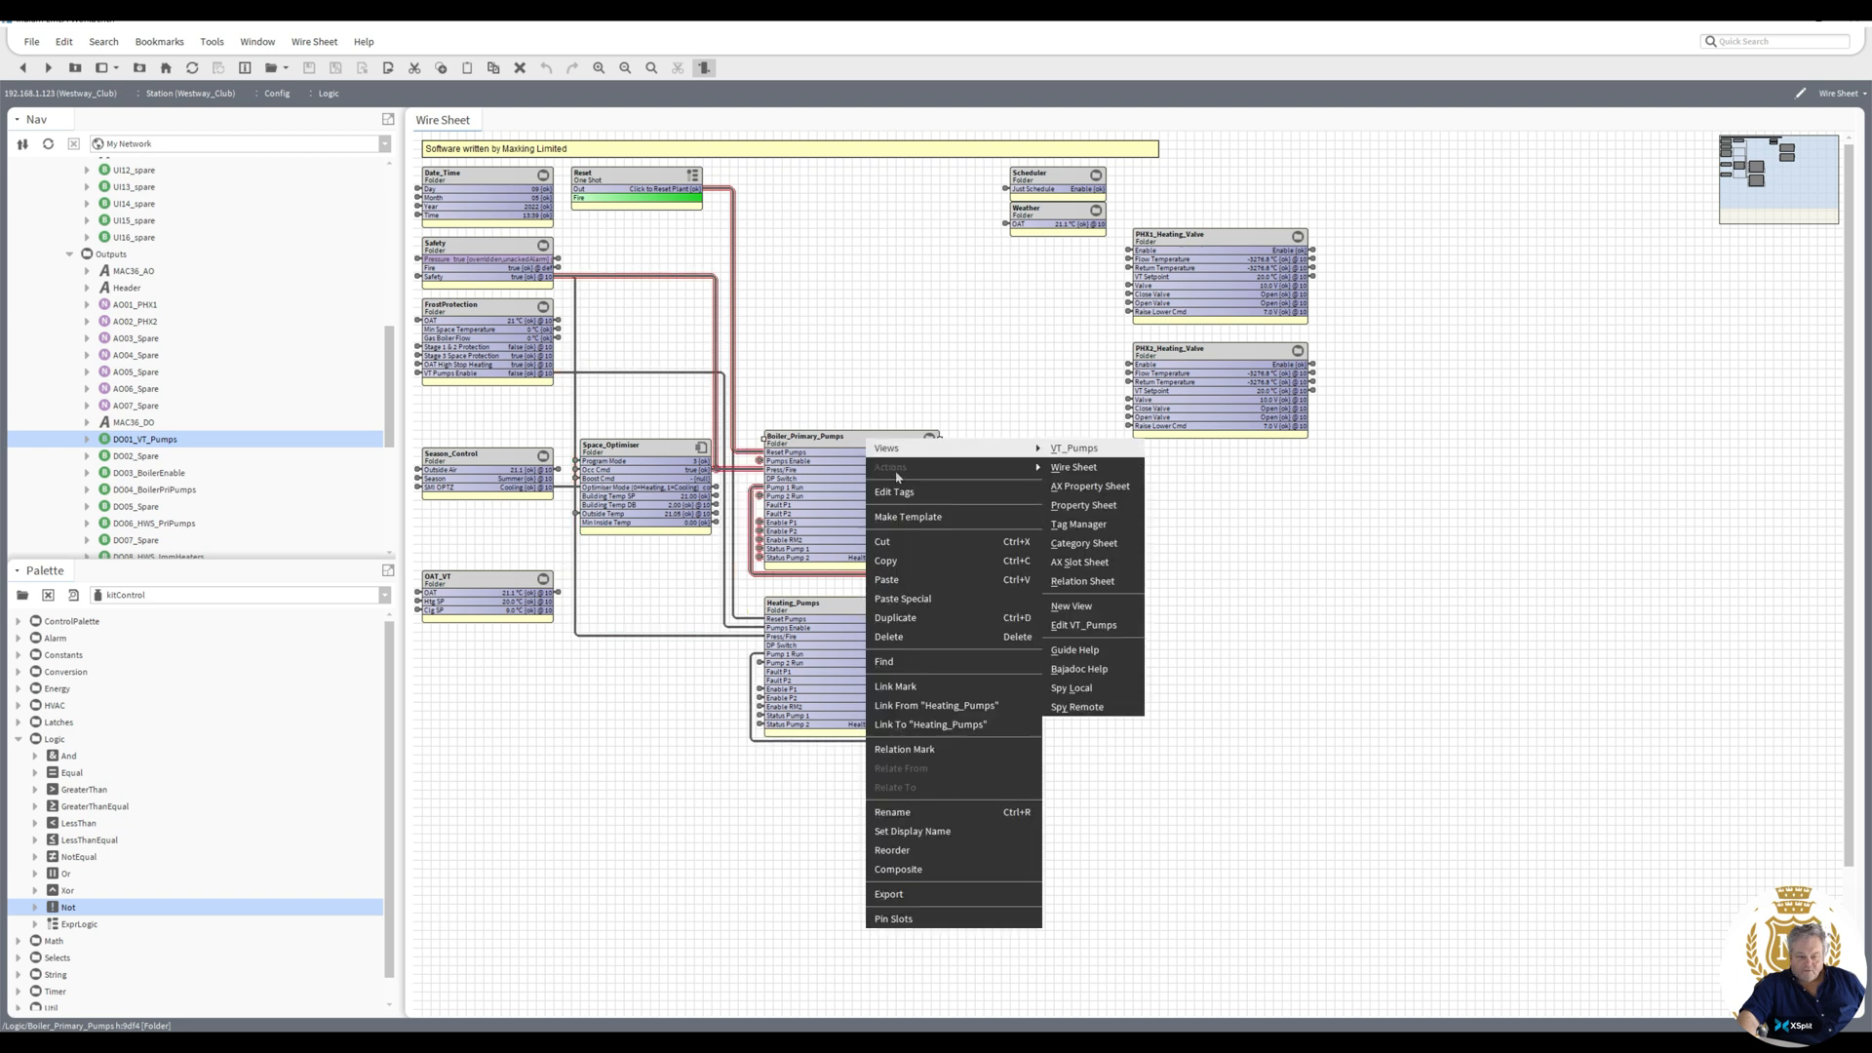
pyautogui.click(992, 705)
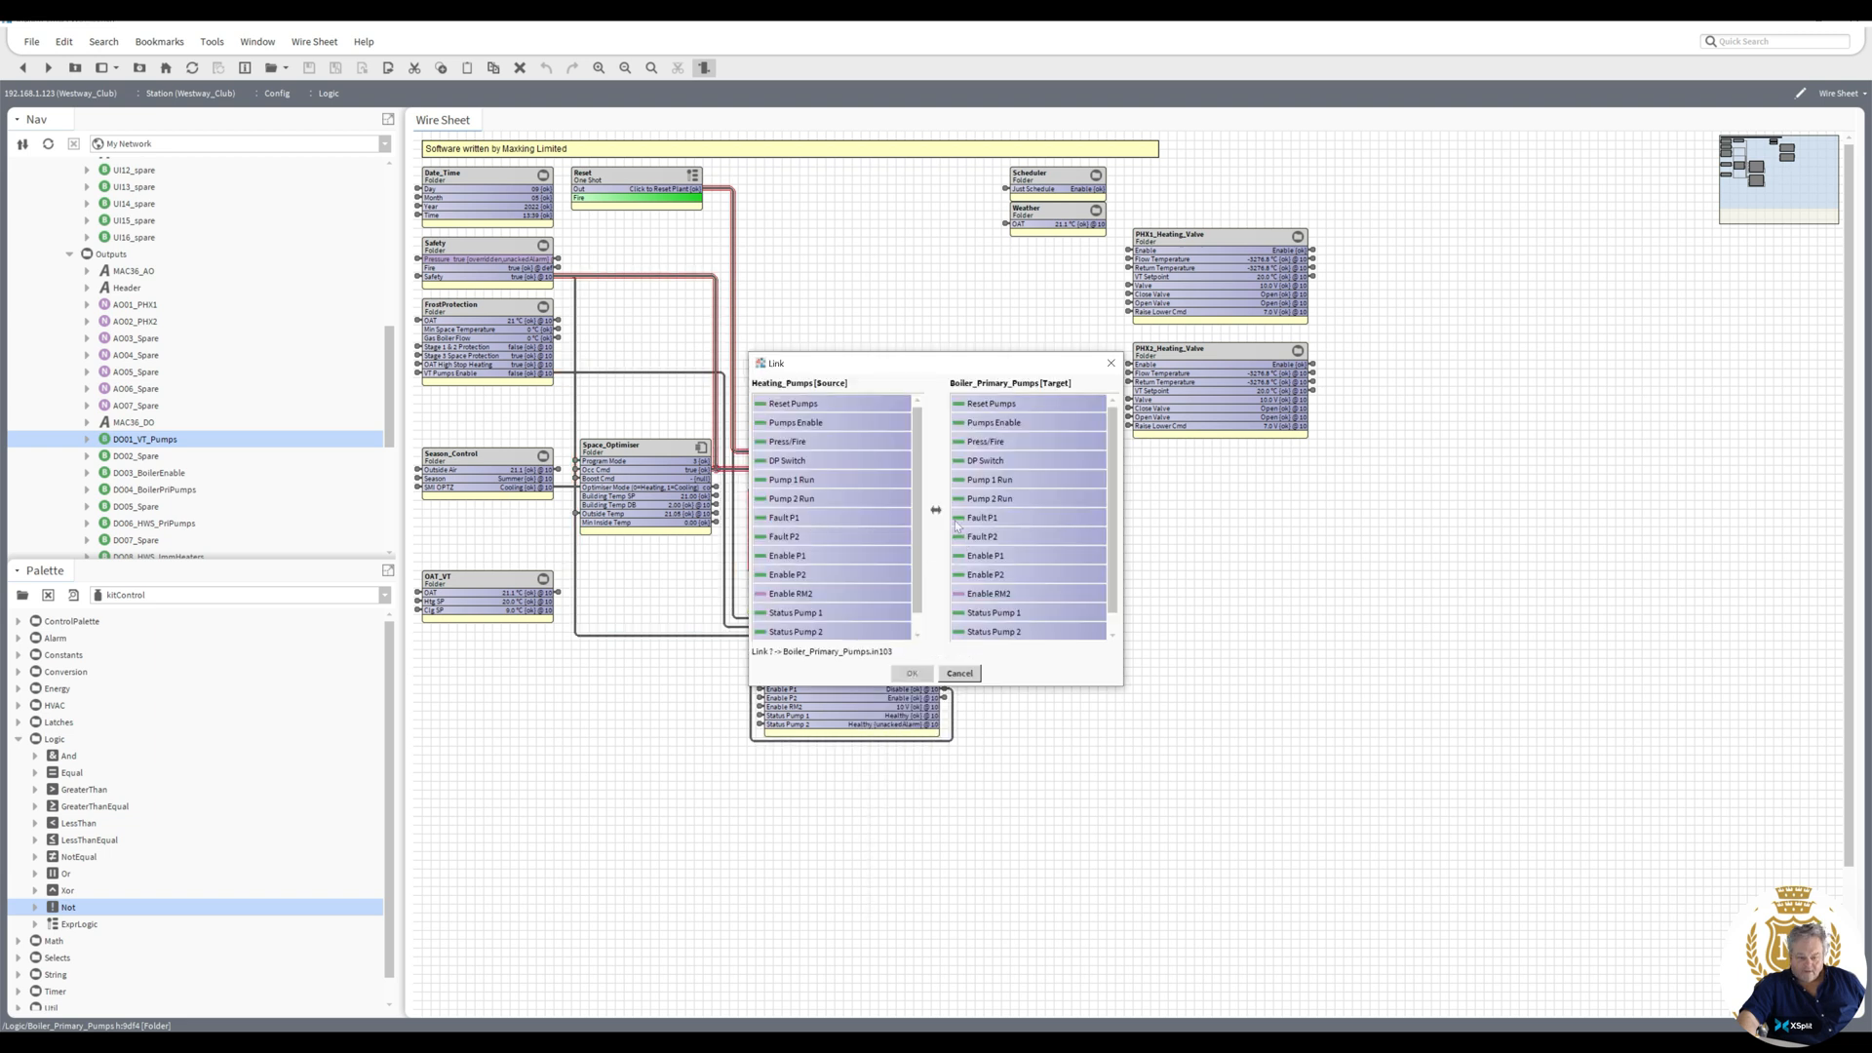
pyautogui.click(971, 672)
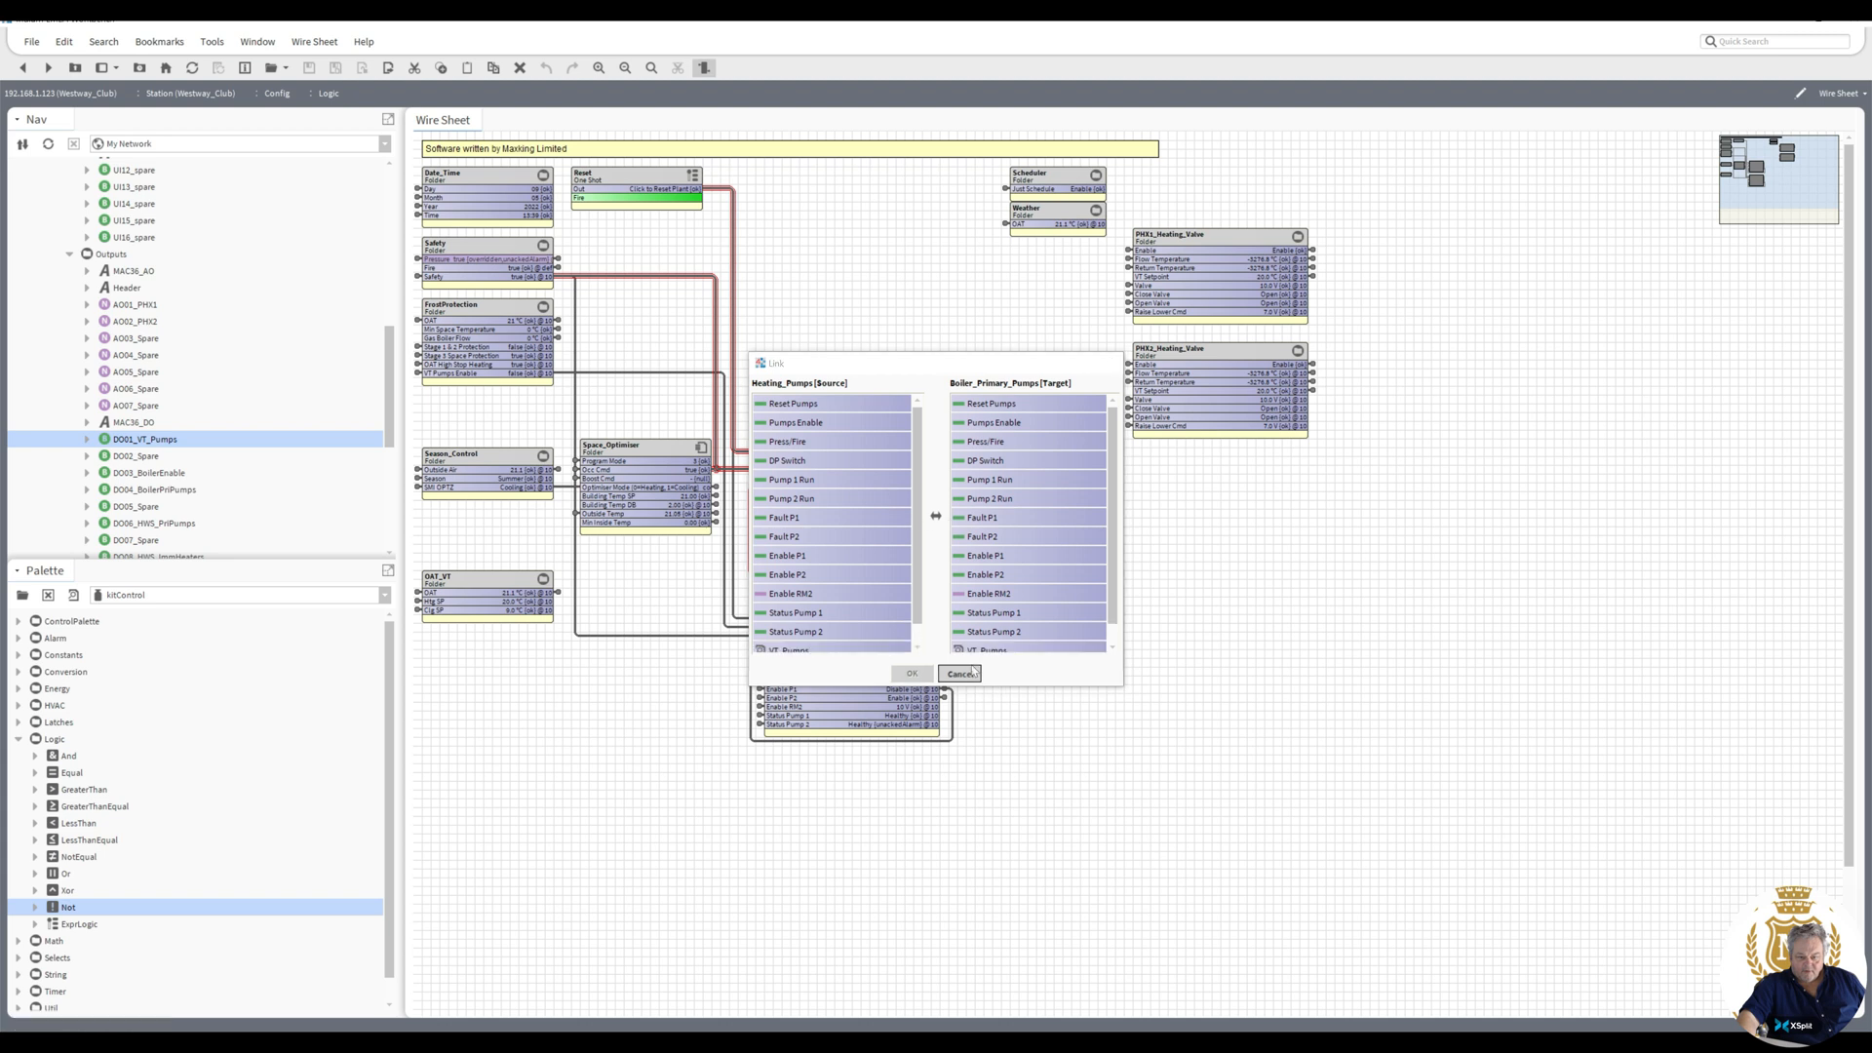
# - Link Enable P1 of the Boiler_Primary_Pumps folder to In10 of the DO04_BoilerPriPumps output point
pyautogui.rightClick(858, 483)
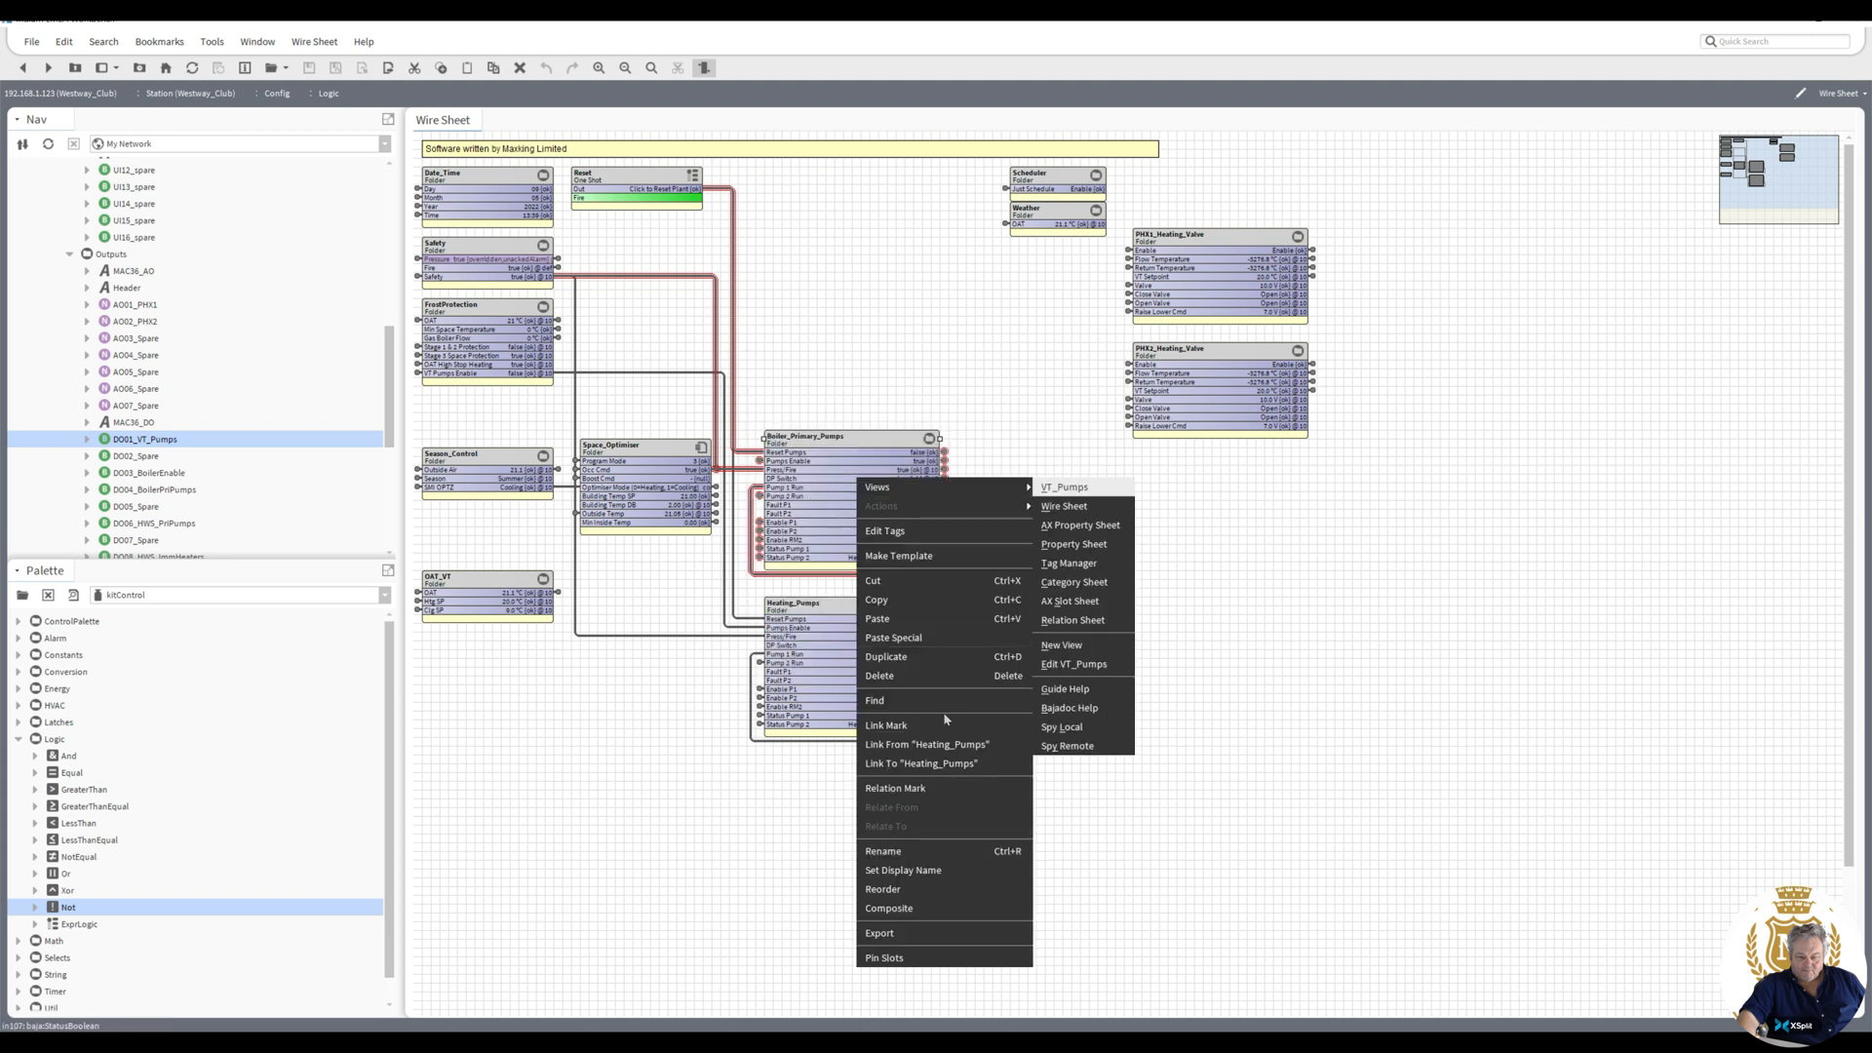
pyautogui.click(638, 626)
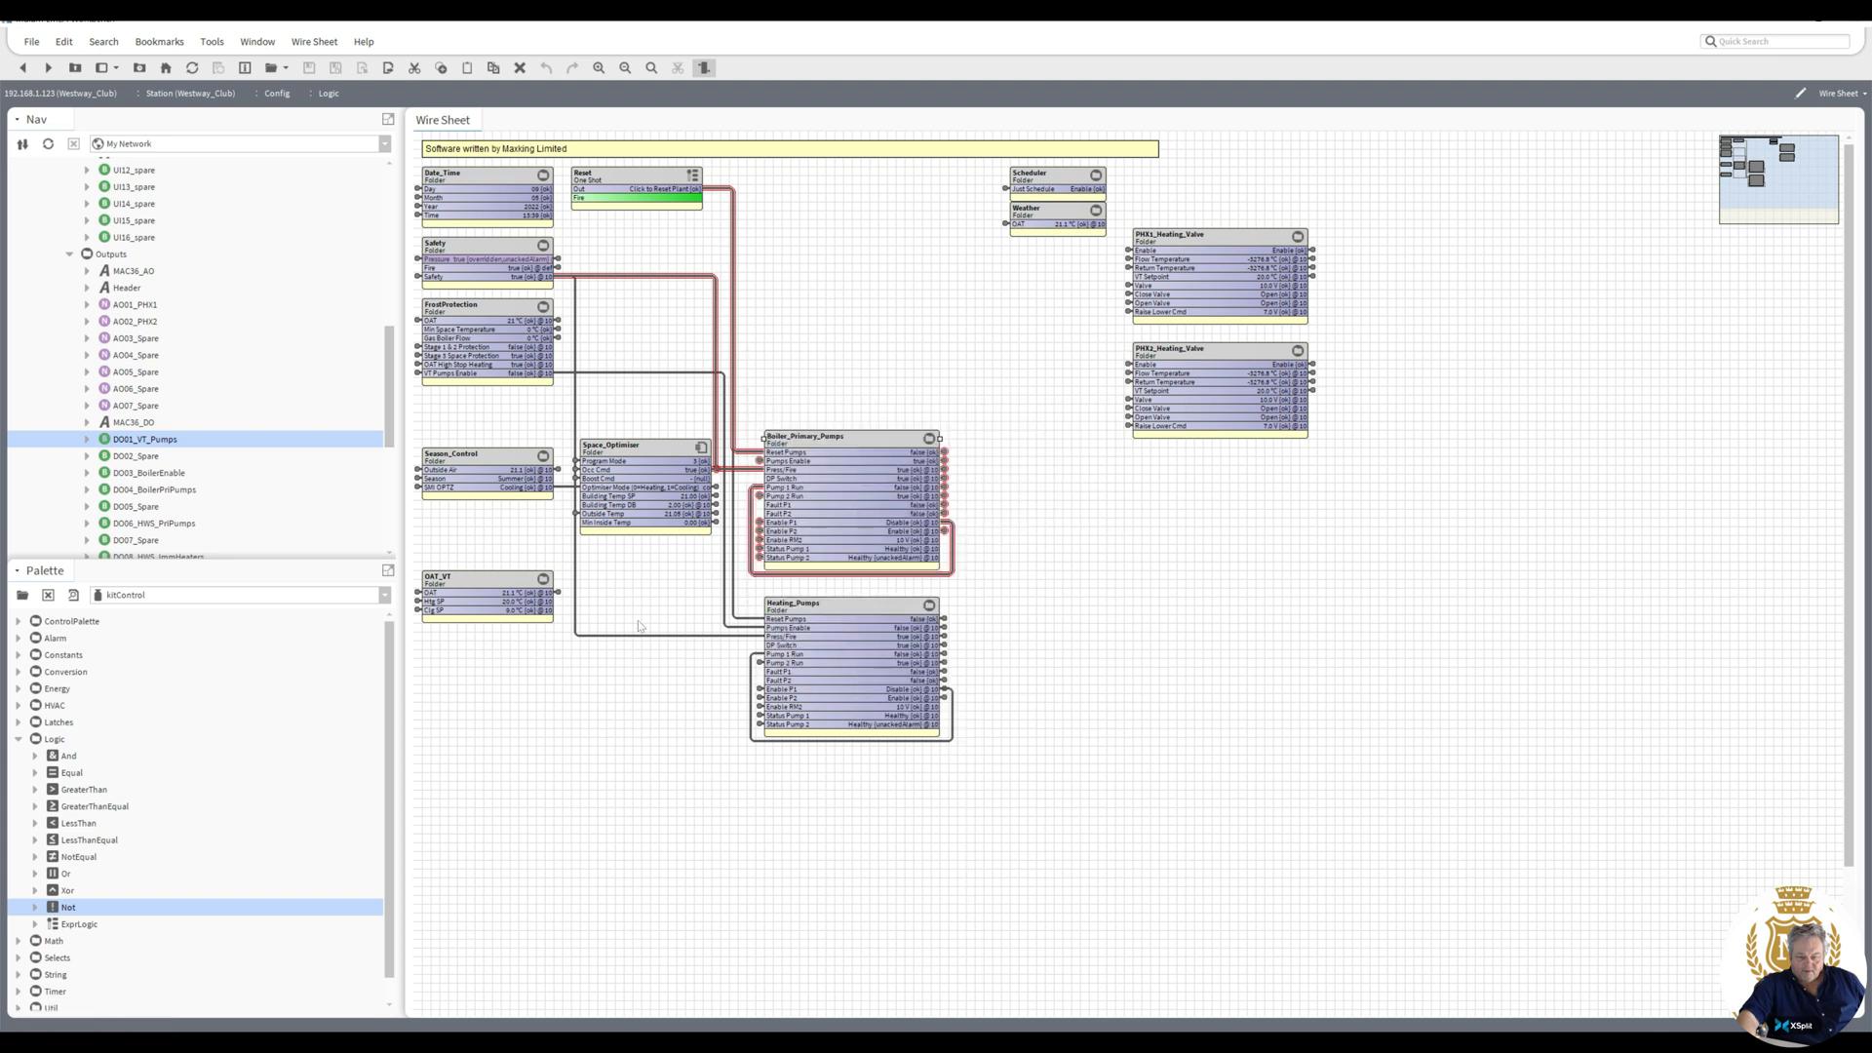
pyautogui.click(153, 493)
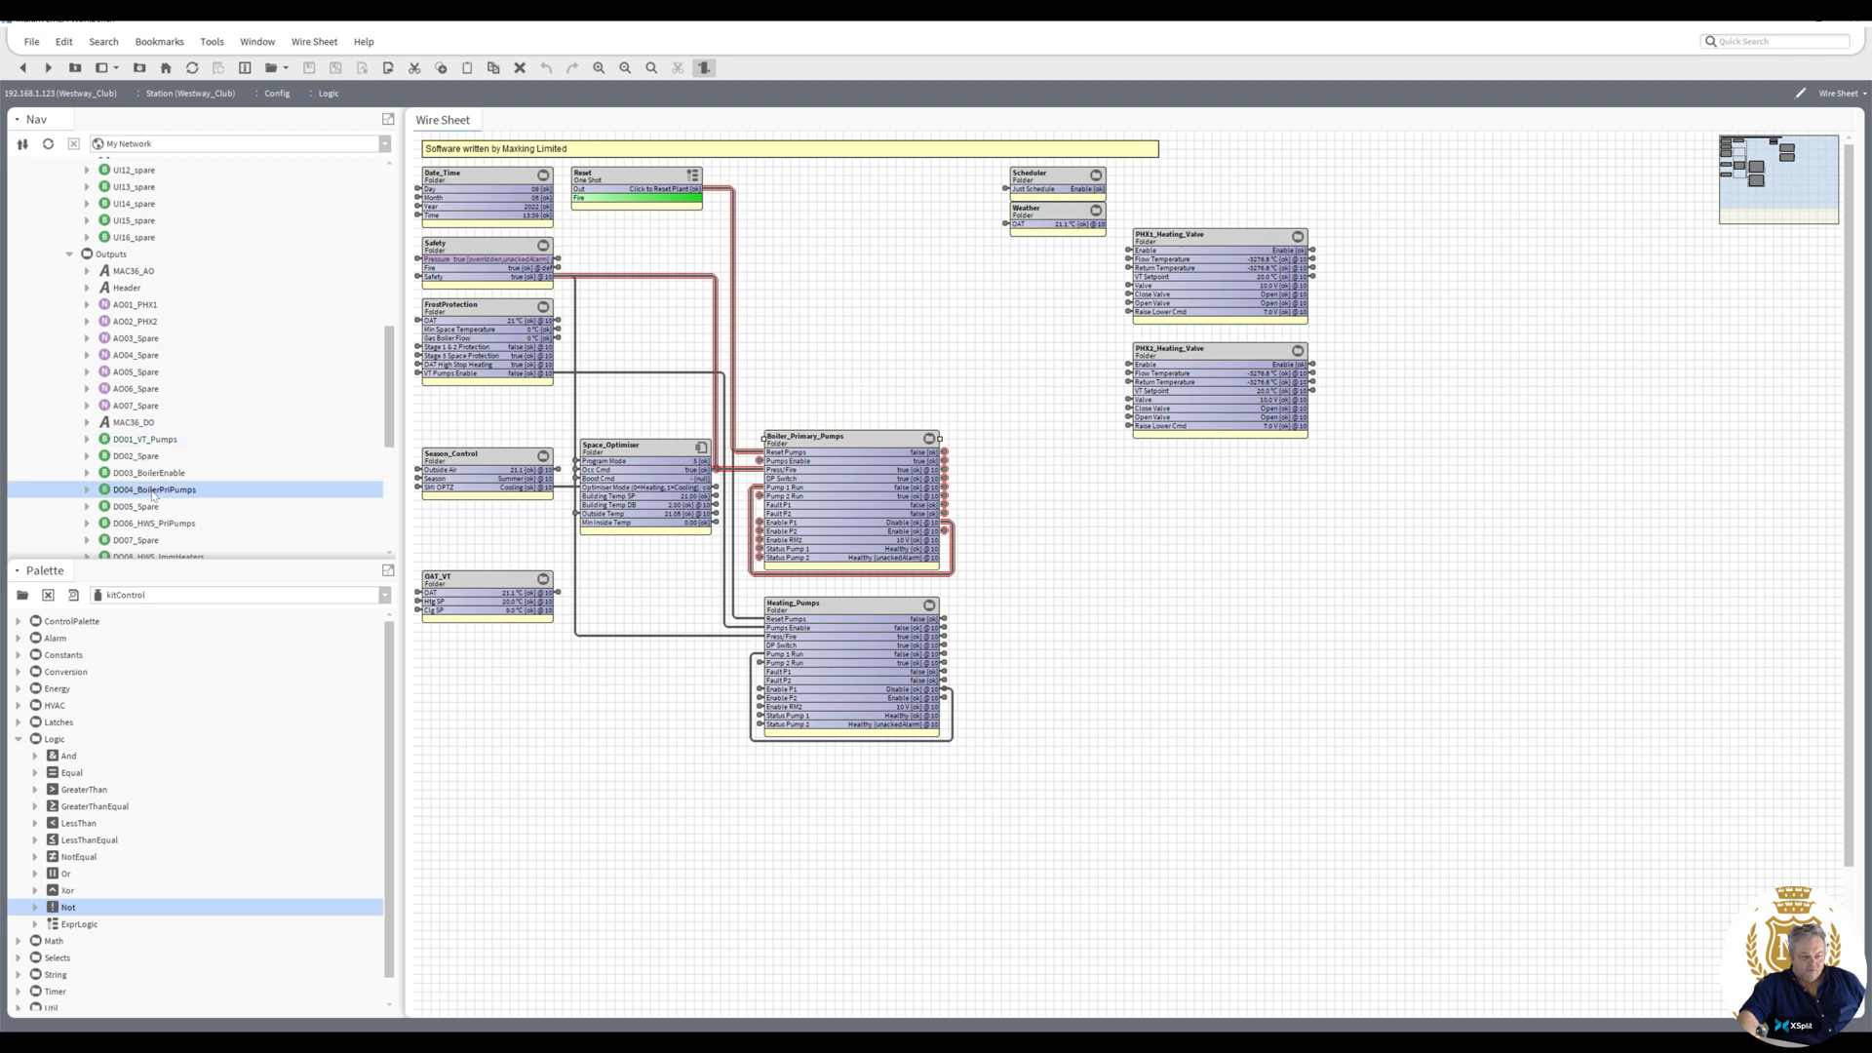
pyautogui.rightClick(153, 494)
pyautogui.click(224, 780)
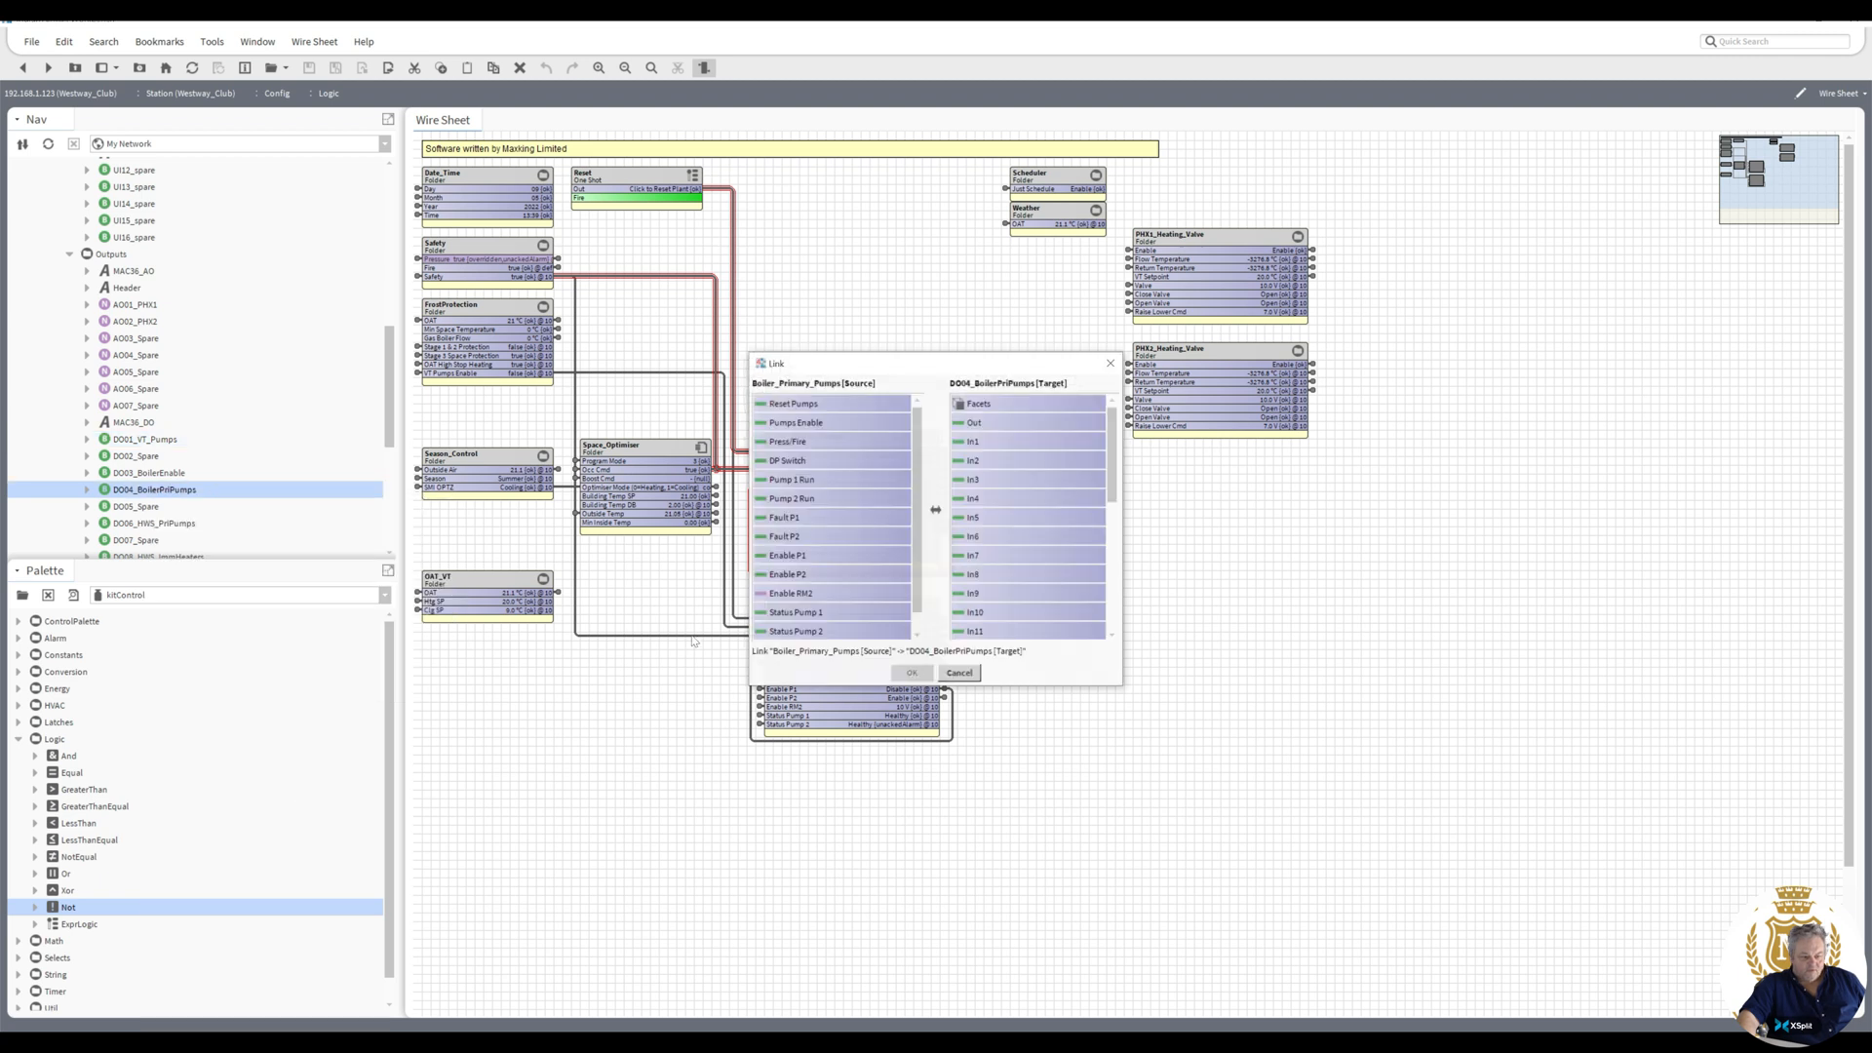
pyautogui.click(808, 430)
pyautogui.click(833, 555)
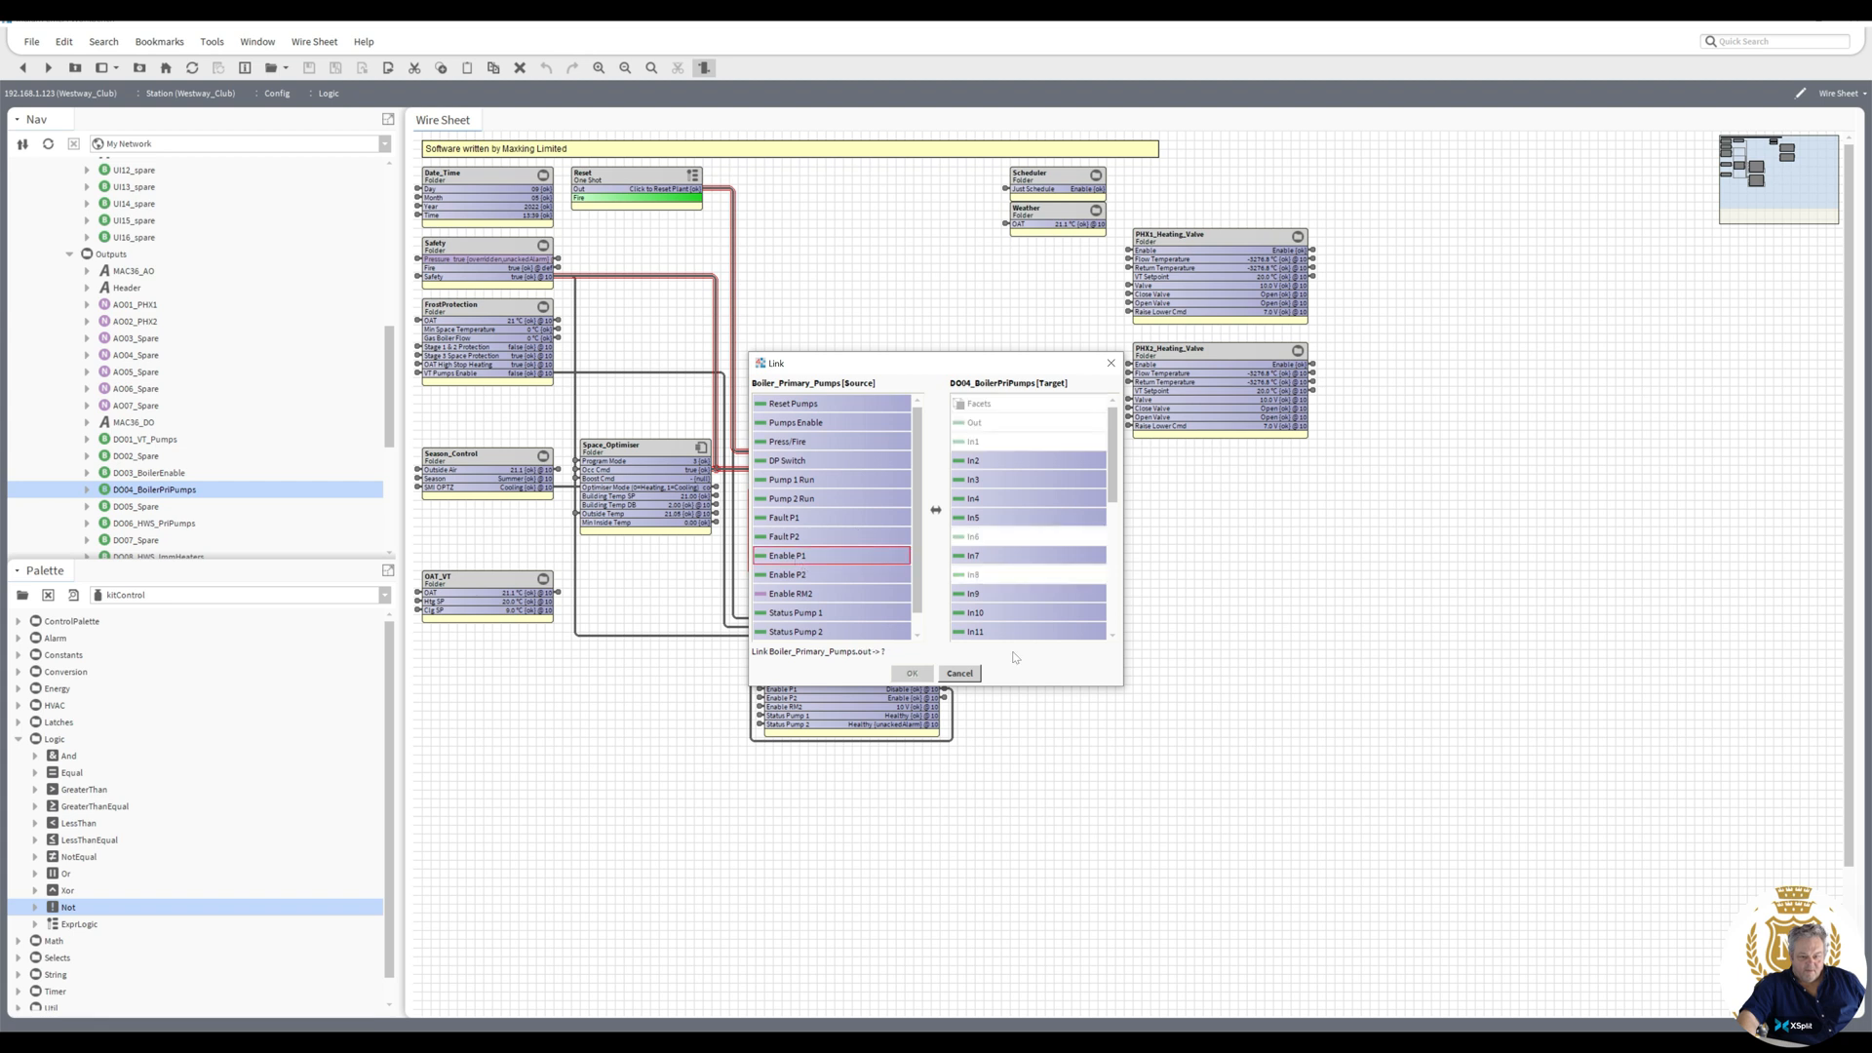
pyautogui.click(995, 612)
pyautogui.click(911, 673)
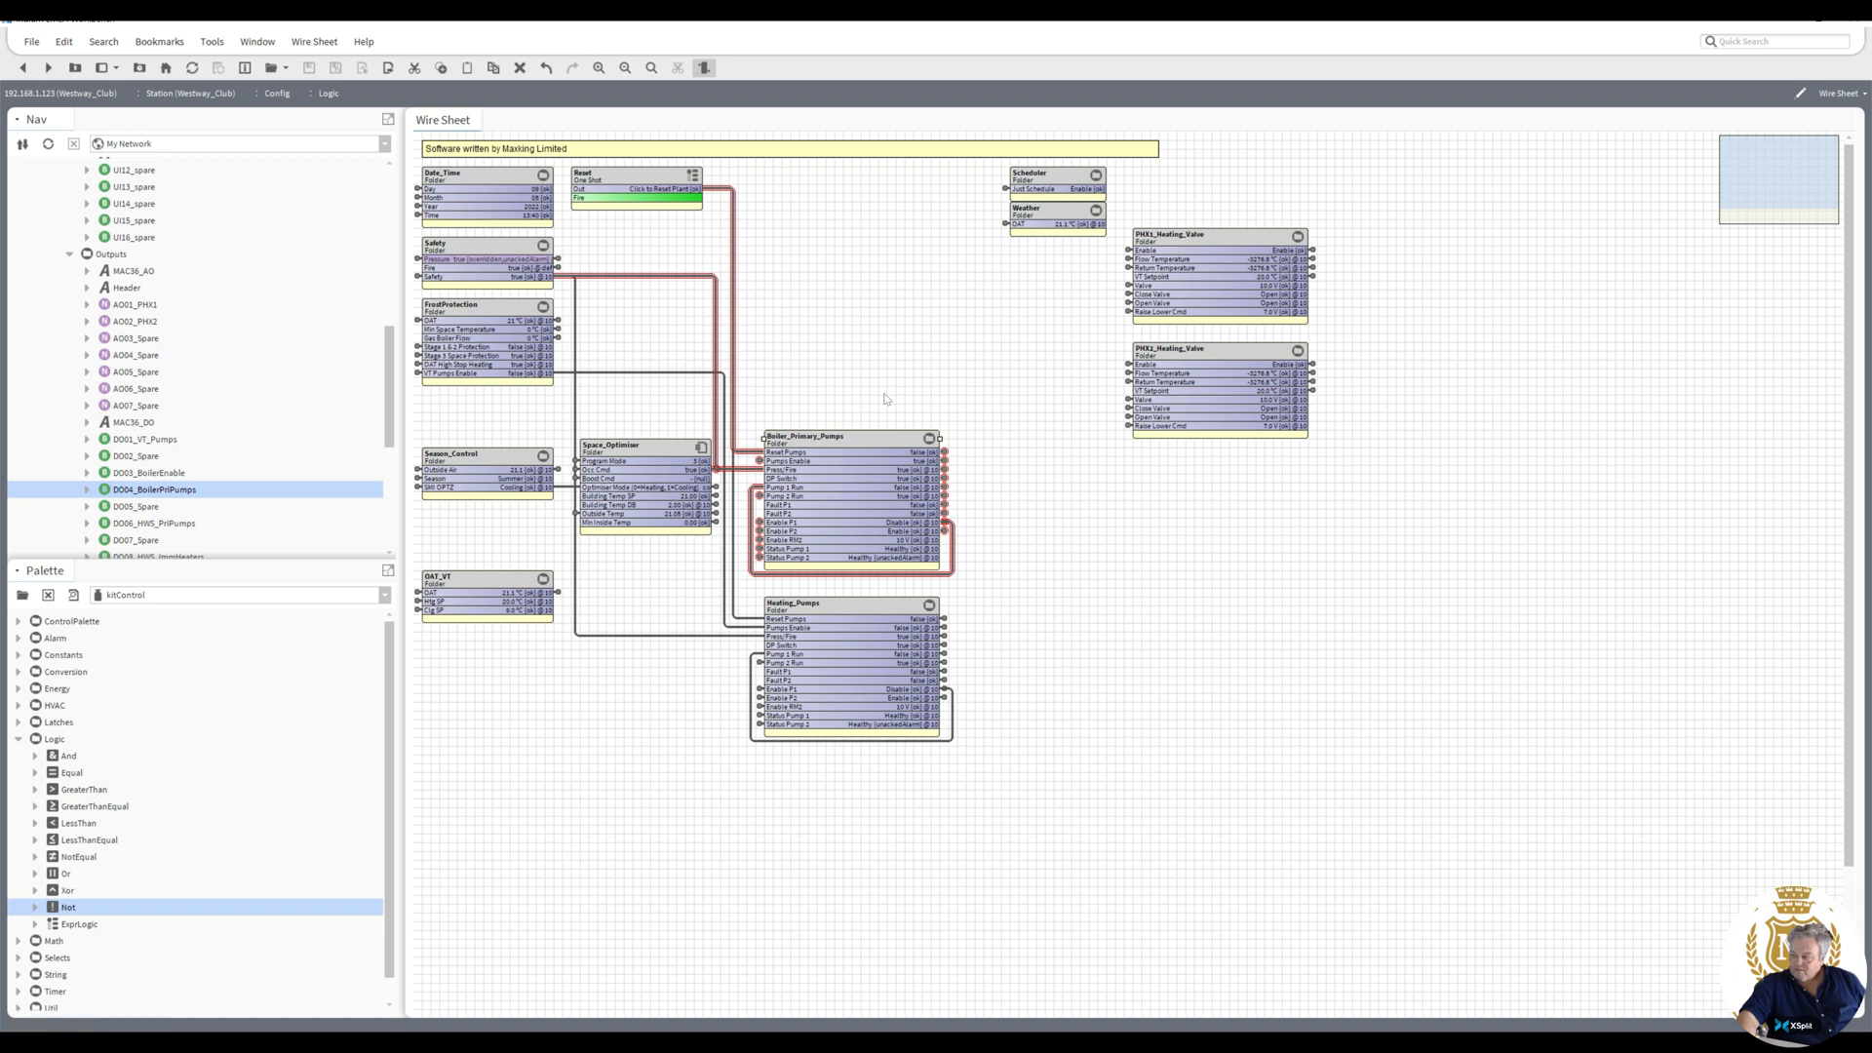
# - Duplicate the Boiler_Primary_Pumps folder as HWS_Primary_Pumps and place the copy directly above the original
pyautogui.rightClick(852, 448)
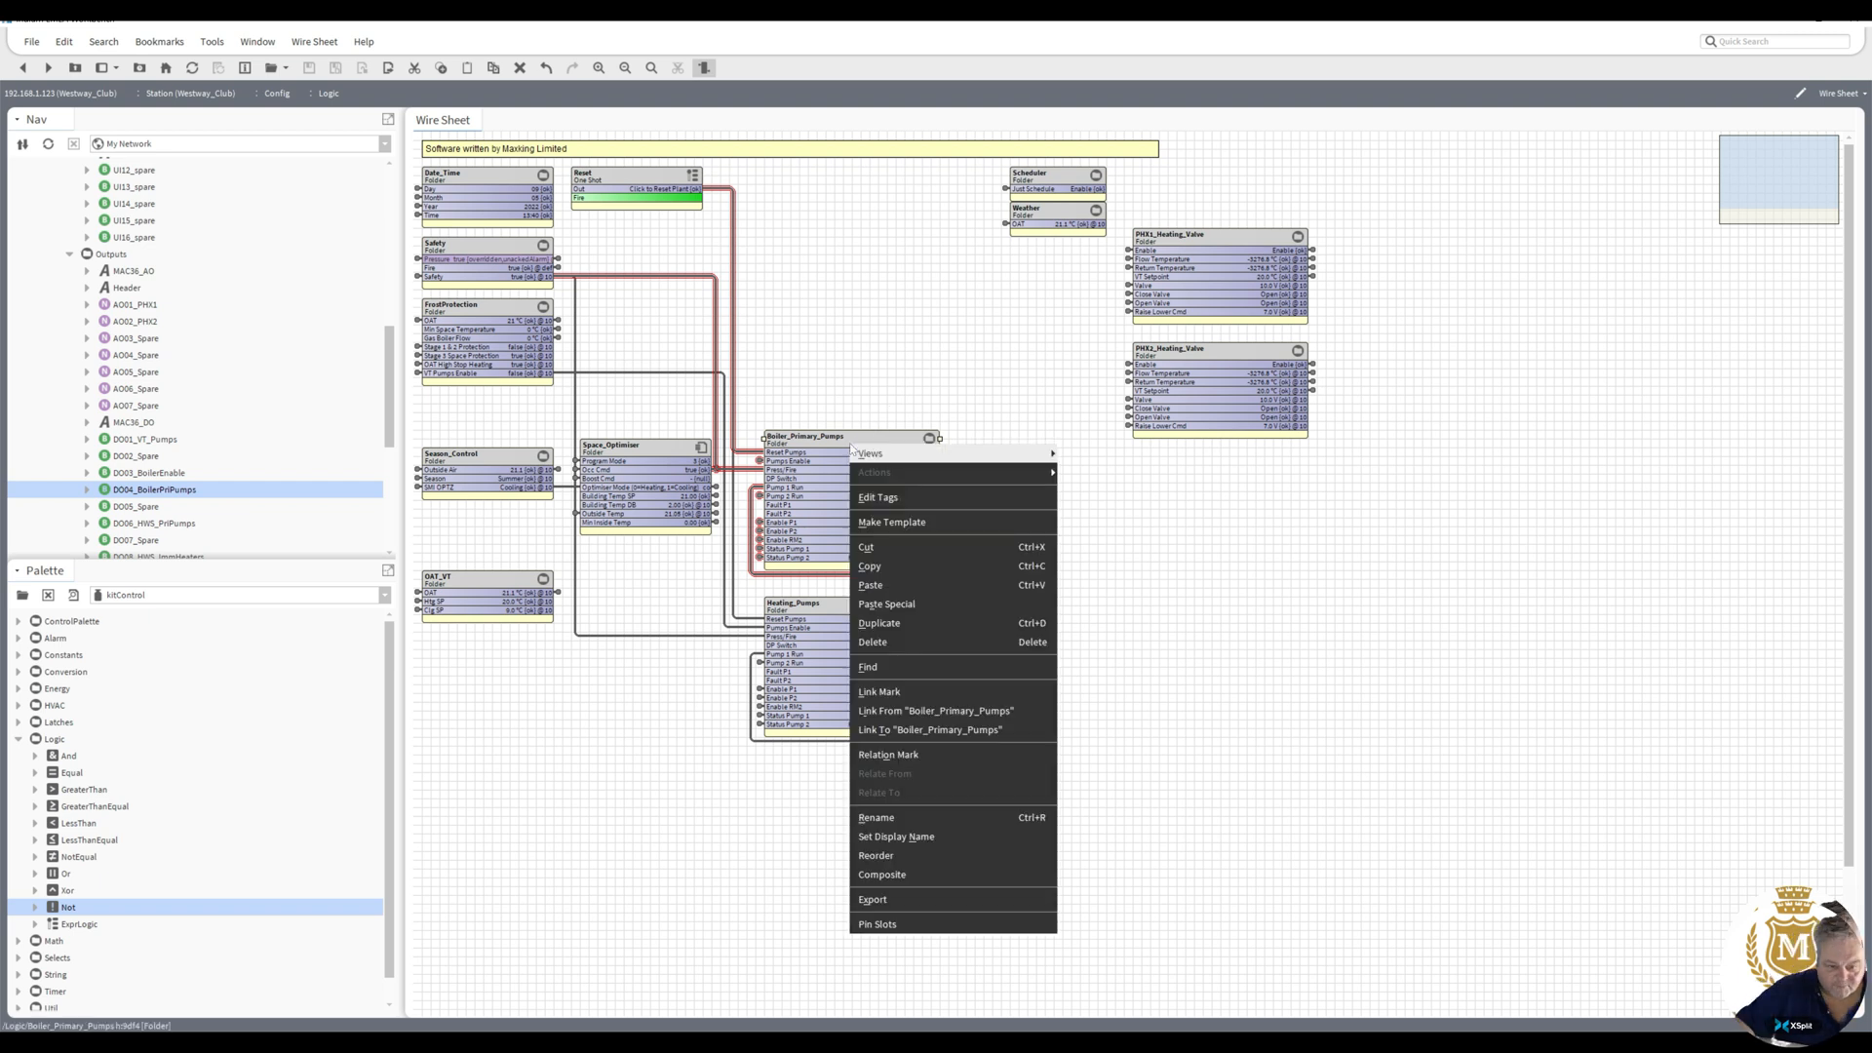
pyautogui.hotkey('ctrl', 'r')
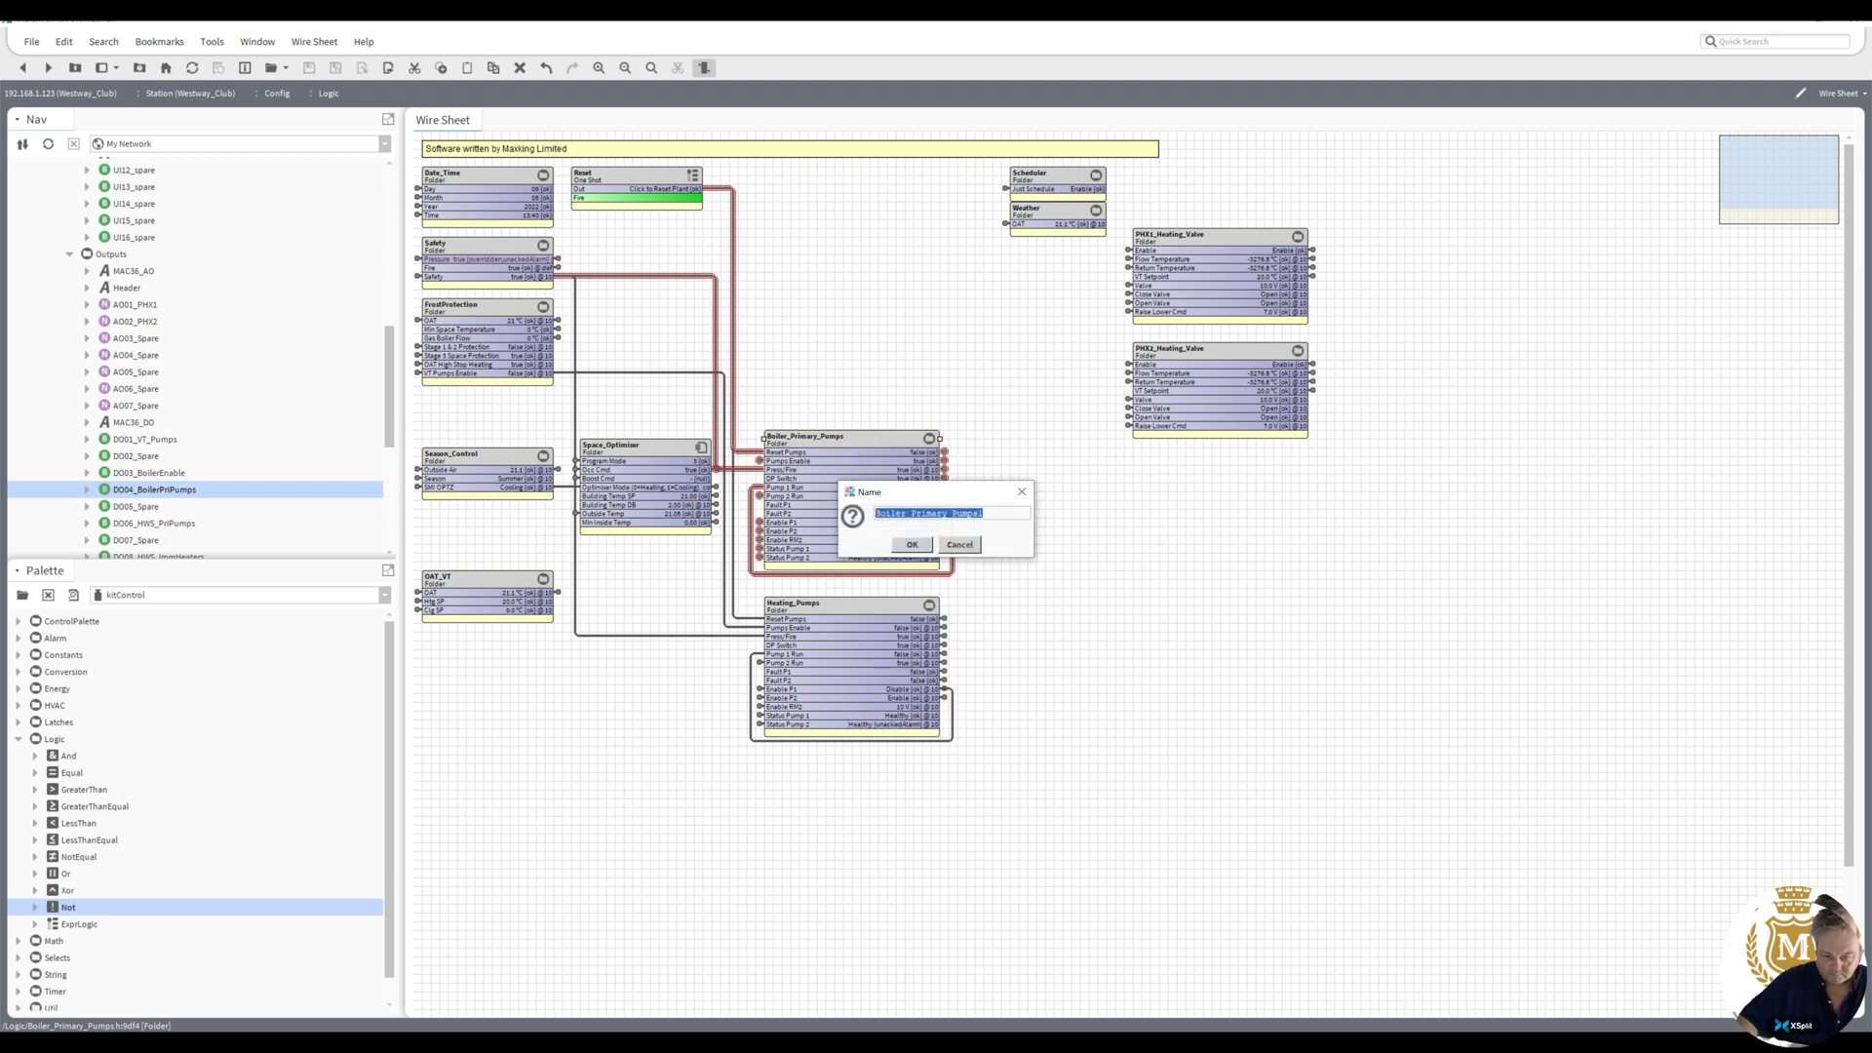
pyautogui.press('Home')
pyautogui.press('Delete')
pyautogui.press('Delete')
pyautogui.press('Delete')
pyautogui.press('Delete')
pyautogui.press('Delete')
pyautogui.press('Delete')
pyautogui.write('HWS')
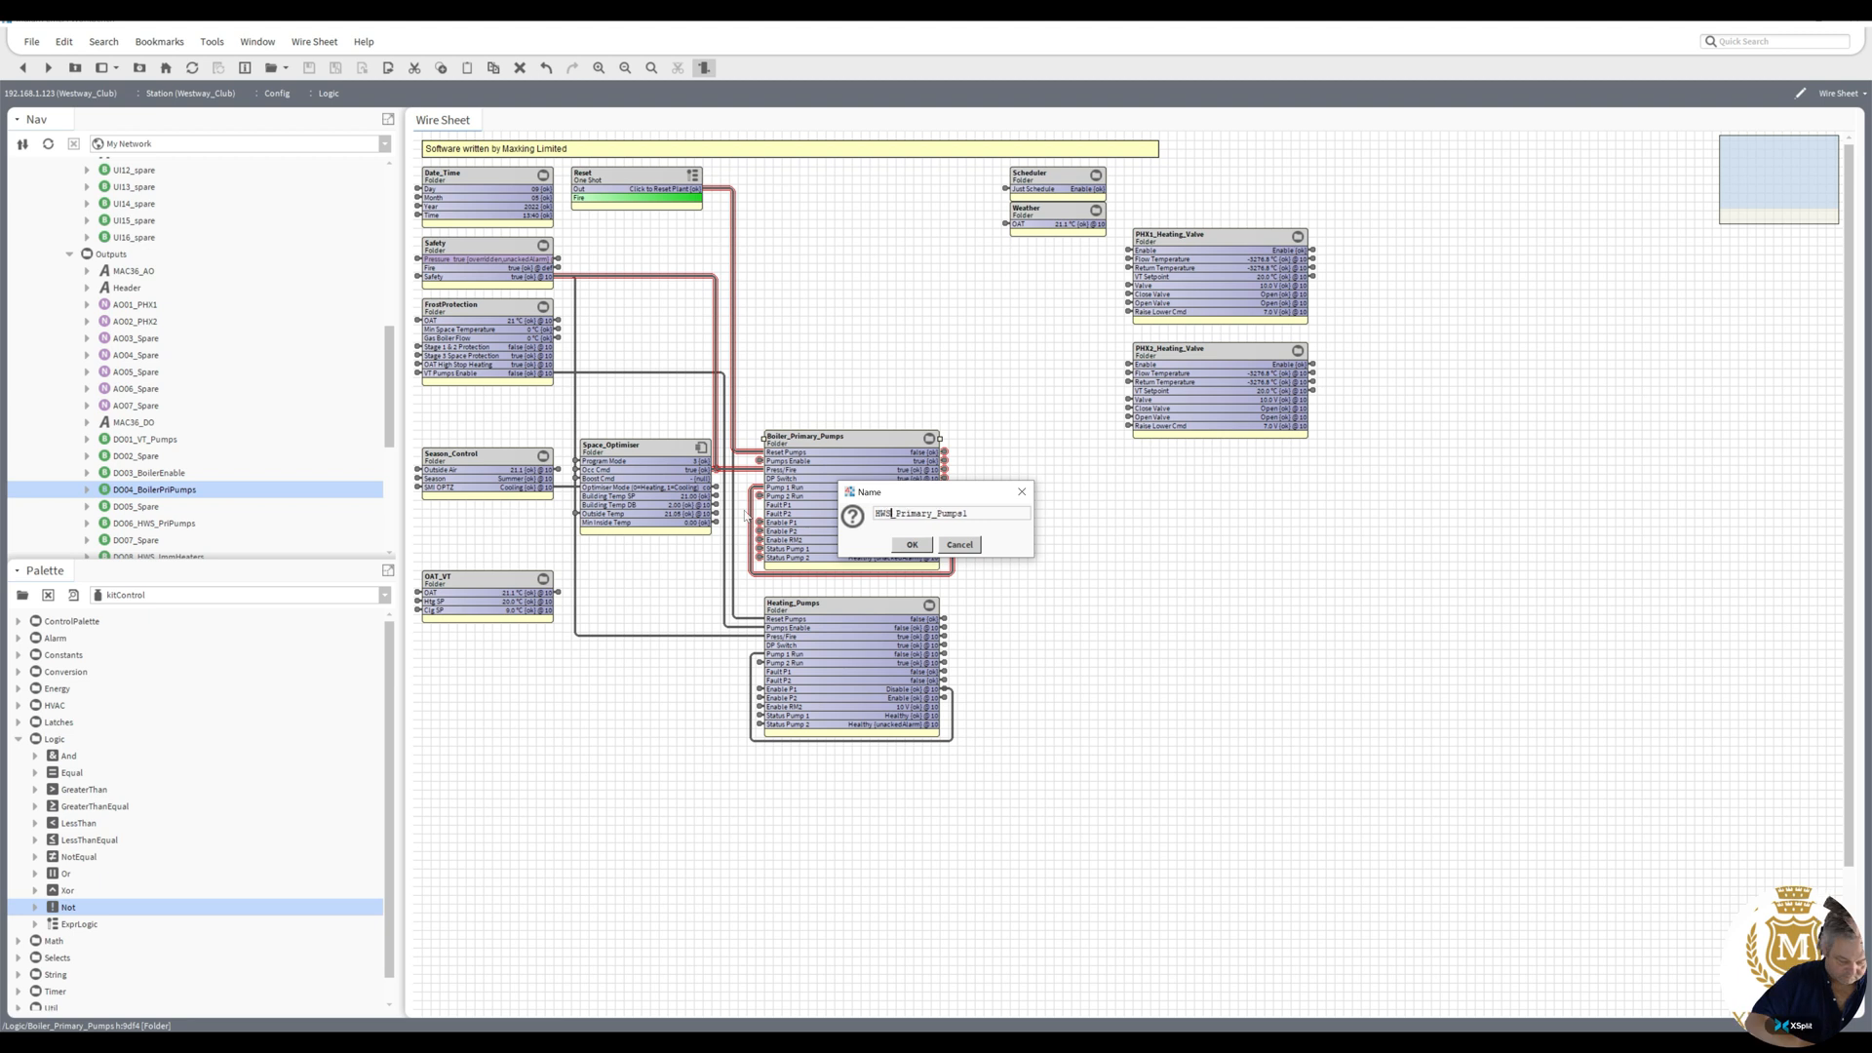
pyautogui.press('End')
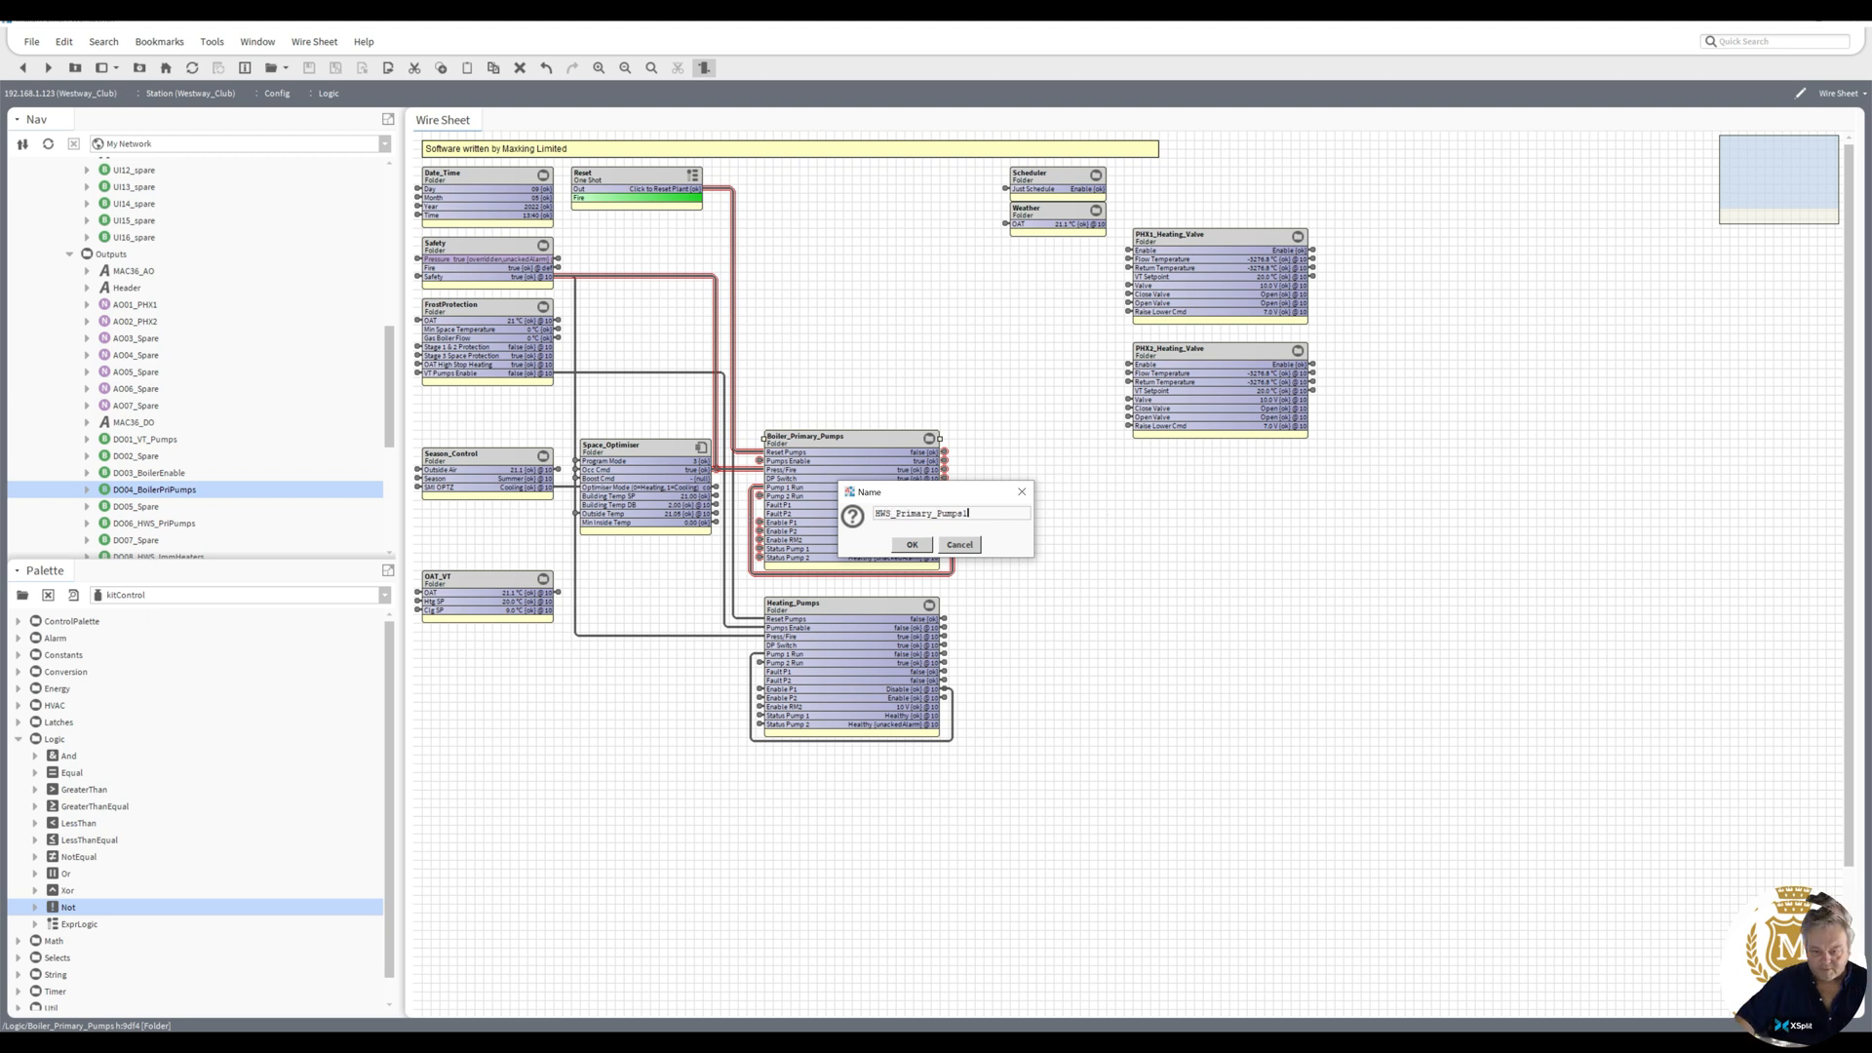
pyautogui.click(912, 544)
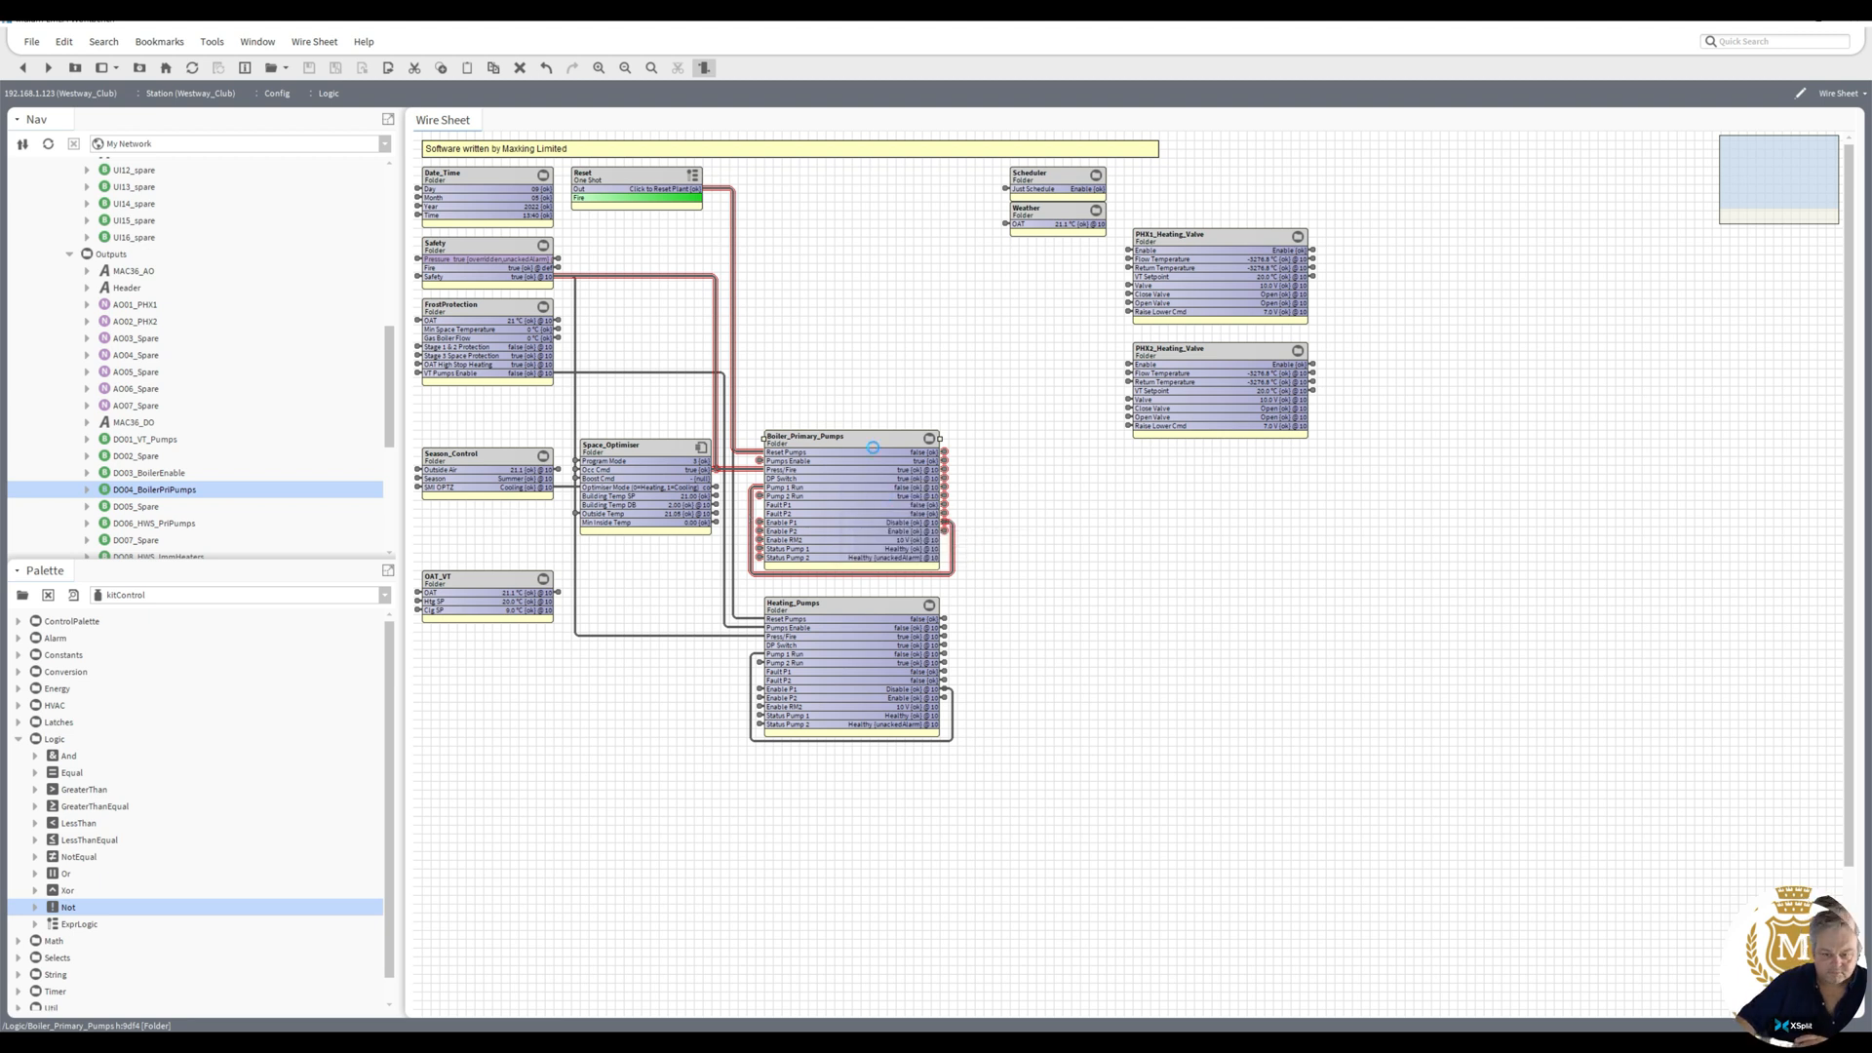
pyautogui.moveTo(852, 451); pyautogui.dragTo(837, 273)
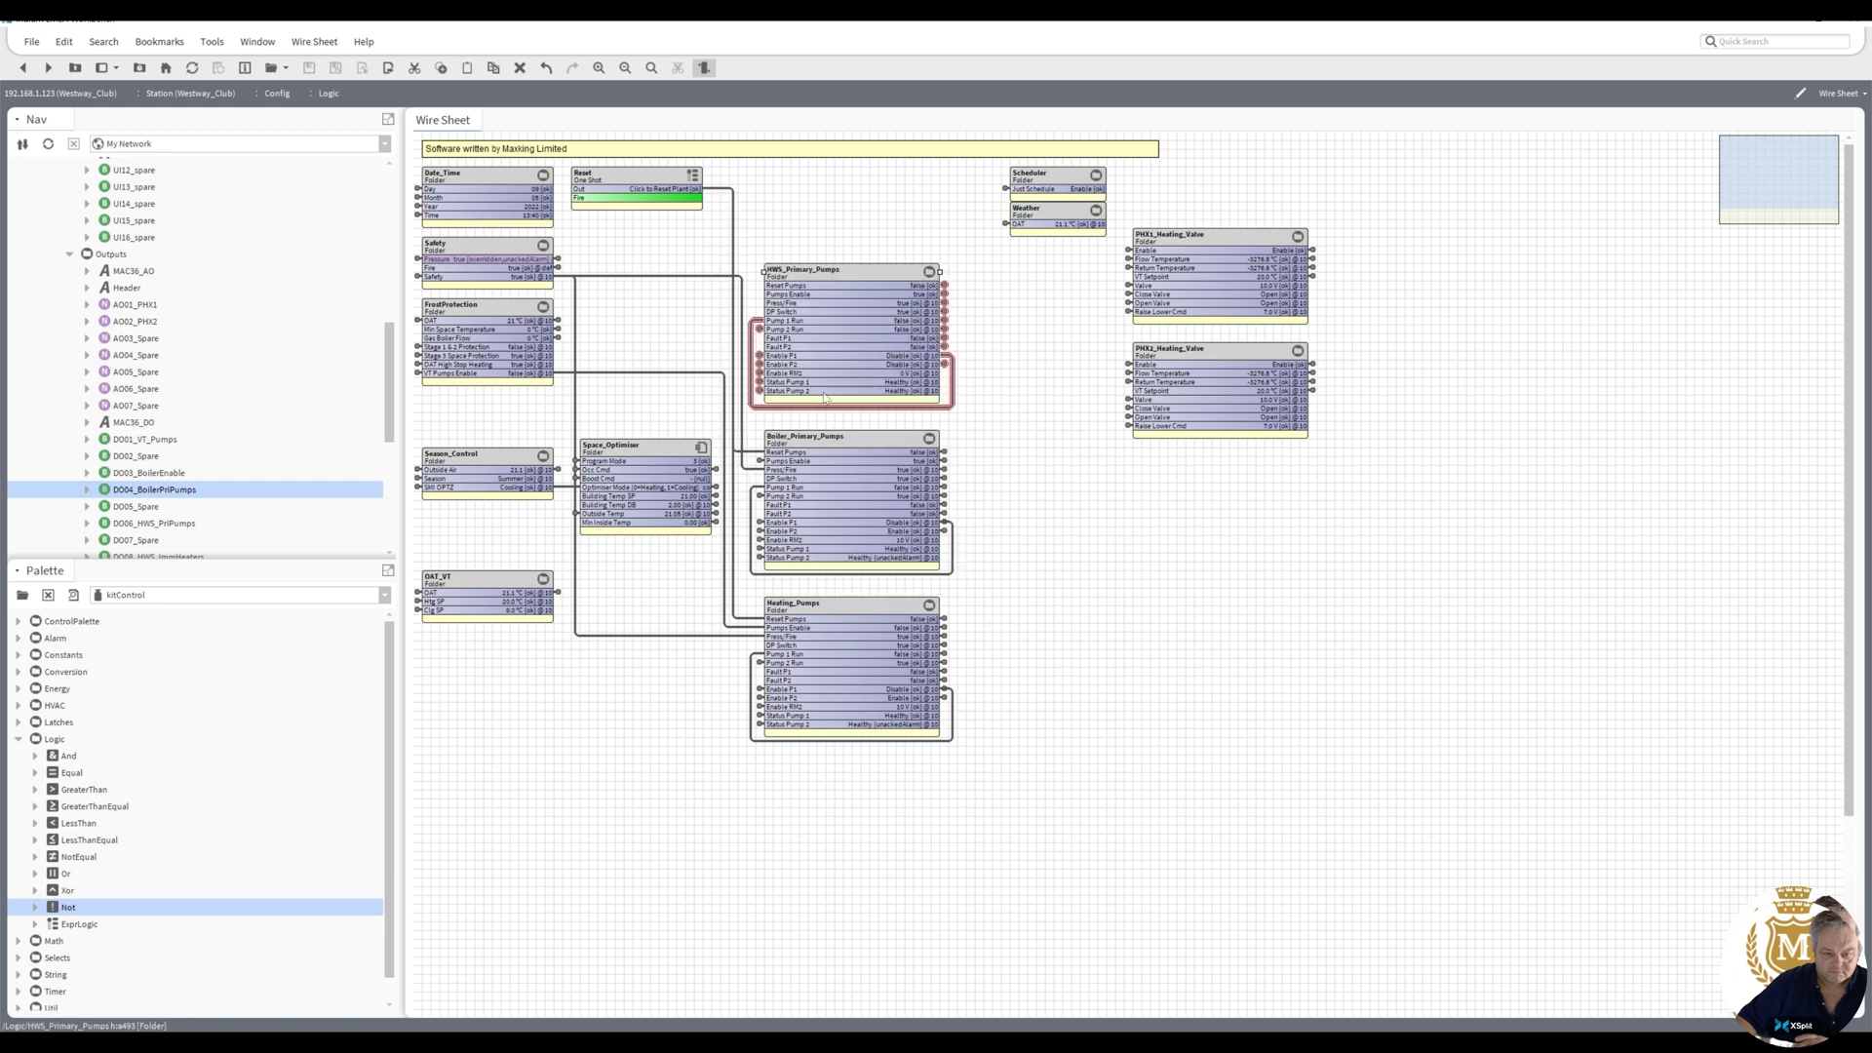
# - Link the Out slot of Reset to the Reset Pumps input of HWS_Primary_Pumps and select the Pumps Enable link of Boiler_Primary_Pumps
pyautogui.click(757, 453)
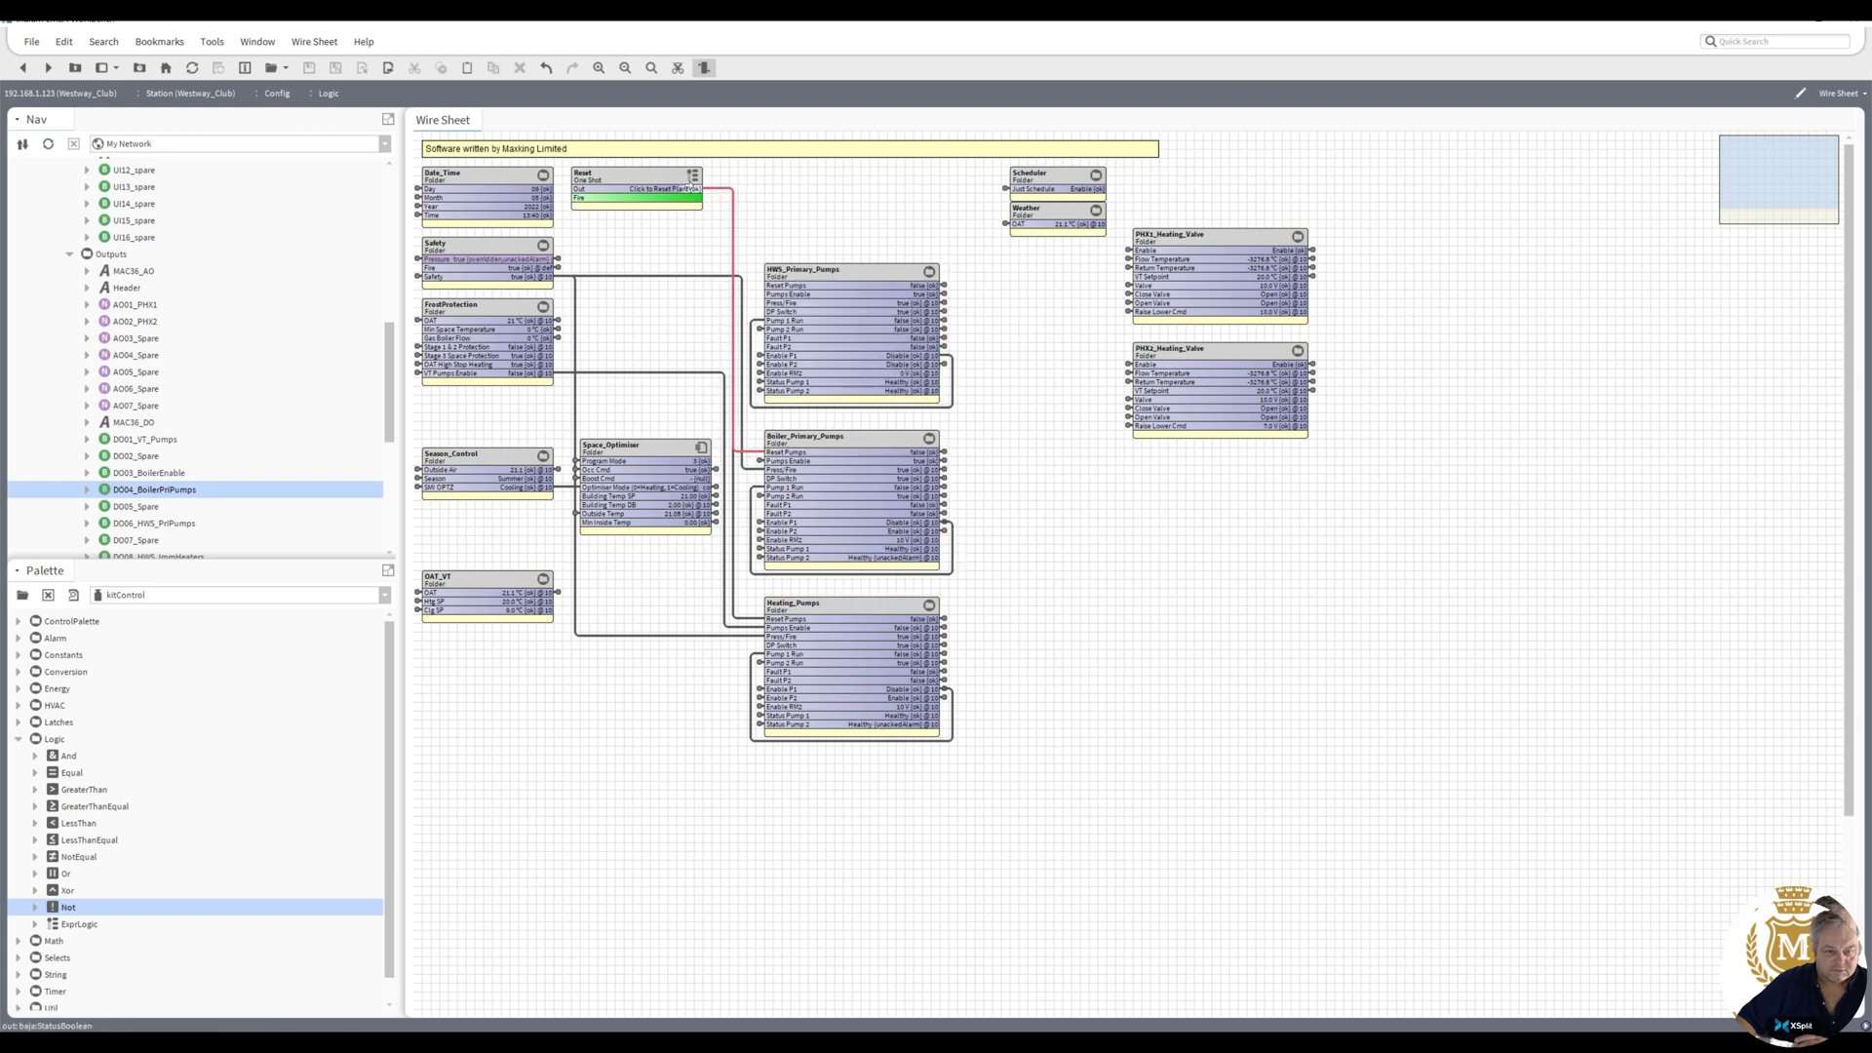
pyautogui.moveTo(693, 186); pyautogui.dragTo(767, 284)
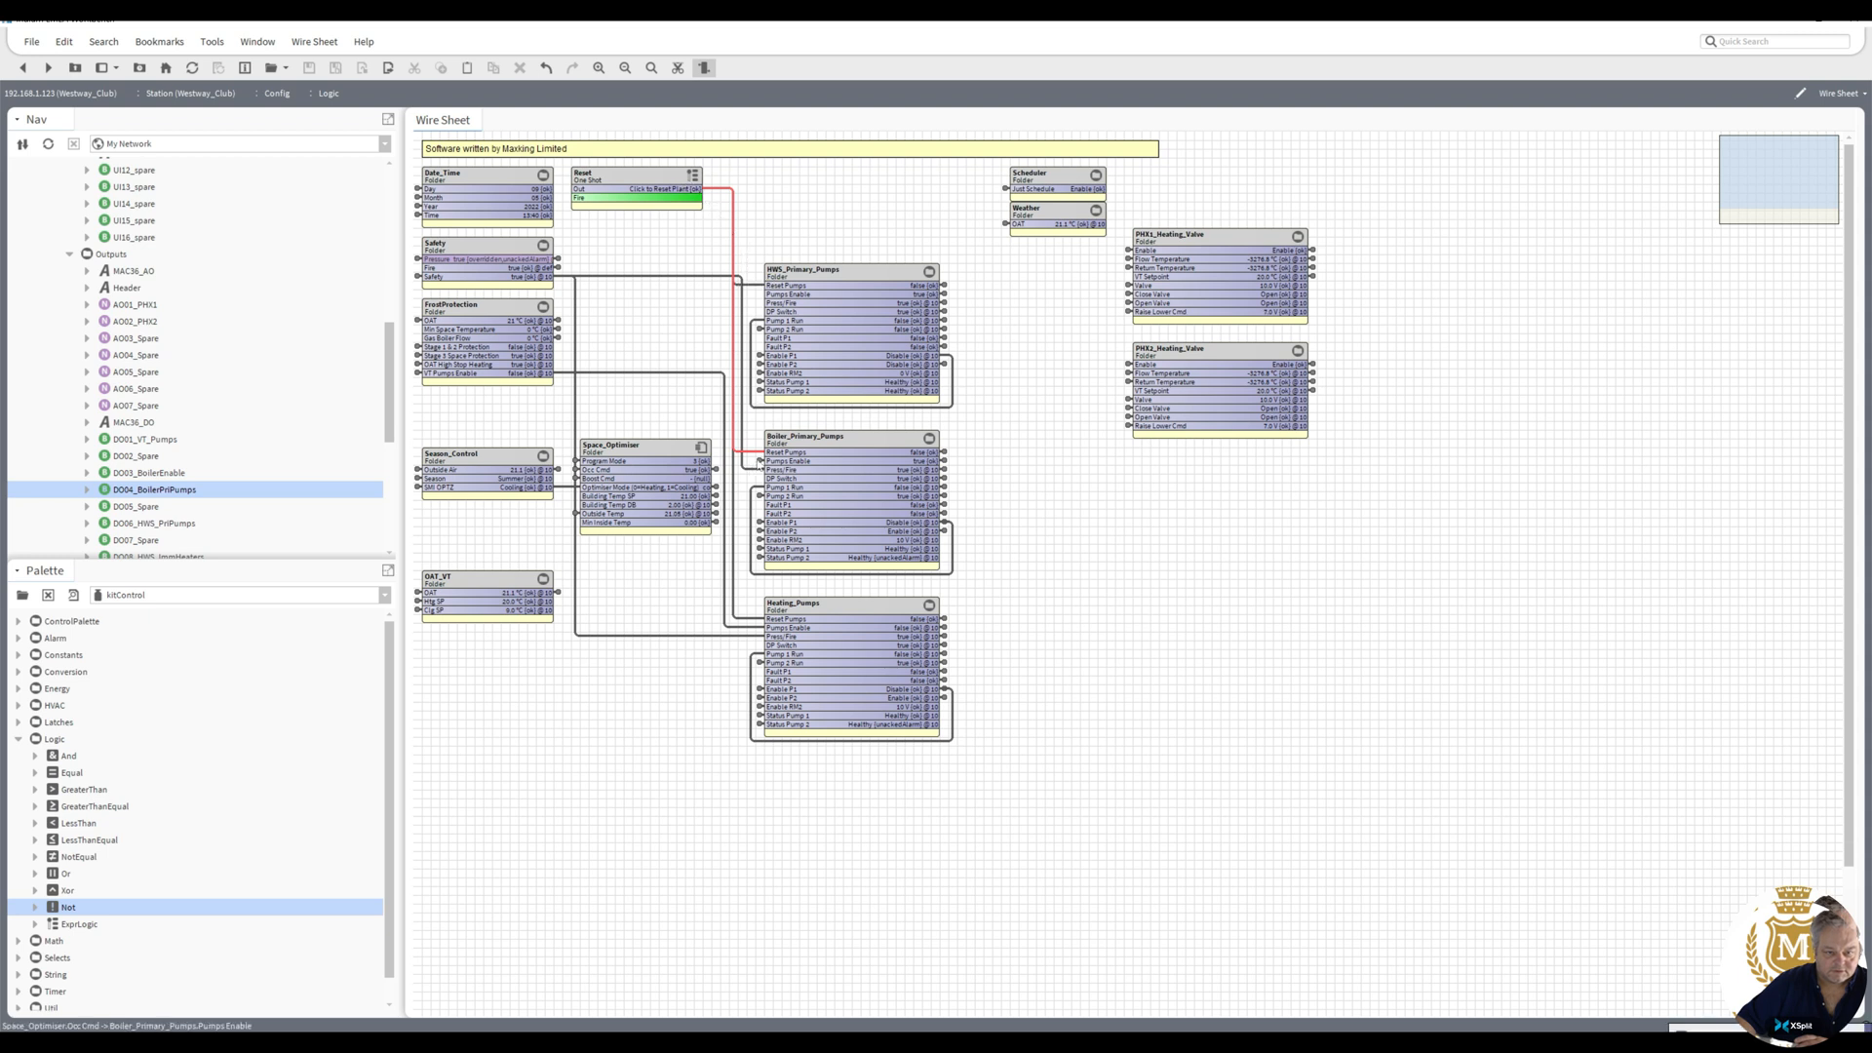
pyautogui.click(760, 463)
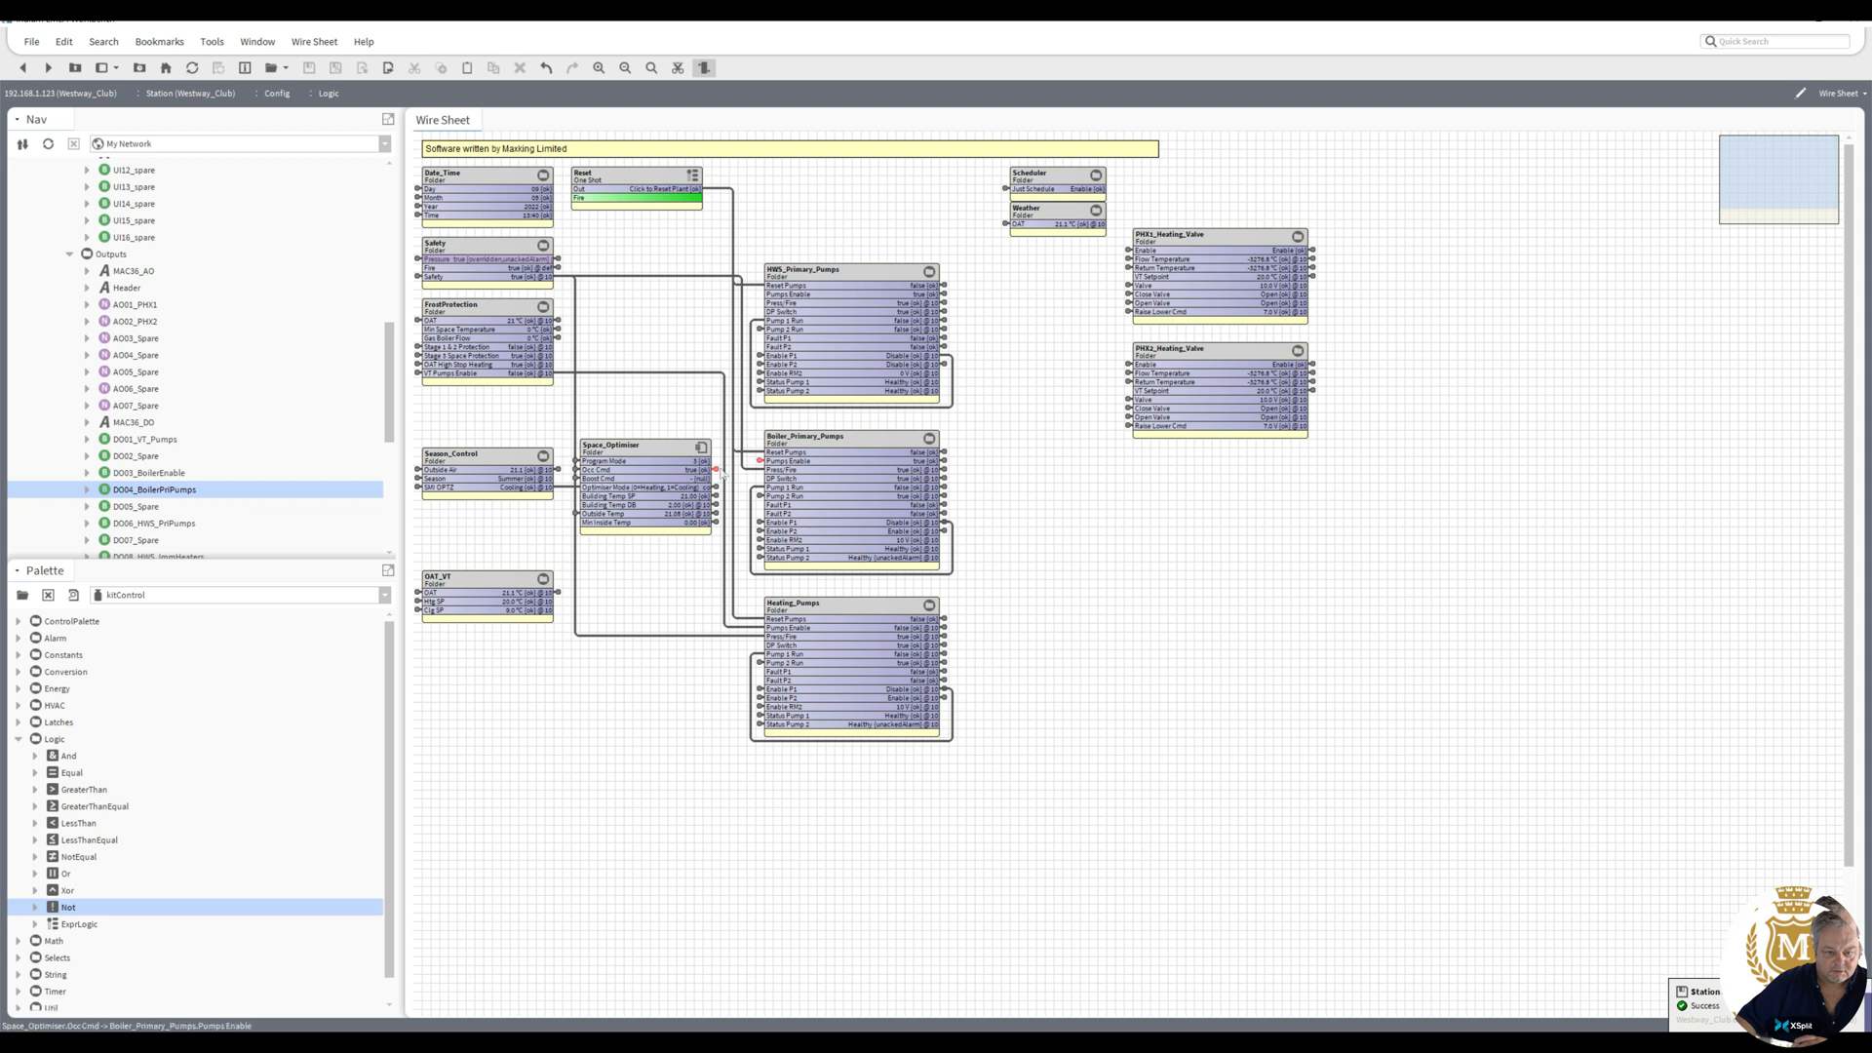
# - Link Occ Cmd of Space_Optimiser to Pumps Enable of HWS_Primary_Pumps, and the Safety slot of the Safety folder to its Press/Fire input
pyautogui.moveTo(716, 469); pyautogui.dragTo(767, 293)
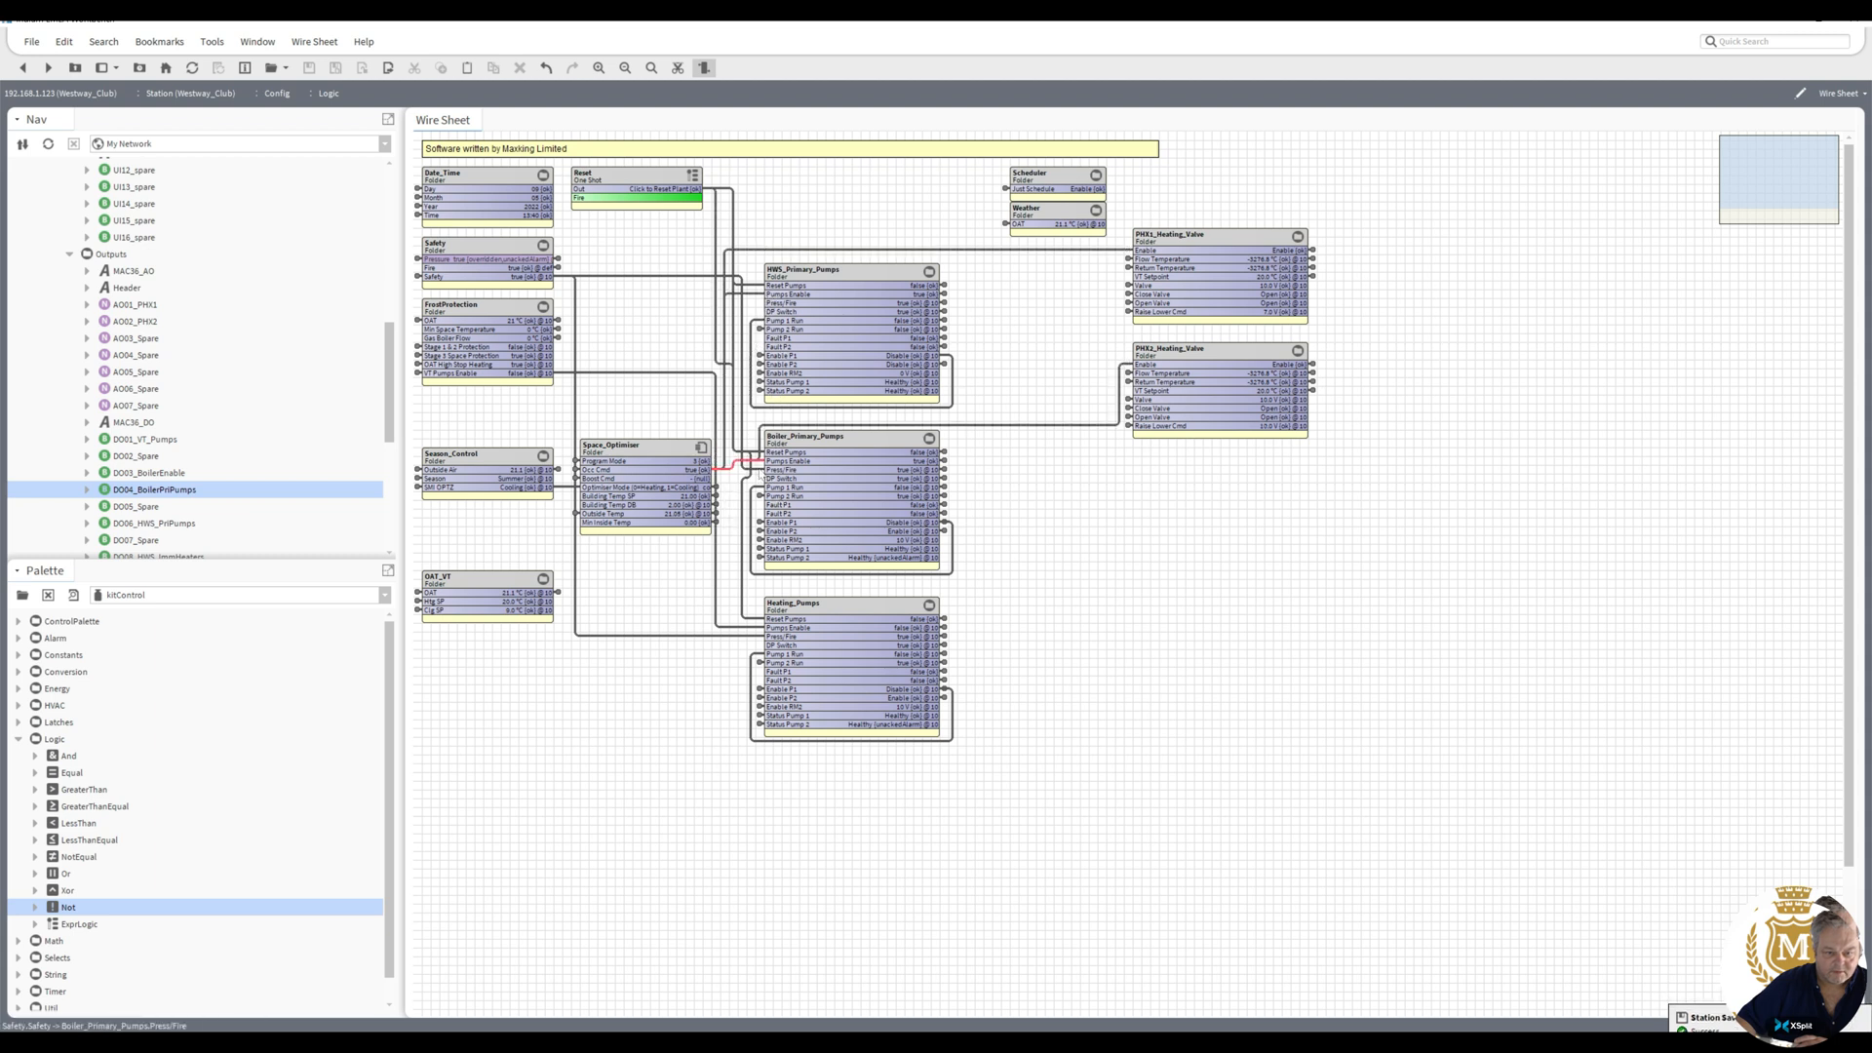
pyautogui.click(759, 474)
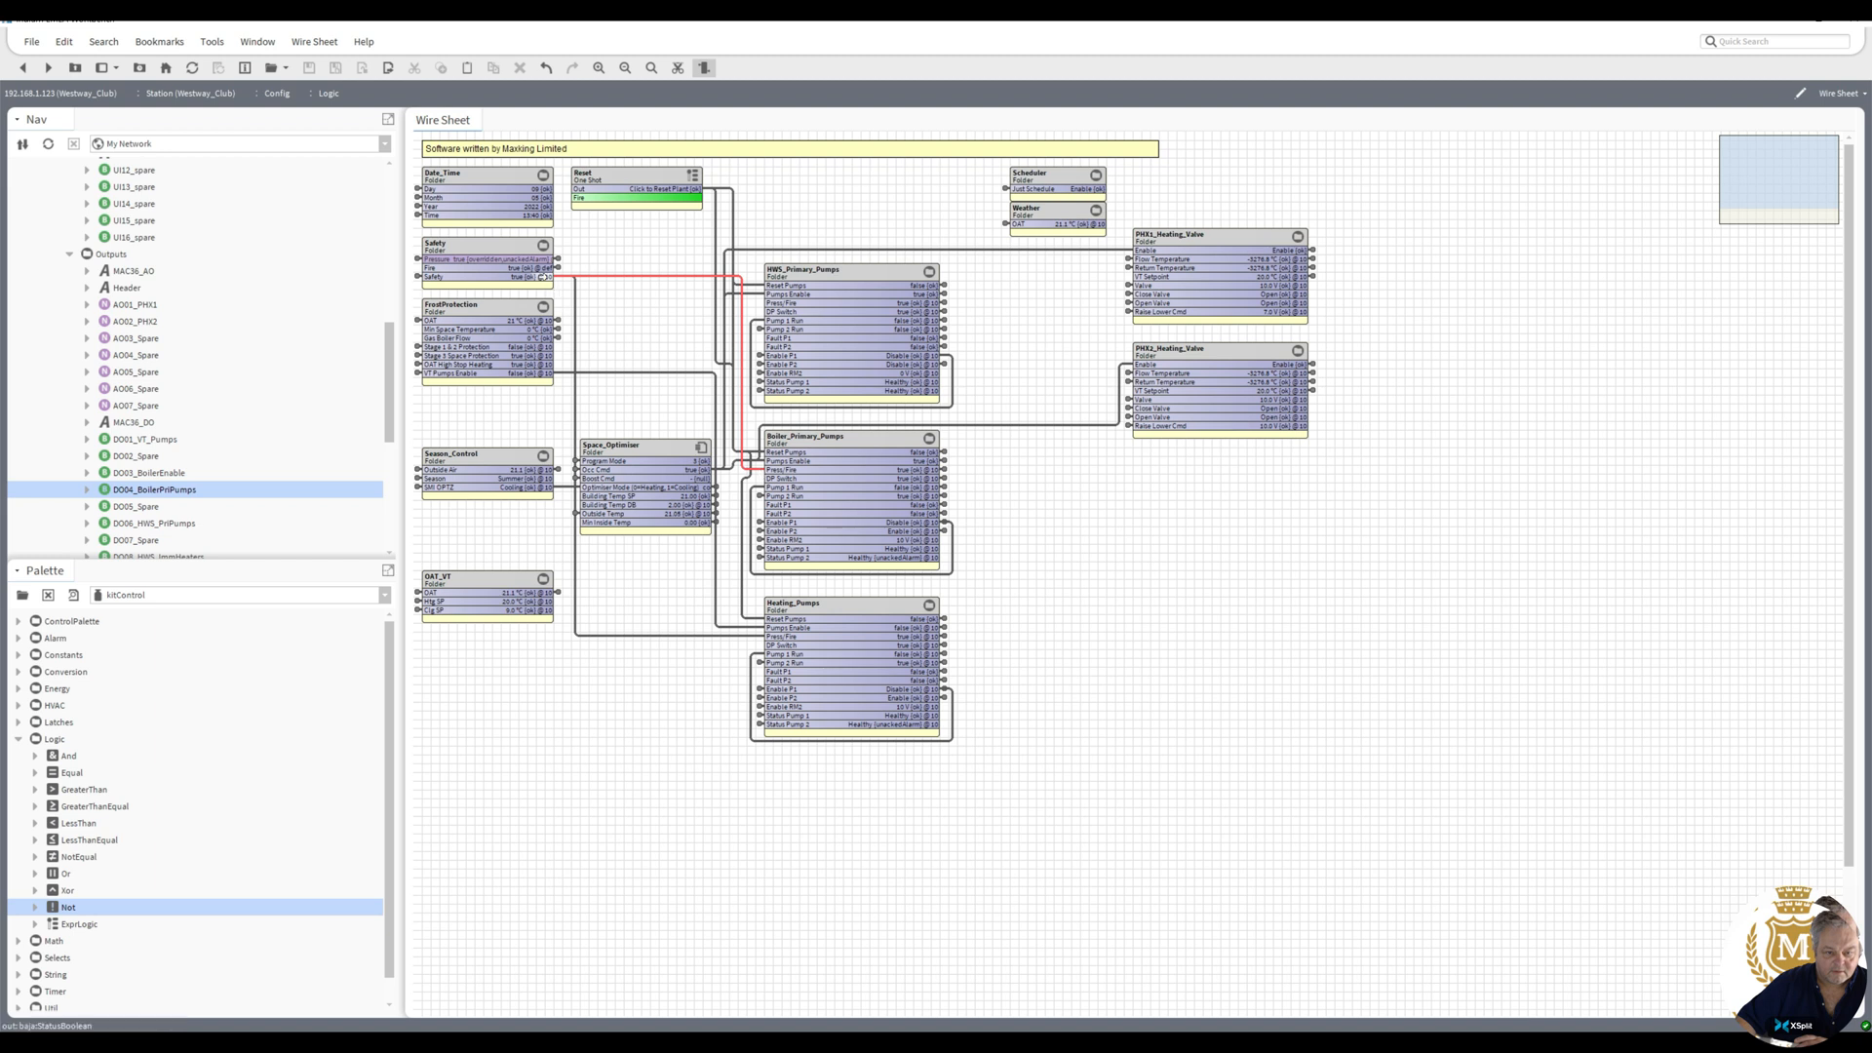
pyautogui.moveTo(543, 277); pyautogui.dragTo(772, 301)
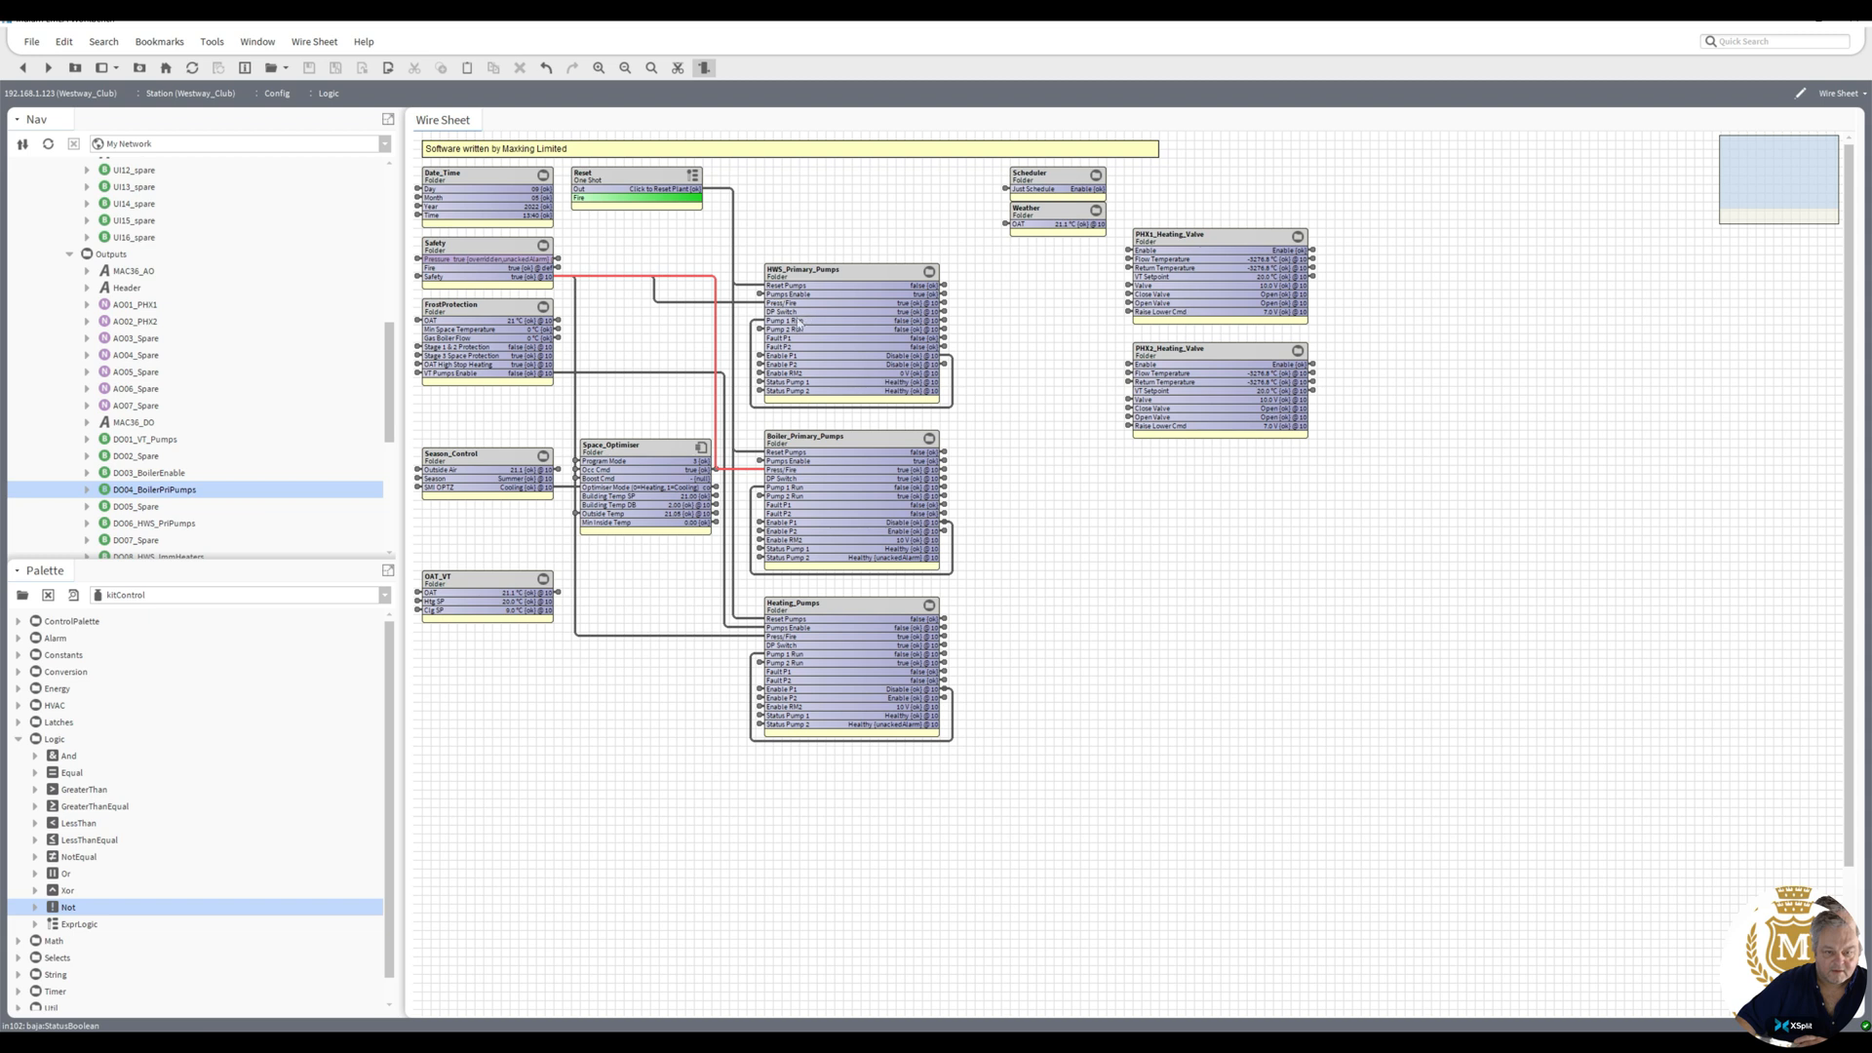
# - Link Enable P1 of the HWS_Primary_Pumps folder to In10 of the DO06_HWS_PriPumps output point
pyautogui.click(841, 280)
pyautogui.rightClick(838, 277)
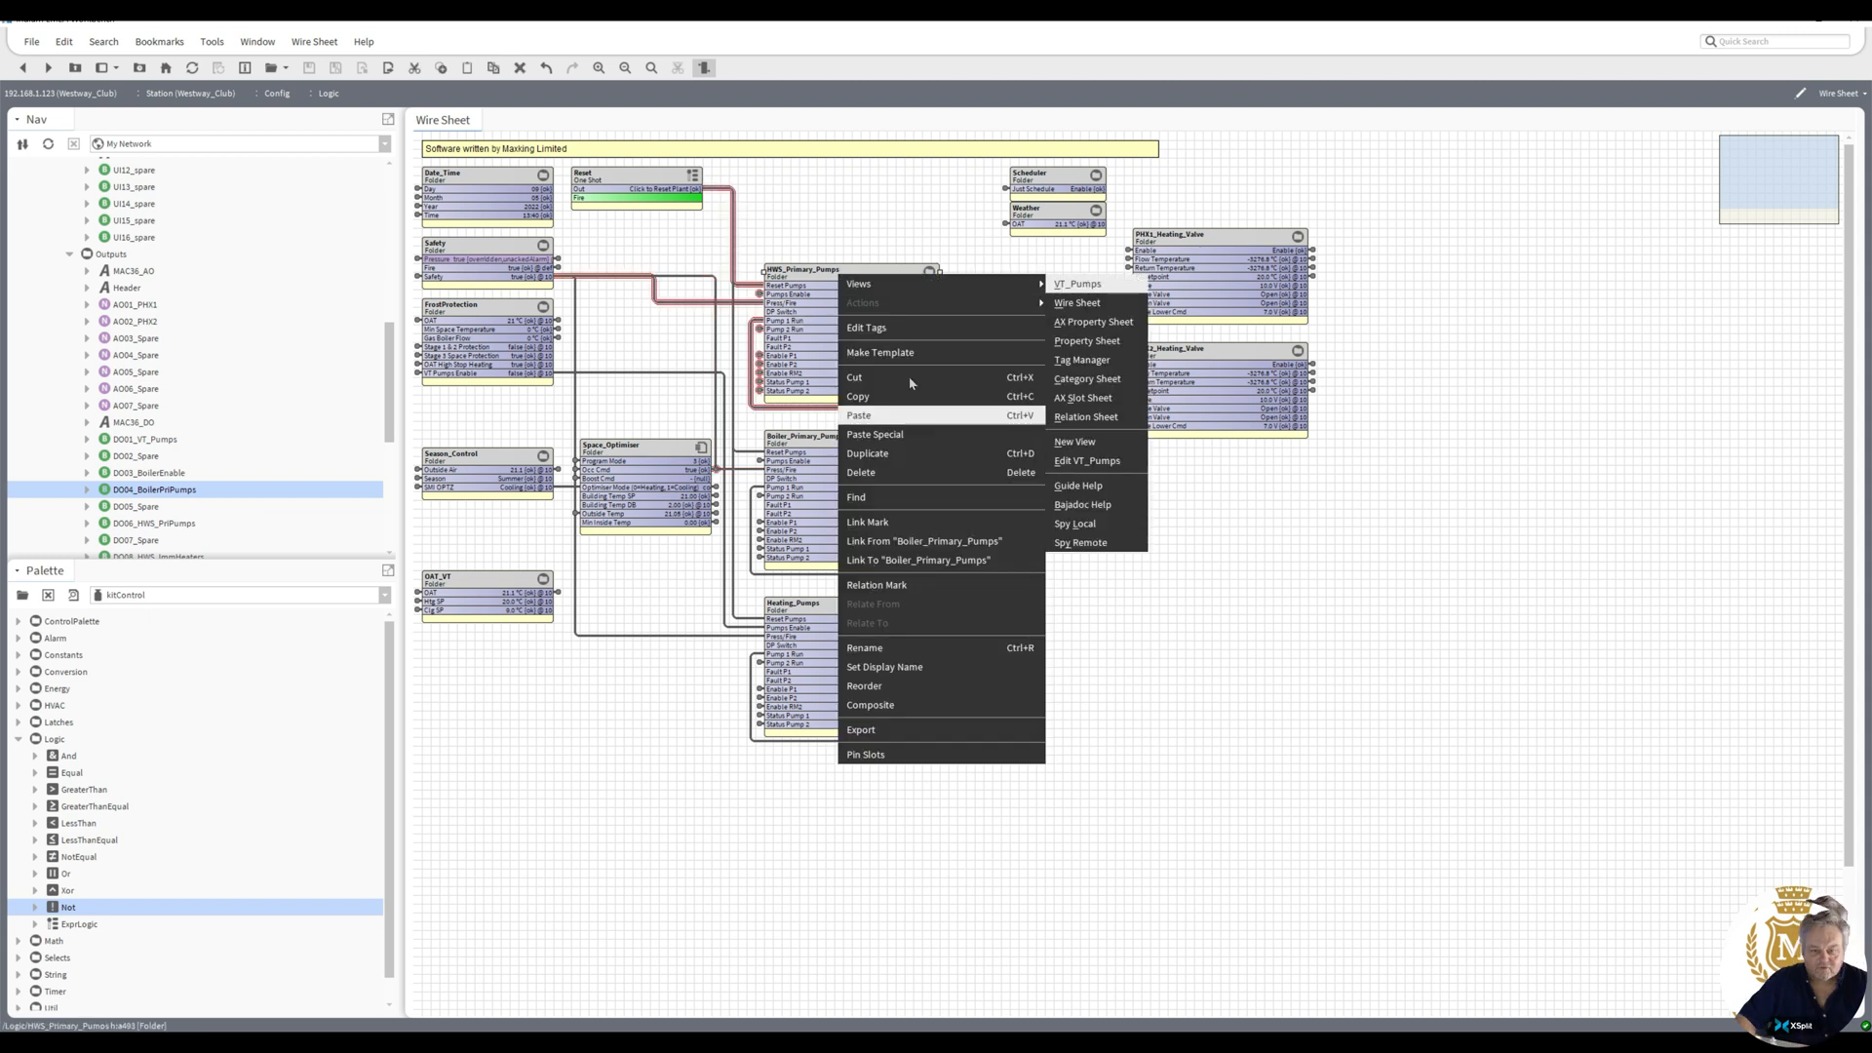
pyautogui.click(921, 518)
pyautogui.click(181, 524)
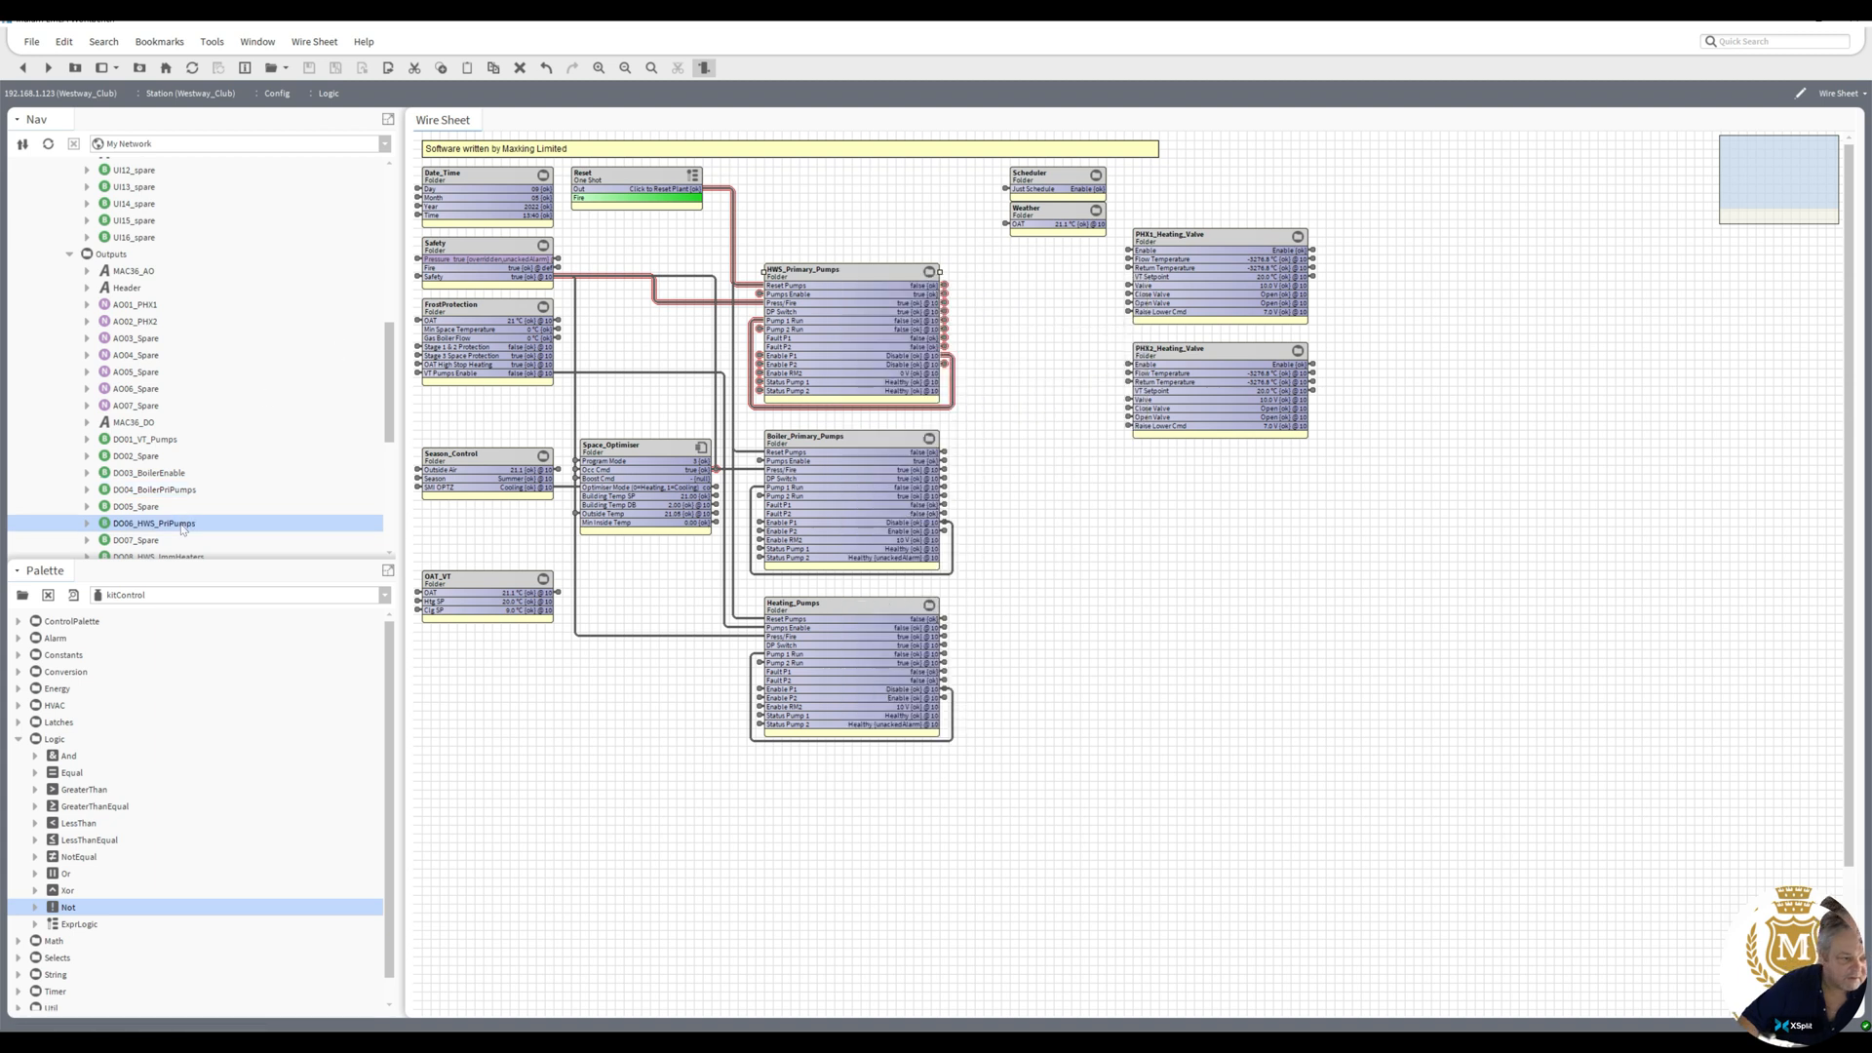
pyautogui.rightClick(182, 528)
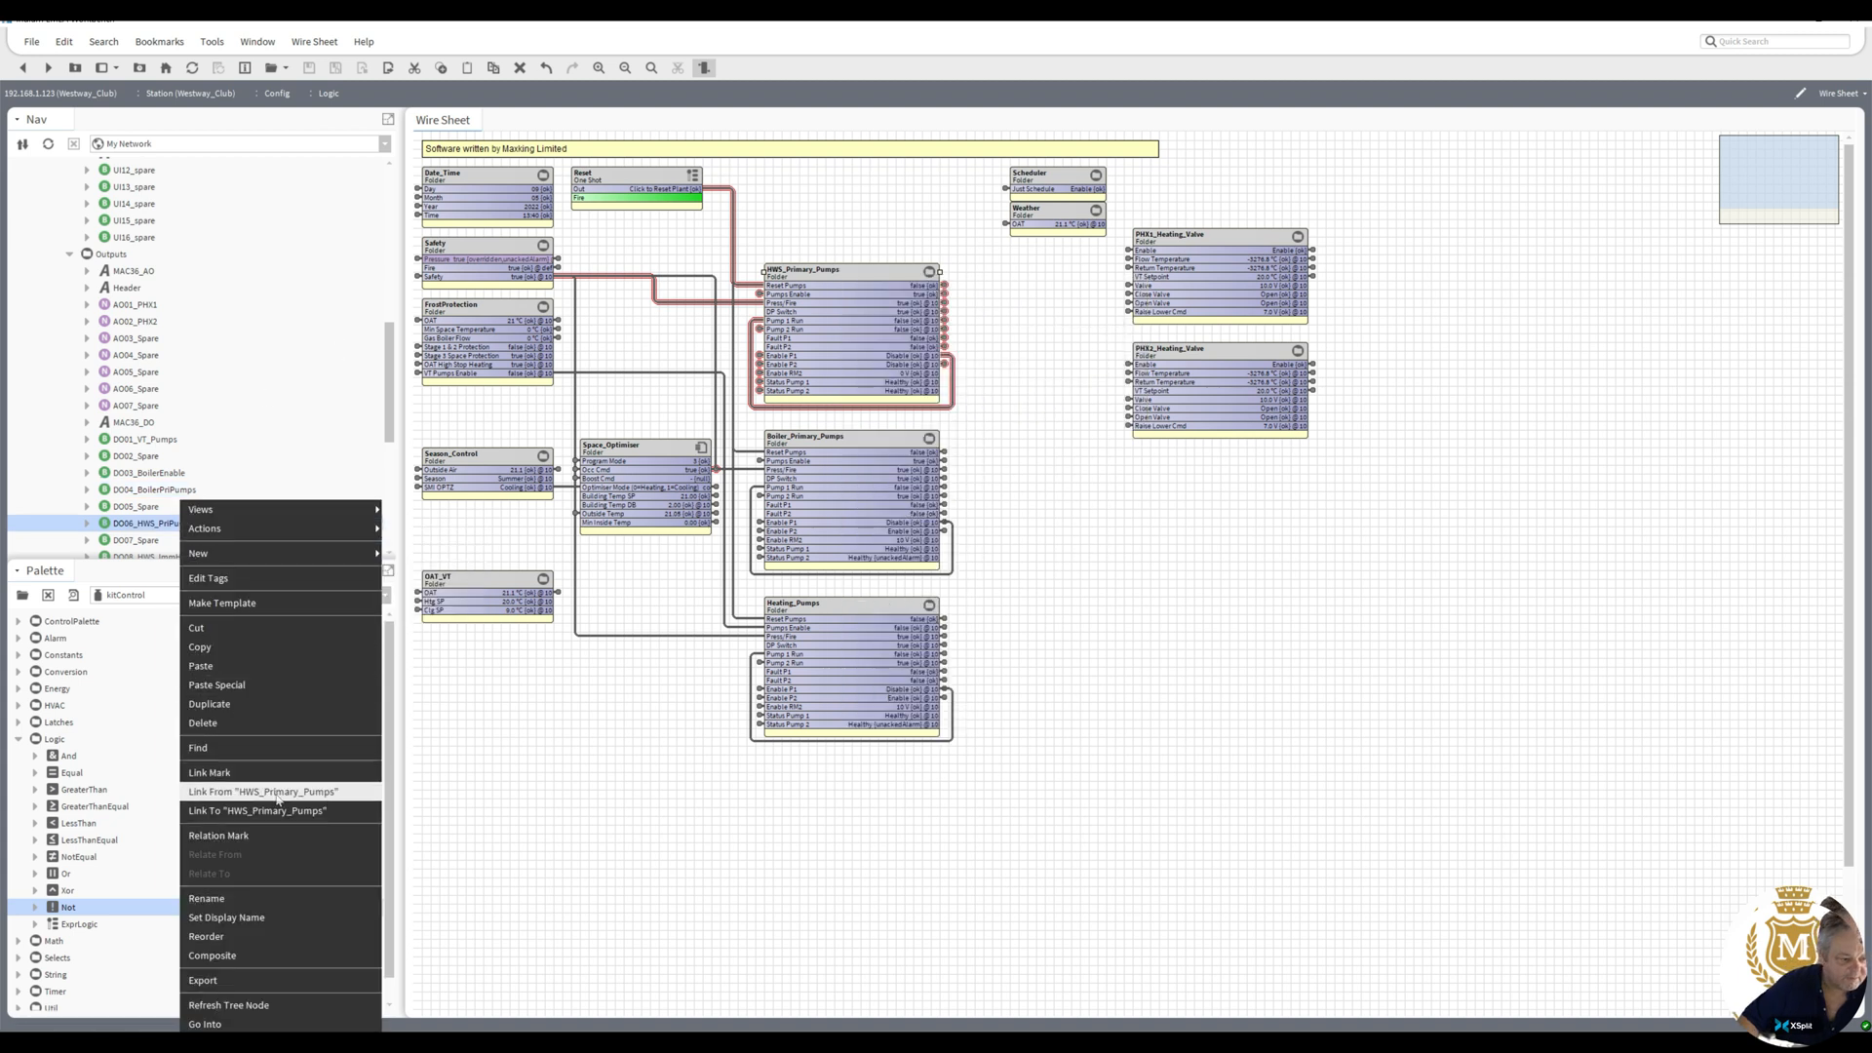
pyautogui.click(293, 786)
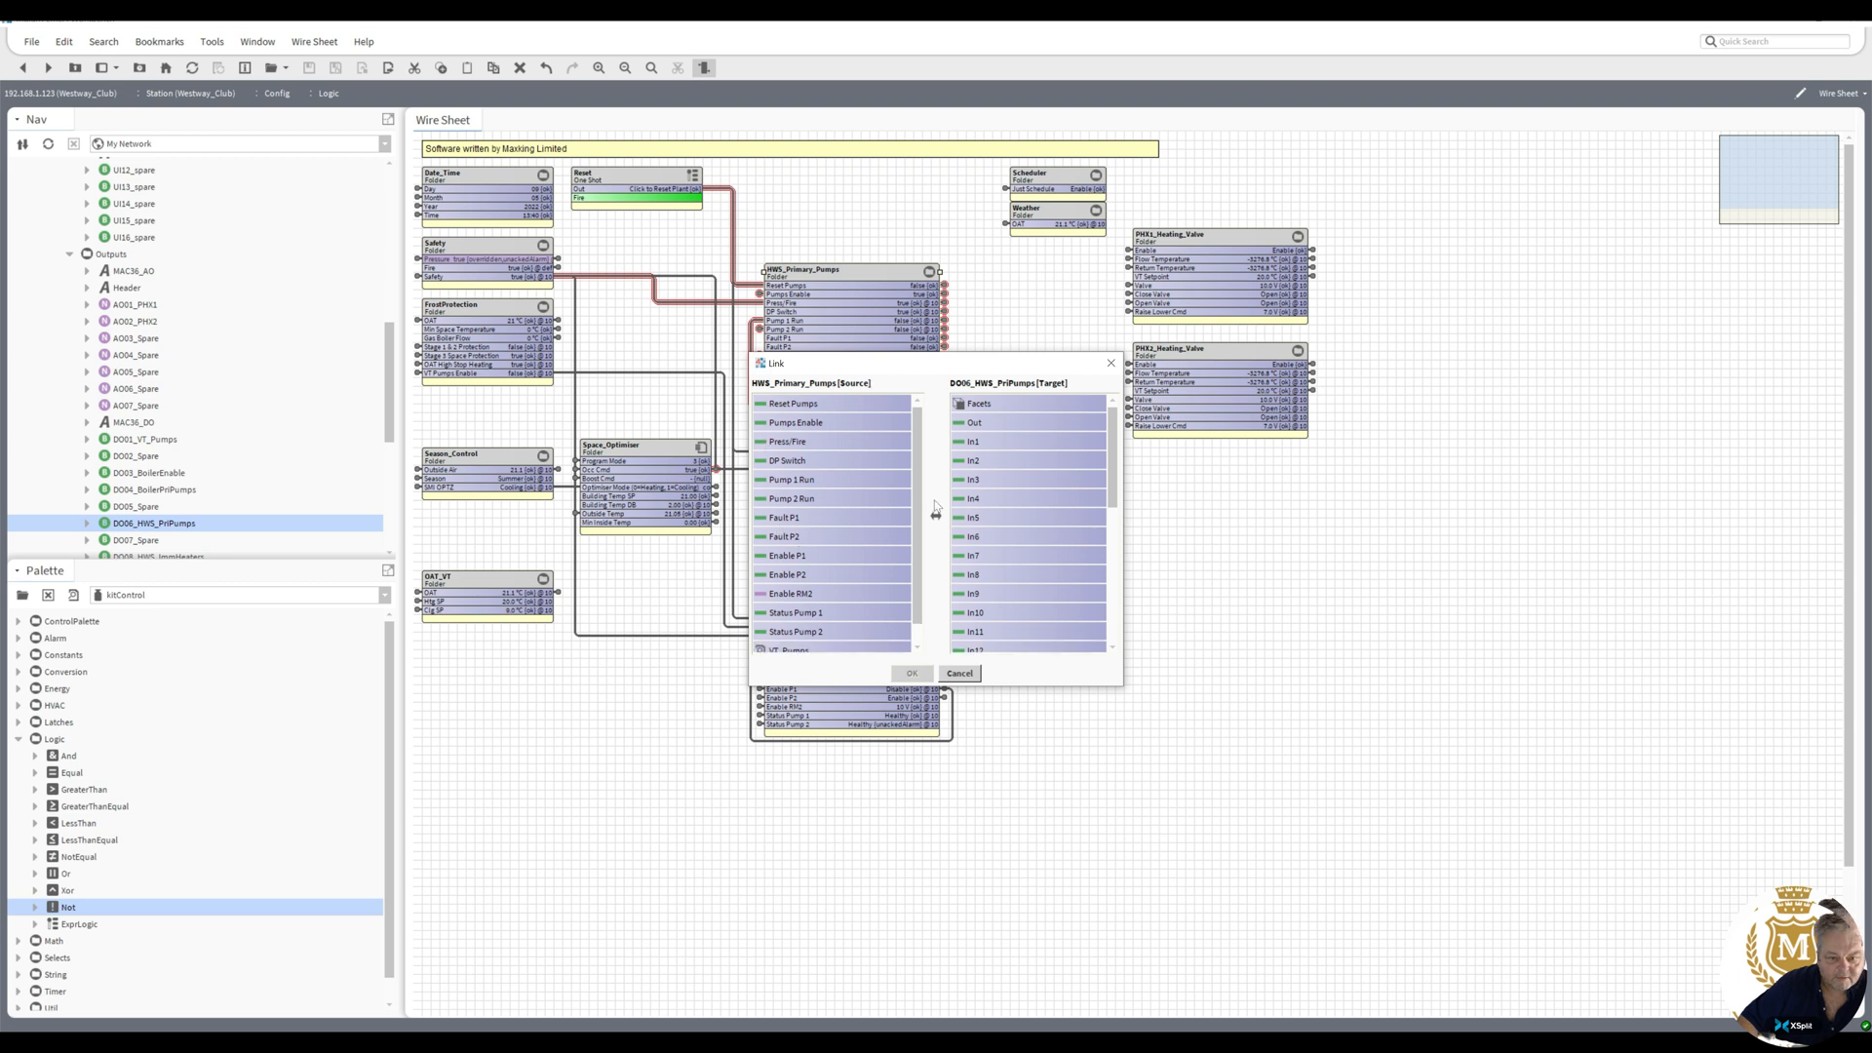
pyautogui.click(858, 555)
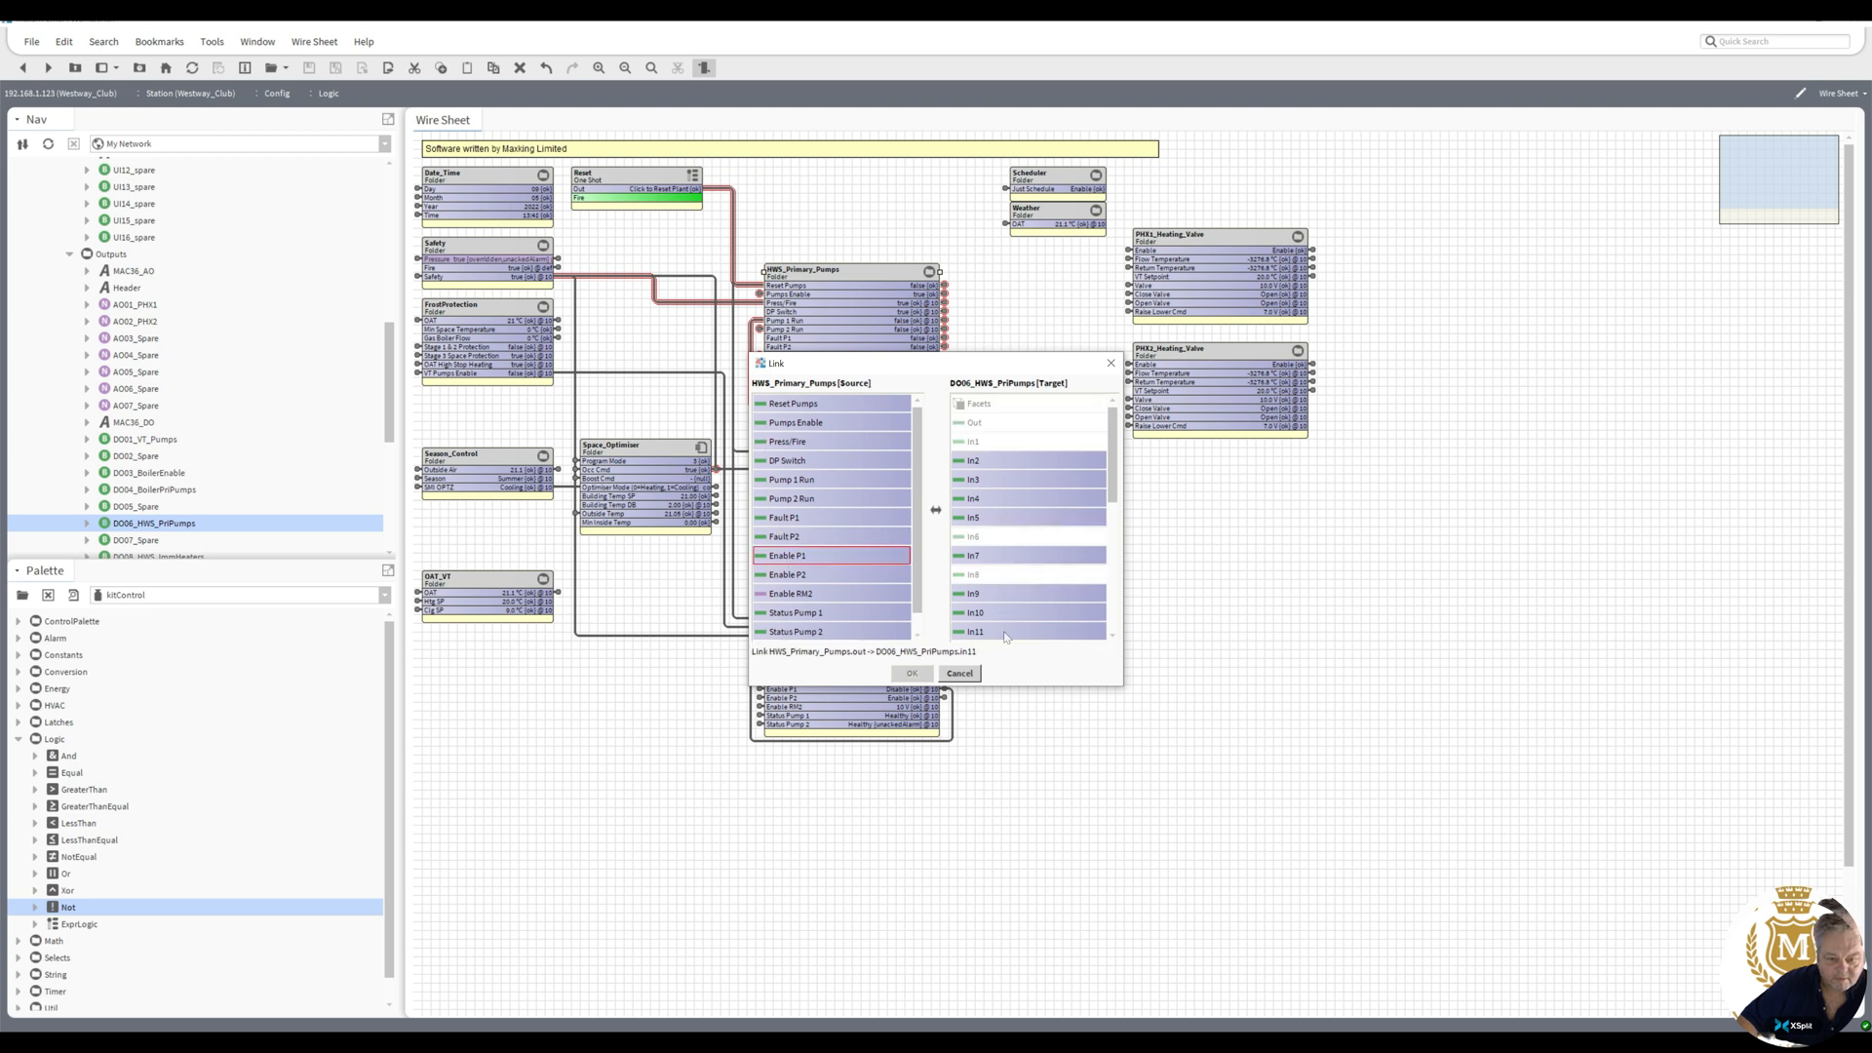
pyautogui.click(965, 614)
pyautogui.click(912, 673)
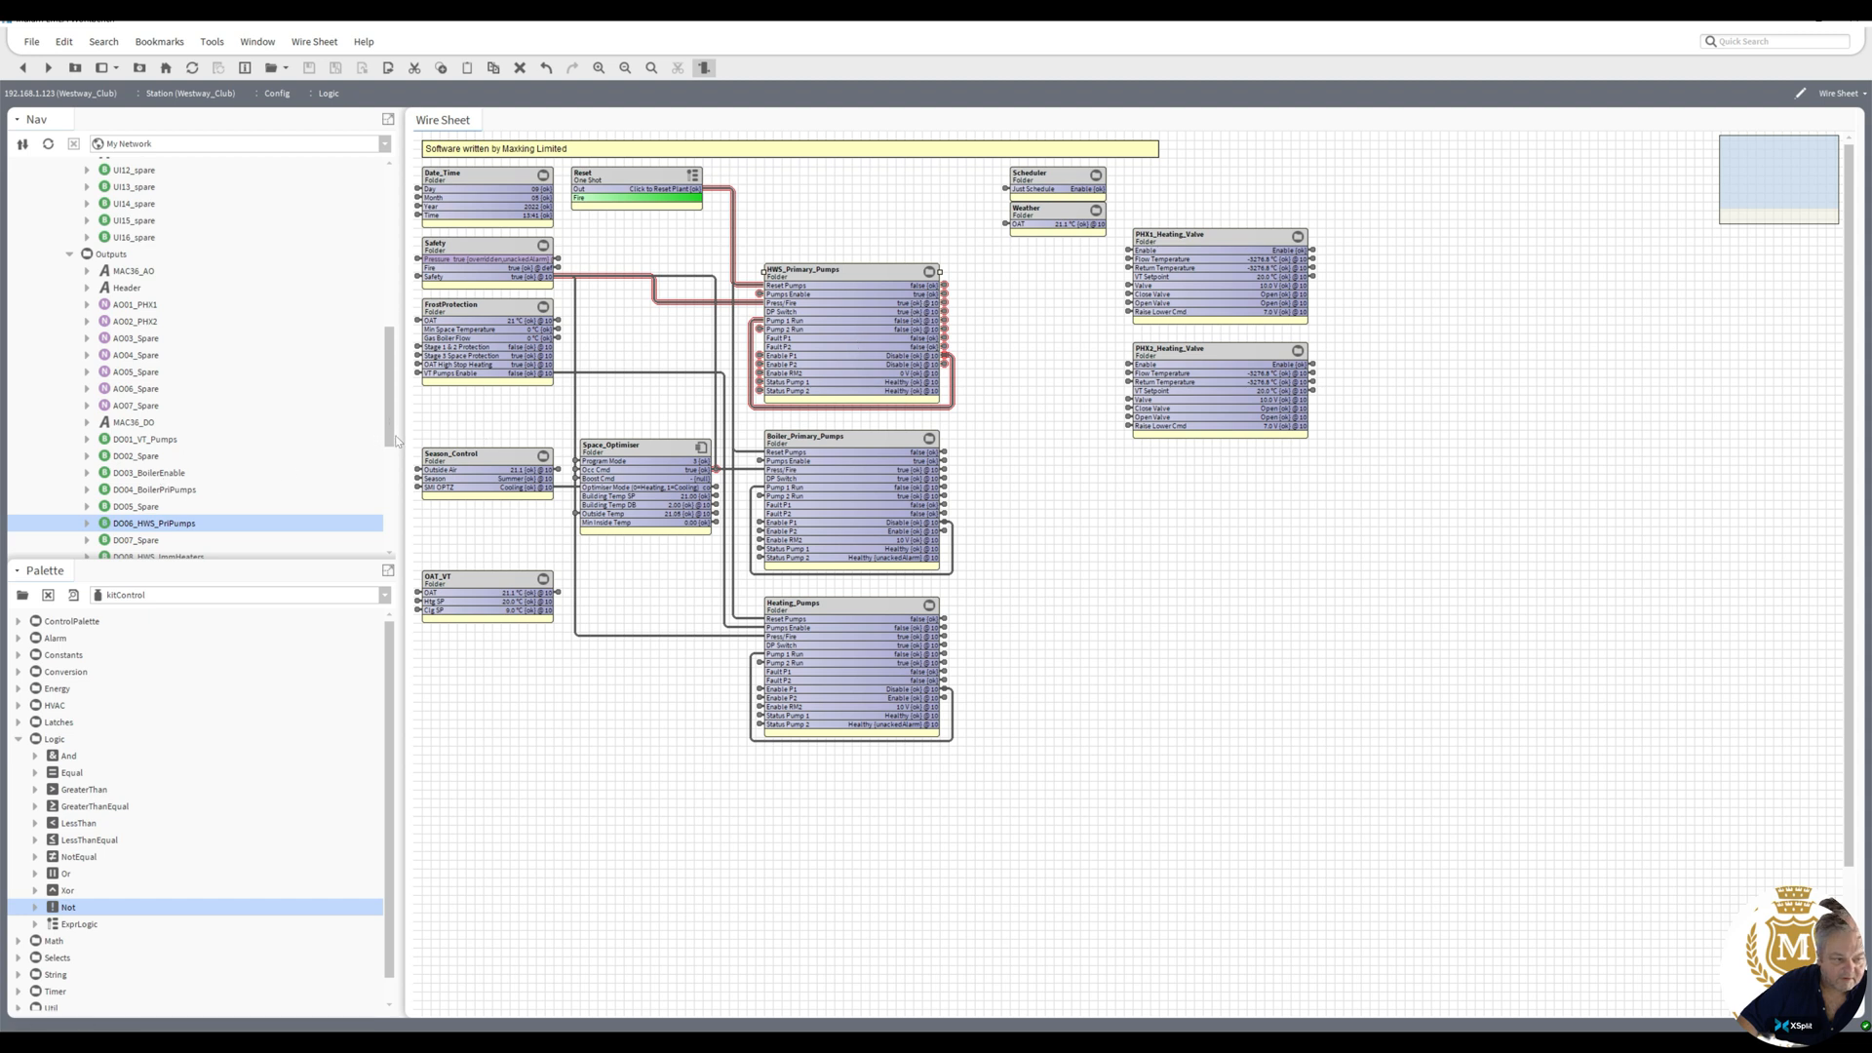
# - Move the OAT_VT and Date_Time folders in line below PHX2_Heating_Valve, and move the Reset block directly above Safety
pyautogui.scroll(-2, 395, 446)
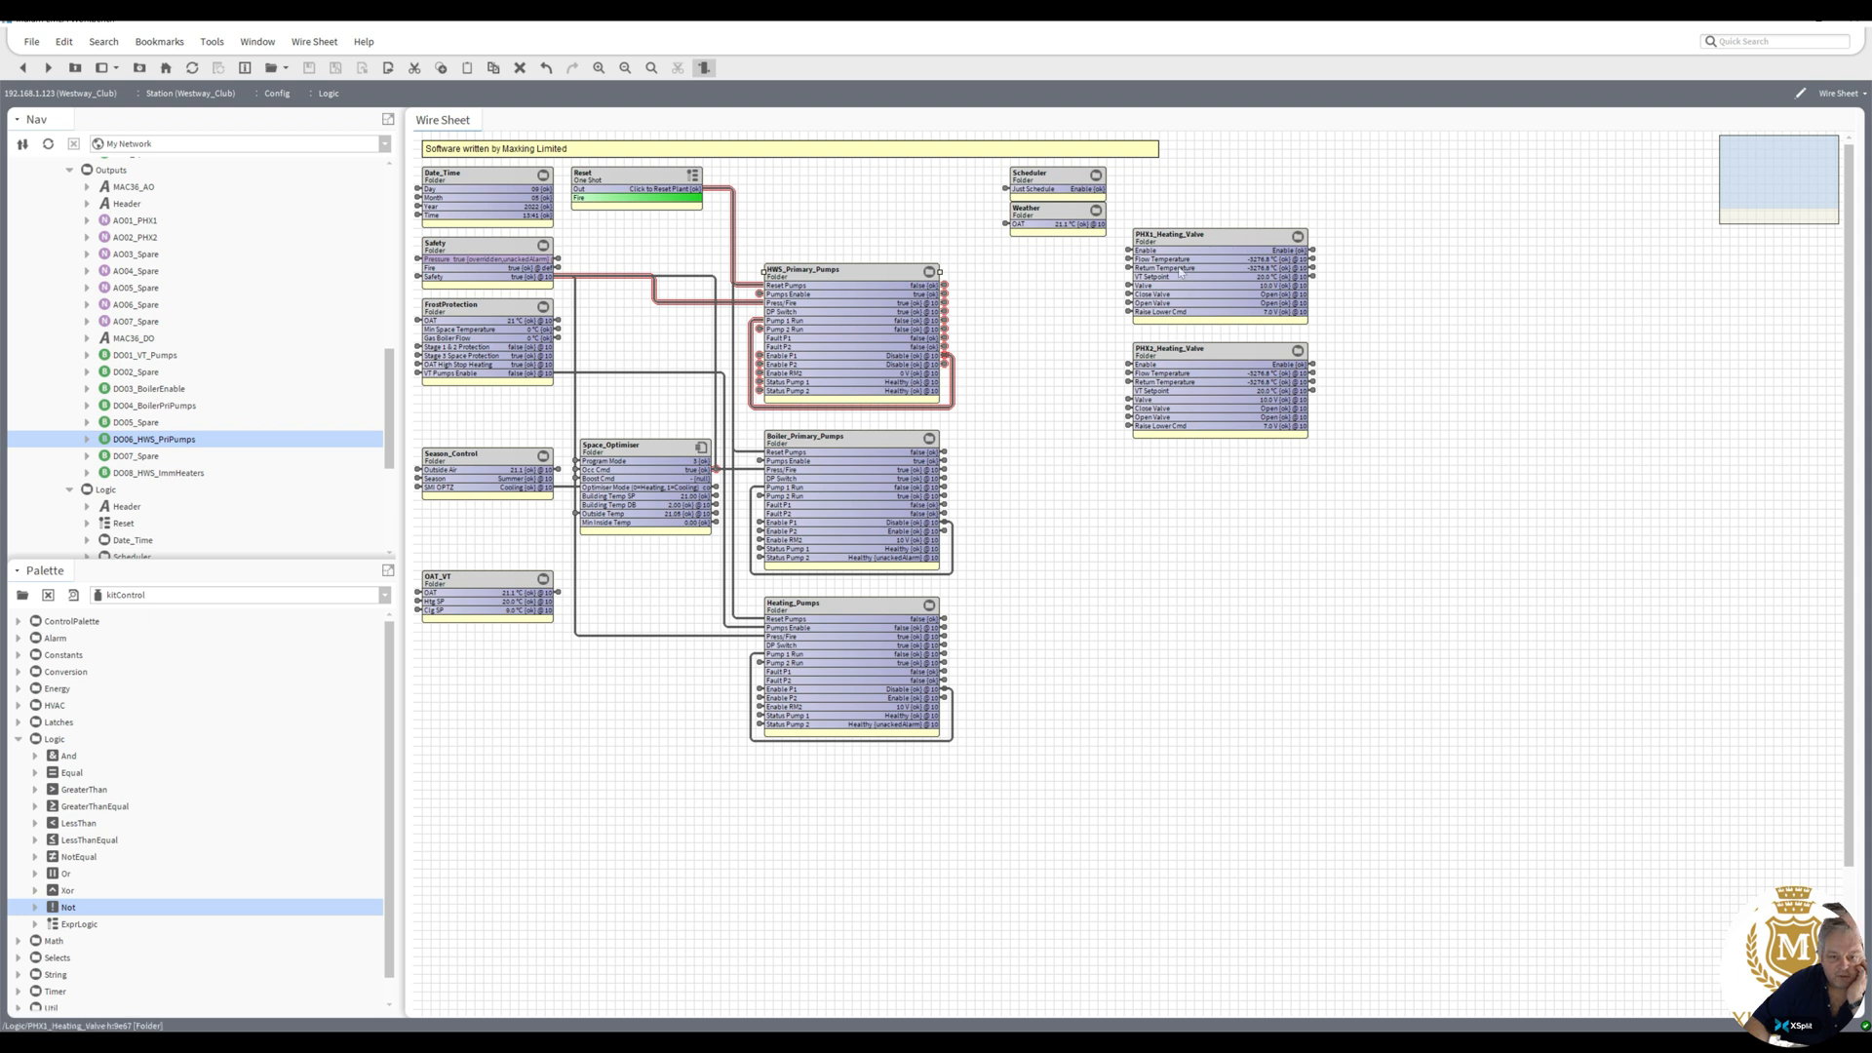
pyautogui.click(1203, 249)
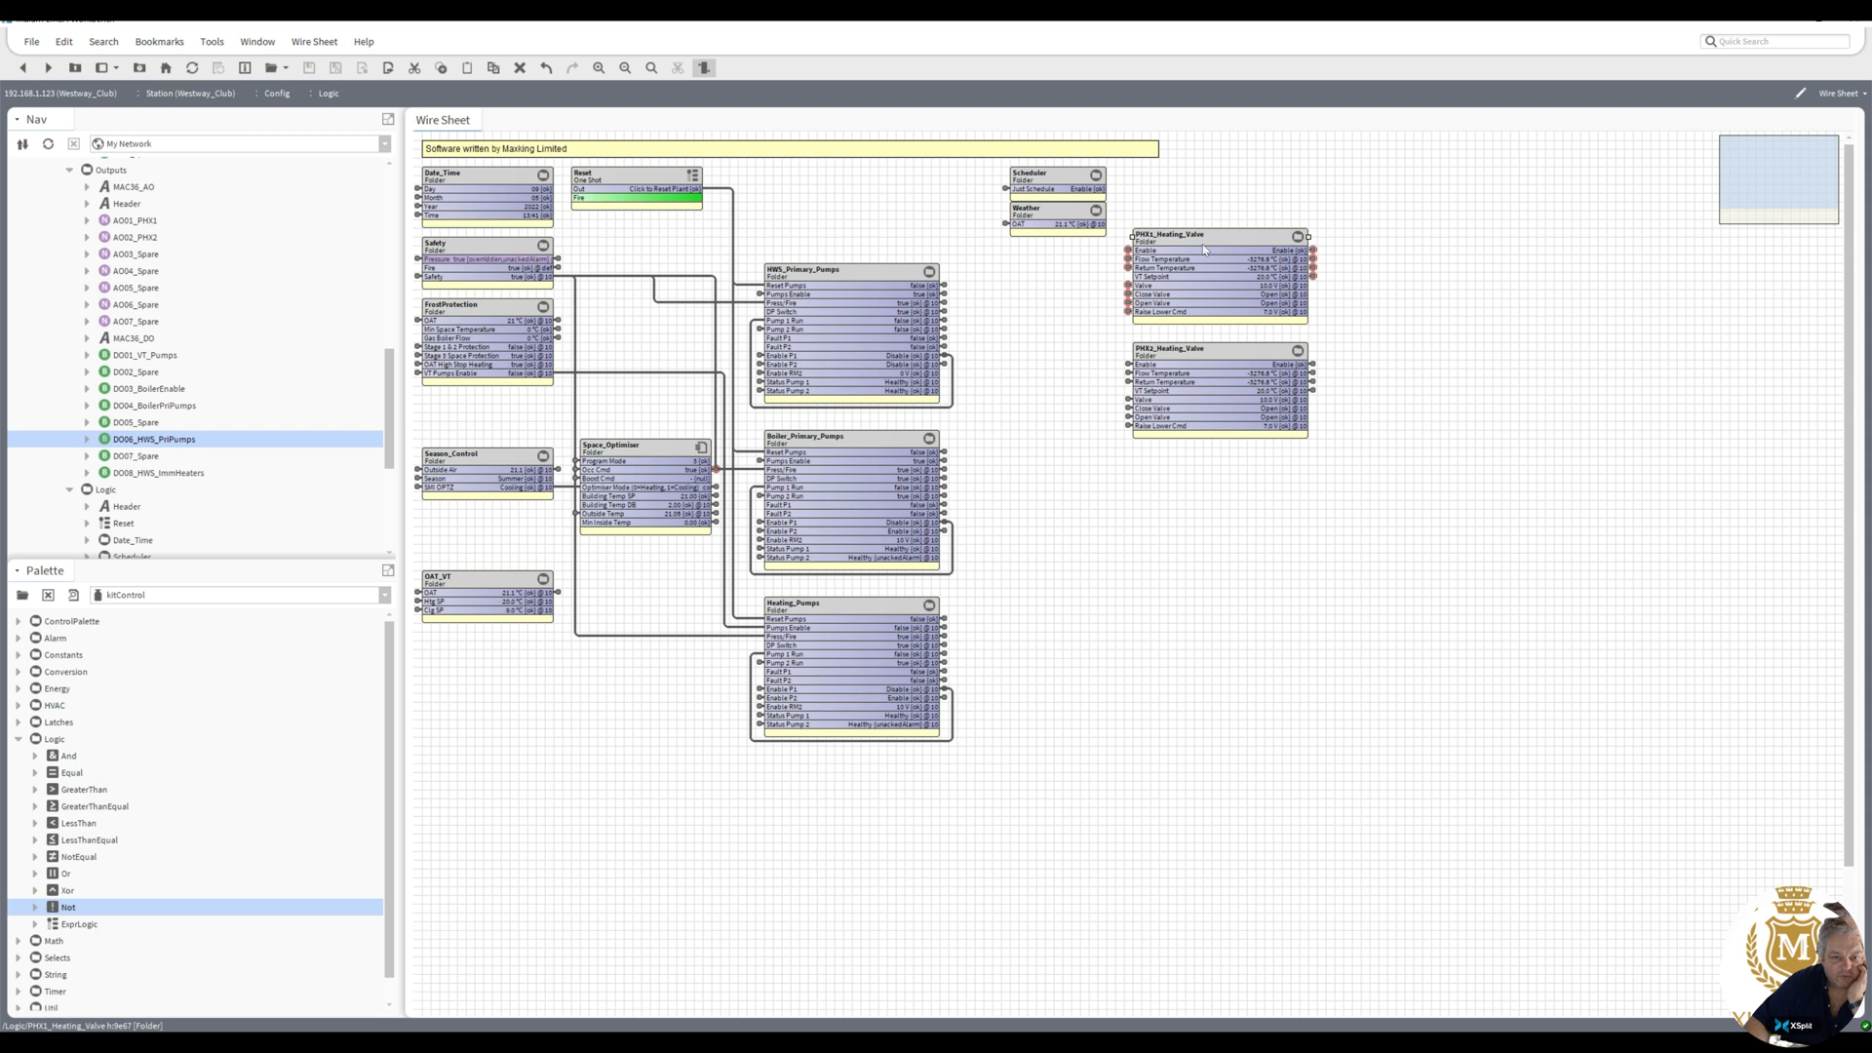
pyautogui.click(1216, 370)
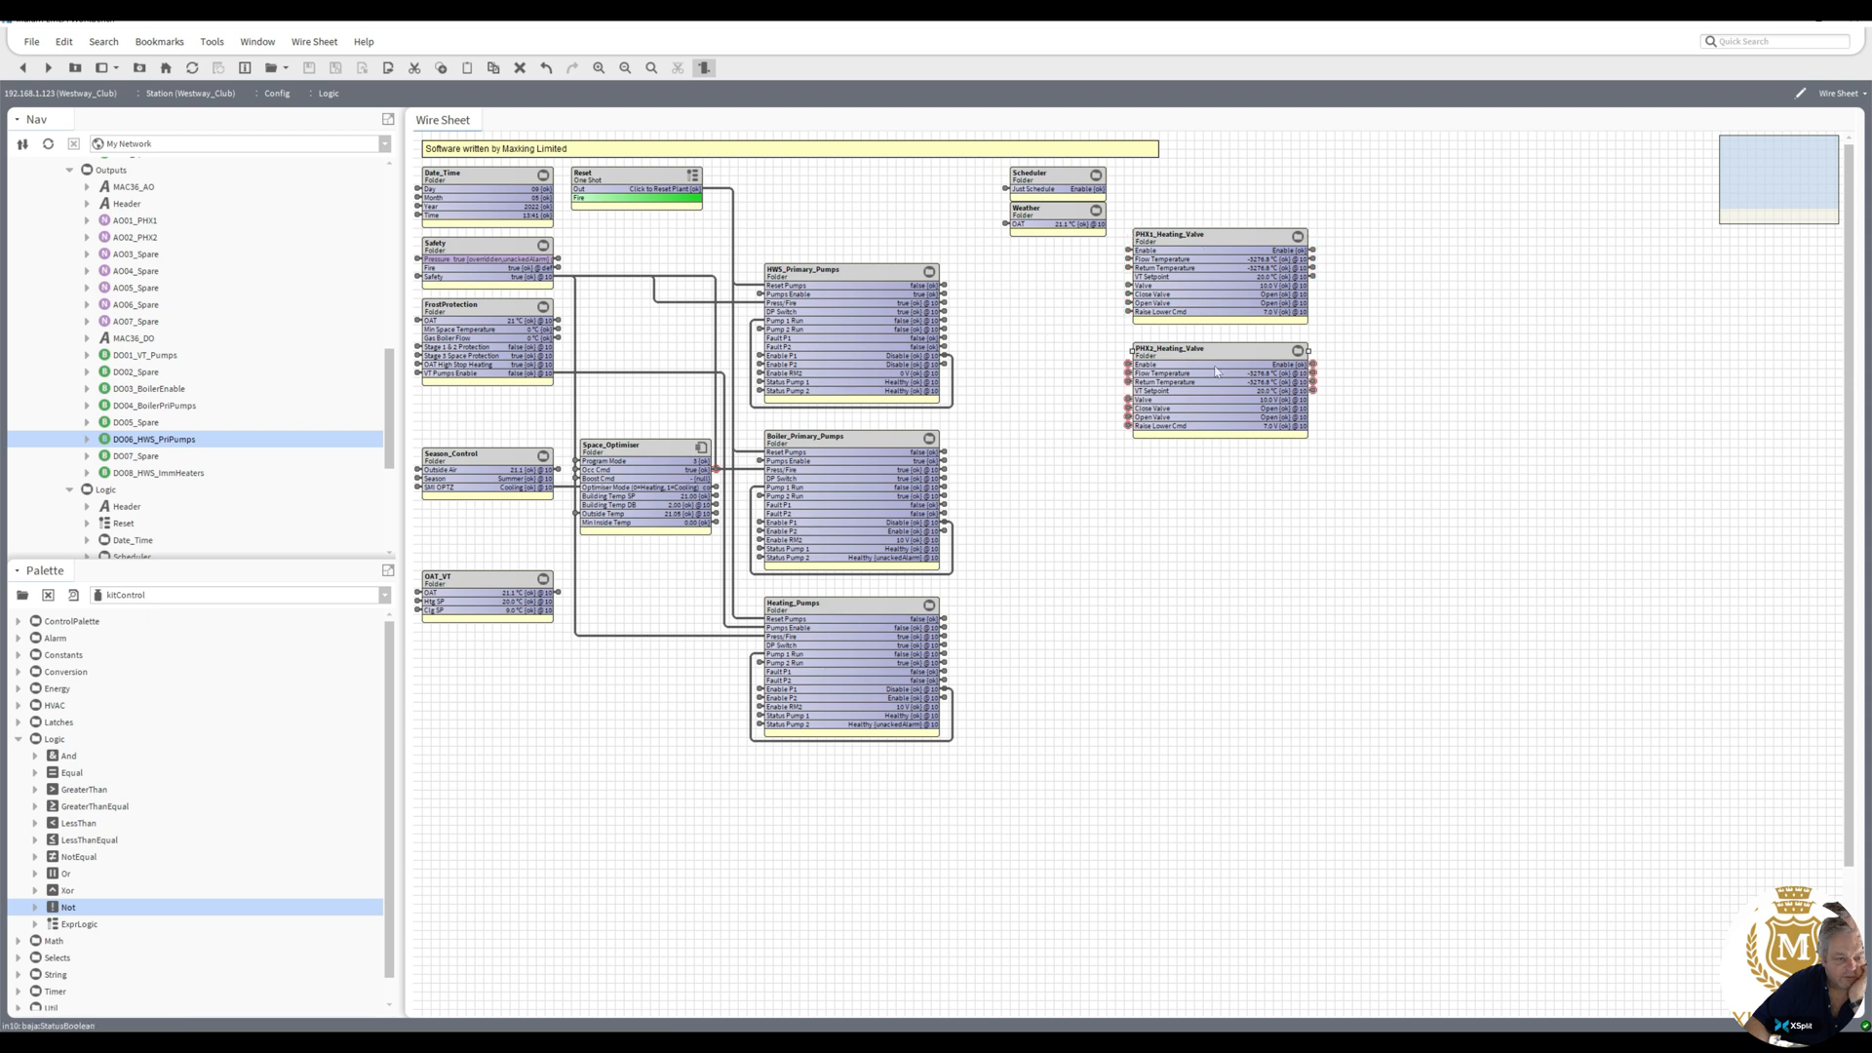
pyautogui.click(492, 585)
pyautogui.moveTo(493, 585); pyautogui.dragTo(1191, 458)
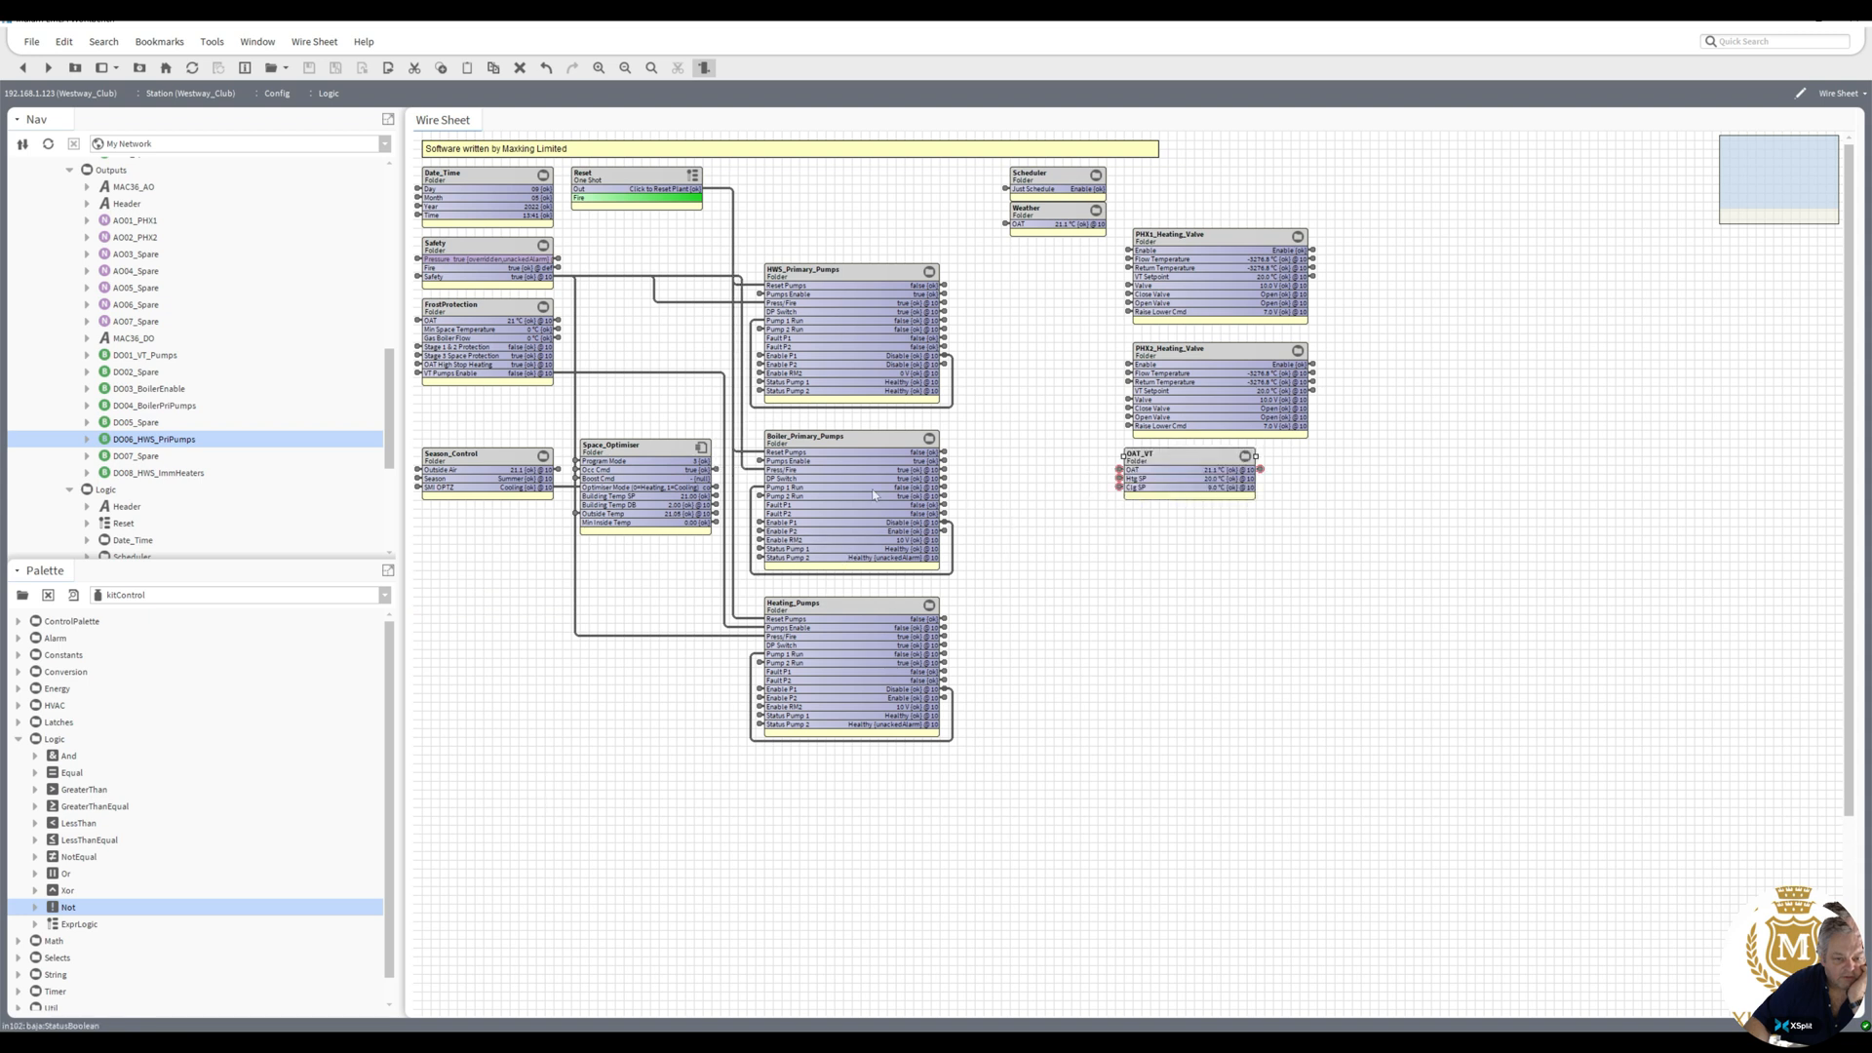
pyautogui.click(488, 317)
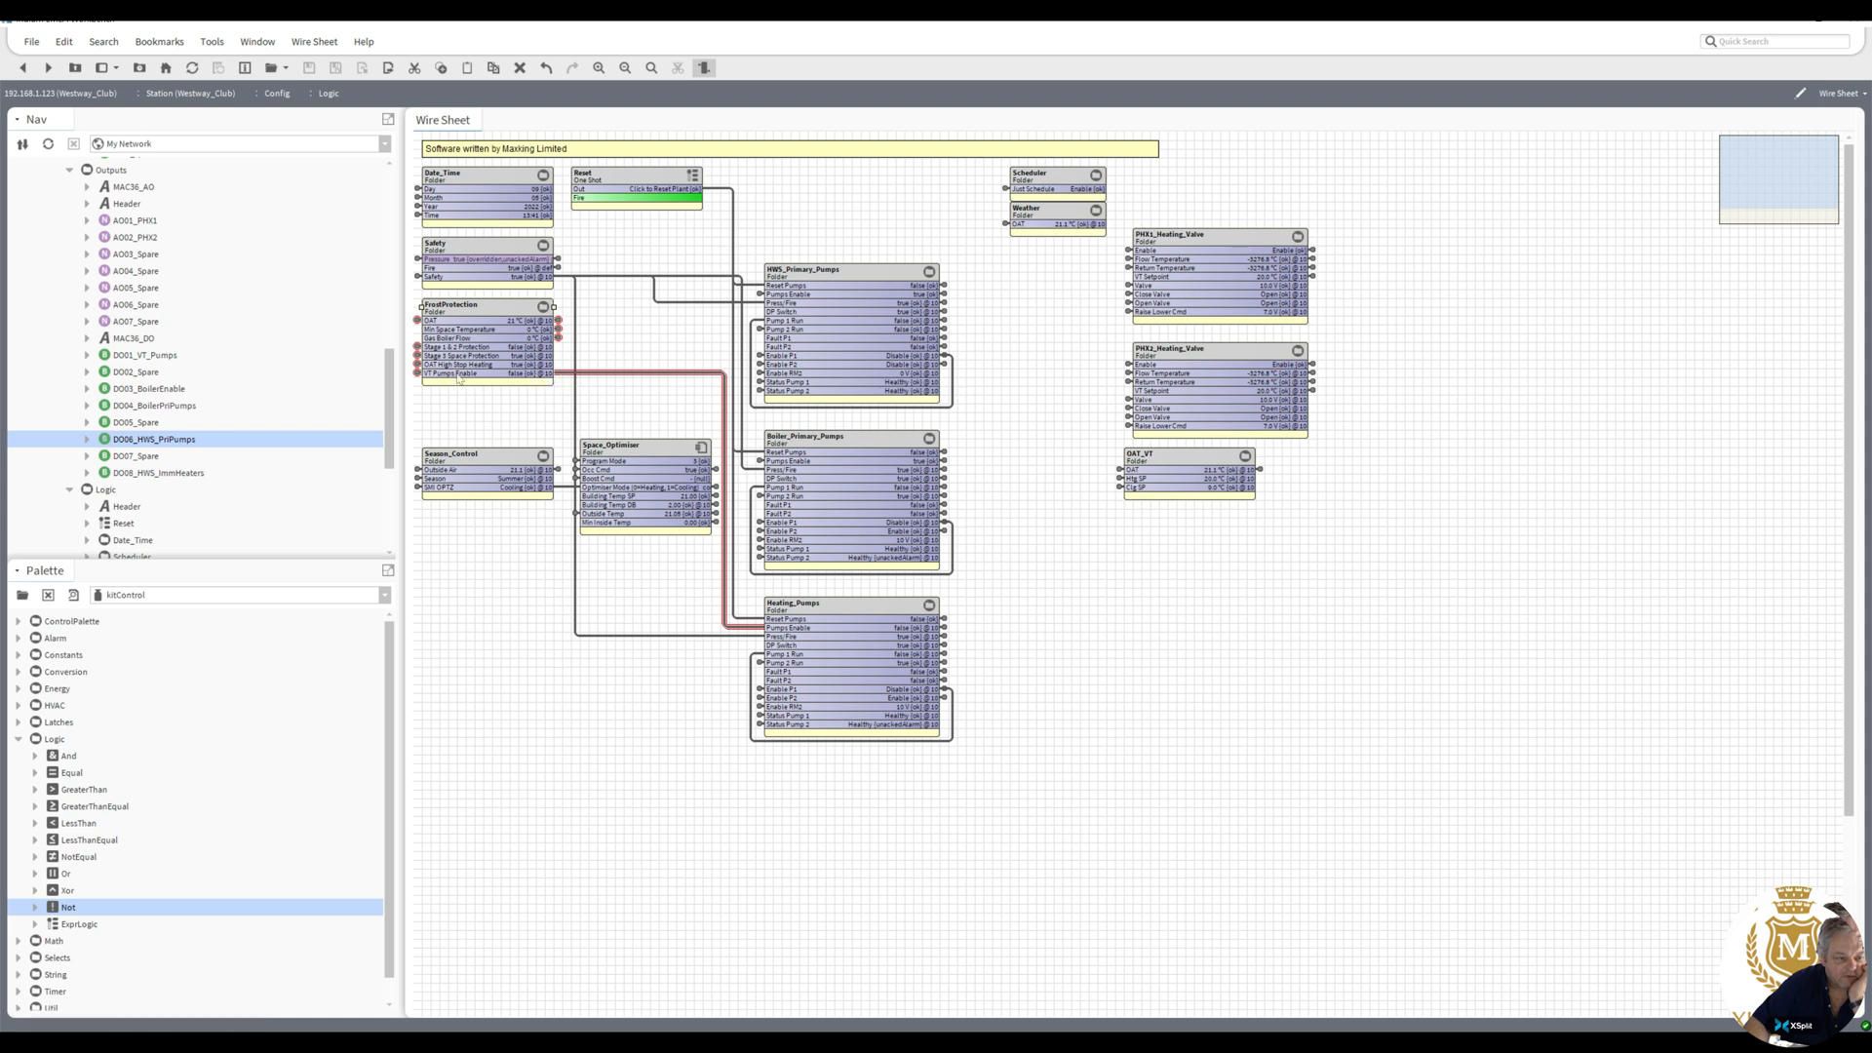
pyautogui.click(466, 249)
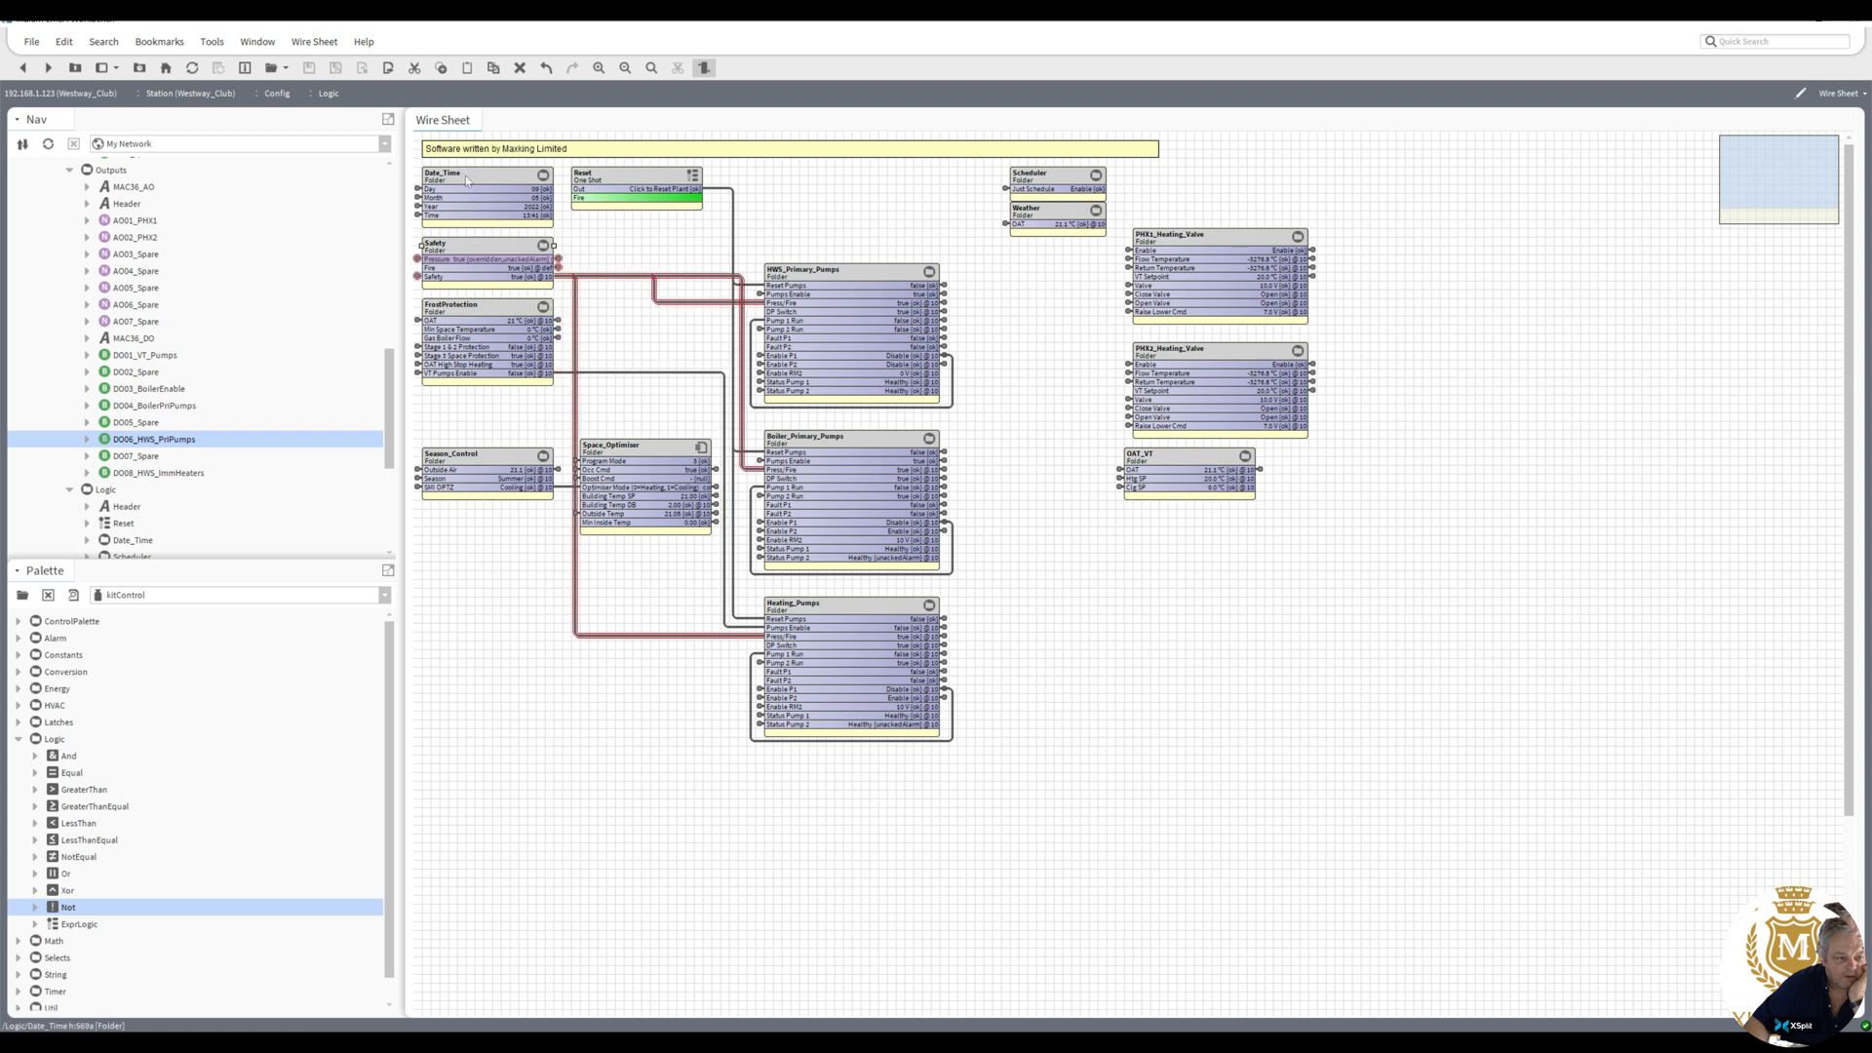
pyautogui.moveTo(467, 179); pyautogui.dragTo(1172, 530)
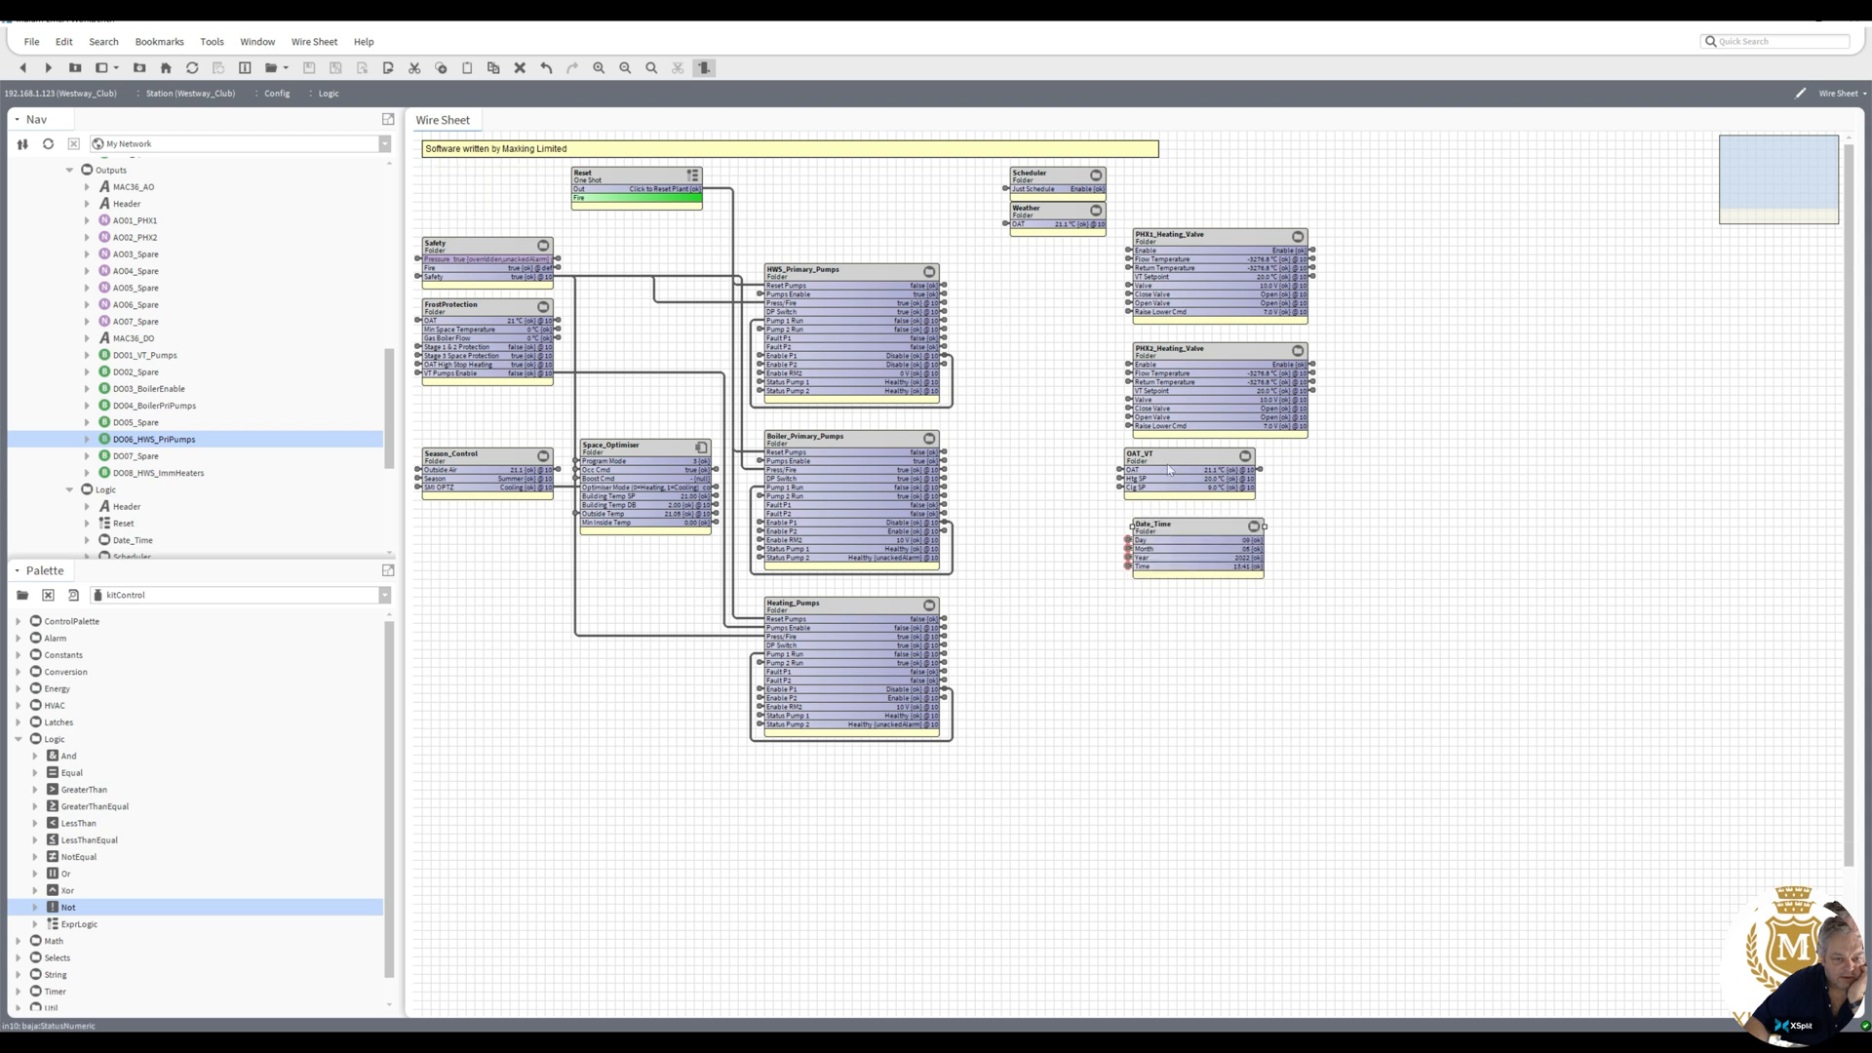
pyautogui.moveTo(1165, 464); pyautogui.dragTo(1178, 468)
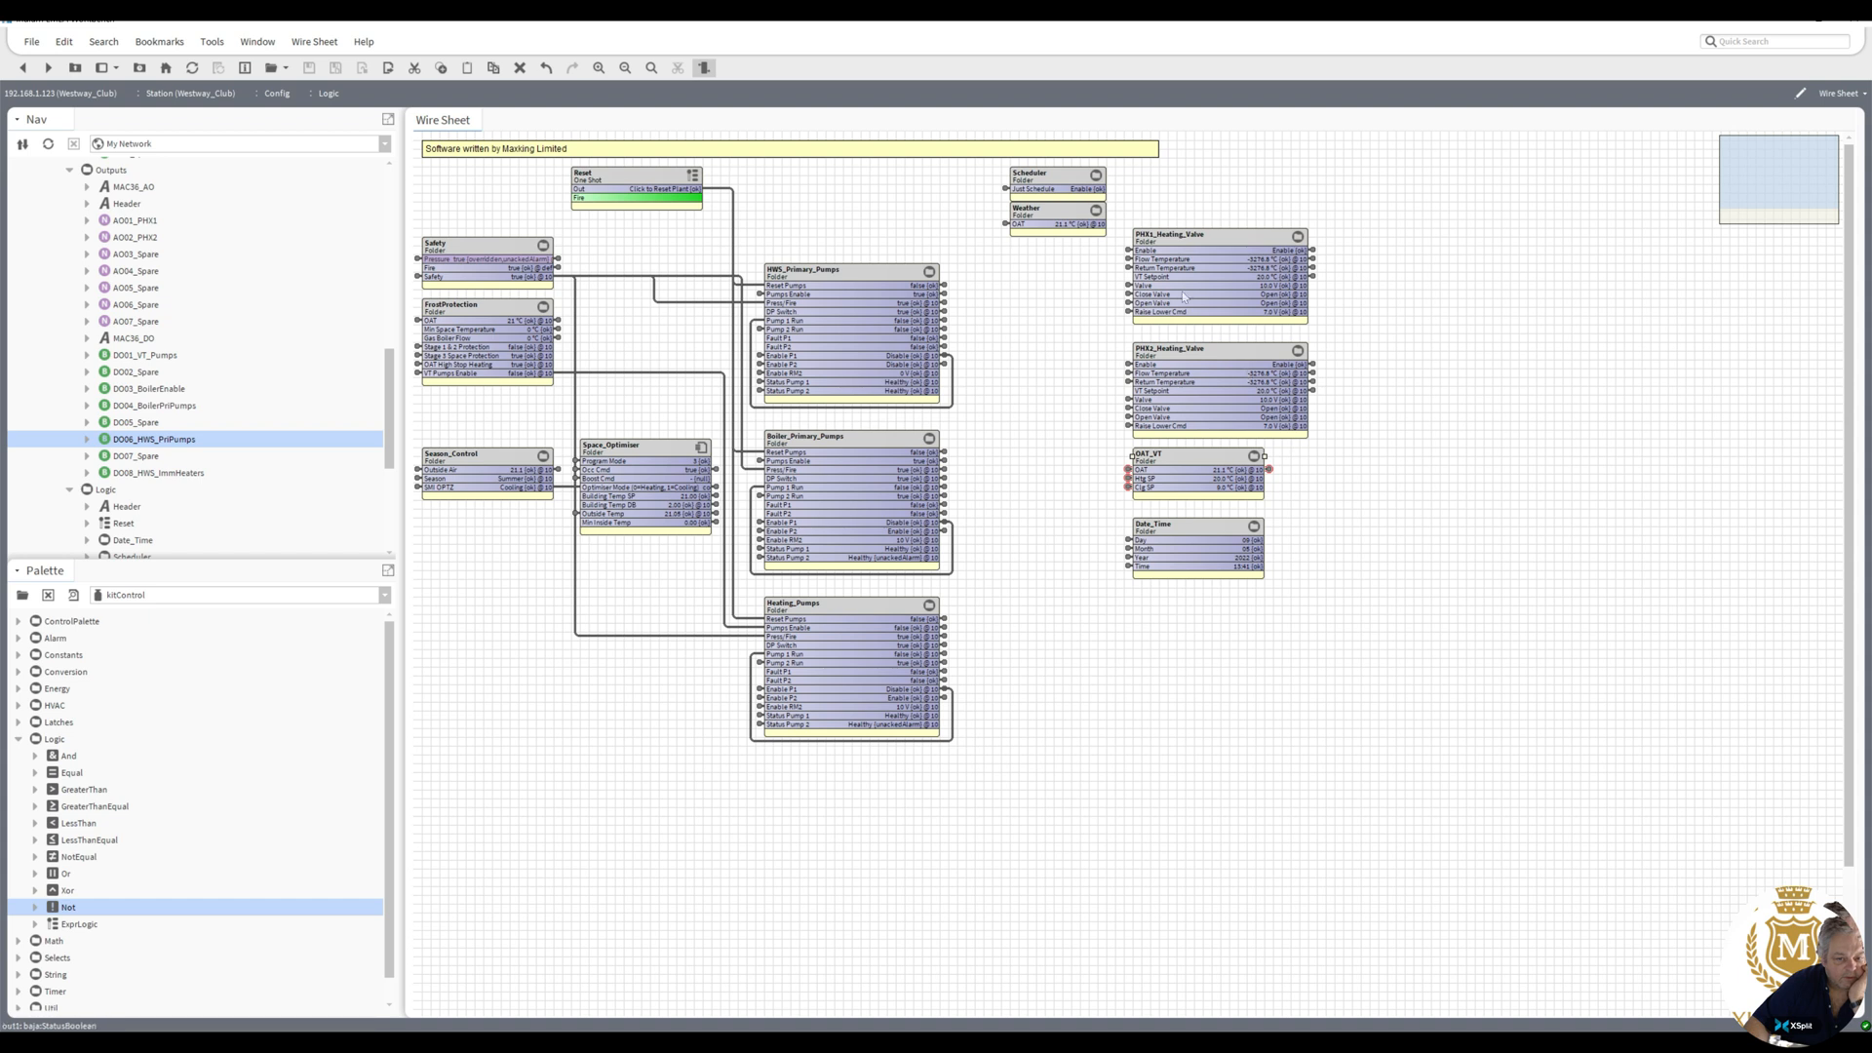
pyautogui.moveTo(664, 186); pyautogui.dragTo(515, 183)
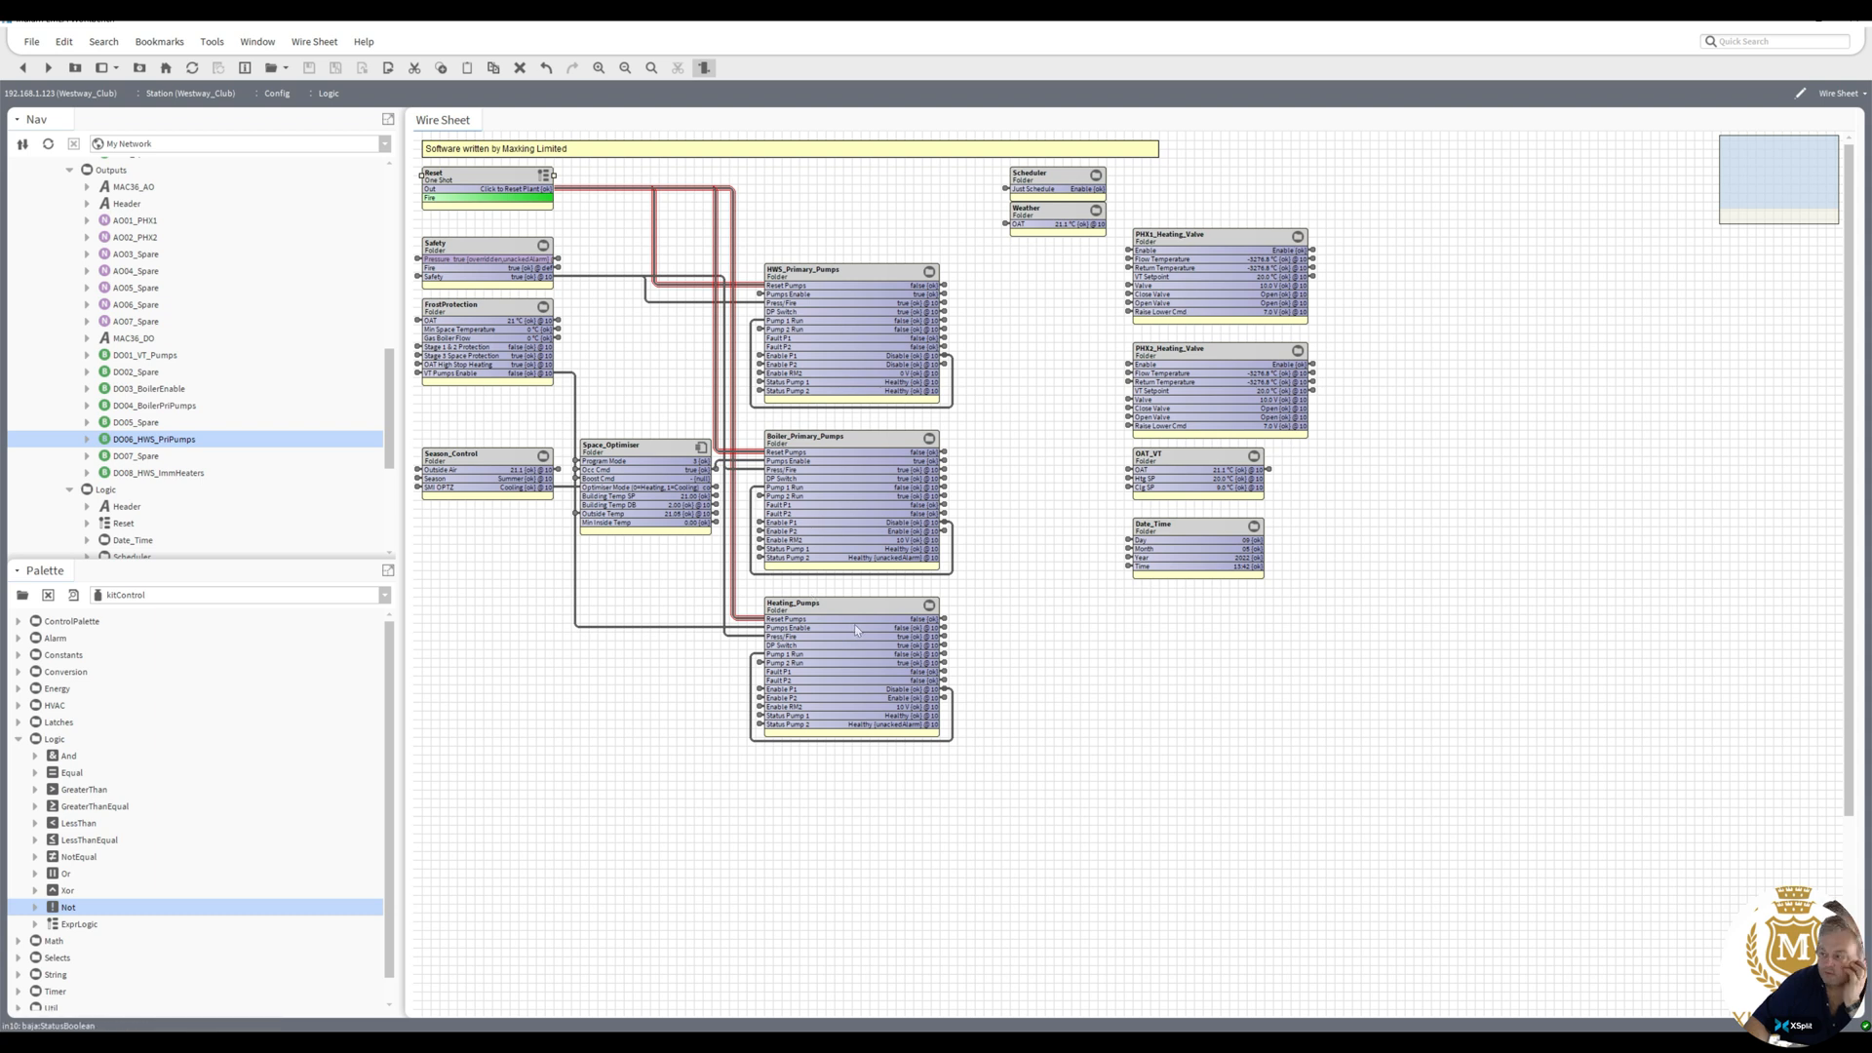
# - View the wire sheet of the Inputs folder and return to the Logic wire sheet
pyautogui.click(659, 449)
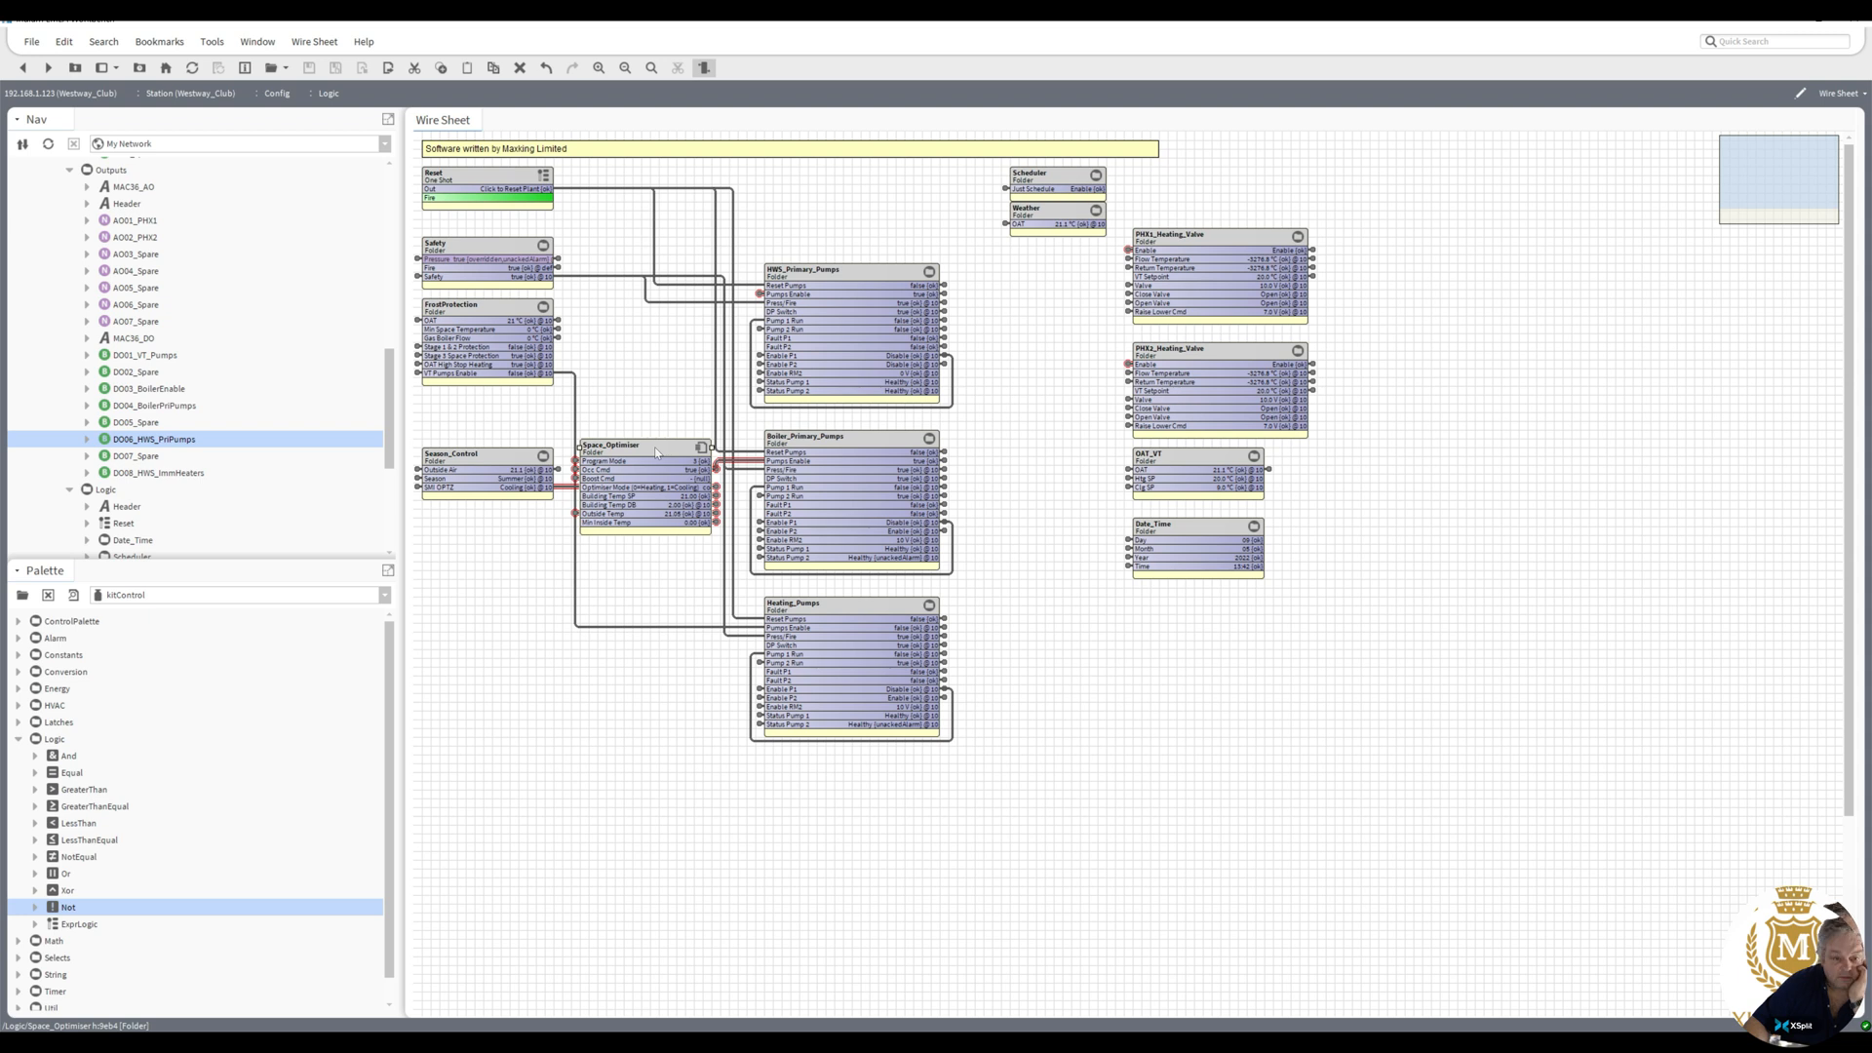
pyautogui.scroll(-5, 227, 436)
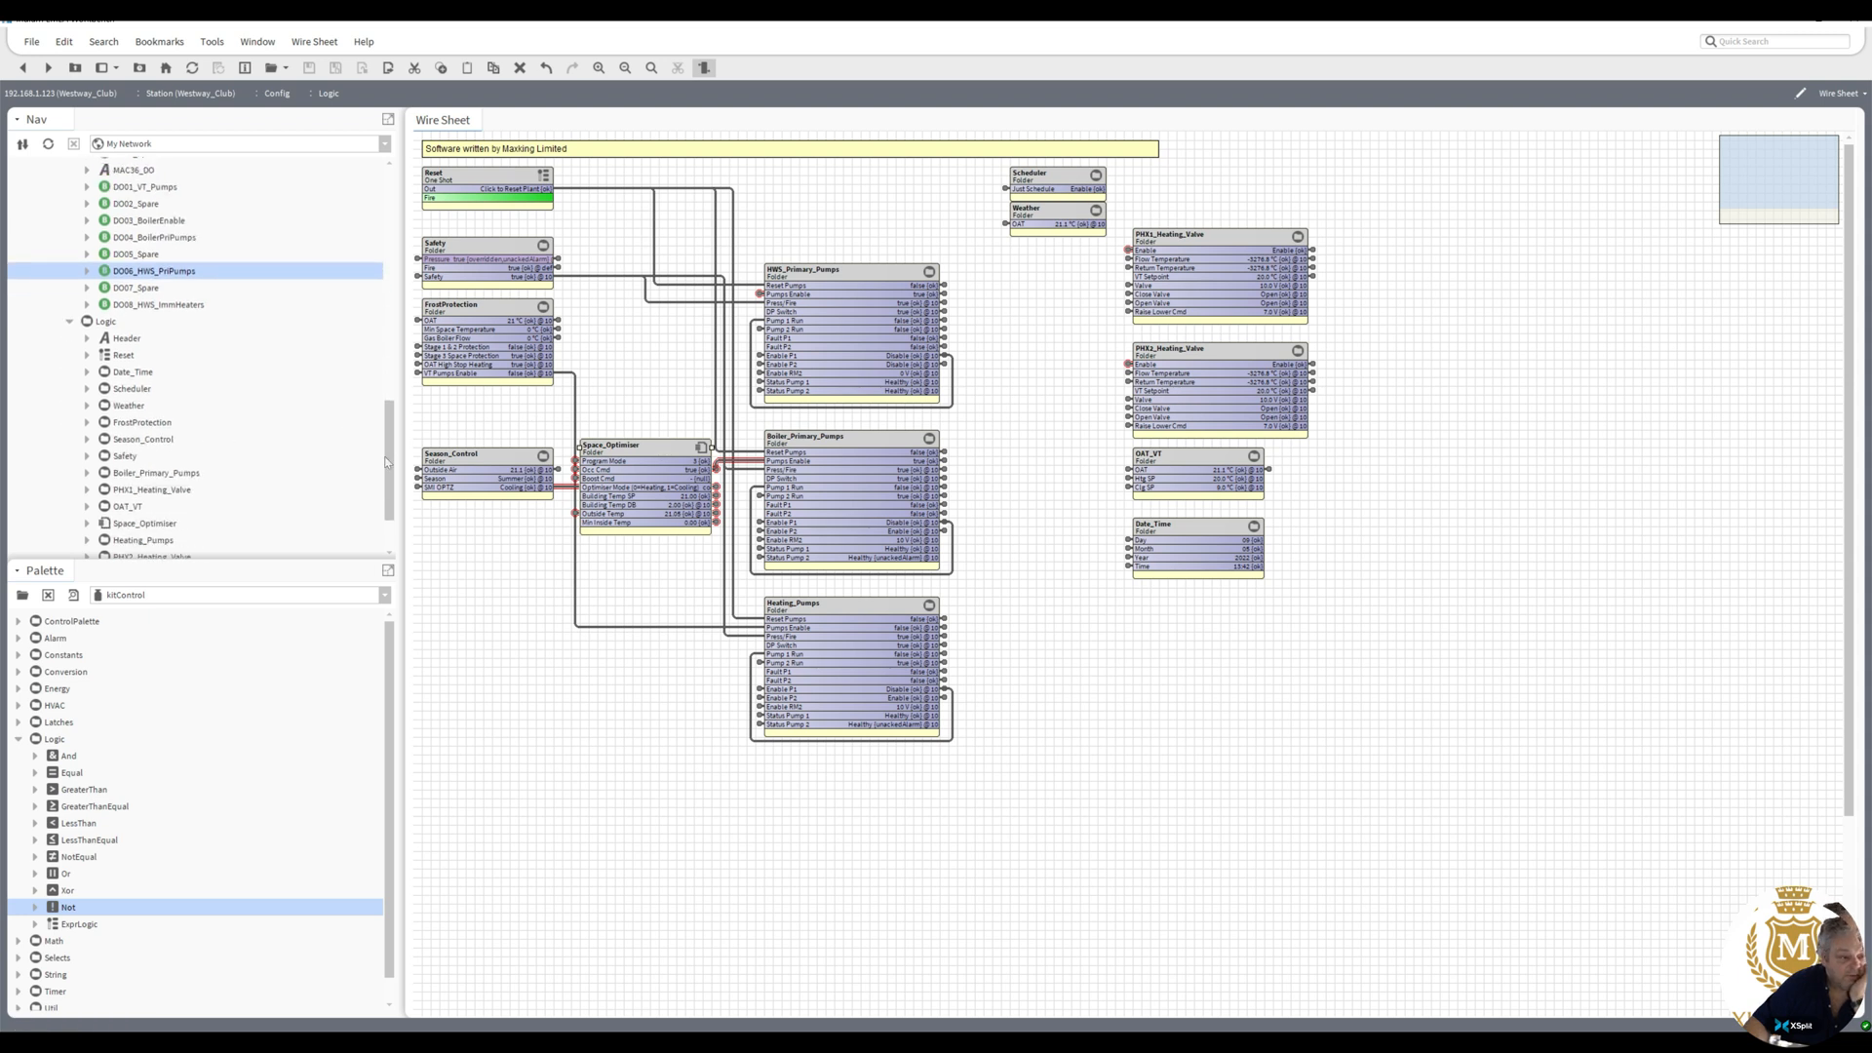
pyautogui.moveTo(390, 464); pyautogui.dragTo(391, 271)
pyautogui.doubleClick(101, 240)
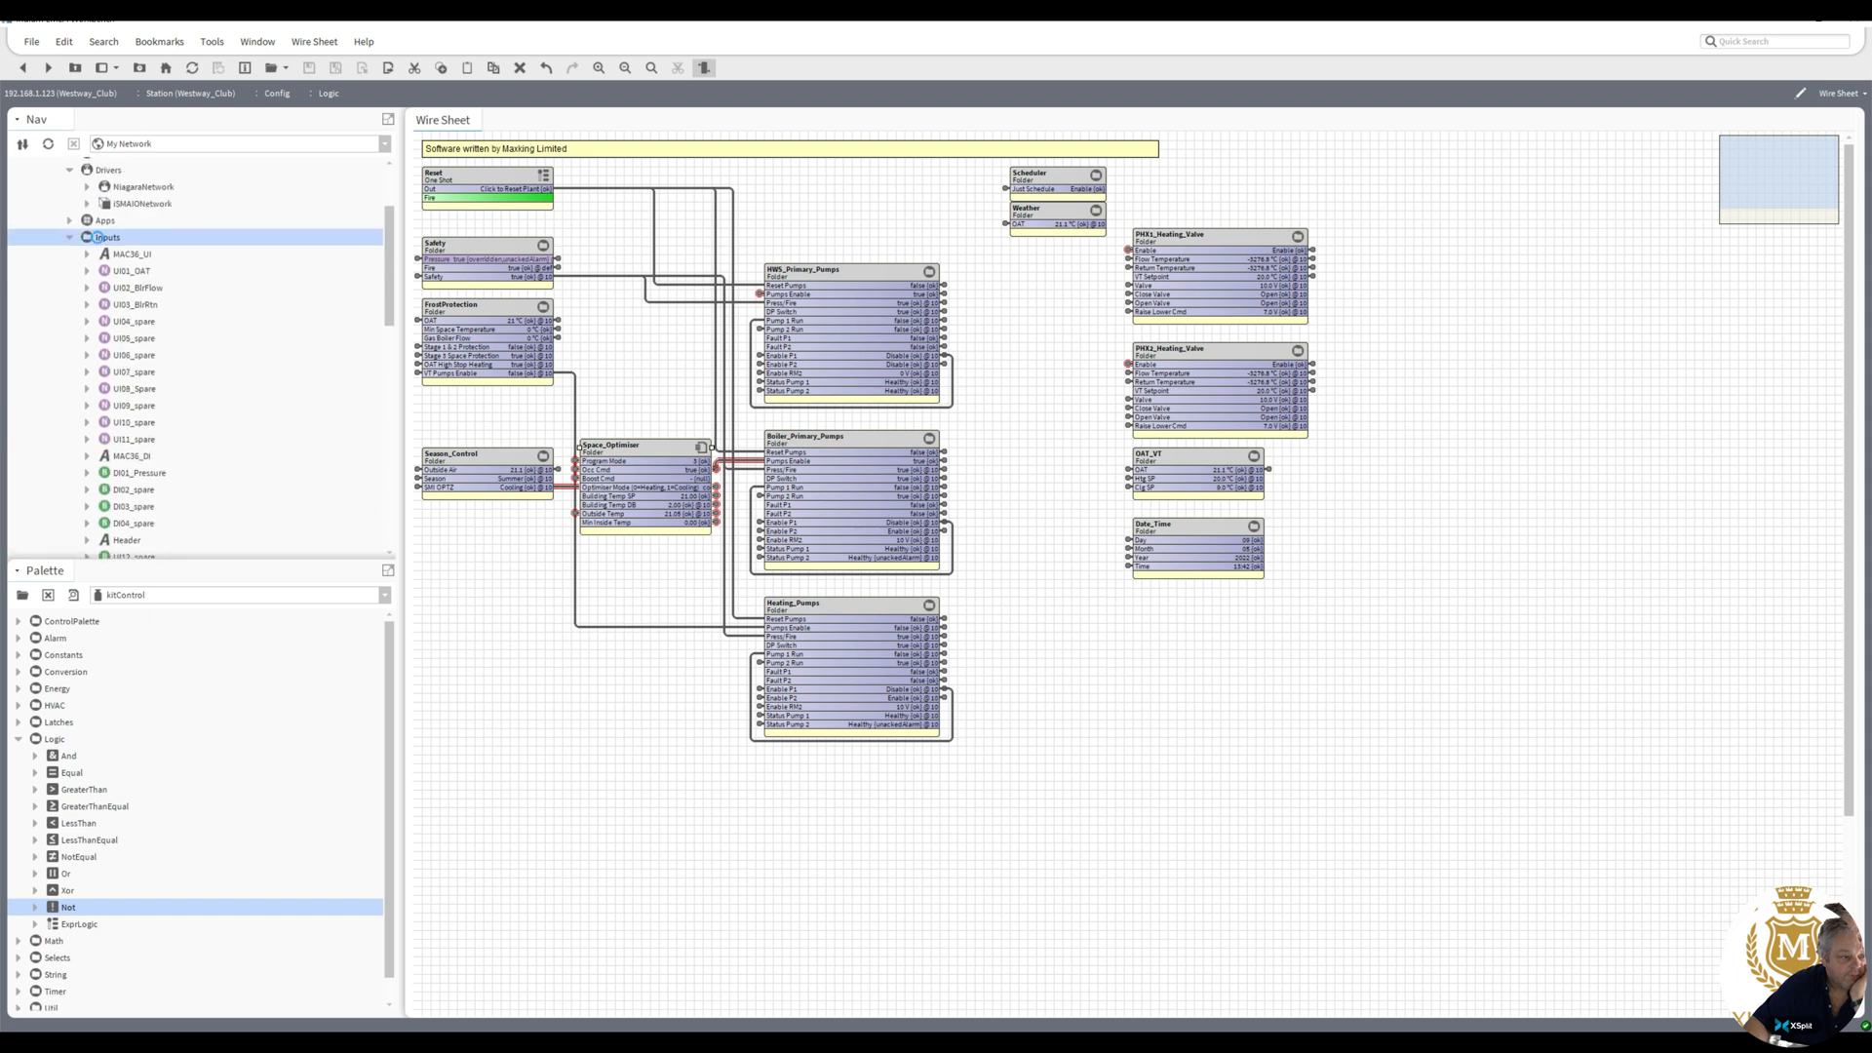
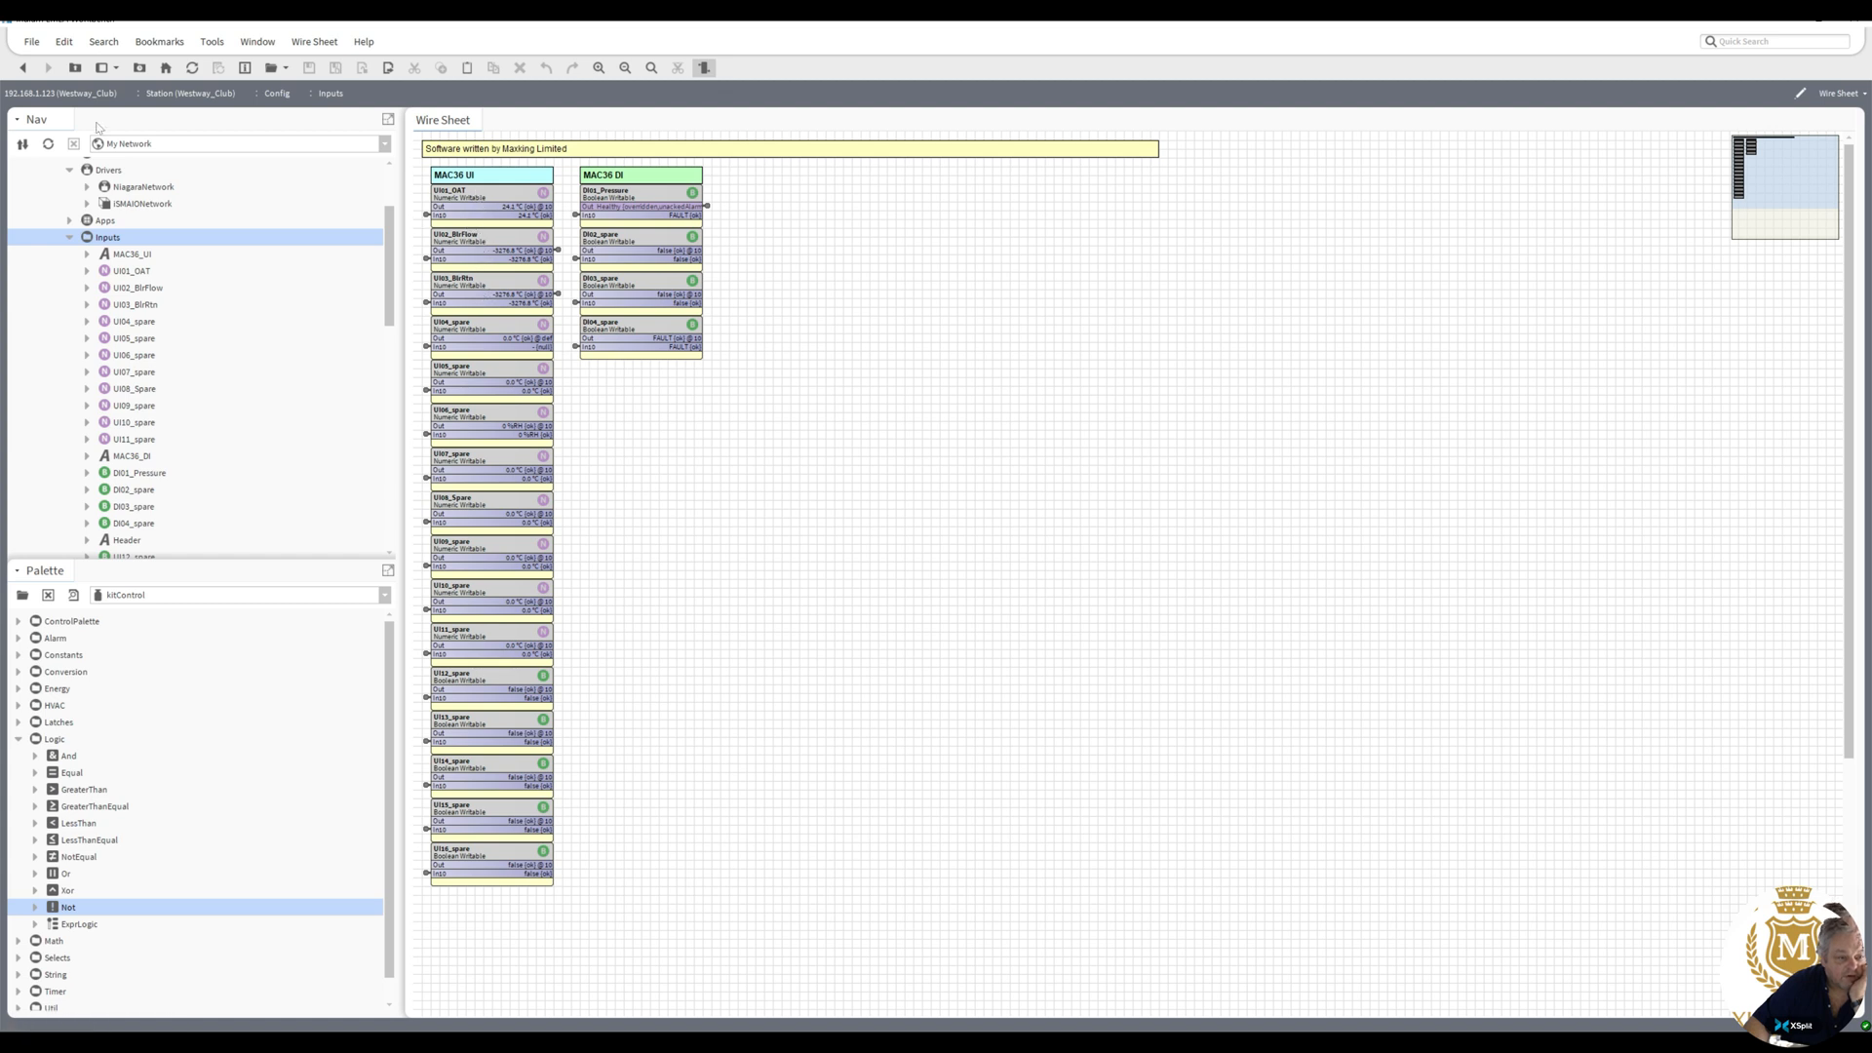
pyautogui.click(24, 68)
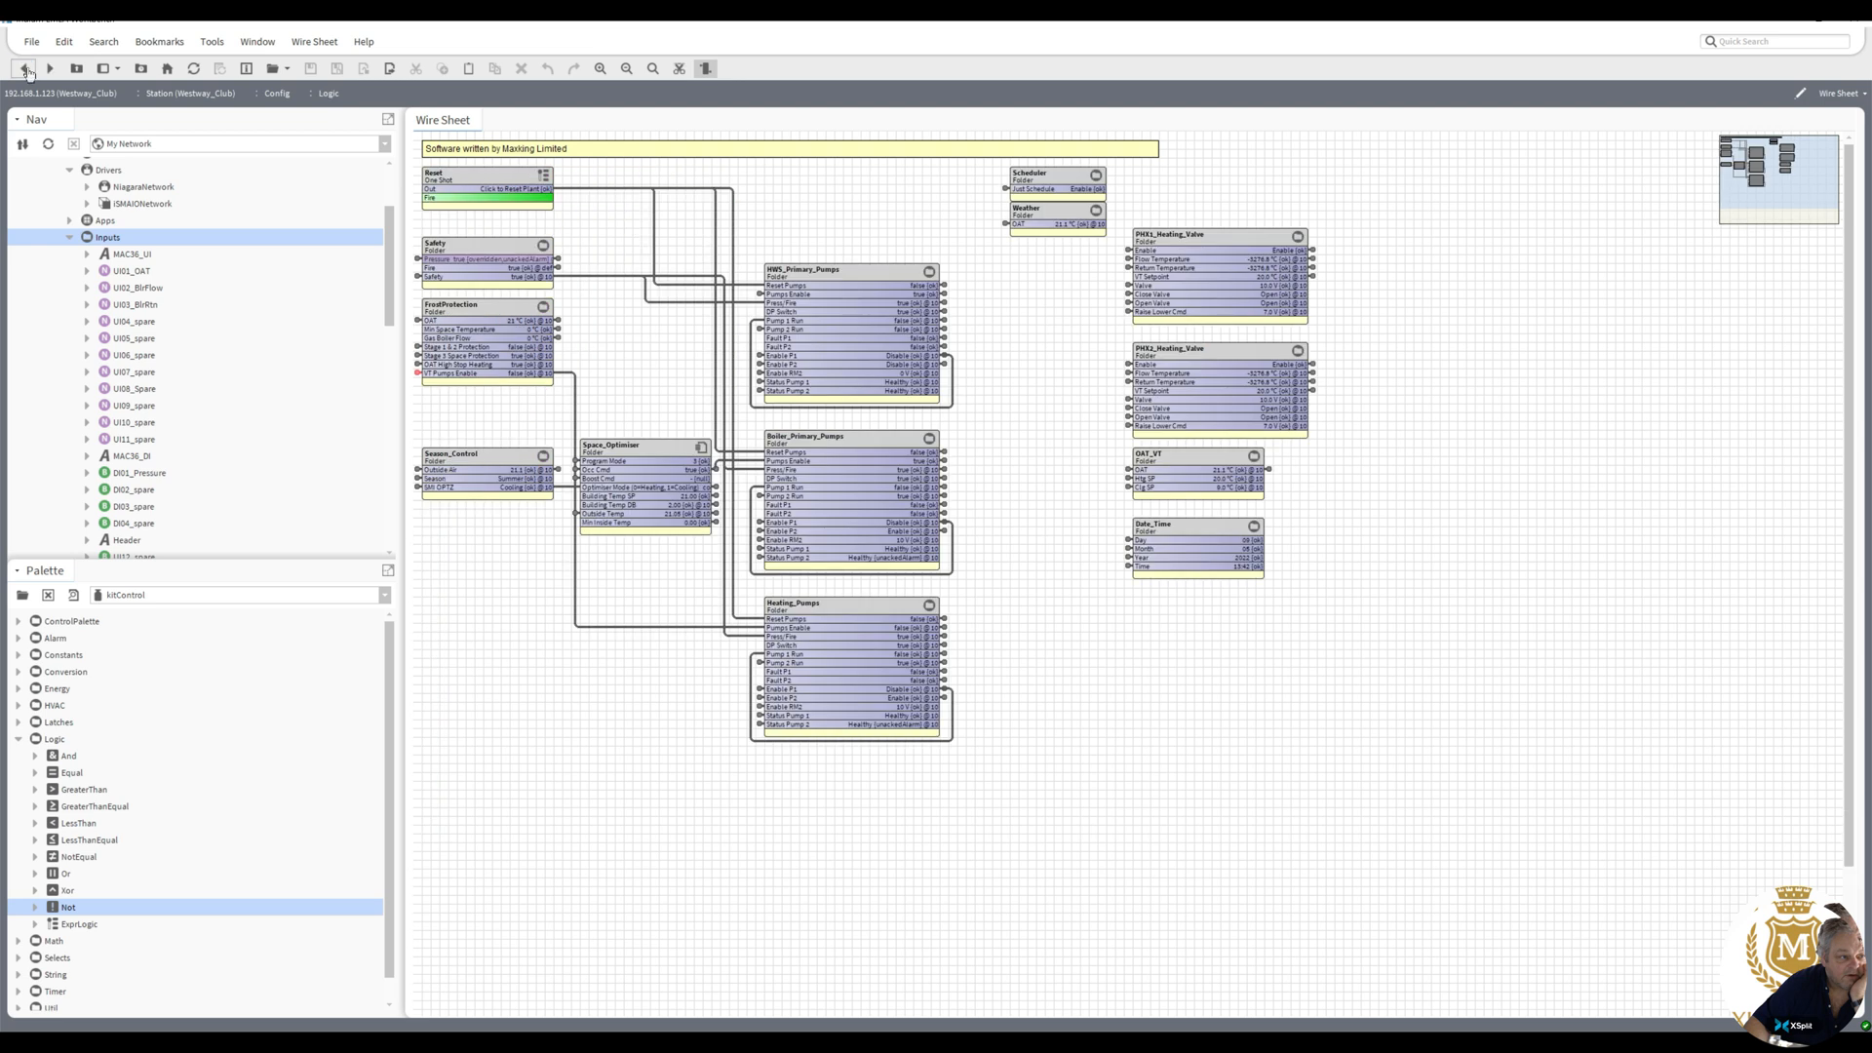
# - View the wire sheet of the Space_Optimiser folder, followed by that of the Scheduler folder
pyautogui.click(634, 455)
pyautogui.rightClick(634, 455)
pyautogui.moveTo(653, 461)
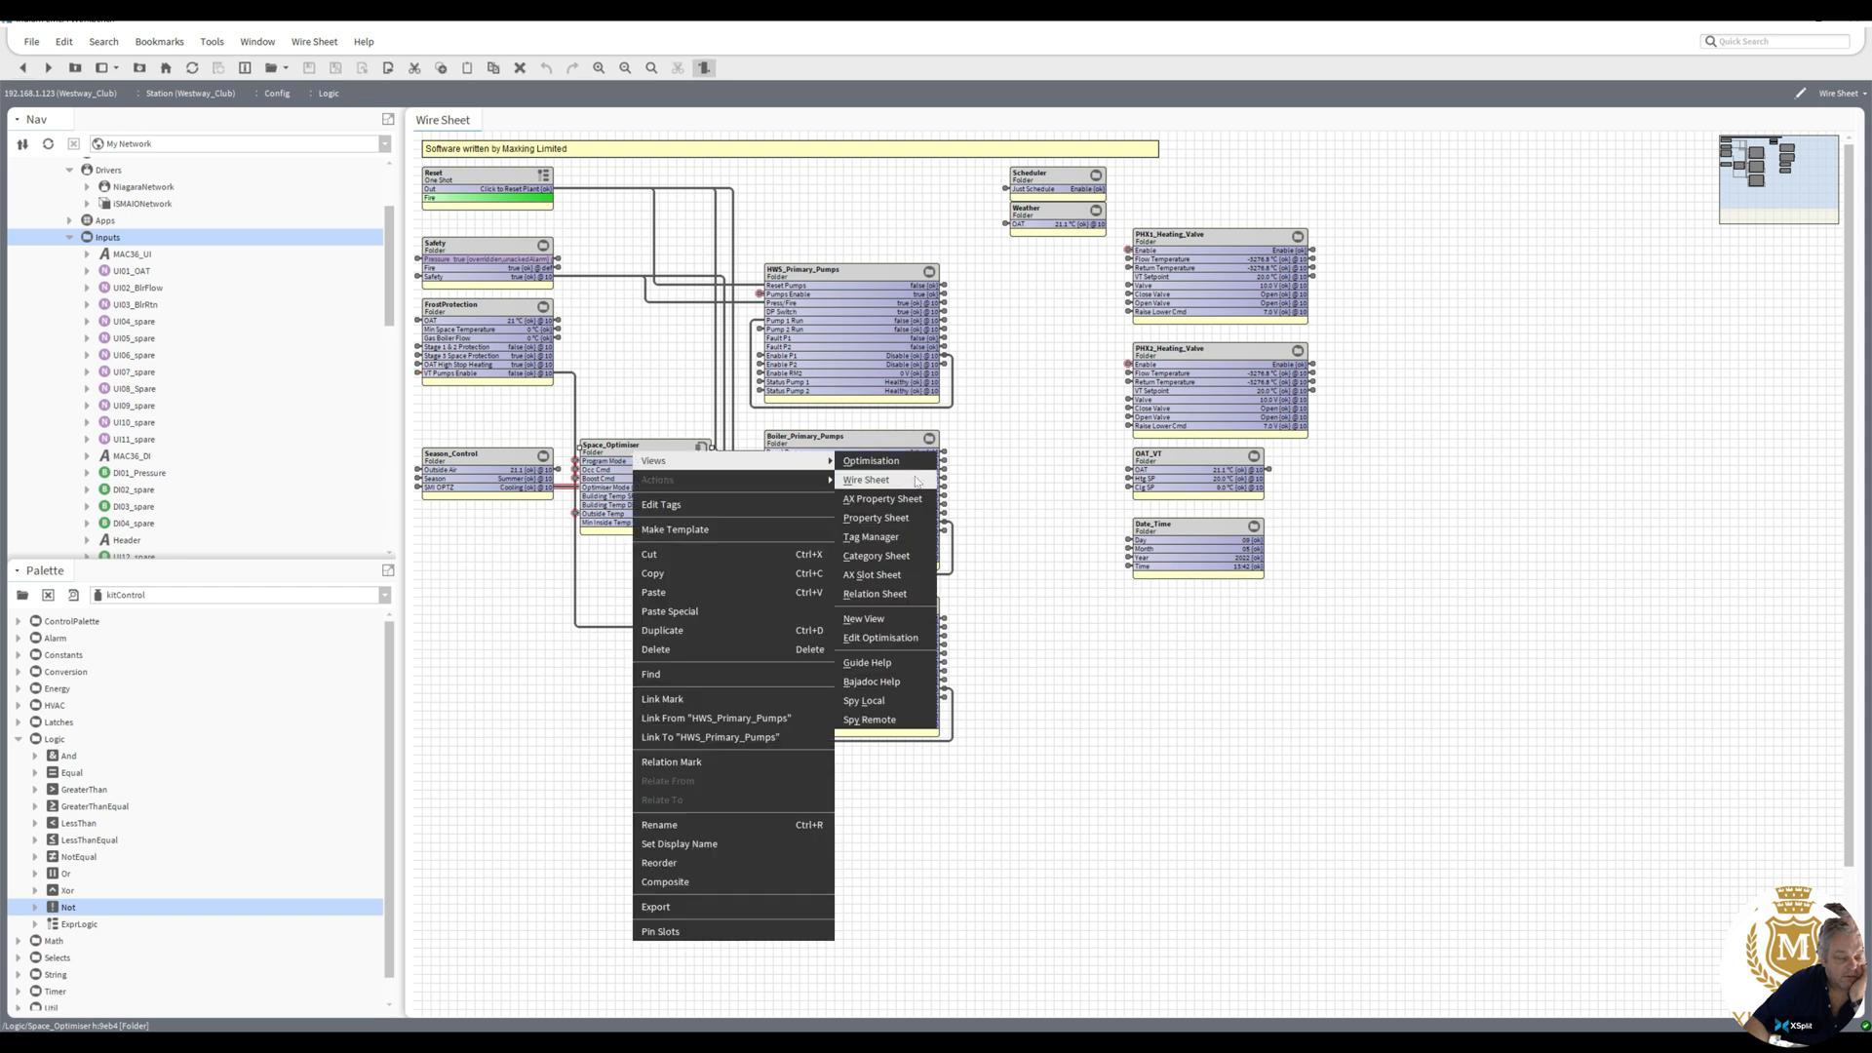
pyautogui.click(906, 483)
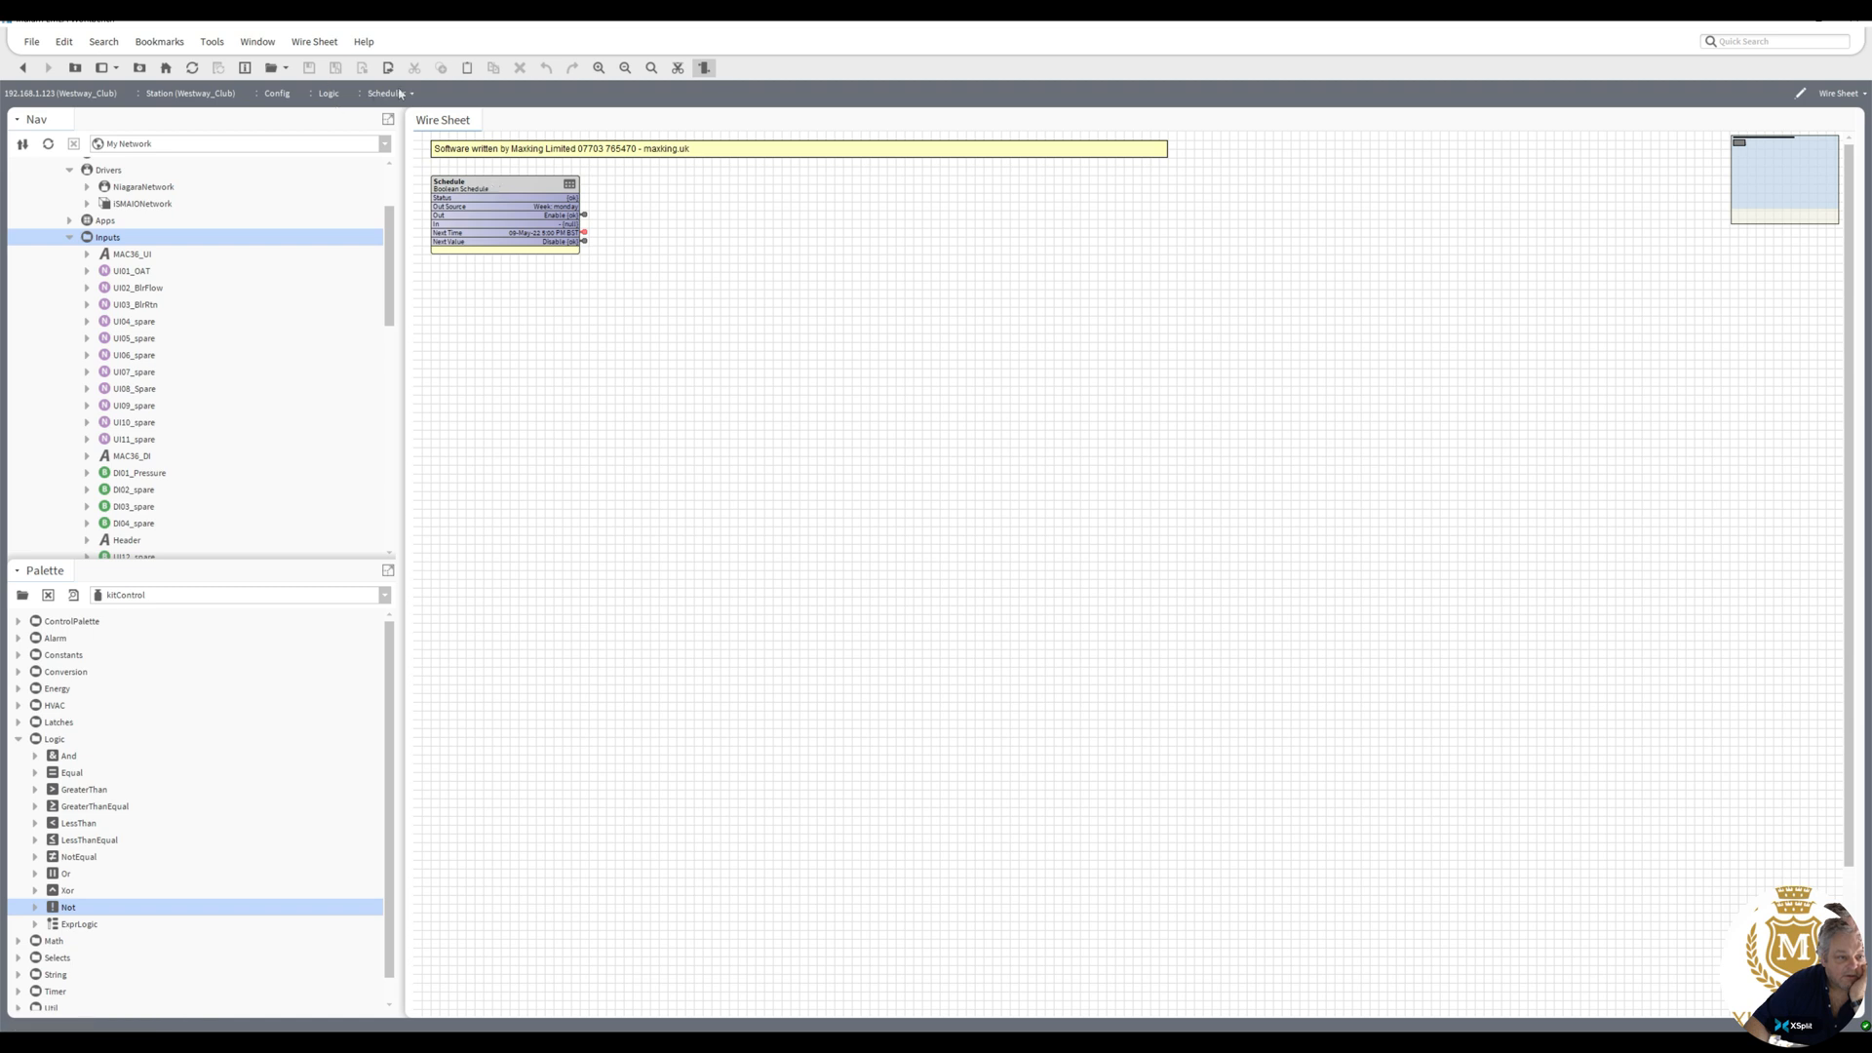
pyautogui.rightClick(489, 187)
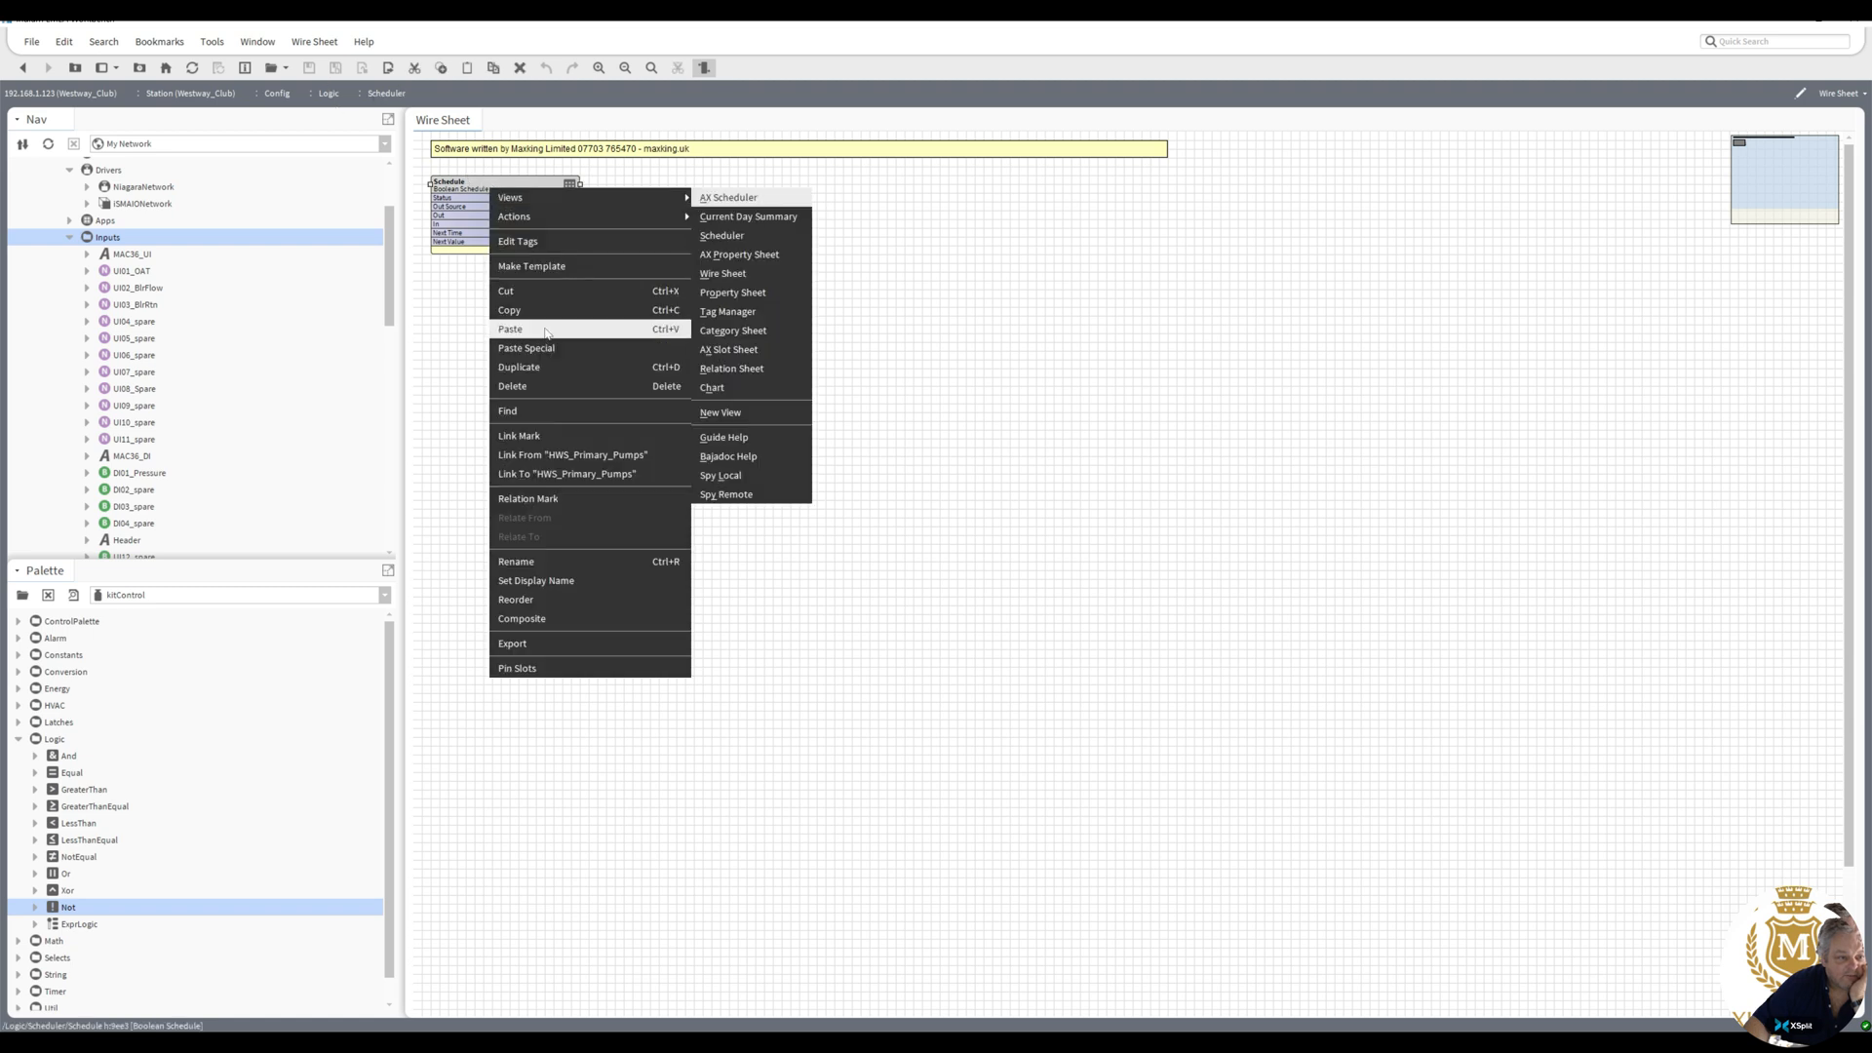
pyautogui.click(554, 440)
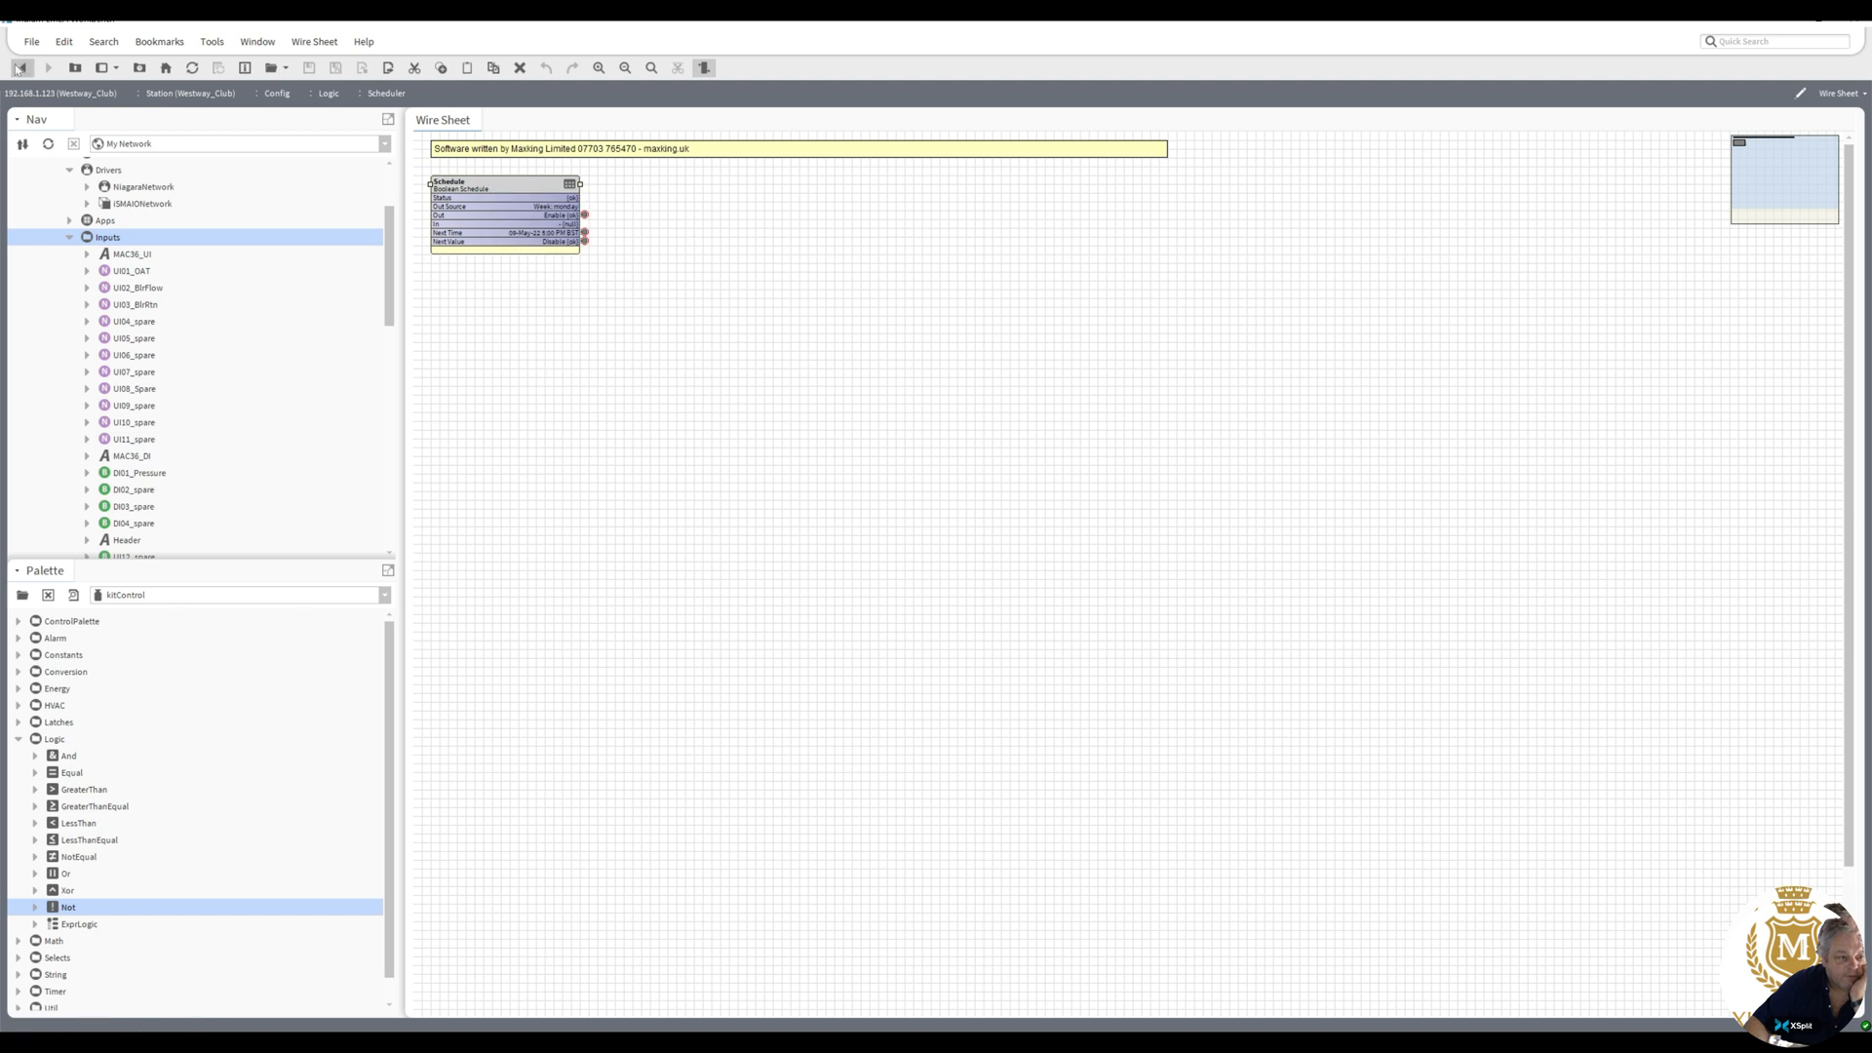
pyautogui.click(20, 68)
pyautogui.click(21, 68)
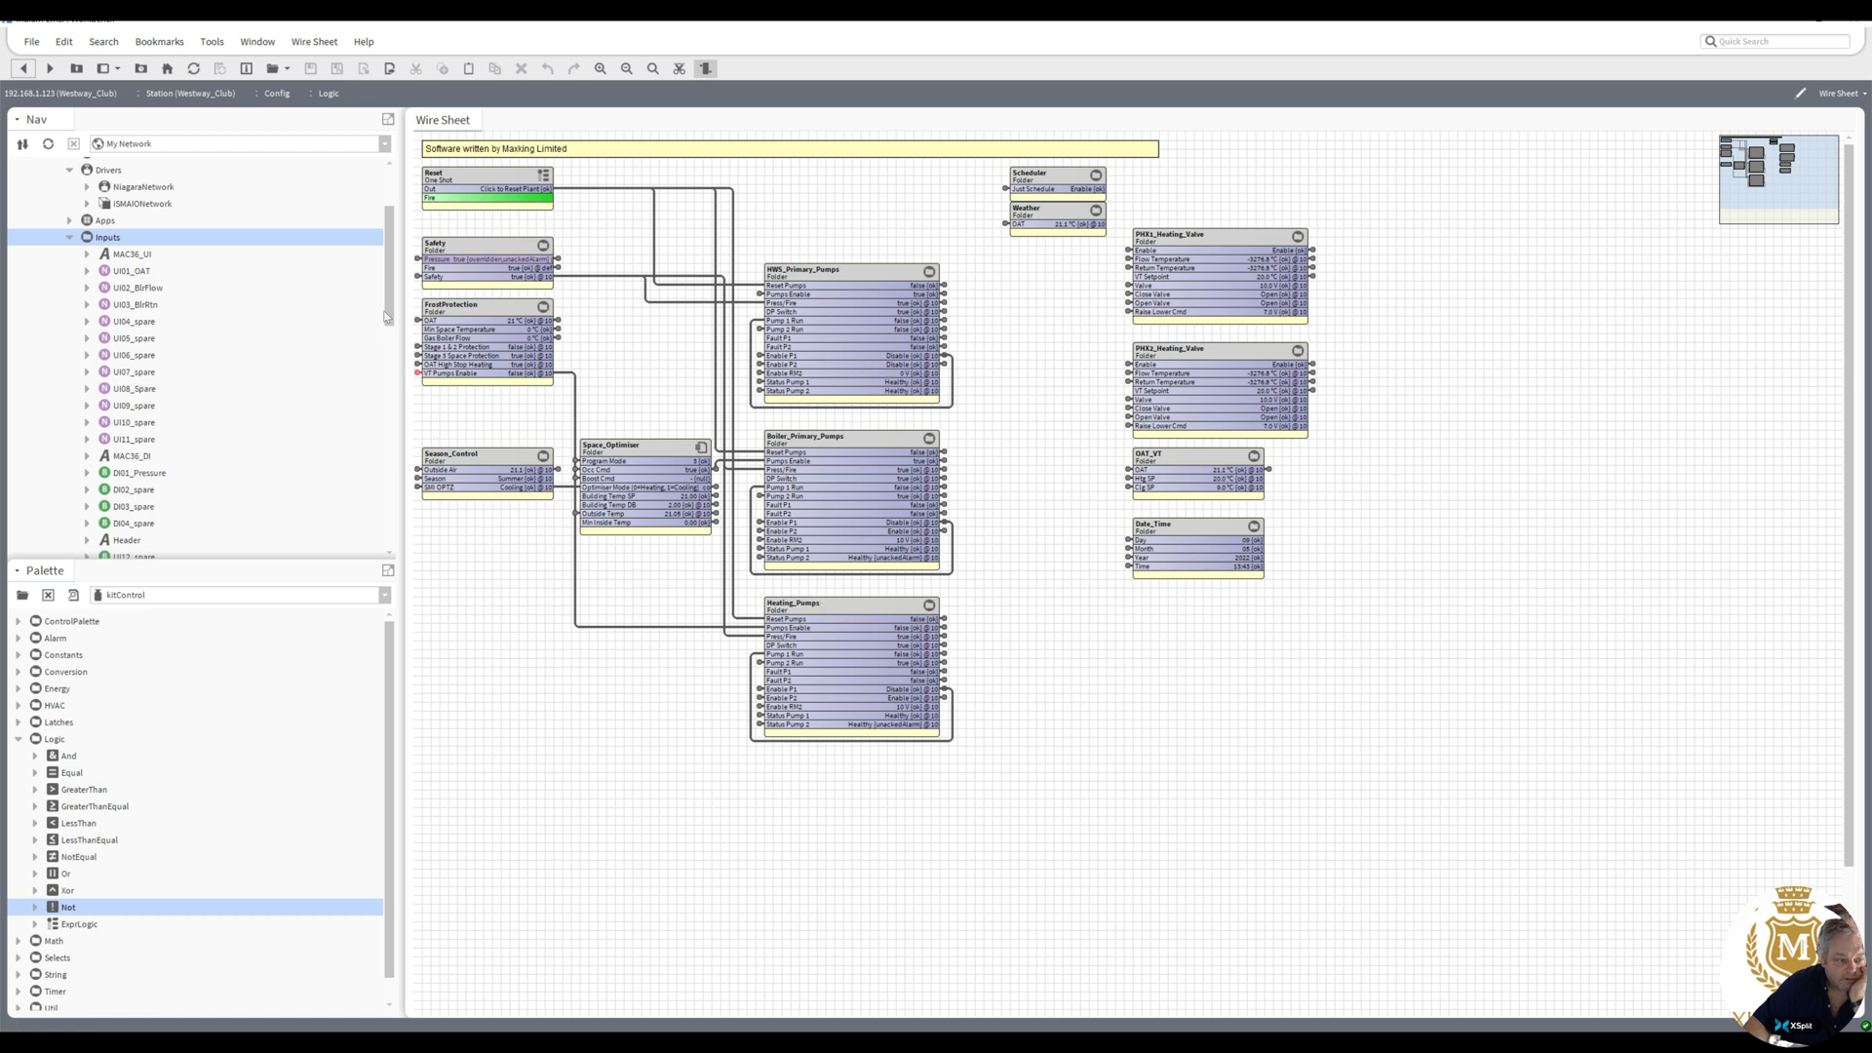
pyautogui.moveTo(390, 310); pyautogui.dragTo(391, 450)
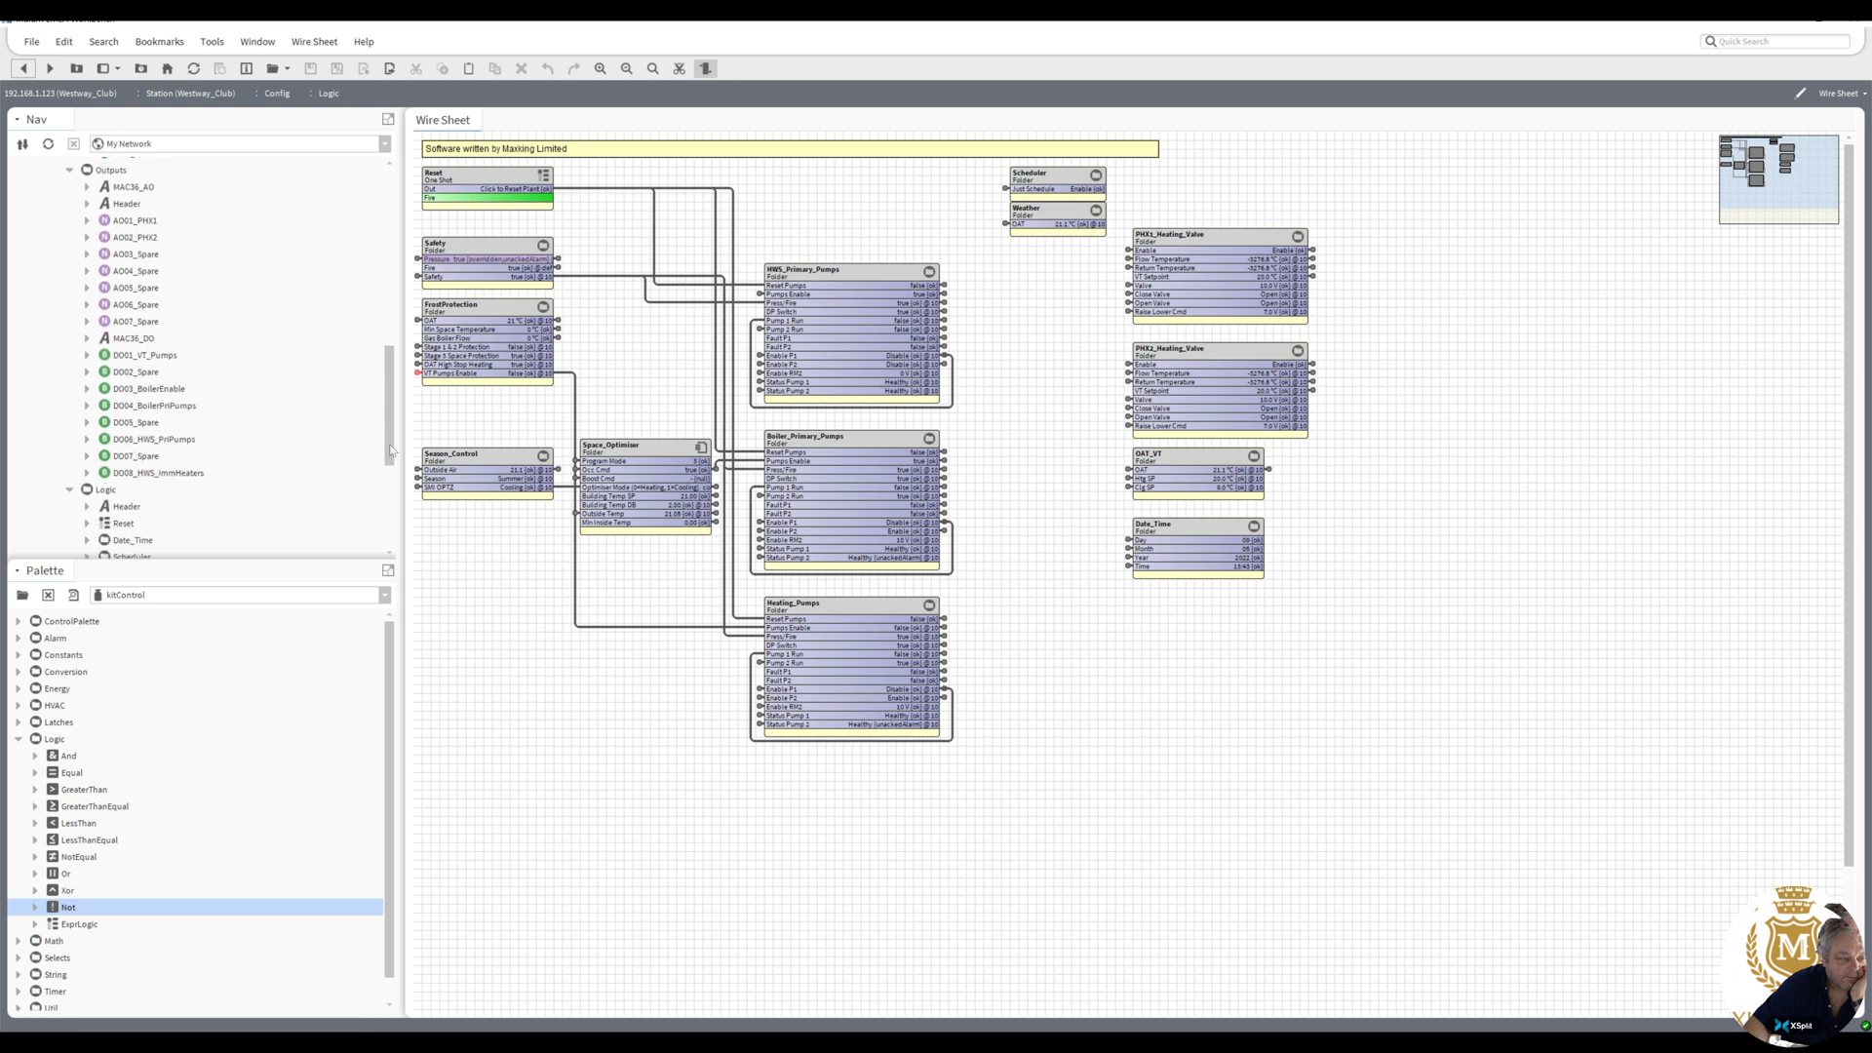
pyautogui.click(162, 476)
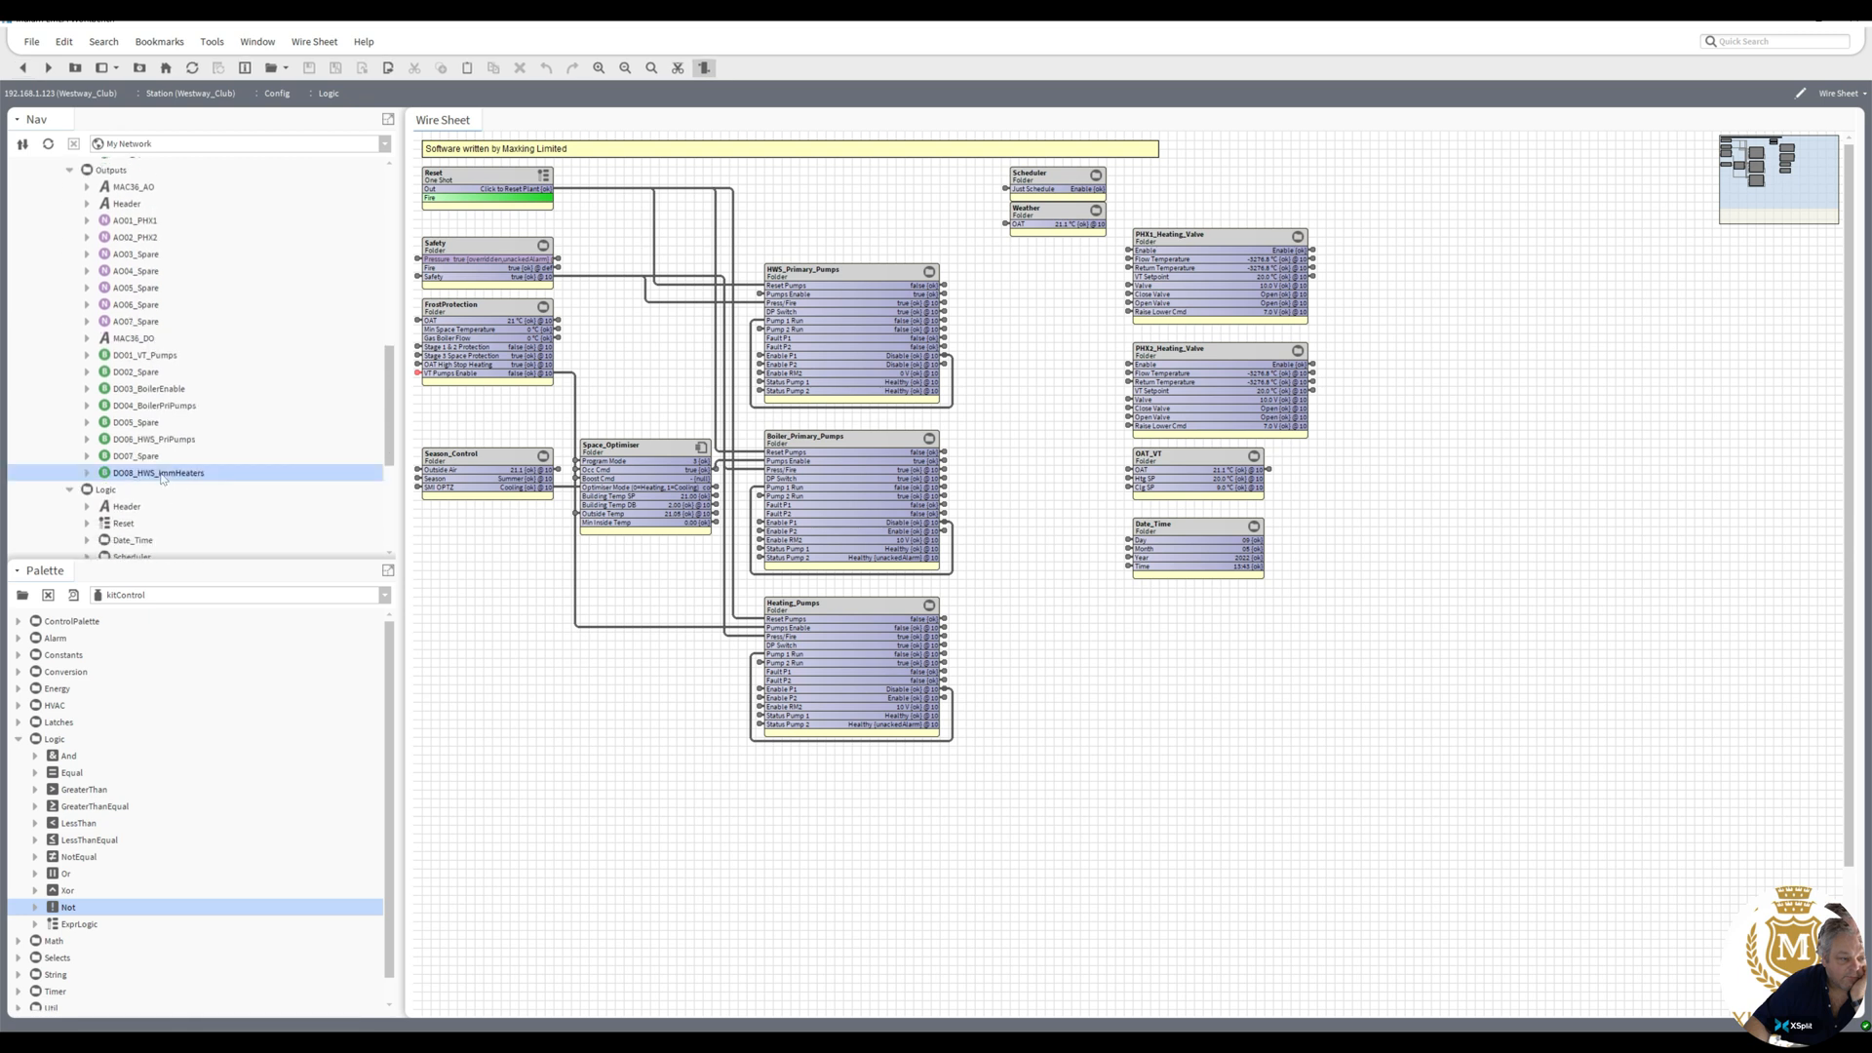
pyautogui.rightClick(162, 476)
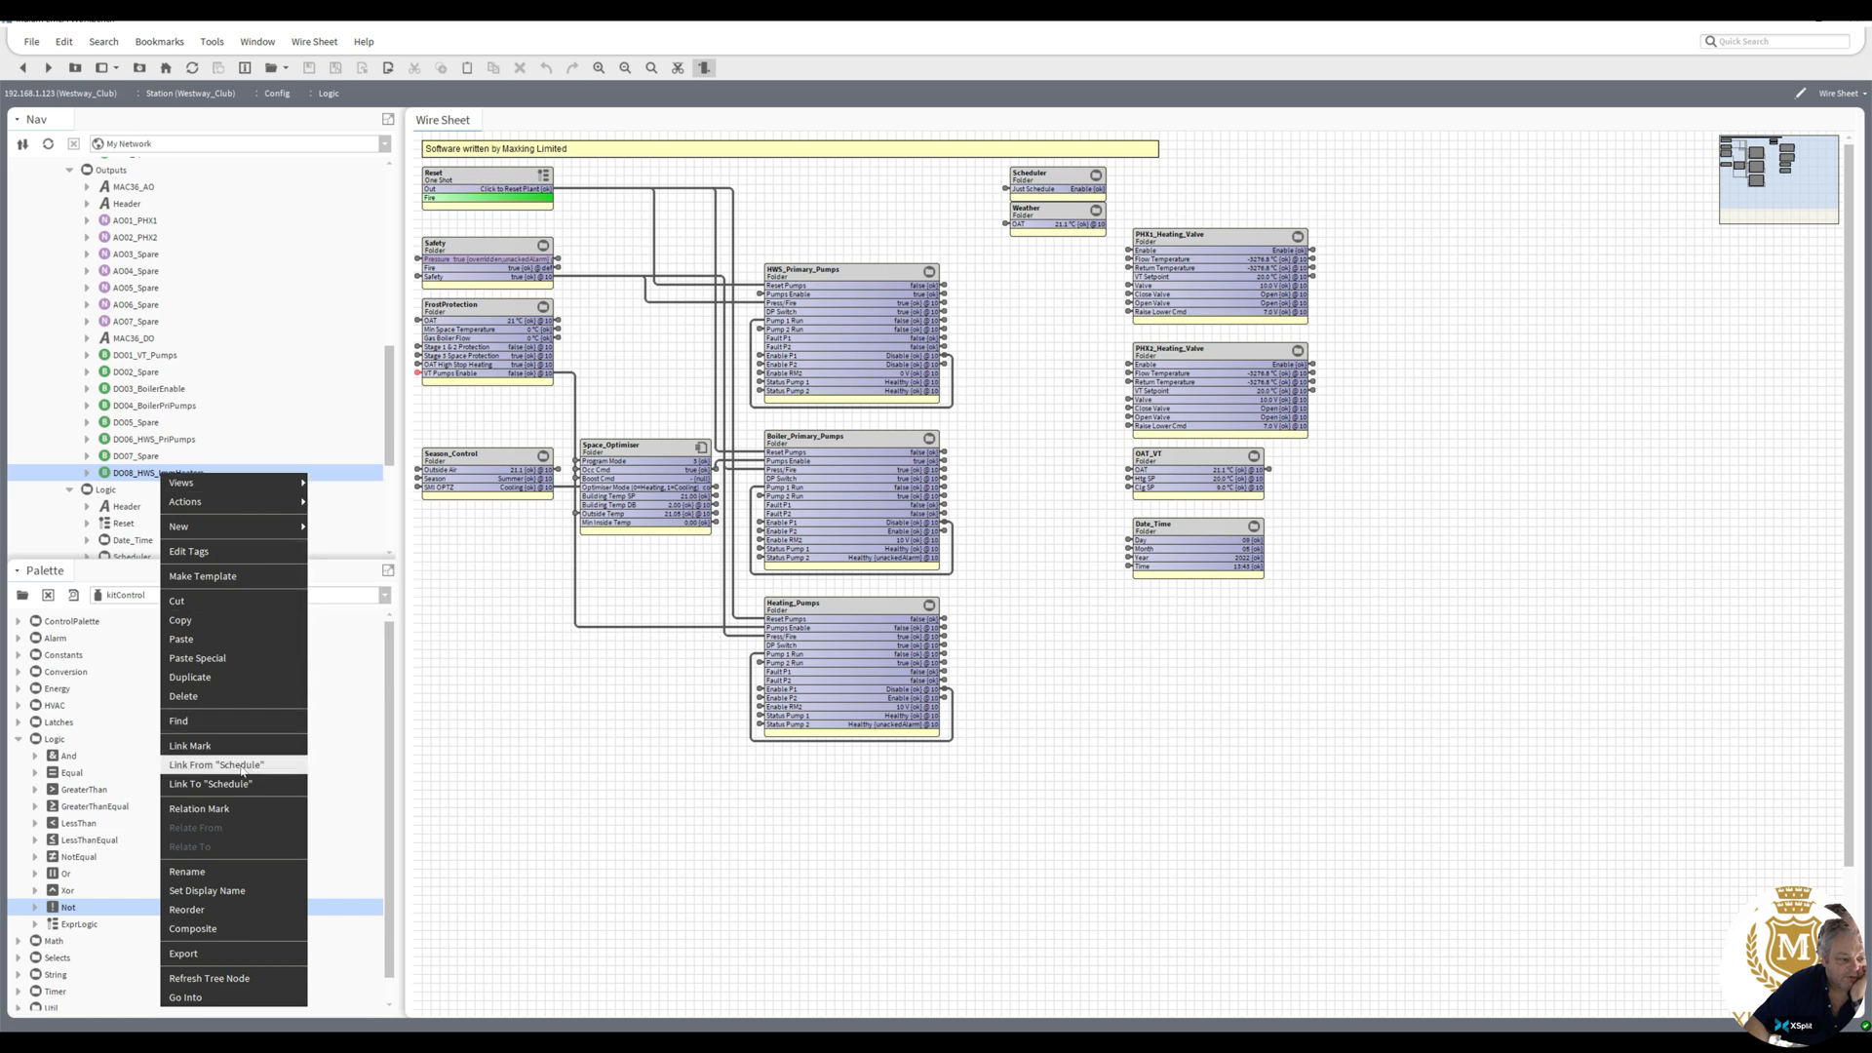
pyautogui.click(205, 766)
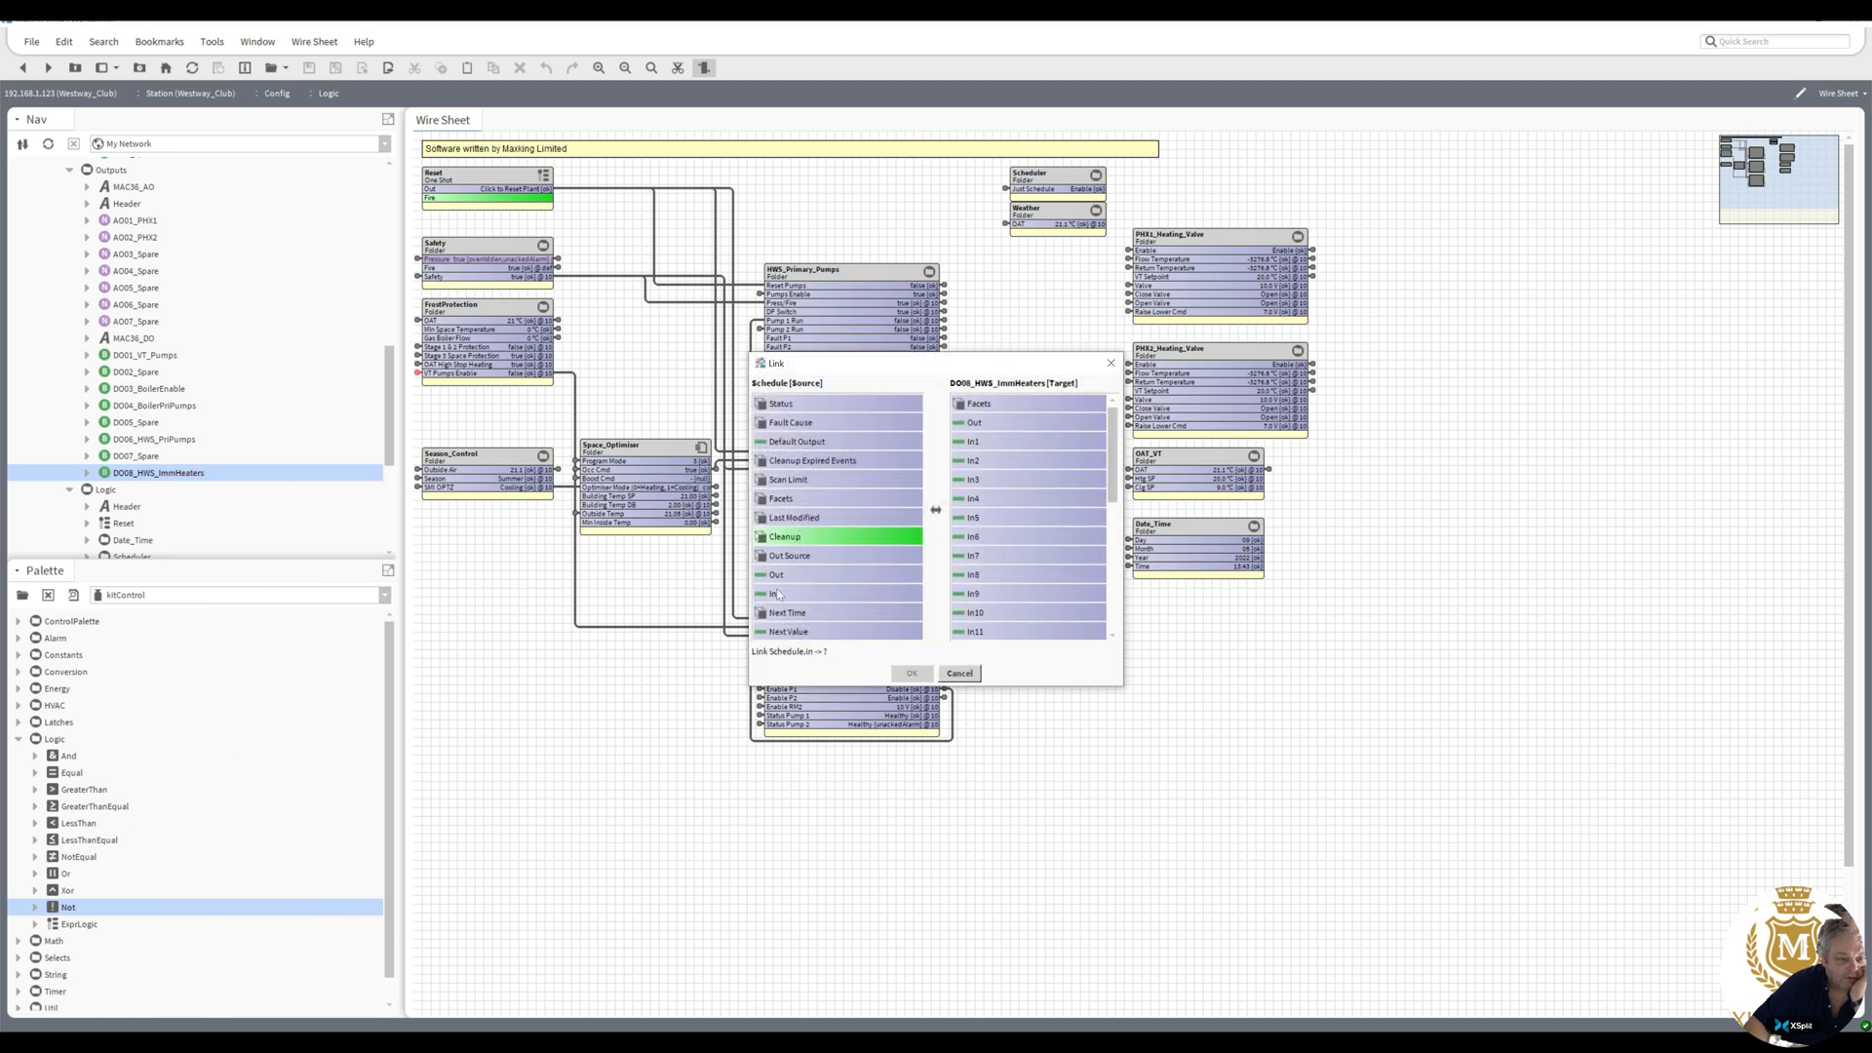
pyautogui.click(960, 673)
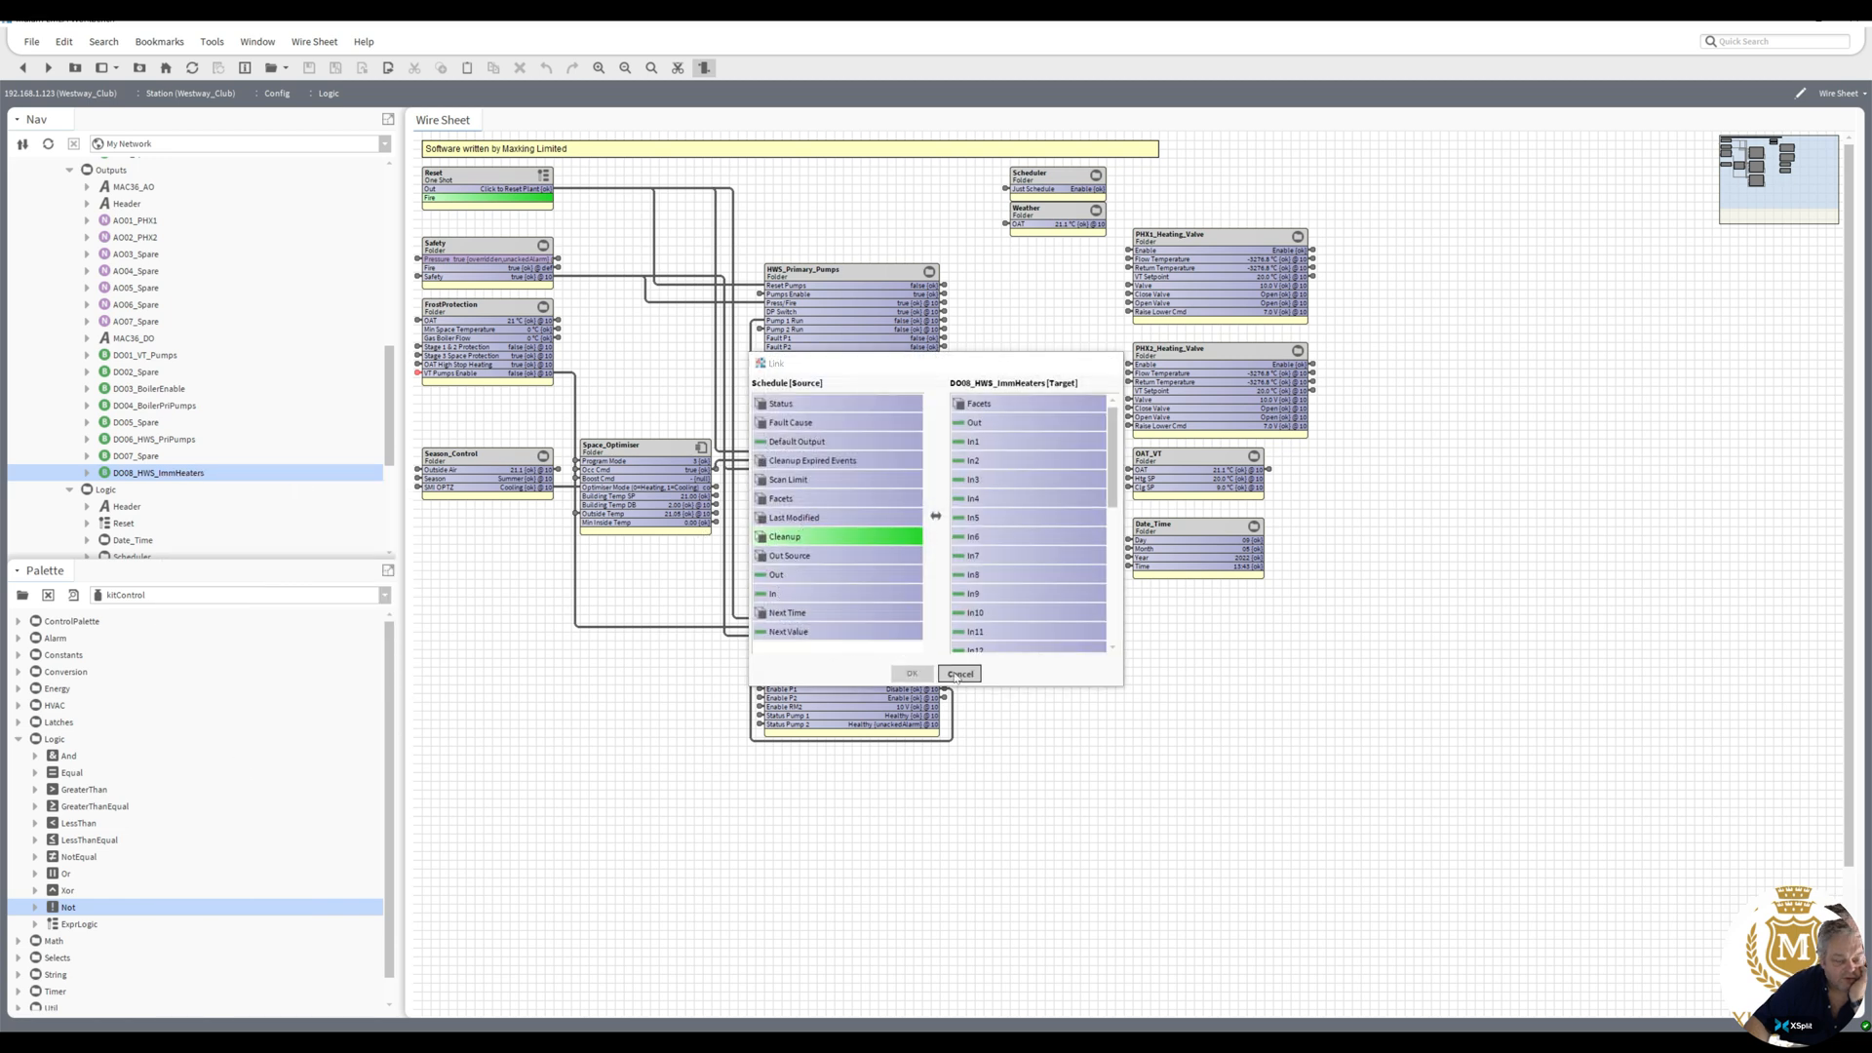
# - Open the default graphic view of the Scheduler folder under Logic
pyautogui.moveTo(389, 407); pyautogui.dragTo(374, 485)
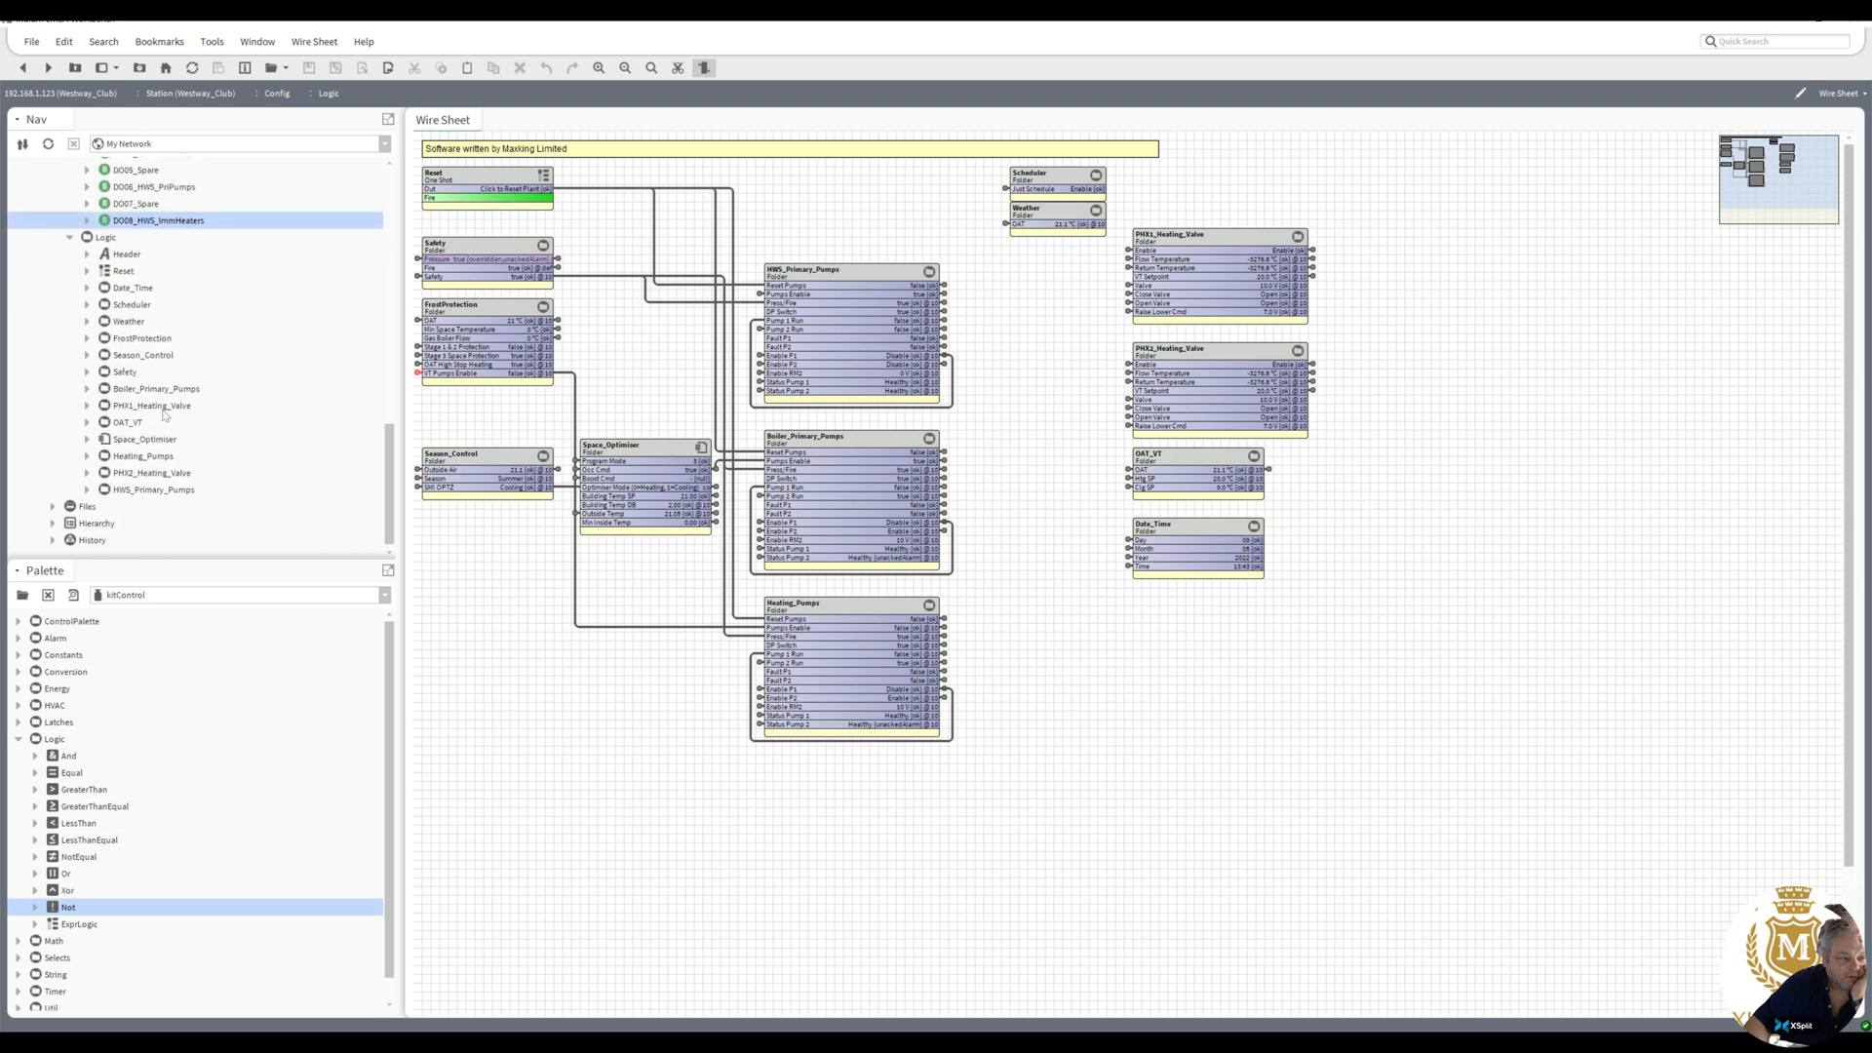
pyautogui.doubleClick(126, 305)
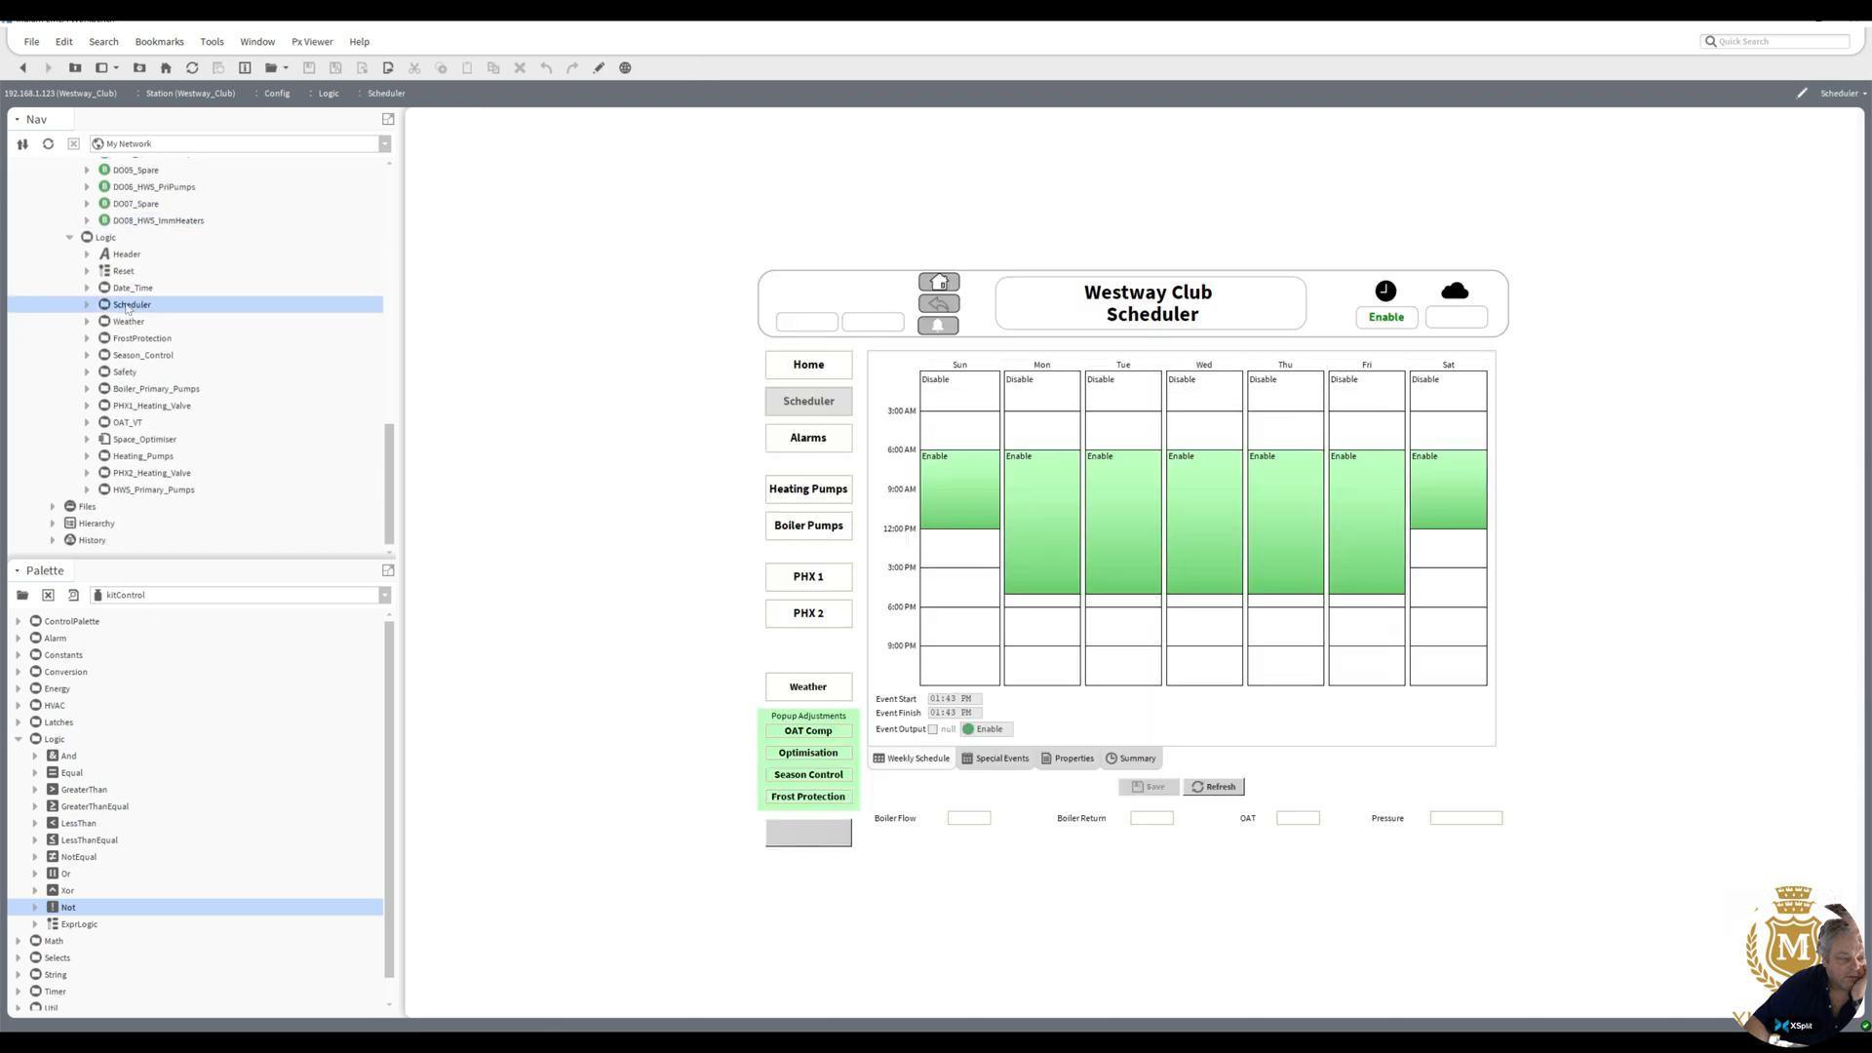
# - In the Scheduler folder's wire sheet, duplicate the Schedule block as HWS and place the copy directly below the original
pyautogui.rightClick(126, 303)
pyautogui.moveTo(149, 312)
pyautogui.click(308, 335)
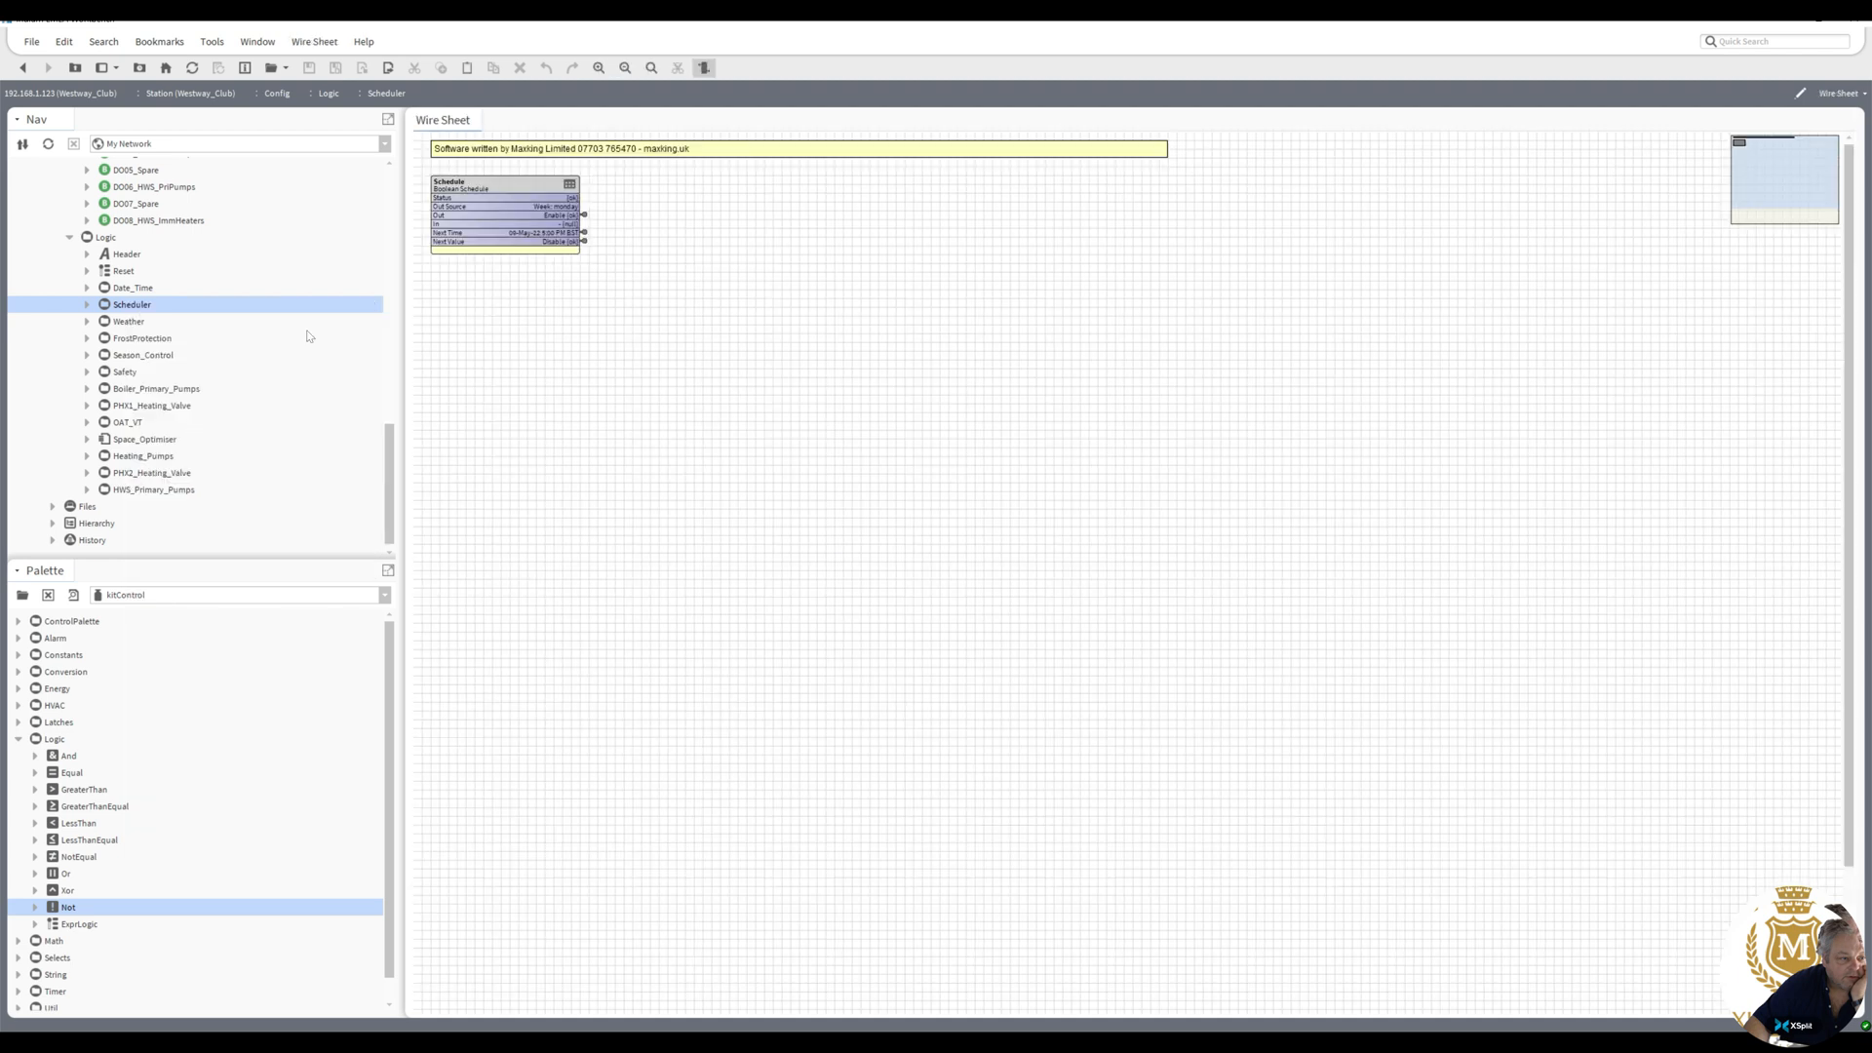
pyautogui.rightClick(478, 183)
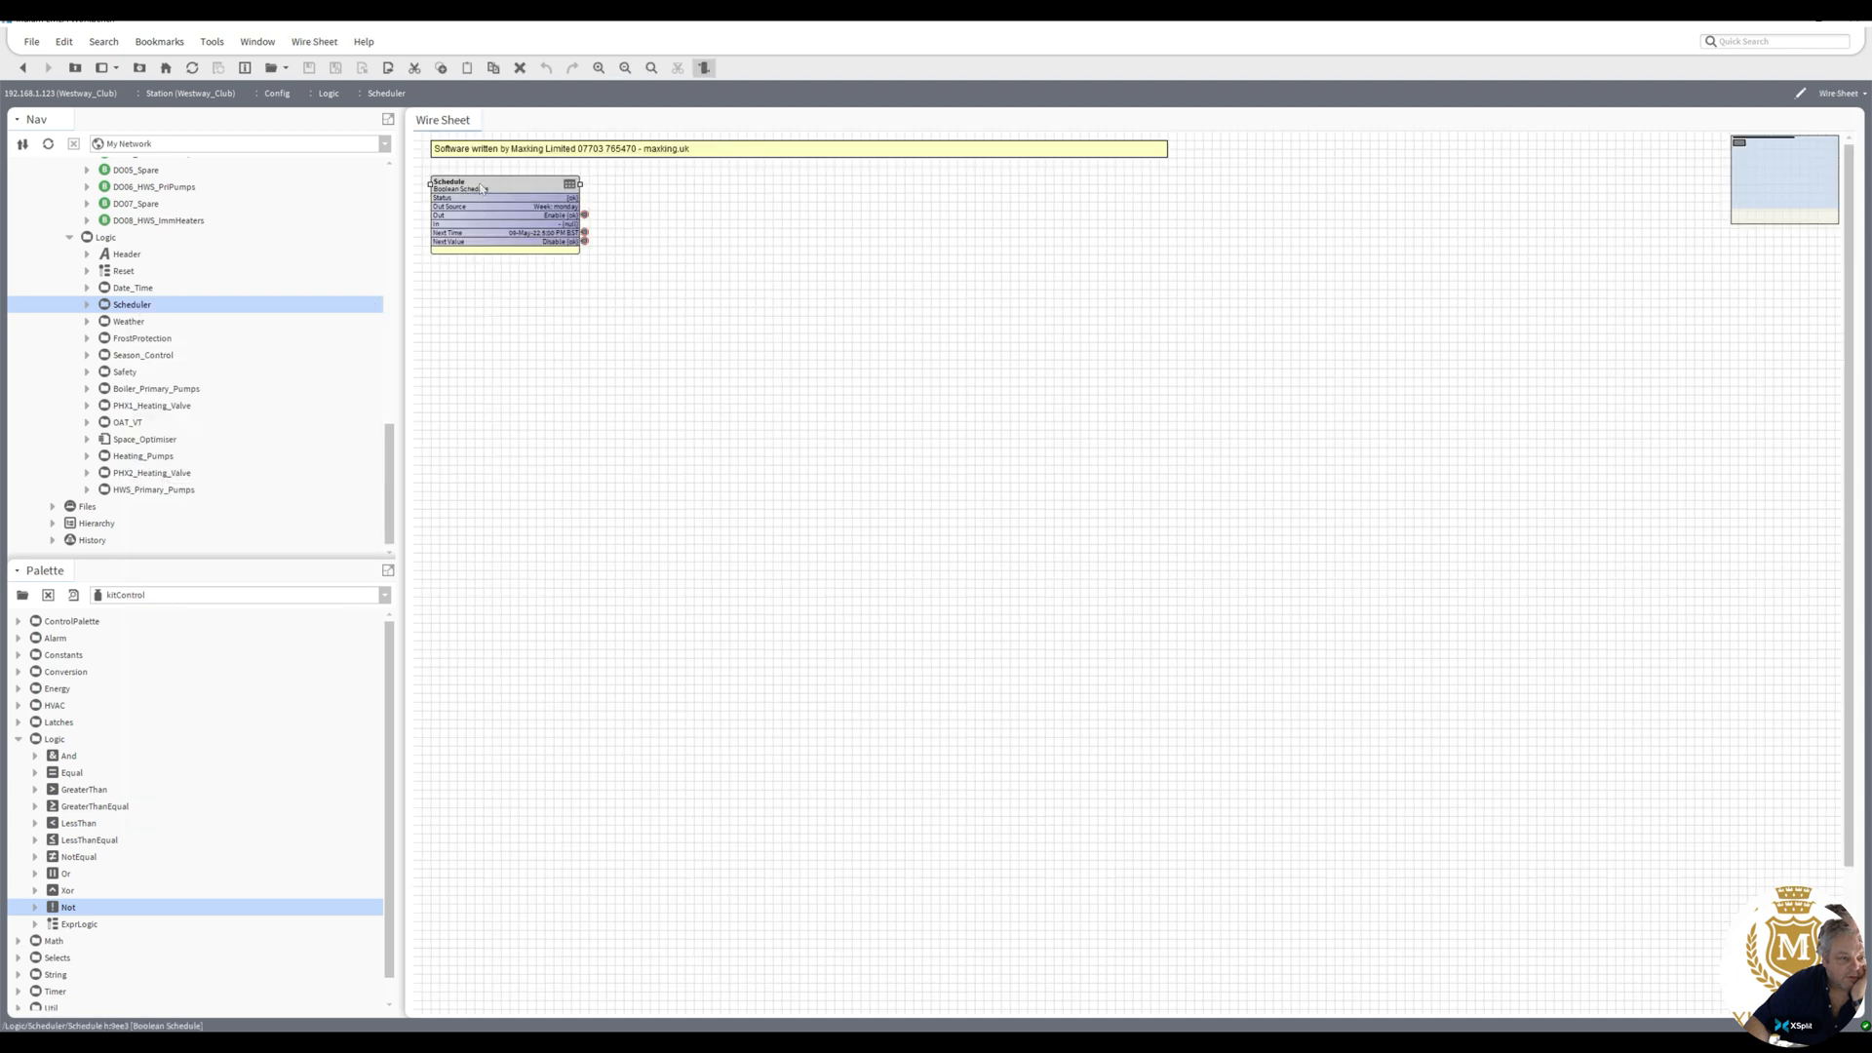
pyautogui.click(526, 361)
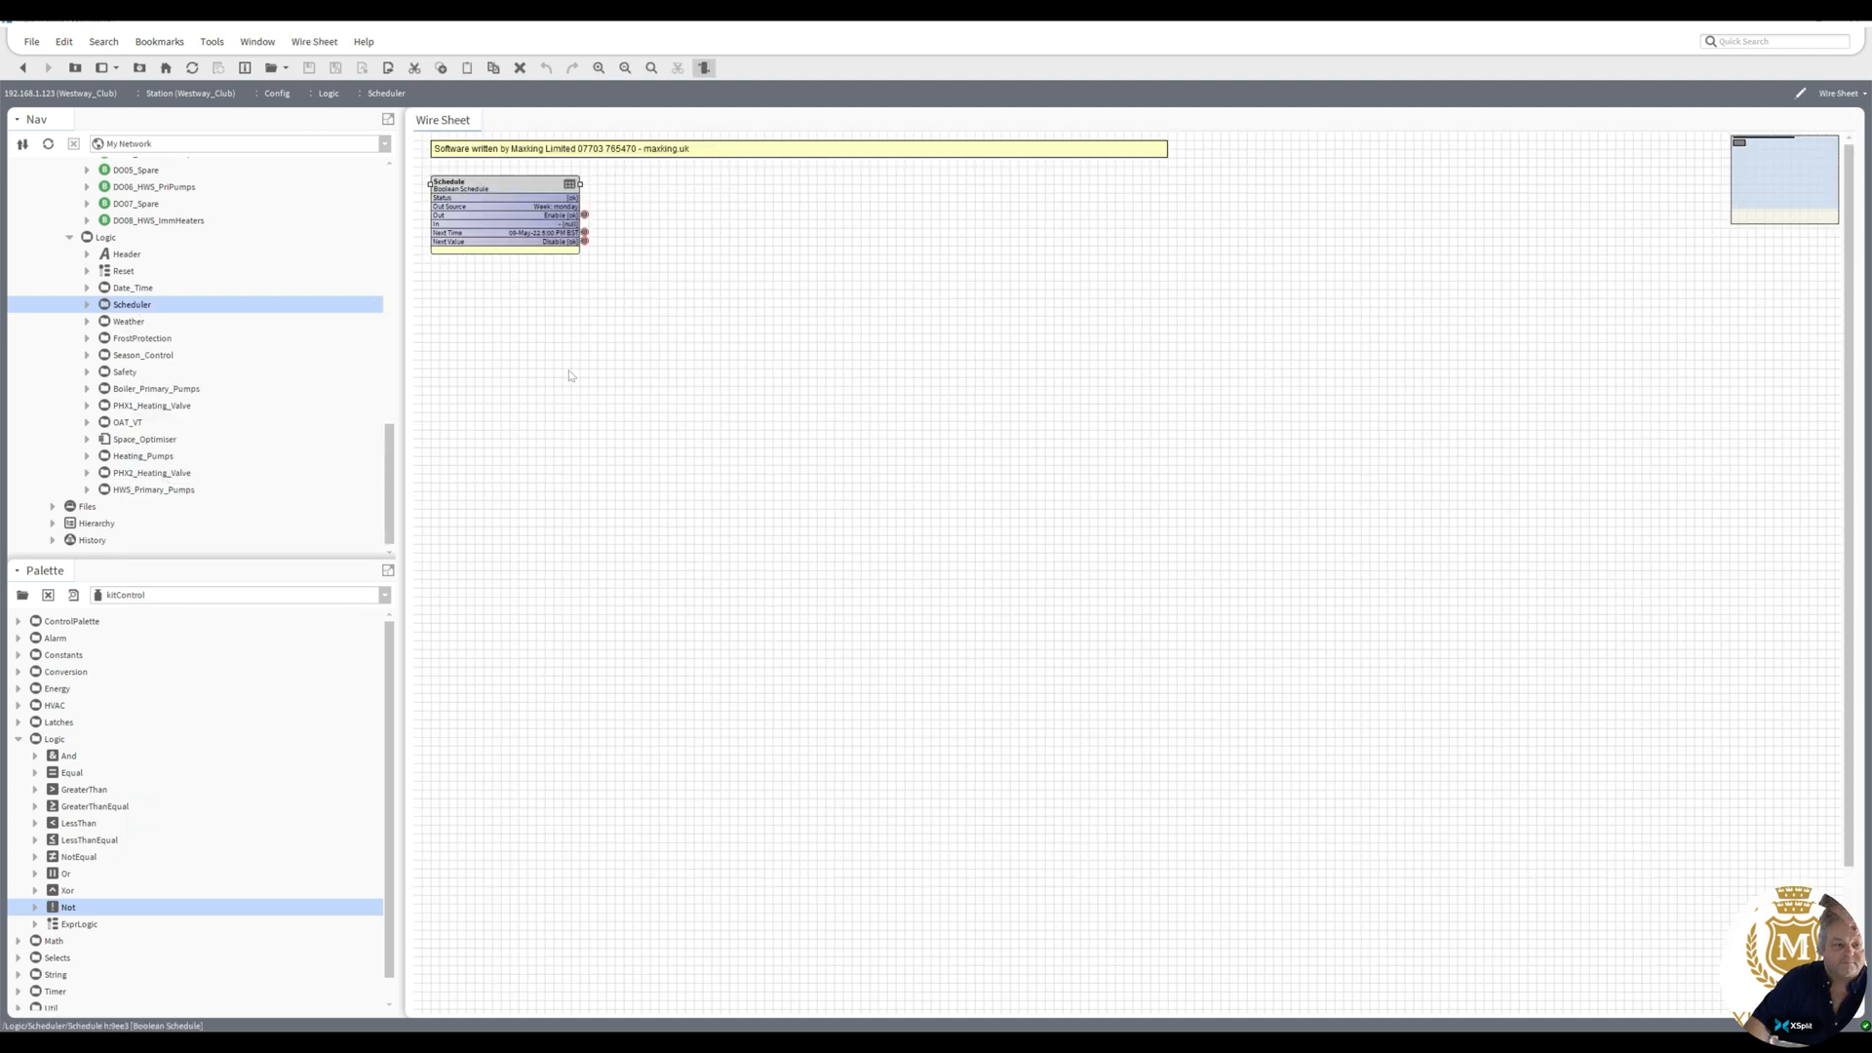
pyautogui.write('HWS')
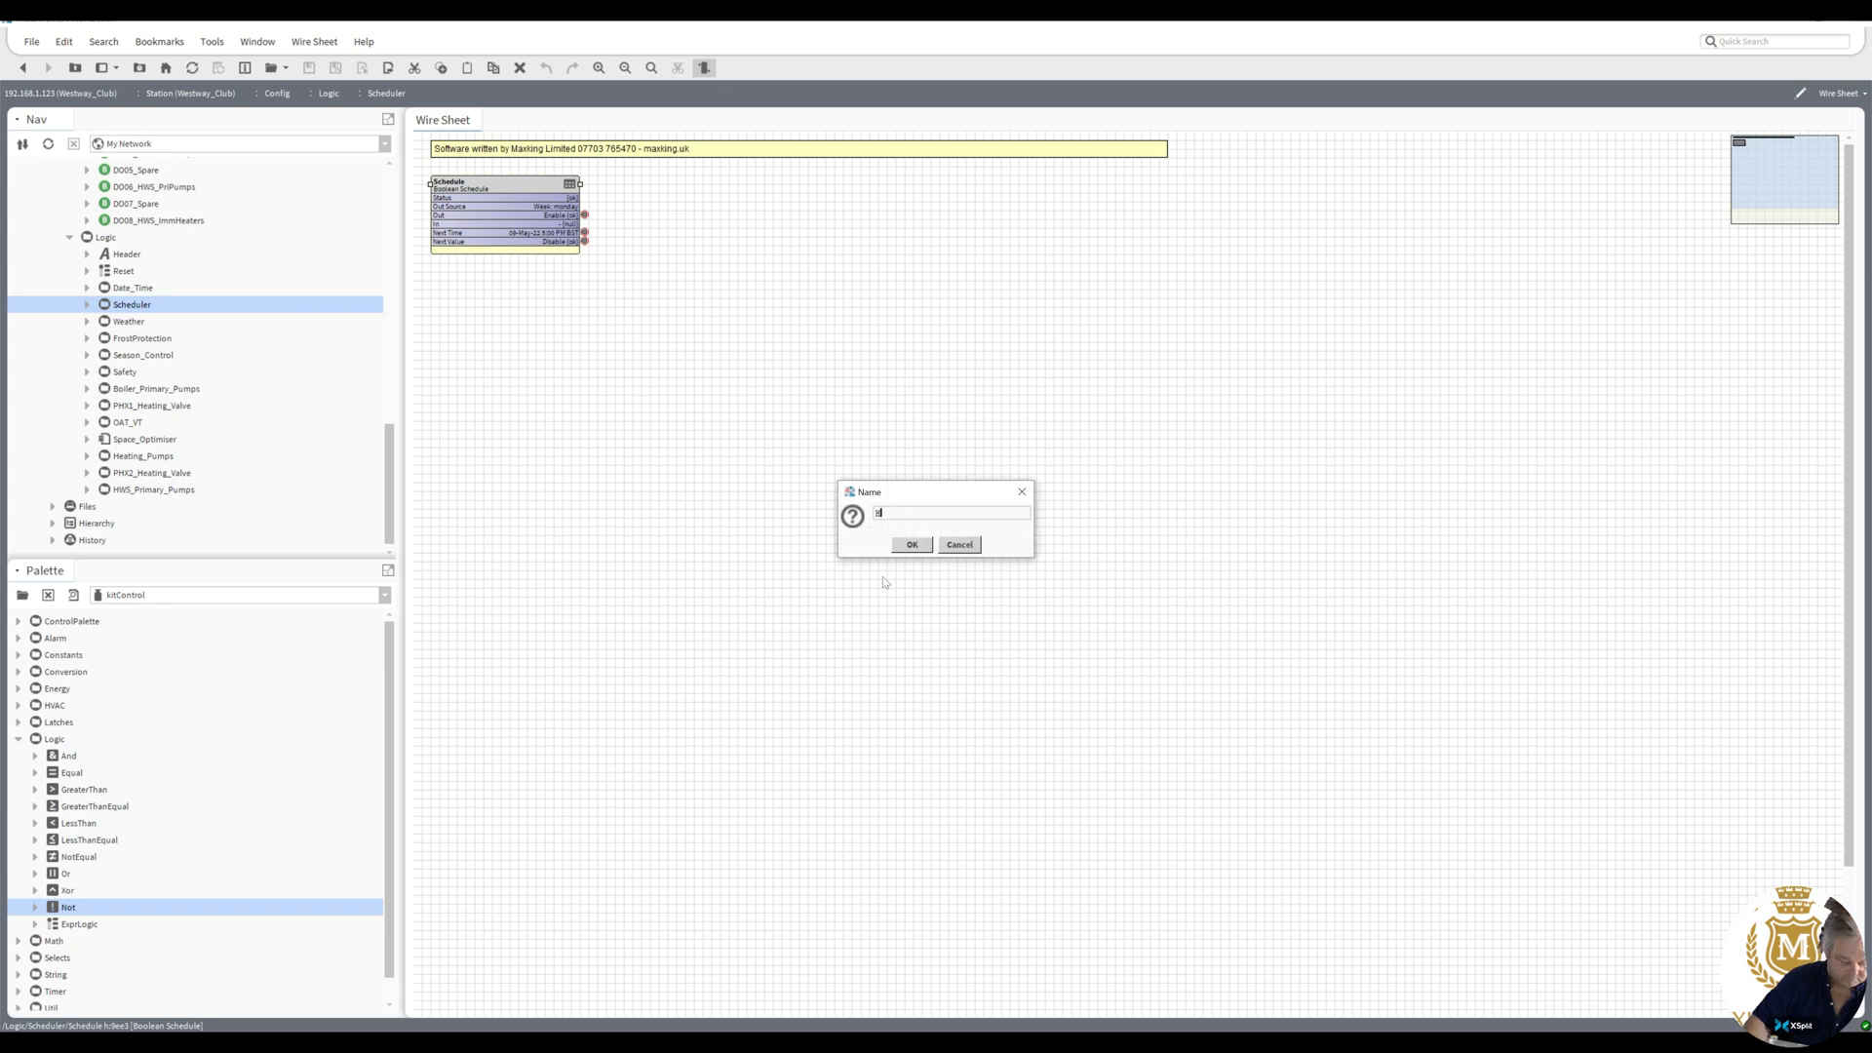
pyautogui.click(912, 544)
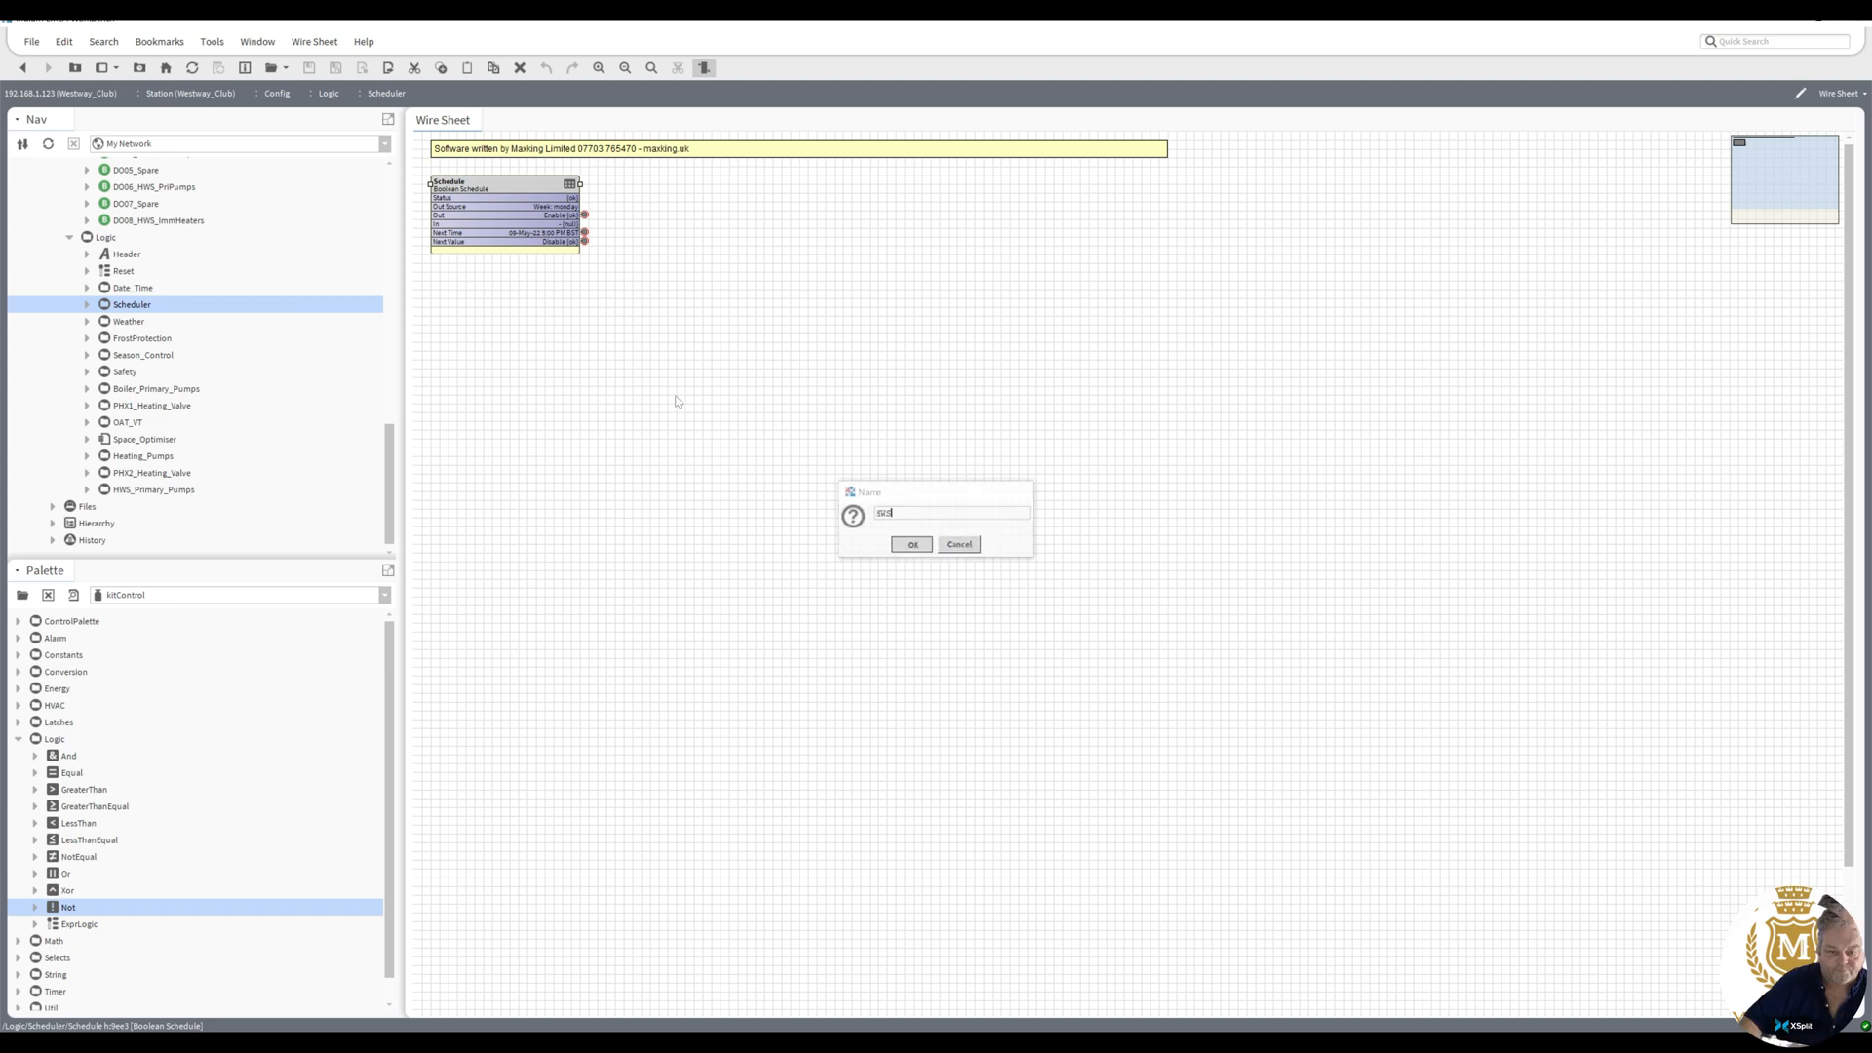
pyautogui.moveTo(519, 254); pyautogui.dragTo(510, 287)
# - In the HWS weekly schedule, extend Sunday's Enable event to 6:00 PM and apply it to Monday through Friday
pyautogui.doubleClick(510, 288)
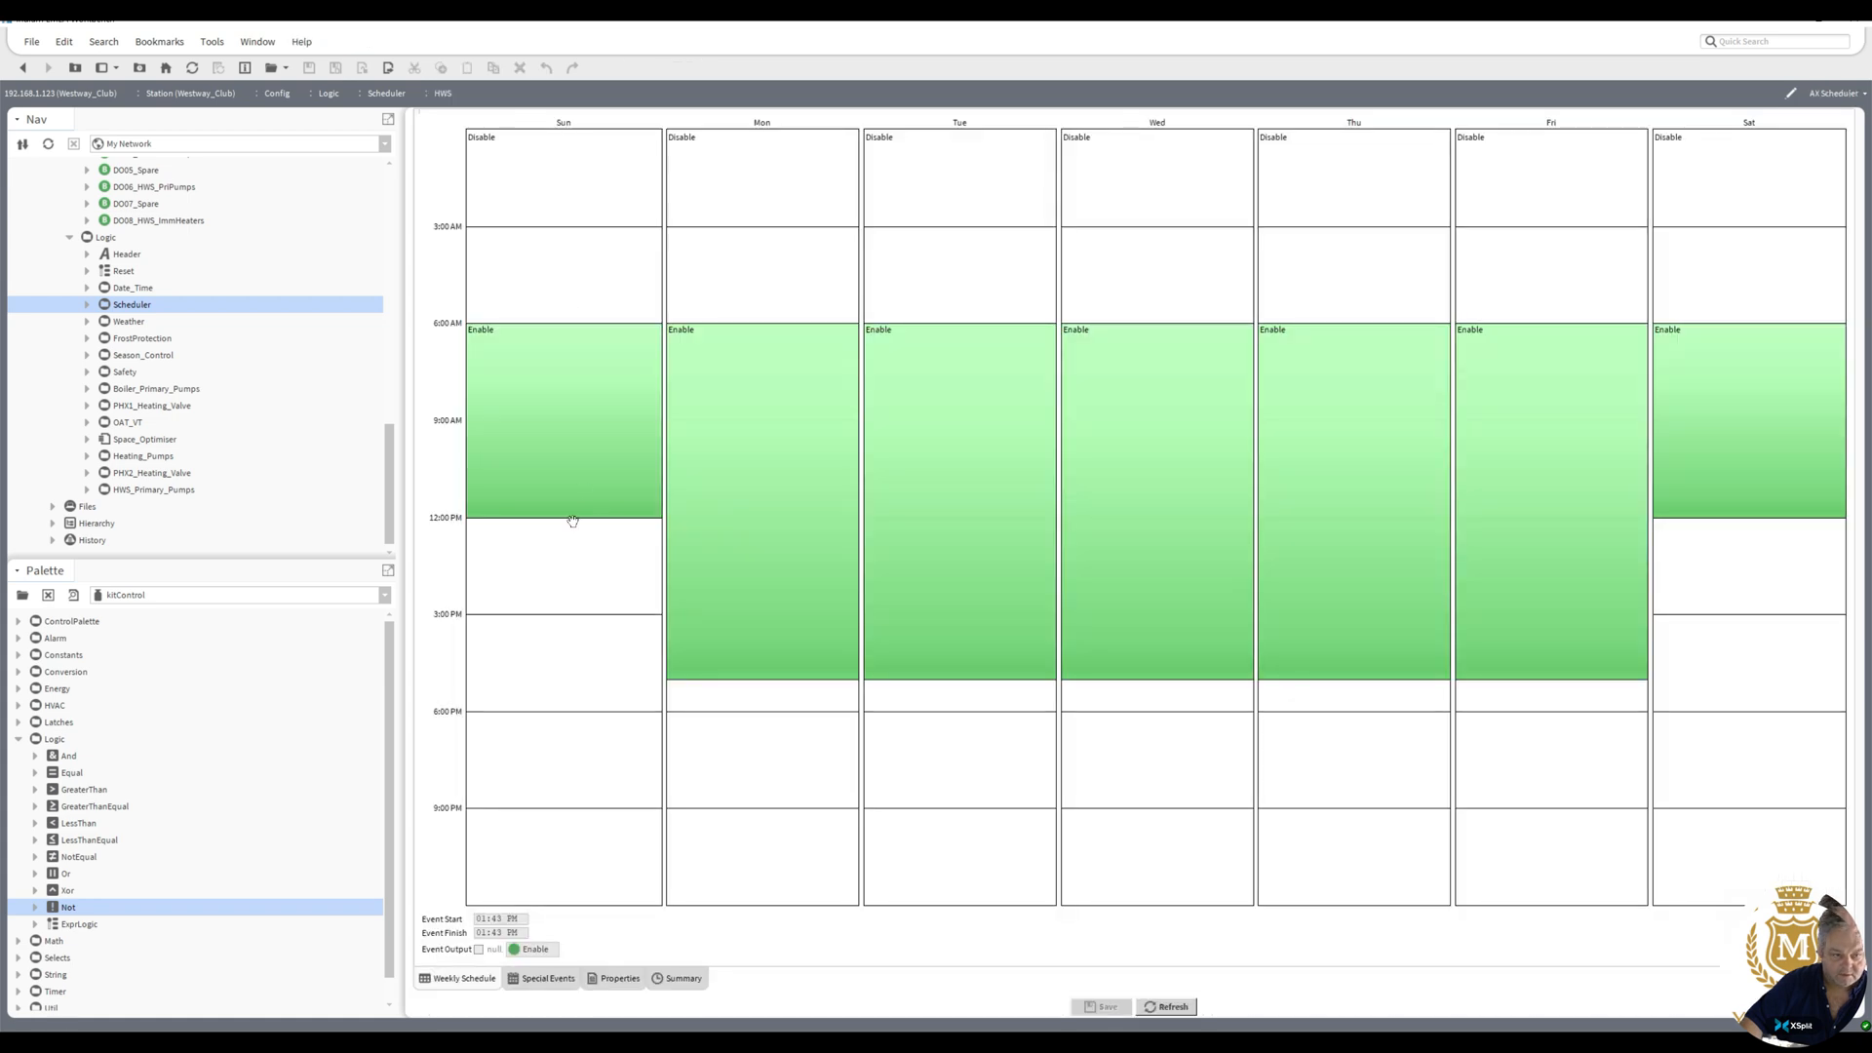
pyautogui.moveTo(573, 516); pyautogui.dragTo(572, 680)
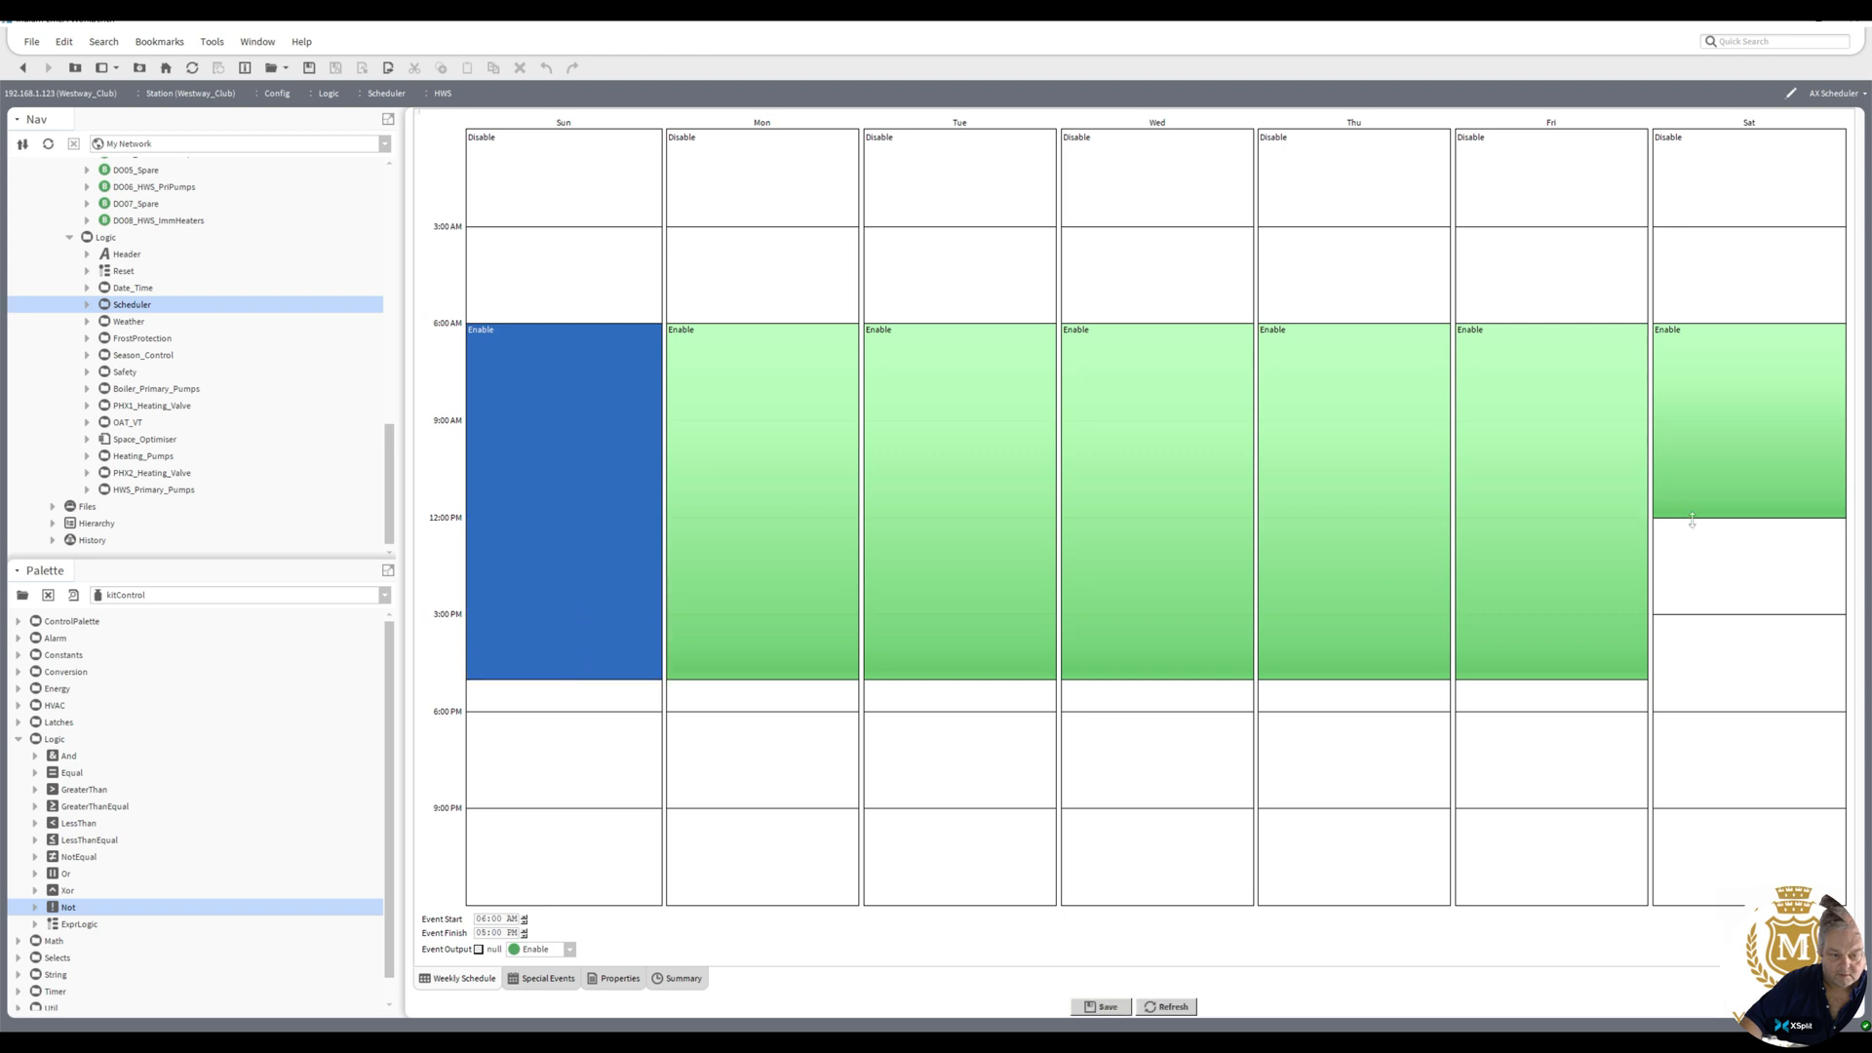
pyautogui.rightClick(526, 589)
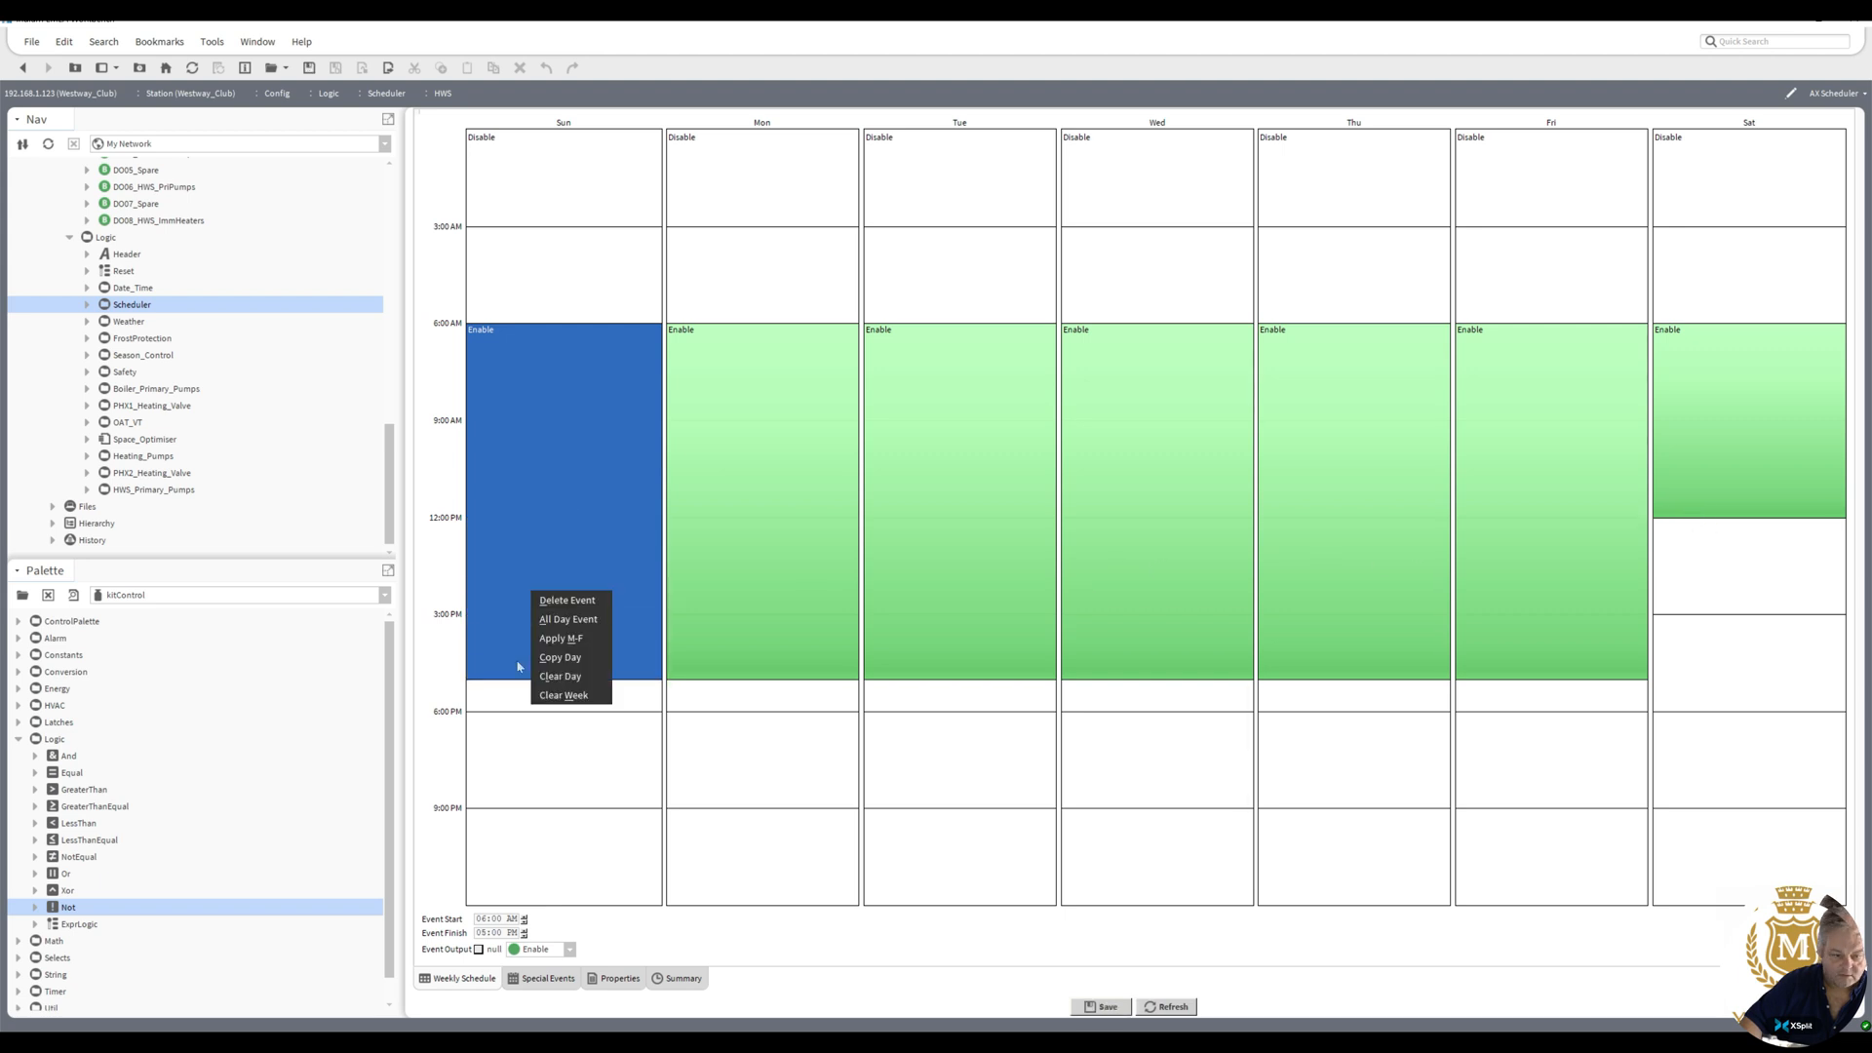
pyautogui.click(517, 665)
pyautogui.moveTo(526, 680); pyautogui.dragTo(528, 717)
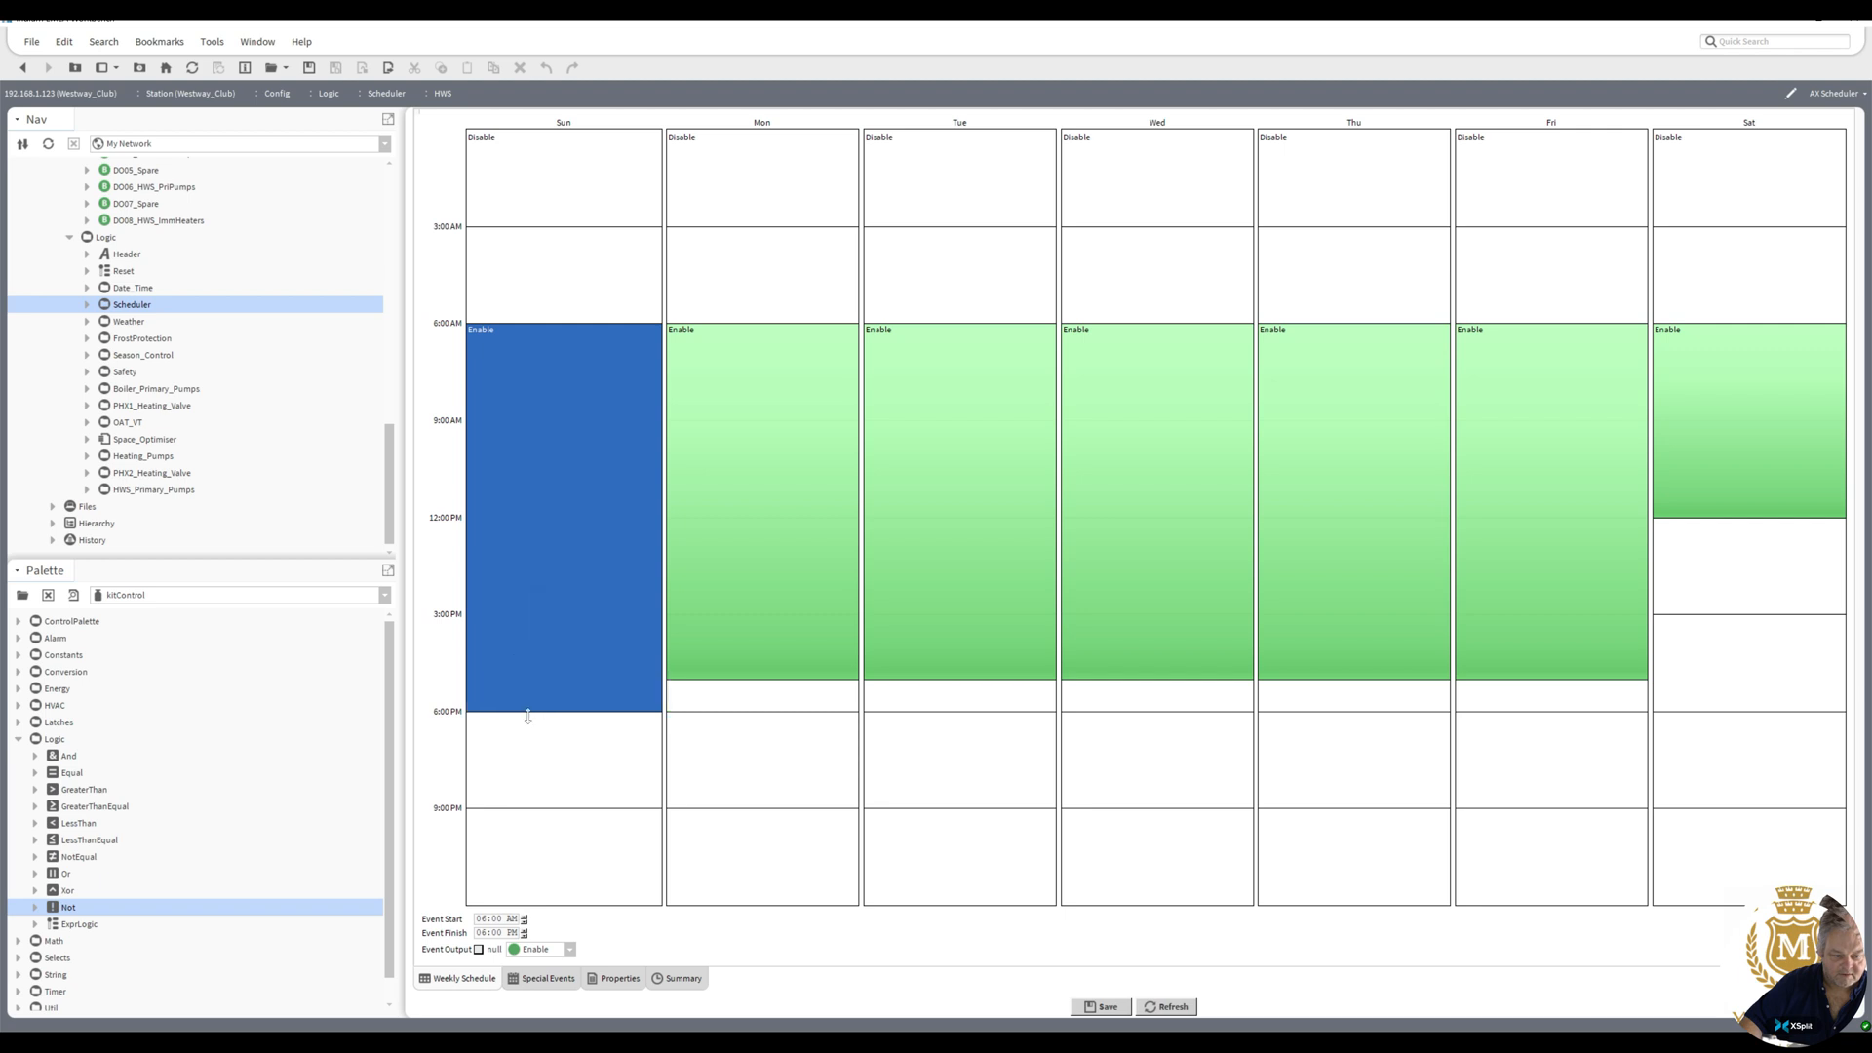
pyautogui.rightClick(537, 586)
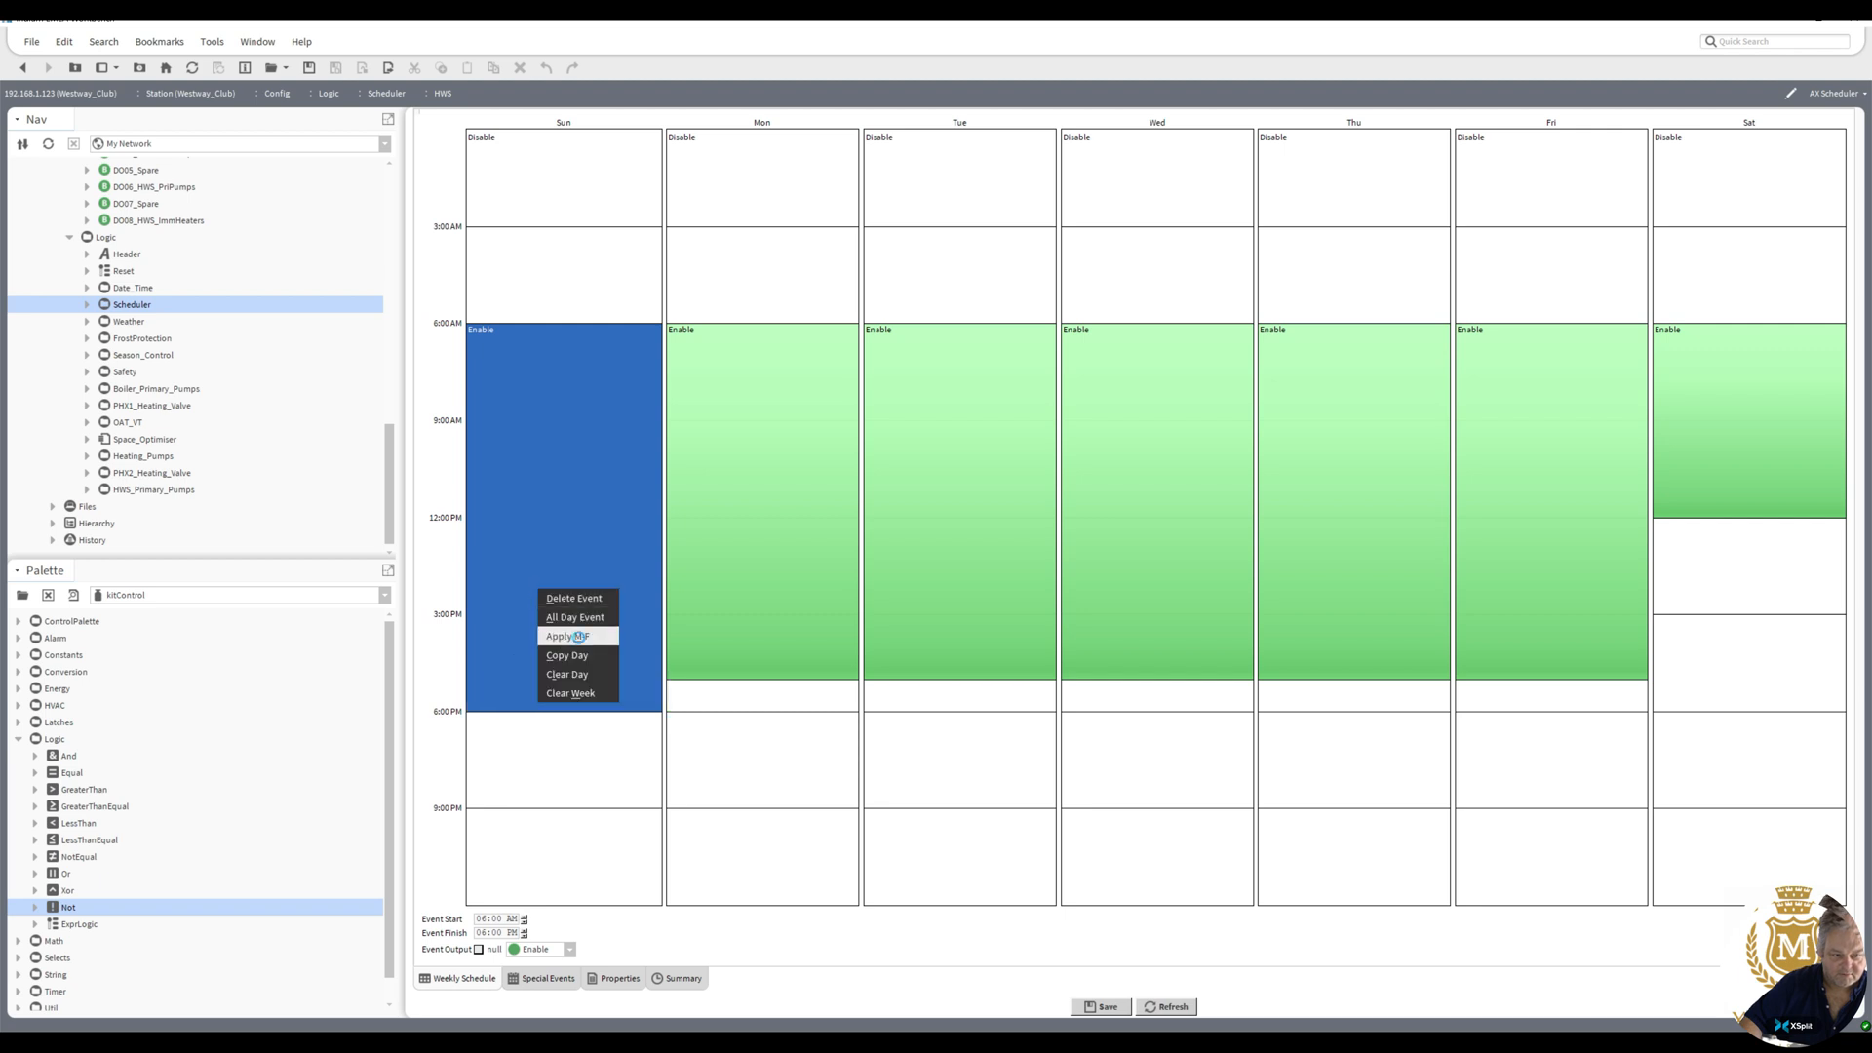
pyautogui.click(580, 635)
# - Copy Sunday's HWS schedule to Saturday, save the changes, and return to the Scheduler wire sheet
pyautogui.rightClick(542, 556)
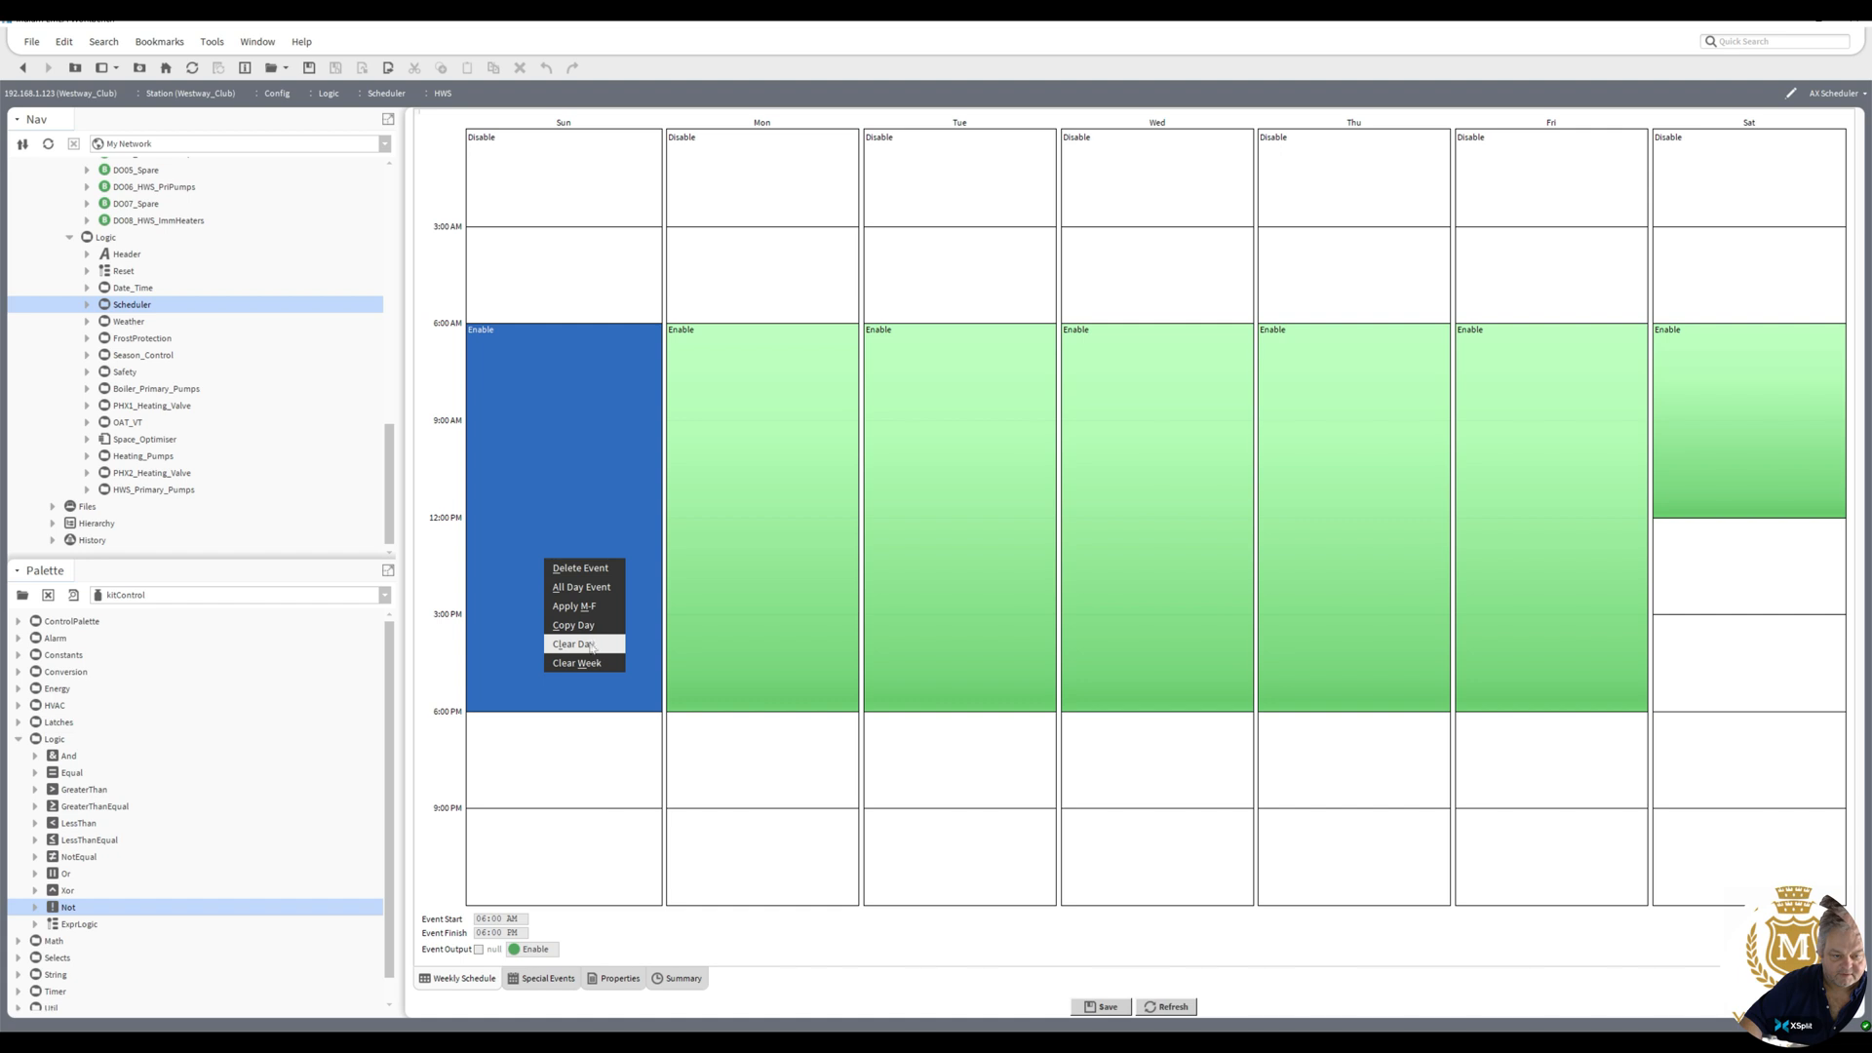
pyautogui.click(587, 626)
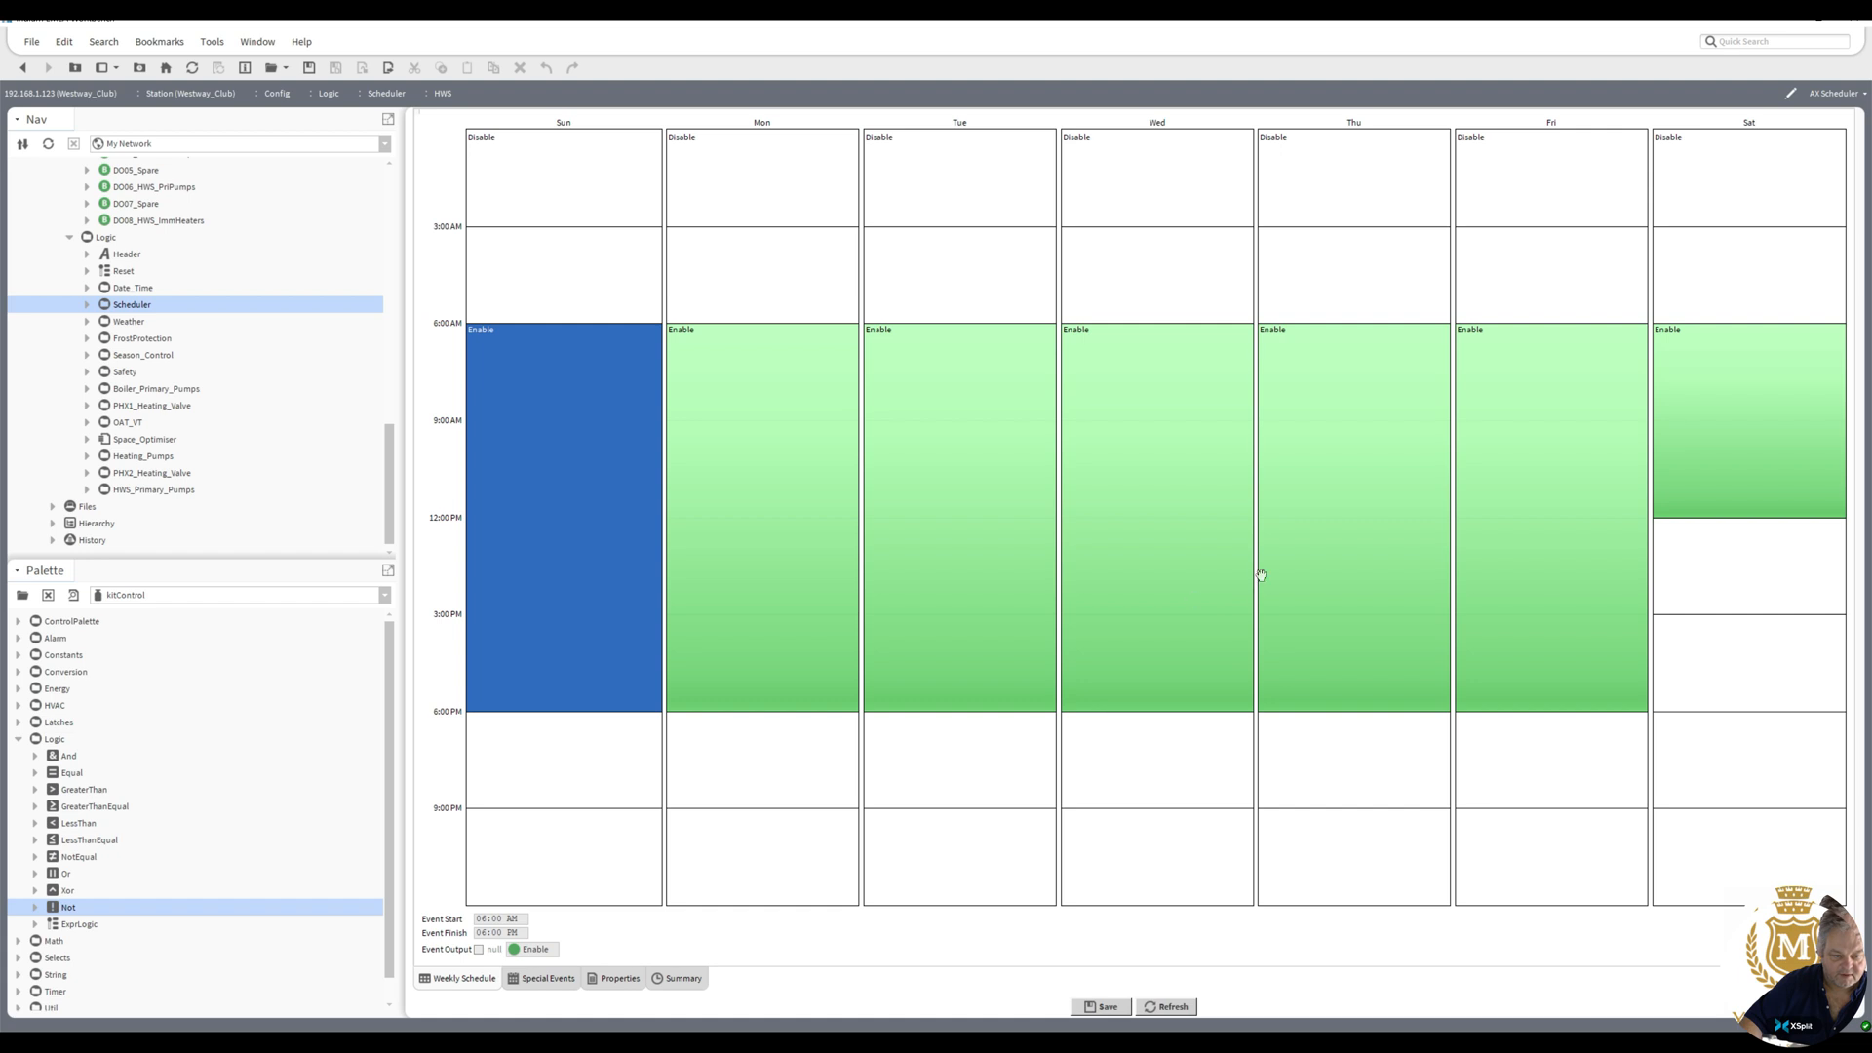
pyautogui.rightClick(1692, 579)
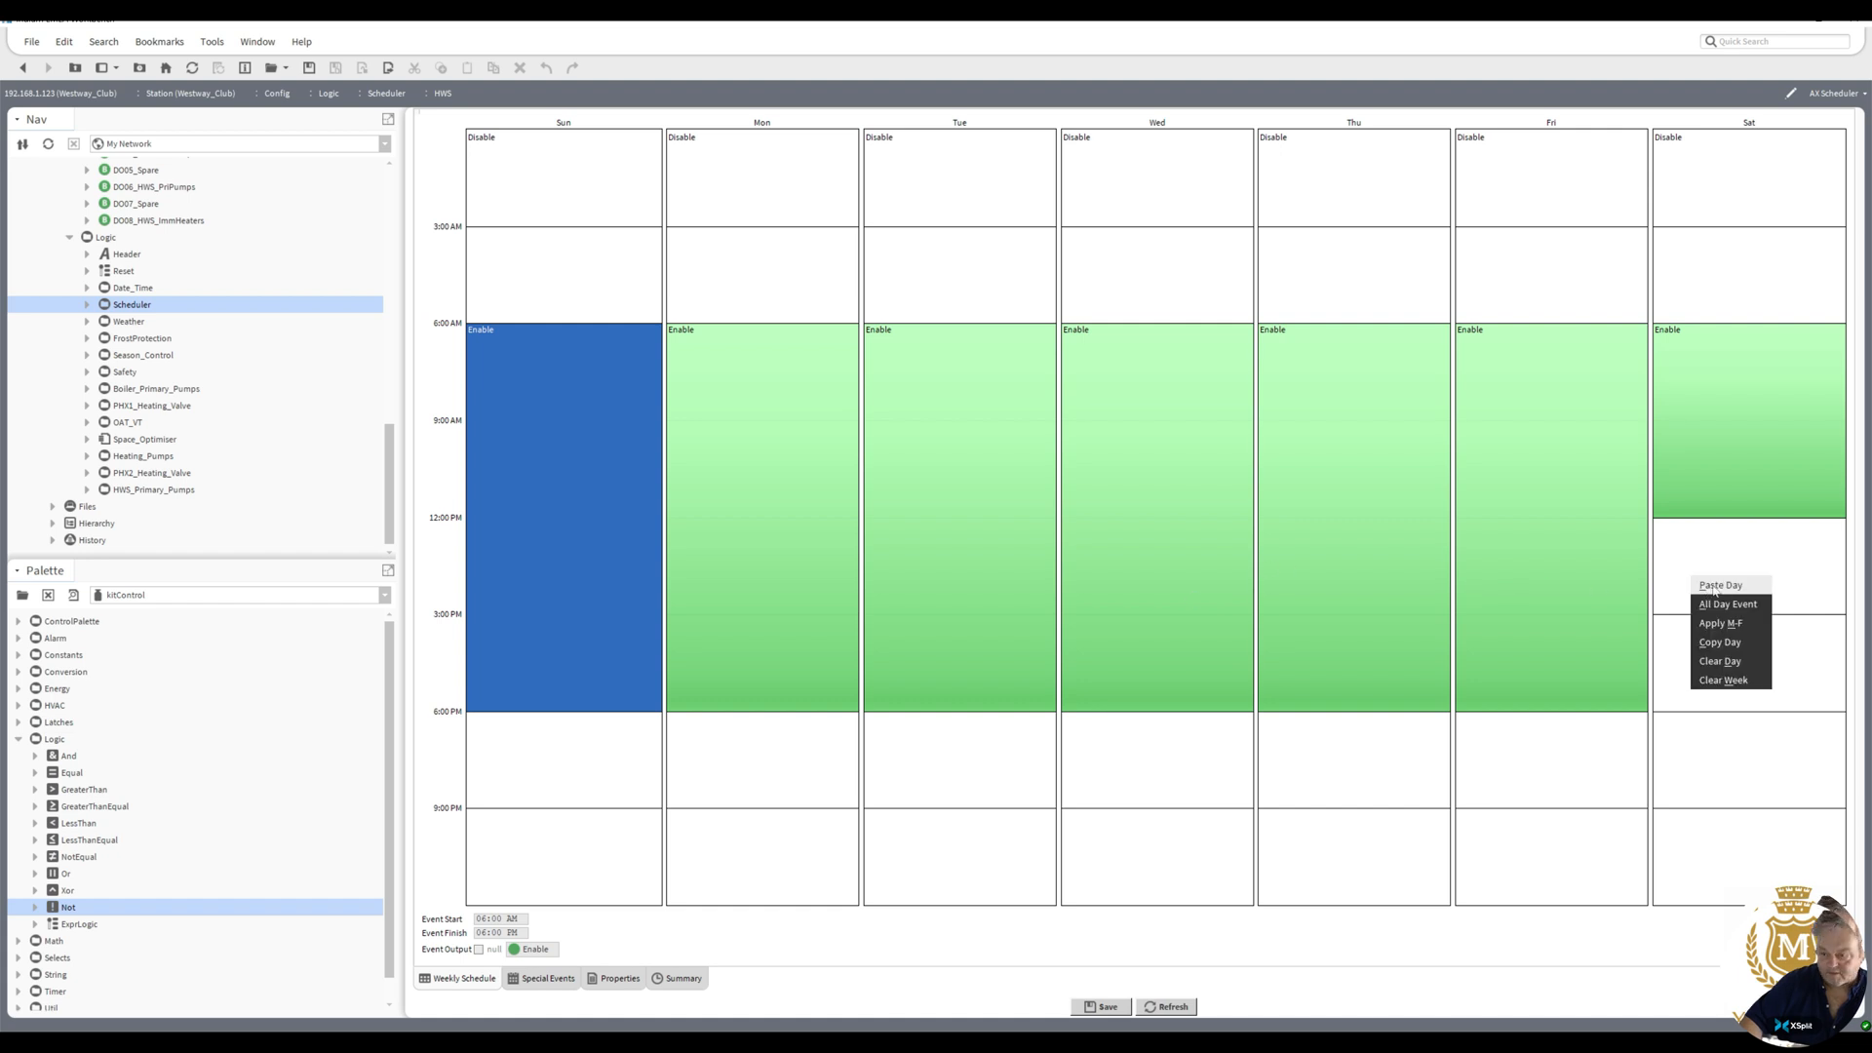
pyautogui.click(1717, 585)
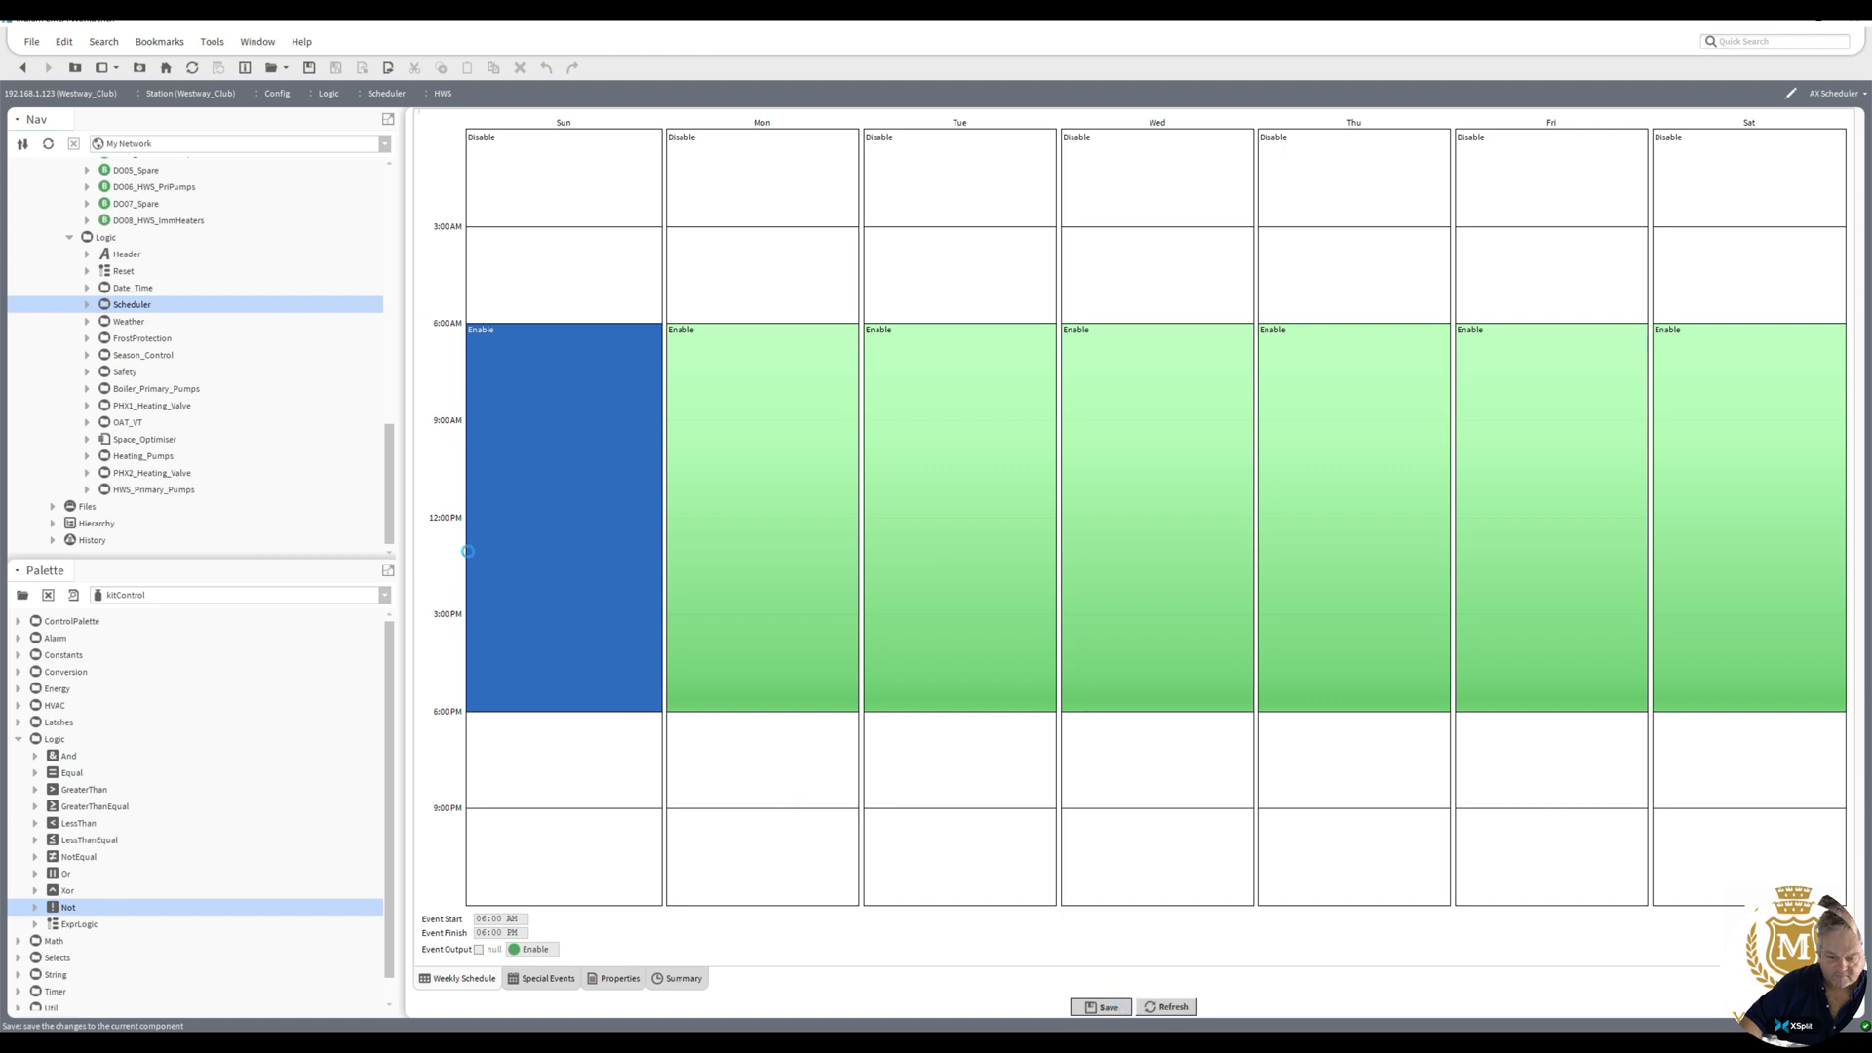
pyautogui.click(23, 67)
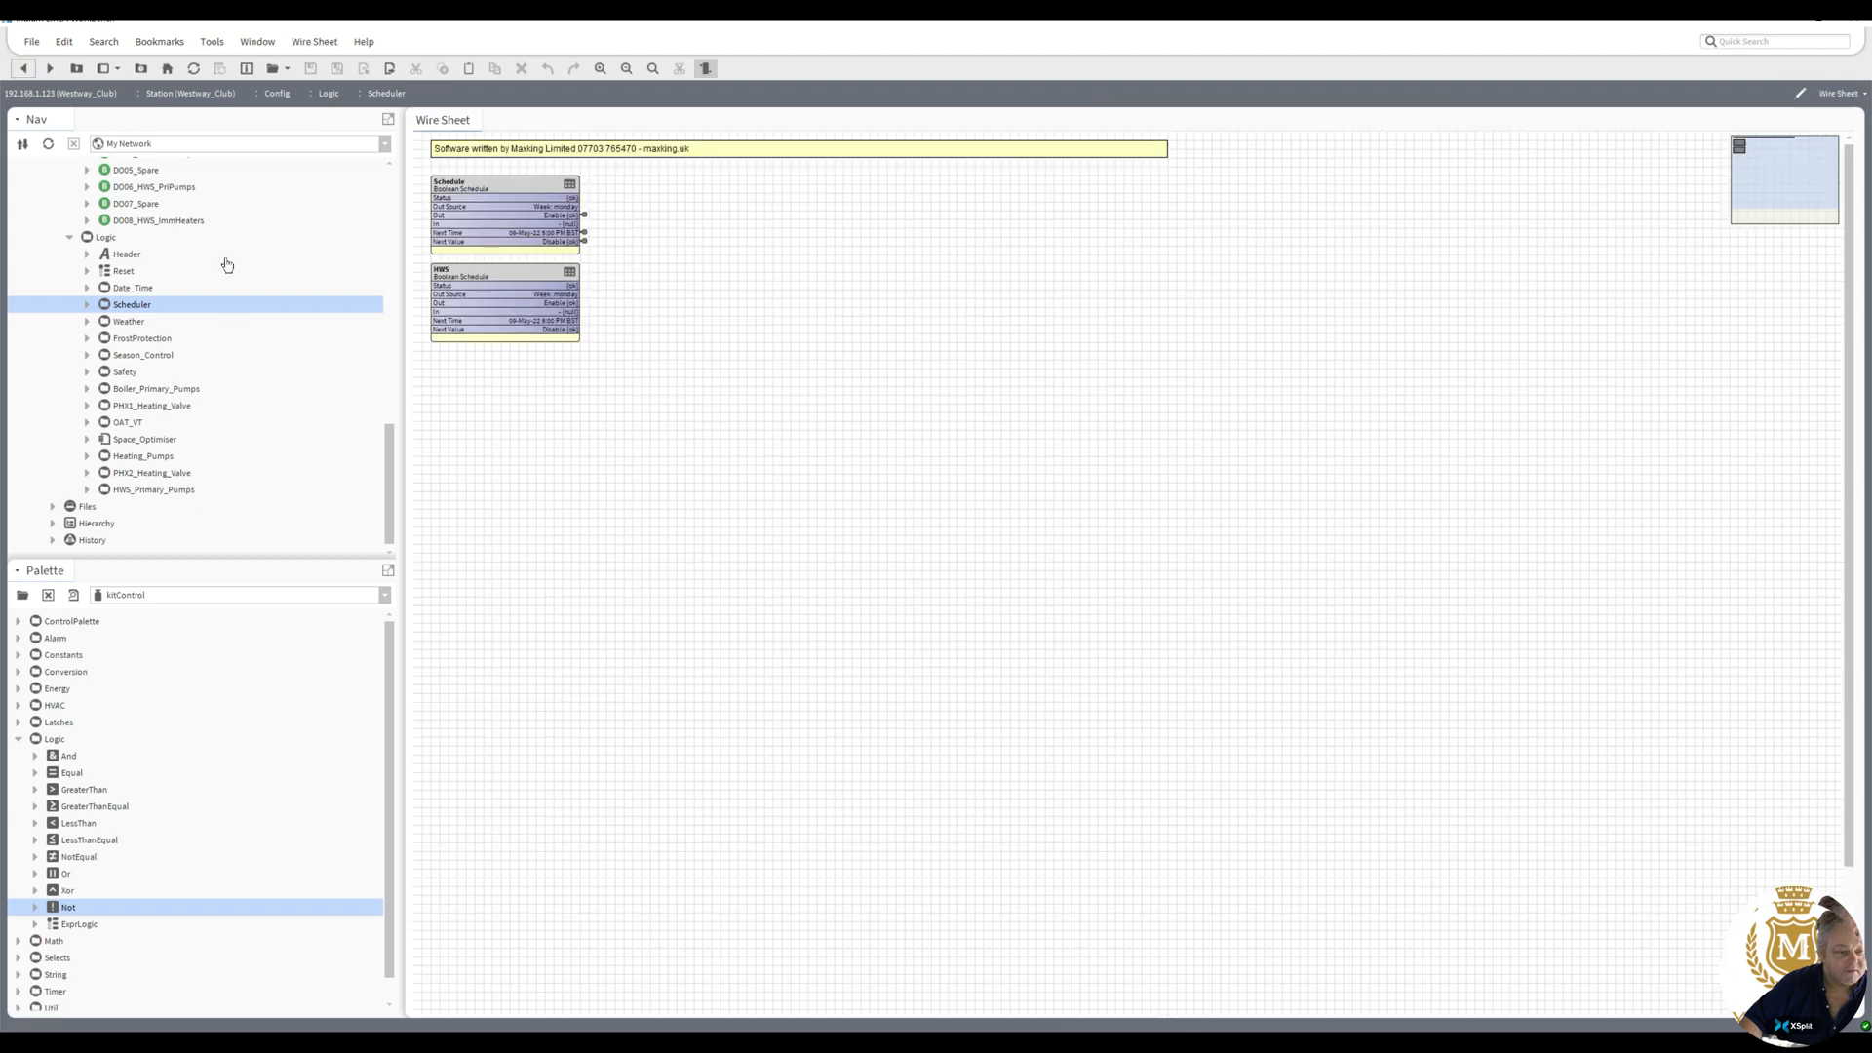
# - Link the HWS schedule's Out to In10 of the DO08_HWS_ImmHeaters output
pyautogui.rightClick(504, 280)
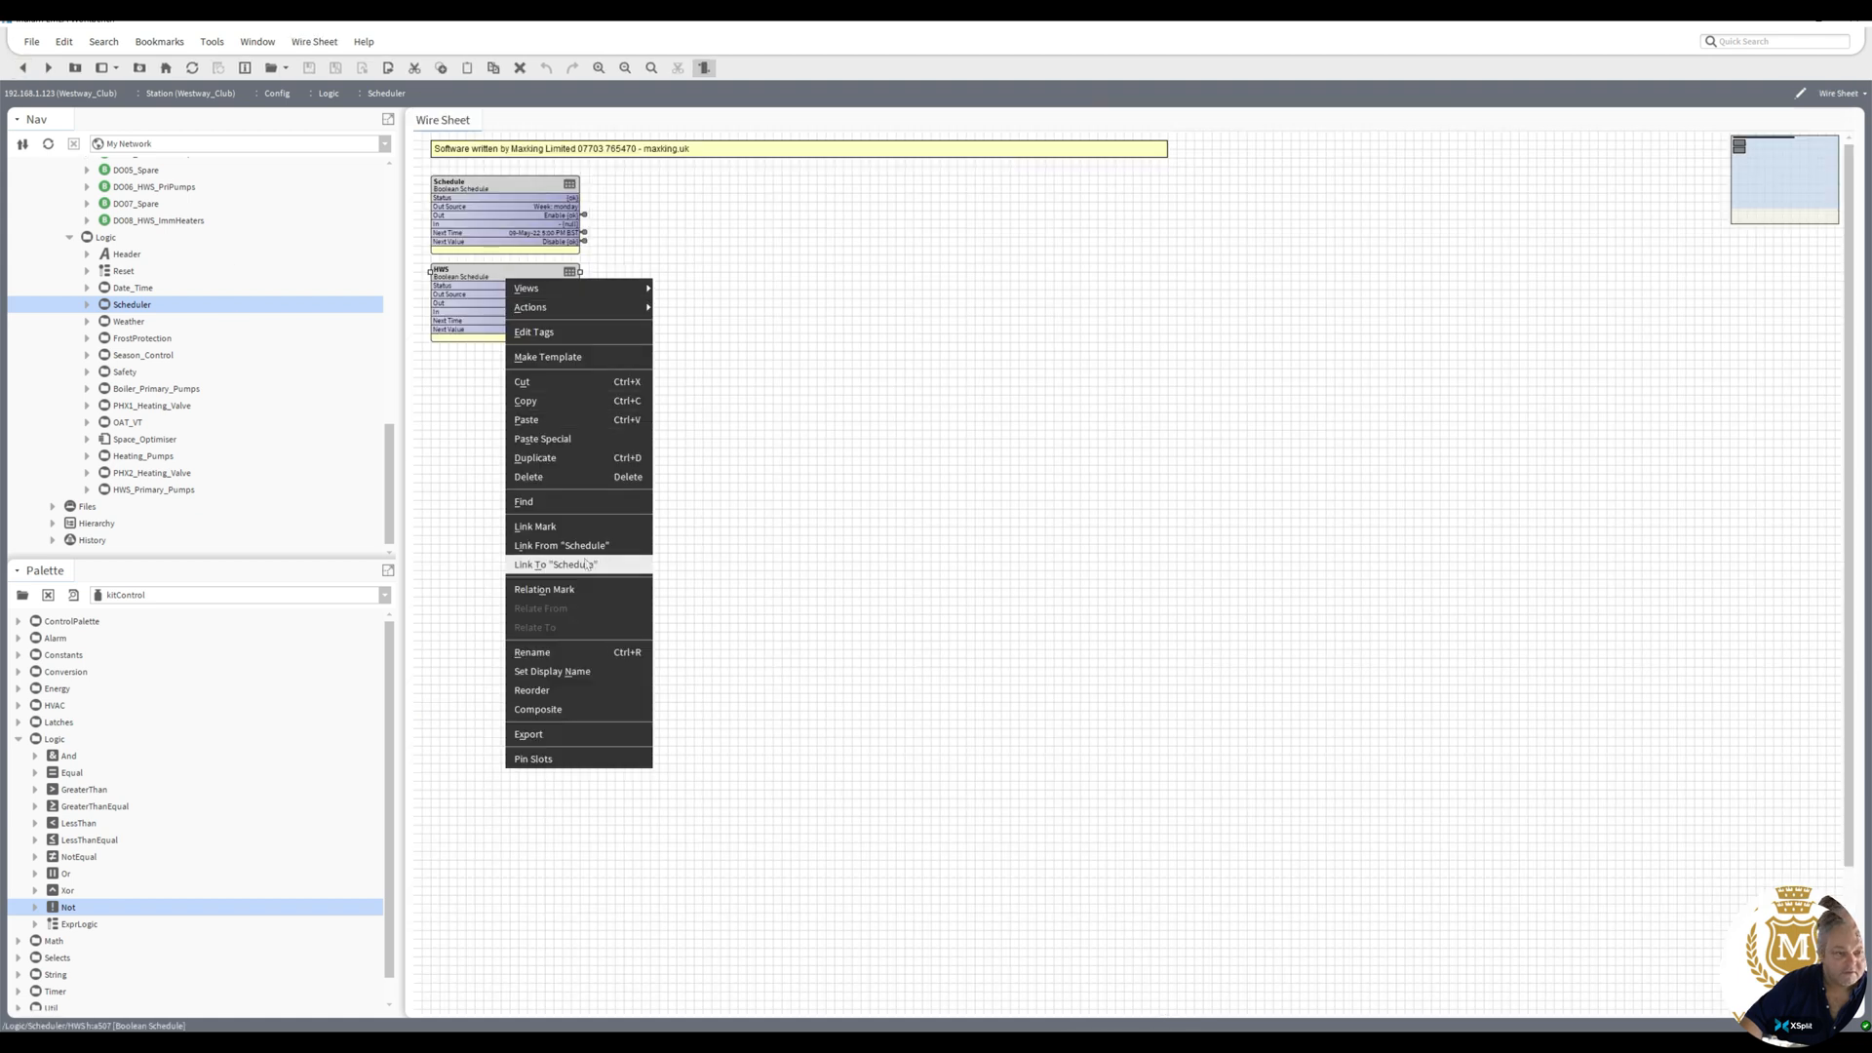
pyautogui.click(571, 527)
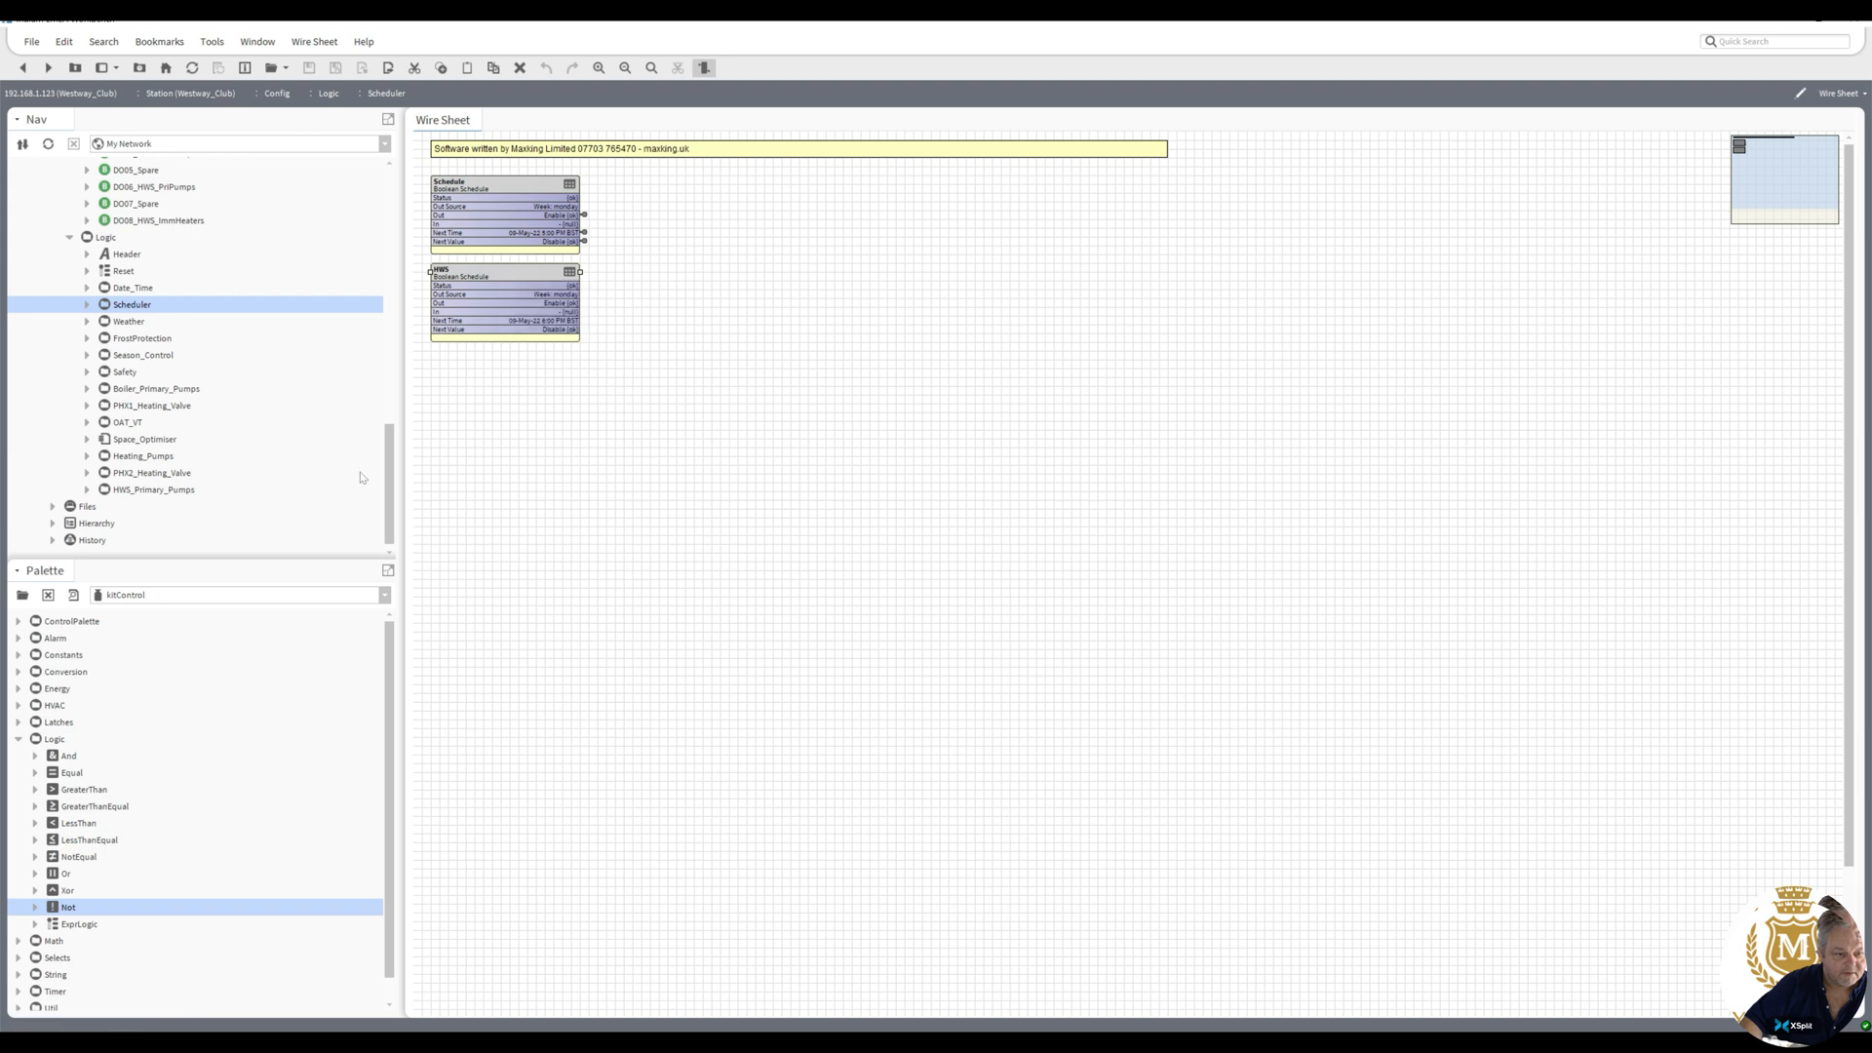
pyautogui.rightClick(165, 222)
pyautogui.click(205, 513)
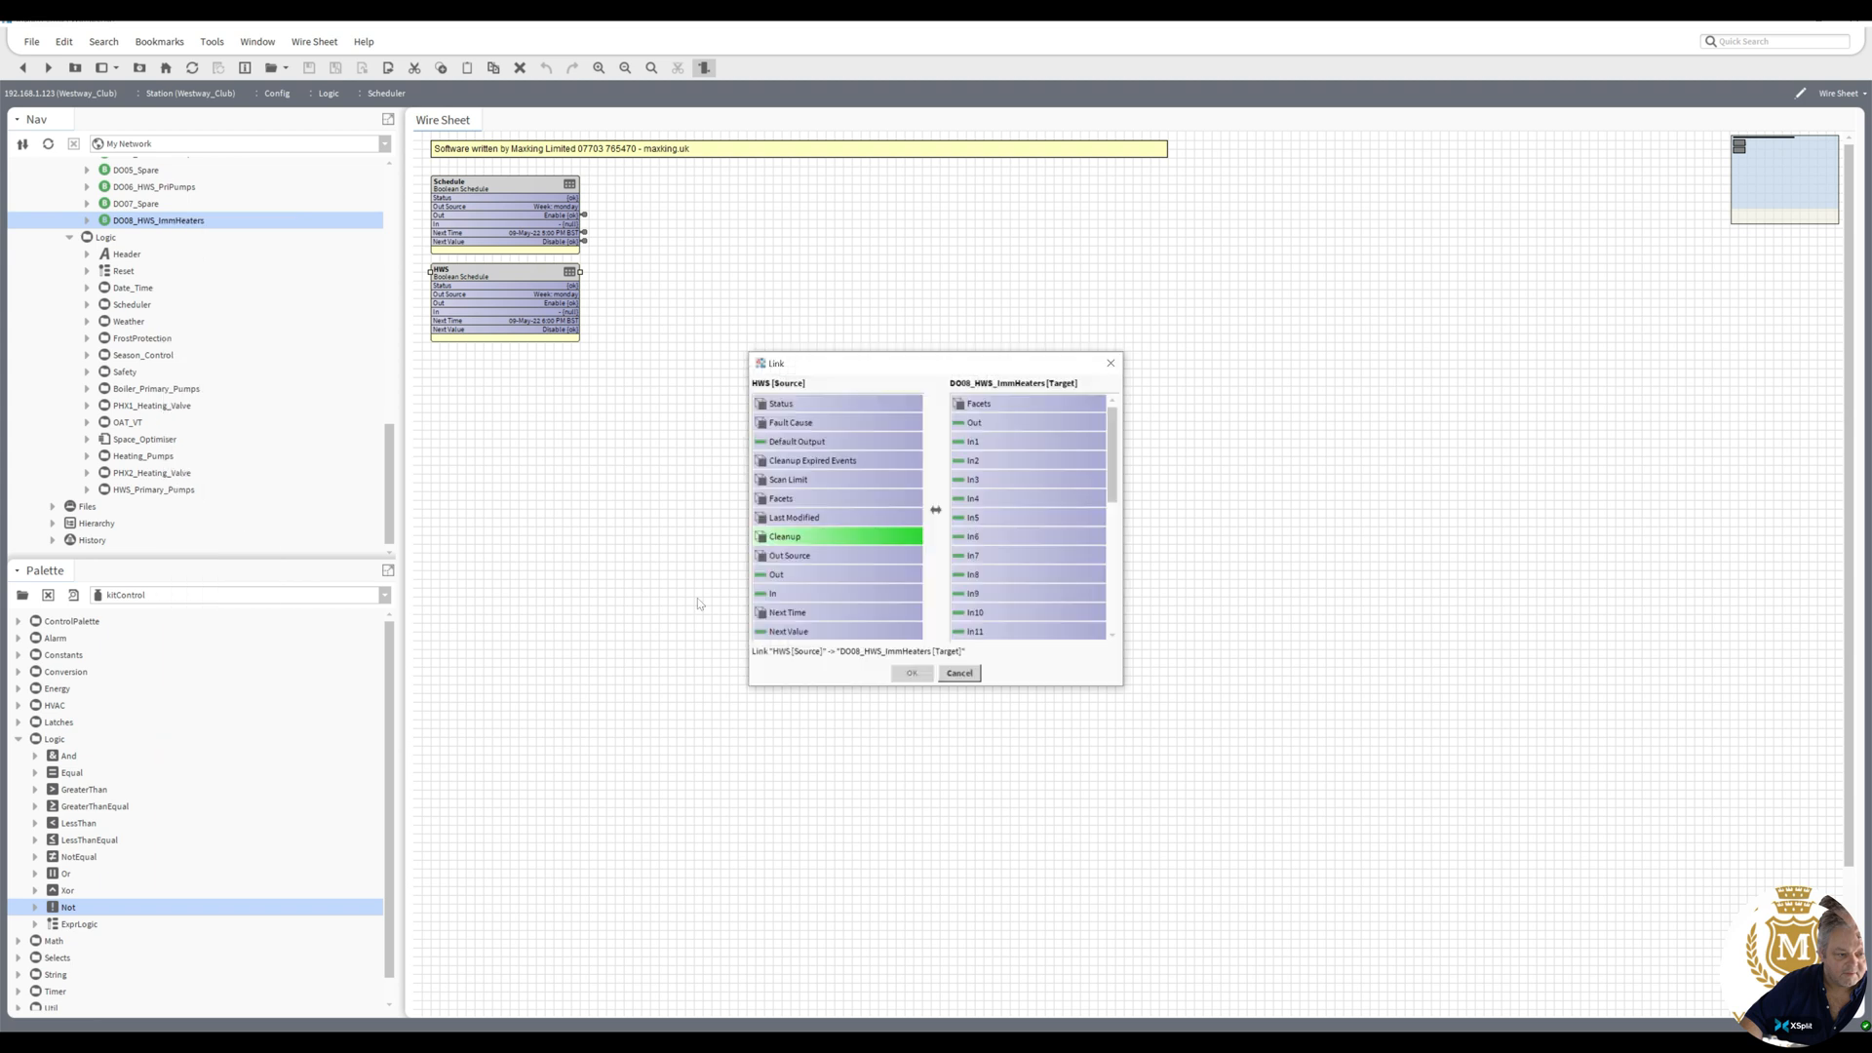
pyautogui.click(783, 576)
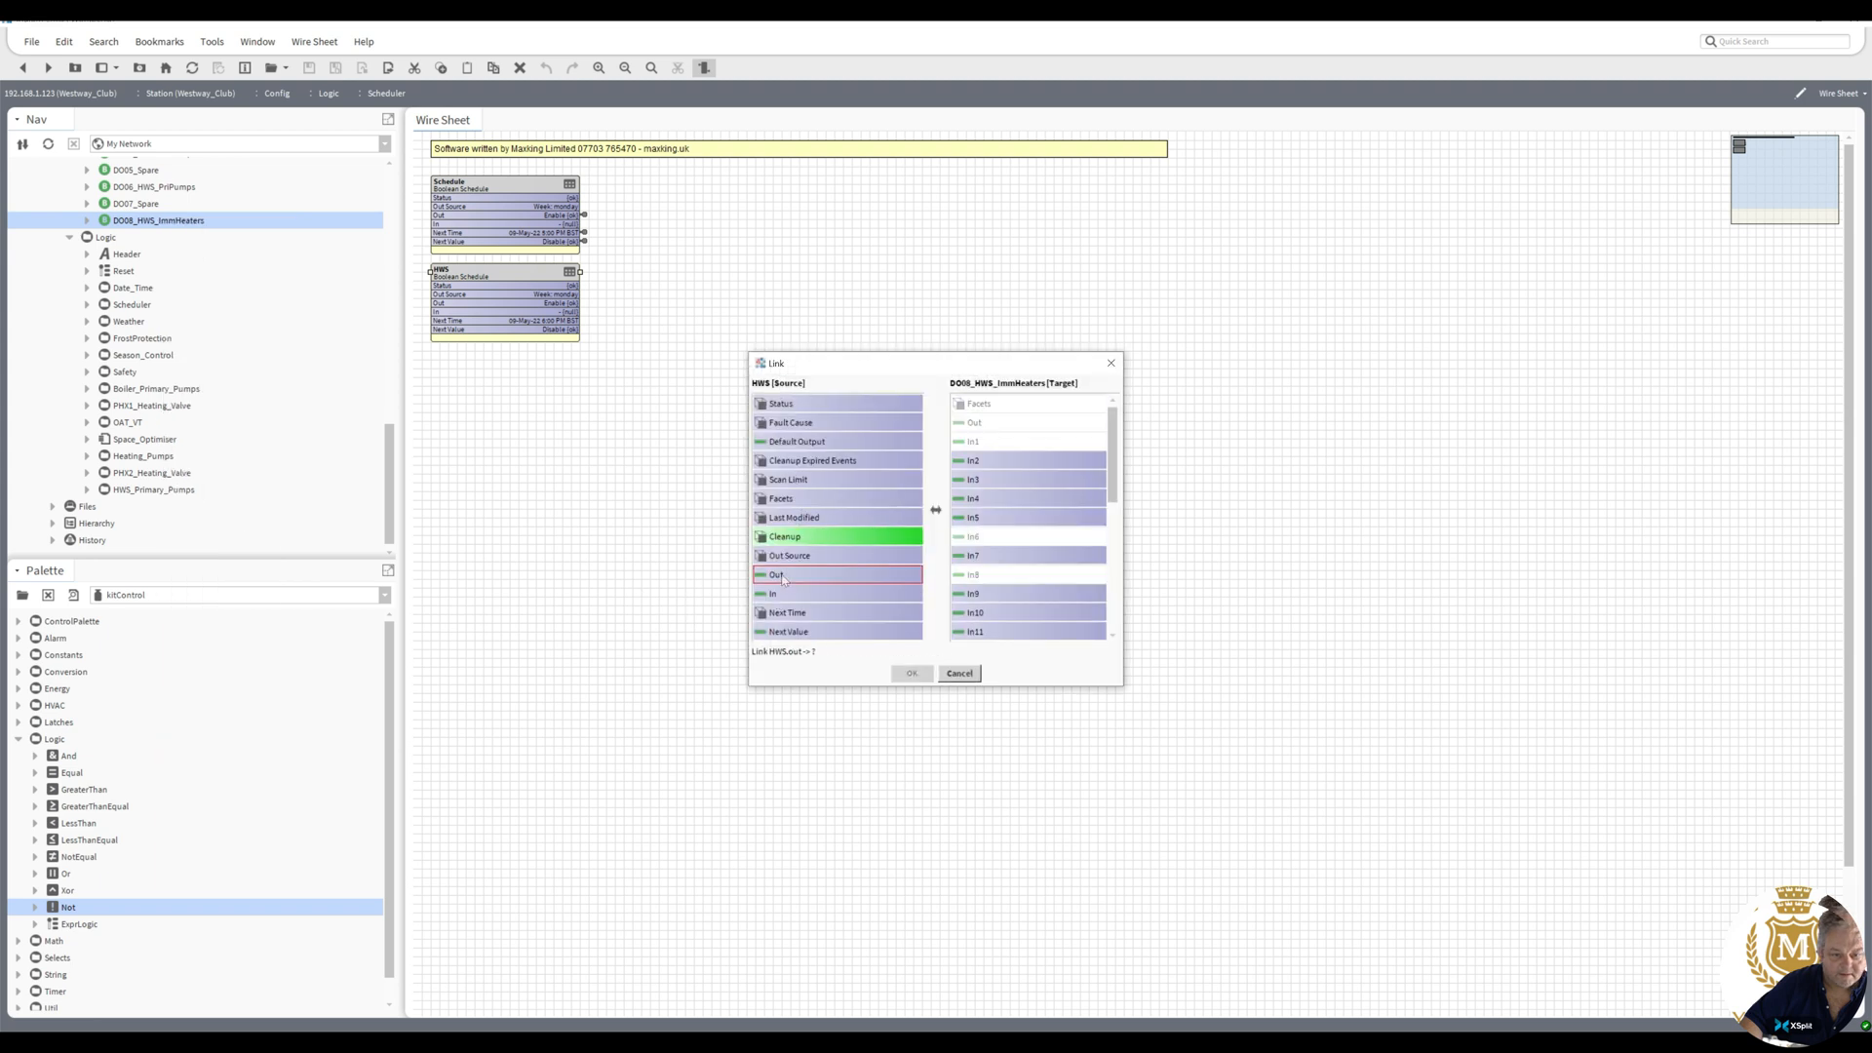
pyautogui.click(976, 612)
pyautogui.click(911, 673)
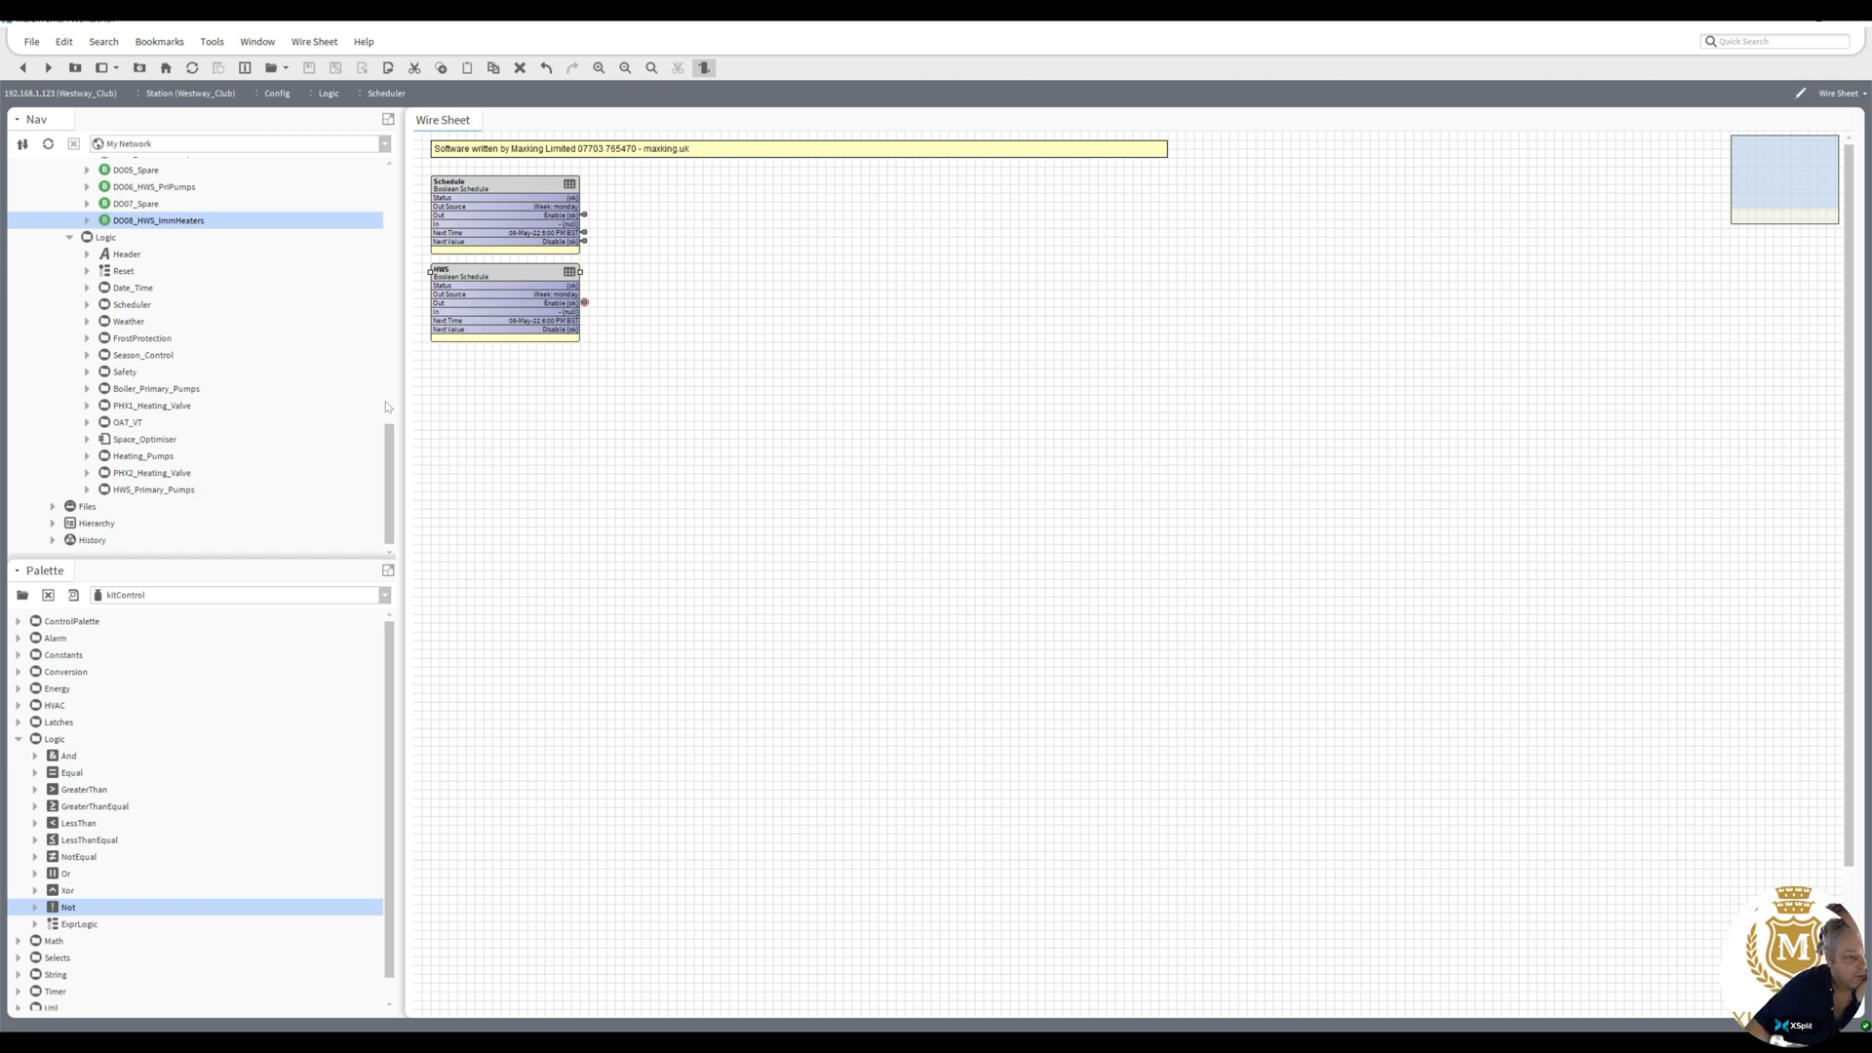
# - View the wire sheet of the Outputs folder and follow the DO04_BoilerPriPumps input link back to the Logic wire sheet
pyautogui.scroll(3, 387, 410)
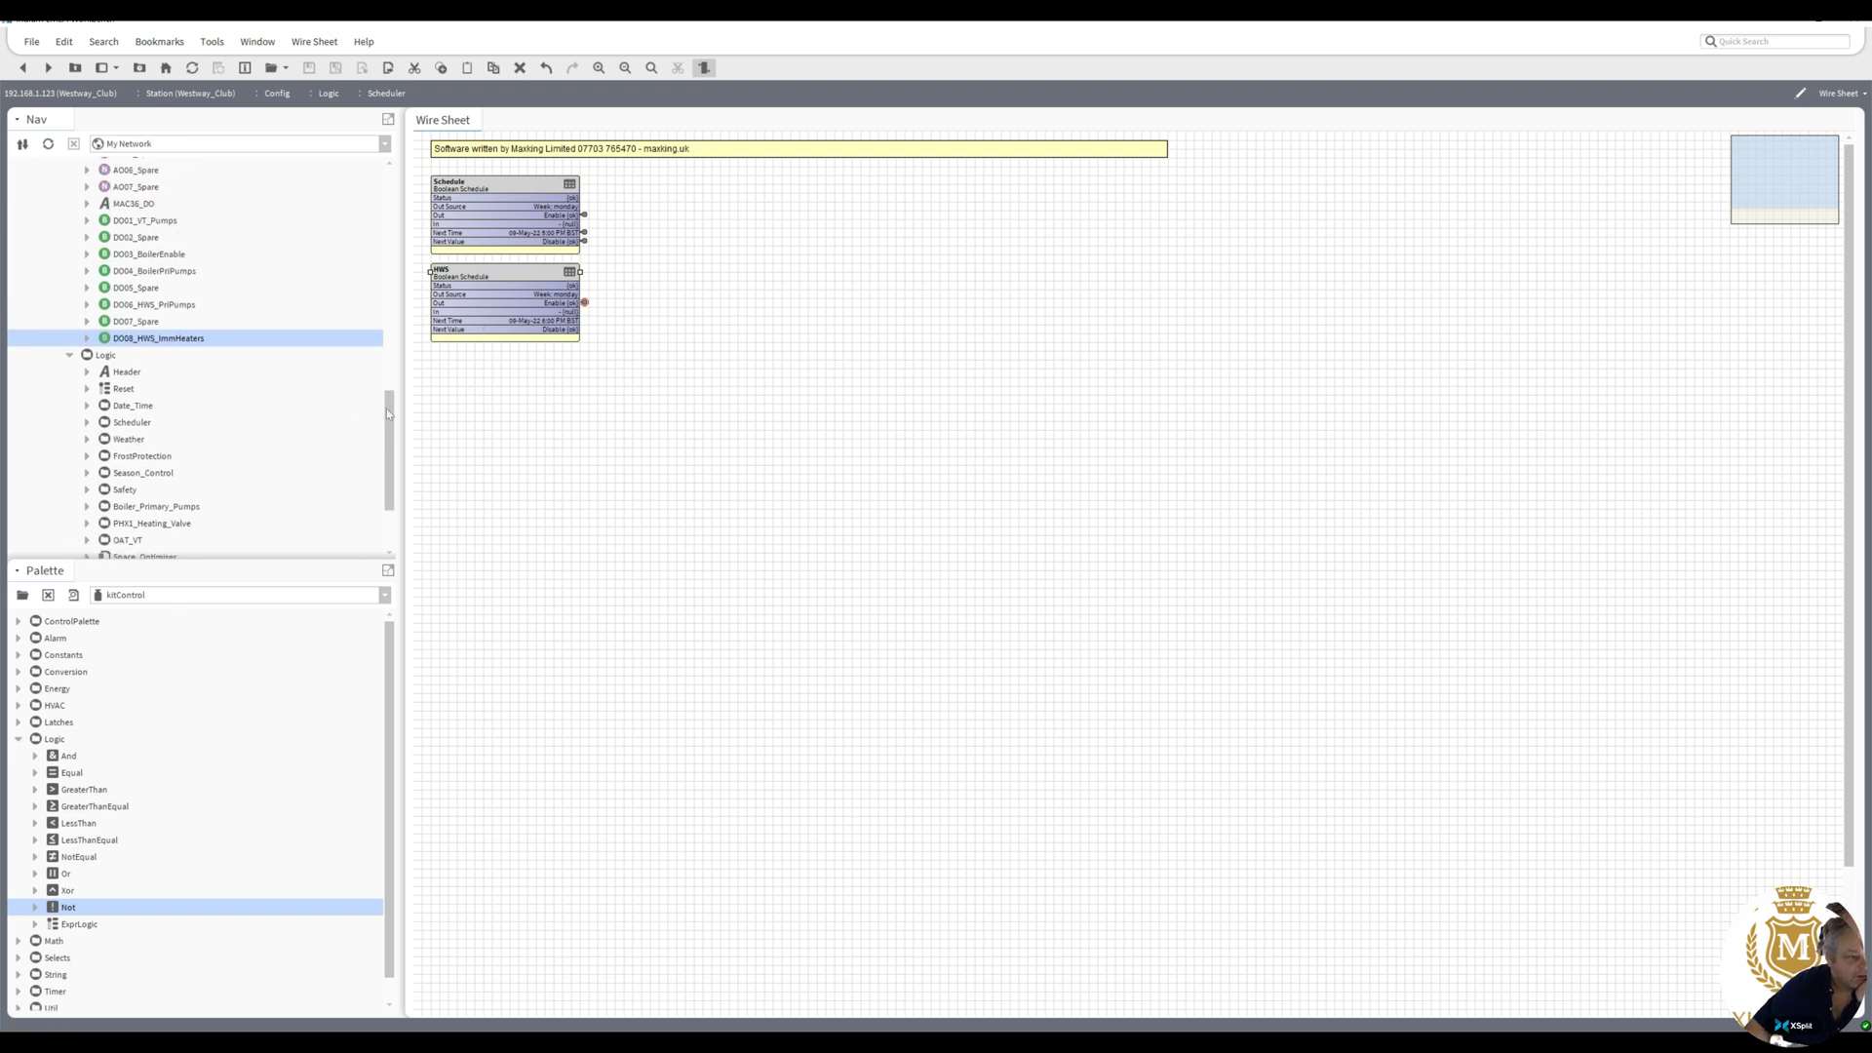
pyautogui.moveTo(388, 413); pyautogui.dragTo(388, 407)
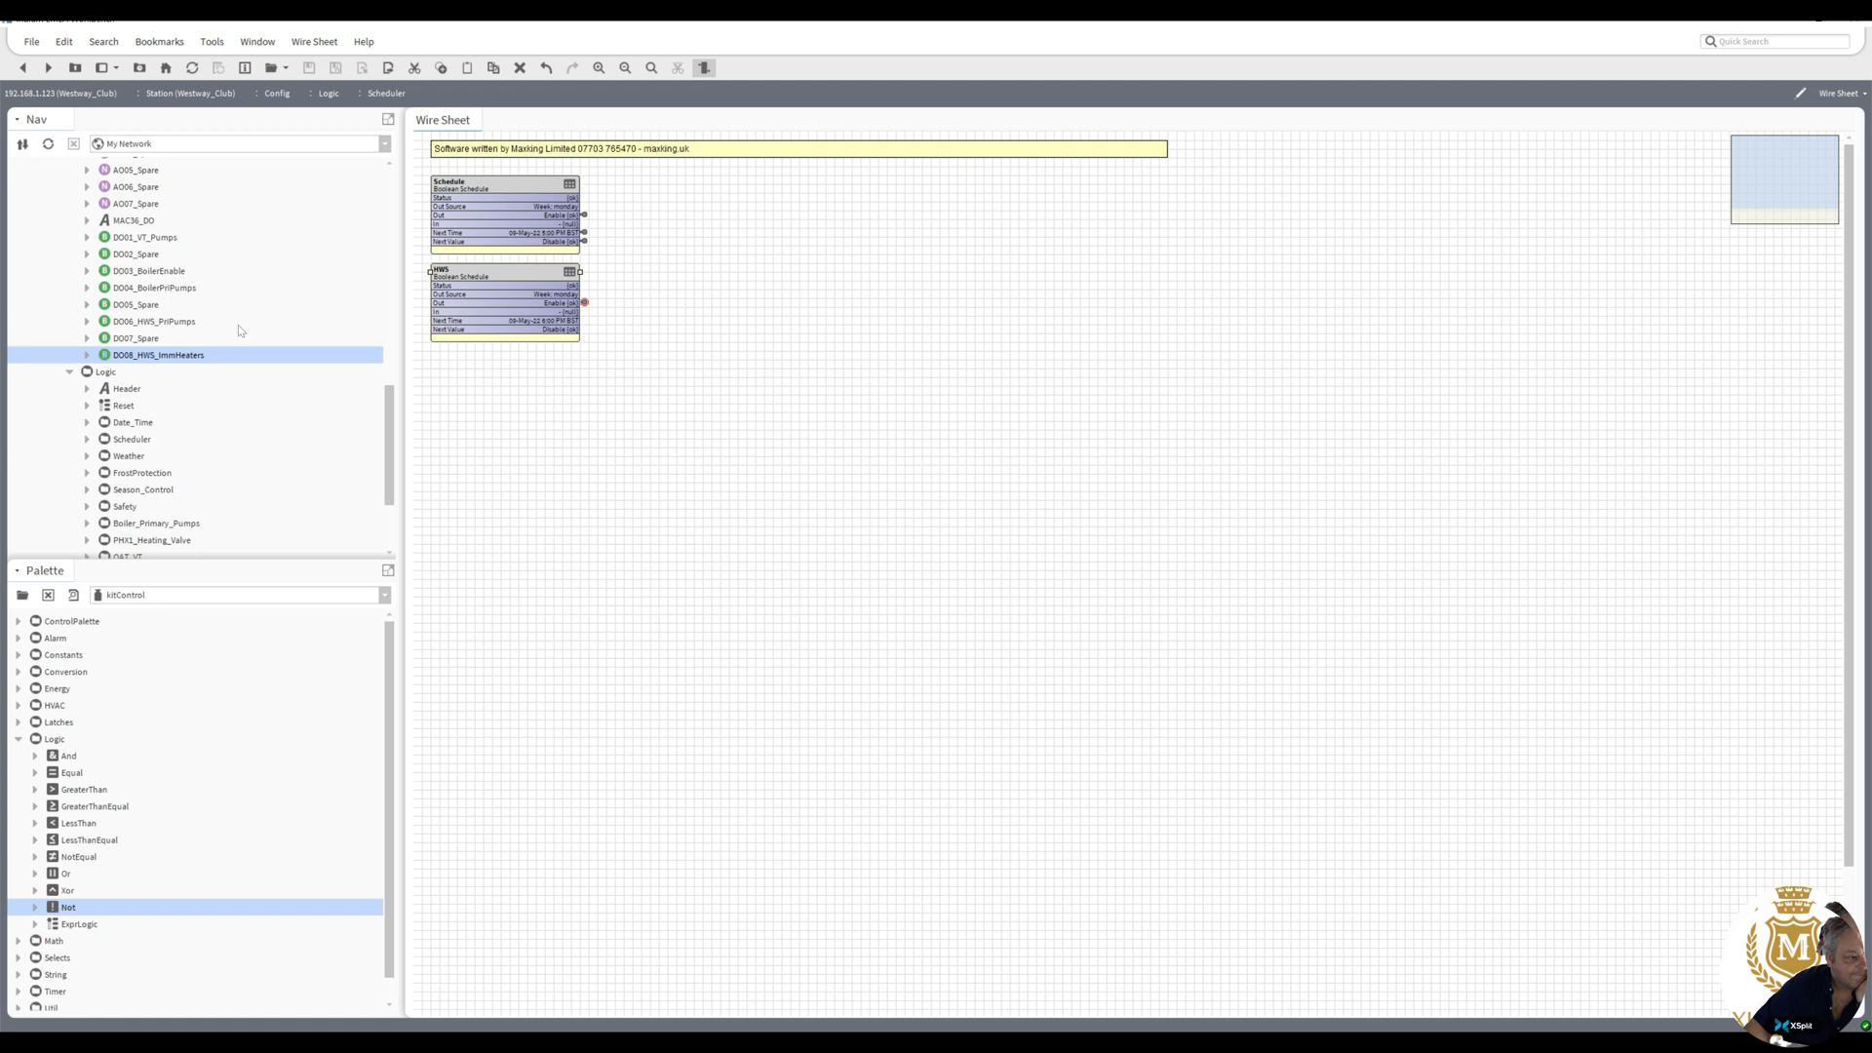
pyautogui.moveTo(392, 414); pyautogui.dragTo(392, 353)
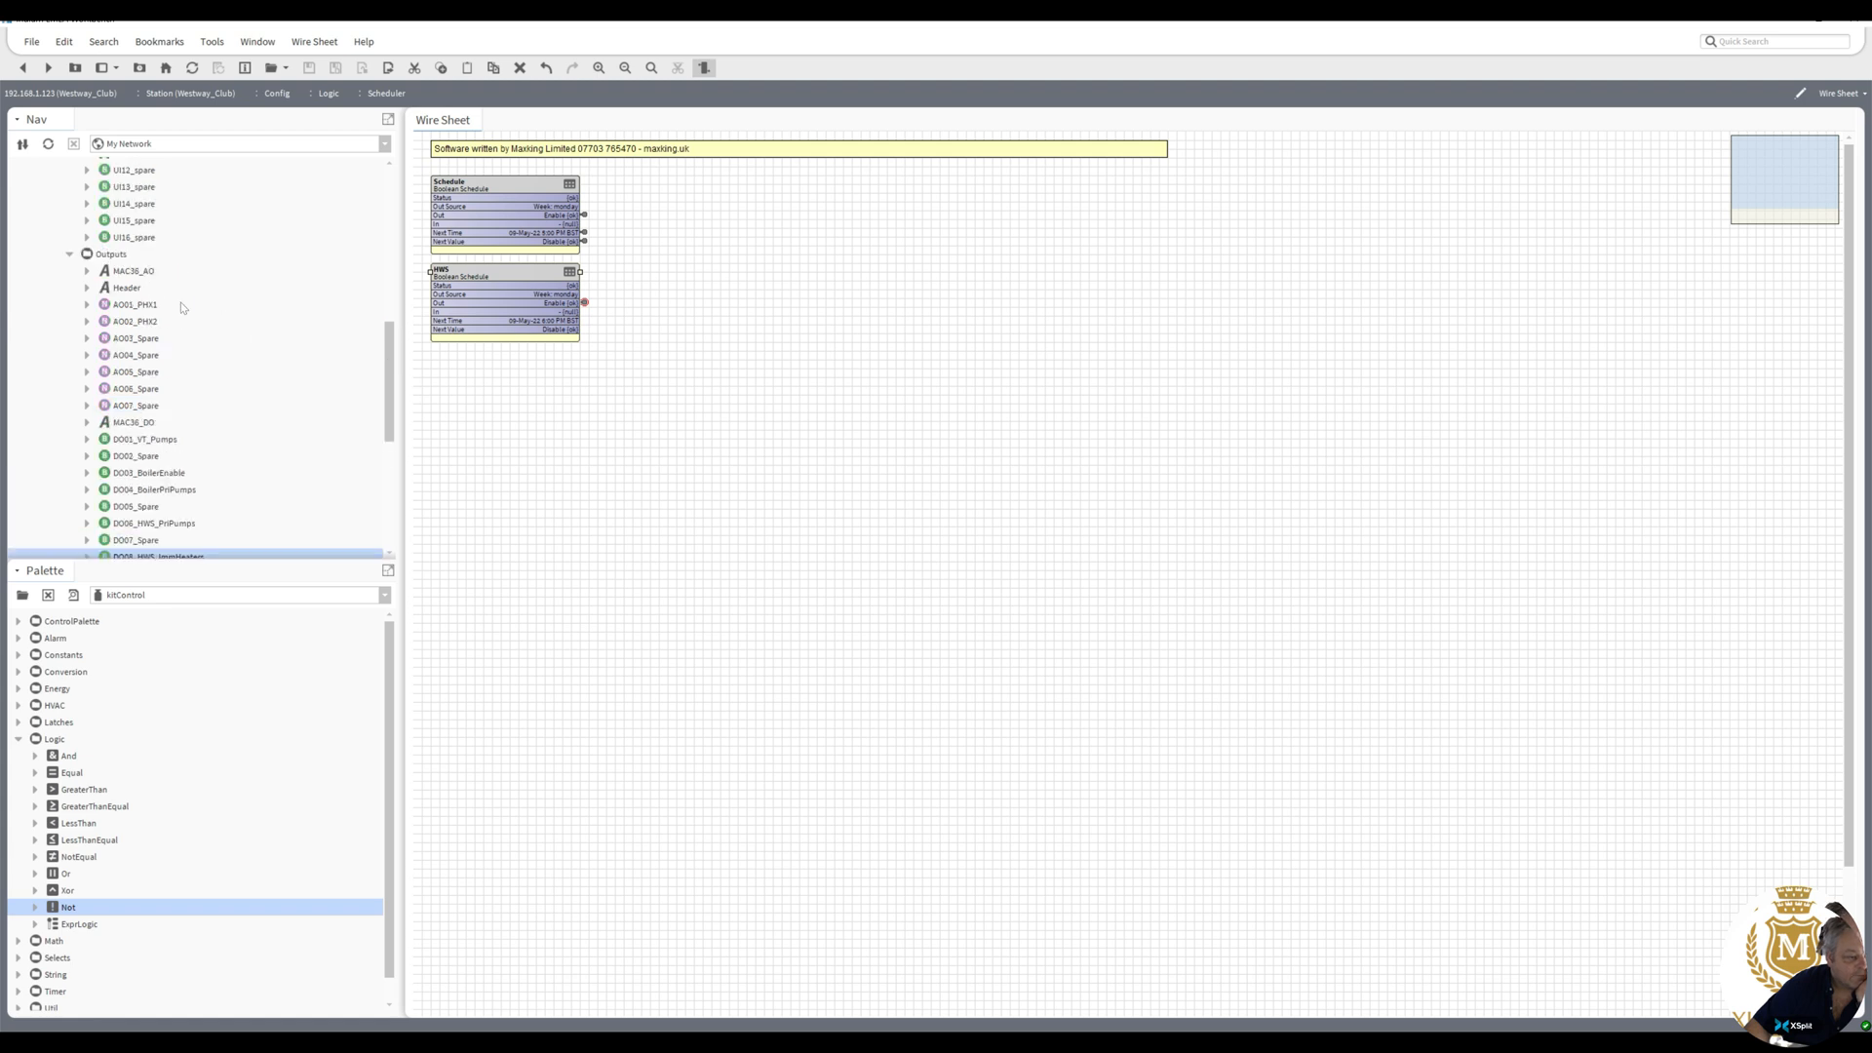
pyautogui.rightClick(113, 258)
pyautogui.moveTo(195, 262)
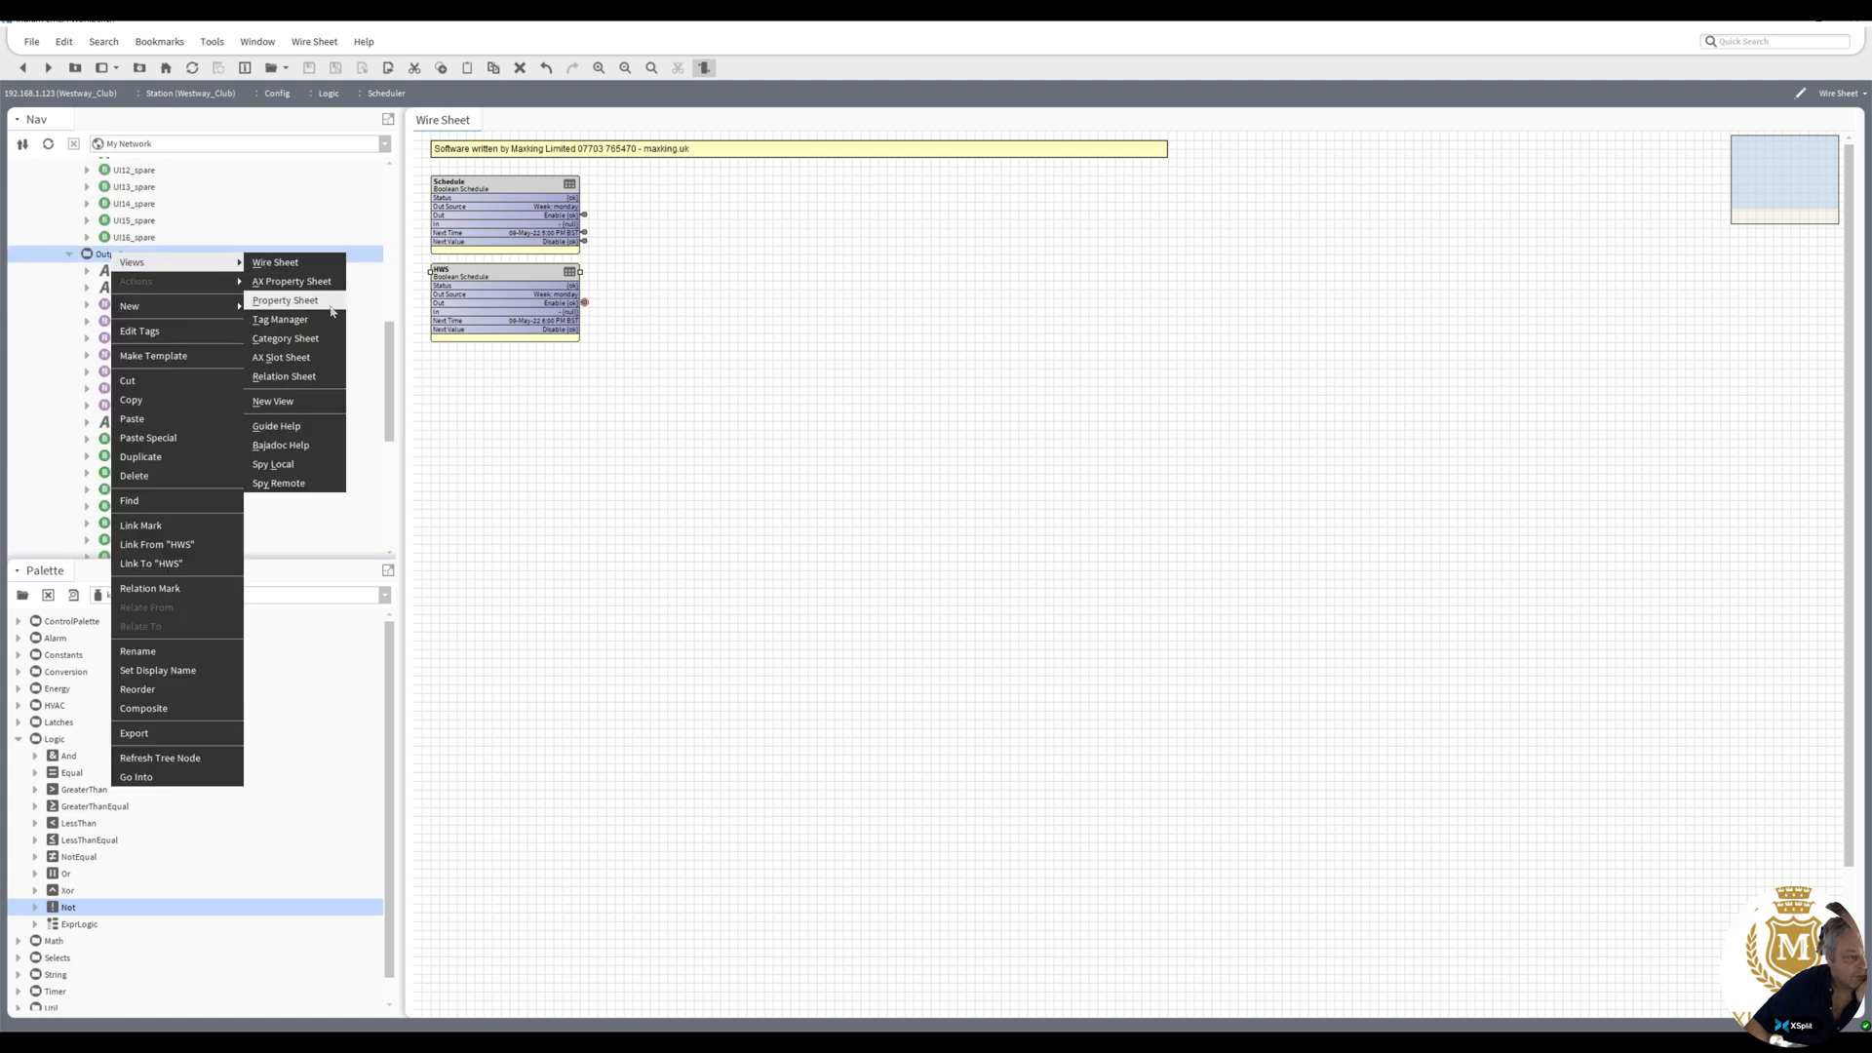
pyautogui.click(277, 263)
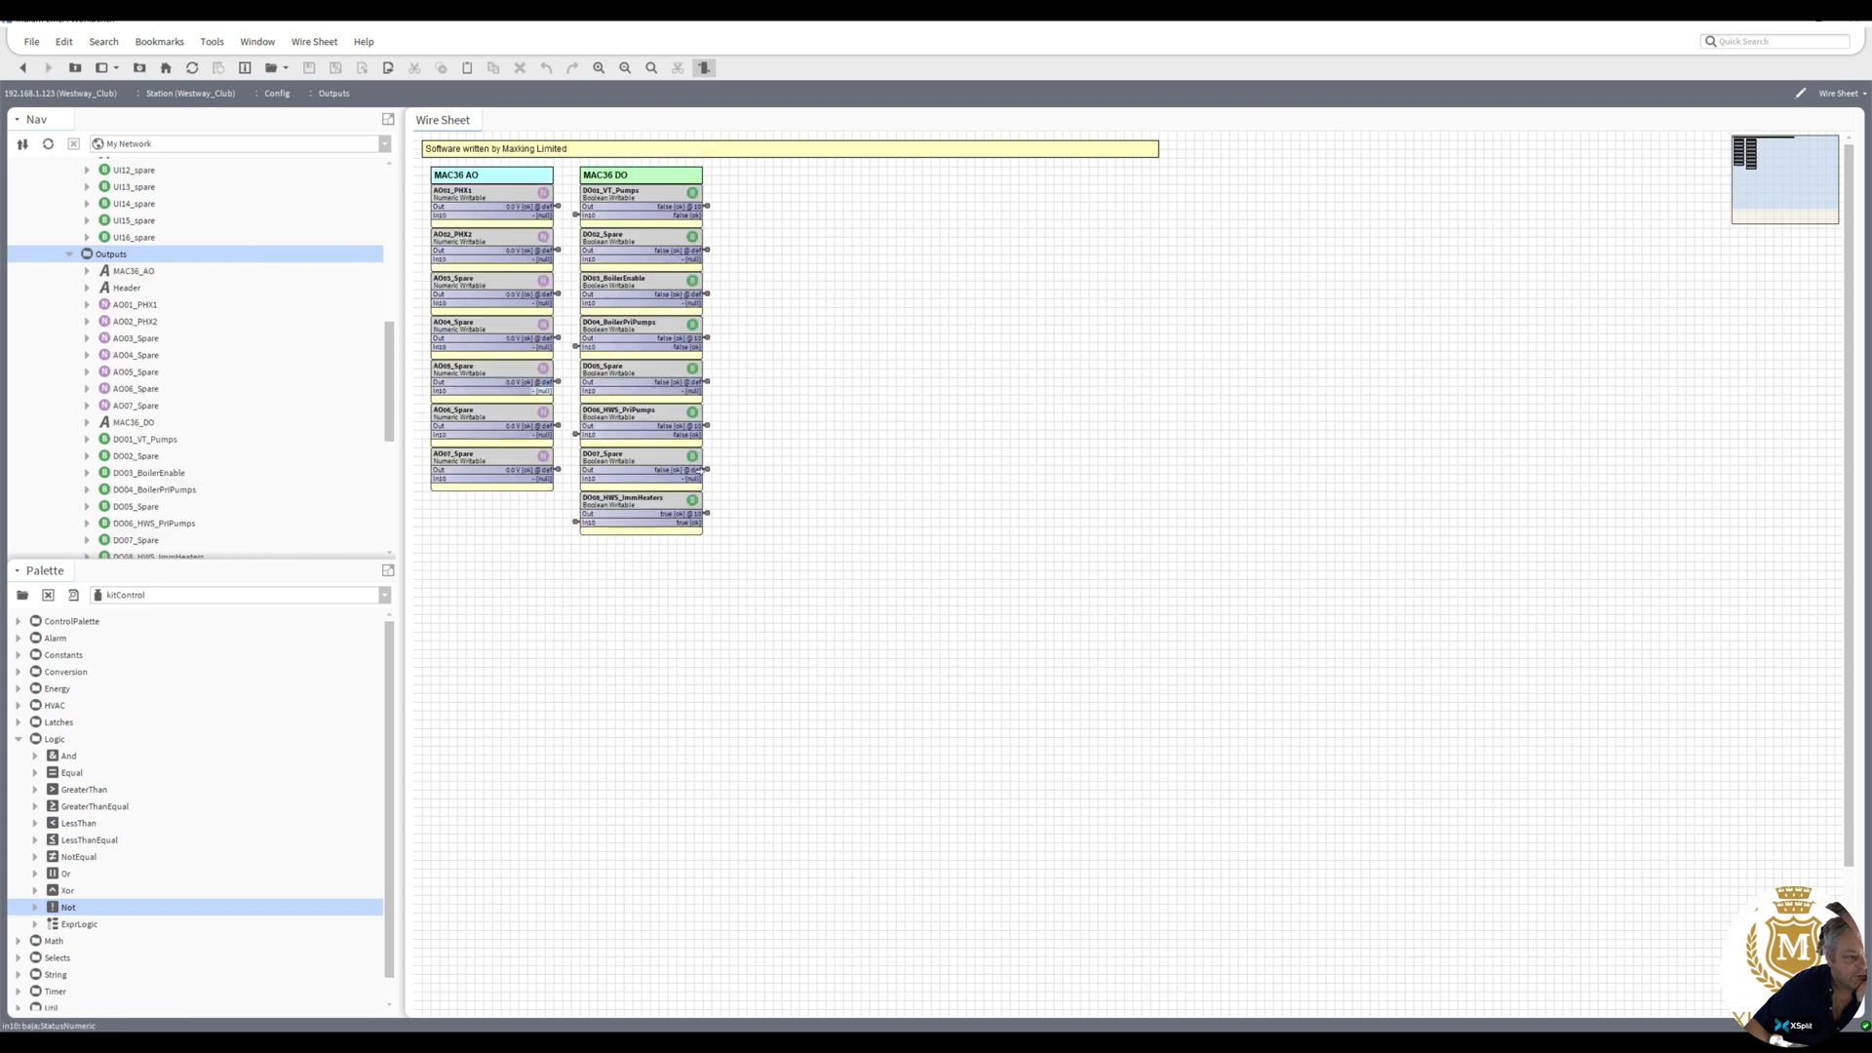
pyautogui.doubleClick(575, 348)
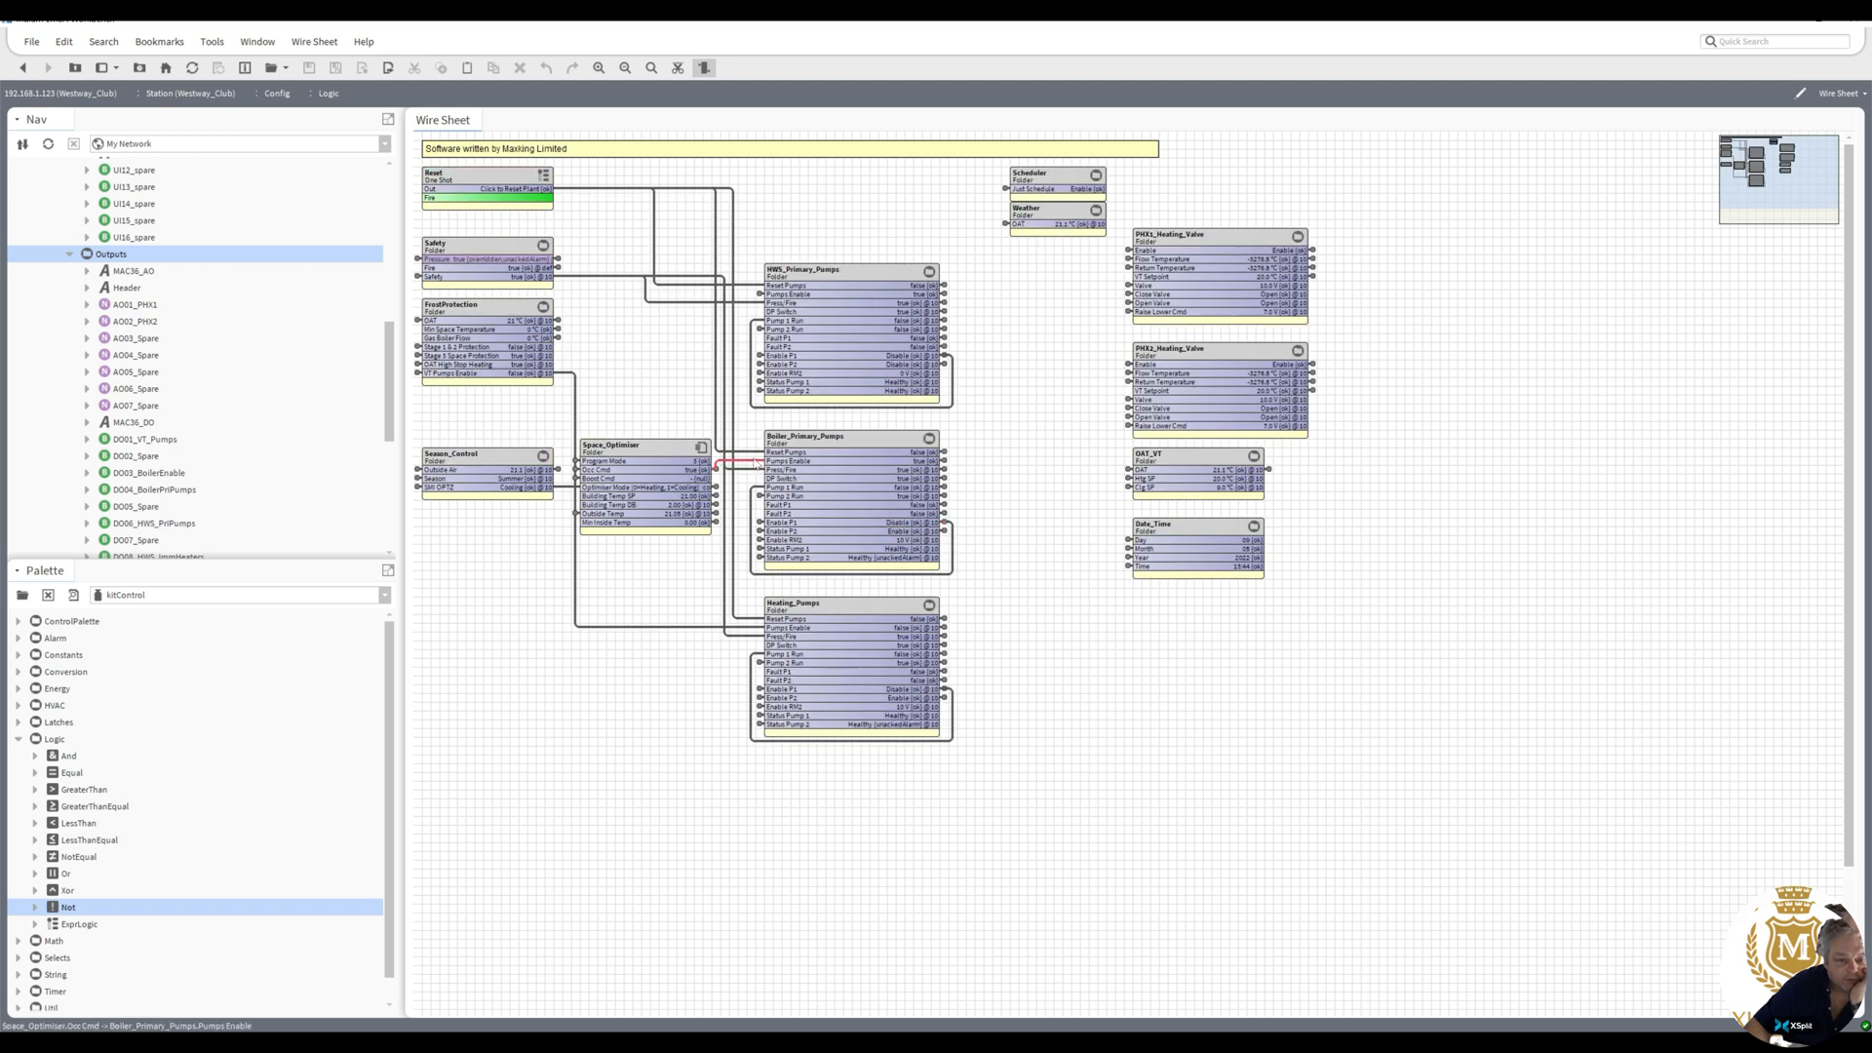
pyautogui.click(653, 458)
pyautogui.rightClick(653, 454)
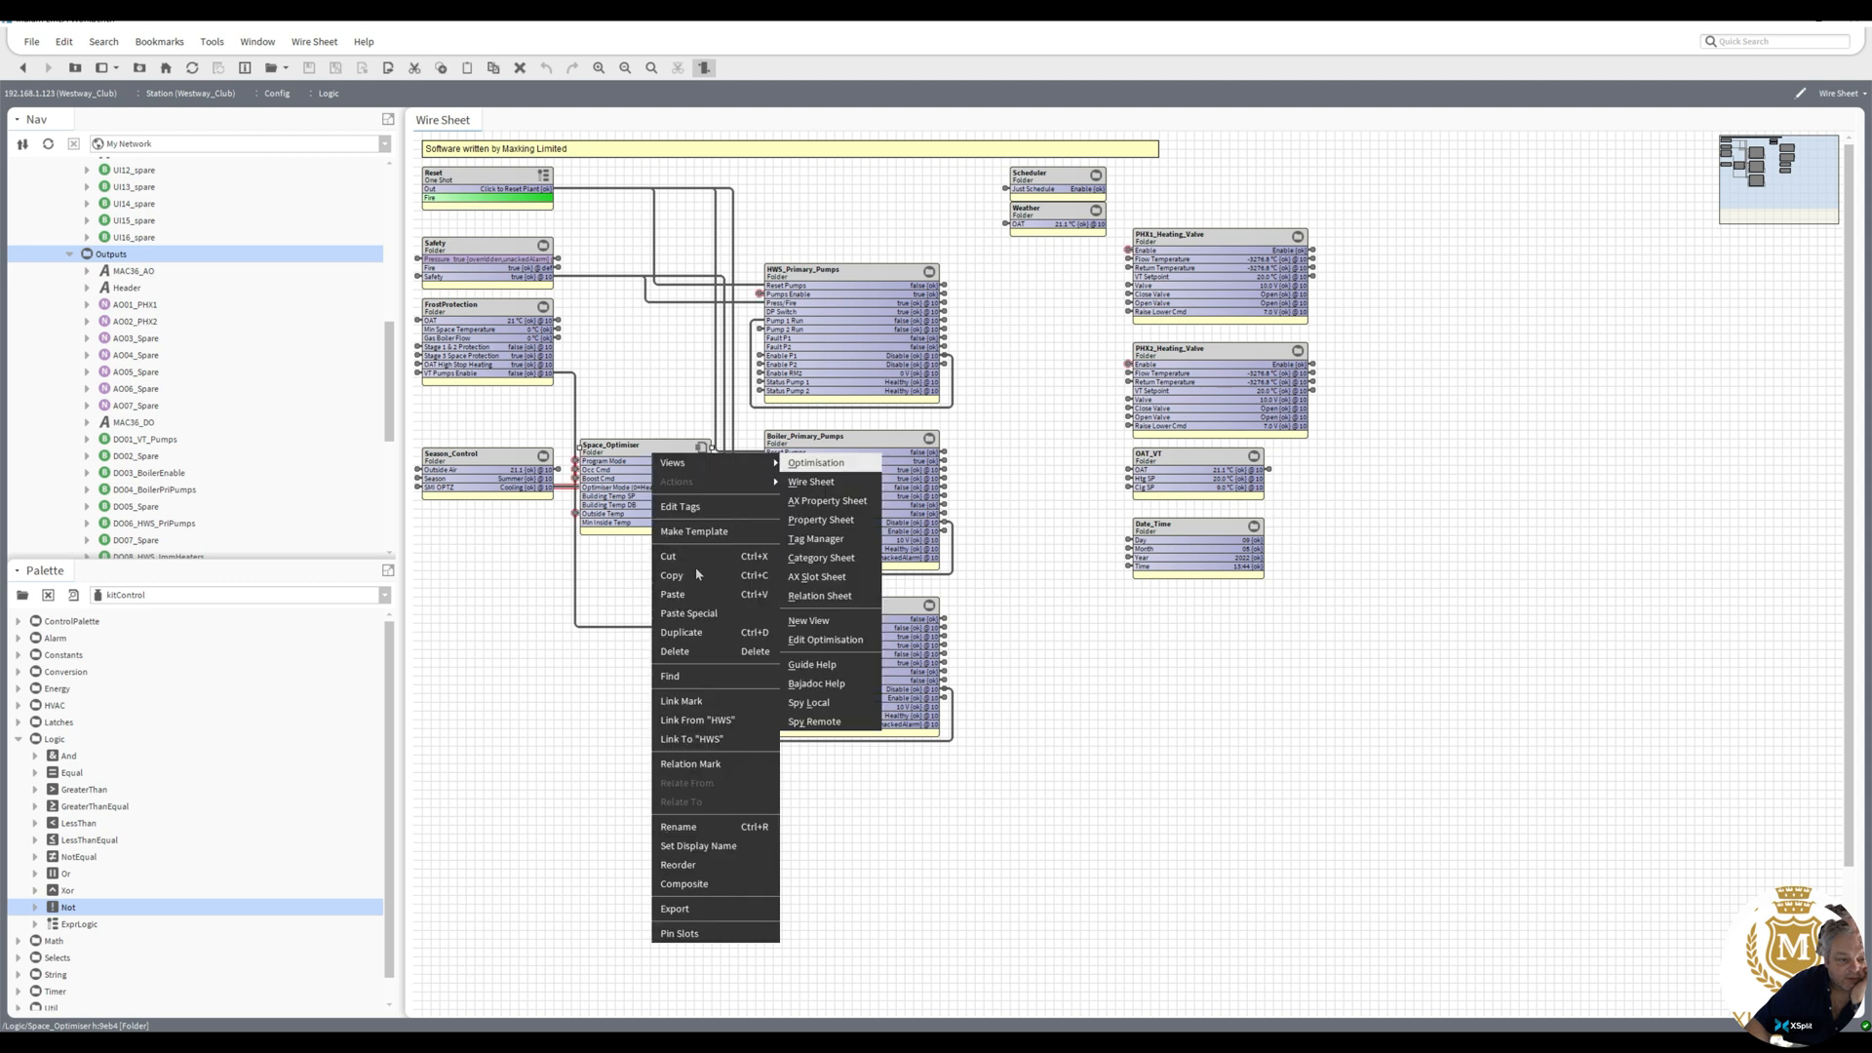
pyautogui.click(718, 699)
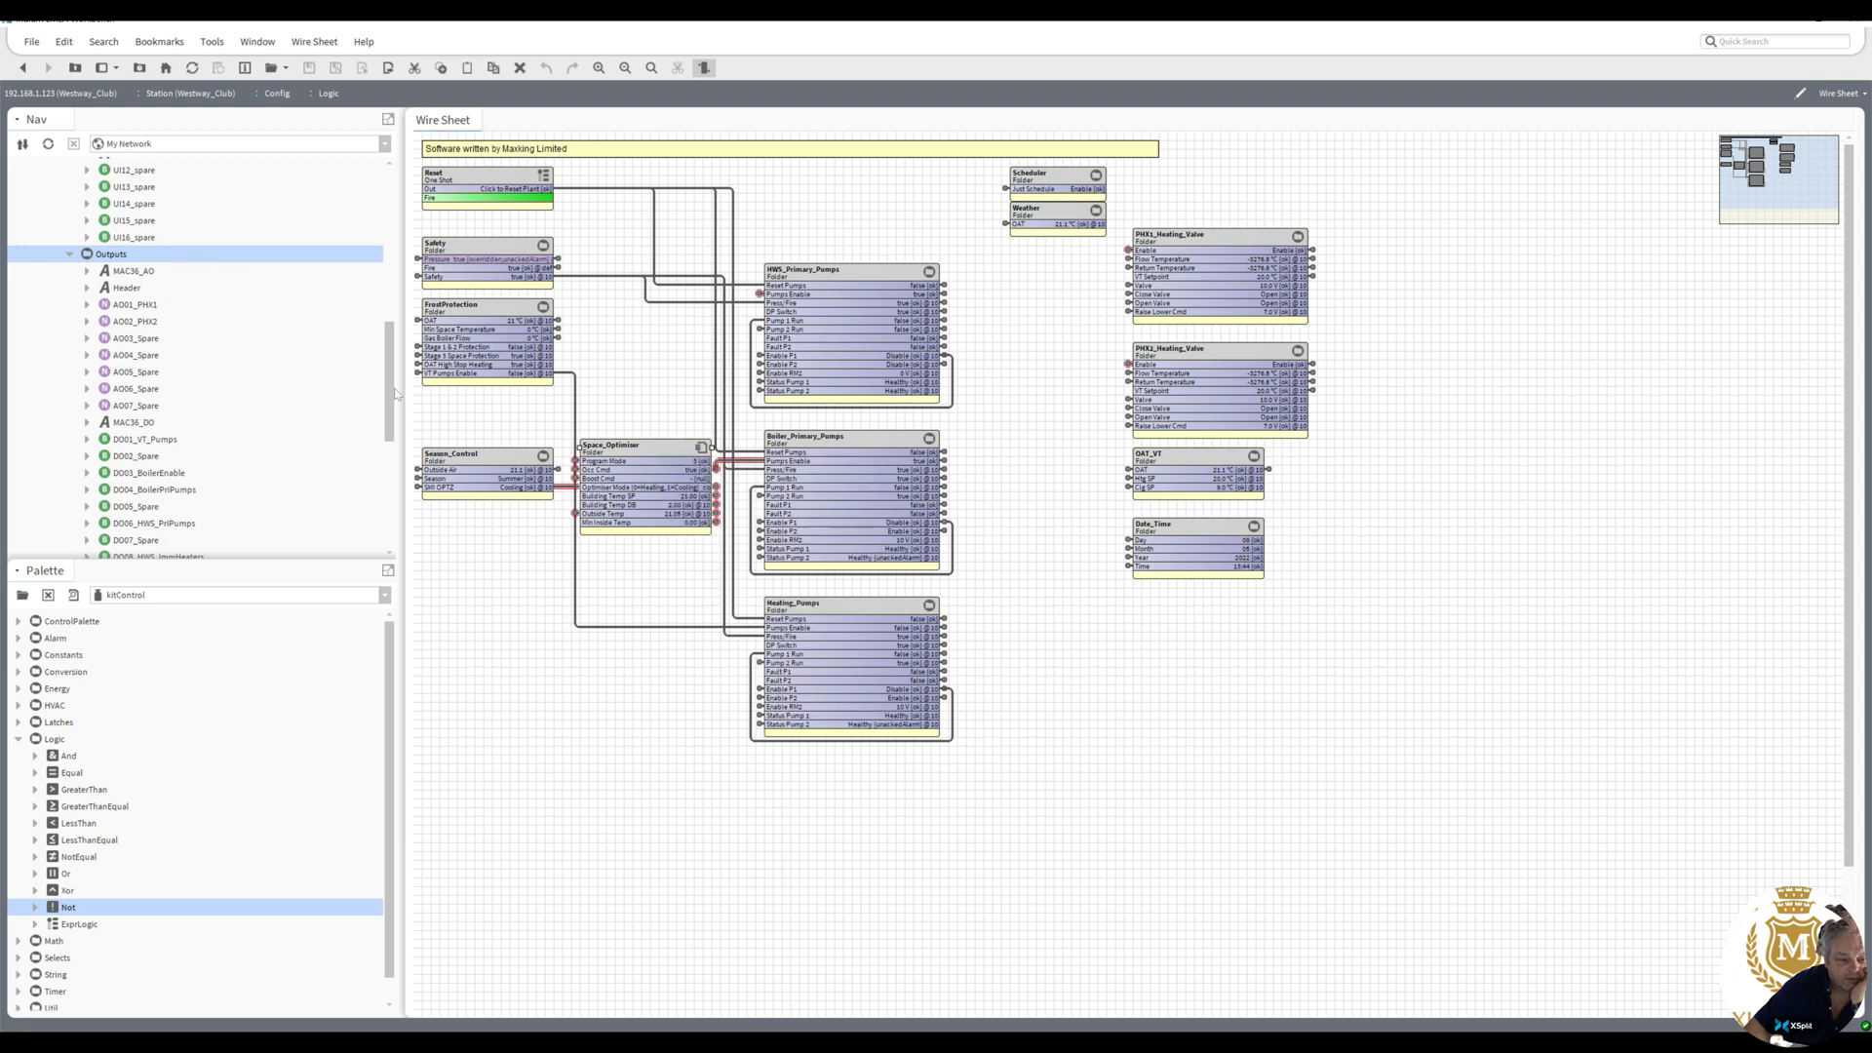
pyautogui.rightClick(143, 475)
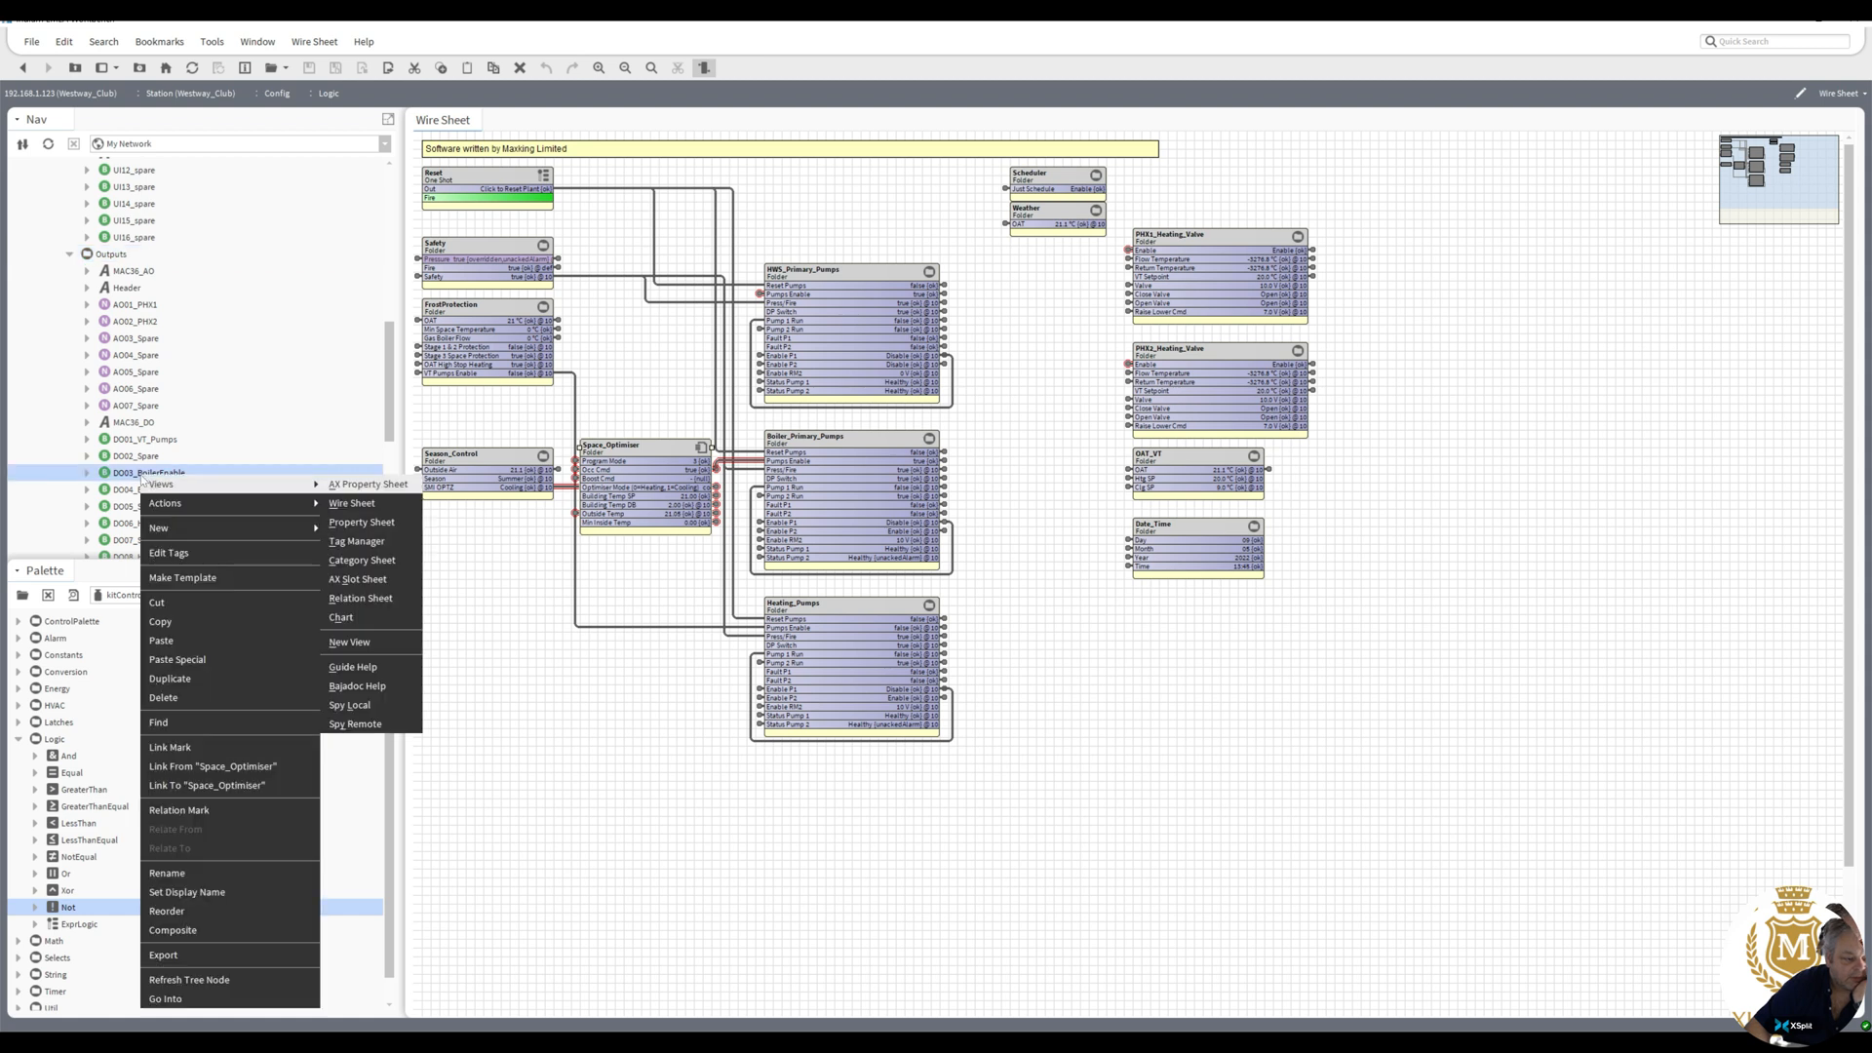
pyautogui.click(523, 587)
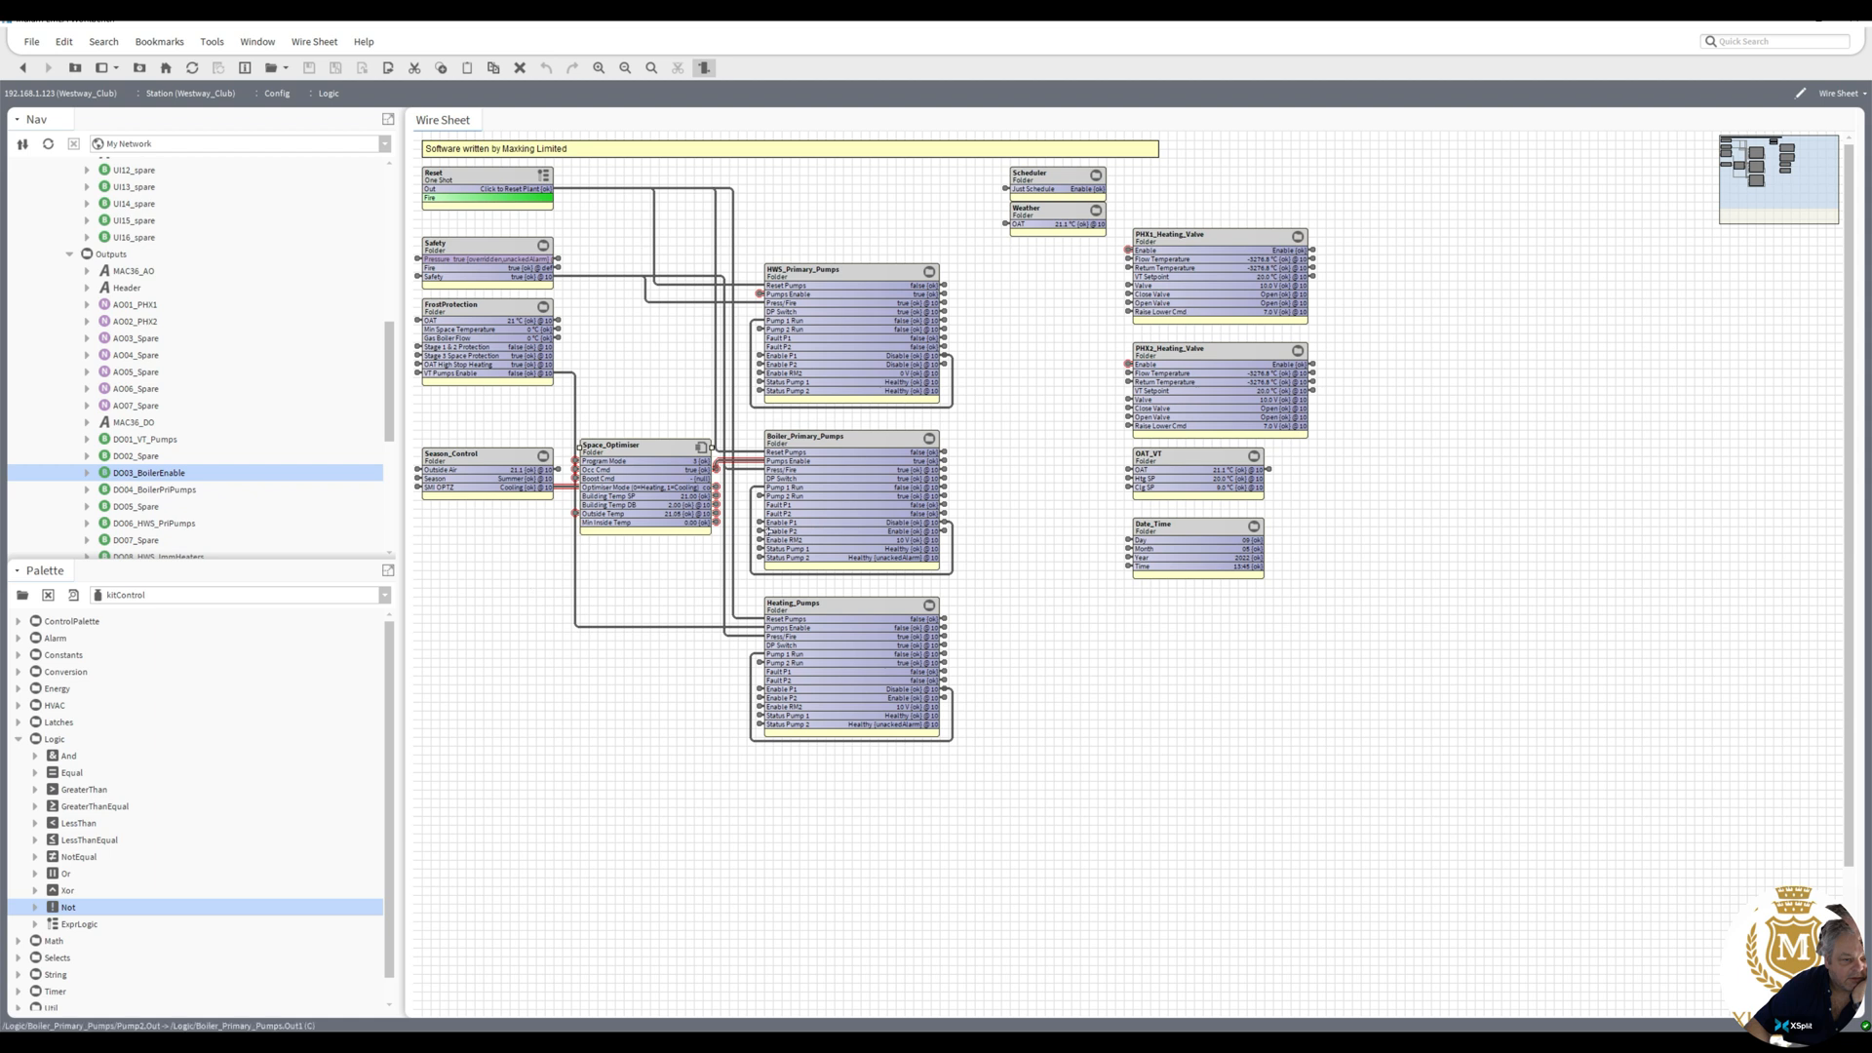
# - Open the wire sheet of the Boiler_Primary_Pumps folder and trace the links from Safety and AutoOff into the Start block
pyautogui.click(845, 441)
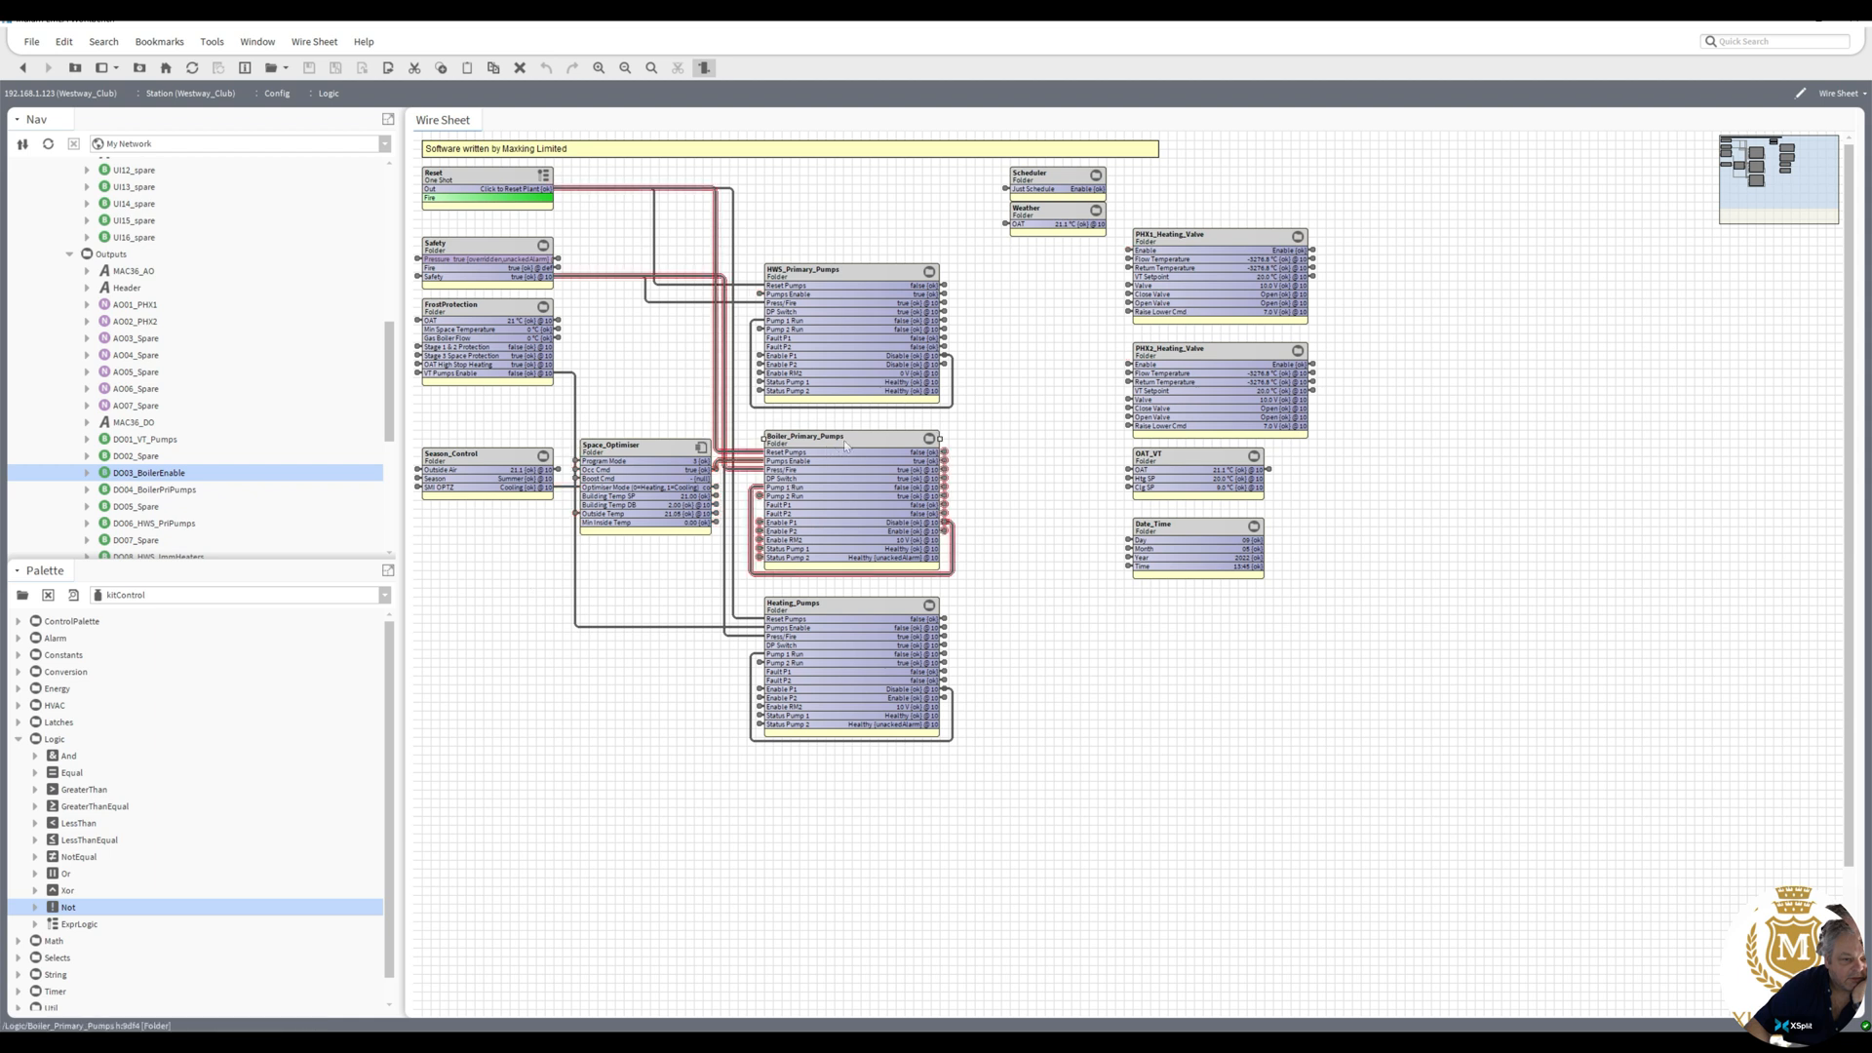
pyautogui.rightClick(844, 440)
pyautogui.moveTo(974, 449)
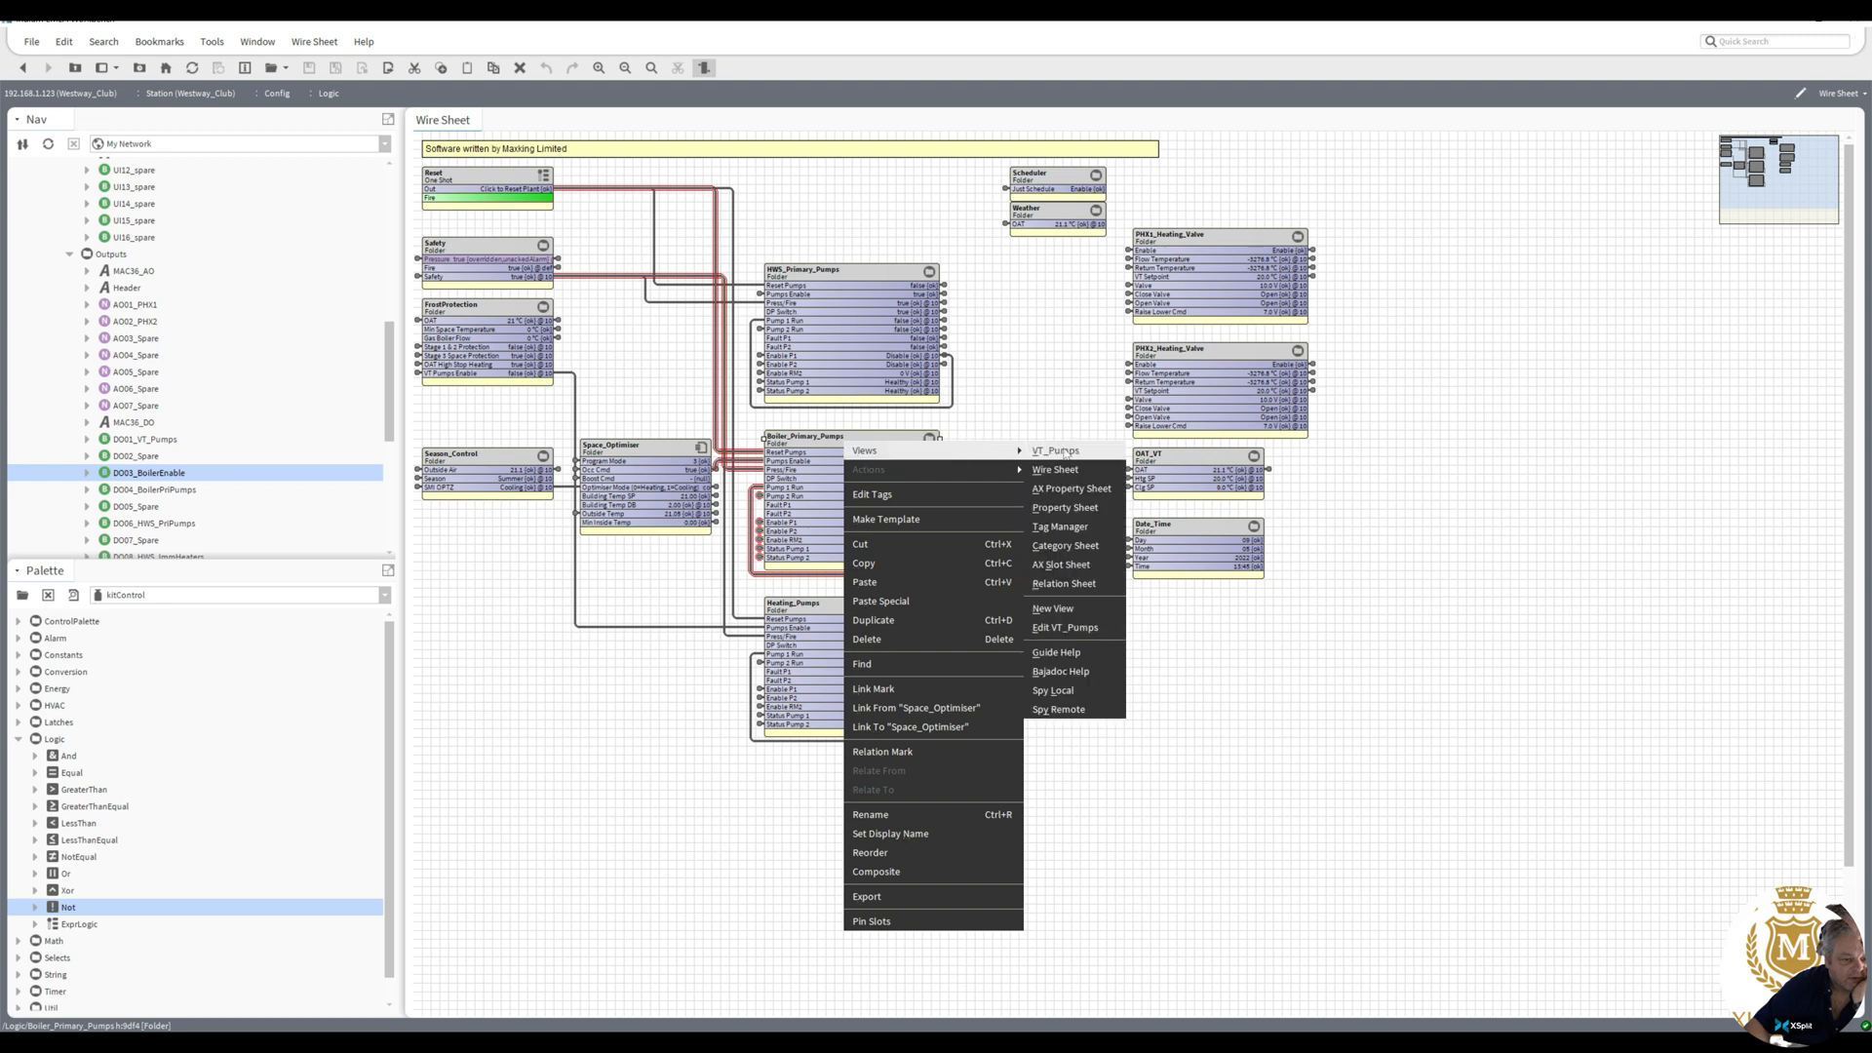
pyautogui.click(1062, 470)
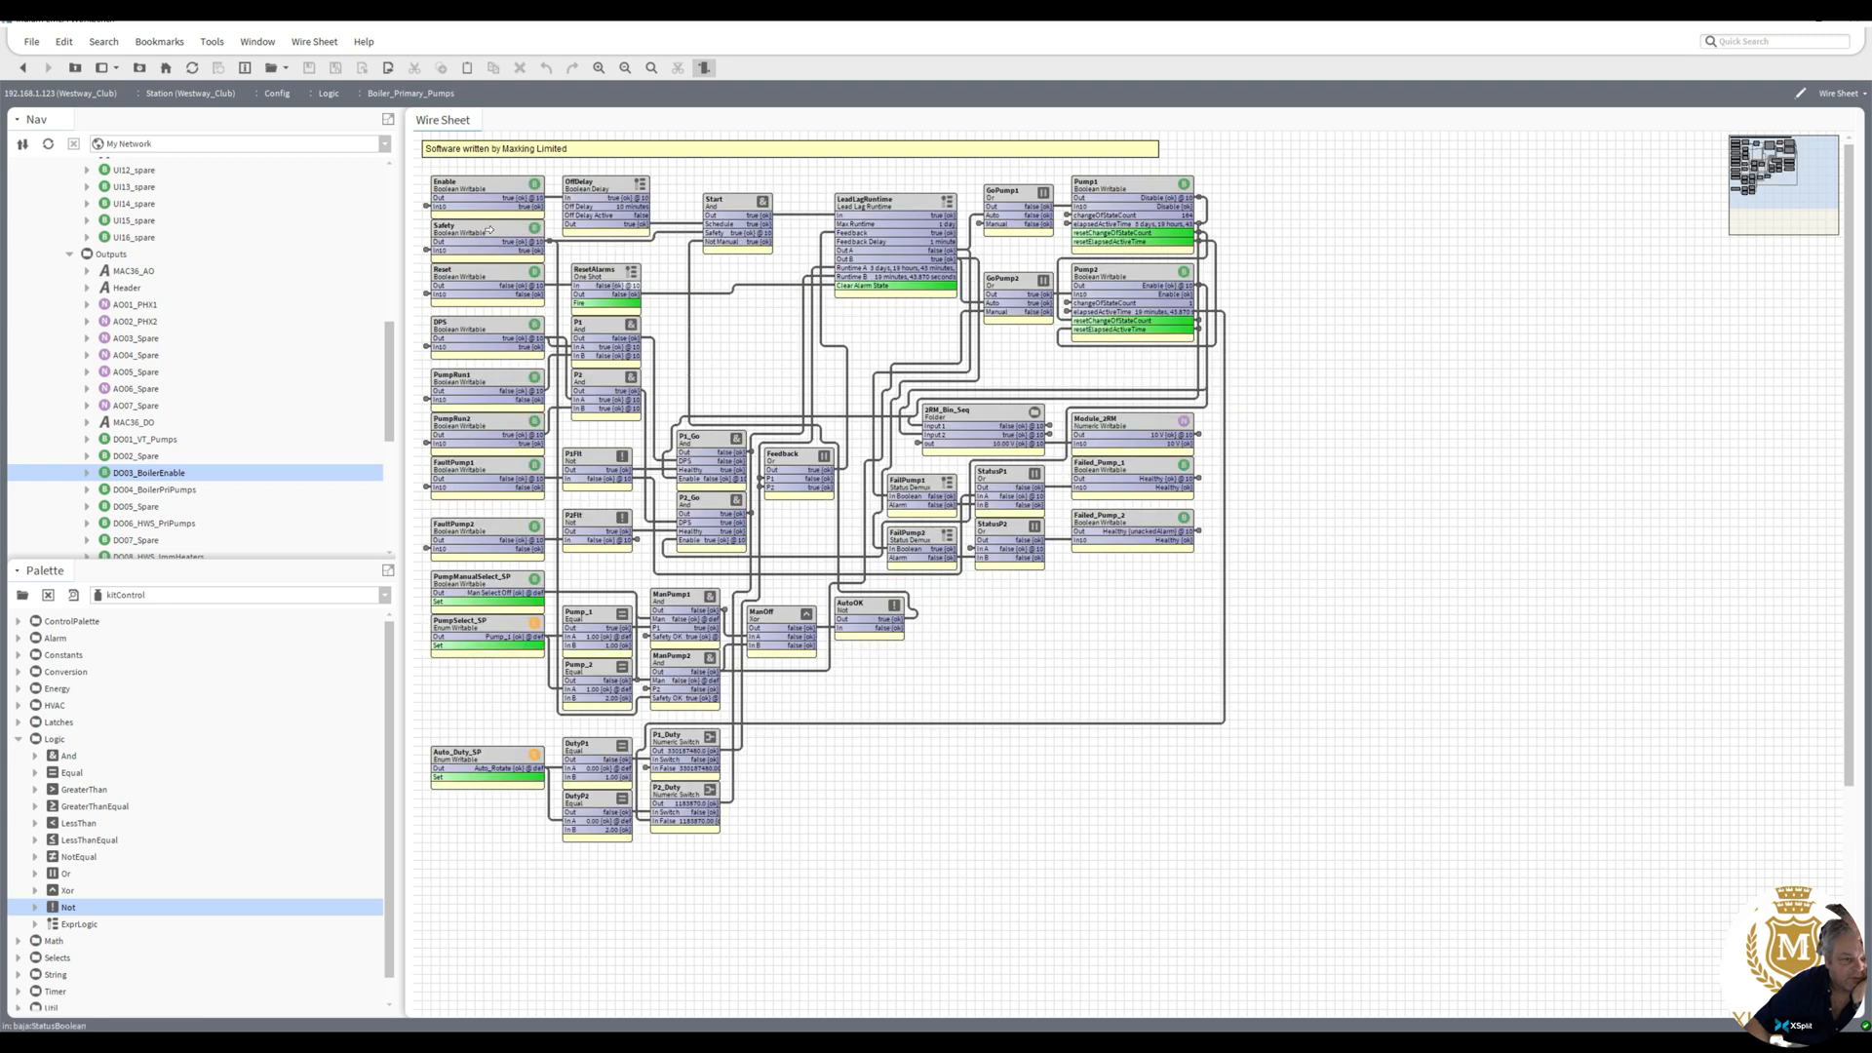
pyautogui.click(559, 248)
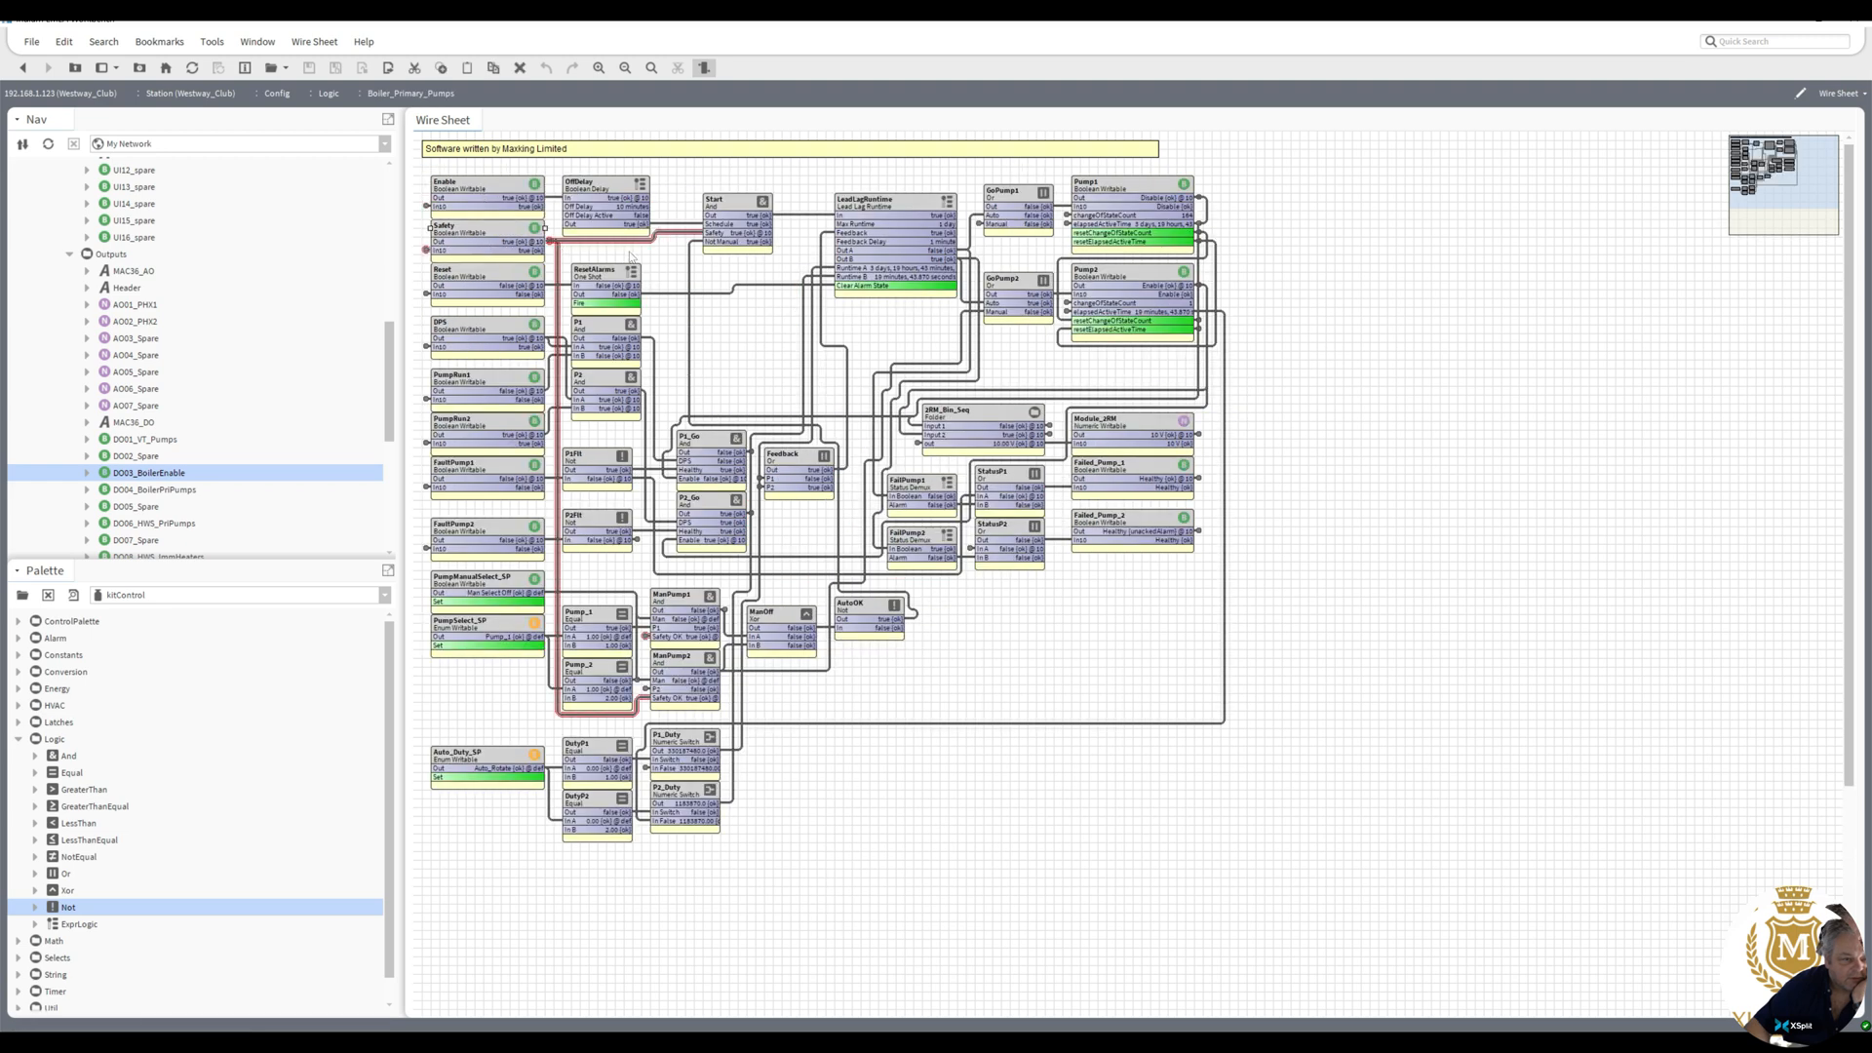
pyautogui.click(689, 269)
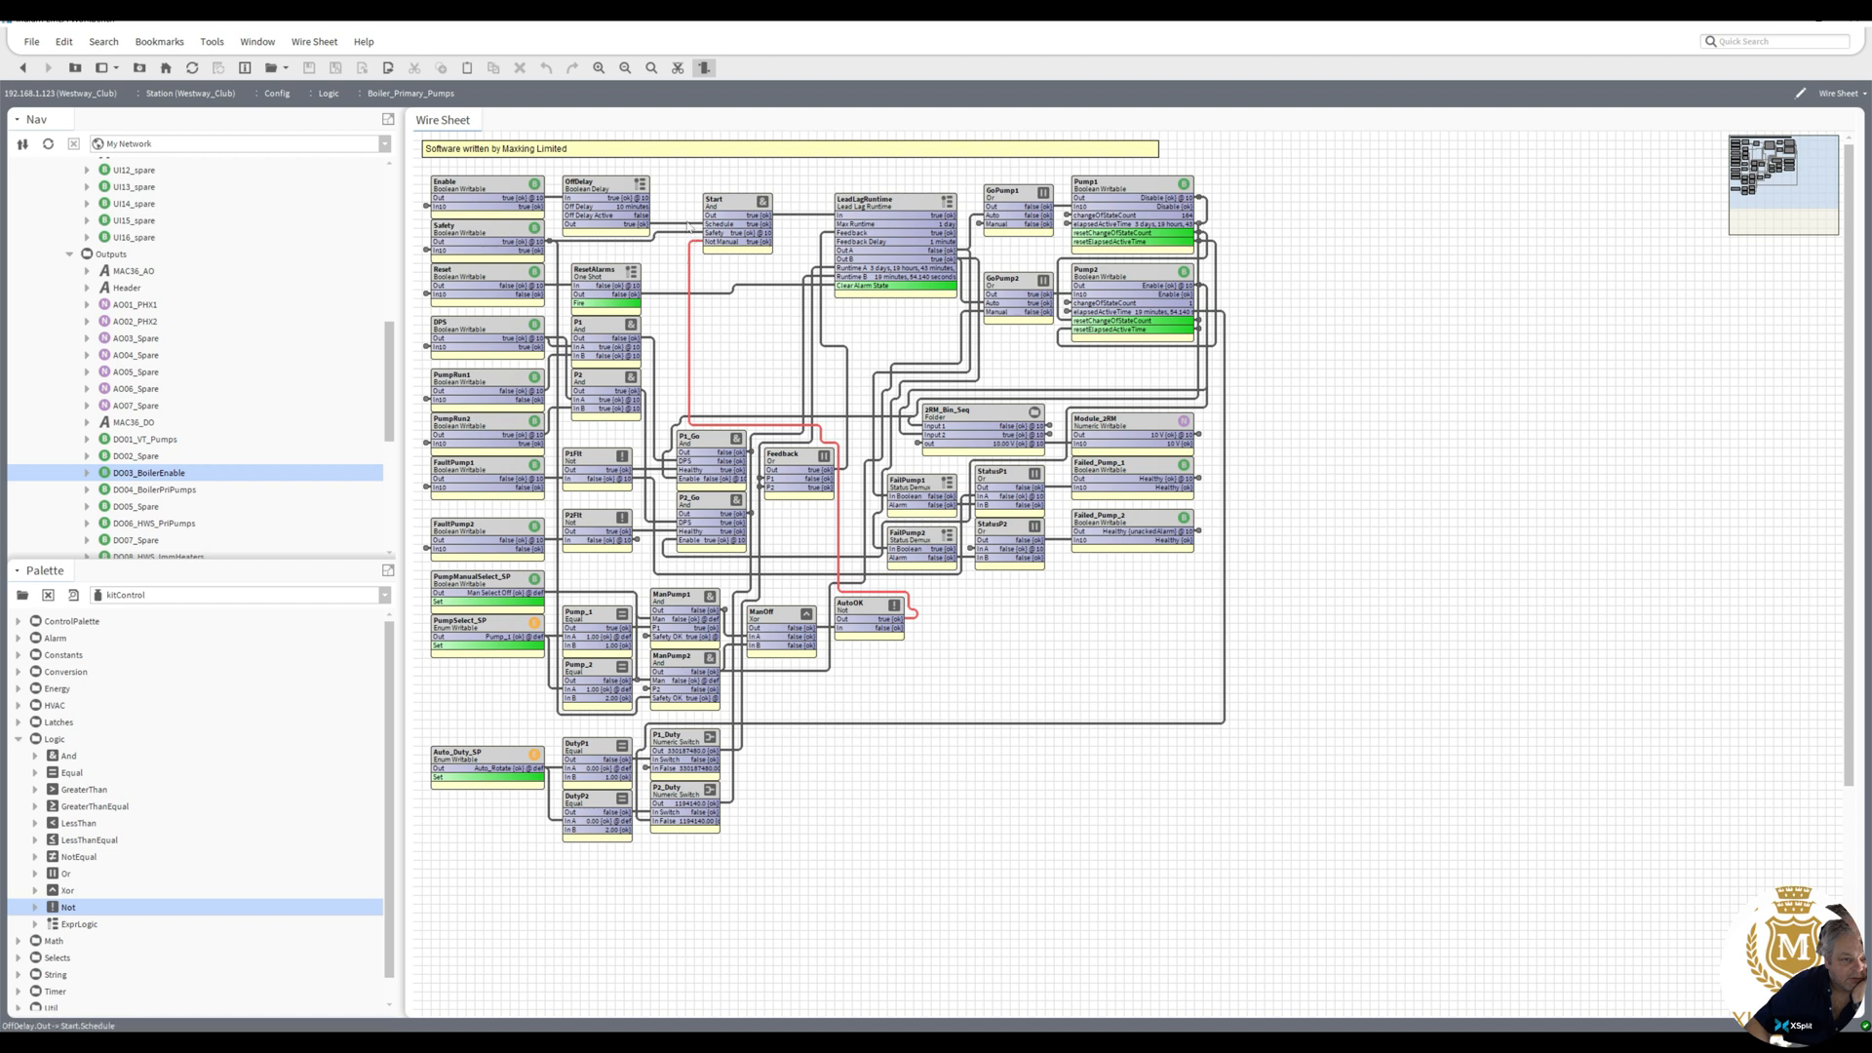
# - Check the links feeding the Start block, then duplicate that block under the name BoilerStart
pyautogui.click(685, 225)
pyautogui.click(675, 236)
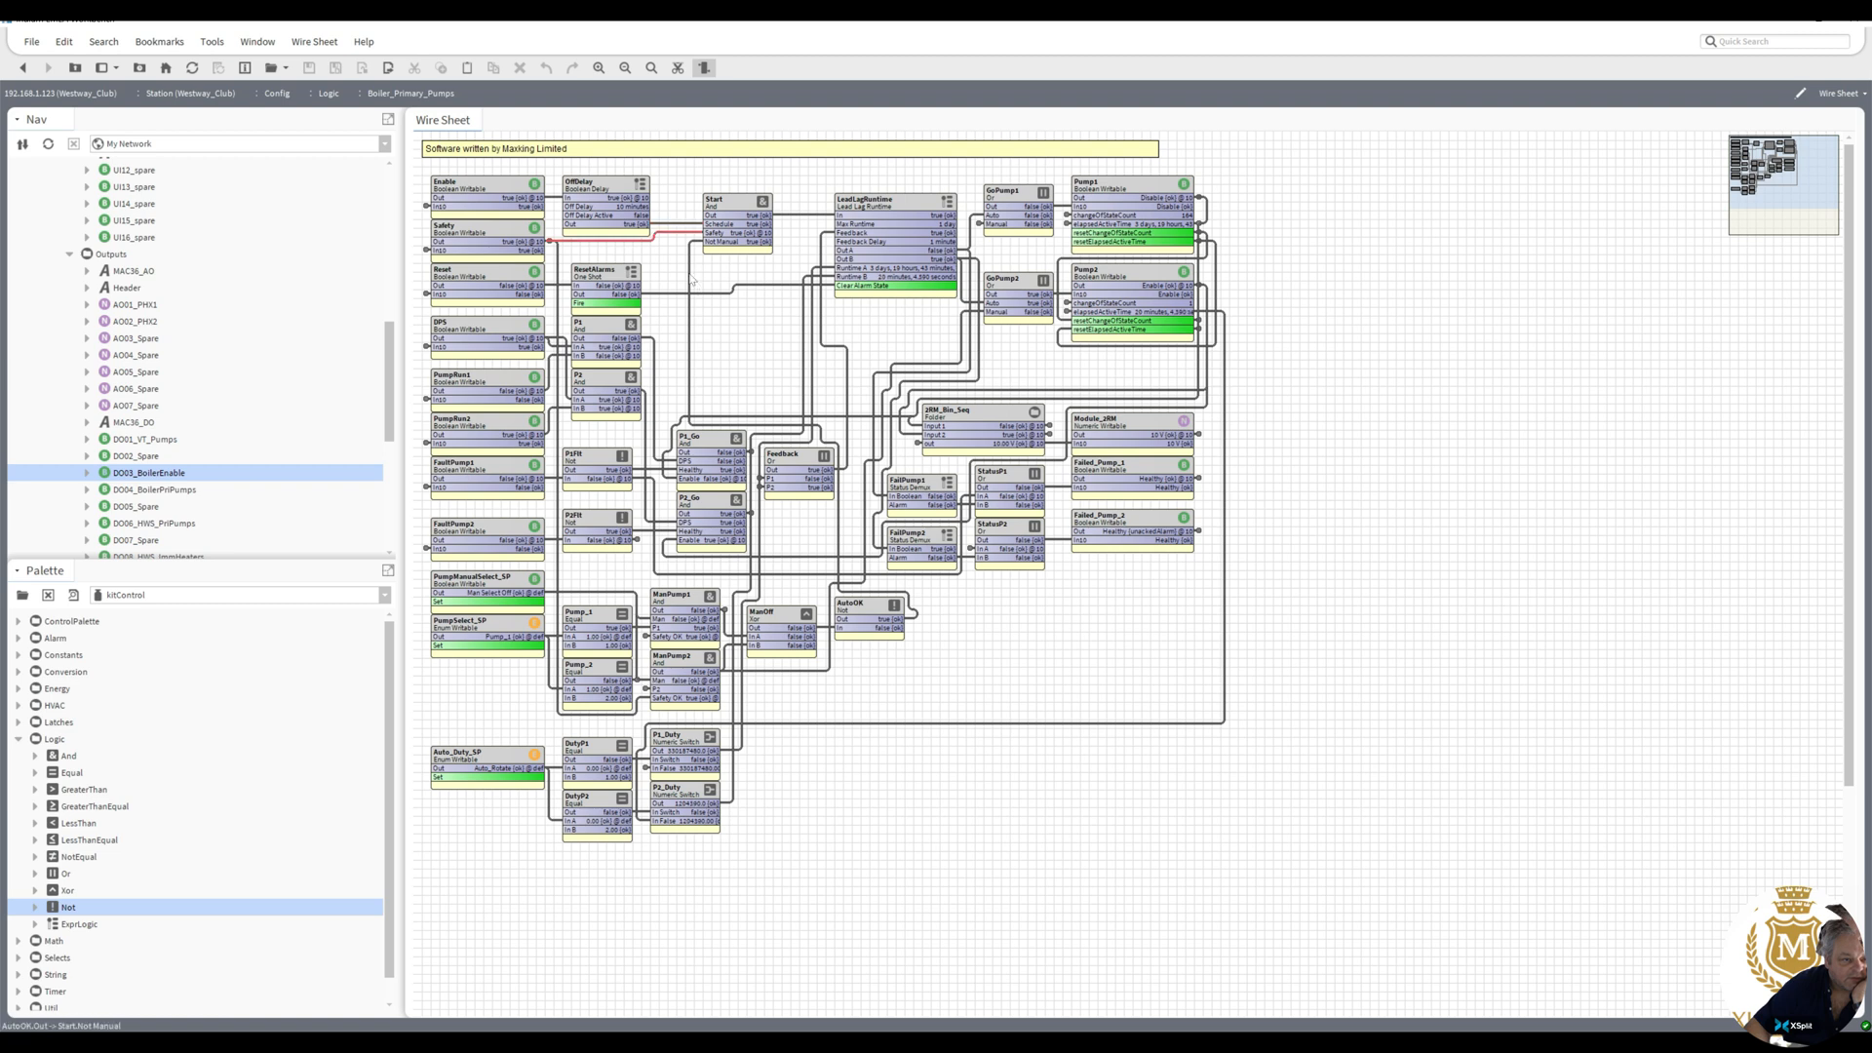
pyautogui.click(690, 279)
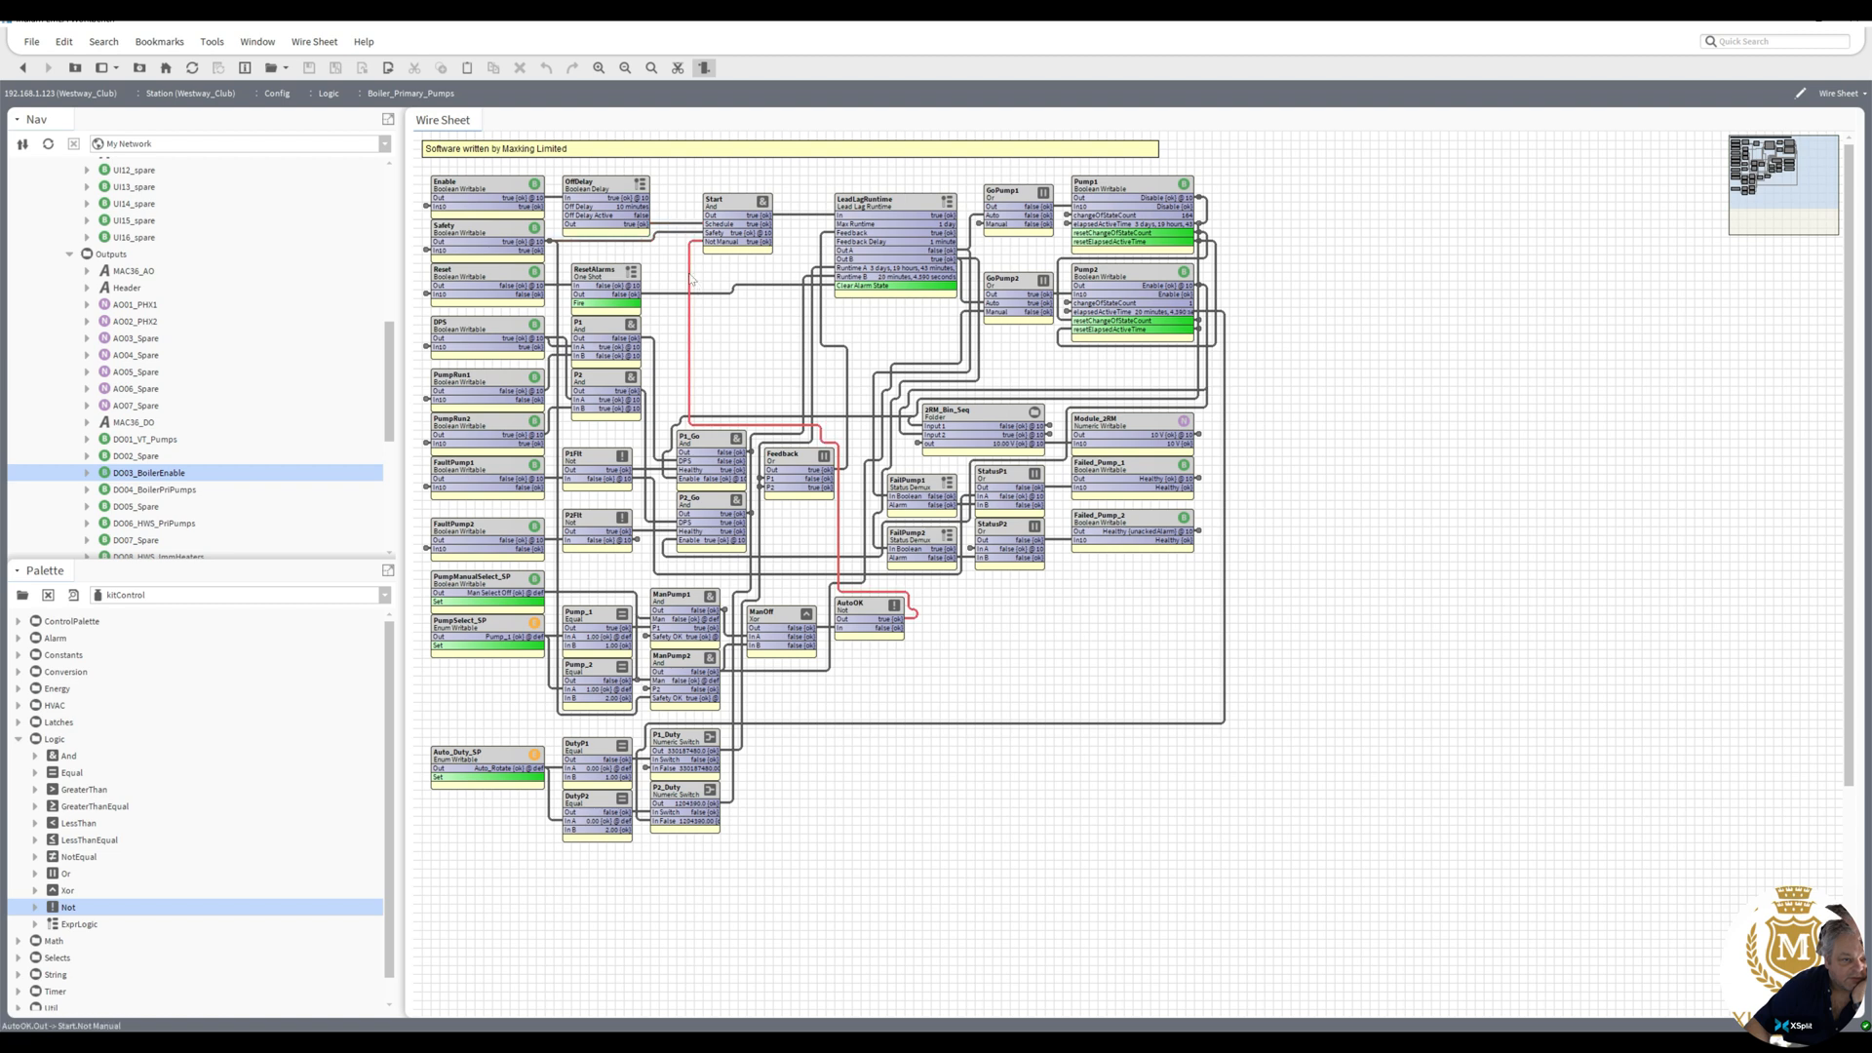
pyautogui.rightClick(722, 208)
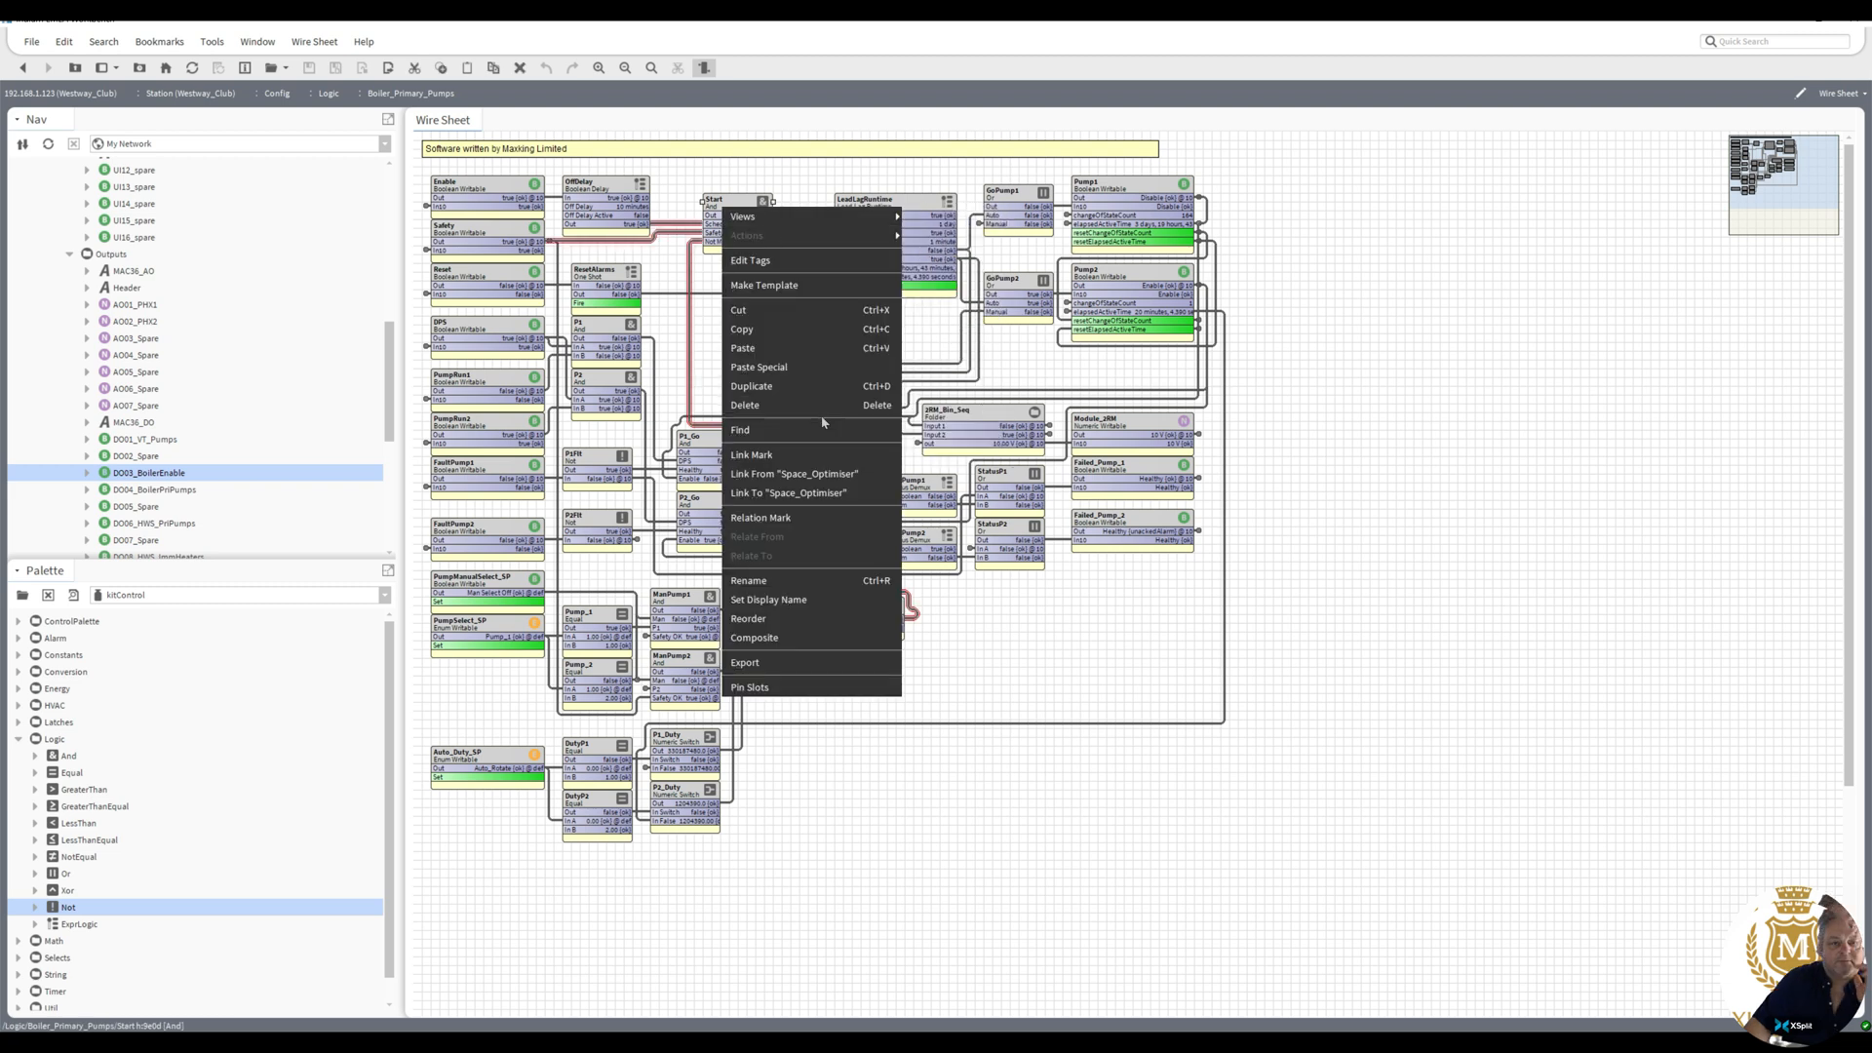
pyautogui.click(808, 385)
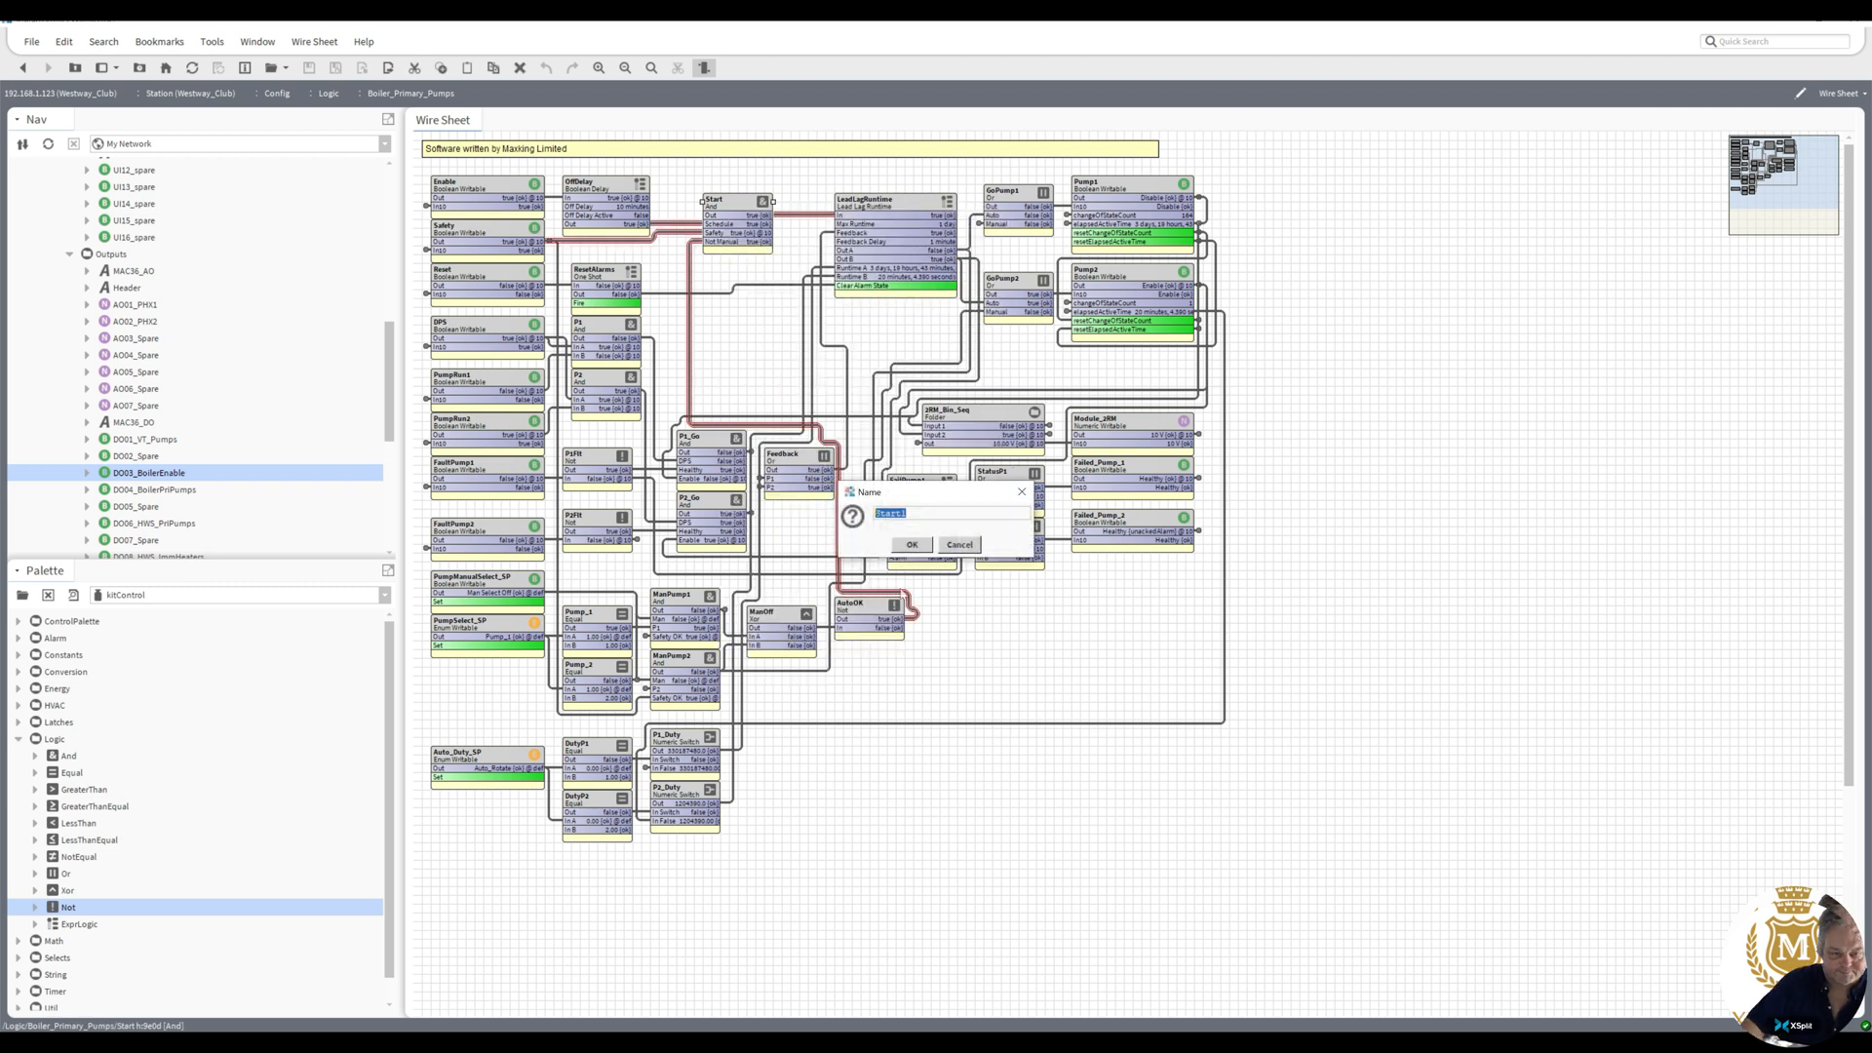
pyautogui.write('Boiler')
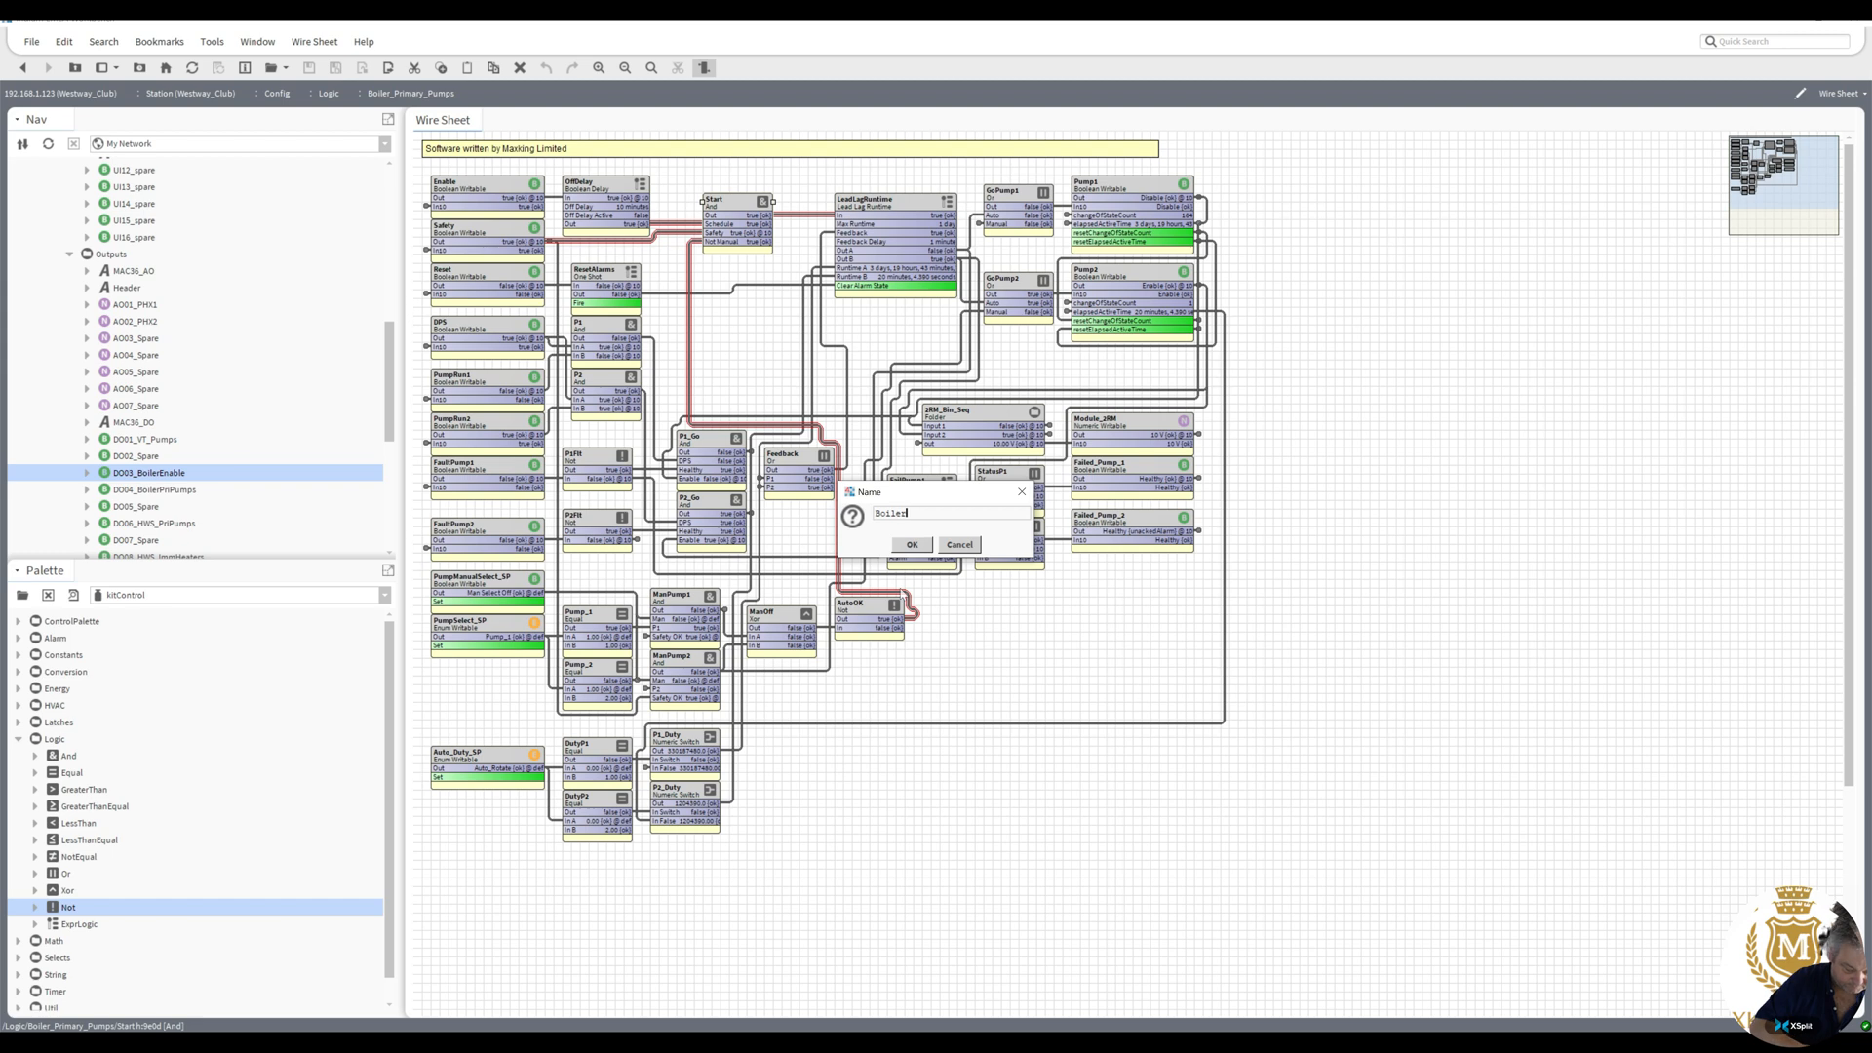
pyautogui.write('Start')
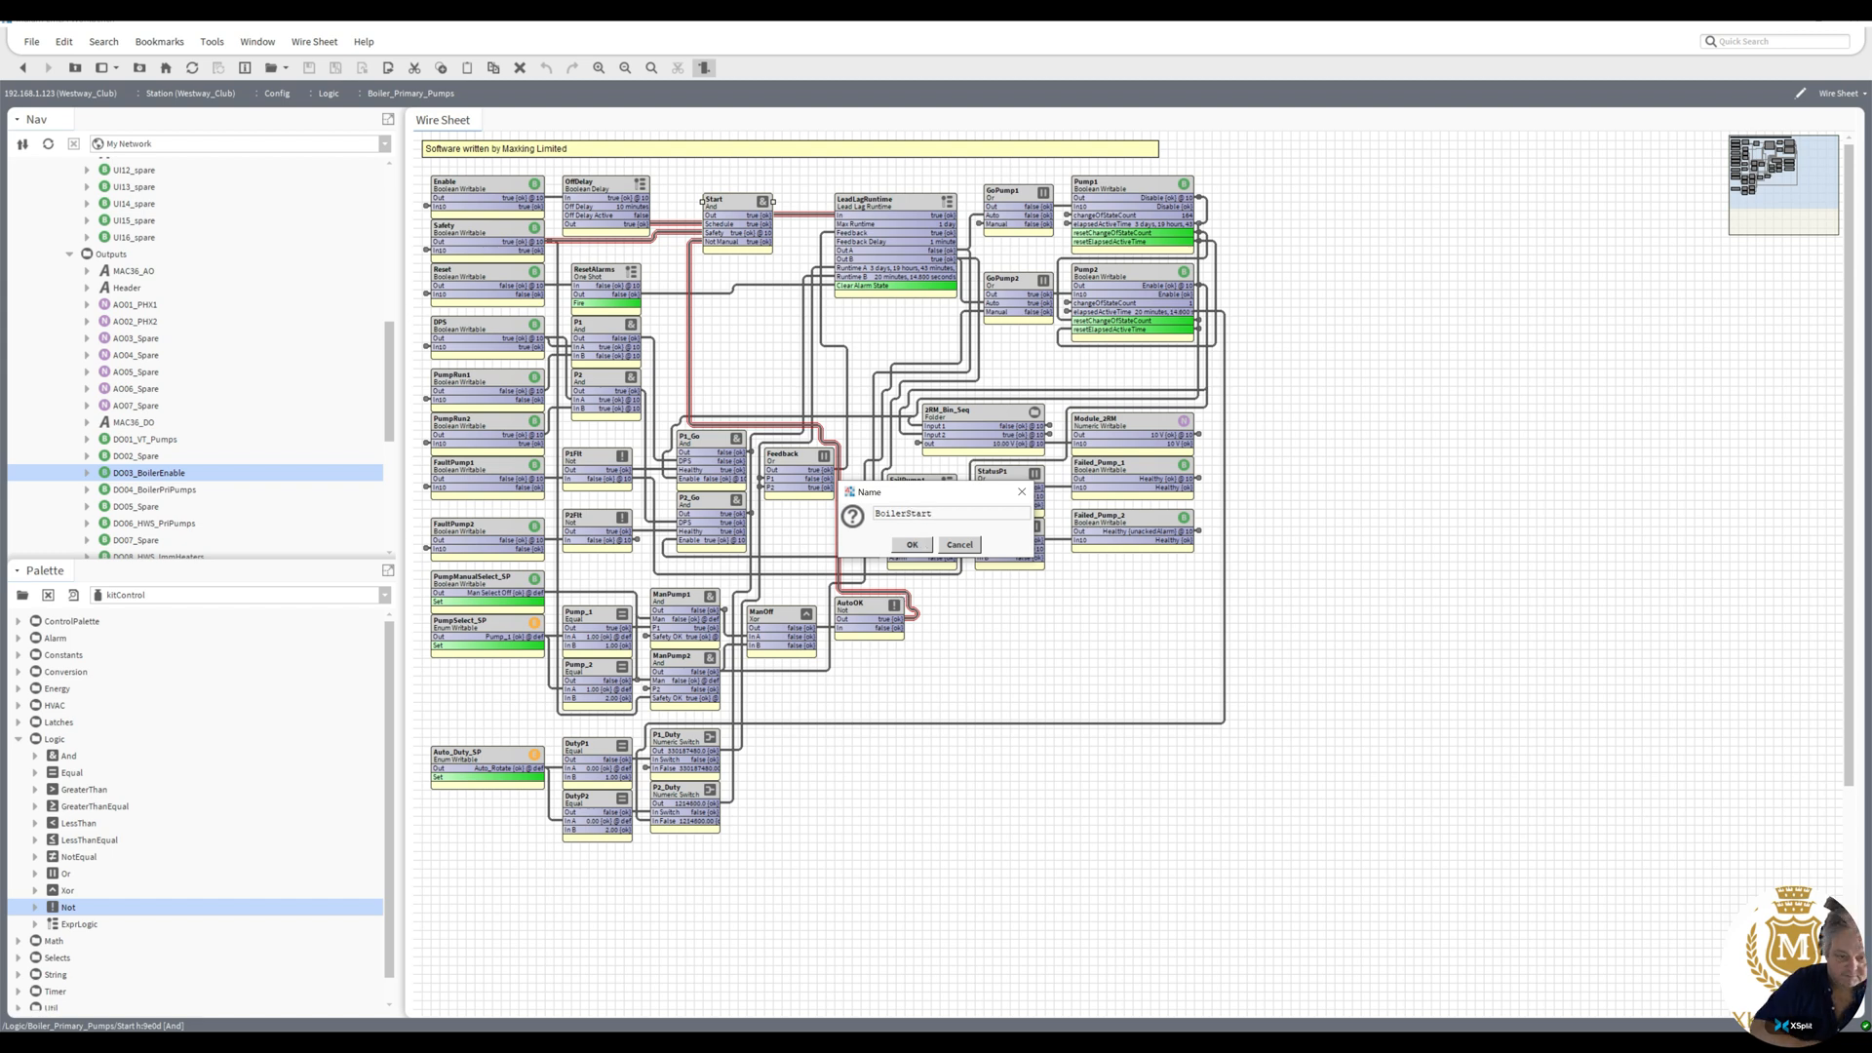
pyautogui.click(911, 544)
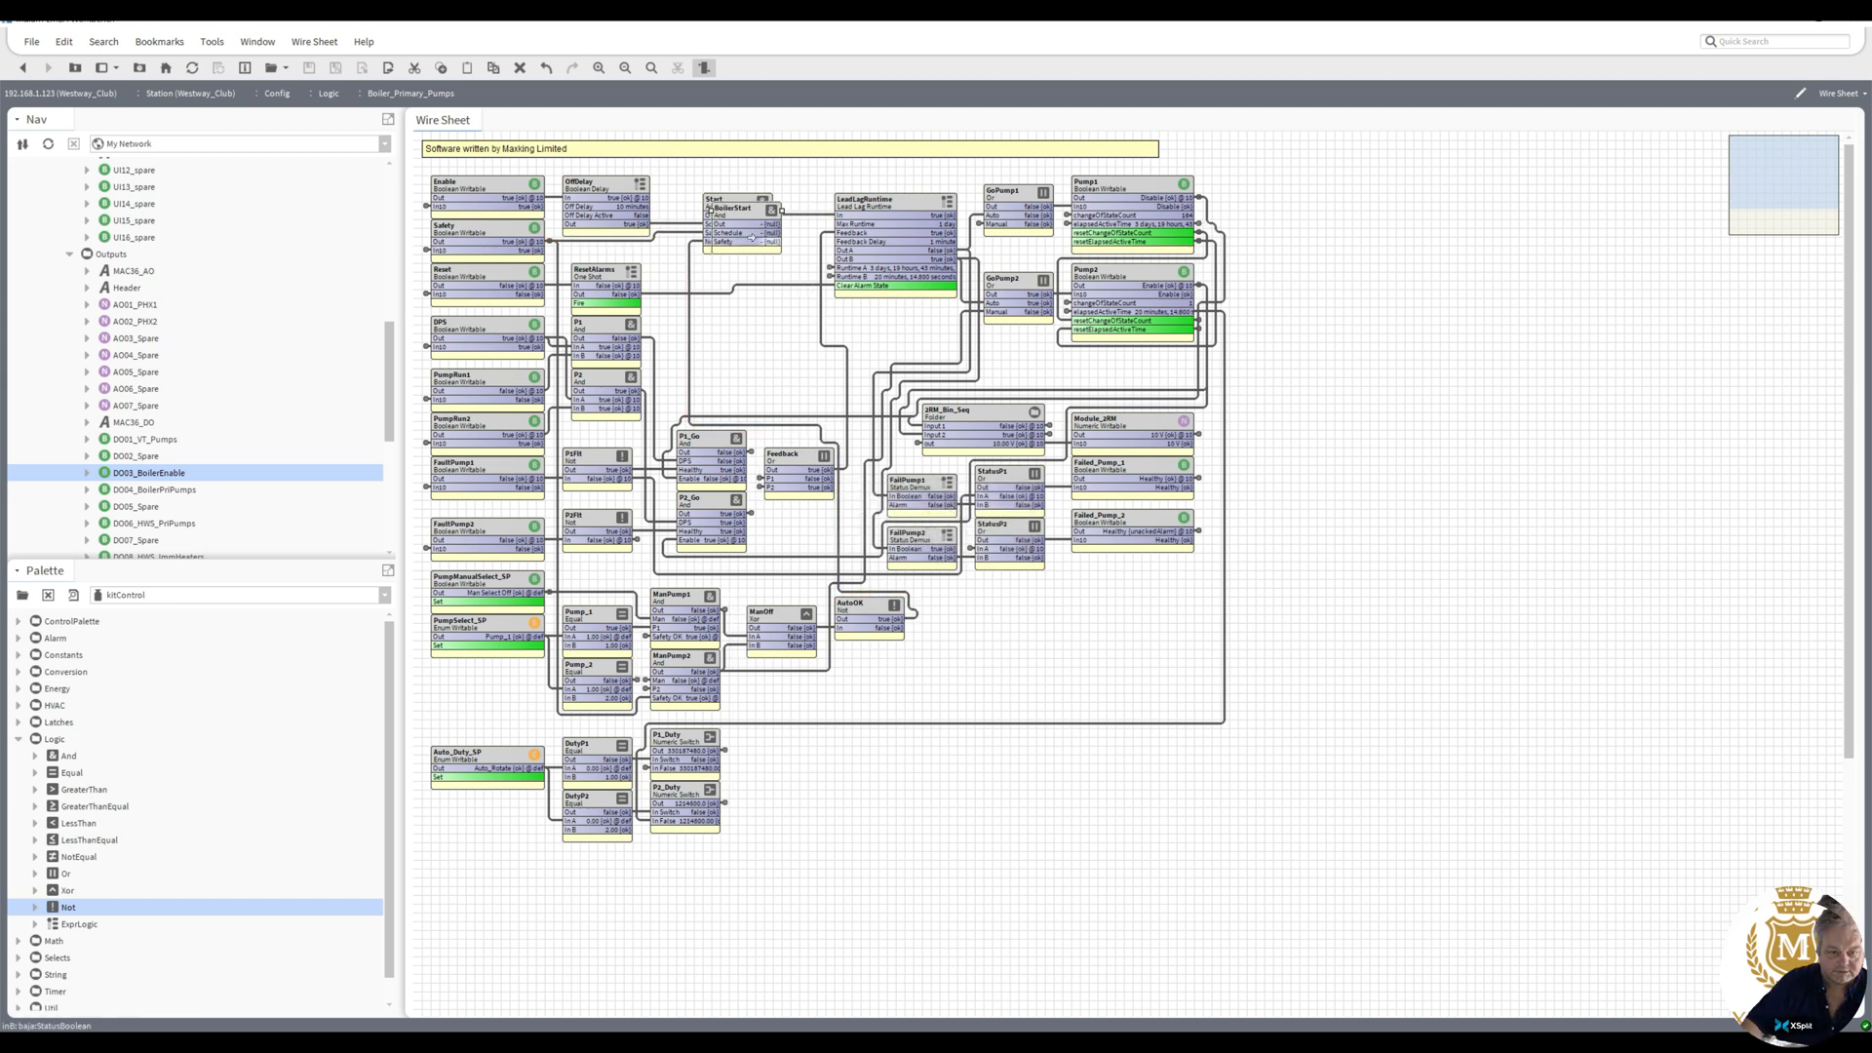
# - Link the Out slots of OffDelay and Safety to BoilerStart's Schedule and Safety inputs, and place BoilerStart in the space beyond AutoOff
pyautogui.moveTo(730, 215); pyautogui.dragTo(748, 332)
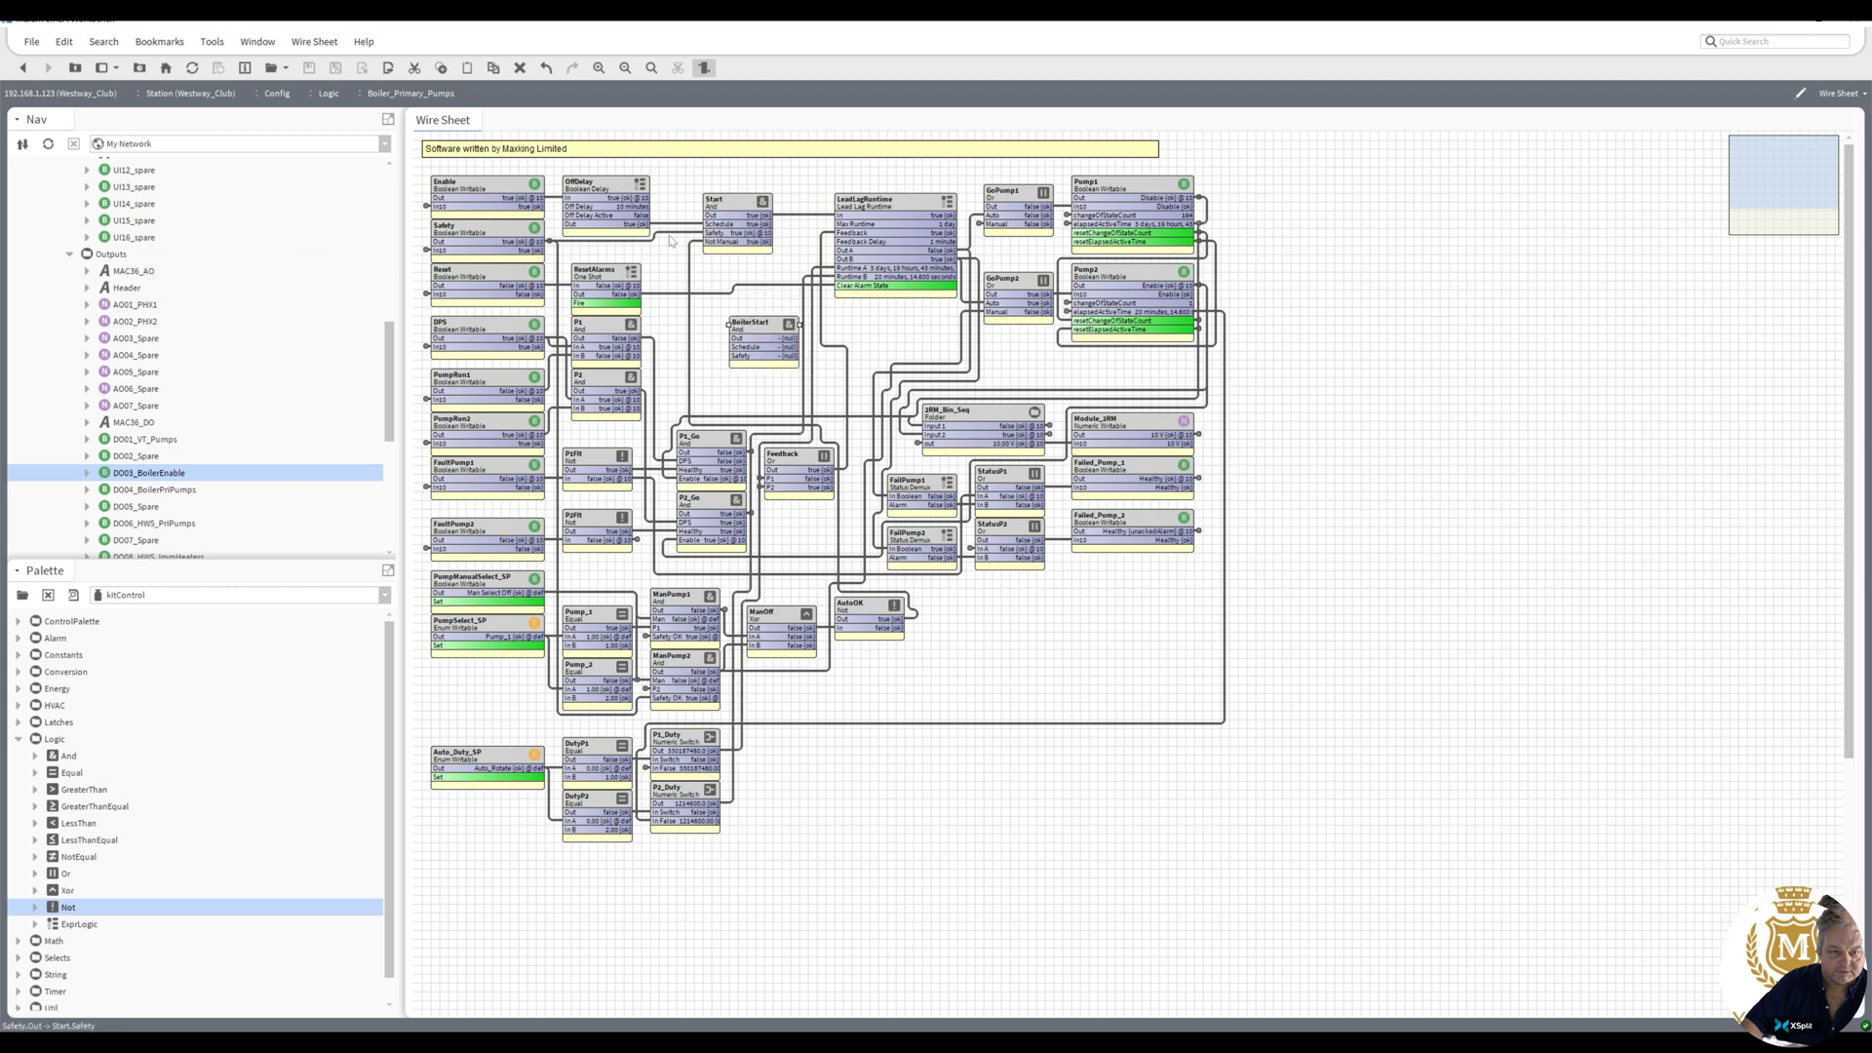
pyautogui.moveTo(643, 223); pyautogui.dragTo(731, 347)
pyautogui.moveTo(547, 240); pyautogui.dragTo(1071, 625)
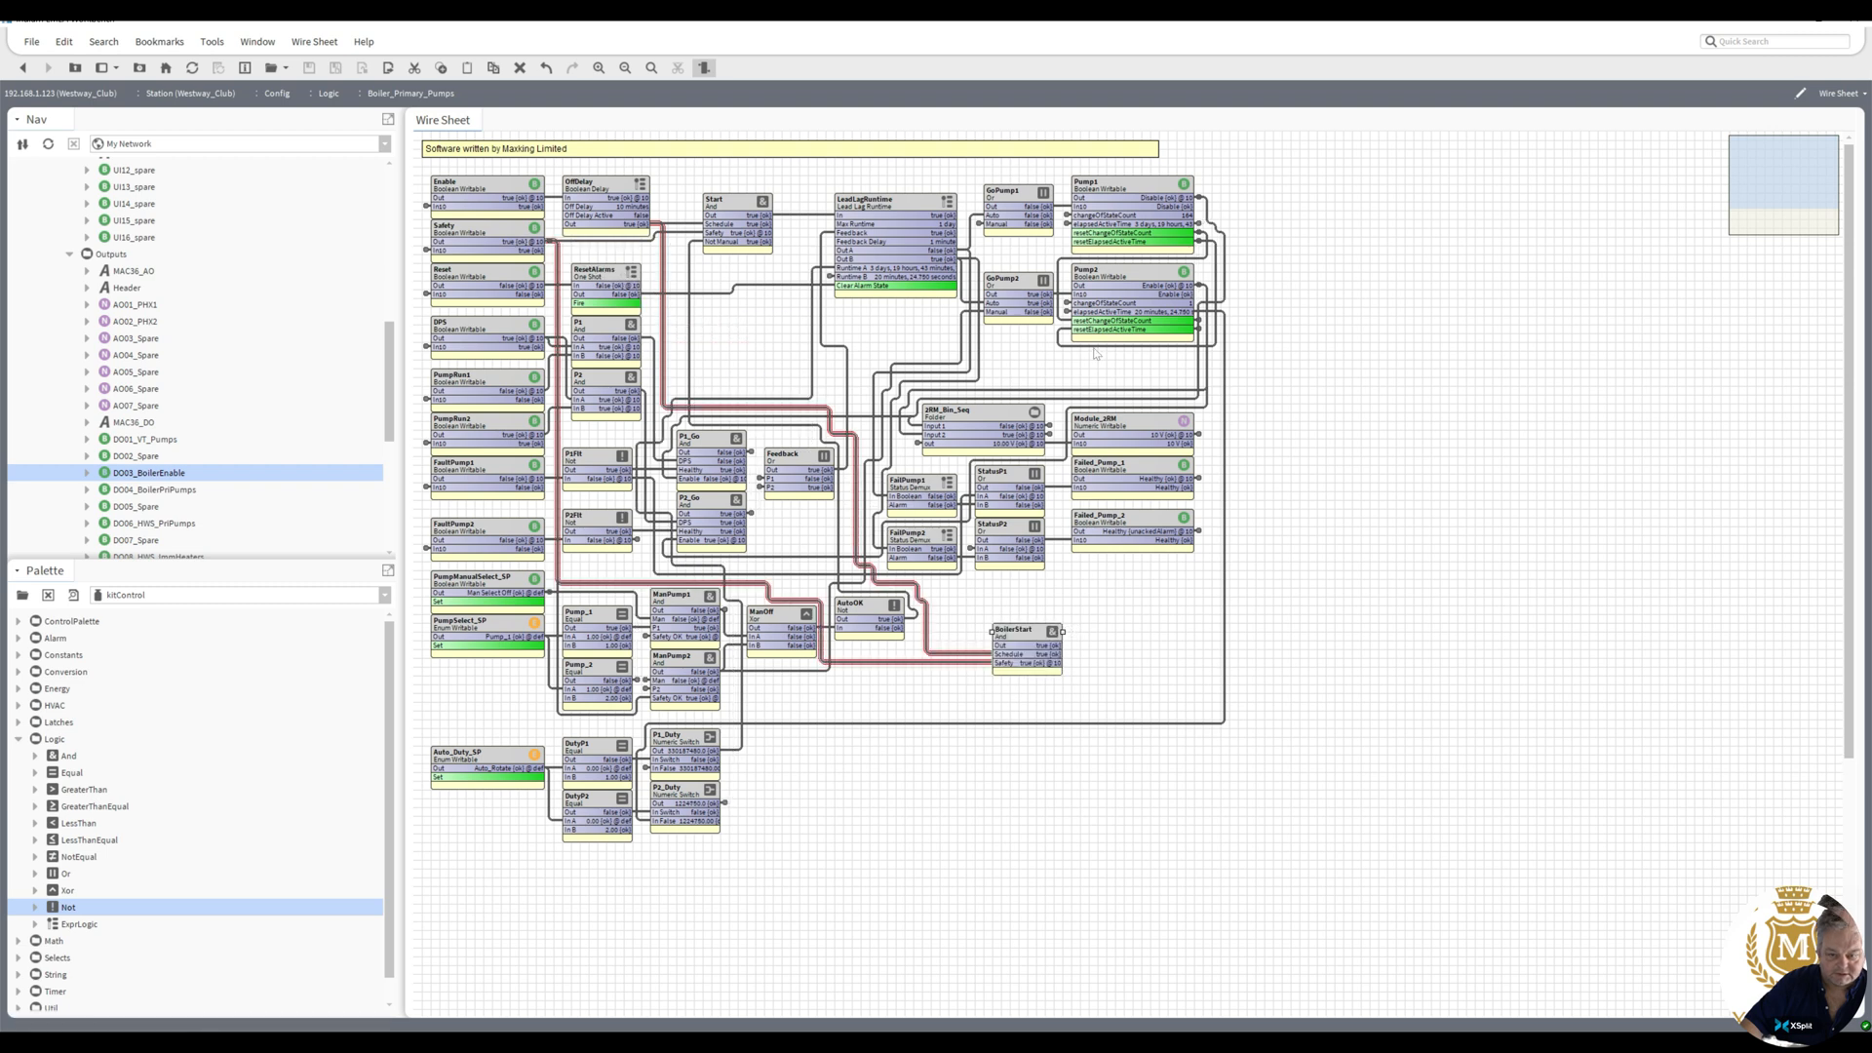
# - Duplicate Pump2 as BoilerEnable, place it beside BoilerStart, and link BoilerStart's Out to its input
pyautogui.rightClick(1119, 276)
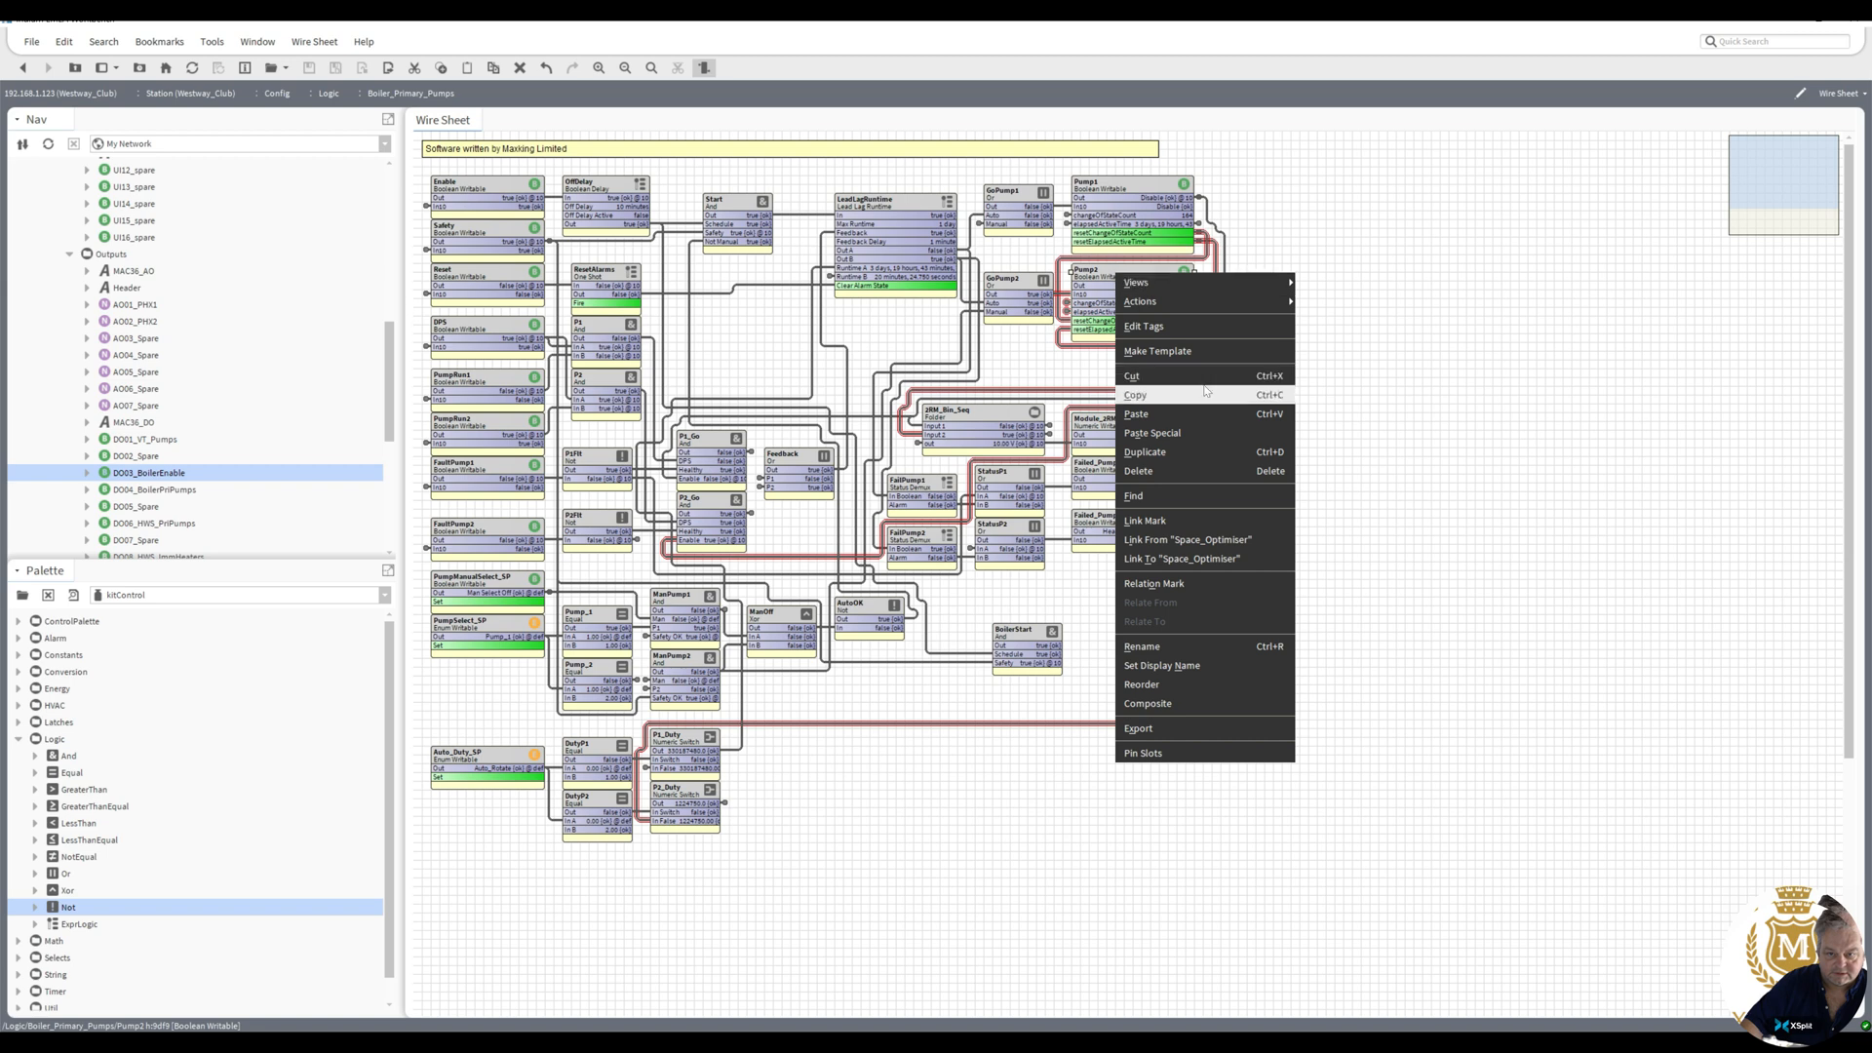
pyautogui.click(1214, 452)
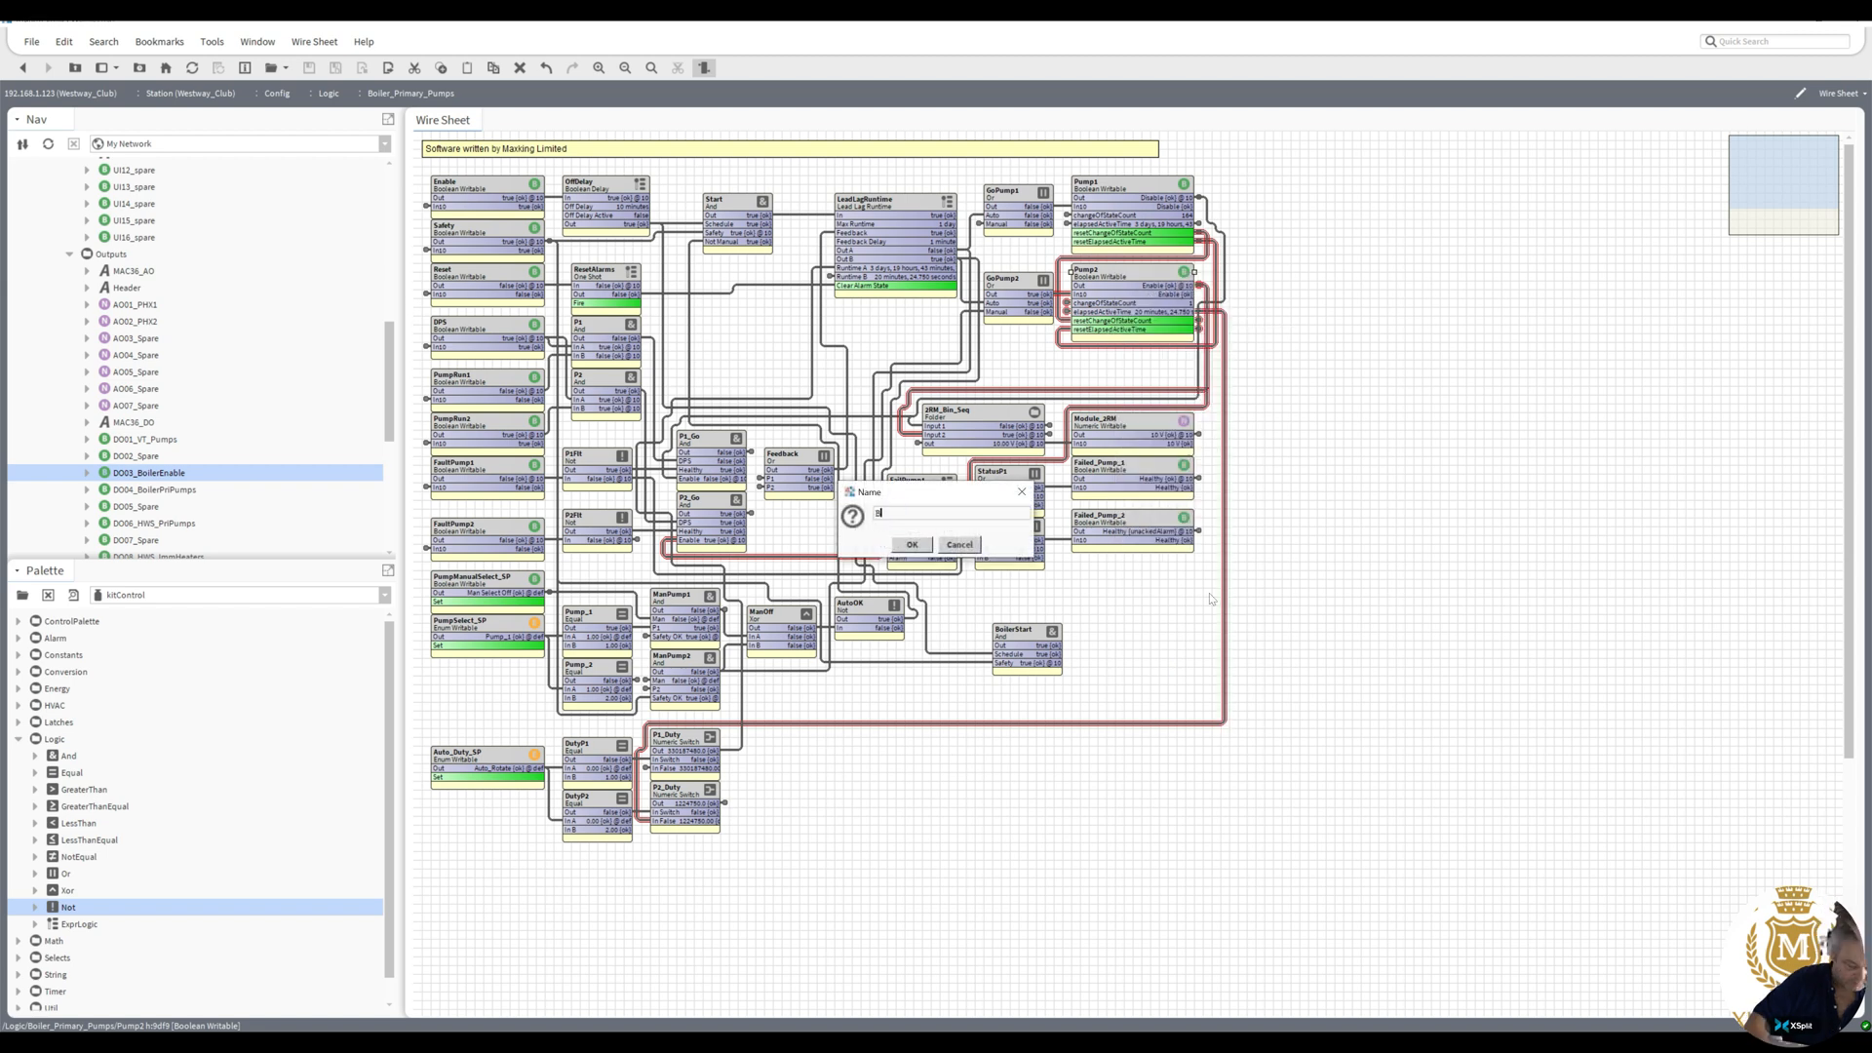
pyautogui.write('Boi')
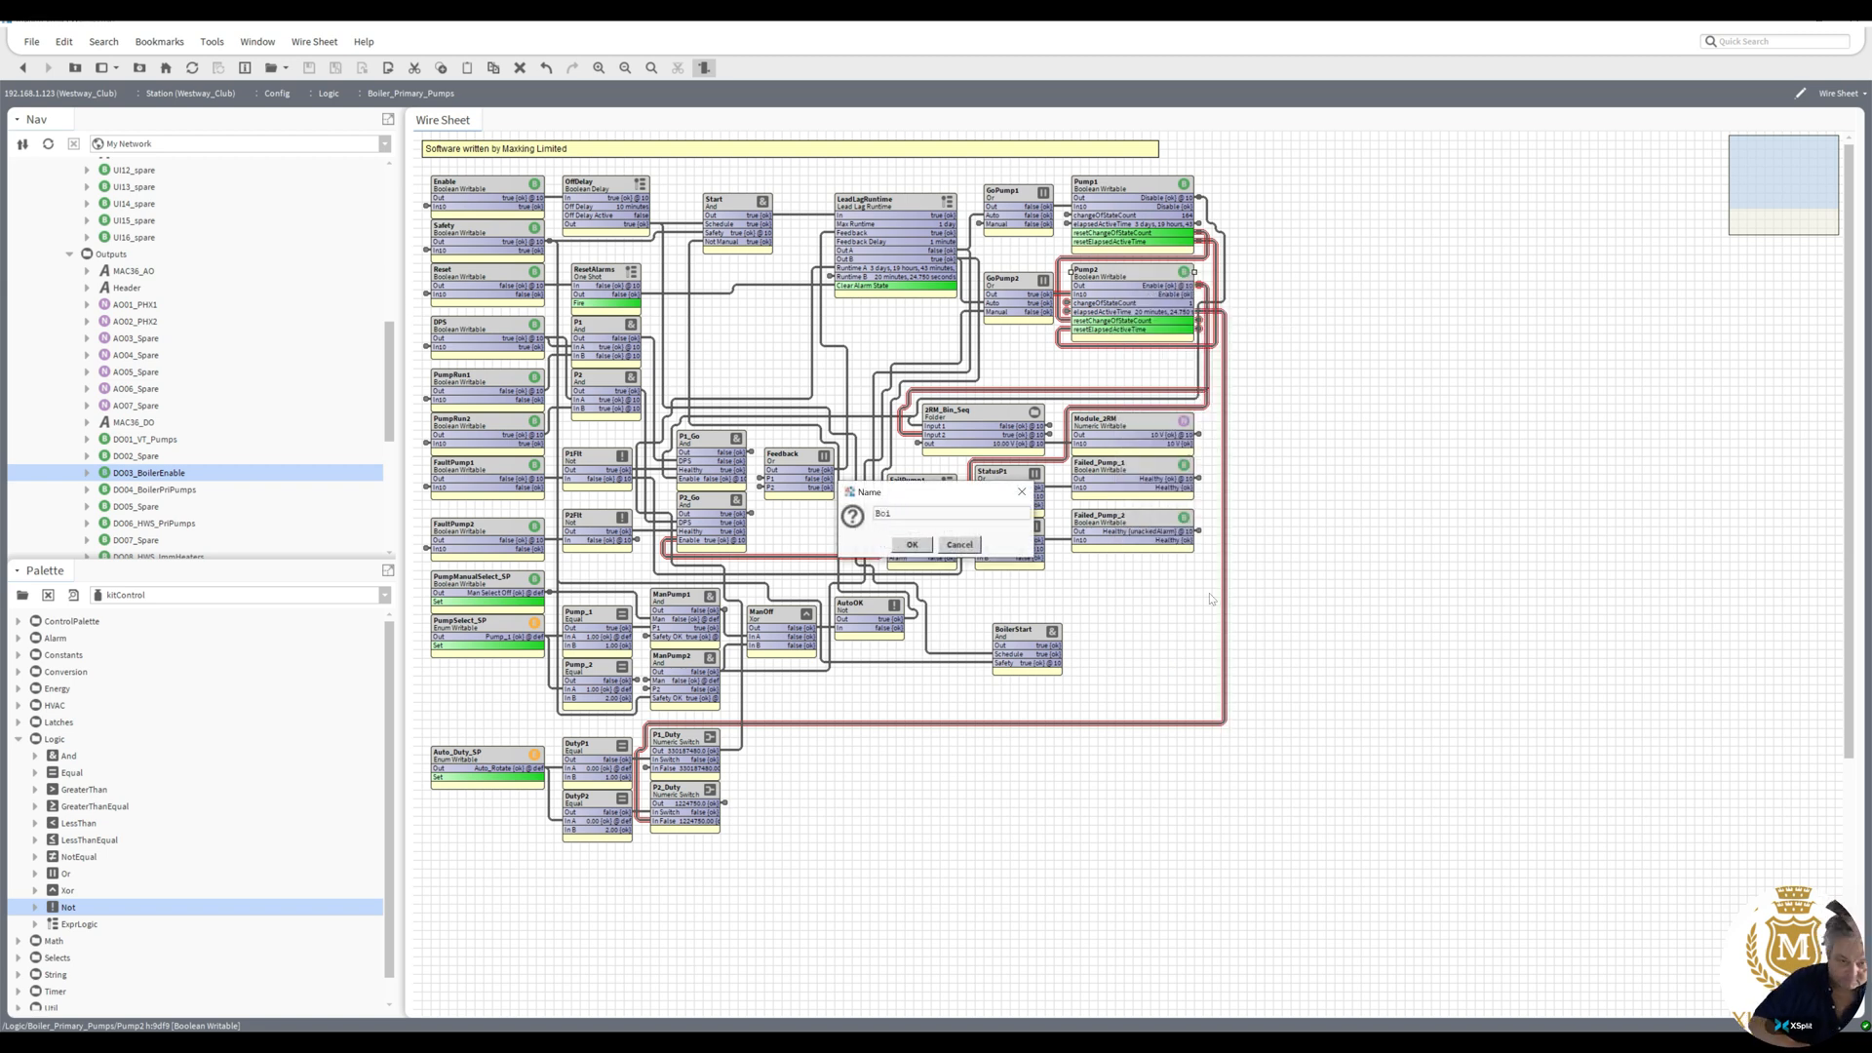
pyautogui.write('lerEnable')
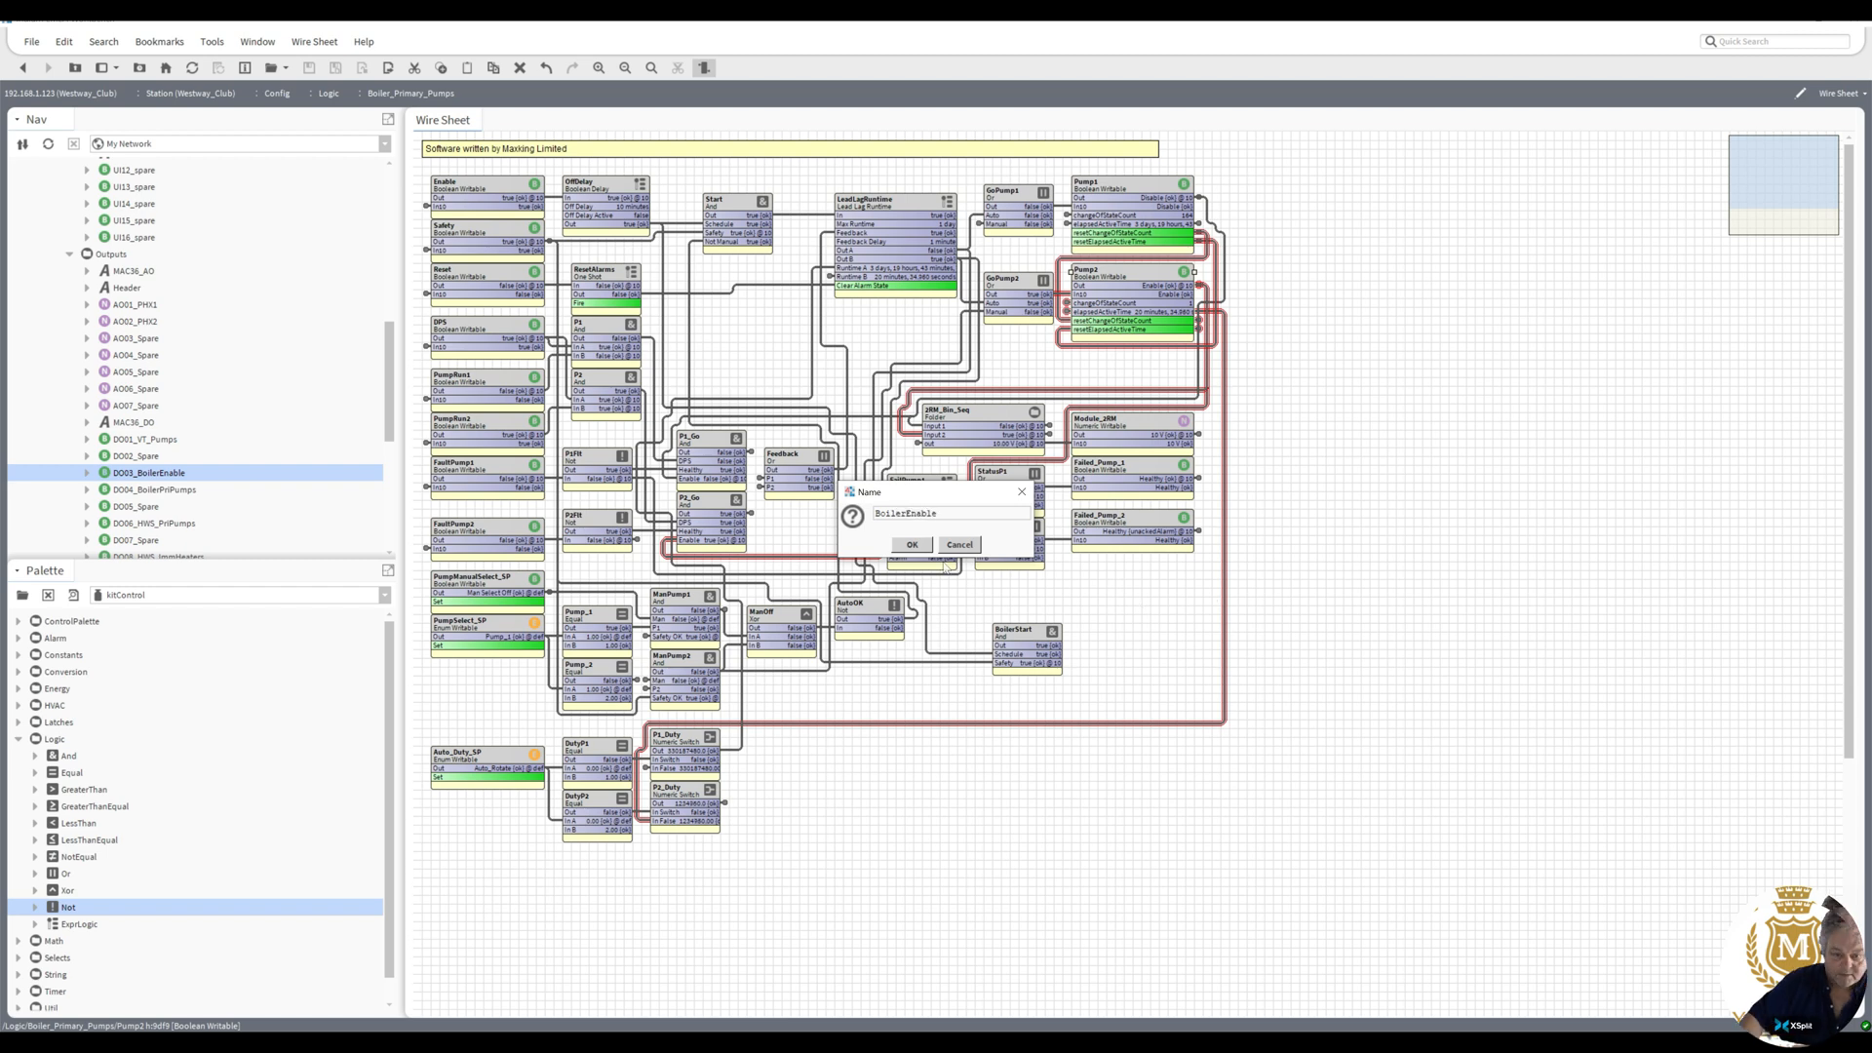
pyautogui.click(912, 545)
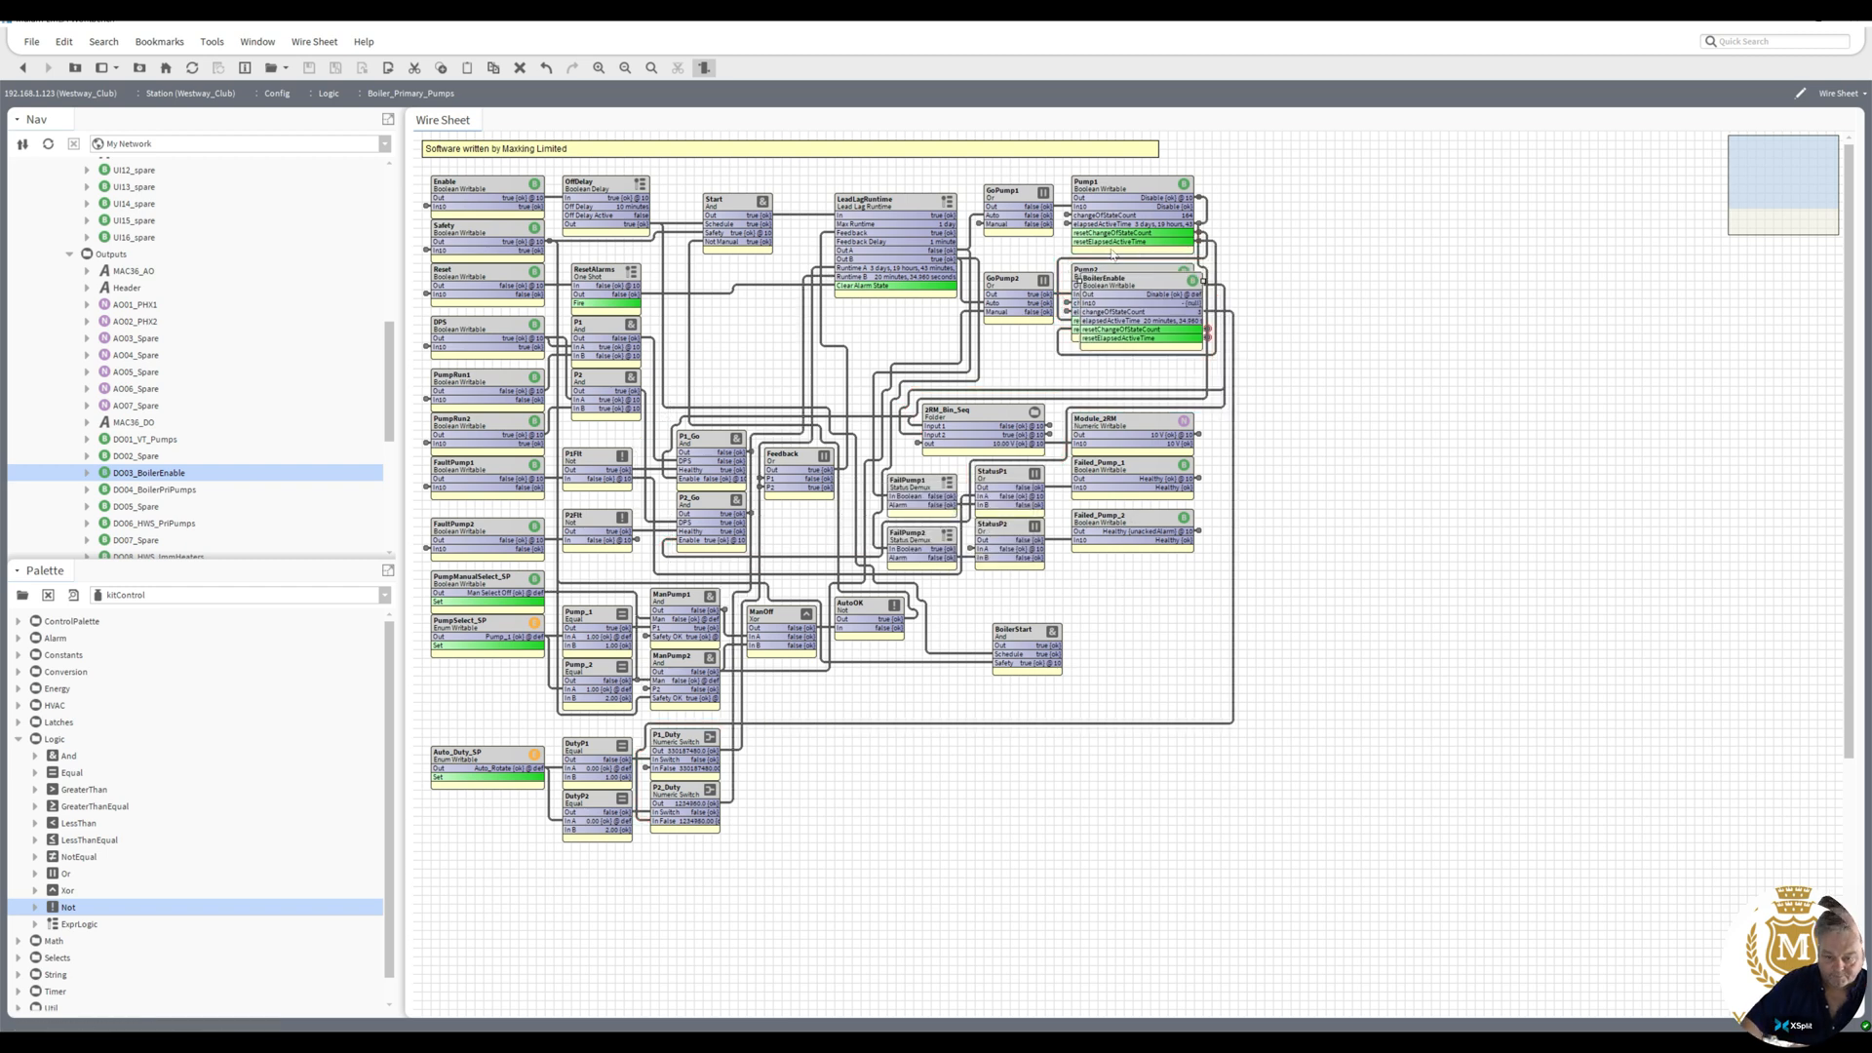
pyautogui.moveTo(1122, 287); pyautogui.dragTo(1115, 630)
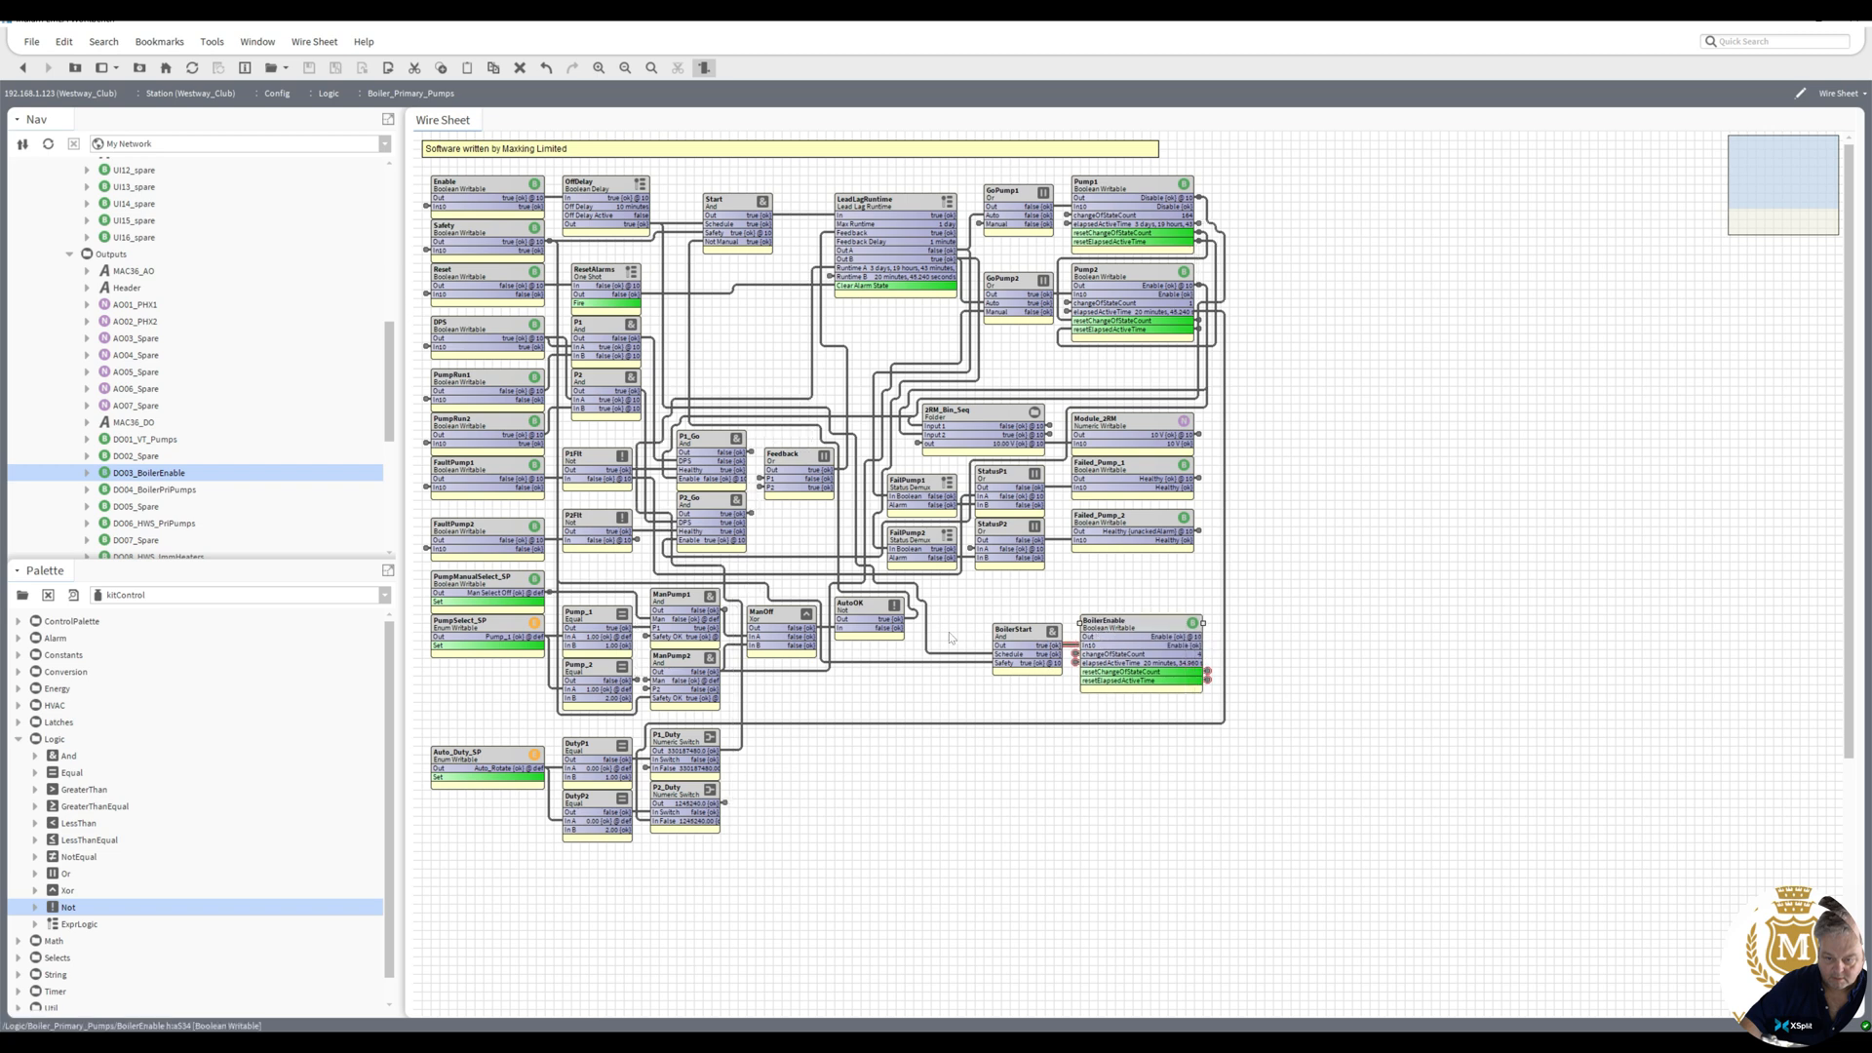
# - Open the Composite Editor for the Boiler_Primary_Pumps folder and expand BoilerEnable's slots
pyautogui.moveTo(385, 423); pyautogui.dragTo(397, 520)
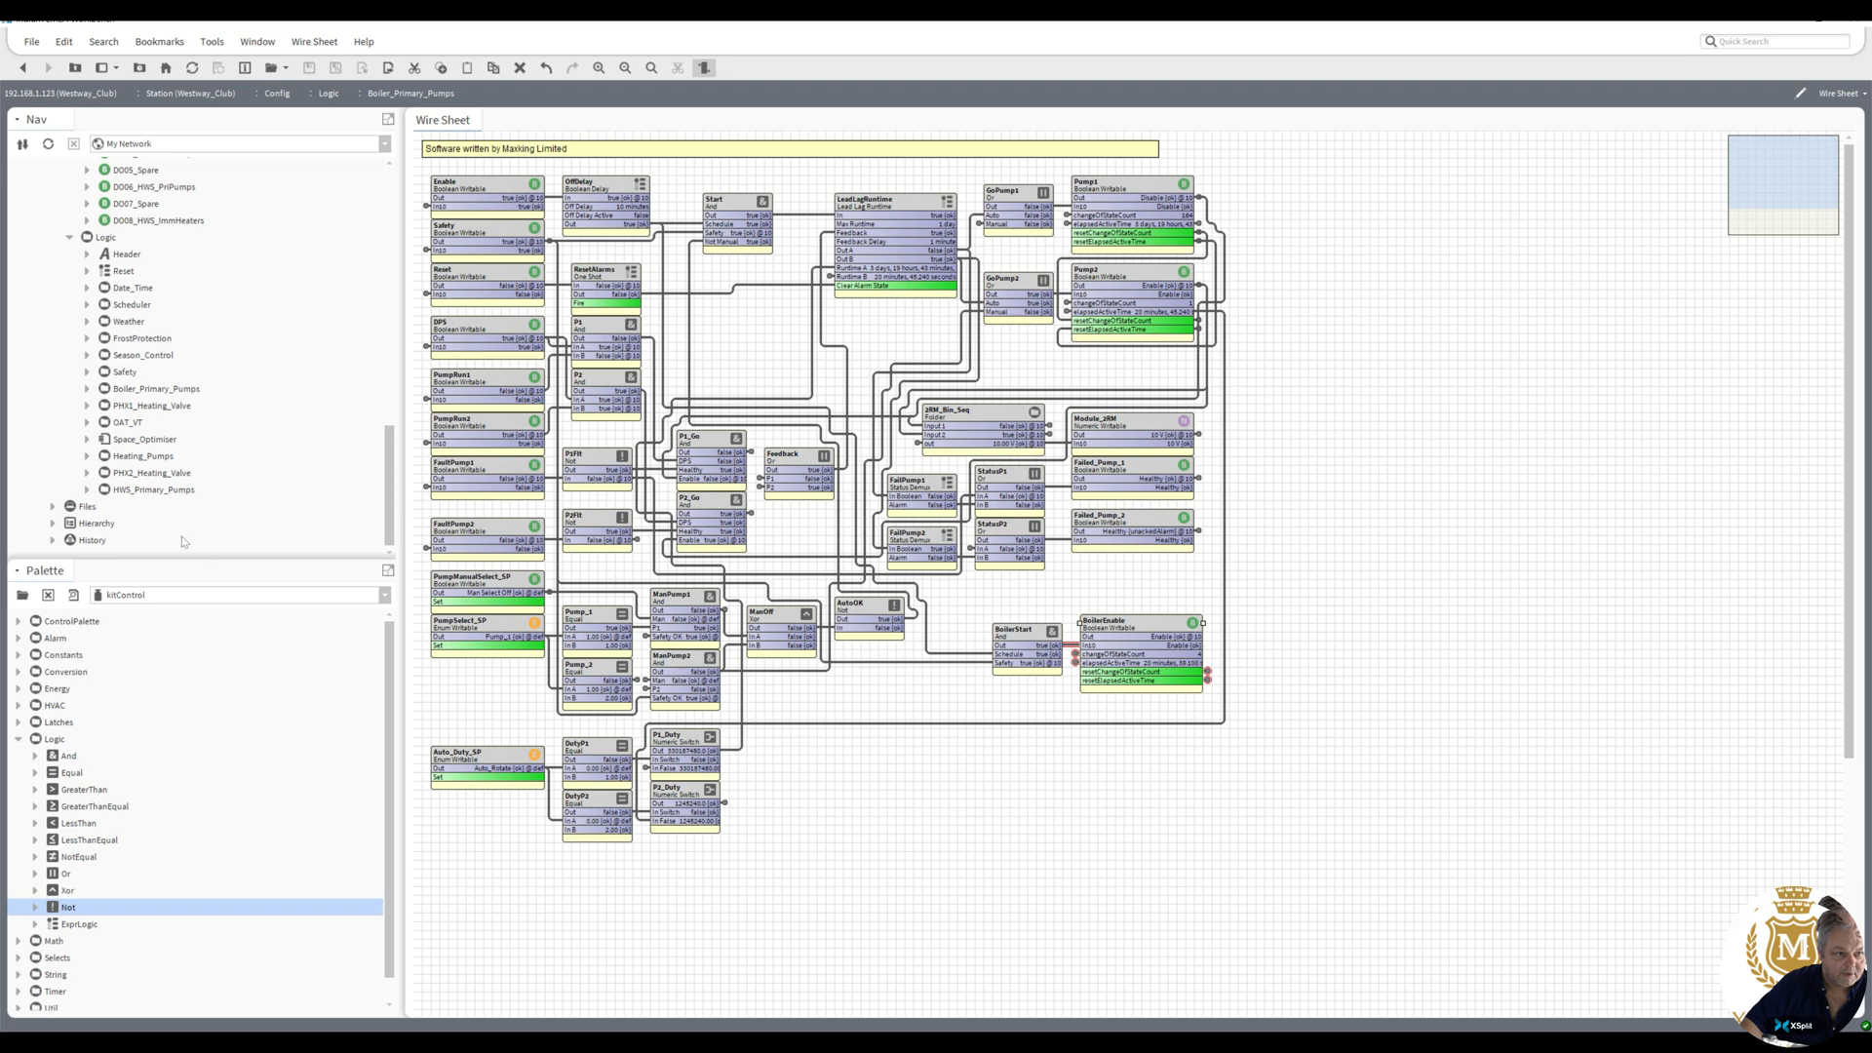
pyautogui.rightClick(148, 391)
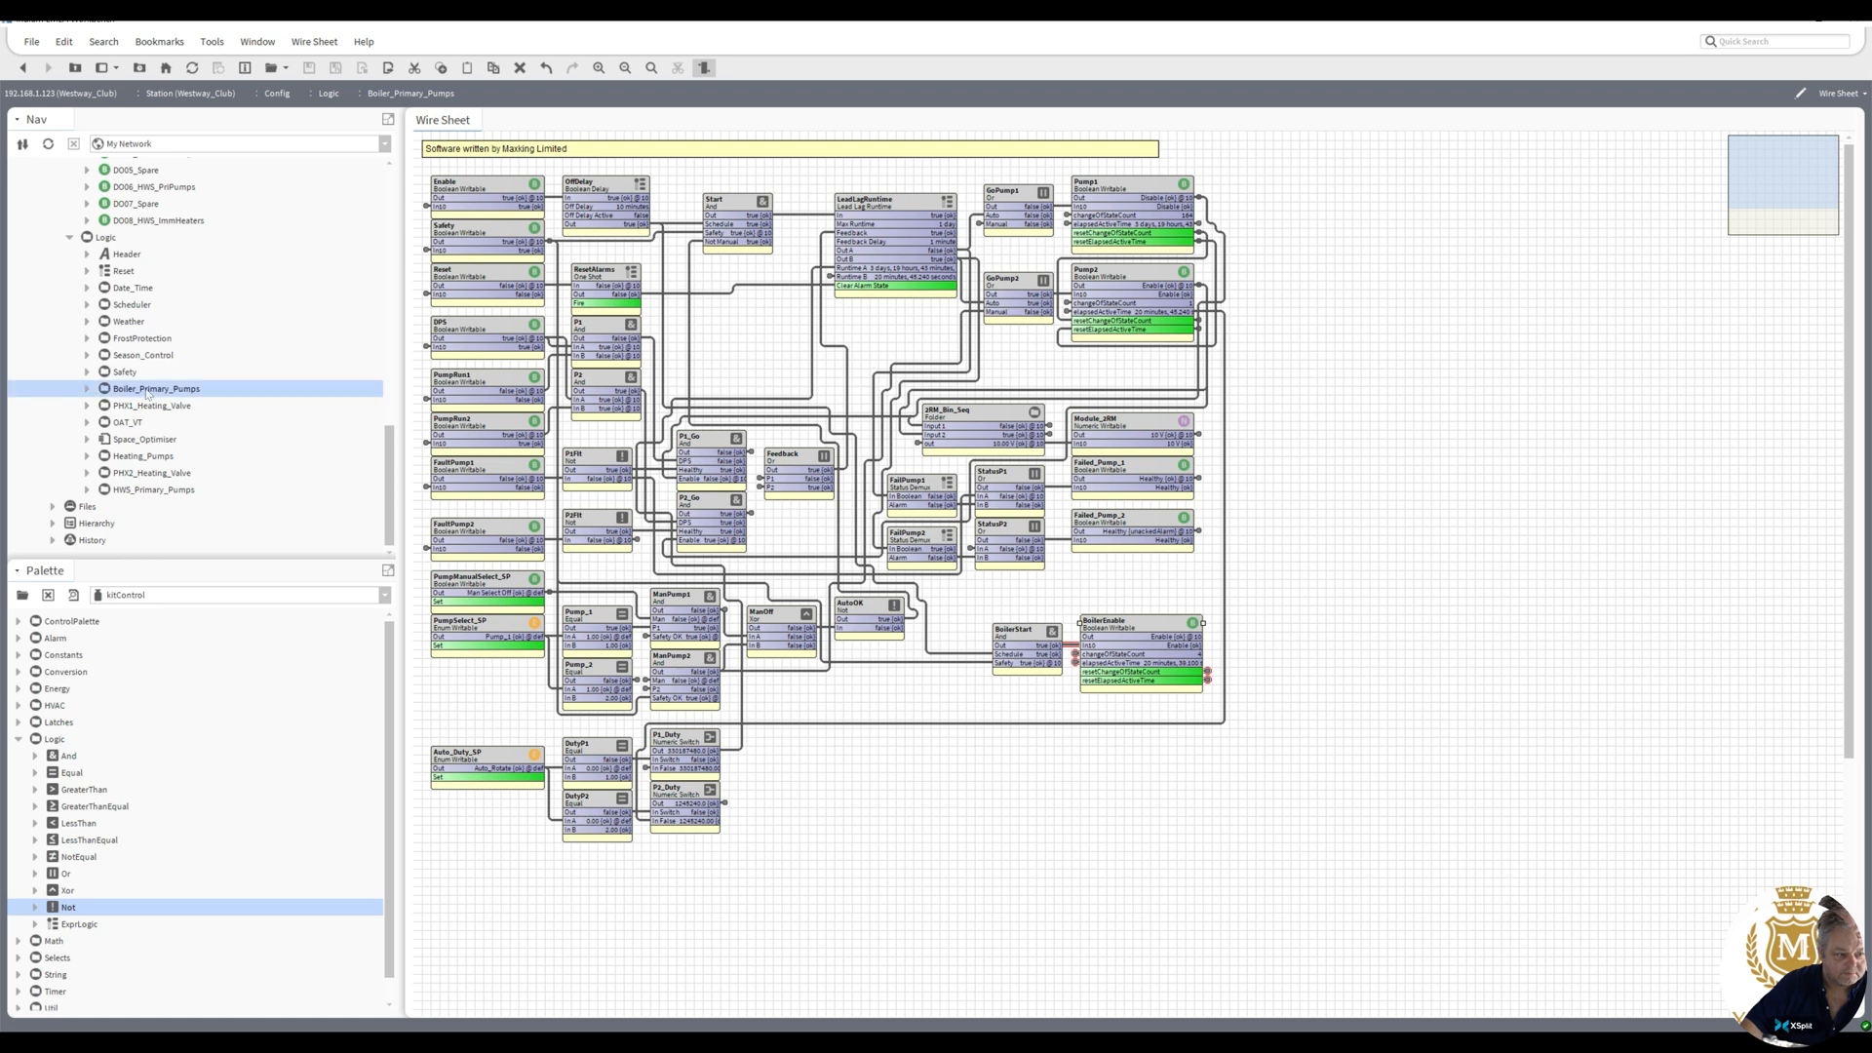
pyautogui.click(179, 844)
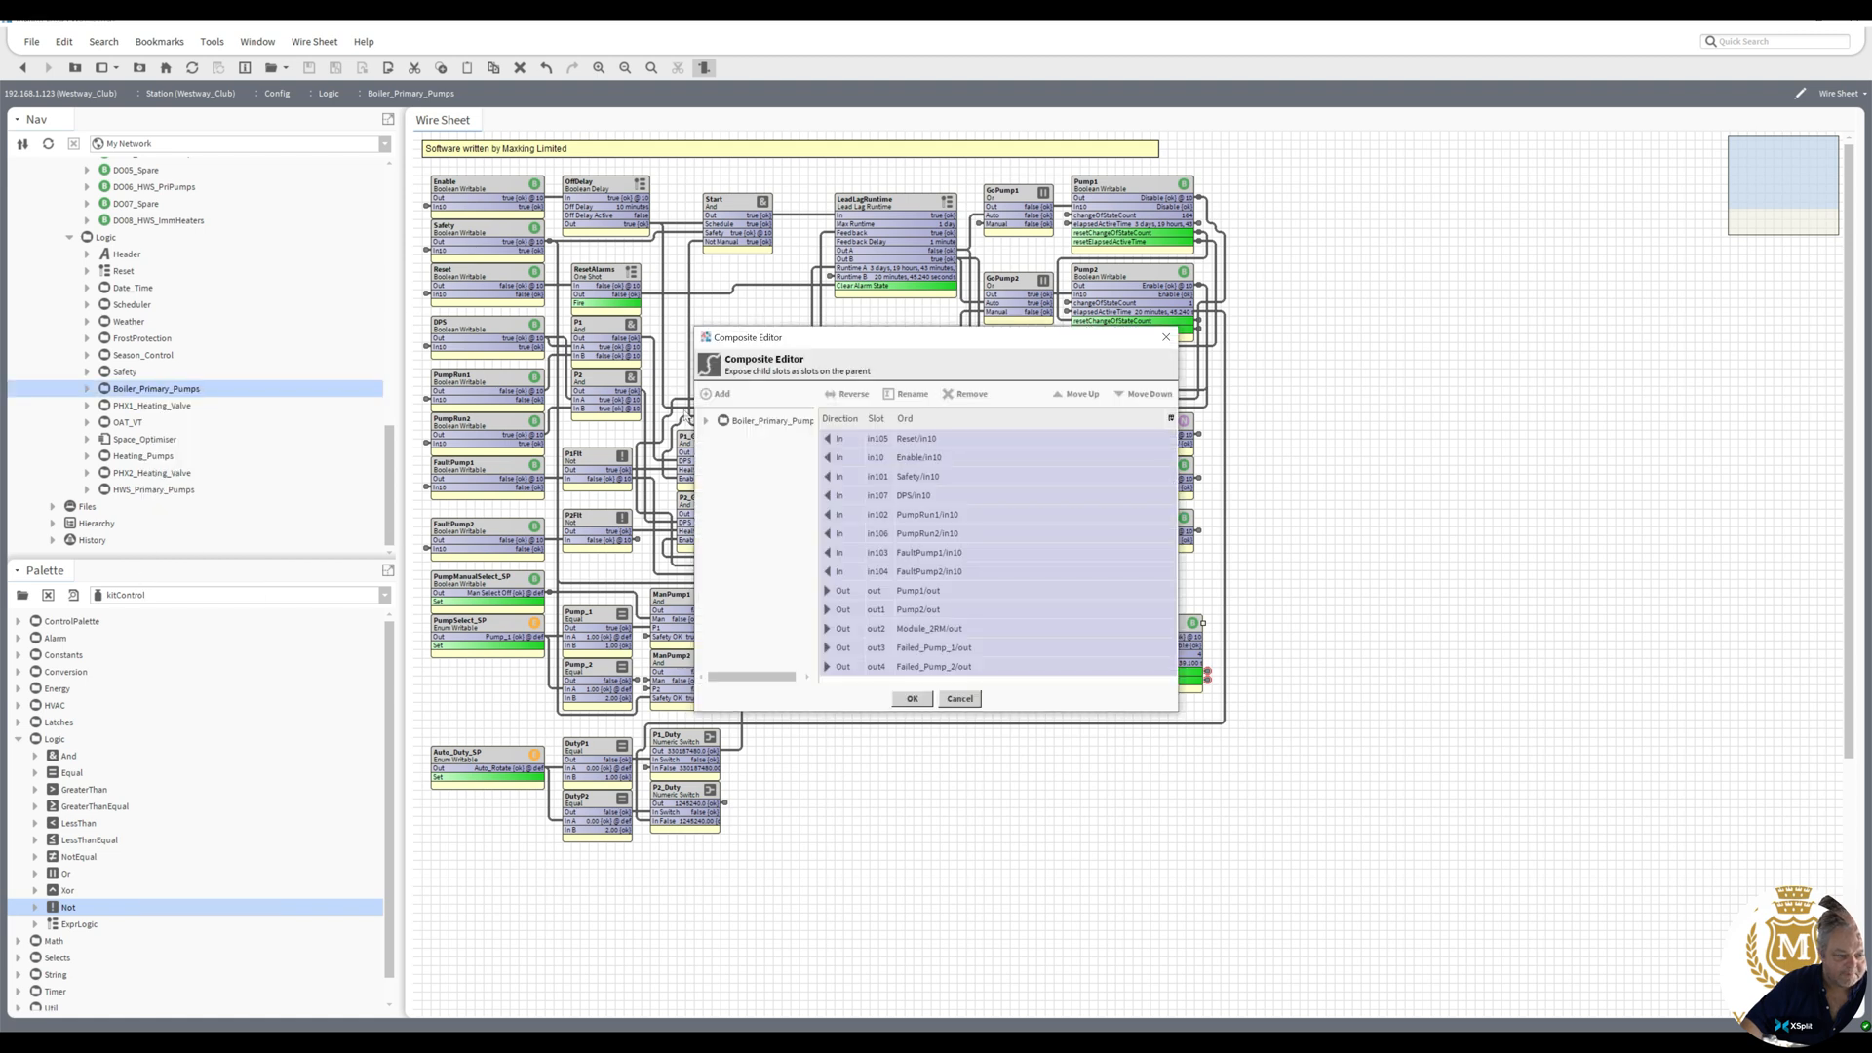
pyautogui.moveTo(807, 481); pyautogui.dragTo(815, 652)
pyautogui.click(723, 648)
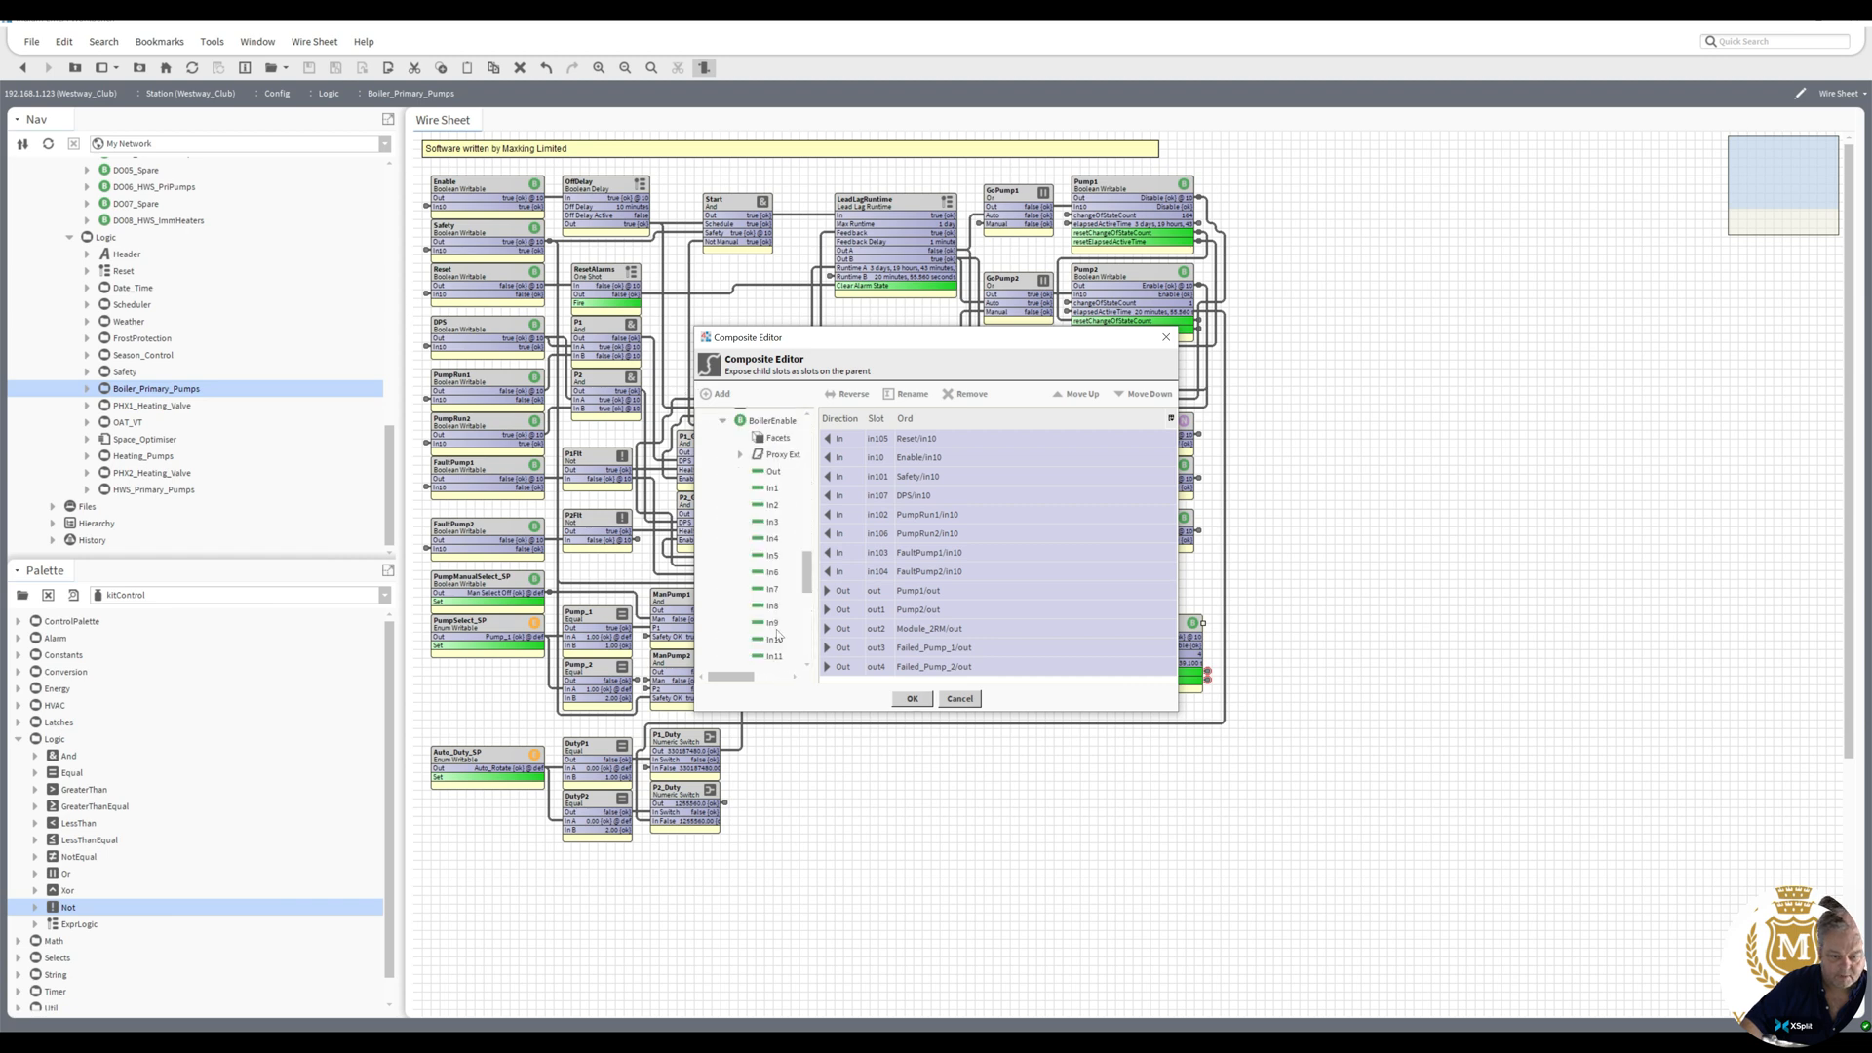
# - Expose BoilerEnable's Out slot on the Boiler_Primary_Pumps composite and set the new slot's display name to Gas Boiler Enable
pyautogui.doubleClick(774, 472)
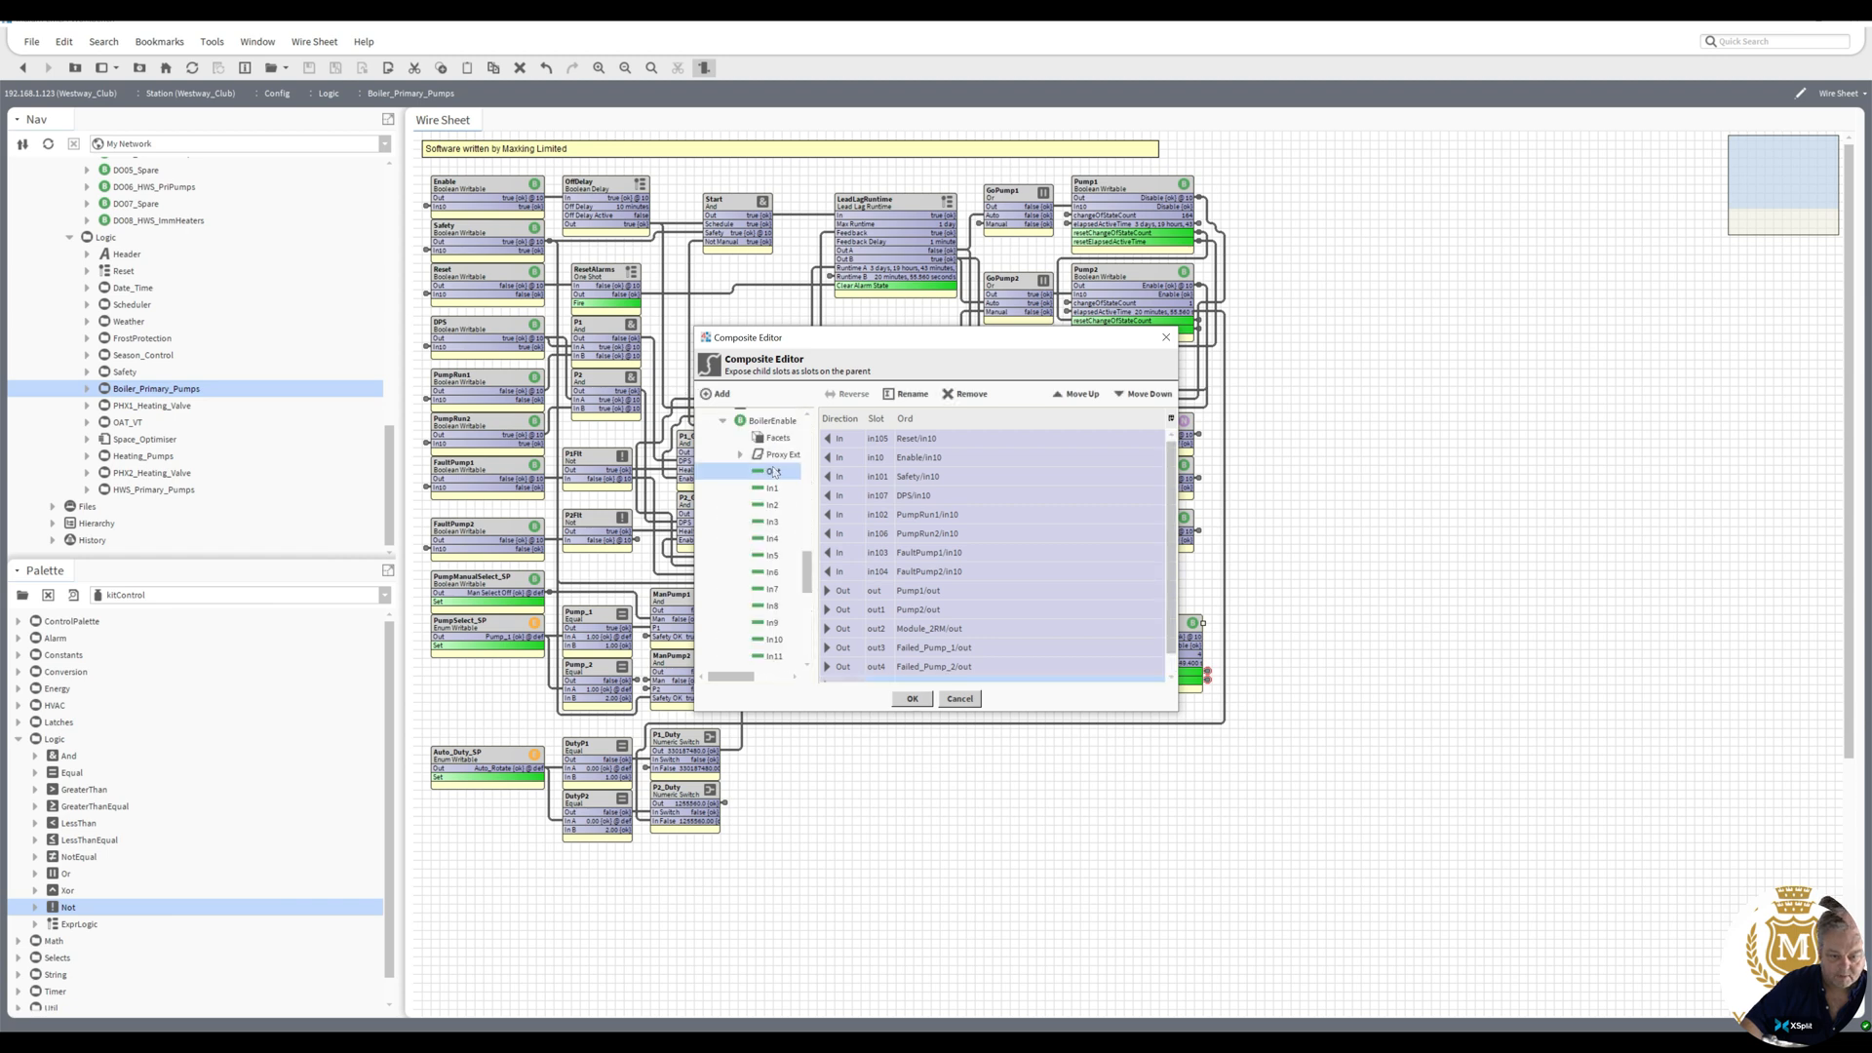
pyautogui.click(912, 698)
pyautogui.rightClick(158, 388)
pyautogui.moveTo(200, 397)
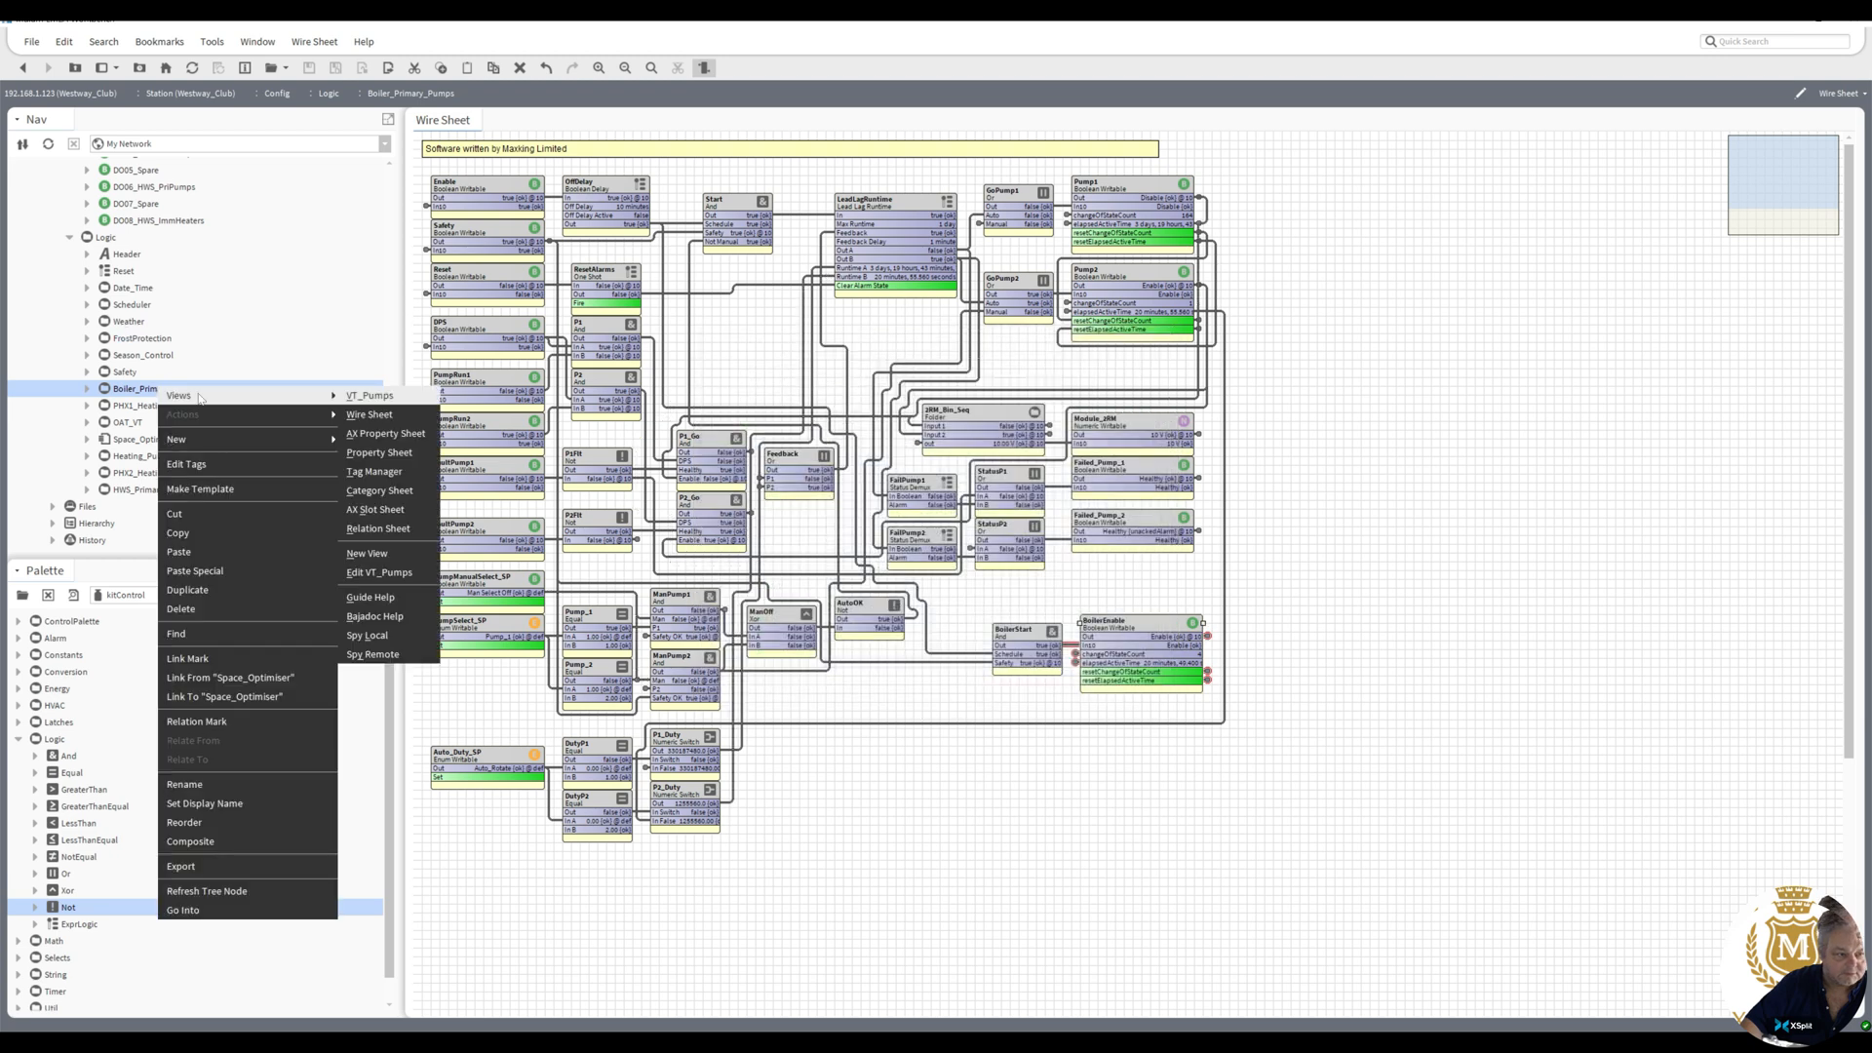
pyautogui.click(375, 509)
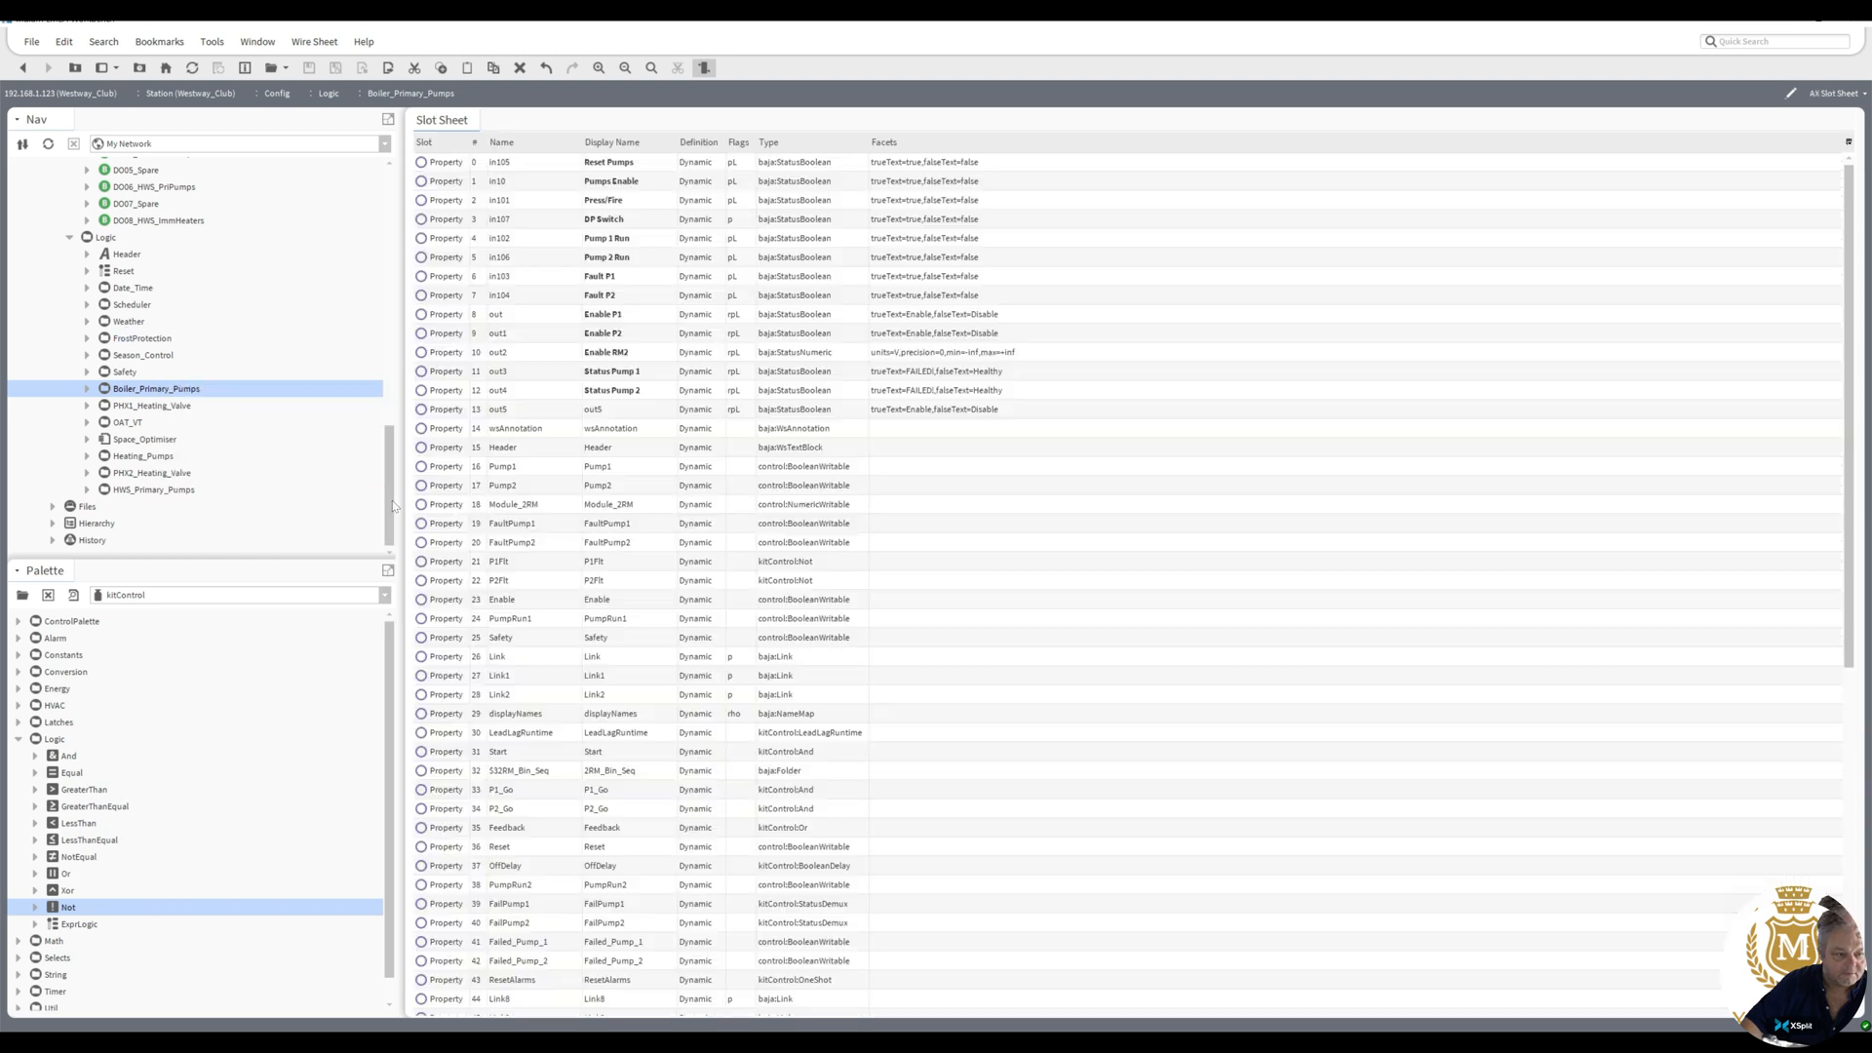
pyautogui.doubleClick(617, 410)
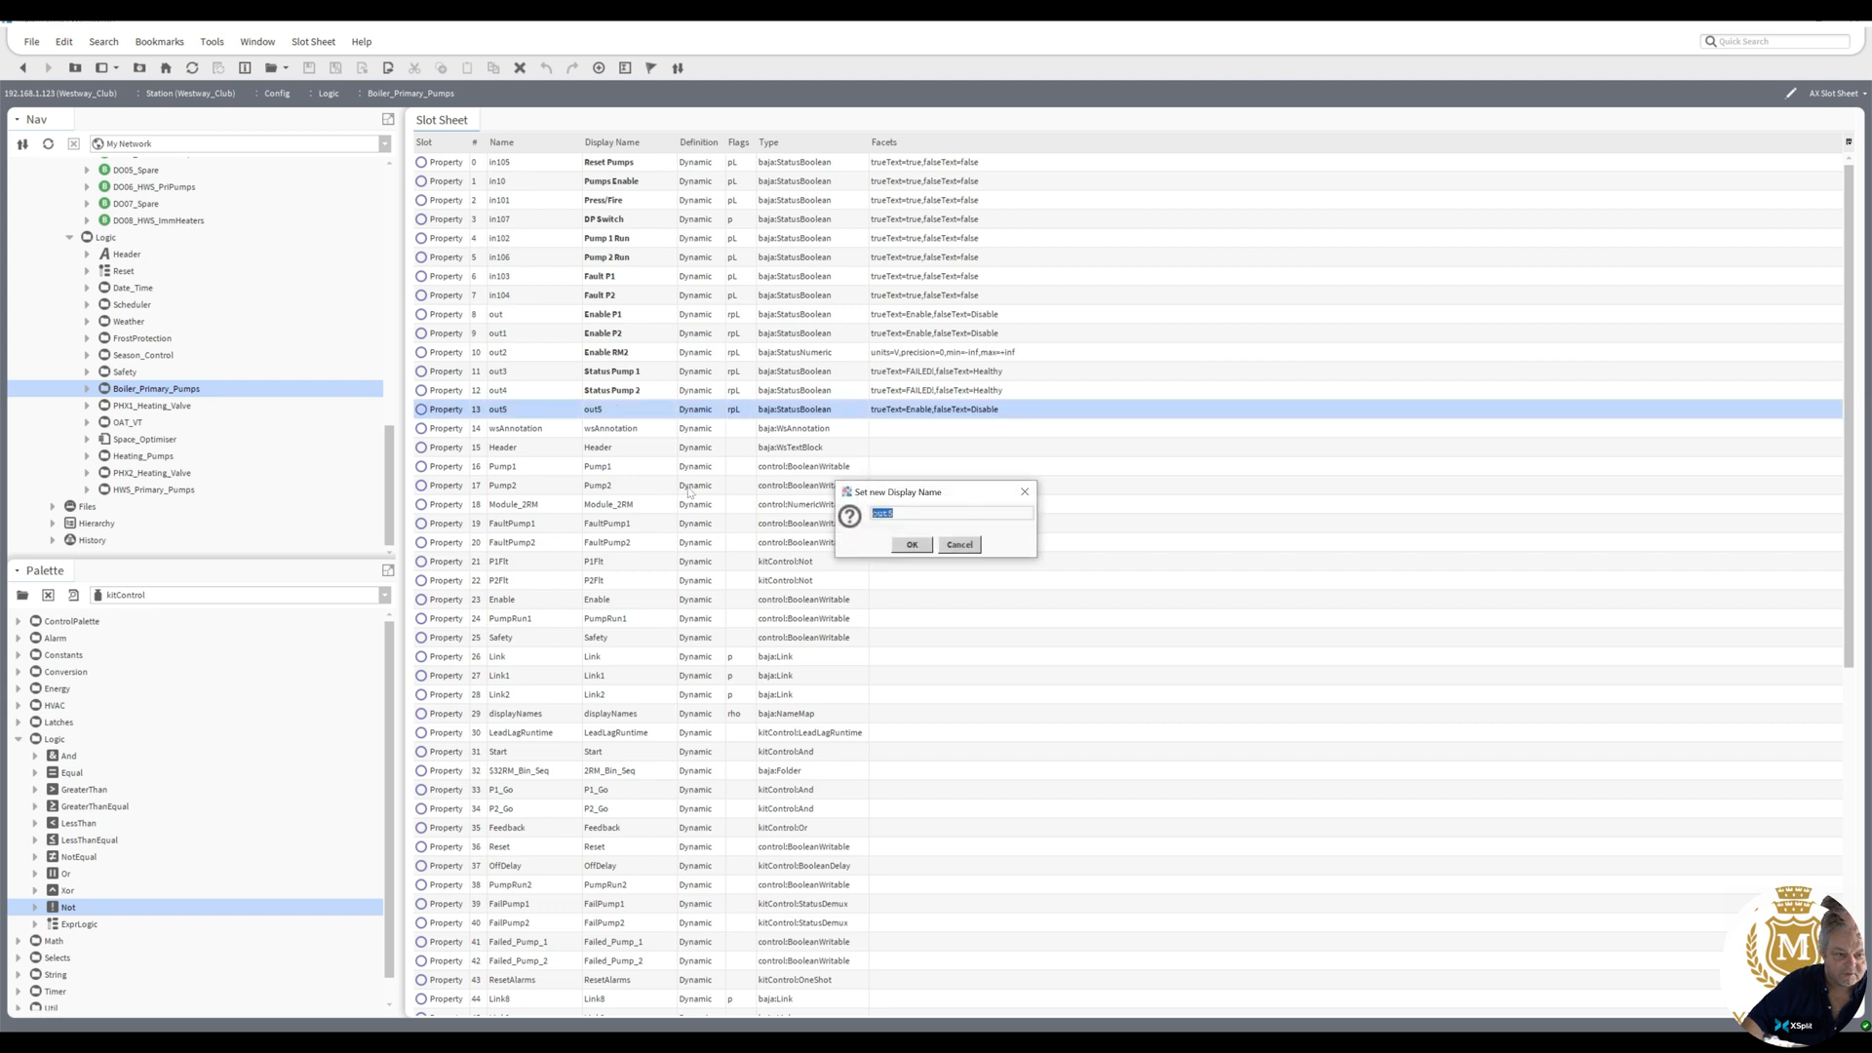
pyautogui.write('Gaa Boi')
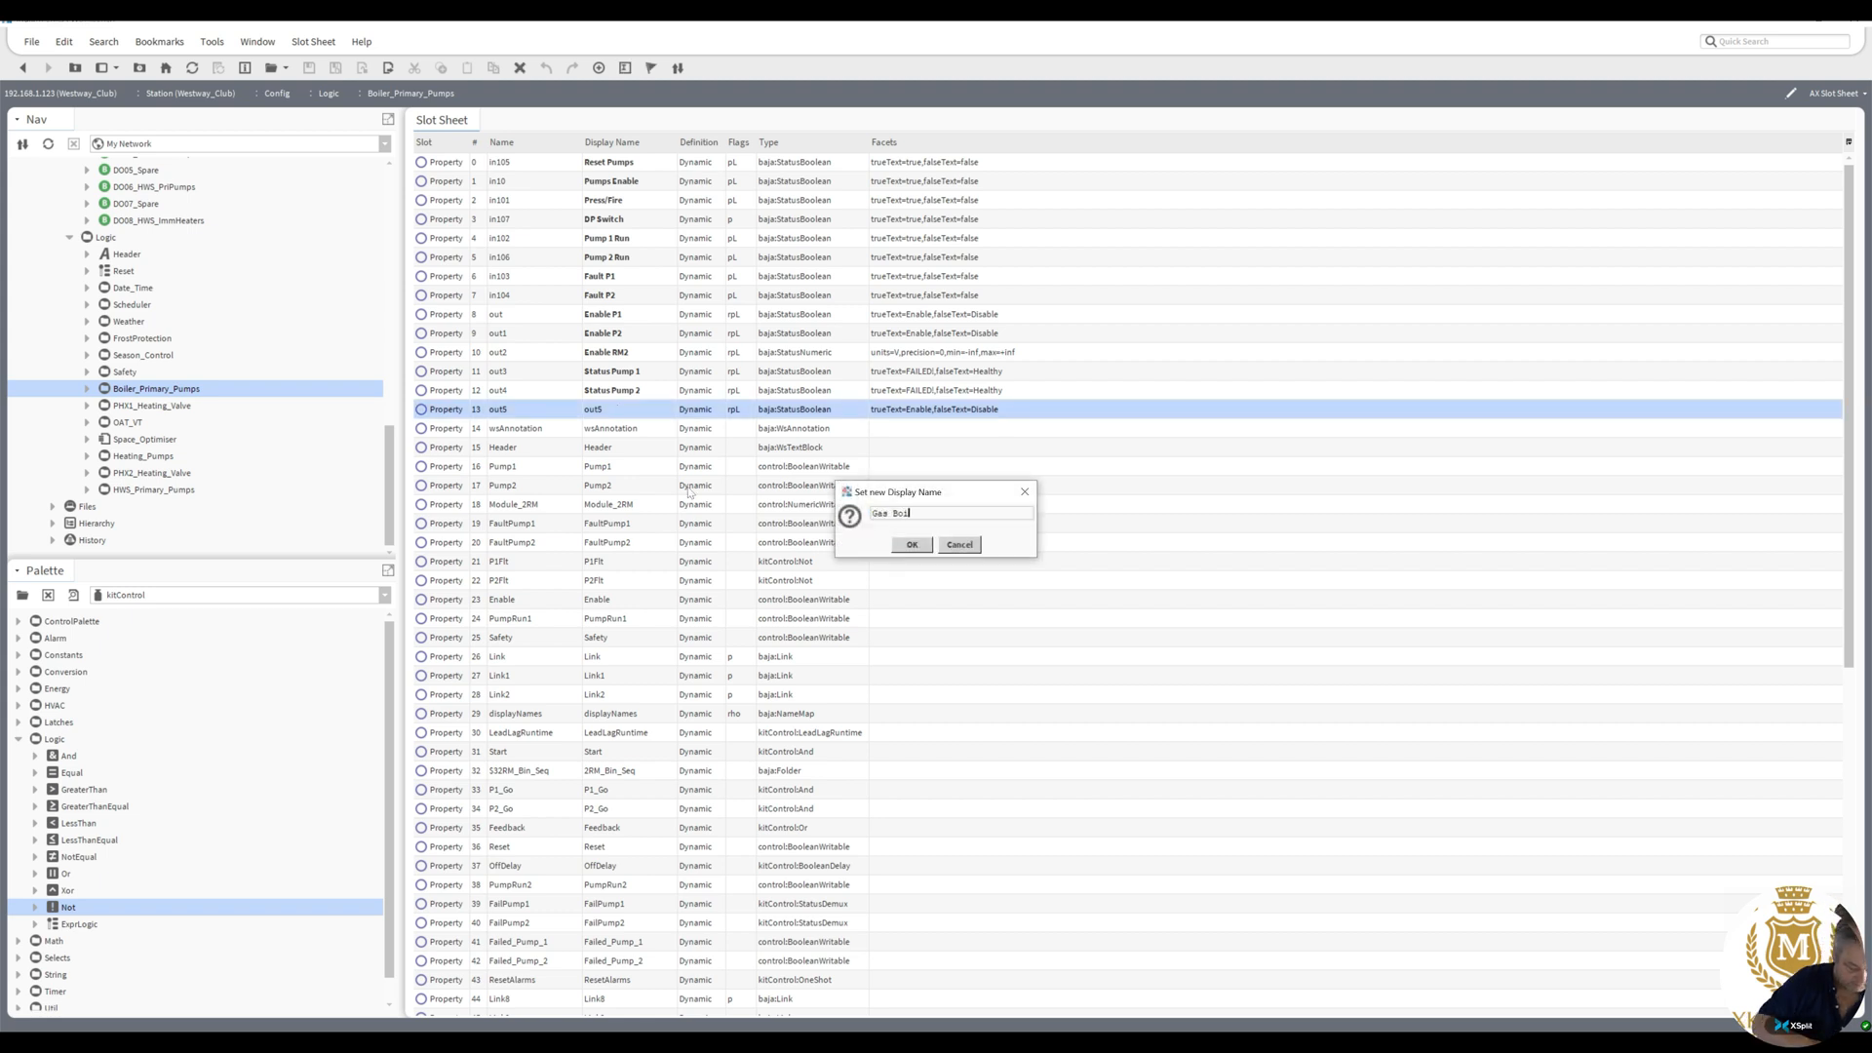
pyautogui.write('ler Enable')
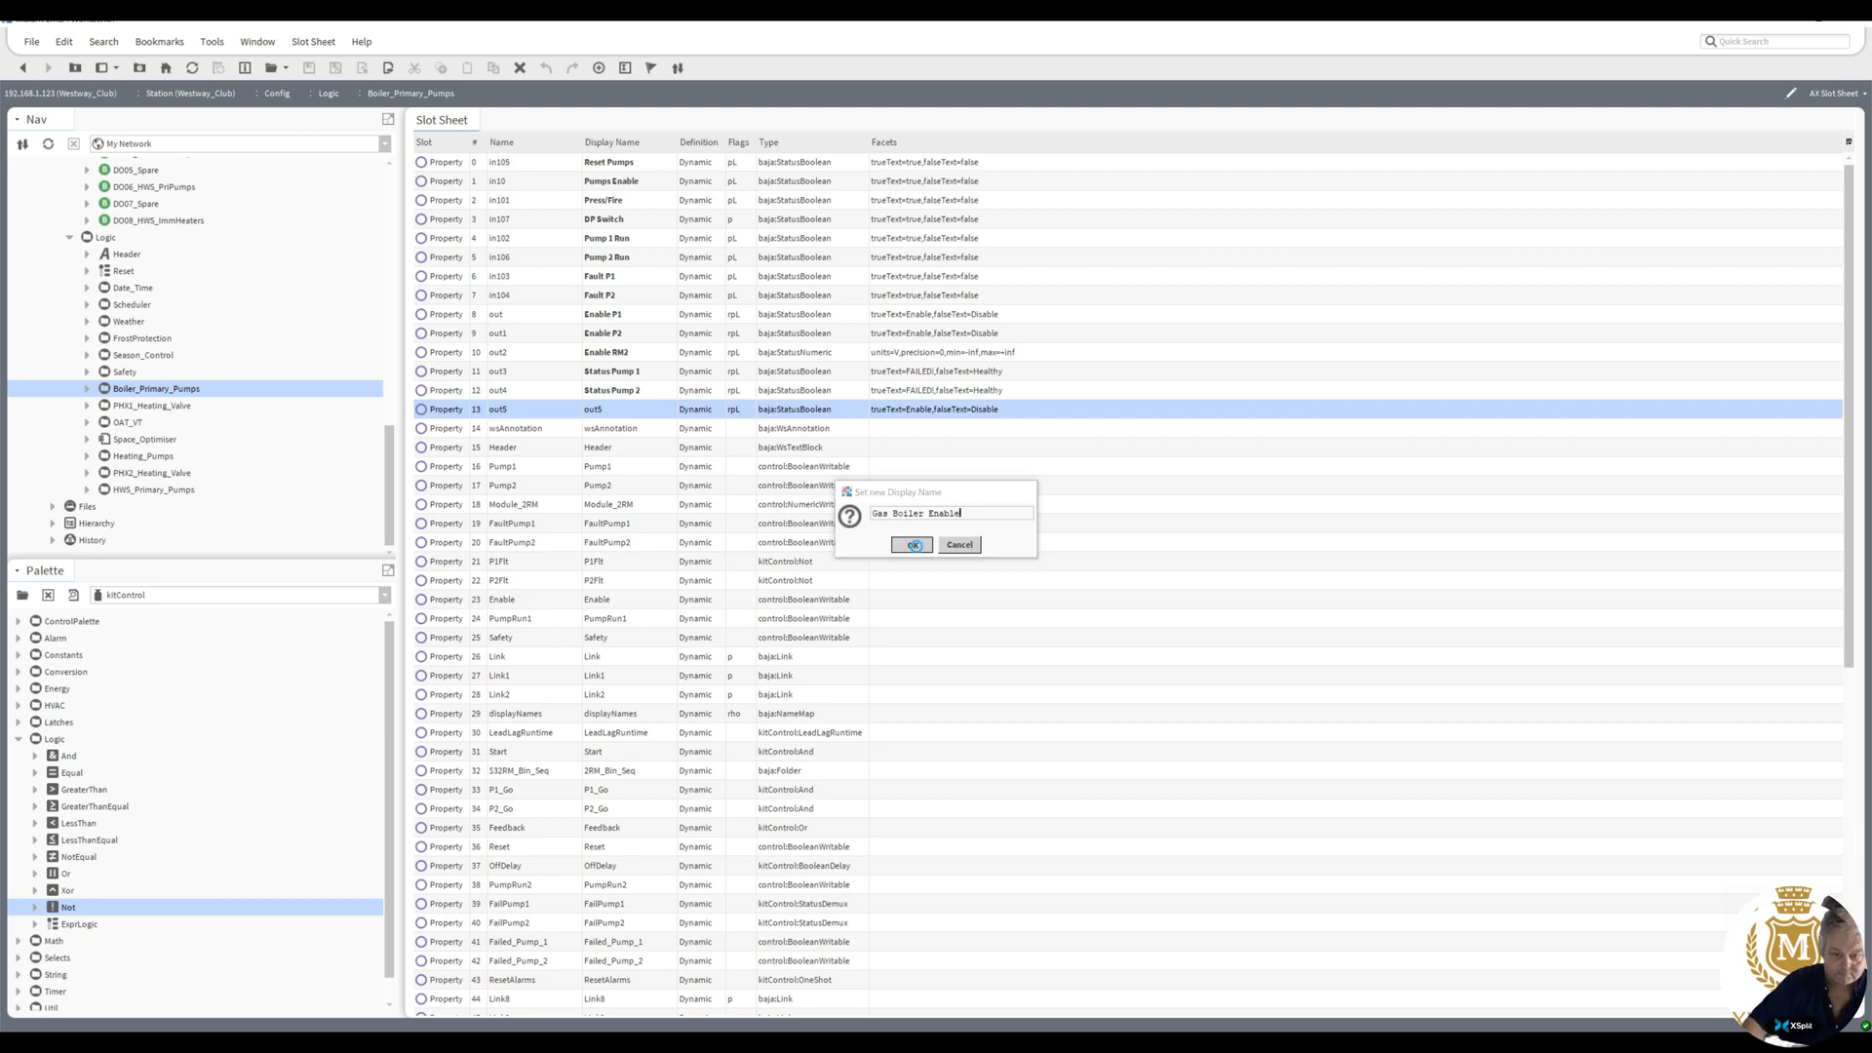
pyautogui.press('Return')
pyautogui.click(26, 67)
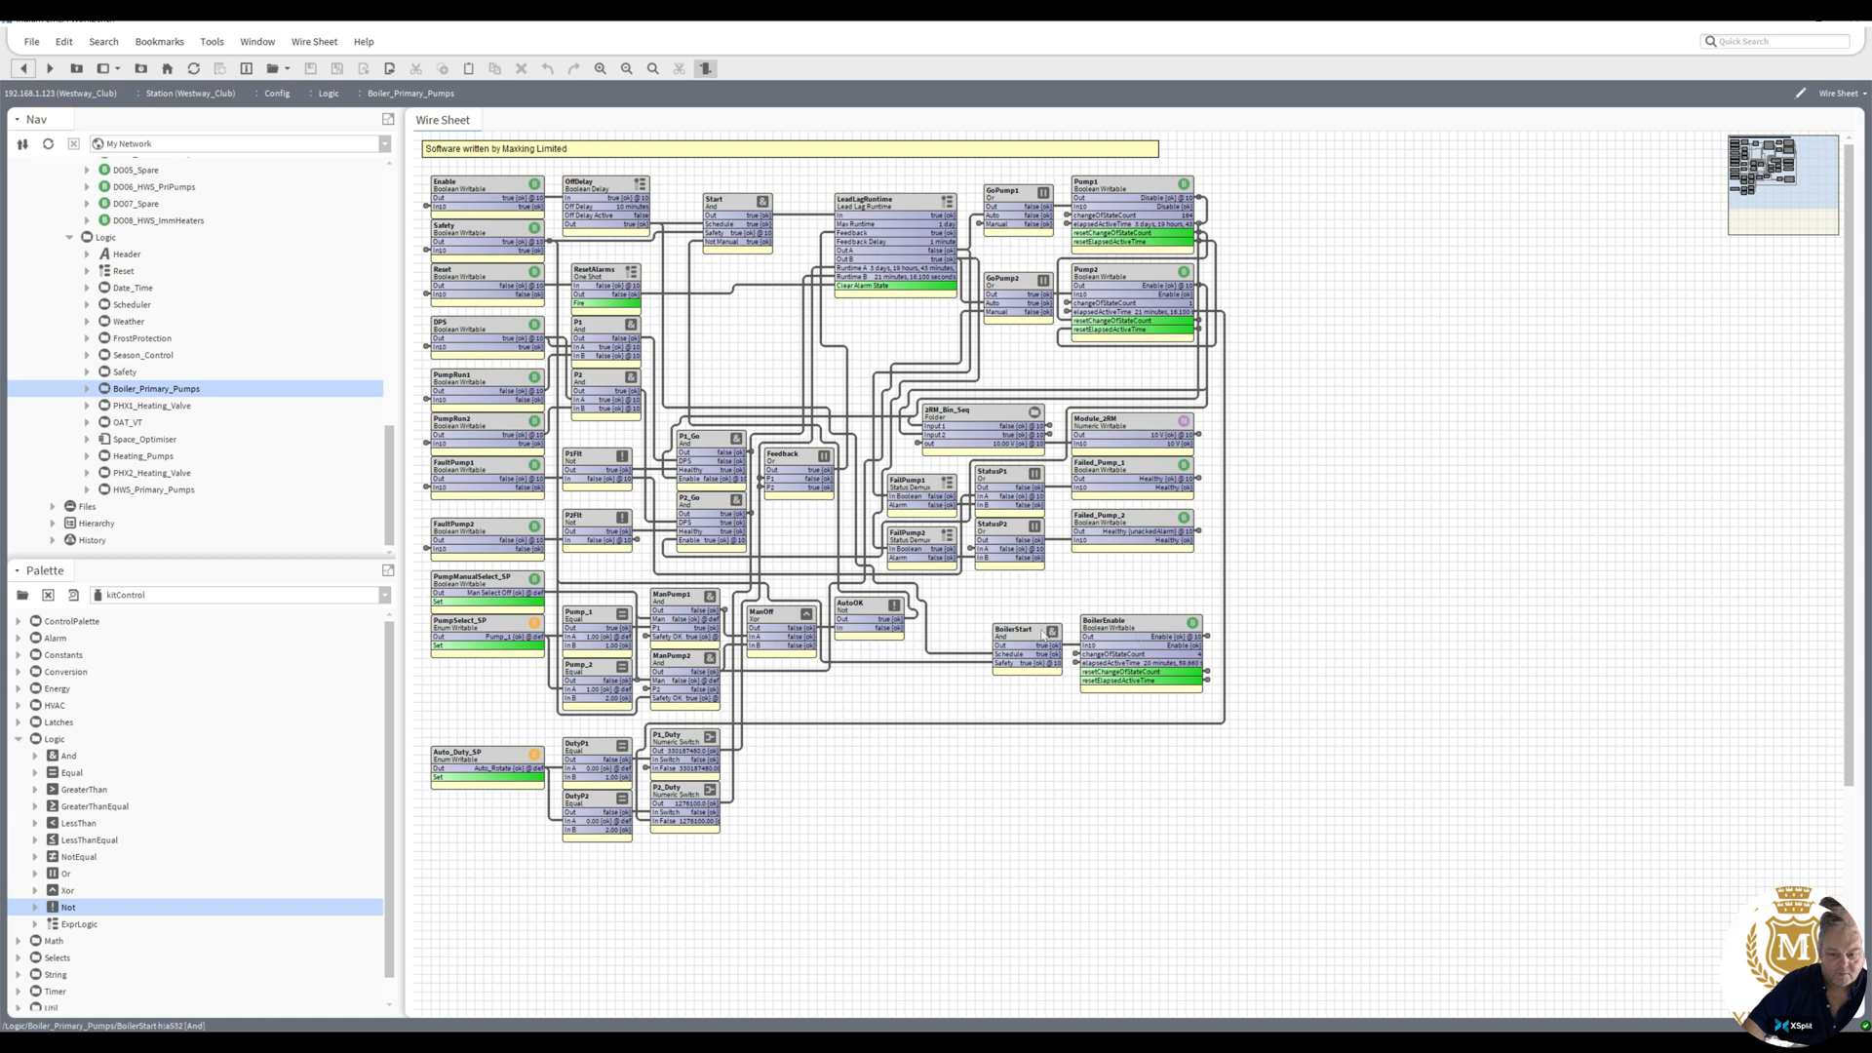
# - Move the BoilerStart block farther from BoilerEnable and add an Or block to the right of Pump1 and Pump2
pyautogui.moveTo(1044, 633); pyautogui.dragTo(990, 634)
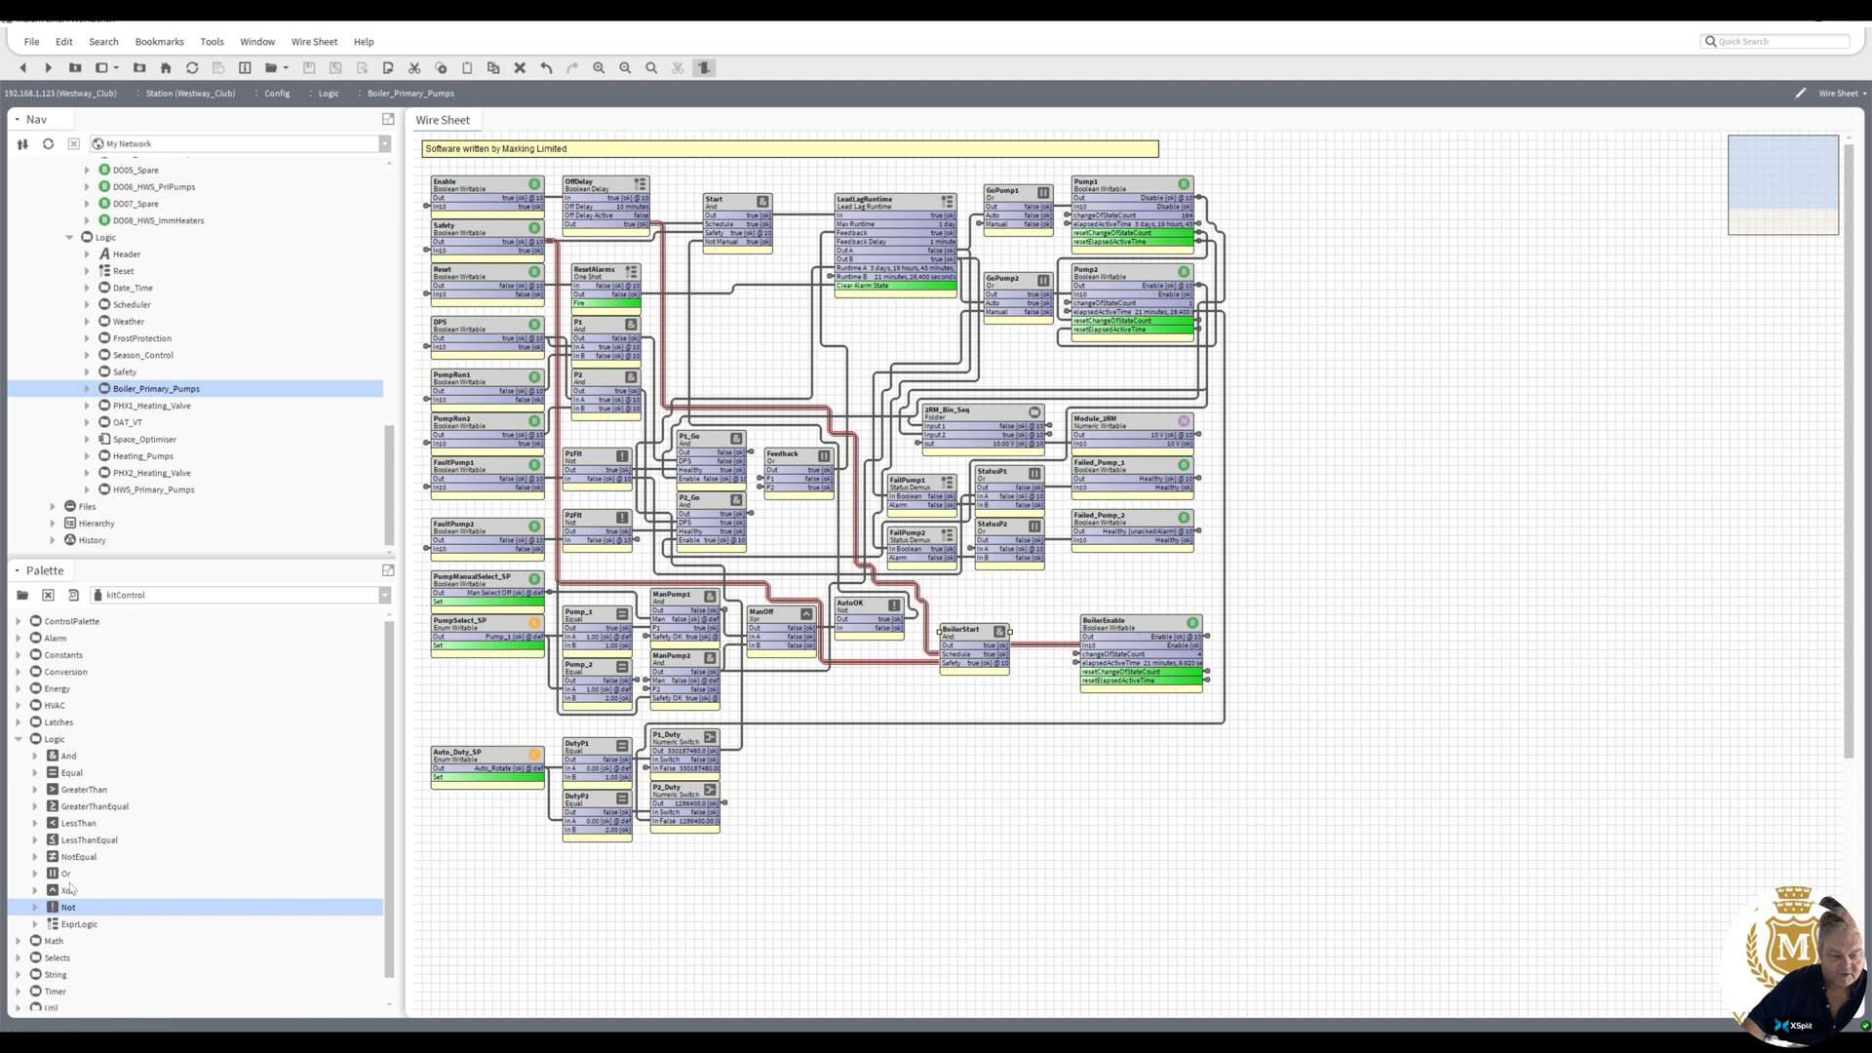
pyautogui.moveTo(67, 874); pyautogui.dragTo(1316, 262)
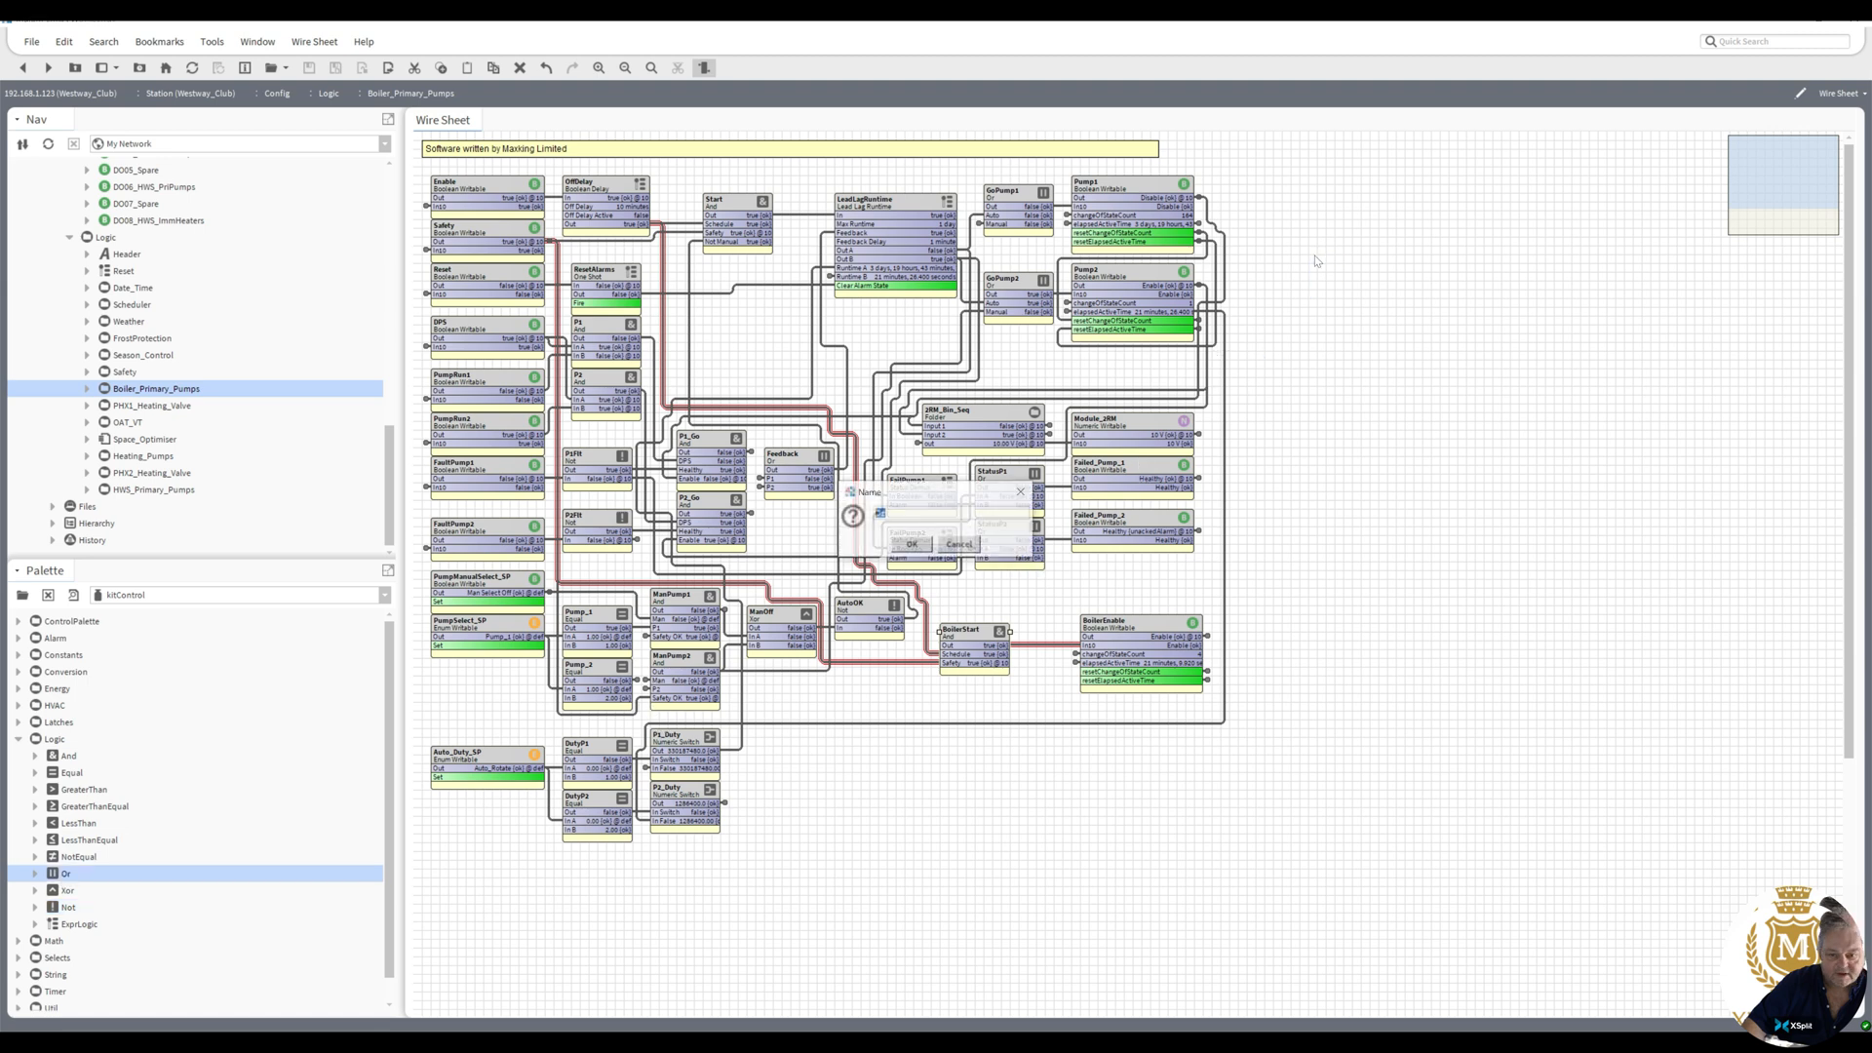
pyautogui.click(912, 545)
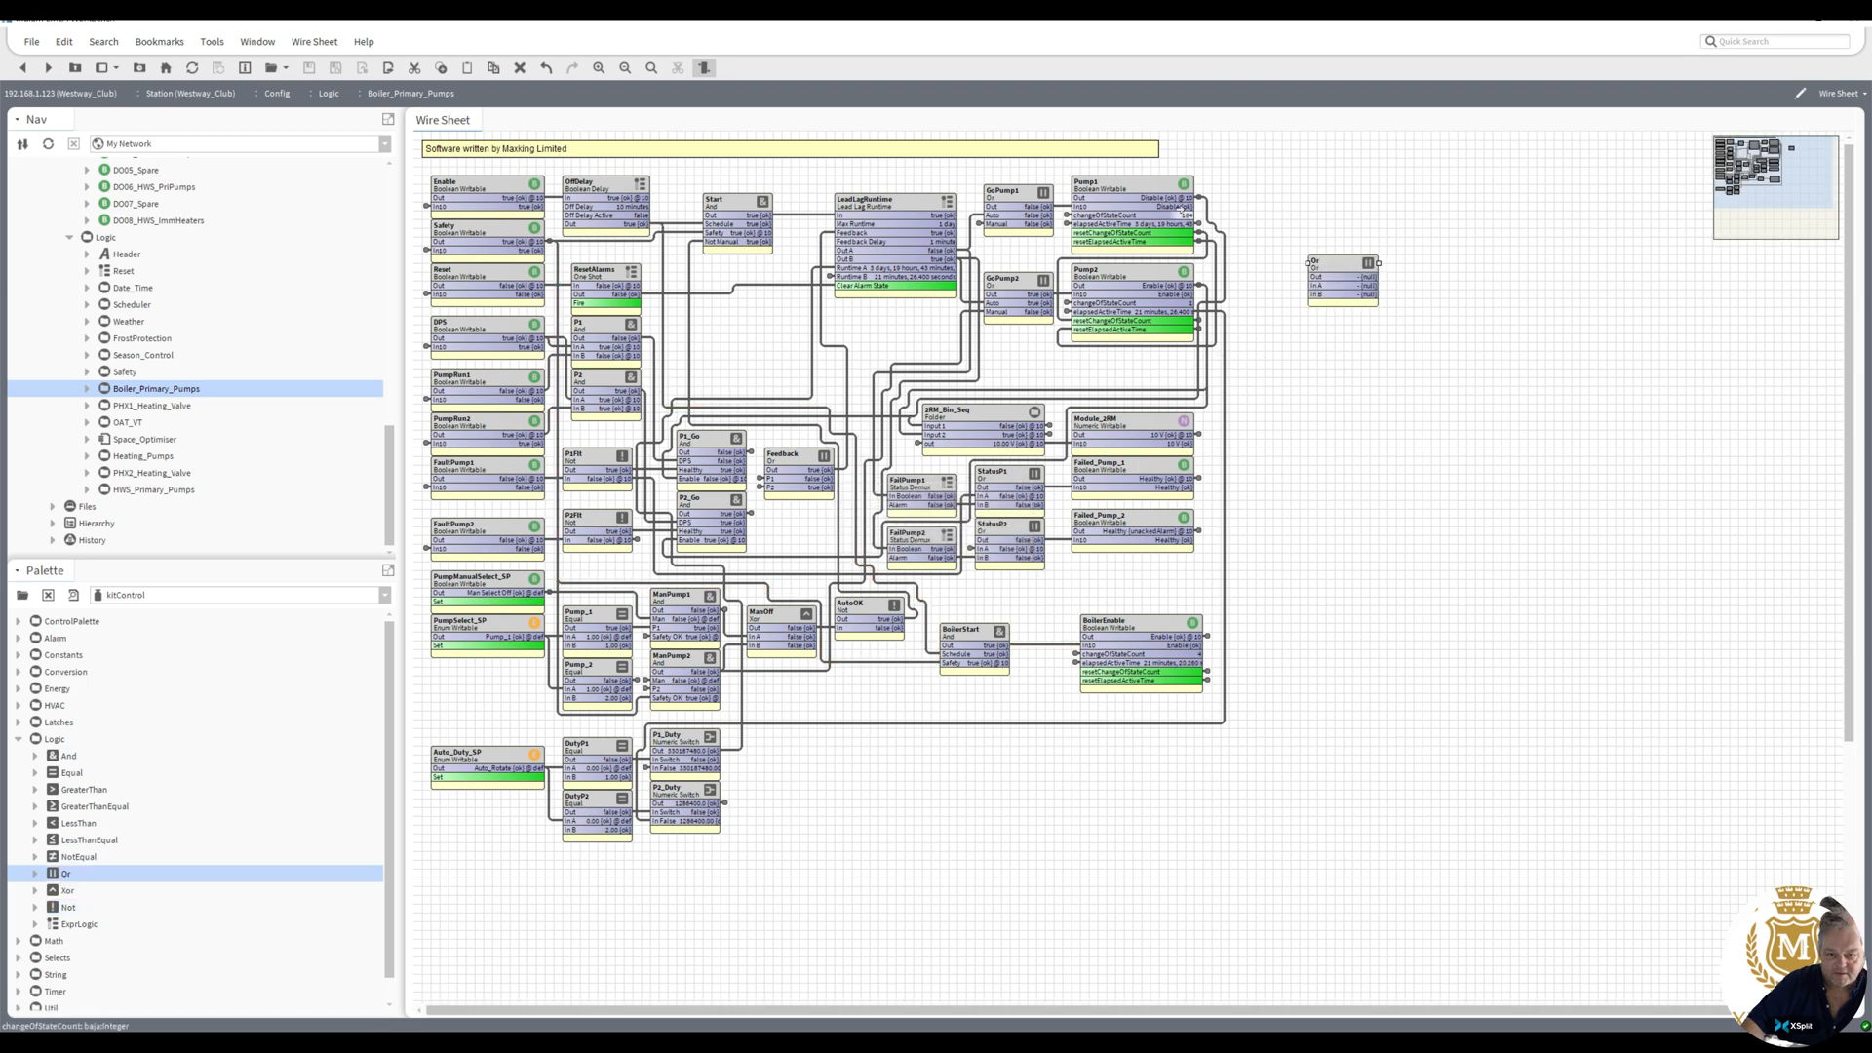
# - Link the Pump1 and Pump2 outputs to the new Or block's In A and In B, and rename the block PumpRun
pyautogui.moveTo(1199, 197); pyautogui.dragTo(1312, 286)
pyautogui.moveTo(1199, 285); pyautogui.dragTo(1311, 295)
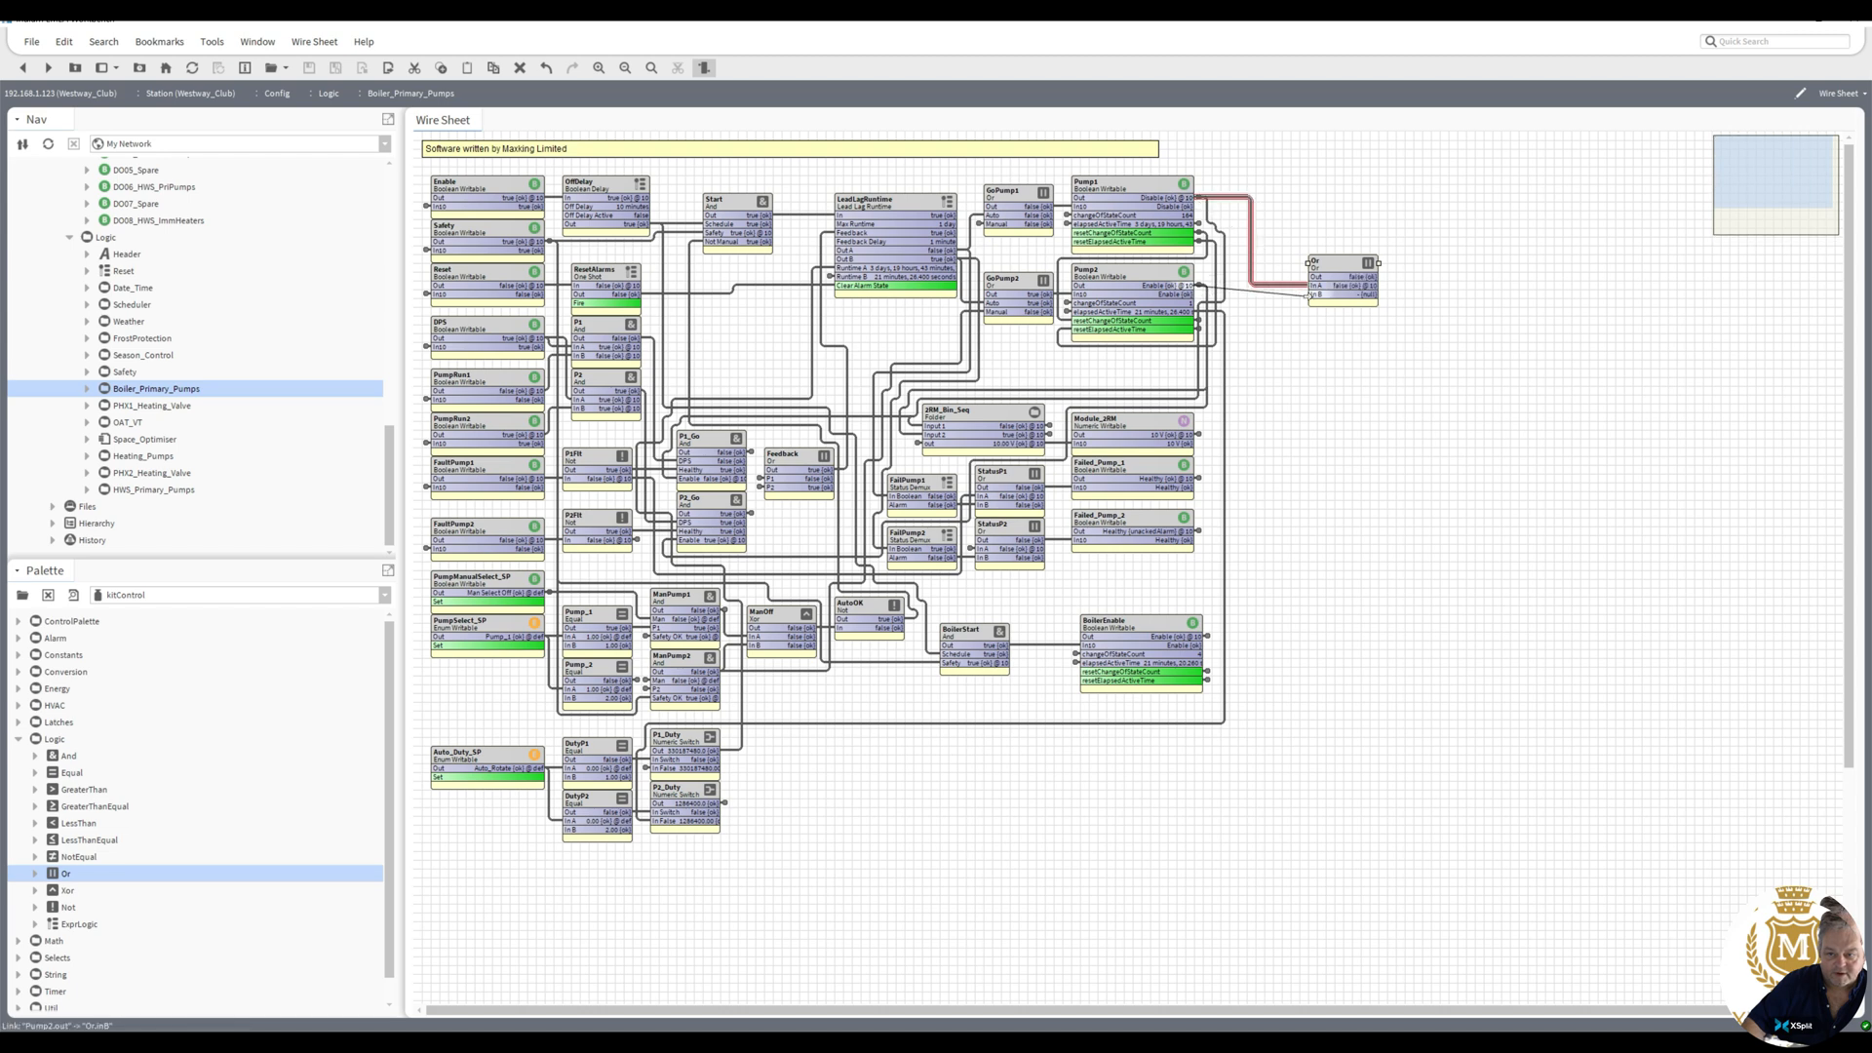
pyautogui.rightClick(1336, 268)
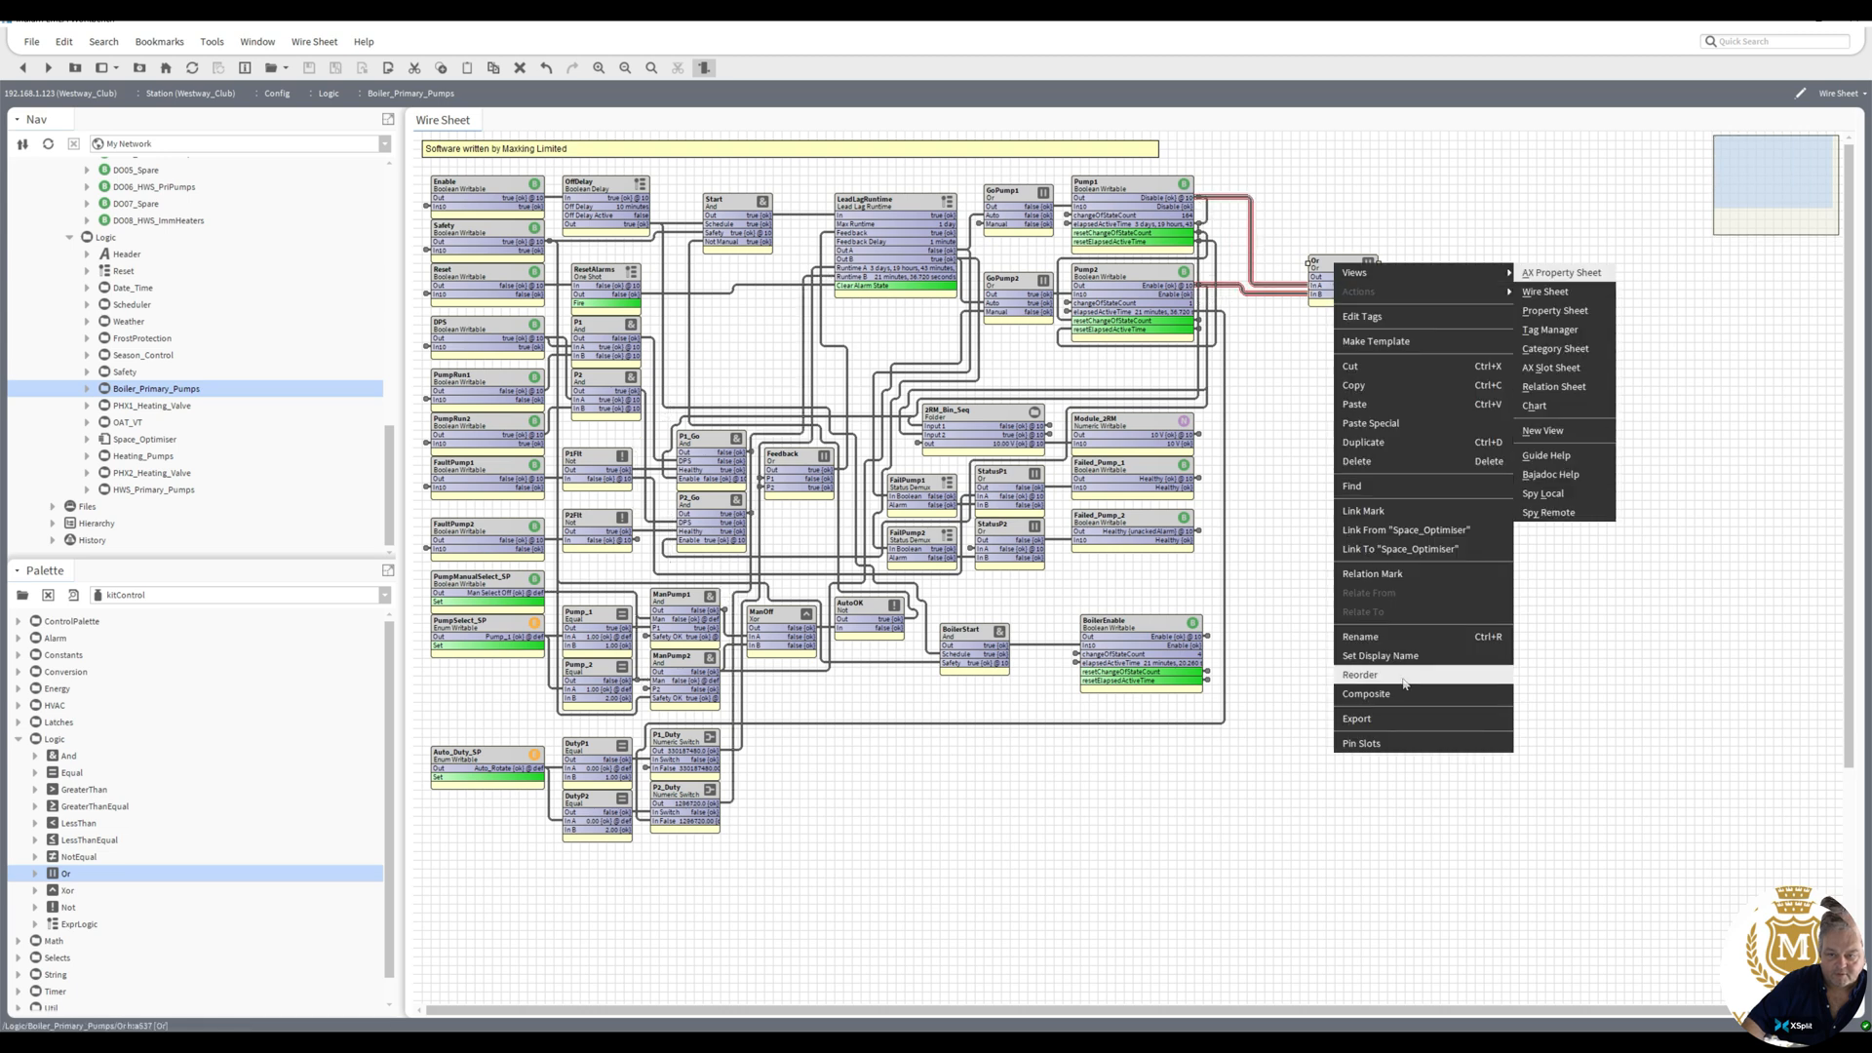
pyautogui.click(1401, 645)
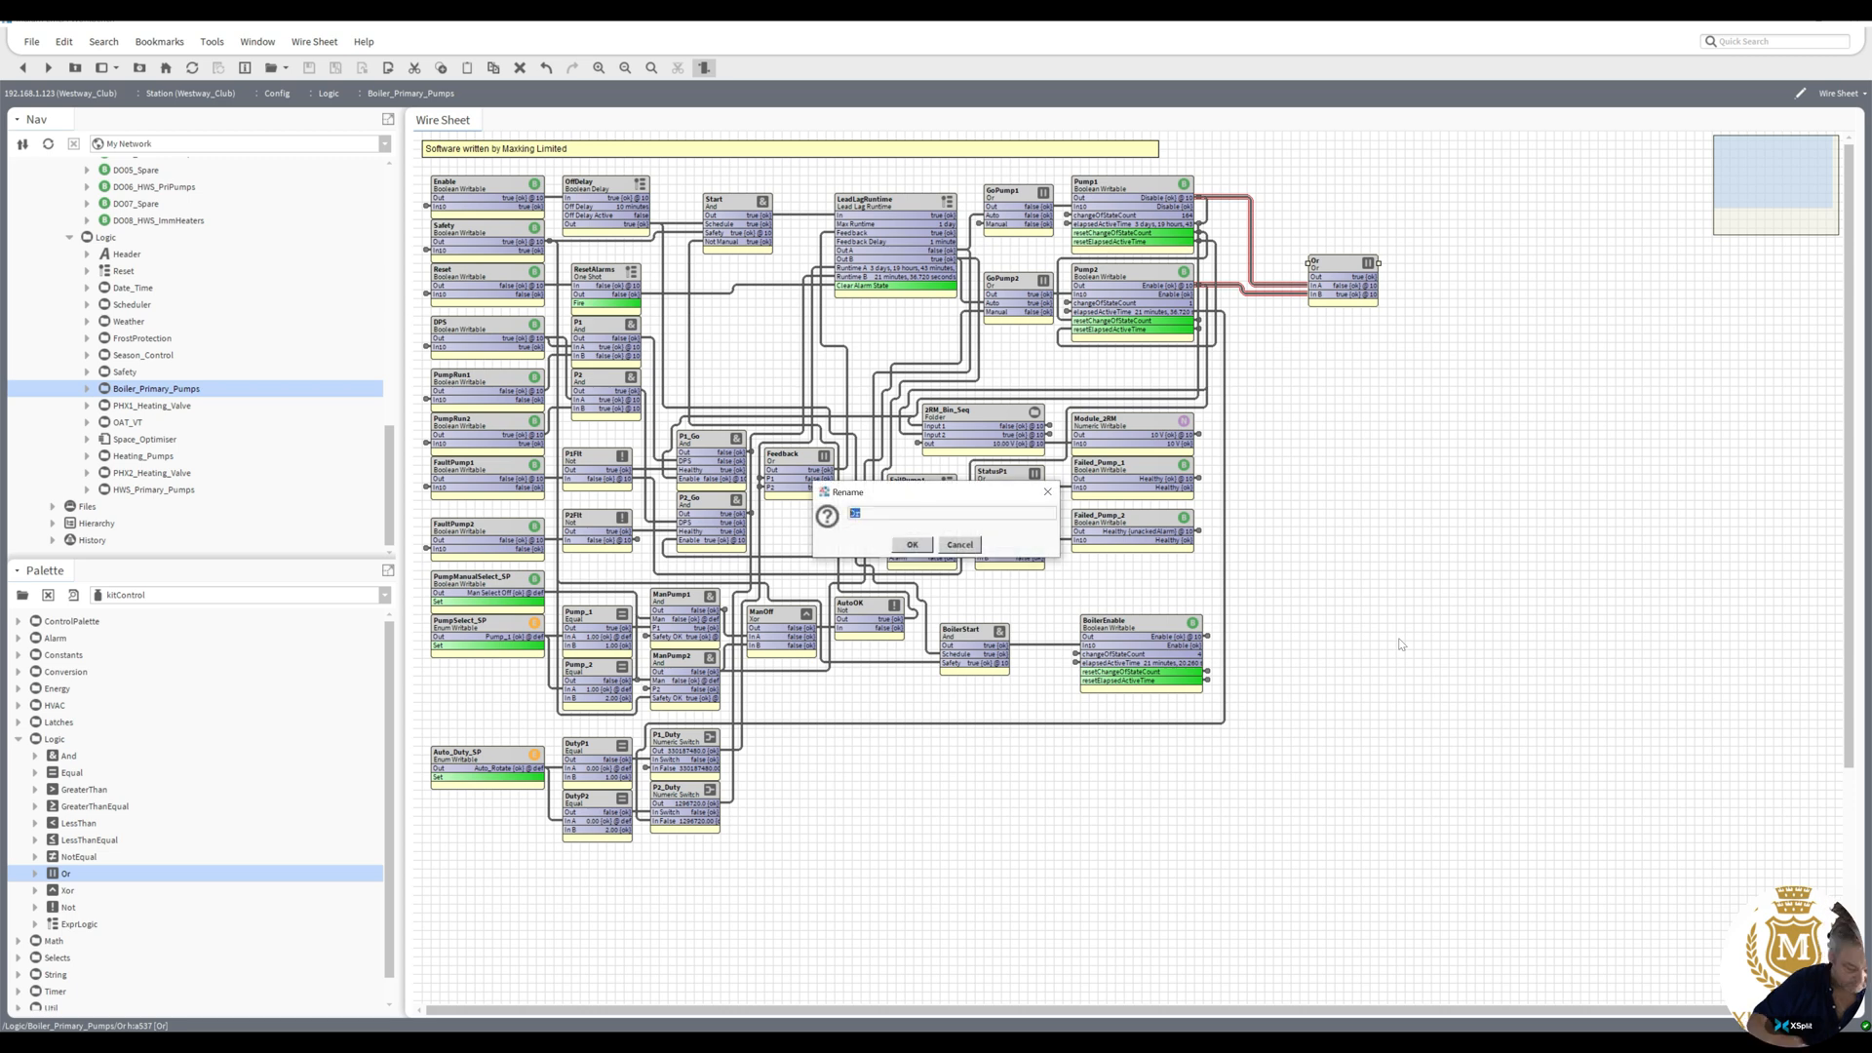
pyautogui.write('pumpRun')
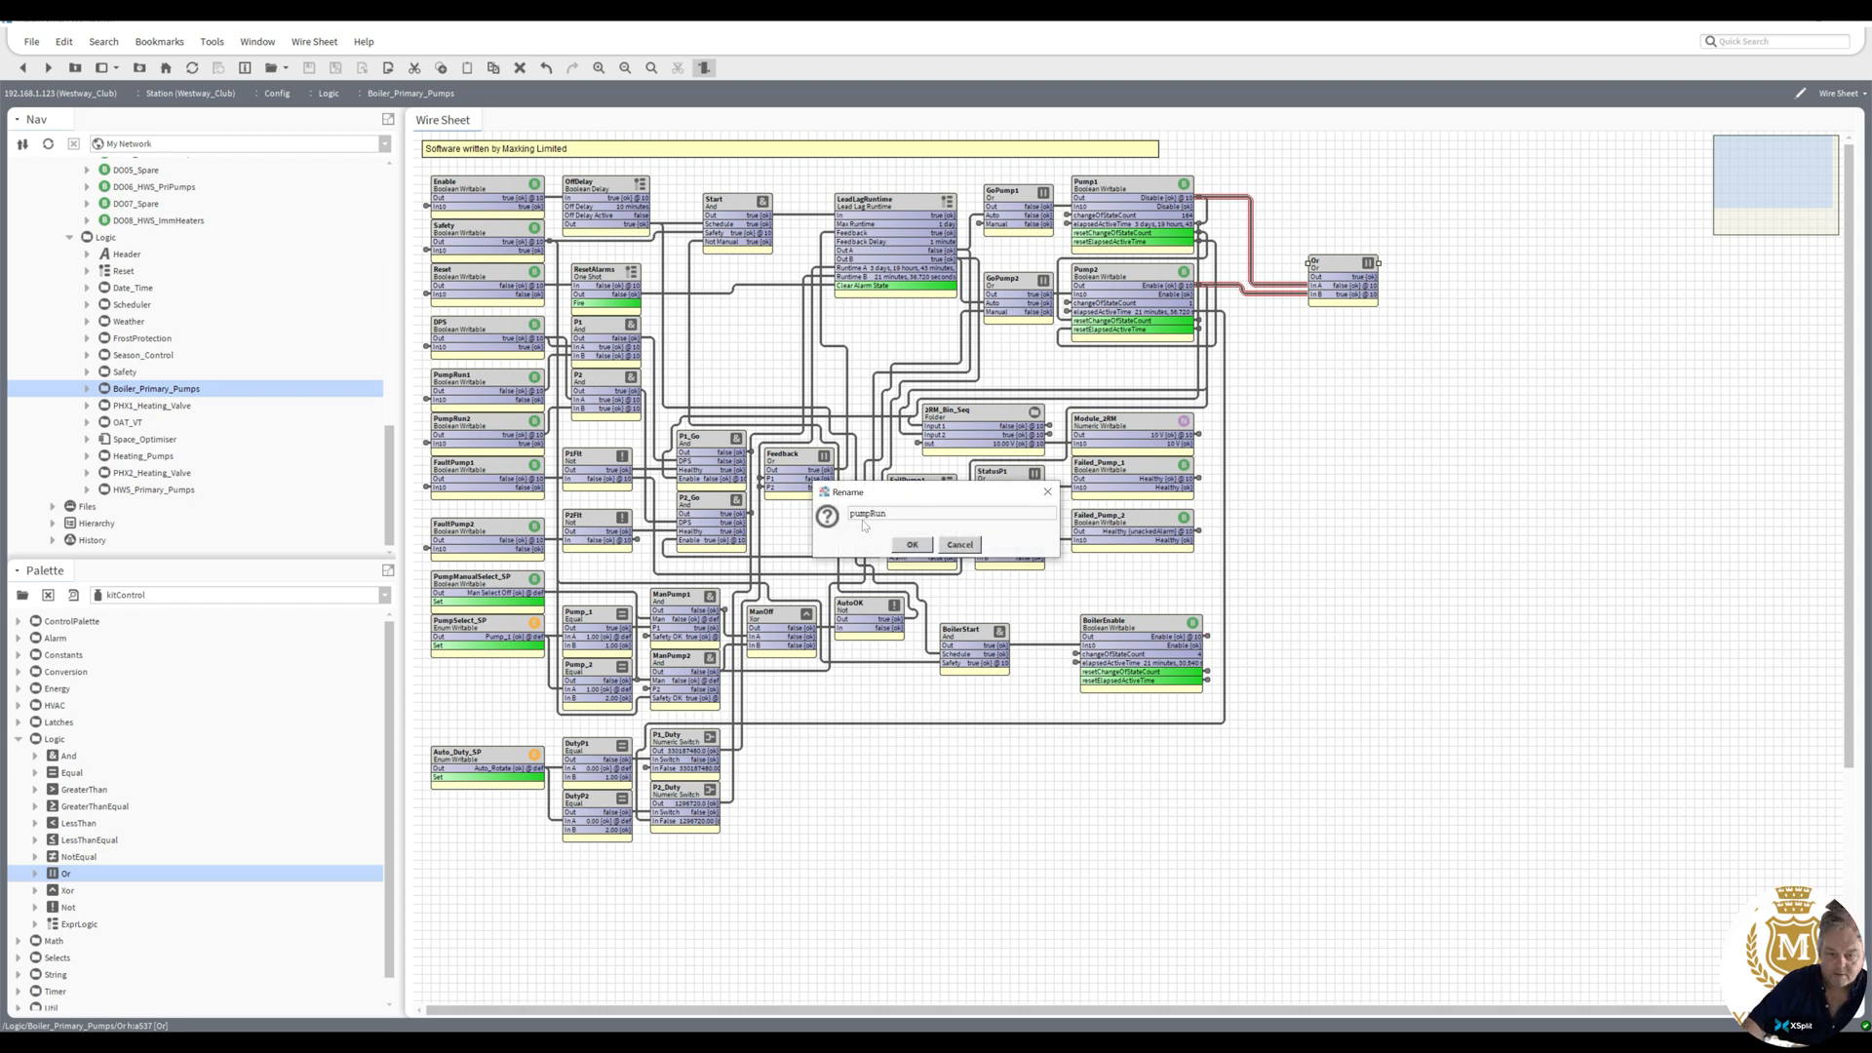
pyautogui.moveTo(857, 514); pyautogui.dragTo(834, 519)
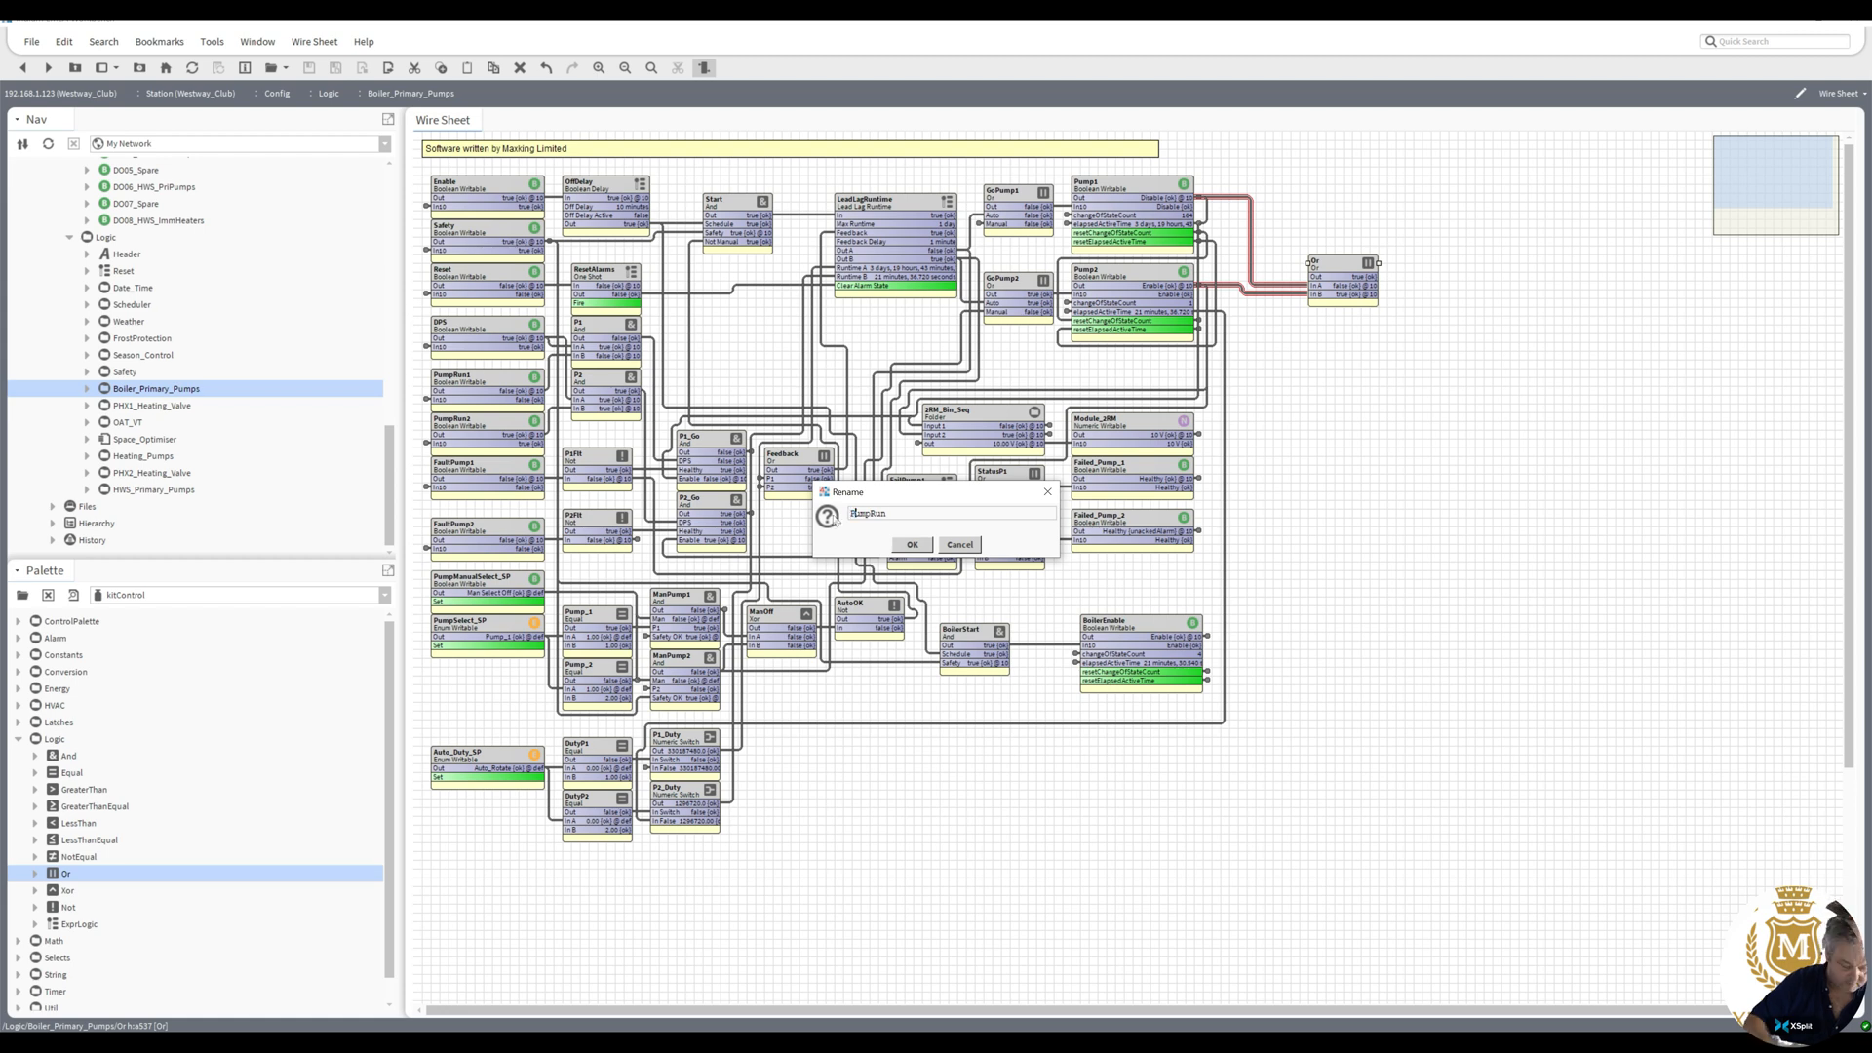
pyautogui.write('P')
pyautogui.press('Return')
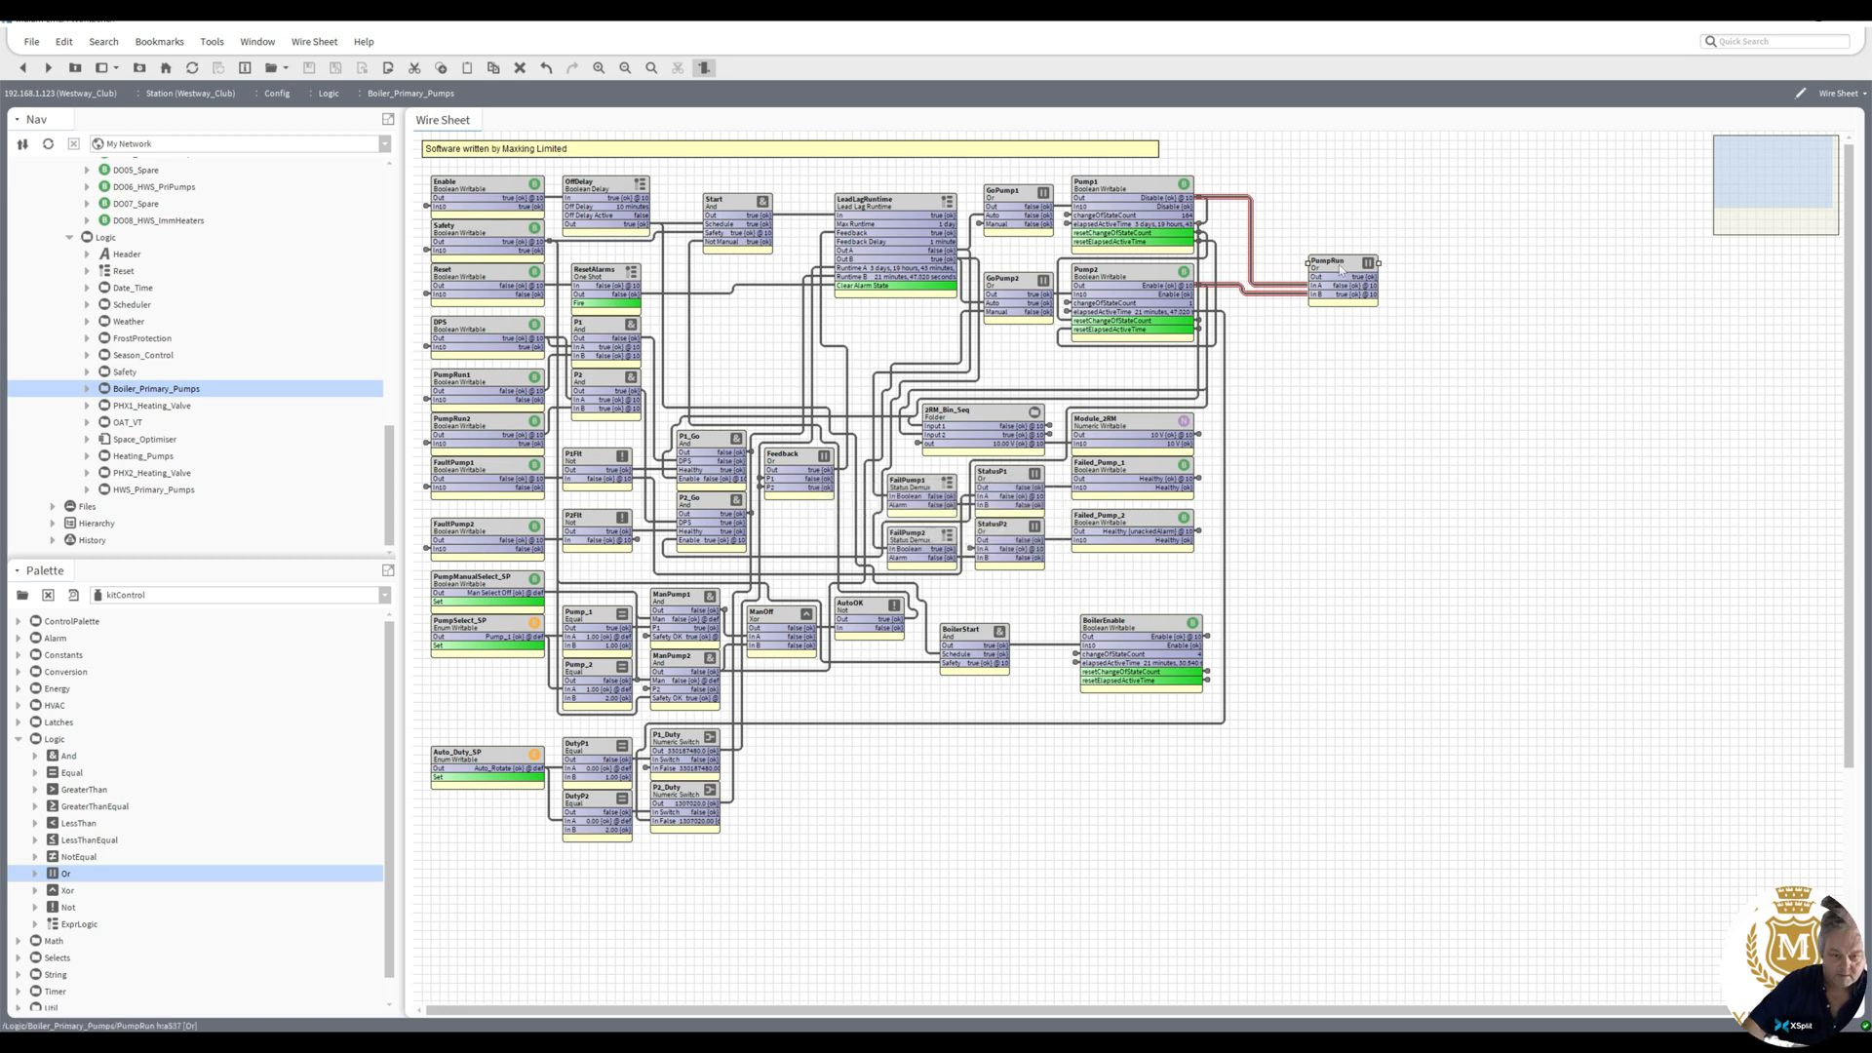
# - Move the PumpRun block below BoilerStart and rename it PumpEnb
pyautogui.moveTo(1346, 273); pyautogui.dragTo(971, 771)
pyautogui.rightClick(971, 770)
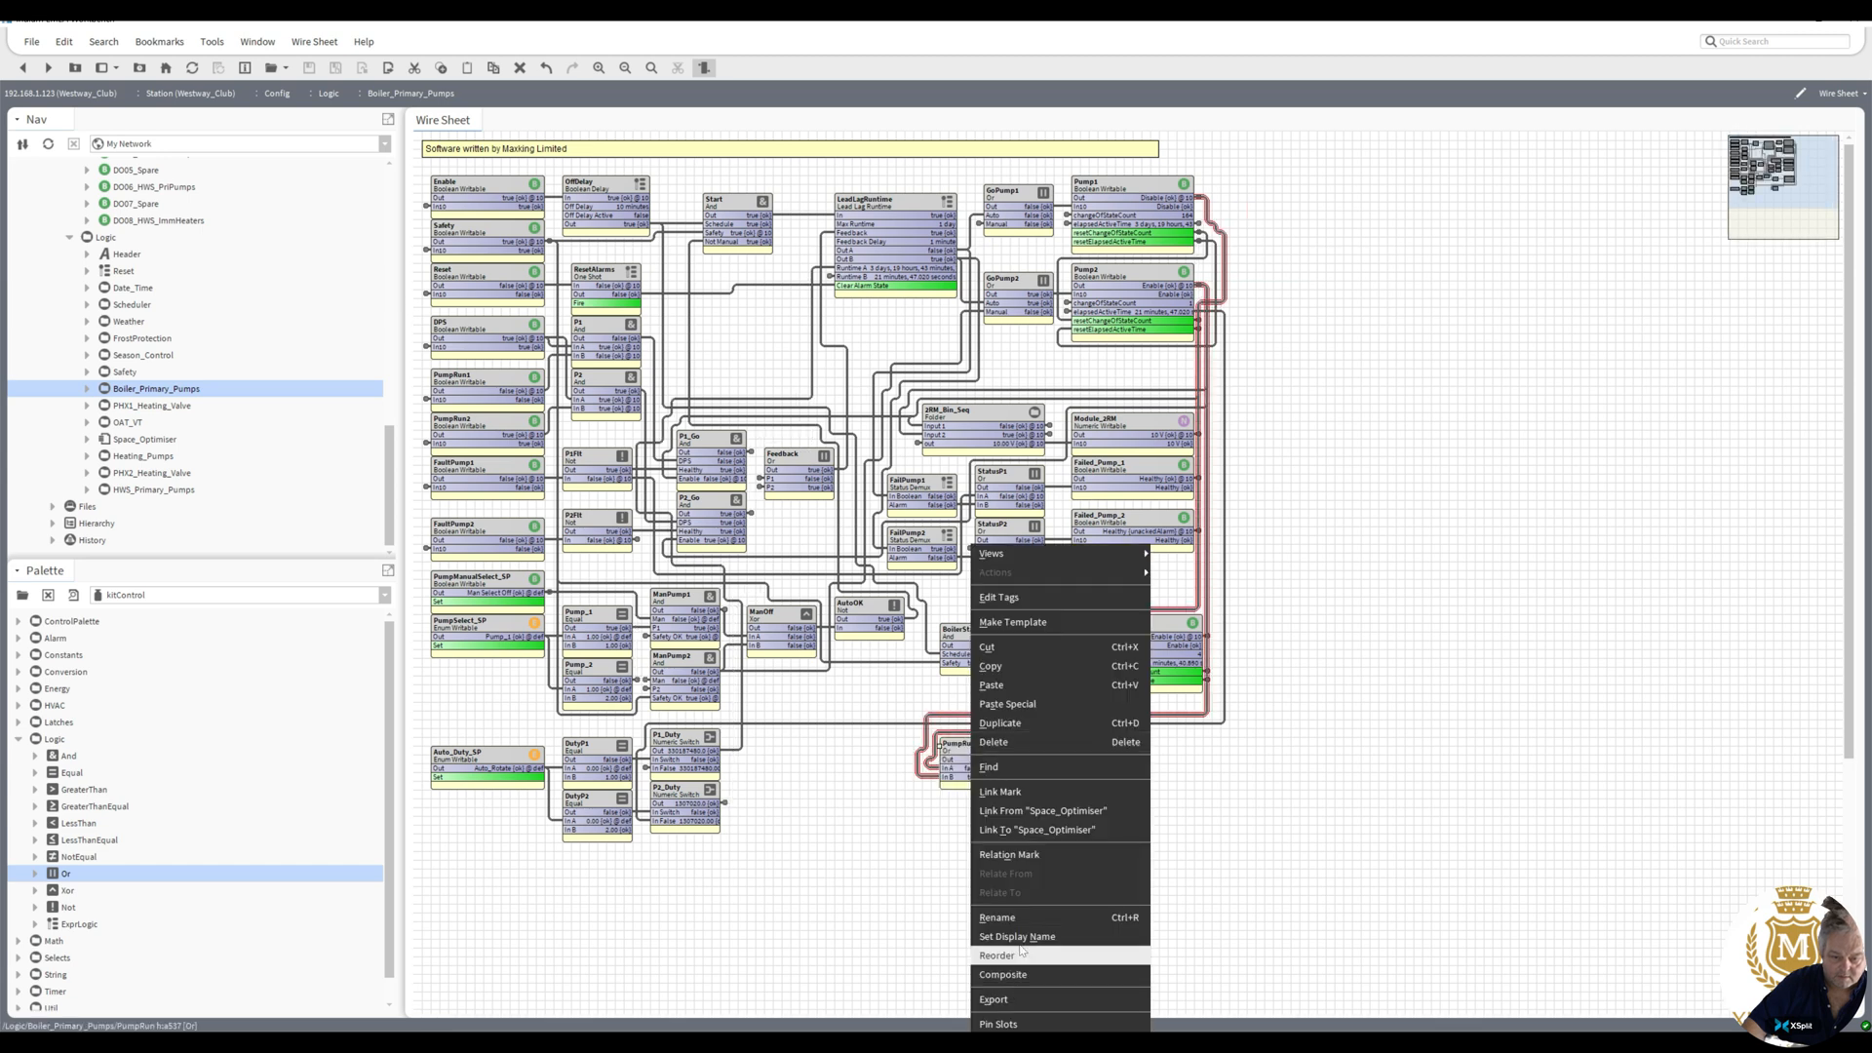
pyautogui.click(1004, 918)
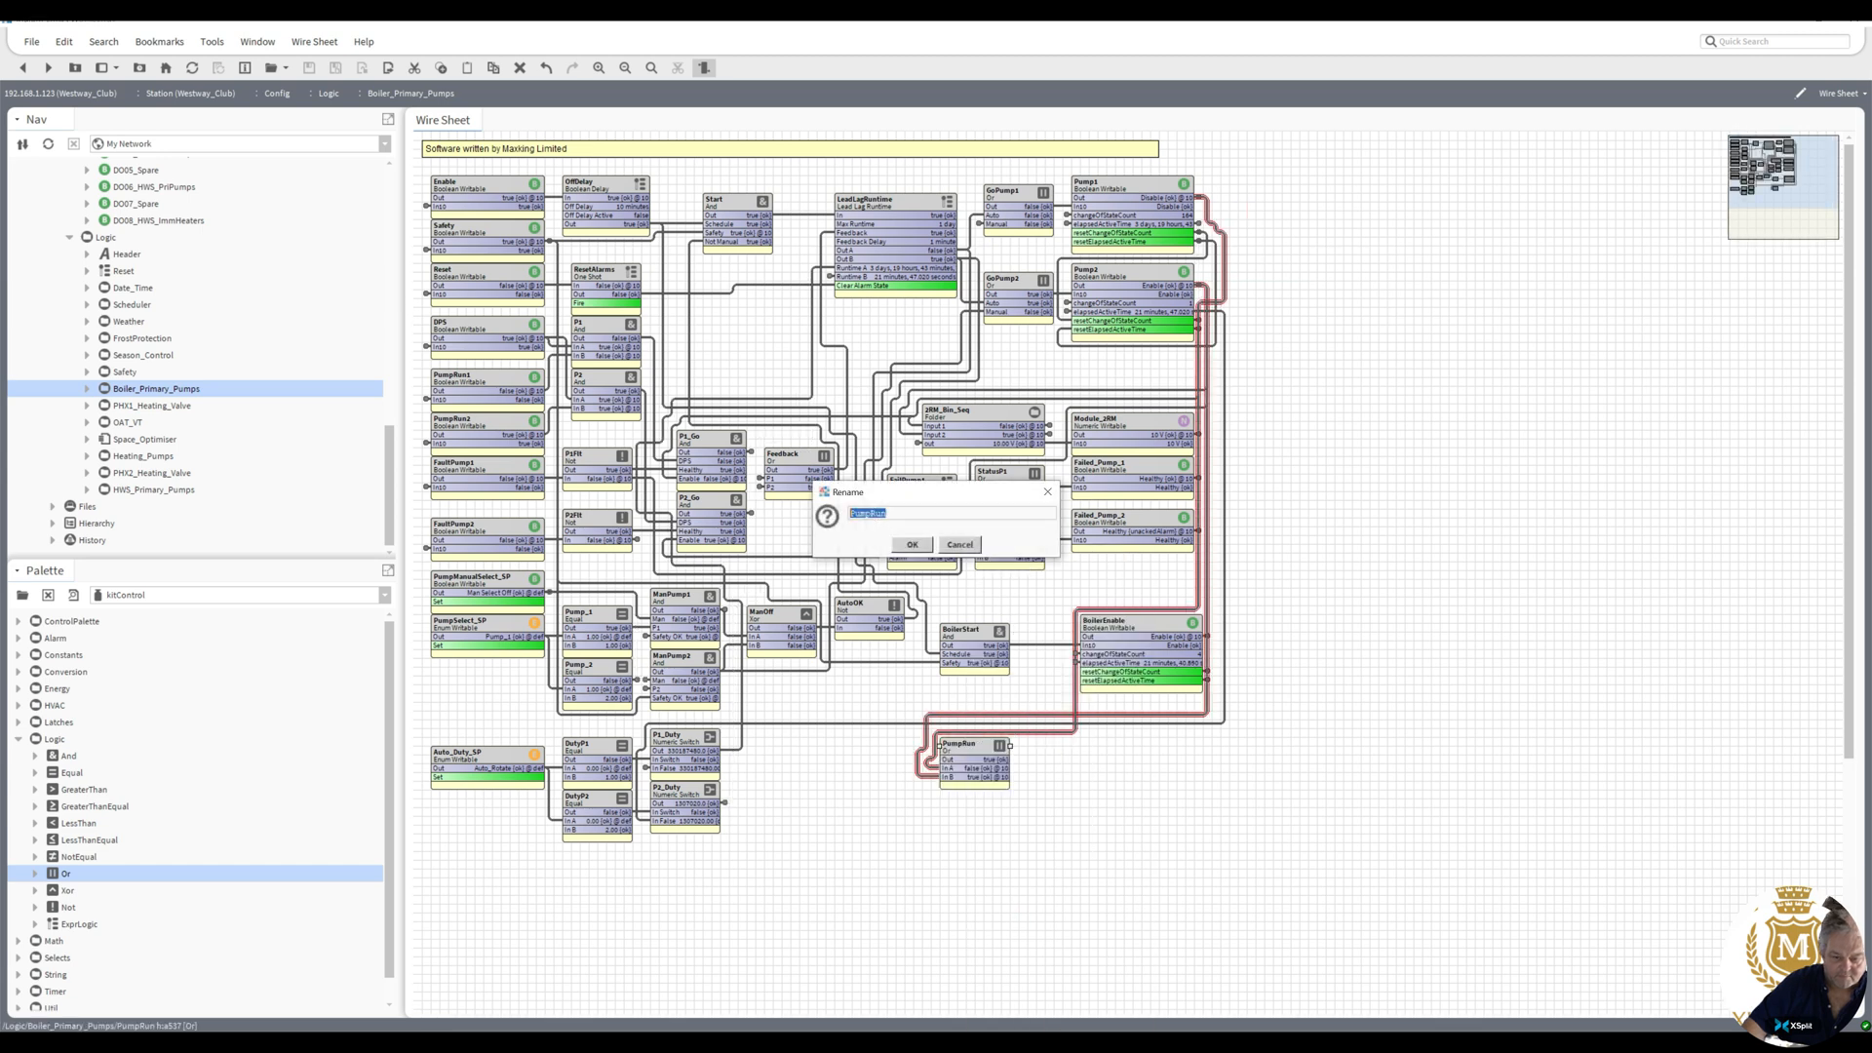
pyautogui.write('Enb')
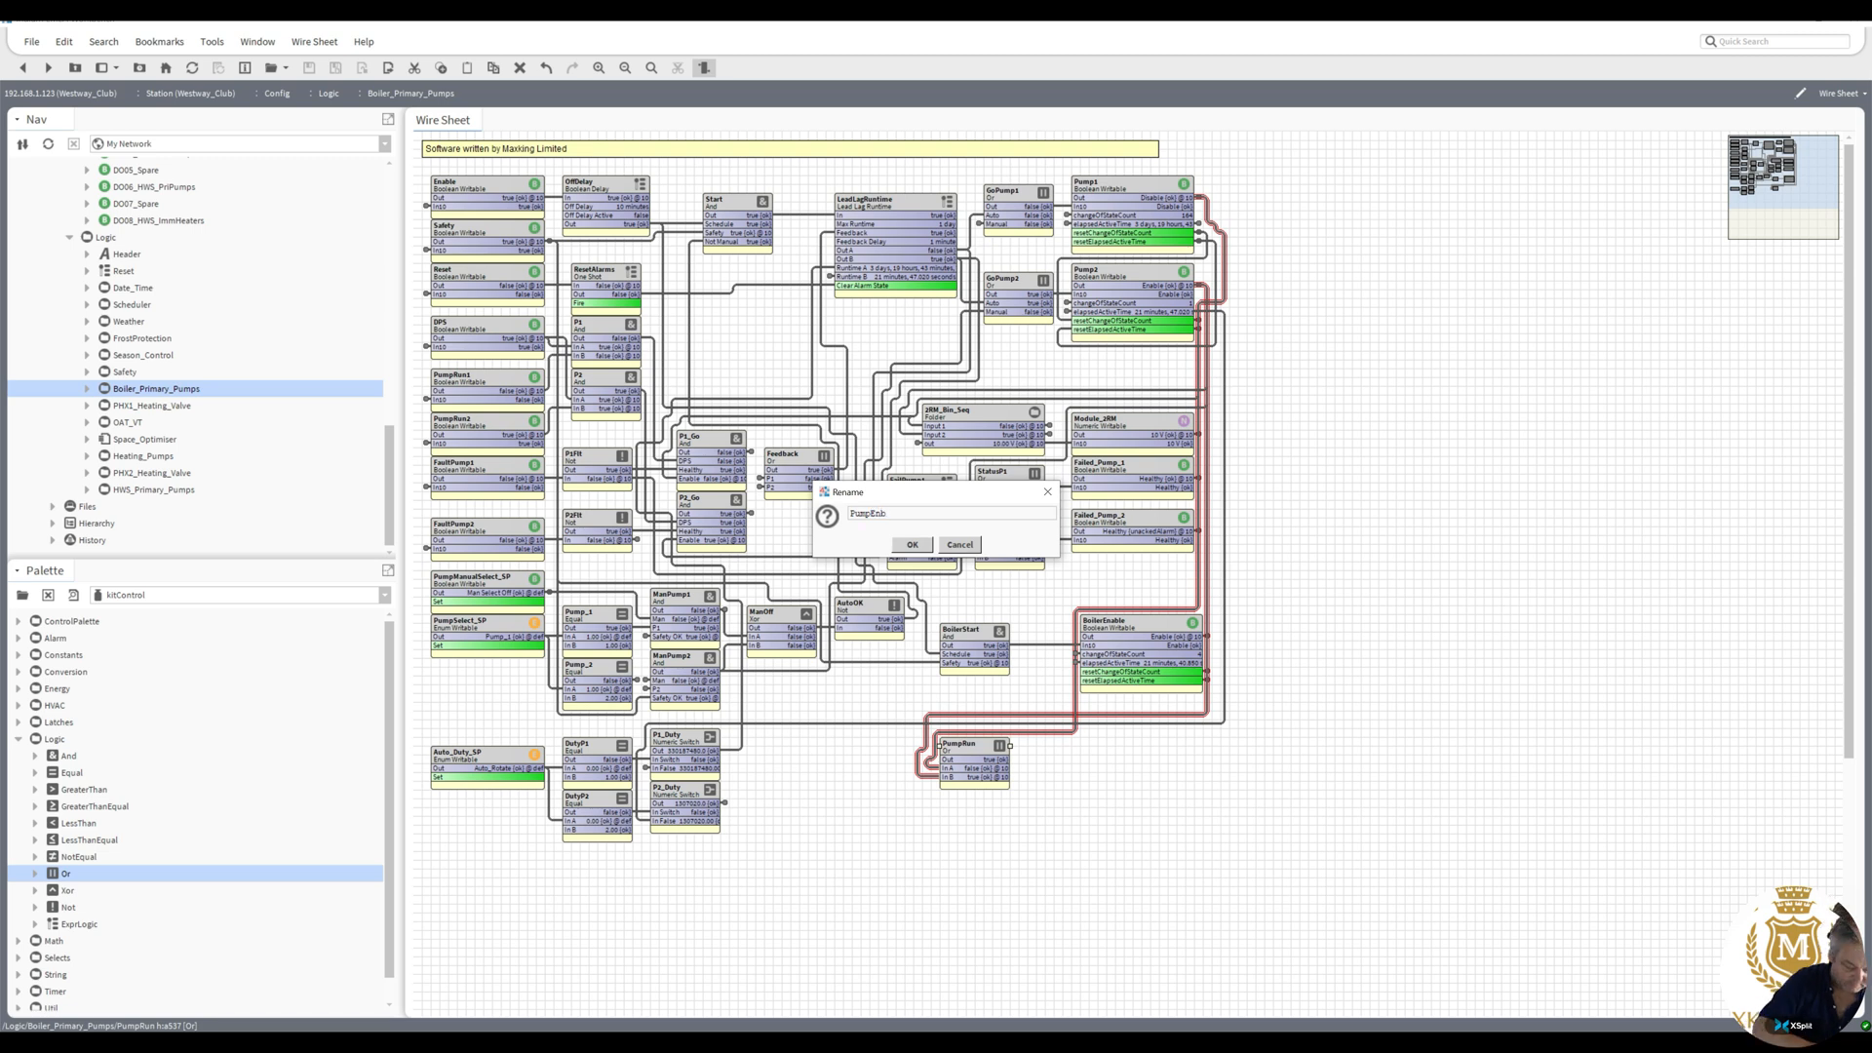
pyautogui.click(913, 544)
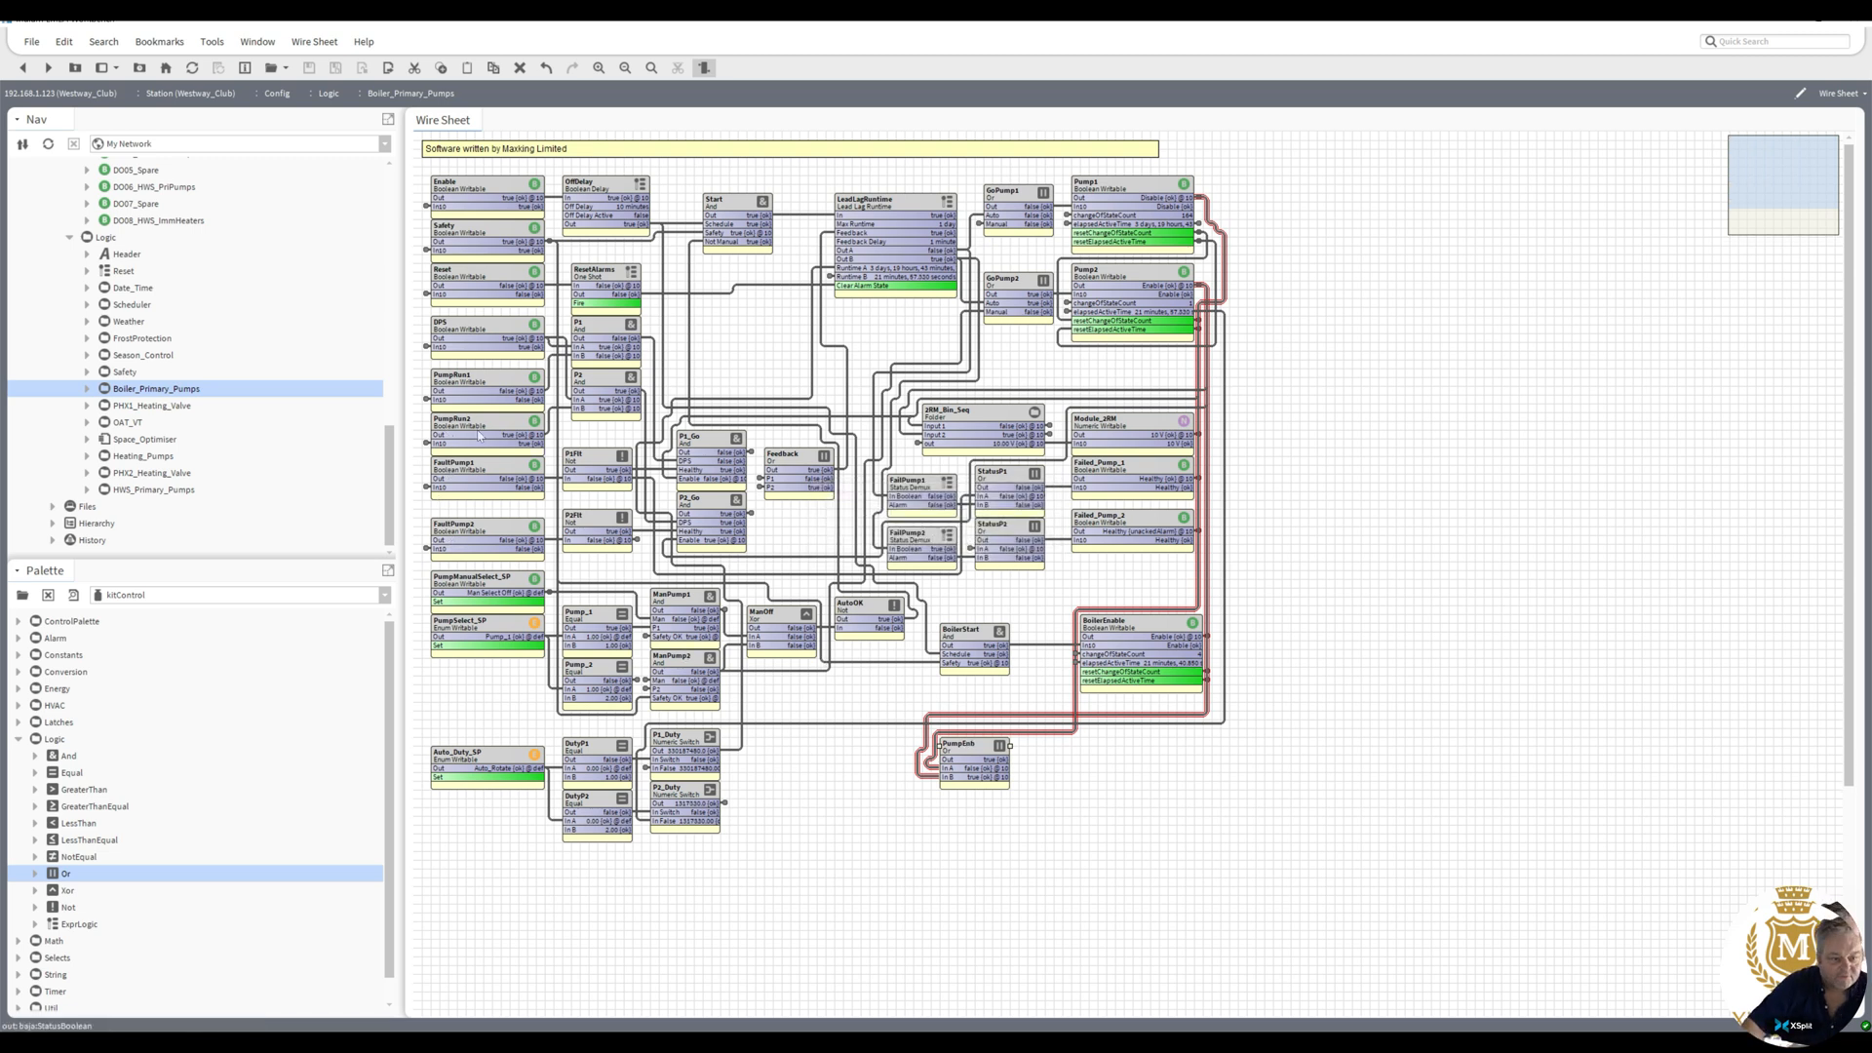
# - Trace the PumpRun1 input to its link on the Logic wire sheet, and return to the Boiler_Primary_Pumps wire sheet
pyautogui.click(426, 403)
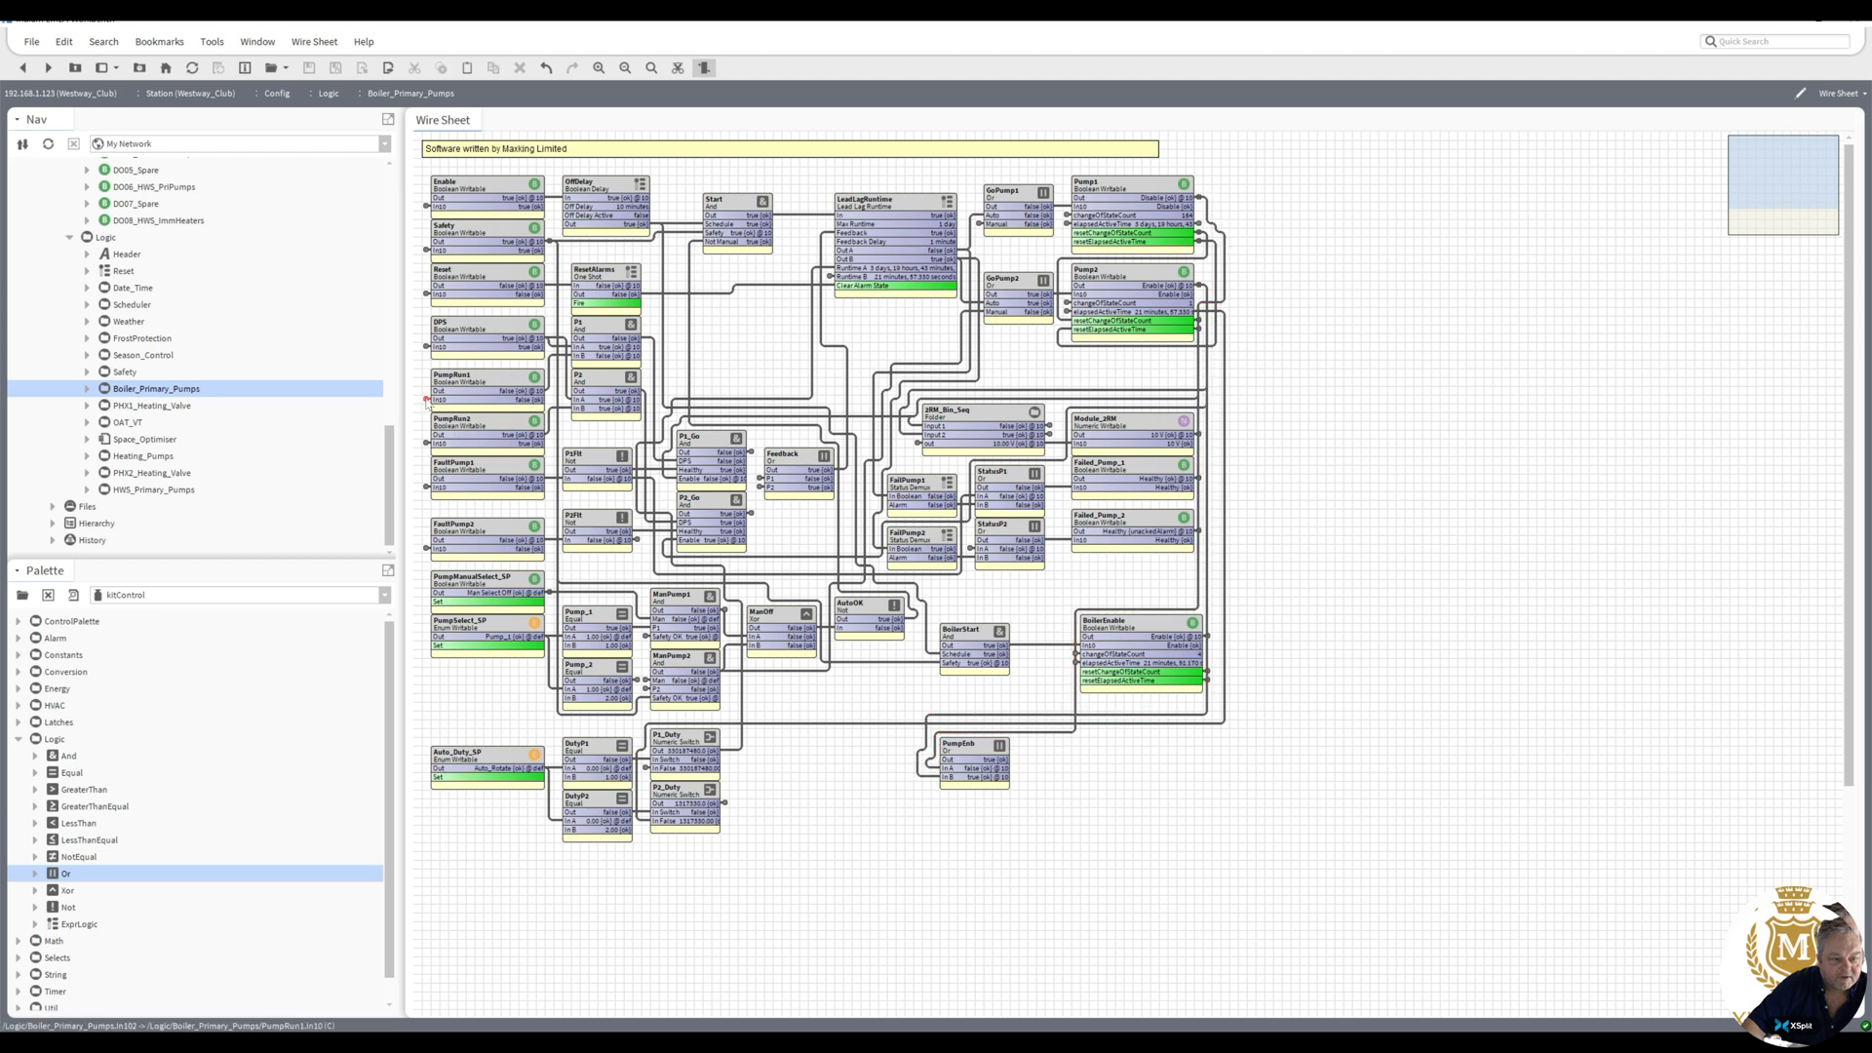
pyautogui.doubleClick(426, 400)
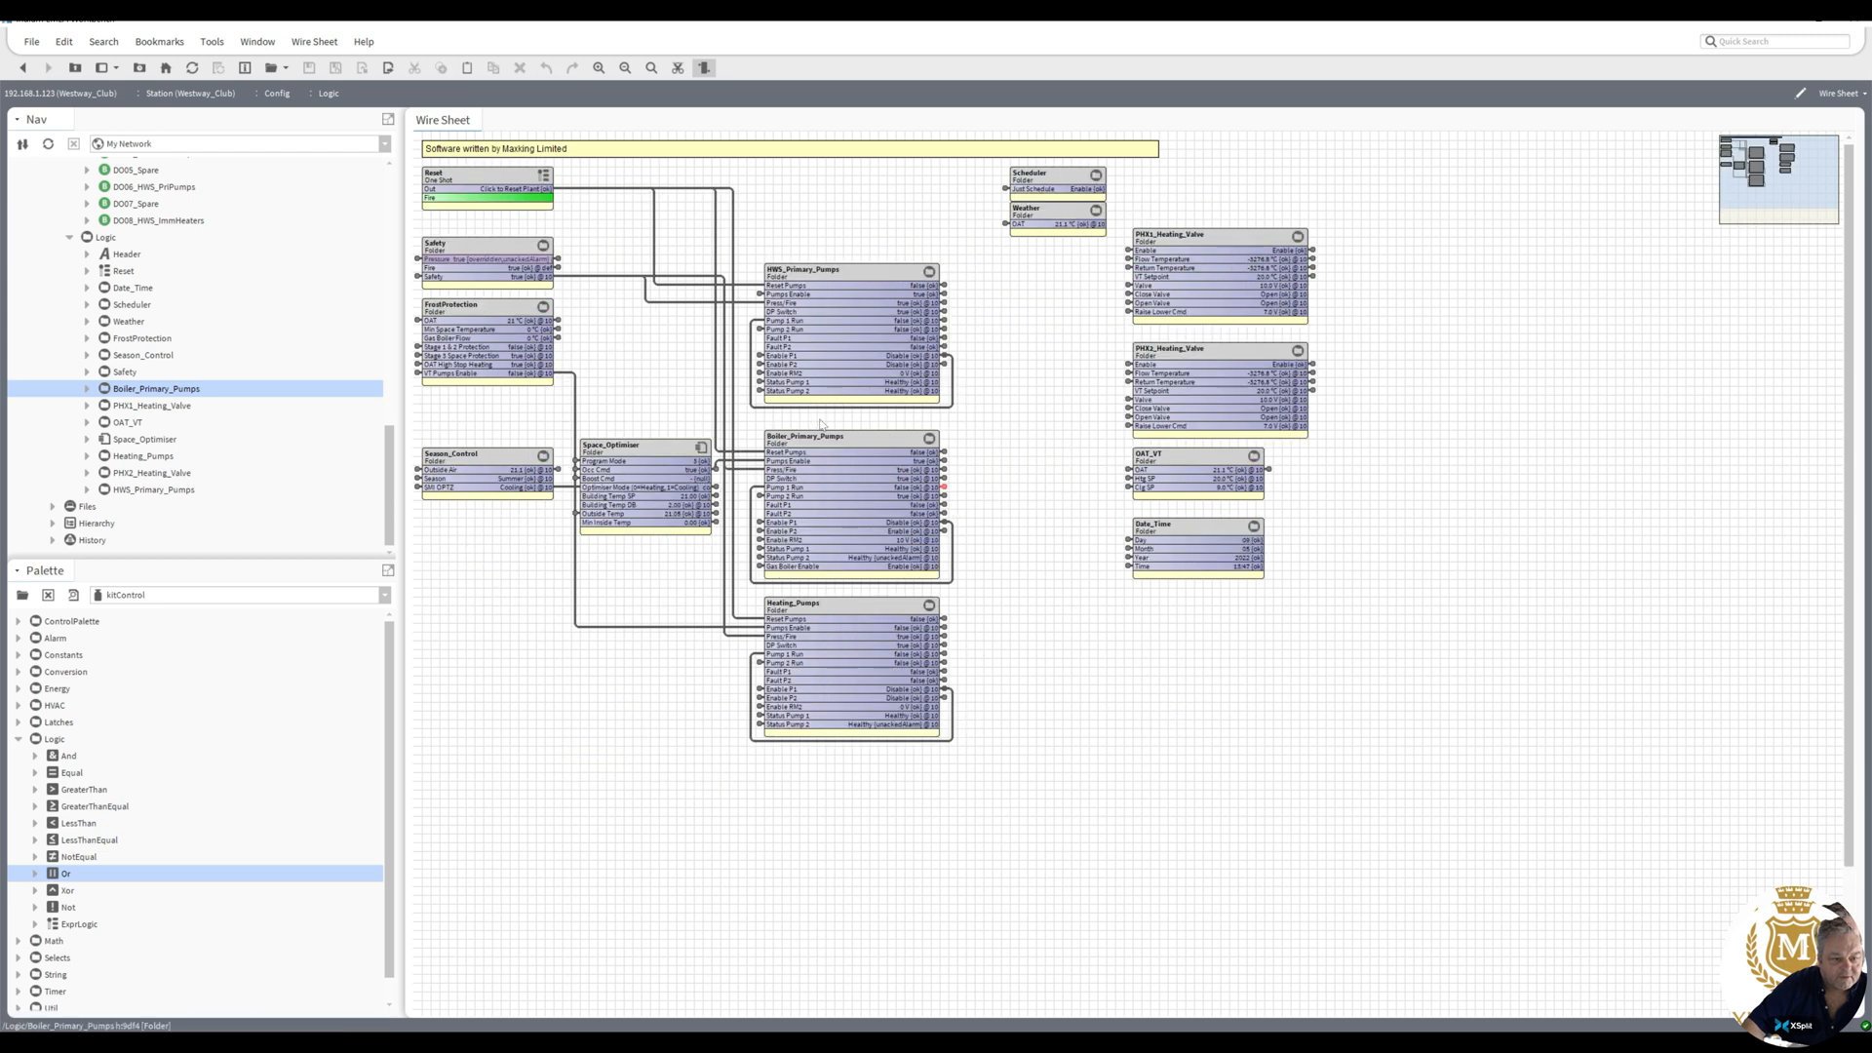
pyautogui.click(799, 517)
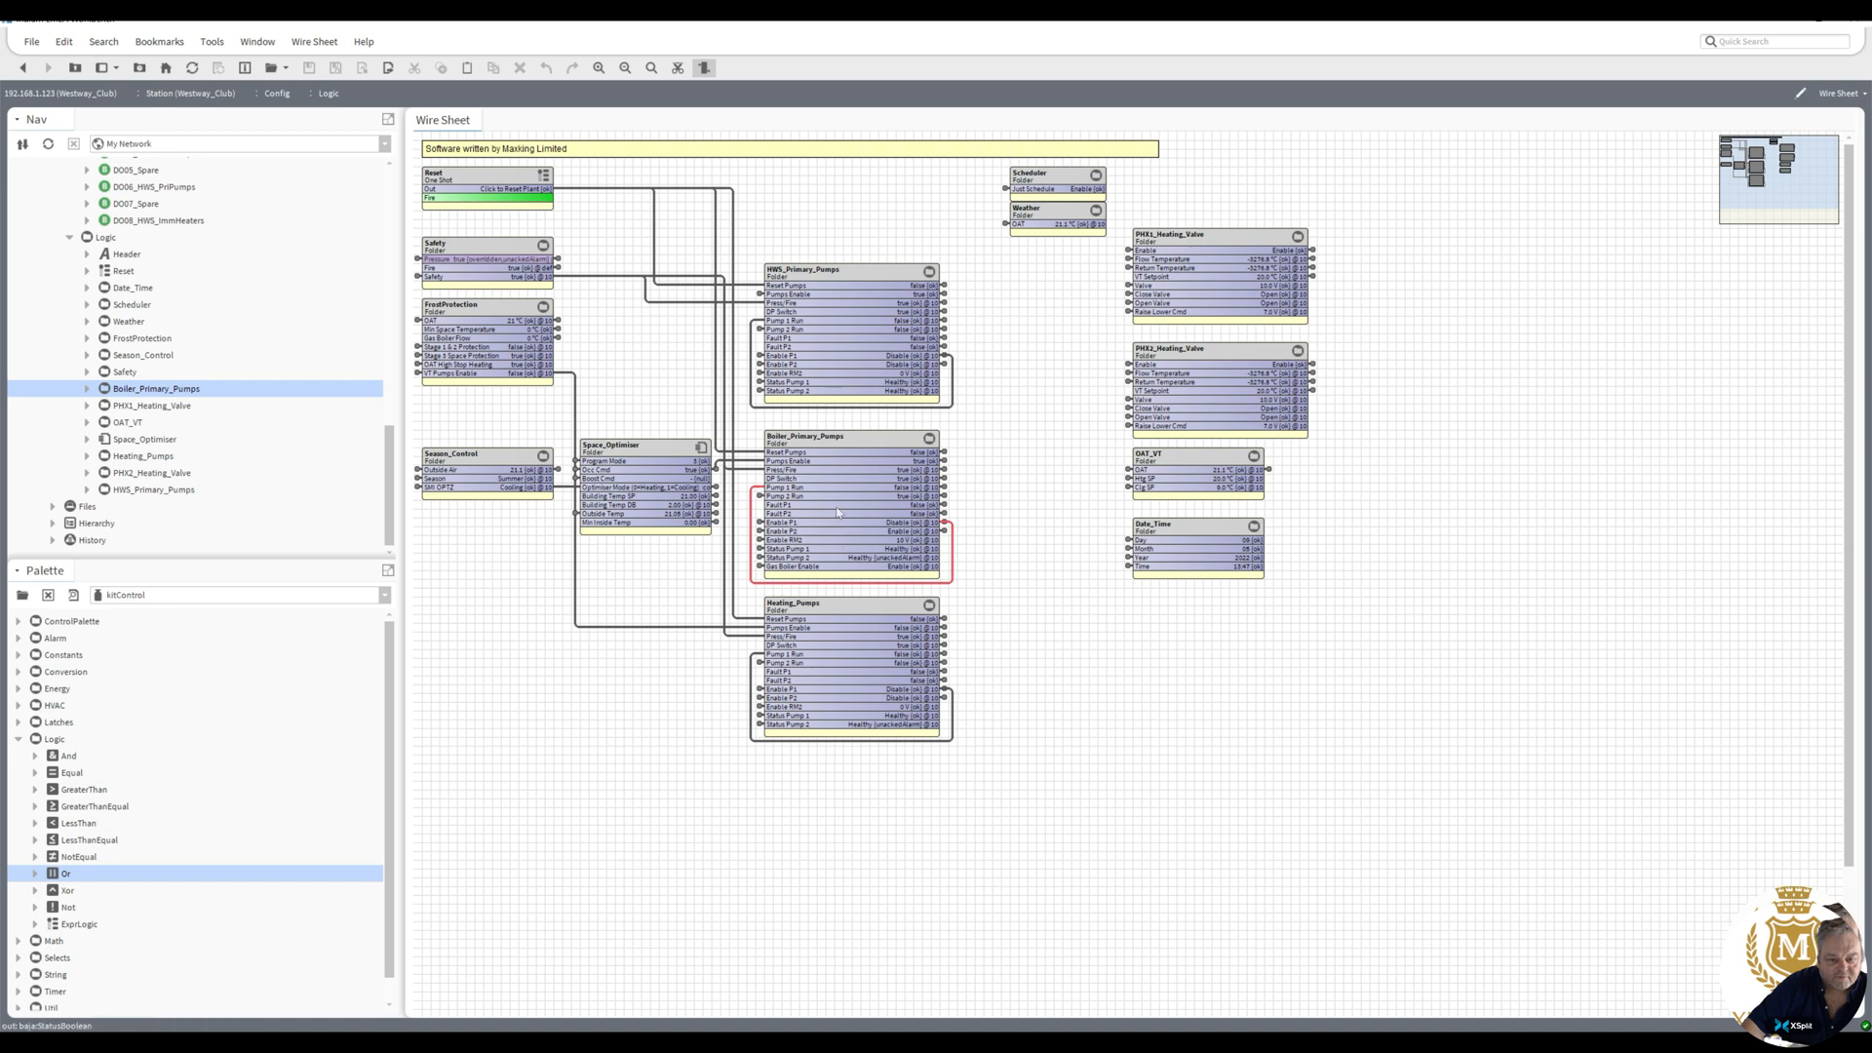
pyautogui.doubleClick(949, 493)
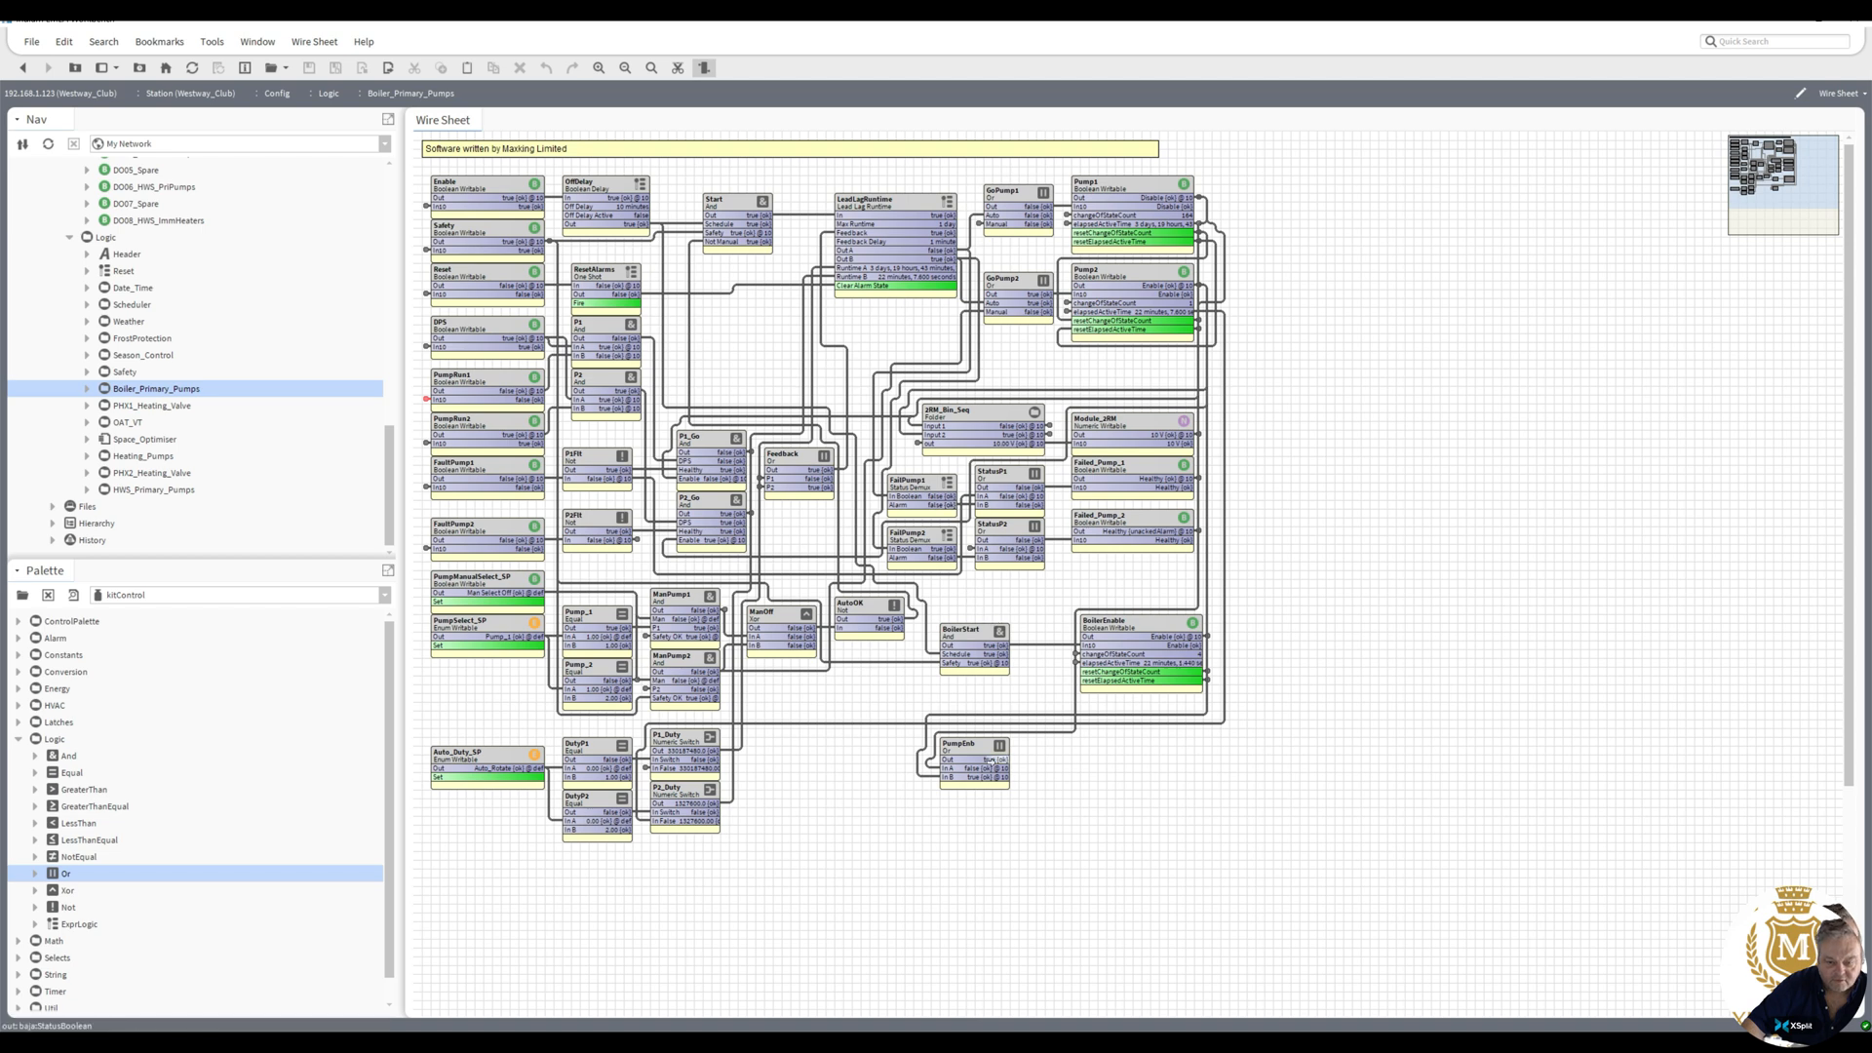
# - Link PumpEnb's Out slot to the Not Manual input of BoilerStart
pyautogui.moveTo(990, 761); pyautogui.dragTo(938, 673)
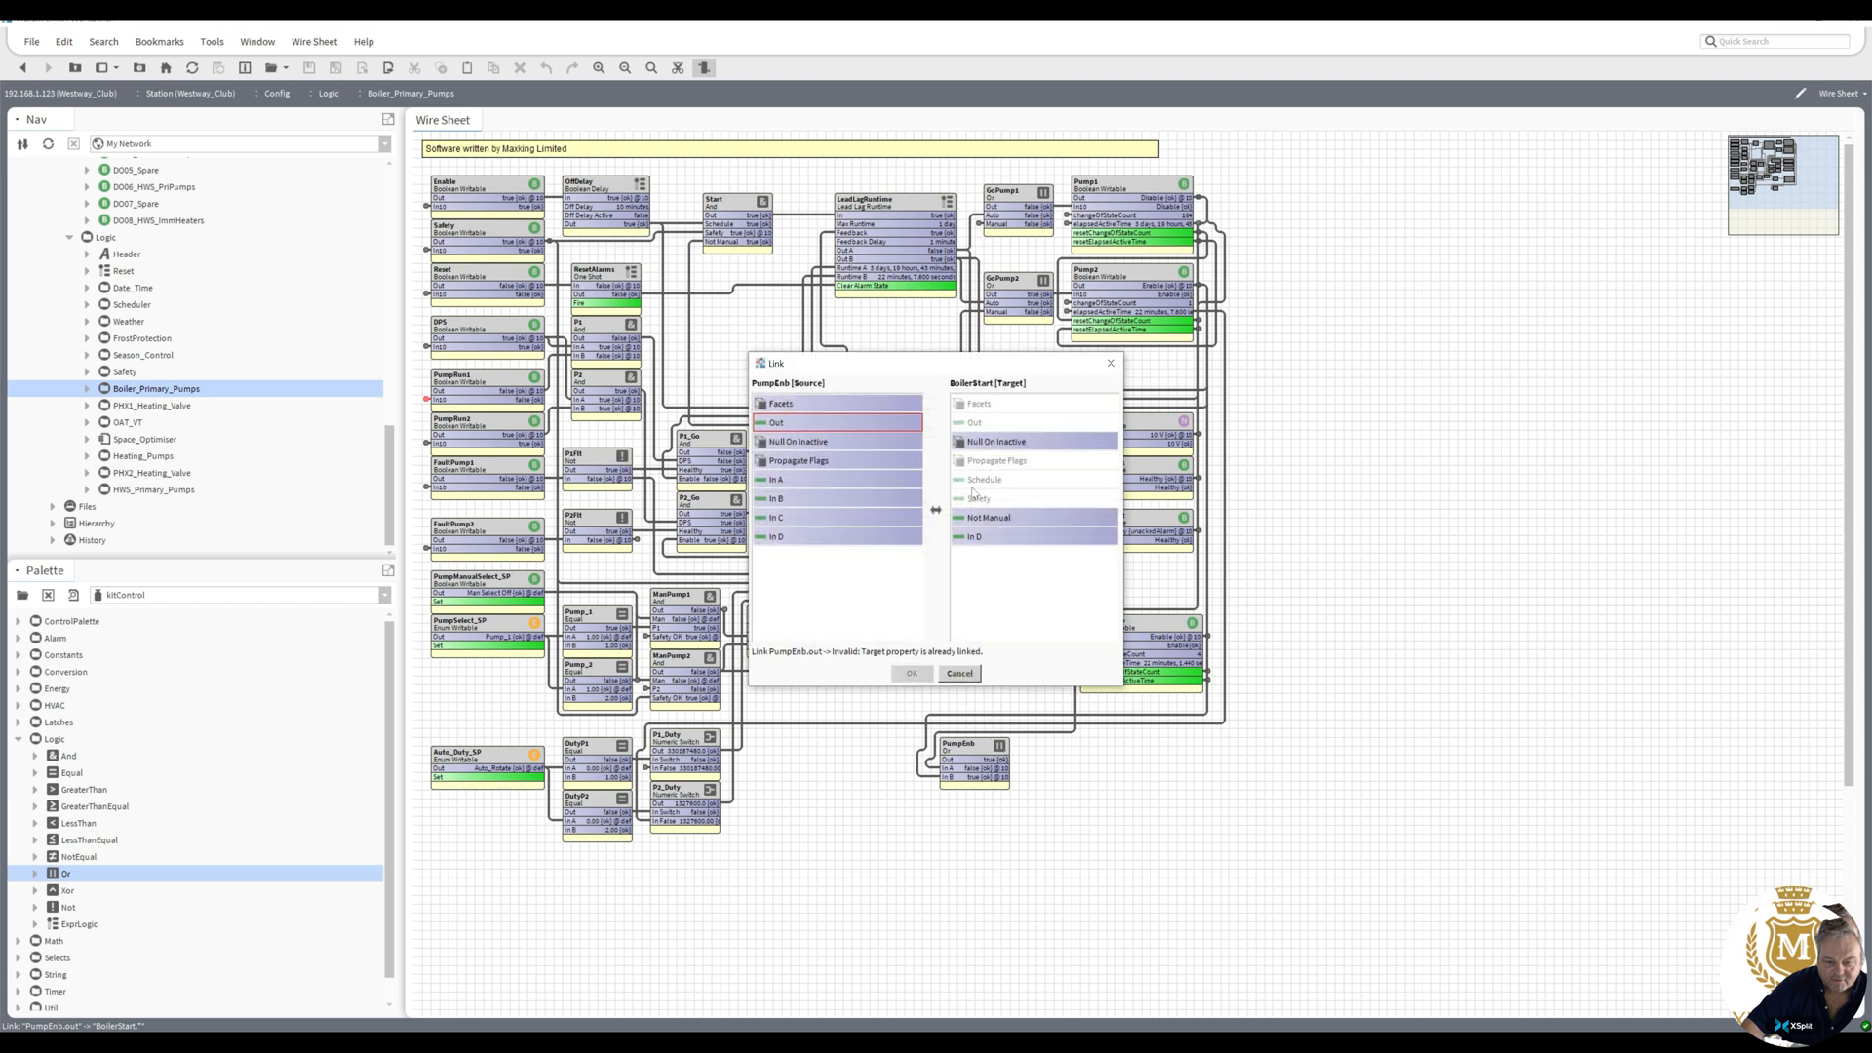
pyautogui.click(990, 518)
pyautogui.click(912, 672)
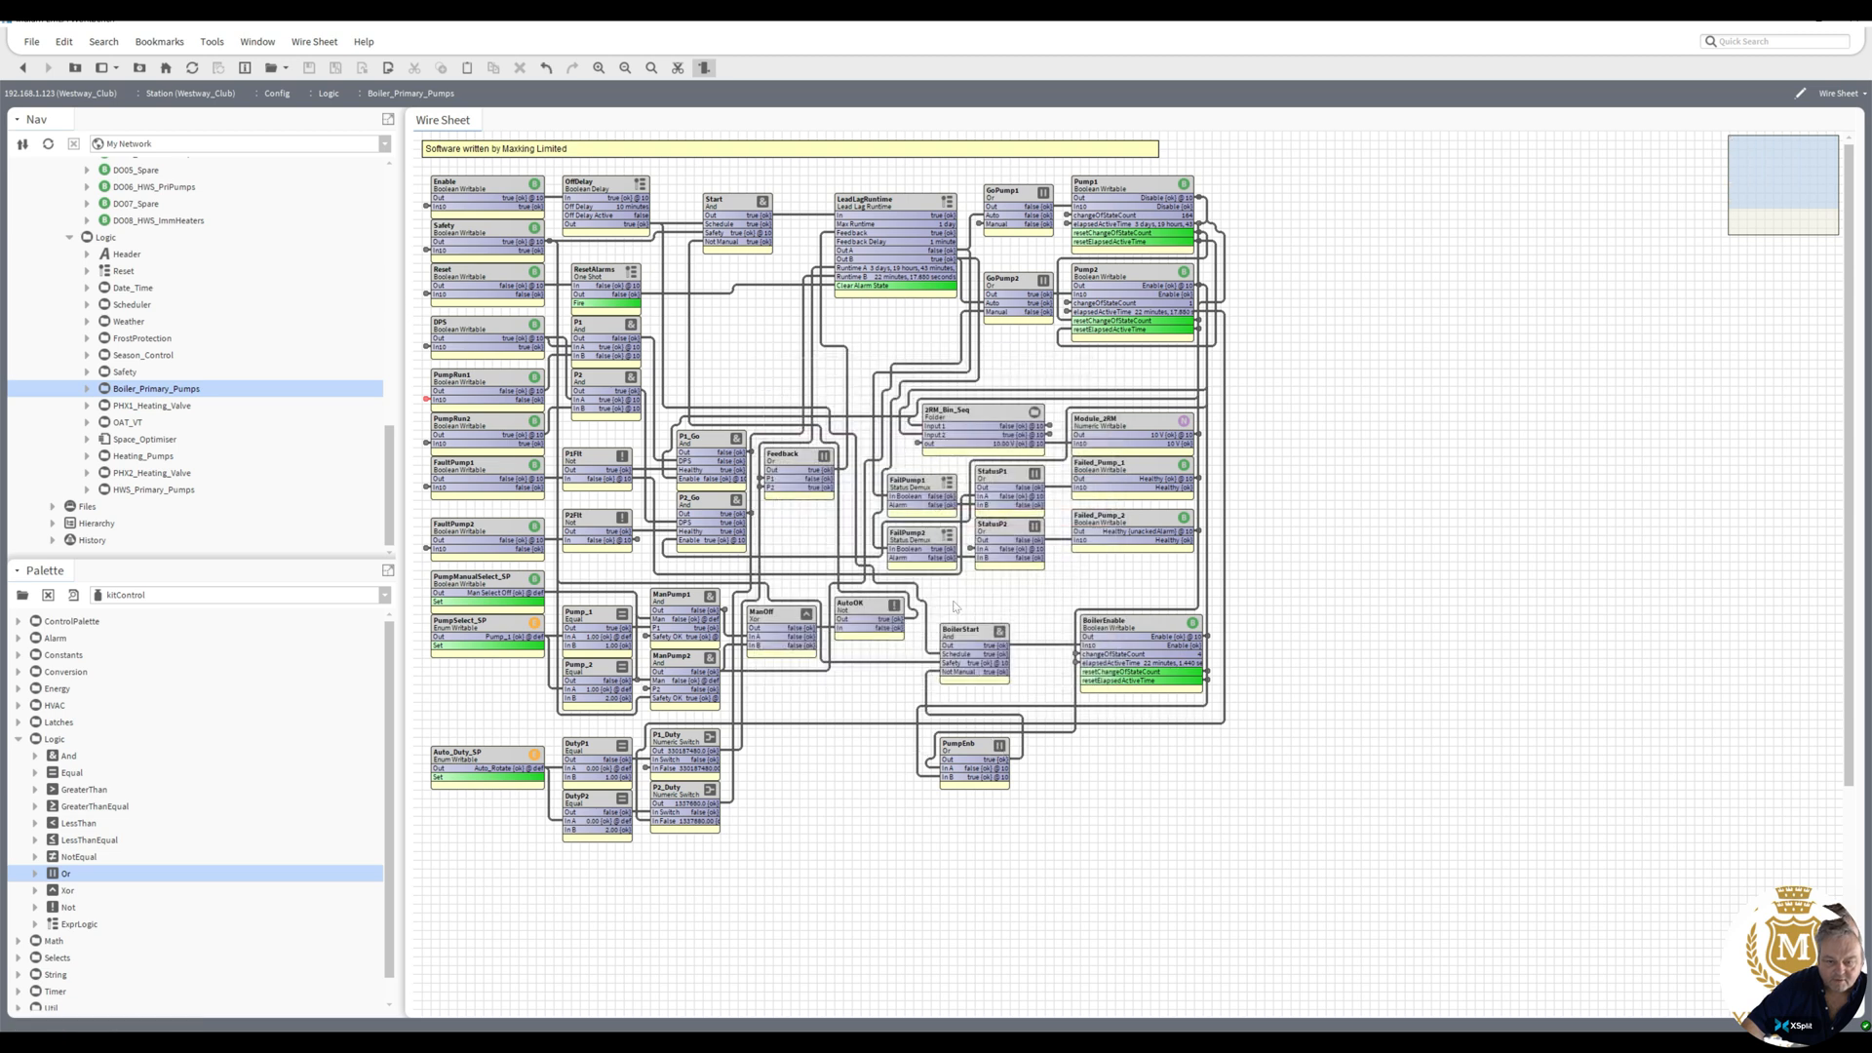
# - Set the display name of BoilerStart's inC slot to Pump Enb and return to the wire sheet
pyautogui.rightClick(962, 636)
pyautogui.moveTo(1073, 554)
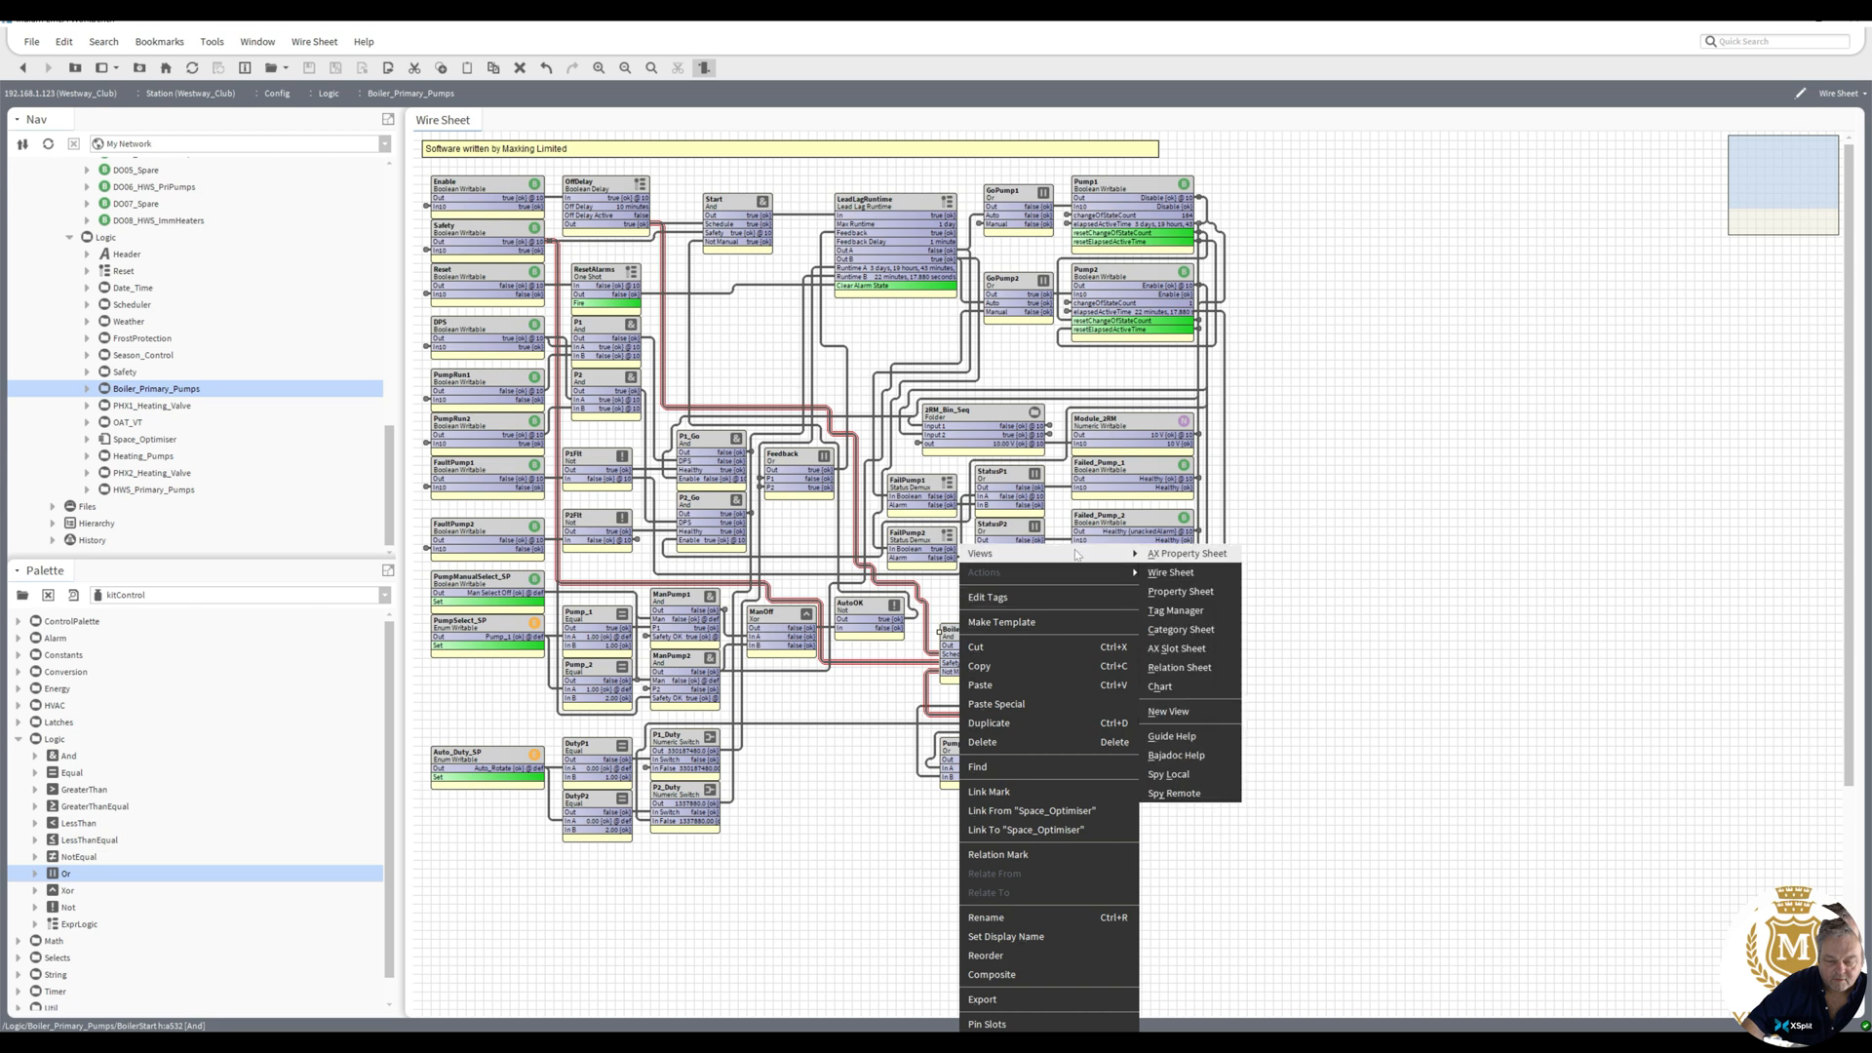
pyautogui.click(1178, 649)
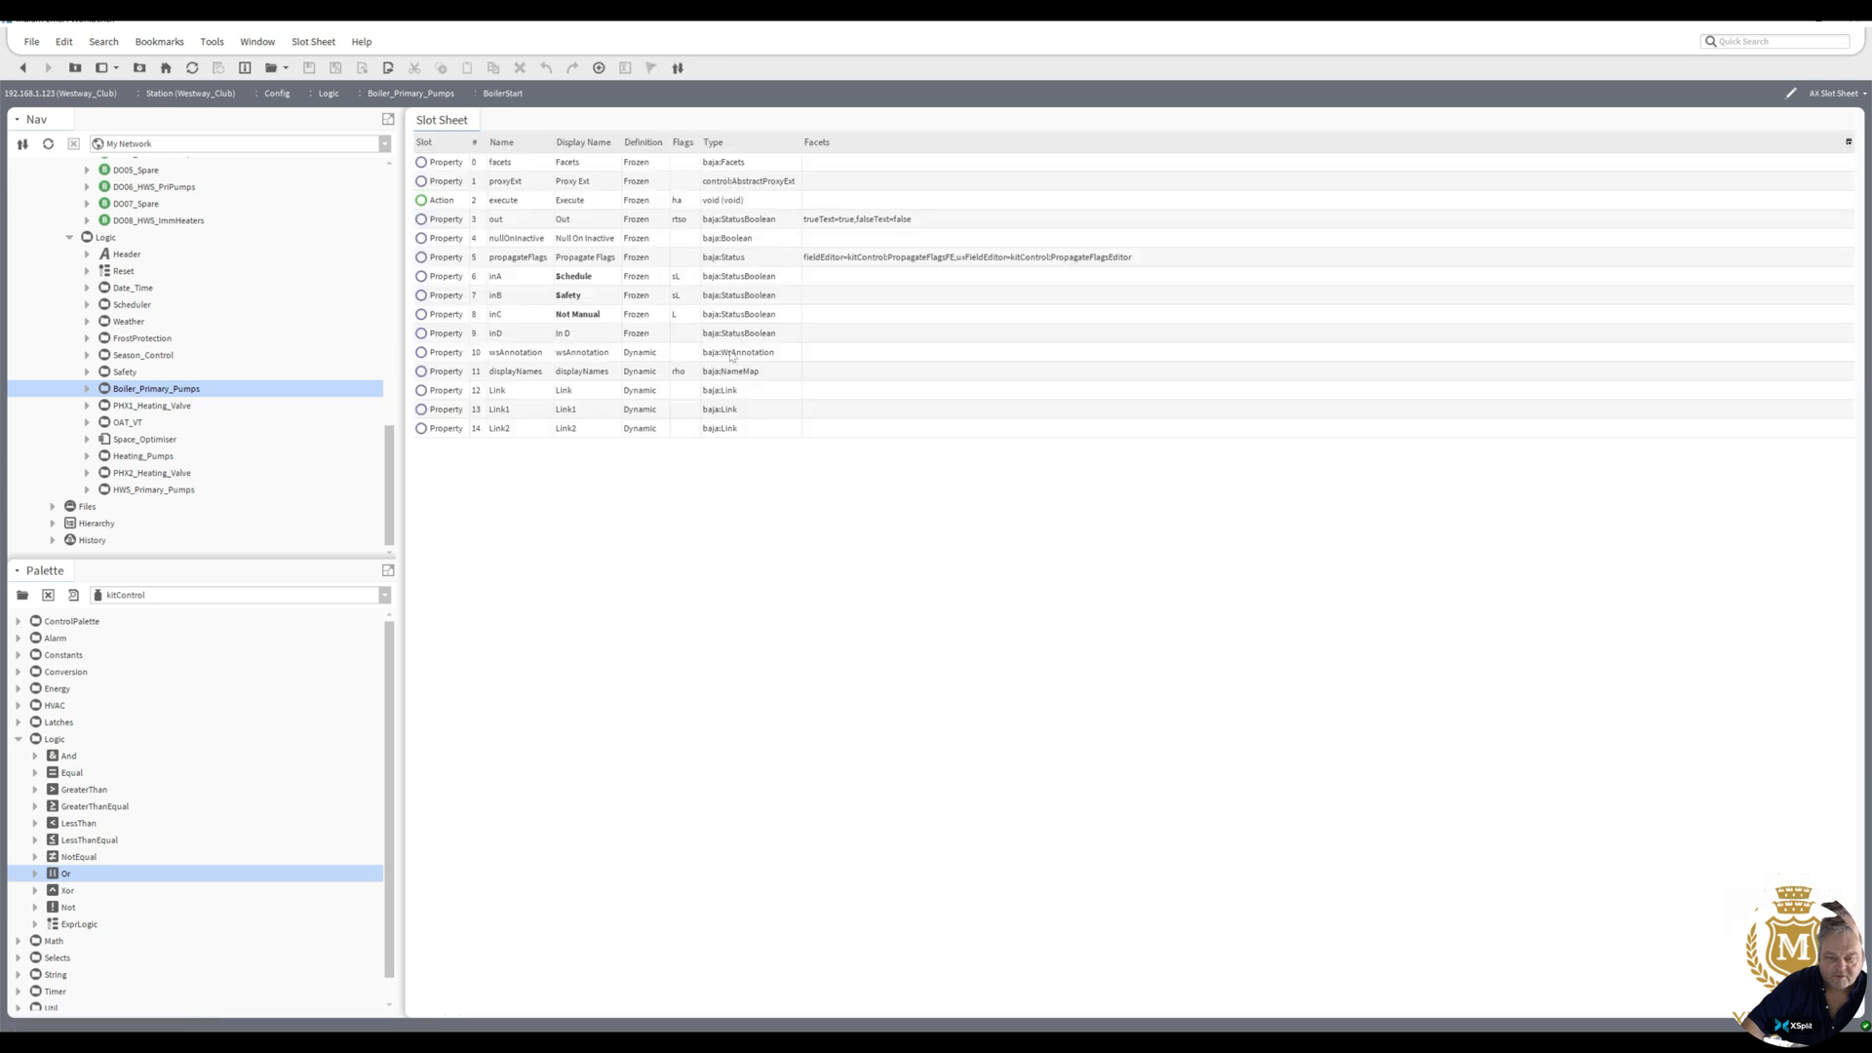
pyautogui.doubleClick(590, 313)
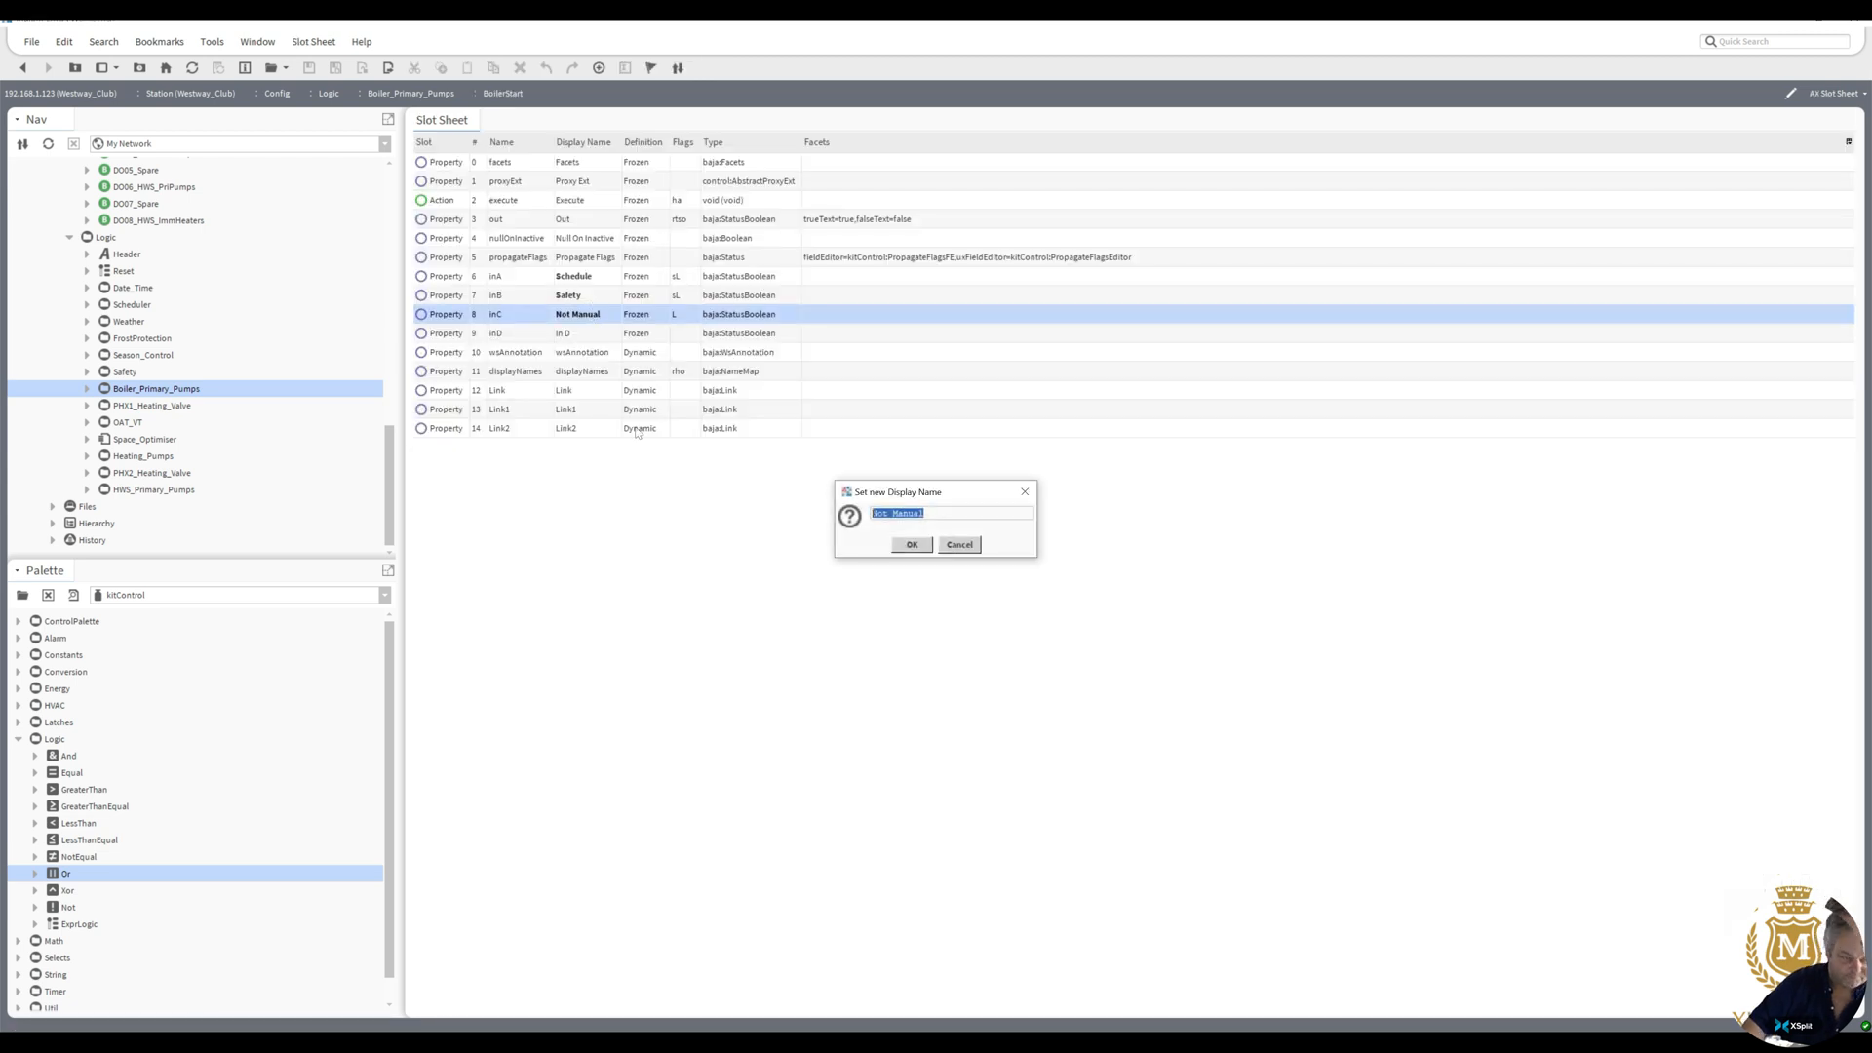
pyautogui.write('2u')
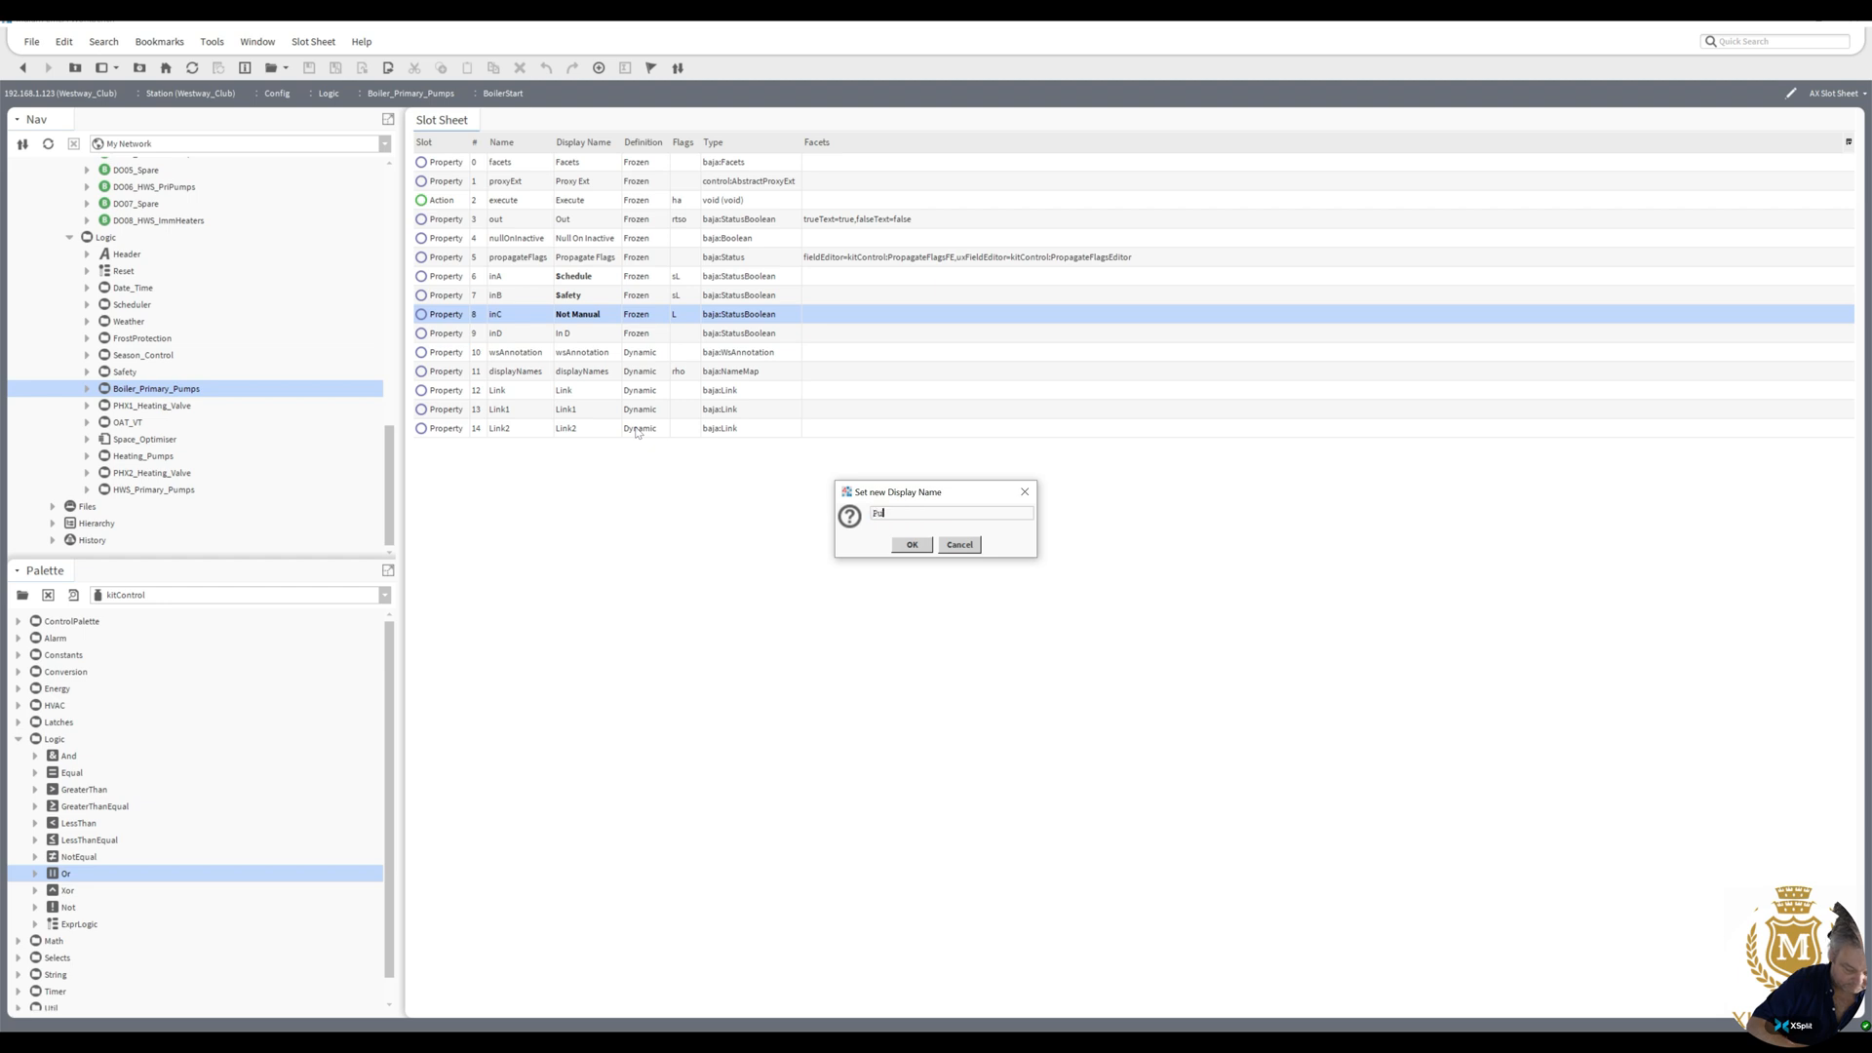
pyautogui.write('mp Enb')
pyautogui.click(913, 545)
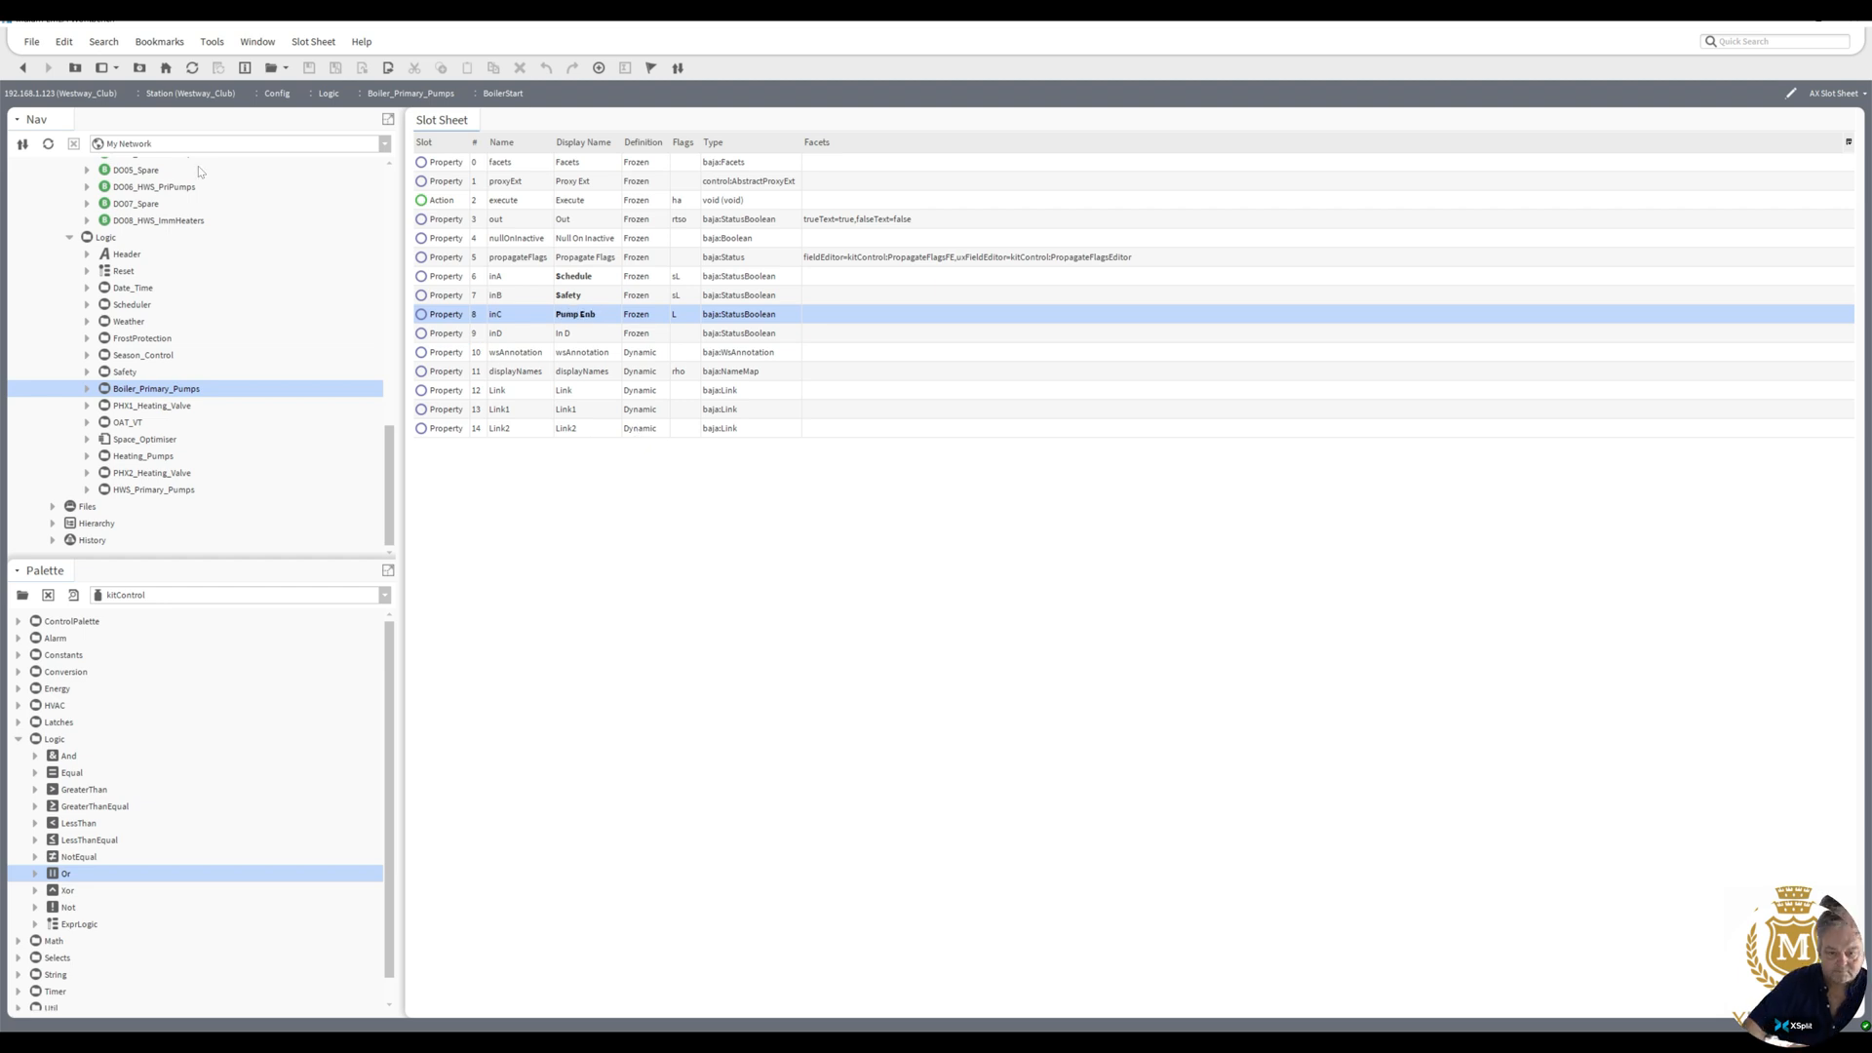
pyautogui.click(24, 68)
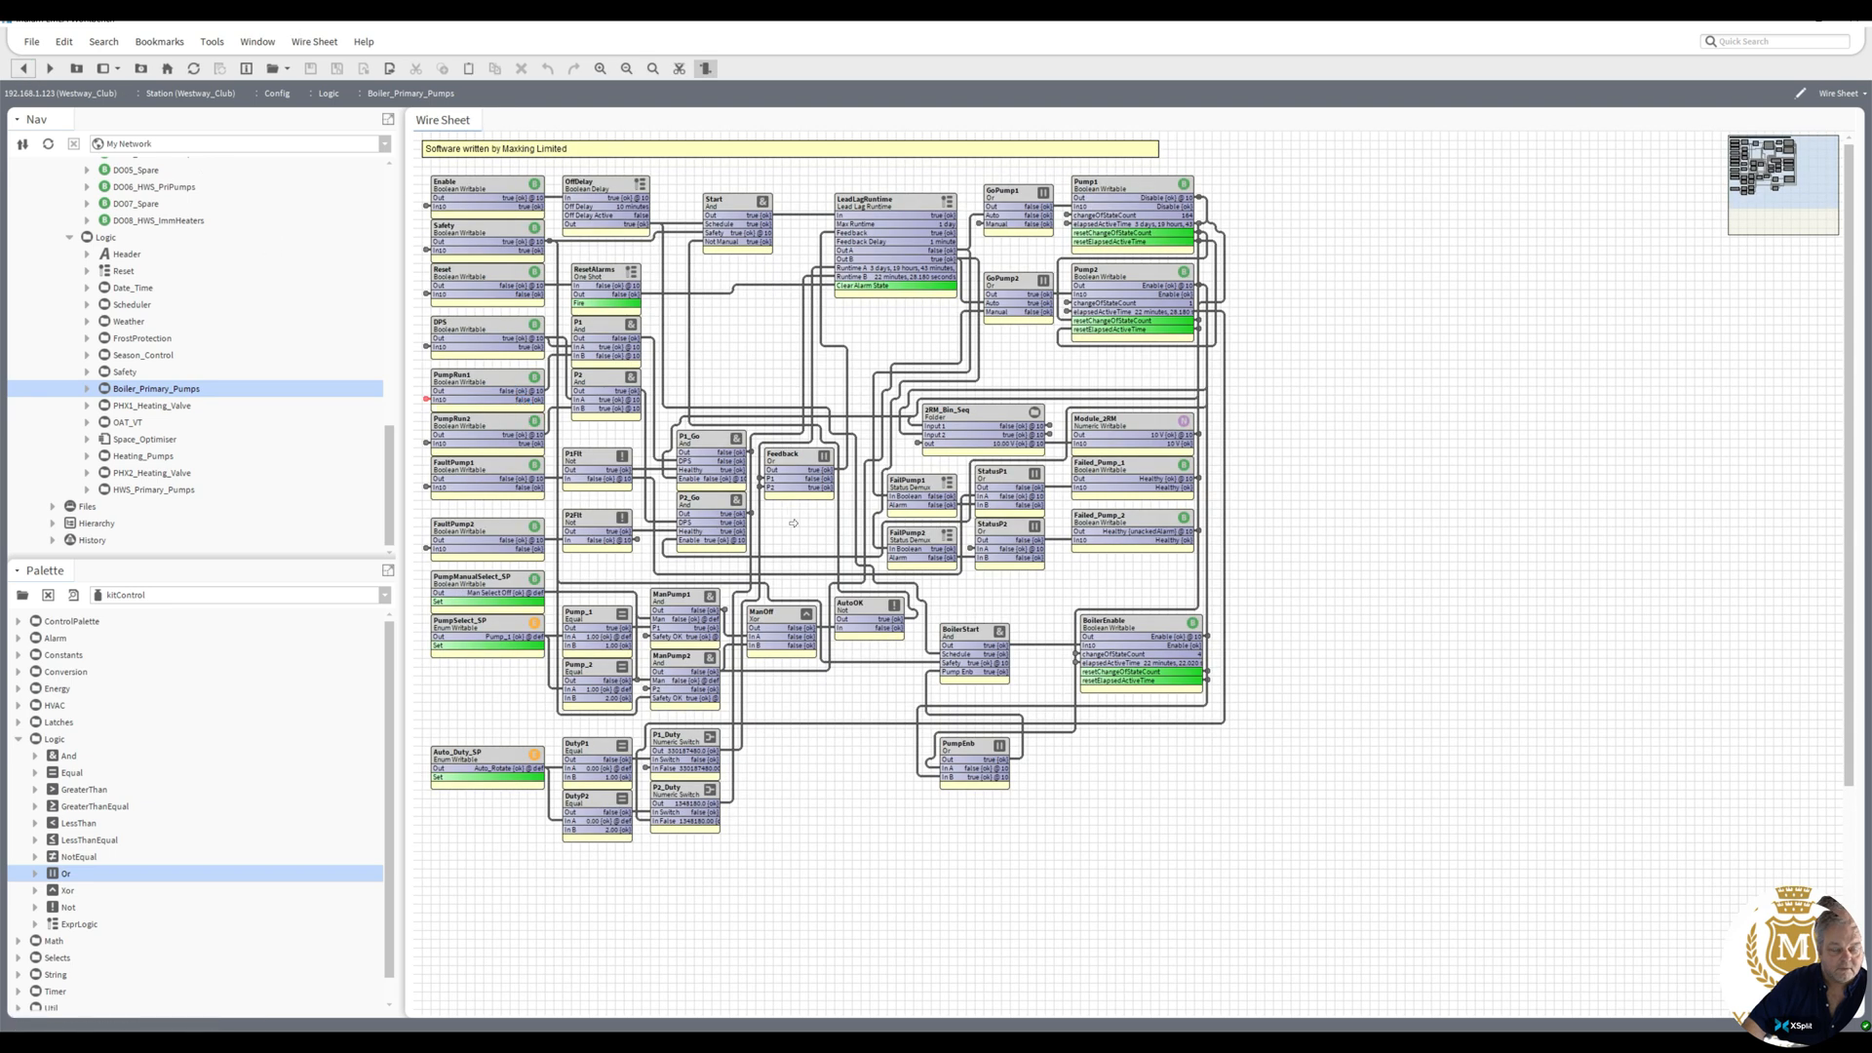
# - Check the links feeding BoilerStart's Schedule, Safety and Pump Enb inputs
pyautogui.click(933, 655)
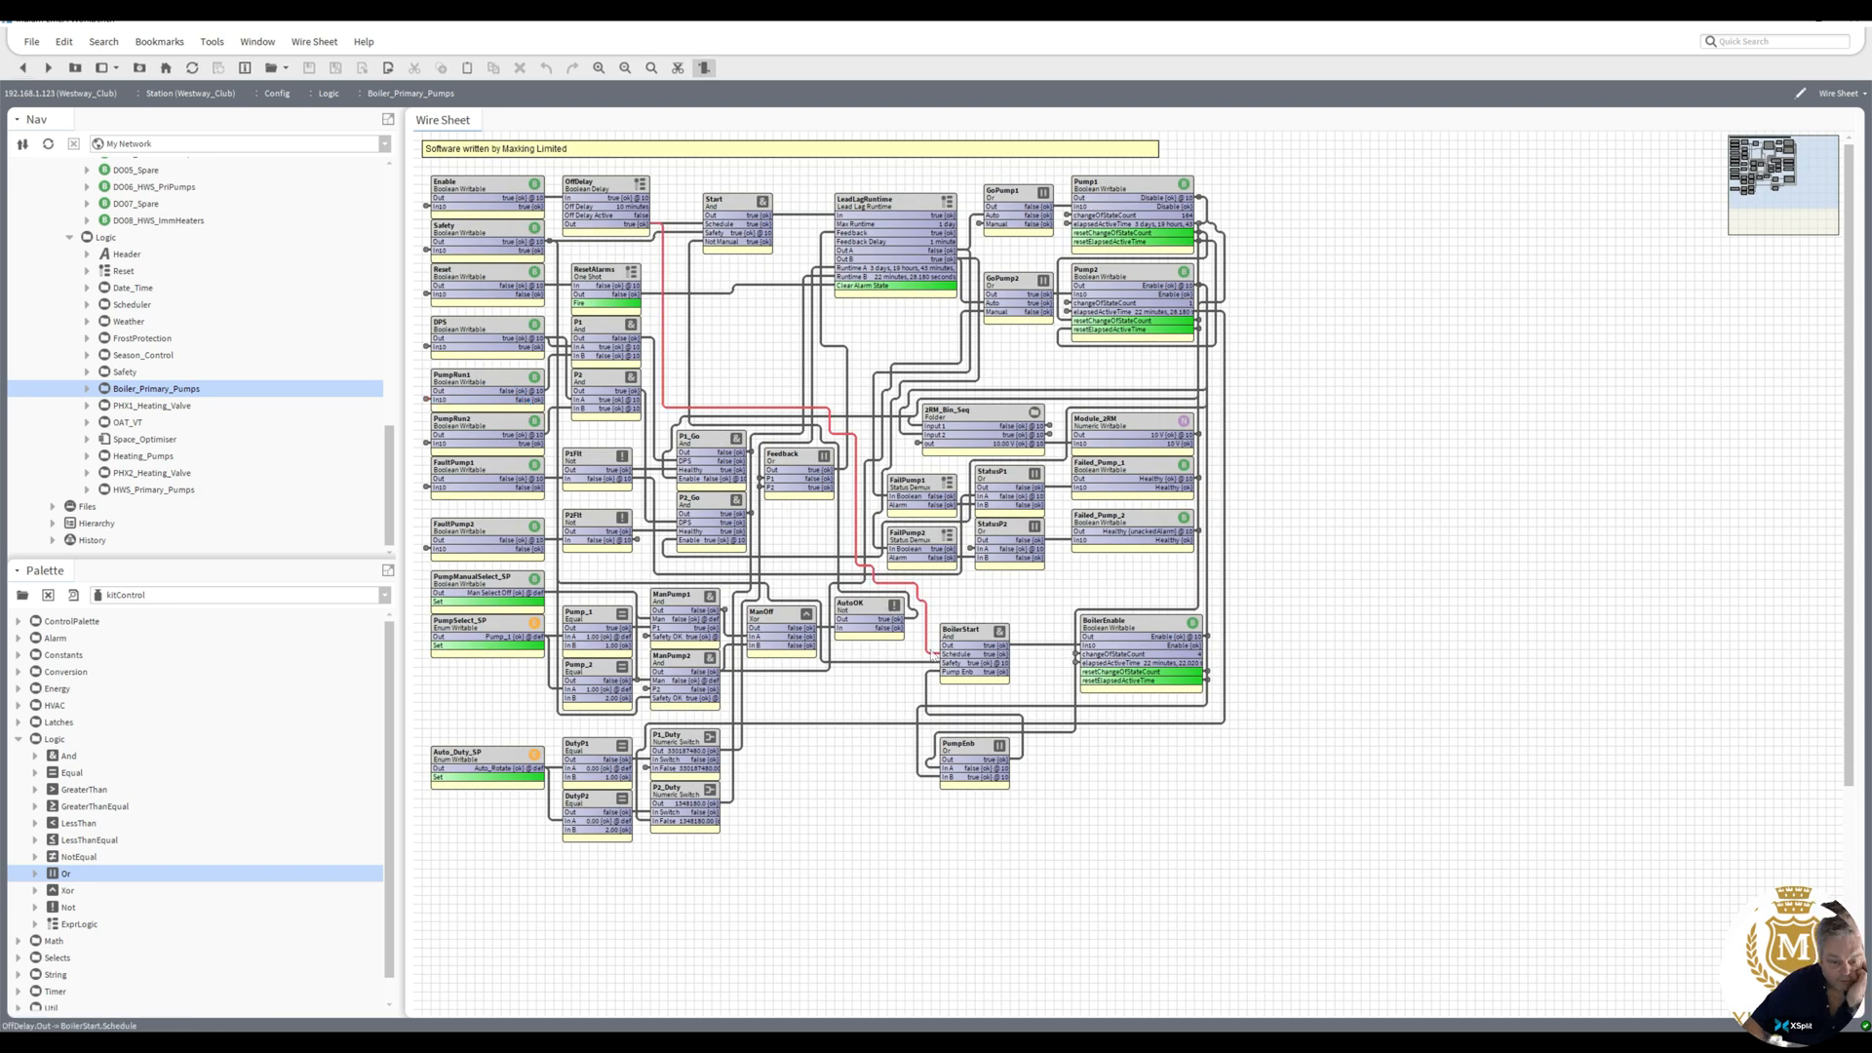
pyautogui.click(924, 663)
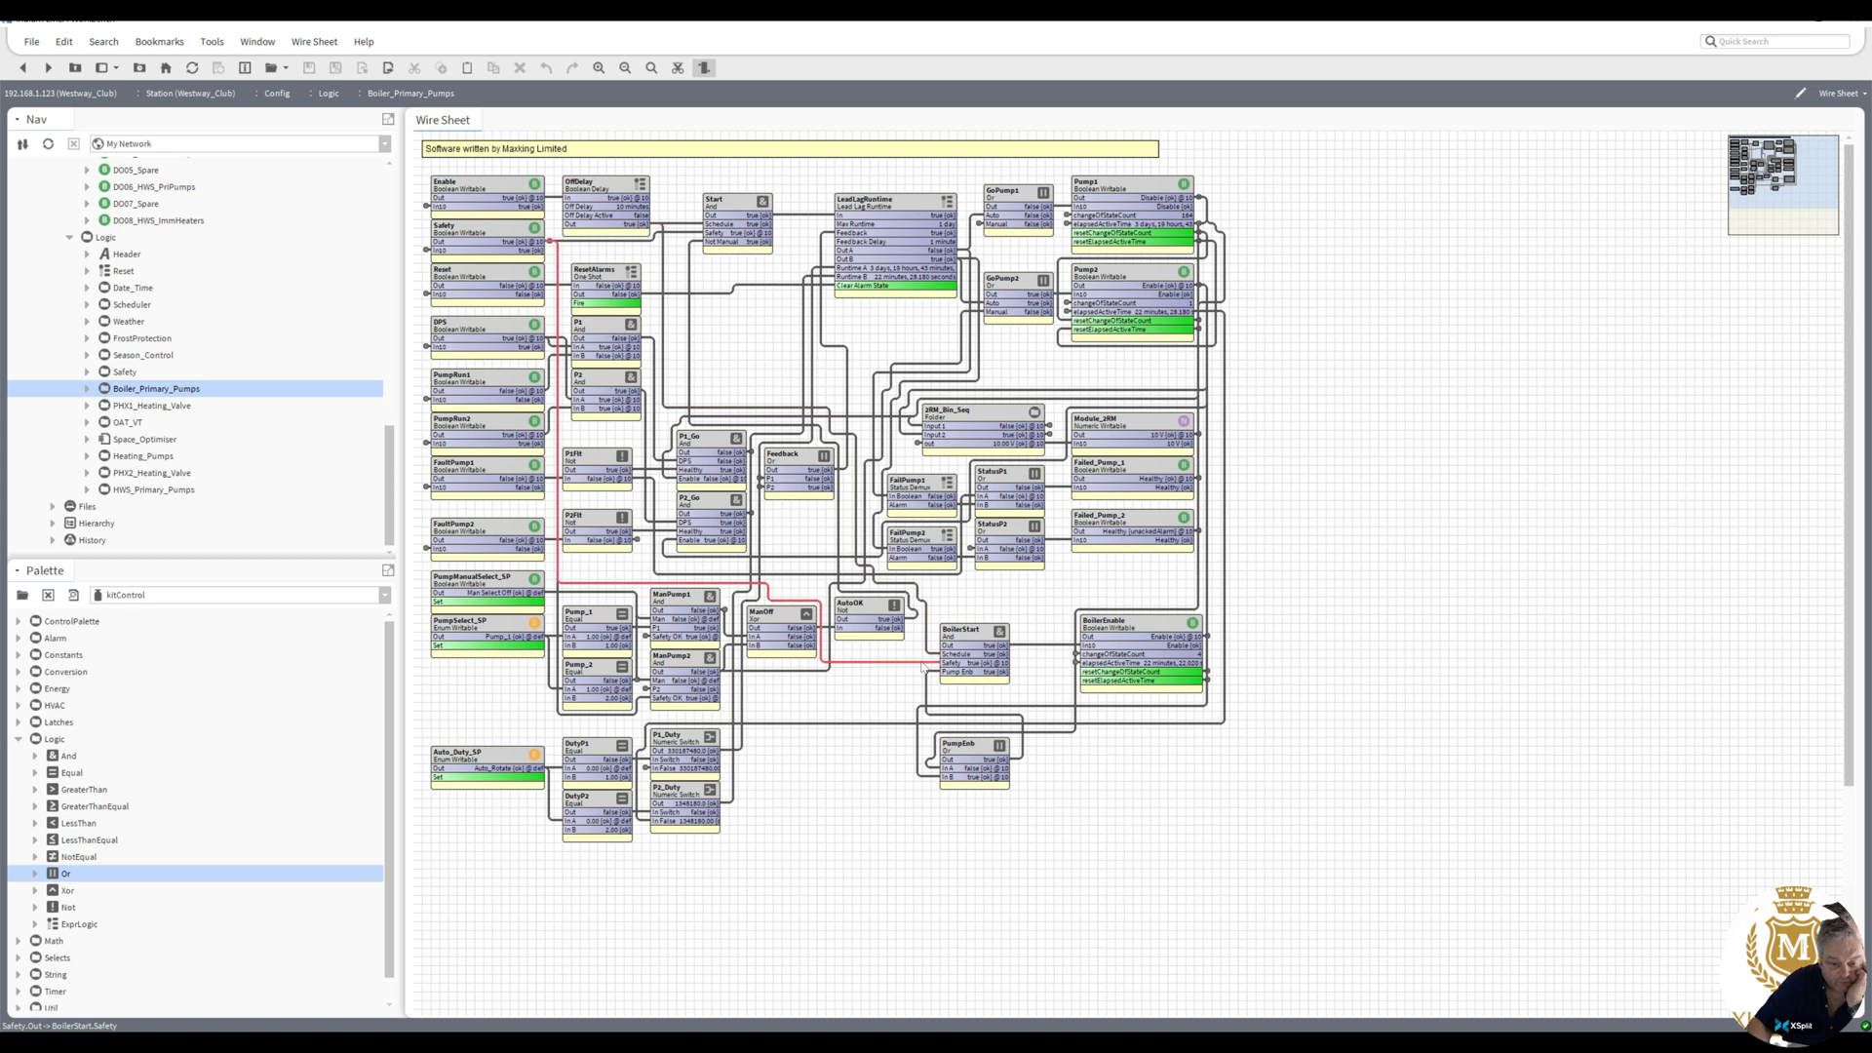
pyautogui.click(931, 680)
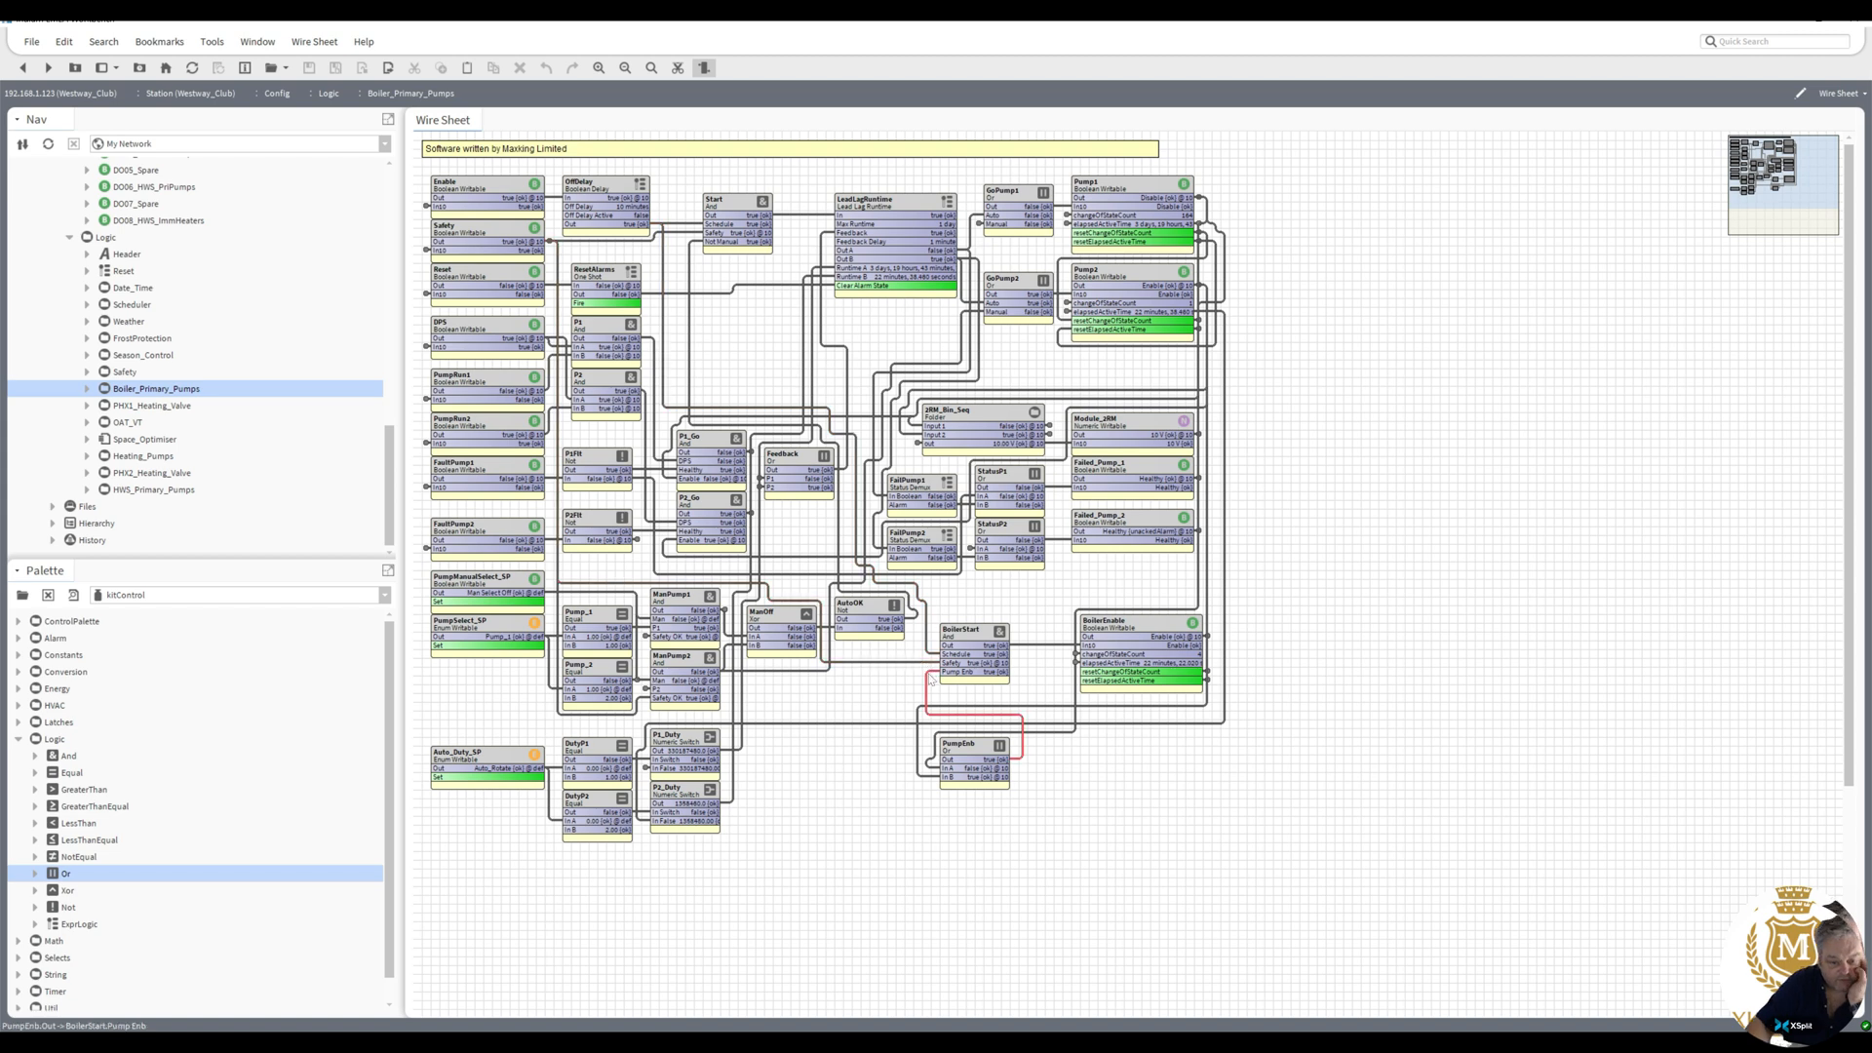
# - Check the links on the BoilerEnable point, and open the wire sheet of the parent Logic folder
pyautogui.click(1126, 637)
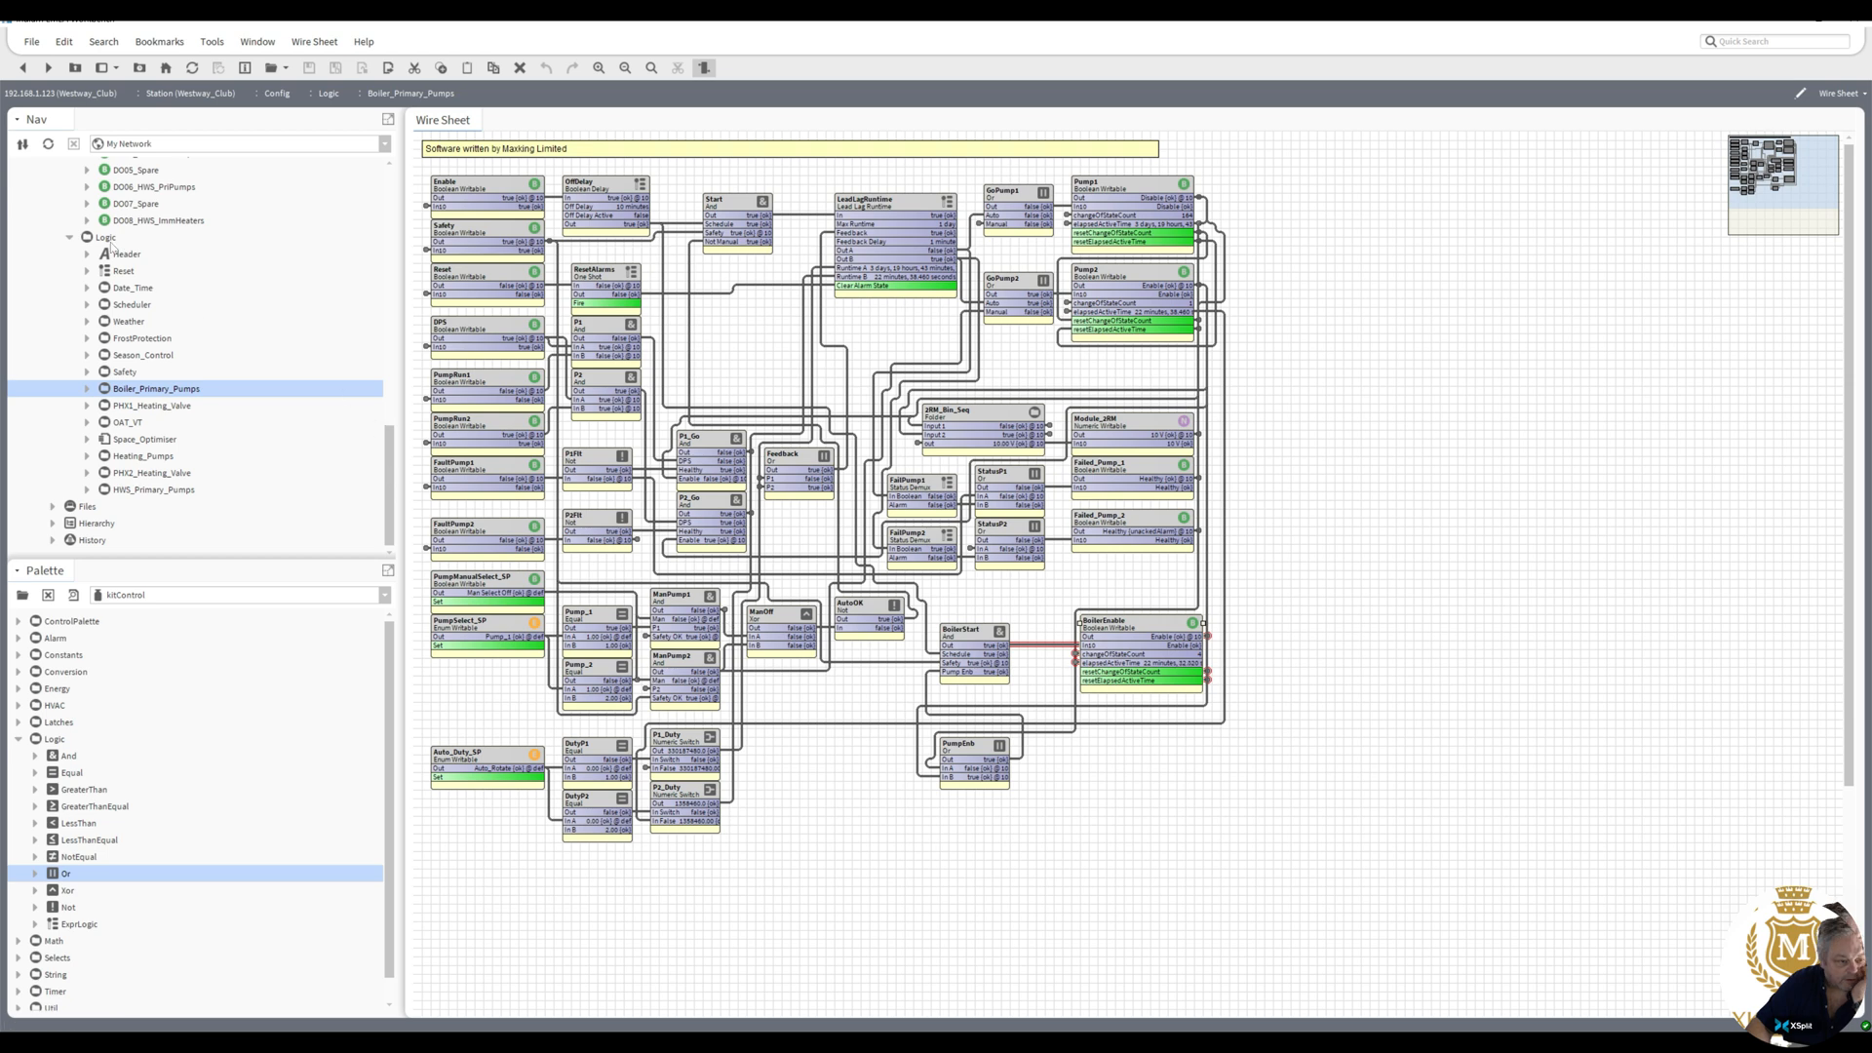
pyautogui.rightClick(107, 238)
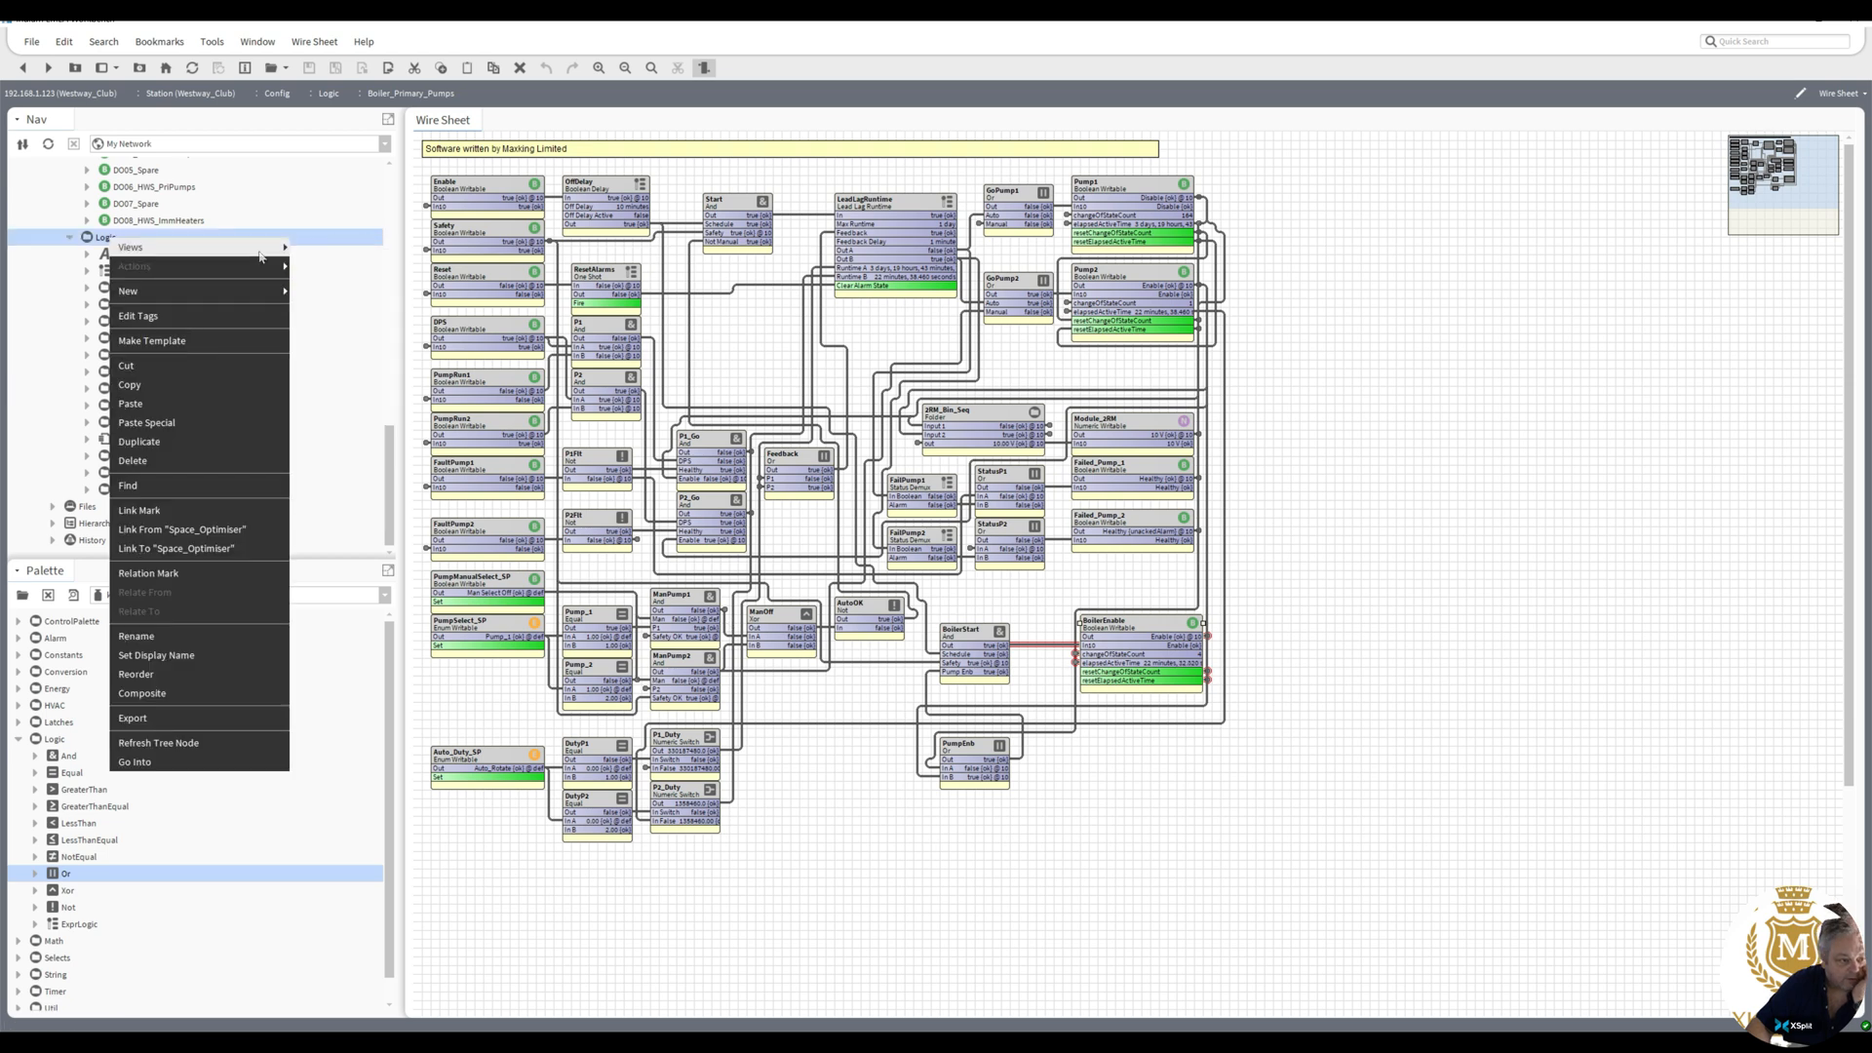
pyautogui.click(321, 259)
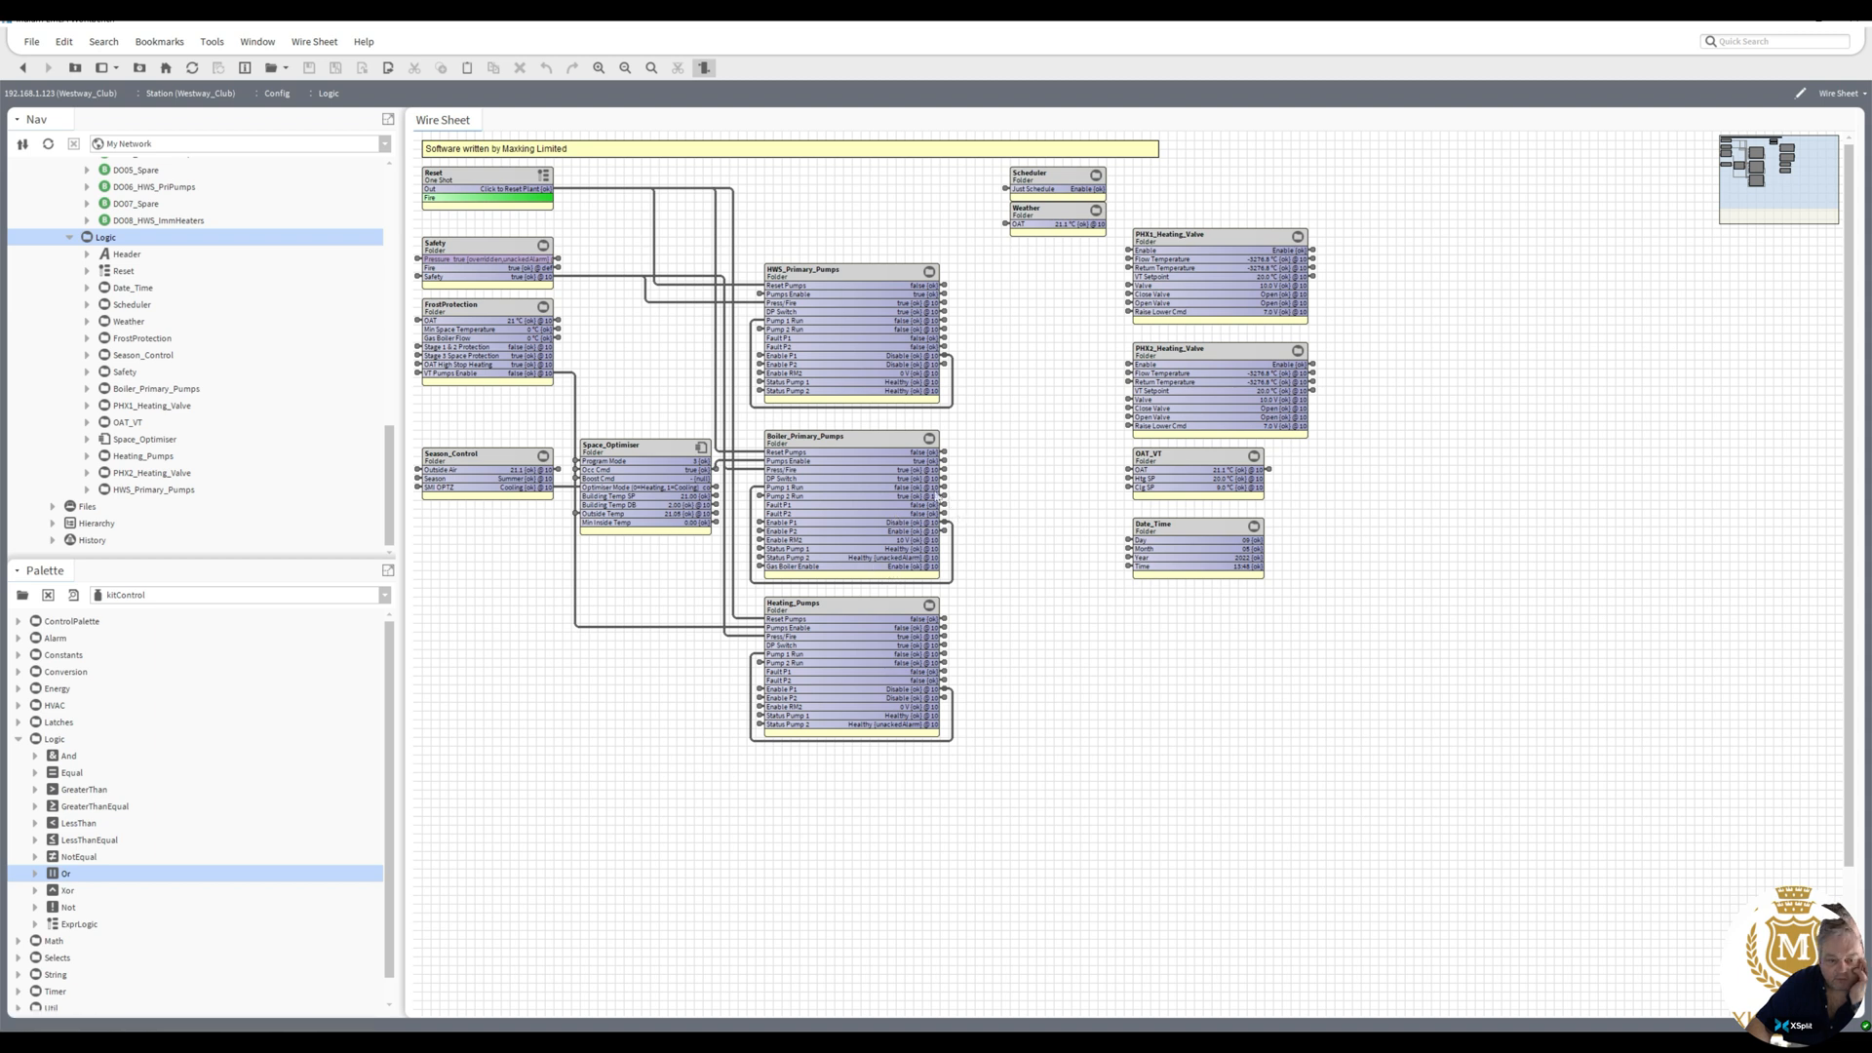
# - Link the Gas Boiler Enable output of Boiler_Primary_Pumps to In10 of DO03_BoilerEnable
pyautogui.rightClick(829, 453)
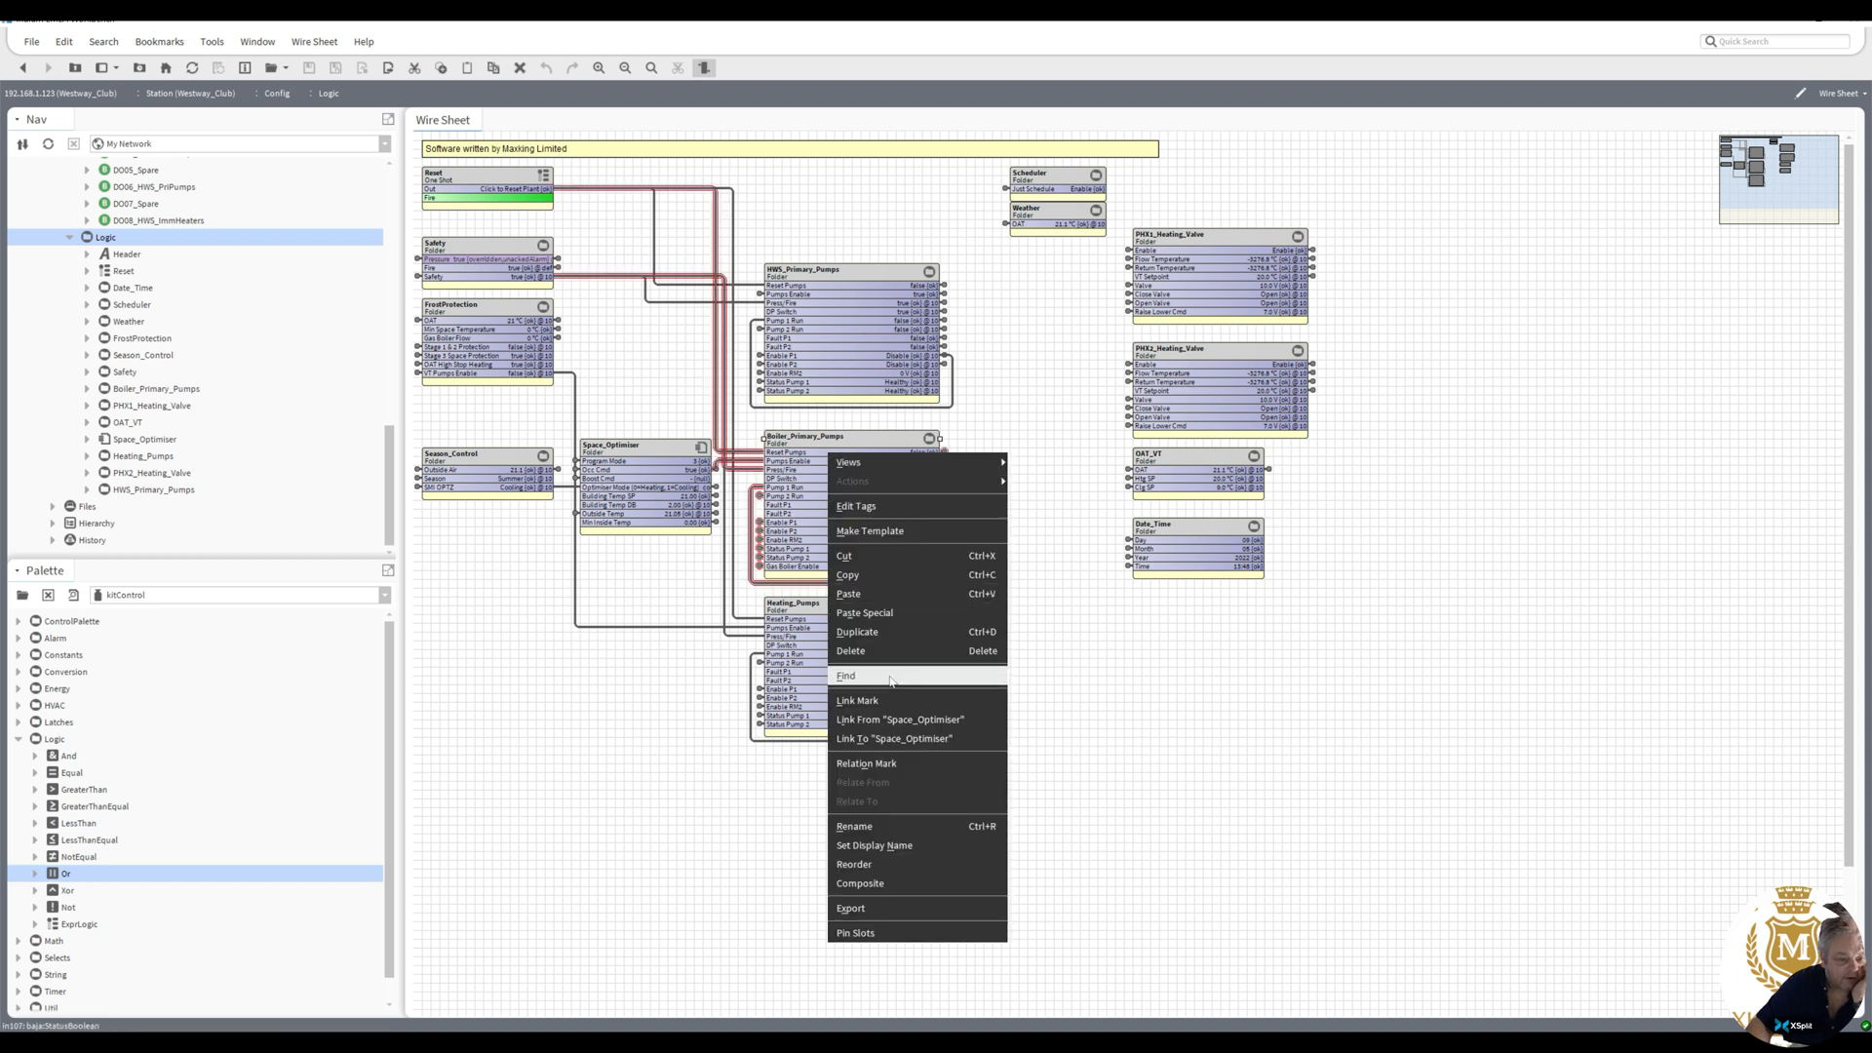
pyautogui.click(887, 700)
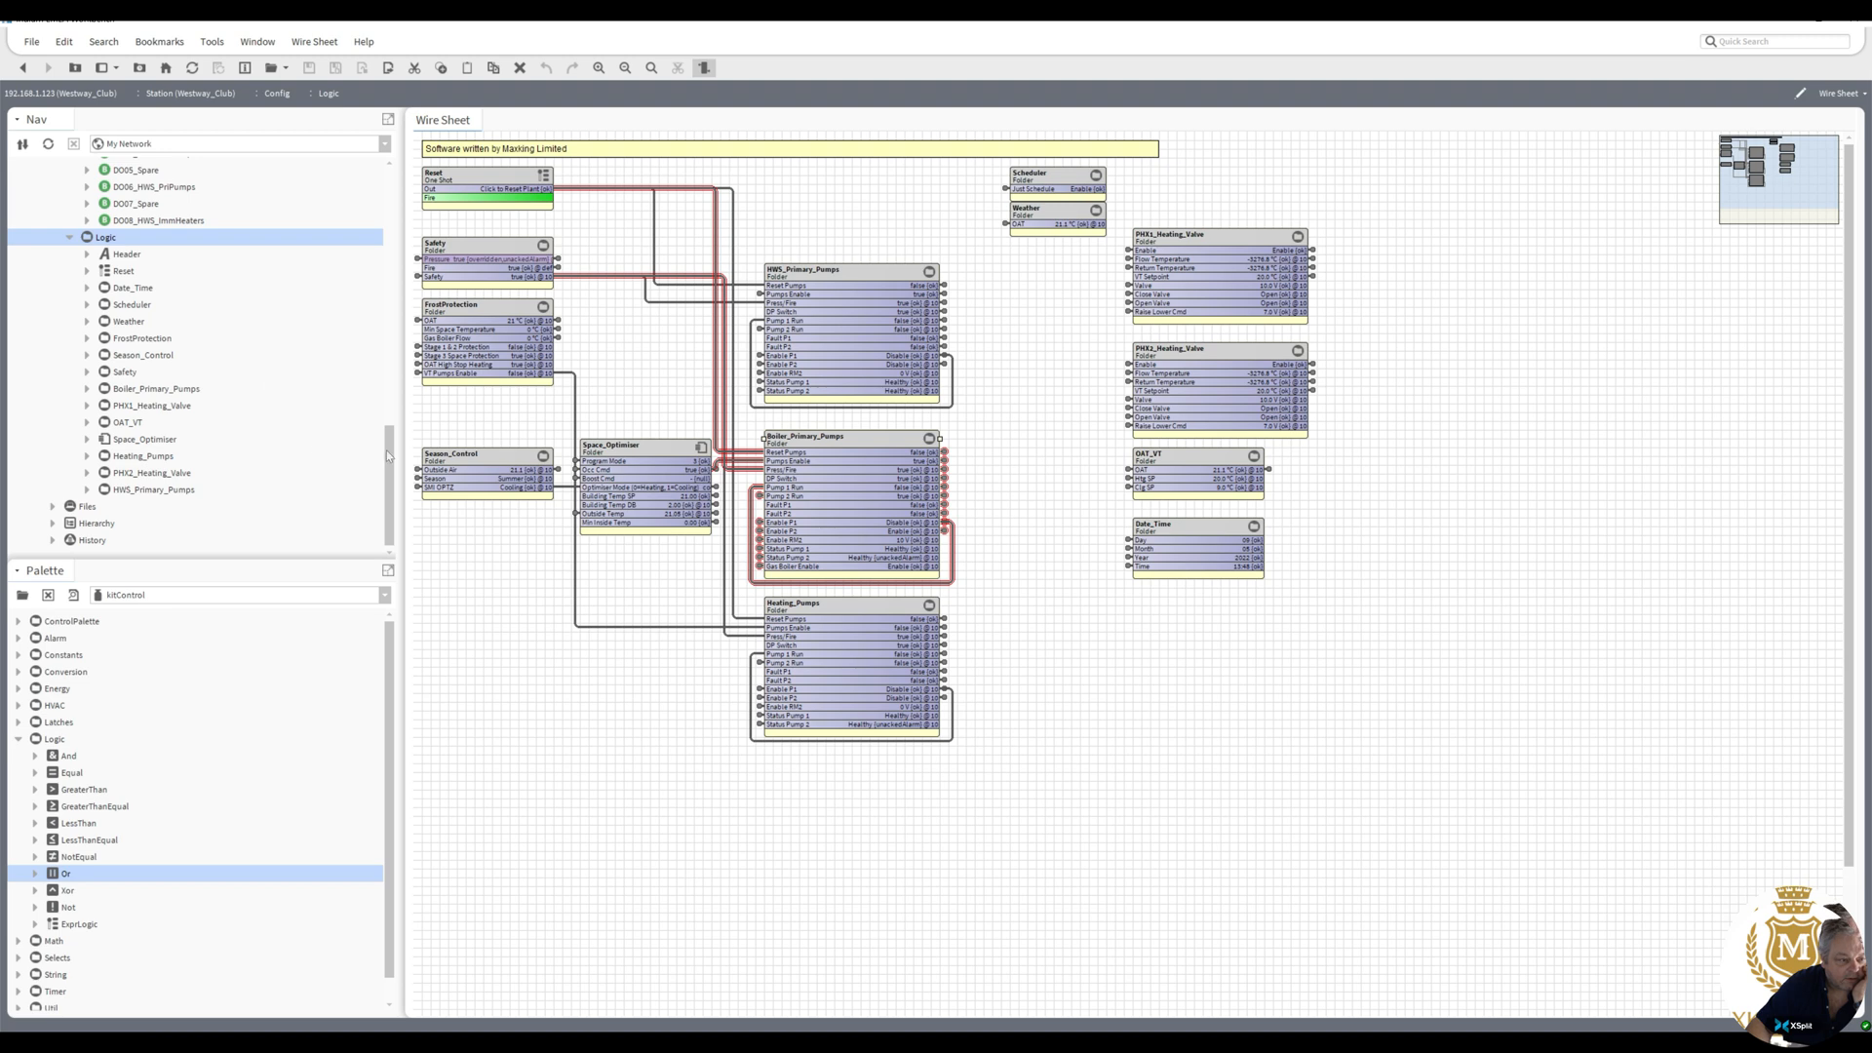
pyautogui.scroll(5, 151, 386)
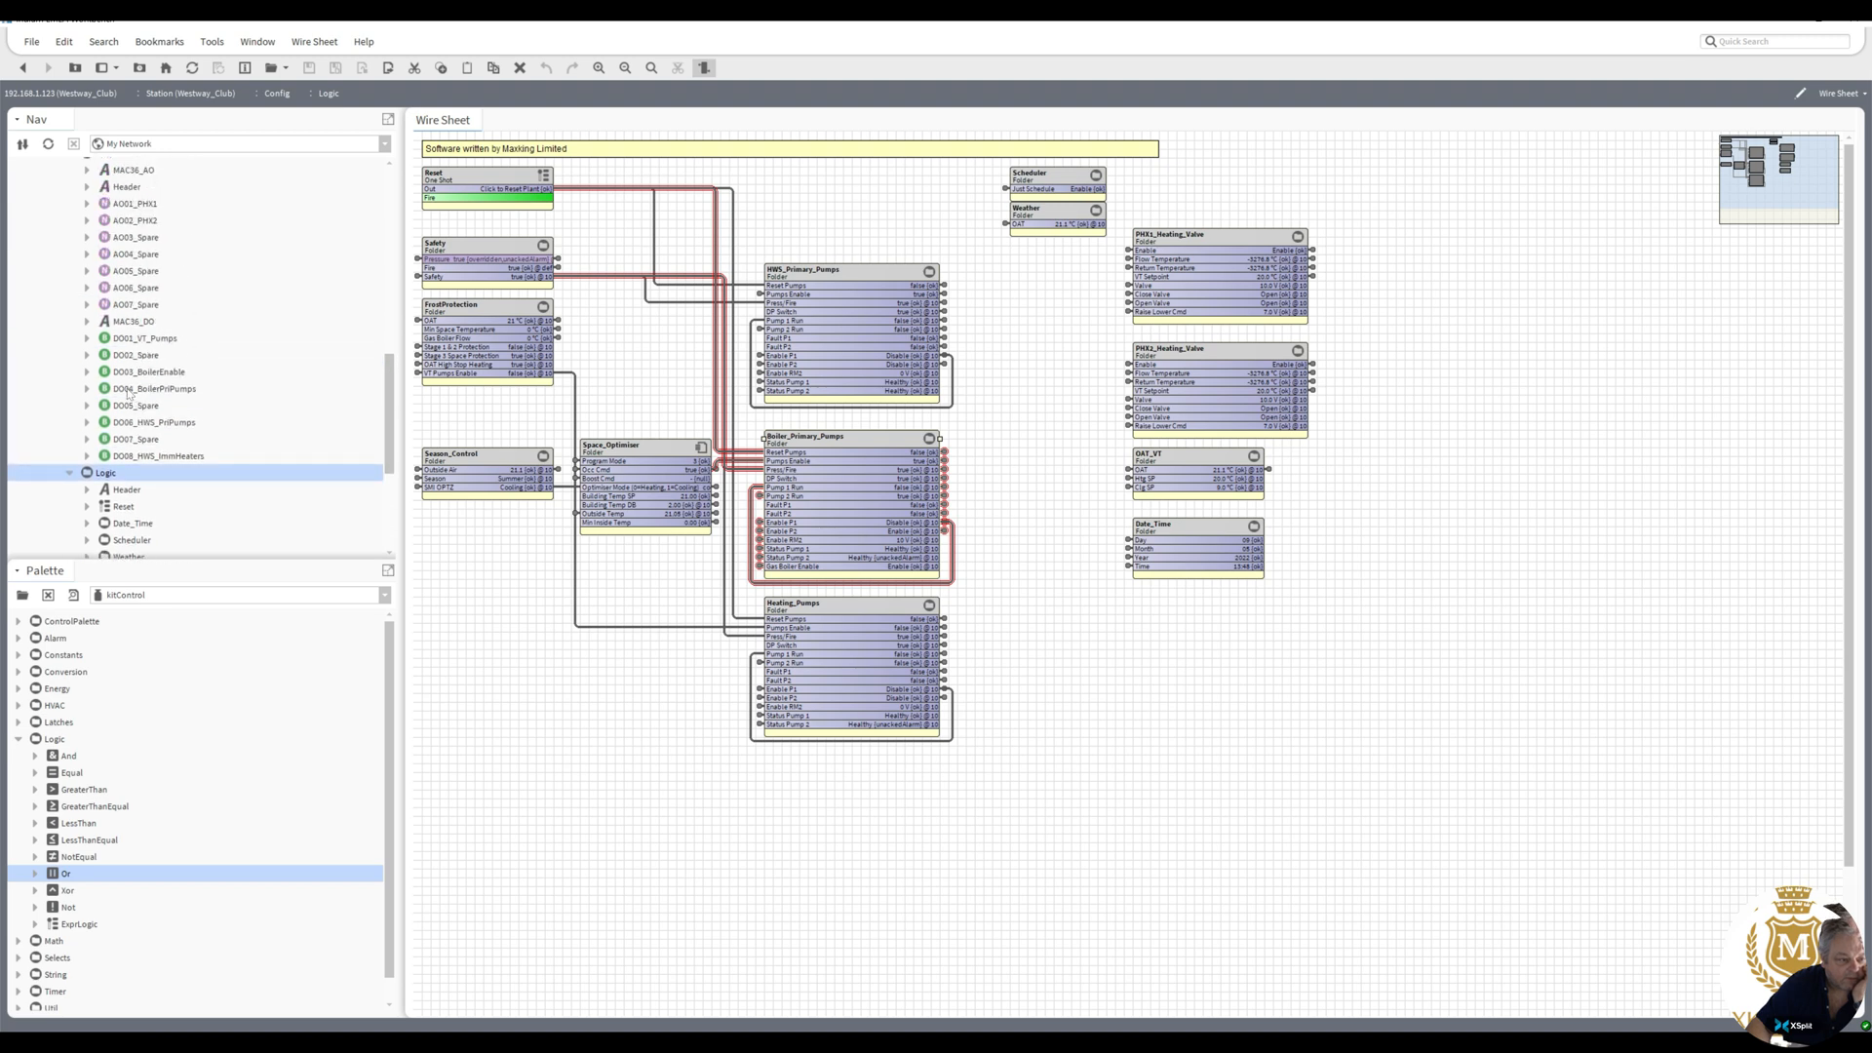
pyautogui.rightClick(136, 372)
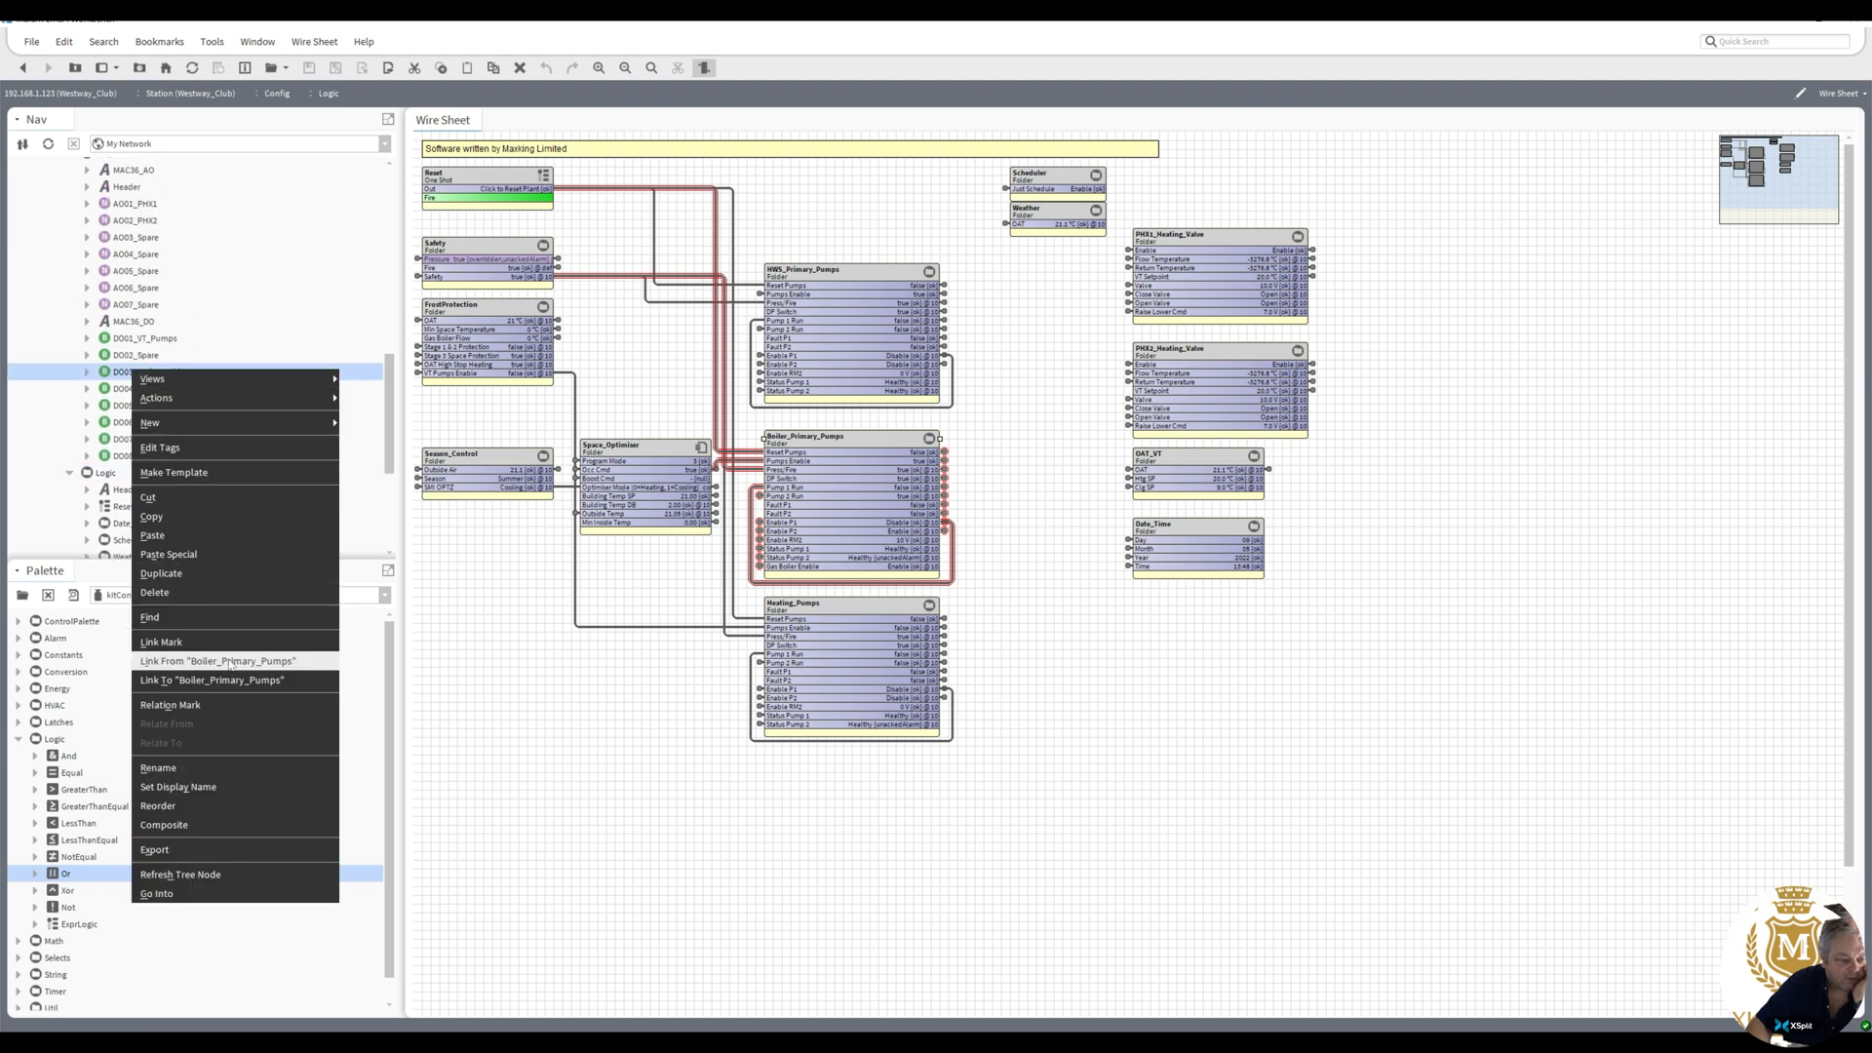
pyautogui.click(229, 664)
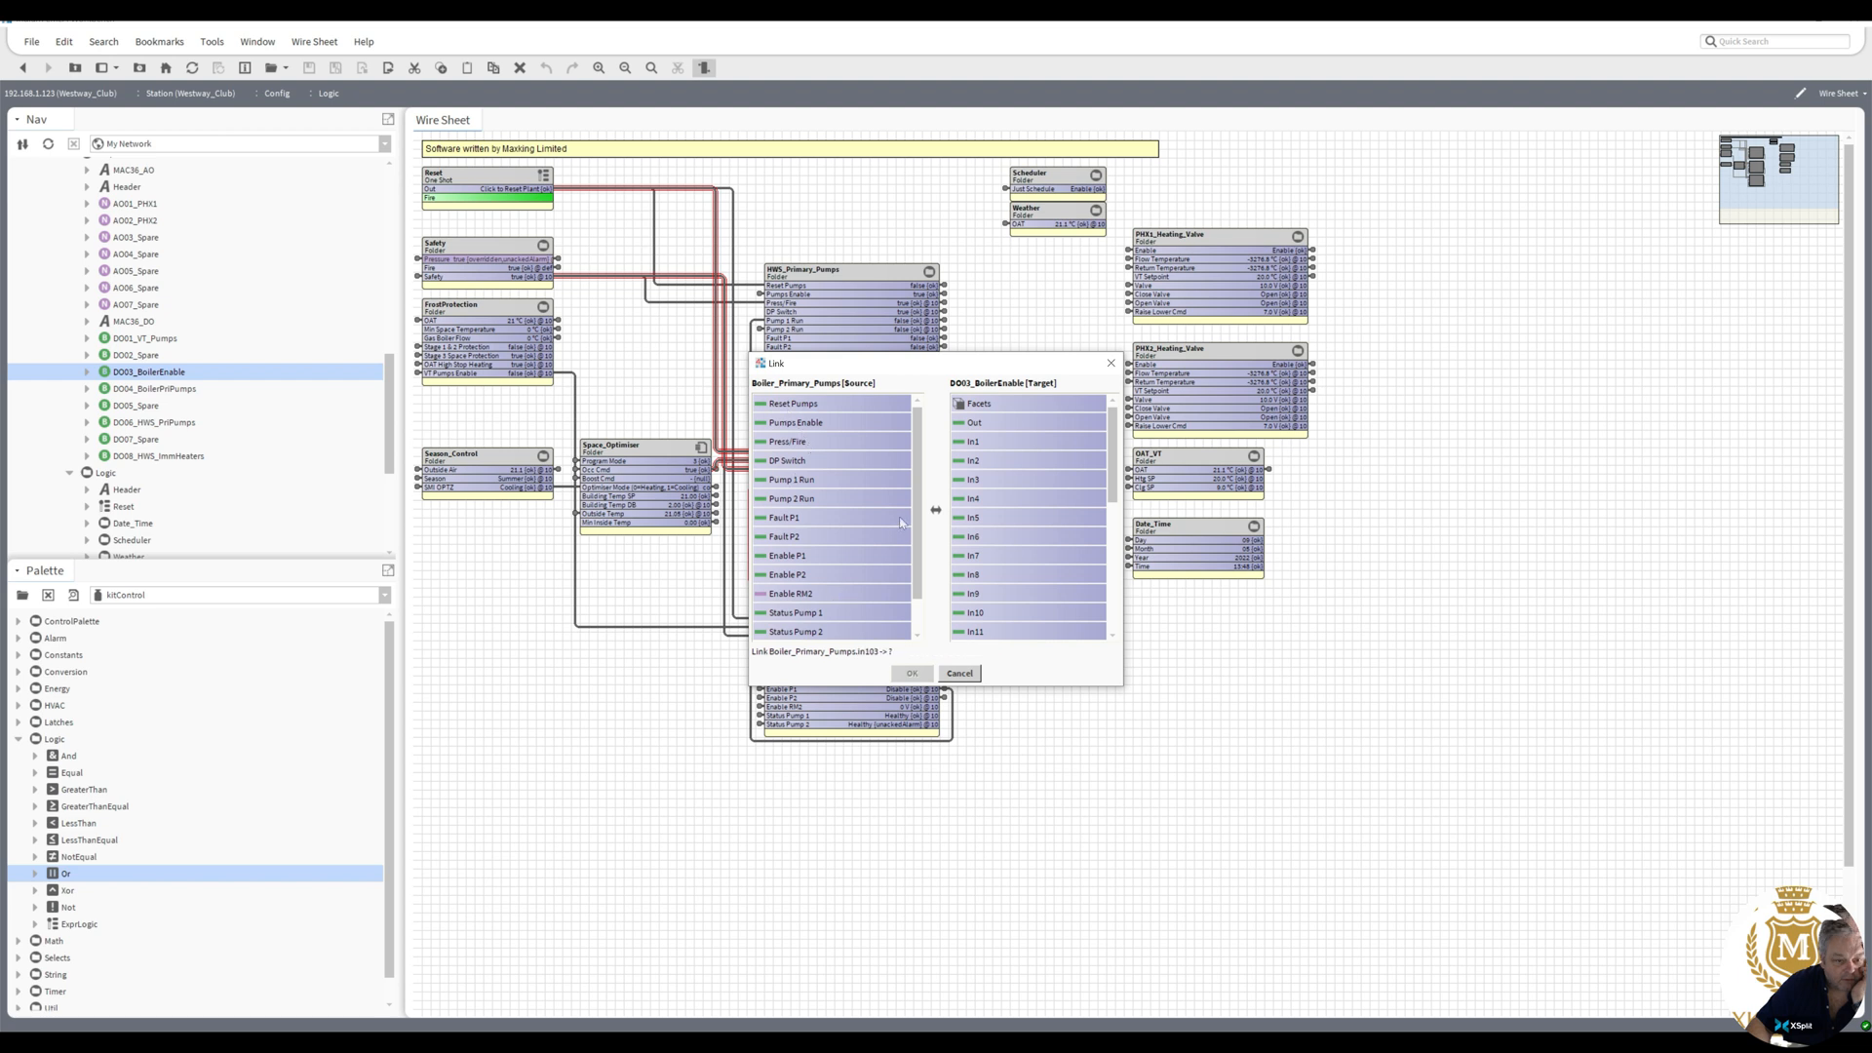
pyautogui.moveTo(916, 511); pyautogui.dragTo(920, 613)
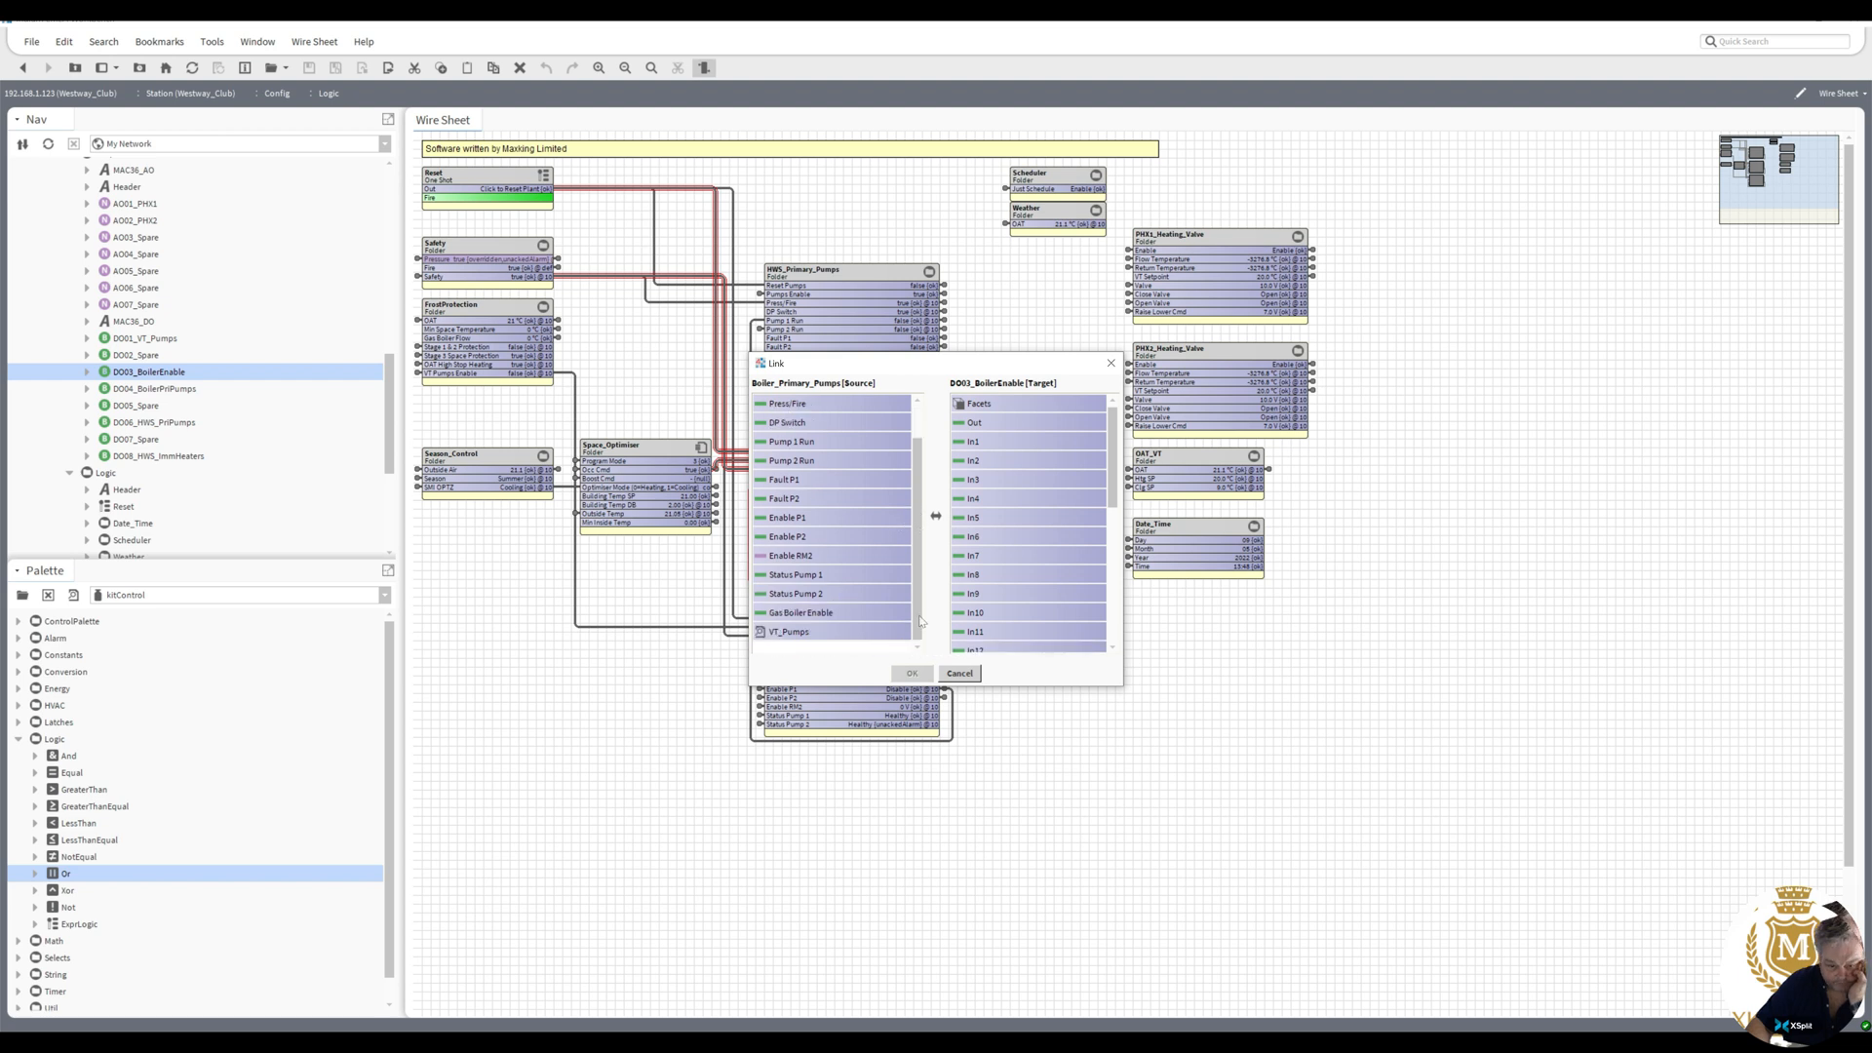
pyautogui.click(790, 612)
pyautogui.click(975, 614)
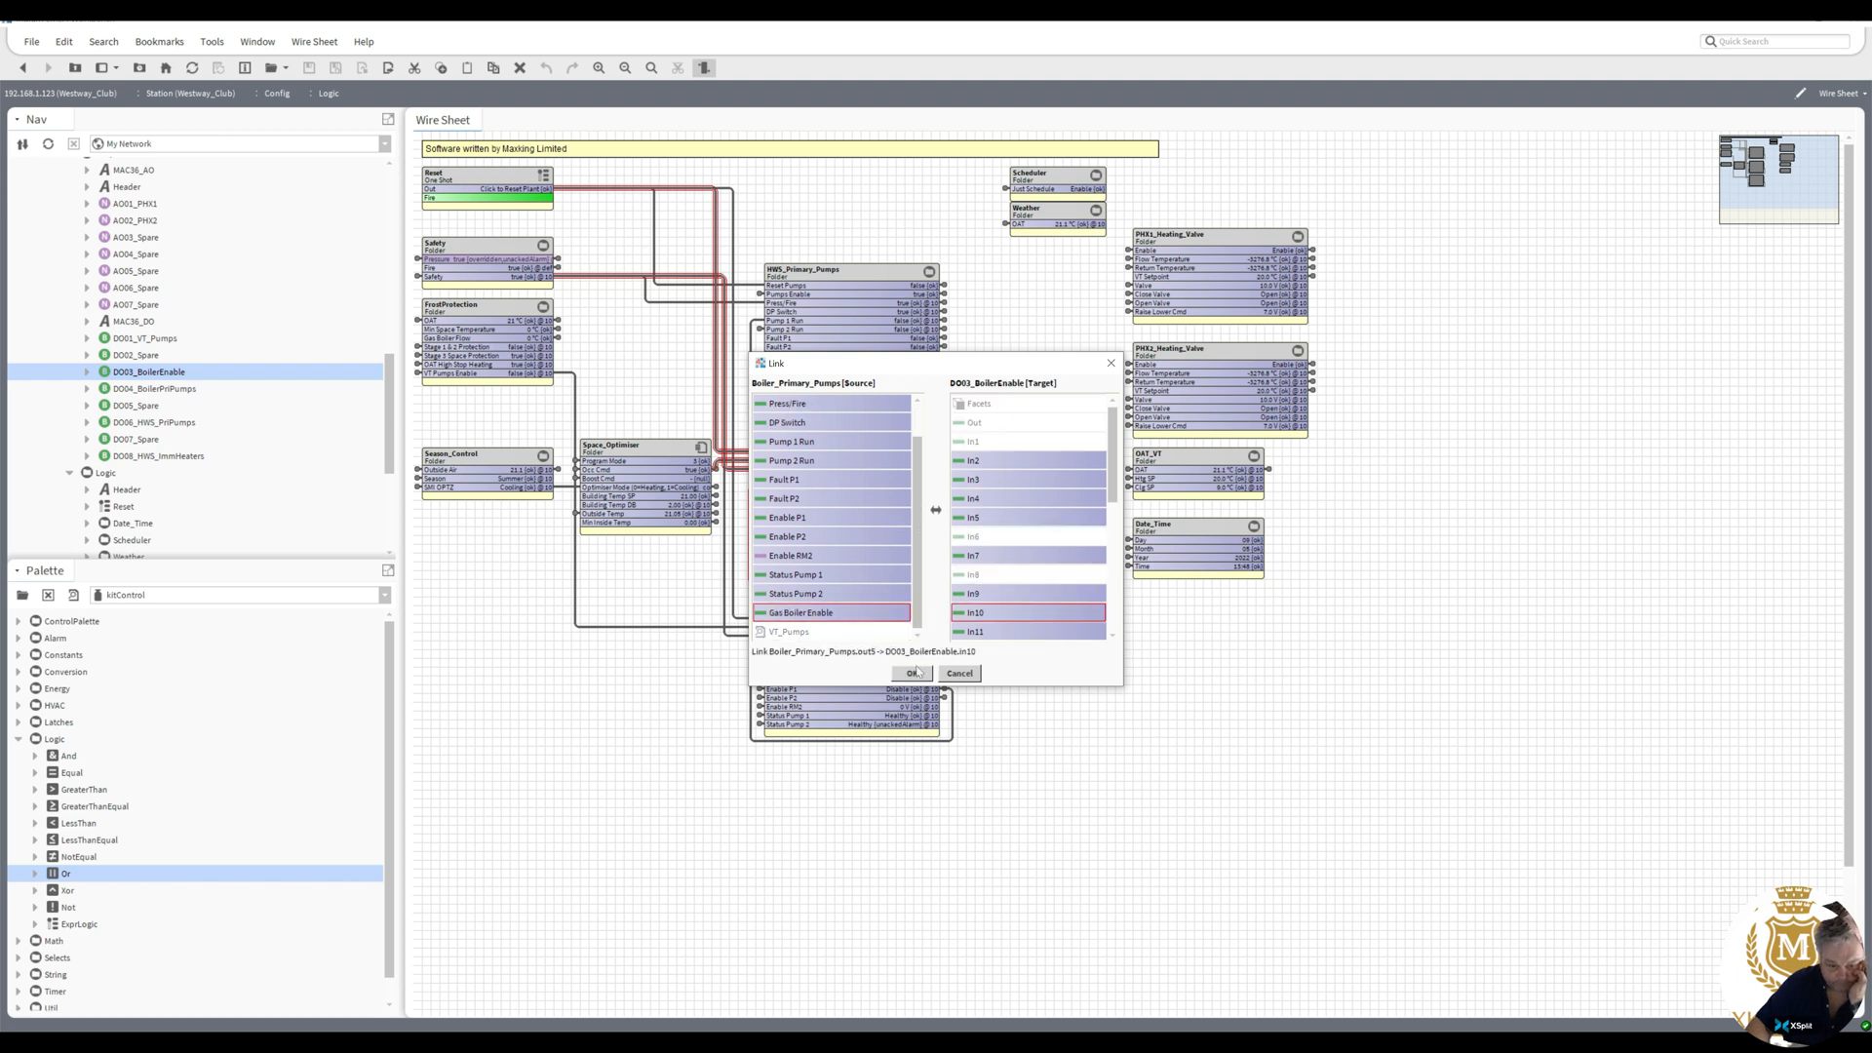
pyautogui.click(912, 673)
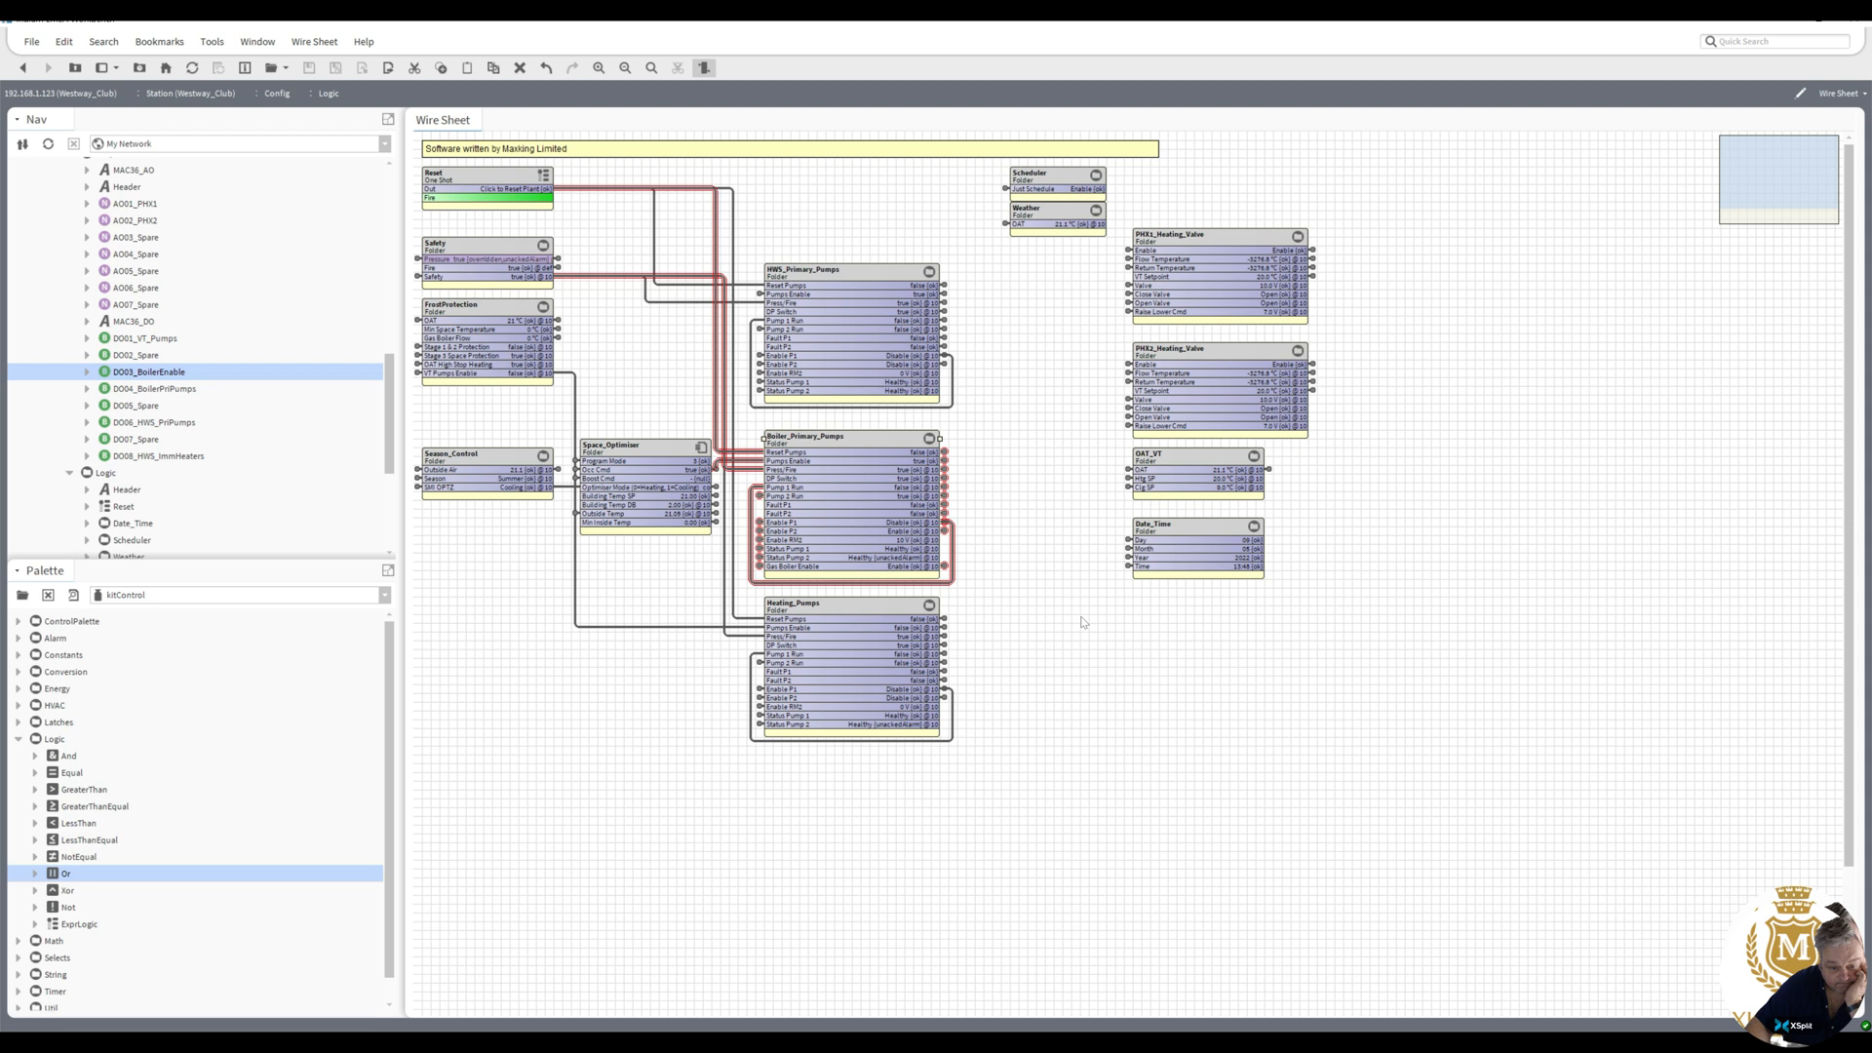
# - Open the wire sheet of the Outputs folder
pyautogui.moveTo(390, 431); pyautogui.dragTo(386, 385)
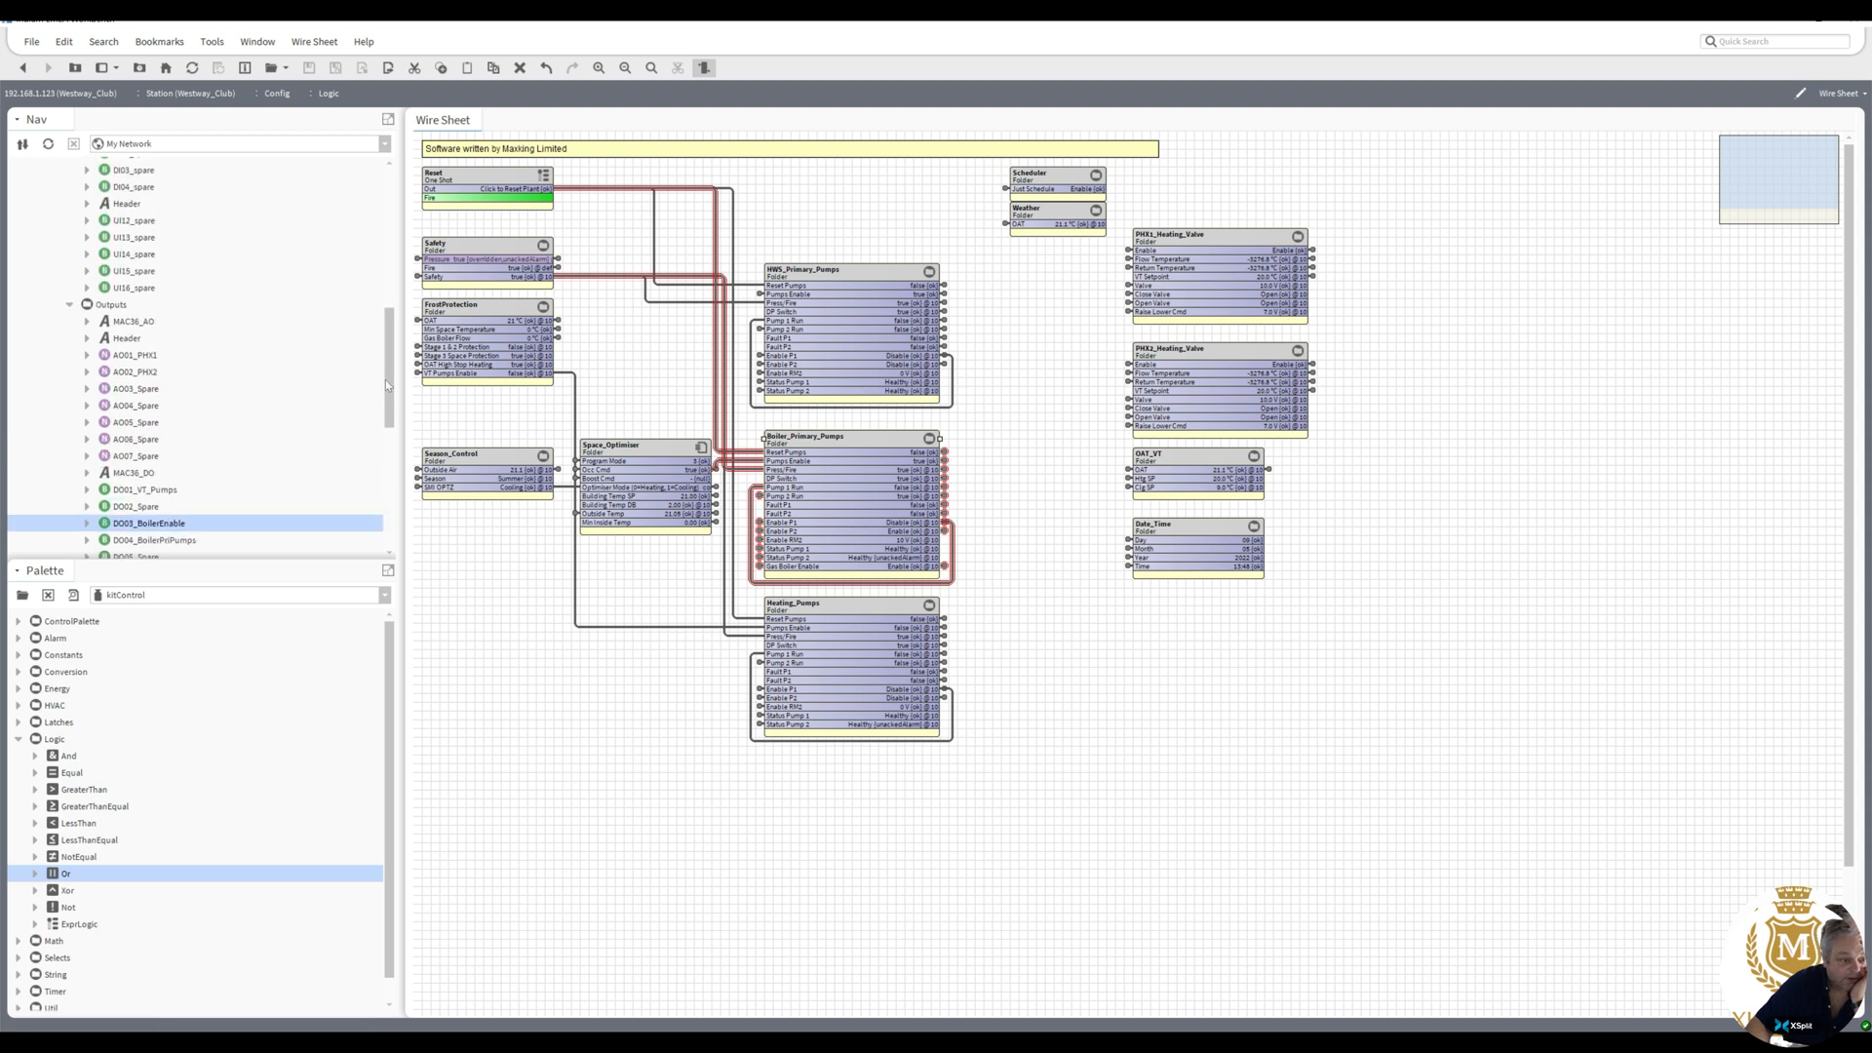
pyautogui.rightClick(122, 306)
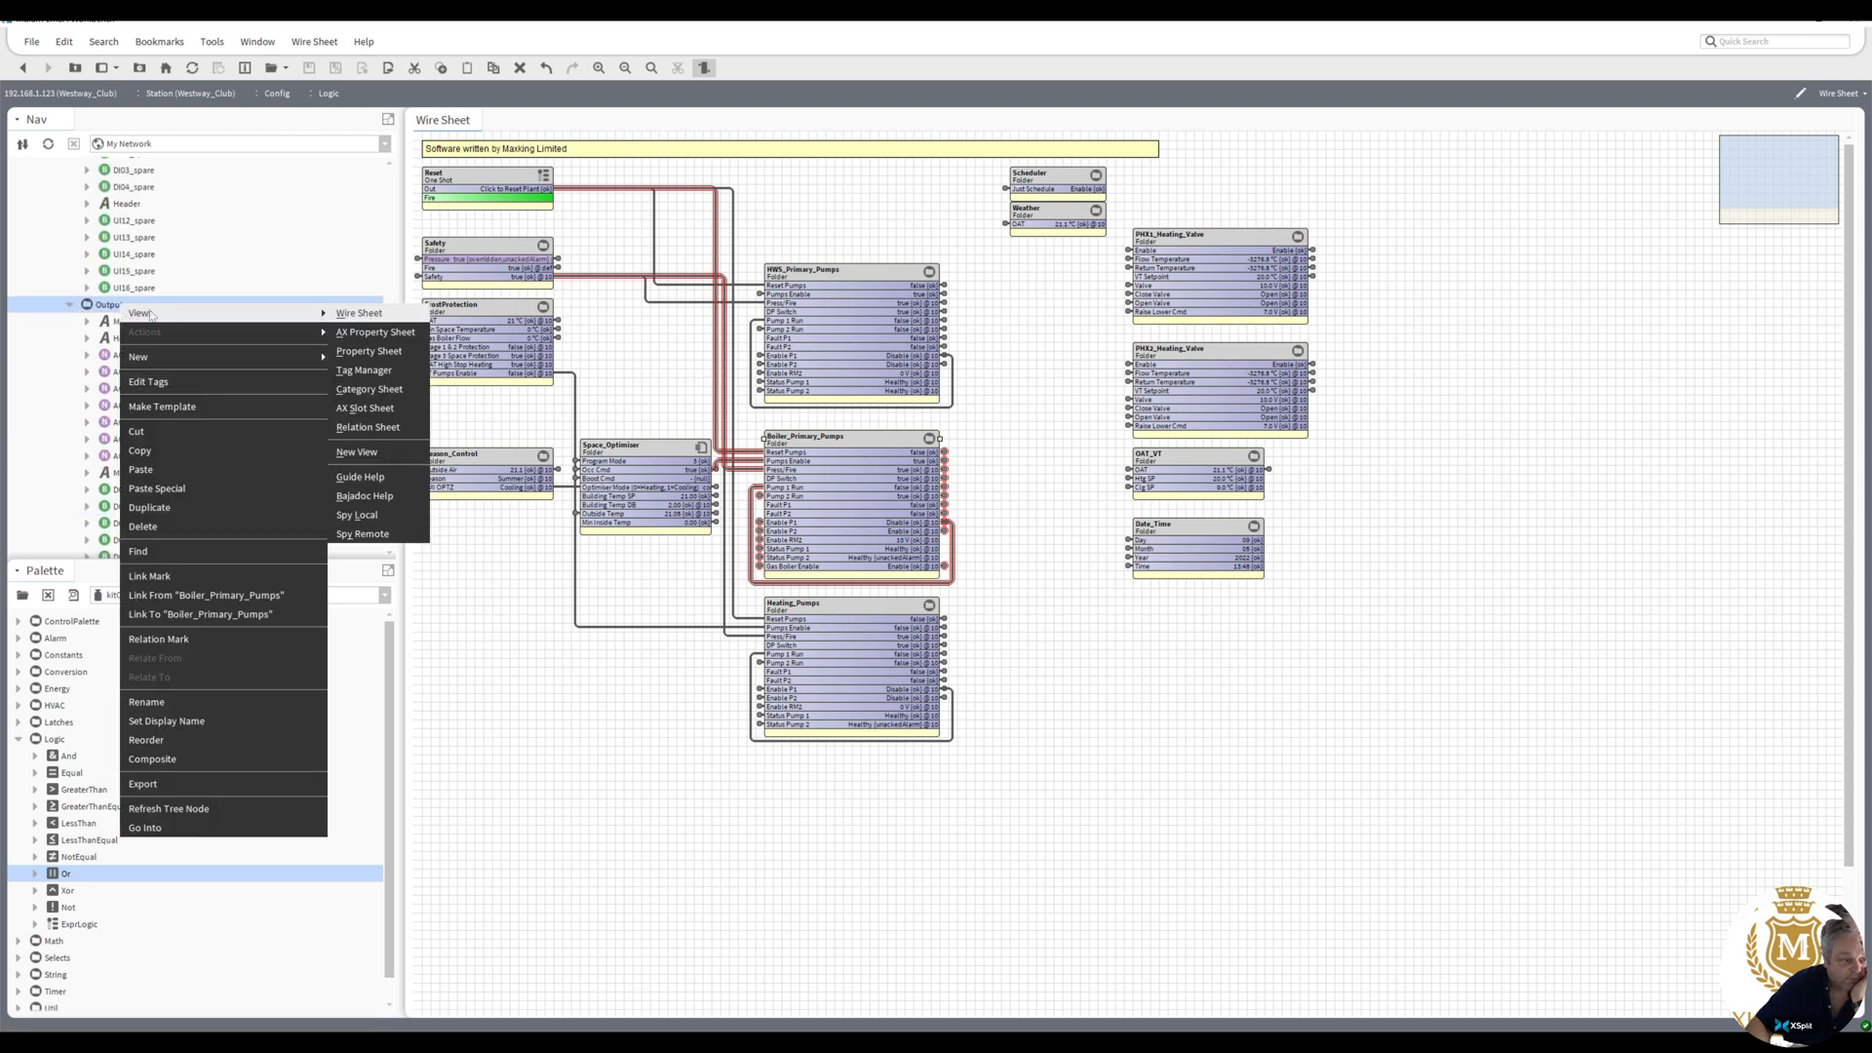
pyautogui.click(374, 315)
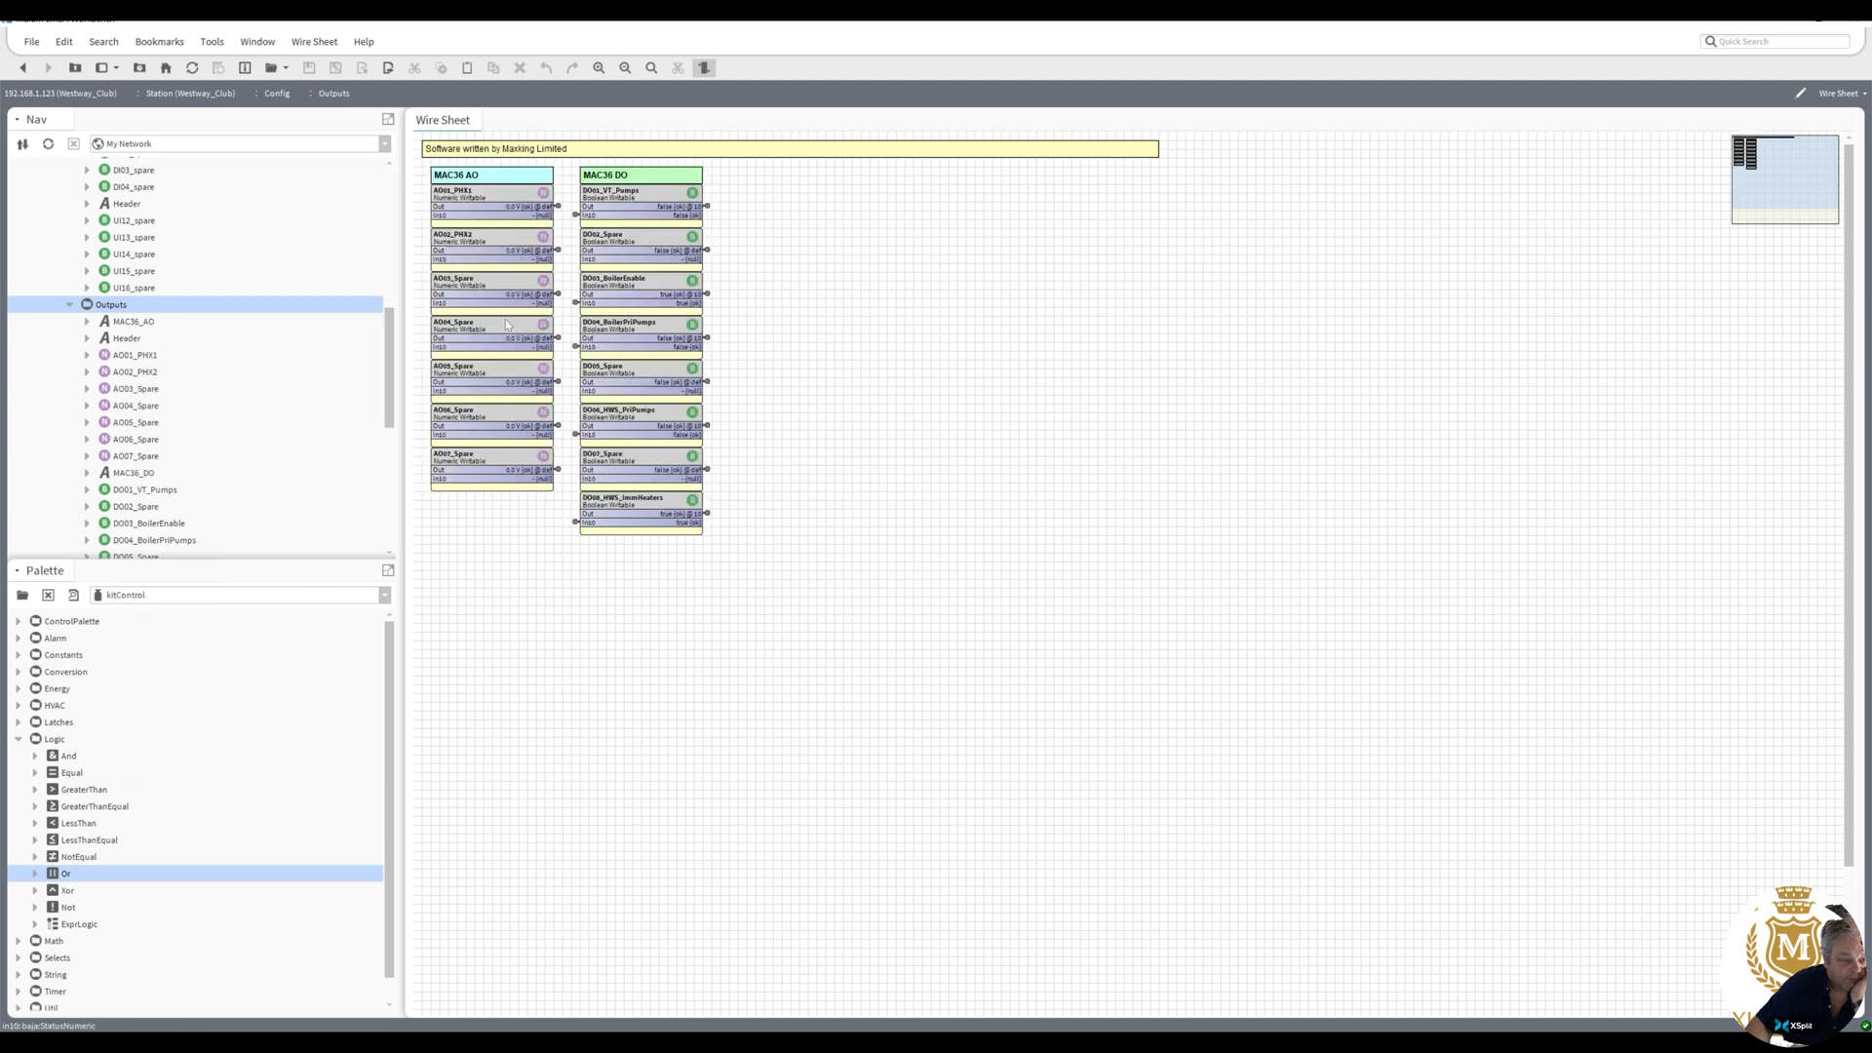
# - Rename the AO01_PHX1 analogue output as AO01_Spare
pyautogui.rightClick(482, 191)
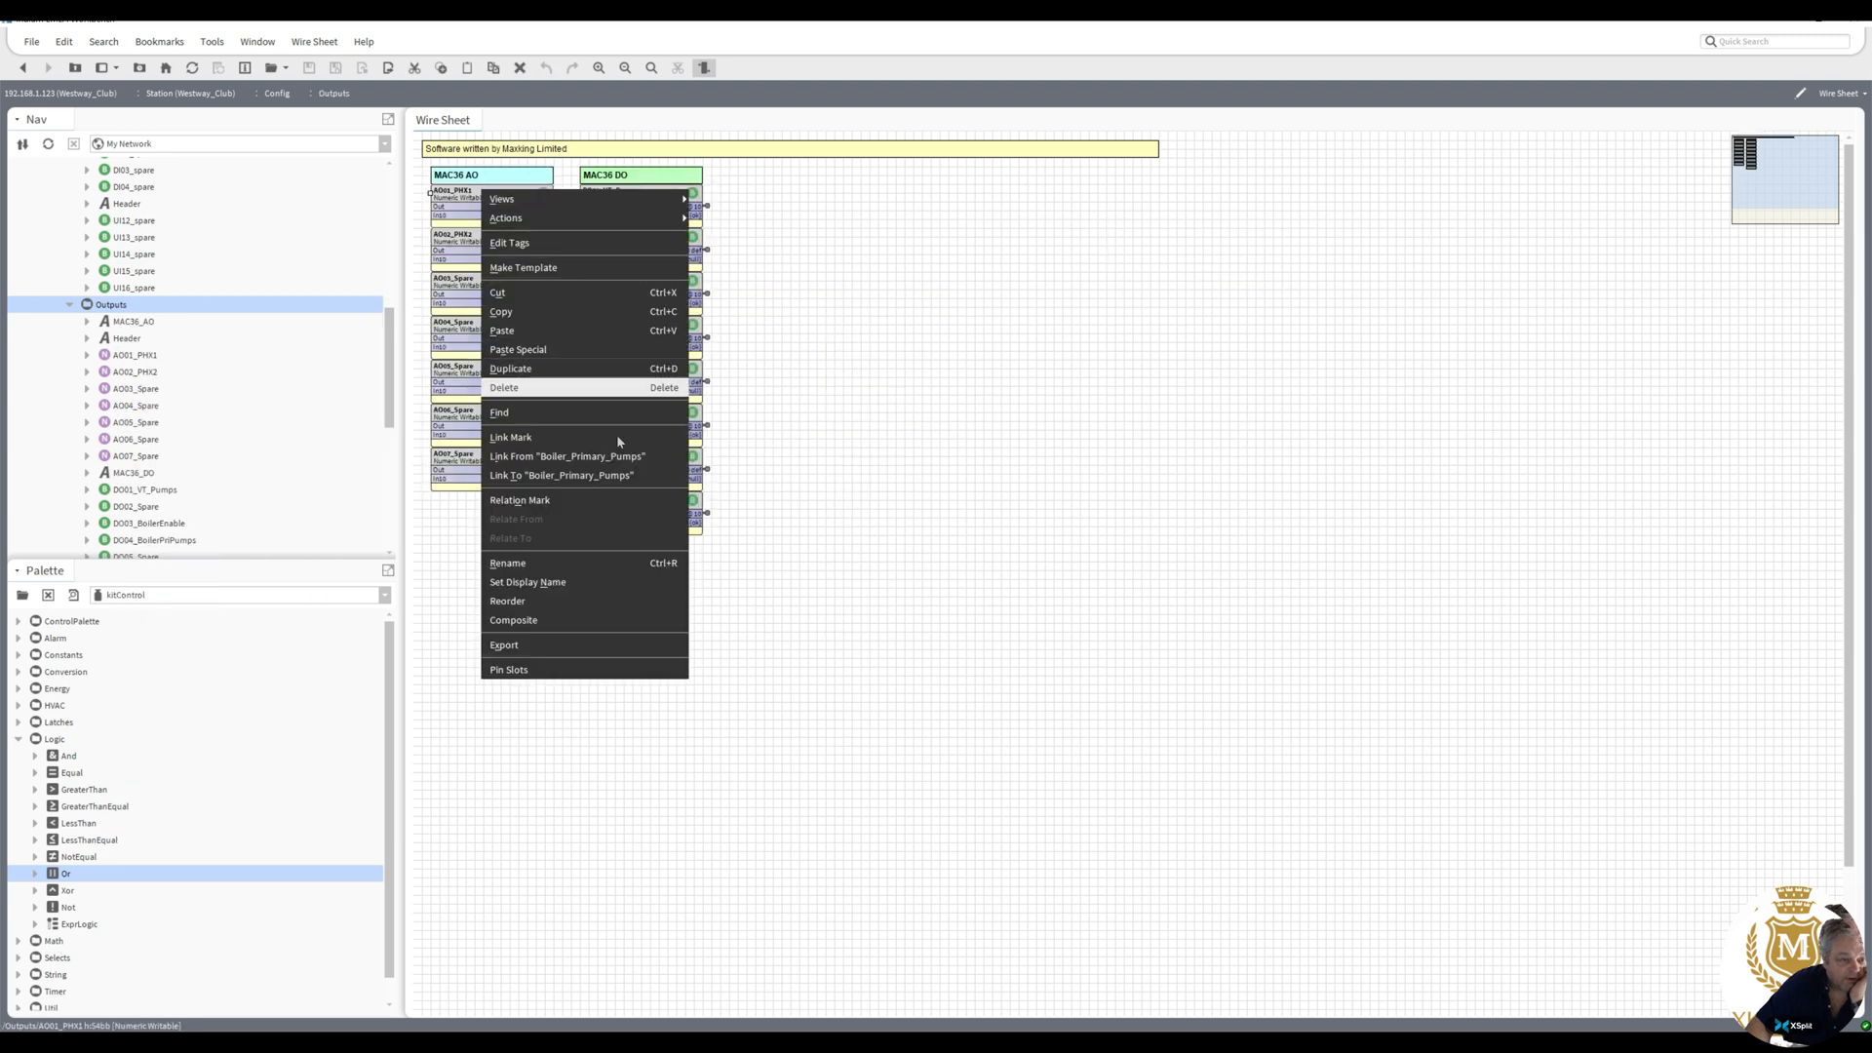
pyautogui.click(609, 564)
pyautogui.press('End')
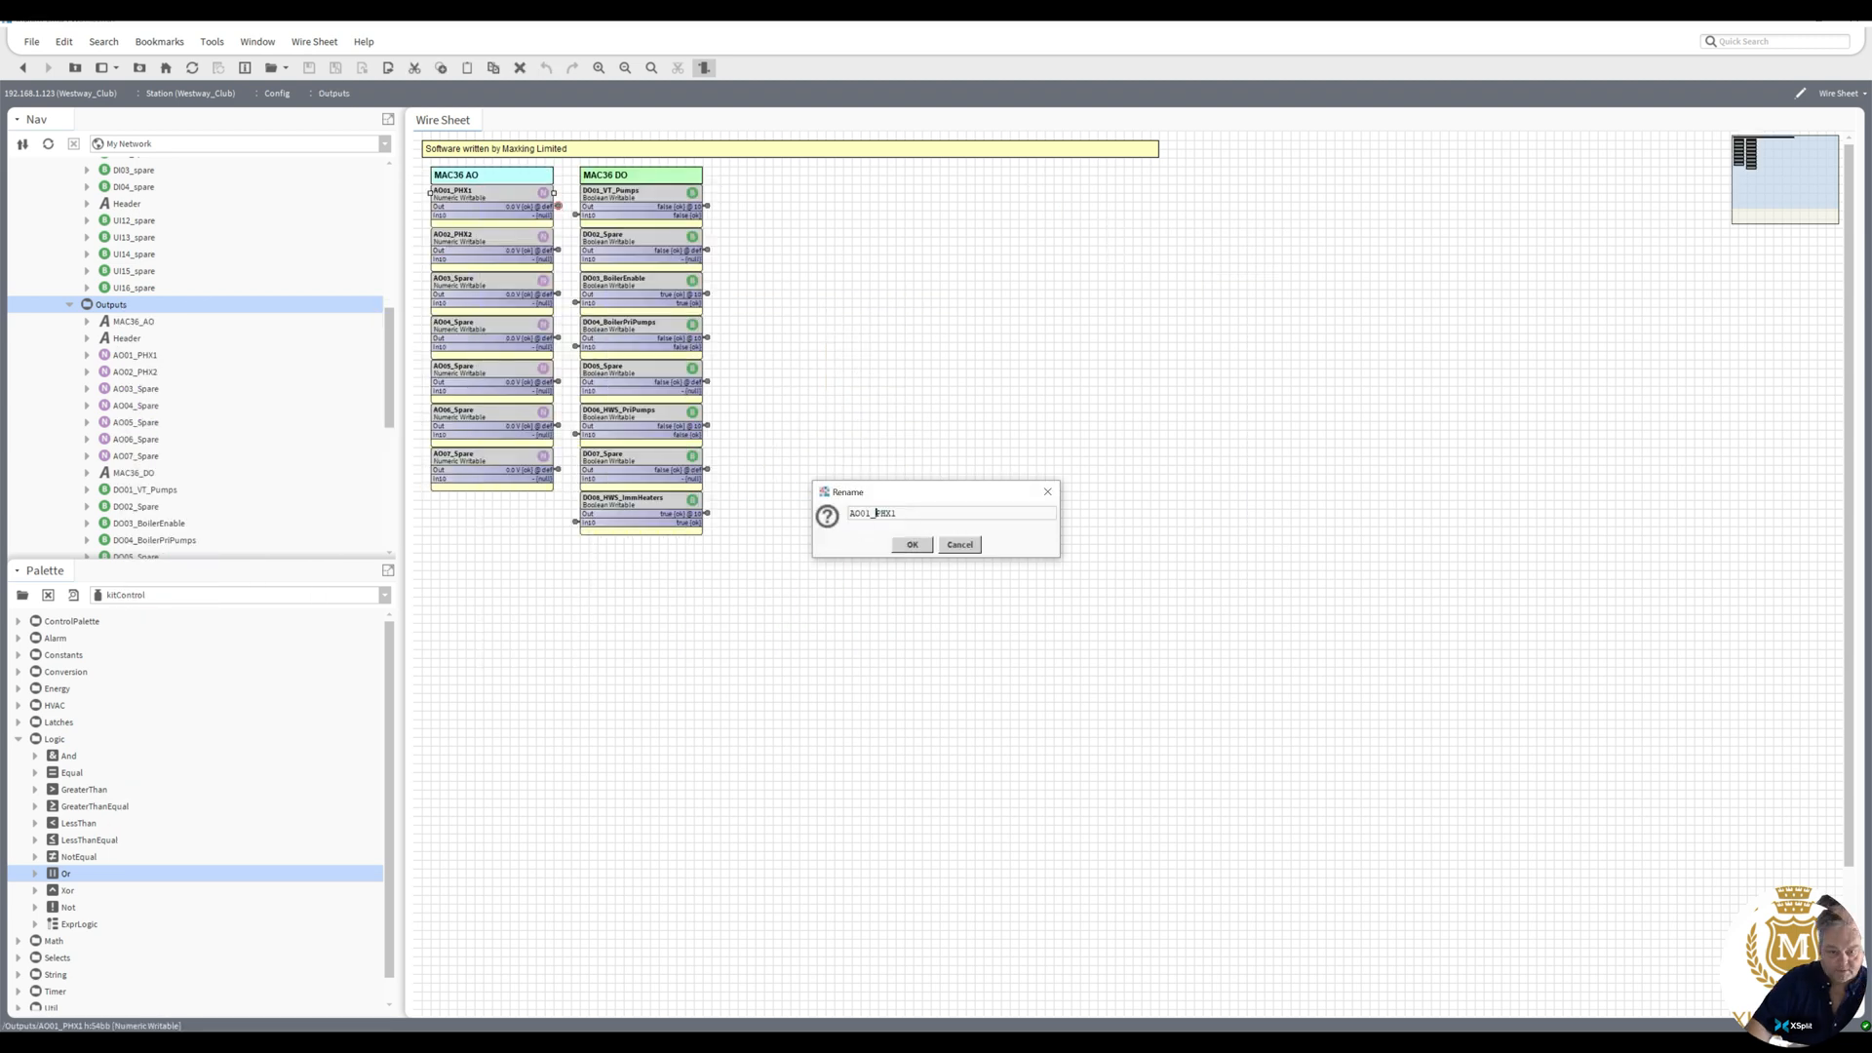
pyautogui.hotkey('shift', 'Left')
pyautogui.hotkey('shift', 'Left')
pyautogui.hotkey('shift', 'Left')
pyautogui.hotkey('shift', 'Left')
pyautogui.write('Spar')
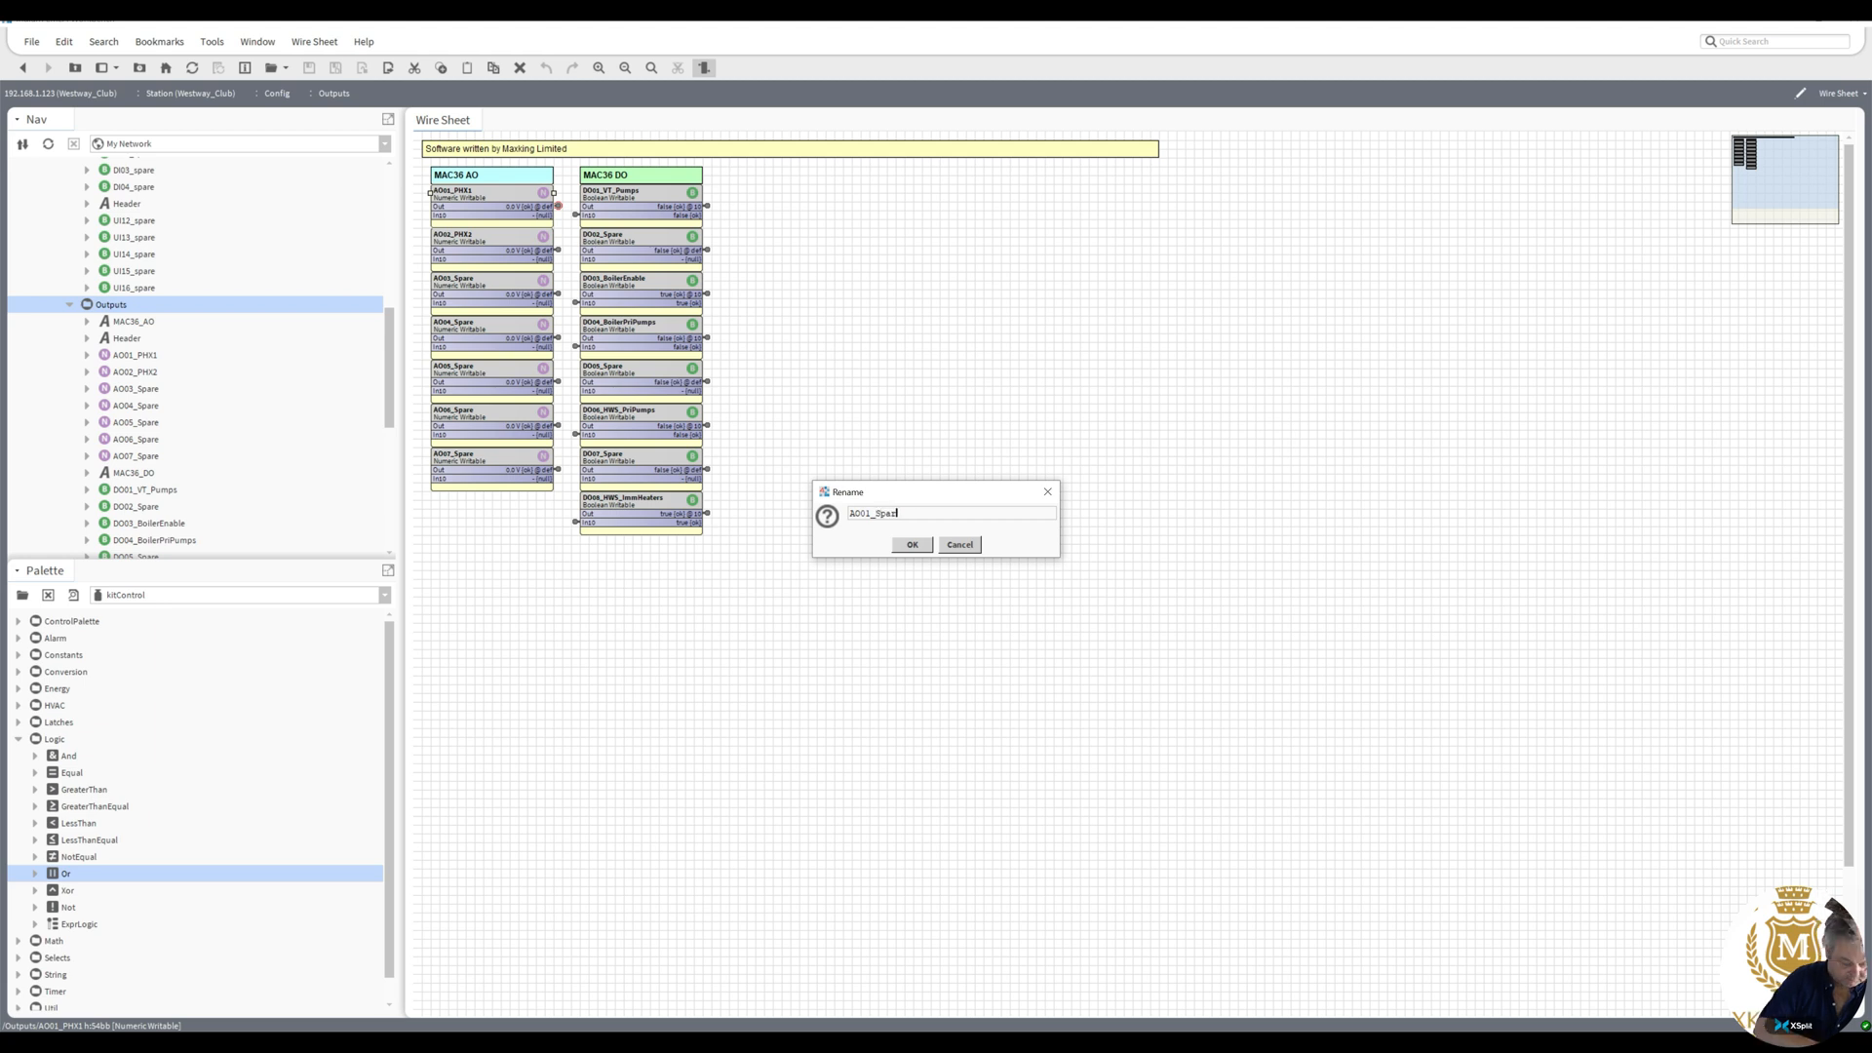
pyautogui.write('e')
pyautogui.press('Return')
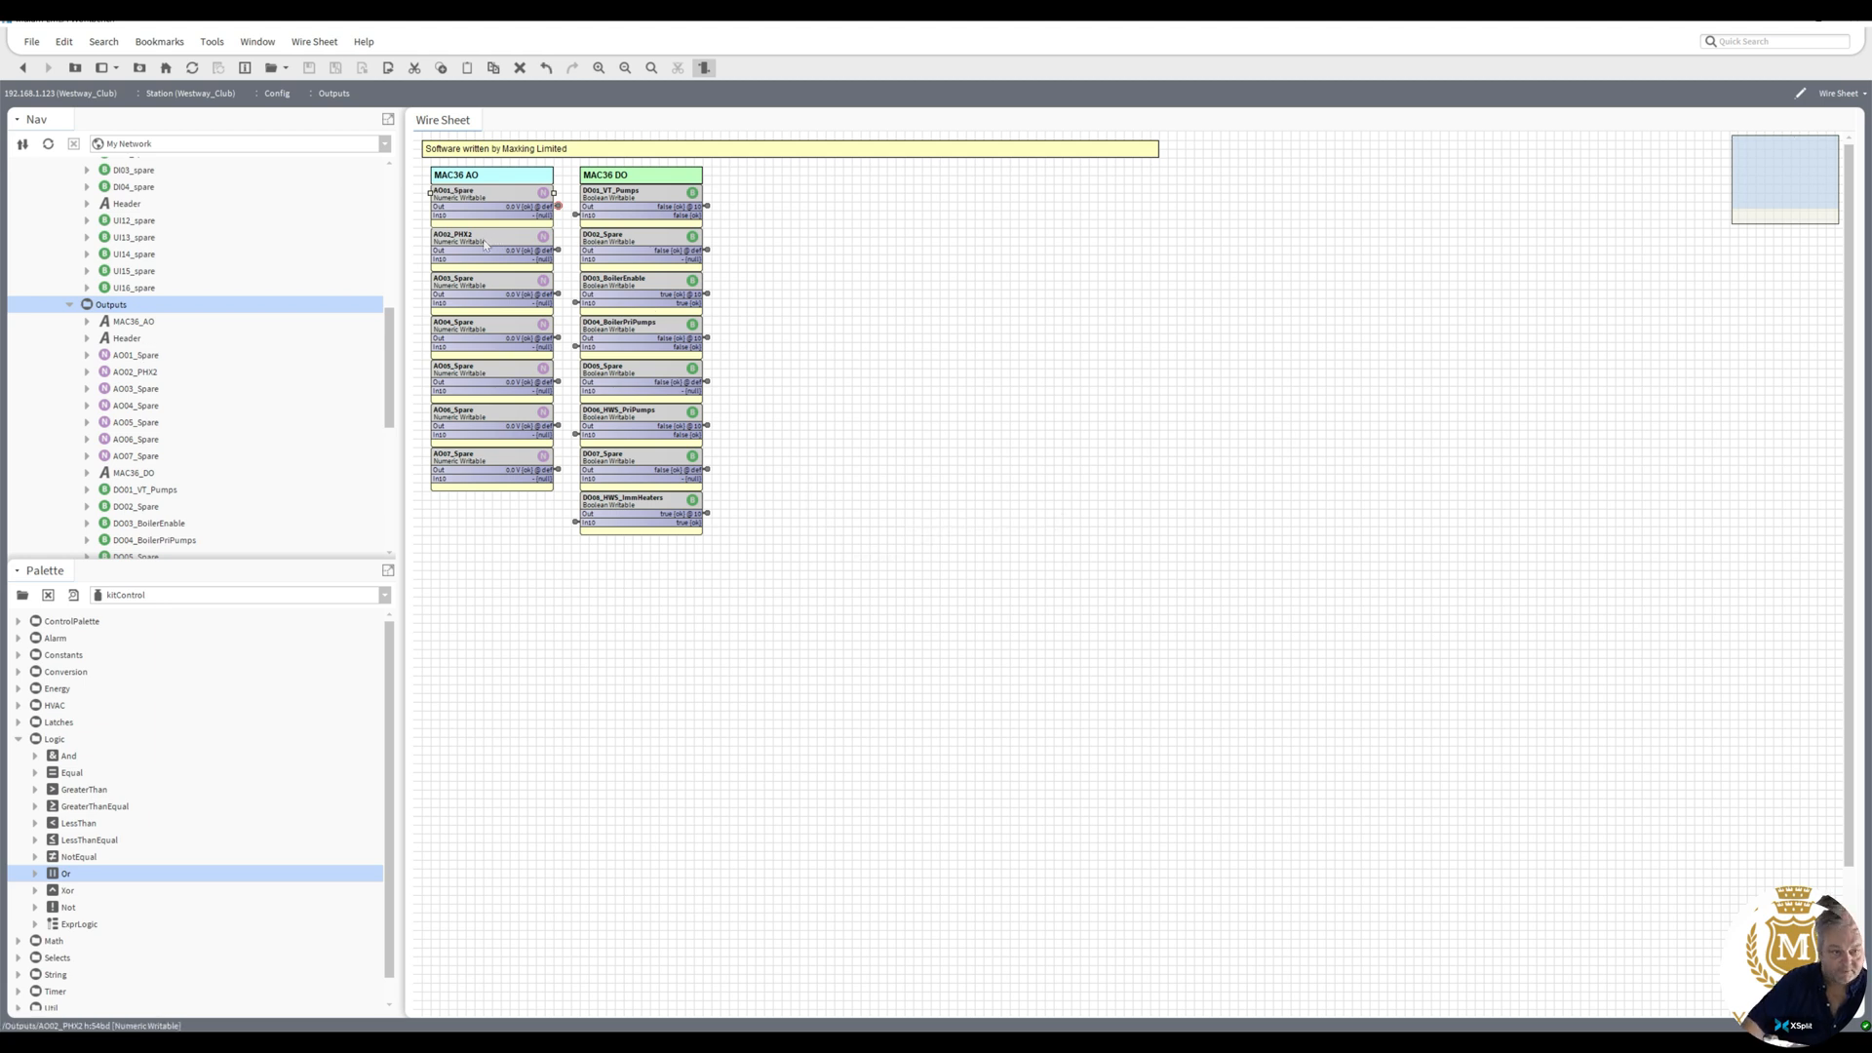
# - Rename the AO02_PHX2 analogue output as AO02_Spare
pyautogui.rightClick(485, 244)
pyautogui.click(652, 615)
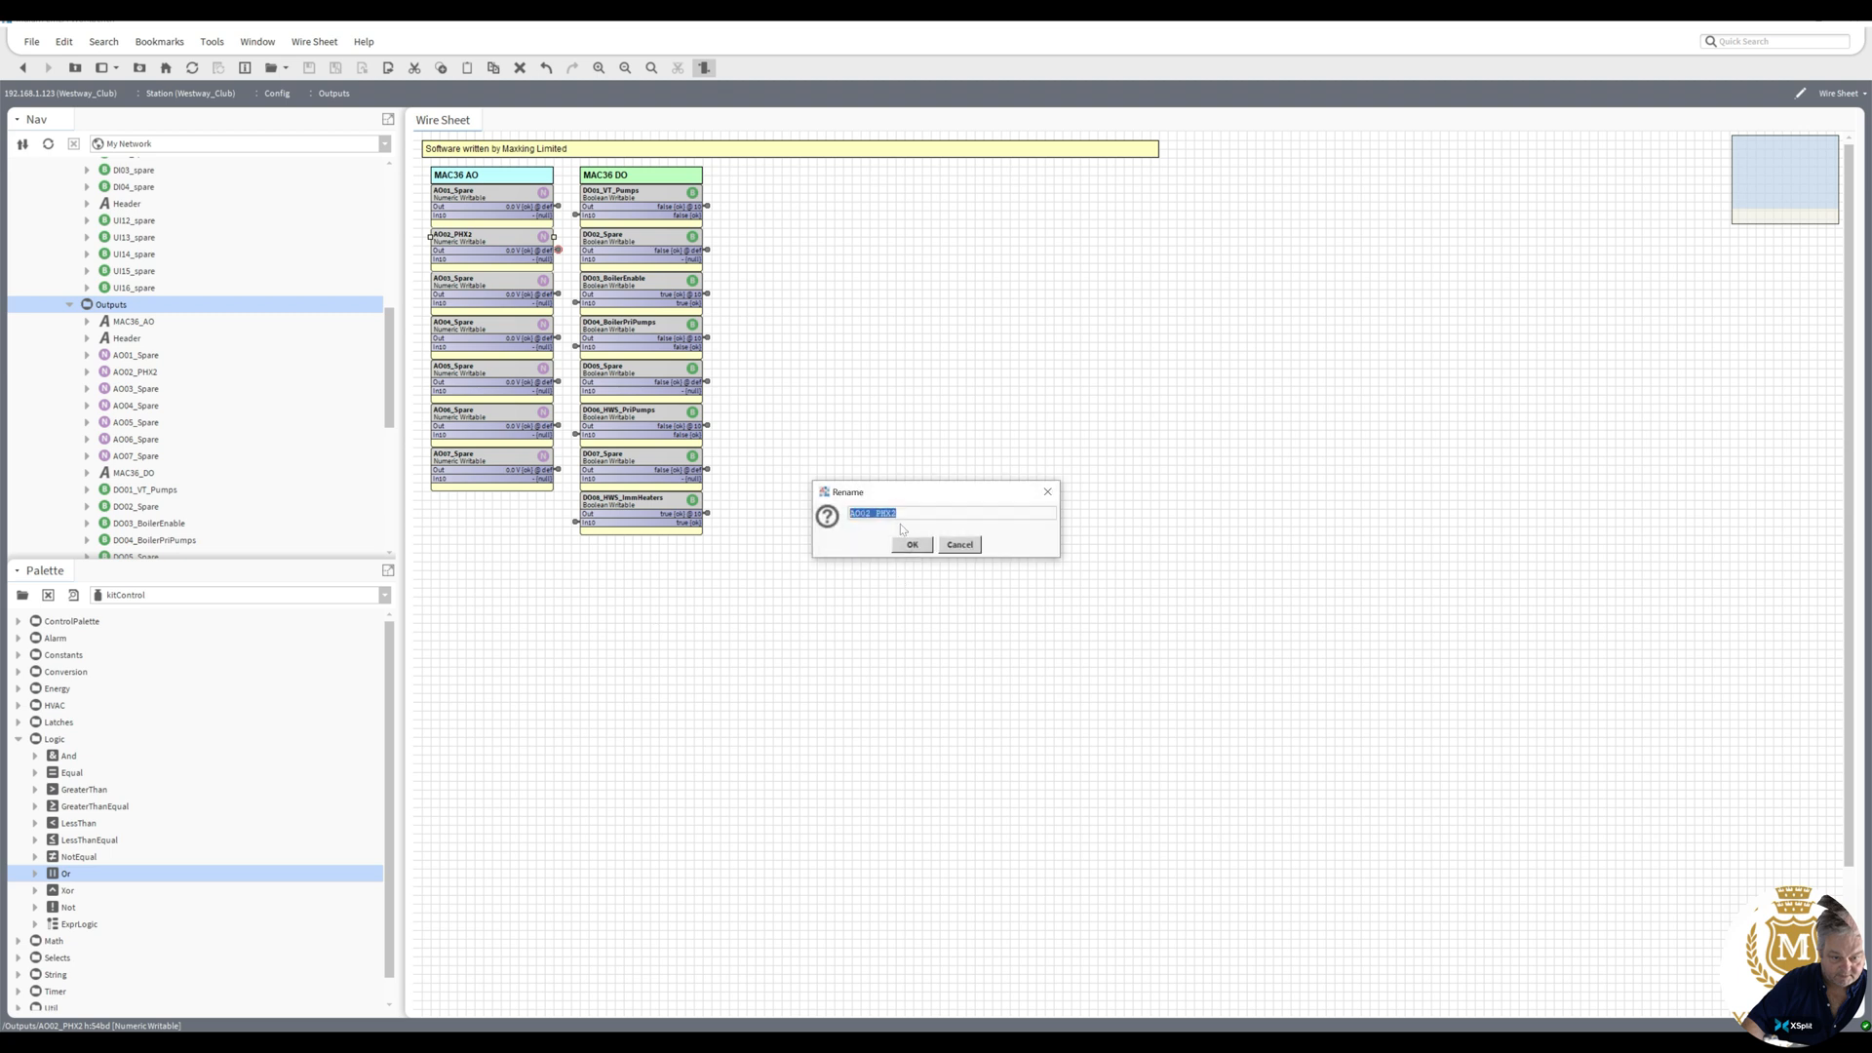
pyautogui.press('End')
pyautogui.hotkey('shift', 'Left')
pyautogui.hotkey('shift', 'Left')
pyautogui.hotkey('shift', 'Left')
pyautogui.hotkey('shift', 'Left')
pyautogui.write('Spa')
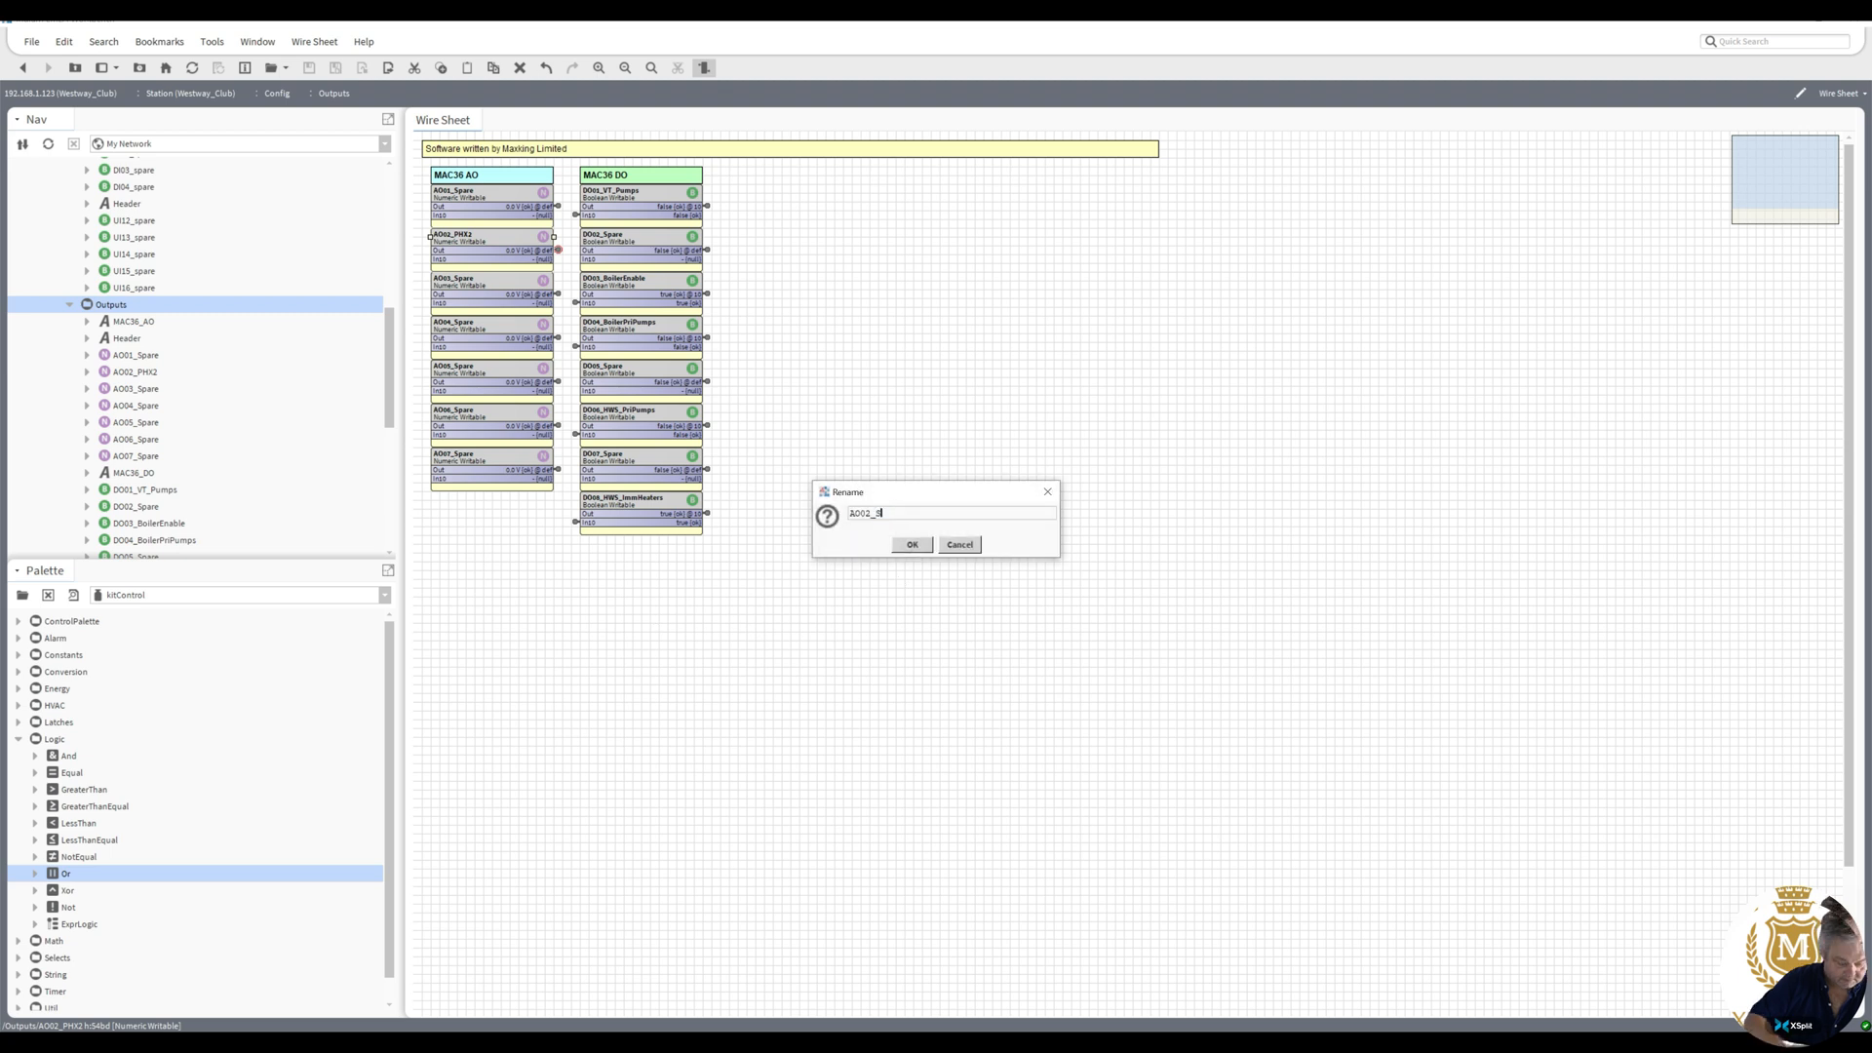
pyautogui.click(913, 544)
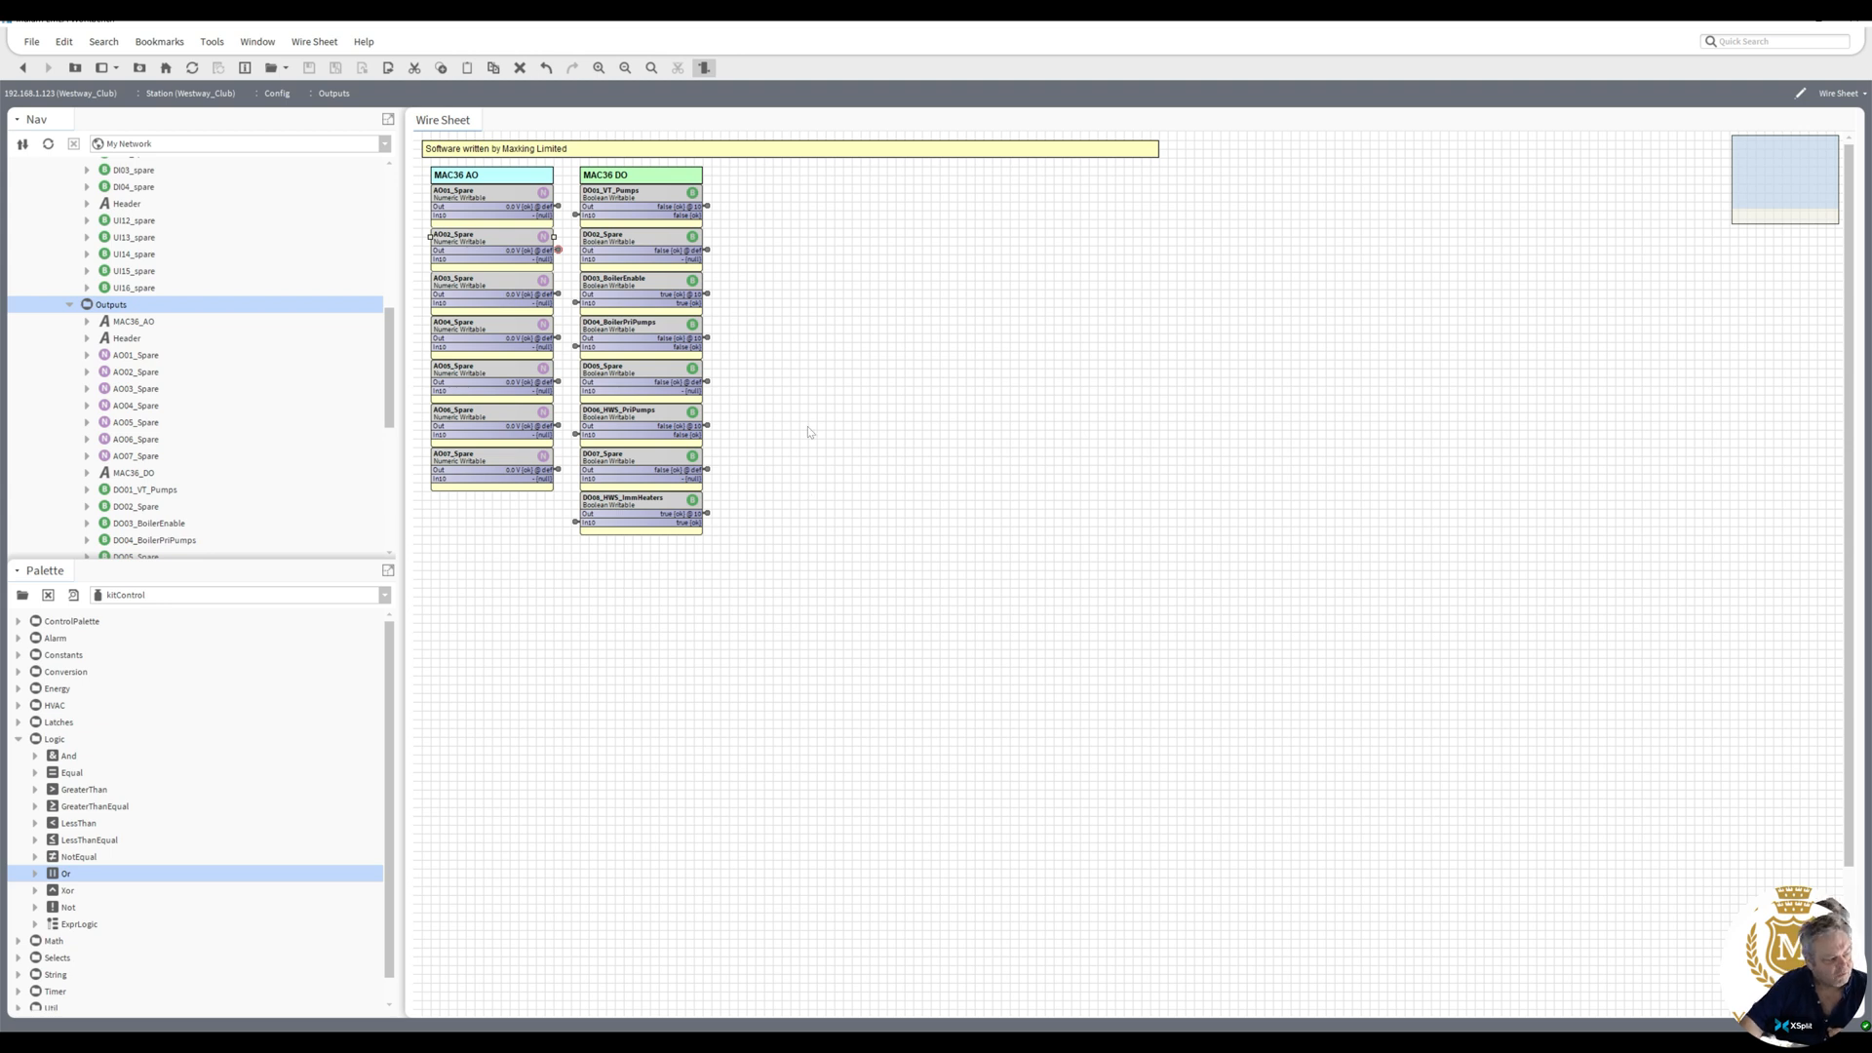
pyautogui.rightClick(490, 196)
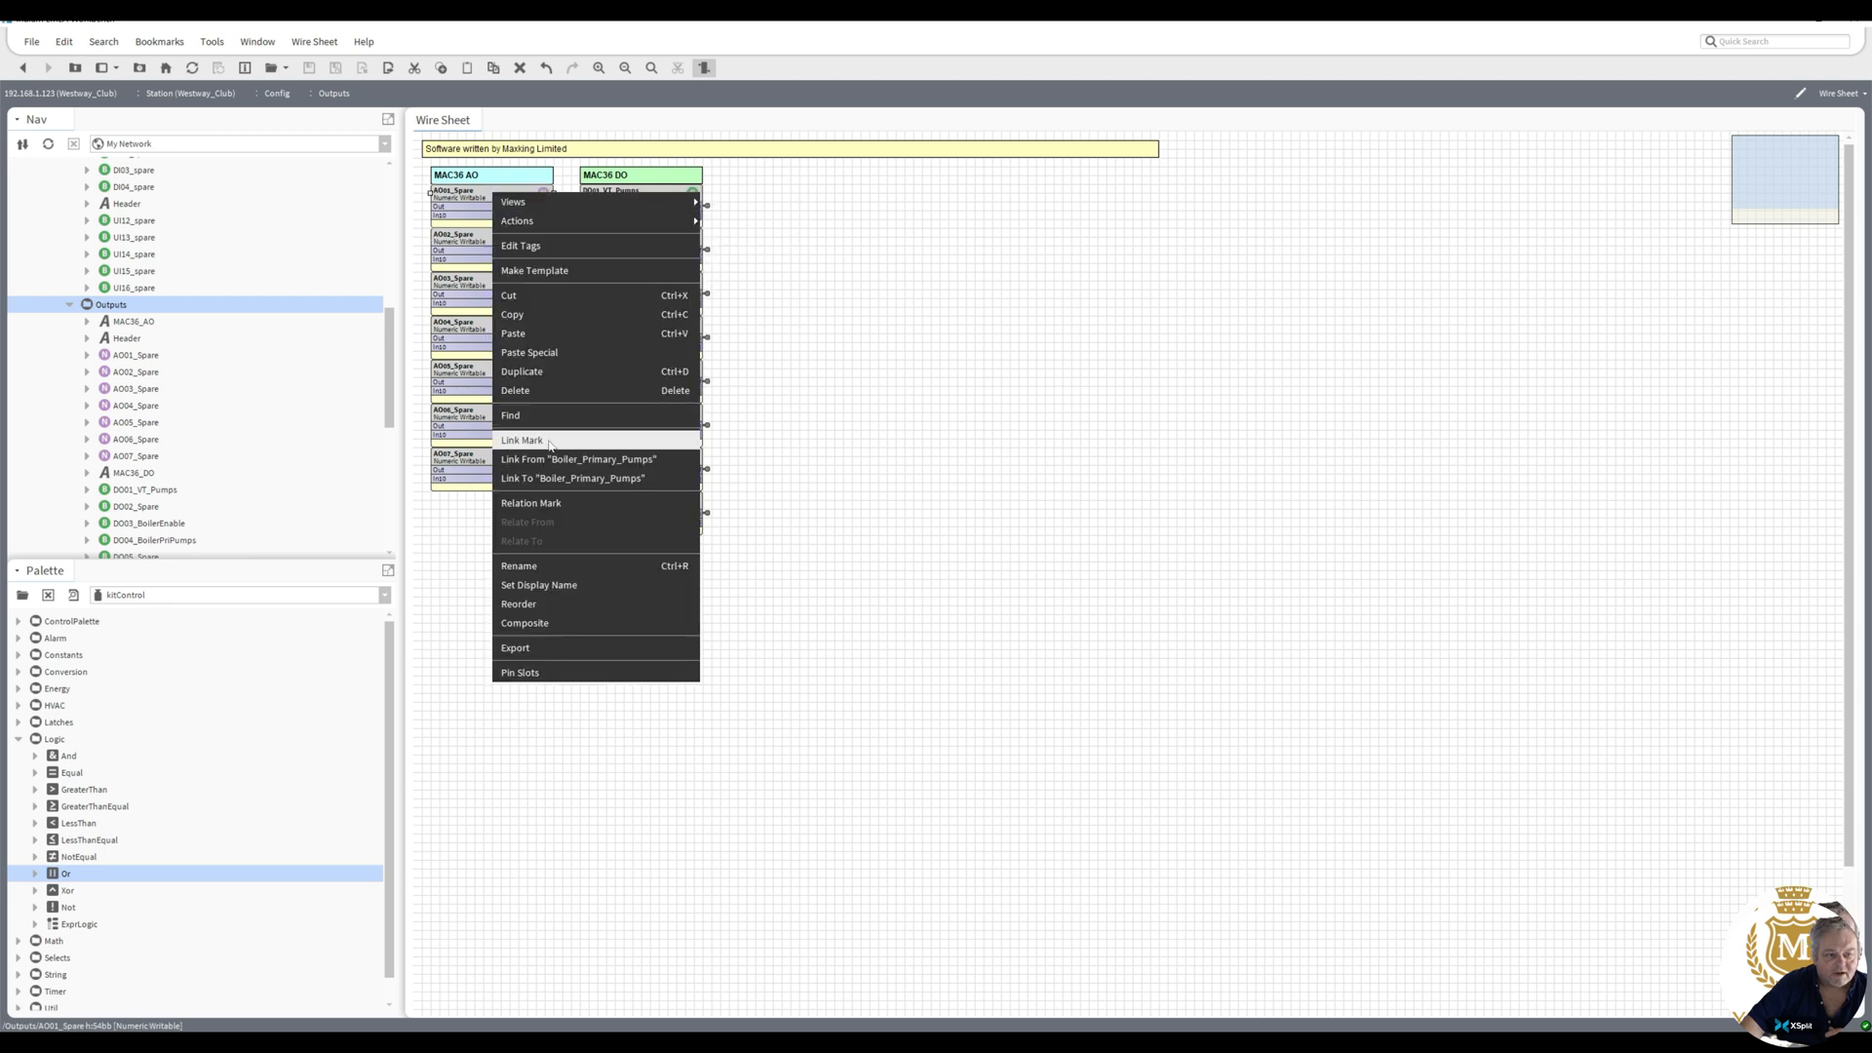
pyautogui.click(543, 438)
pyautogui.moveTo(388, 361); pyautogui.dragTo(385, 473)
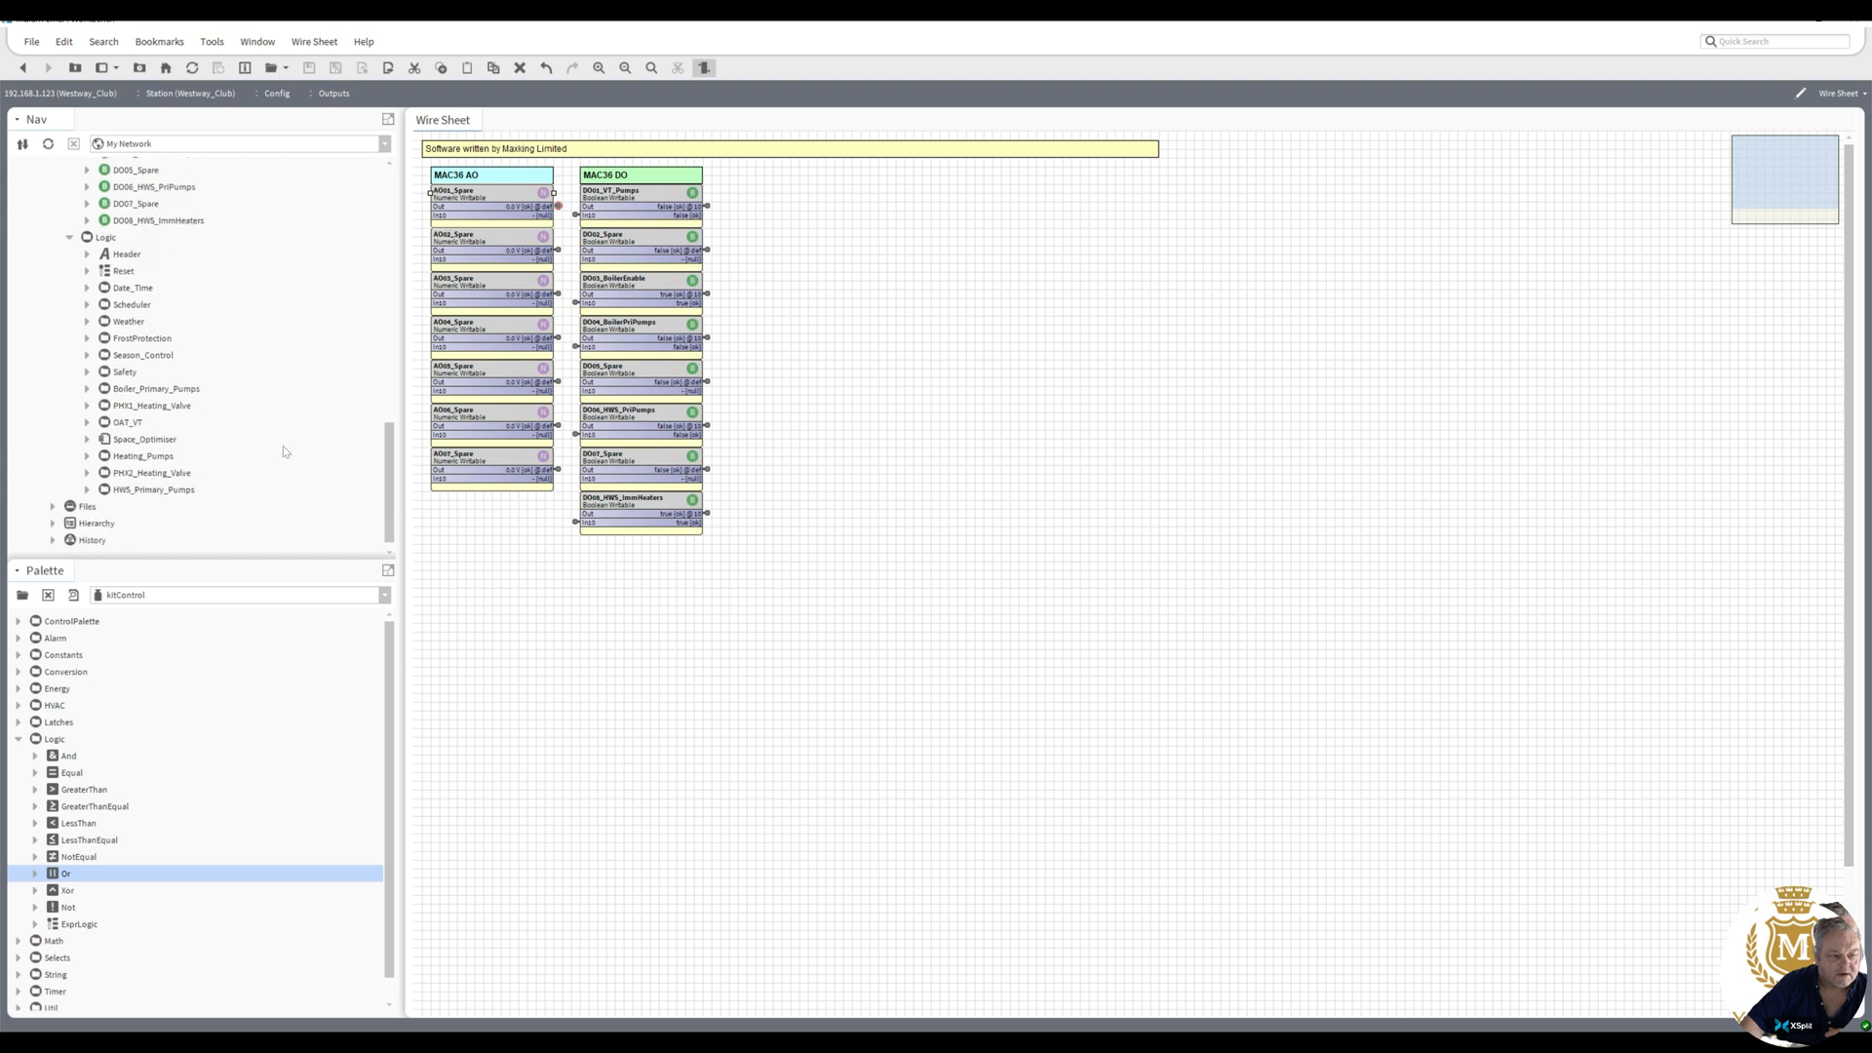
pyautogui.click(153, 389)
pyautogui.rightClick(153, 390)
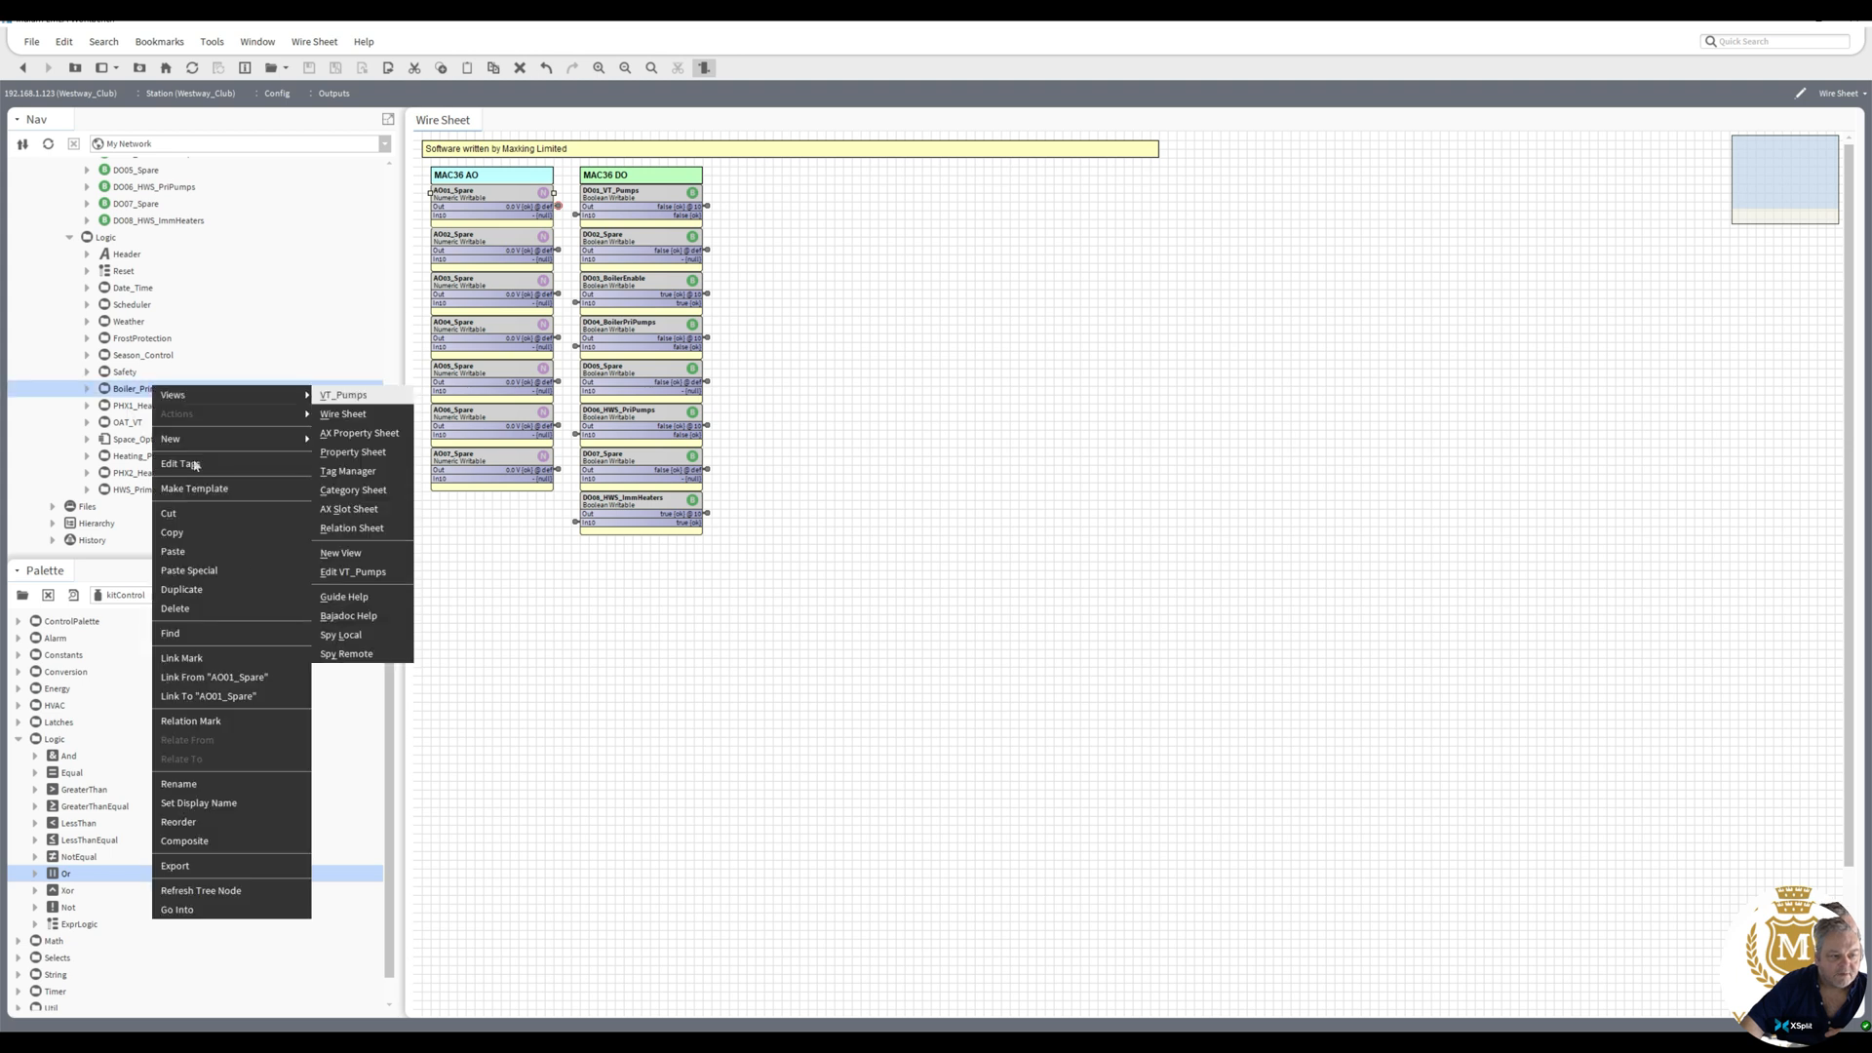
pyautogui.click(250, 694)
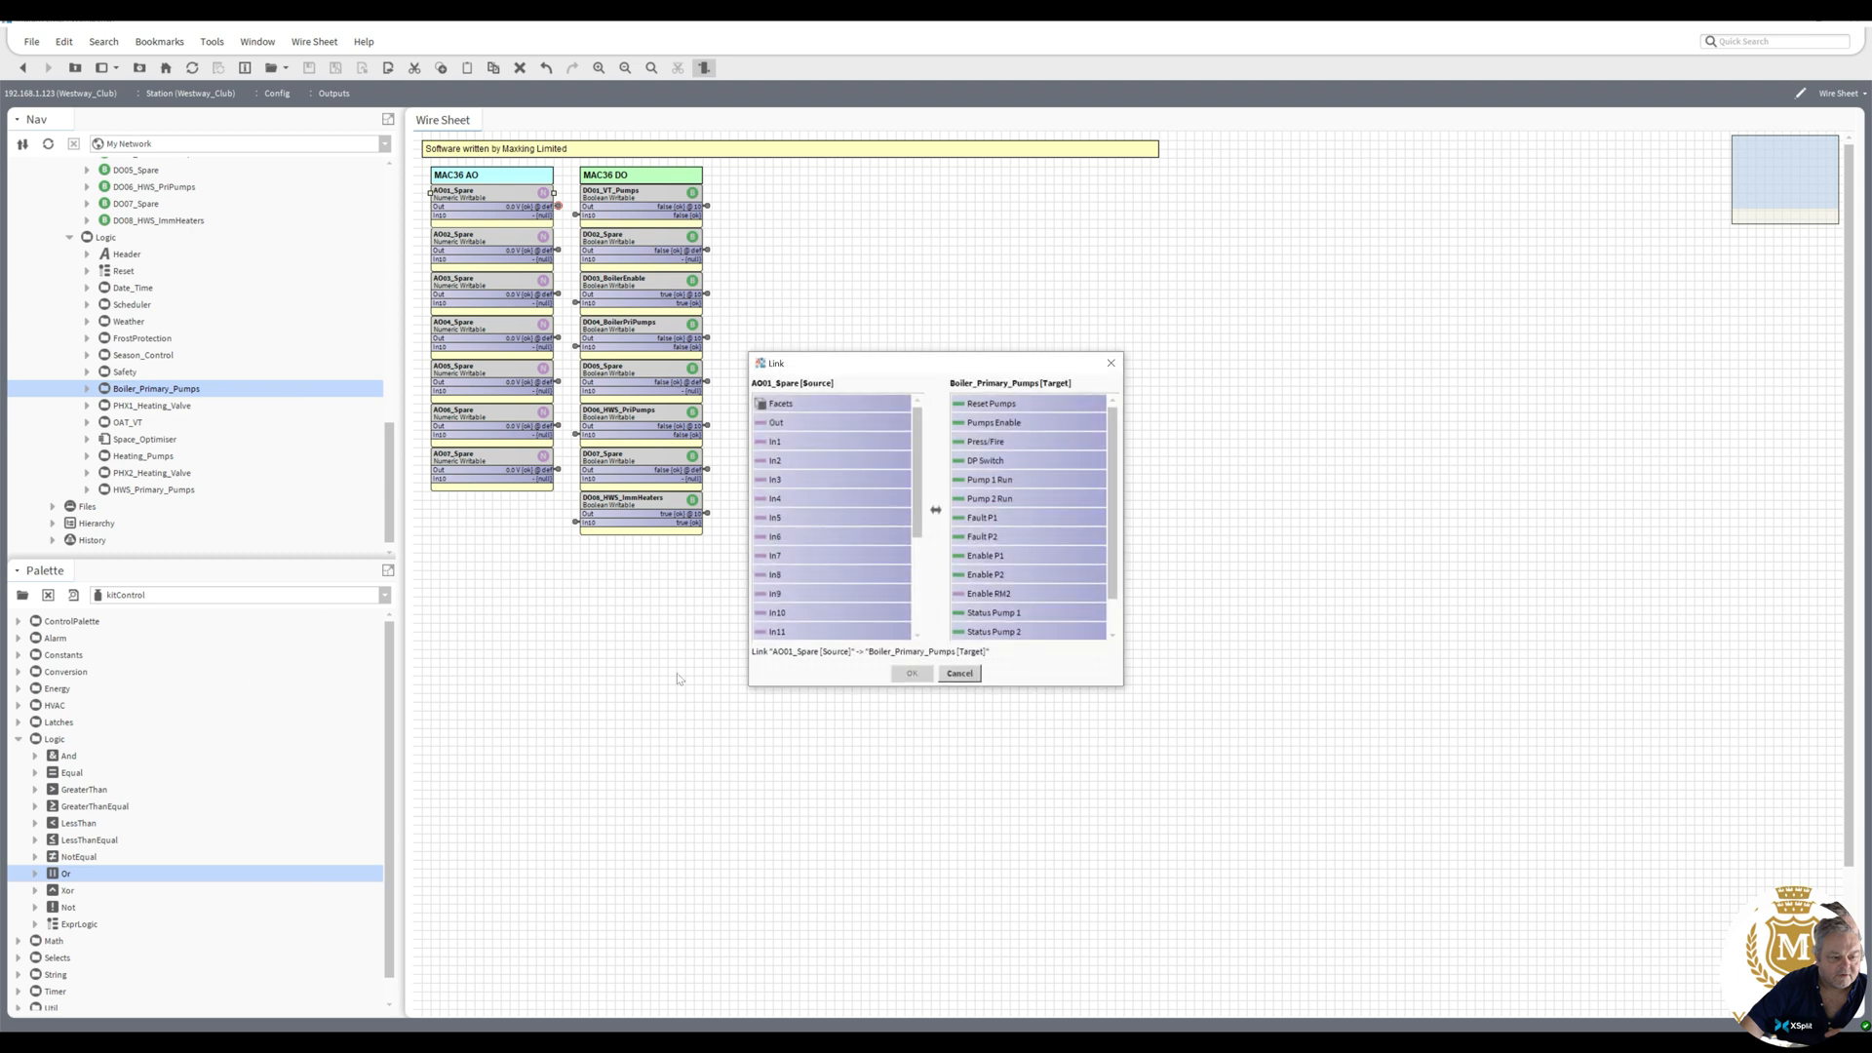
pyautogui.moveTo(920, 499); pyautogui.dragTo(914, 593)
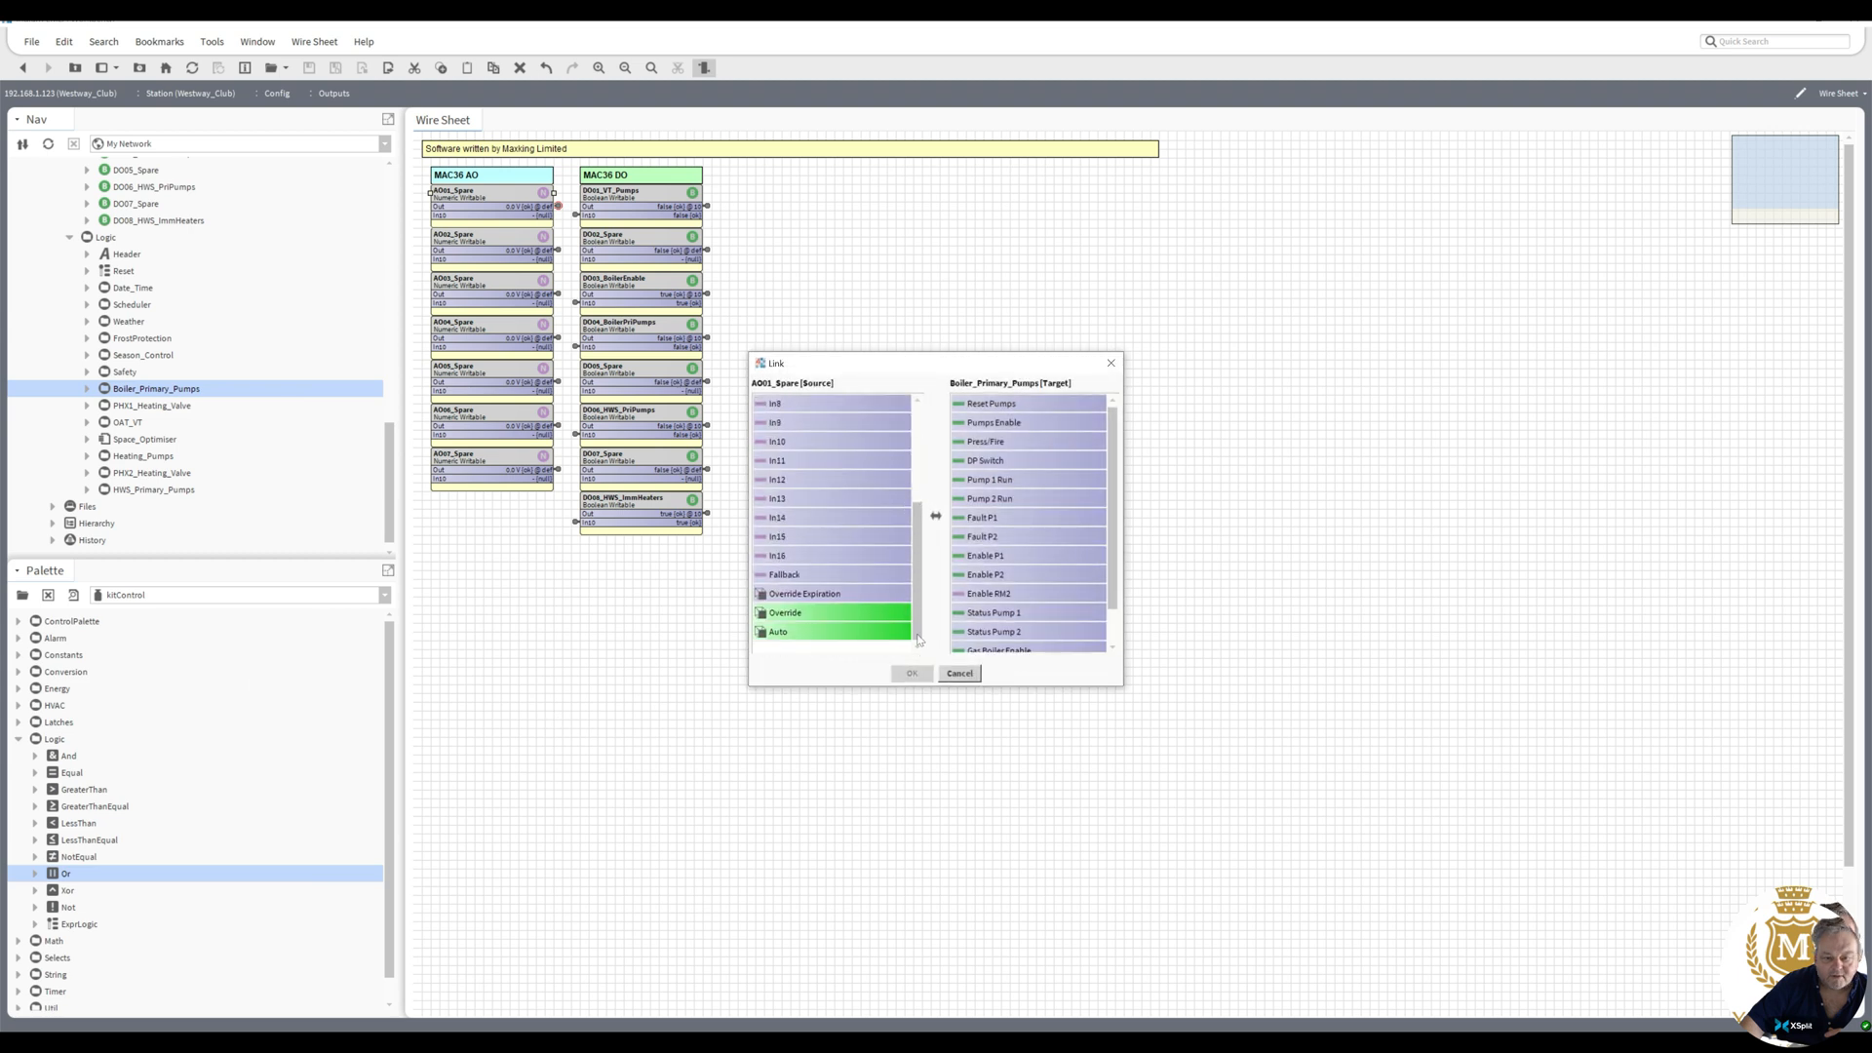
pyautogui.click(959, 673)
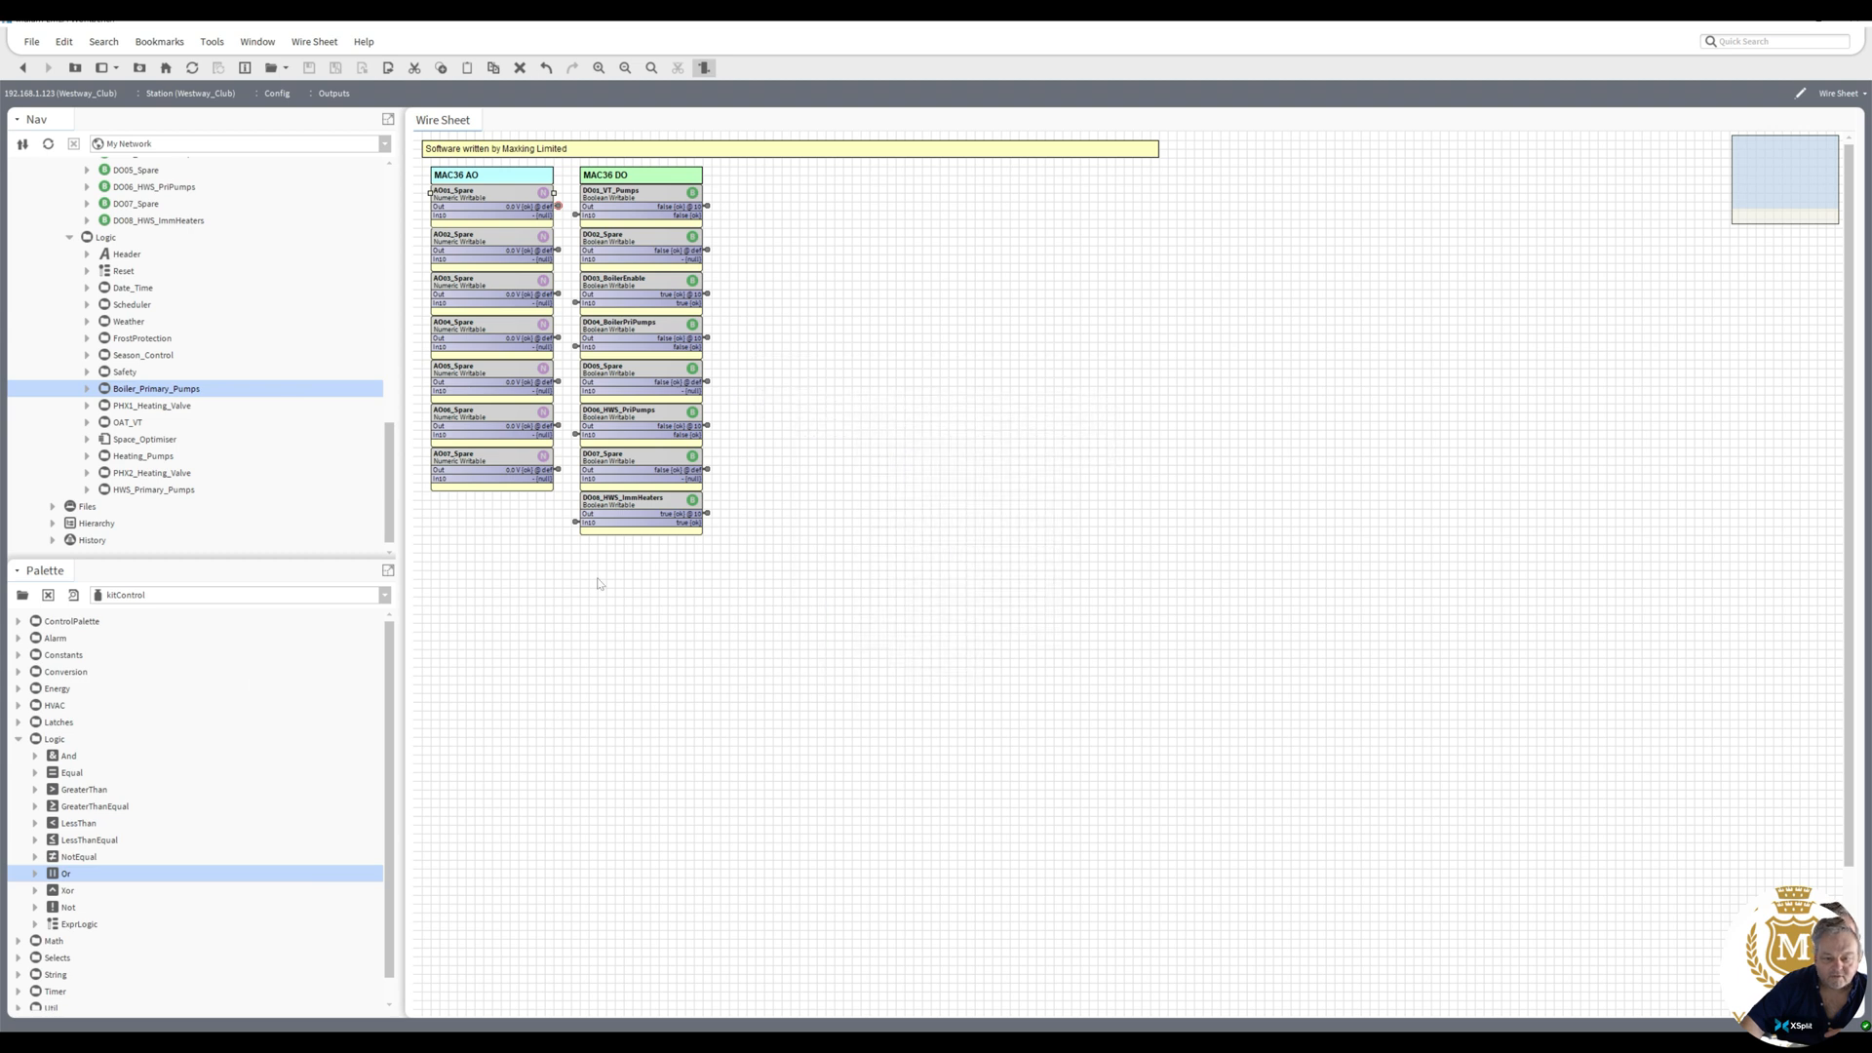
# - Link the Enable RM2 output of Boiler_Primary_Pumps to In10 of AO01_Spare
pyautogui.rightClick(523, 202)
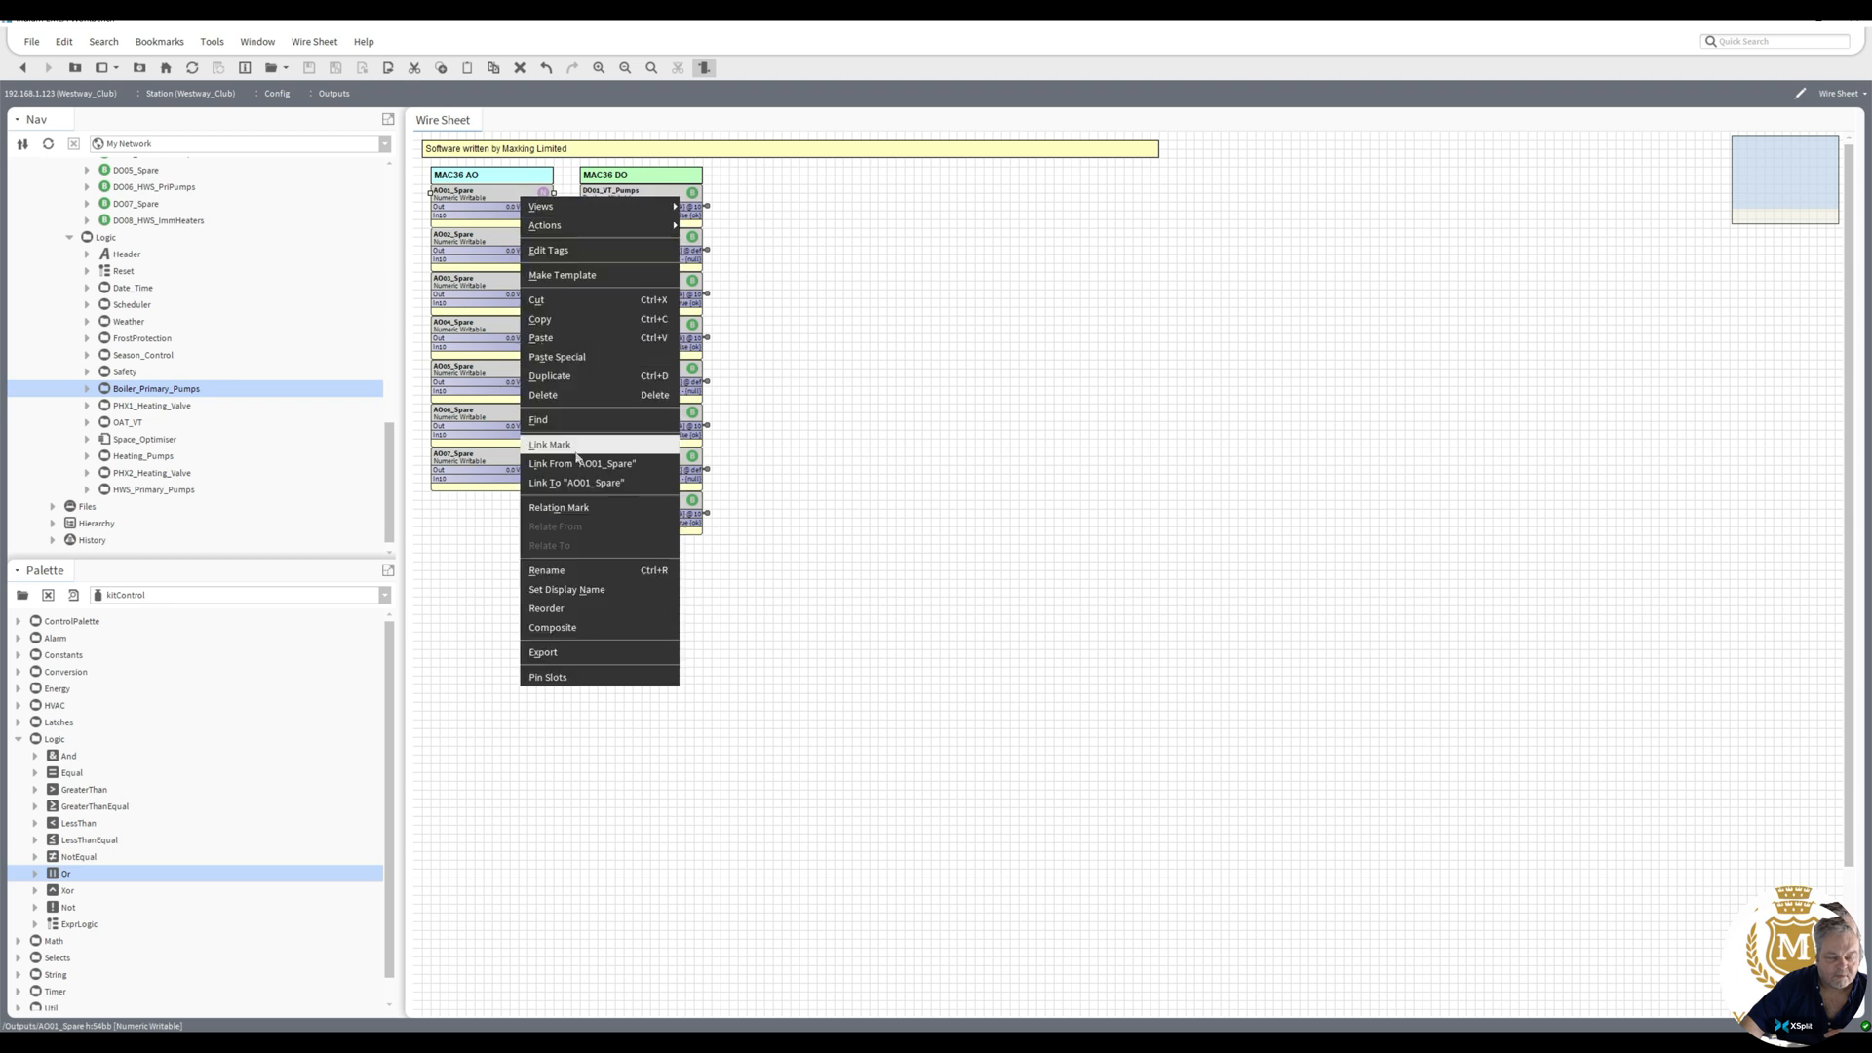
pyautogui.click(575, 448)
pyautogui.rightClick(151, 391)
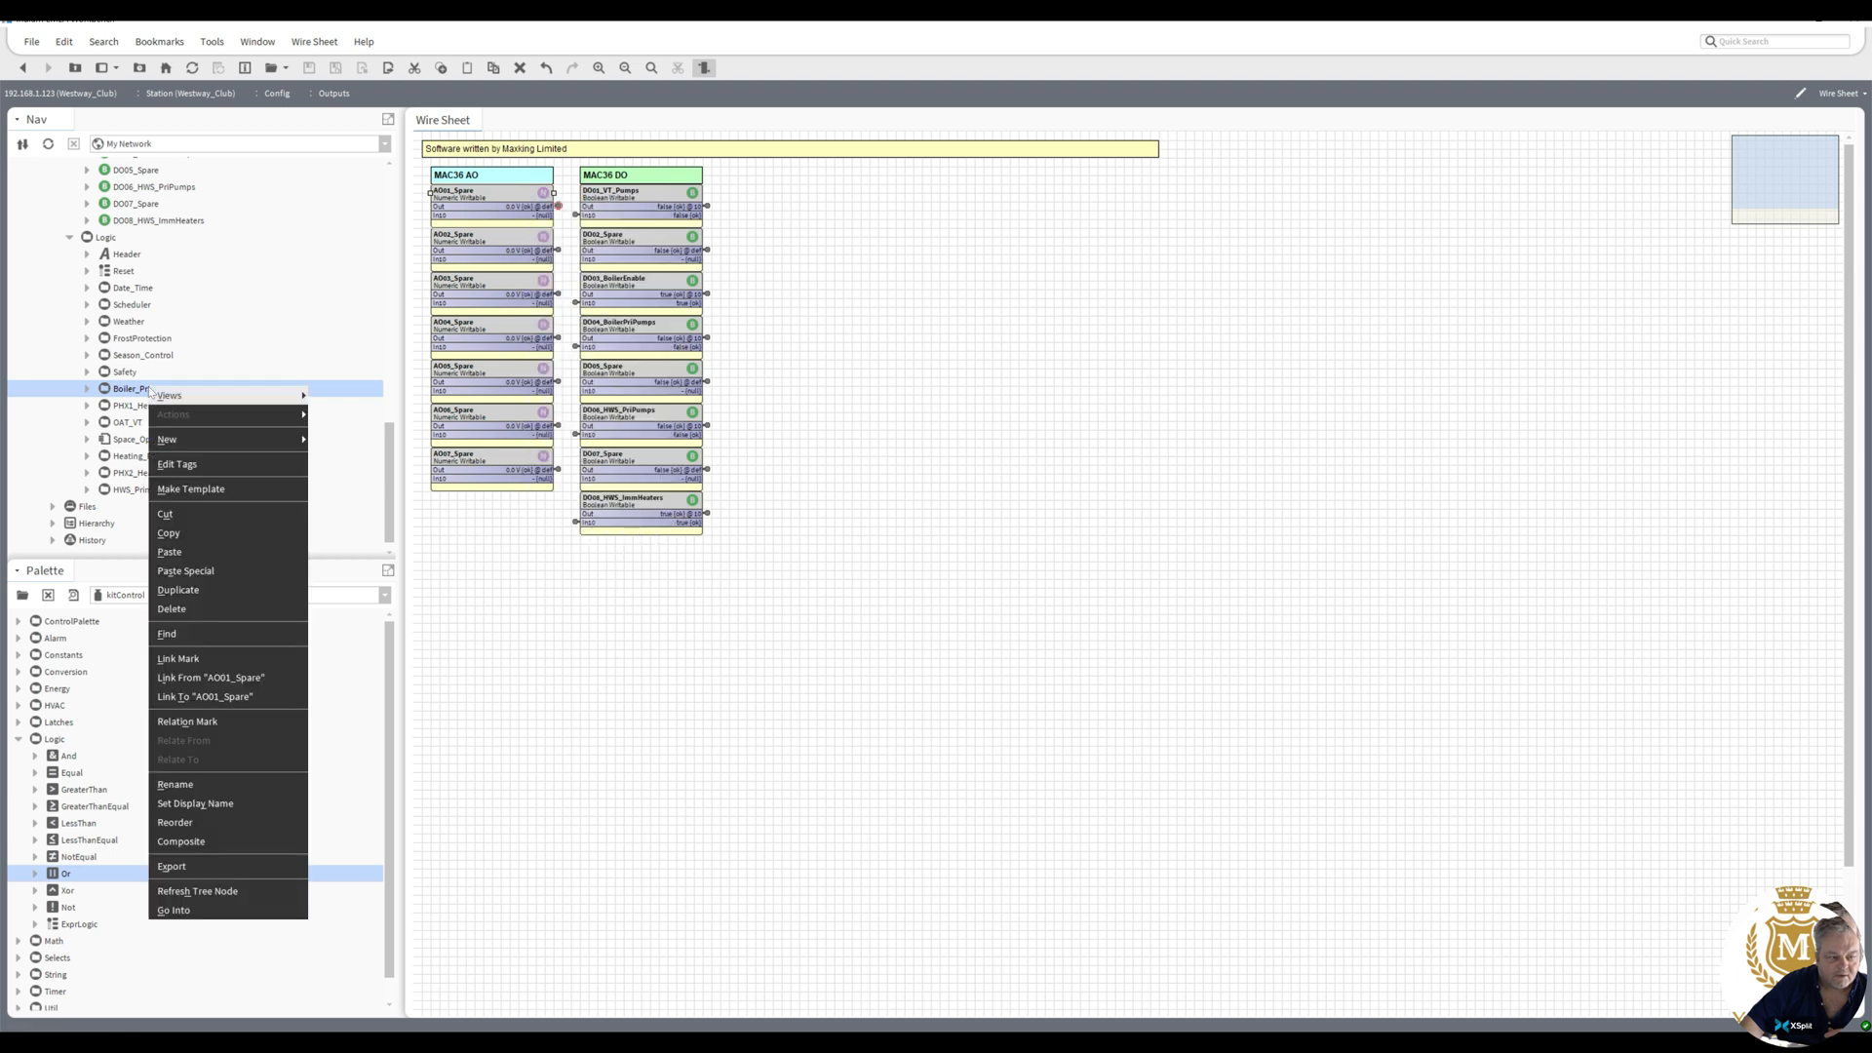
pyautogui.click(216, 698)
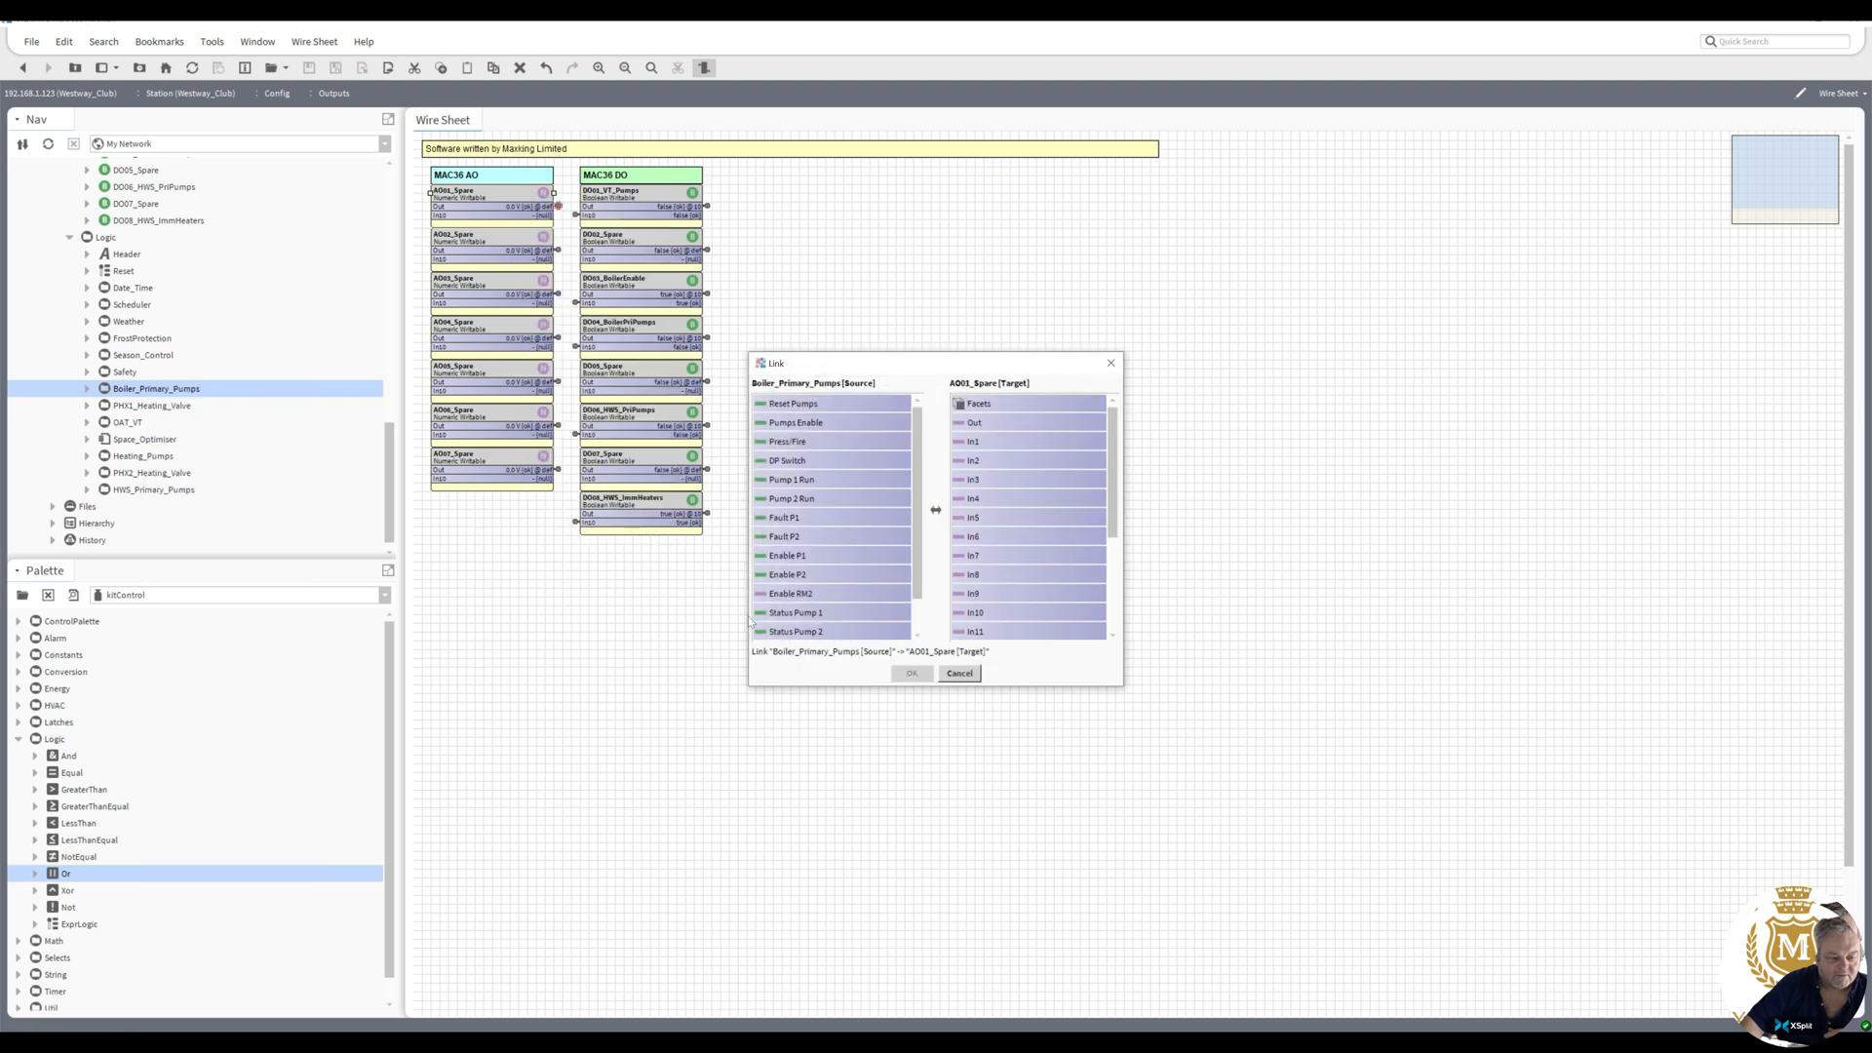
pyautogui.click(802, 595)
pyautogui.click(980, 612)
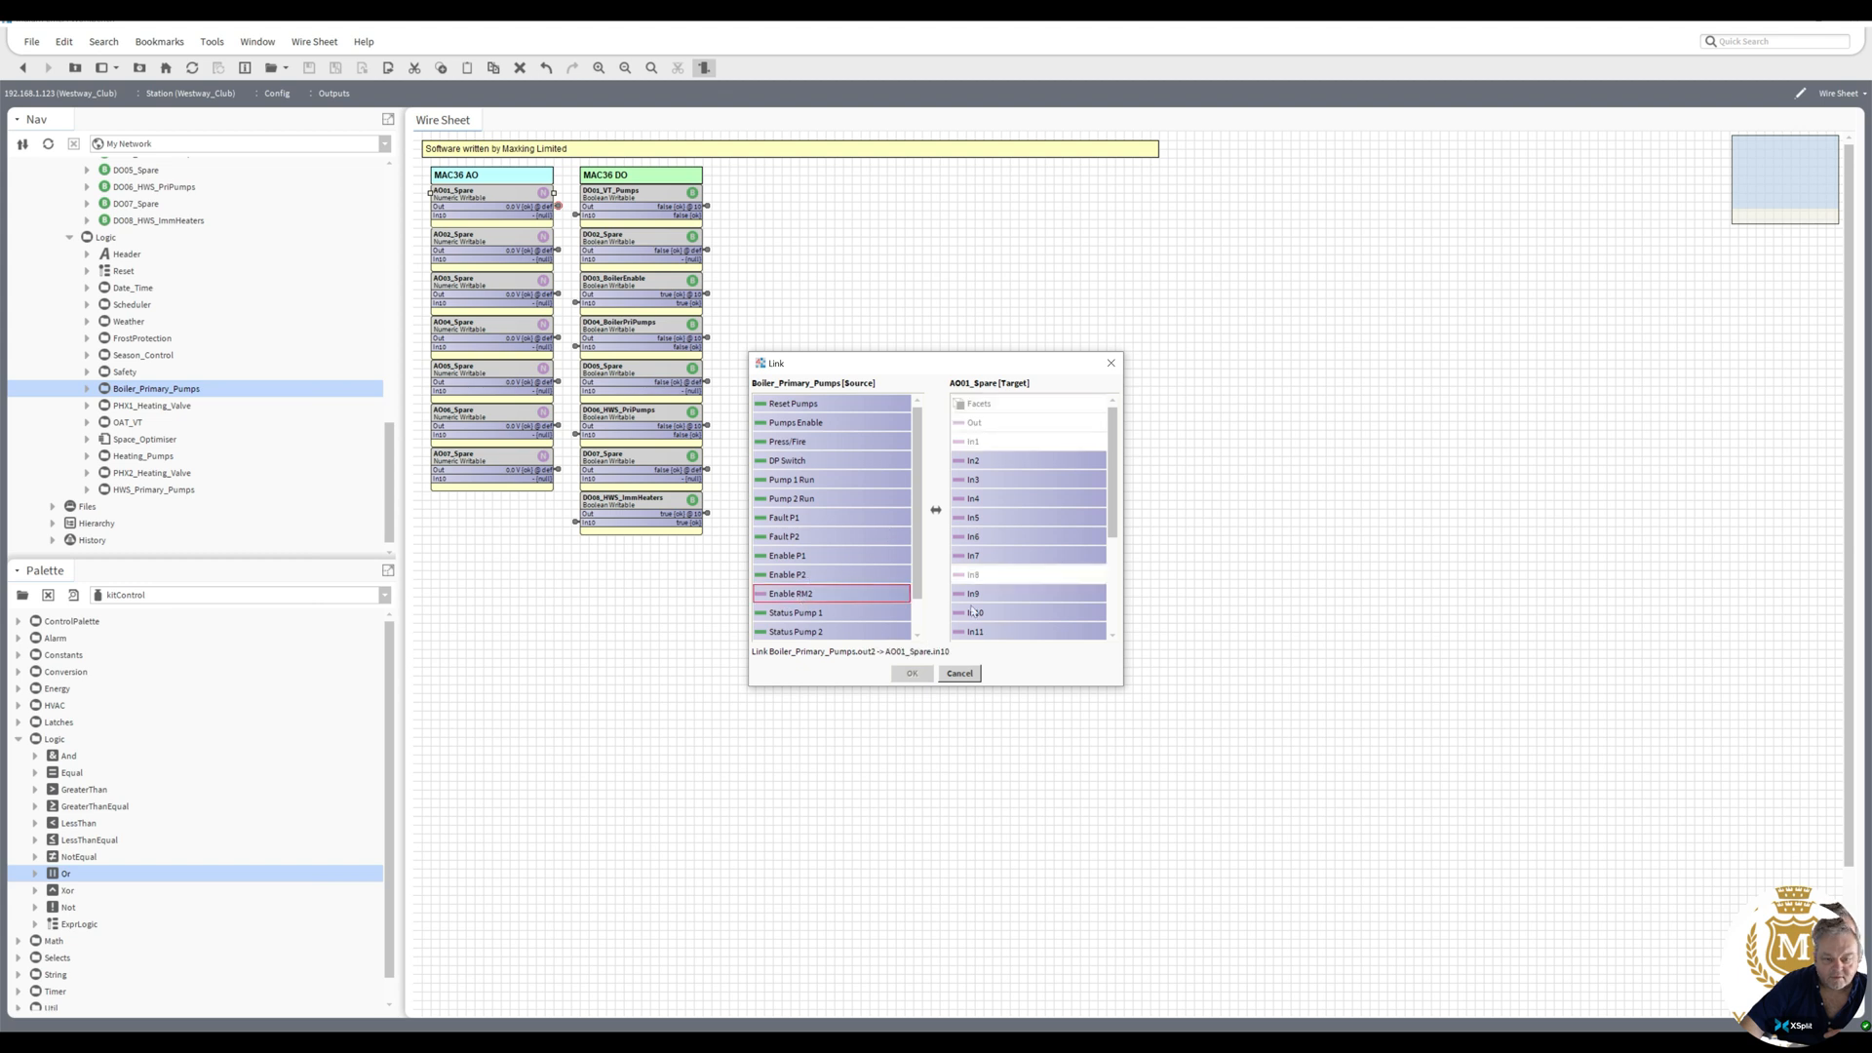
pyautogui.click(911, 673)
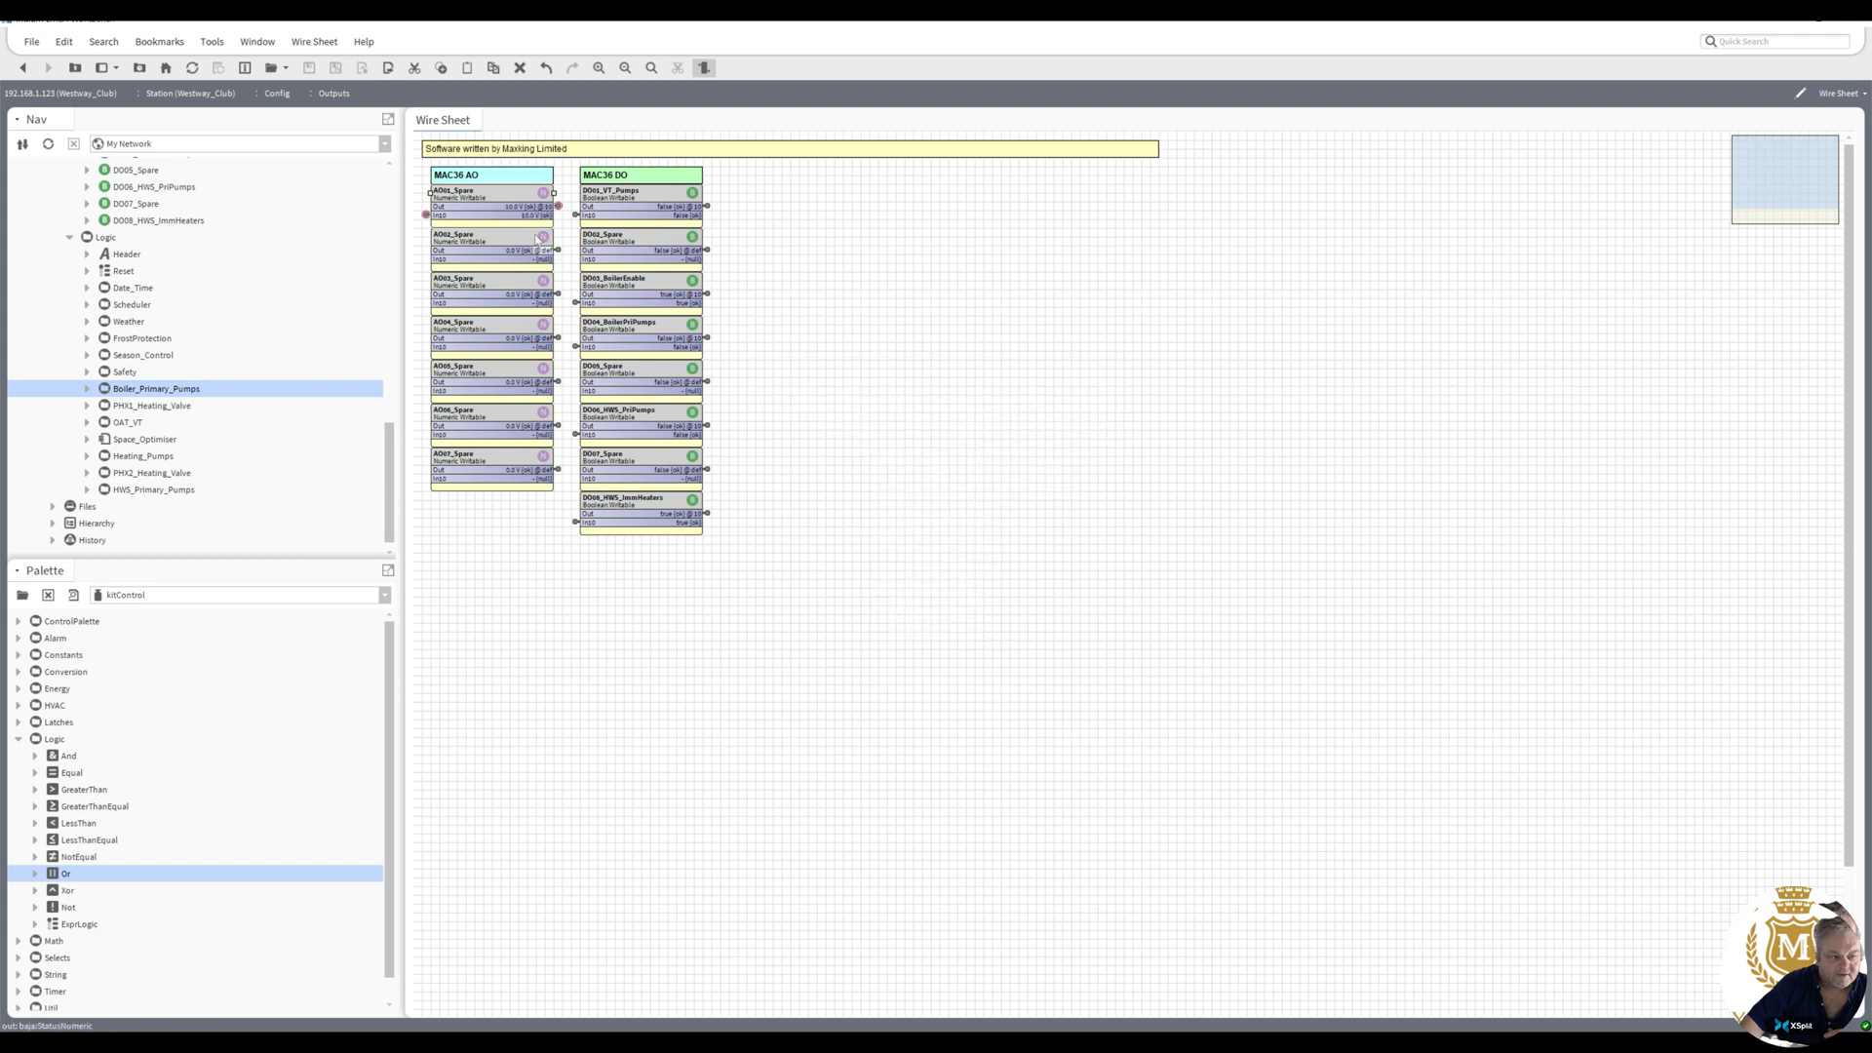
# - Rename the AO01_Spare analogue output as AO01_BlrPriPumps
pyautogui.rightClick(477, 199)
pyautogui.click(504, 568)
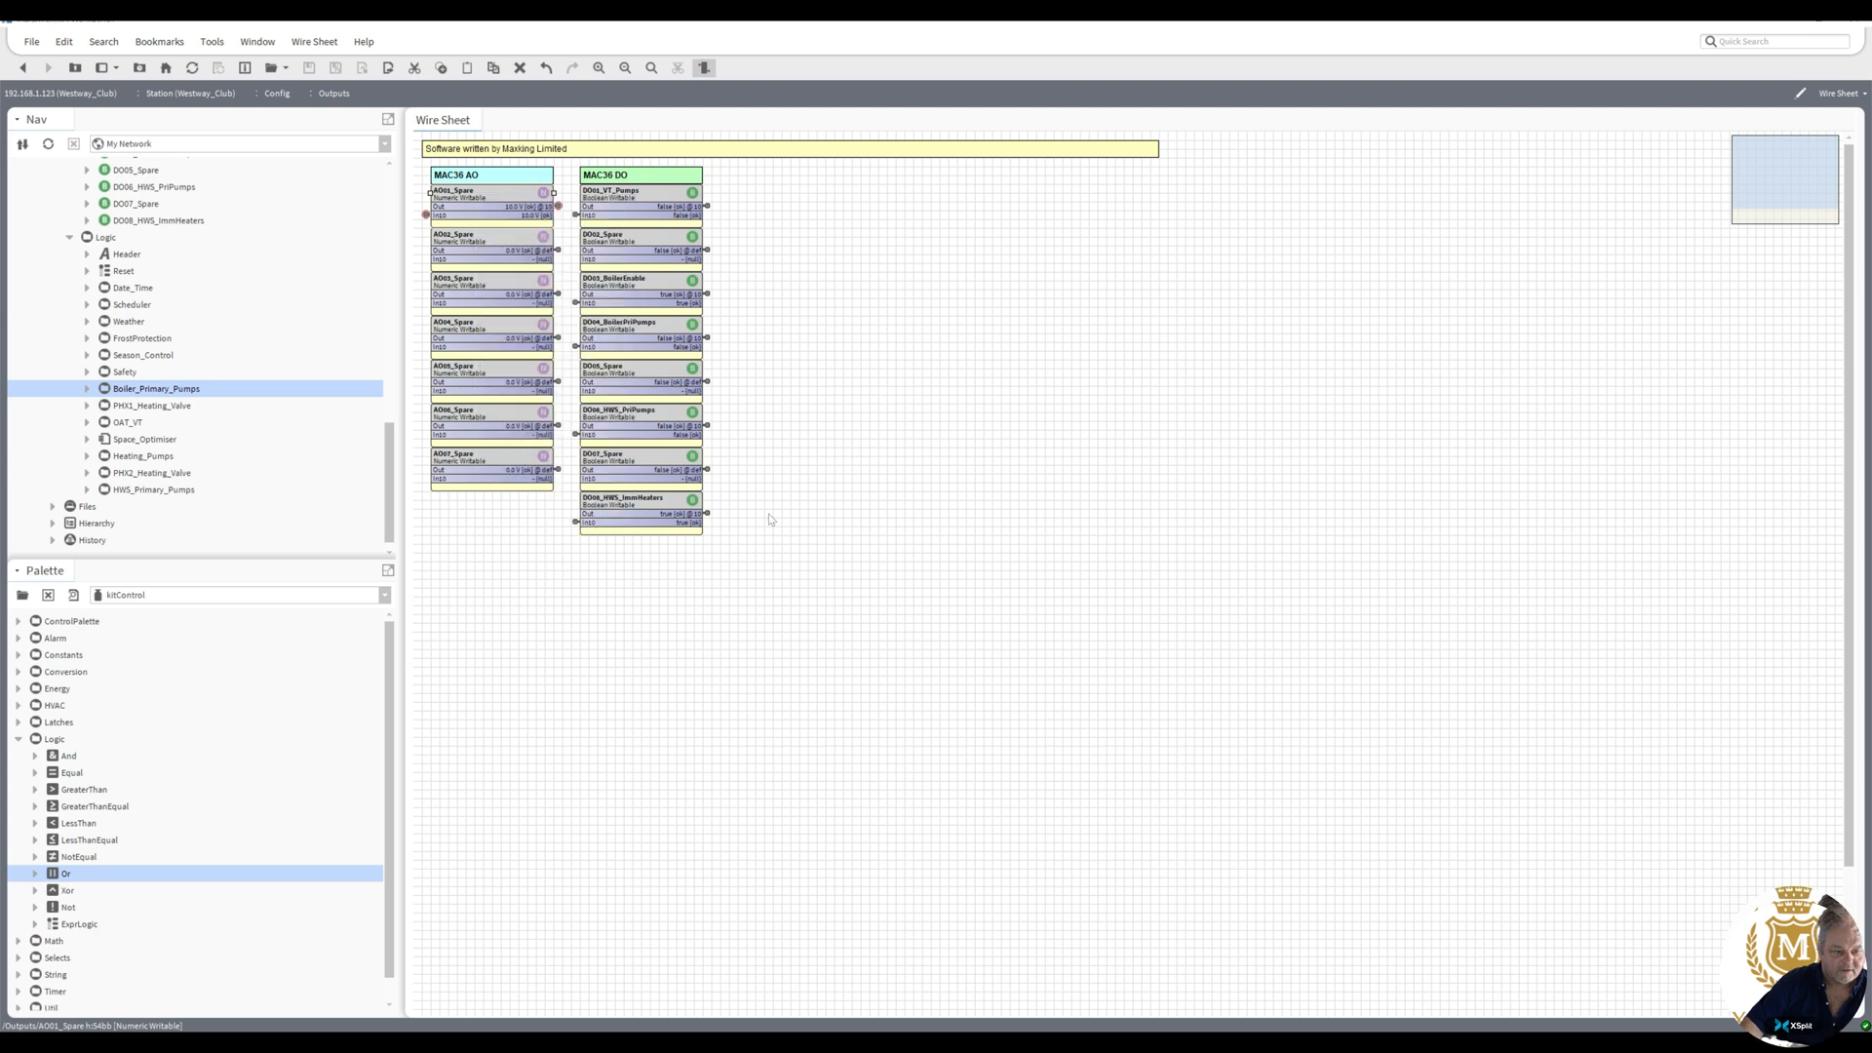
pyautogui.moveTo(875, 513); pyautogui.dragTo(903, 513)
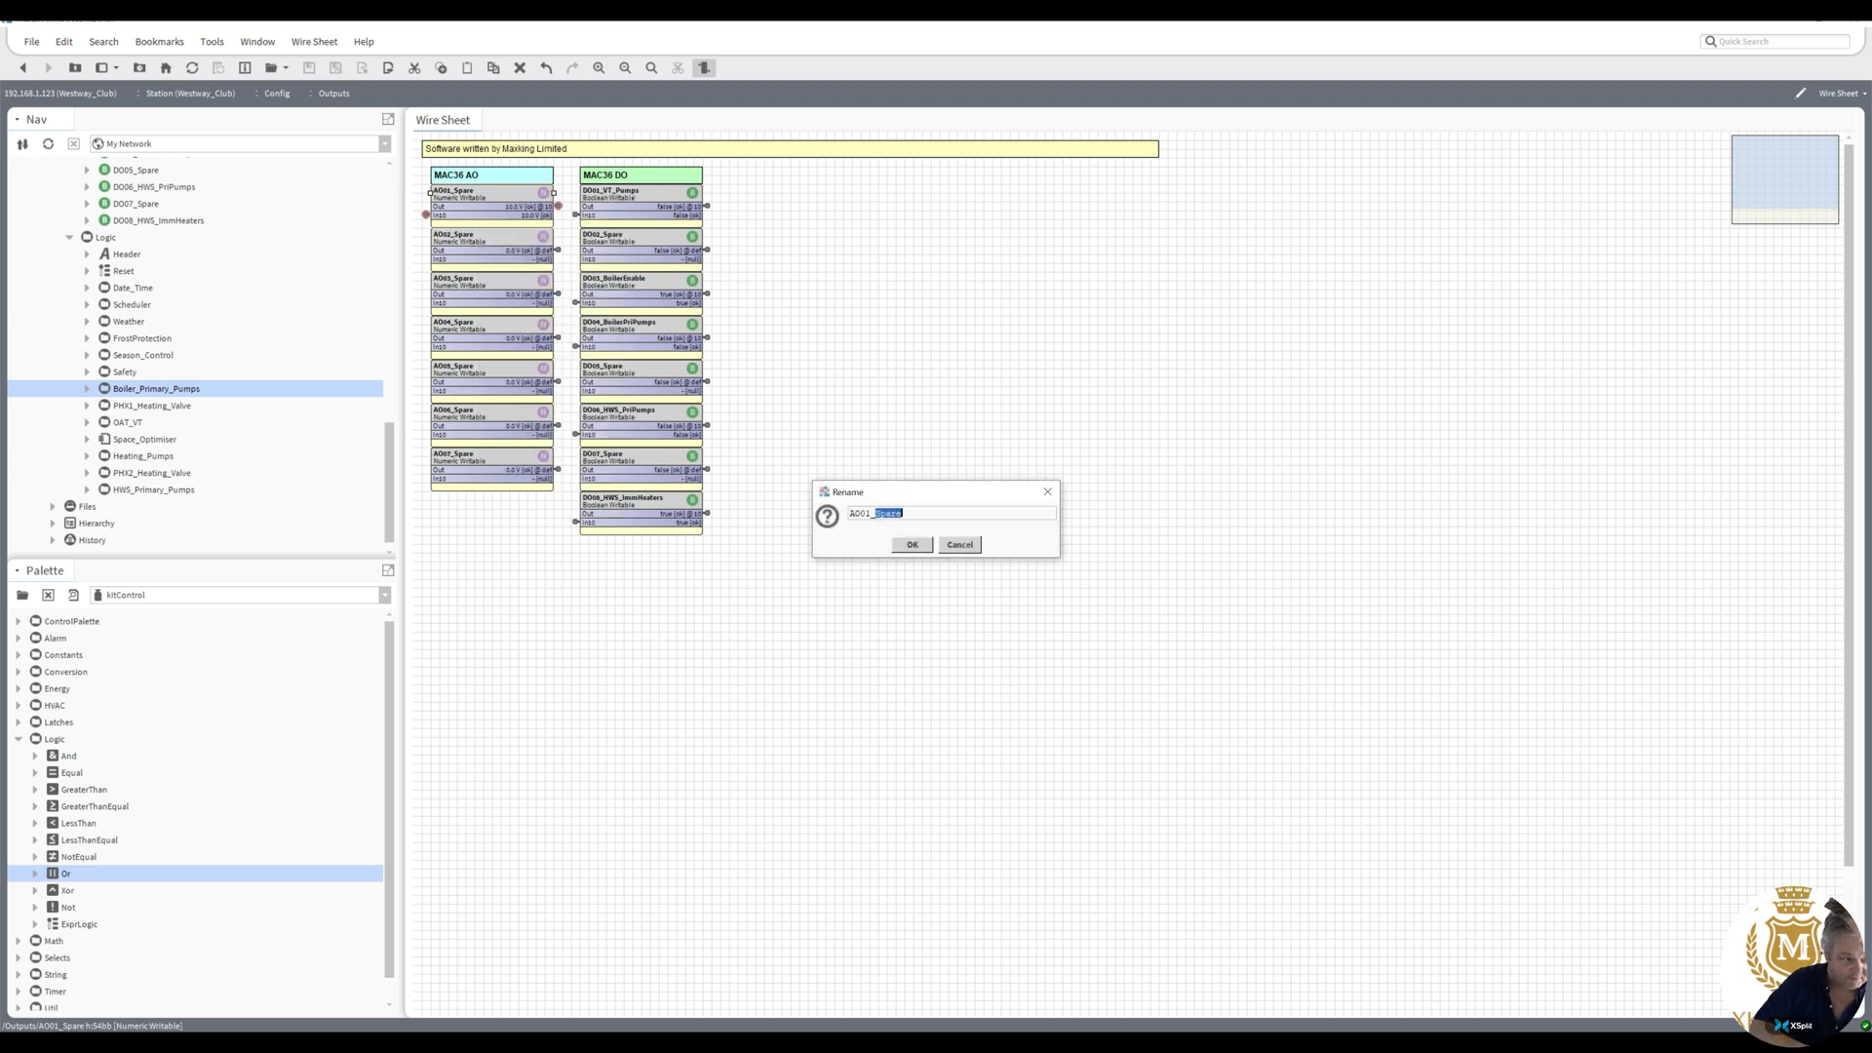
pyautogui.write('B')
pyautogui.write('1r')
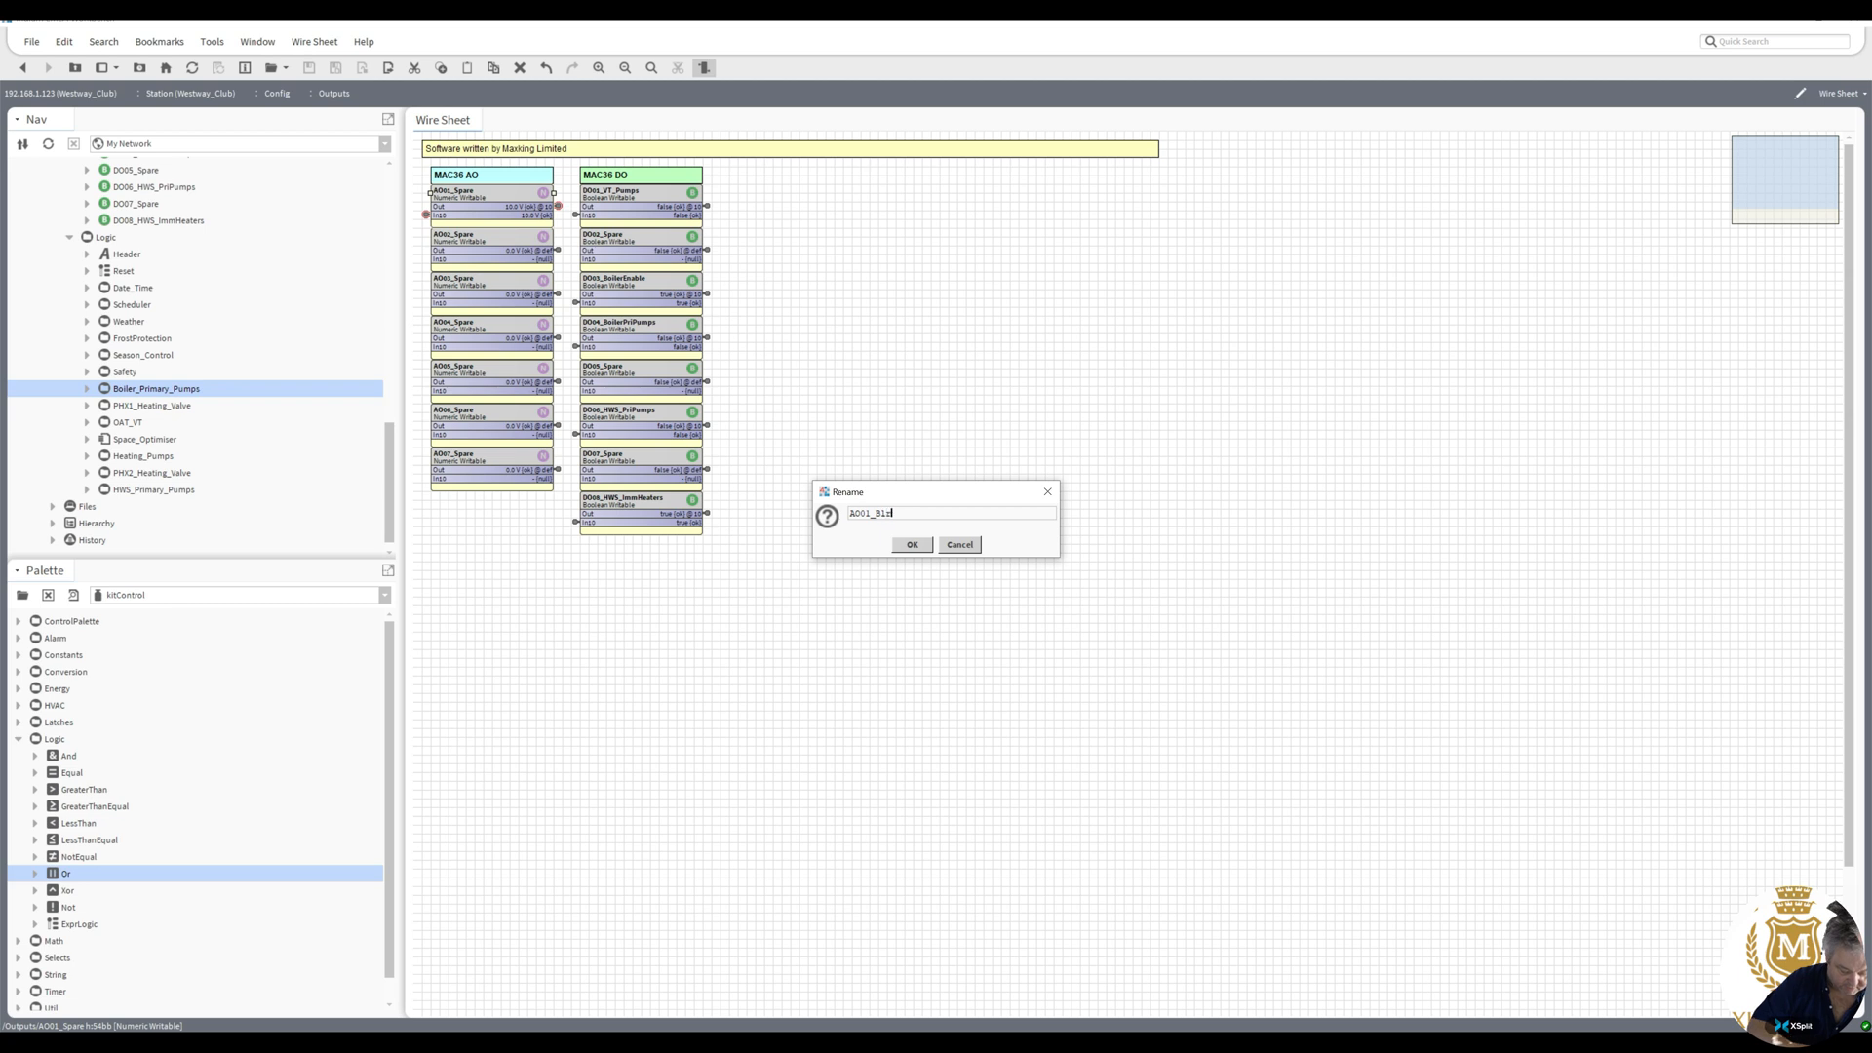
pyautogui.write('PriPumps')
pyautogui.press('Return')
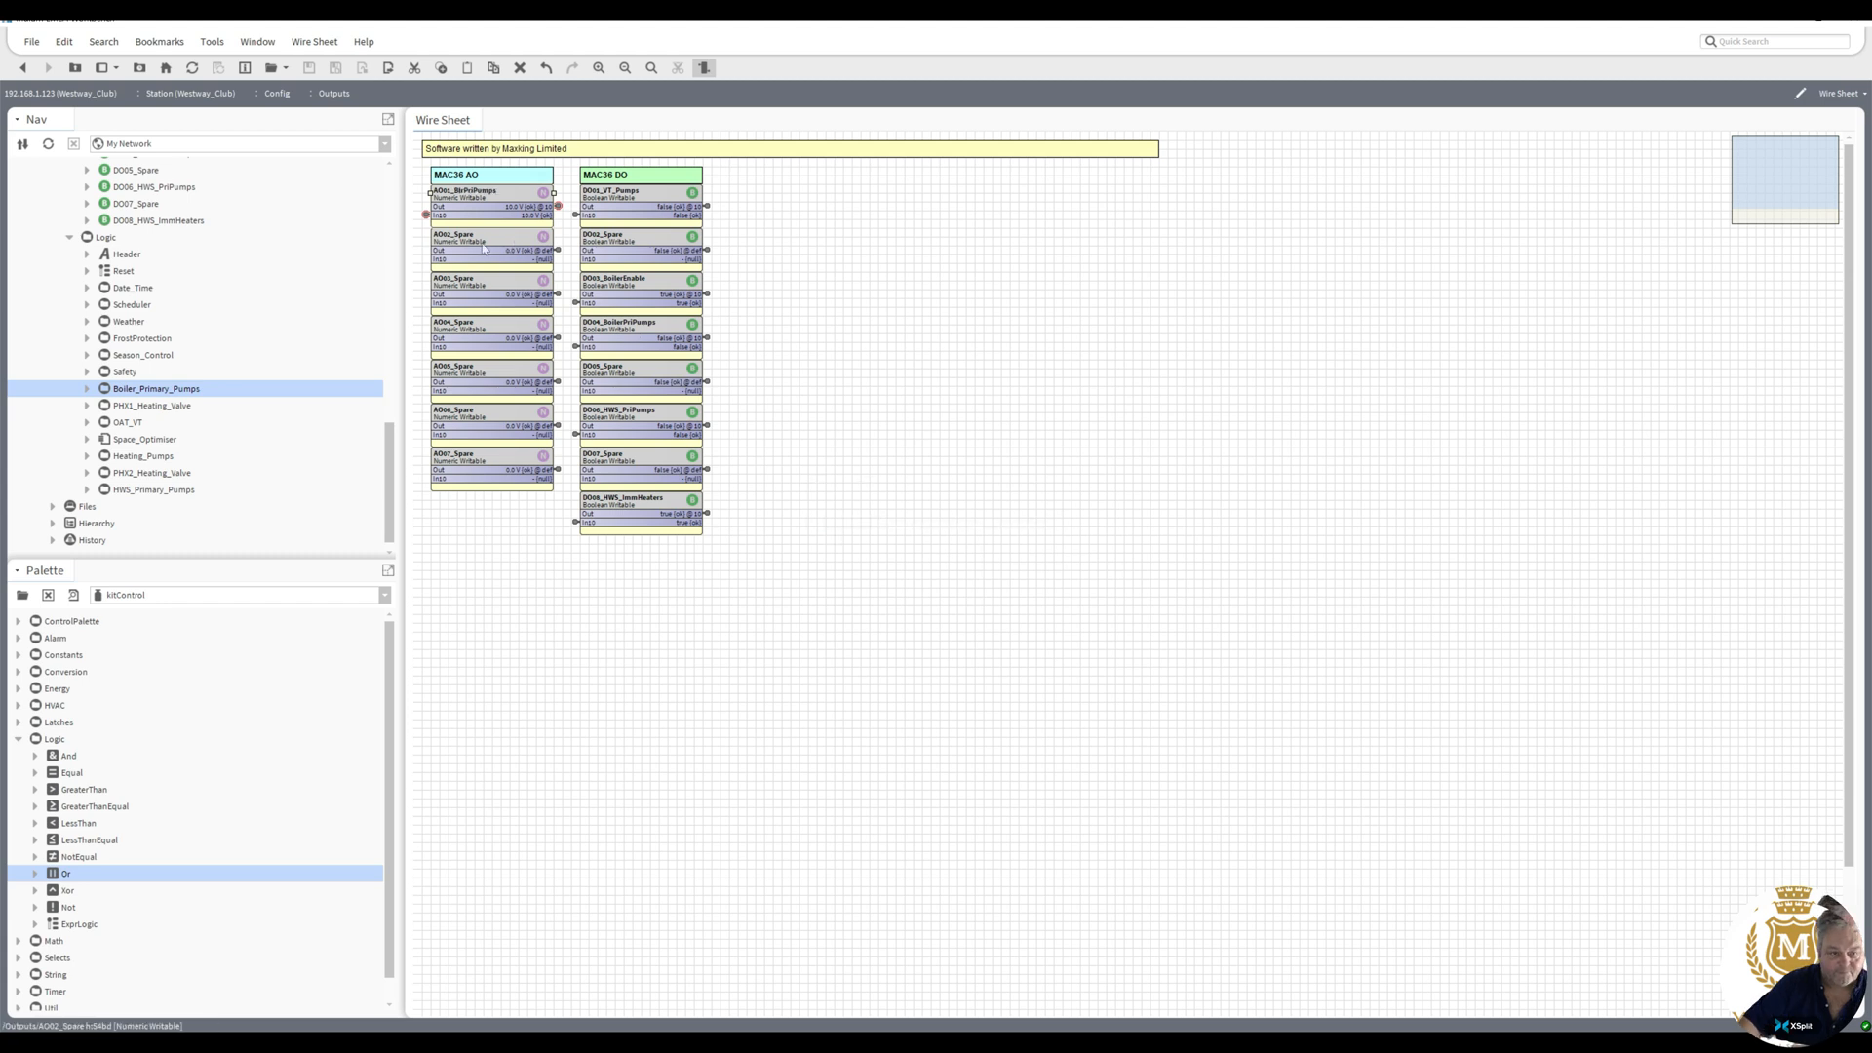
# - Rename the AO02_Spare analogue output as AO02_VT_PriPumps
pyautogui.rightClick(483, 247)
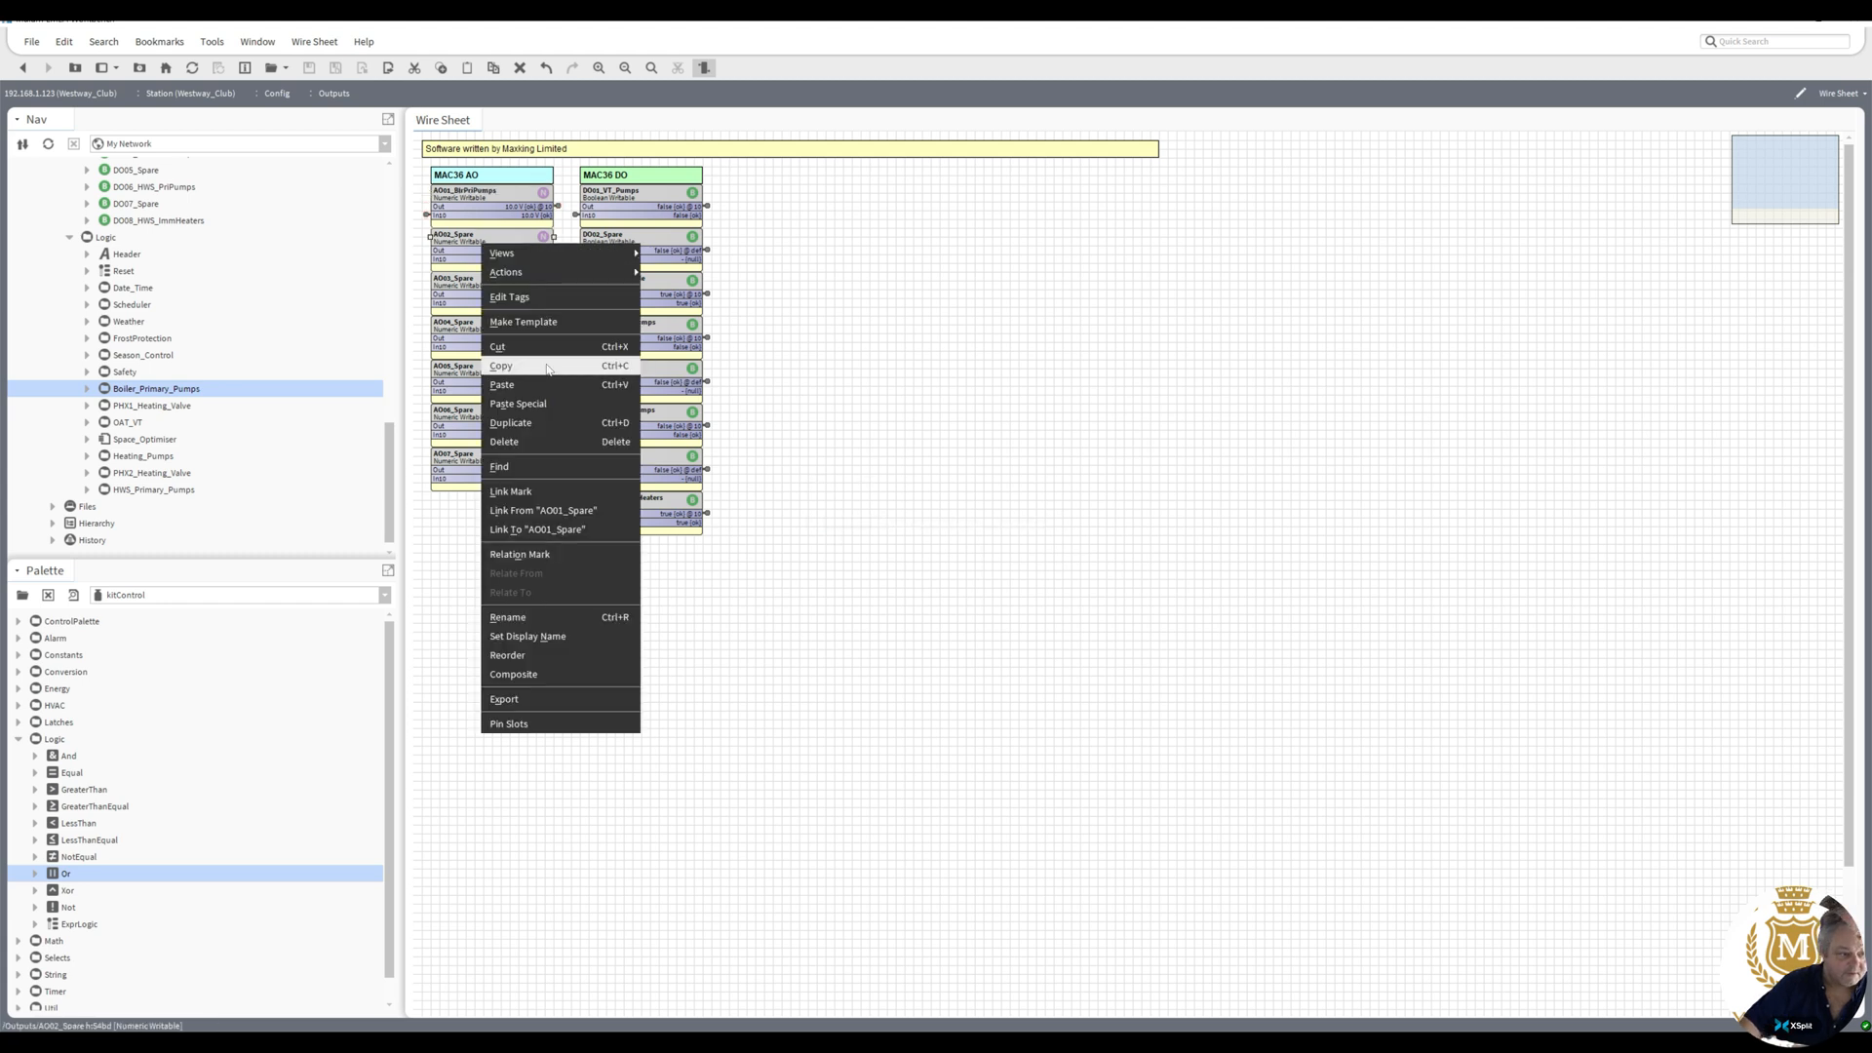
pyautogui.click(570, 617)
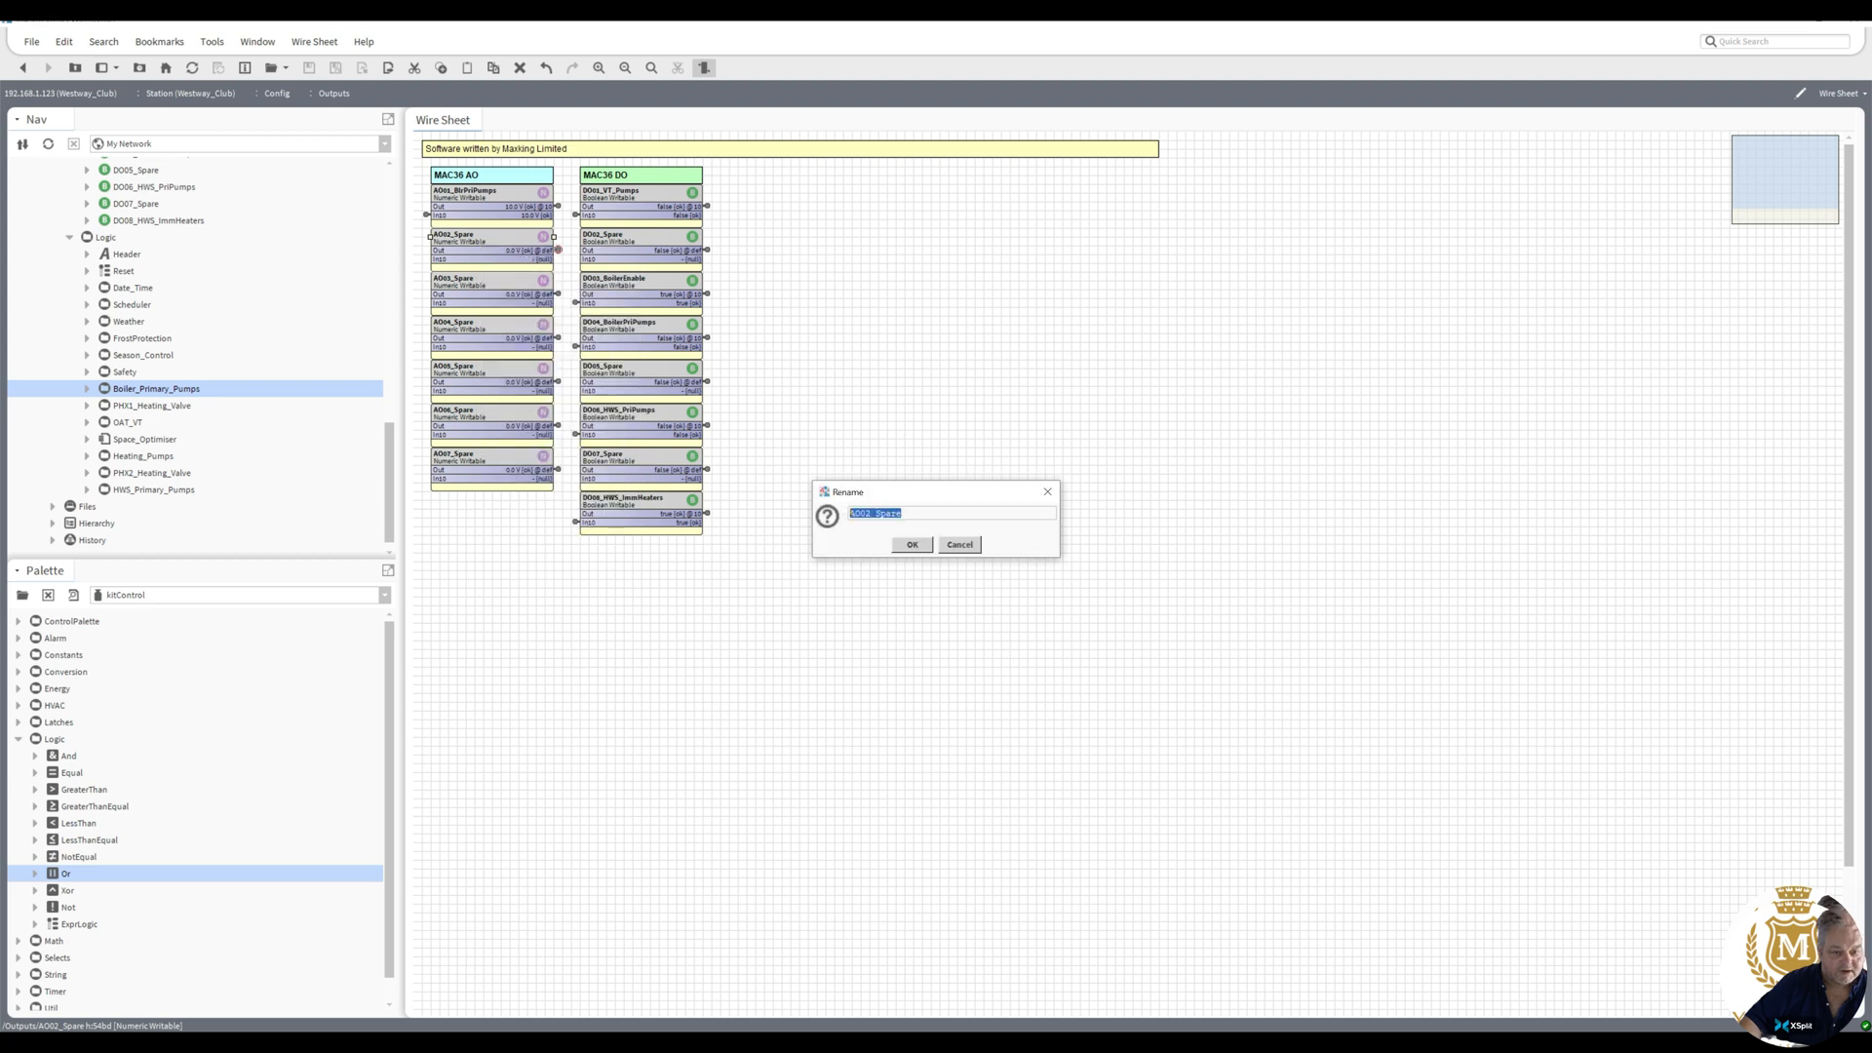
pyautogui.doubleClick(887, 513)
pyautogui.write('V')
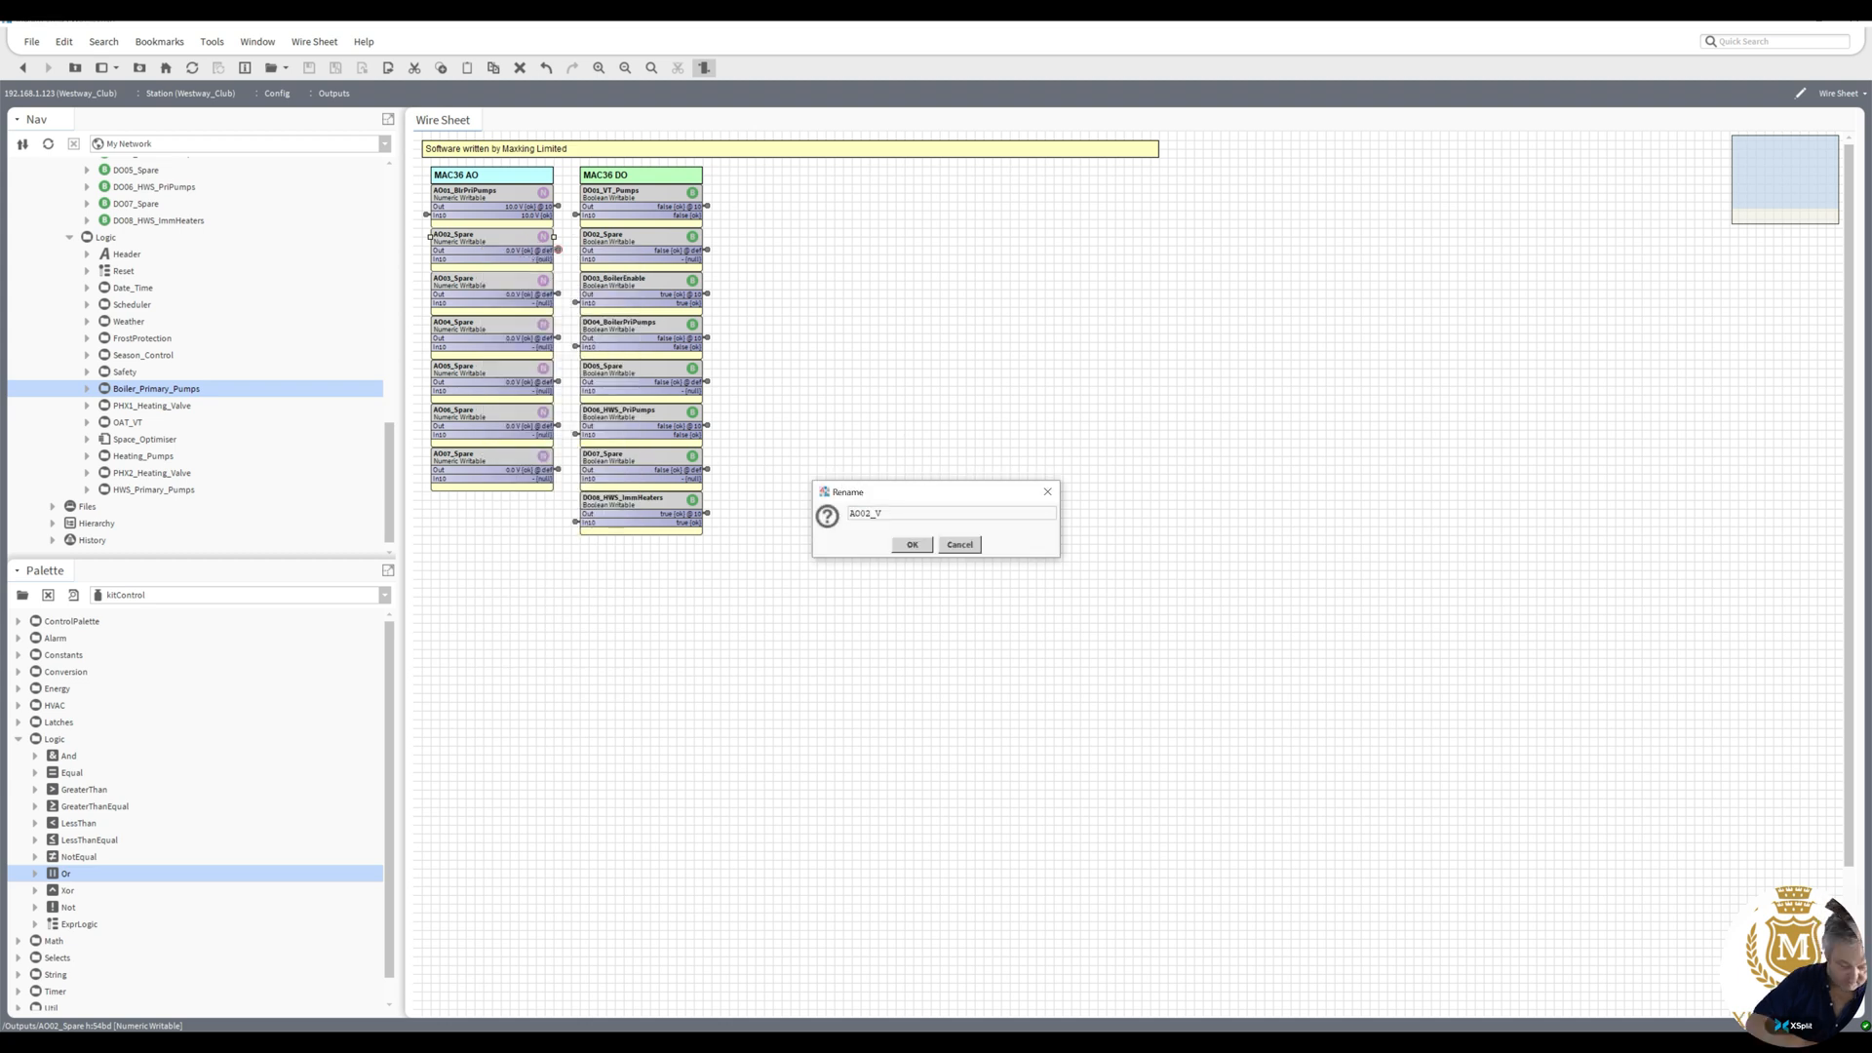
pyautogui.write('T_P')
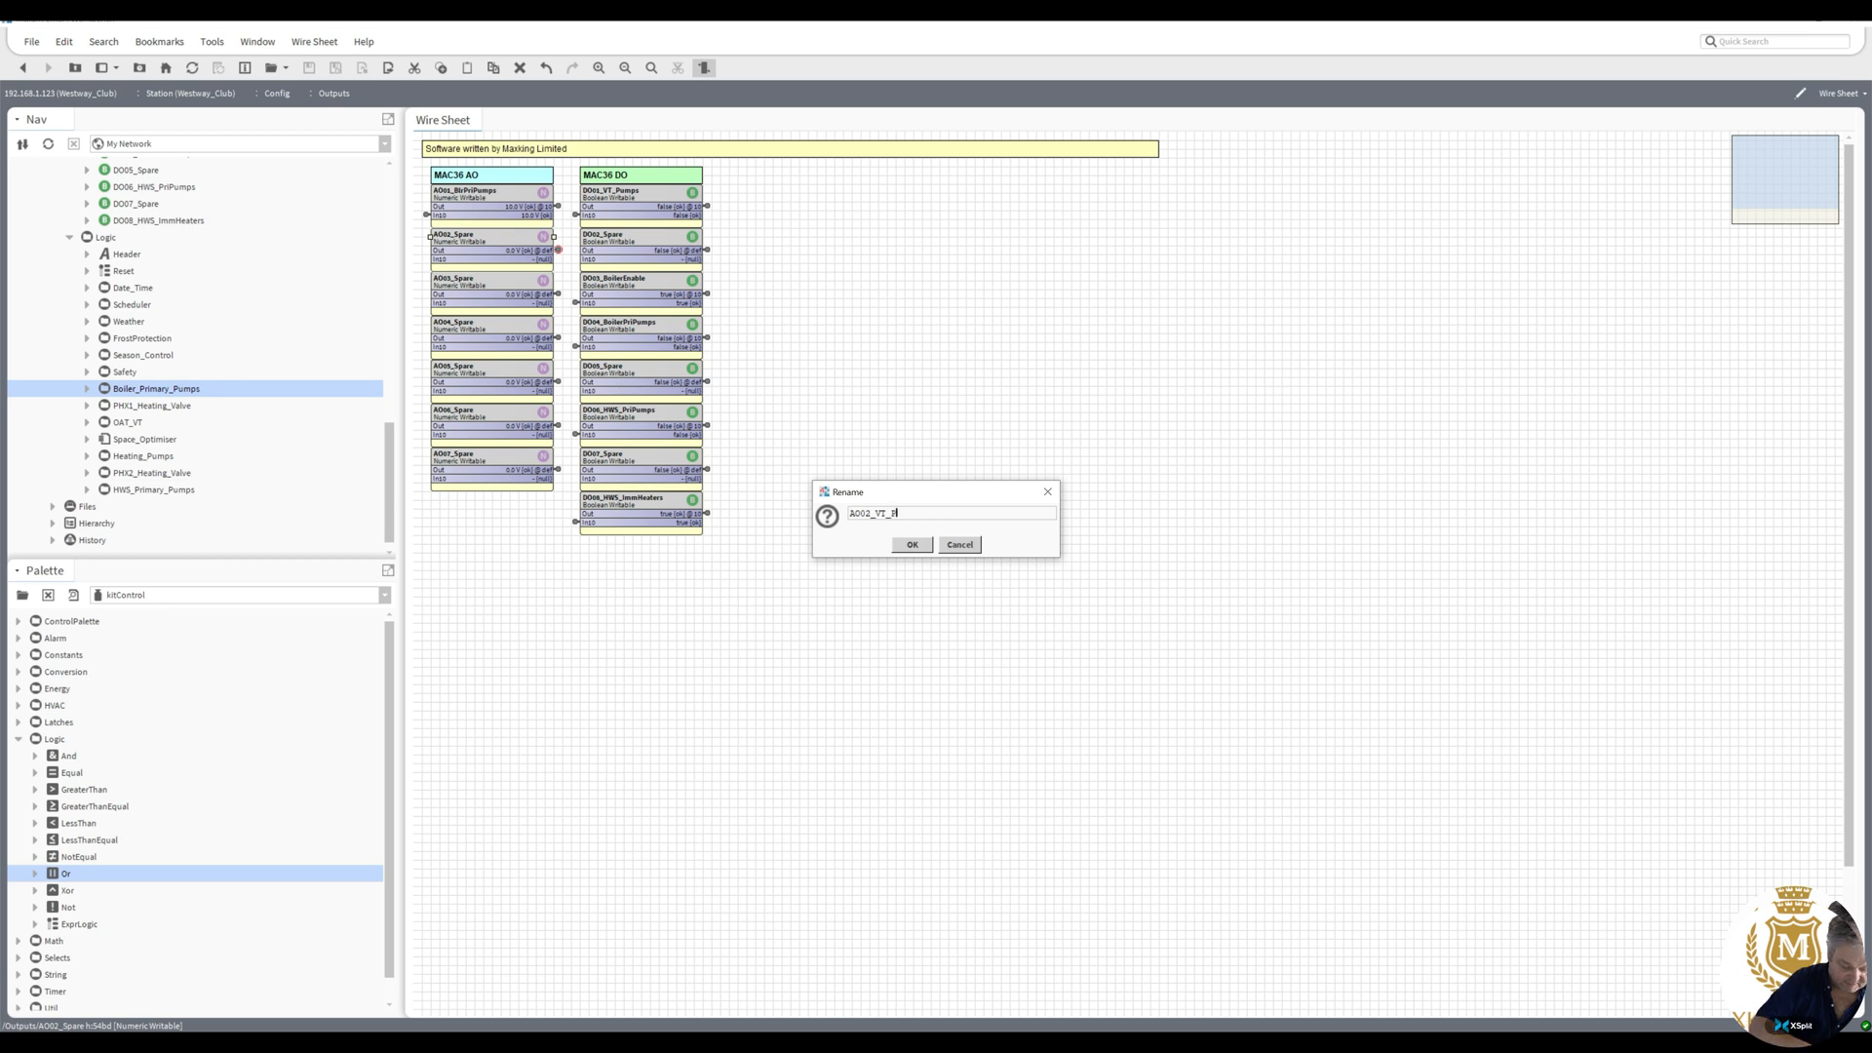
pyautogui.write('riPumps')
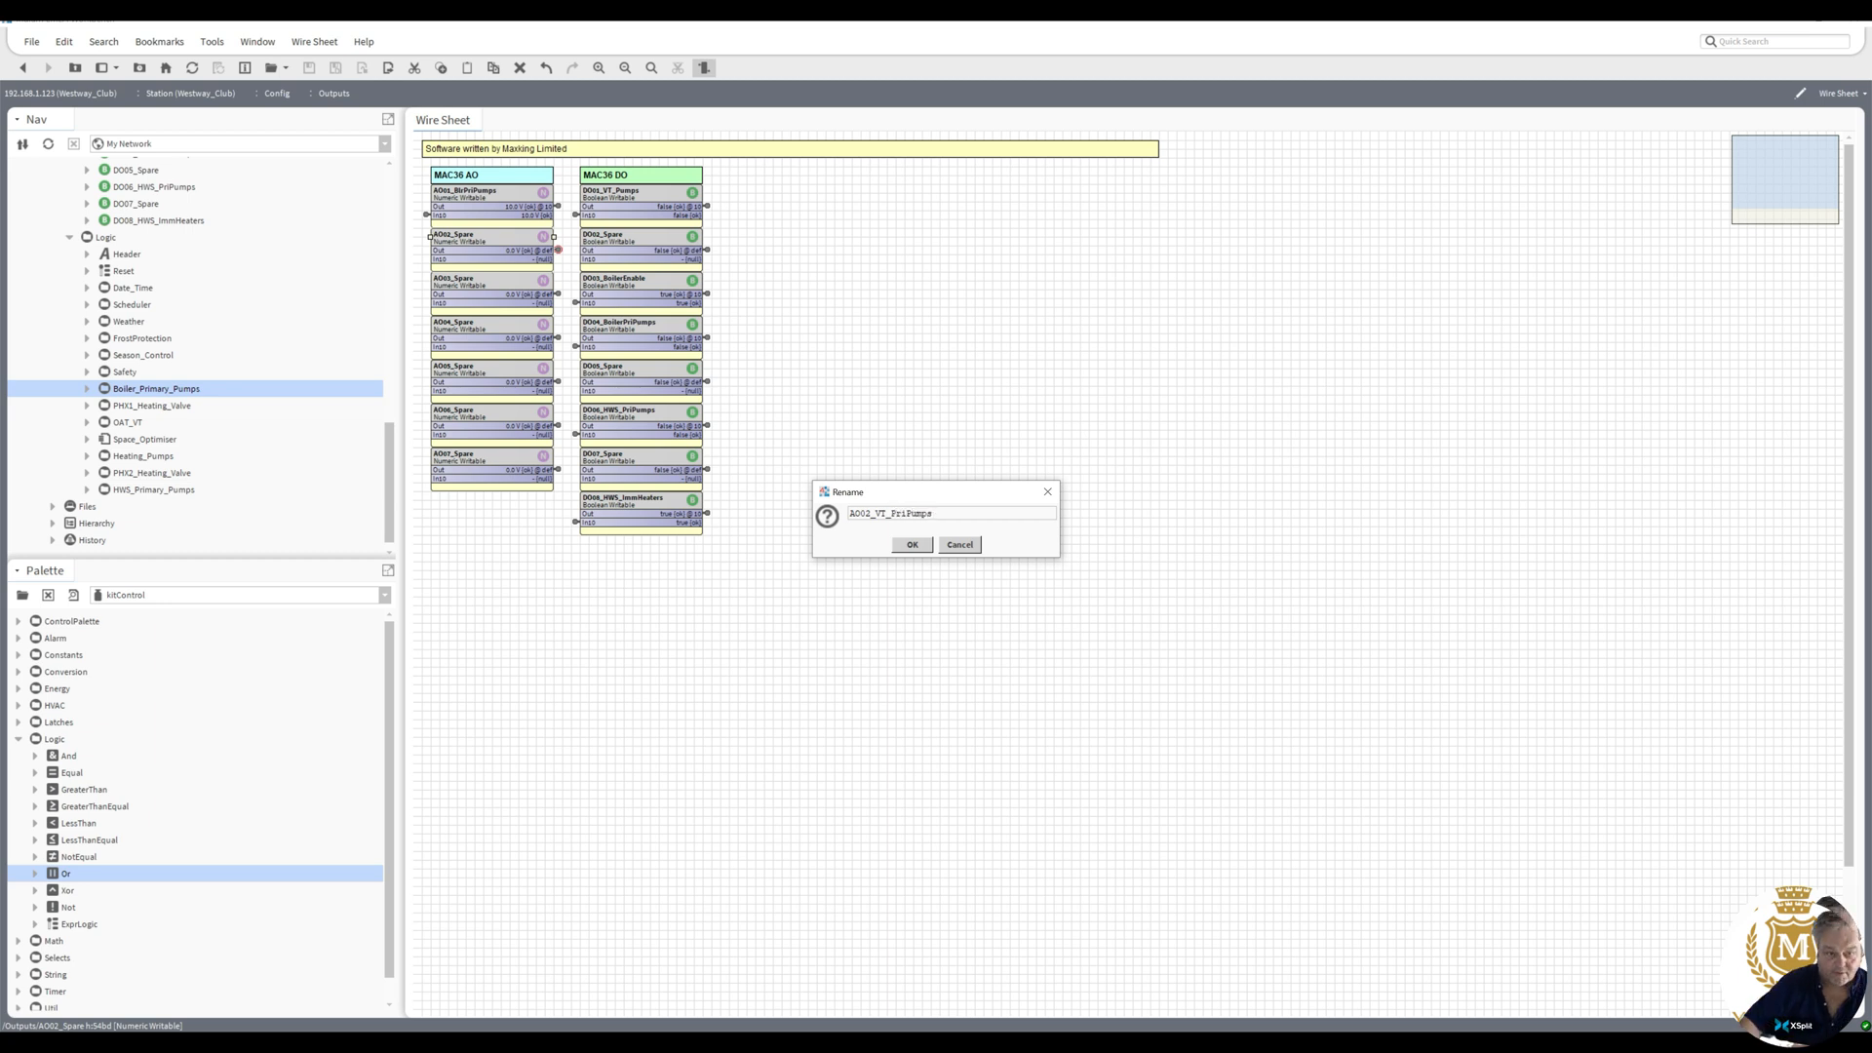
pyautogui.press('Return')
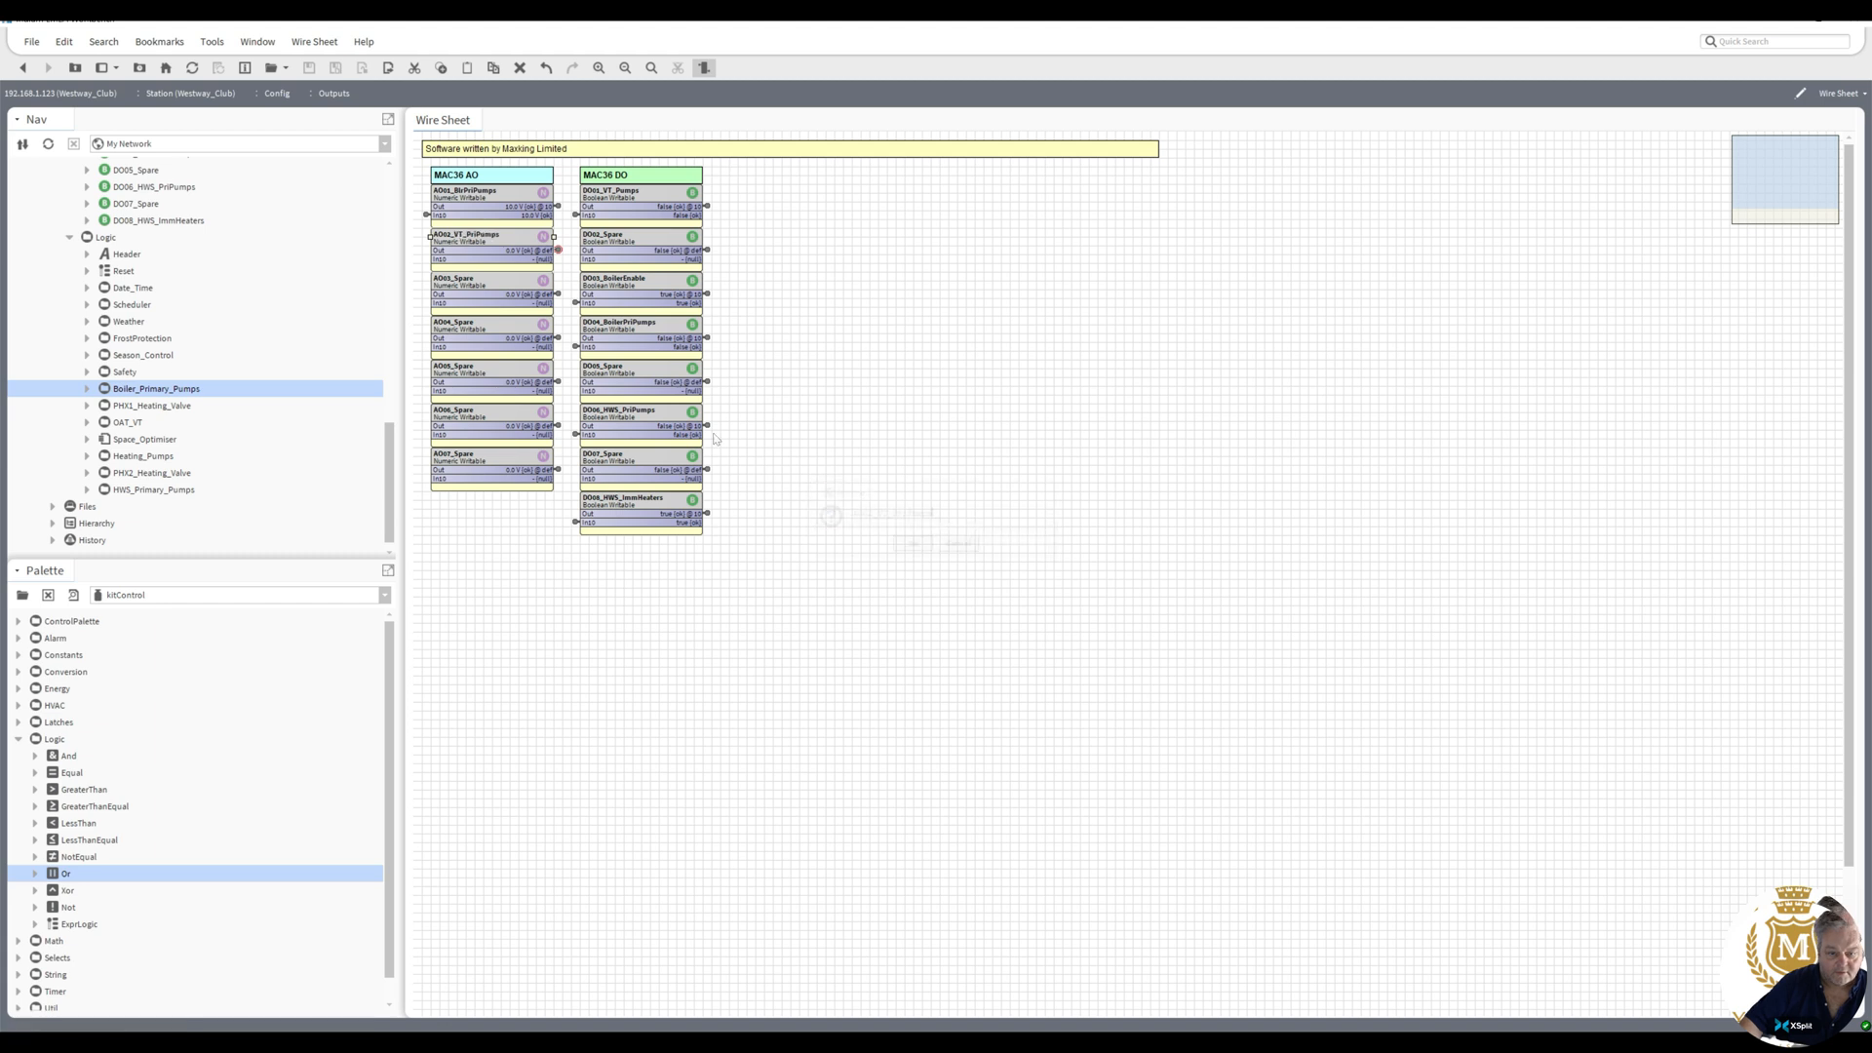
# - Rename the AO03_Spare analogue output as AO03_HWS_Pumps
pyautogui.click(487, 295)
pyautogui.rightClick(487, 294)
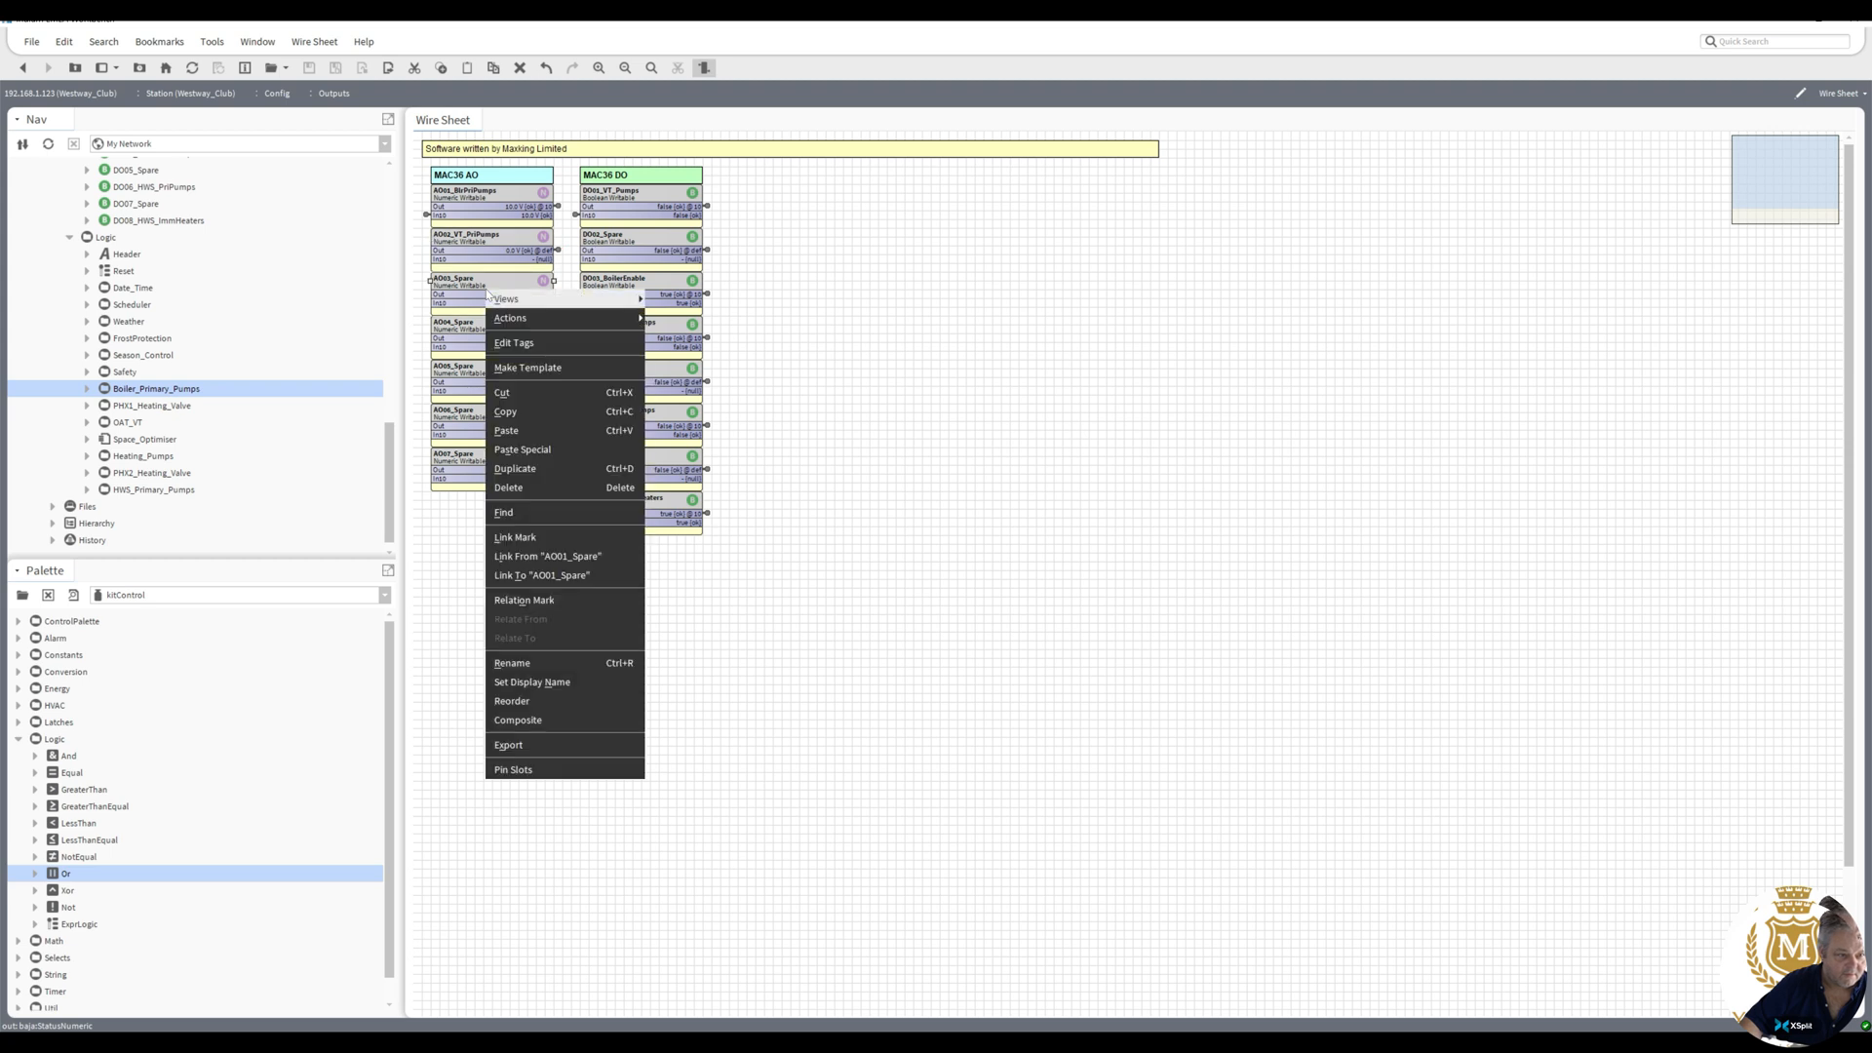
pyautogui.click(563, 663)
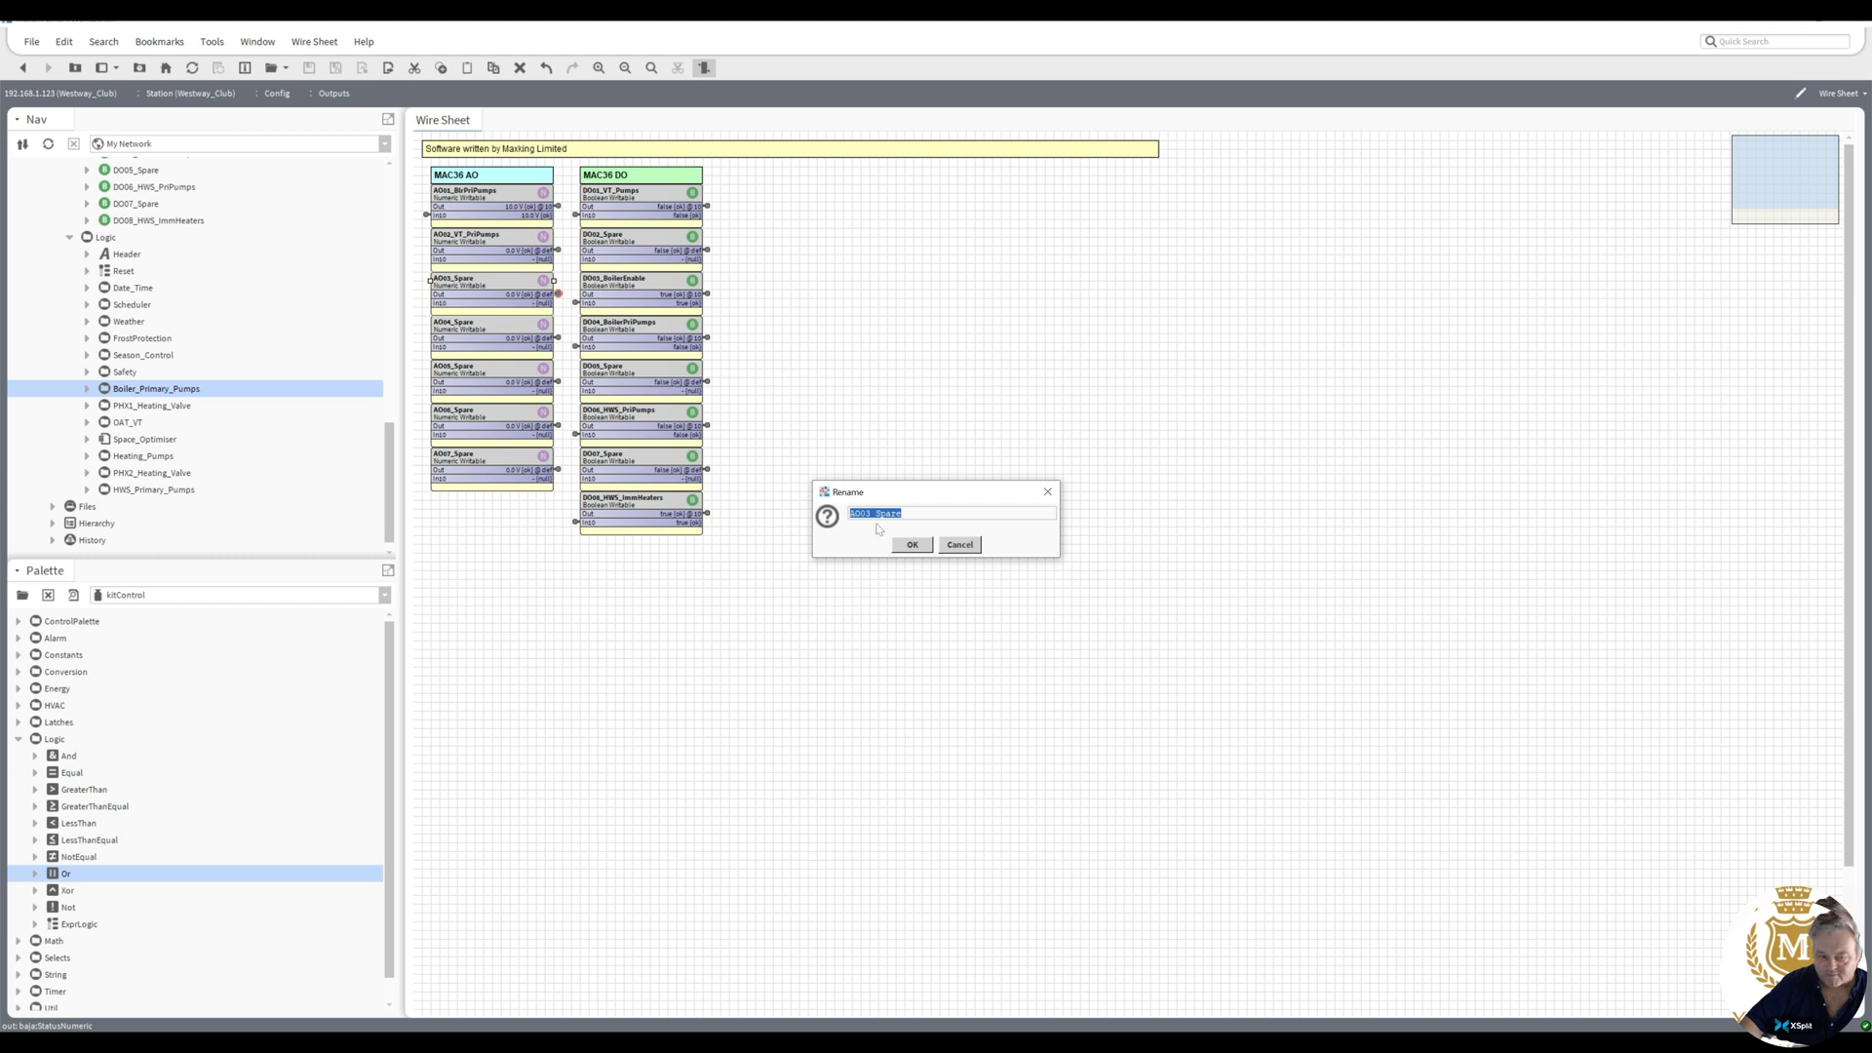
pyautogui.moveTo(882, 512); pyautogui.dragTo(905, 513)
pyautogui.press('BackSpace')
pyautogui.press('BackSpace')
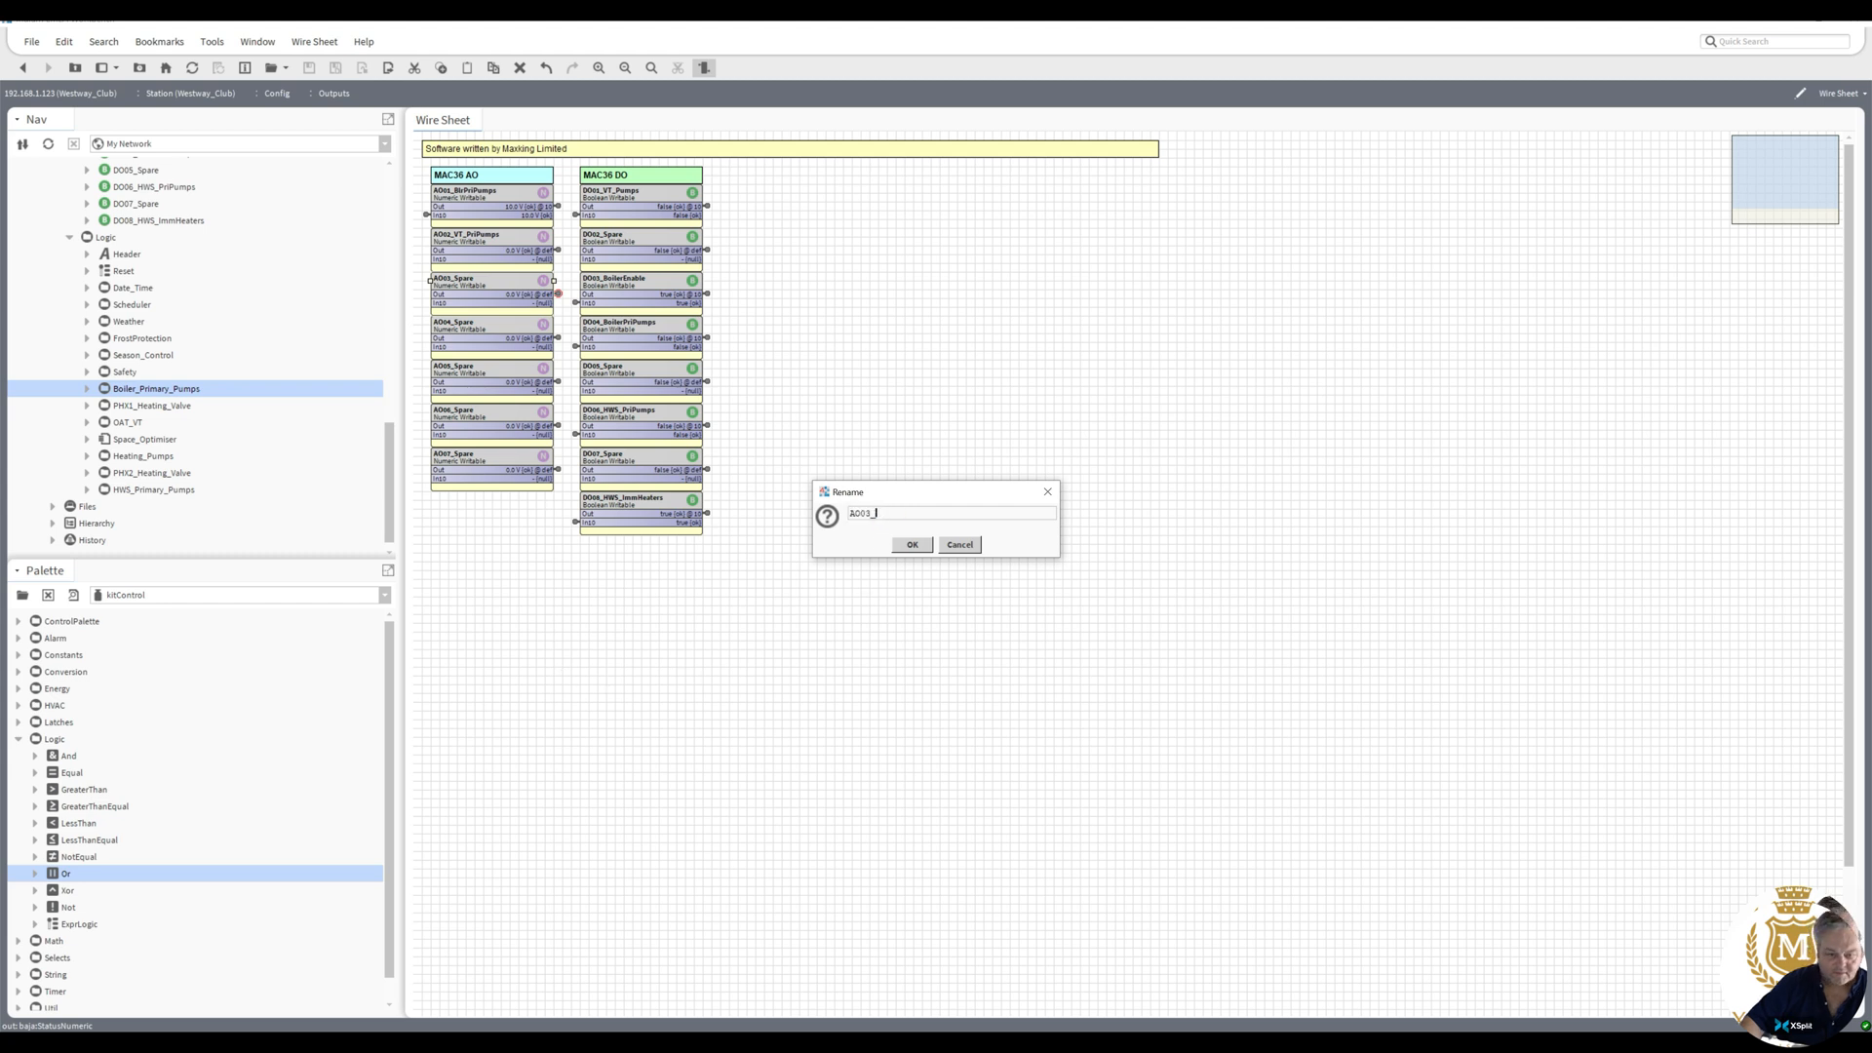
pyautogui.write('HWS_')
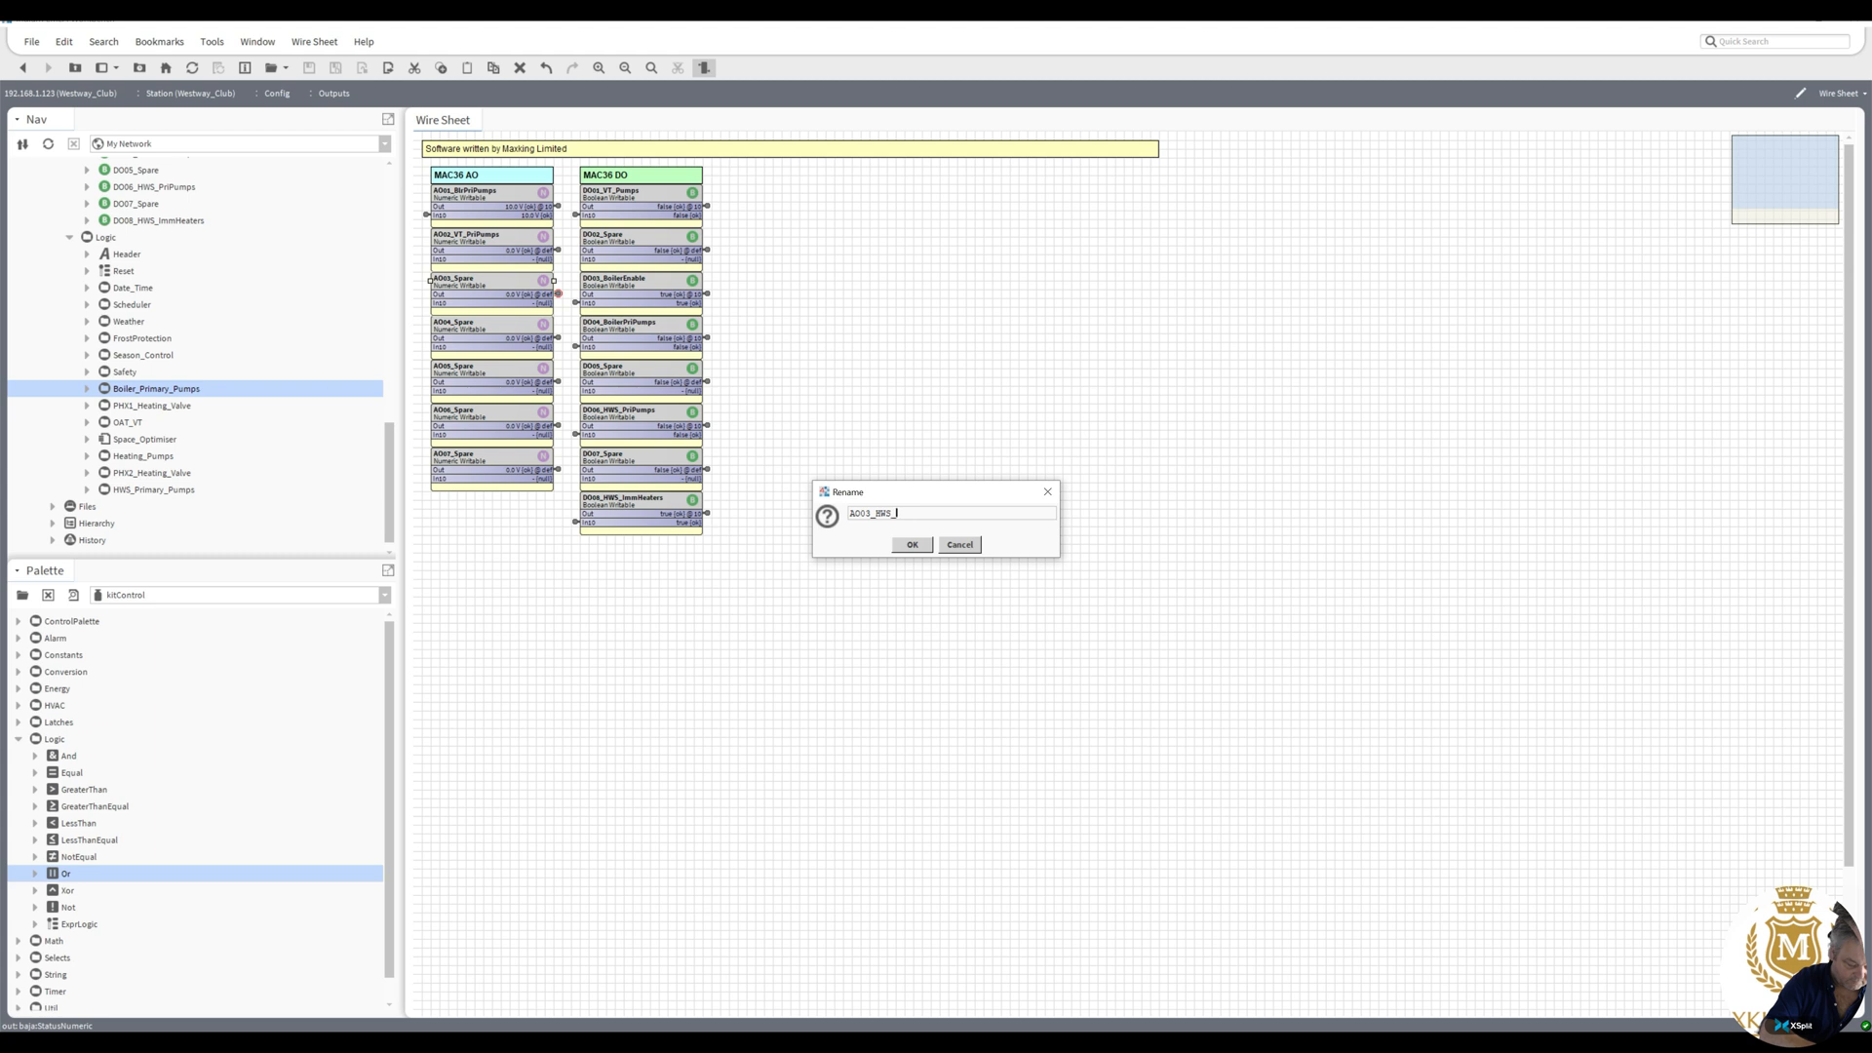
pyautogui.write('Pumps')
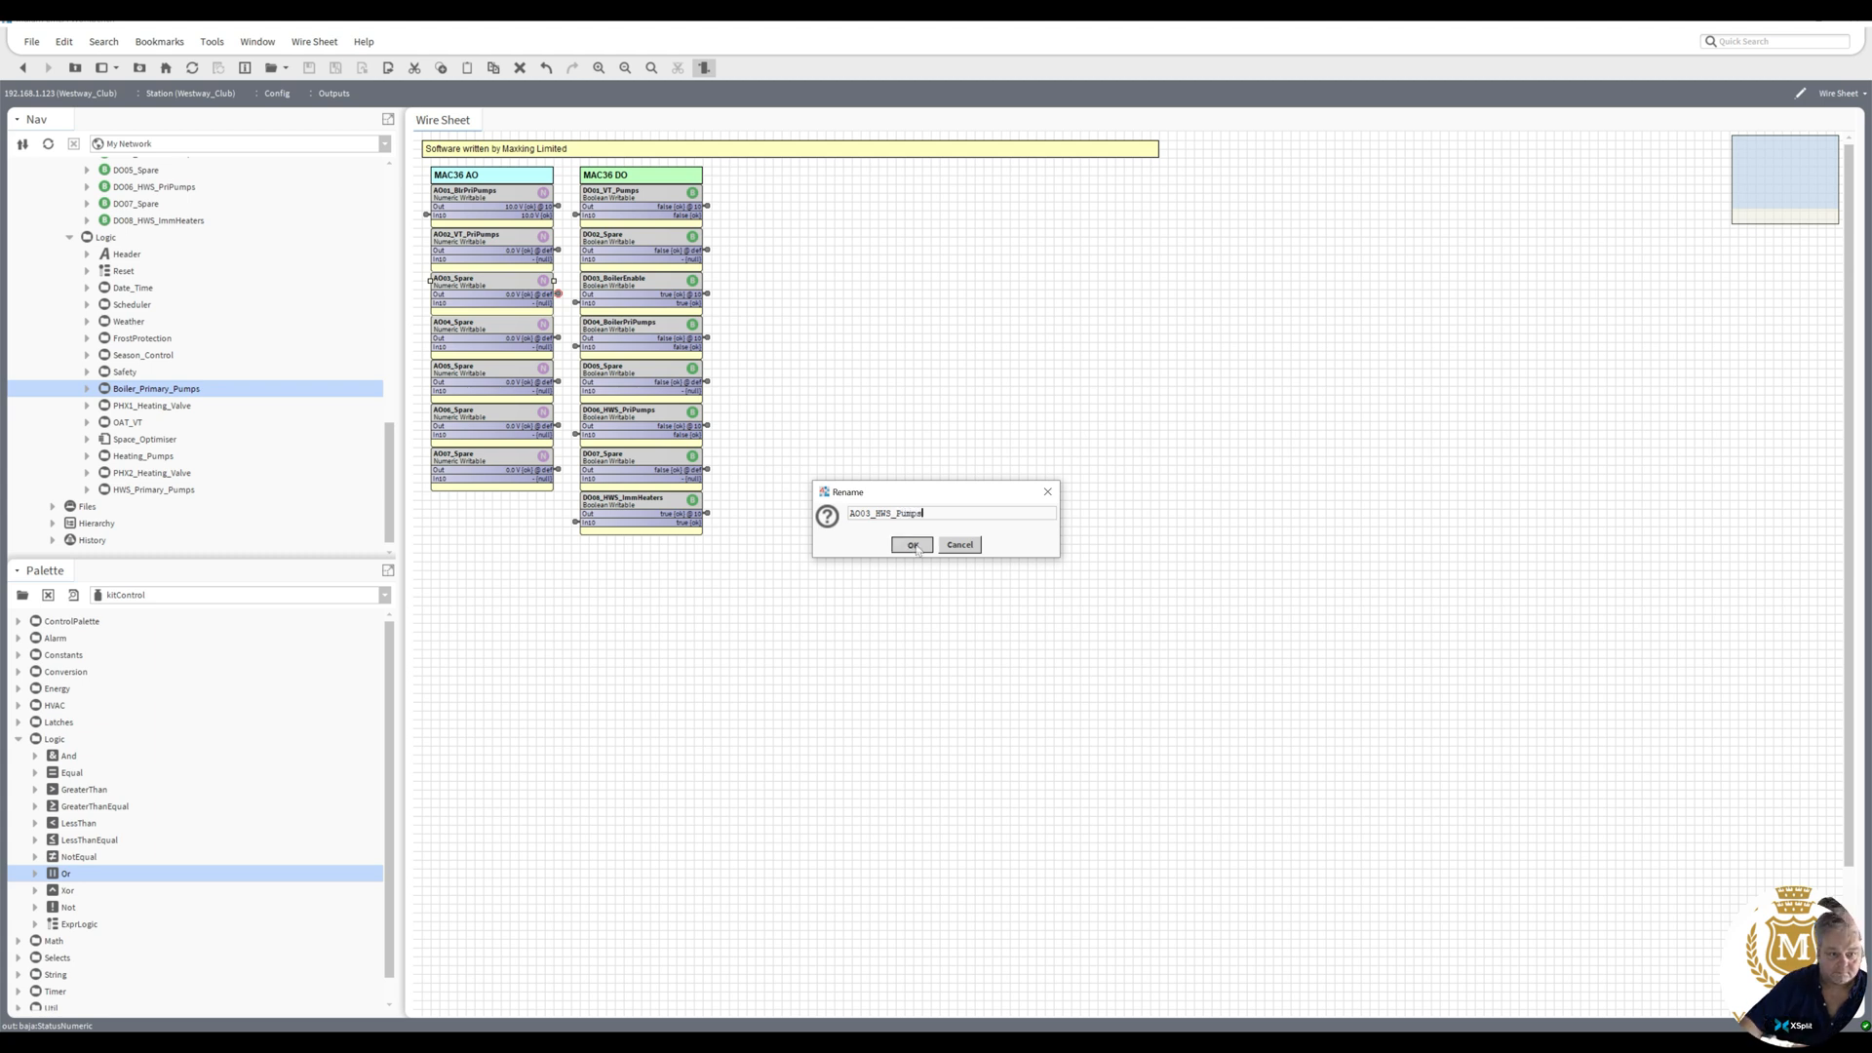
pyautogui.press('Return')
# - Shorten the name of the second analogue output to AO02_VT_Pumps
pyautogui.rightClick(471, 244)
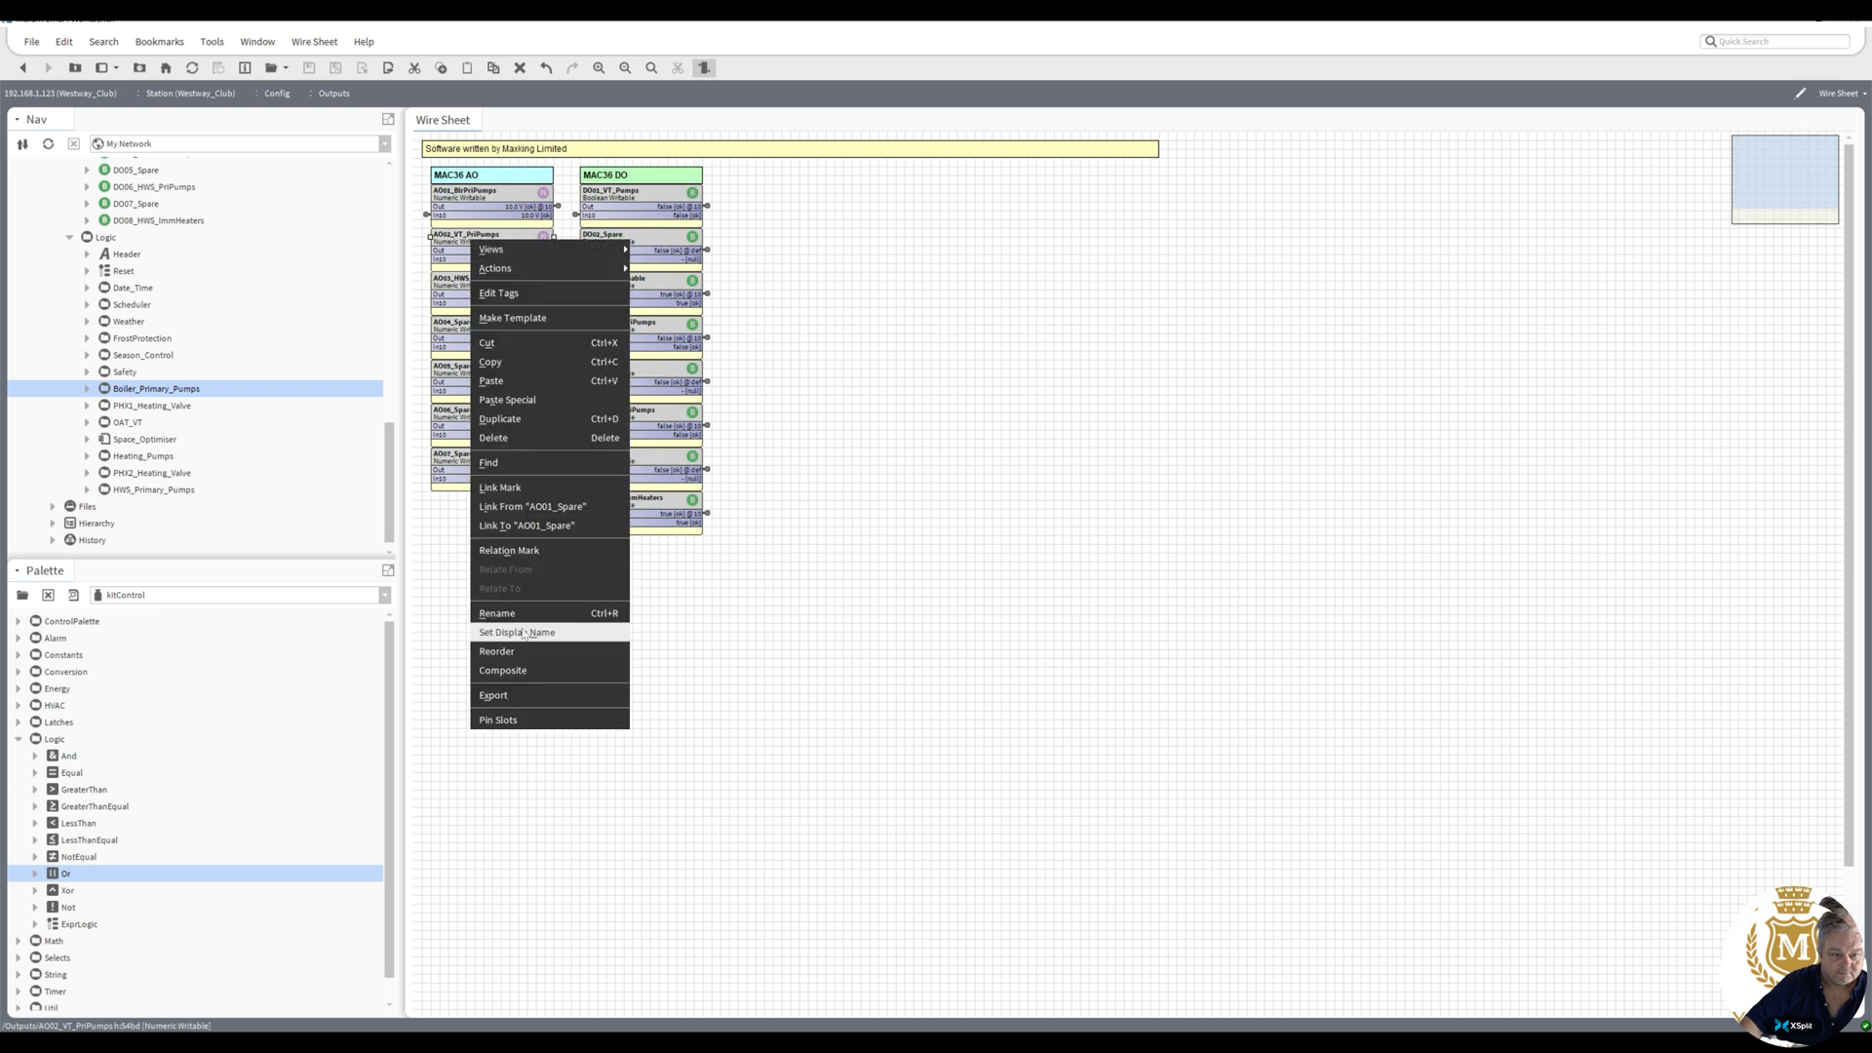
pyautogui.click(516, 613)
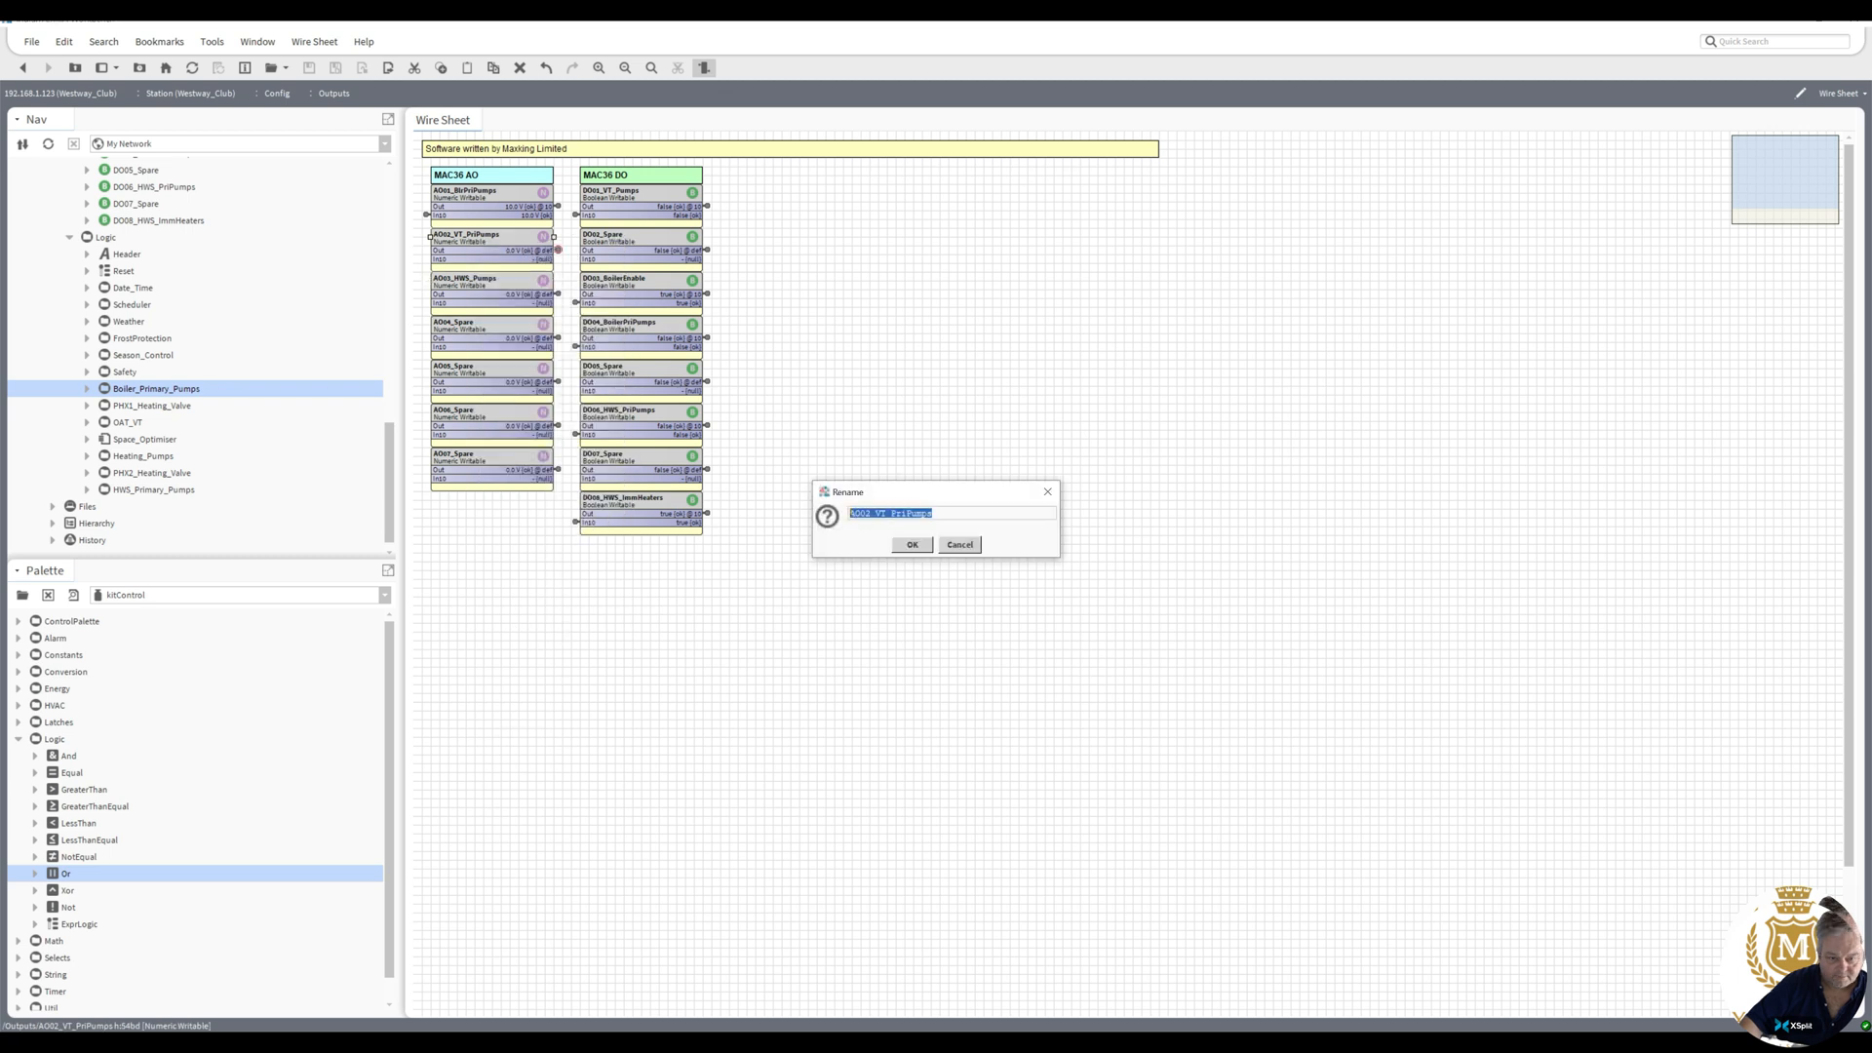
pyautogui.moveTo(891, 513); pyautogui.dragTo(906, 513)
pyautogui.press('BackSpace')
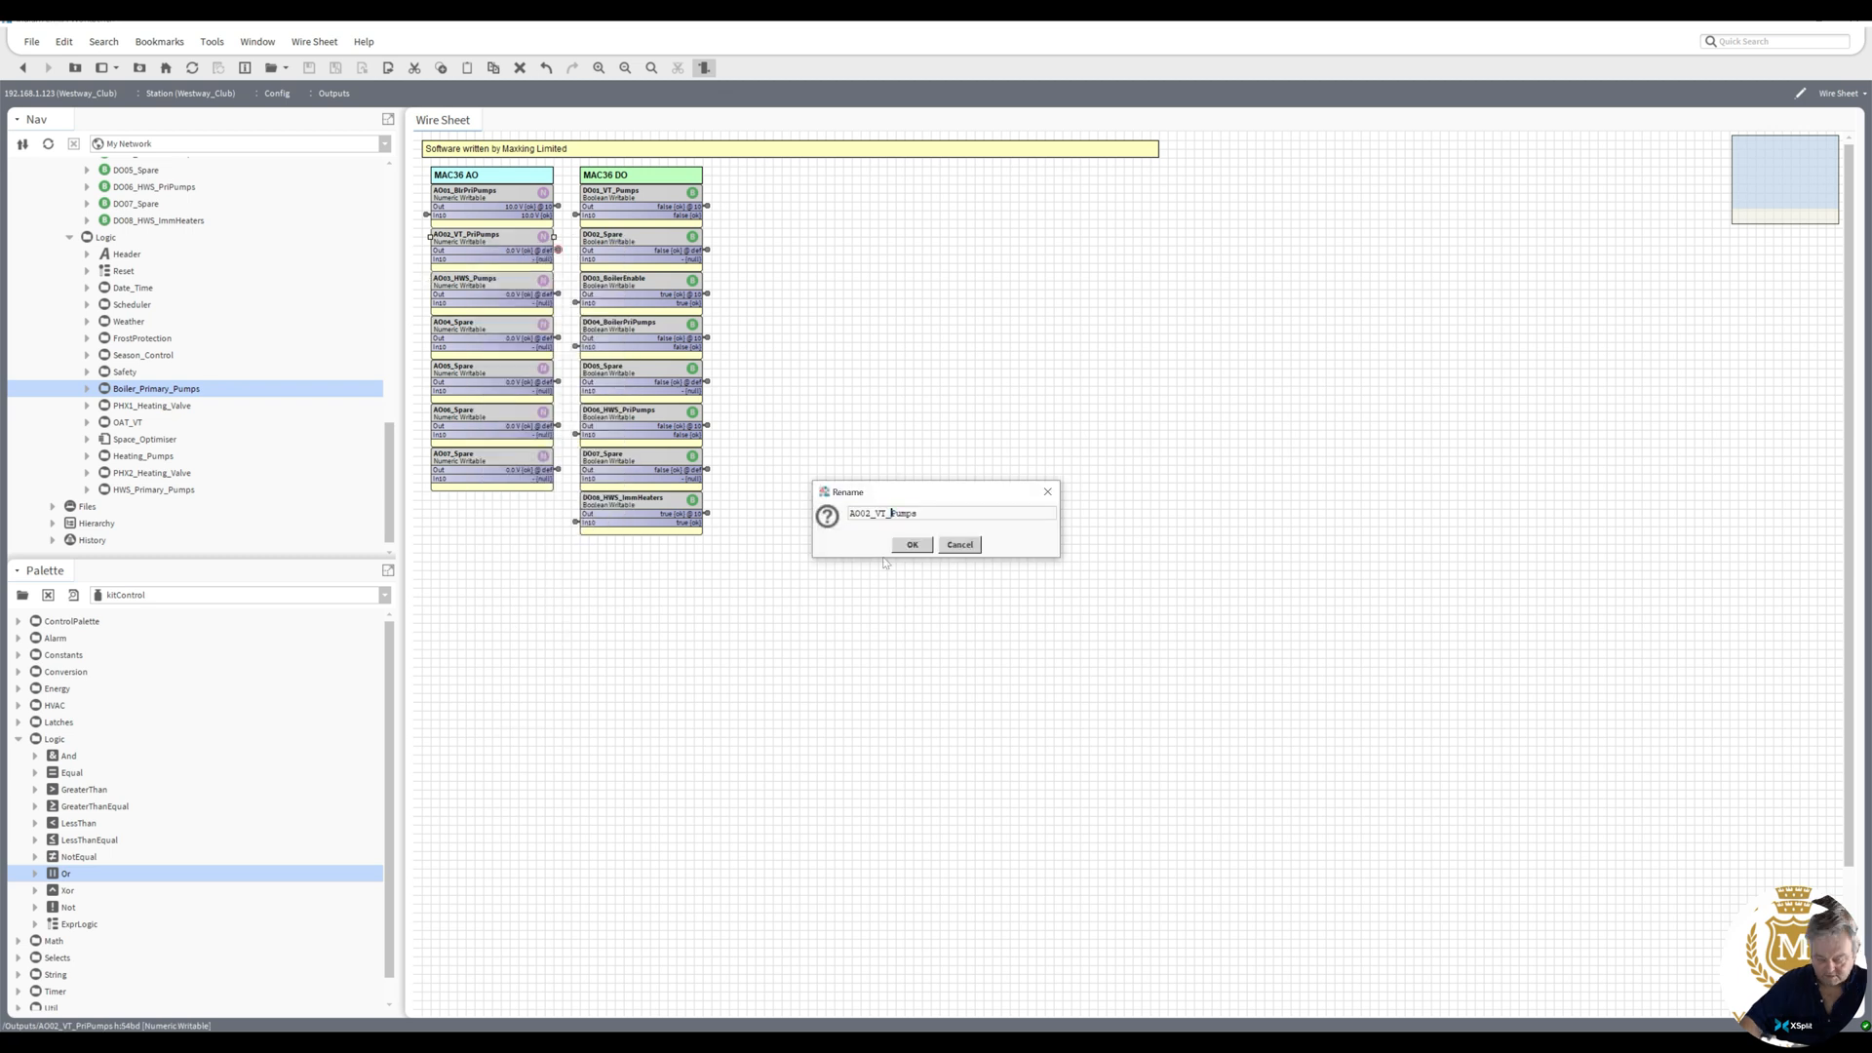
pyautogui.press('Return')
# - Link the Enable RM2 output of Heating_Pumps to In10 of AO02_VT_Pumps
pyautogui.rightClick(488, 240)
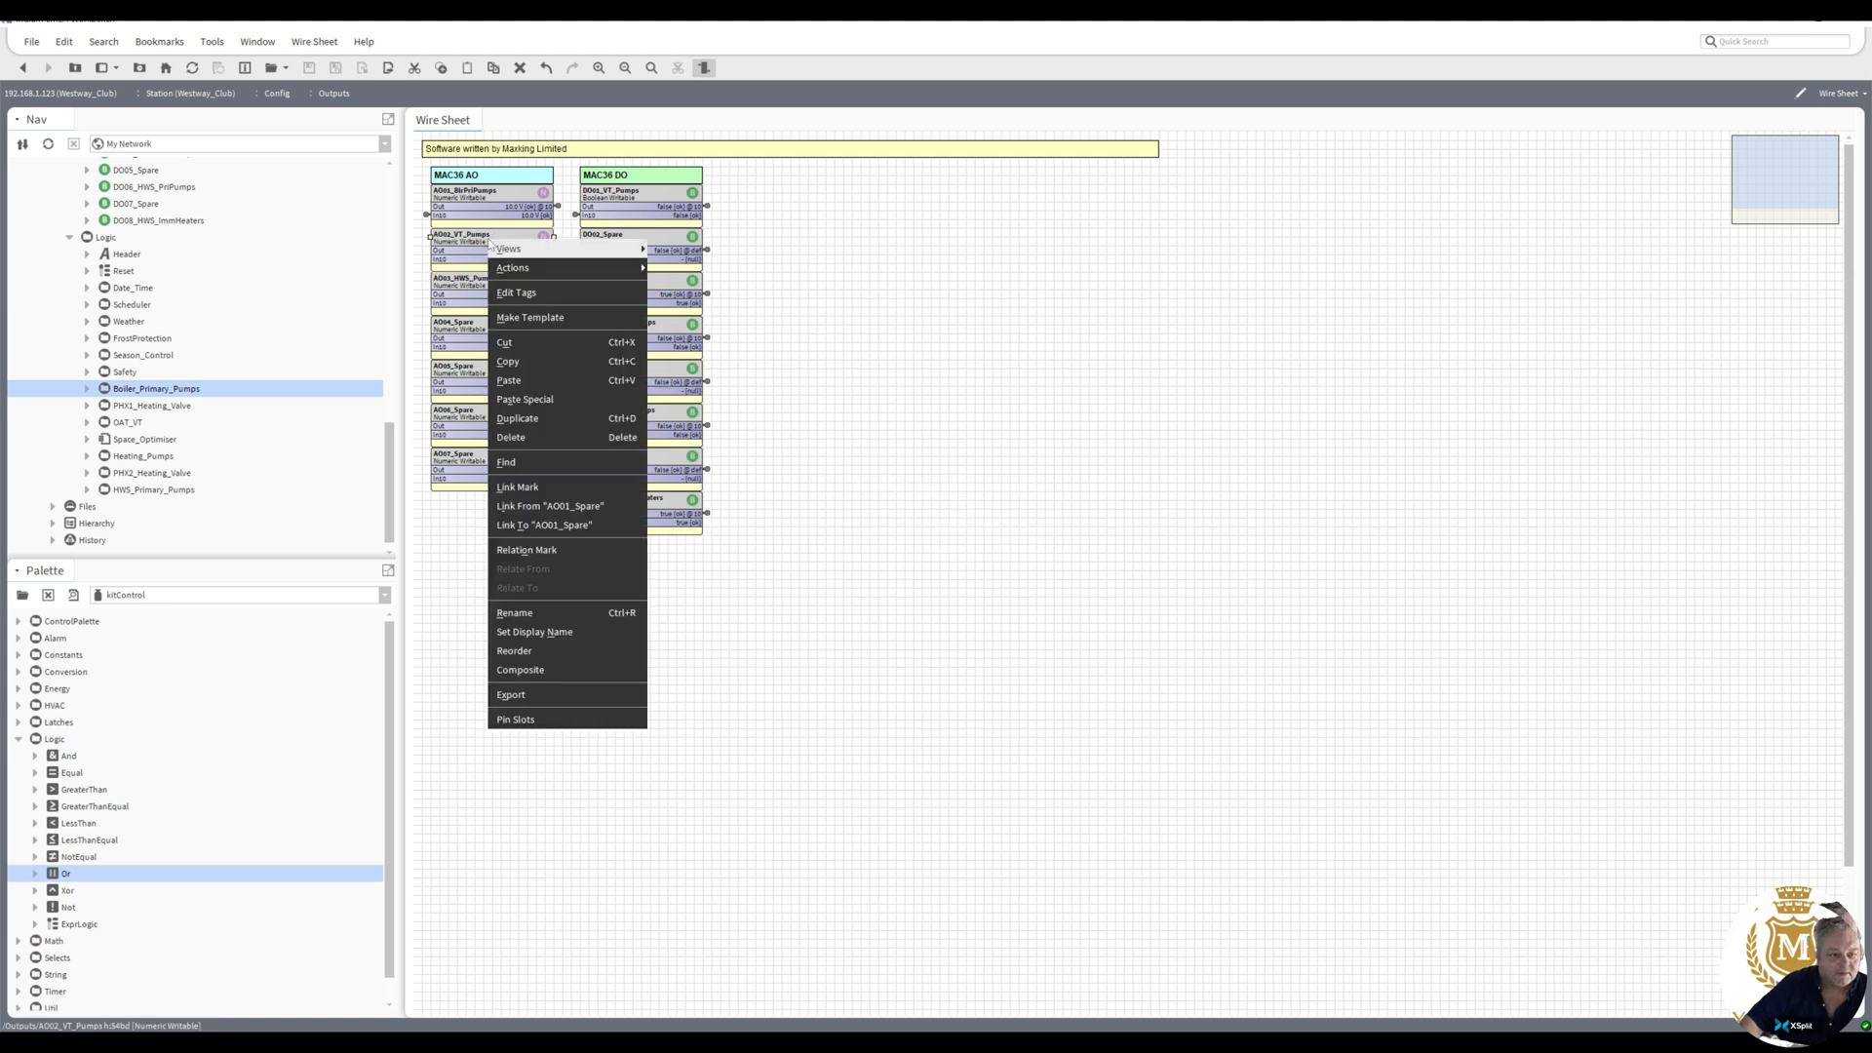
pyautogui.click(553, 488)
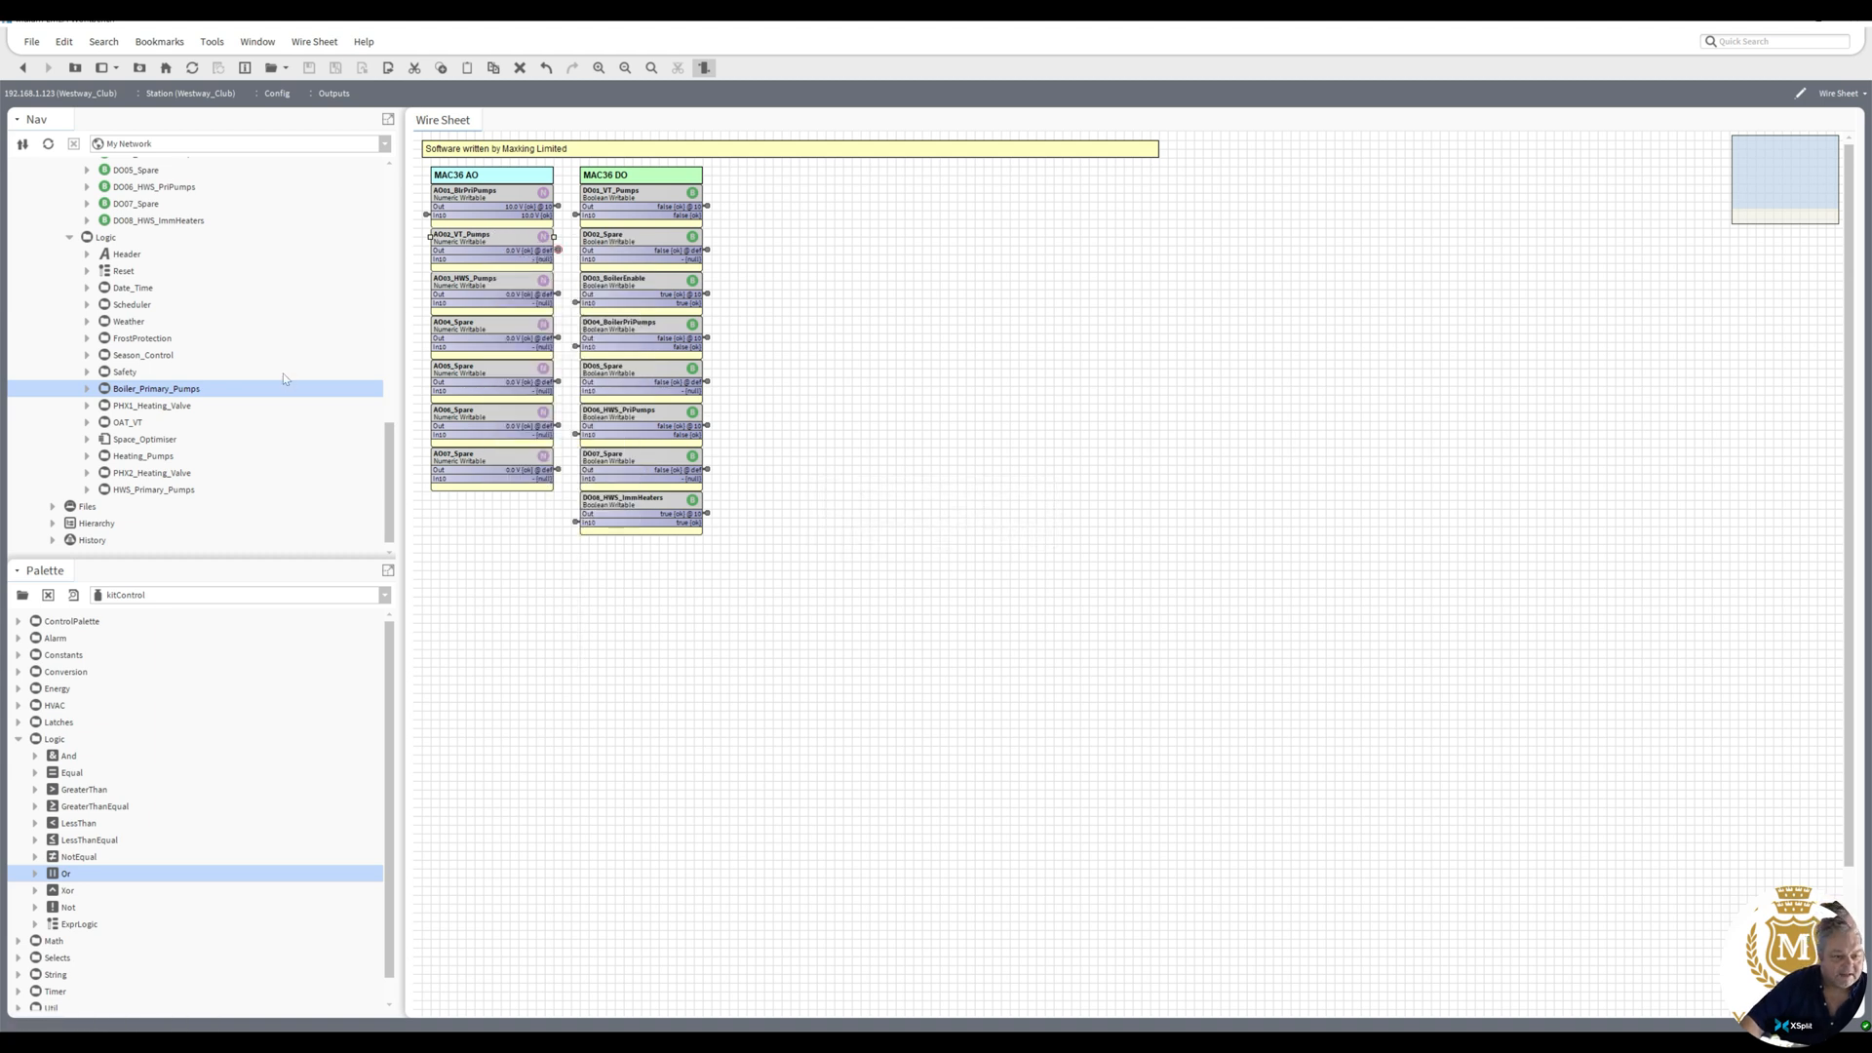
pyautogui.rightClick(144, 458)
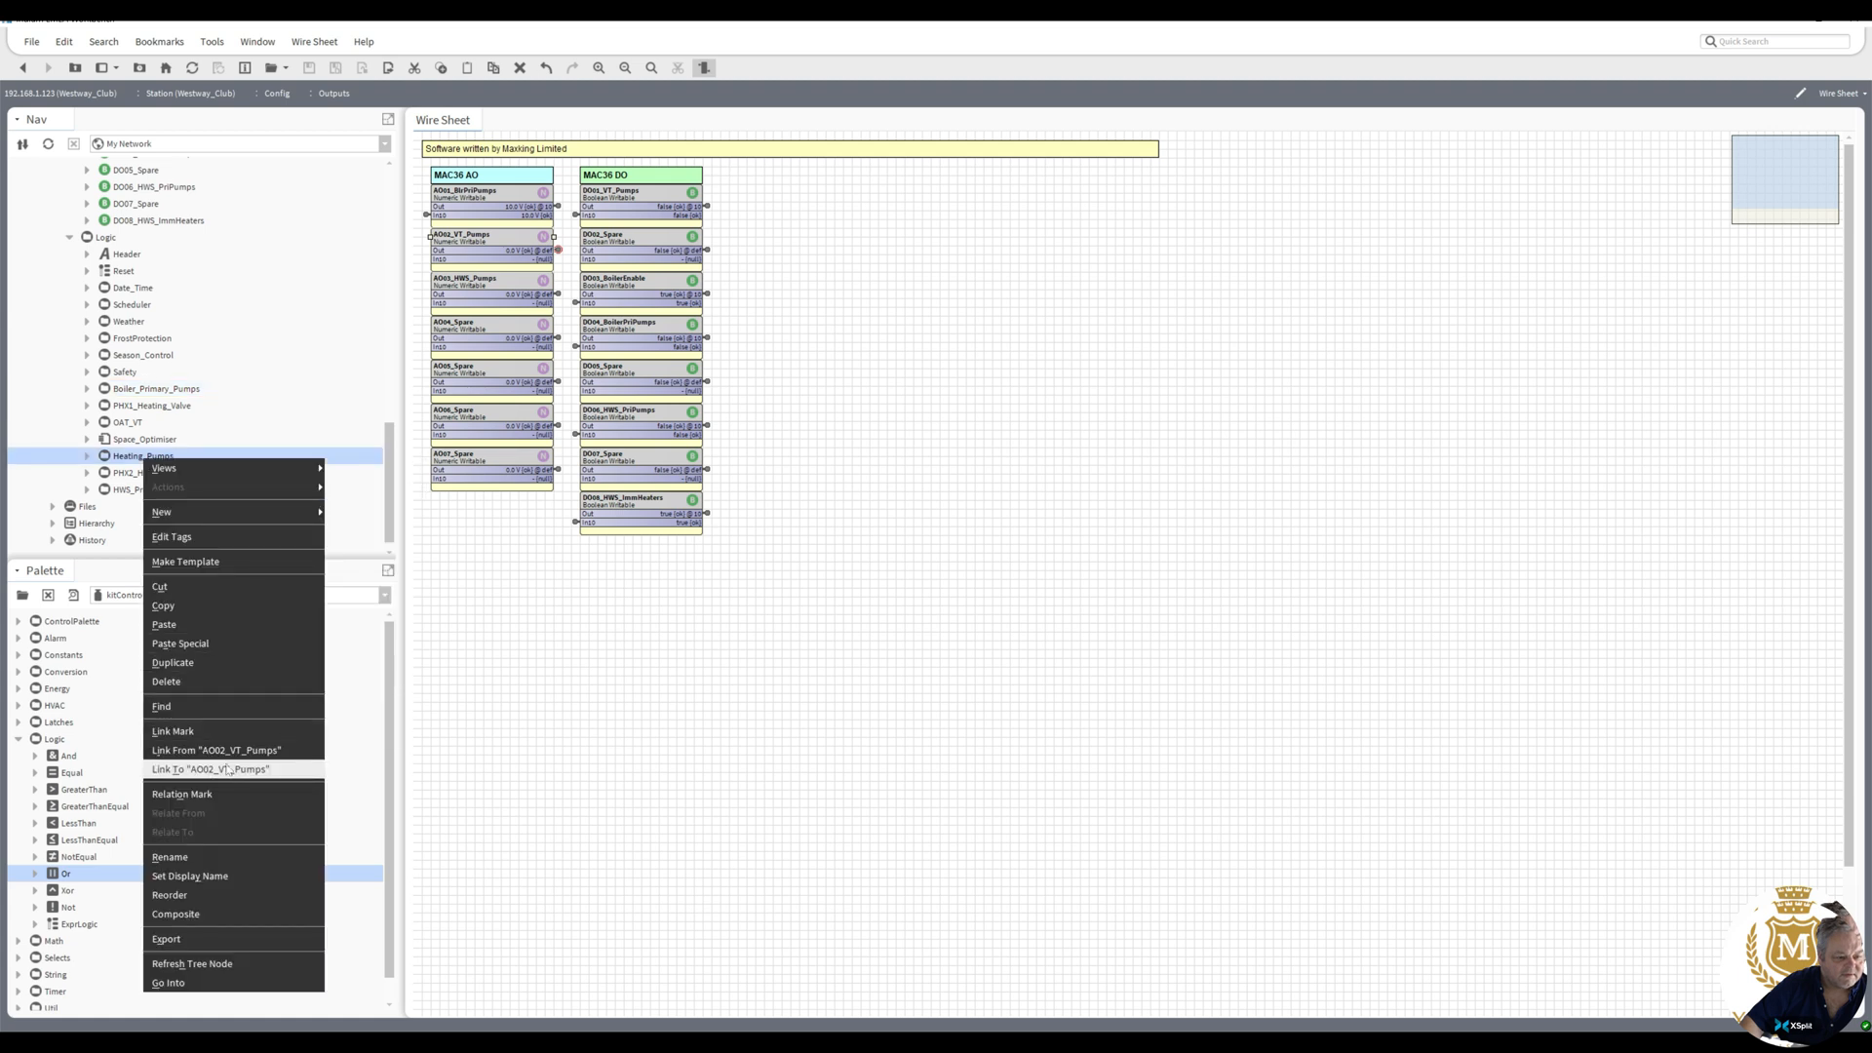
pyautogui.click(227, 769)
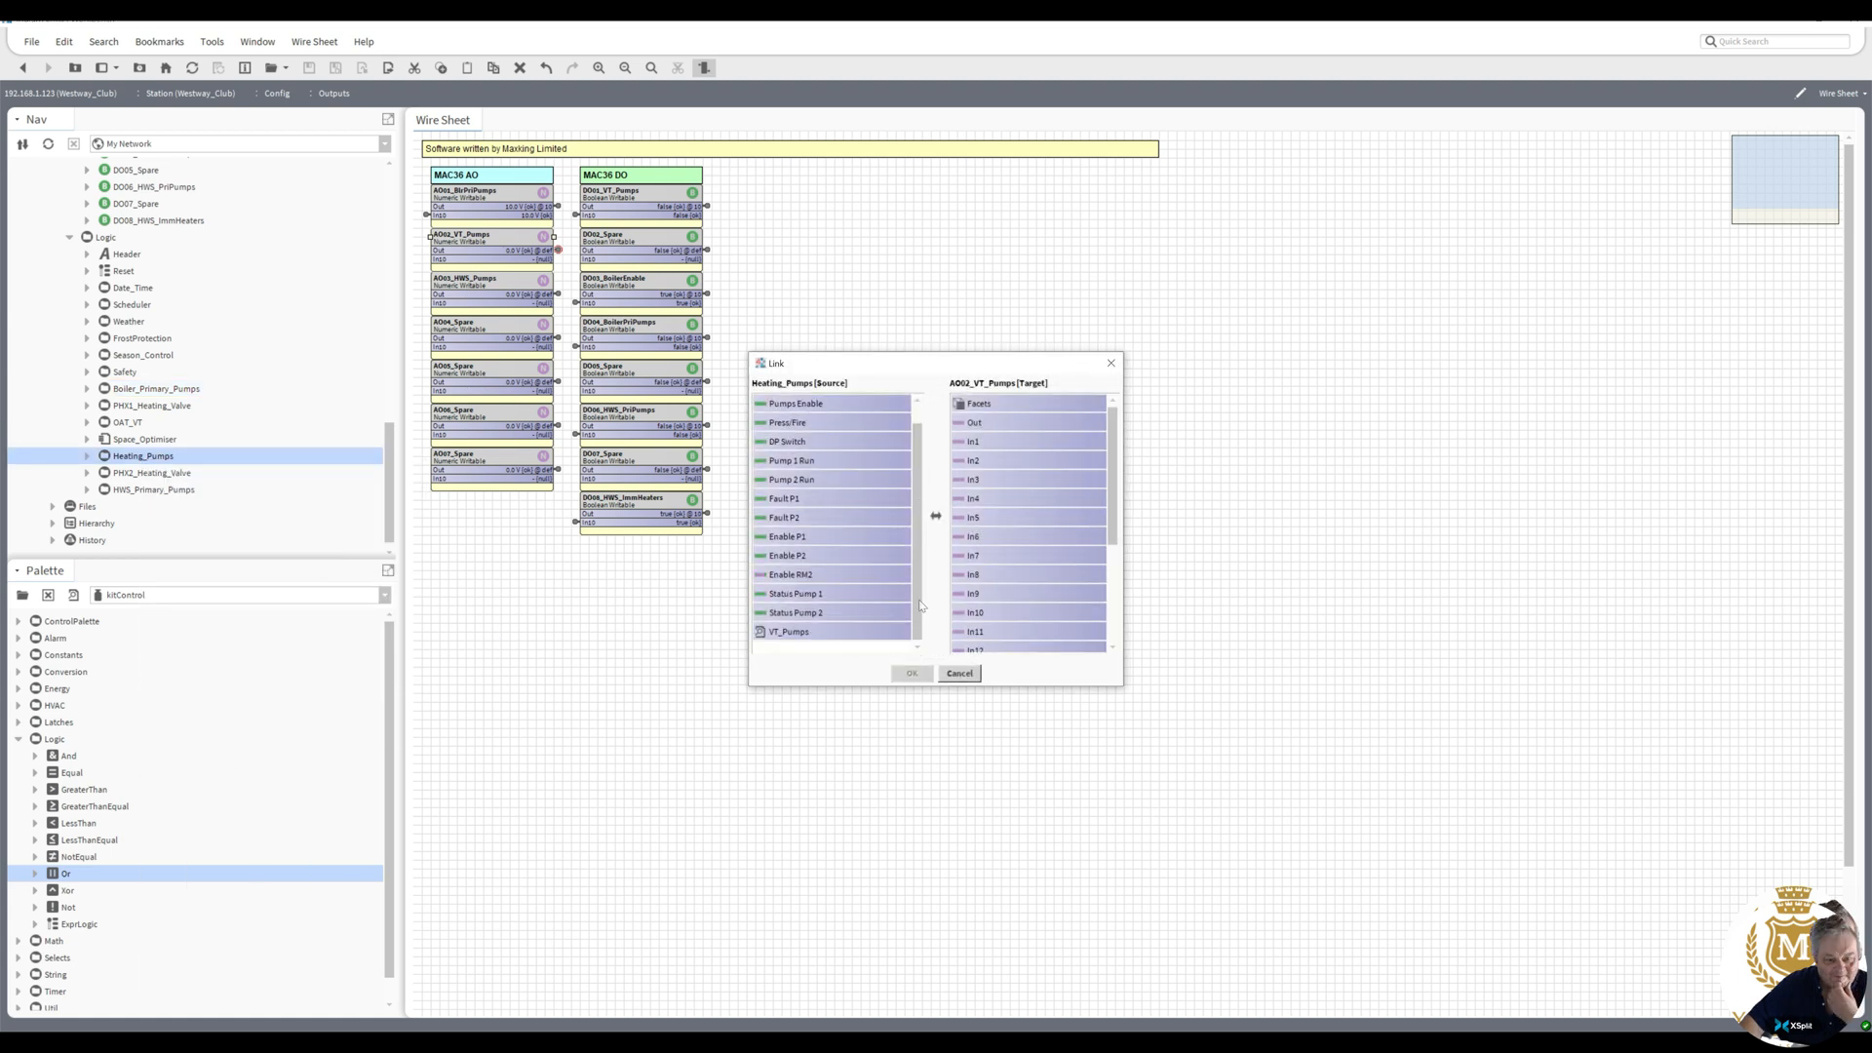
pyautogui.click(790, 574)
pyautogui.click(980, 615)
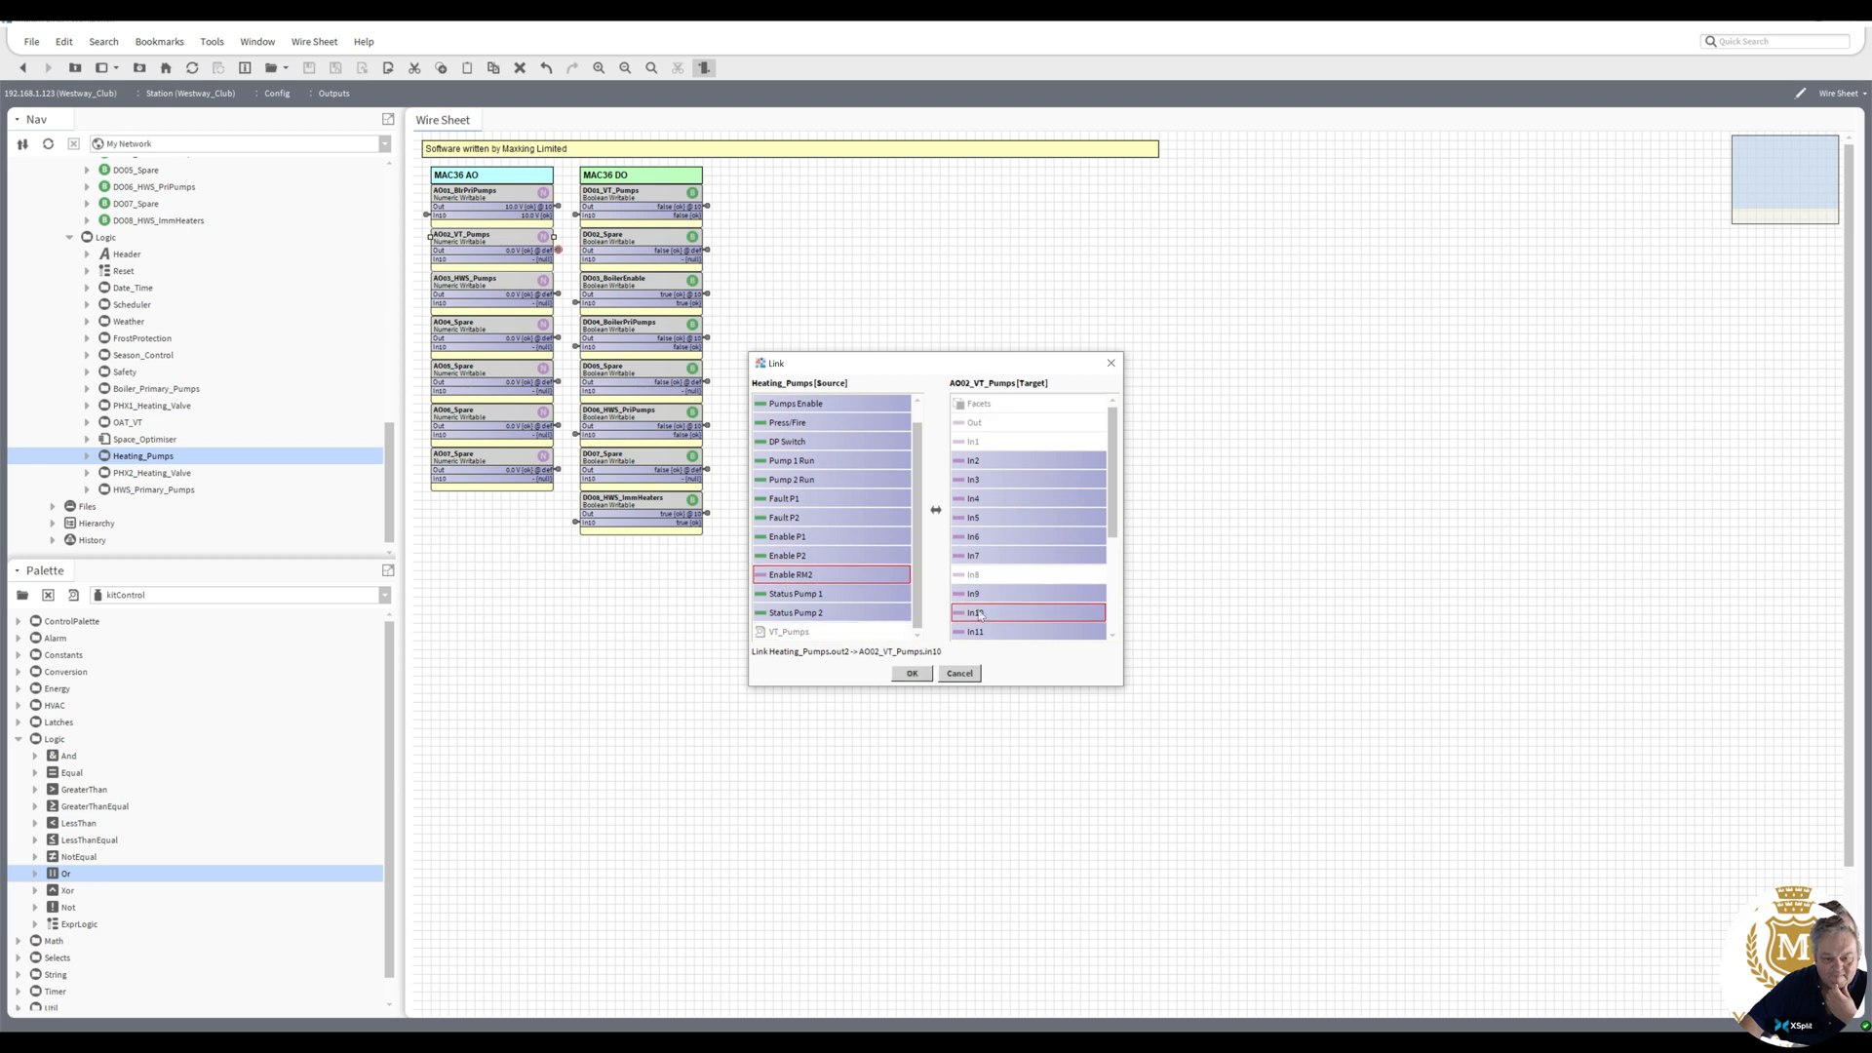
pyautogui.click(912, 673)
# - Link the Enable RM2 output of HWS_Primary_Pumps to In10 of AO03_HWS_Pumps
pyautogui.click(464, 289)
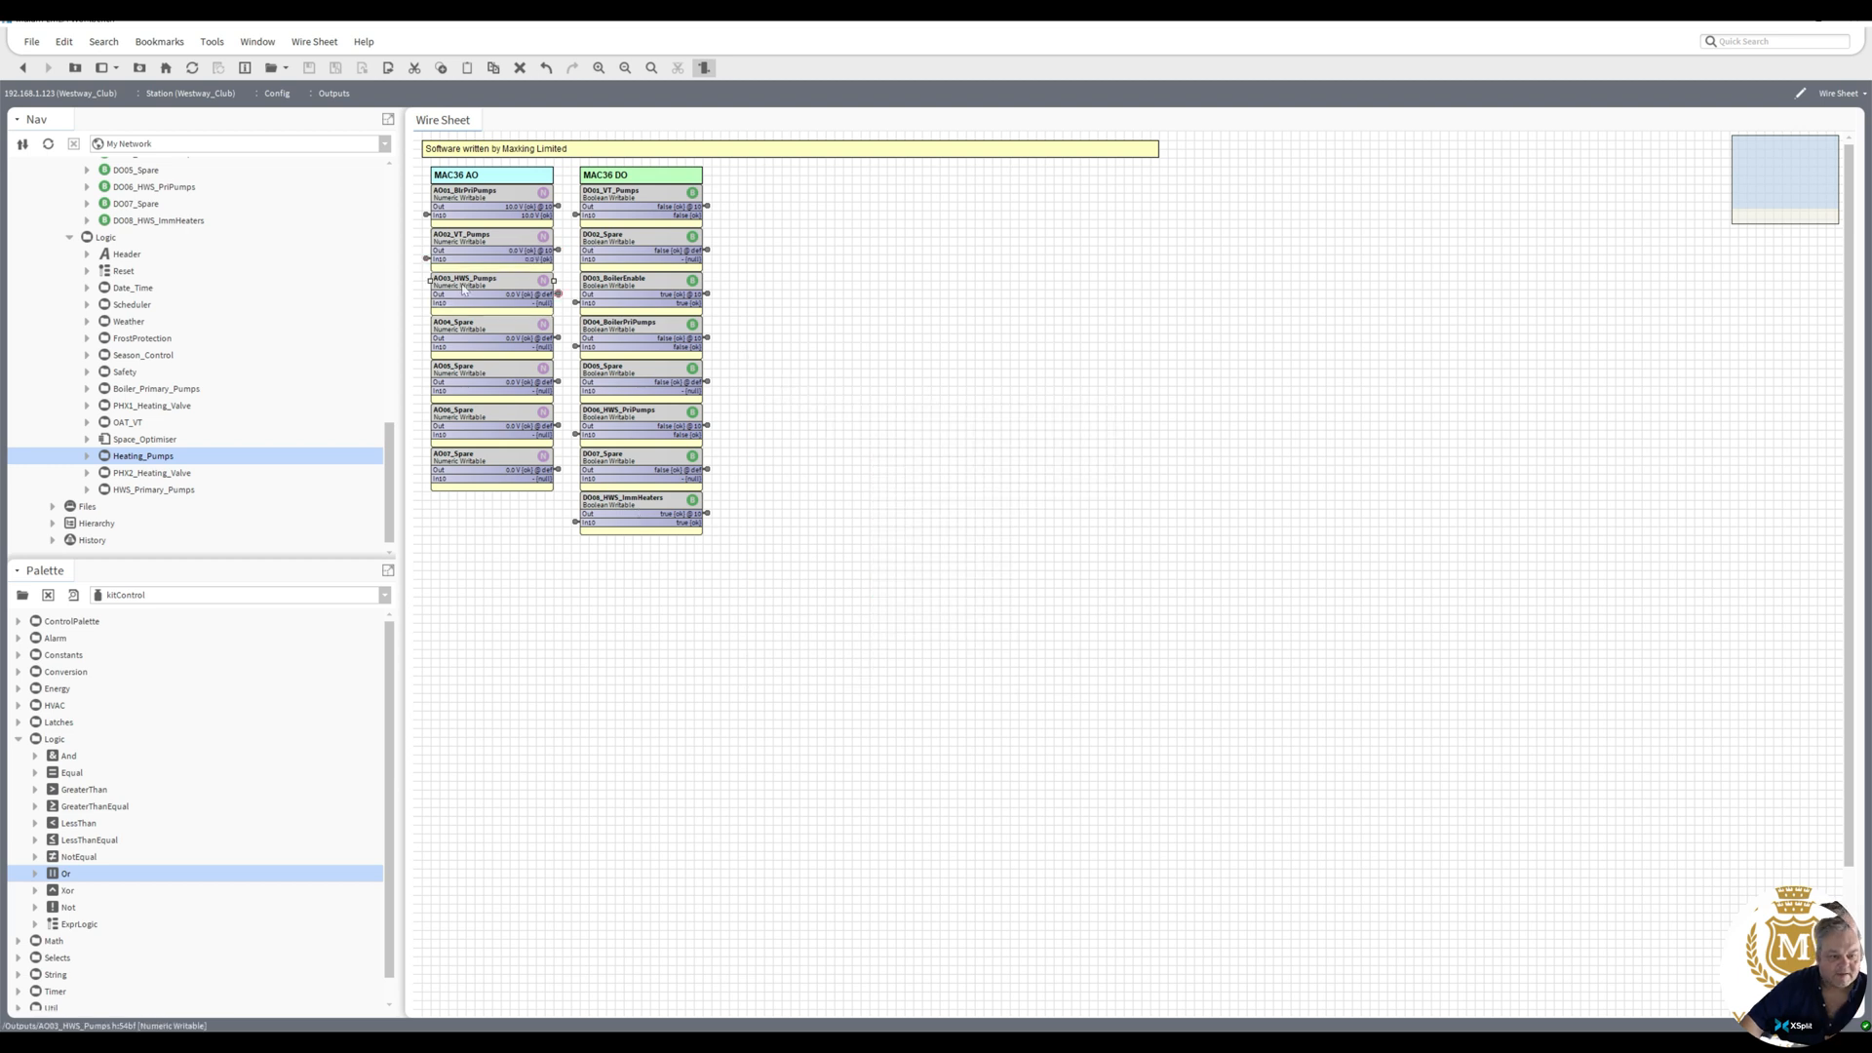
pyautogui.rightClick(464, 289)
pyautogui.click(293, 490)
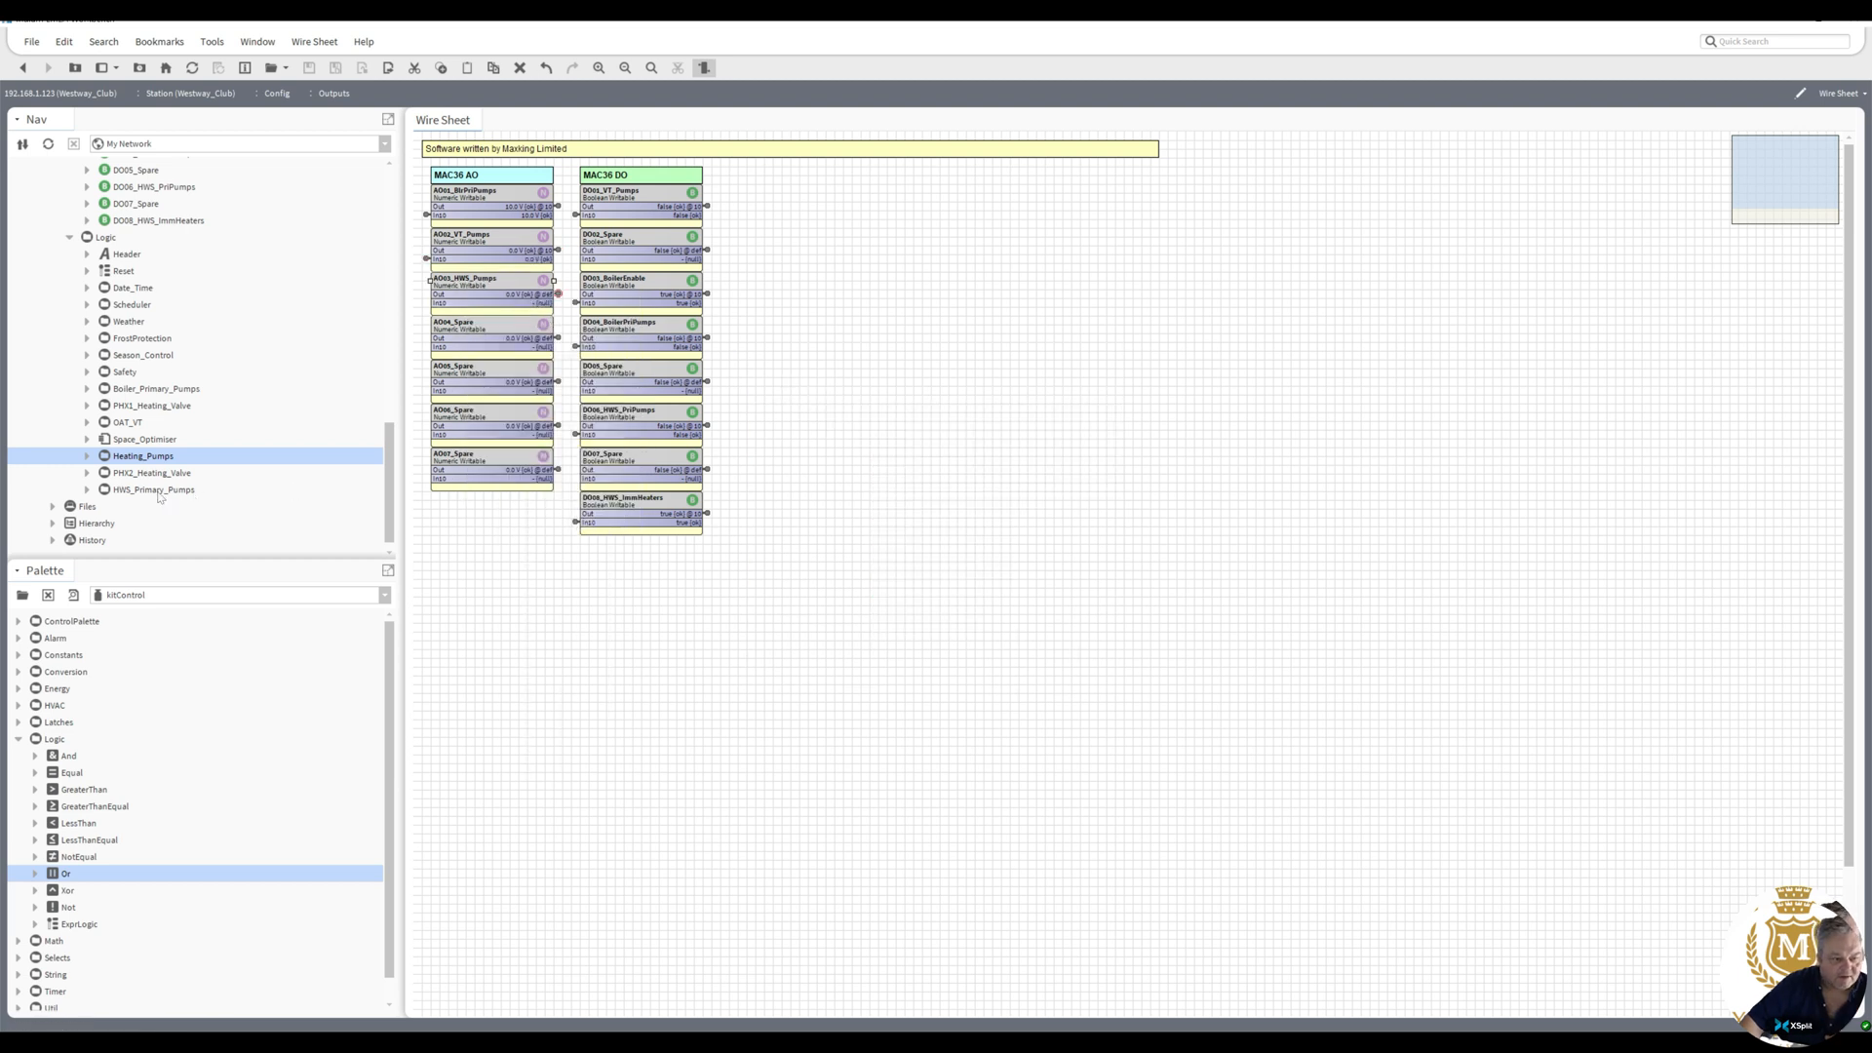
pyautogui.click(158, 490)
pyautogui.rightClick(156, 490)
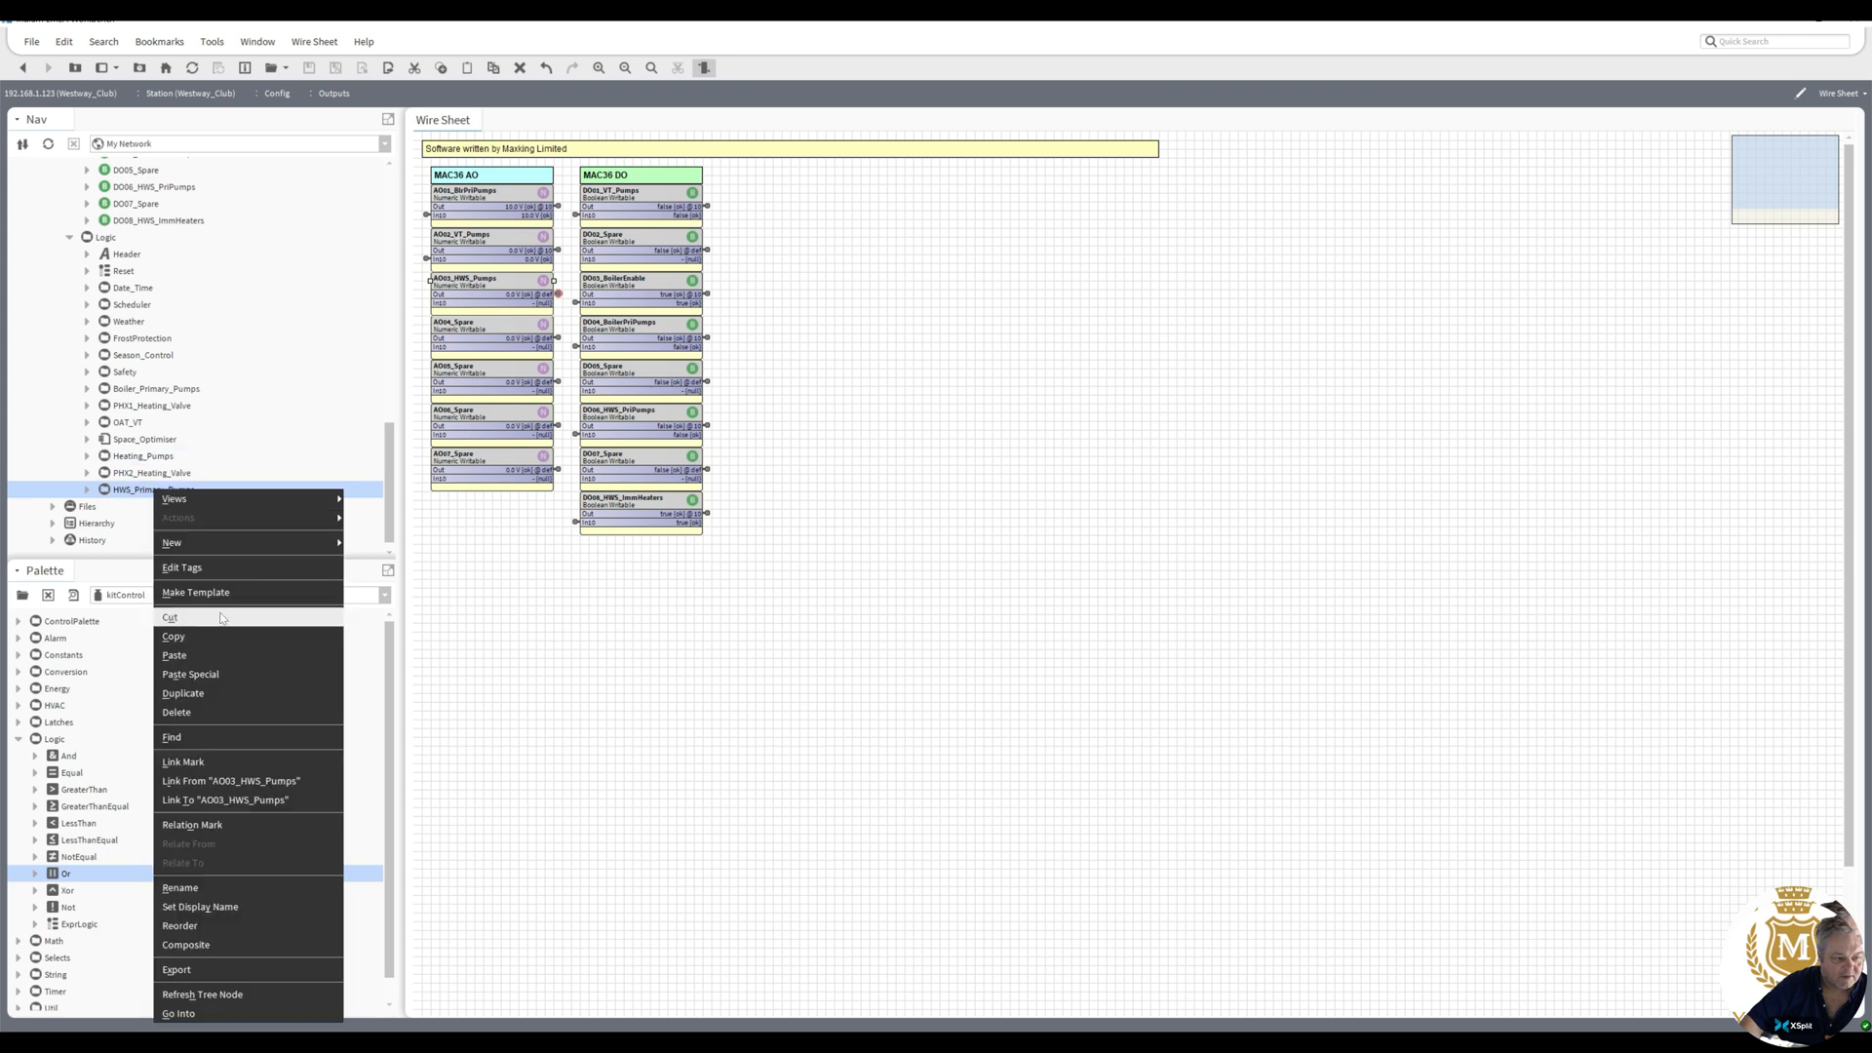
pyautogui.click(231, 798)
pyautogui.click(791, 596)
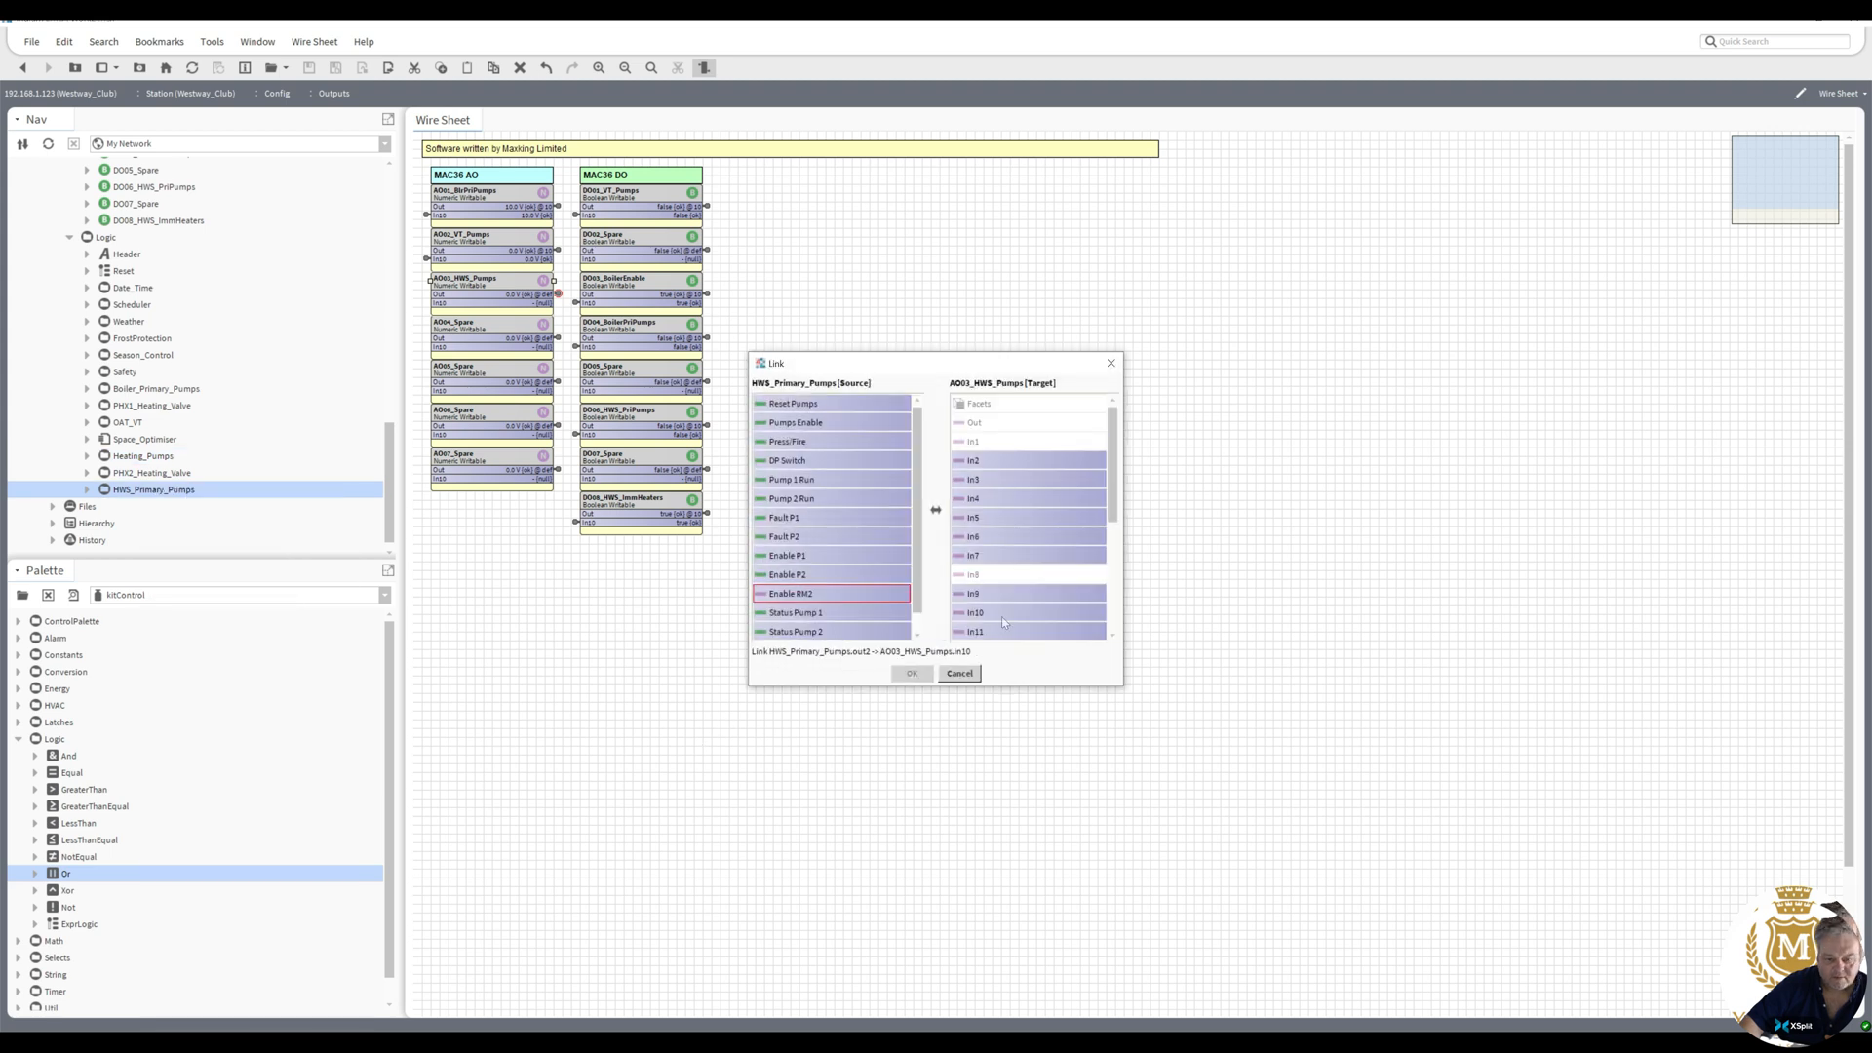
pyautogui.click(982, 616)
pyautogui.click(912, 674)
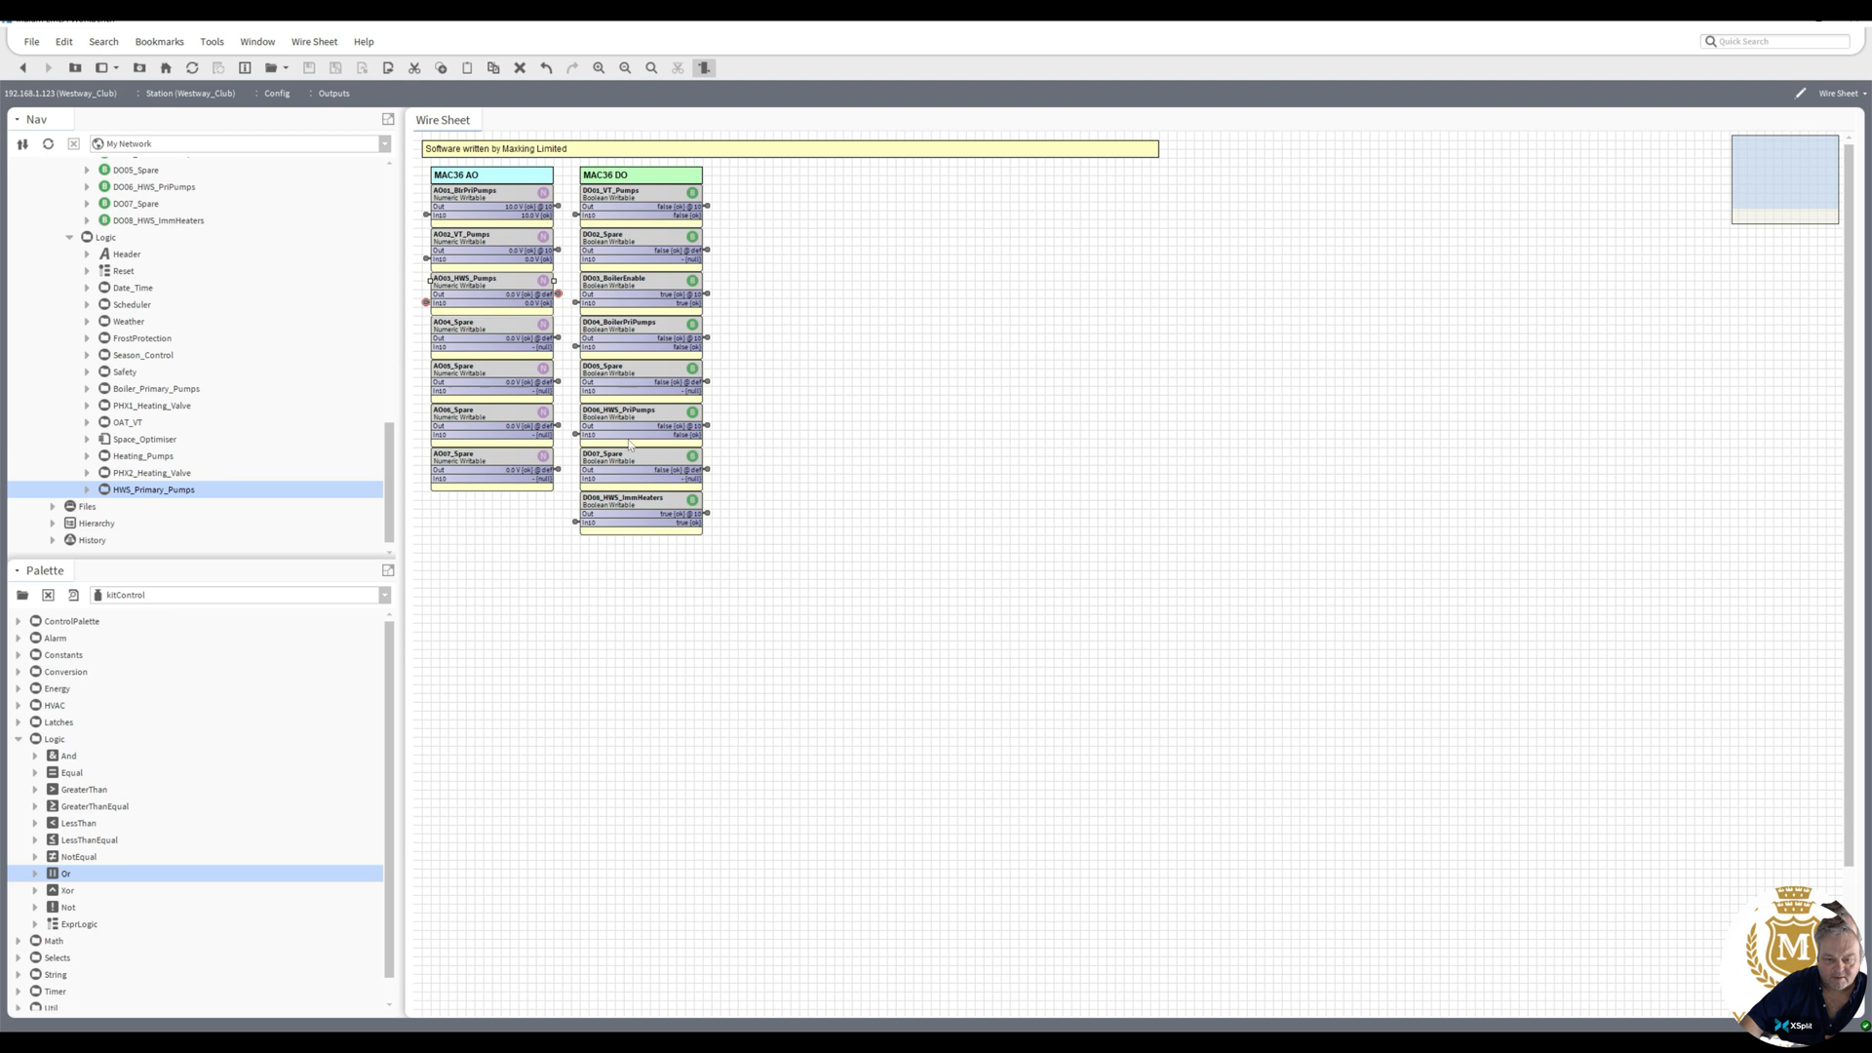
# - Follow the AO03_HWS_Pumps input link back to the Logic folder, and open the HWS_Primary_Pumps wire sheet to examine the Pump1 and Pump2 links
pyautogui.doubleClick(427, 303)
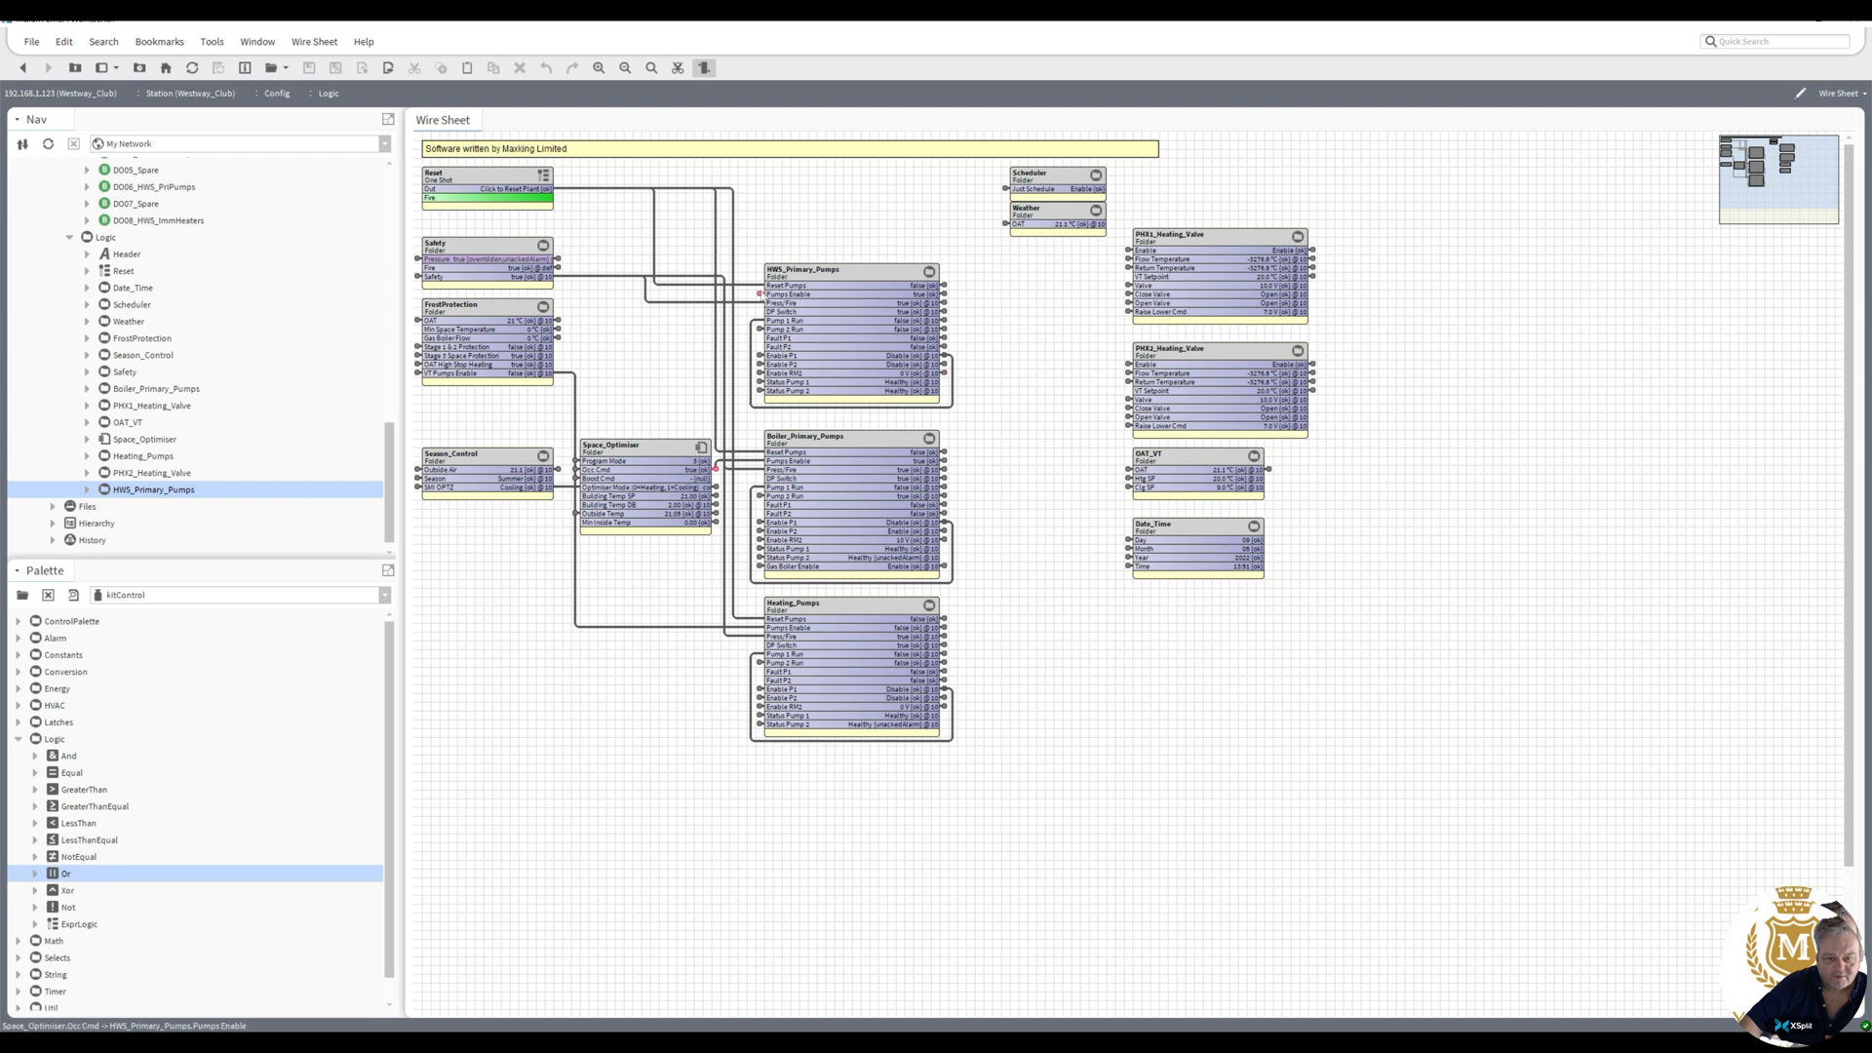
pyautogui.doubleClick(834, 297)
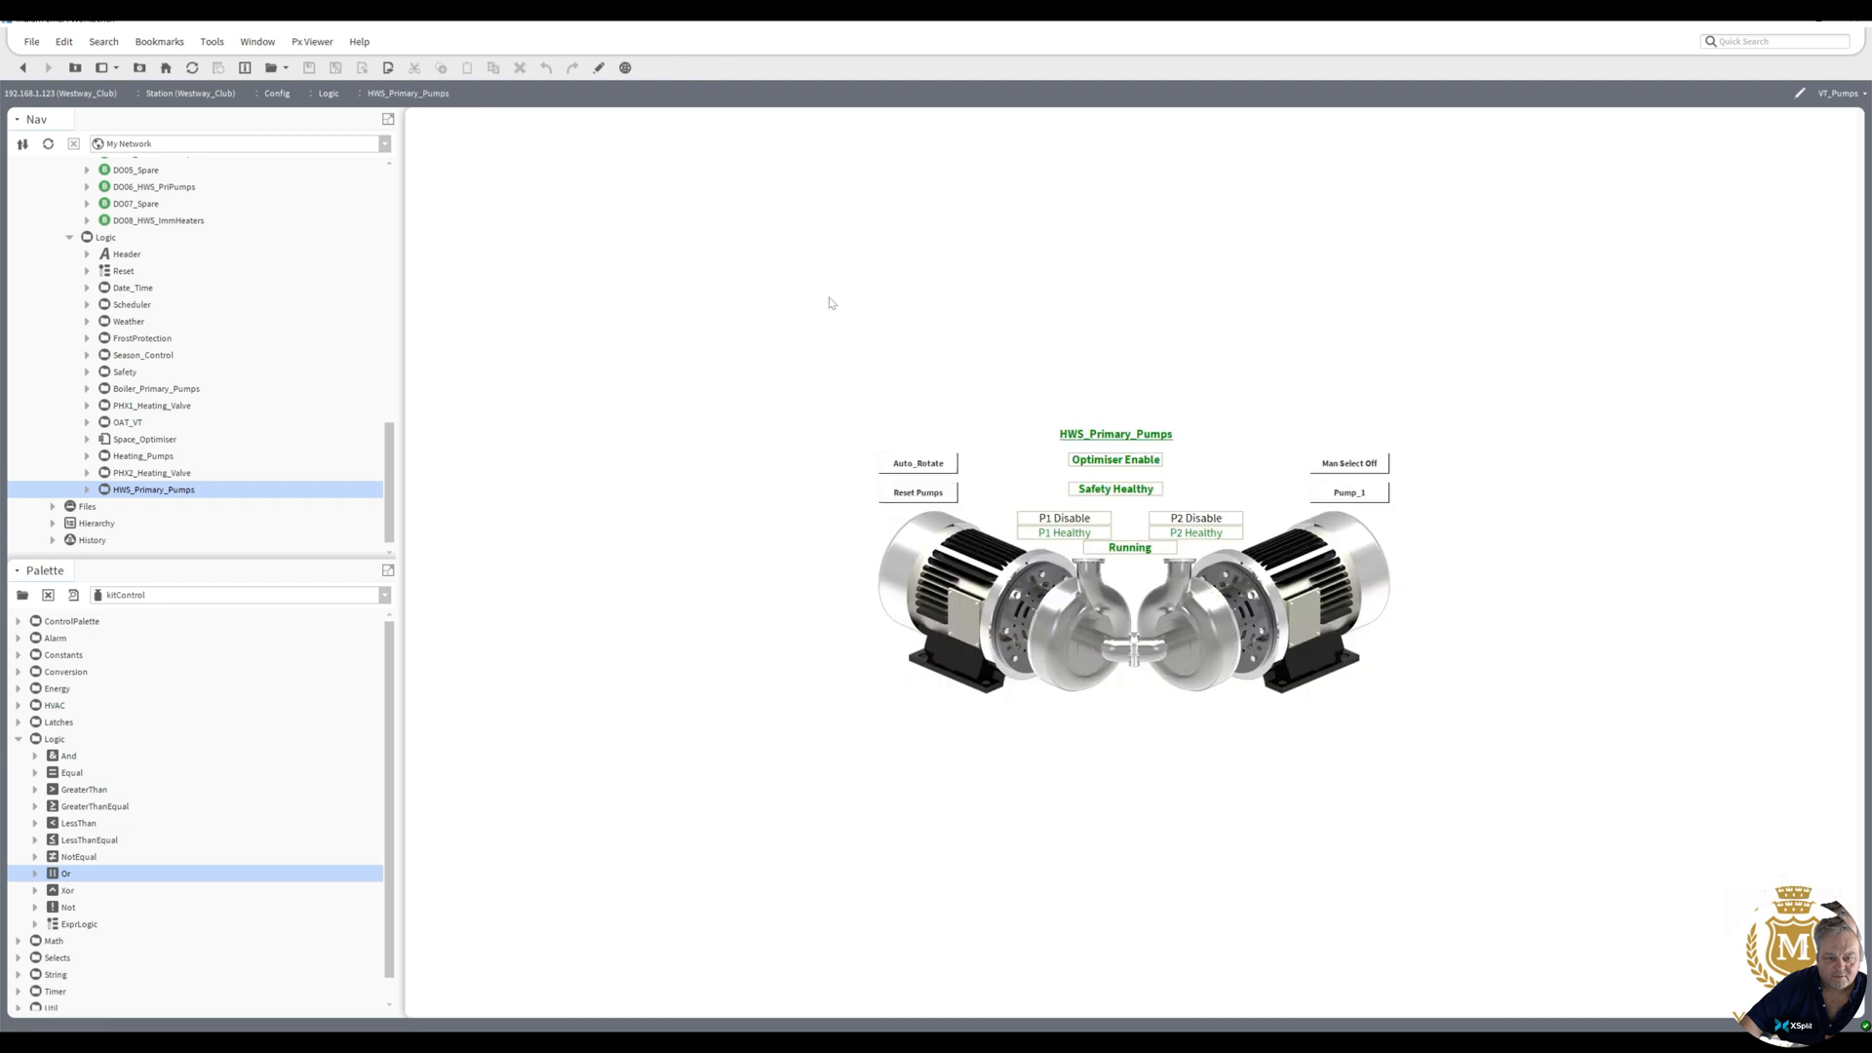
pyautogui.click(22, 67)
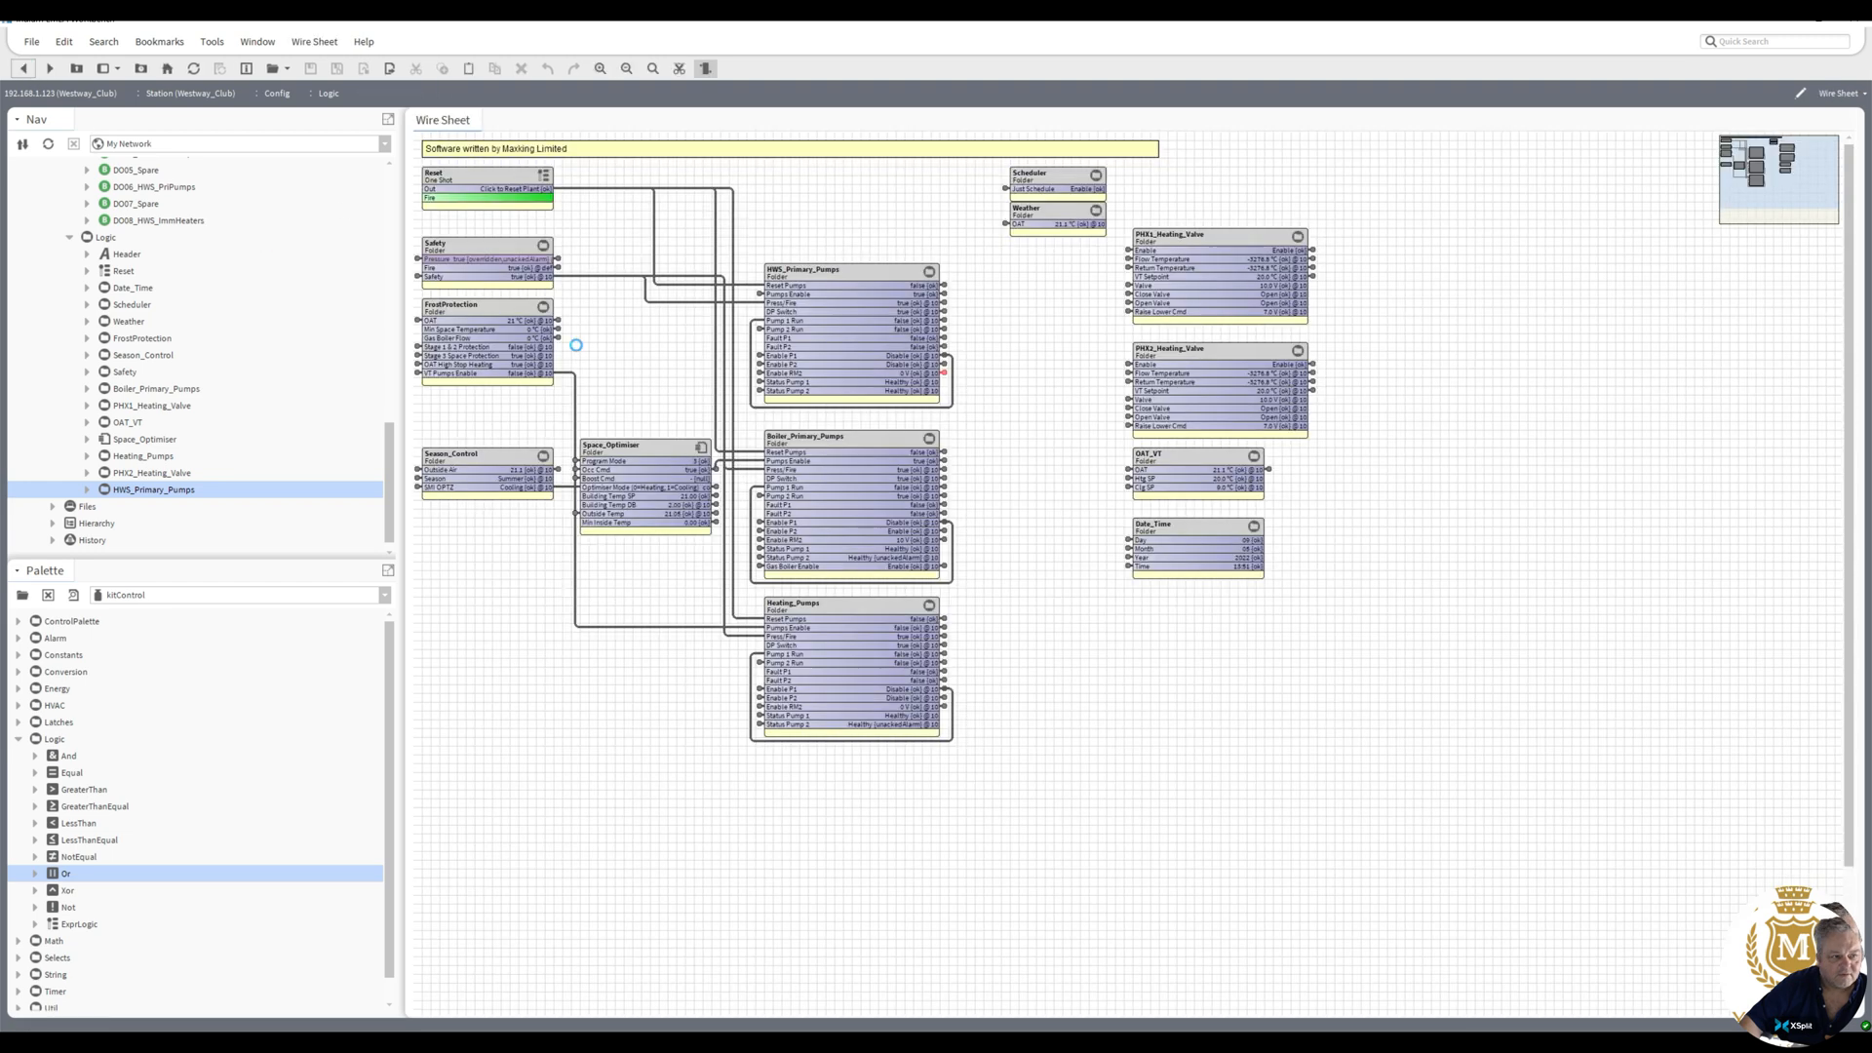
pyautogui.rightClick(881, 357)
pyautogui.moveTo(1033, 362)
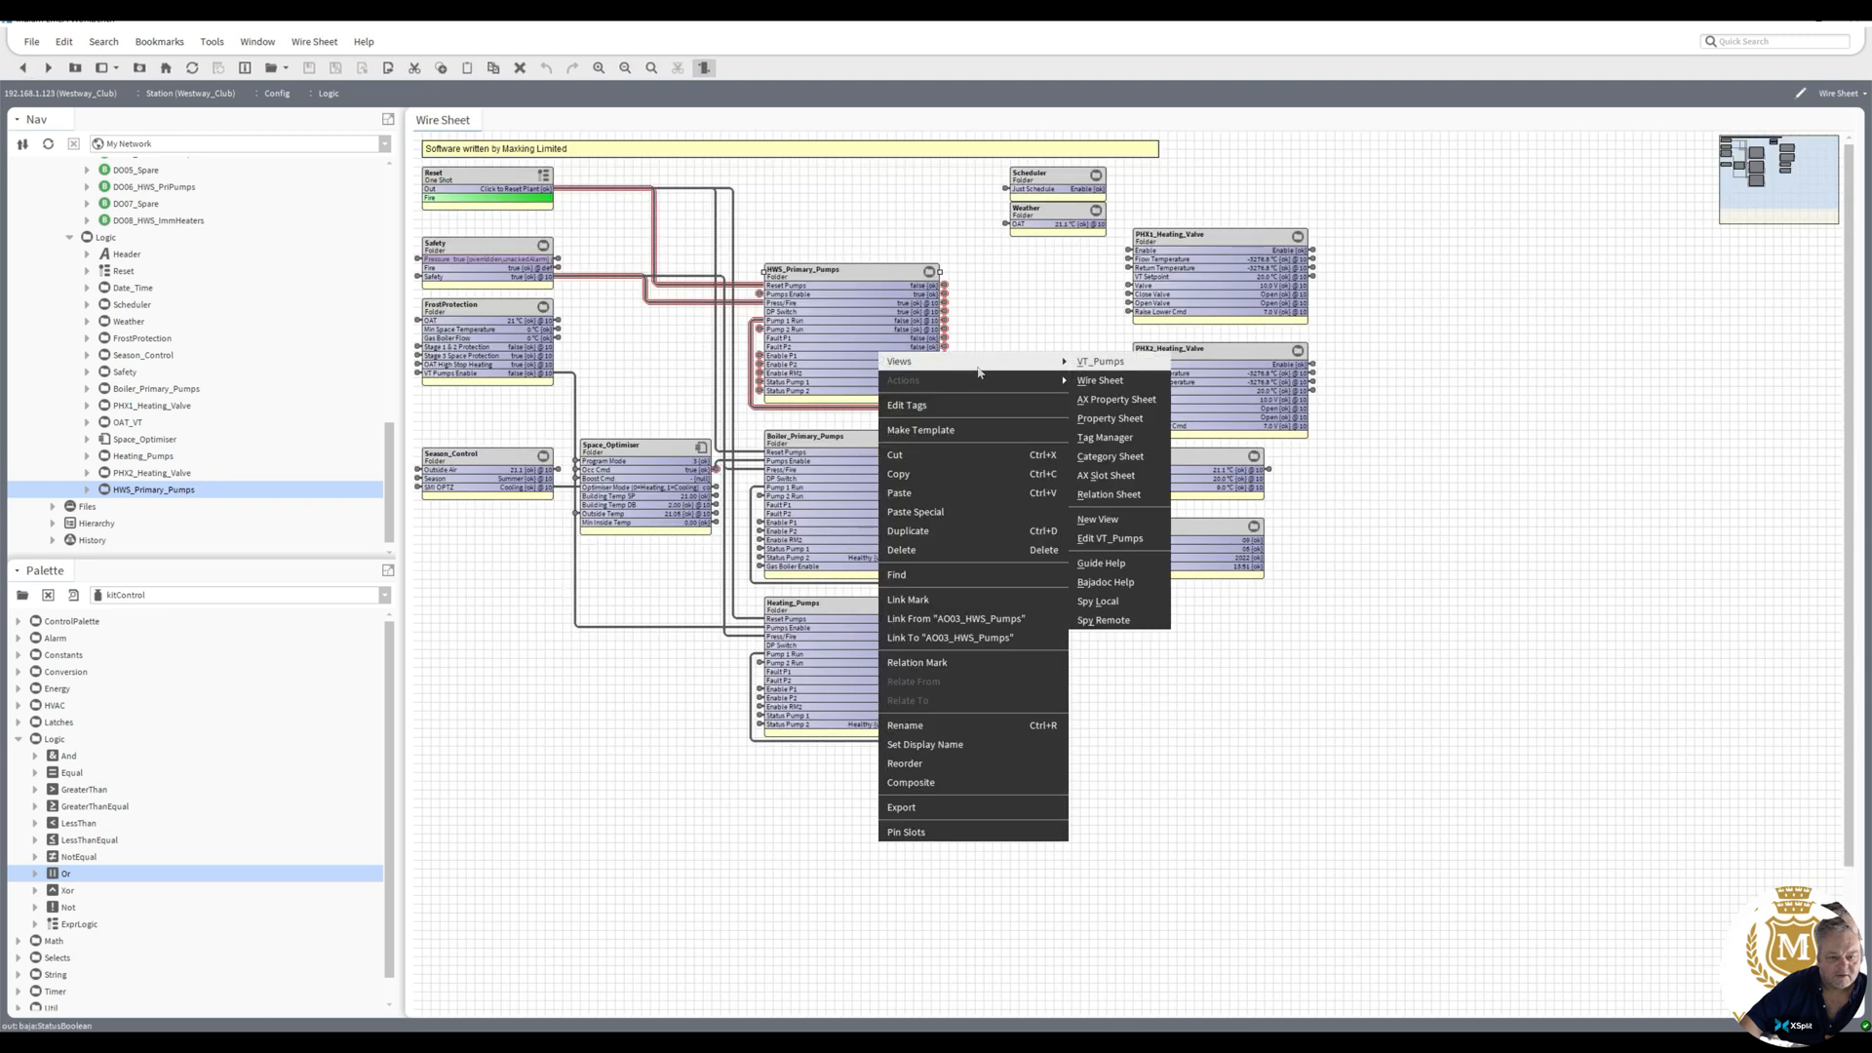
pyautogui.click(1132, 377)
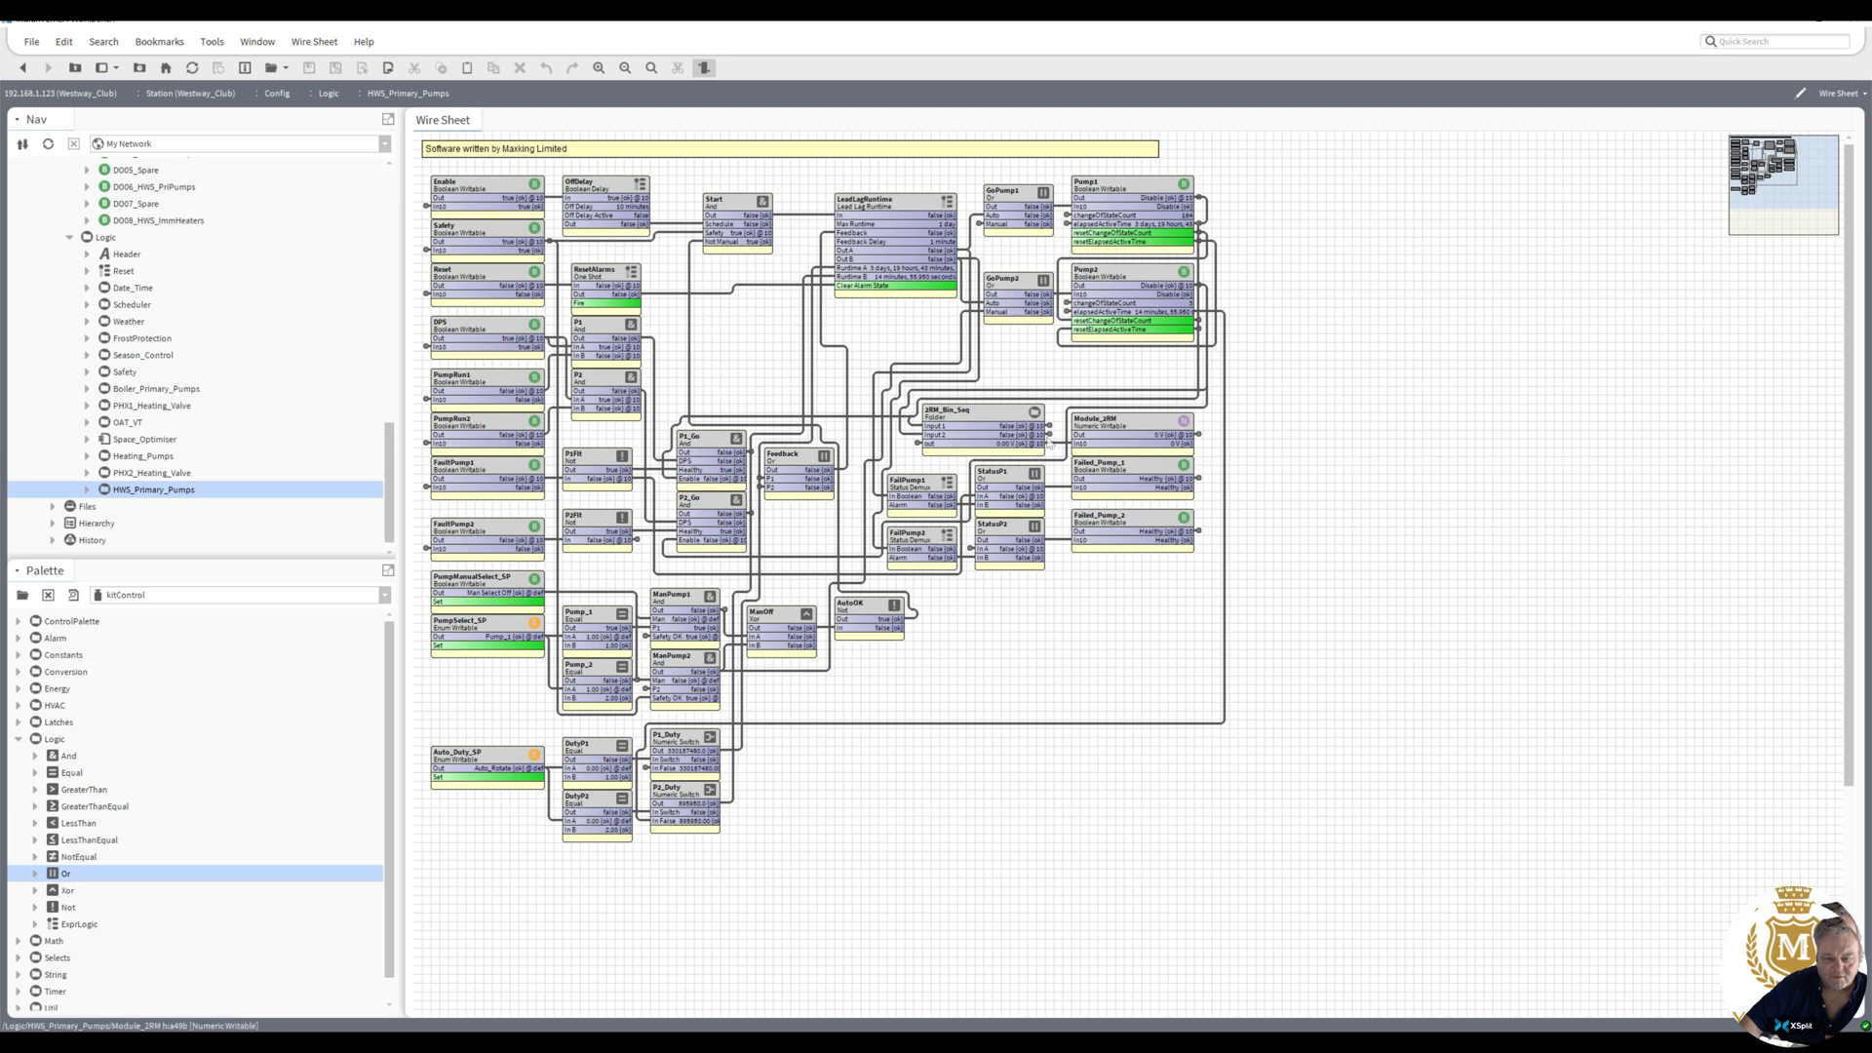
pyautogui.click(1096, 442)
pyautogui.click(1090, 303)
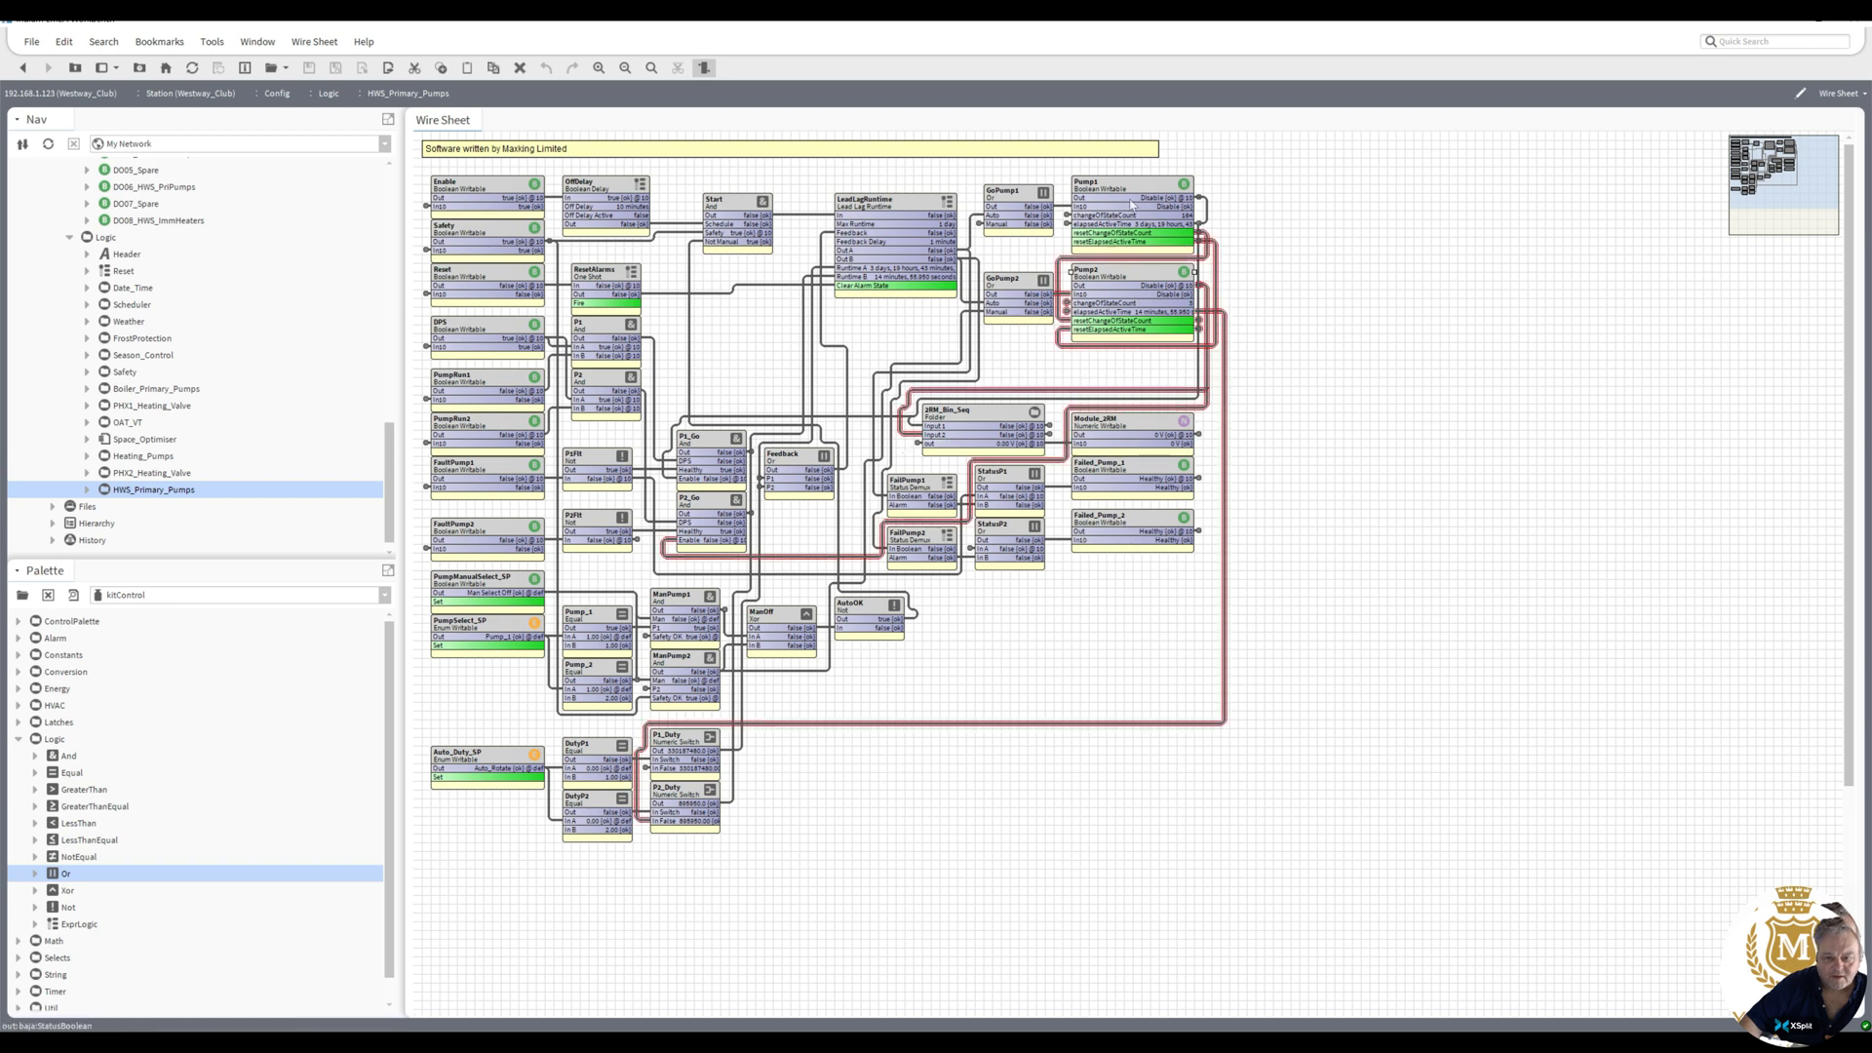
pyautogui.click(1084, 224)
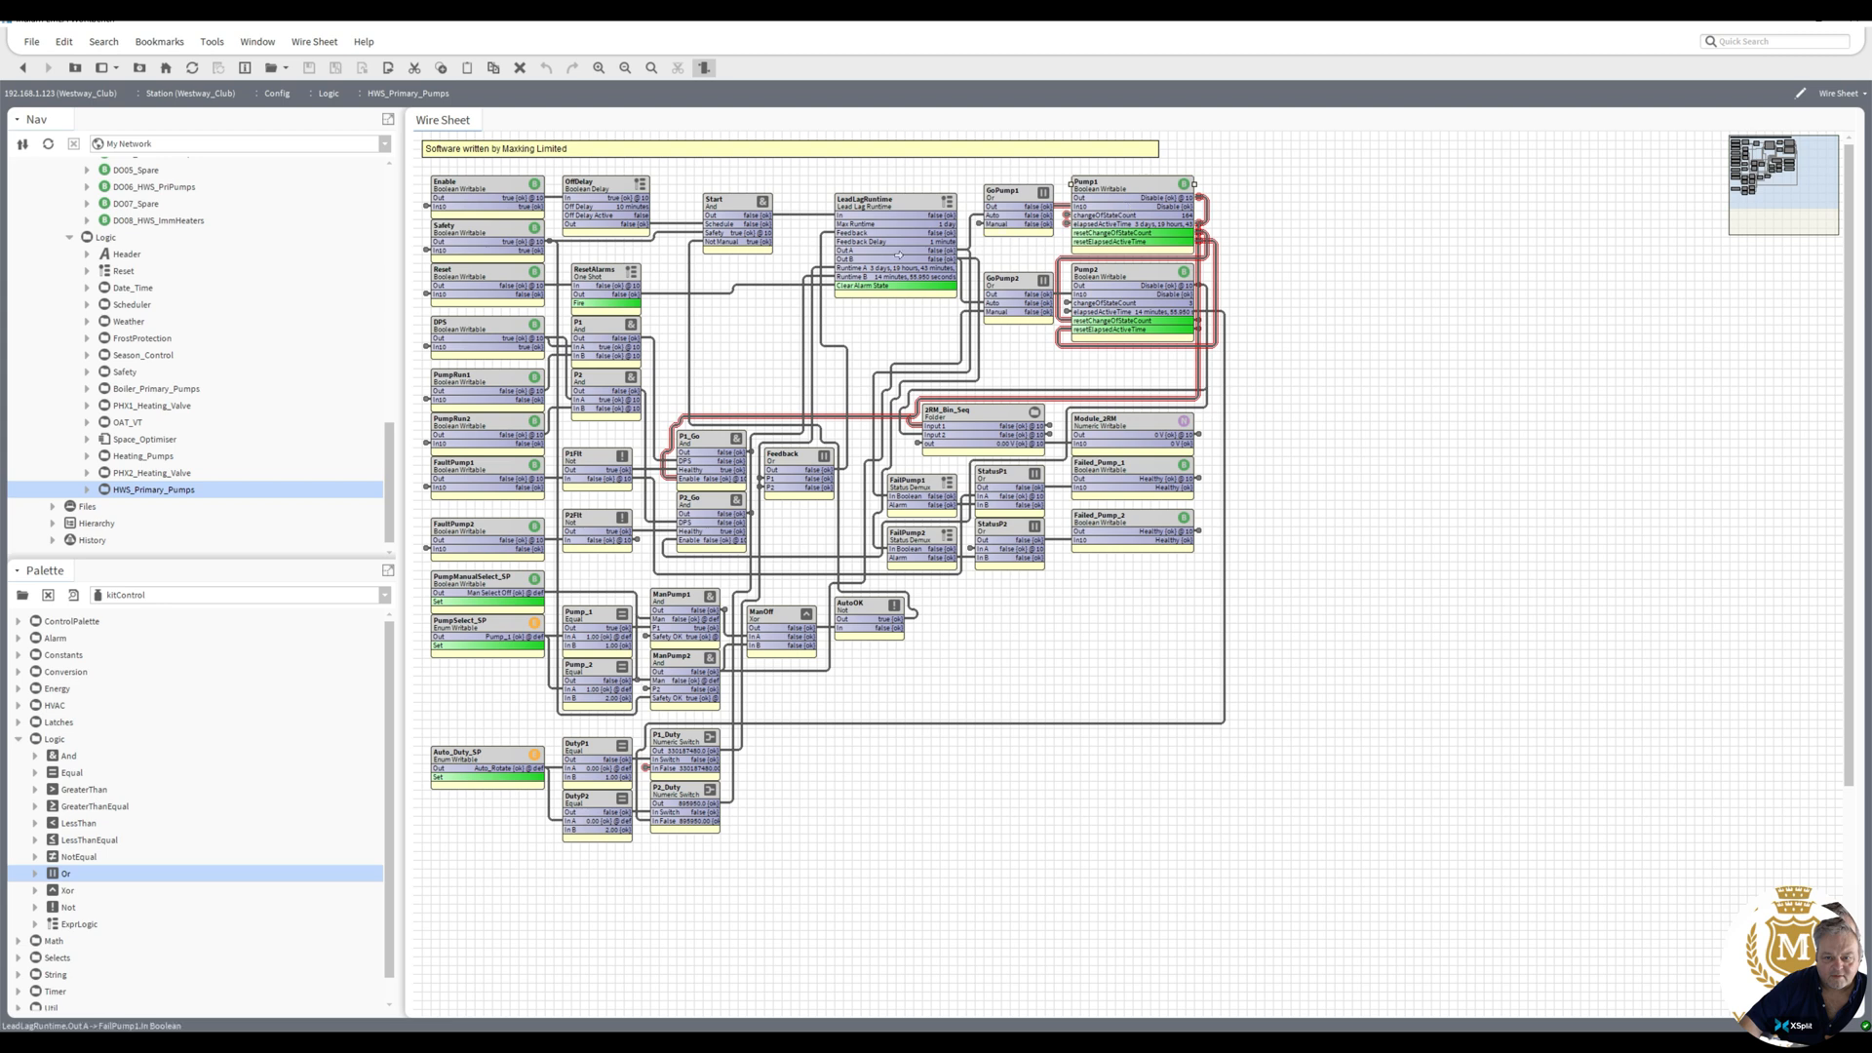
# - Trace the Enable, OffDelay, Start and LeadLagRuntime links in the HWS_Primary_Pumps wire sheet, and return to the Logic folder
pyautogui.click(827, 239)
pyautogui.click(820, 217)
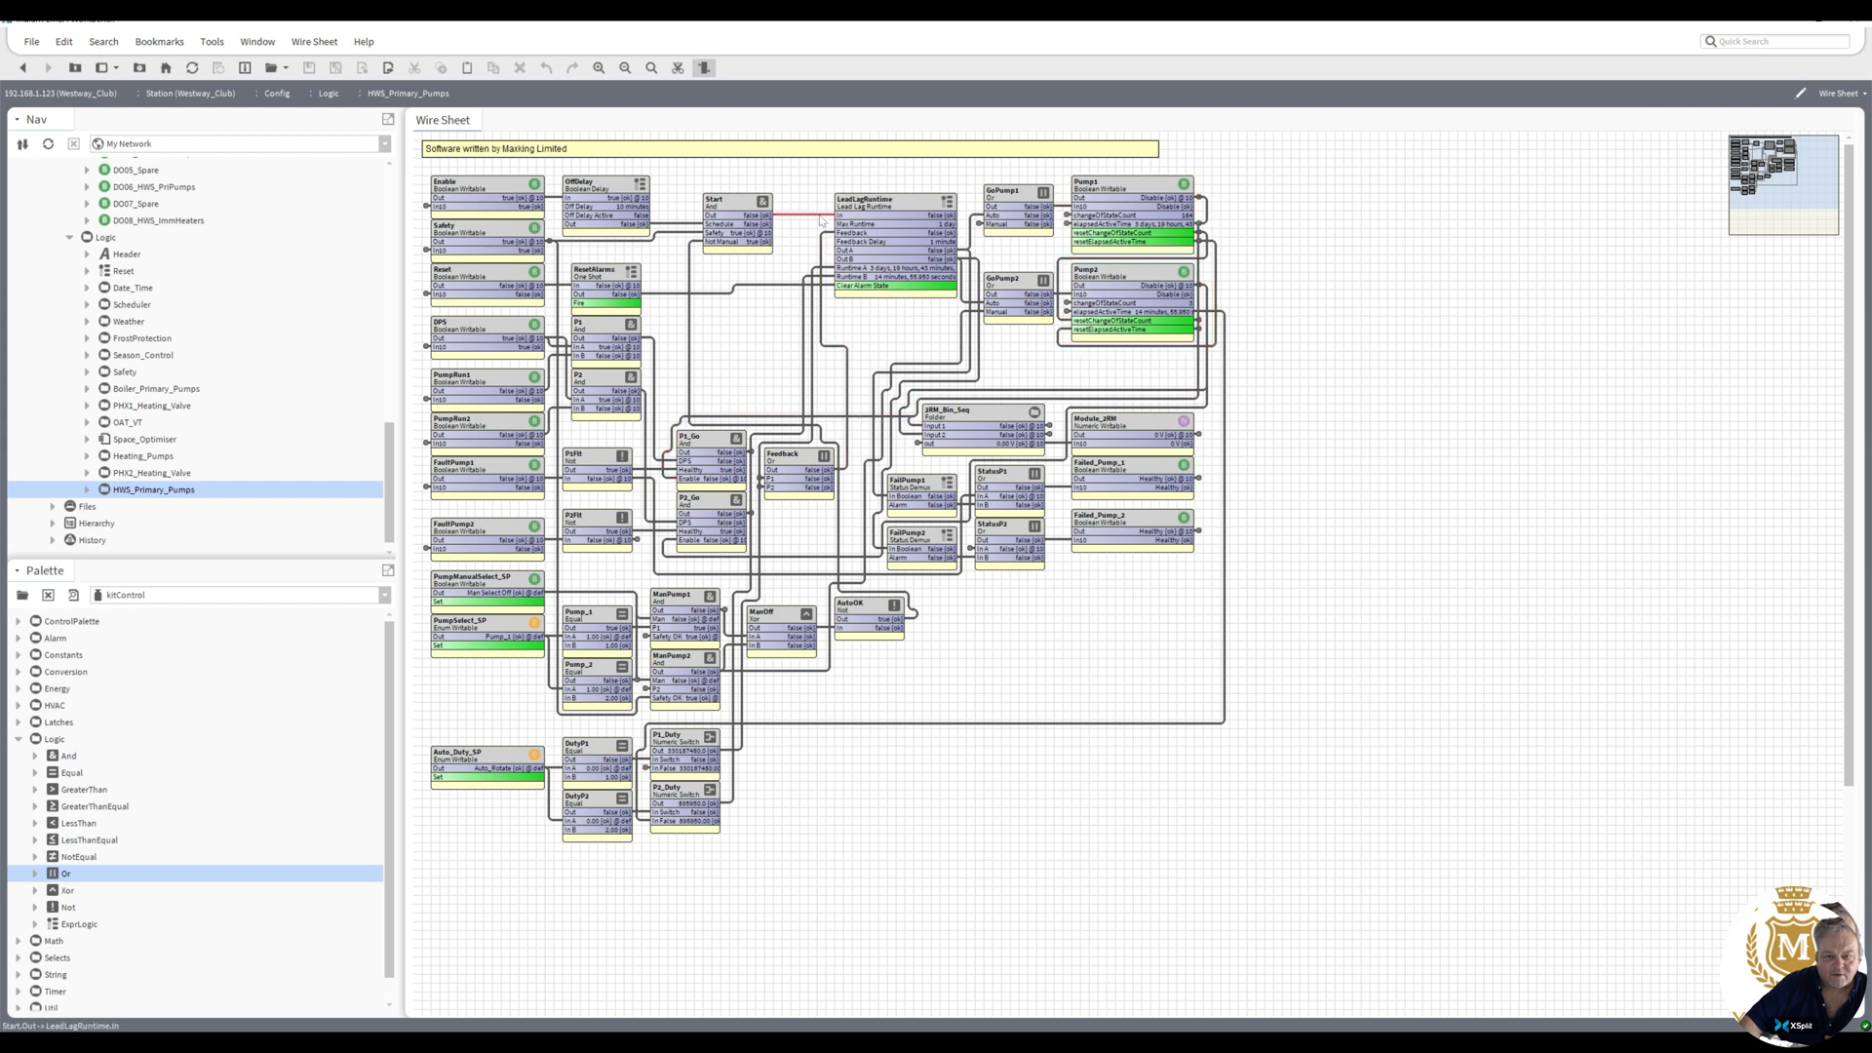
pyautogui.click(688, 225)
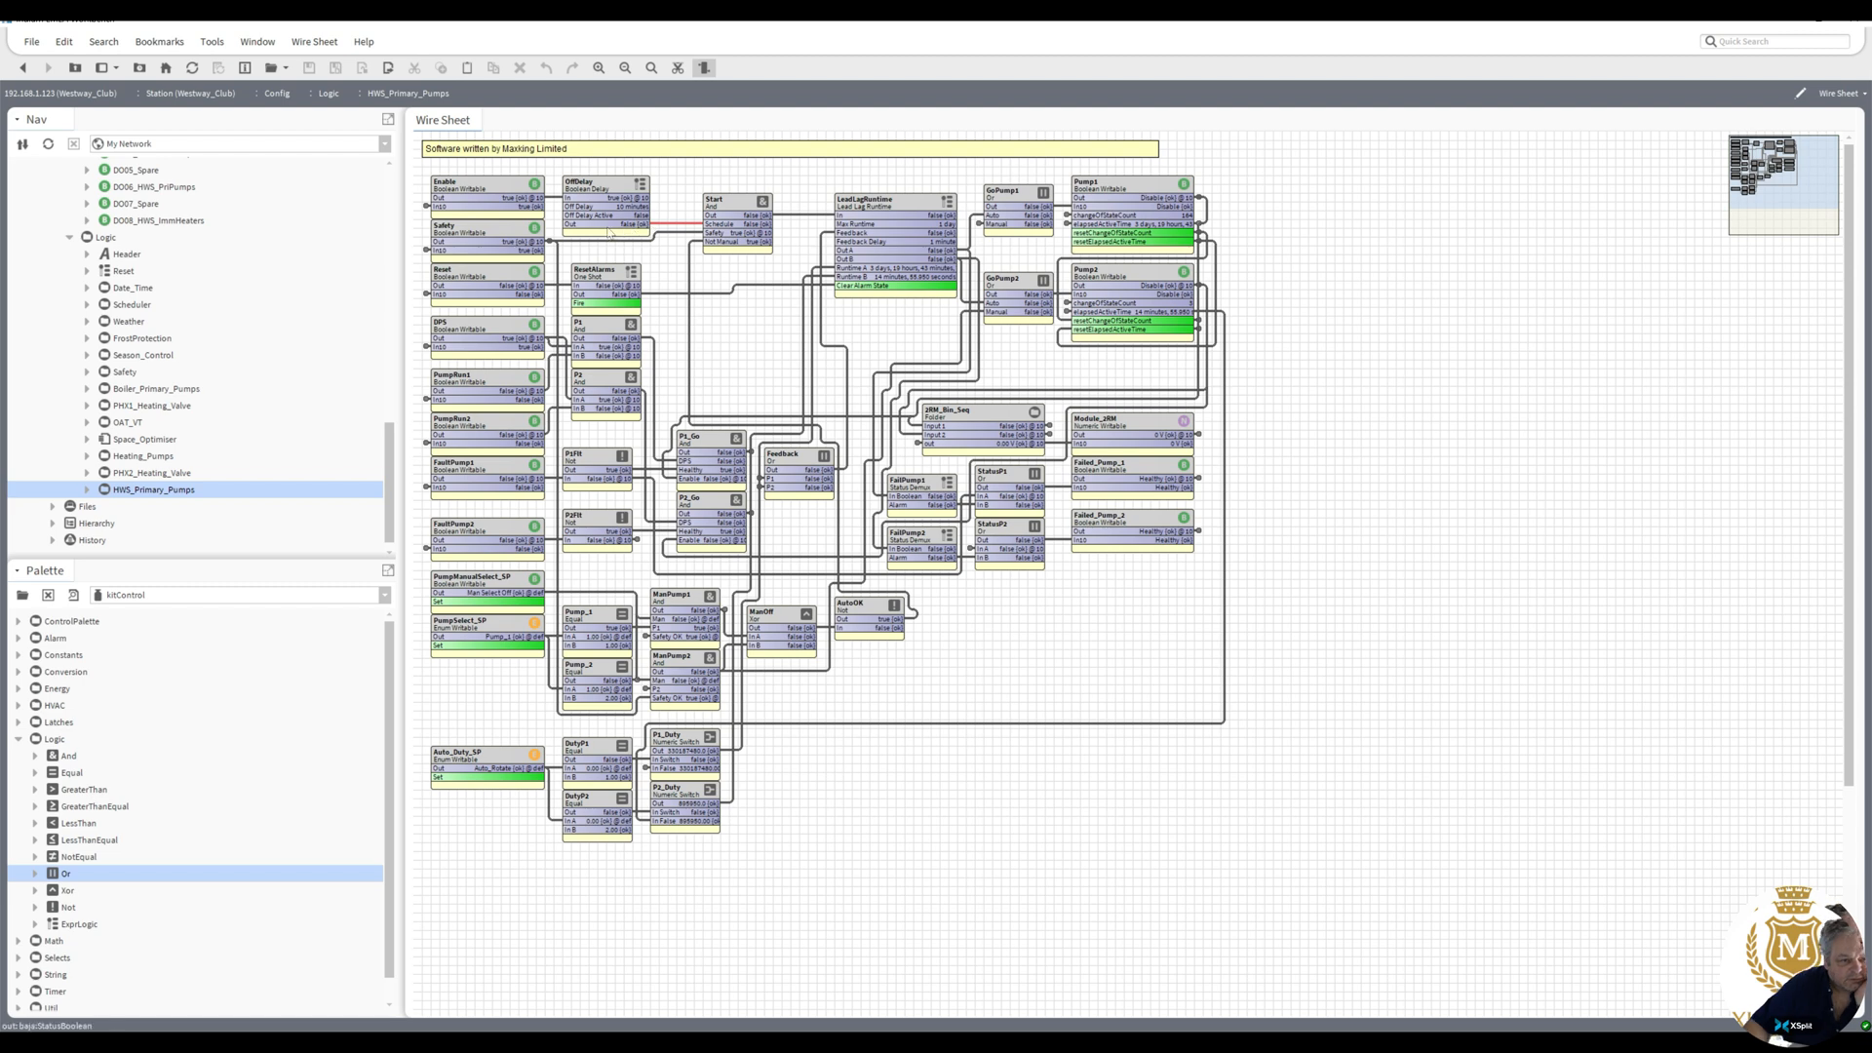
pyautogui.click(554, 198)
pyautogui.click(673, 68)
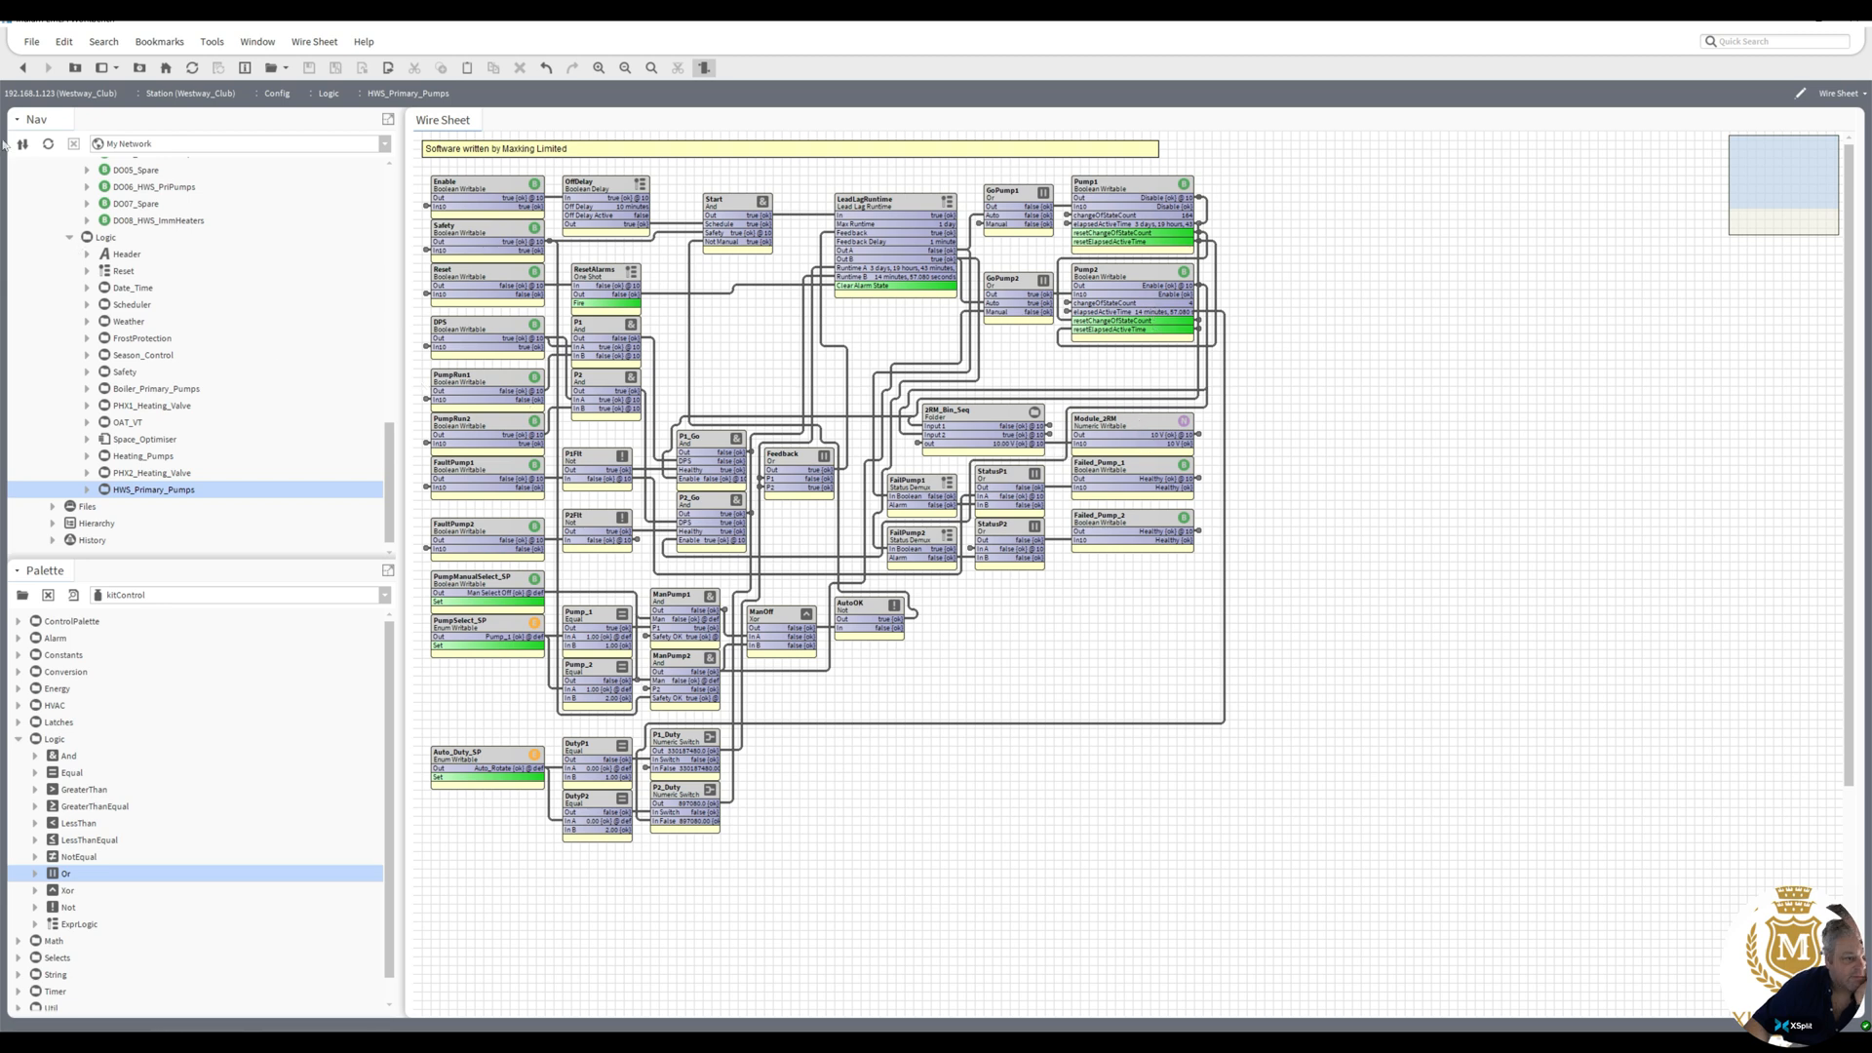
pyautogui.click(21, 69)
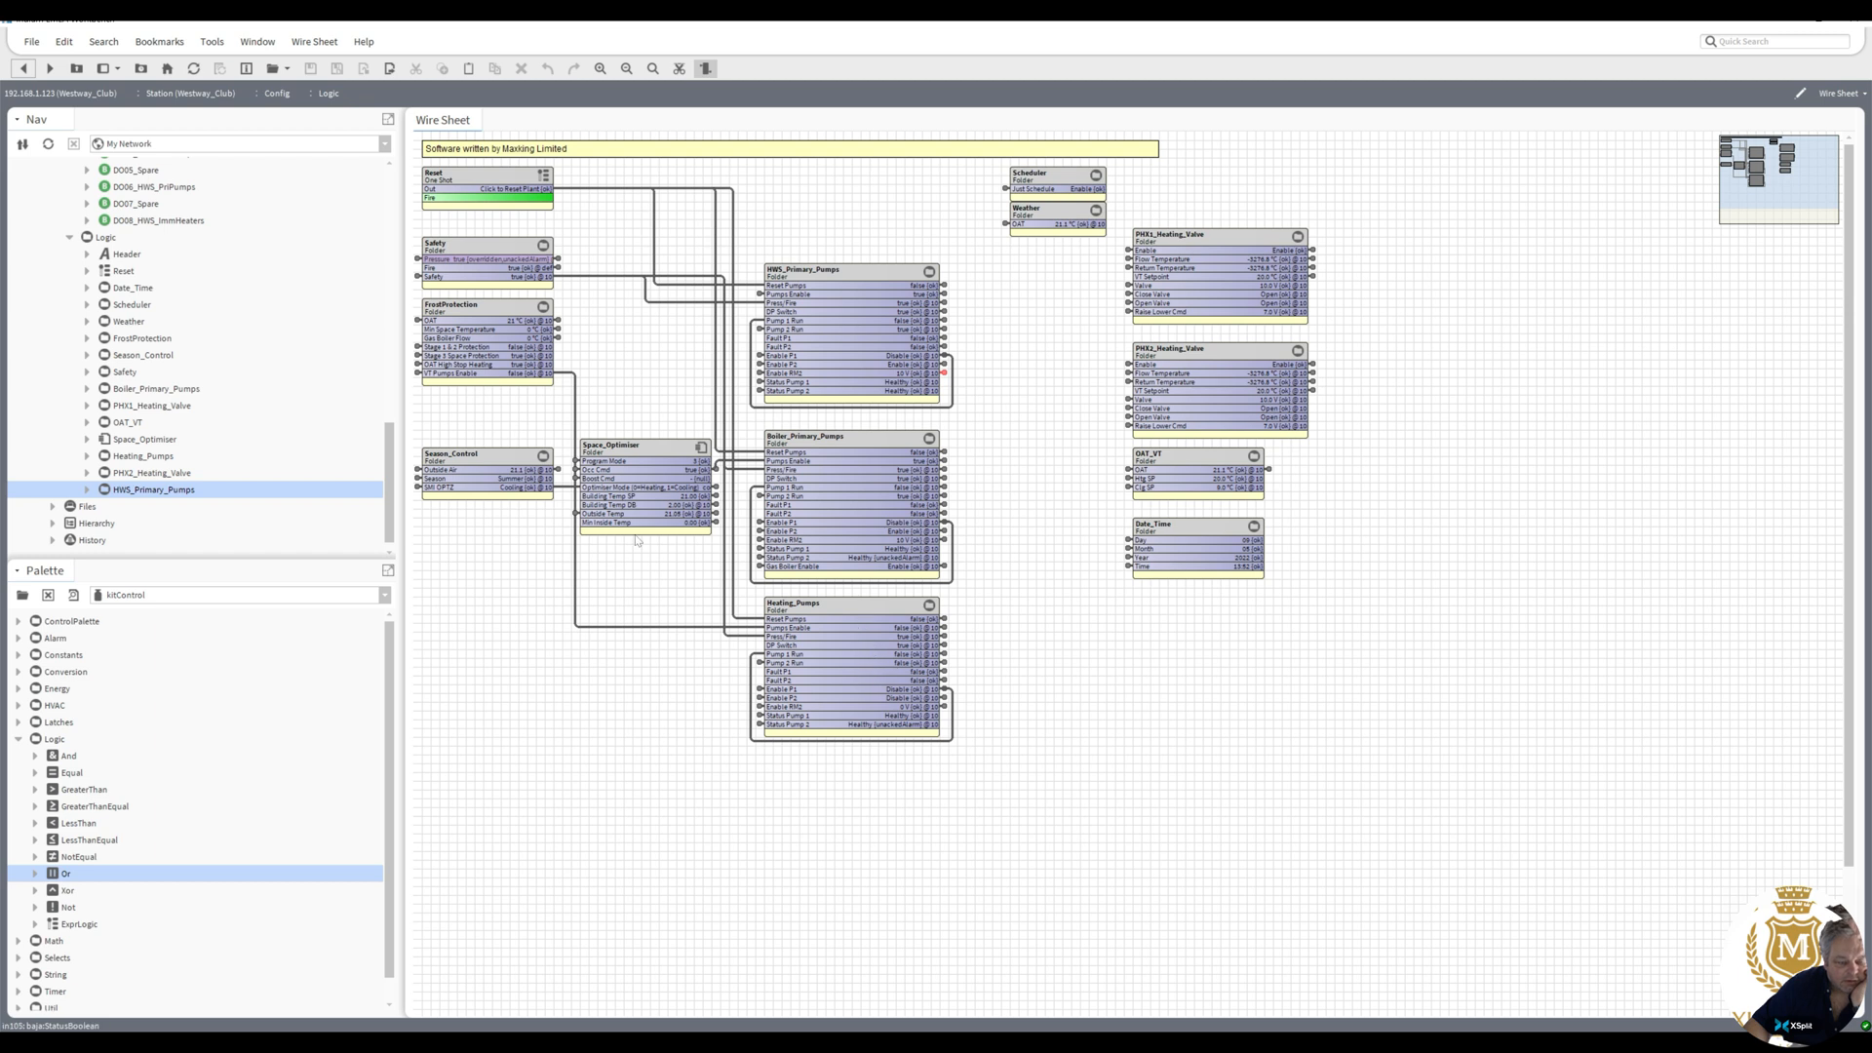
# - Open the wire sheet of the FrostProtection folder instead of its graphic page
pyautogui.click(478, 322)
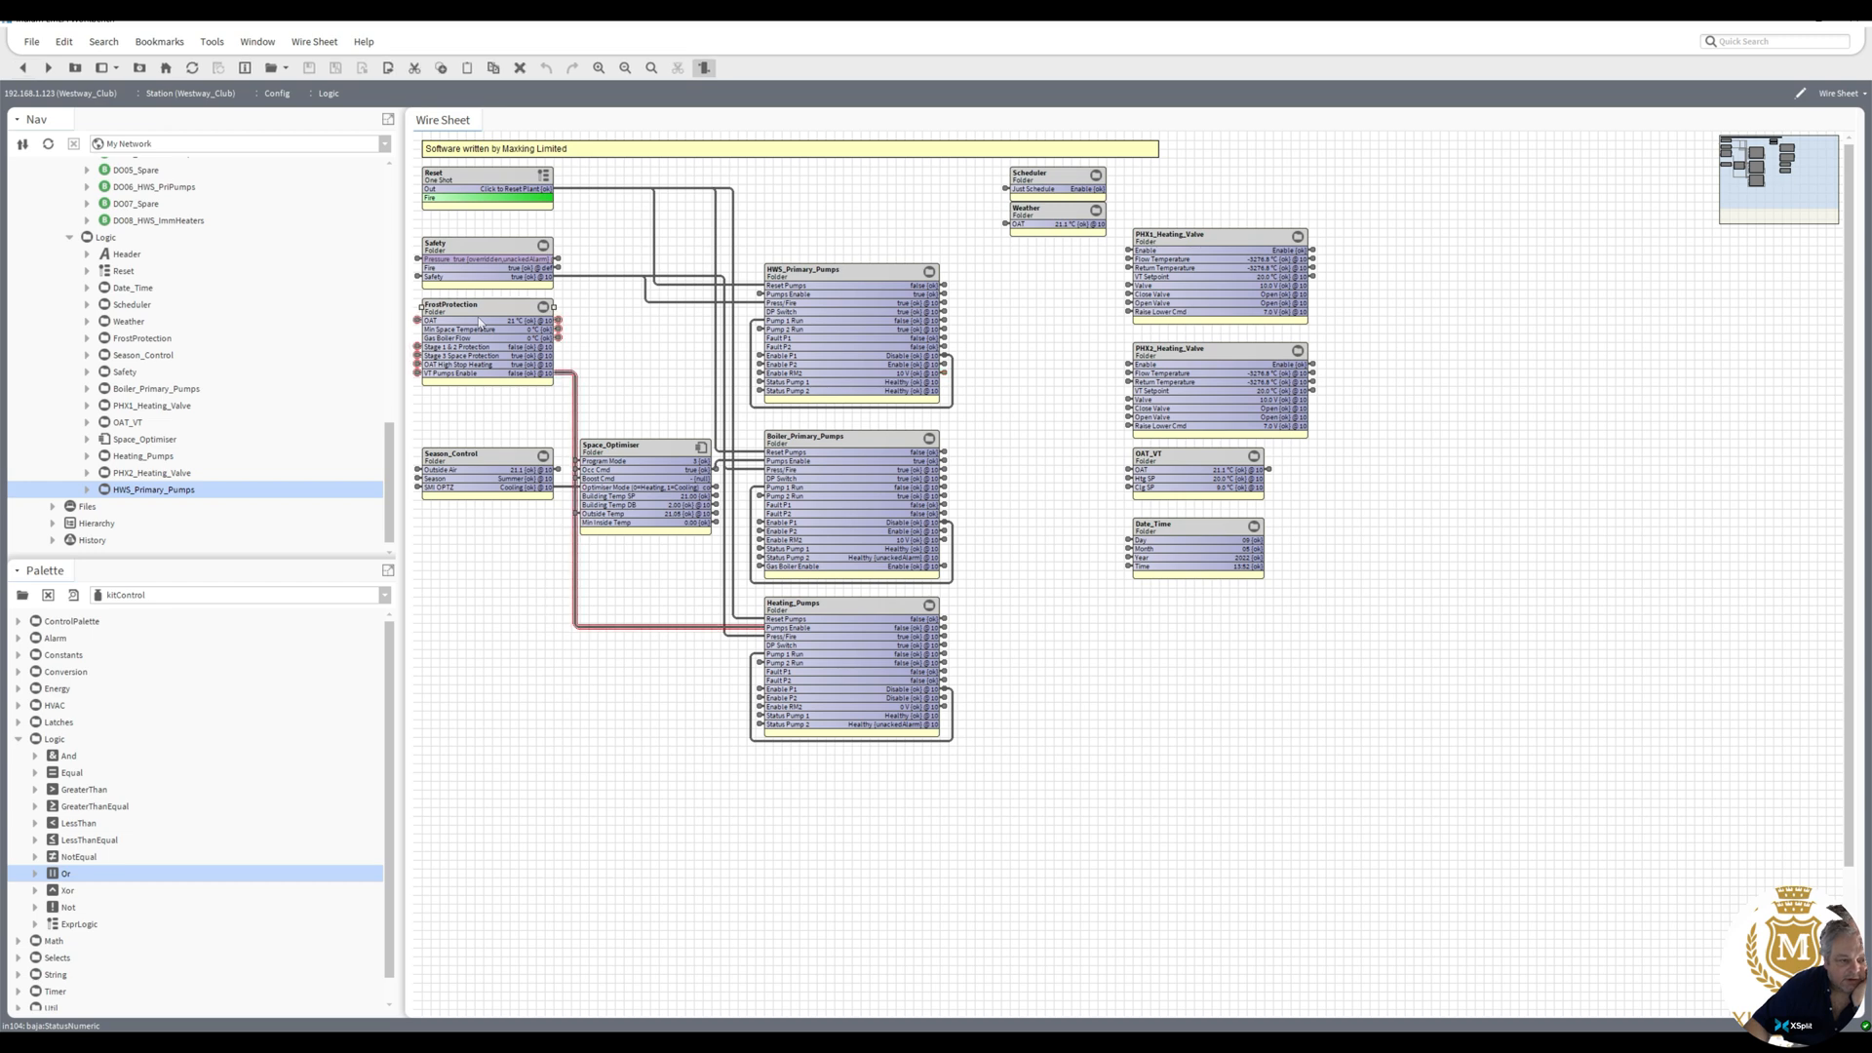
pyautogui.doubleClick(478, 321)
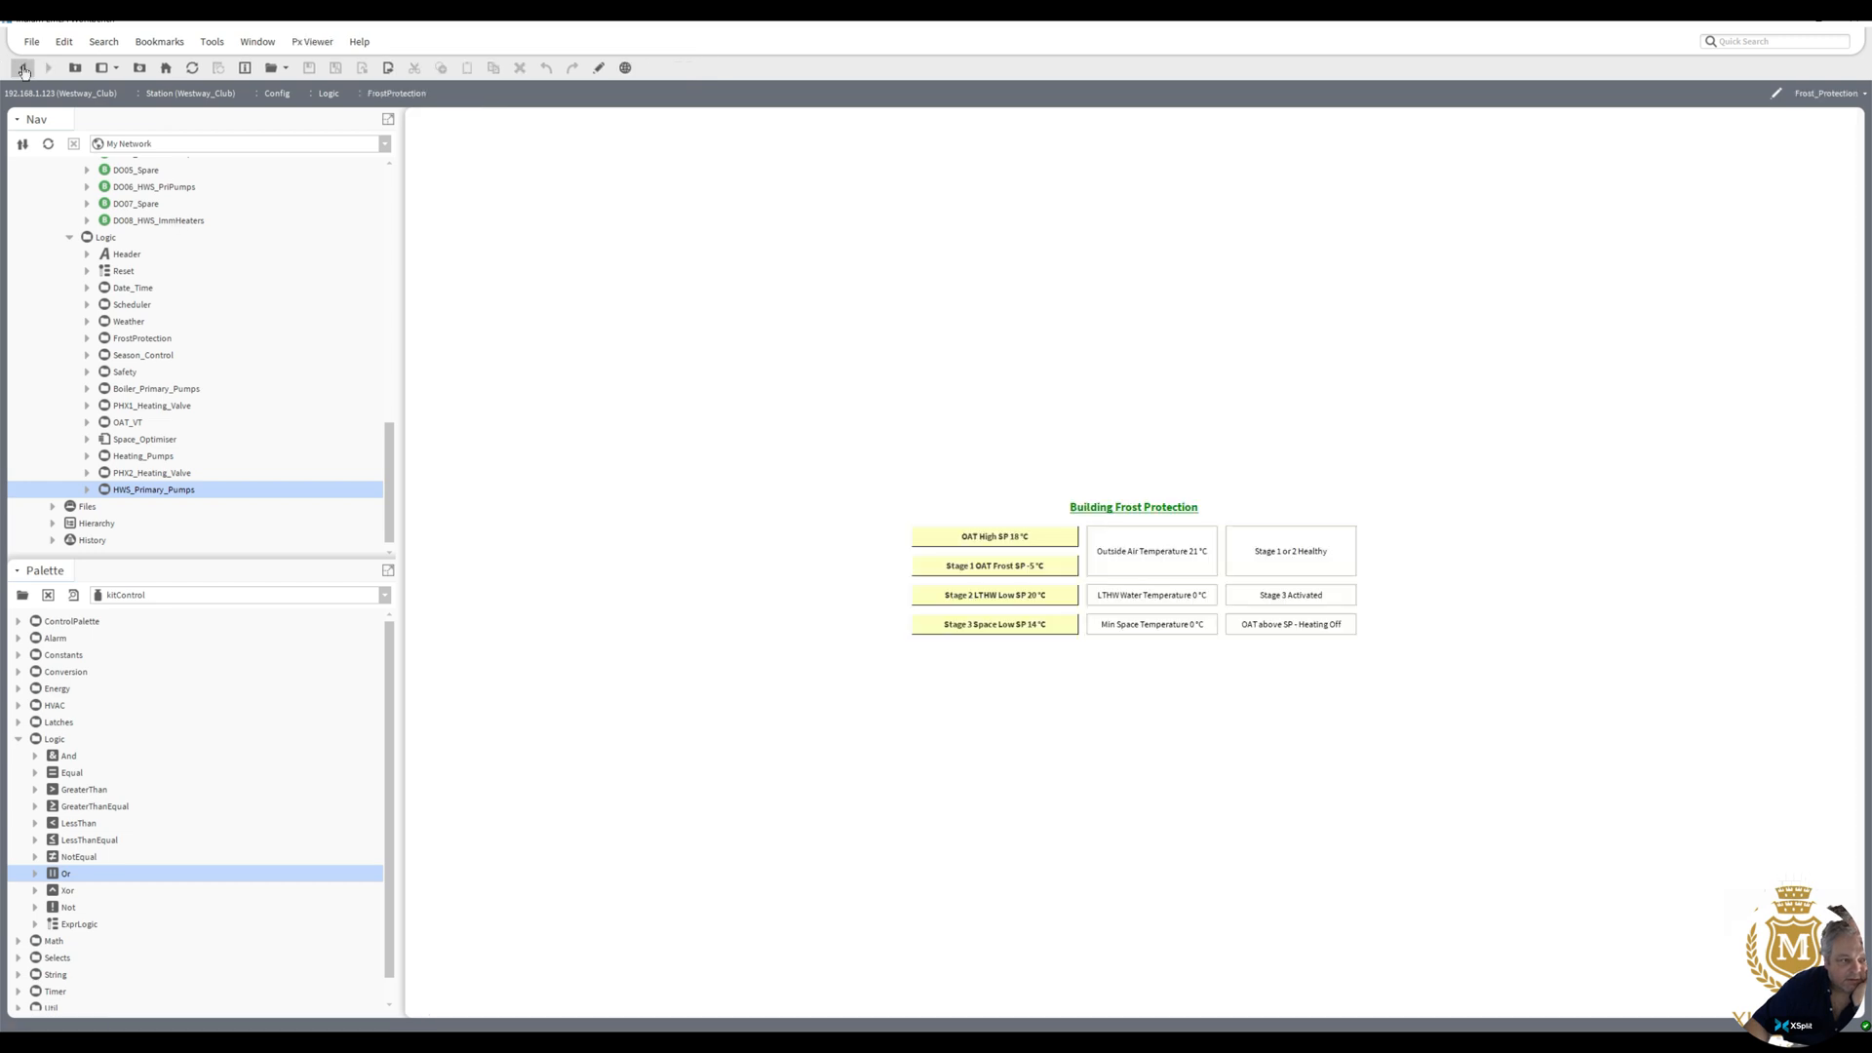
pyautogui.click(24, 71)
pyautogui.rightClick(509, 334)
pyautogui.moveTo(536, 343)
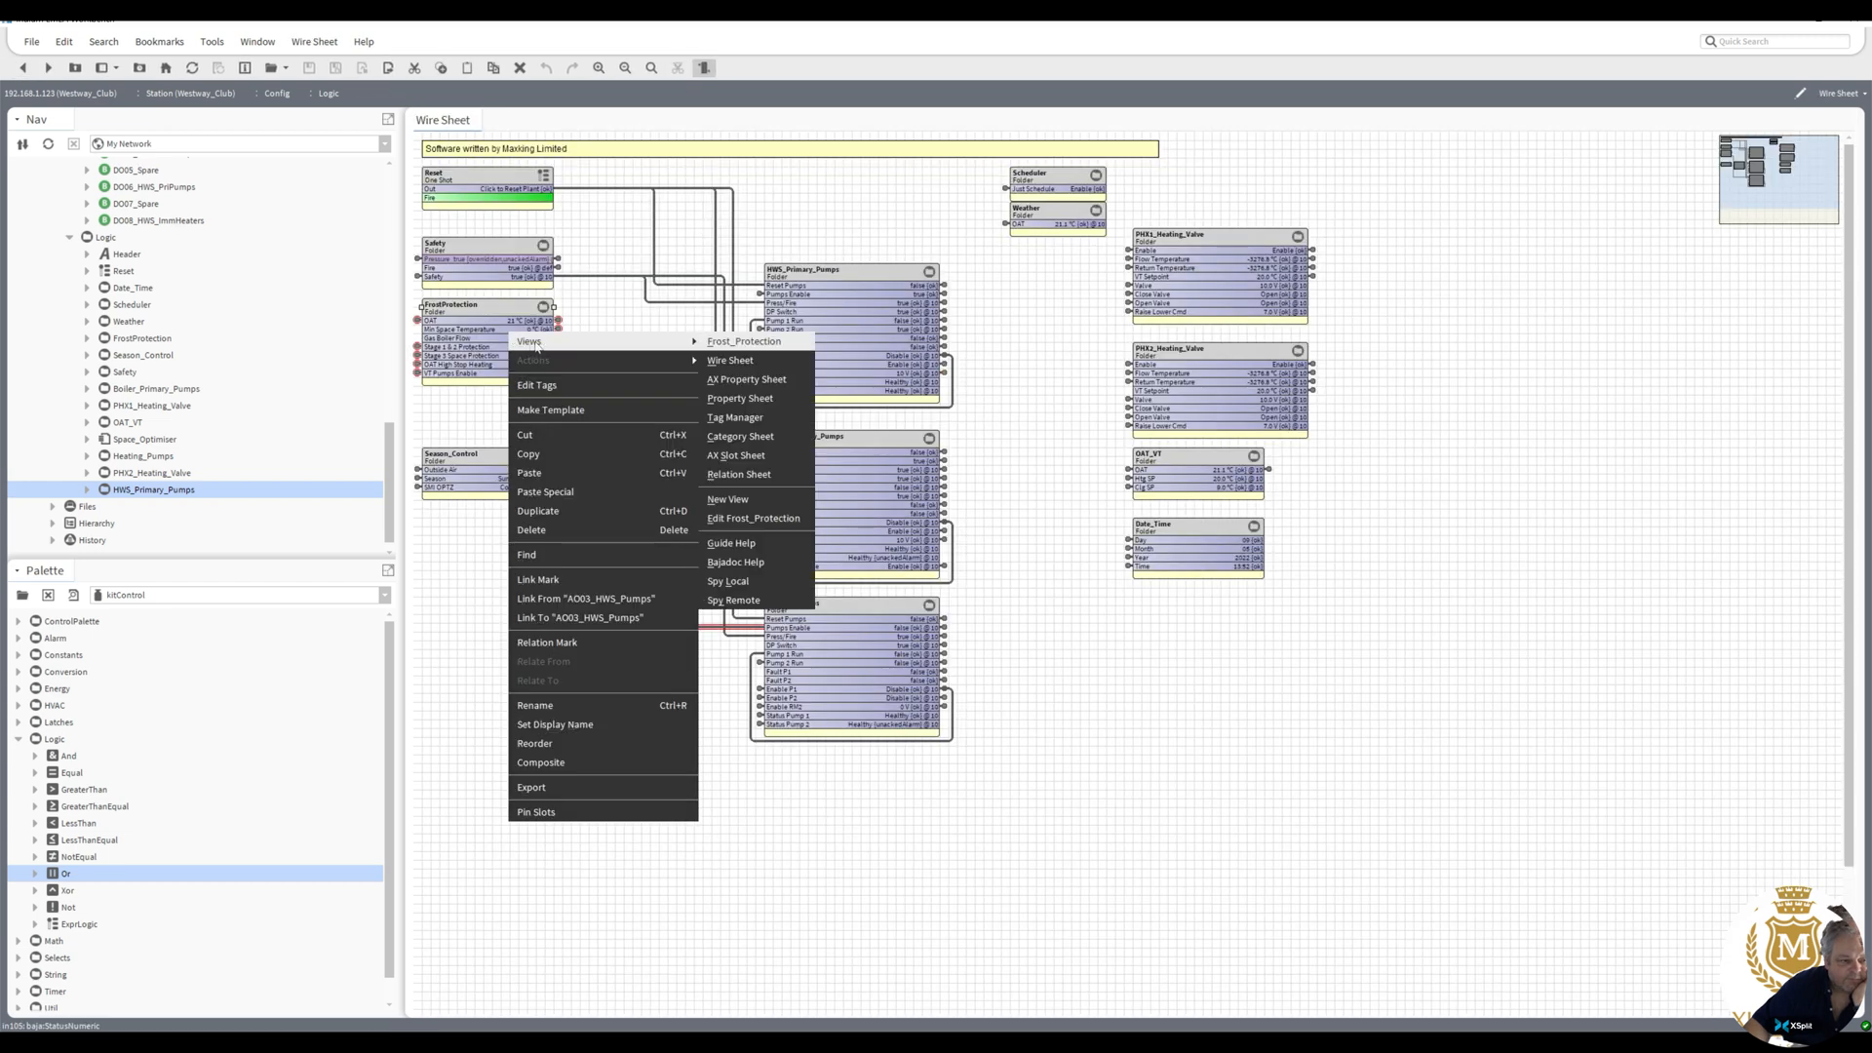
pyautogui.click(731, 360)
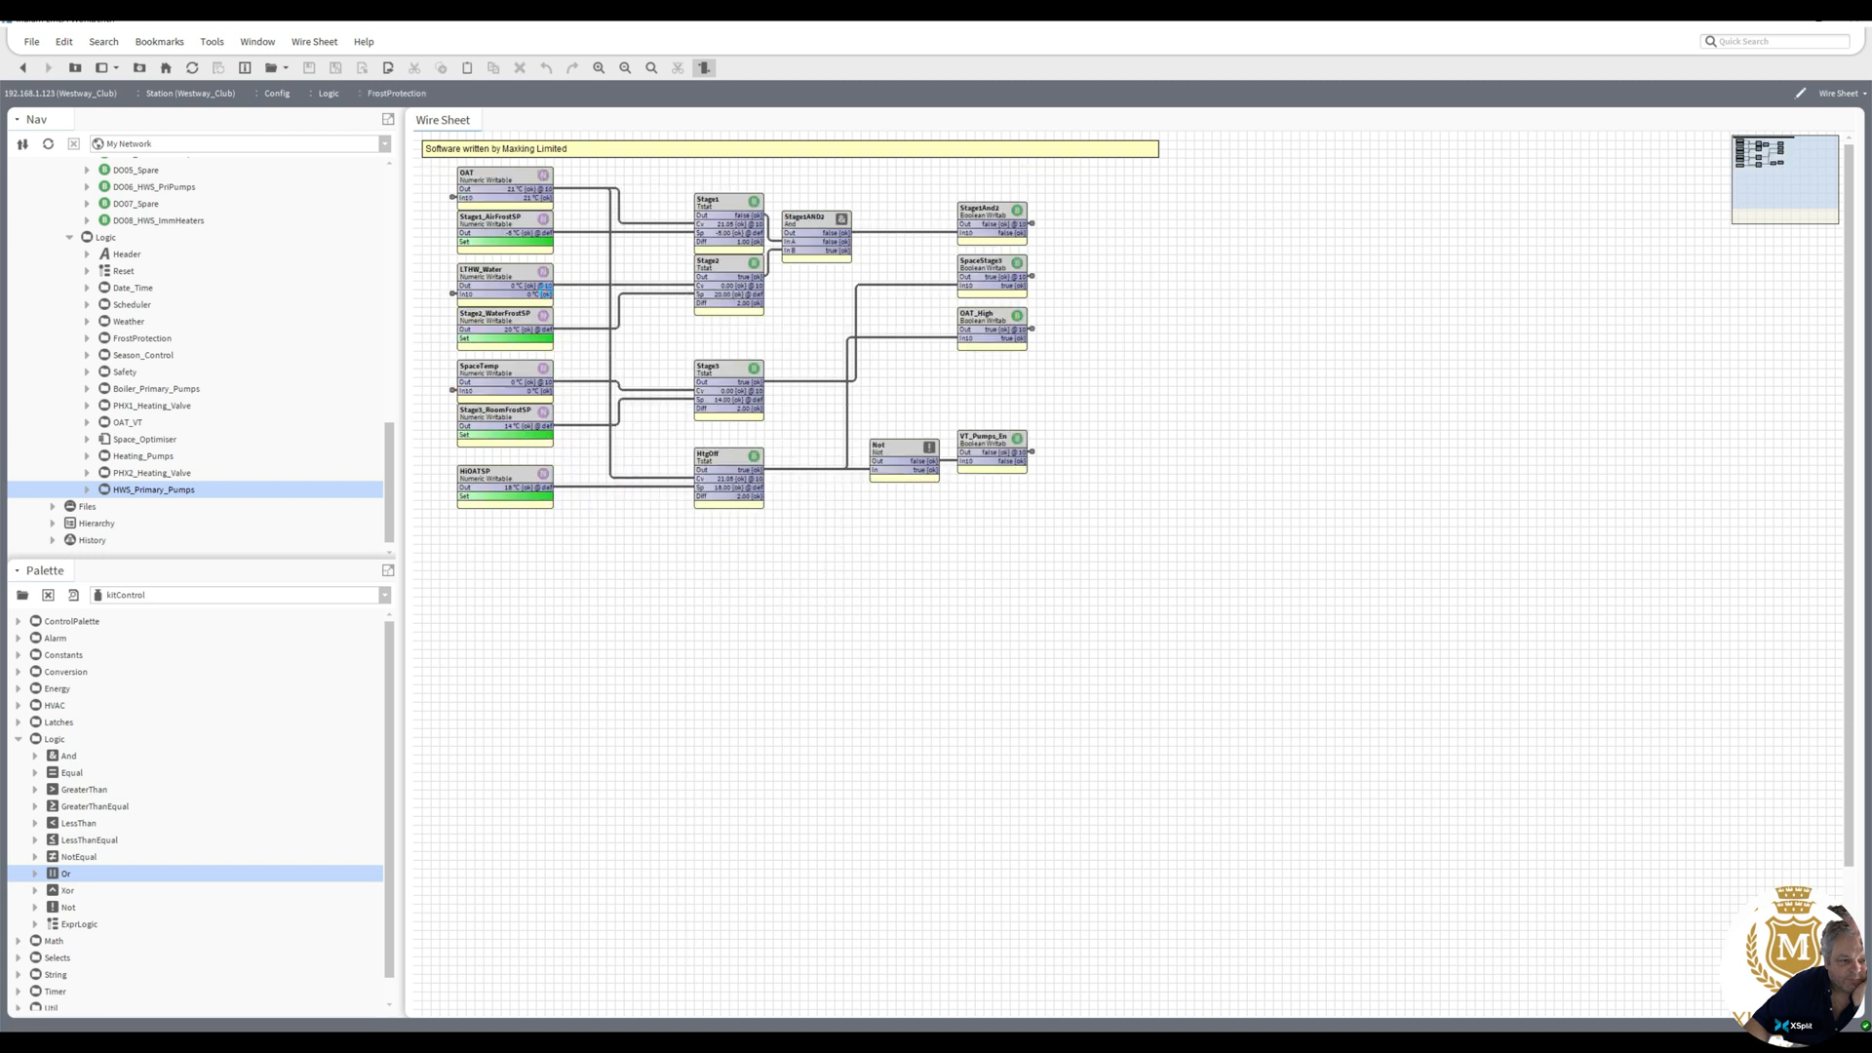
# - Apply an emergency override of 18 °C to the OAT point in FrostProtection
pyautogui.rightClick(508, 187)
pyautogui.moveTo(556, 211)
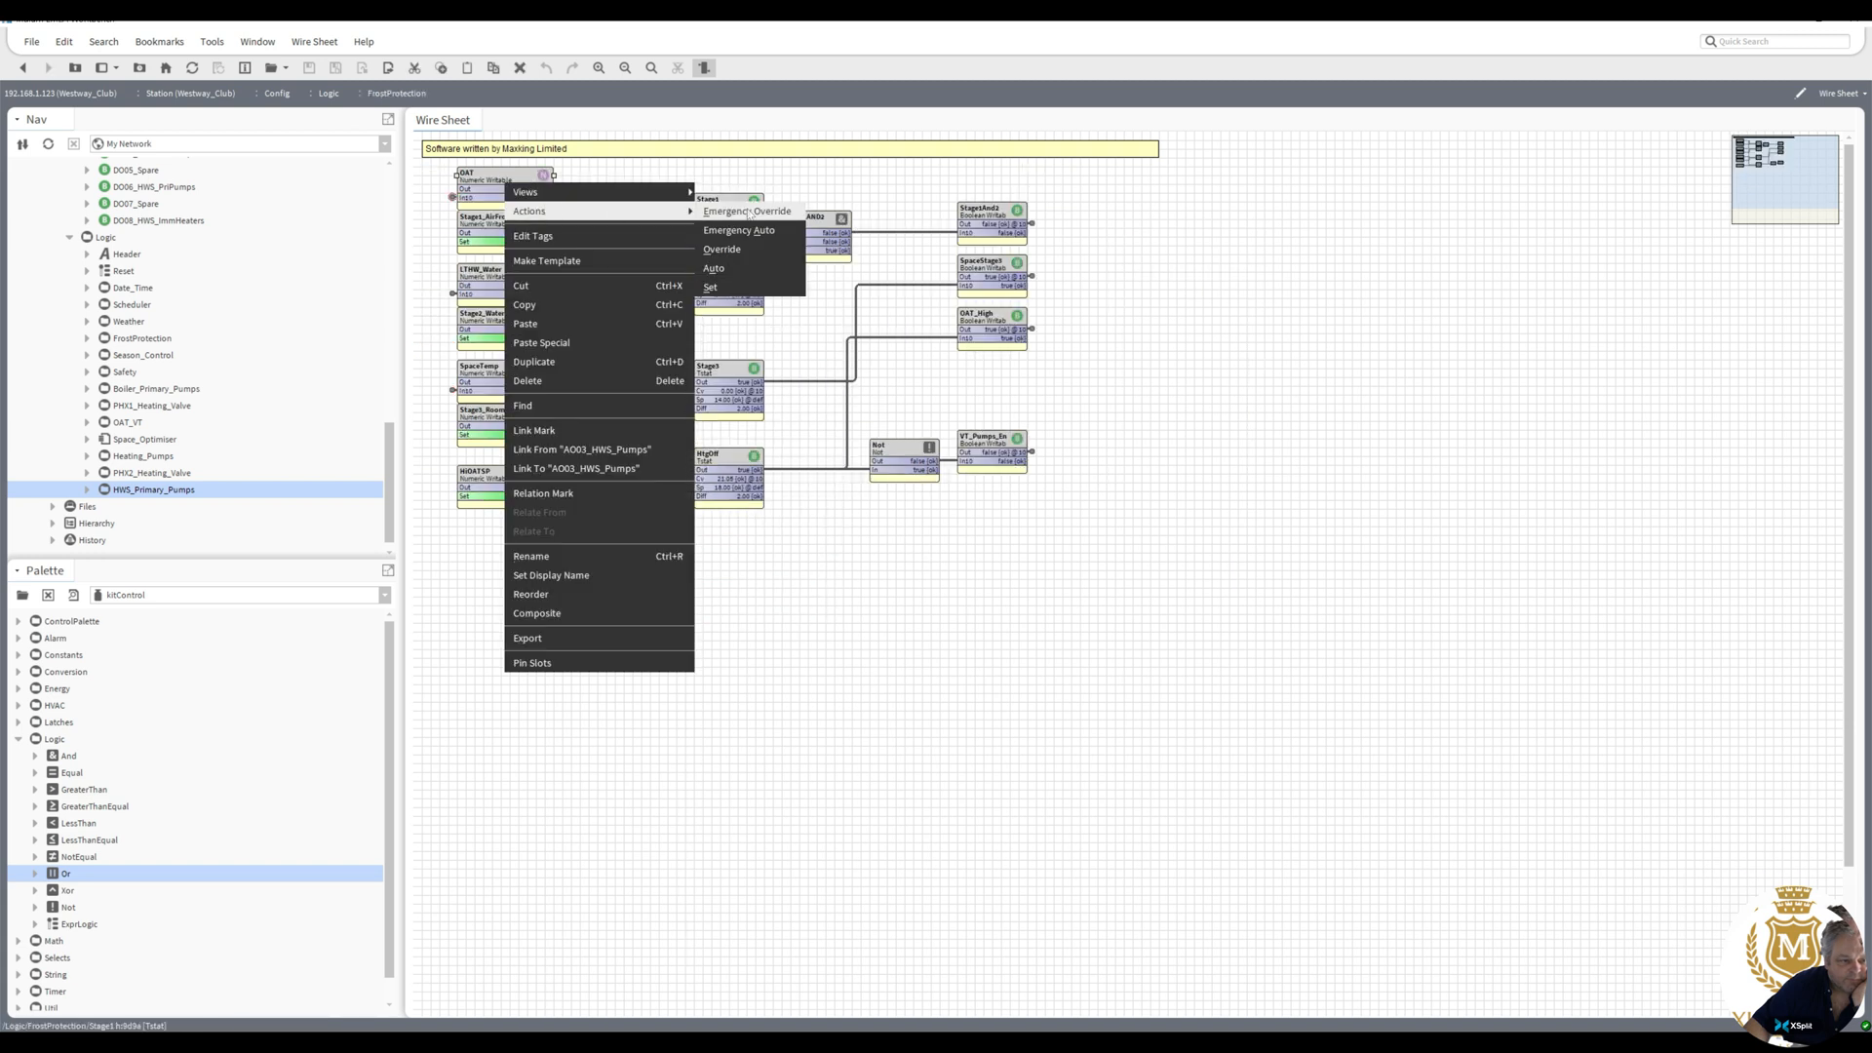
pyautogui.click(747, 211)
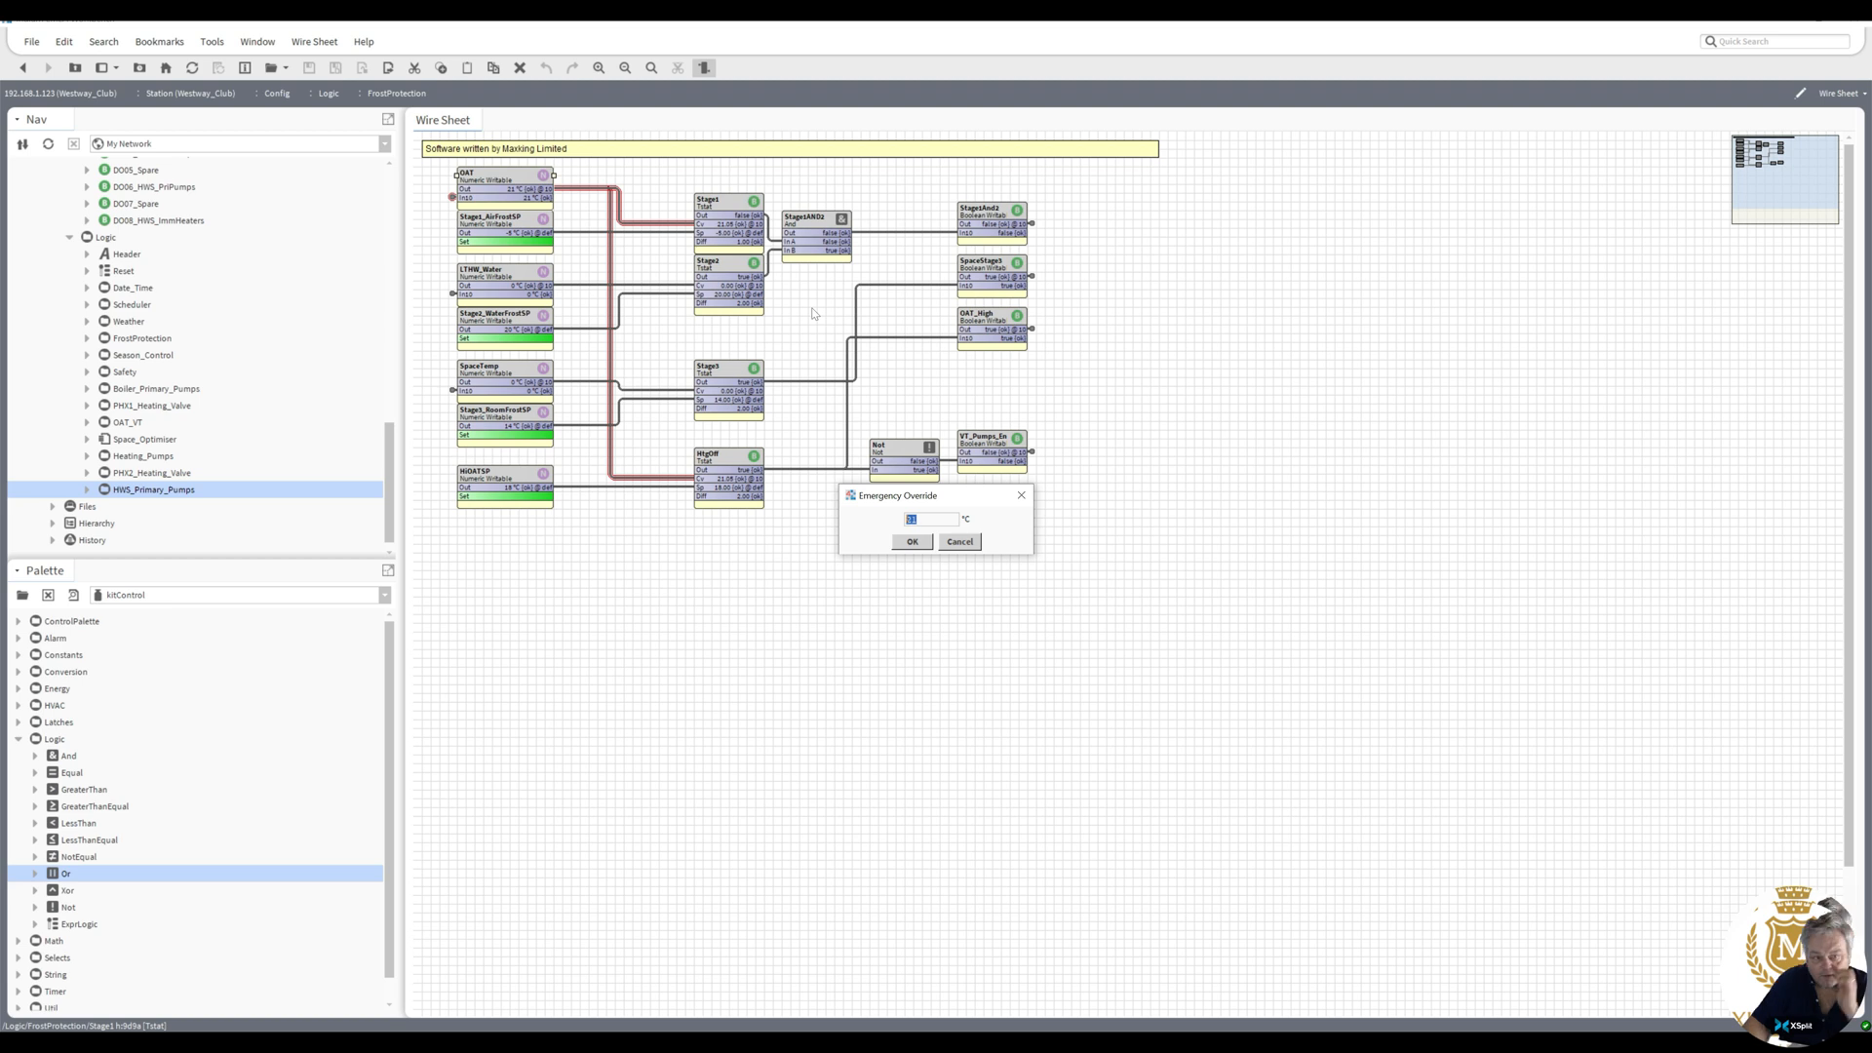
pyautogui.write('18')
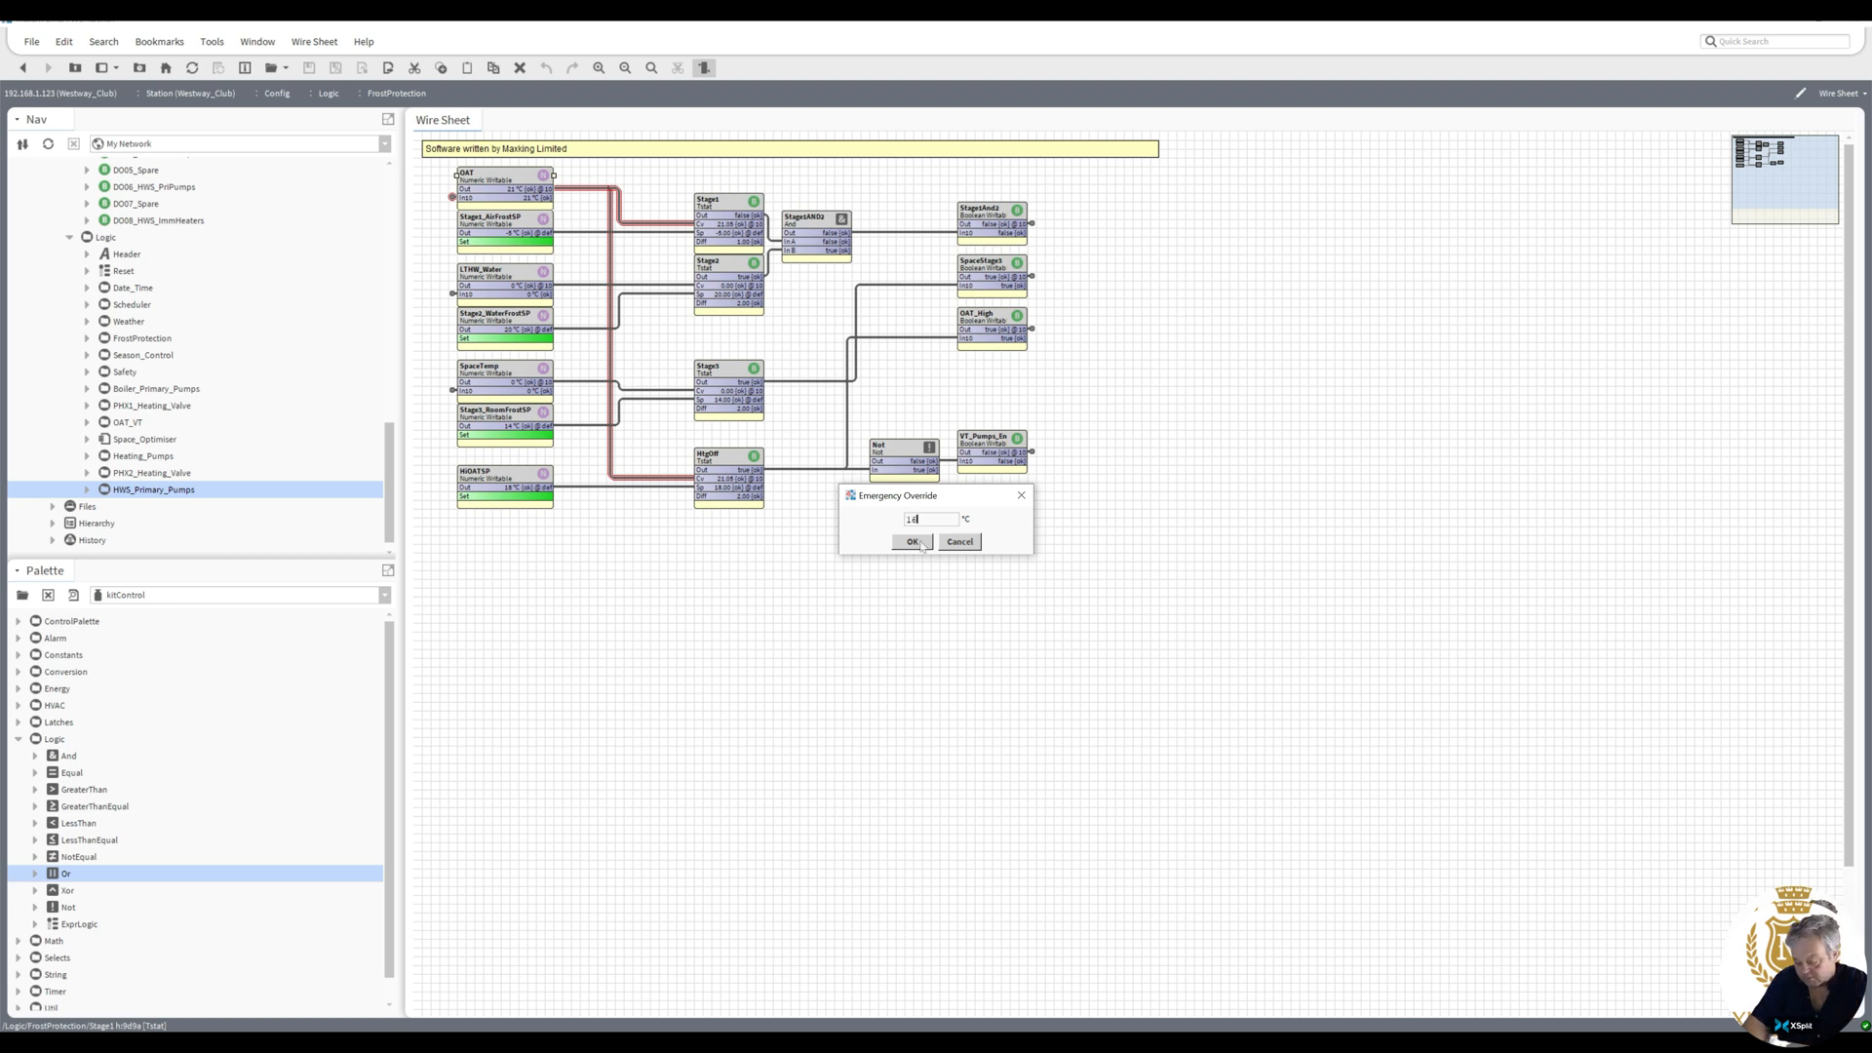
pyautogui.click(912, 541)
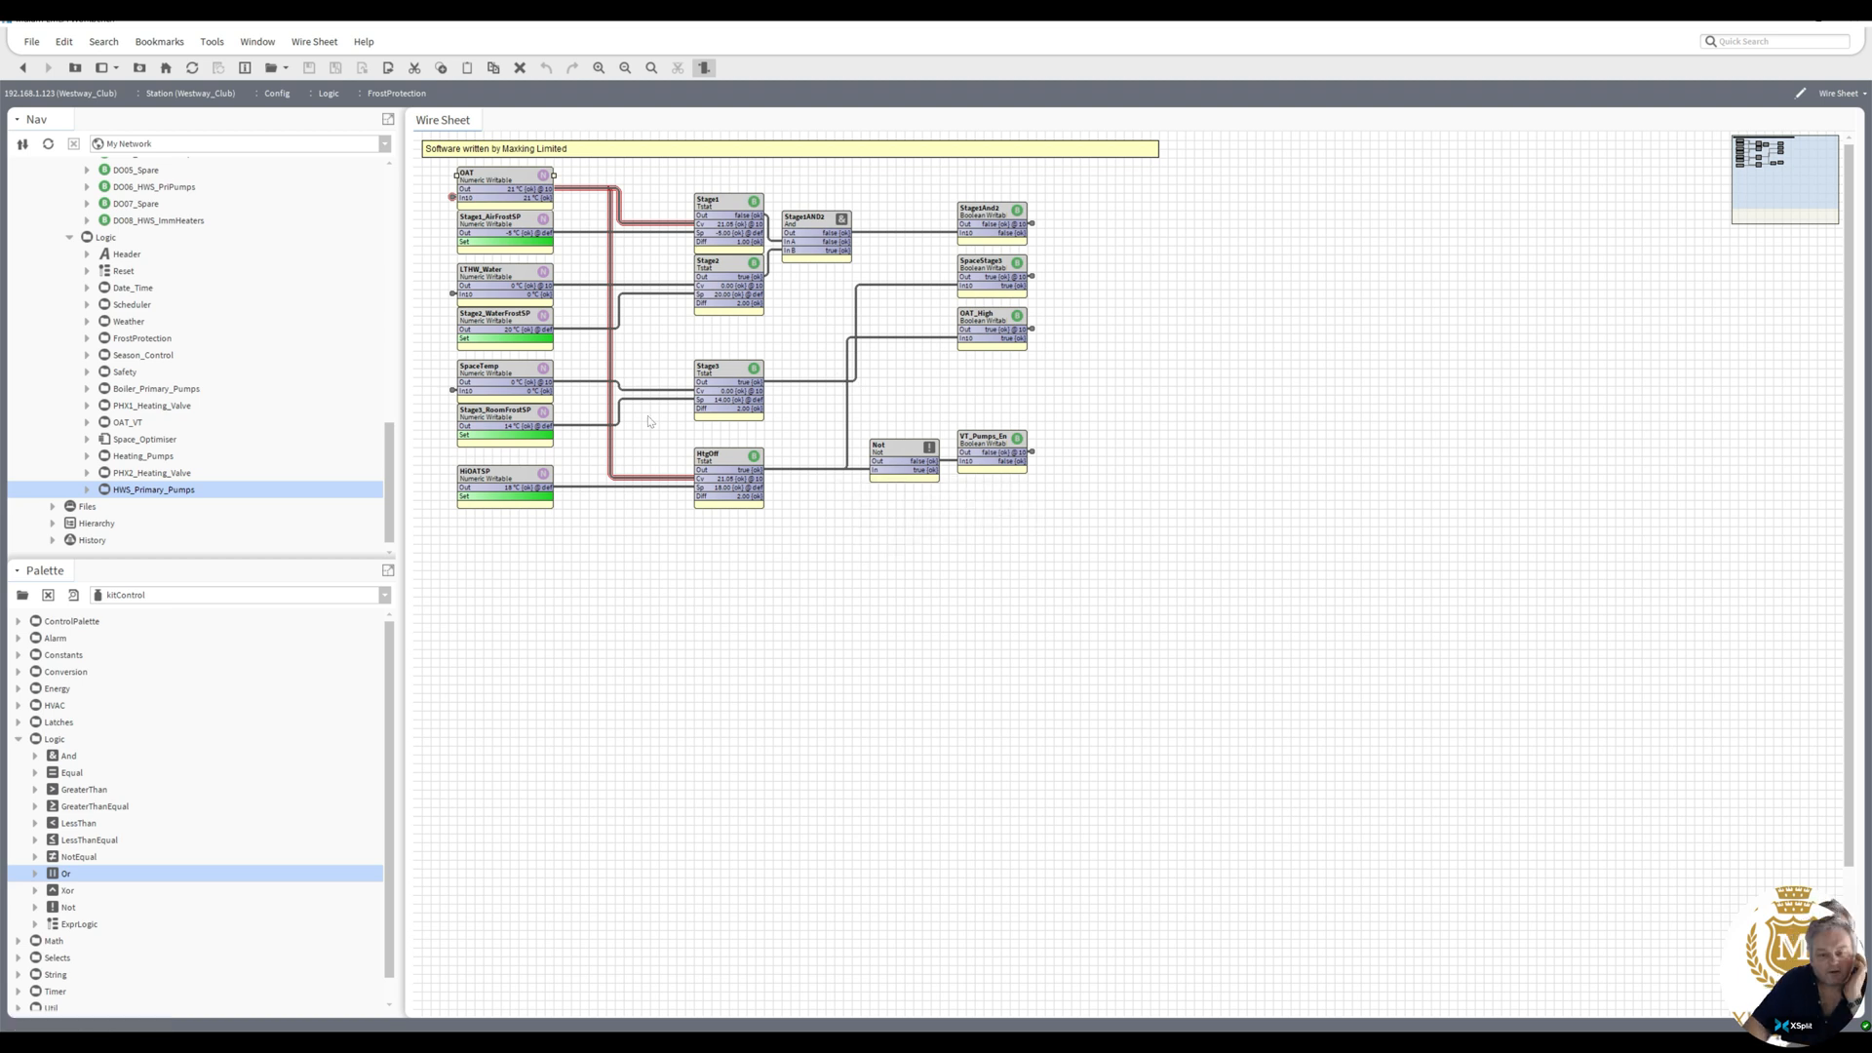
# - Return to the Logic folder to check Heating_Pumps, and open the wire sheet of the Outputs folder
pyautogui.click(23, 68)
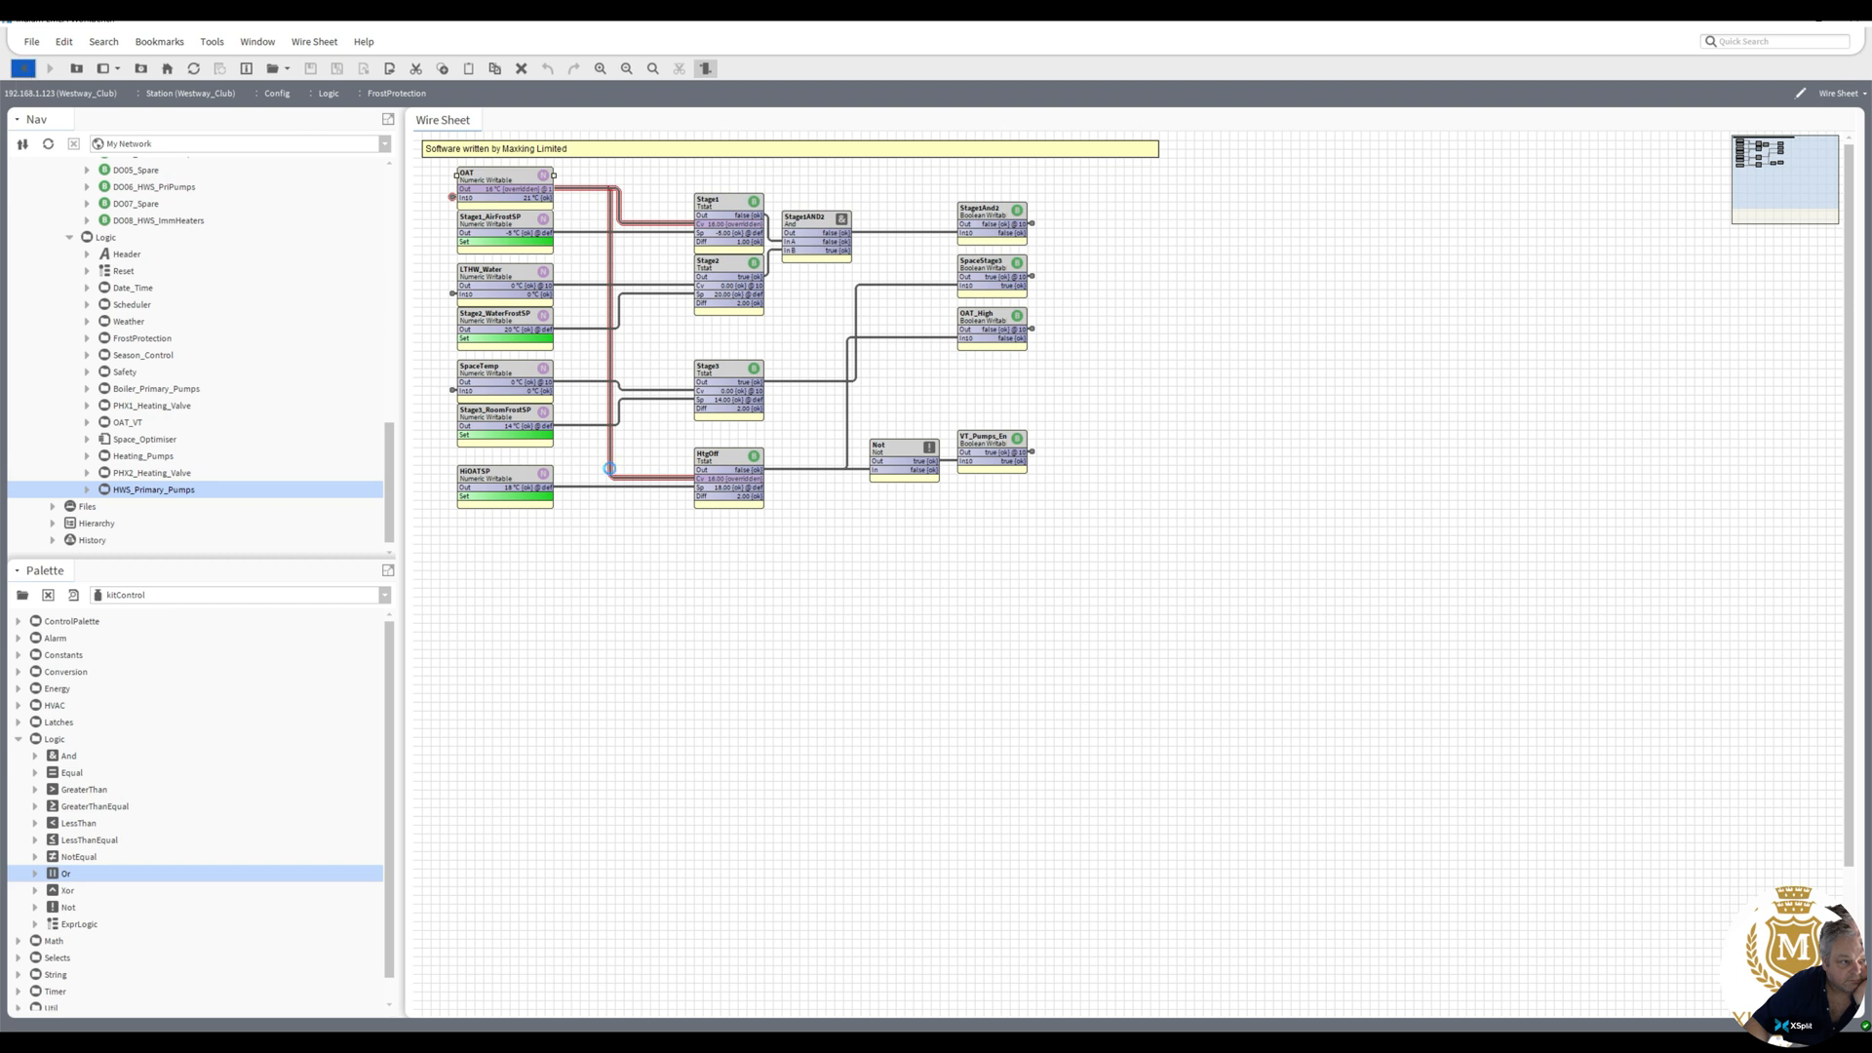
pyautogui.click(904, 711)
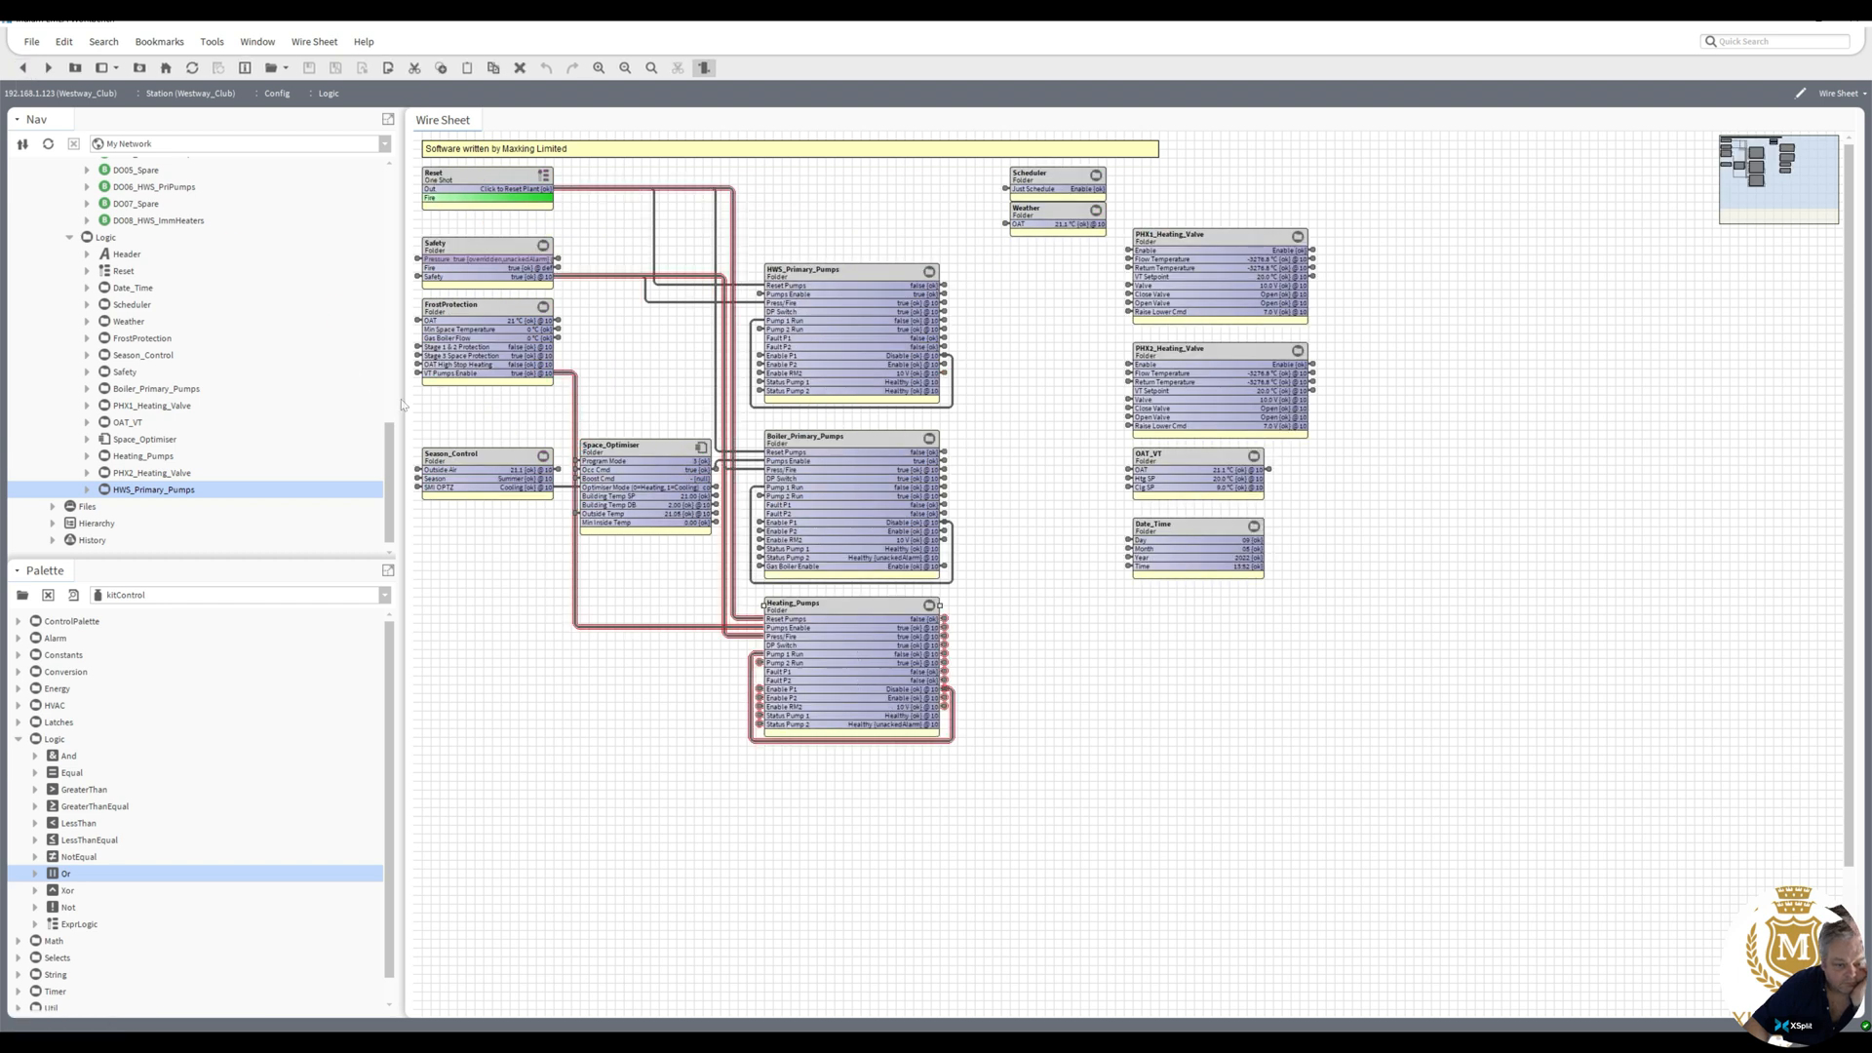
pyautogui.moveTo(391, 485); pyautogui.dragTo(389, 382)
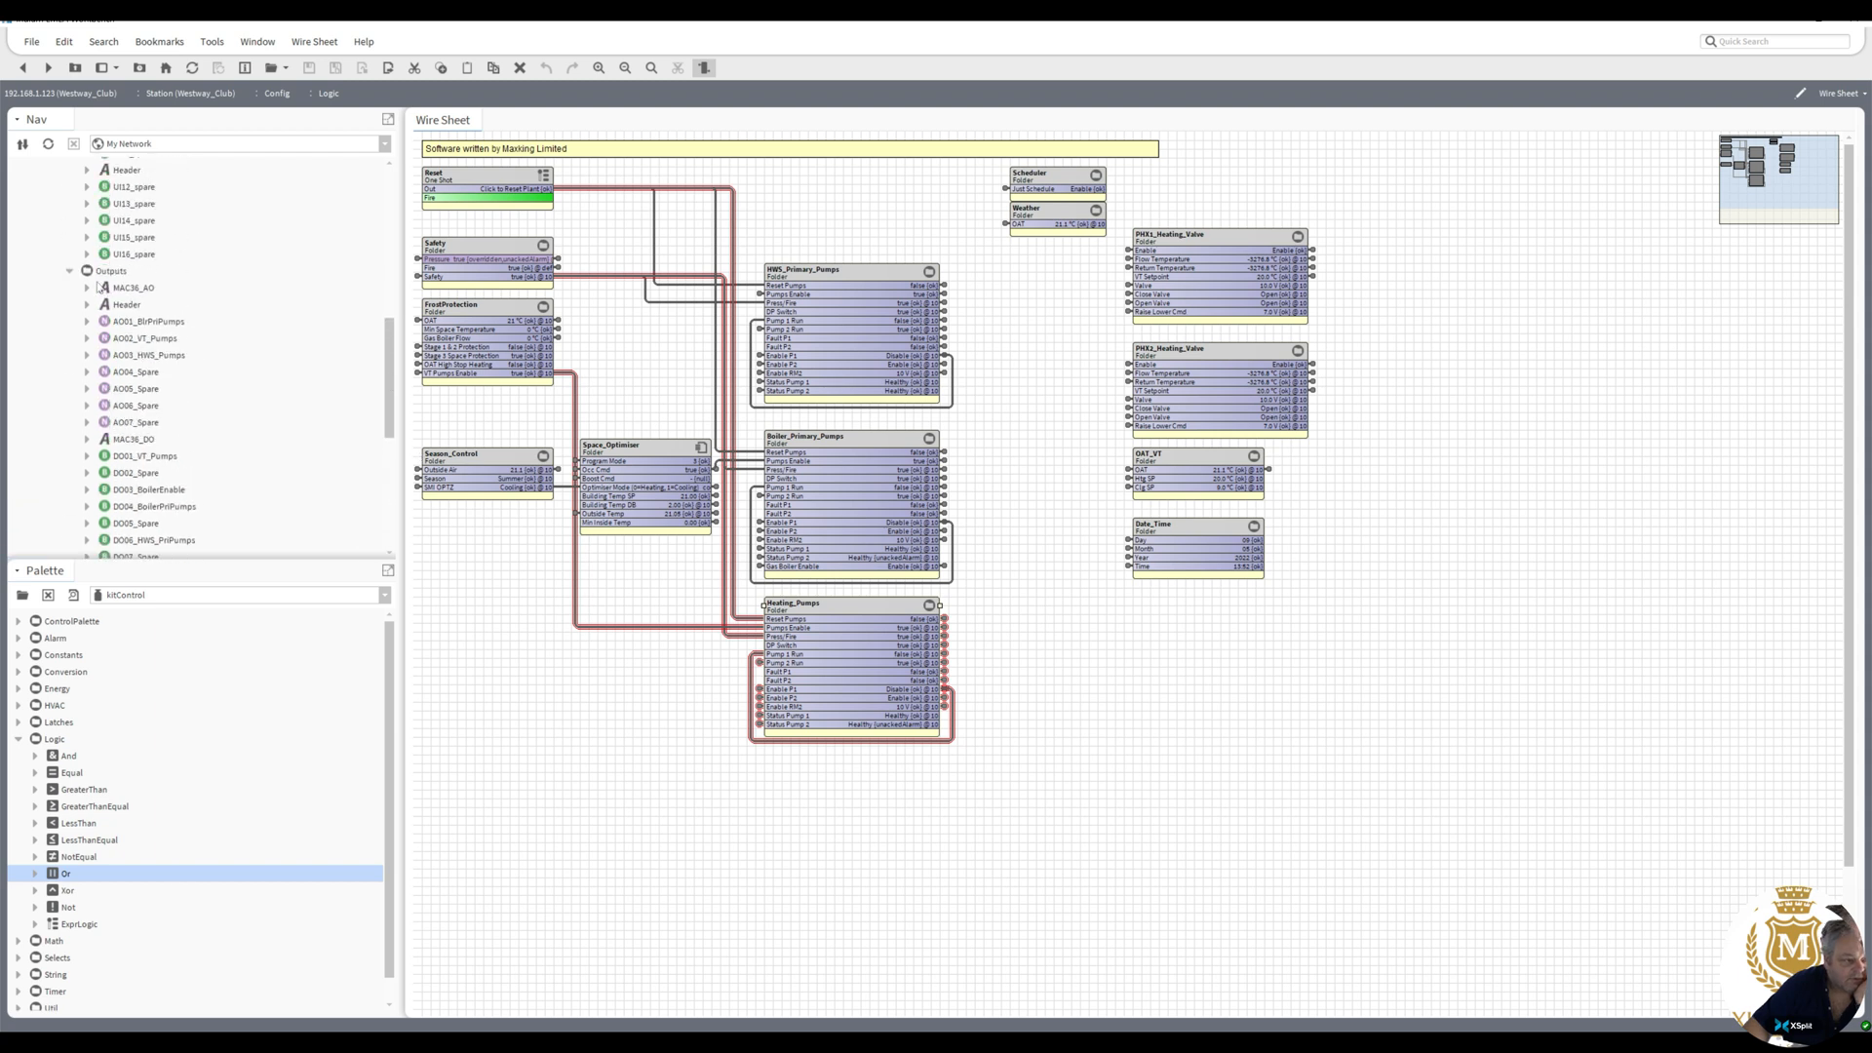
pyautogui.rightClick(110, 276)
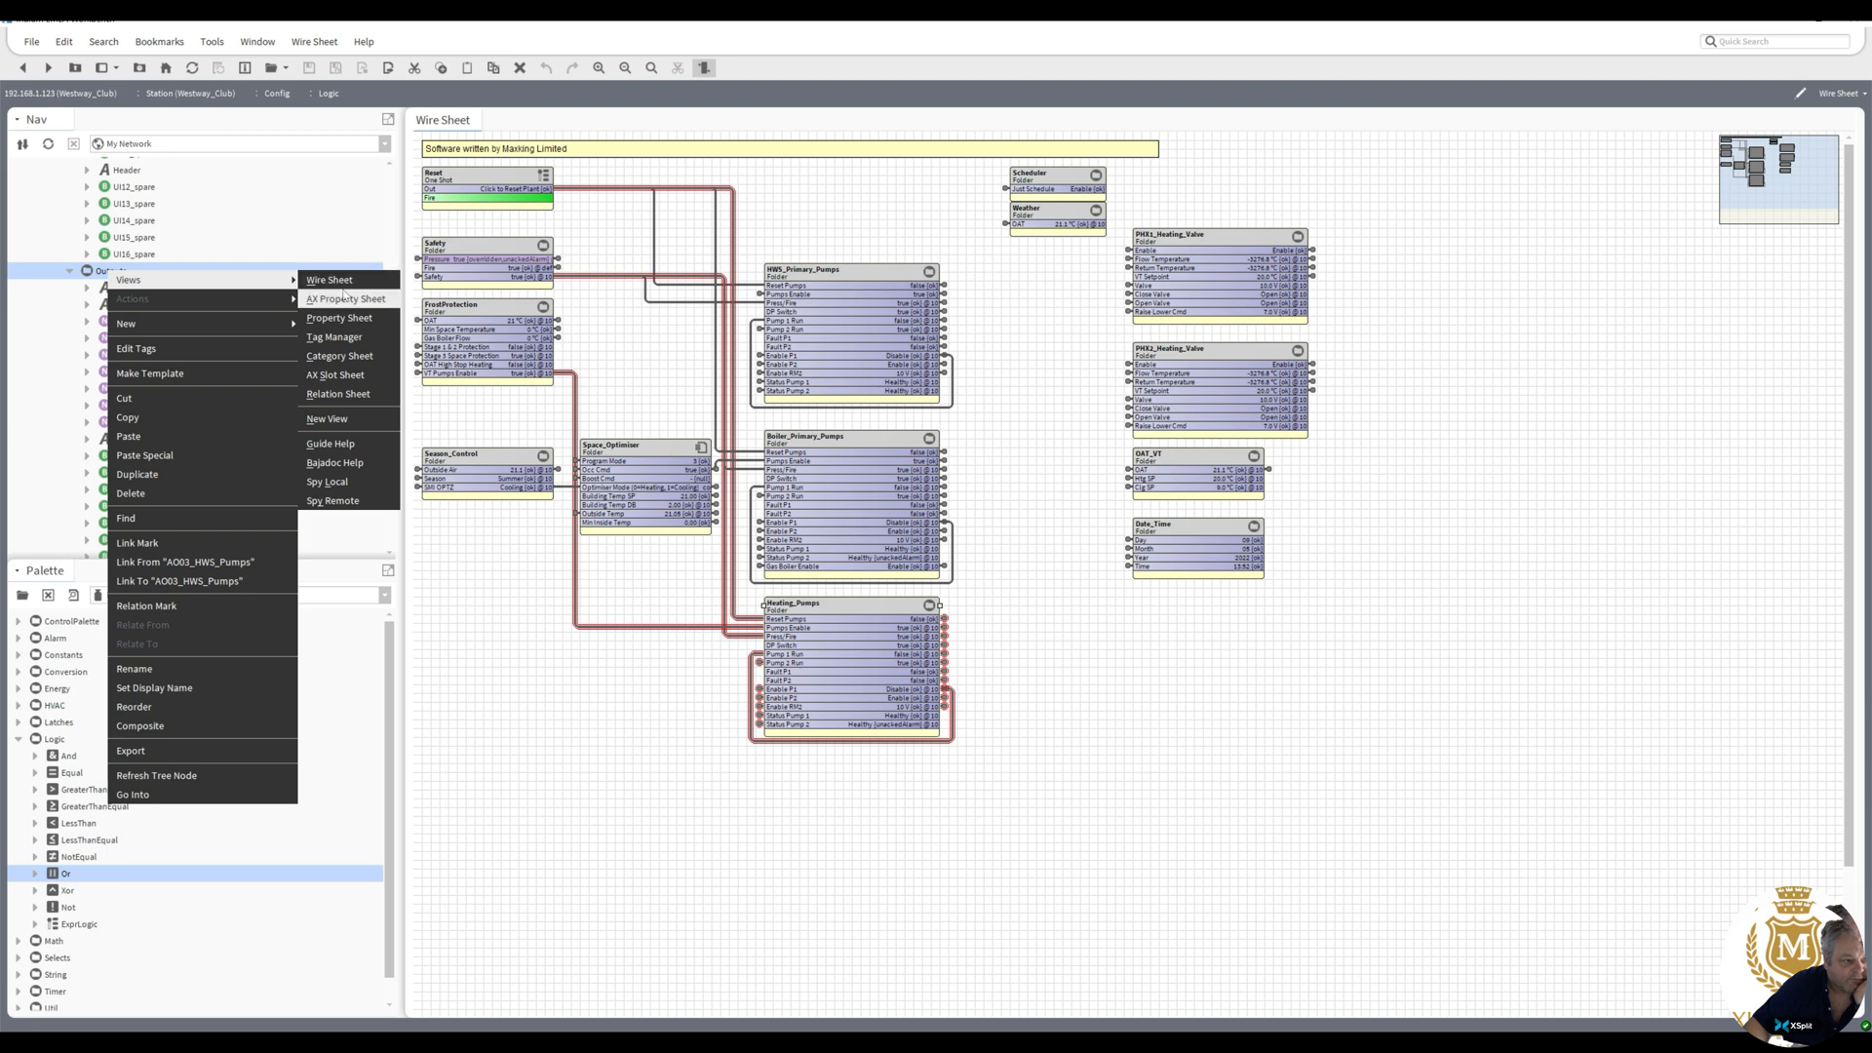
pyautogui.click(329, 280)
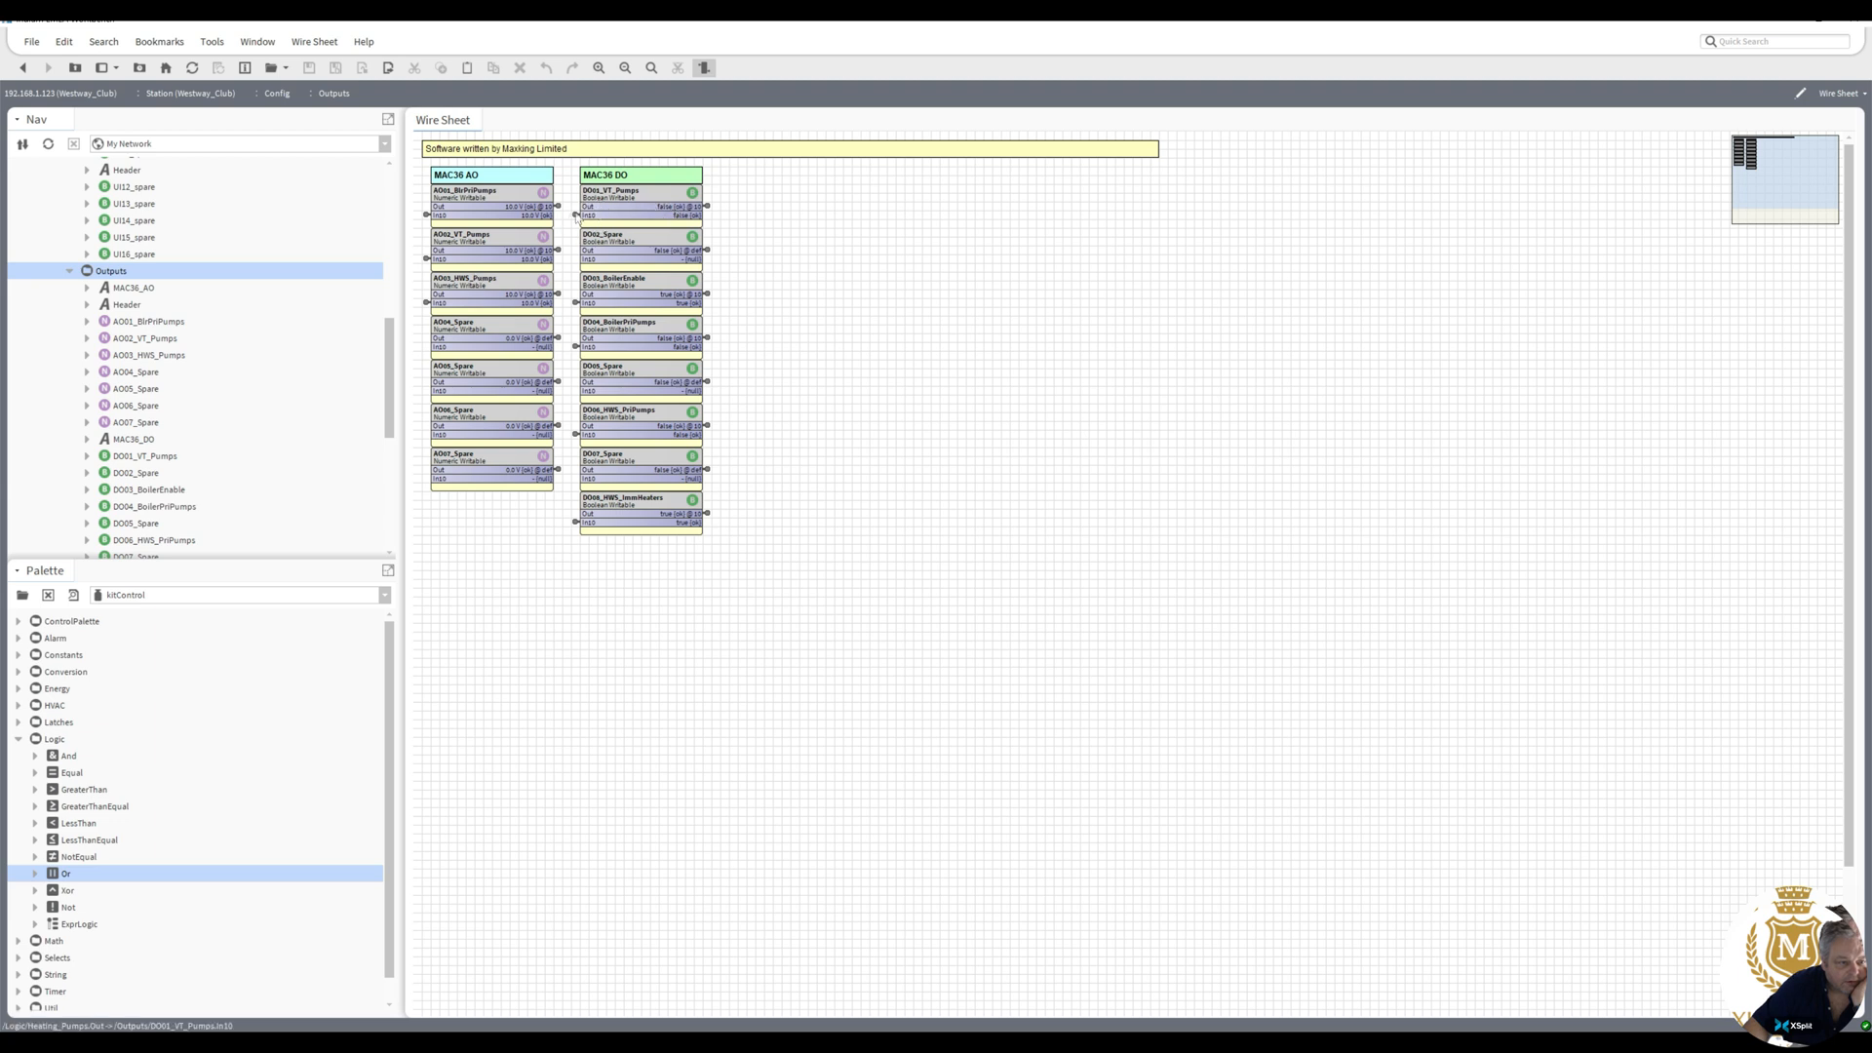
# - Check the input links of DO01_VT_Pumps, DO03_BoilerEnable, DO06_HWS_PriPumps and DO08_HWS_ImmHeaters, and follow the DO06 link to its source
pyautogui.click(582, 218)
pyautogui.click(576, 303)
pyautogui.click(577, 436)
pyautogui.click(577, 524)
pyautogui.doubleClick(578, 435)
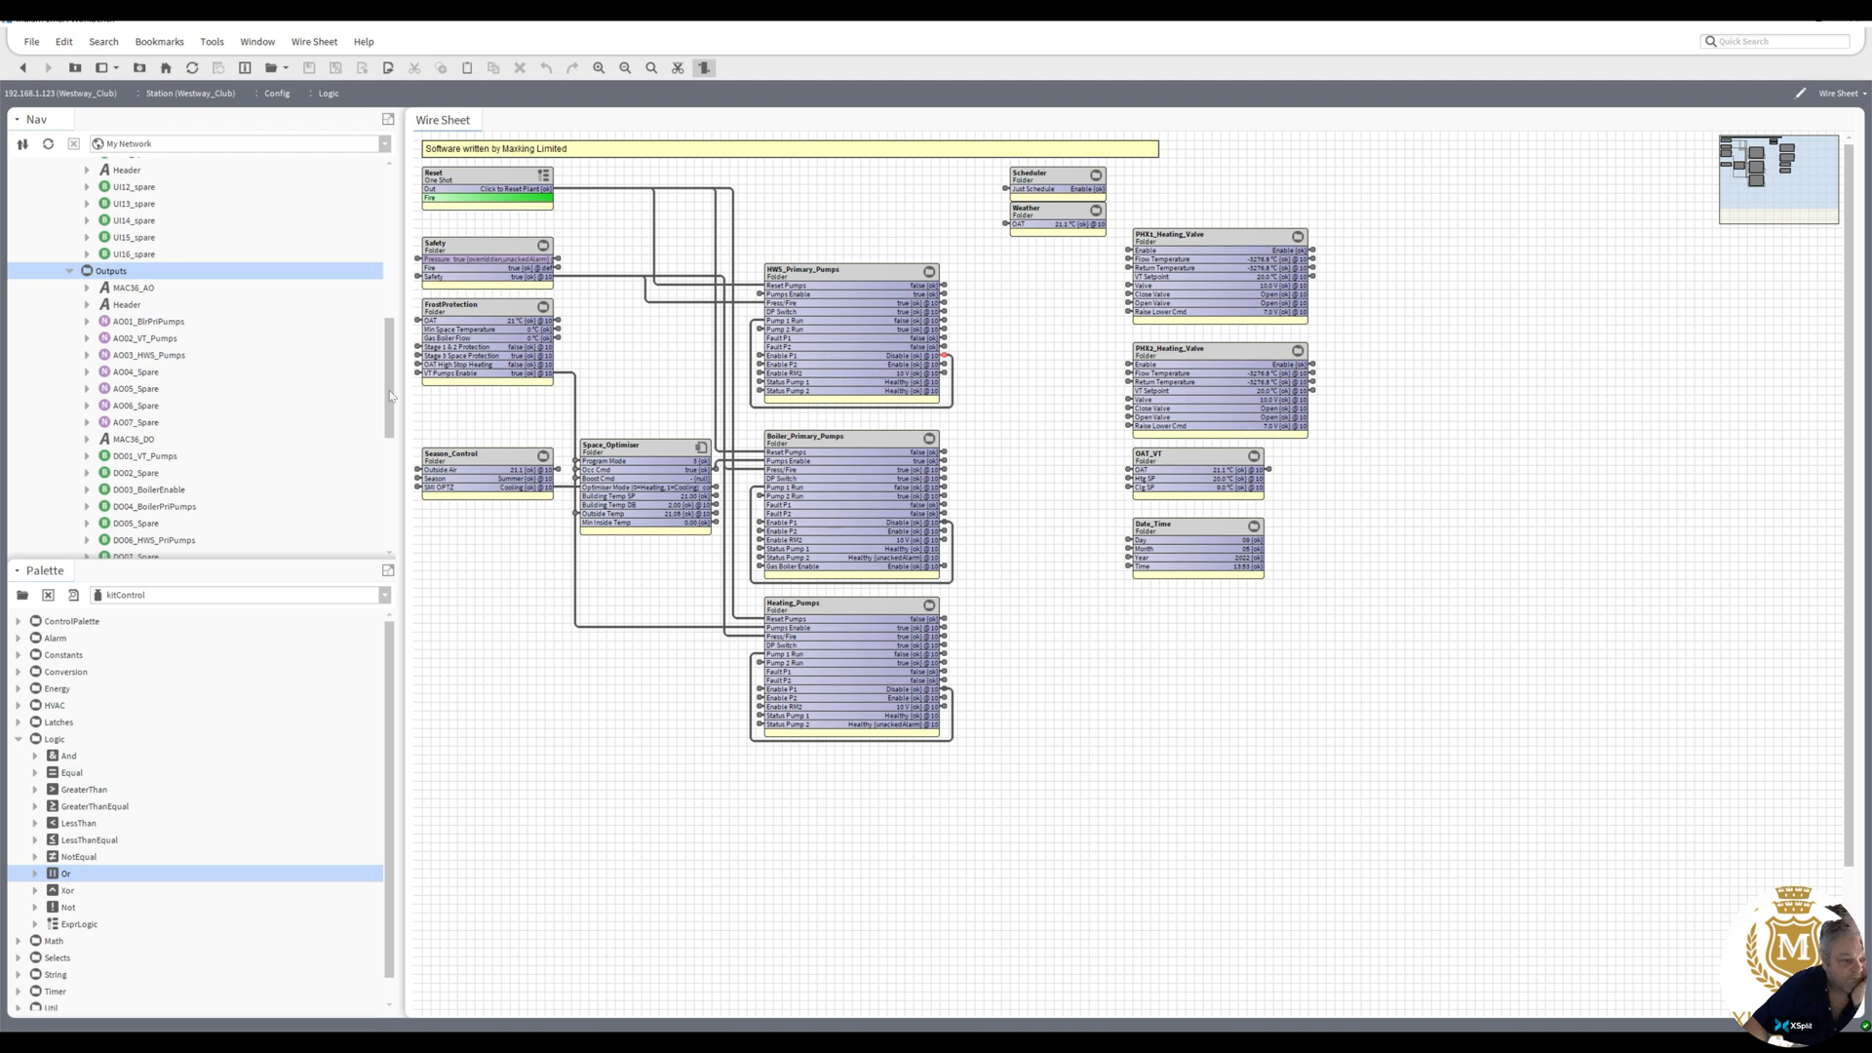
# - Open Home.px from the station files for editing, and check which file the side menu is included from
pyautogui.scroll(-7, 386, 408)
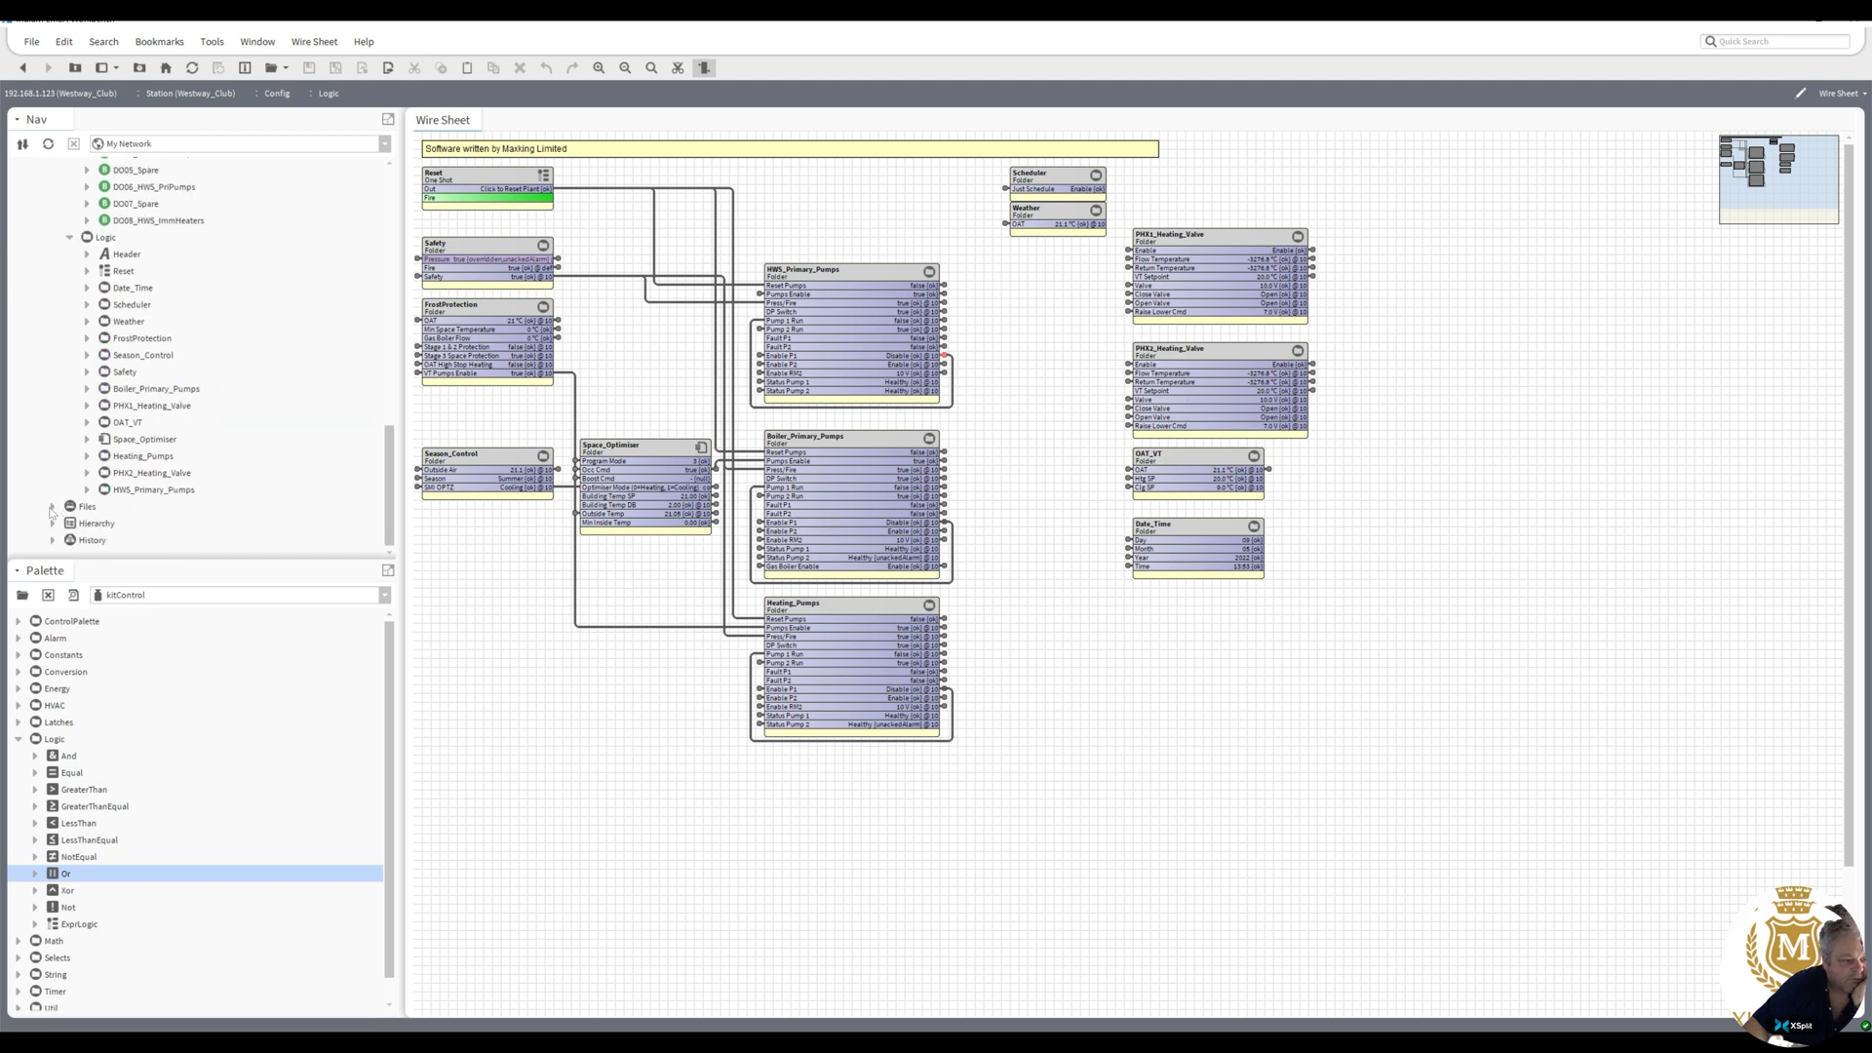
pyautogui.click(52, 507)
pyautogui.scroll(-3, 391, 451)
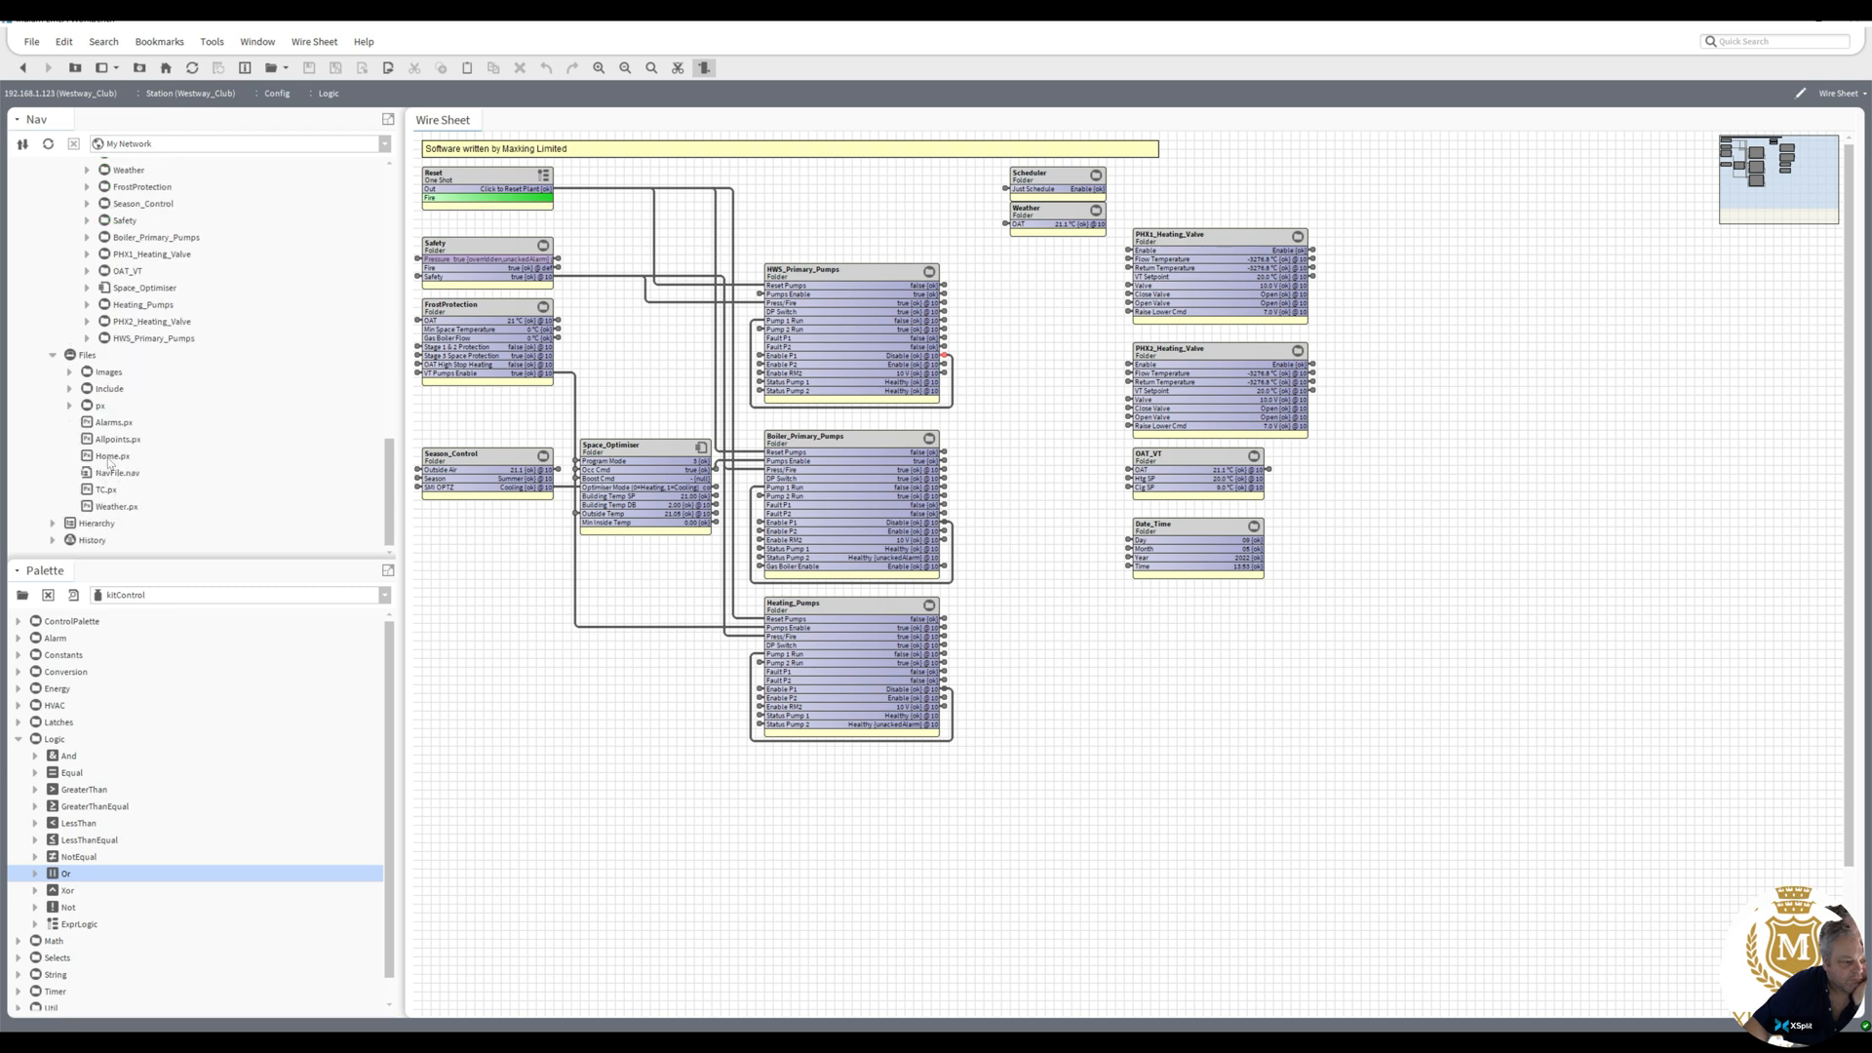
pyautogui.doubleClick(110, 458)
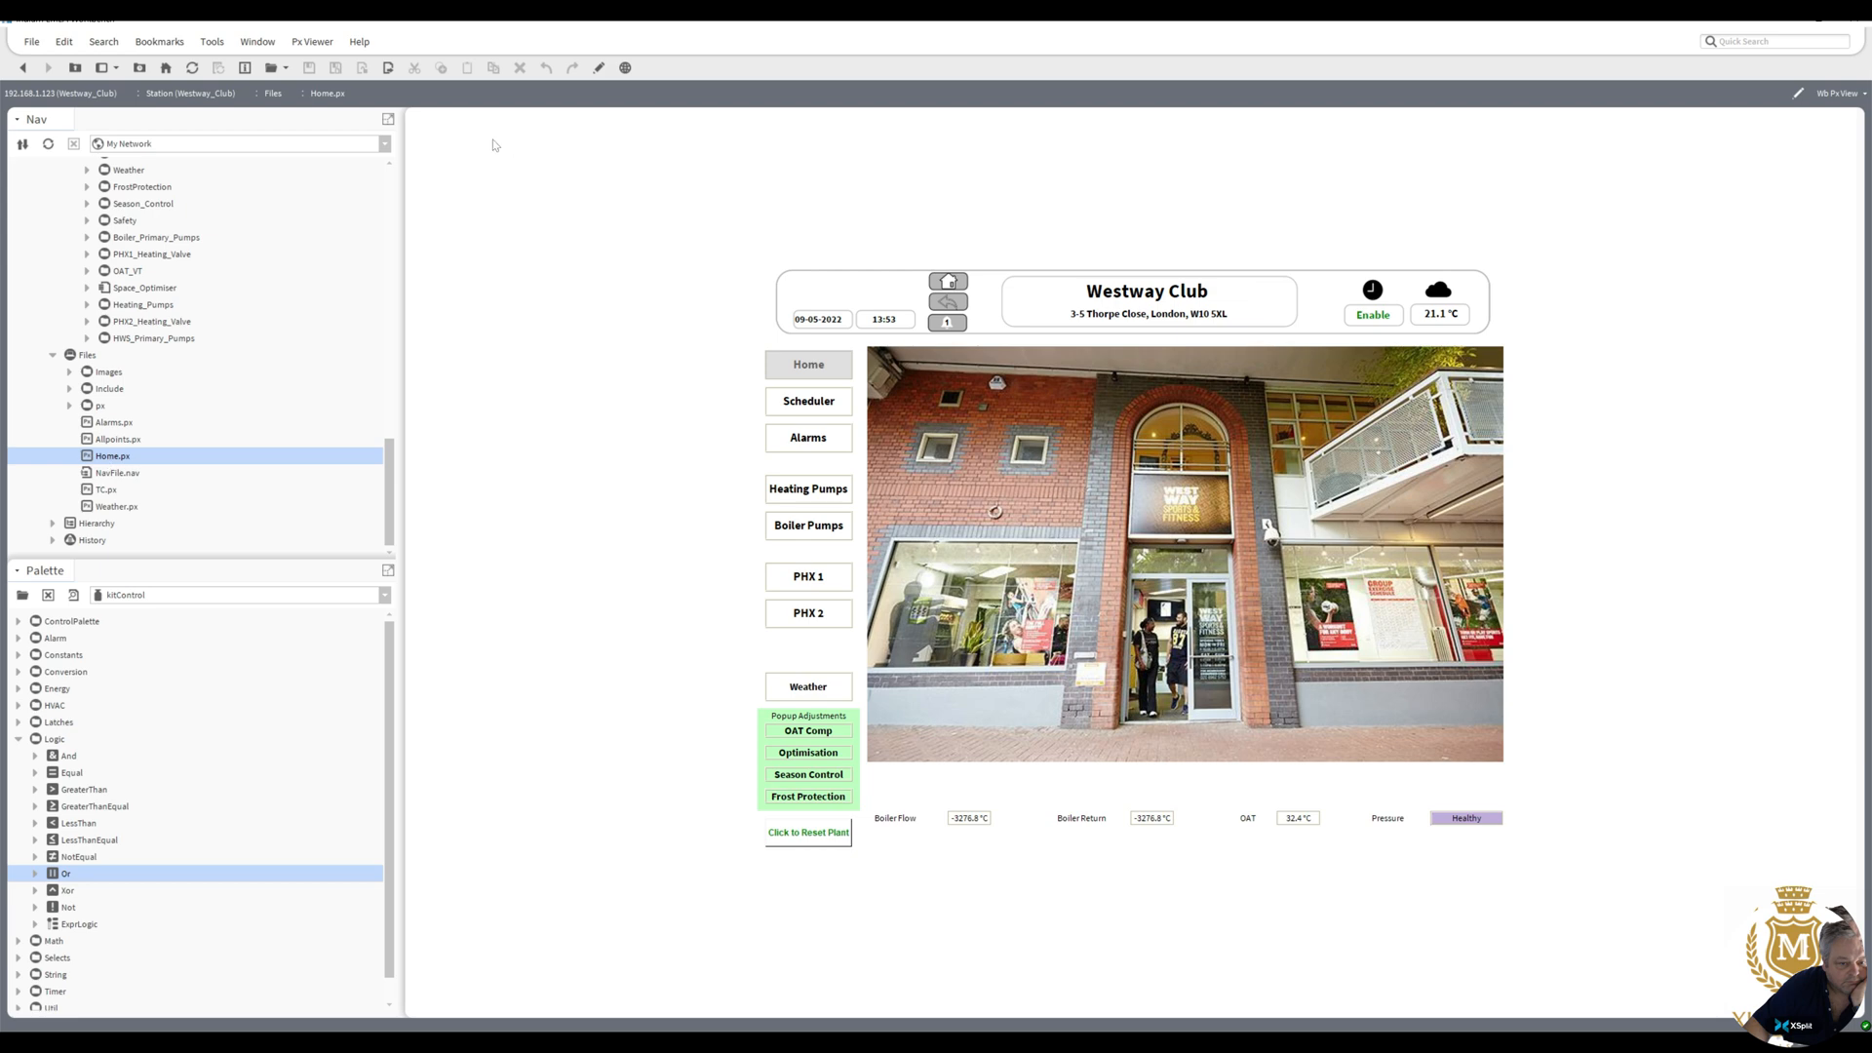
pyautogui.click(601, 70)
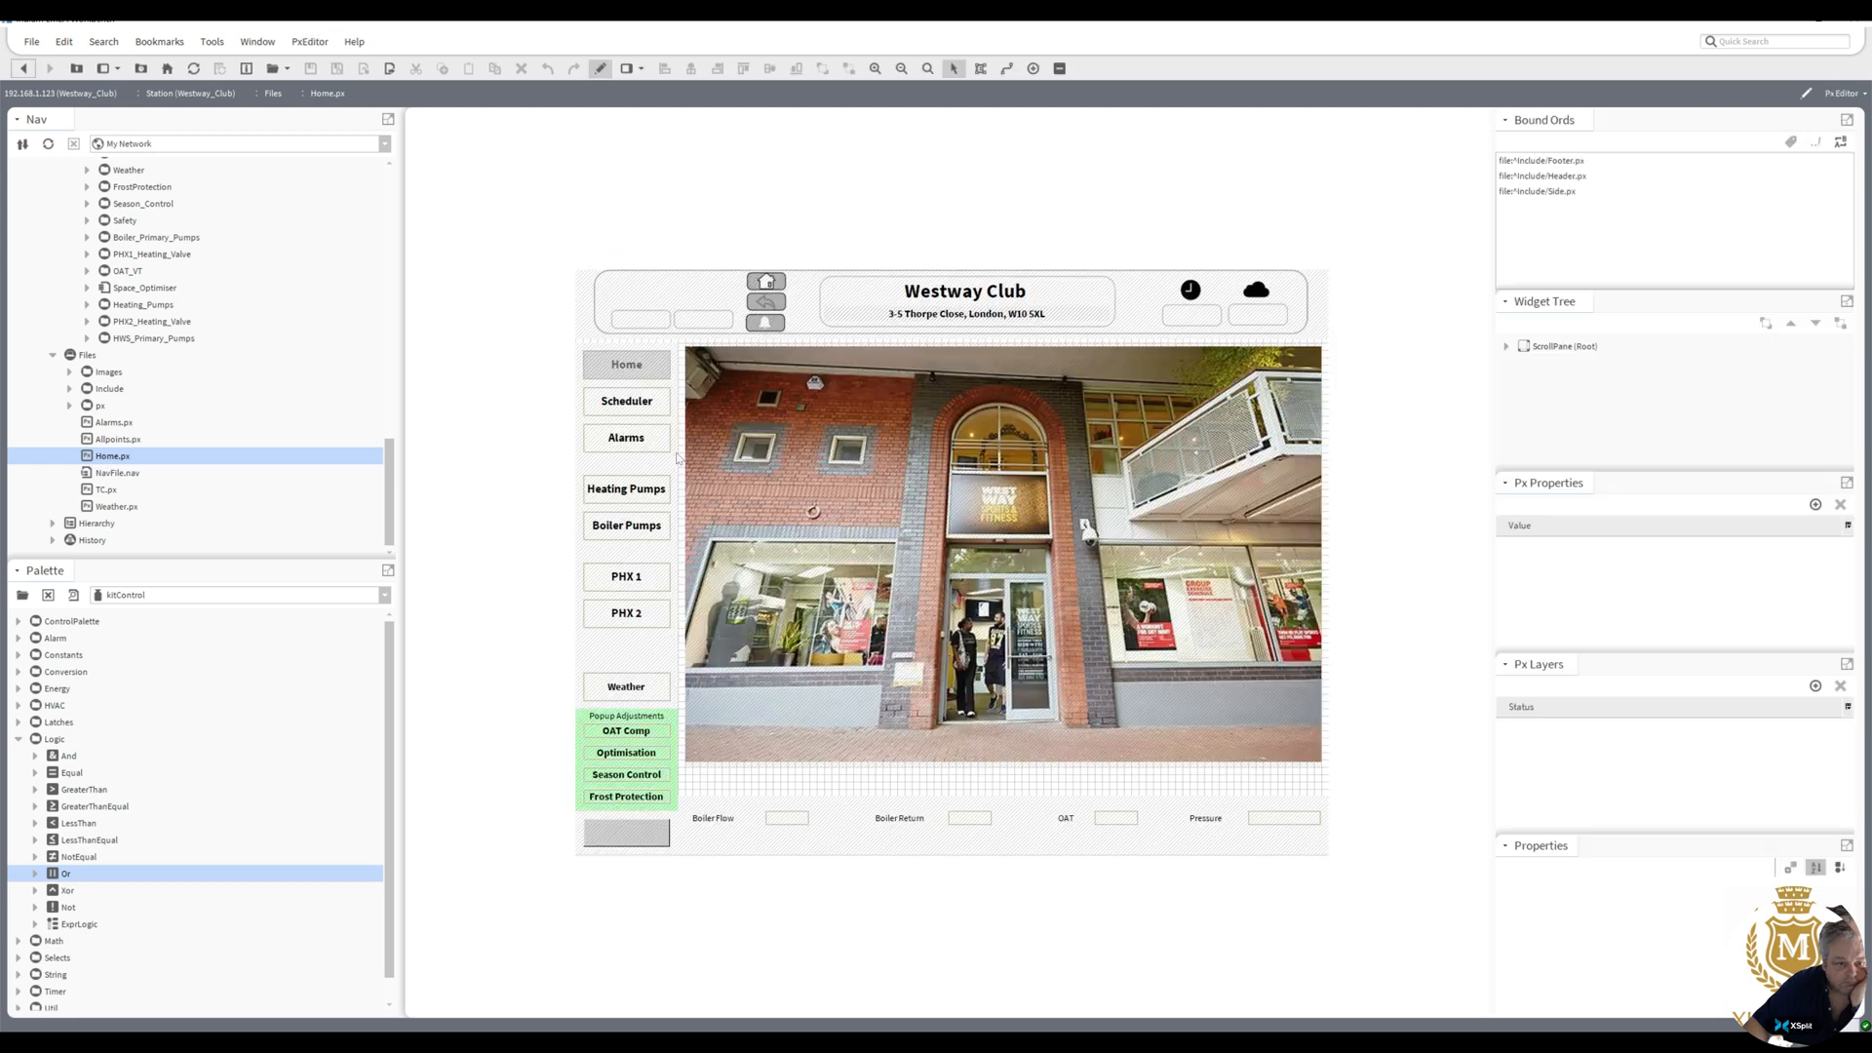
pyautogui.doubleClick(640, 602)
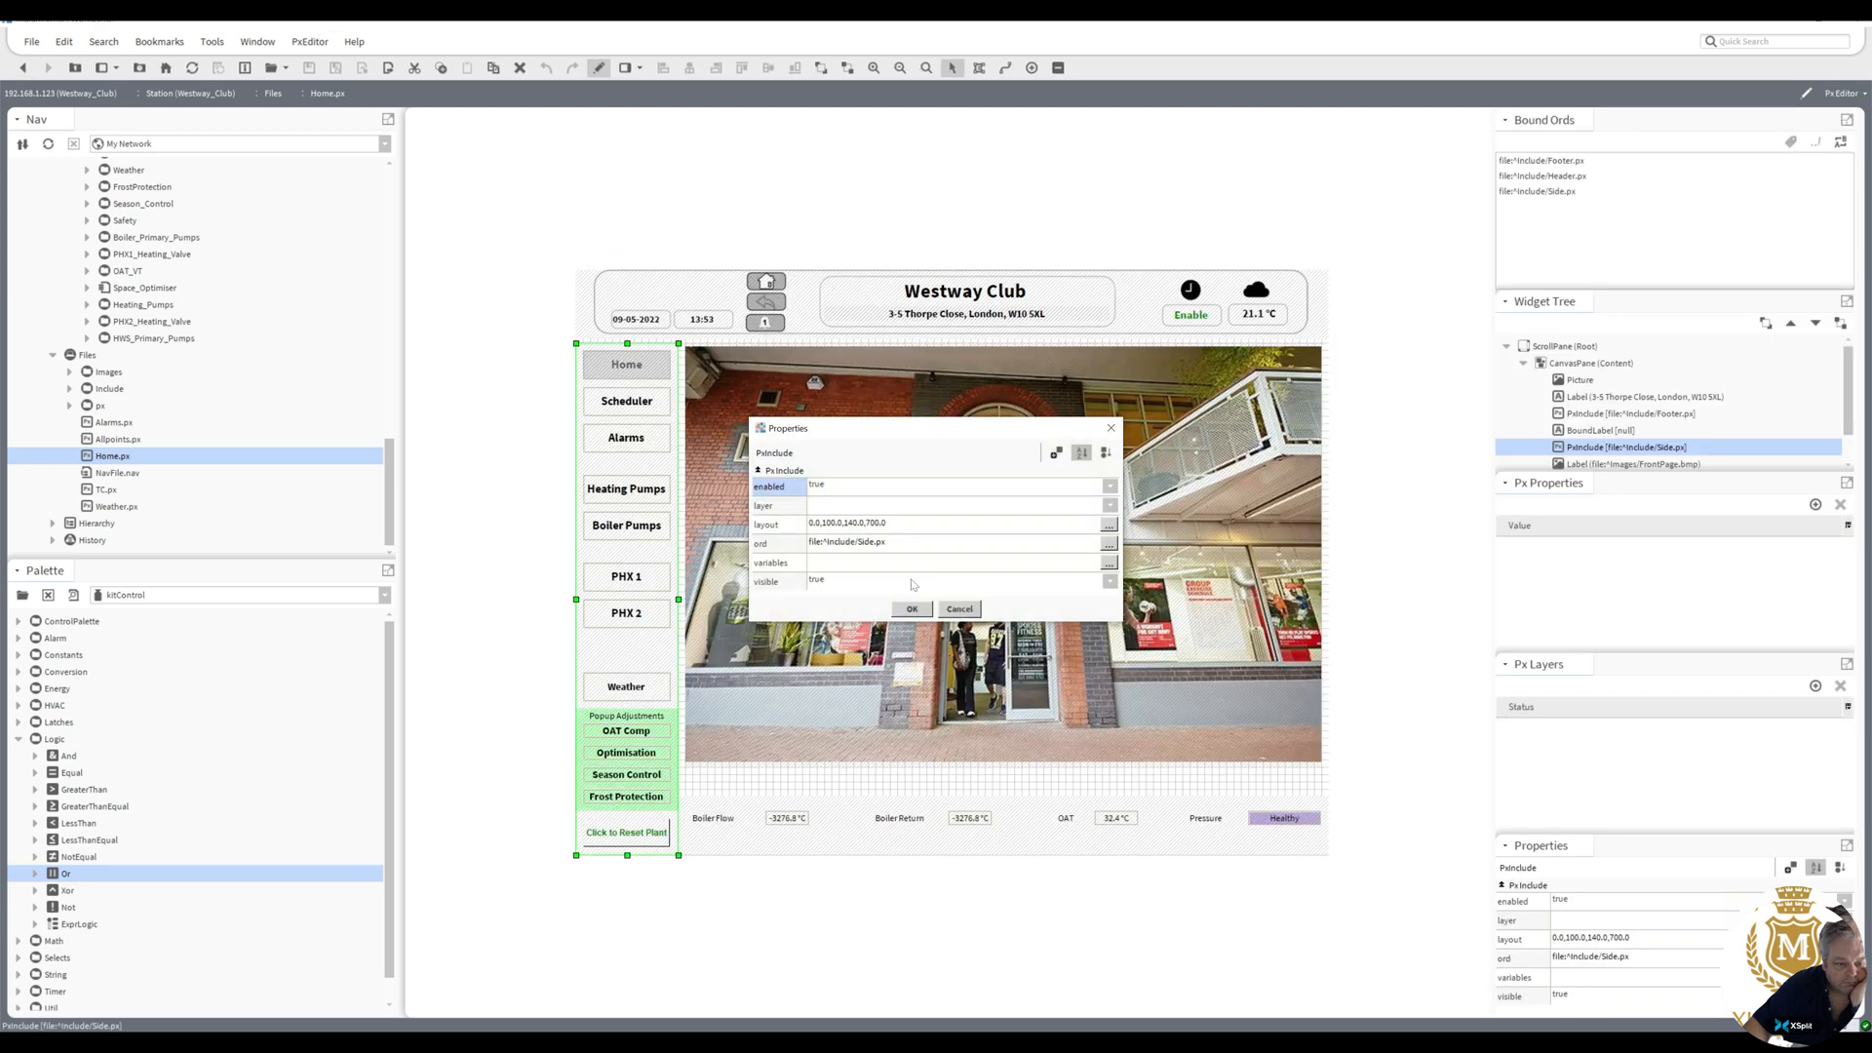
pyautogui.click(911, 608)
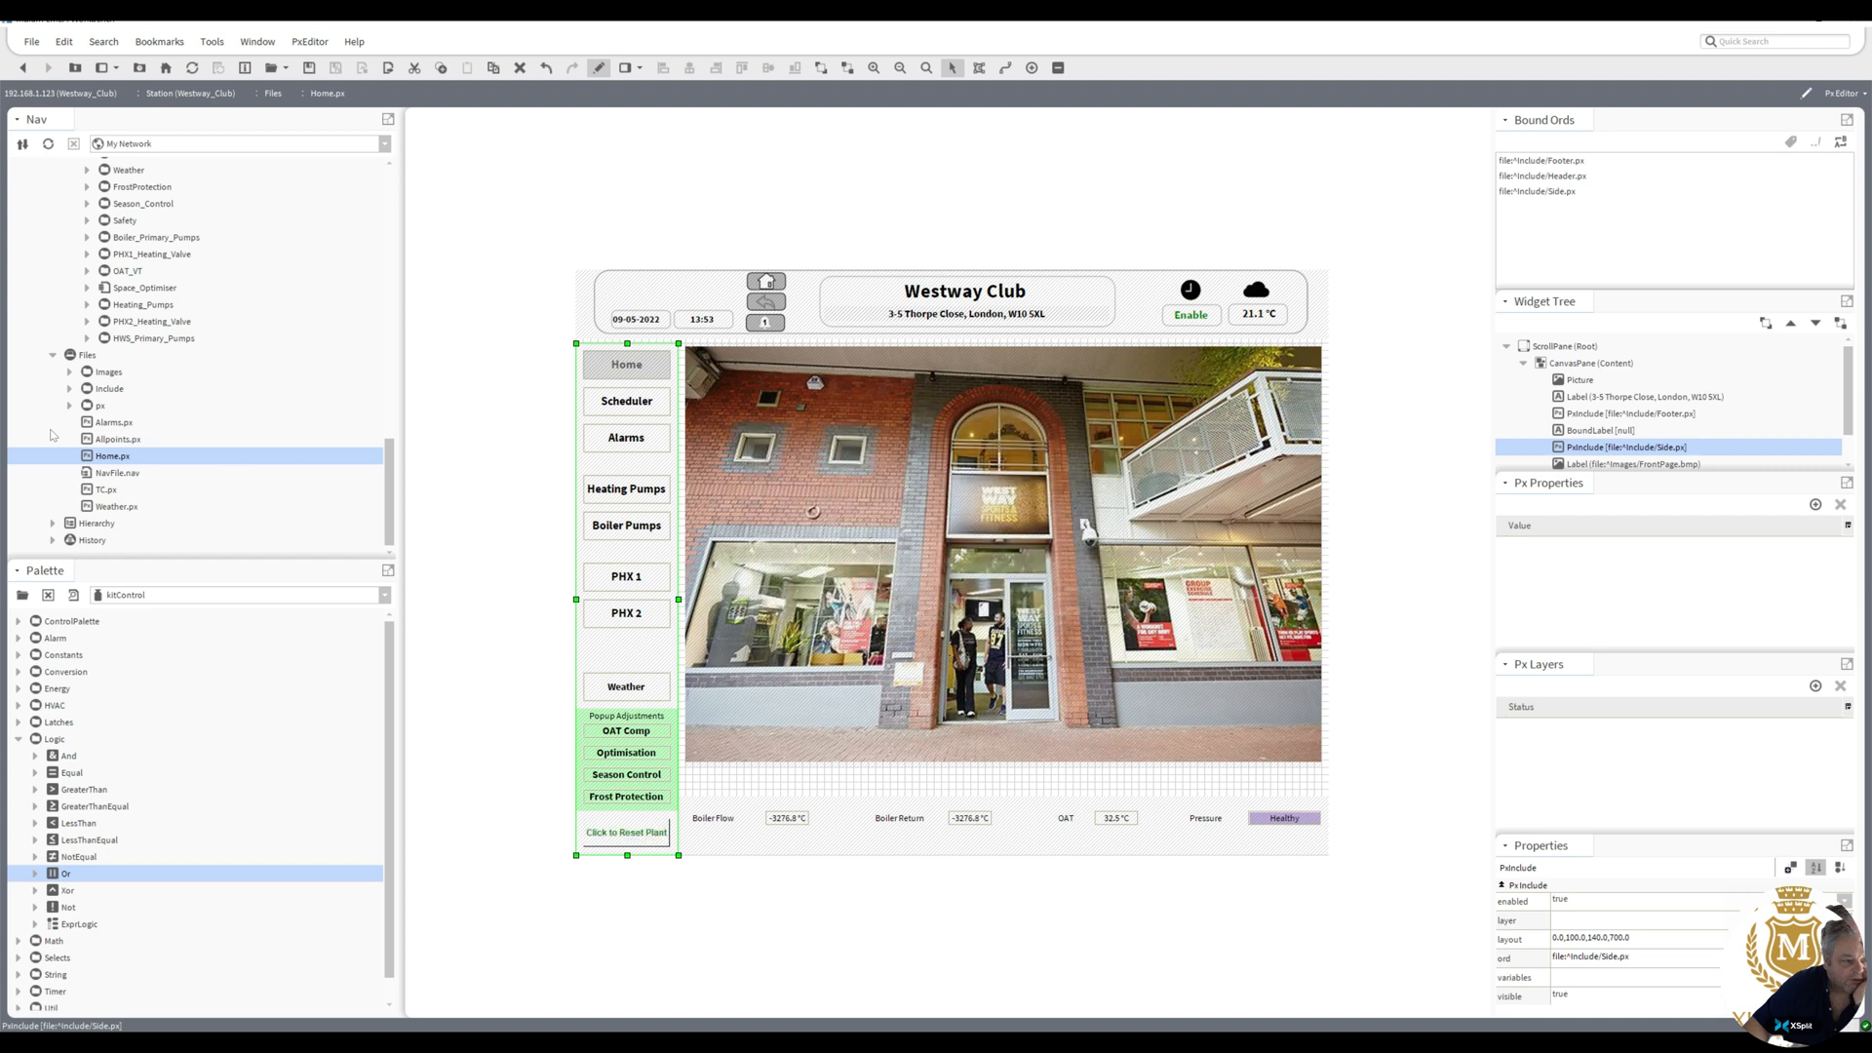
# - Open Side.px from the Include folder for editing, saving the changes to Home.px
pyautogui.click(69, 389)
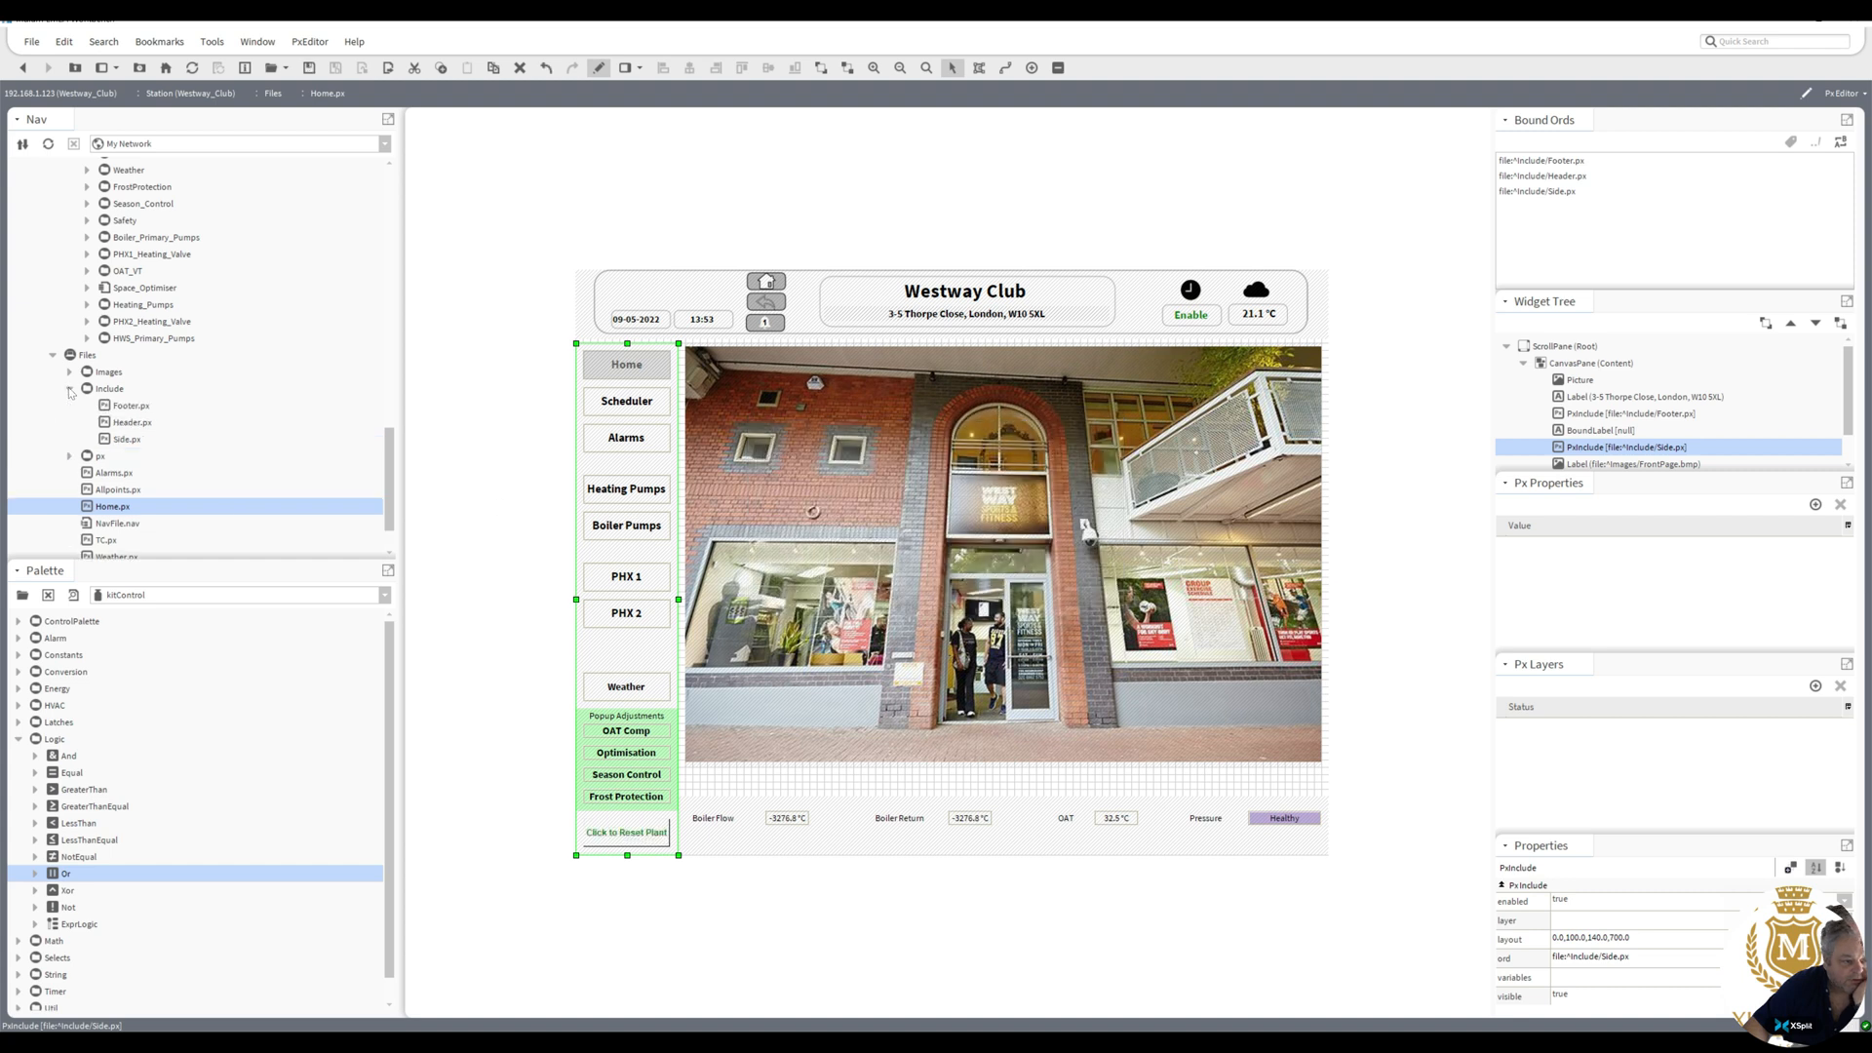
pyautogui.doubleClick(126, 439)
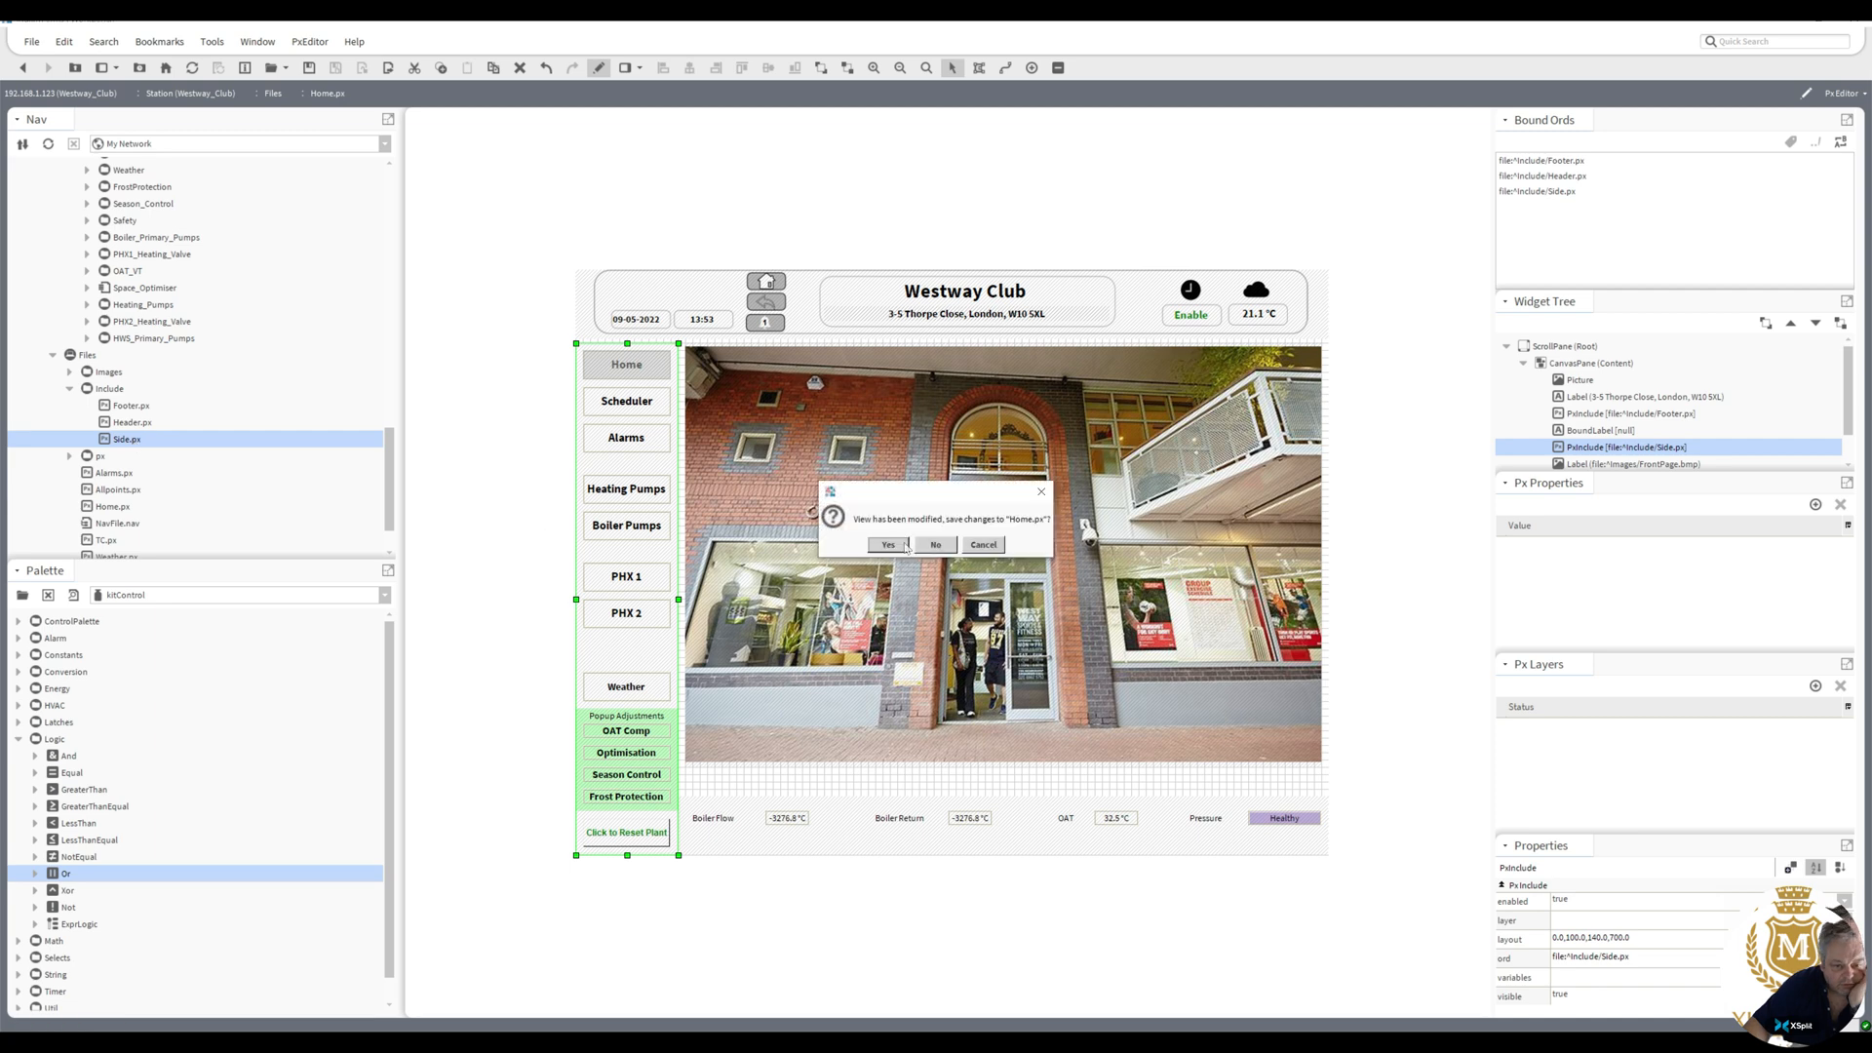
pyautogui.click(905, 546)
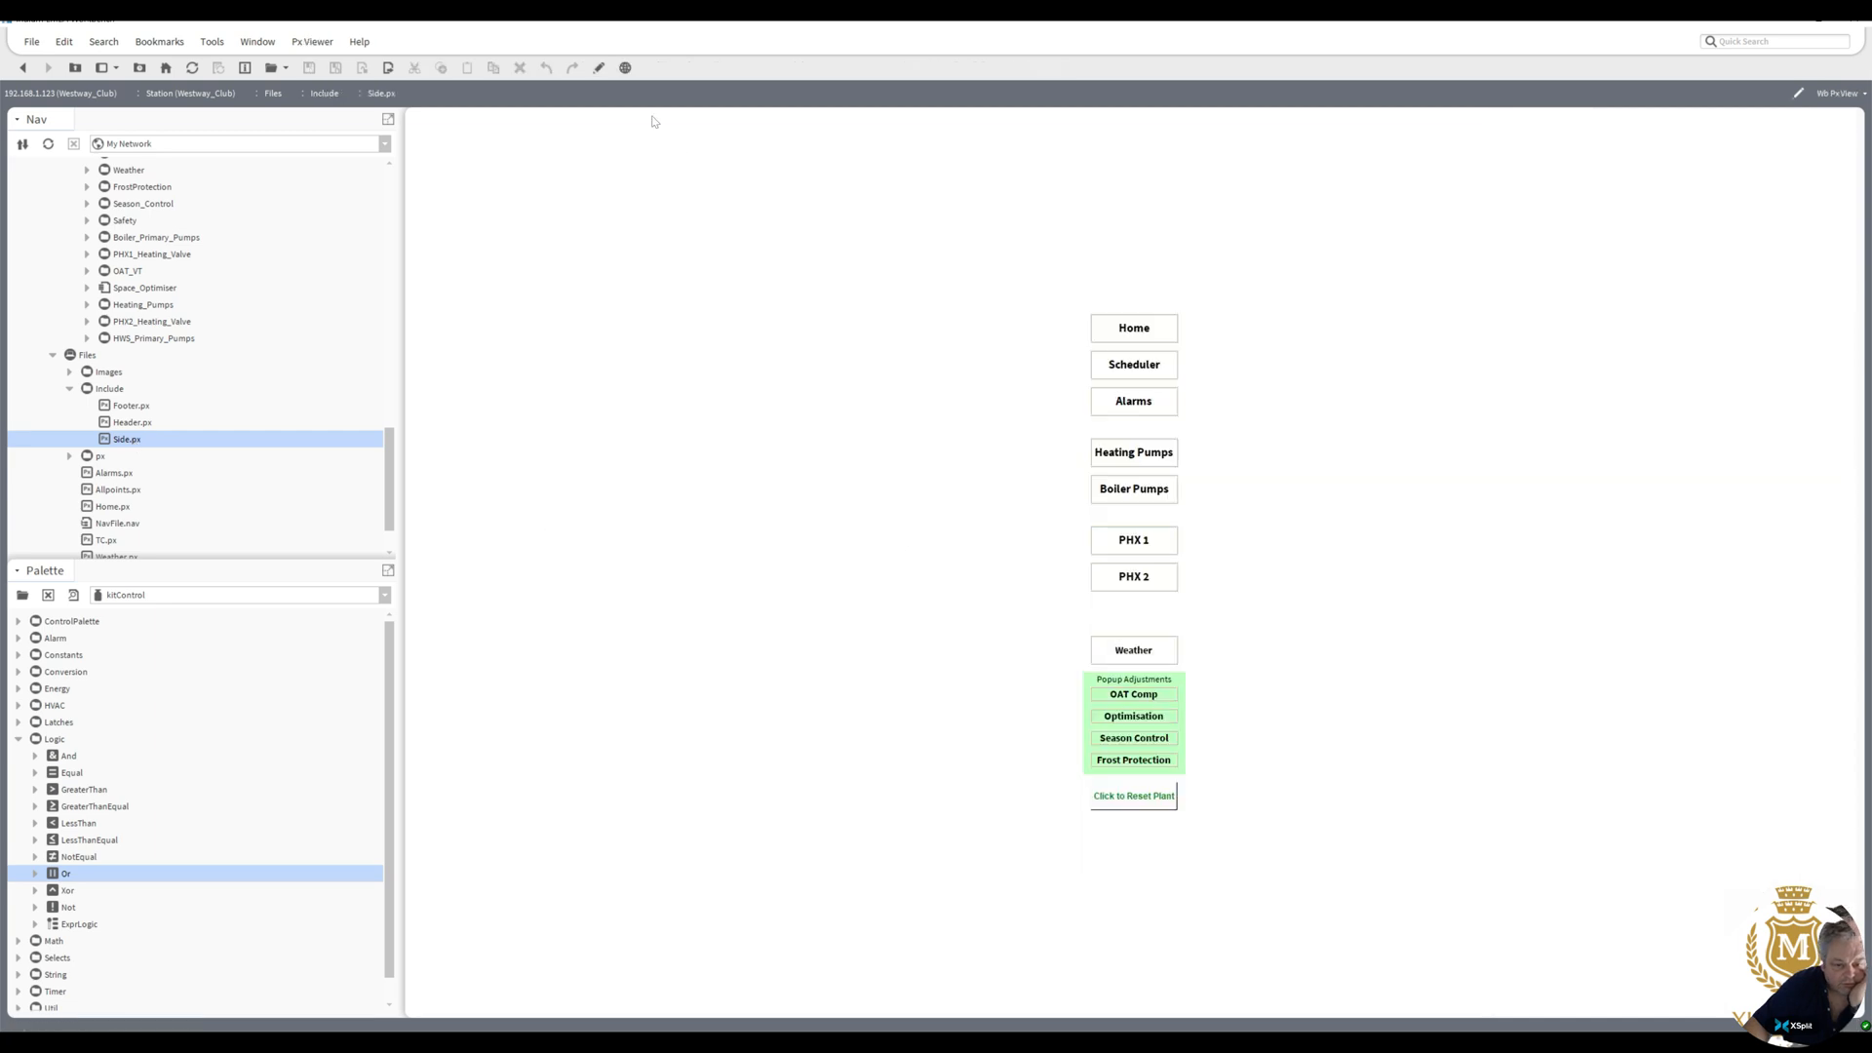
pyautogui.click(598, 67)
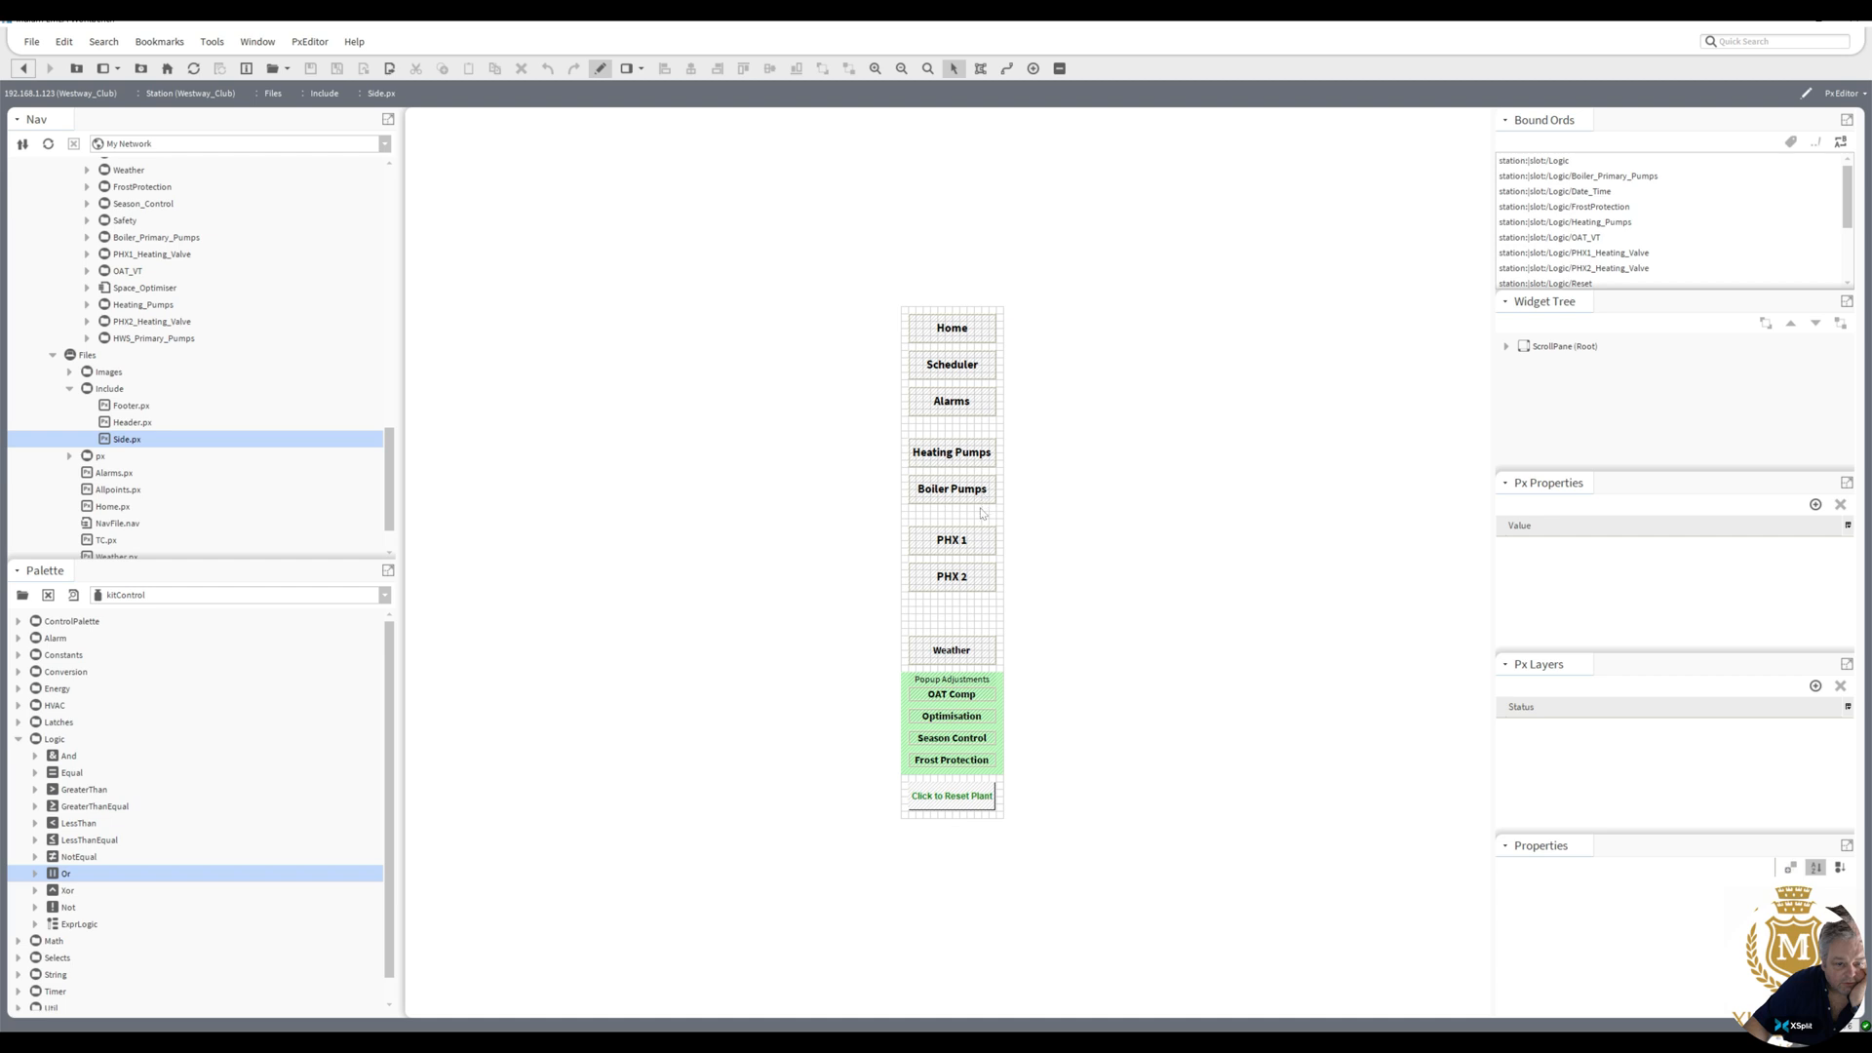
# - Delete the PHX 1 and PHX 2 buttons from the side menu
pyautogui.click(962, 543)
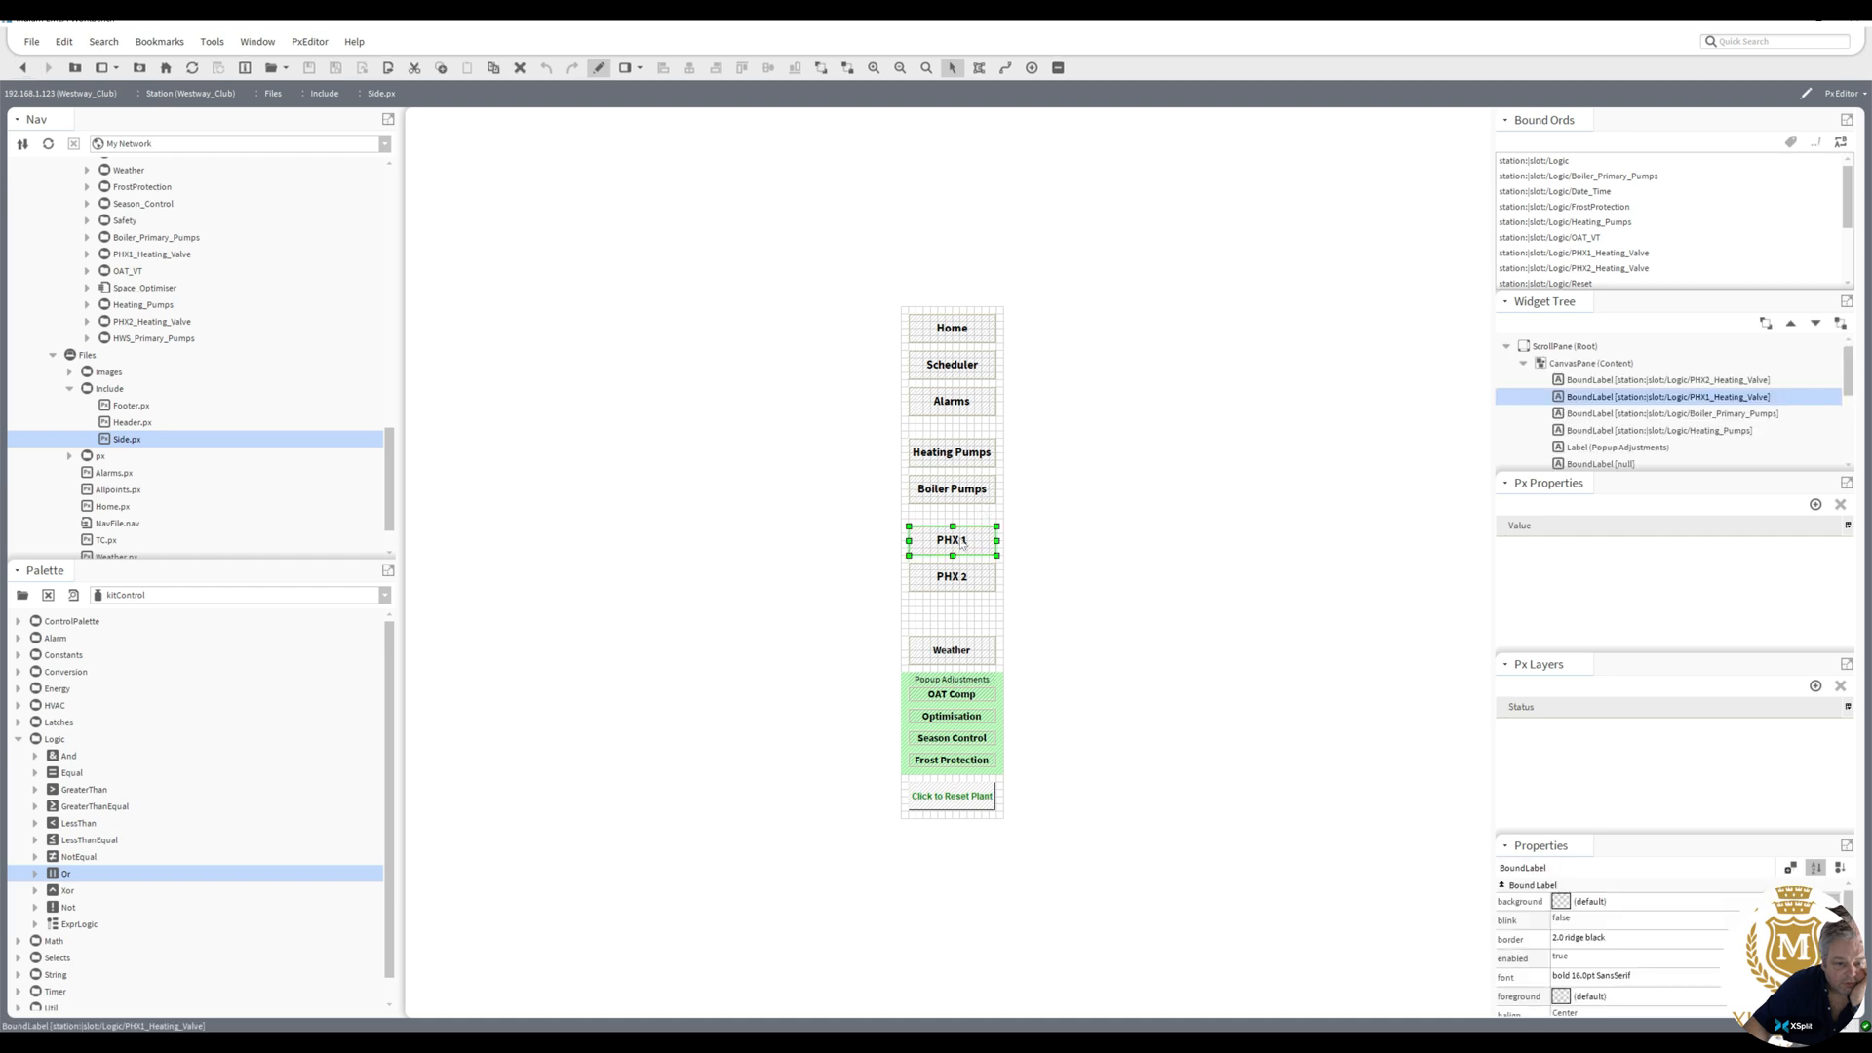
pyautogui.press('Delete')
pyautogui.click(957, 577)
pyautogui.press('Delete')
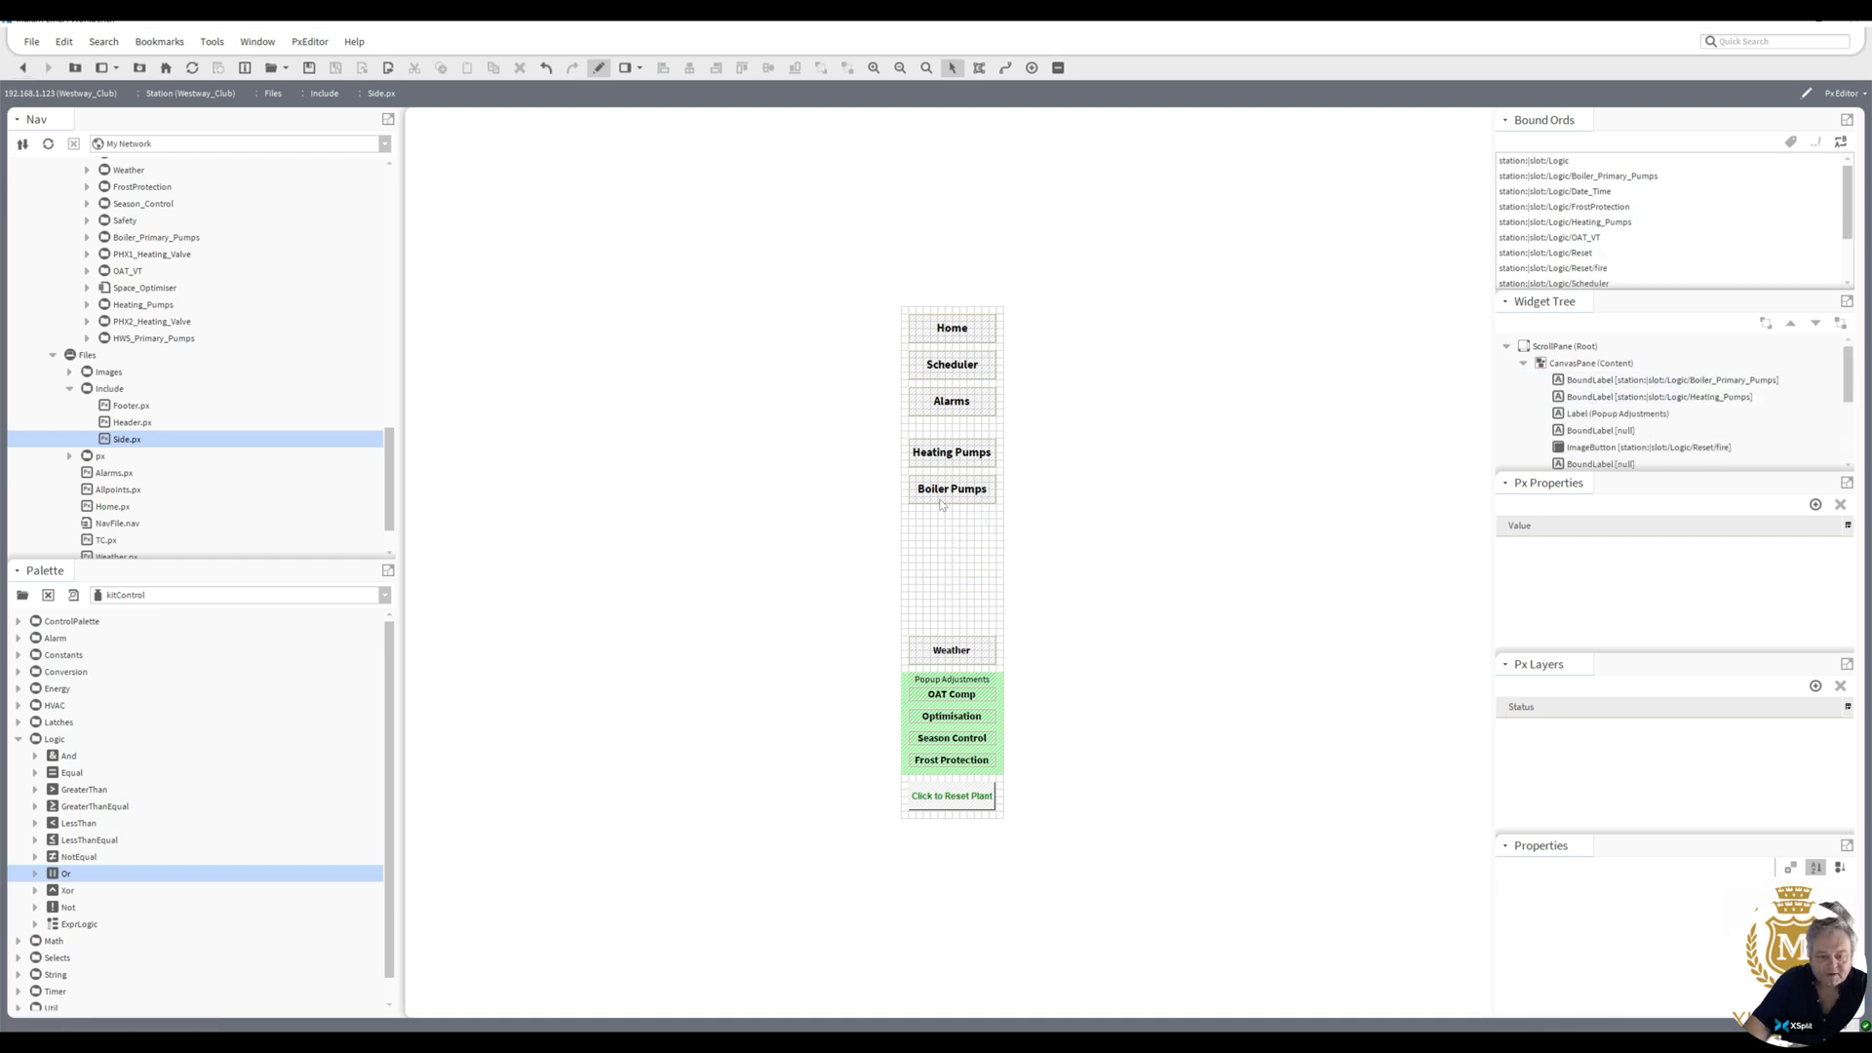
# - Duplicate the Boiler Pumps button and place the copy directly beneath the original, aligned with the other buttons
pyautogui.rightClick(942, 505)
pyautogui.click(1004, 590)
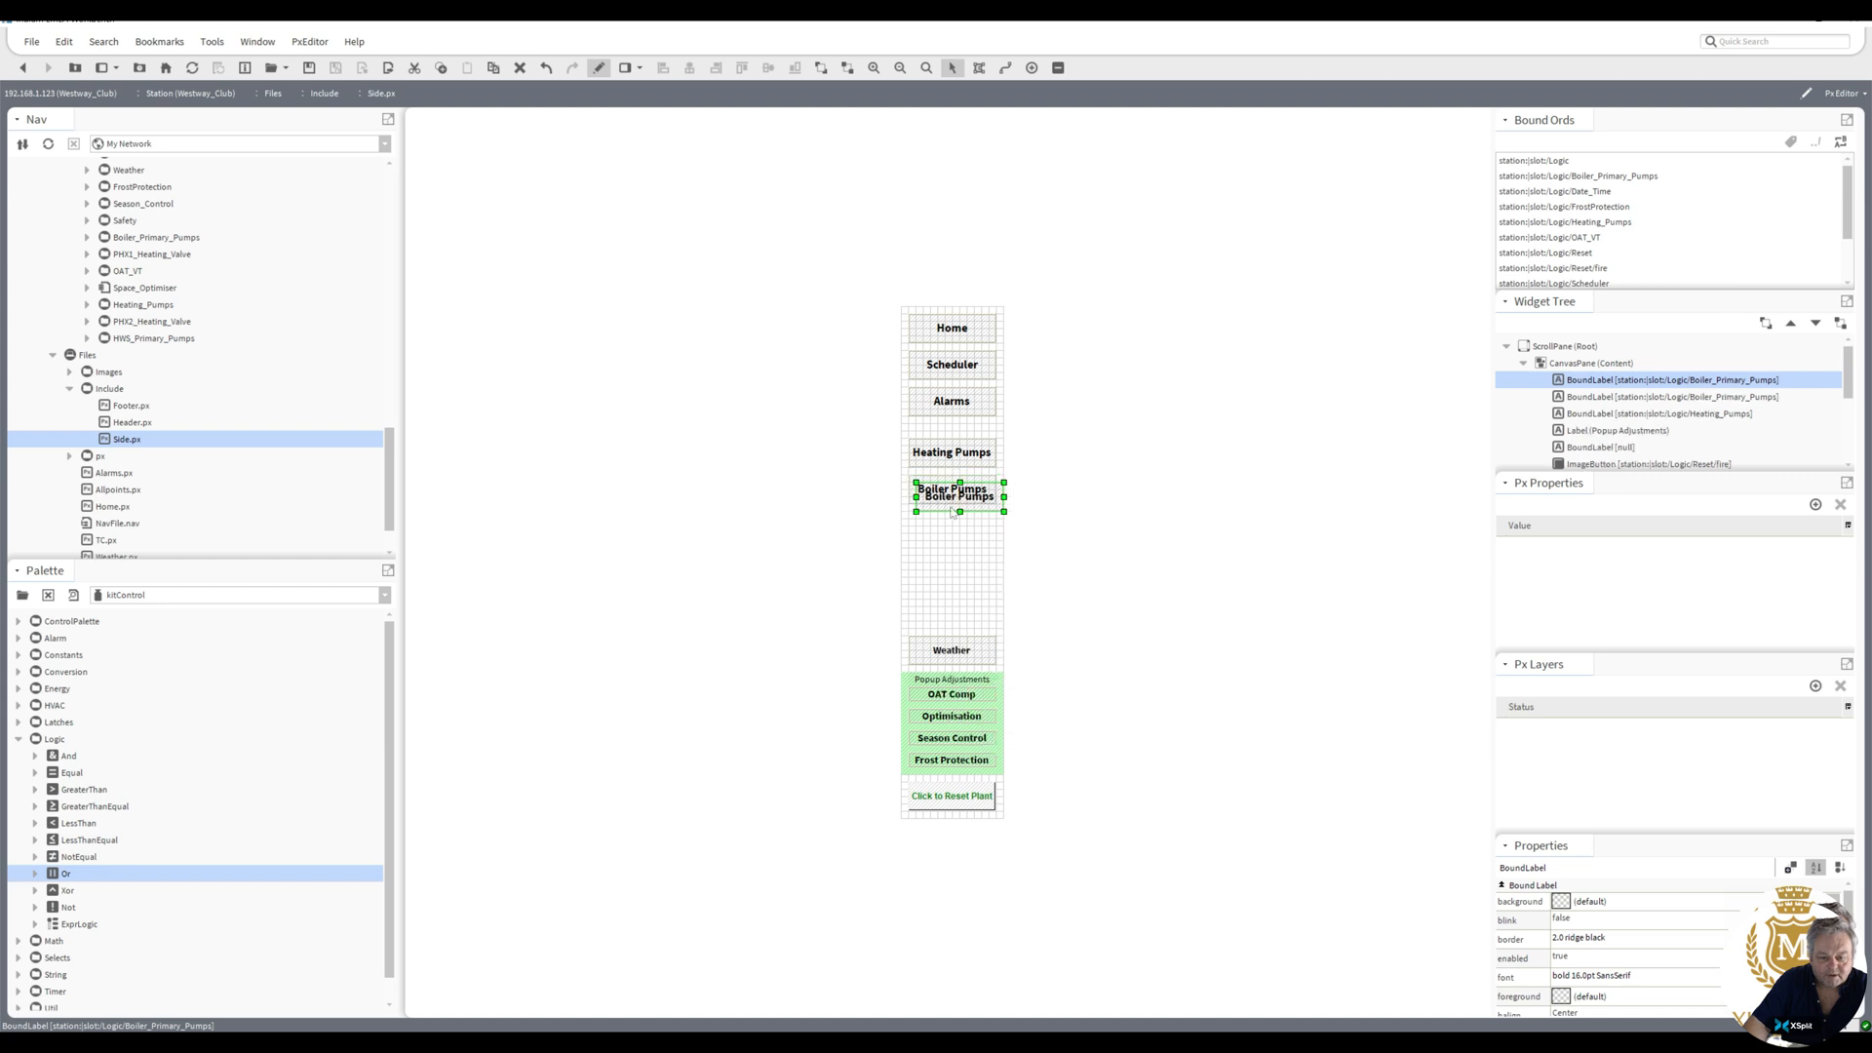
pyautogui.moveTo(952, 512); pyautogui.dragTo(942, 532)
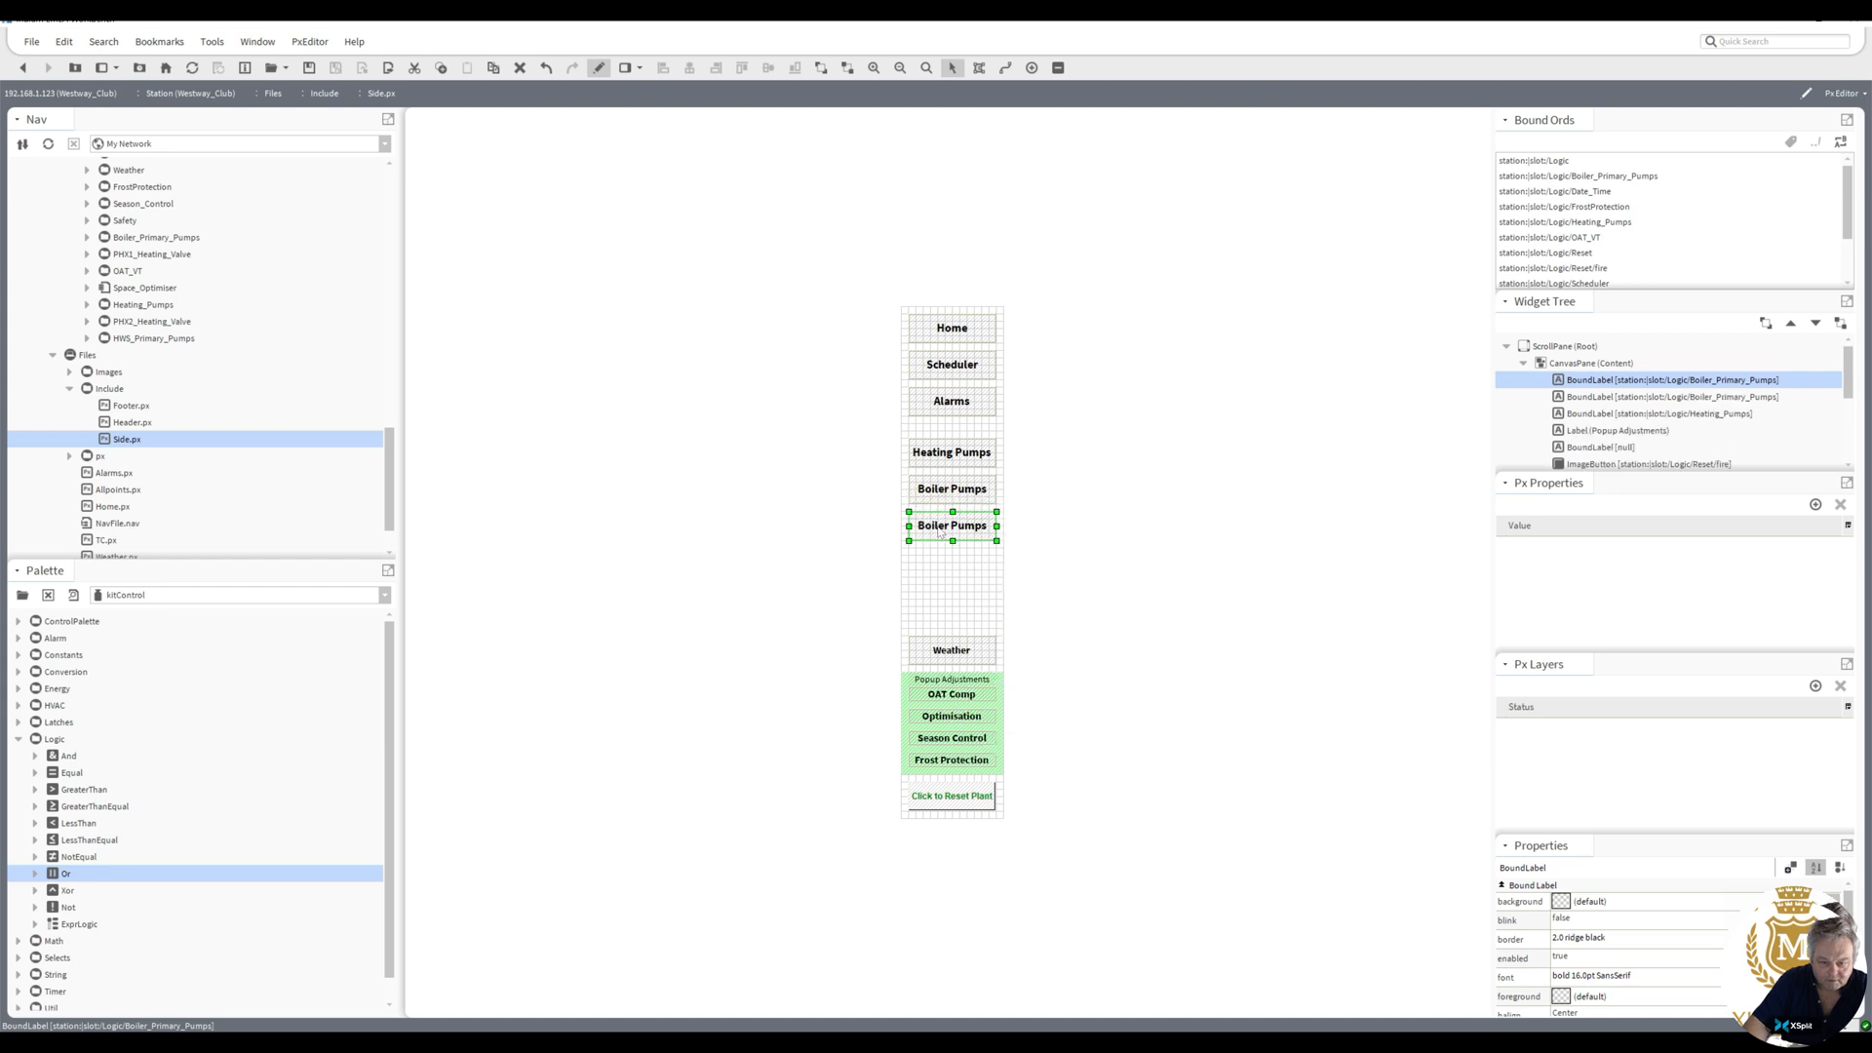
# - Change the text of the duplicated Boiler Pumps button to HWS Pumps
pyautogui.doubleClick(942, 533)
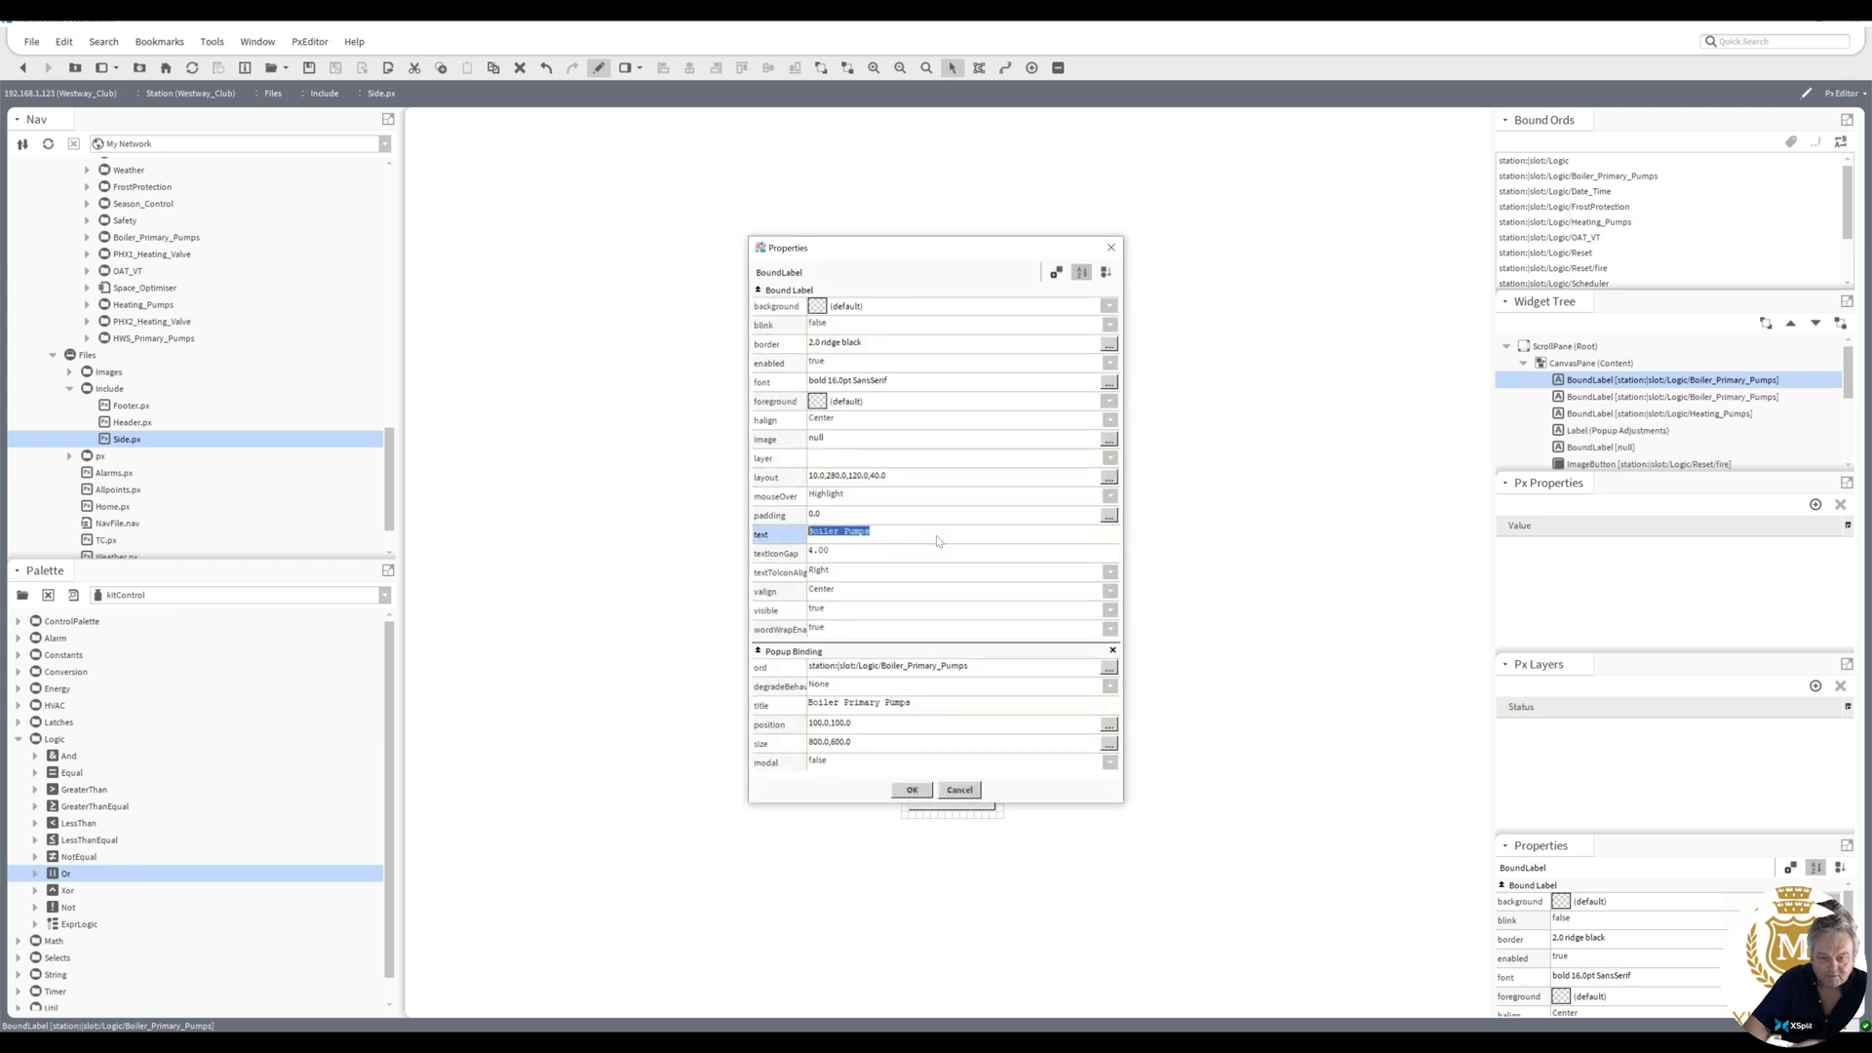
pyautogui.click(839, 534)
pyautogui.moveTo(839, 534); pyautogui.dragTo(741, 536)
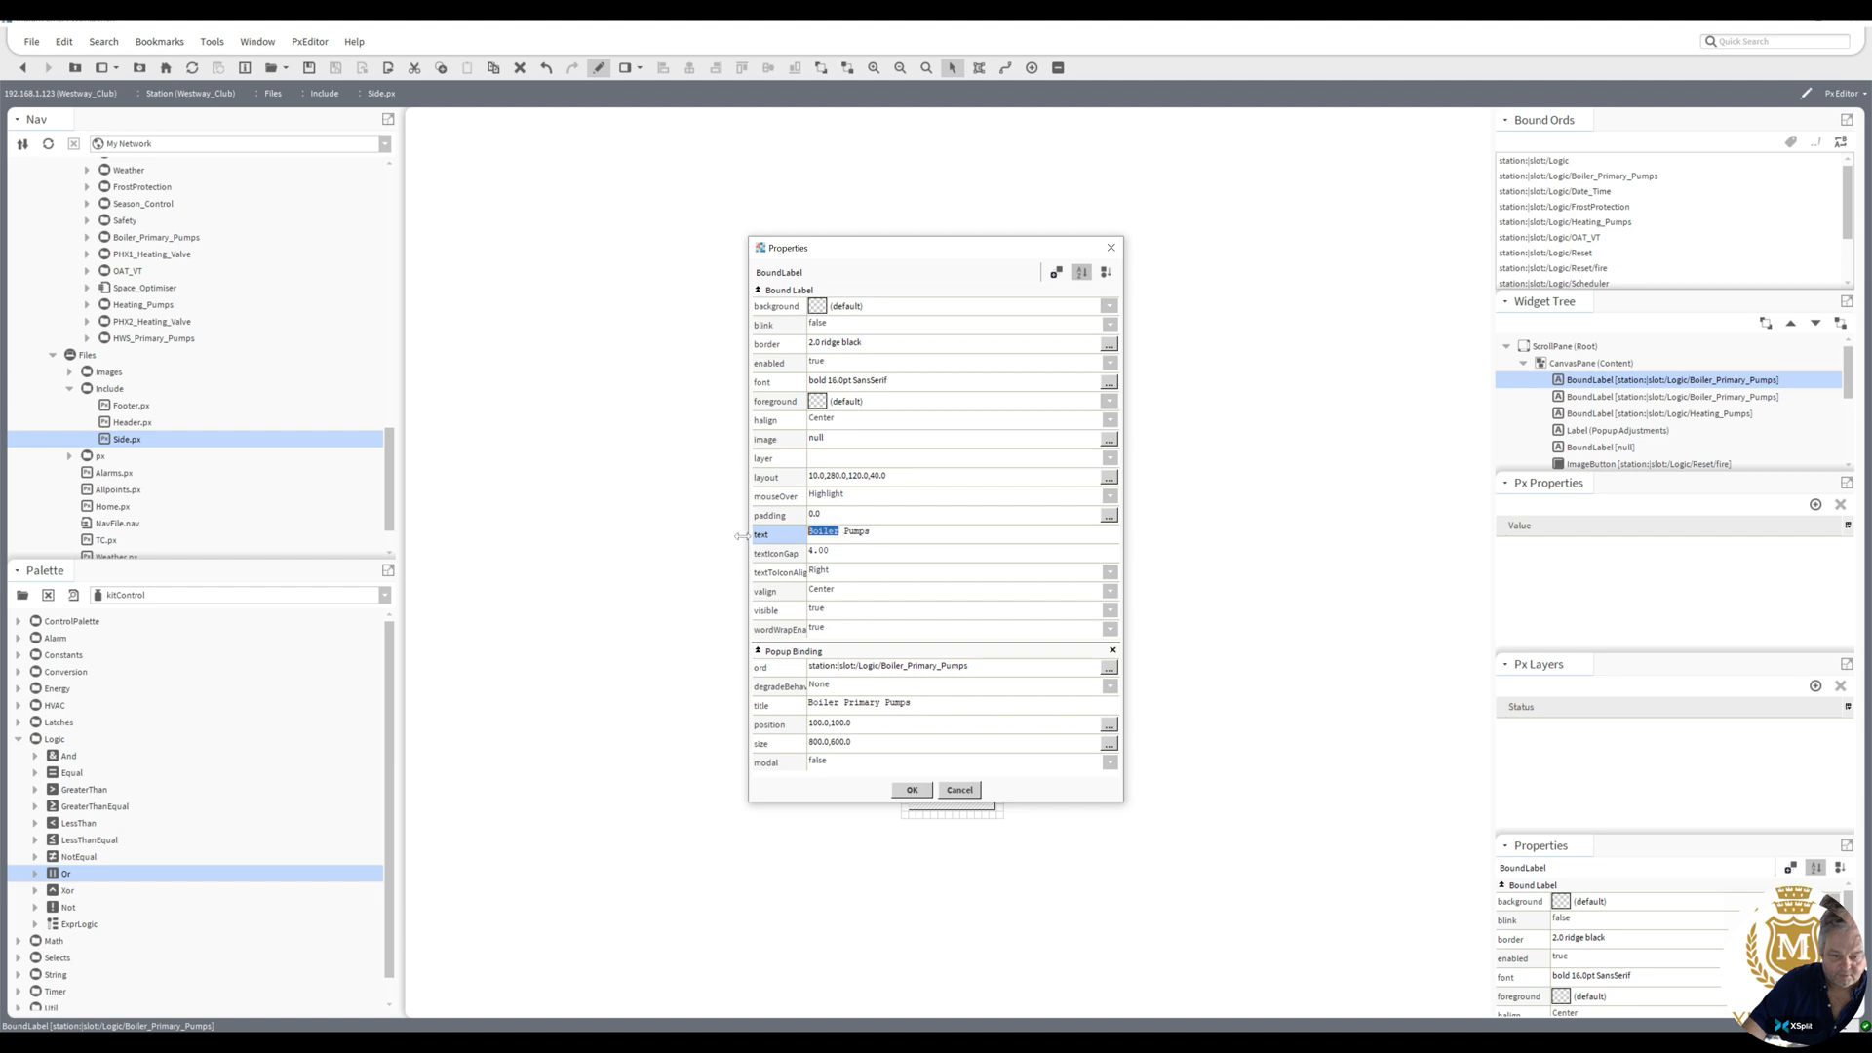
pyautogui.write('HWS')
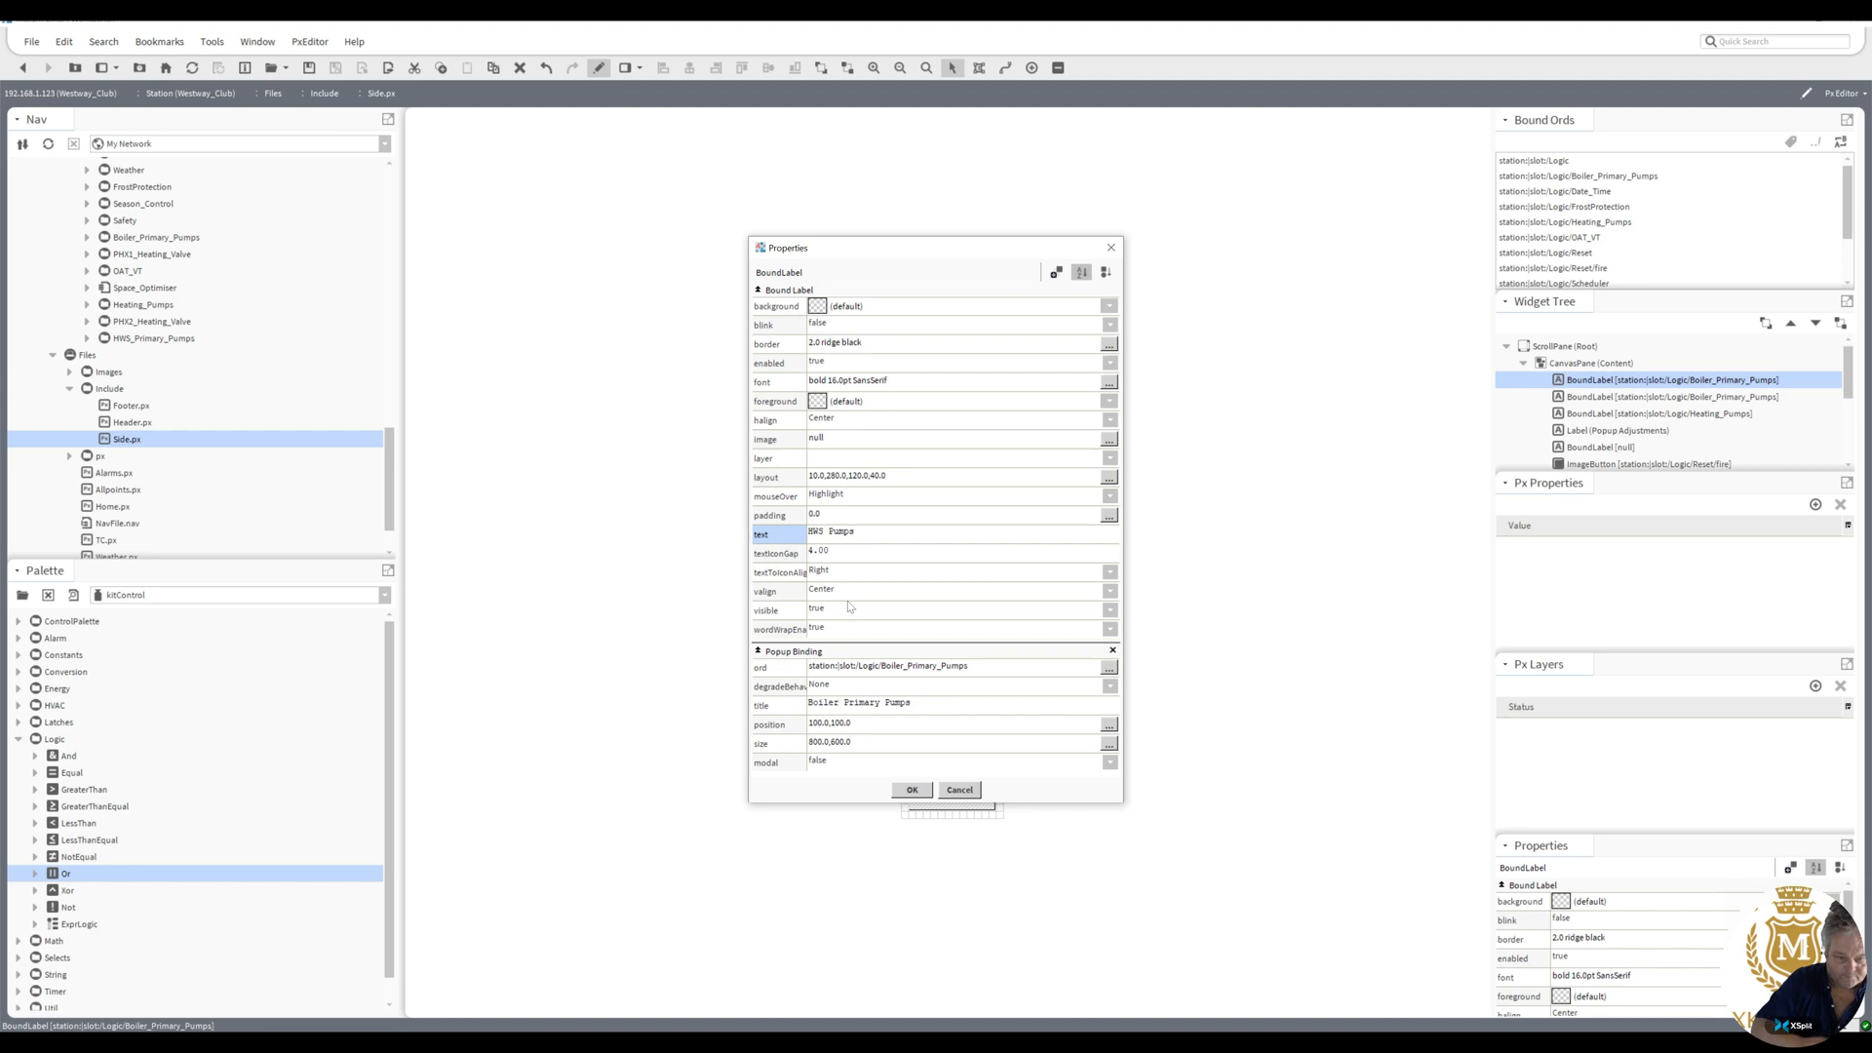
# - Point the HWS Pumps button's popup binding to the HWS_Primary_Pumps component in the Logic folder and apply the properties
pyautogui.click(1109, 668)
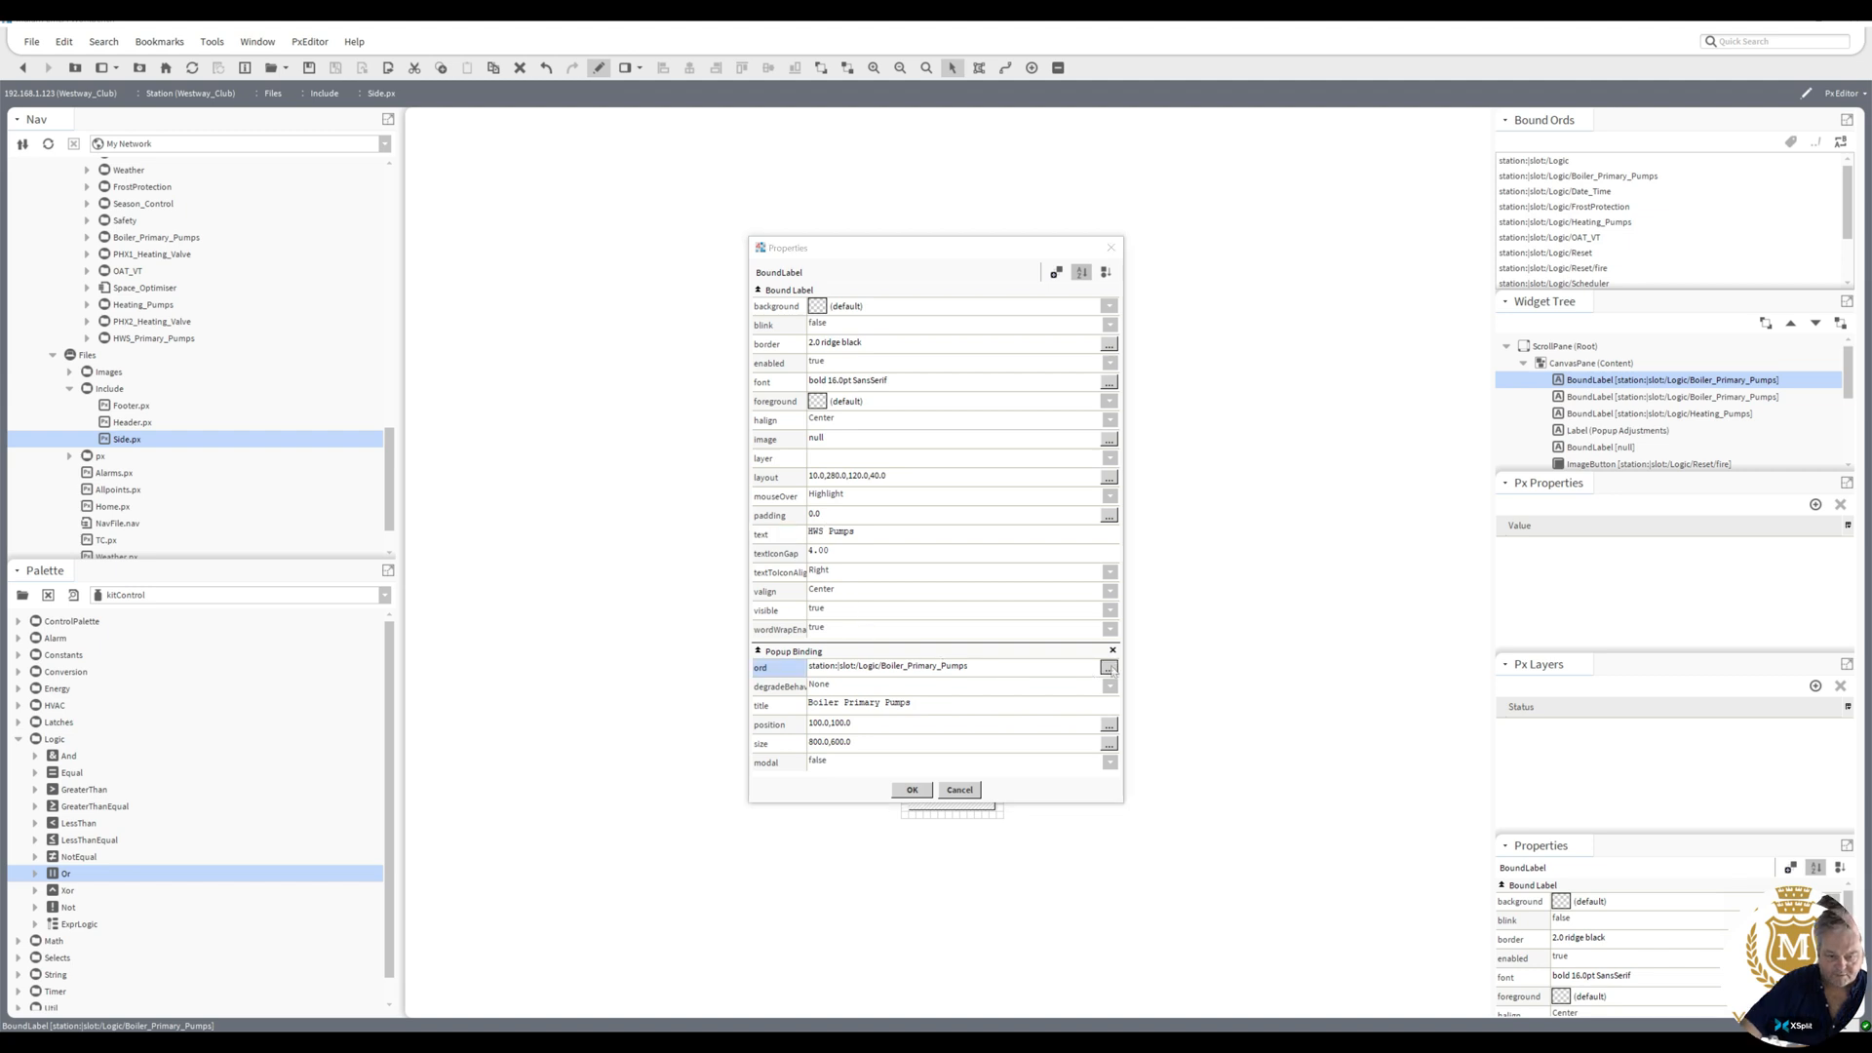
pyautogui.click(1069, 508)
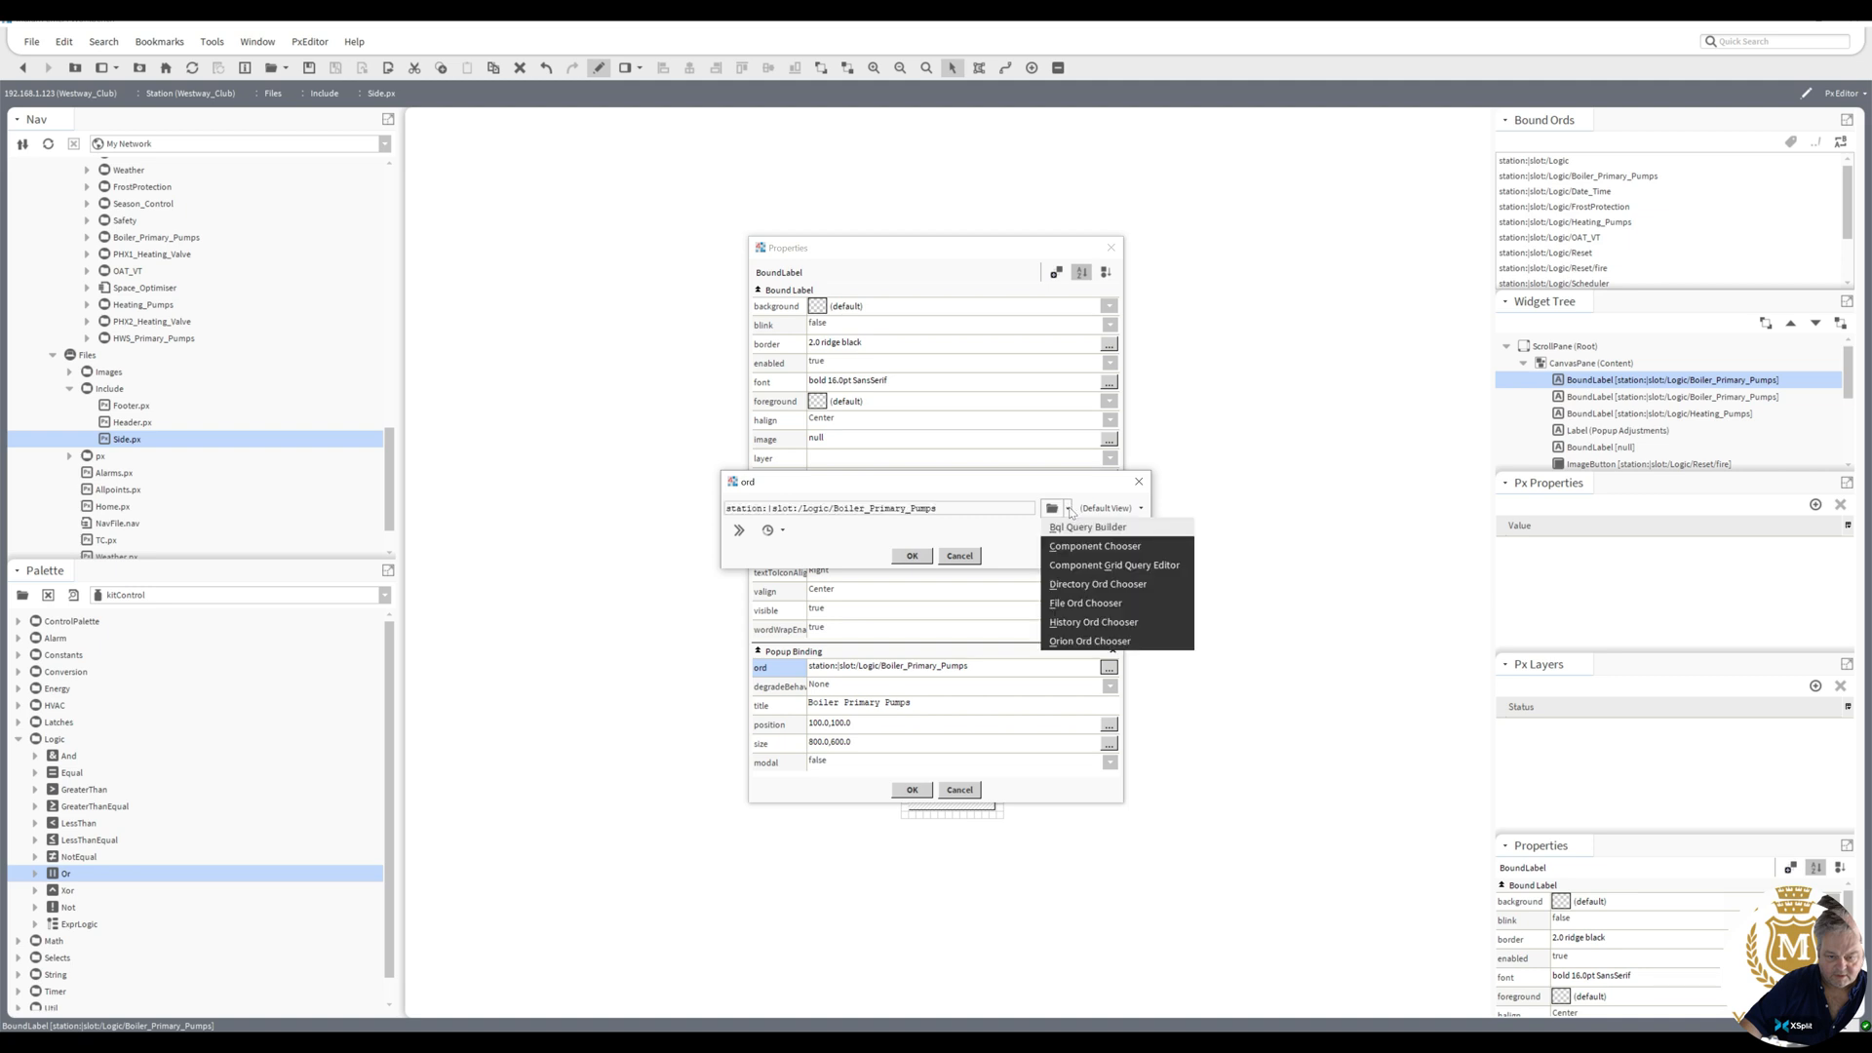
pyautogui.click(1077, 548)
pyautogui.scroll(-2, 1039, 441)
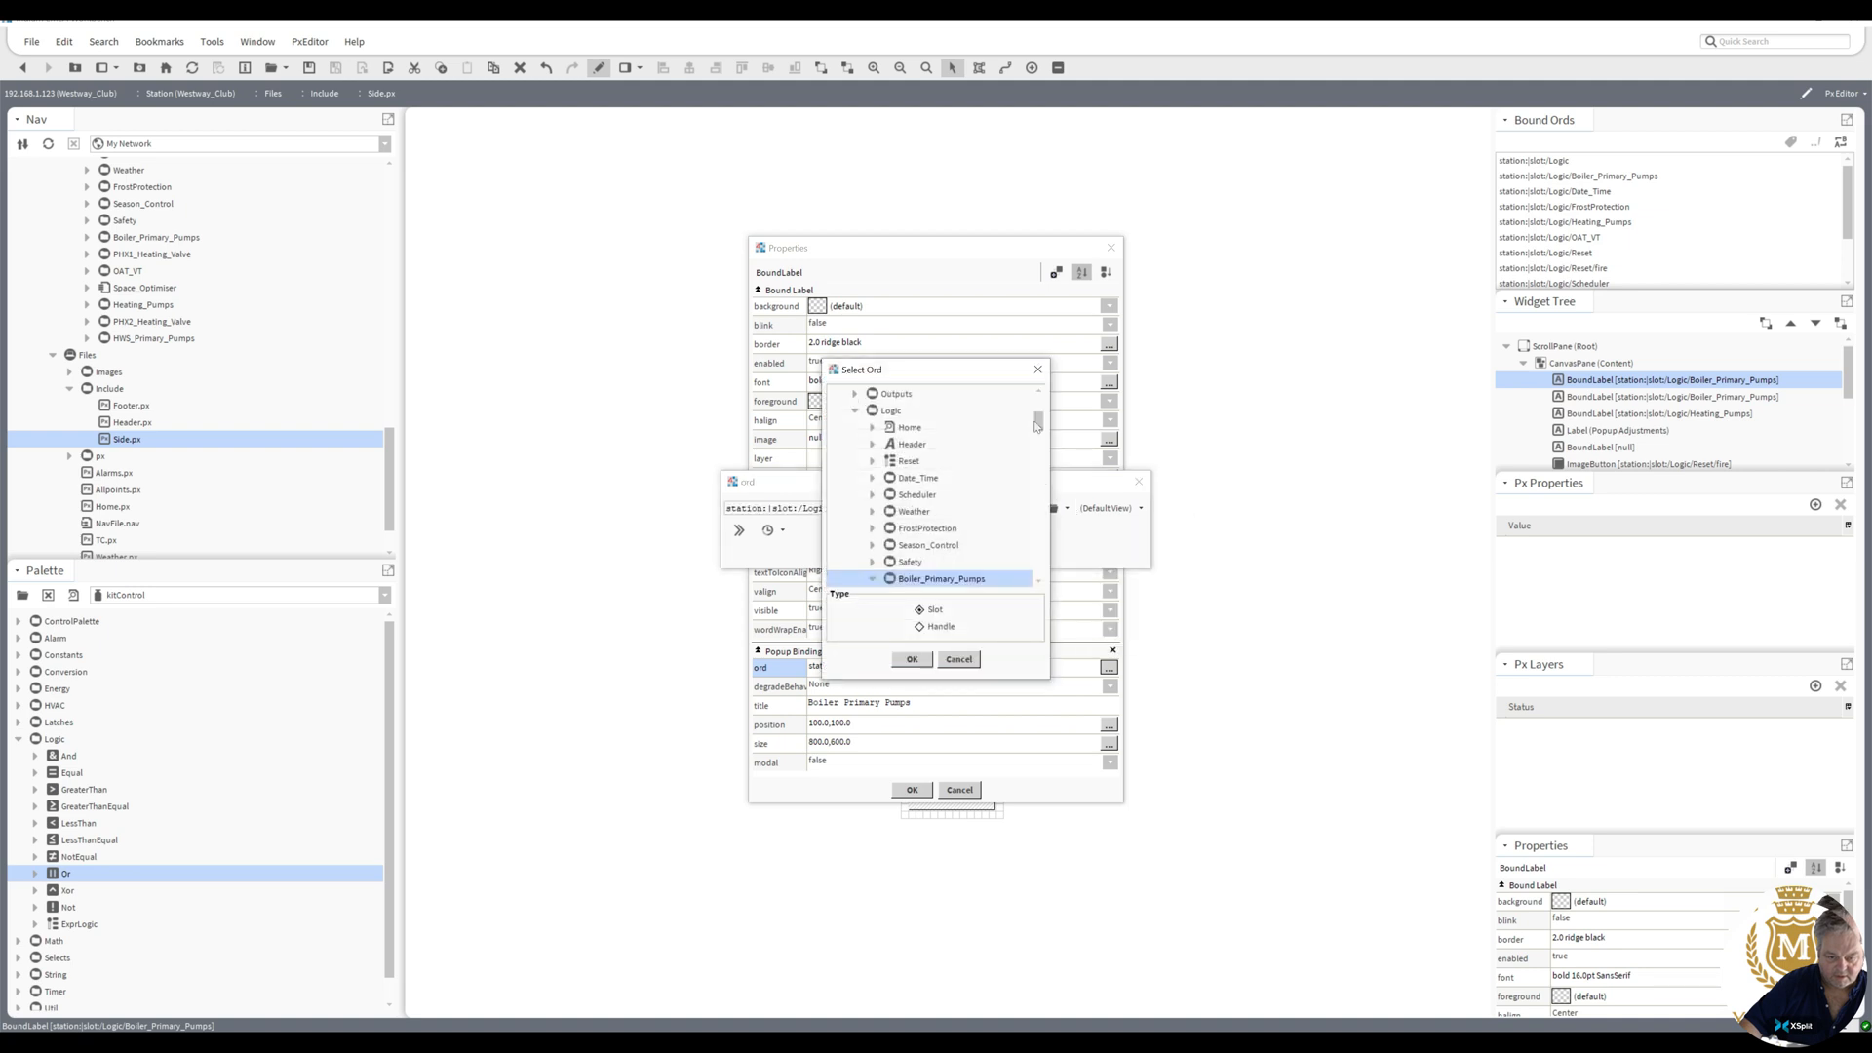
pyautogui.moveTo(1039, 441); pyautogui.dragTo(1038, 585)
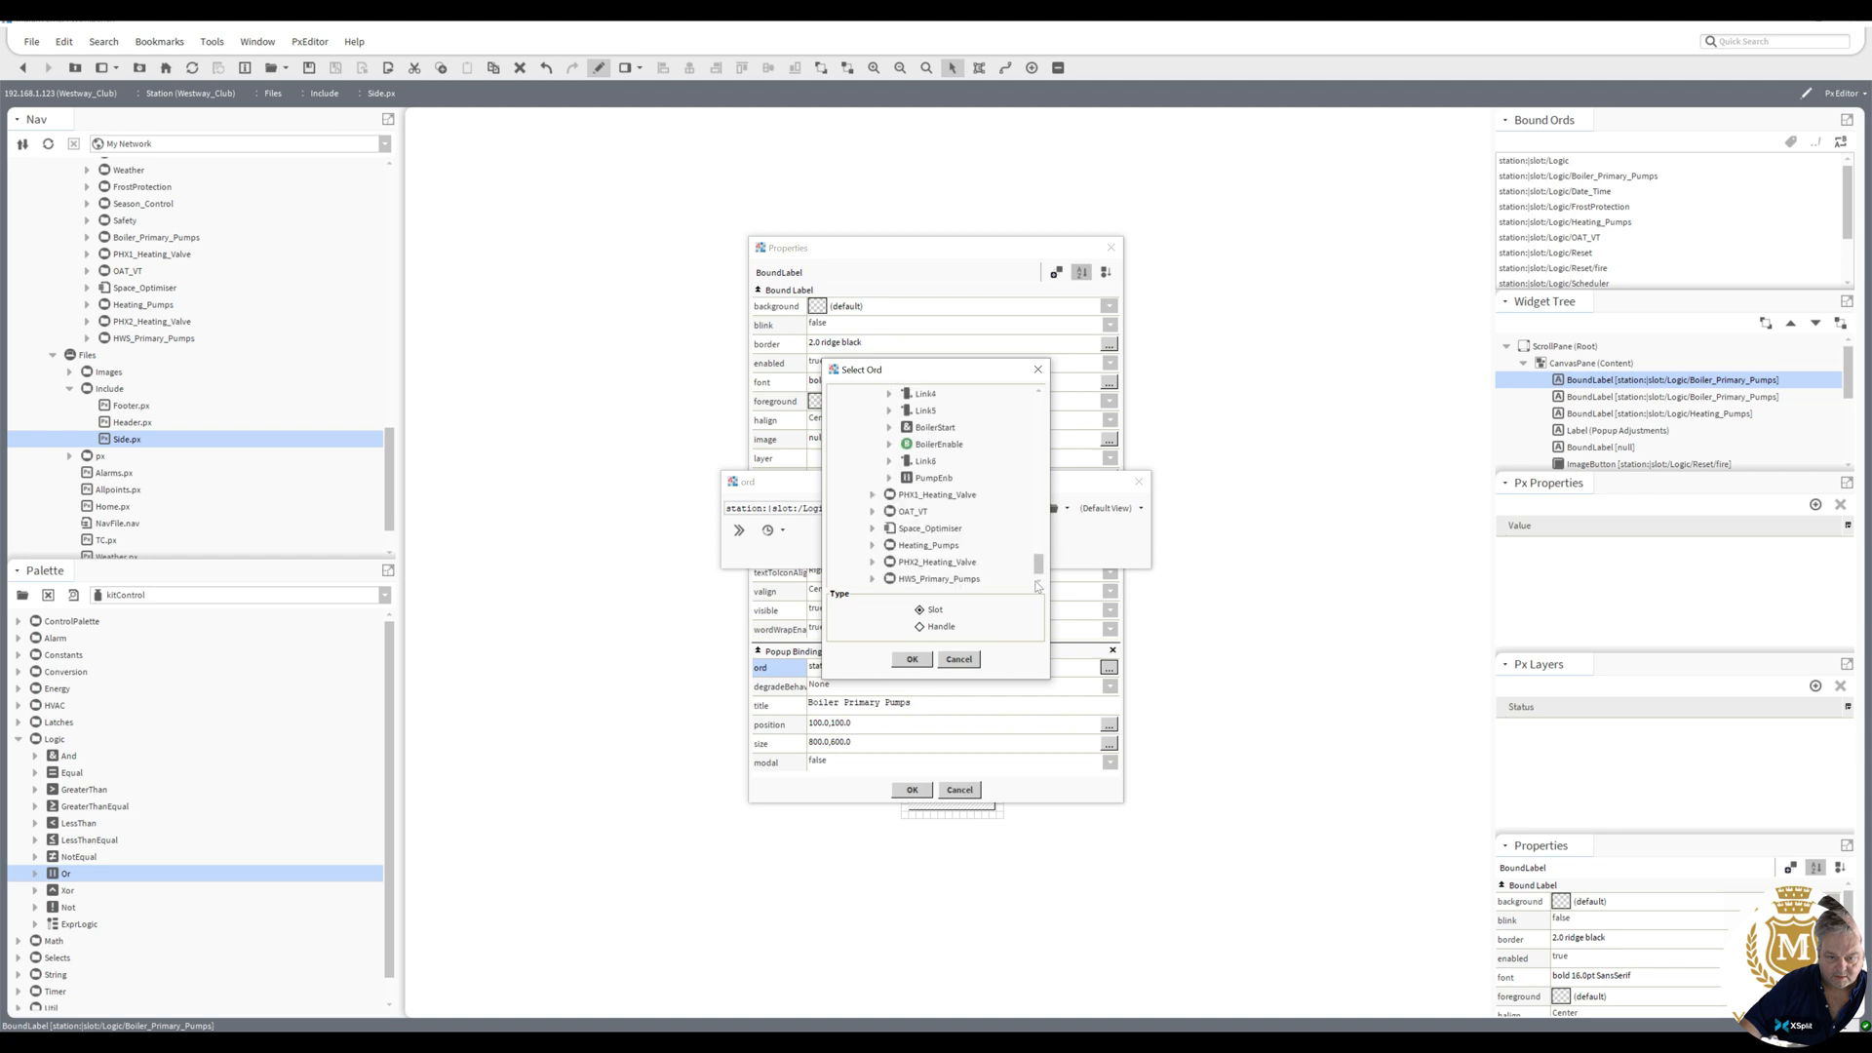
pyautogui.click(929, 579)
pyautogui.click(912, 659)
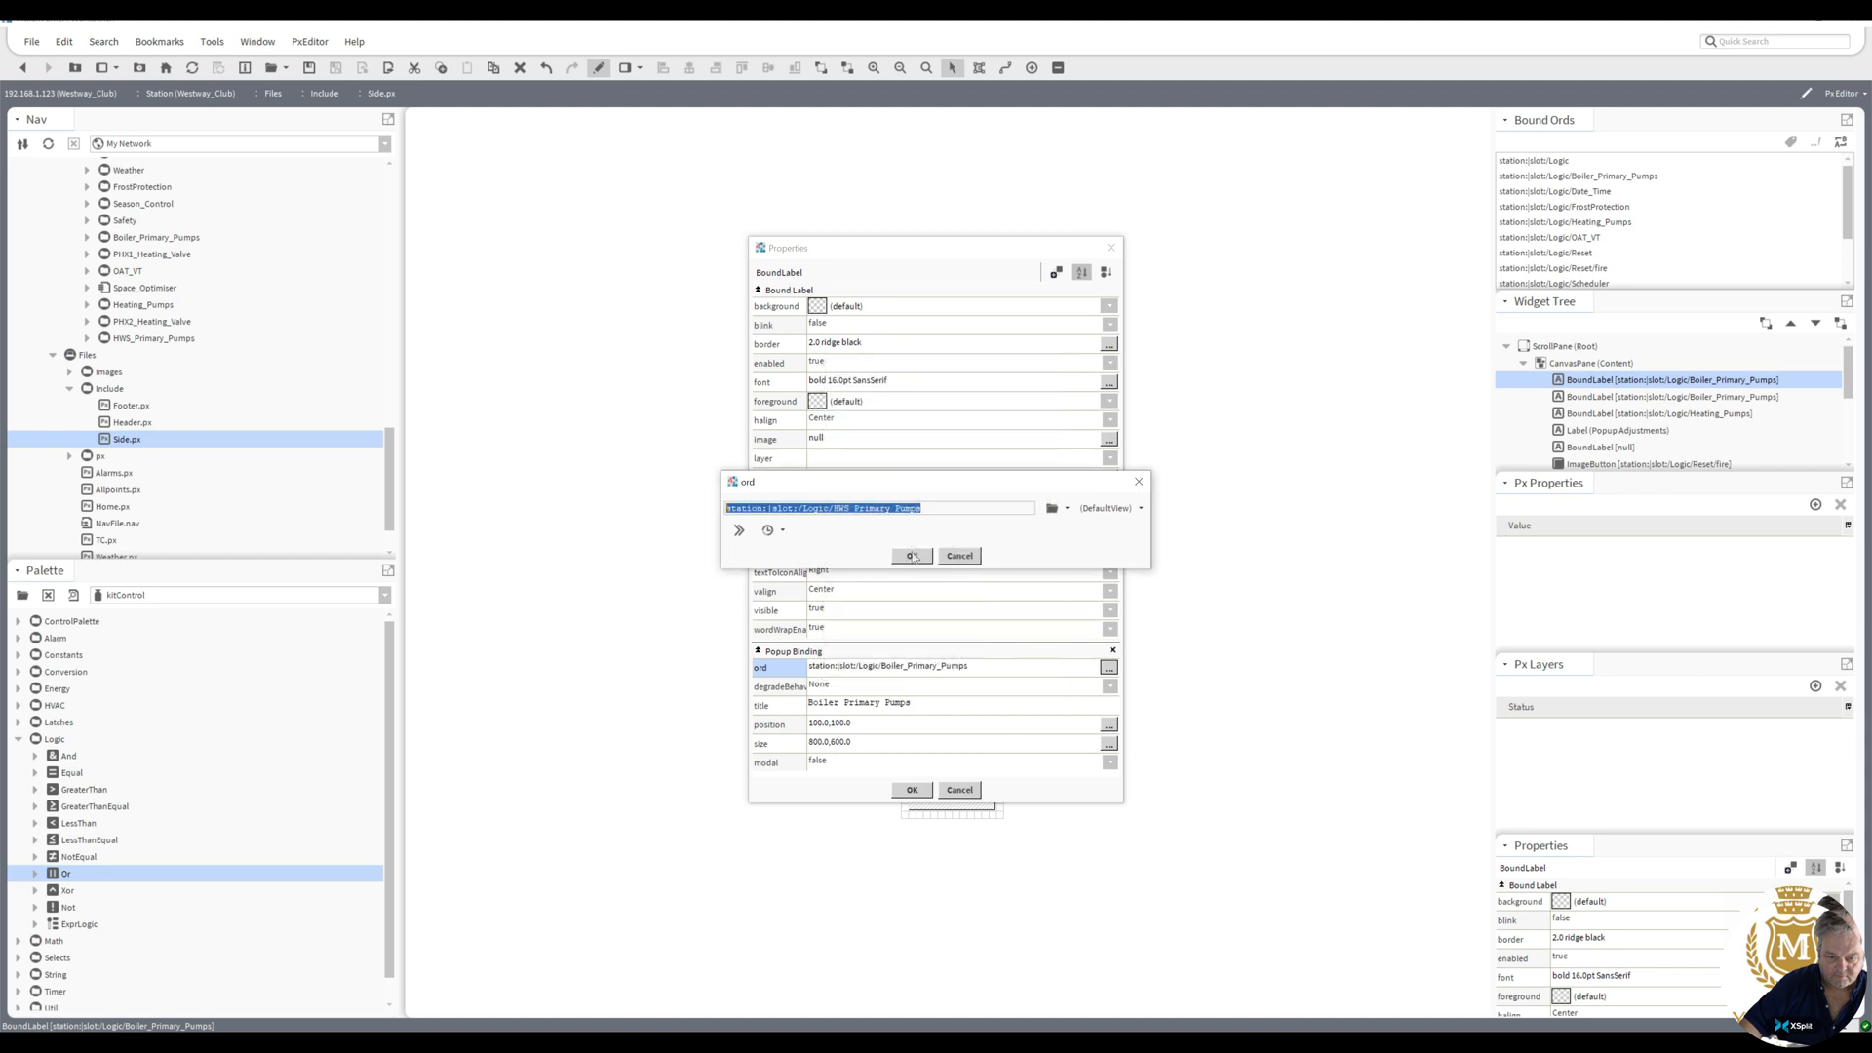
pyautogui.click(912, 556)
pyautogui.click(912, 790)
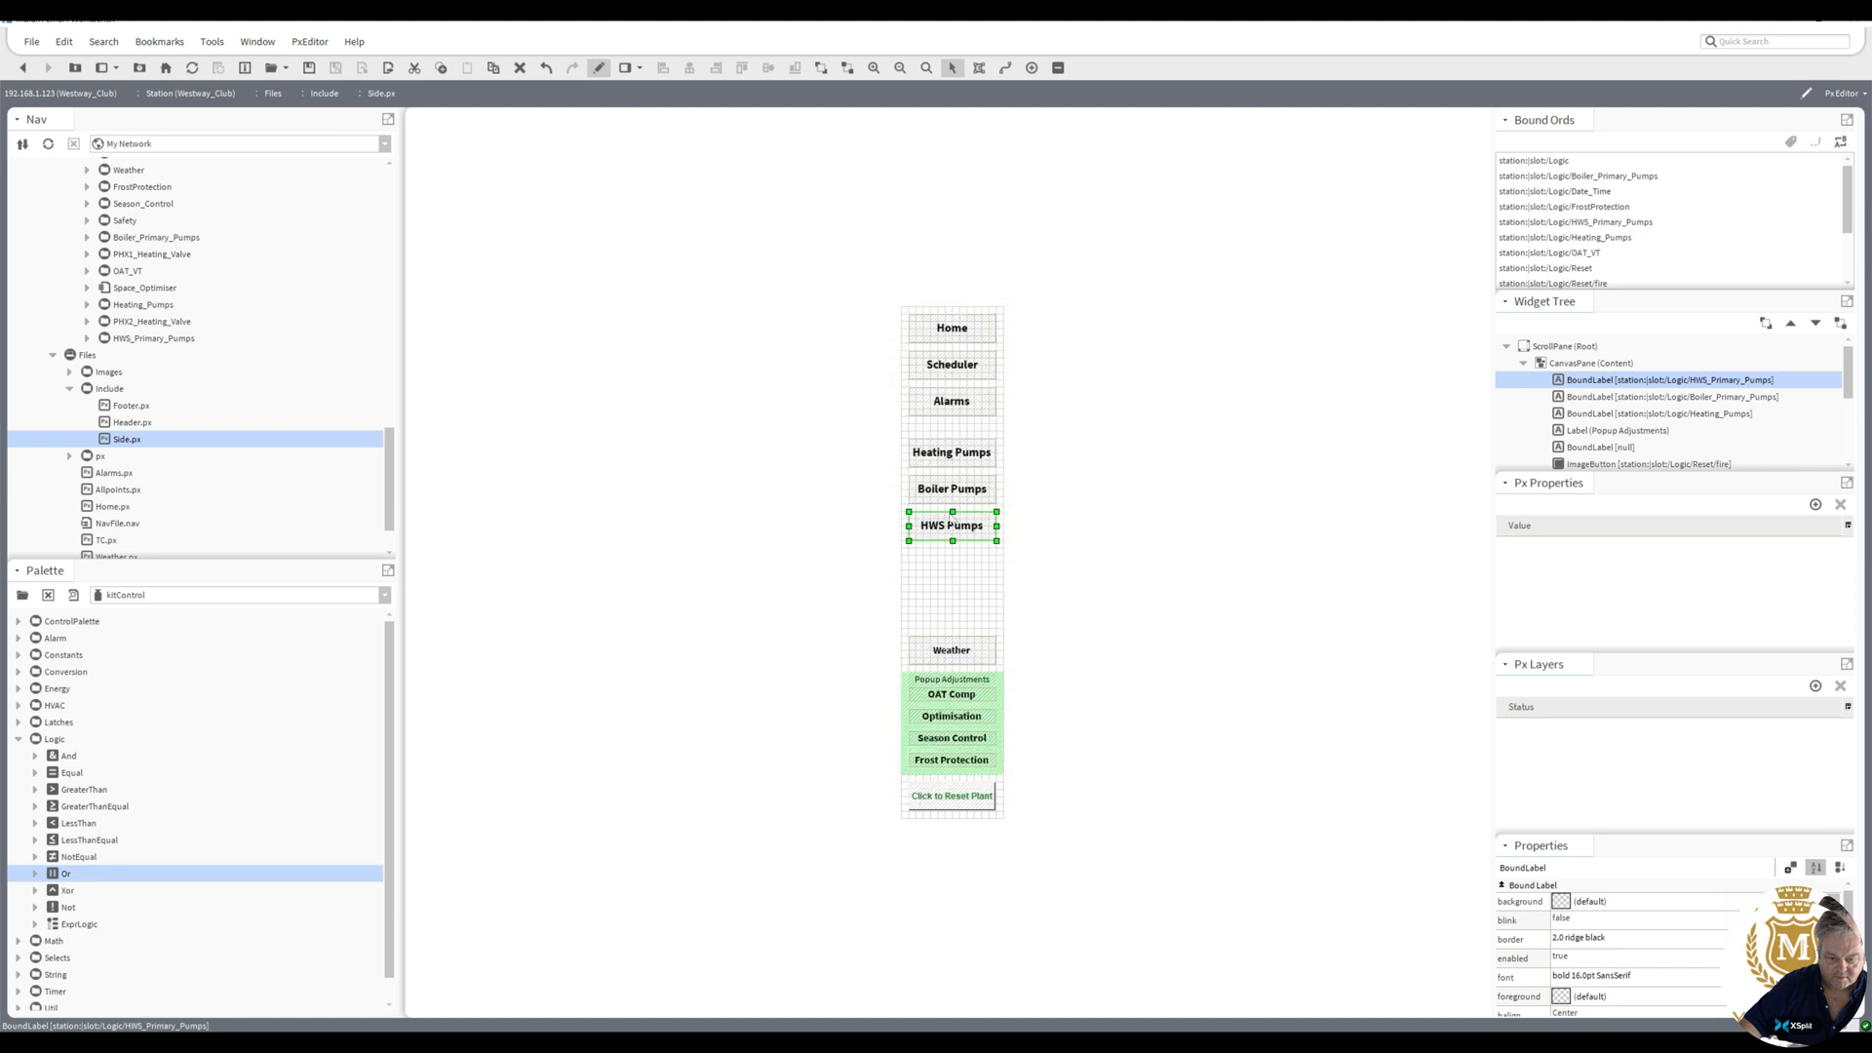
# - Check the text and popup binding properties of the Heating Pumps button
pyautogui.click(944, 460)
pyautogui.doubleClick(944, 459)
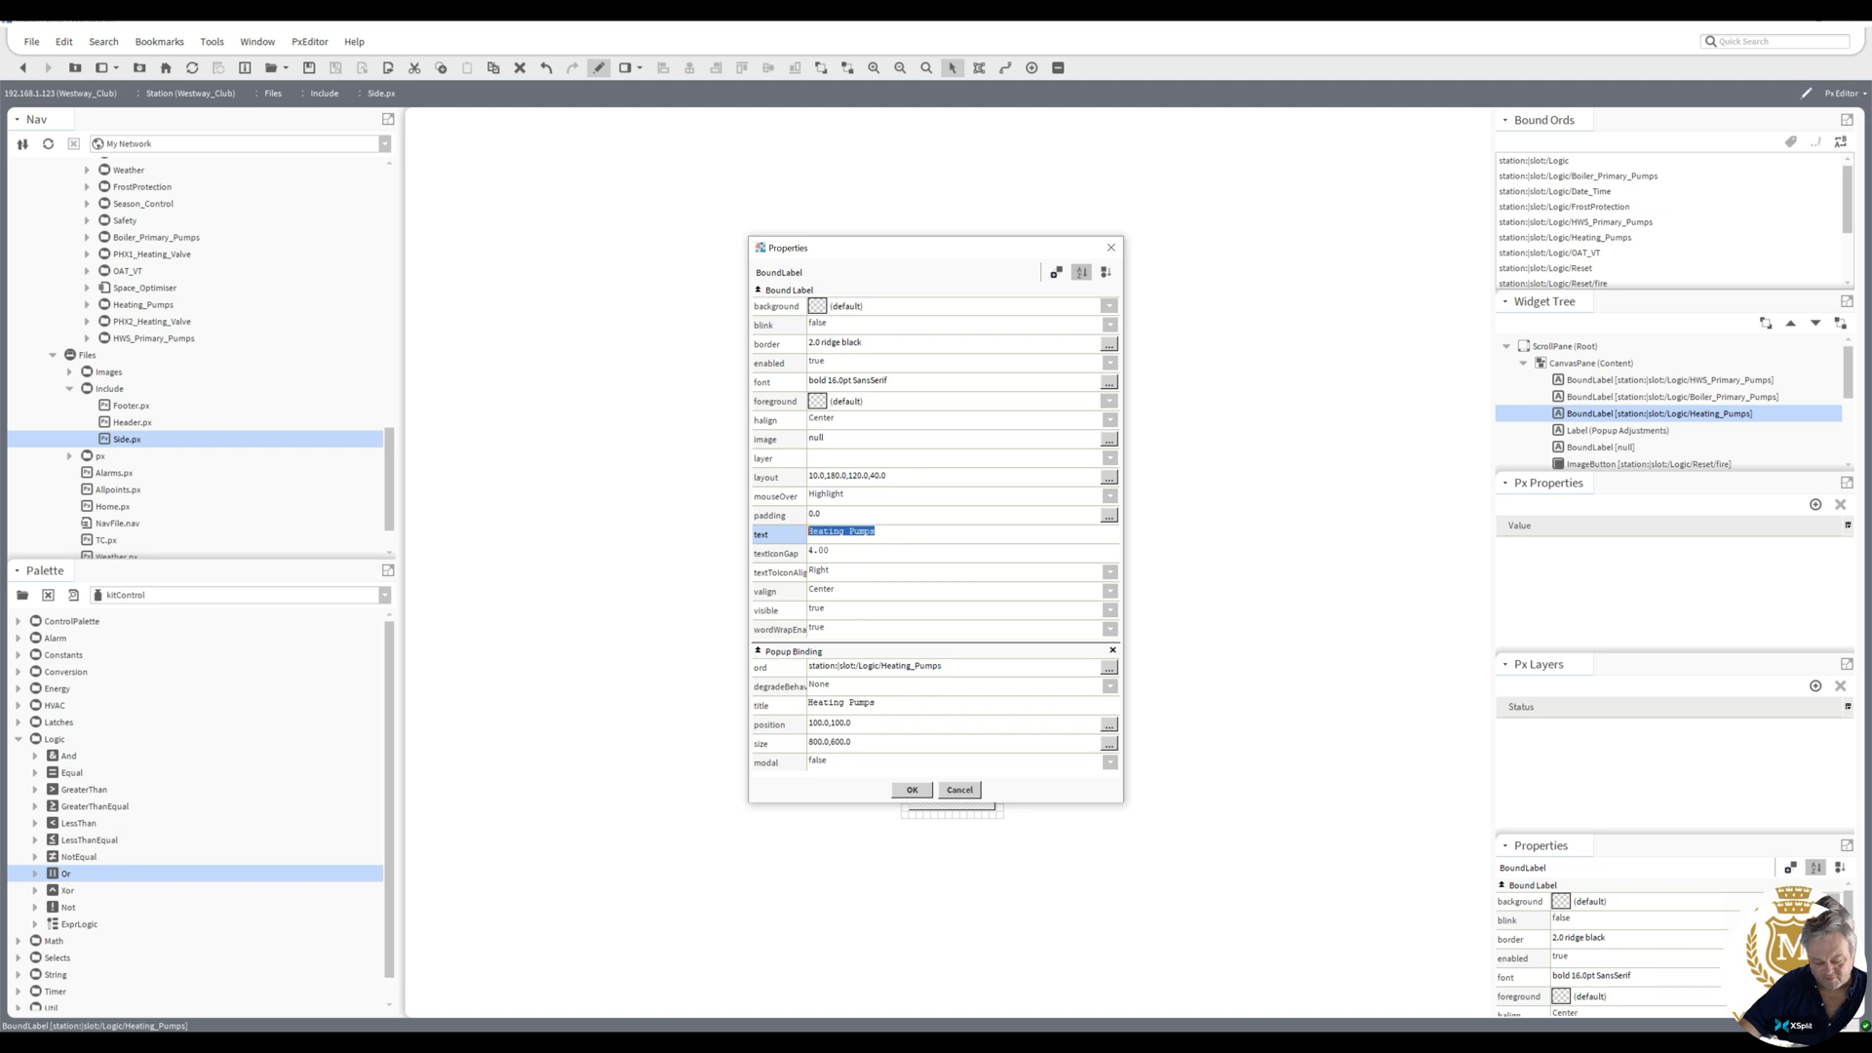
pyautogui.click(911, 789)
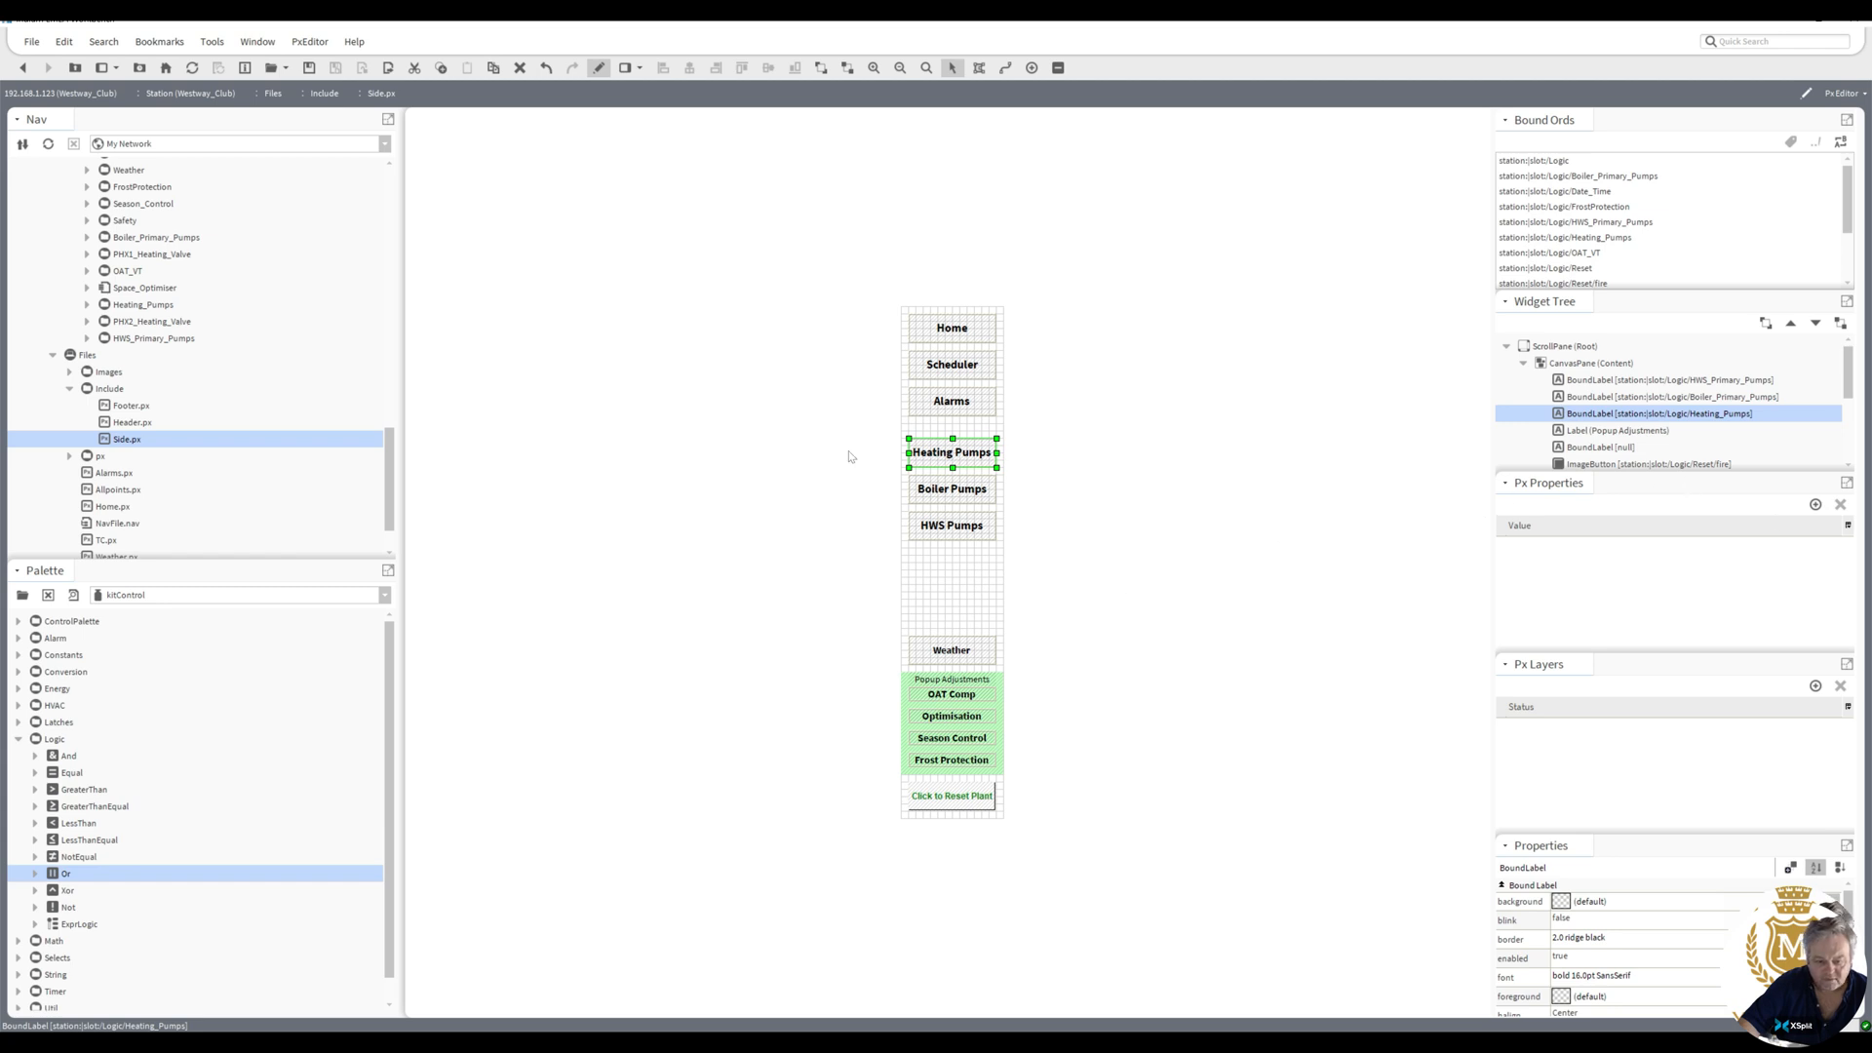
# - Finish editing Side.px and open Footer.px from the Include folder for editing
pyautogui.click(599, 68)
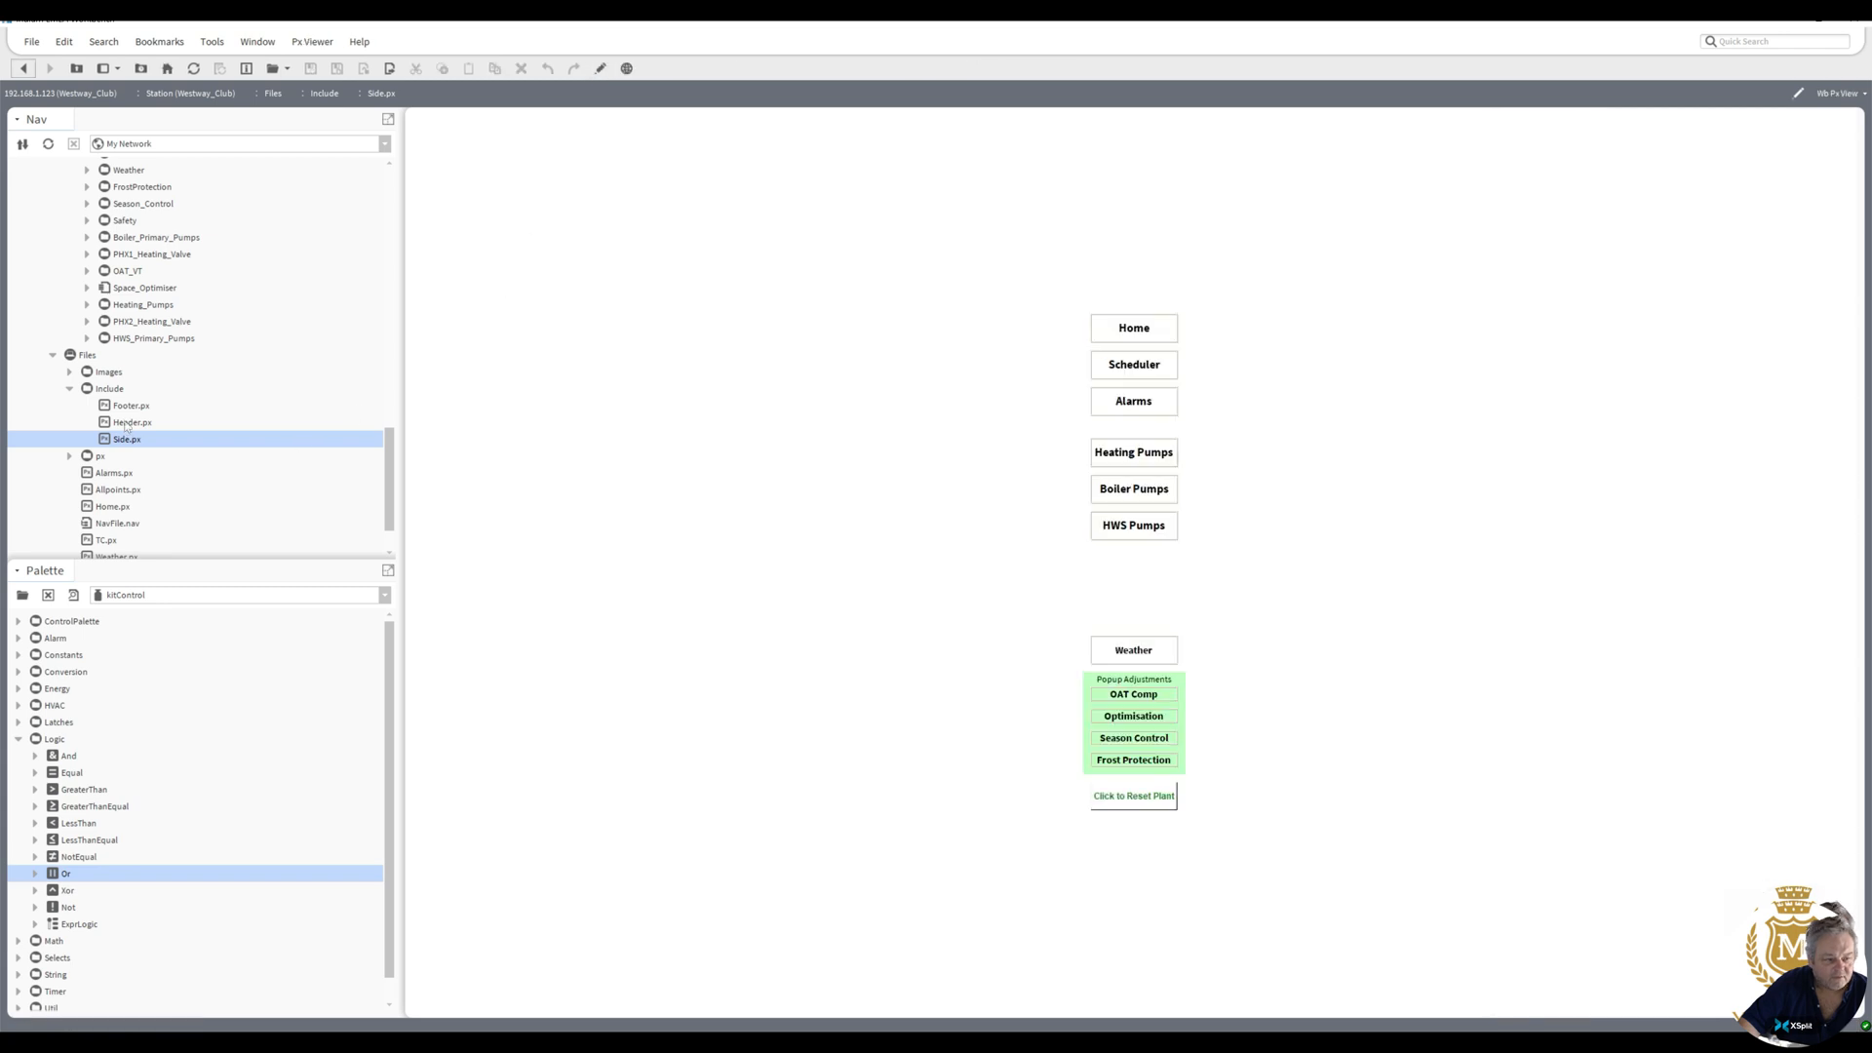
pyautogui.doubleClick(128, 406)
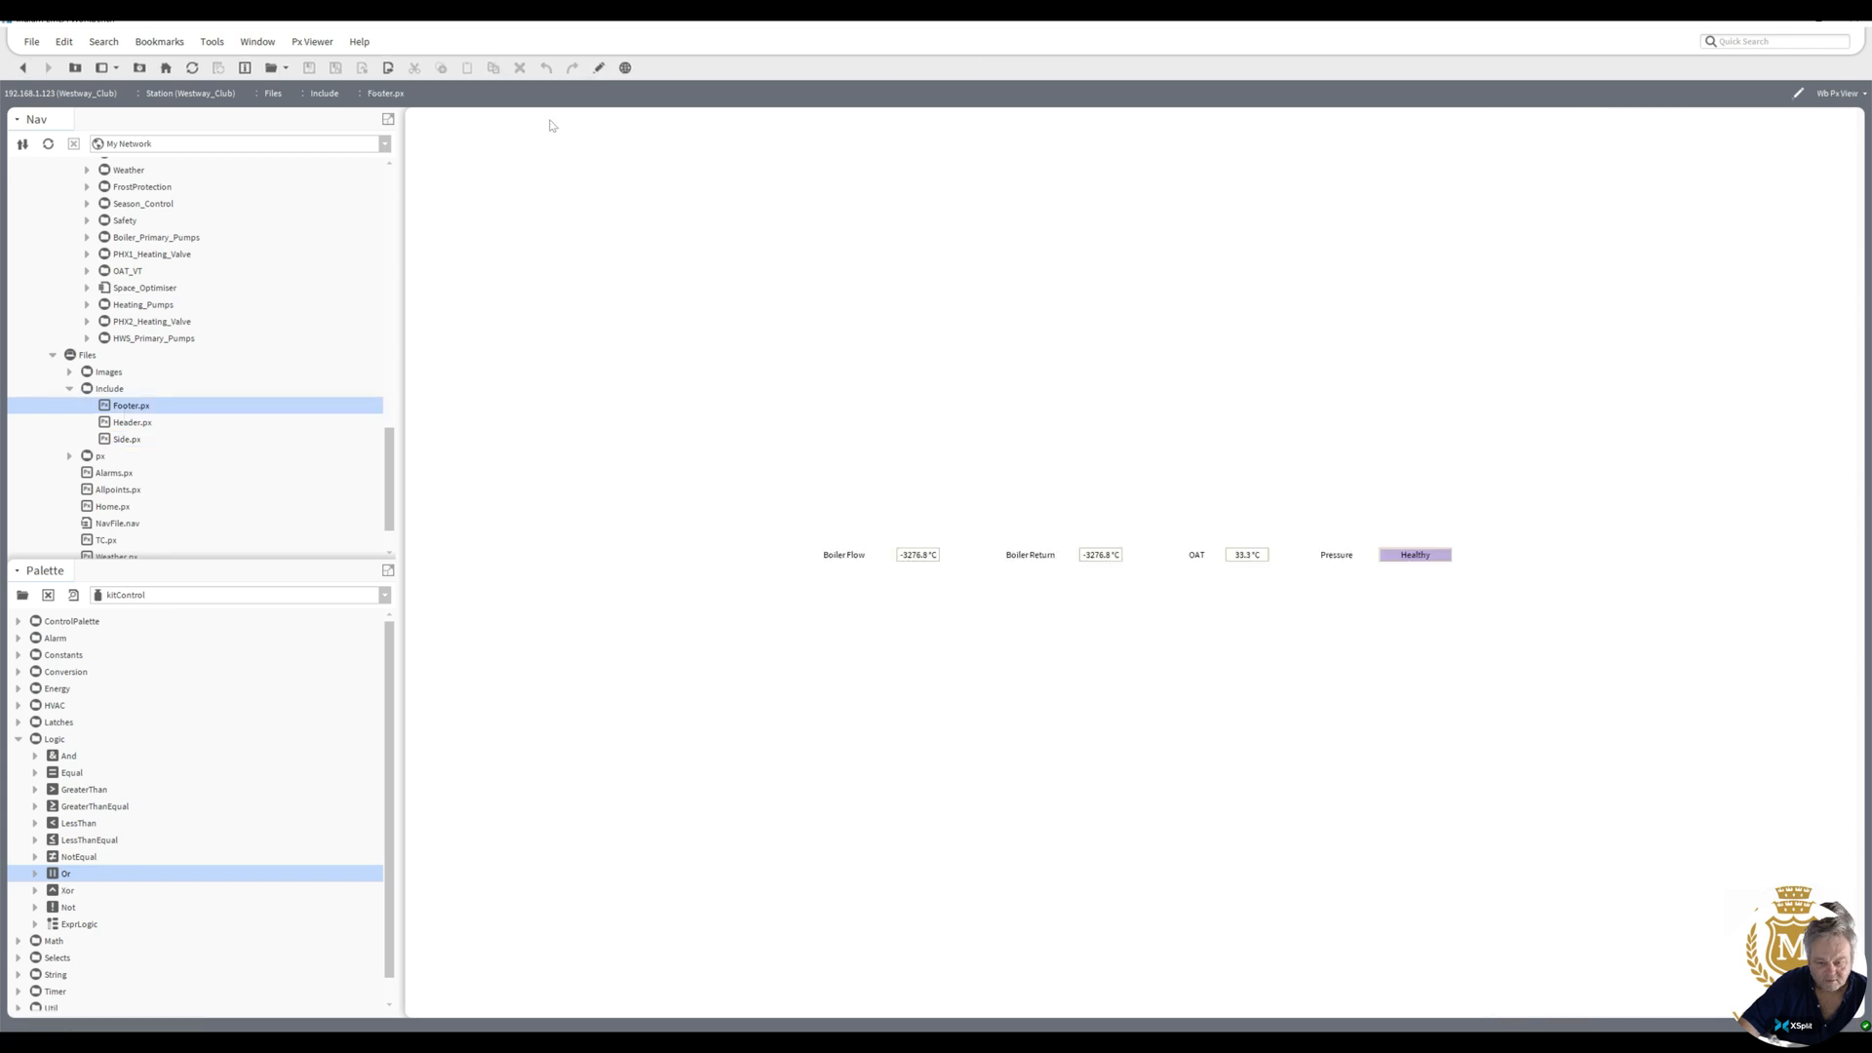
pyautogui.click(598, 68)
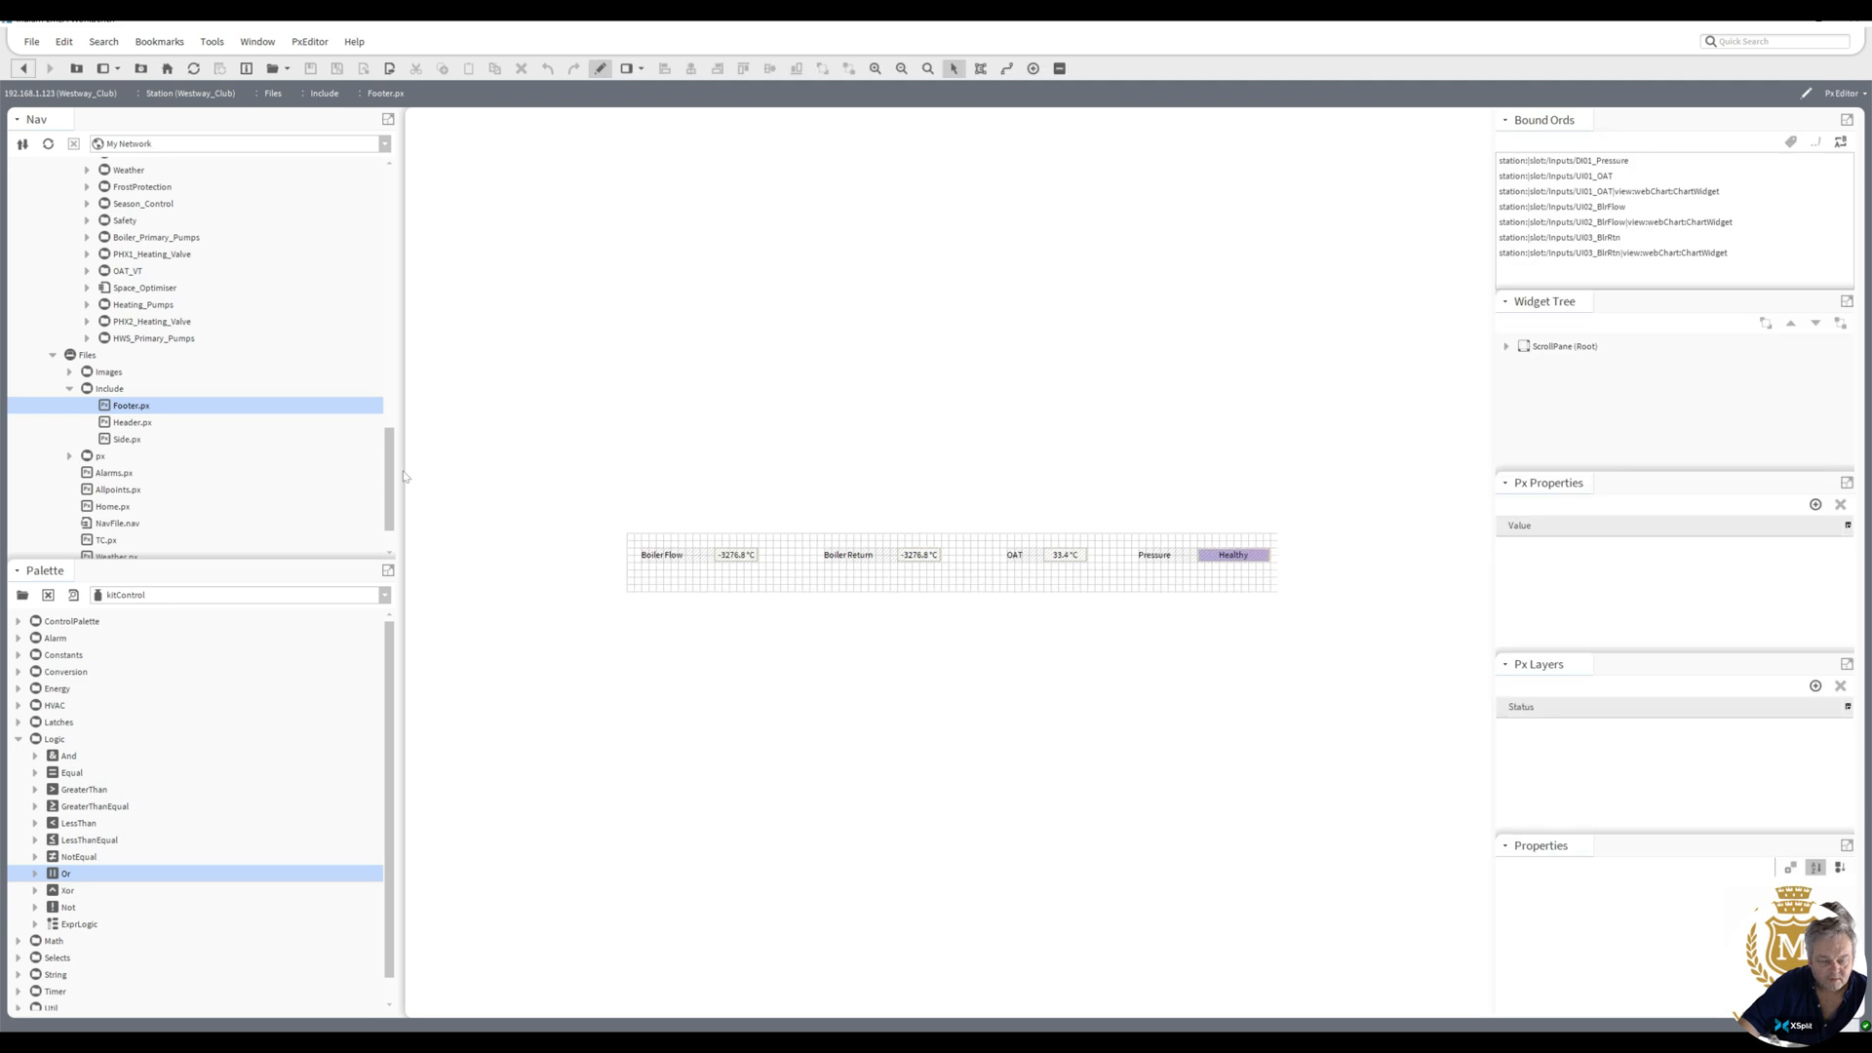
# - Add a bound label with a display name label for the DO08_HWS_ImmHeaters output and place the pair beneath the Boiler Flow reading
pyautogui.moveTo(388, 467); pyautogui.dragTo(383, 393)
pyautogui.moveTo(172, 389); pyautogui.dragTo(669, 570)
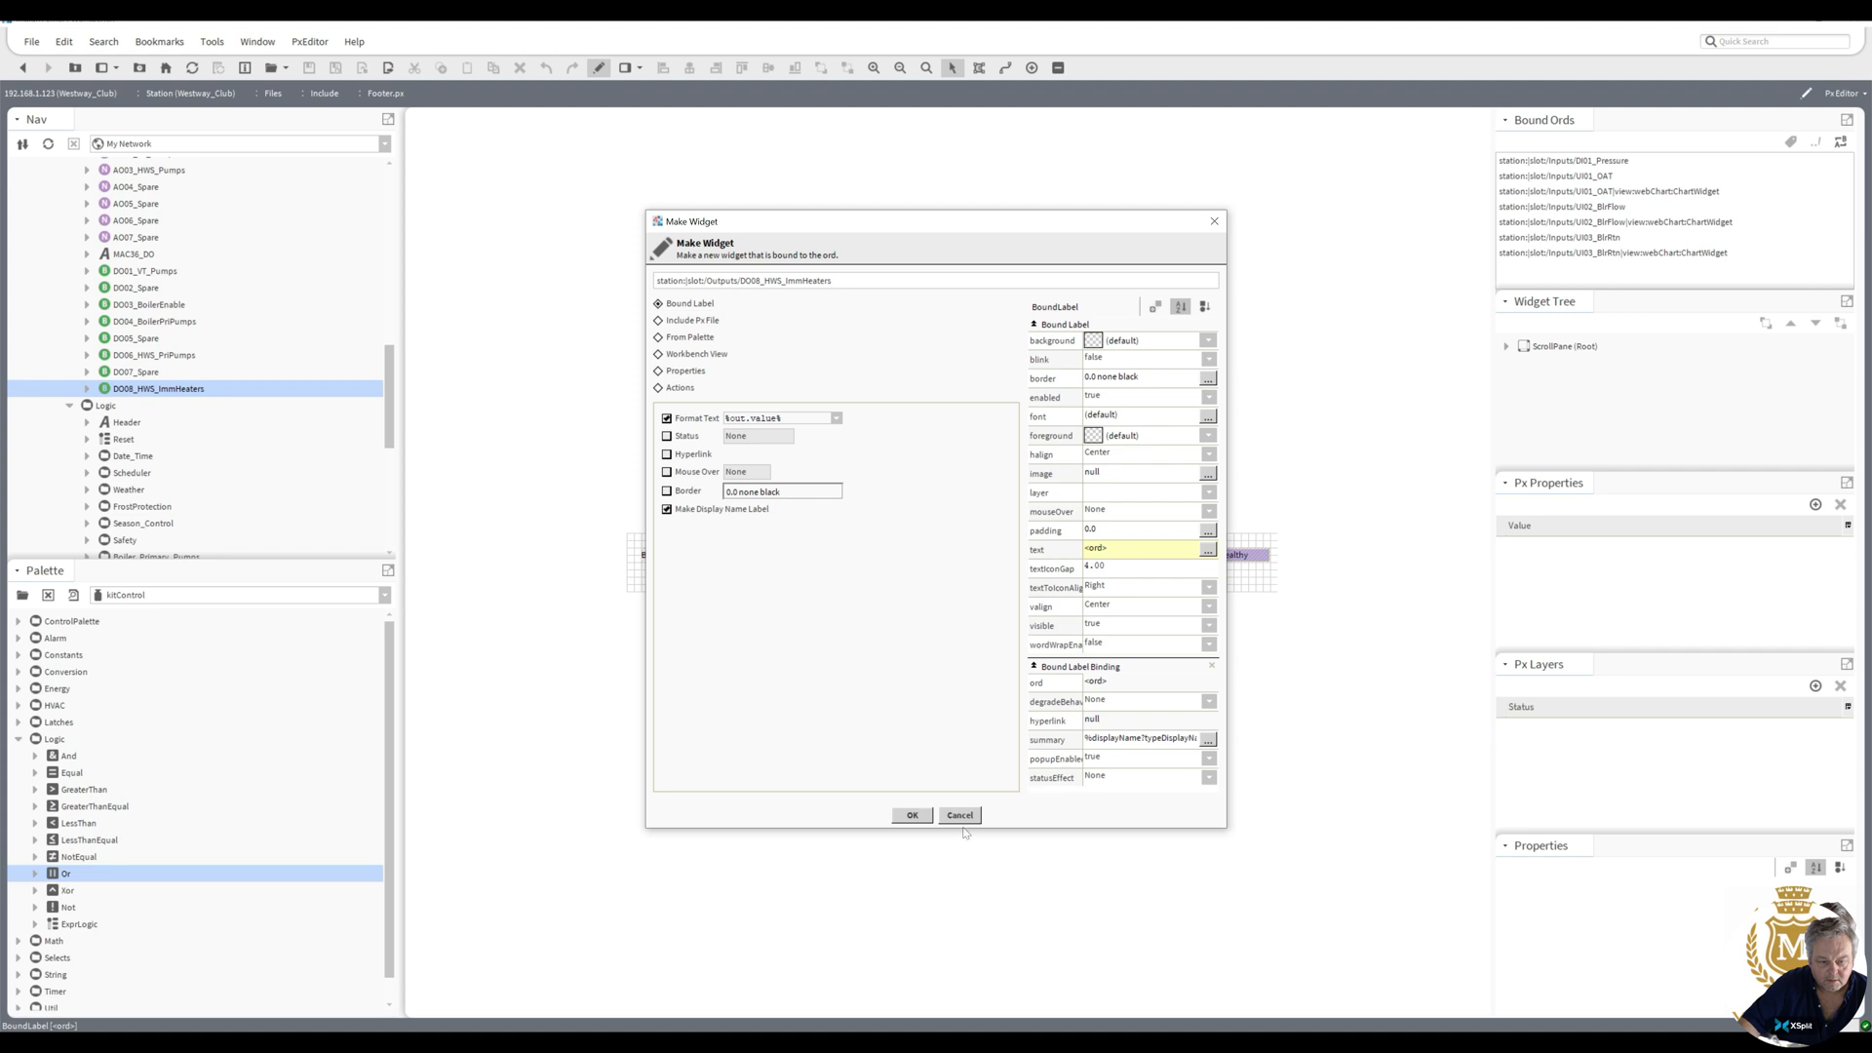
pyautogui.click(913, 817)
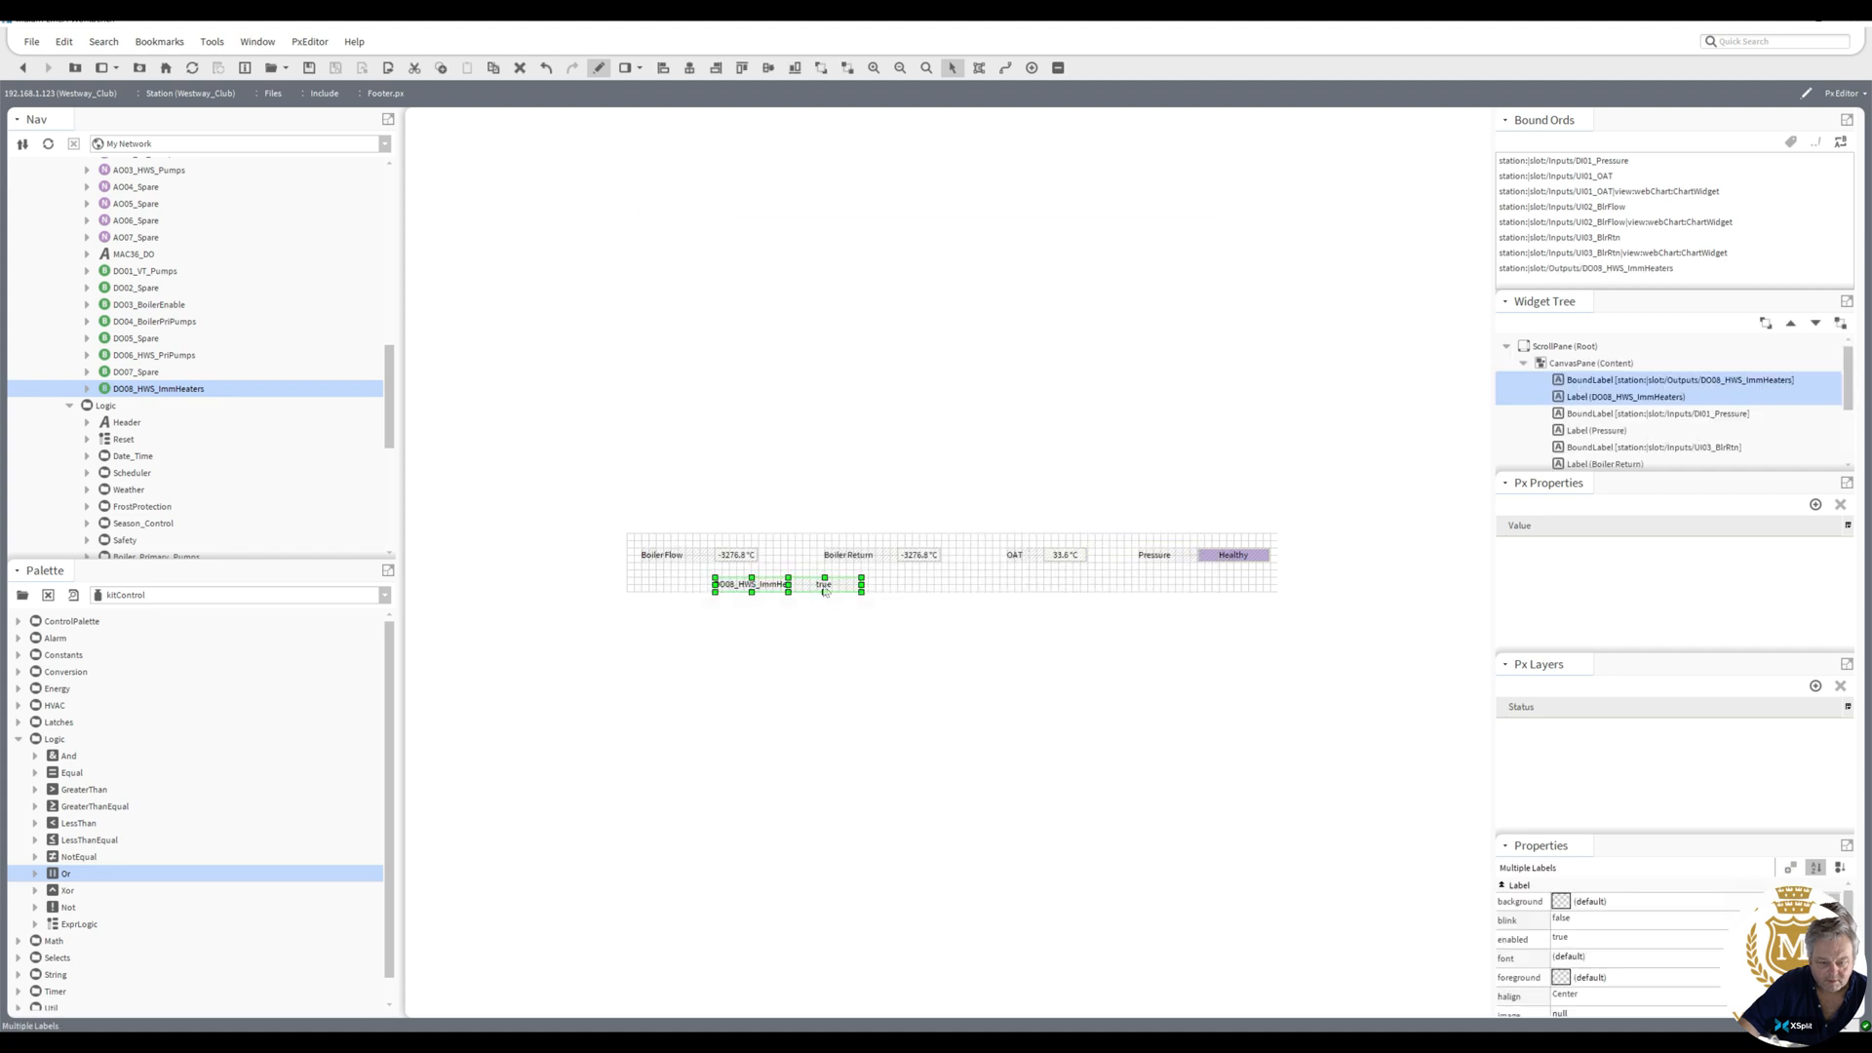
pyautogui.moveTo(816, 585); pyautogui.dragTo(742, 576)
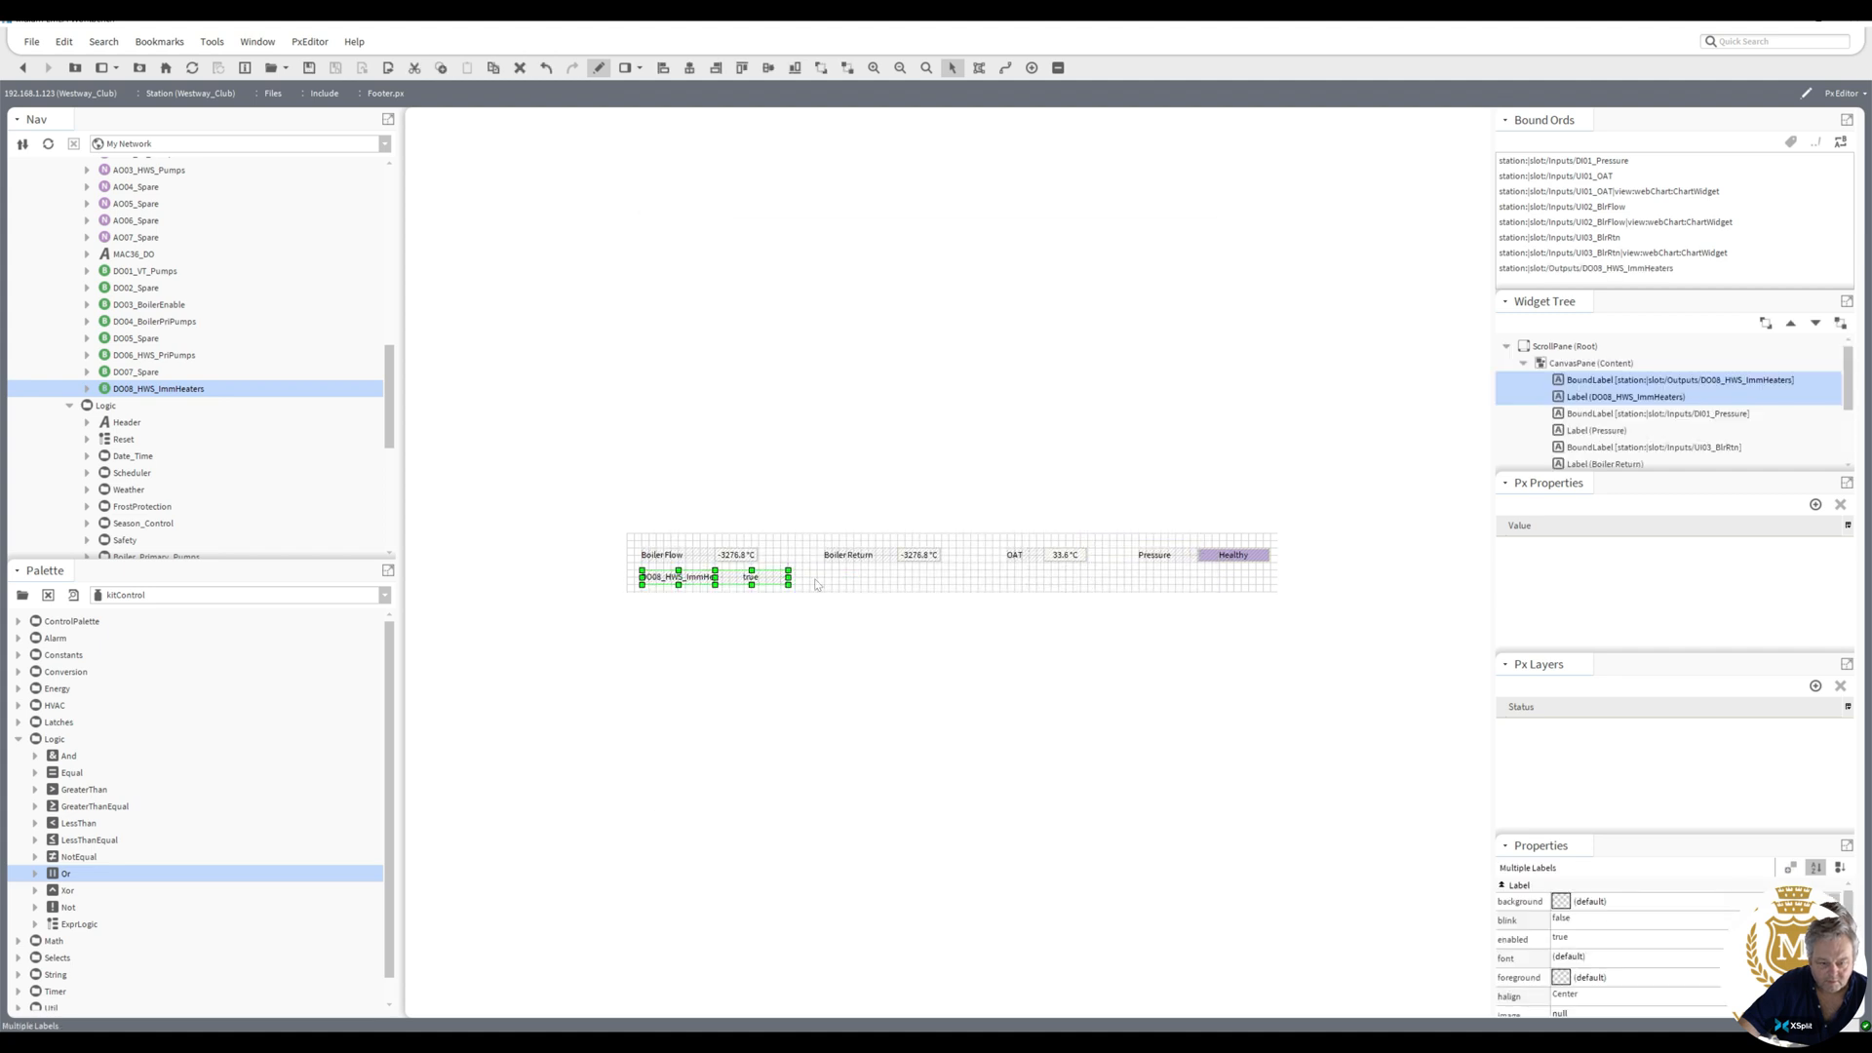
# - Change the text of the new DO08_HWS_ImmHeaters name label to HWS Imm Heaters
pyautogui.click(826, 582)
pyautogui.doubleClick(702, 583)
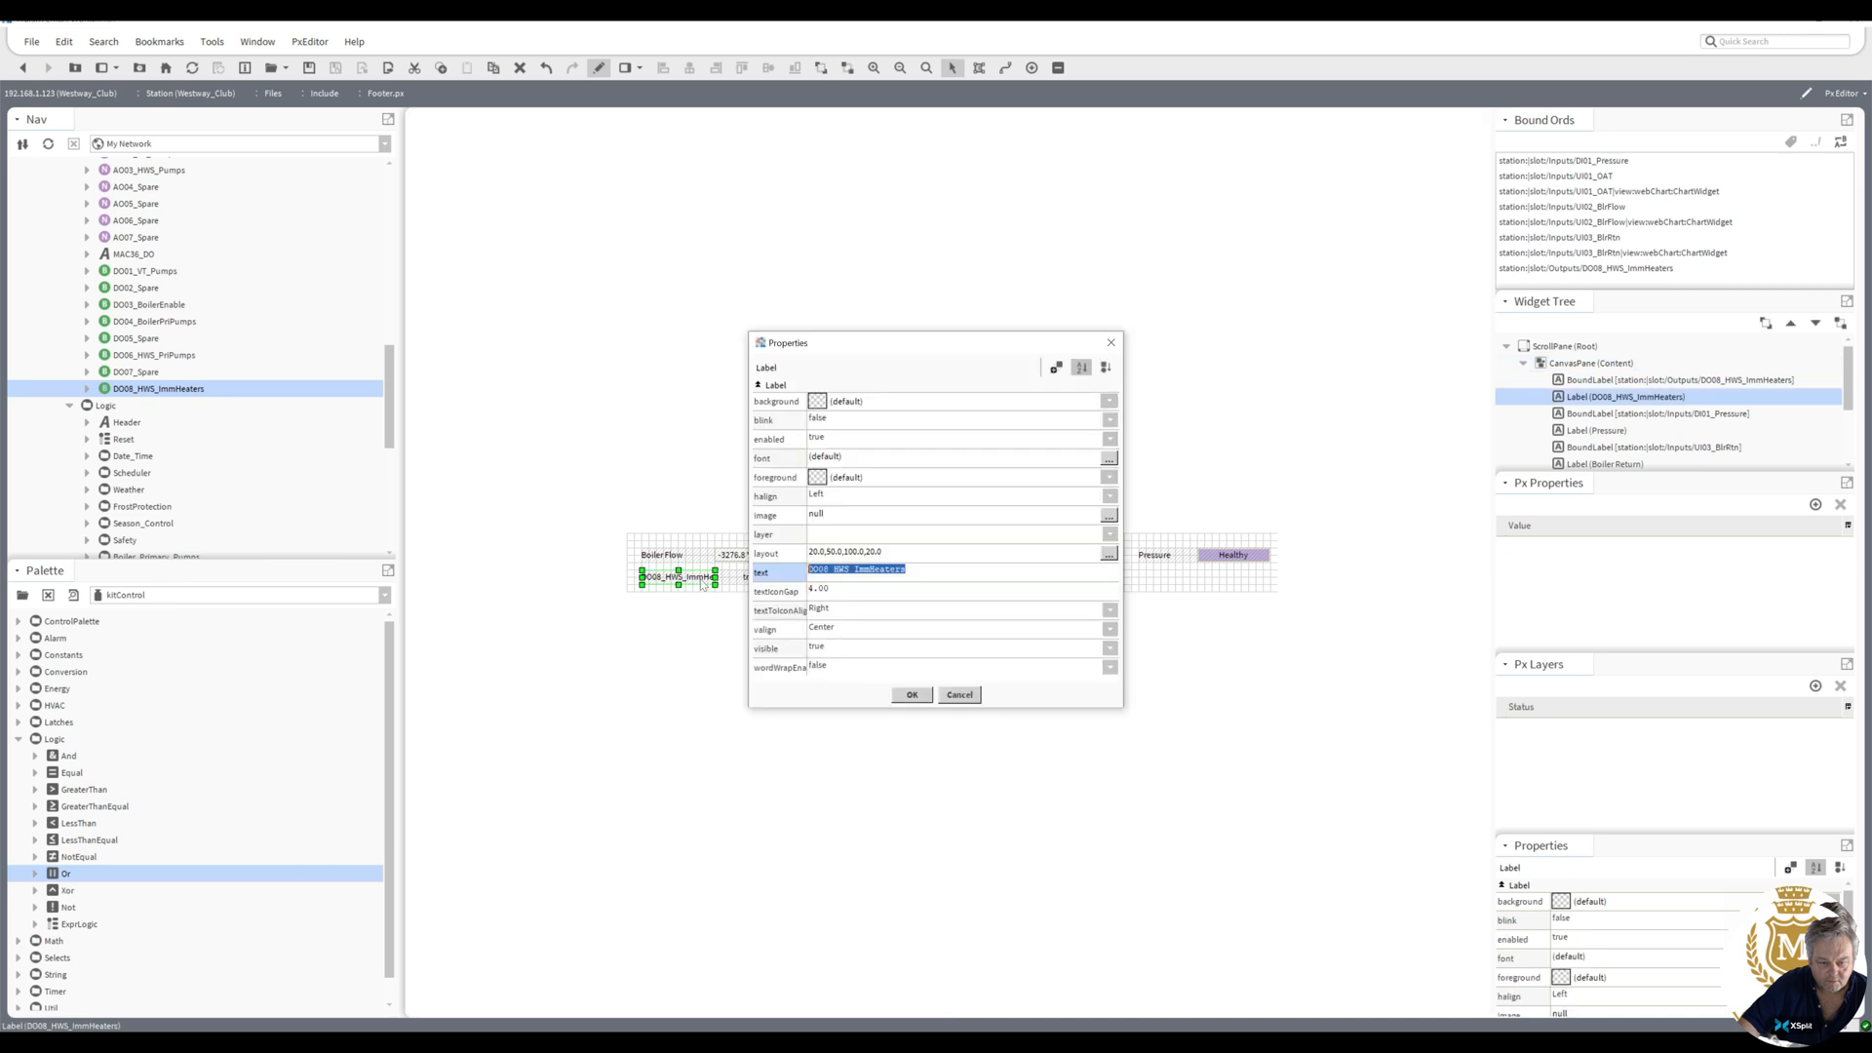
pyautogui.moveTo(836, 570); pyautogui.dragTo(808, 573)
pyautogui.press('BackSpace')
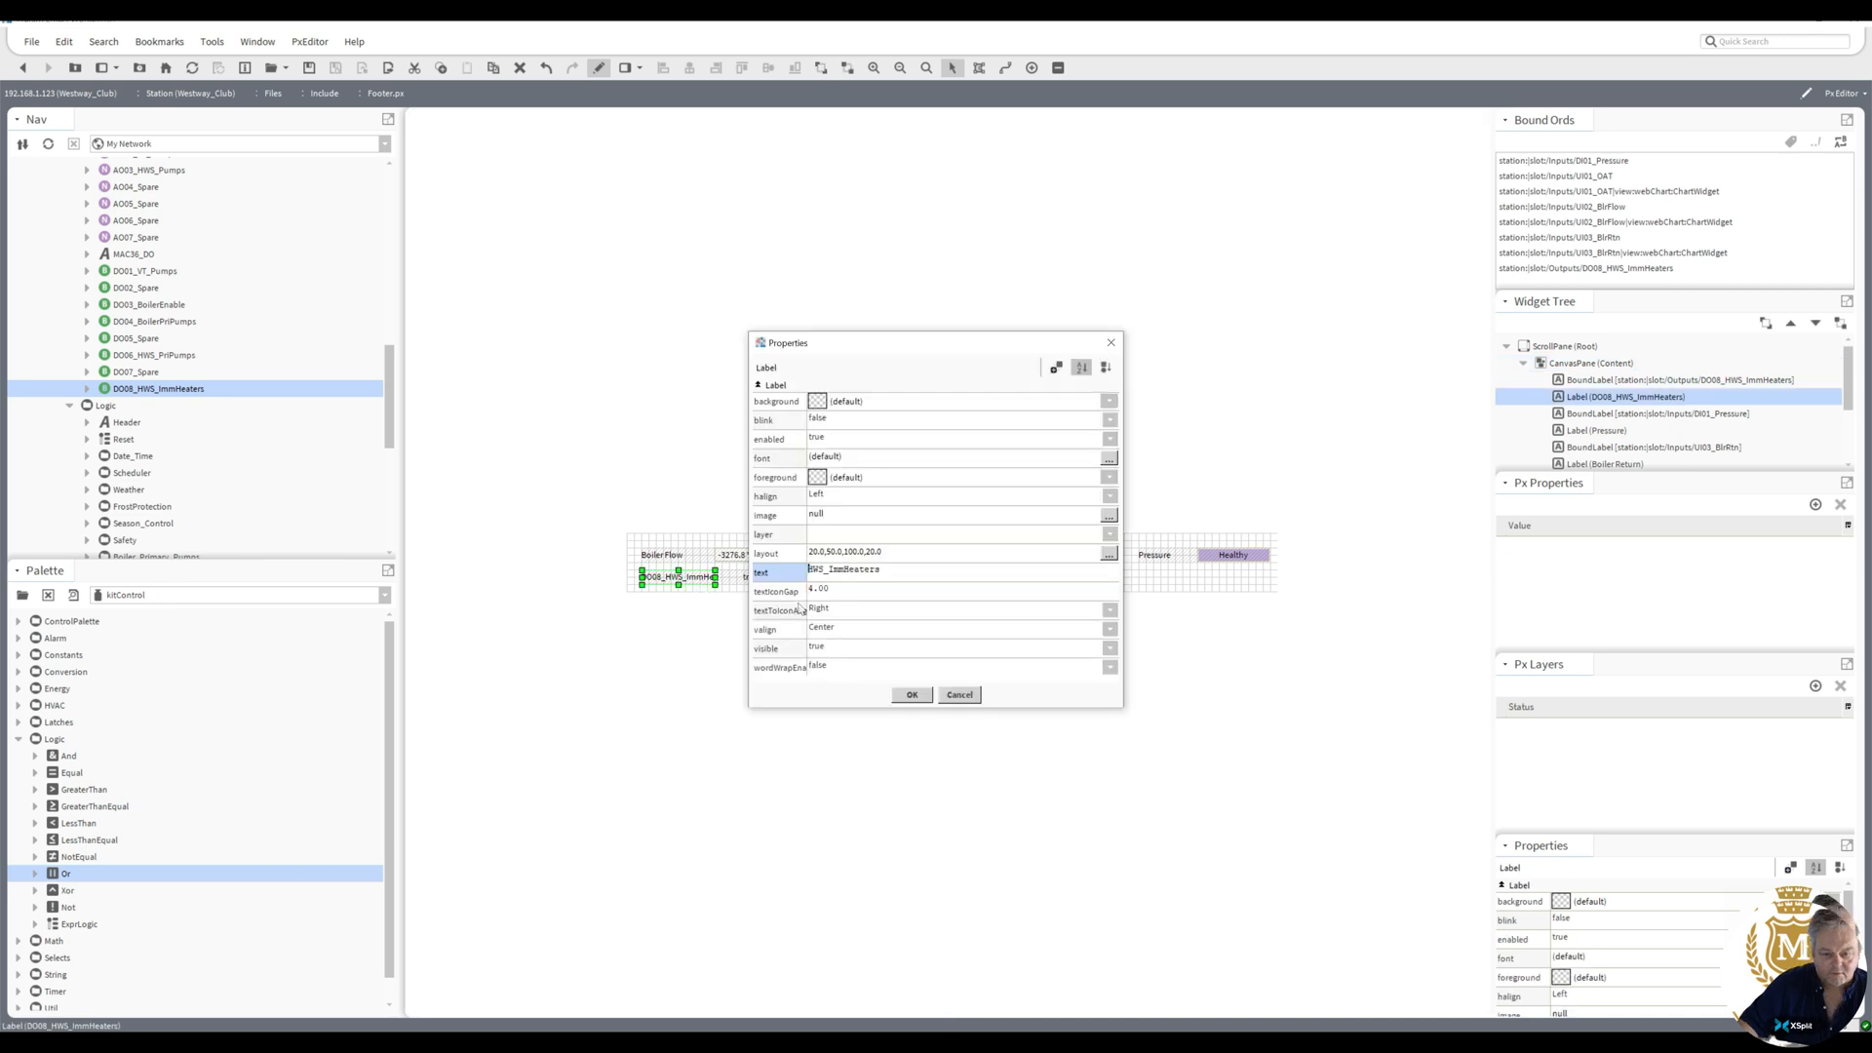
pyautogui.click(828, 570)
pyautogui.press('BackSpace')
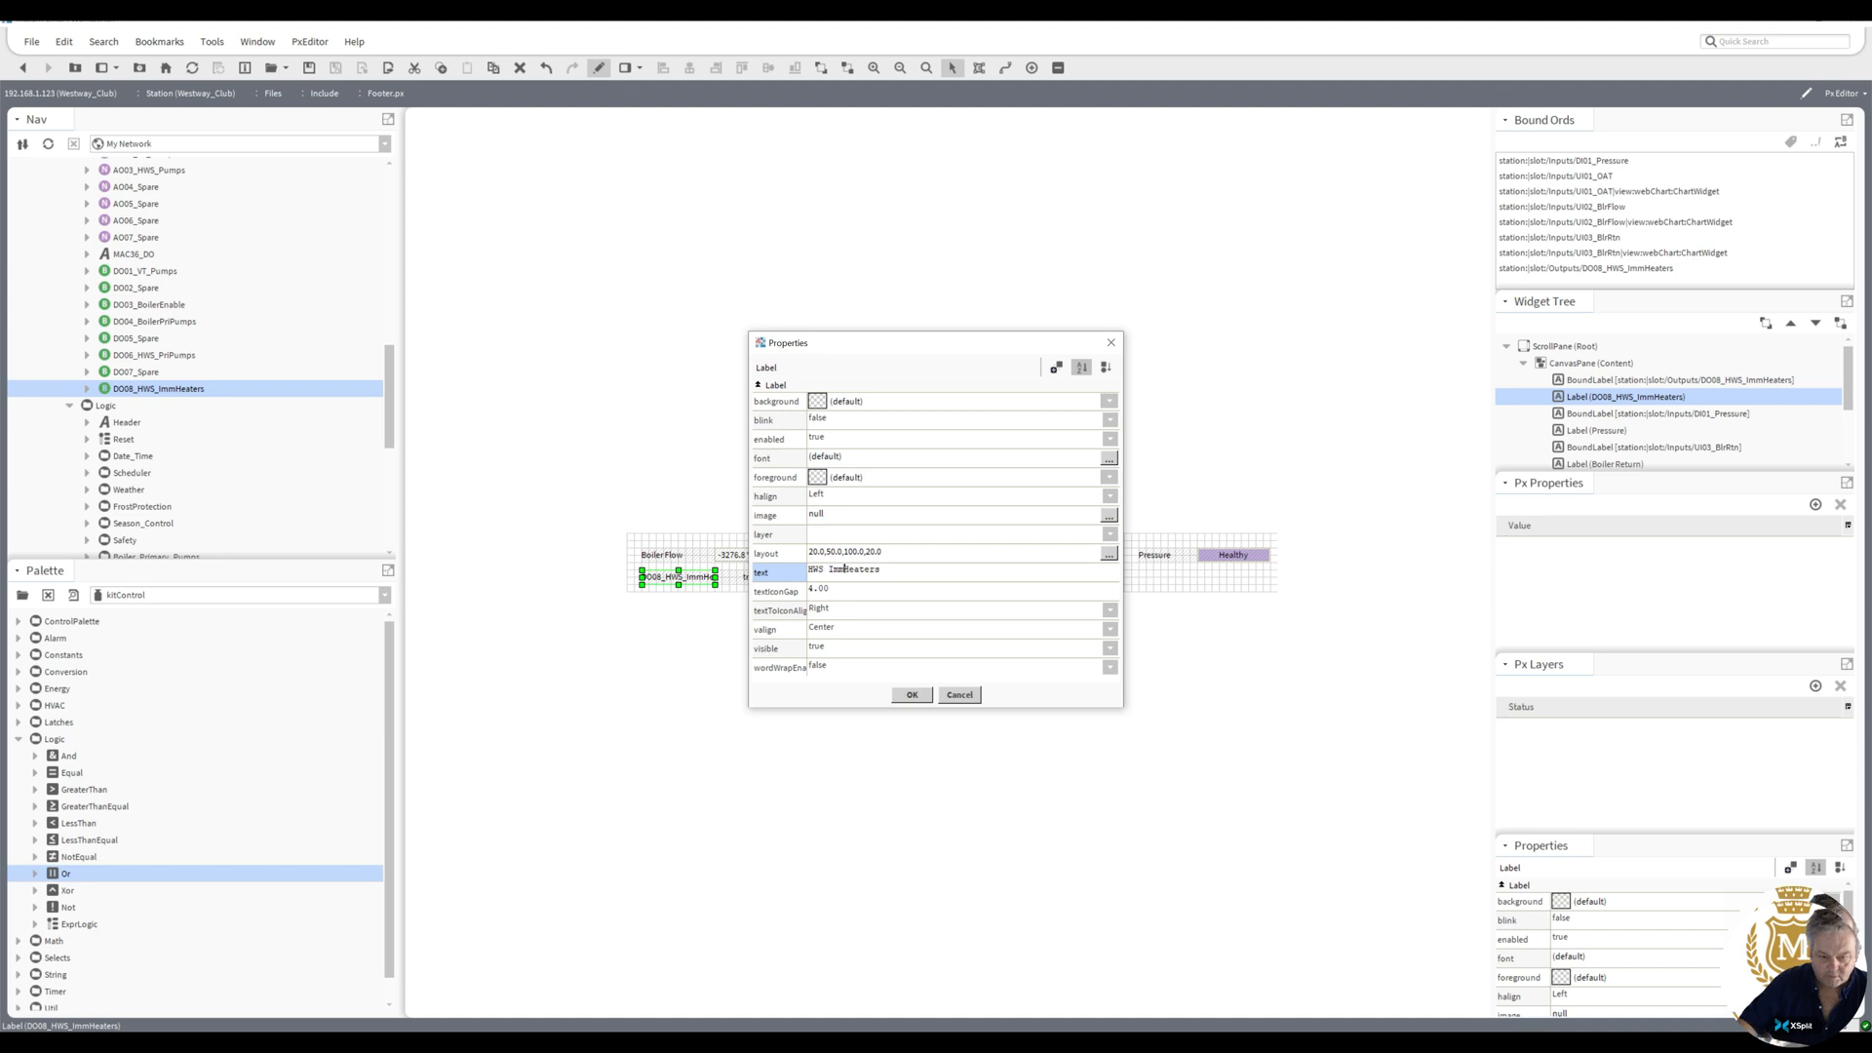
pyautogui.click(913, 695)
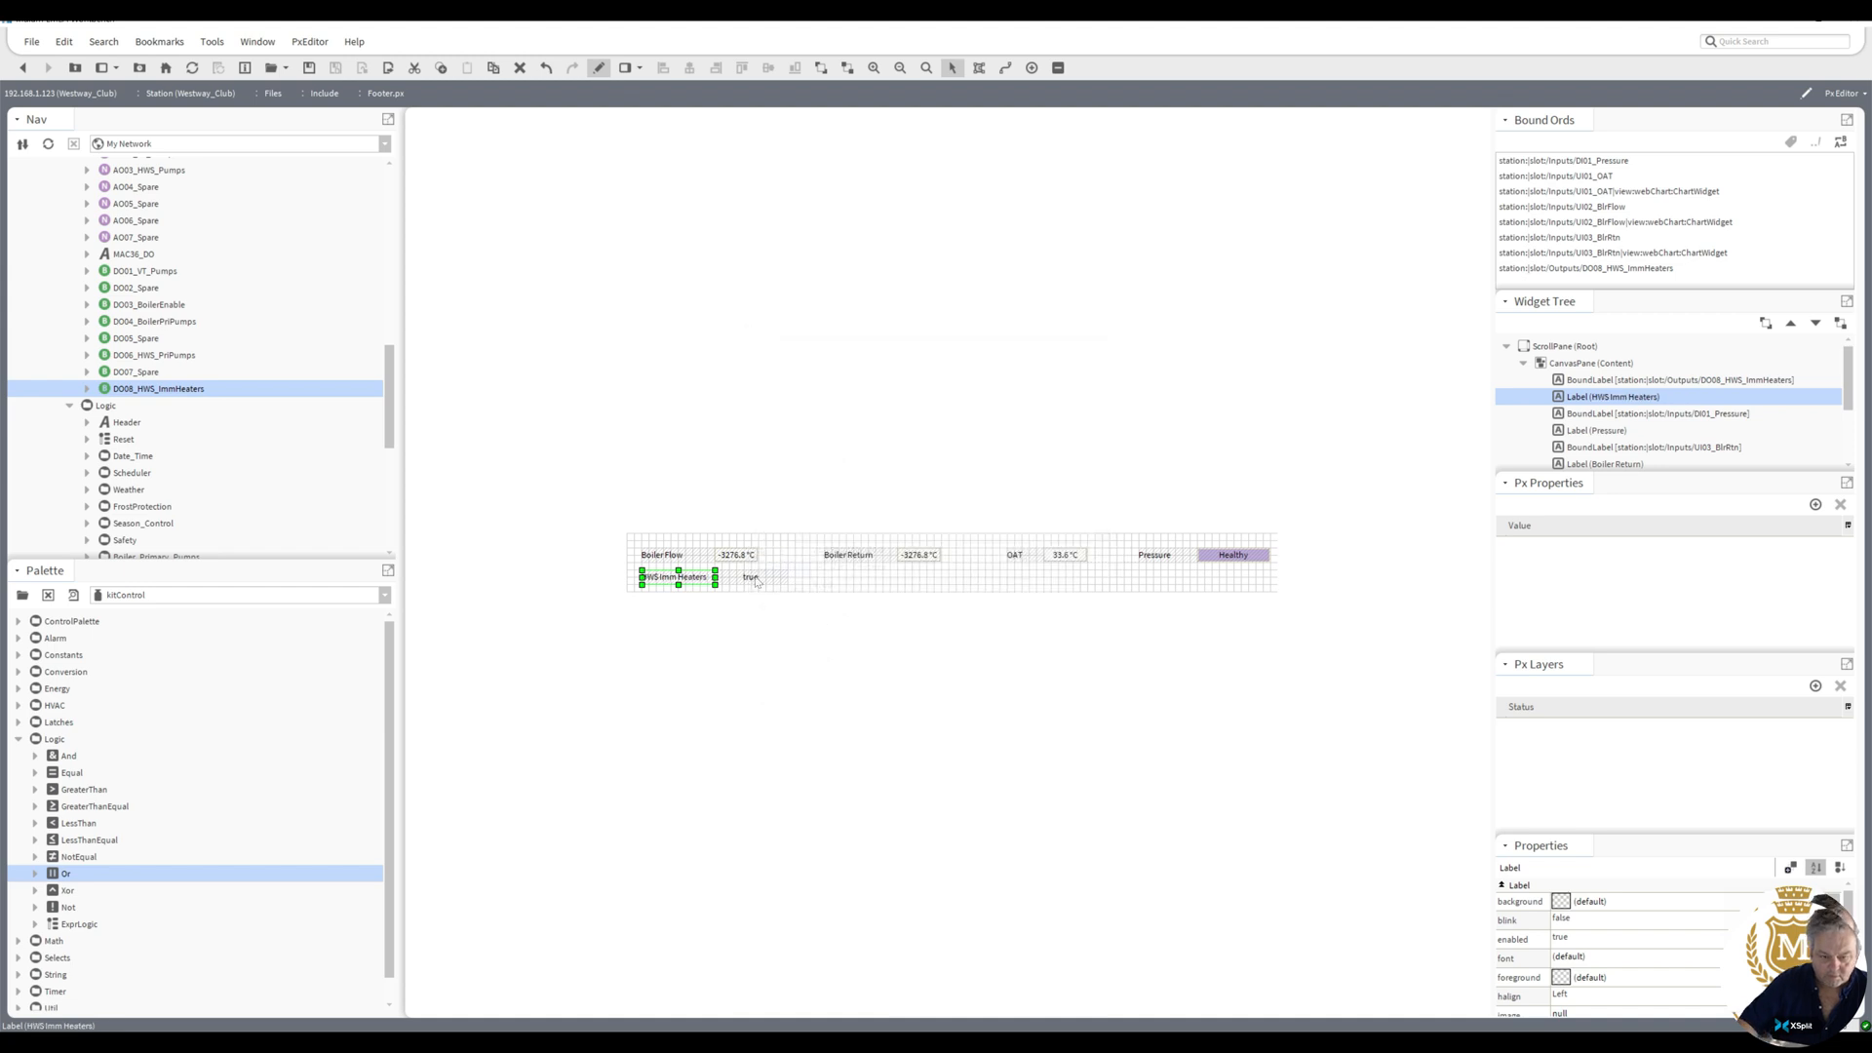
# - Remove the text animation of the immersion heaters' value label and animate the text again with the I Boolean To Simple converter
pyautogui.click(757, 583)
pyautogui.doubleClick(758, 583)
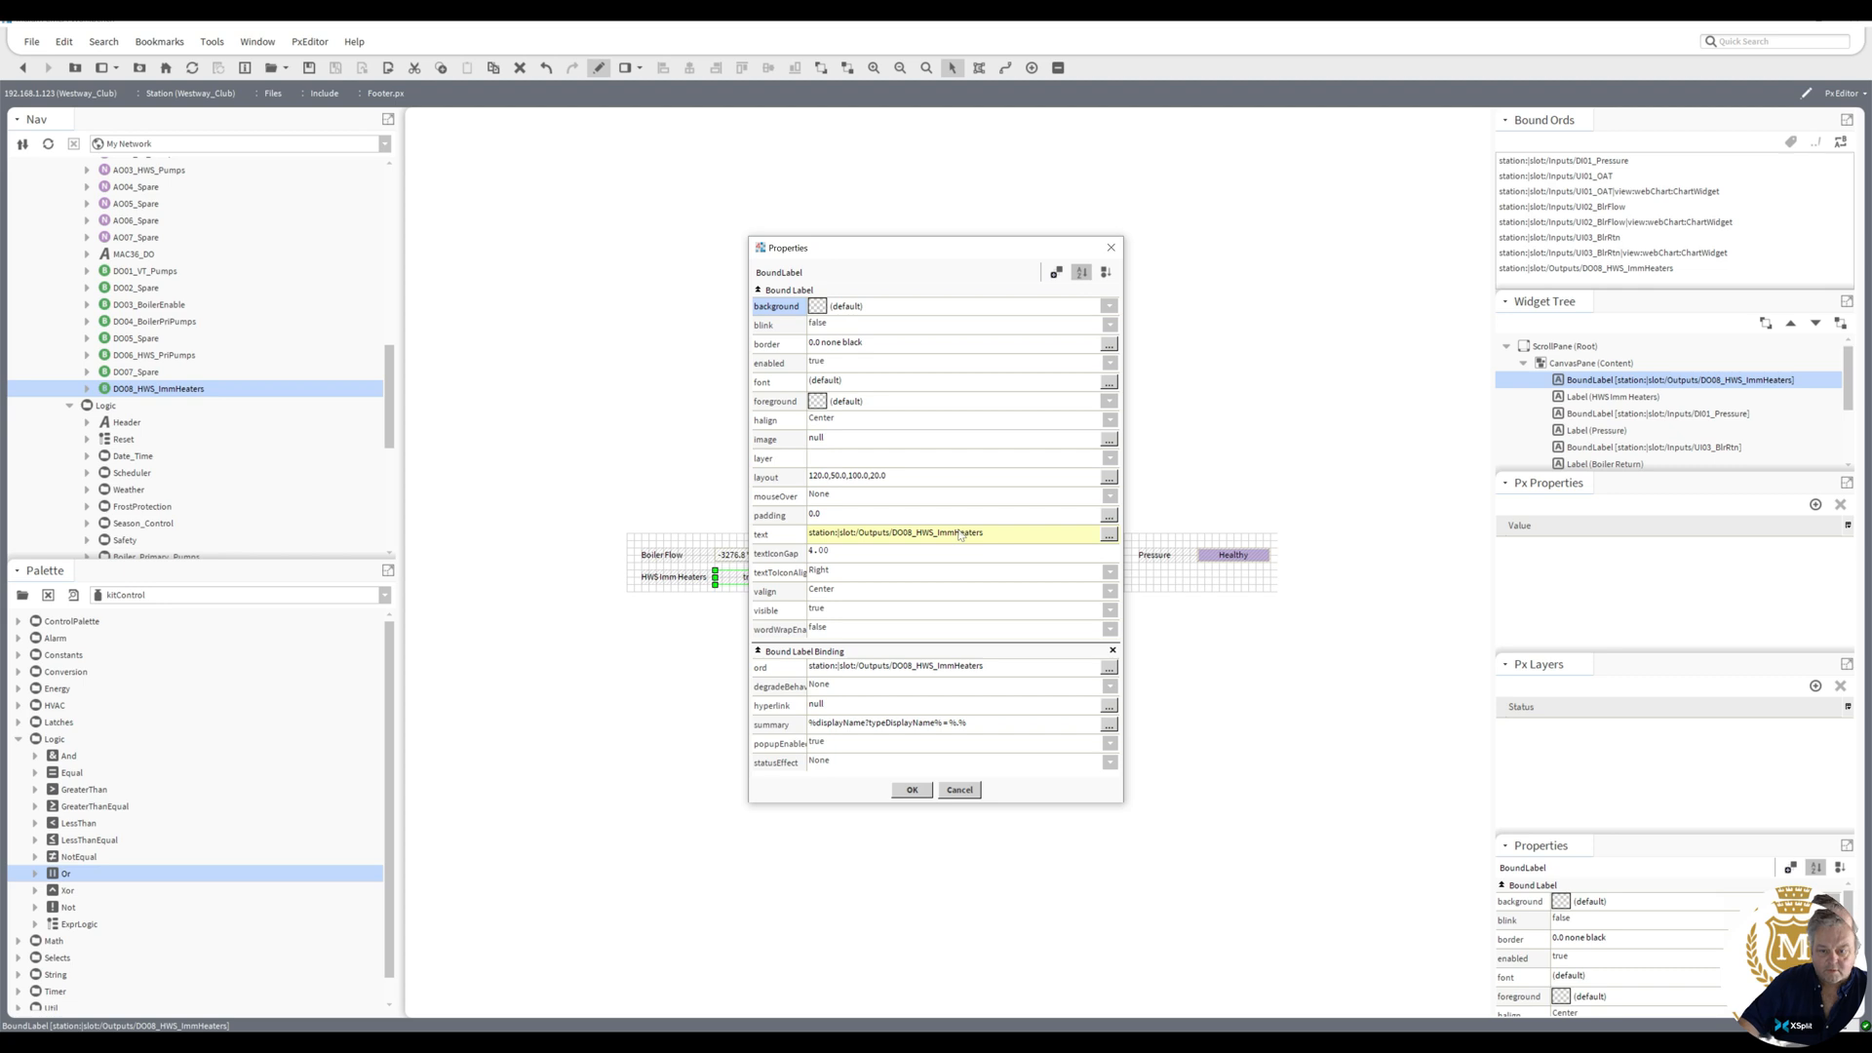
pyautogui.rightClick(960, 535)
pyautogui.click(991, 561)
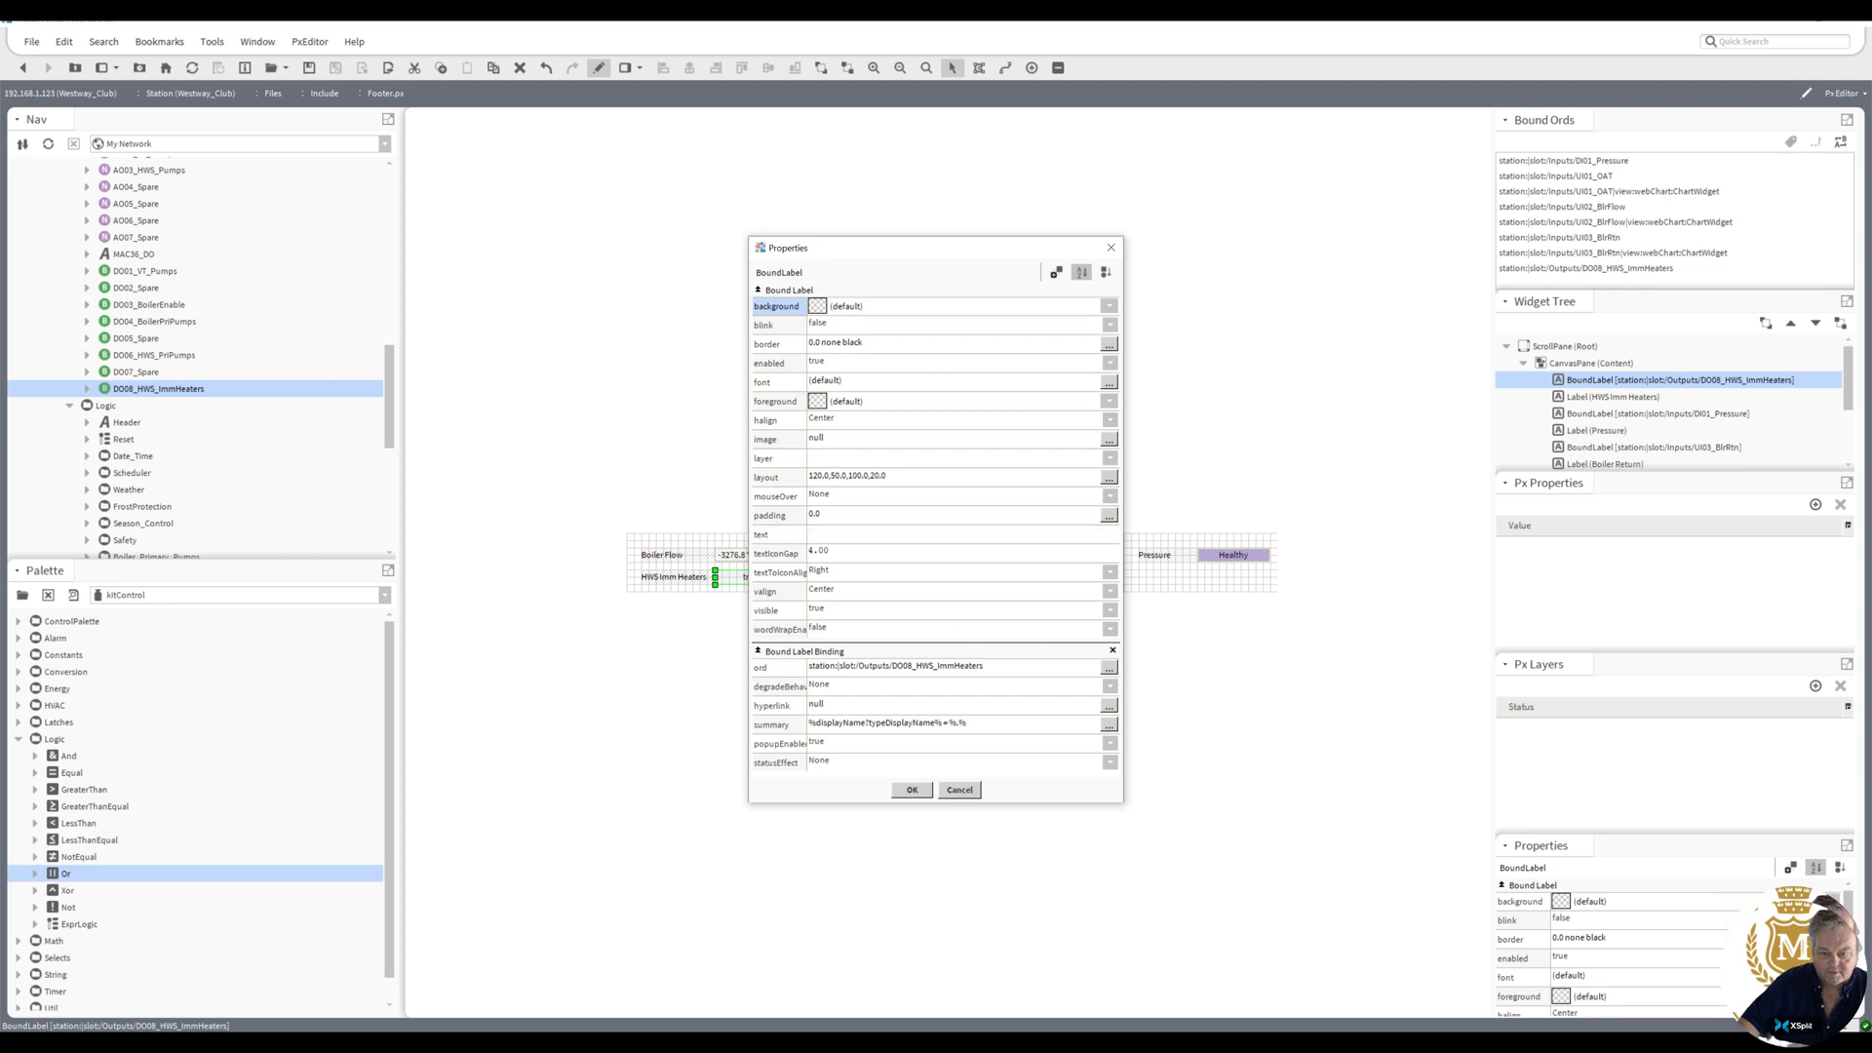
pyautogui.rightClick(973, 534)
pyautogui.click(1004, 543)
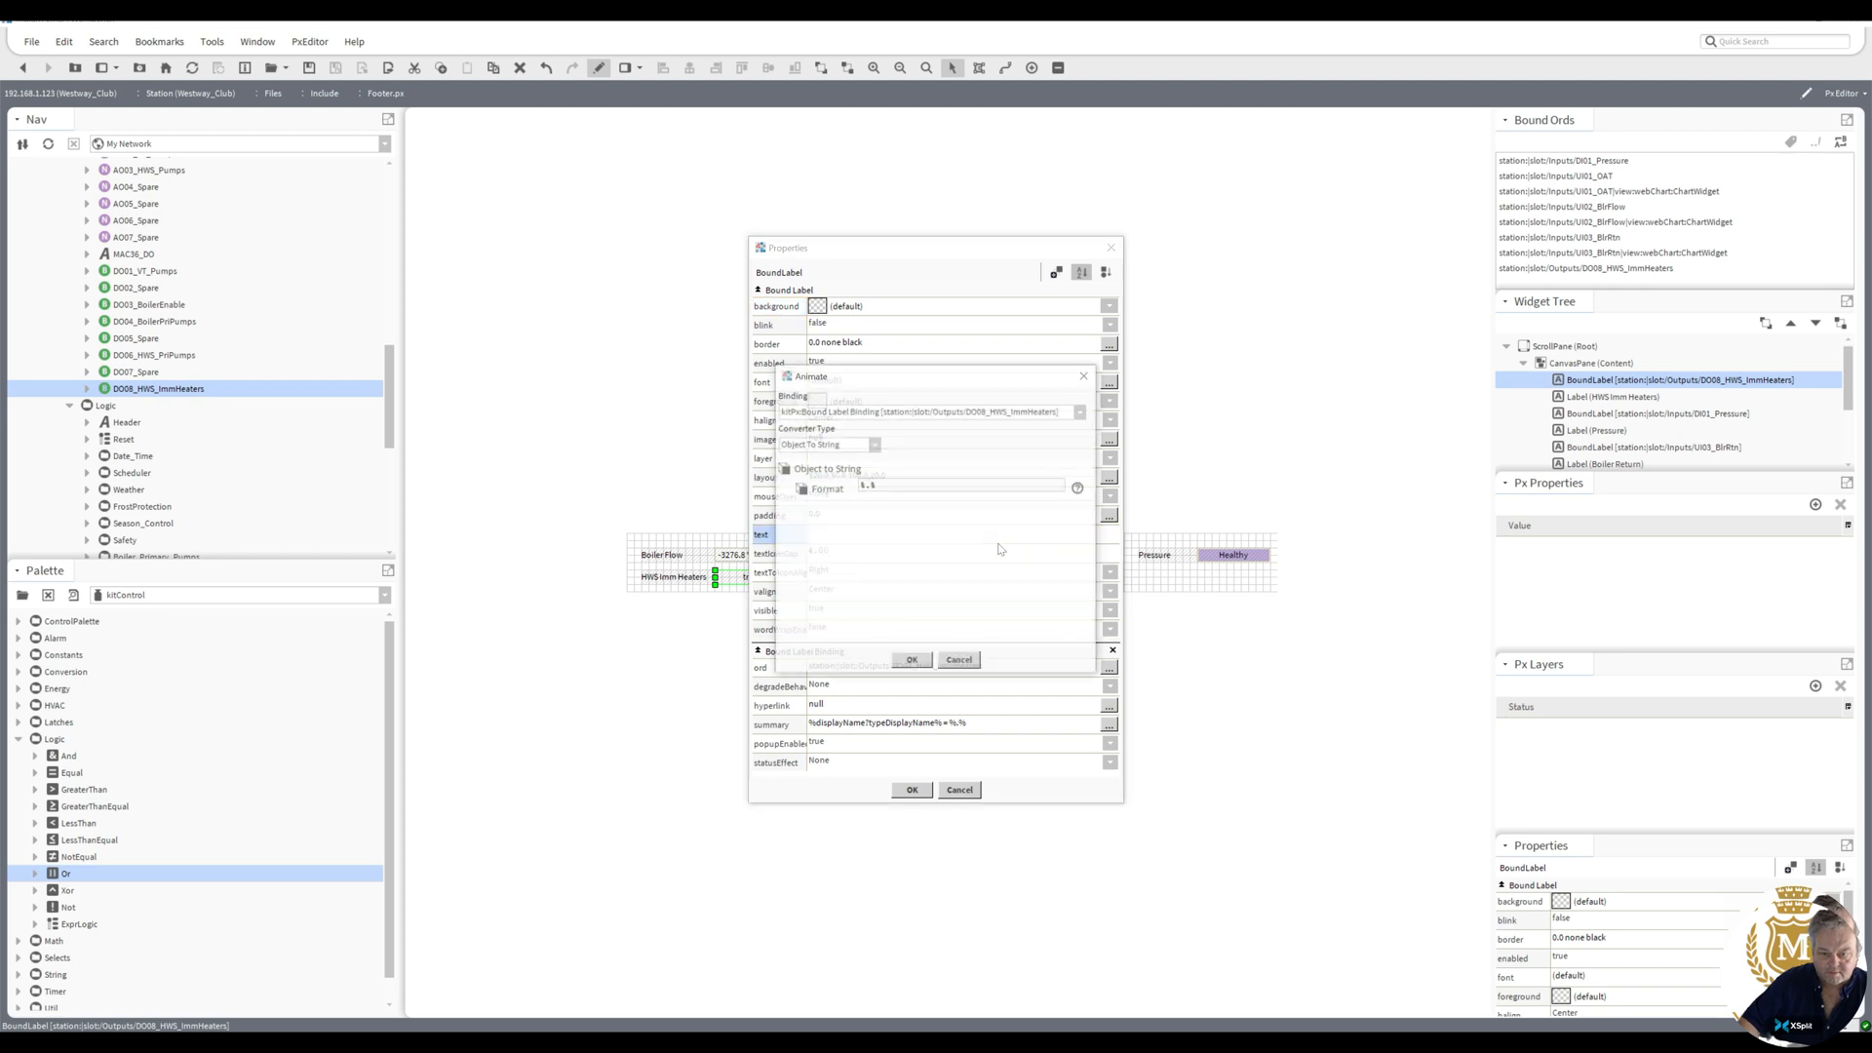
pyautogui.click(874, 444)
pyautogui.click(863, 480)
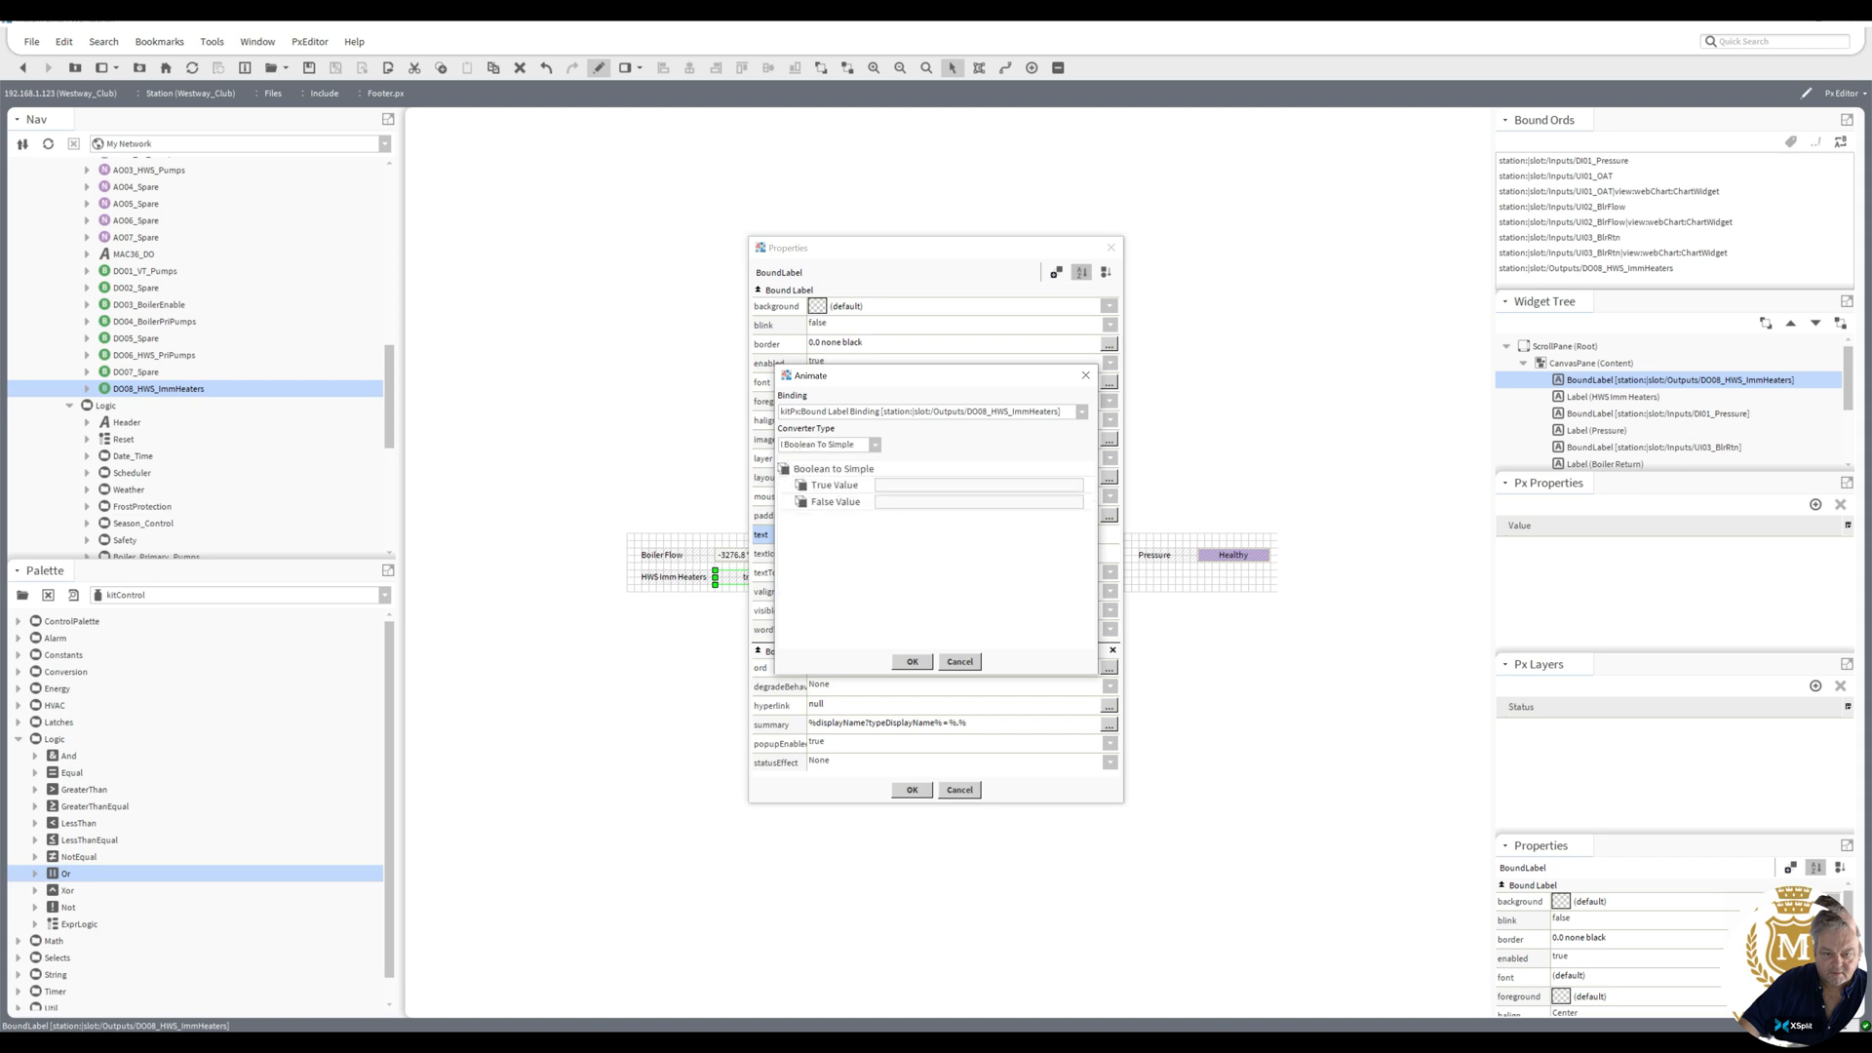
# - Set the animated text to HWS Enabled for the true value and HWS Disabled for the false value
pyautogui.write('E')
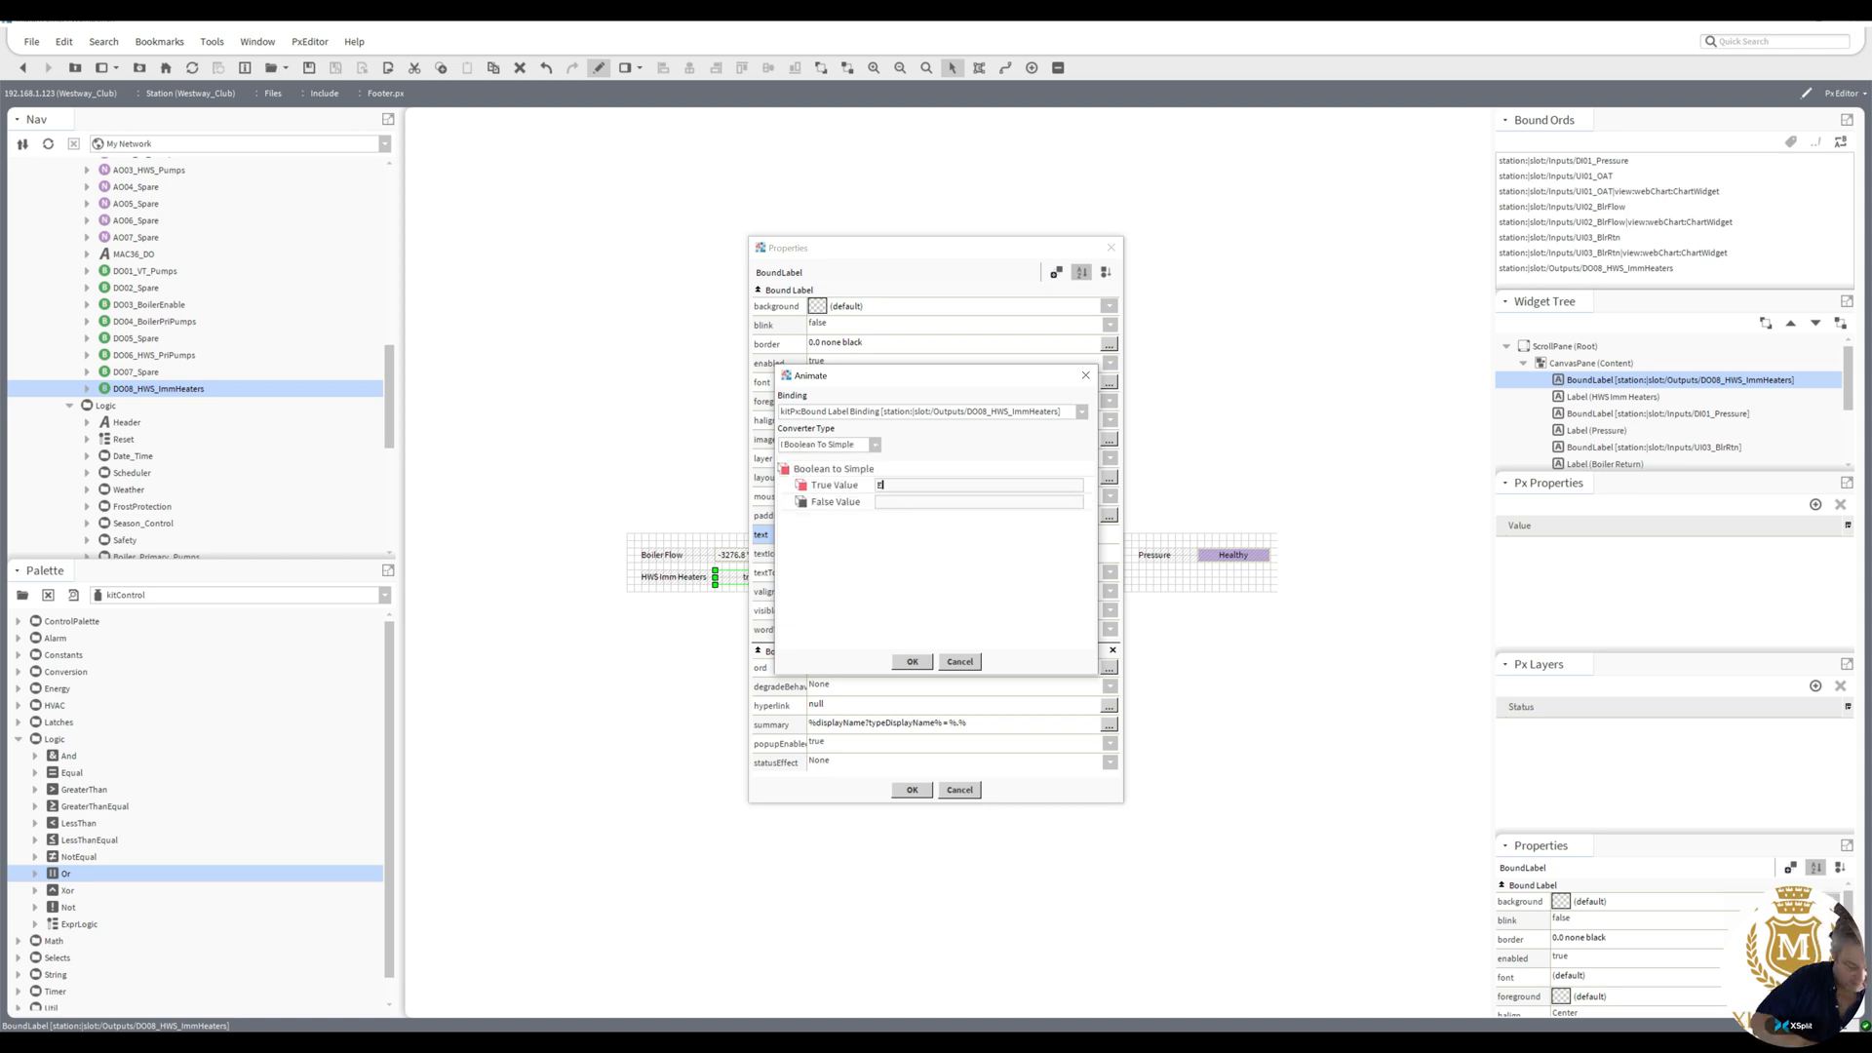
pyautogui.write('nabled')
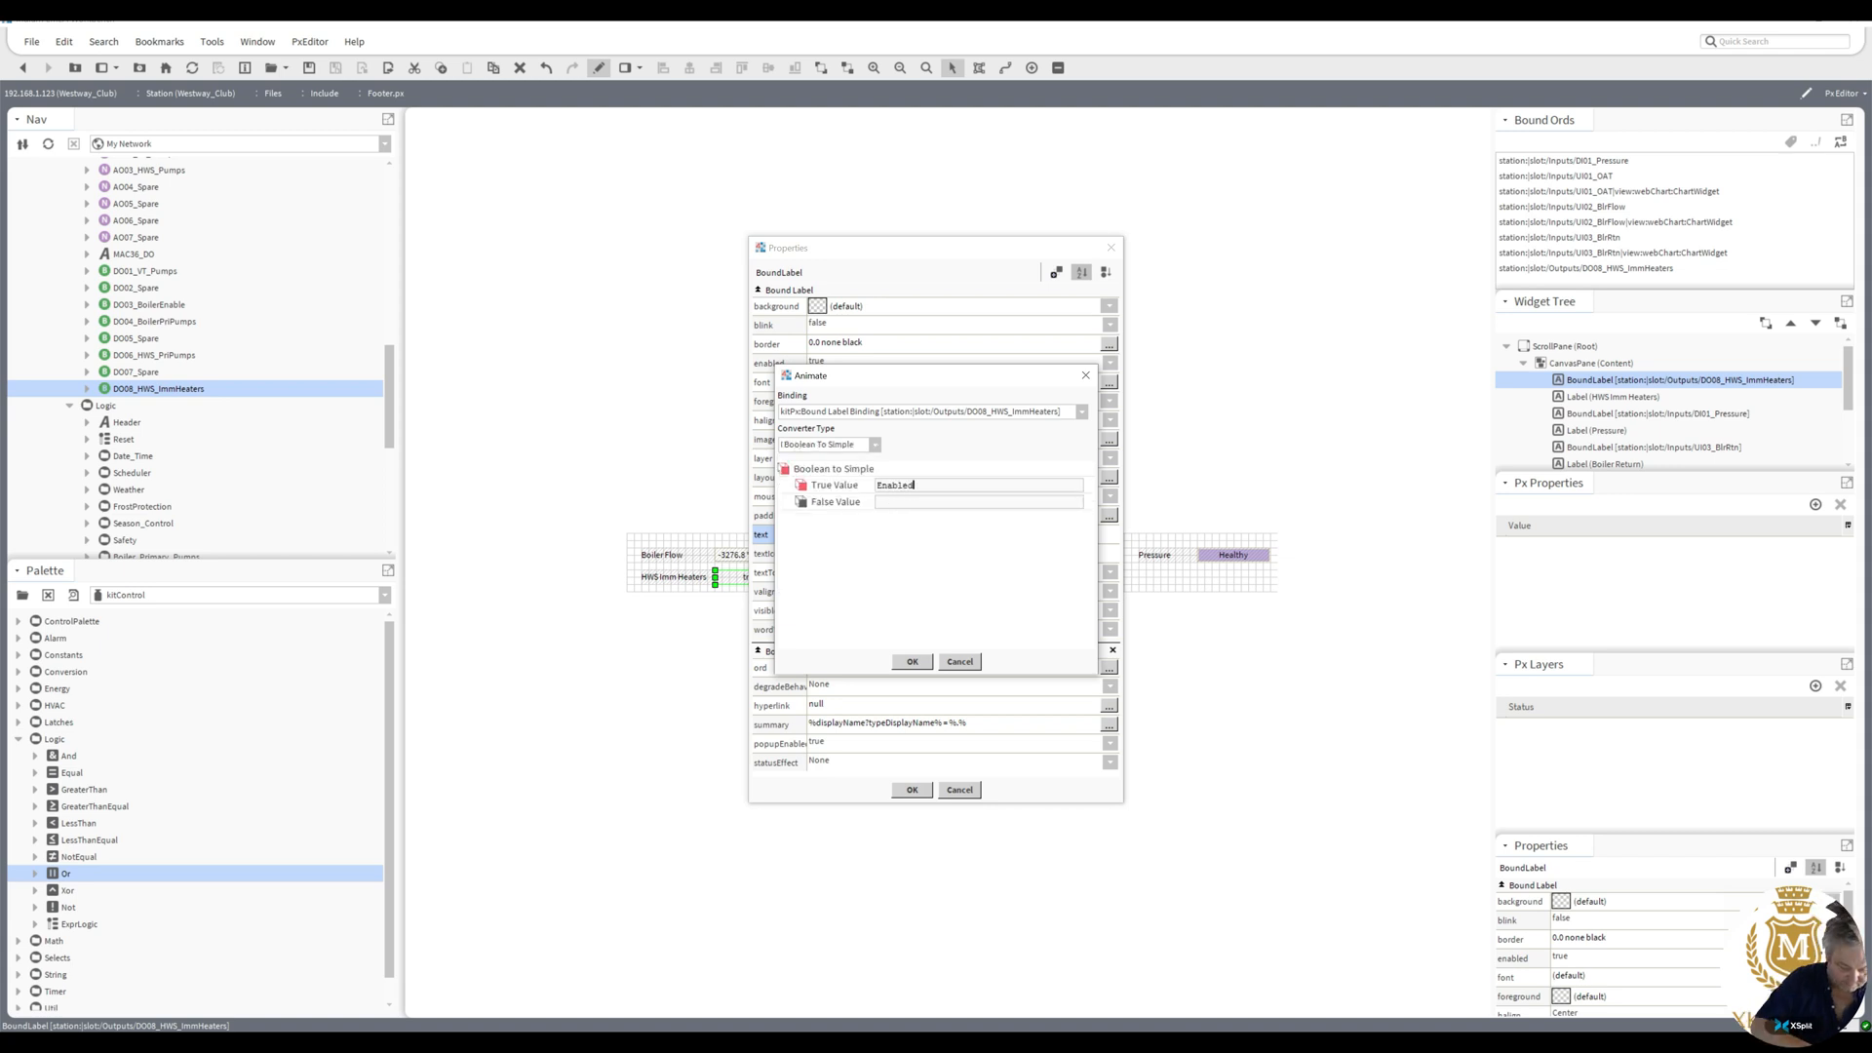
pyautogui.click(880, 484)
pyautogui.write('B')
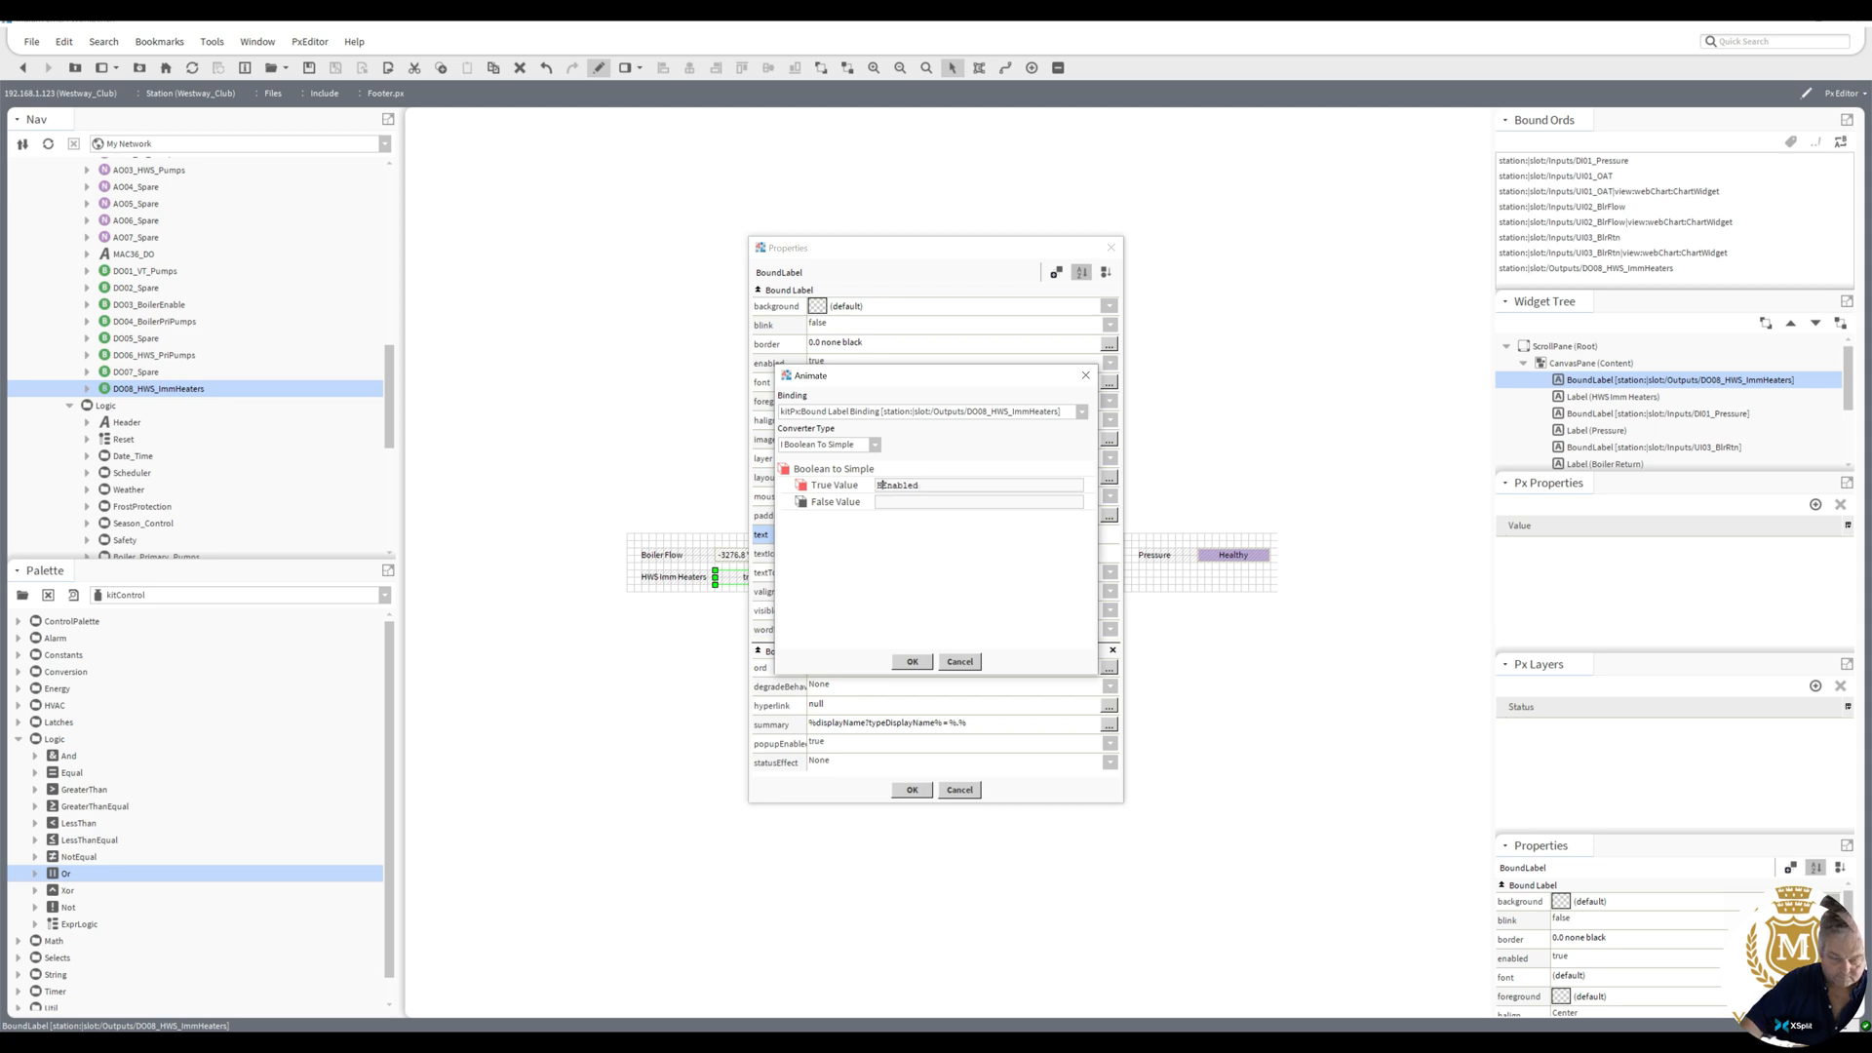
pyautogui.write('WS')
pyautogui.click(877, 501)
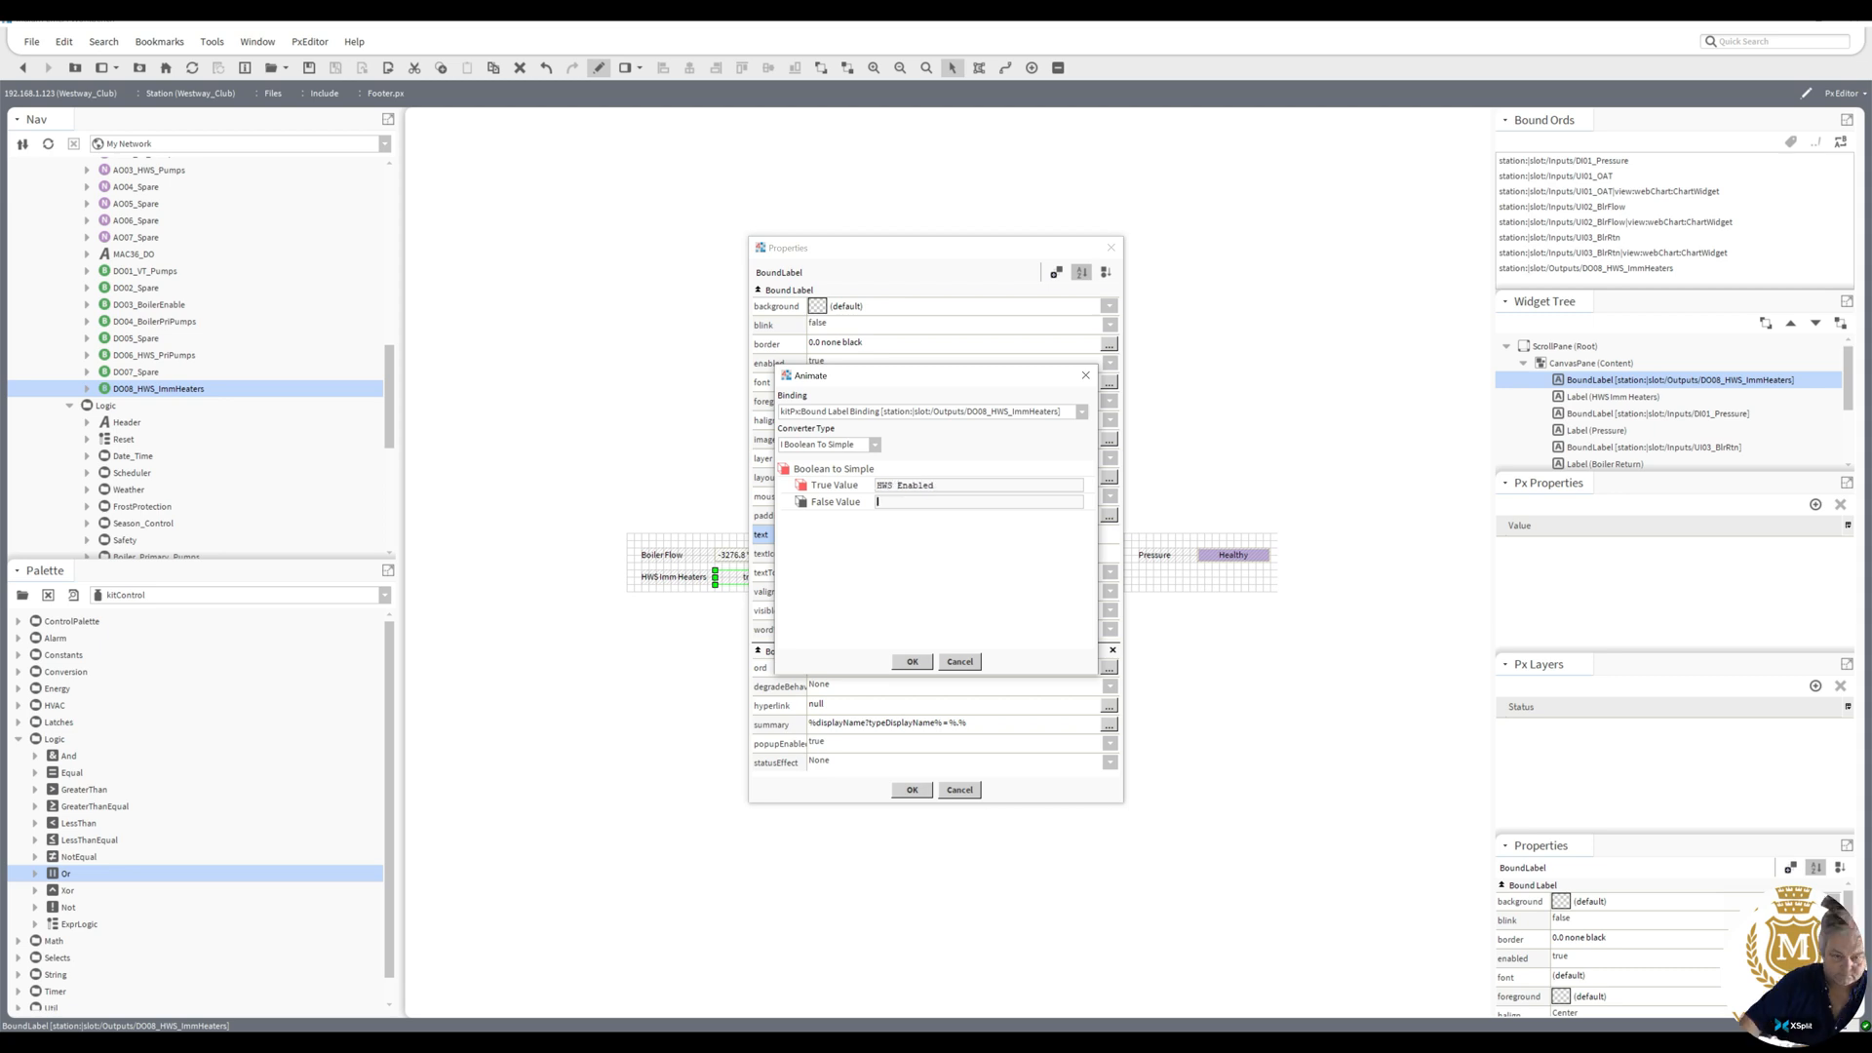
pyautogui.write('HWS')
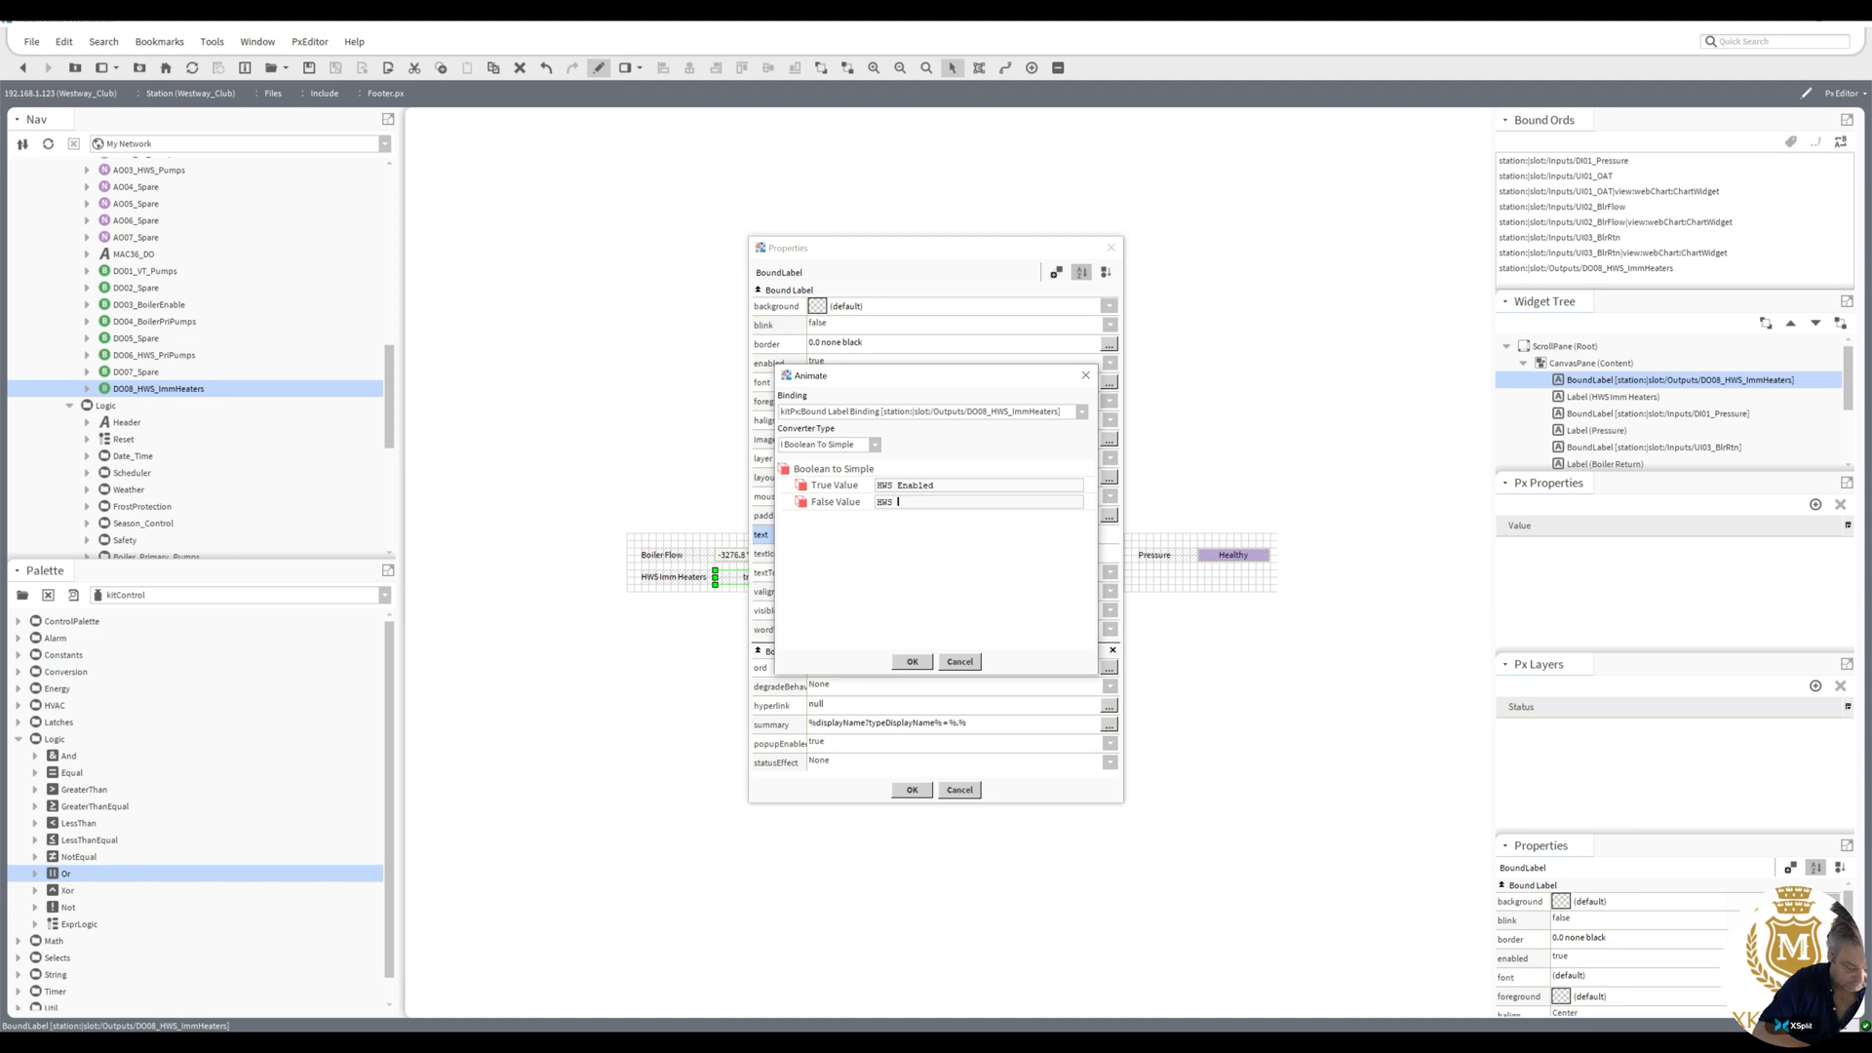
pyautogui.write(' Disabled')
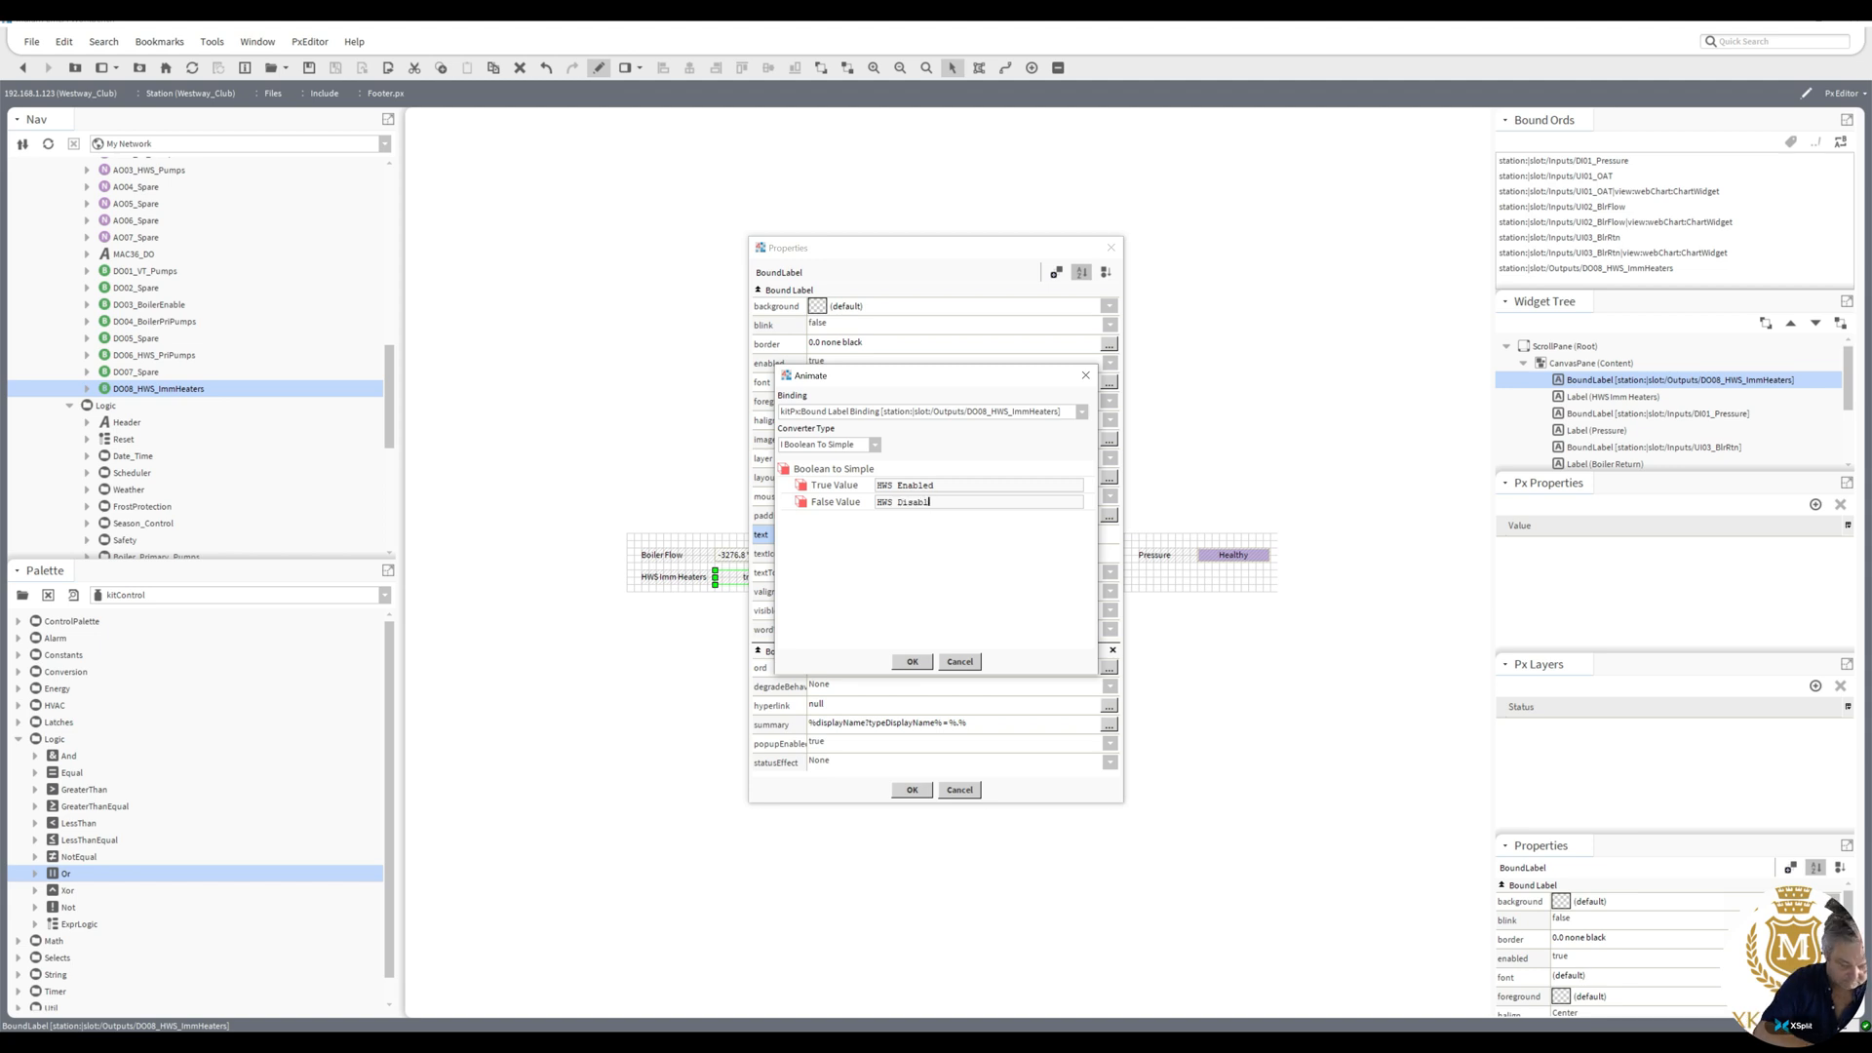
pyautogui.click(925, 669)
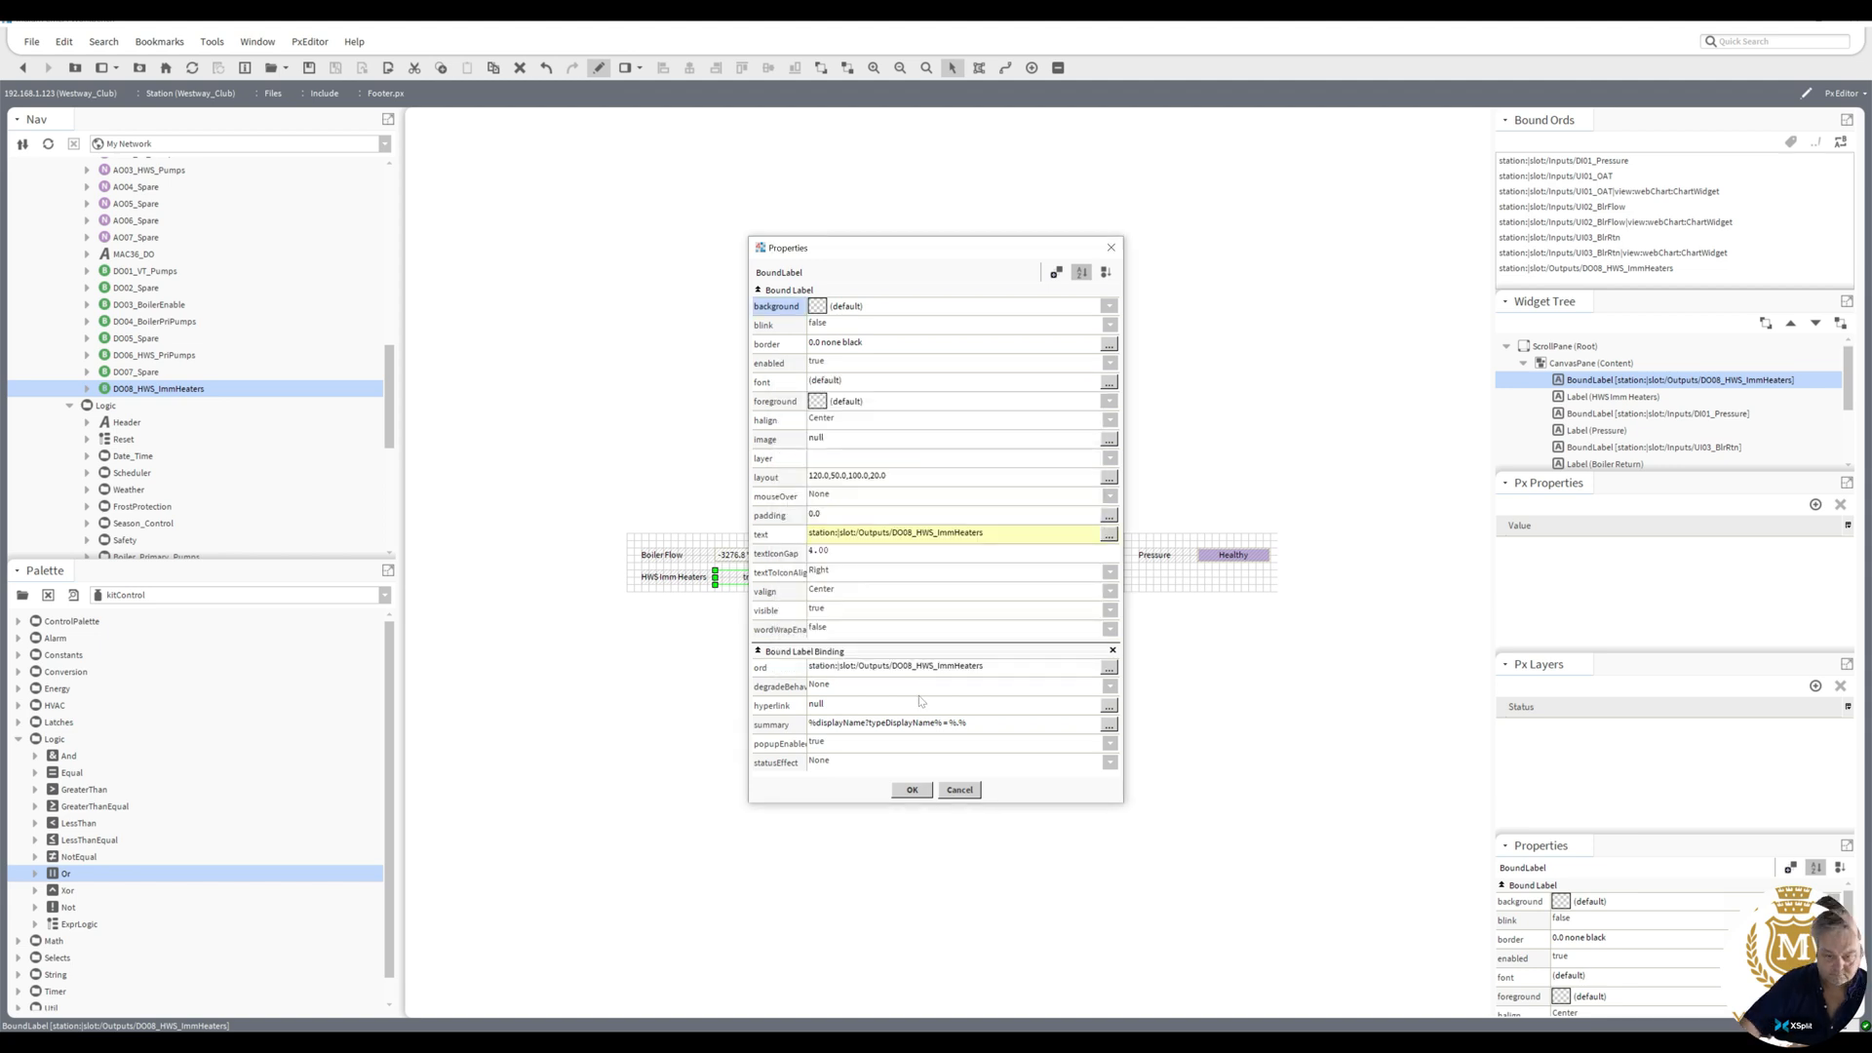
# - Animate the background of the immersion heaters' value label with the I Status To Simple converter
pyautogui.rightClick(819, 307)
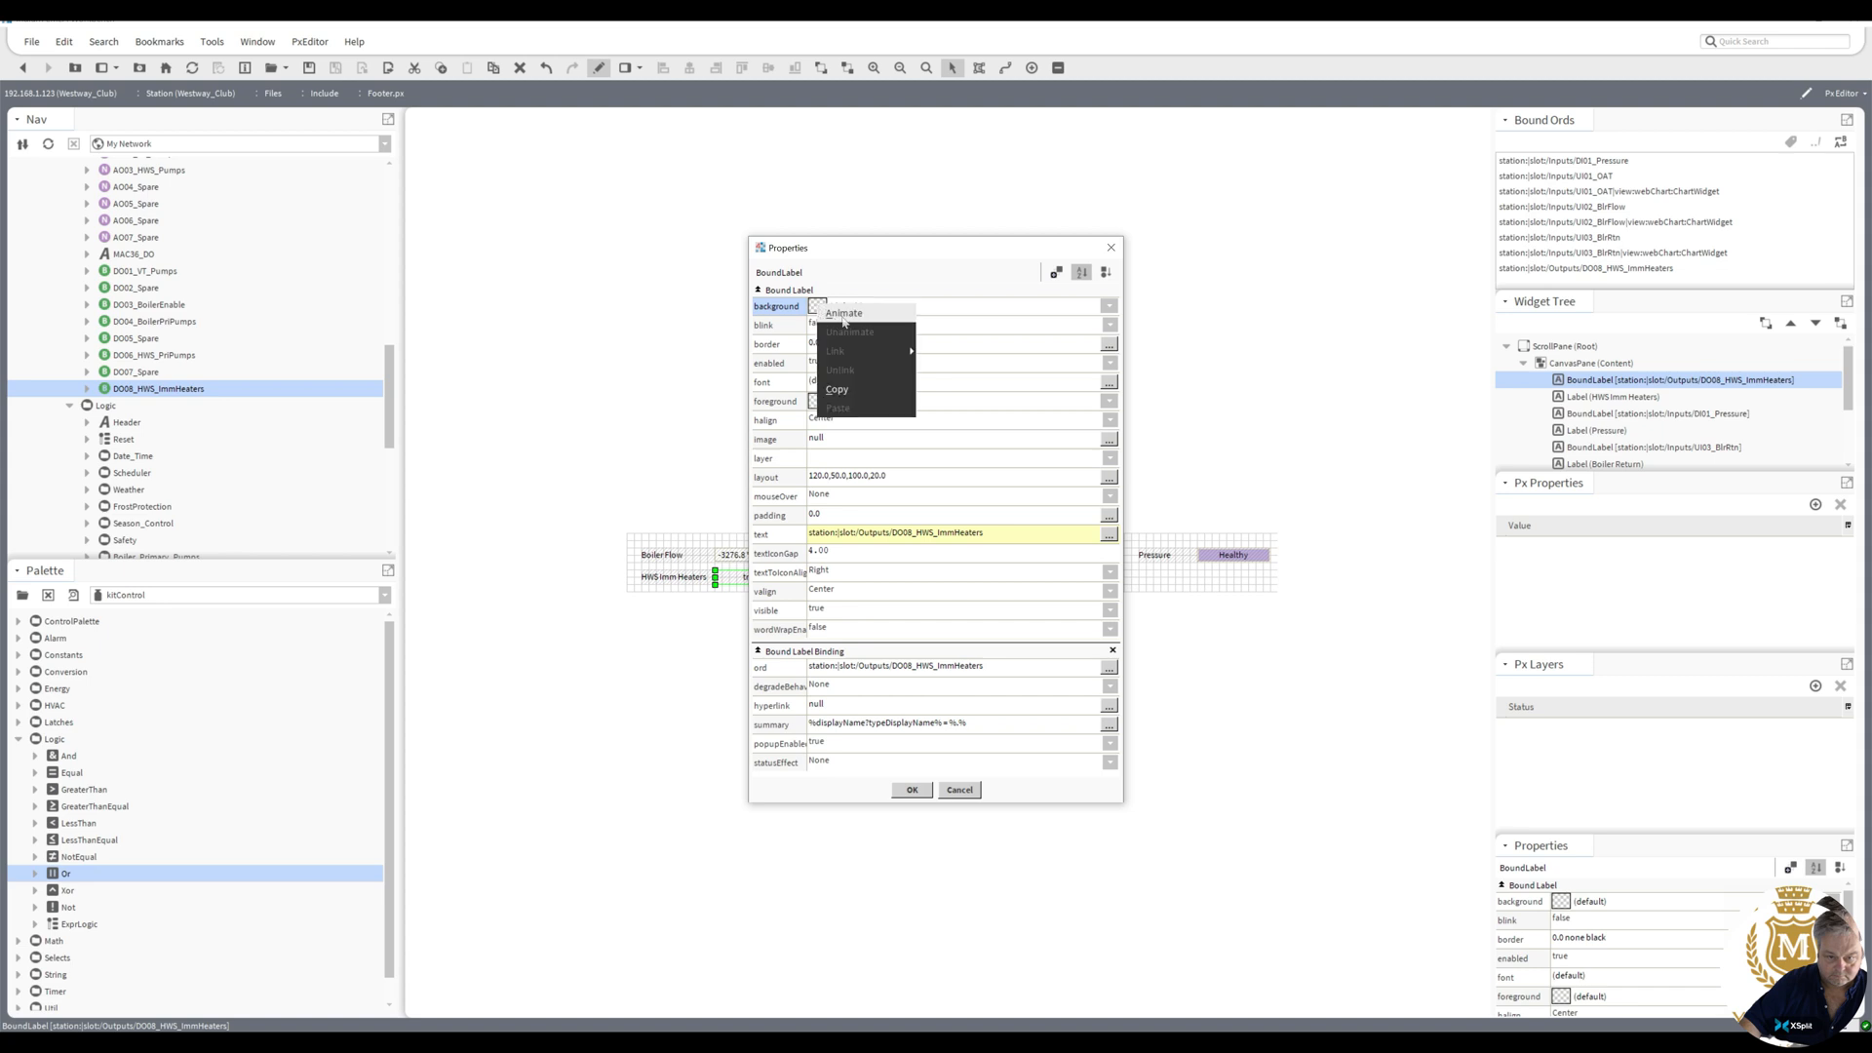
pyautogui.click(843, 313)
pyautogui.click(877, 445)
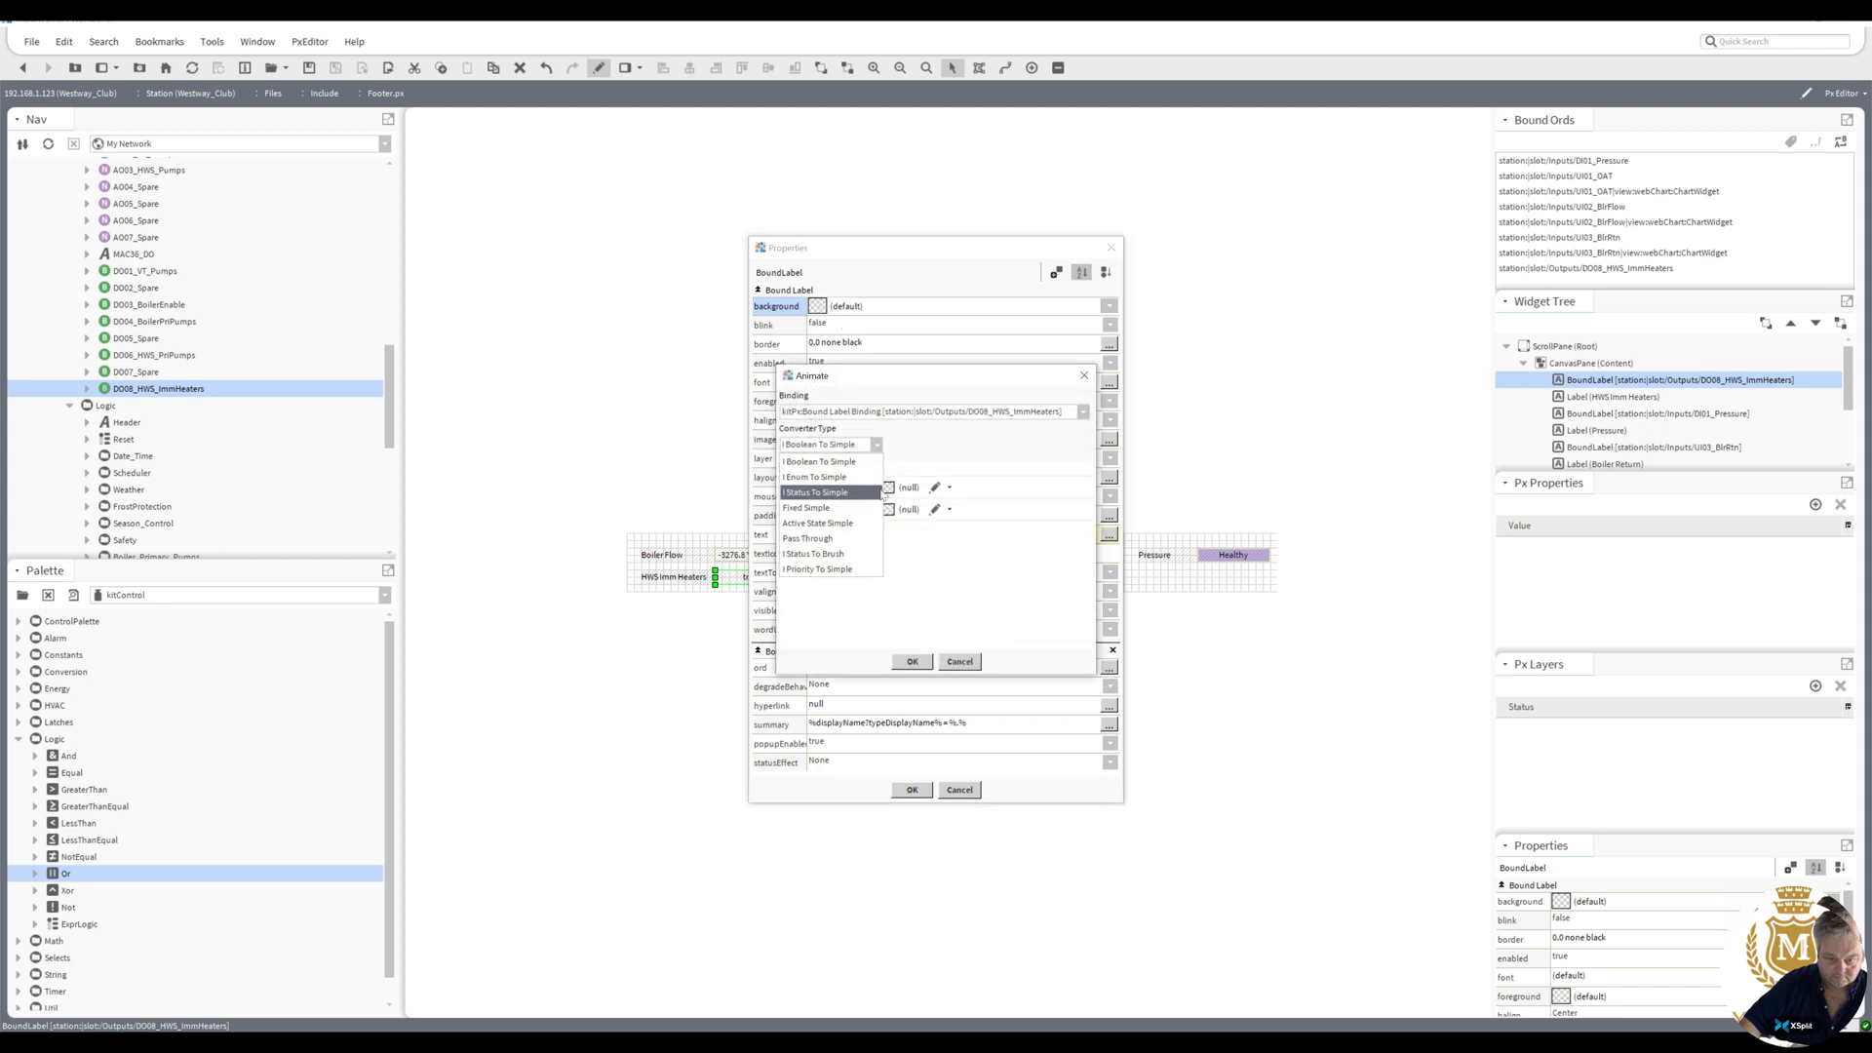
pyautogui.click(874, 493)
pyautogui.scroll(-2, 1087, 527)
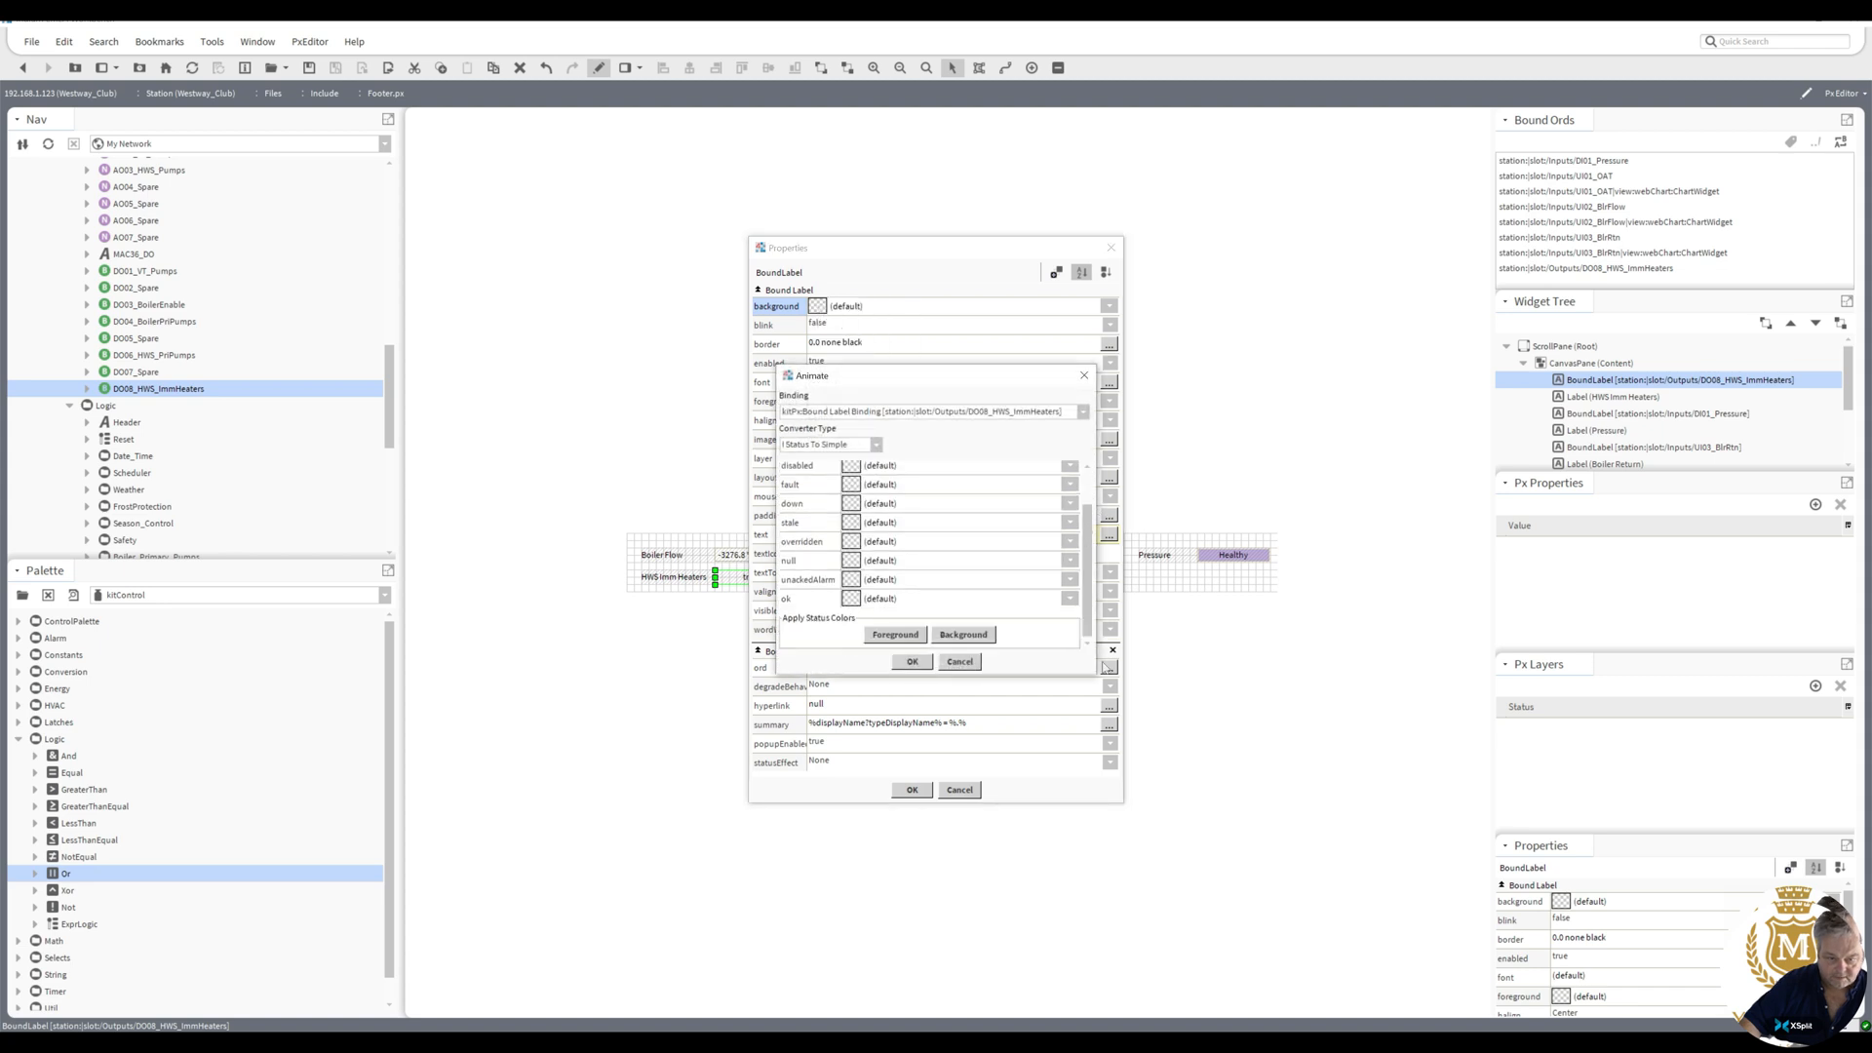
pyautogui.click(913, 663)
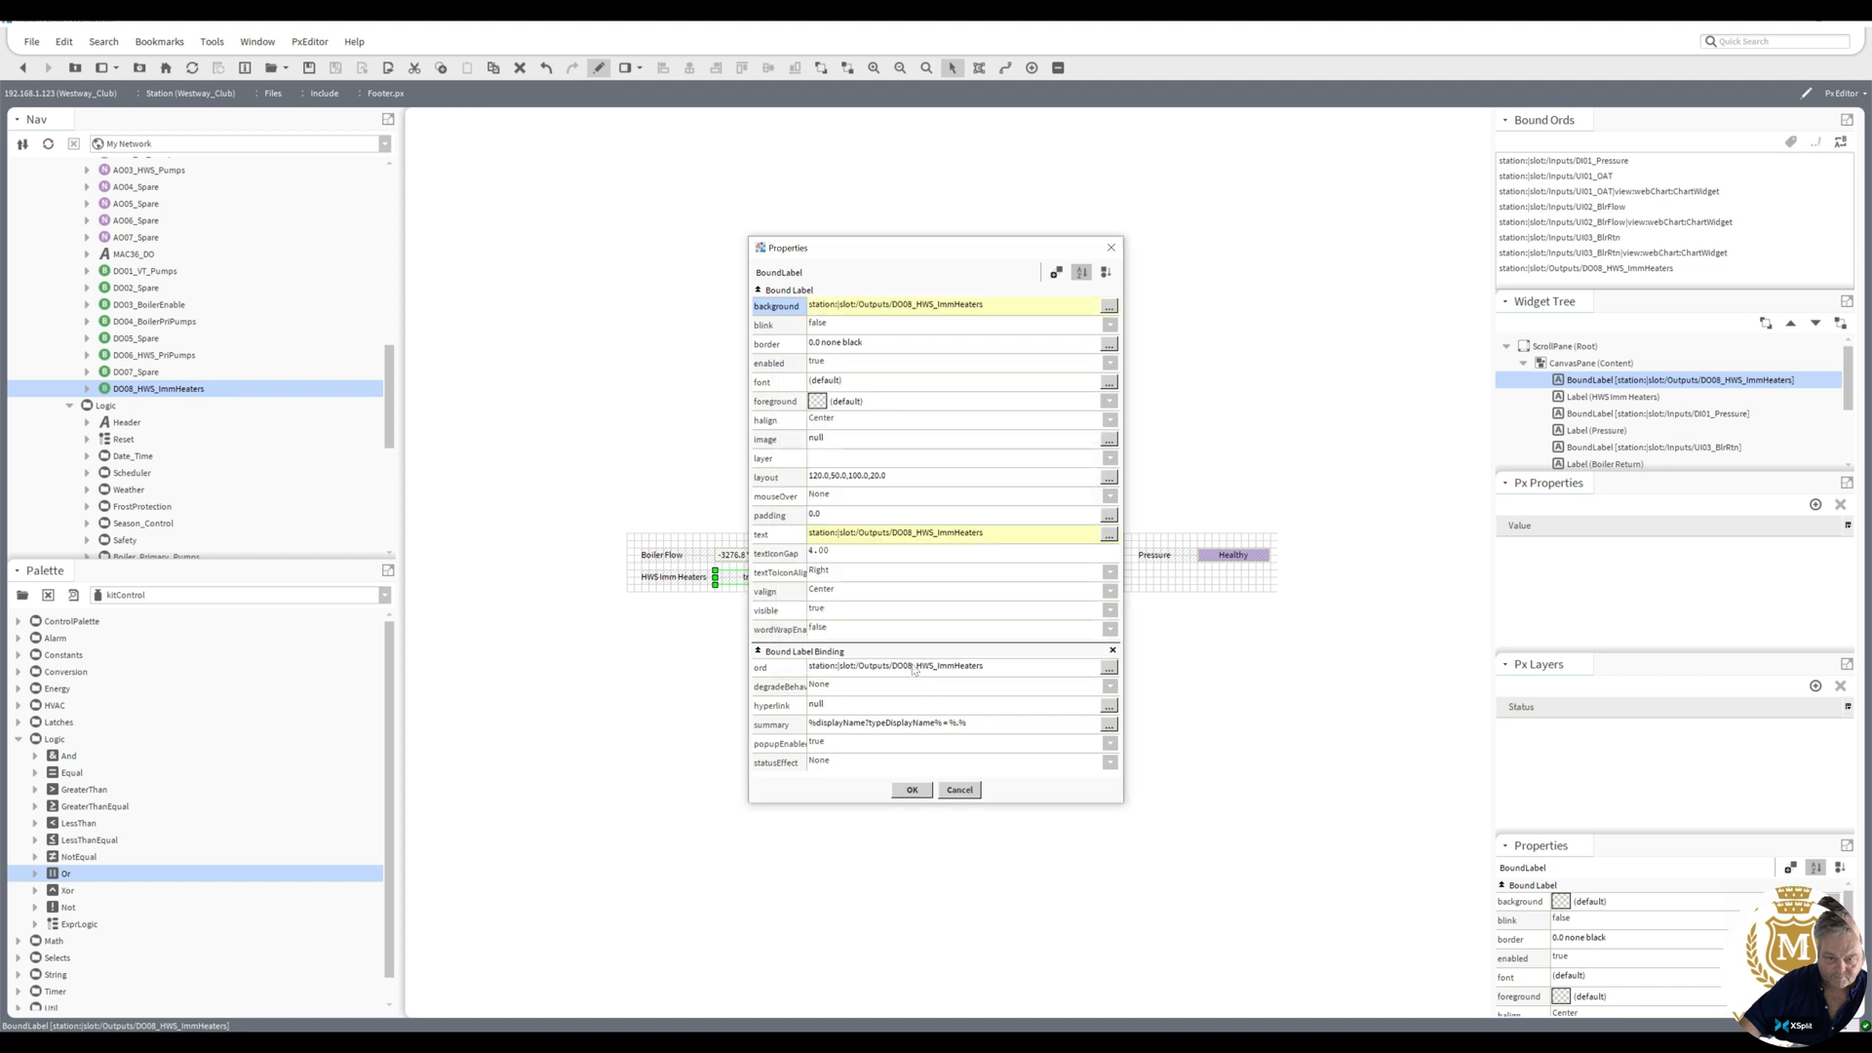
pyautogui.click(913, 789)
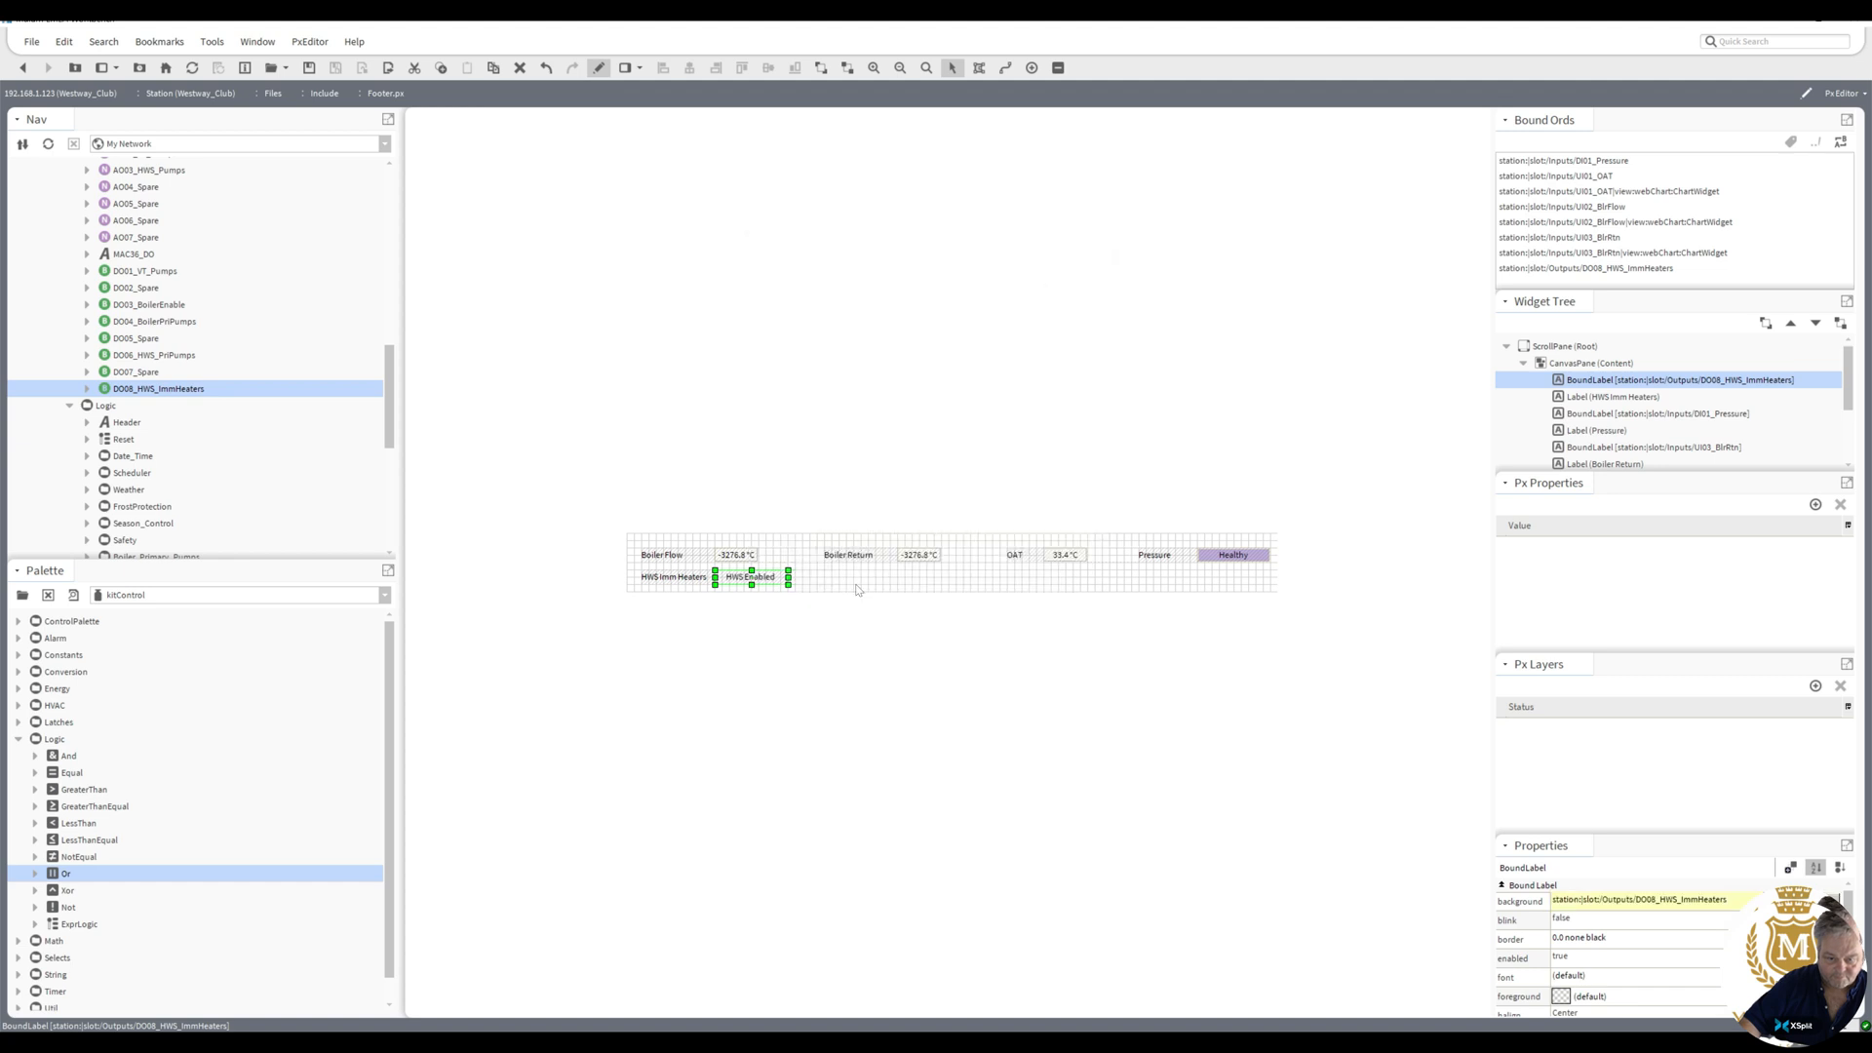
pyautogui.click(778, 586)
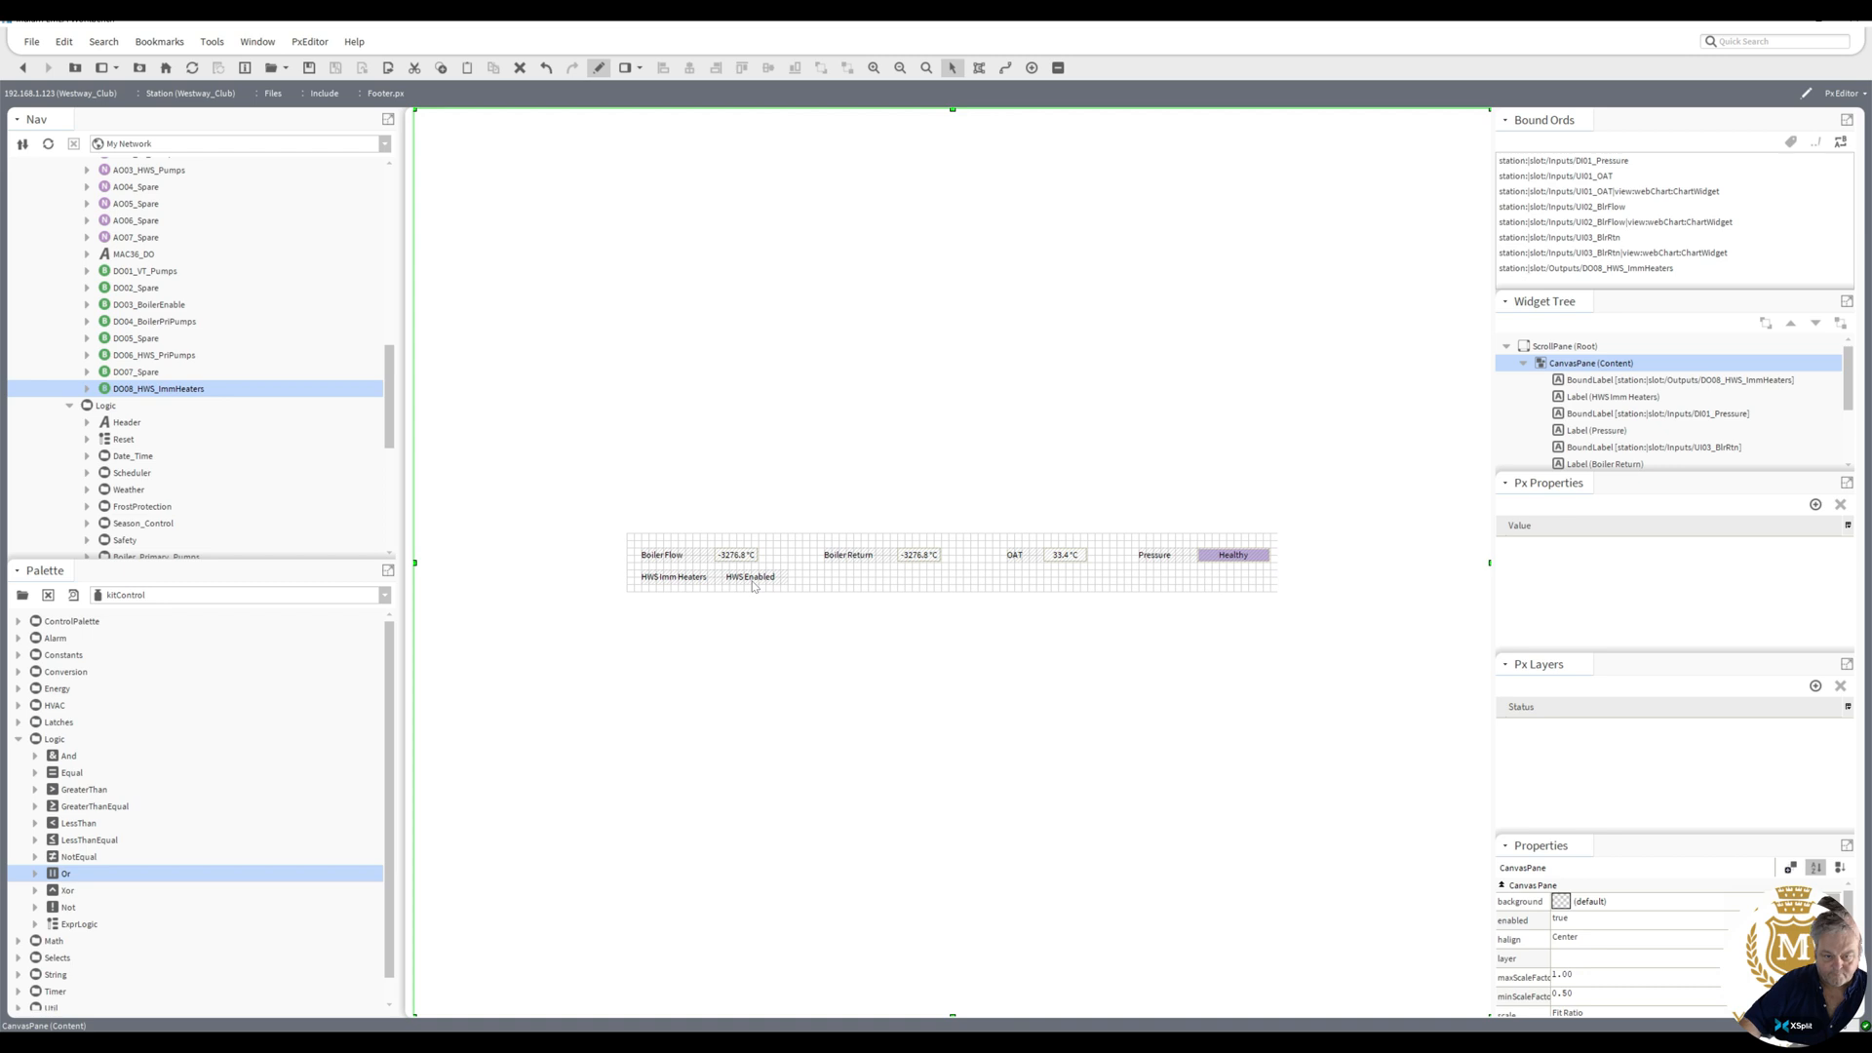
# - Give the immersion heaters' value label a Groove border on all sides
pyautogui.click(752, 582)
pyautogui.doubleClick(752, 582)
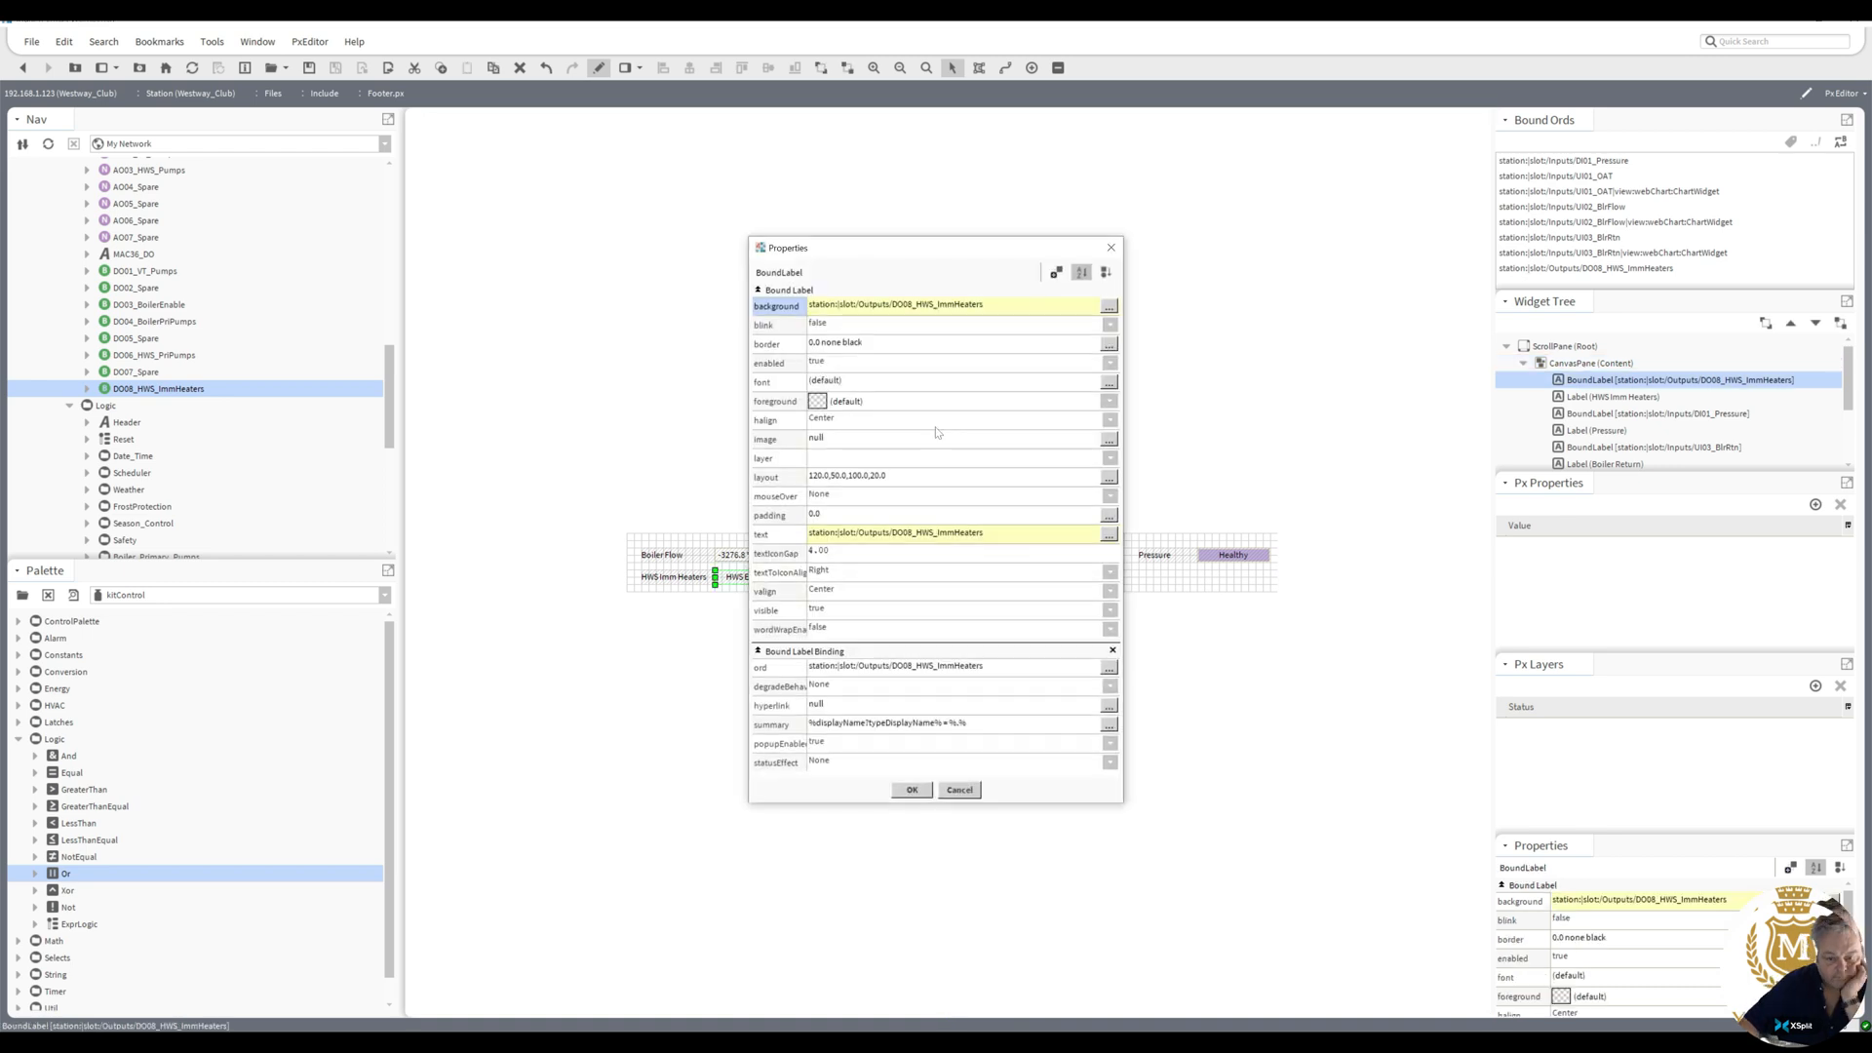
pyautogui.click(829, 344)
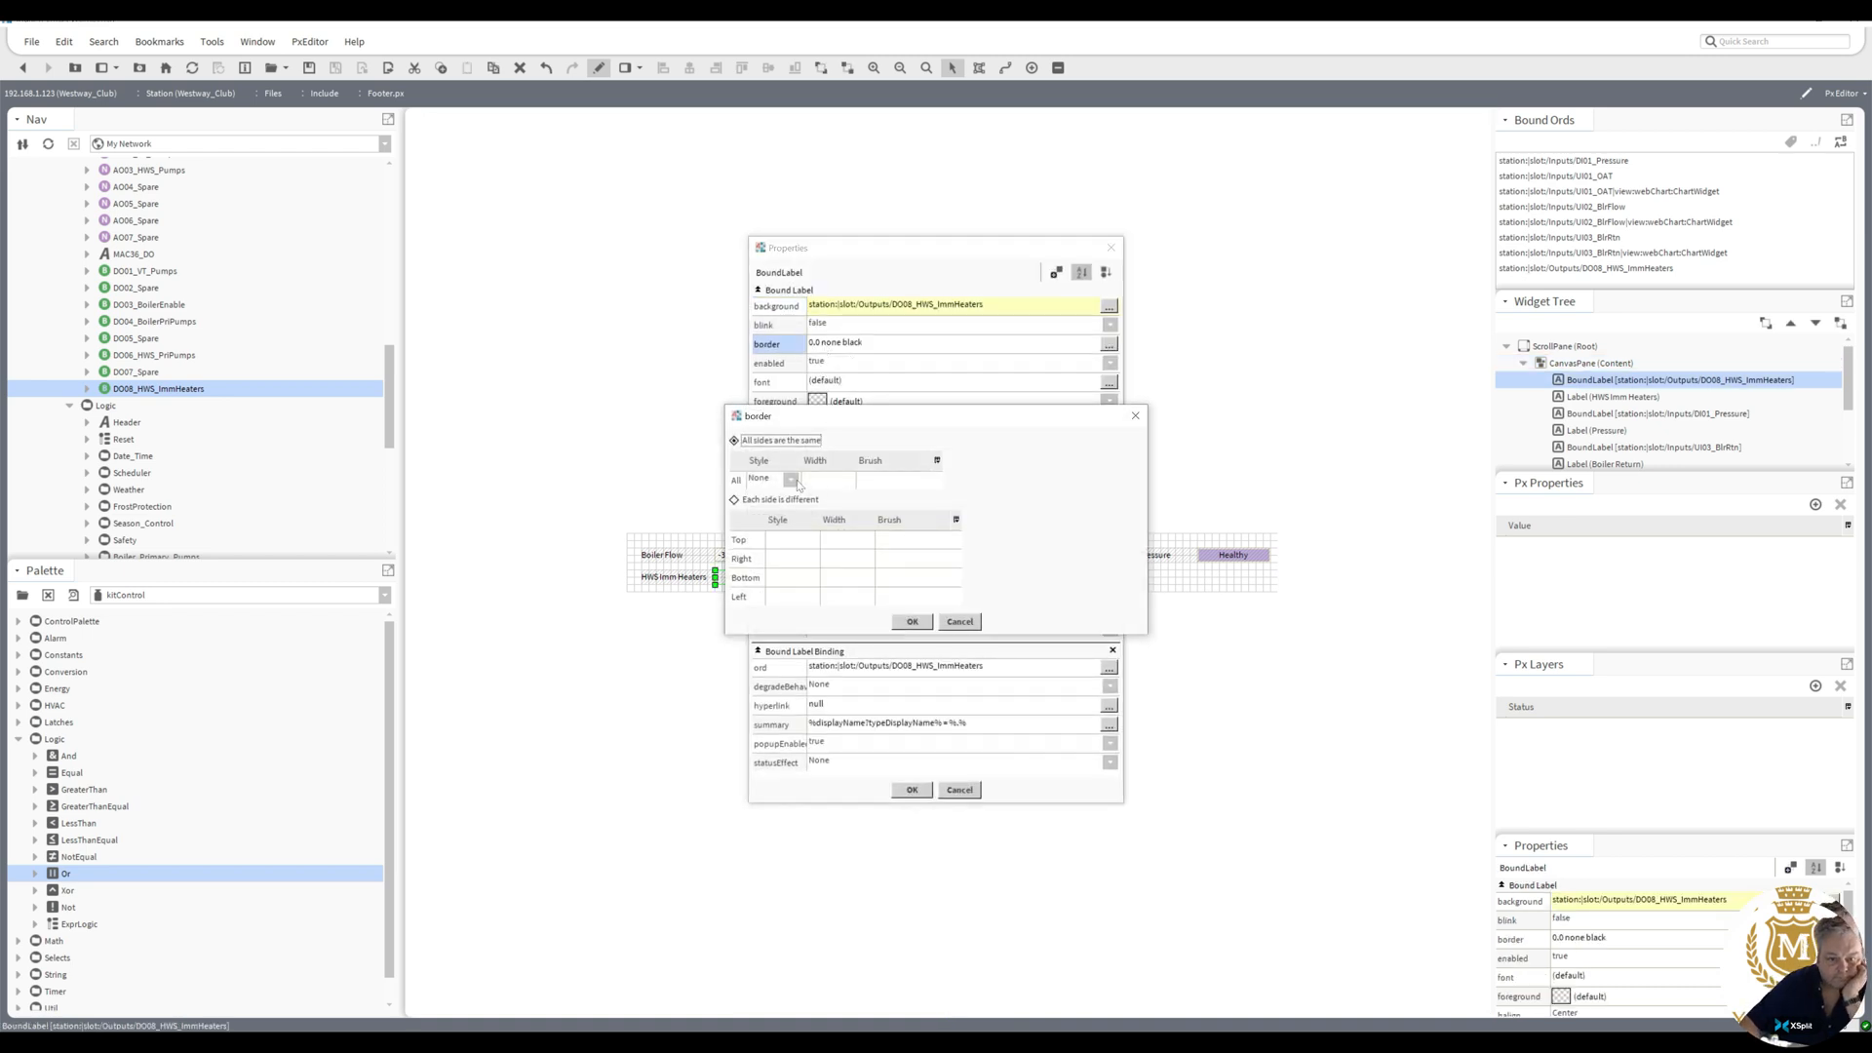
pyautogui.click(790, 479)
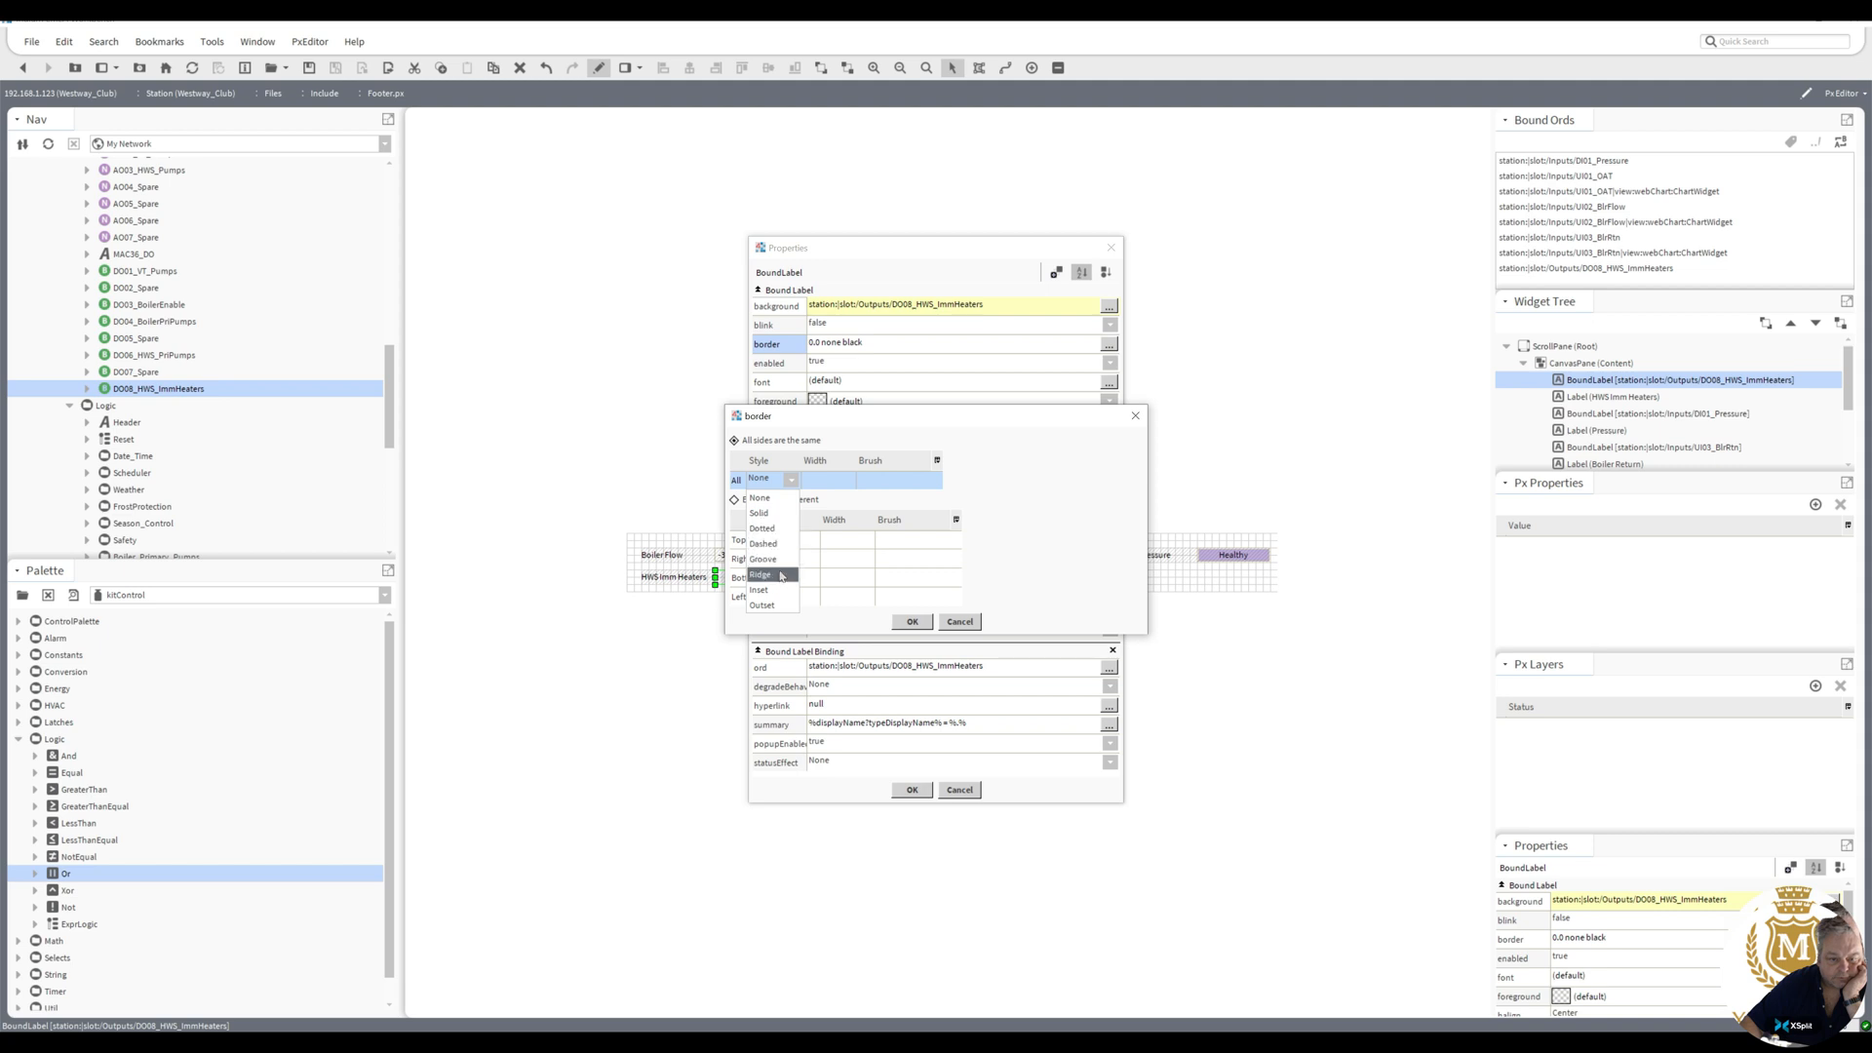
pyautogui.click(775, 559)
pyautogui.click(920, 622)
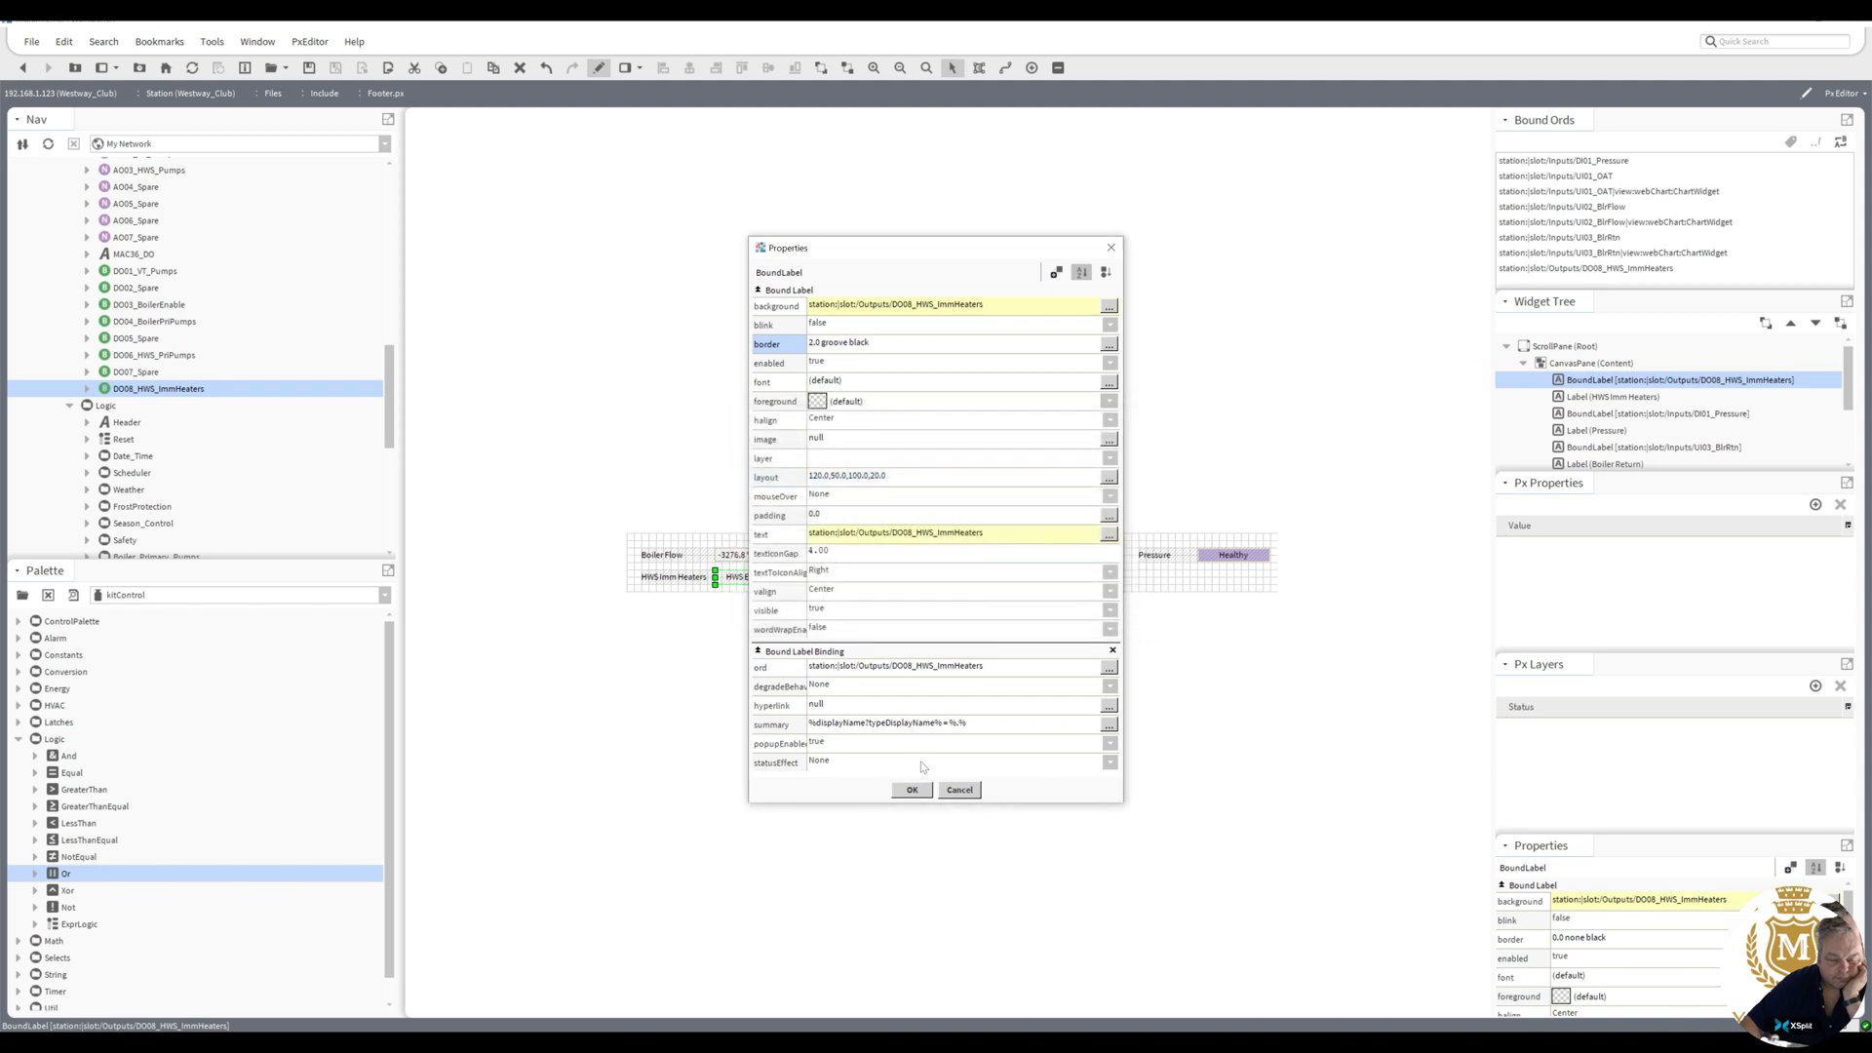
pyautogui.click(914, 792)
pyautogui.click(847, 590)
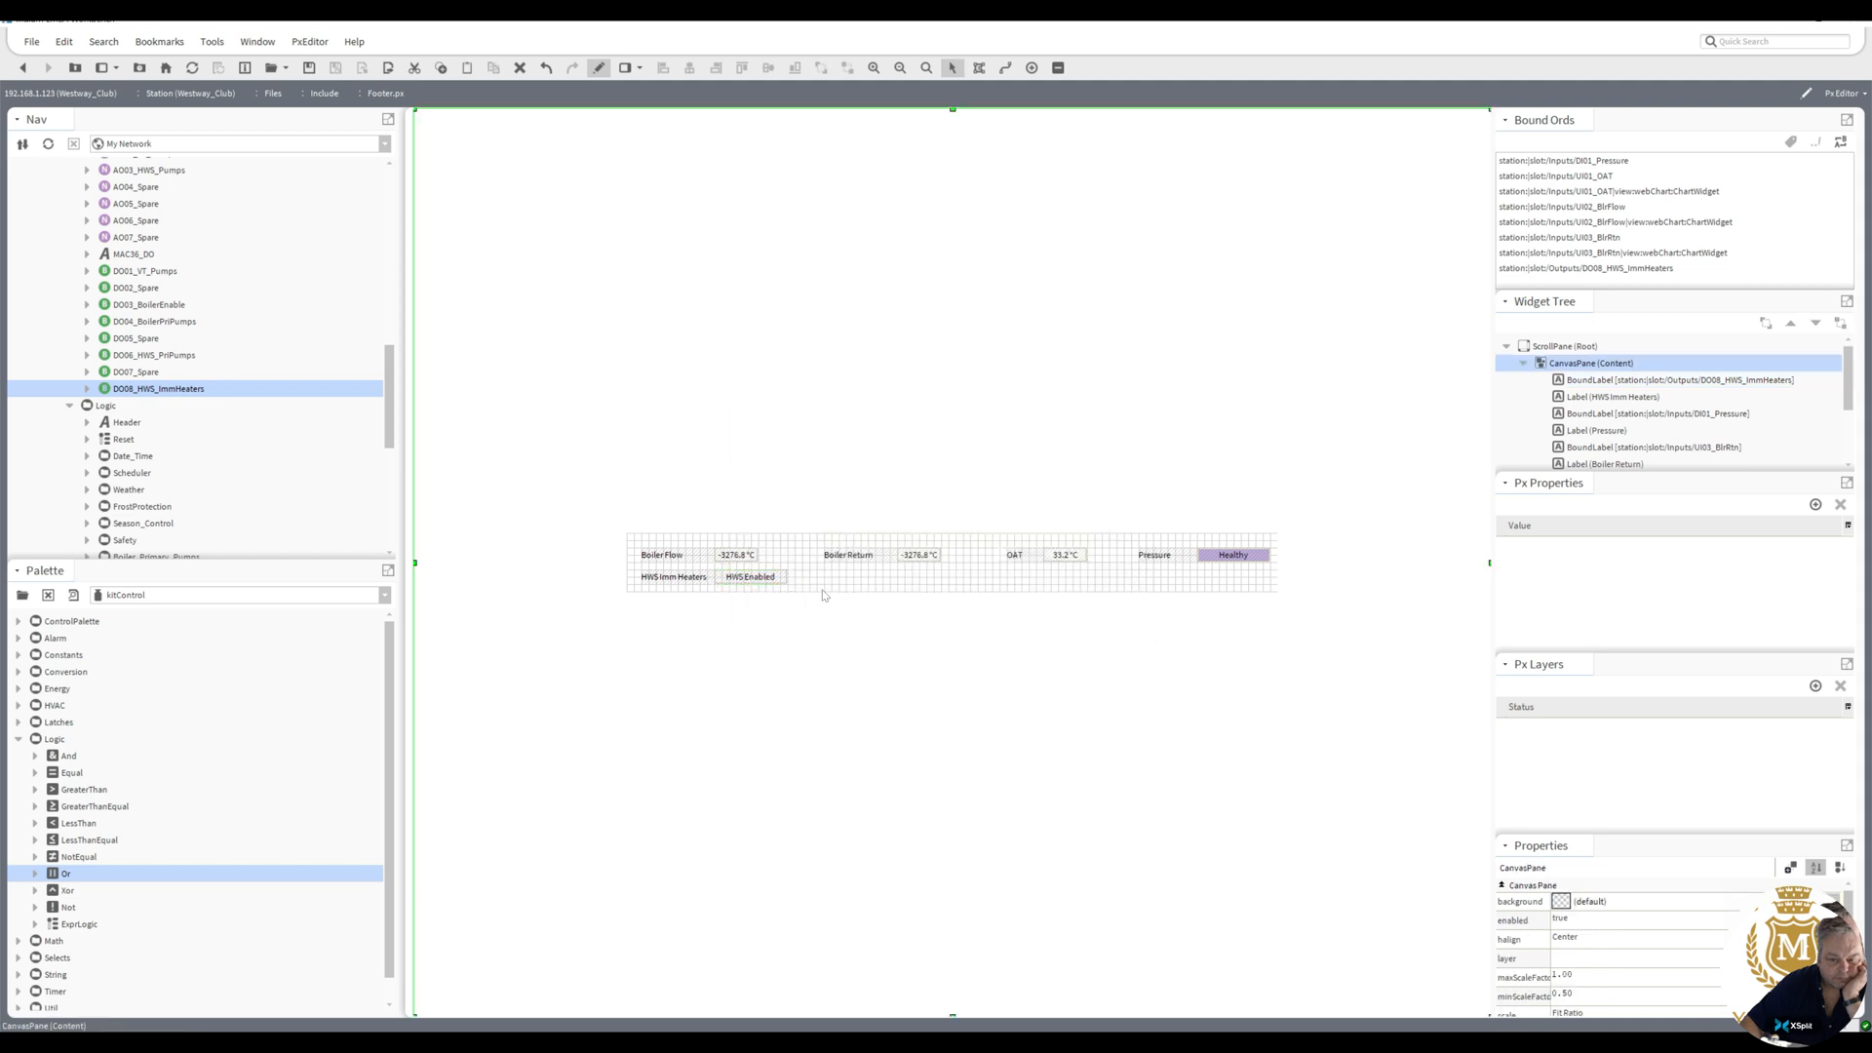
# - Animate the value label's foreground with I Boolean To Simple, using green for the true value, and return the footer to view mode
pyautogui.doubleClick(760, 579)
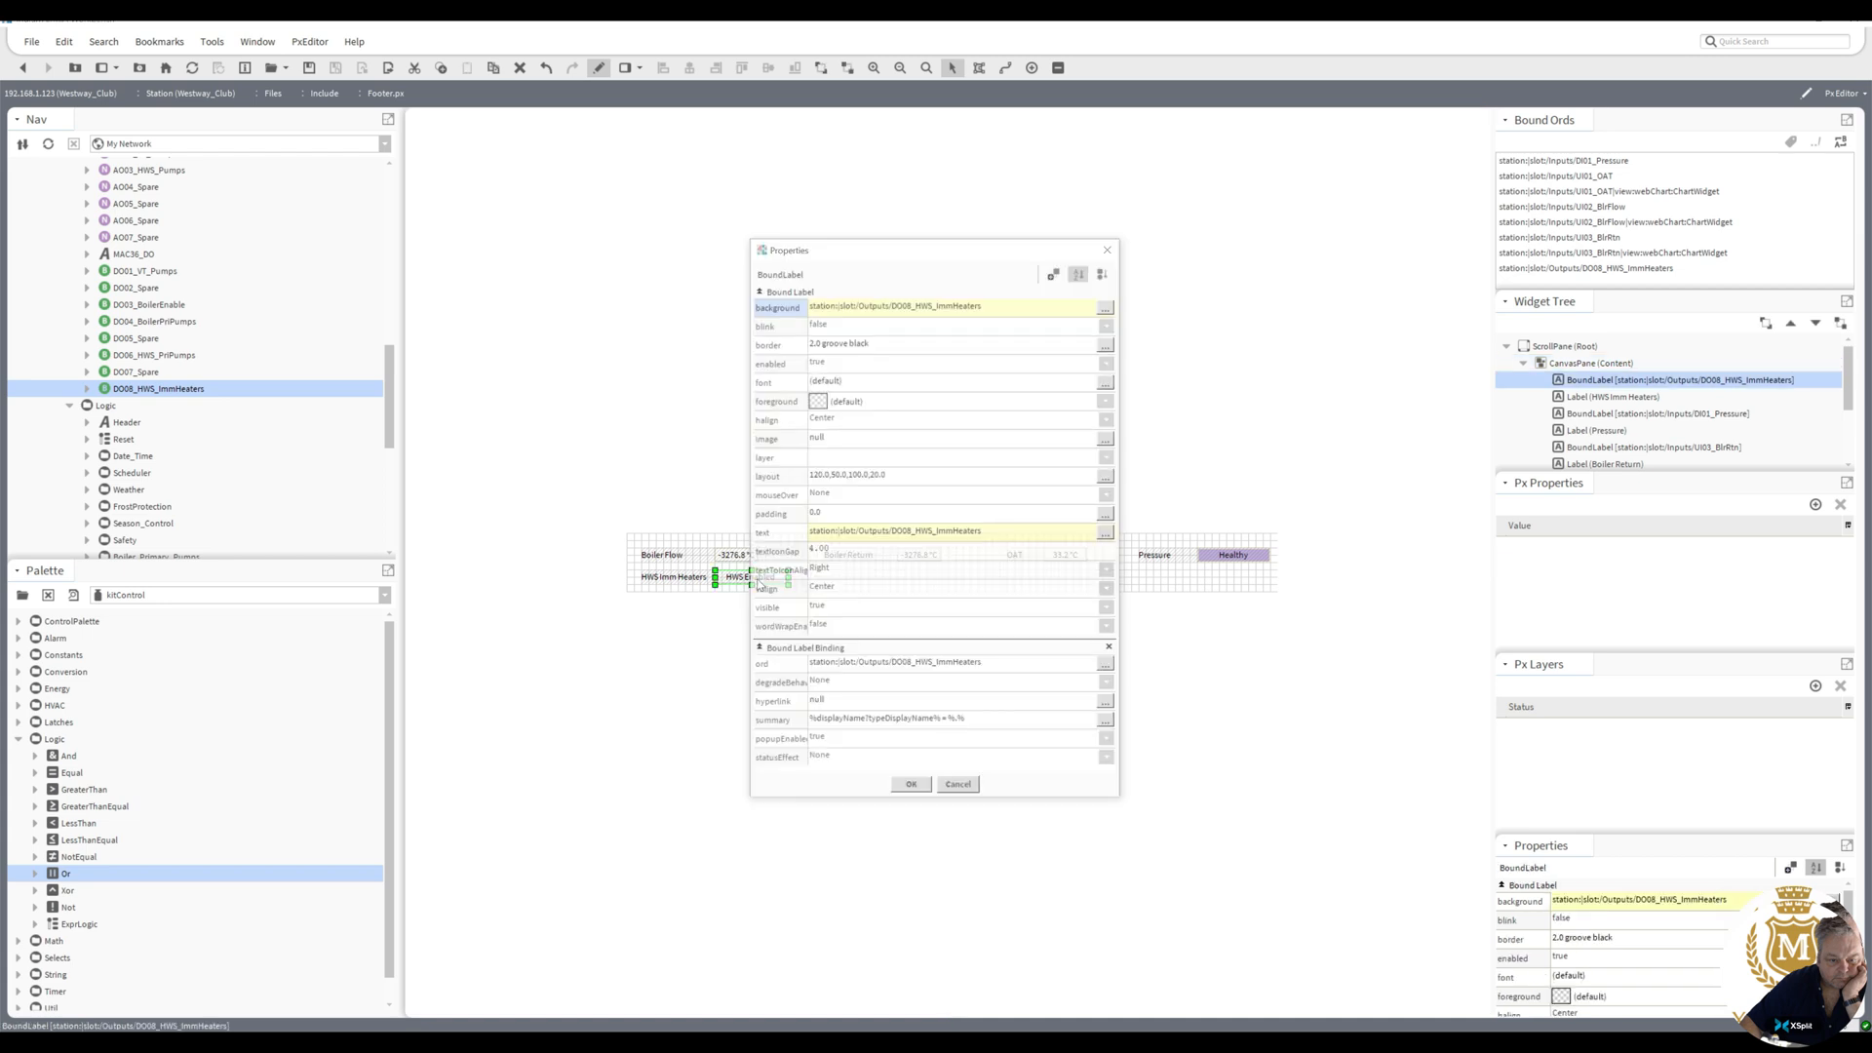
pyautogui.rightClick(817, 401)
pyautogui.click(837, 415)
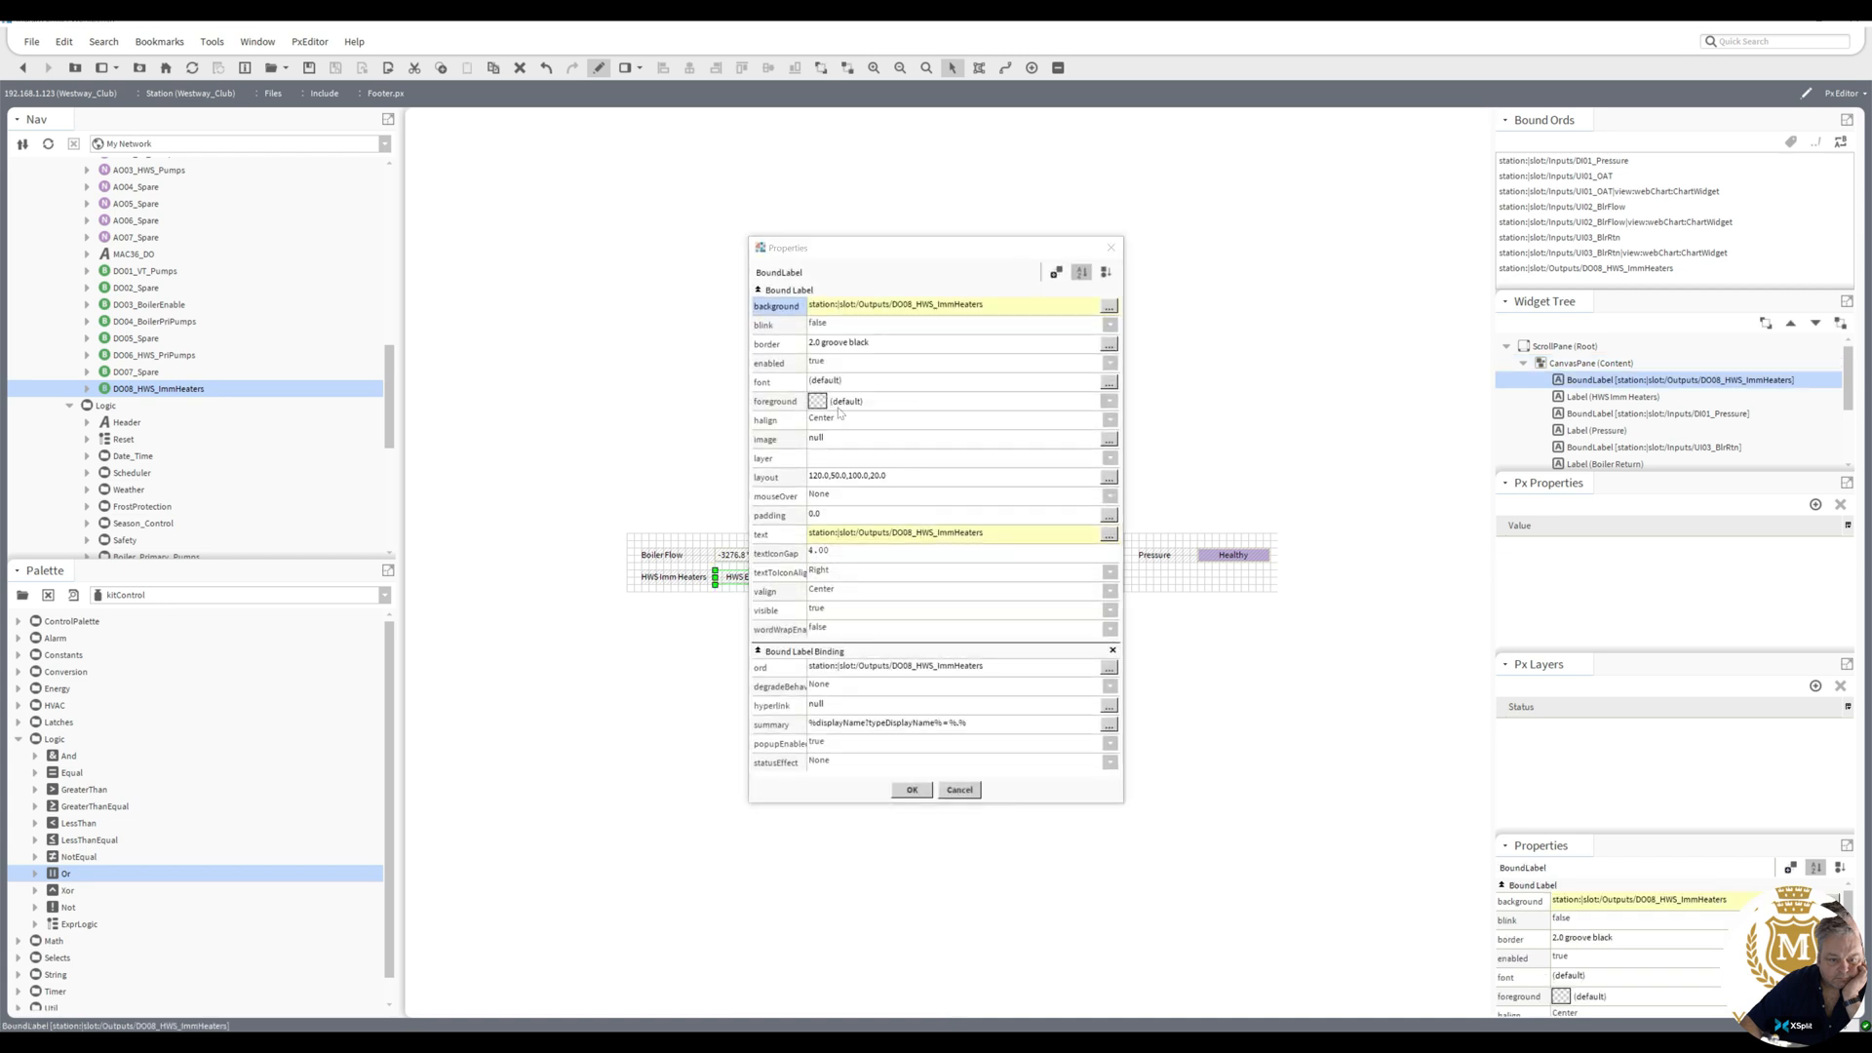
pyautogui.click(897, 480)
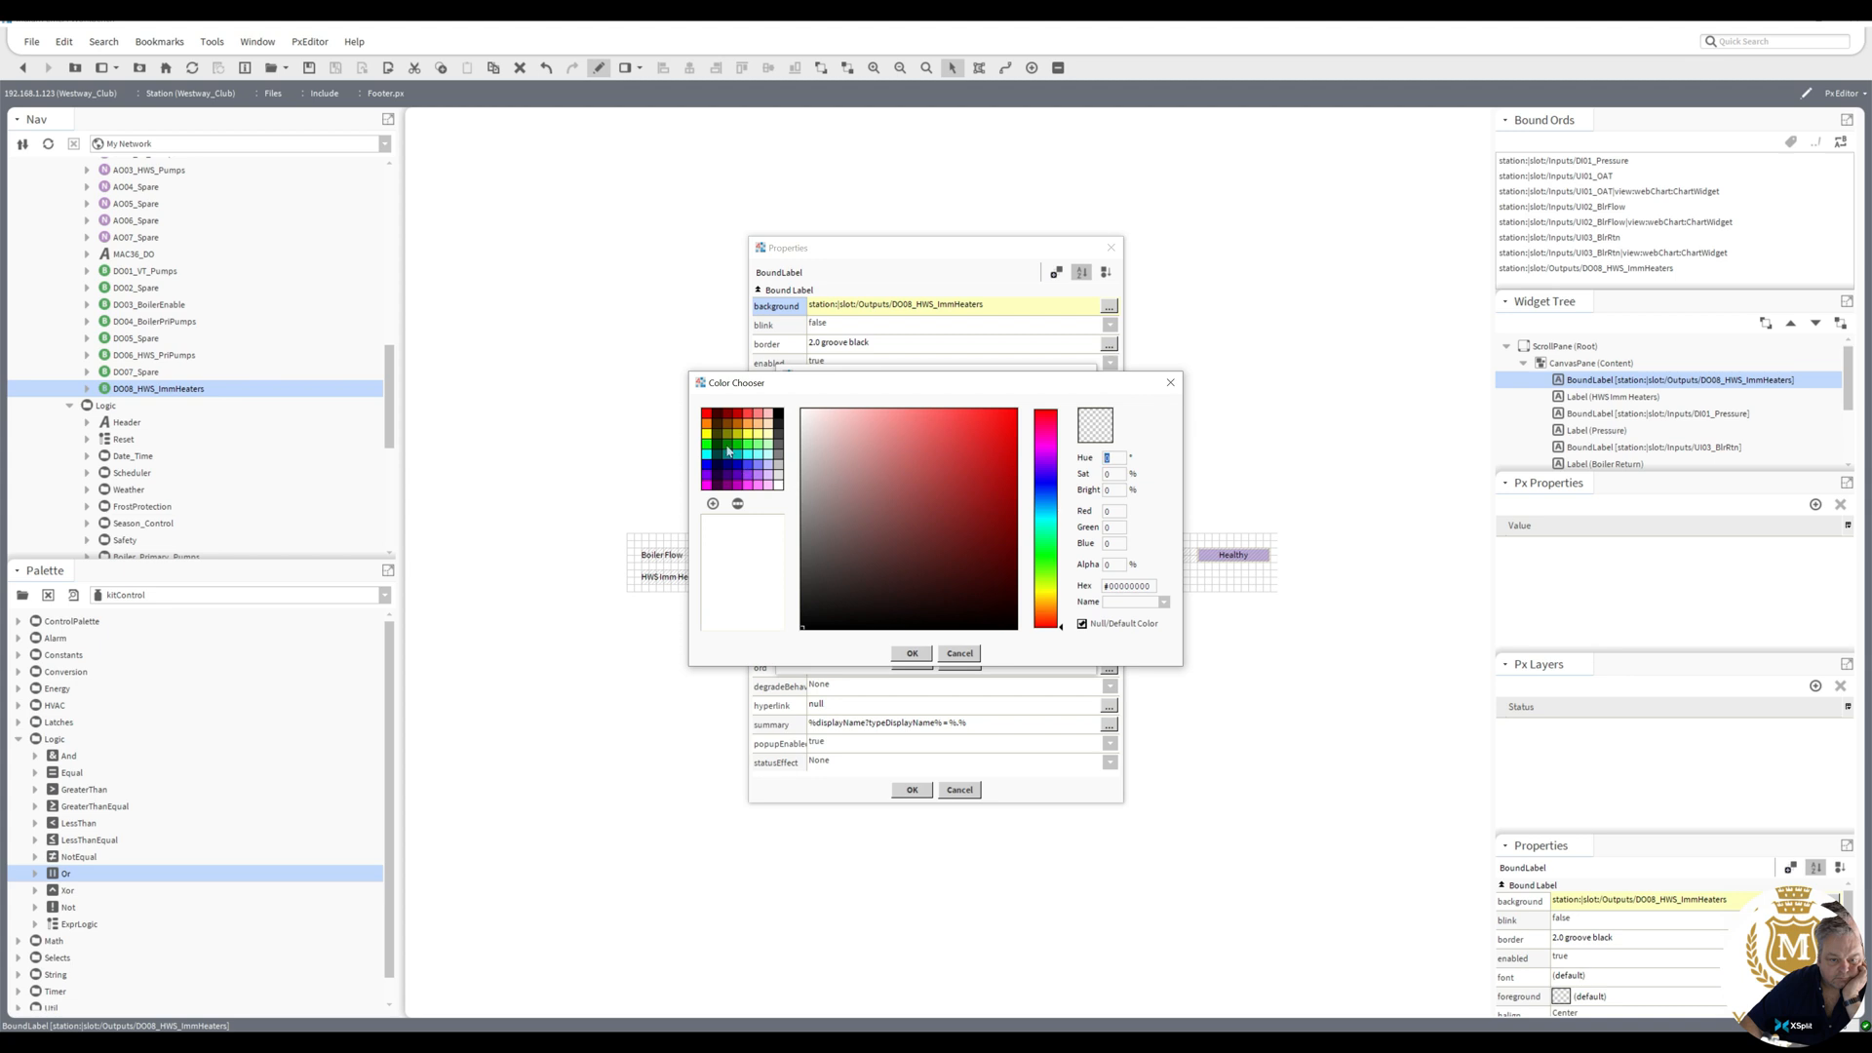
pyautogui.click(729, 451)
pyautogui.click(912, 655)
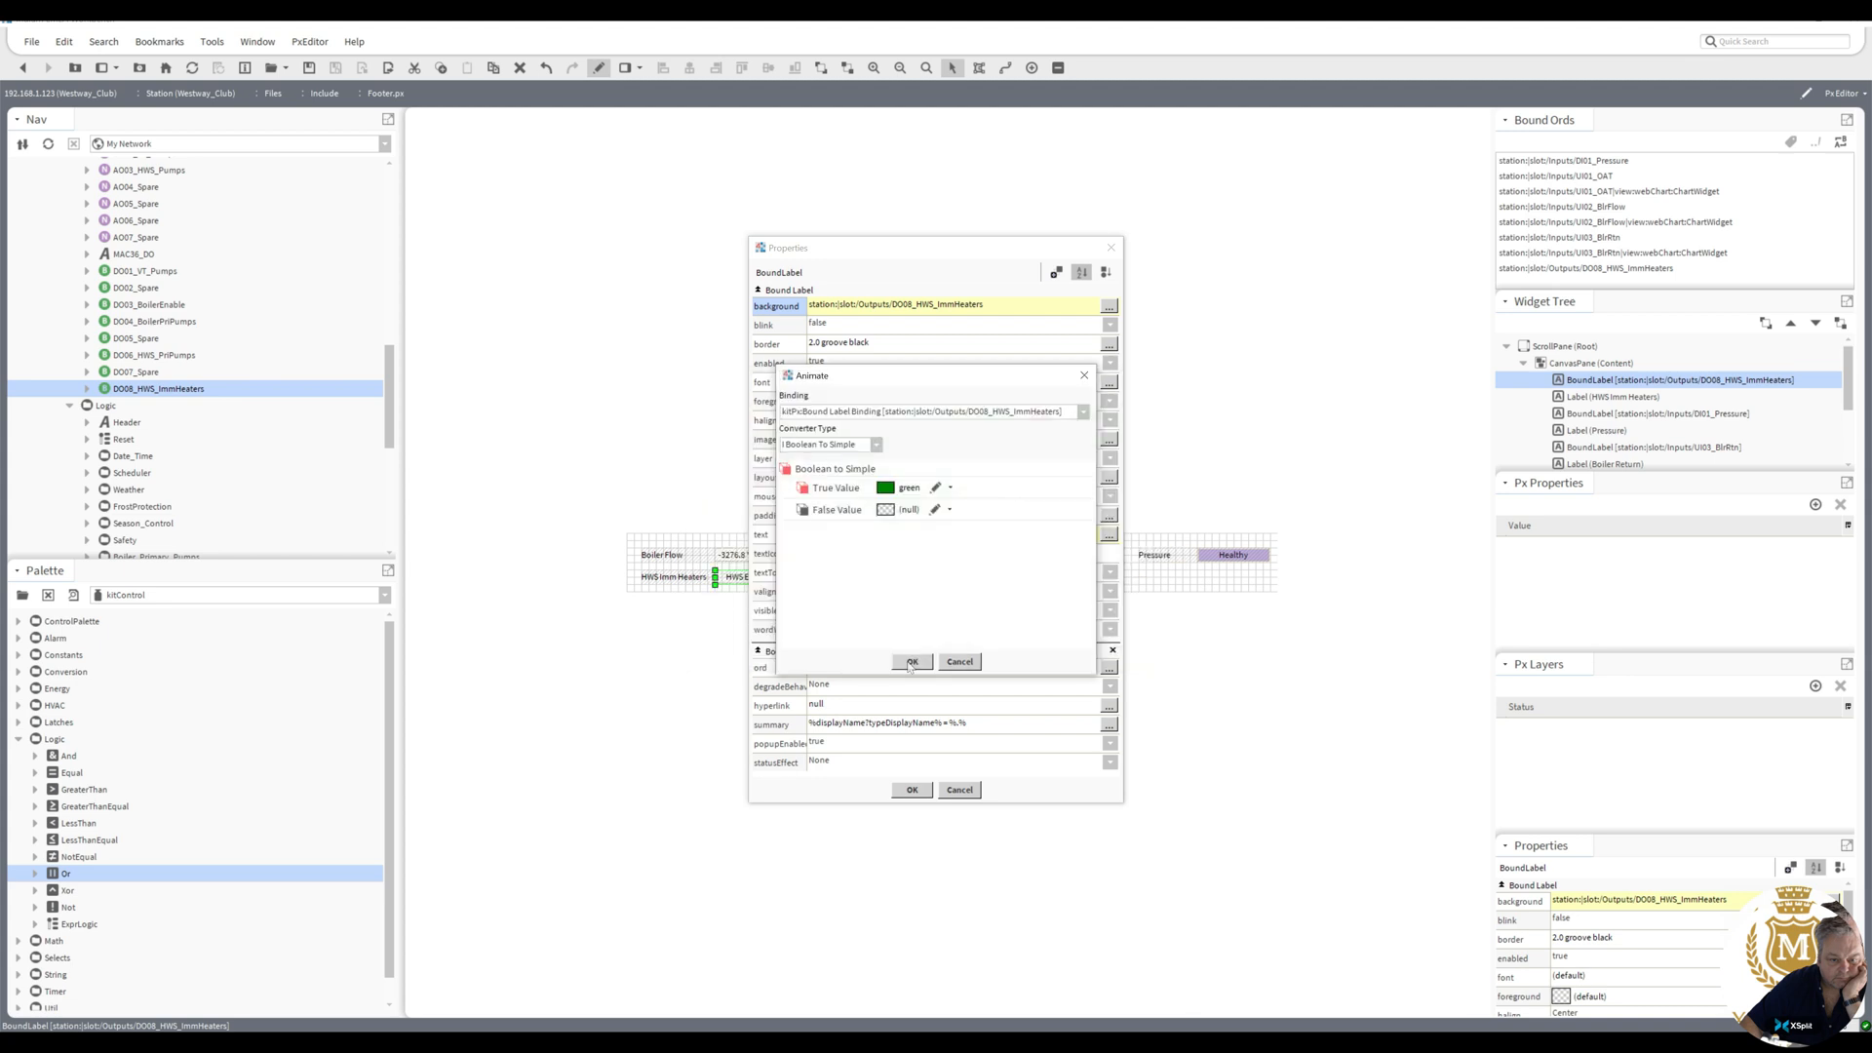
pyautogui.click(910, 662)
pyautogui.click(911, 790)
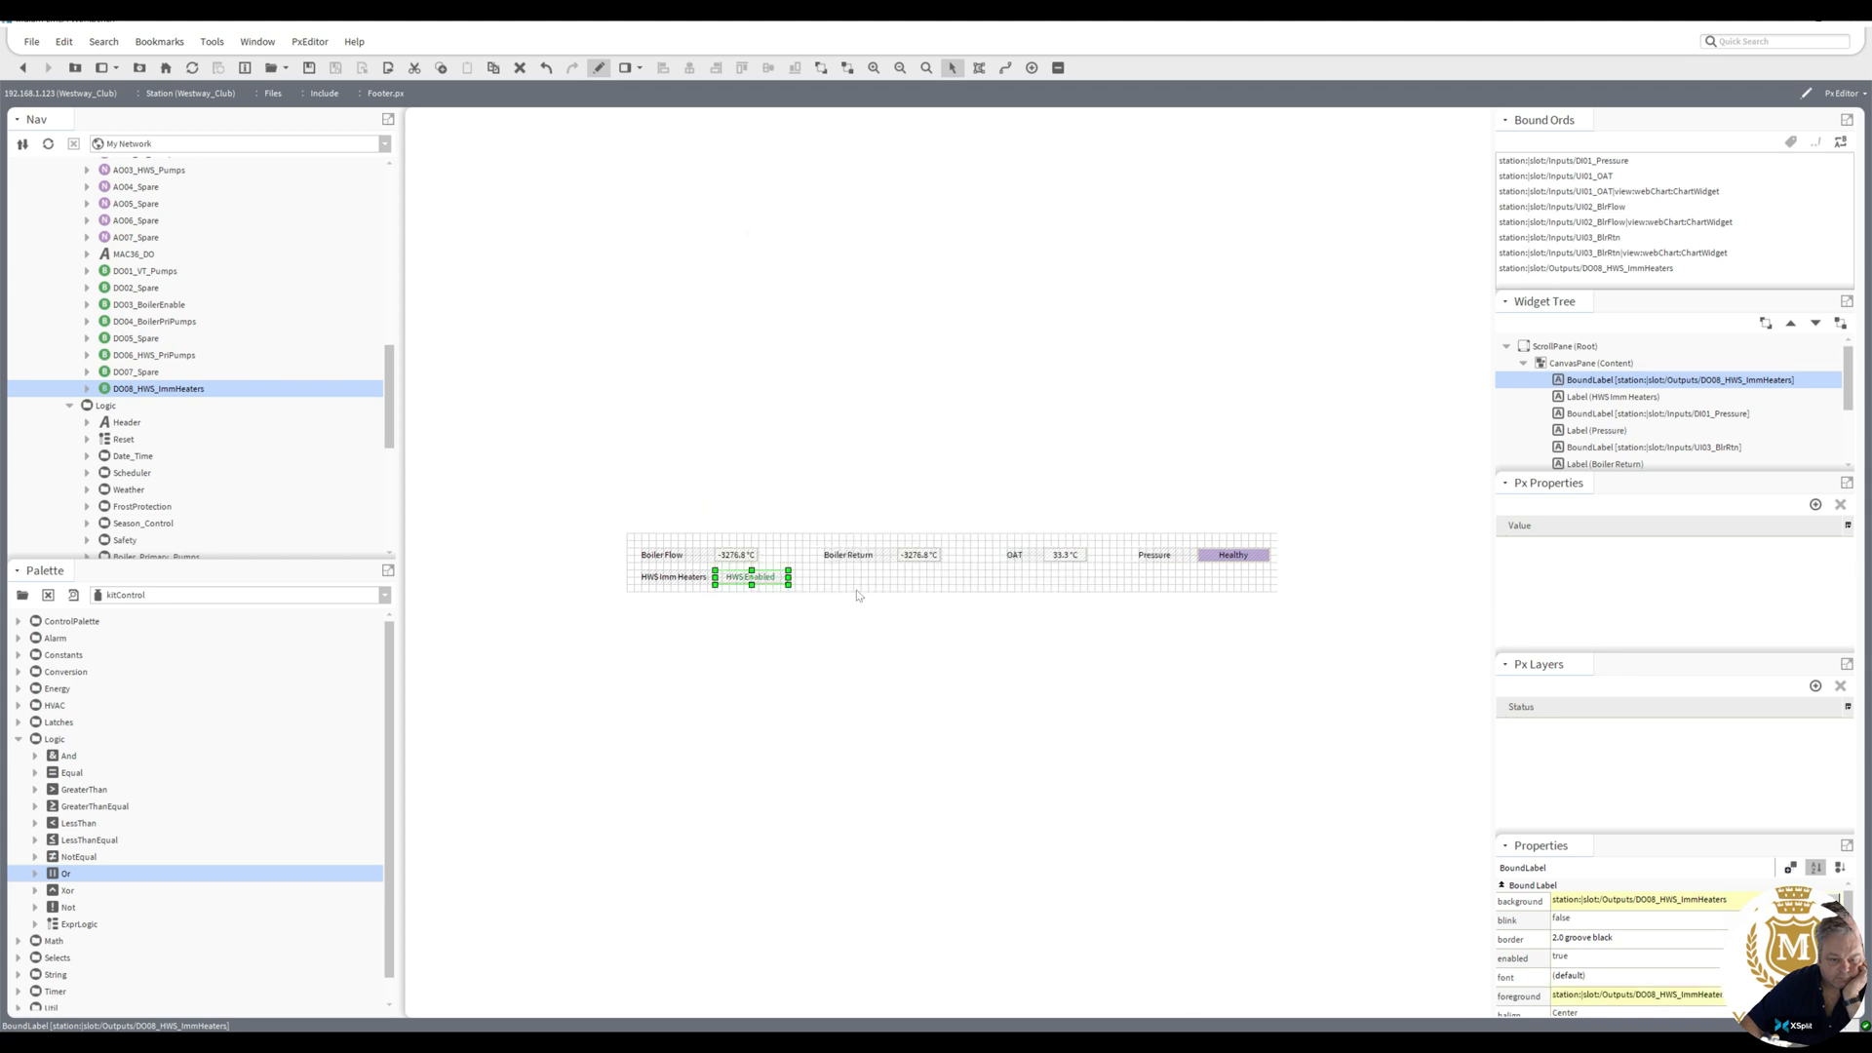
pyautogui.click(858, 595)
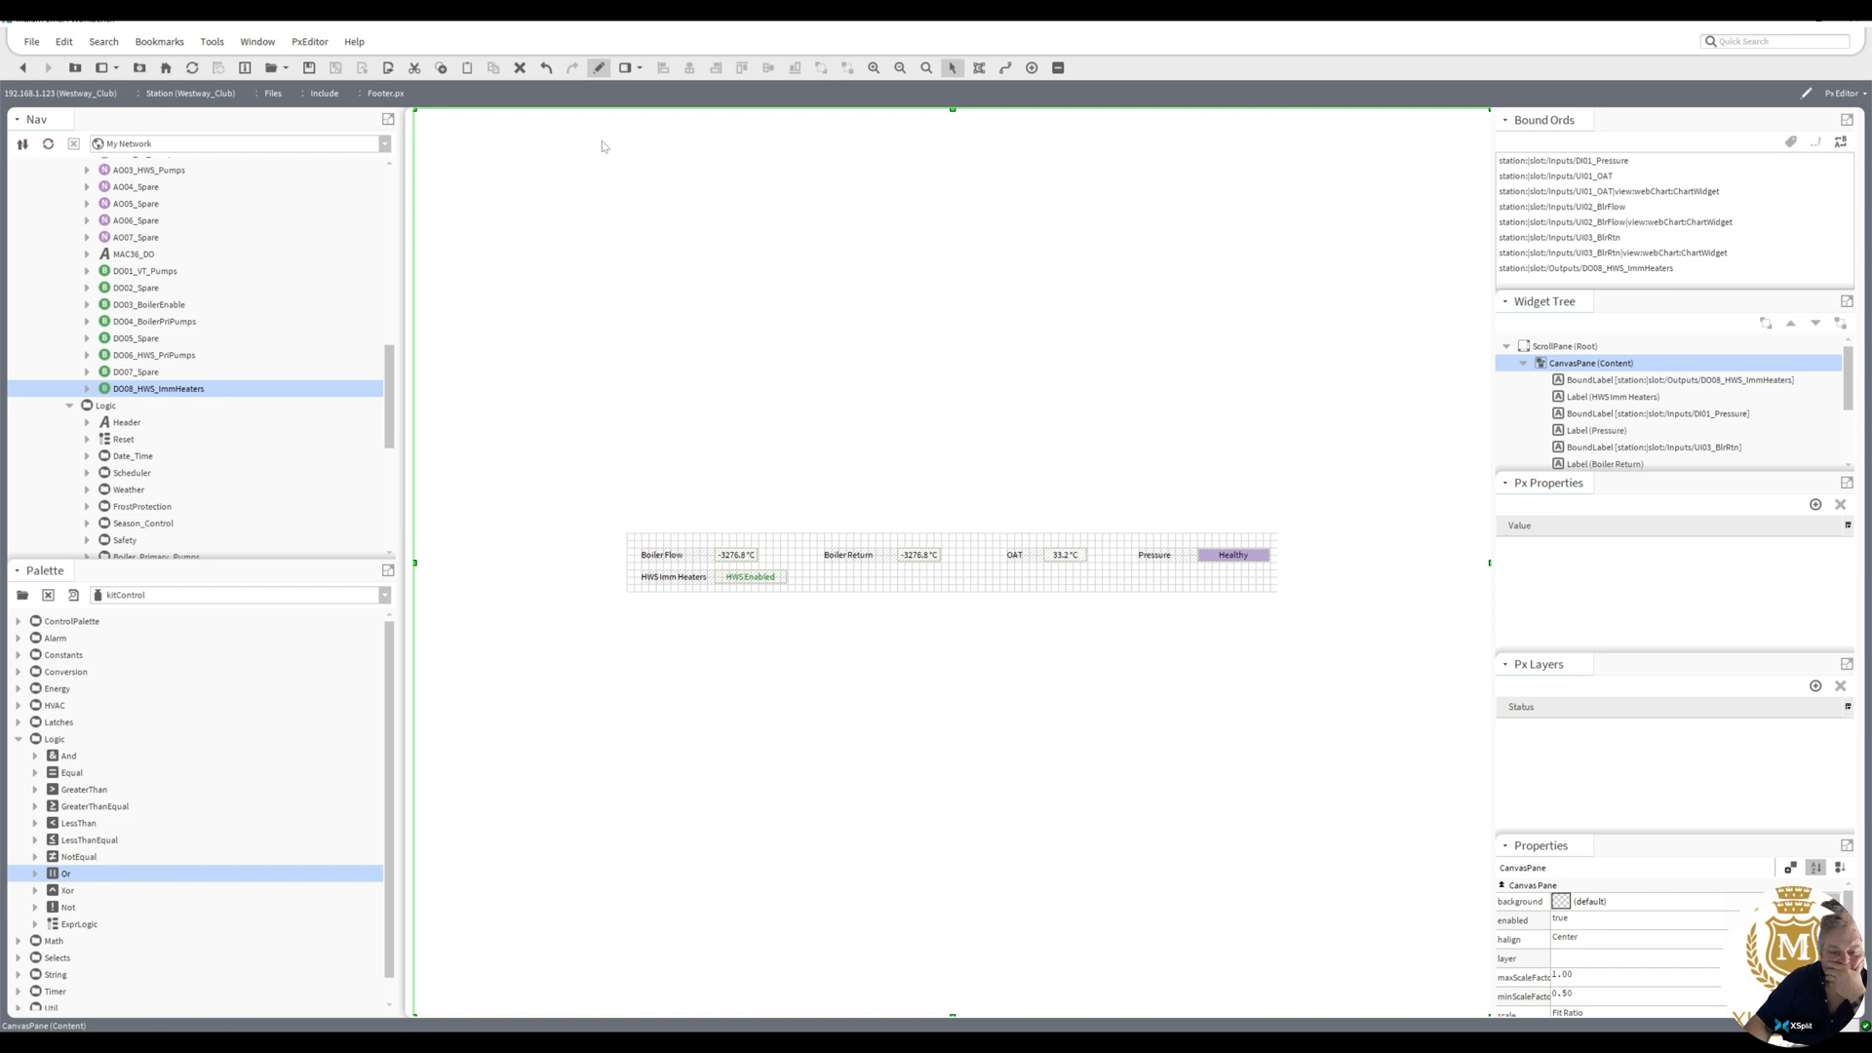
pyautogui.click(598, 68)
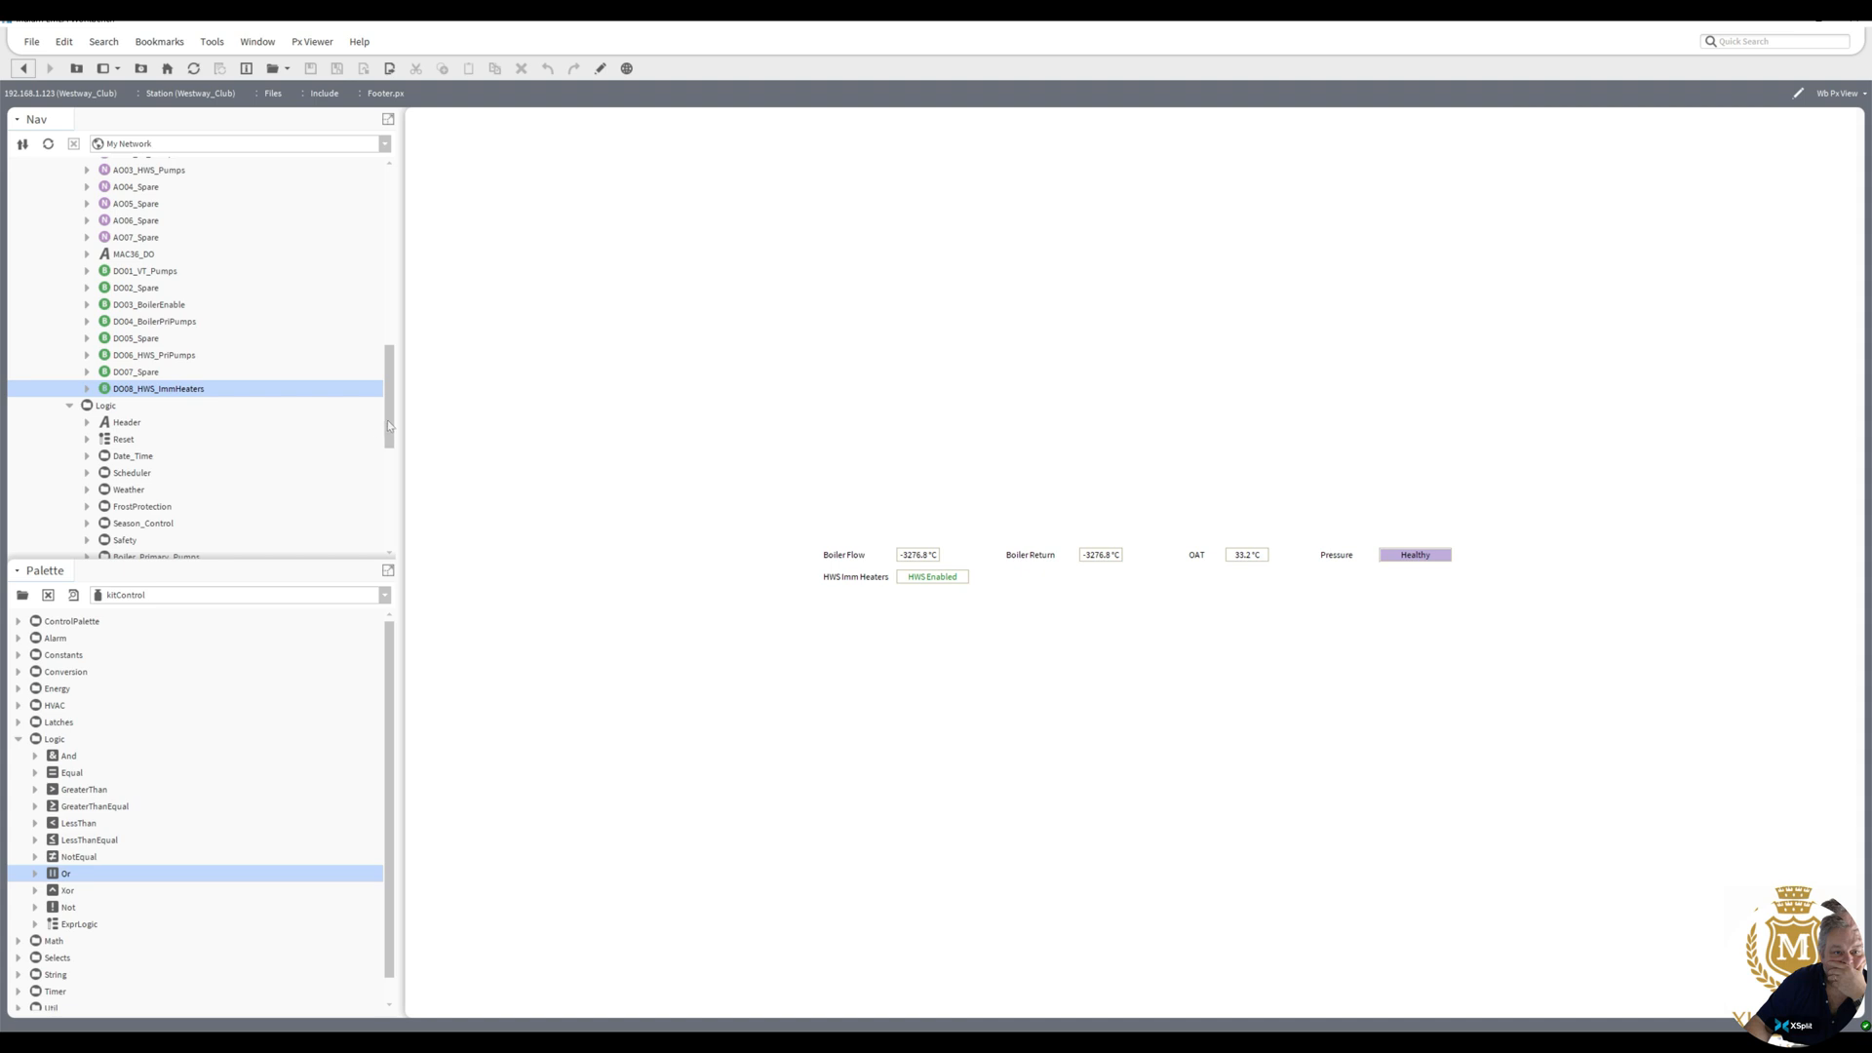
# - Inspect the property sheet of the UI01_OAT input and open the wire sheet of the Inputs folder
pyautogui.moveTo(388, 425); pyautogui.dragTo(376, 283)
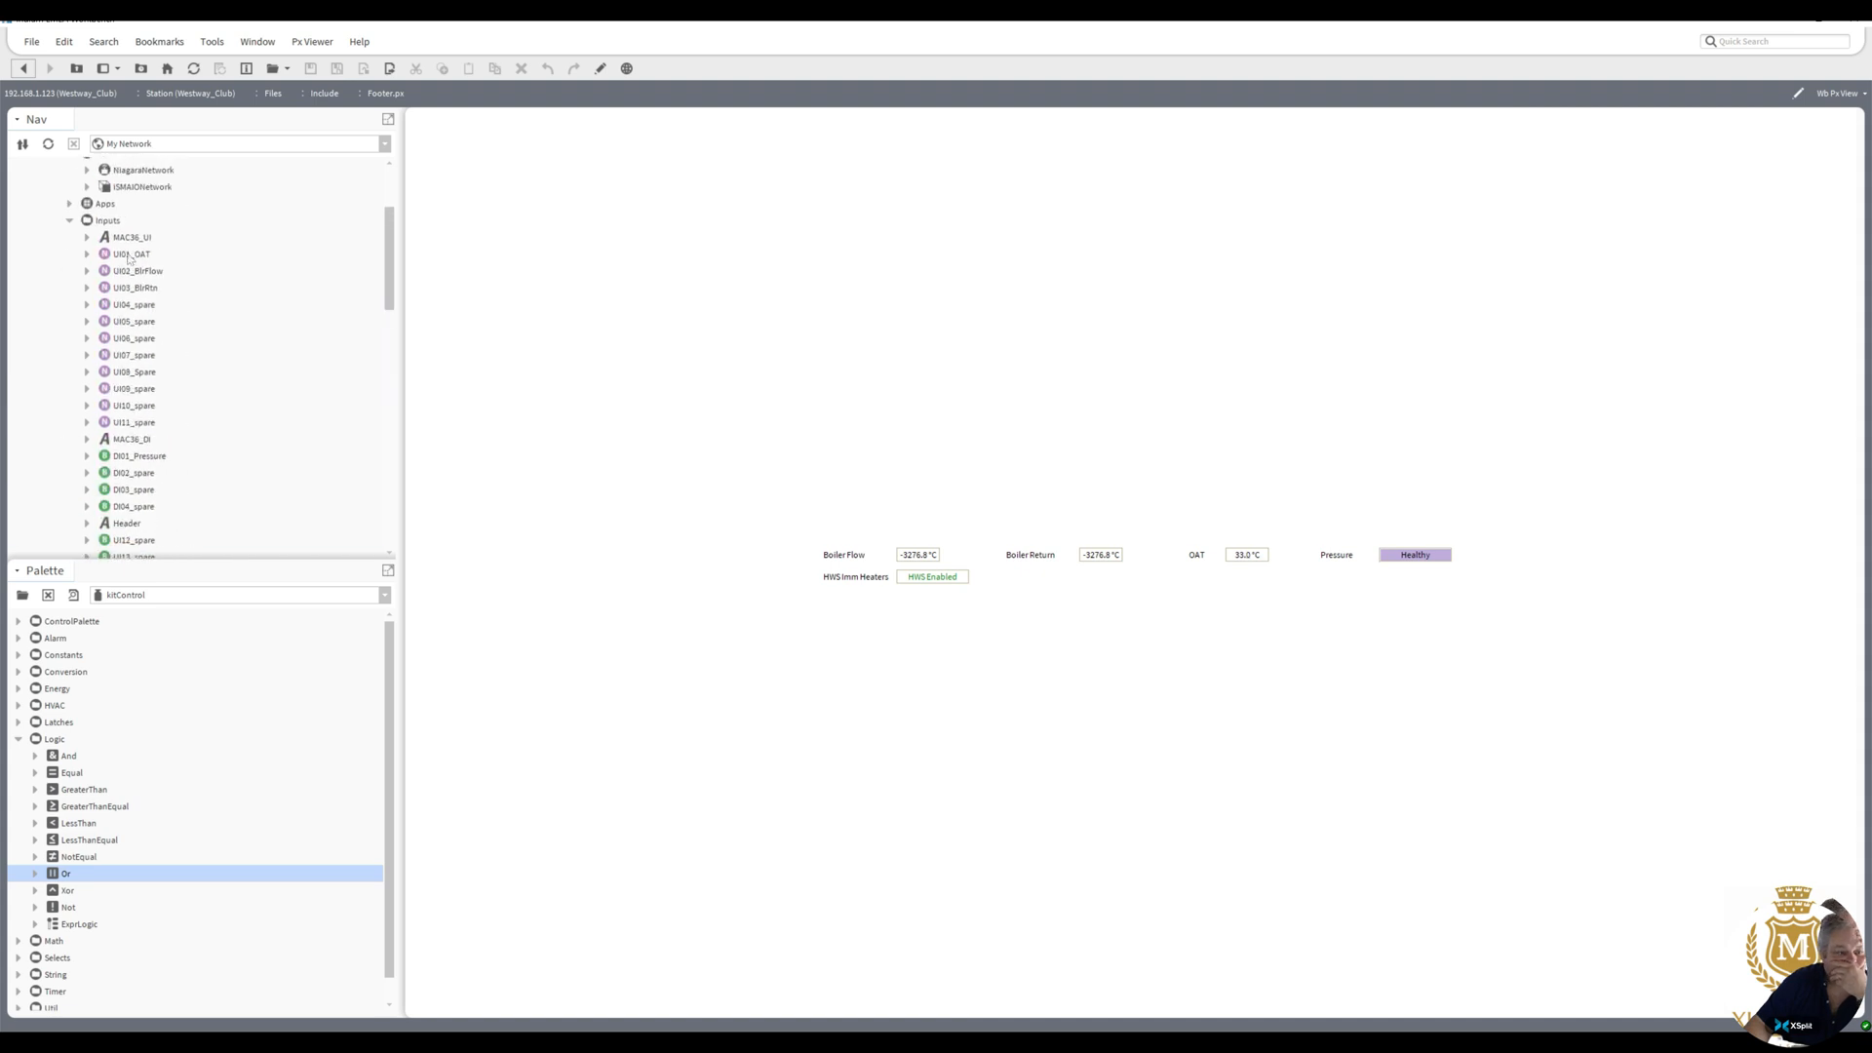
pyautogui.doubleClick(129, 255)
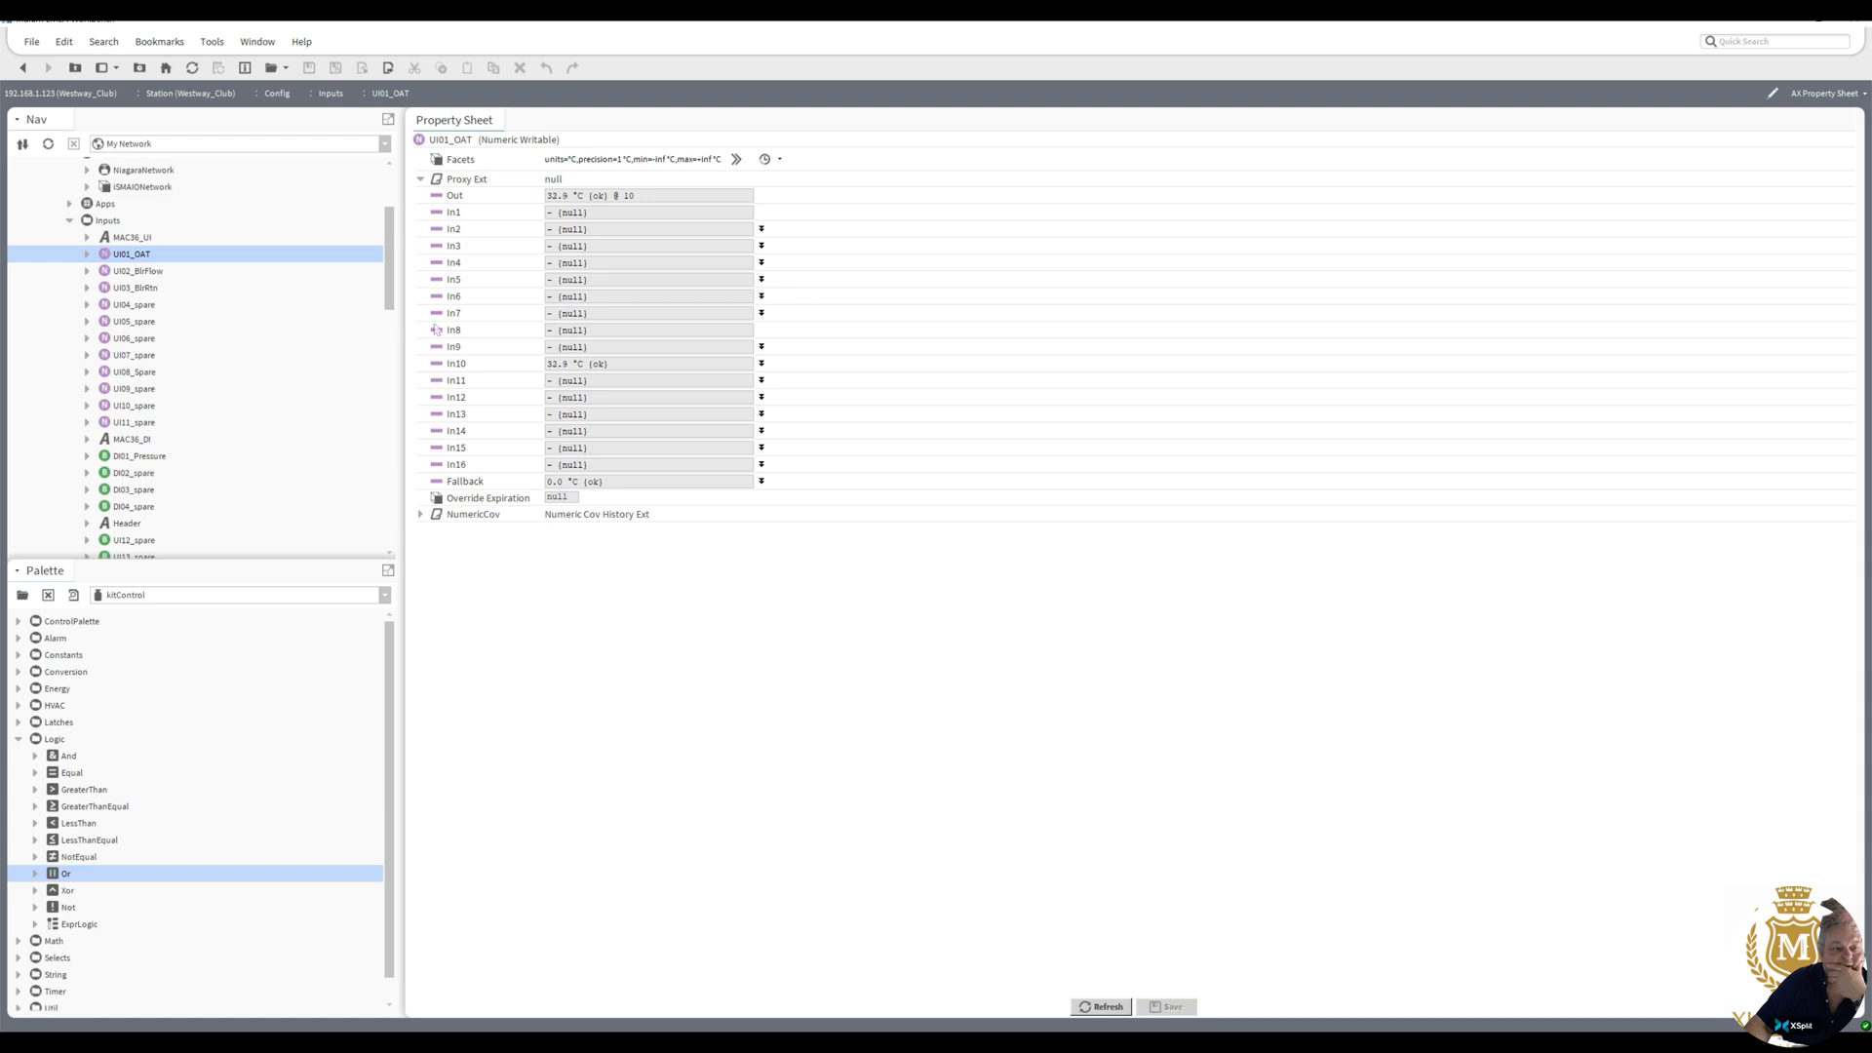
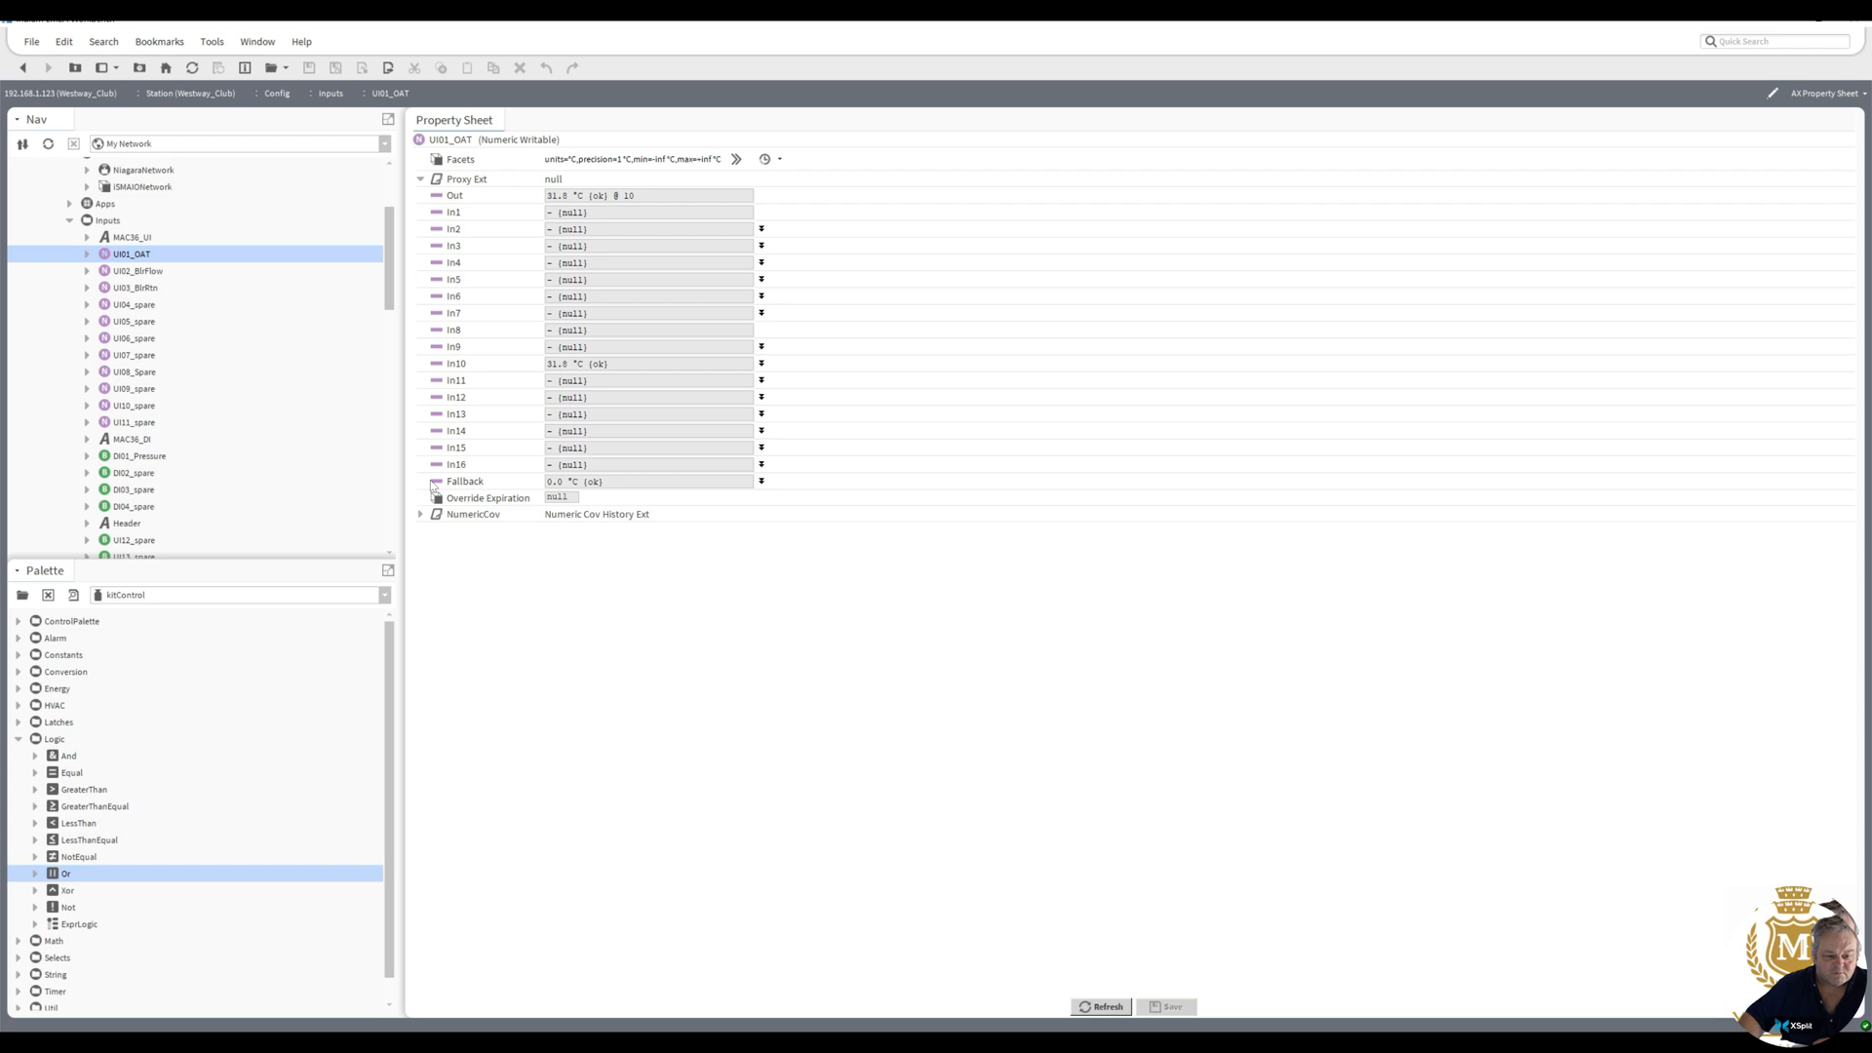
pyautogui.rightClick(108, 221)
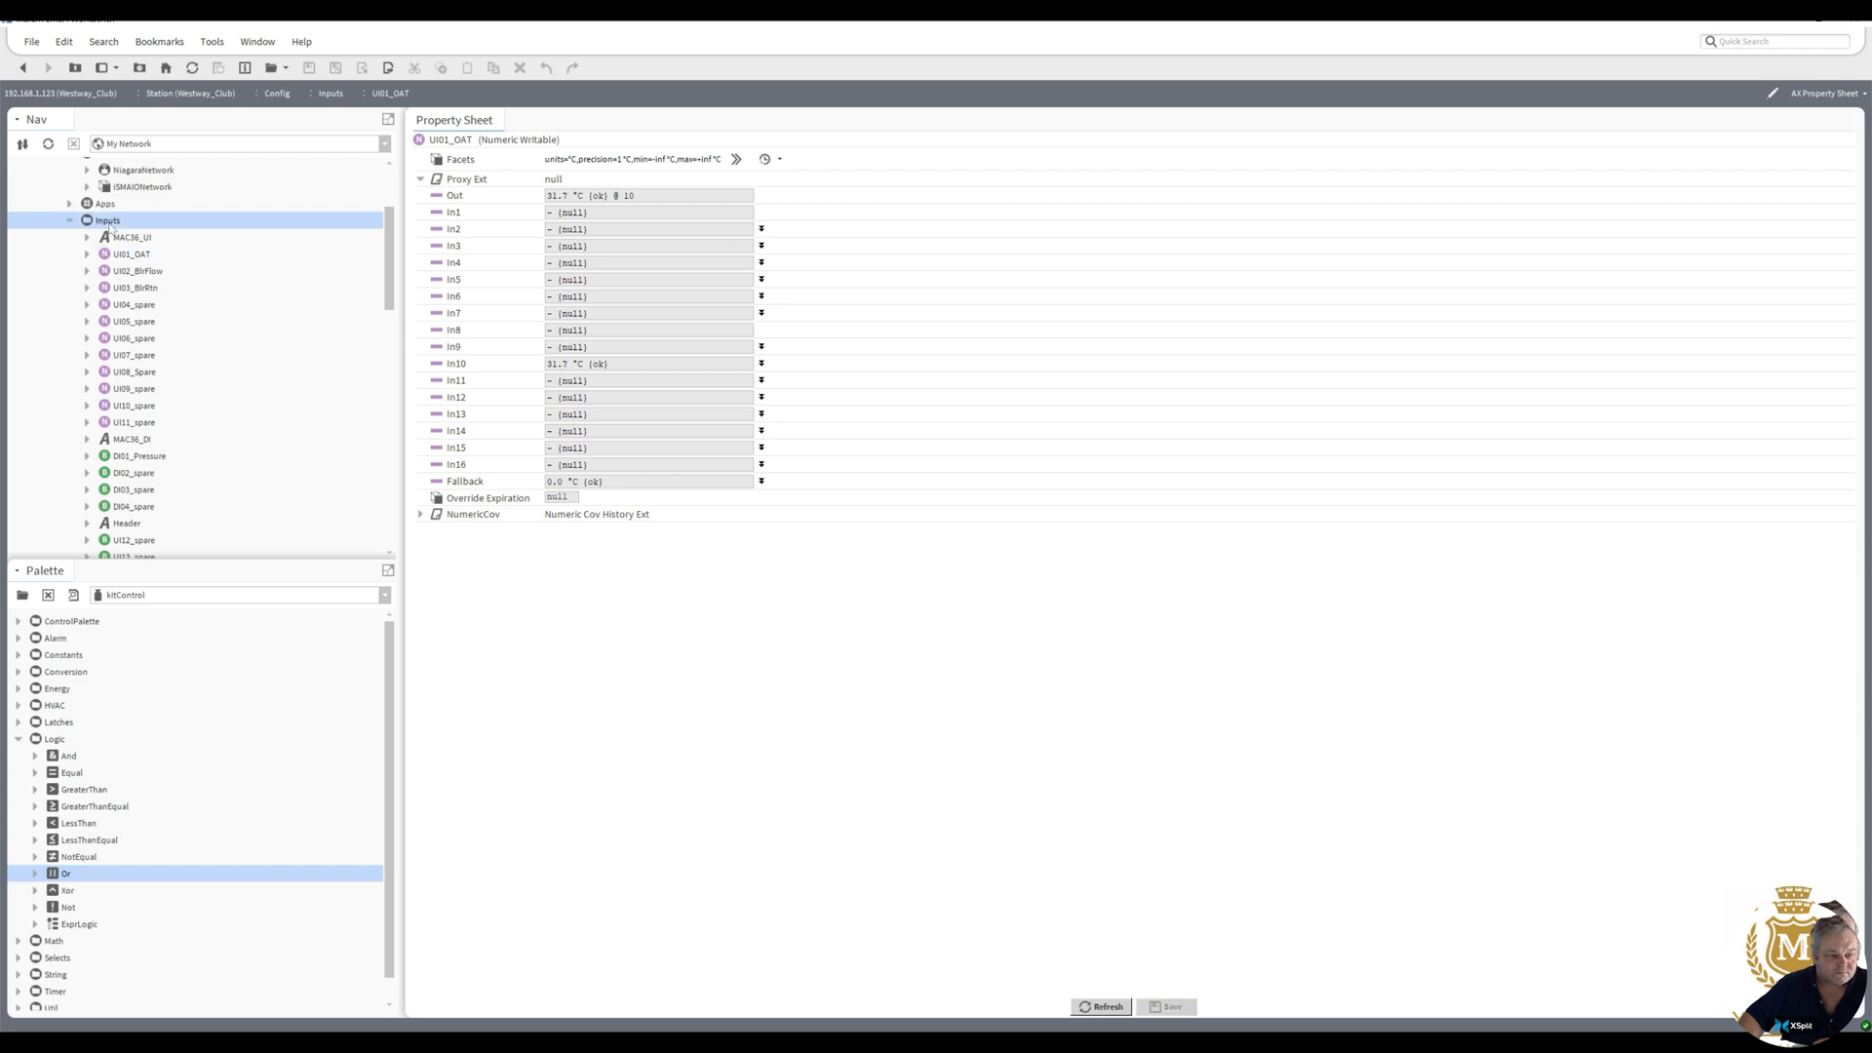
pyautogui.moveTo(136, 232)
pyautogui.click(343, 232)
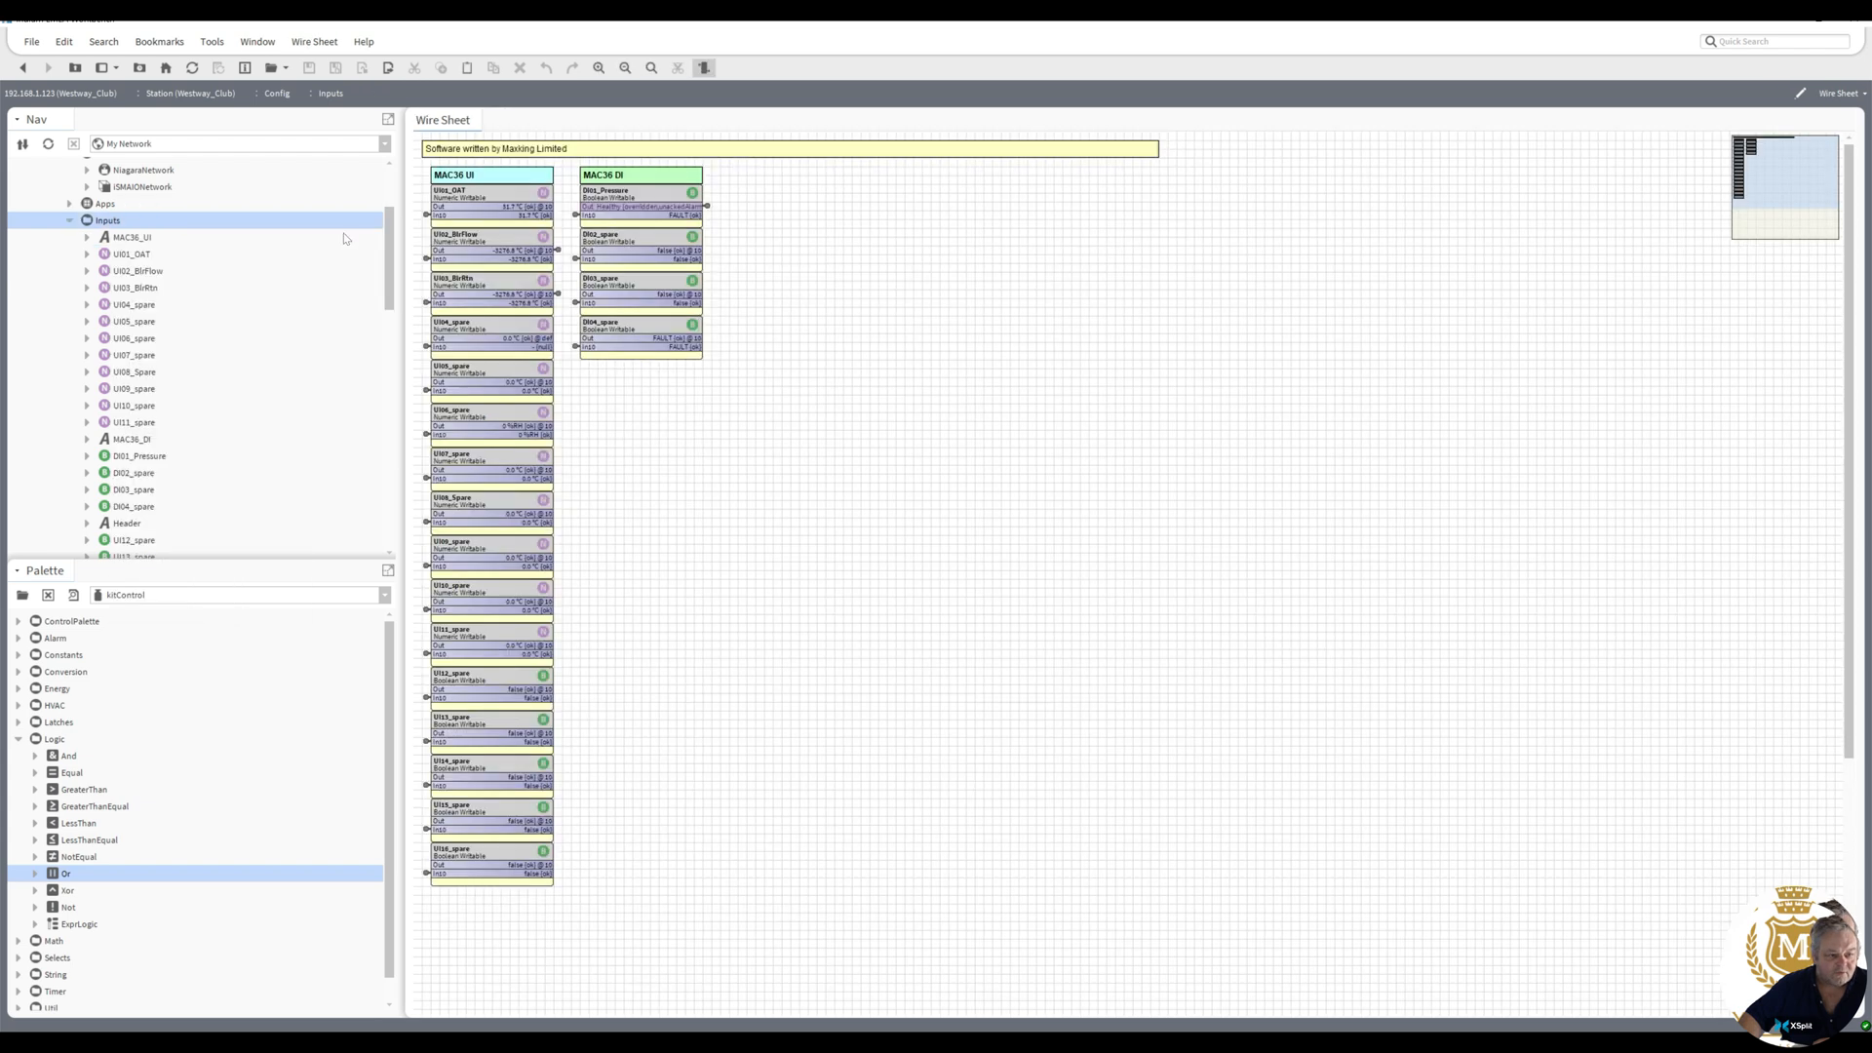
# - Follow the UI01_OAT link to the UI01 point in the device, examine its properties, and return to the Inputs wire sheet
pyautogui.click(425, 214)
pyautogui.doubleClick(425, 214)
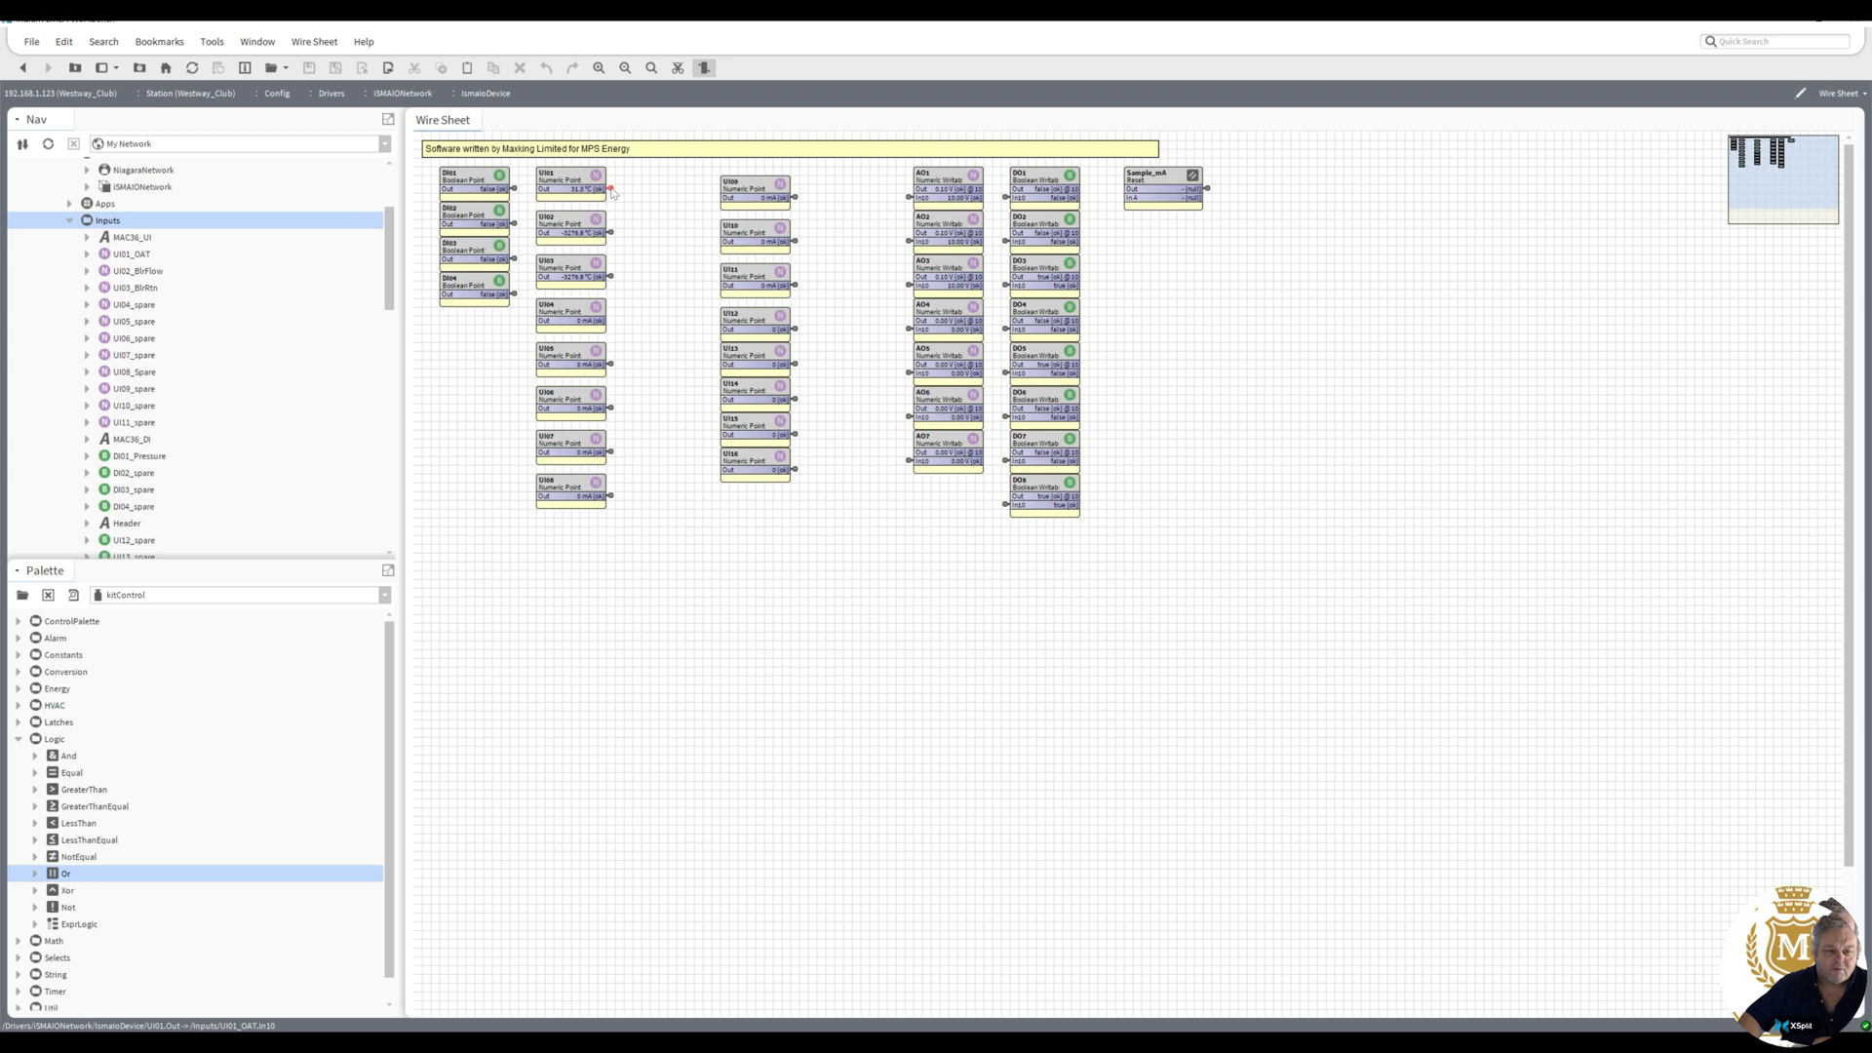
pyautogui.doubleClick(571, 188)
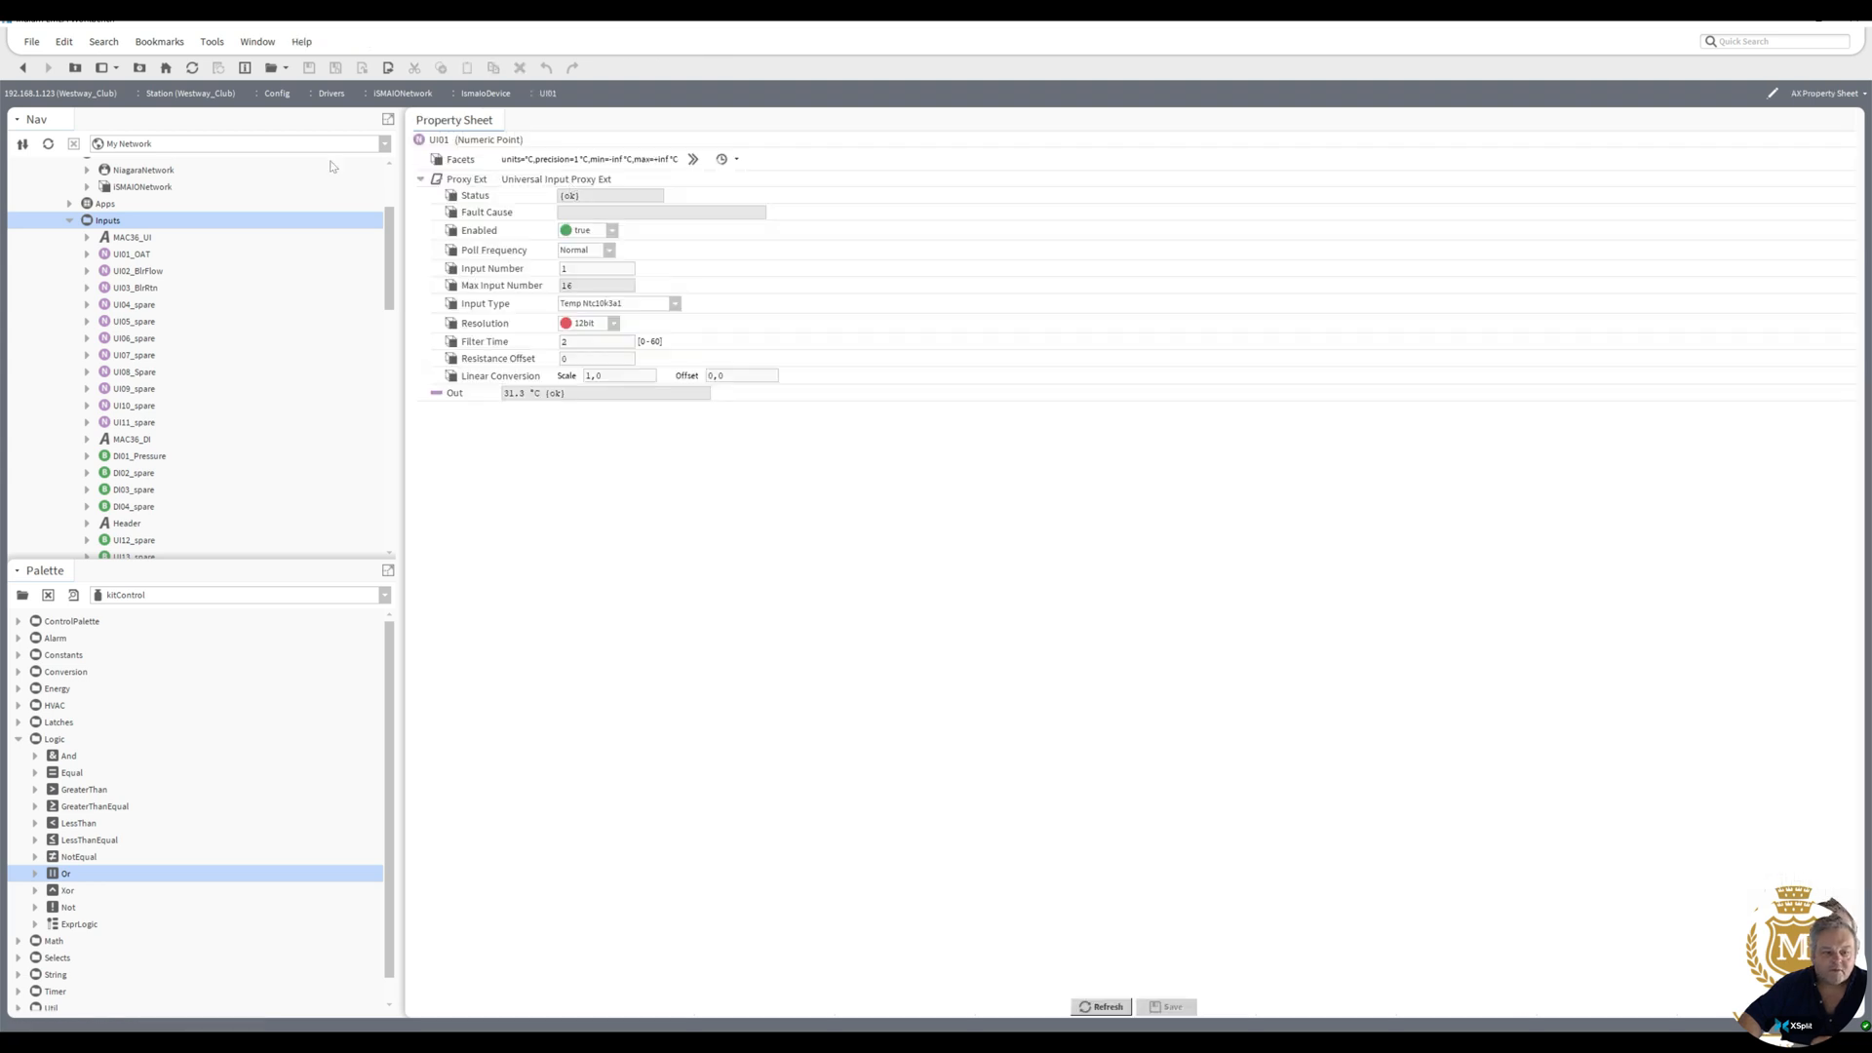
pyautogui.click(23, 67)
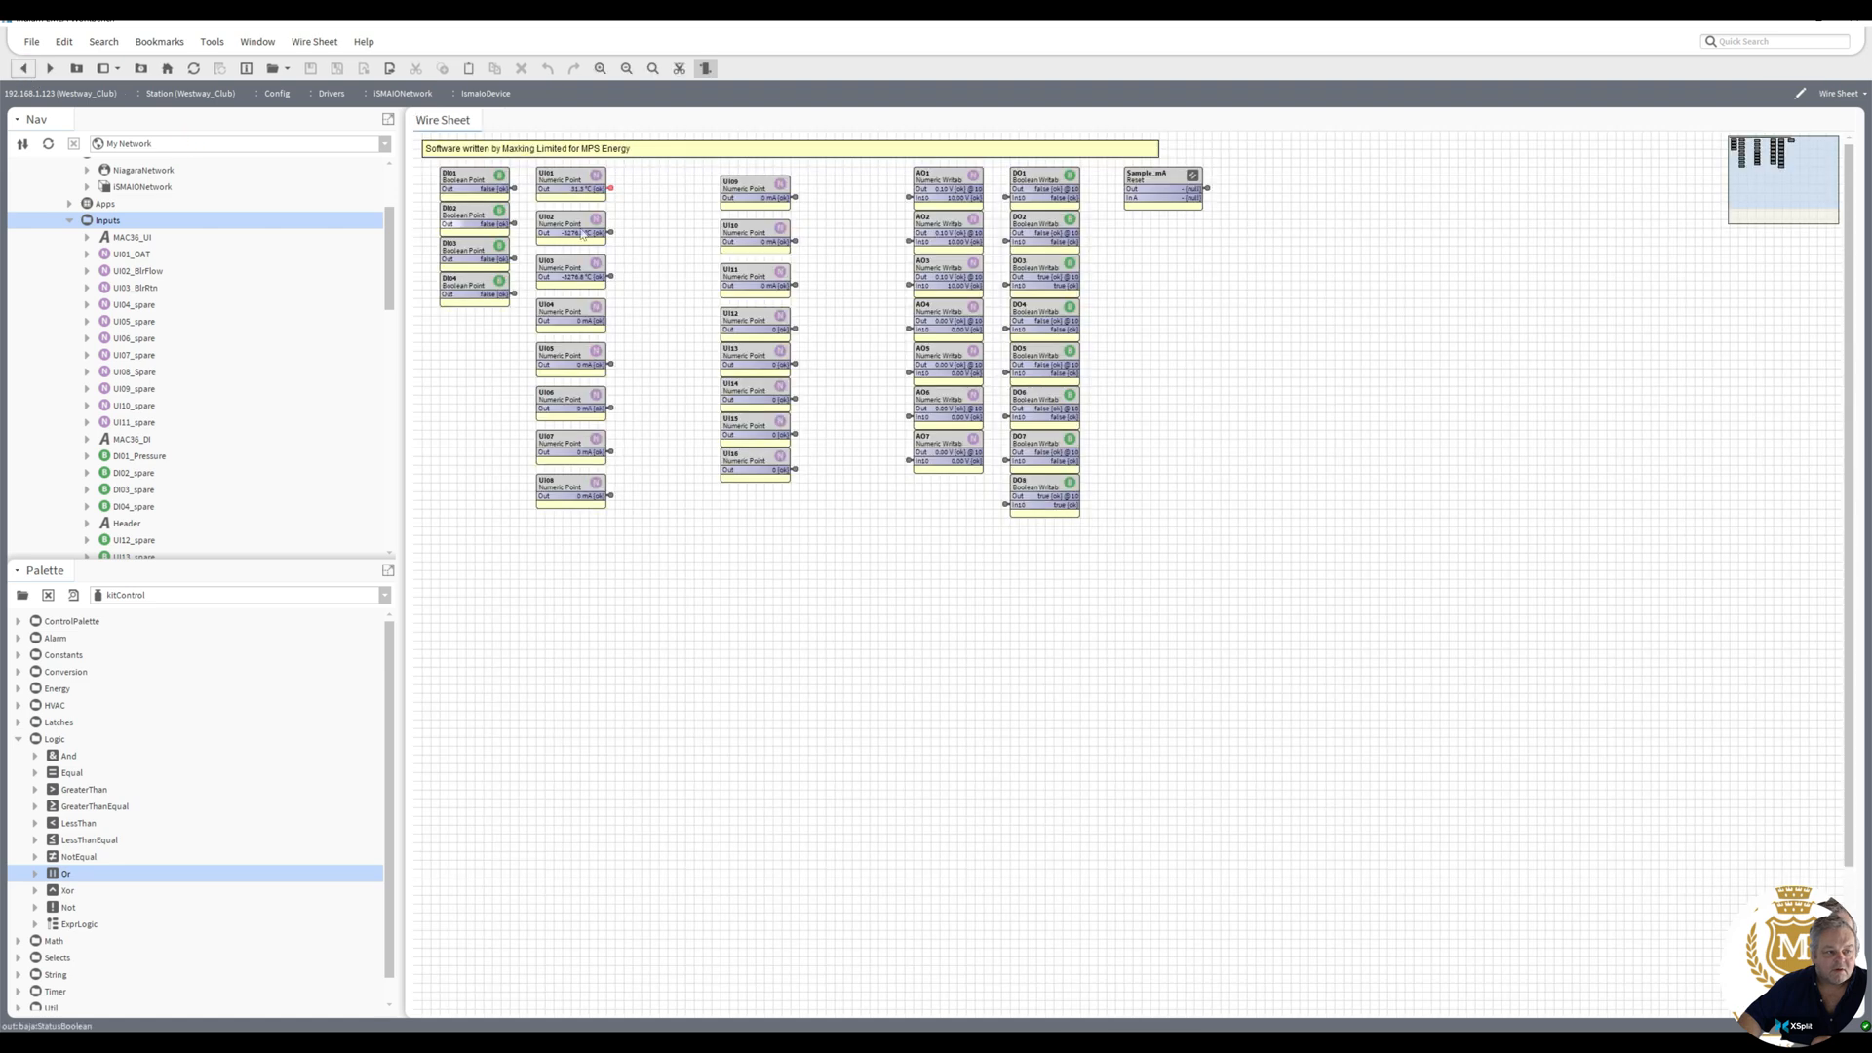
pyautogui.doubleClick(610, 188)
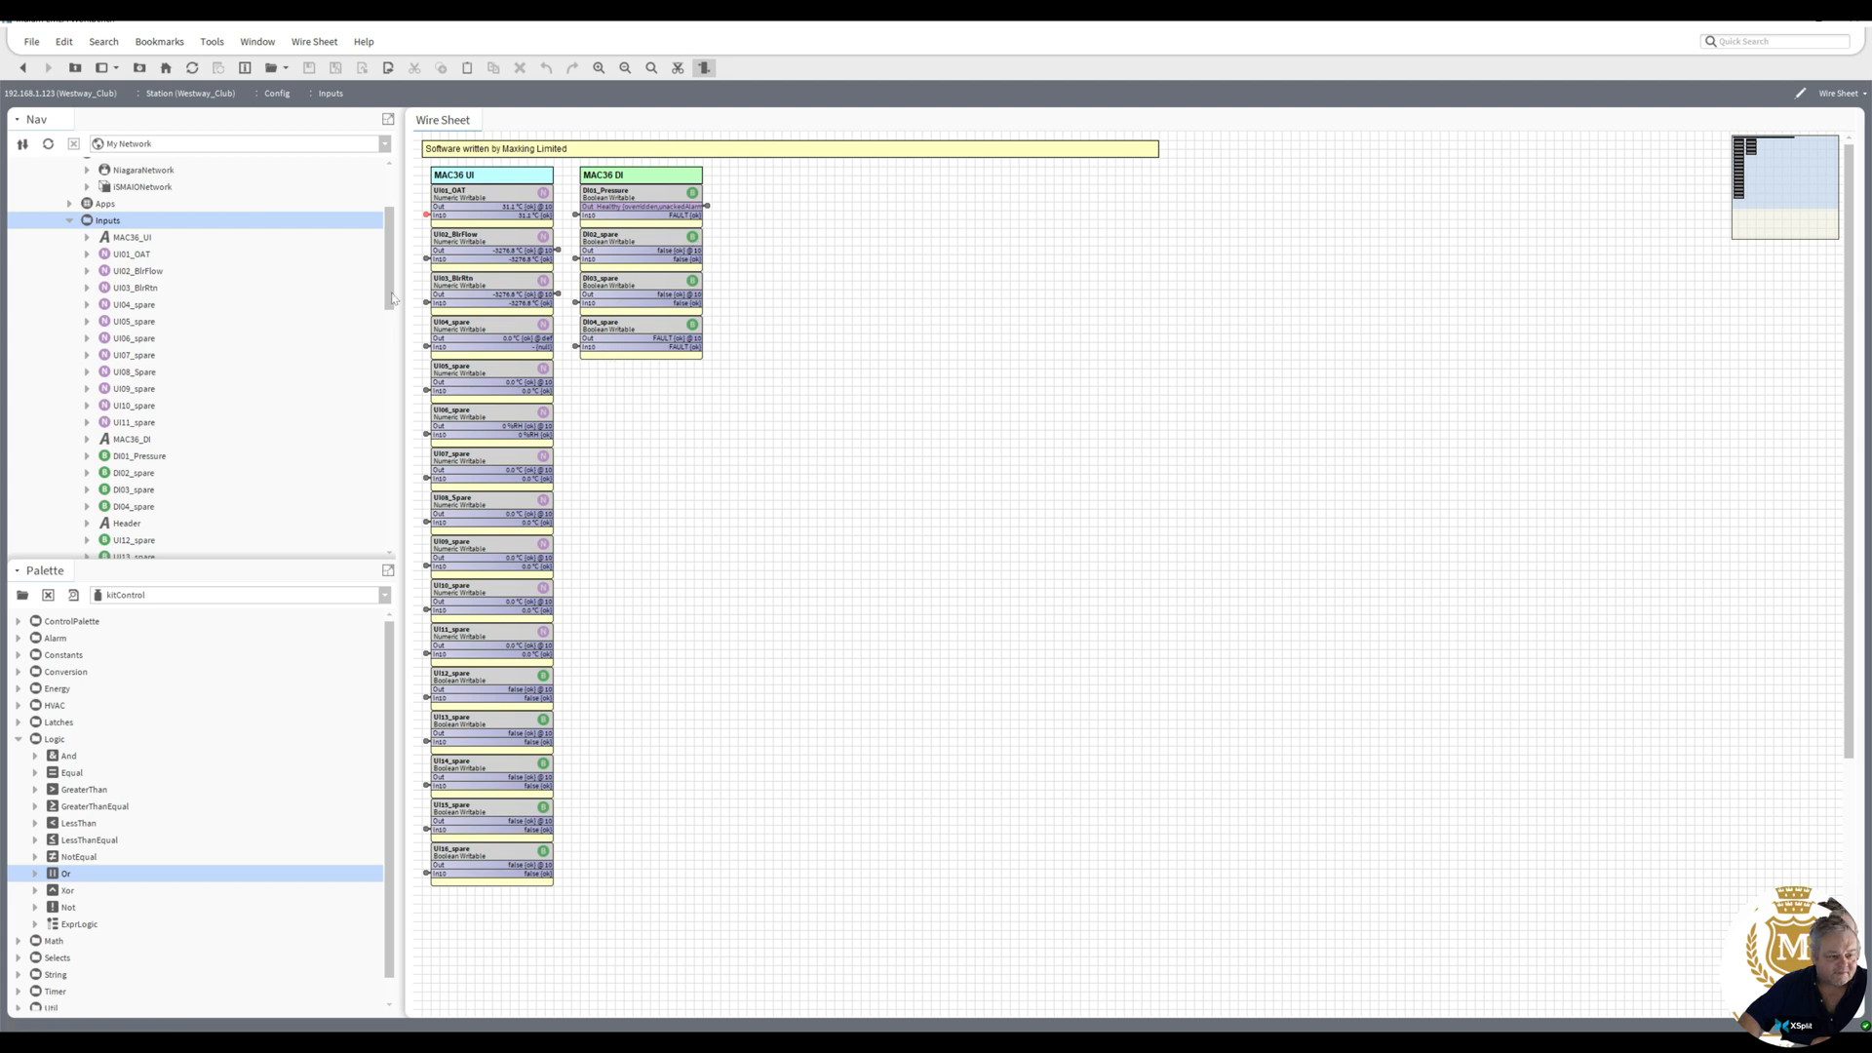
# - Open the Home.px graphic and check the popup of the HWS Pumps button
pyautogui.moveTo(390, 297); pyautogui.dragTo(398, 475)
pyautogui.scroll(-4, 170, 483)
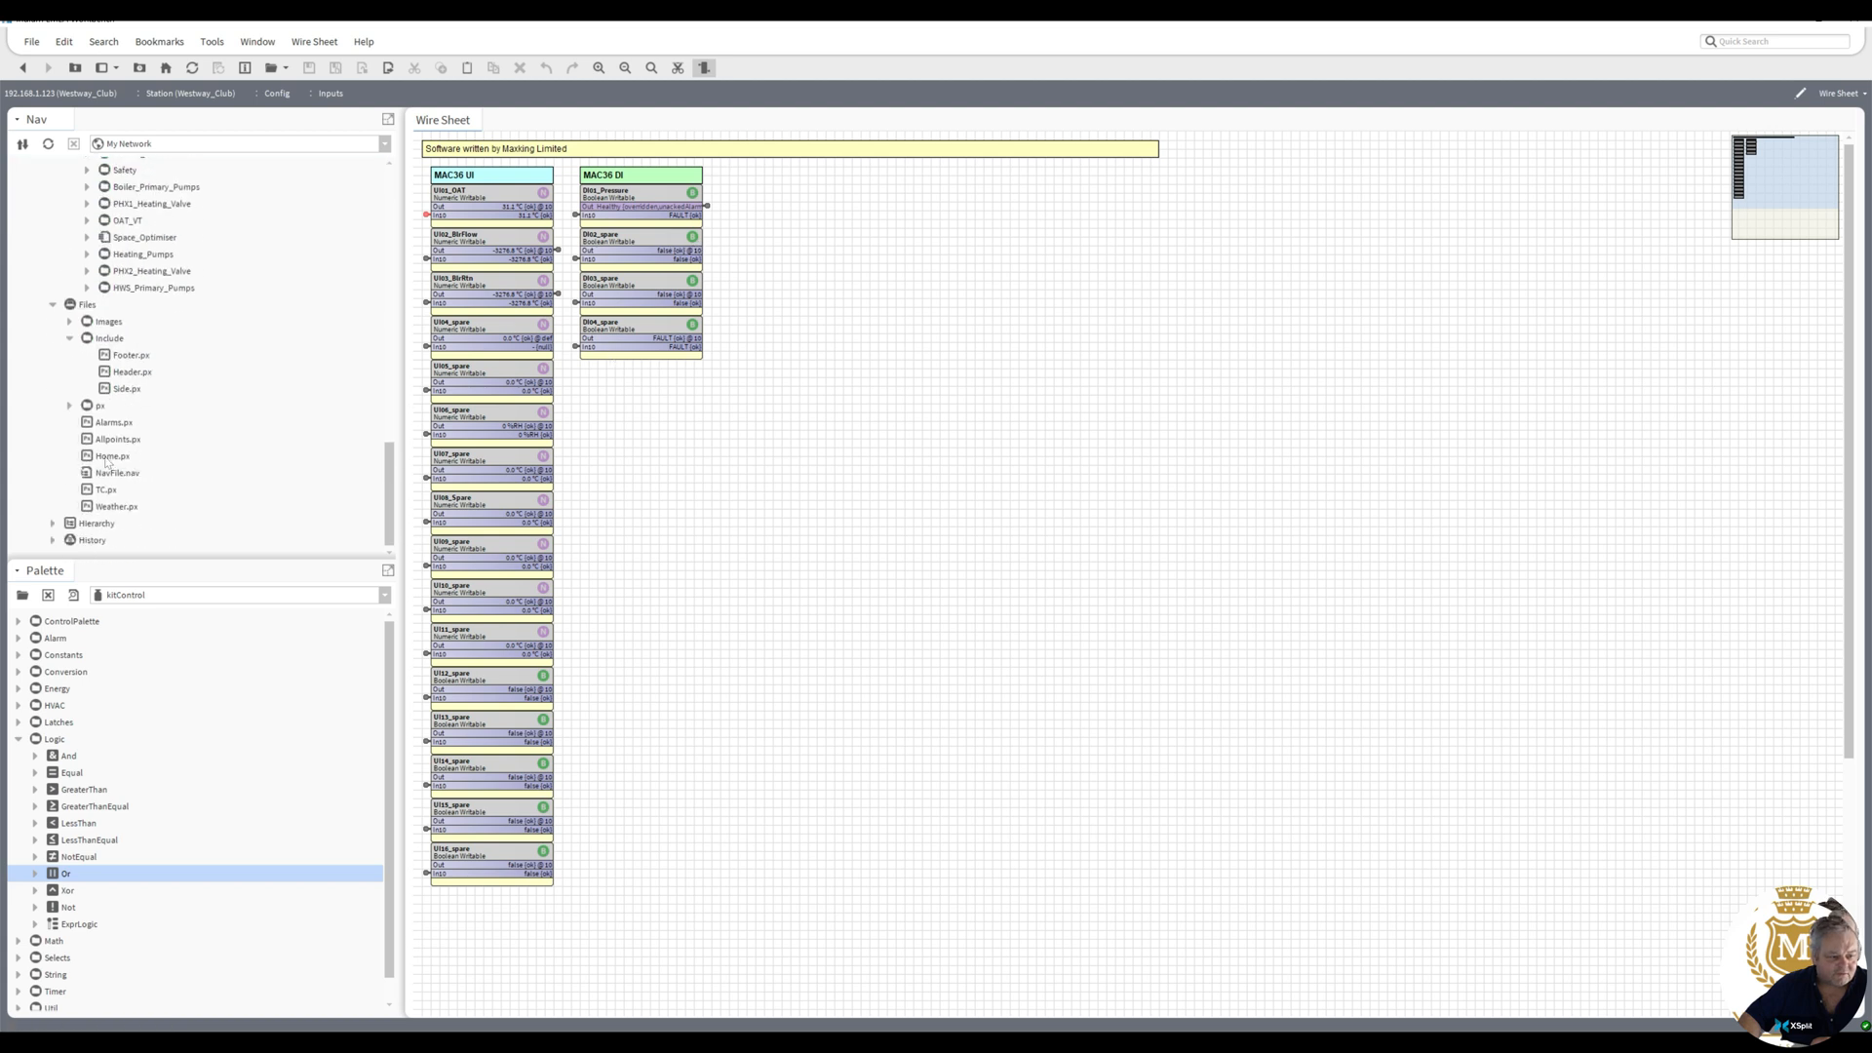
pyautogui.doubleClick(109, 456)
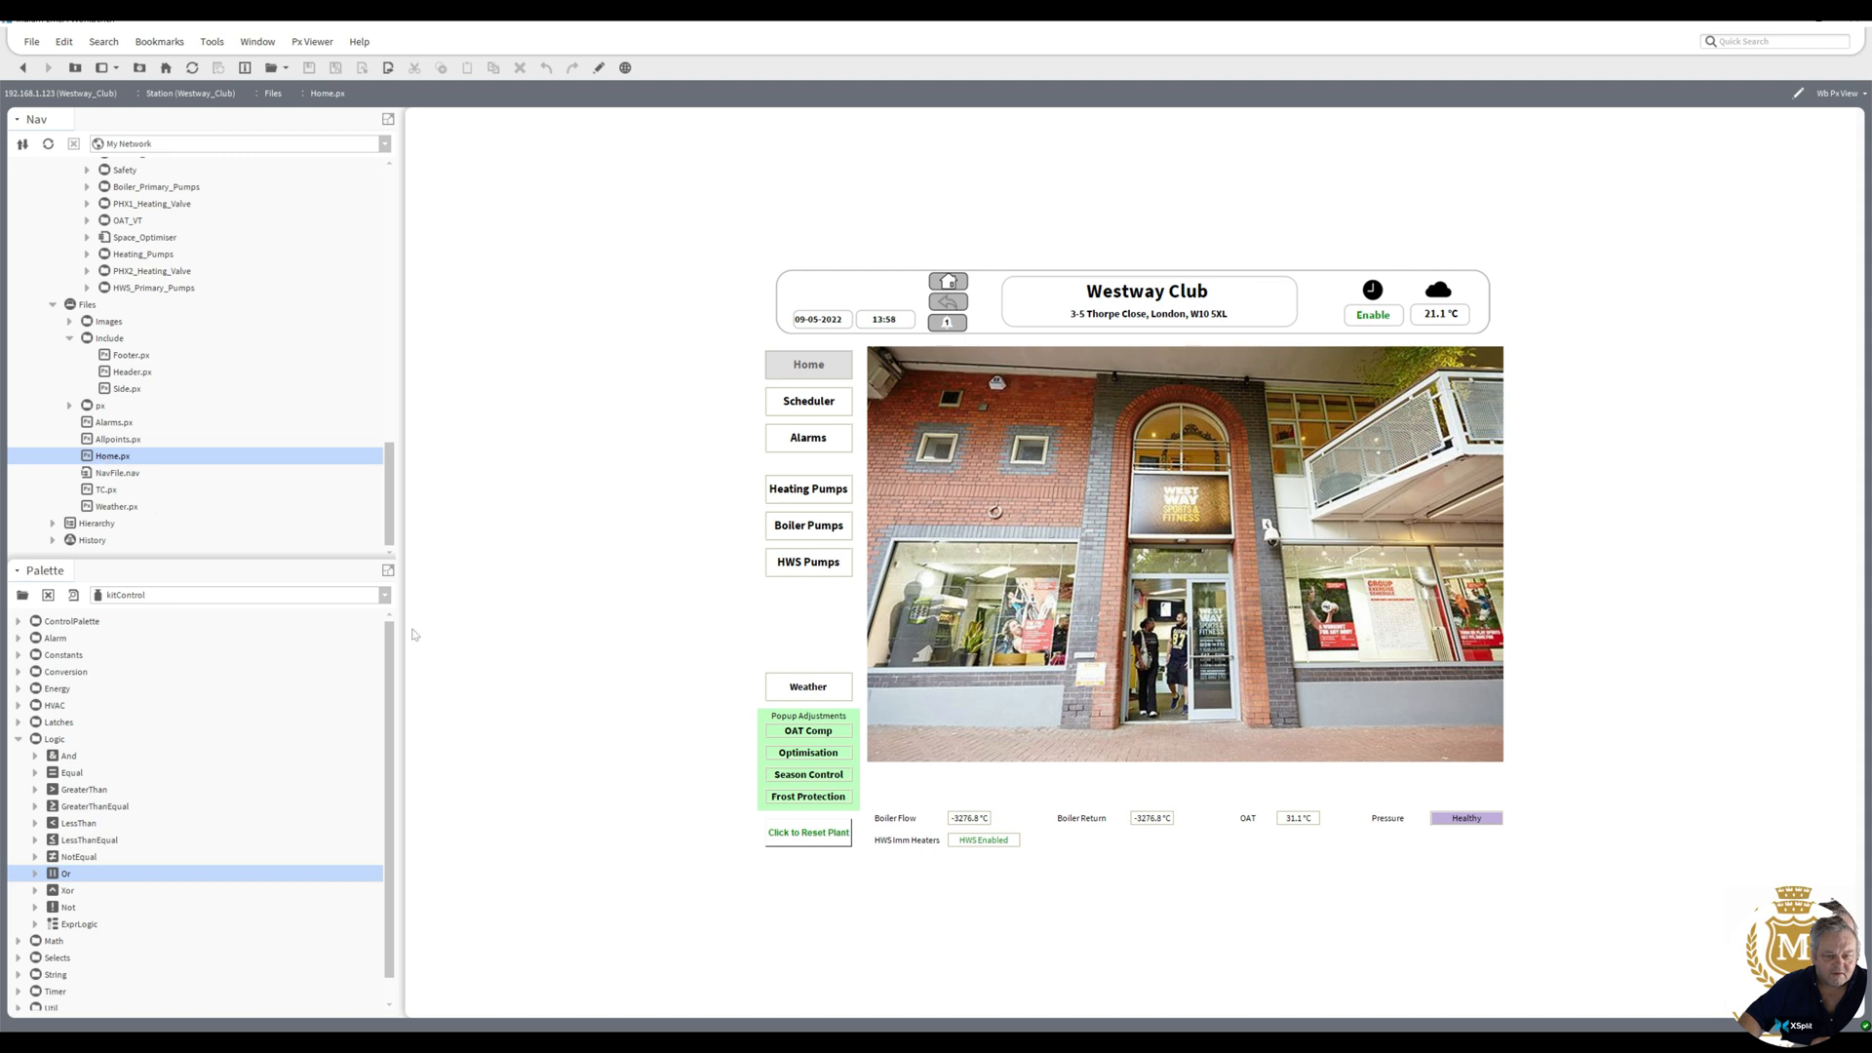
pyautogui.click(831, 572)
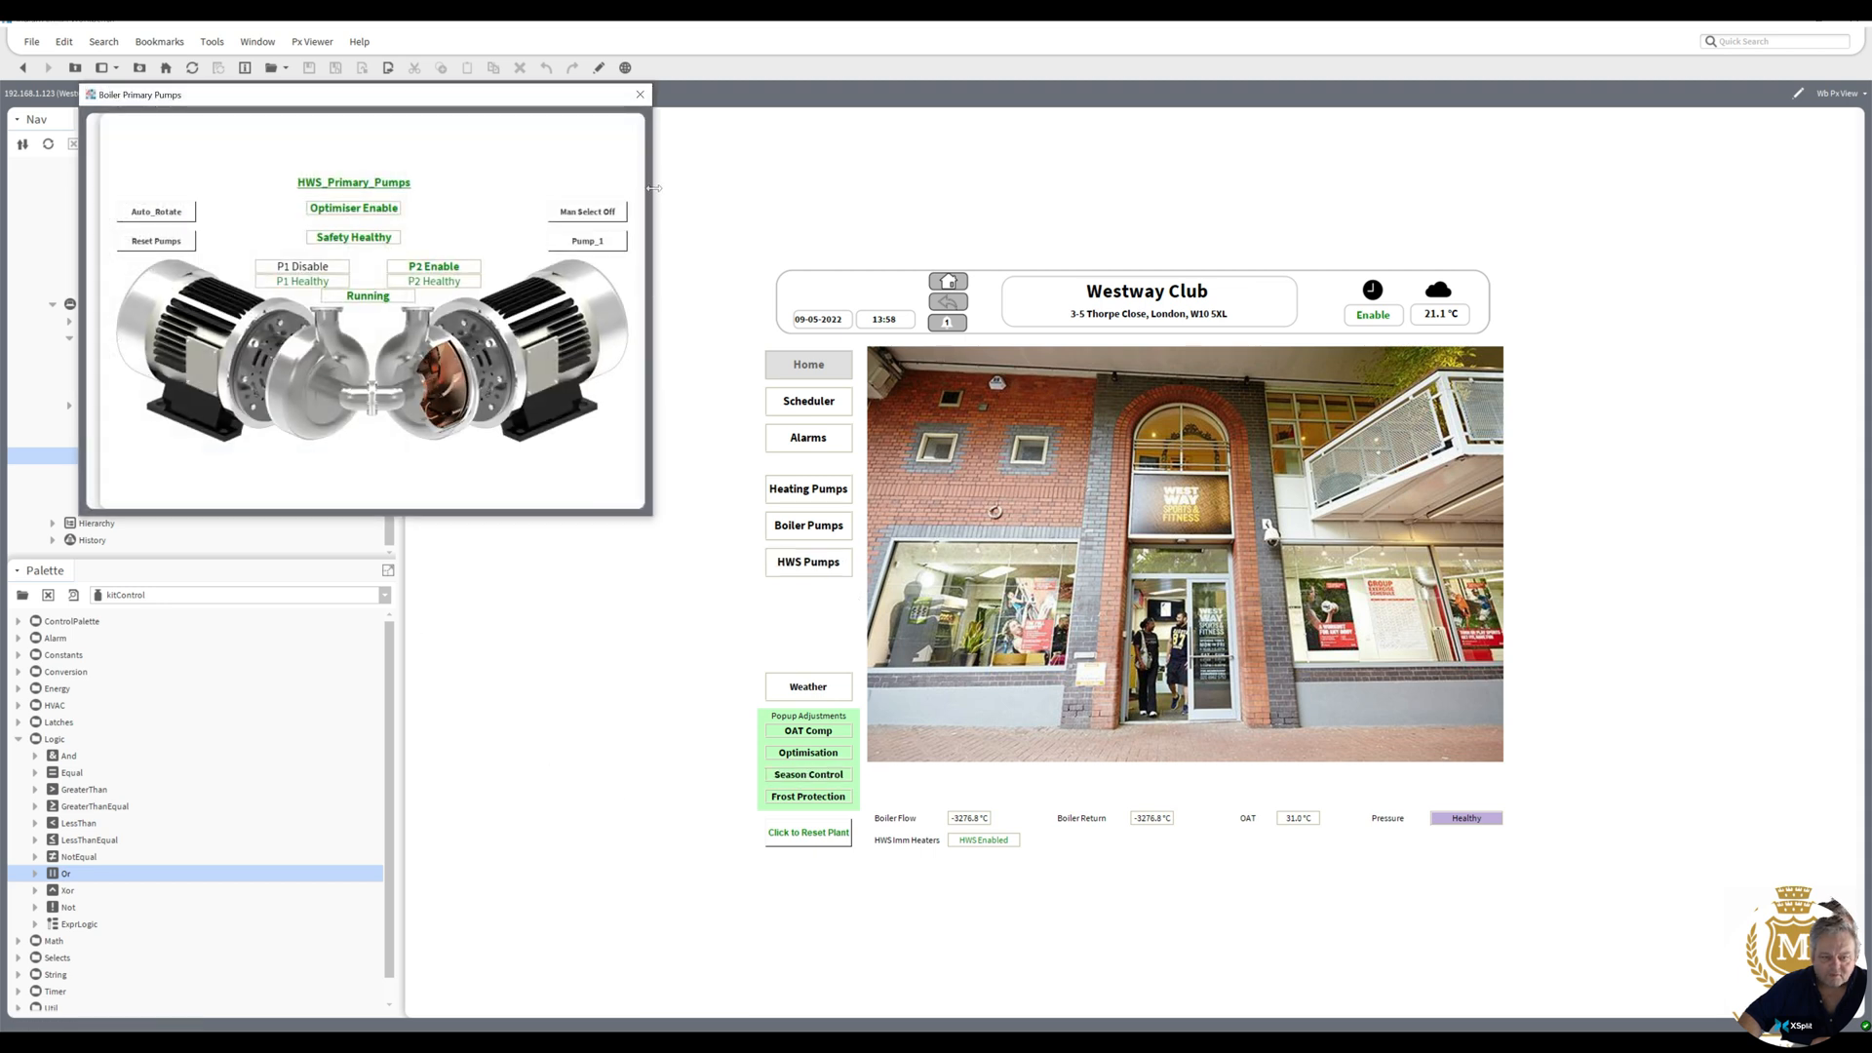
pyautogui.click(639, 93)
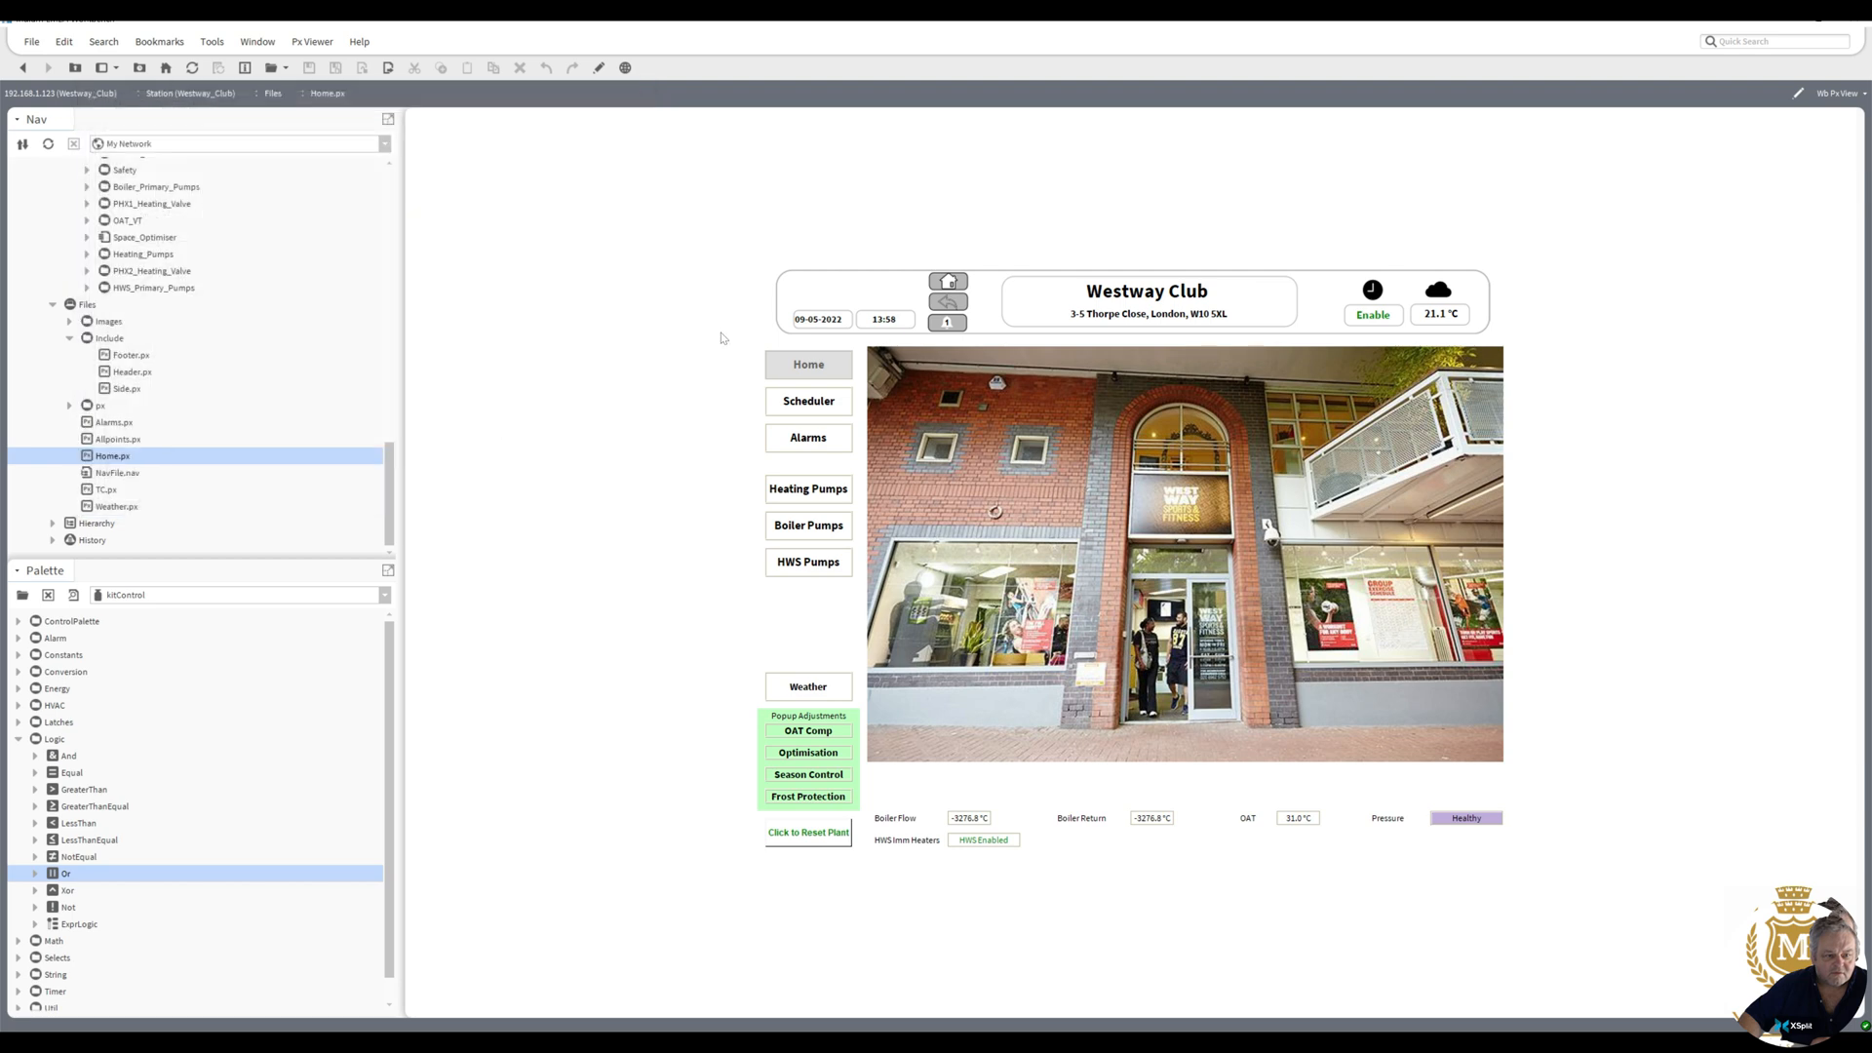
# - Check the popups of the Boiler Pumps and Heating Pumps buttons on the home graphic
pyautogui.click(817, 542)
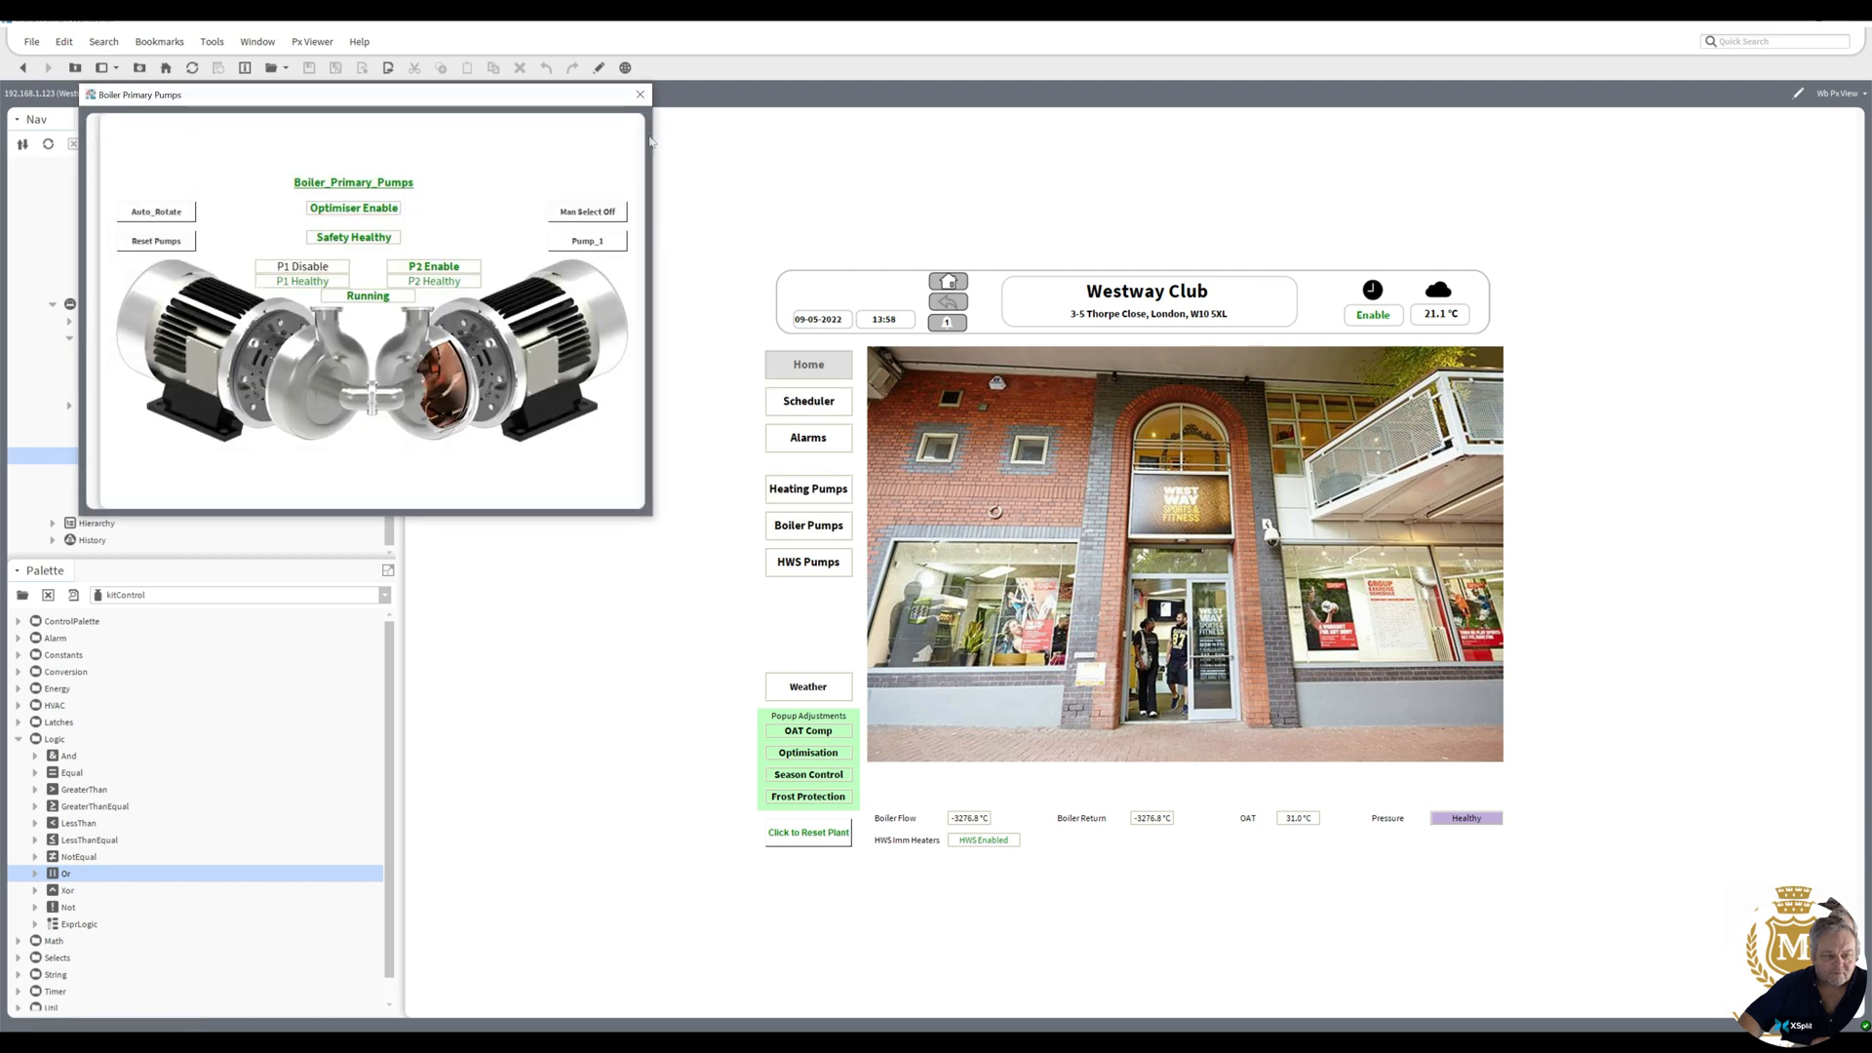
pyautogui.click(640, 94)
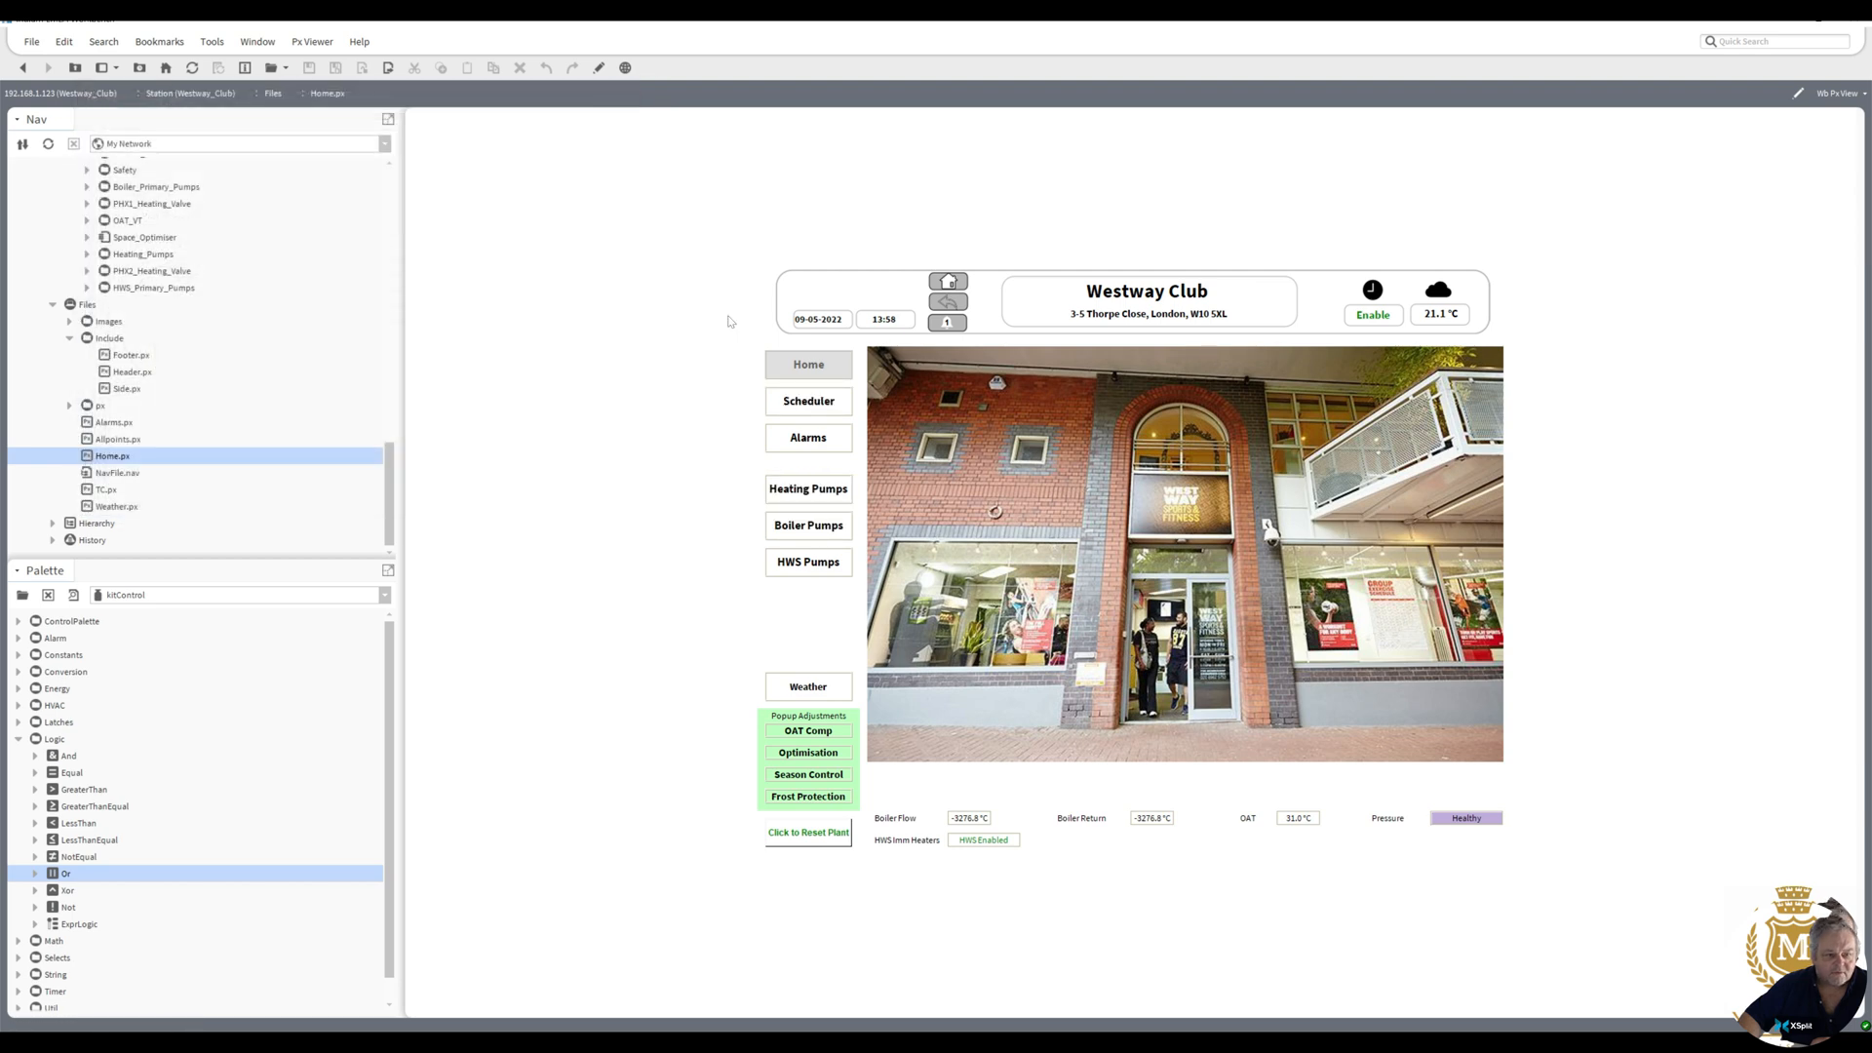
pyautogui.click(805, 494)
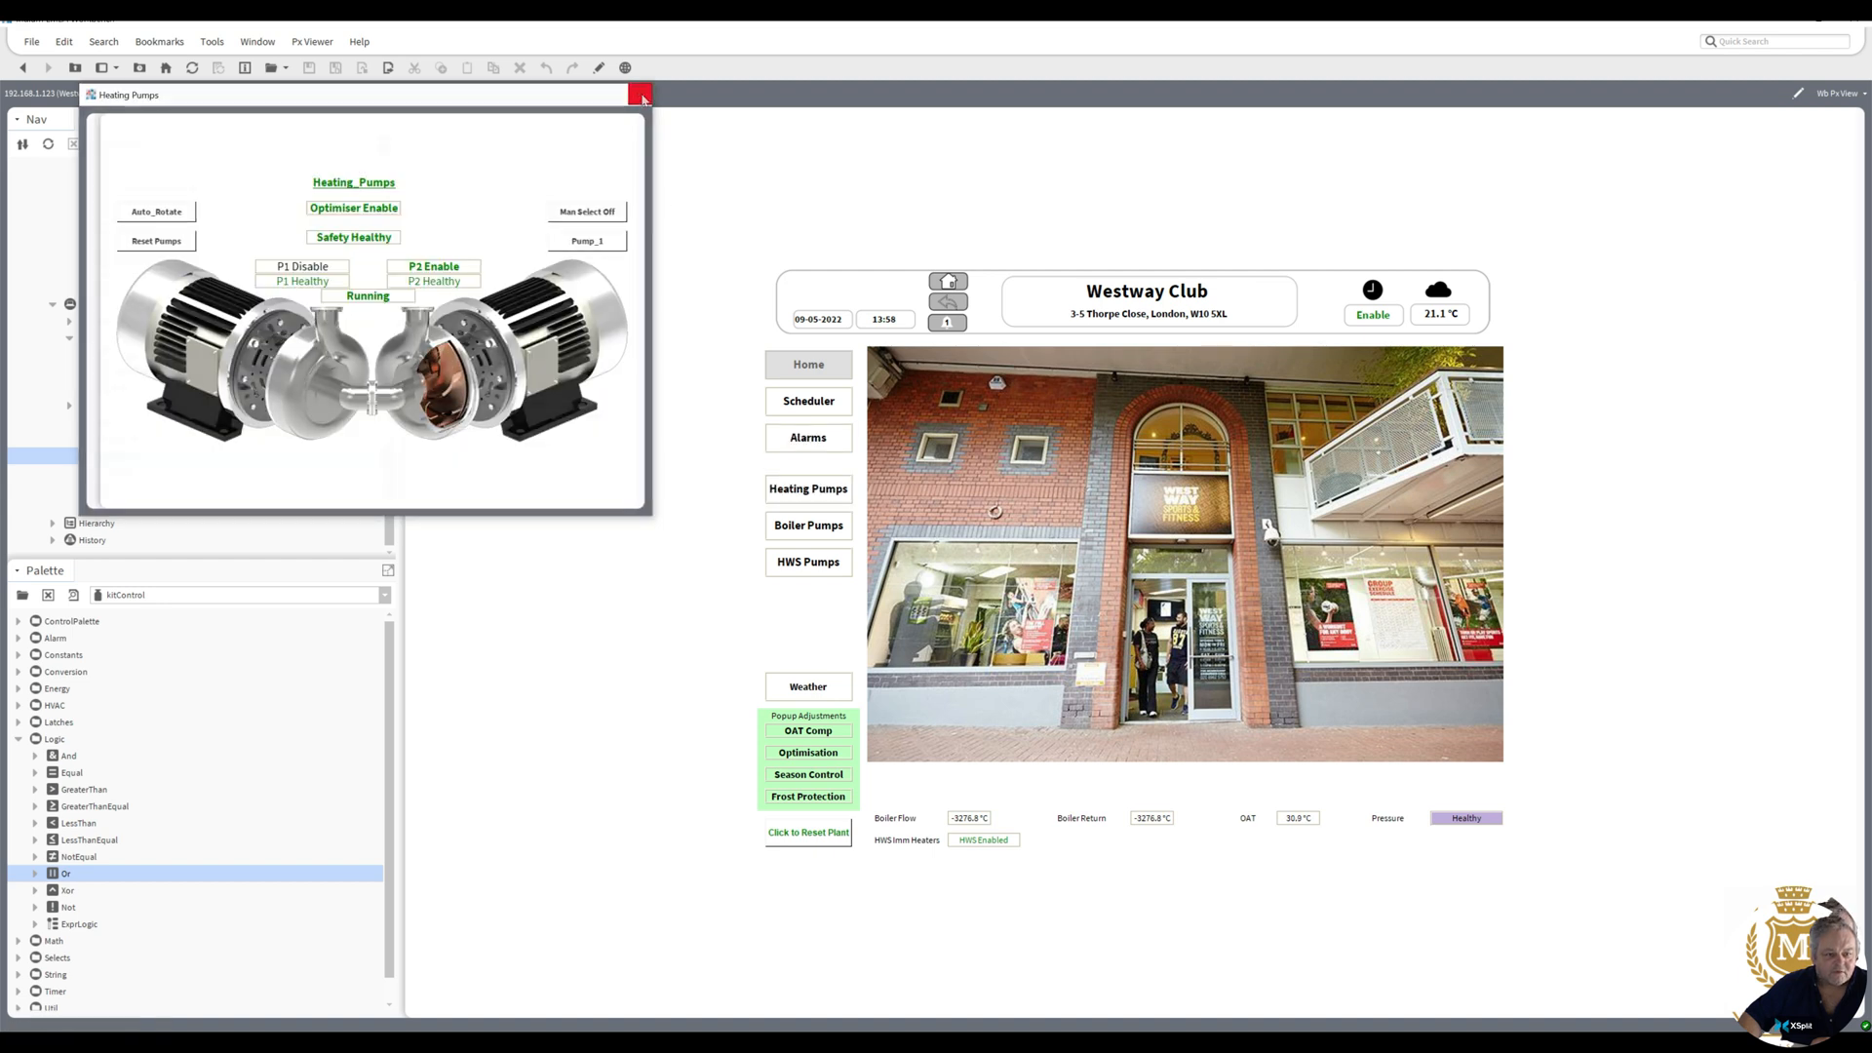
pyautogui.click(639, 95)
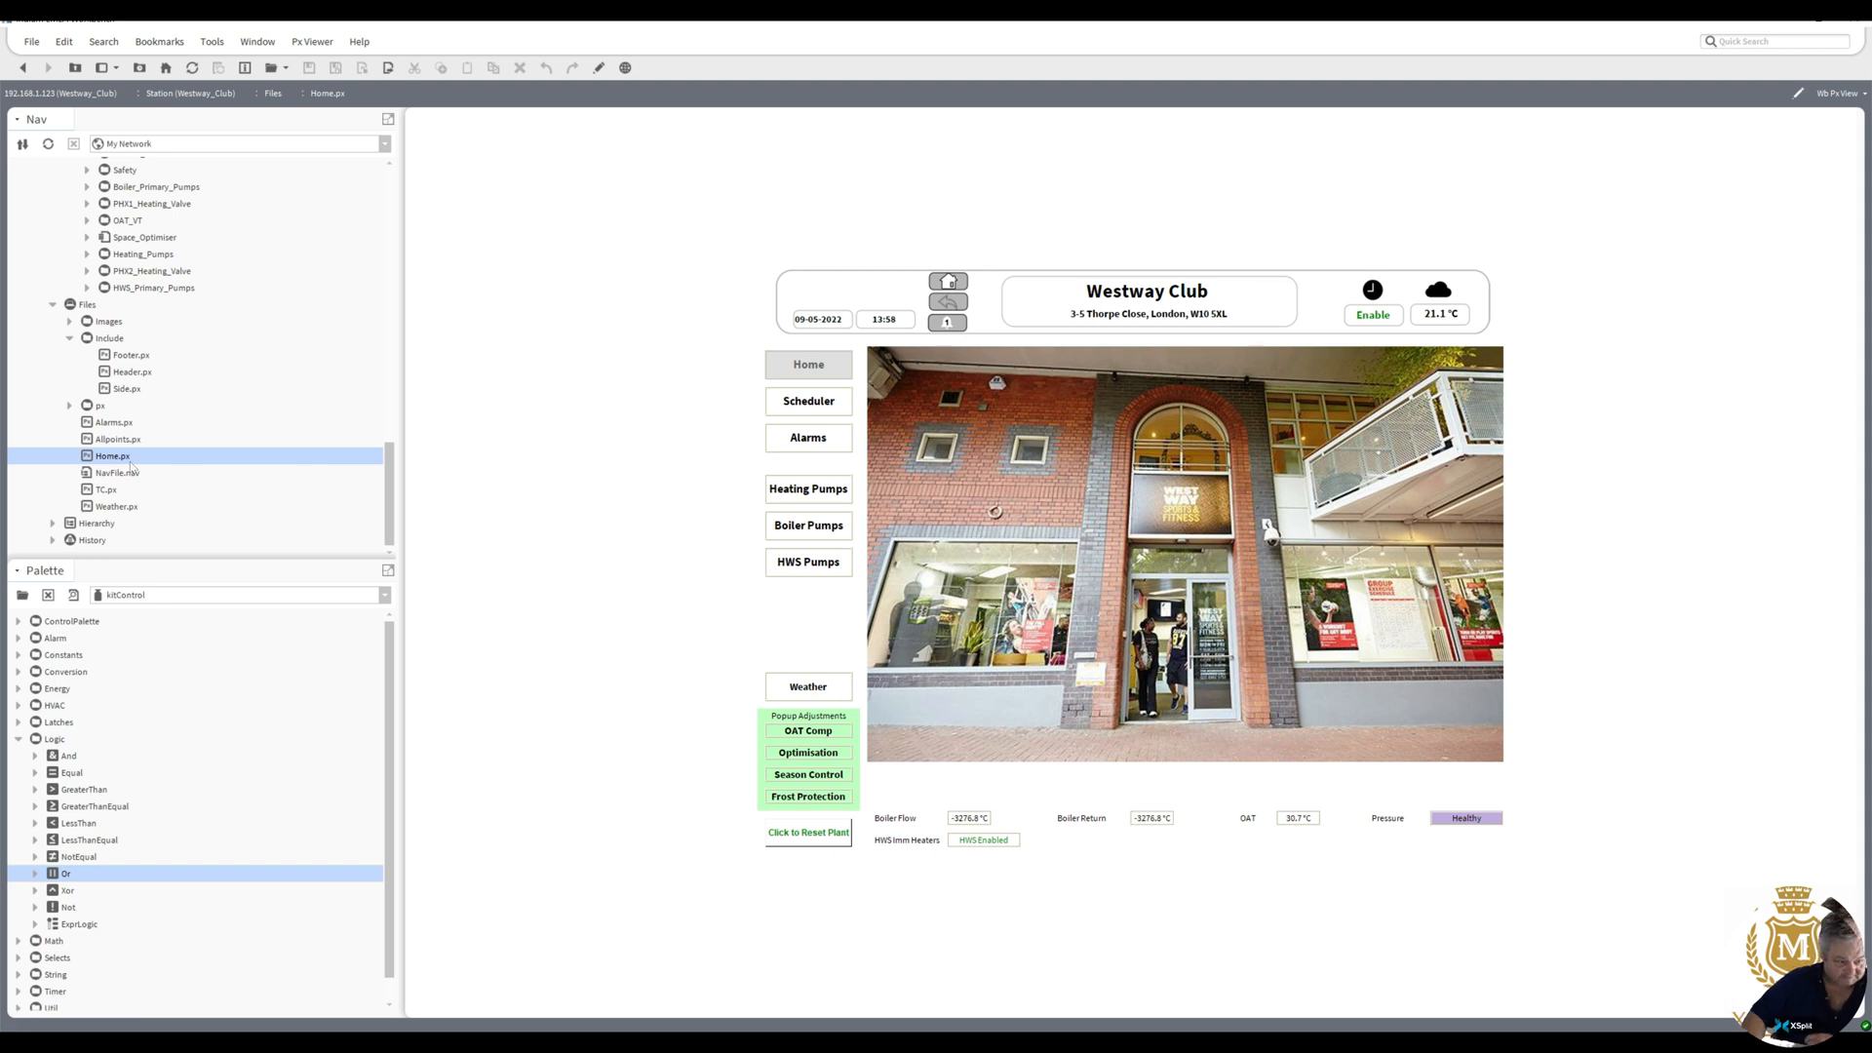
# - Open Footer.px for editing and place the DO03_BoilerEnable output as a new widget beside the HWS immersion heaters status
pyautogui.doubleClick(129, 357)
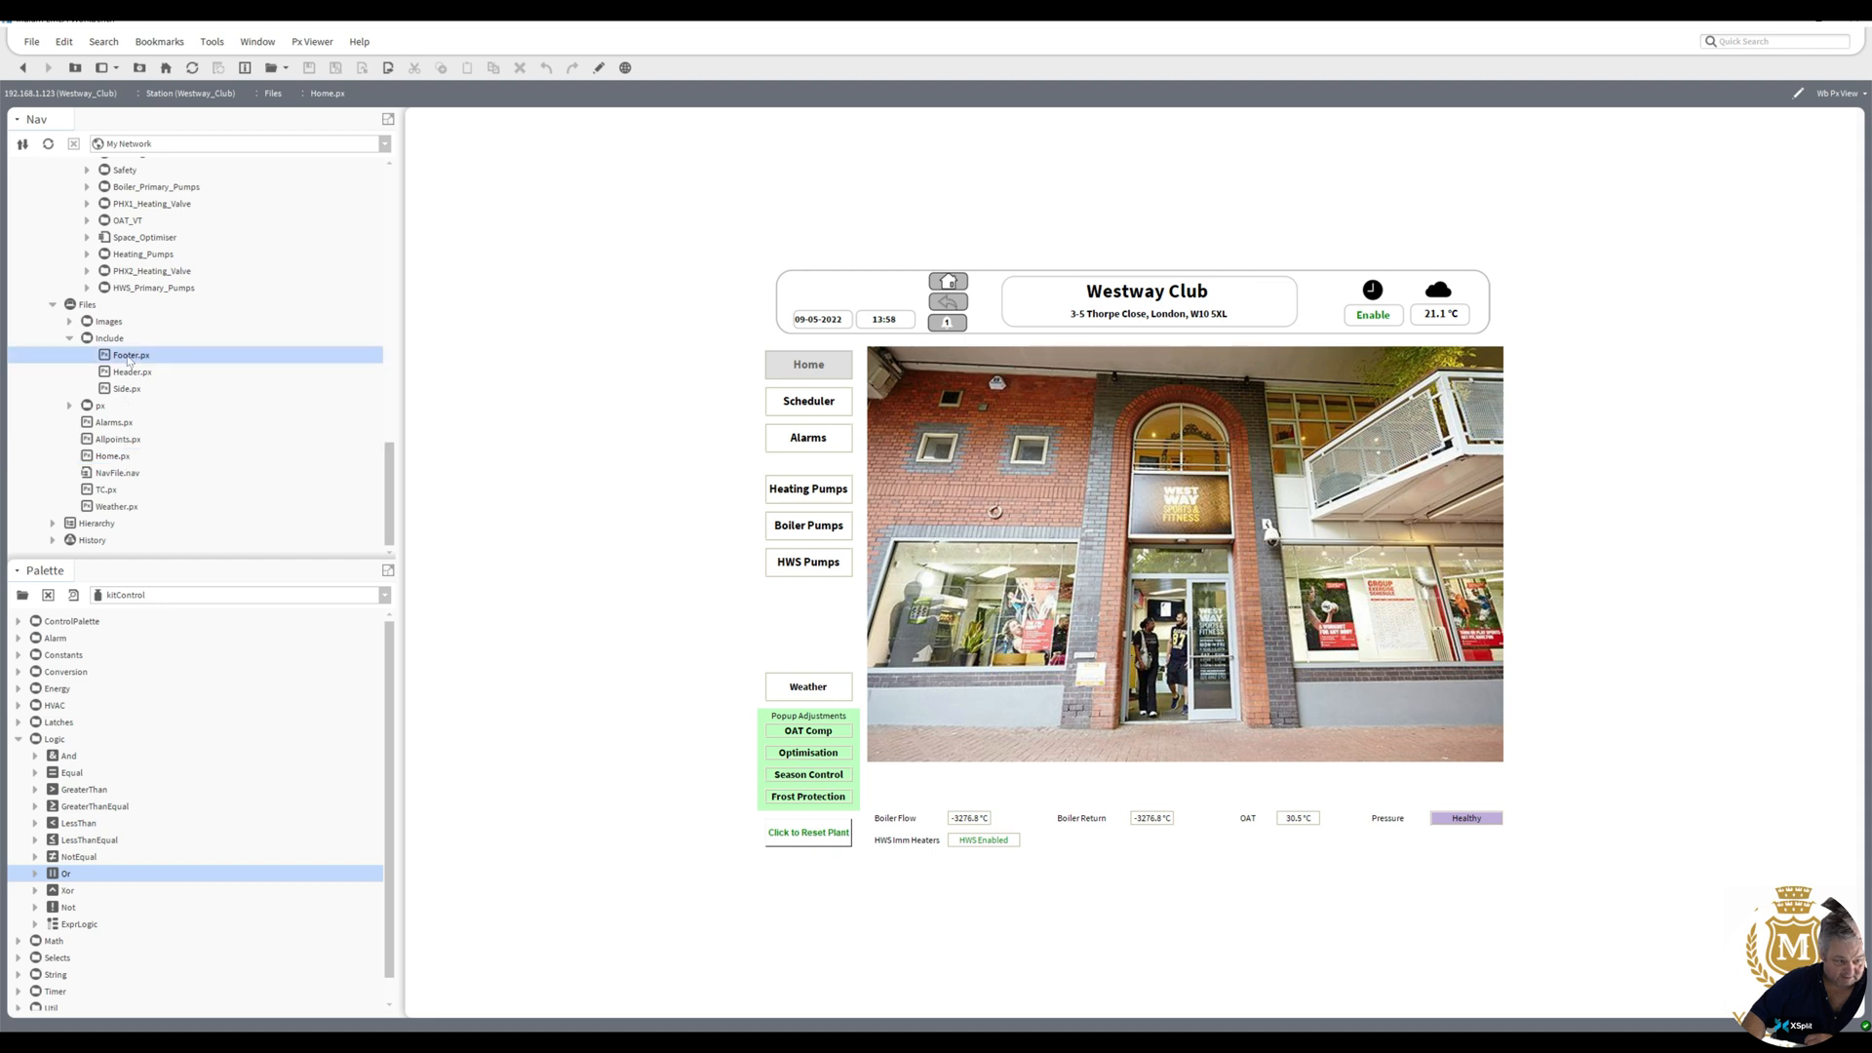
pyautogui.click(599, 67)
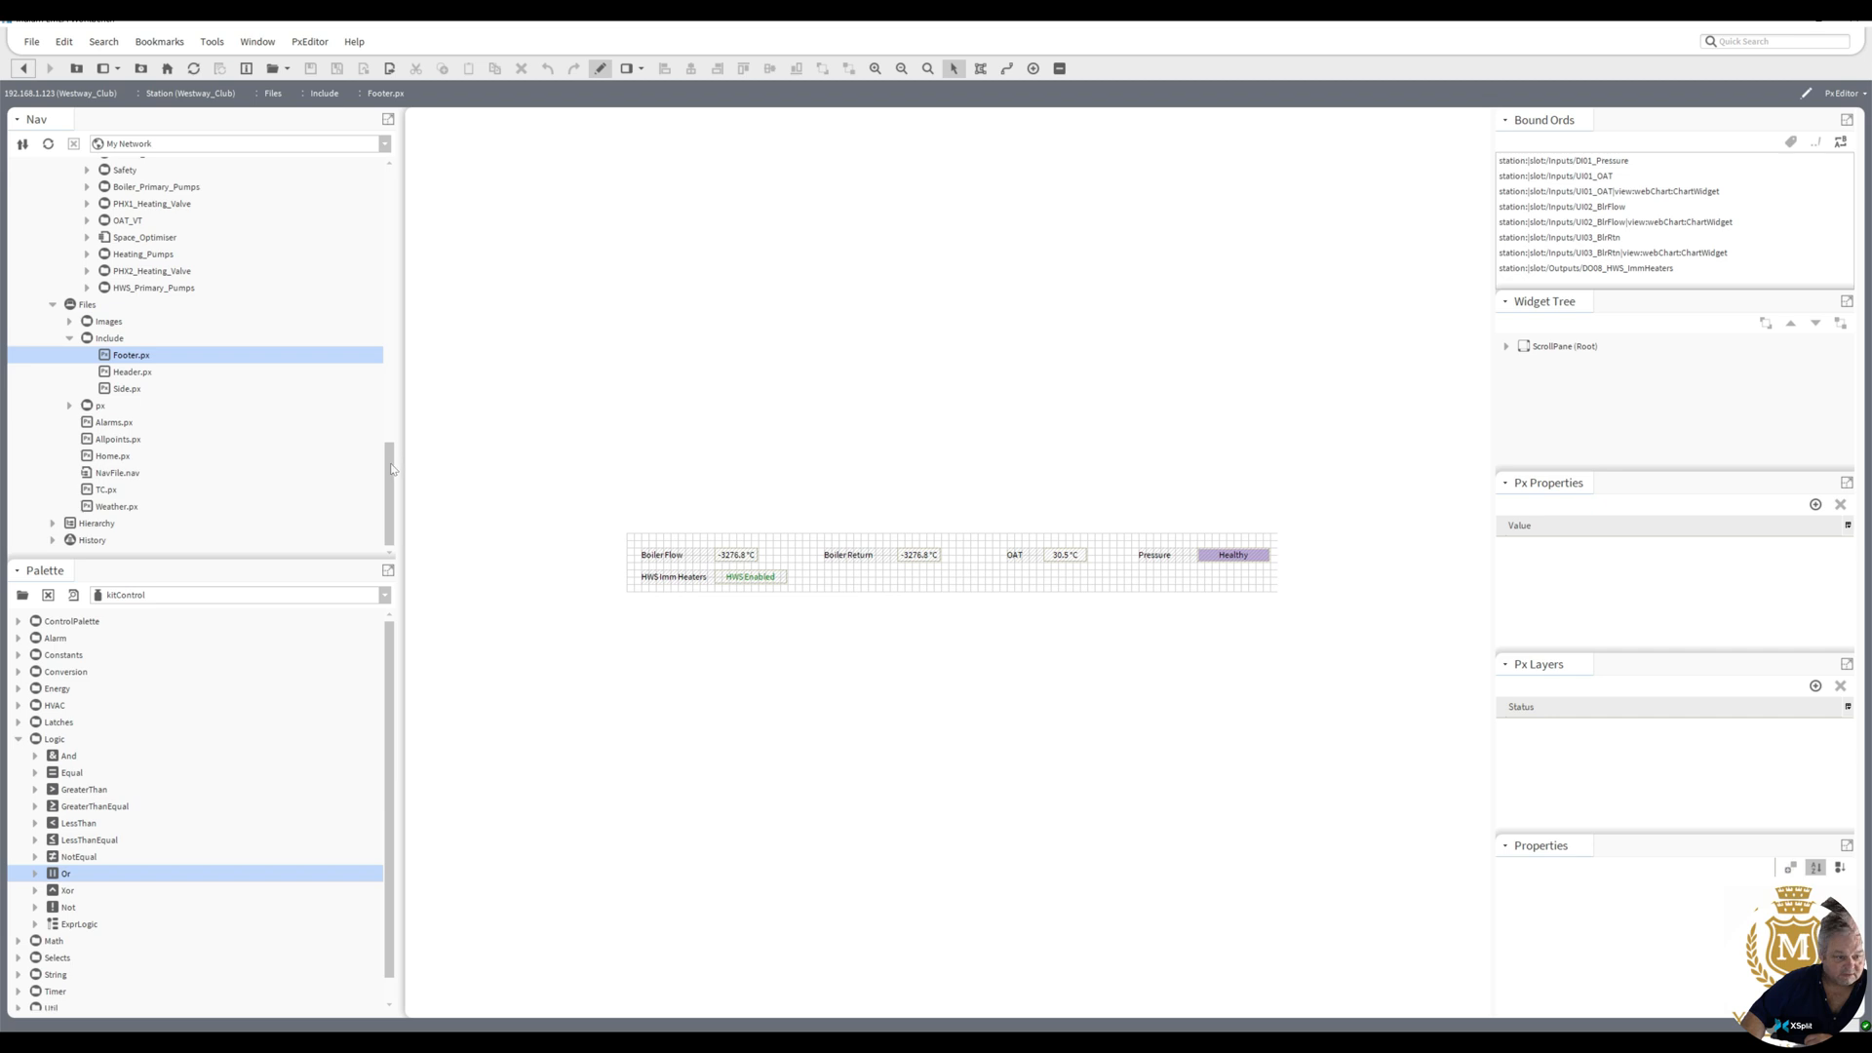
pyautogui.moveTo(390, 460); pyautogui.dragTo(390, 401)
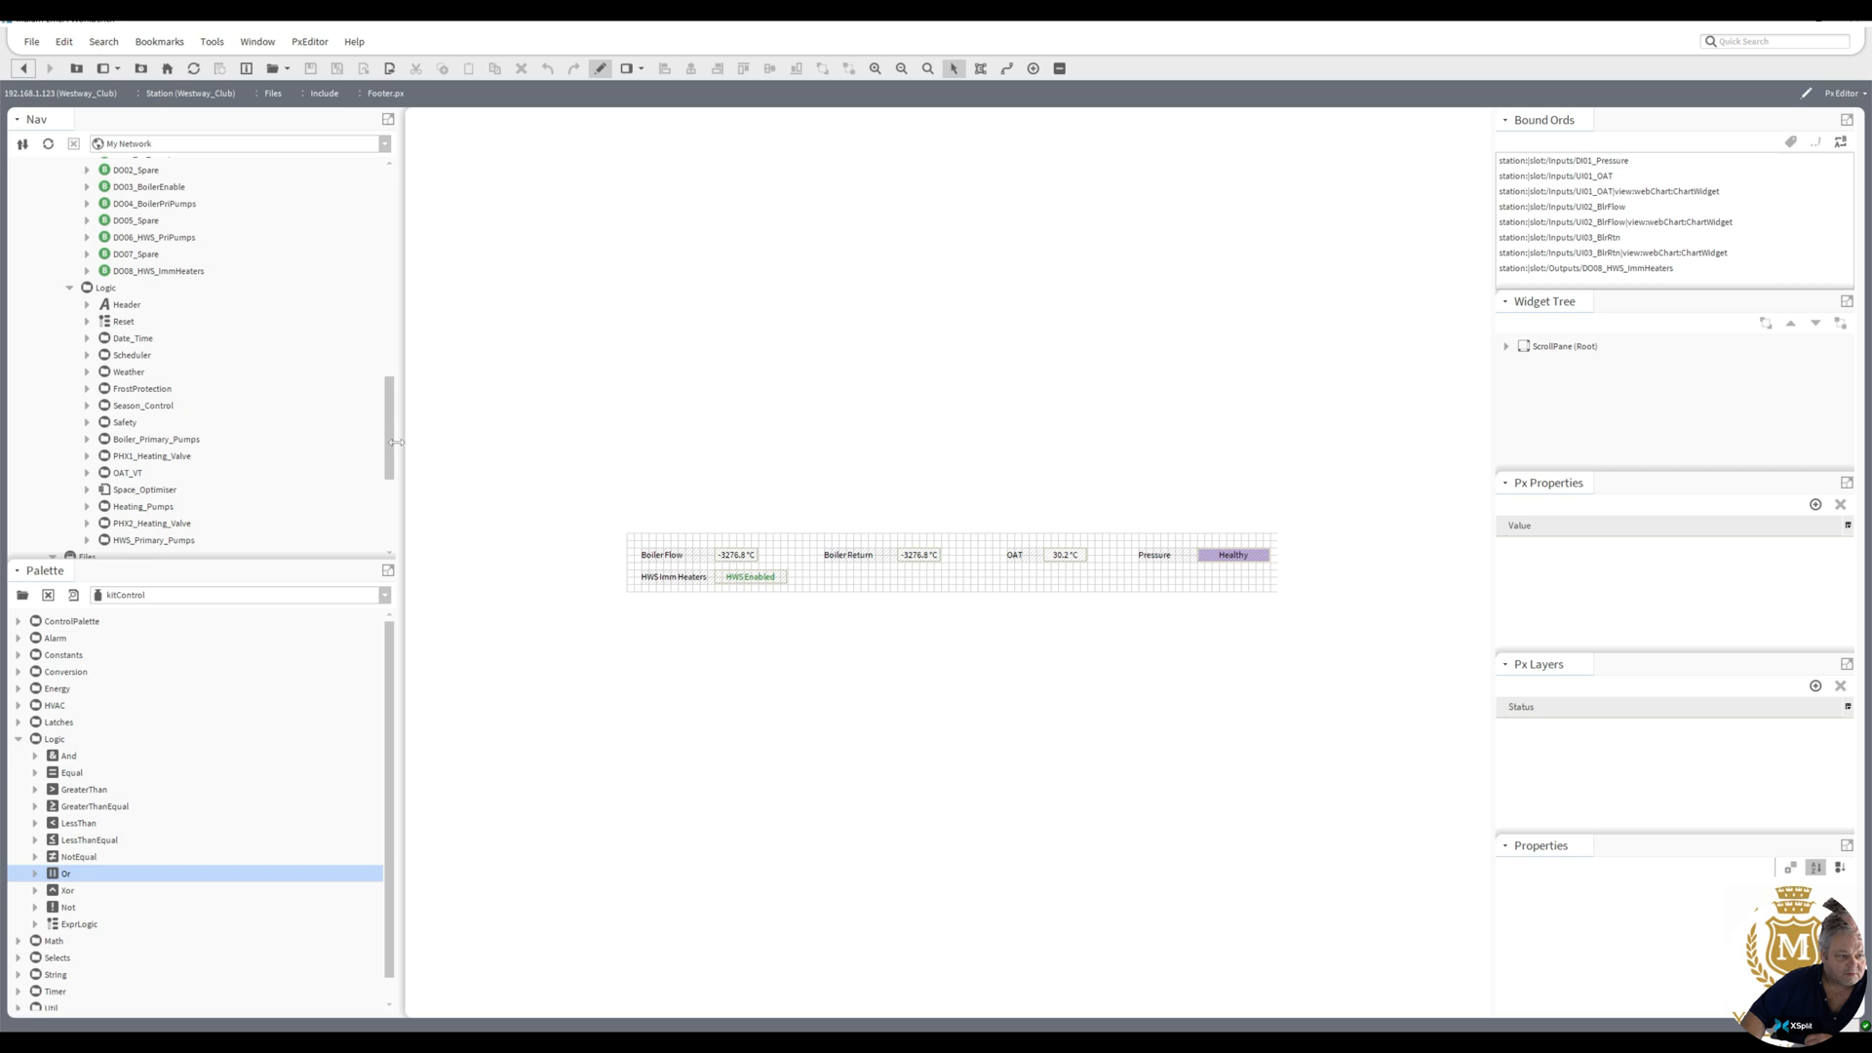
pyautogui.scroll(4, 299, 418)
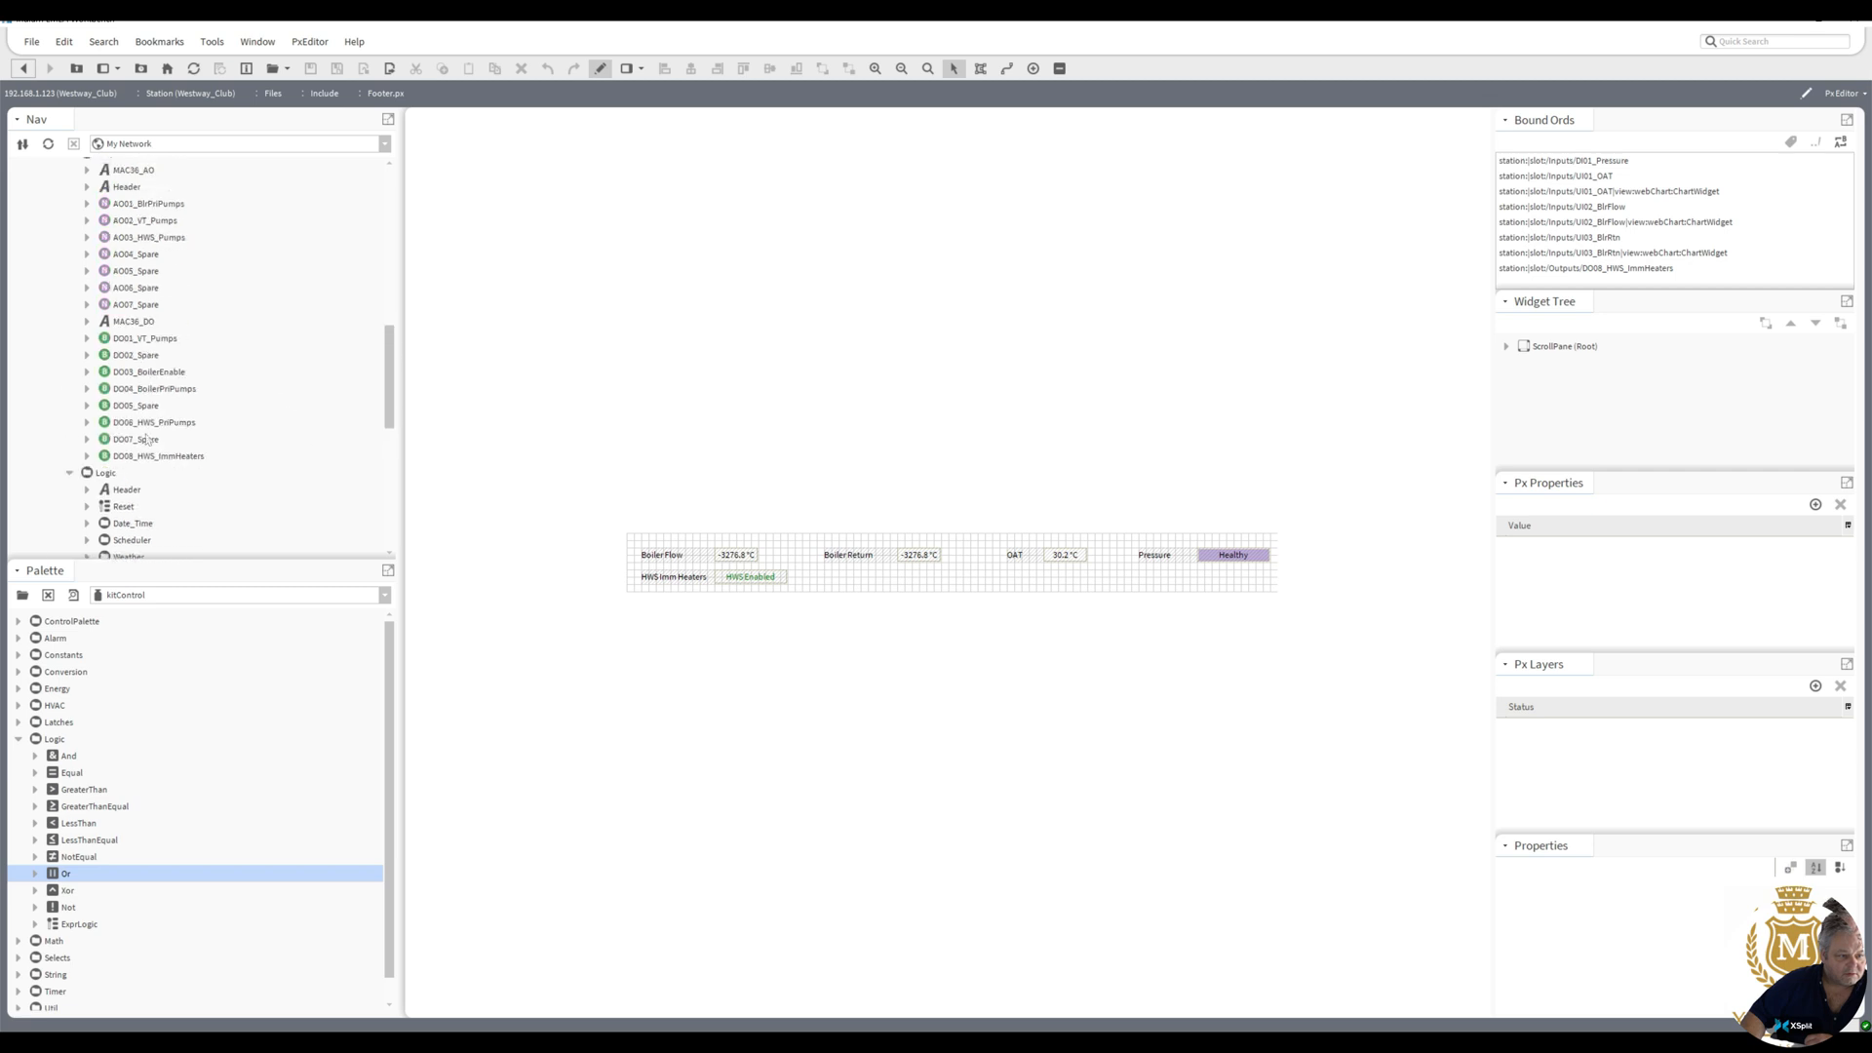
pyautogui.moveTo(142, 374); pyautogui.dragTo(851, 576)
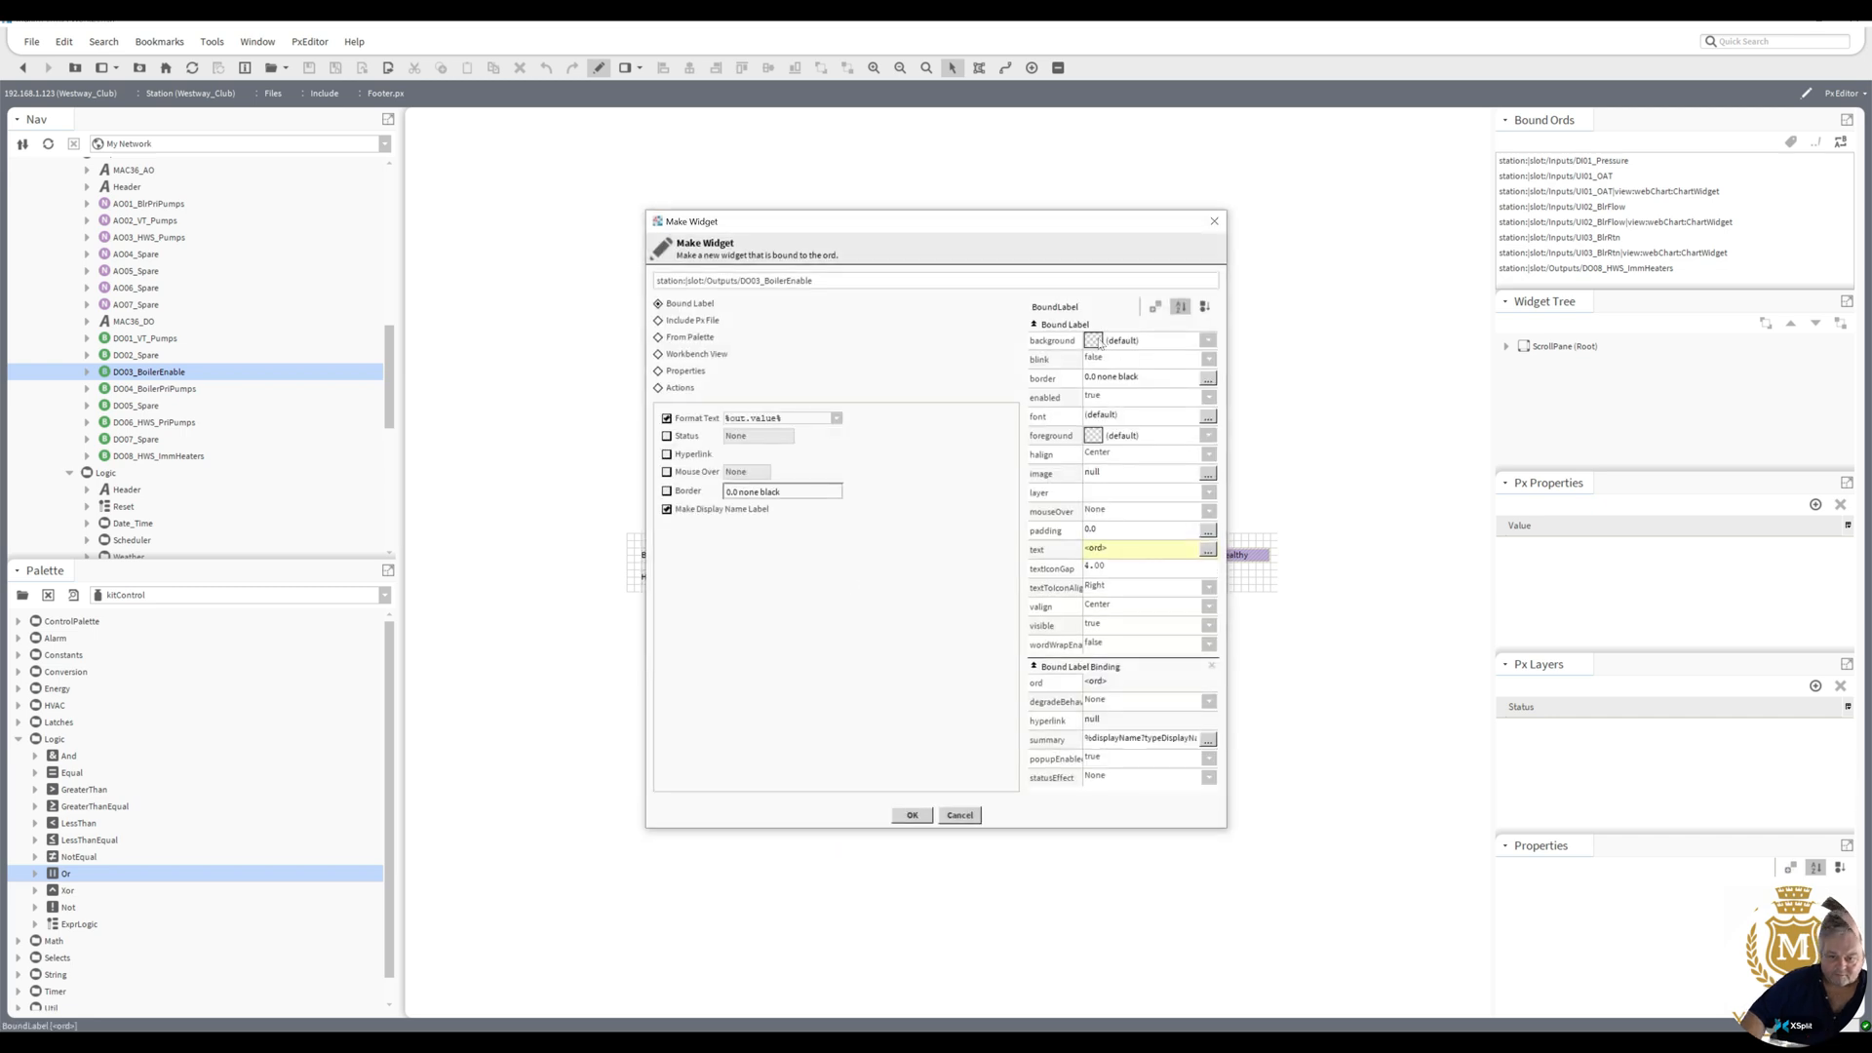
# - Animate the bound label's background with the Status To Simple converter and apply the background status colors
pyautogui.rightClick(1099, 341)
pyautogui.click(1111, 347)
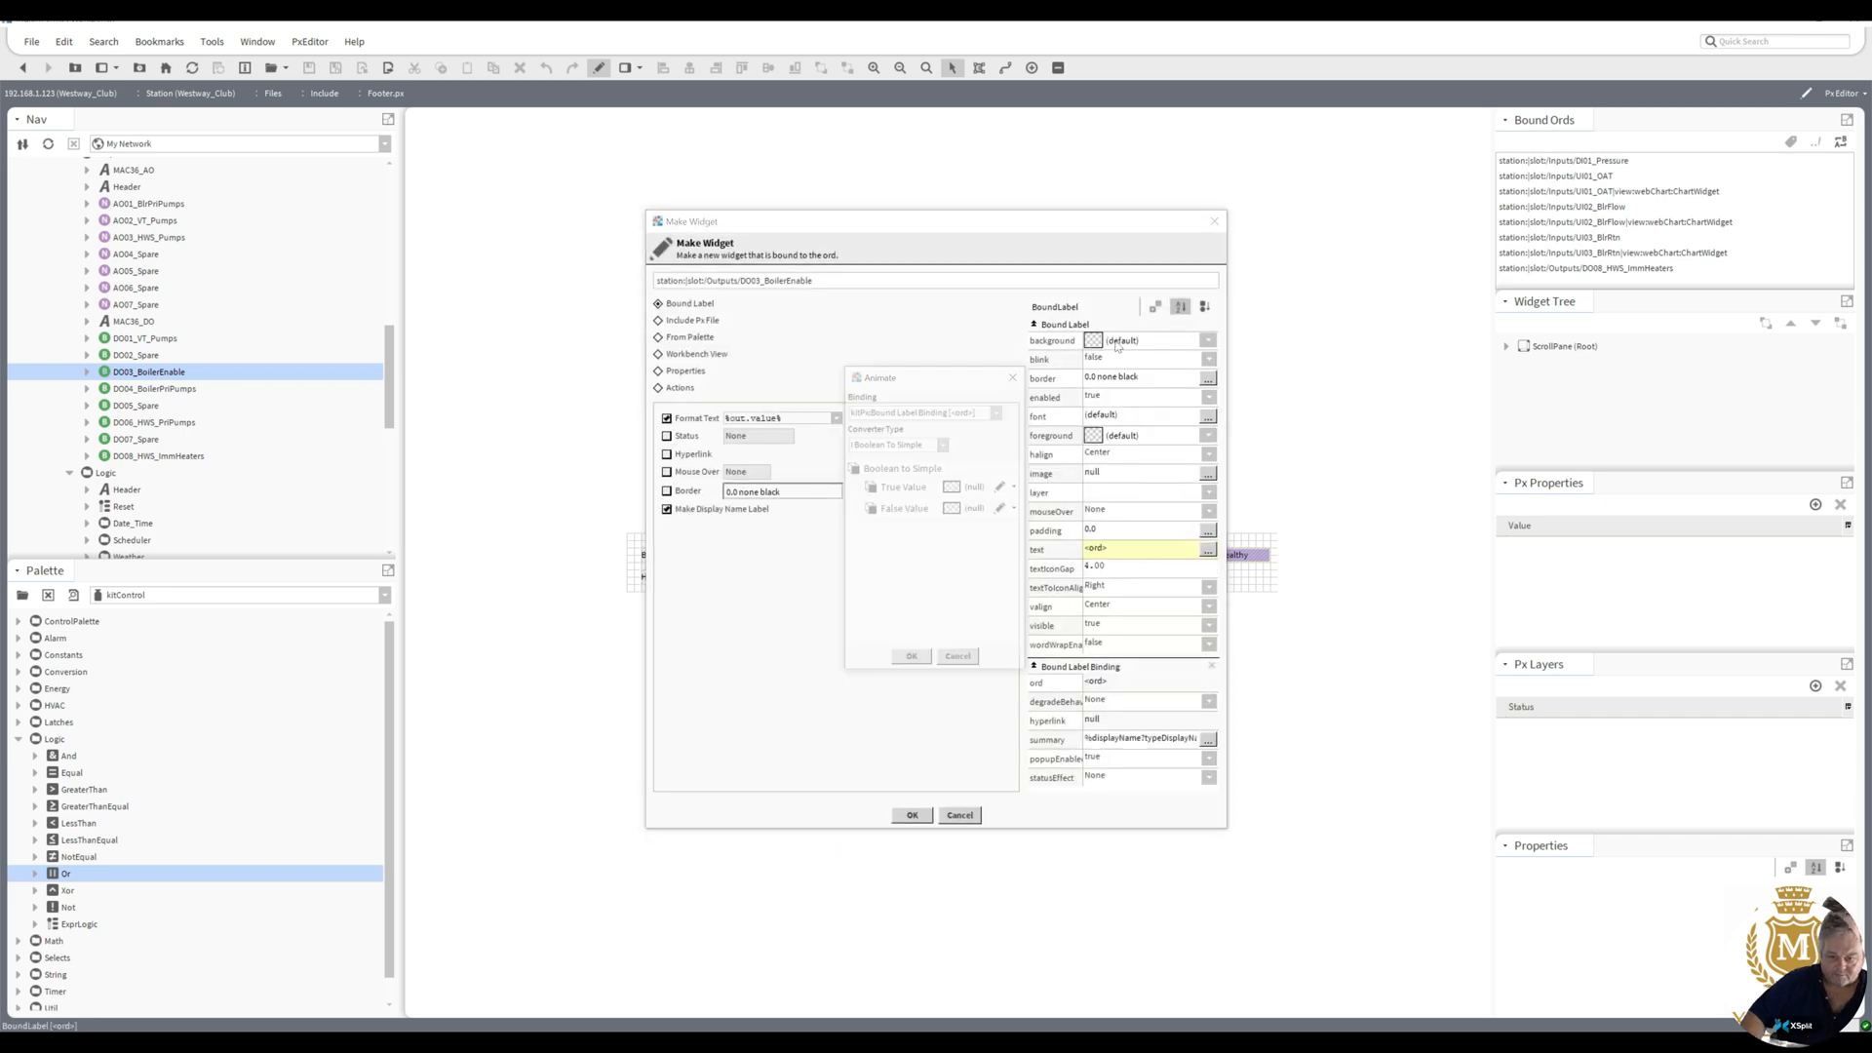
pyautogui.click(945, 445)
pyautogui.click(931, 495)
pyautogui.scroll(-3, 1021, 582)
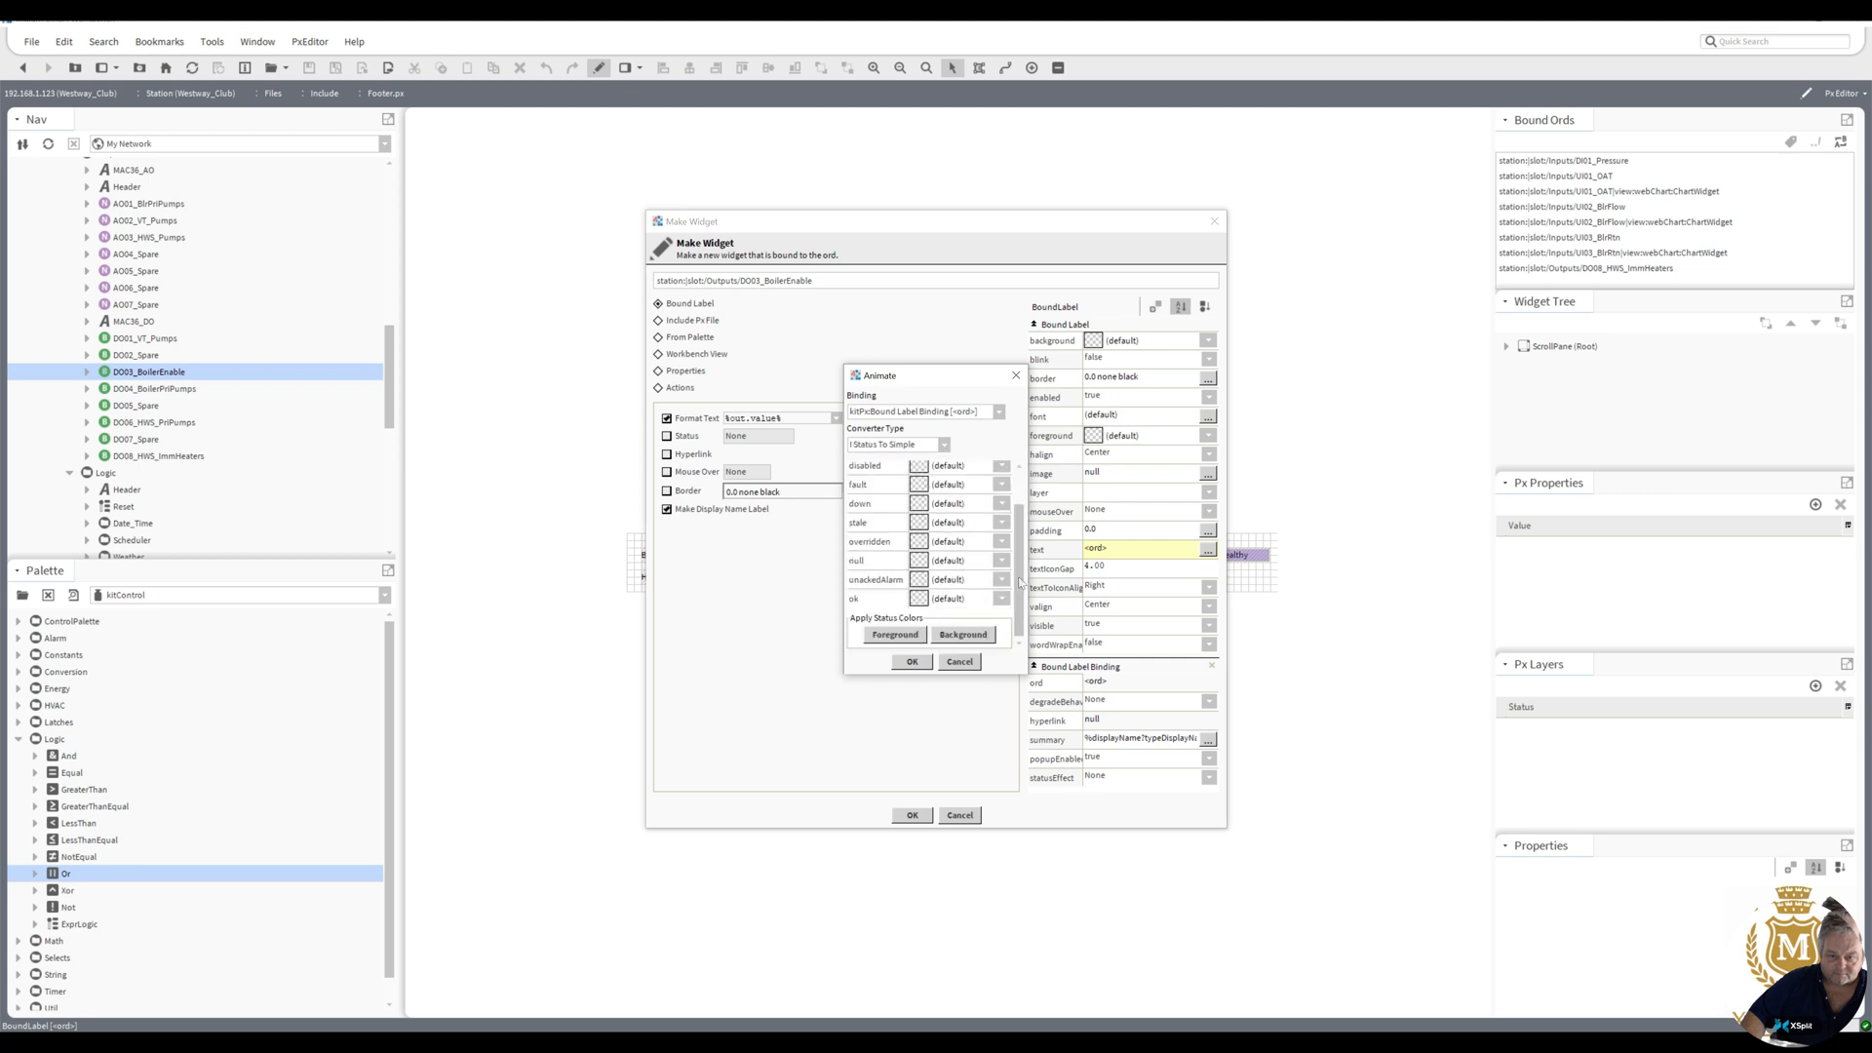
pyautogui.click(984, 639)
pyautogui.click(912, 661)
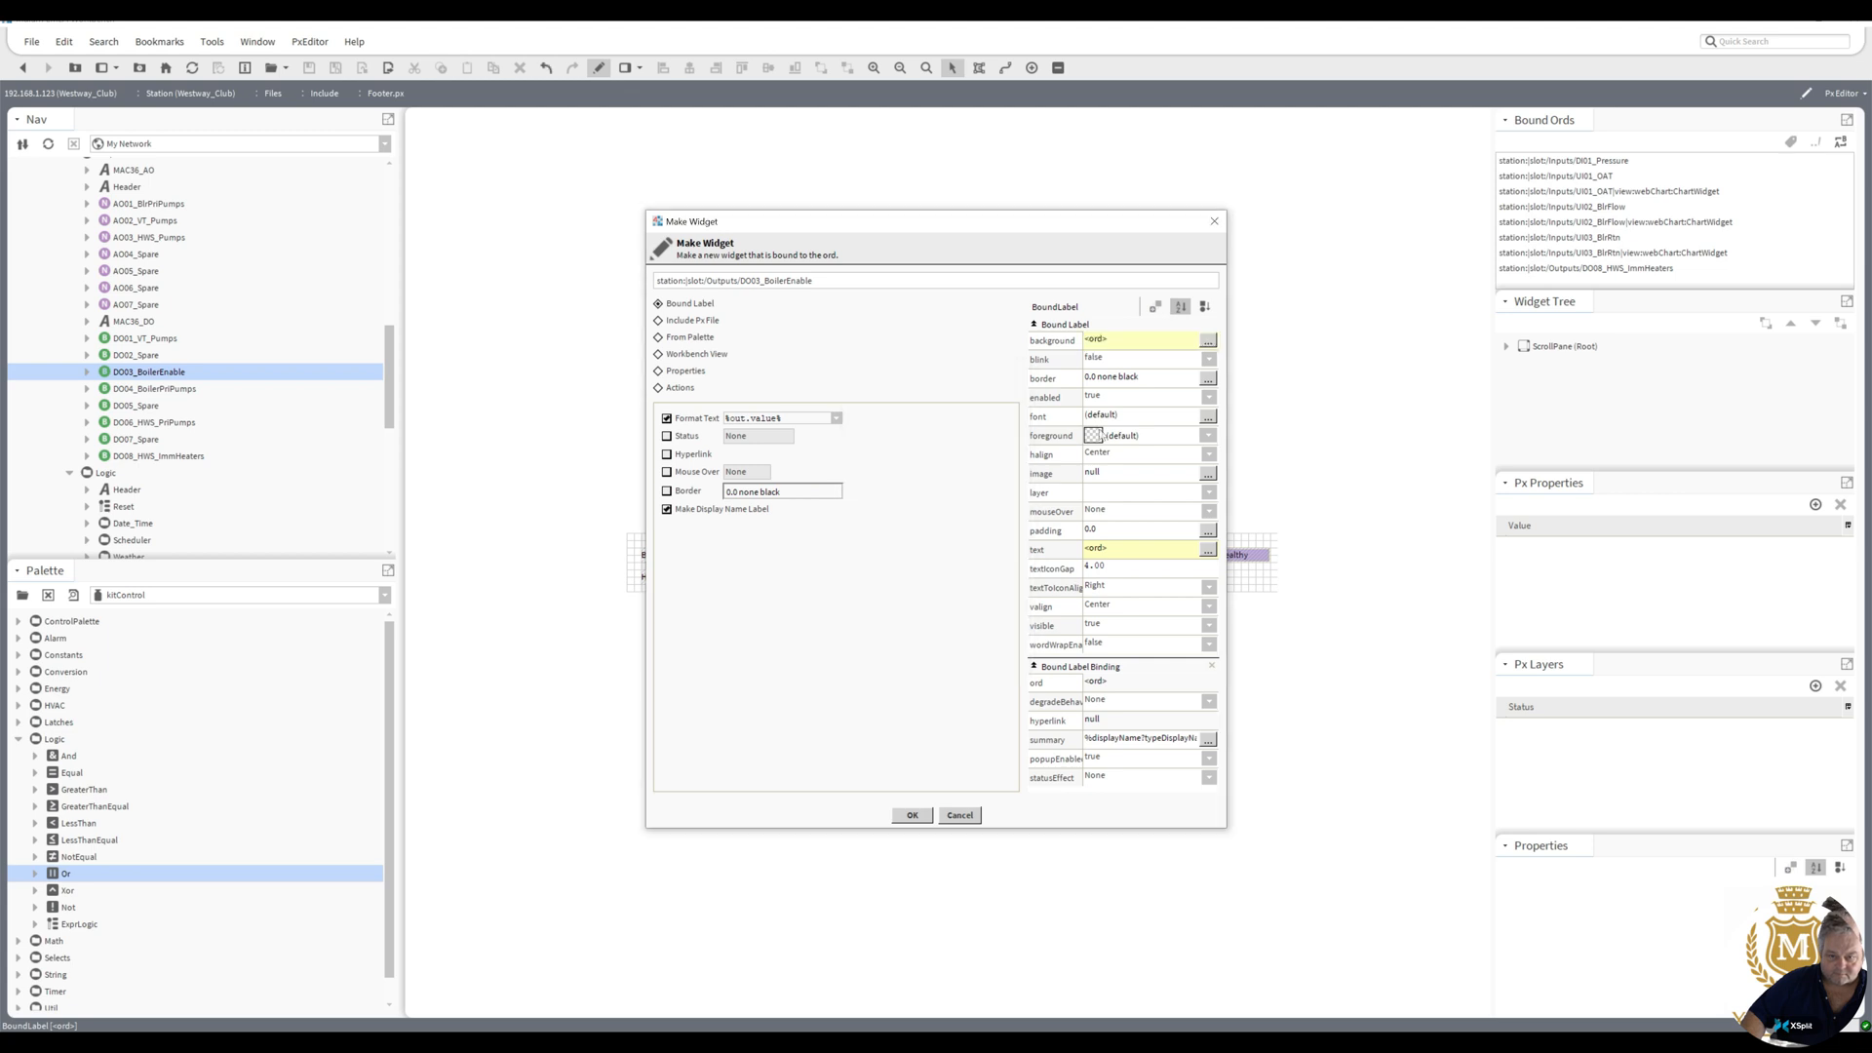
# - Set the bound label's border to the Groove style on all sides
pyautogui.click(1207, 378)
pyautogui.click(793, 479)
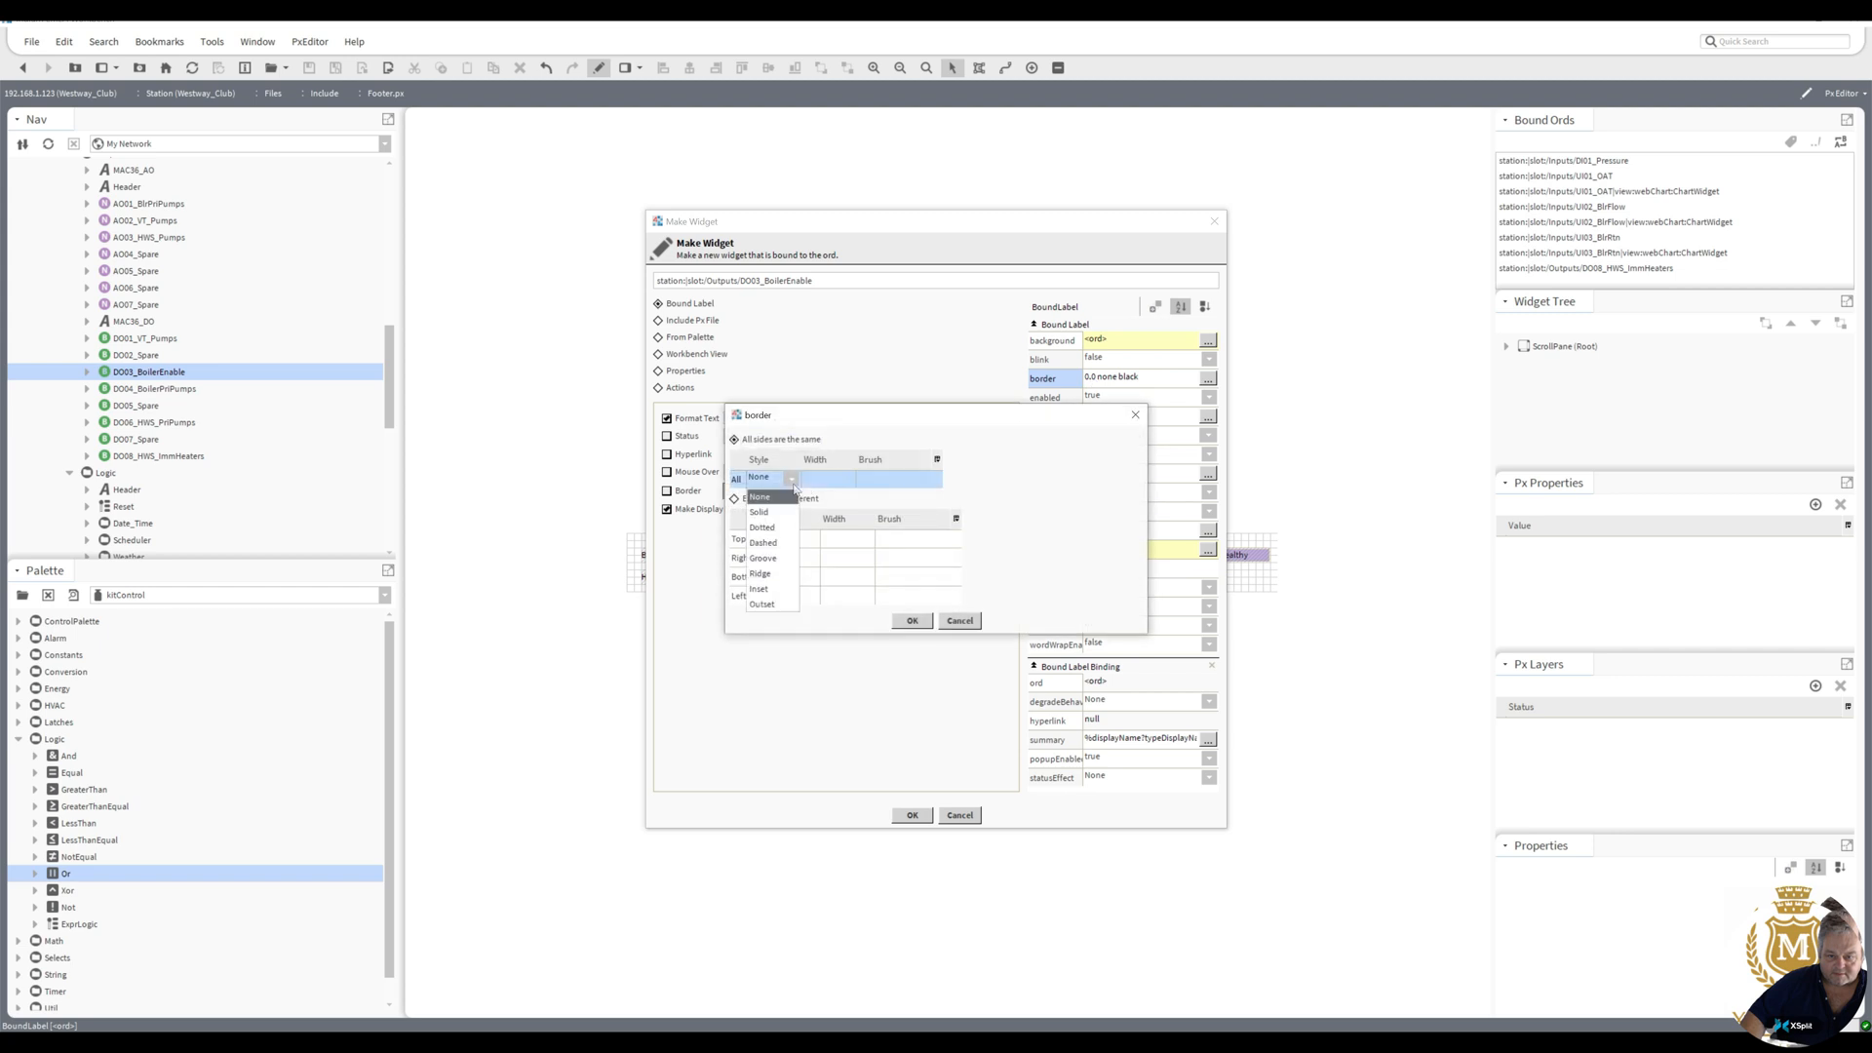
pyautogui.click(764, 557)
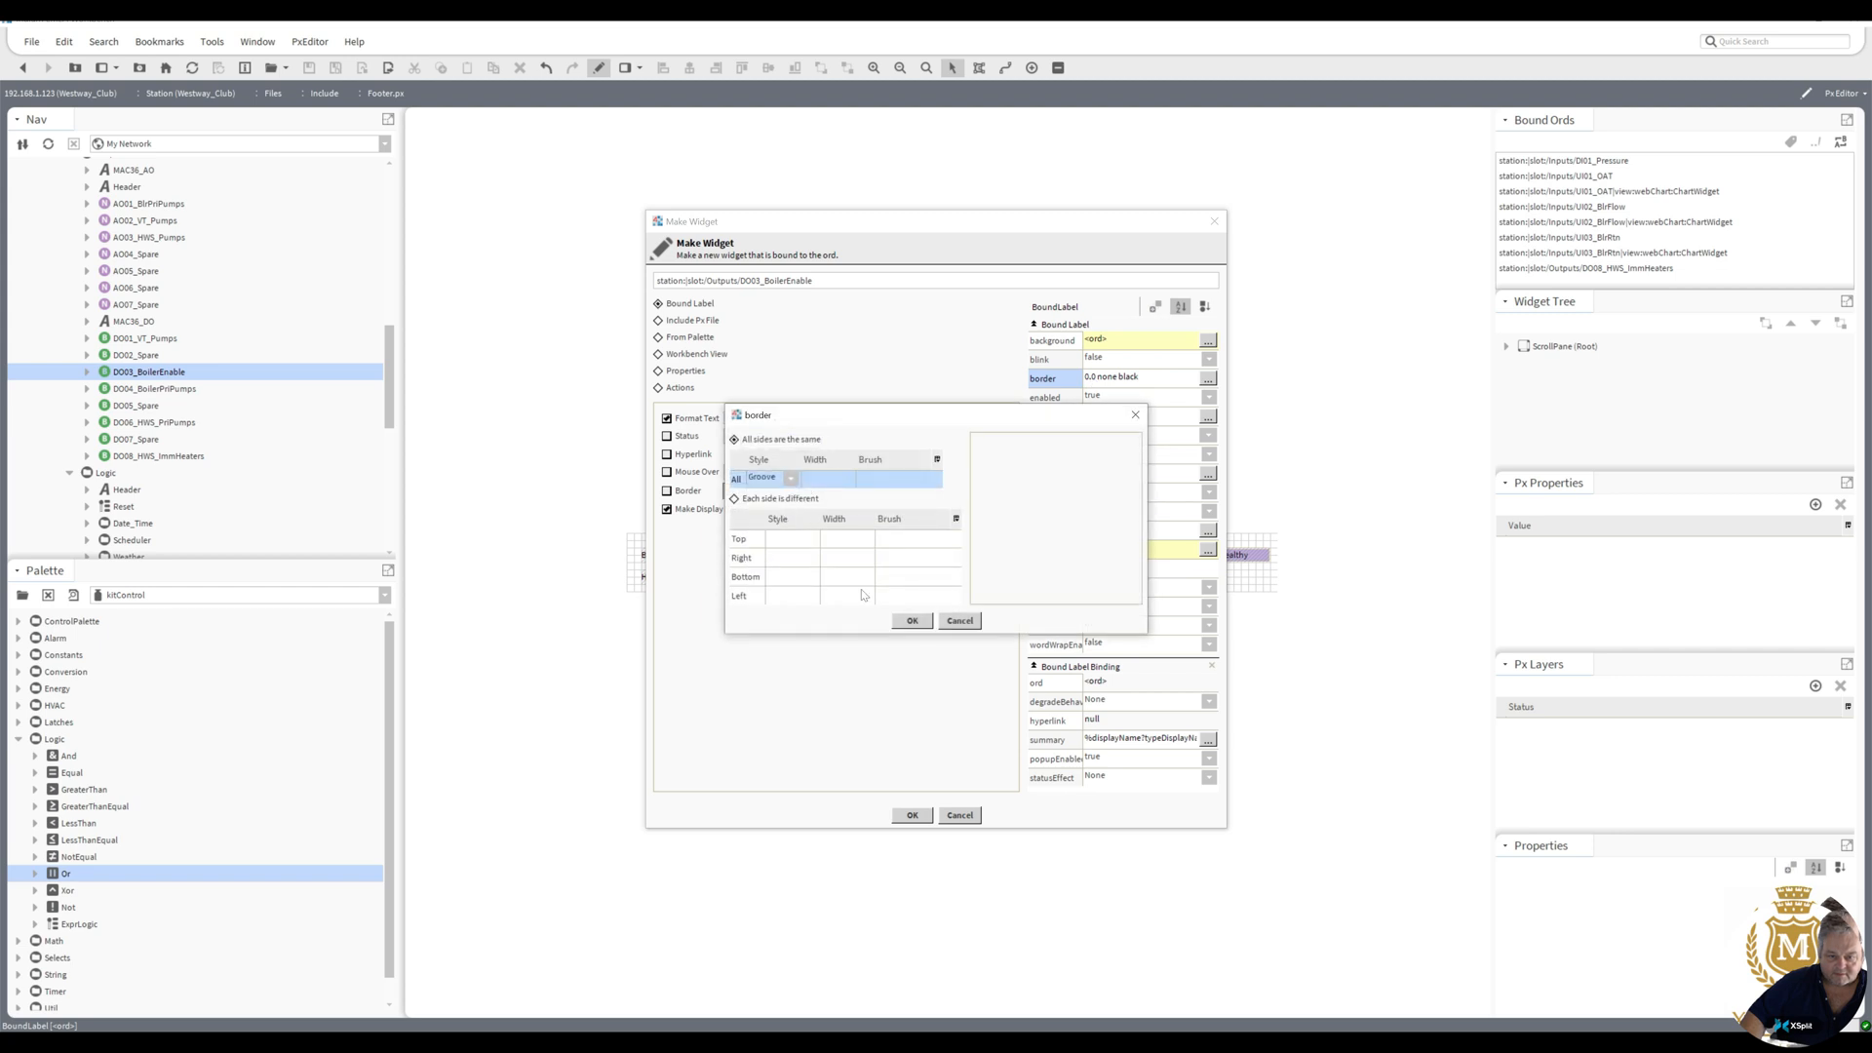
pyautogui.click(912, 621)
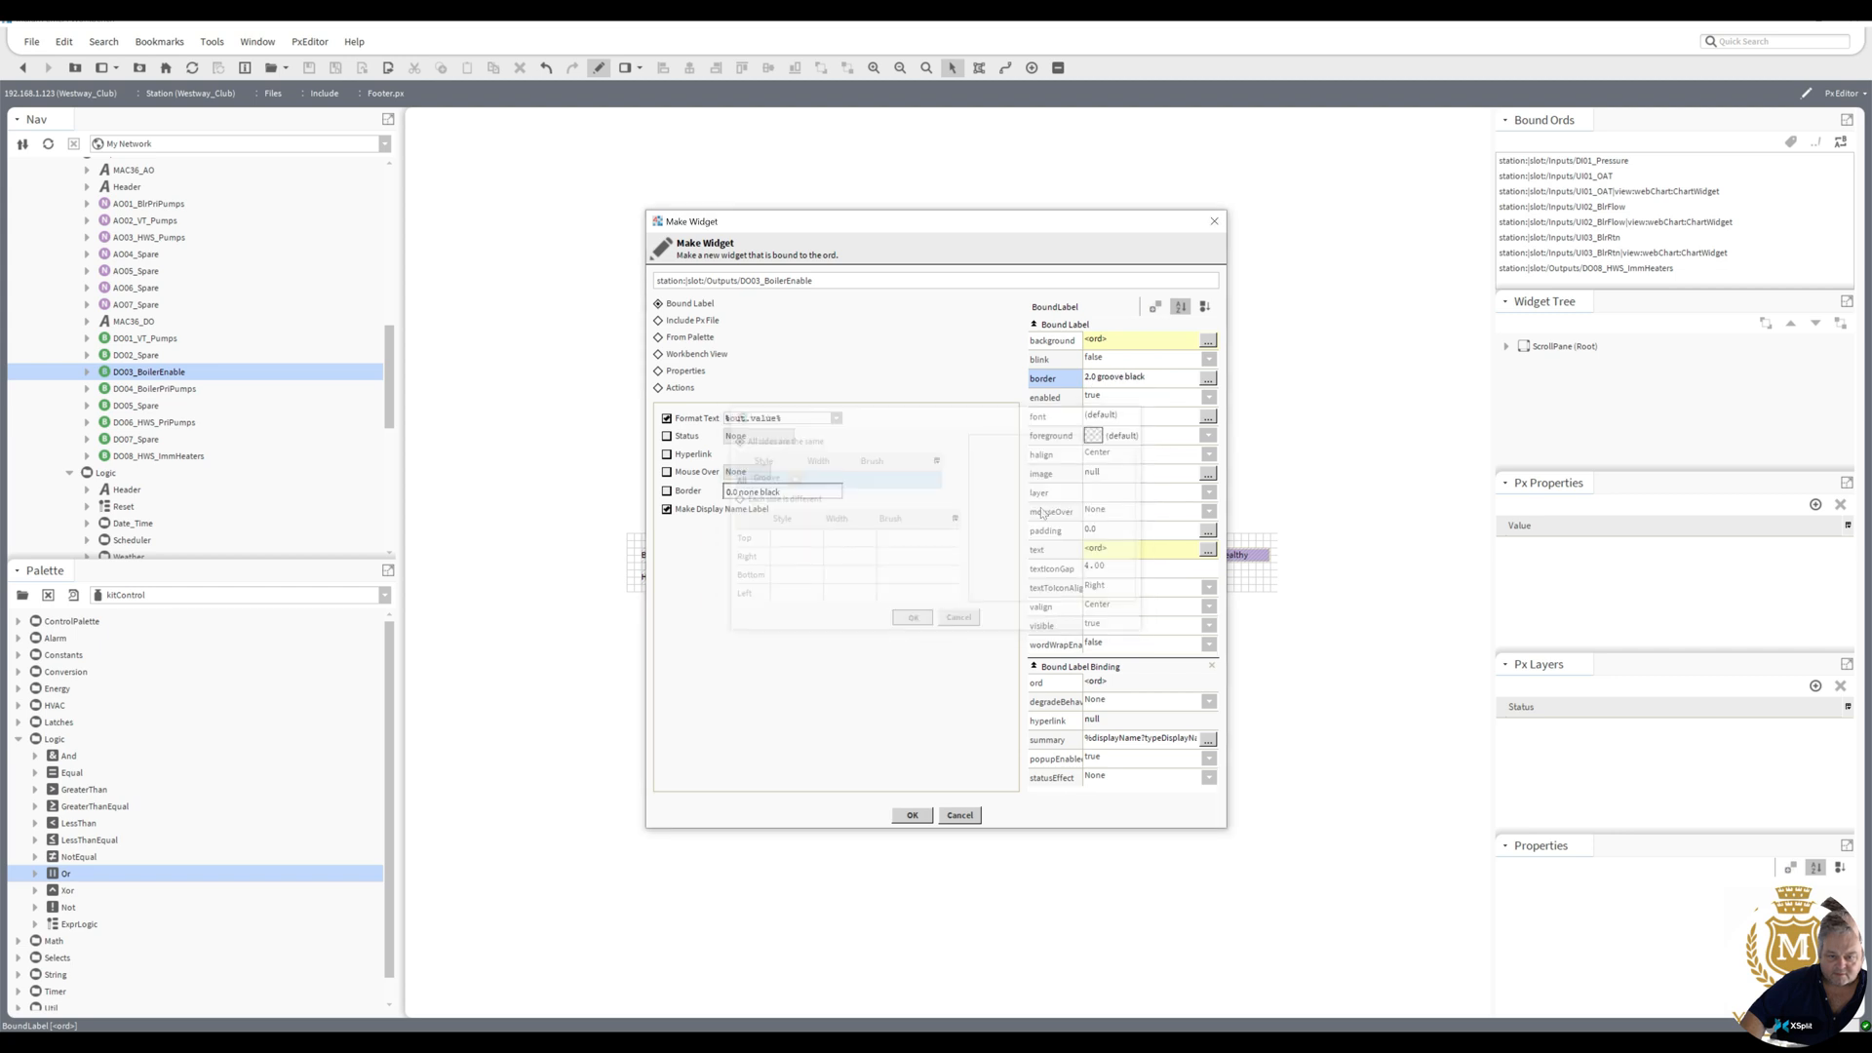
pyautogui.rightClick(1093, 420)
pyautogui.click(1119, 426)
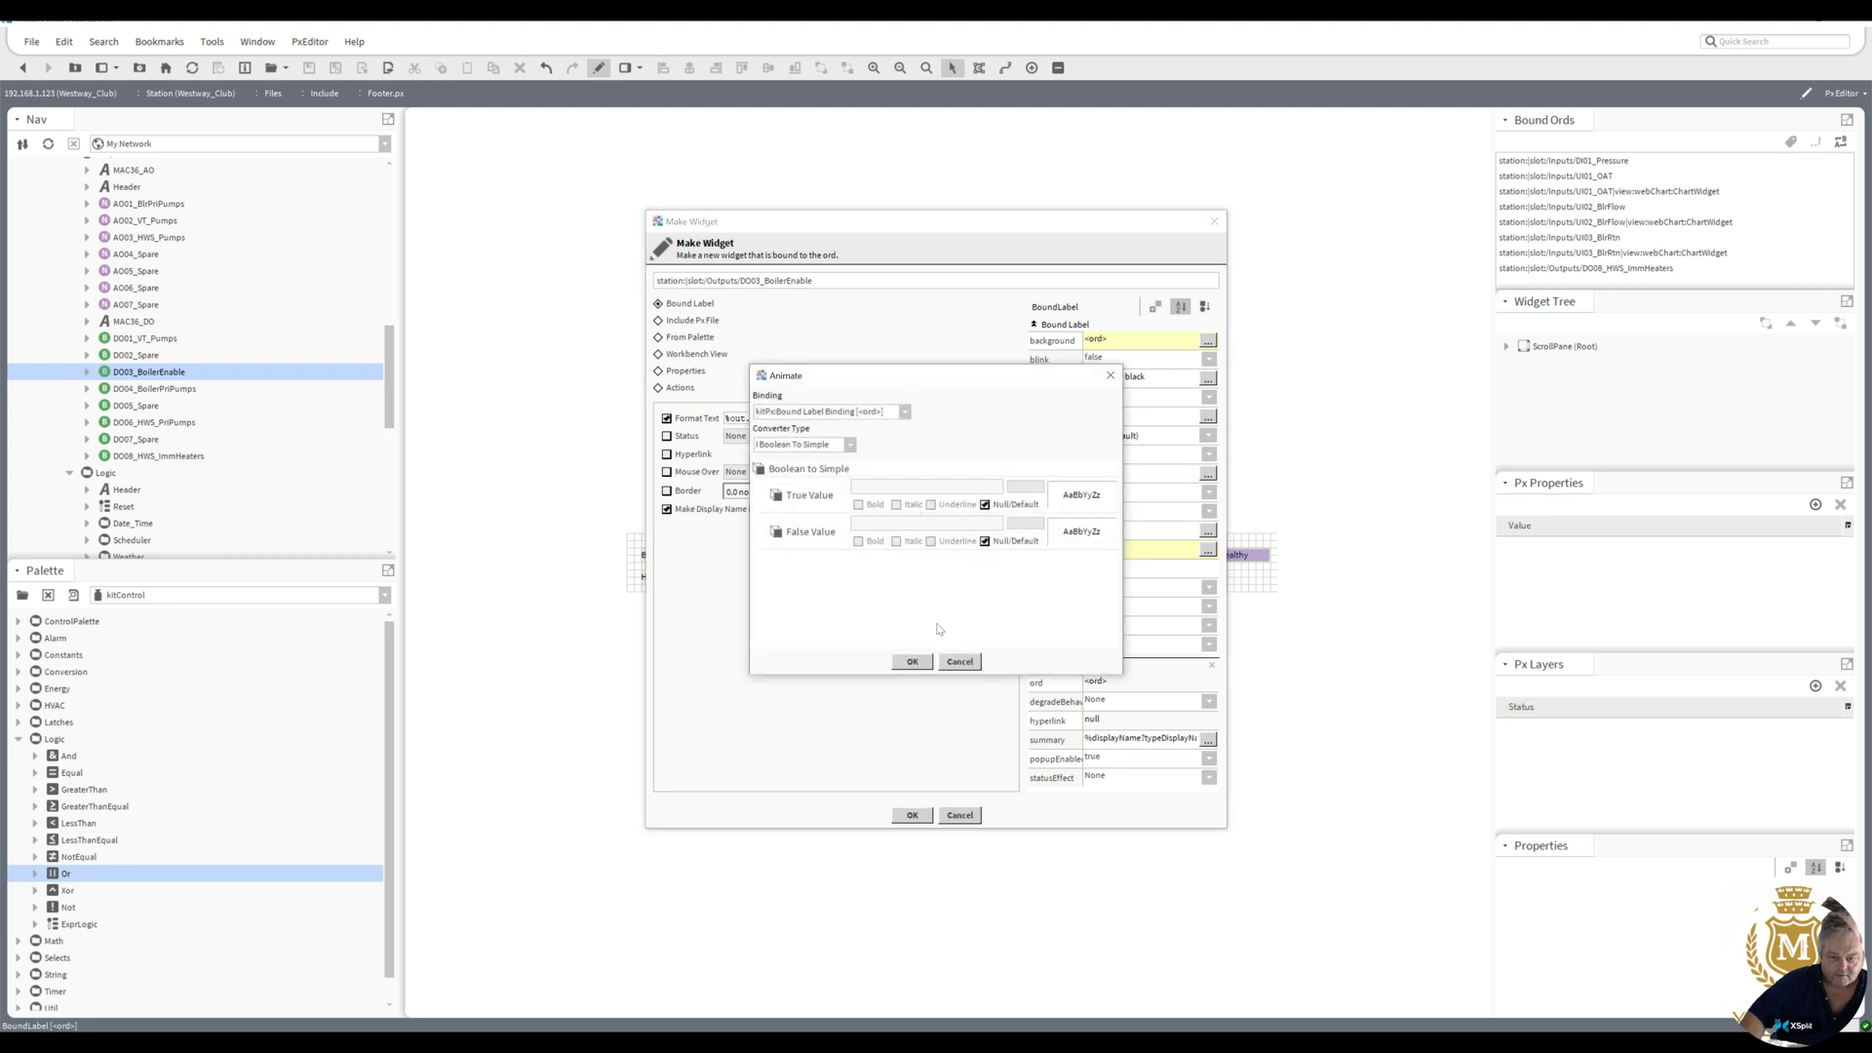
pyautogui.click(960, 662)
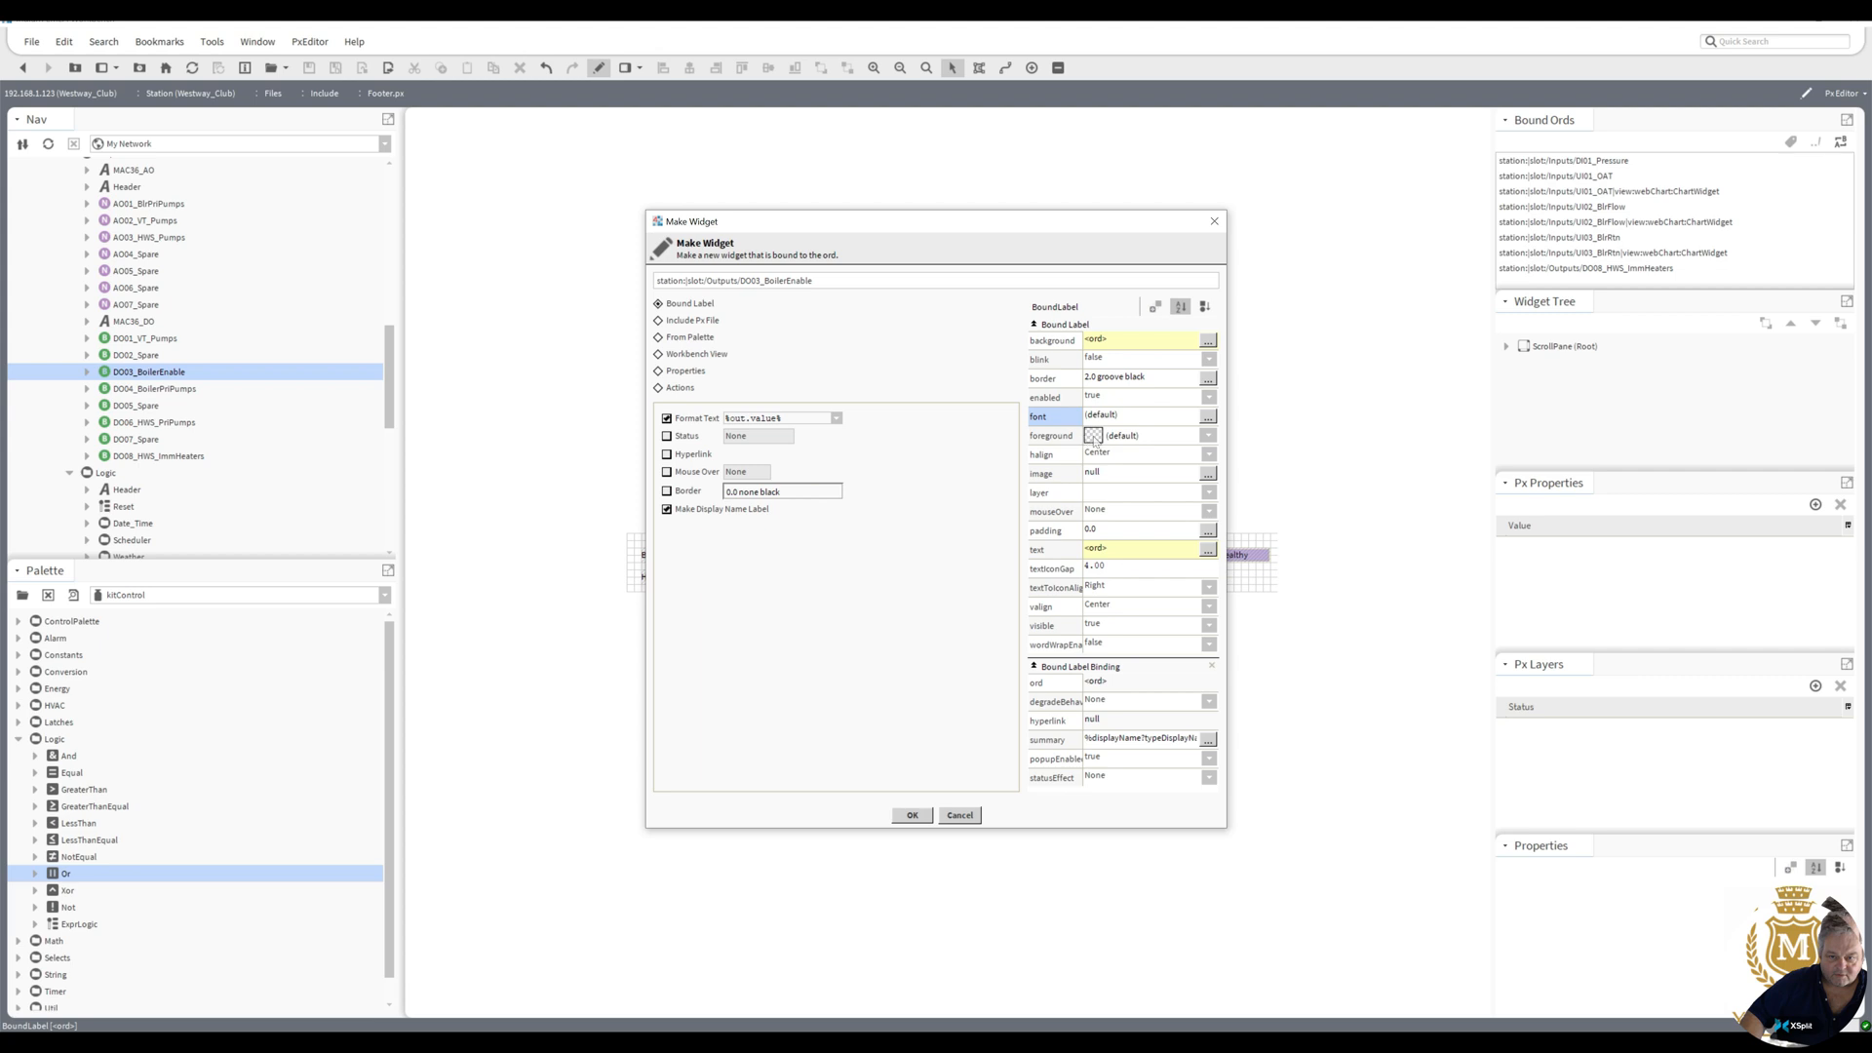
# - Animate the bound label's foreground with green as the true value and create the widget in the footer
pyautogui.rightClick(1094, 438)
pyautogui.click(1122, 446)
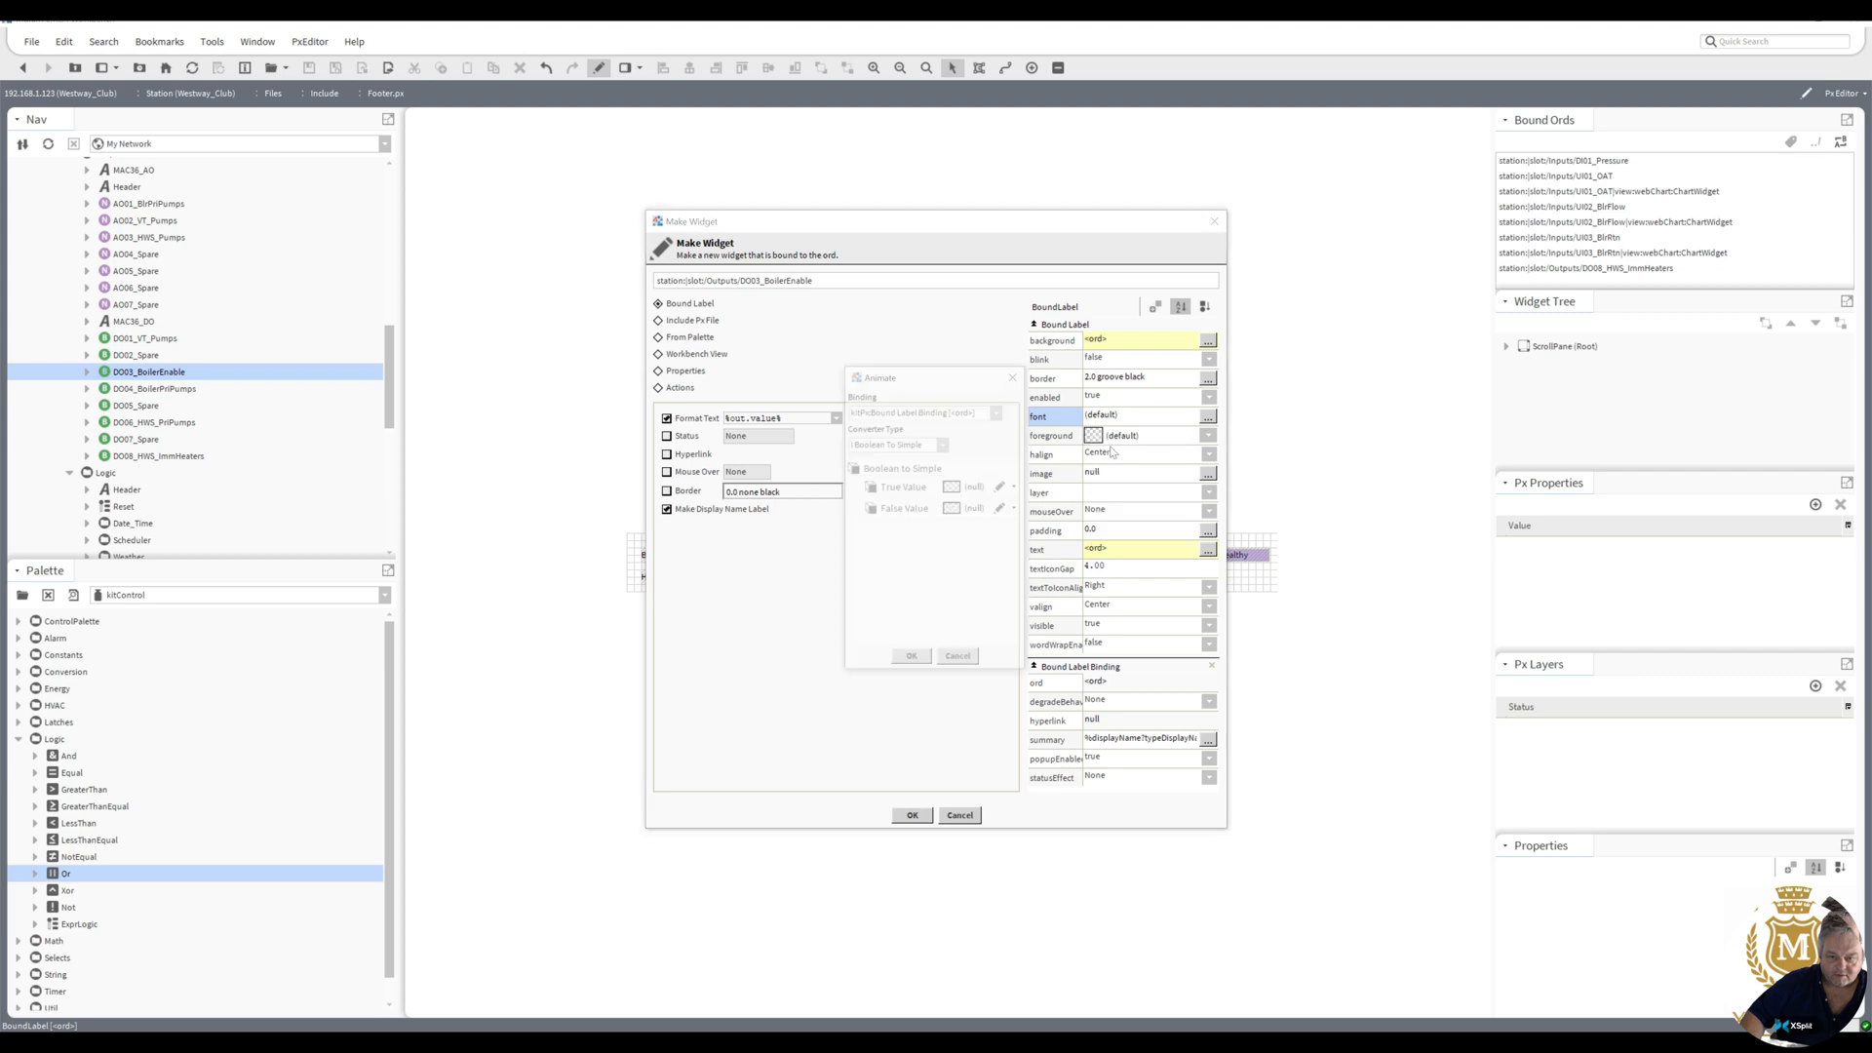
pyautogui.click(959, 484)
pyautogui.click(729, 449)
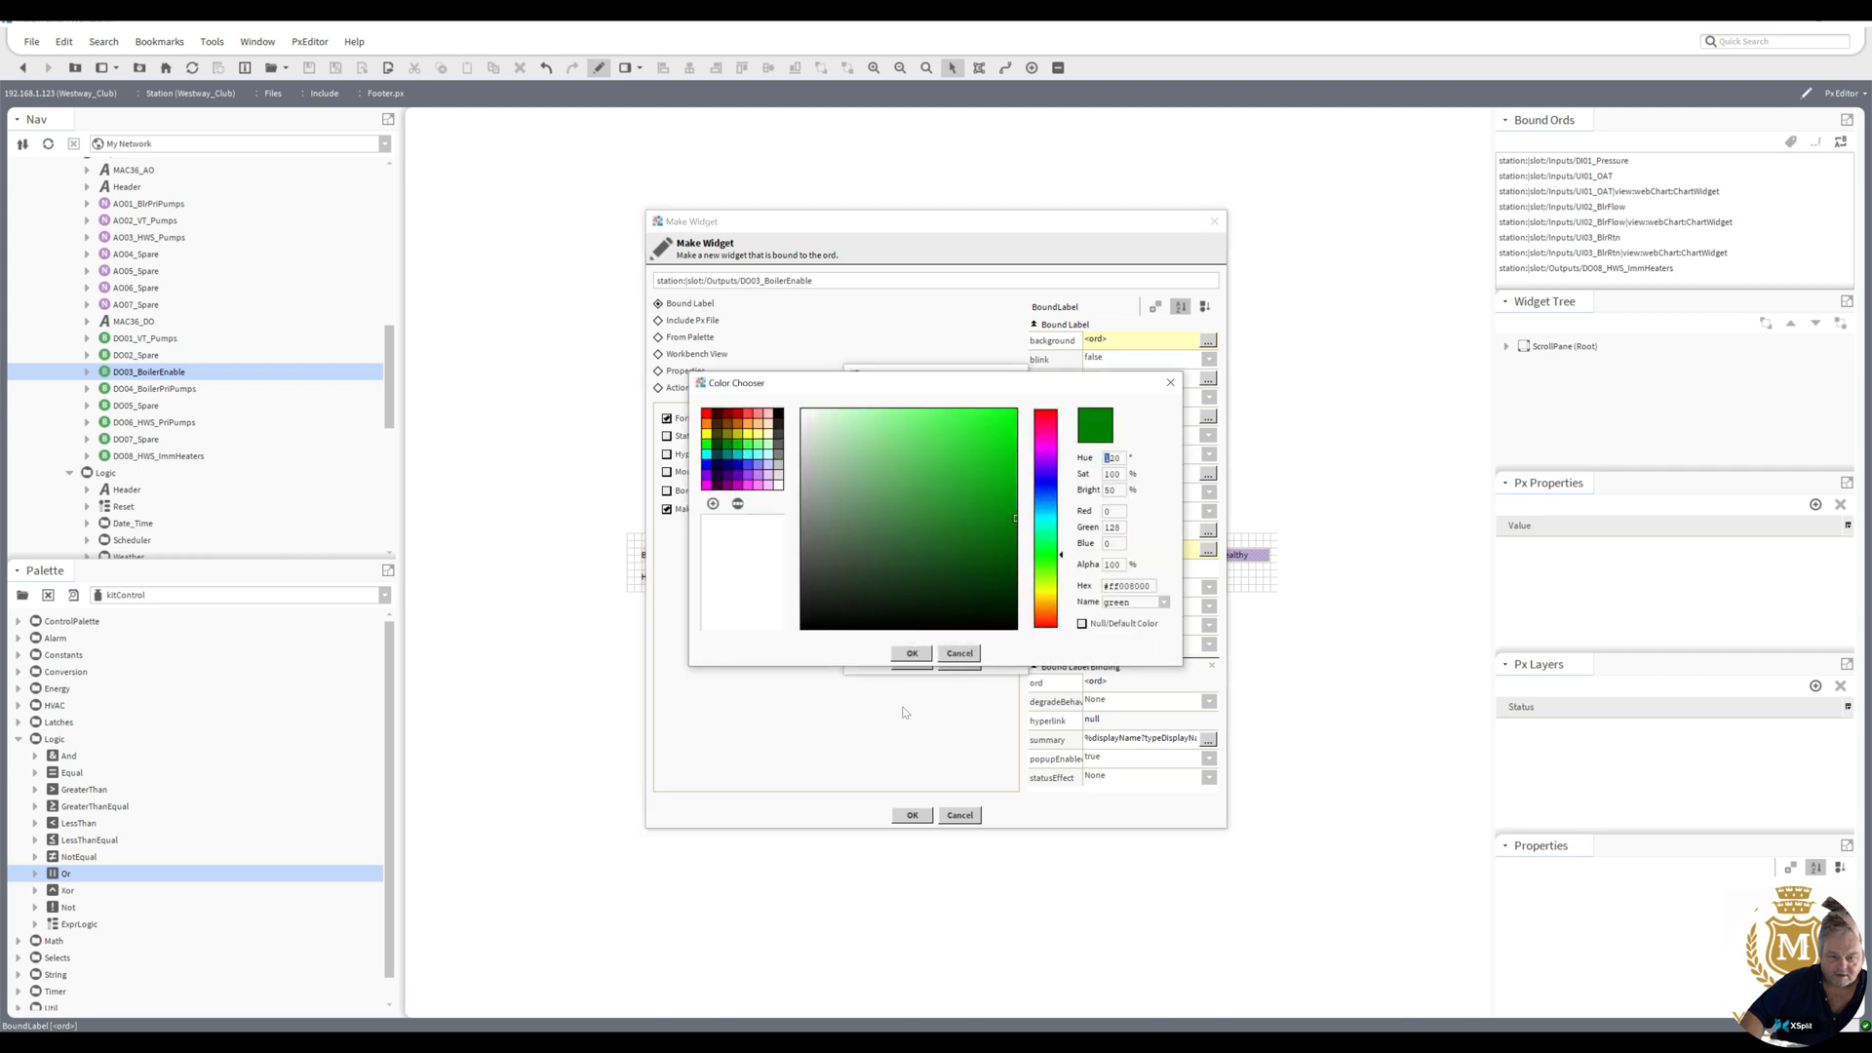
pyautogui.click(912, 653)
pyautogui.click(912, 661)
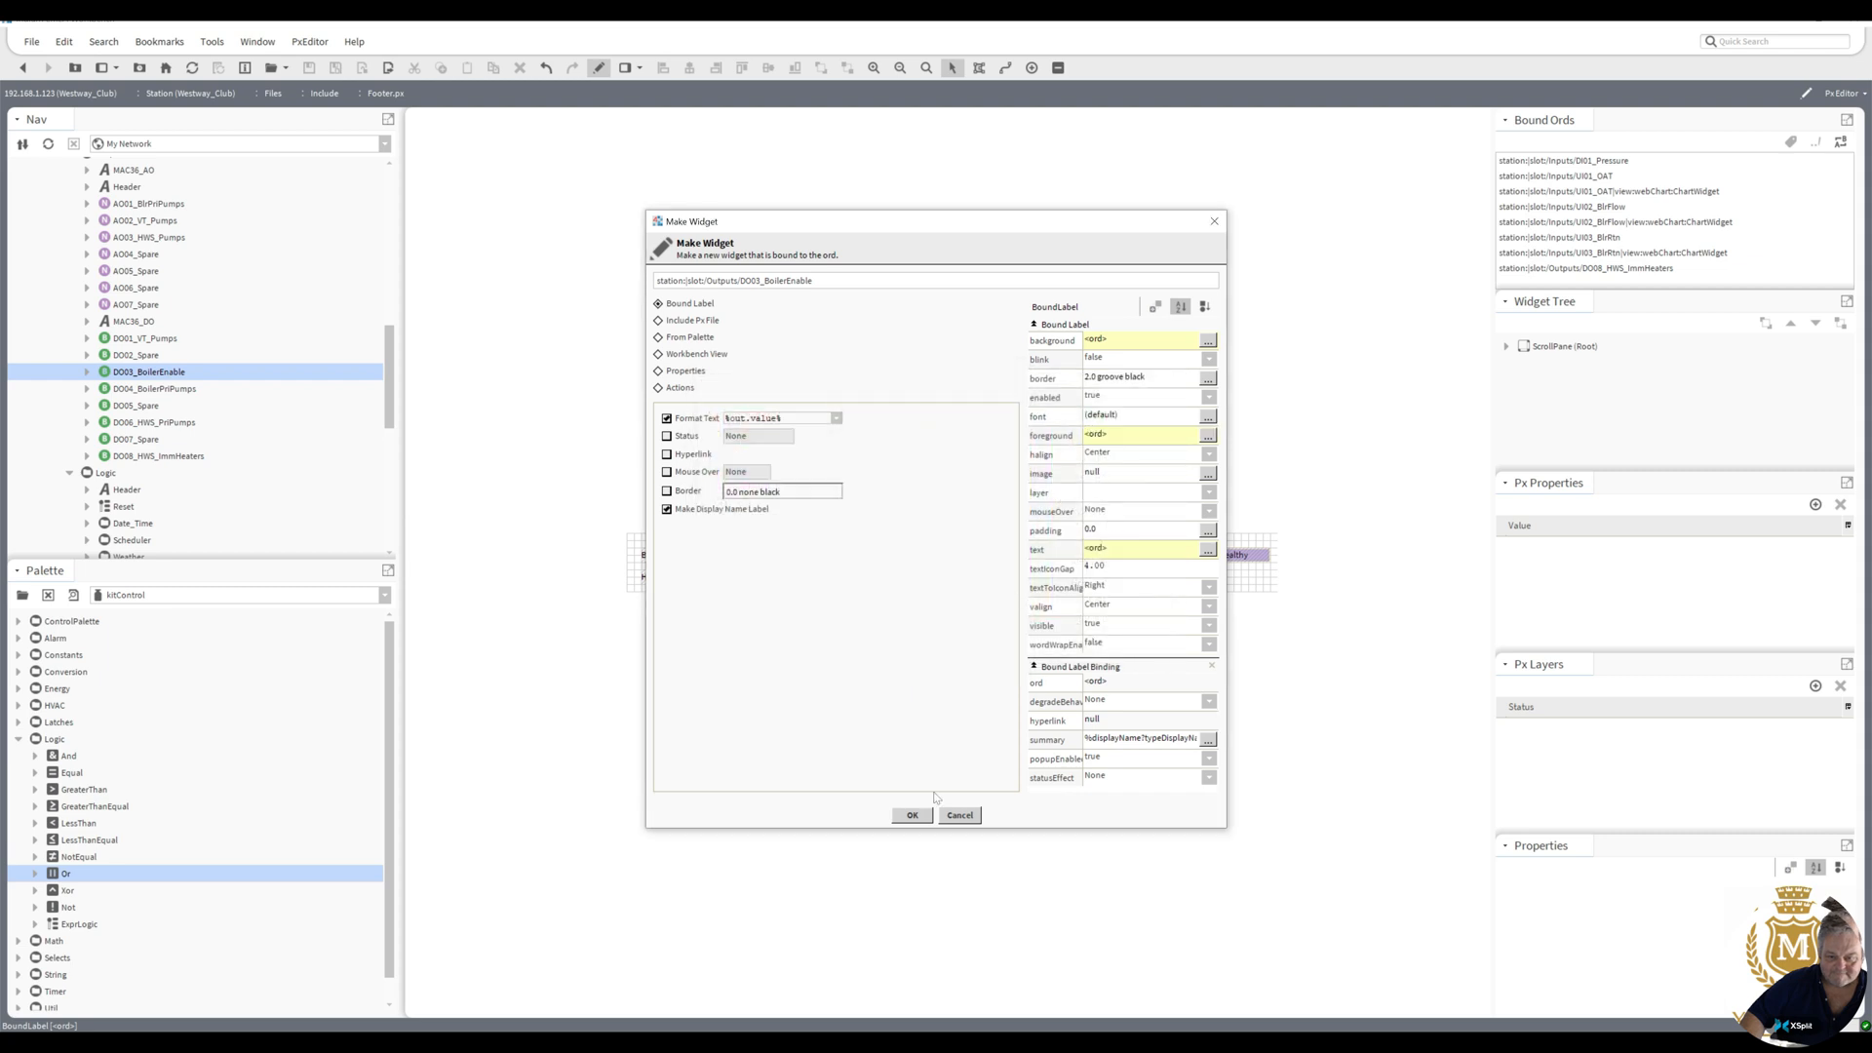
pyautogui.click(912, 816)
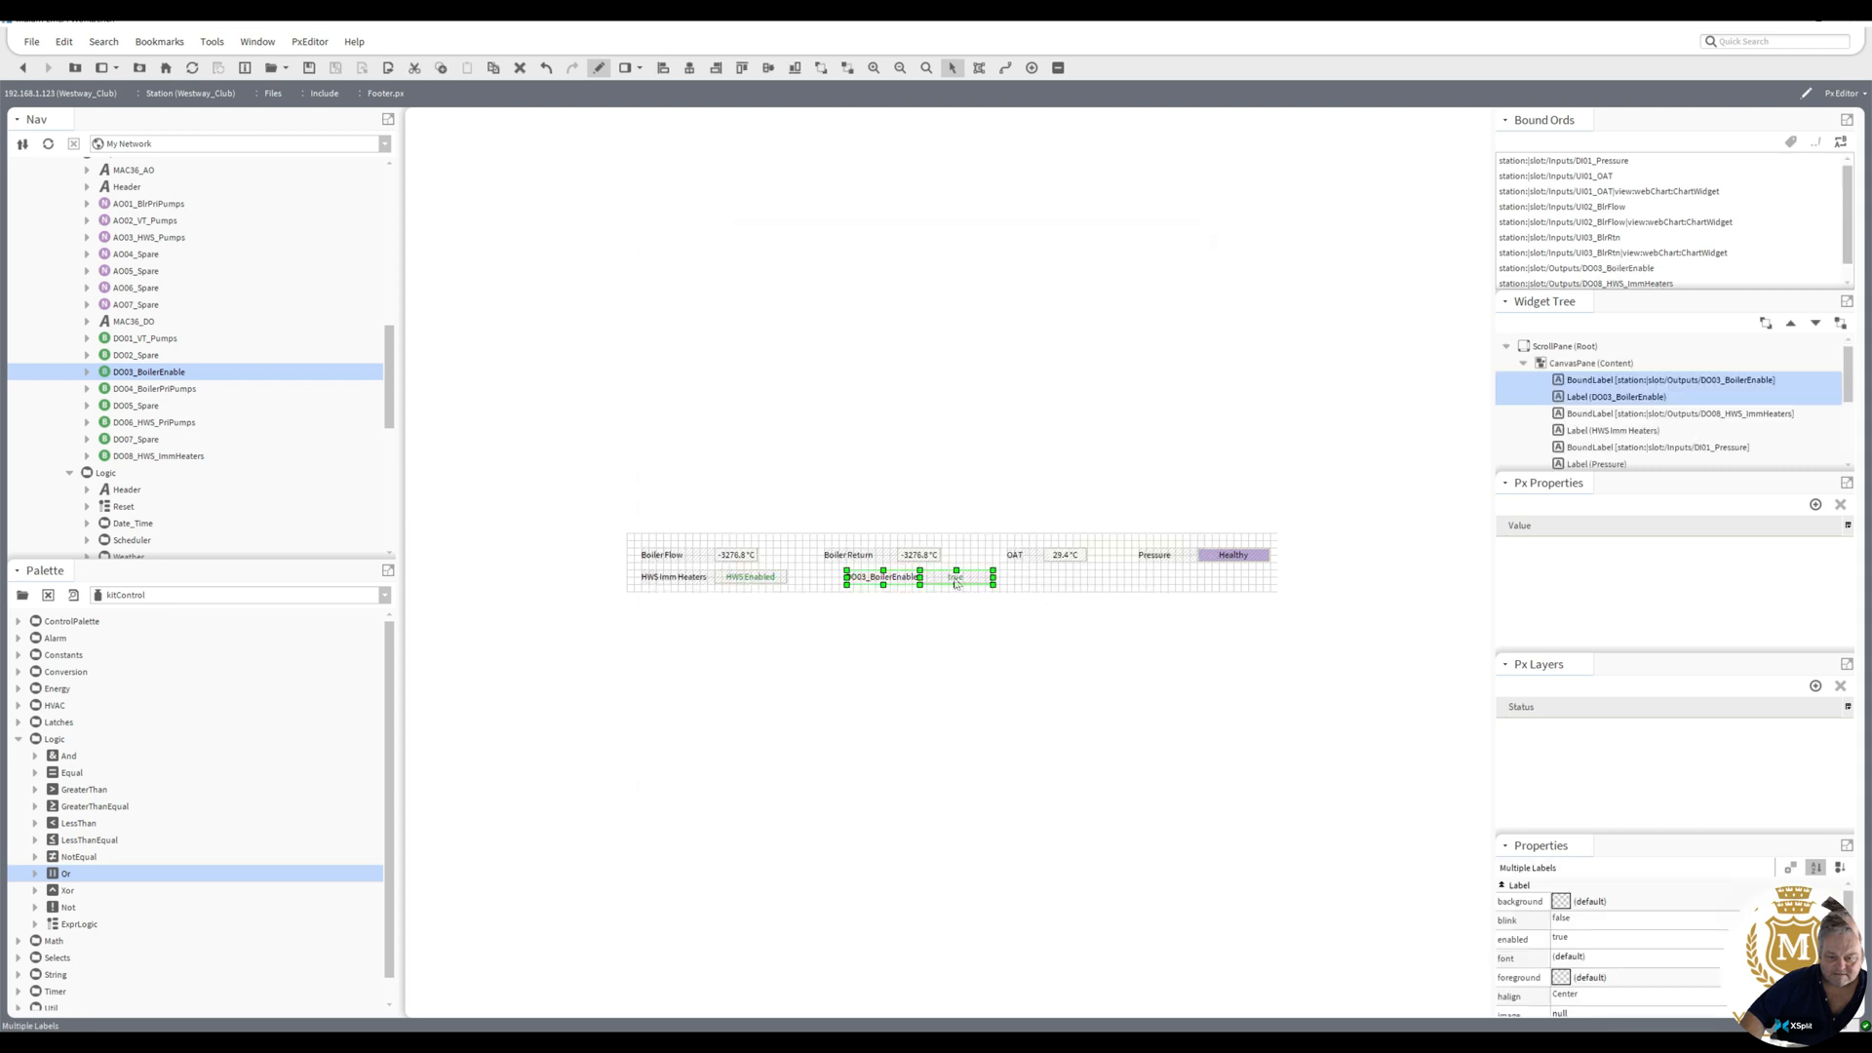
# - Change the text of the new DO03_BoilerEnable name label to "Boiler Enable"
pyautogui.doubleClick(890, 580)
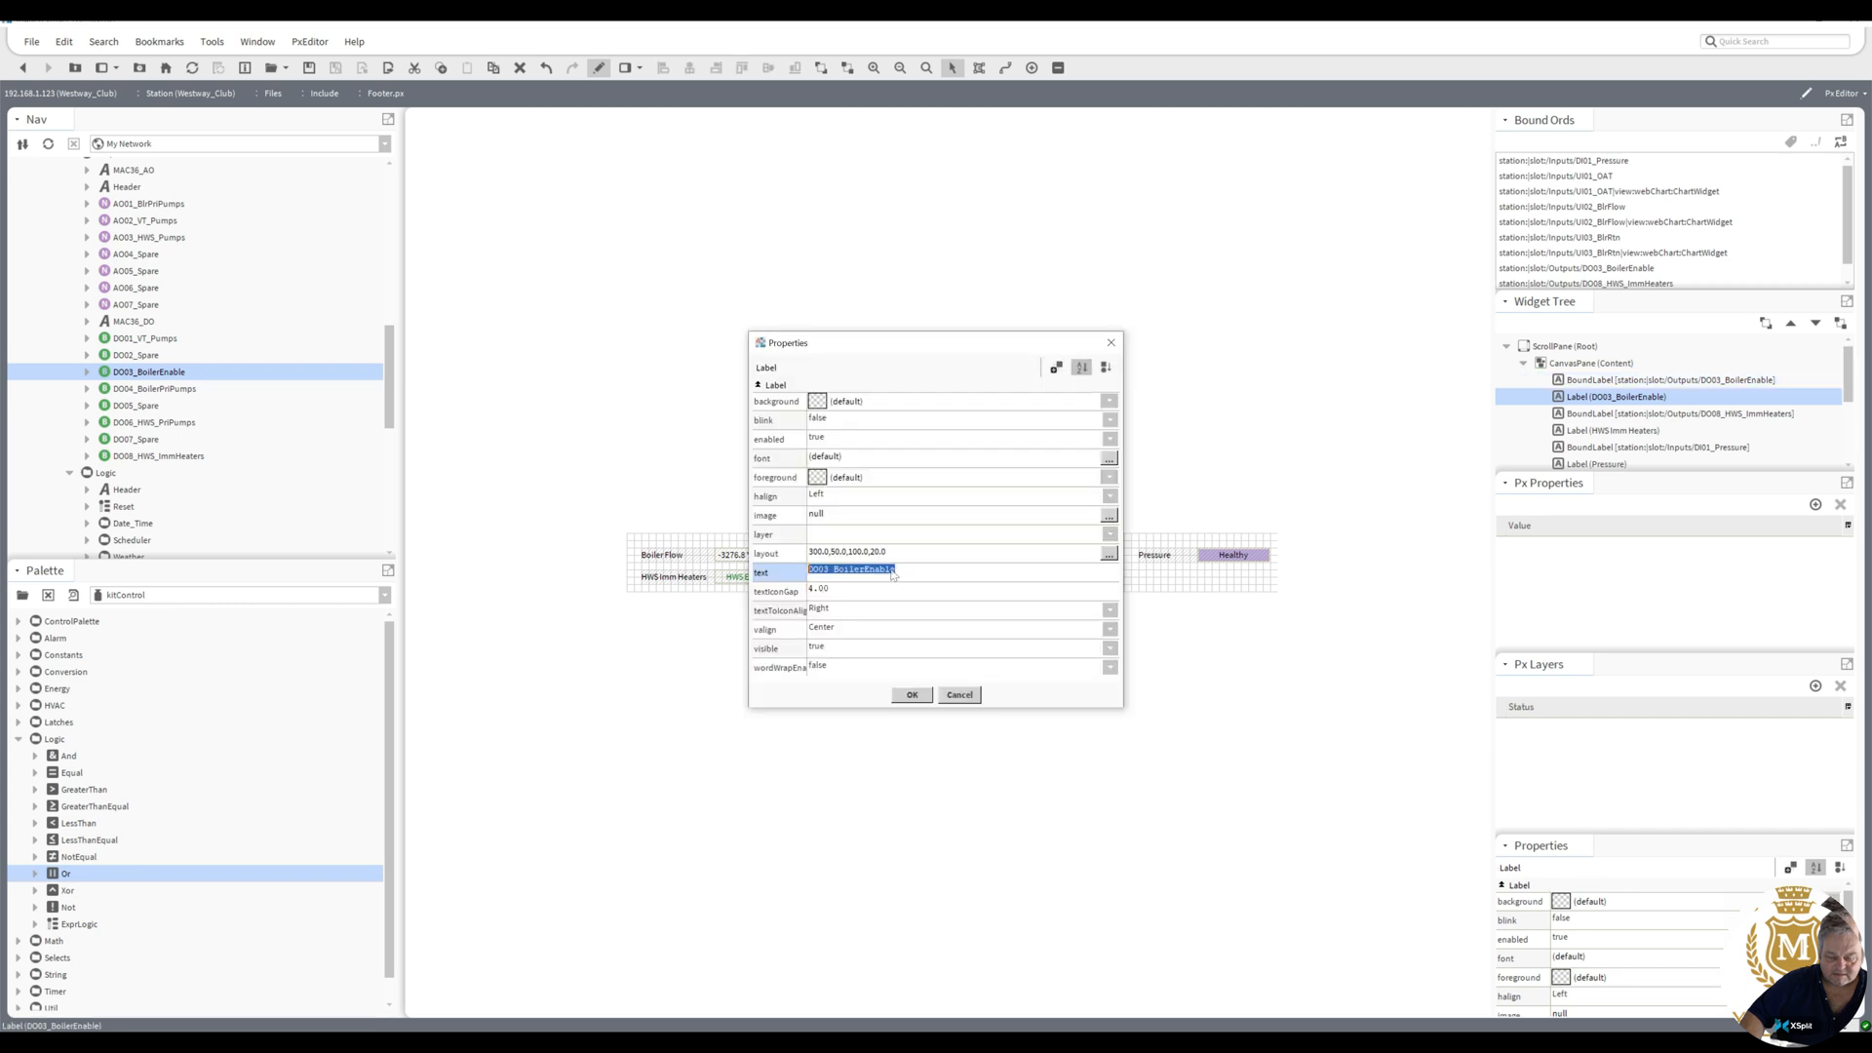
pyautogui.moveTo(834, 570); pyautogui.dragTo(808, 570)
pyautogui.press('BackSpace')
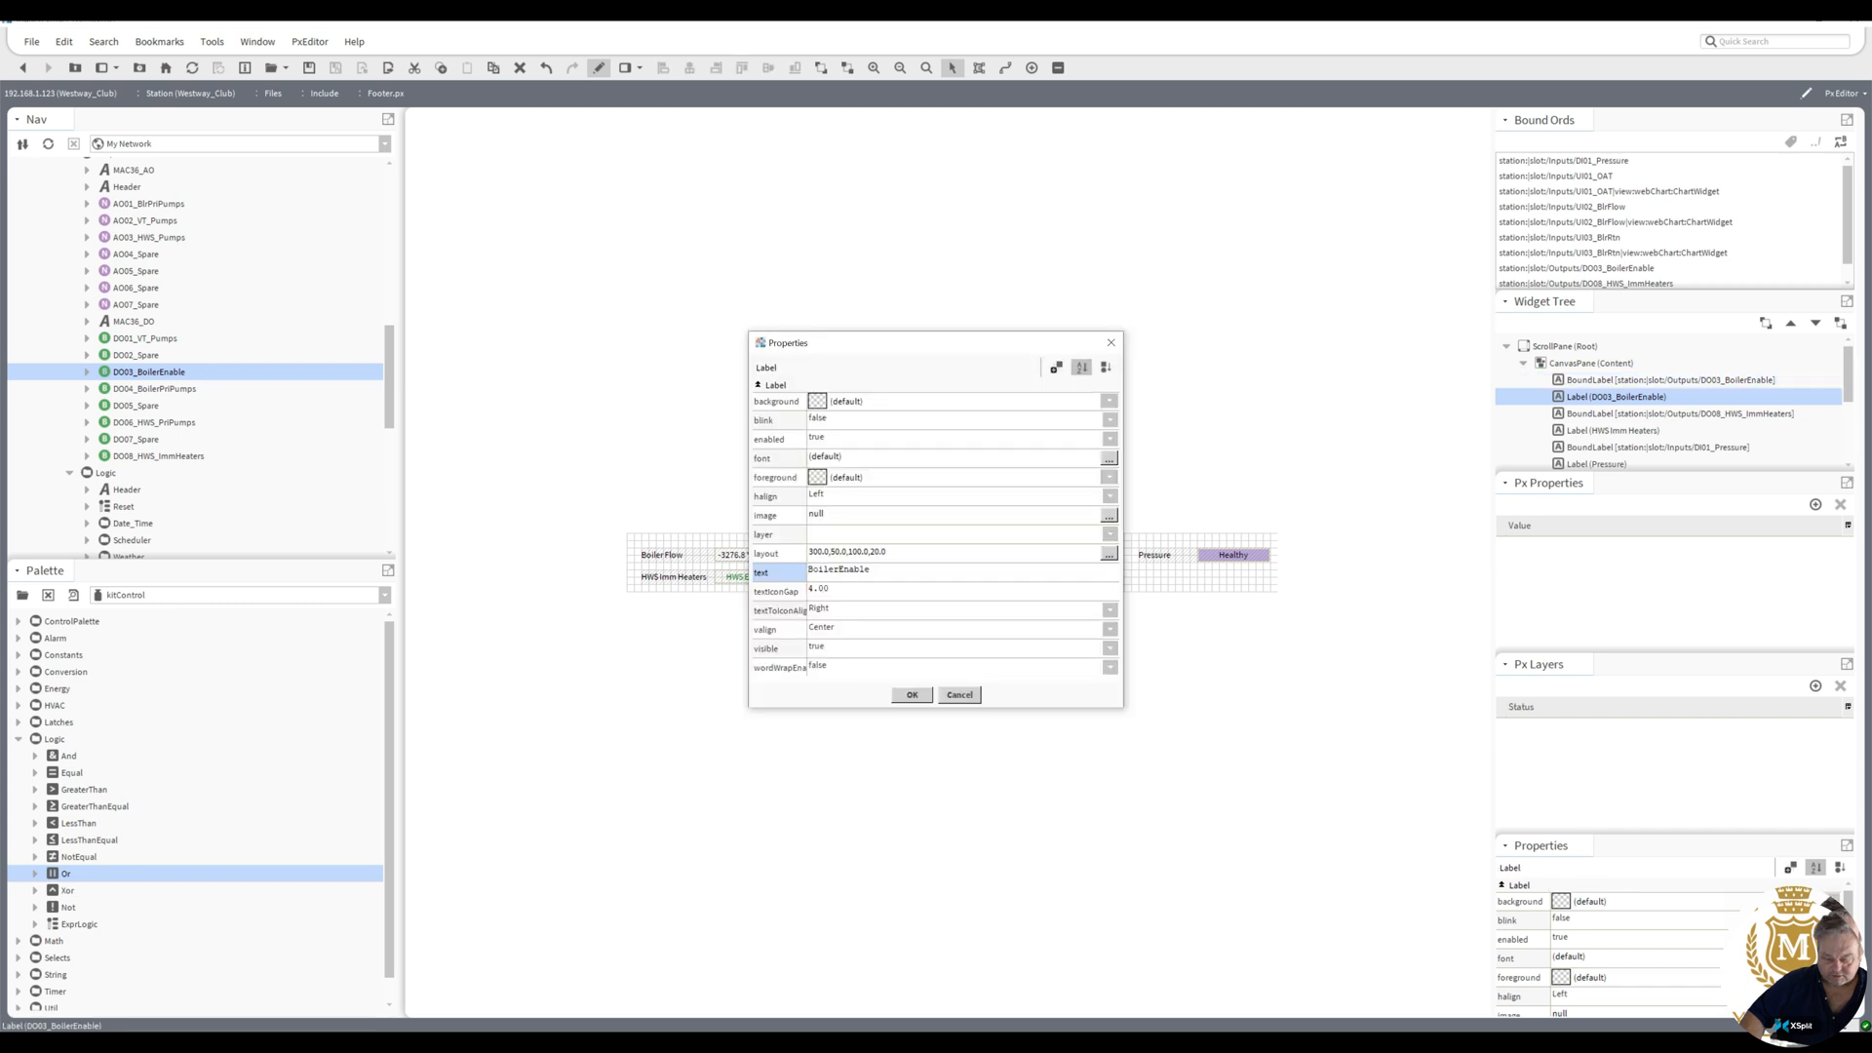
pyautogui.click(839, 570)
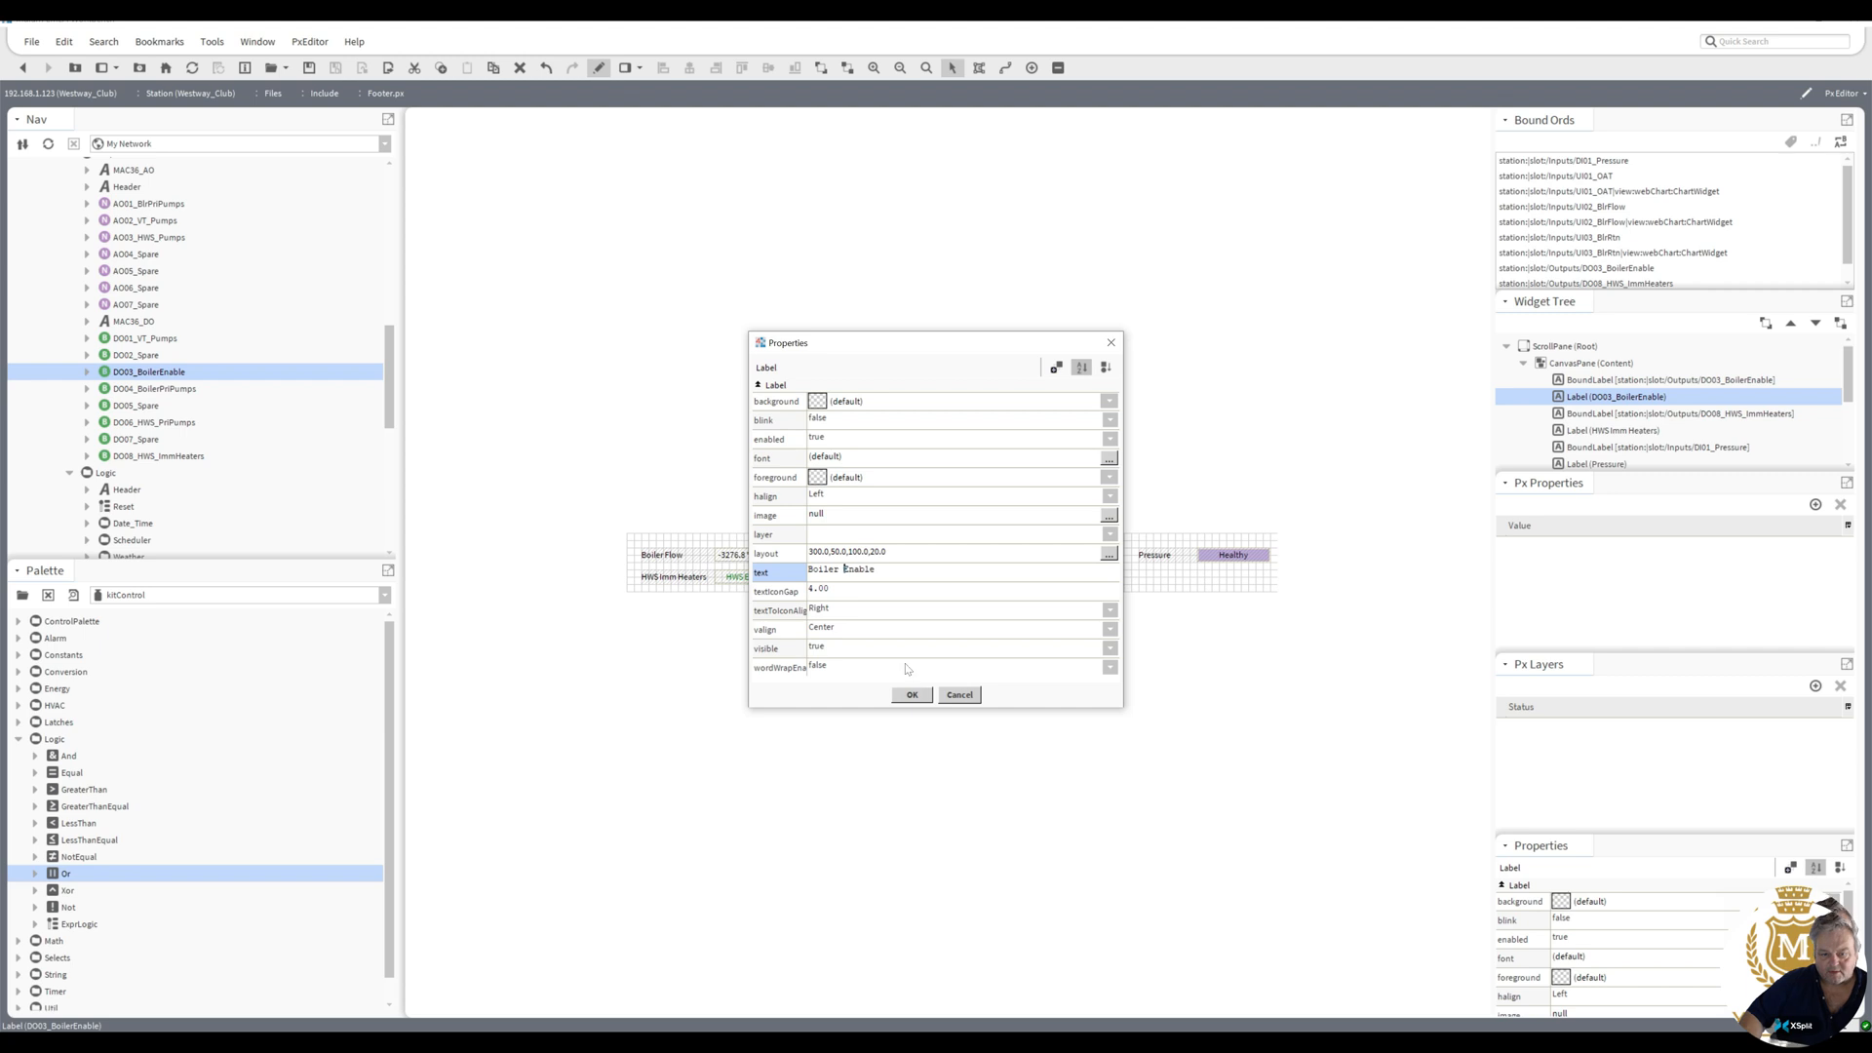
pyautogui.click(910, 694)
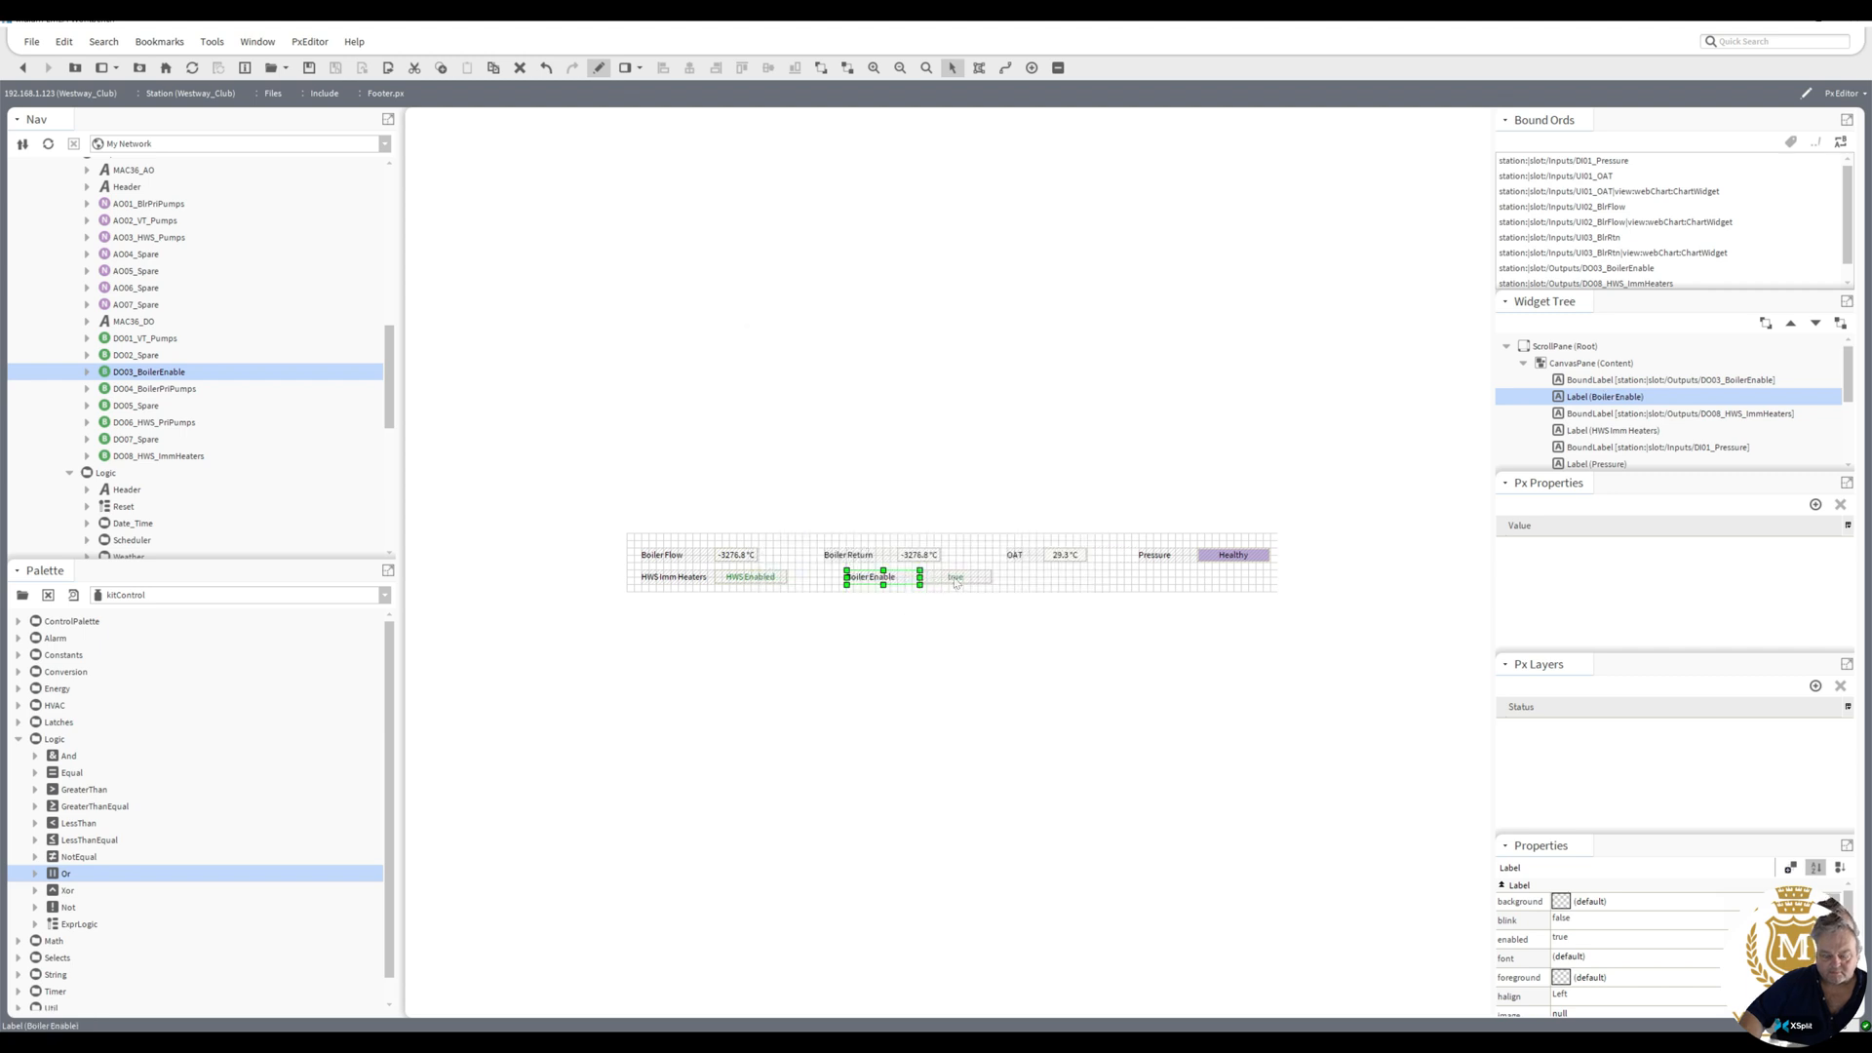
# - Replace the text animation of the boiler enable value label with one using the Boolean To Simple converter
pyautogui.doubleClick(955, 580)
pyautogui.rightClick(963, 535)
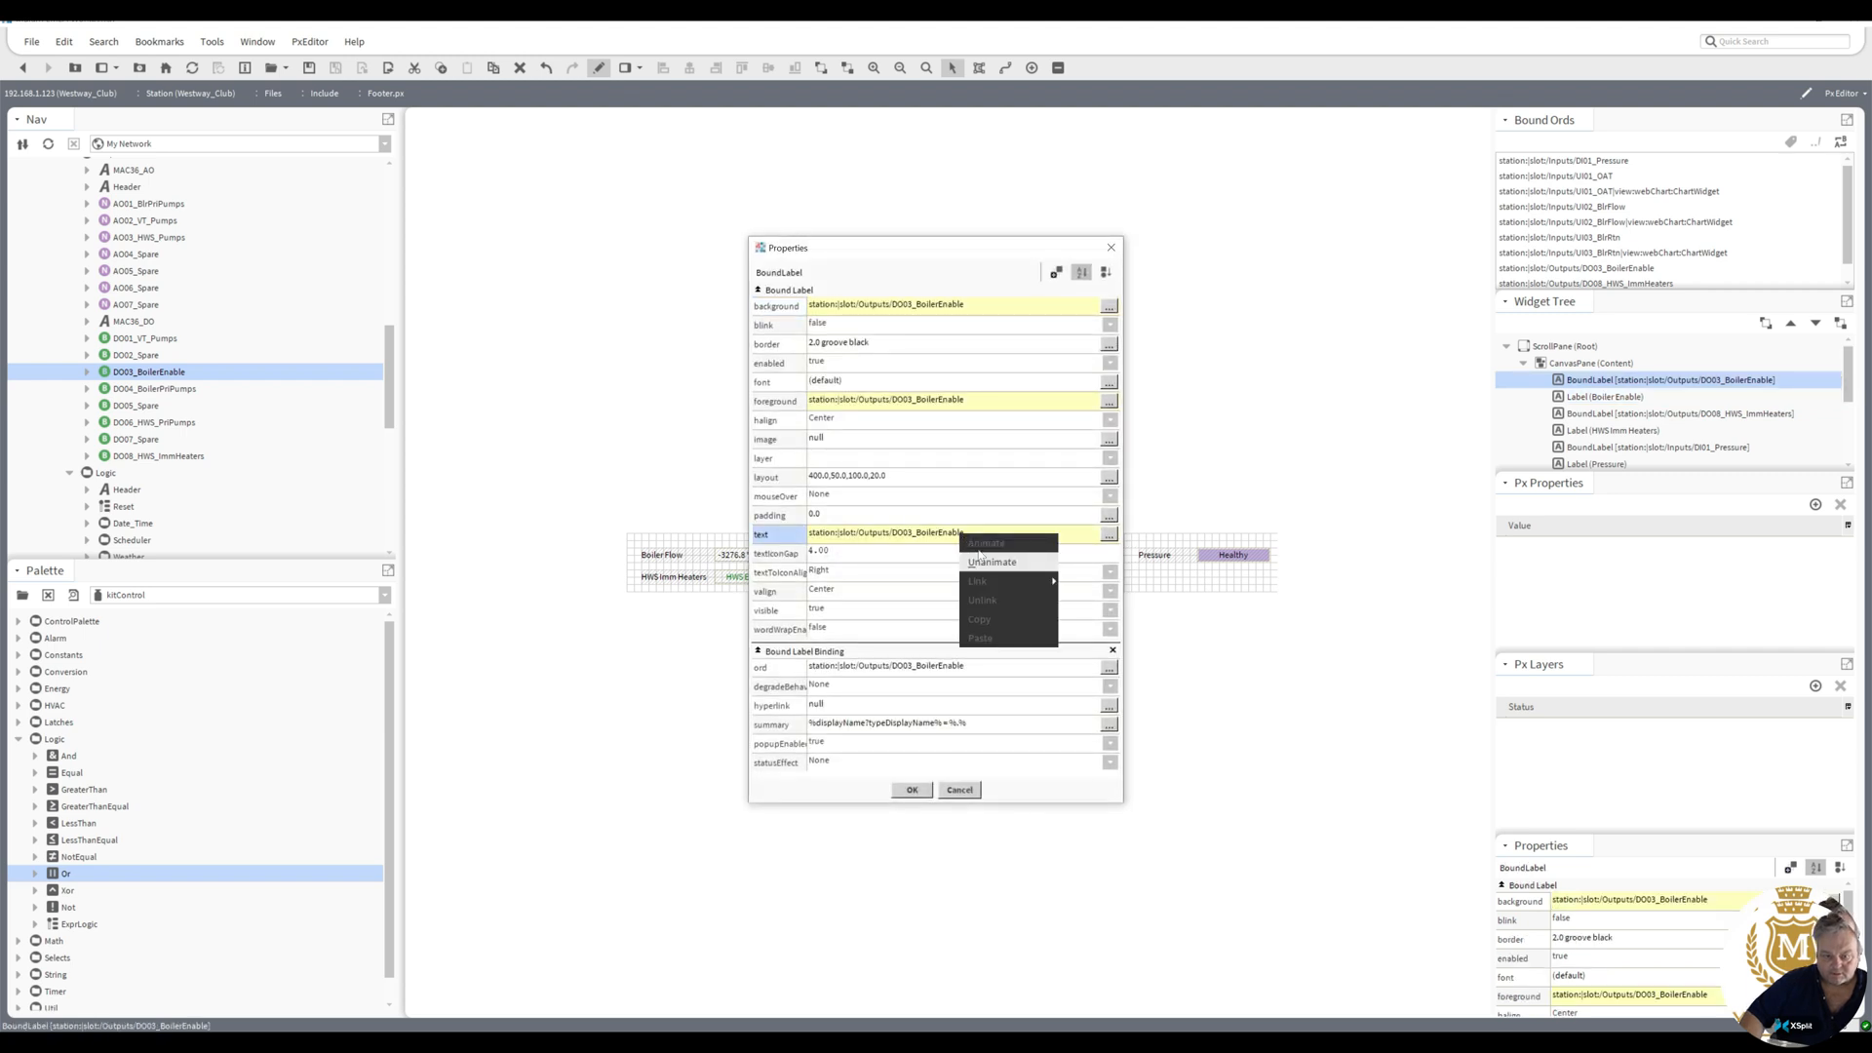
pyautogui.click(980, 555)
pyautogui.rightClick(975, 536)
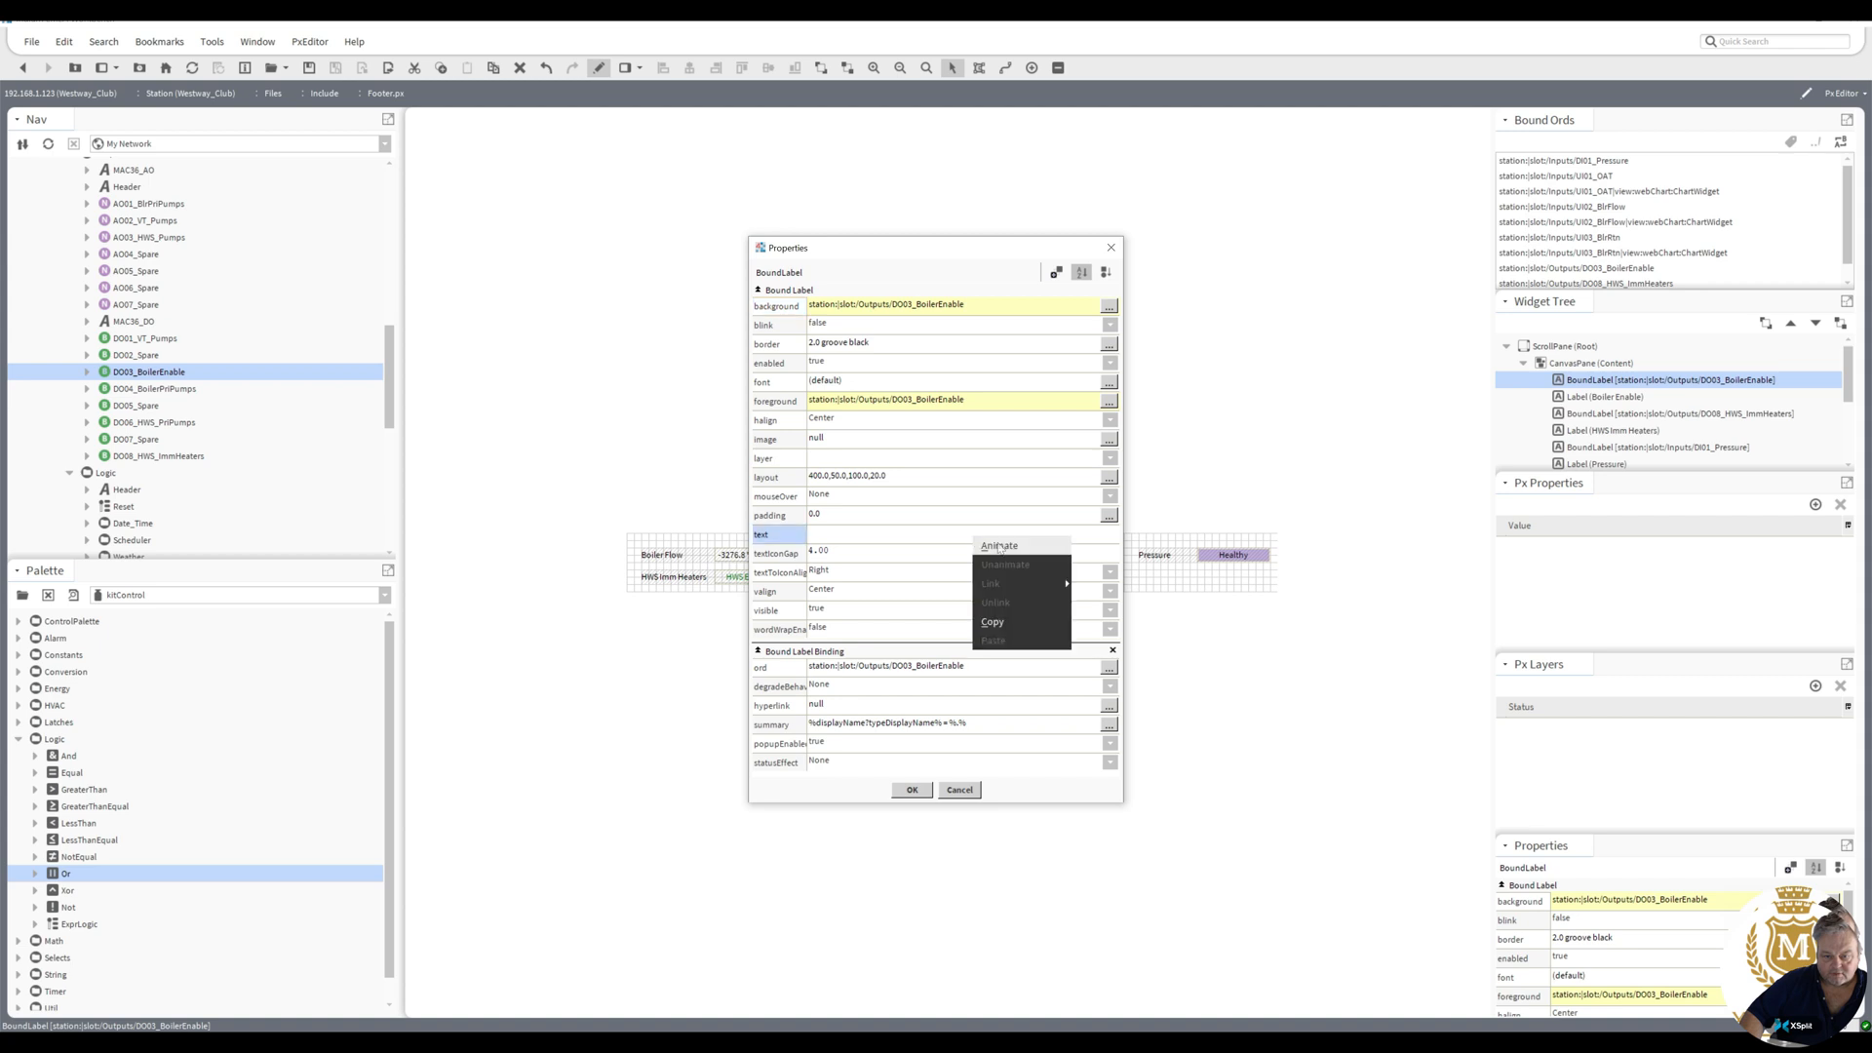
pyautogui.click(992, 546)
pyautogui.click(875, 445)
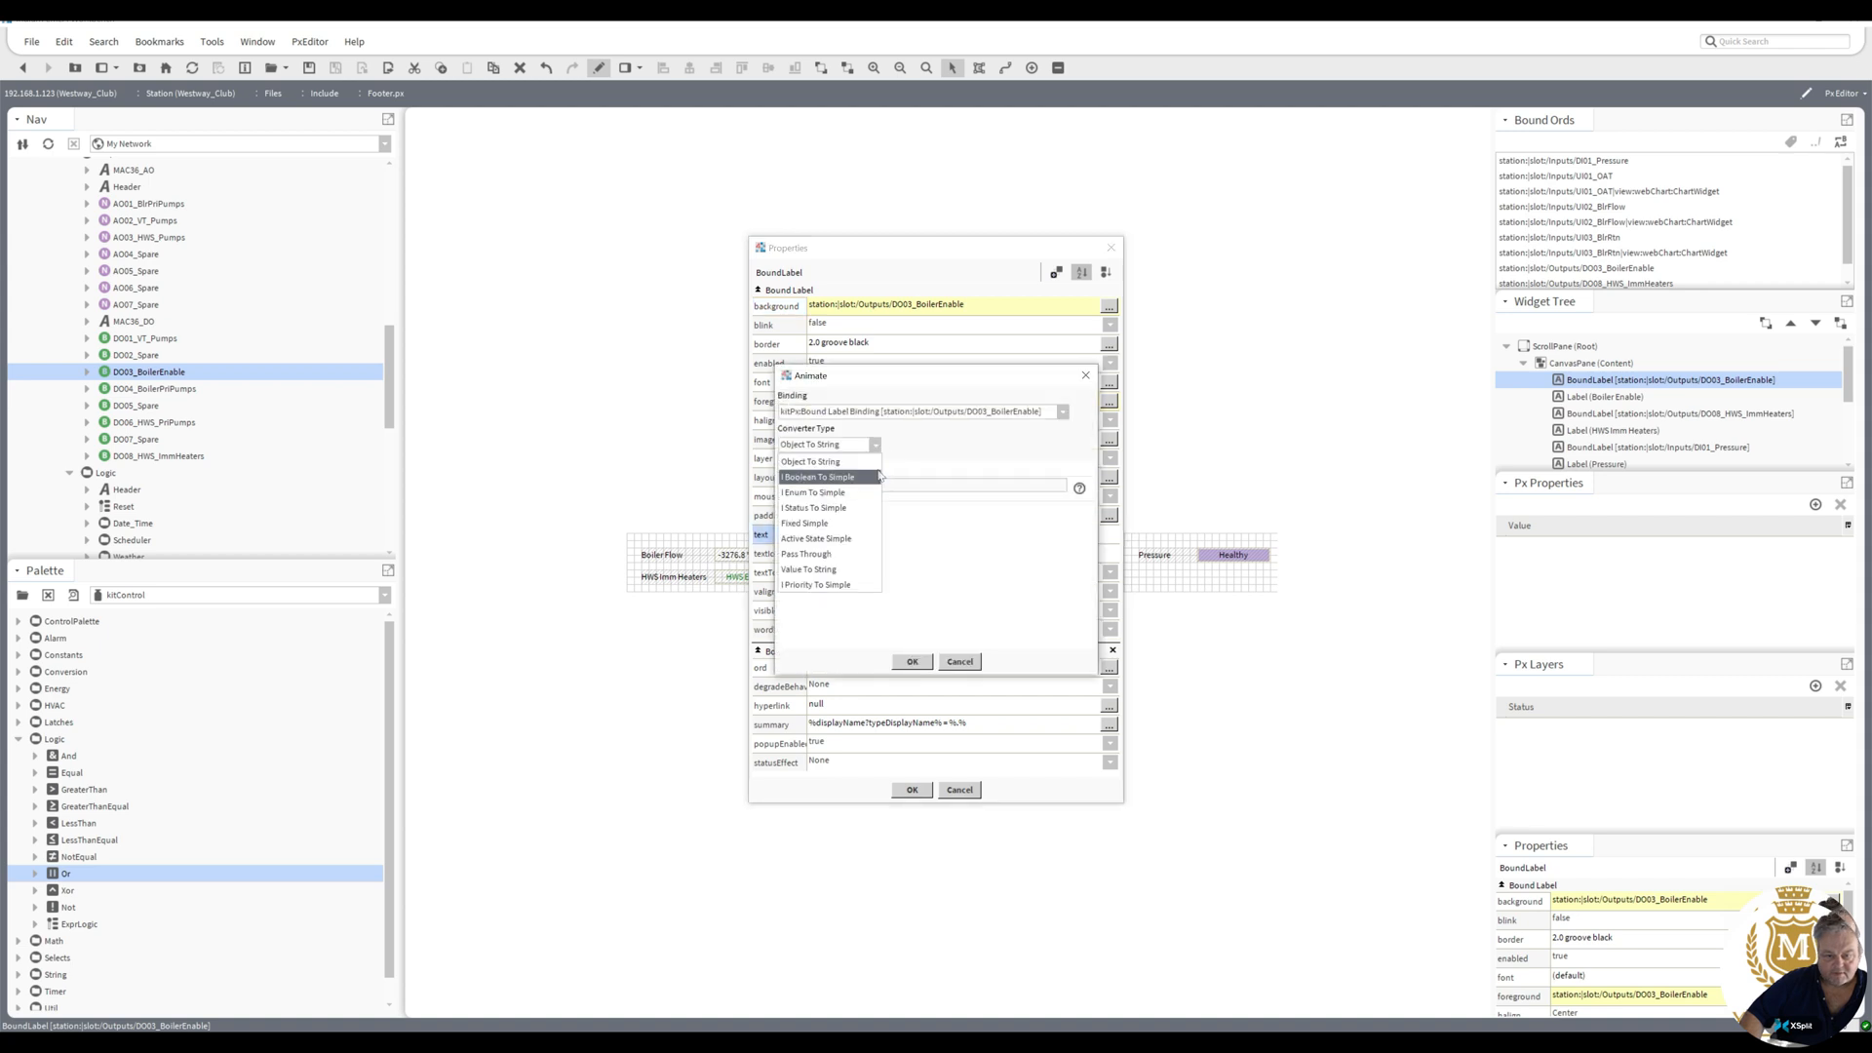
pyautogui.click(884, 494)
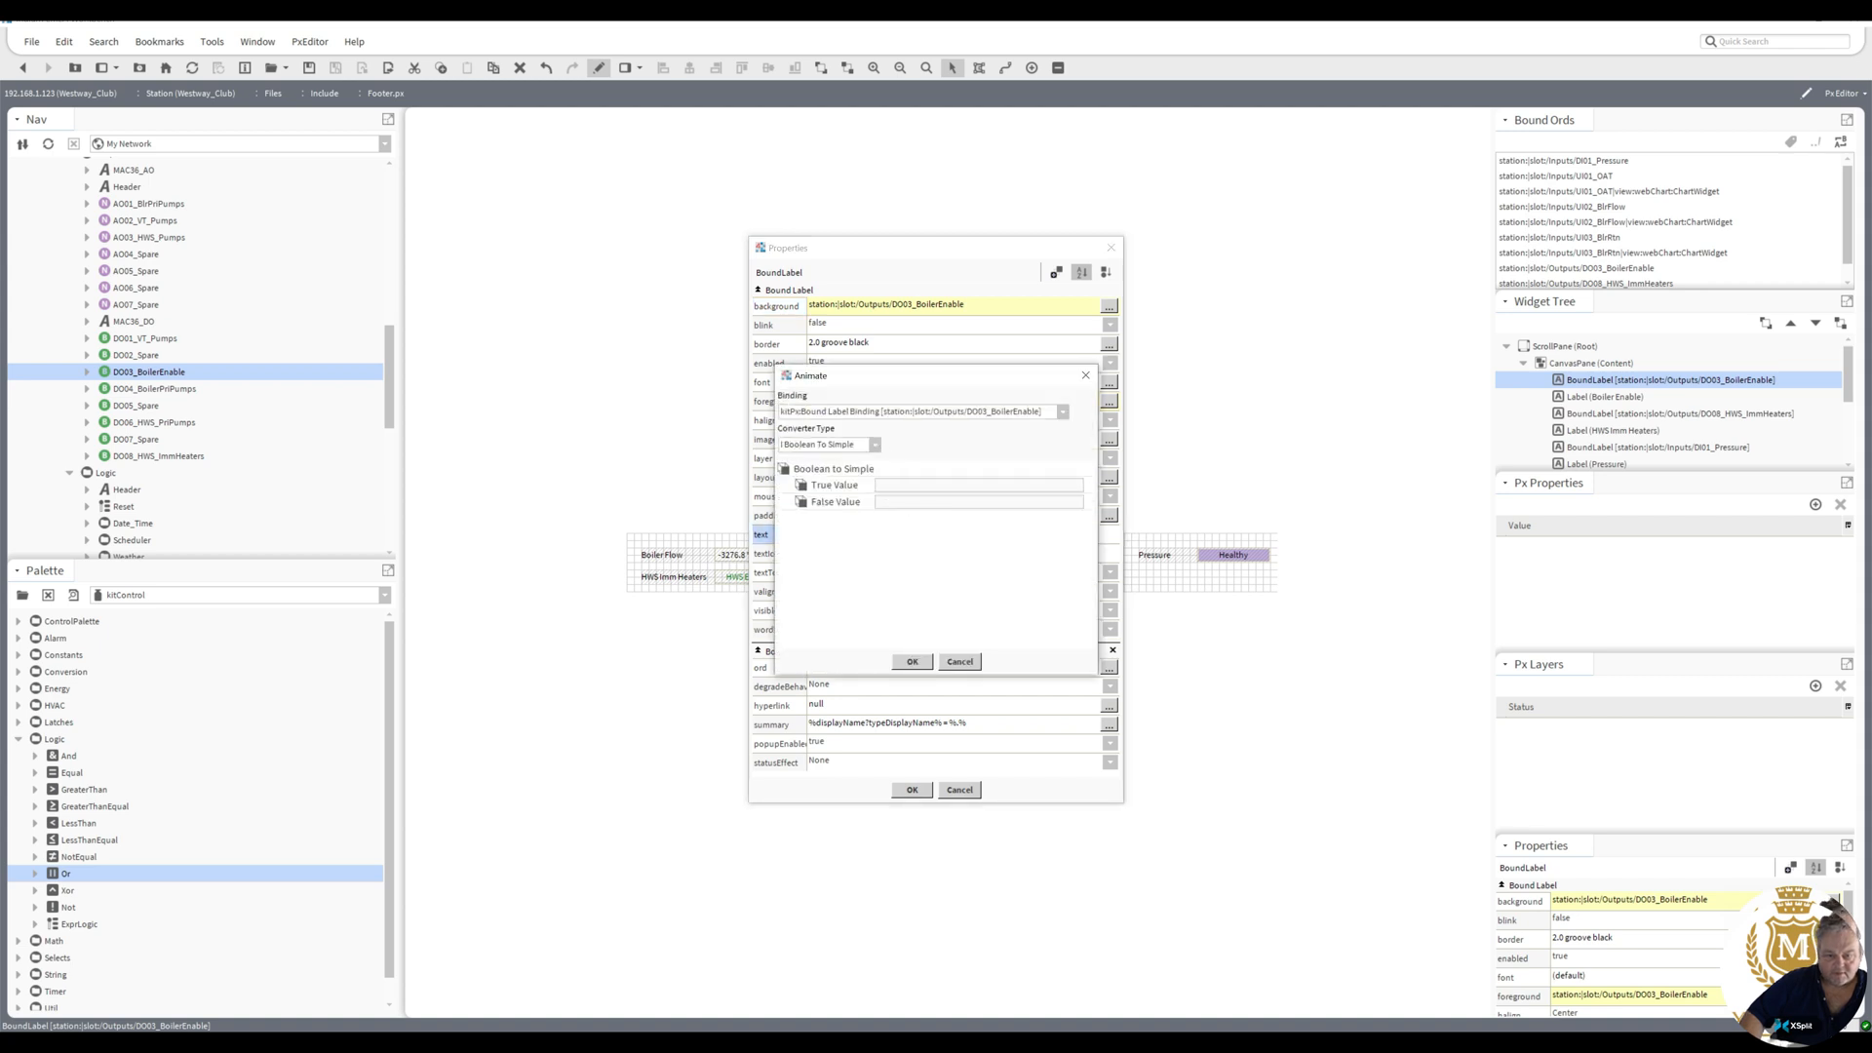
# - Set the text animation's true value to "Boiler Enable" and false value to "Boiler Disable", and apply the label's properties
pyautogui.write('Enable')
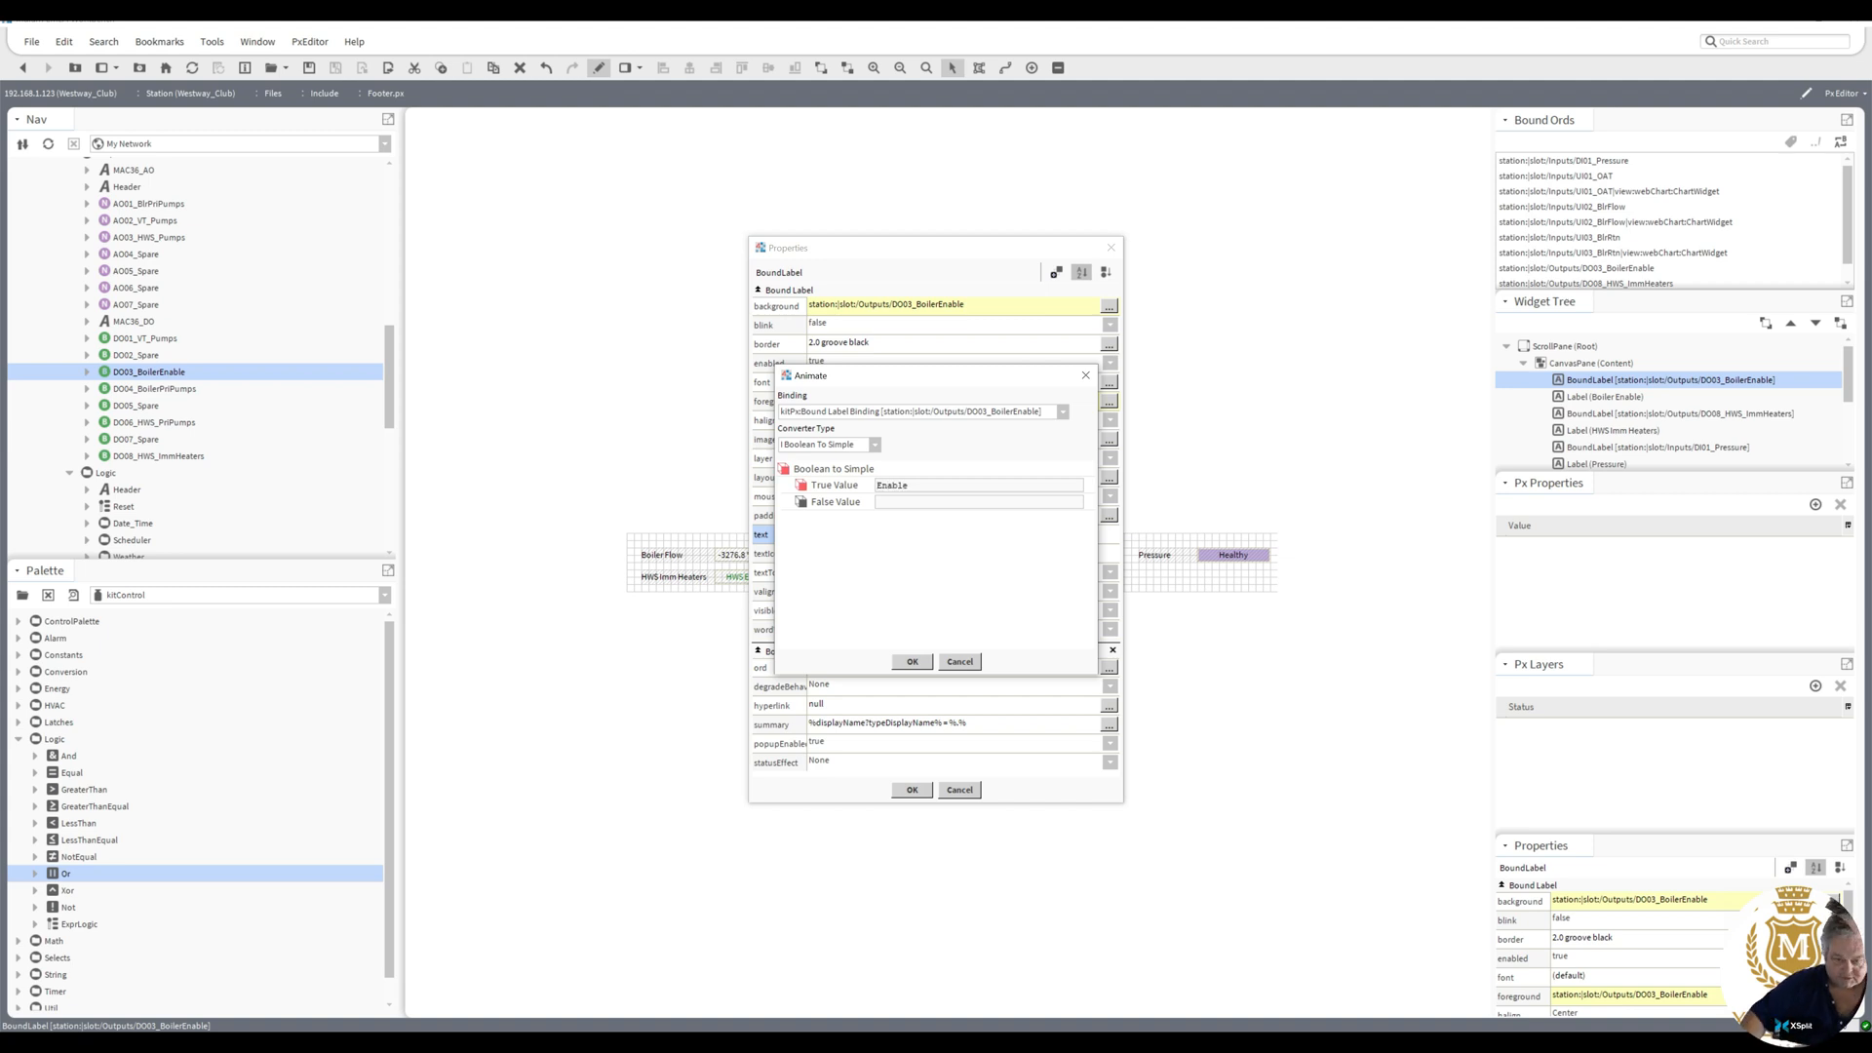
pyautogui.press('Home')
pyautogui.write('Boiler')
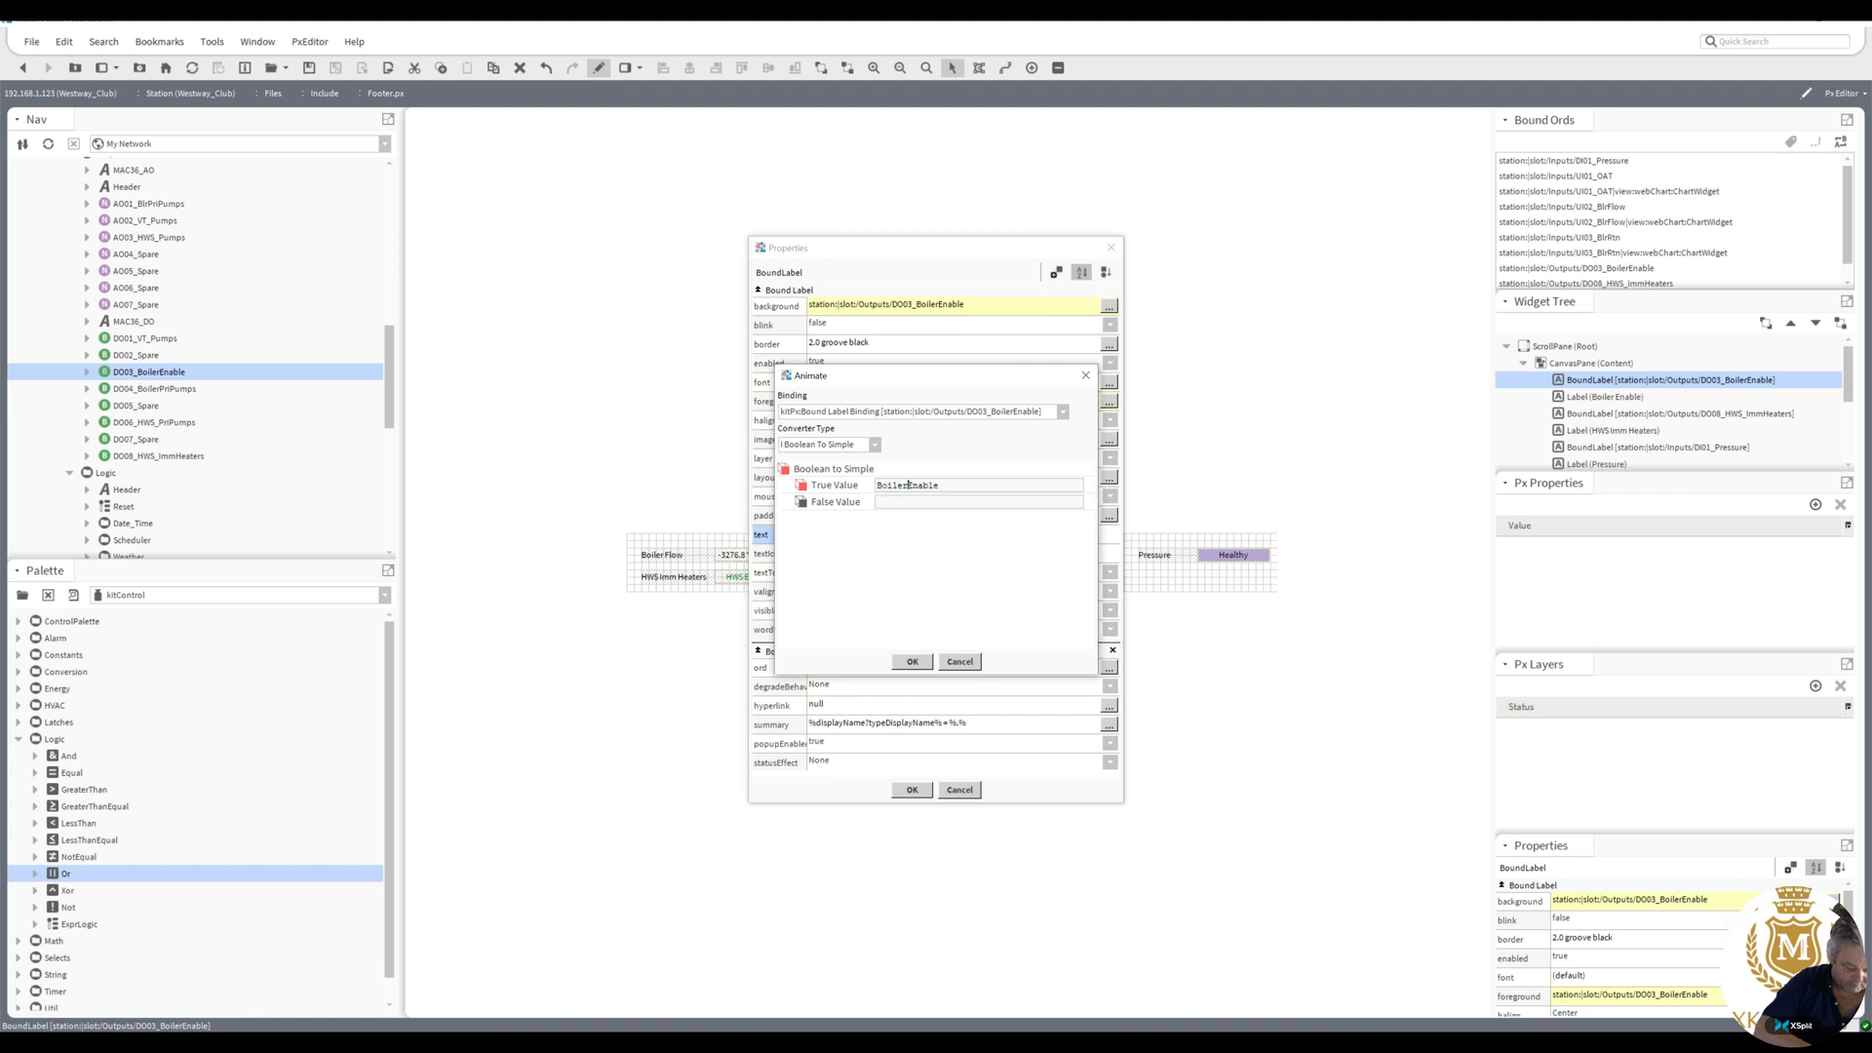
pyautogui.press('Tab')
pyautogui.write('B')
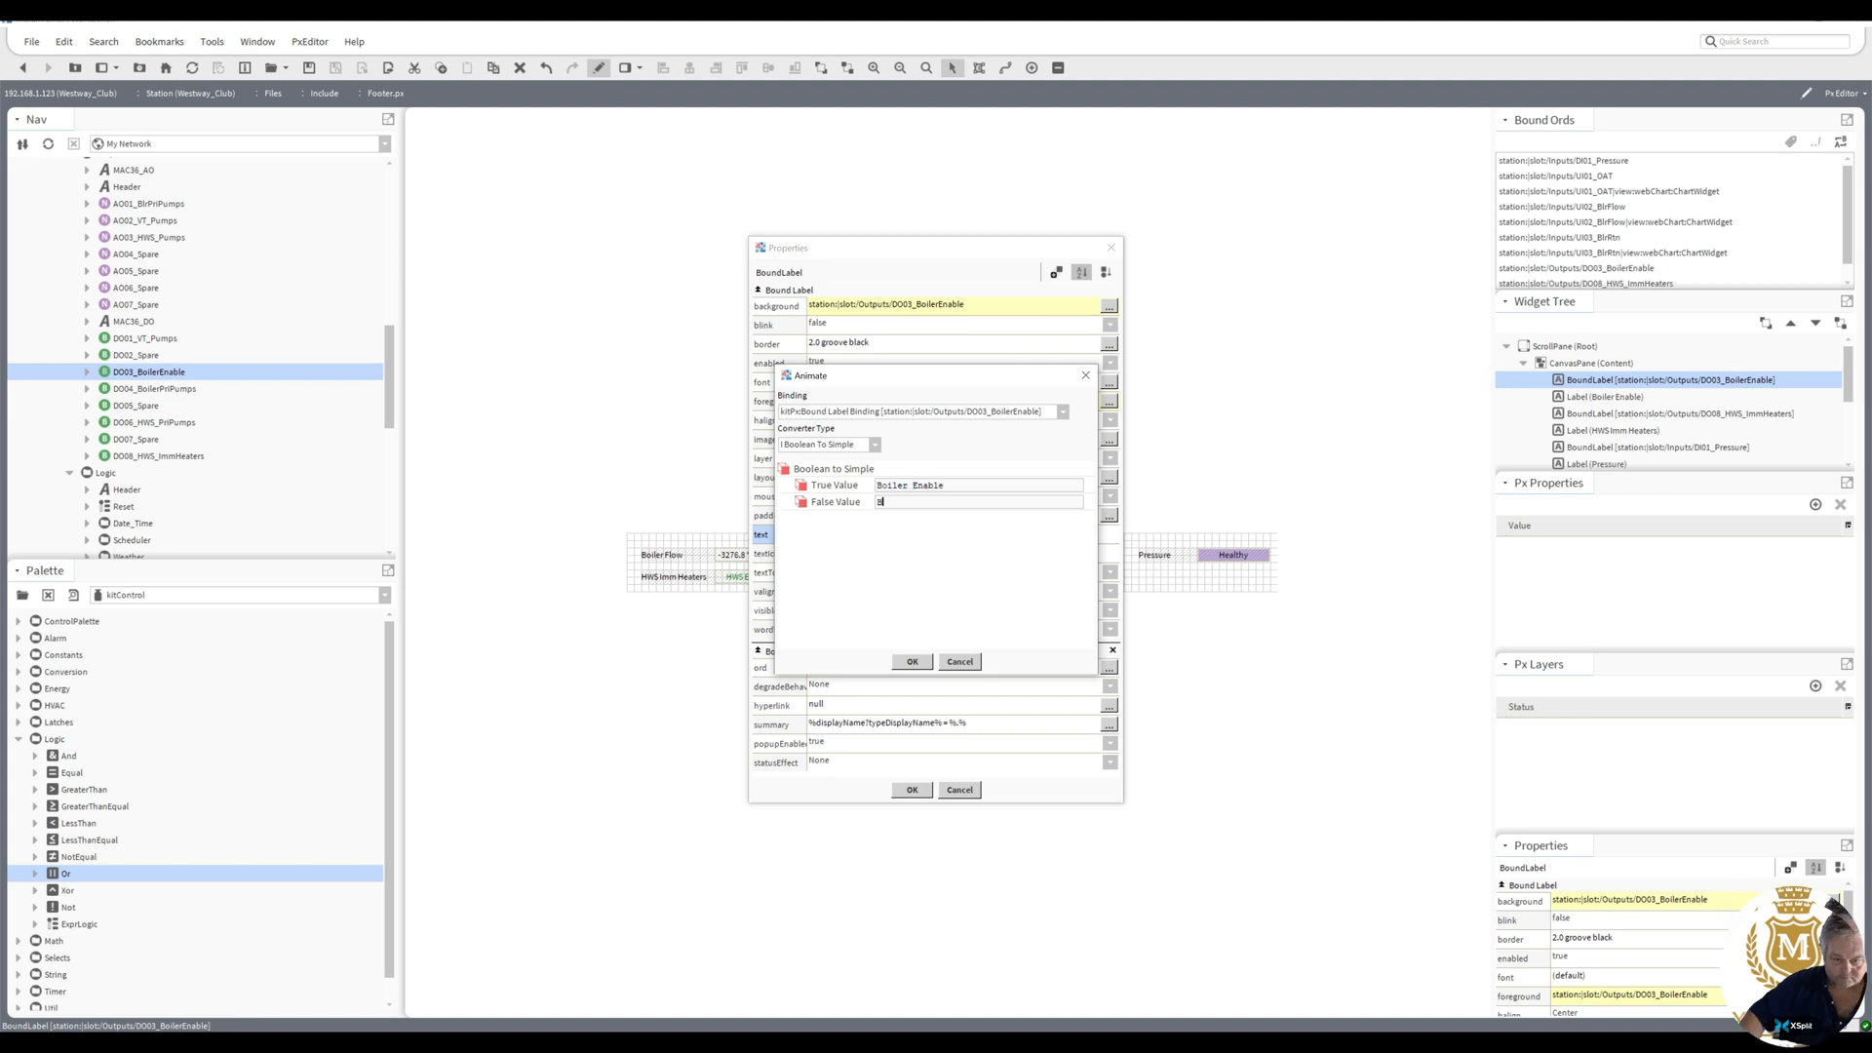
pyautogui.write('oiler D')
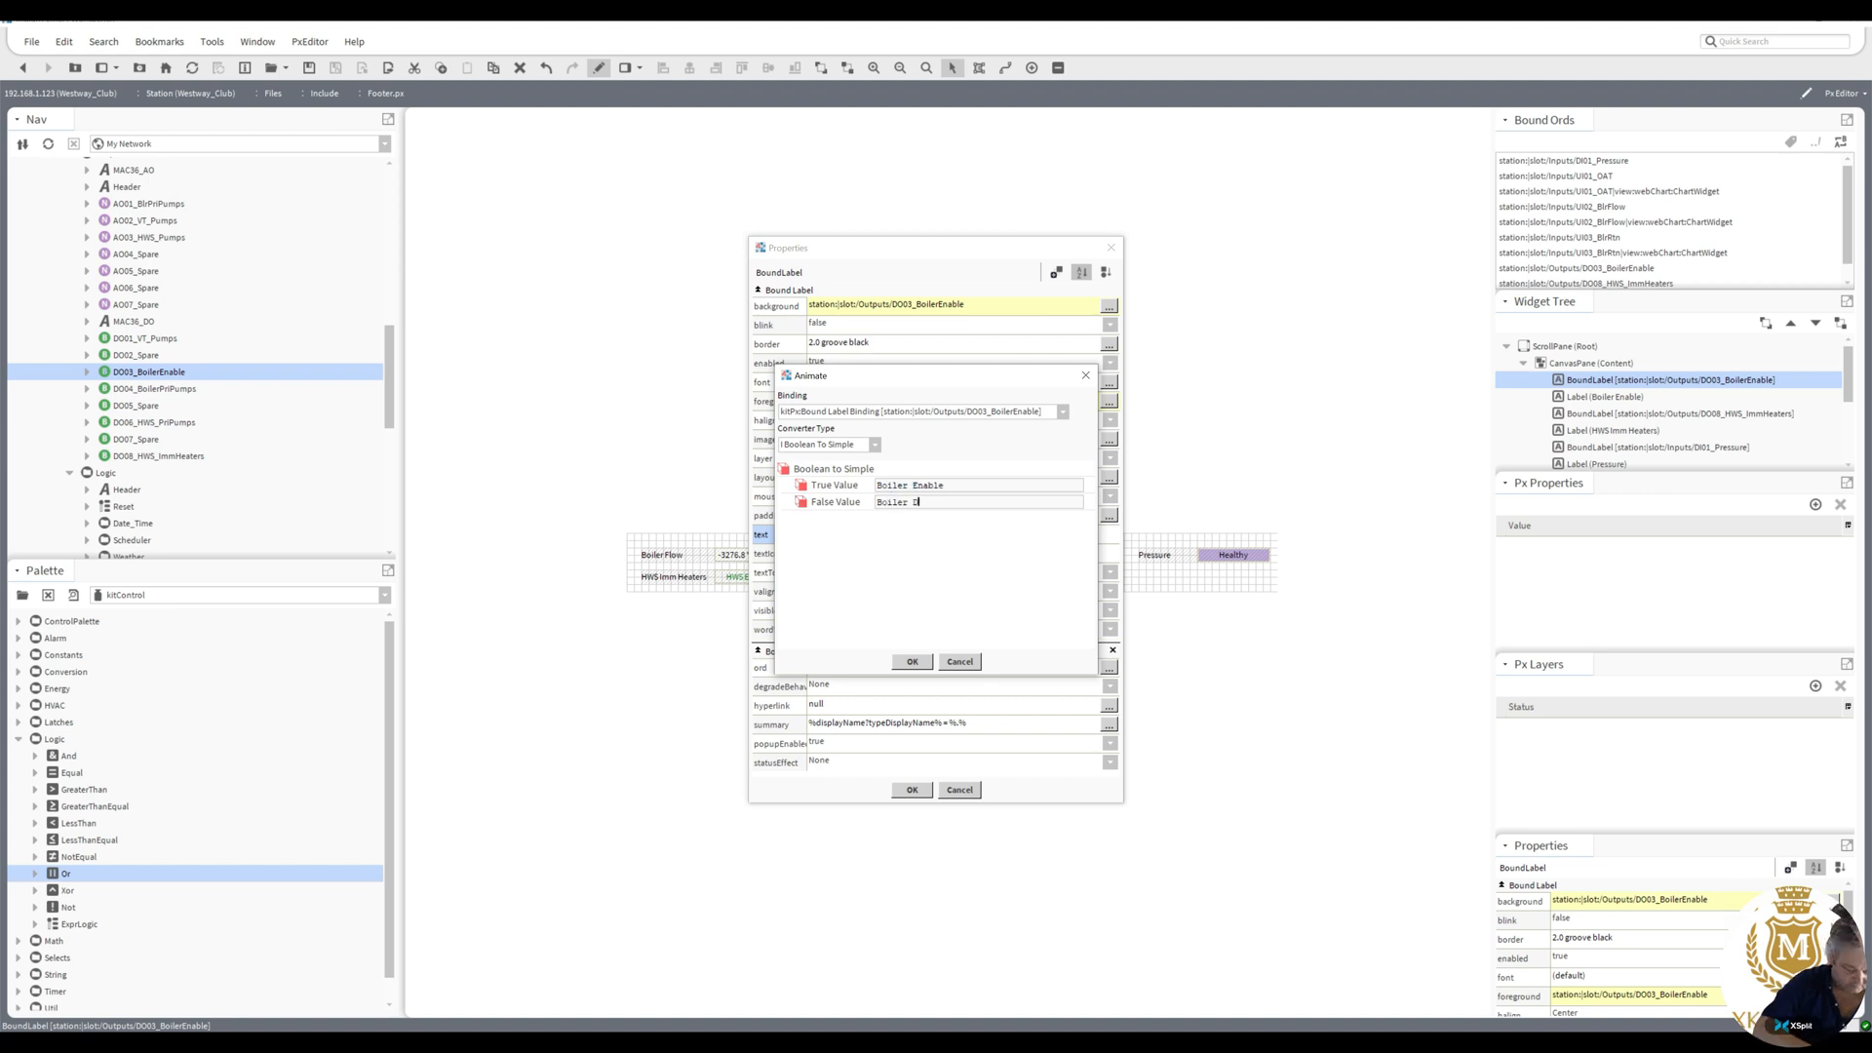
pyautogui.write('usable')
pyautogui.click(923, 502)
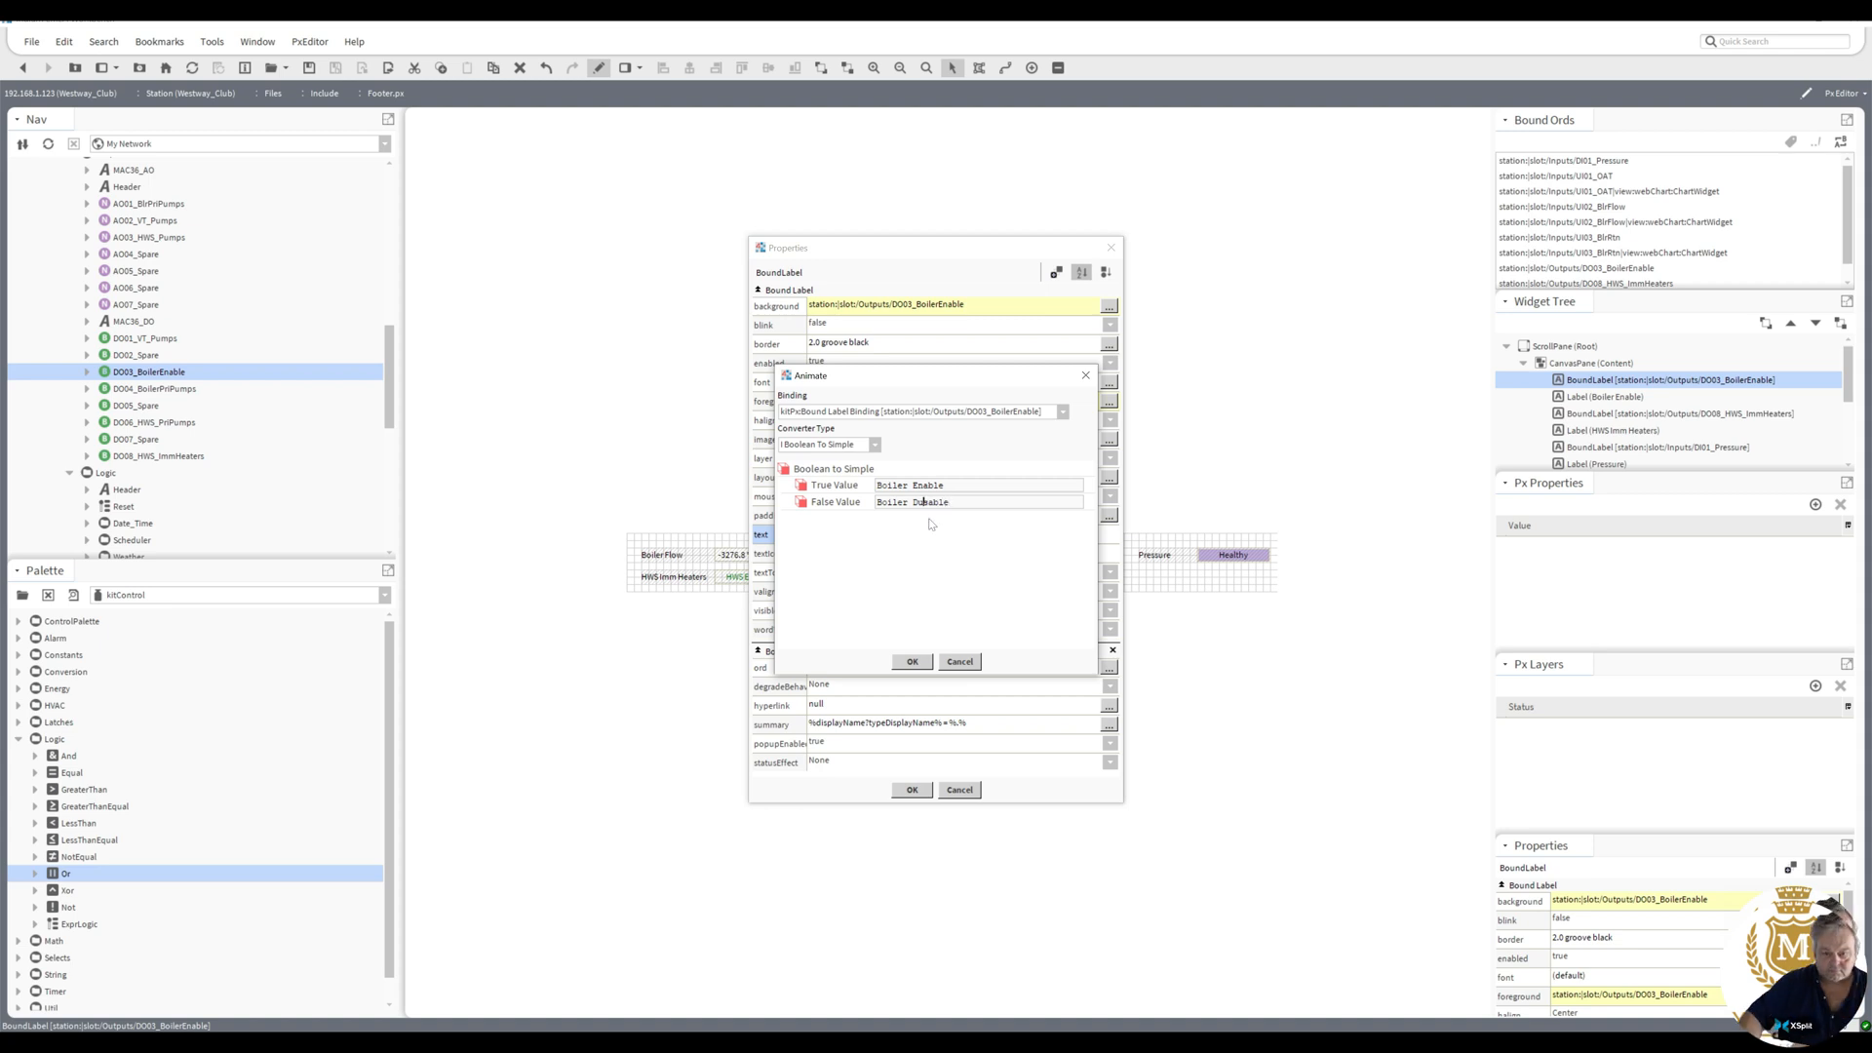
pyautogui.press('BackSpace')
pyautogui.write('i')
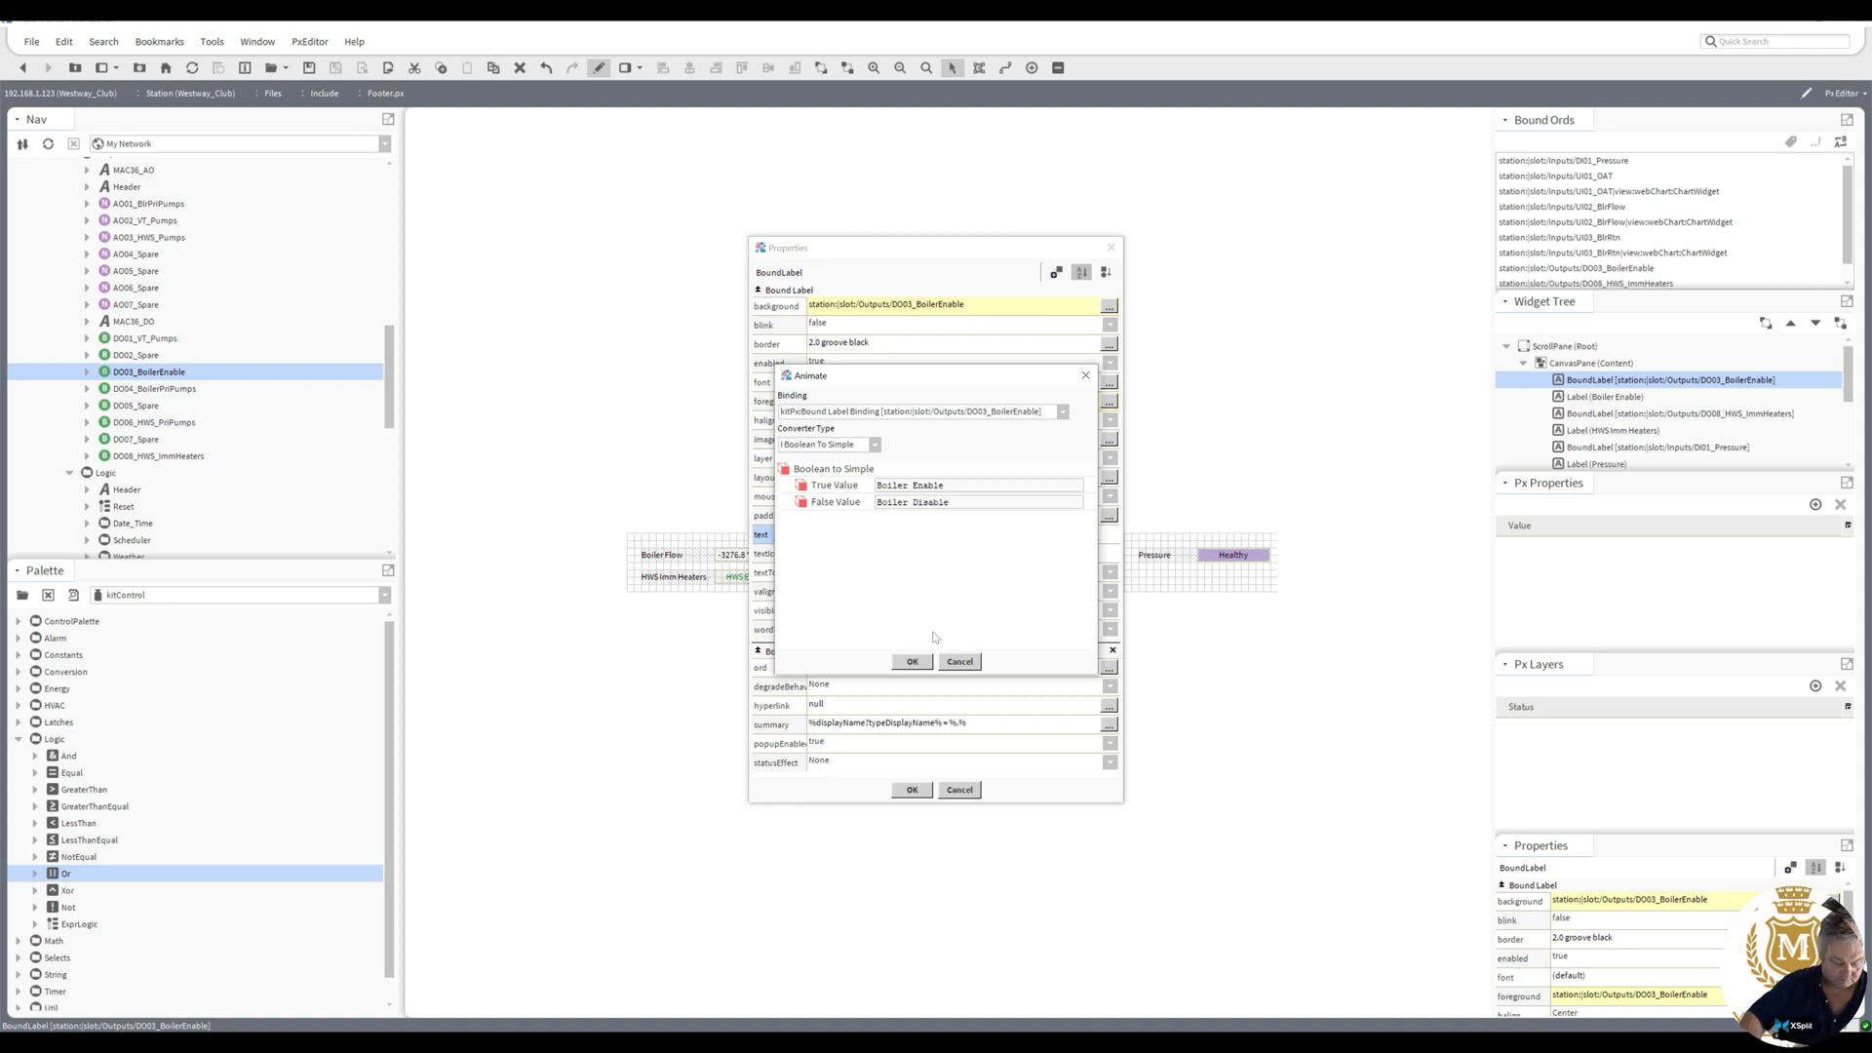
pyautogui.click(921, 665)
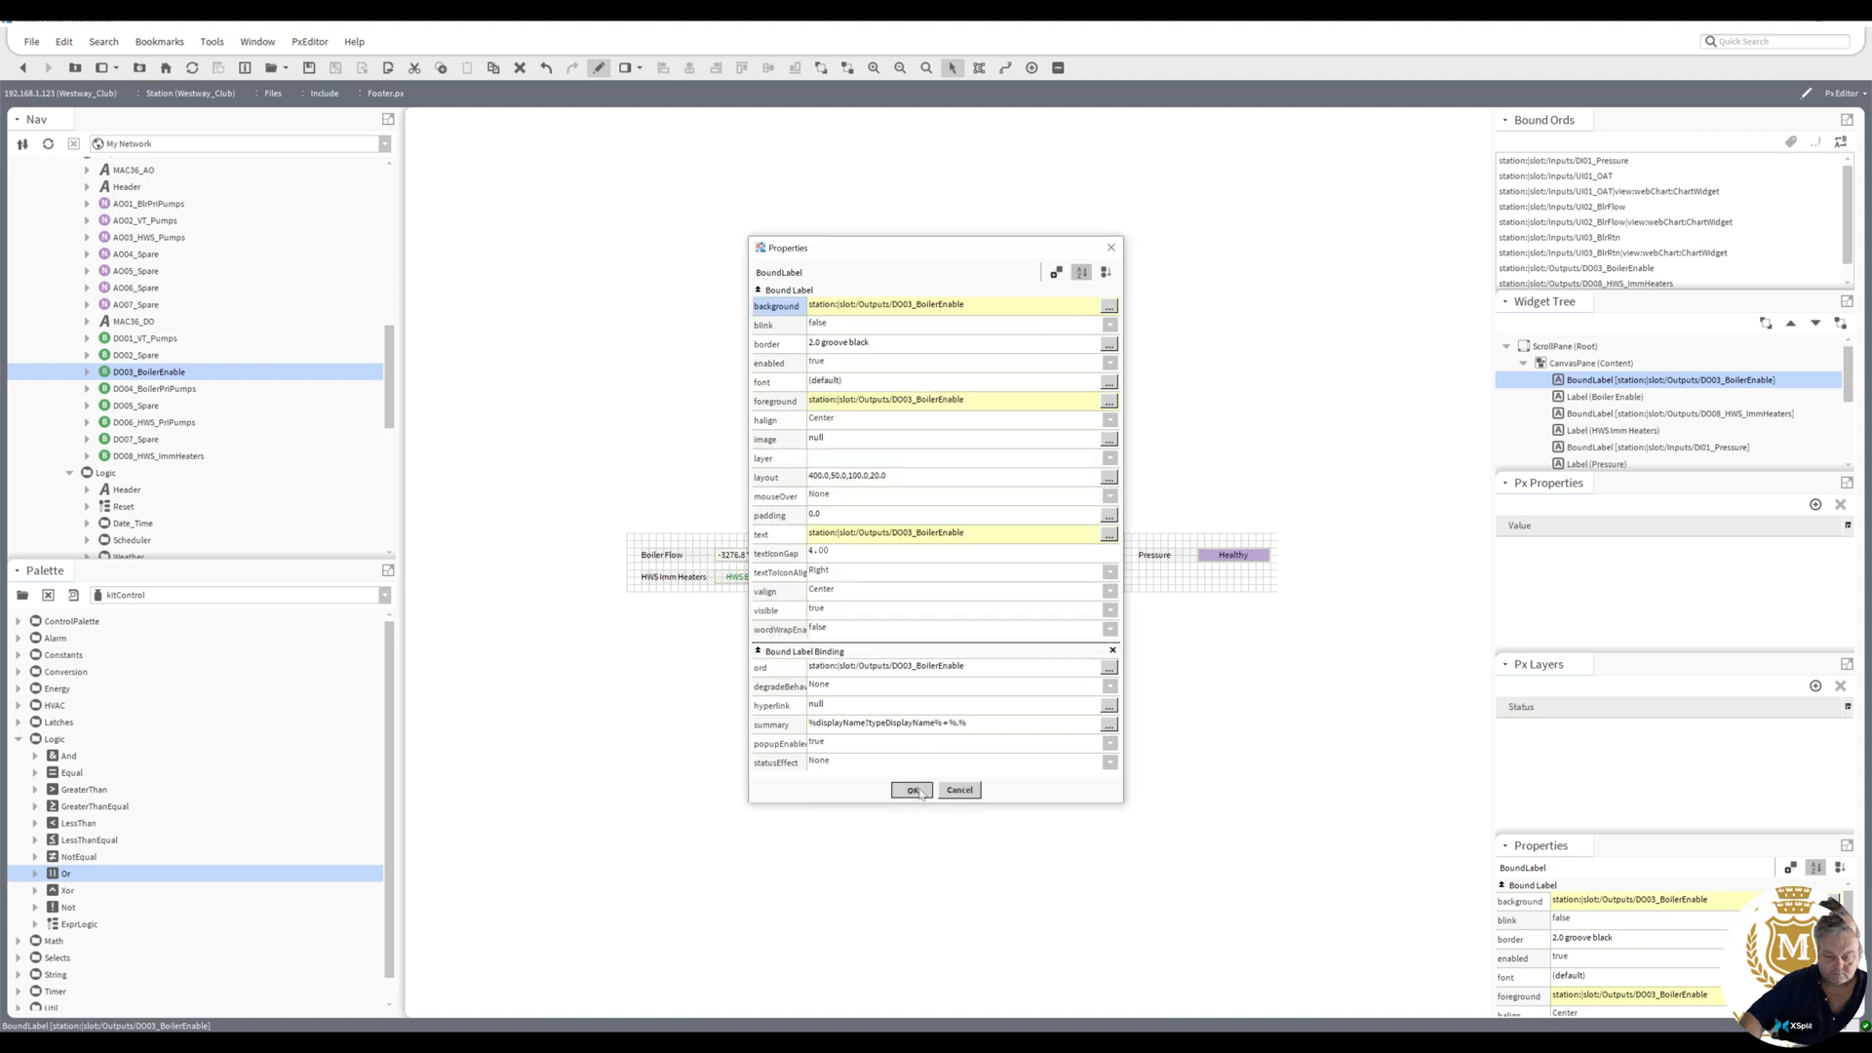
pyautogui.click(913, 790)
pyautogui.click(1025, 590)
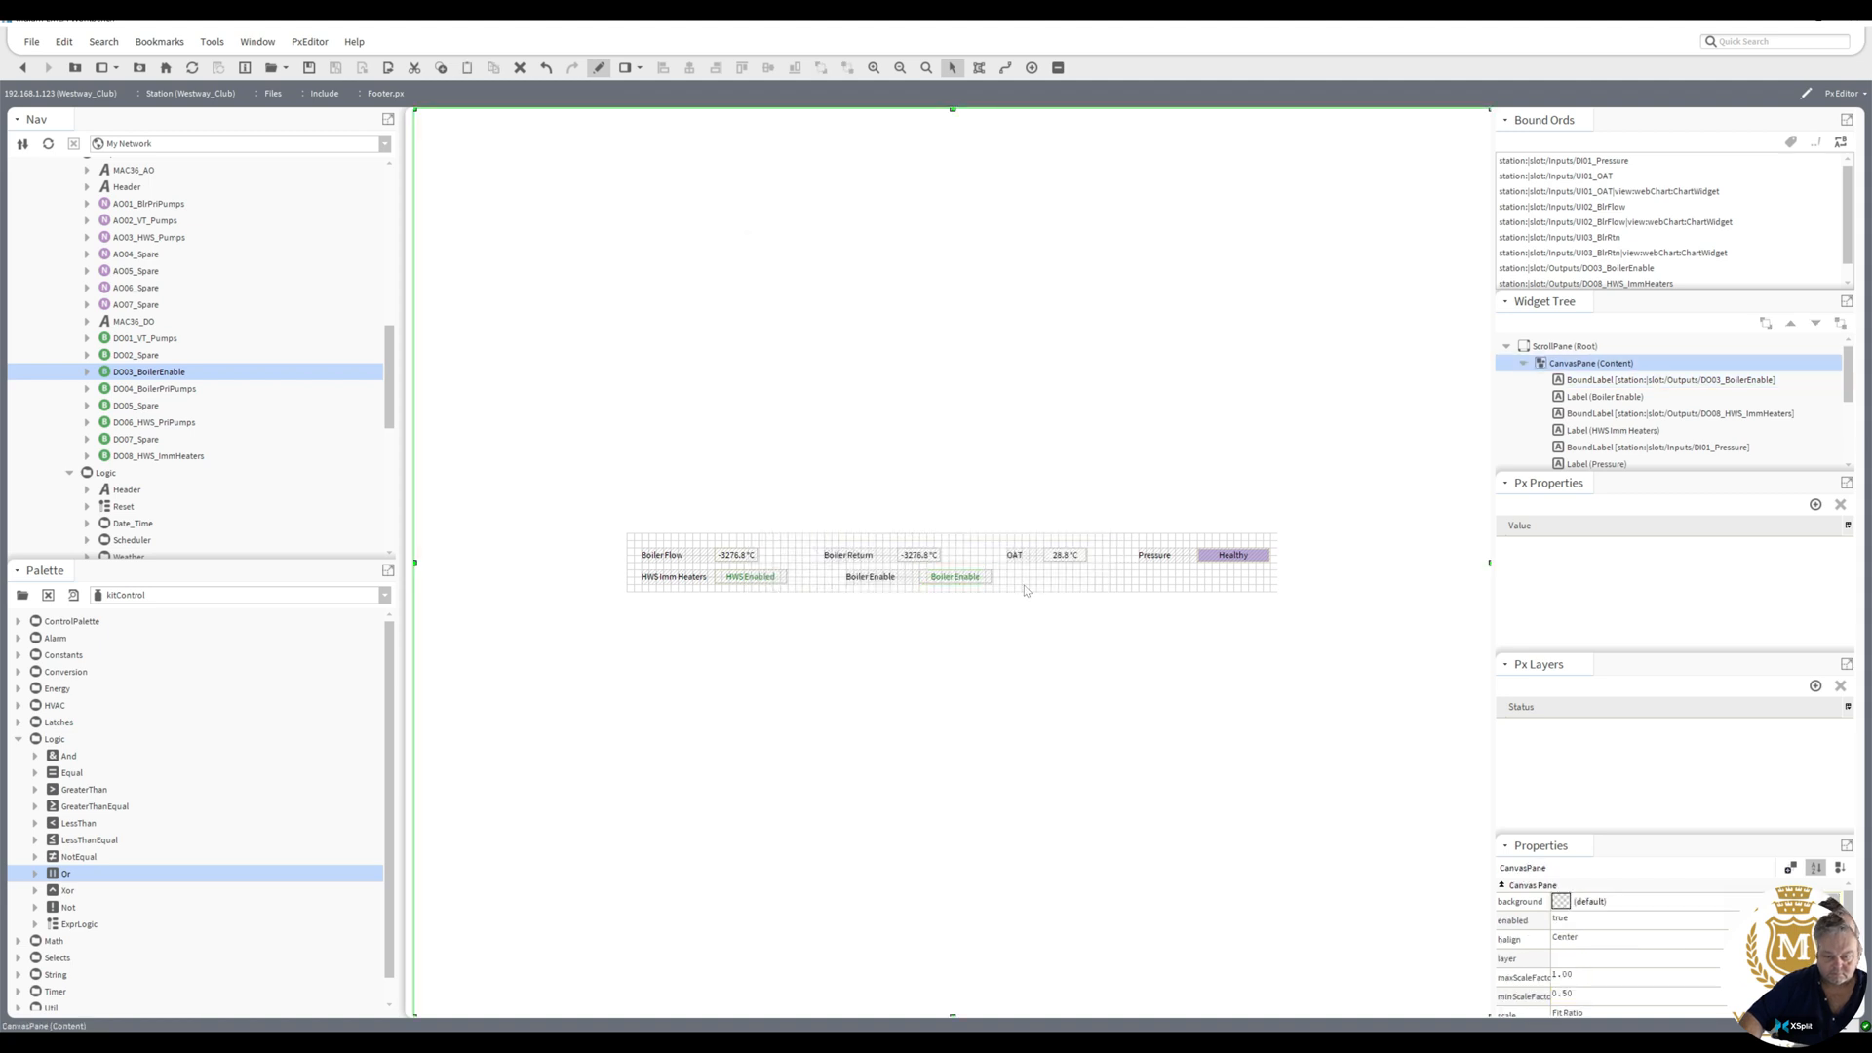
# - Delete the "Boiler Enable" and "HWS Imm Heaters" name labels from the footer's second row
pyautogui.rightClick(887, 583)
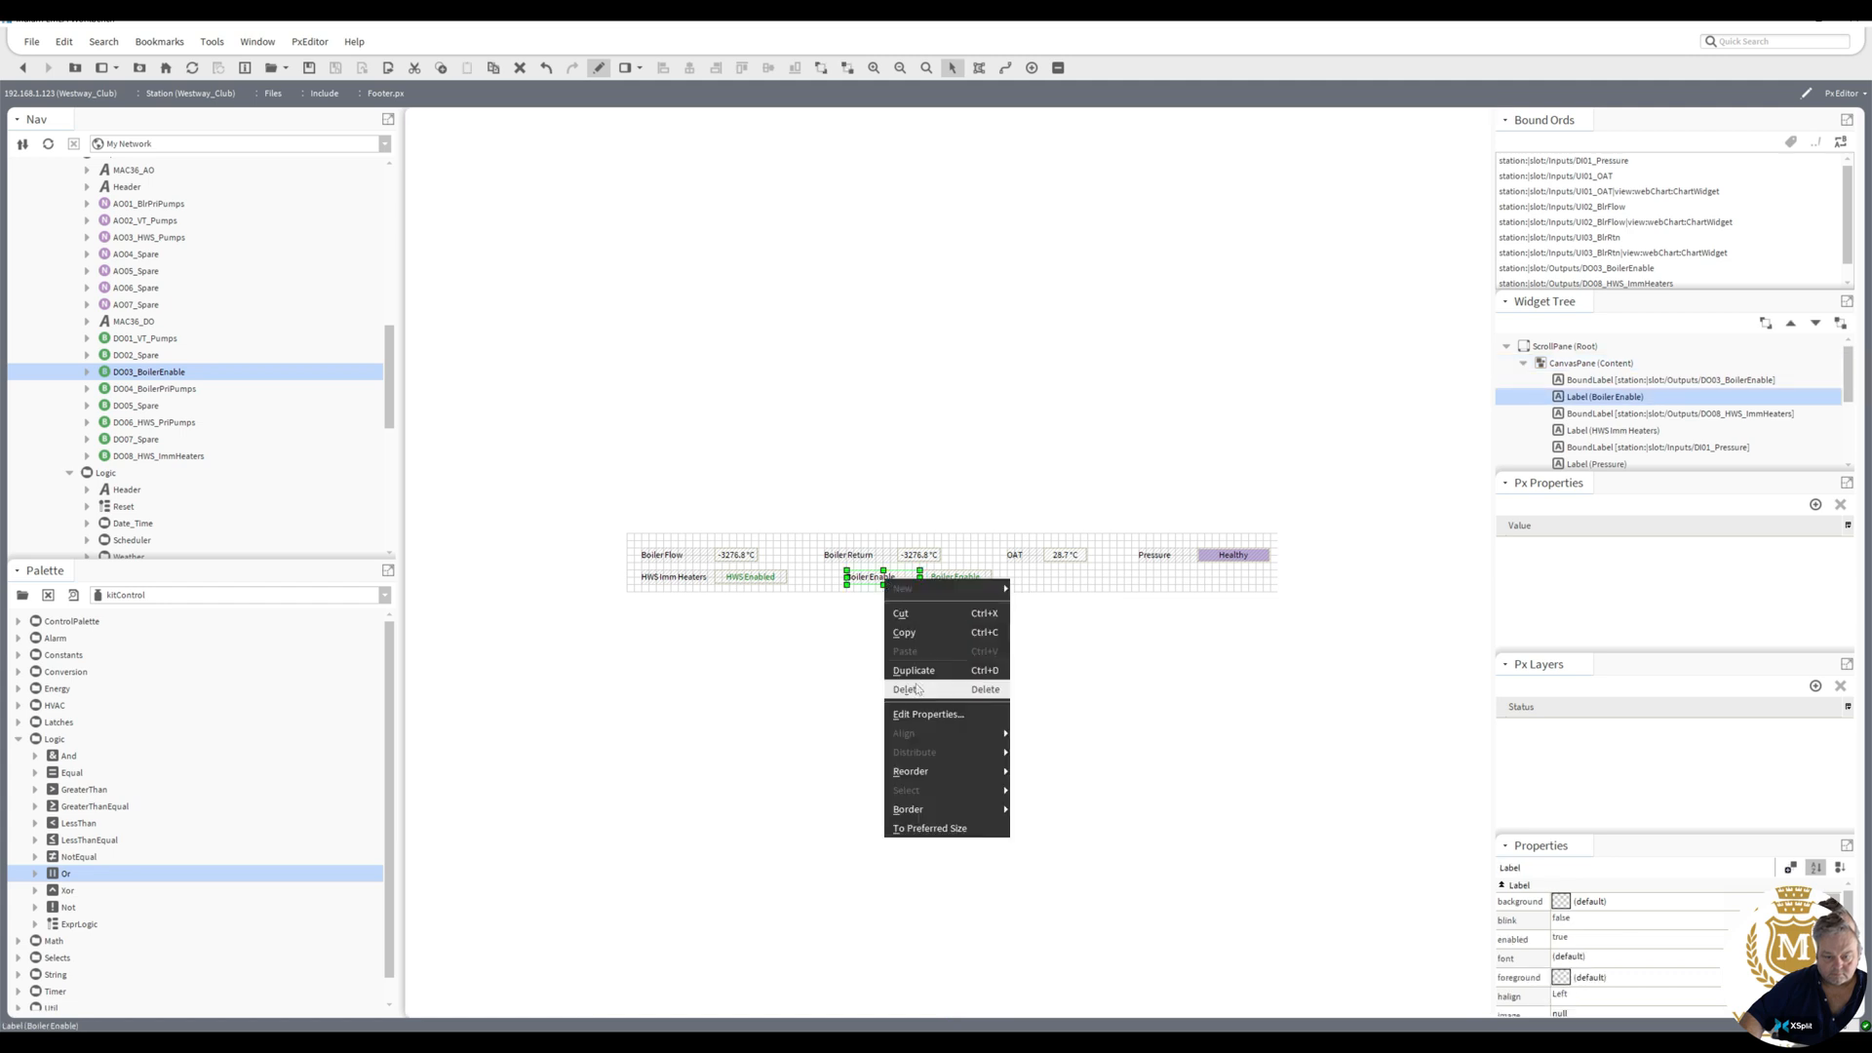
pyautogui.click(918, 690)
pyautogui.rightClick(682, 579)
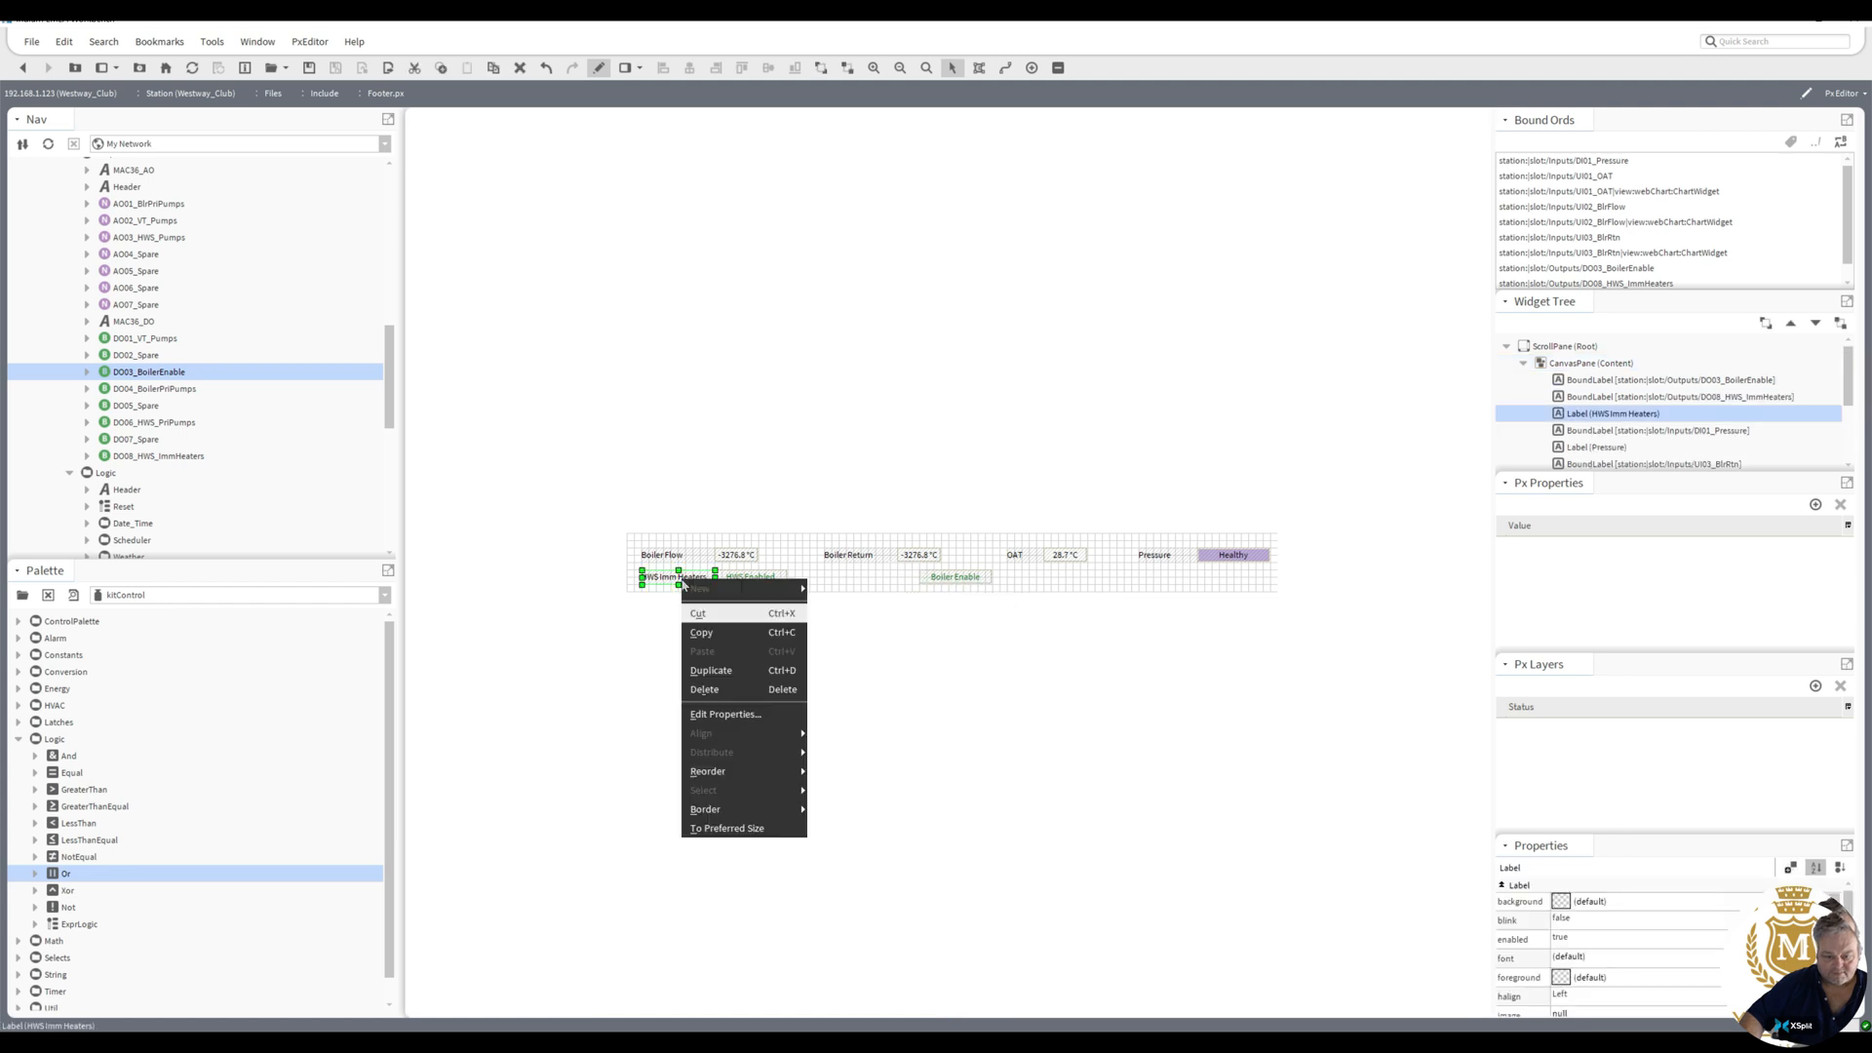
pyautogui.click(724, 690)
# - Move the HWS Enabled status directly below the Pressure value, and shift the Boiler Enable status below the Boiler Return value
pyautogui.click(753, 579)
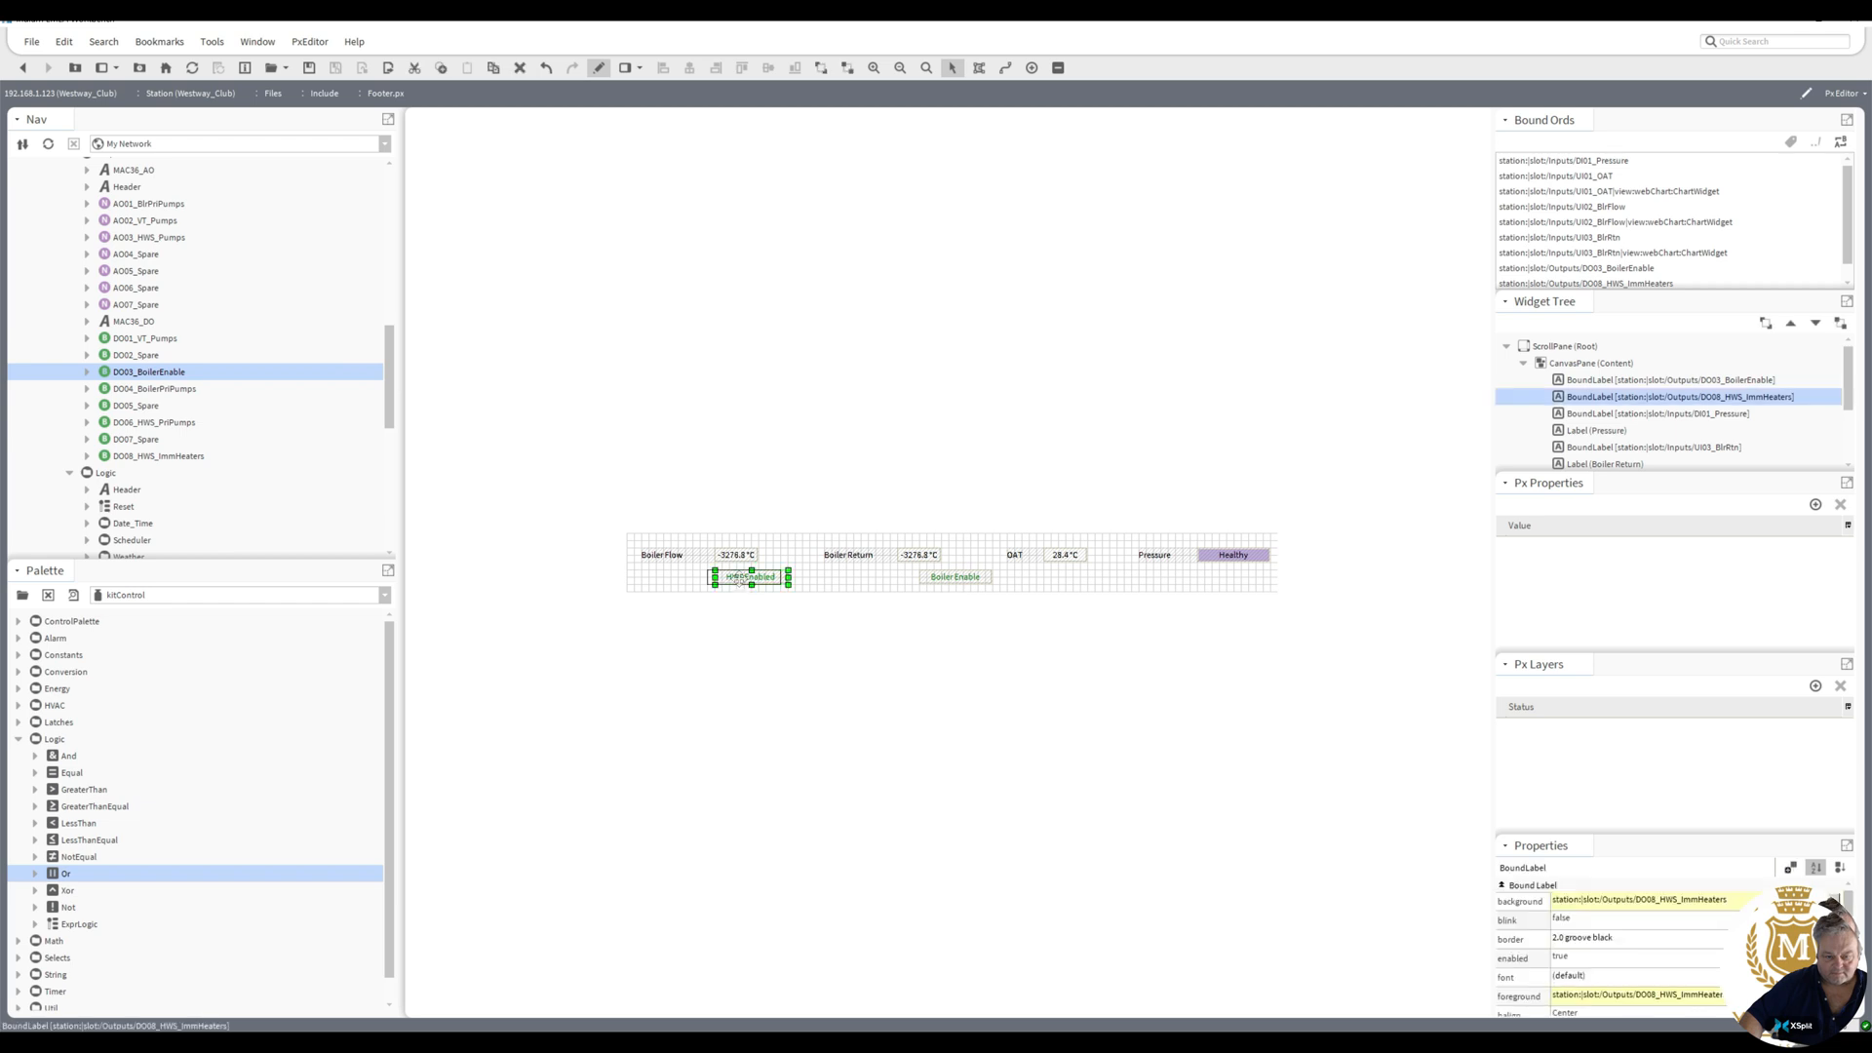
pyautogui.moveTo(752, 580)
pyautogui.mouseDown()
pyautogui.moveTo(675, 580)
pyautogui.moveTo(1233, 576)
pyautogui.mouseUp()
pyautogui.moveTo(962, 581); pyautogui.dragTo(727, 585)
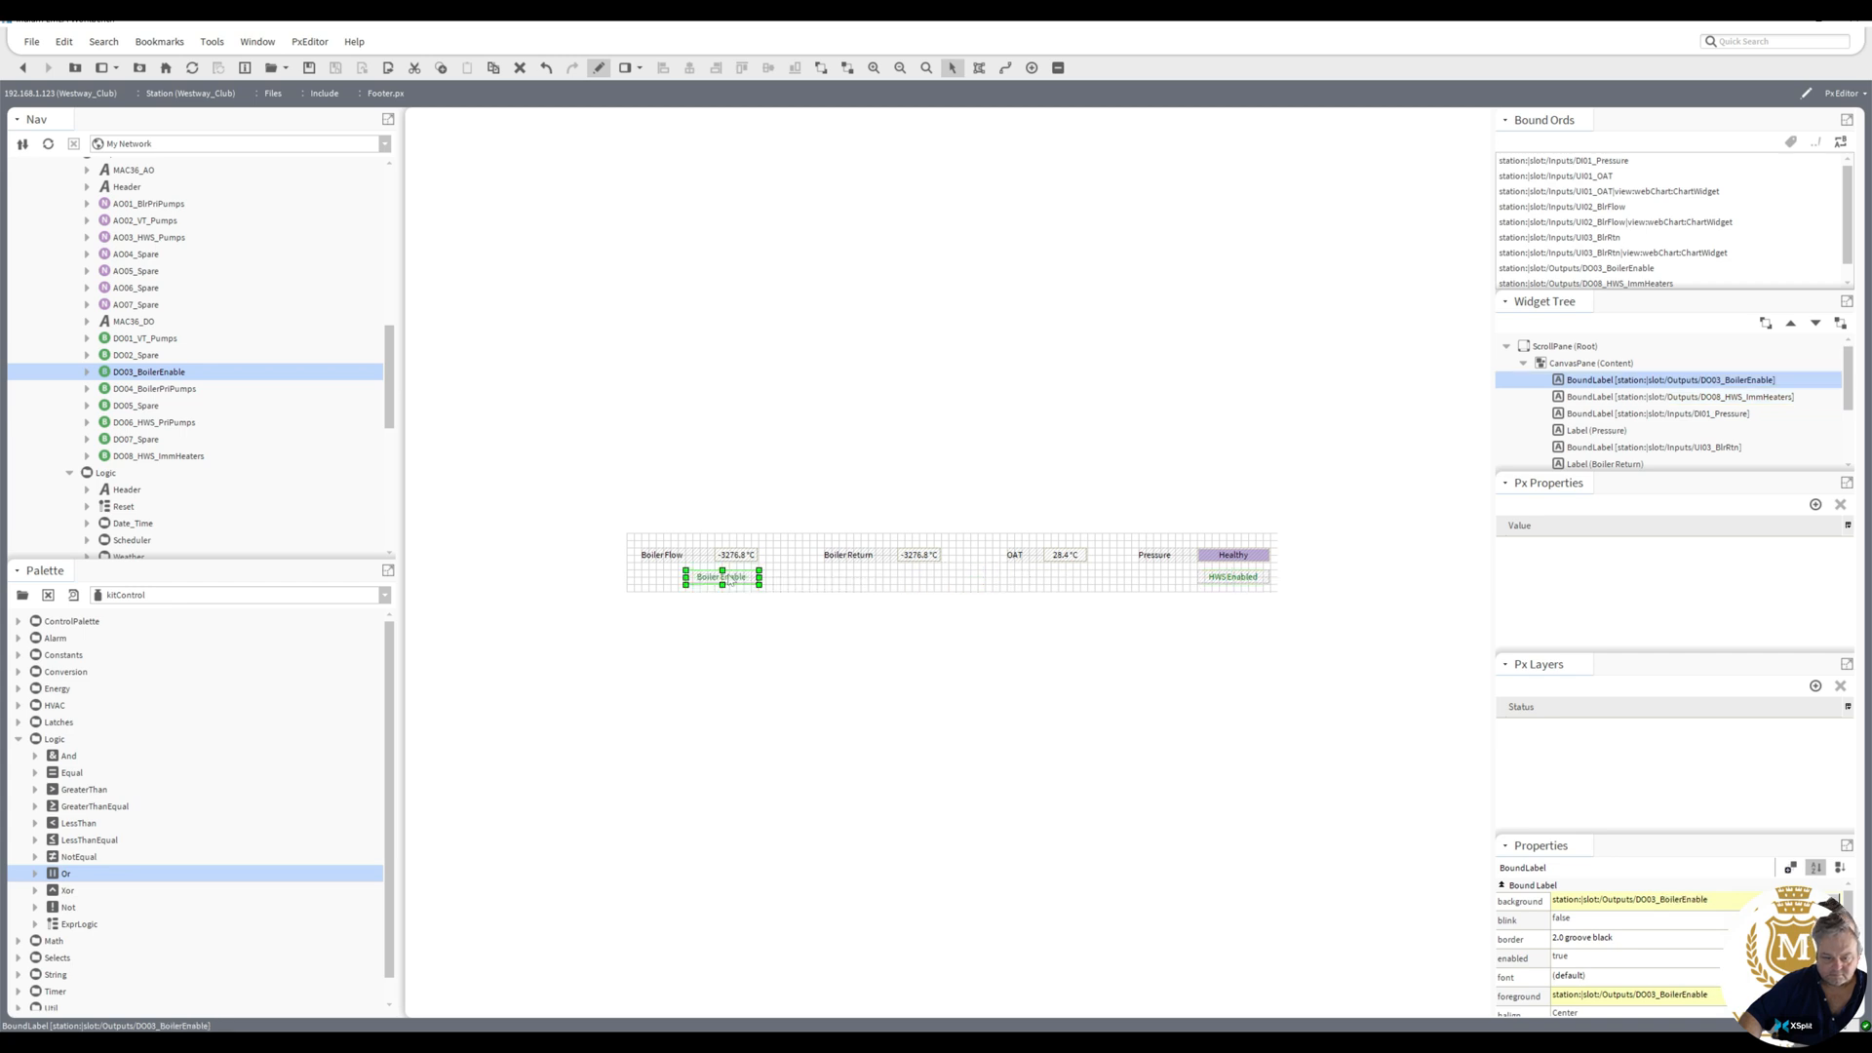
pyautogui.click(843, 592)
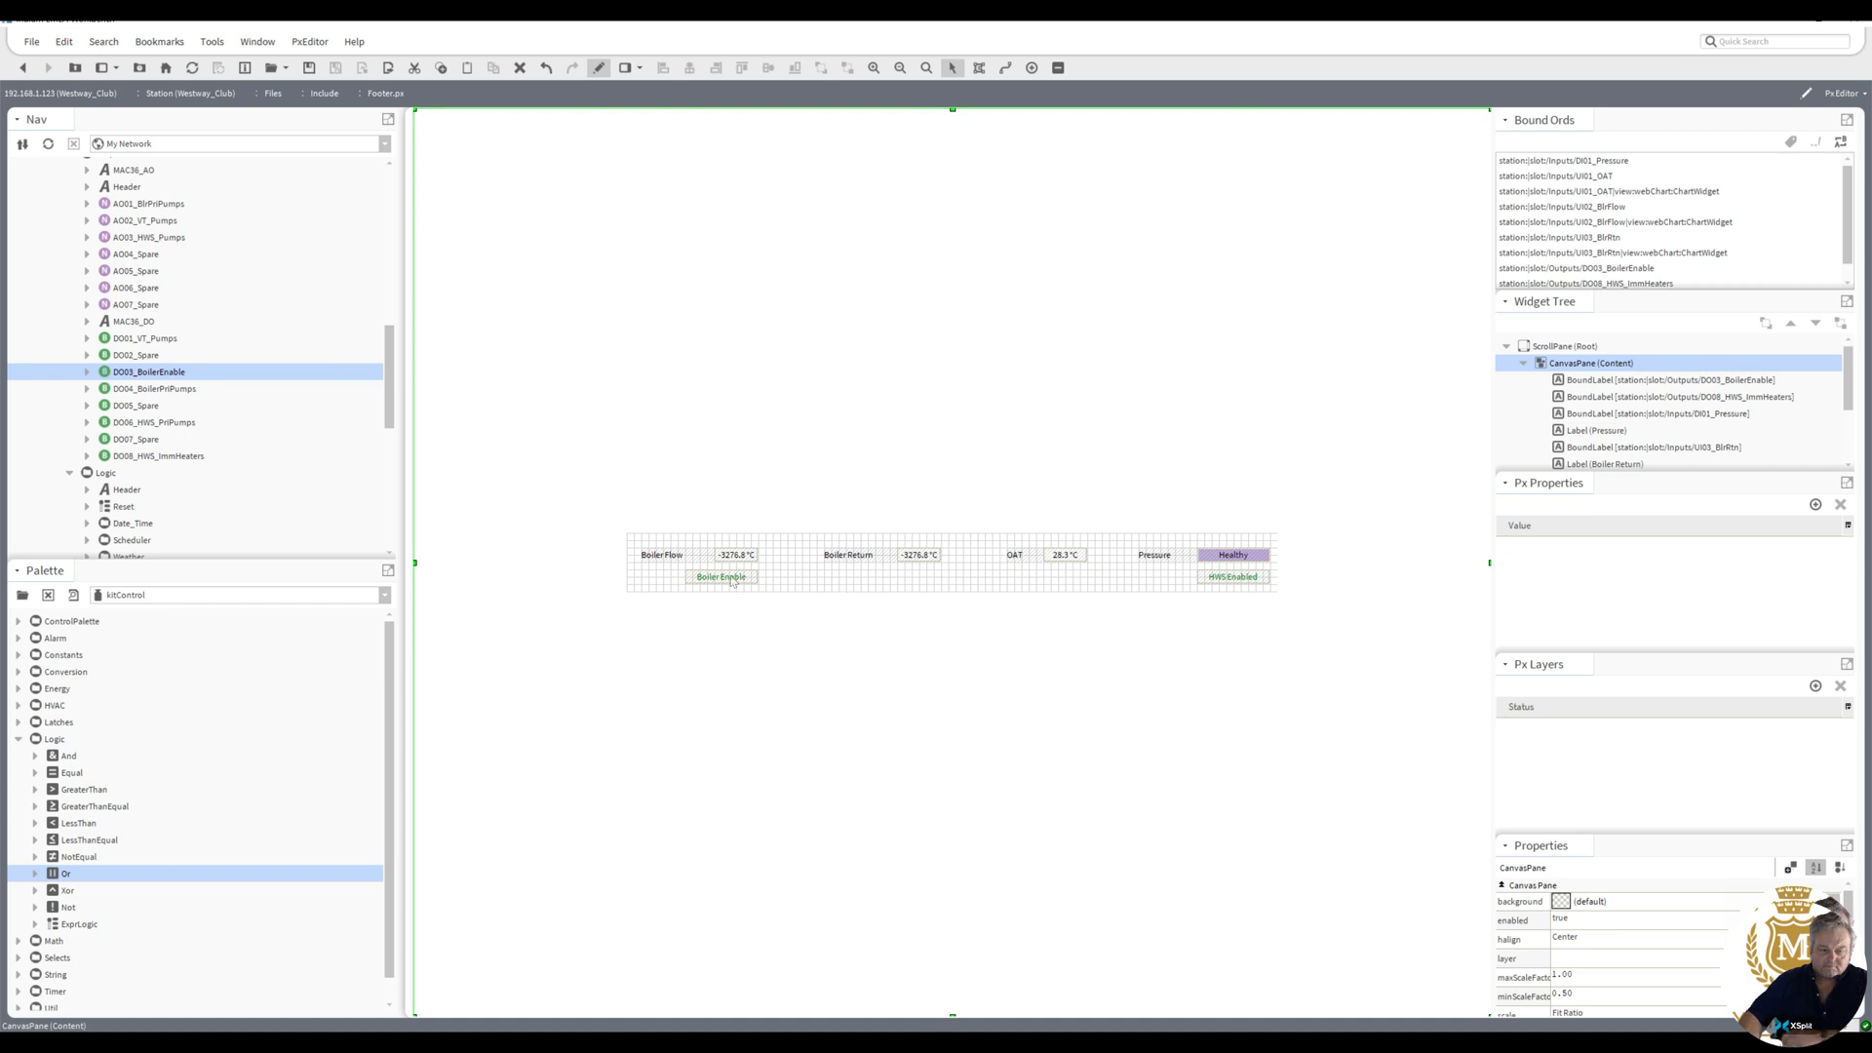
pyautogui.moveTo(732, 582); pyautogui.dragTo(914, 591)
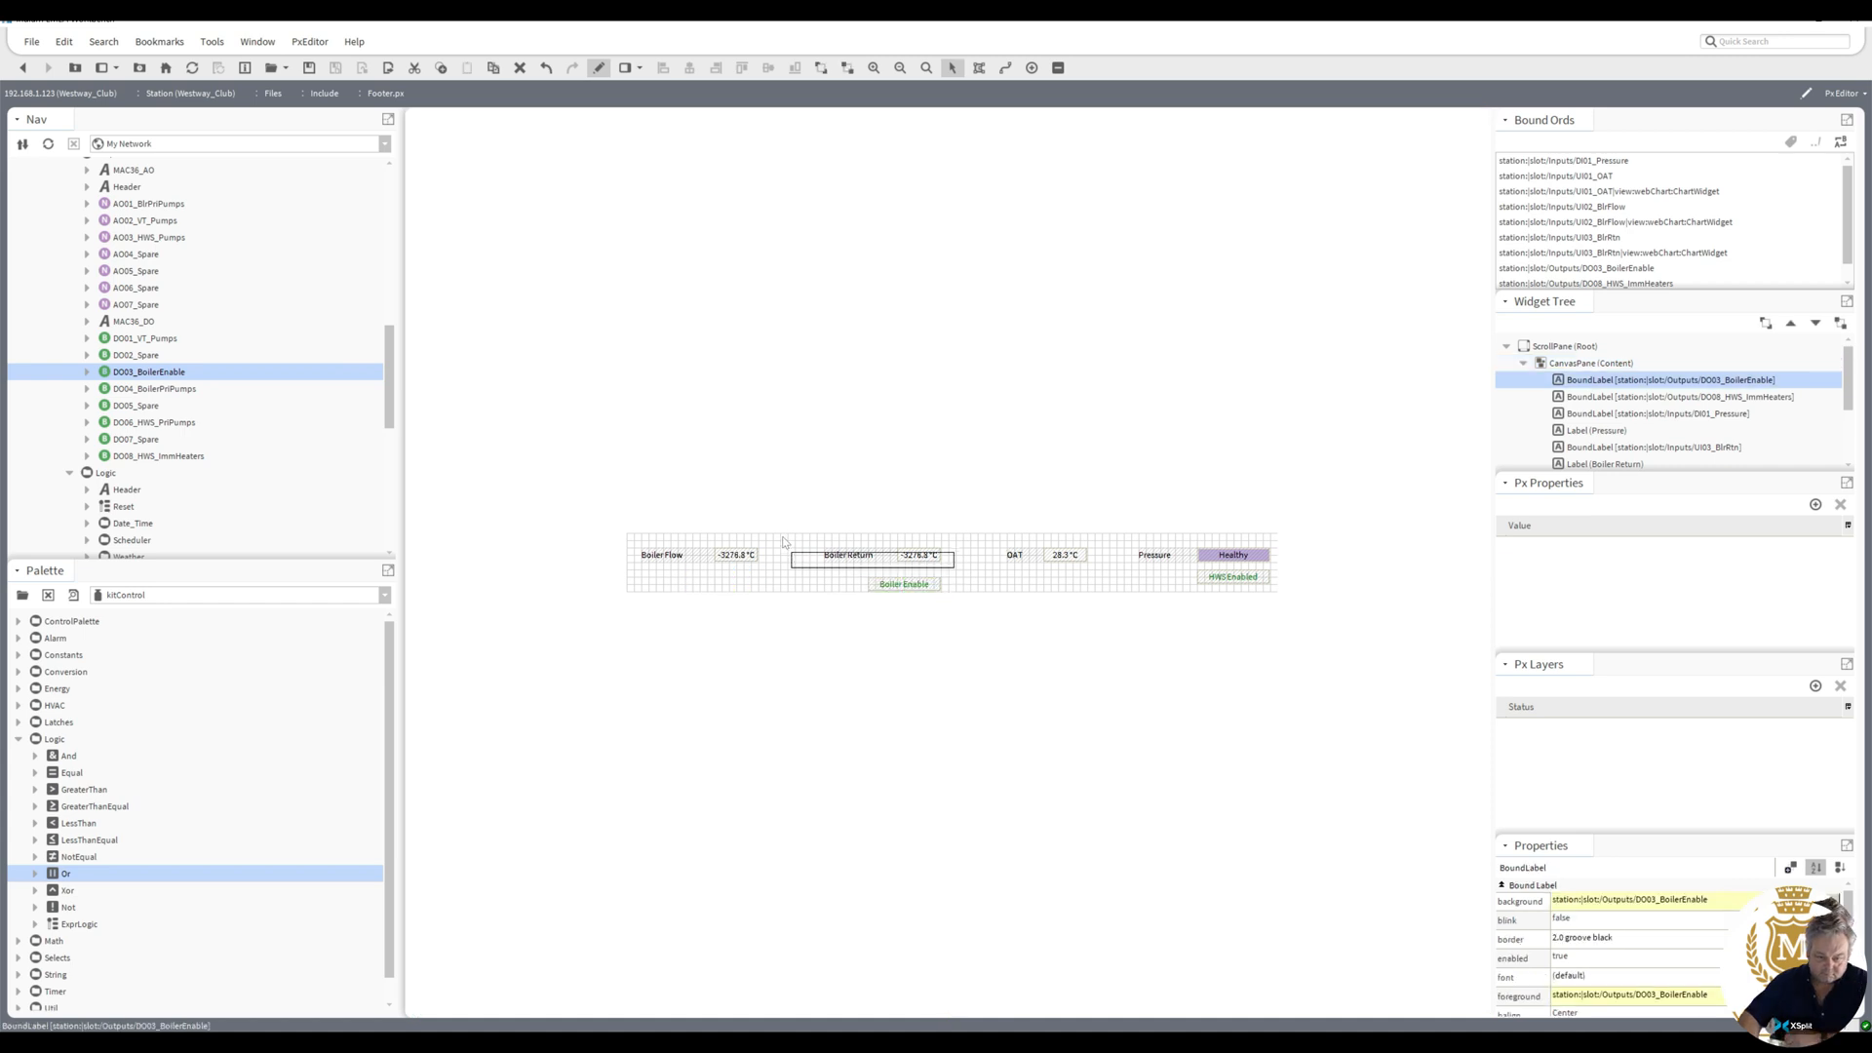
# - Stack the Boiler Return label and value beneath Boiler Flow, and line up the Boiler Enable status and OAT pair beside the Boiler Flow value
pyautogui.moveTo(783, 542); pyautogui.dragTo(670, 574)
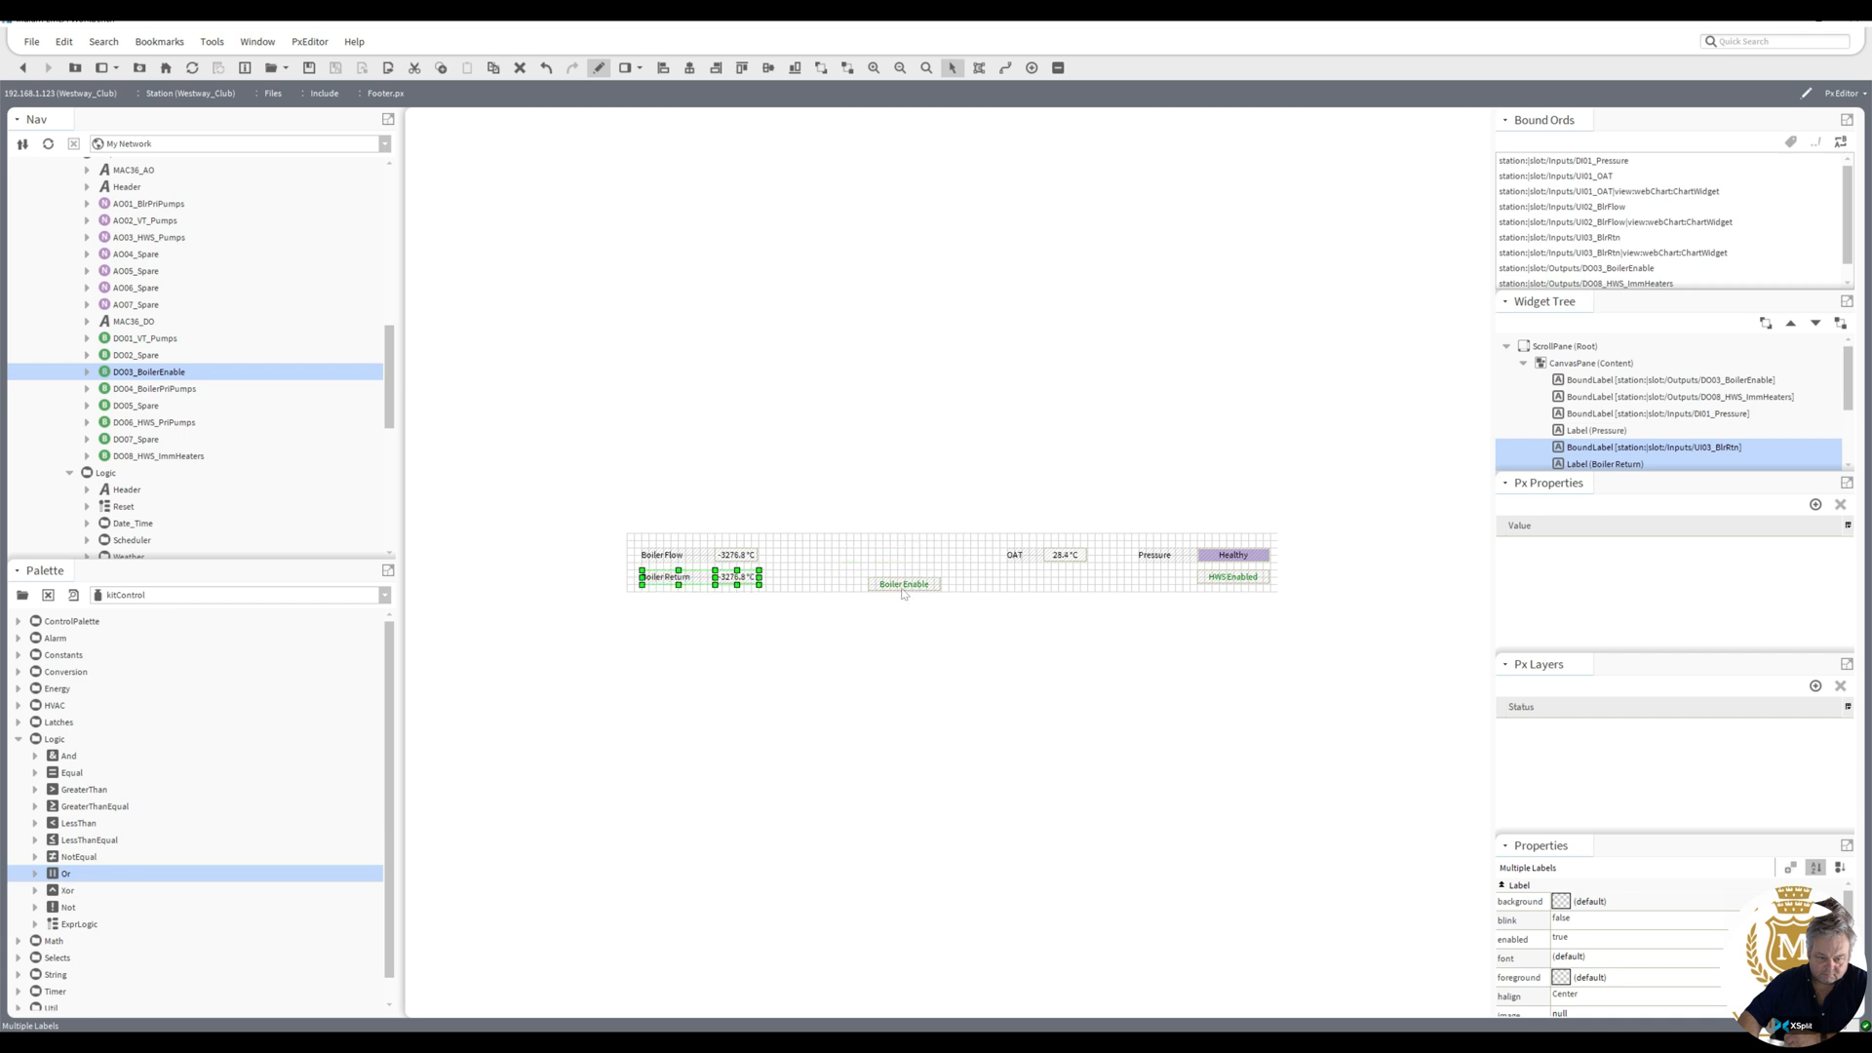
pyautogui.moveTo(861, 574); pyautogui.dragTo(814, 563)
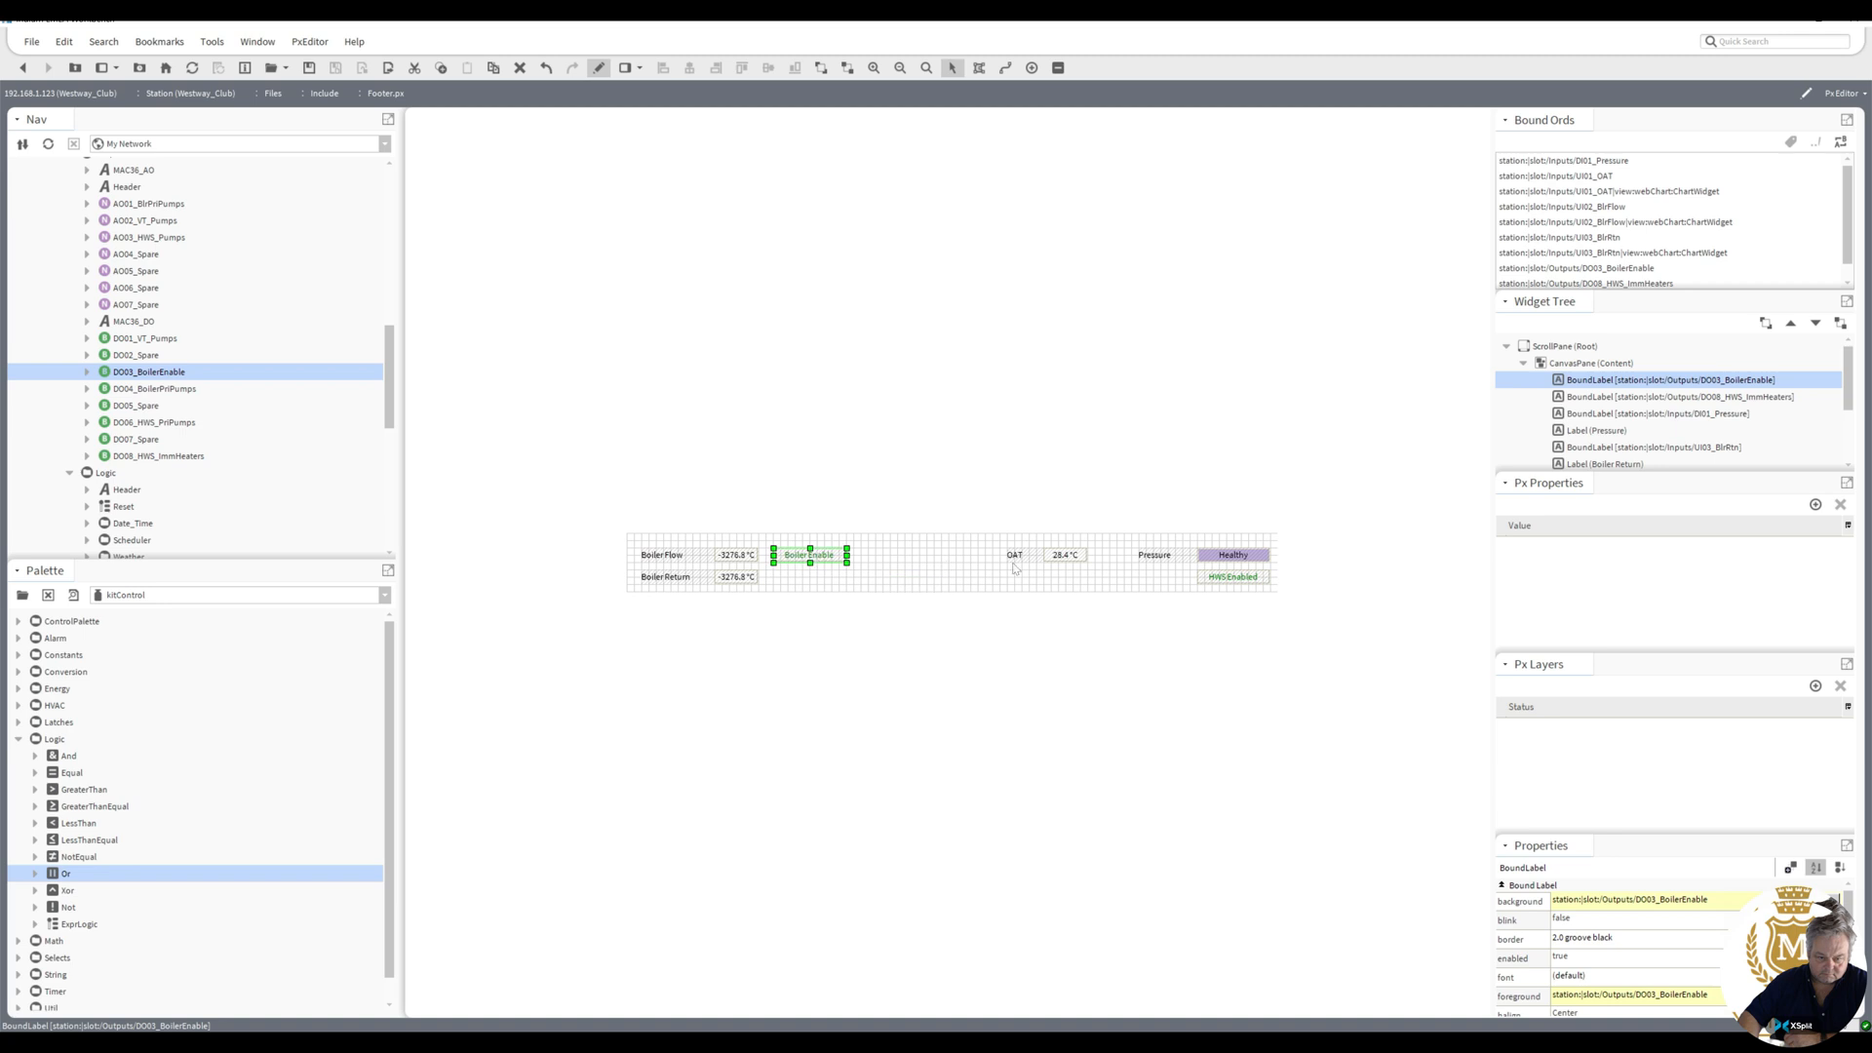
pyautogui.moveTo(1101, 568); pyautogui.dragTo(868, 557)
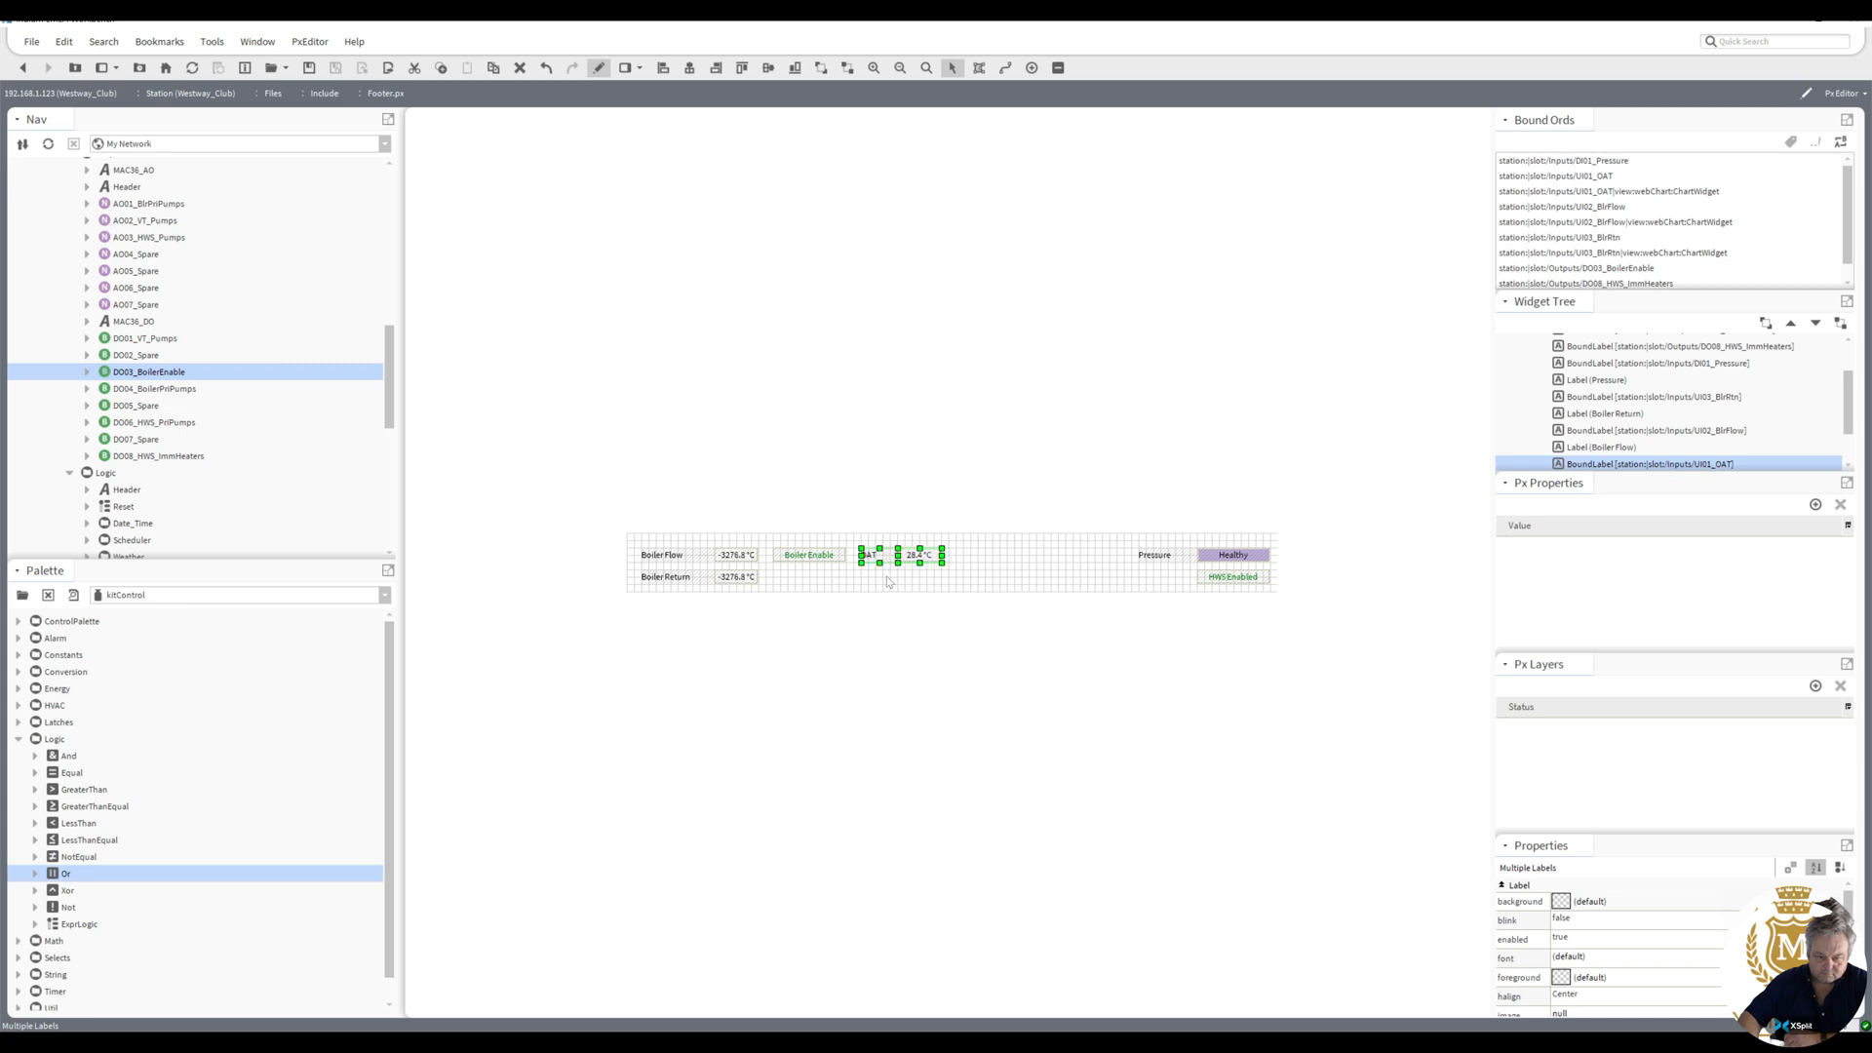
pyautogui.click(888, 582)
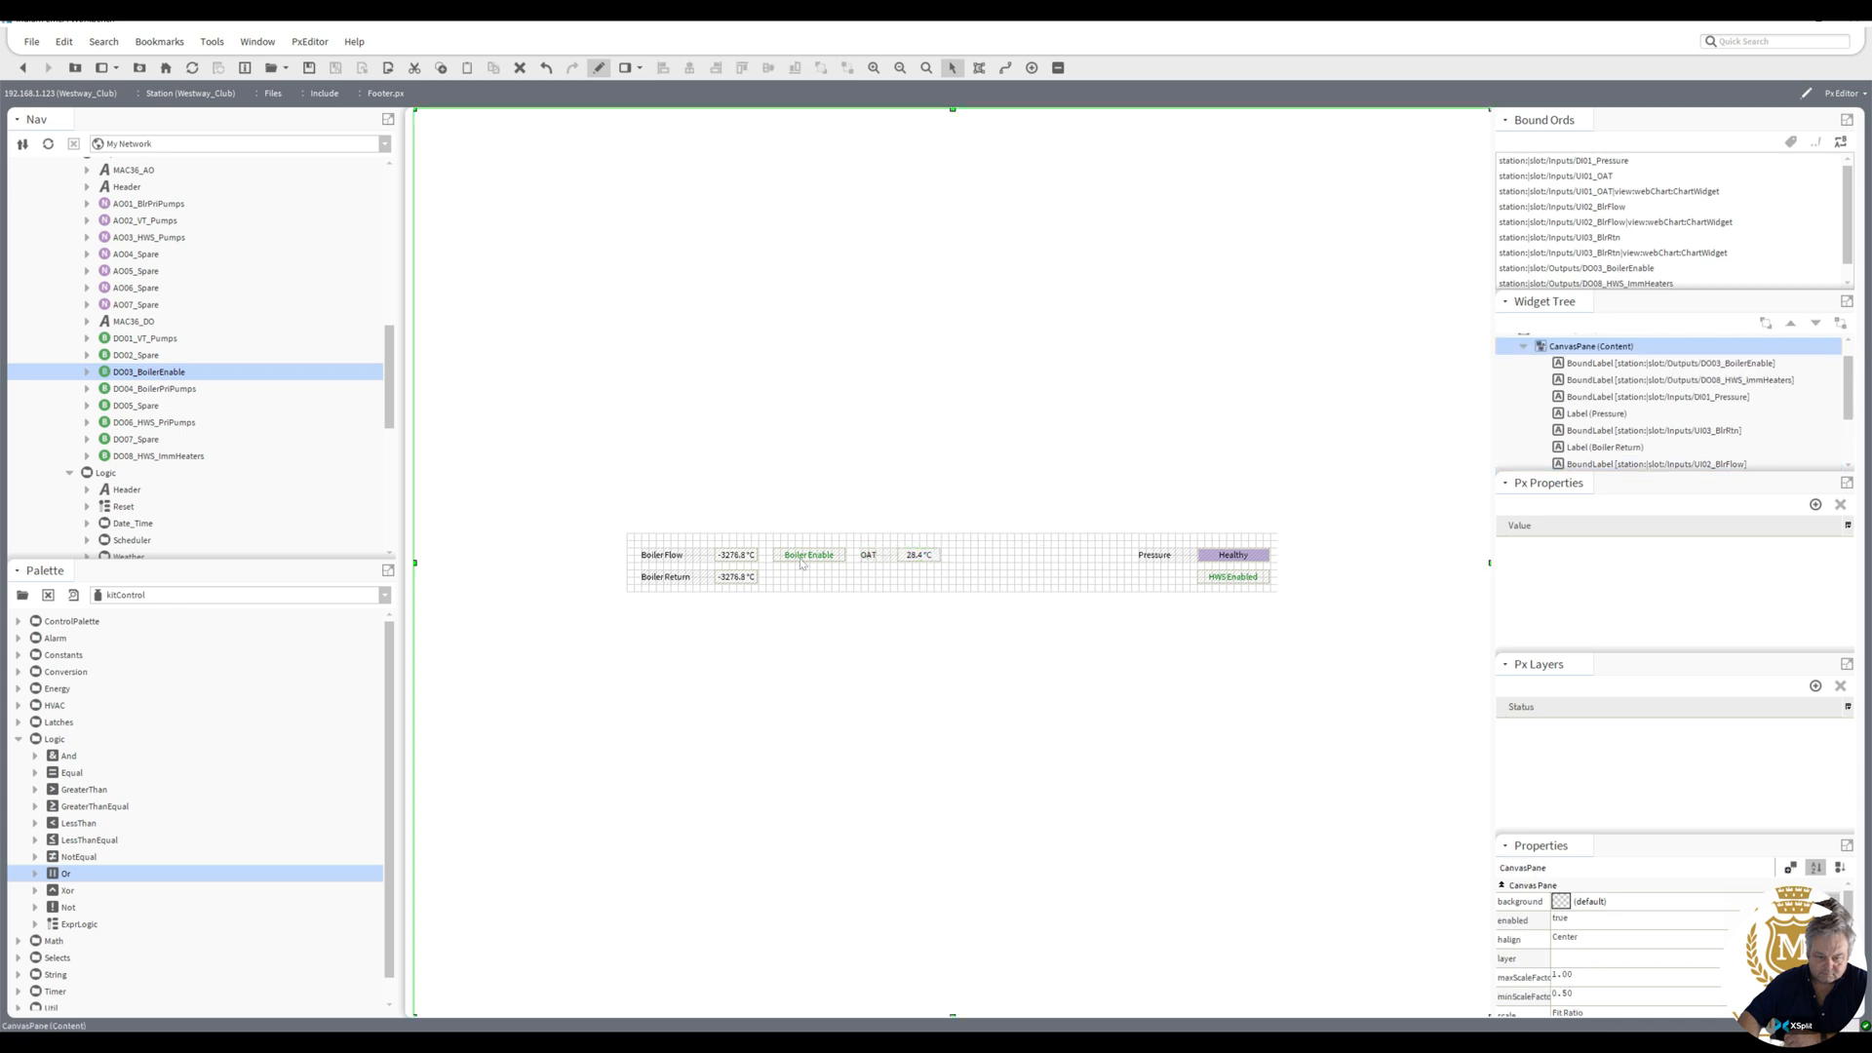
pyautogui.click(169, 393)
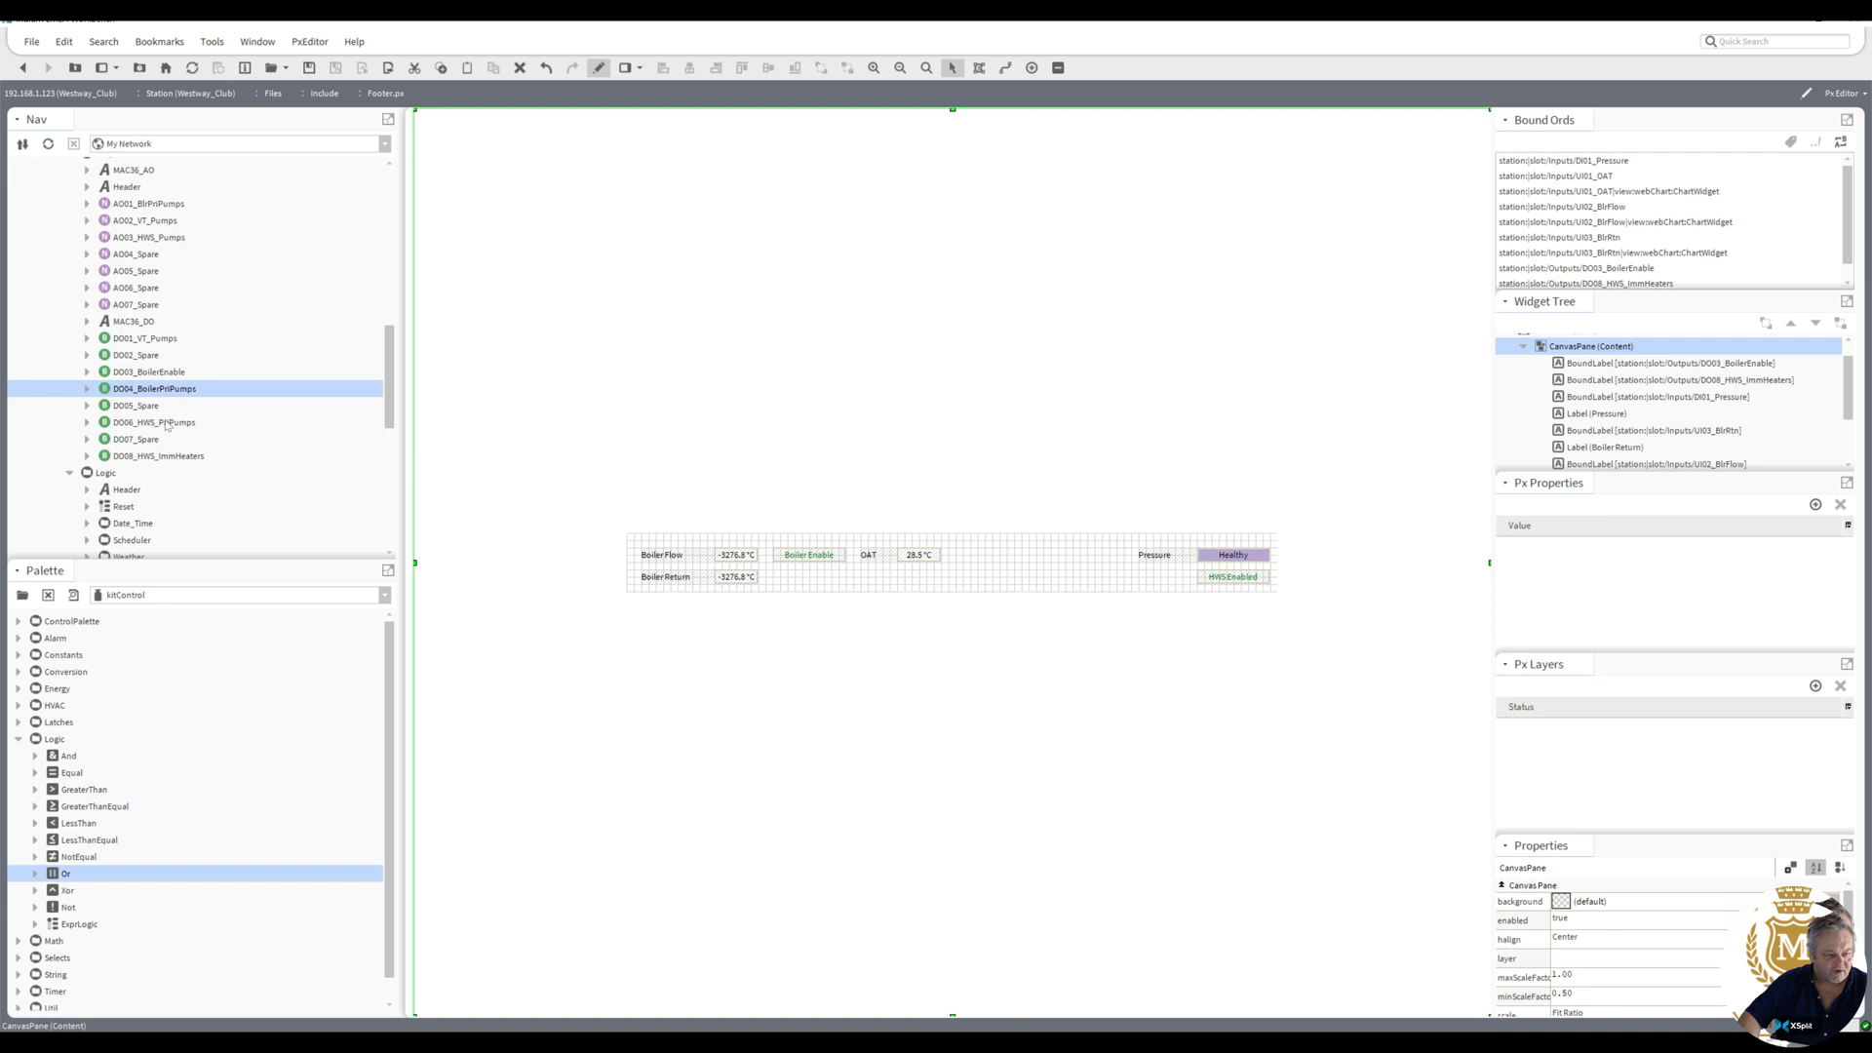
pyautogui.keyDown('ctrl'); pyautogui.click(167, 423); pyautogui.keyUp('ctrl')
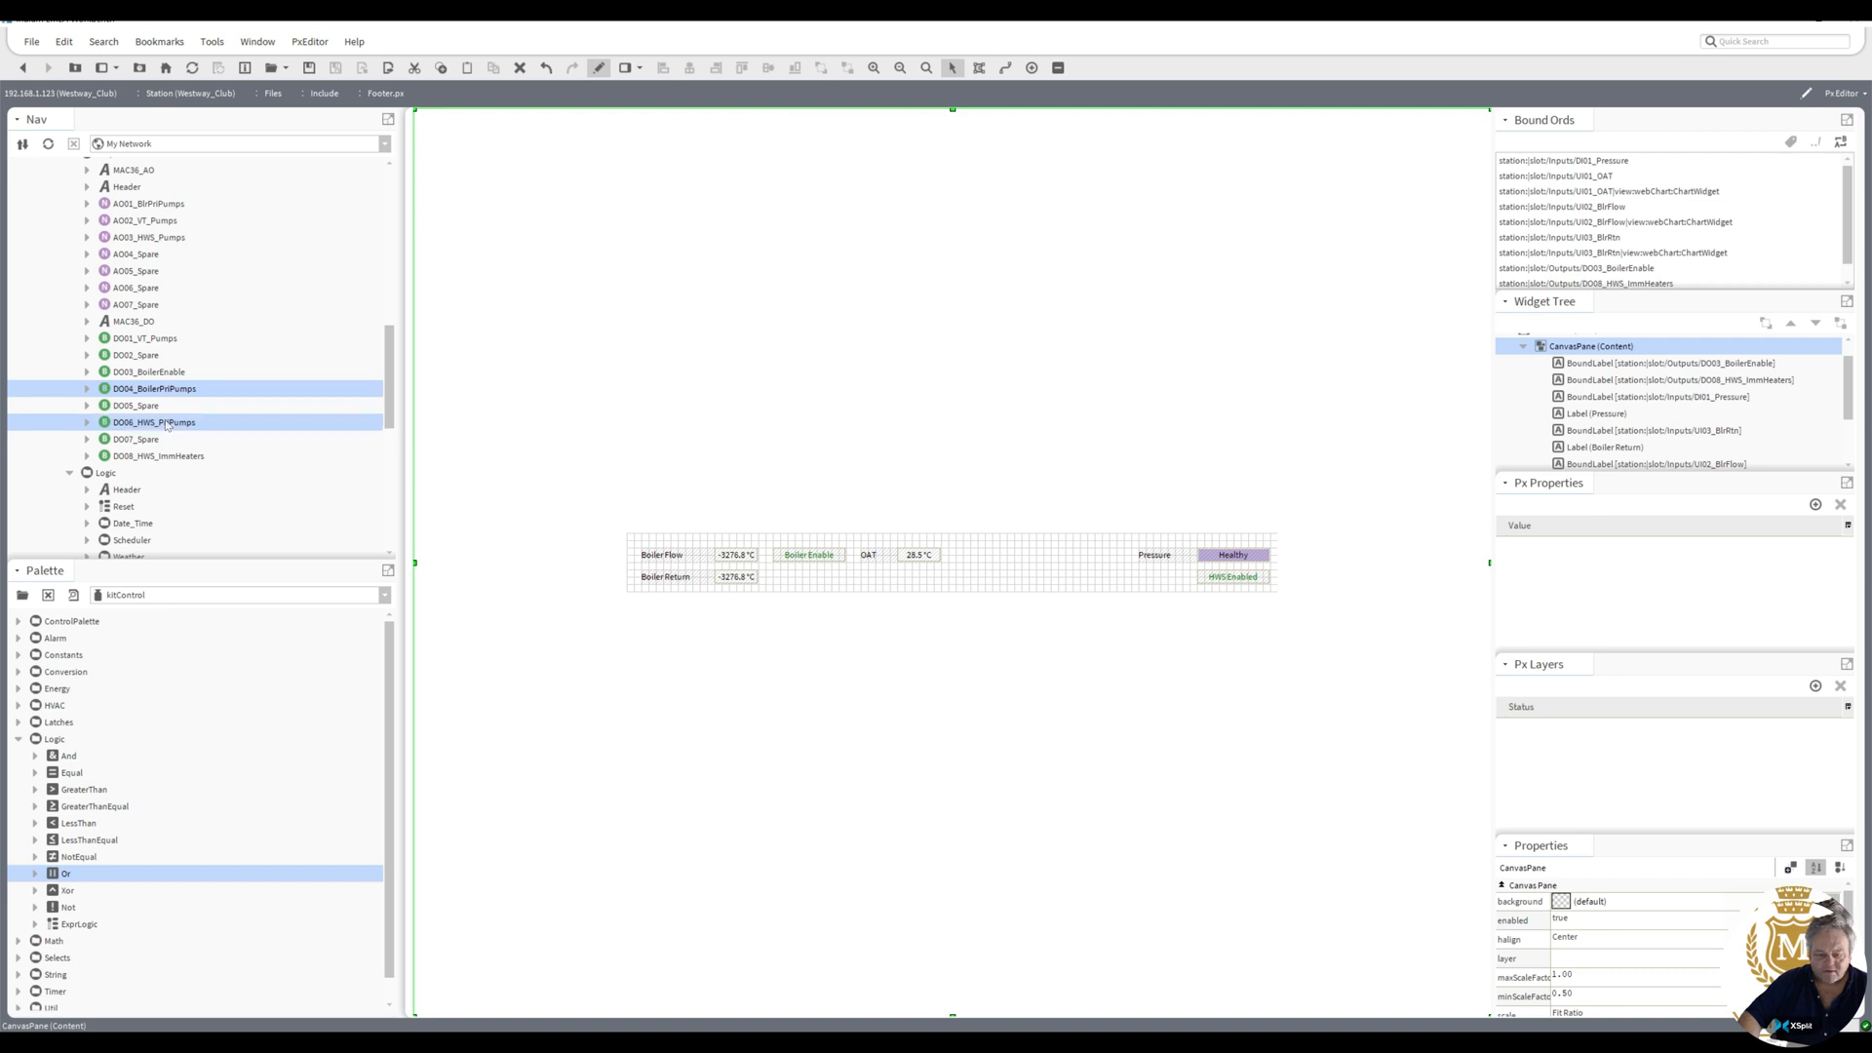
pyautogui.click(156, 341)
pyautogui.keyDown('ctrl'); pyautogui.click(164, 391); pyautogui.keyUp('ctrl')
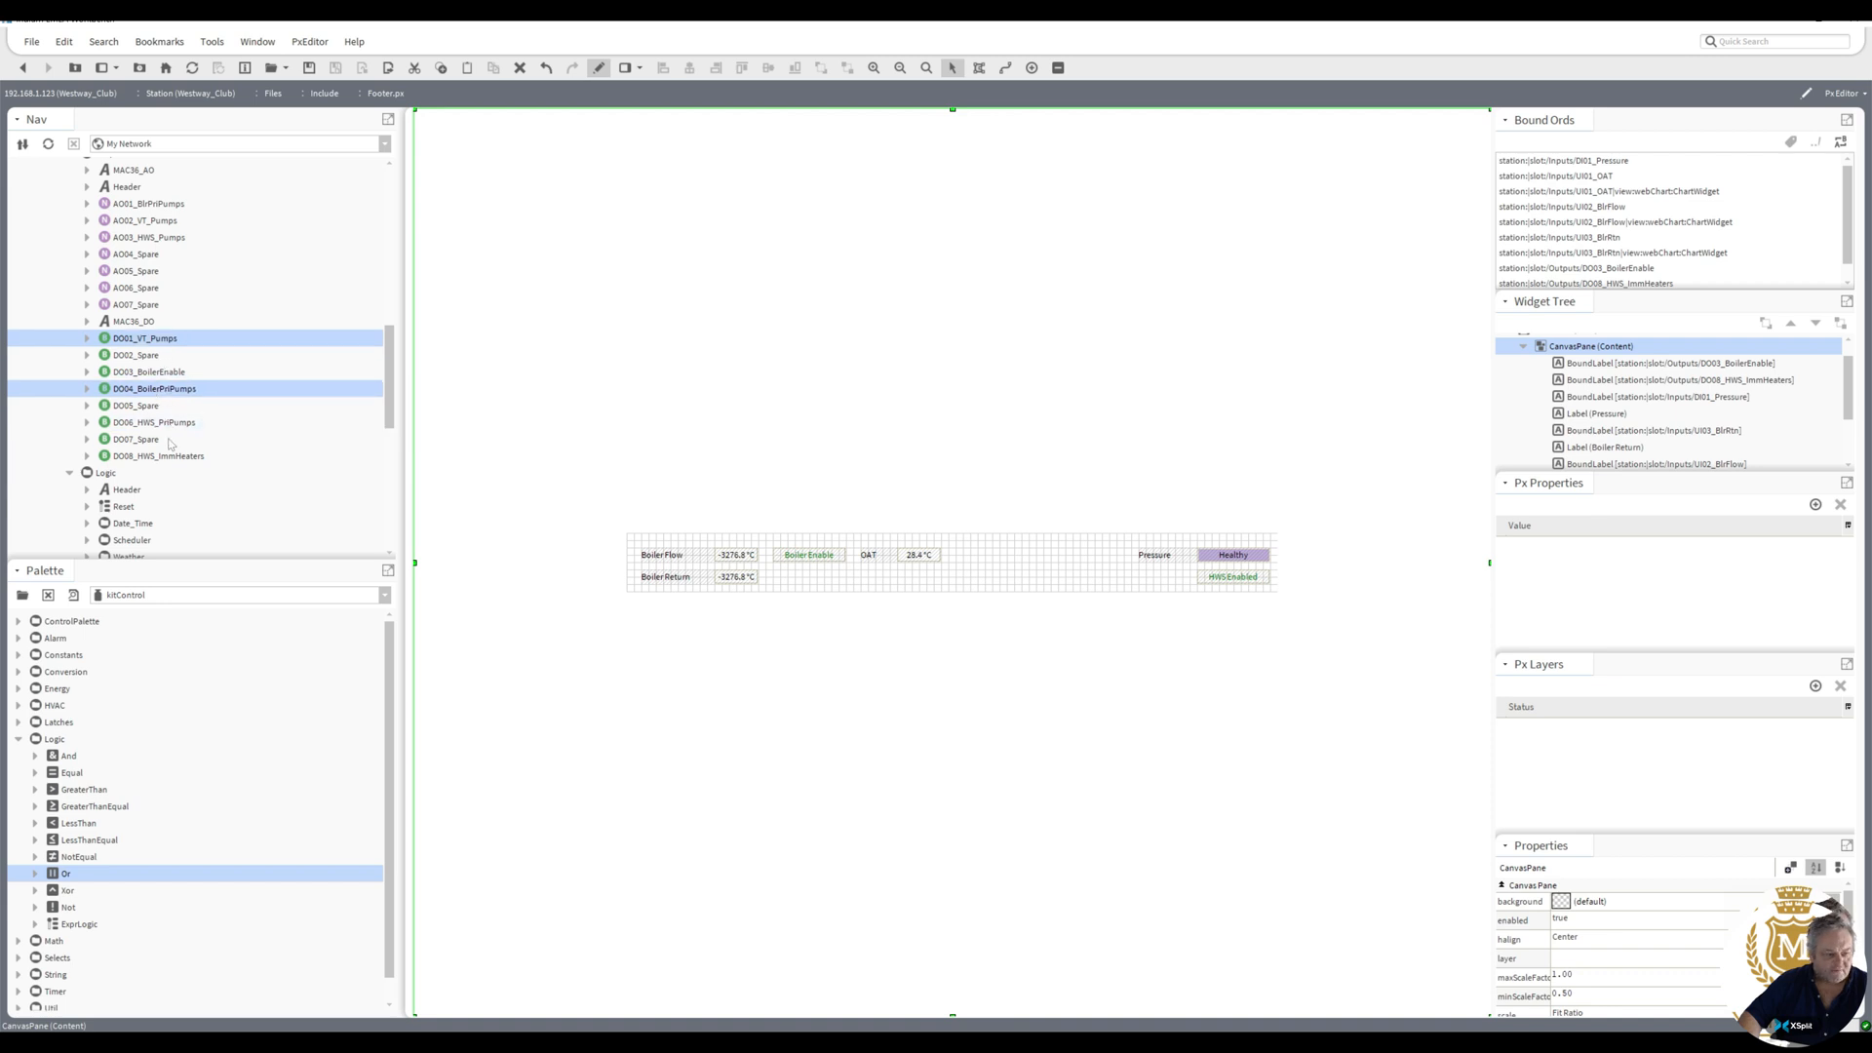
pyautogui.keyDown('ctrl'); pyautogui.click(164, 426); pyautogui.keyUp('ctrl')
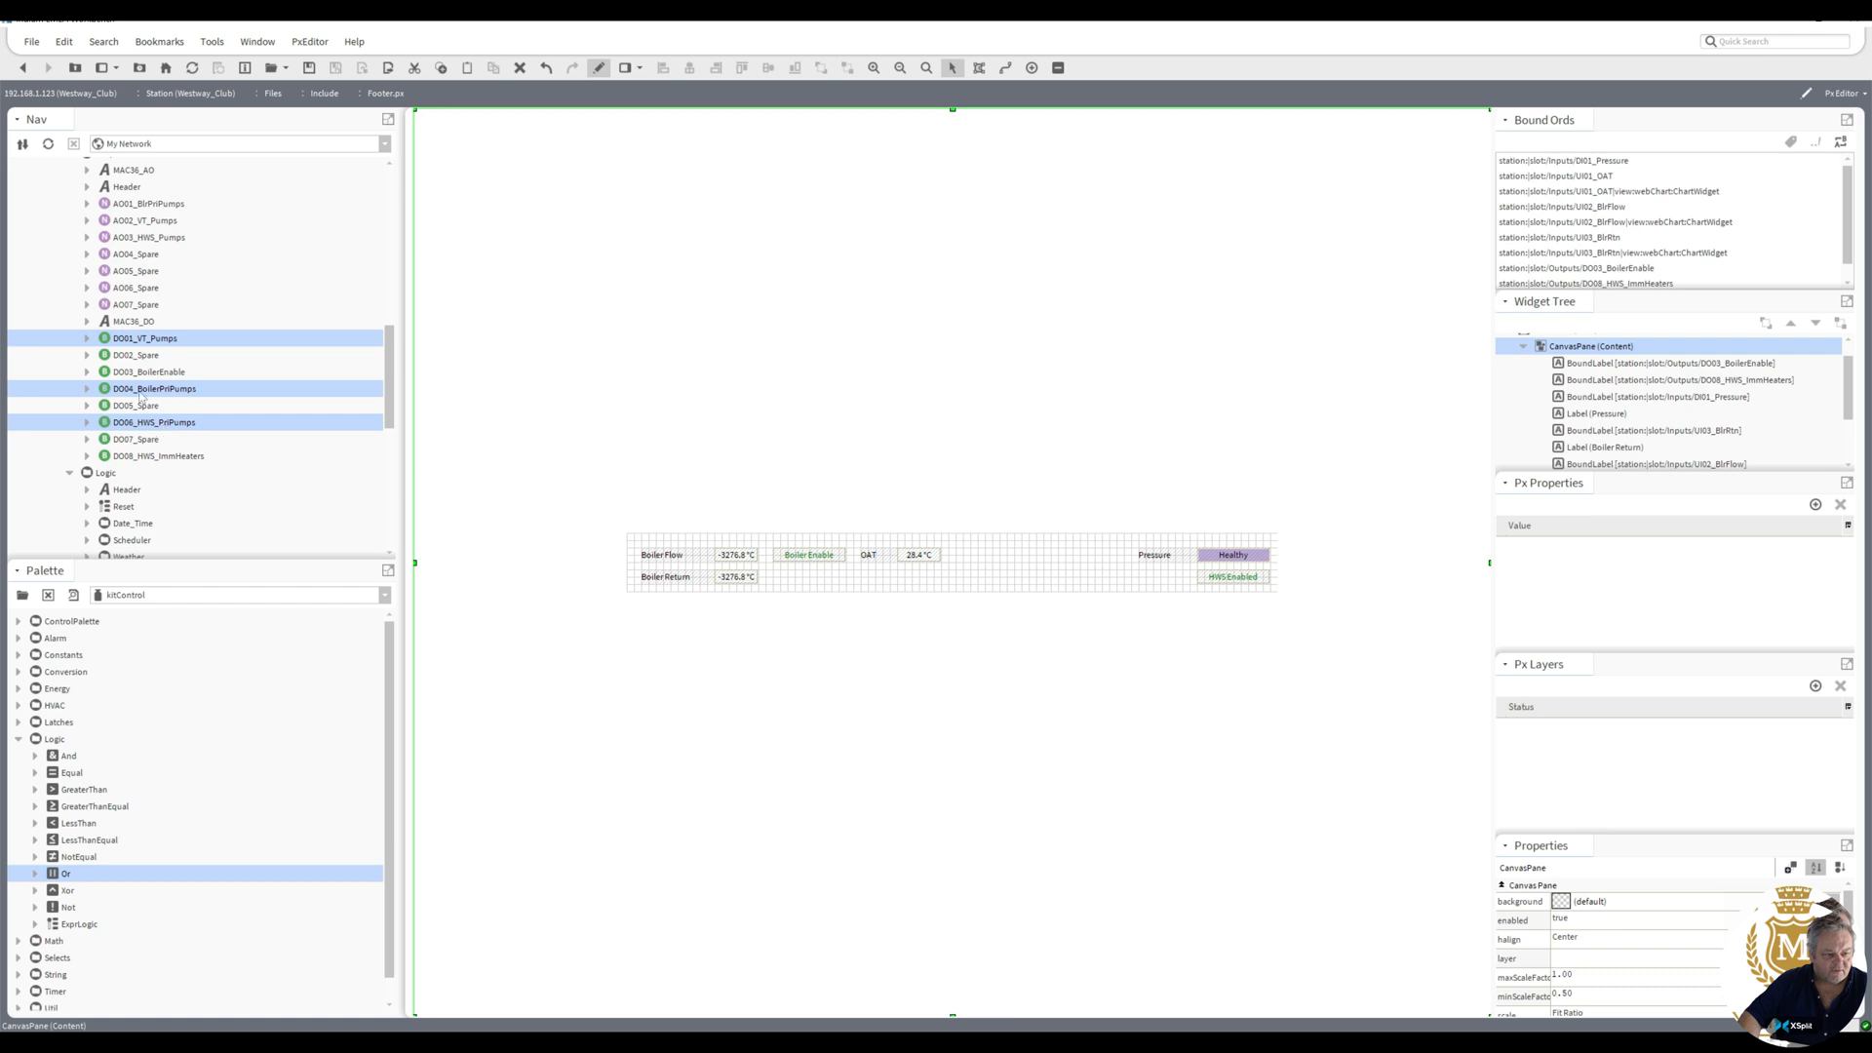
pyautogui.moveTo(140, 396); pyautogui.dragTo(1006, 551)
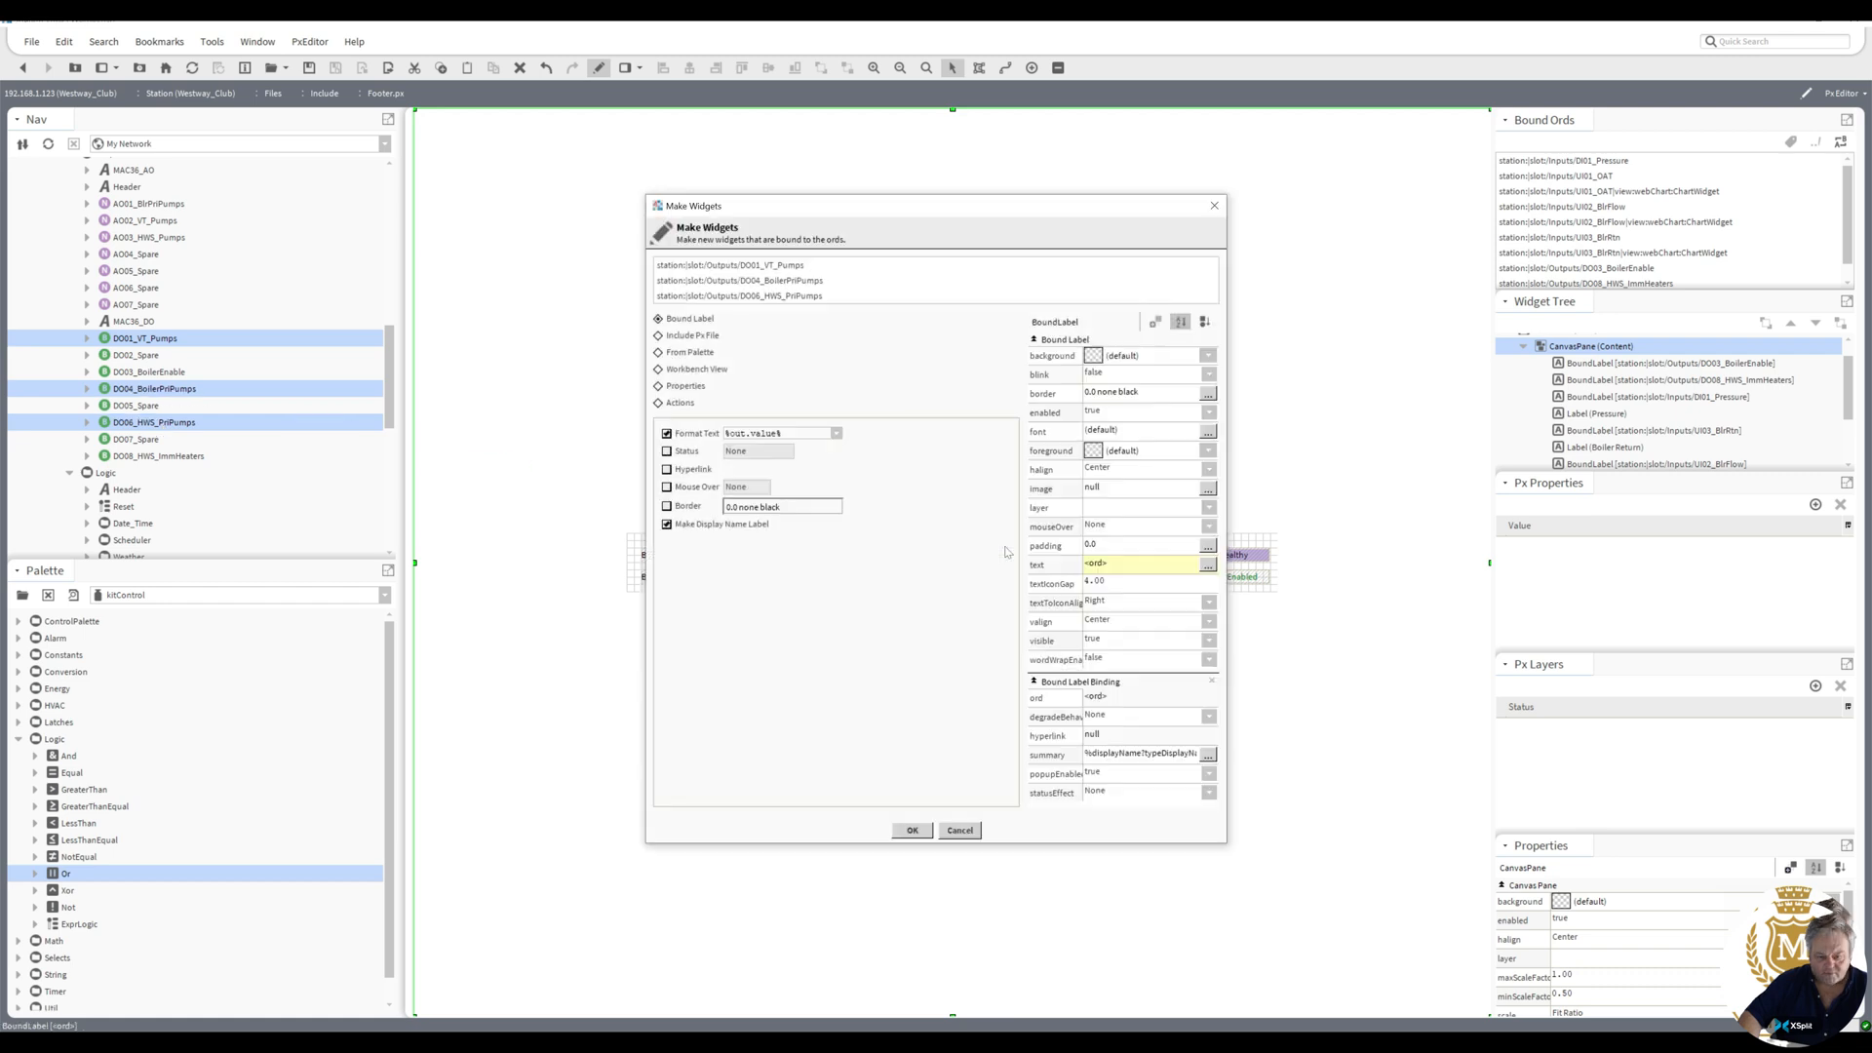
pyautogui.rightClick(1094, 356)
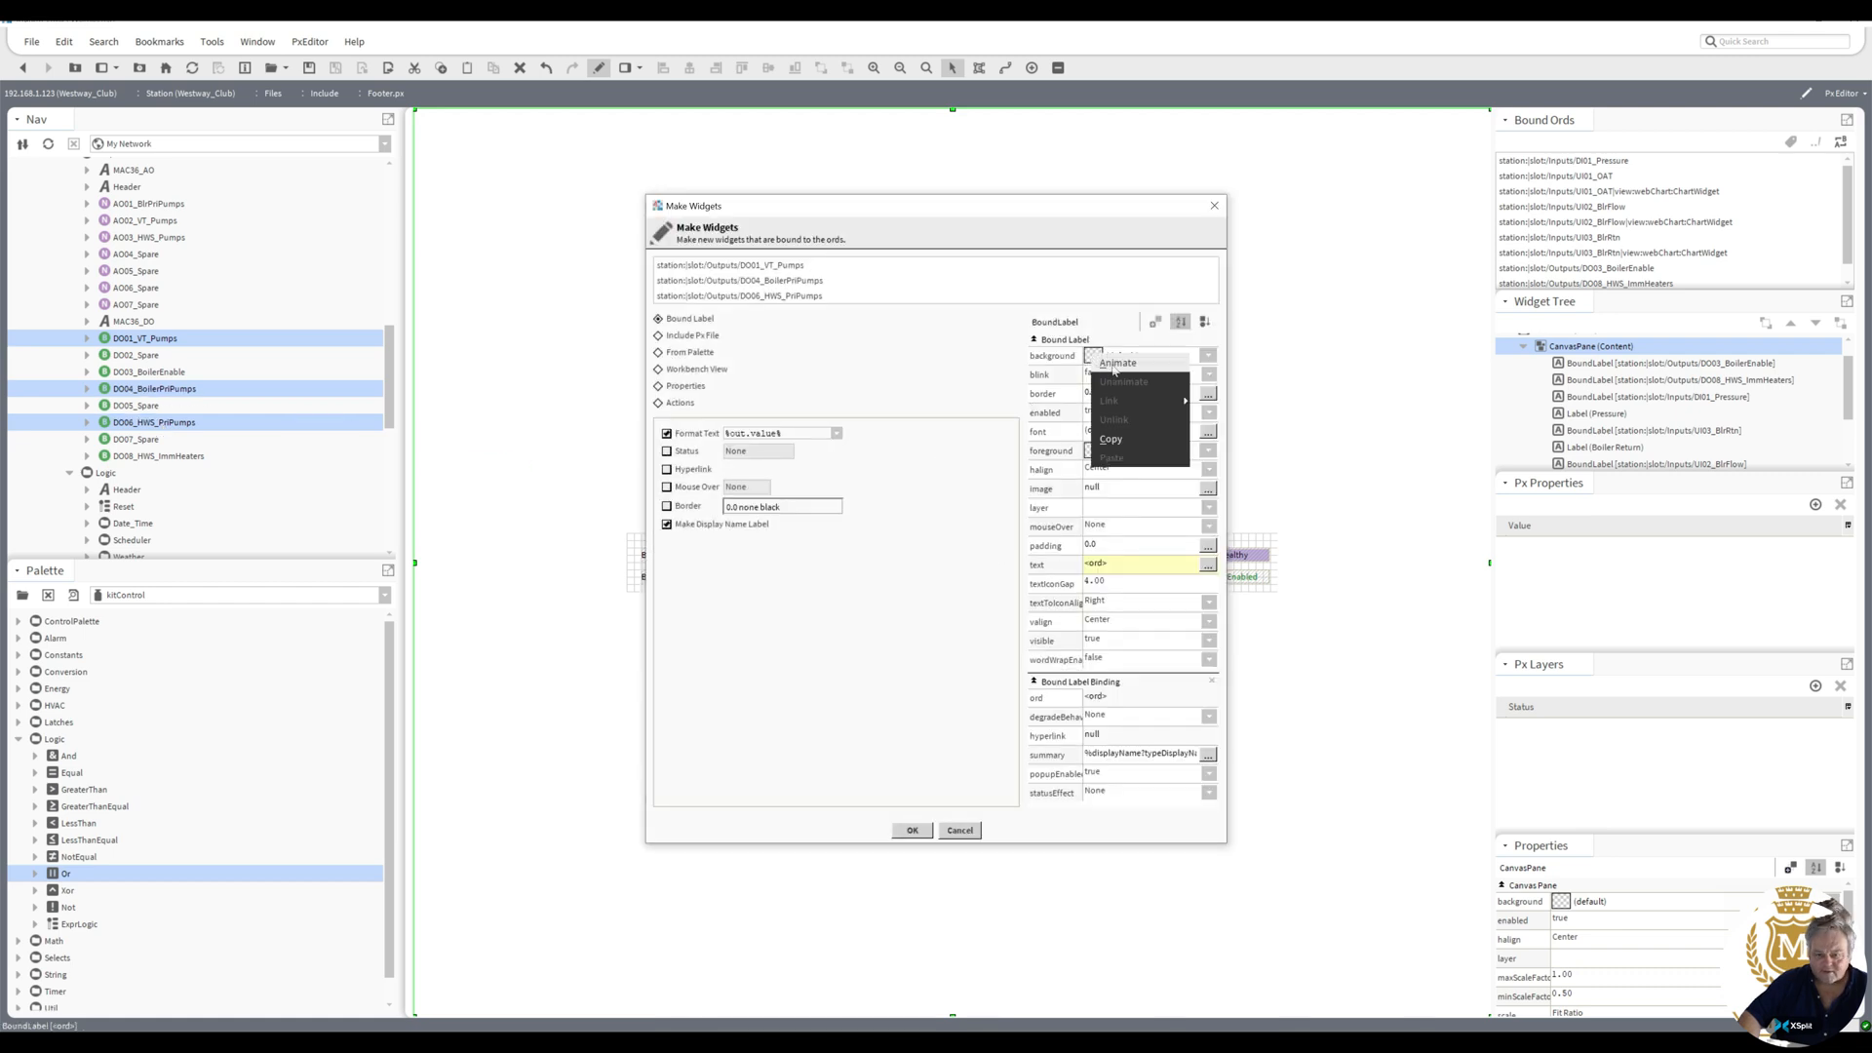
pyautogui.click(1116, 363)
pyautogui.click(944, 445)
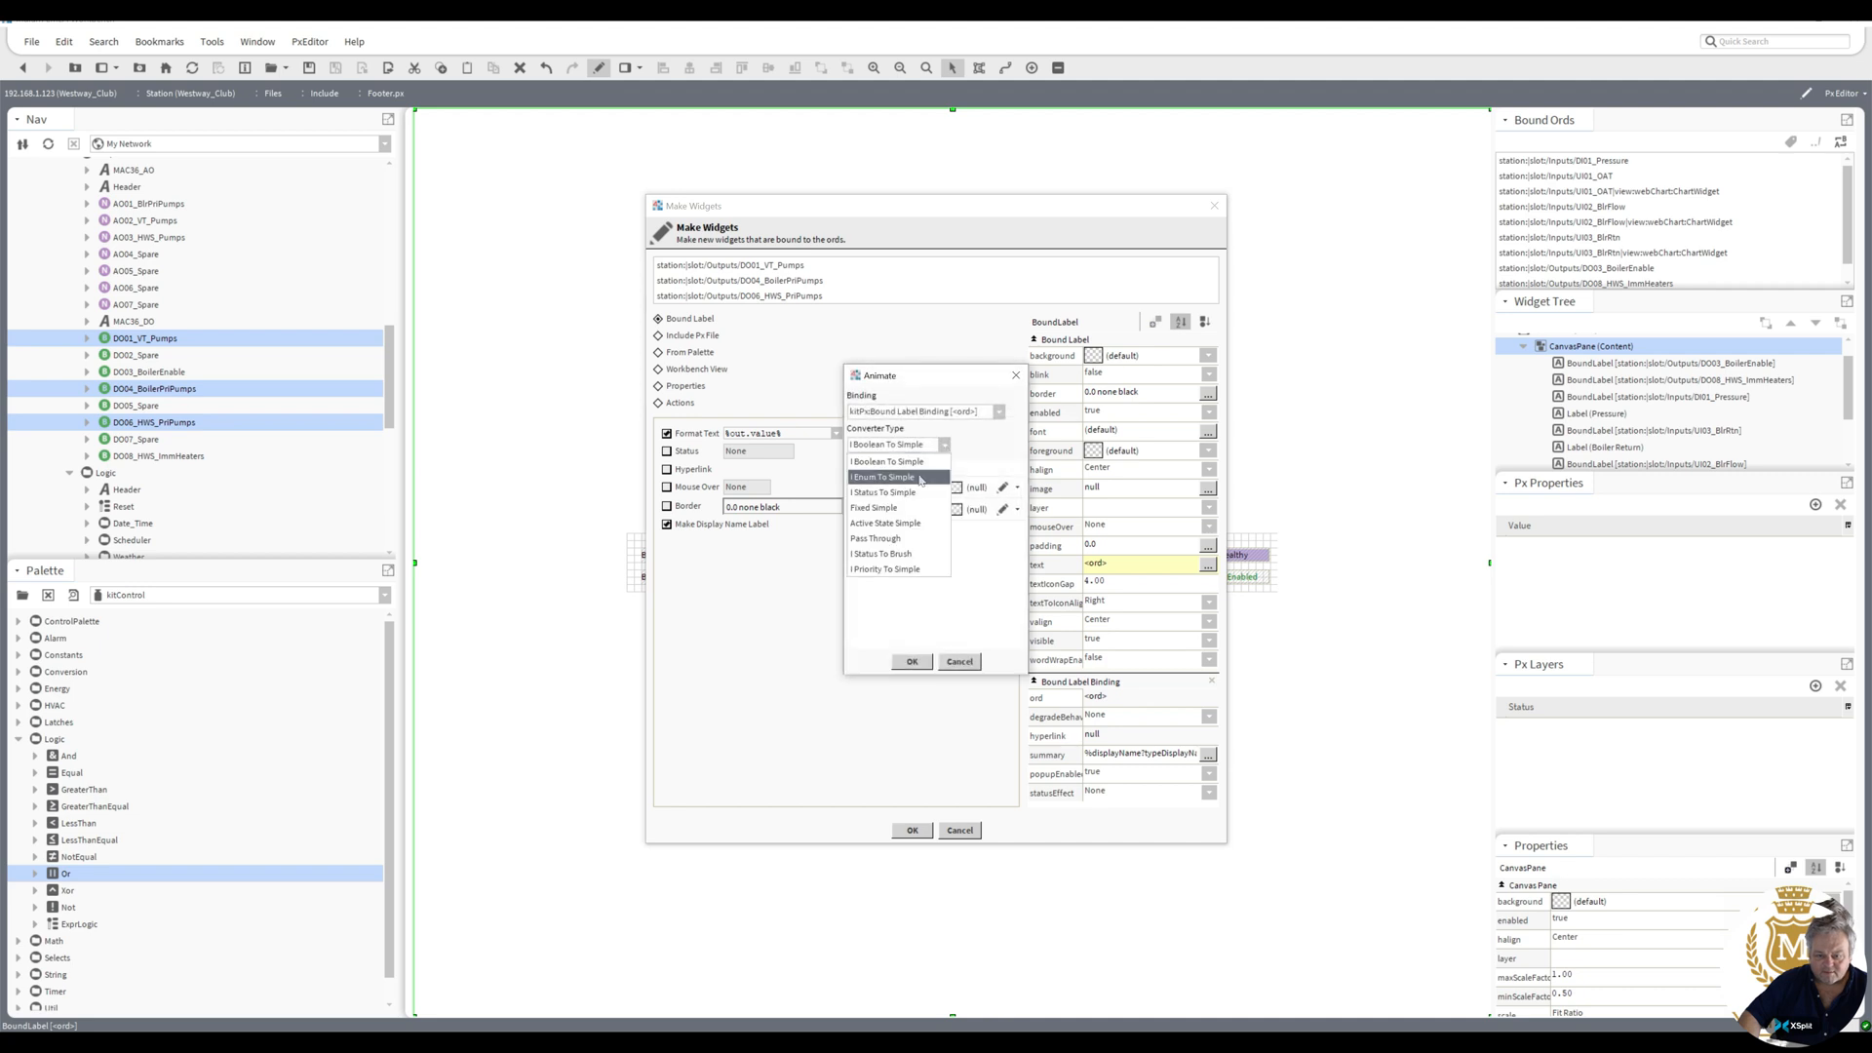
pyautogui.click(916, 492)
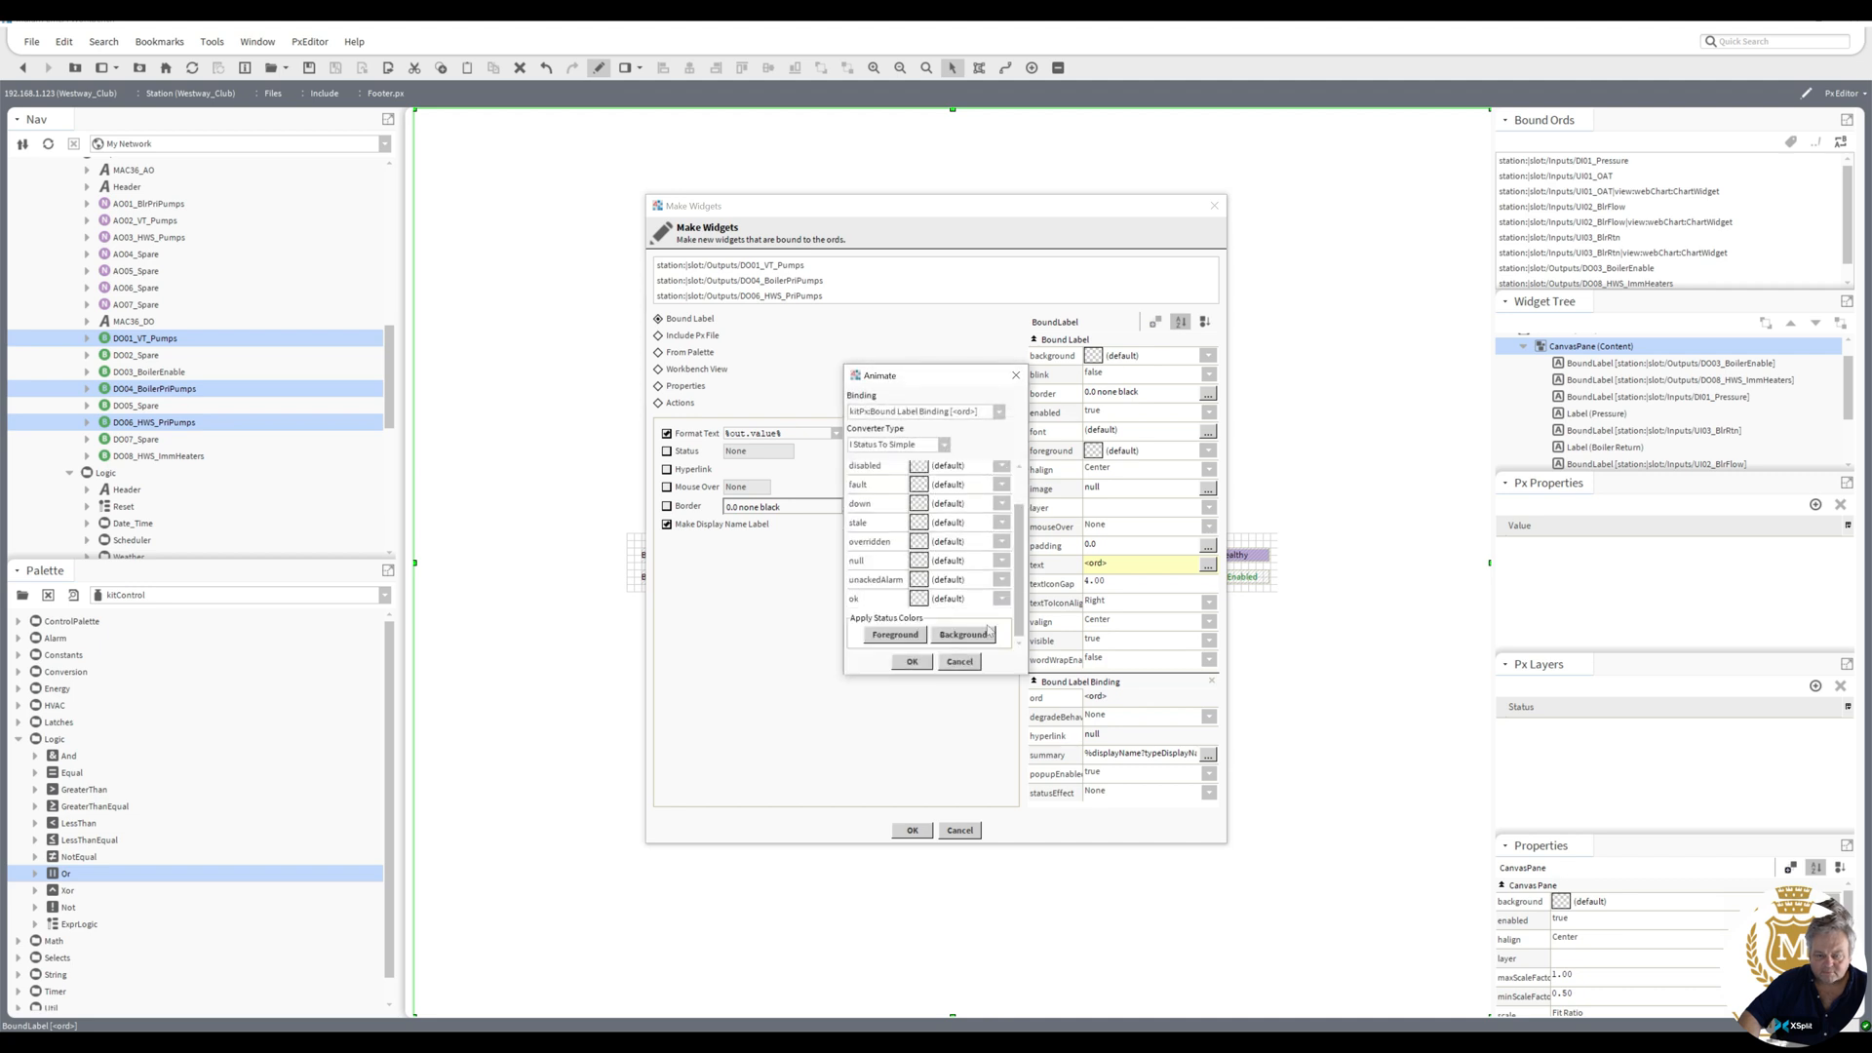
pyautogui.click(912, 661)
pyautogui.click(1113, 394)
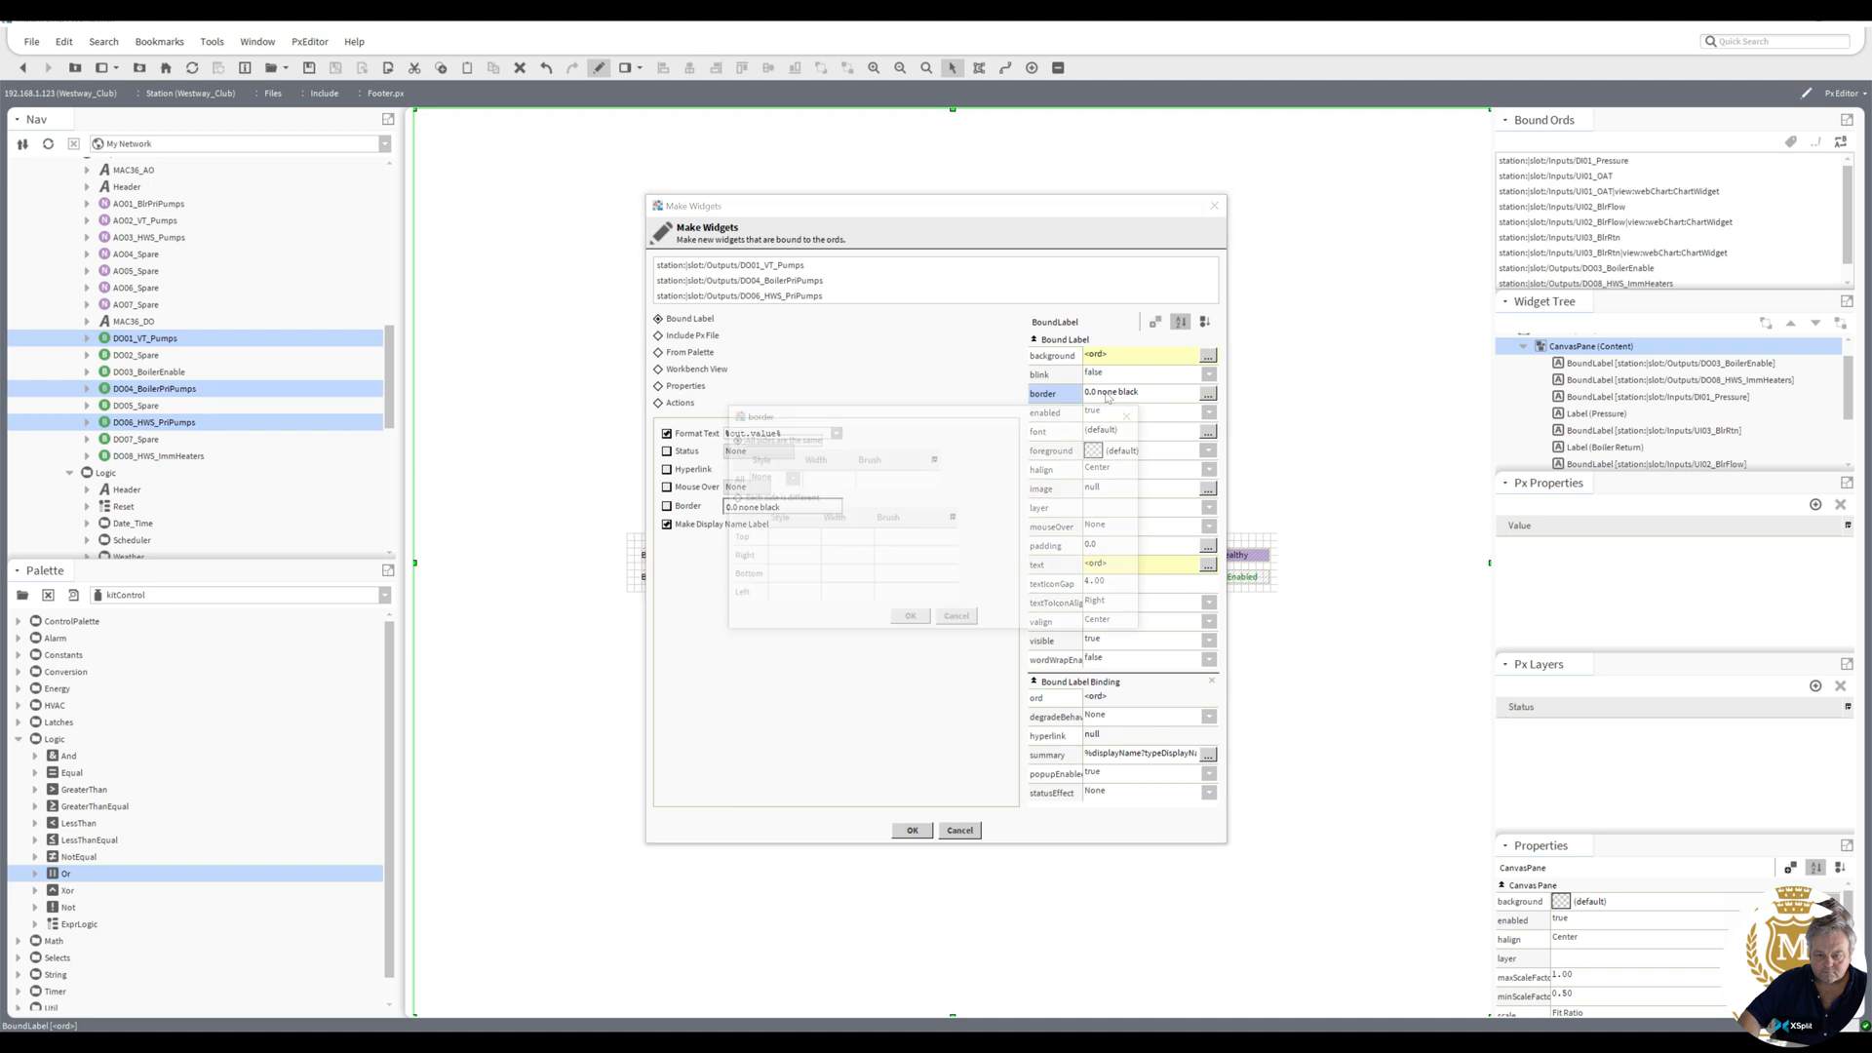
pyautogui.click(792, 479)
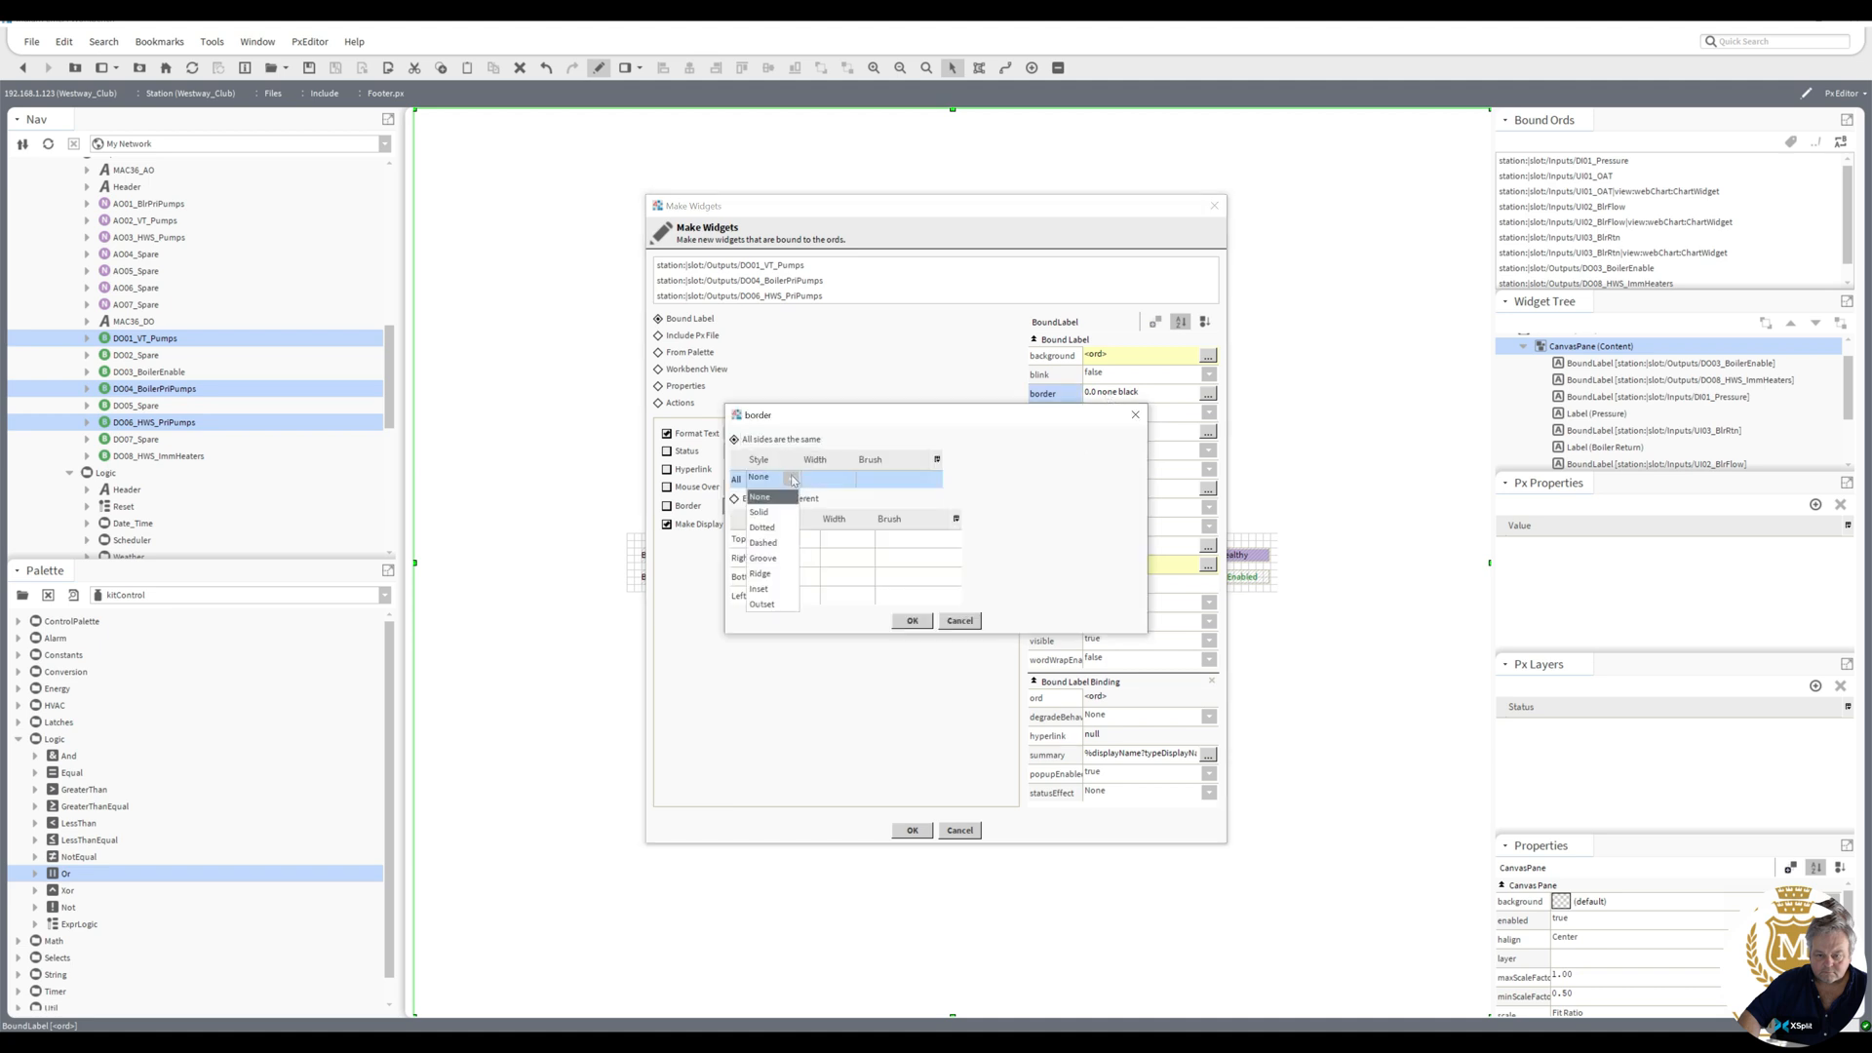
pyautogui.click(765, 558)
pyautogui.click(912, 620)
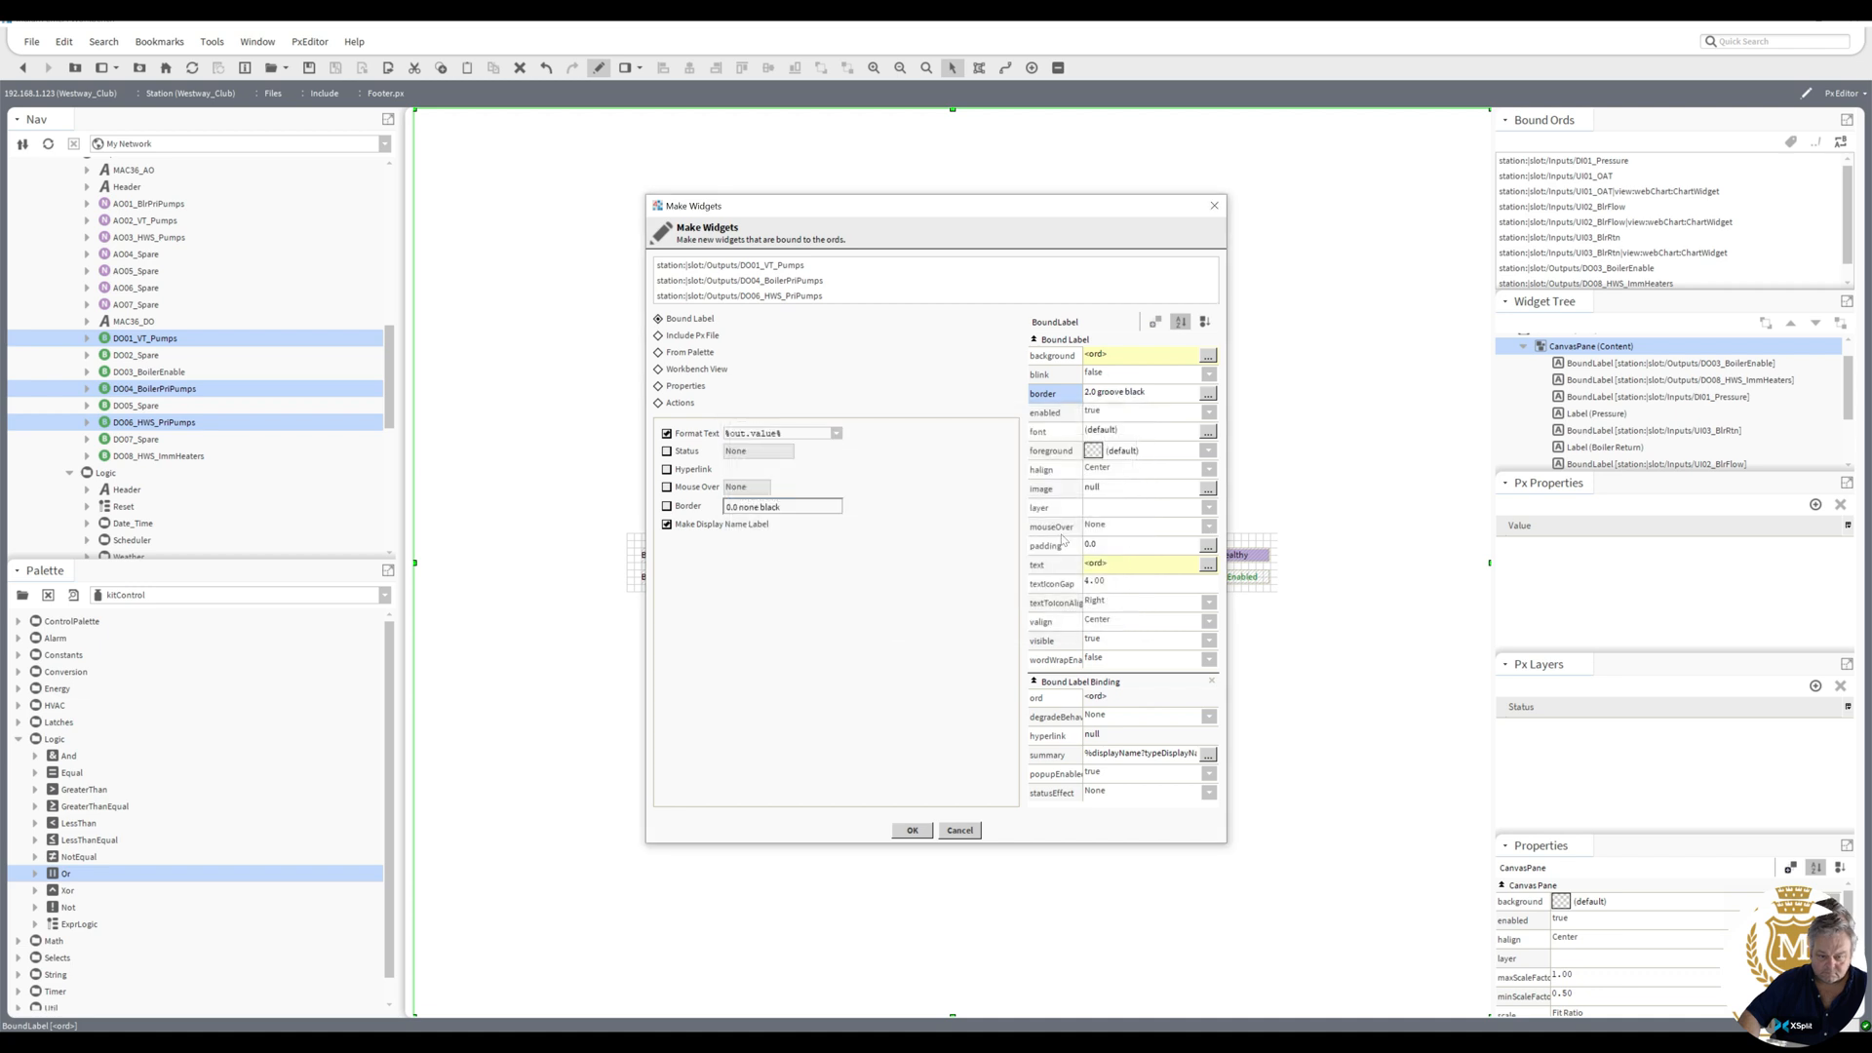
pyautogui.rightClick(1100, 454)
pyautogui.click(1118, 466)
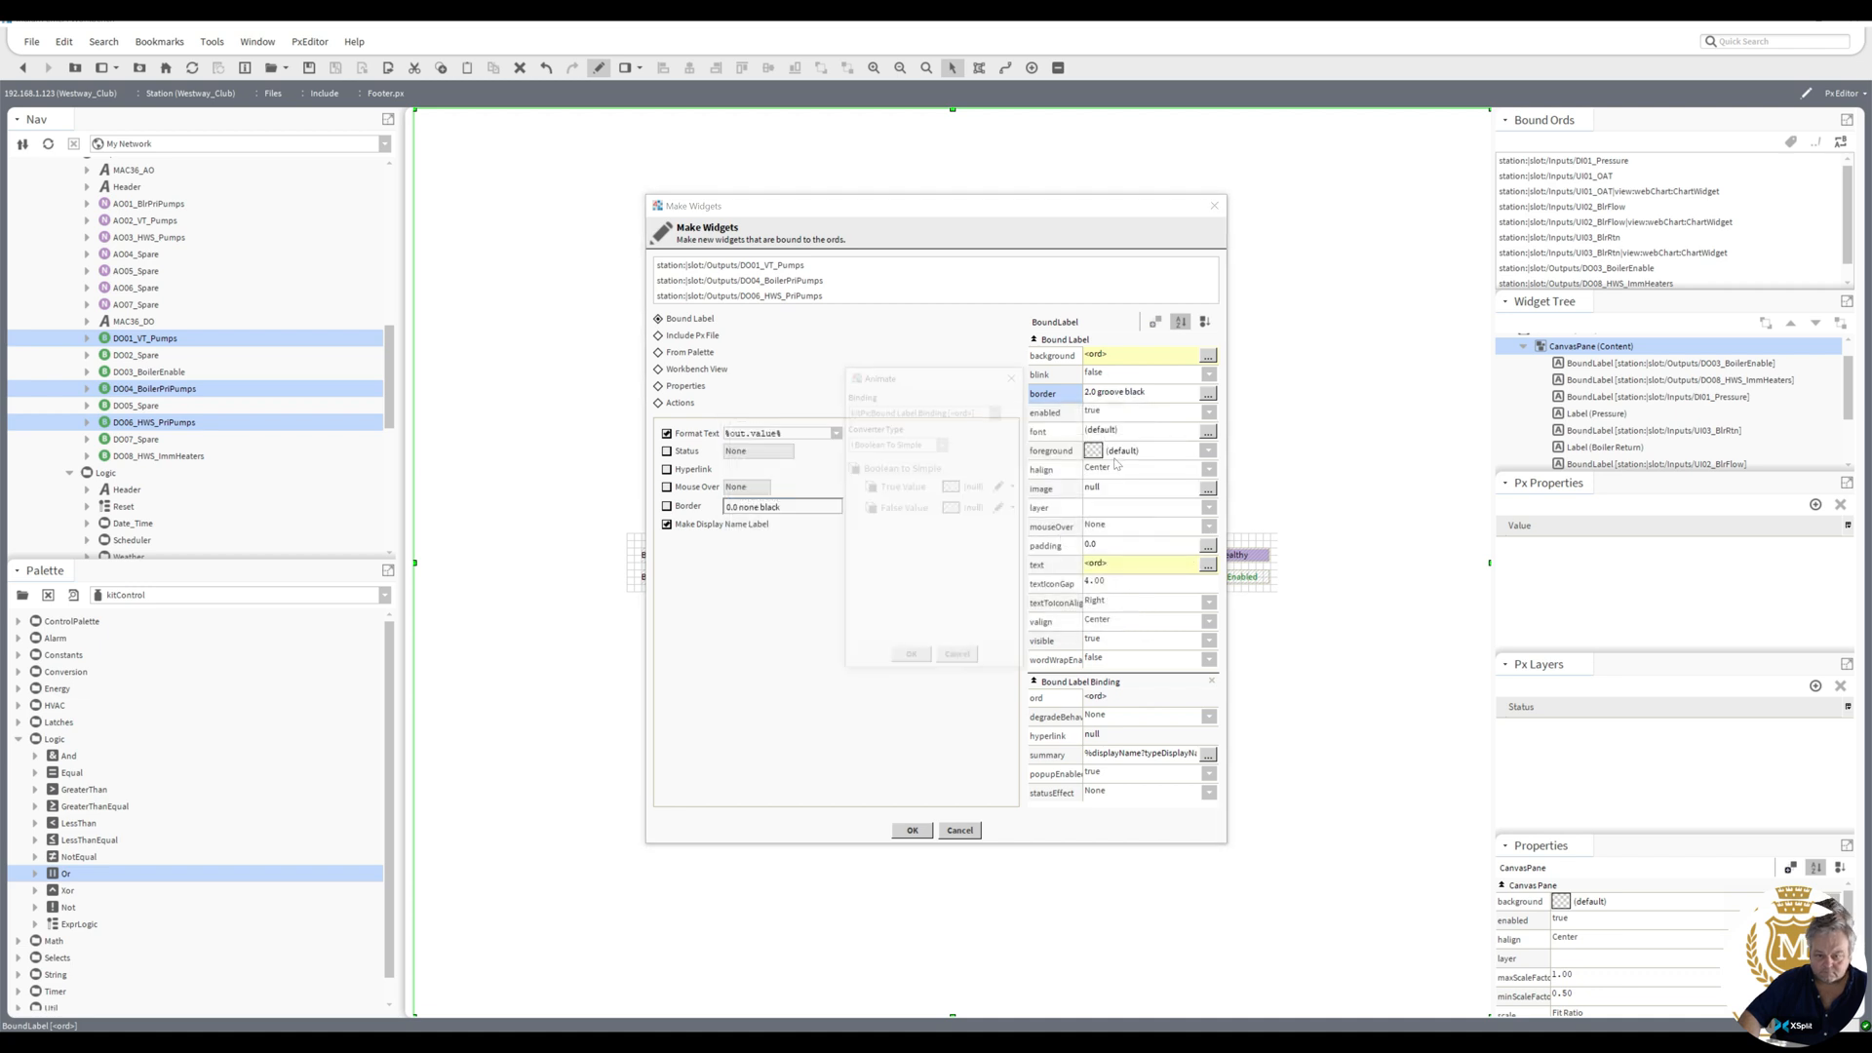
pyautogui.click(954, 487)
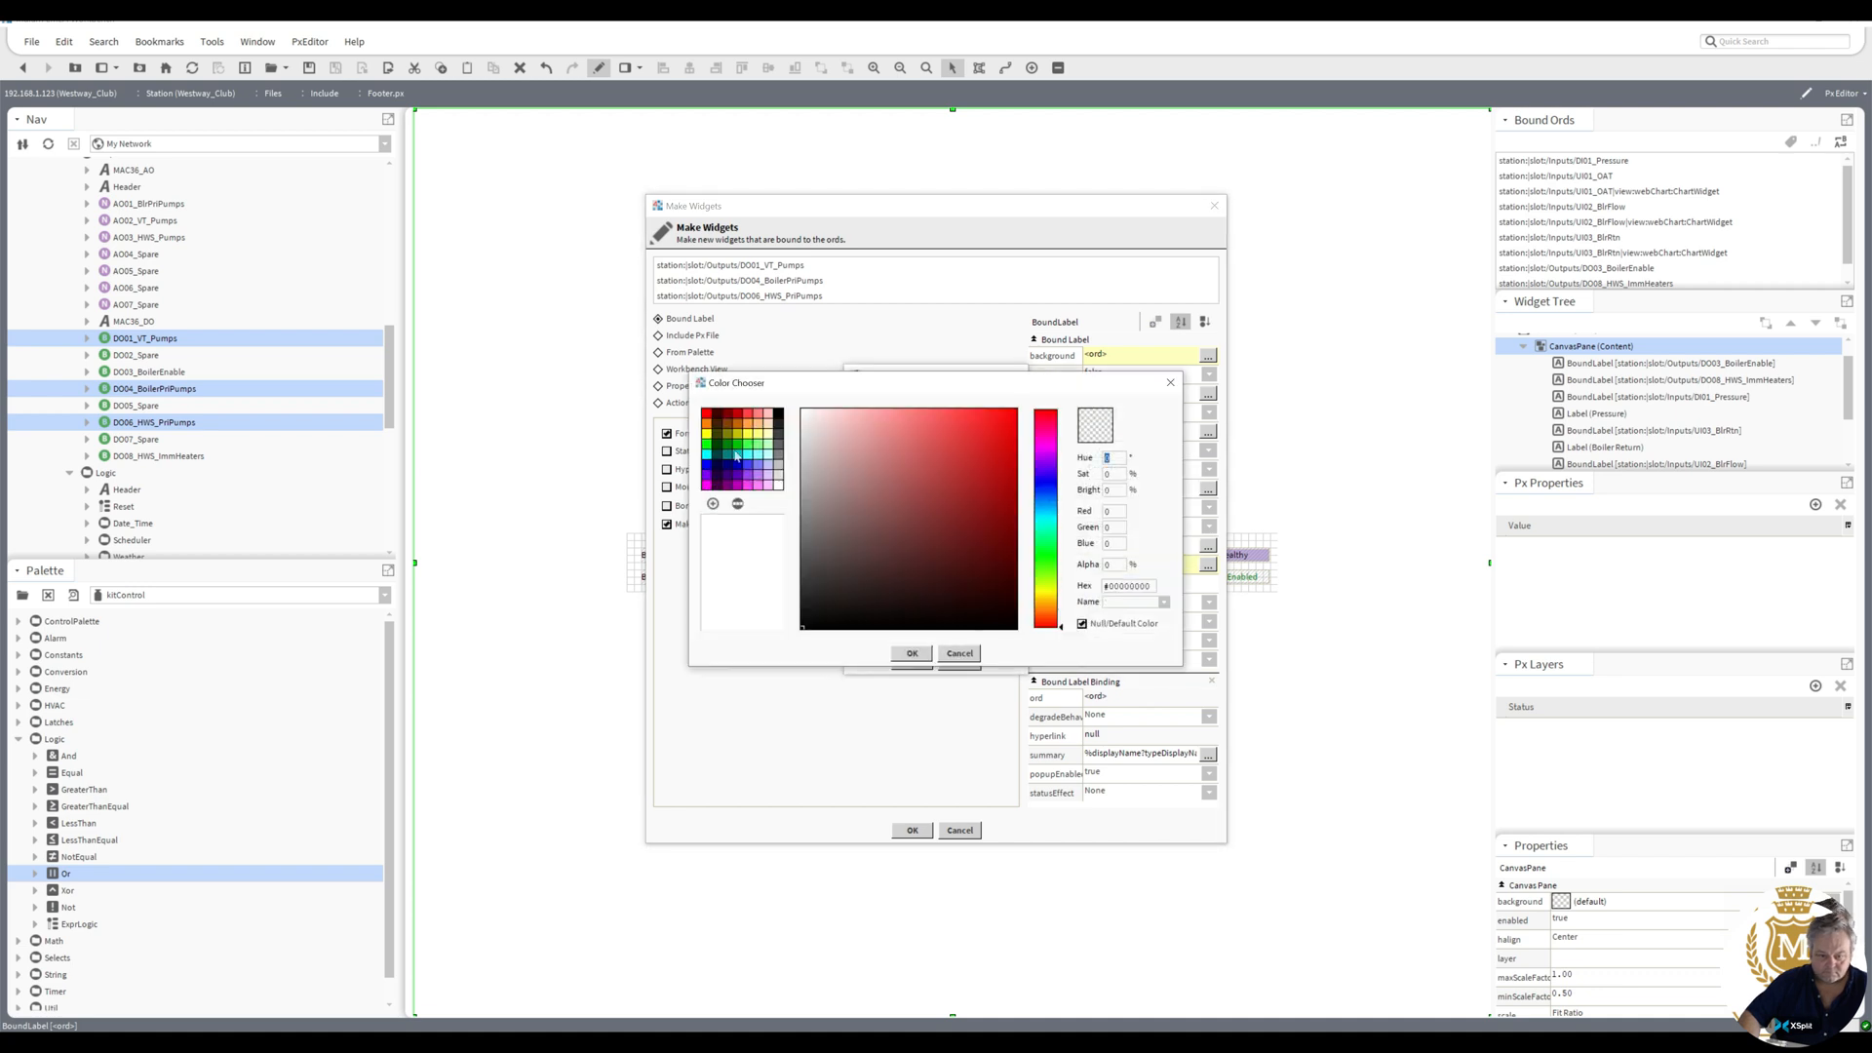
pyautogui.click(732, 451)
pyautogui.click(911, 653)
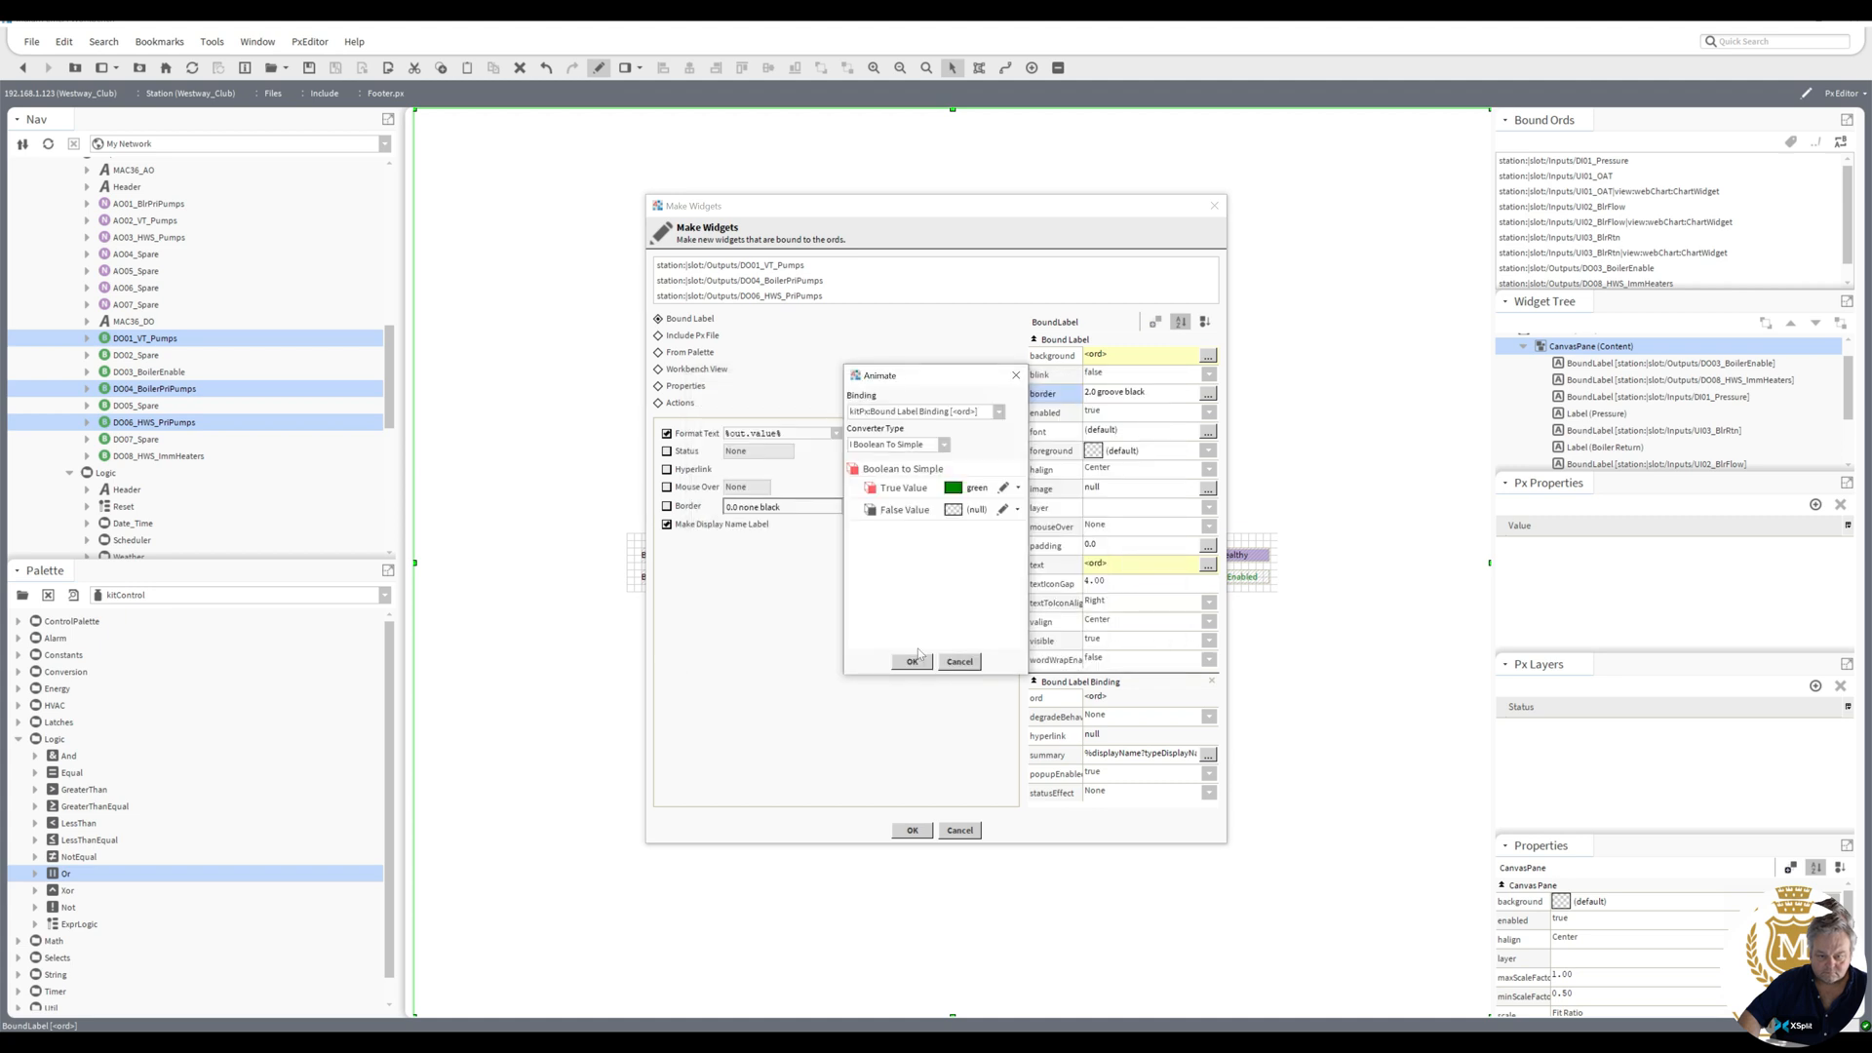
pyautogui.click(913, 658)
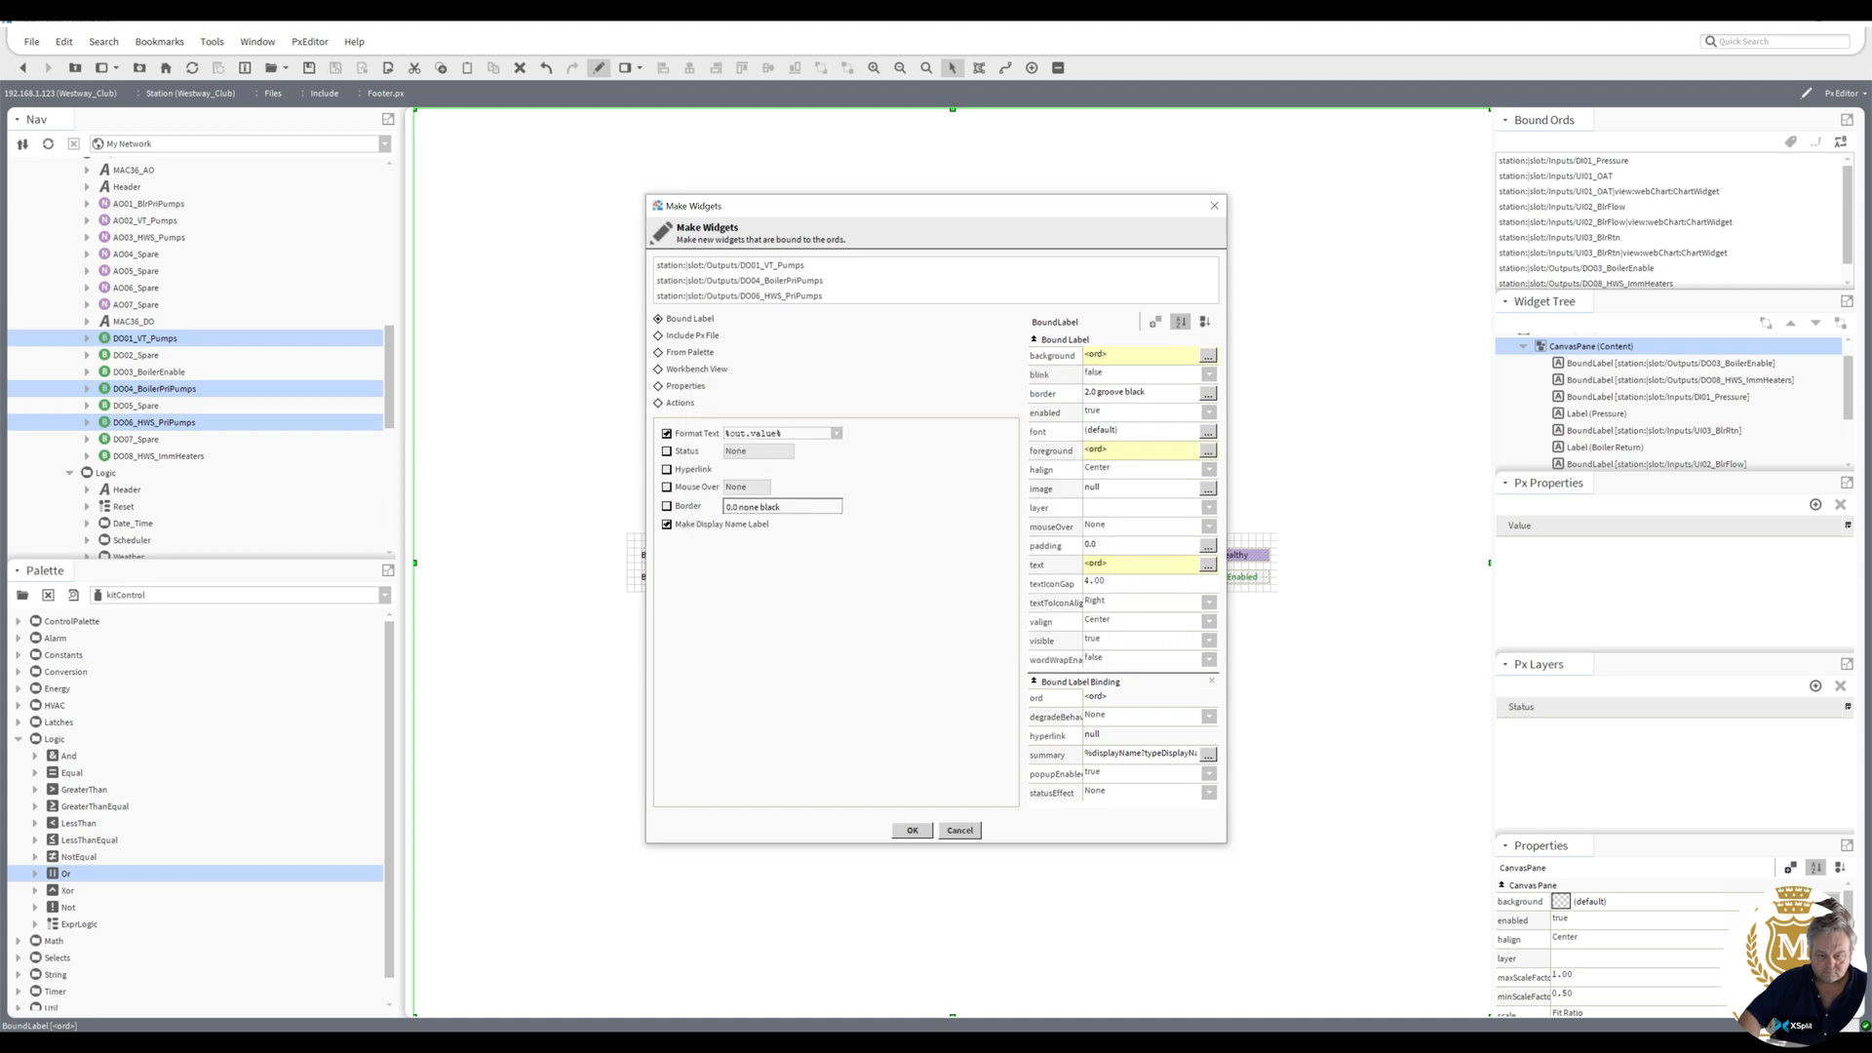
pyautogui.rightClick(1127, 568)
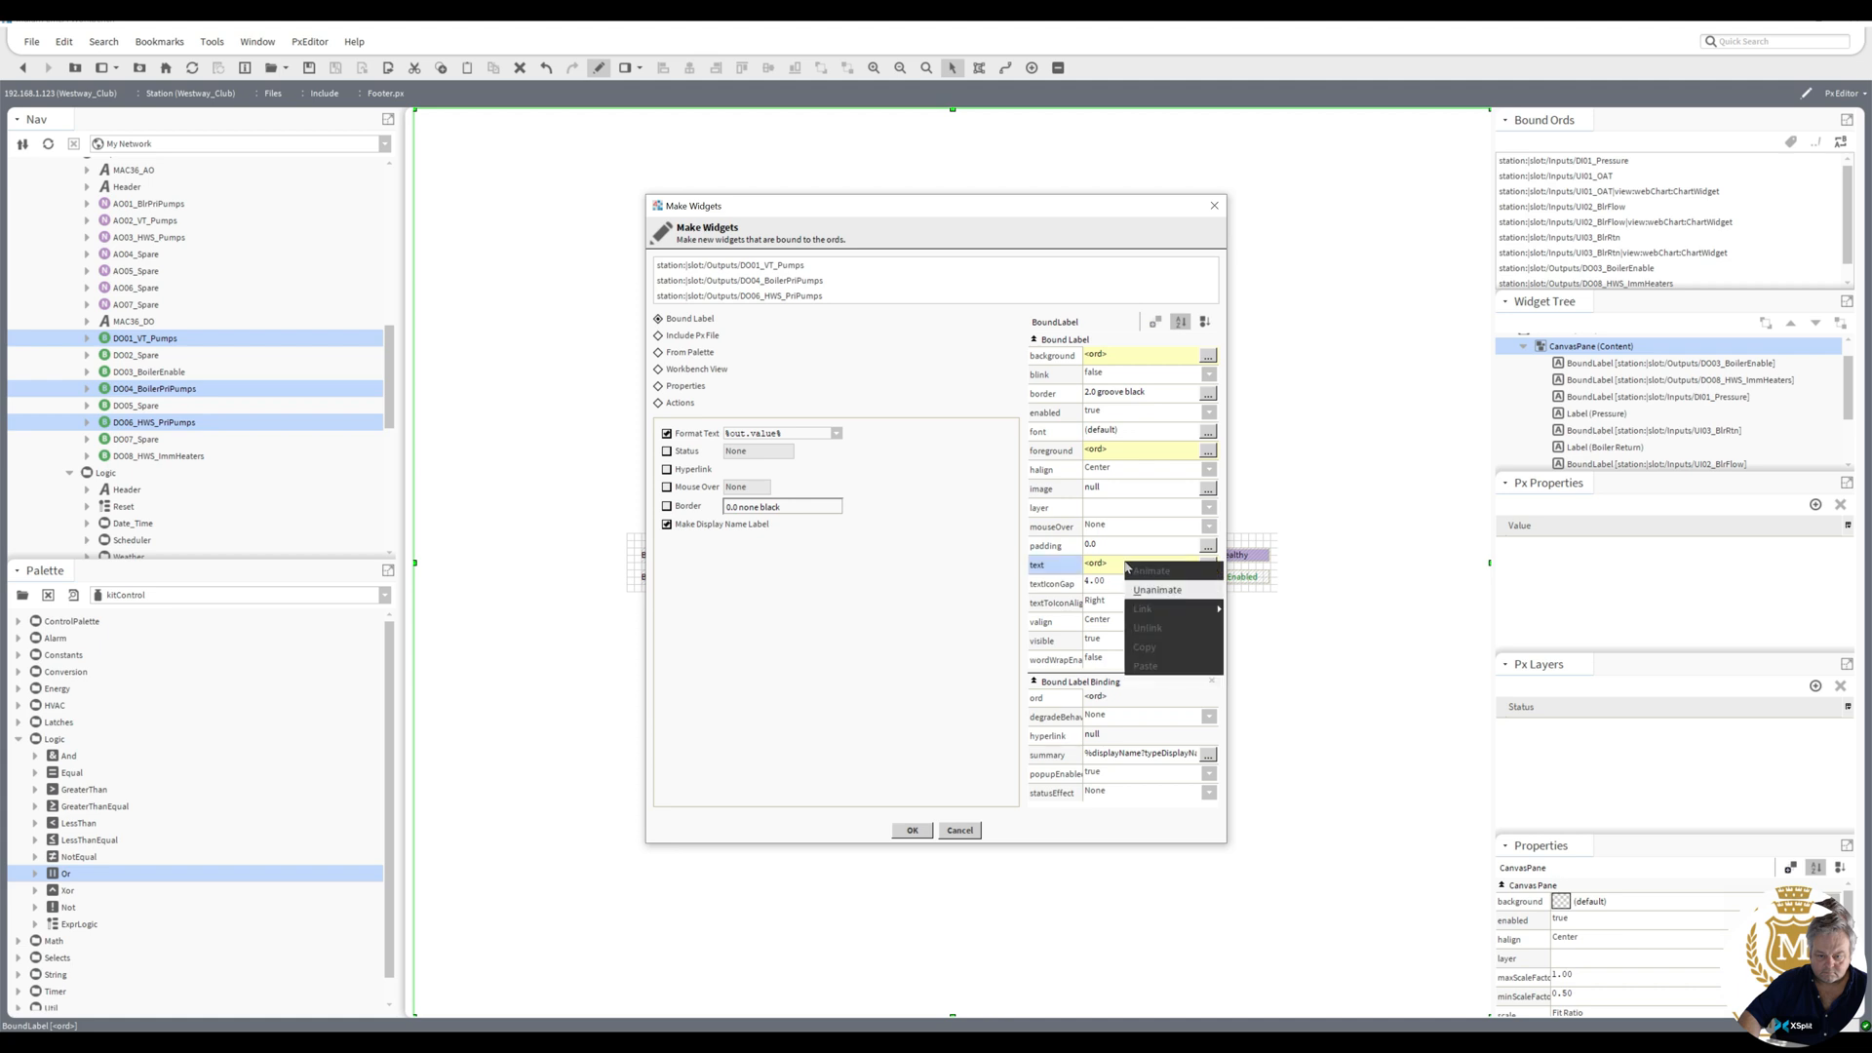
pyautogui.click(1155, 590)
pyautogui.rightClick(1129, 567)
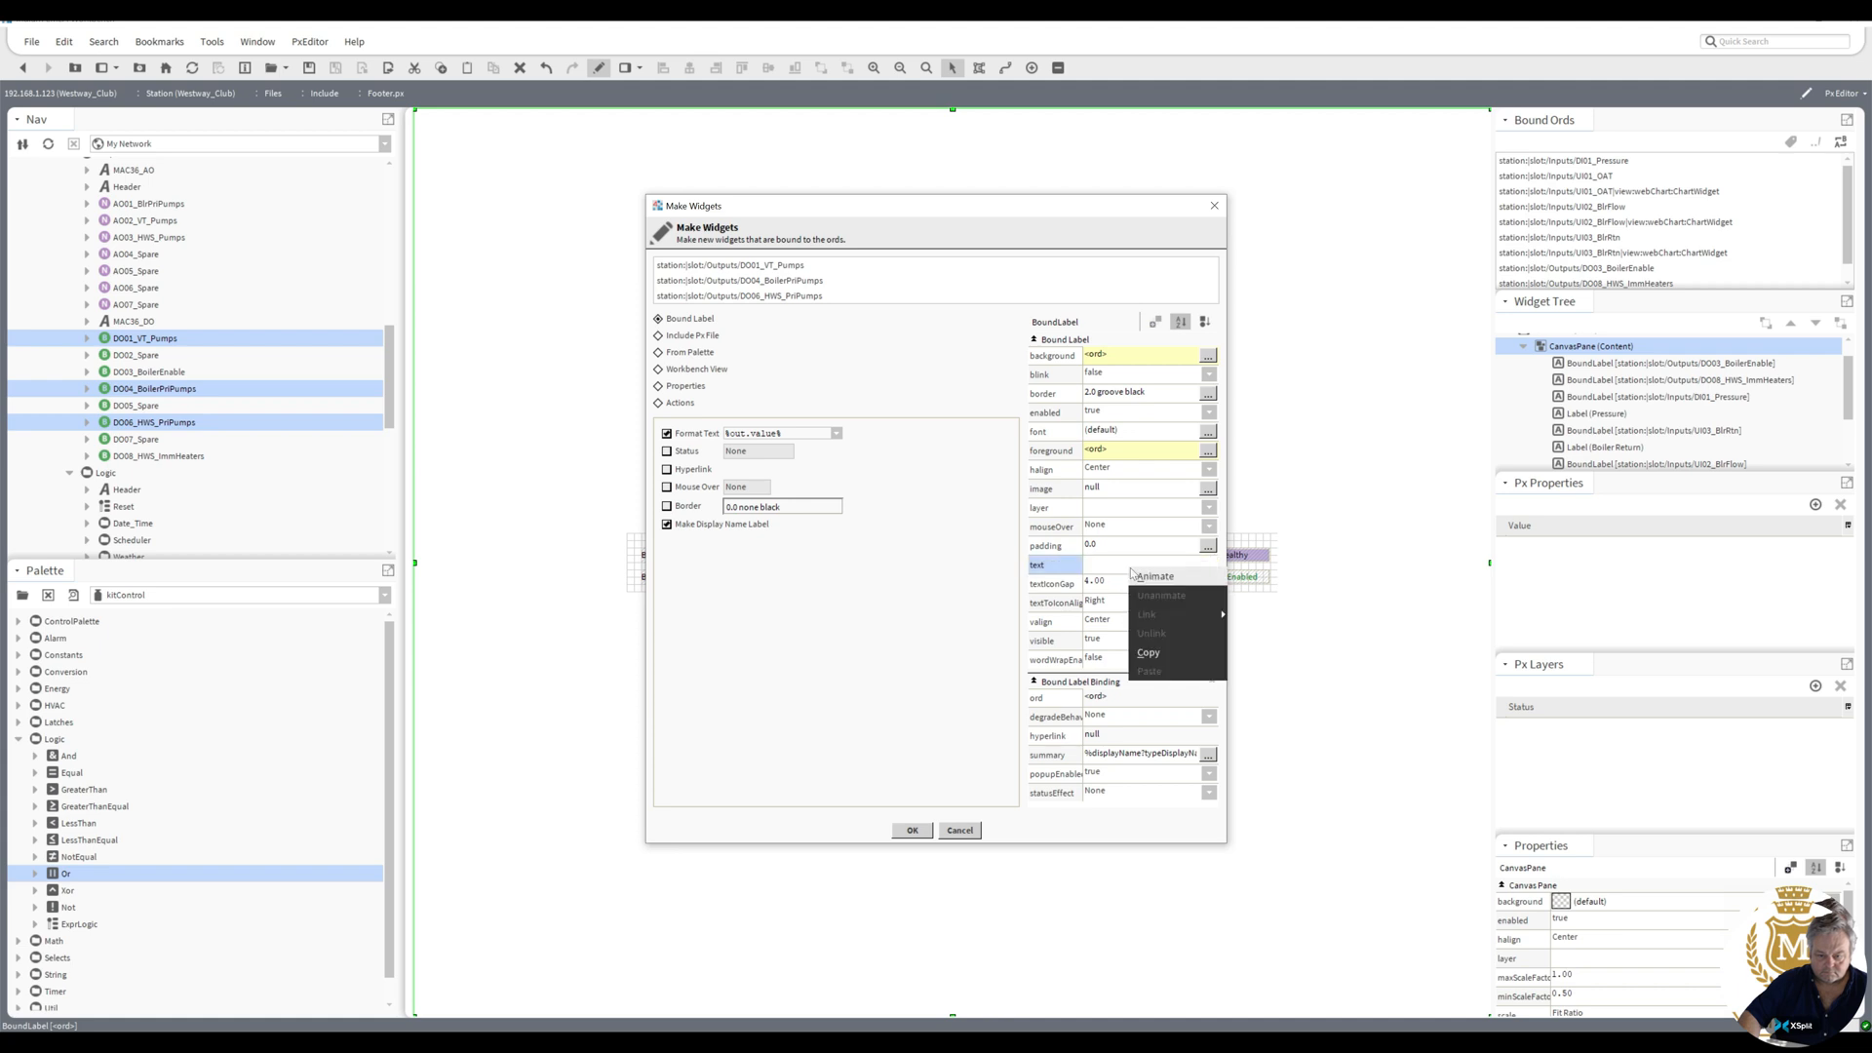
pyautogui.click(1156, 575)
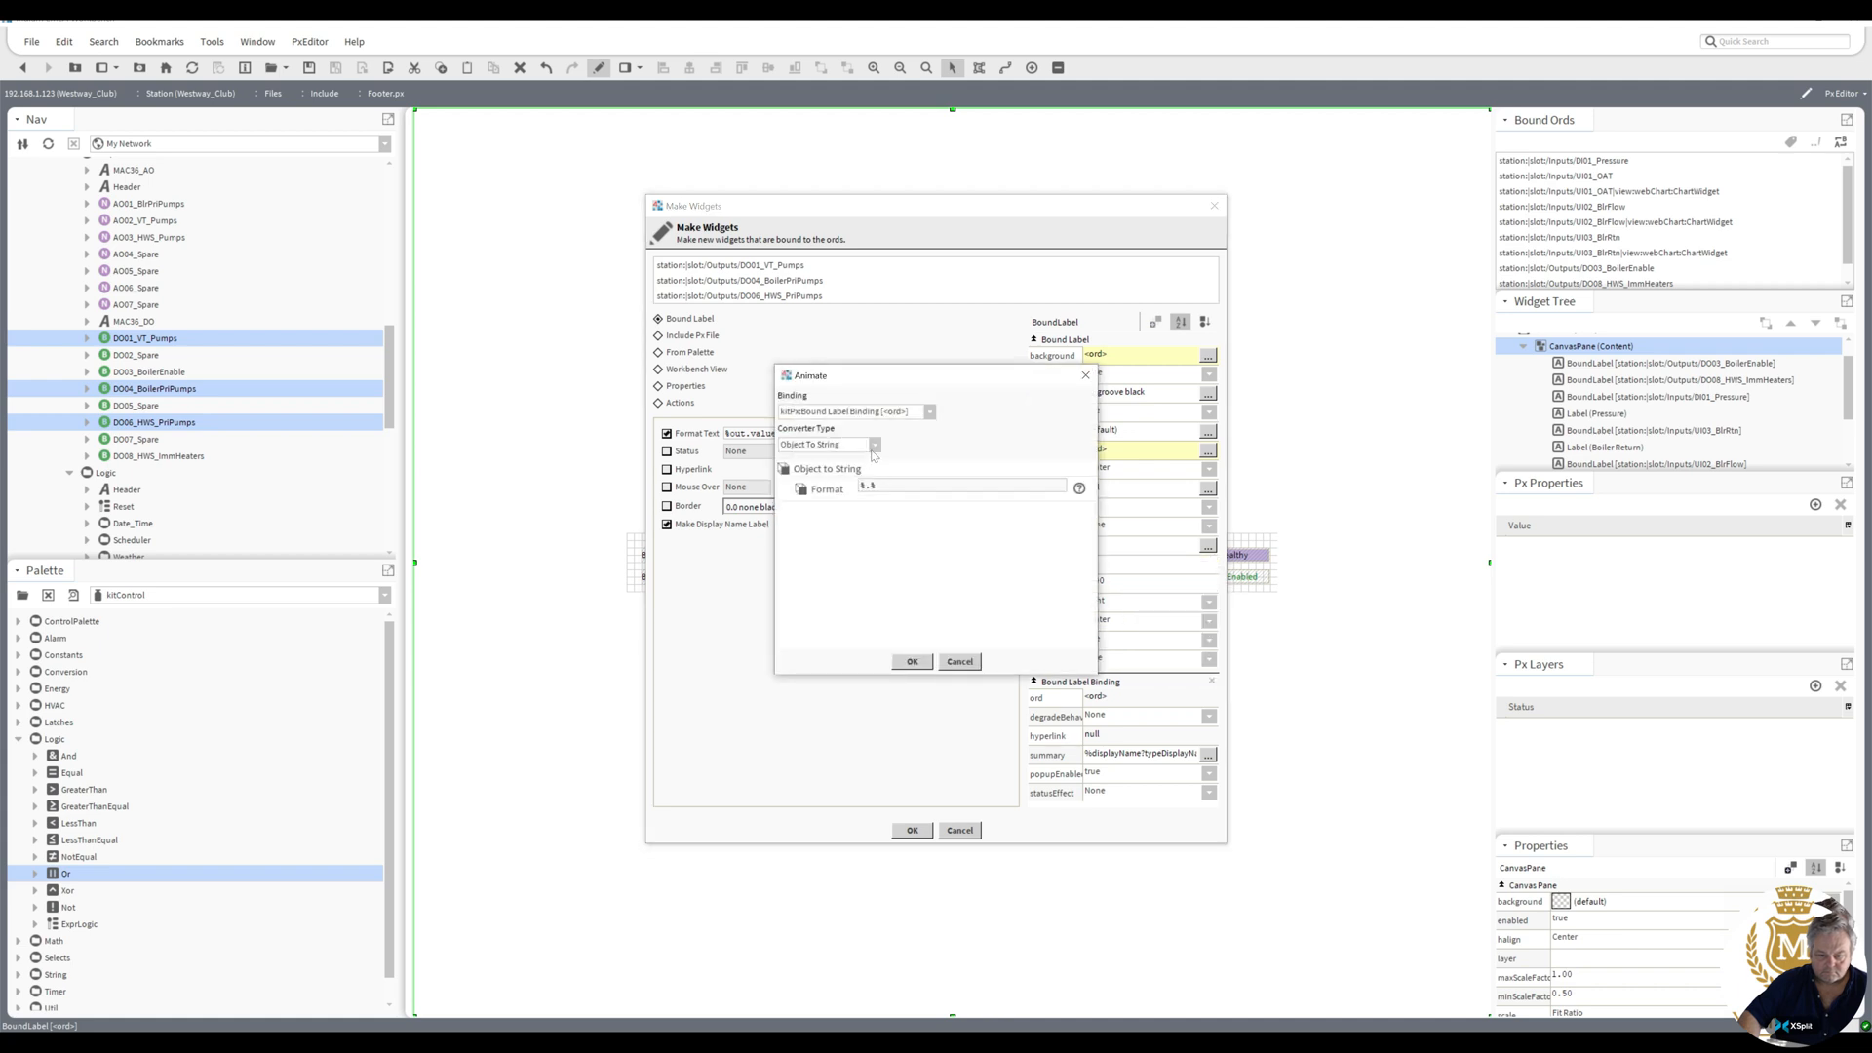
pyautogui.click(874, 444)
pyautogui.click(839, 478)
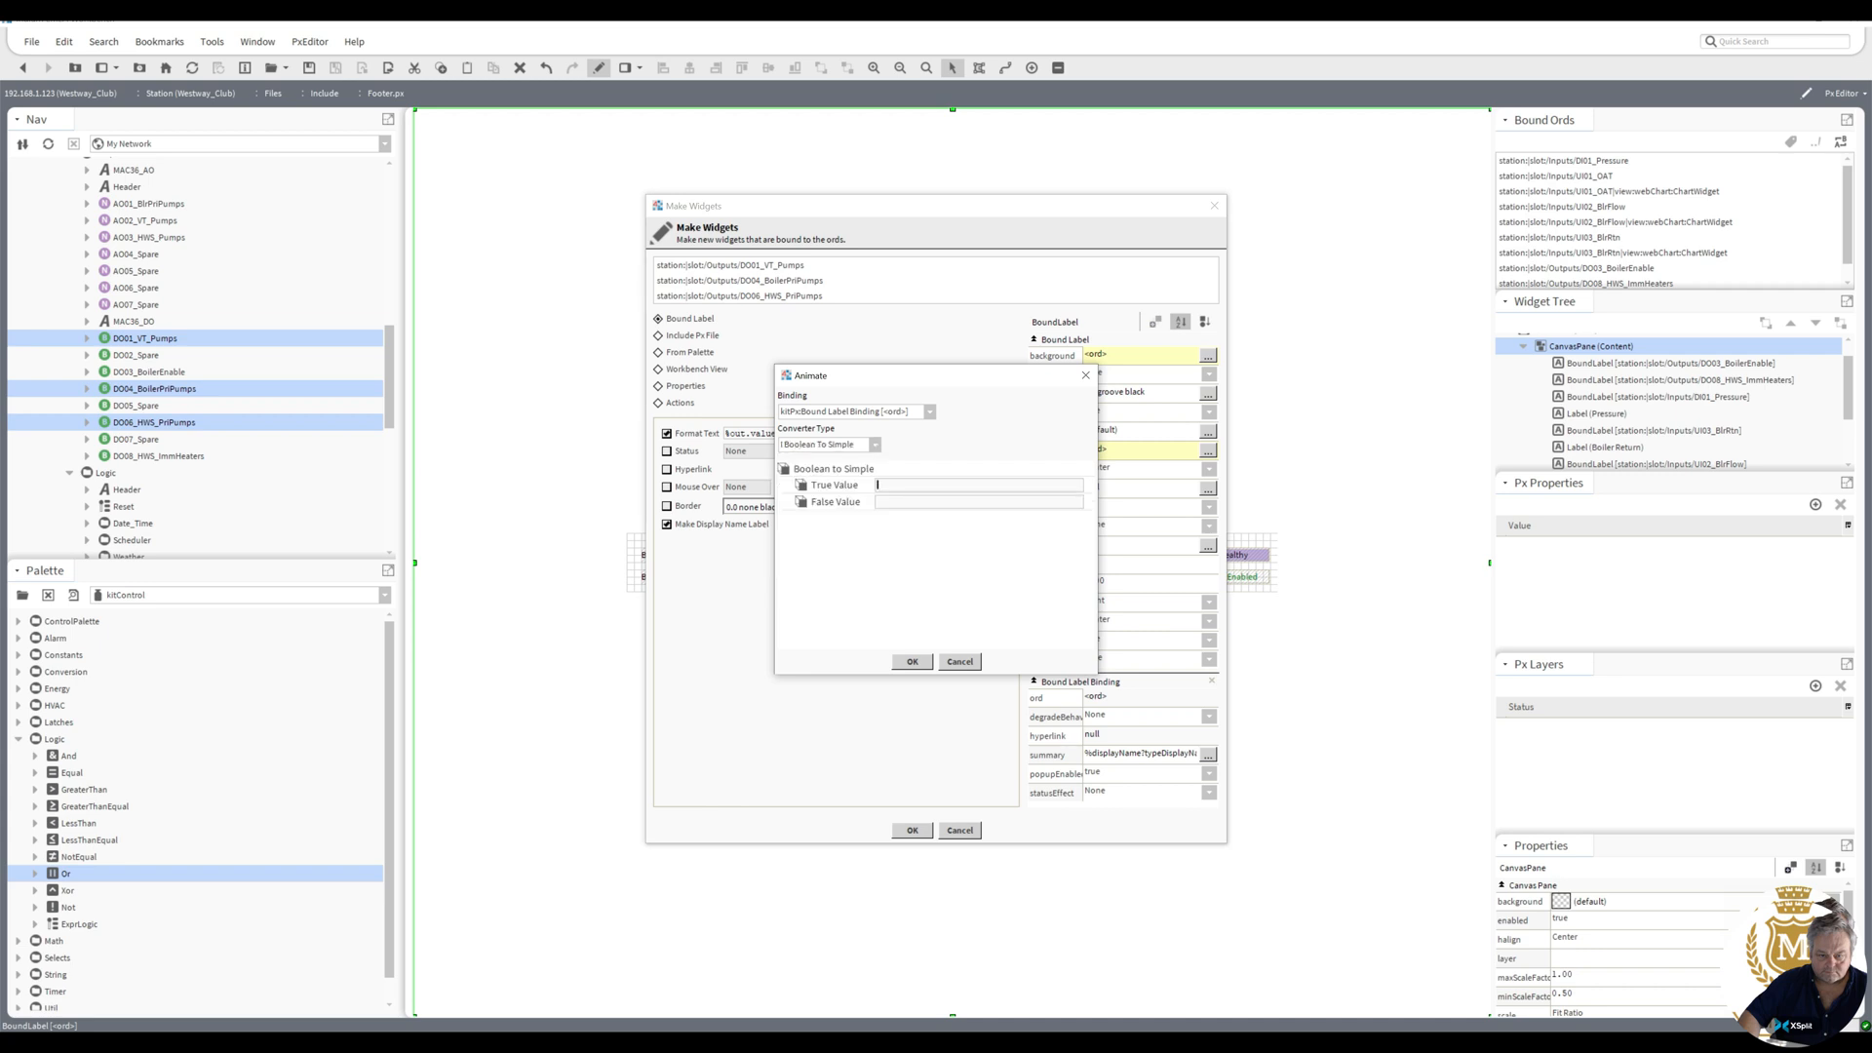
pyautogui.click(975, 484)
pyautogui.write('Enable')
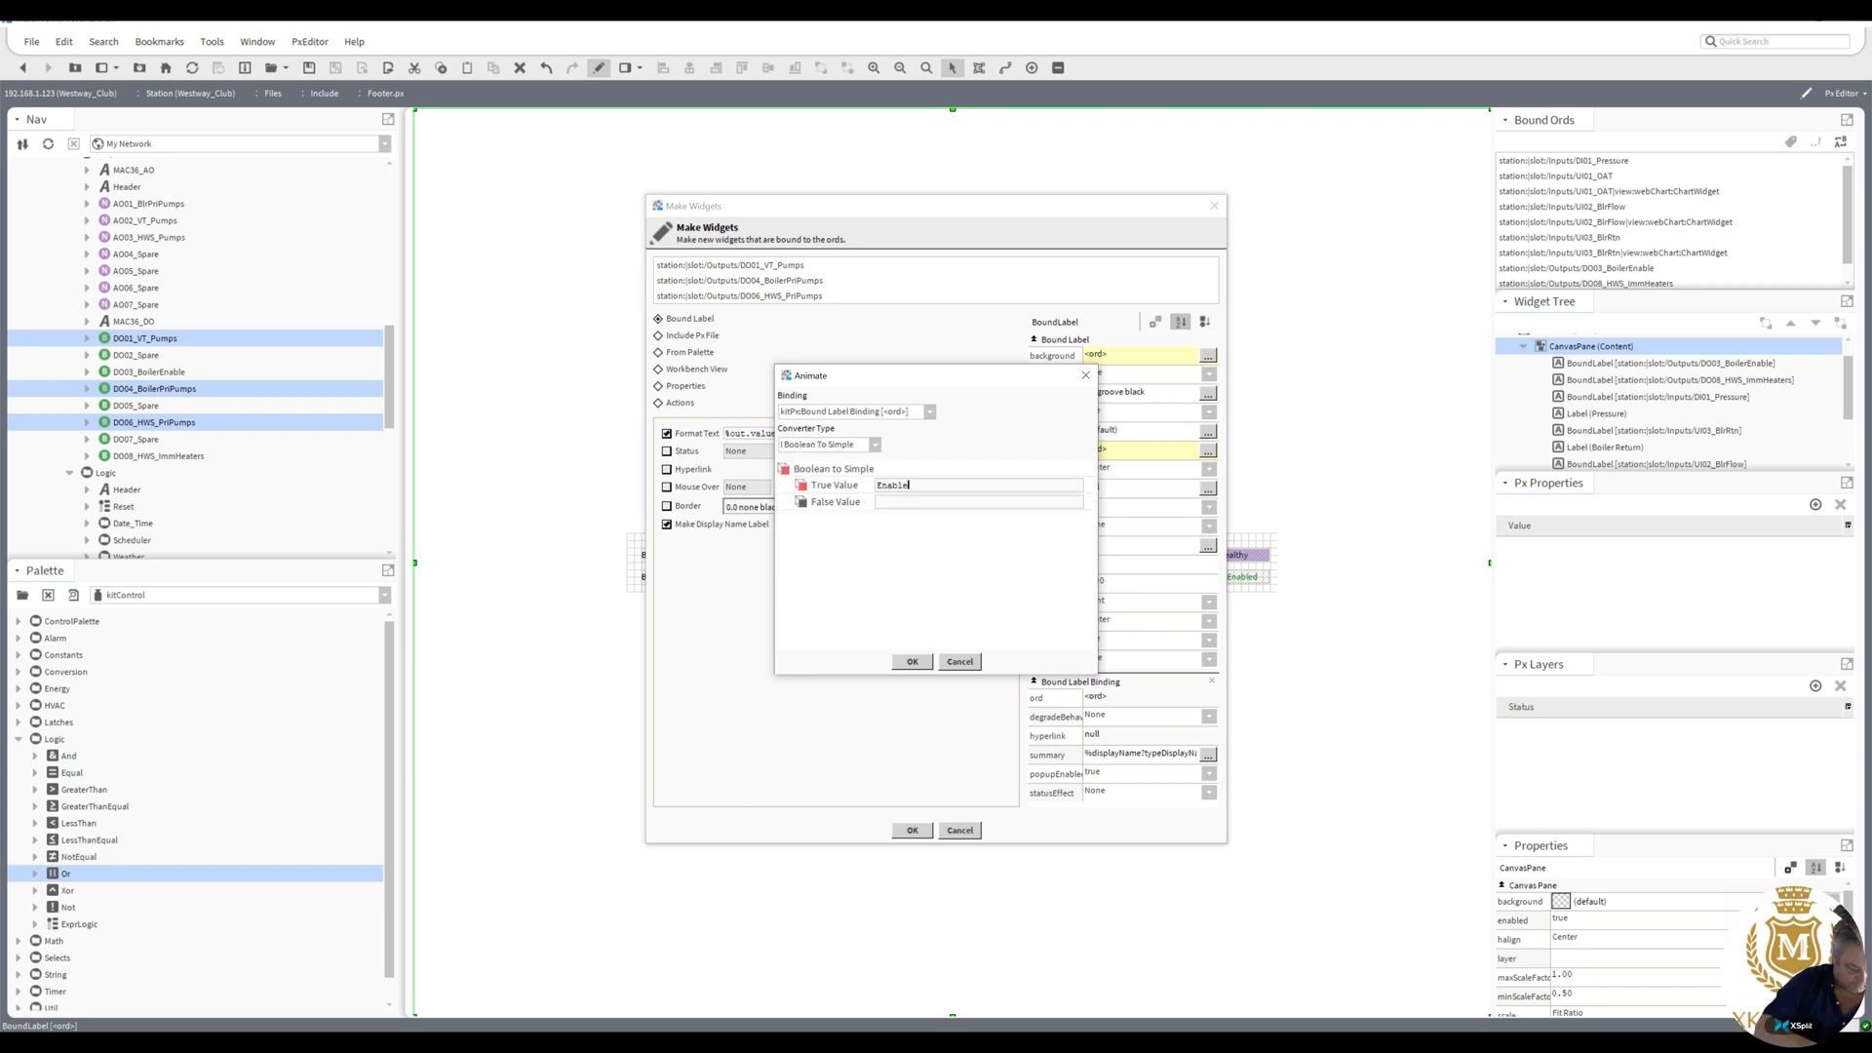
pyautogui.click(895, 500)
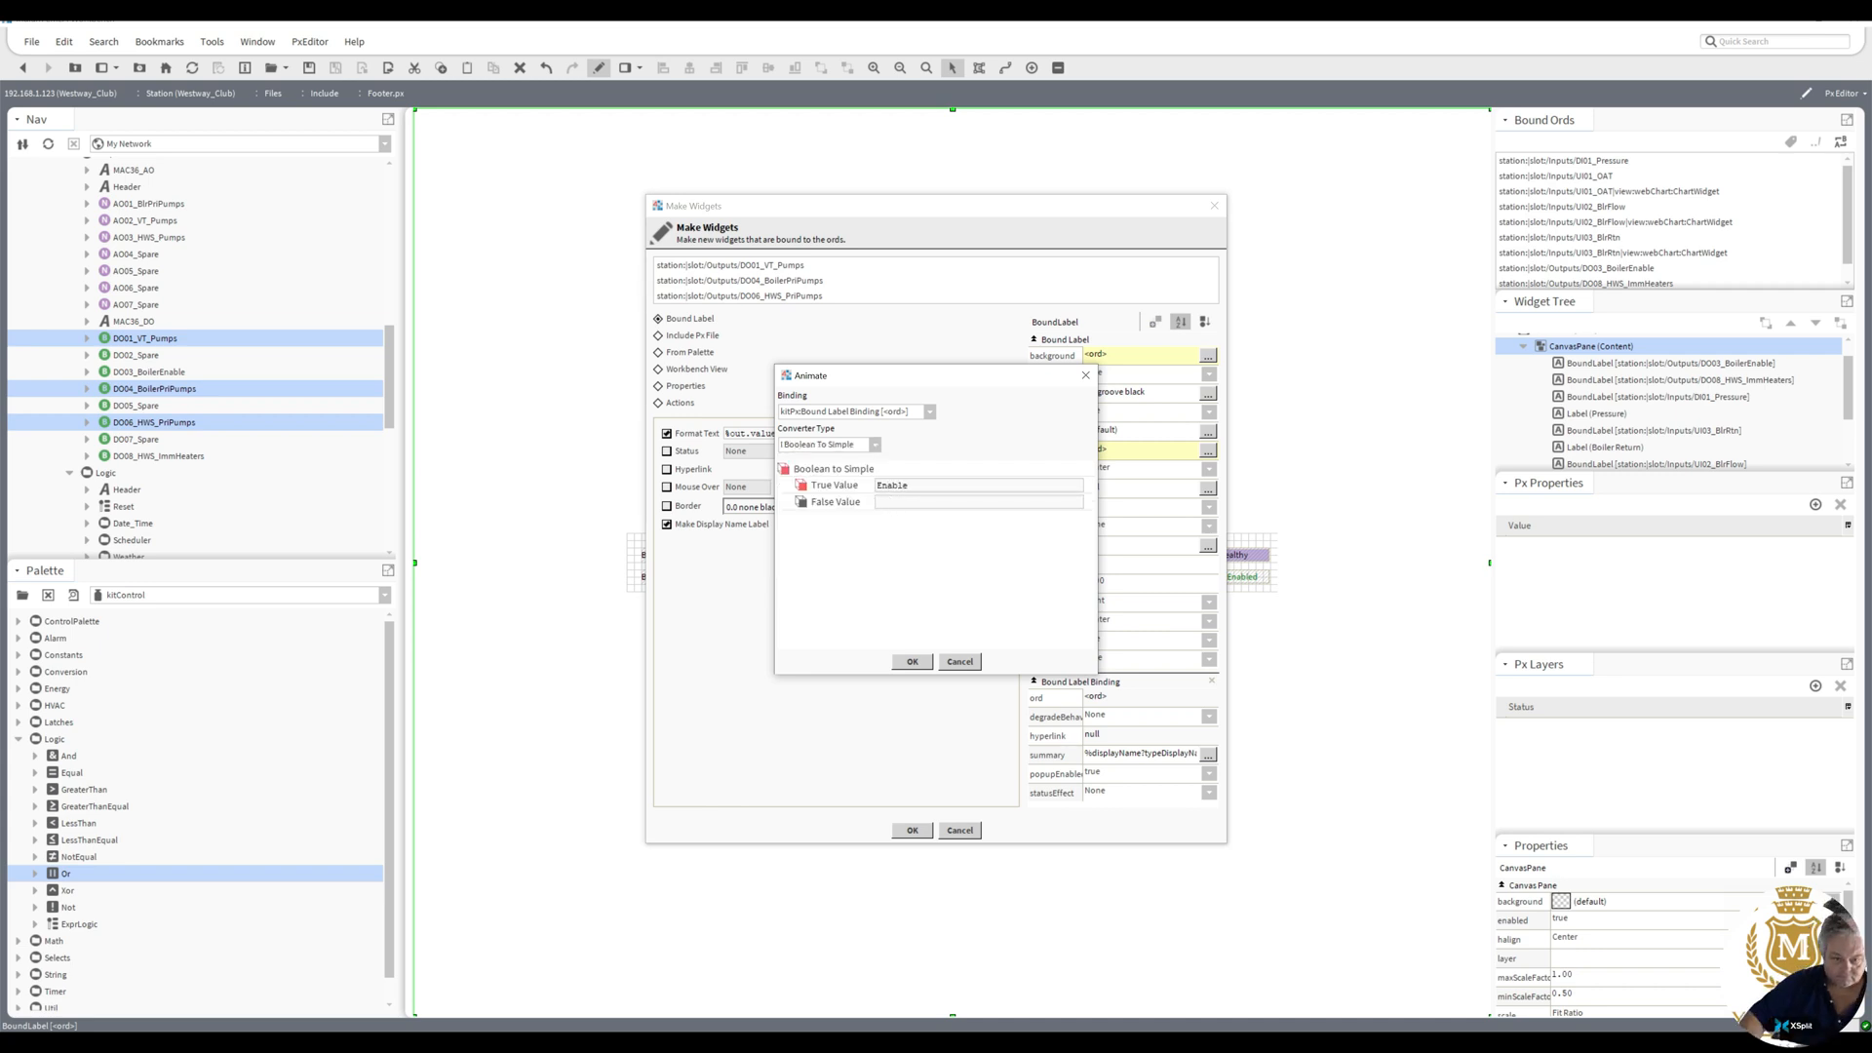
pyautogui.write('Di')
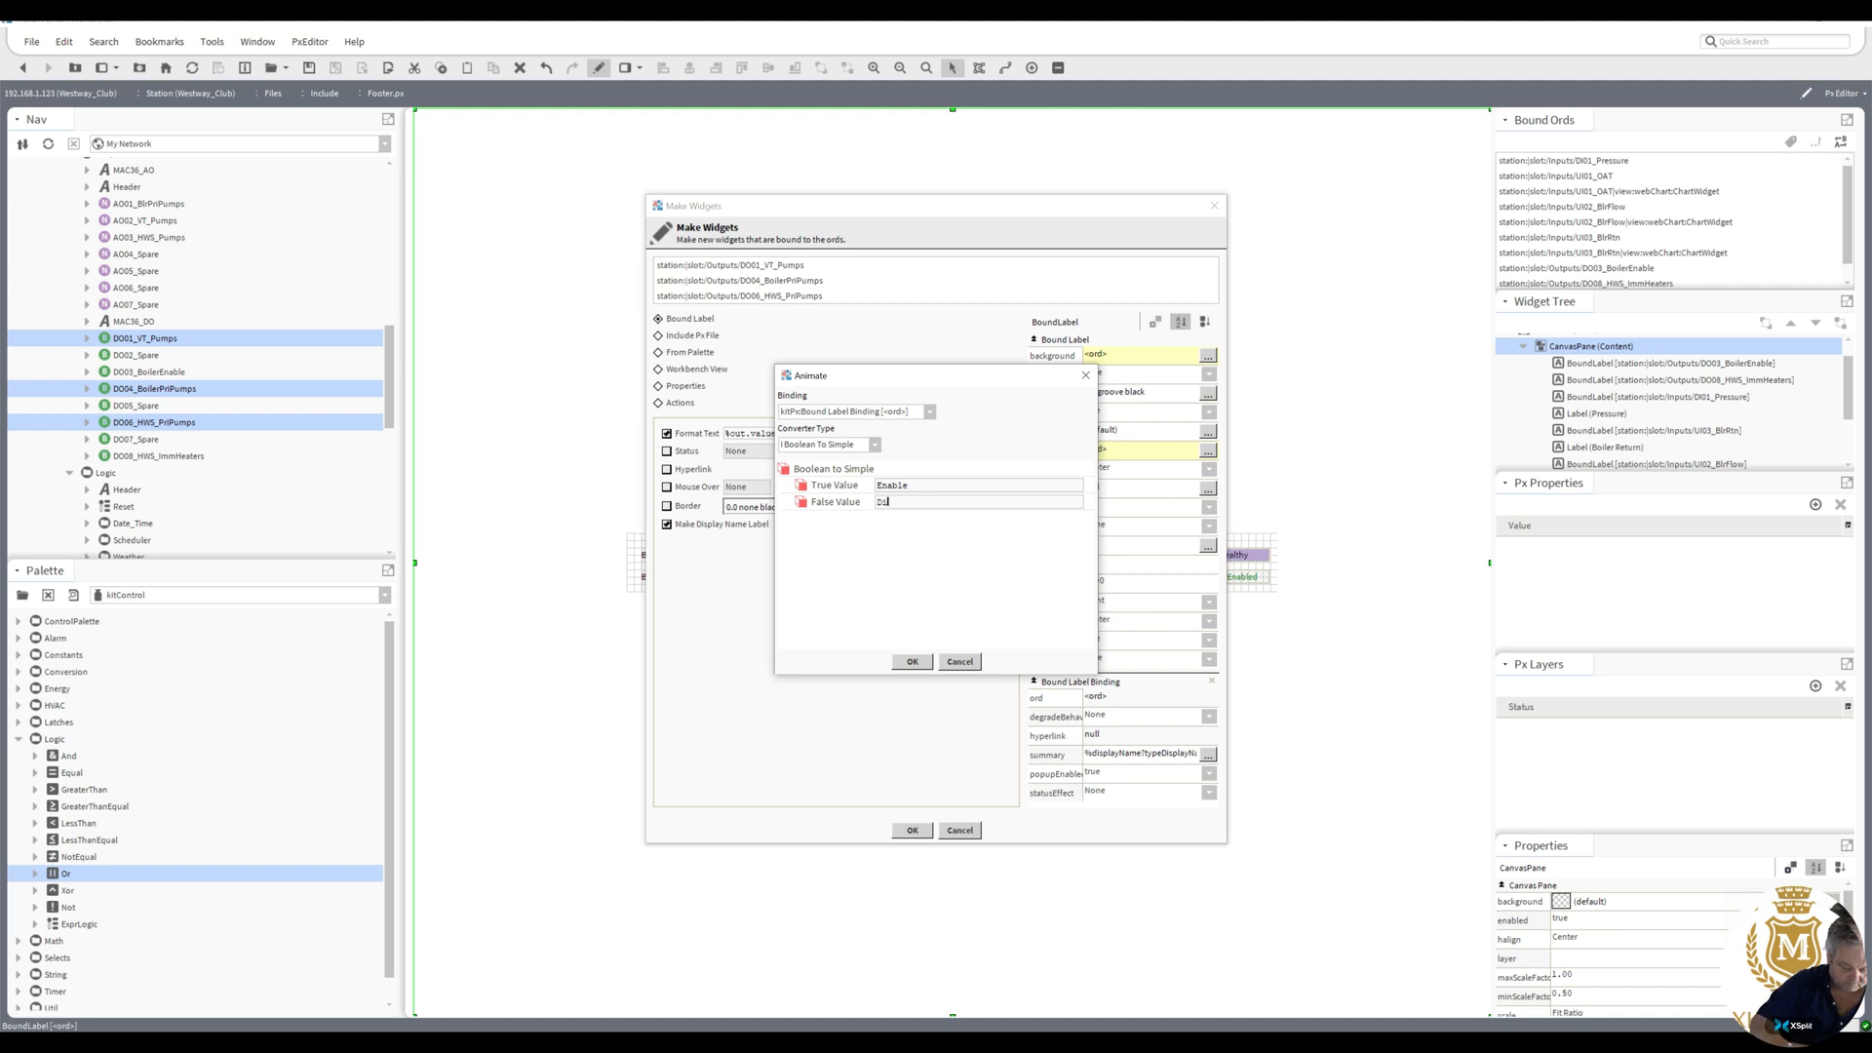
pyautogui.write('sable')
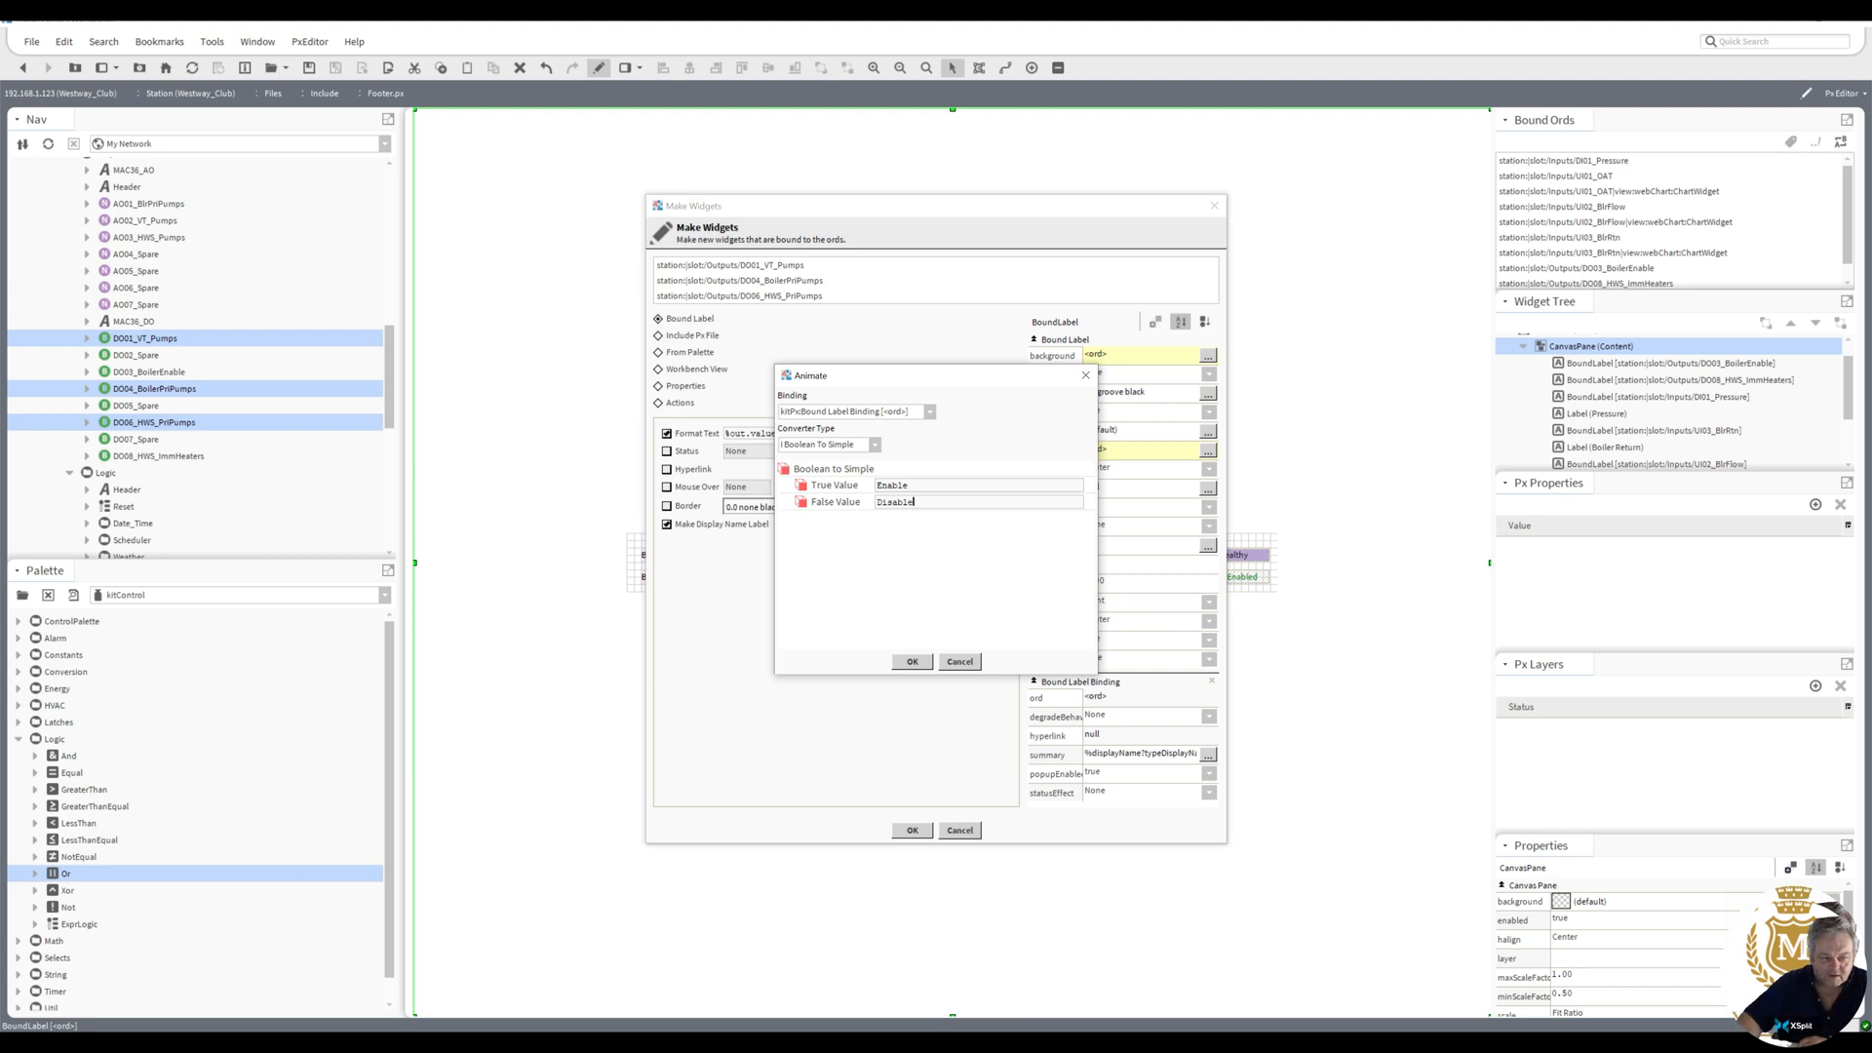
pyautogui.click(960, 662)
pyautogui.click(959, 831)
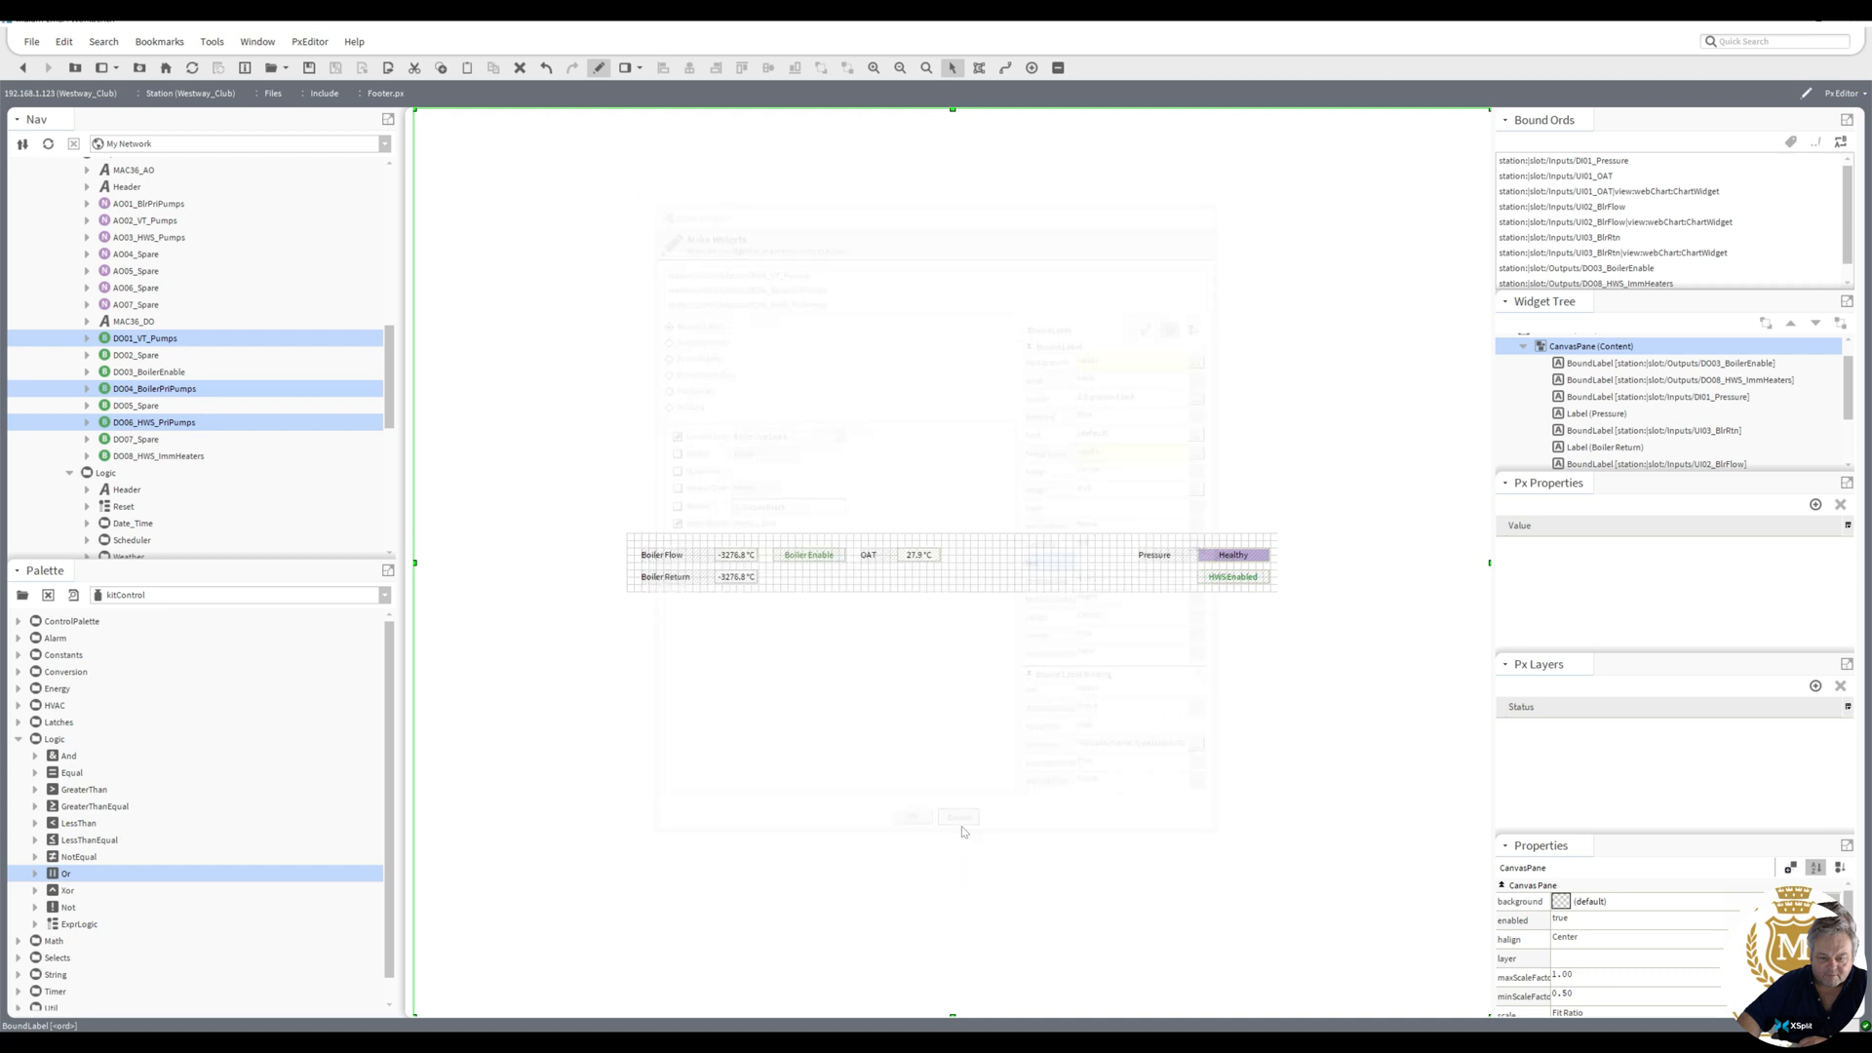
# - Place the AO01_BlrPriPumps, AO02_VT_Pumps and AO03_HWS_Pumps outputs on the footer canvas as new bound labels
pyautogui.click(140, 205)
pyautogui.keyDown('shift'); pyautogui.click(139, 242); pyautogui.keyUp('shift')
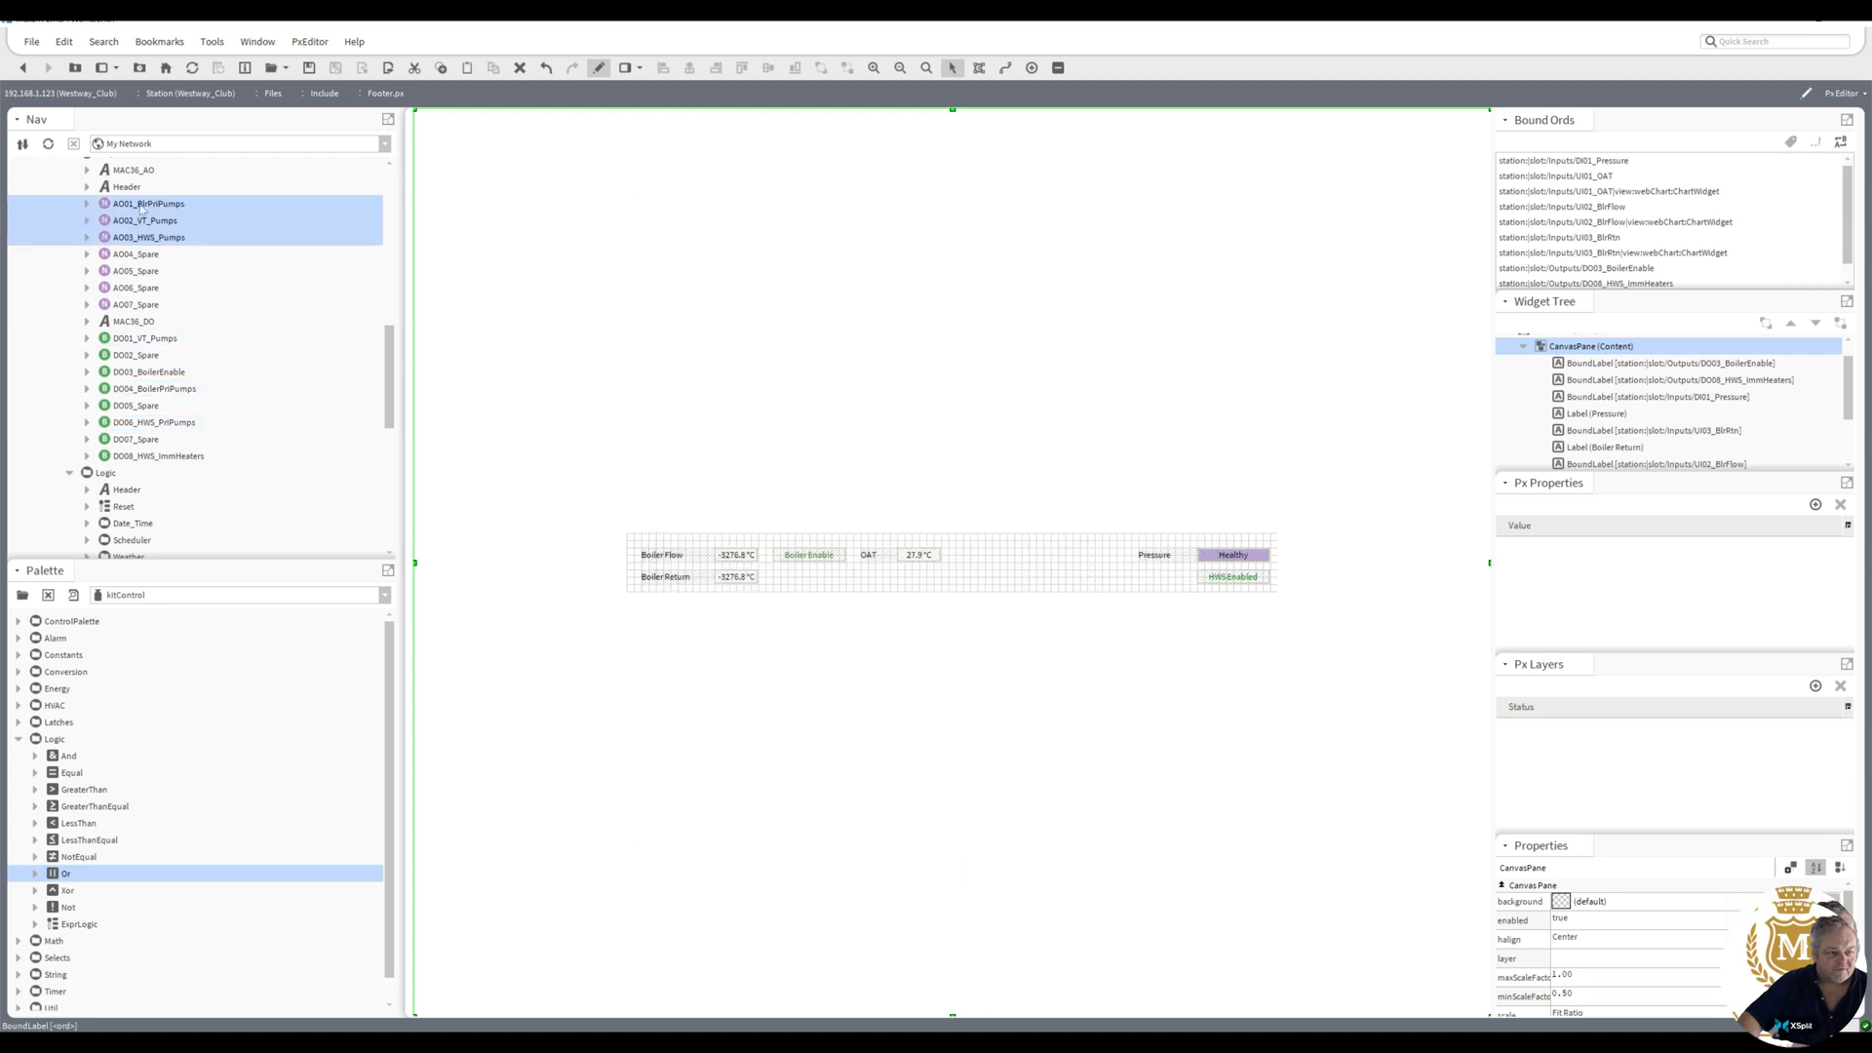
pyautogui.moveTo(142, 210); pyautogui.dragTo(991, 554)
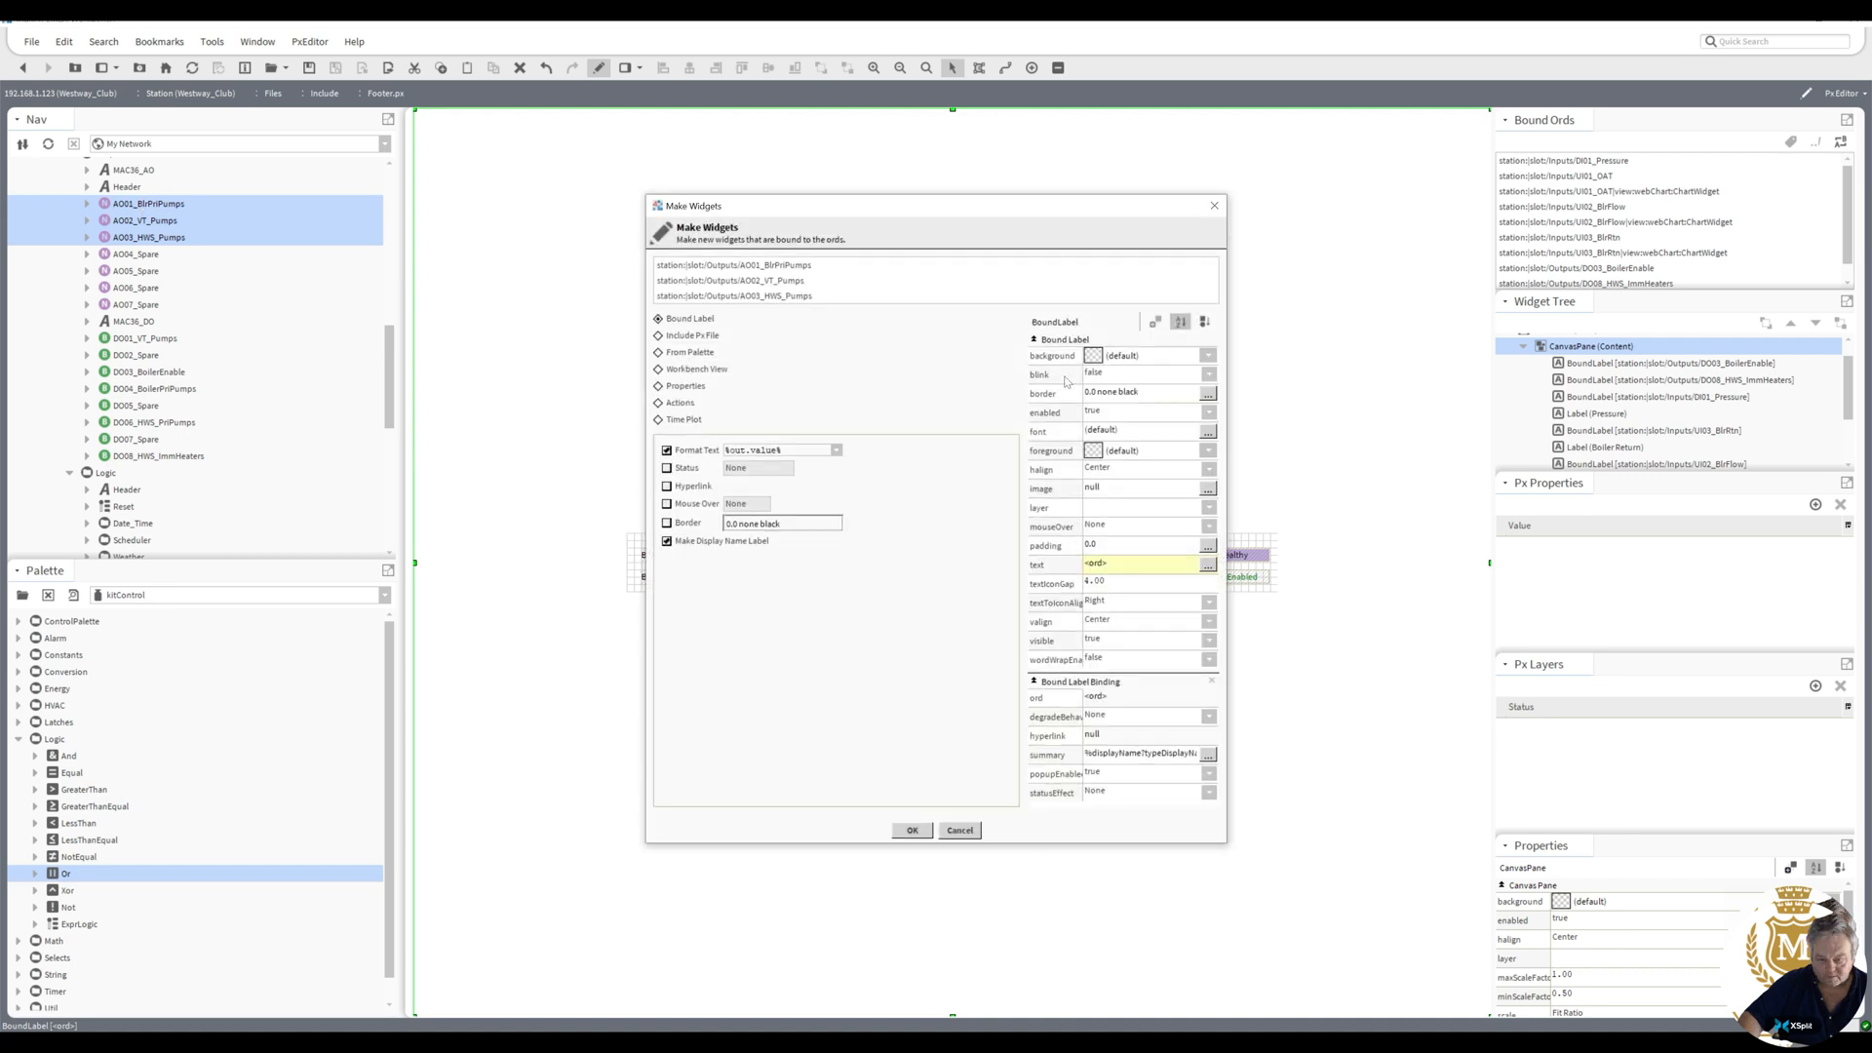
# - Animate the new pump labels' background by status using the I Status To Simple converter
pyautogui.rightClick(1091, 357)
pyautogui.click(1114, 363)
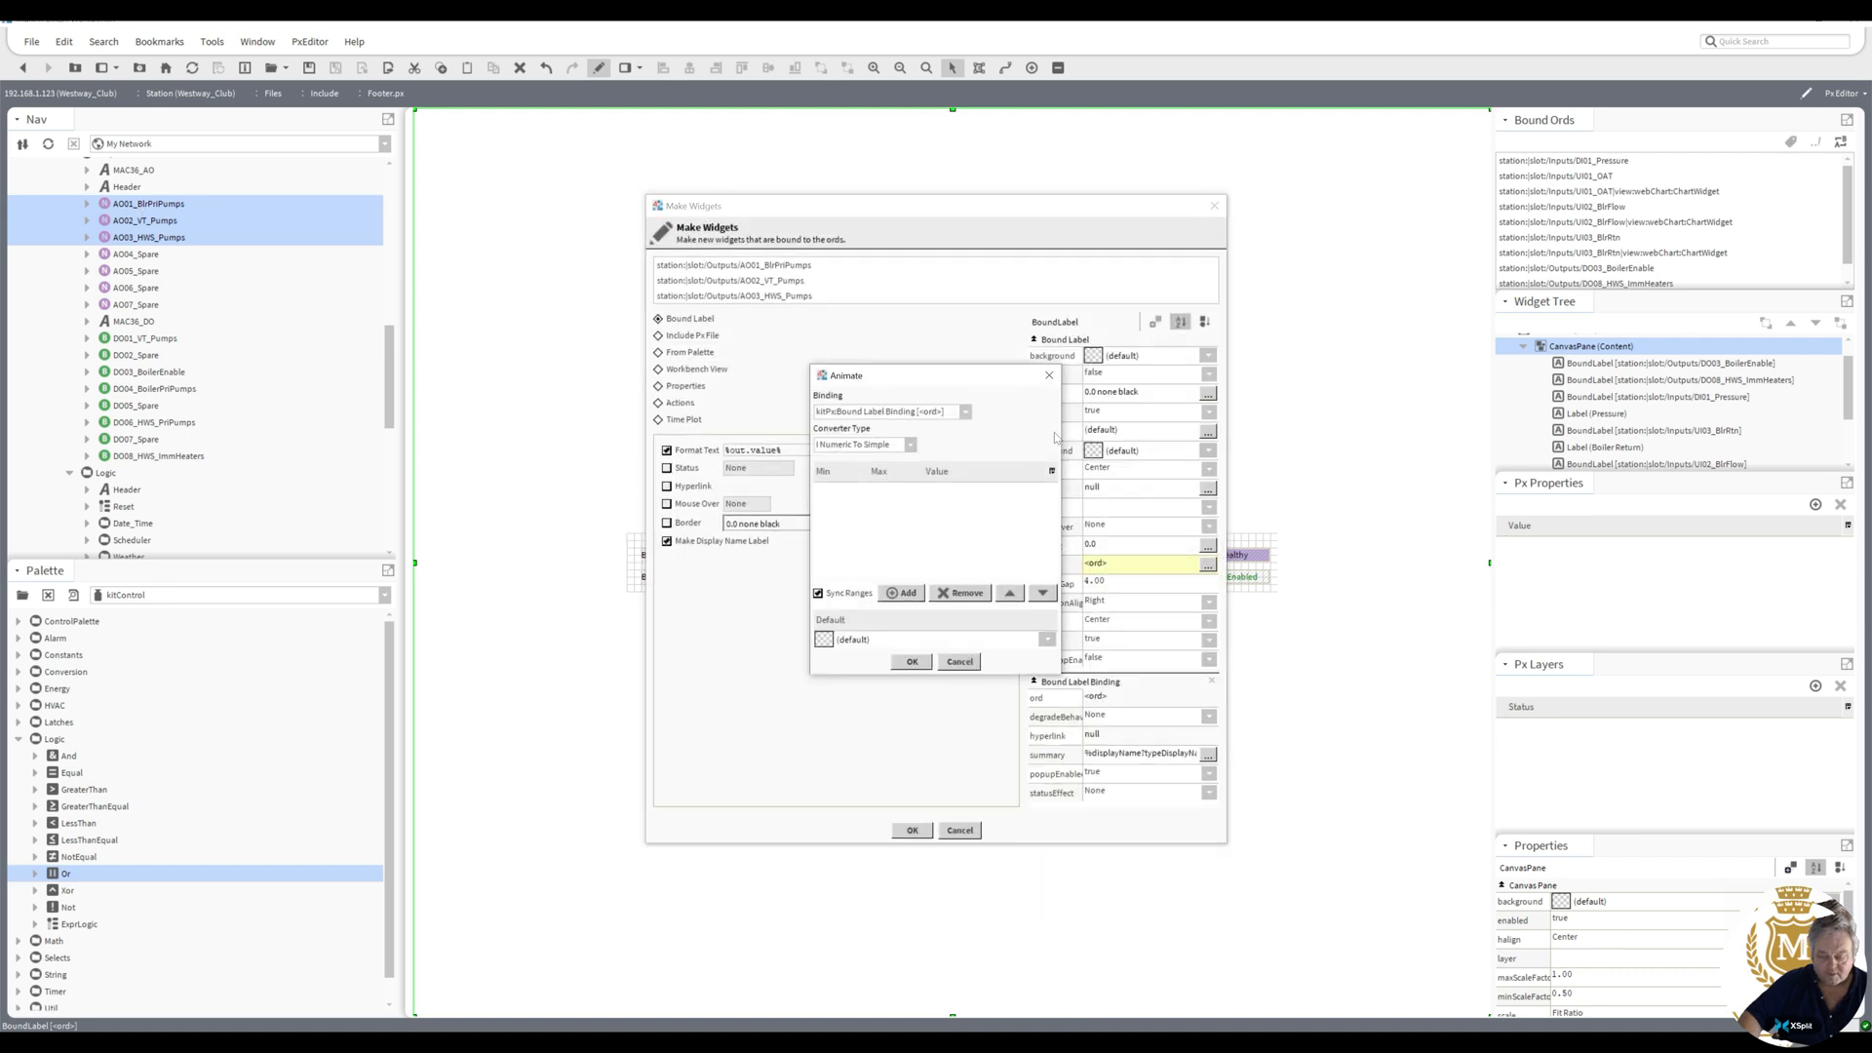
pyautogui.click(909, 448)
pyautogui.click(858, 473)
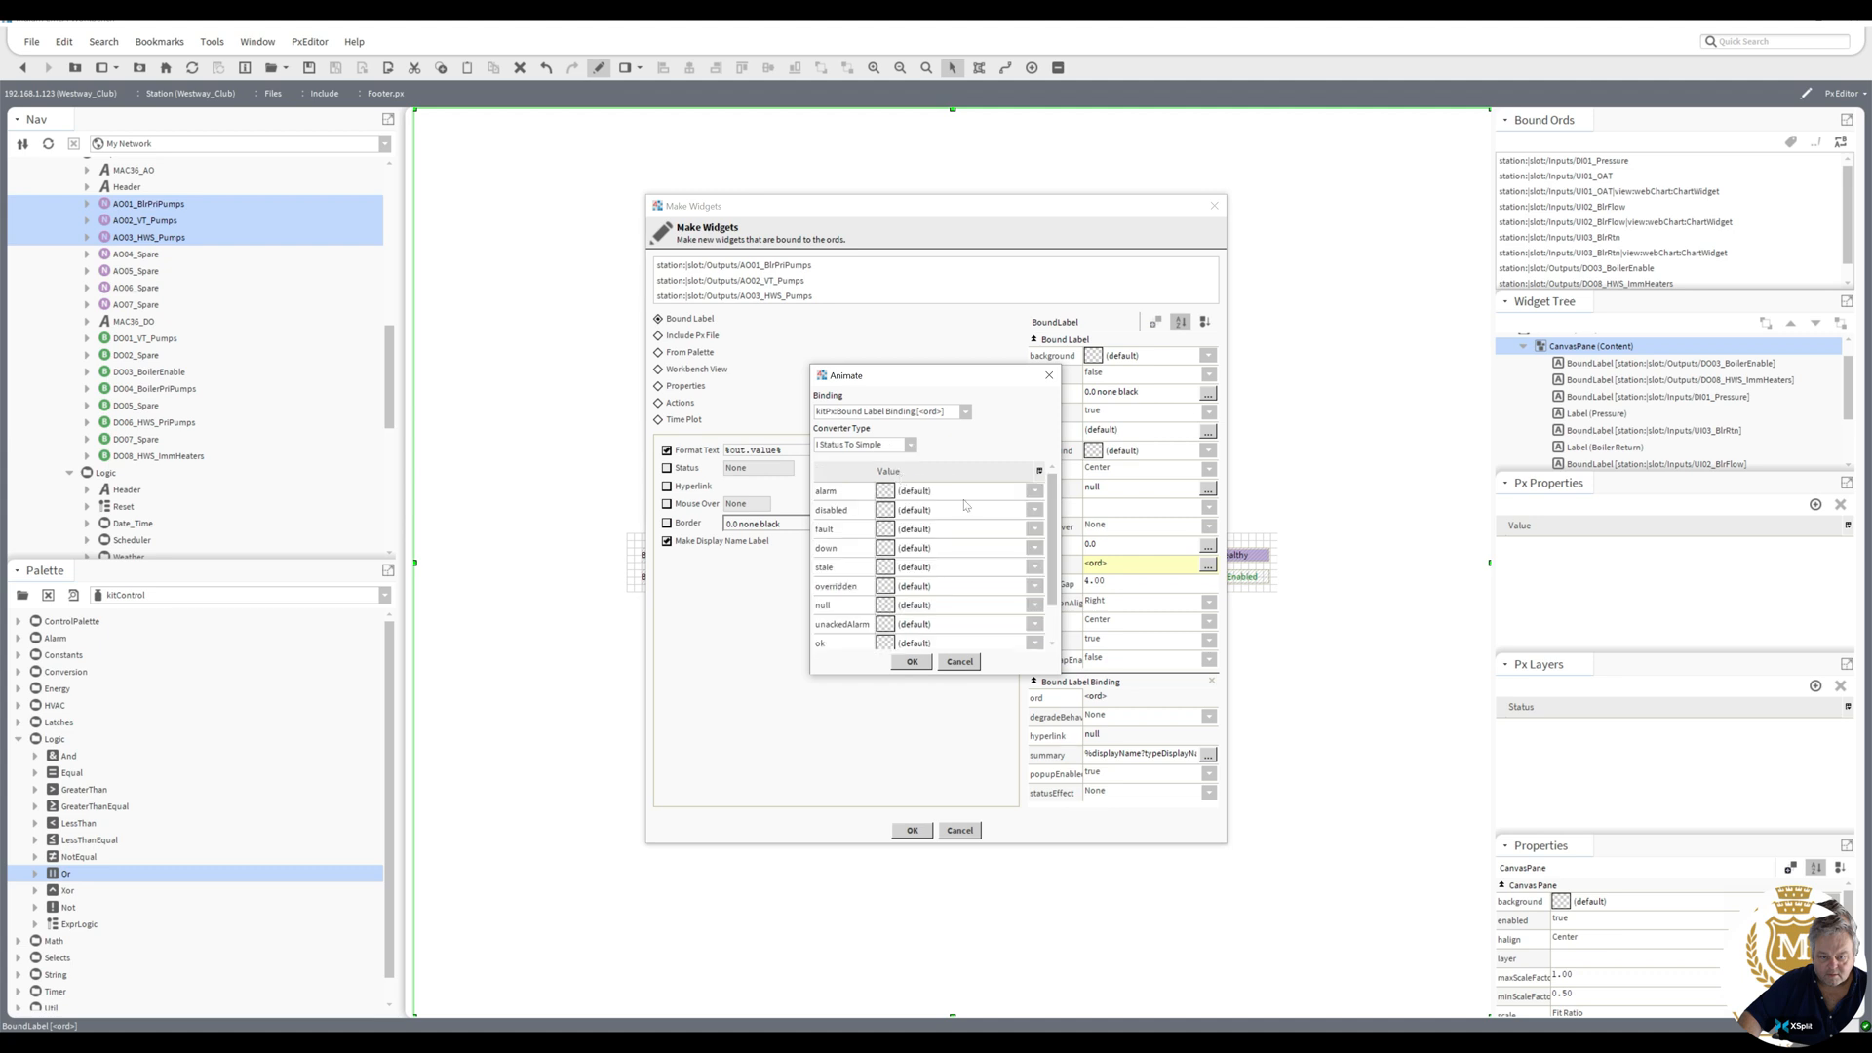
pyautogui.scroll(-3, 1051, 517)
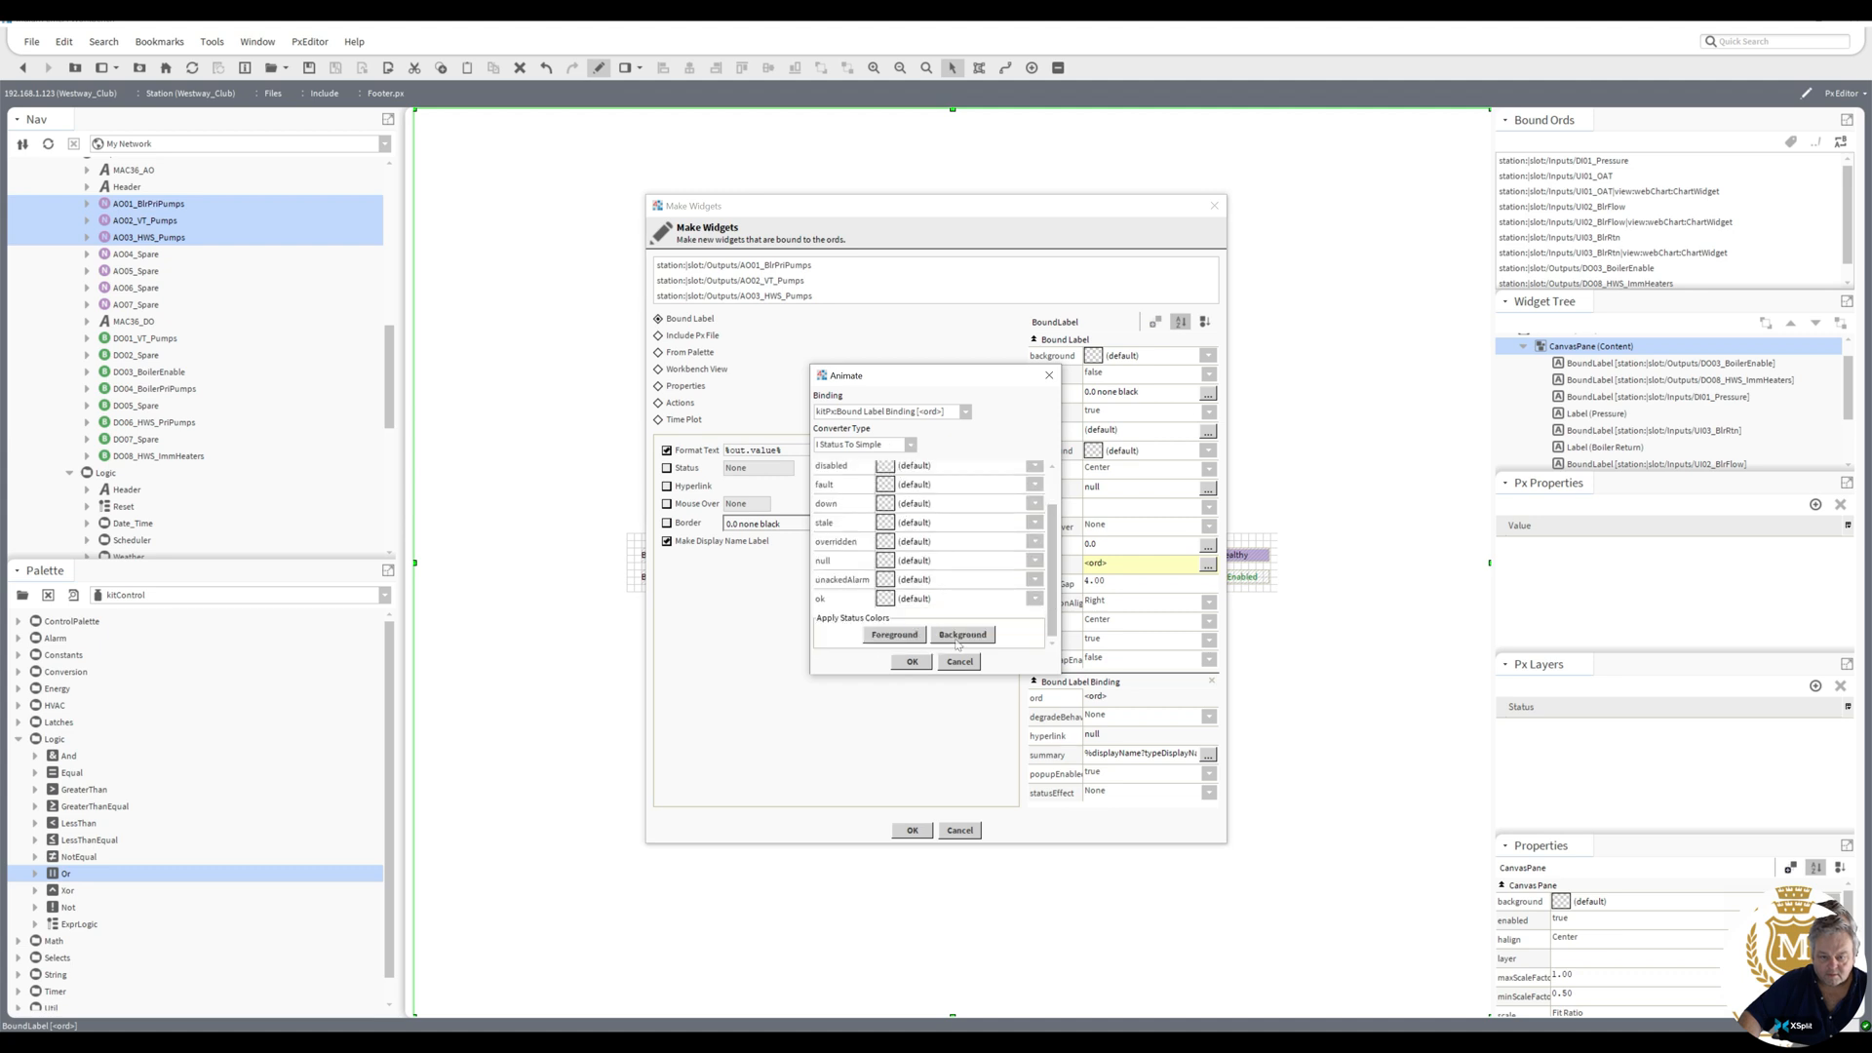
pyautogui.click(911, 661)
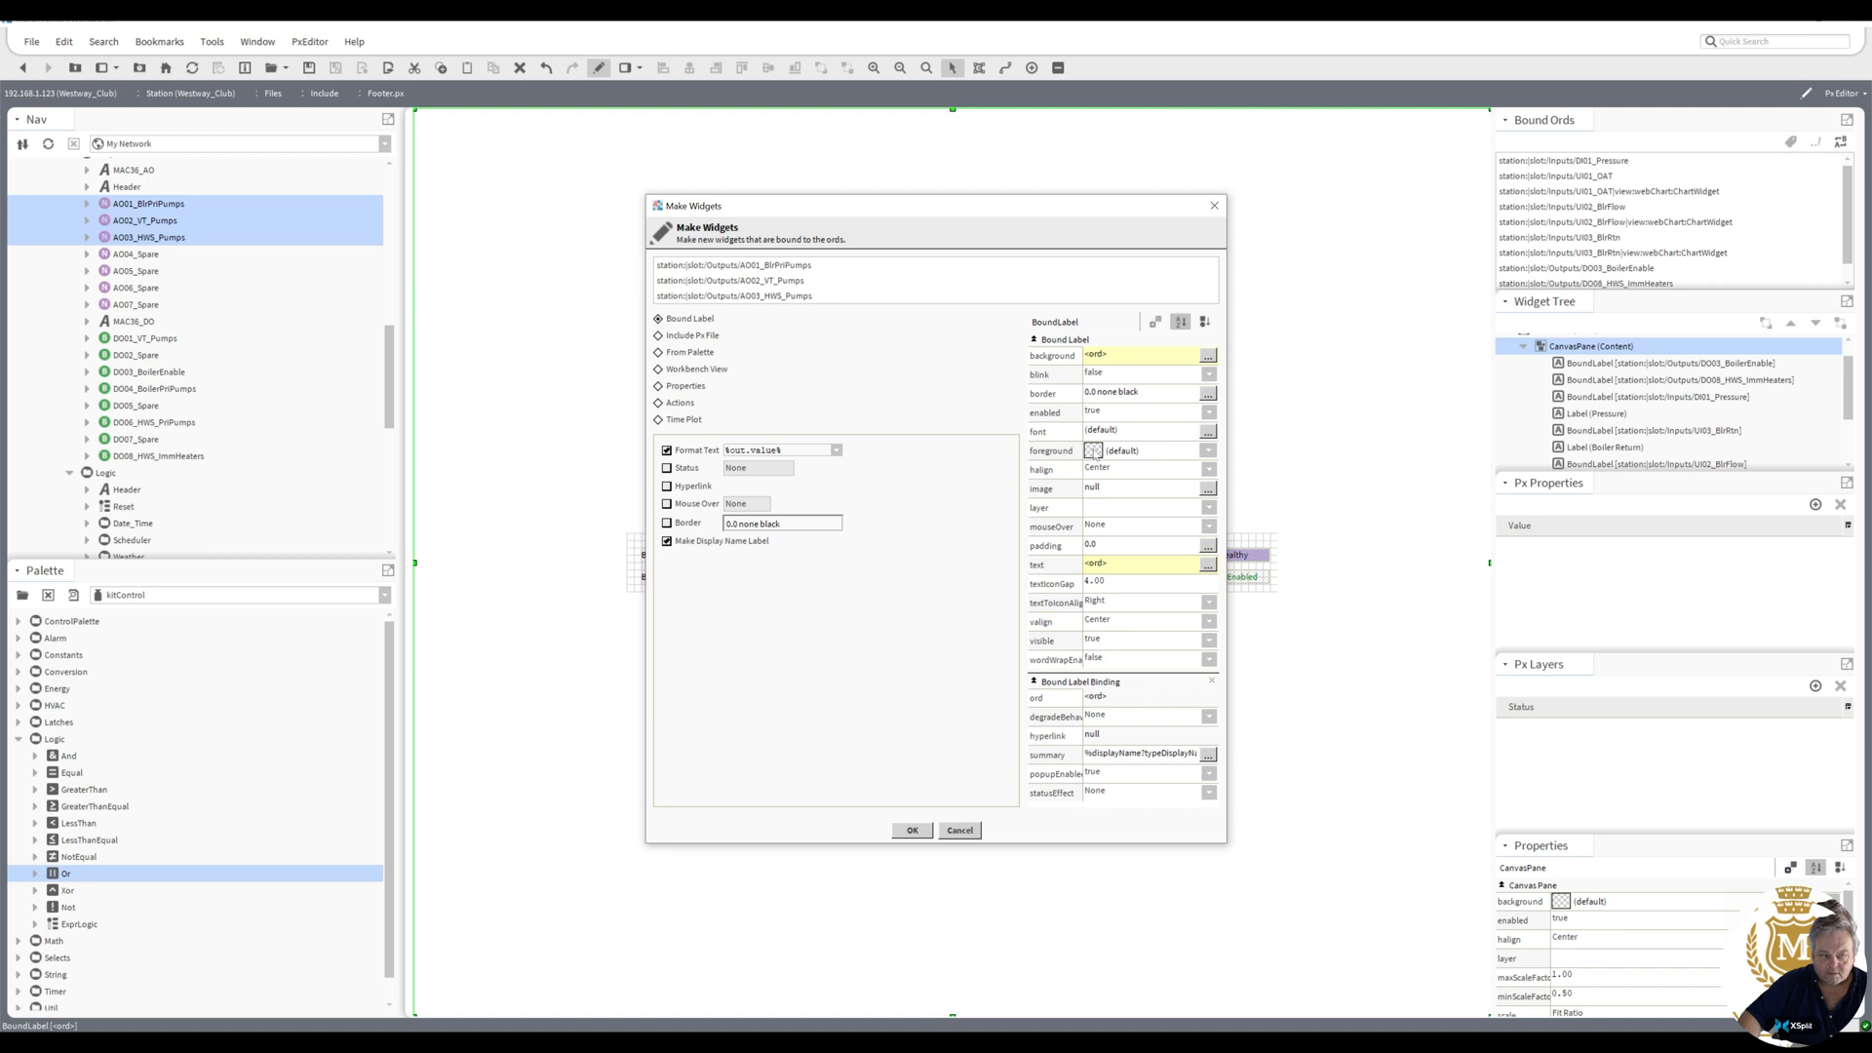
# - Animate the pump labels' foreground with the I Numeric To Simple converter and add three ranges
pyautogui.rightClick(1095, 454)
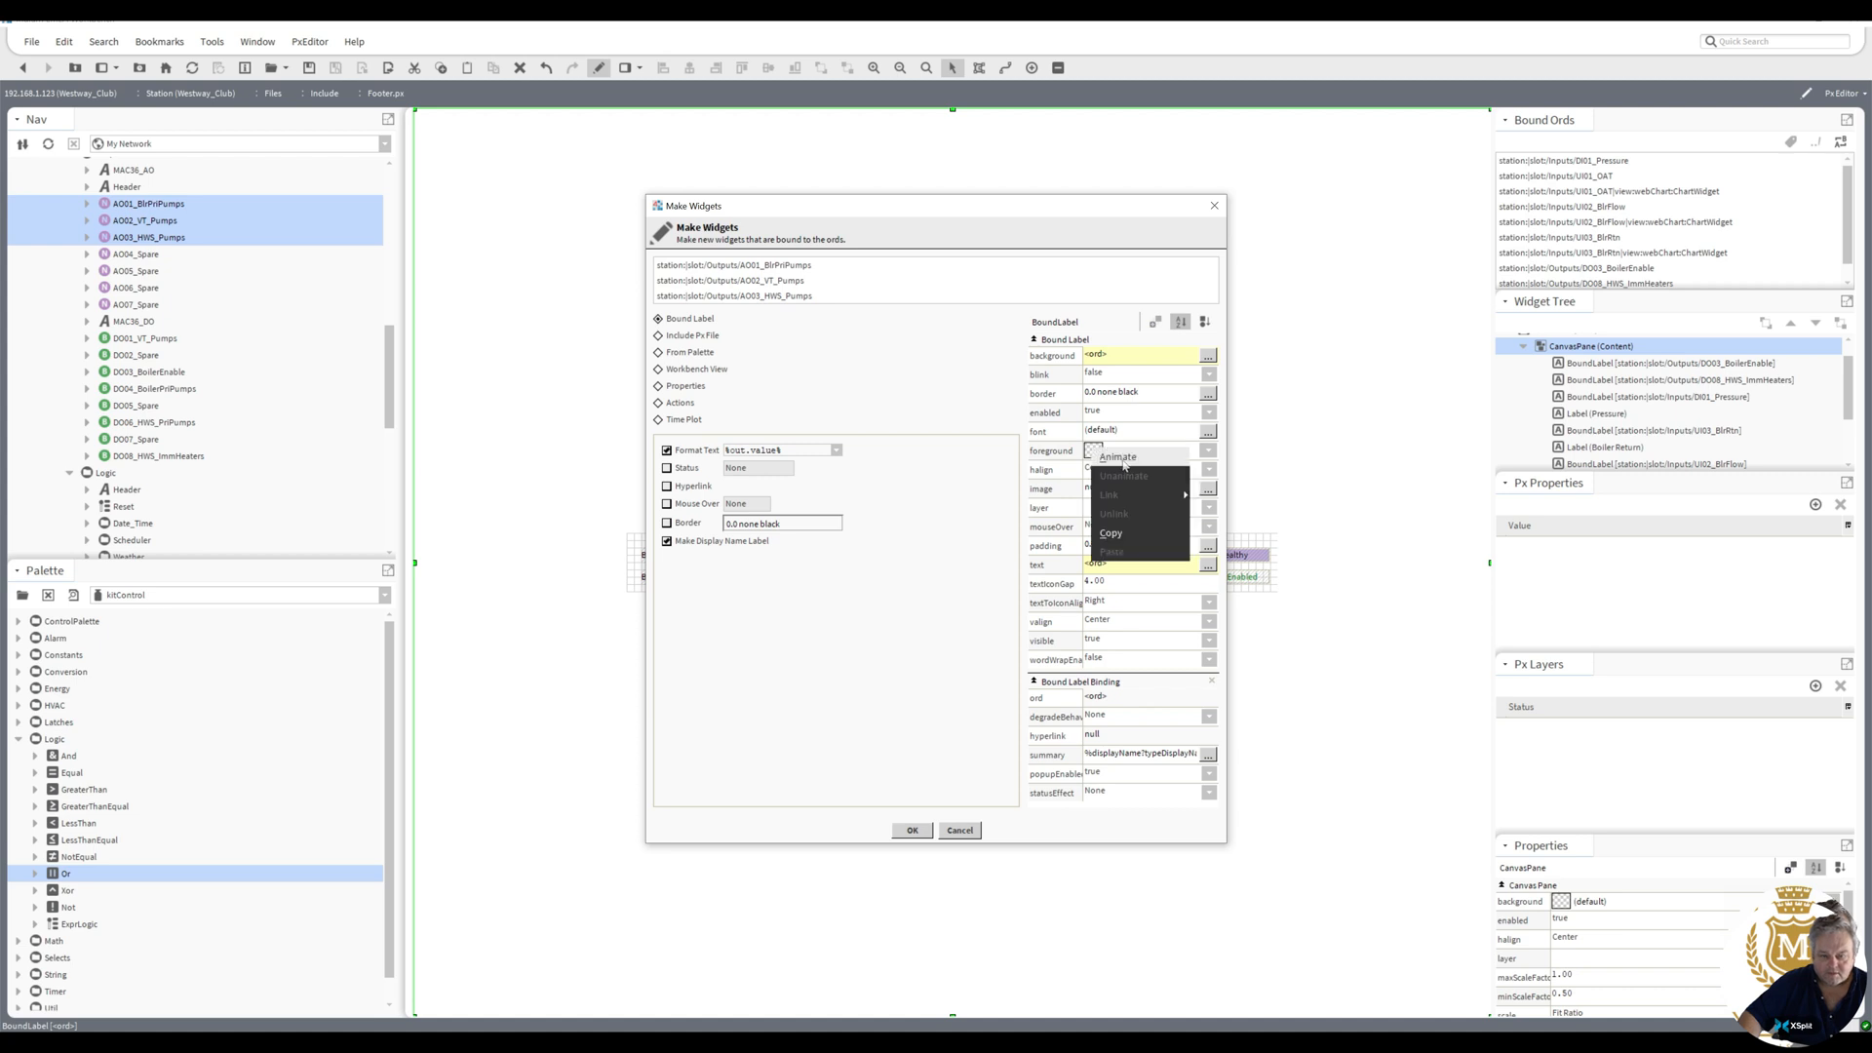
pyautogui.click(1121, 460)
pyautogui.click(908, 594)
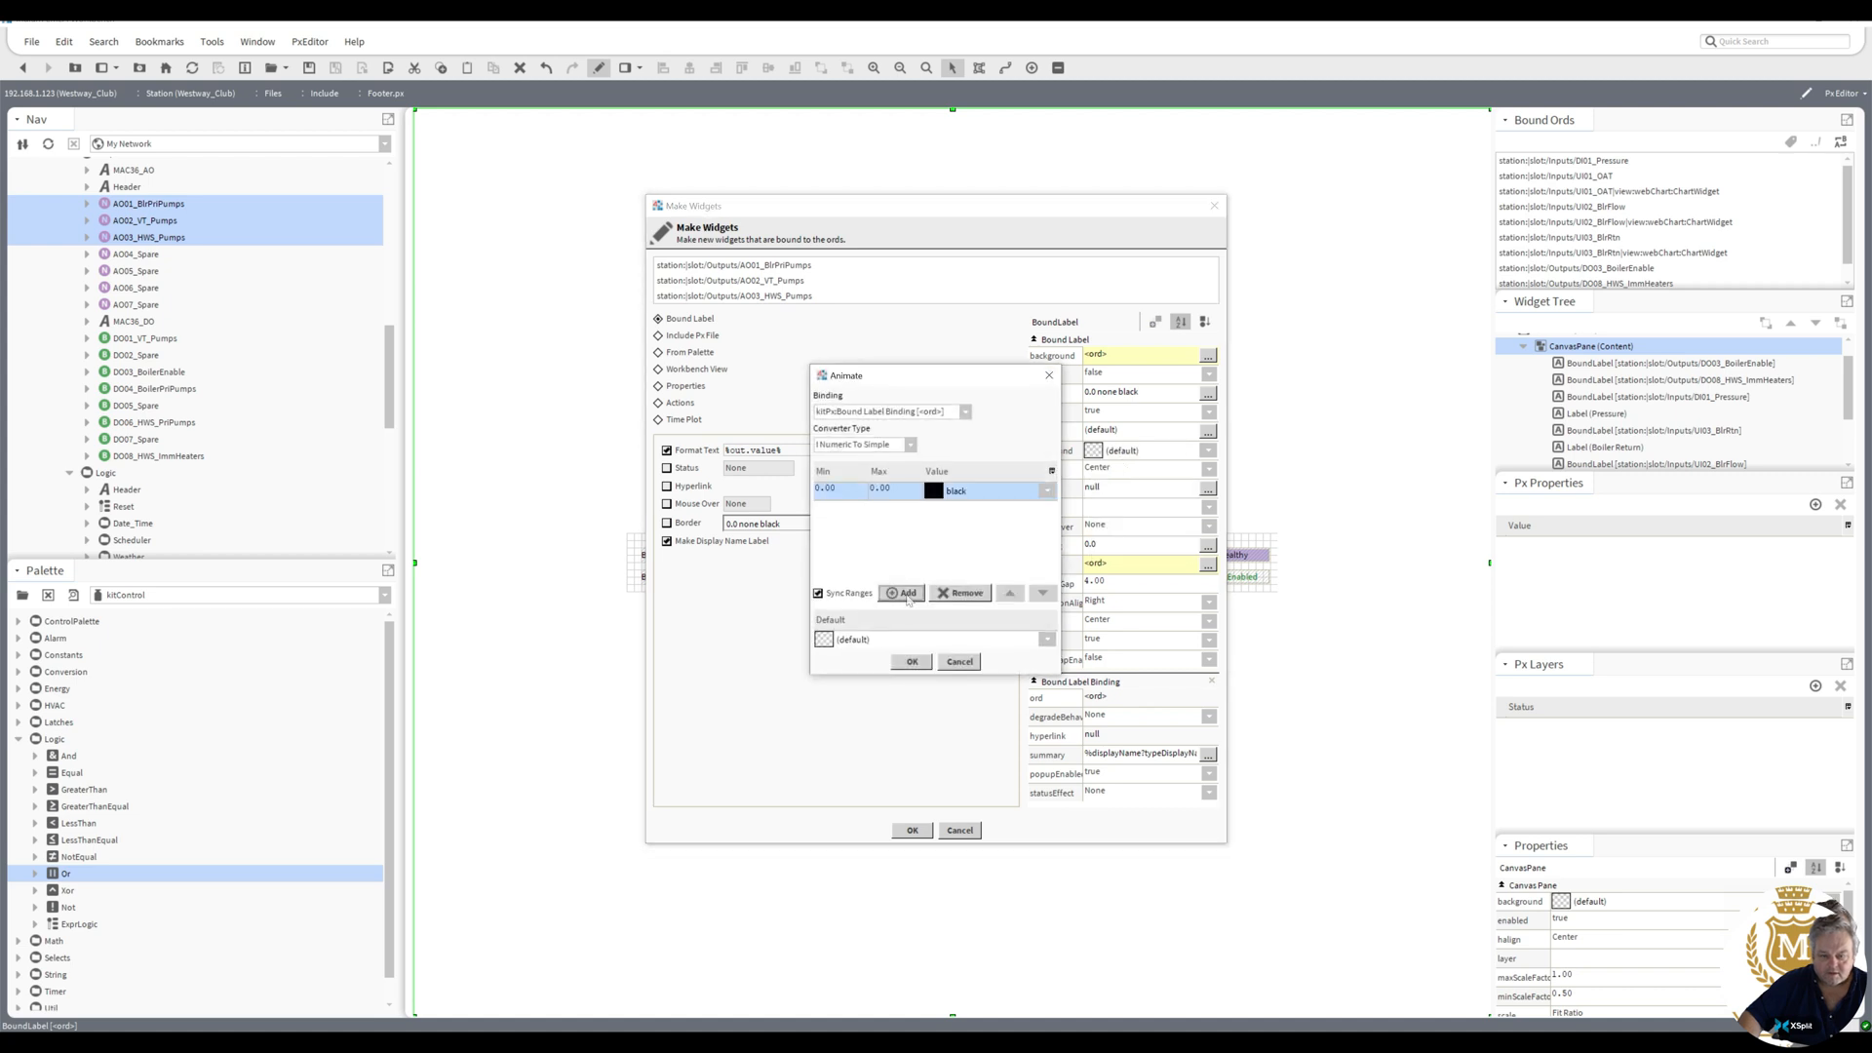
pyautogui.click(908, 599)
pyautogui.click(908, 599)
# - Set the minimums of the three foreground ranges to -inf, 2 and 6
pyautogui.moveTo(838, 489); pyautogui.dragTo(816, 488)
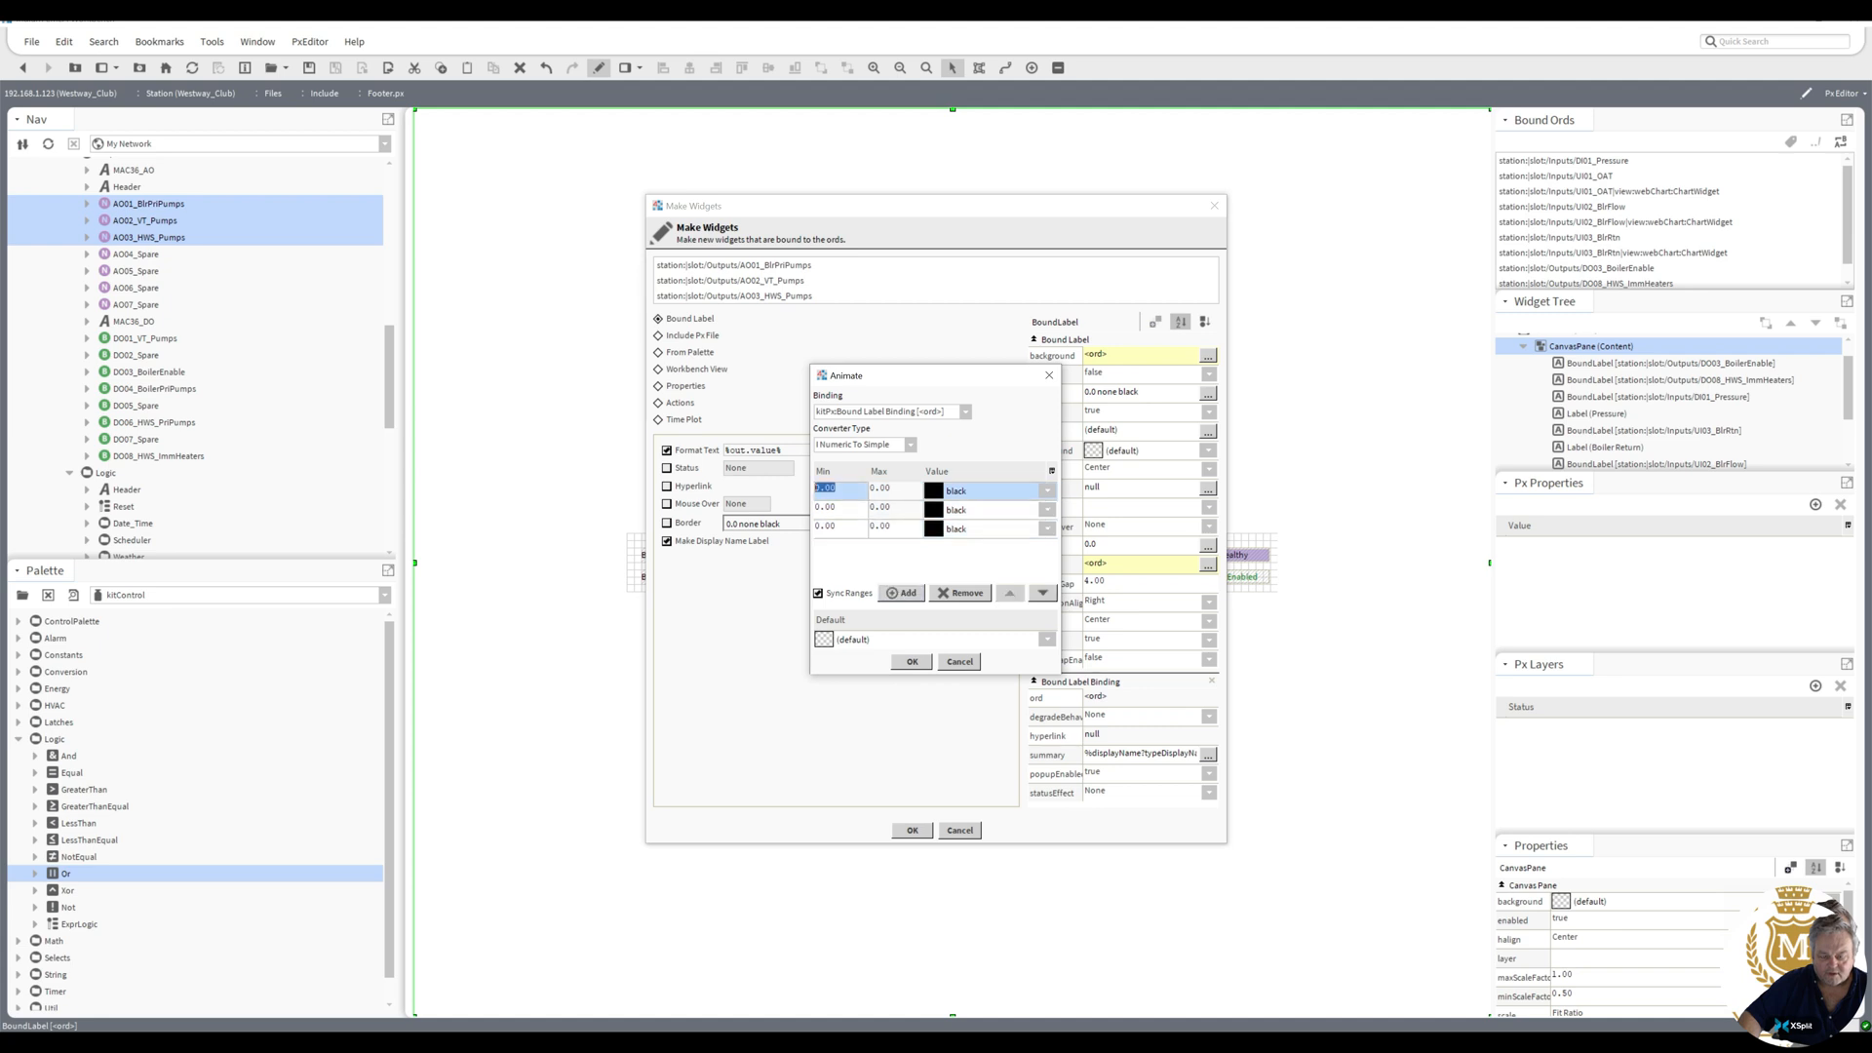
pyautogui.write('-inf')
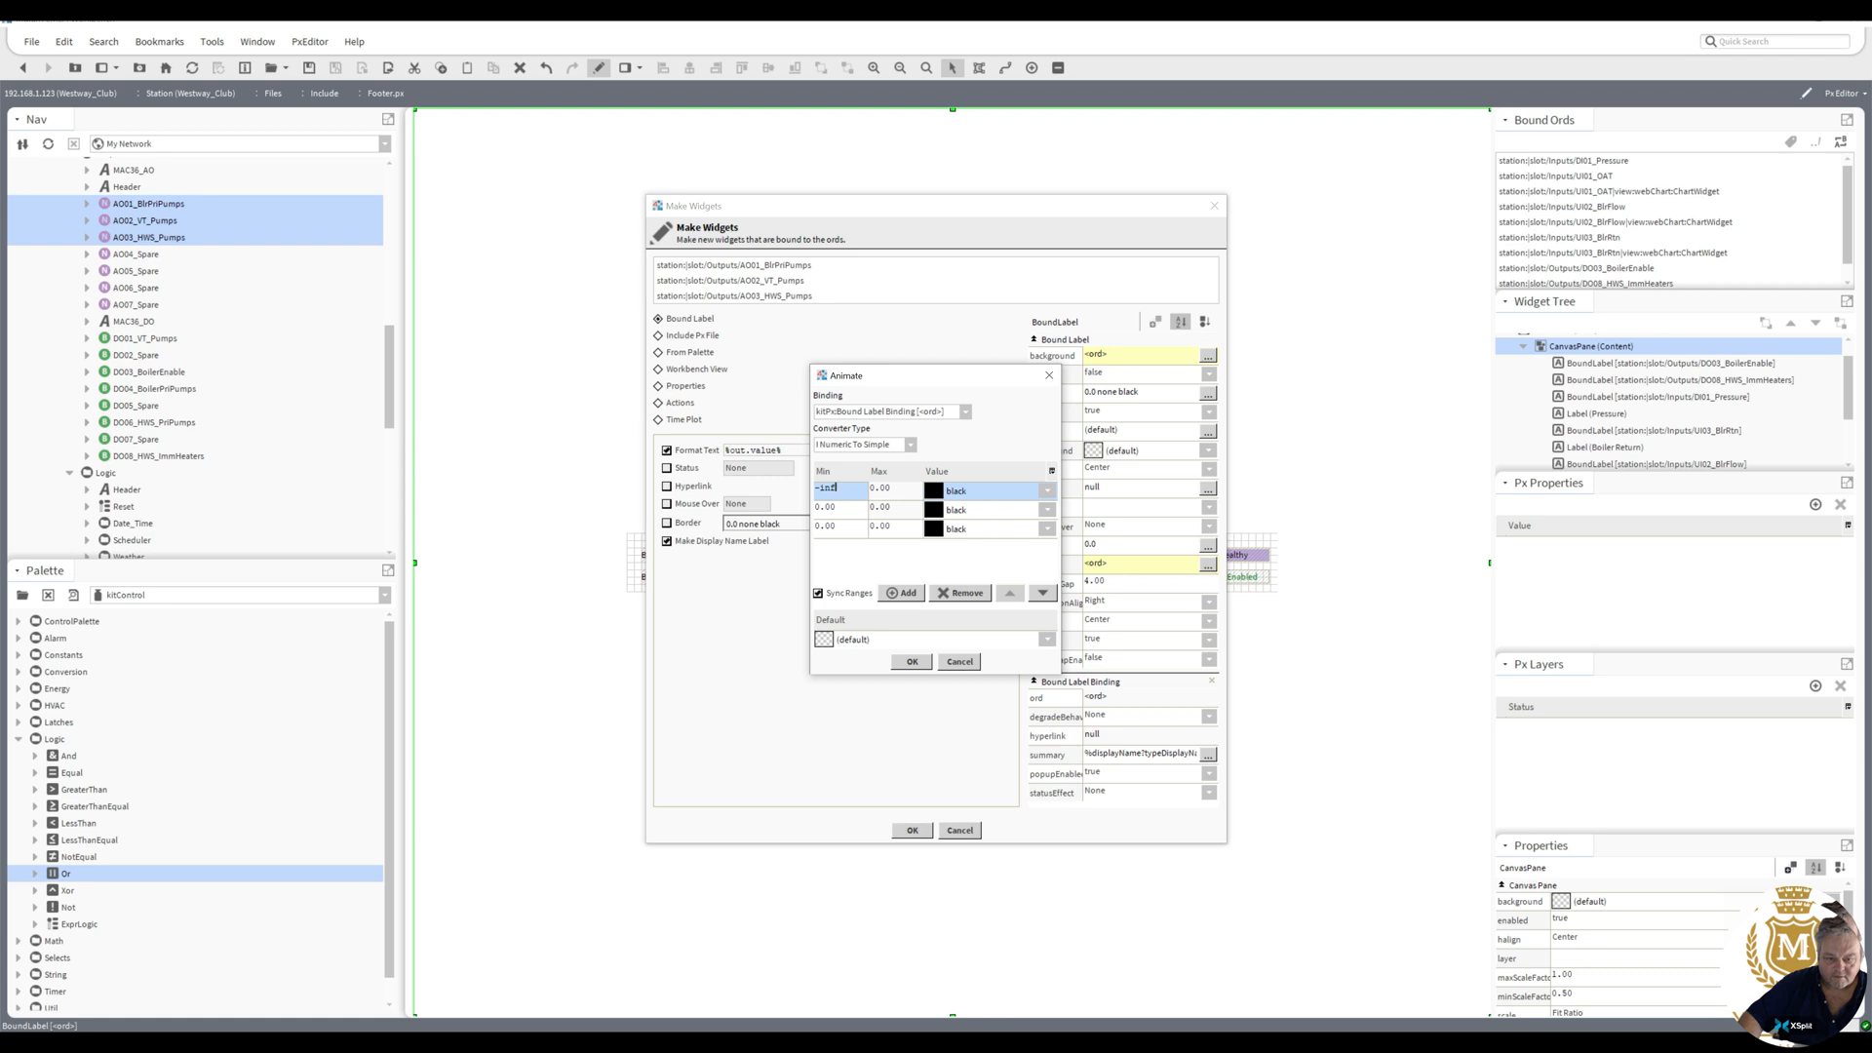
pyautogui.moveTo(837, 508); pyautogui.dragTo(817, 507)
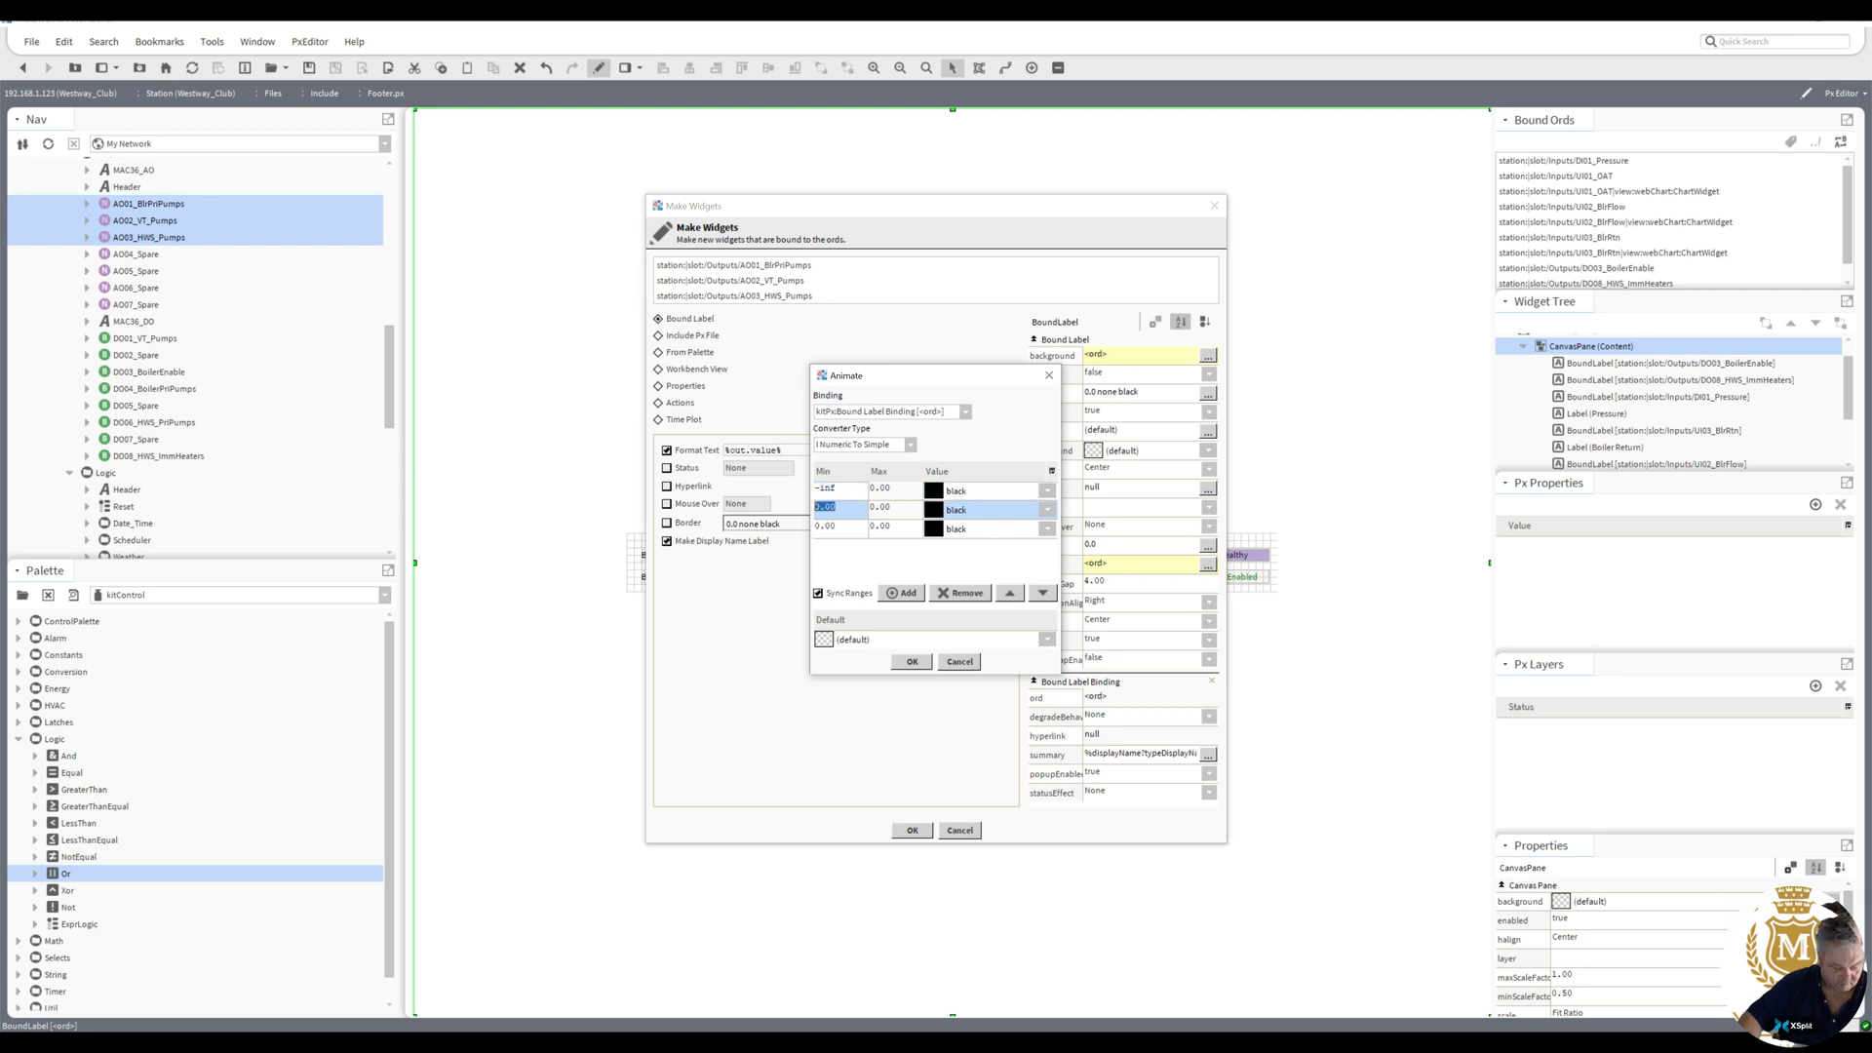
pyautogui.write('2')
pyautogui.moveTo(838, 527); pyautogui.dragTo(792, 530)
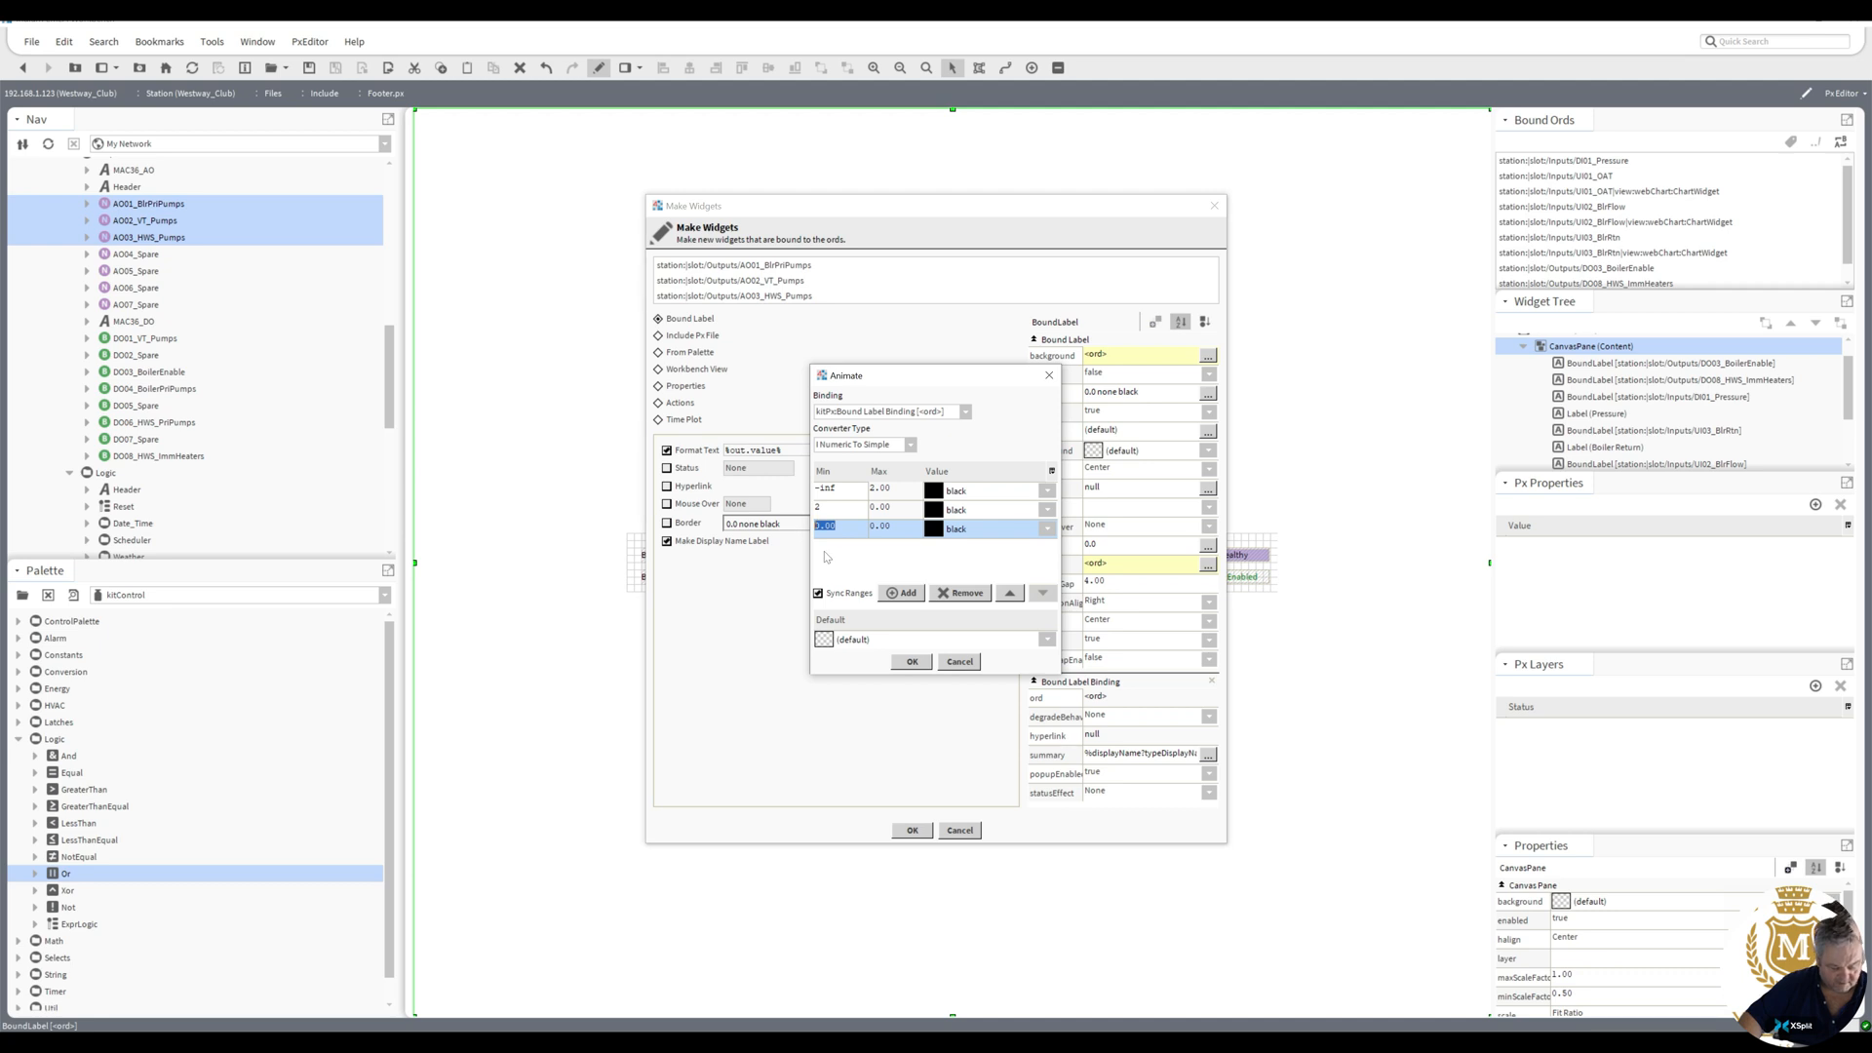
pyautogui.write('6')
# - Add a fourth foreground range running from 8 to +inf
pyautogui.click(903, 594)
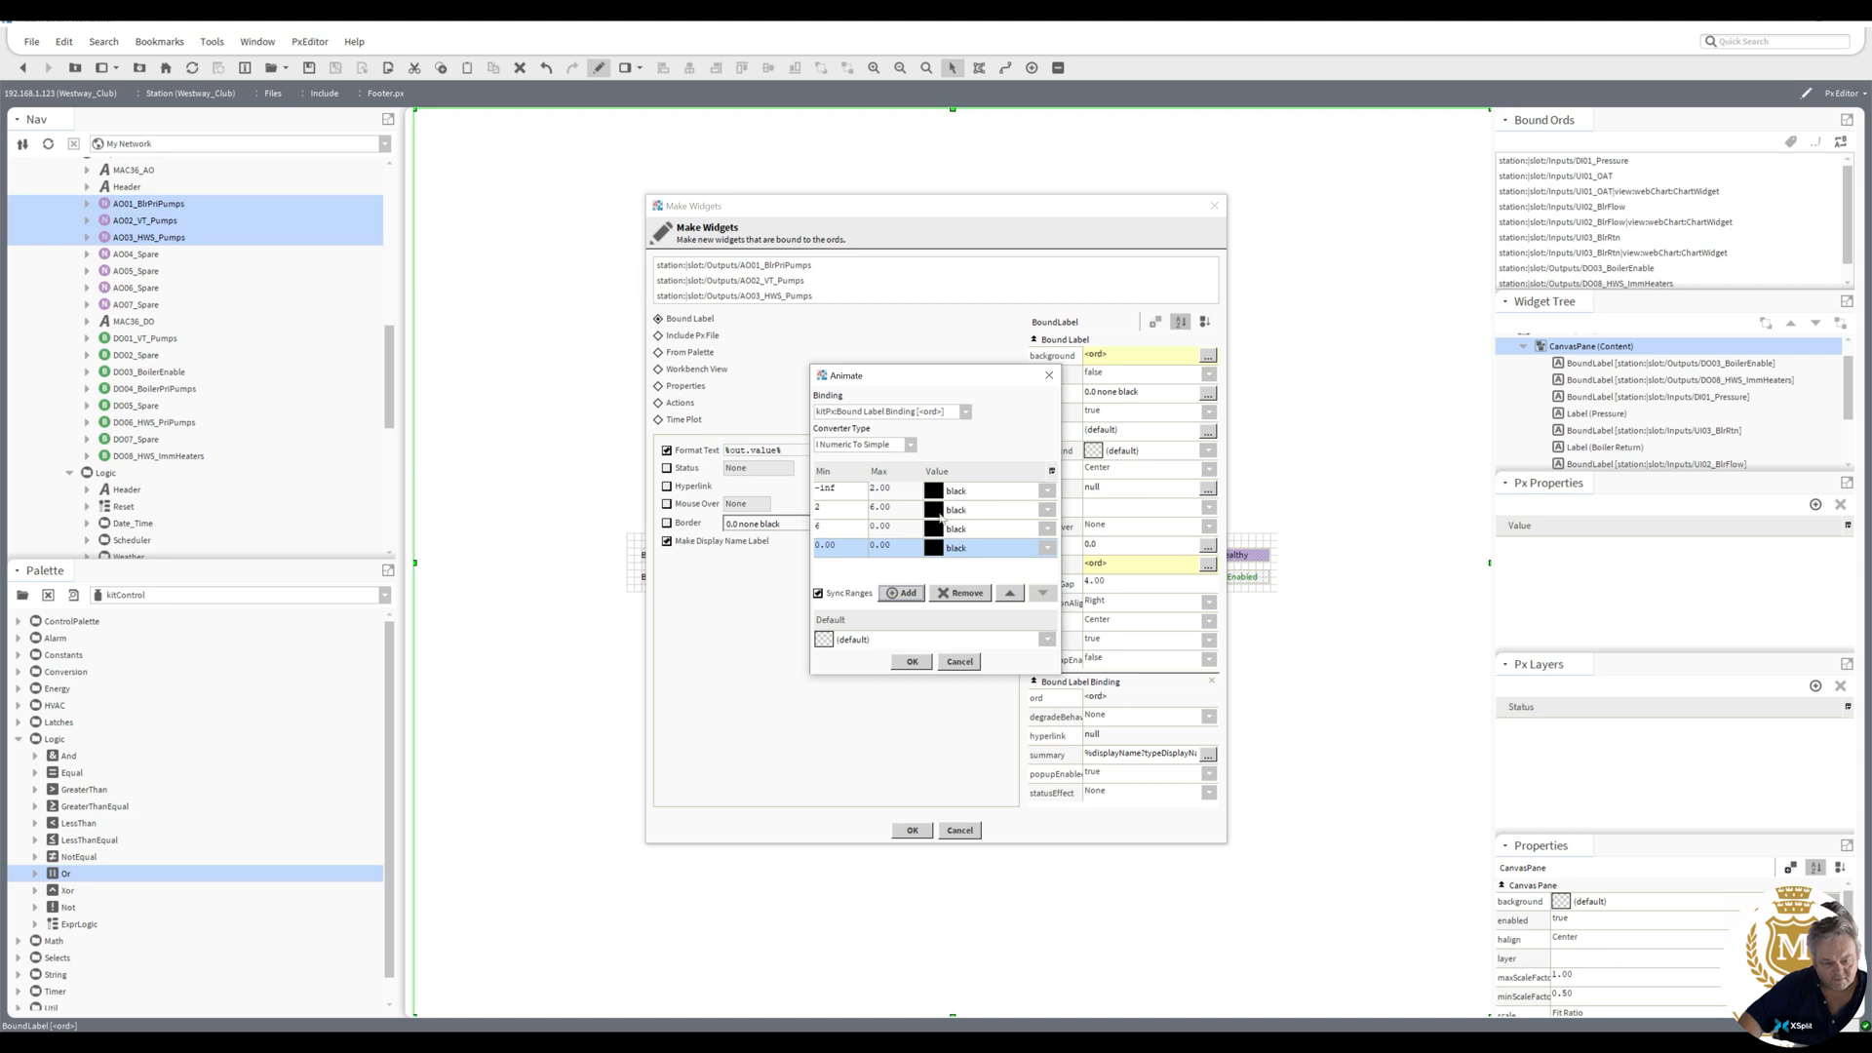
pyautogui.moveTo(838, 546); pyautogui.dragTo(814, 547)
pyautogui.write('8')
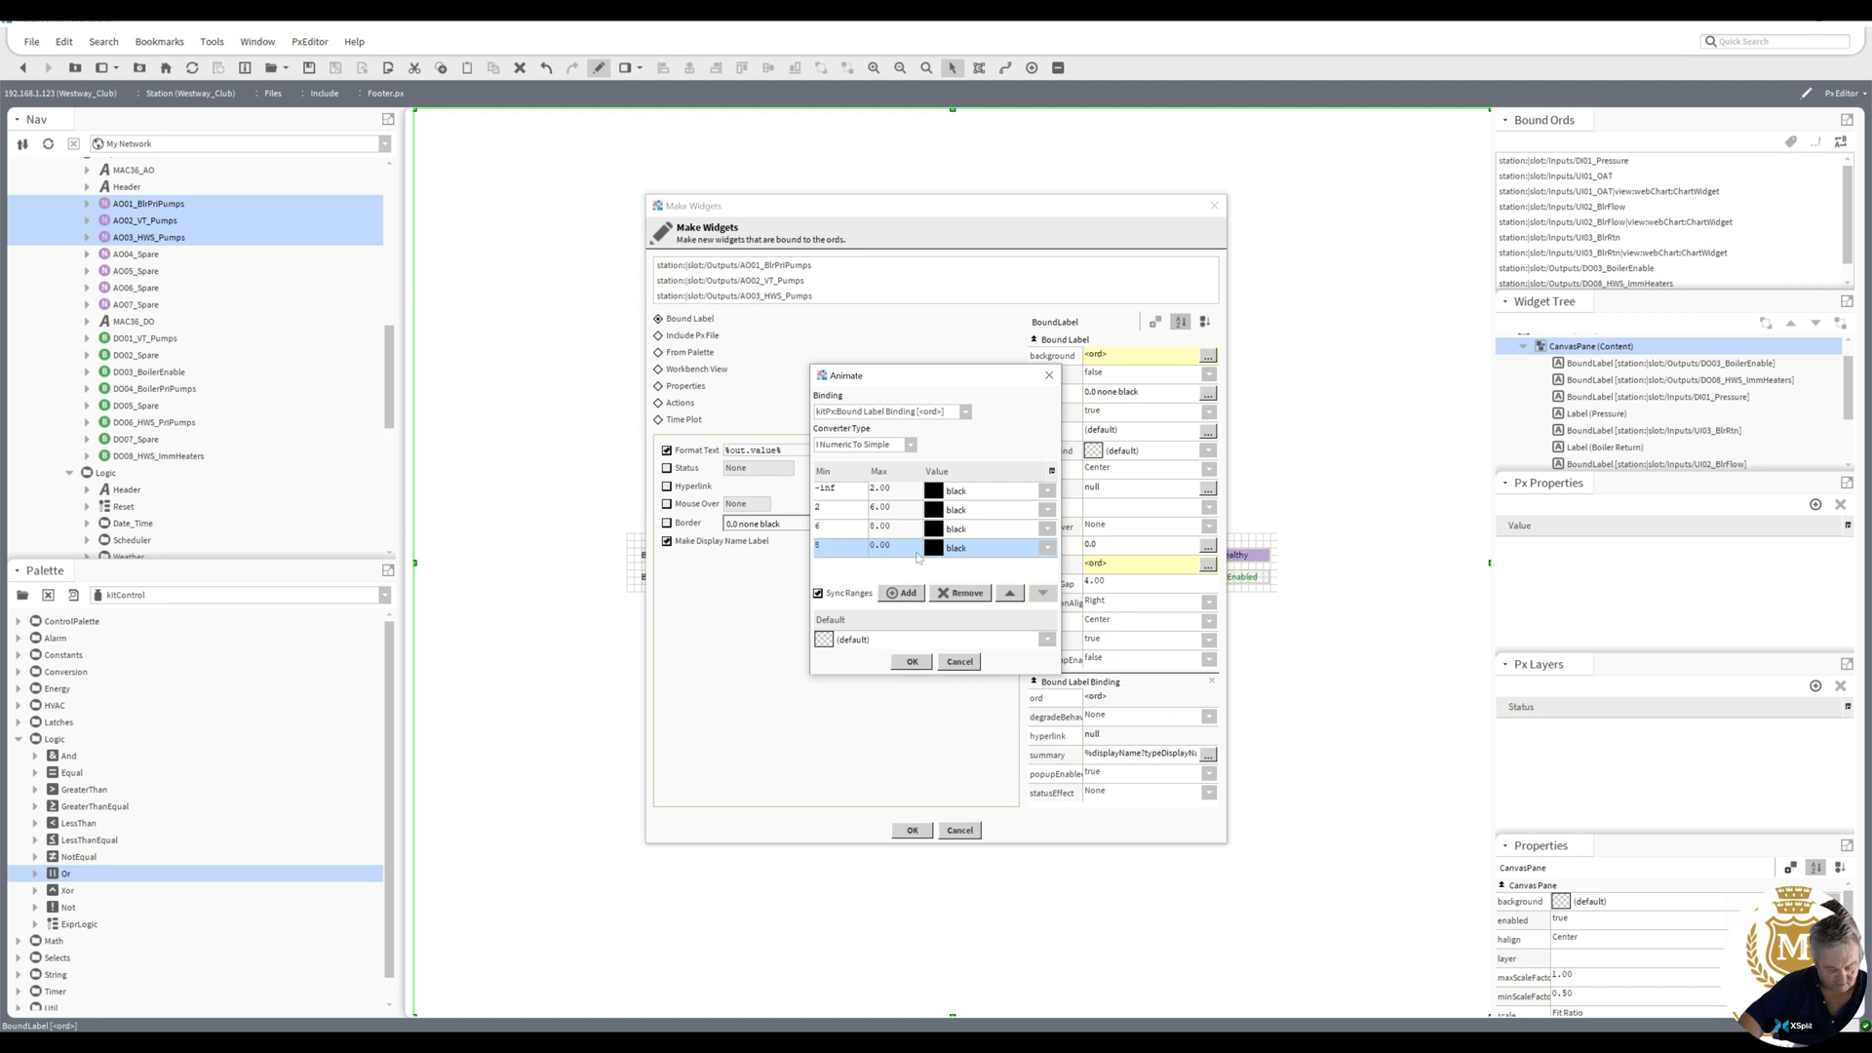
pyautogui.press('Tab')
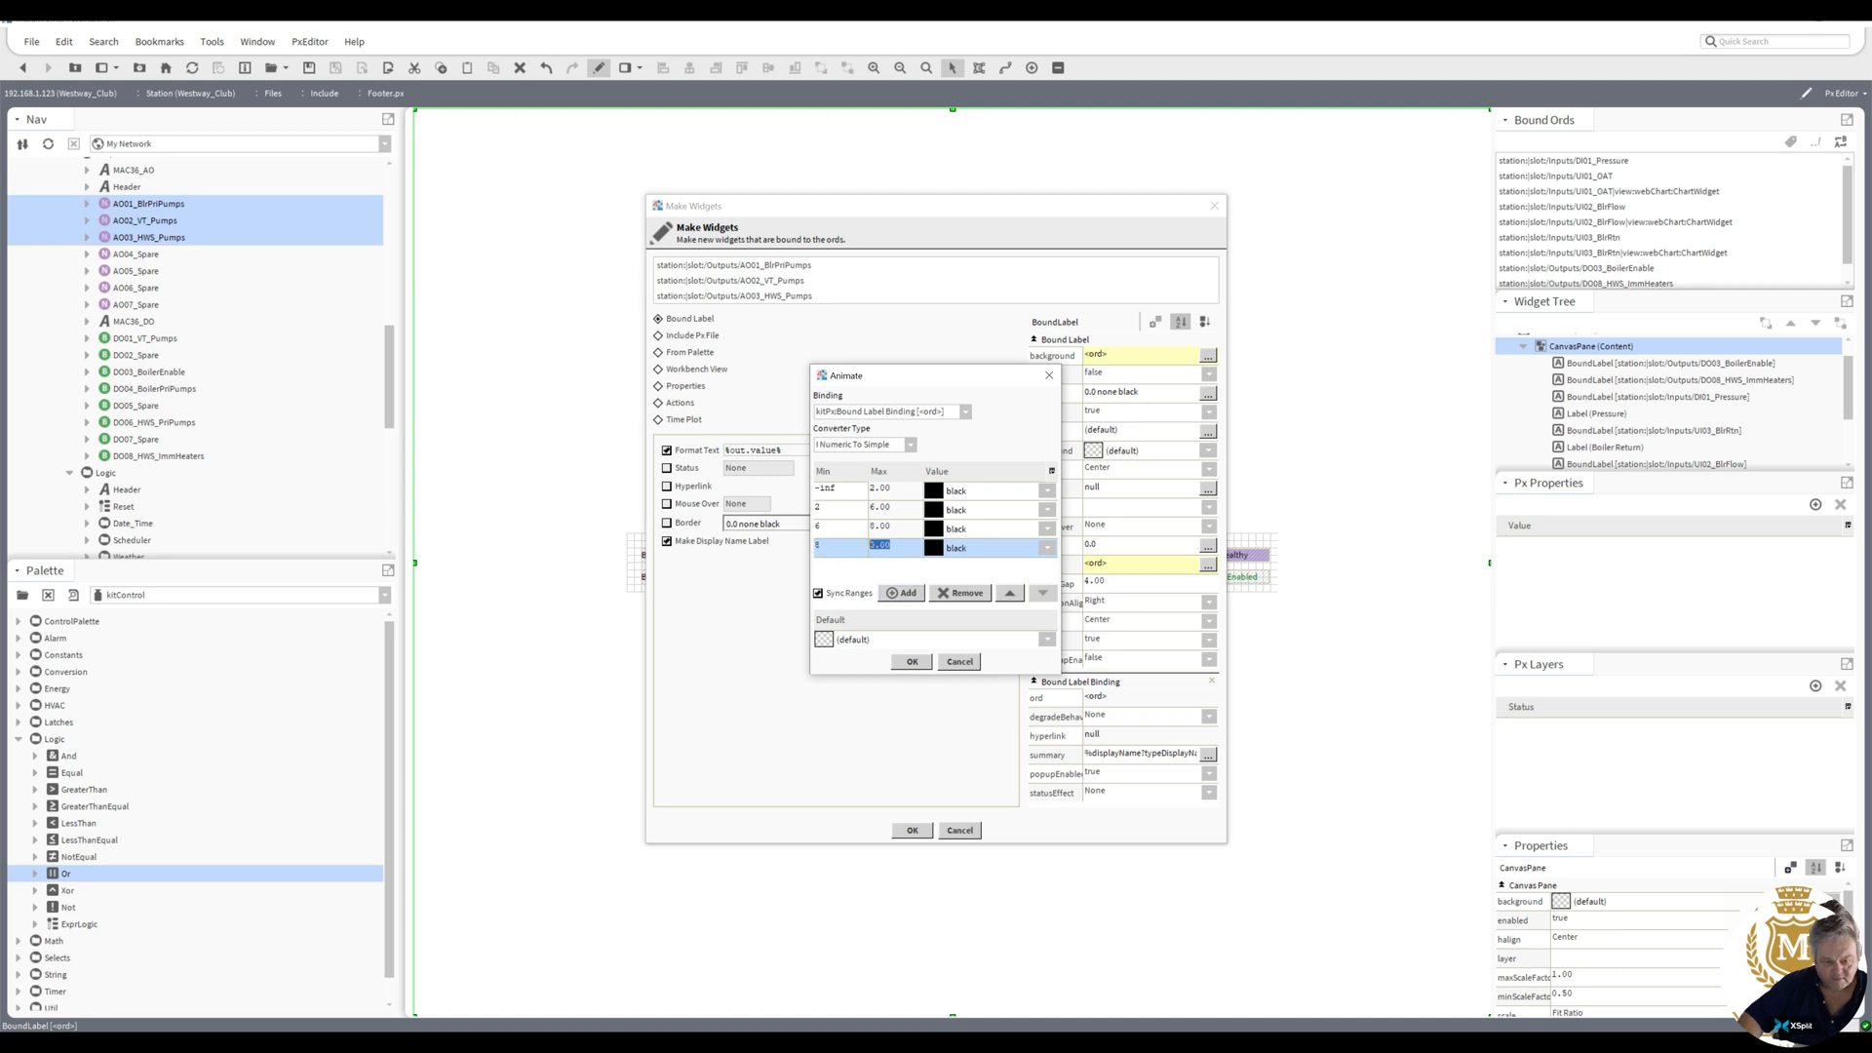
pyautogui.write('+inf')
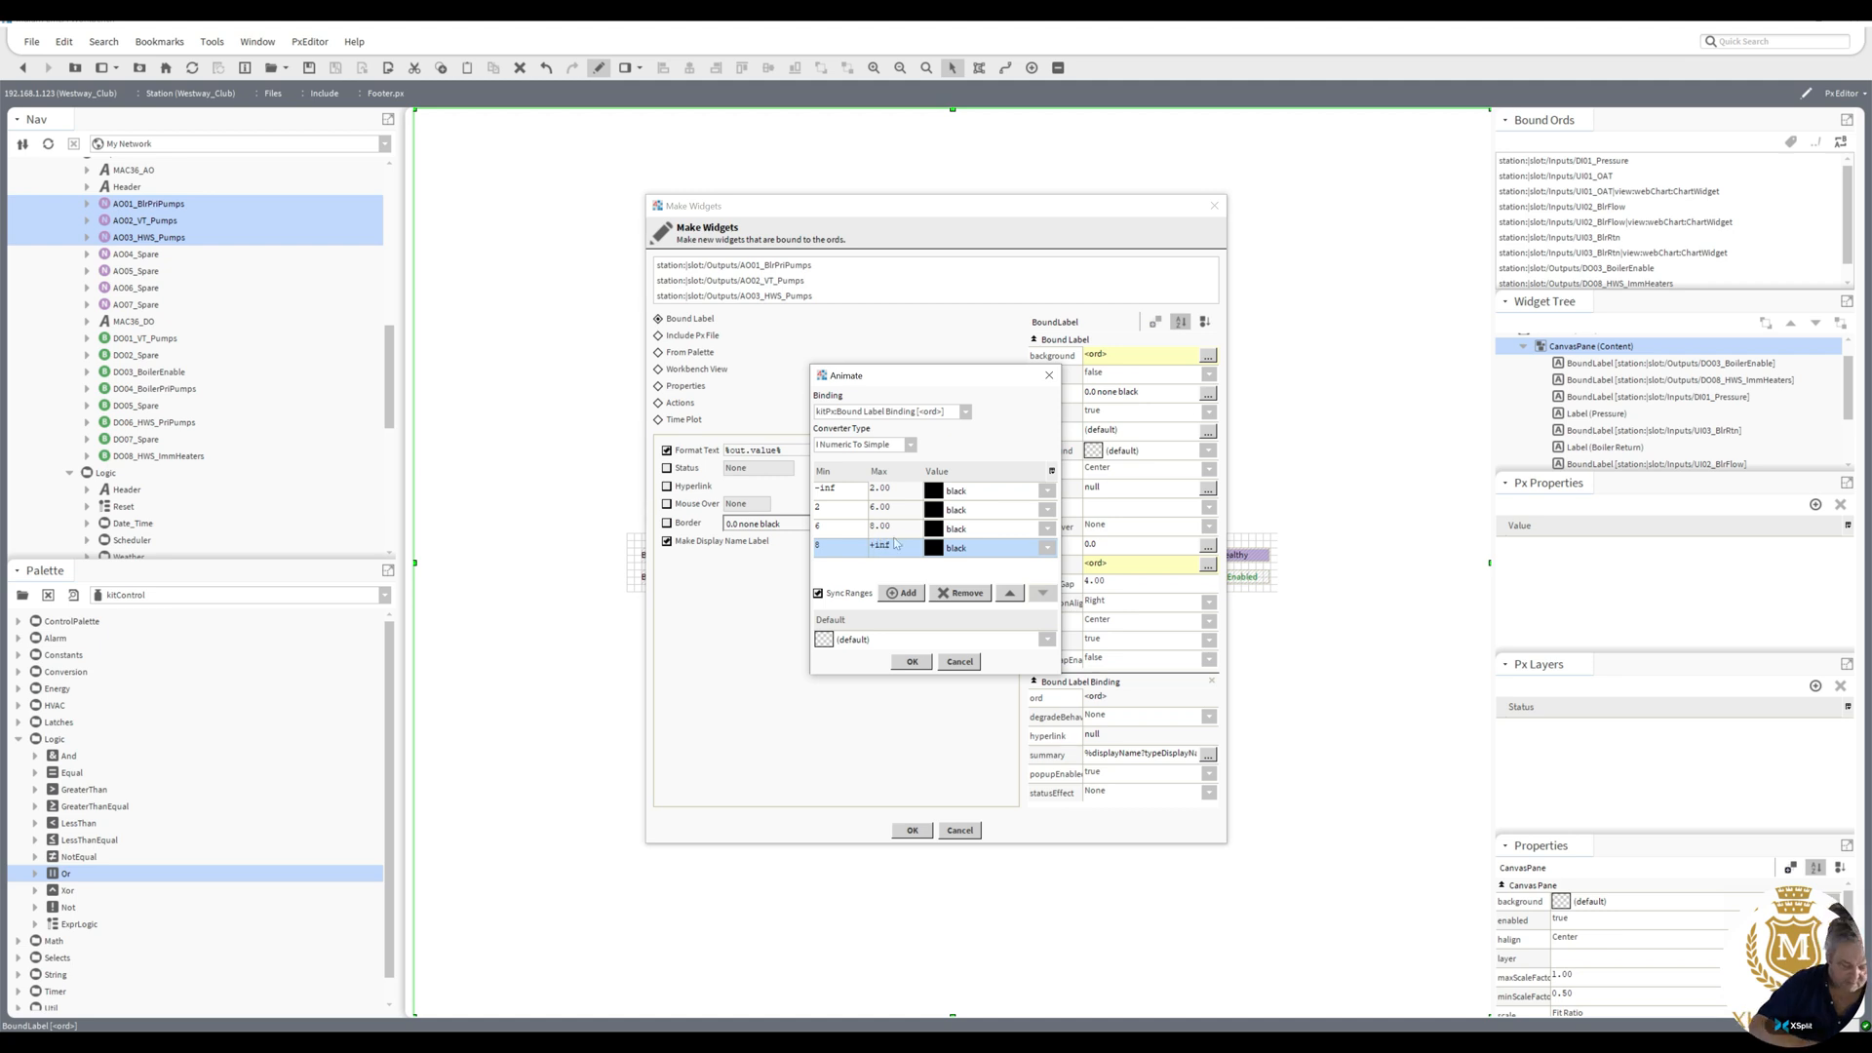
# - Colour the 2 to 6 and 6 to 8 foreground ranges green, and apply the foreground animation
pyautogui.click(933, 547)
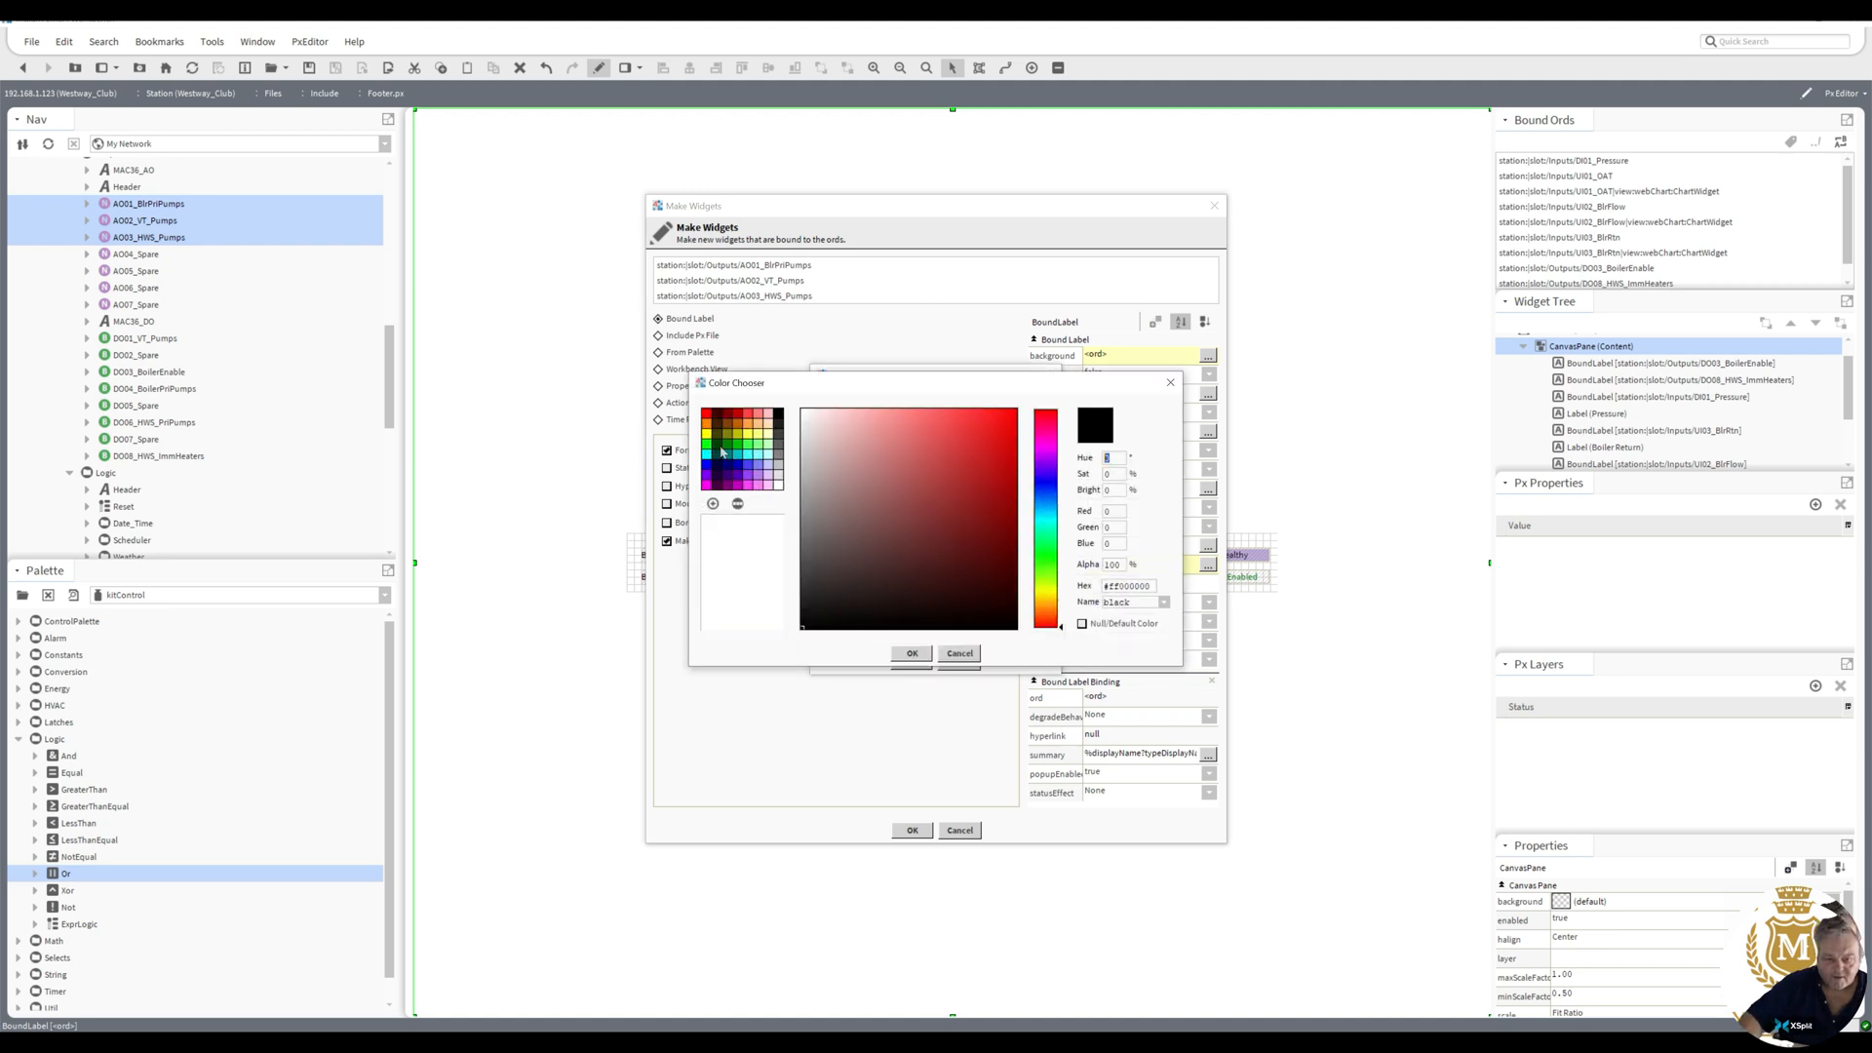
pyautogui.click(722, 448)
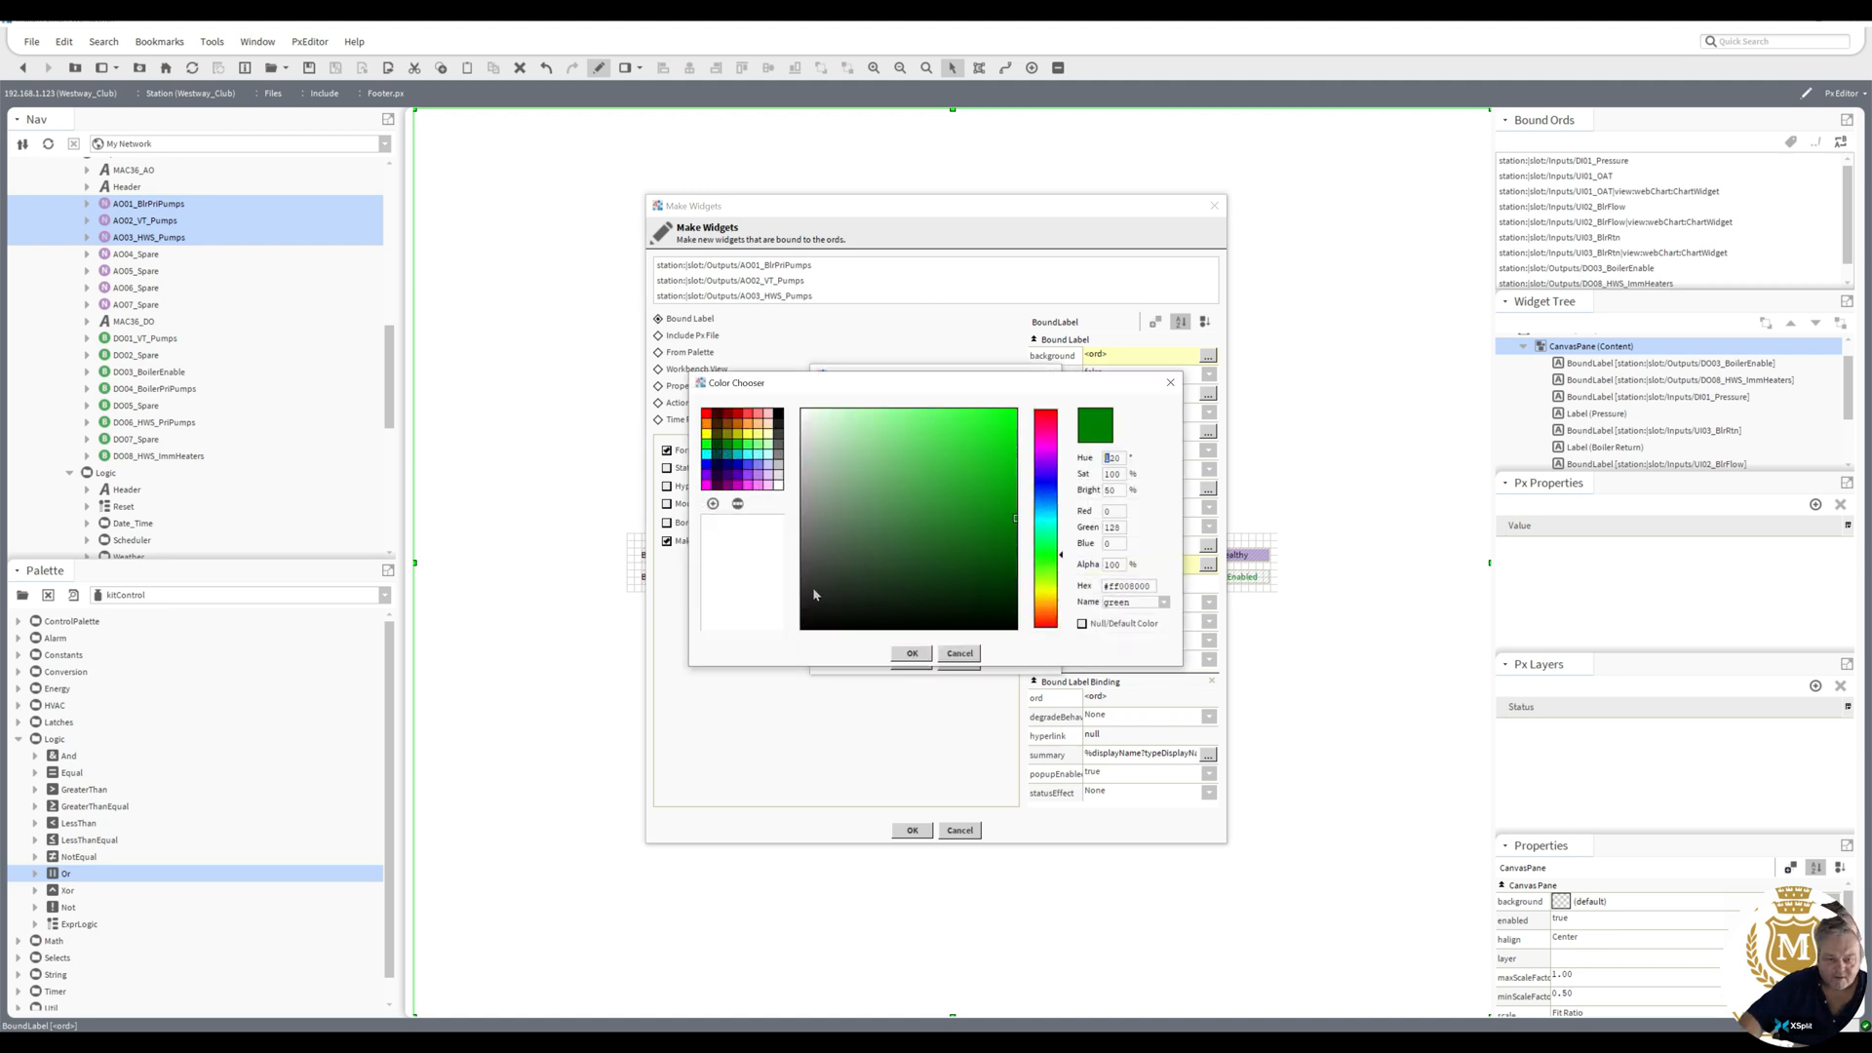
pyautogui.click(925, 654)
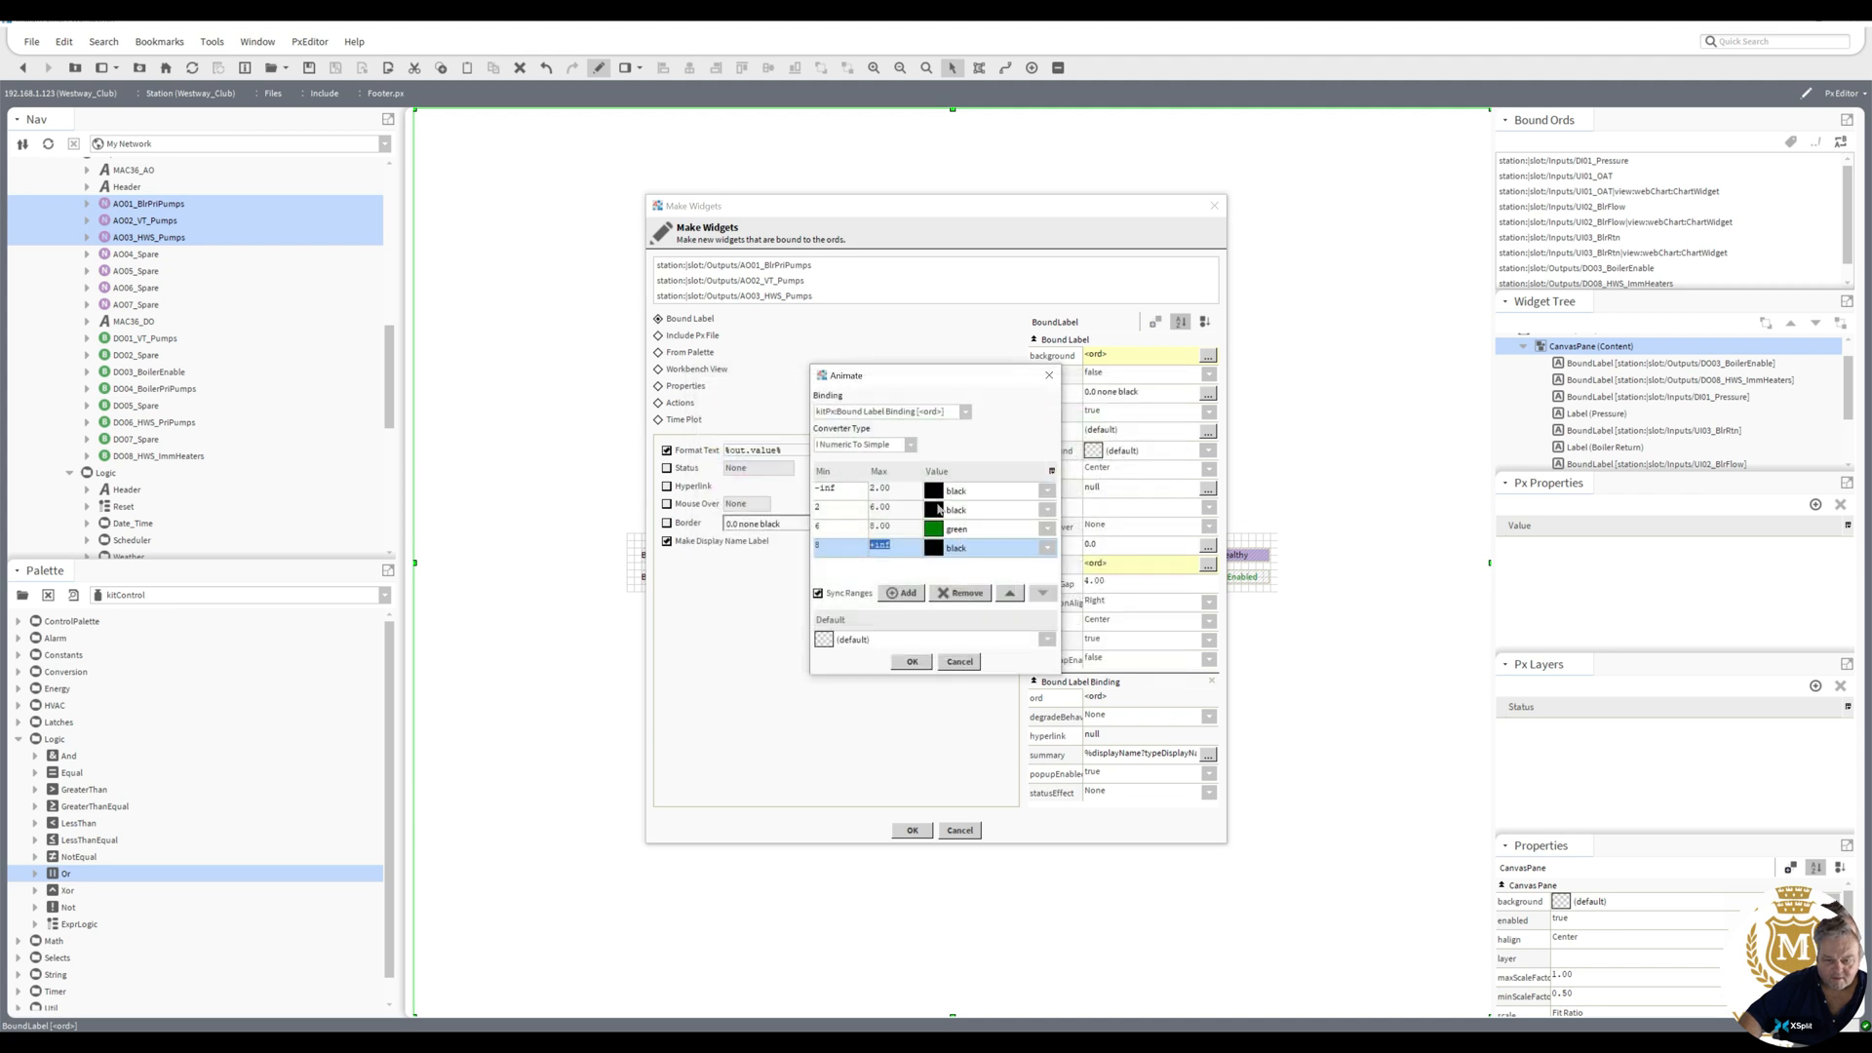
pyautogui.click(935, 509)
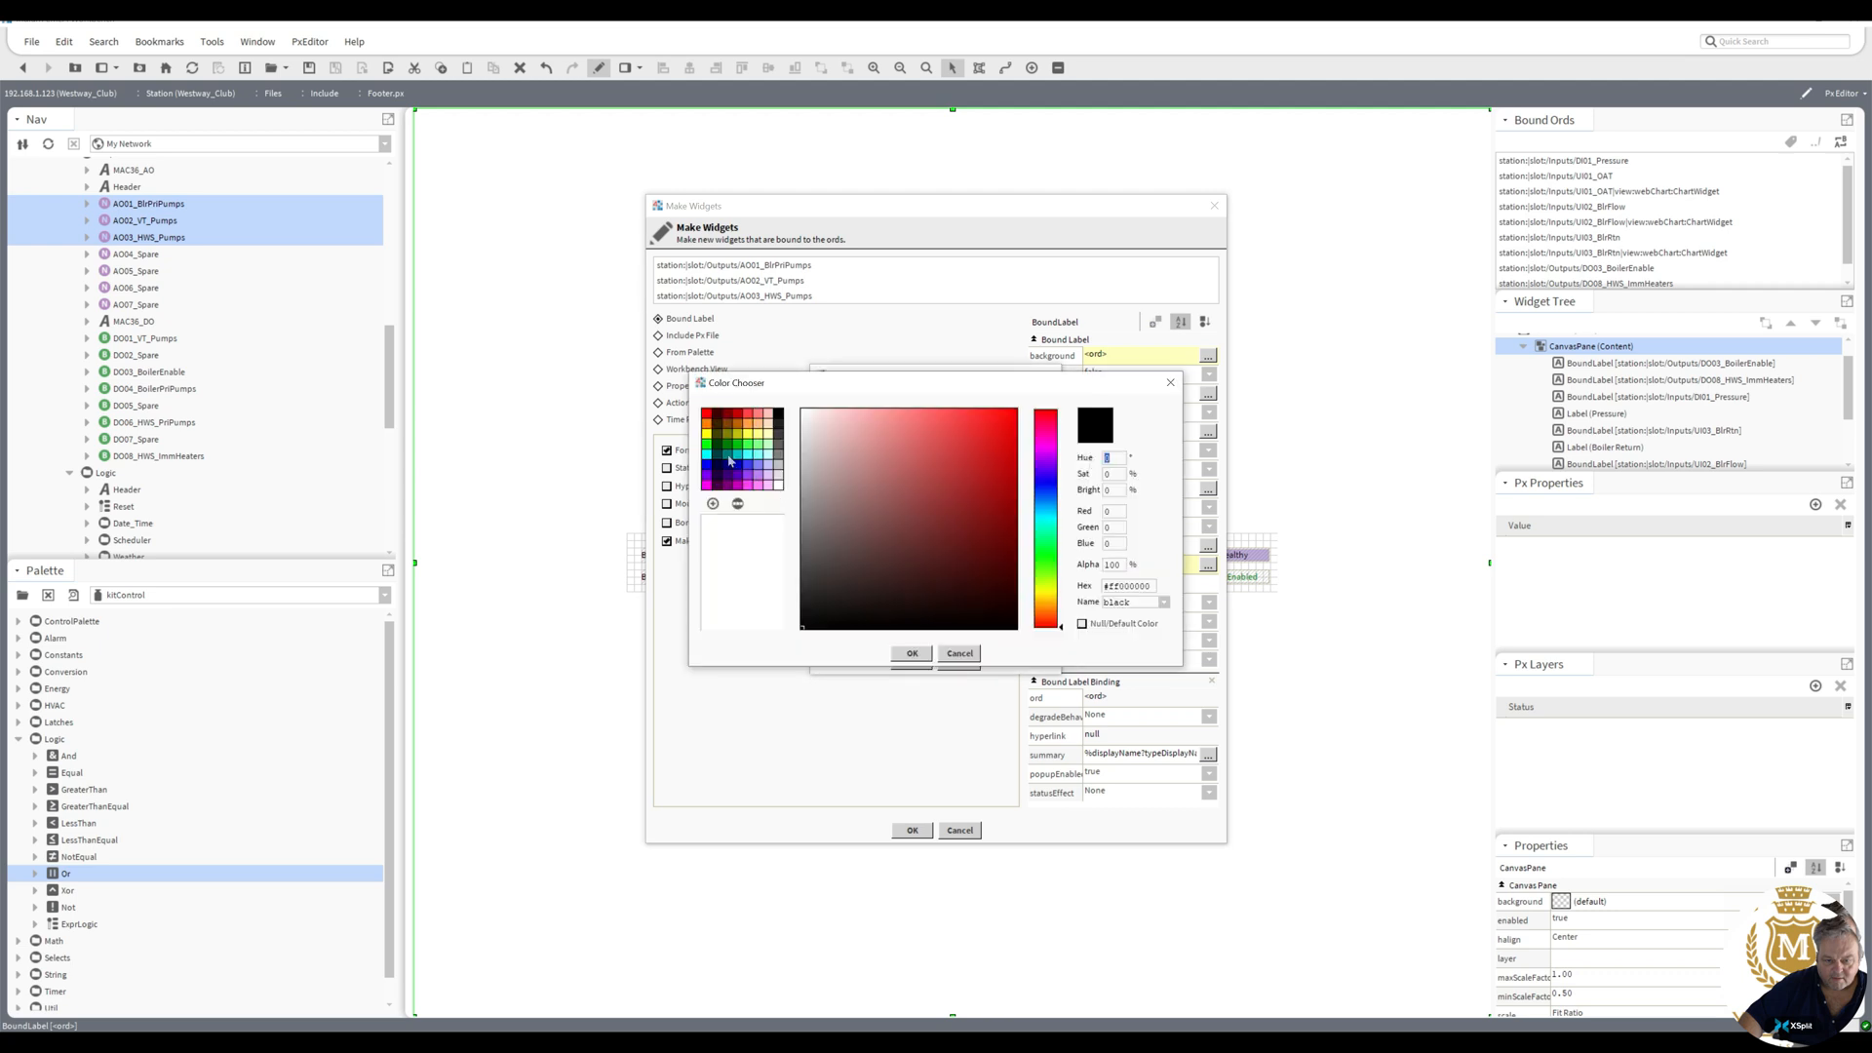
pyautogui.click(728, 449)
pyautogui.click(925, 653)
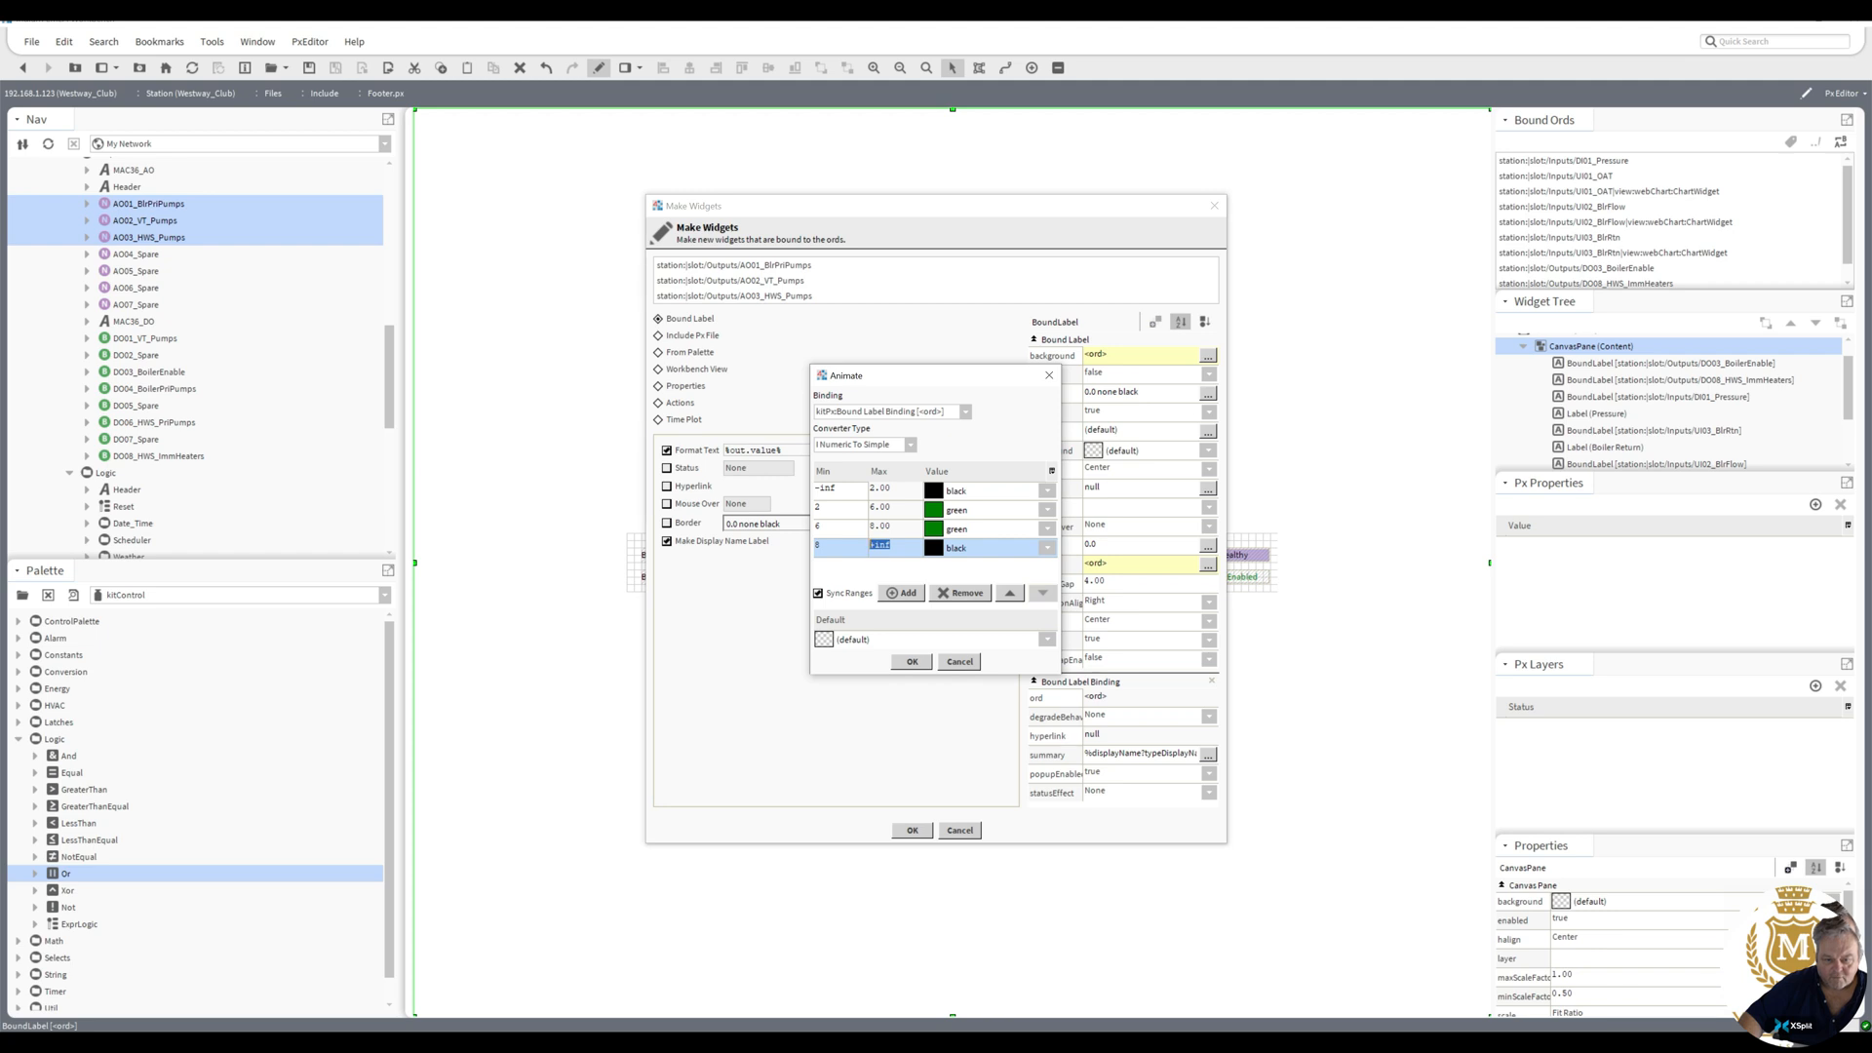
pyautogui.click(912, 663)
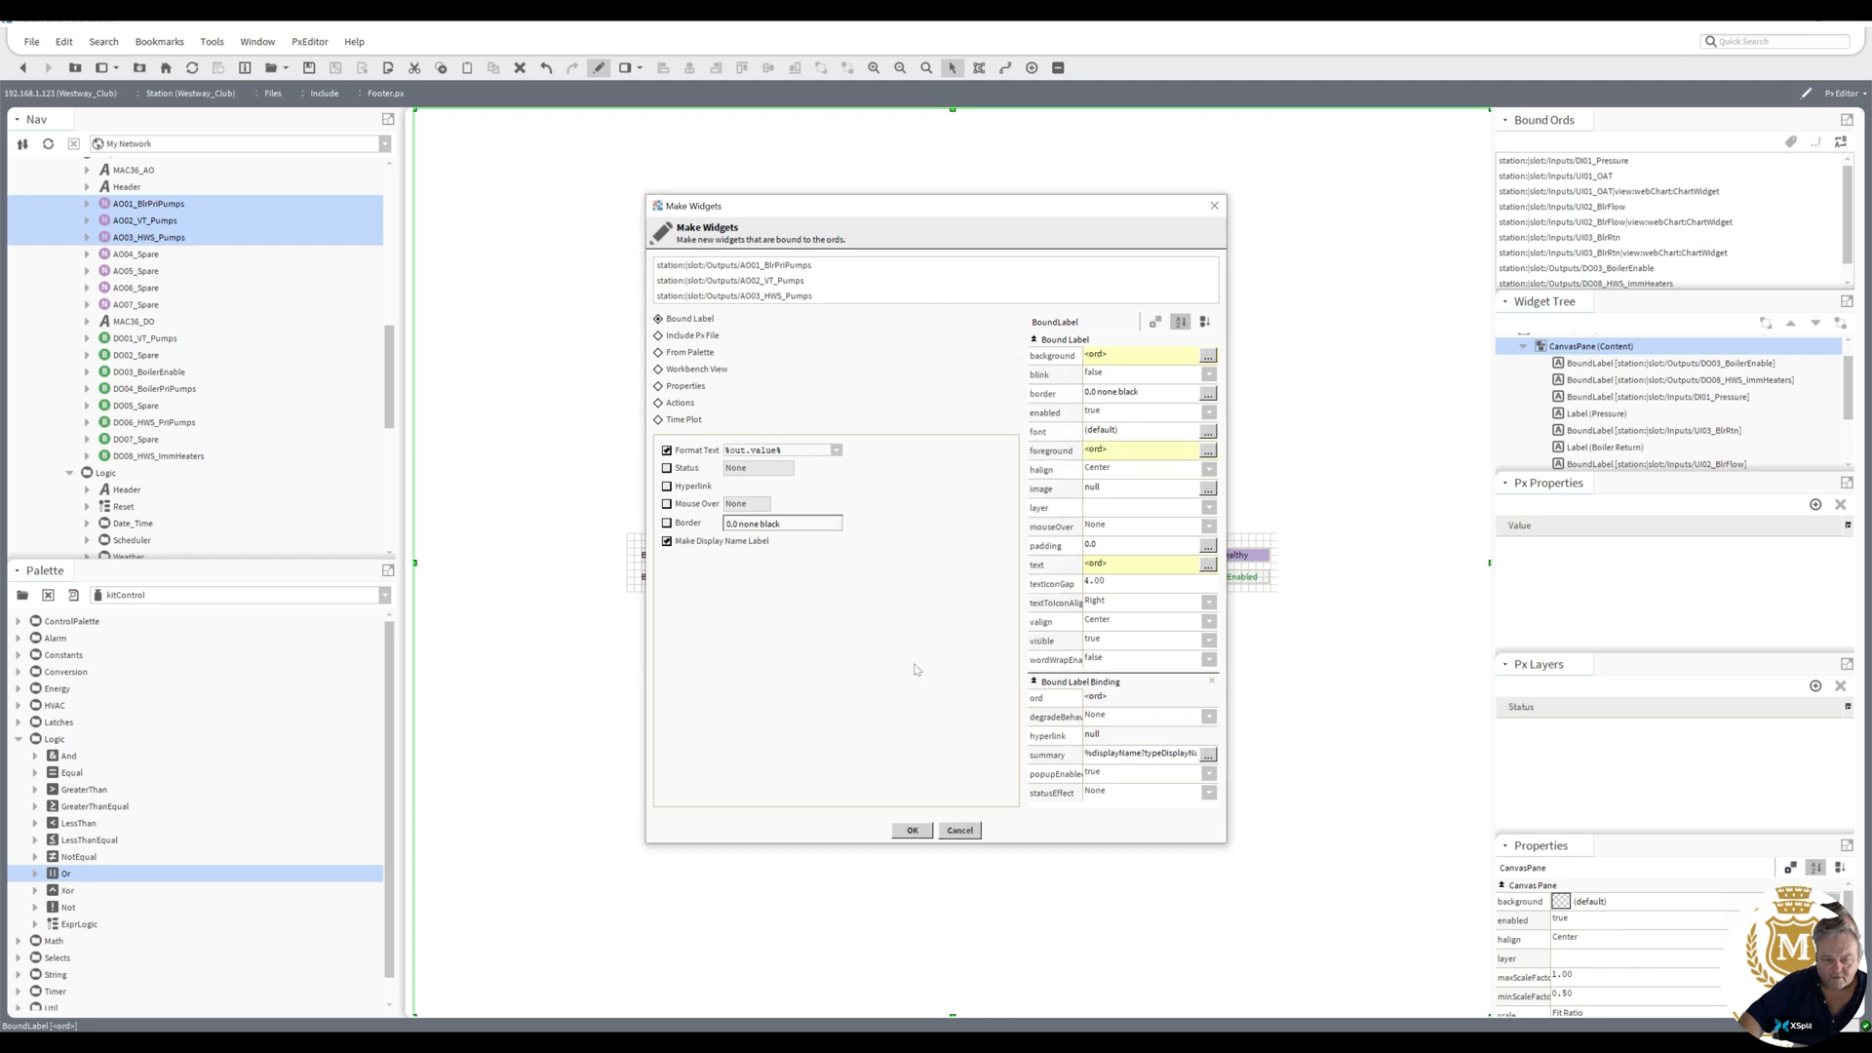
# - Replace the pump labels' text animation with an I Numeric To Simple one and add a first range
pyautogui.rightClick(1124, 567)
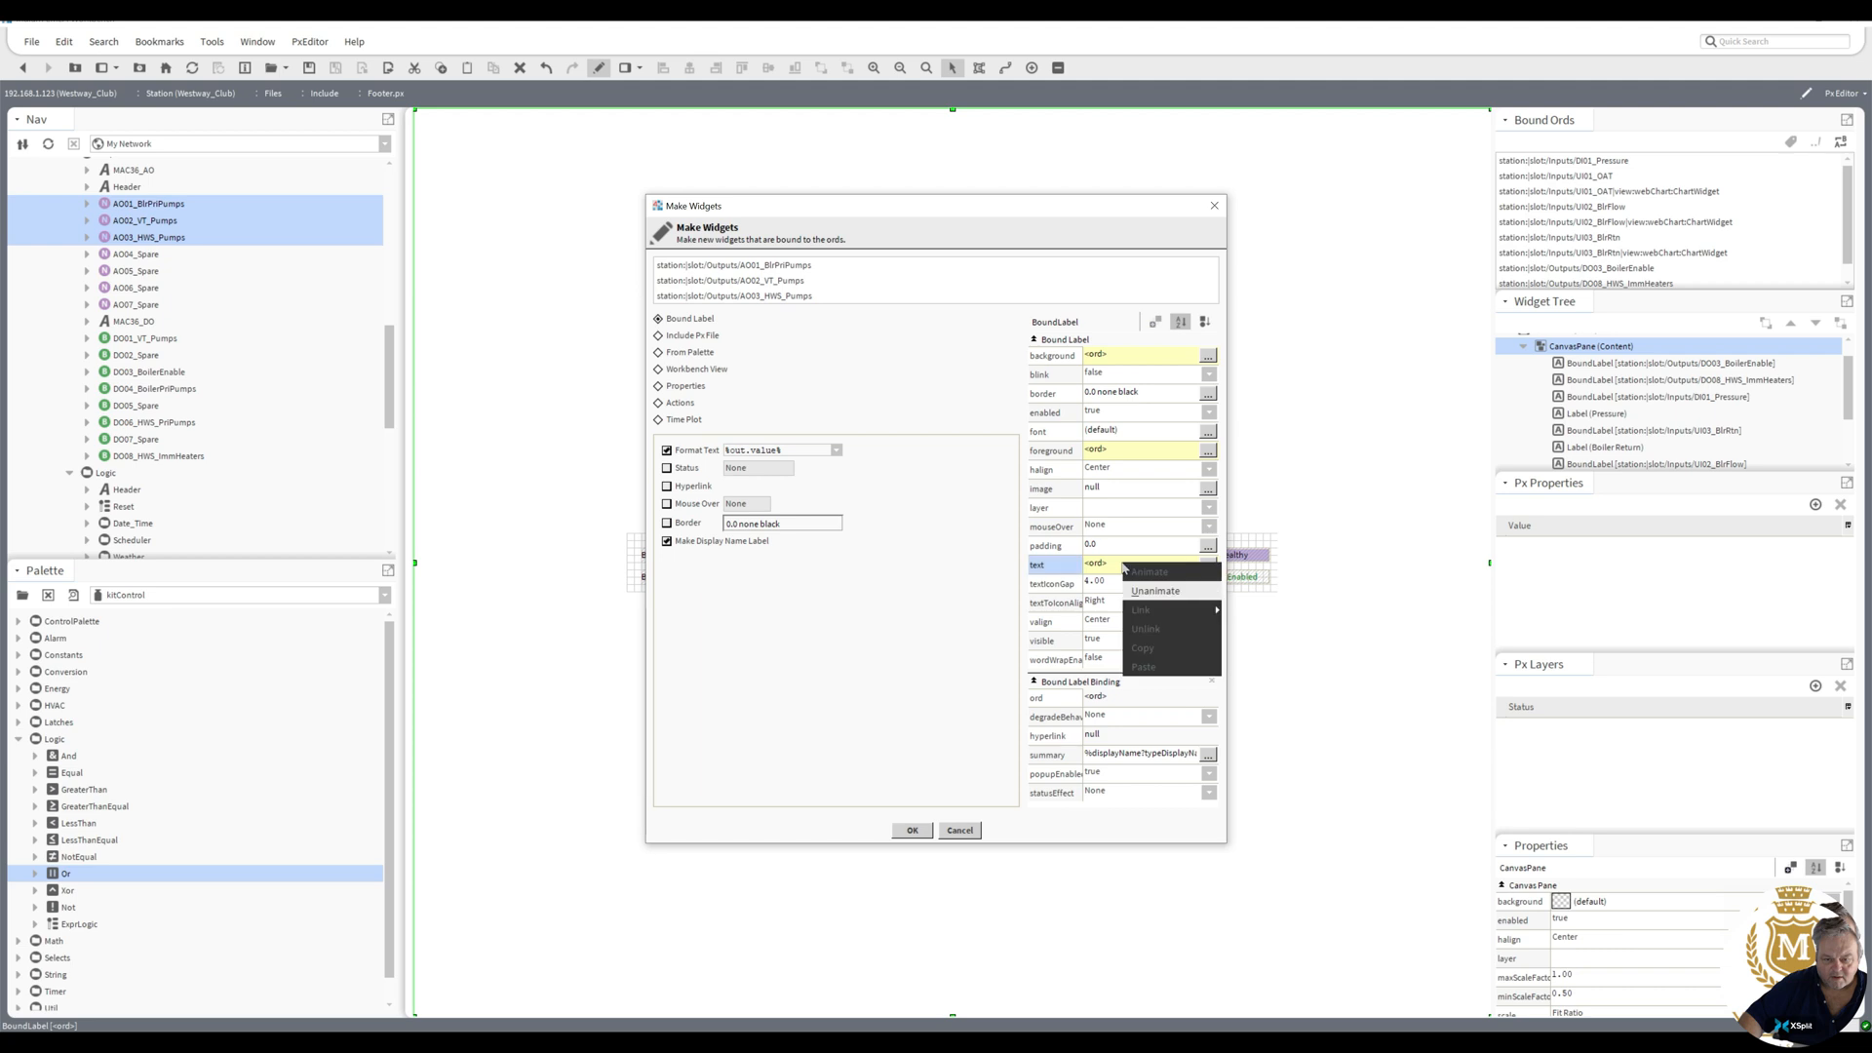
pyautogui.click(1156, 590)
pyautogui.rightClick(1135, 563)
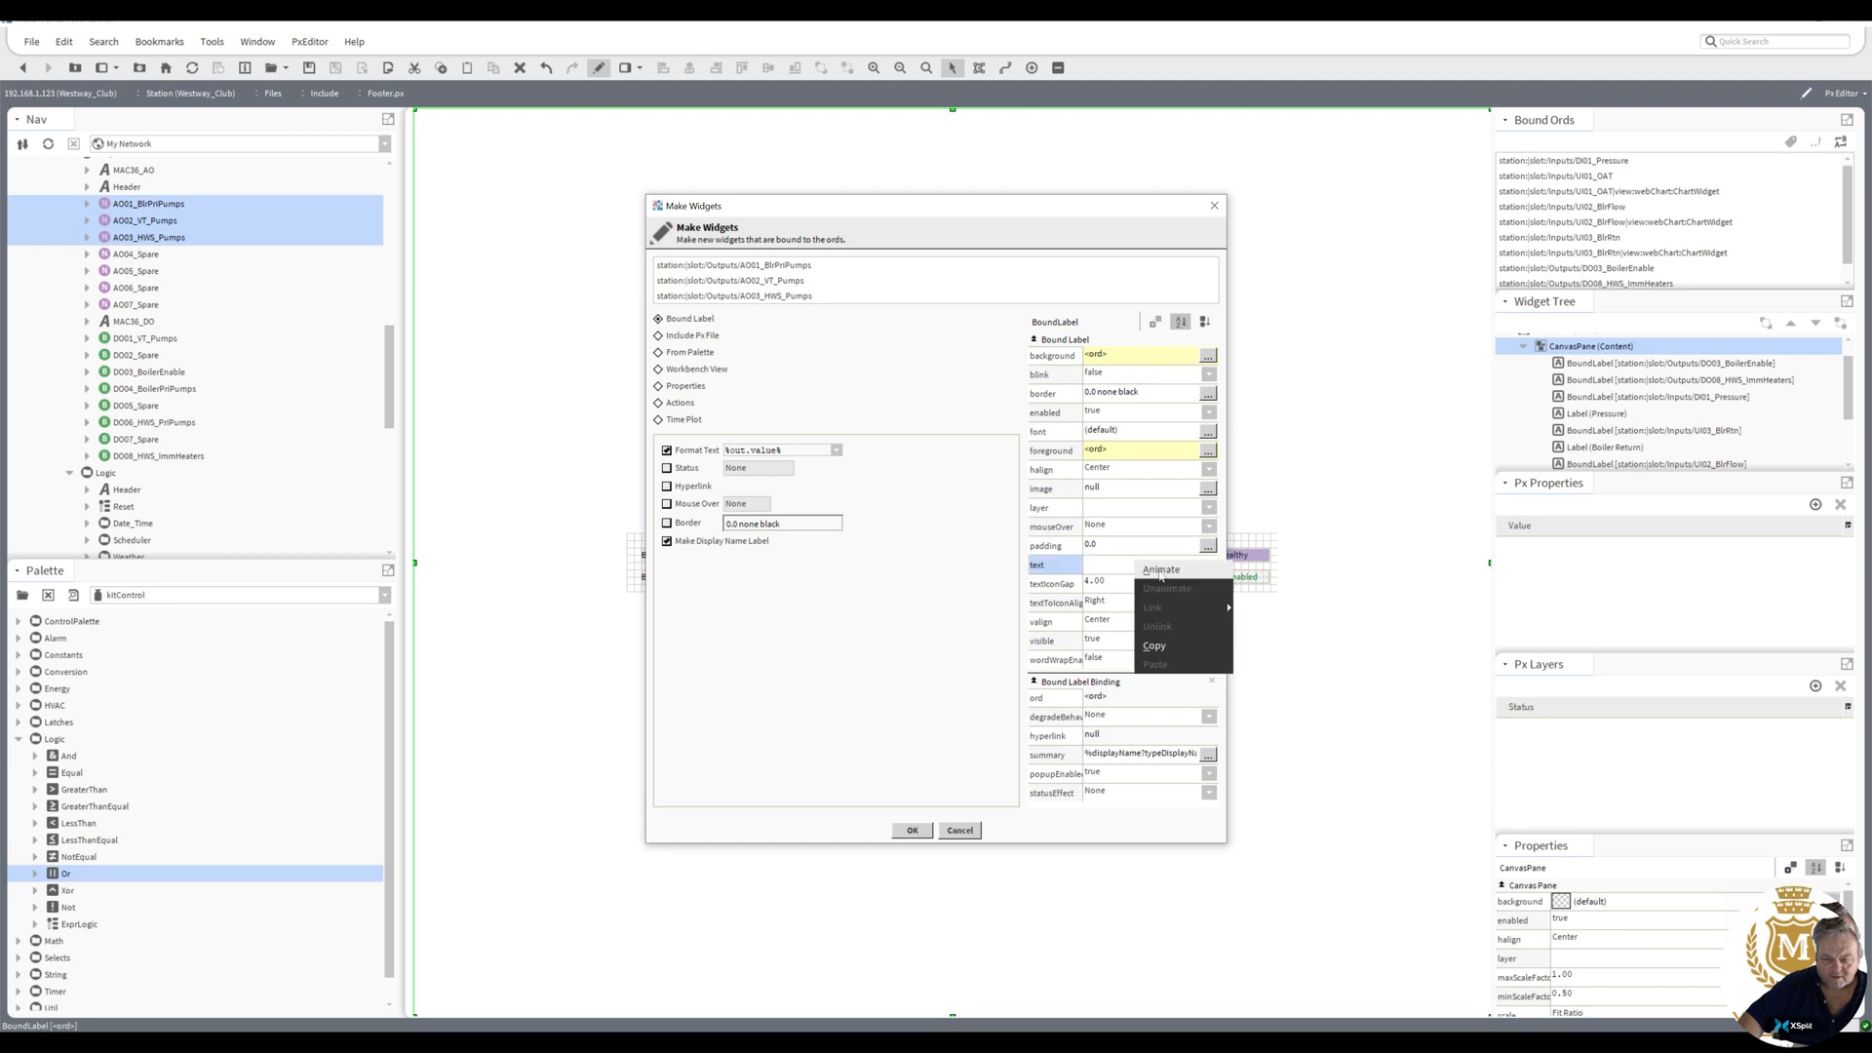
pyautogui.click(1160, 571)
pyautogui.click(876, 445)
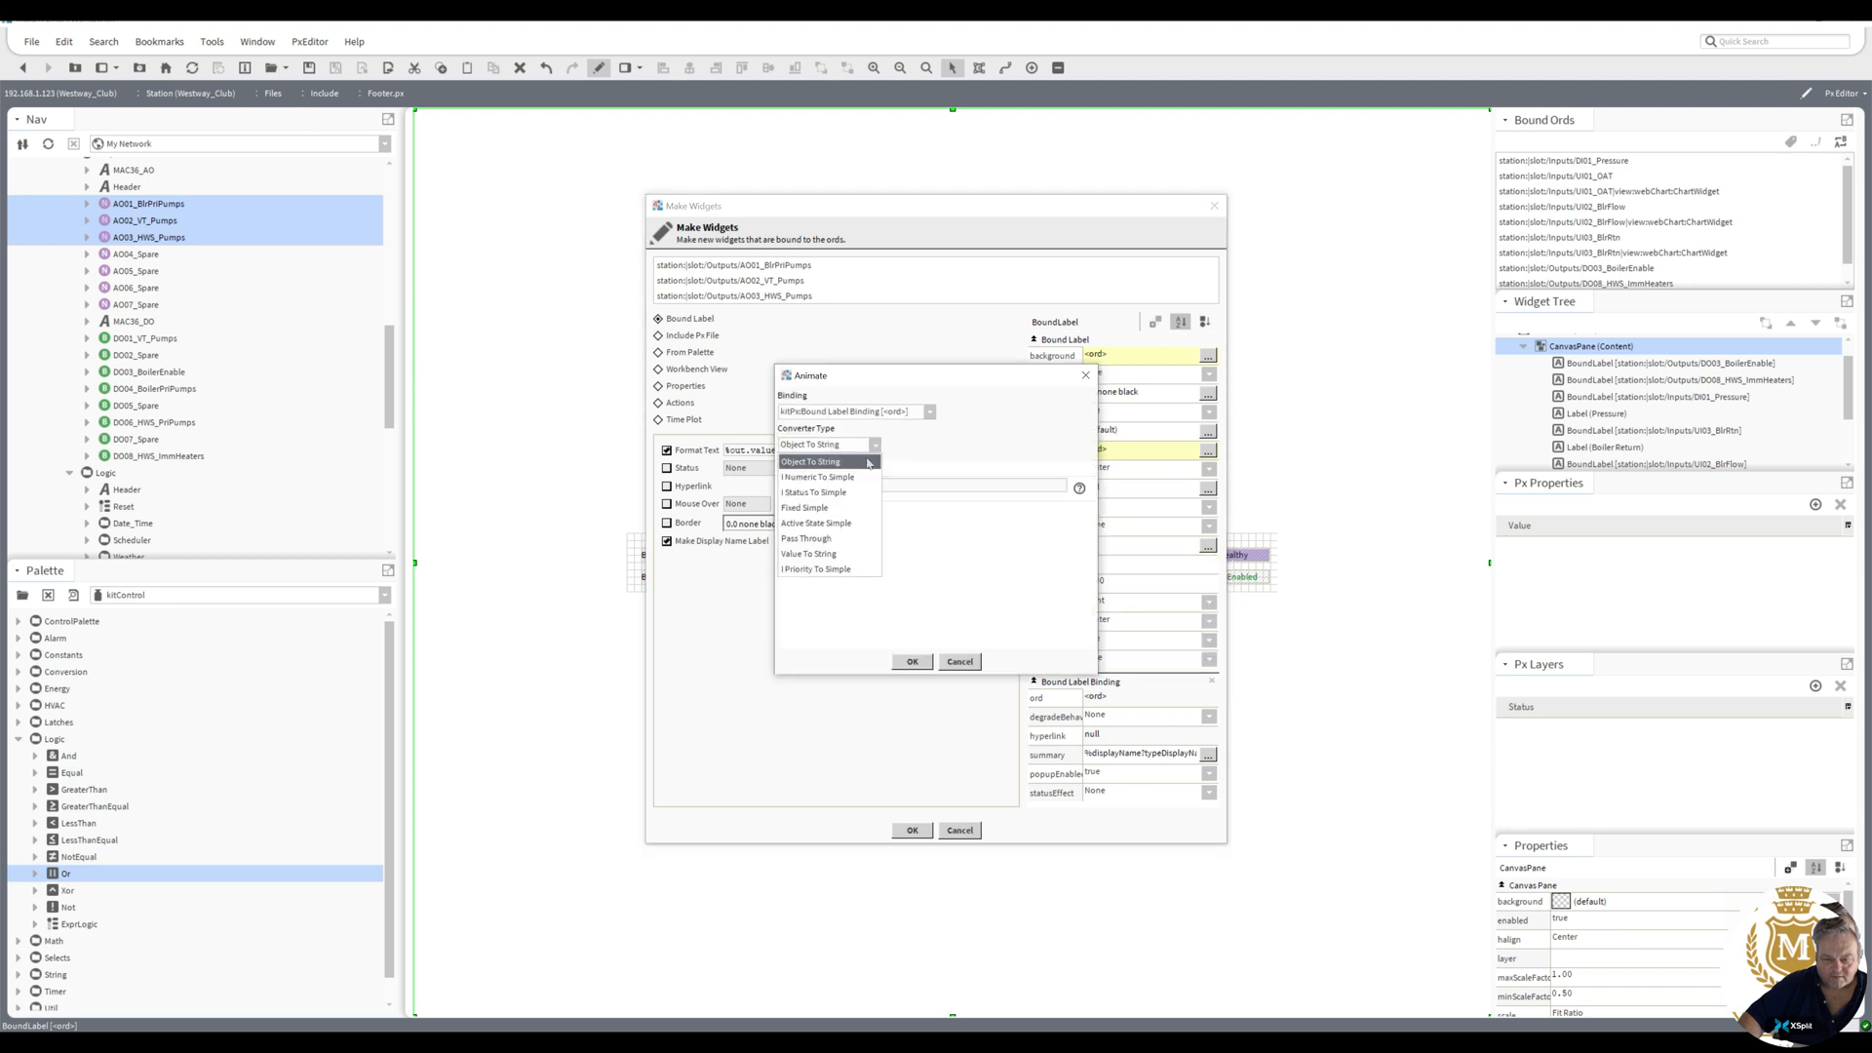
pyautogui.click(819, 476)
pyautogui.click(944, 593)
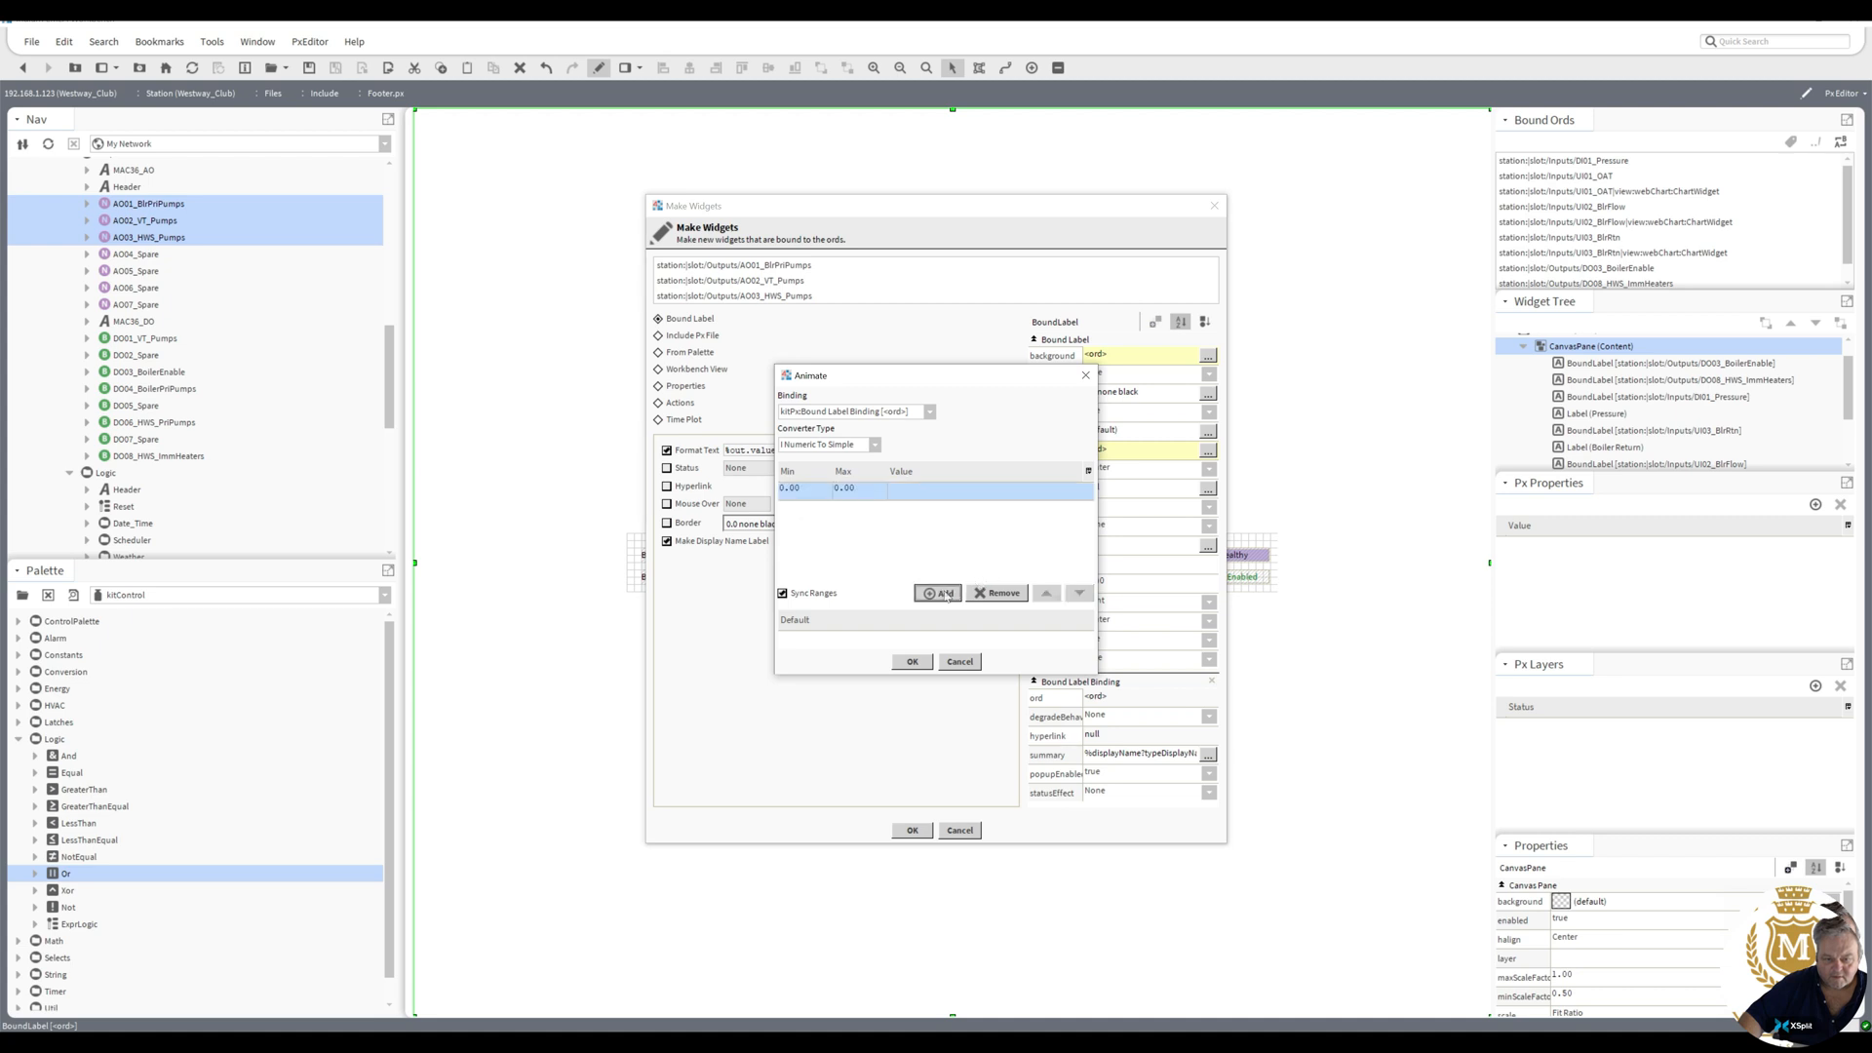
# - Add three more ranges to the text animation, setting the first minimum to -inf and the last maximum to +inf
pyautogui.click(945, 593)
pyautogui.click(945, 594)
pyautogui.click(945, 593)
pyautogui.click(806, 489)
pyautogui.write('-inf')
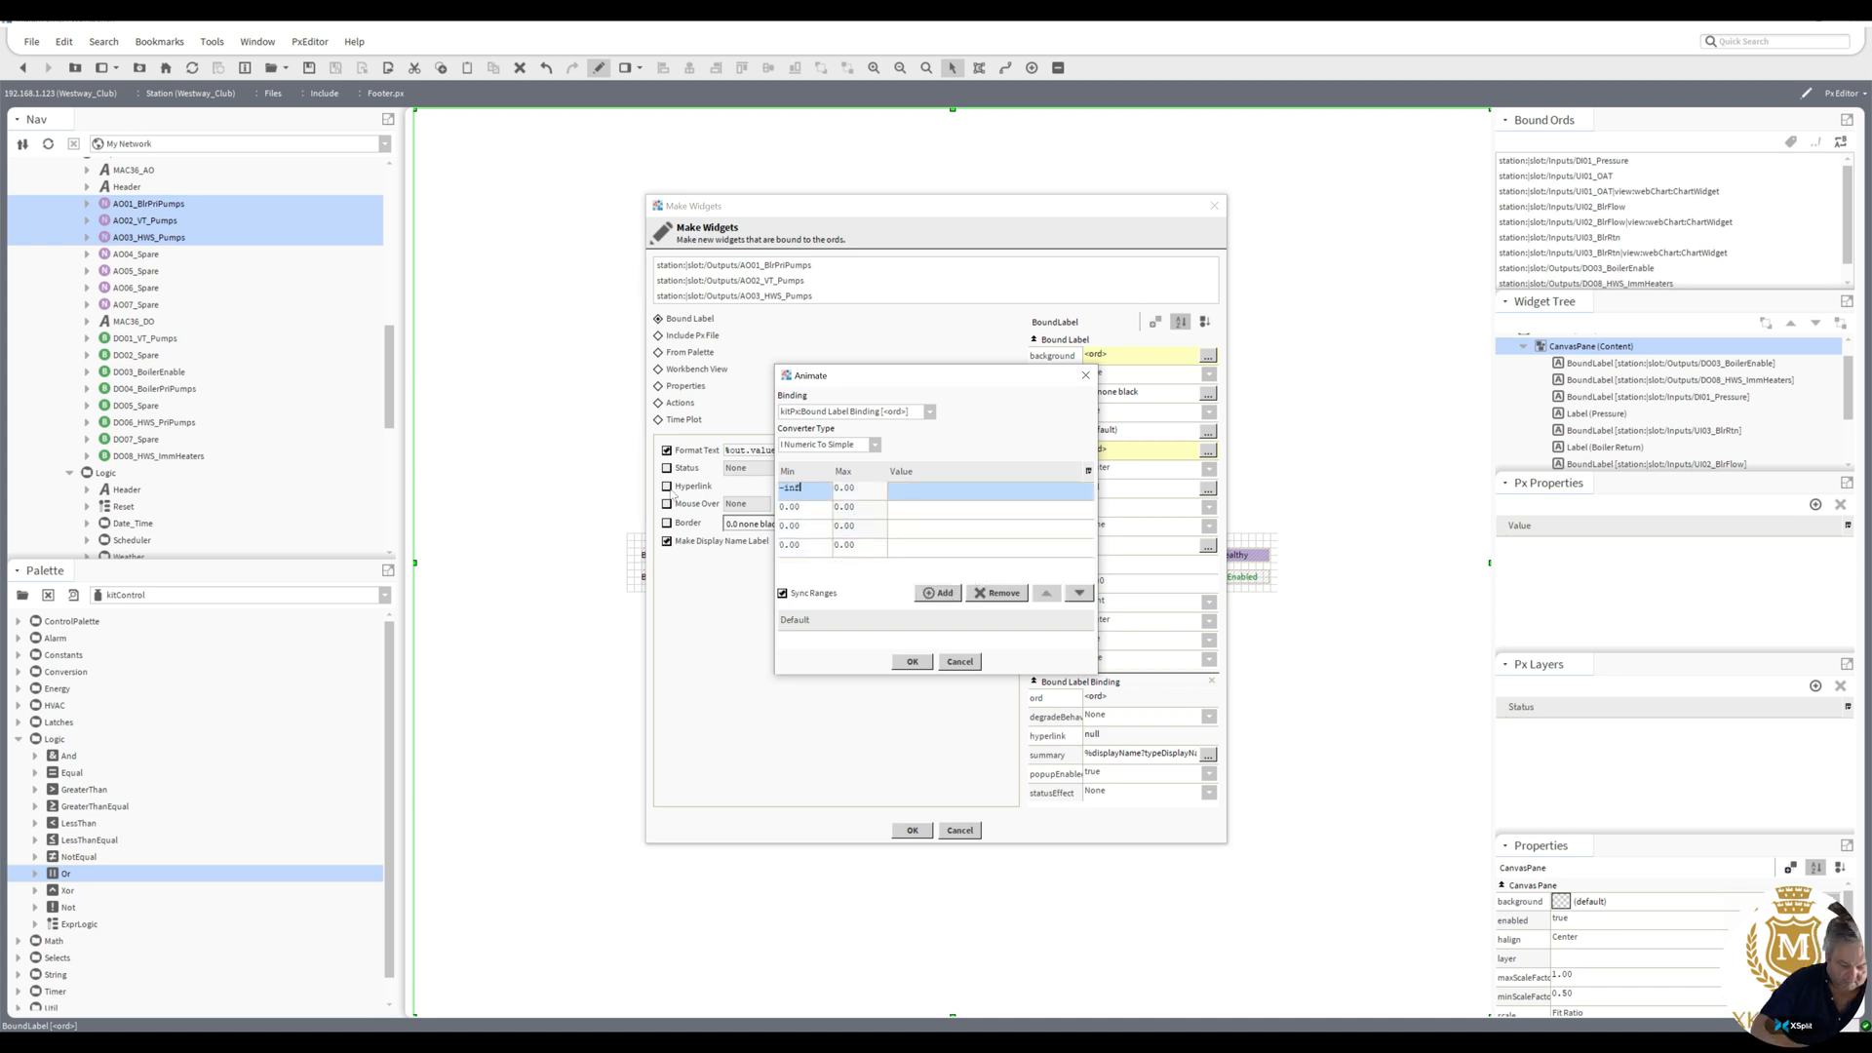
pyautogui.click(858, 545)
pyautogui.write('+inf')
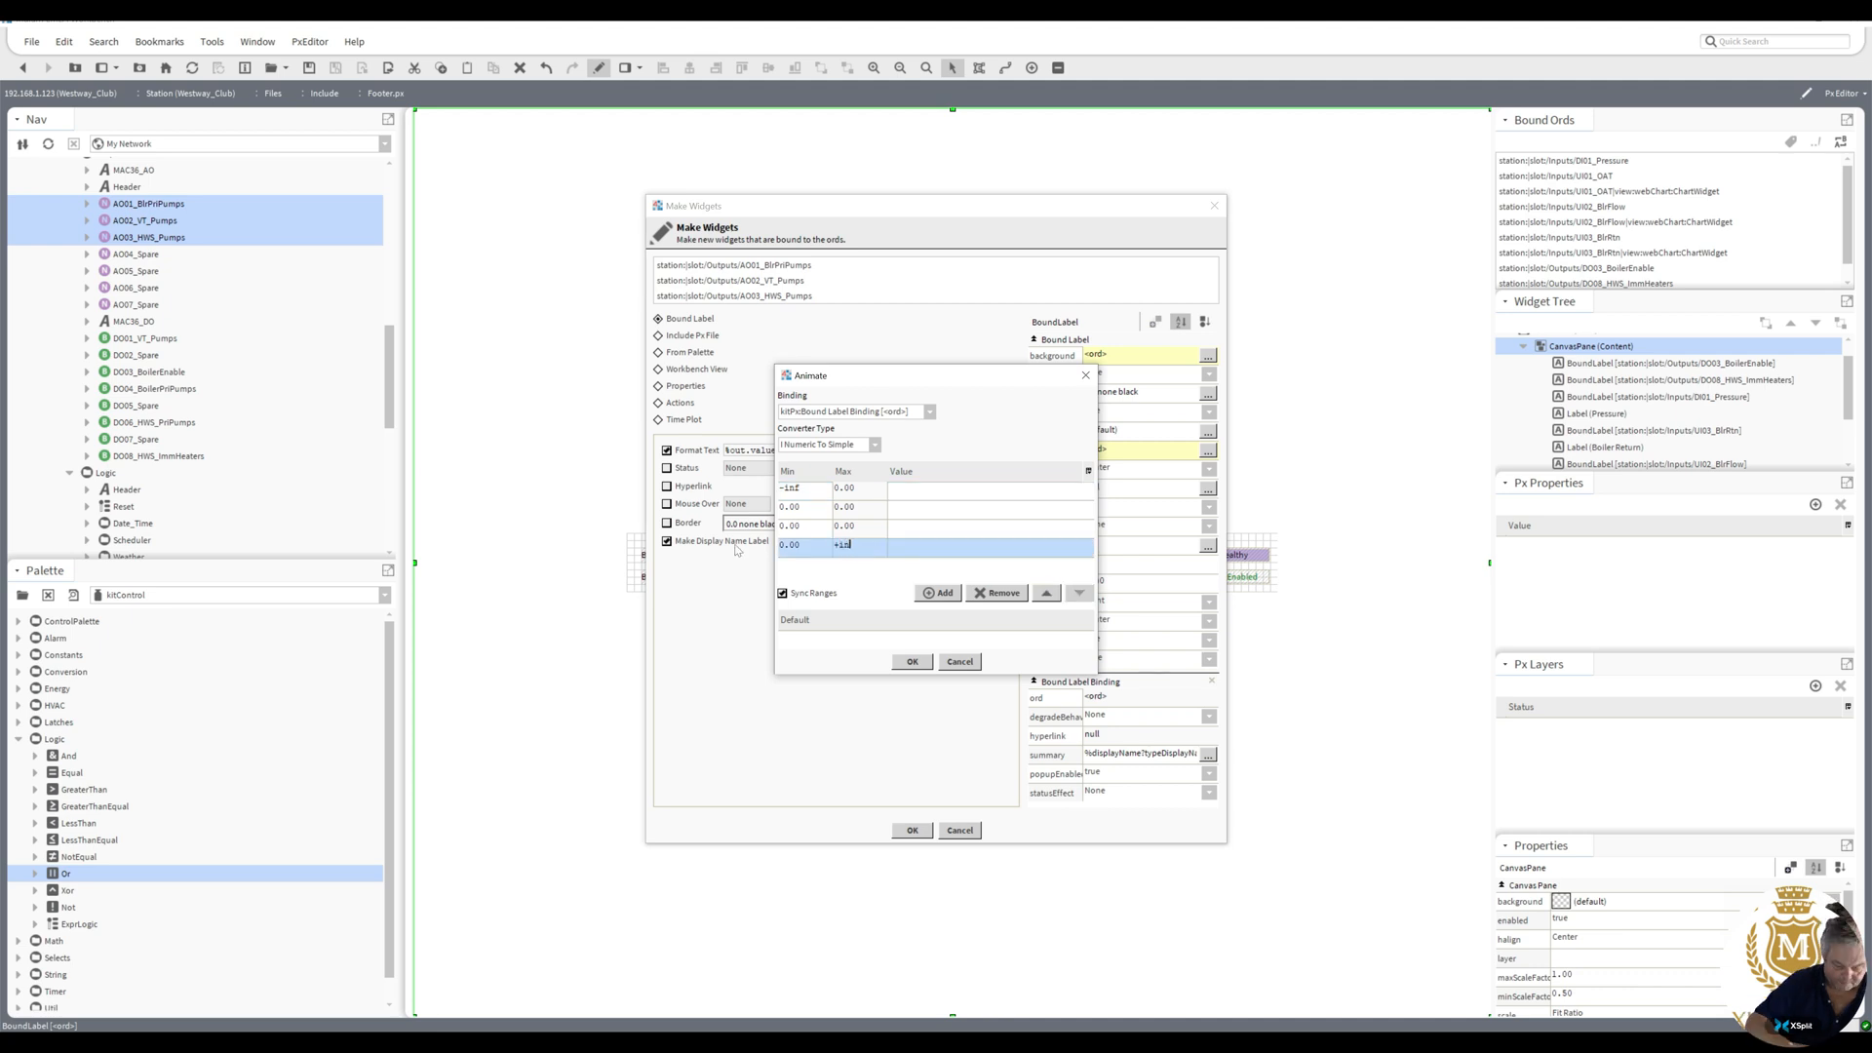
# - Set the minimums of the second, third and fourth ranges to 2, 6 and 8
pyautogui.click(801, 507)
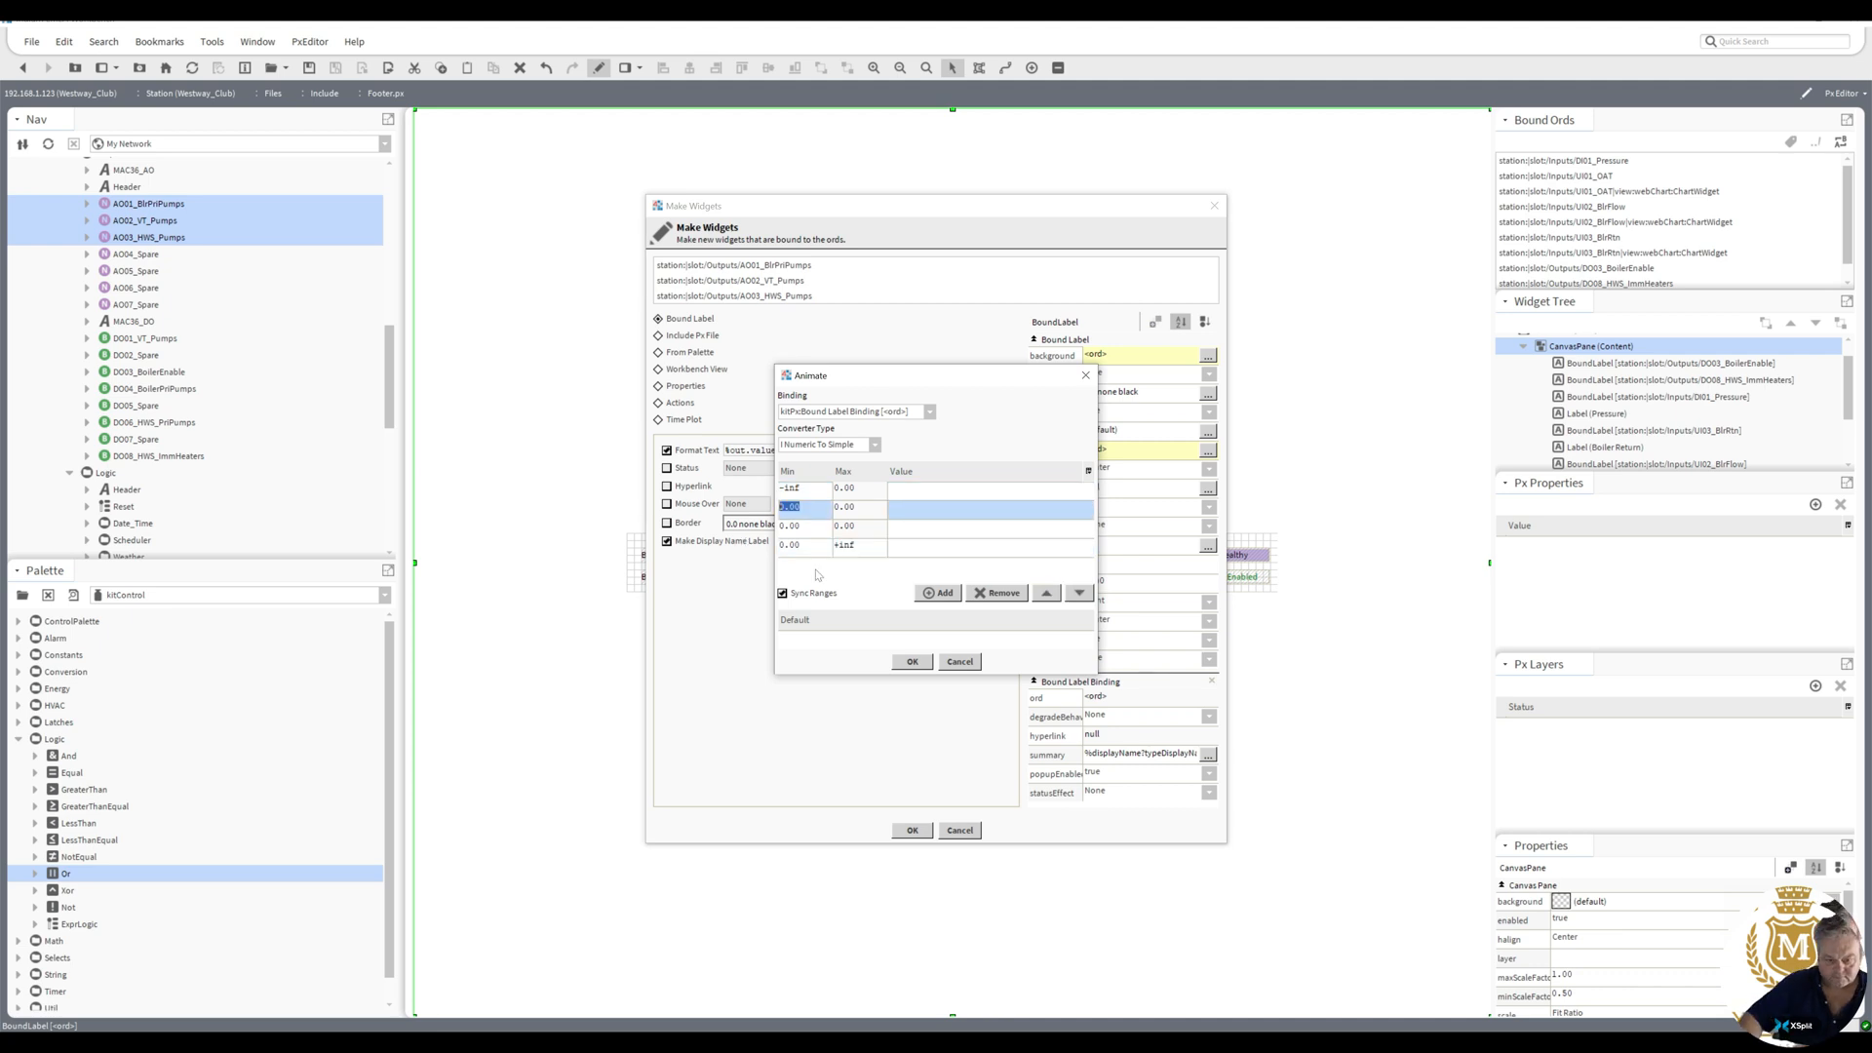
pyautogui.write('2')
pyautogui.click(801, 526)
pyautogui.doubleClick(801, 525)
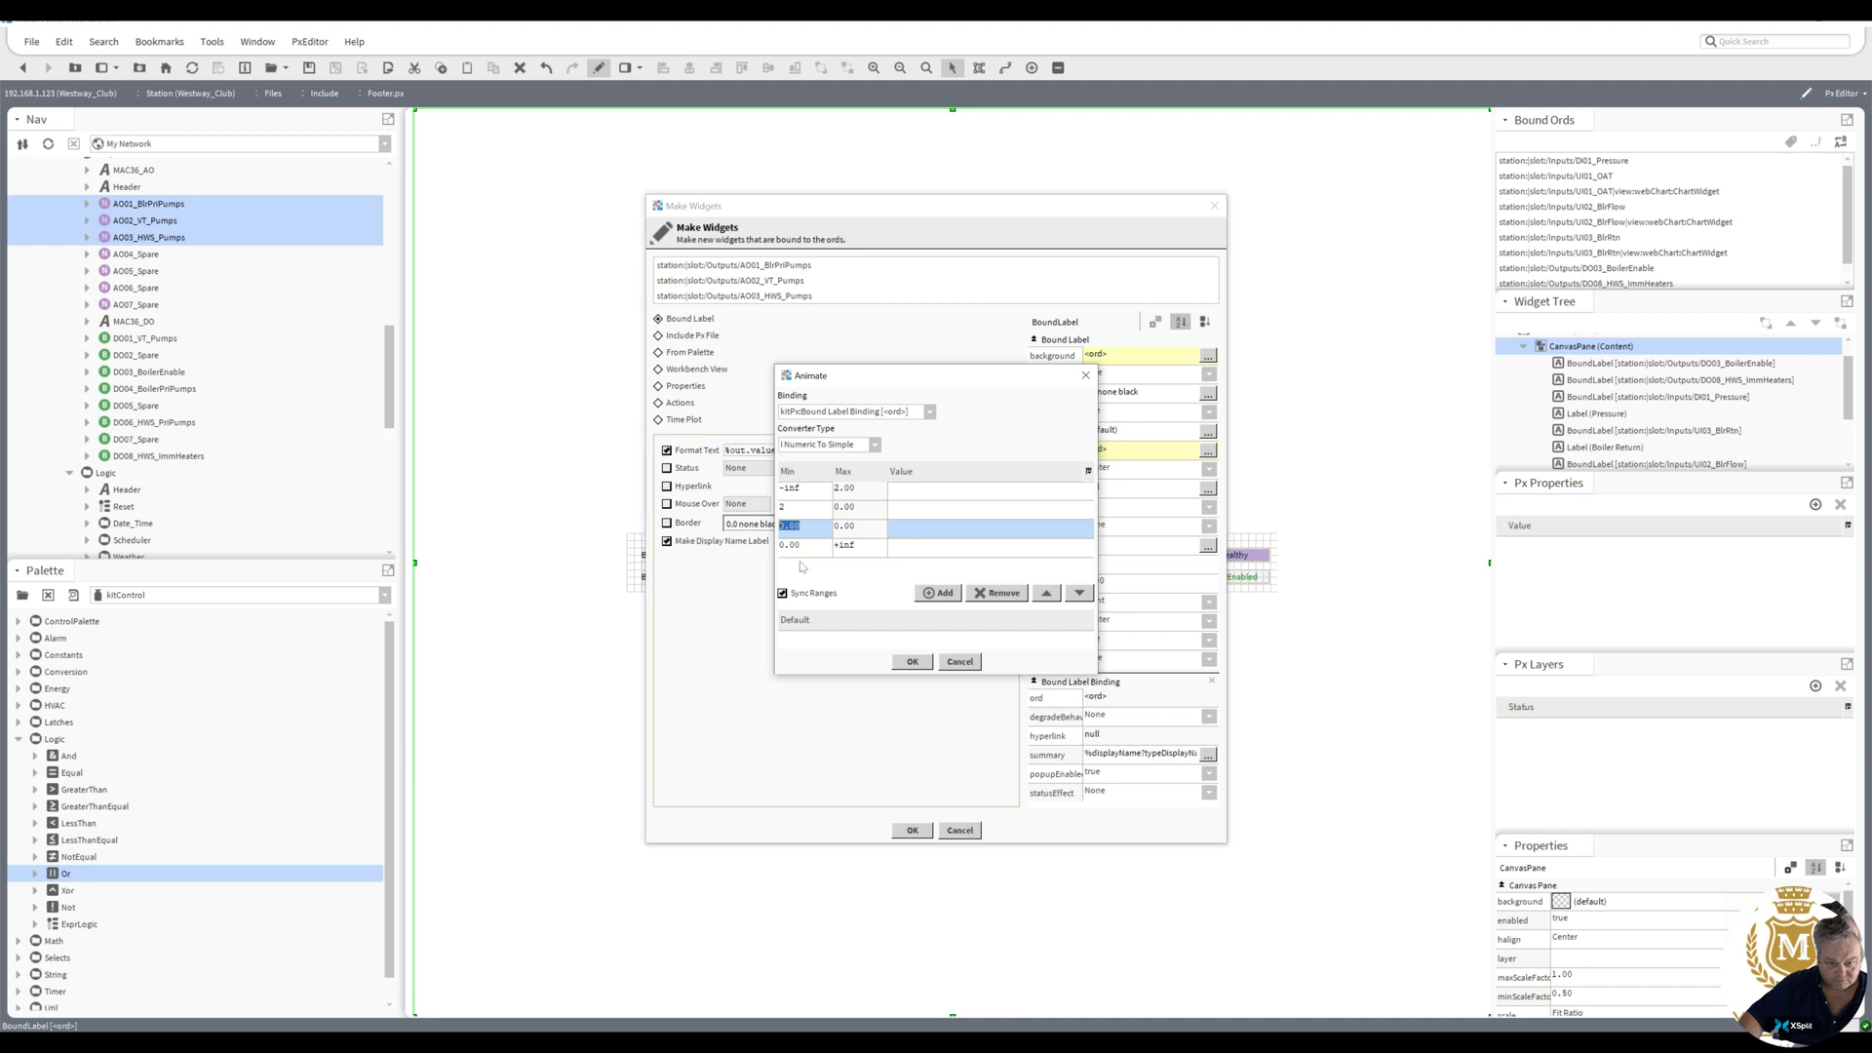
pyautogui.write('6')
pyautogui.press('Return')
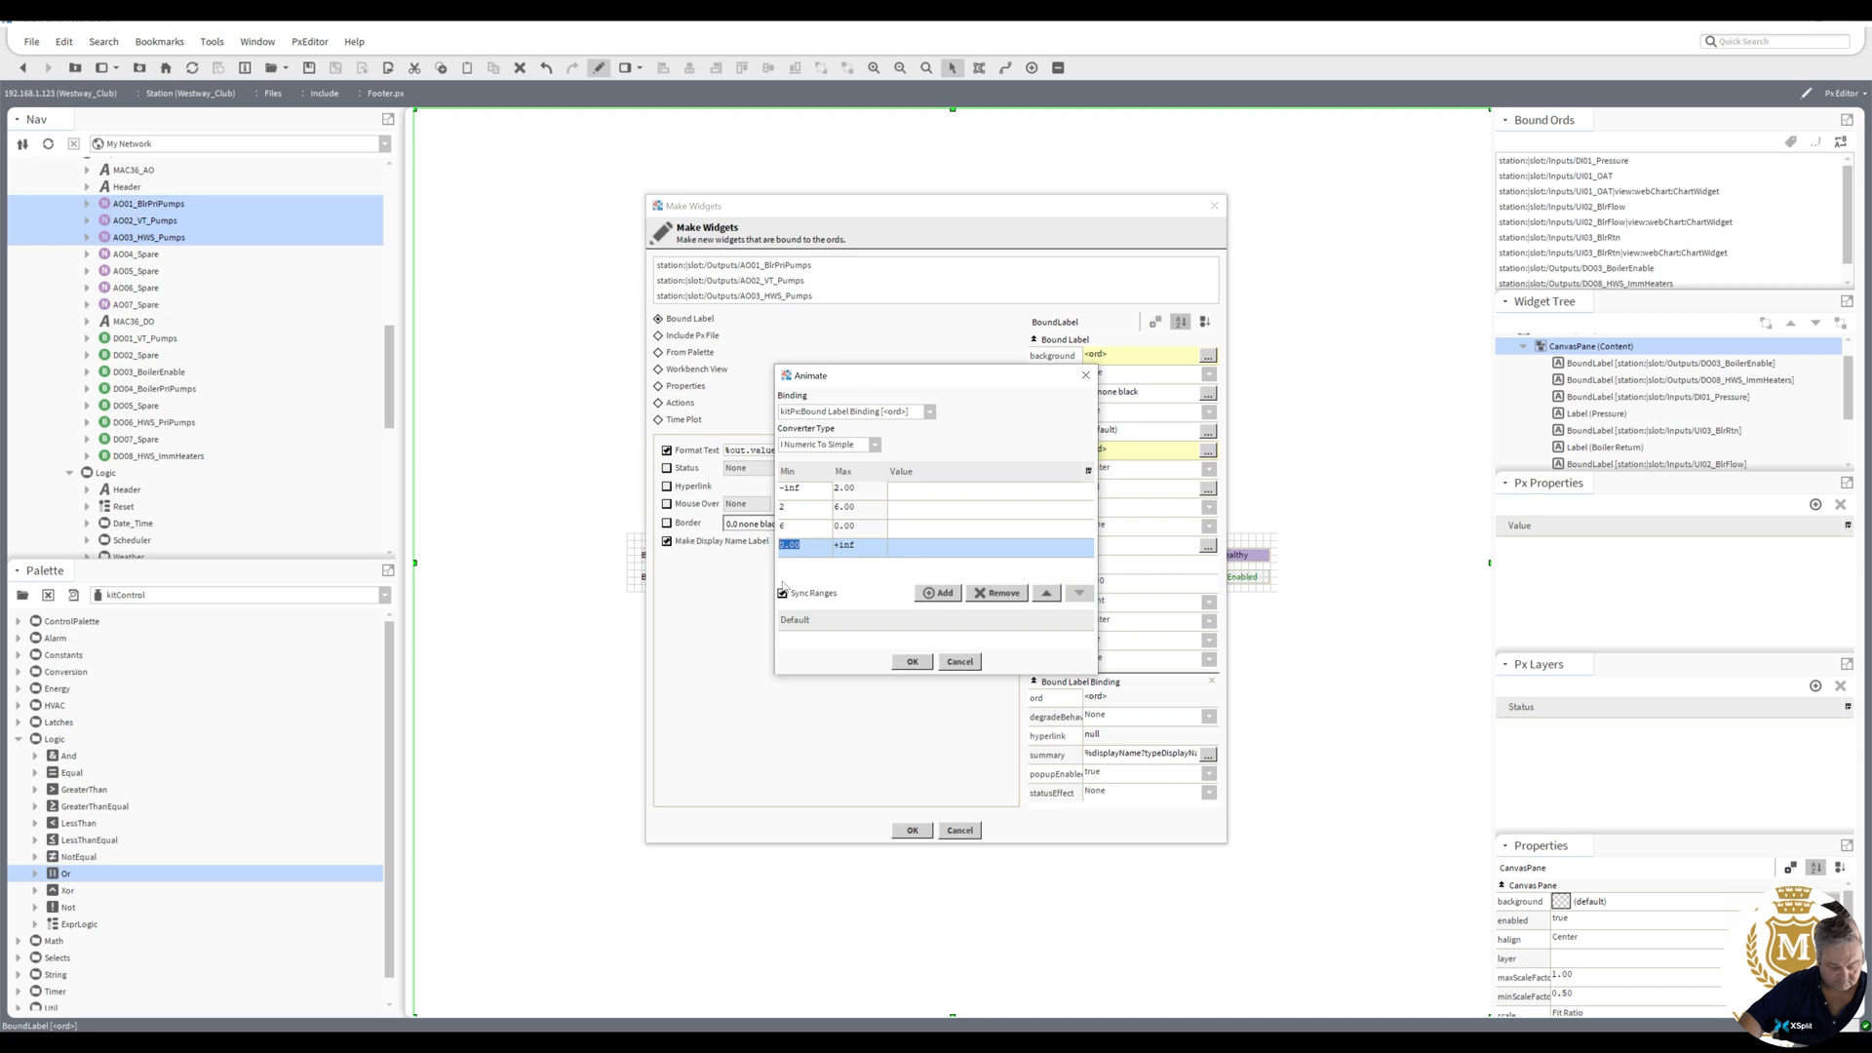
pyautogui.write('8')
pyautogui.press('Return')
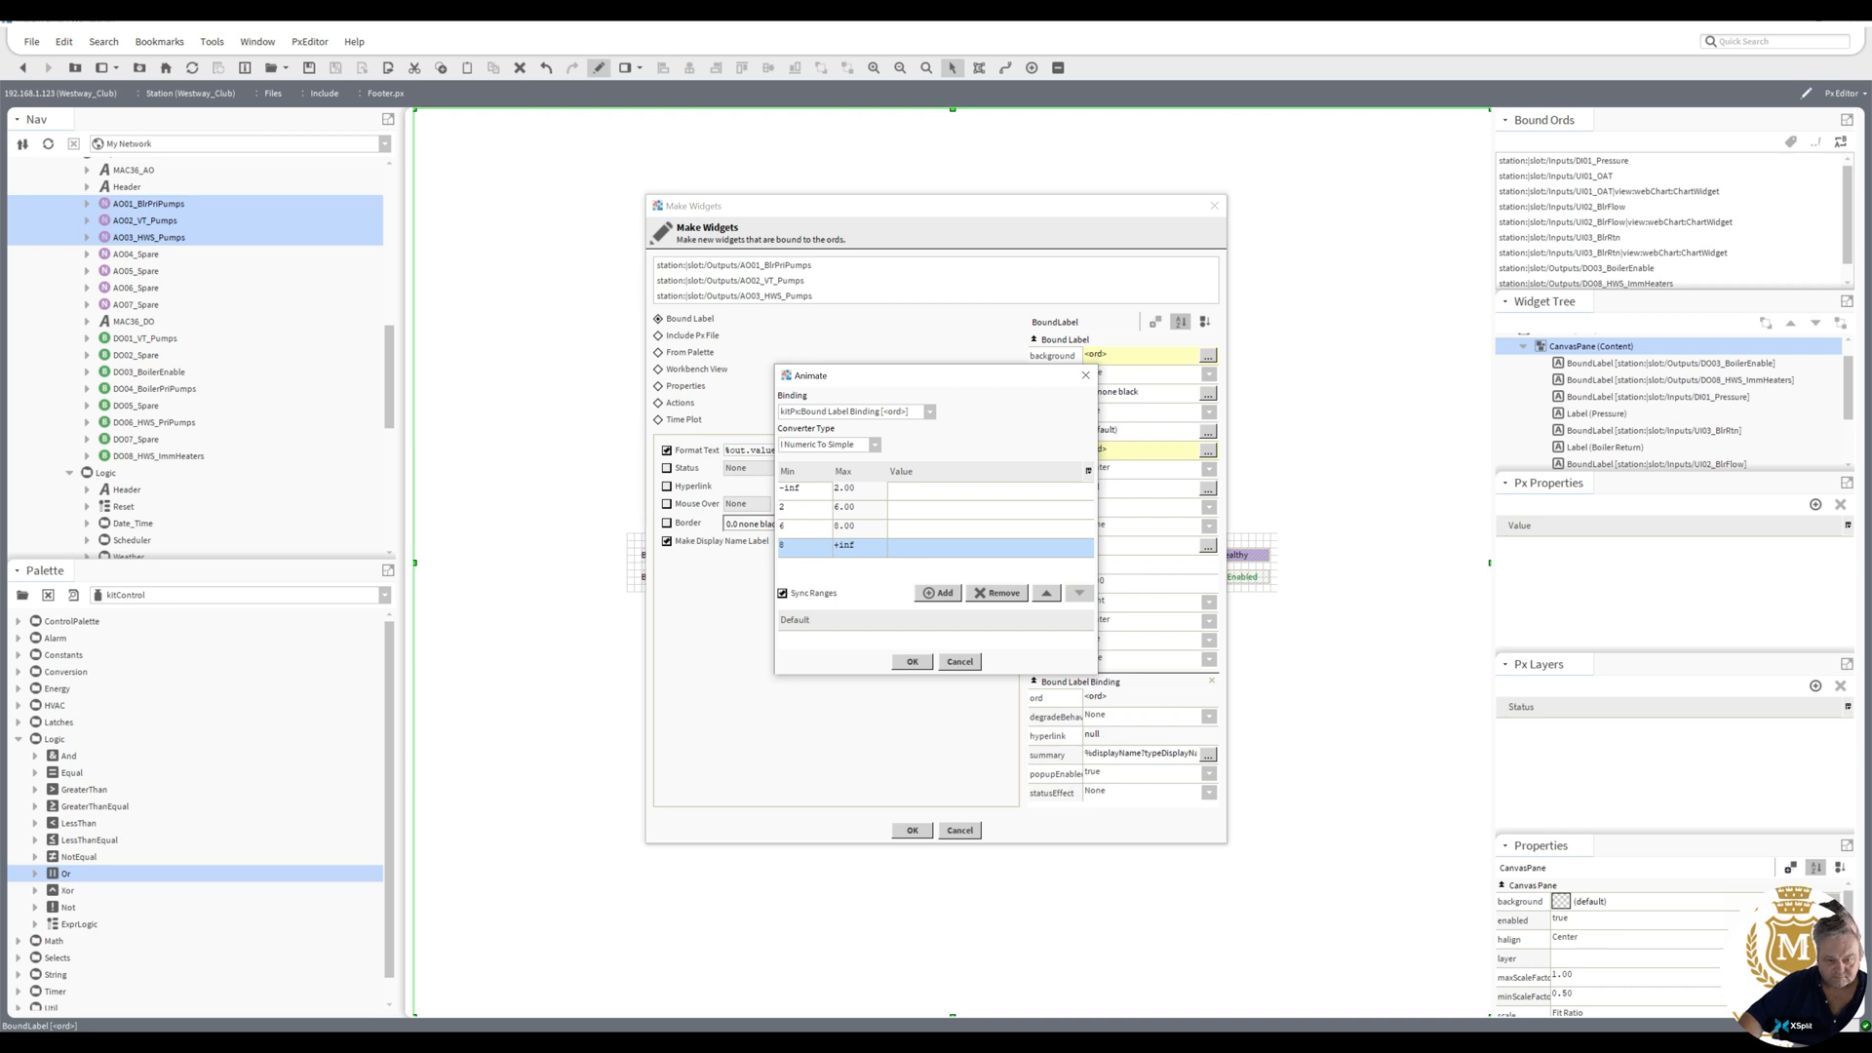
# - Enter "Disable" as the value of the first and last ranges
pyautogui.click(989, 489)
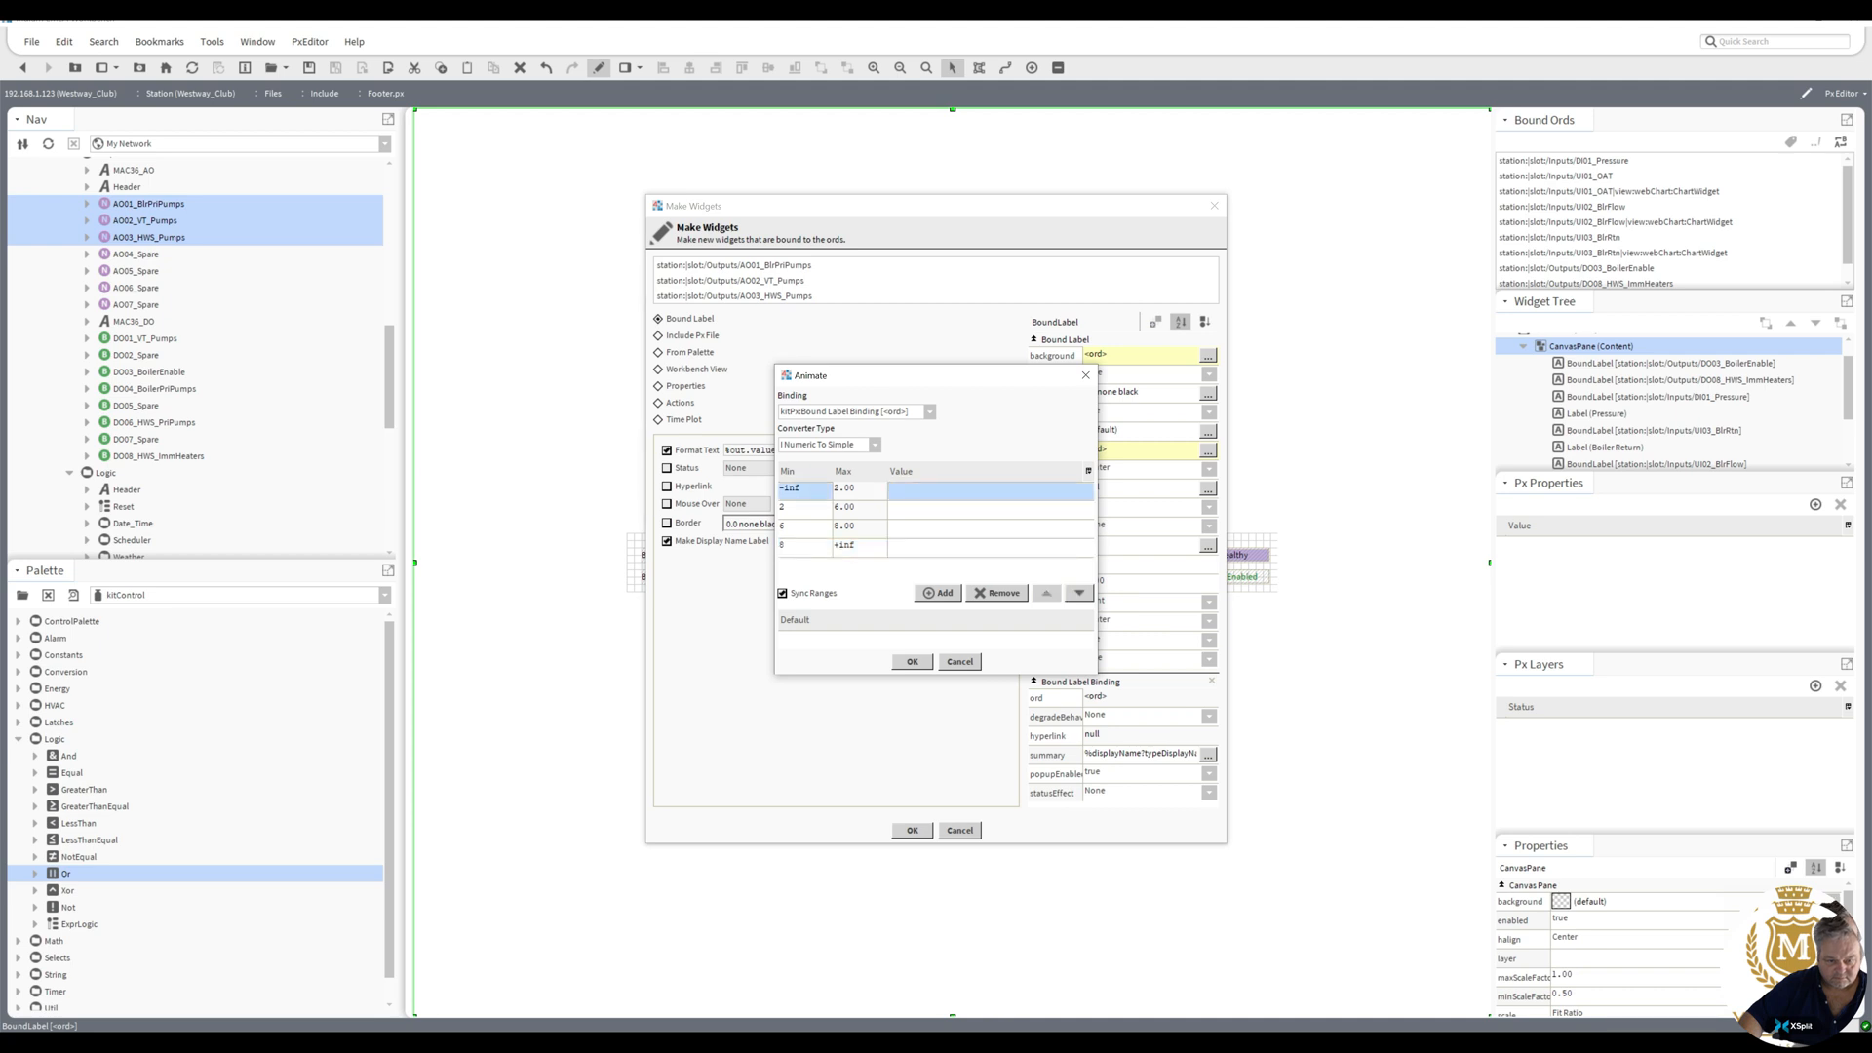
pyautogui.write('Dis')
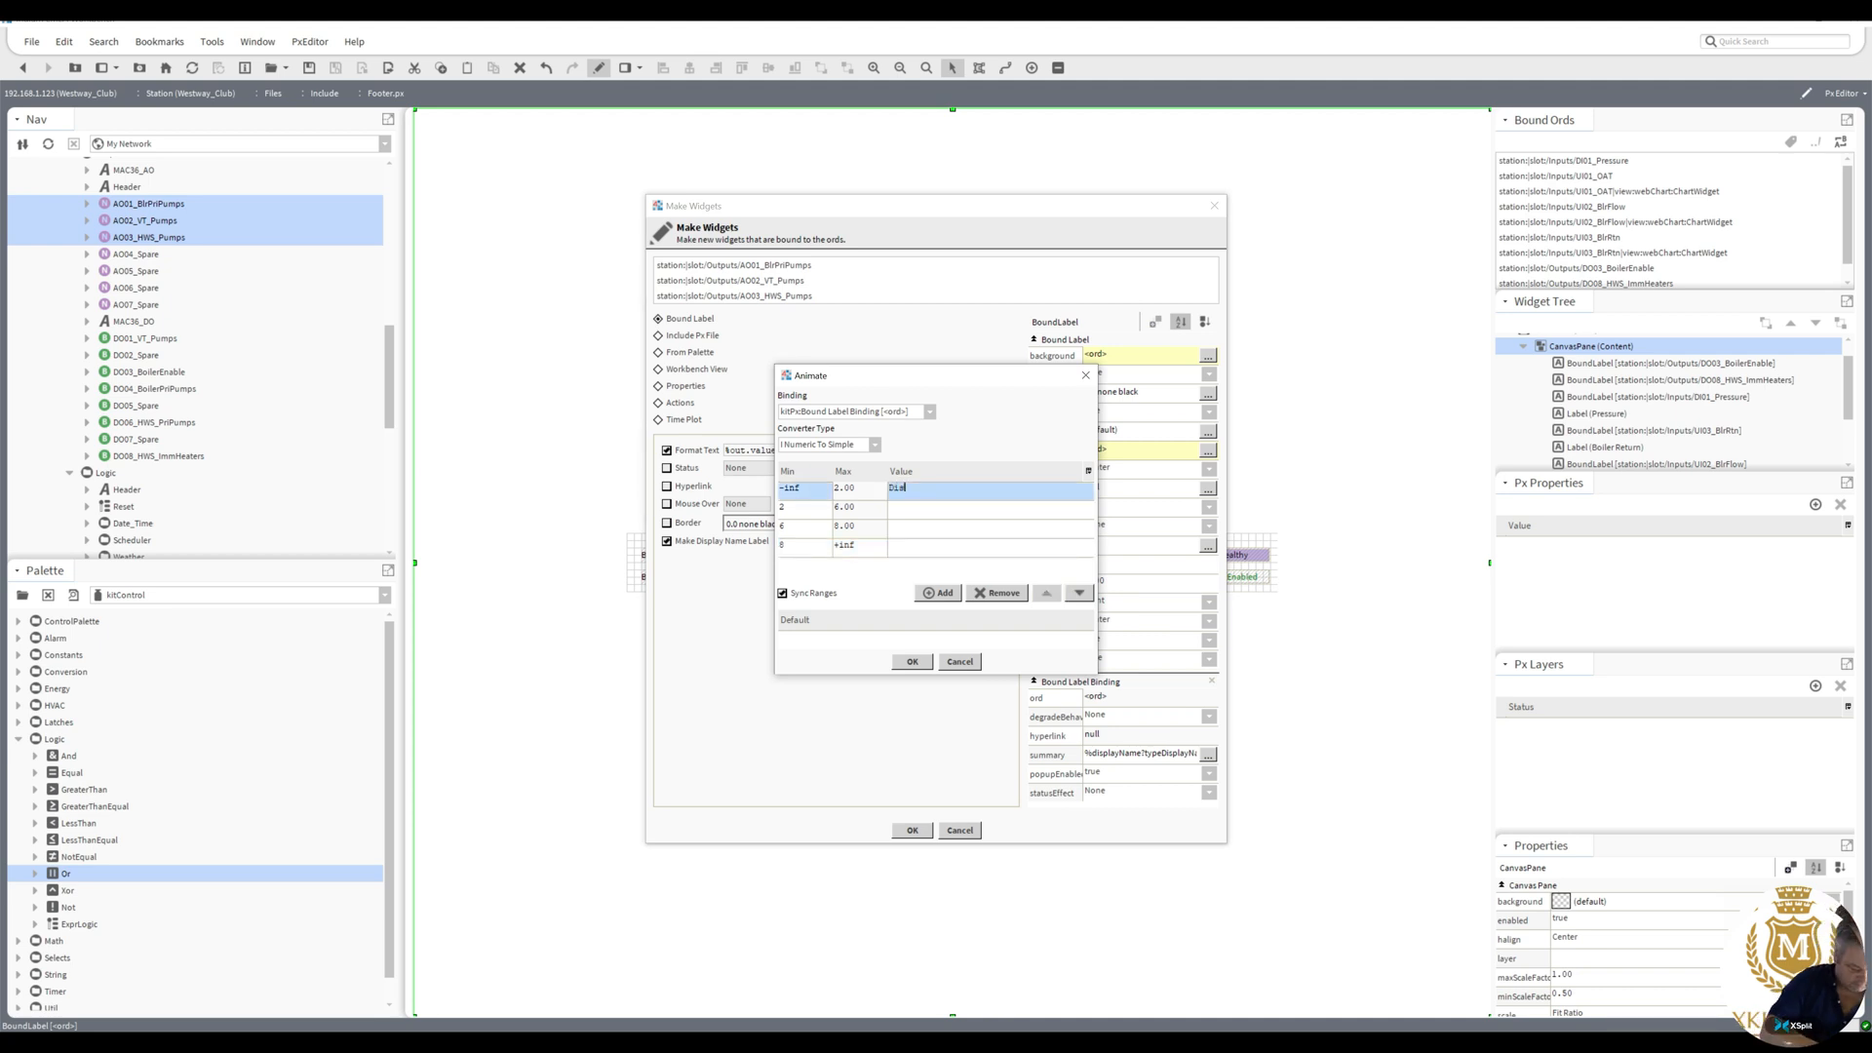
pyautogui.write('able')
pyautogui.click(989, 547)
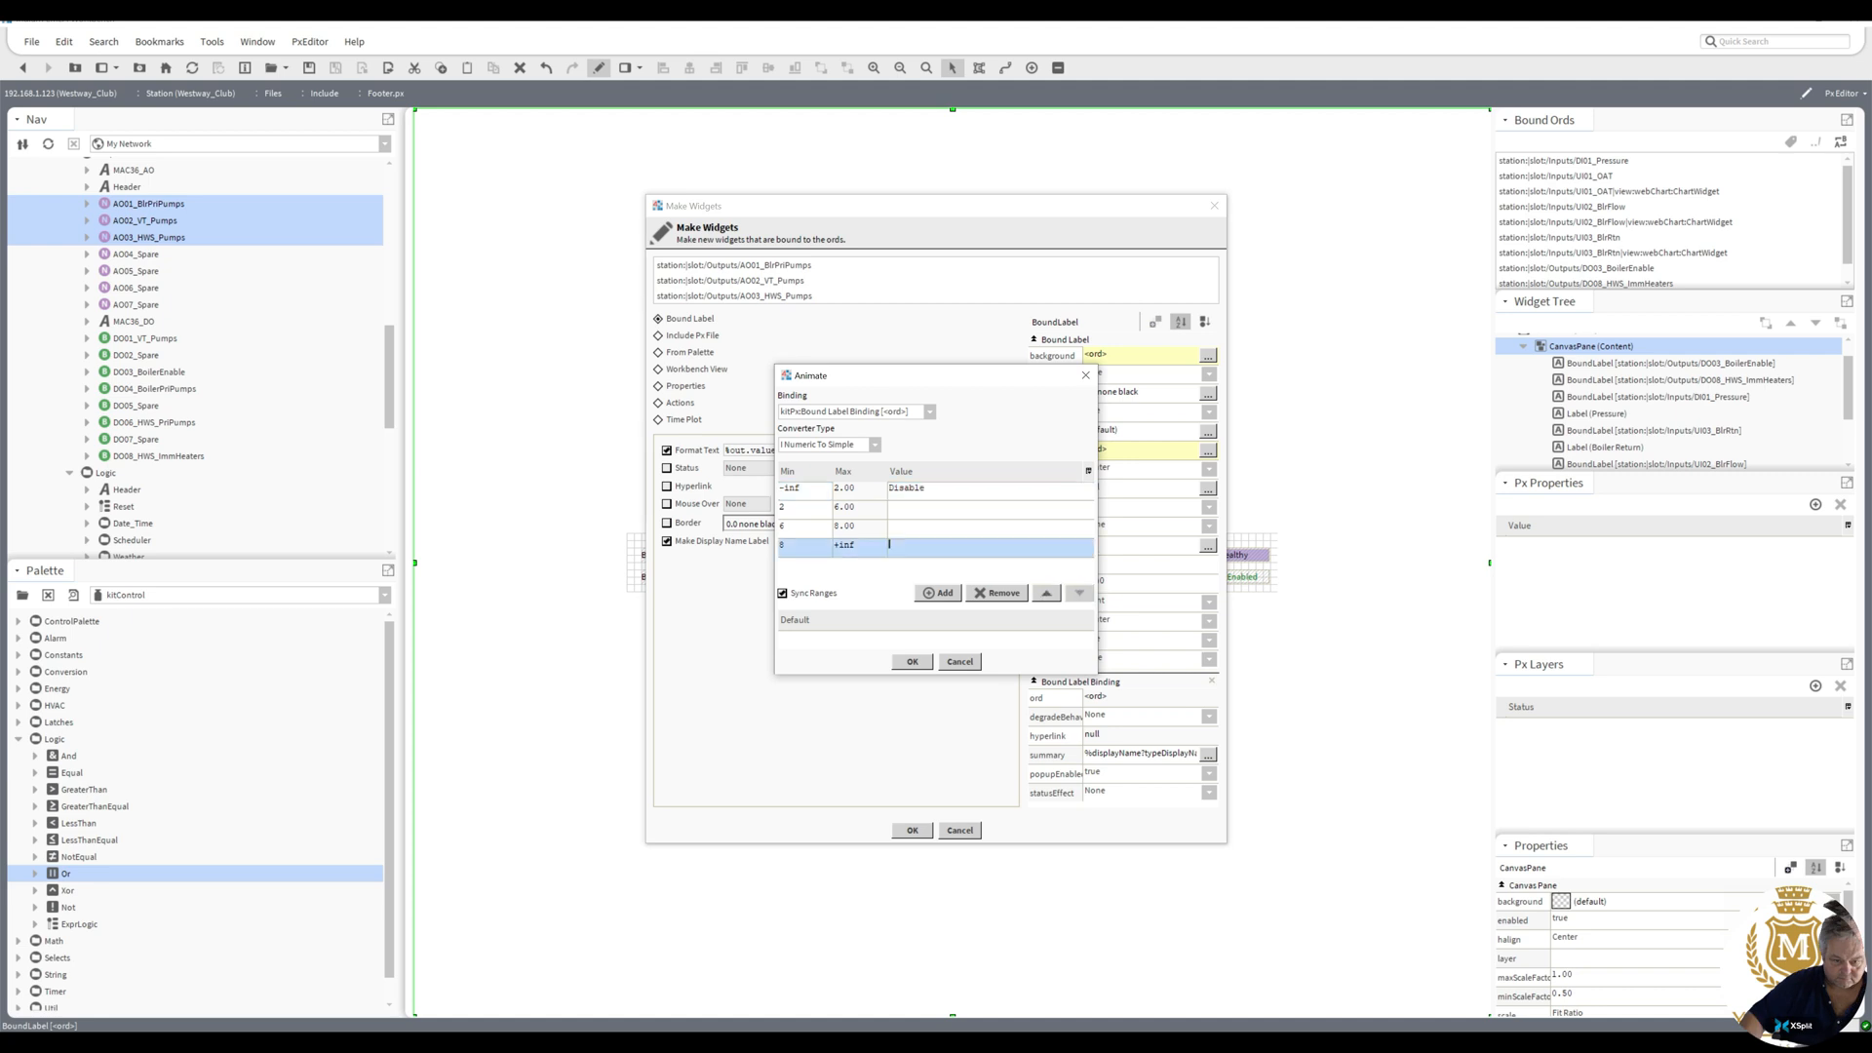
pyautogui.write('Disa')
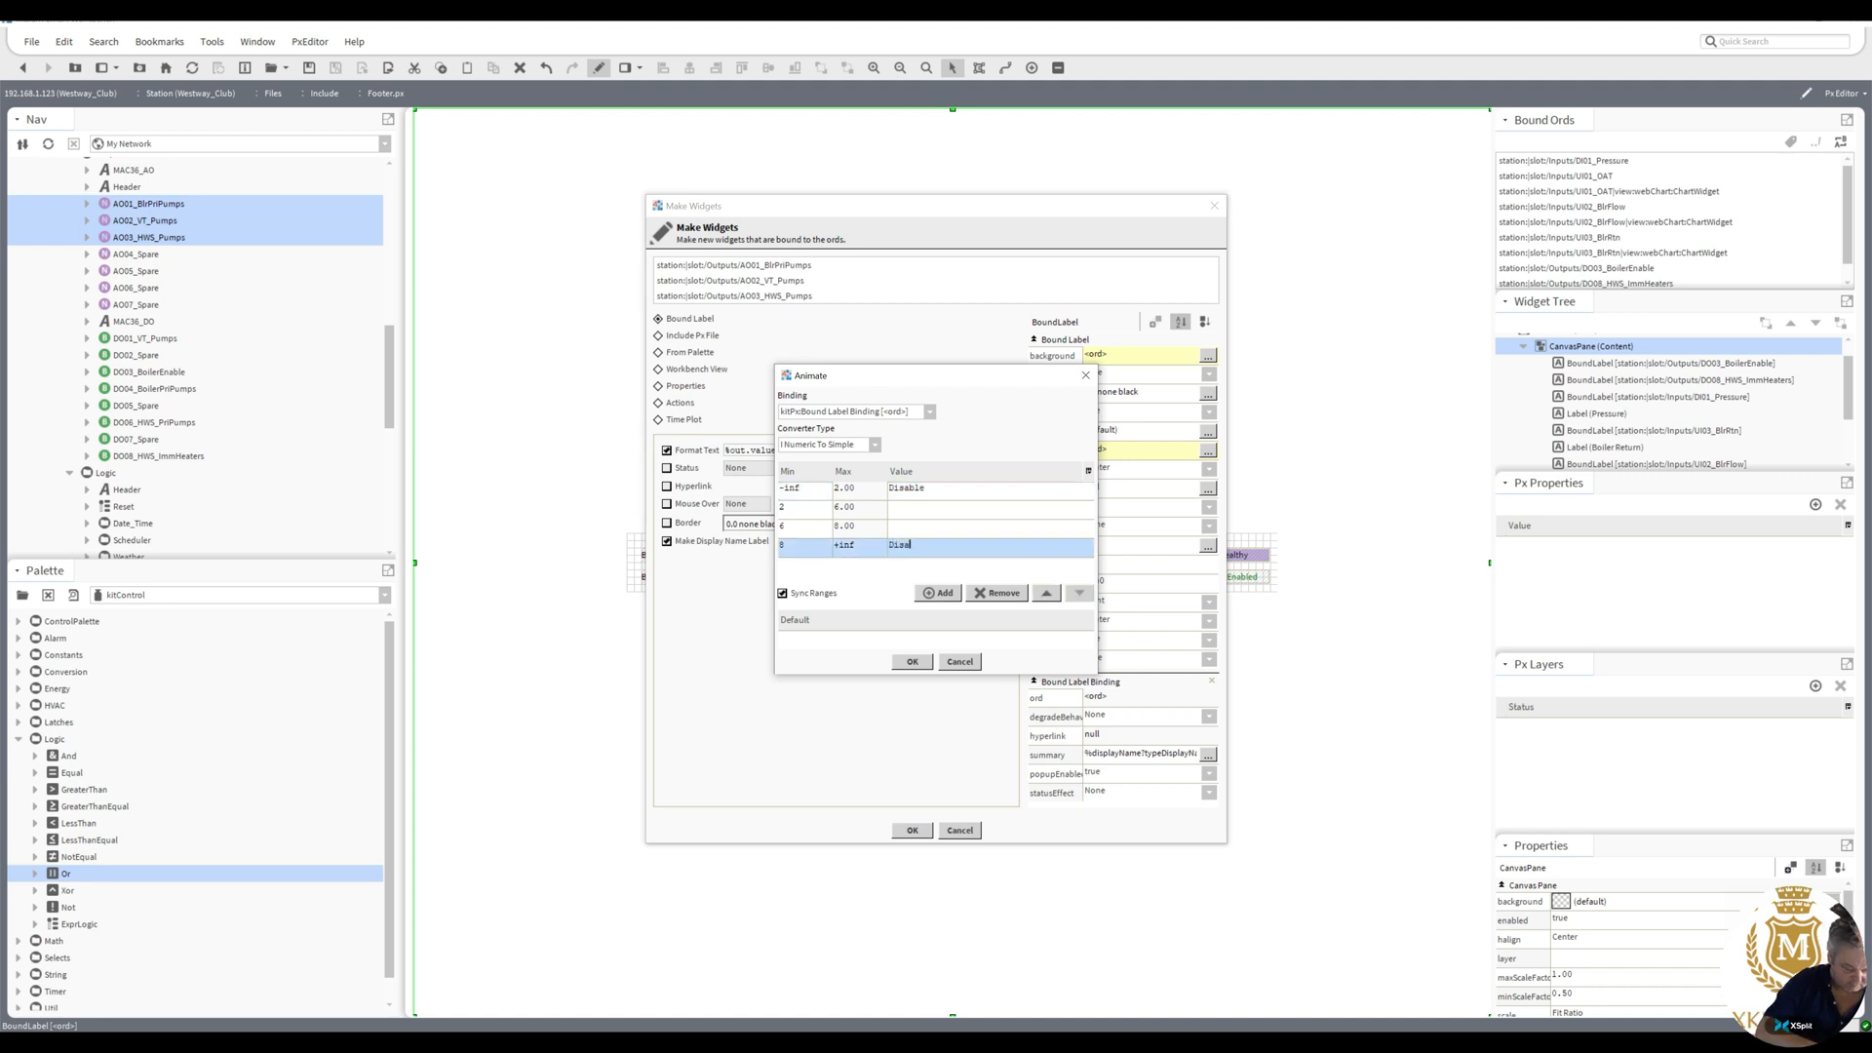
pyautogui.write('ble')
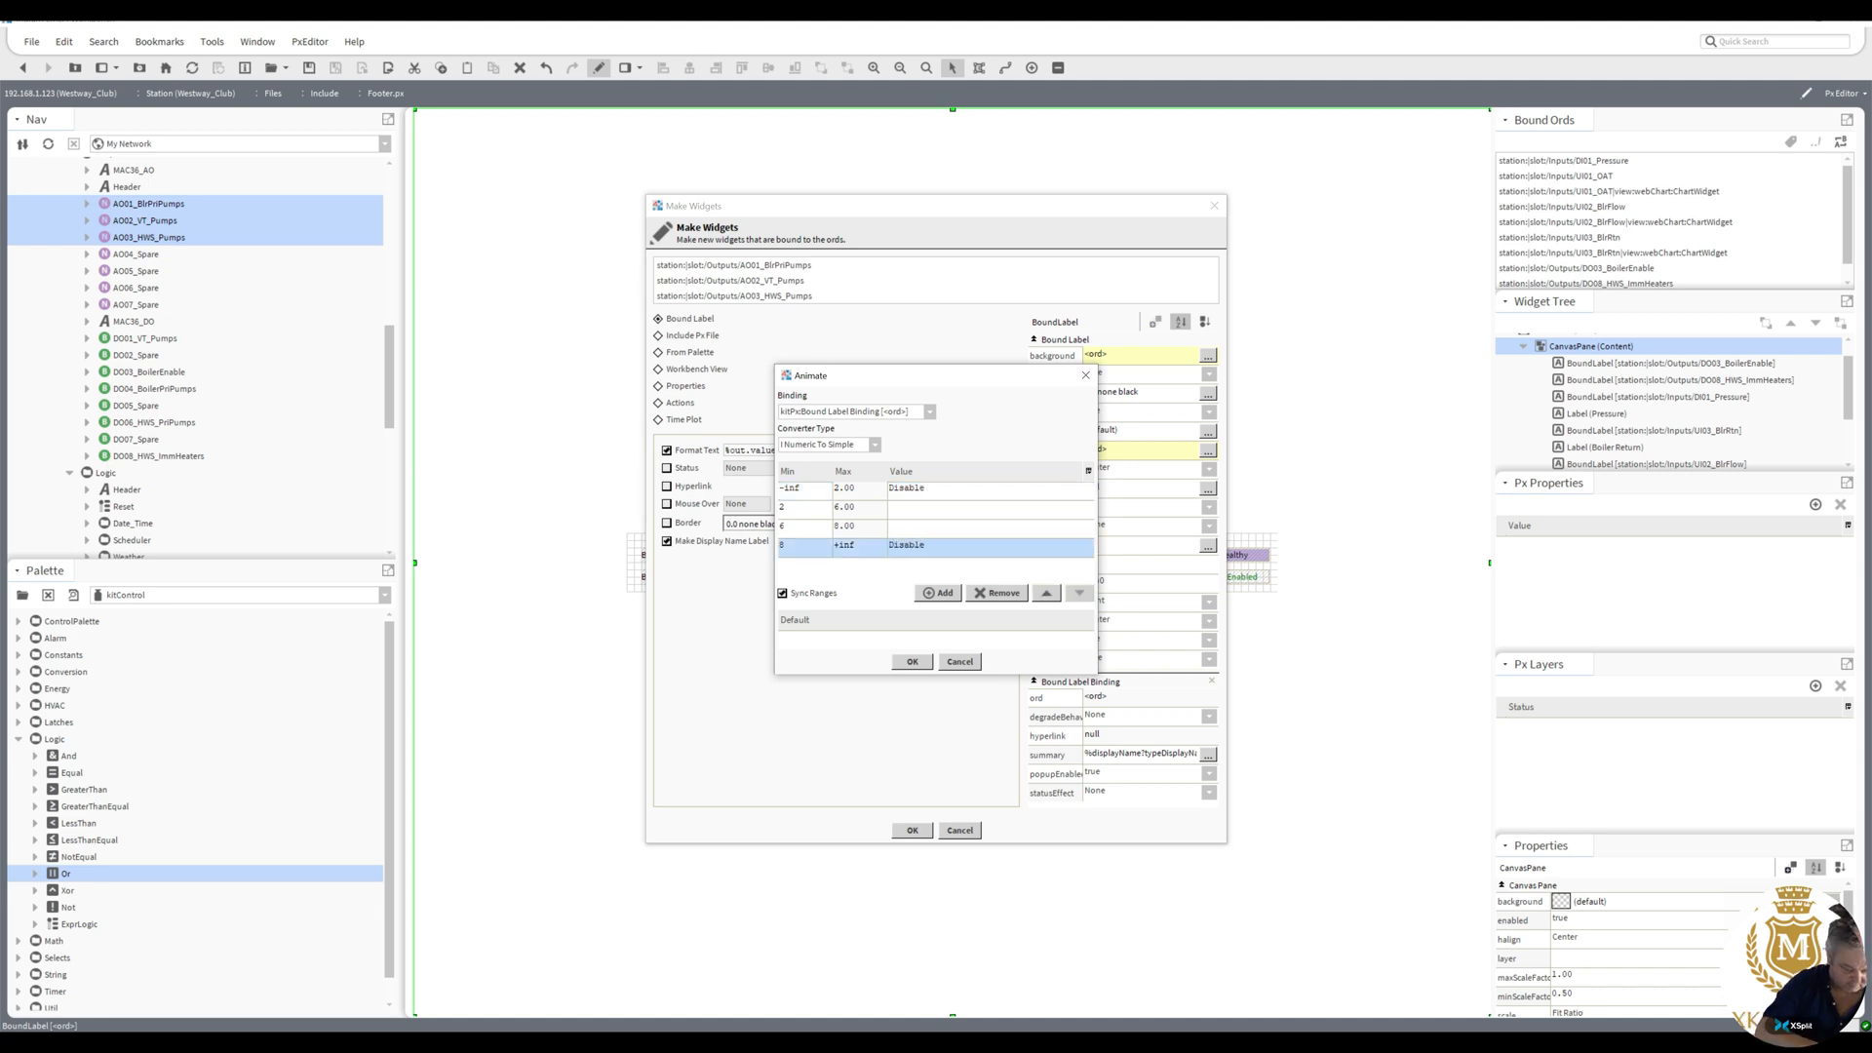
pyautogui.click(891, 488)
pyautogui.write('Pumps')
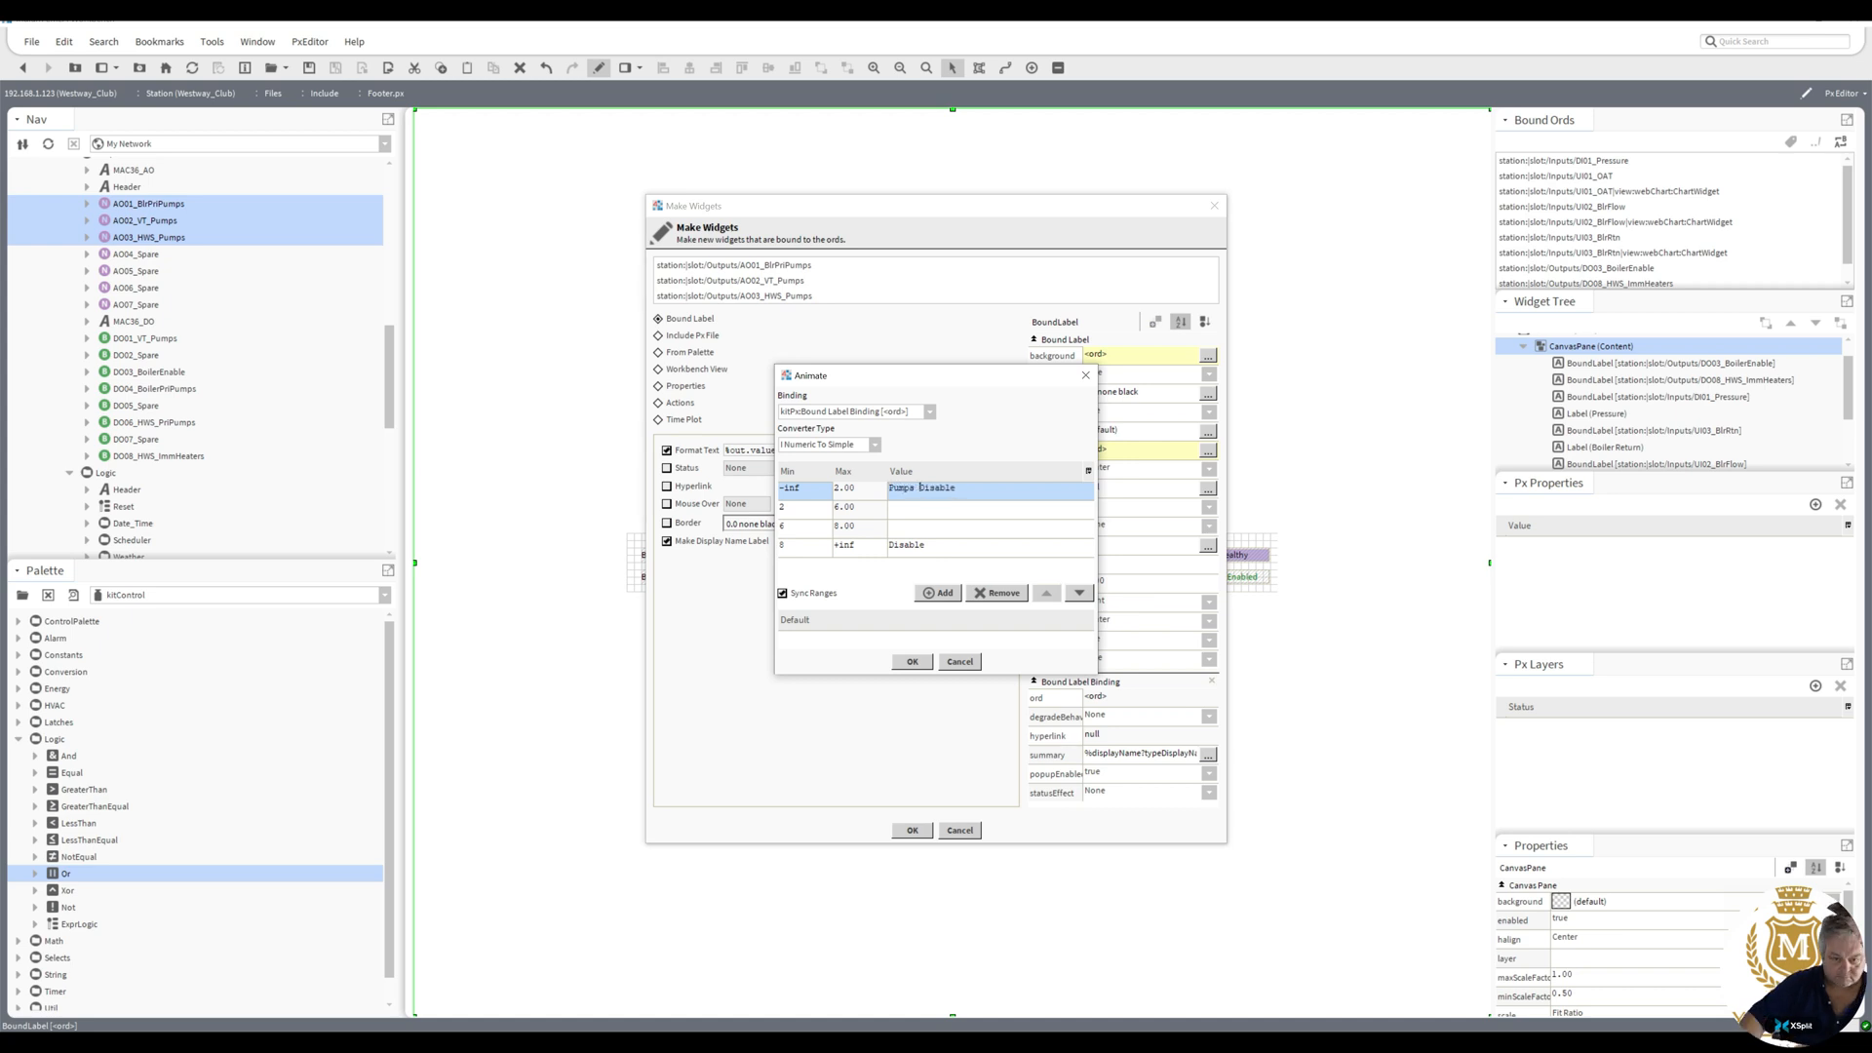
pyautogui.click(889, 545)
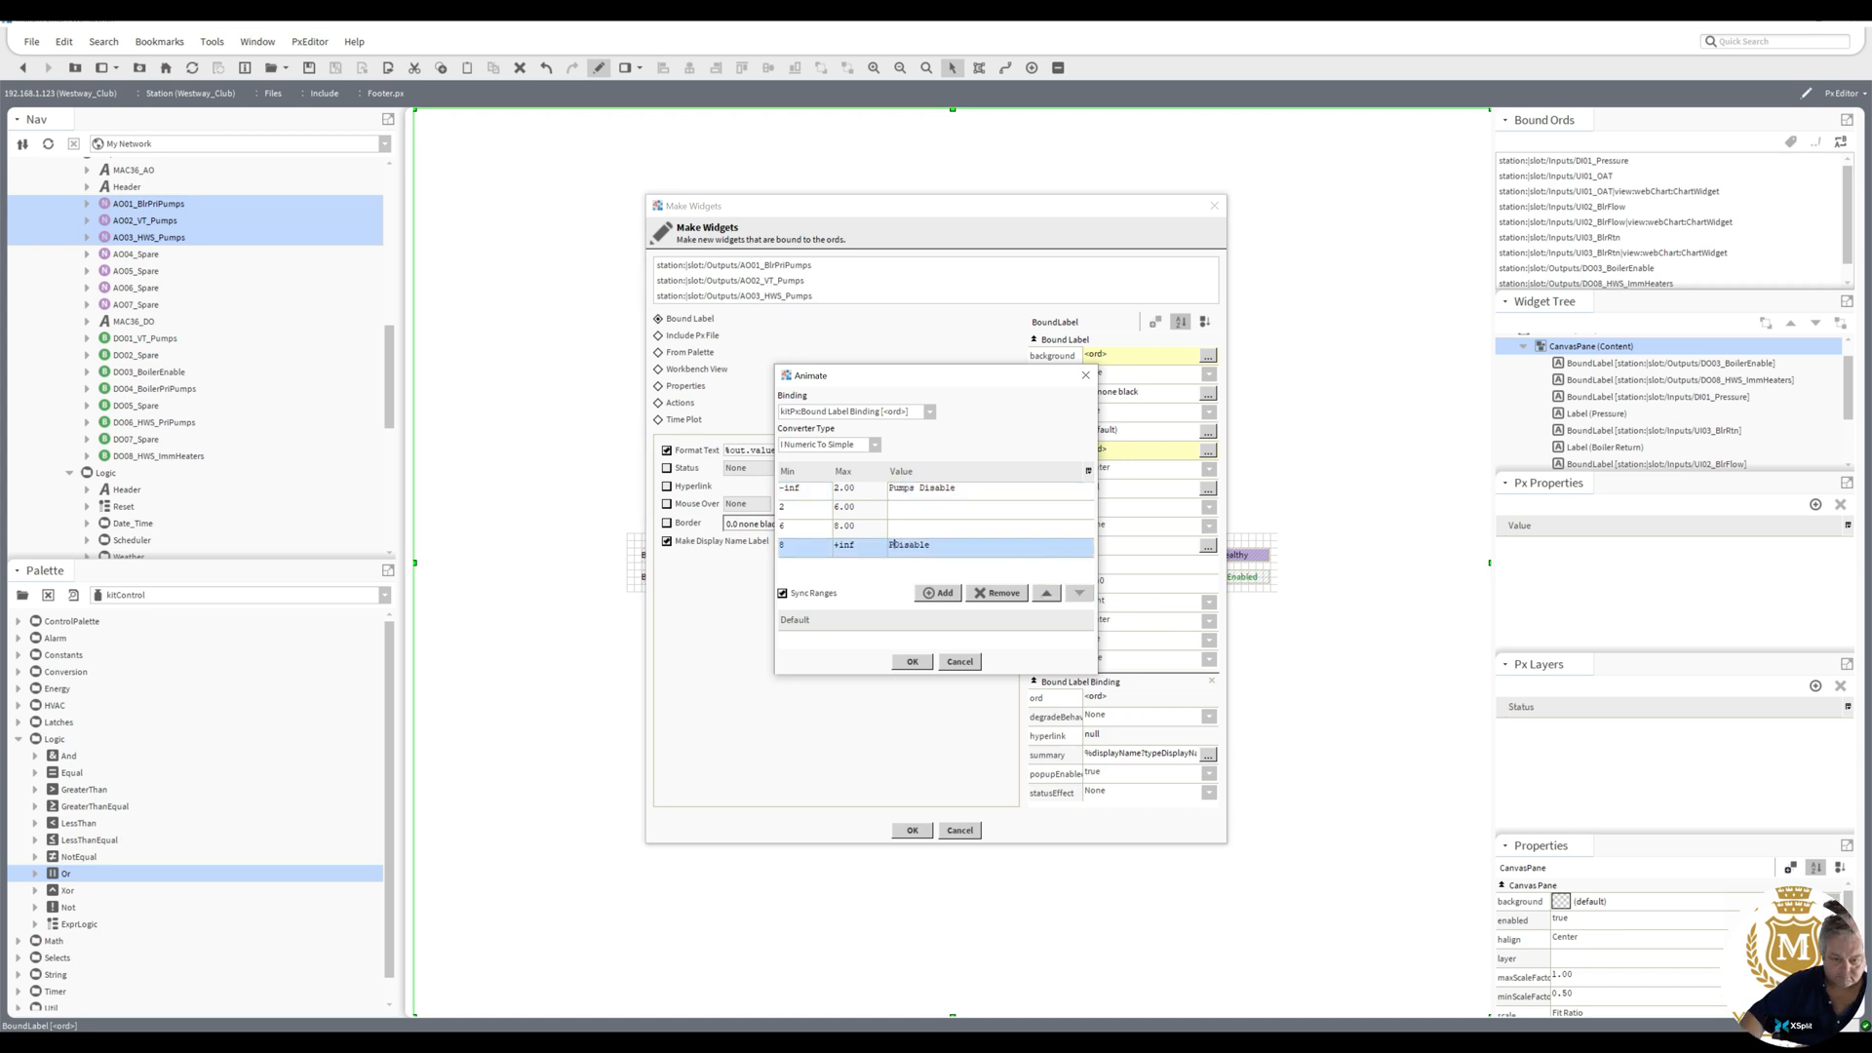
pyautogui.write('Pumps')
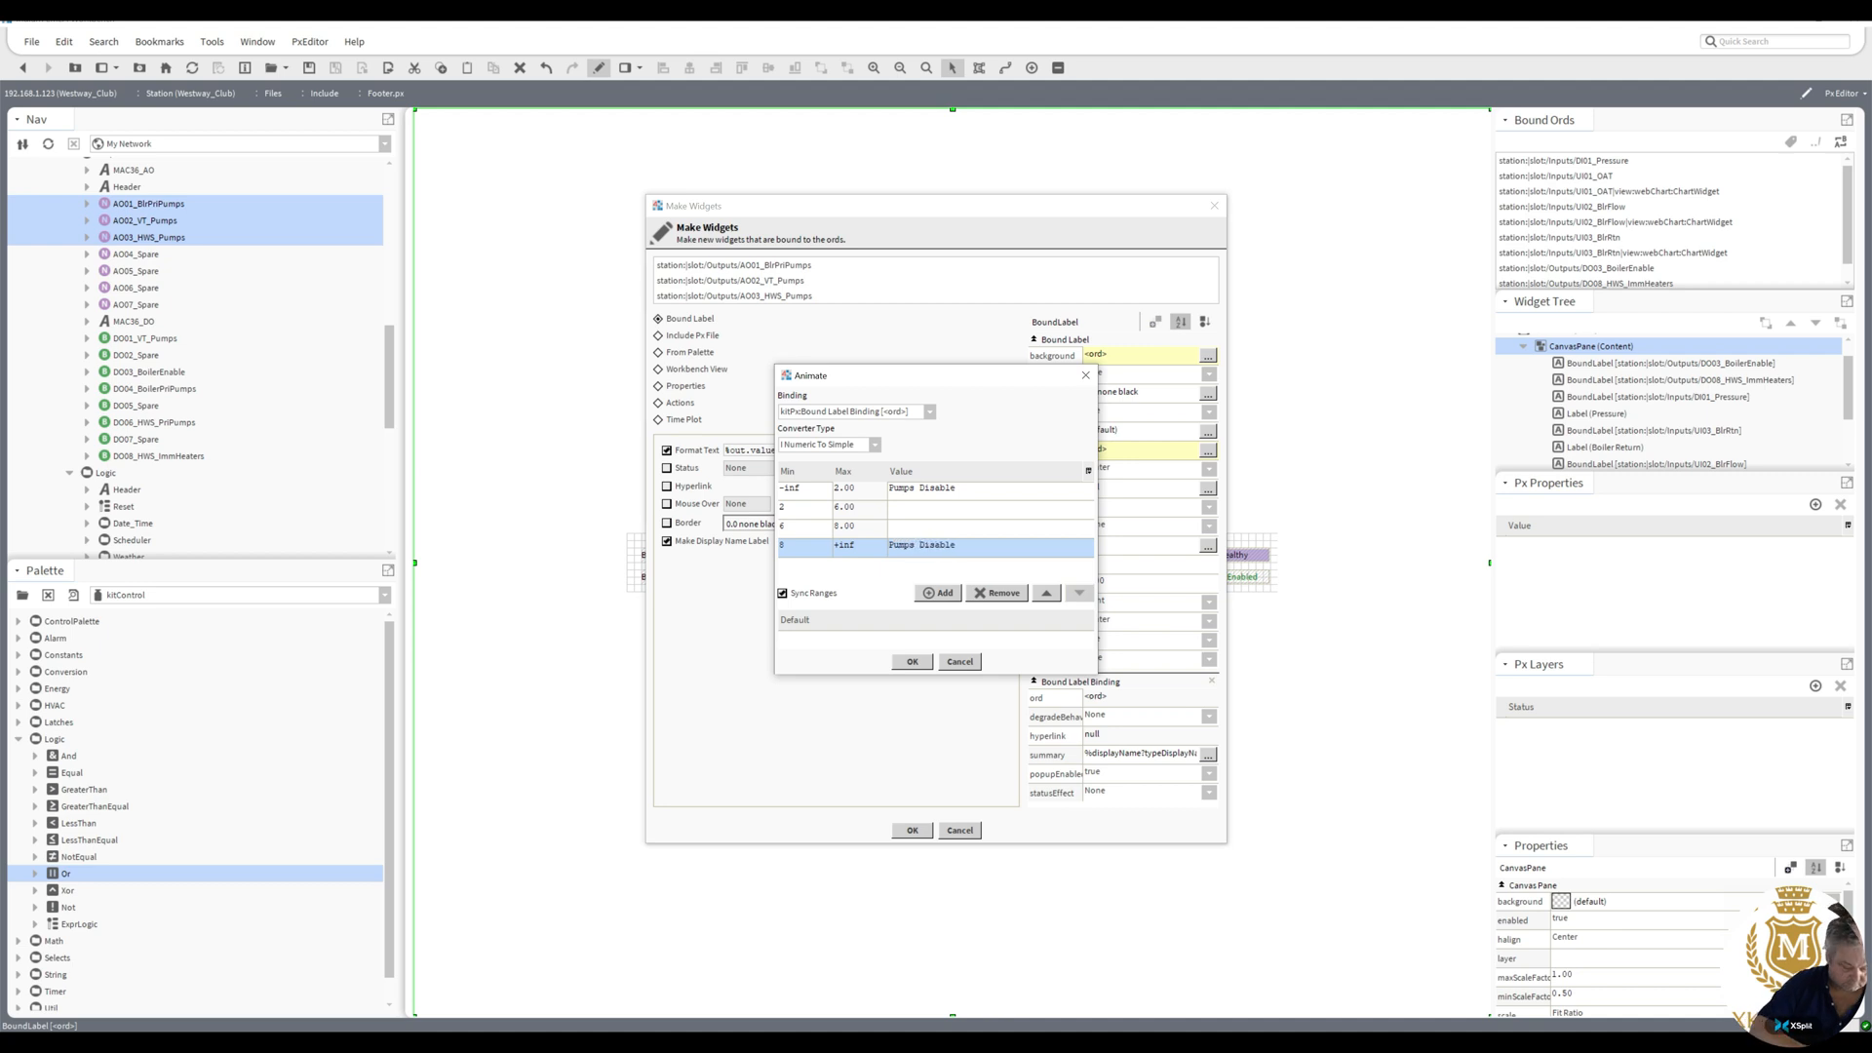
pyautogui.doubleClick(903, 546)
pyautogui.press('BackSpace')
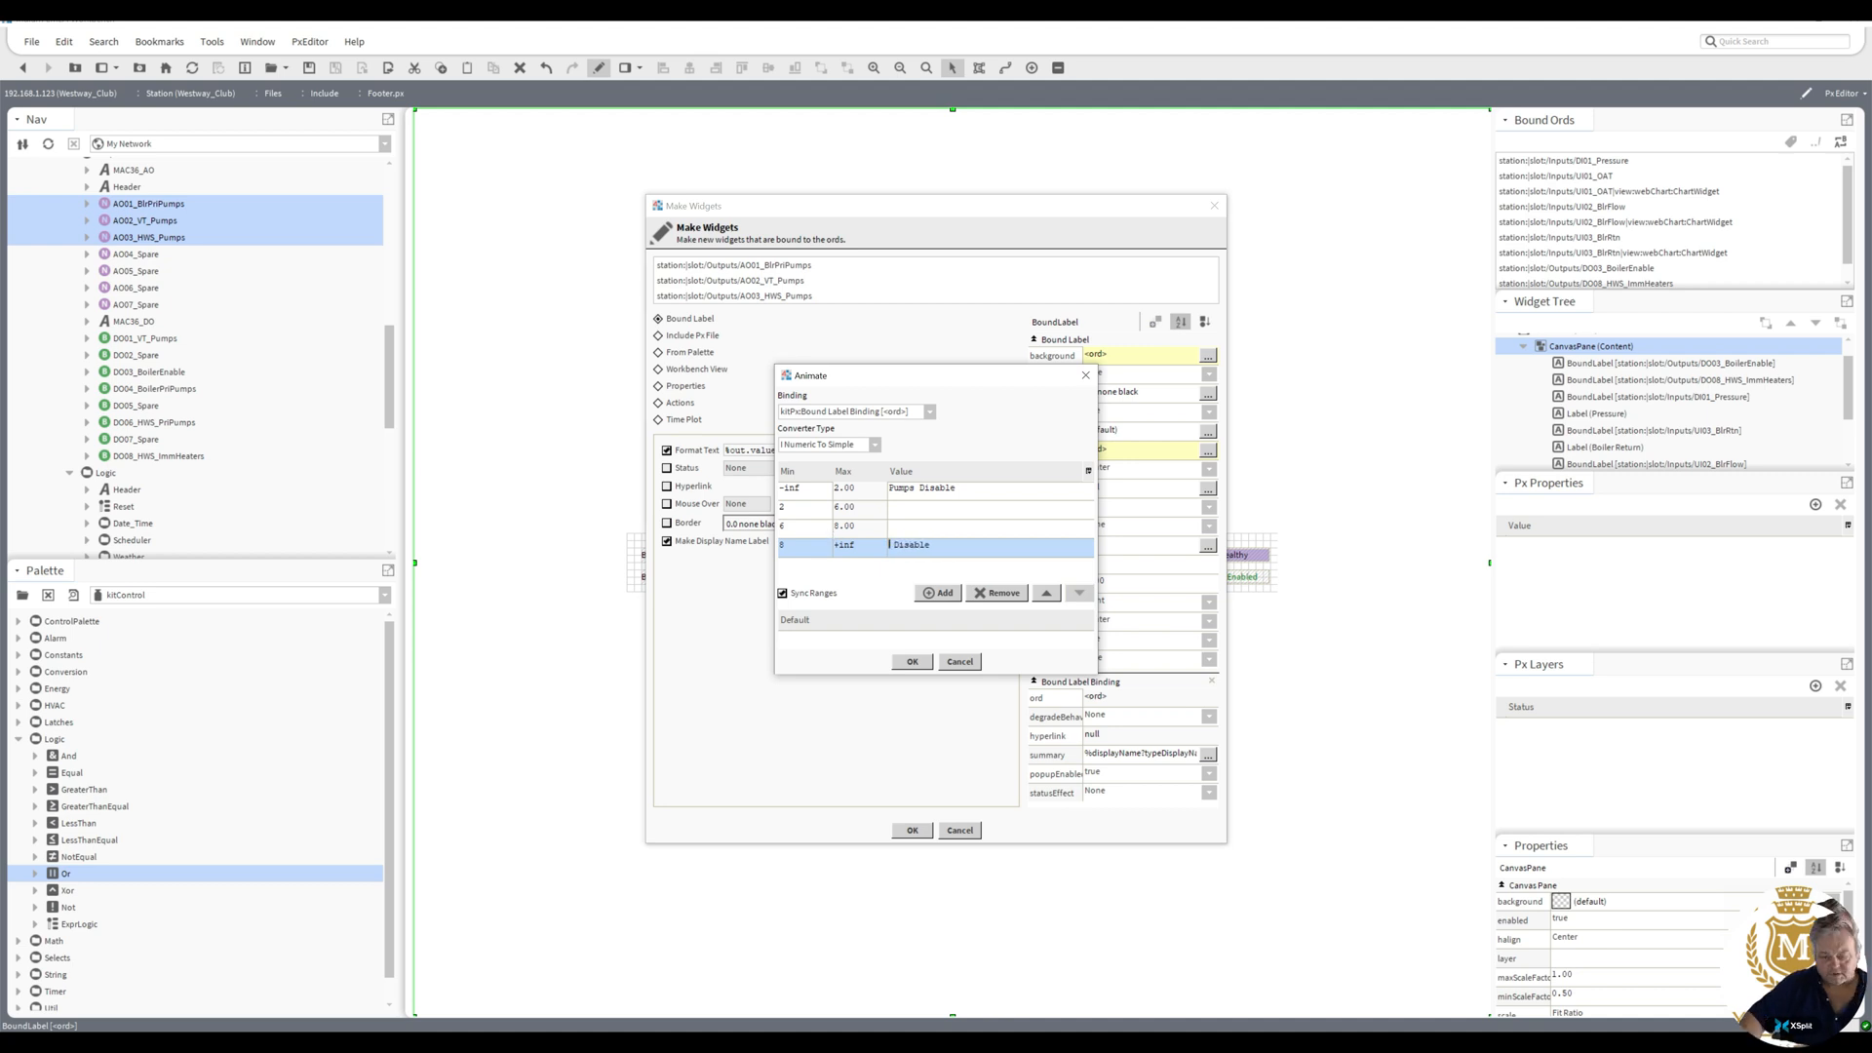
pyautogui.moveTo(921, 488); pyautogui.dragTo(889, 545)
pyautogui.press('BackSpace')
pyautogui.press('BackSpace')
# - Enter "Pump 1 Enable" and "Pump 2 Enable" as the values of the second and third ranges, and accept the animation
pyautogui.click(907, 508)
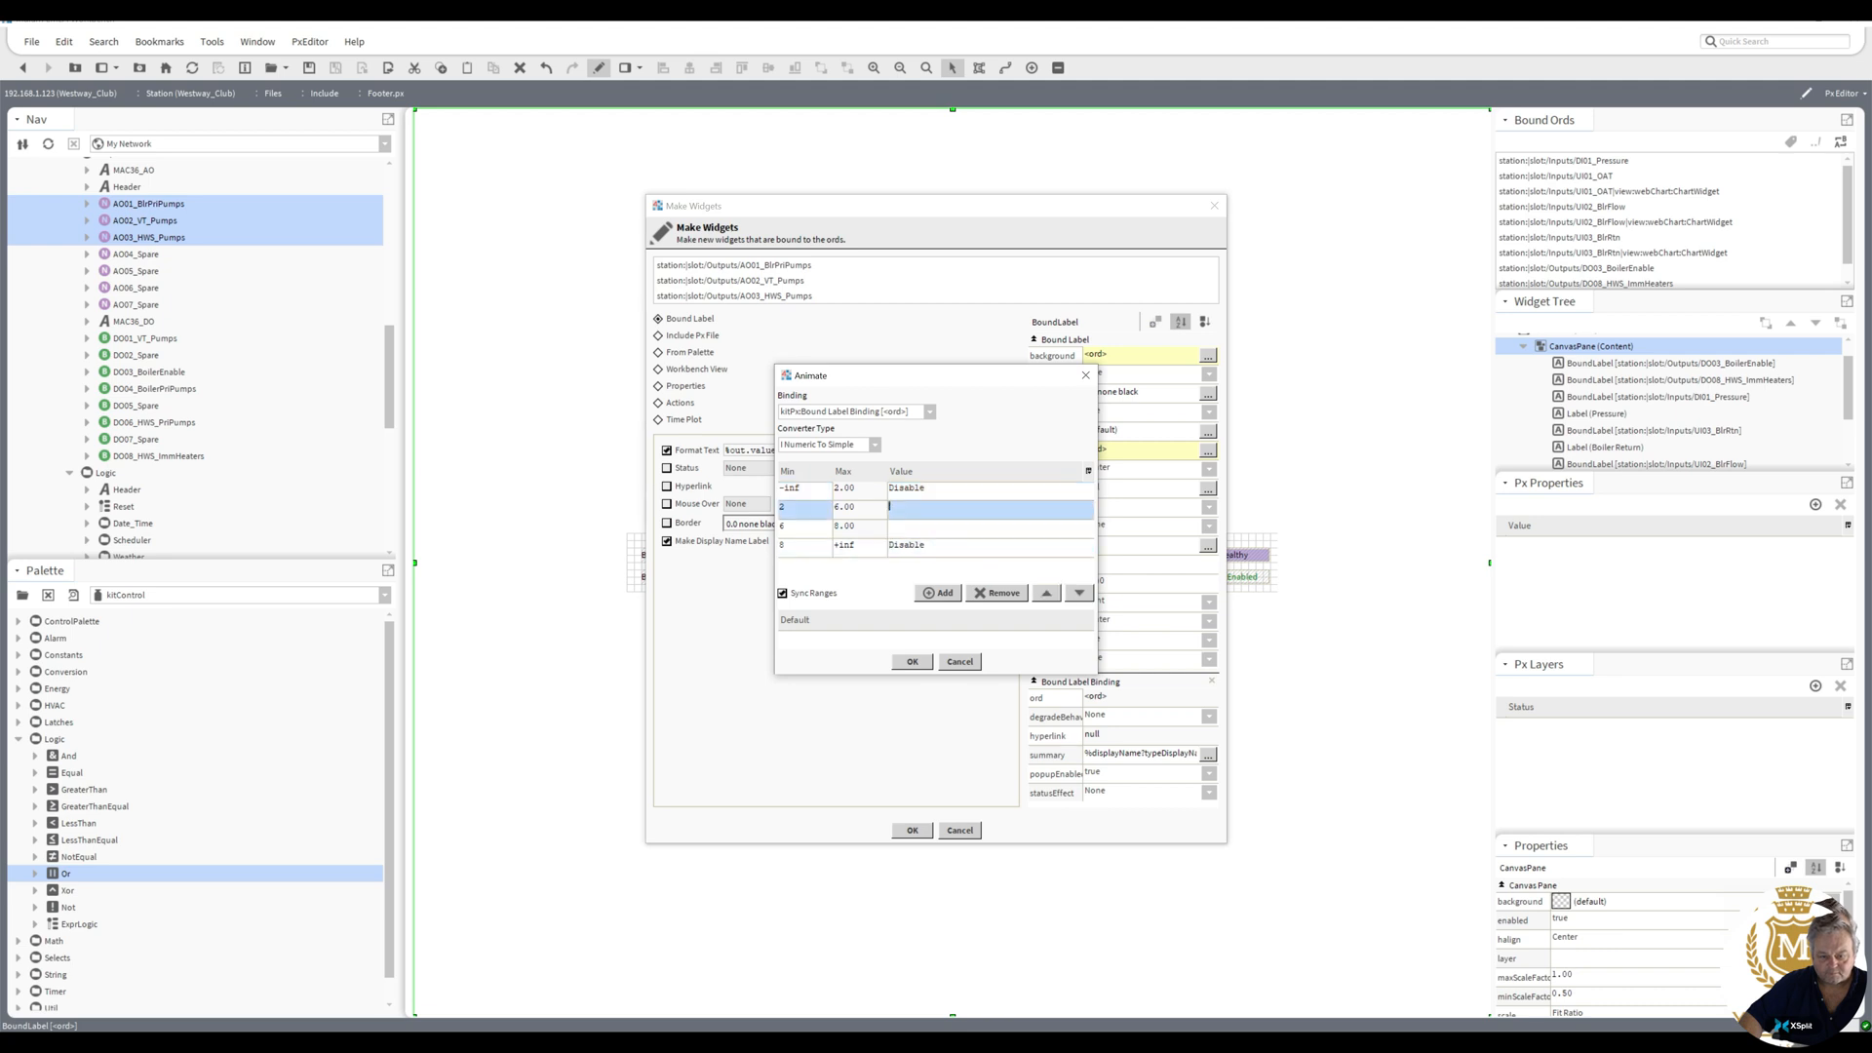
pyautogui.write('Pump ')
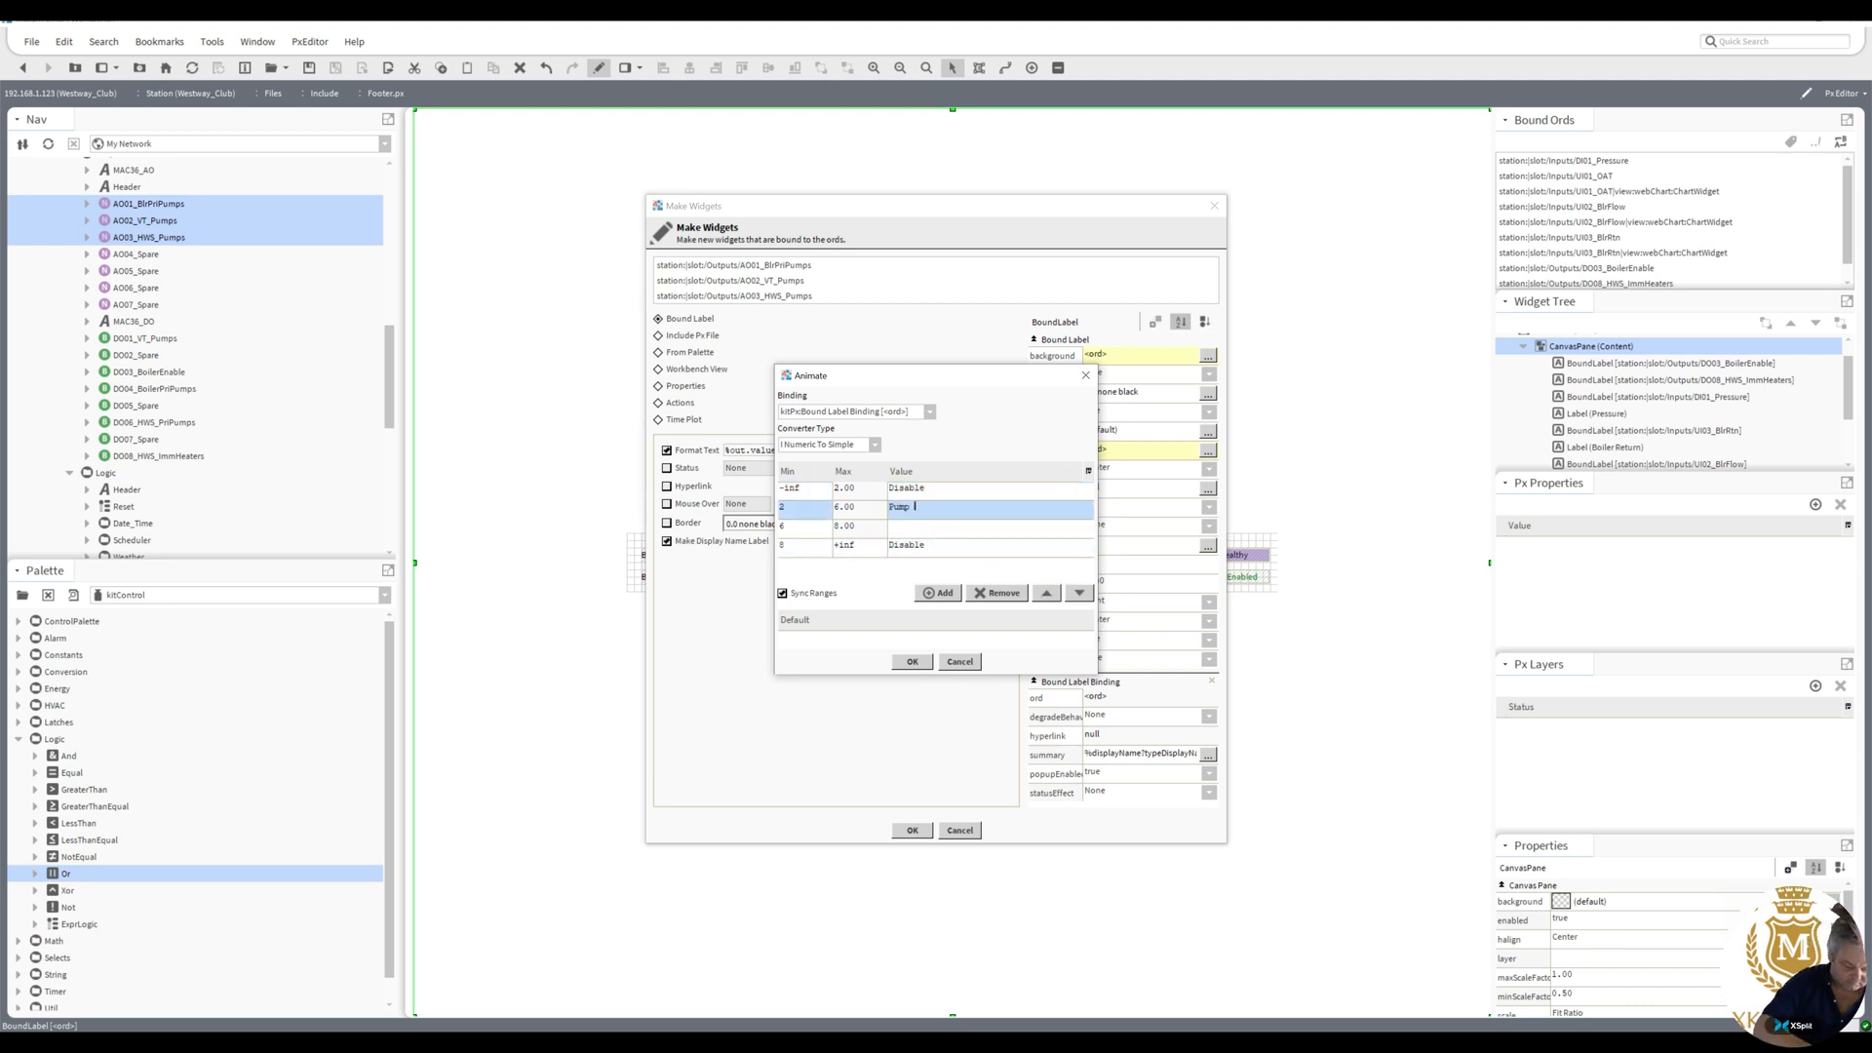
pyautogui.write('1')
pyautogui.click(907, 527)
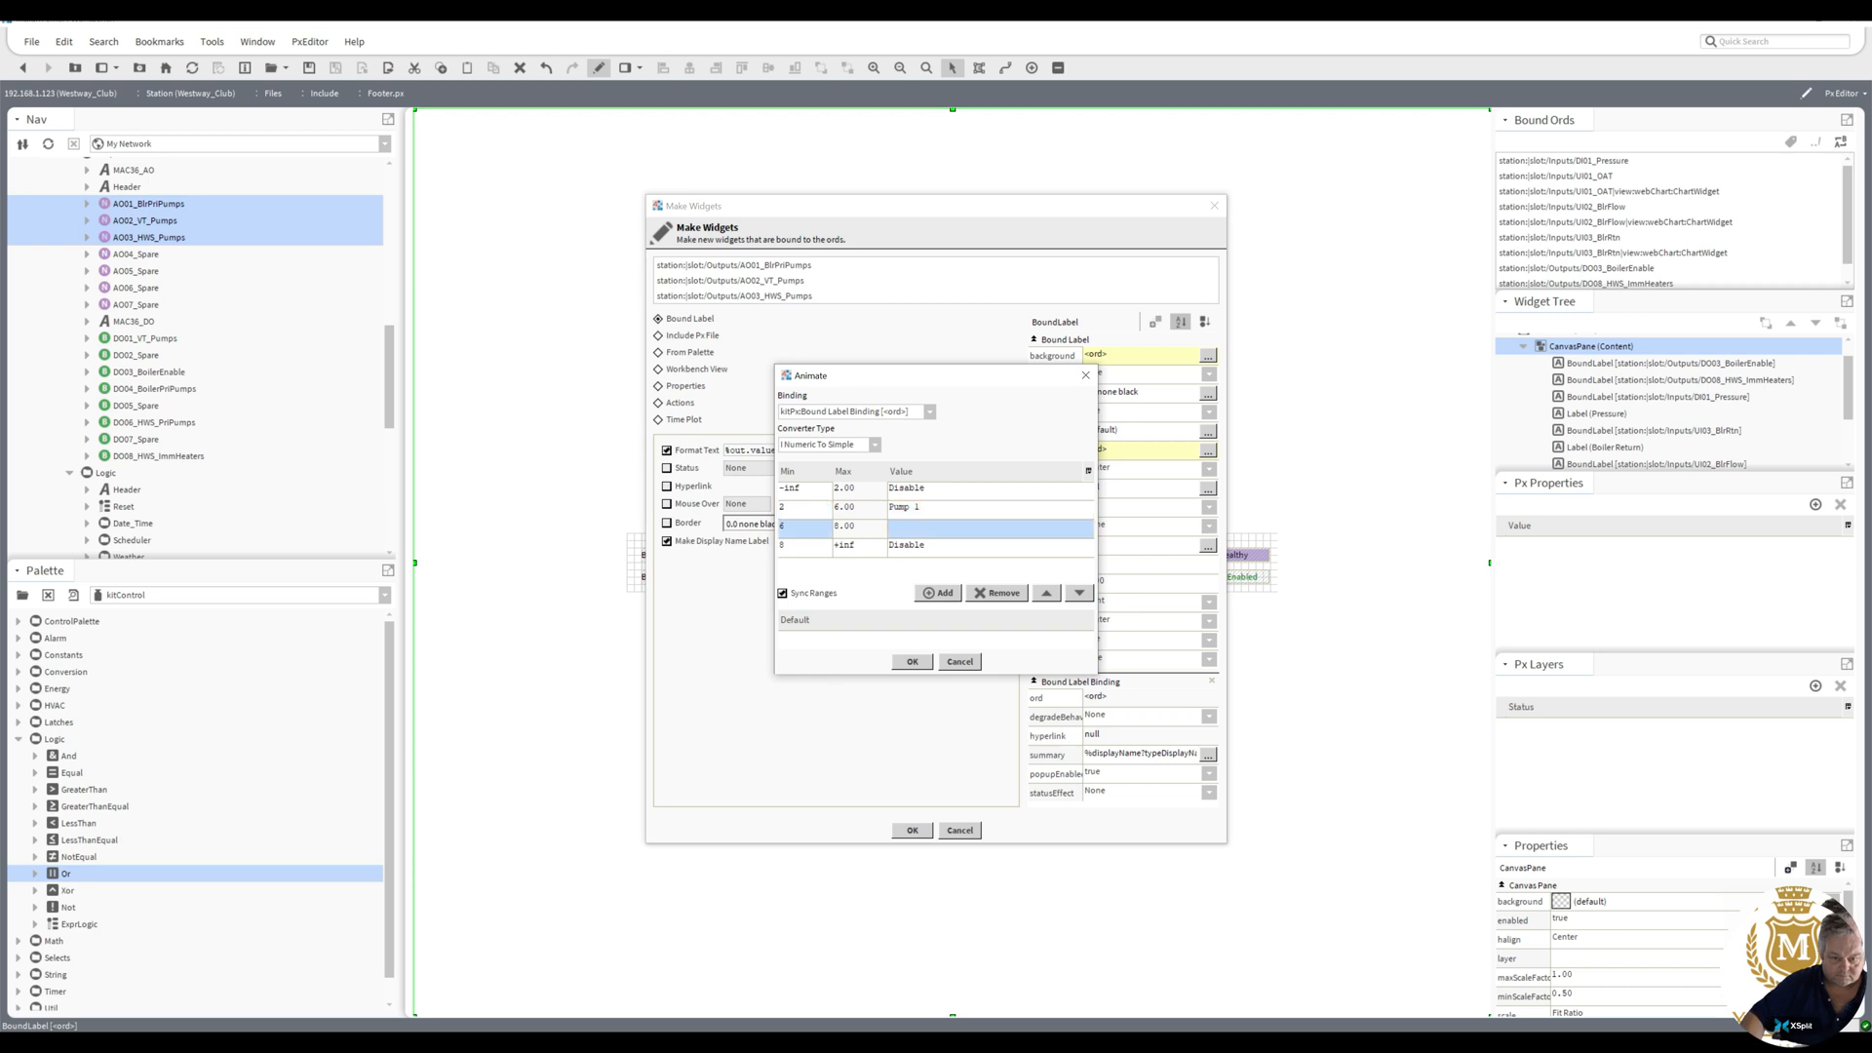
pyautogui.write('Pump 2 ')
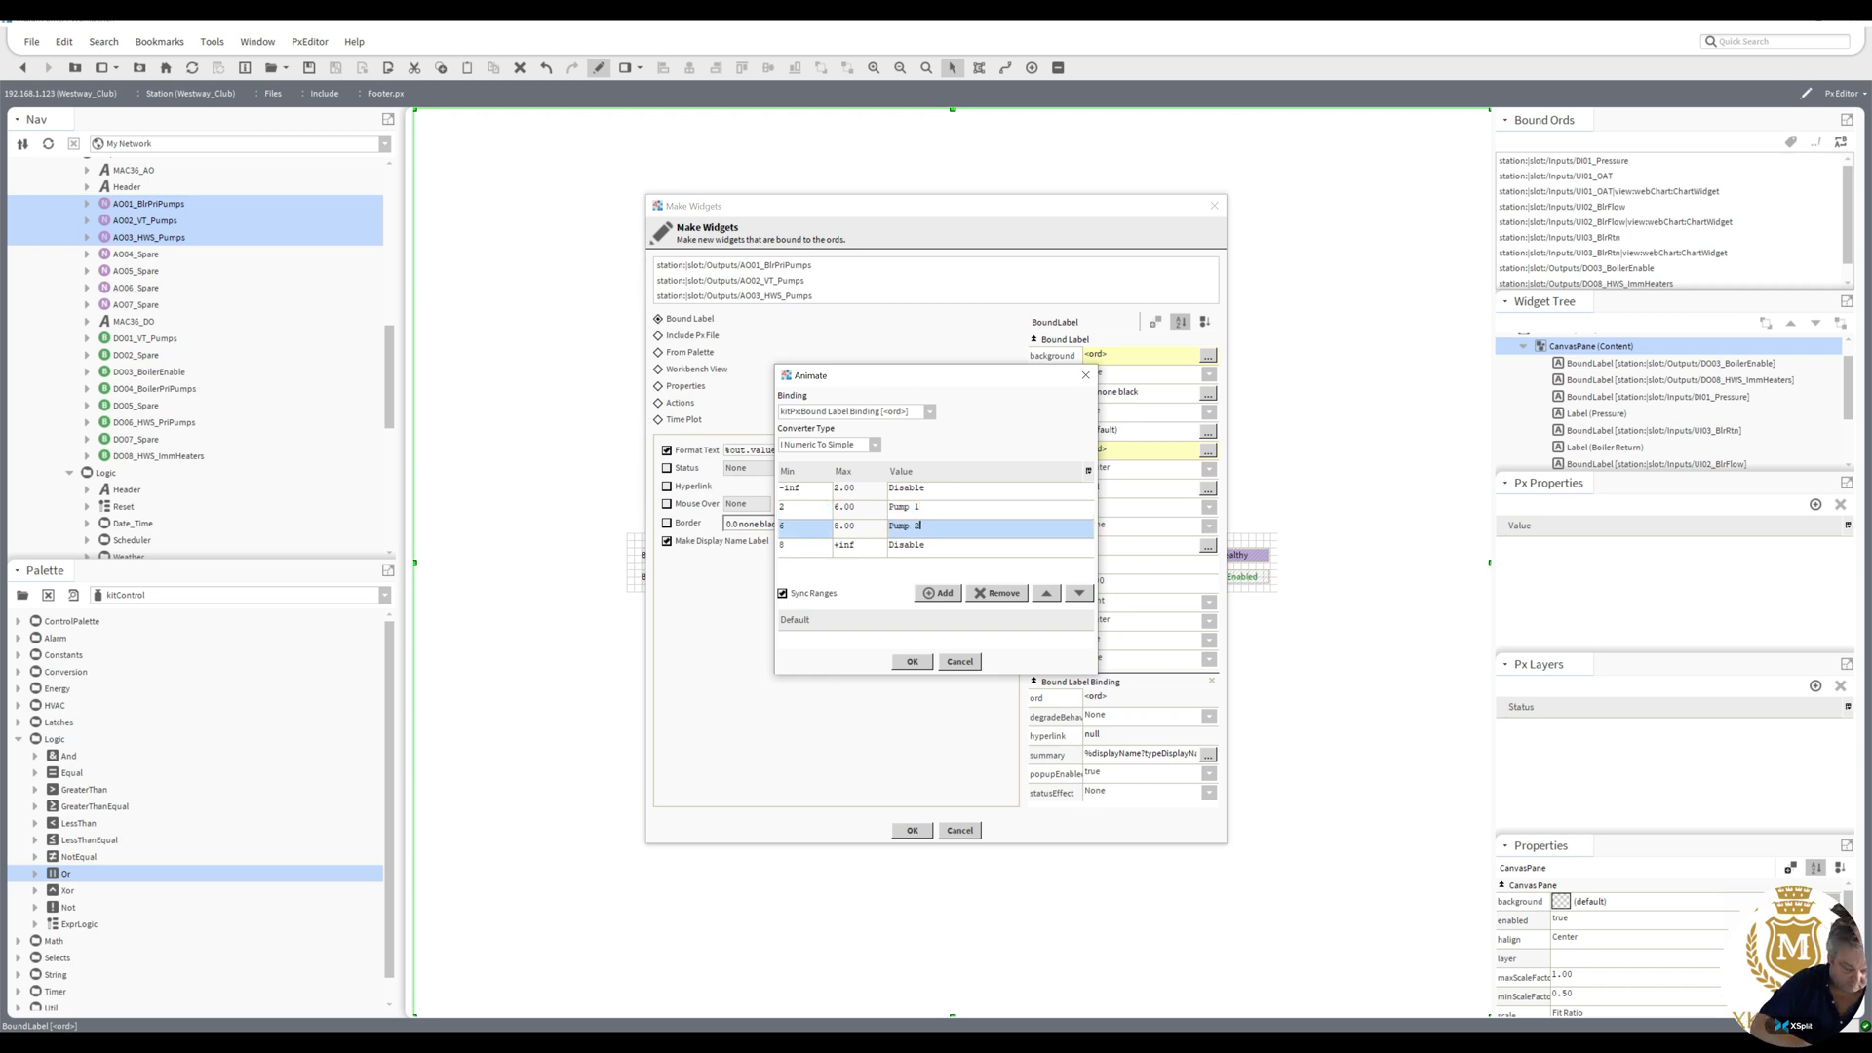
pyautogui.write('Enable')
pyautogui.click(921, 507)
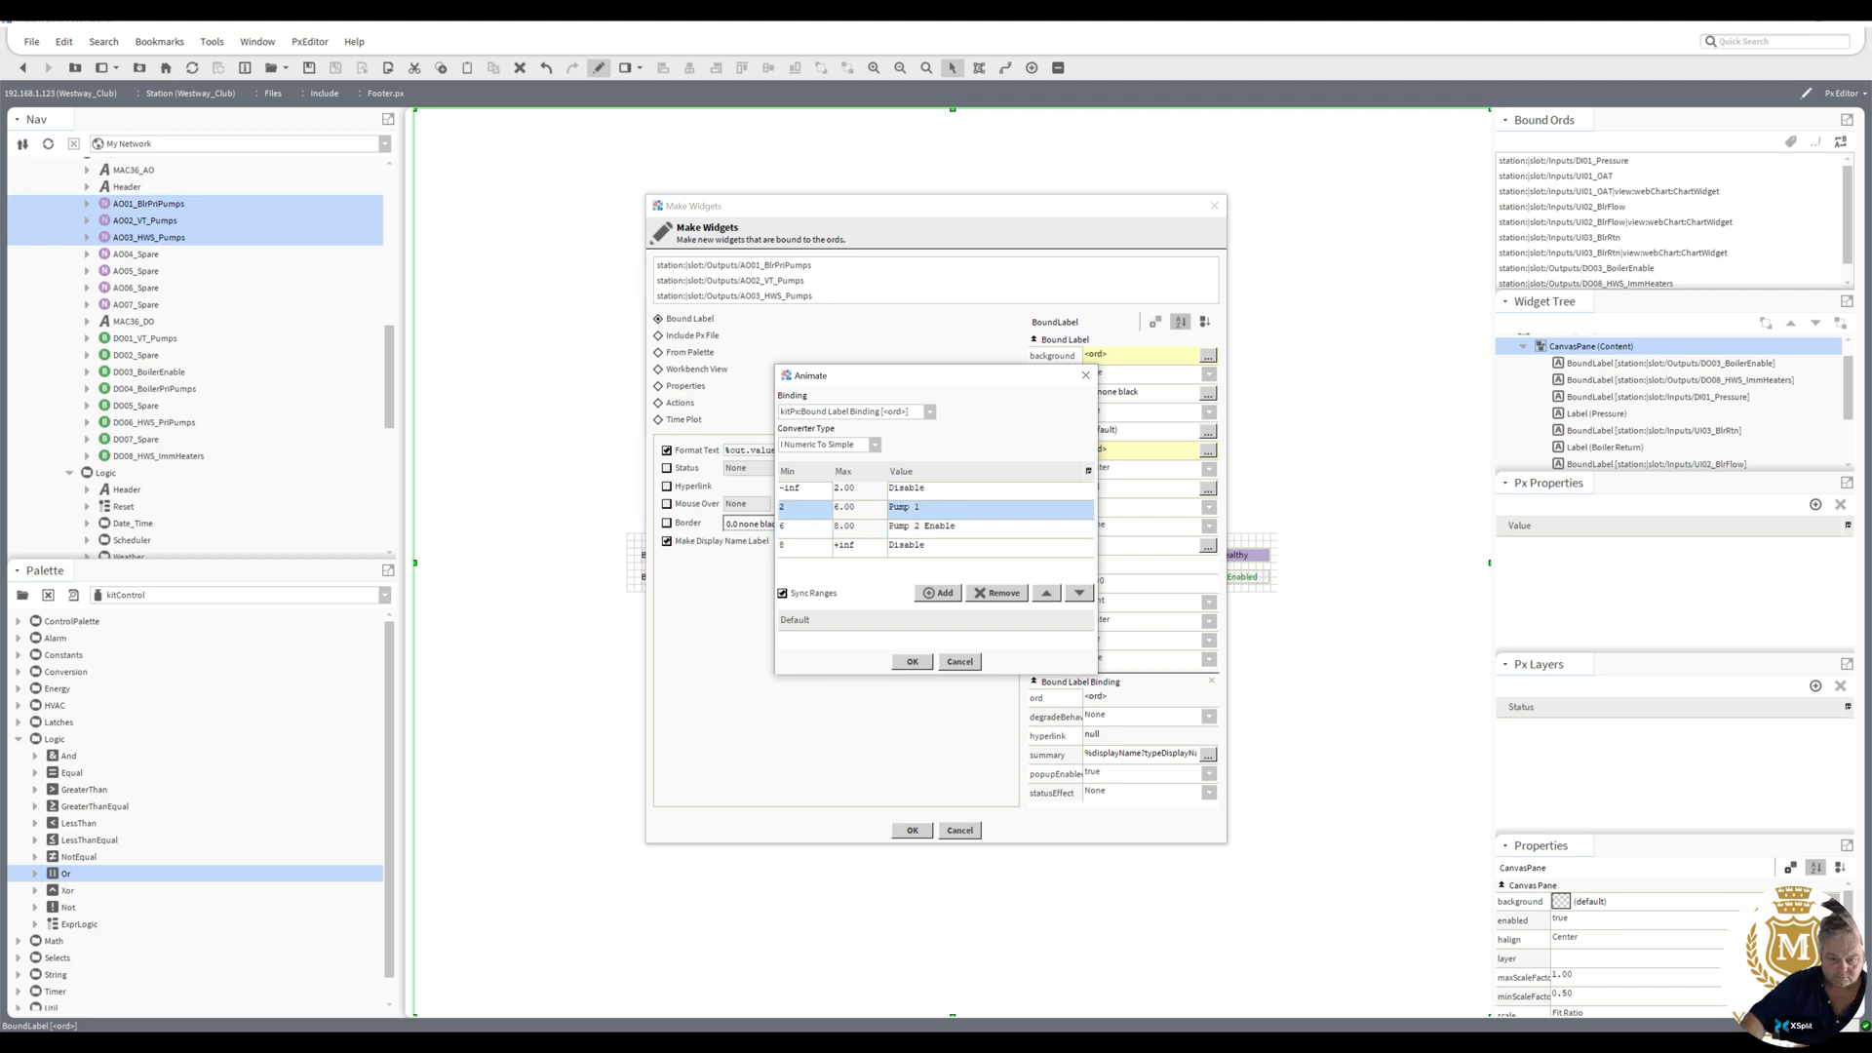
pyautogui.write('Enable')
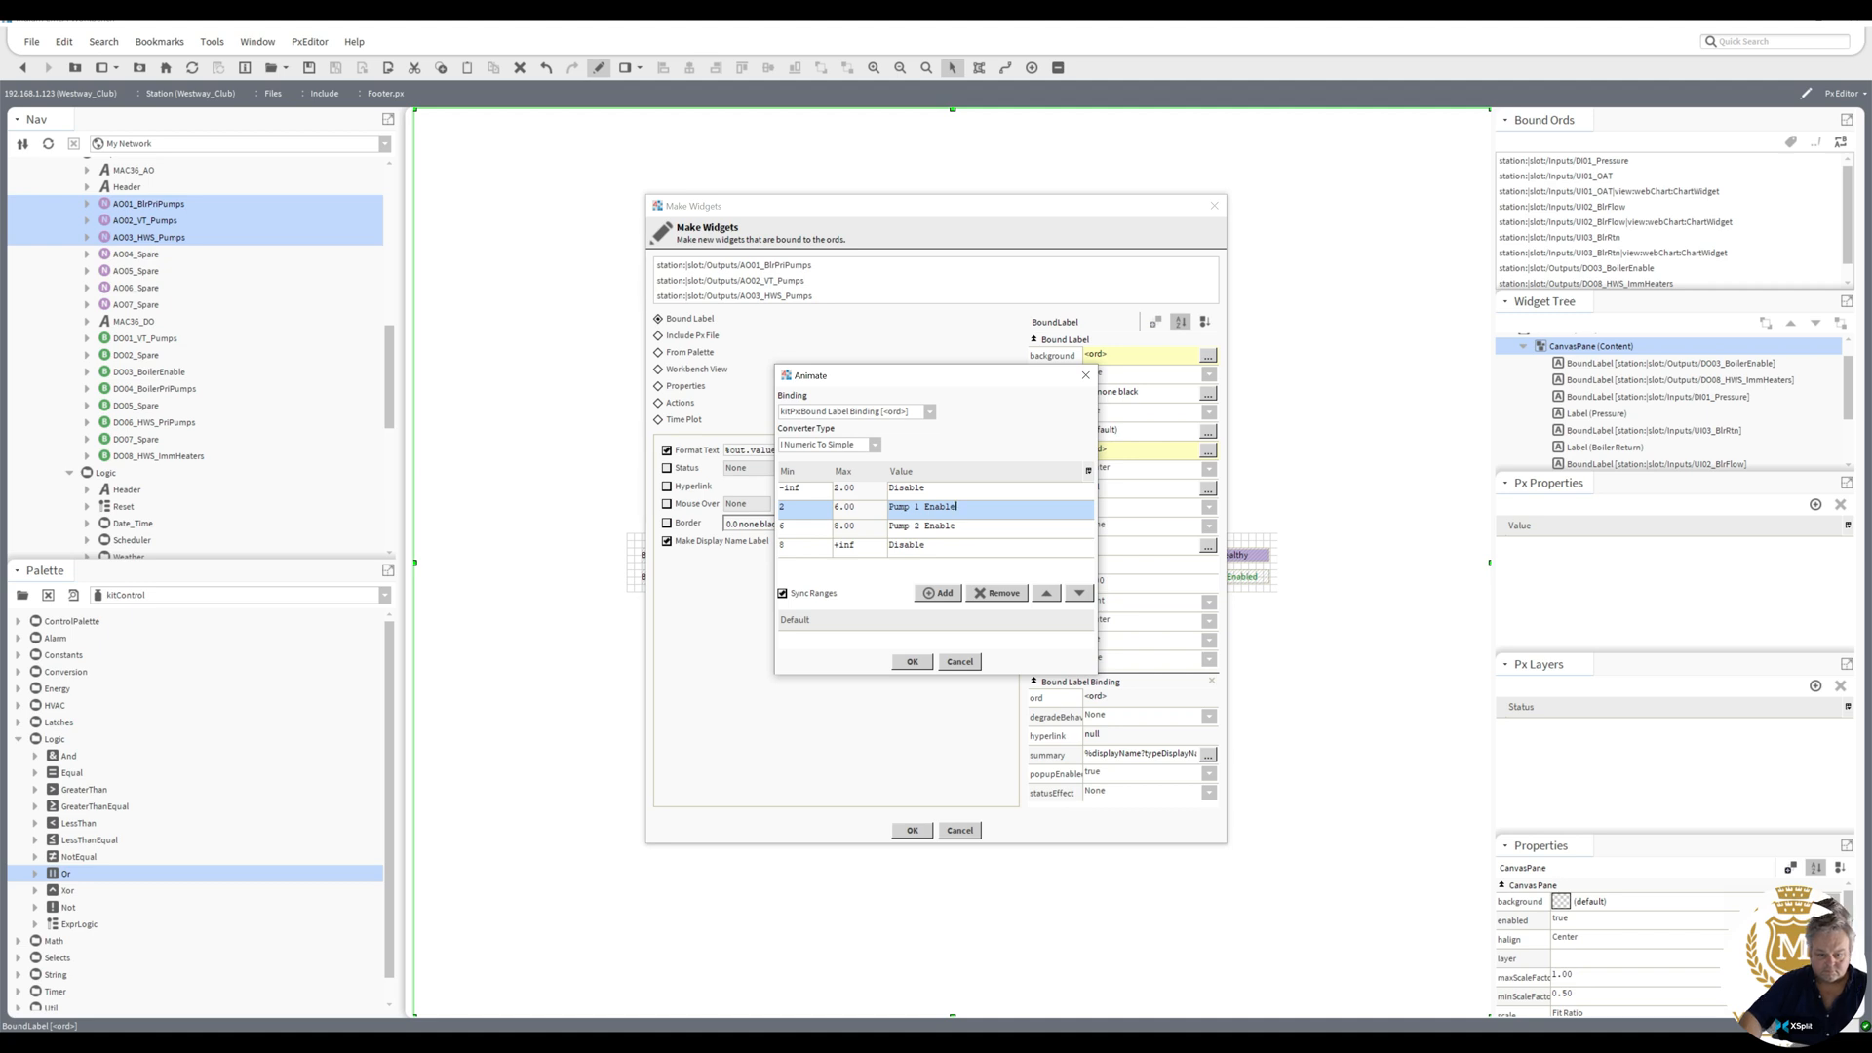
pyautogui.click(912, 663)
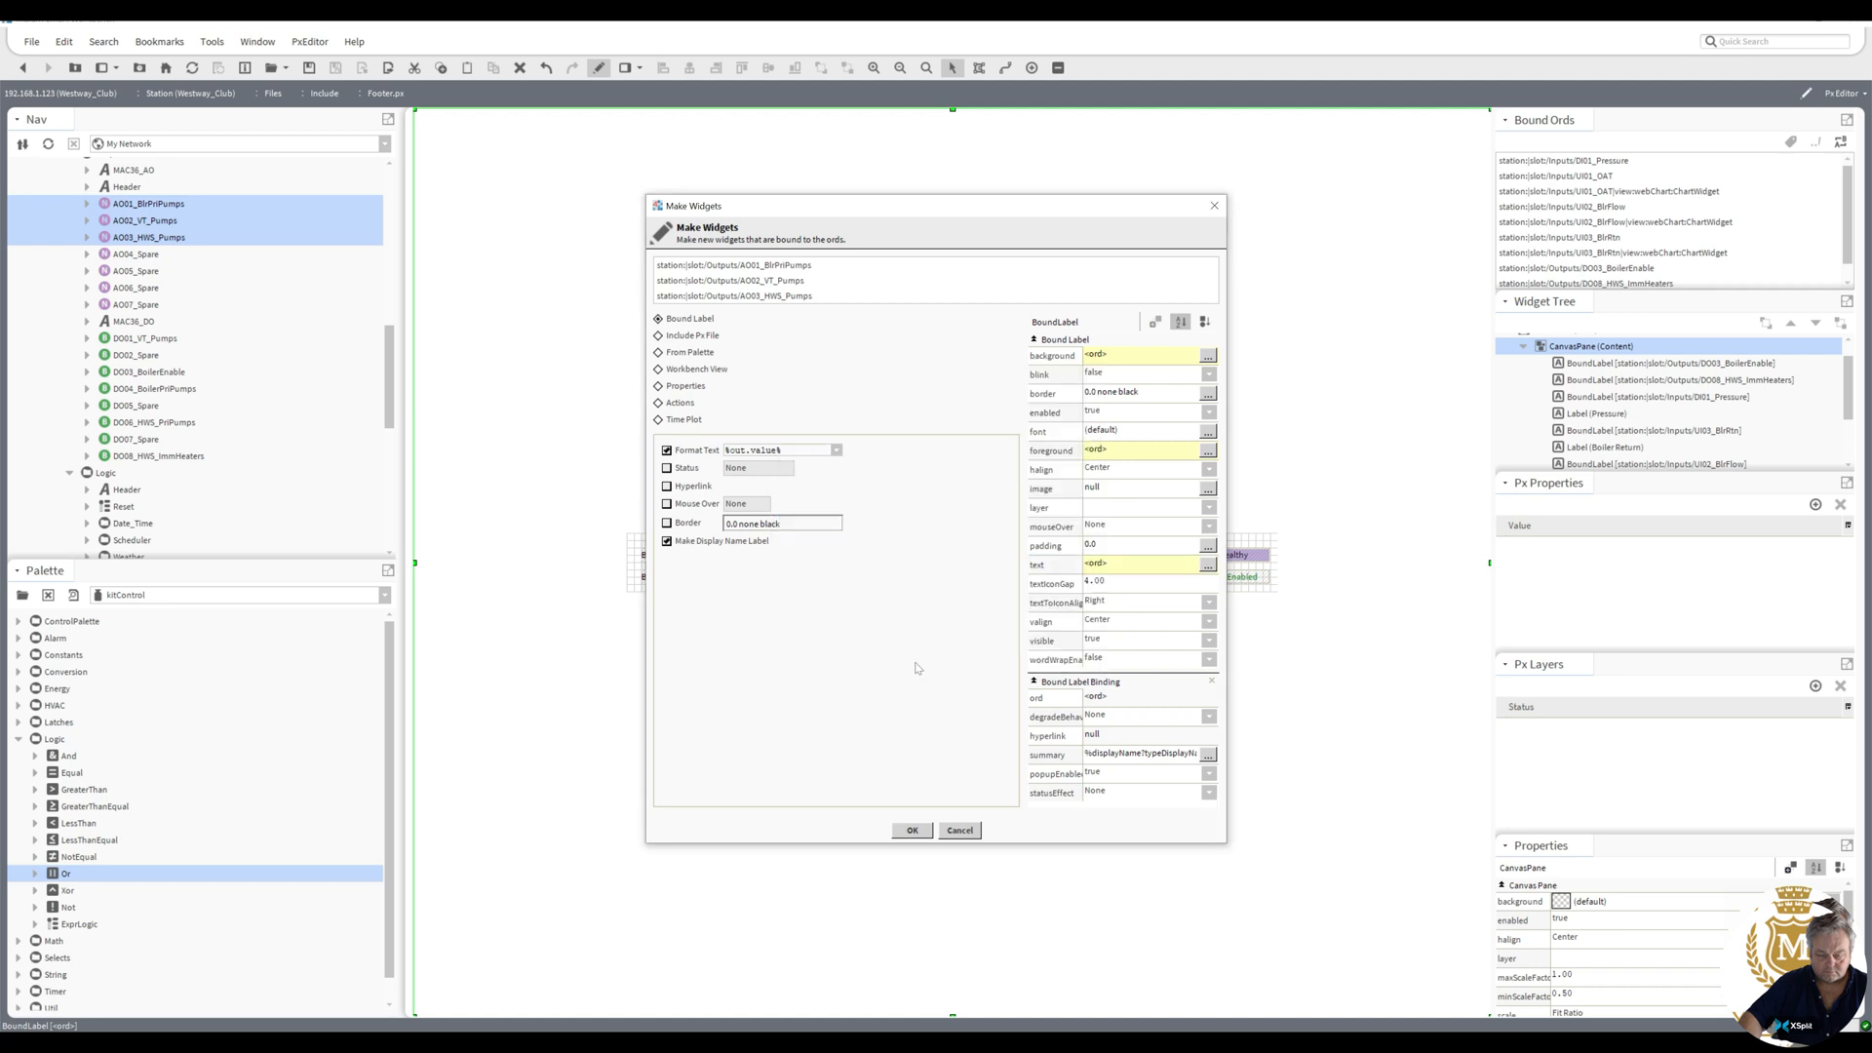
# - Create the bound labels with display names for the three pump outputs and move the group next to the OAT reading
pyautogui.click(912, 831)
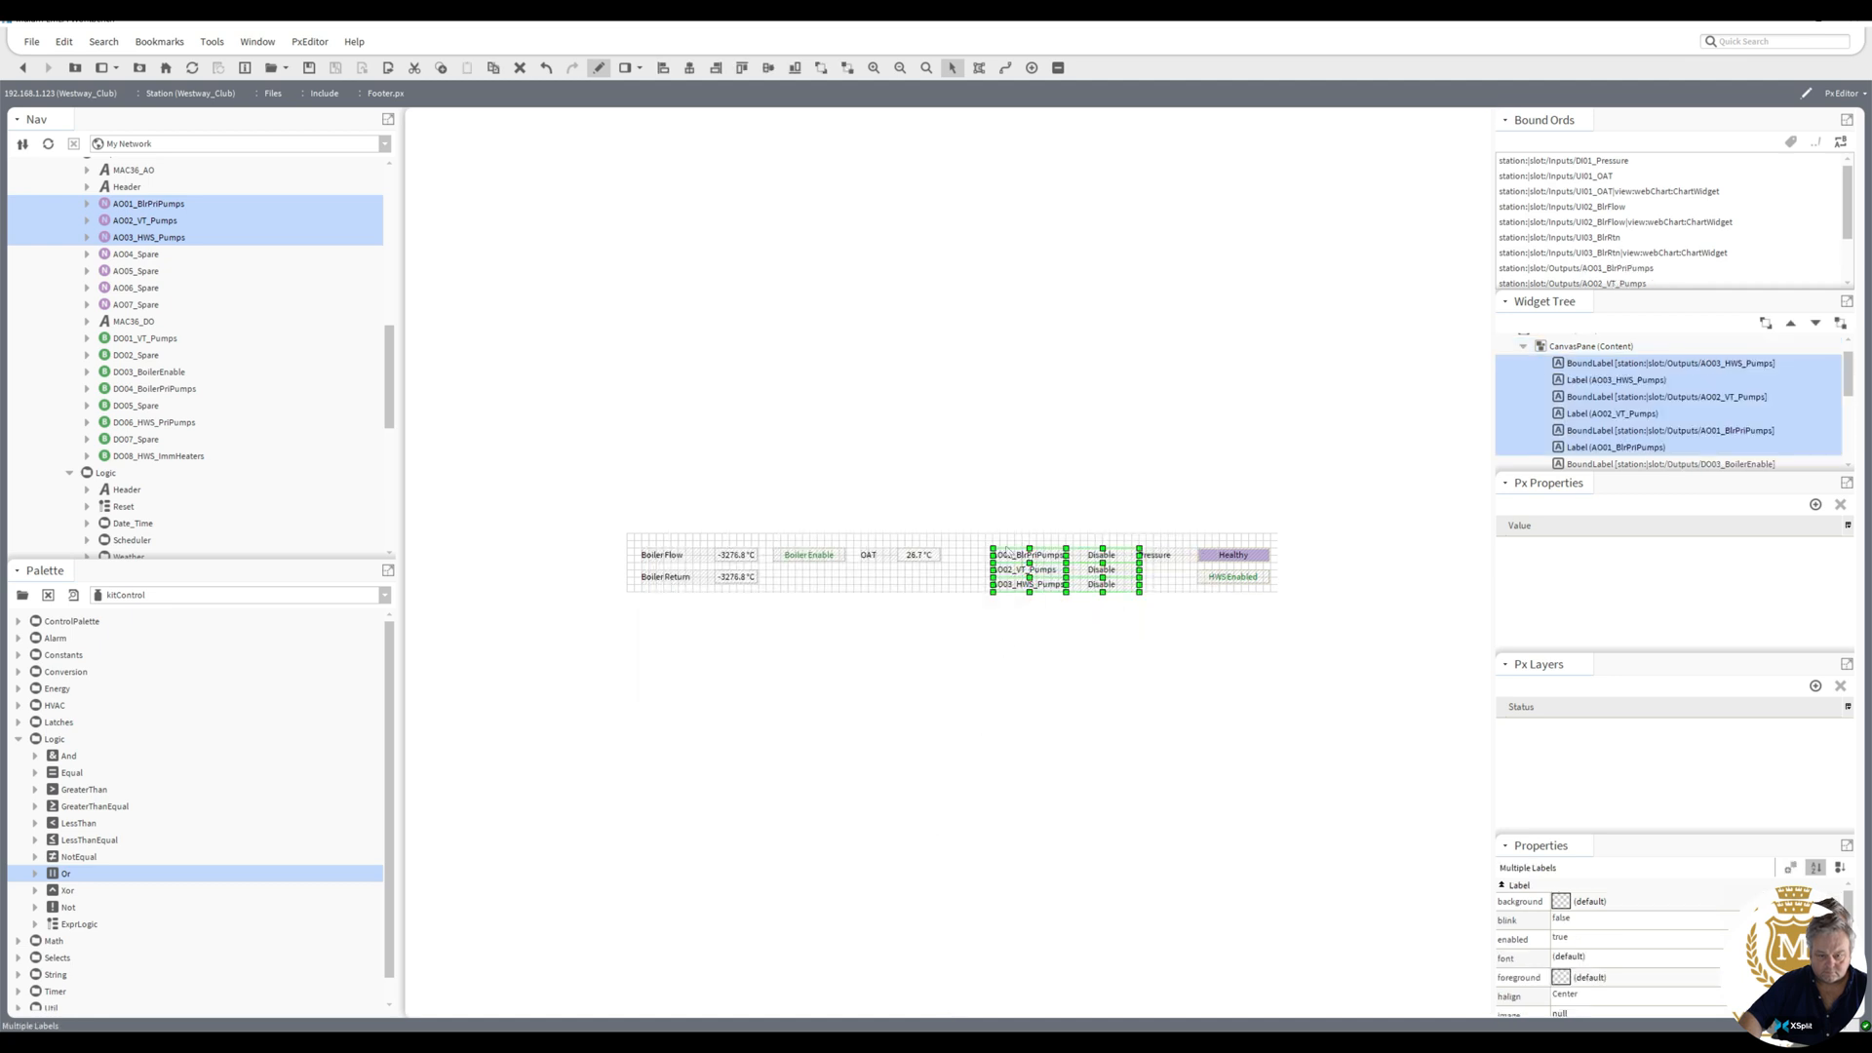
pyautogui.moveTo(1007, 552); pyautogui.dragTo(970, 545)
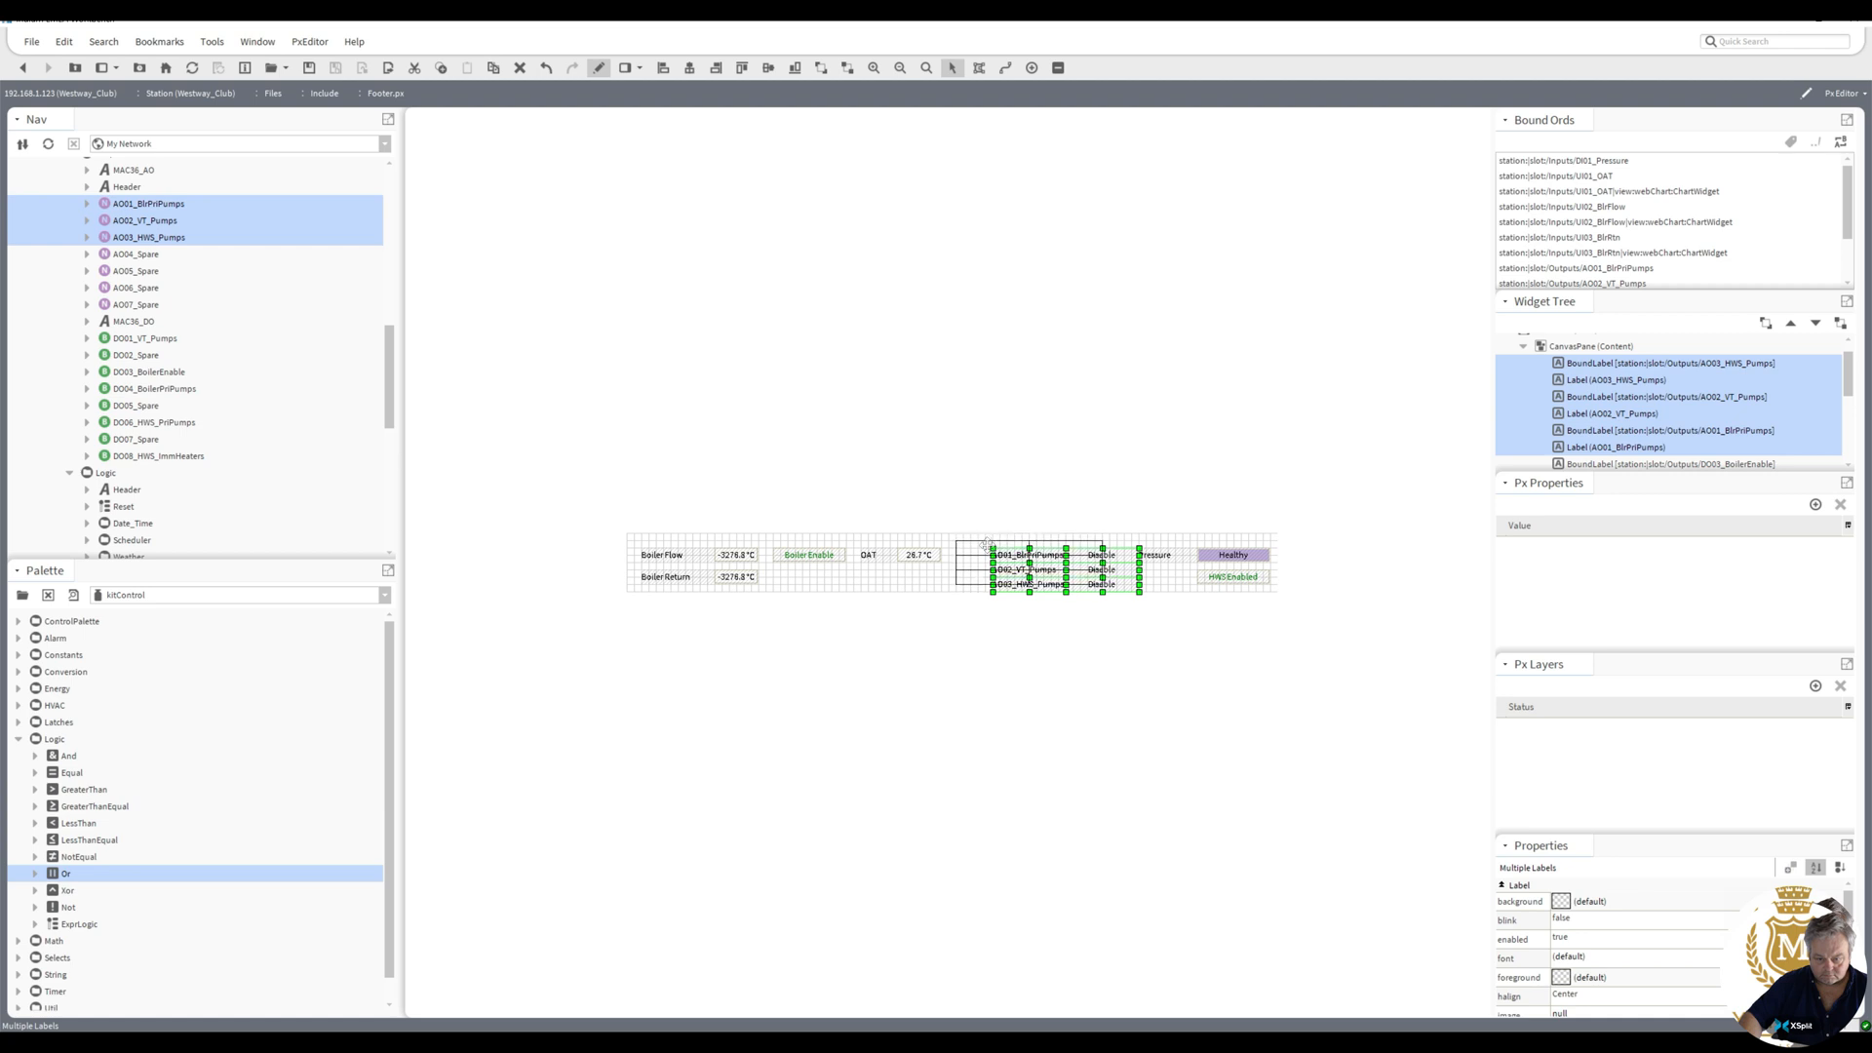
pyautogui.click(933, 584)
# - Change the text of the AO01_BlrPriPumps display label to "Blr Pri Pumps"
pyautogui.doubleClick(992, 549)
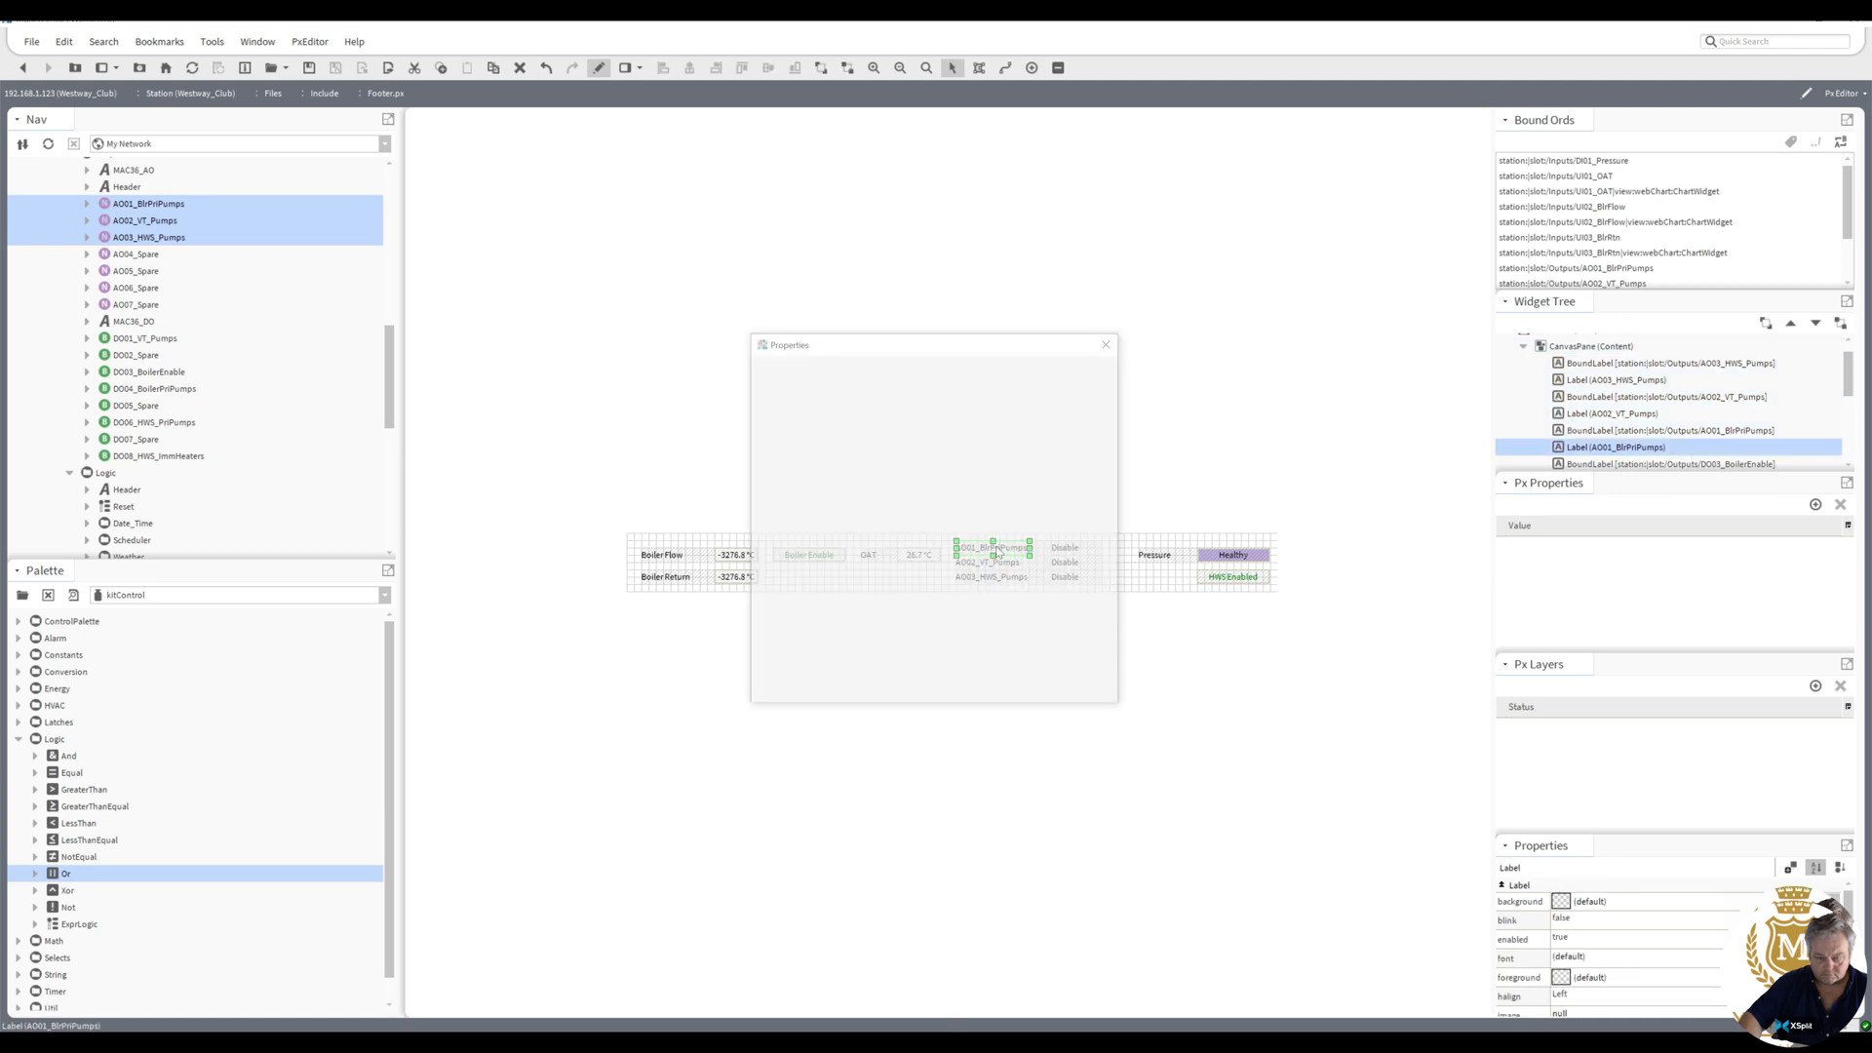
pyautogui.moveTo(809, 569); pyautogui.dragTo(836, 569)
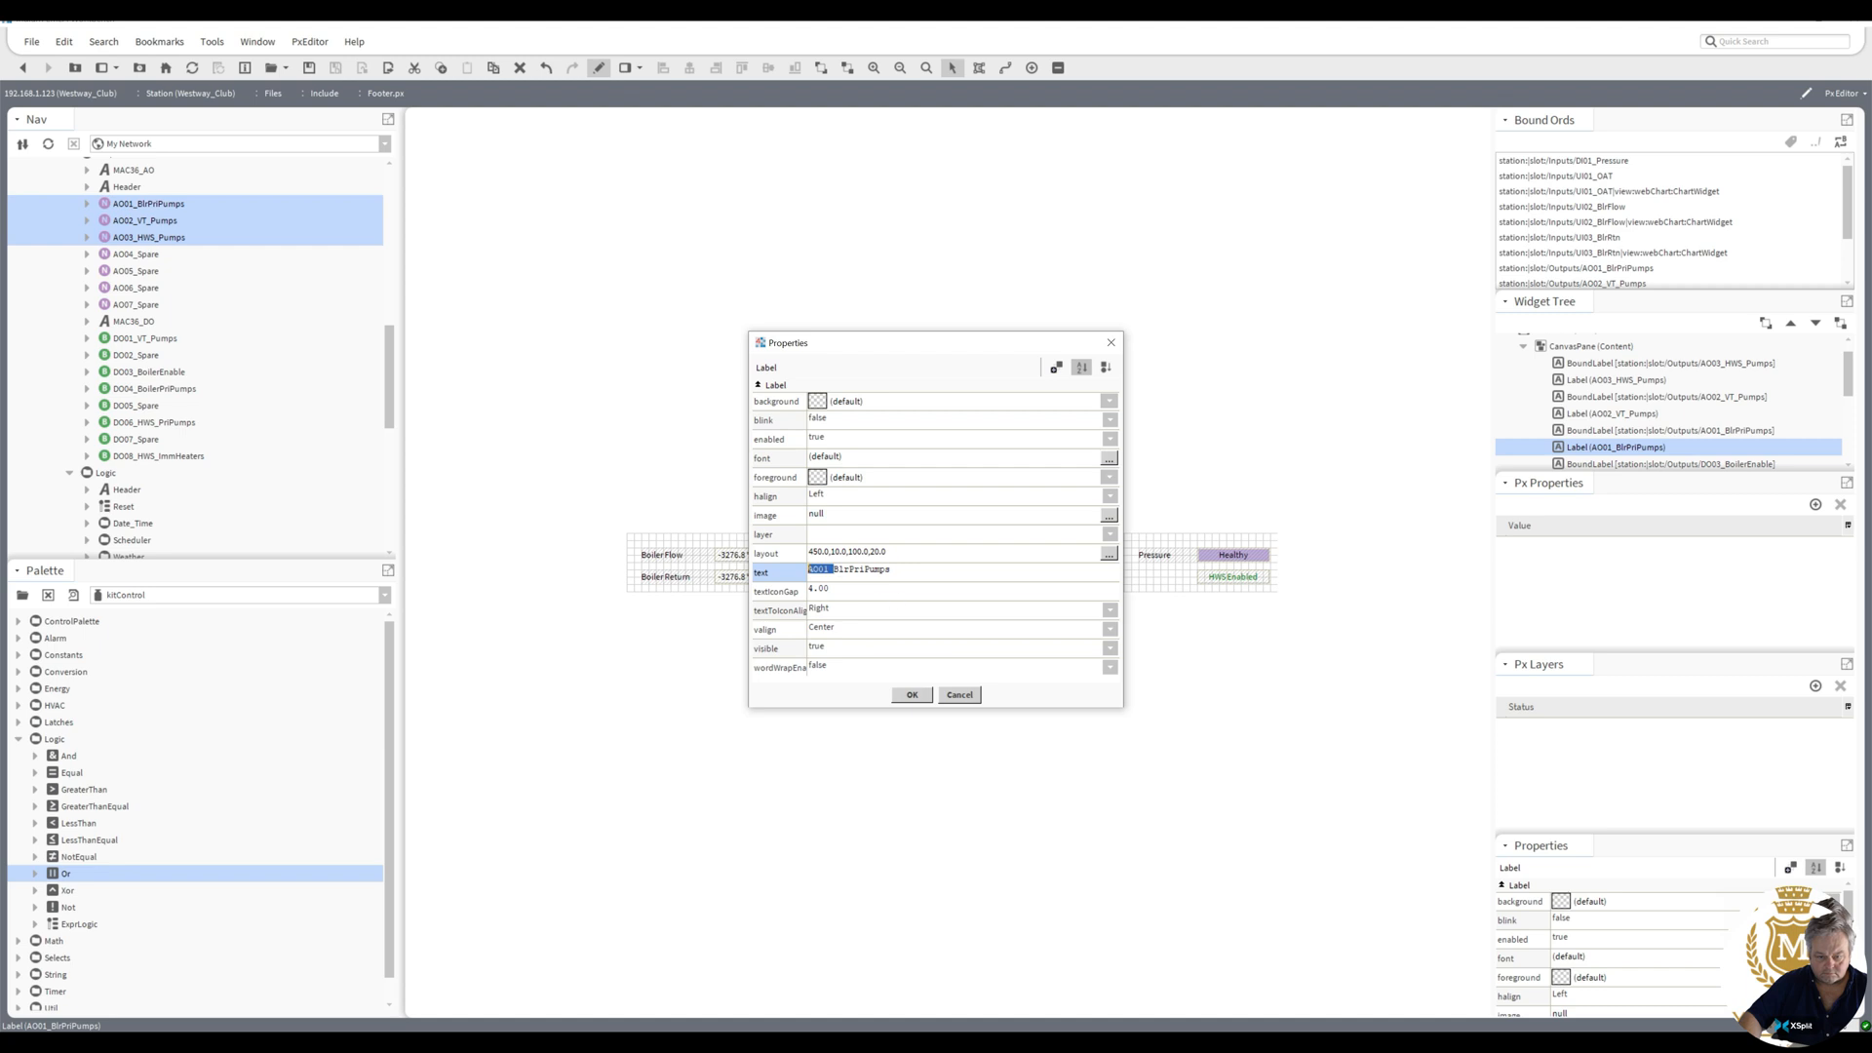
pyautogui.press('Delete')
pyautogui.click(824, 570)
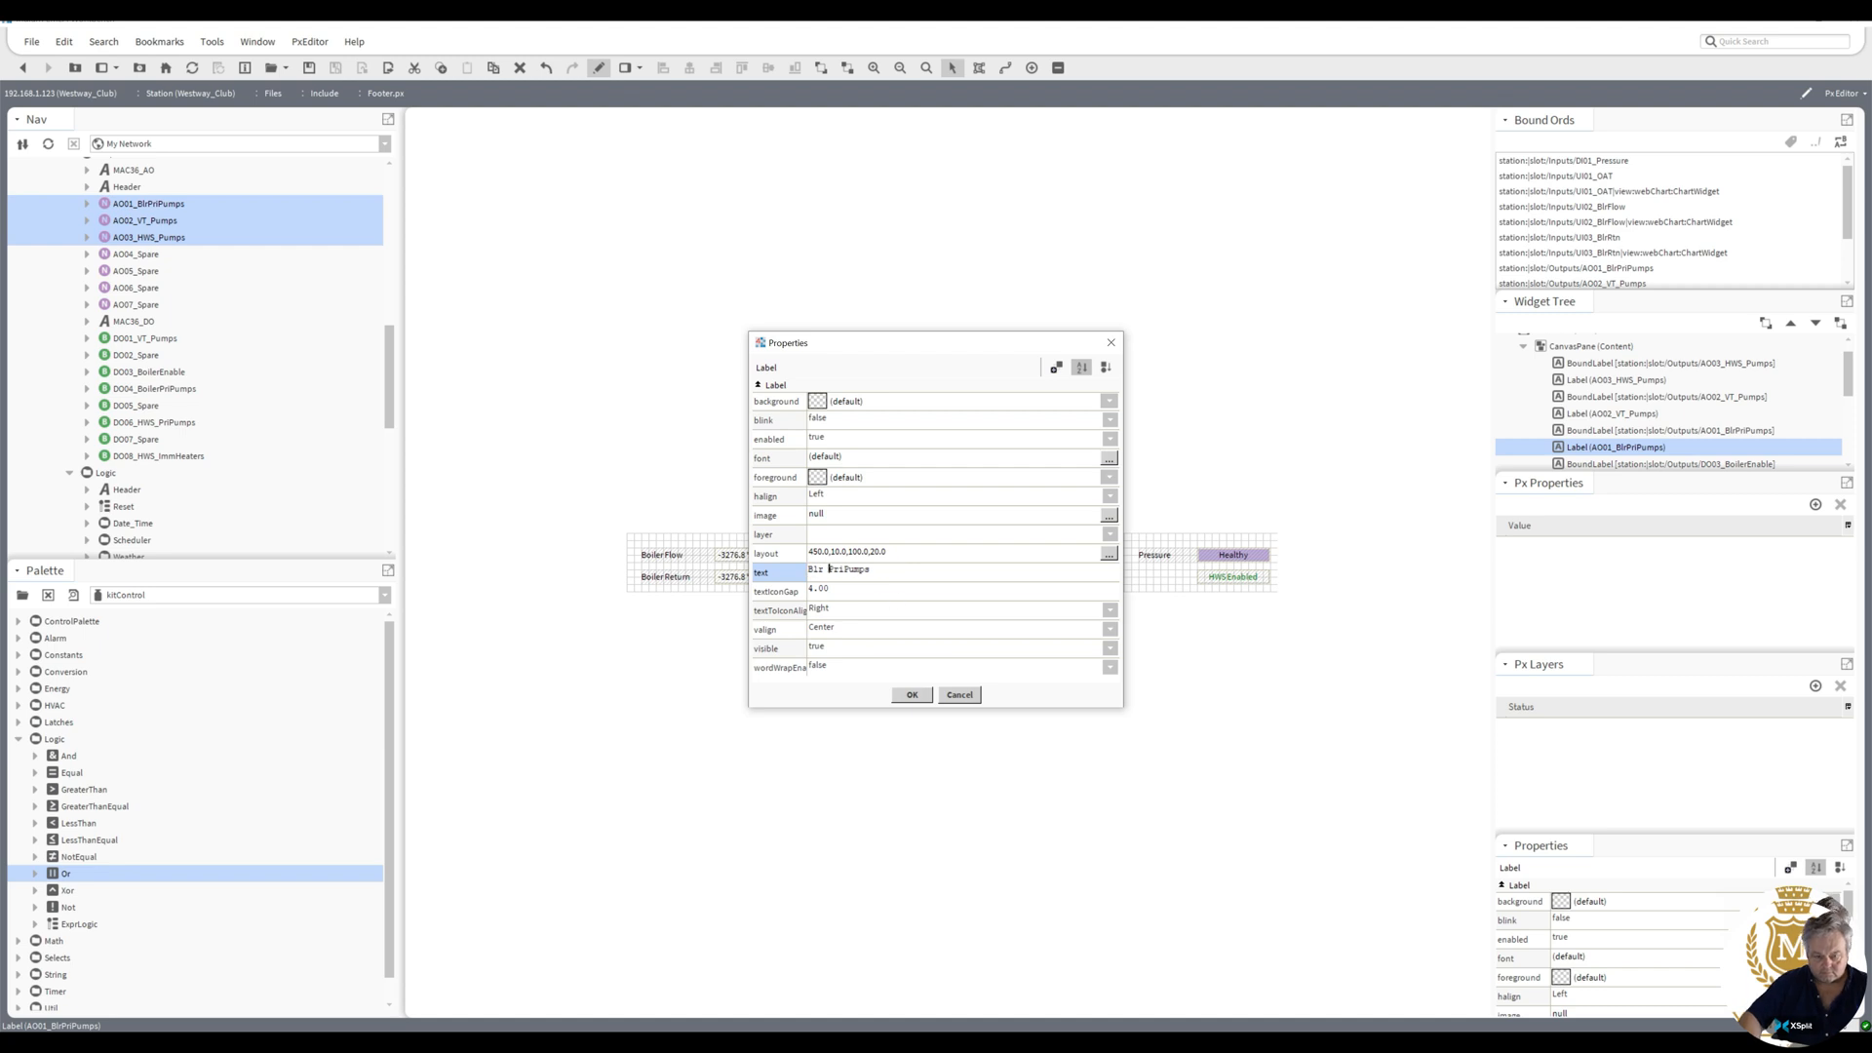
pyautogui.click(845, 569)
pyautogui.click(911, 695)
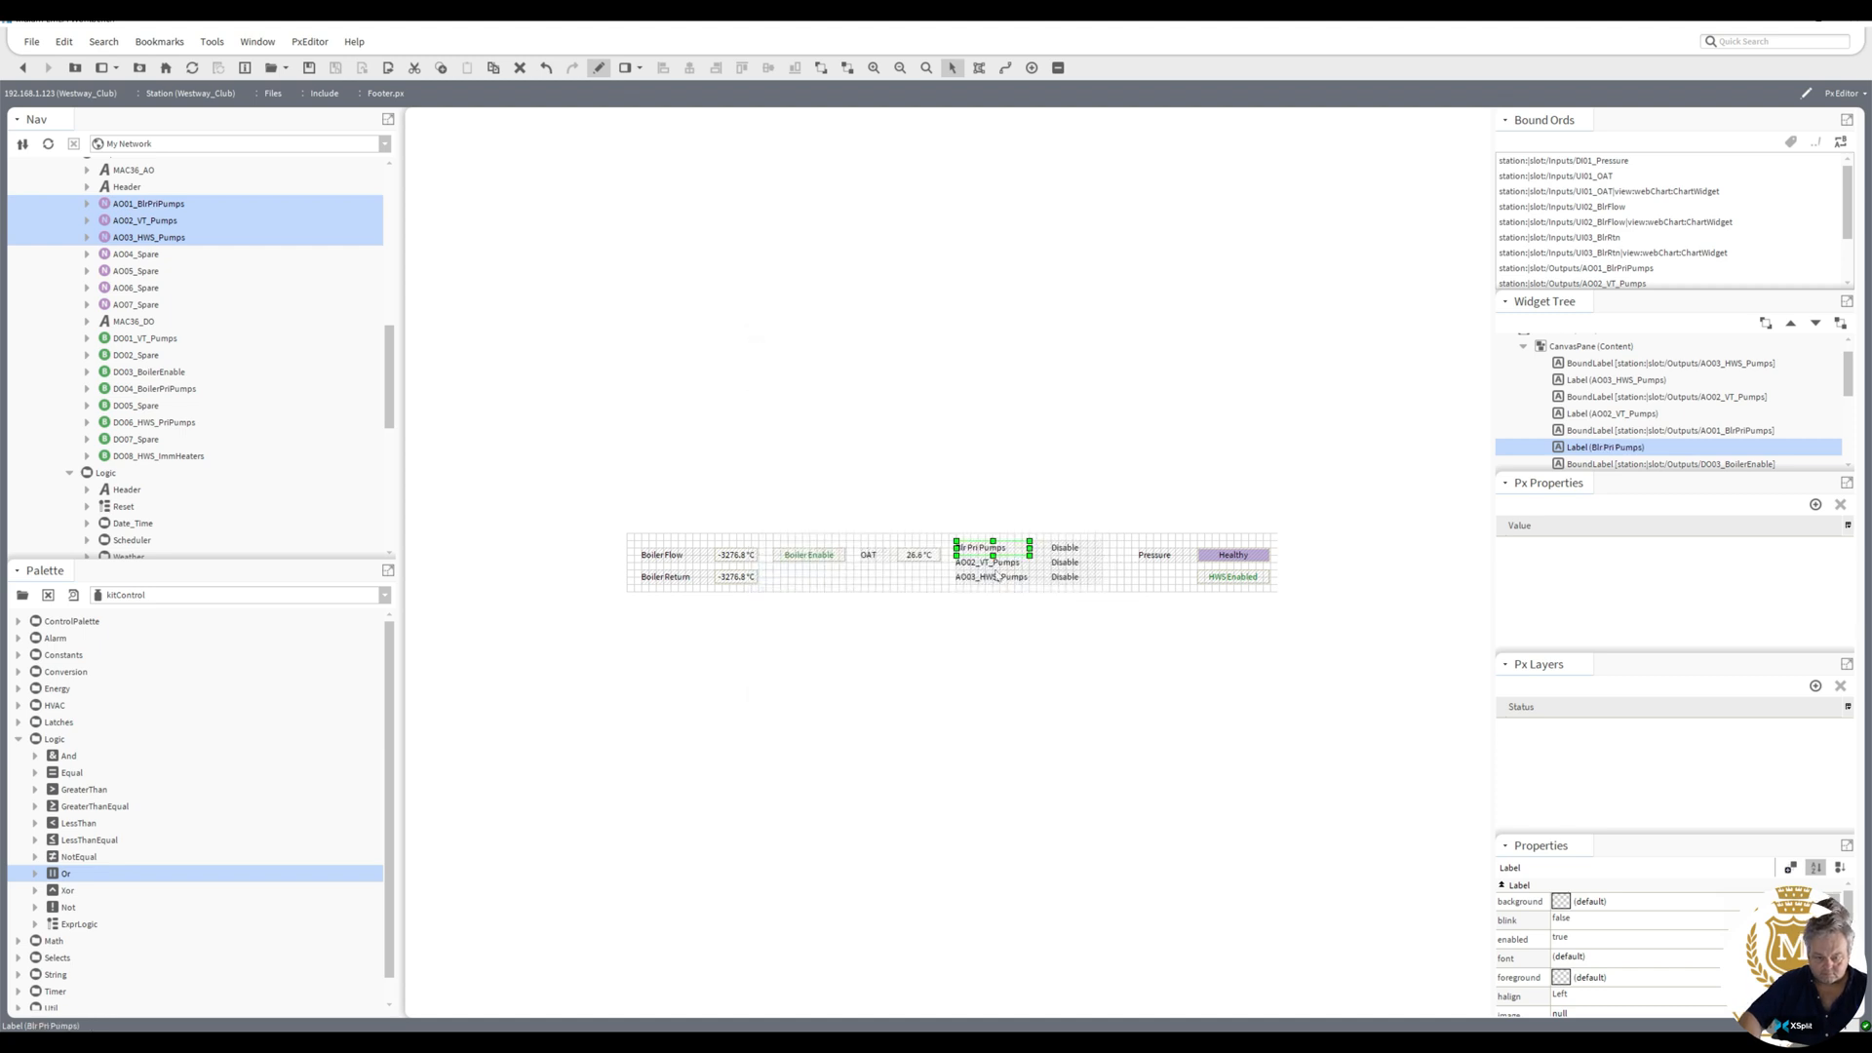
# - Change the text of the AO02_VT_Pumps display label to "VT Pumps"
pyautogui.doubleClick(993, 564)
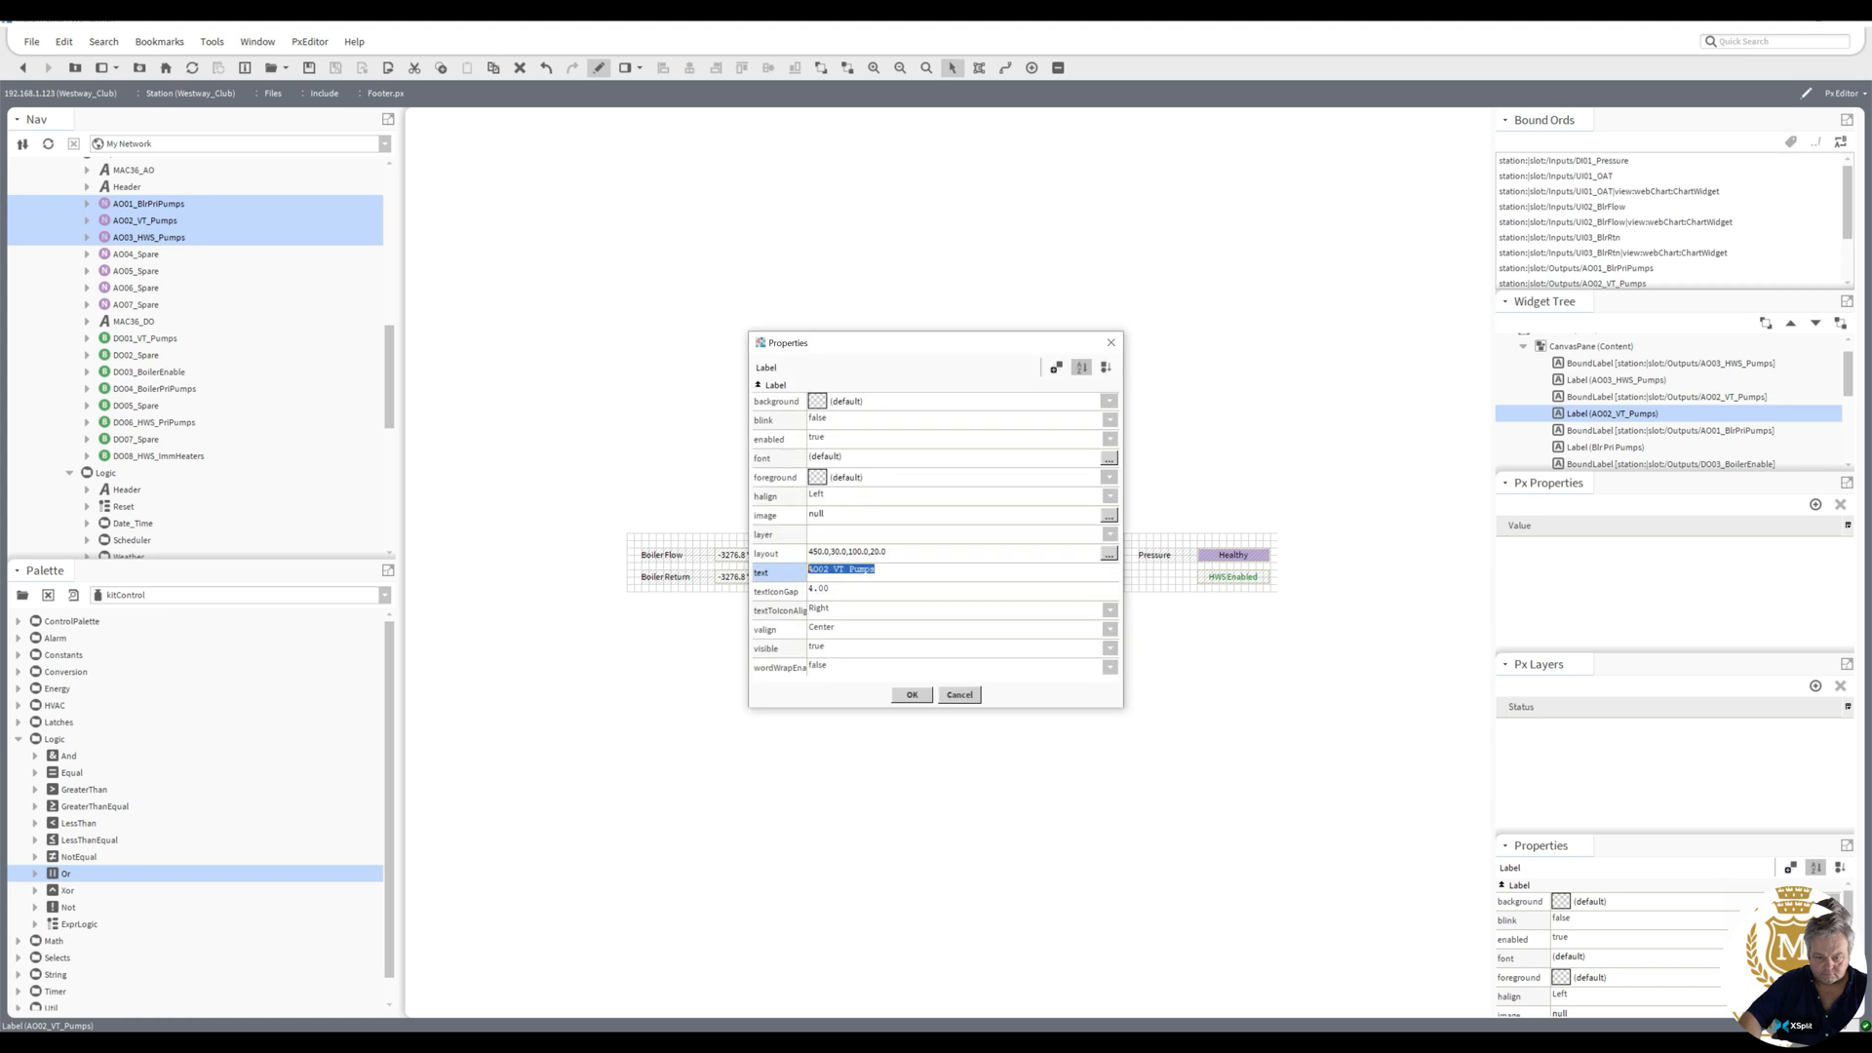
pyautogui.moveTo(810, 570); pyautogui.dragTo(834, 569)
pyautogui.press('Delete')
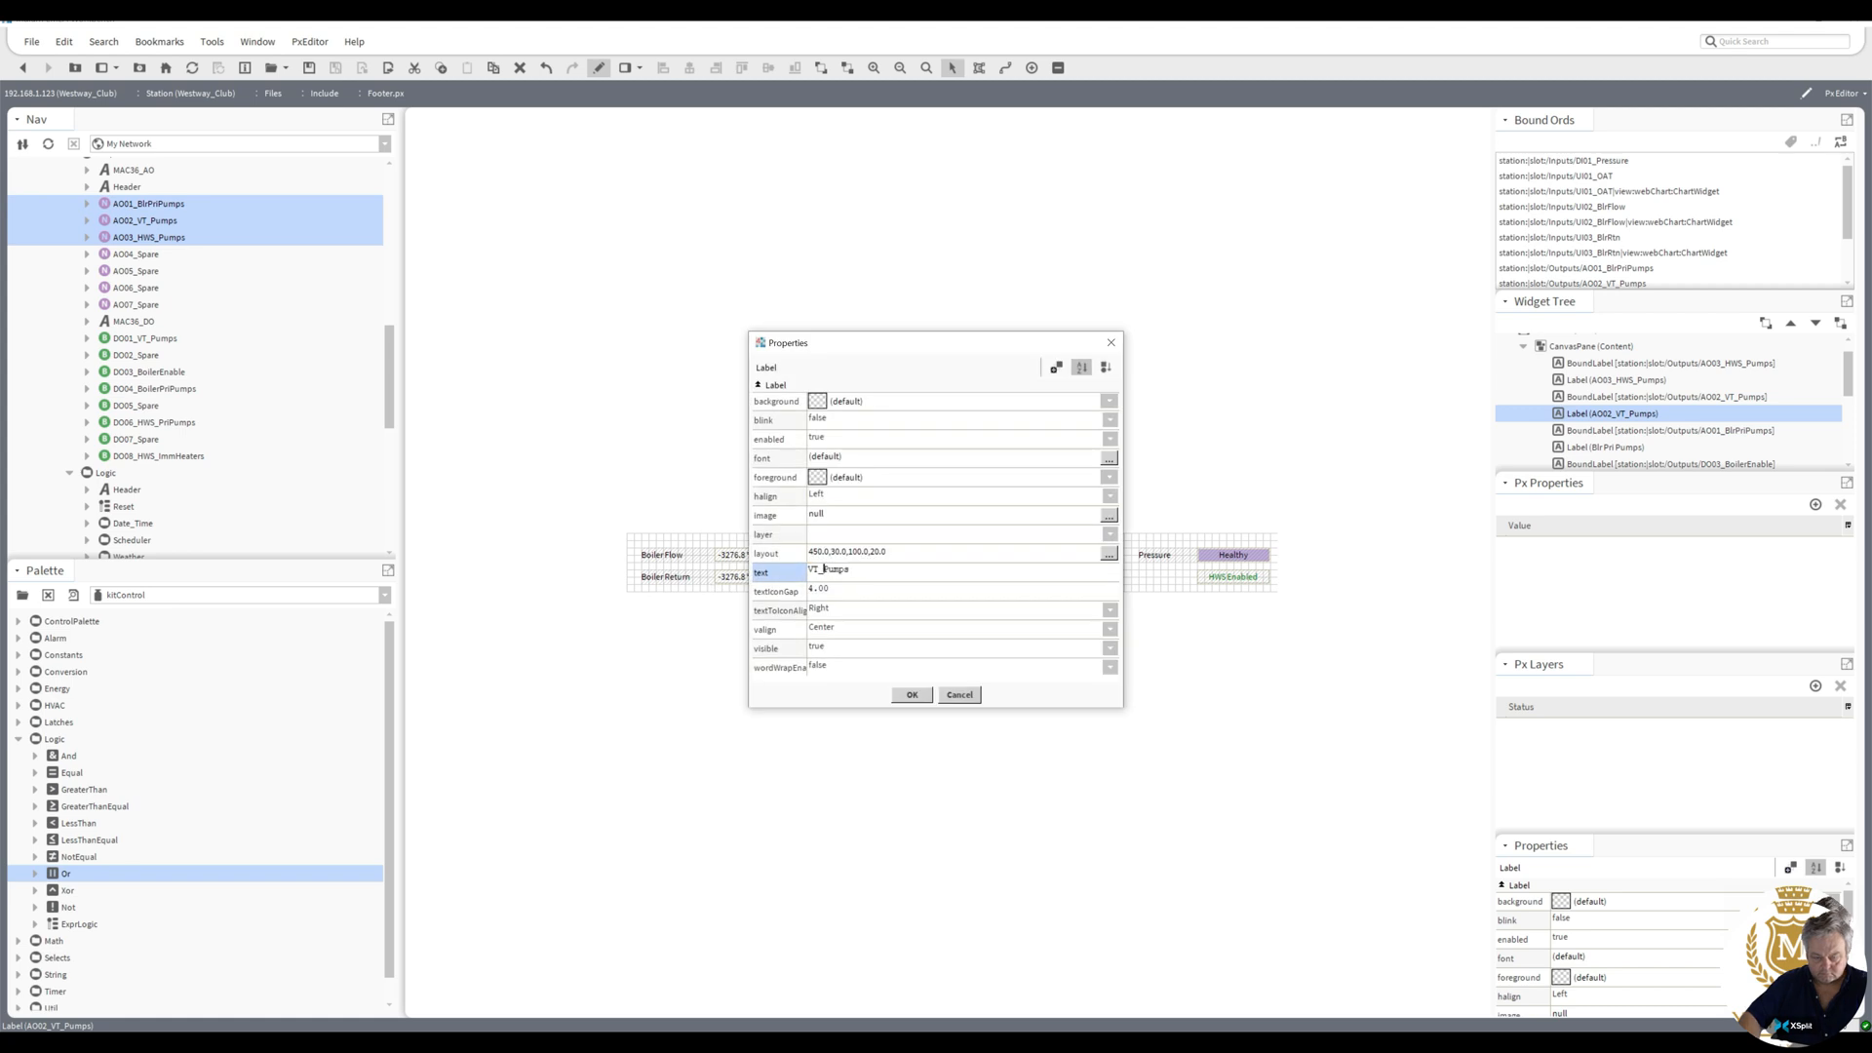
pyautogui.press('BackSpace')
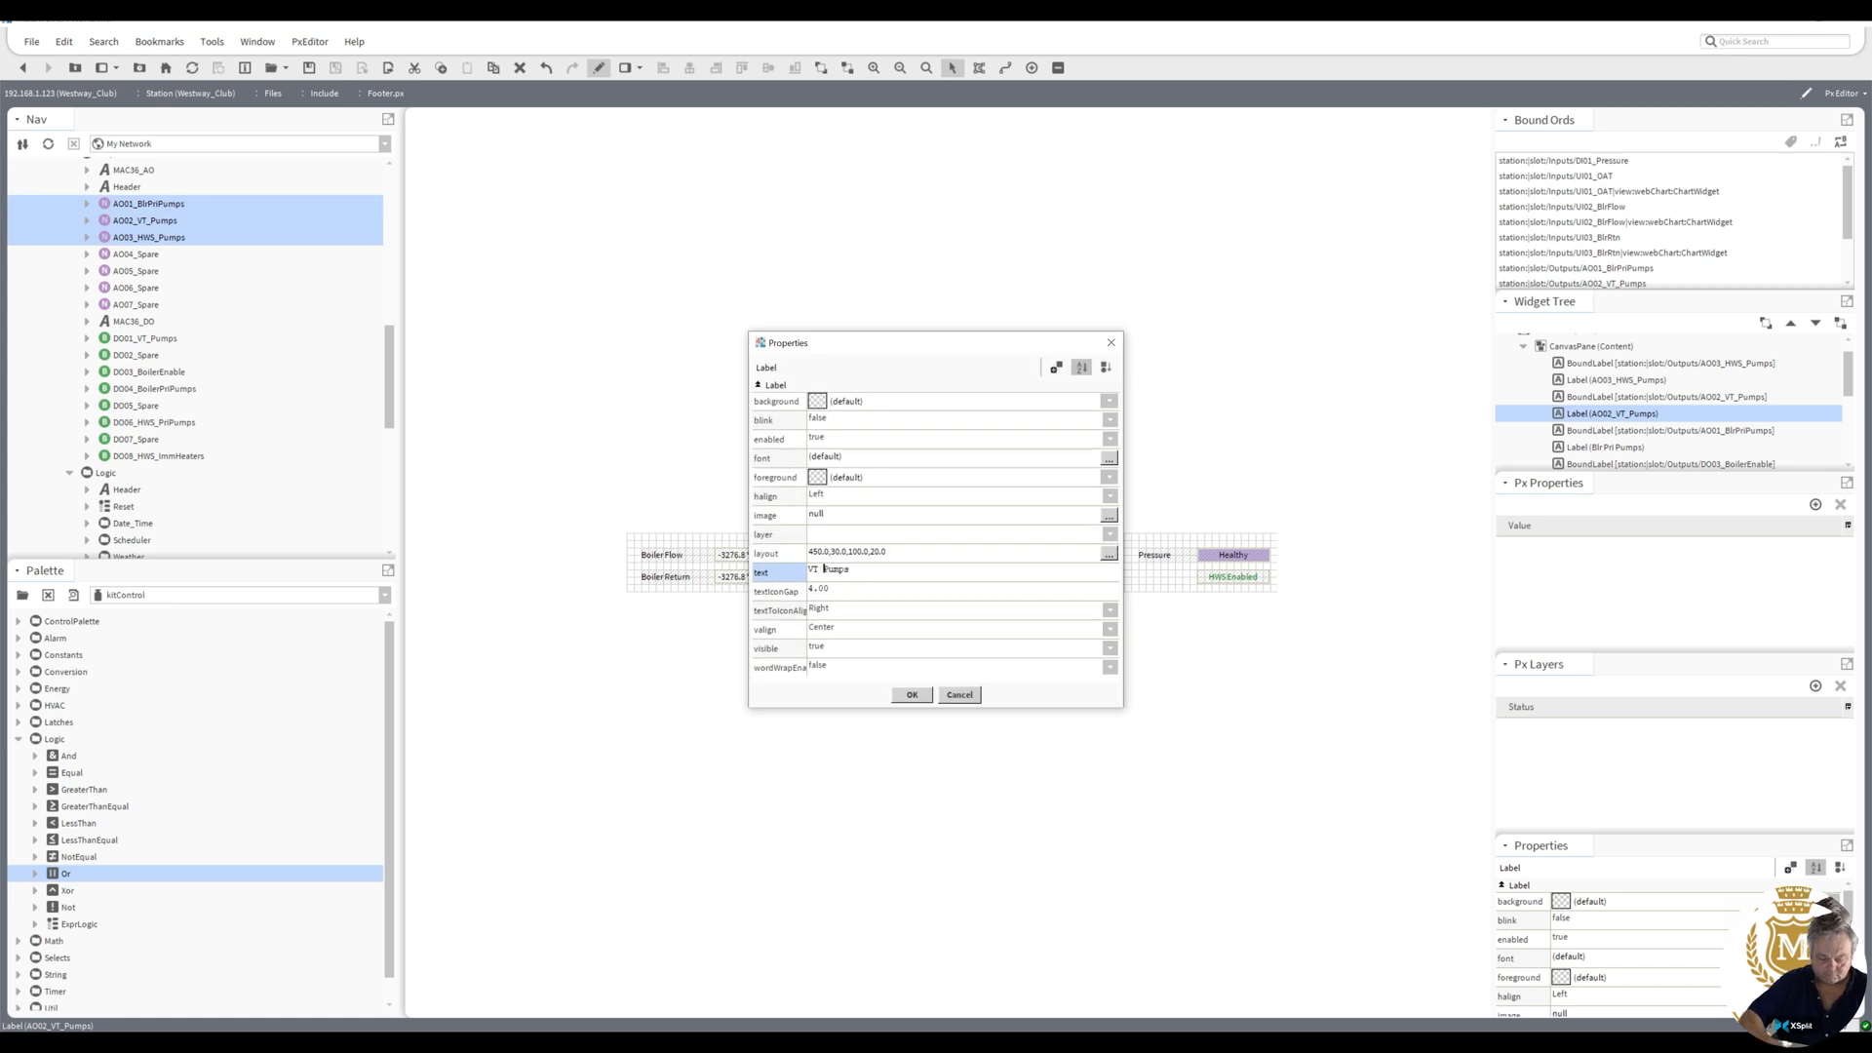
pyautogui.click(912, 696)
# - Change the text of the AO03_HWS_Pumps display label to "HWS Pumps"
pyautogui.doubleClick(985, 576)
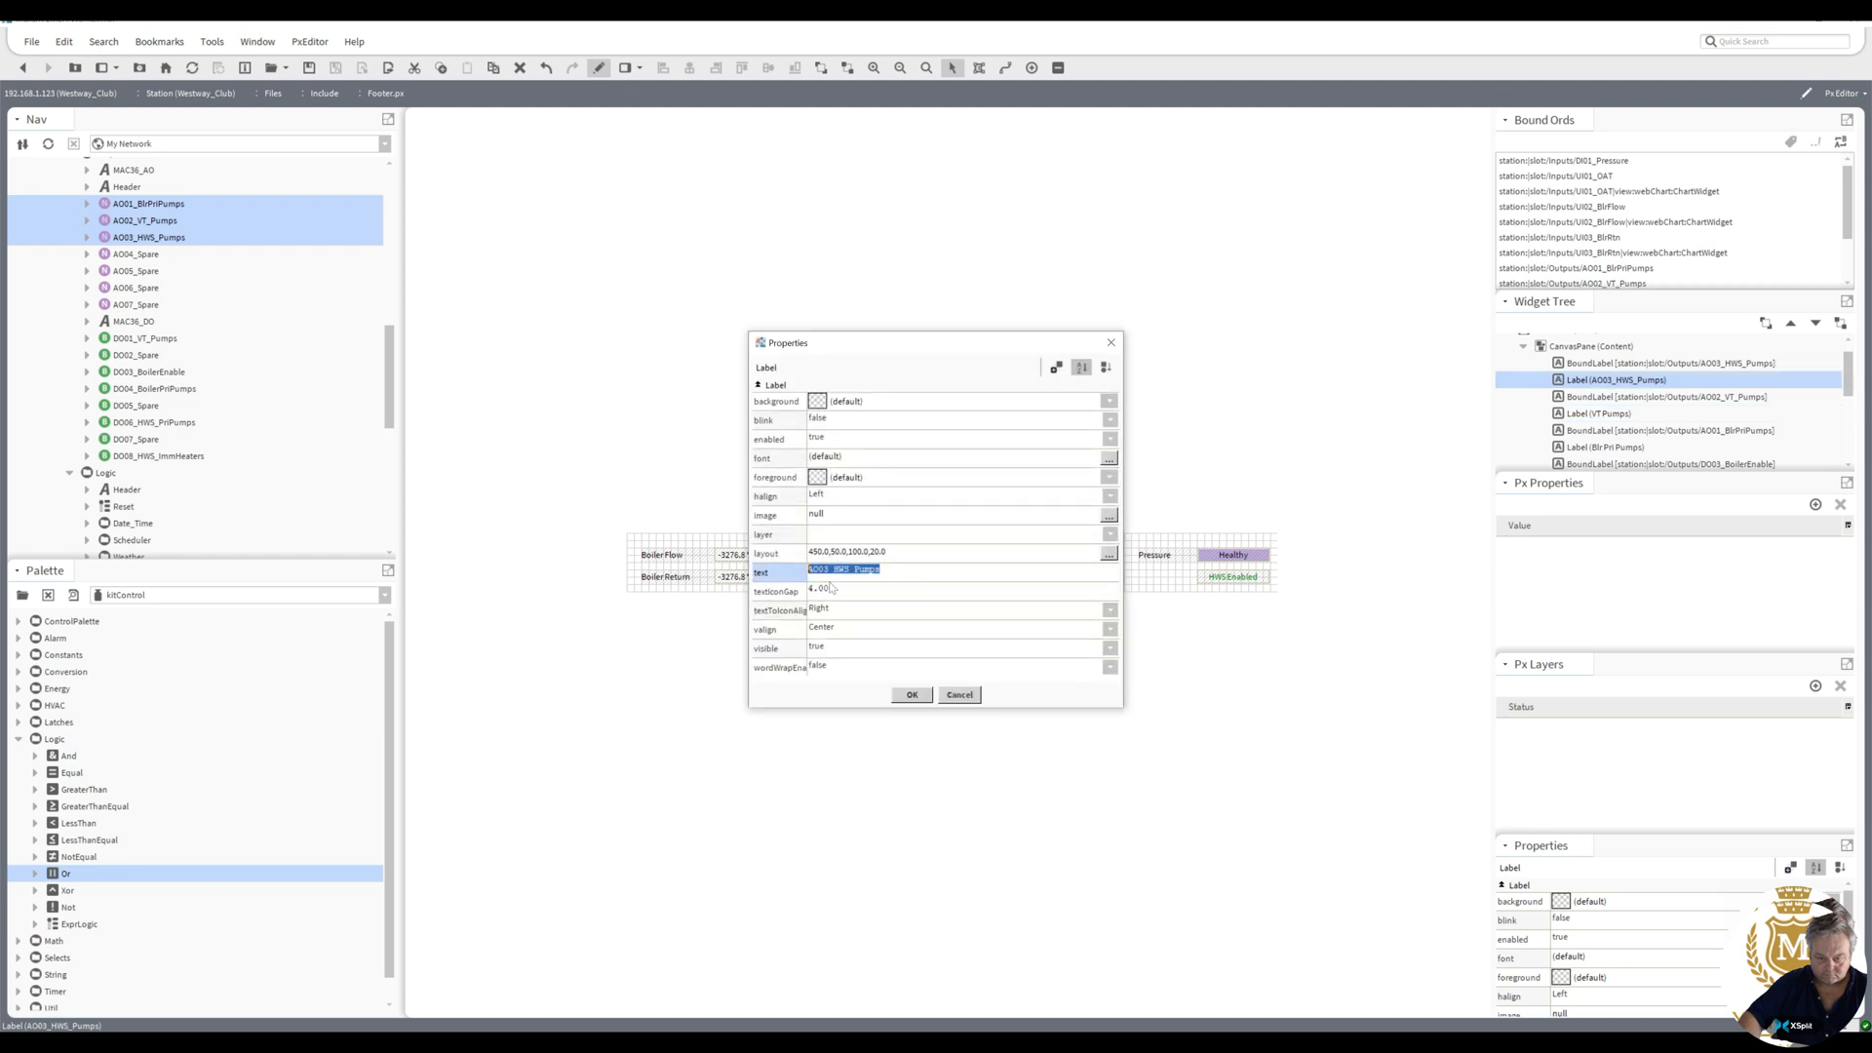
pyautogui.moveTo(809, 569); pyautogui.dragTo(835, 570)
pyautogui.press('Delete')
pyautogui.click(829, 569)
pyautogui.press('BackSpace')
pyautogui.click(917, 693)
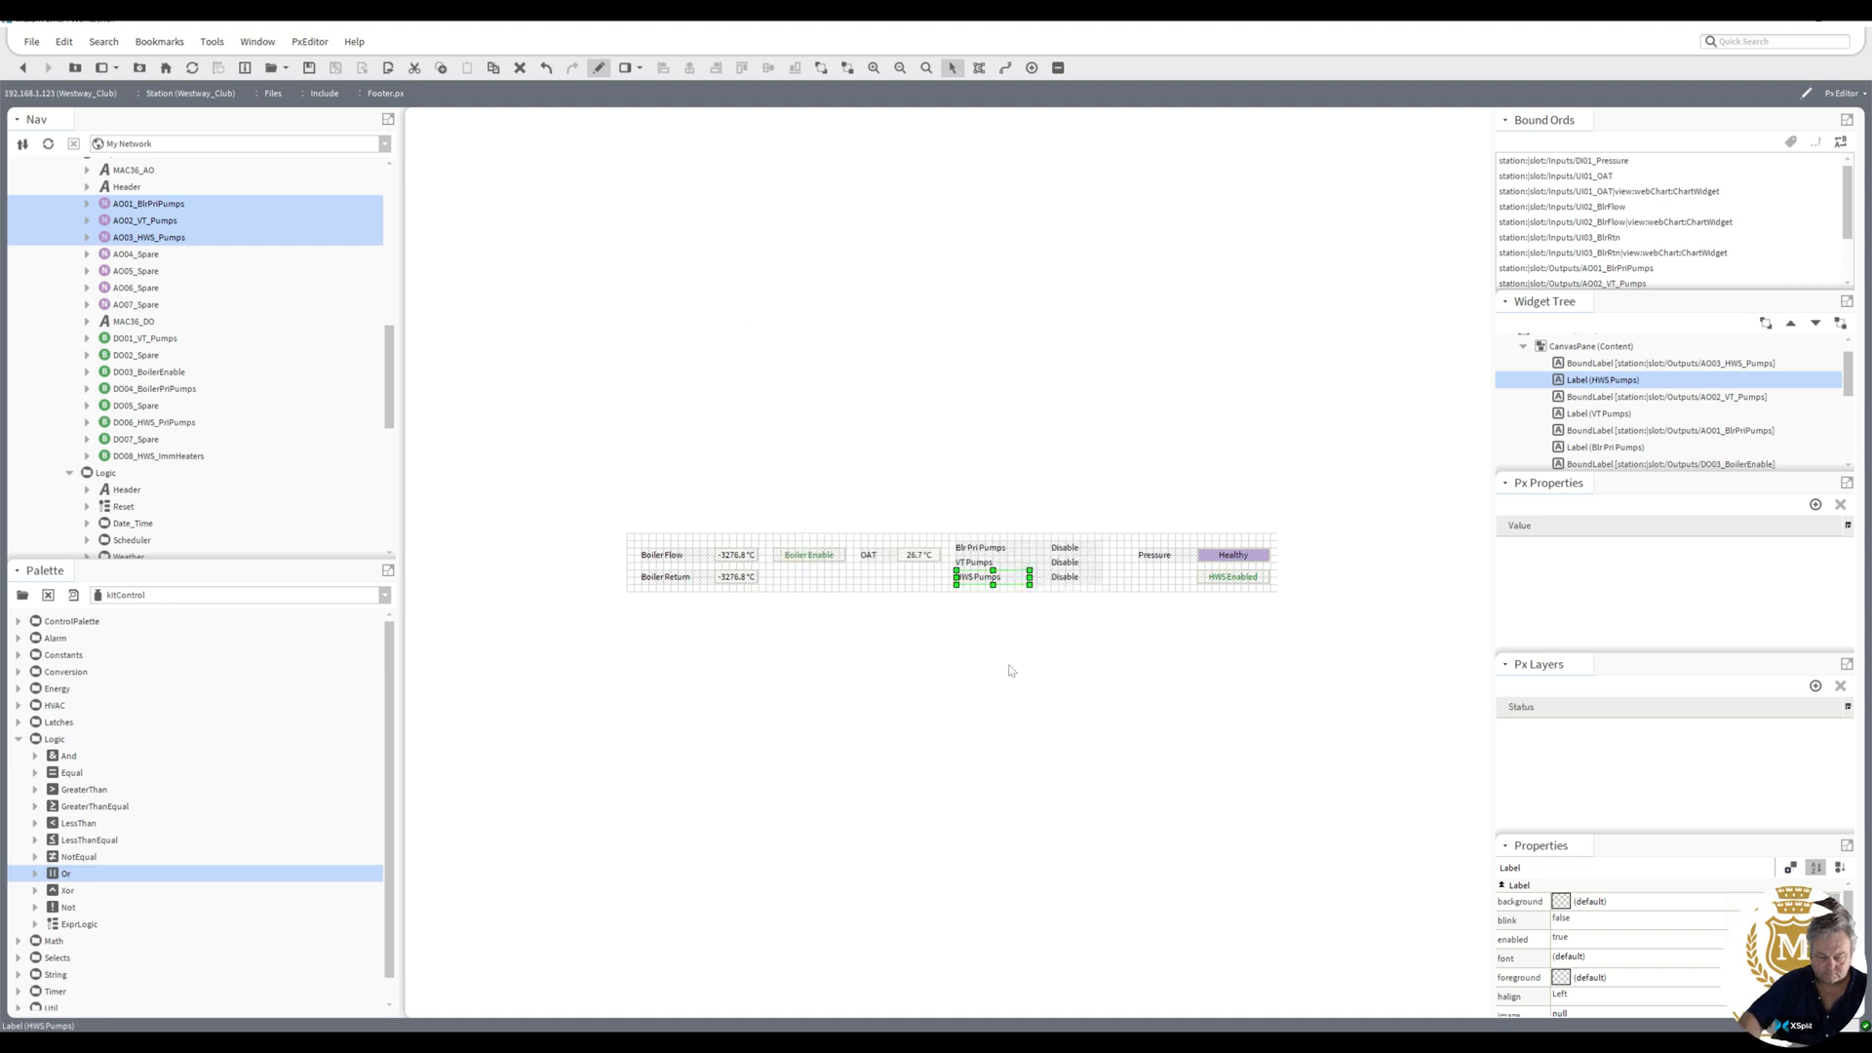
# - Review the properties of the AO03_HWS_Pumps bound label
pyautogui.click(1068, 583)
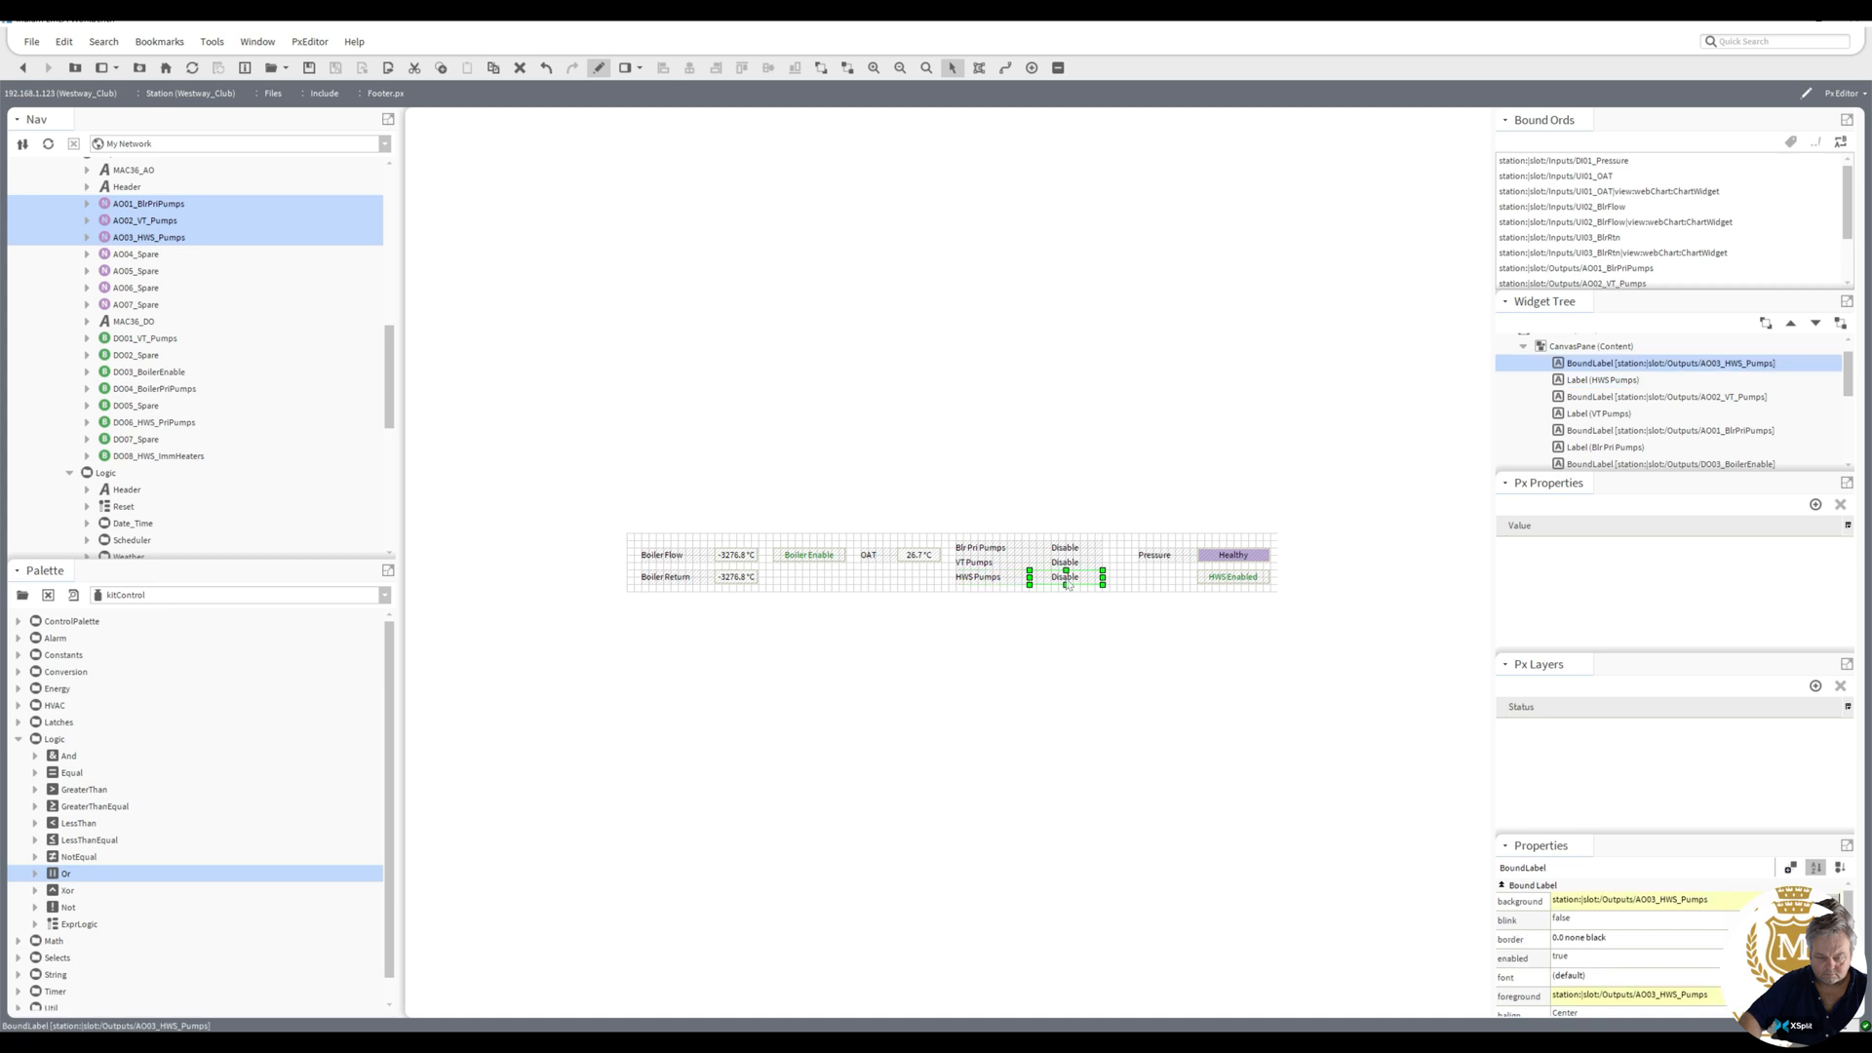
pyautogui.doubleClick(1067, 583)
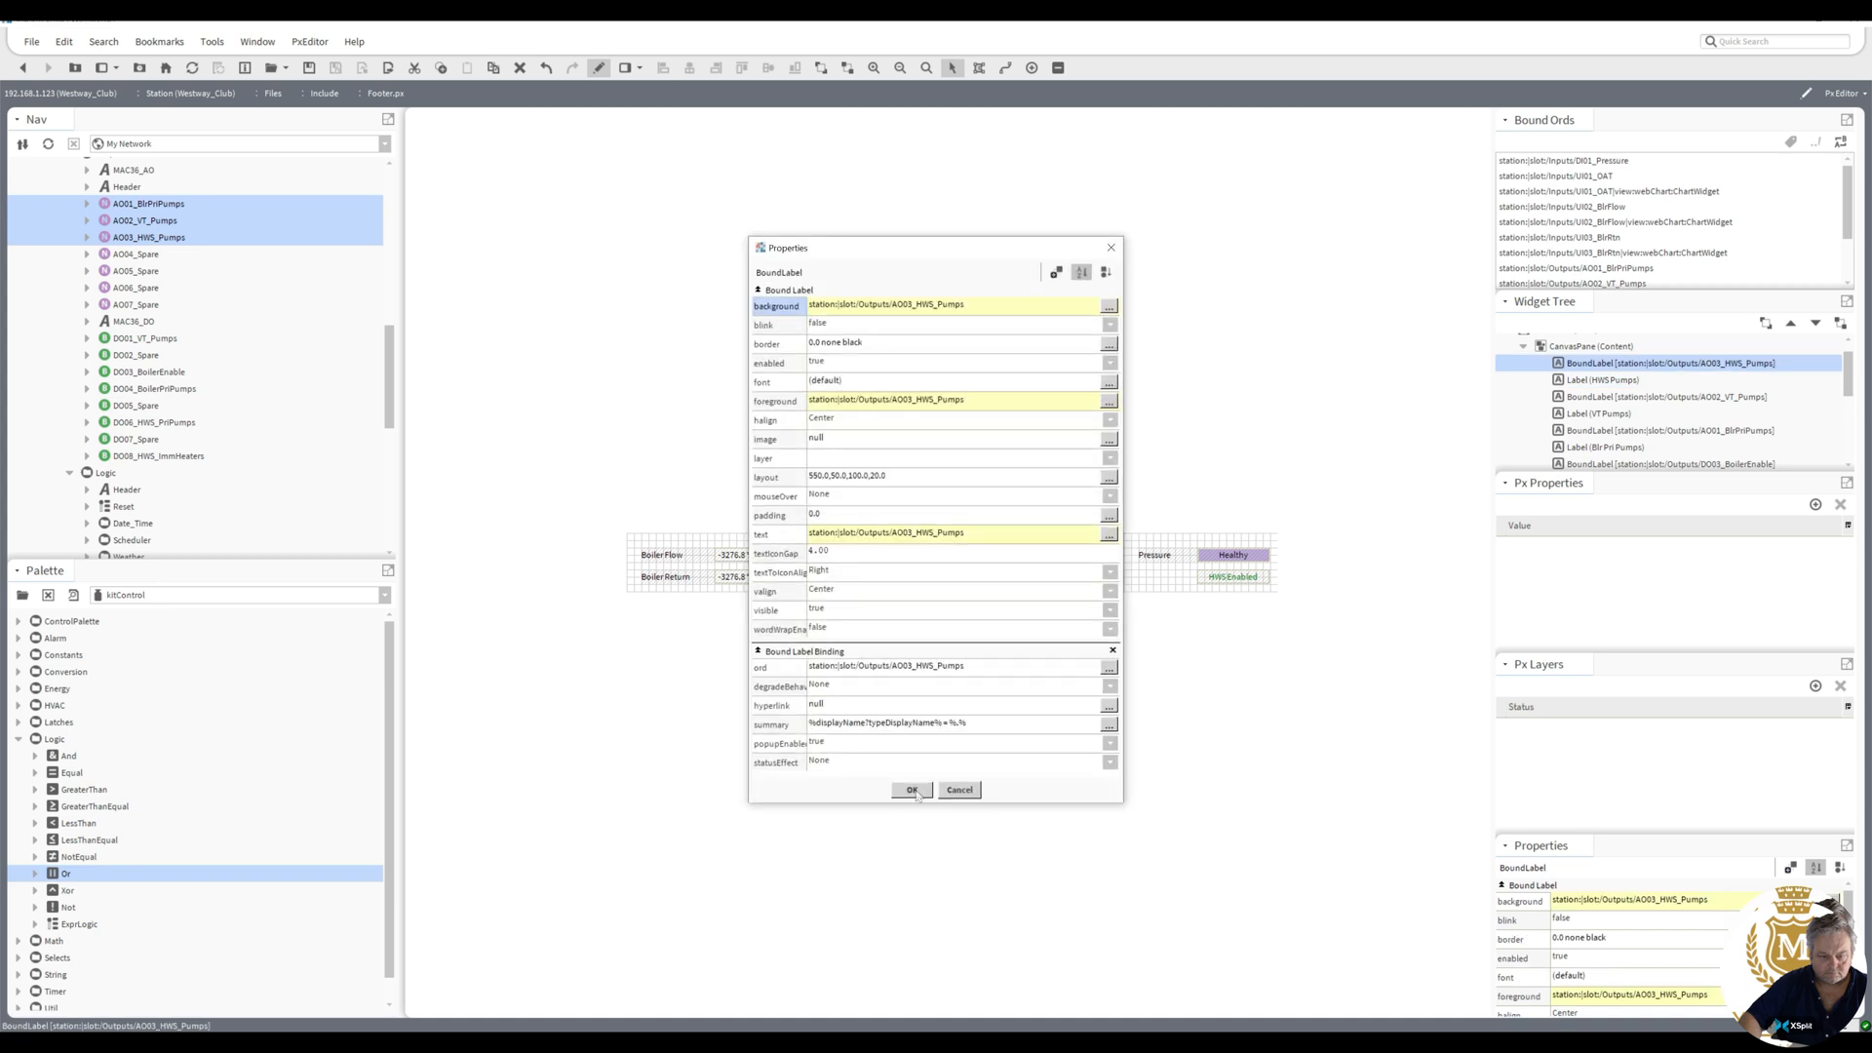
pyautogui.click(912, 790)
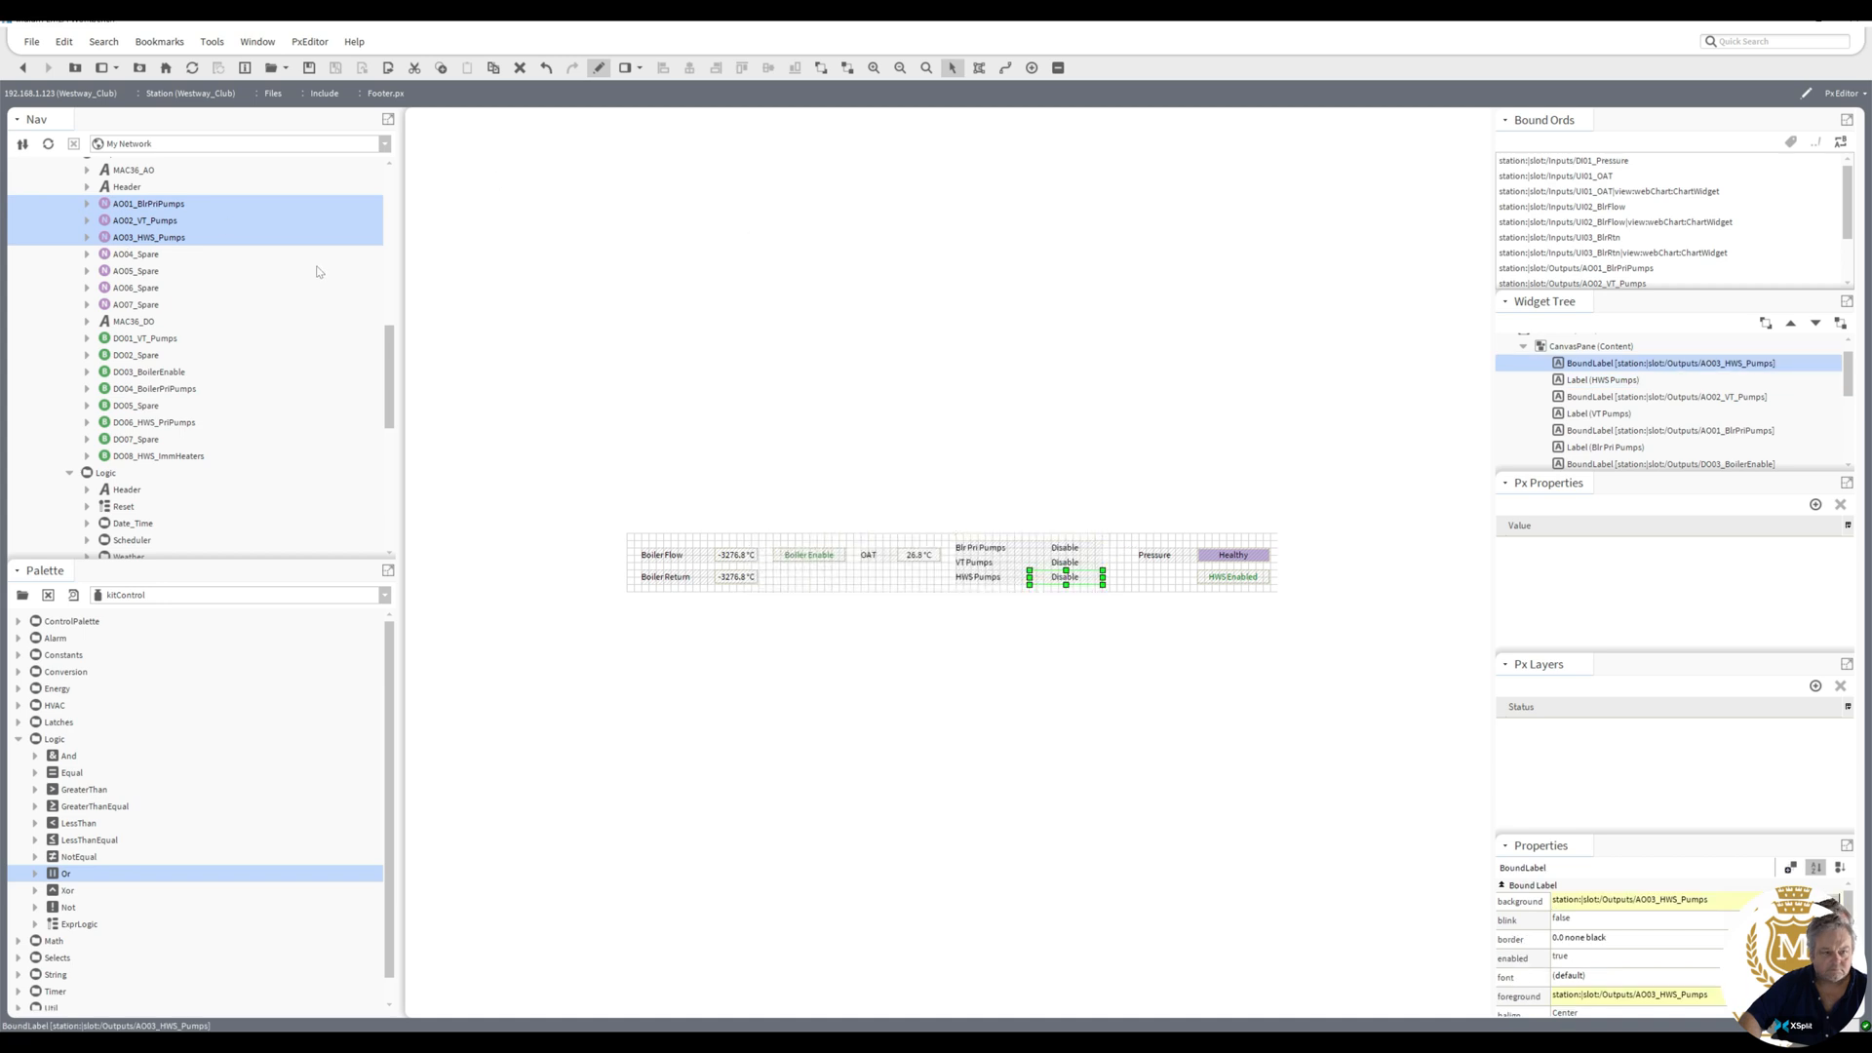
# - Open the Outputs folder's wire sheet, saving the changes to Footer.px
pyautogui.moveTo(389, 361); pyautogui.dragTo(388, 339)
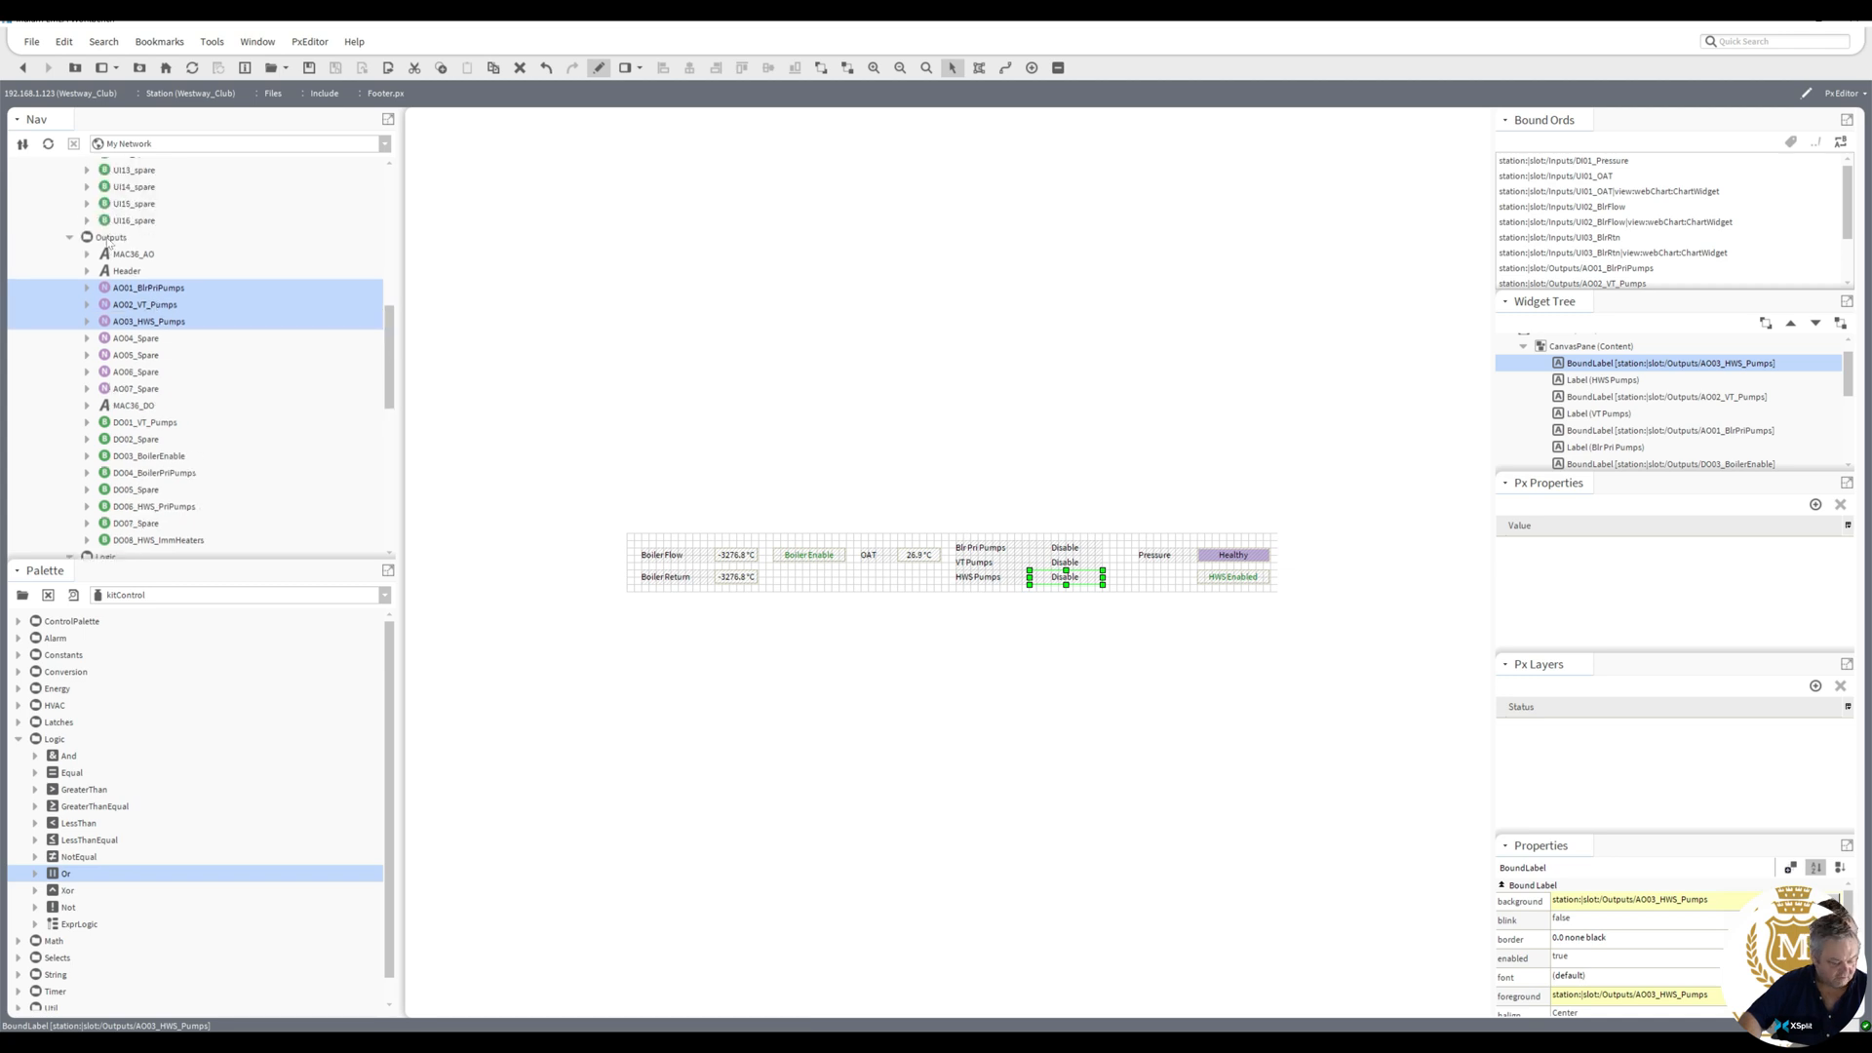
pyautogui.doubleClick(109, 239)
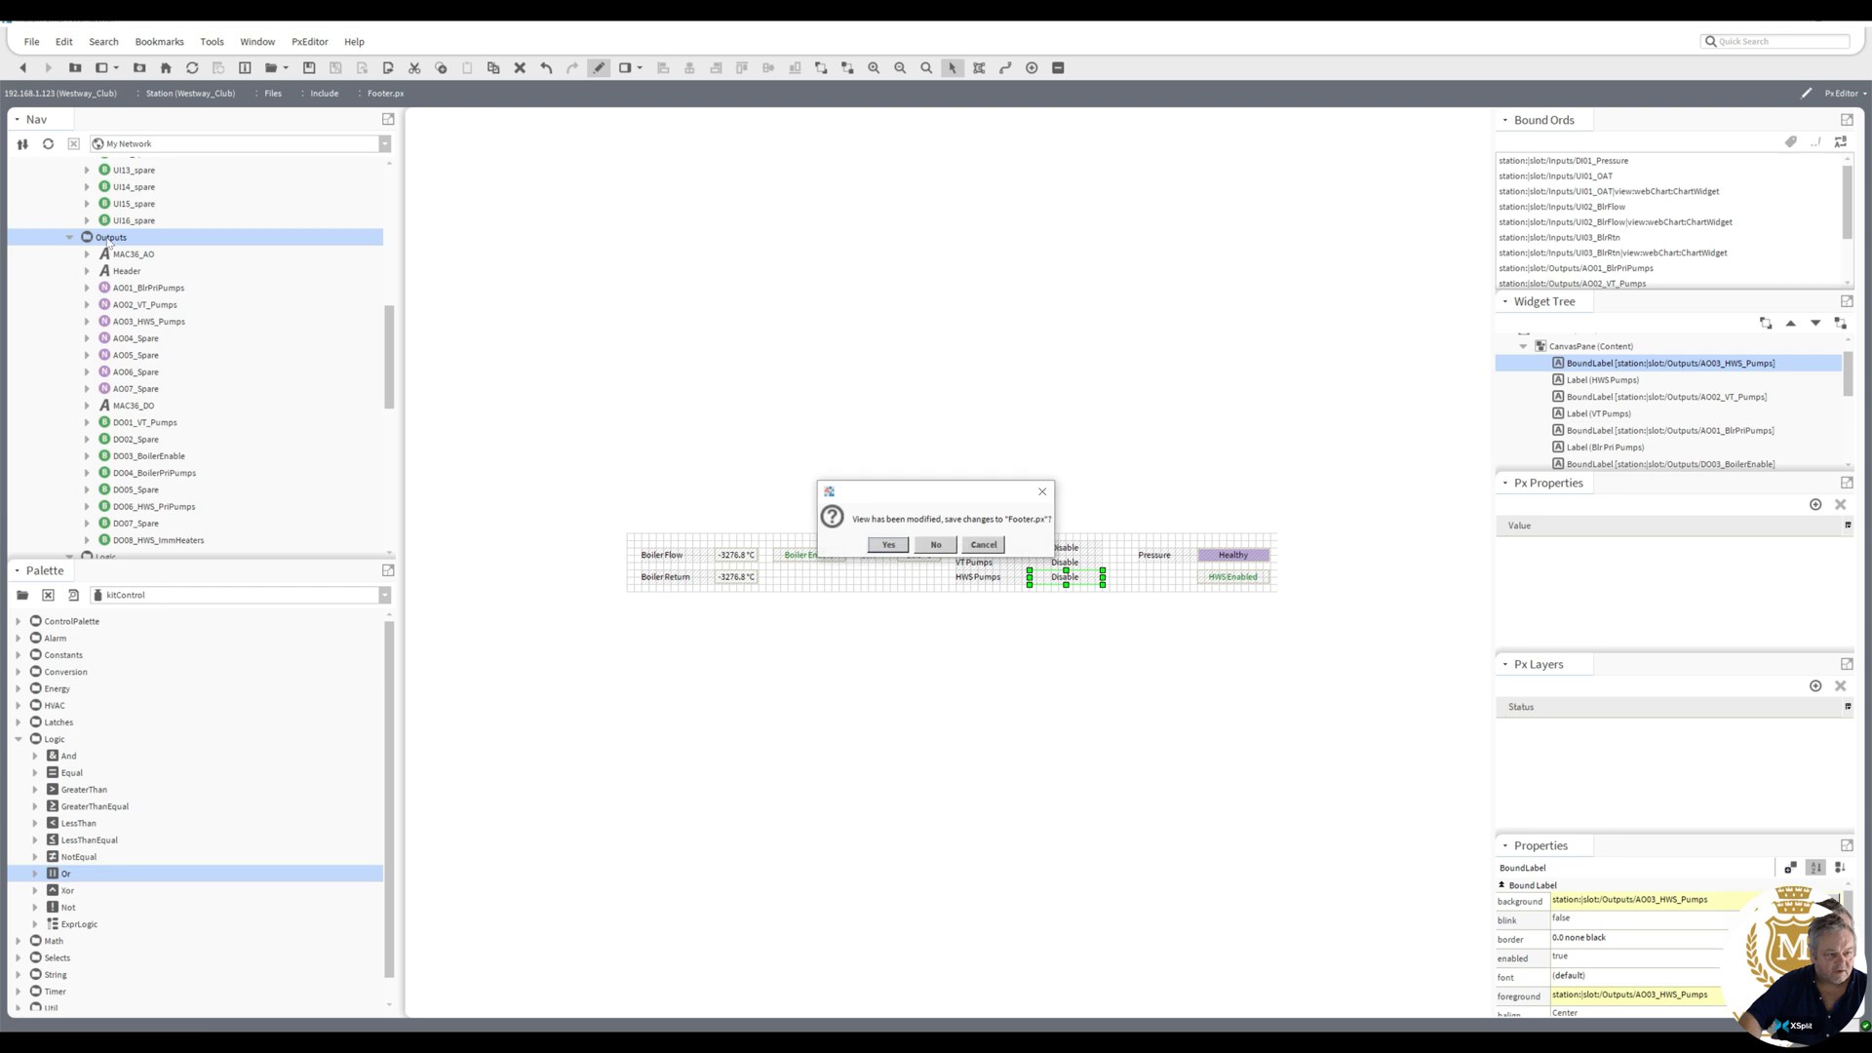
pyautogui.click(905, 548)
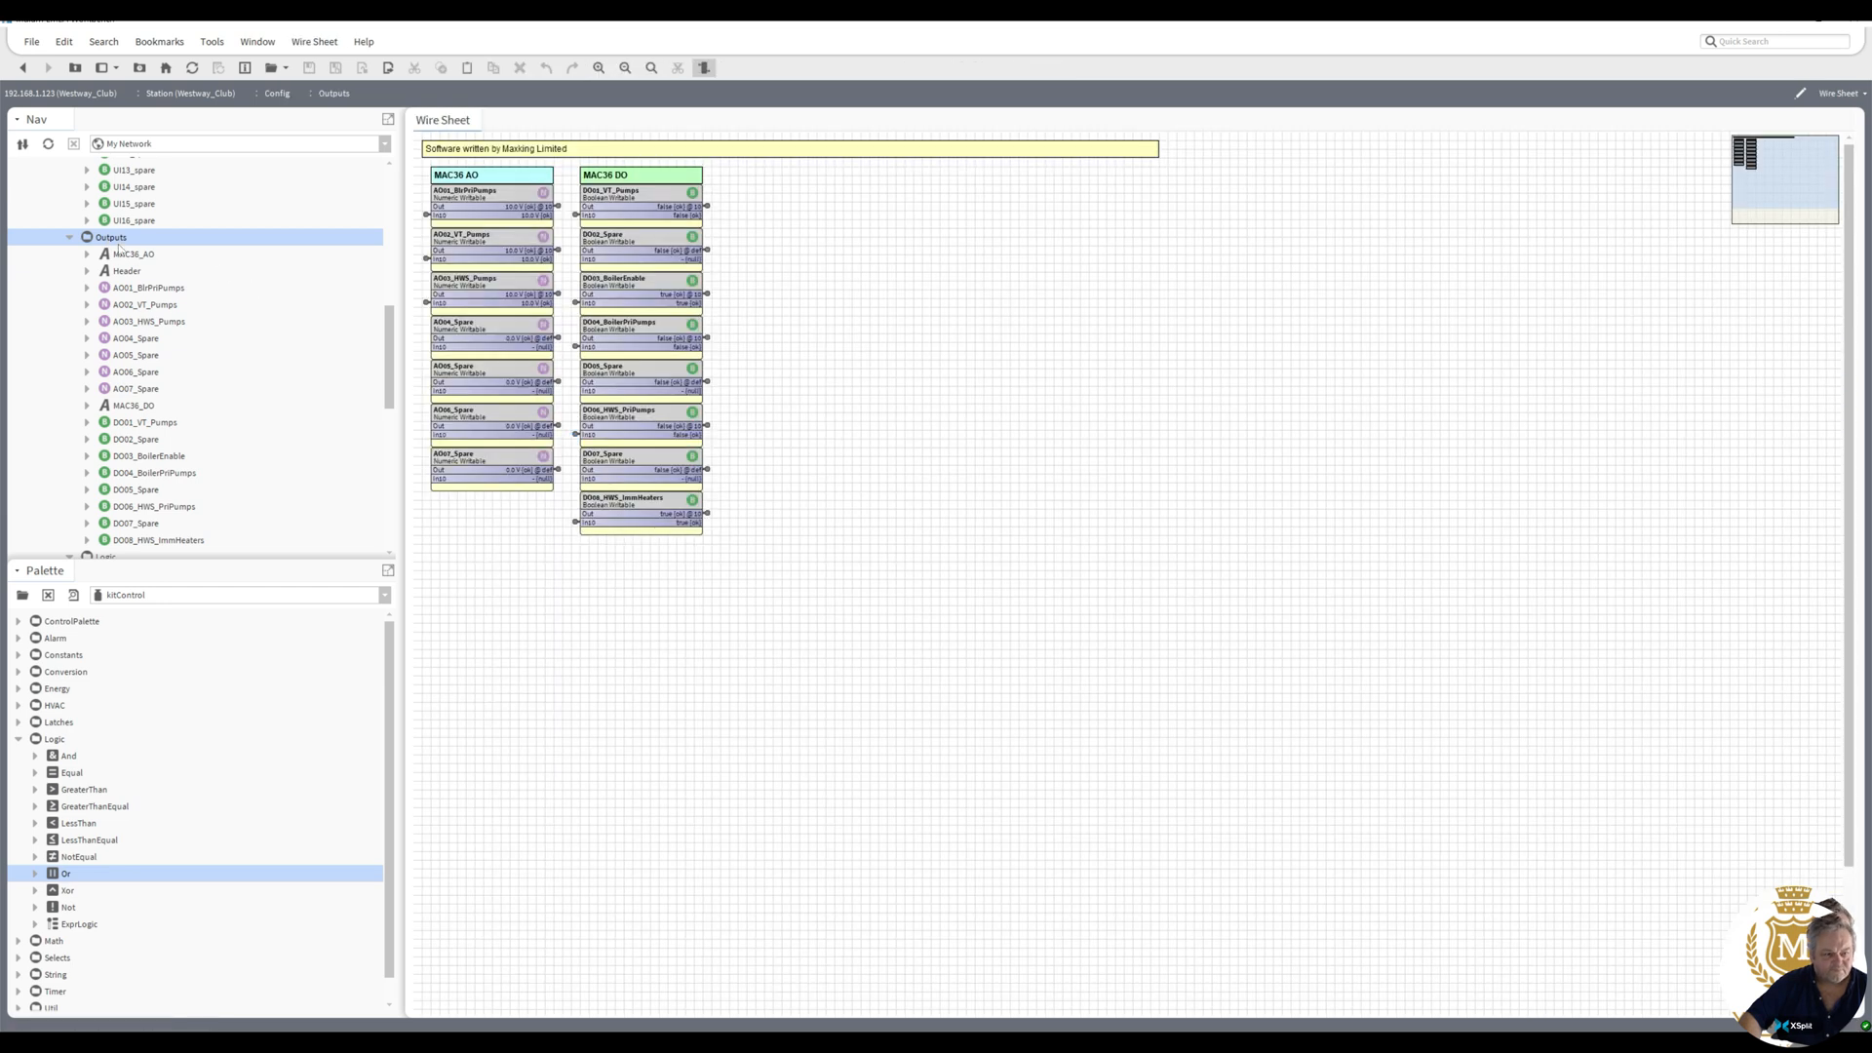
# - Open Outputs in a second tab and bring Footer.px back in the first tab
pyautogui.keyDown('ctrl'); pyautogui.doubleClick(116, 238); pyautogui.keyUp('ctrl')
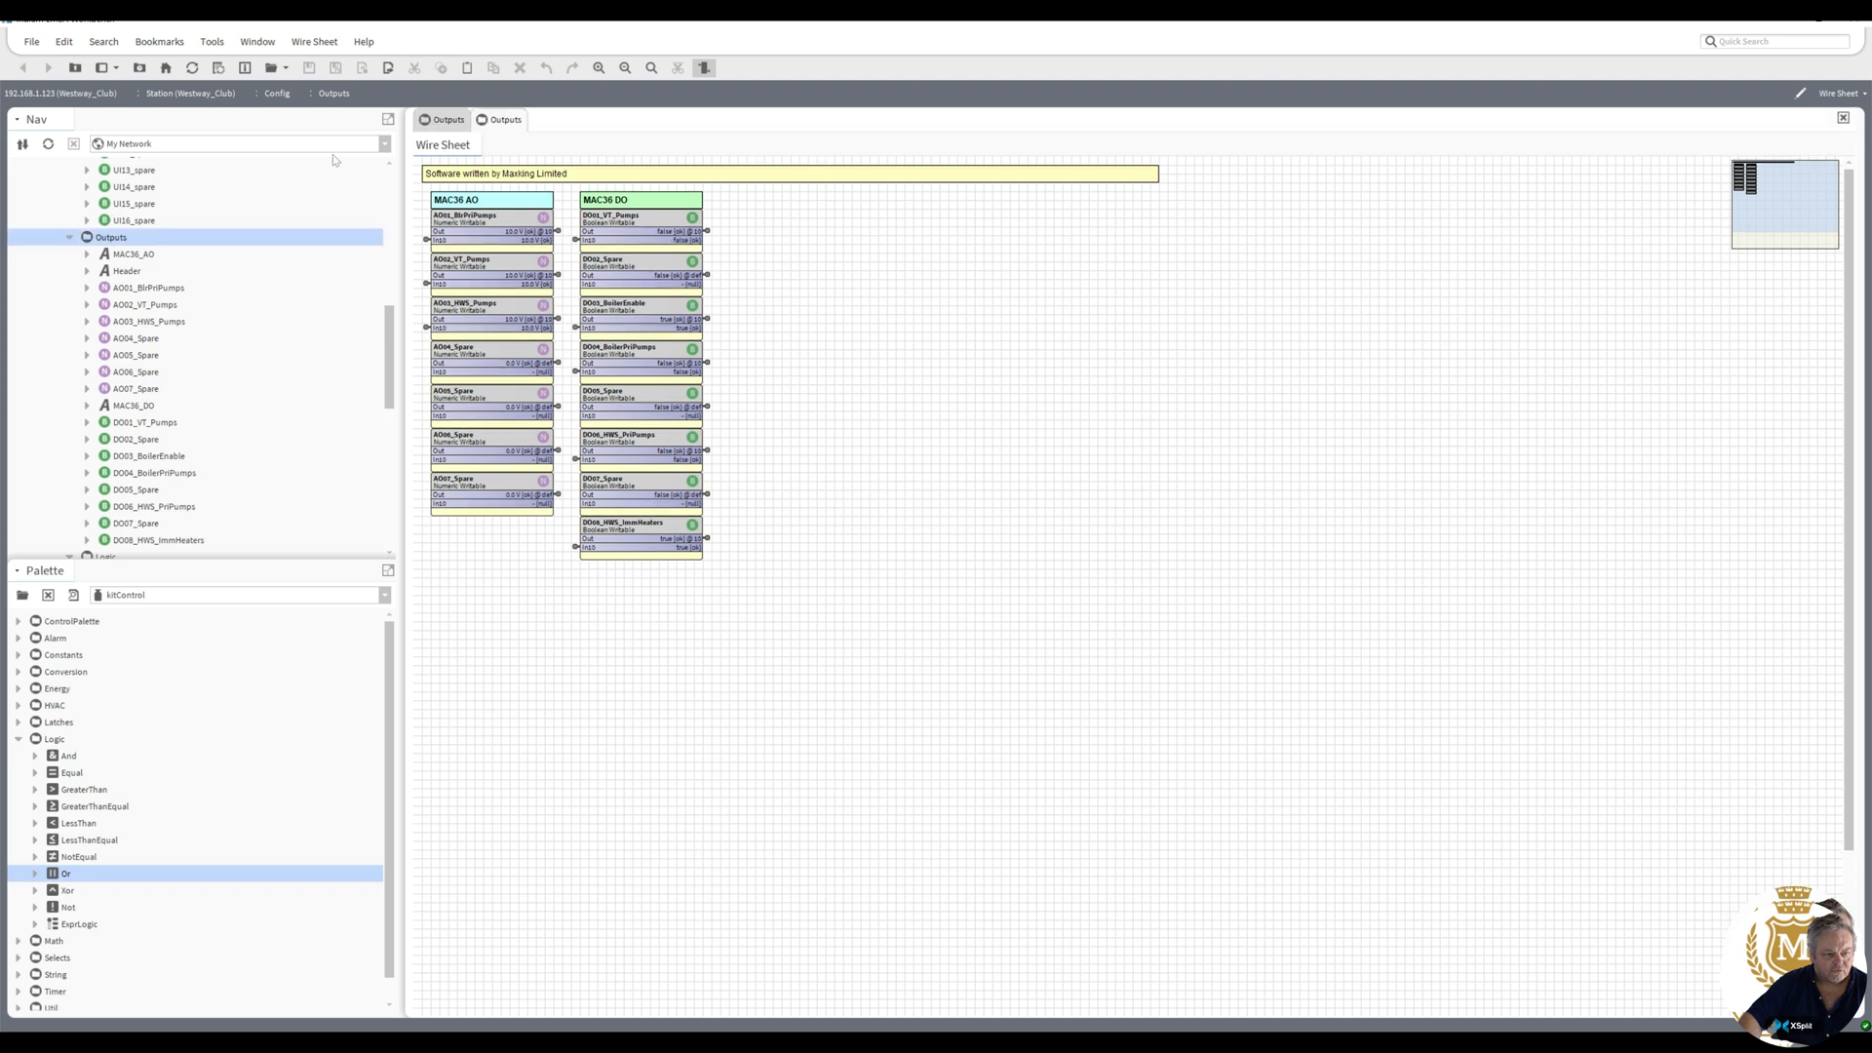
pyautogui.click(447, 121)
pyautogui.click(22, 68)
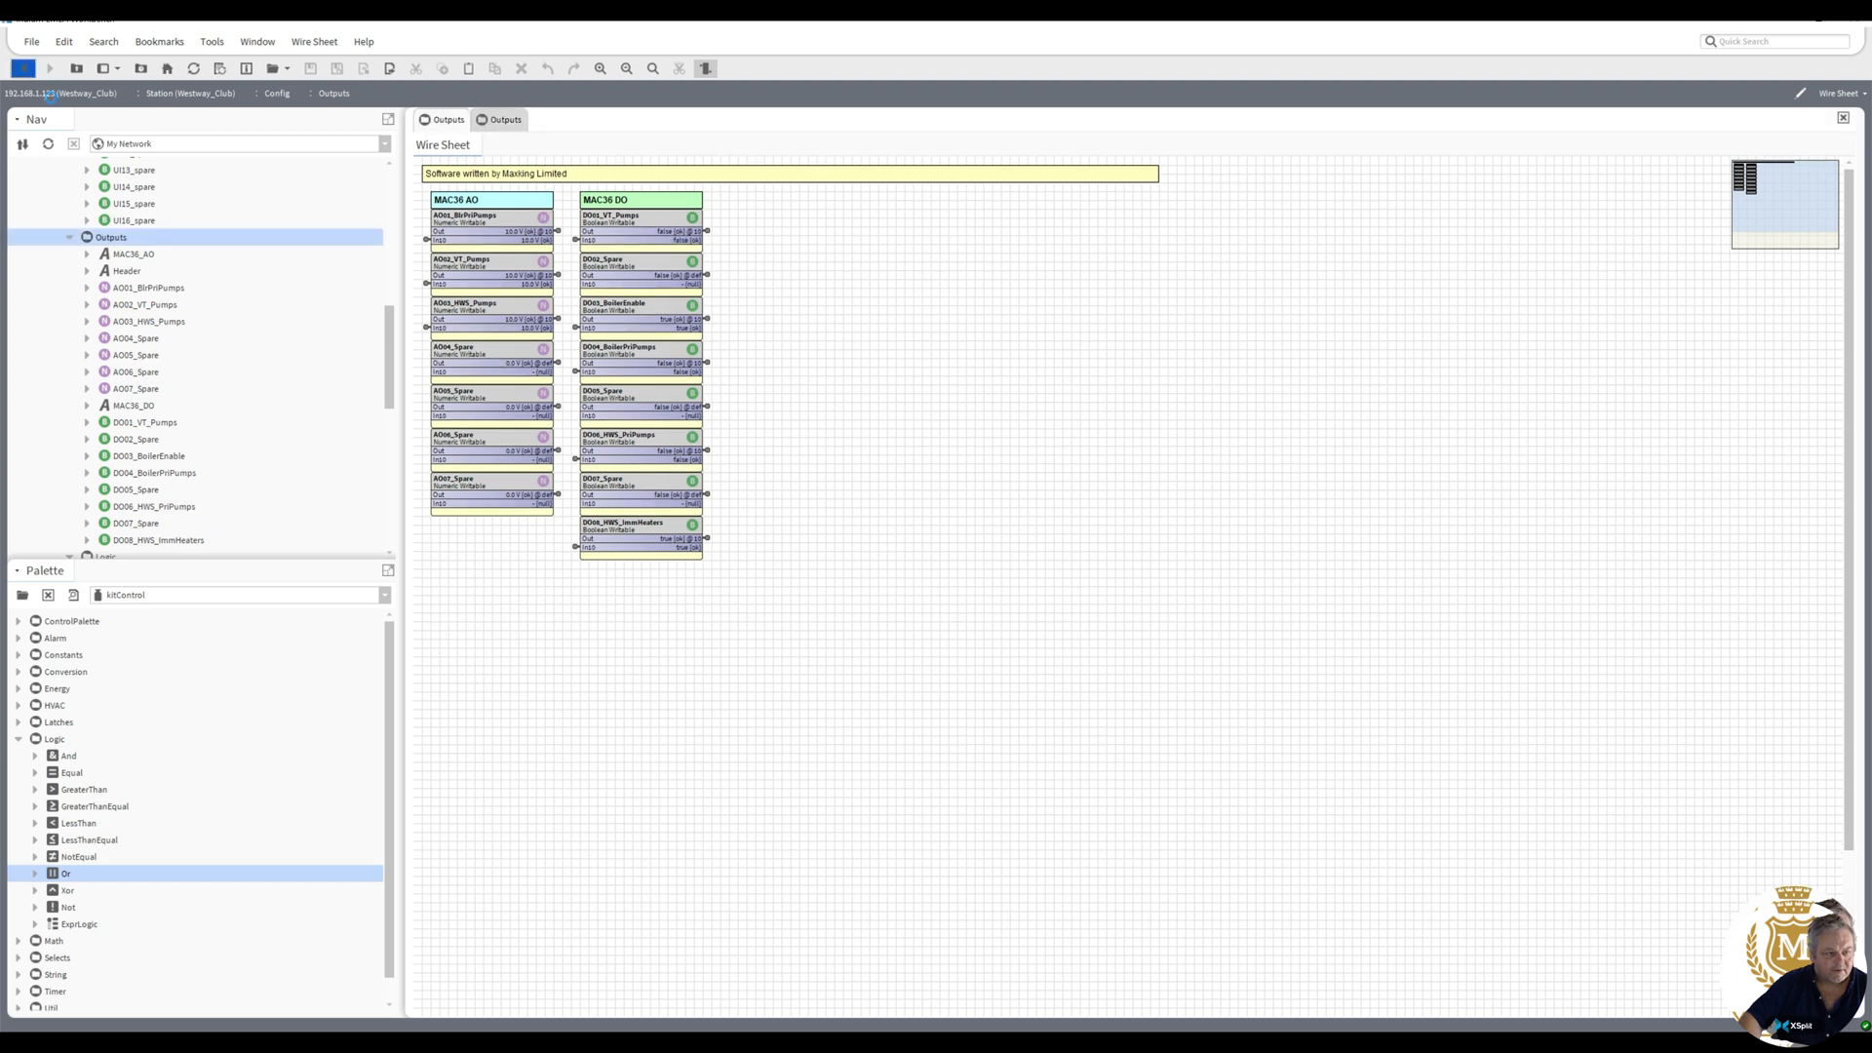
pyautogui.click(514, 123)
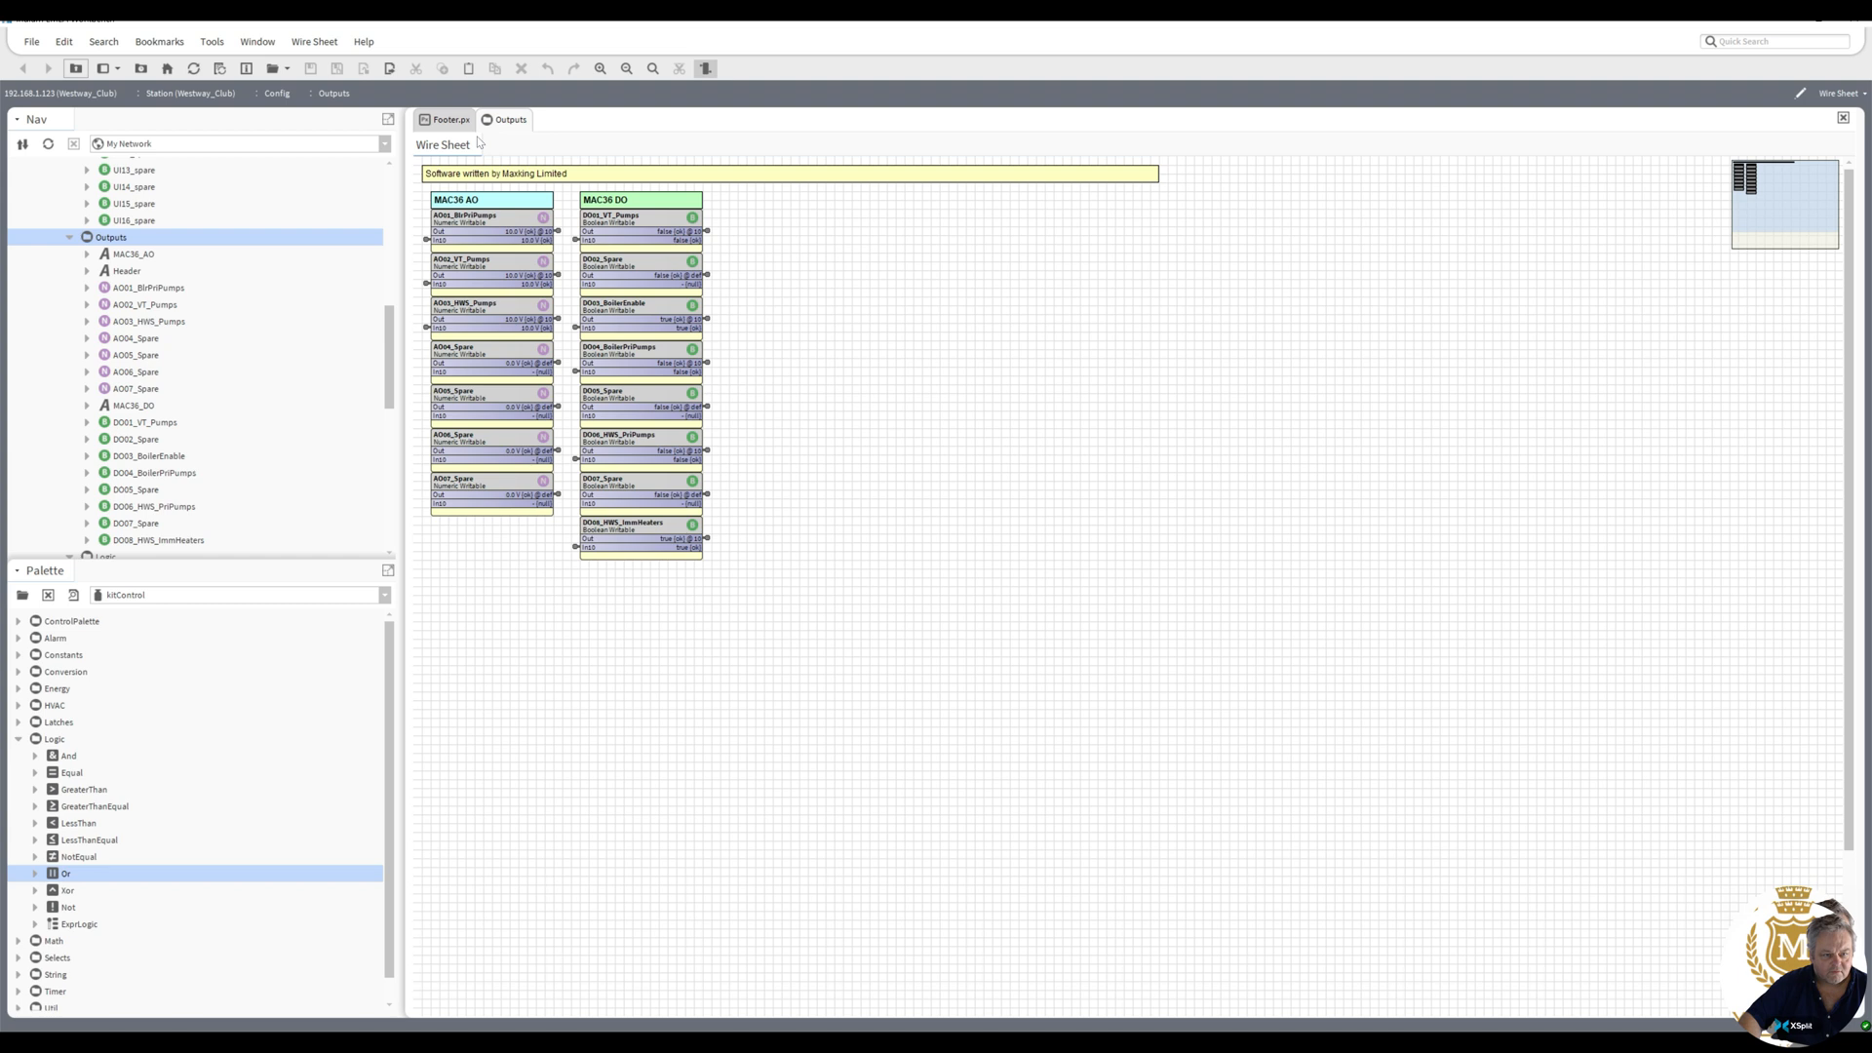
pyautogui.click(449, 121)
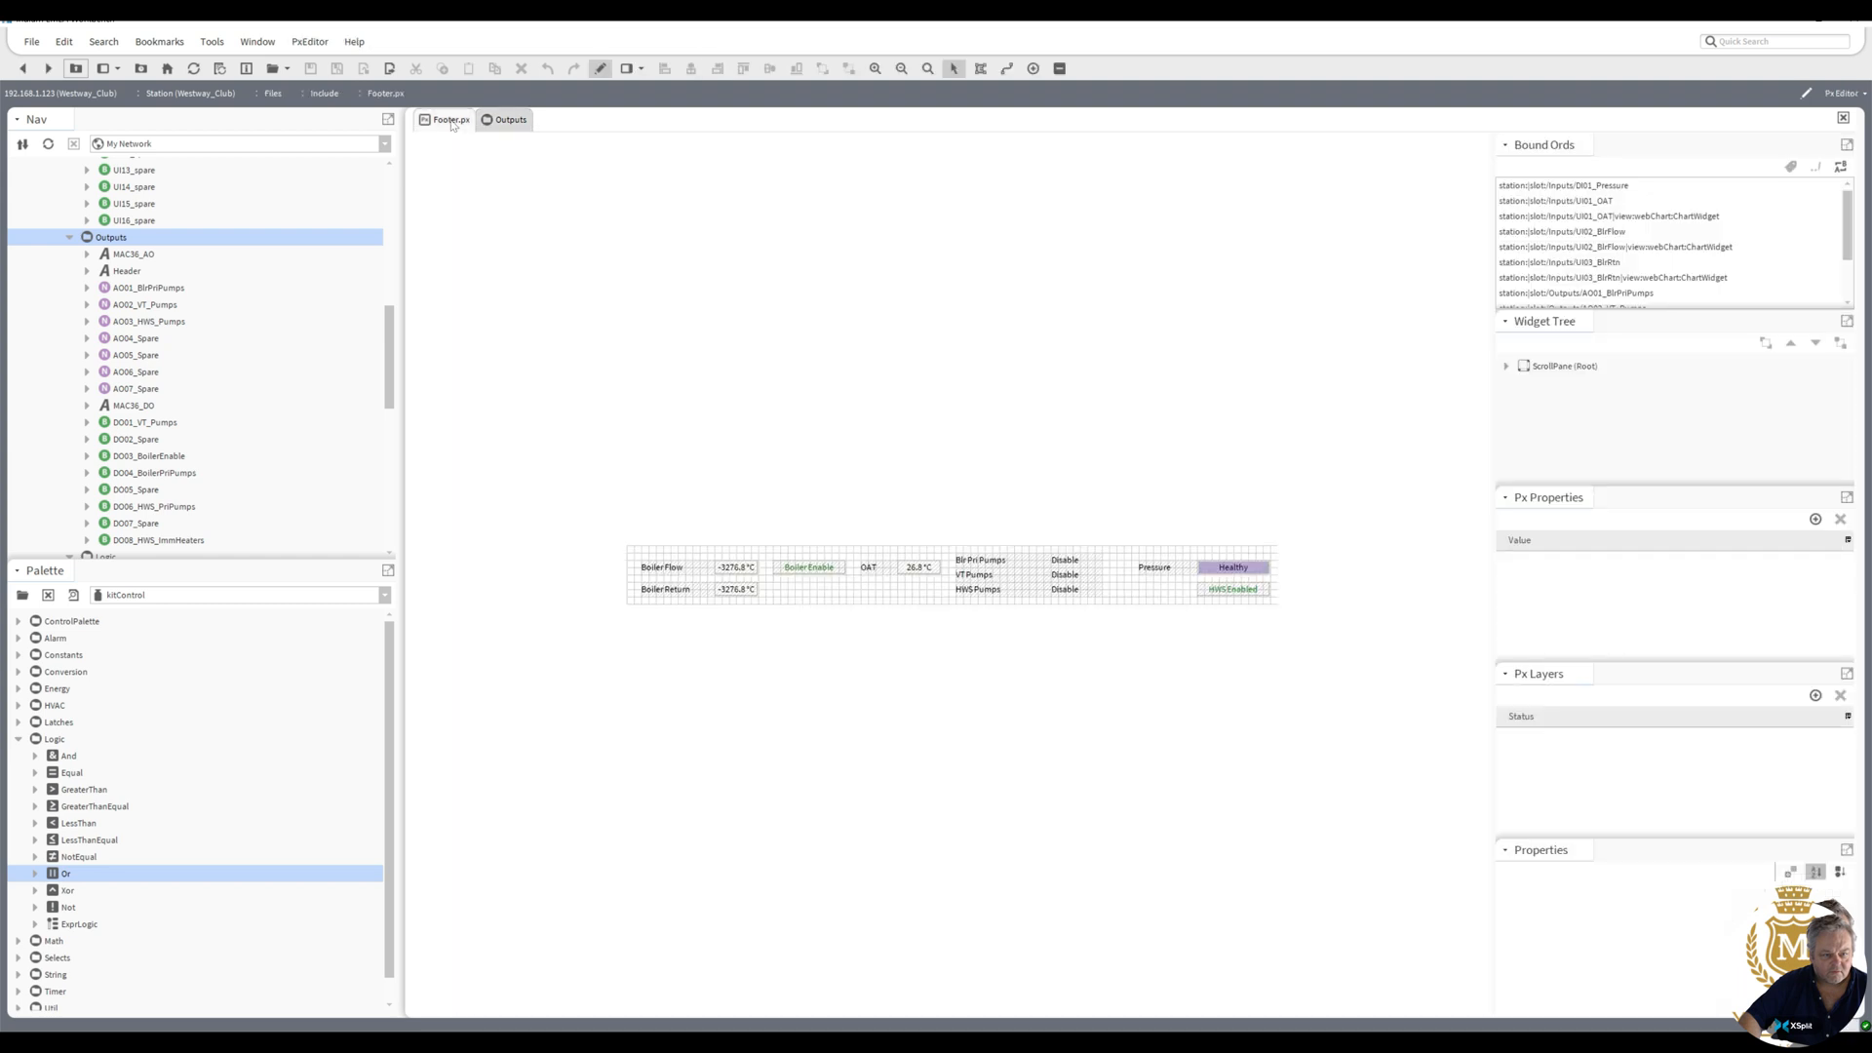
# - In the AO01_BlrPriPumps bound label's text animation, set the third range, starting at 6.00, to Disable
pyautogui.doubleClick(1067, 562)
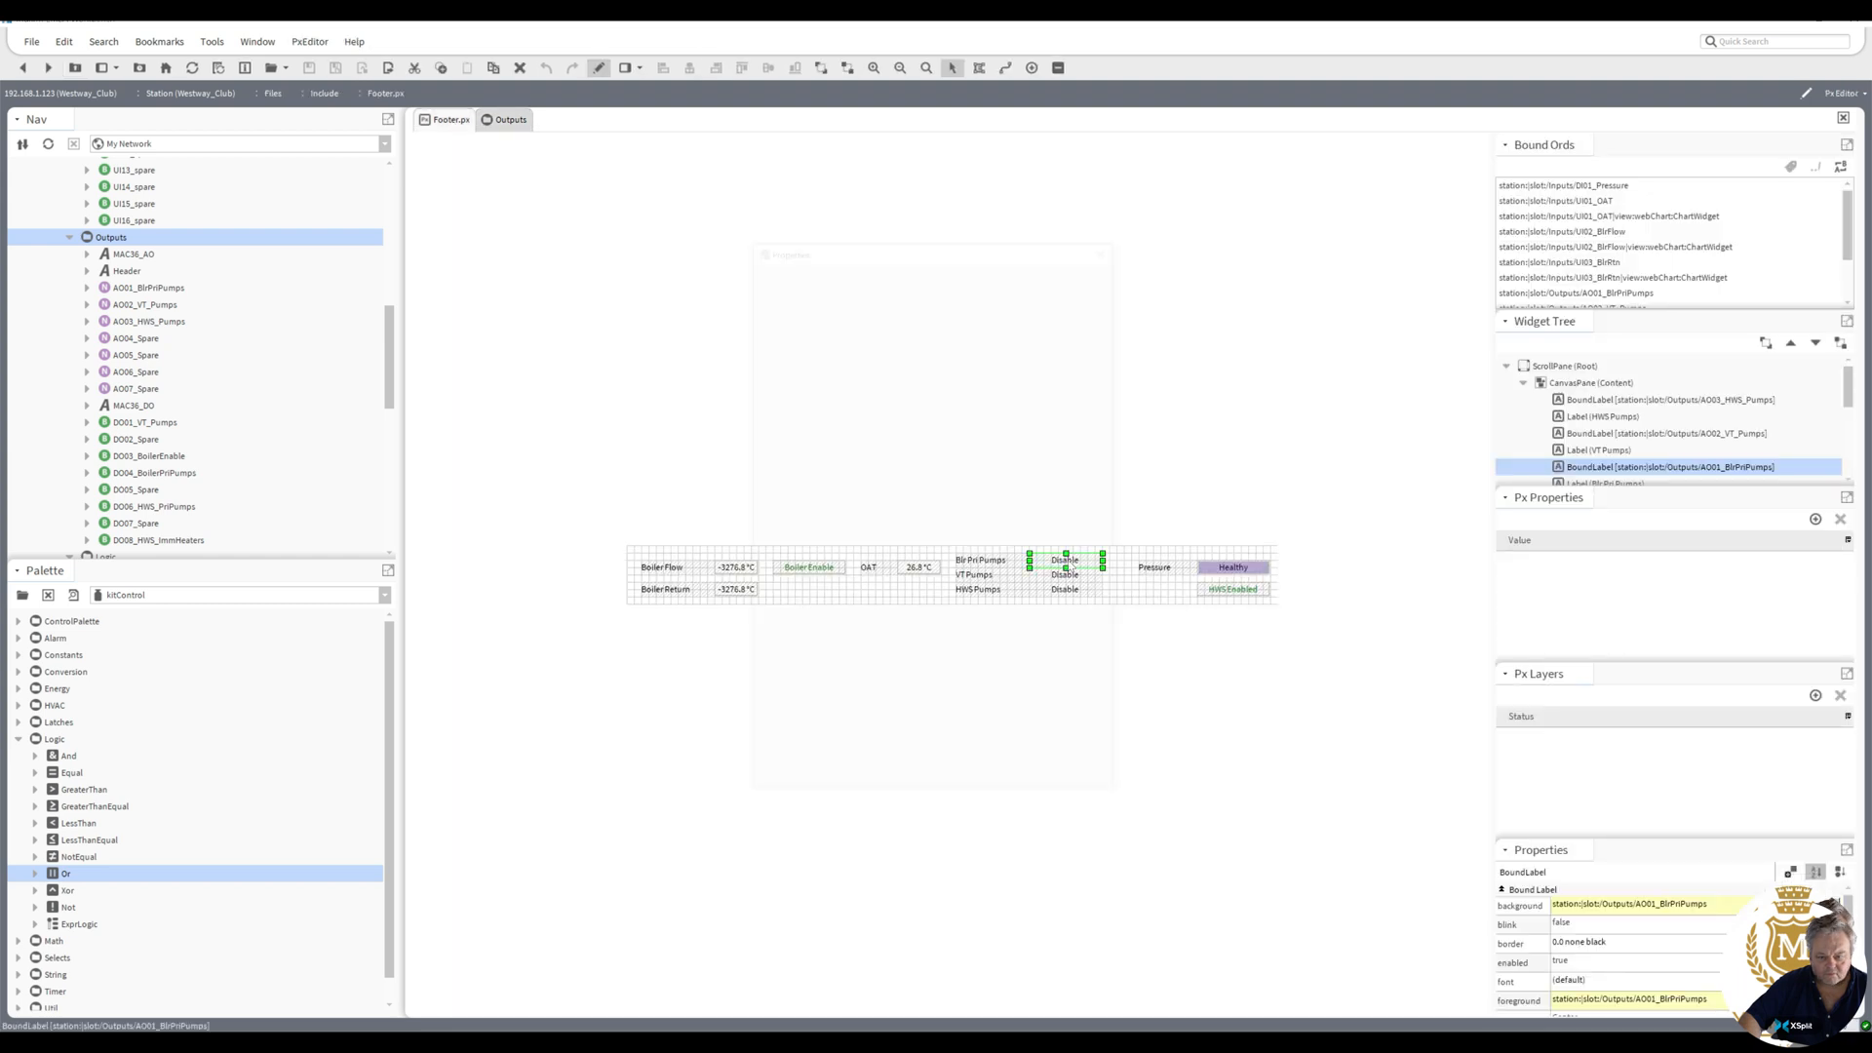
pyautogui.click(929, 537)
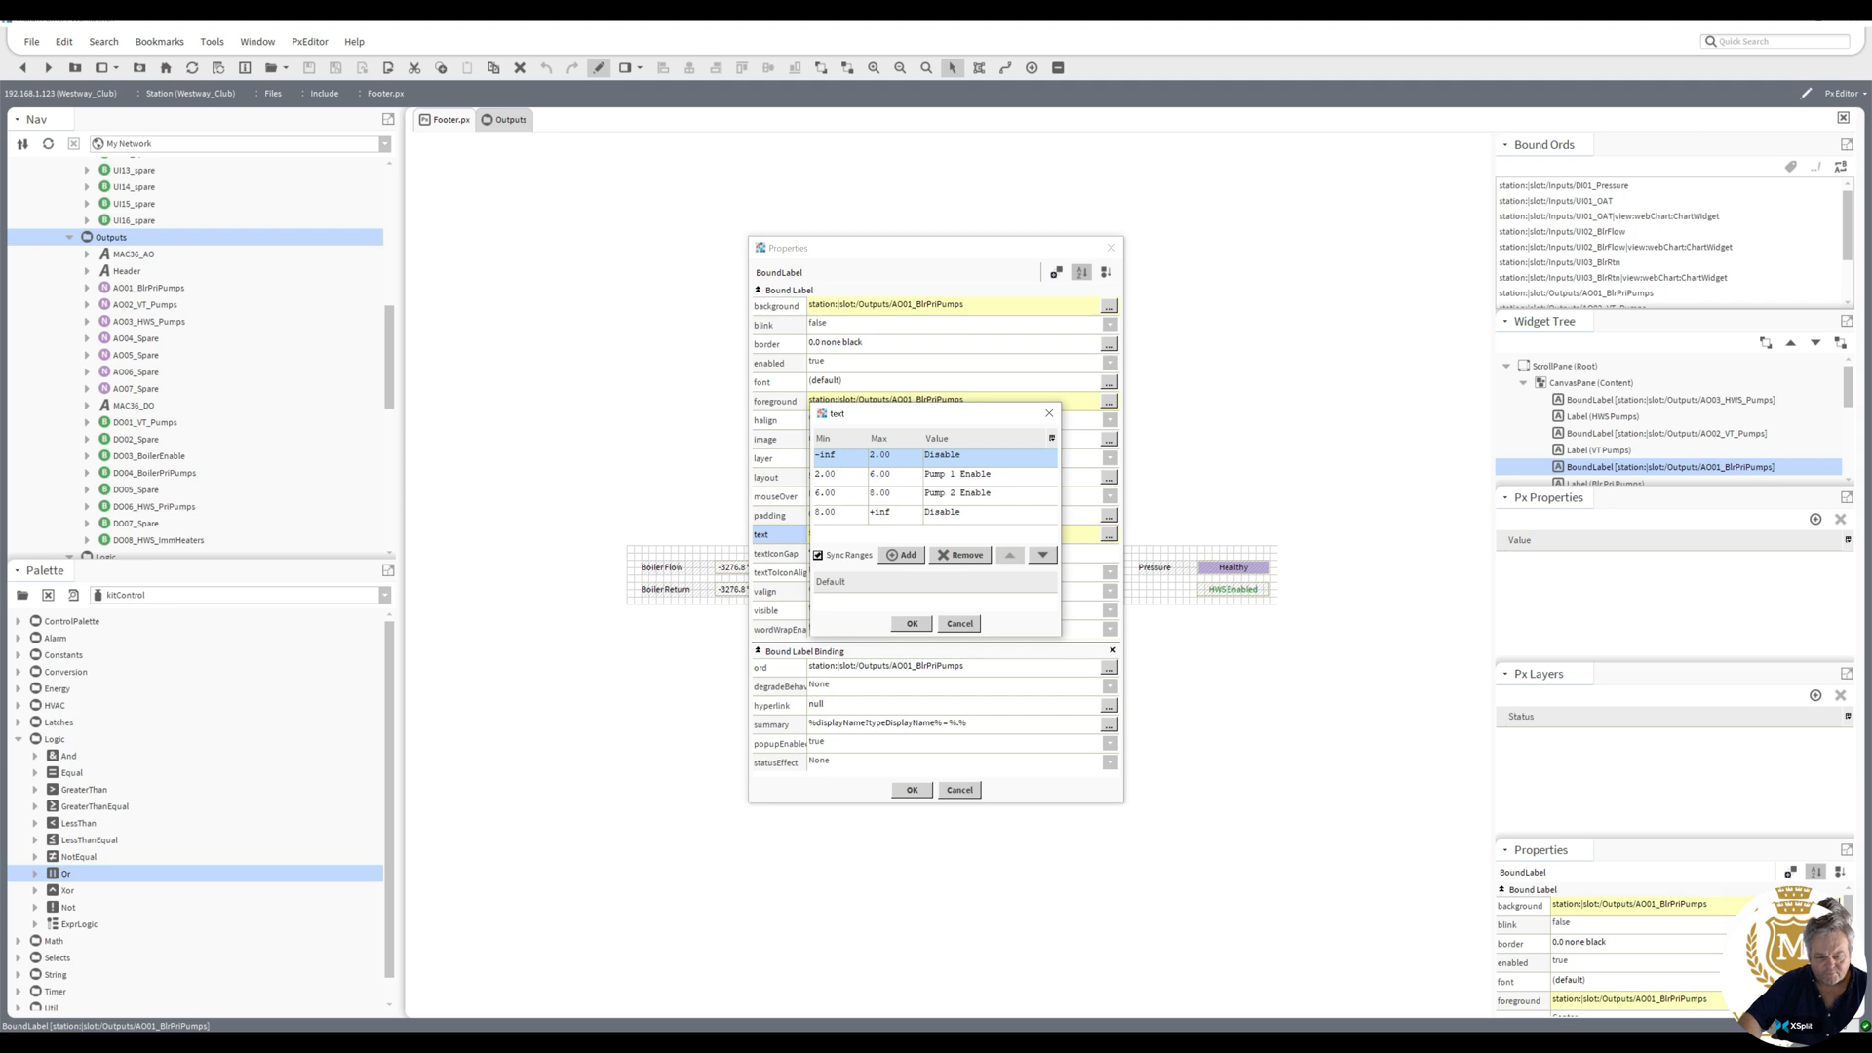
pyautogui.click(899, 513)
pyautogui.hotkey('ctrl', 'c')
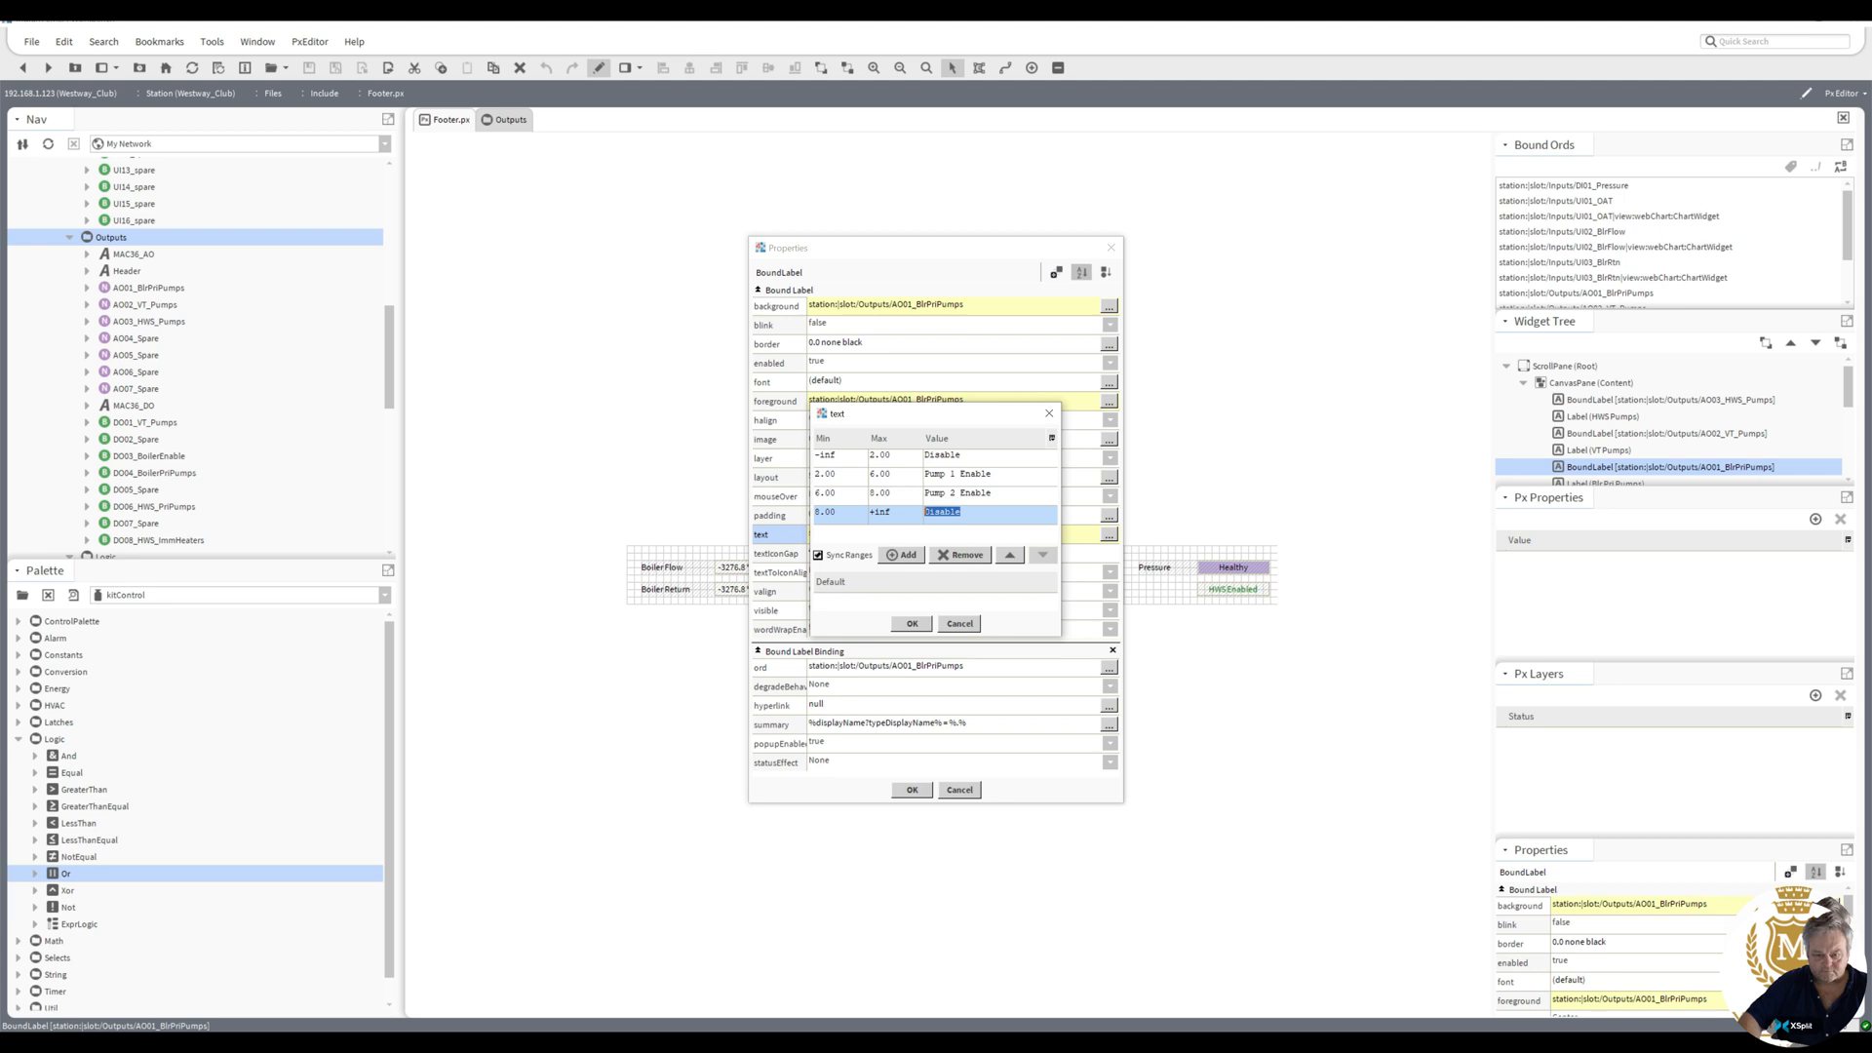
pyautogui.click(832, 499)
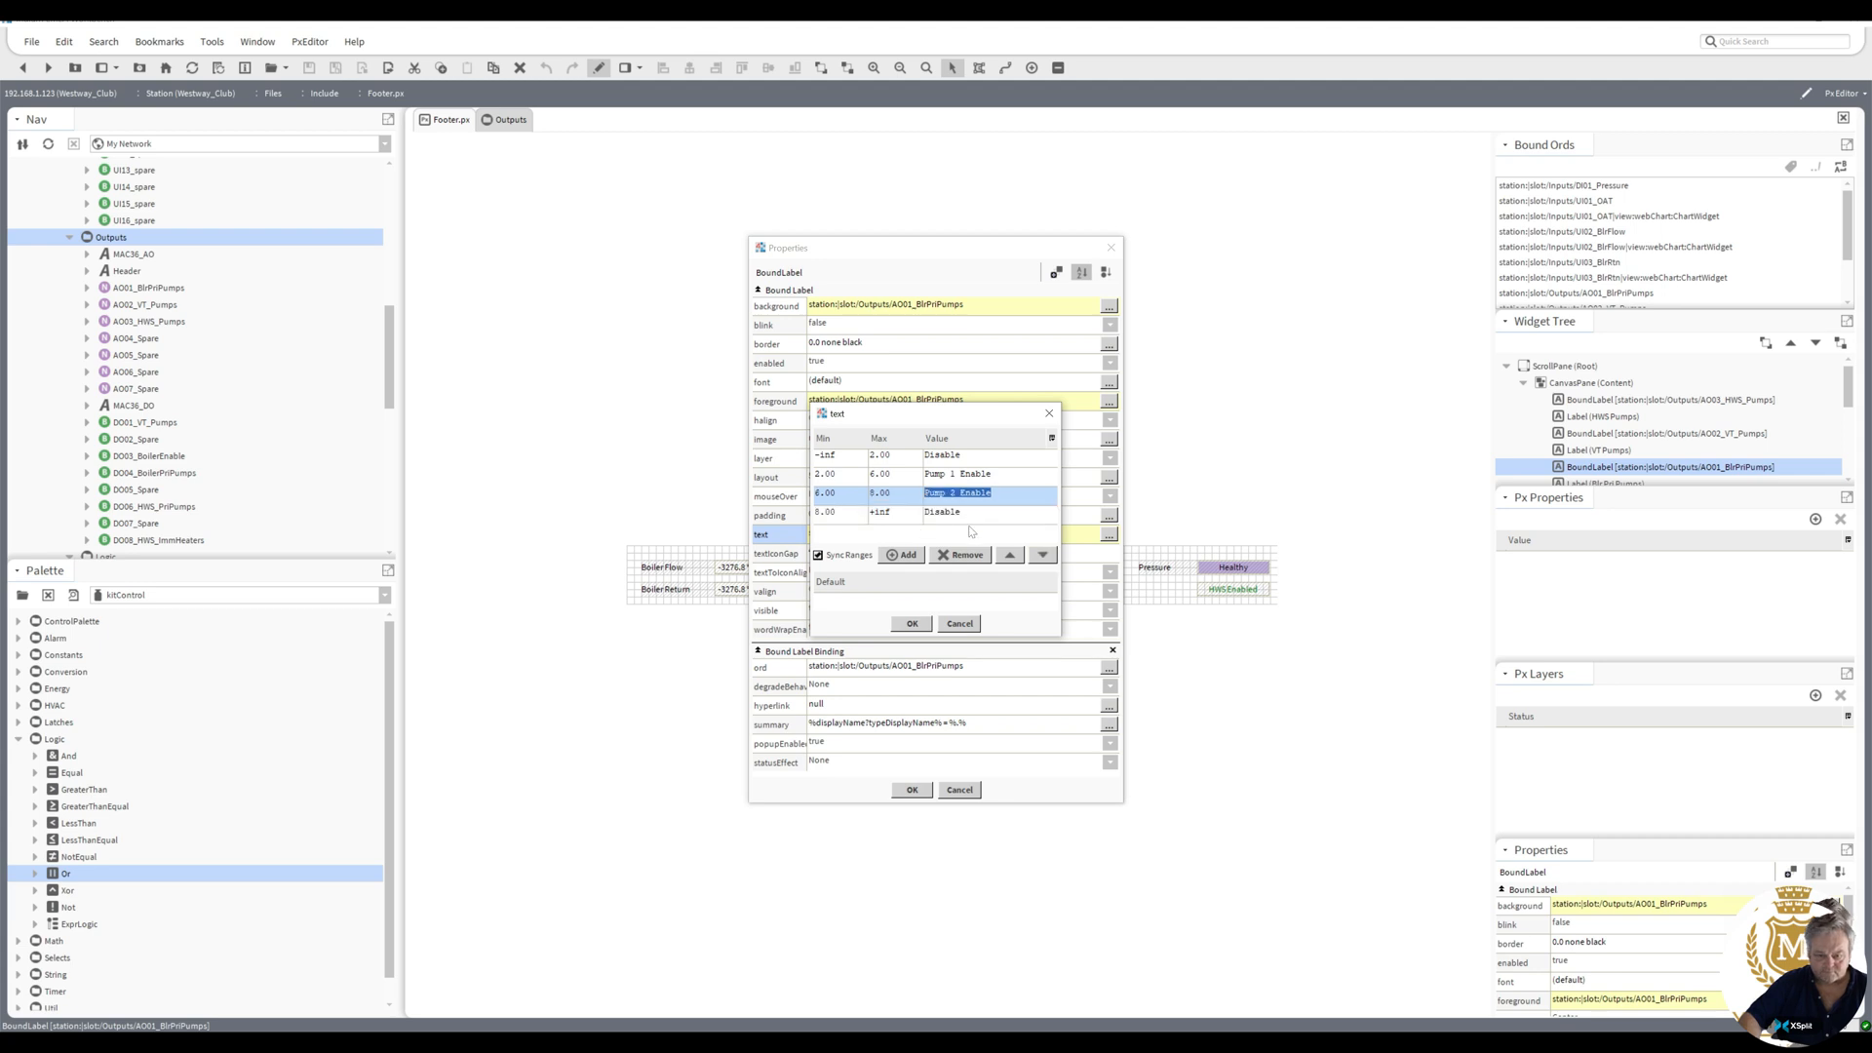
pyautogui.hotkey('ctrl', 'v')
# - Set the last range of the AO01_BlrPriPumps text animation to "Pump 2 Enable" and apply the label properties
pyautogui.click(965, 476)
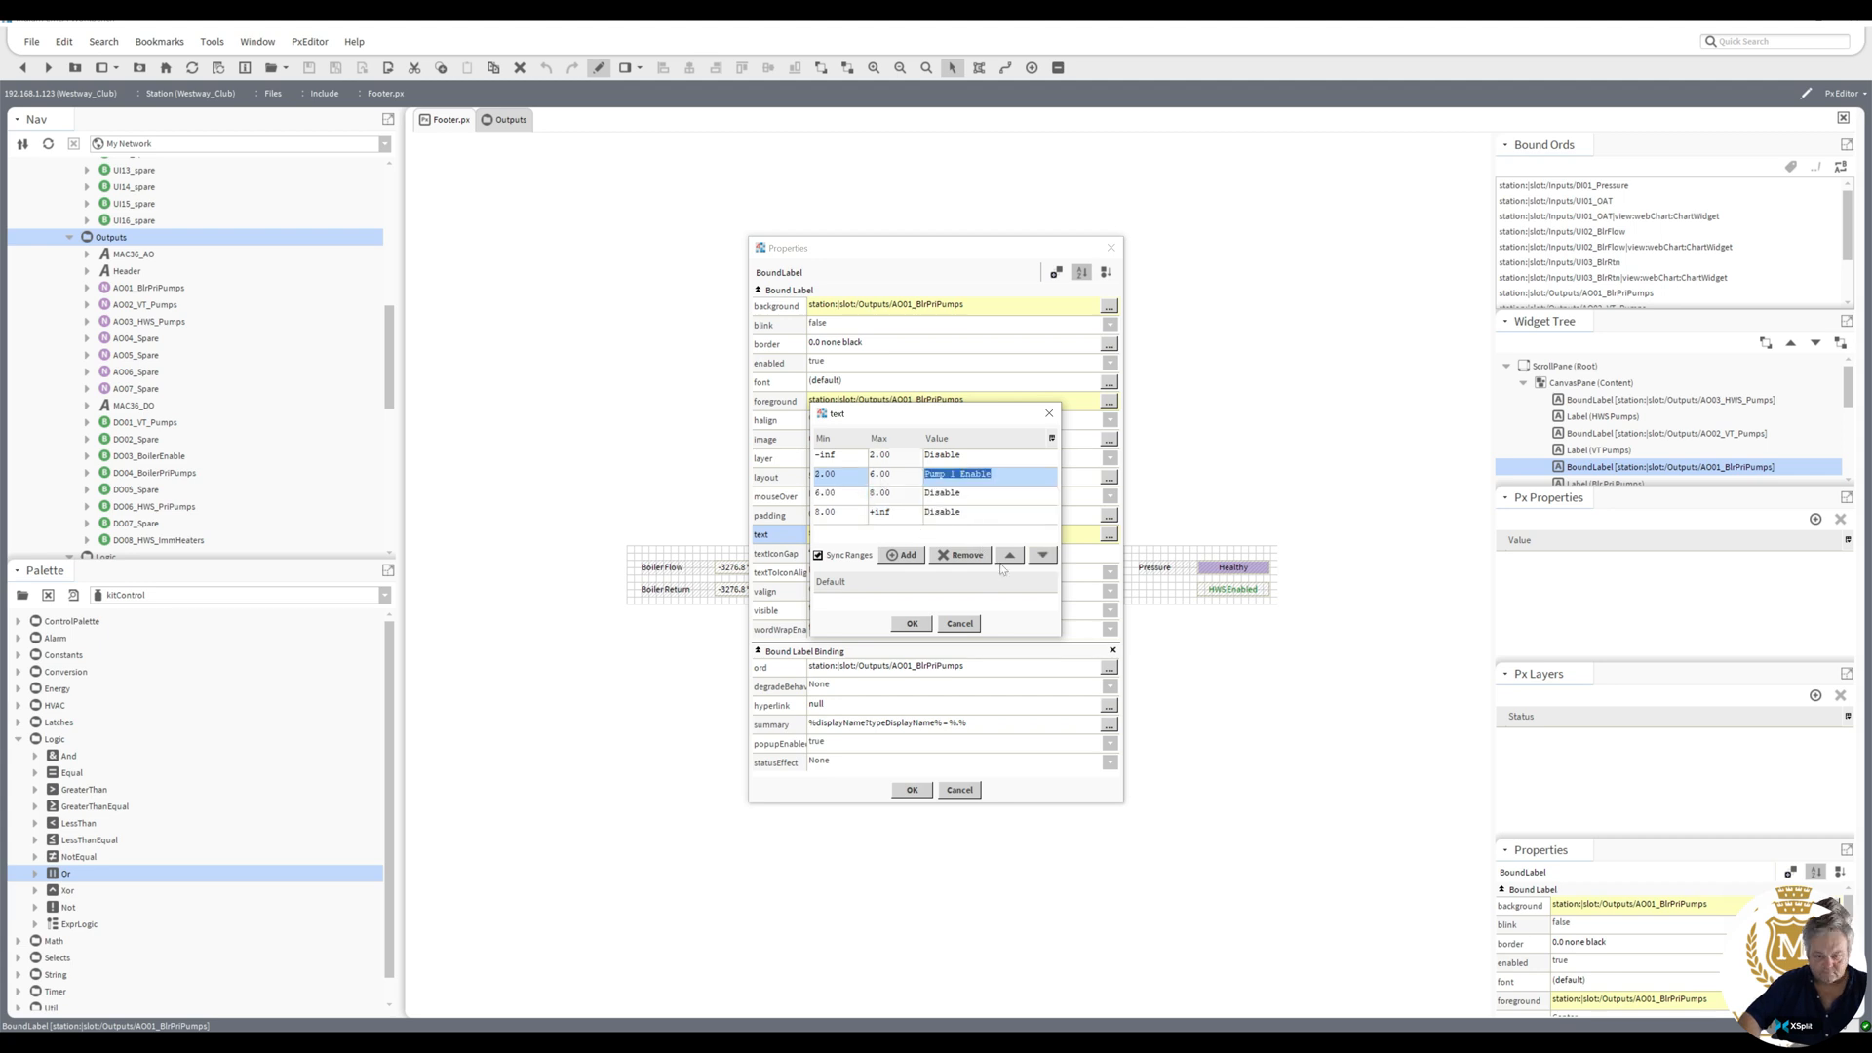
pyautogui.hotkey('ctrl', 'c')
pyautogui.click(970, 513)
pyautogui.hotkey('ctrl', 'v')
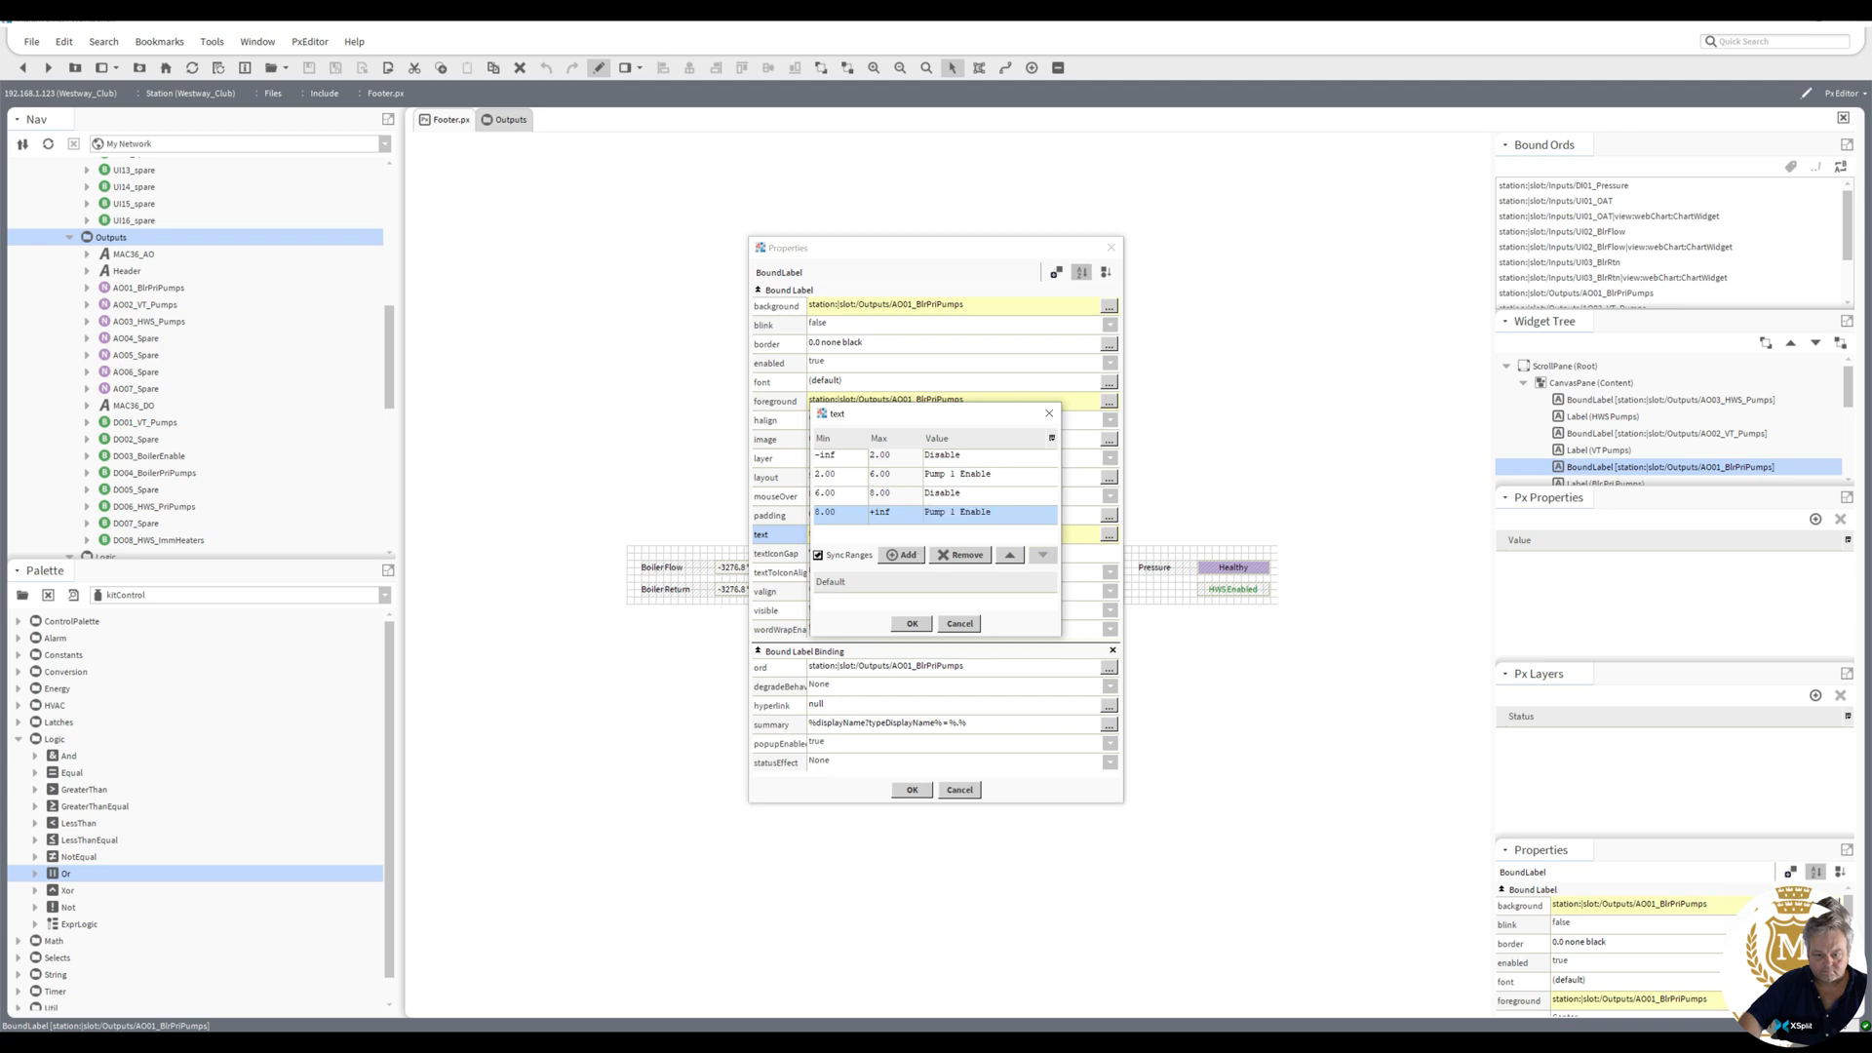
pyautogui.write('2')
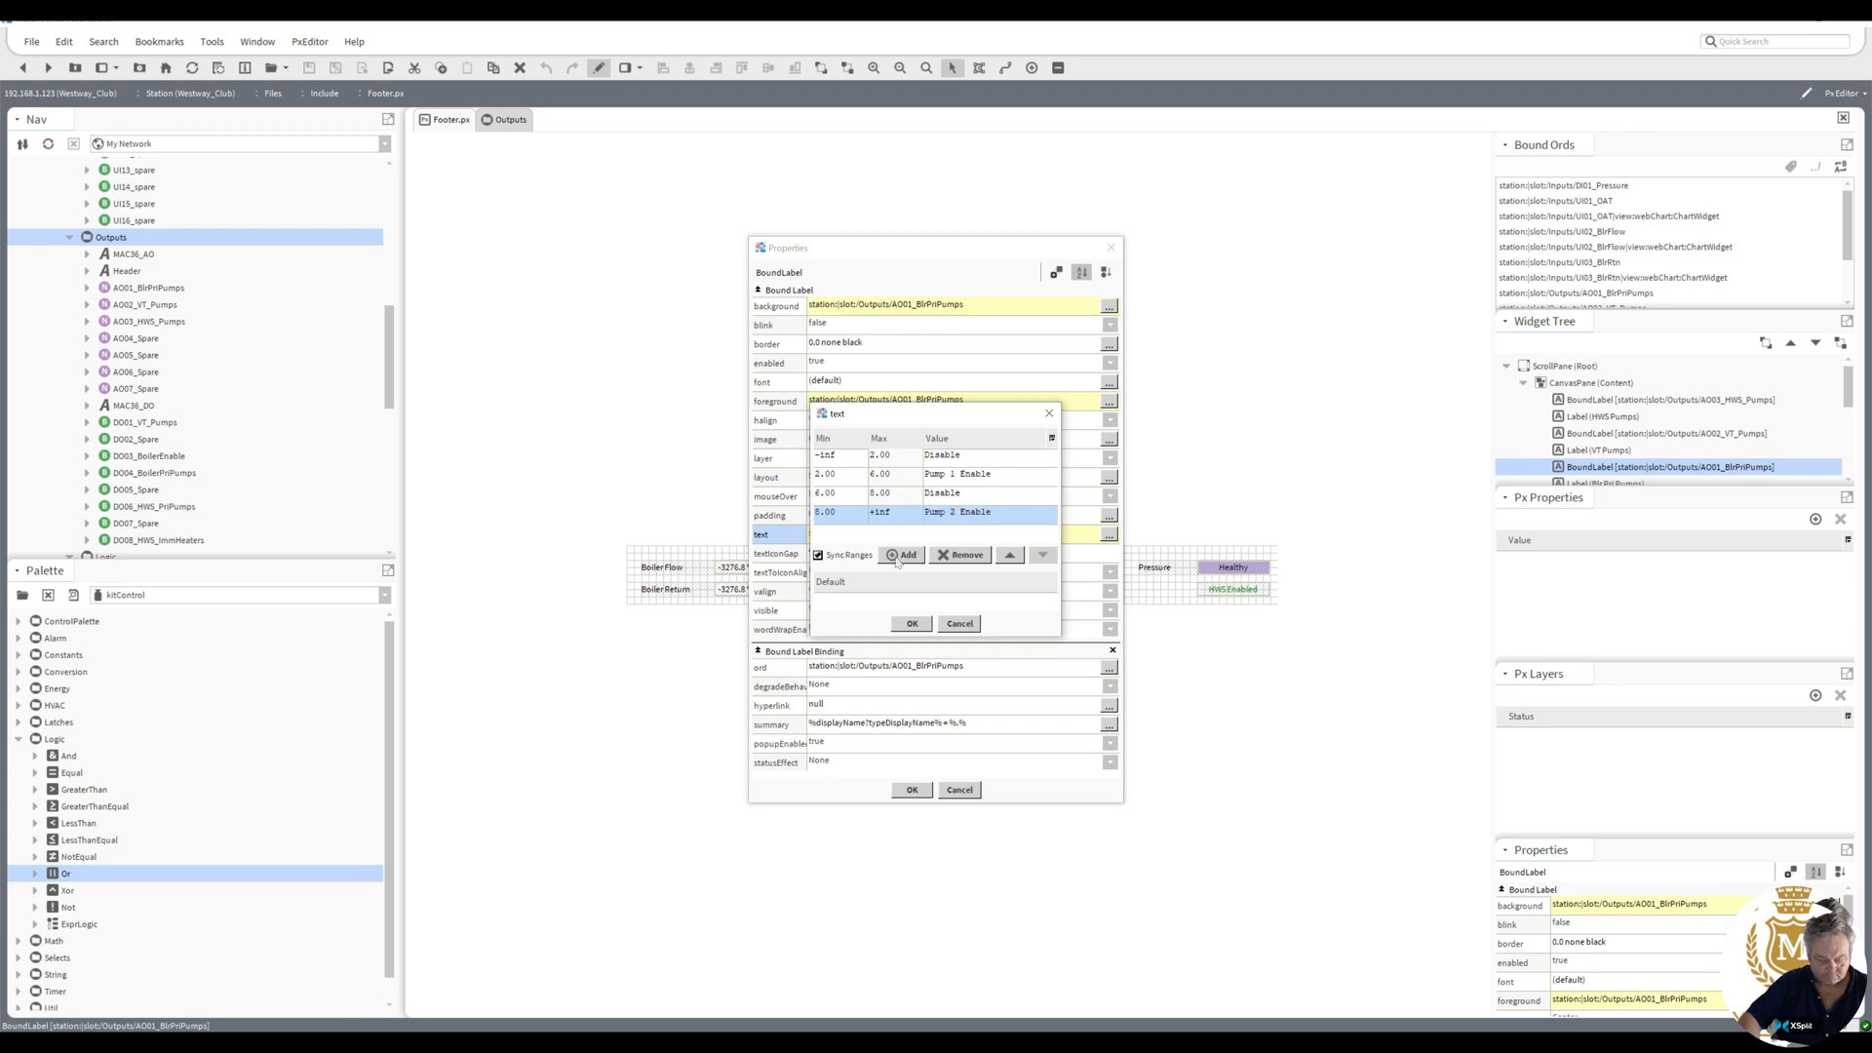
pyautogui.click(913, 624)
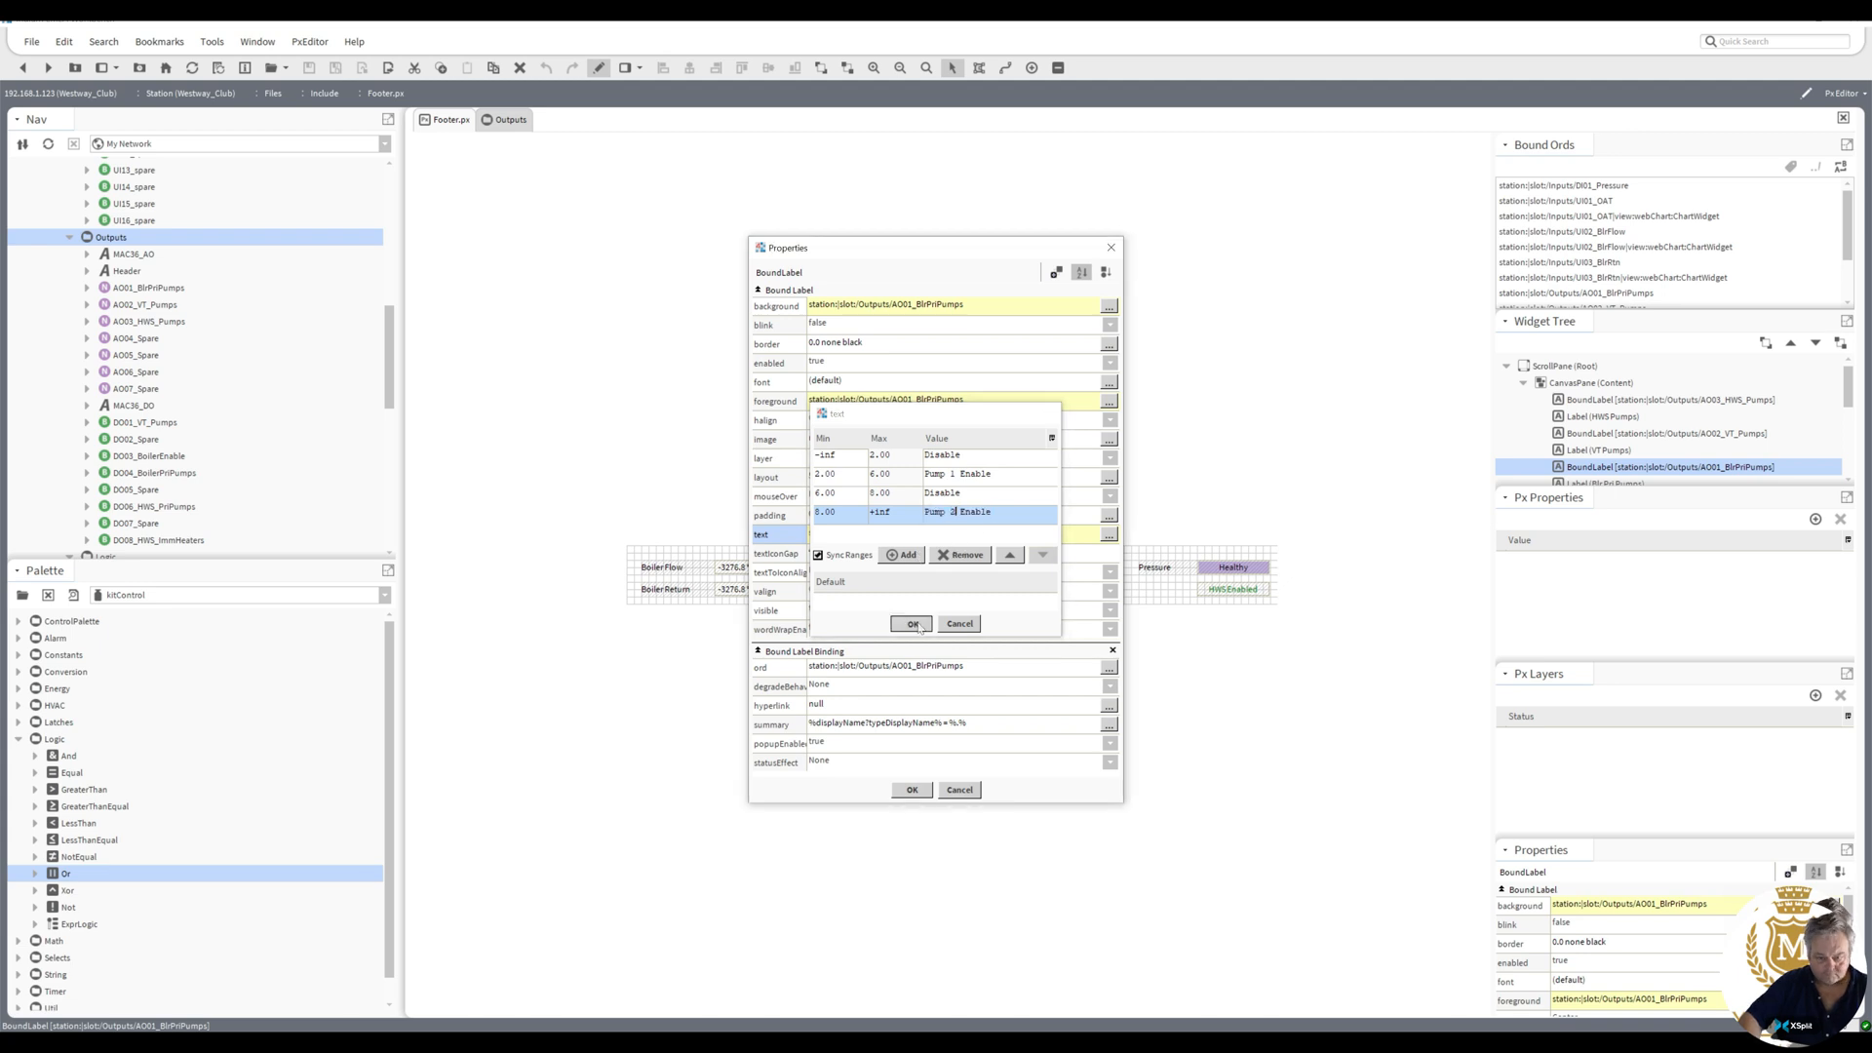
pyautogui.click(924, 790)
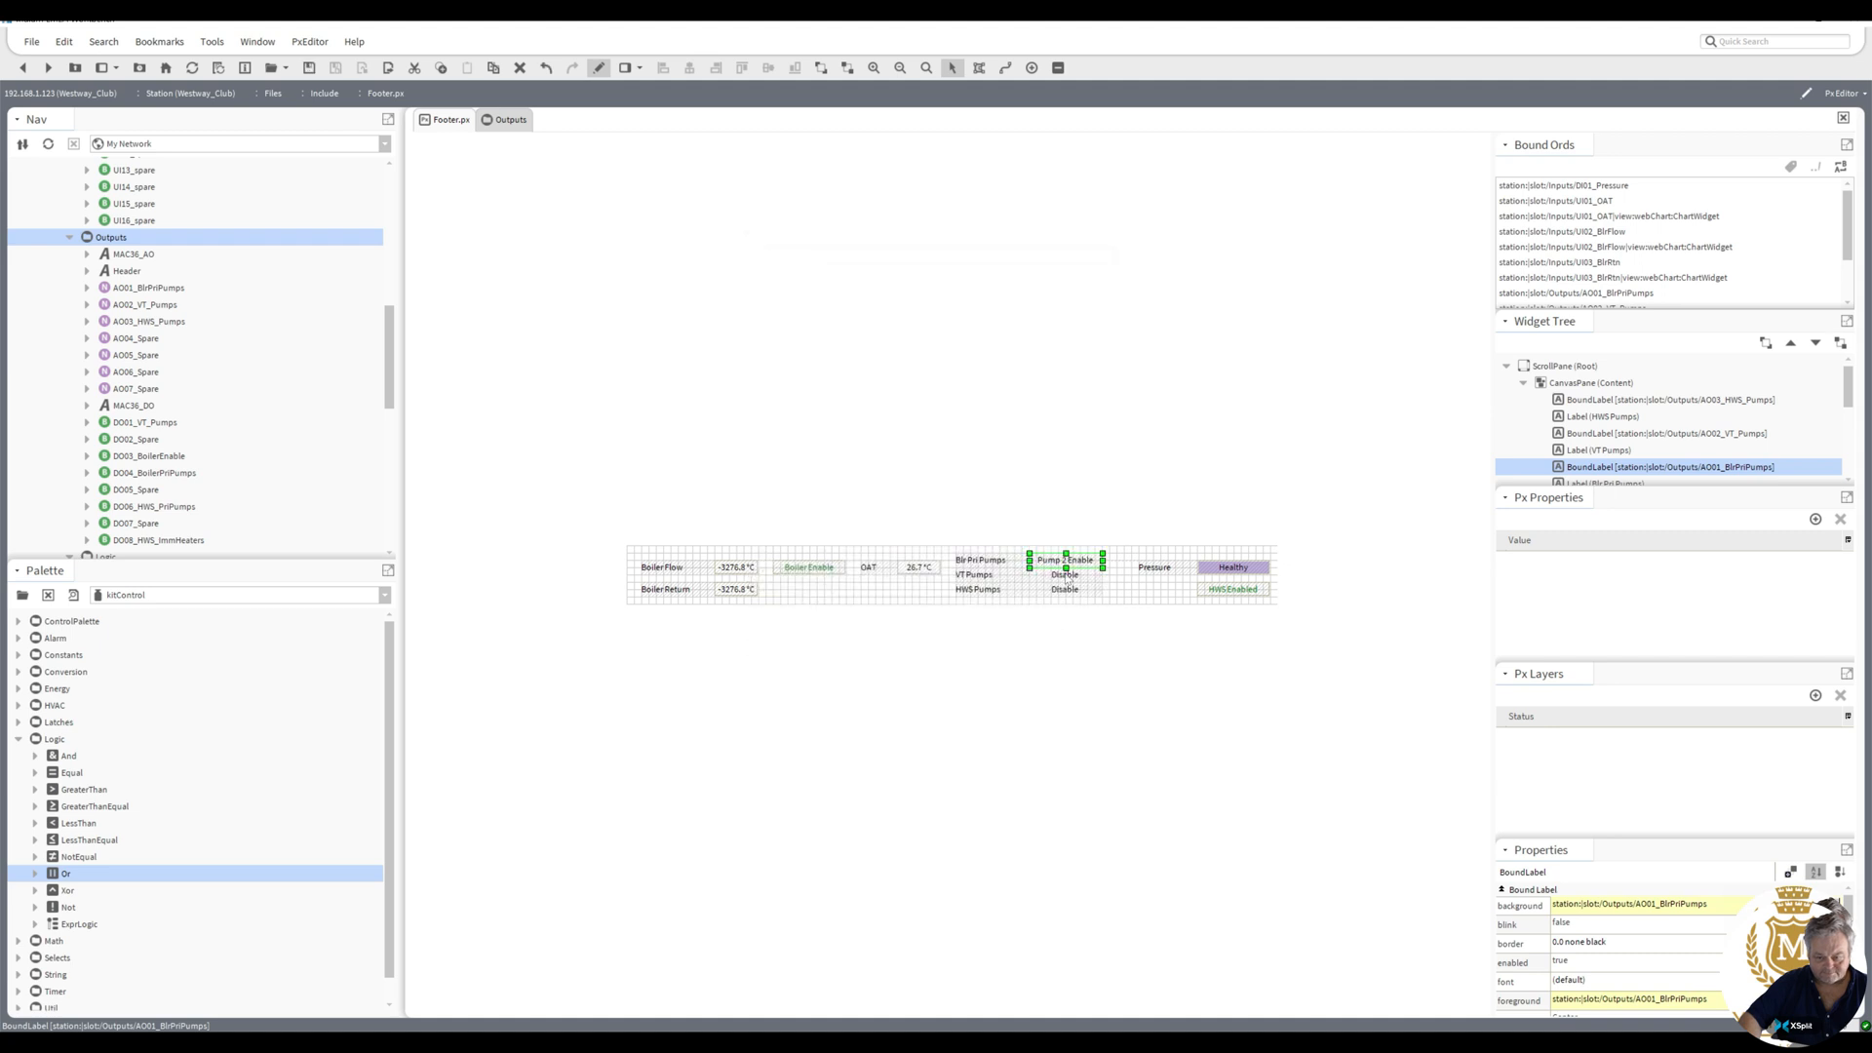
# - In the AO02_VT_Pumps bound label's text animation, set the last range to "Pump 2 Enable"
pyautogui.doubleClick(1066, 575)
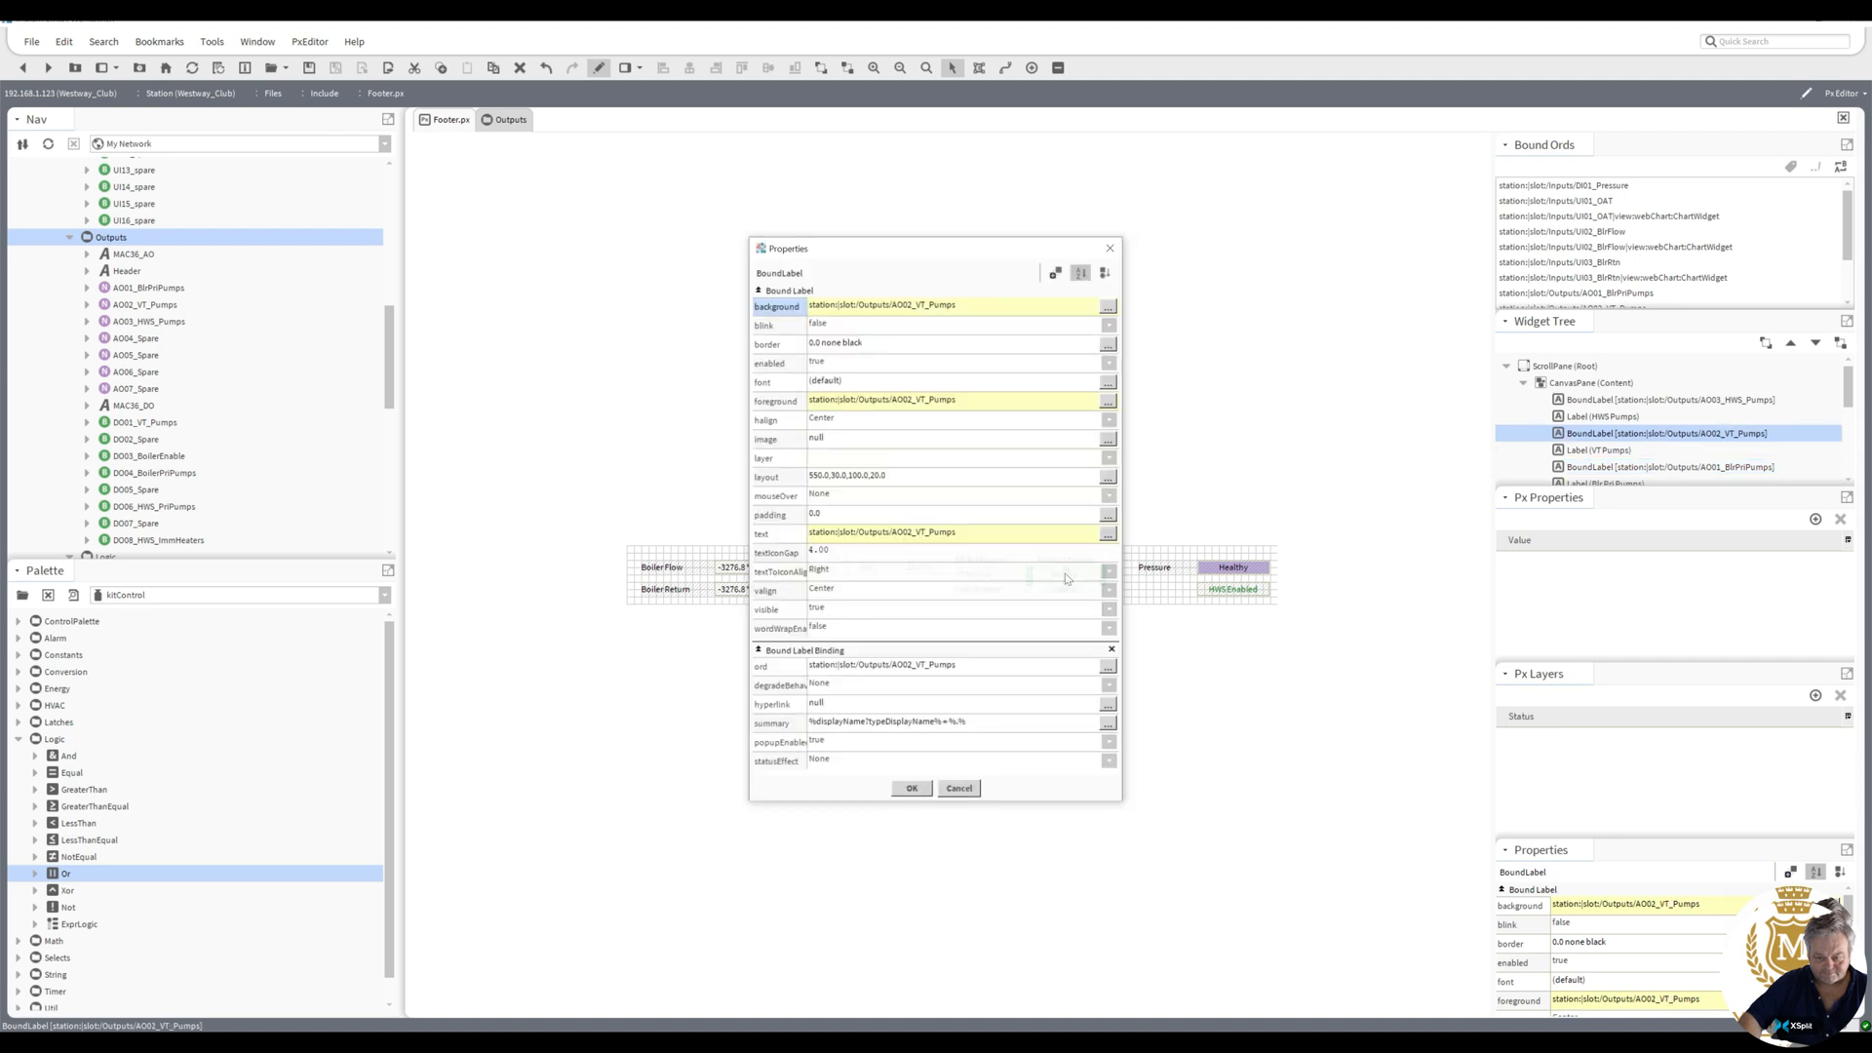
pyautogui.click(928, 538)
pyautogui.doubleClick(958, 493)
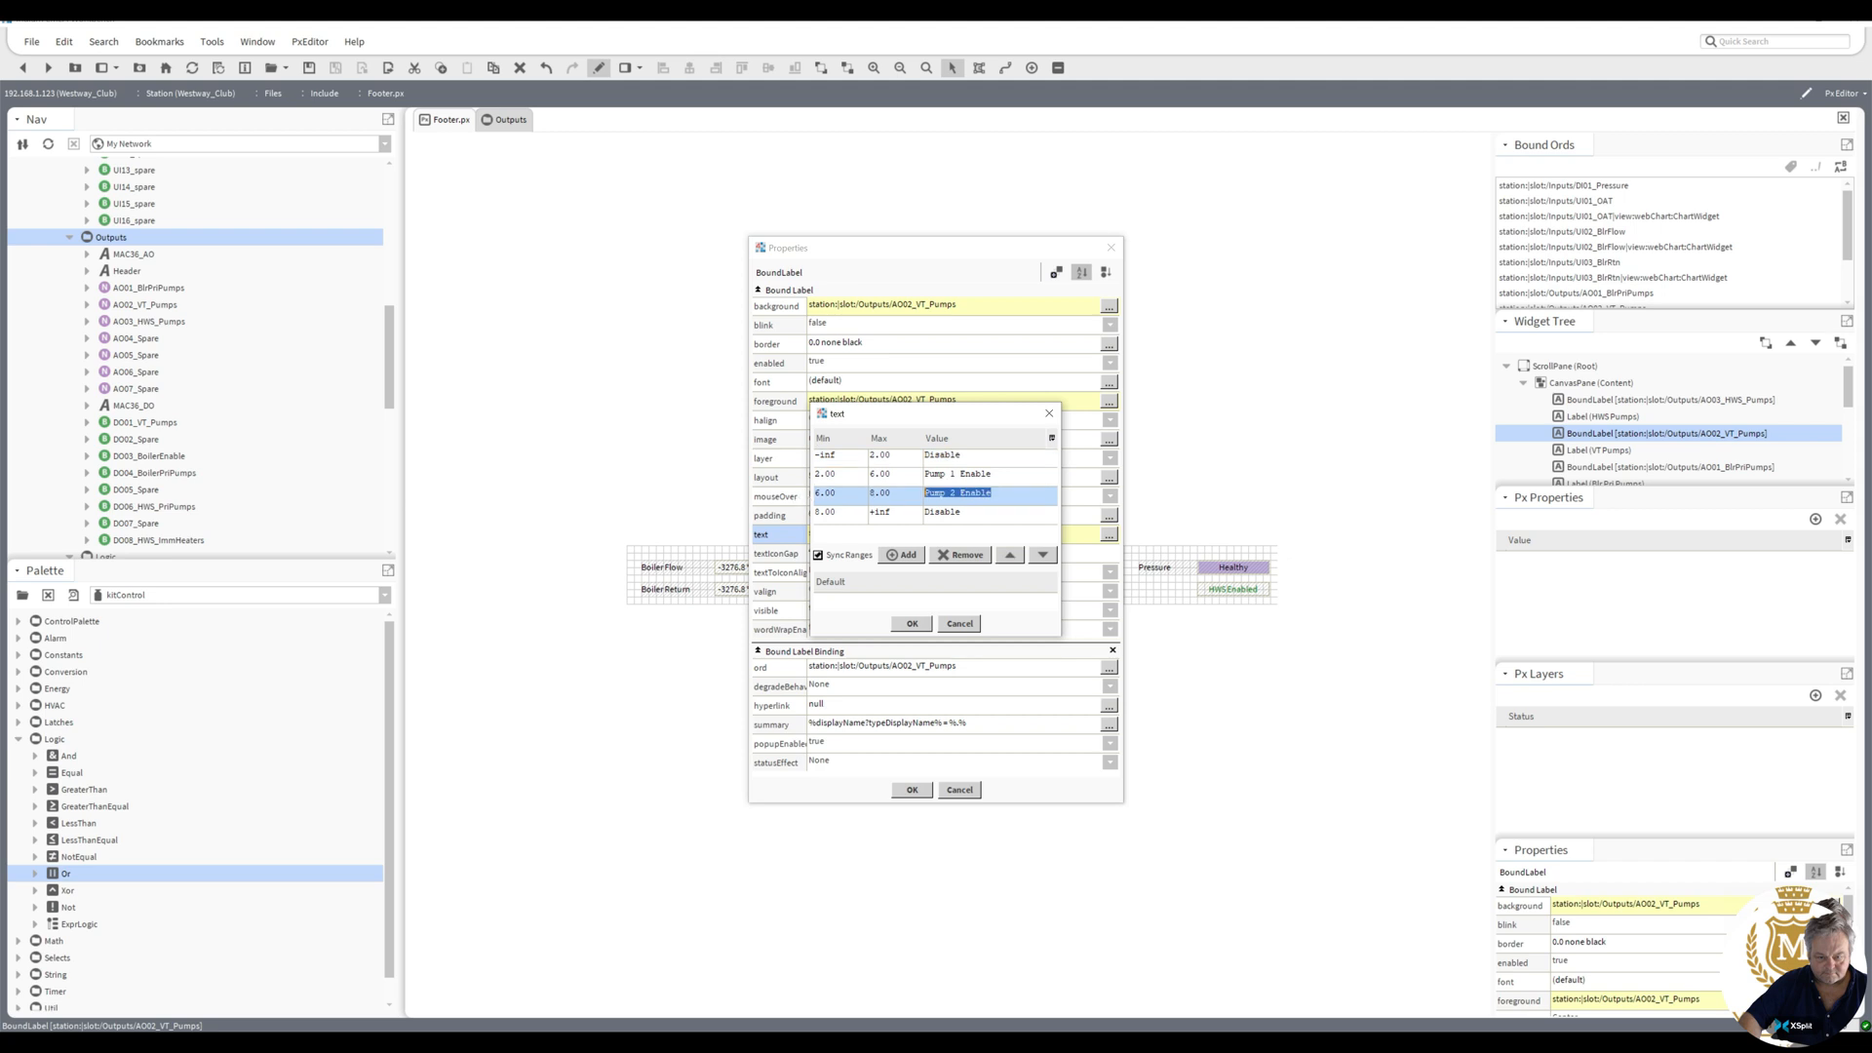
pyautogui.doubleClick(946, 512)
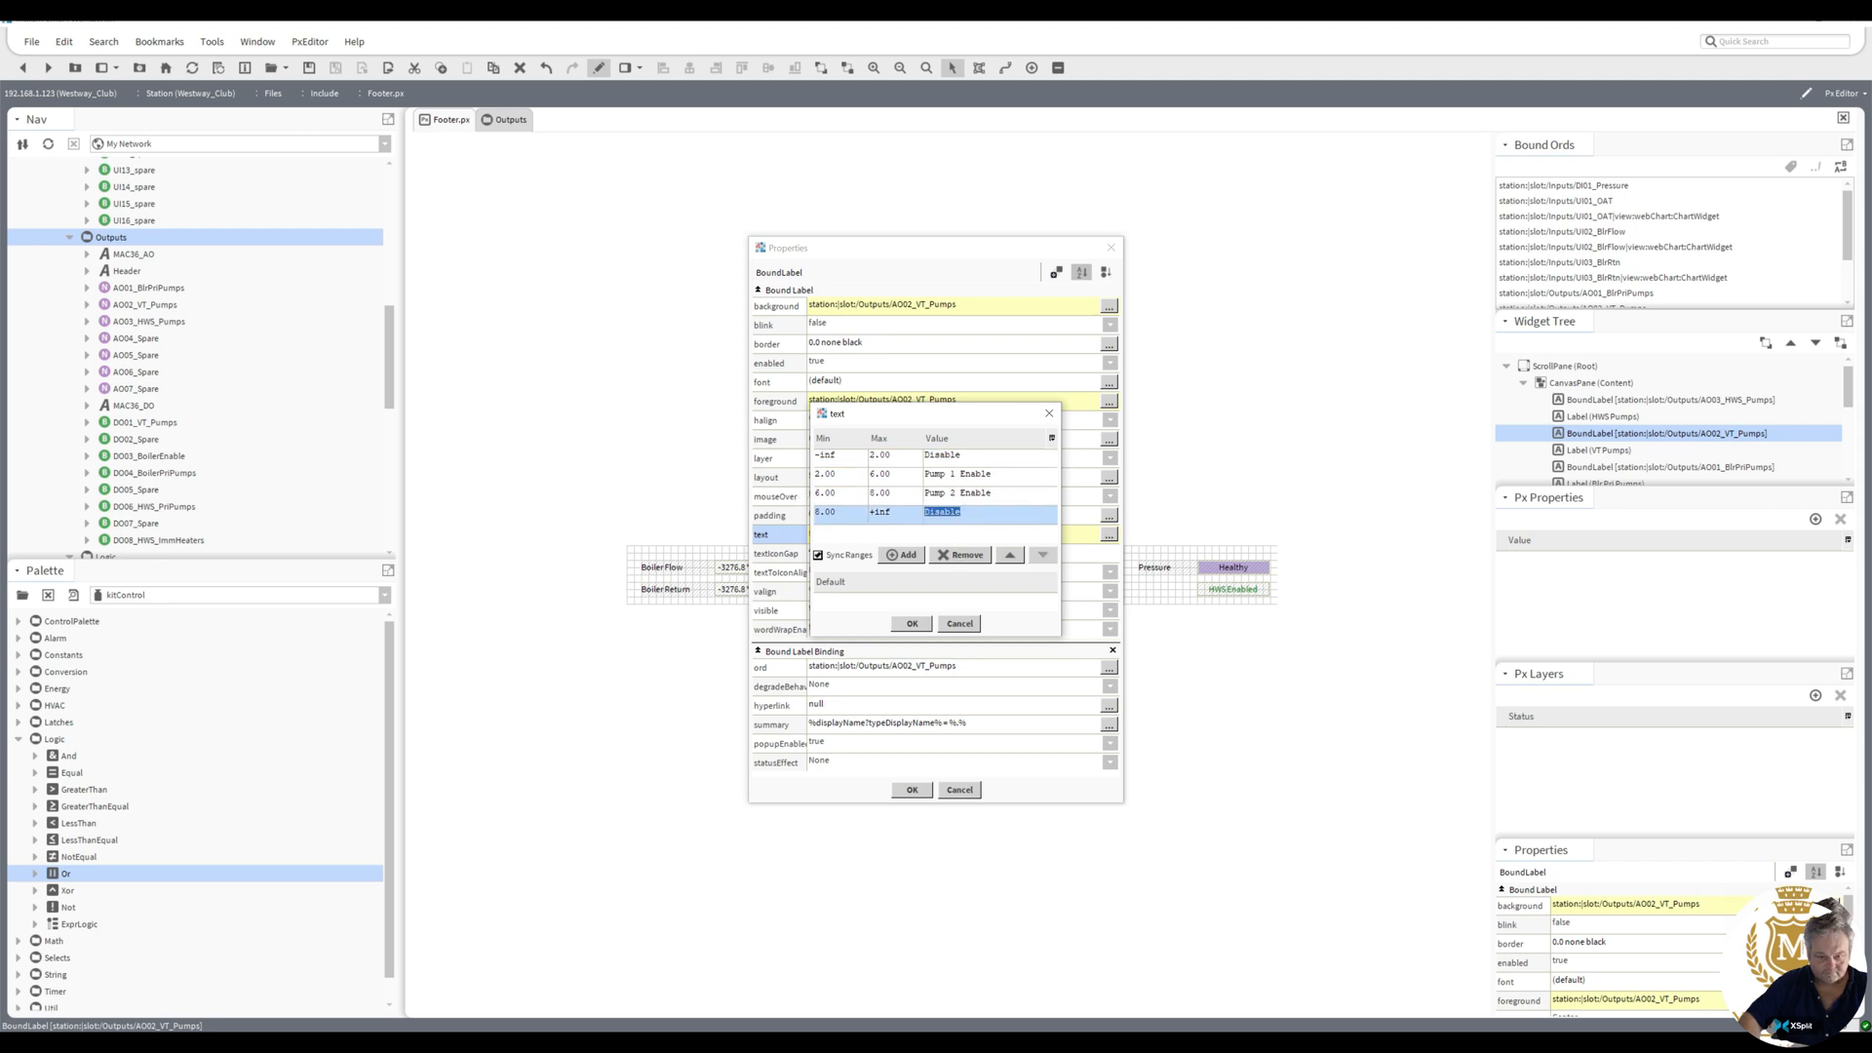
pyautogui.hotkey('ctrl', 'v')
# - Set the third range of the AO02_VT_Pumps text animation, starting at 6.00, to Disable
pyautogui.doubleClick(942, 455)
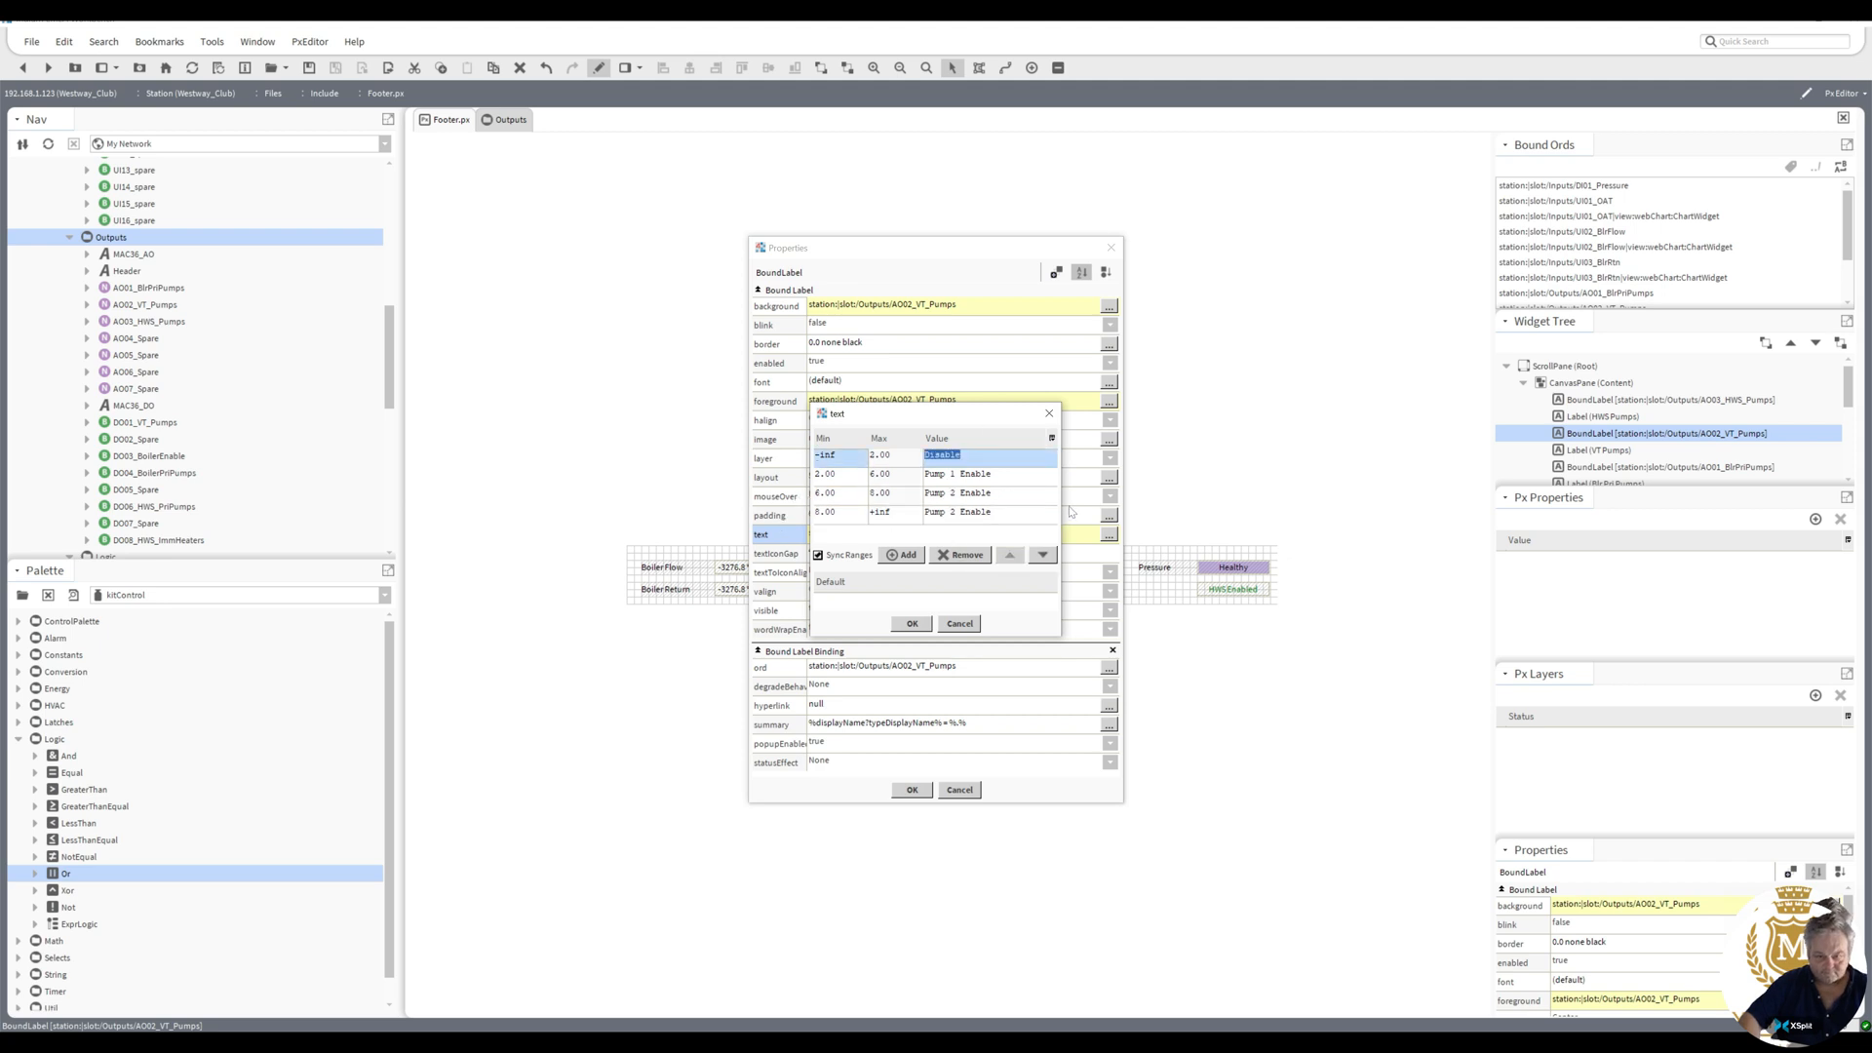
pyautogui.hotkey('ctrl', 'c')
pyautogui.doubleClick(1014, 495)
pyautogui.hotkey('ctrl', 'v')
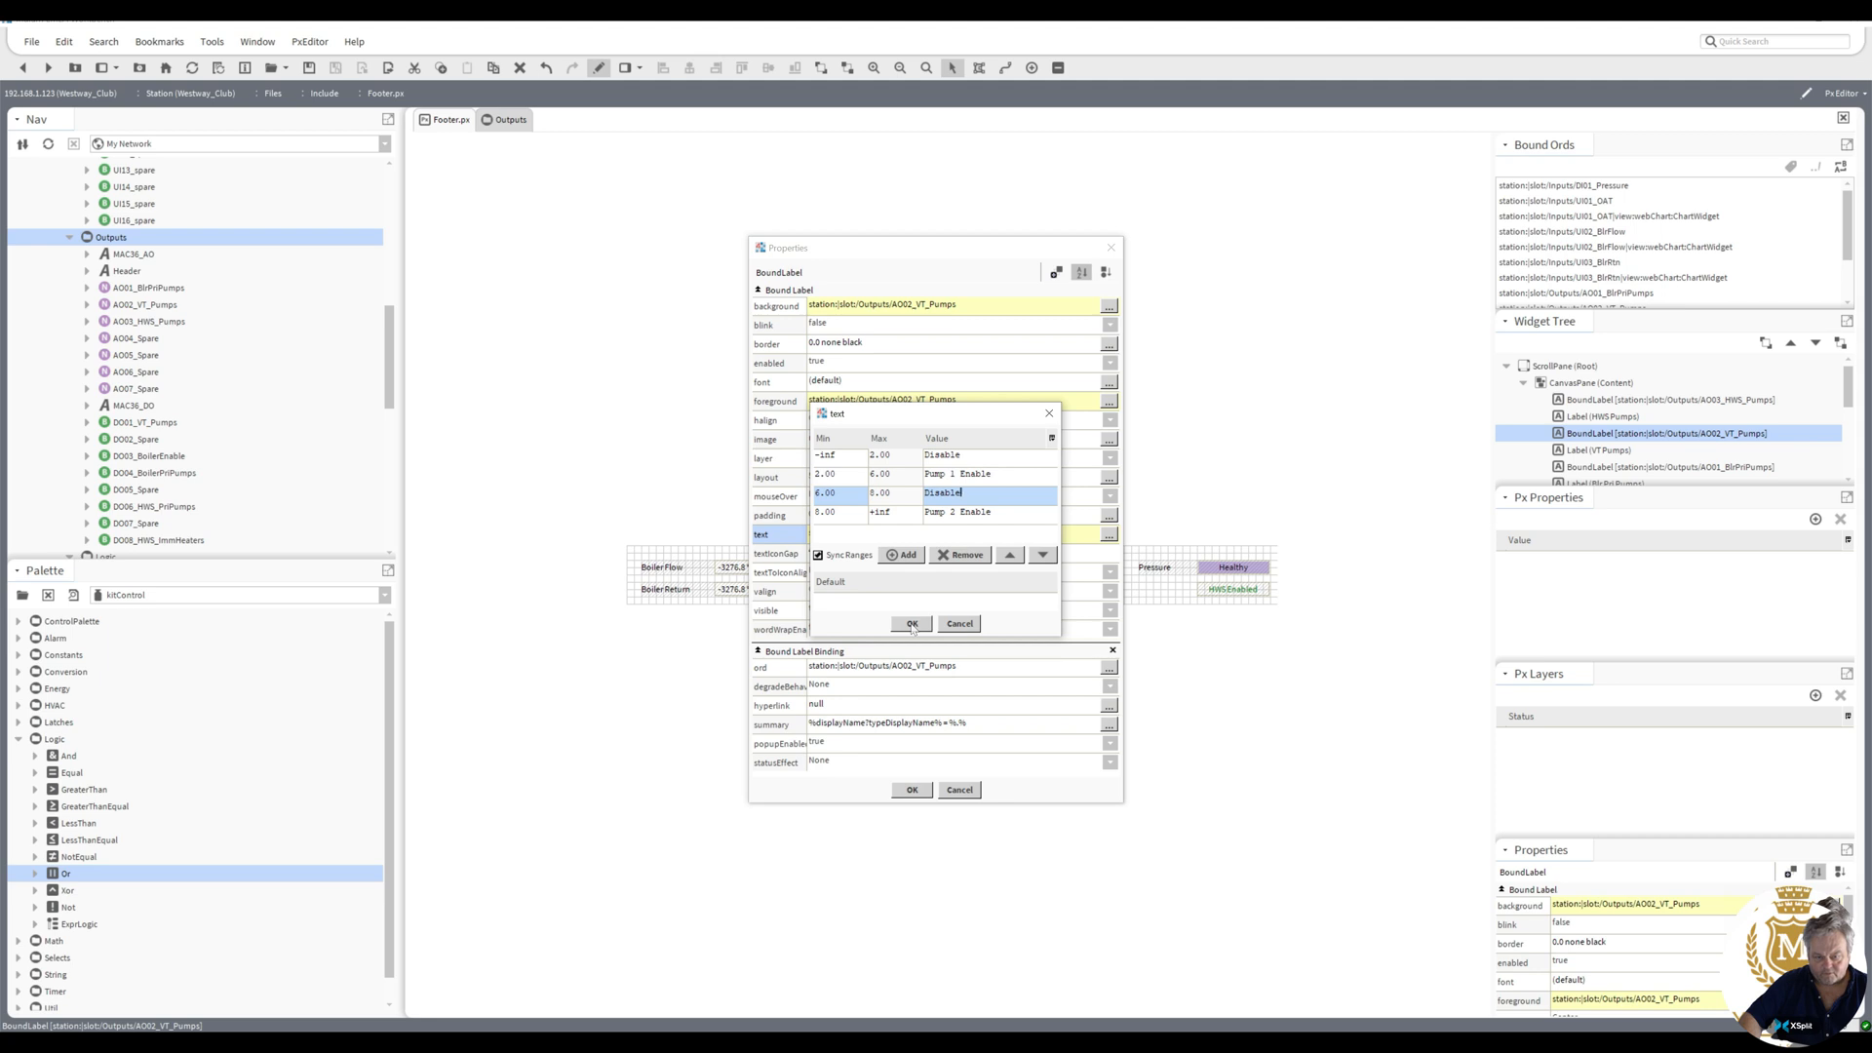
pyautogui.click(912, 625)
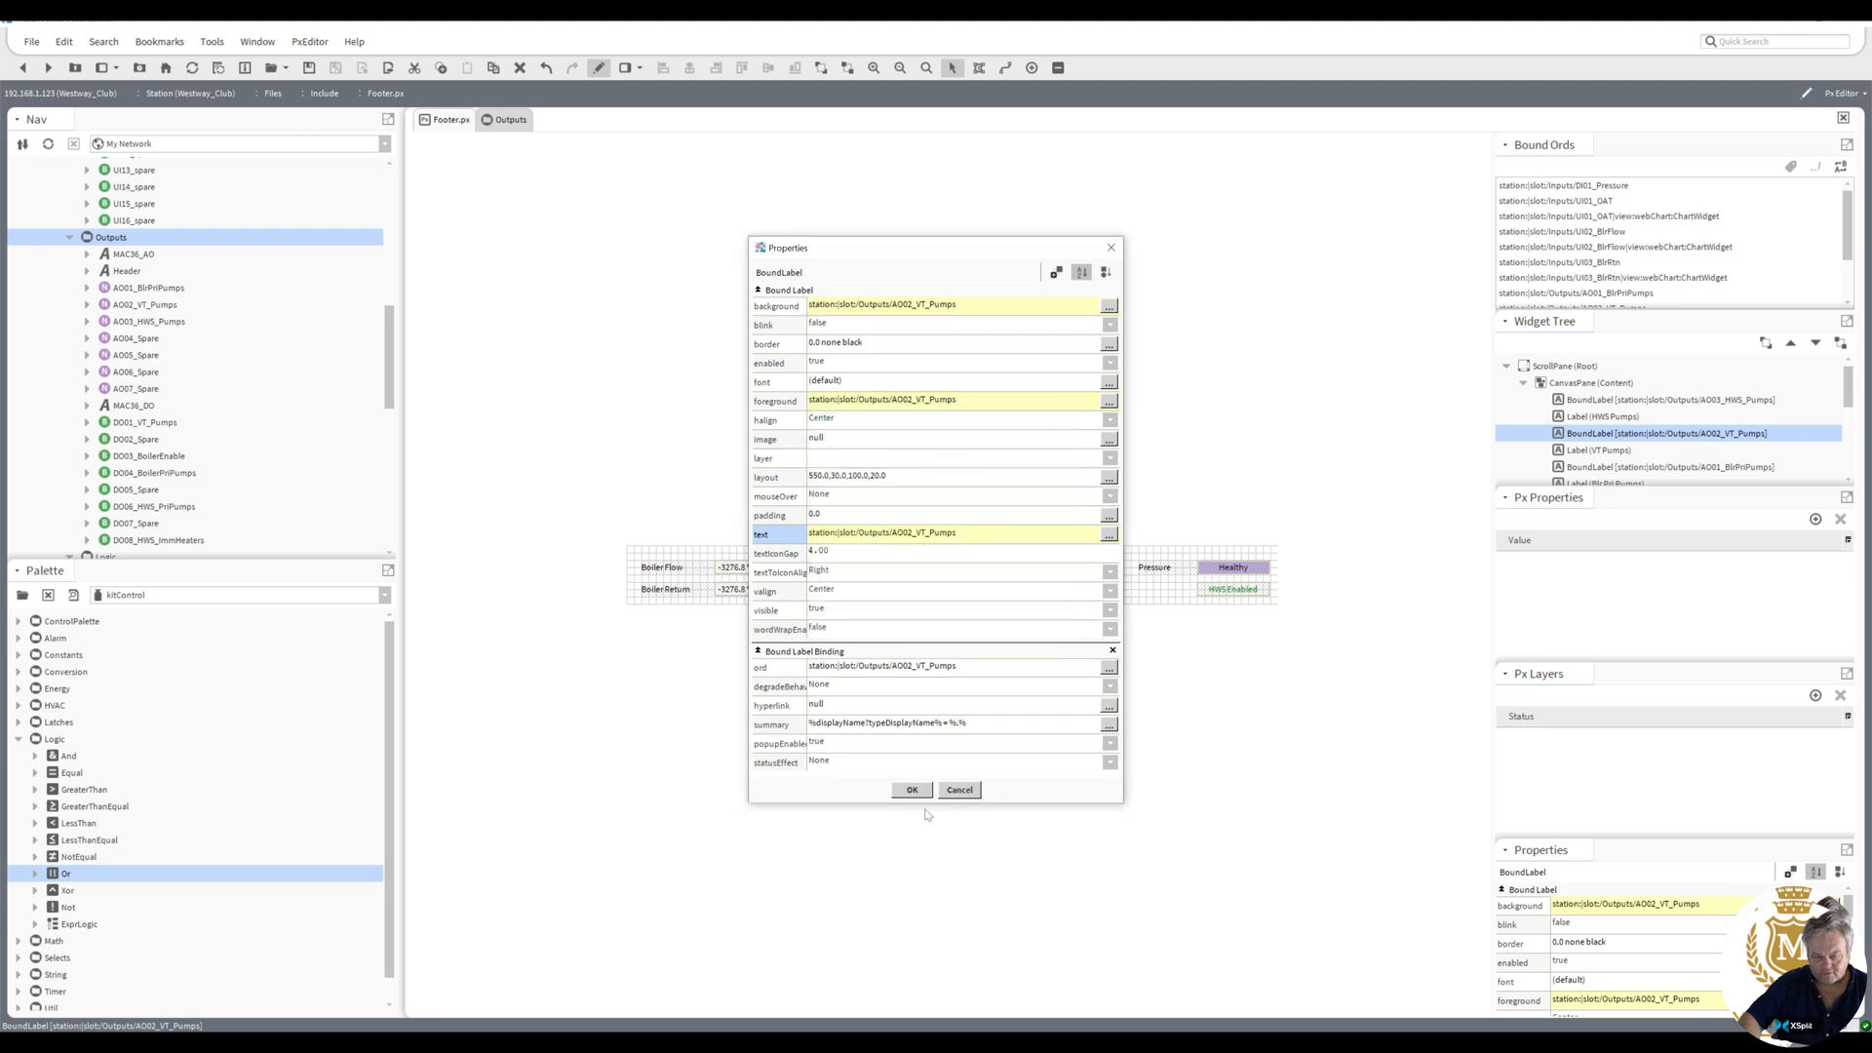
# - In the AO02_VT_Pumps label's foreground animation, set the last range to green and the third range to black, and apply the properties
pyautogui.click(844, 402)
pyautogui.click(936, 515)
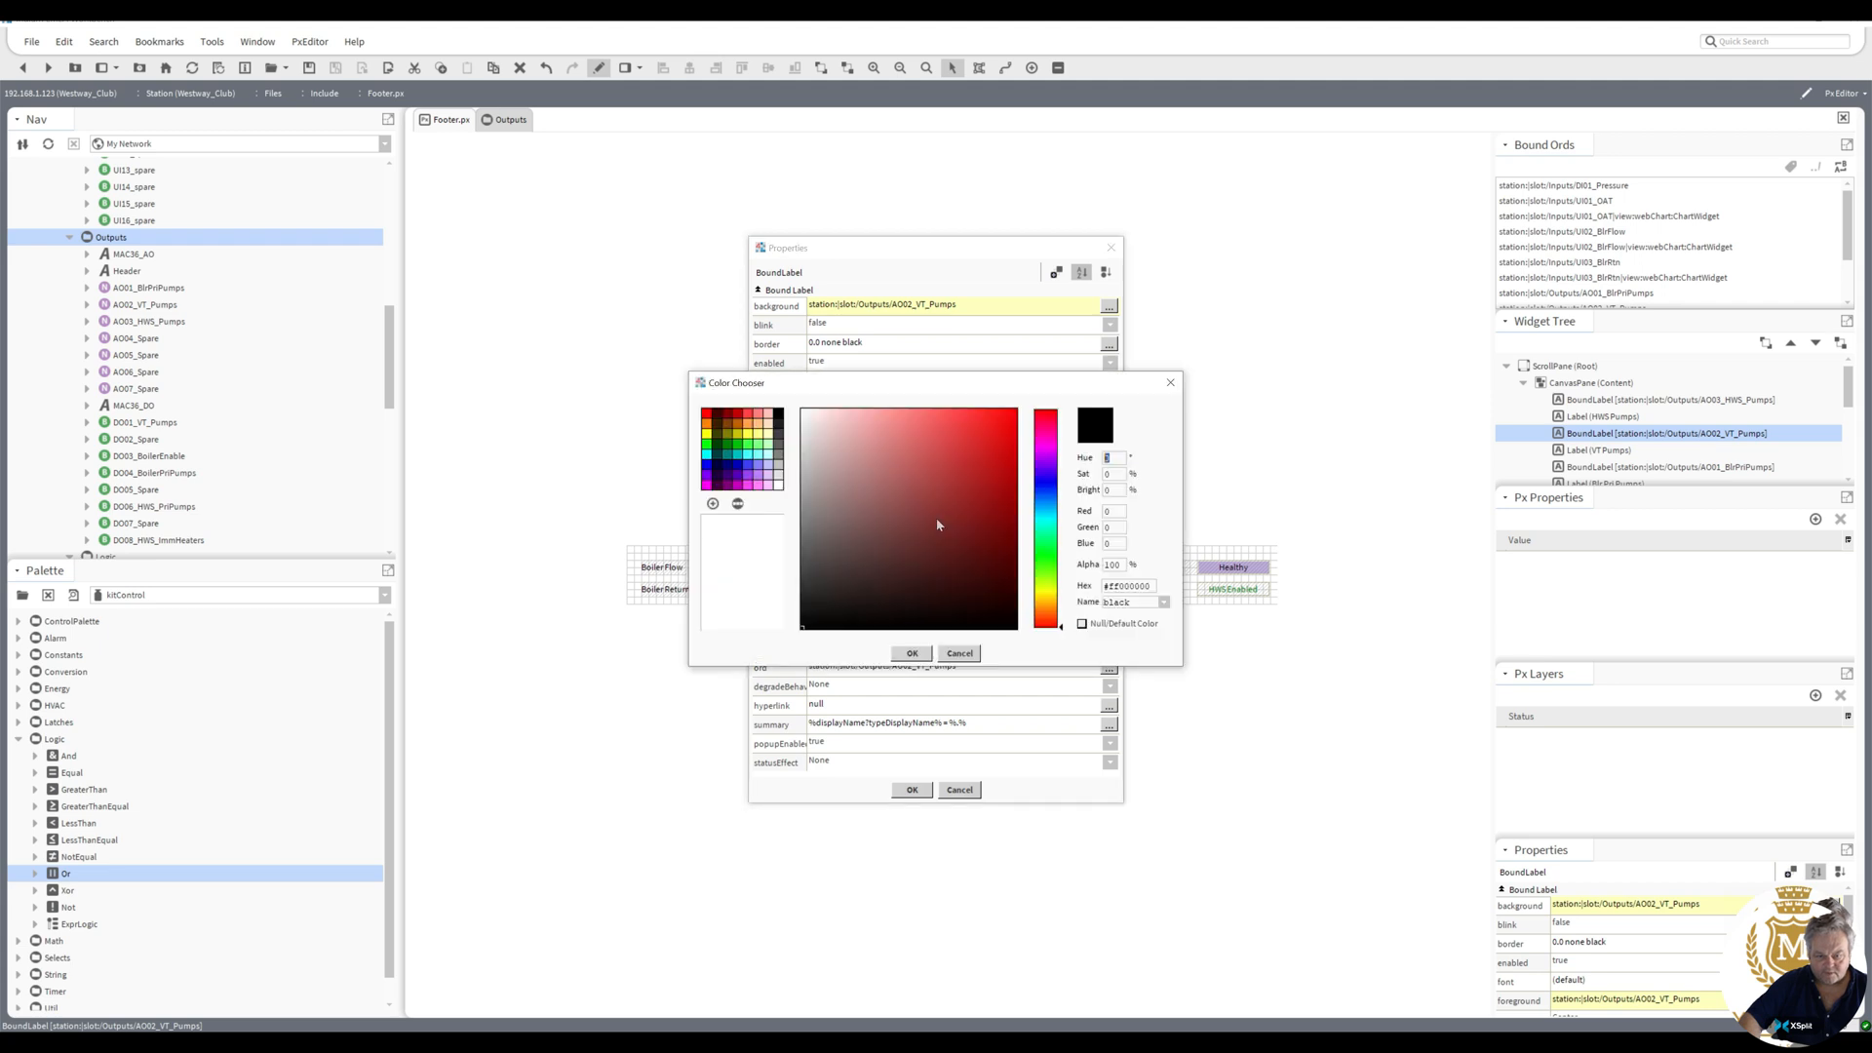
pyautogui.click(727, 447)
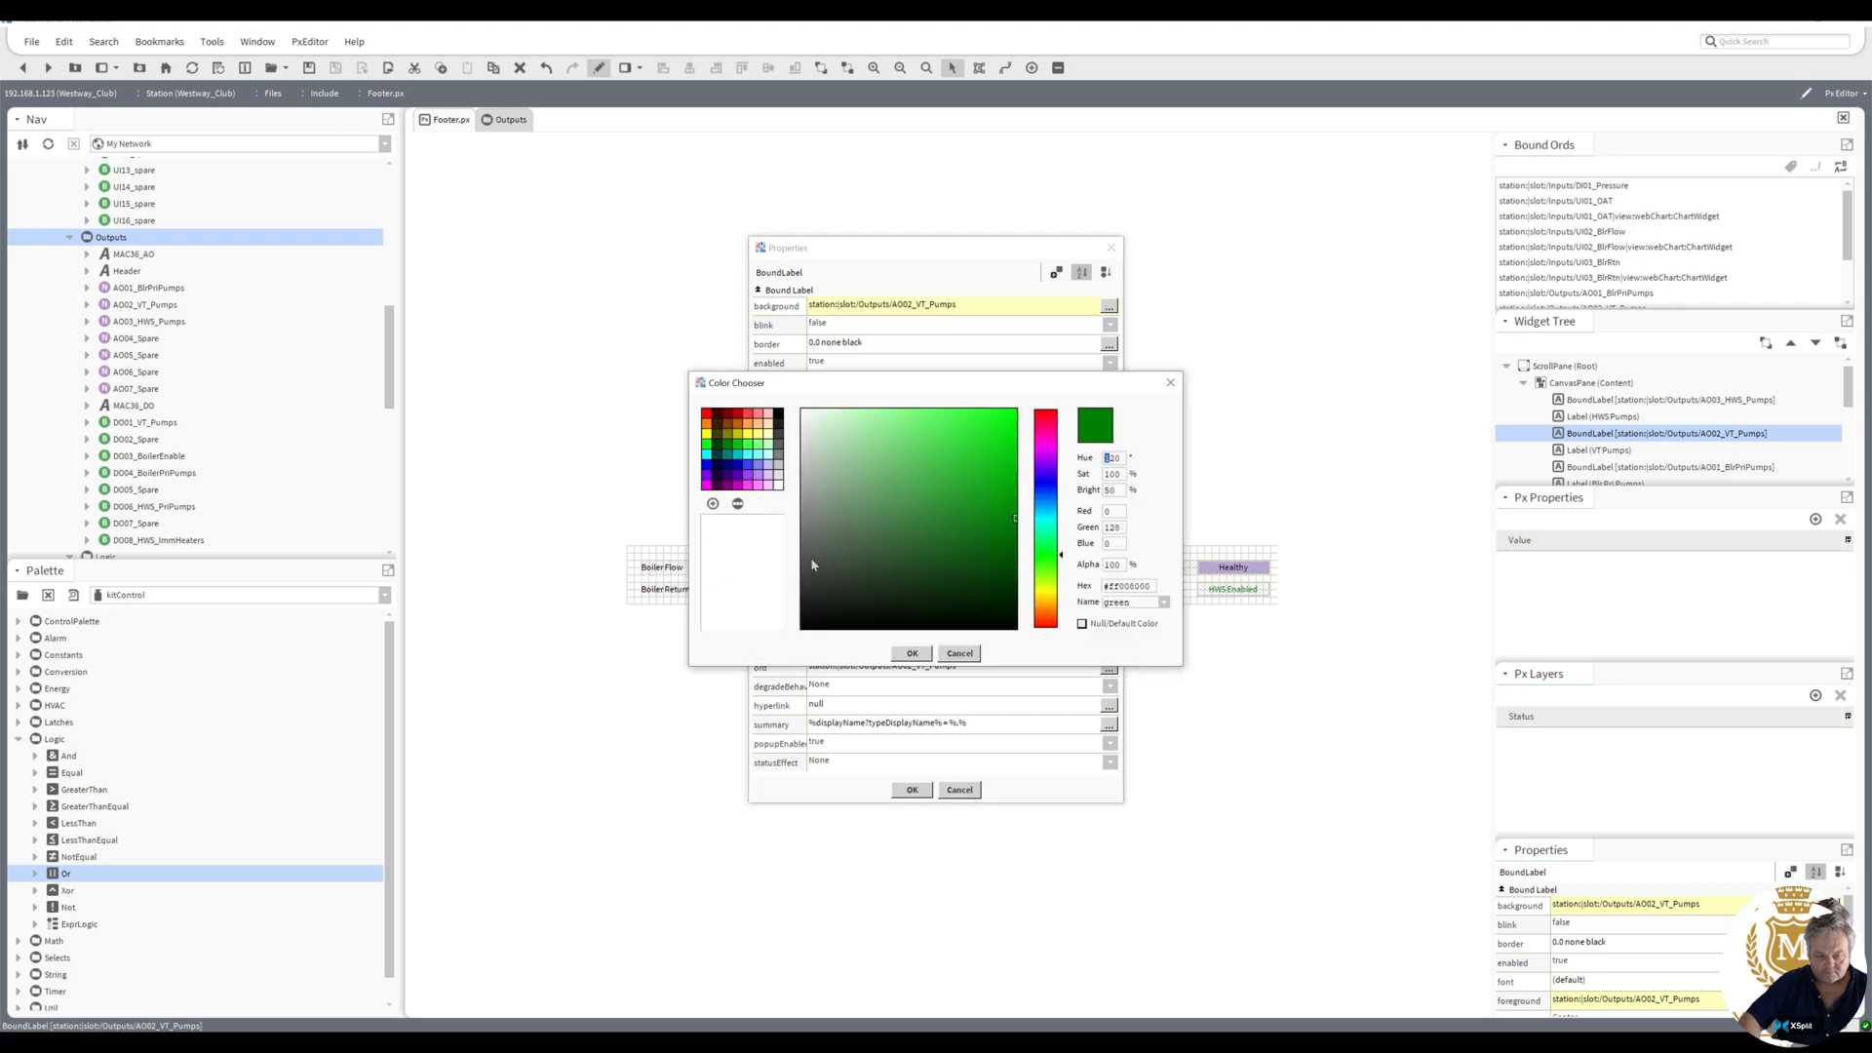
pyautogui.click(920, 656)
pyautogui.click(938, 496)
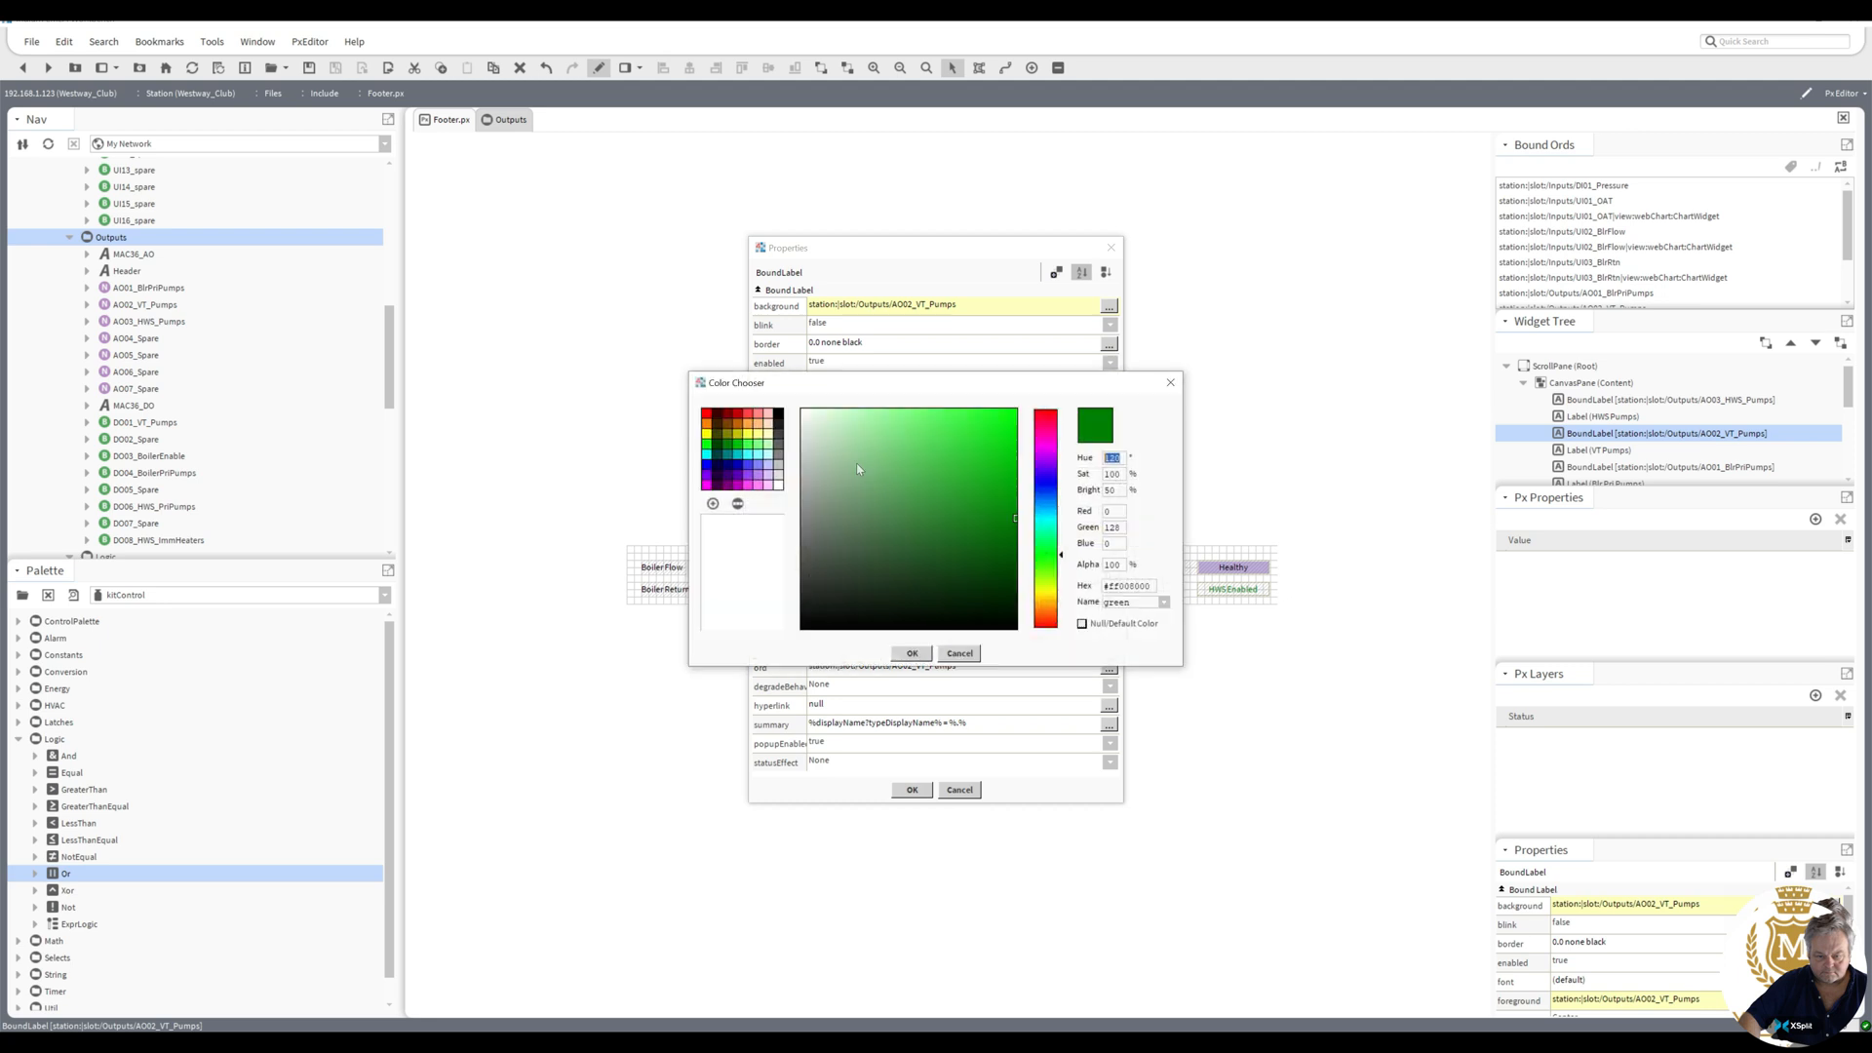
pyautogui.click(778, 414)
pyautogui.click(911, 653)
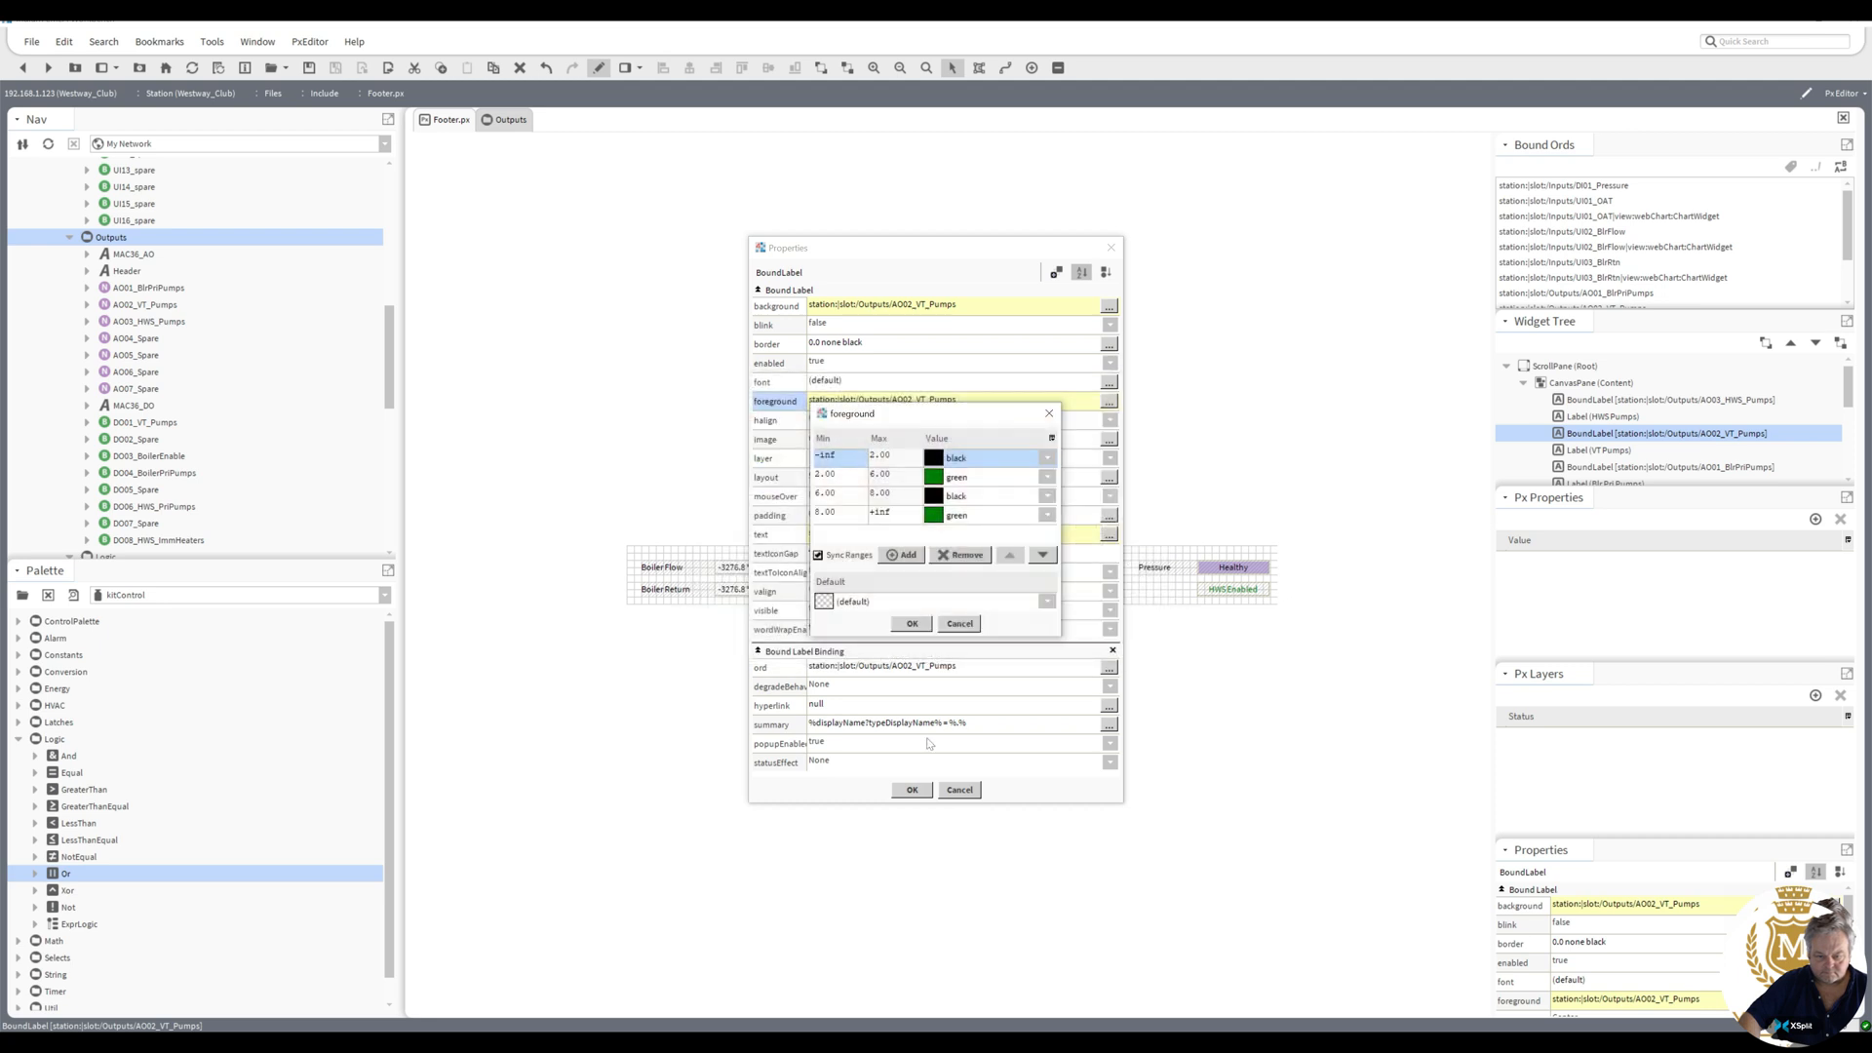
pyautogui.click(912, 623)
pyautogui.click(912, 789)
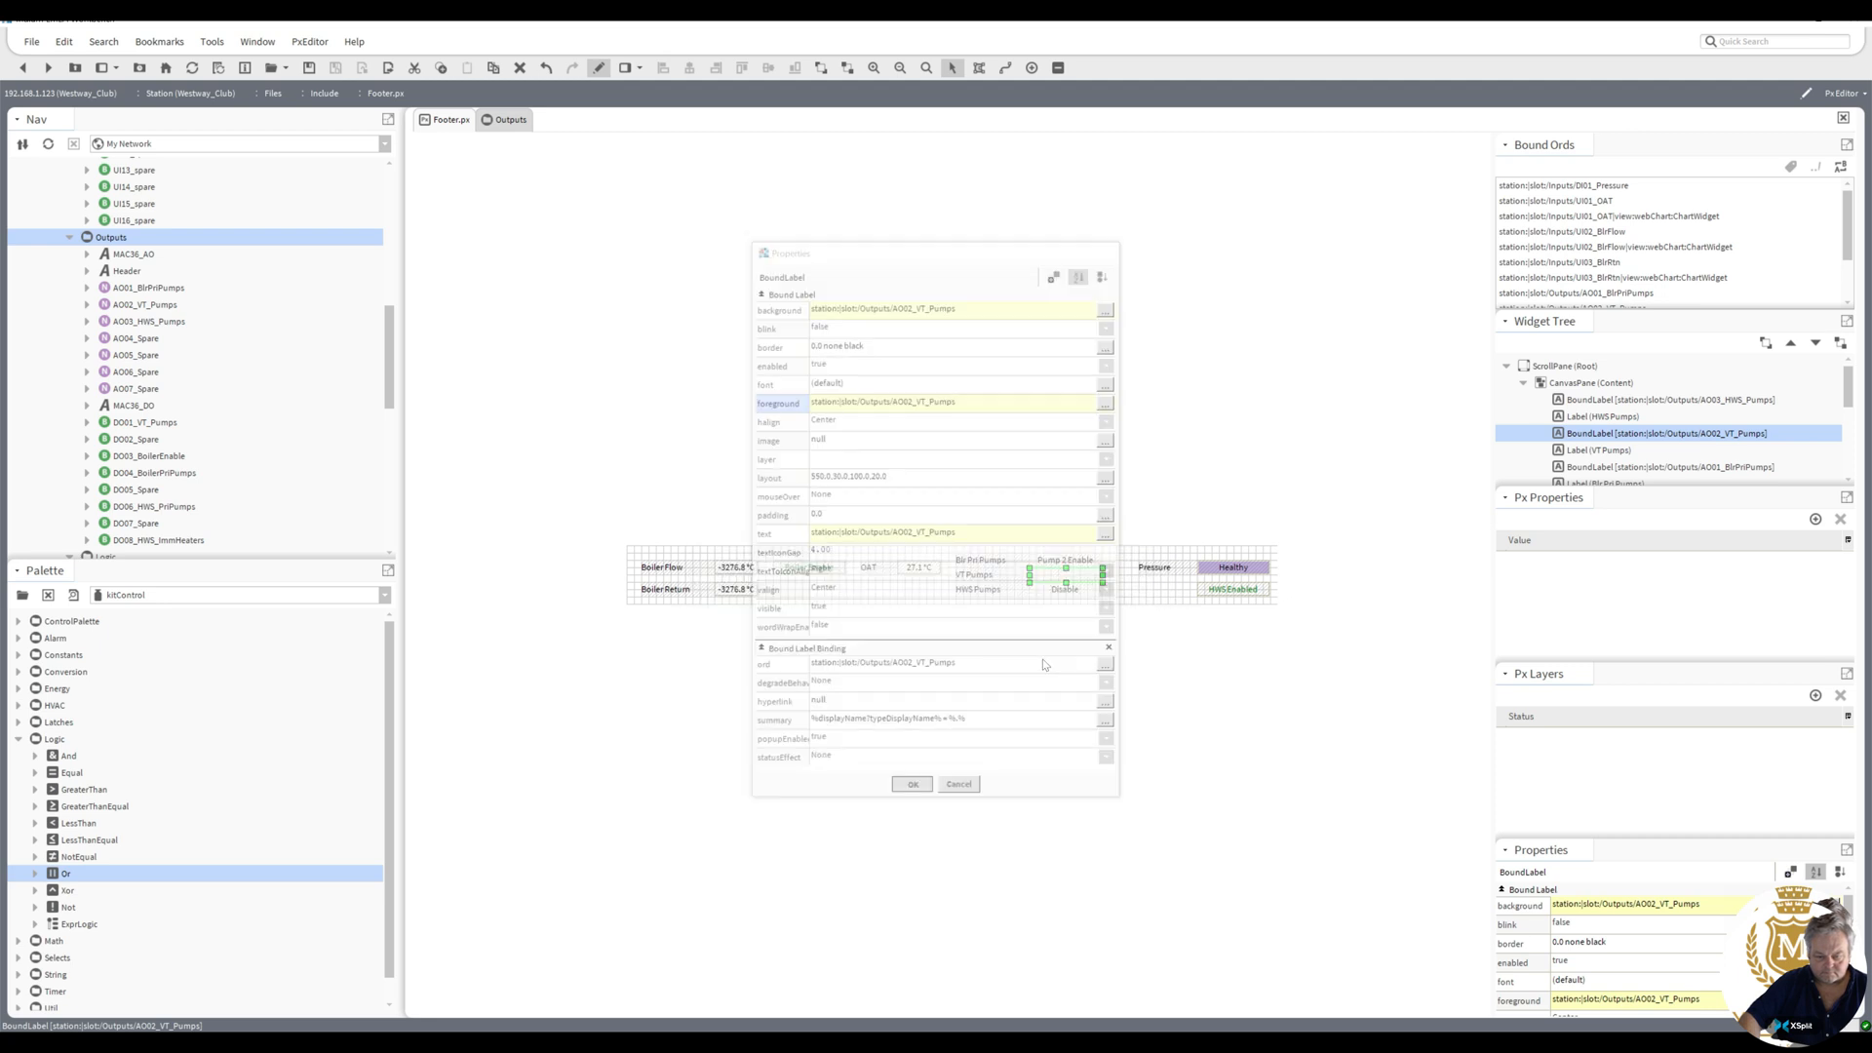
# - In the AO01_BlrPriPumps label's foreground animation, set the last range to green and the third range to black, and apply the properties
pyautogui.doubleClick(1061, 562)
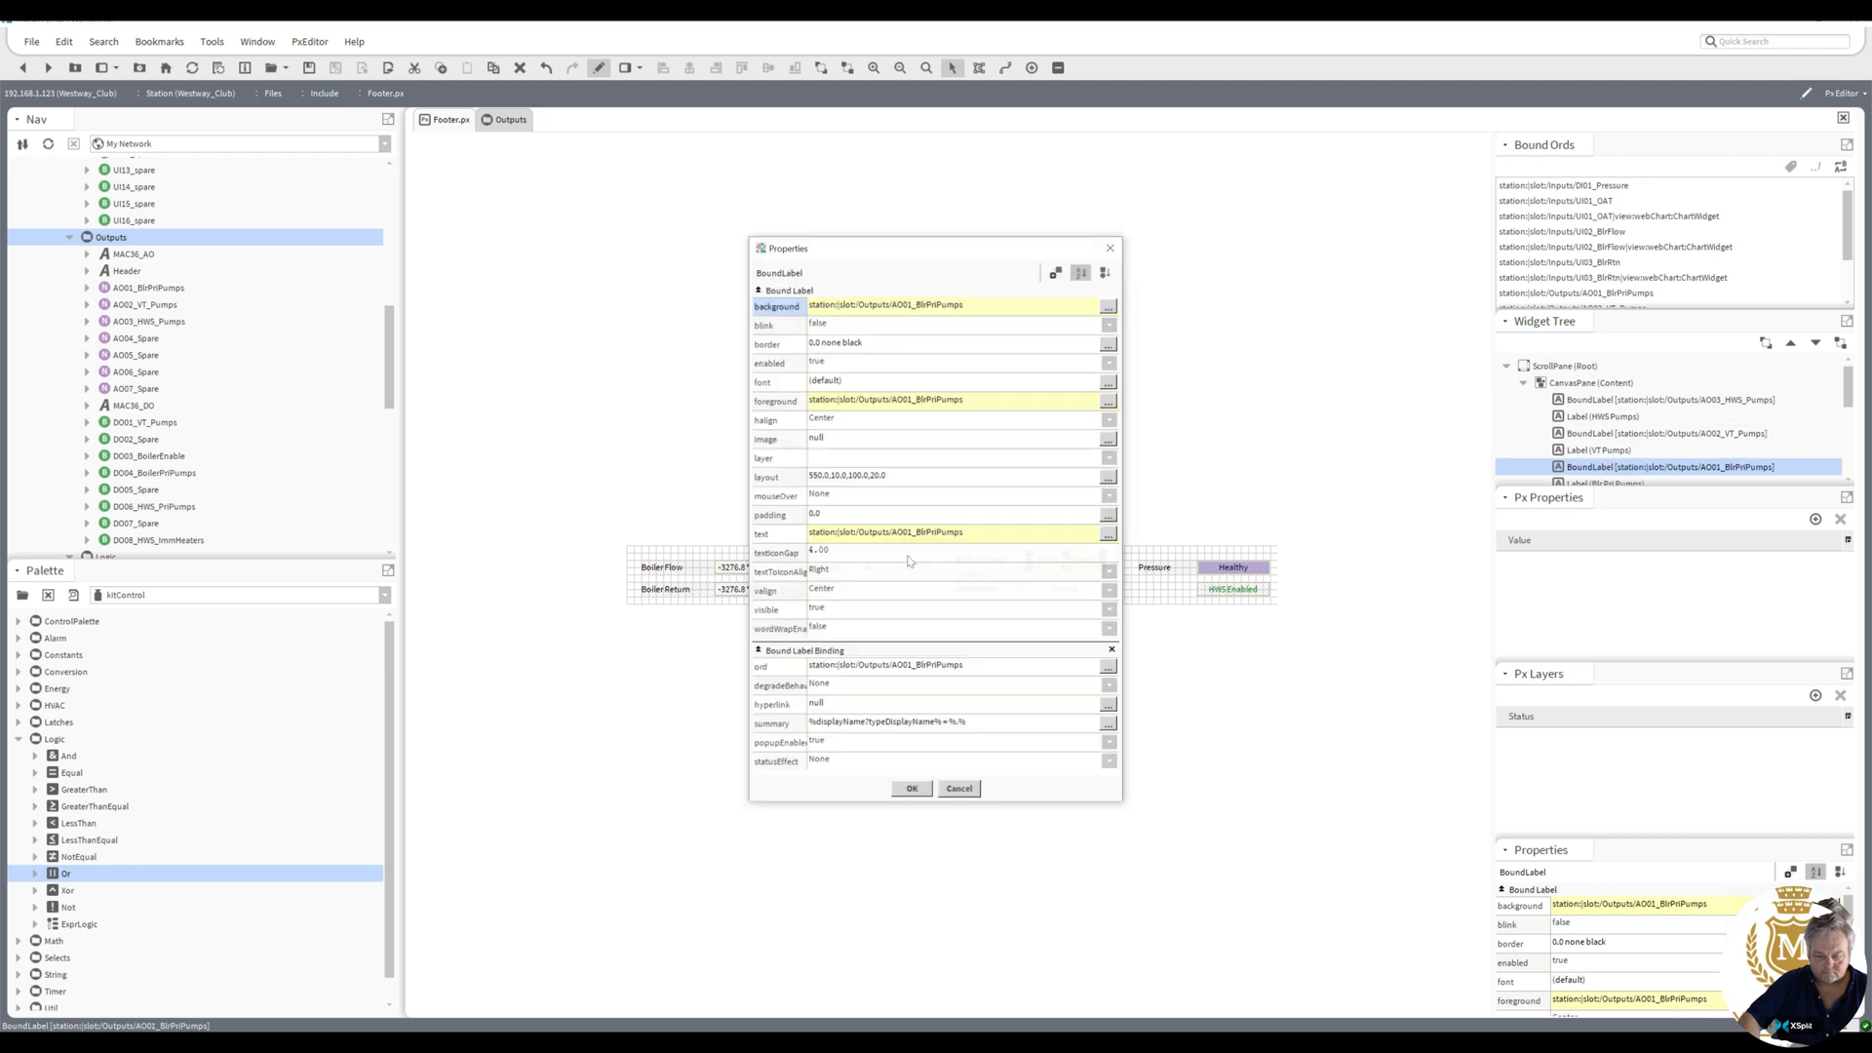
pyautogui.doubleClick(855, 403)
pyautogui.doubleClick(938, 457)
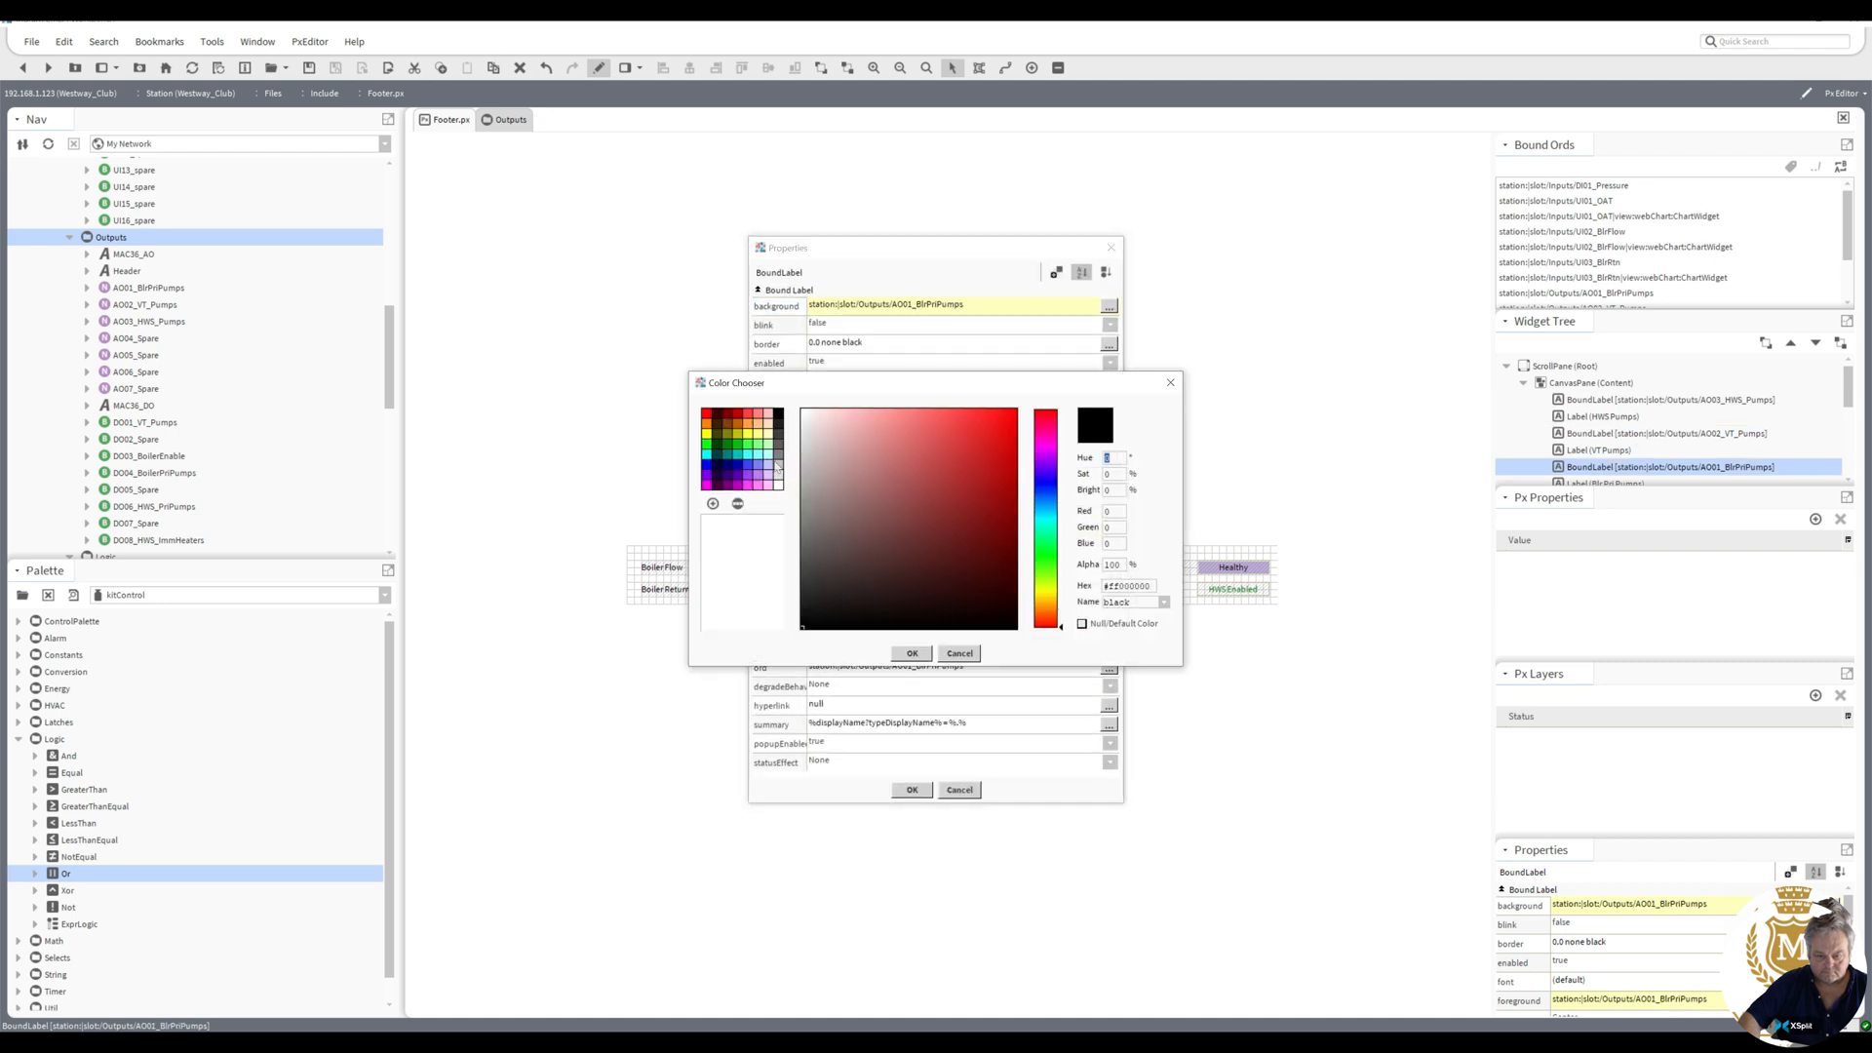
pyautogui.click(728, 450)
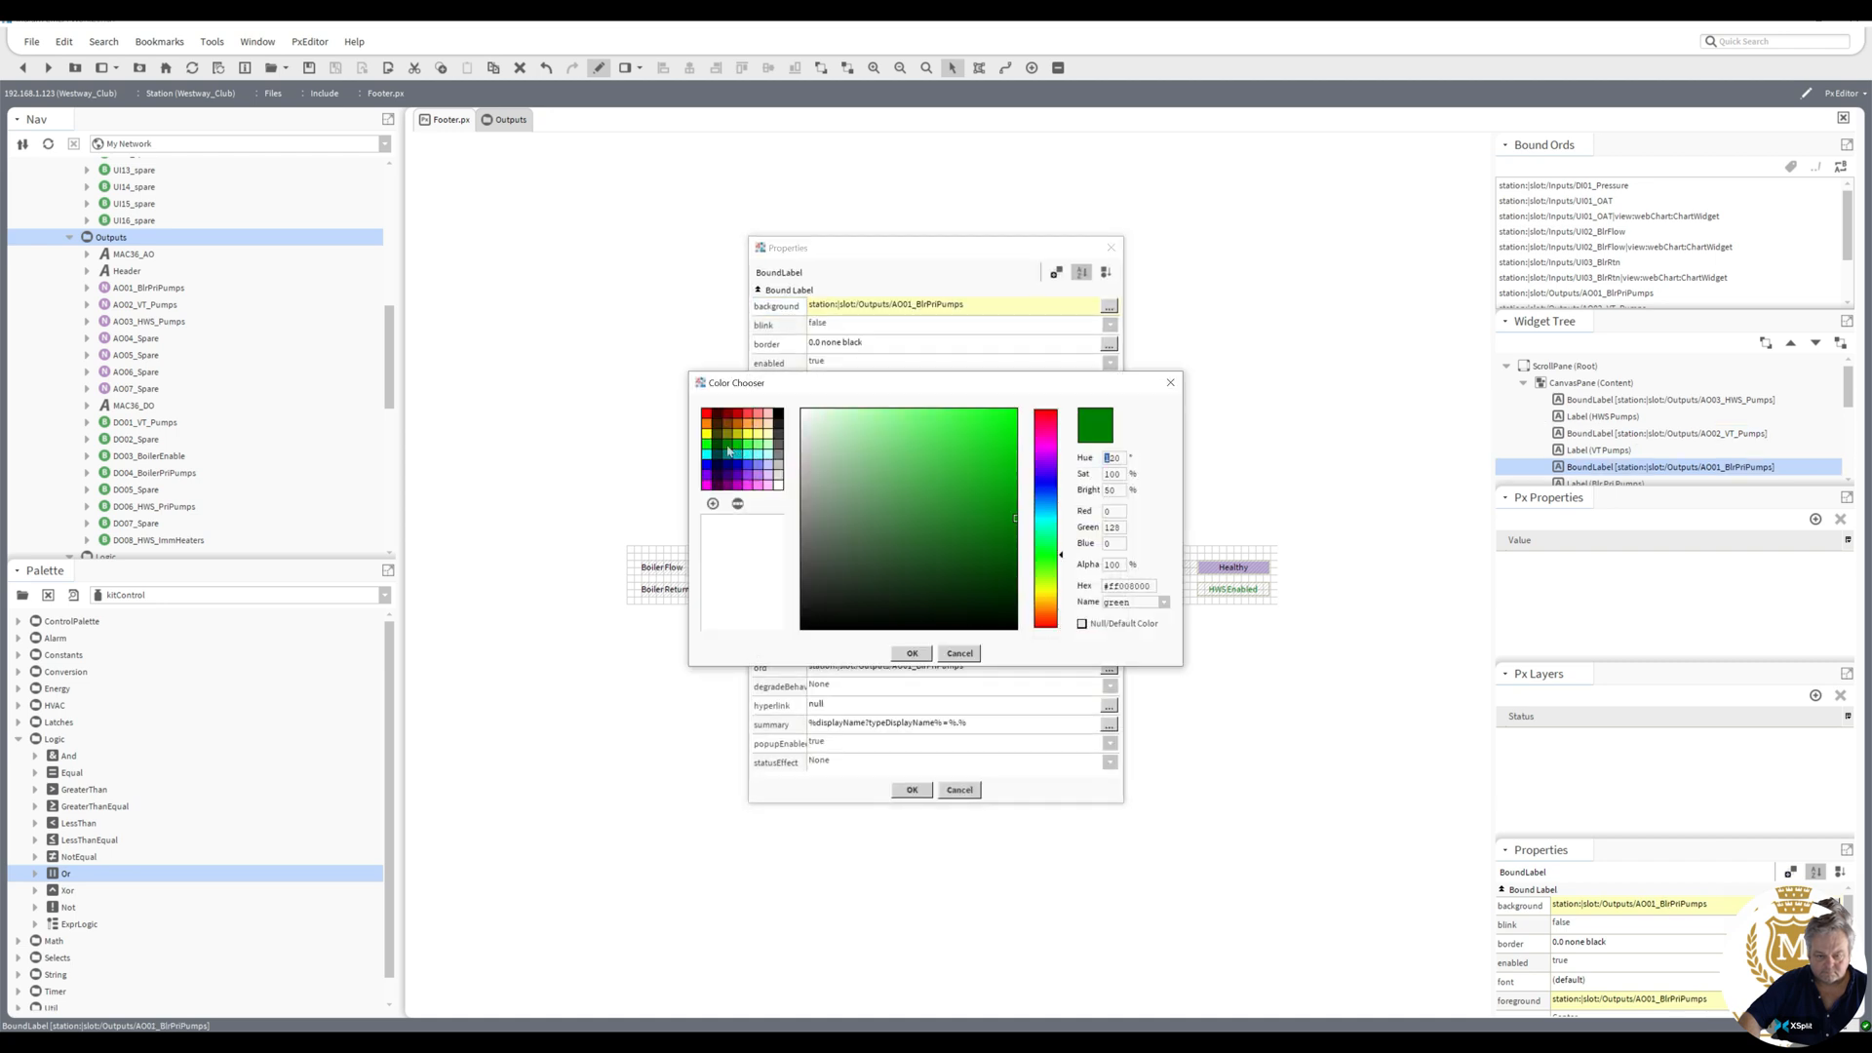
pyautogui.click(917, 655)
pyautogui.doubleClick(933, 498)
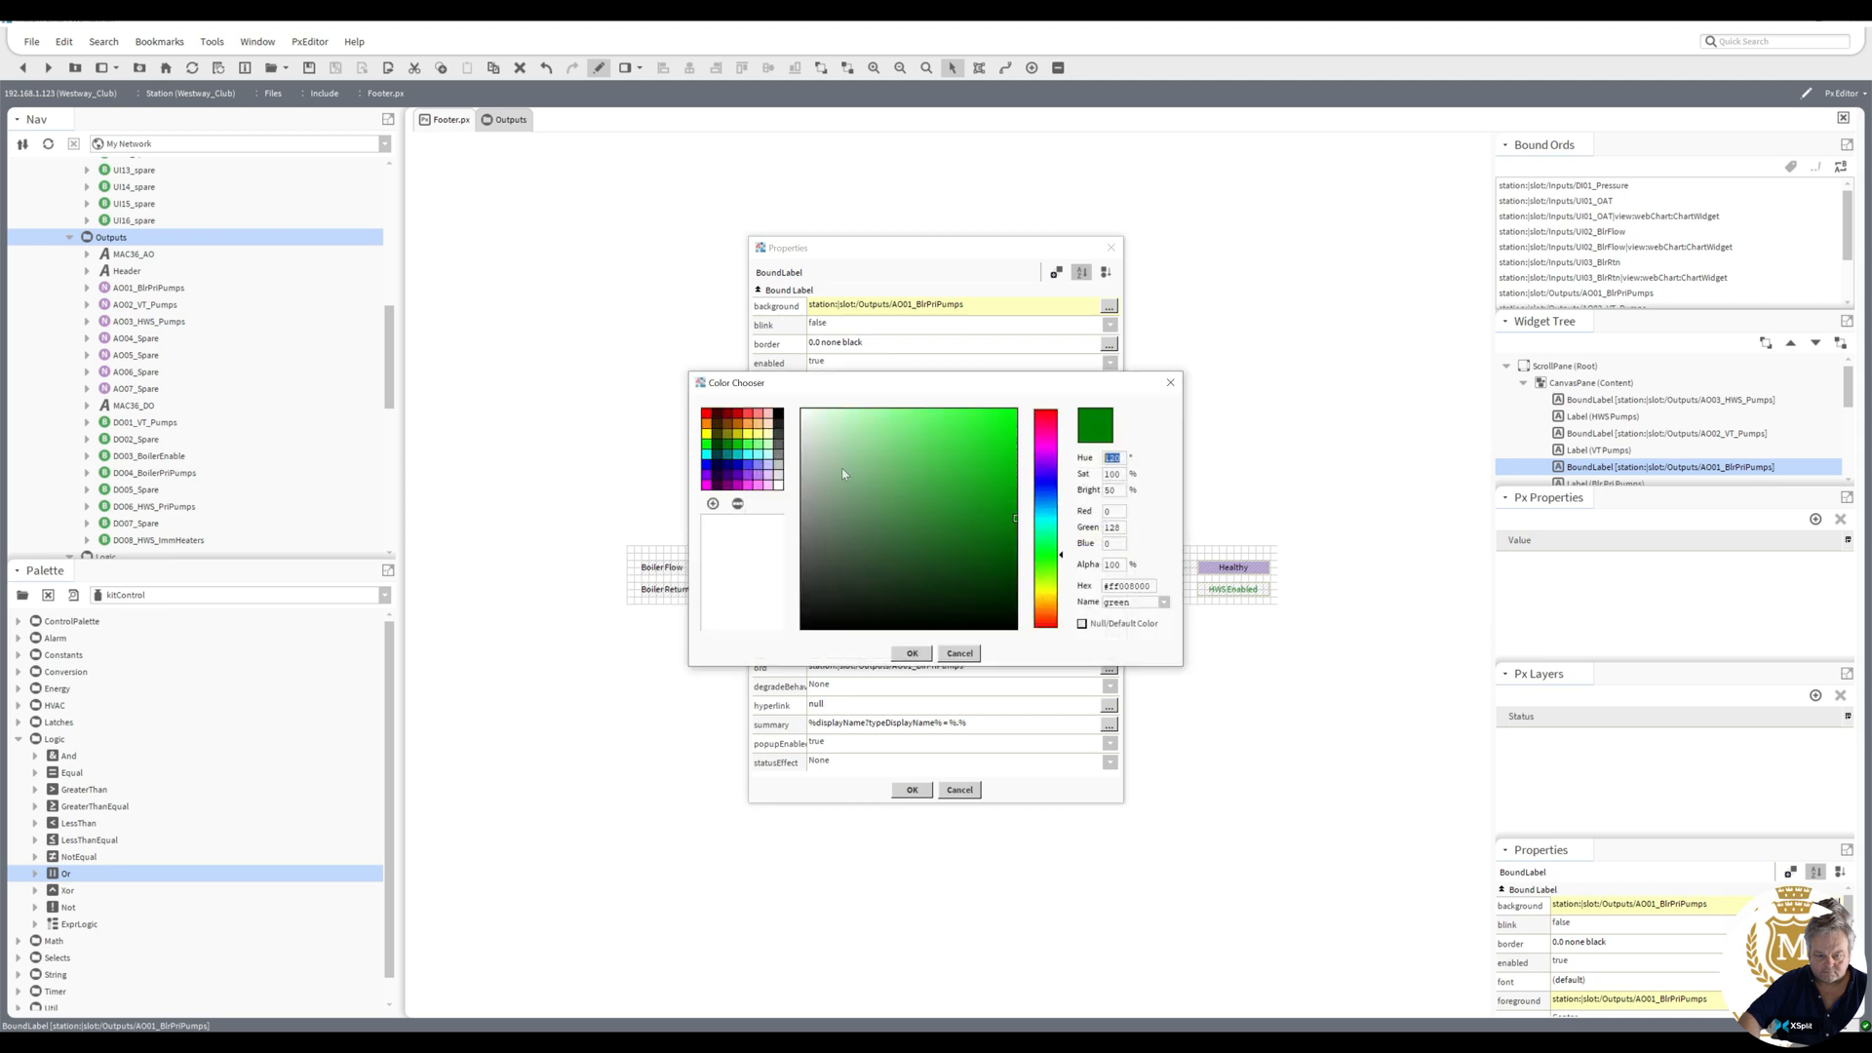
pyautogui.click(777, 414)
pyautogui.click(912, 653)
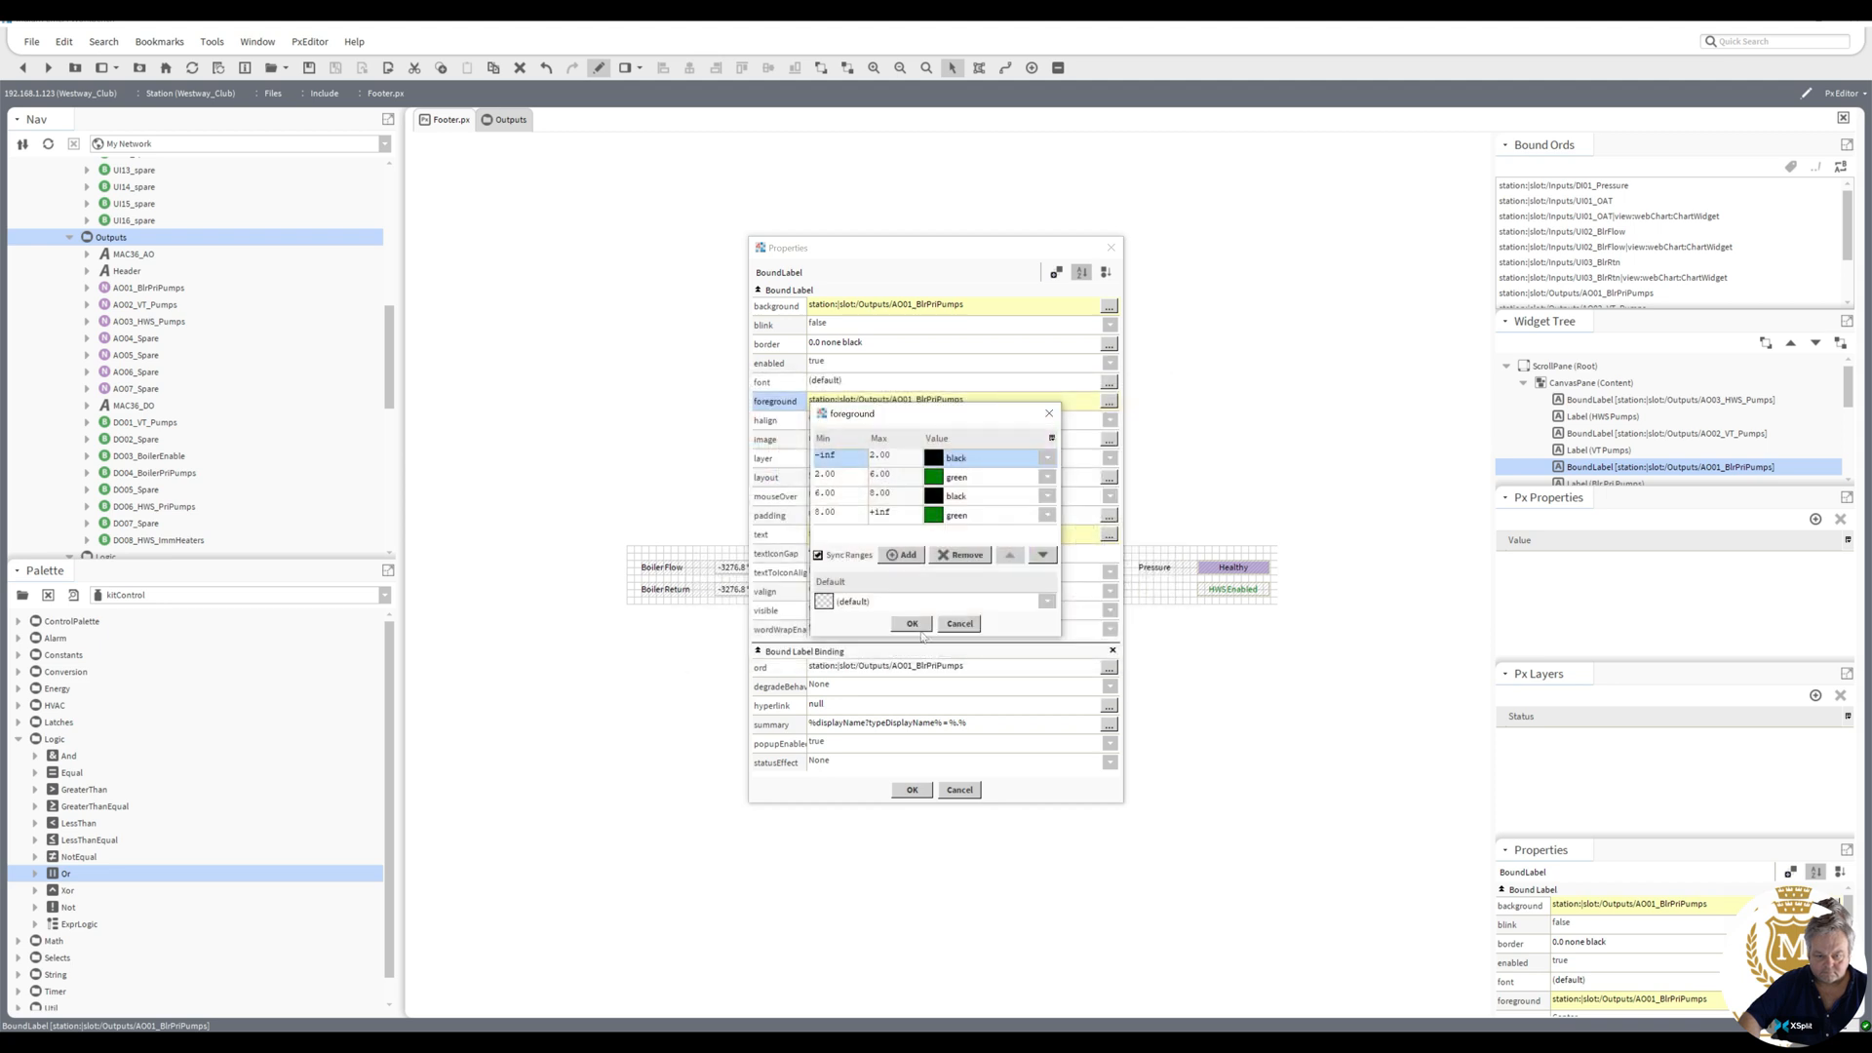
pyautogui.click(913, 625)
pyautogui.click(912, 790)
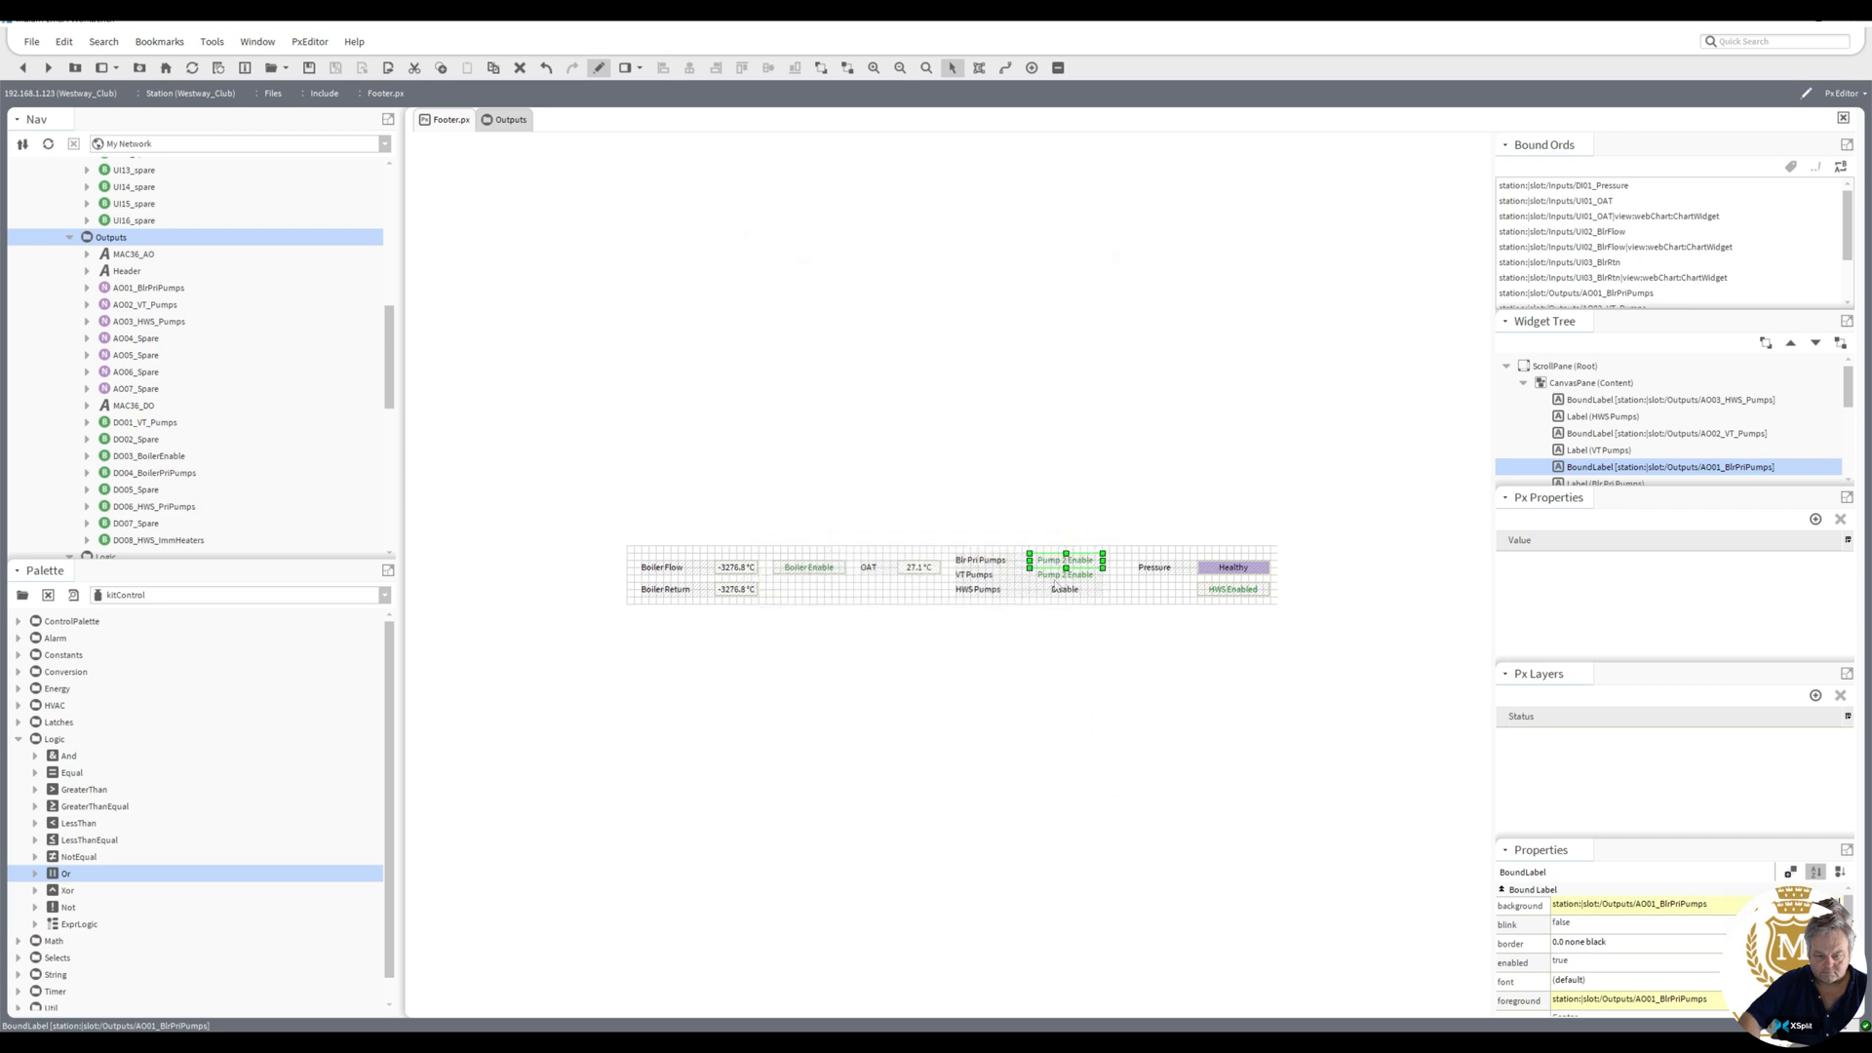
# - In the AO03_HWS_Pumps bound label's text animation, set the last range, starting at 8.00, to "Pump 2 Enable"
pyautogui.doubleClick(1064, 590)
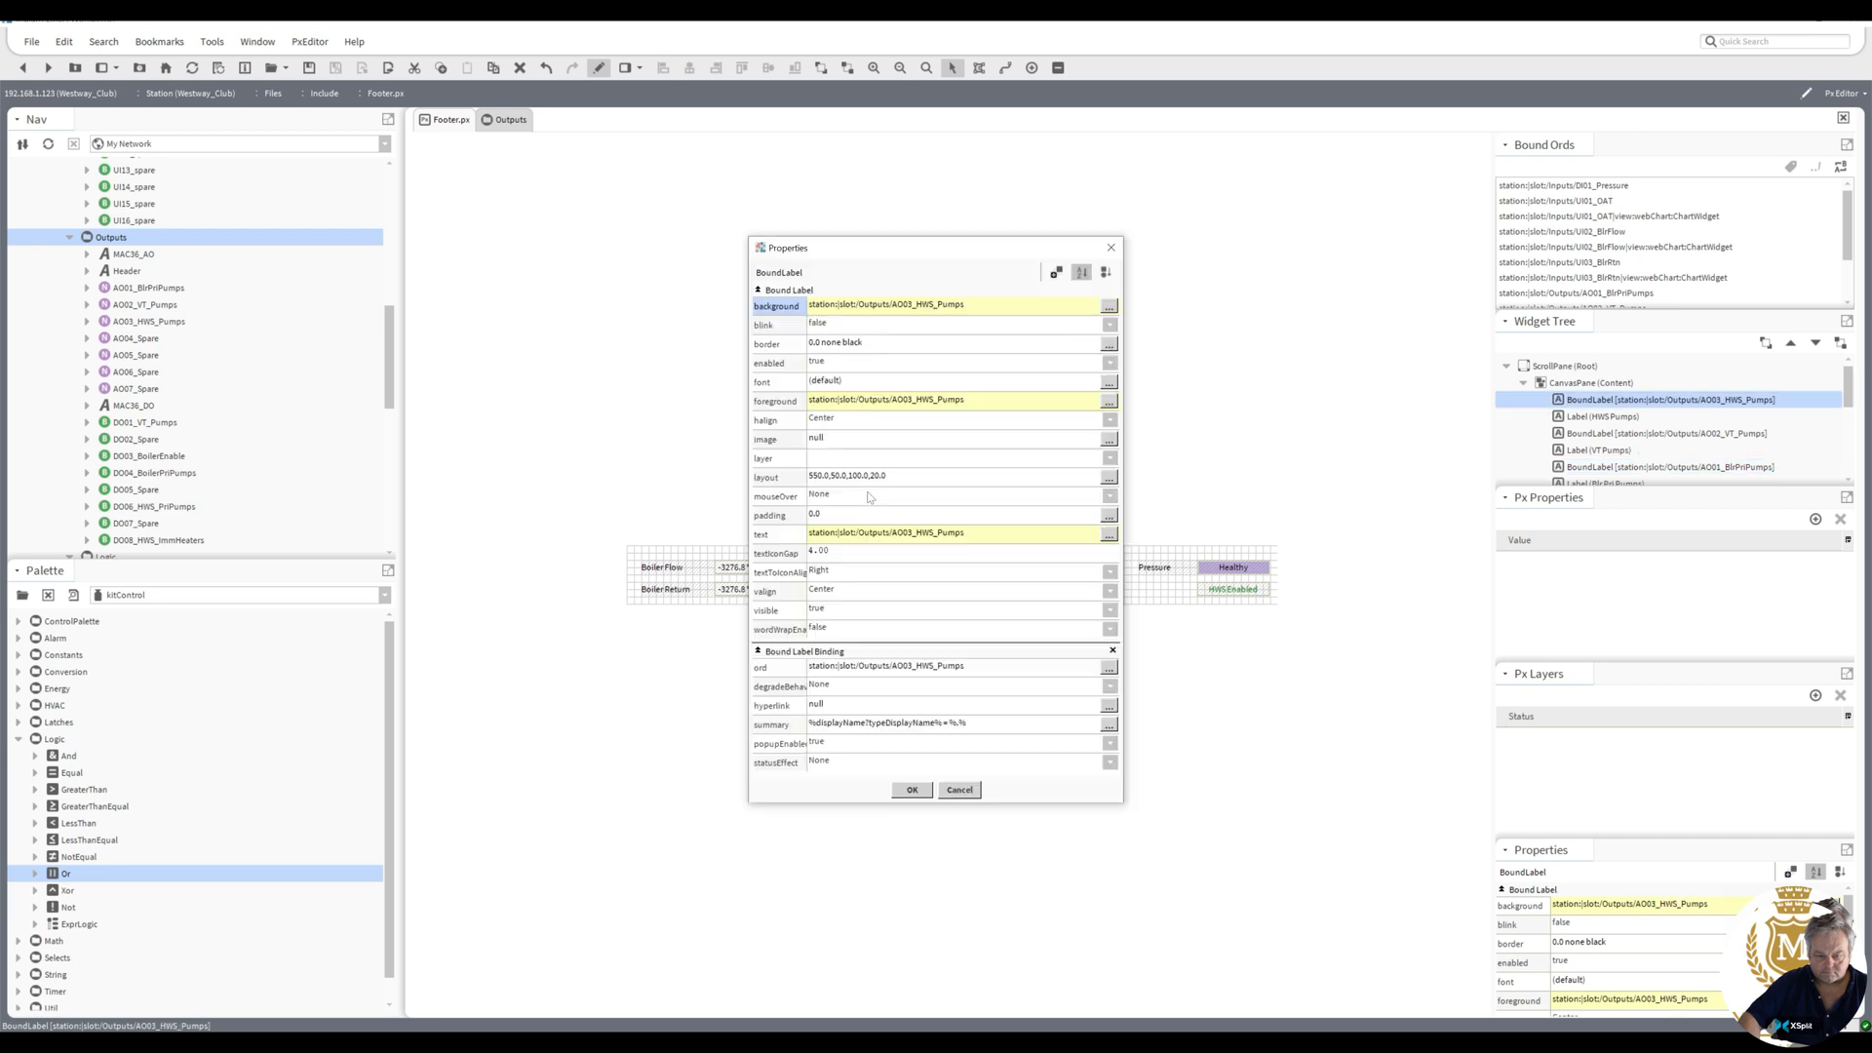
pyautogui.click(903, 532)
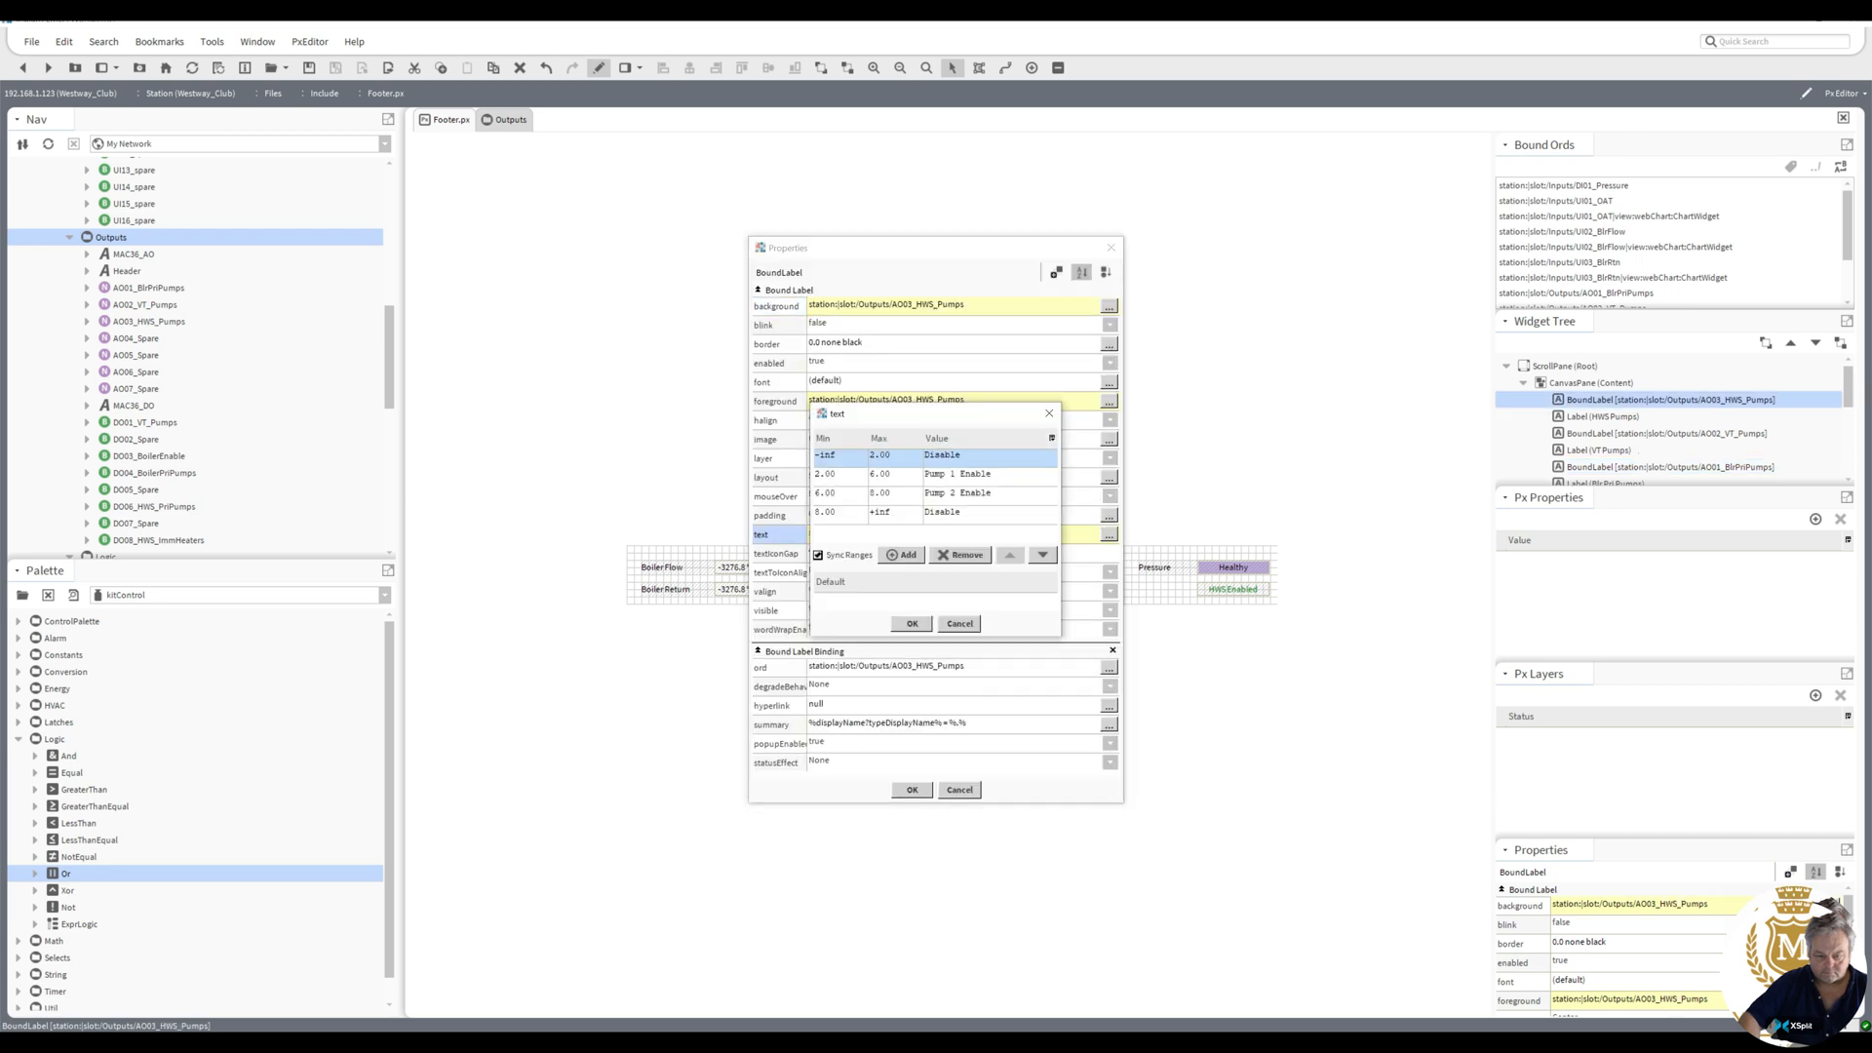
pyautogui.moveTo(994, 493); pyautogui.dragTo(828, 507)
pyautogui.doubleClick(985, 514)
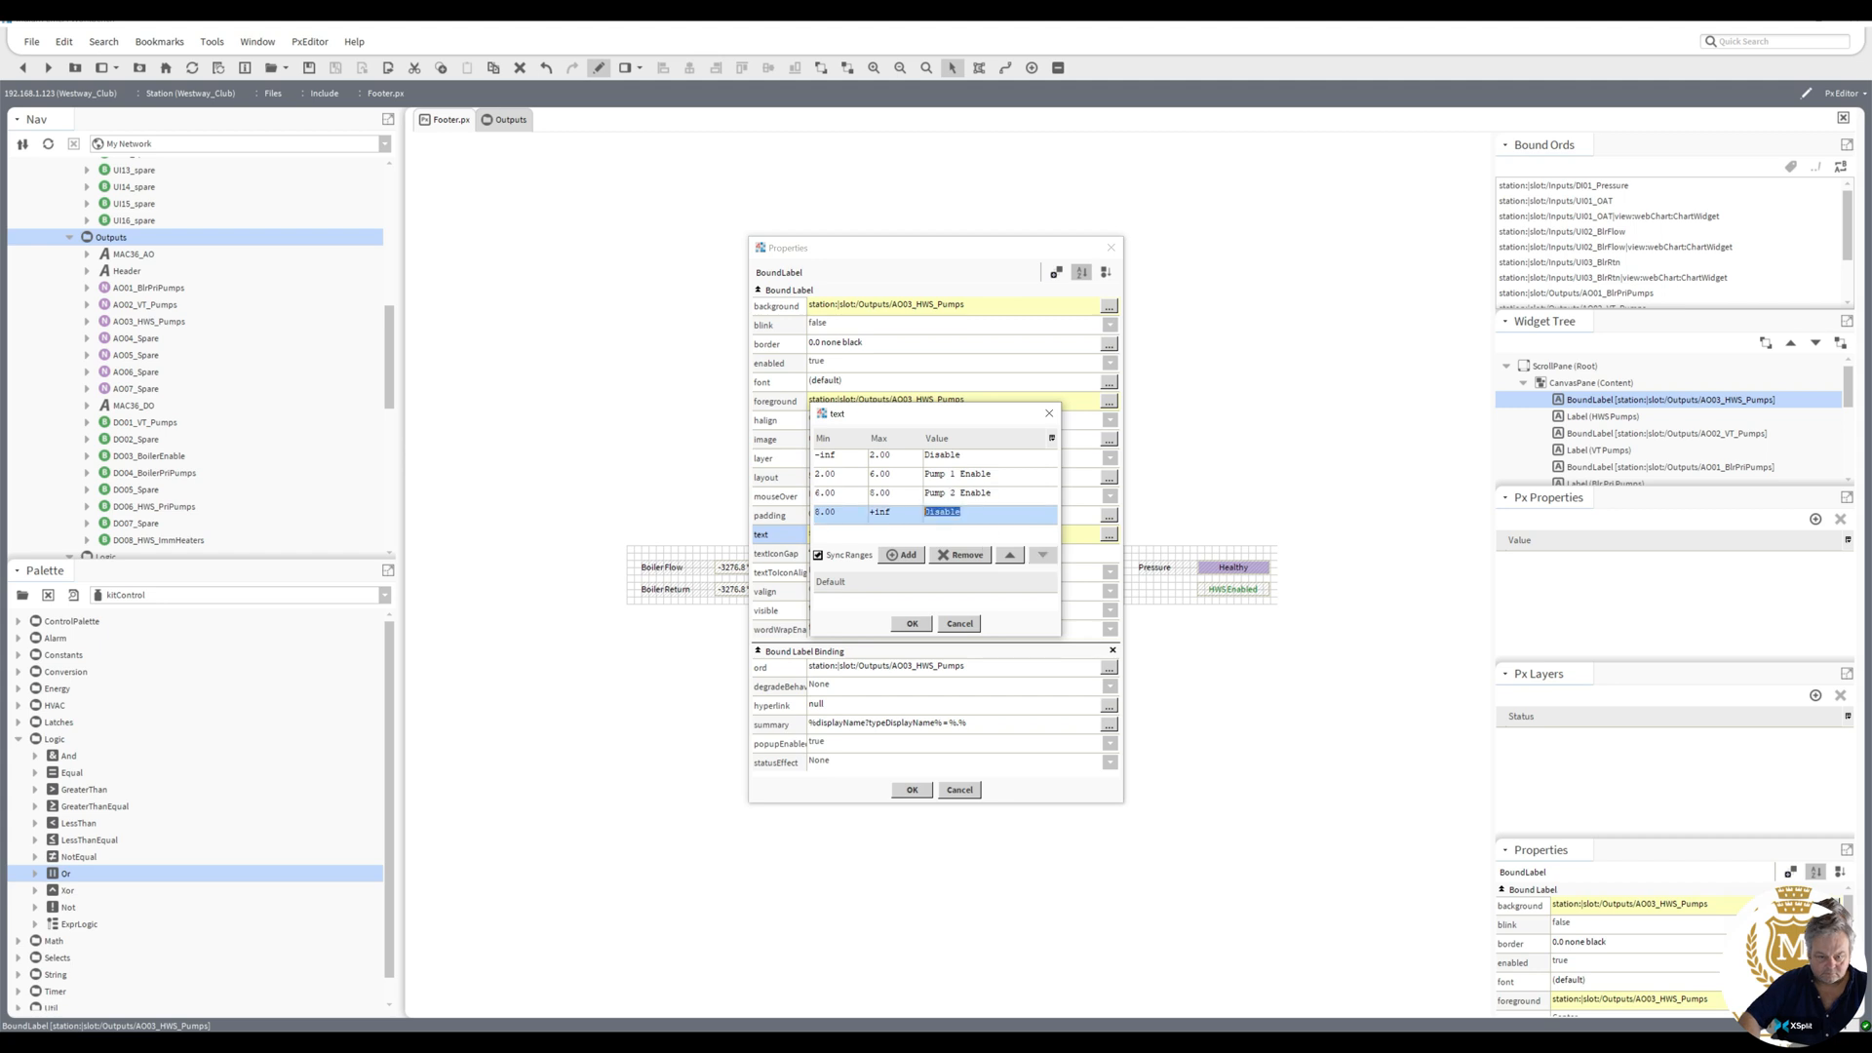
pyautogui.hotkey('ctrl', 'v')
# - Set the third range of the AO03_HWS_Pumps text animation, starting at 6.00, to Disable and accept the text animation
pyautogui.click(943, 456)
pyautogui.click(943, 455)
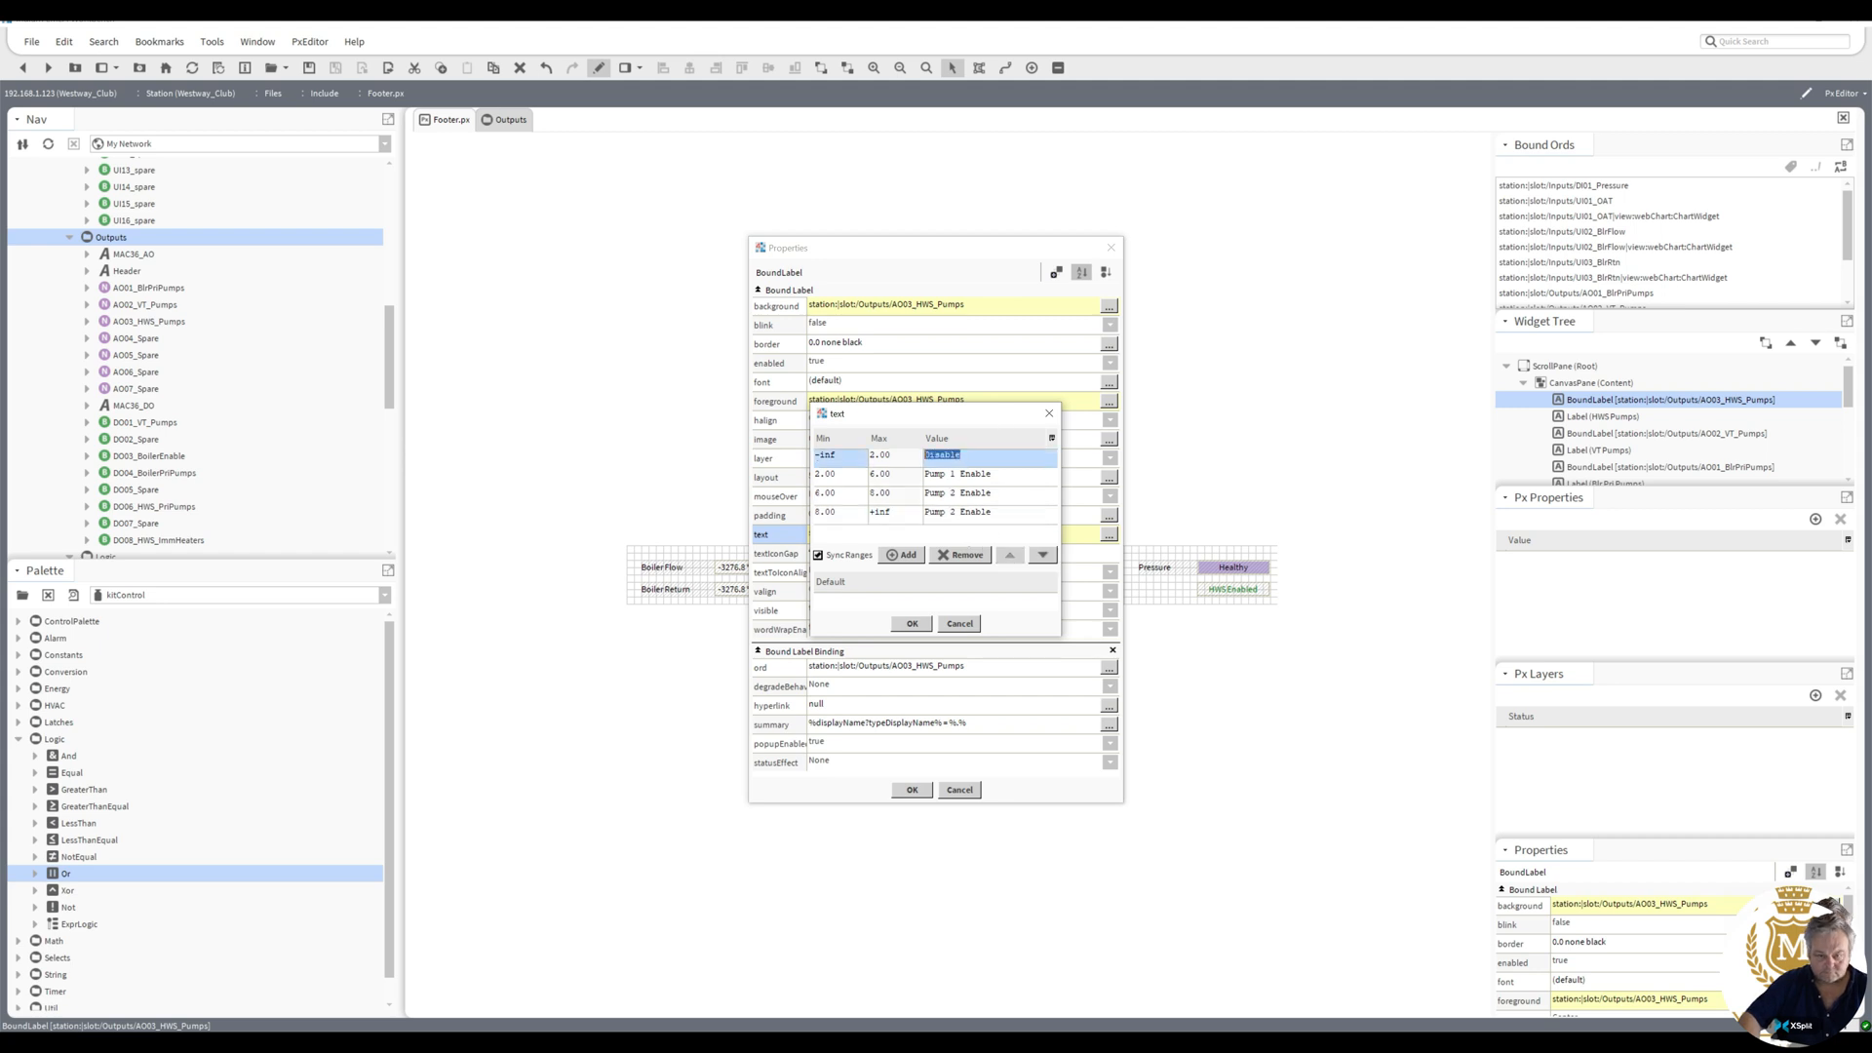
pyautogui.hotkey('ctrl', 'c')
pyautogui.doubleClick(975, 494)
pyautogui.hotkey('ctrl', 'v')
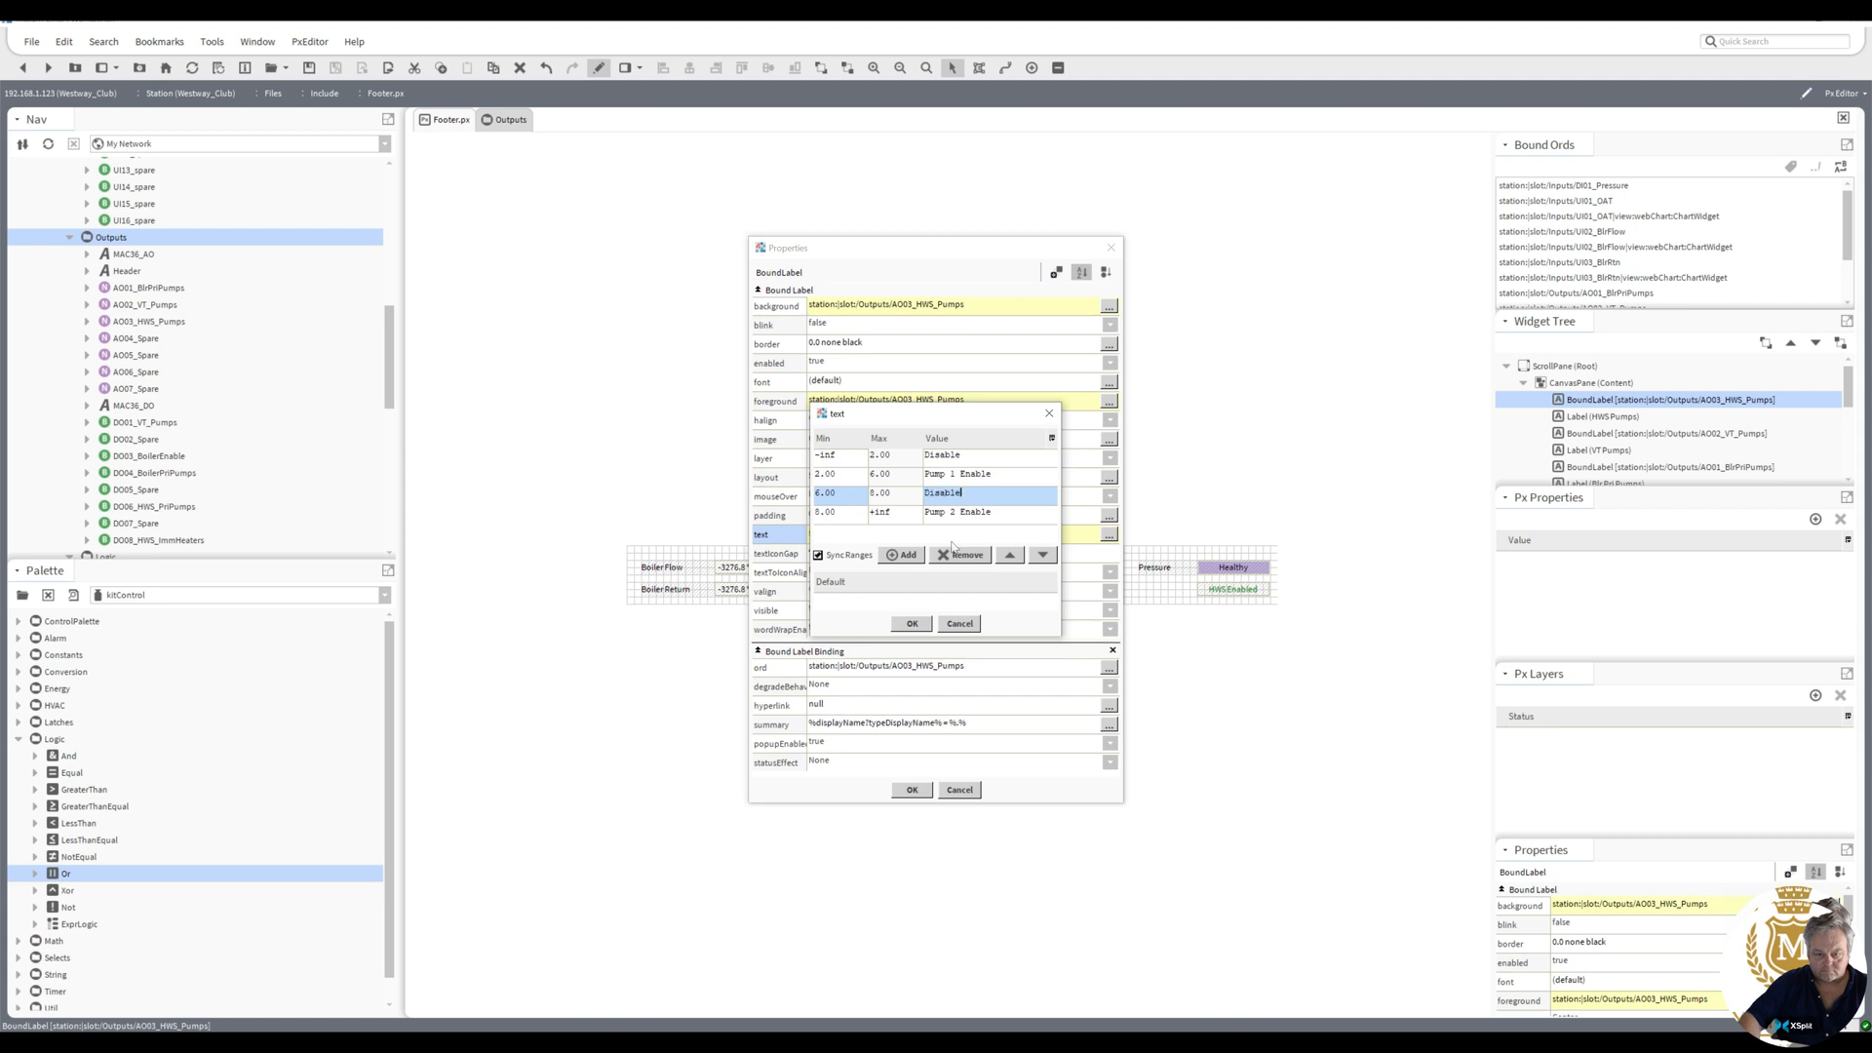
pyautogui.click(913, 624)
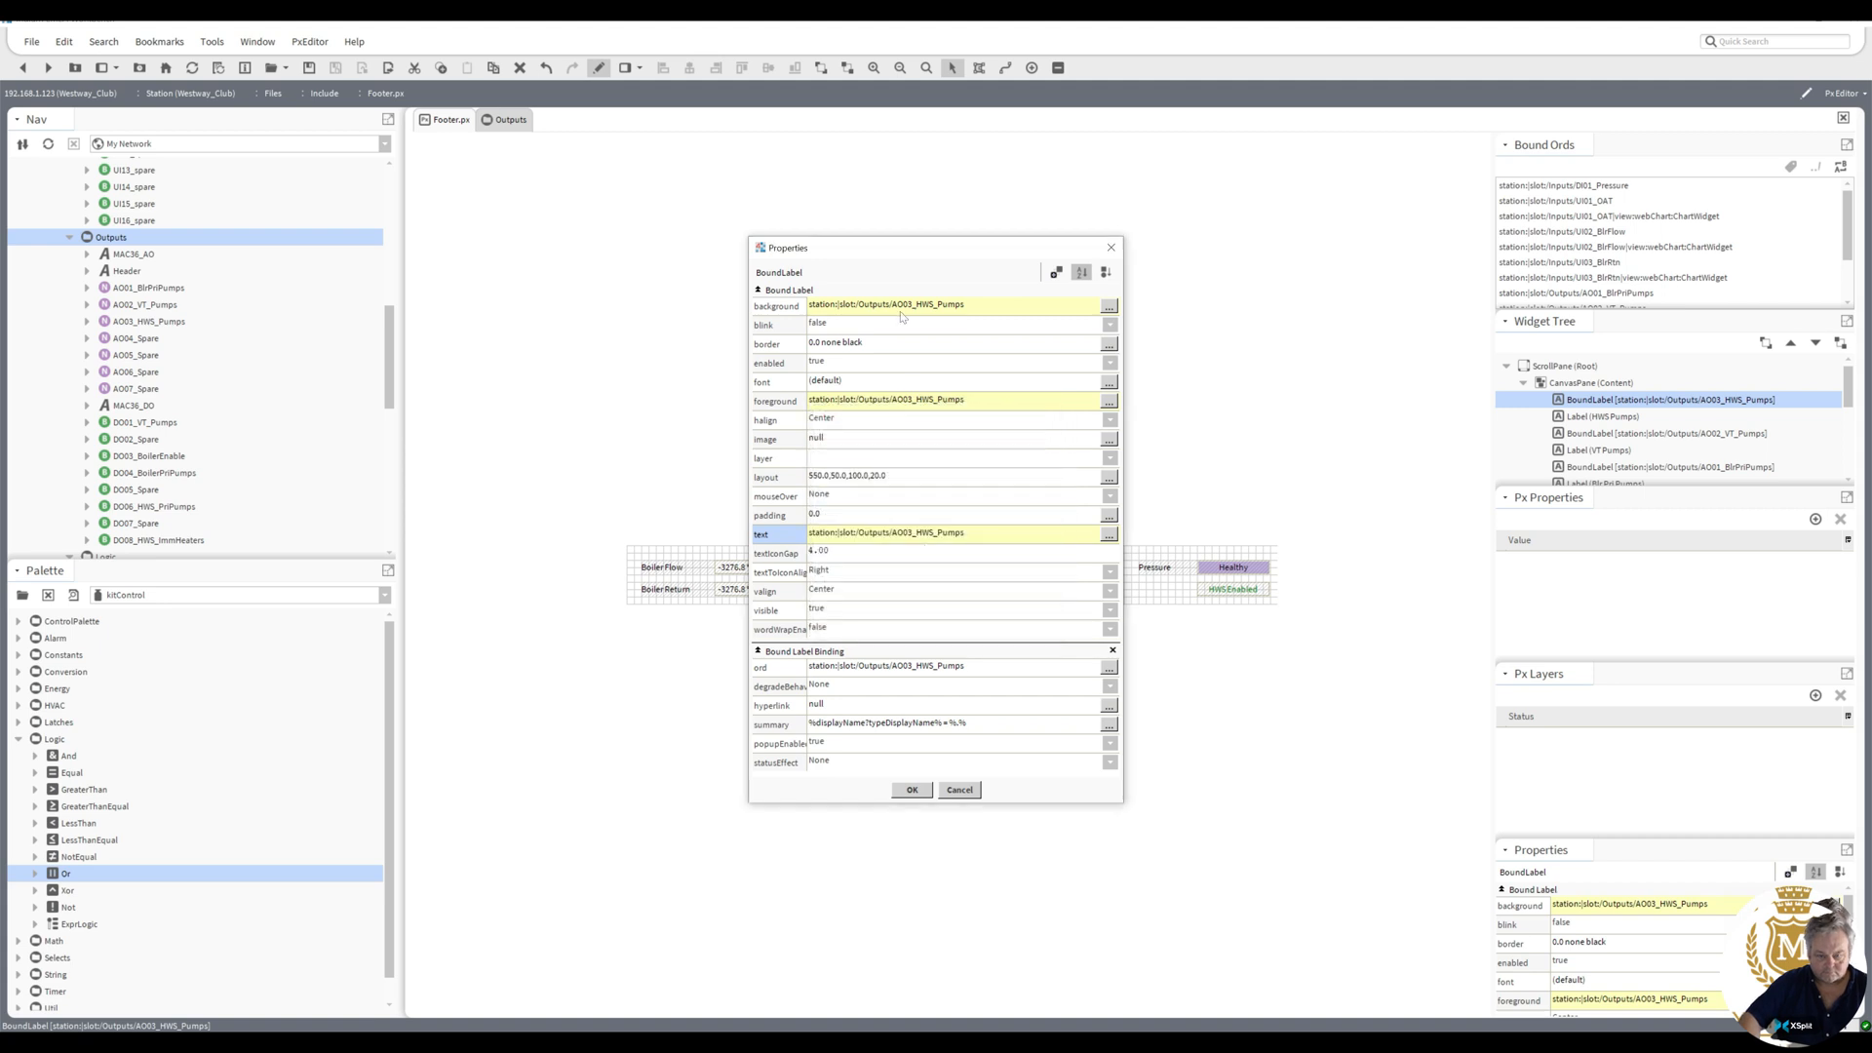
# - In the AO03_HWS_Pumps label's foreground animation, set the third range to black and the last range to green, and apply the properties
pyautogui.doubleClick(916, 406)
pyautogui.doubleClick(949, 497)
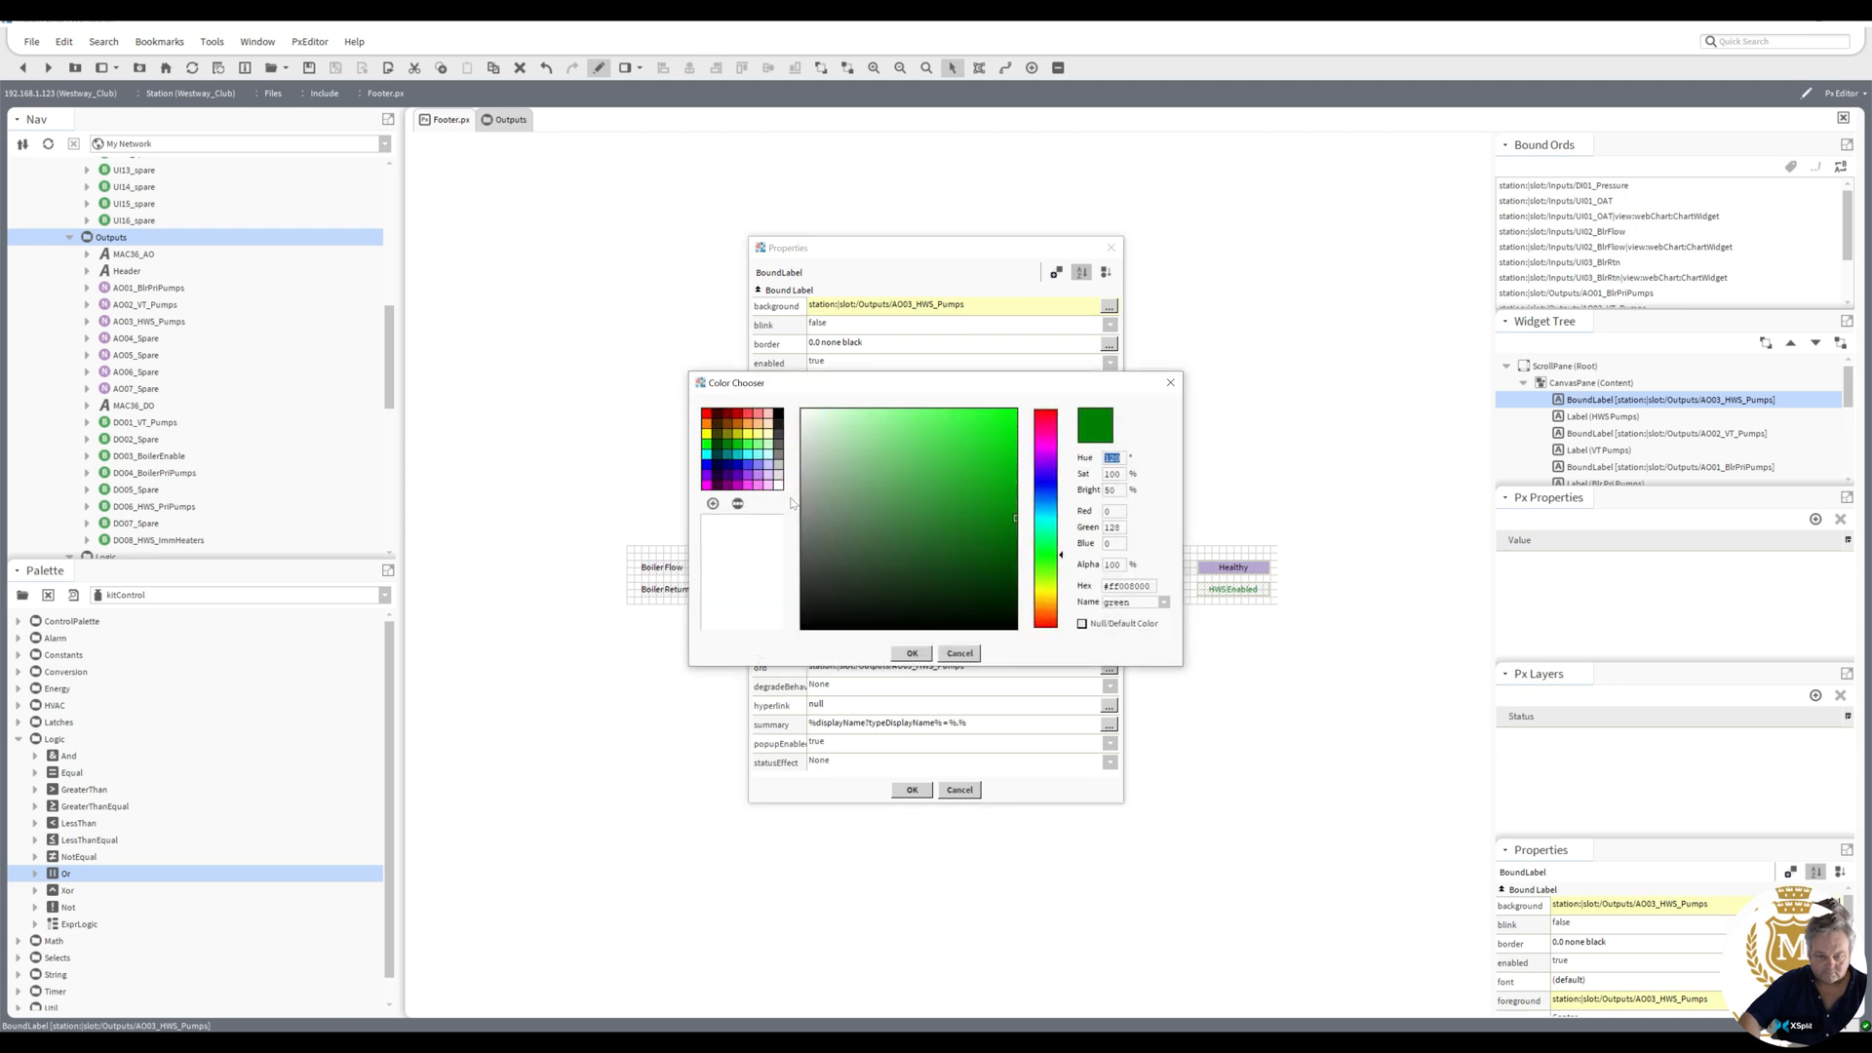
pyautogui.click(778, 417)
pyautogui.click(915, 656)
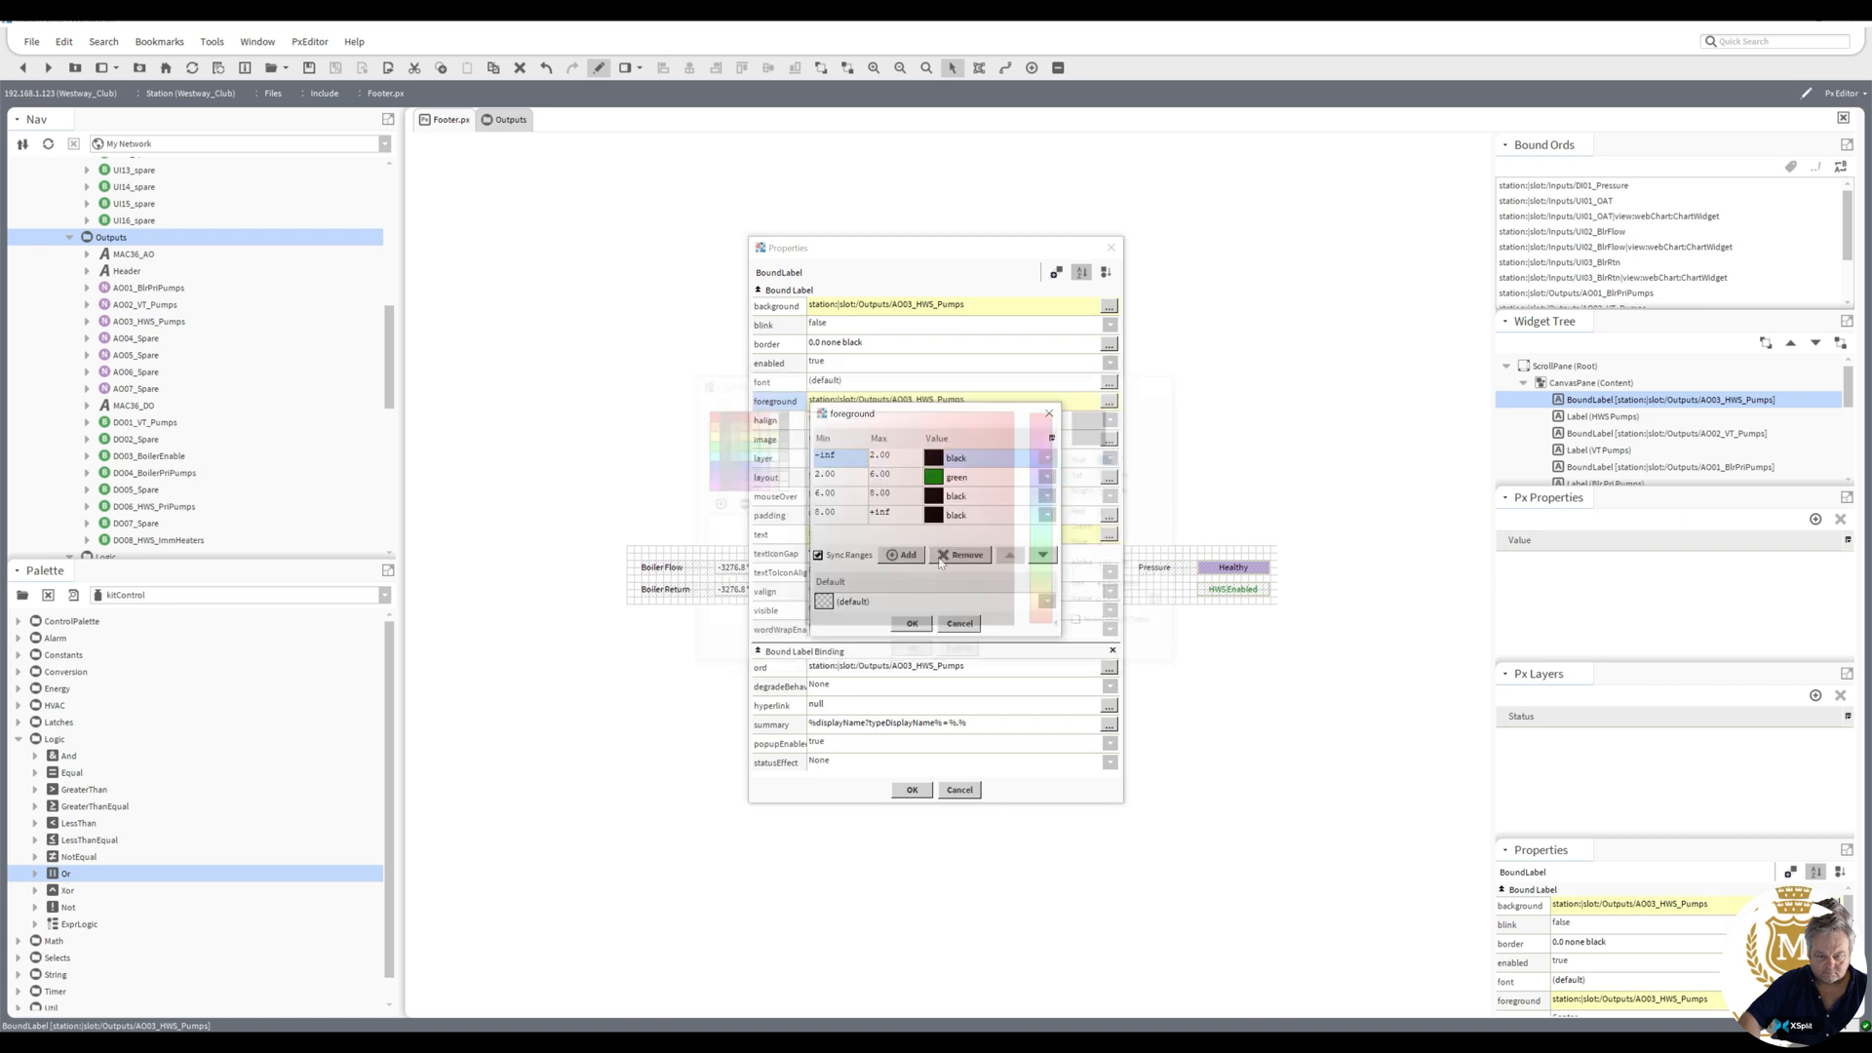
pyautogui.doubleClick(937, 517)
pyautogui.click(726, 447)
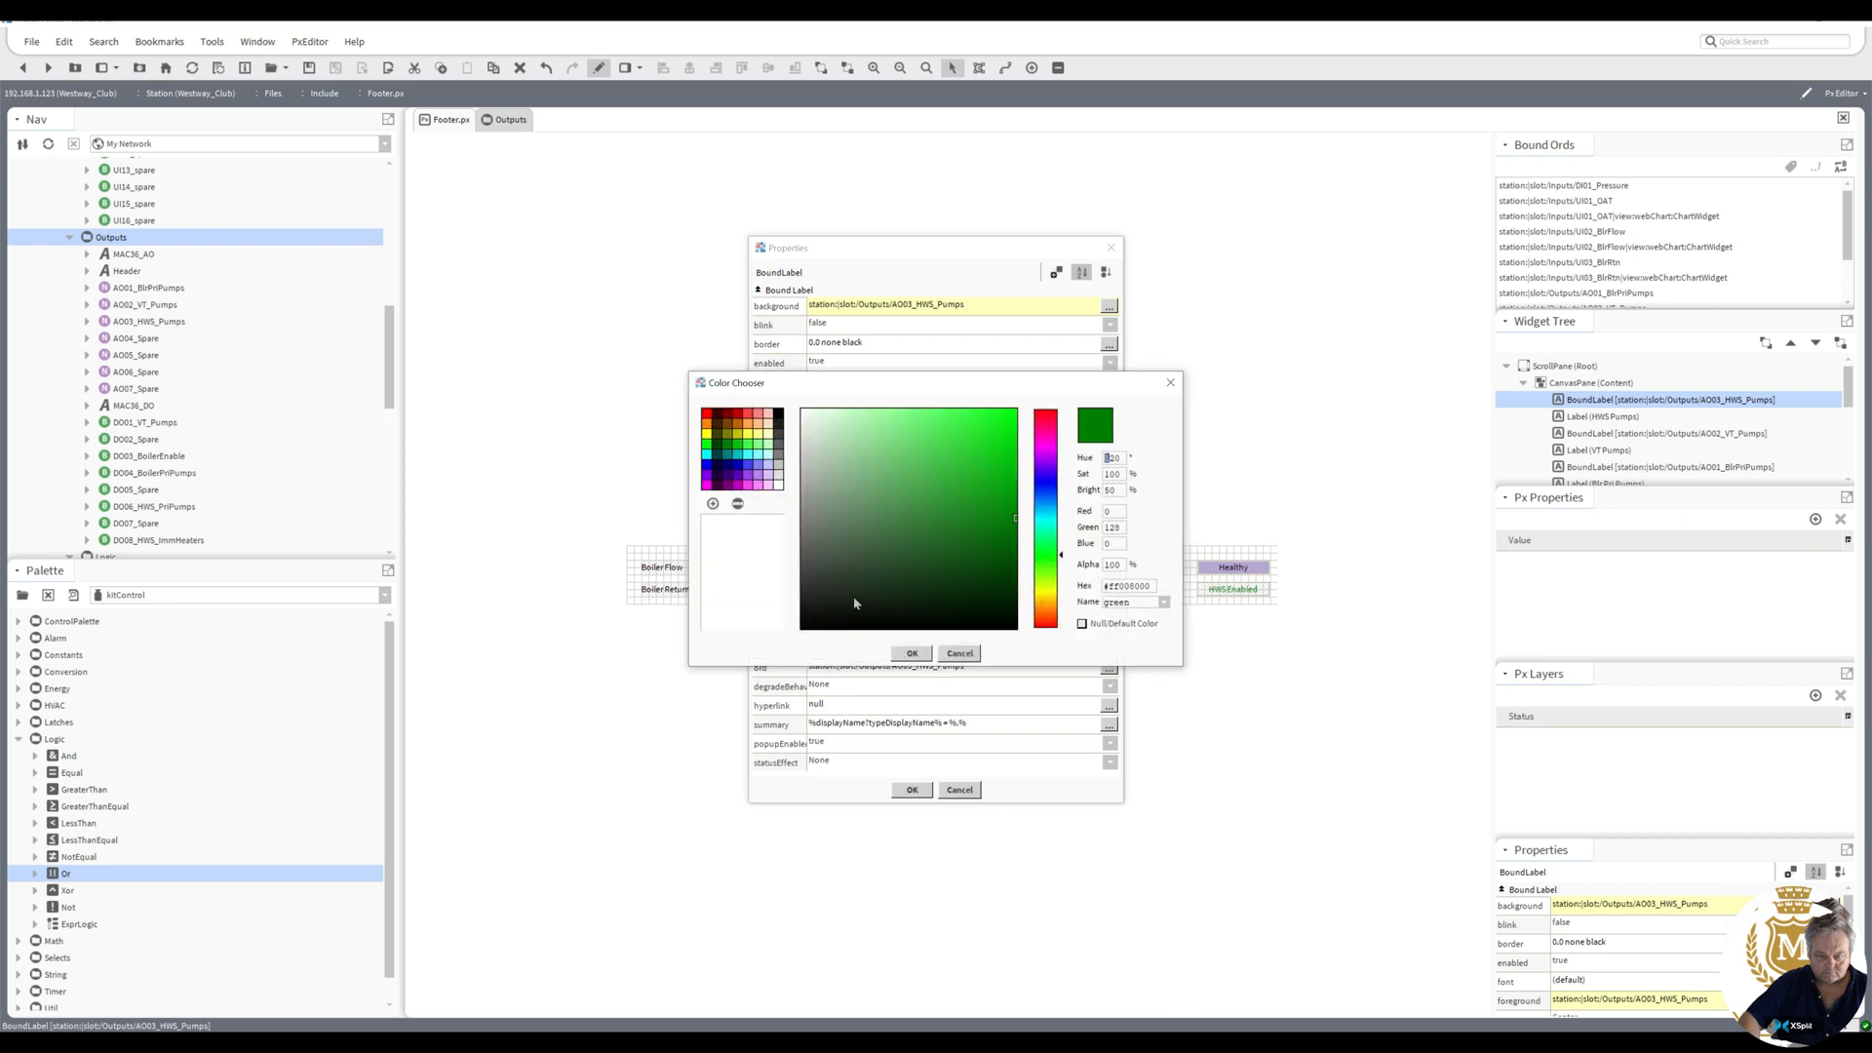
pyautogui.click(915, 654)
pyautogui.click(913, 624)
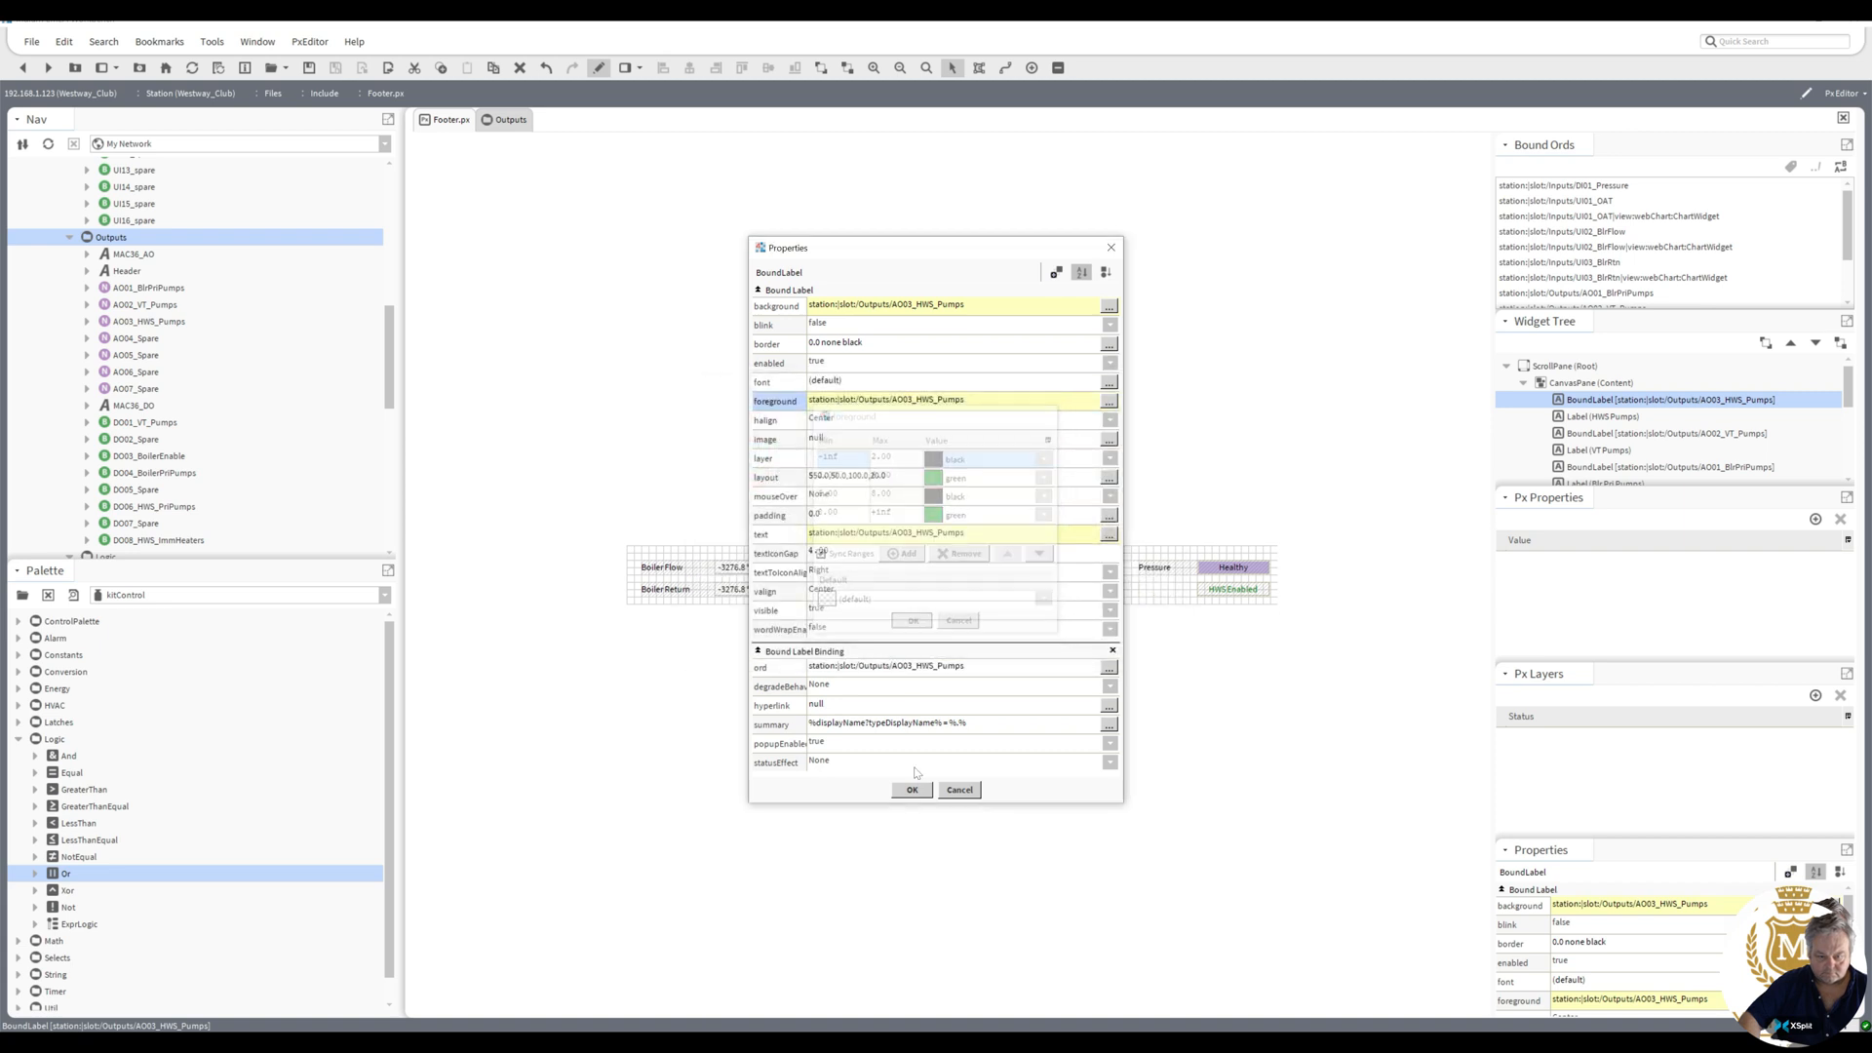
pyautogui.click(912, 790)
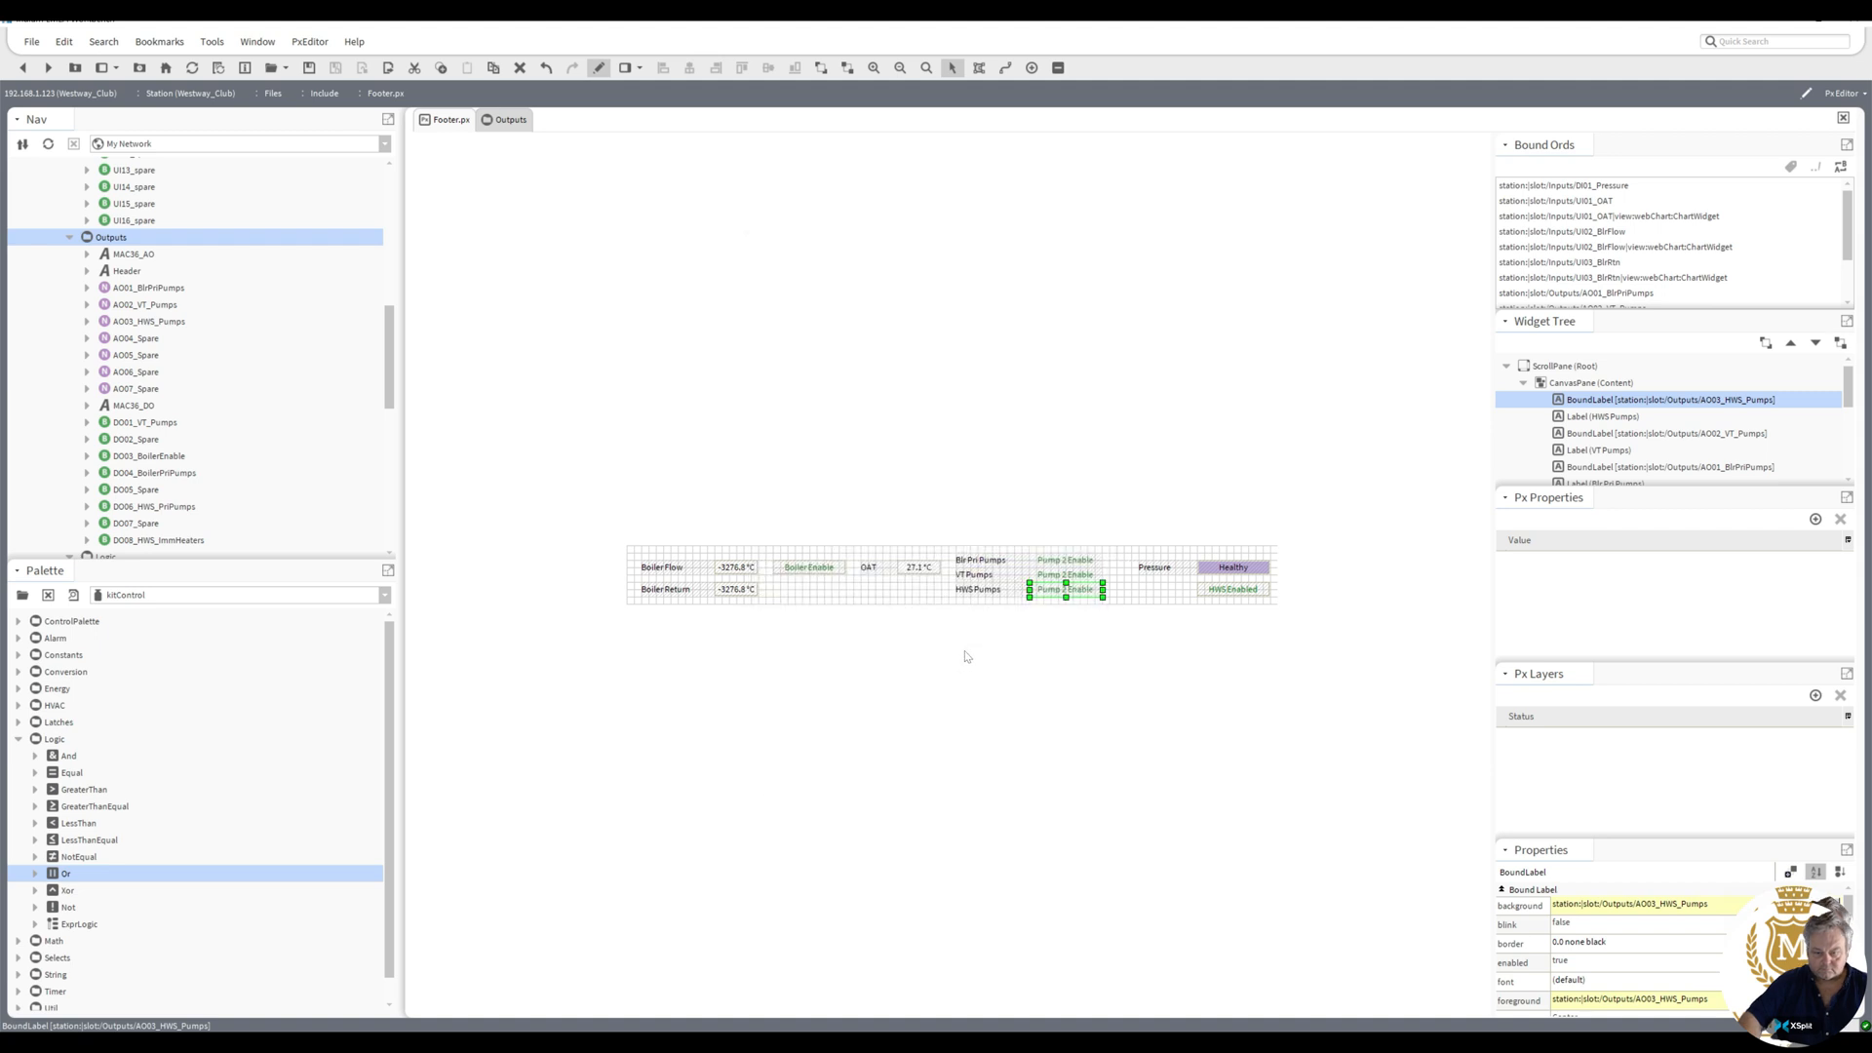
# - Give the three pump status labels a groove border that is the same on all sides
pyautogui.click(1121, 617)
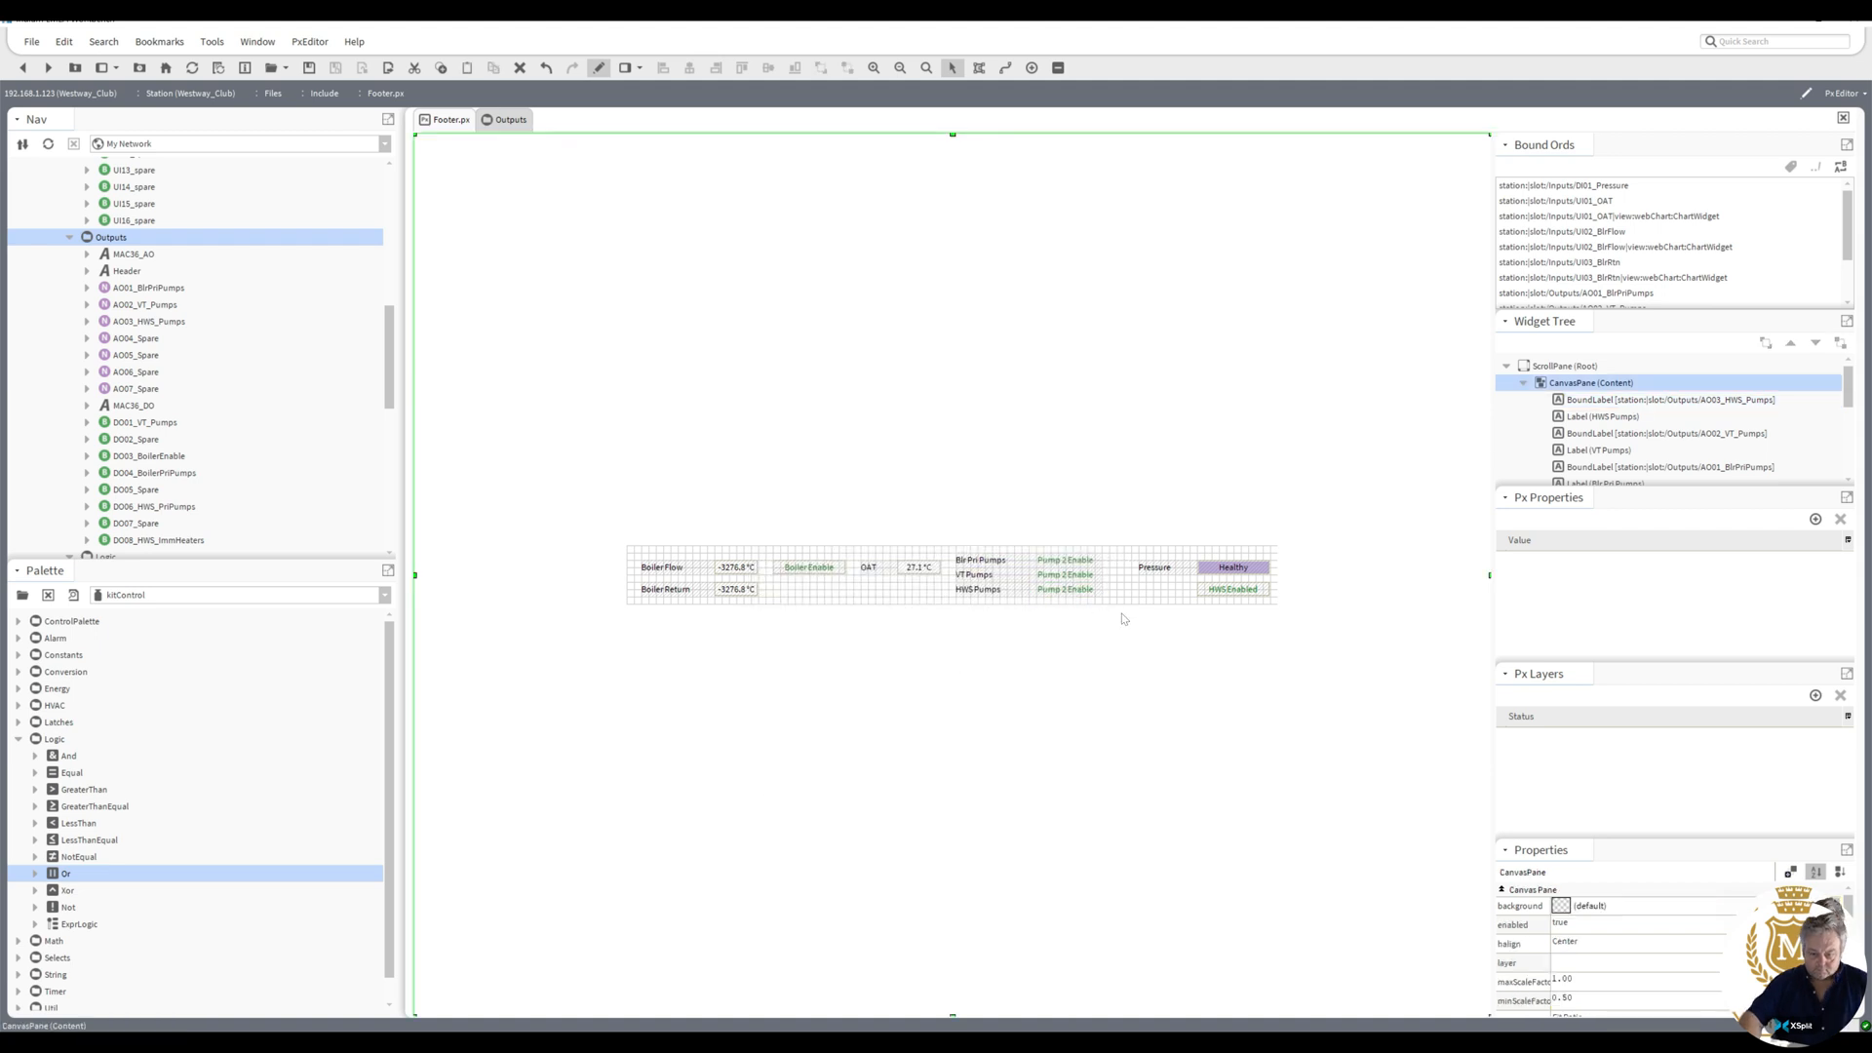
pyautogui.moveTo(1119, 543); pyautogui.dragTo(985, 700)
pyautogui.rightClick(1057, 563)
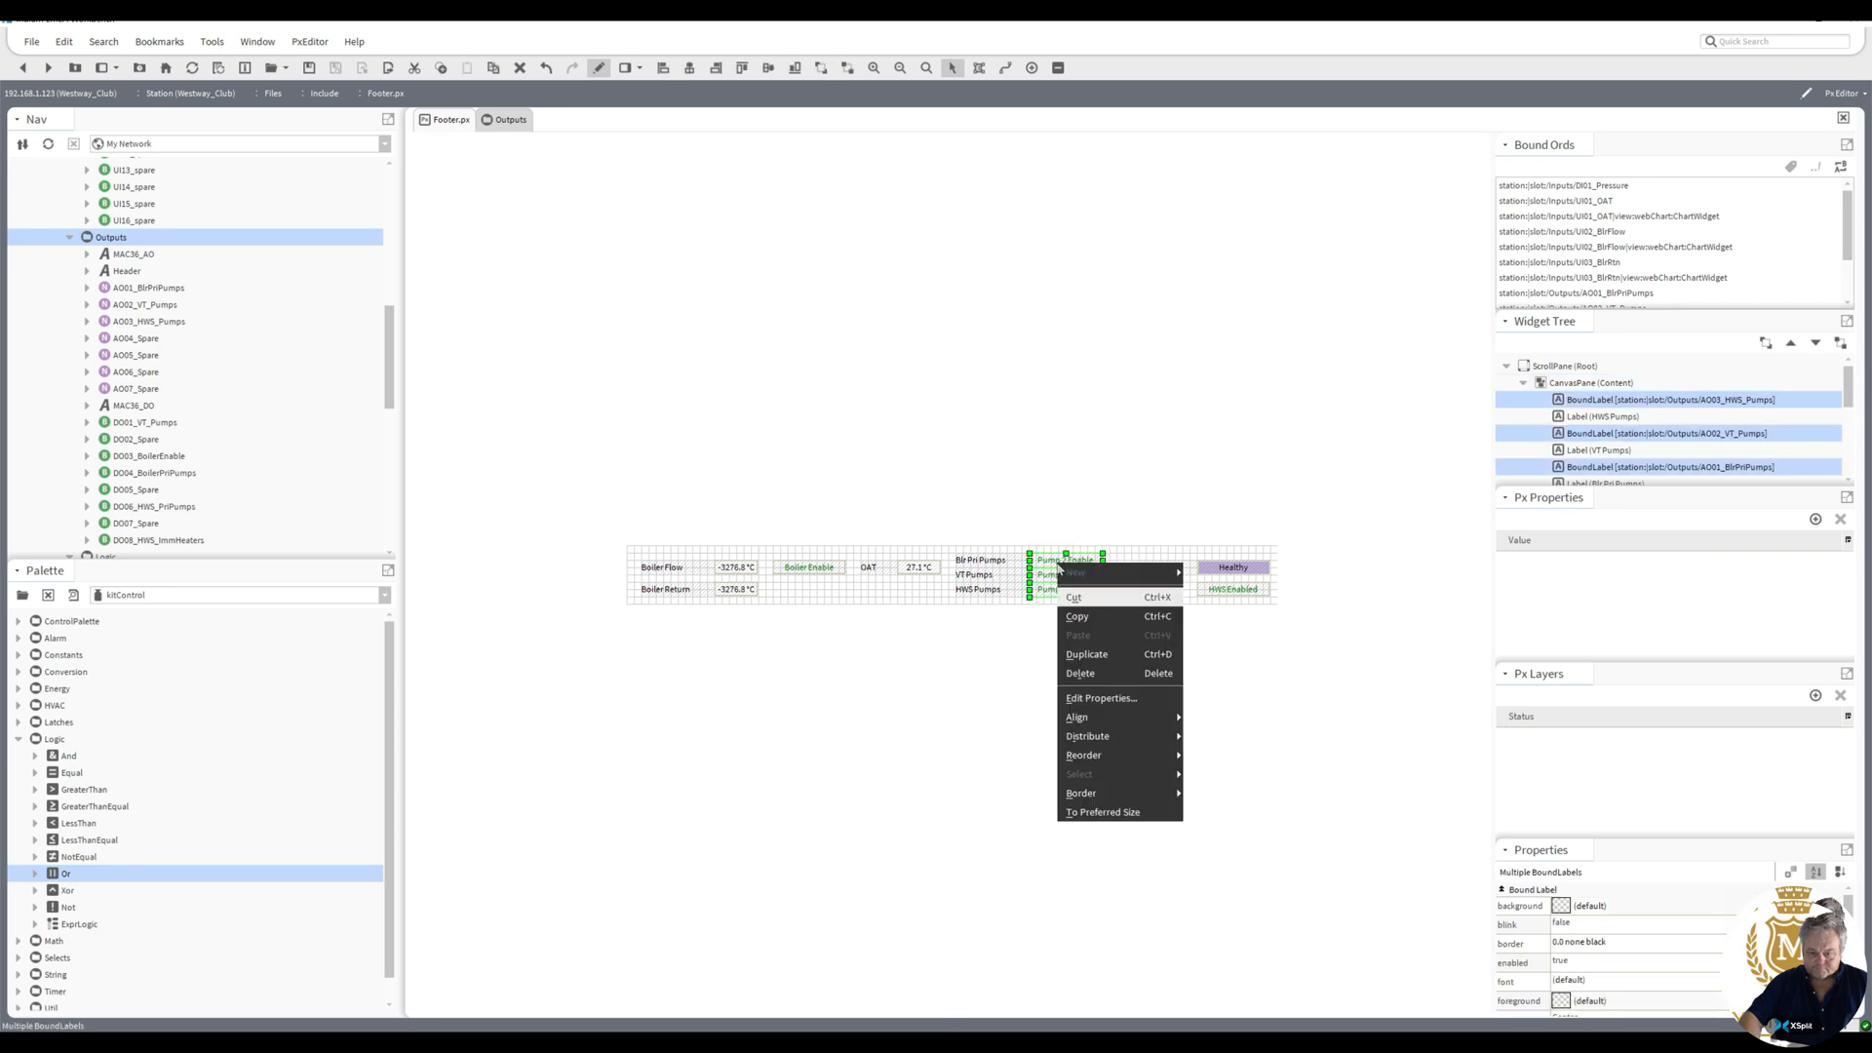
pyautogui.click(1098, 698)
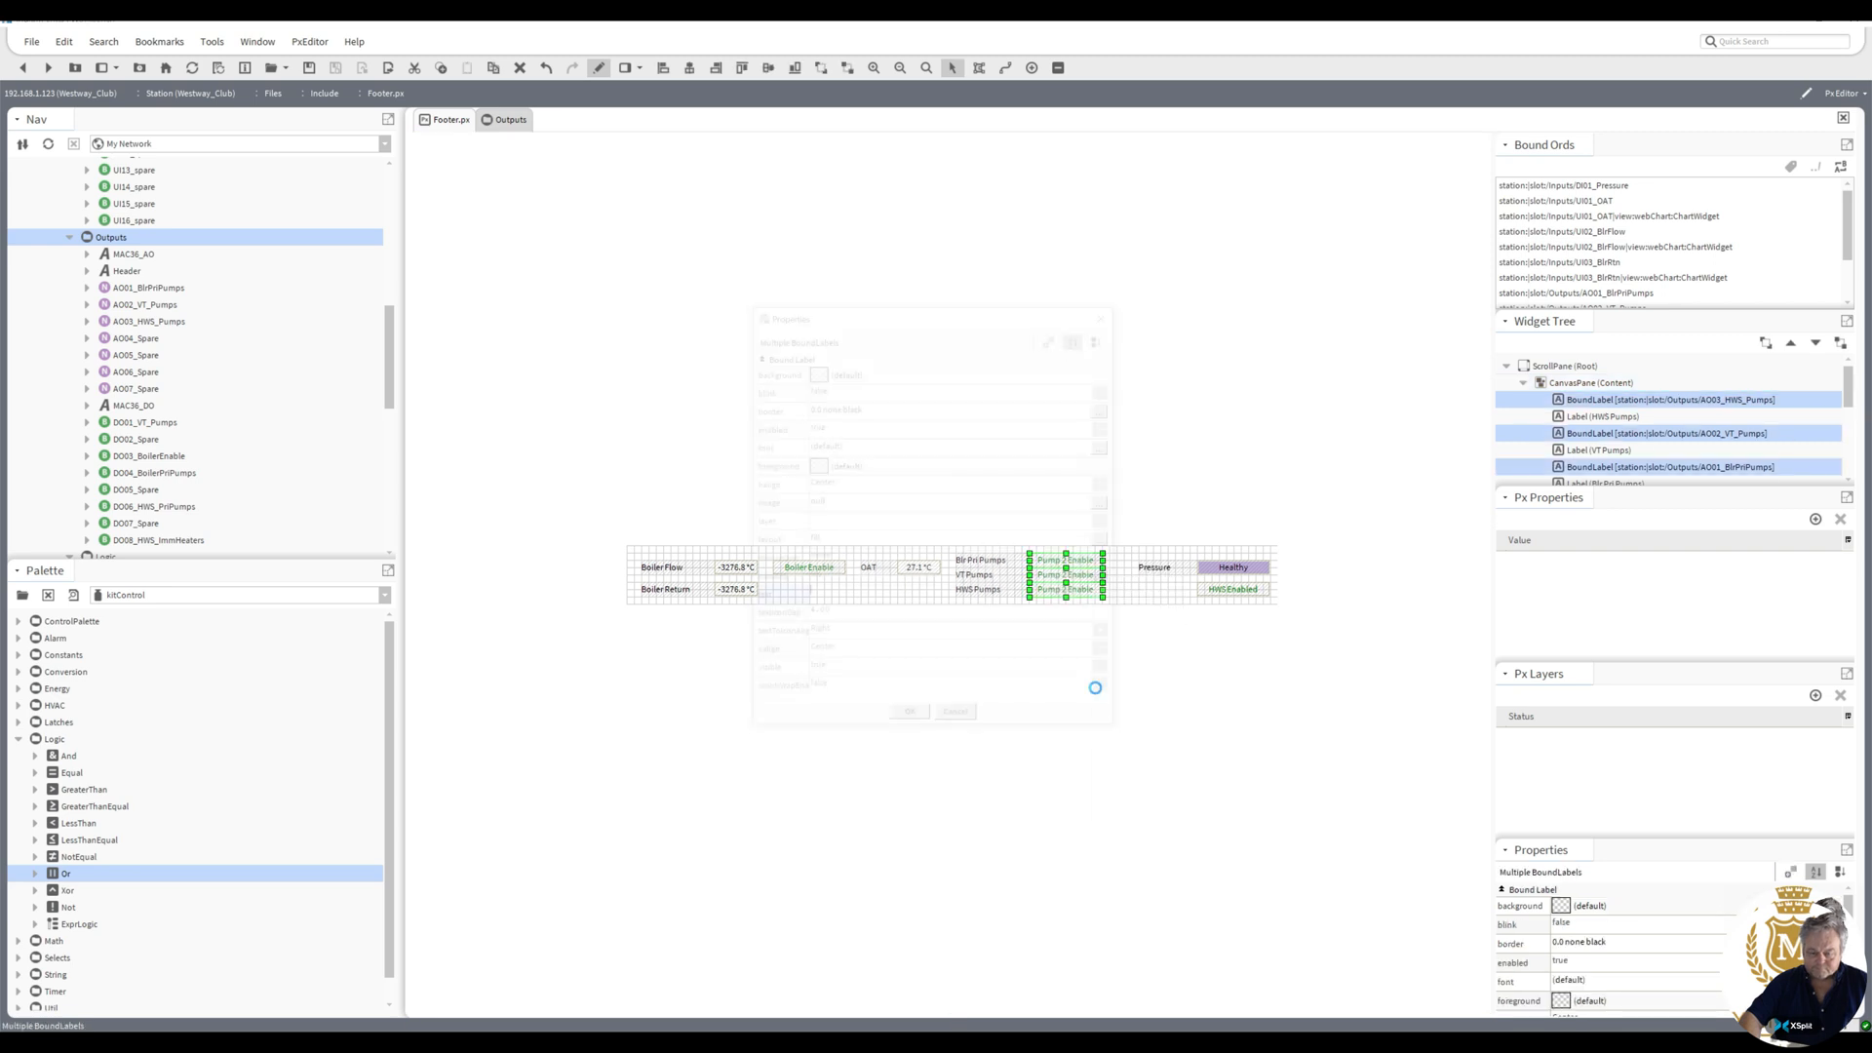
pyautogui.click(824, 410)
pyautogui.click(790, 480)
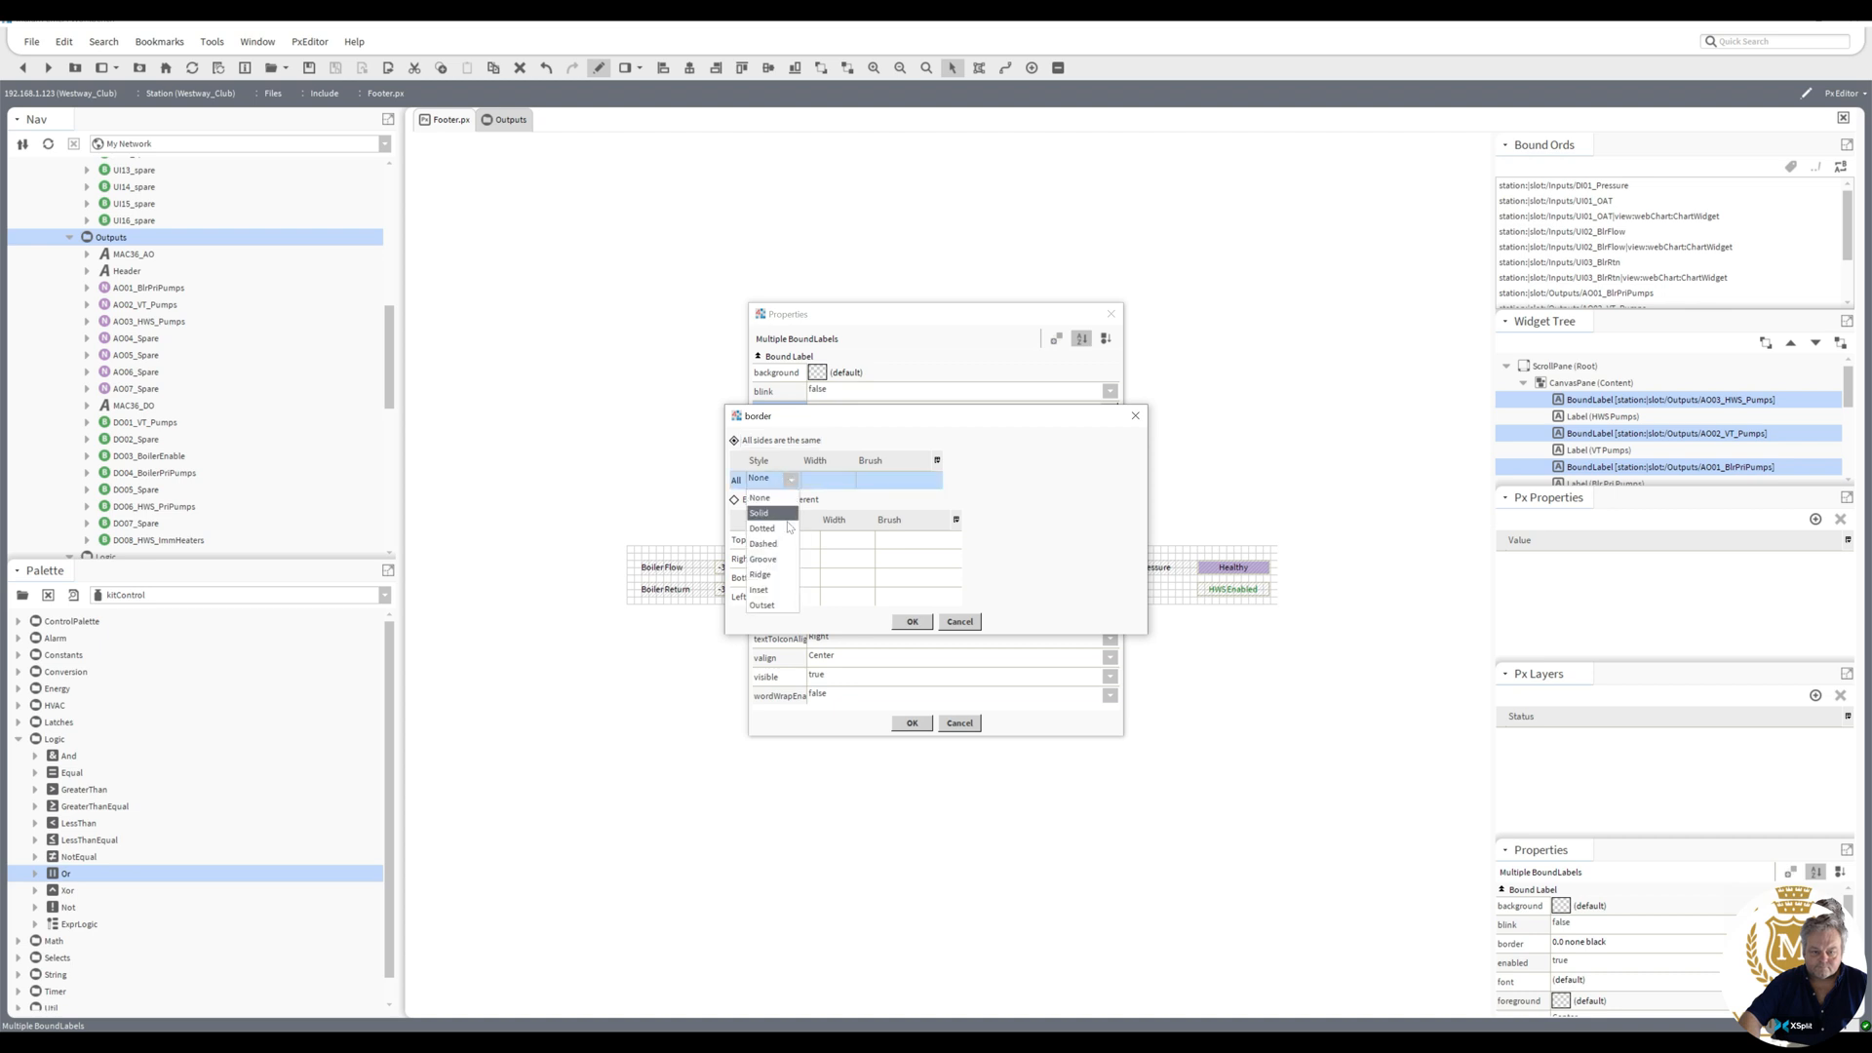
pyautogui.click(778, 560)
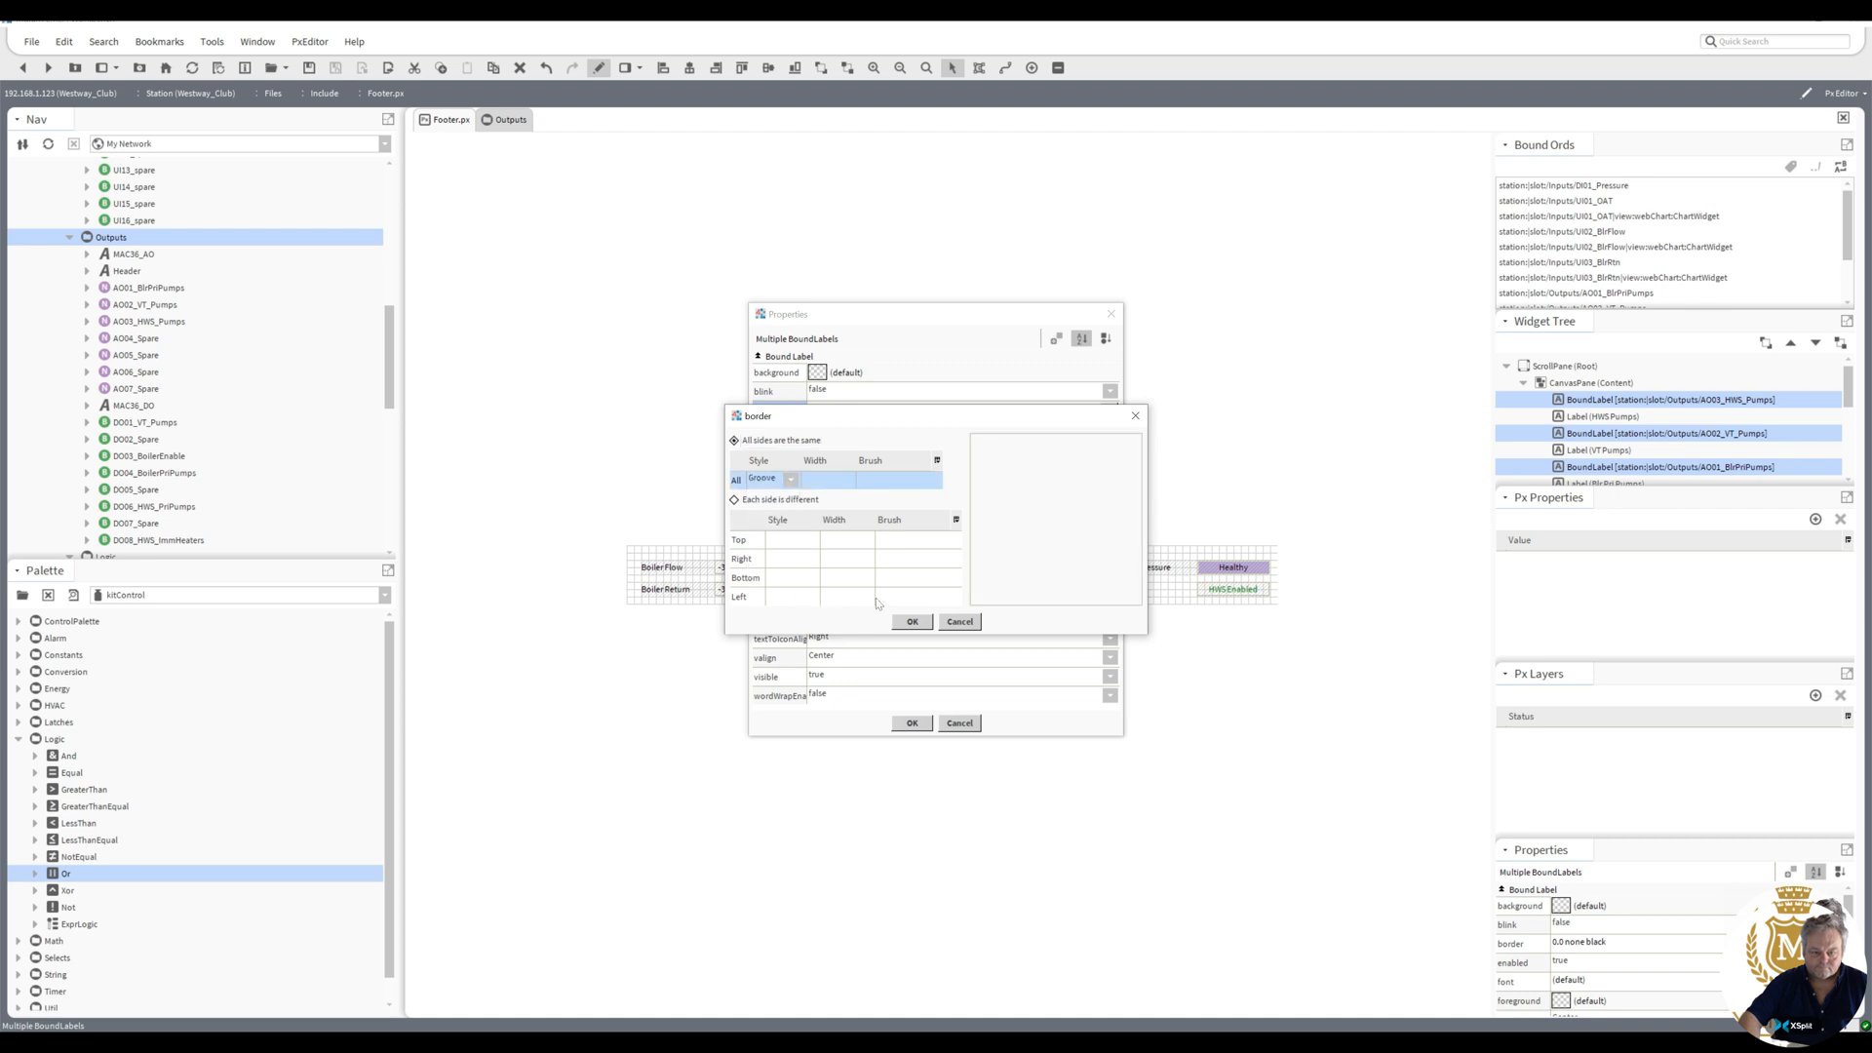
pyautogui.click(912, 622)
pyautogui.click(913, 722)
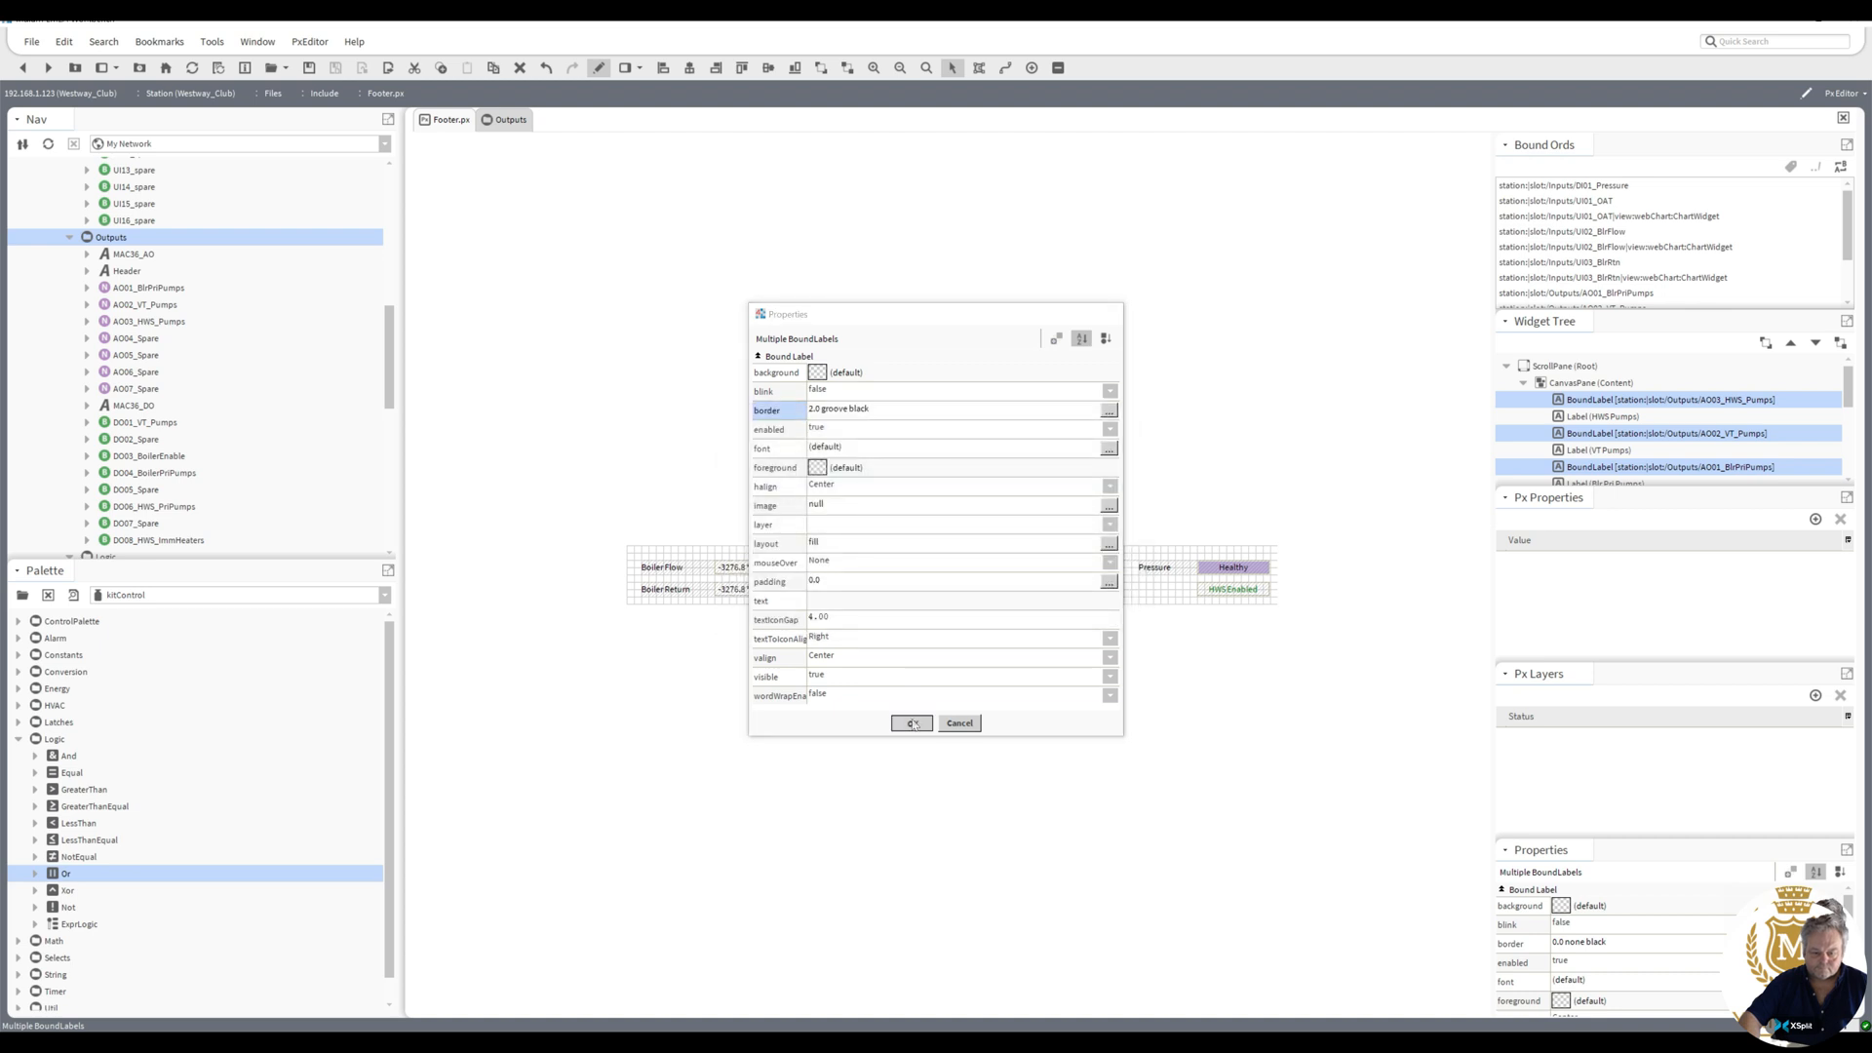
# - Nudge the Blr Pri Pumps label pair up and the HWS Pumps label pair down to space out the three pump rows
pyautogui.click(1127, 597)
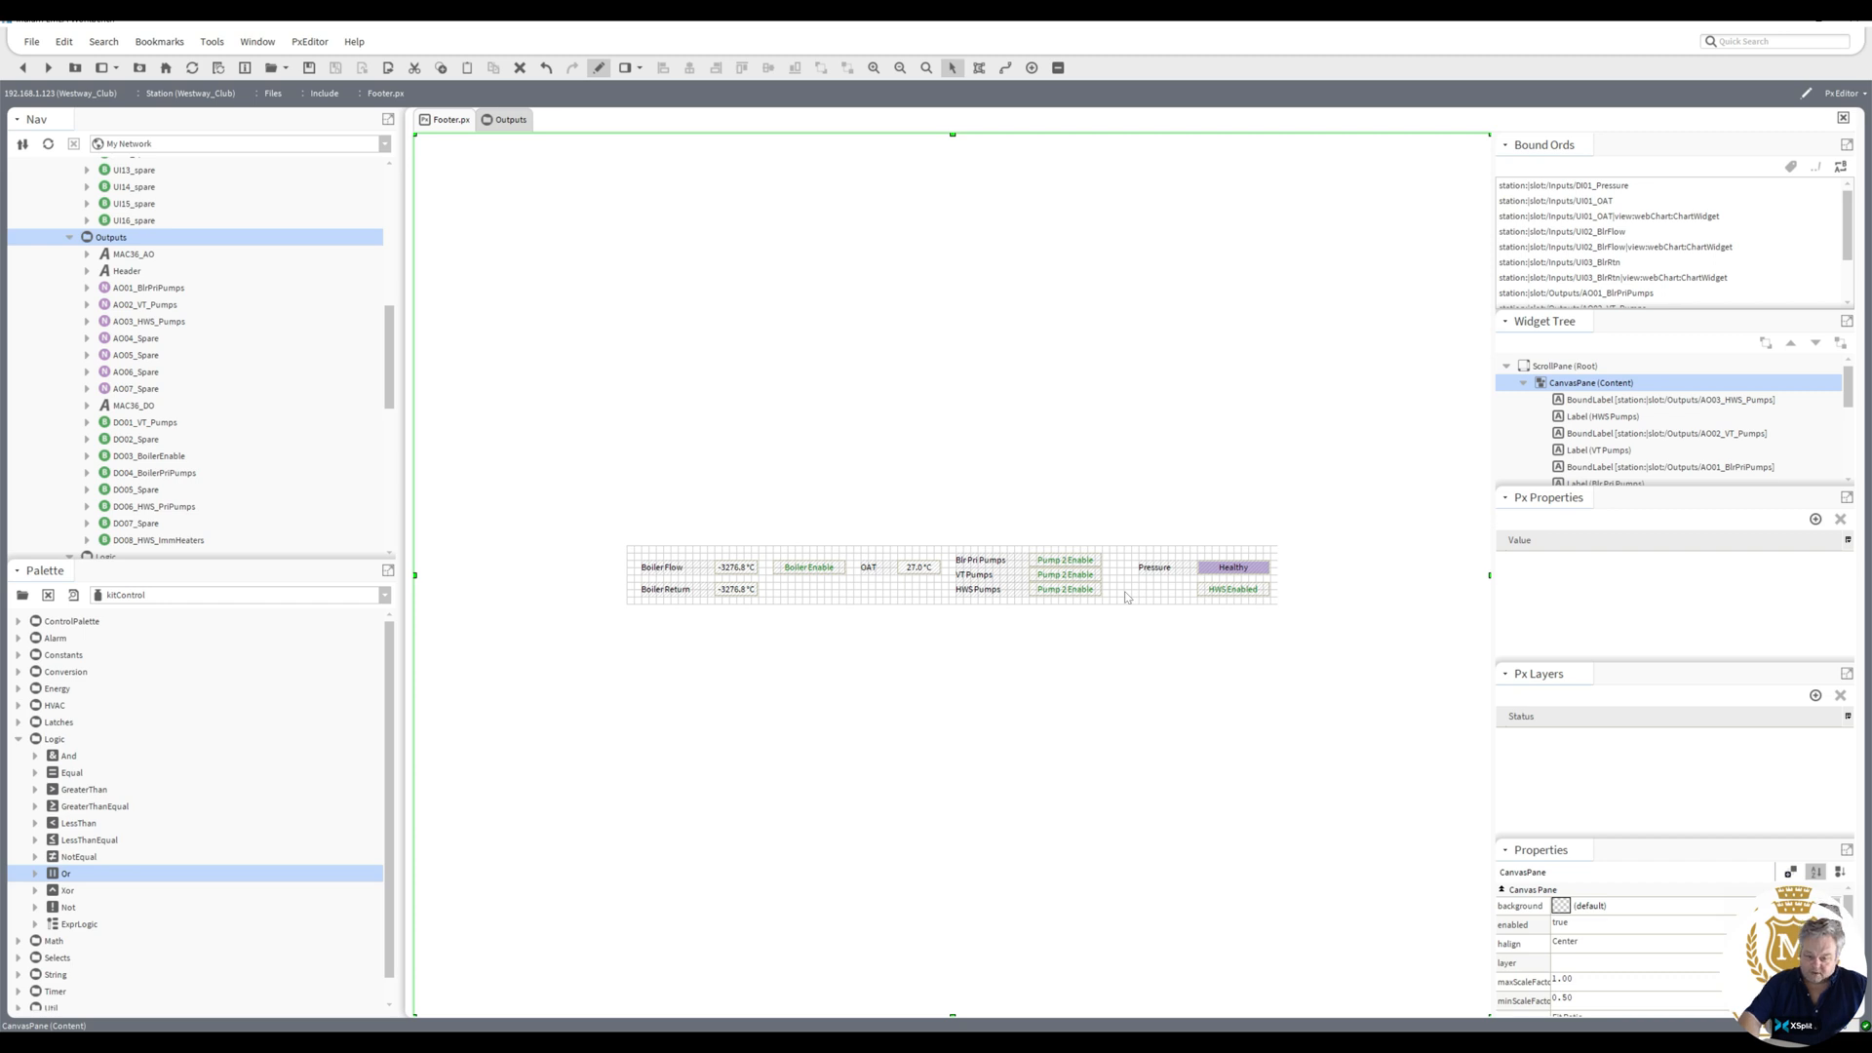
pyautogui.moveTo(1113, 574); pyautogui.dragTo(941, 553)
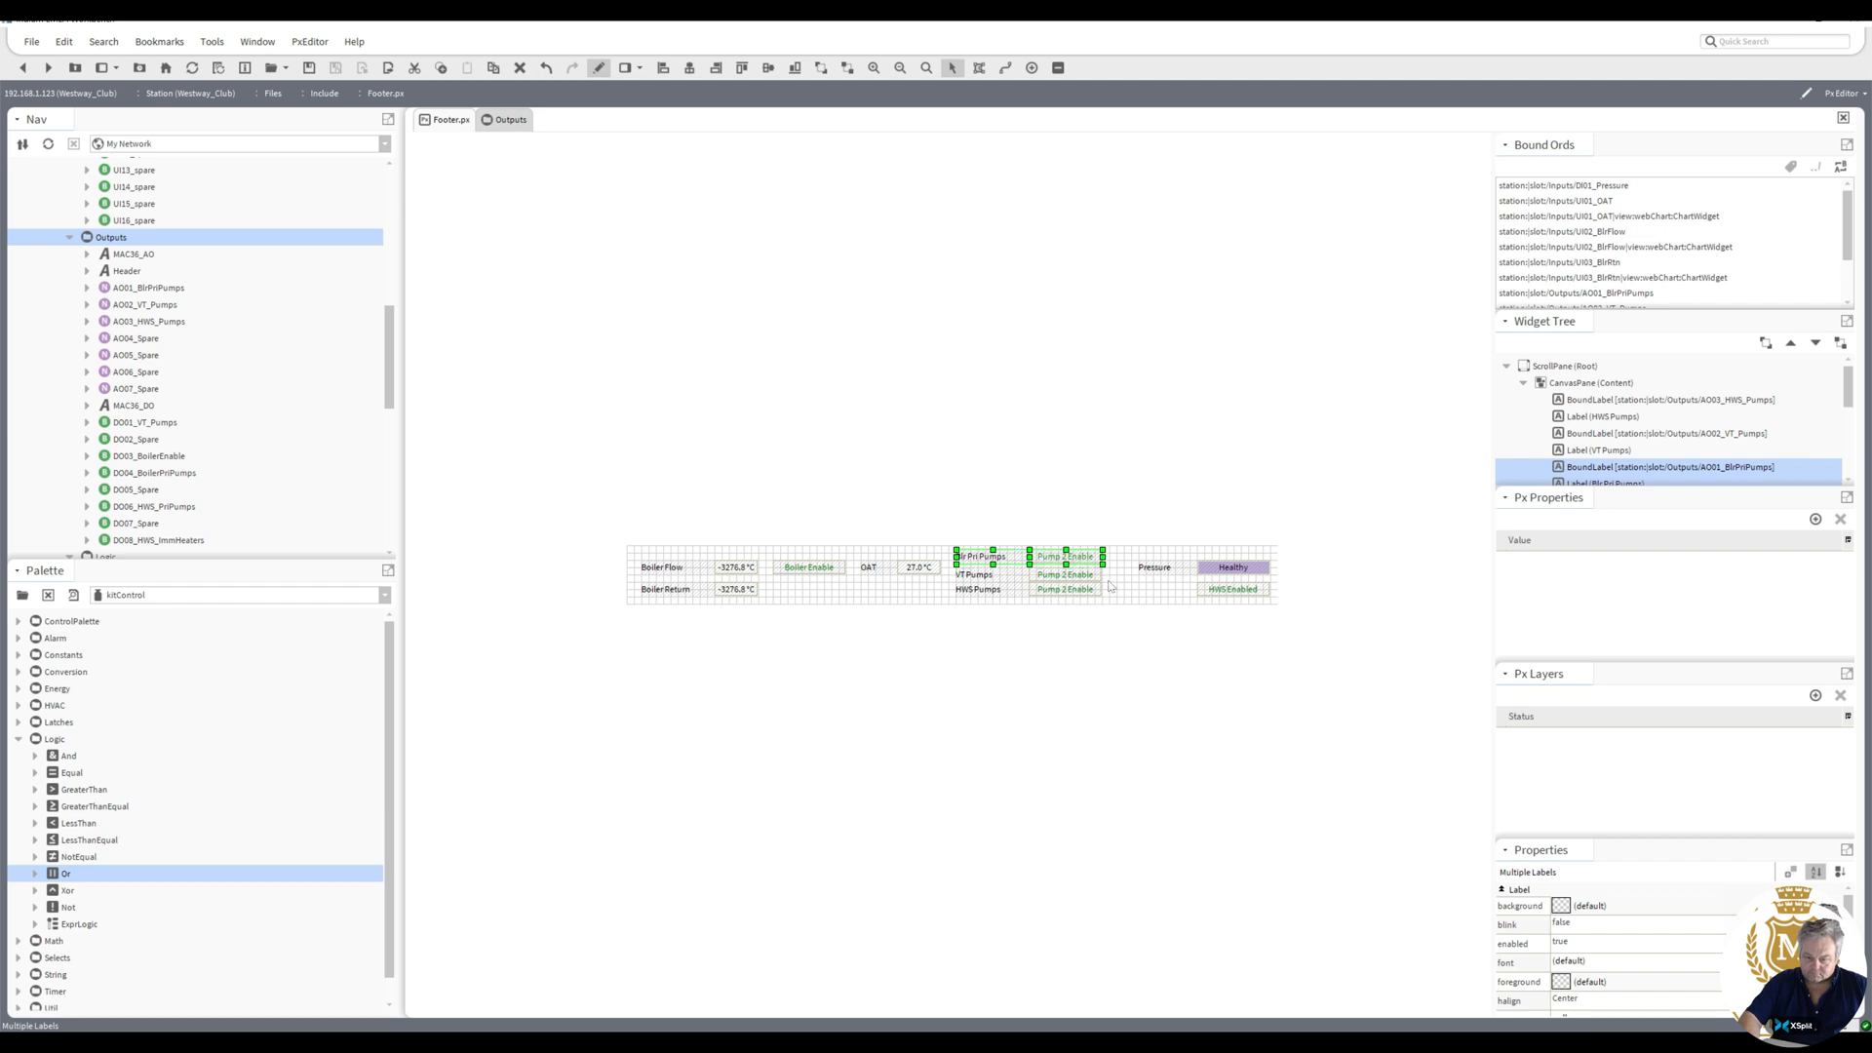
pyautogui.moveTo(1112, 578); pyautogui.dragTo(948, 635)
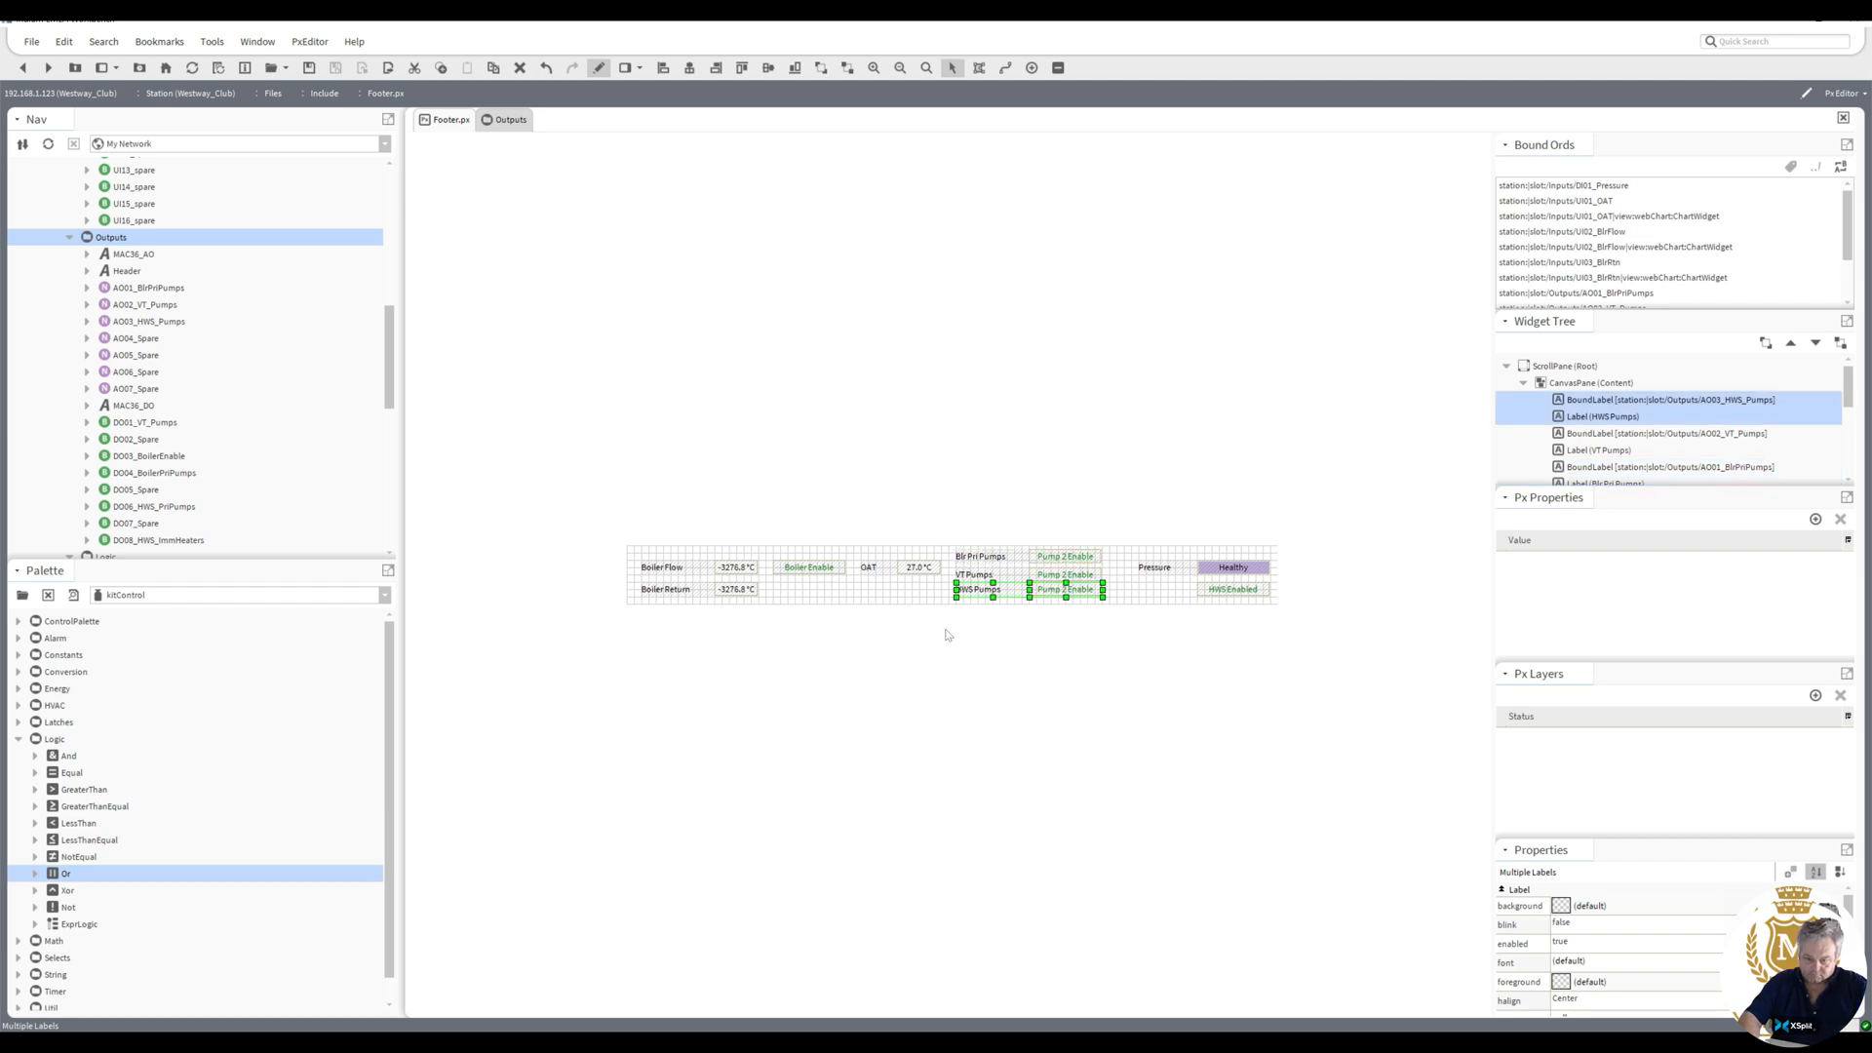
pyautogui.press('Down')
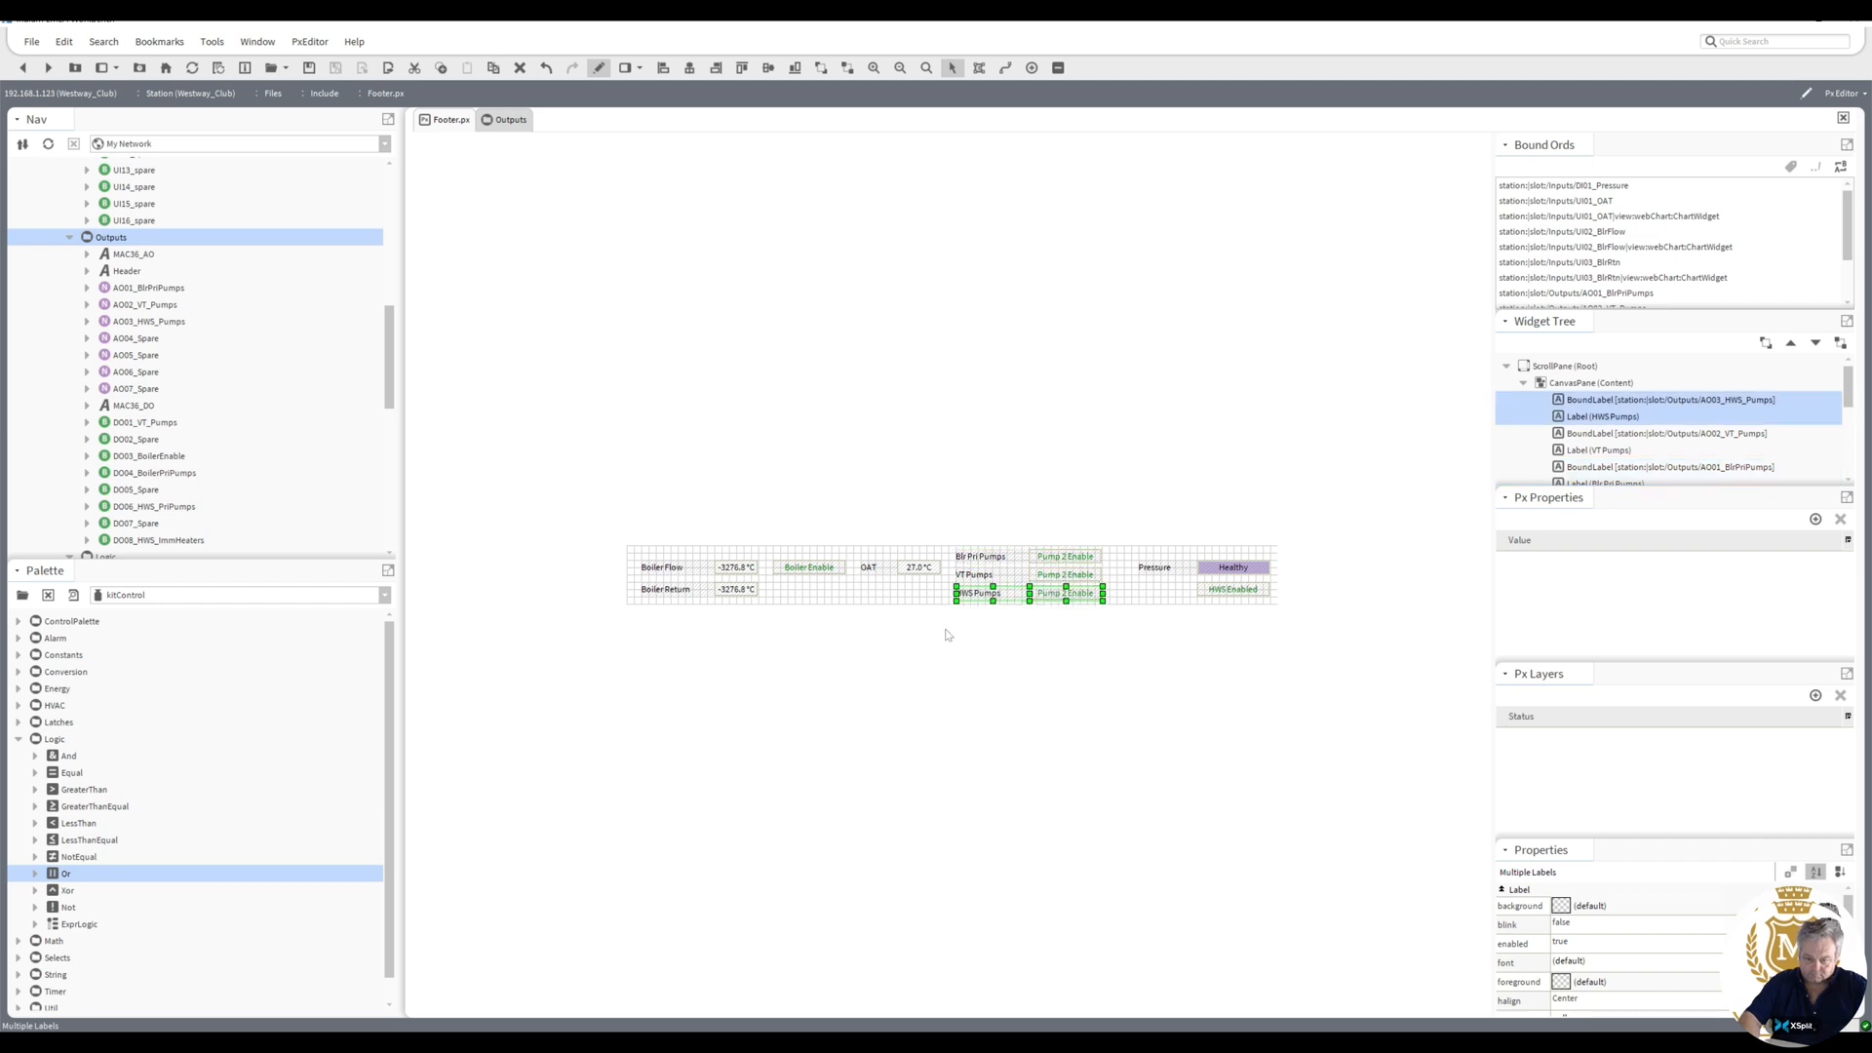
# - Leave edit mode on Footer.px and open the Home.px page
pyautogui.click(599, 67)
pyautogui.moveTo(394, 371); pyautogui.dragTo(403, 560)
pyautogui.doubleClick(113, 456)
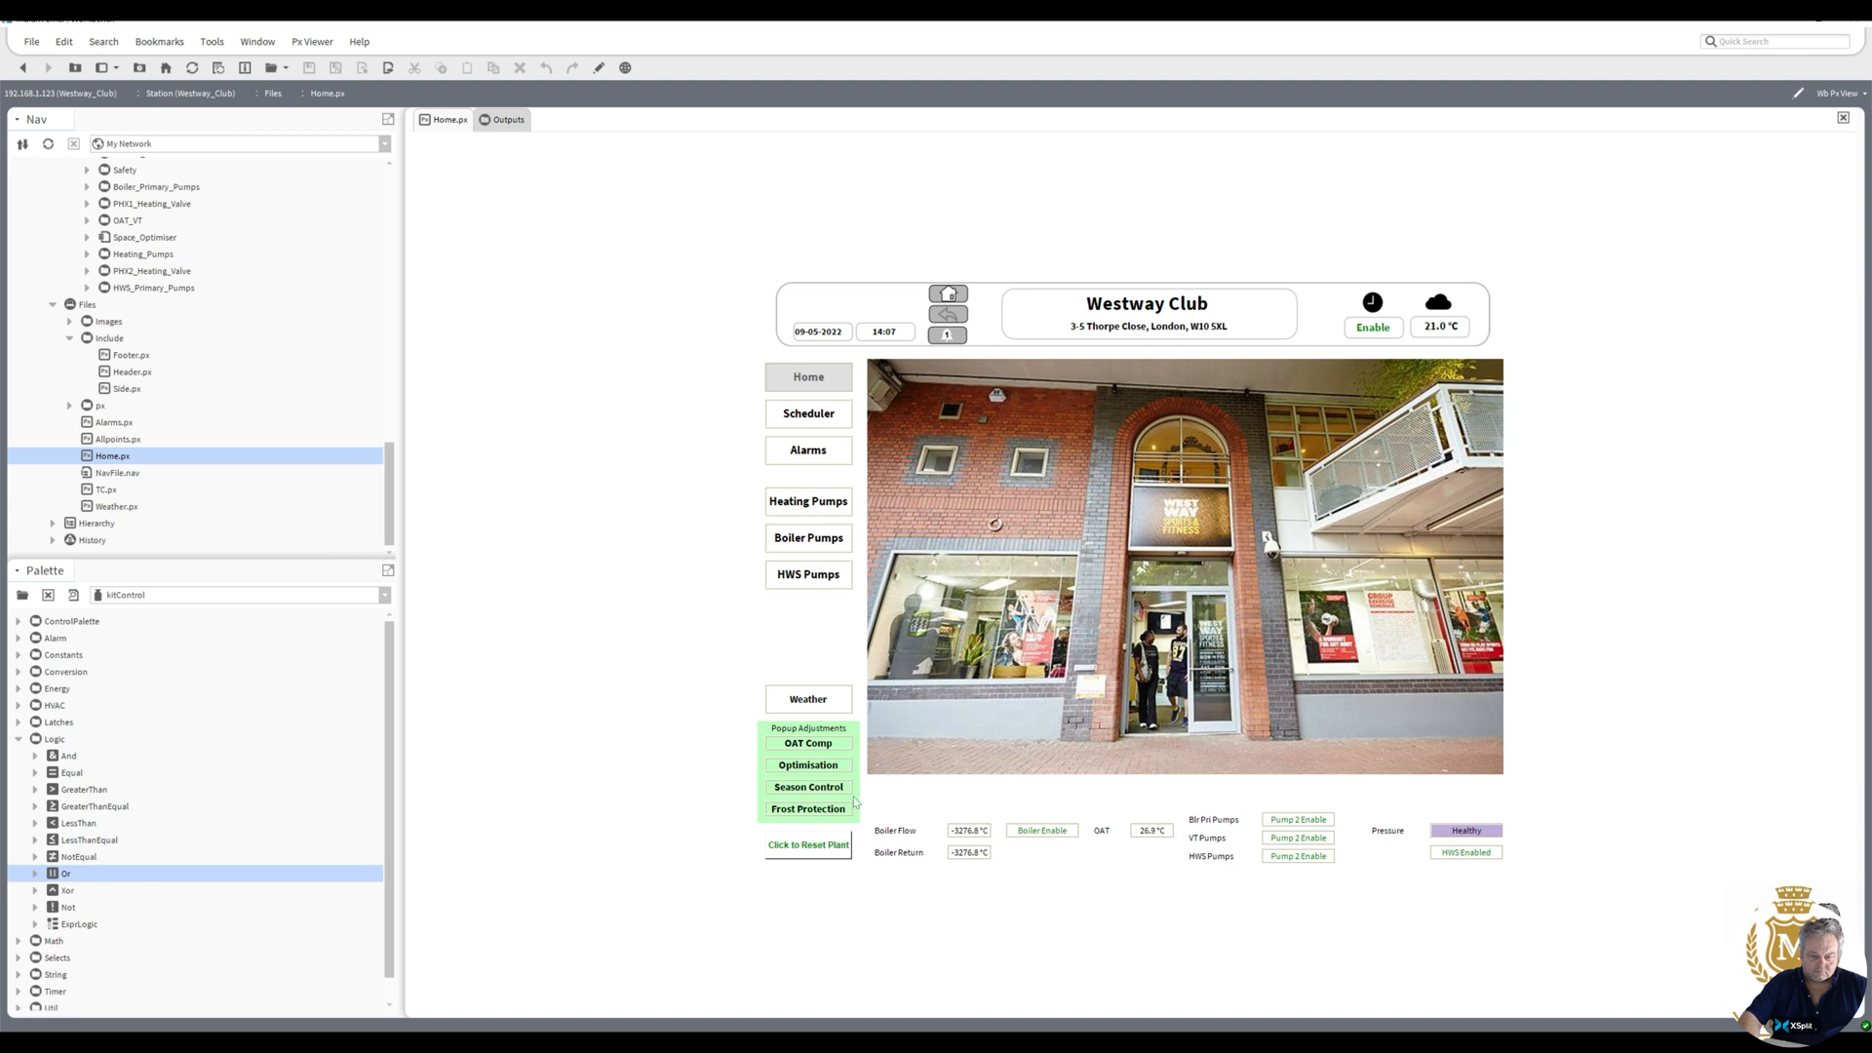
# - Open the Heating Pumps popup from the home page and set the duty selection to Duty_Pump_1
pyautogui.click(813, 514)
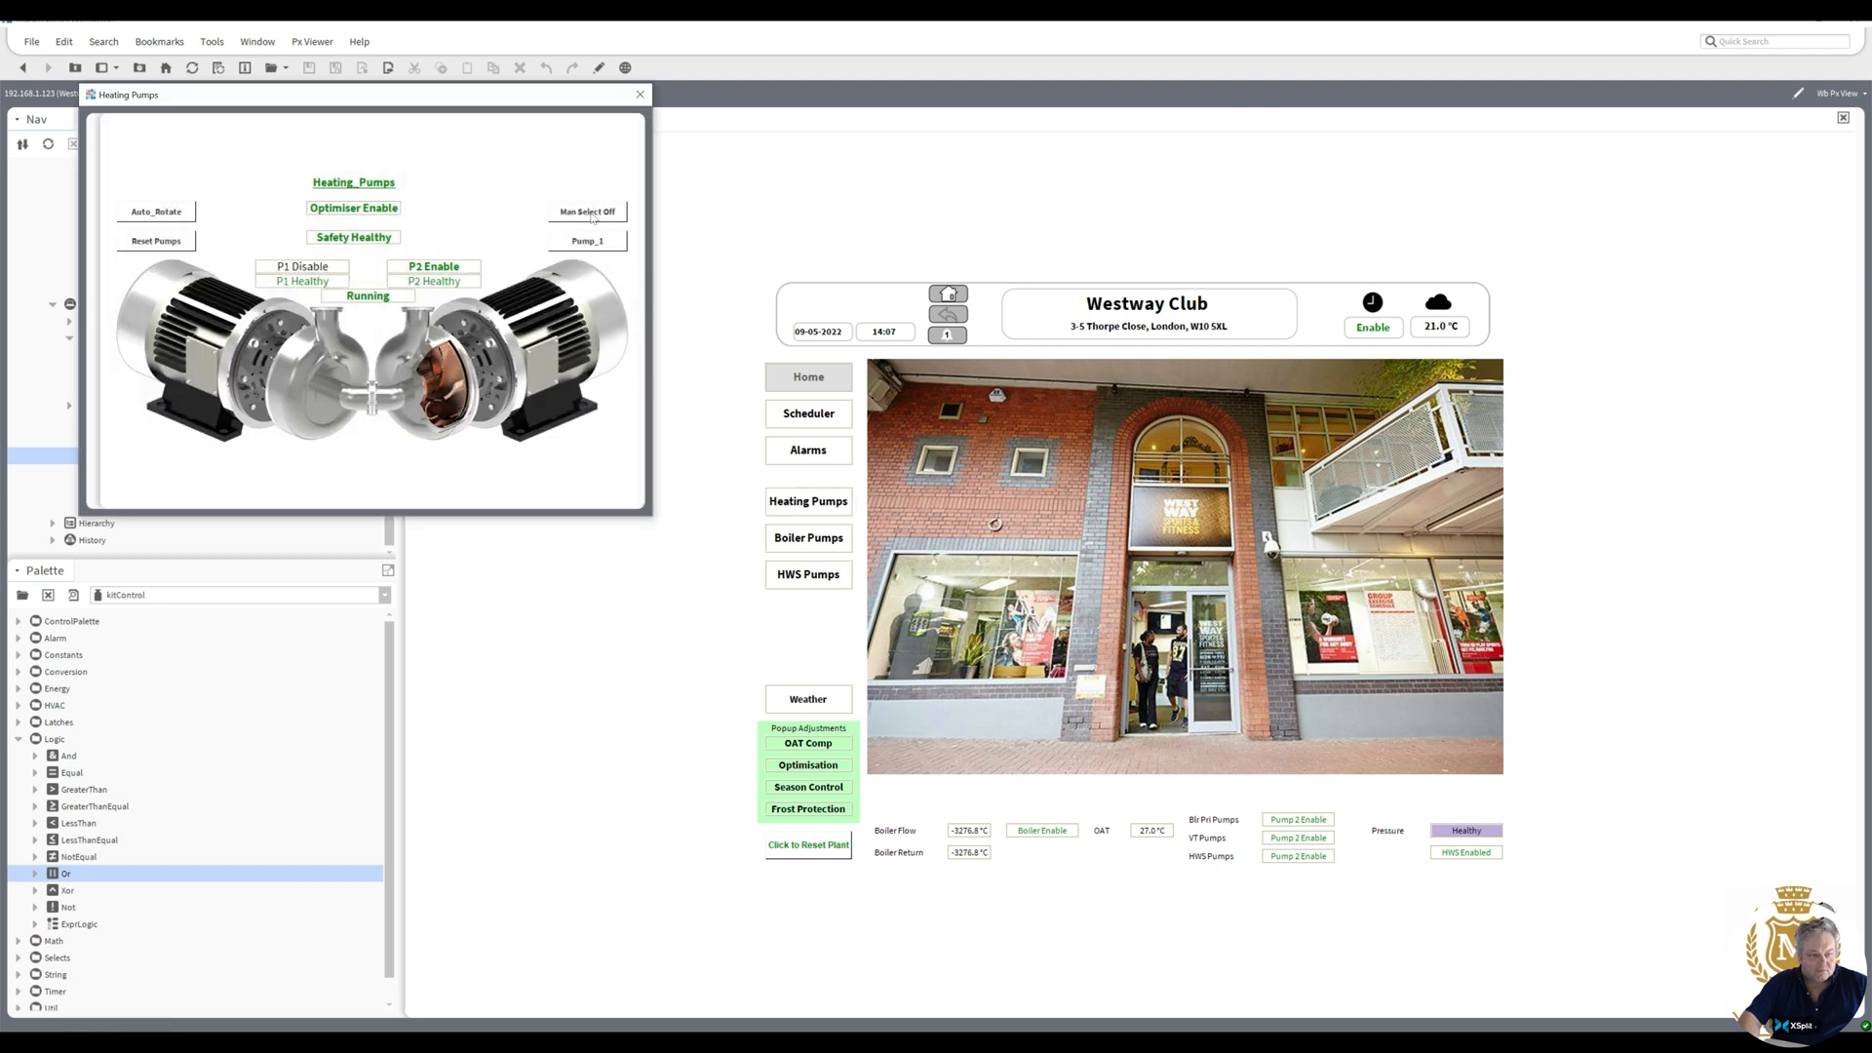
pyautogui.click(156, 212)
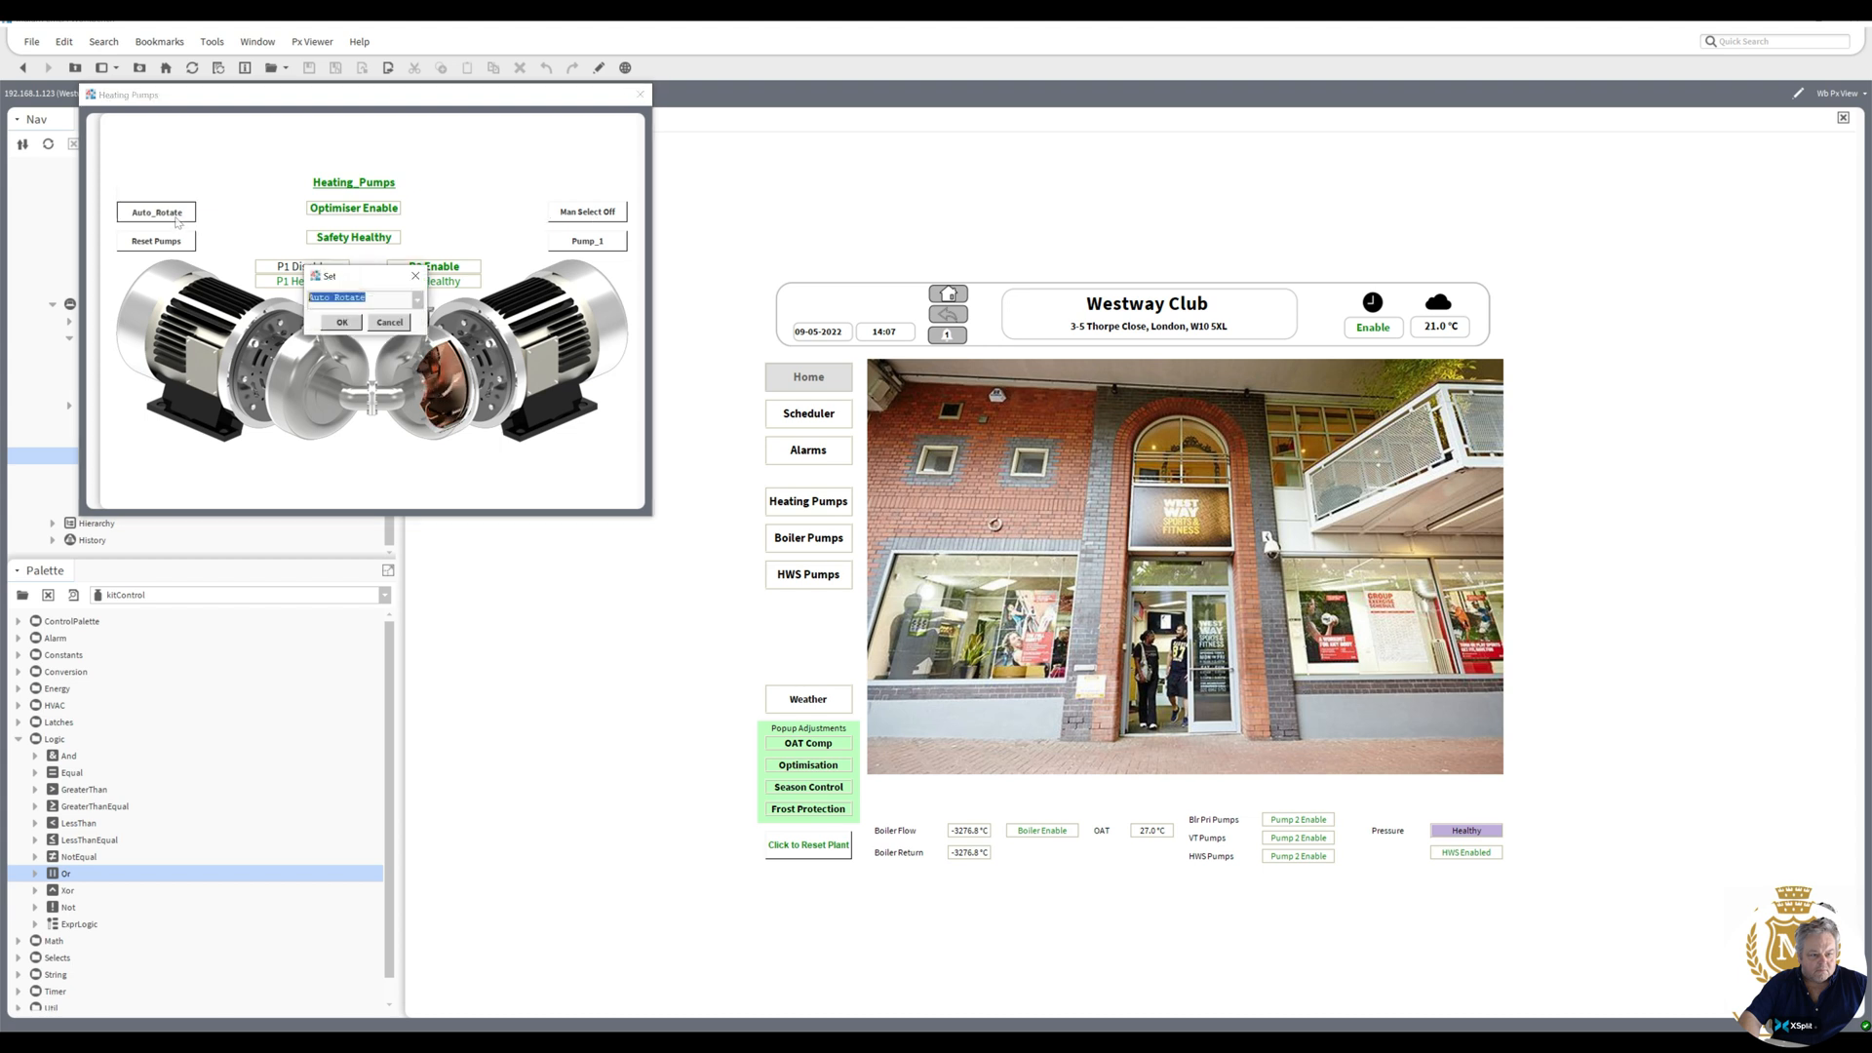
pyautogui.click(417, 300)
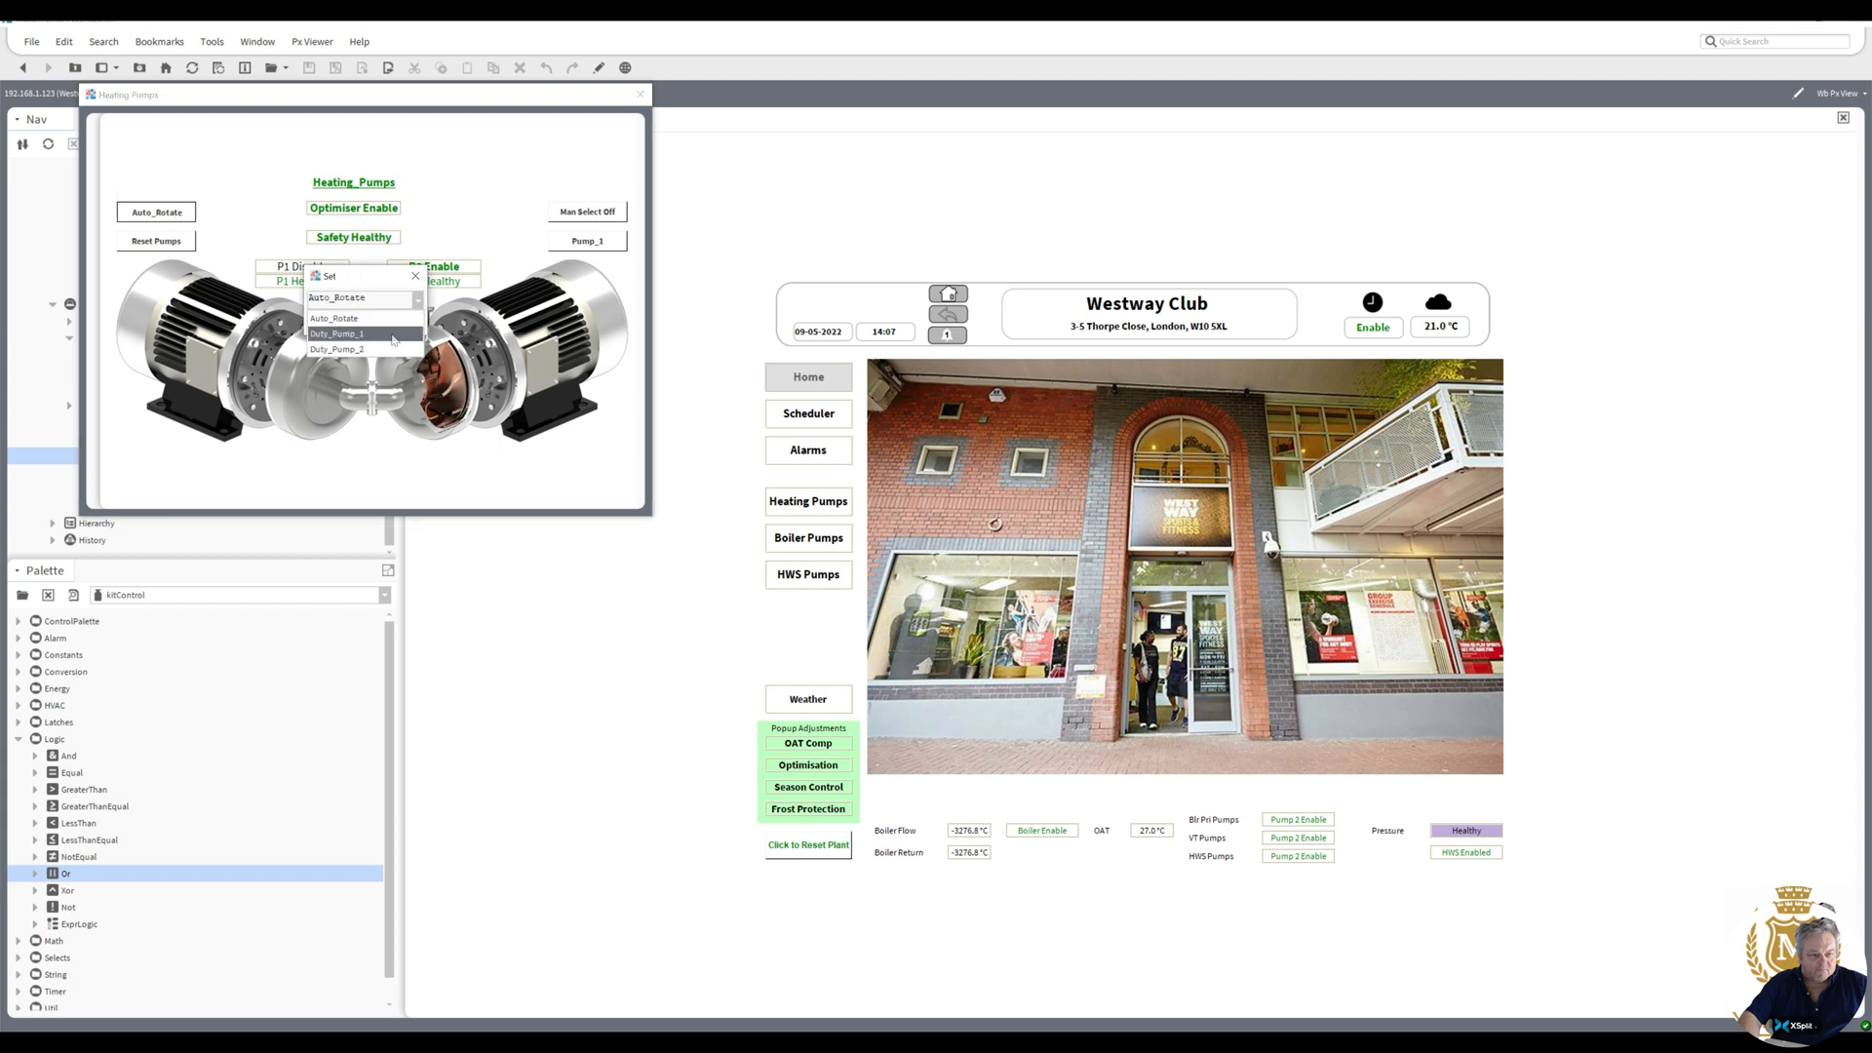
pyautogui.click(394, 334)
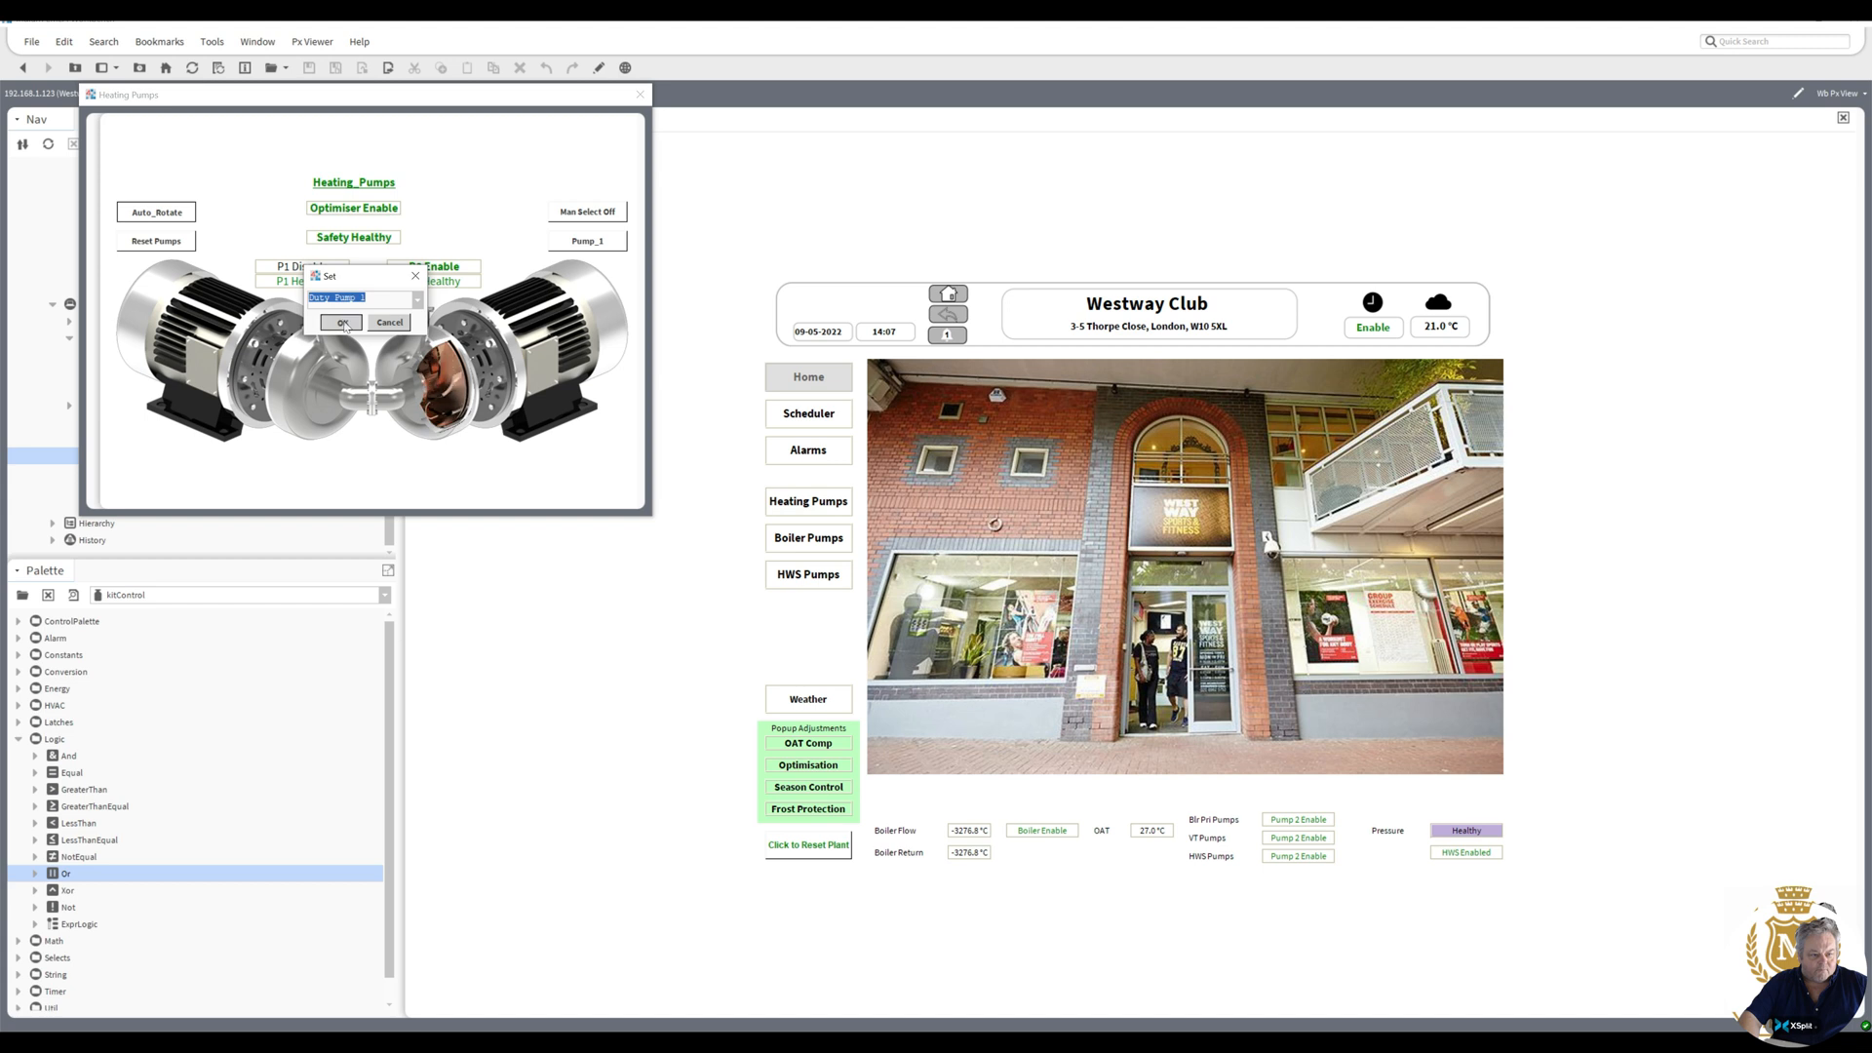
pyautogui.click(343, 323)
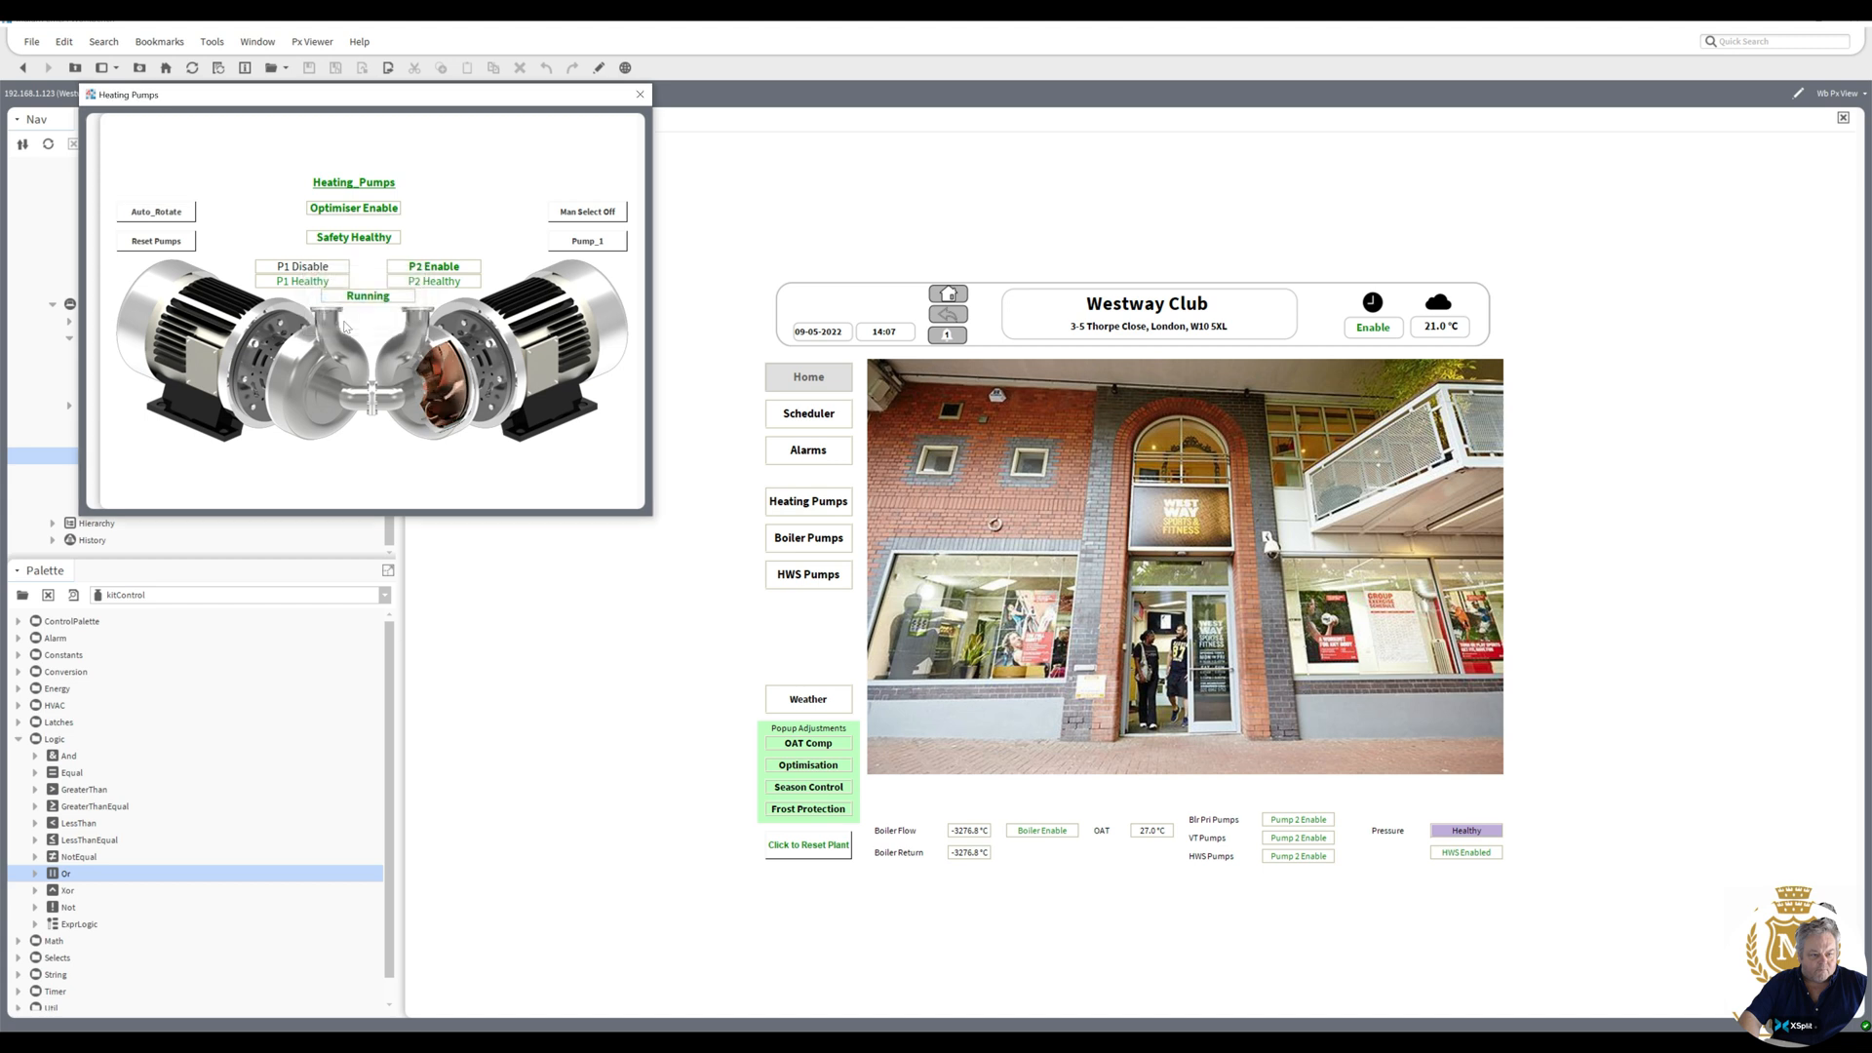
# - Set the manual selection in the Heating Pumps popup to Man Select On and close the popup
pyautogui.click(590, 222)
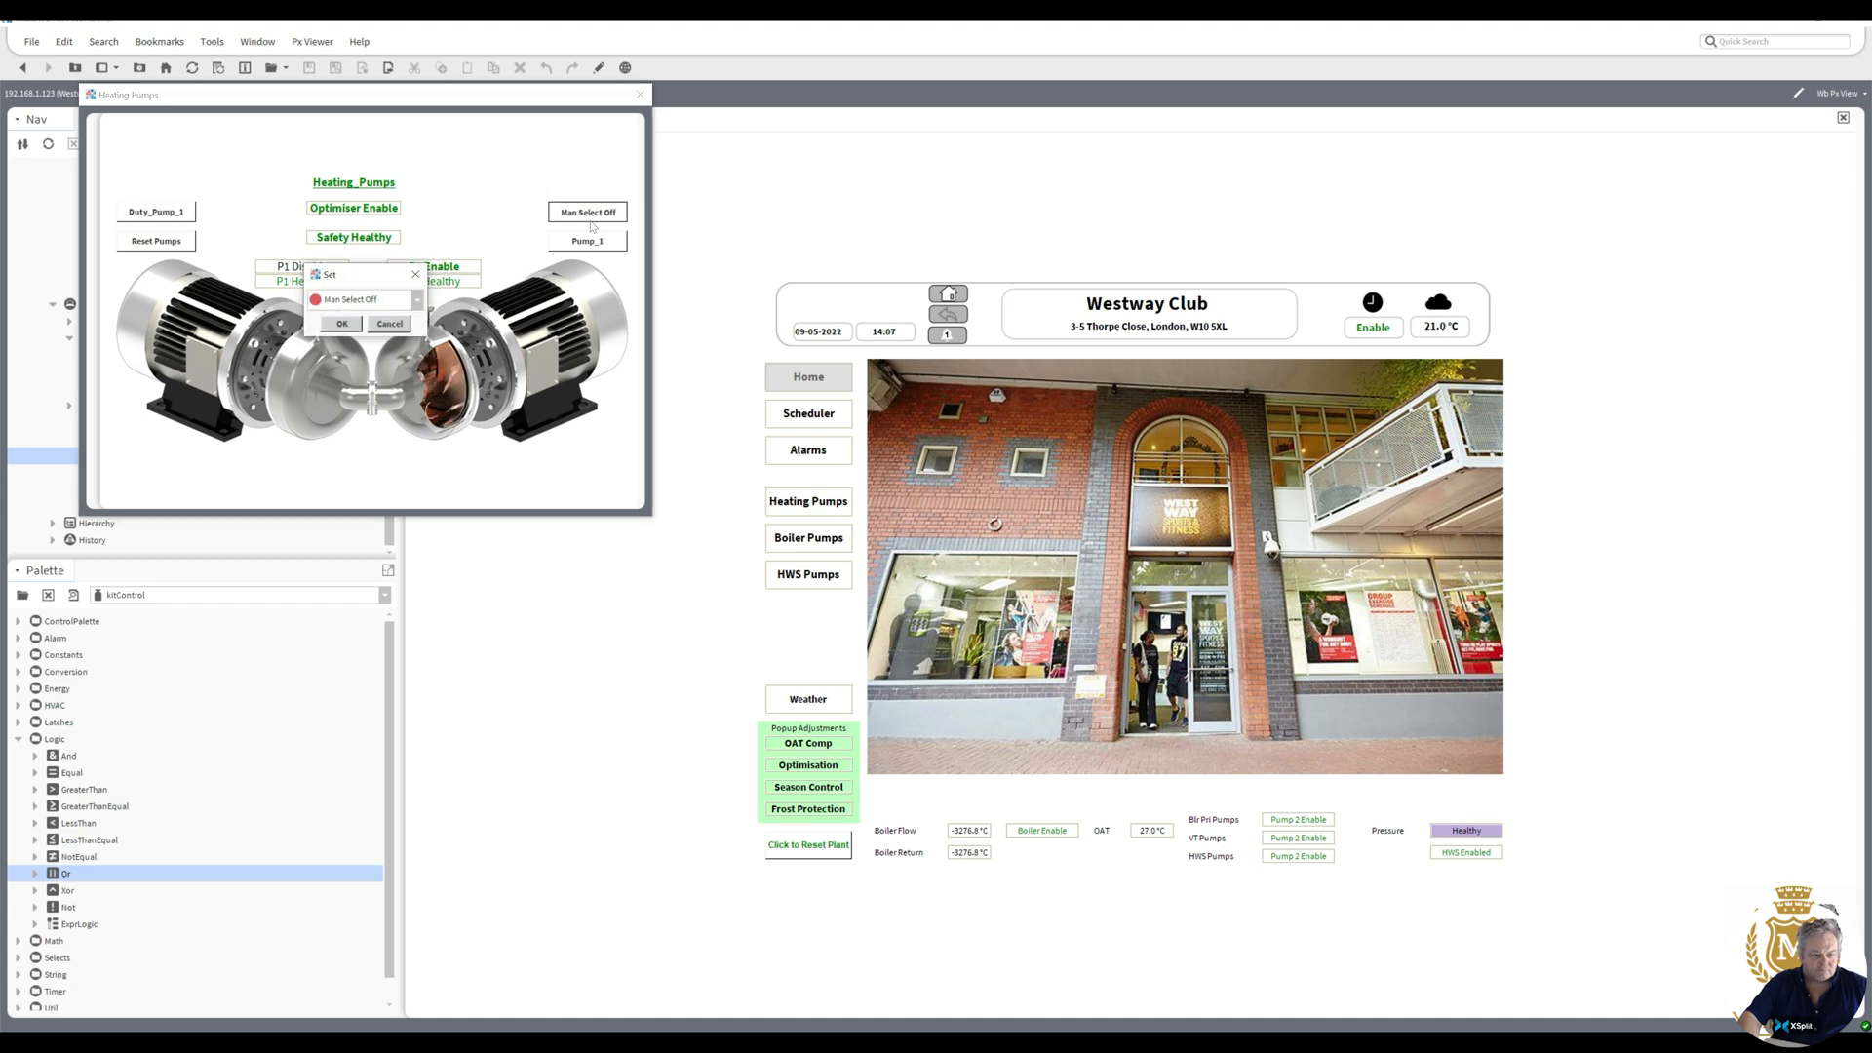
pyautogui.click(416, 300)
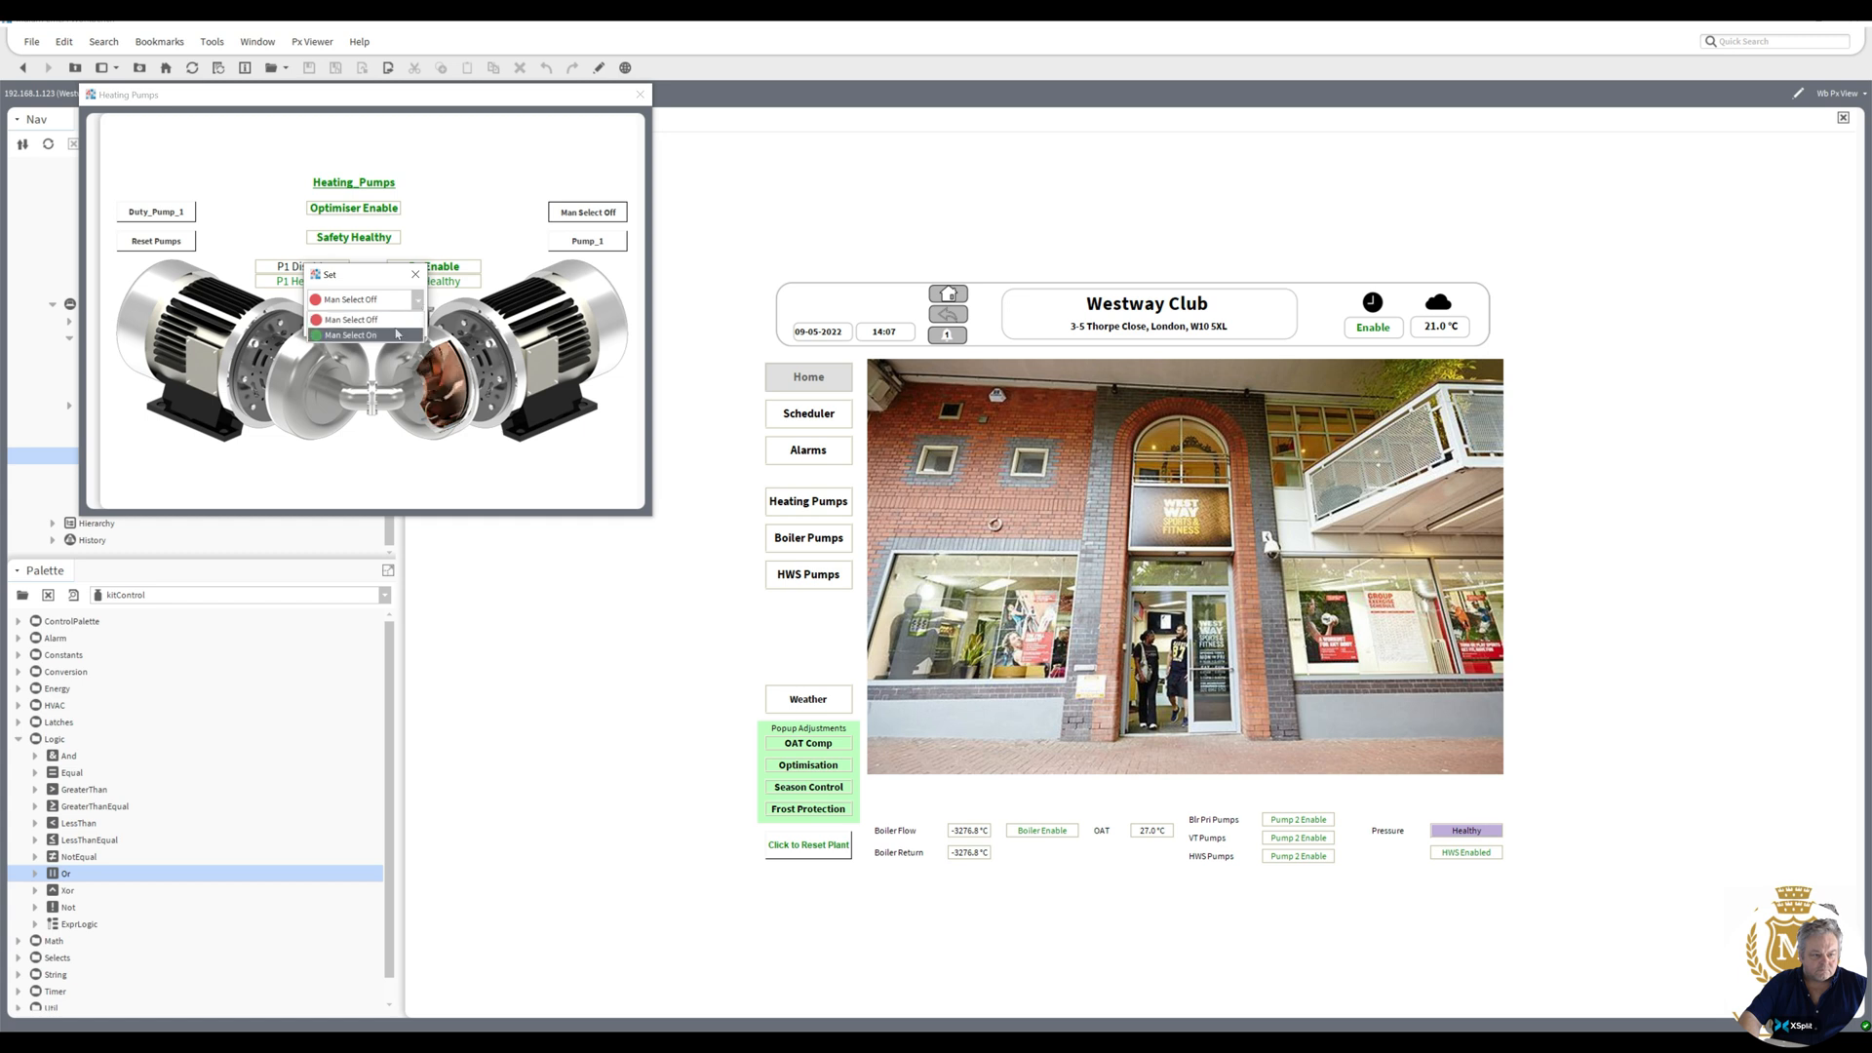
pyautogui.click(397, 333)
pyautogui.click(343, 323)
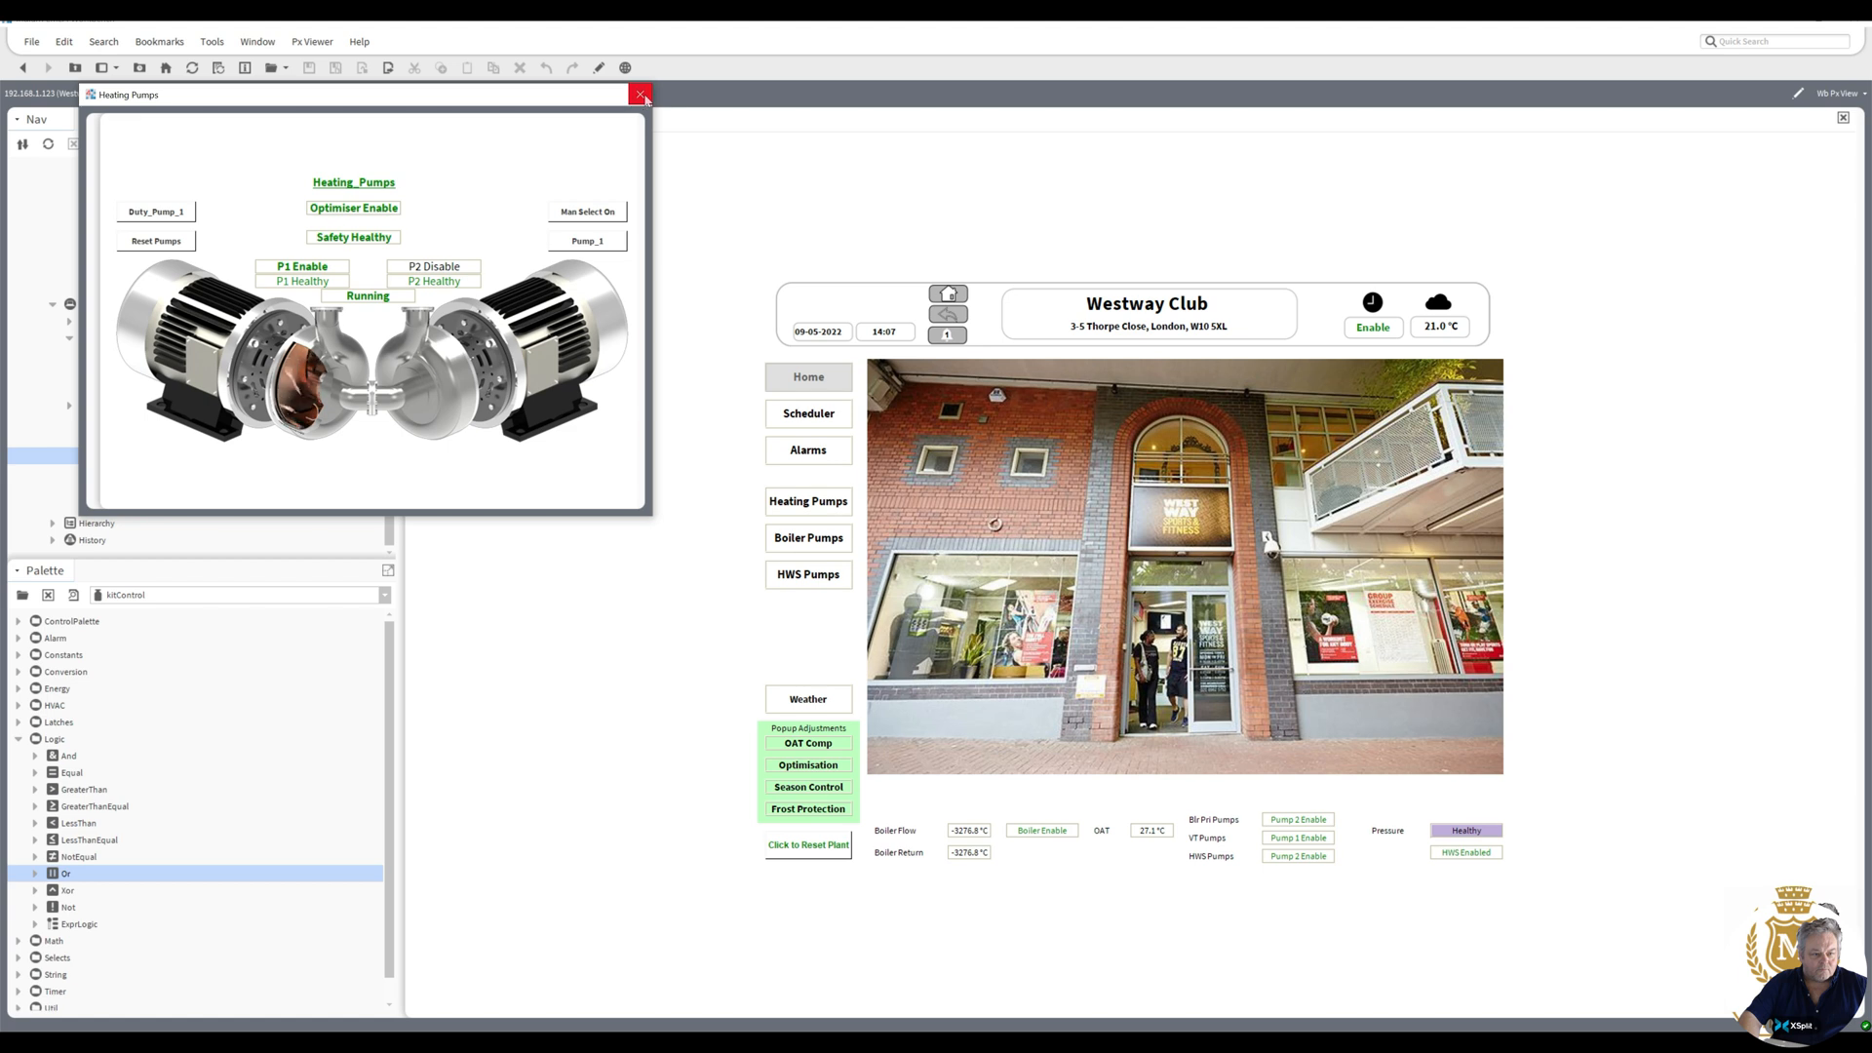
pyautogui.click(641, 94)
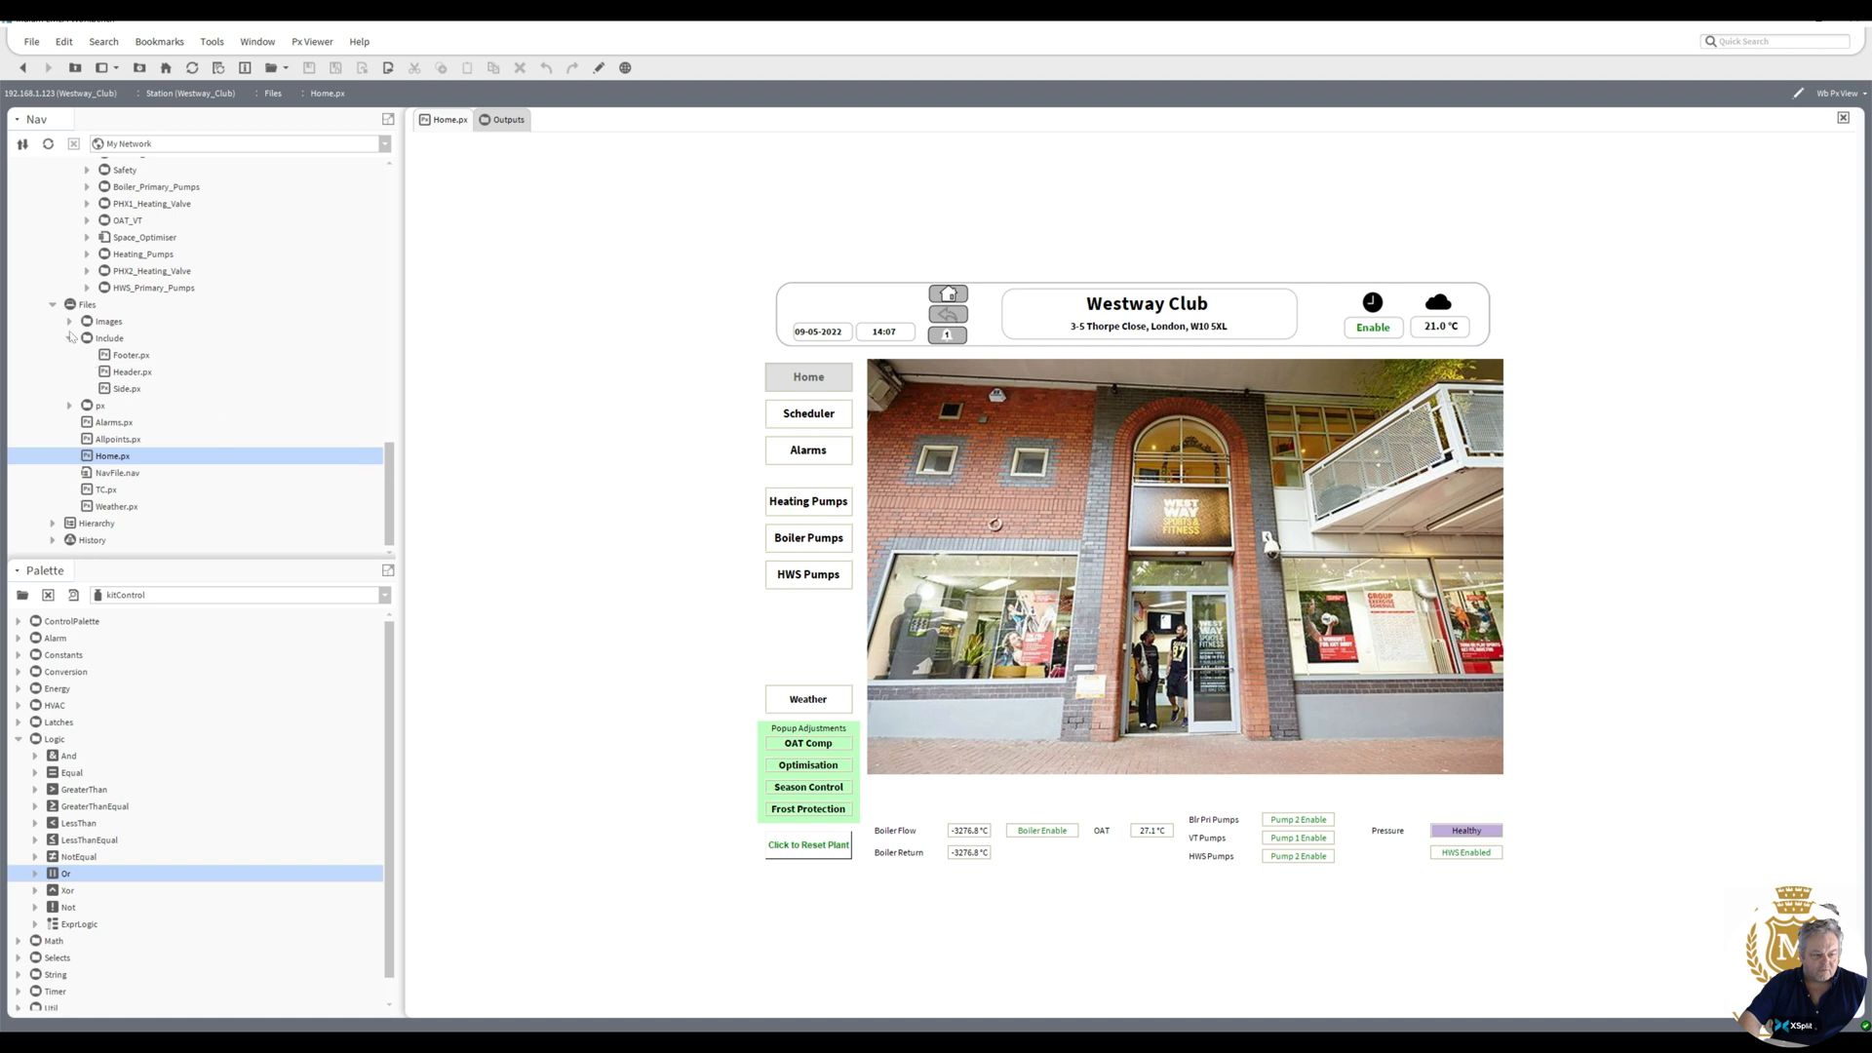
# - Open the VT_Pumps.px page from the px folder and rename the Heating_Pumps logic folder to VT_Heating_Pumps
pyautogui.click(71, 405)
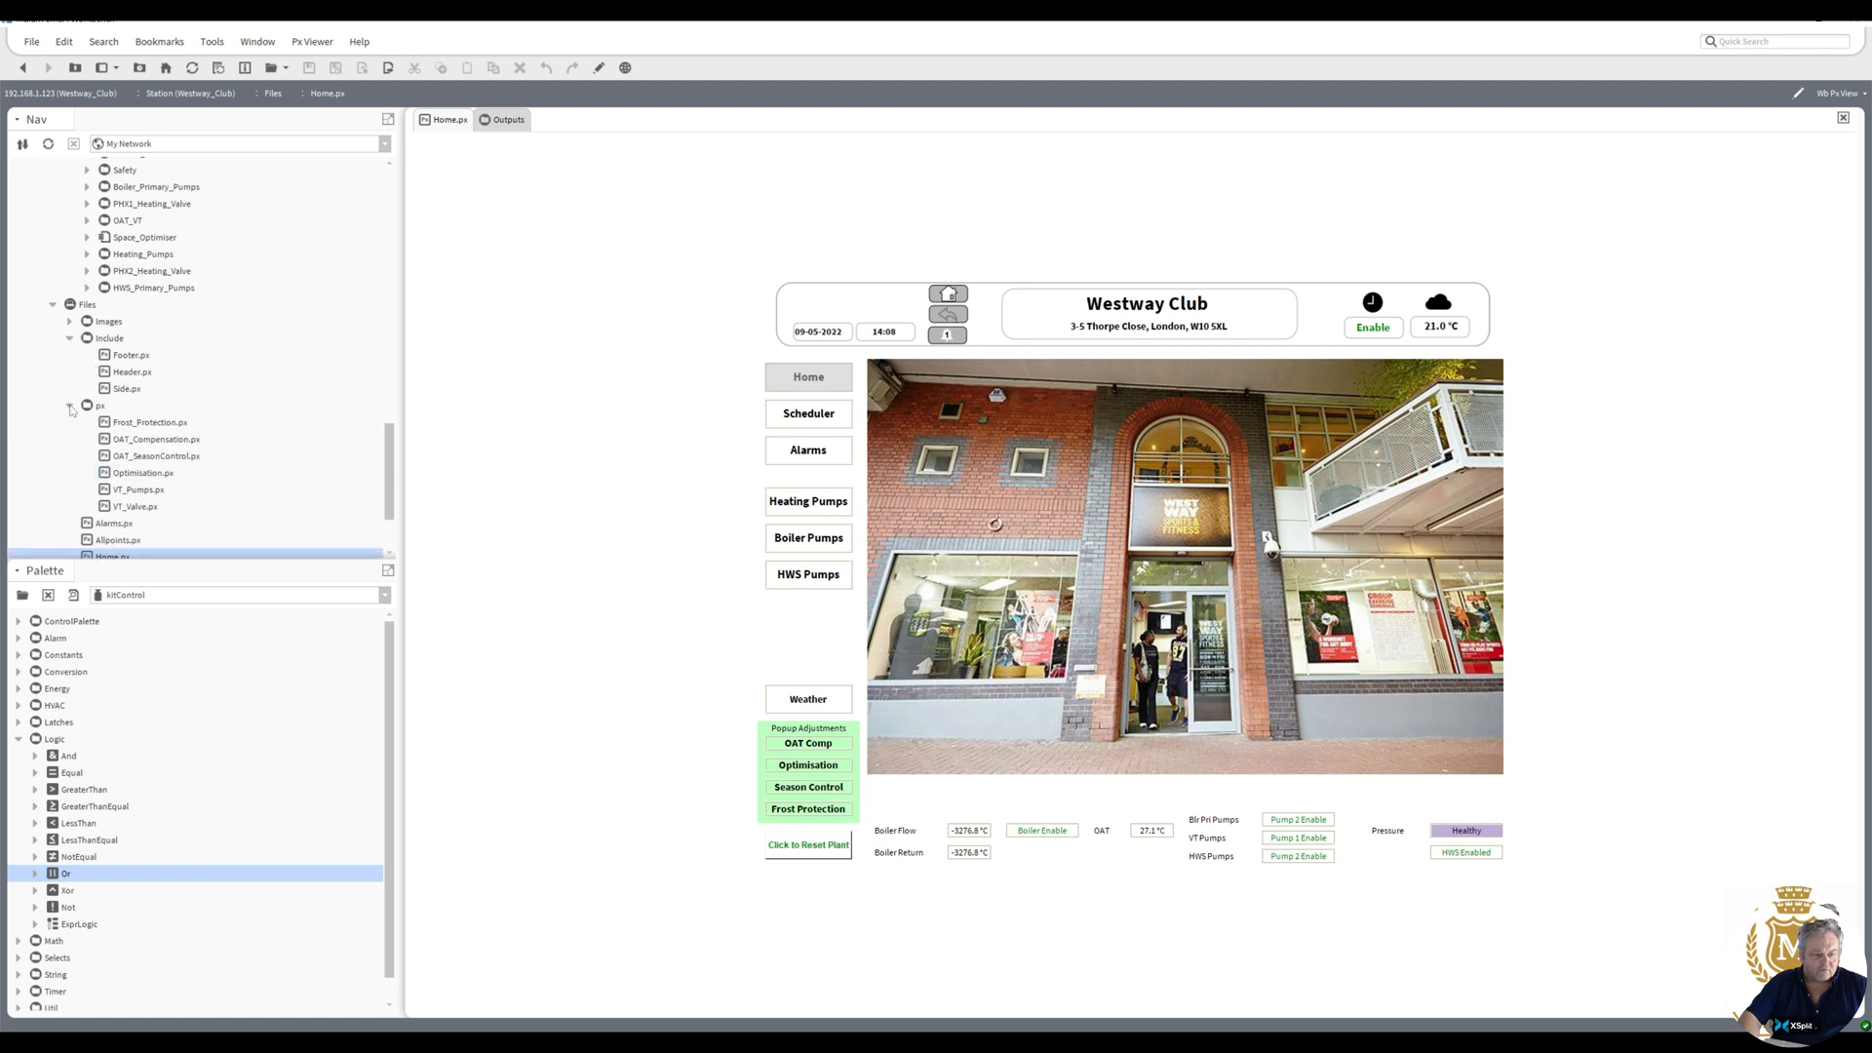
pyautogui.doubleClick(139, 491)
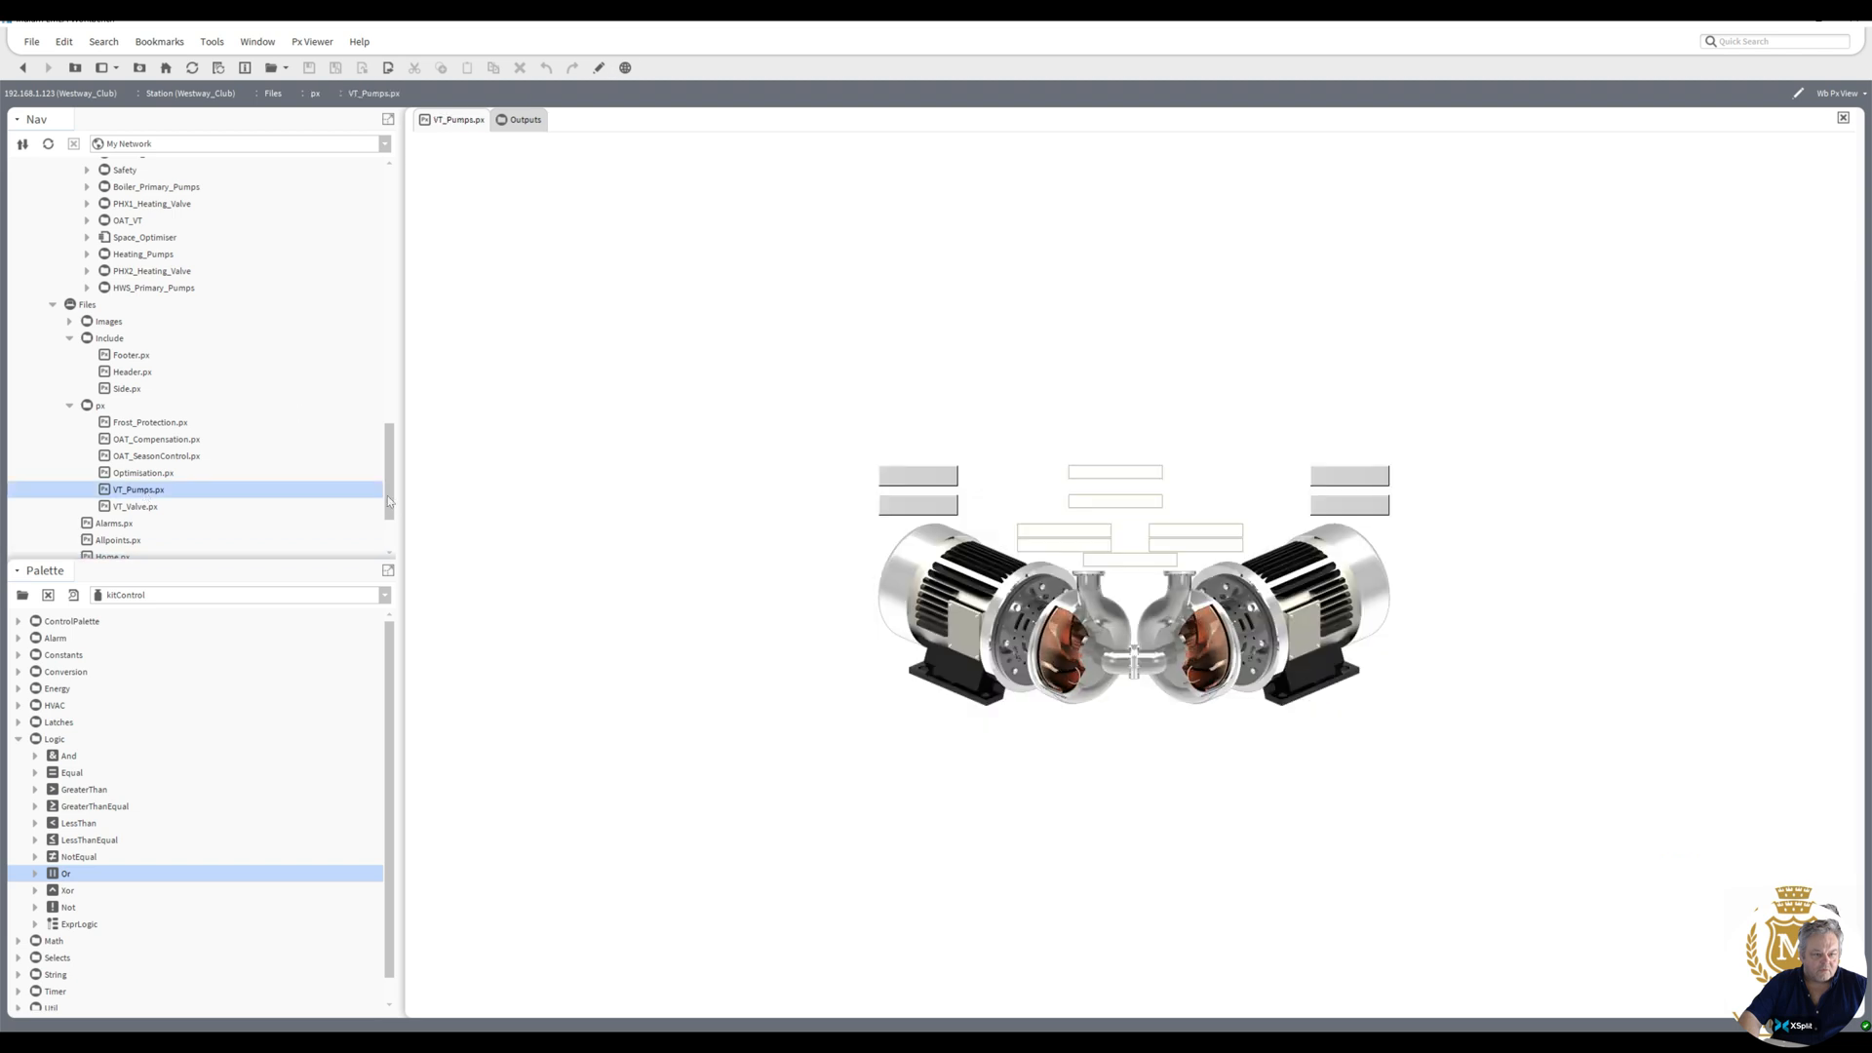
pyautogui.moveTo(388, 502); pyautogui.dragTo(394, 448)
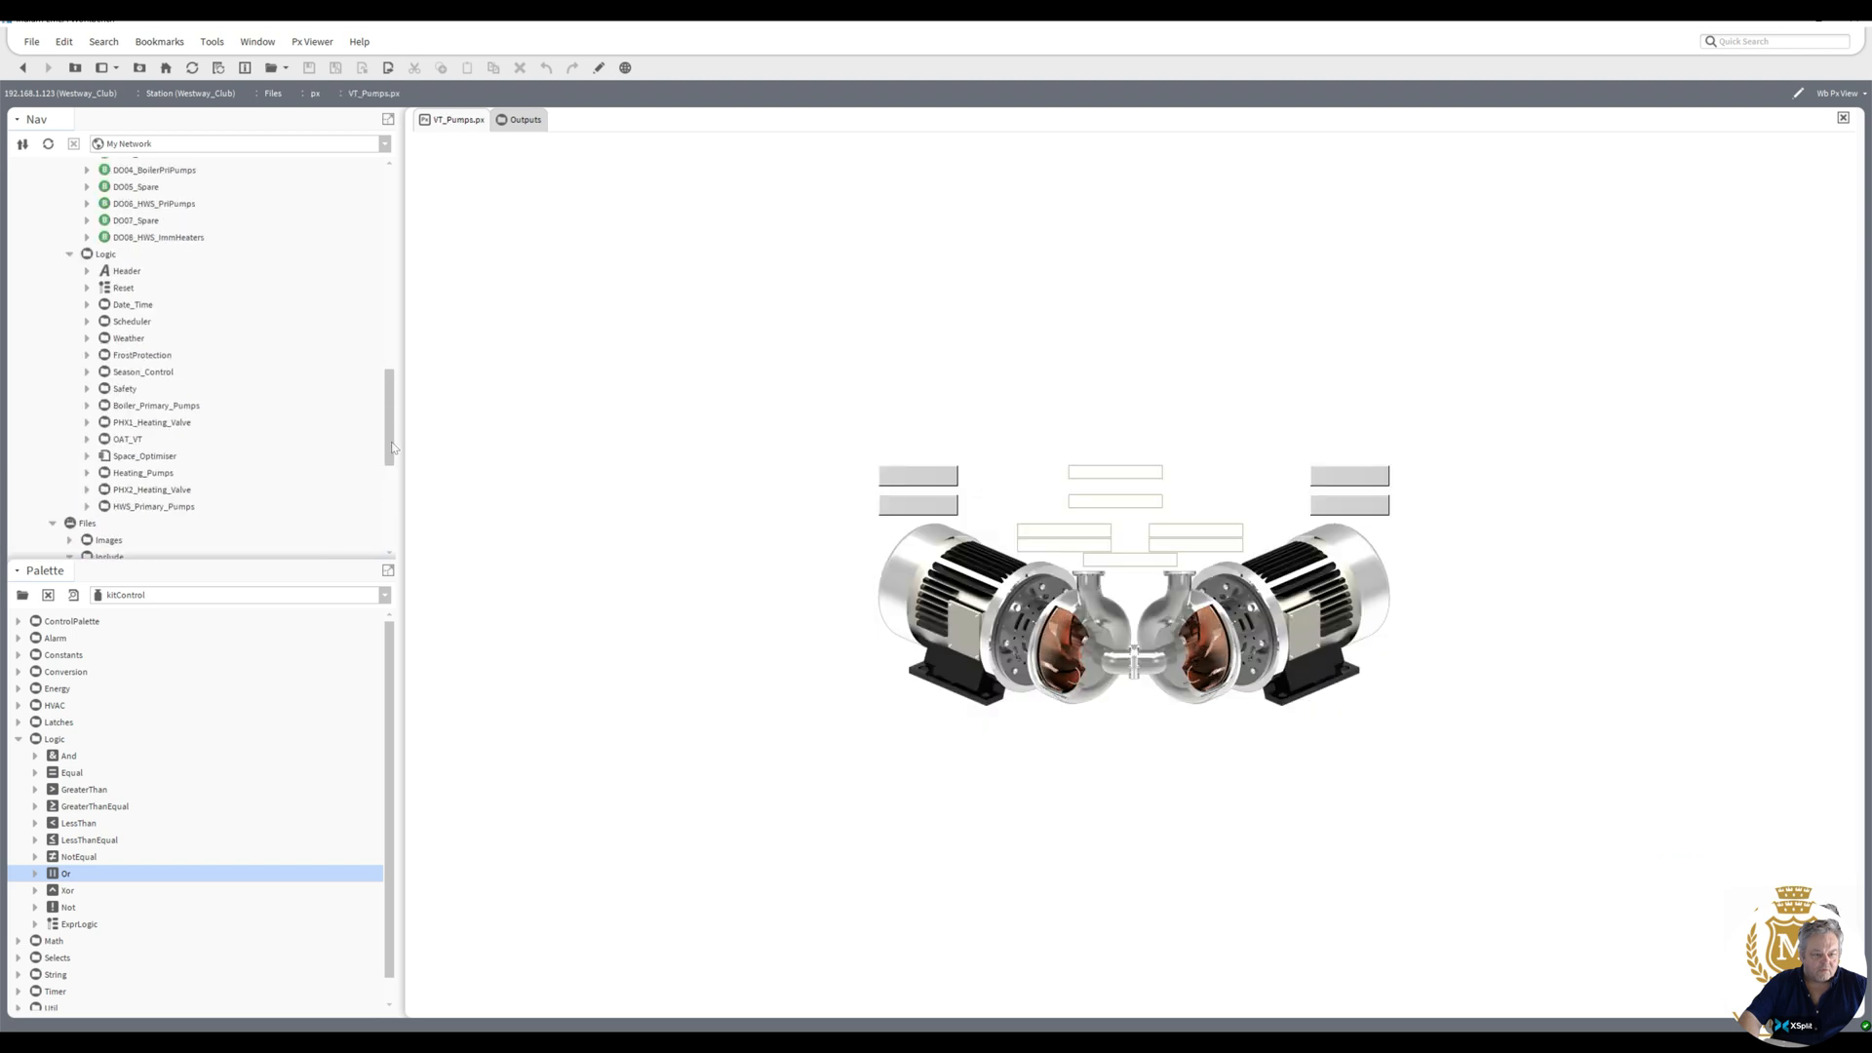
pyautogui.rightClick(143, 476)
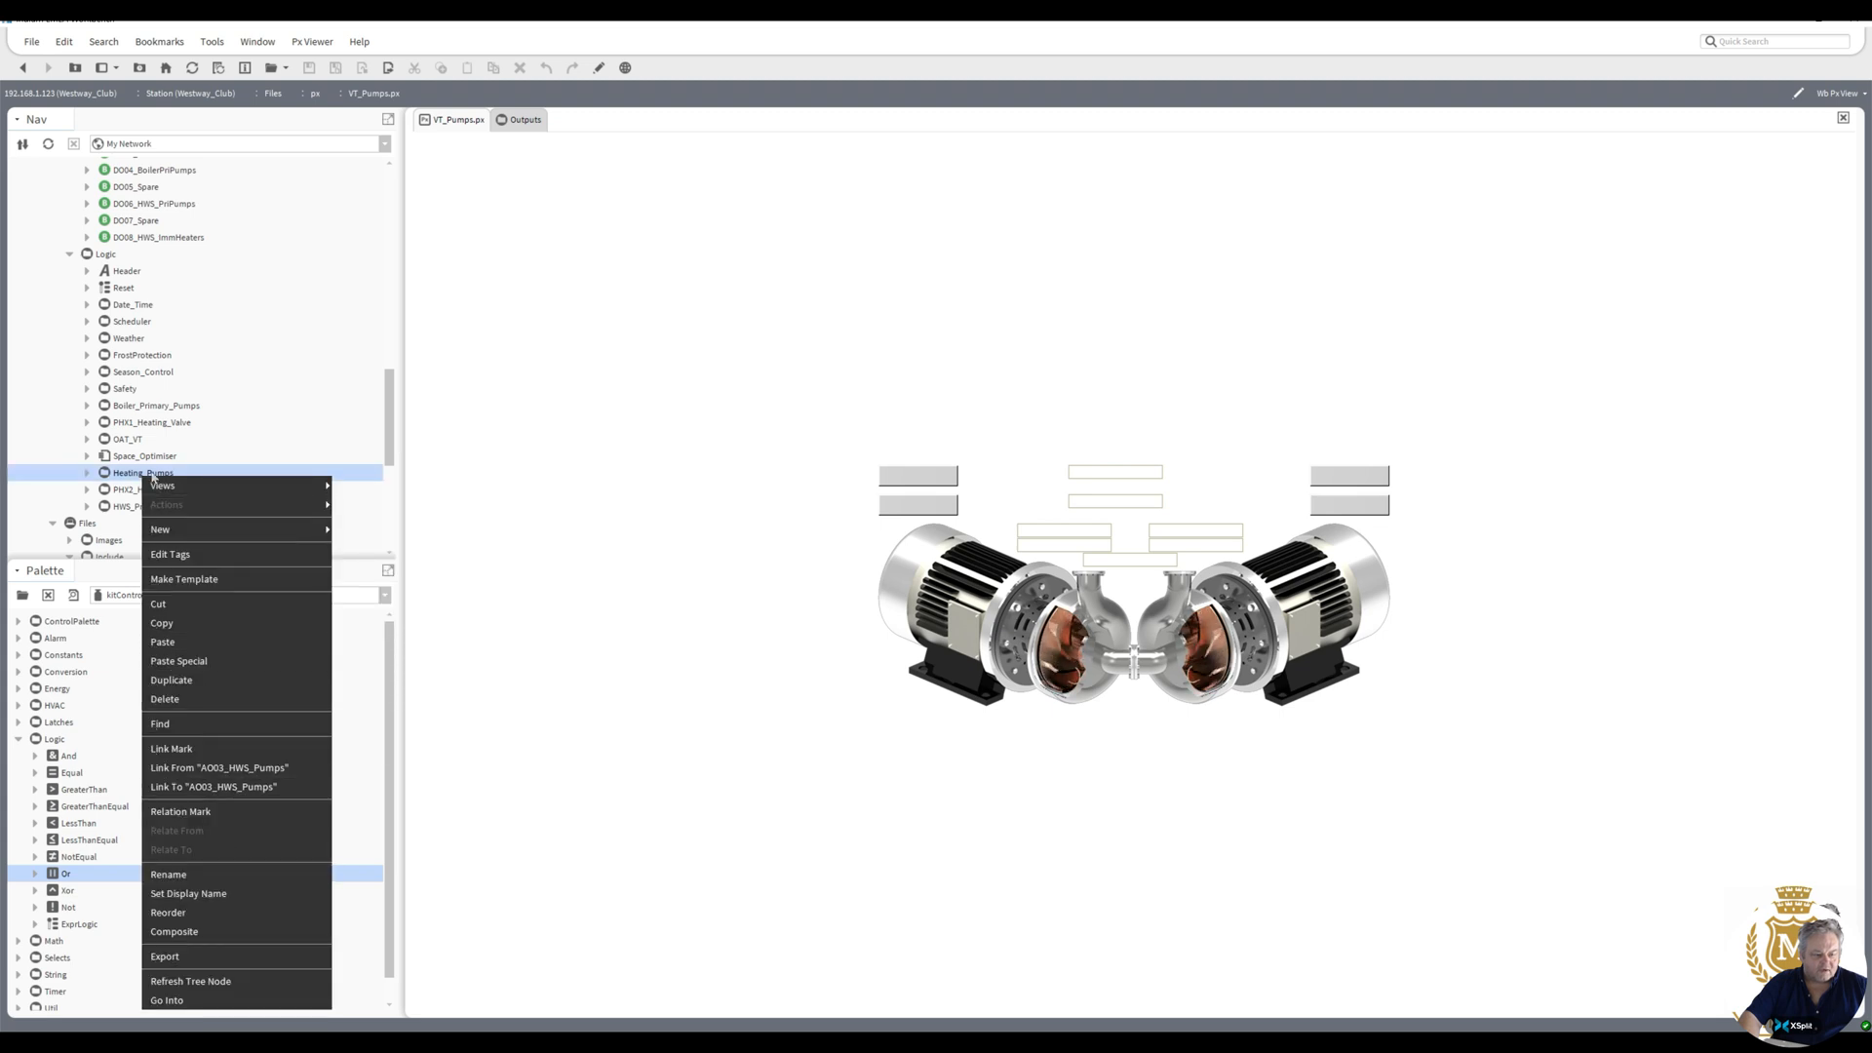
pyautogui.click(137, 477)
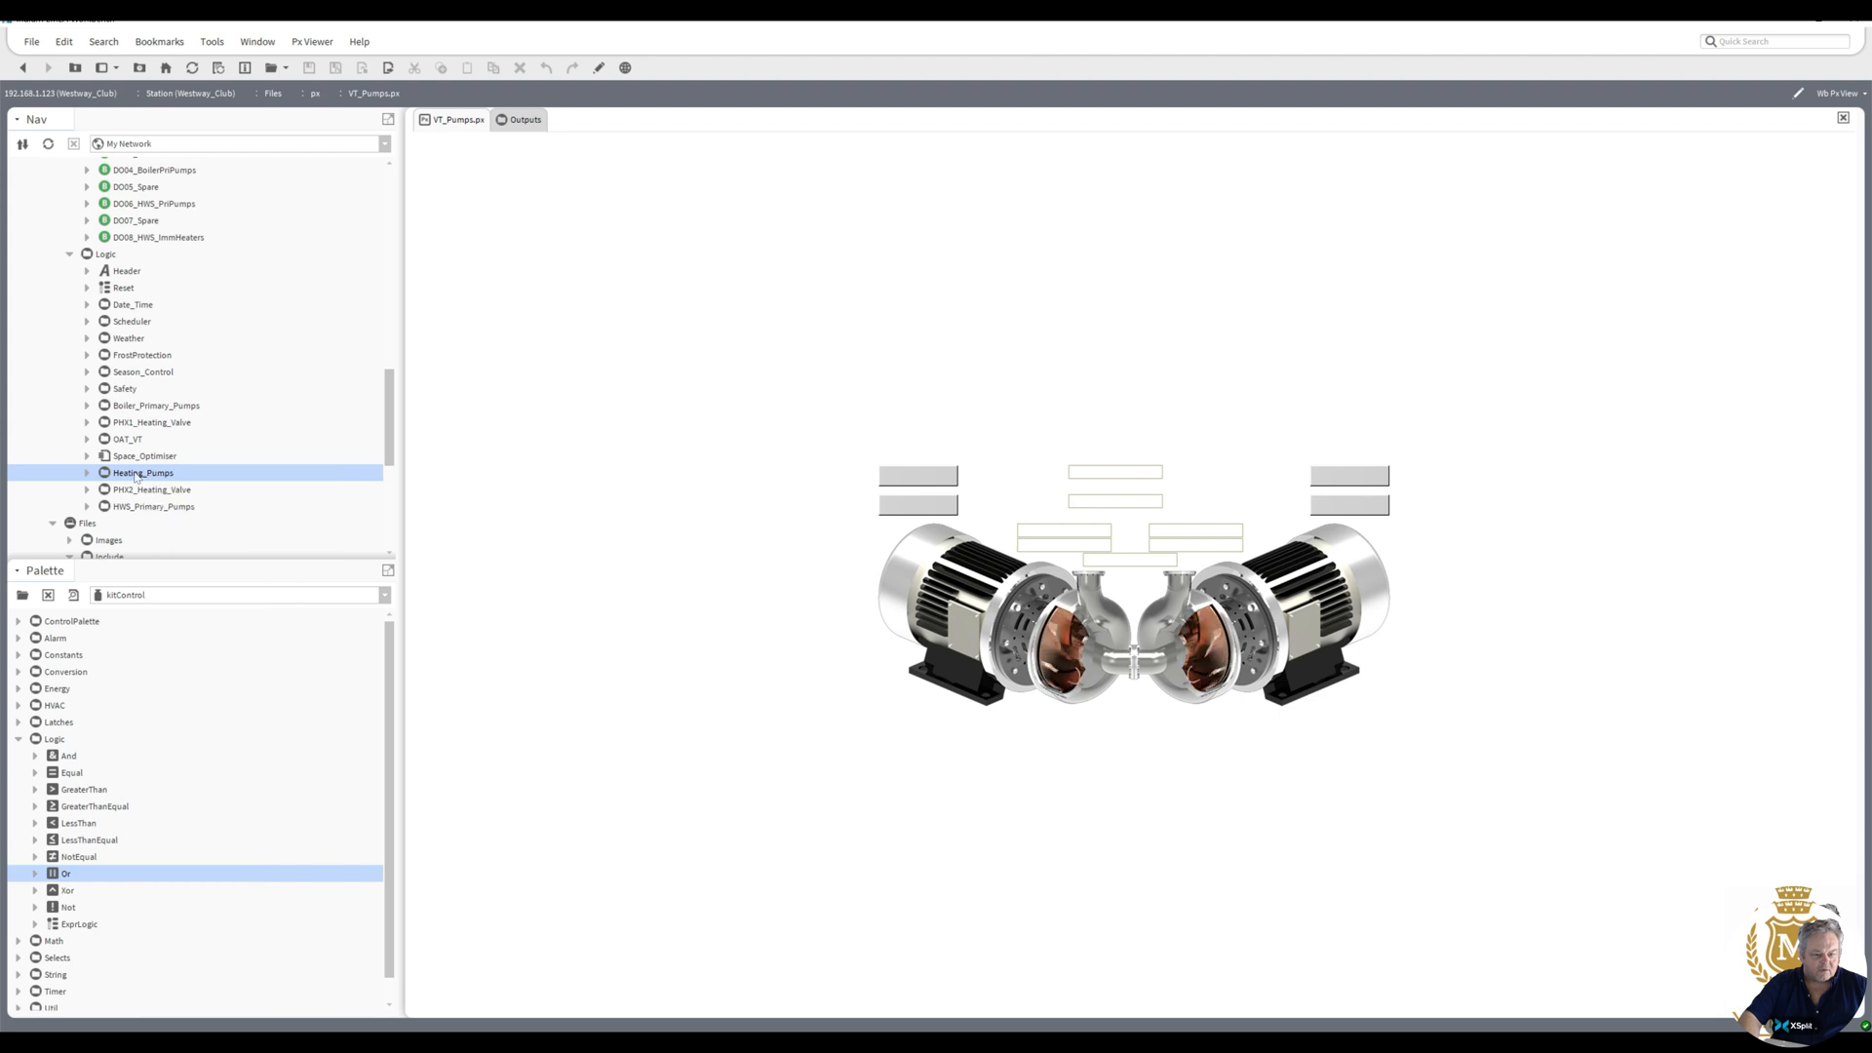
pyautogui.rightClick(137, 477)
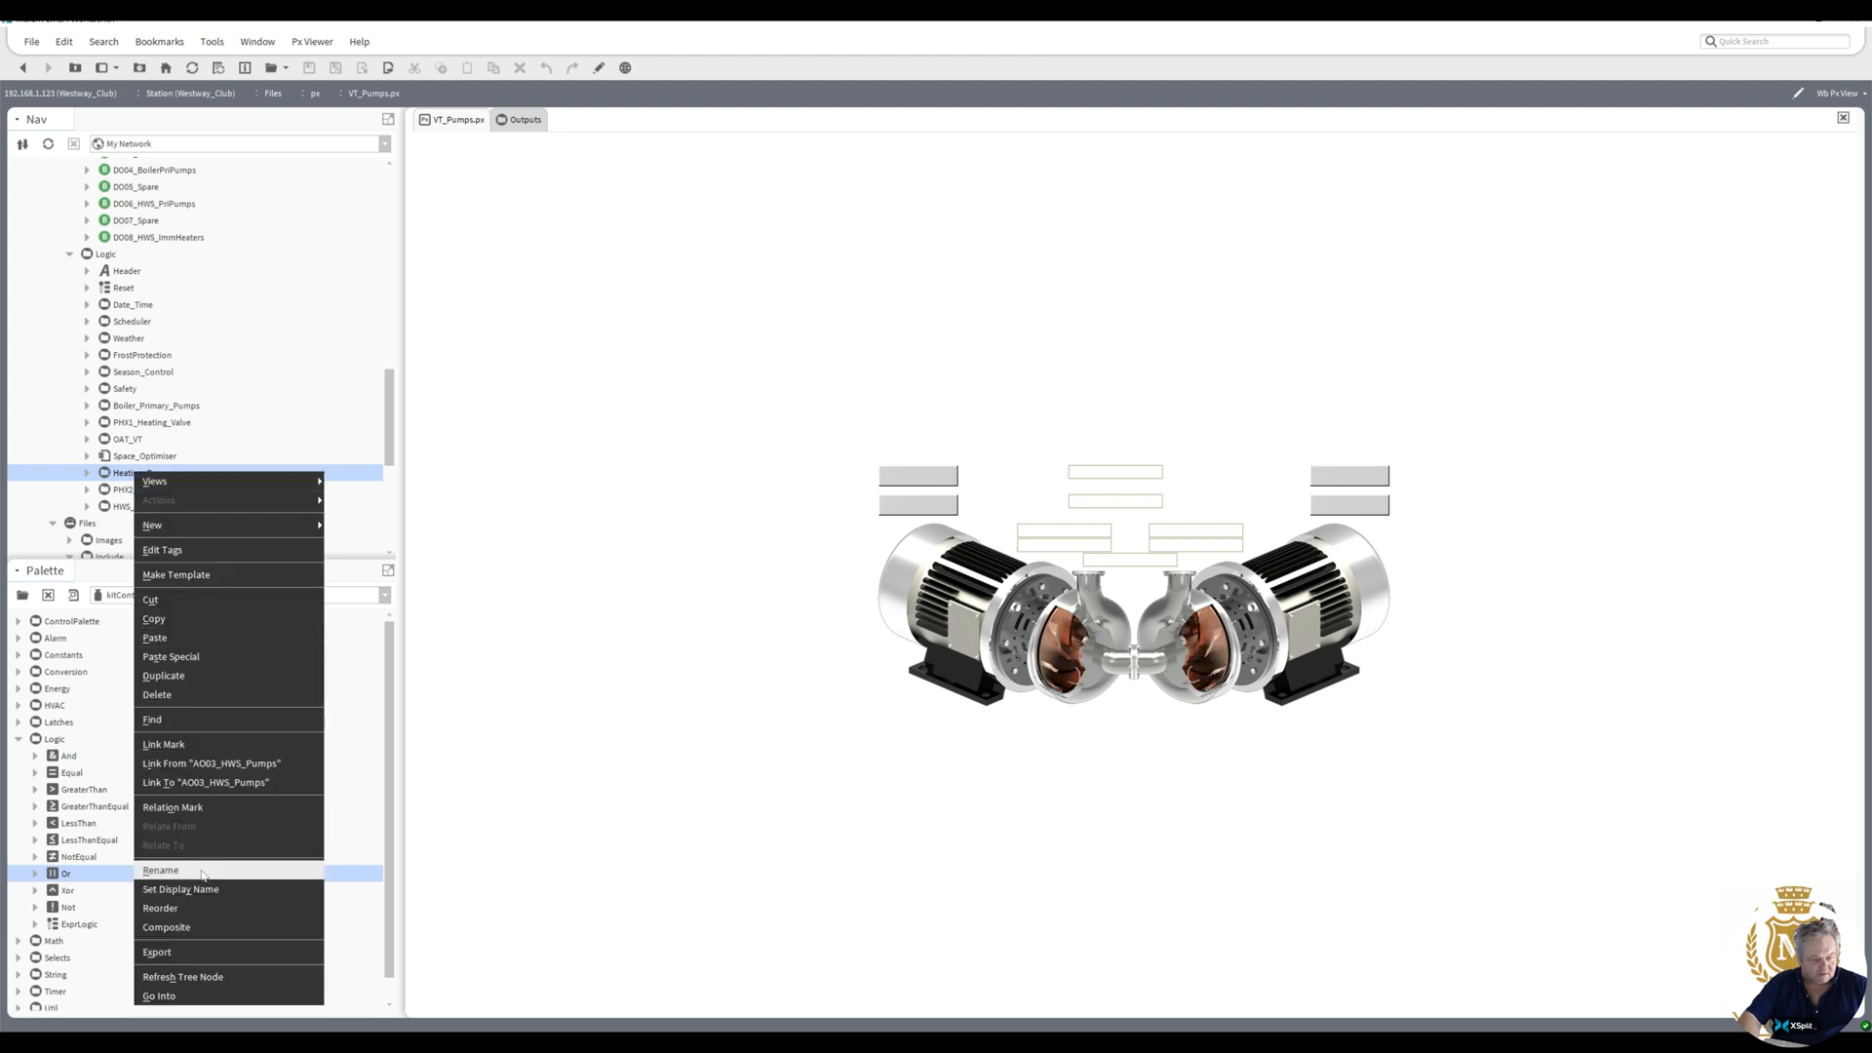
pyautogui.click(160, 870)
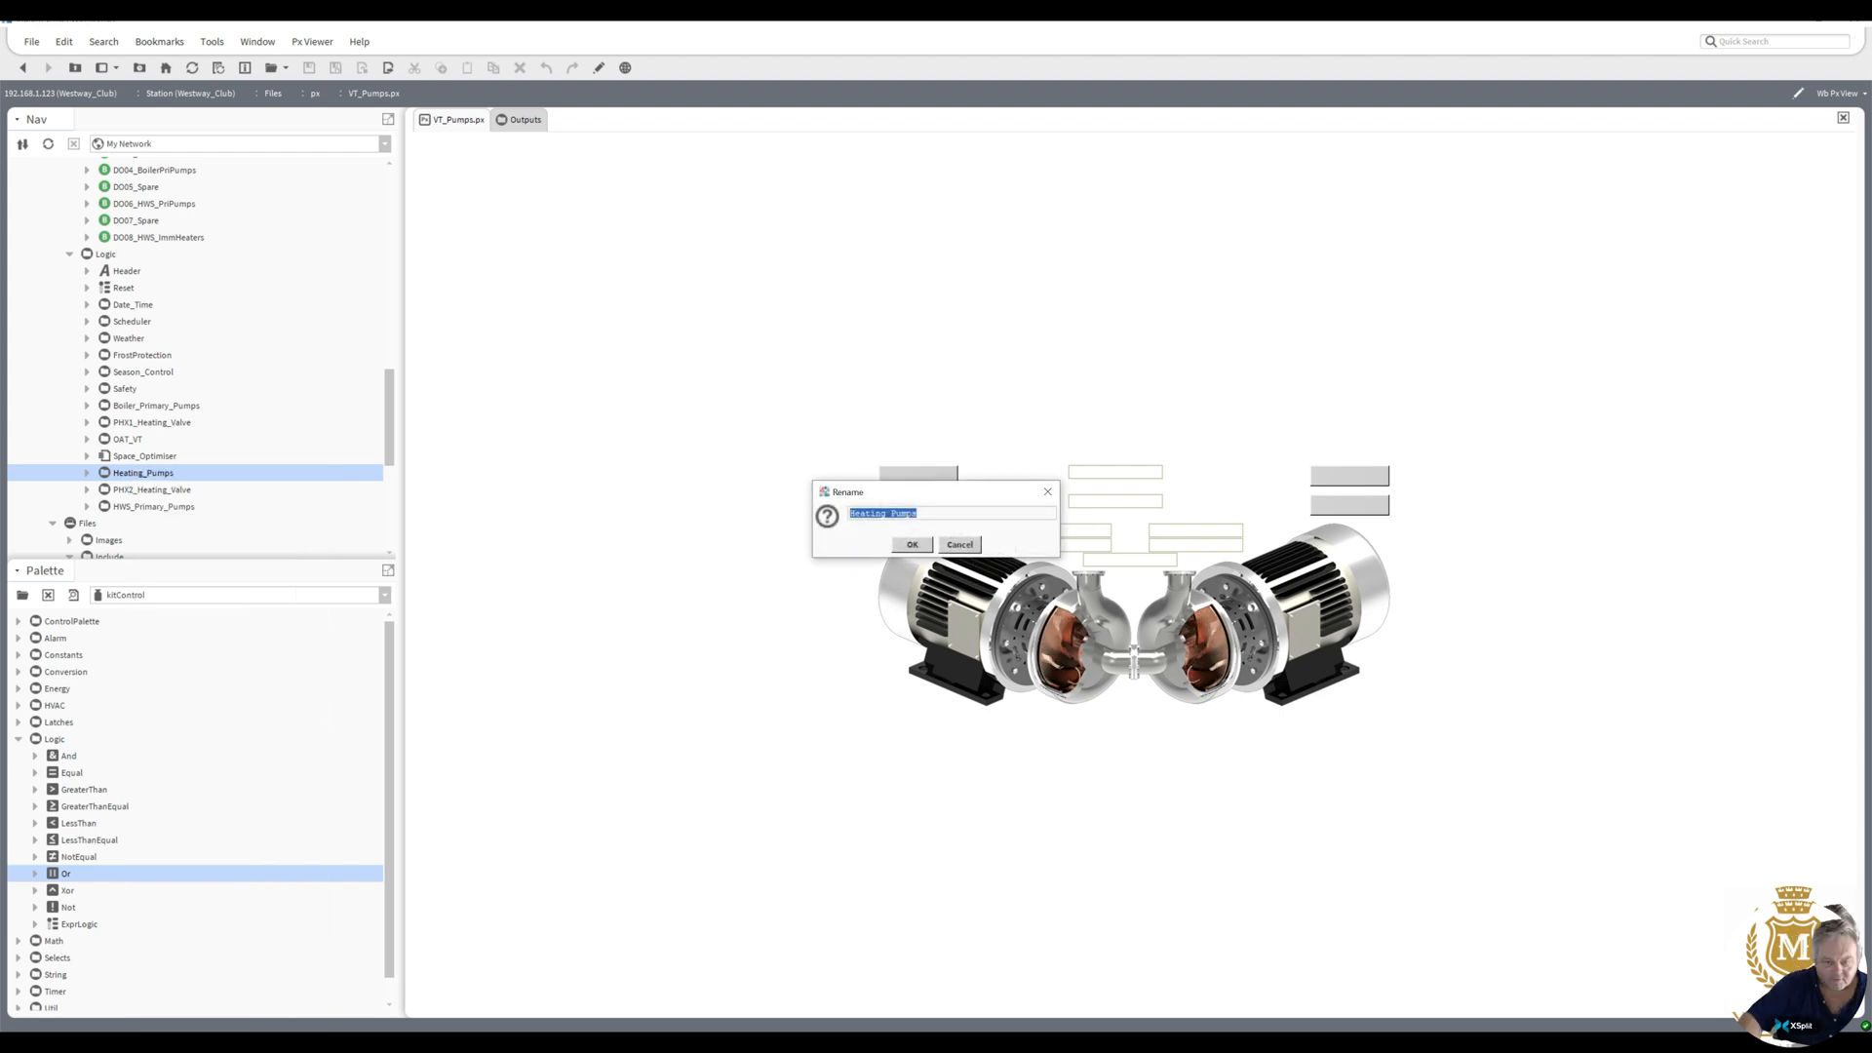
pyautogui.click(851, 514)
pyautogui.write('VT_')
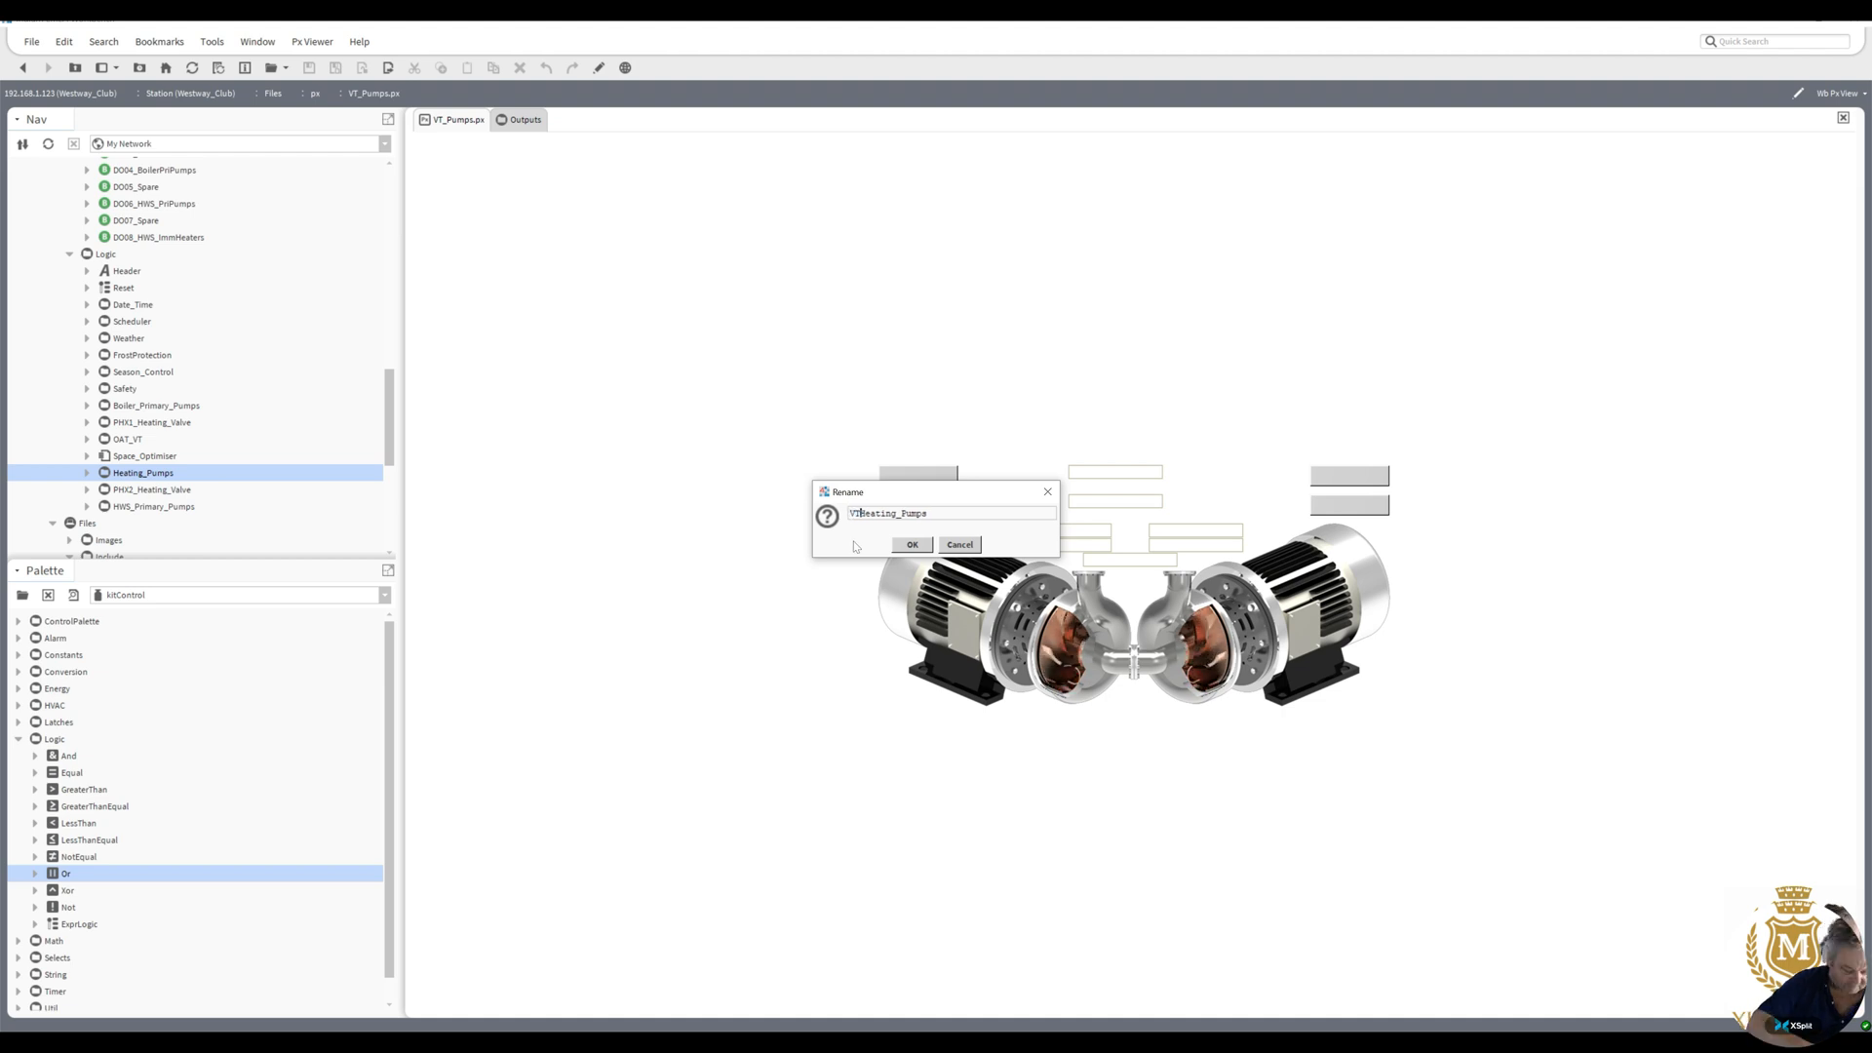
pyautogui.click(912, 545)
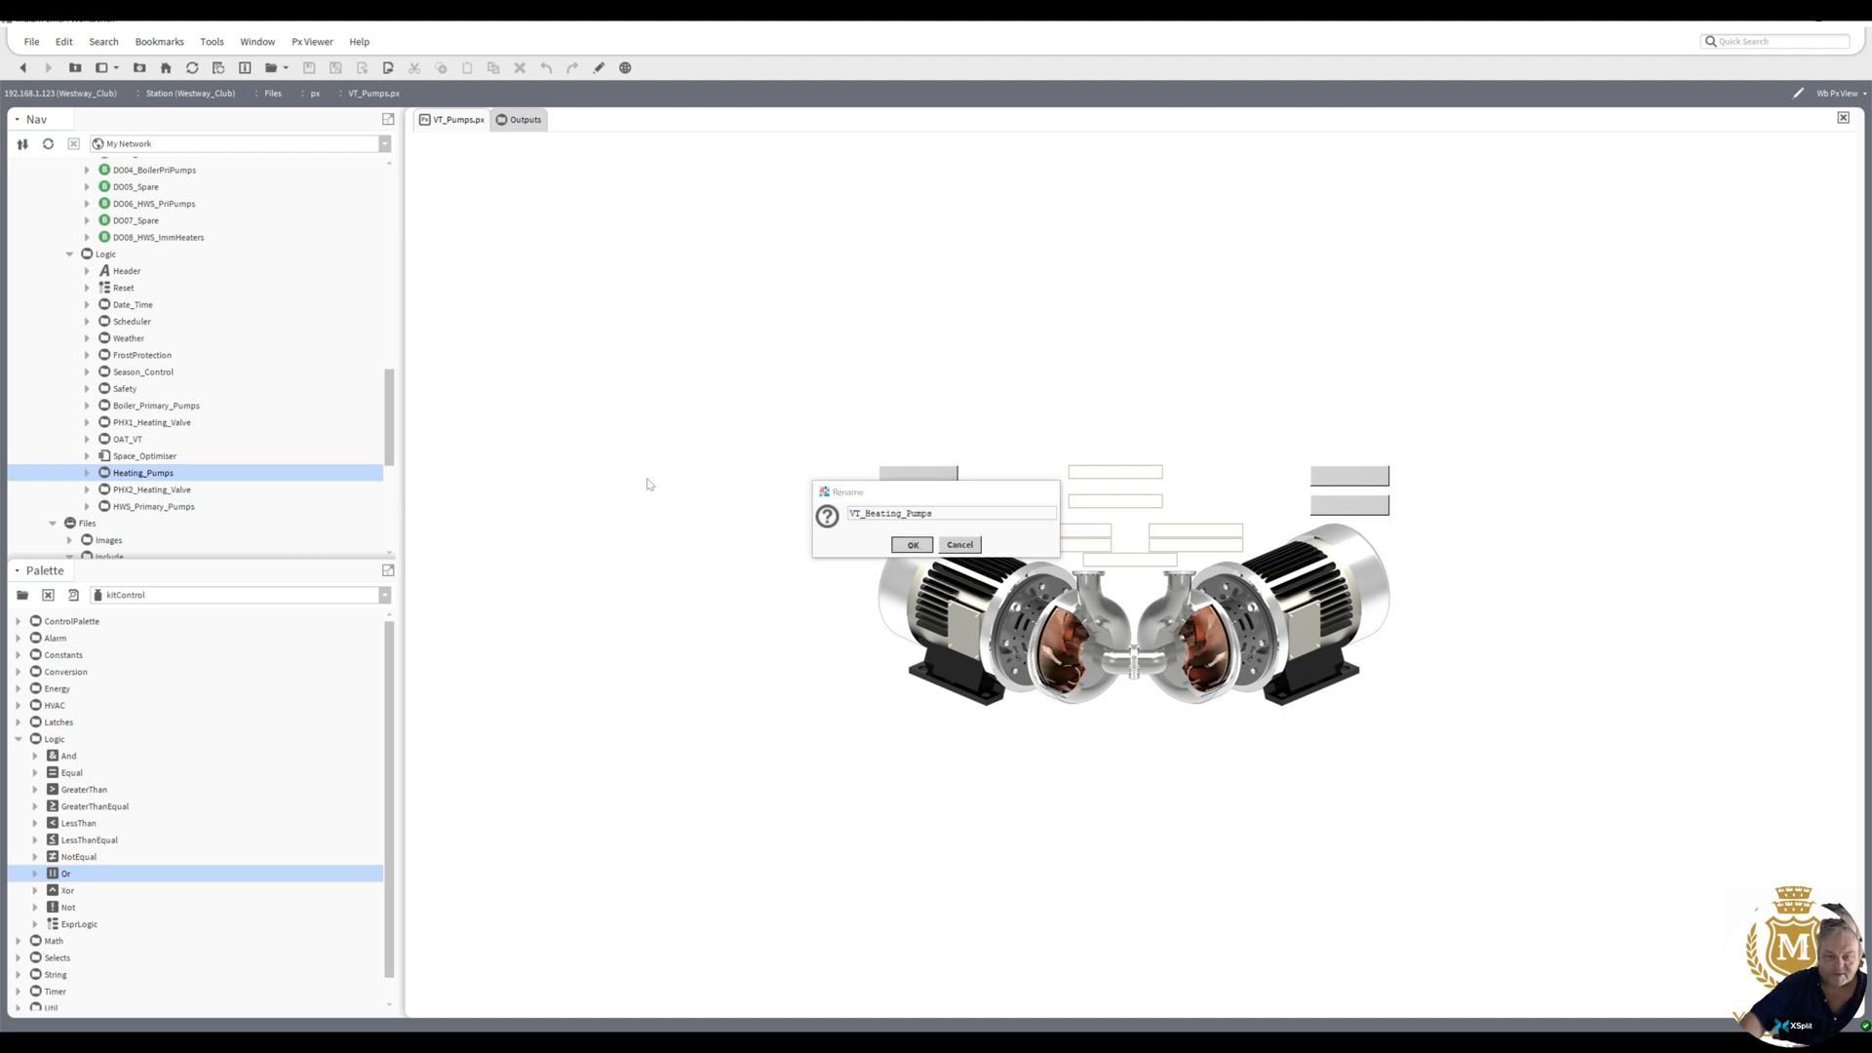
# - Open Home.px in edit mode and inspect the properties of the side menu include without changing them
pyautogui.scroll(-6, 188, 435)
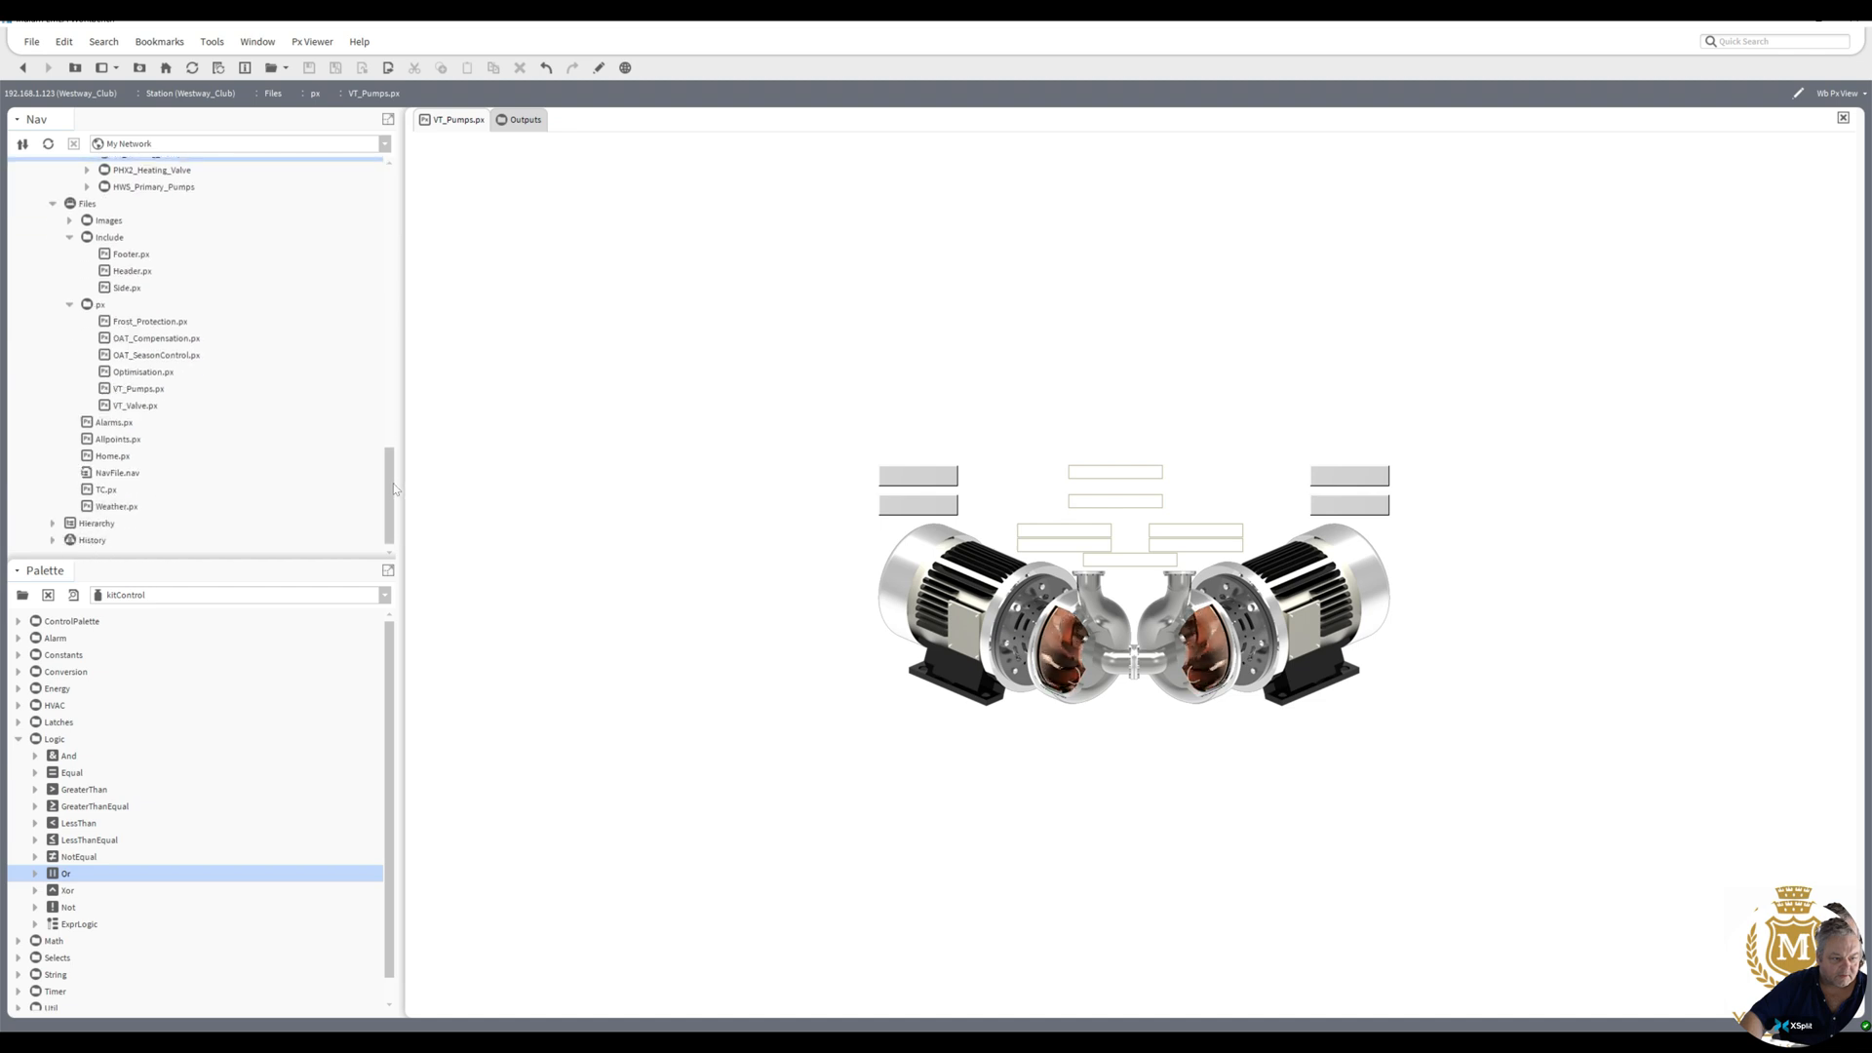
pyautogui.doubleClick(106, 454)
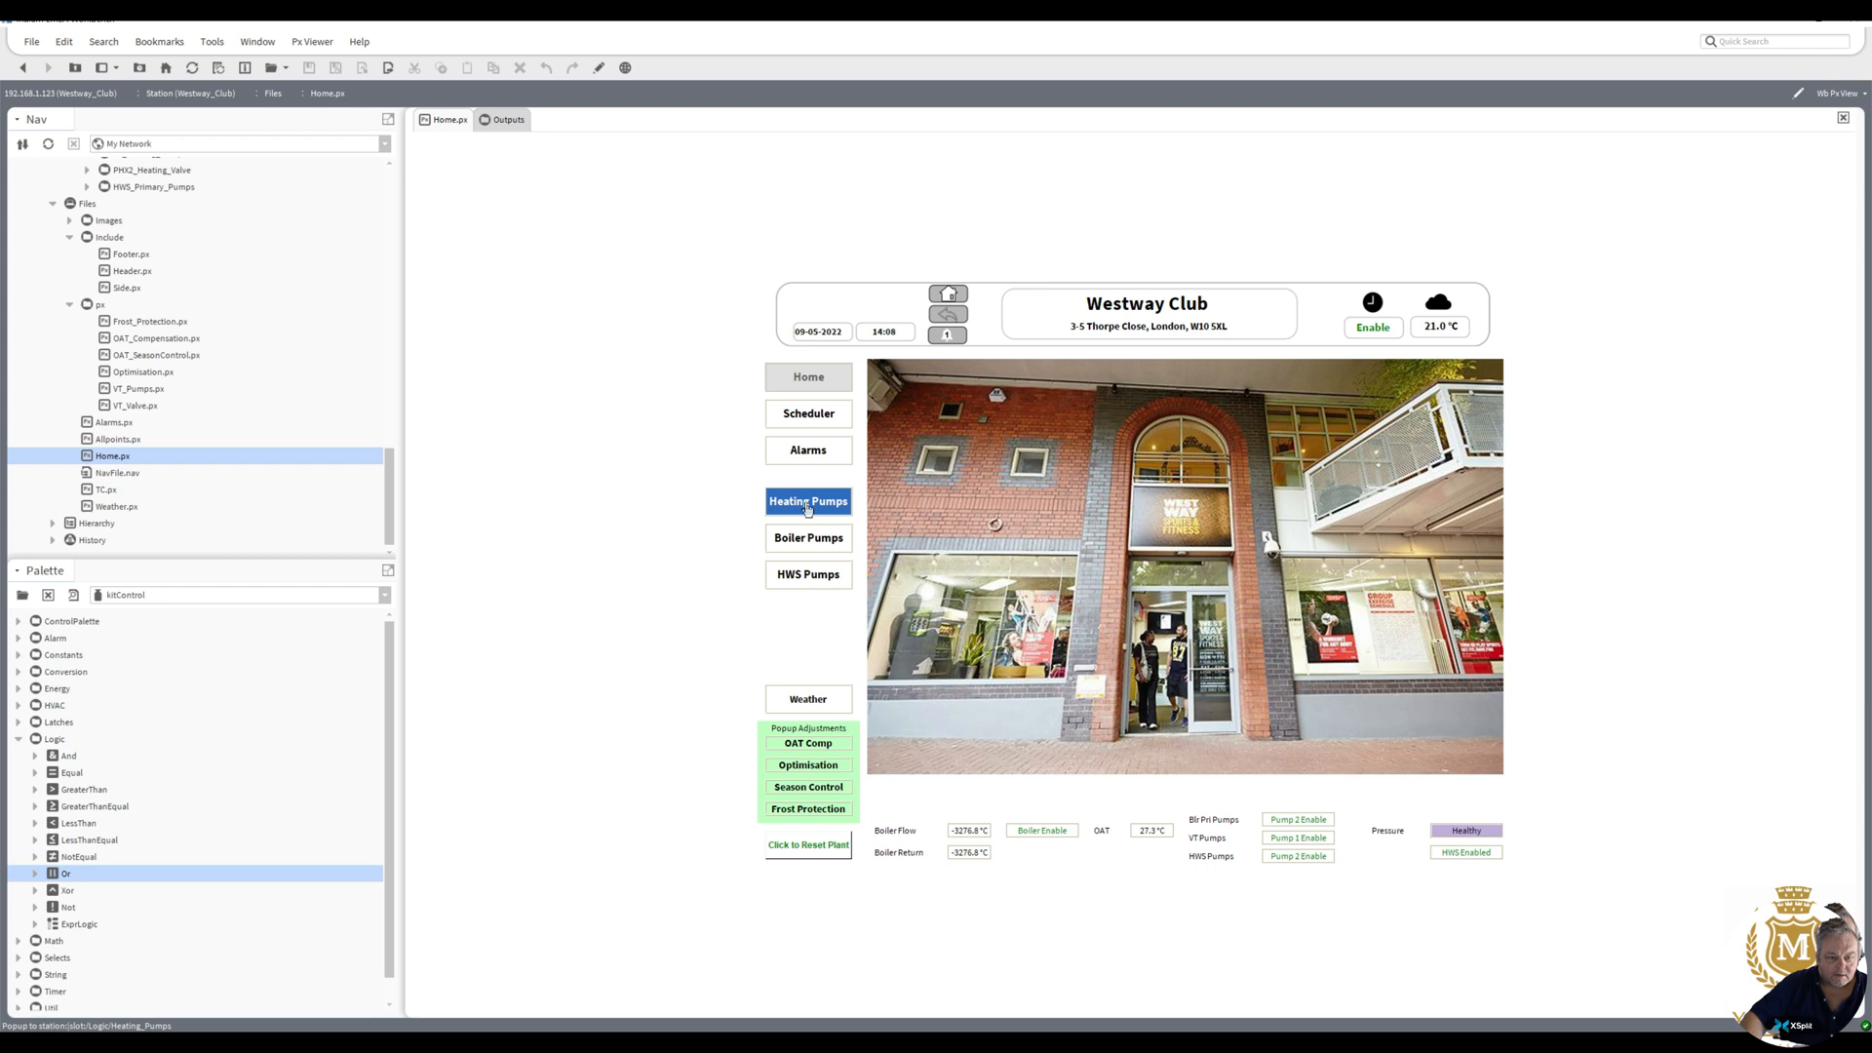
pyautogui.click(599, 68)
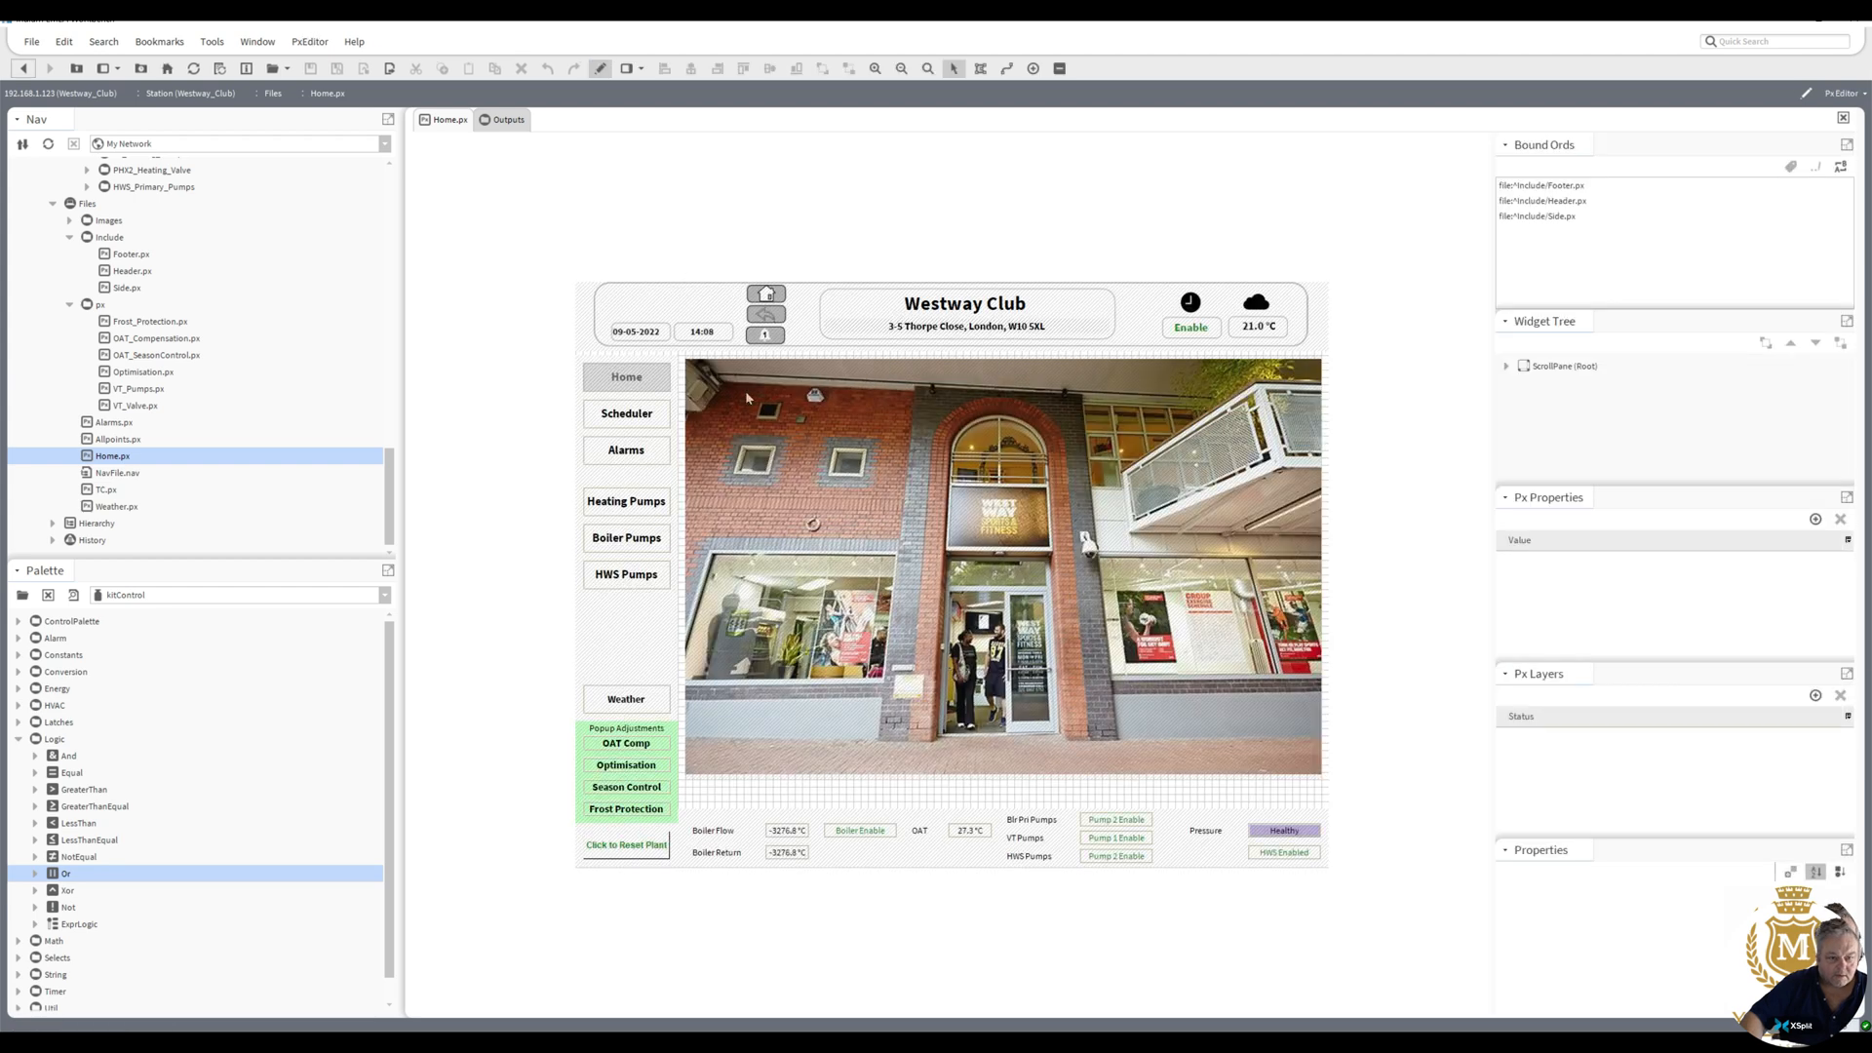
pyautogui.doubleClick(645, 505)
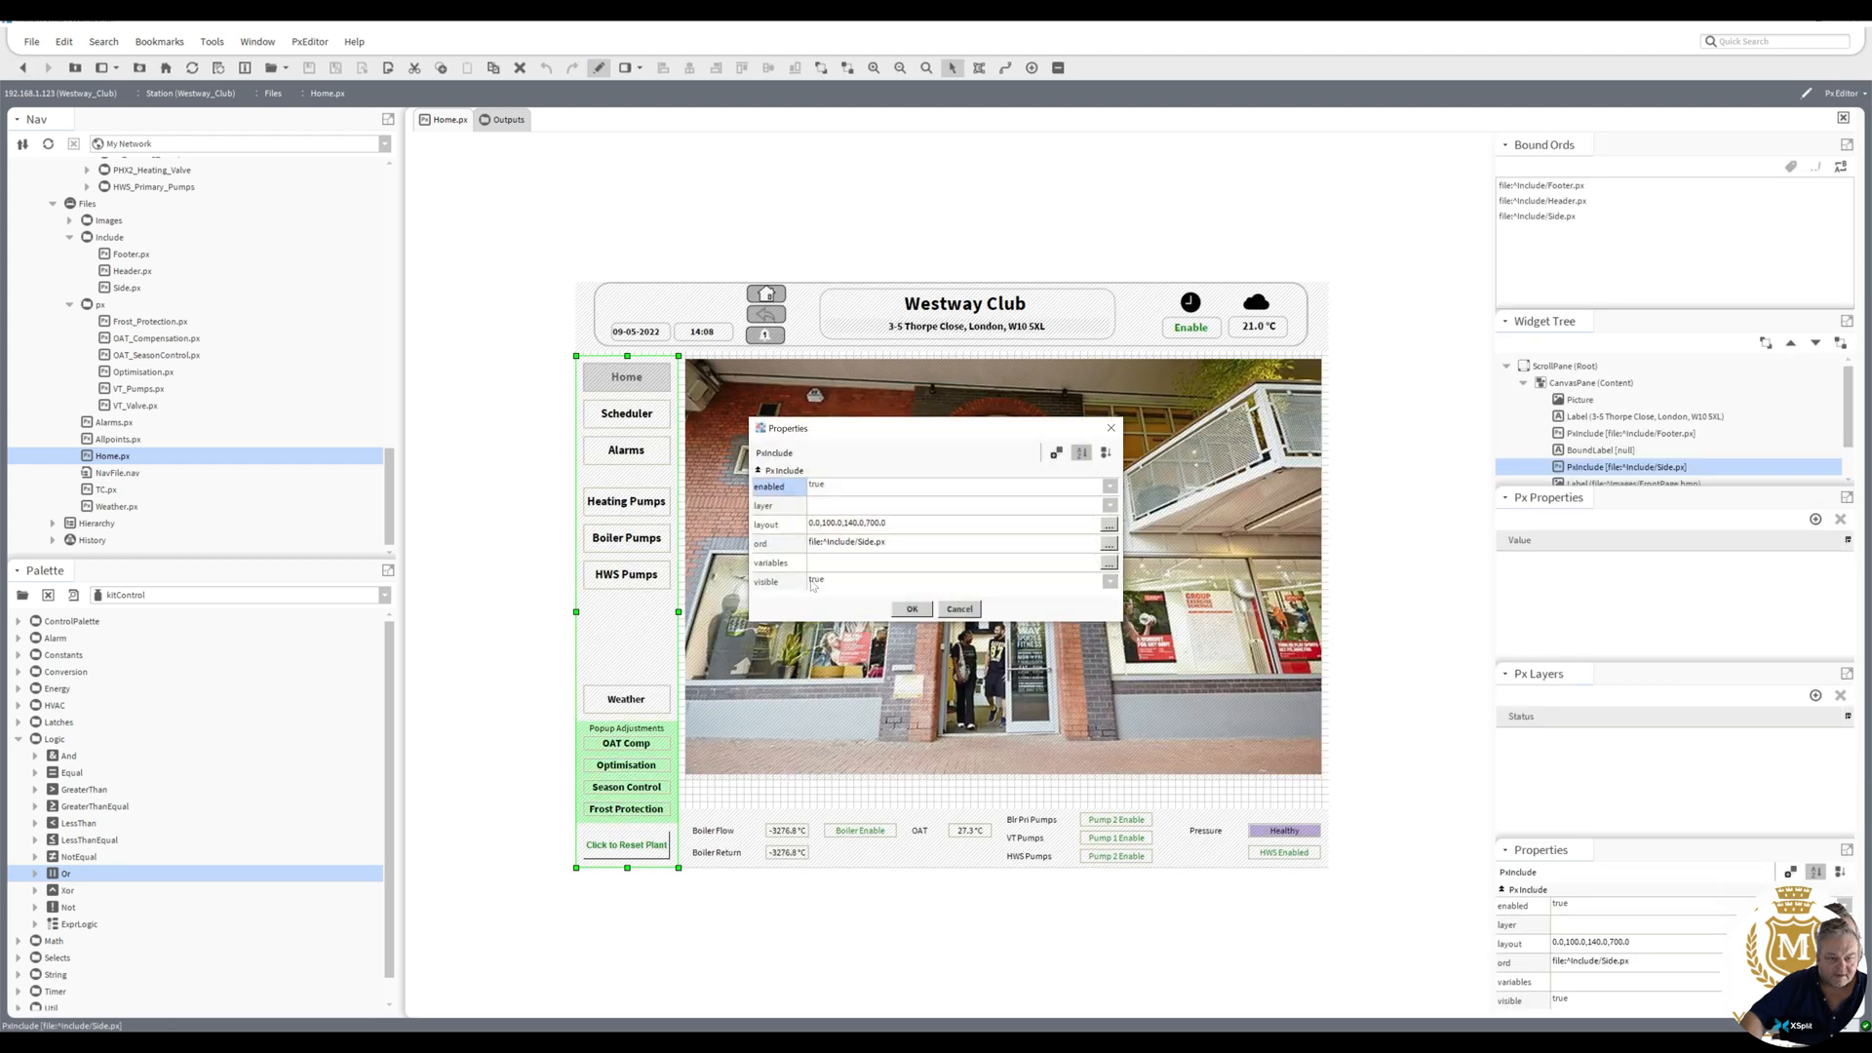
pyautogui.click(959, 609)
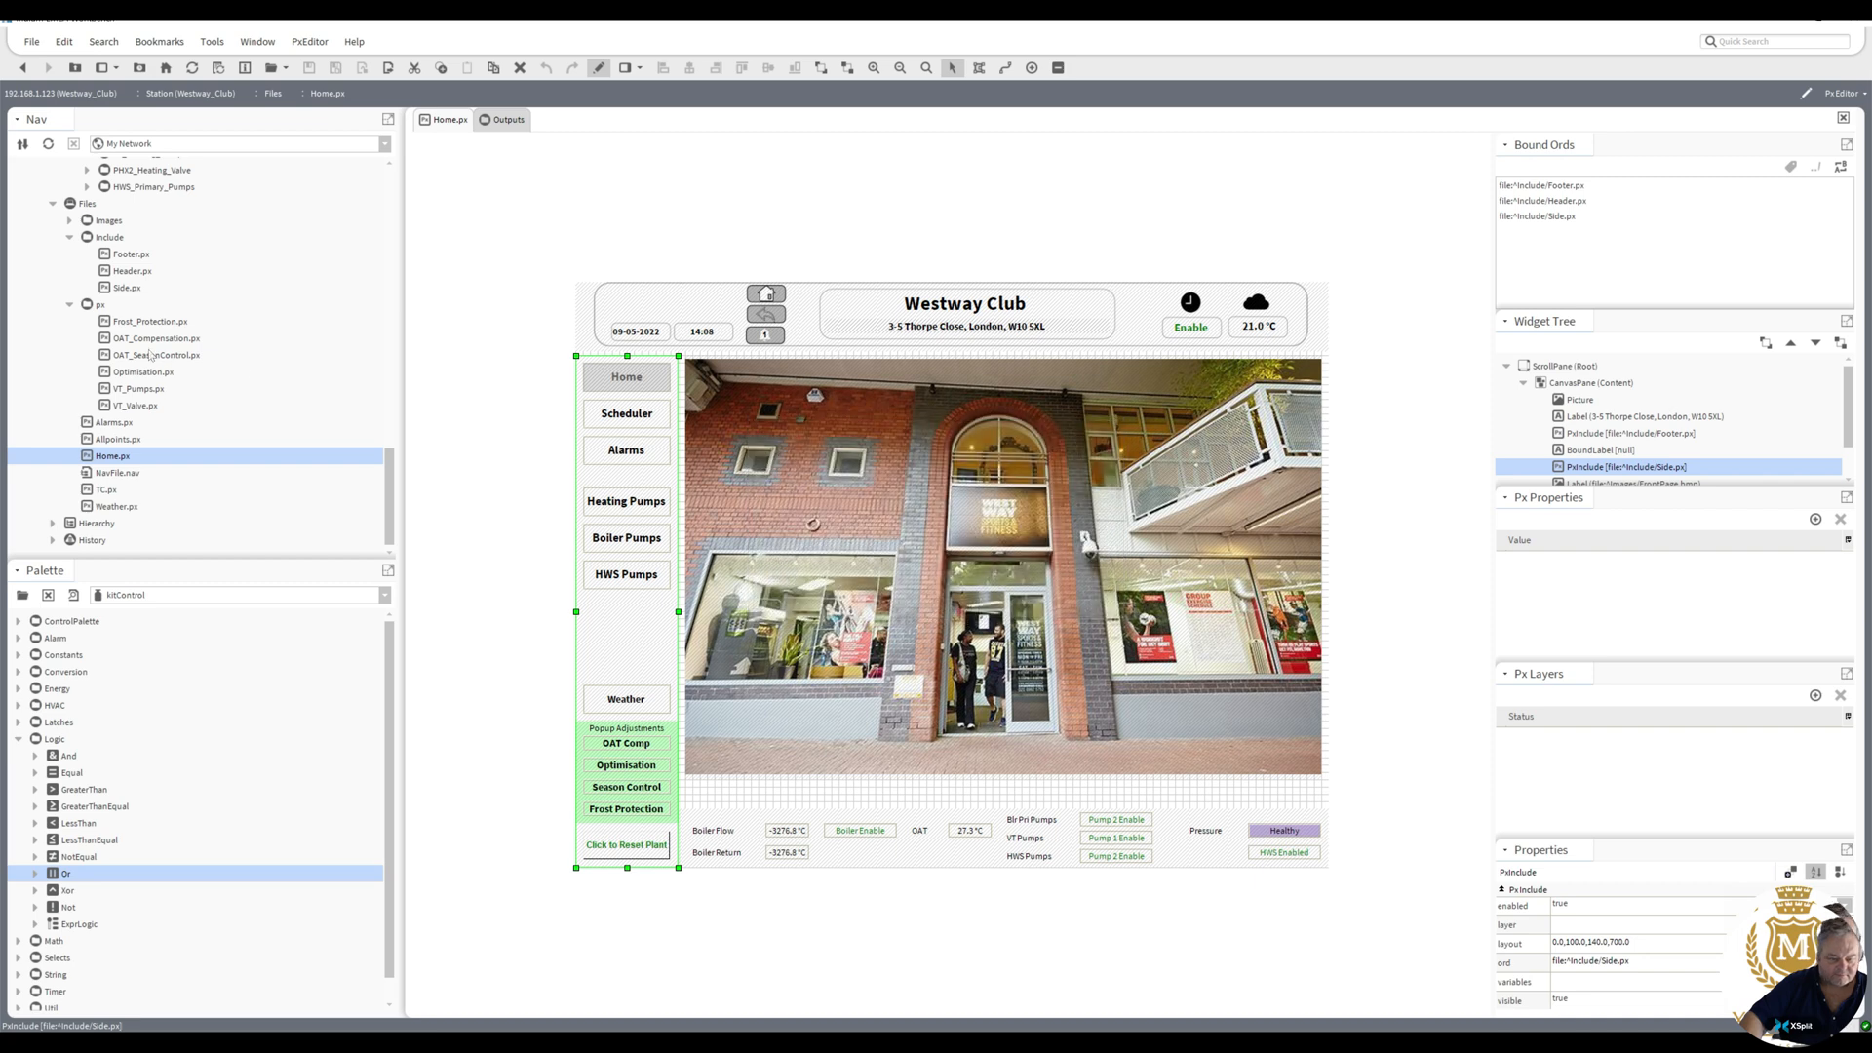
# - Open Side.px in edit mode and change the Heating Pumps label's text to "VT Heating Pumps"
pyautogui.doubleClick(119, 289)
pyautogui.click(600, 68)
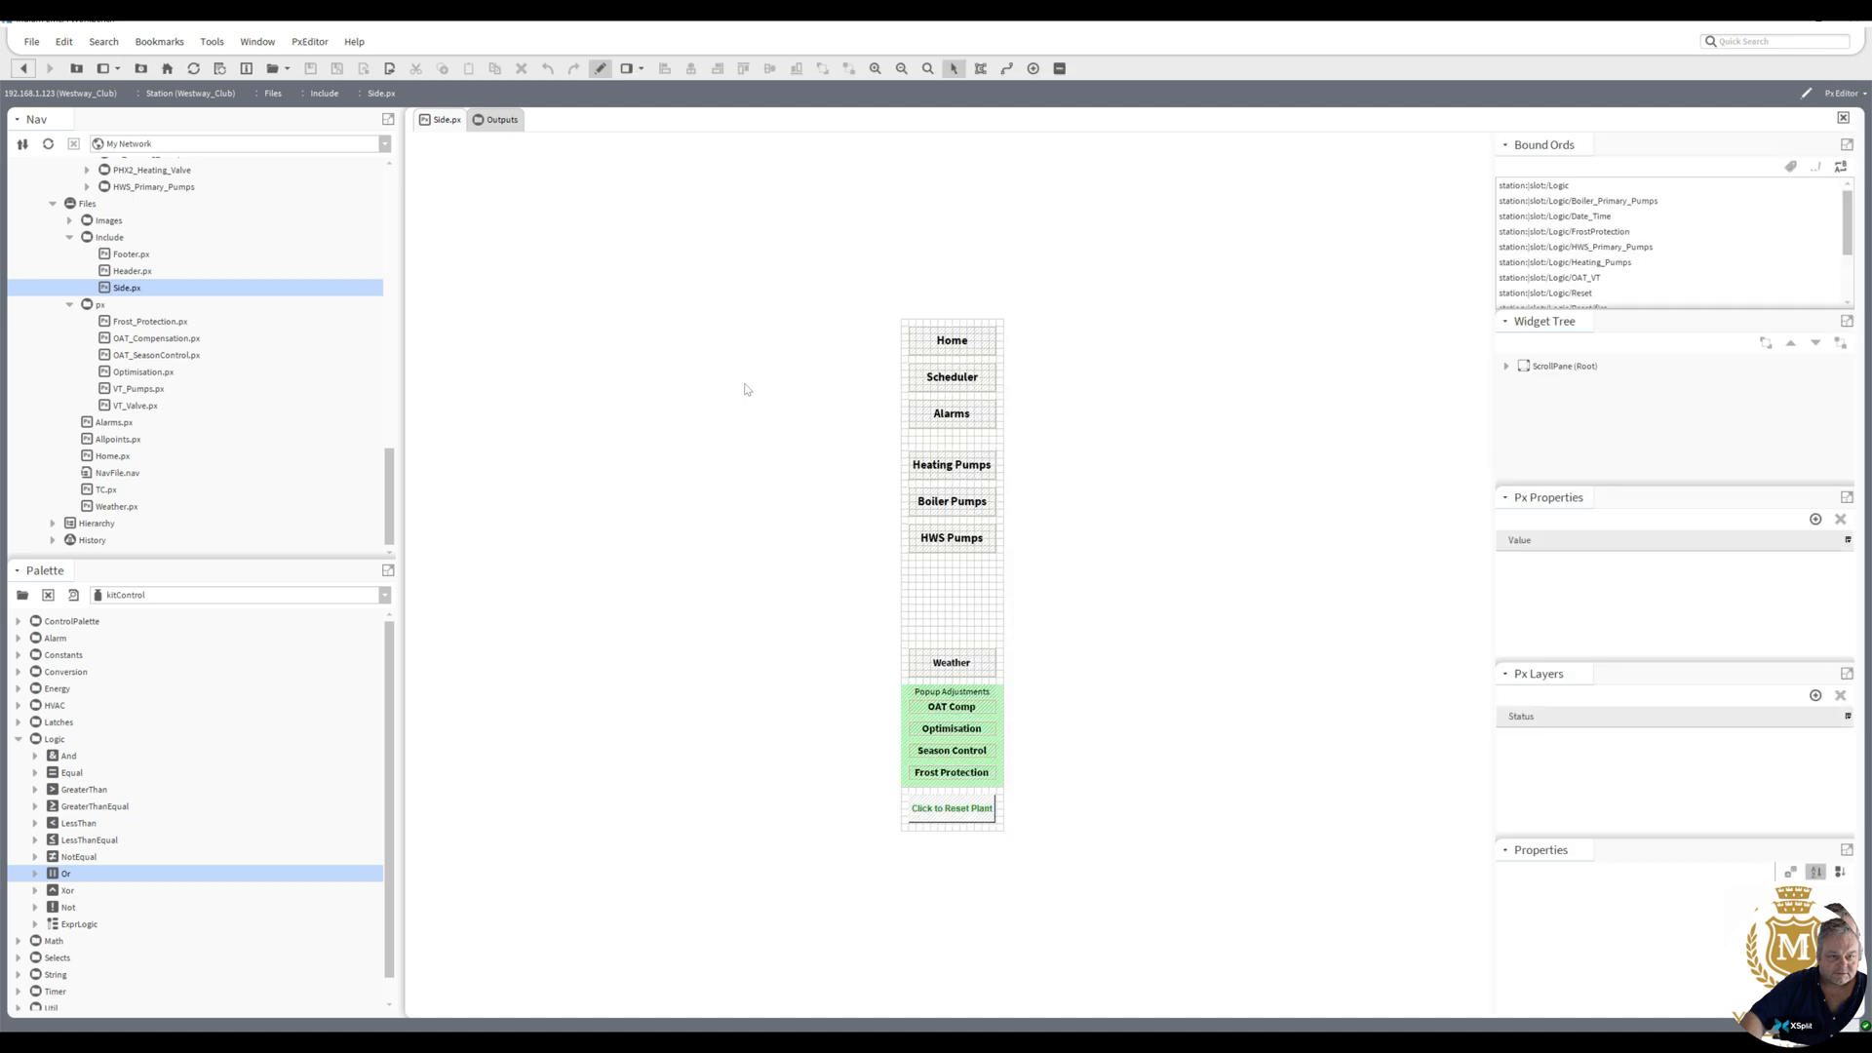
pyautogui.doubleClick(952, 464)
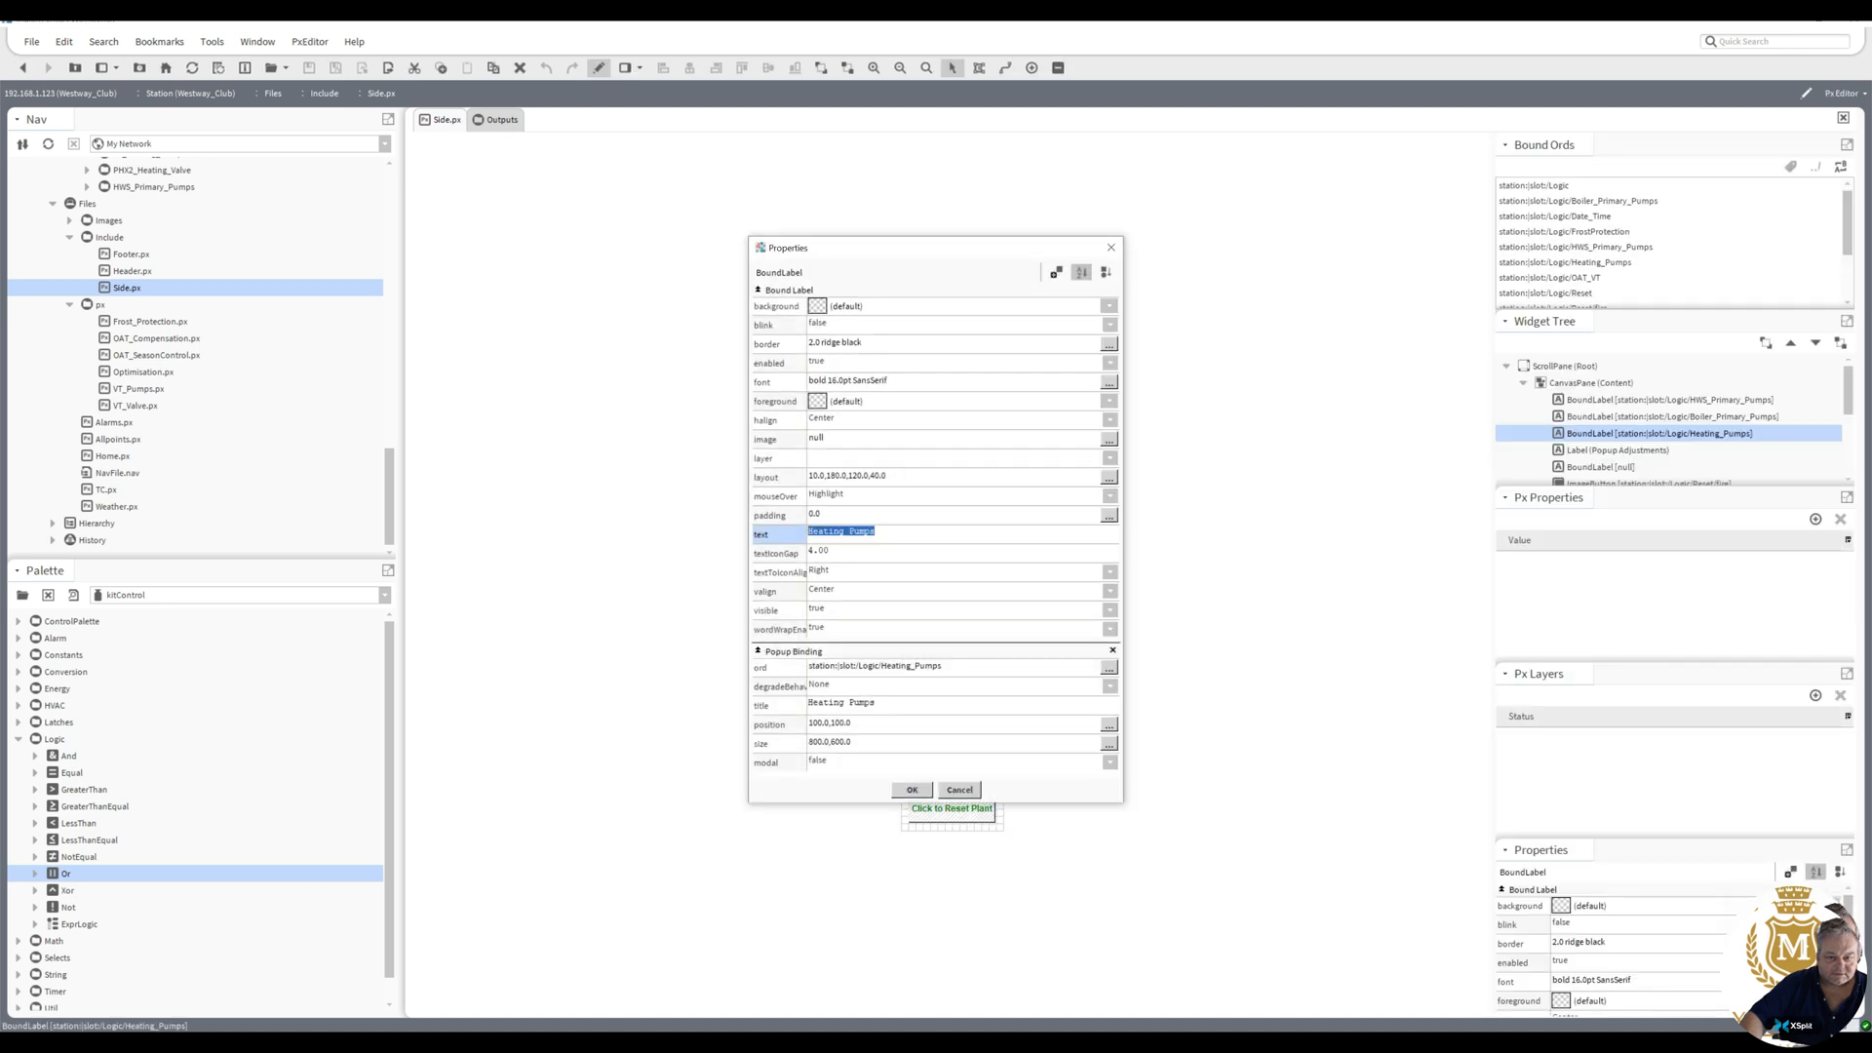
pyautogui.click(809, 532)
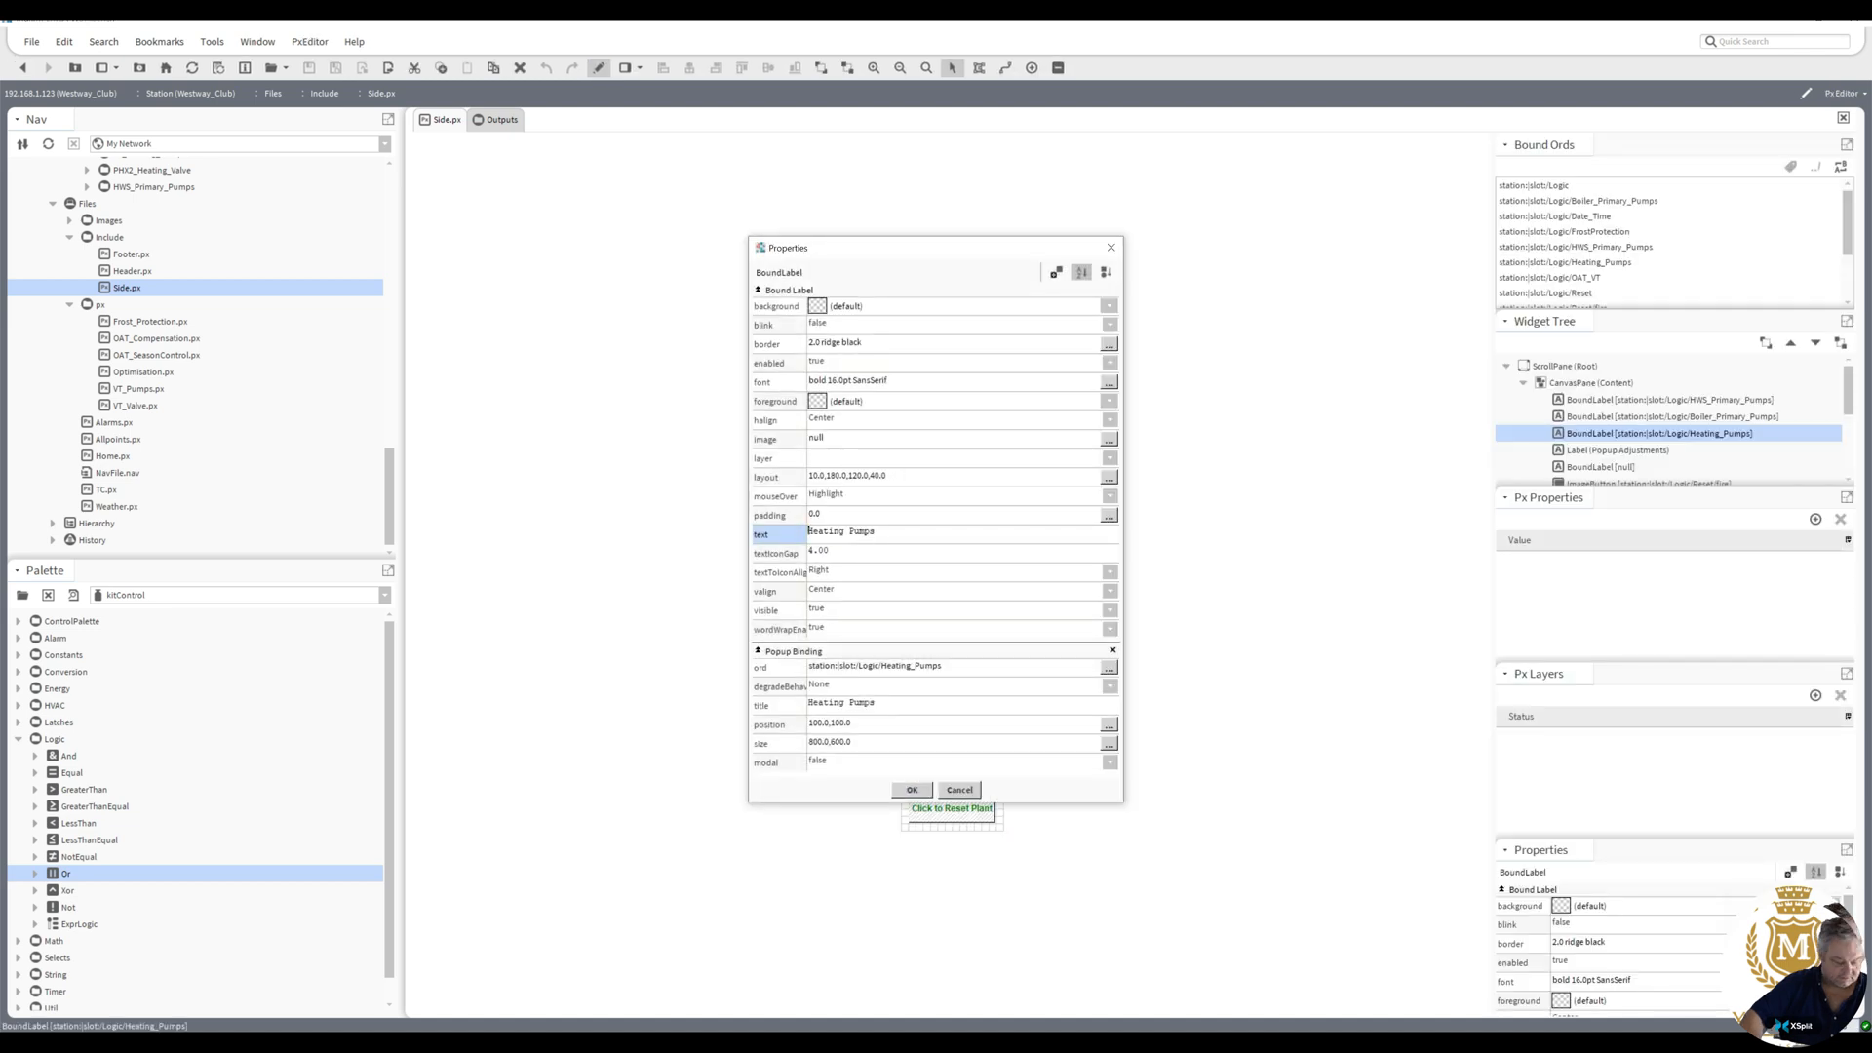
pyautogui.write('VT')
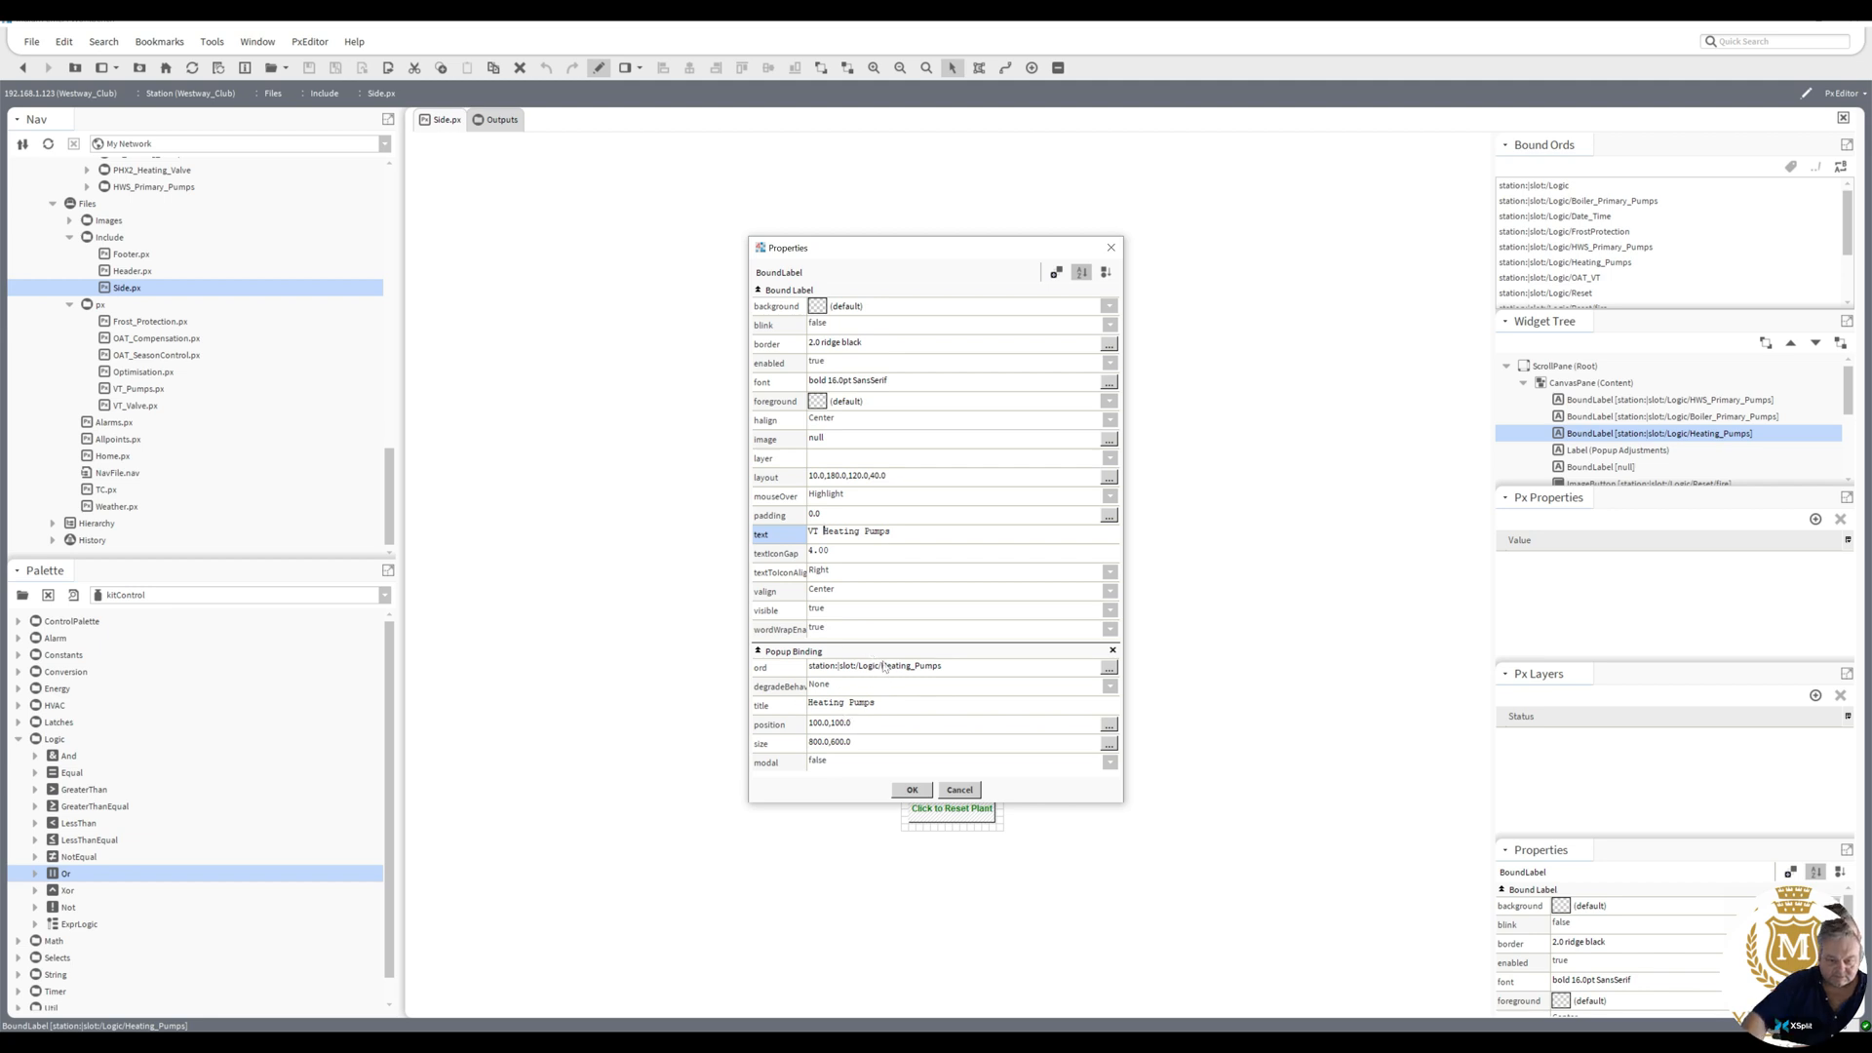
# - Point the label's popup binding ord to station:|slot:/Logic/VT_Heating_Pumps
pyautogui.click(884, 666)
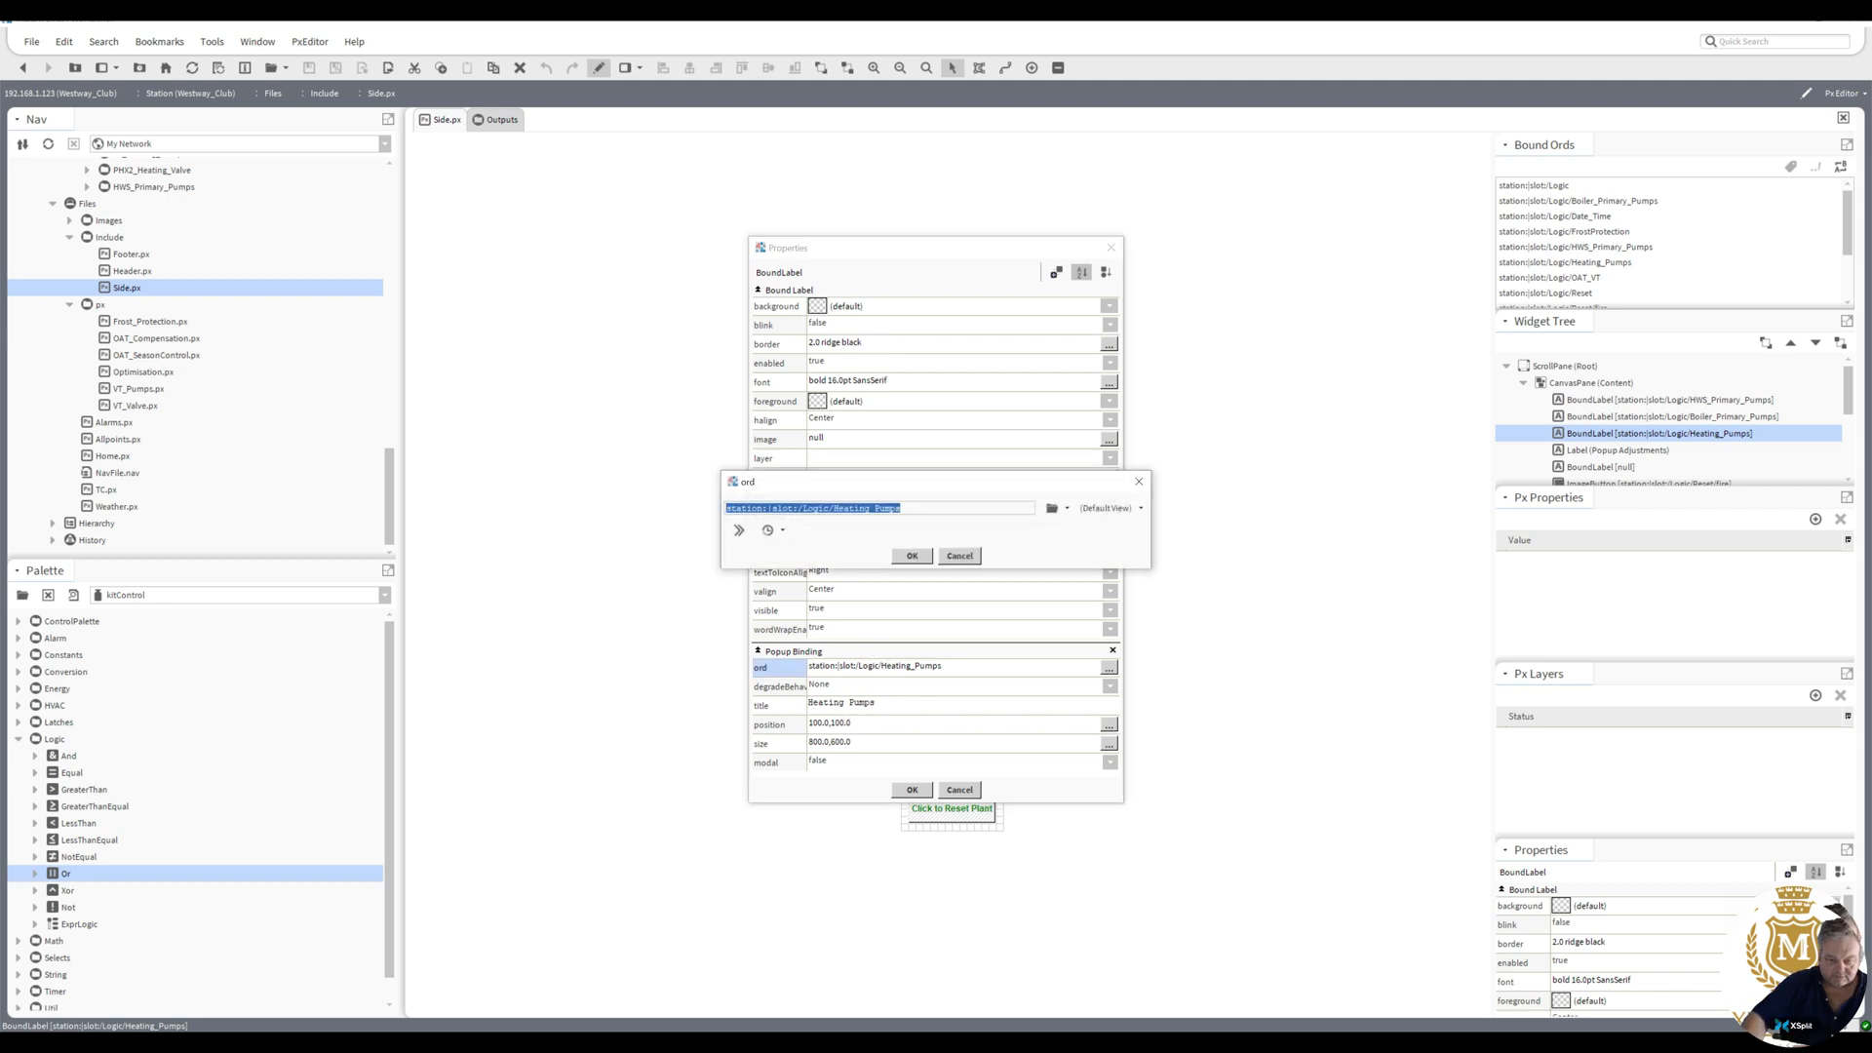
pyautogui.click(834, 508)
pyautogui.write('VT_')
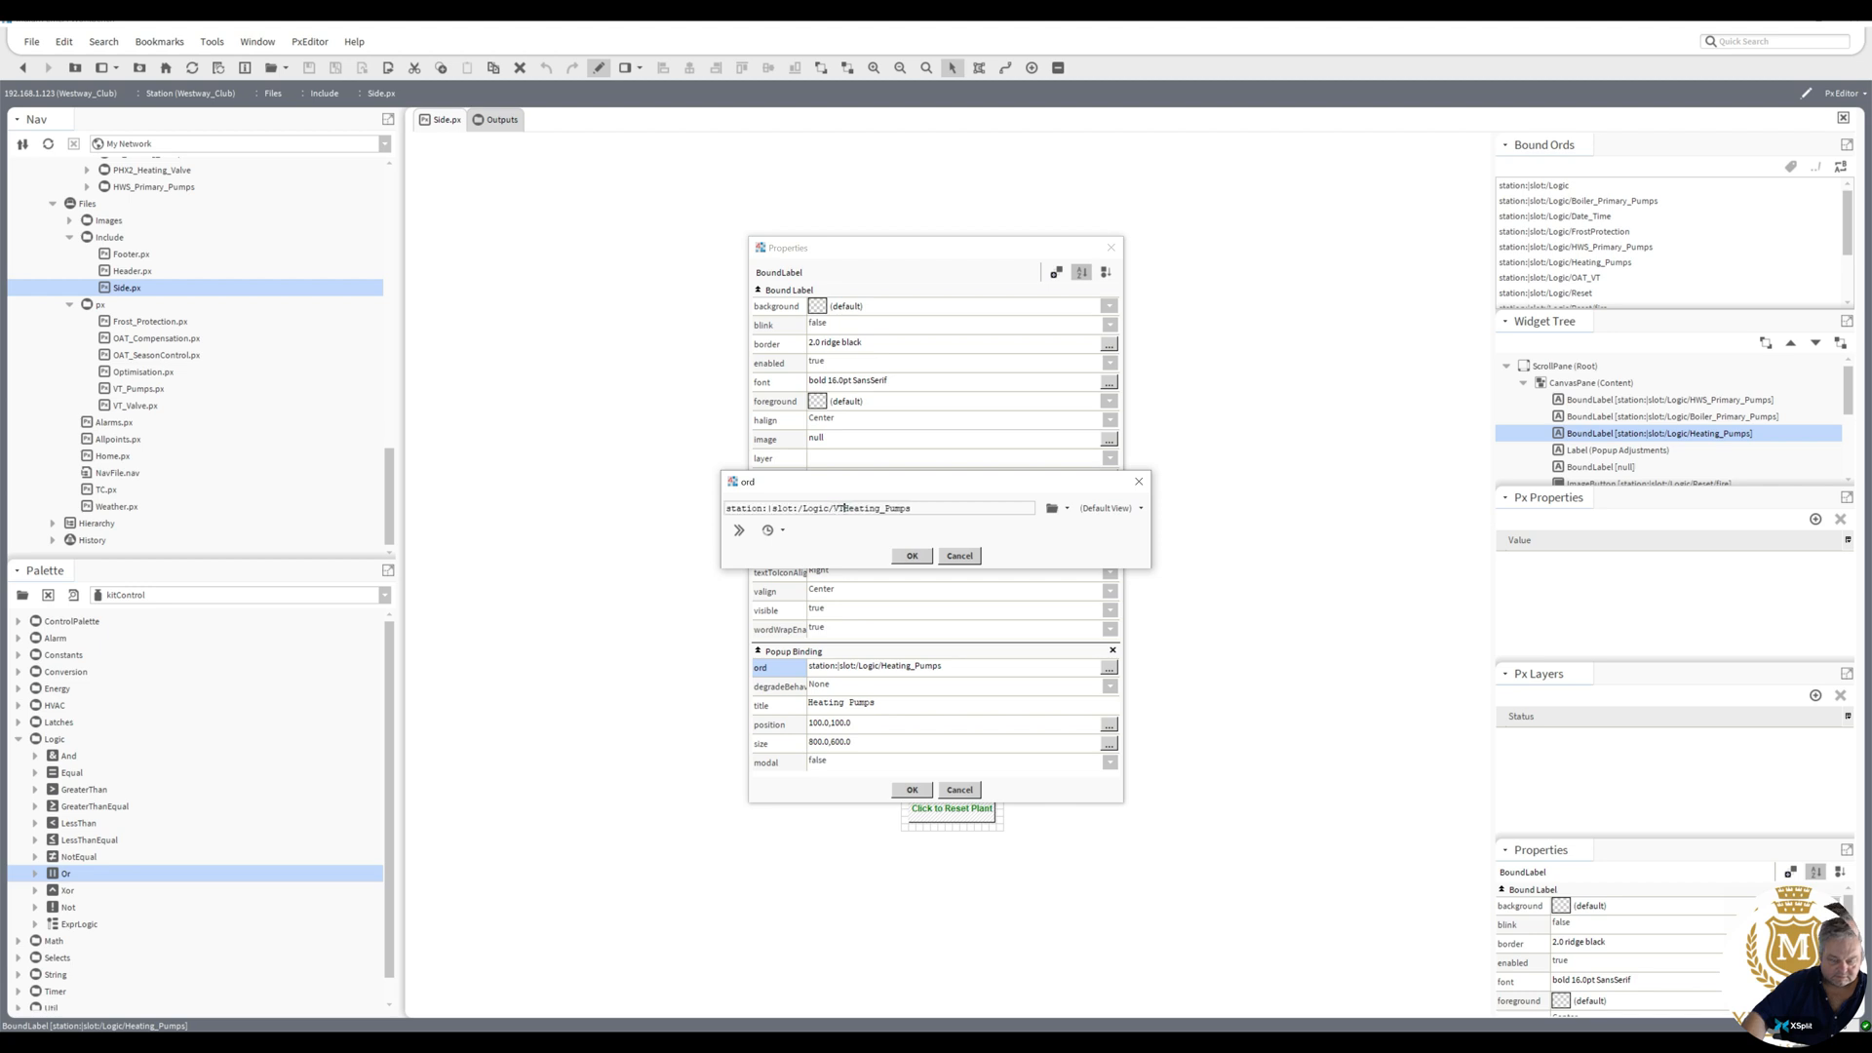
pyautogui.click(911, 555)
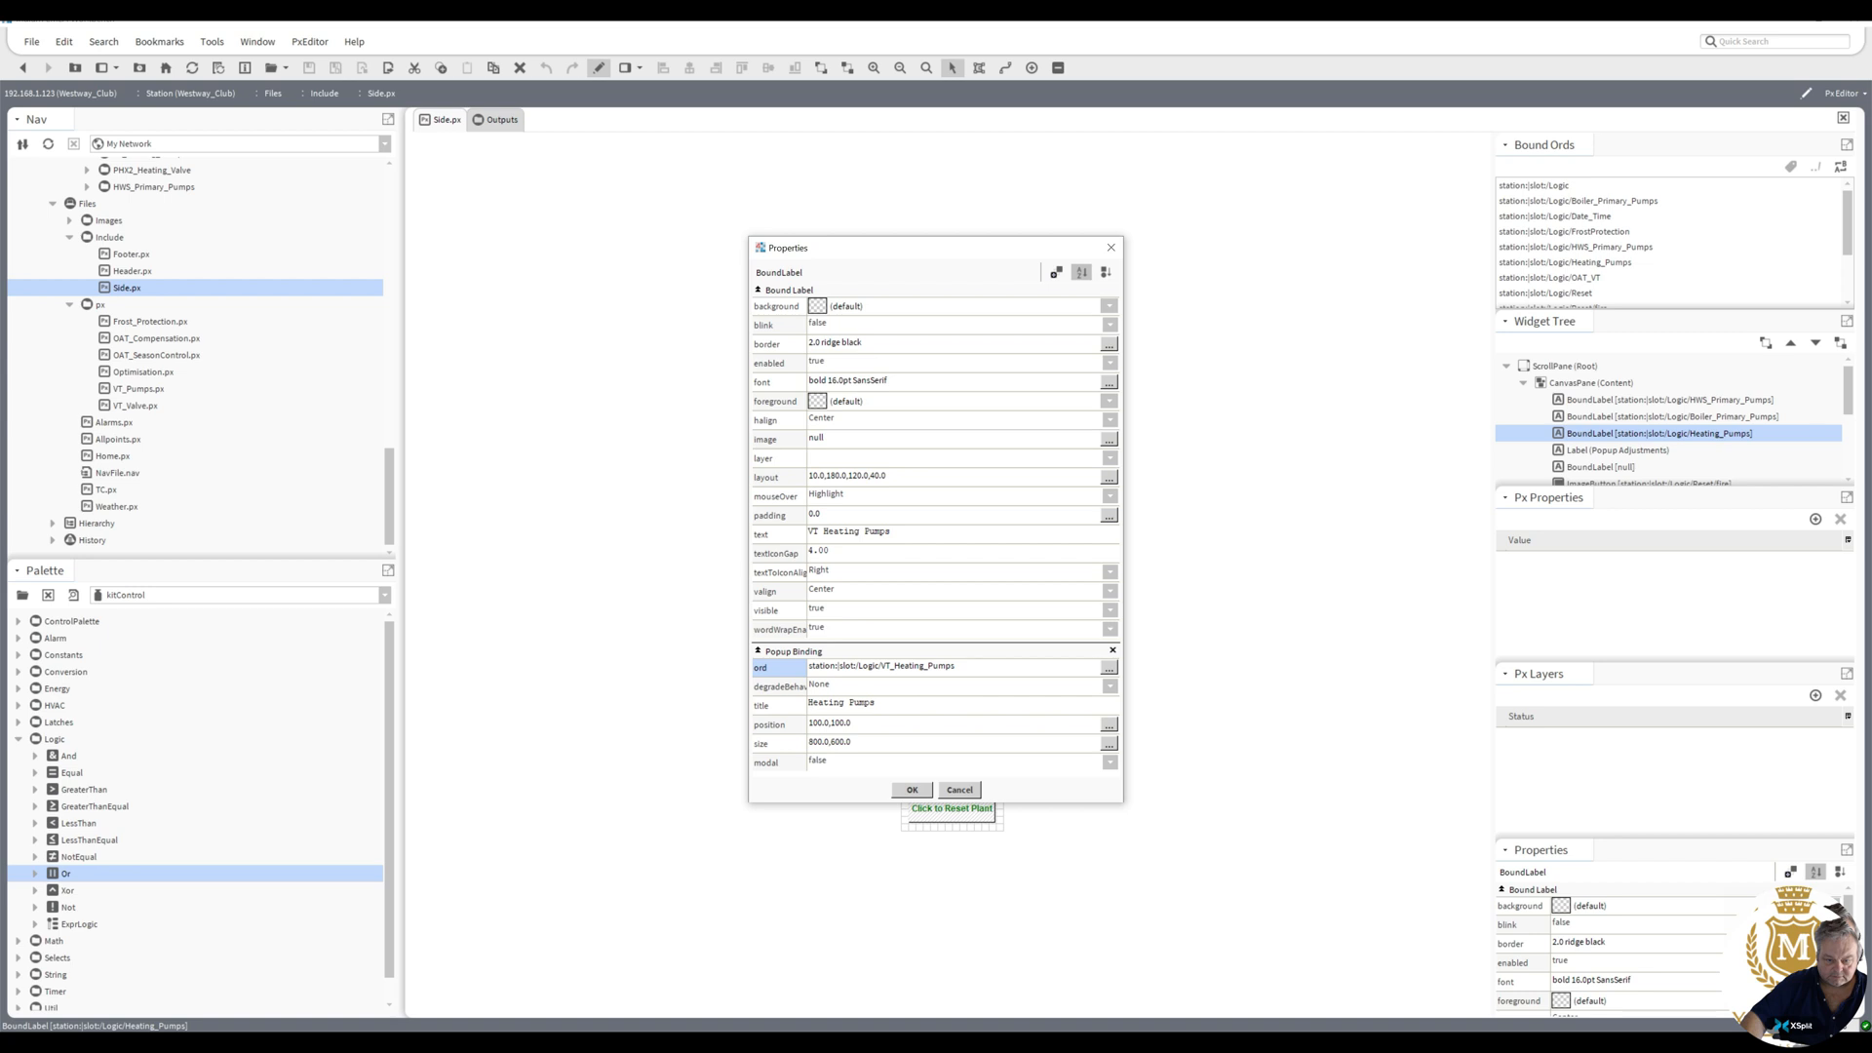
# - Set the popup title to "VT Heating Pumps", apply the label properties and leave edit mode on Side.px
pyautogui.click(808, 703)
pyautogui.write('VT')
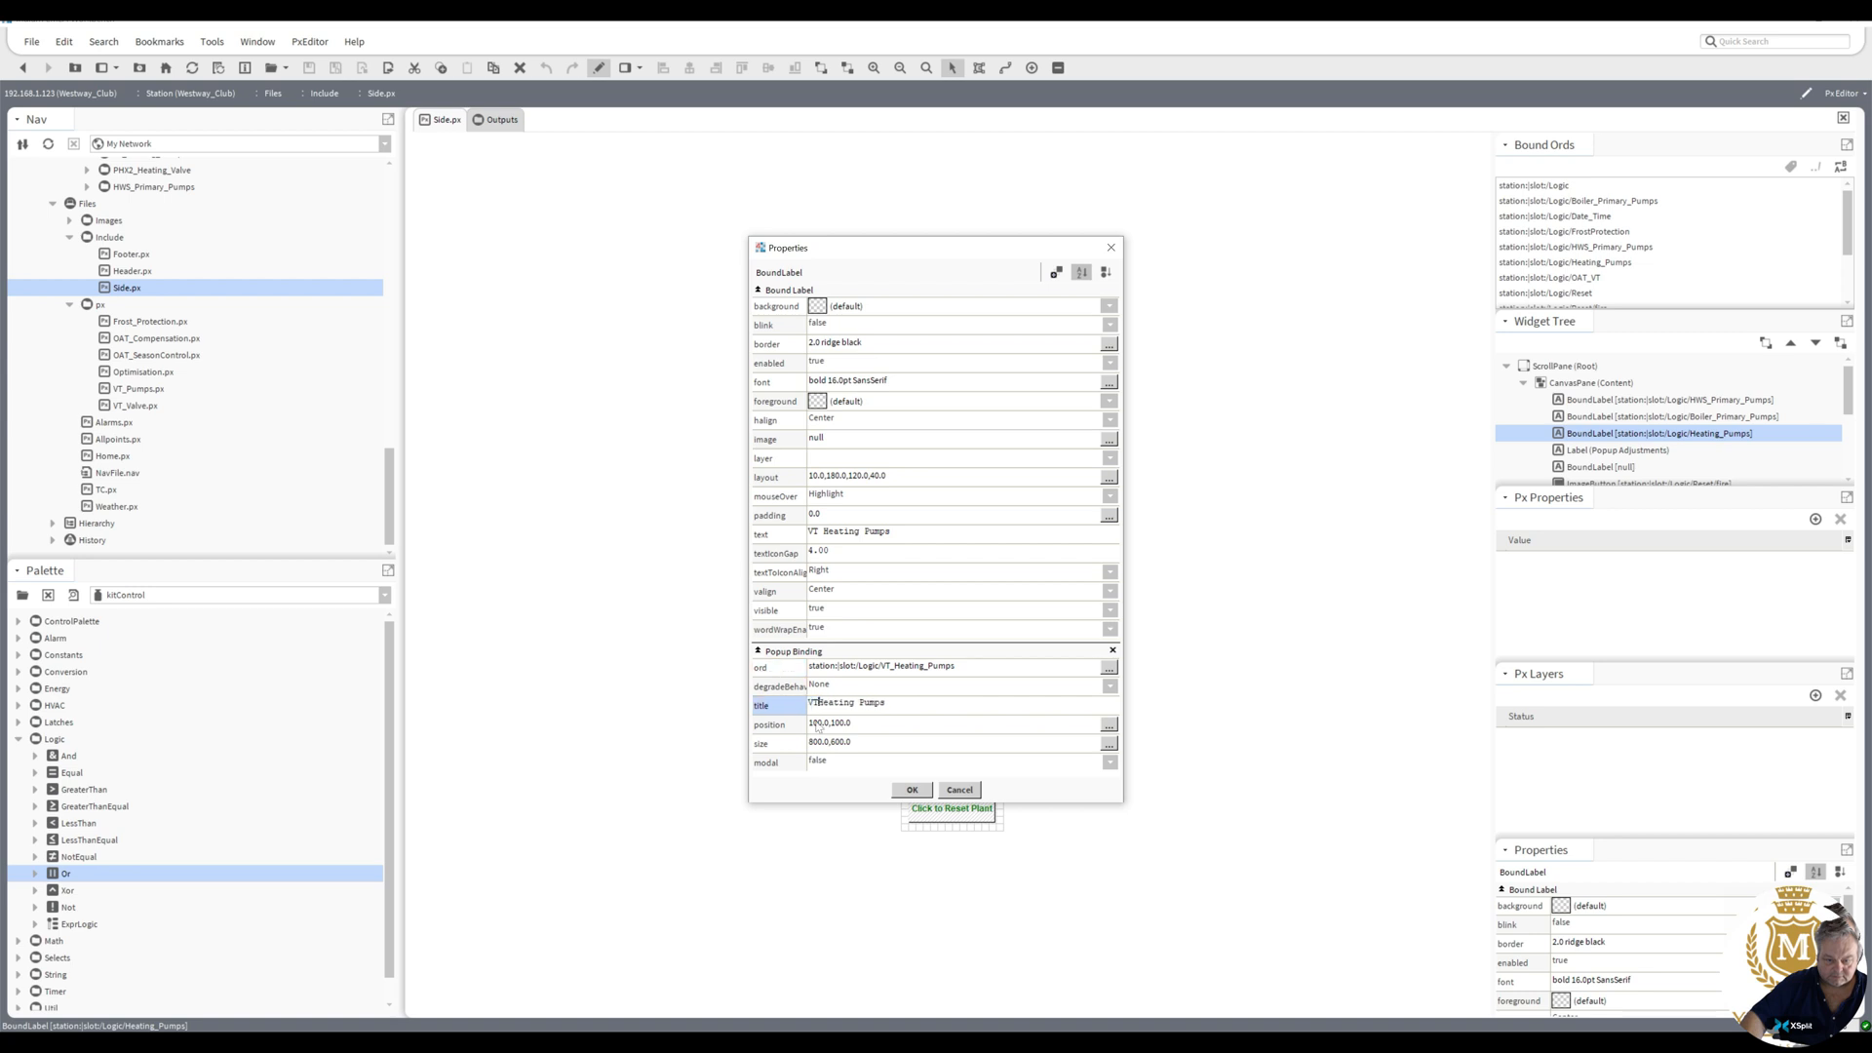
pyautogui.click(913, 790)
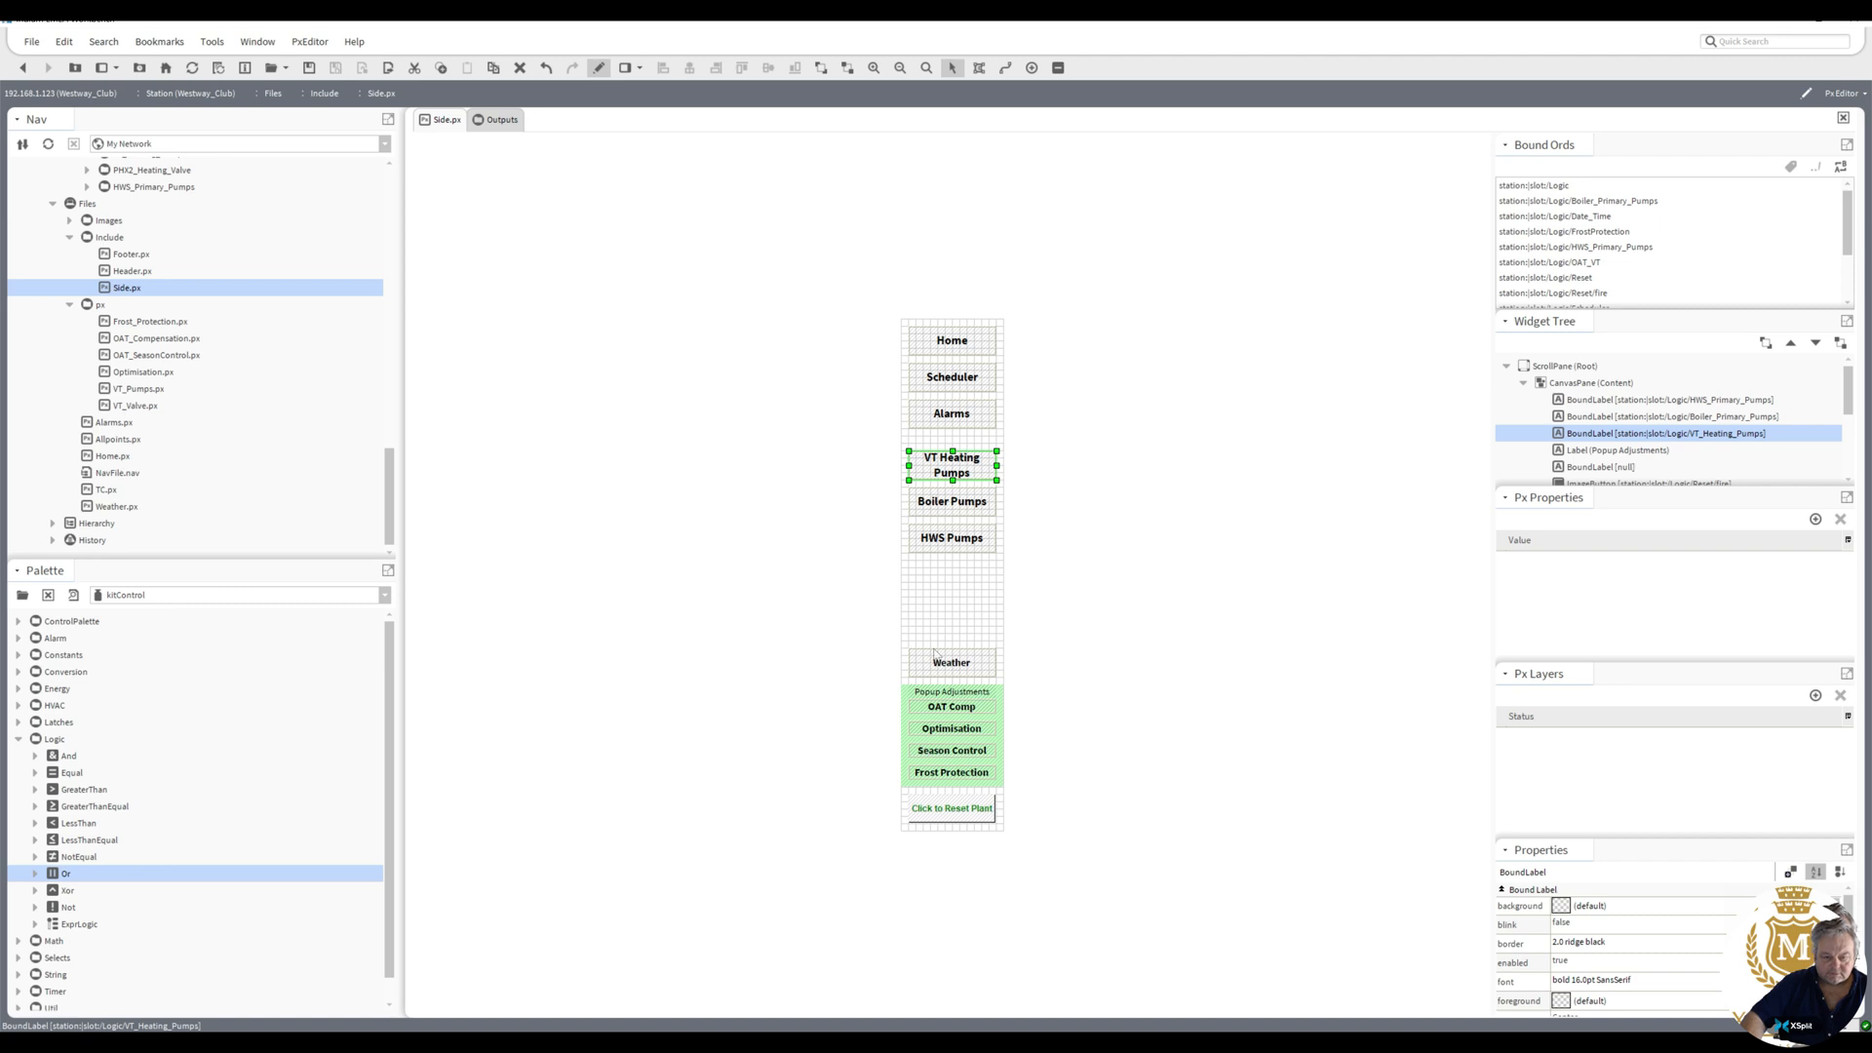
pyautogui.click(598, 67)
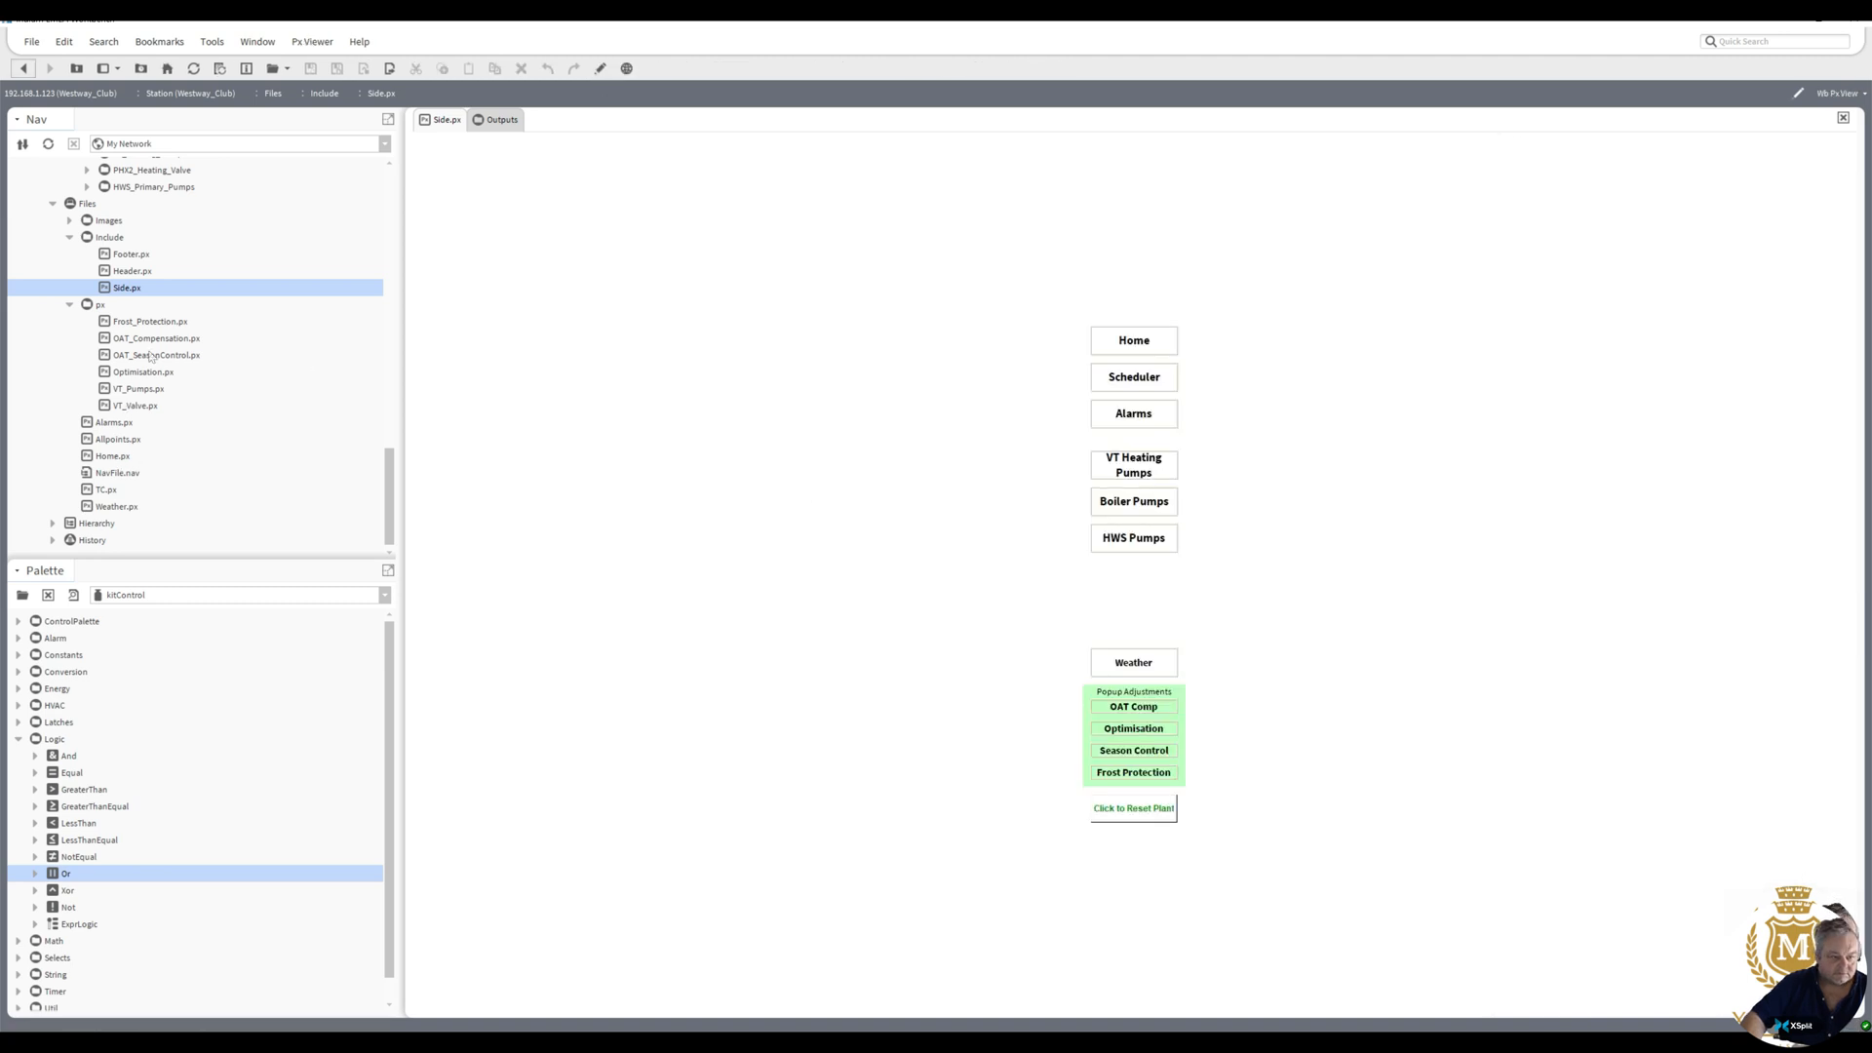
# - Open Footer.px in edit mode, check the bindings of the VT Pumps status label, and return to viewing mode
pyautogui.doubleClick(131, 254)
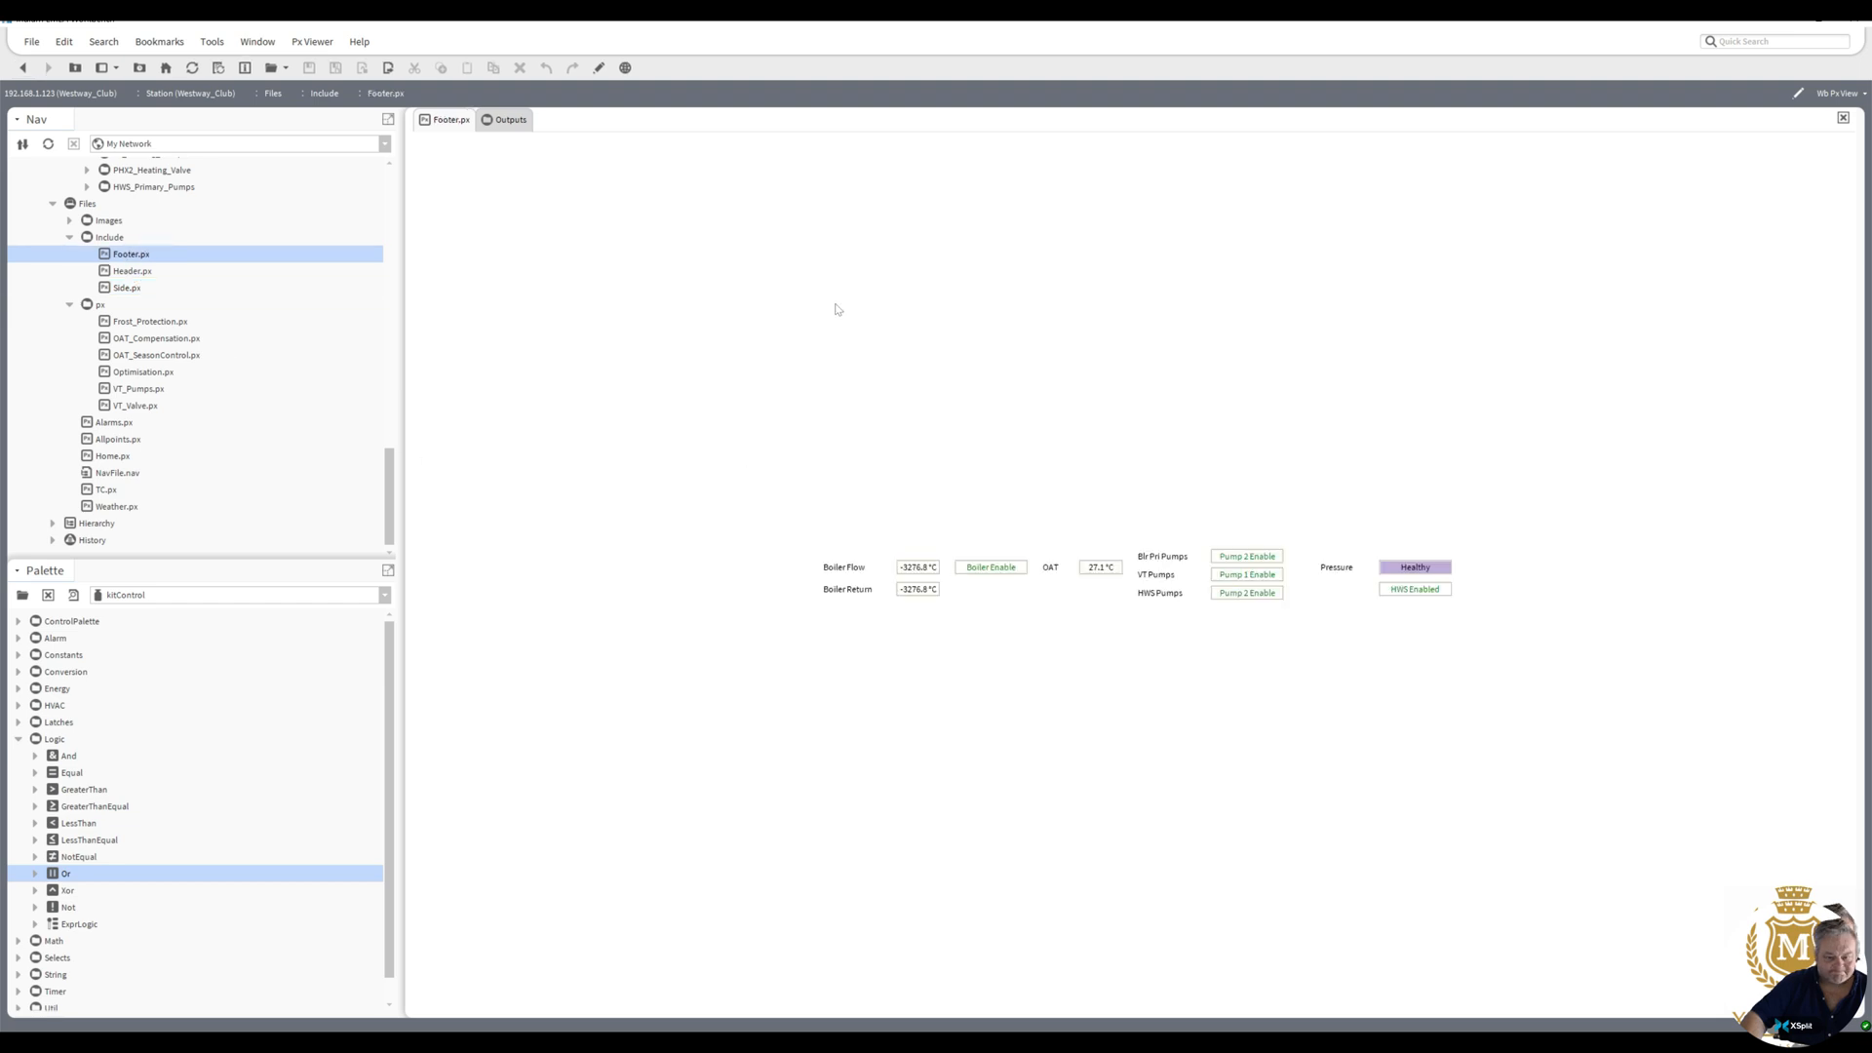
pyautogui.click(599, 68)
pyautogui.doubleClick(1065, 574)
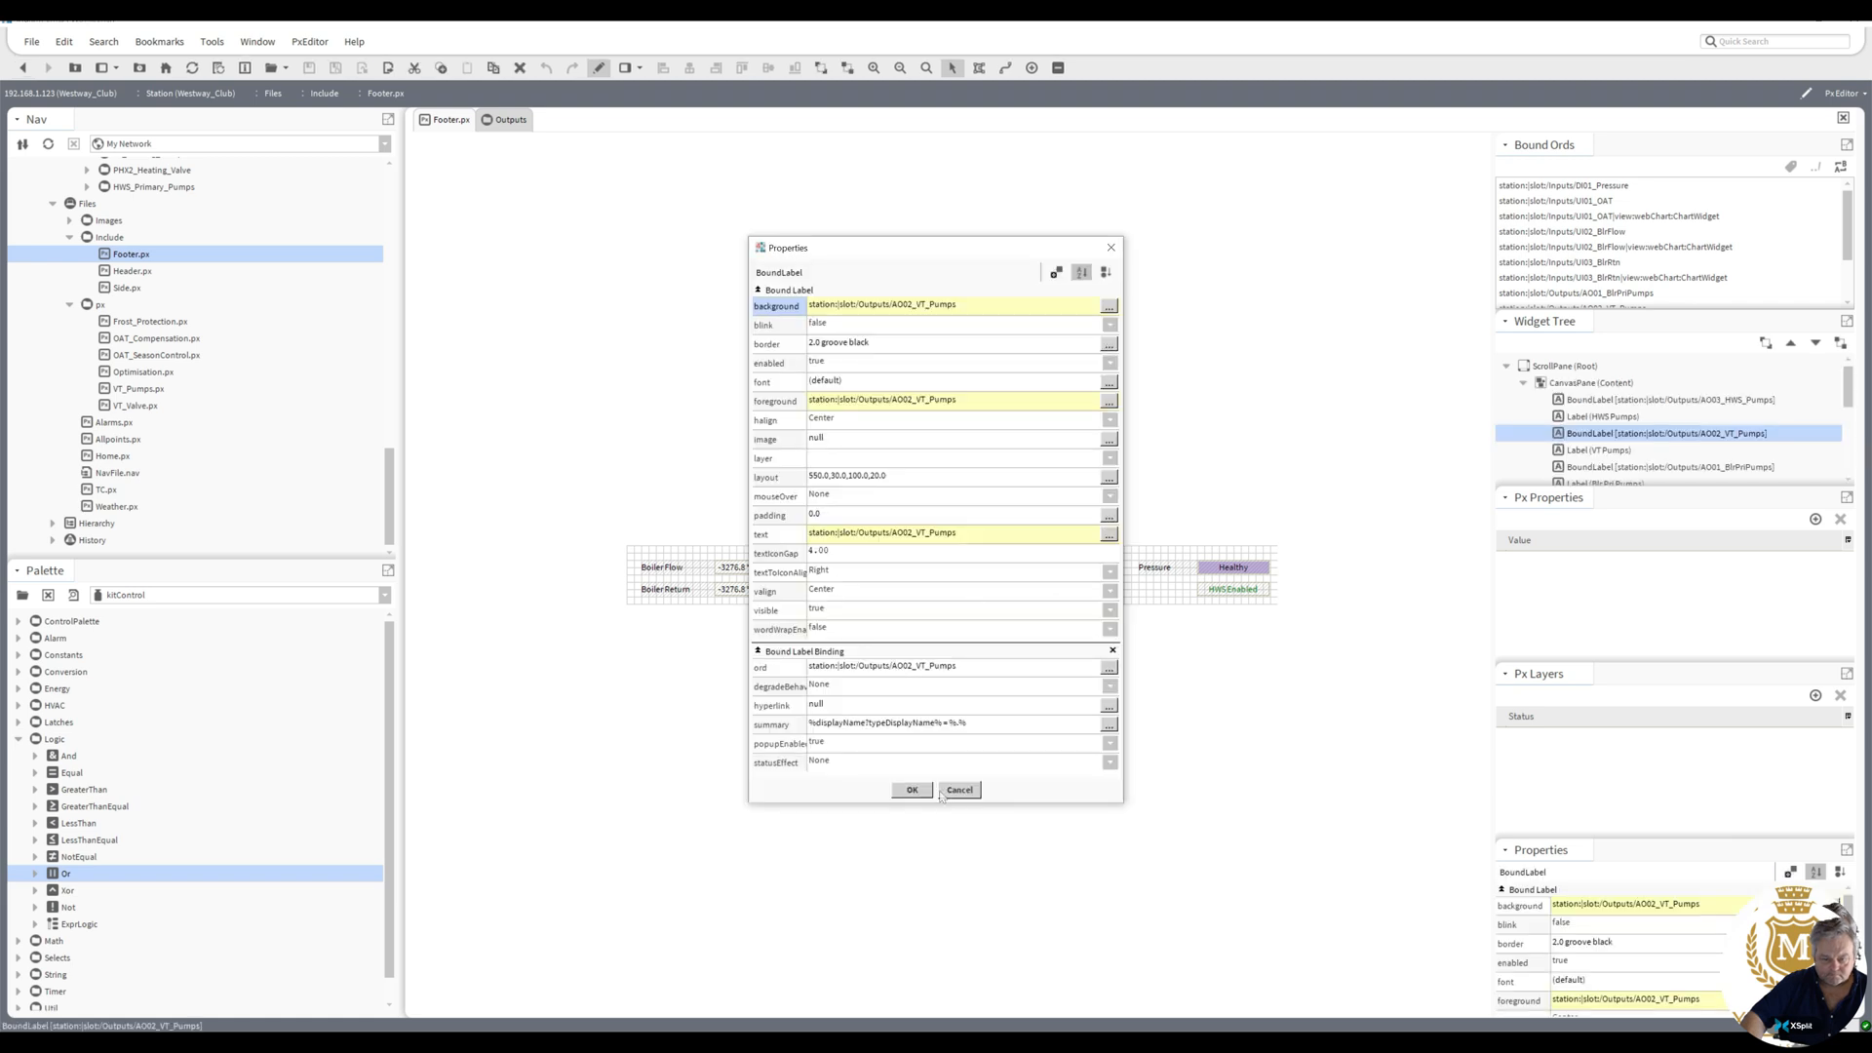
pyautogui.click(912, 791)
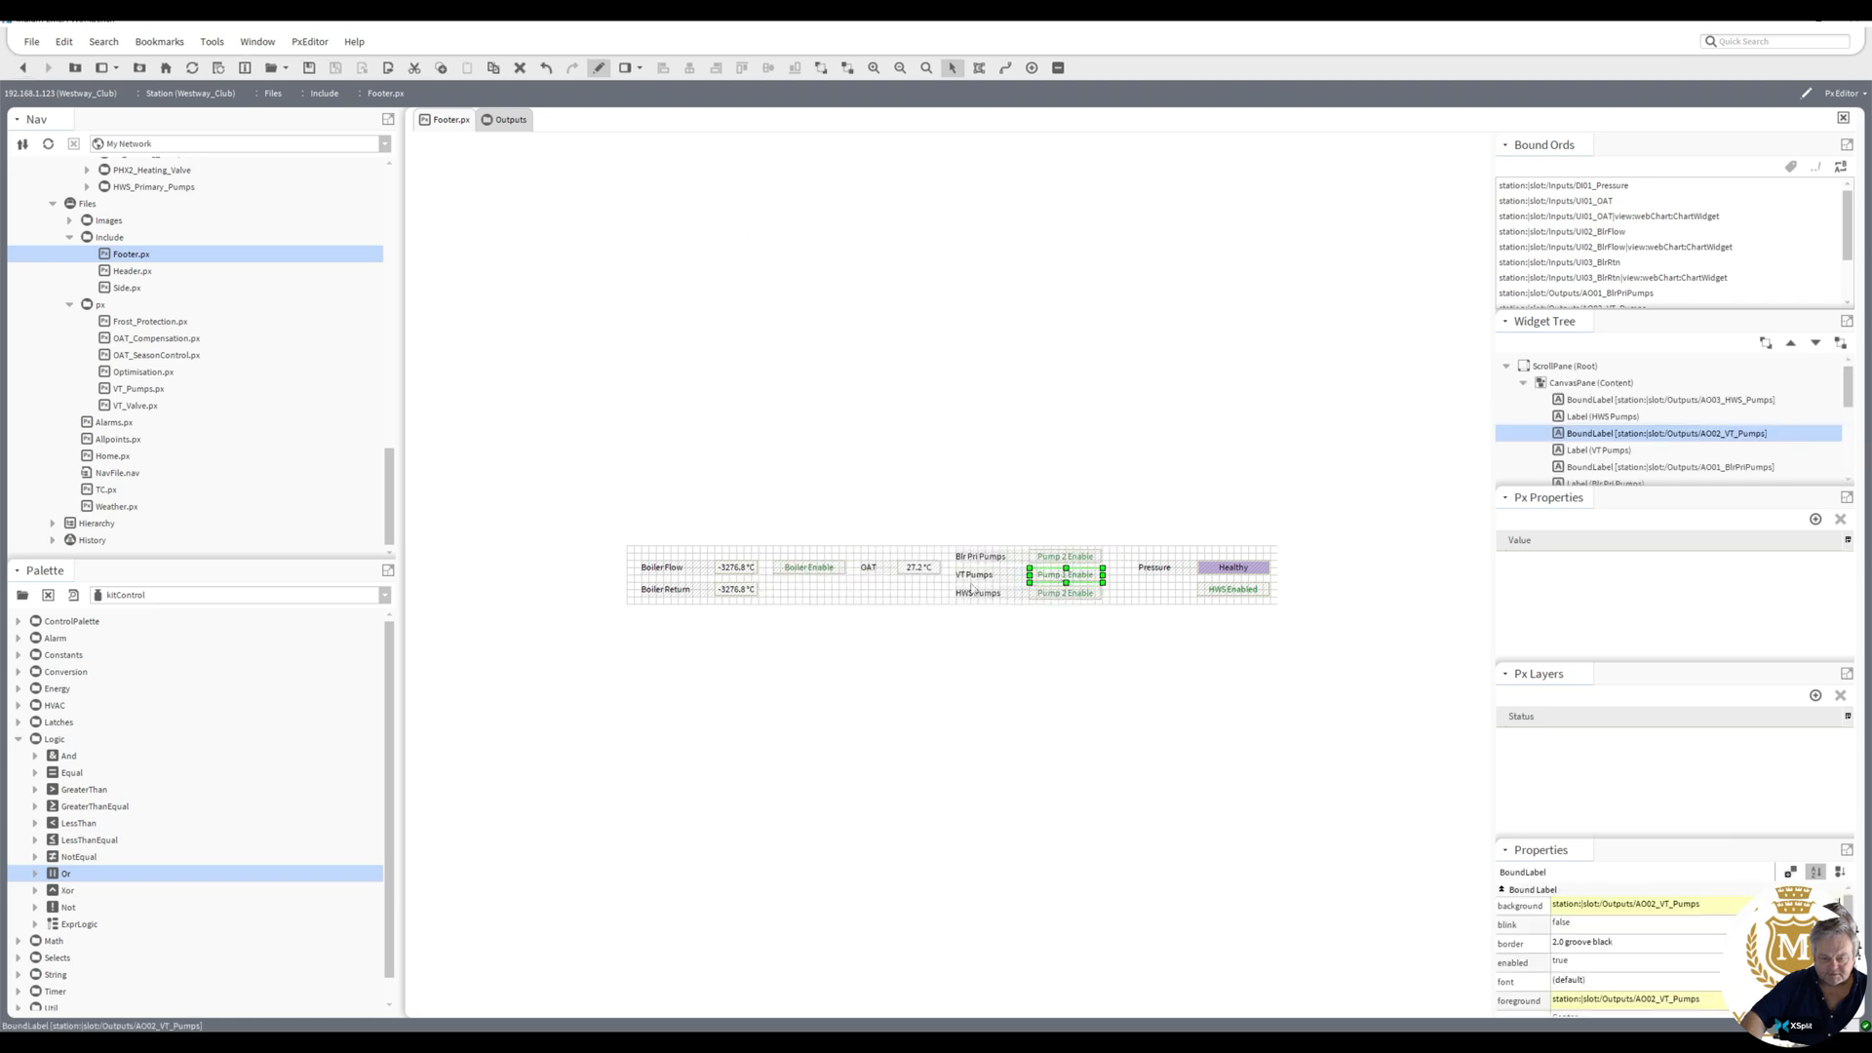
pyautogui.click(599, 67)
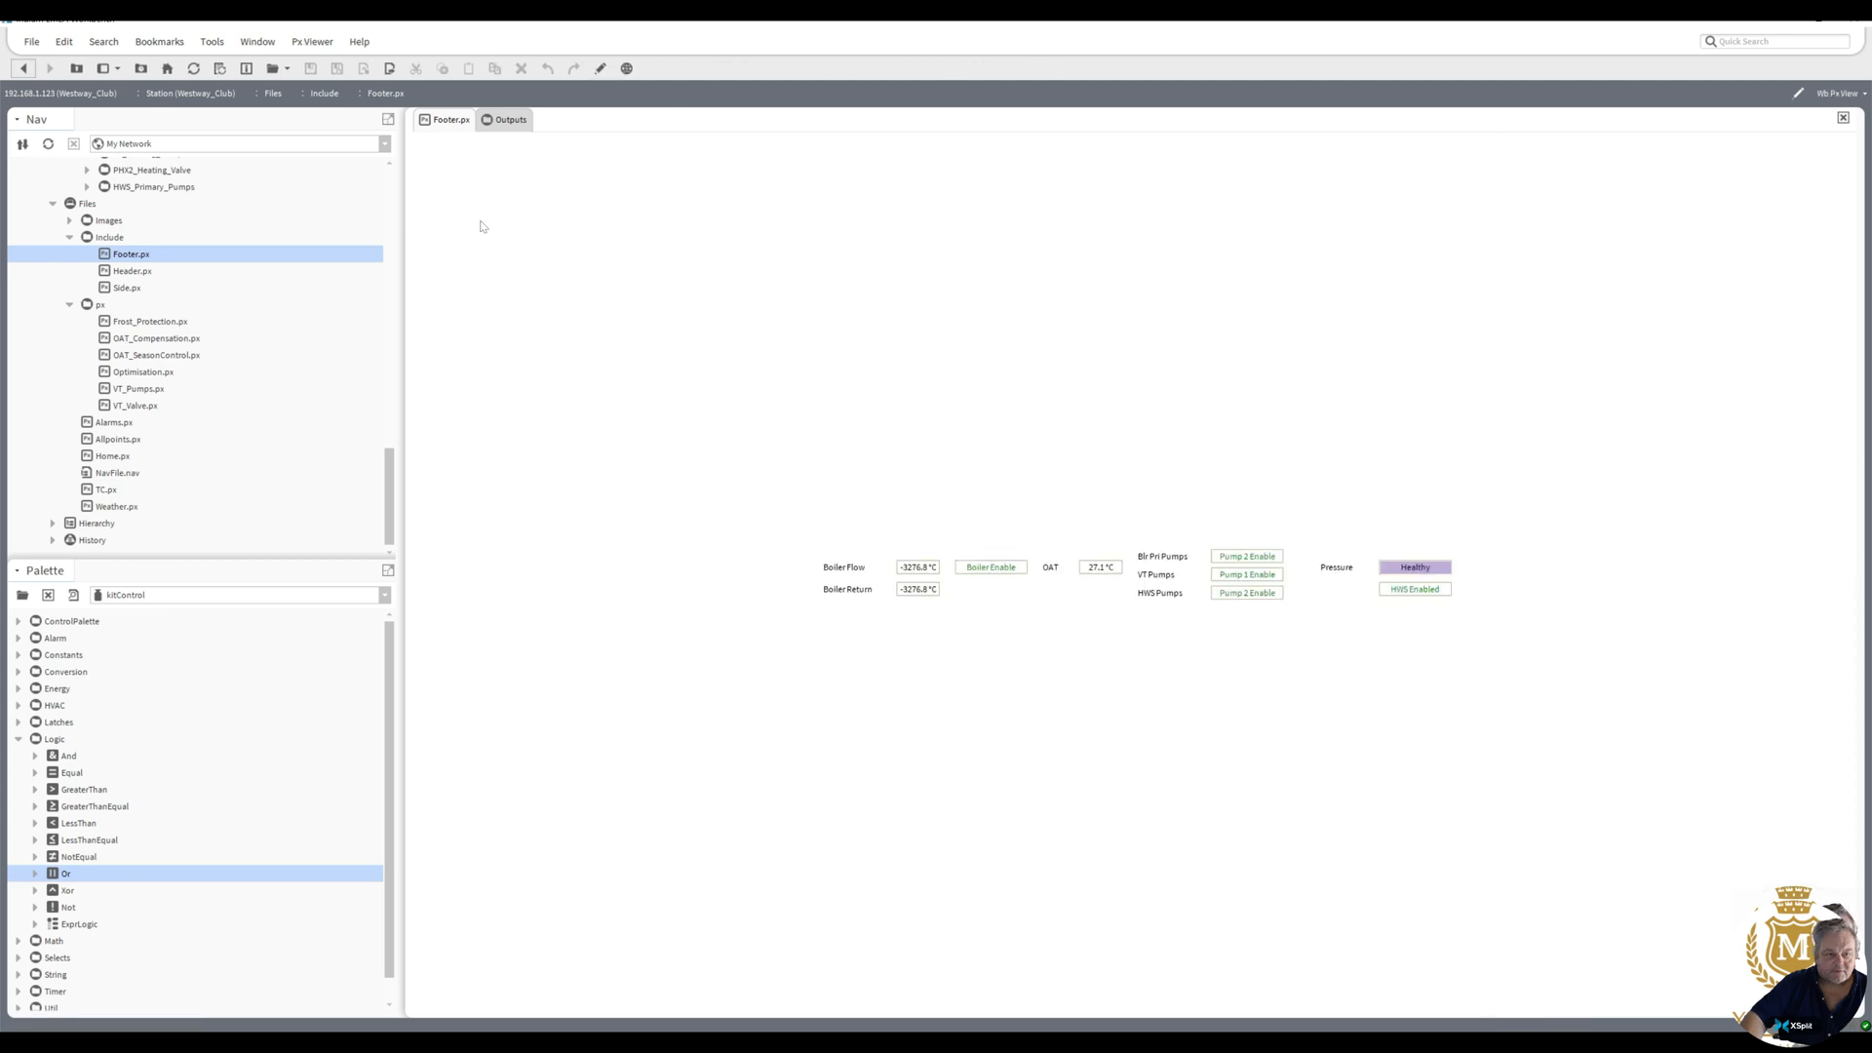
# - Open Home.px, set the VT Heating Pumps popup's manual selection to Man Select Off, and close the popup
pyautogui.doubleClick(110, 457)
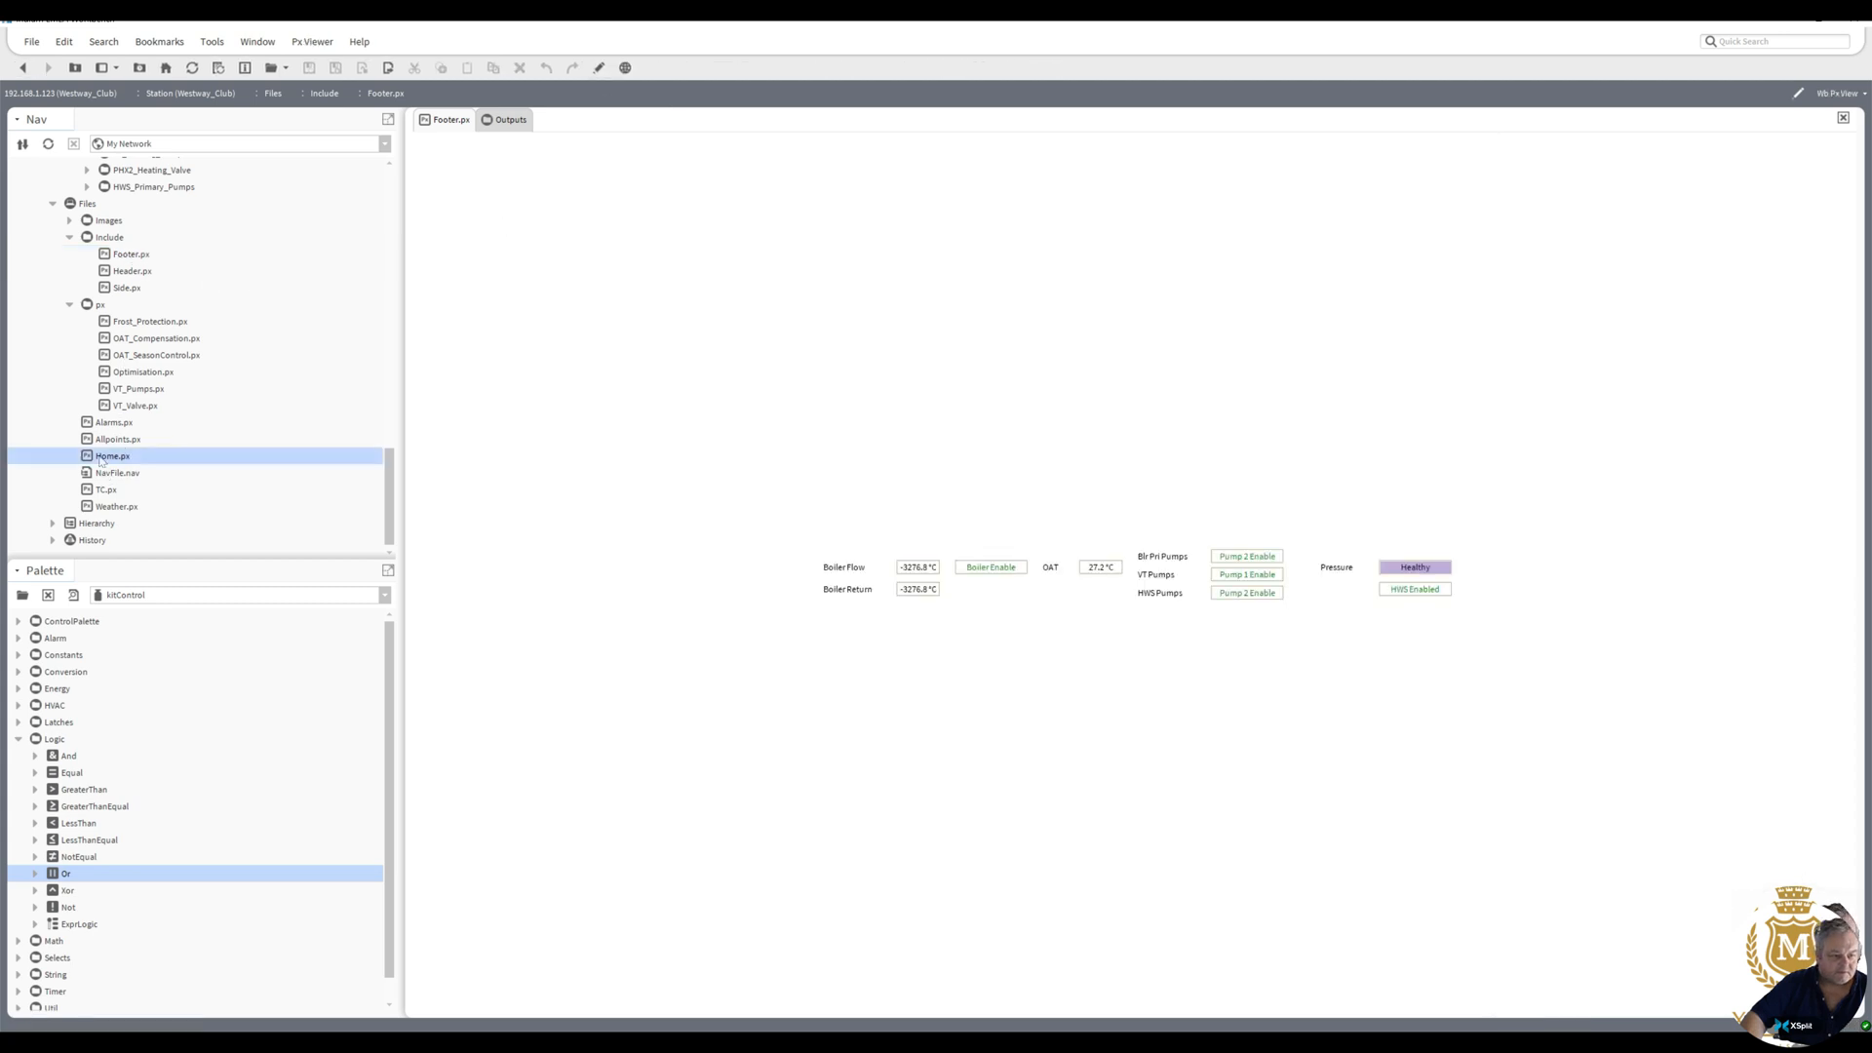
pyautogui.click(802, 513)
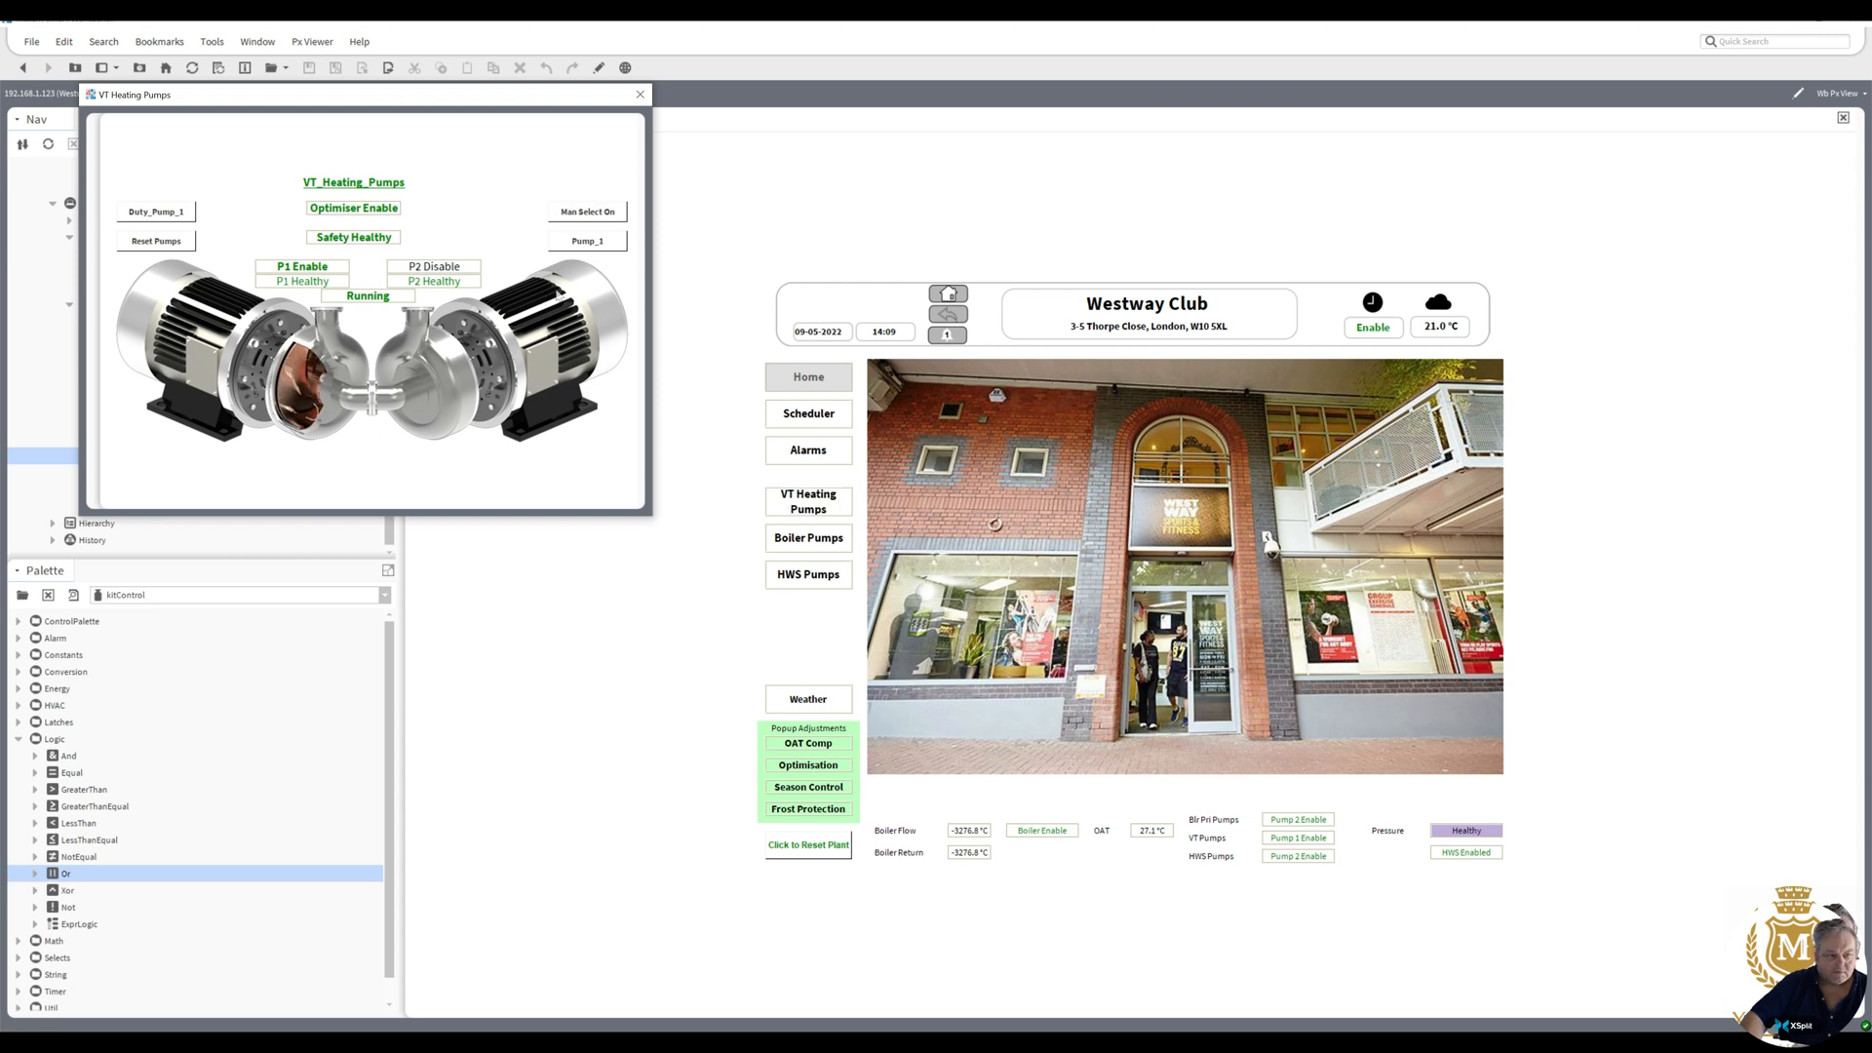
pyautogui.click(592, 212)
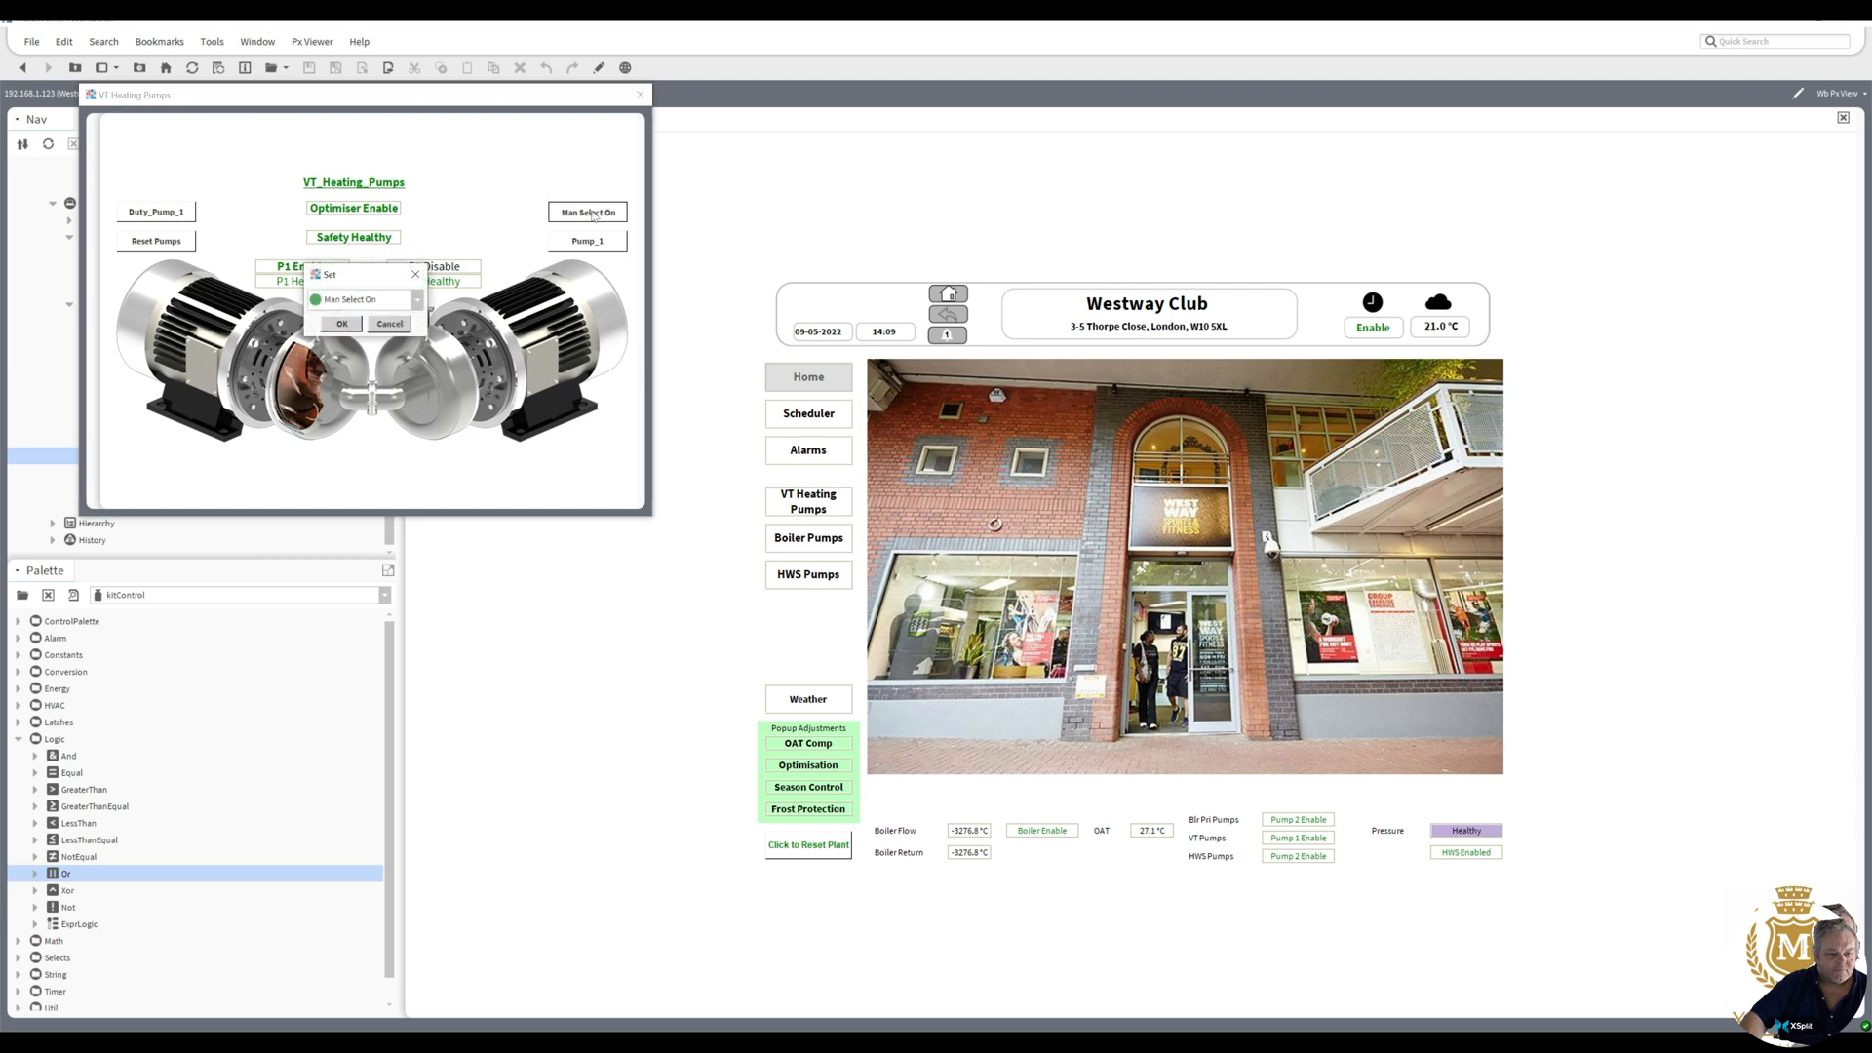
pyautogui.click(418, 303)
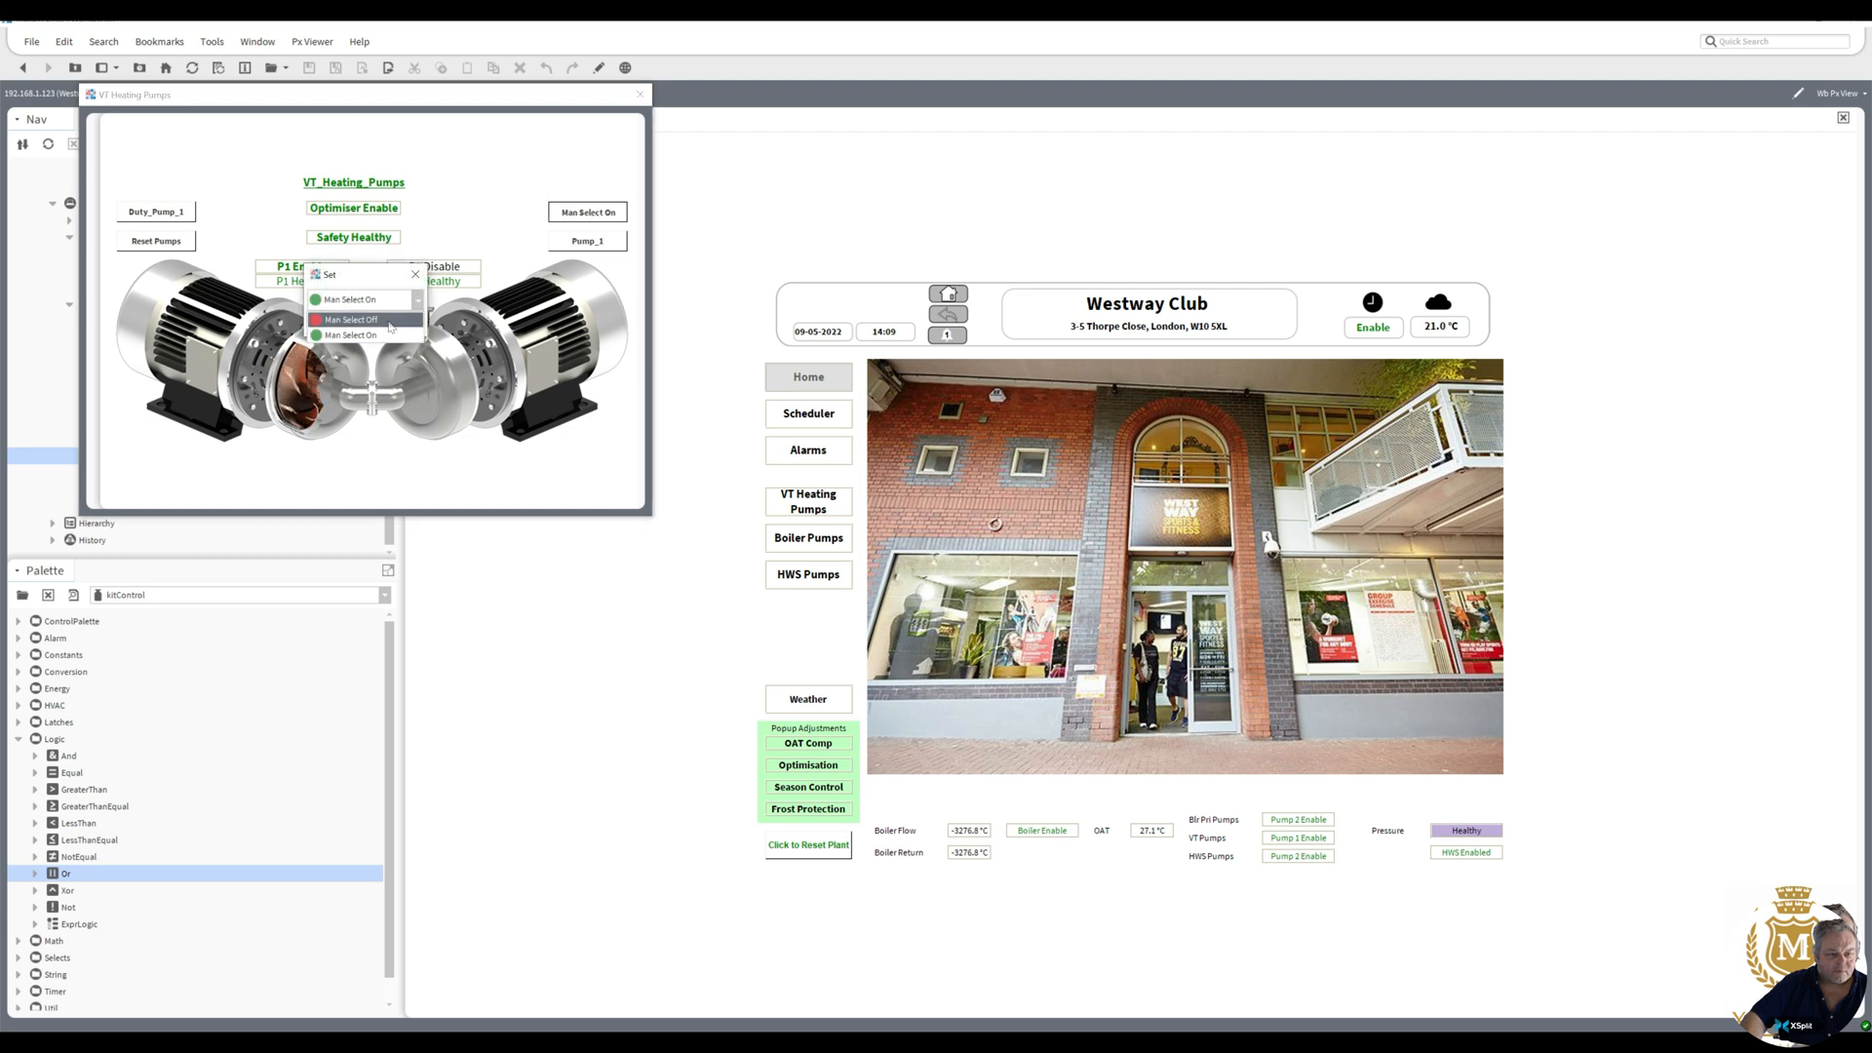
pyautogui.click(389, 322)
pyautogui.click(351, 332)
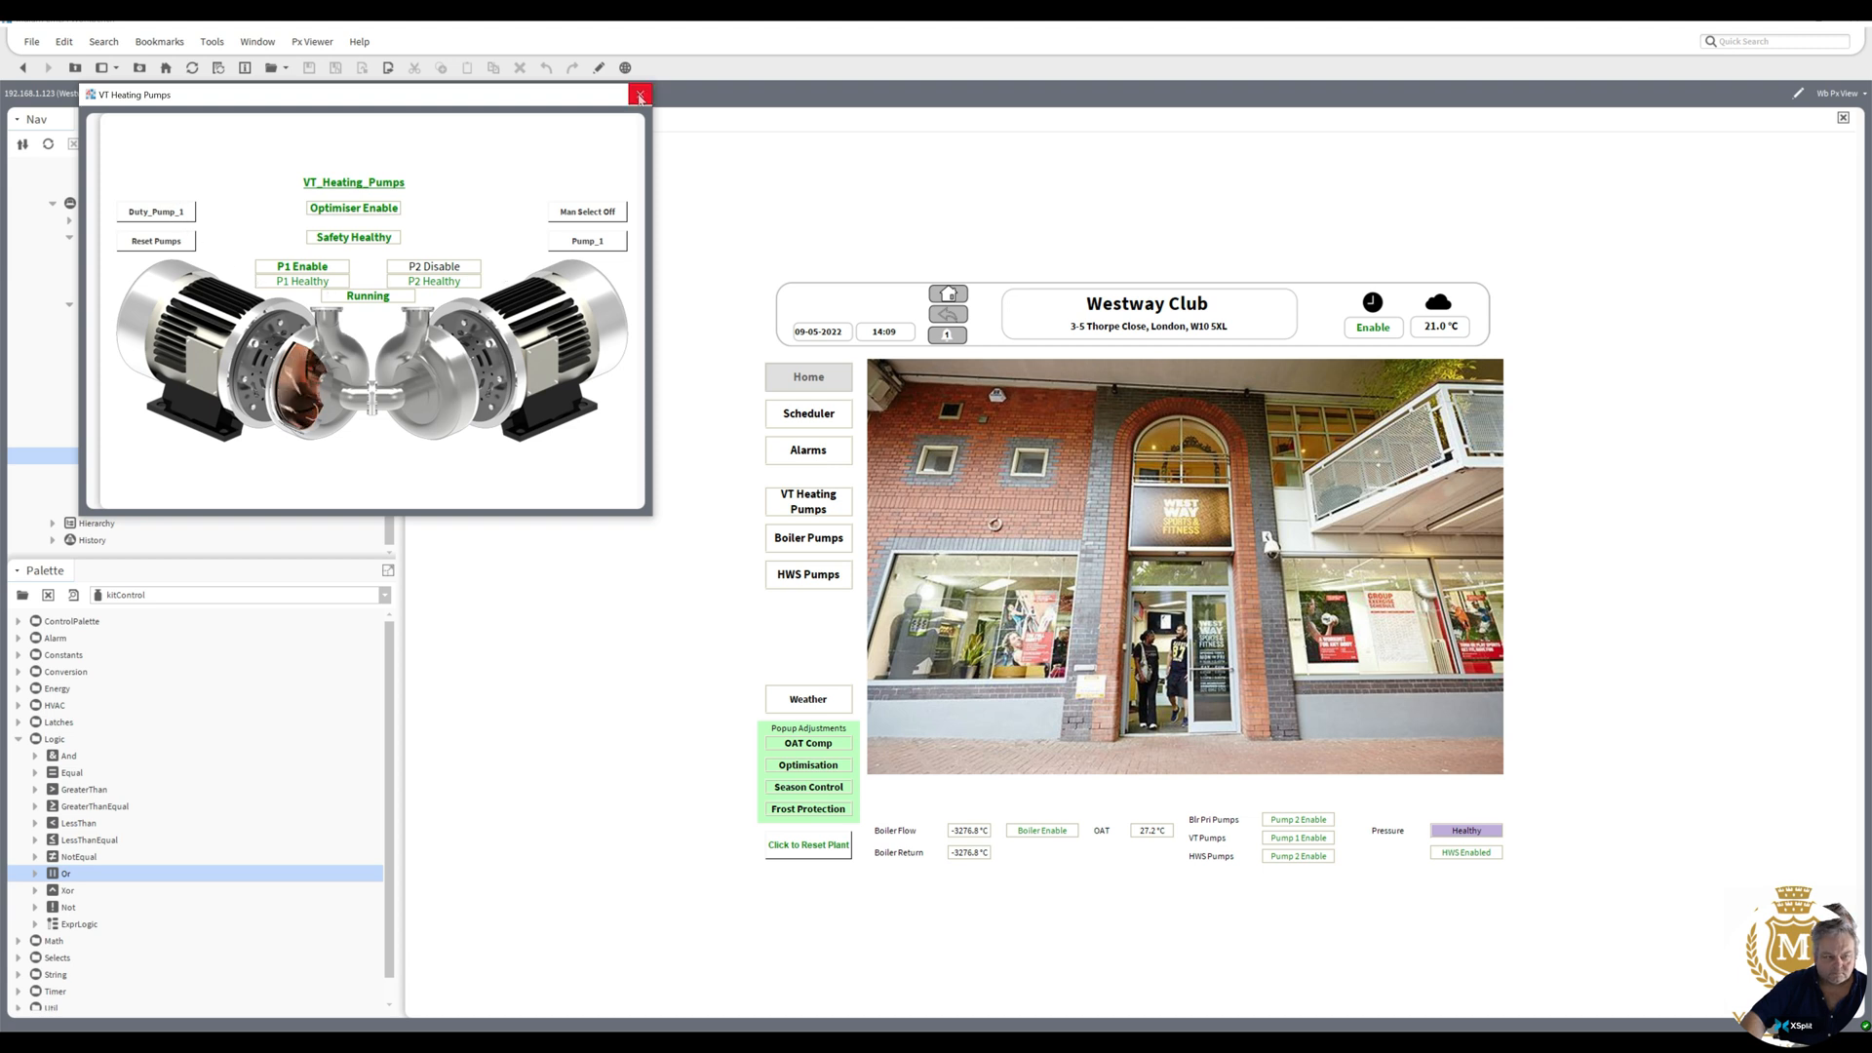
pyautogui.click(640, 96)
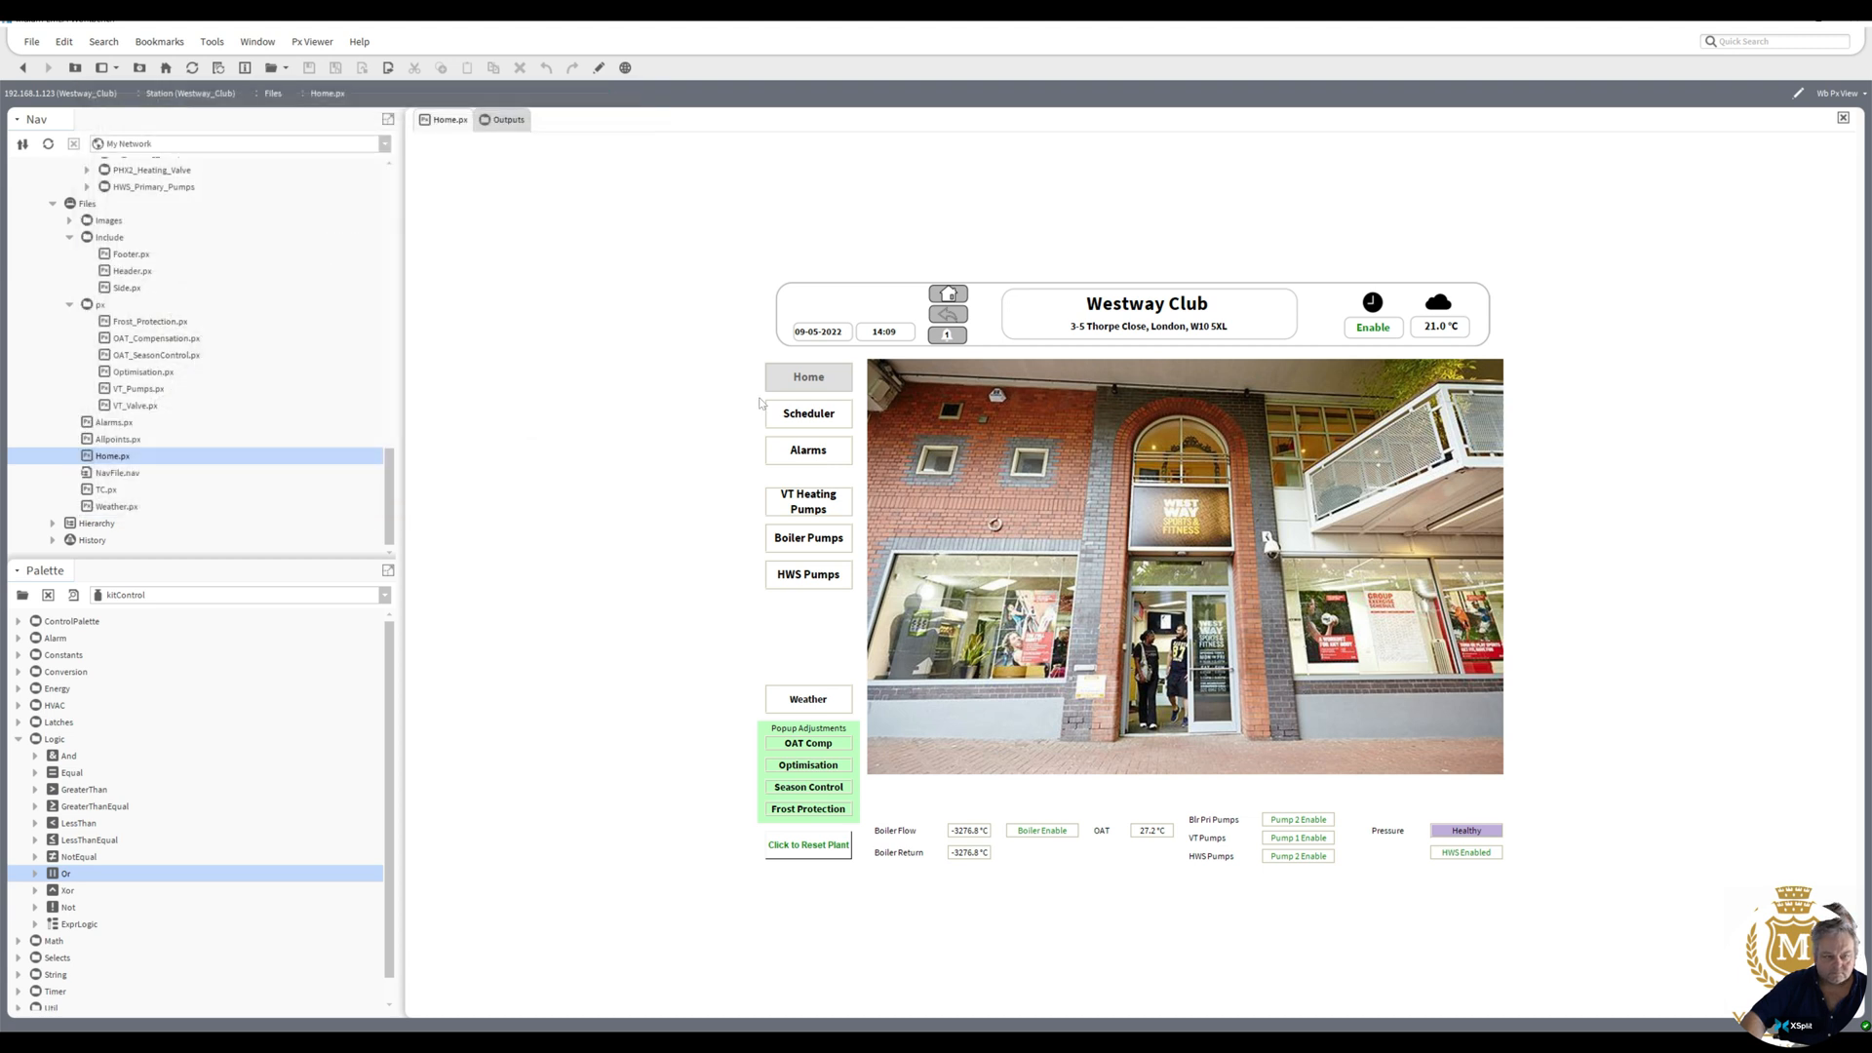
# - Open the Boiler Pumps popup from the side menu and set its manual selection to Man Select On
pyautogui.click(814, 546)
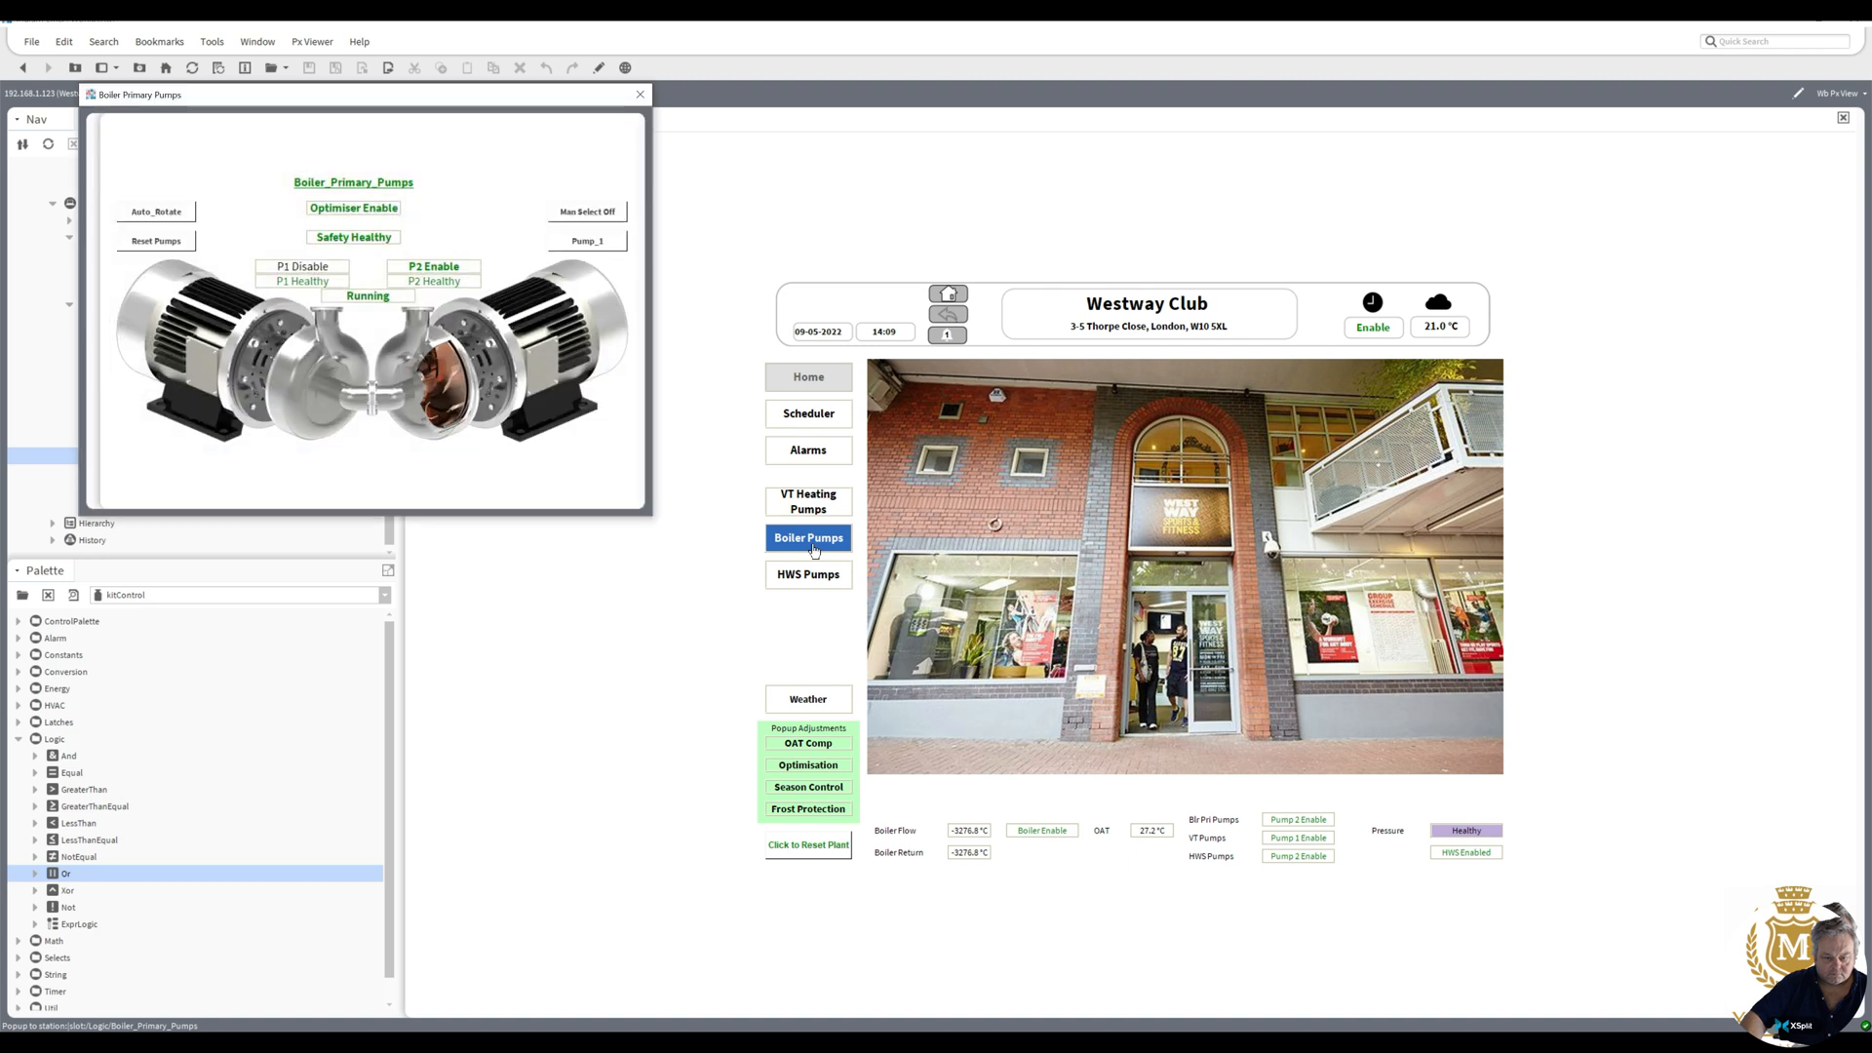
pyautogui.click(606, 214)
pyautogui.click(418, 300)
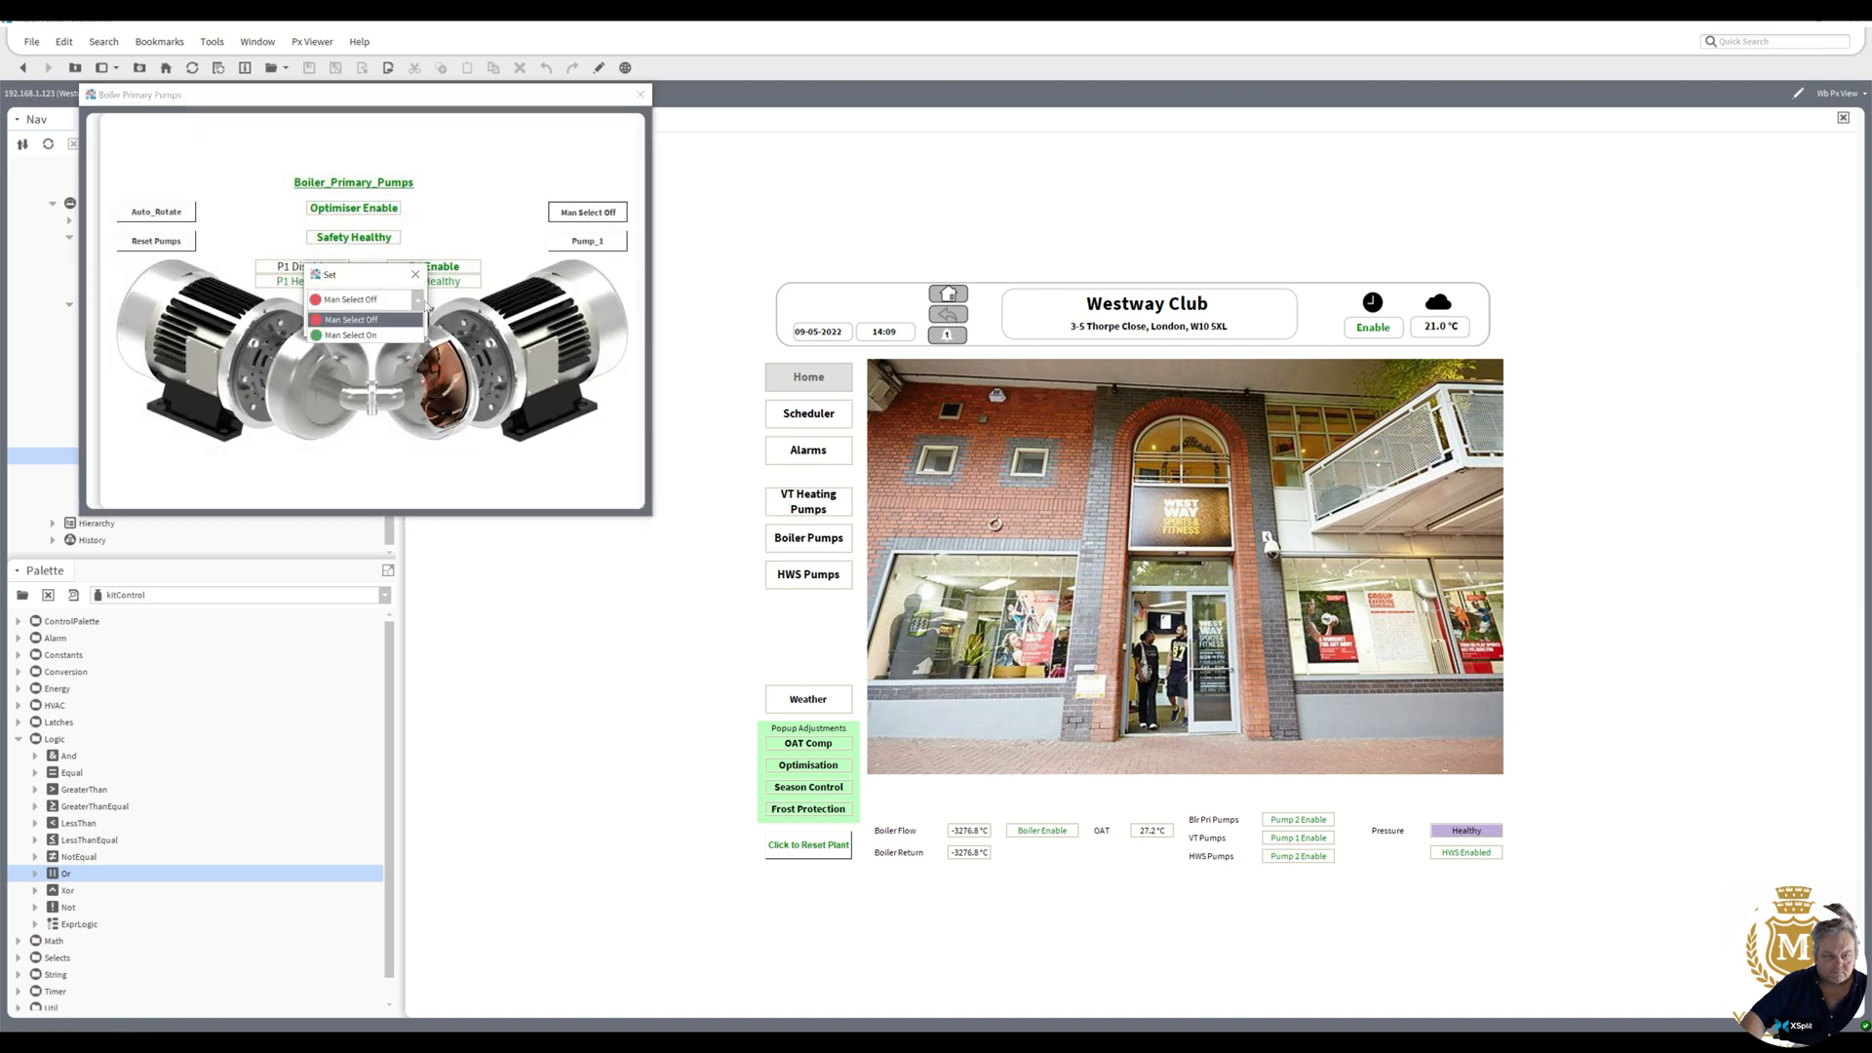
pyautogui.click(401, 336)
pyautogui.click(343, 325)
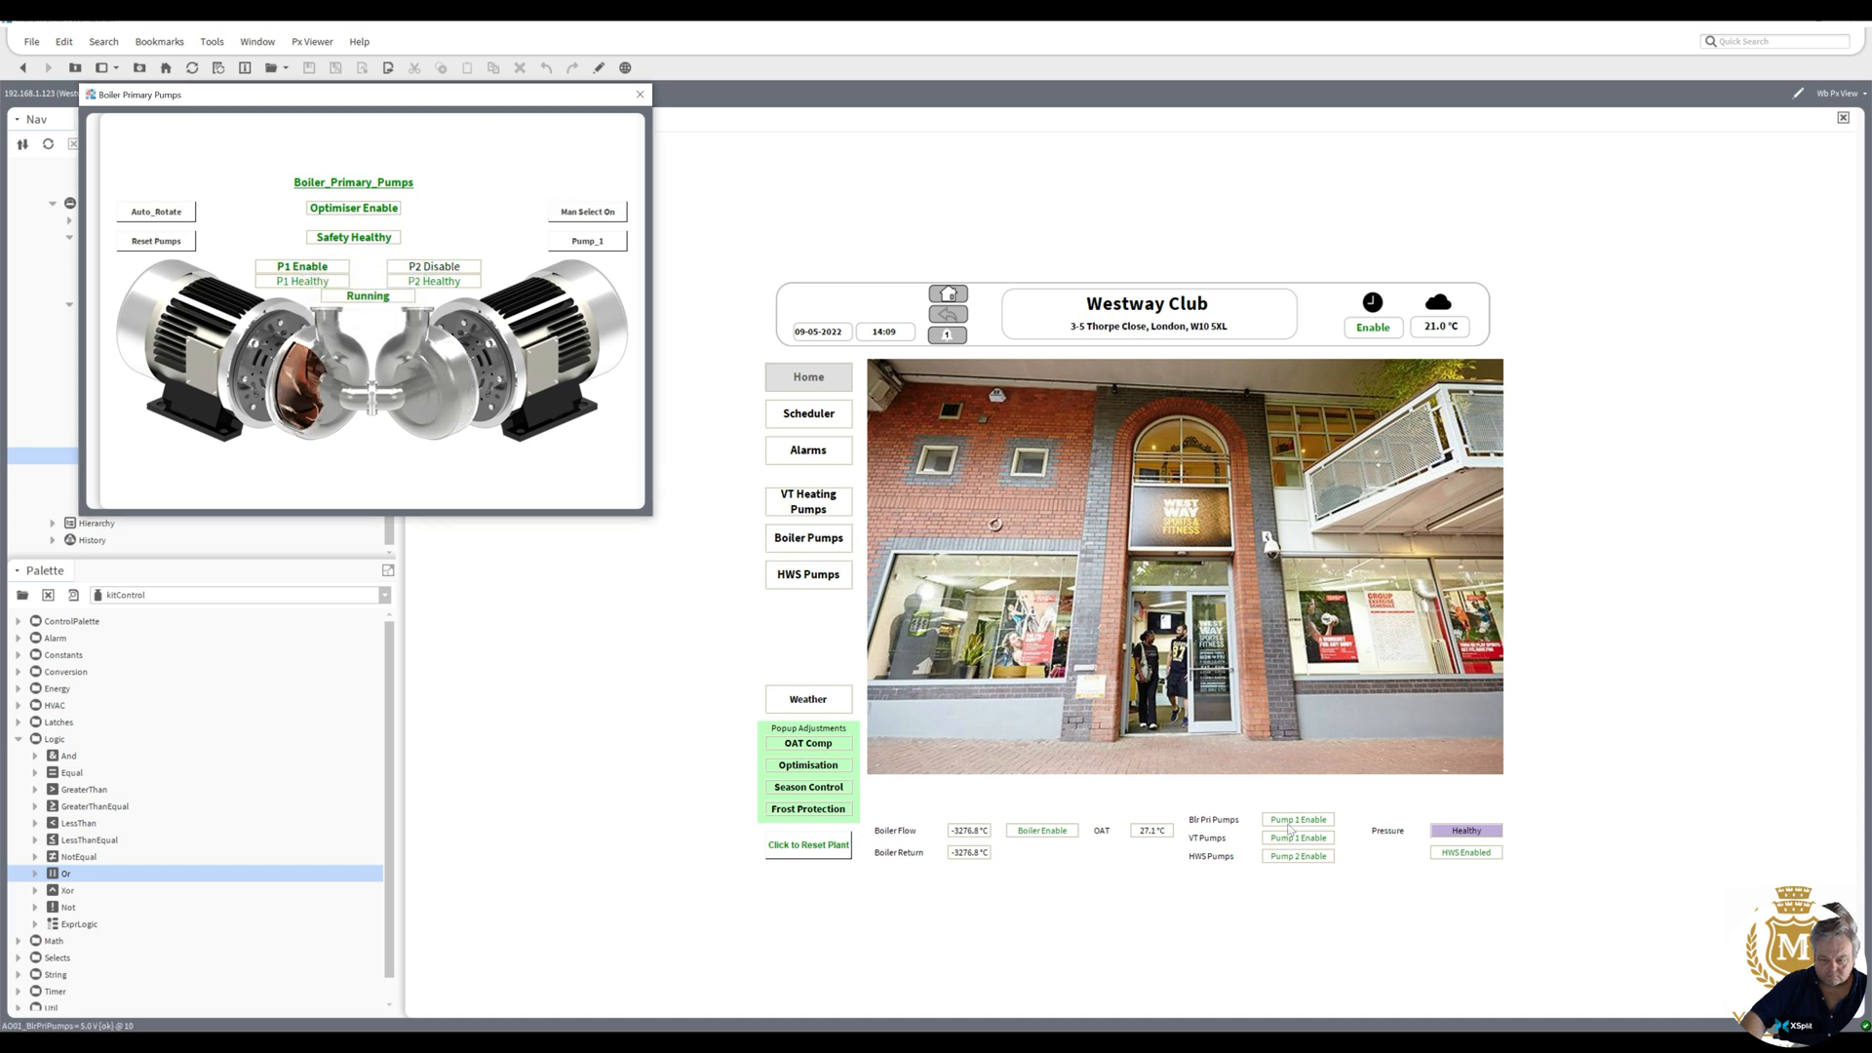
# - Set the boiler primary pumps' manual selection back to Man Select Off
pyautogui.click(595, 218)
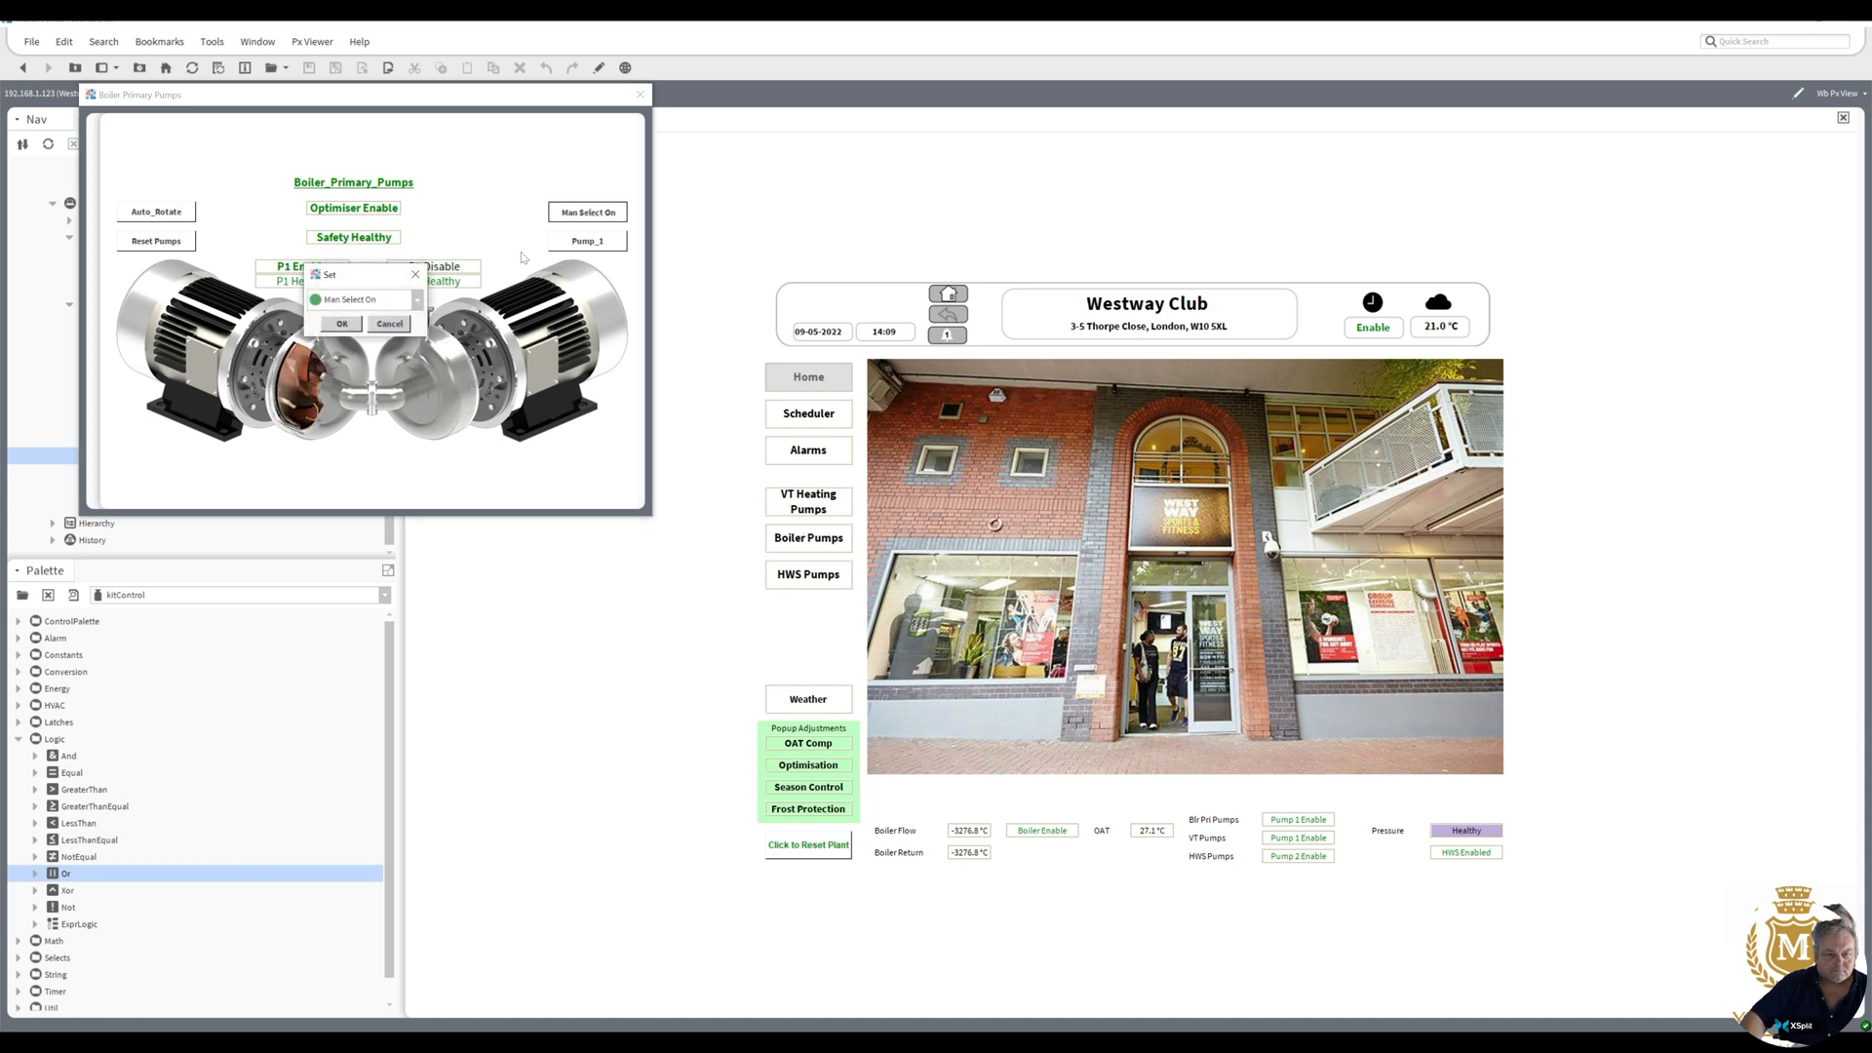
pyautogui.click(417, 300)
pyautogui.click(401, 319)
pyautogui.click(342, 325)
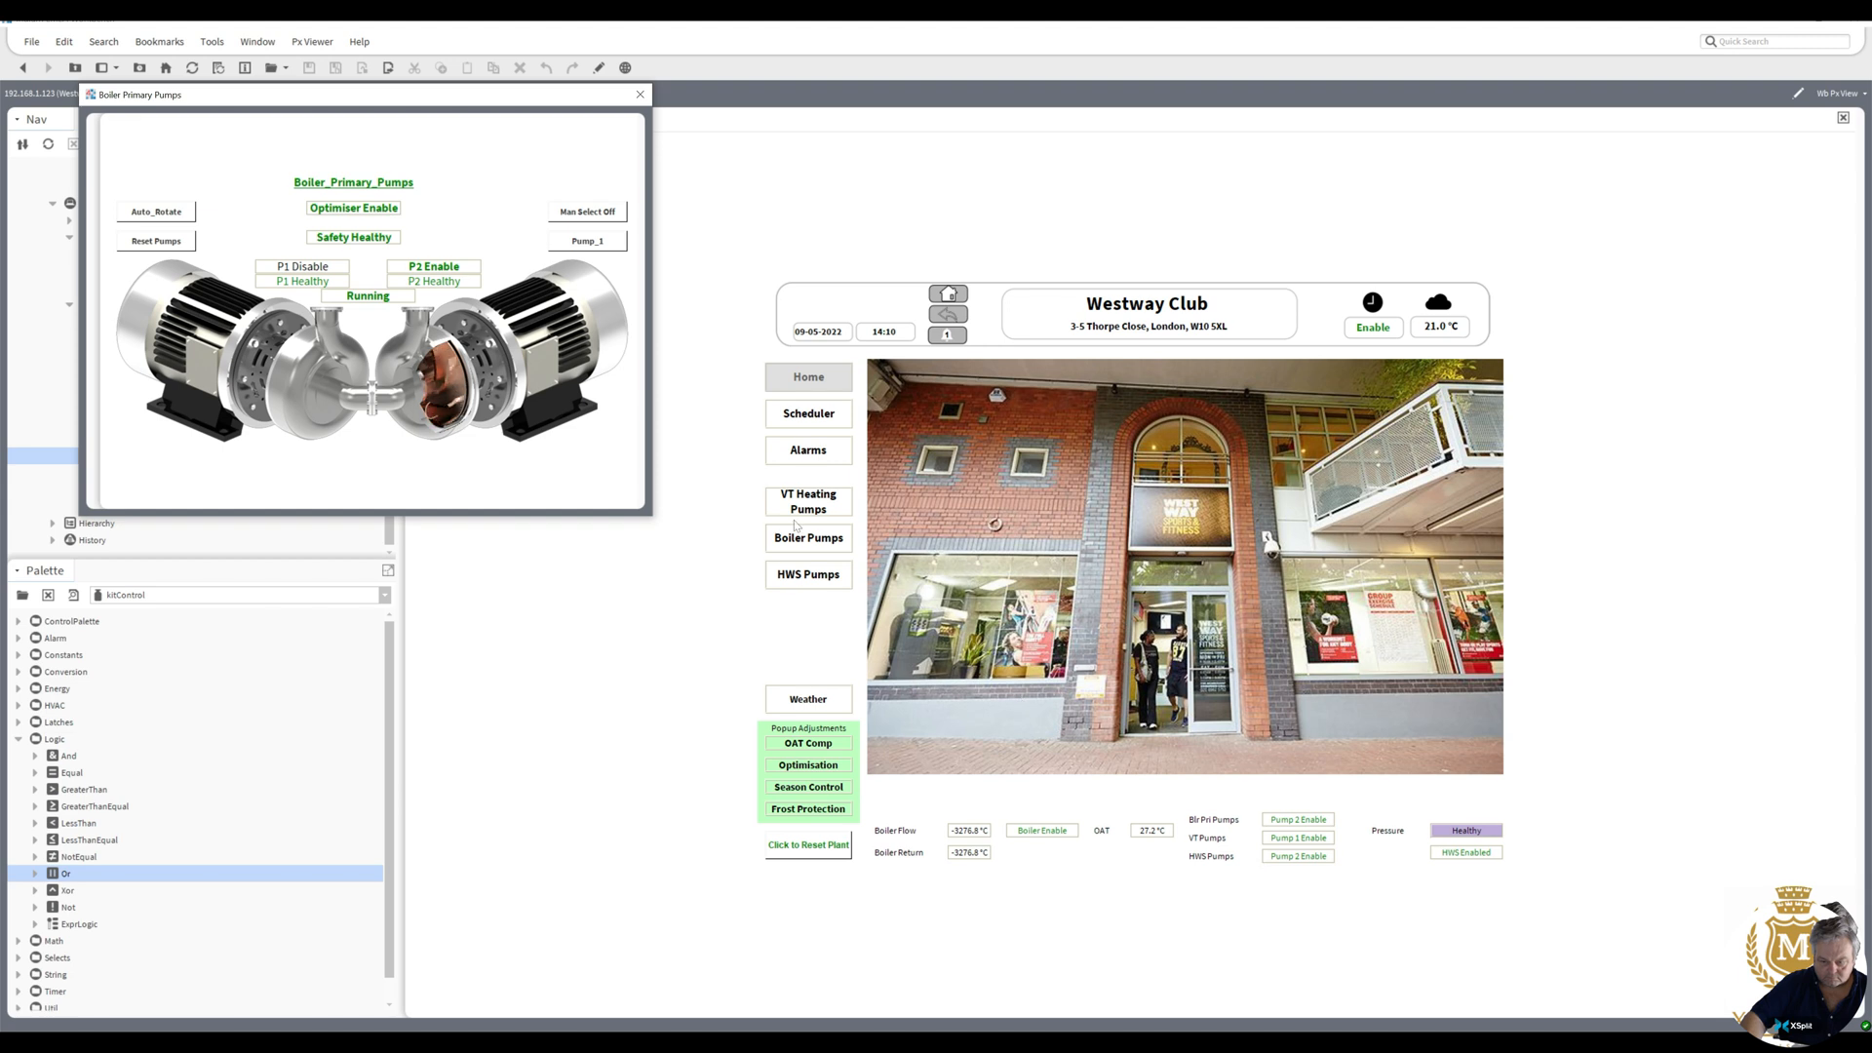
# - Set the boiler primary pumps' duty selection to Duty_Pump_1
pyautogui.click(168, 213)
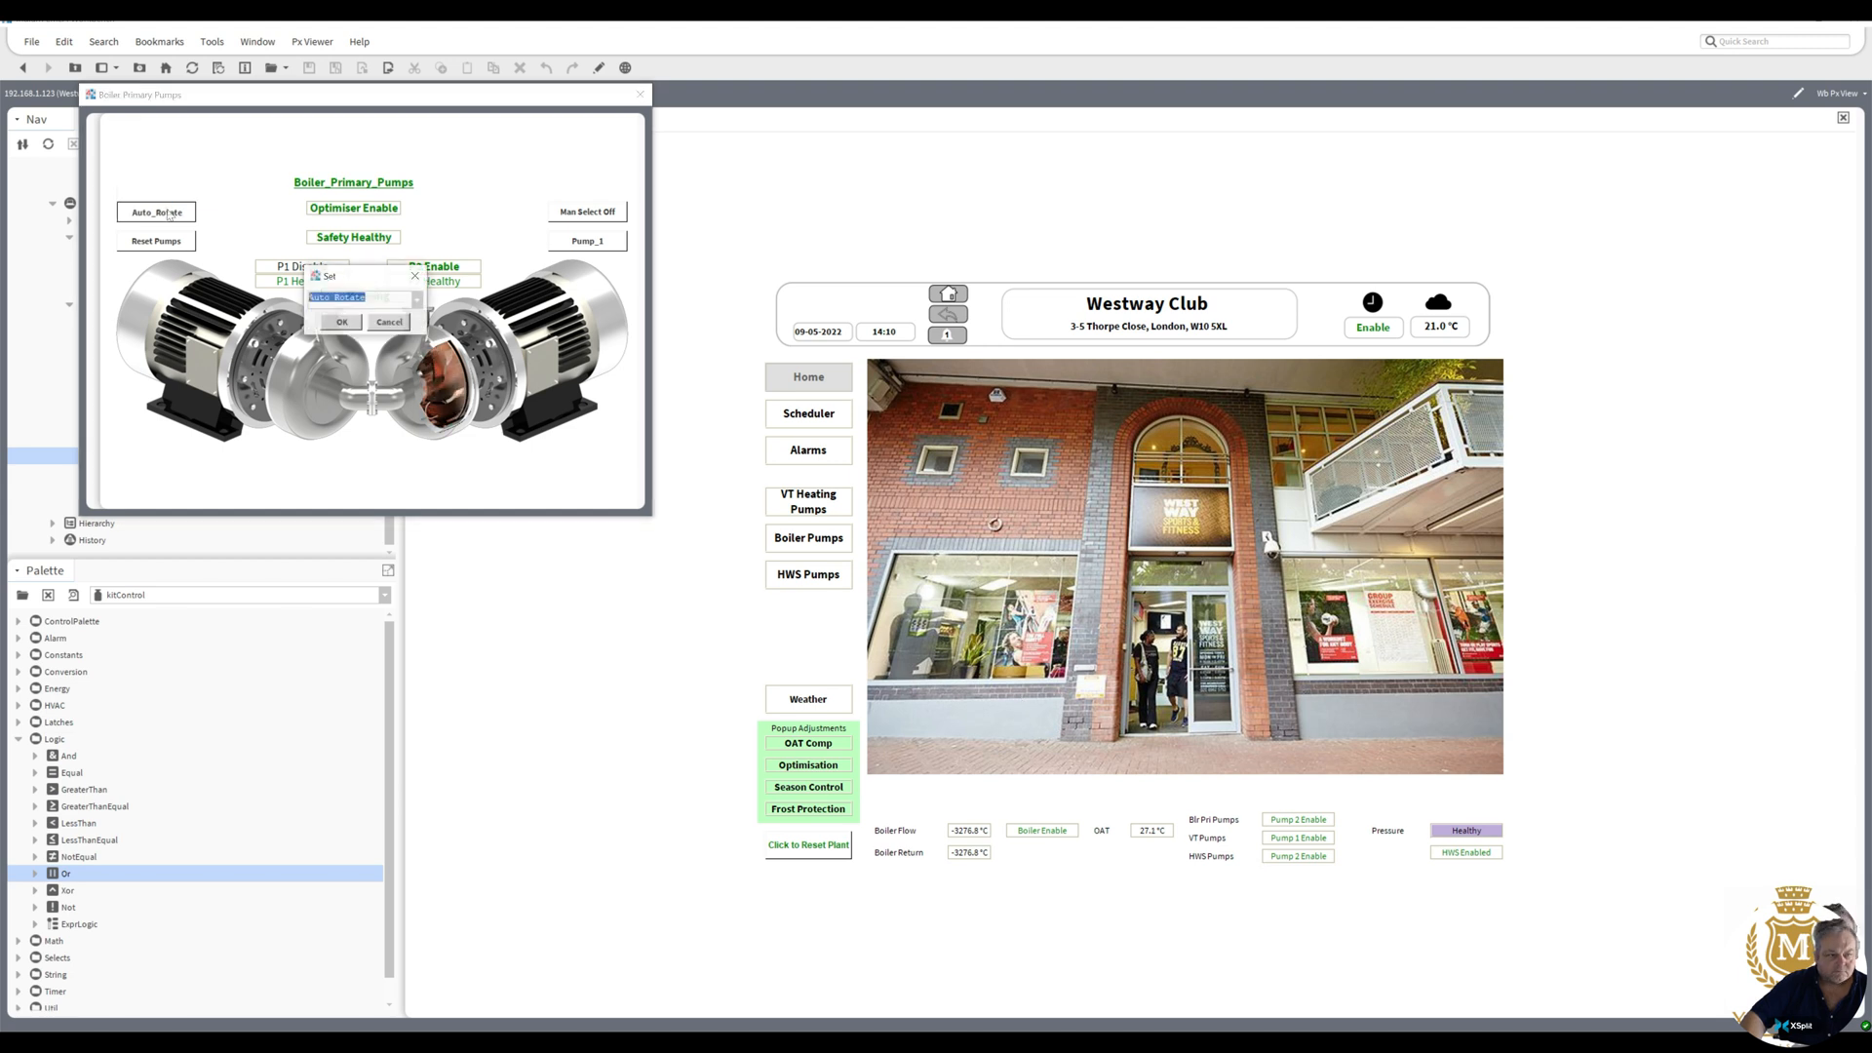
pyautogui.click(419, 306)
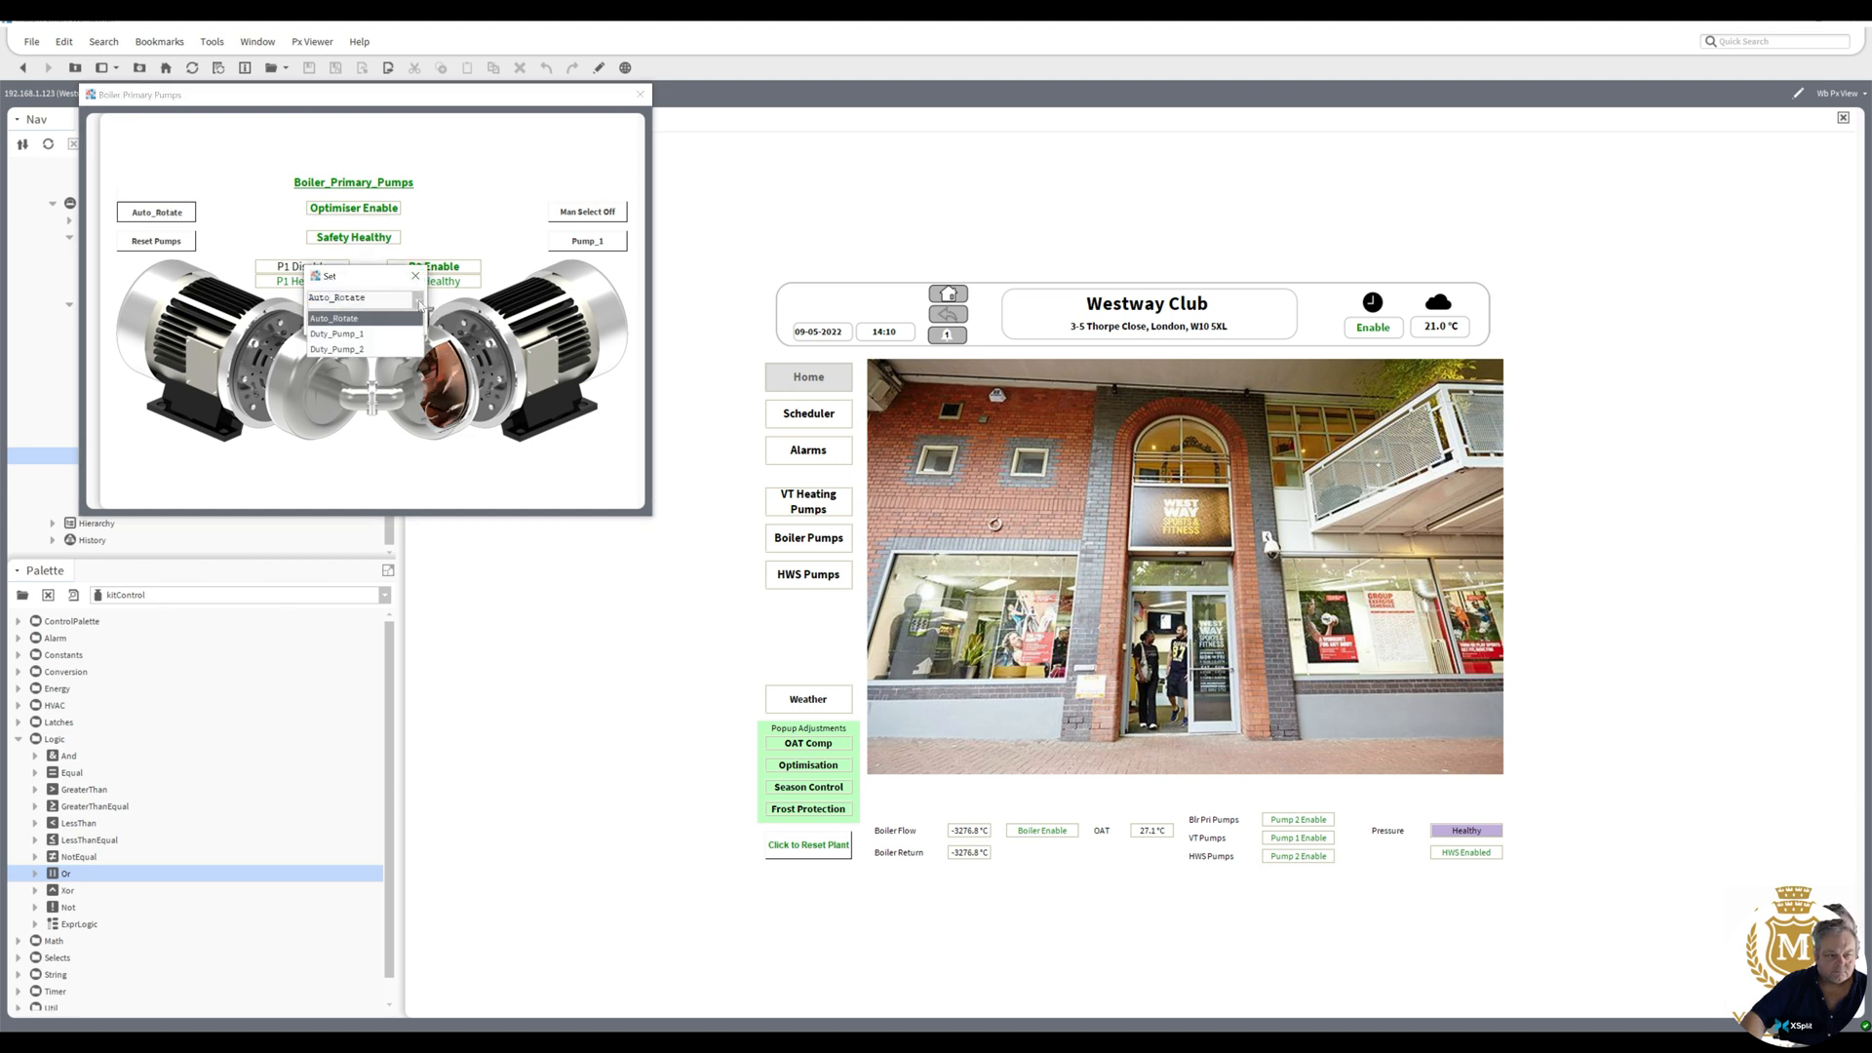
pyautogui.click(339, 329)
pyautogui.click(343, 323)
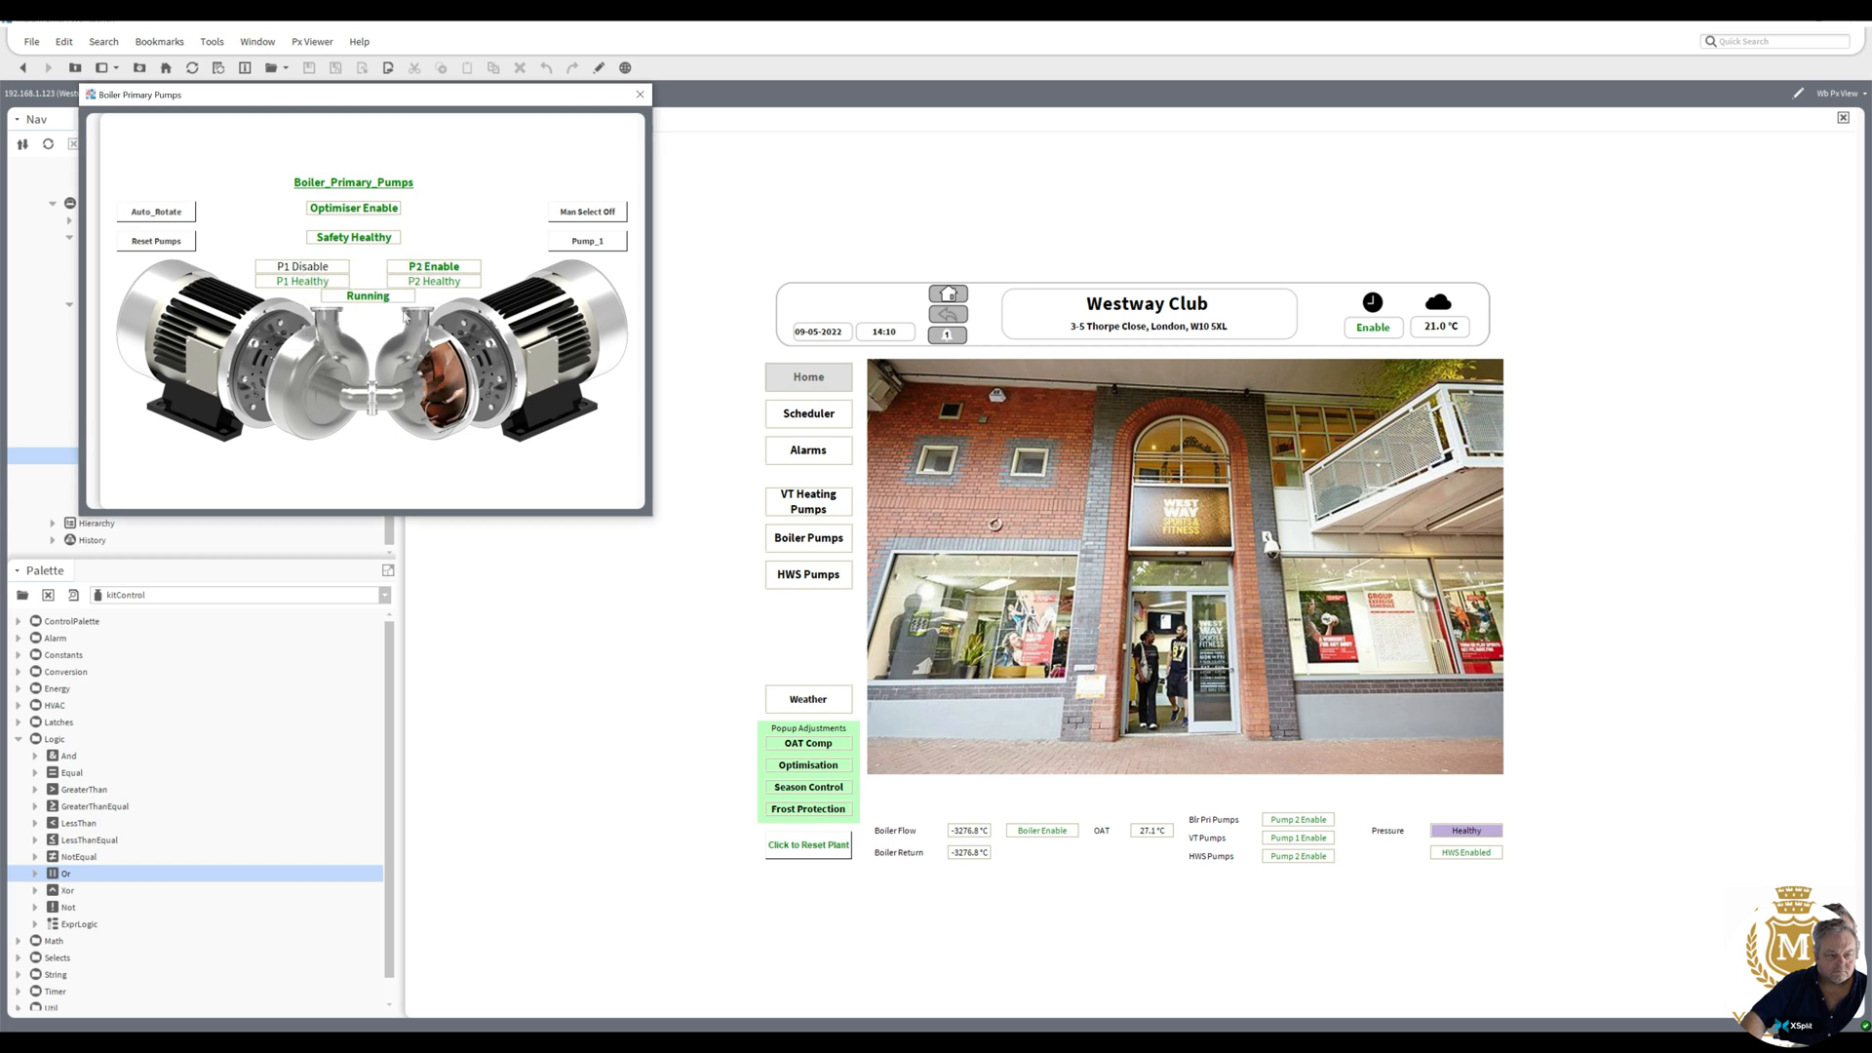
# - Switch the boiler primary pumps to Man Select On with Duty_Pump_1 as the duty selection
pyautogui.click(591, 216)
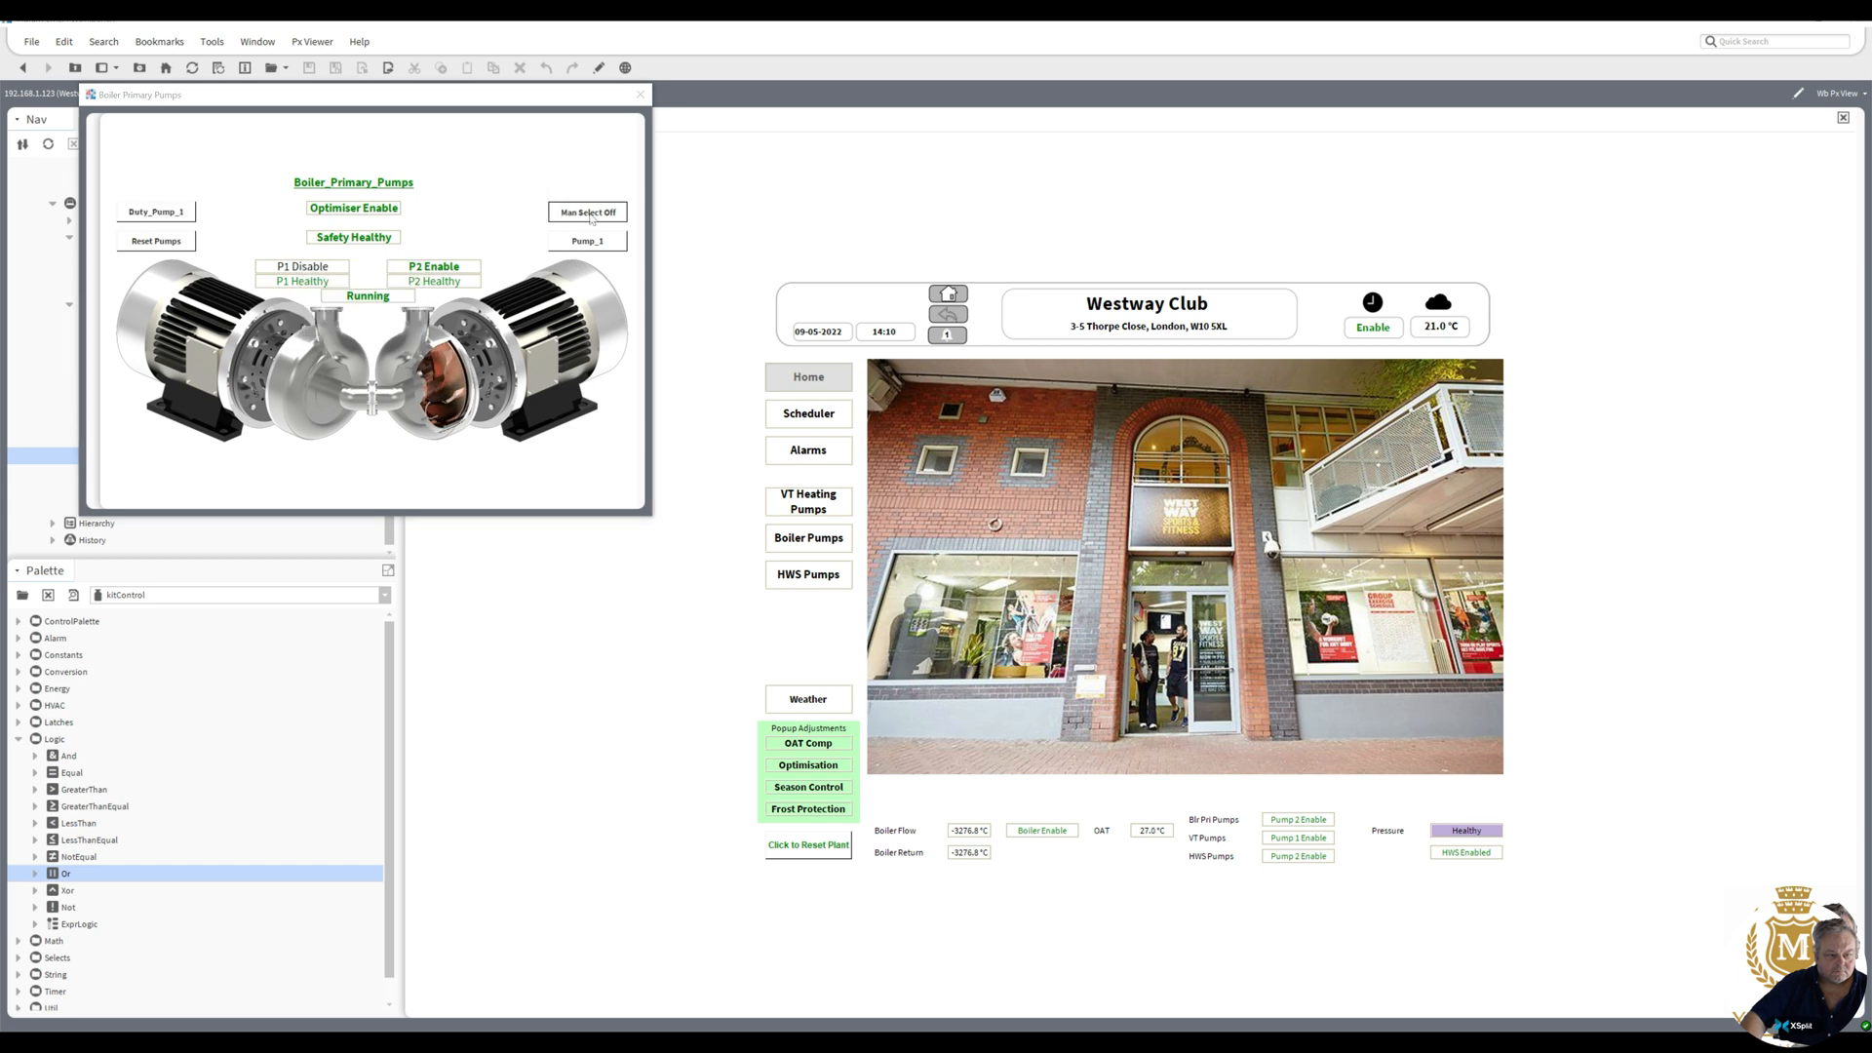
pyautogui.click(417, 300)
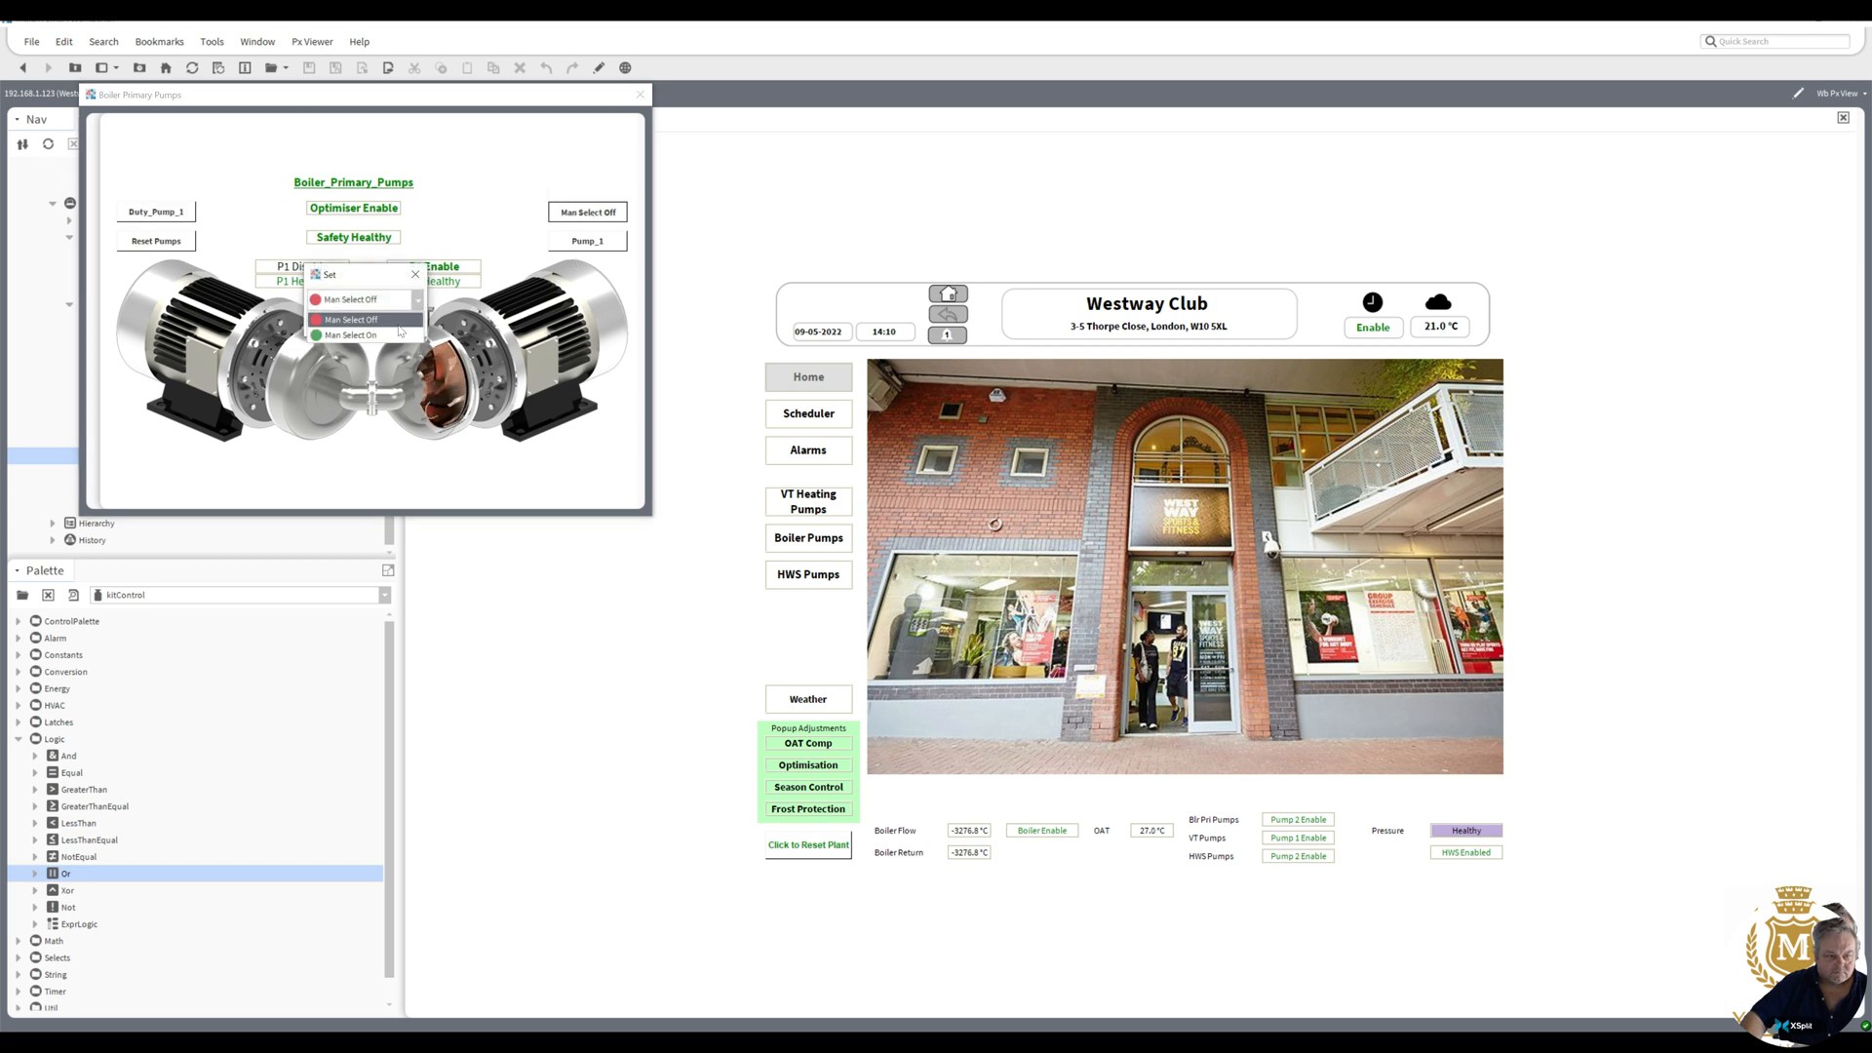
pyautogui.click(398, 335)
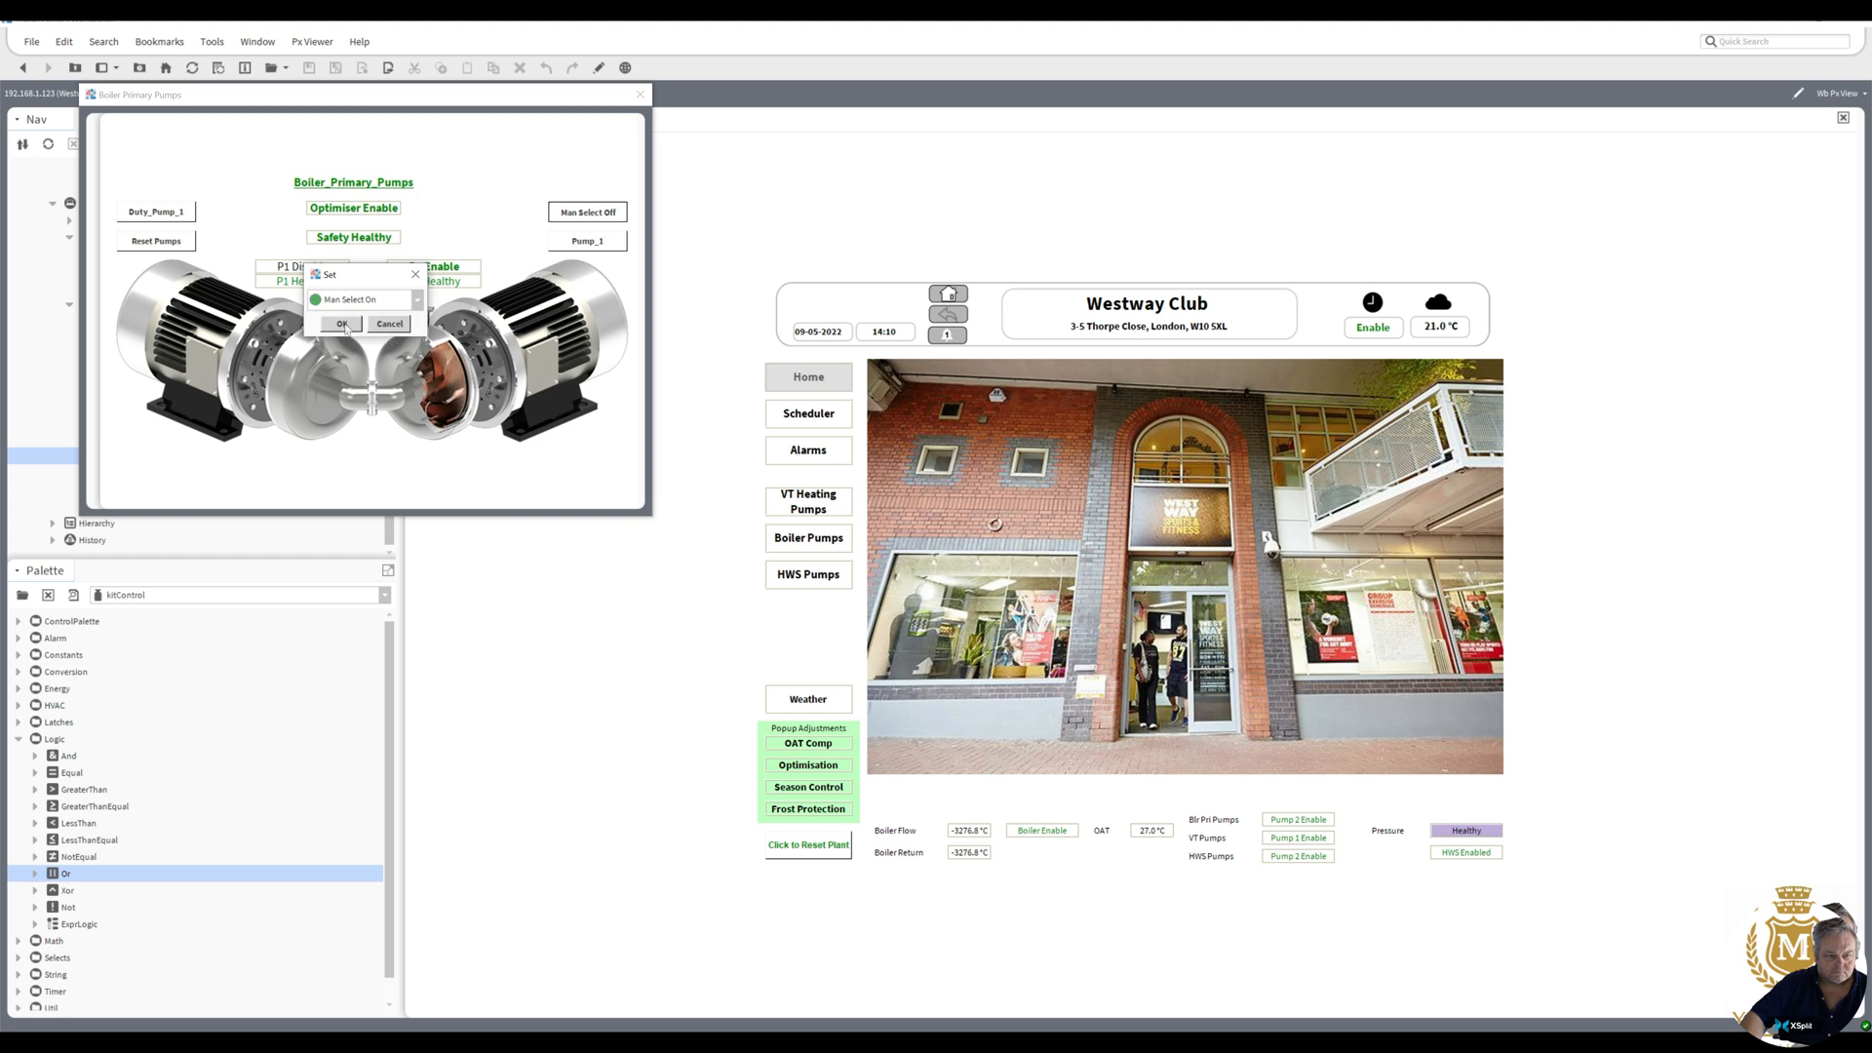
pyautogui.click(342, 324)
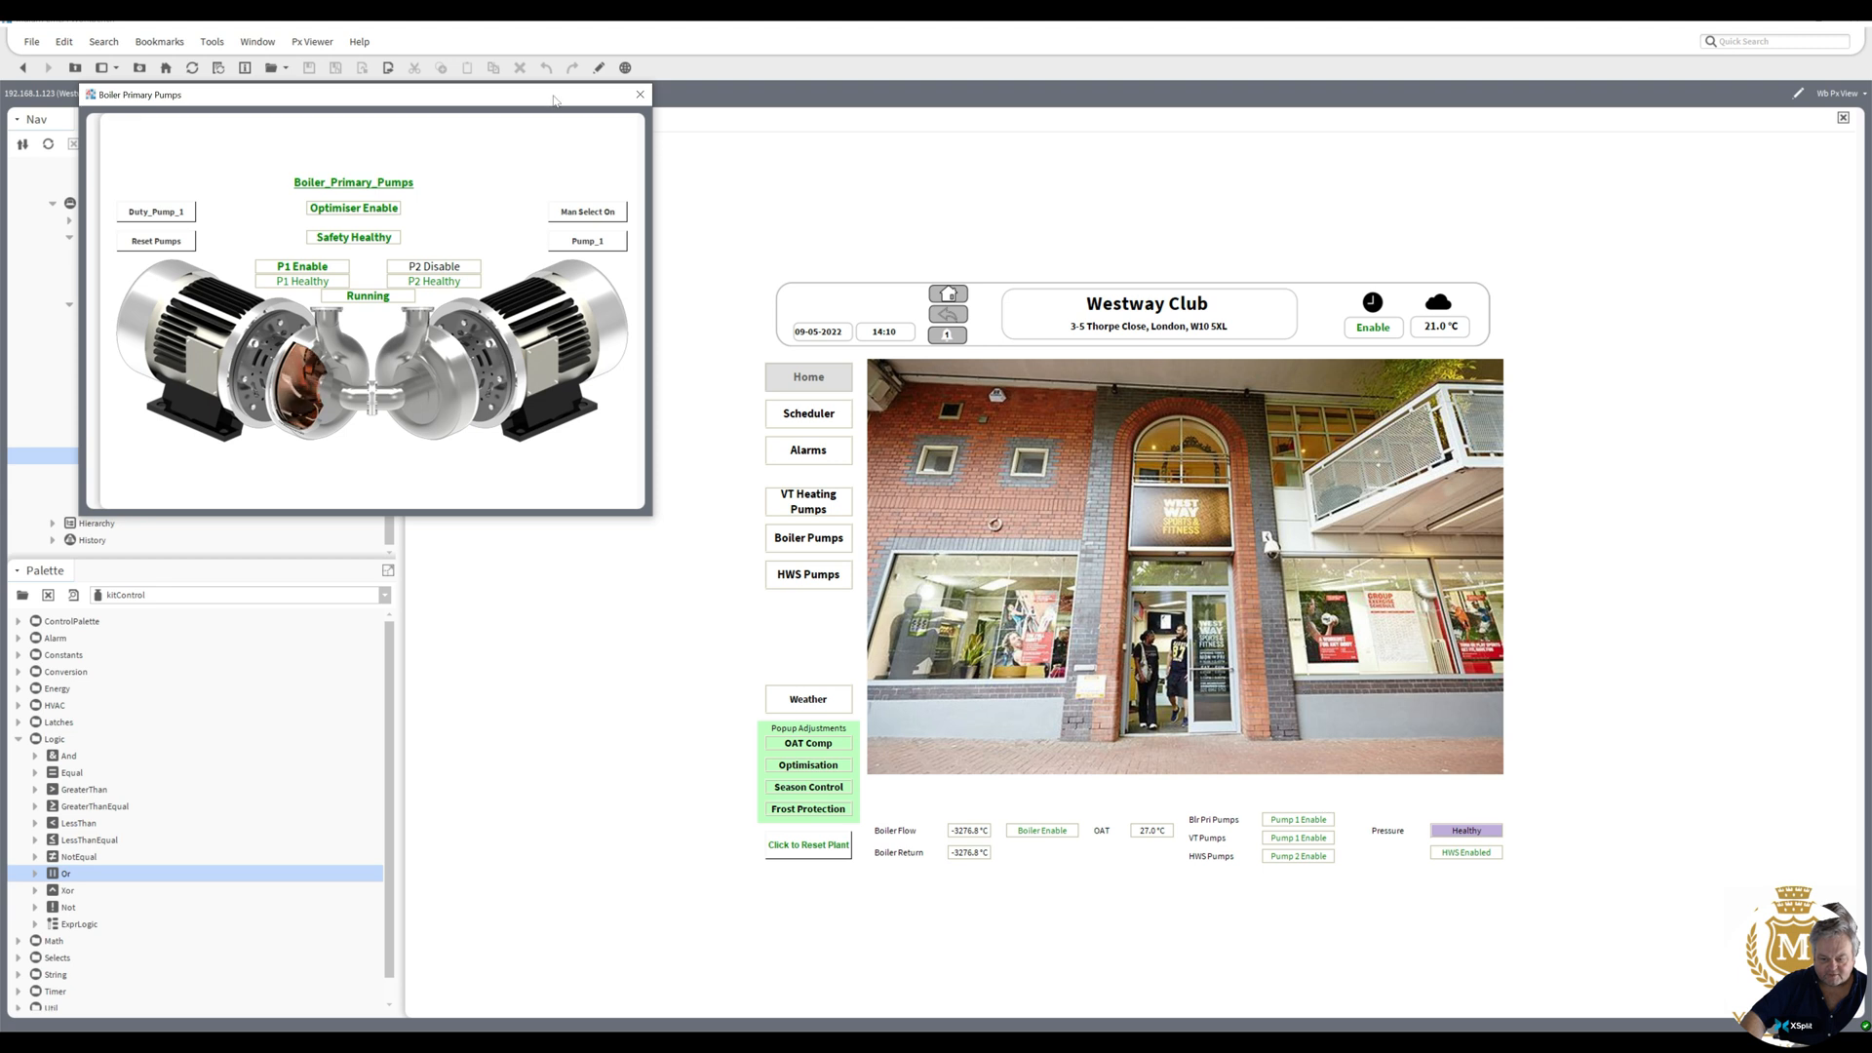
# - Switch the boiler primary pumps' manual selection to Man Select Off
pyautogui.click(600, 216)
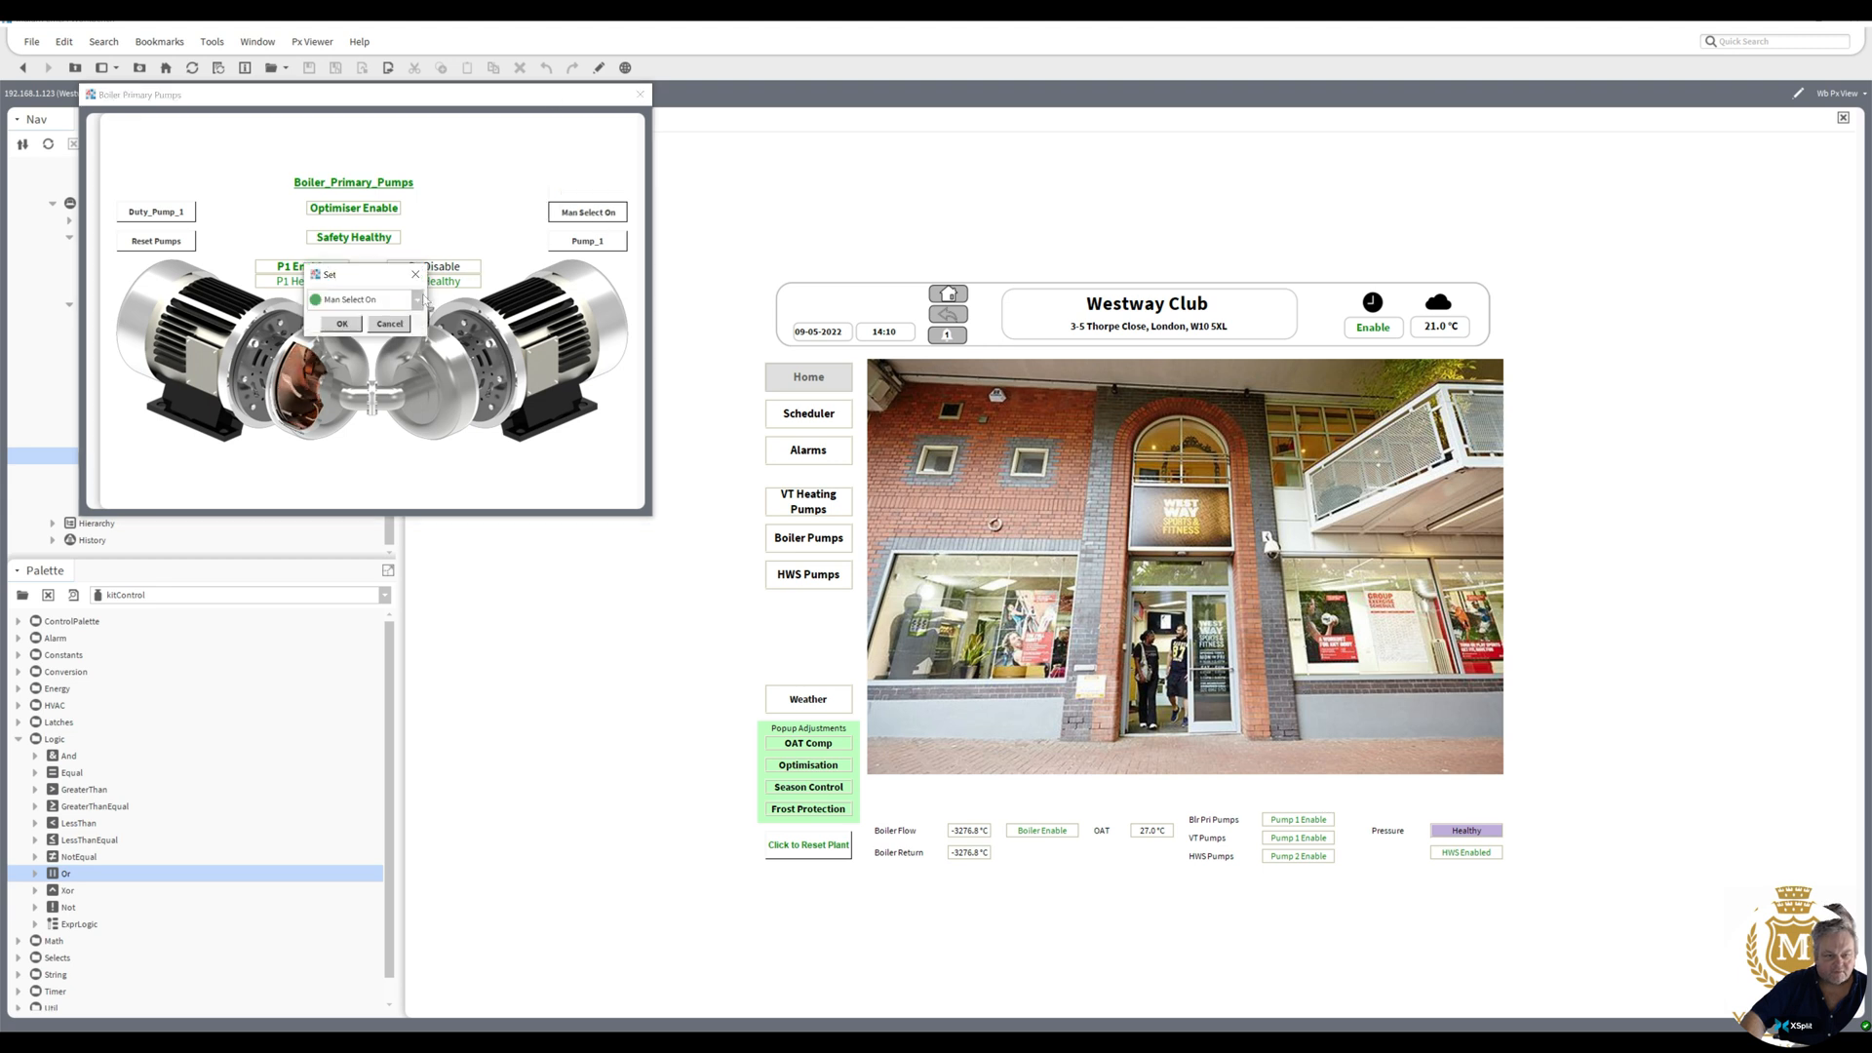
pyautogui.click(417, 300)
pyautogui.click(351, 314)
pyautogui.click(343, 325)
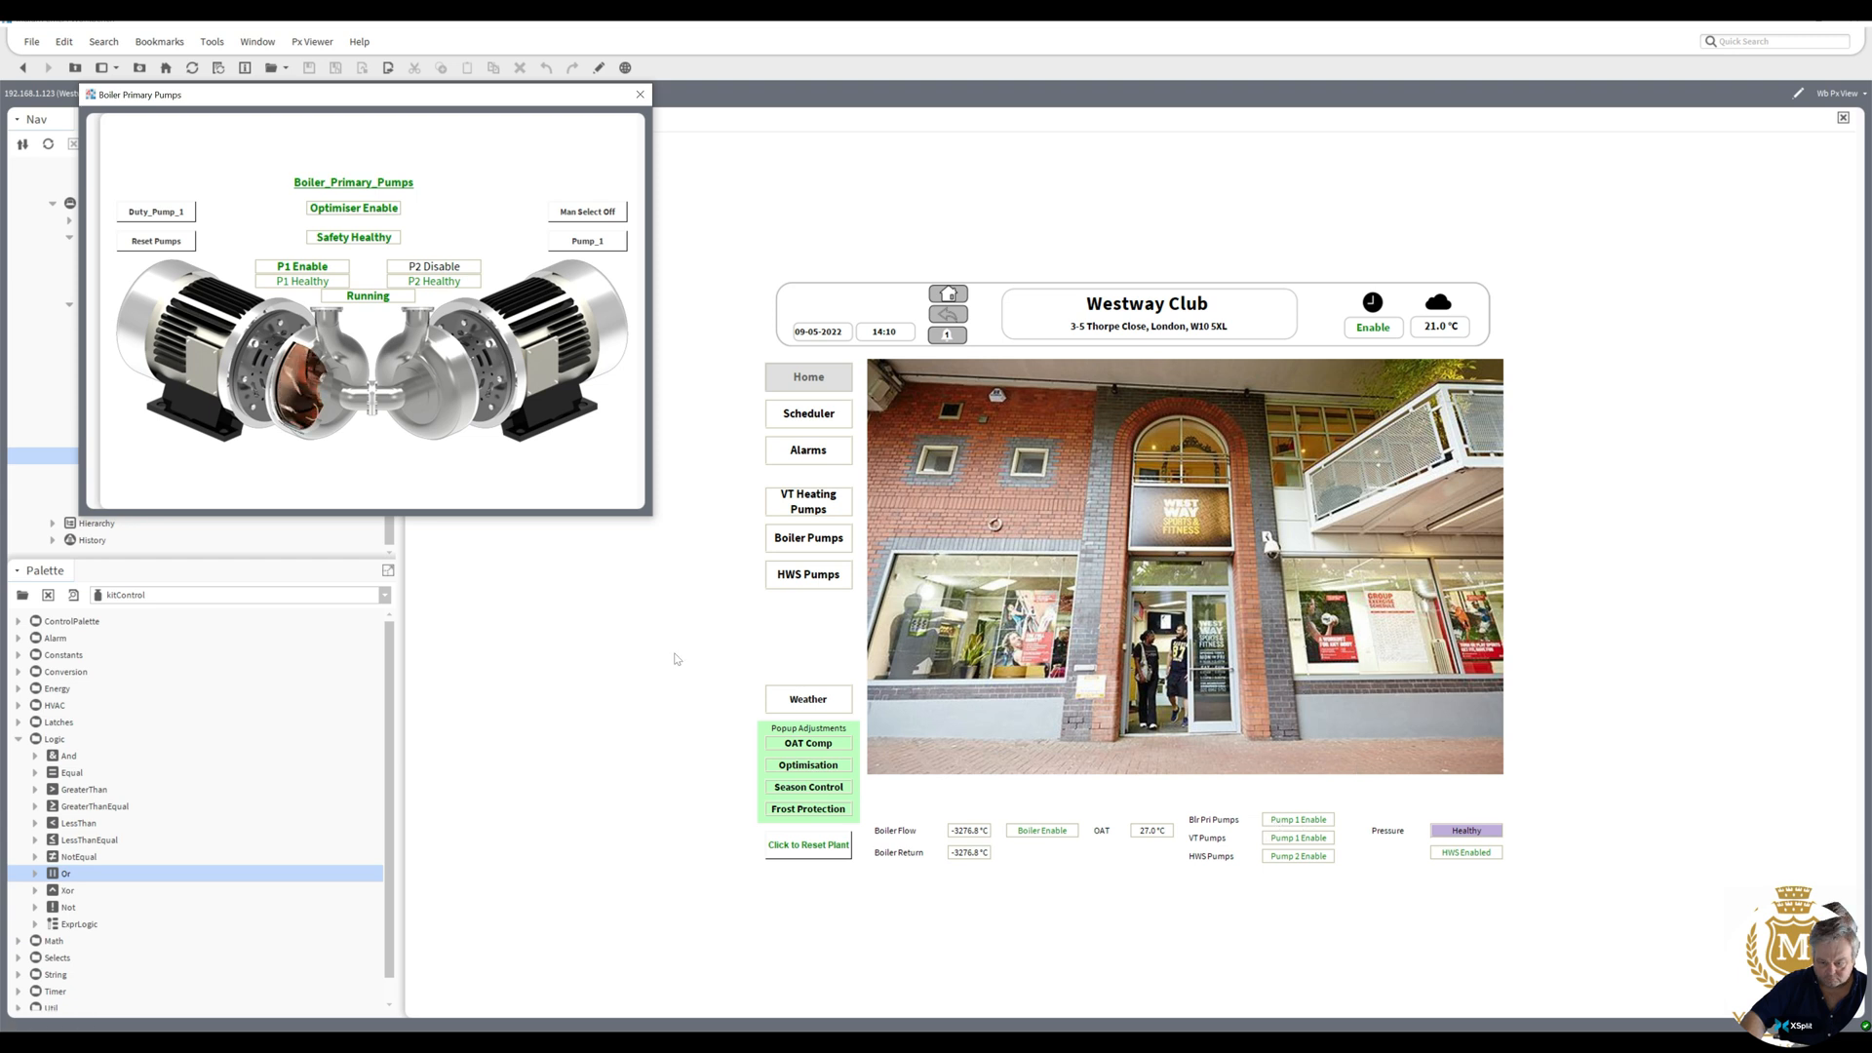
# - Set the boiler primary pumps' duty selection to Auto_Rotate and close the popup
pyautogui.click(173, 217)
pyautogui.click(417, 300)
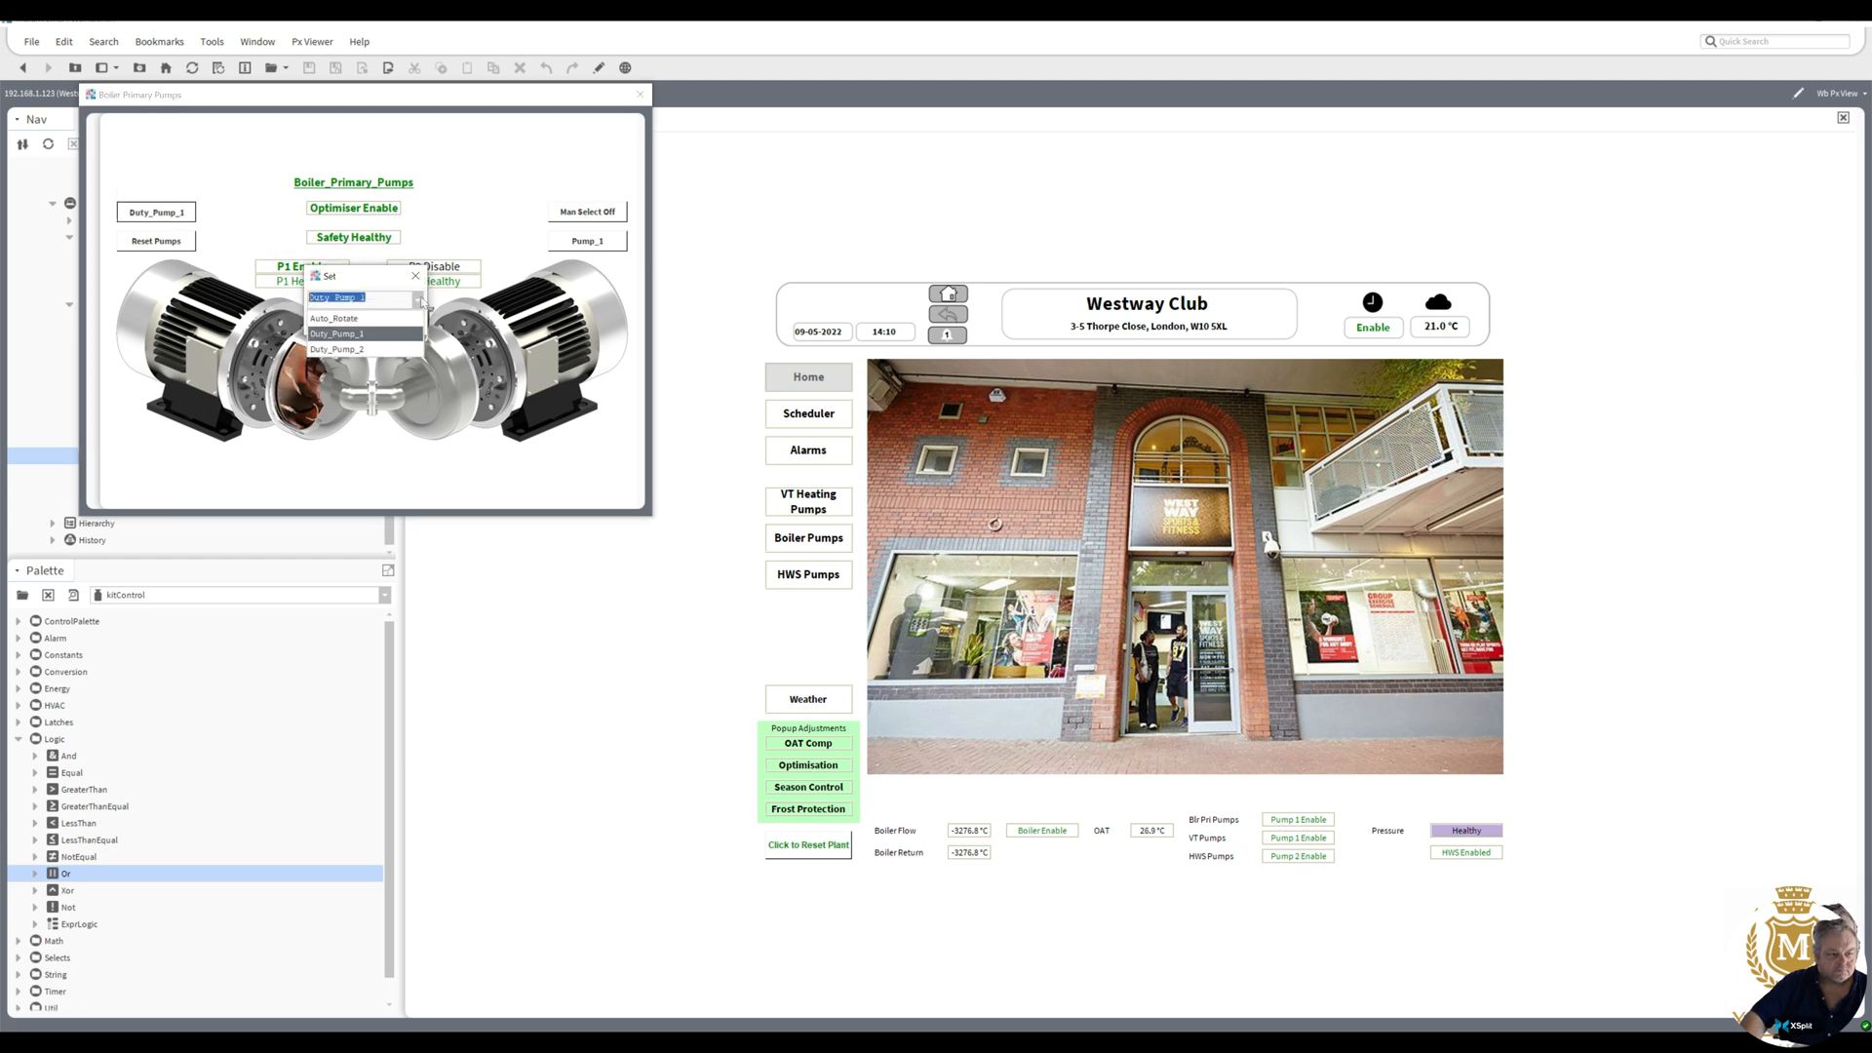
pyautogui.click(393, 327)
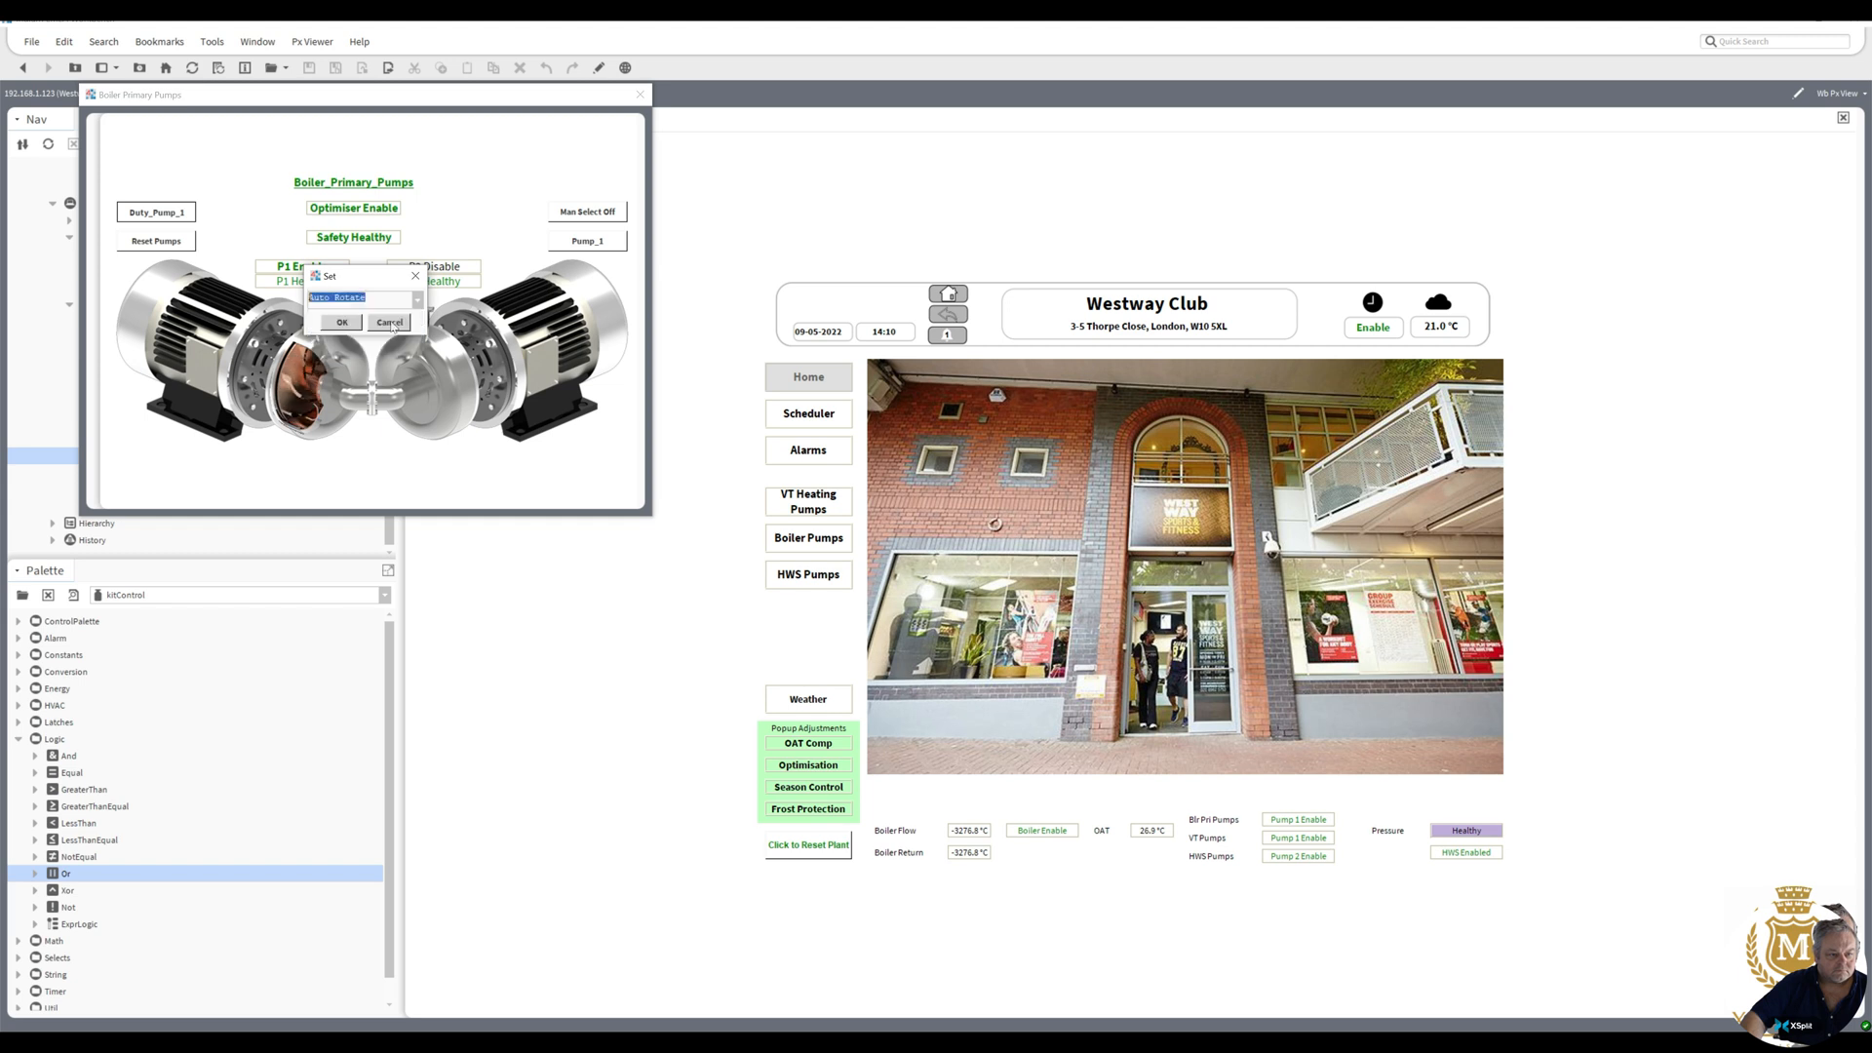
pyautogui.click(343, 323)
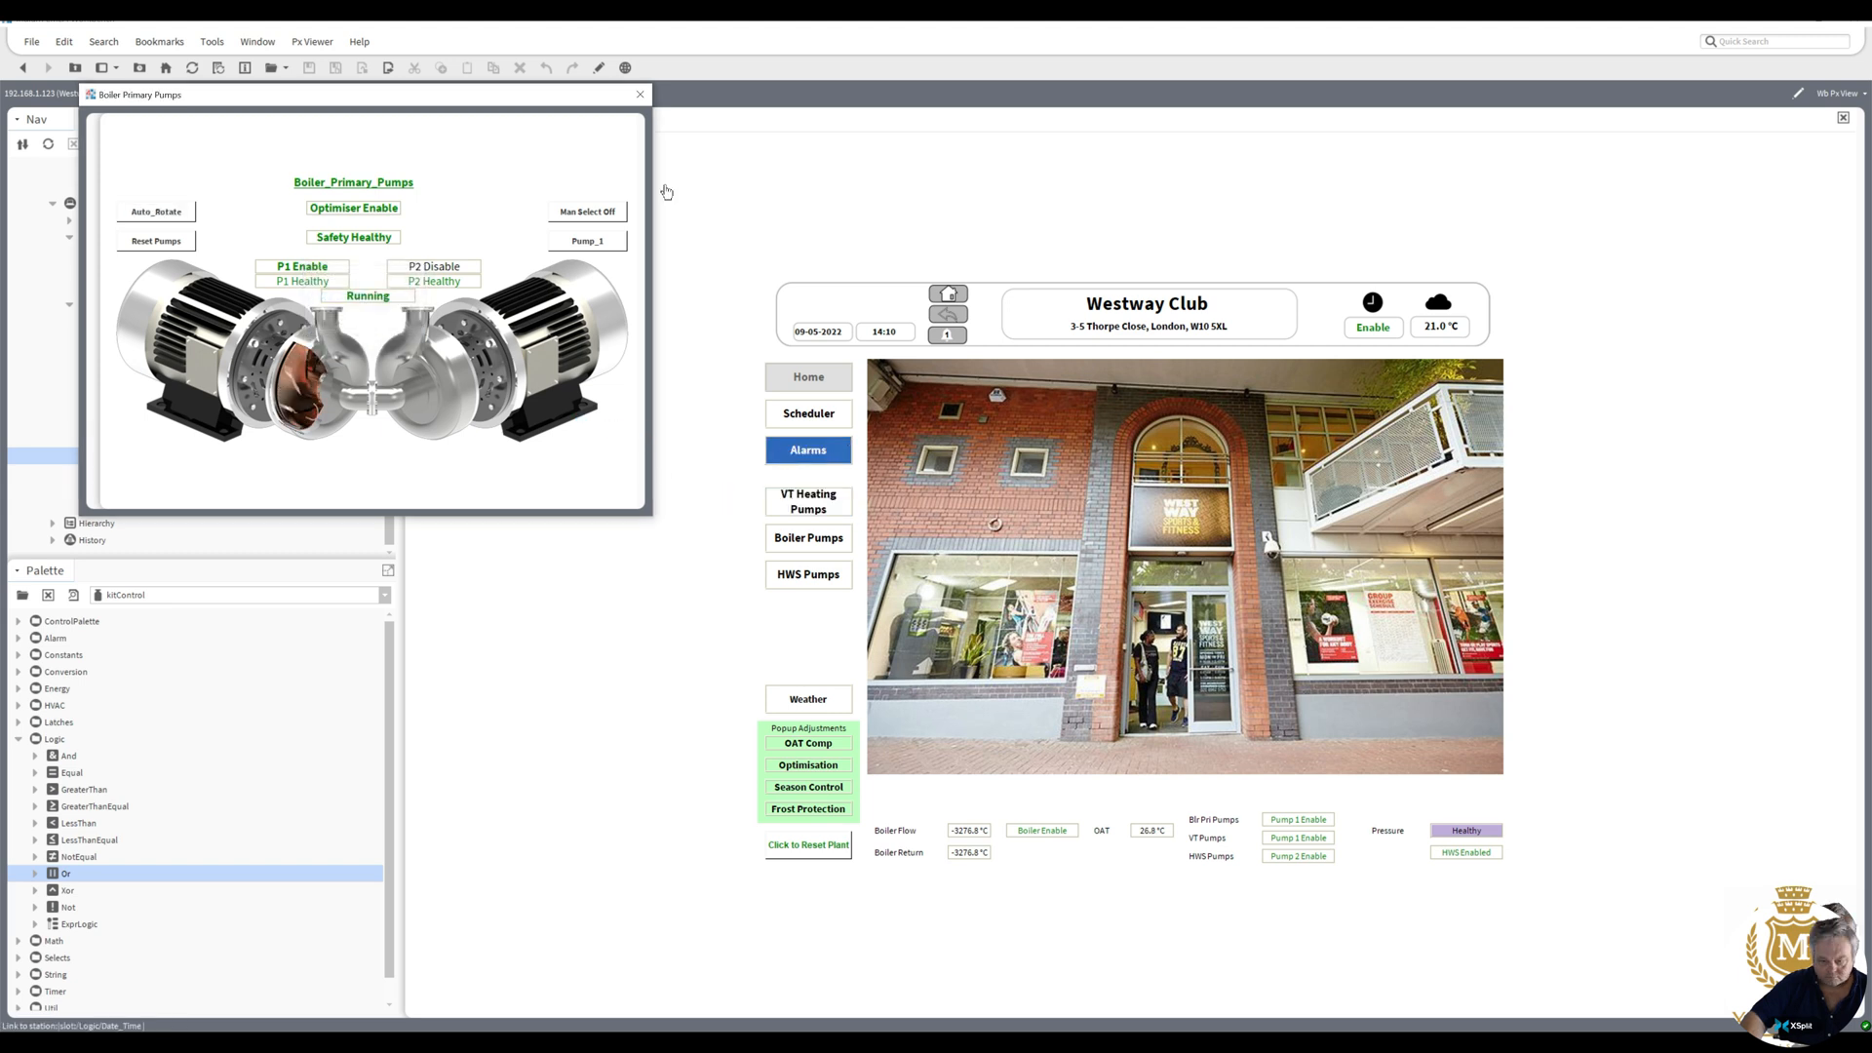
pyautogui.click(640, 93)
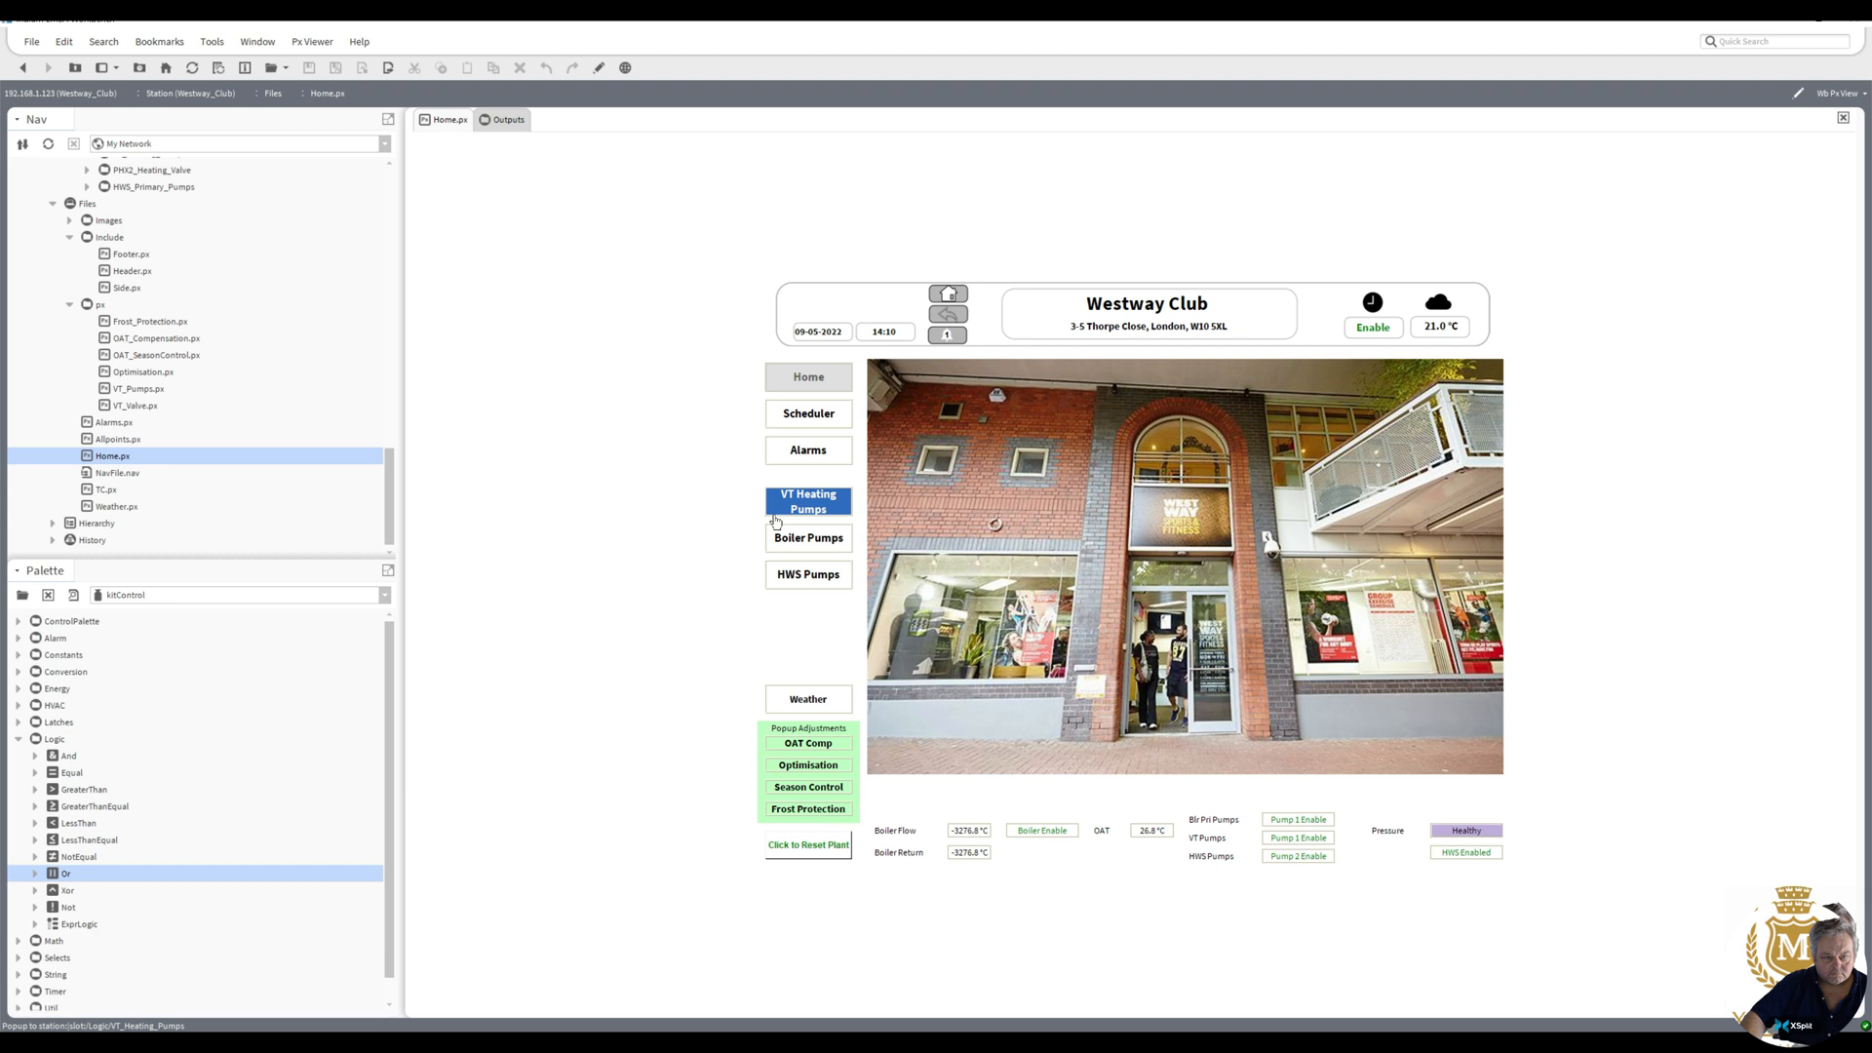
# - Open the HWS Pumps popup from the side menu and set its duty selection to Duty_Pump_1
pyautogui.click(808, 575)
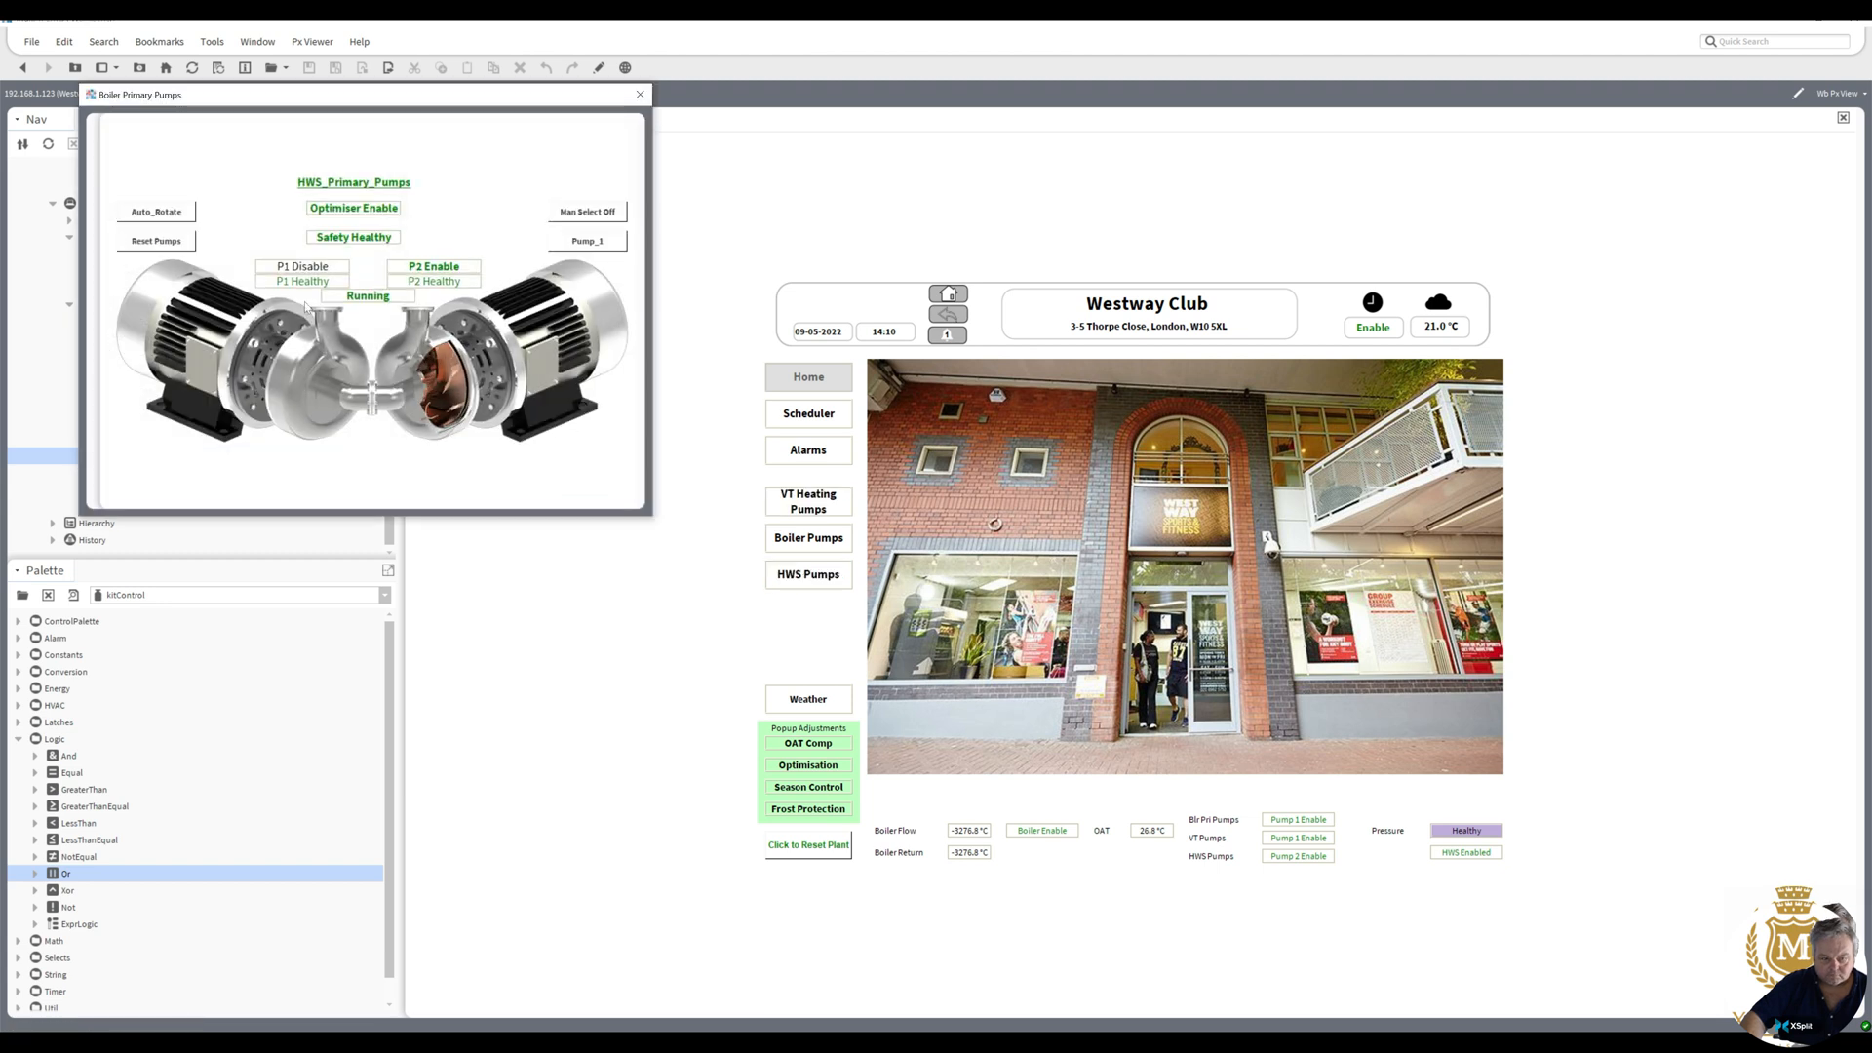
pyautogui.click(180, 214)
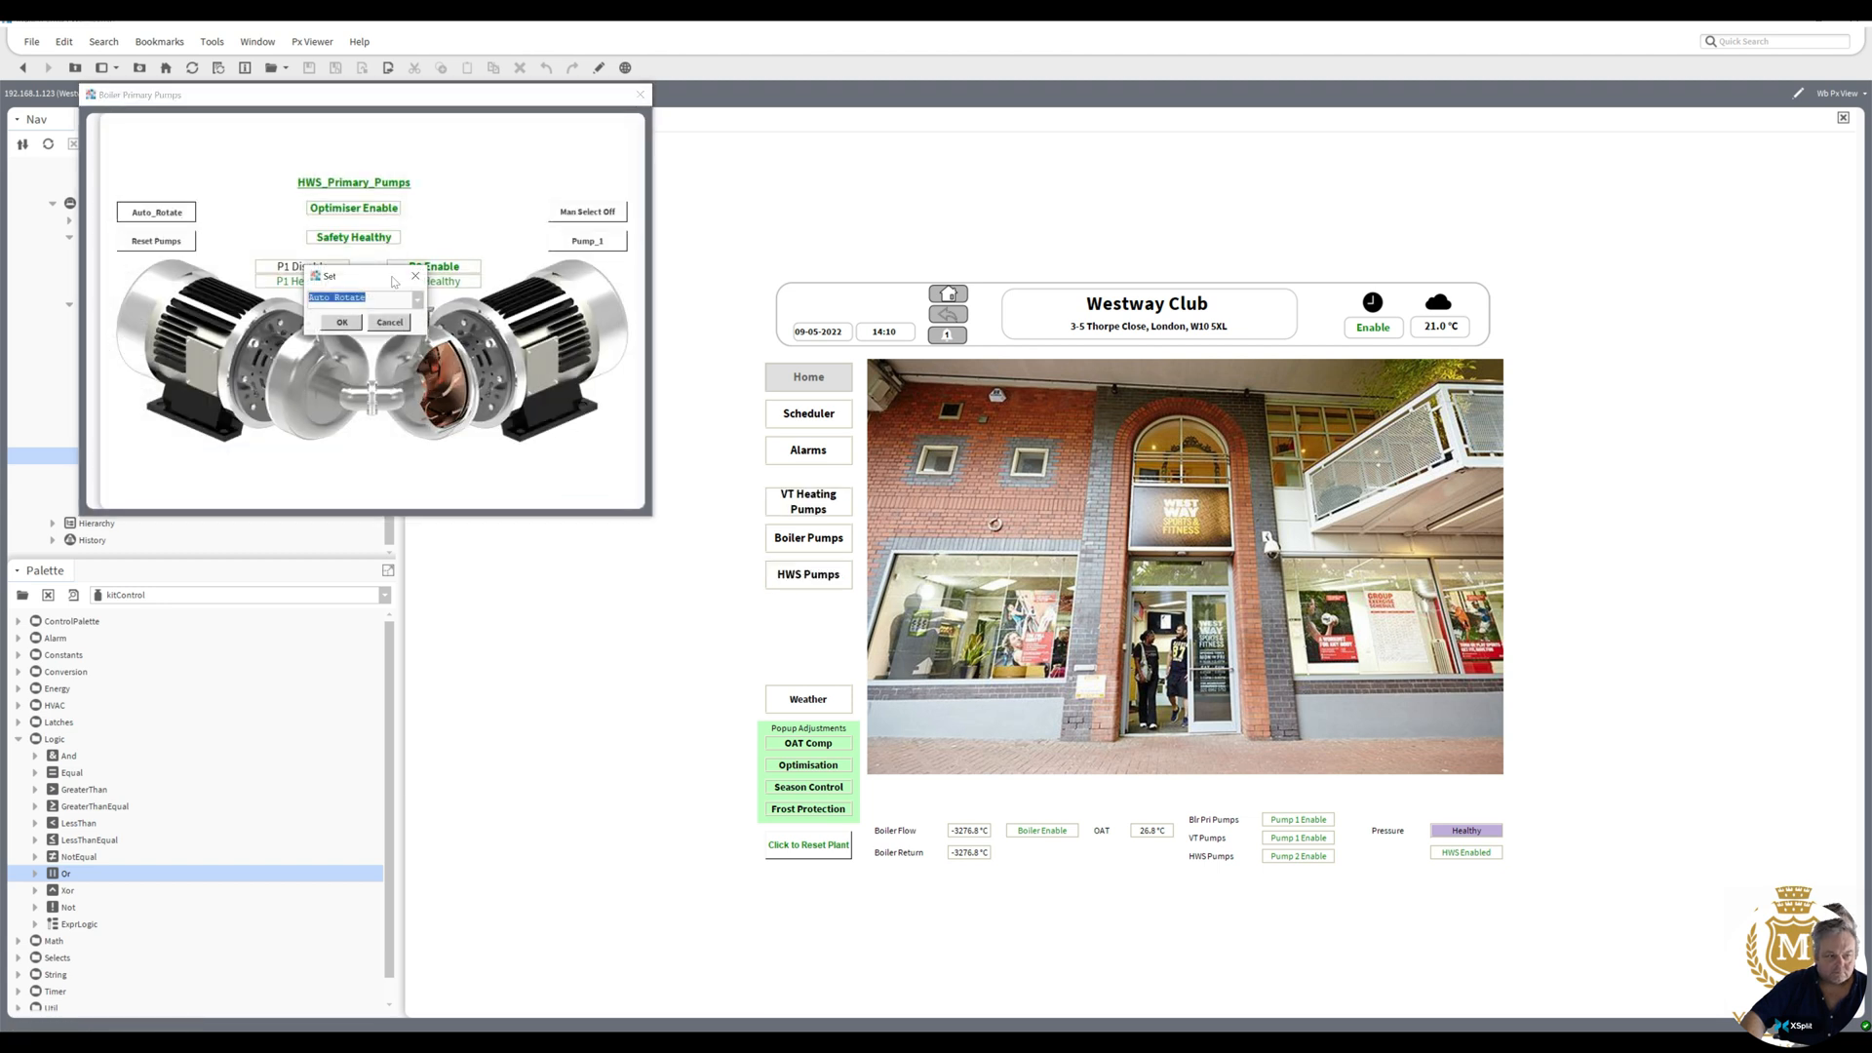
pyautogui.click(417, 299)
pyautogui.click(394, 334)
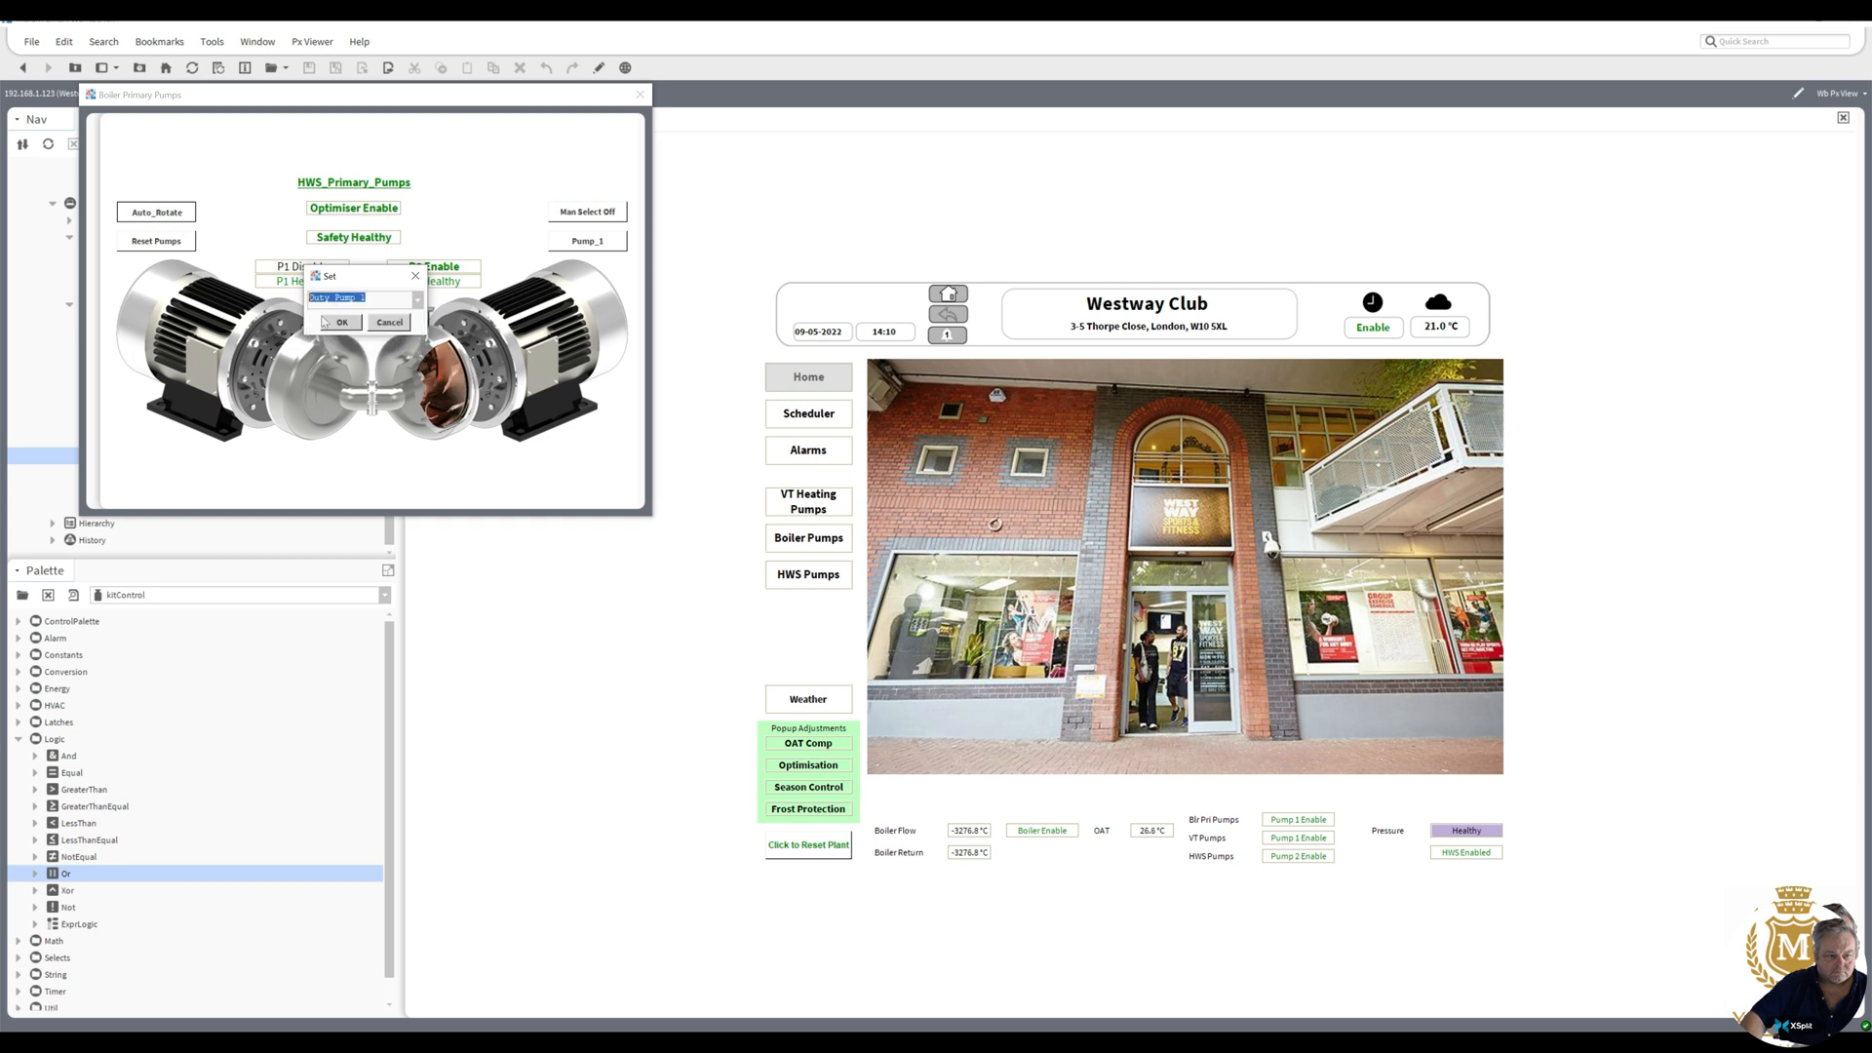
pyautogui.click(326, 322)
# - Set the HWS primary pumps' manual selection to Man Select On
pyautogui.click(586, 212)
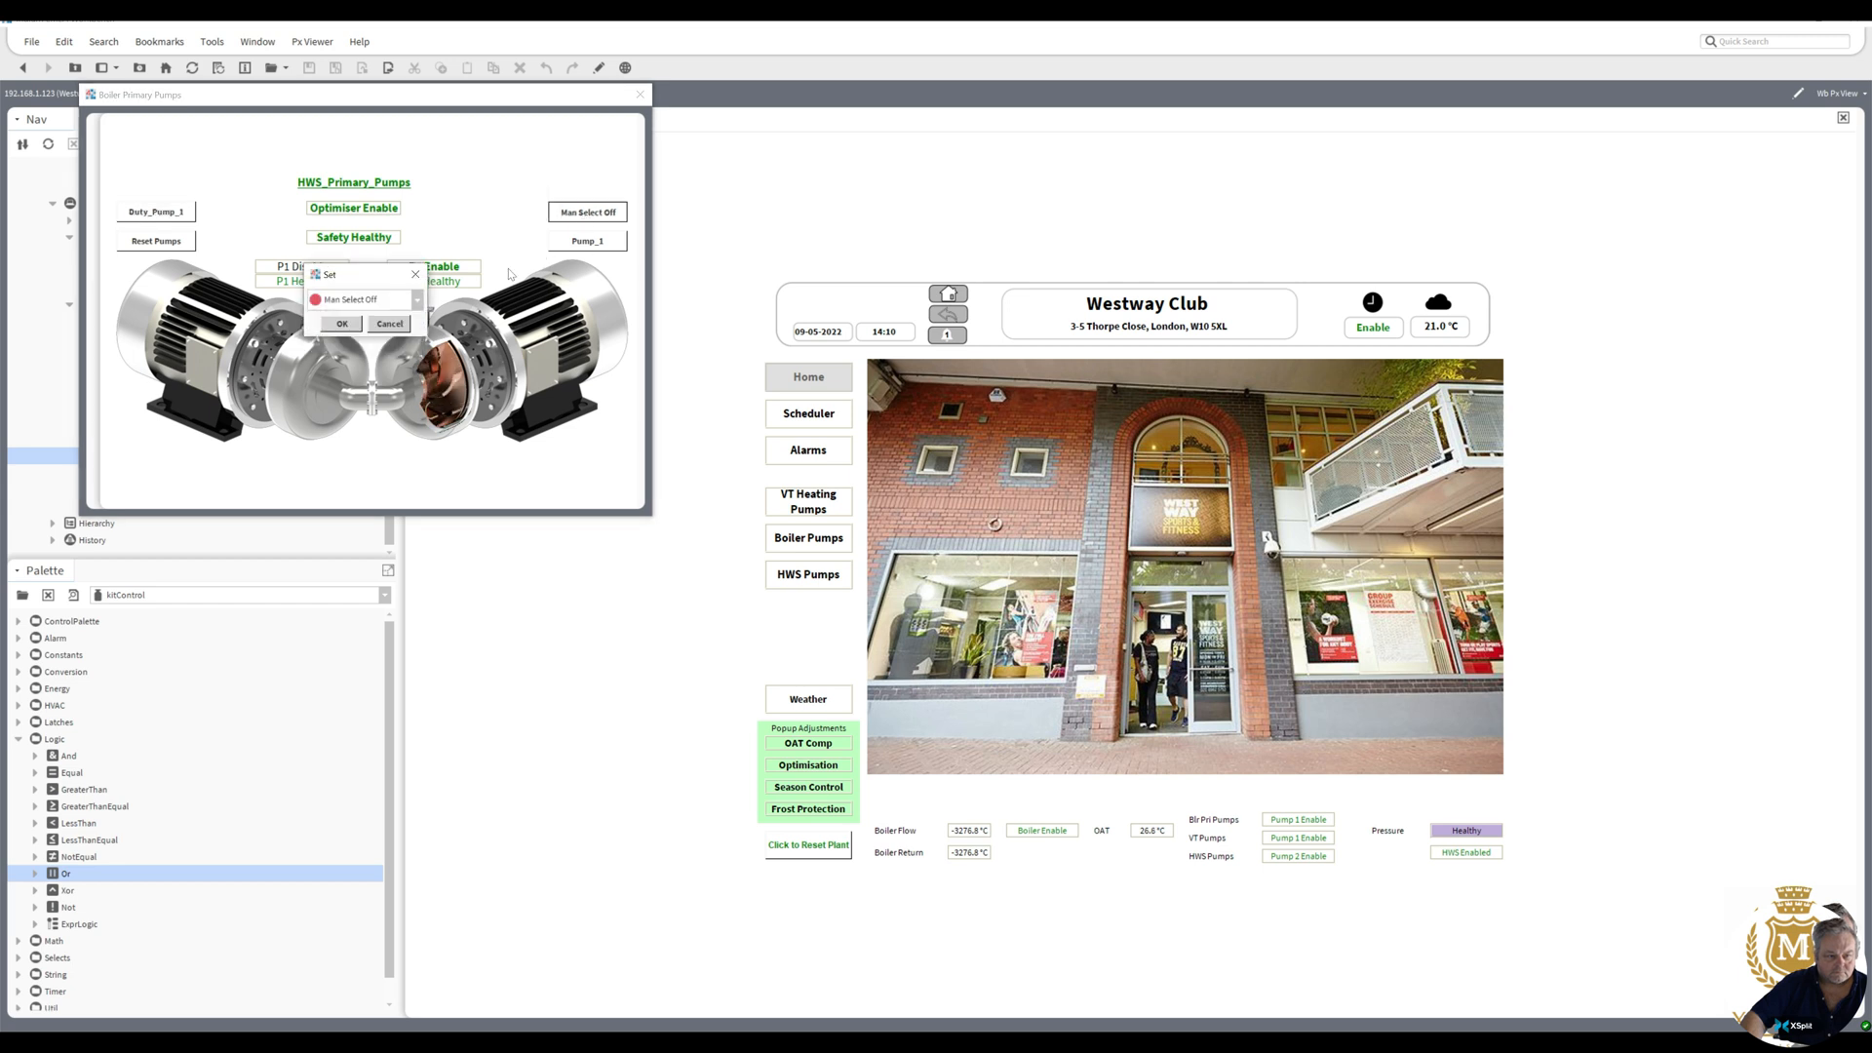
pyautogui.click(418, 300)
pyautogui.click(403, 334)
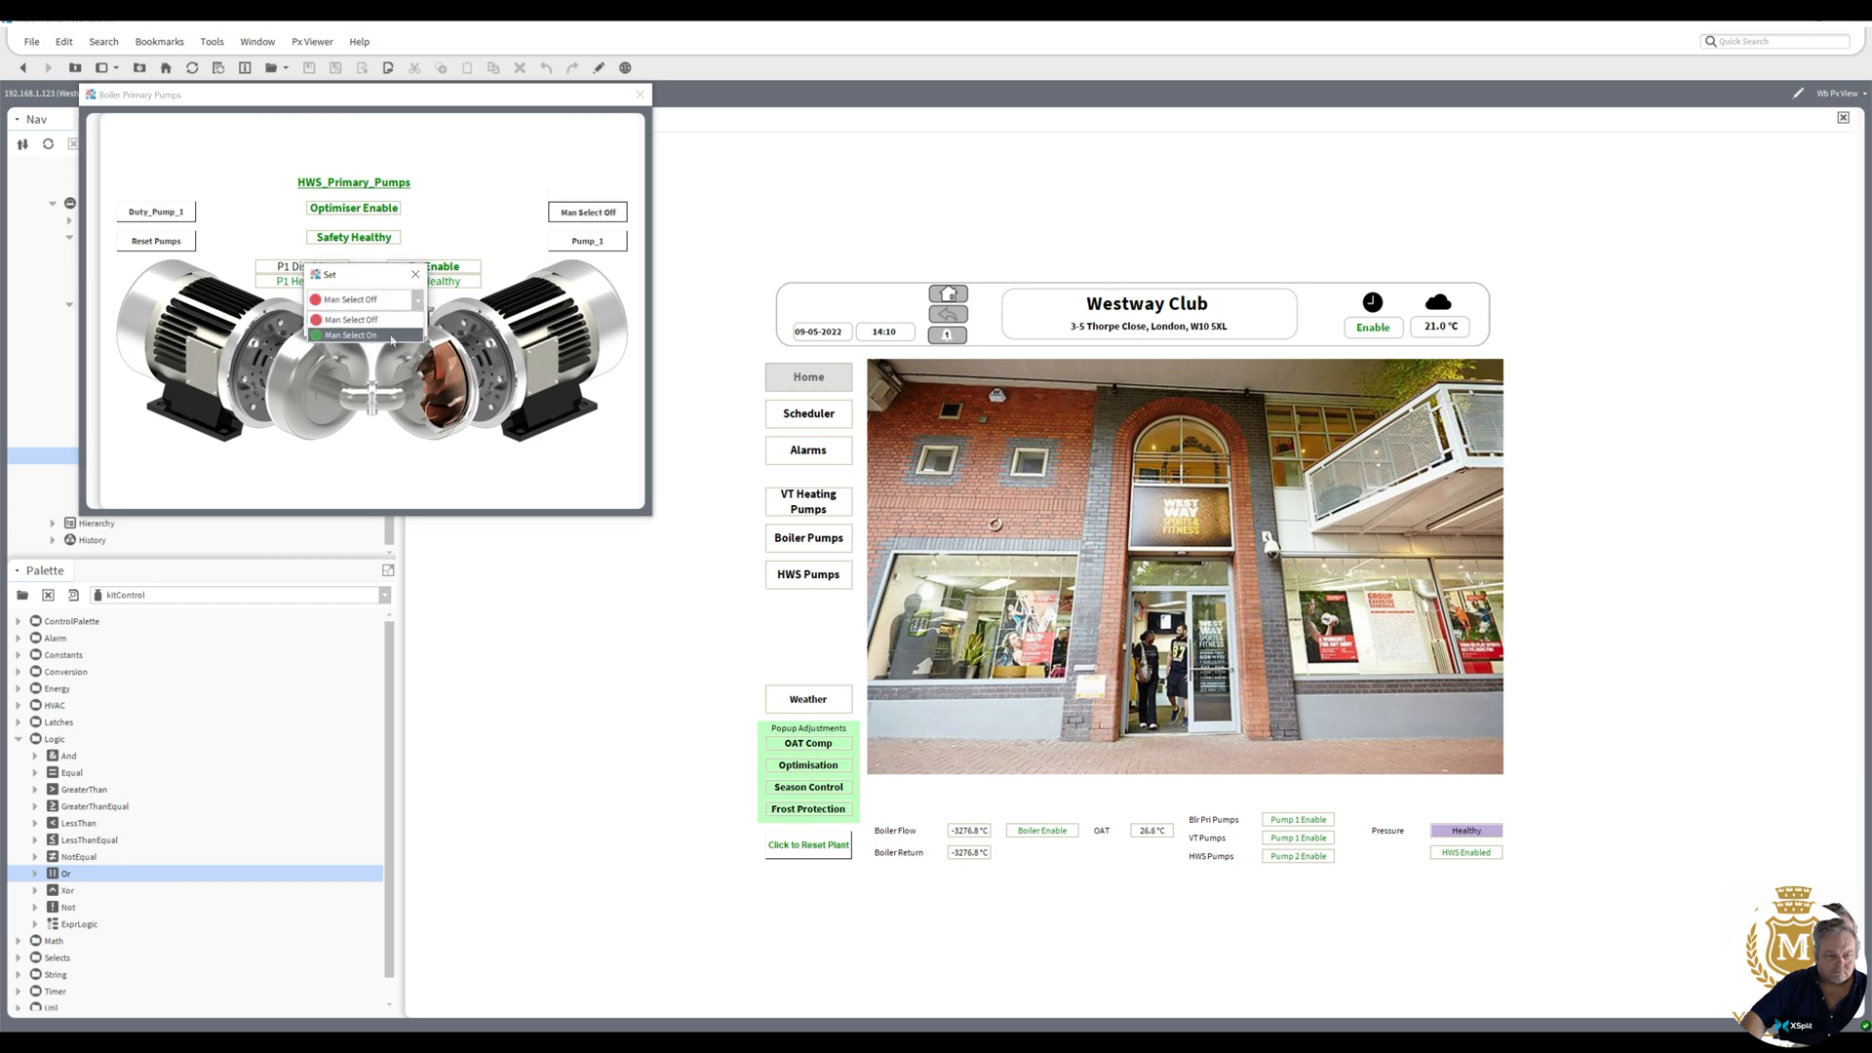
pyautogui.click(346, 322)
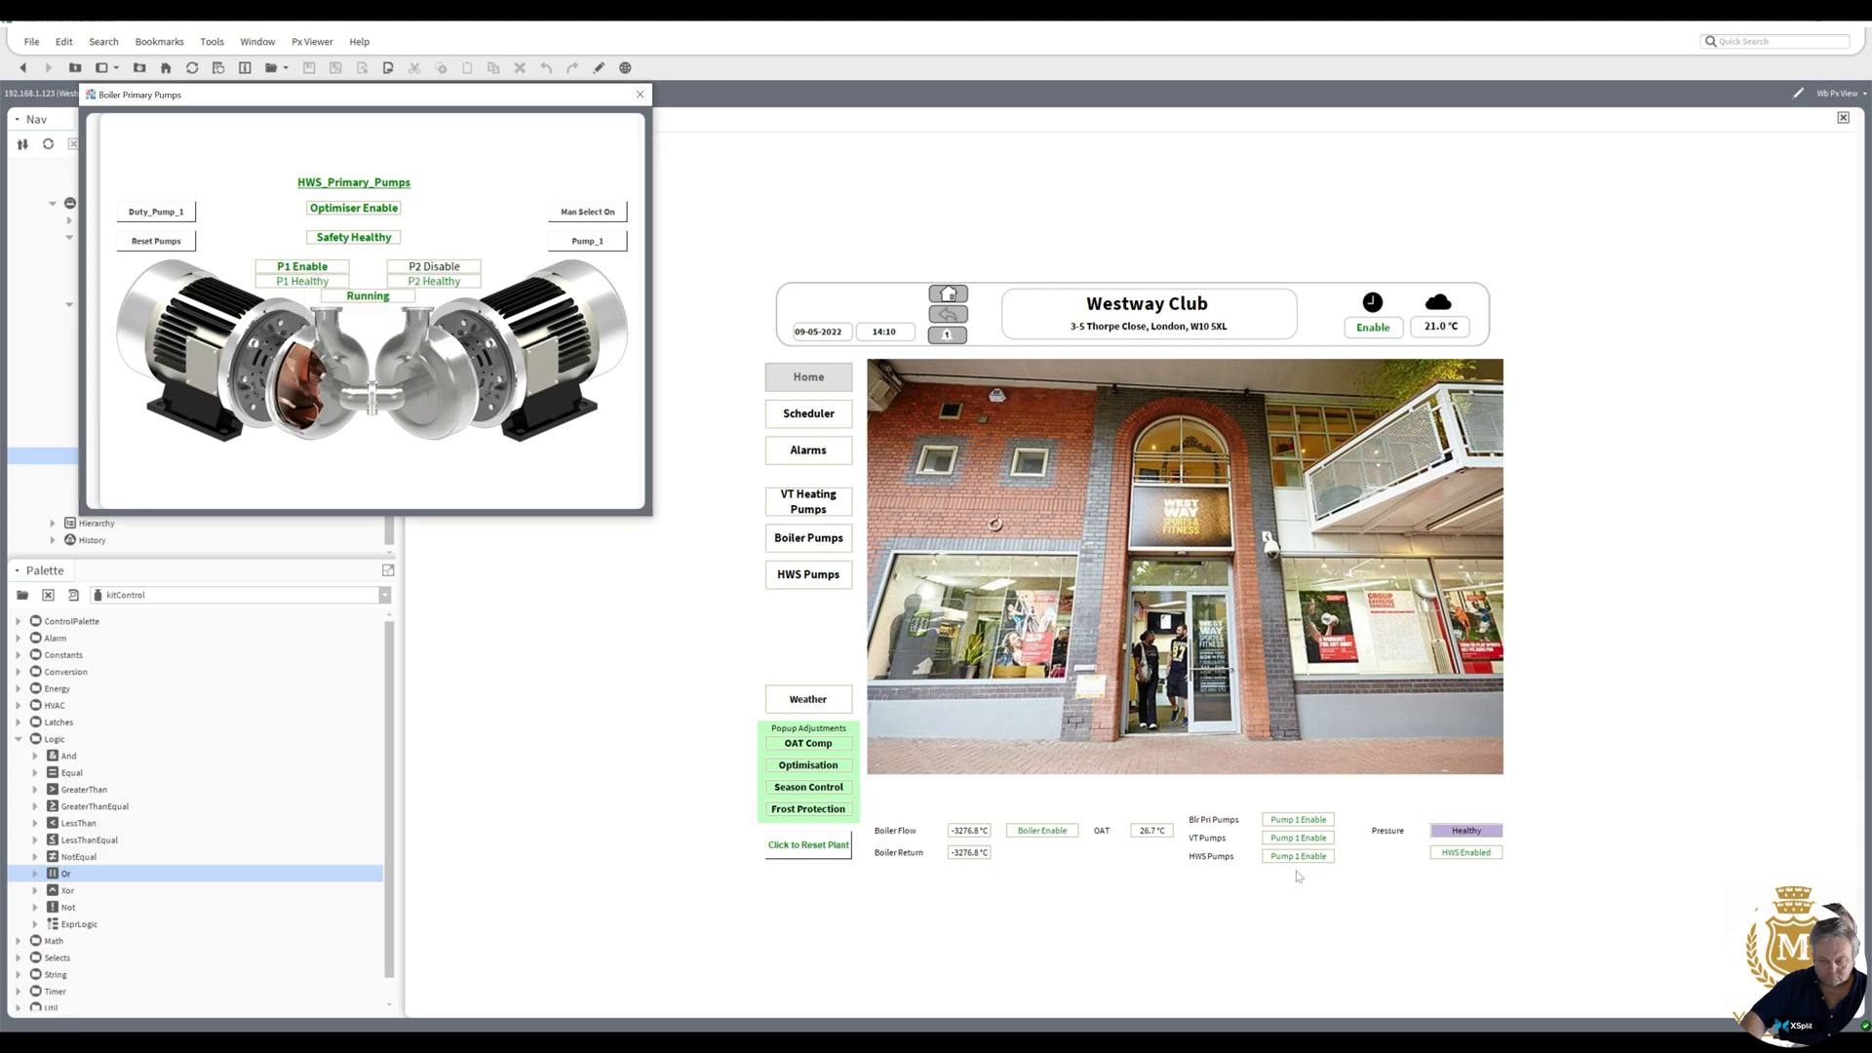
# - Set the HWS primary pumps' manual selection back to Man Select Off
pyautogui.click(599, 217)
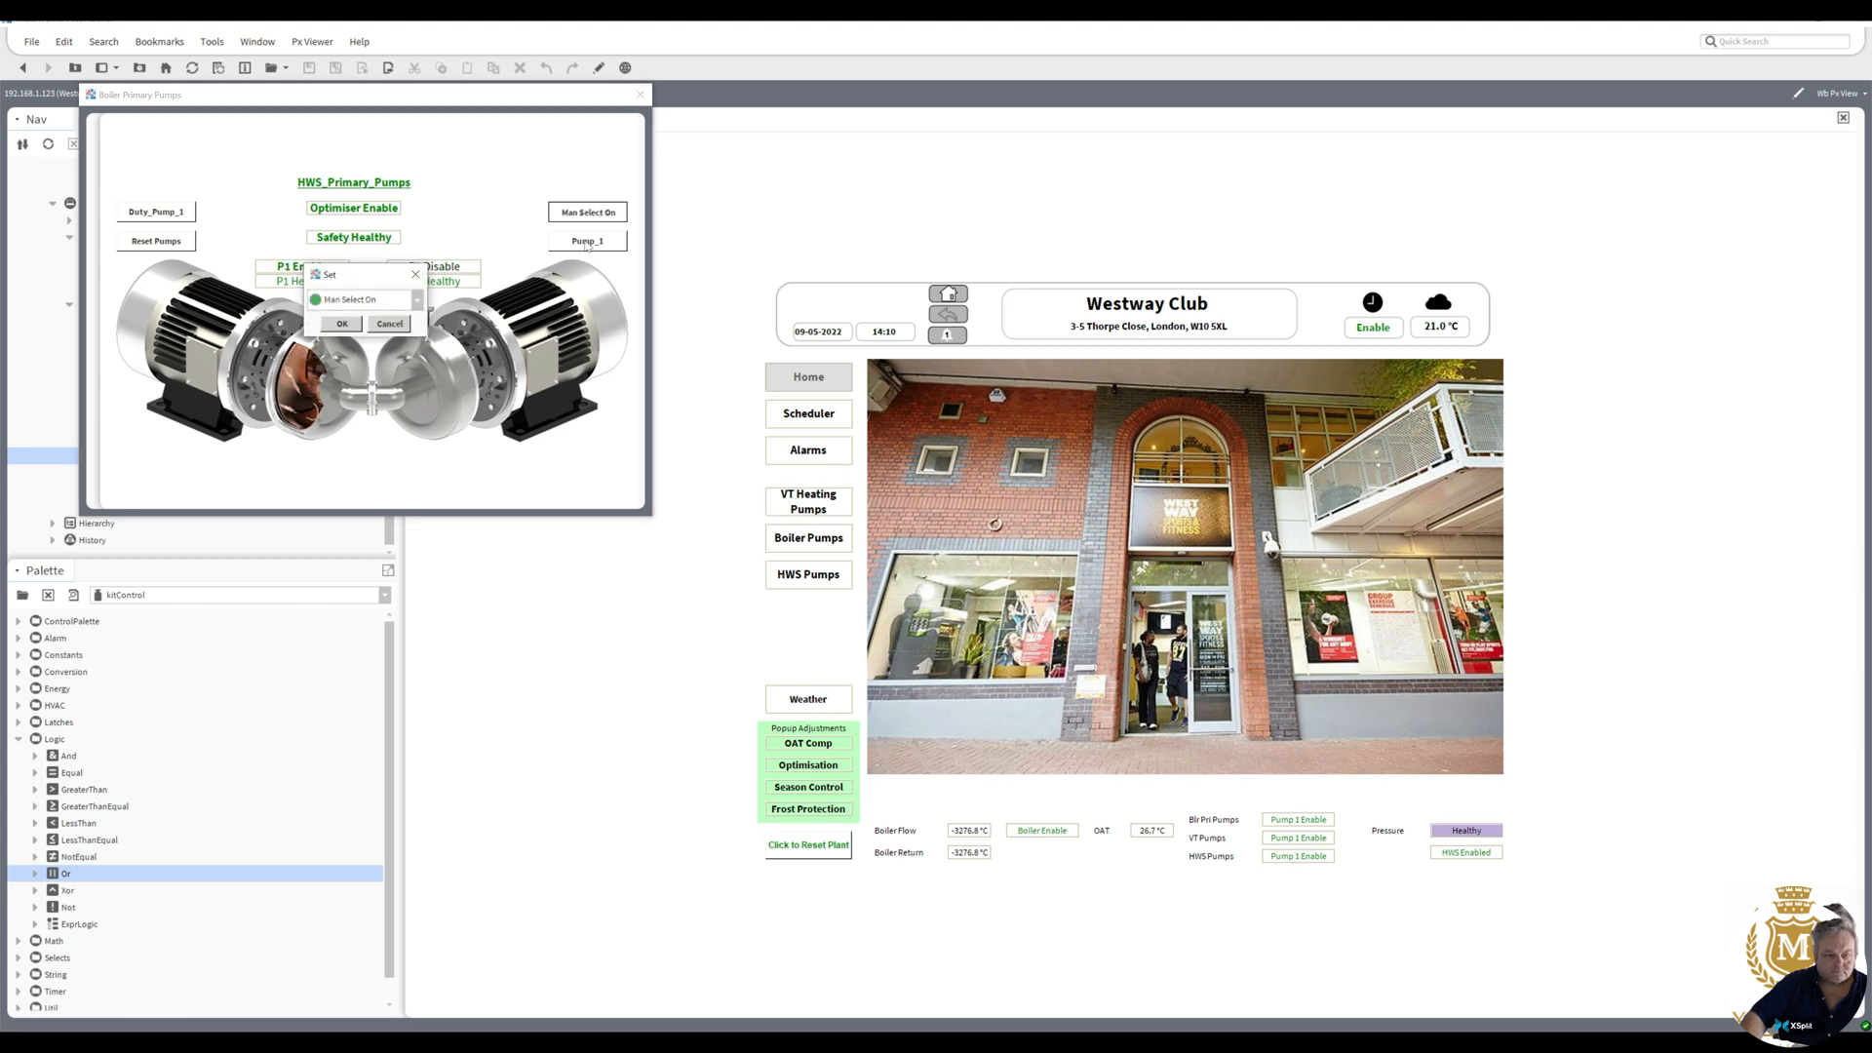
pyautogui.click(418, 299)
pyautogui.click(361, 333)
pyautogui.click(341, 324)
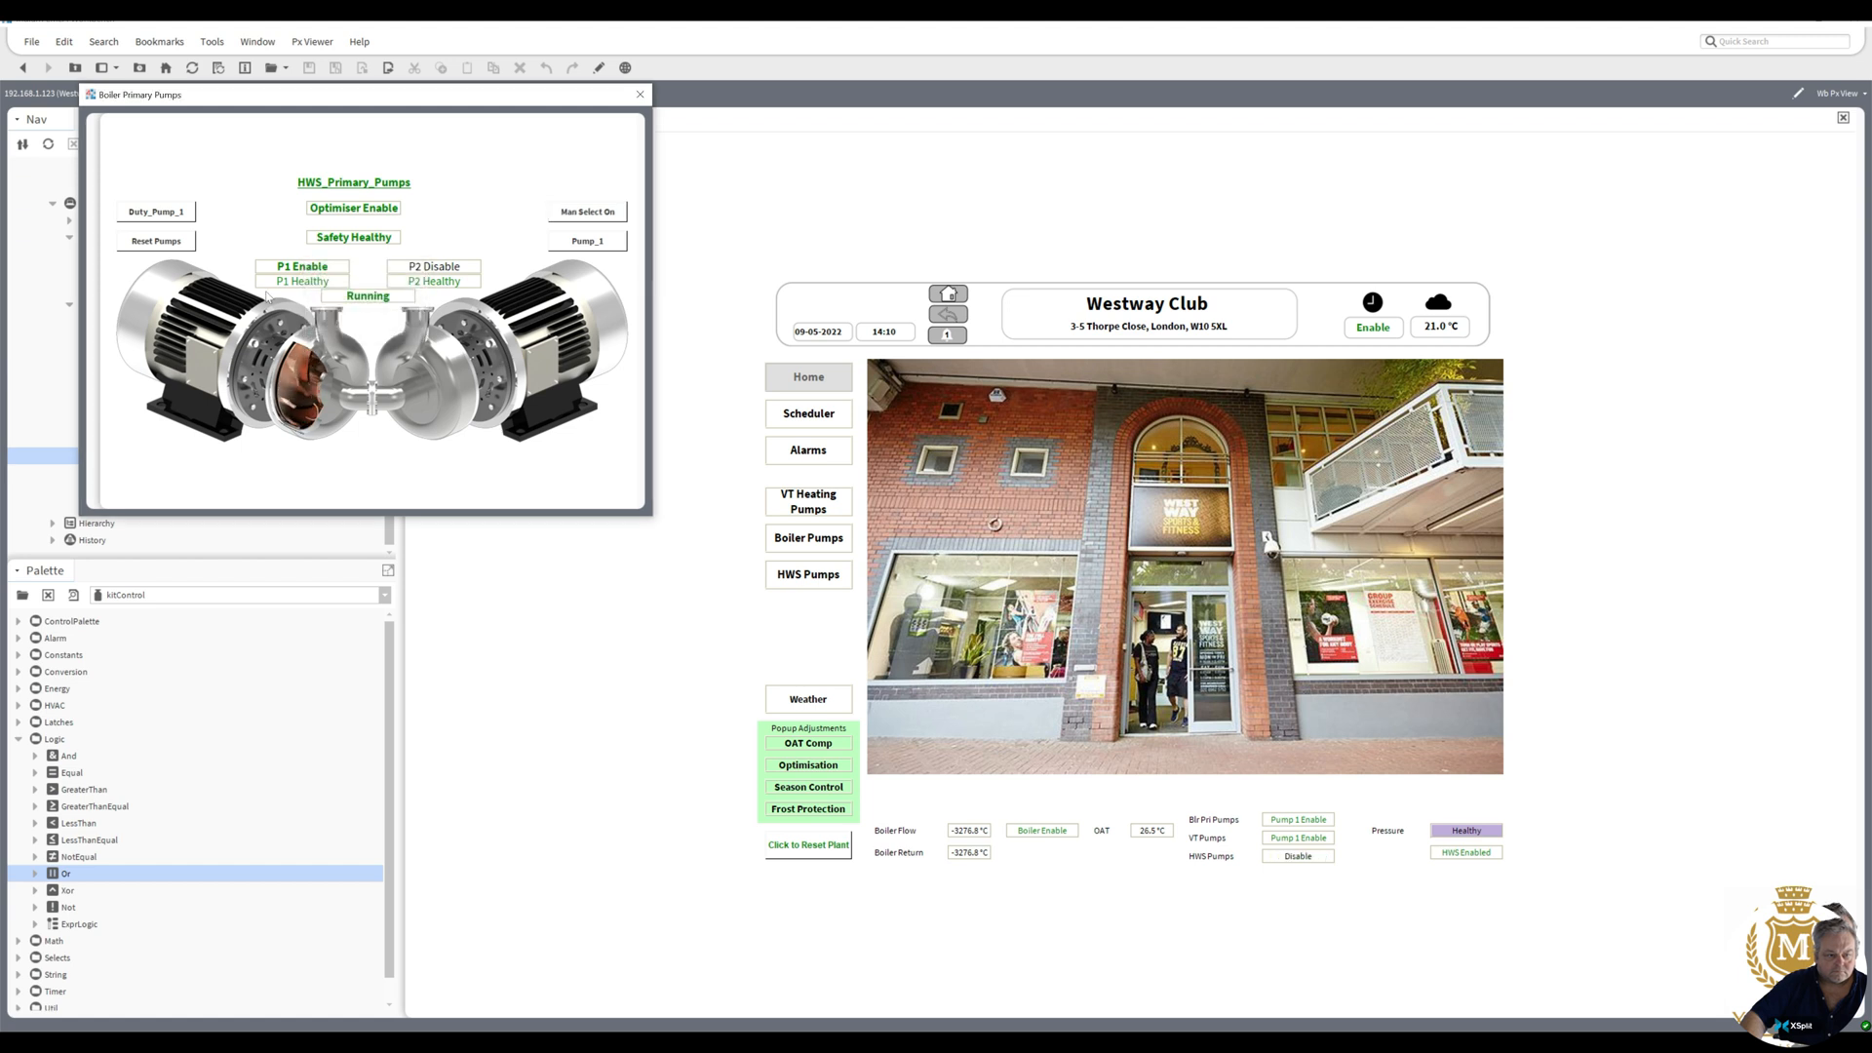
# - Set the HWS primary pumps' duty selection to Auto_Rotate
pyautogui.click(141, 215)
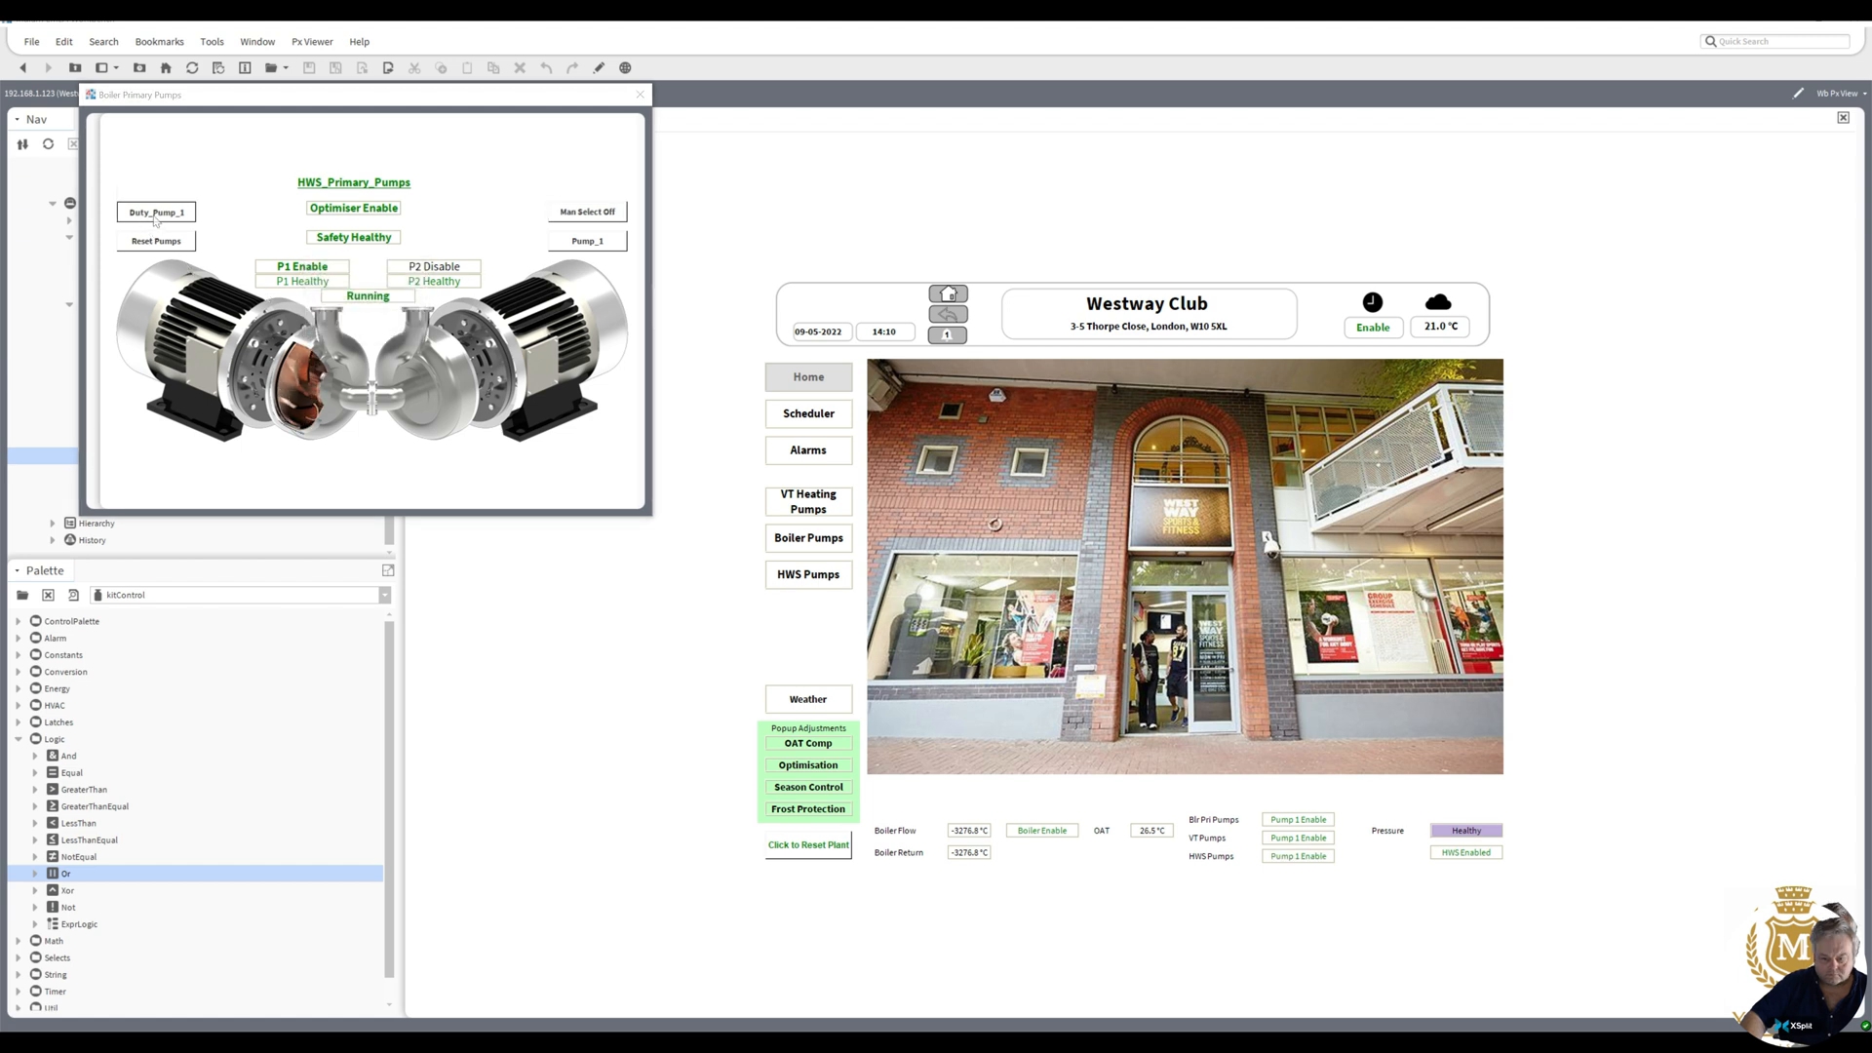
pyautogui.click(418, 301)
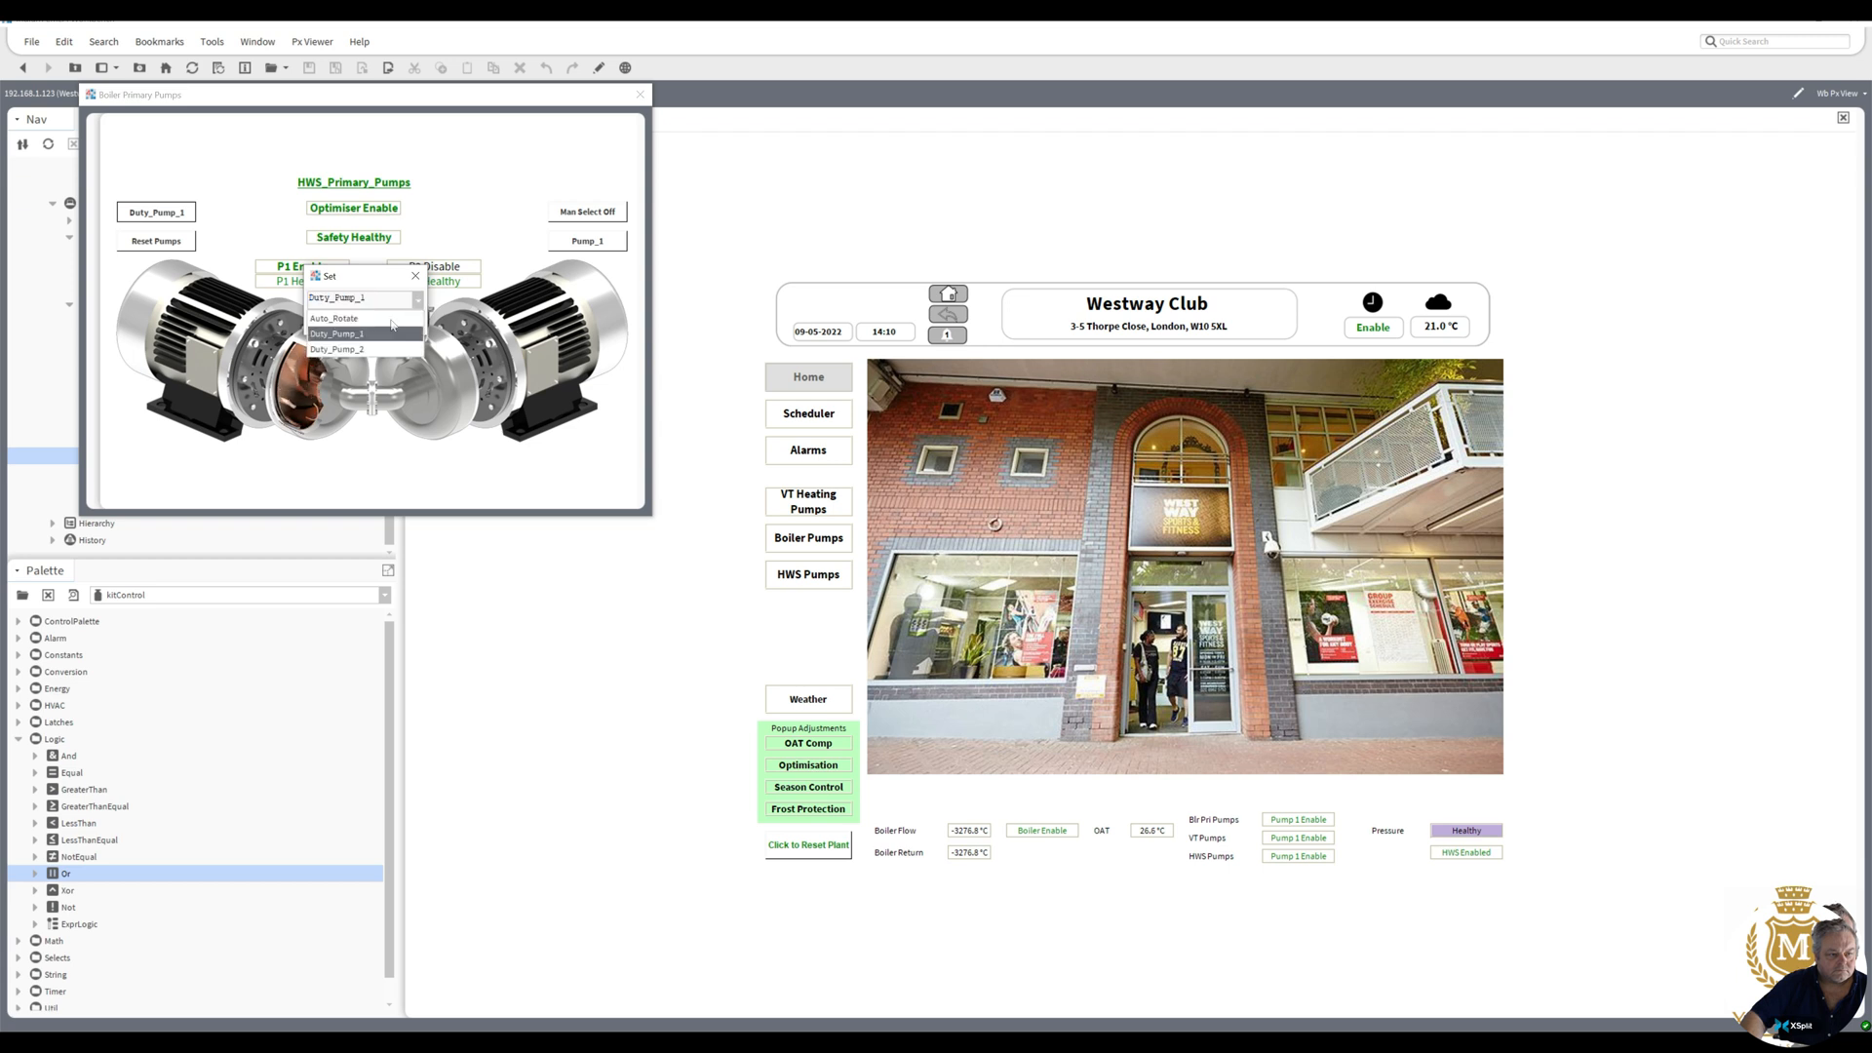
pyautogui.click(366, 336)
pyautogui.click(345, 326)
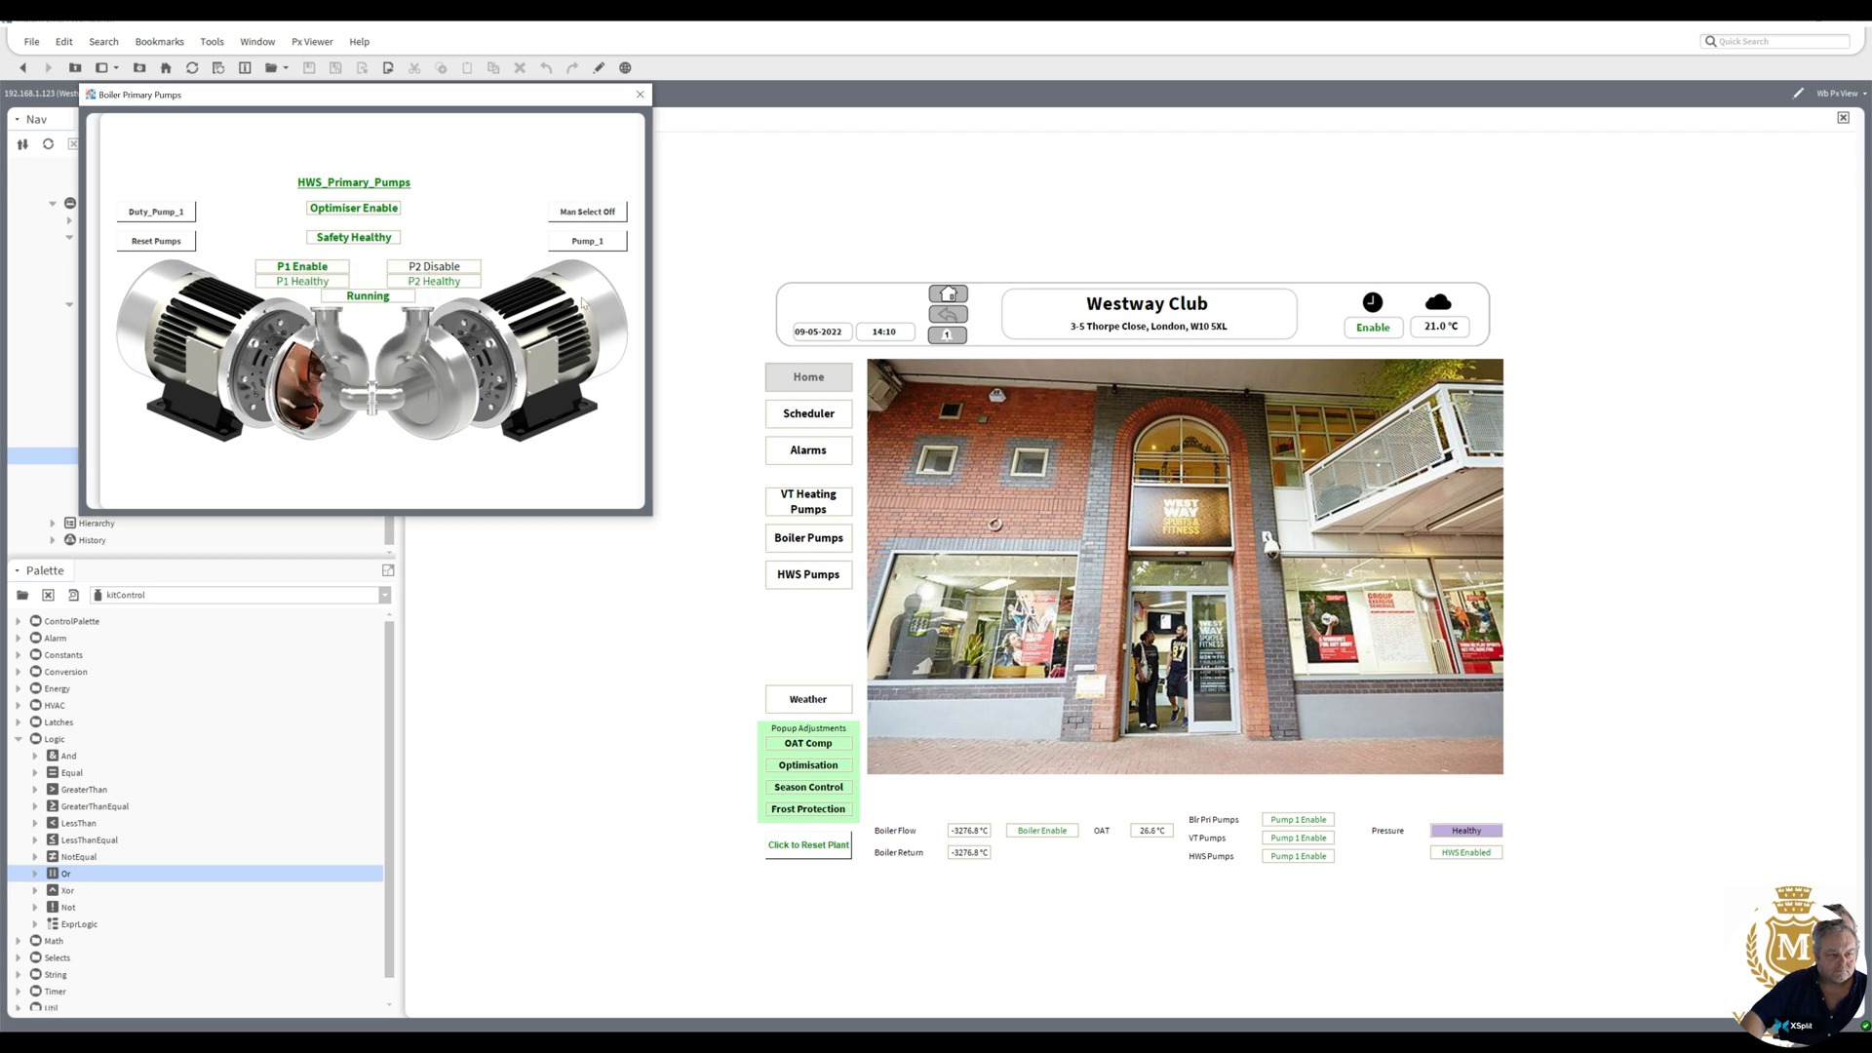
# - Set the HWS primary pumps' manual selection to Man Select On
pyautogui.click(599, 212)
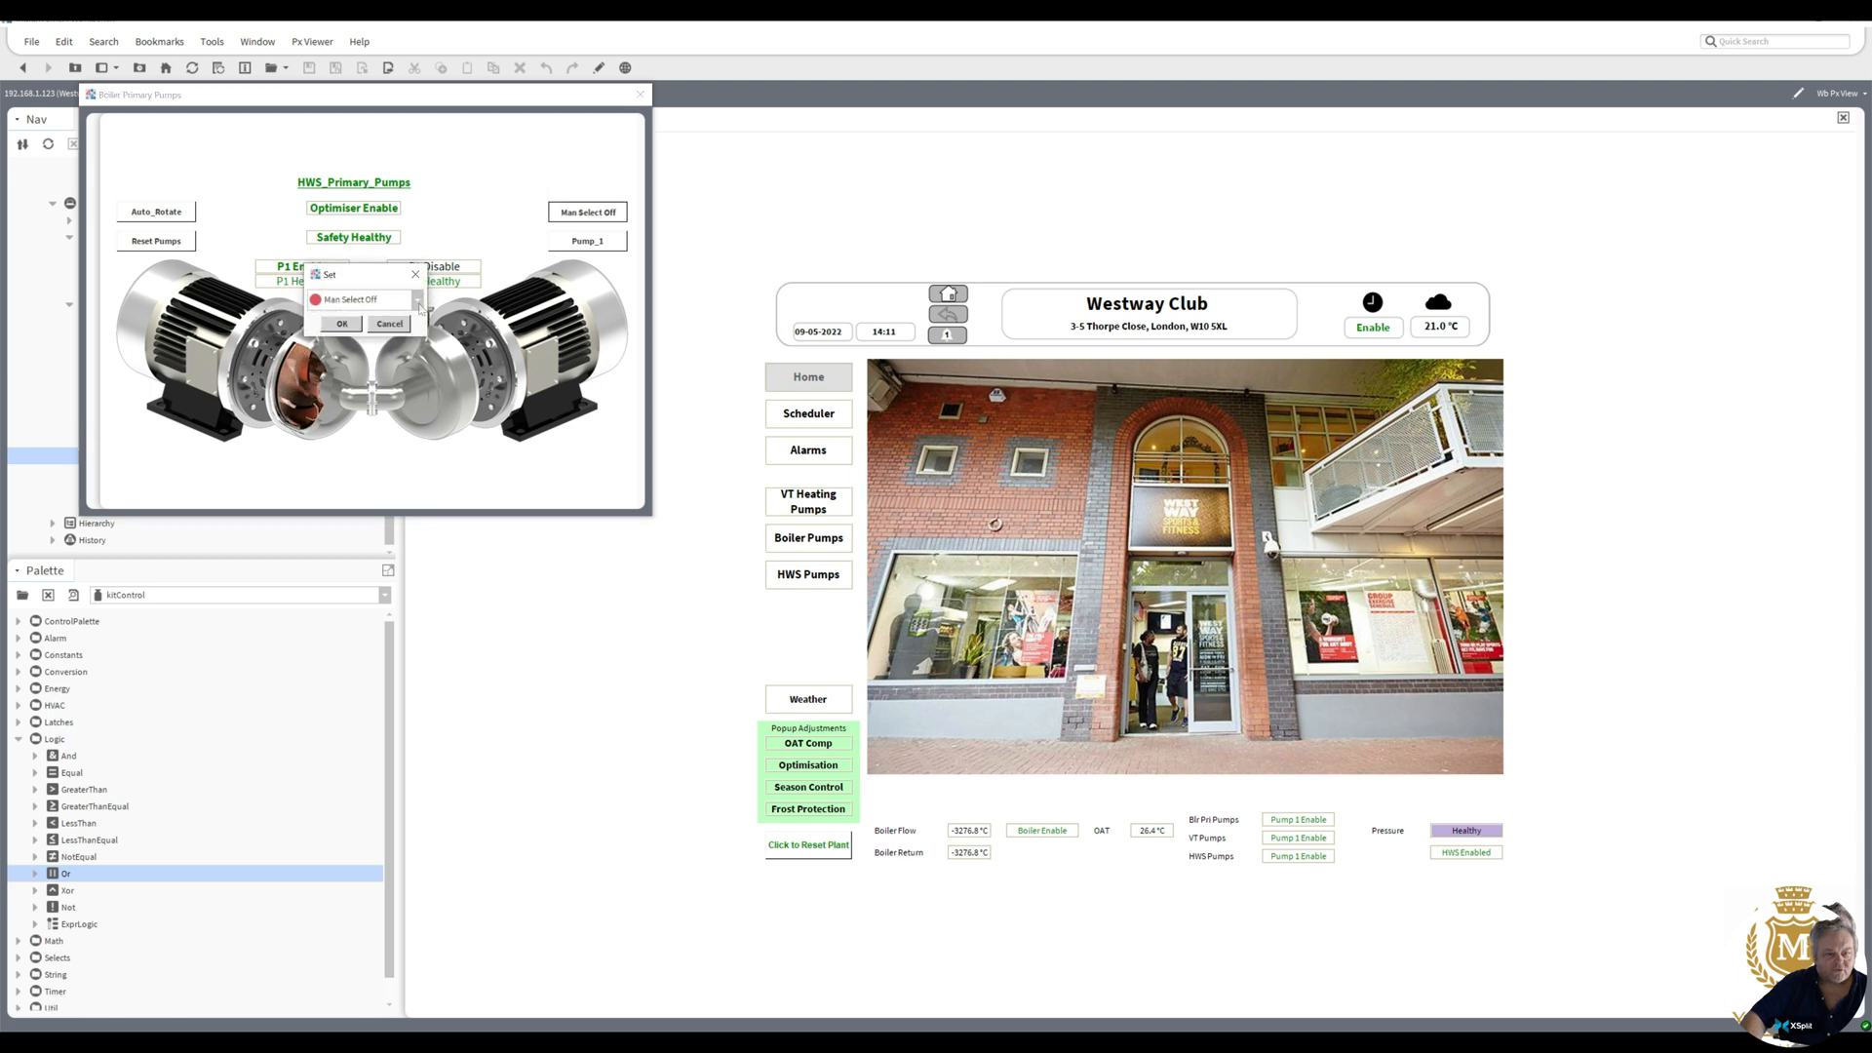
pyautogui.click(418, 302)
pyautogui.click(360, 329)
pyautogui.click(338, 325)
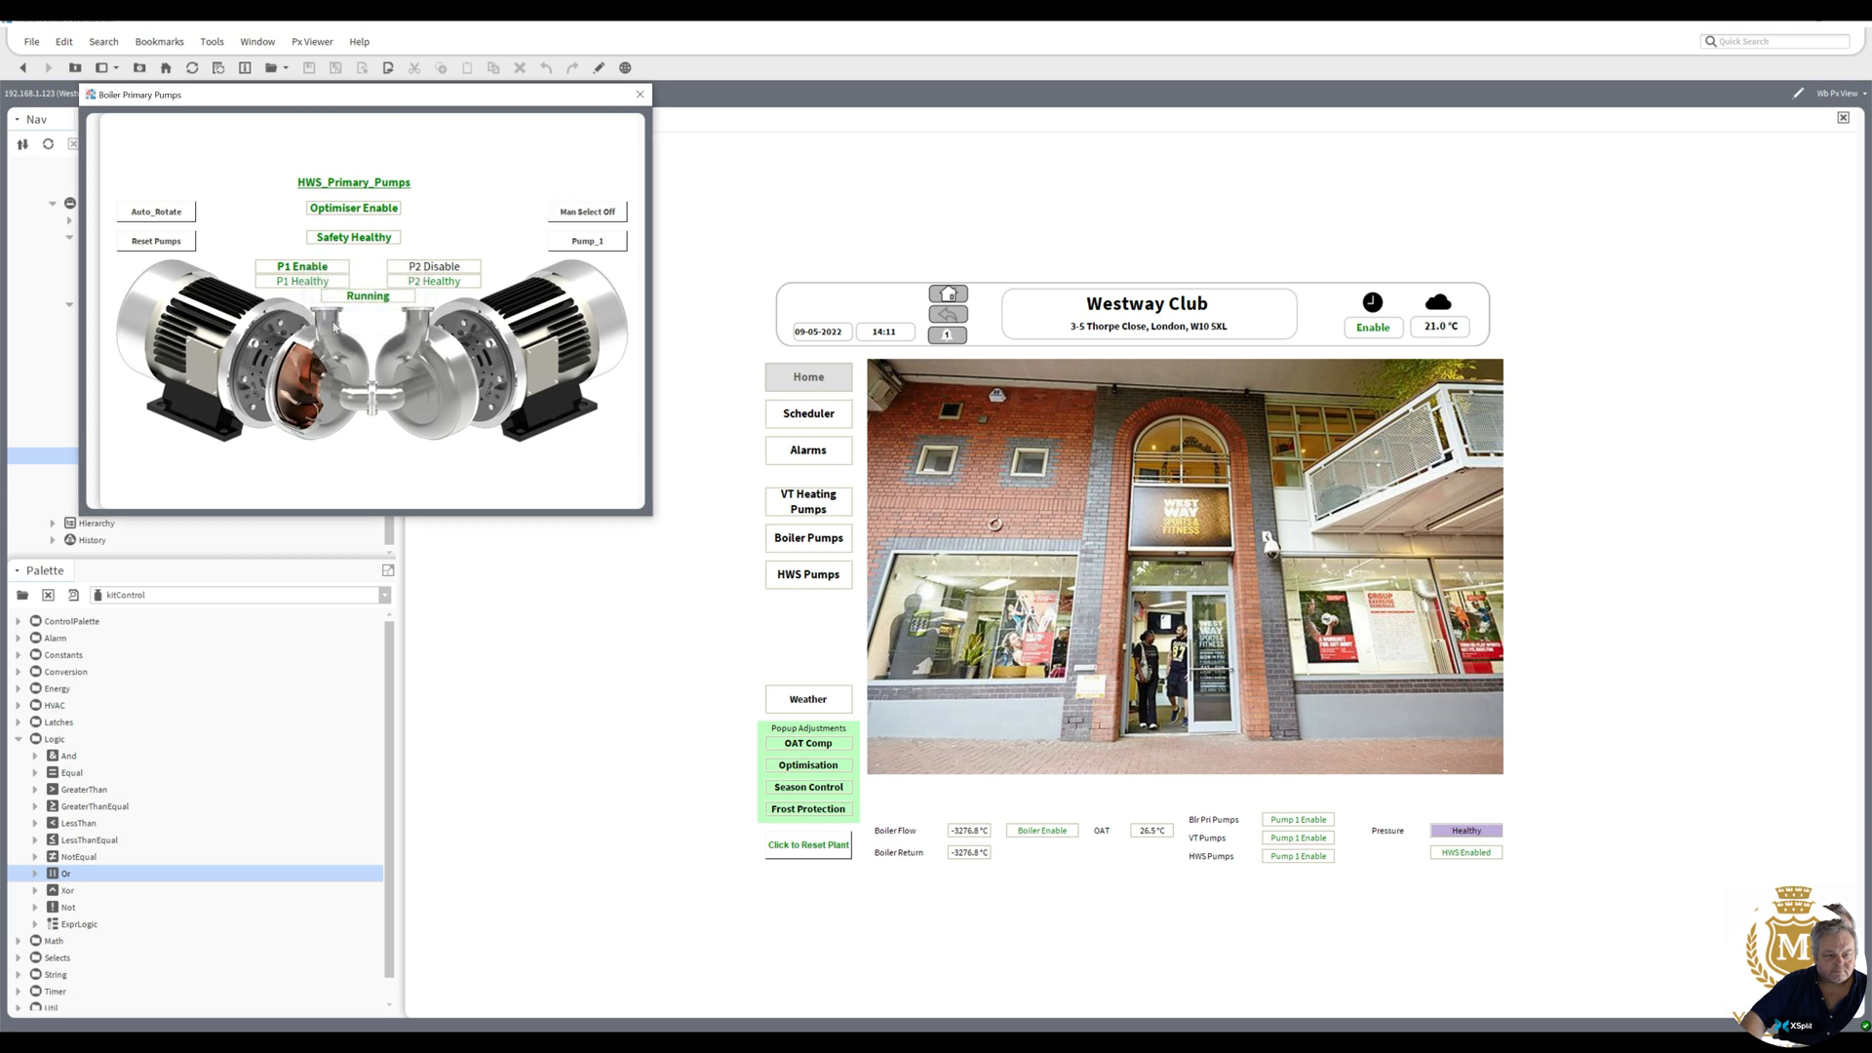
# - Set the HWS primary pumps' manual selection back to Man Select Off and close the pump popup
pyautogui.click(582, 213)
pyautogui.click(418, 302)
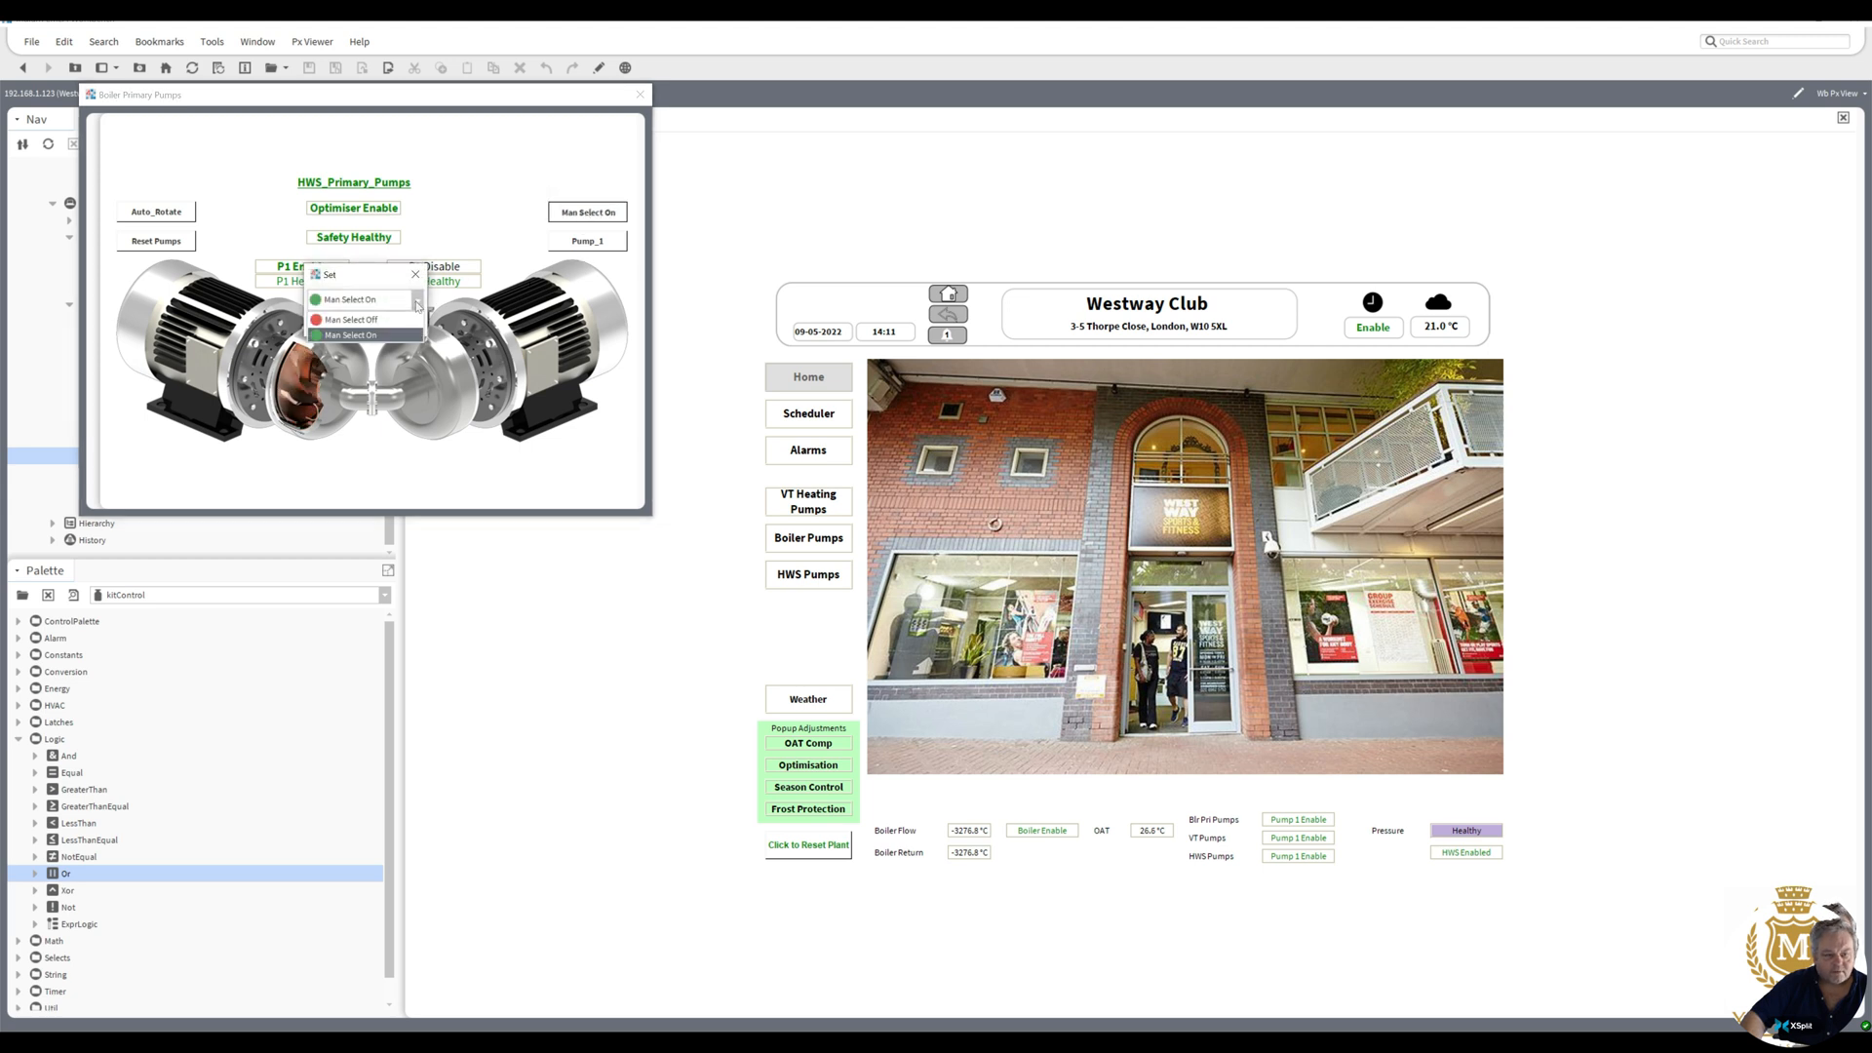
pyautogui.click(353, 335)
pyautogui.click(355, 328)
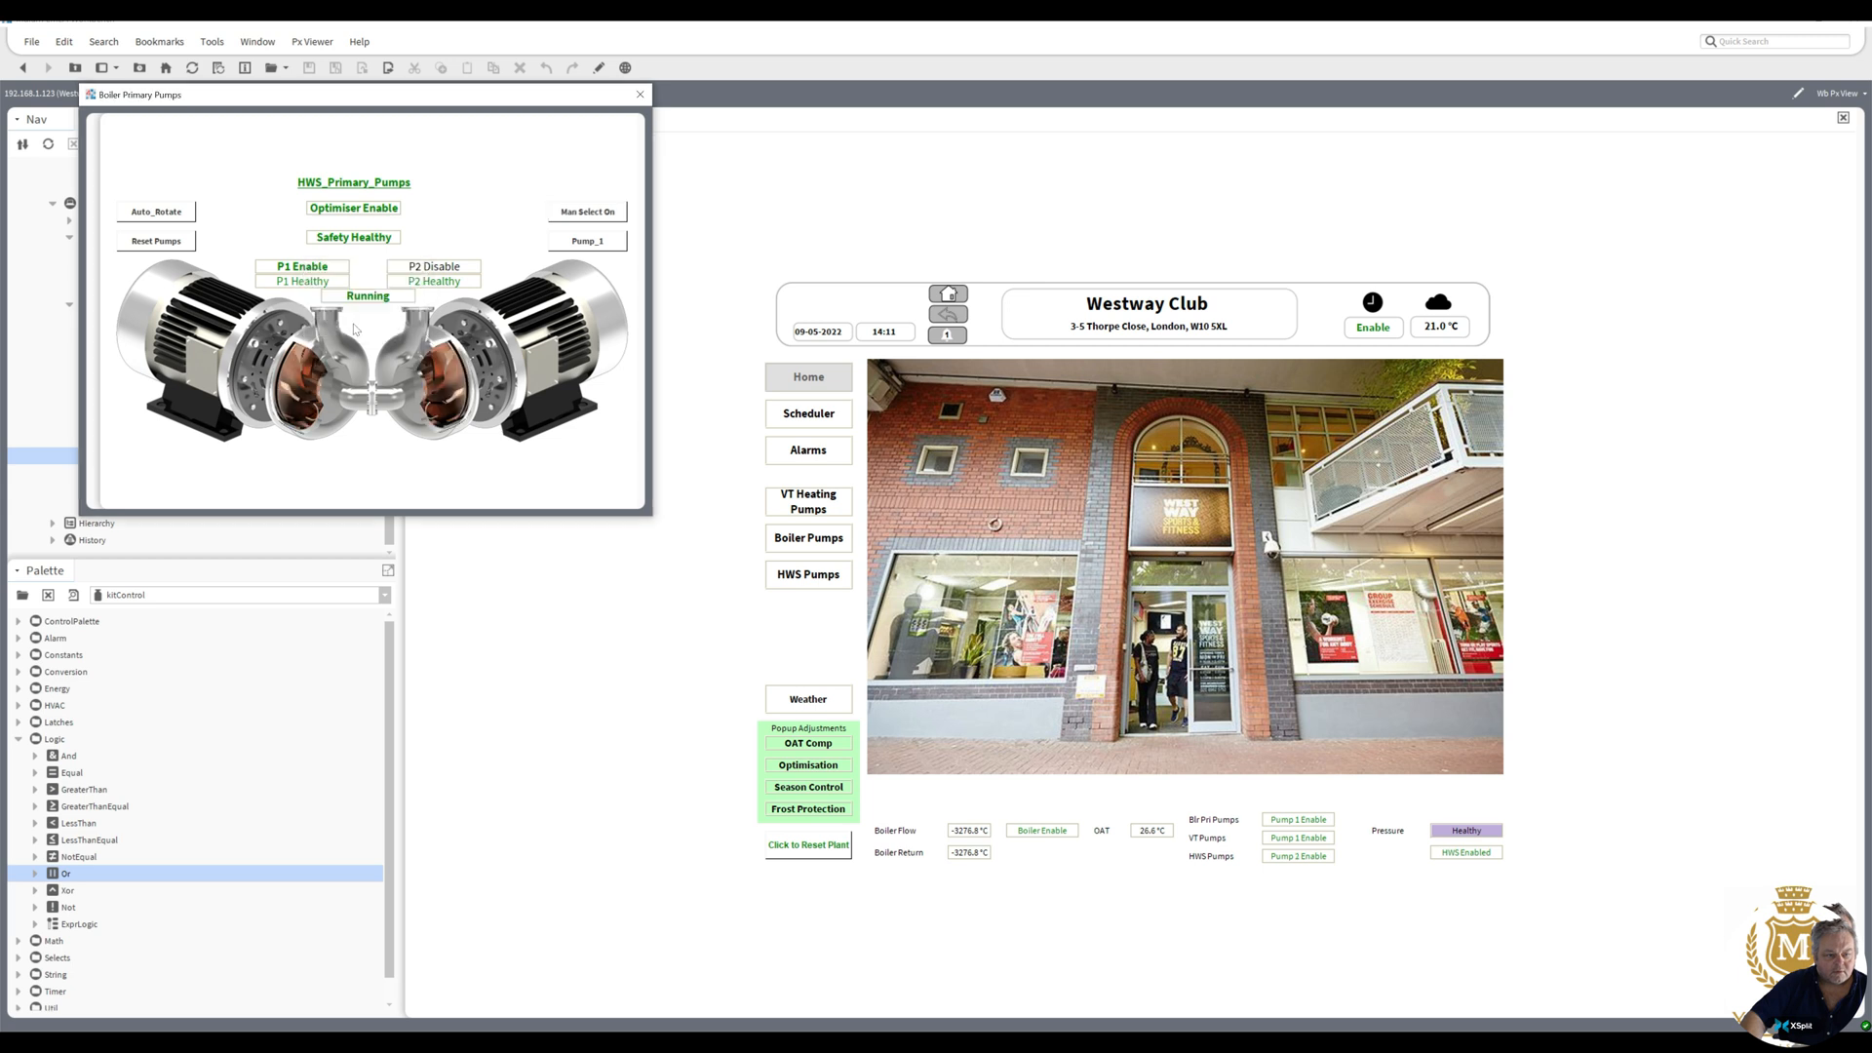
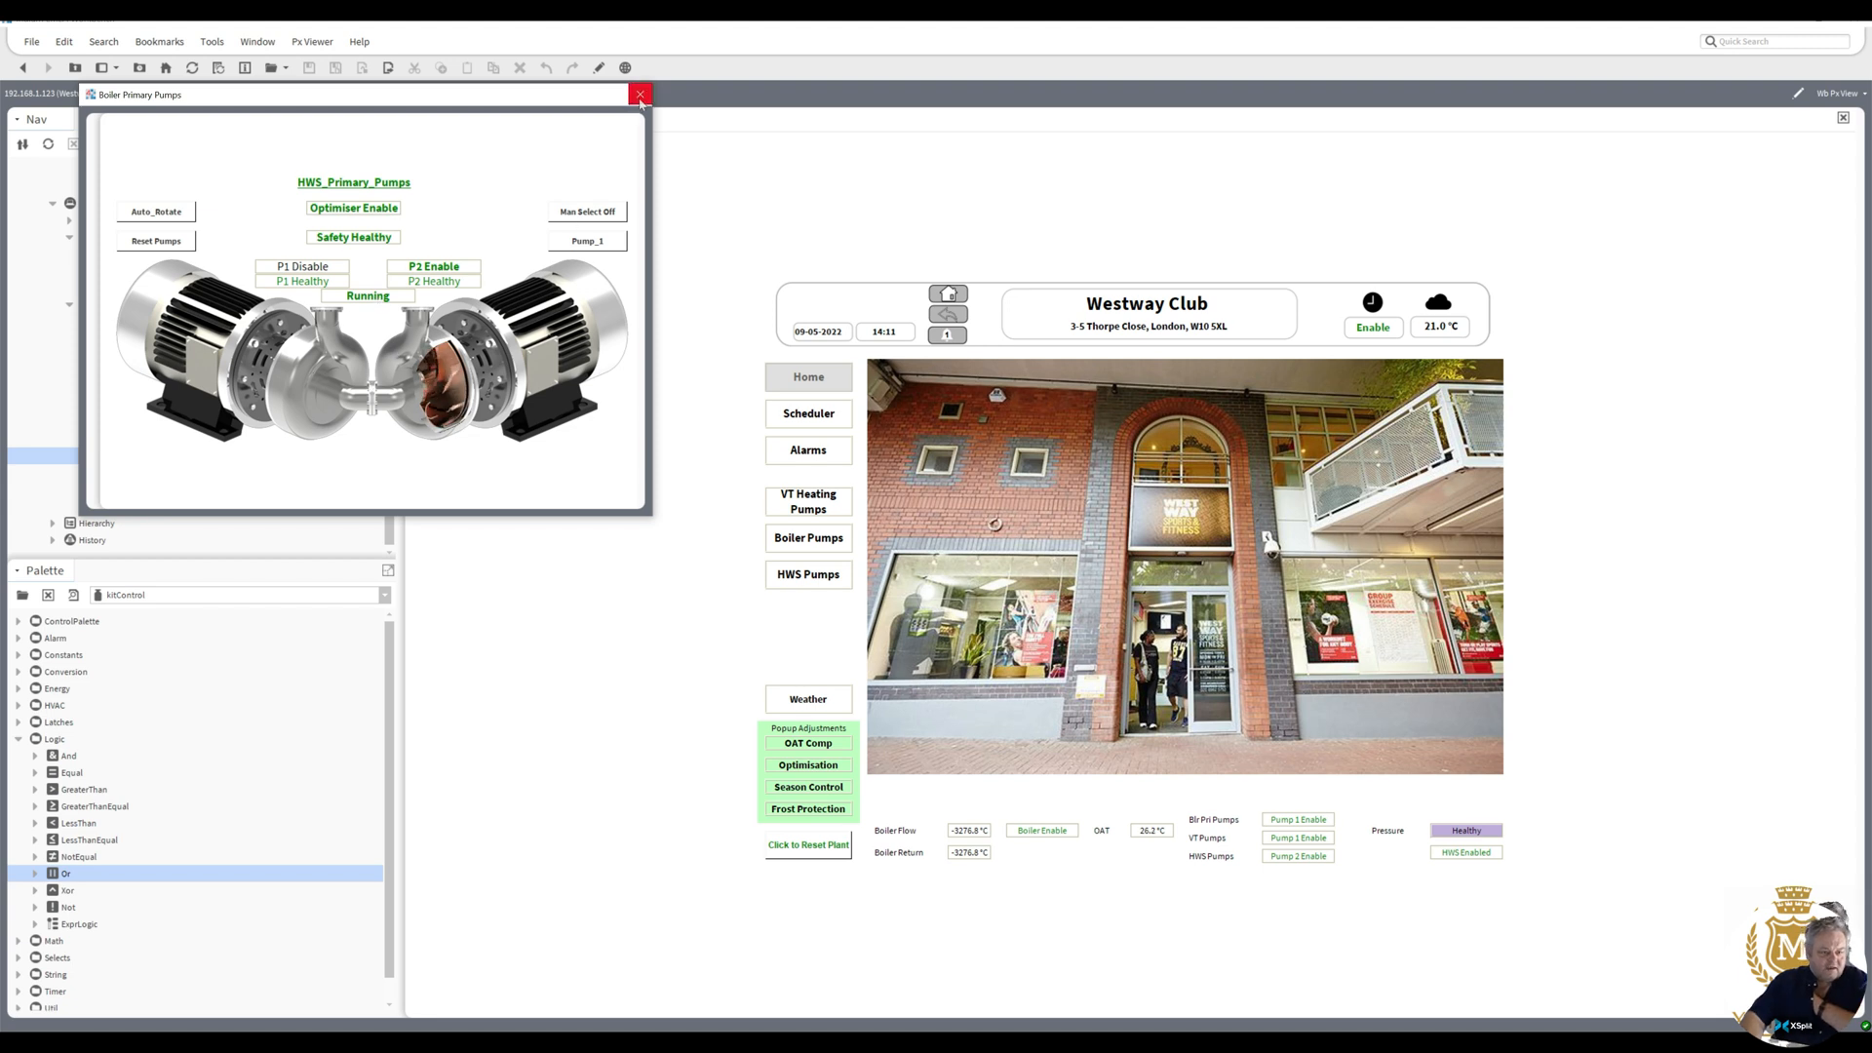
pyautogui.click(640, 95)
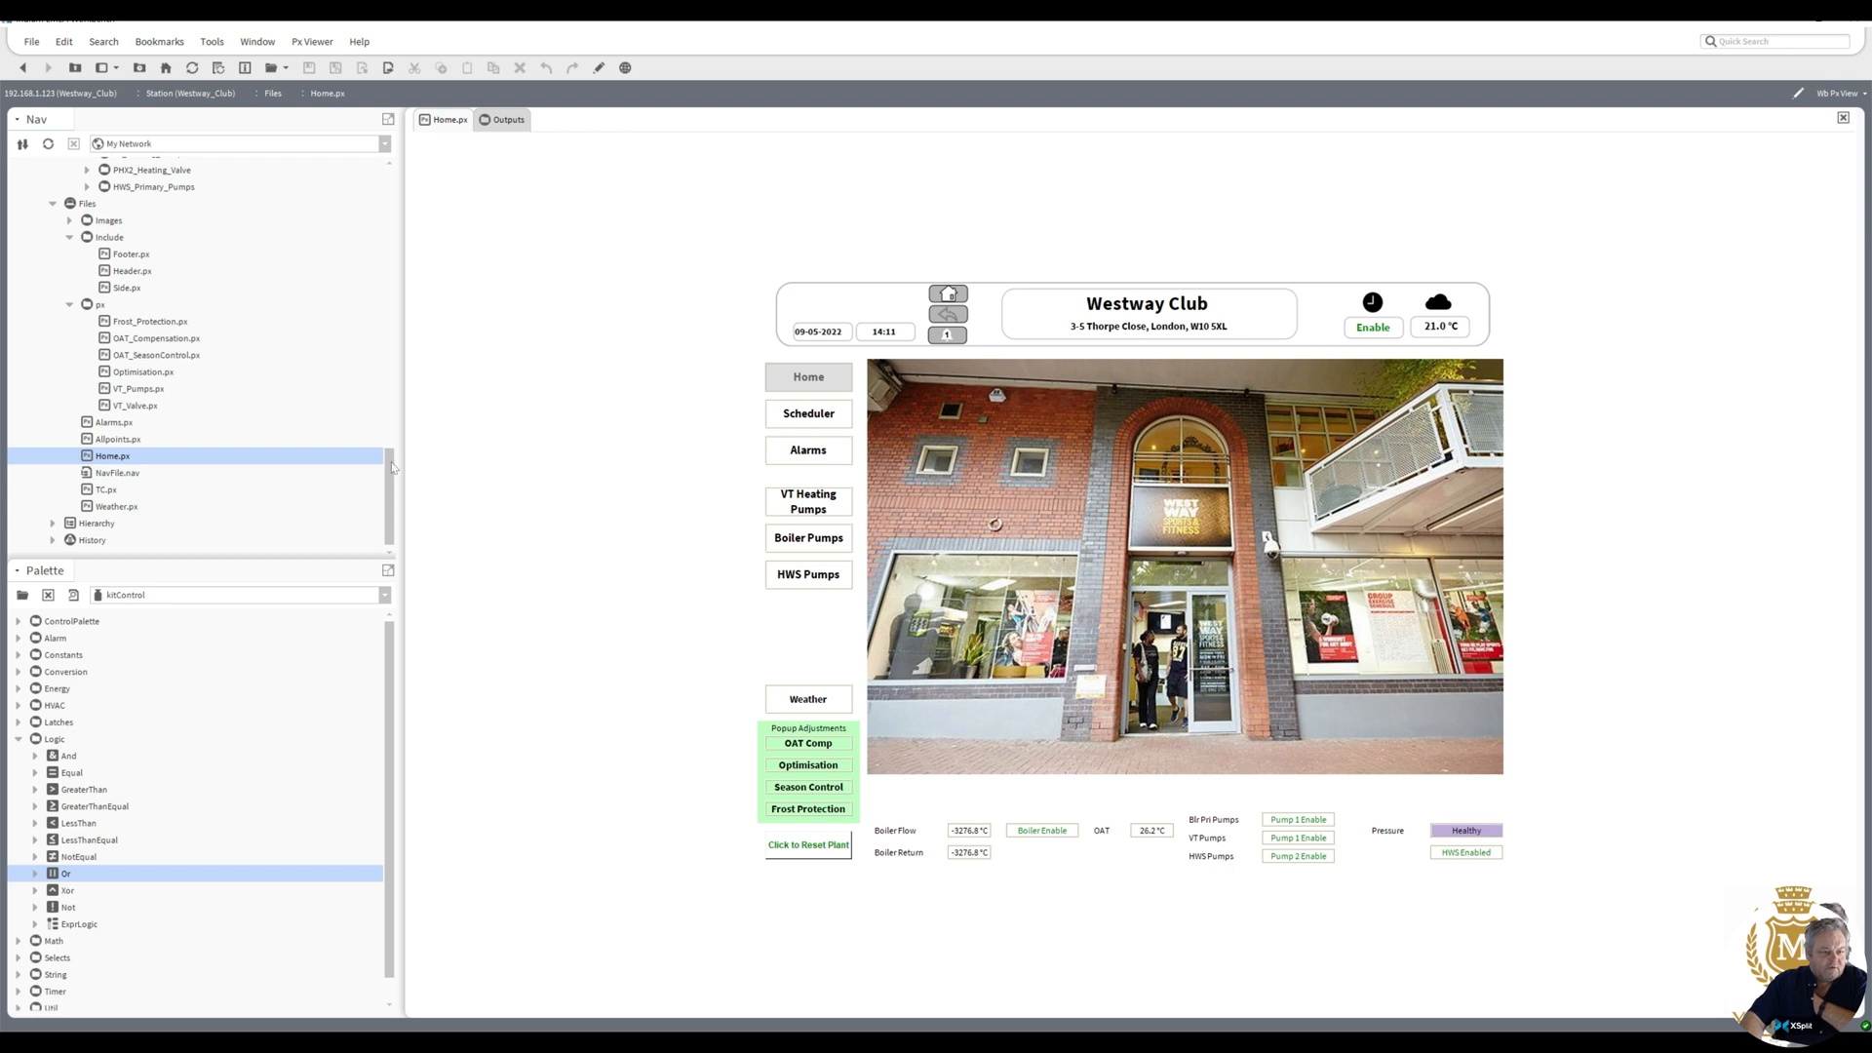
# - Open the VT_Heating_Pumps wire sheet and highlight the link from Pump2's elapsed active time to P2_Duty
pyautogui.moveTo(392, 468); pyautogui.dragTo(395, 400)
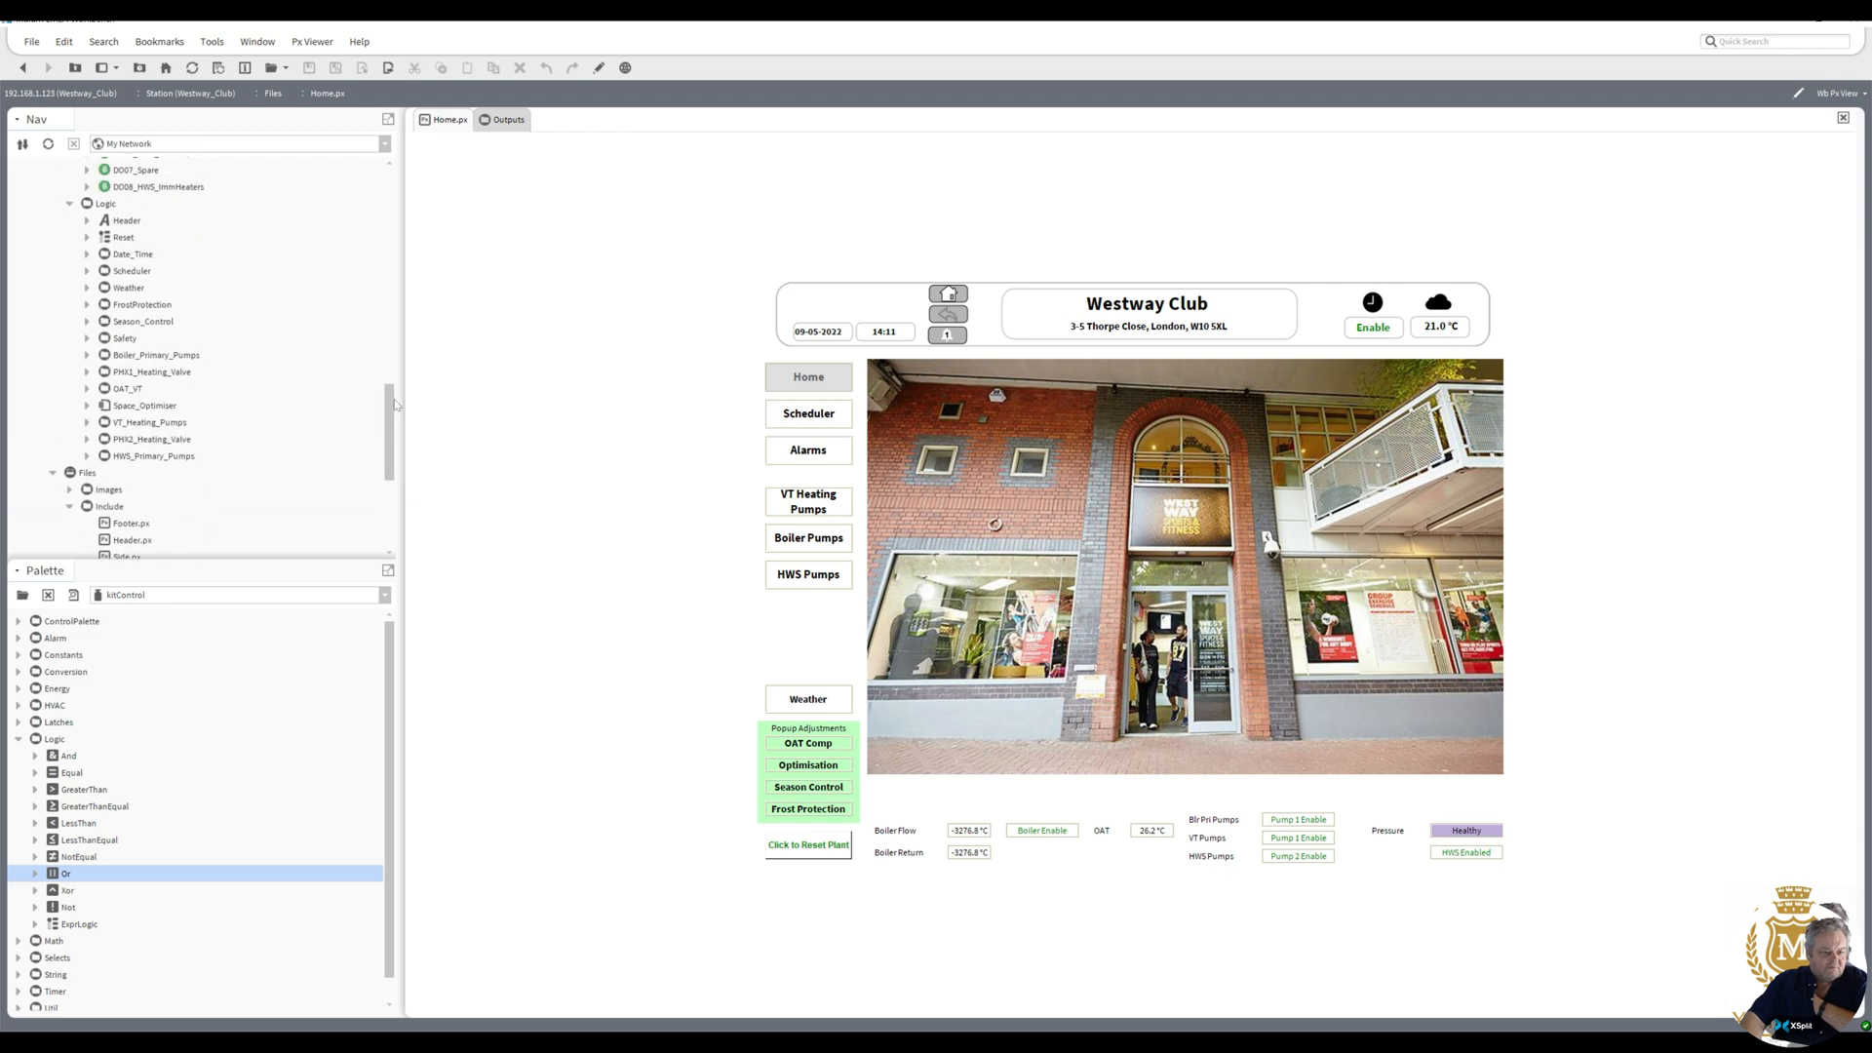
pyautogui.doubleClick(144, 424)
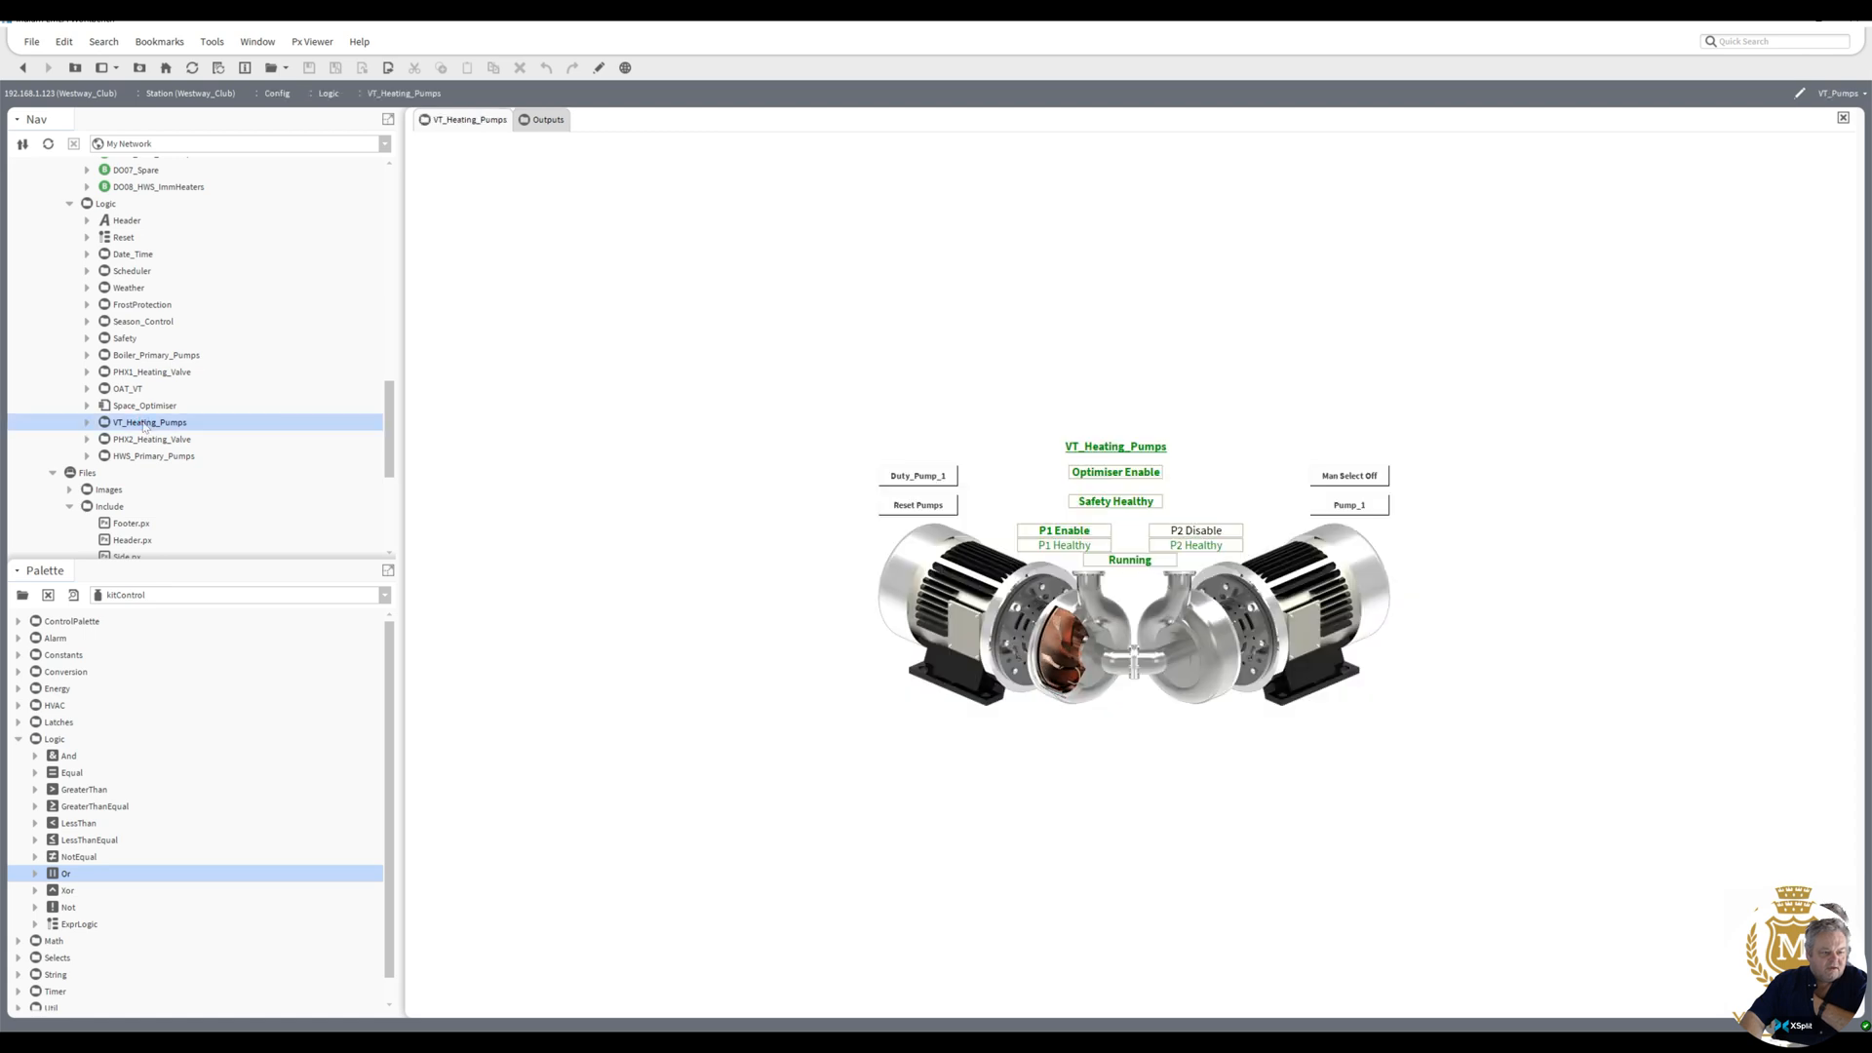
pyautogui.rightClick(145, 424)
pyautogui.moveTo(216, 432)
pyautogui.click(376, 454)
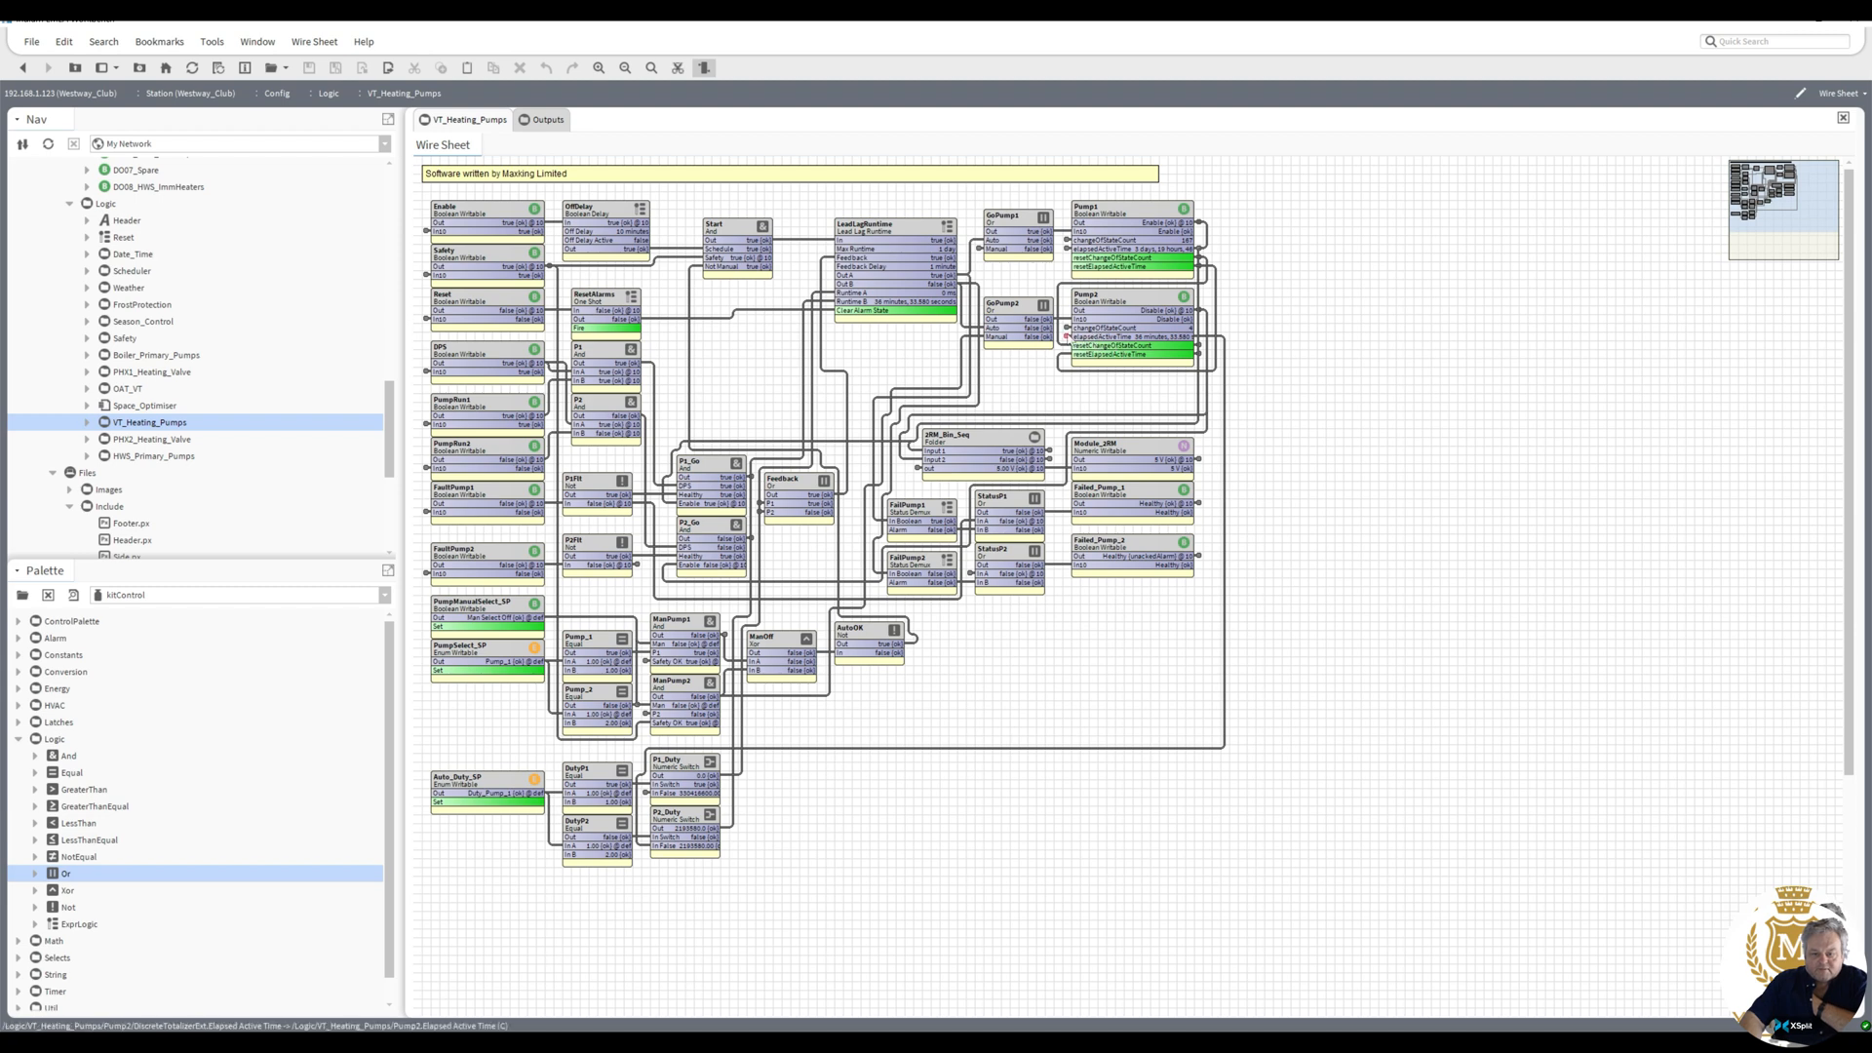
pyautogui.click(1226, 344)
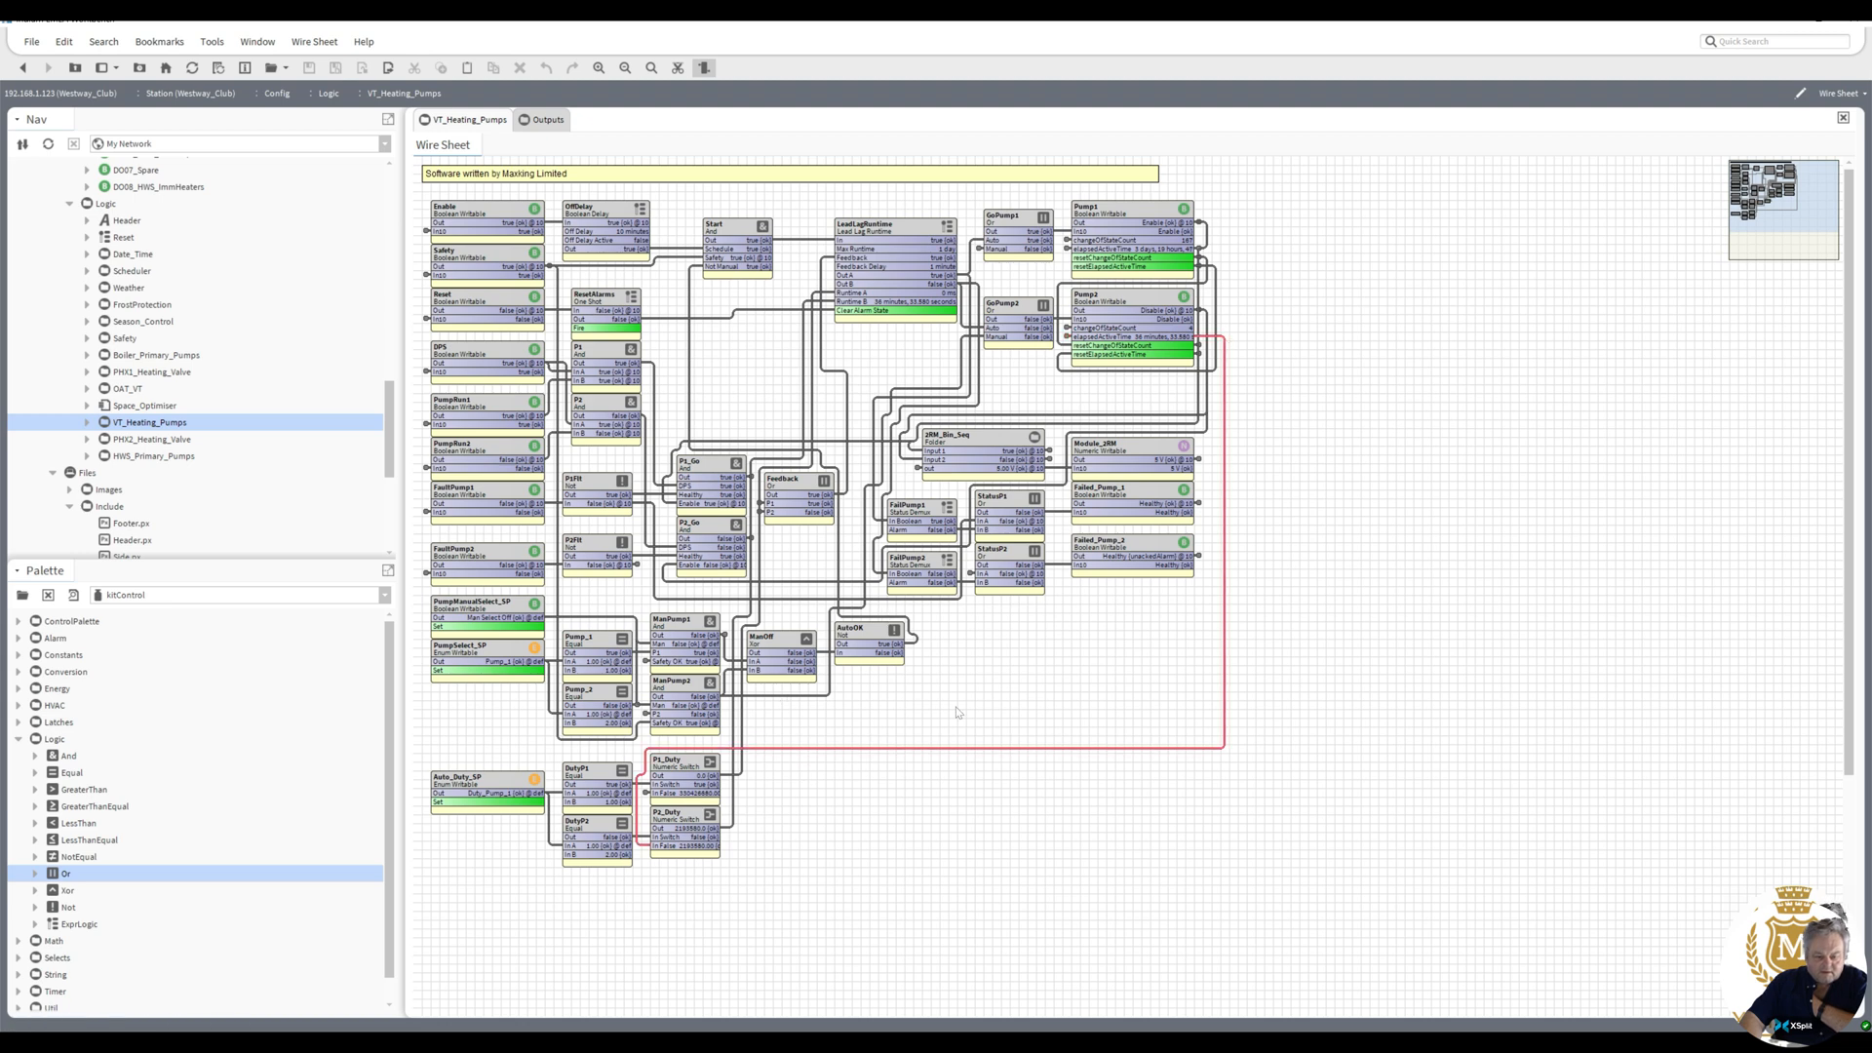
# - Open the AX slot sheet of Pump2 and copy the elapsedActiveTime slot's name from its display name
pyautogui.click(1122, 303)
pyautogui.rightClick(1121, 303)
pyautogui.moveTo(1267, 308)
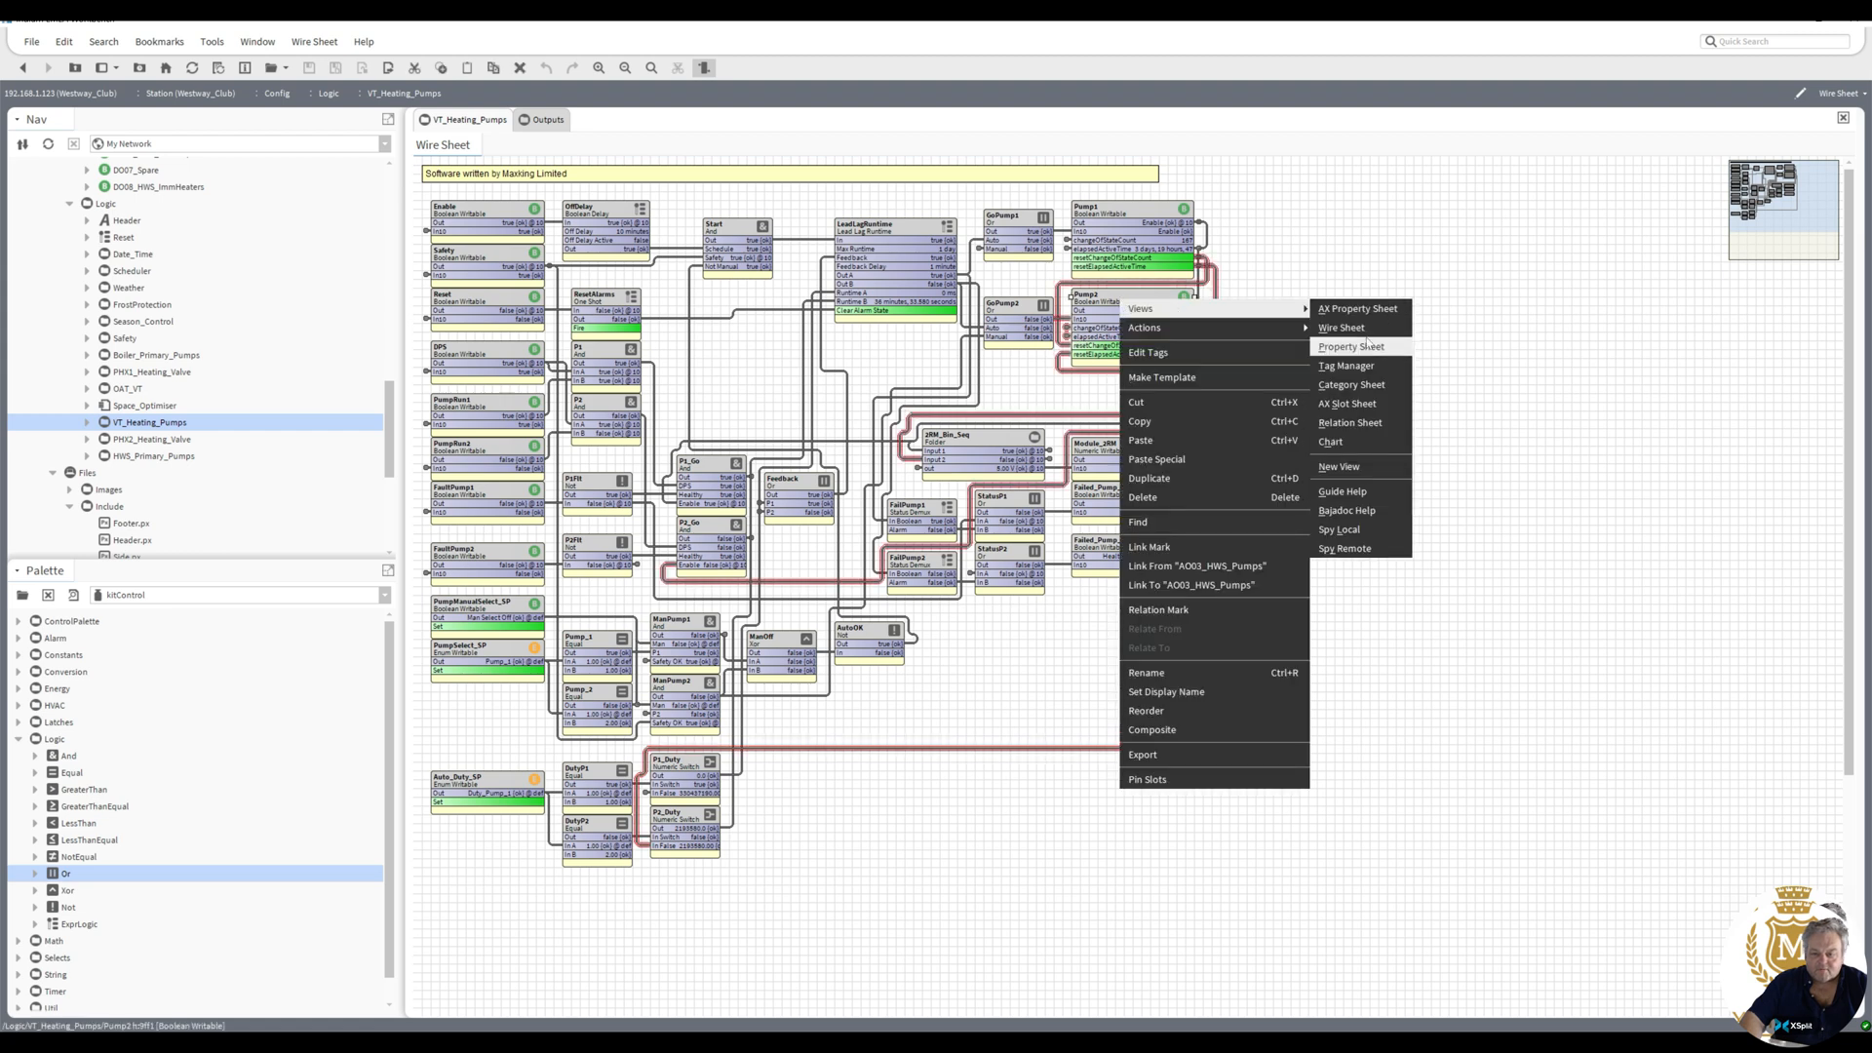
pyautogui.click(1361, 404)
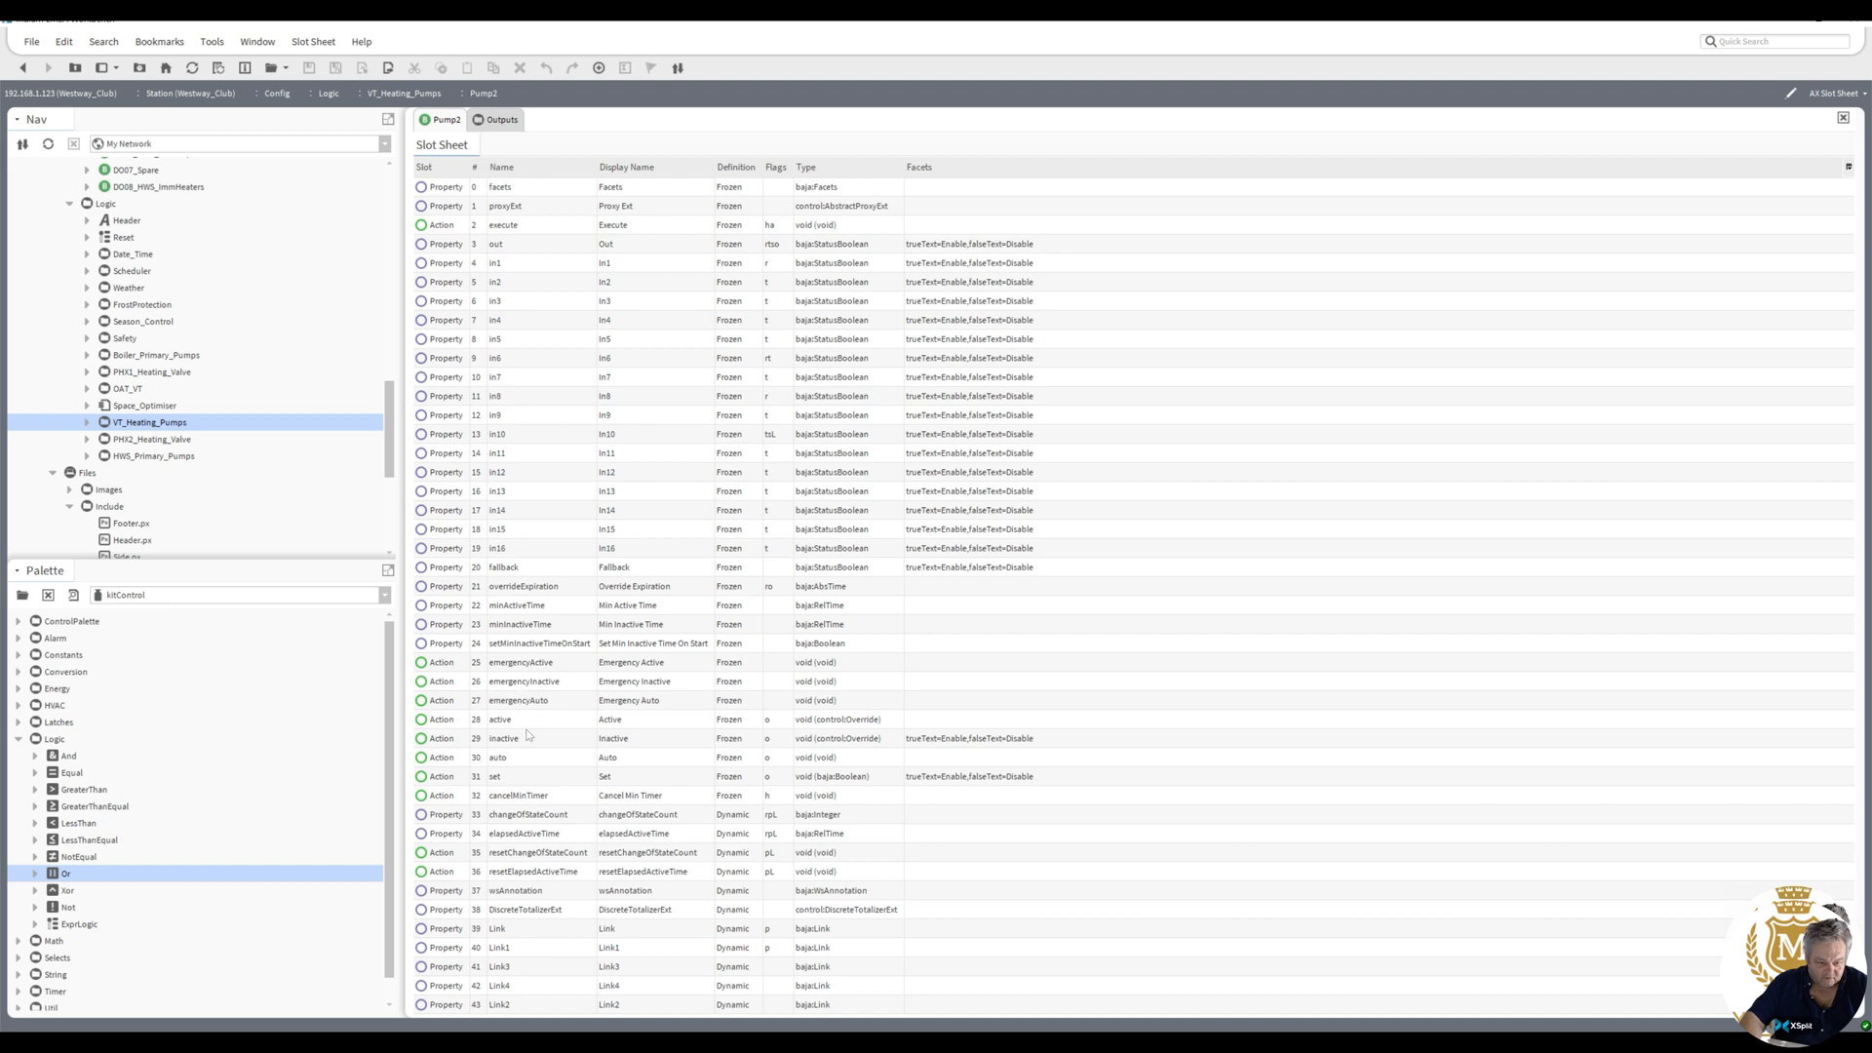
pyautogui.click(511, 834)
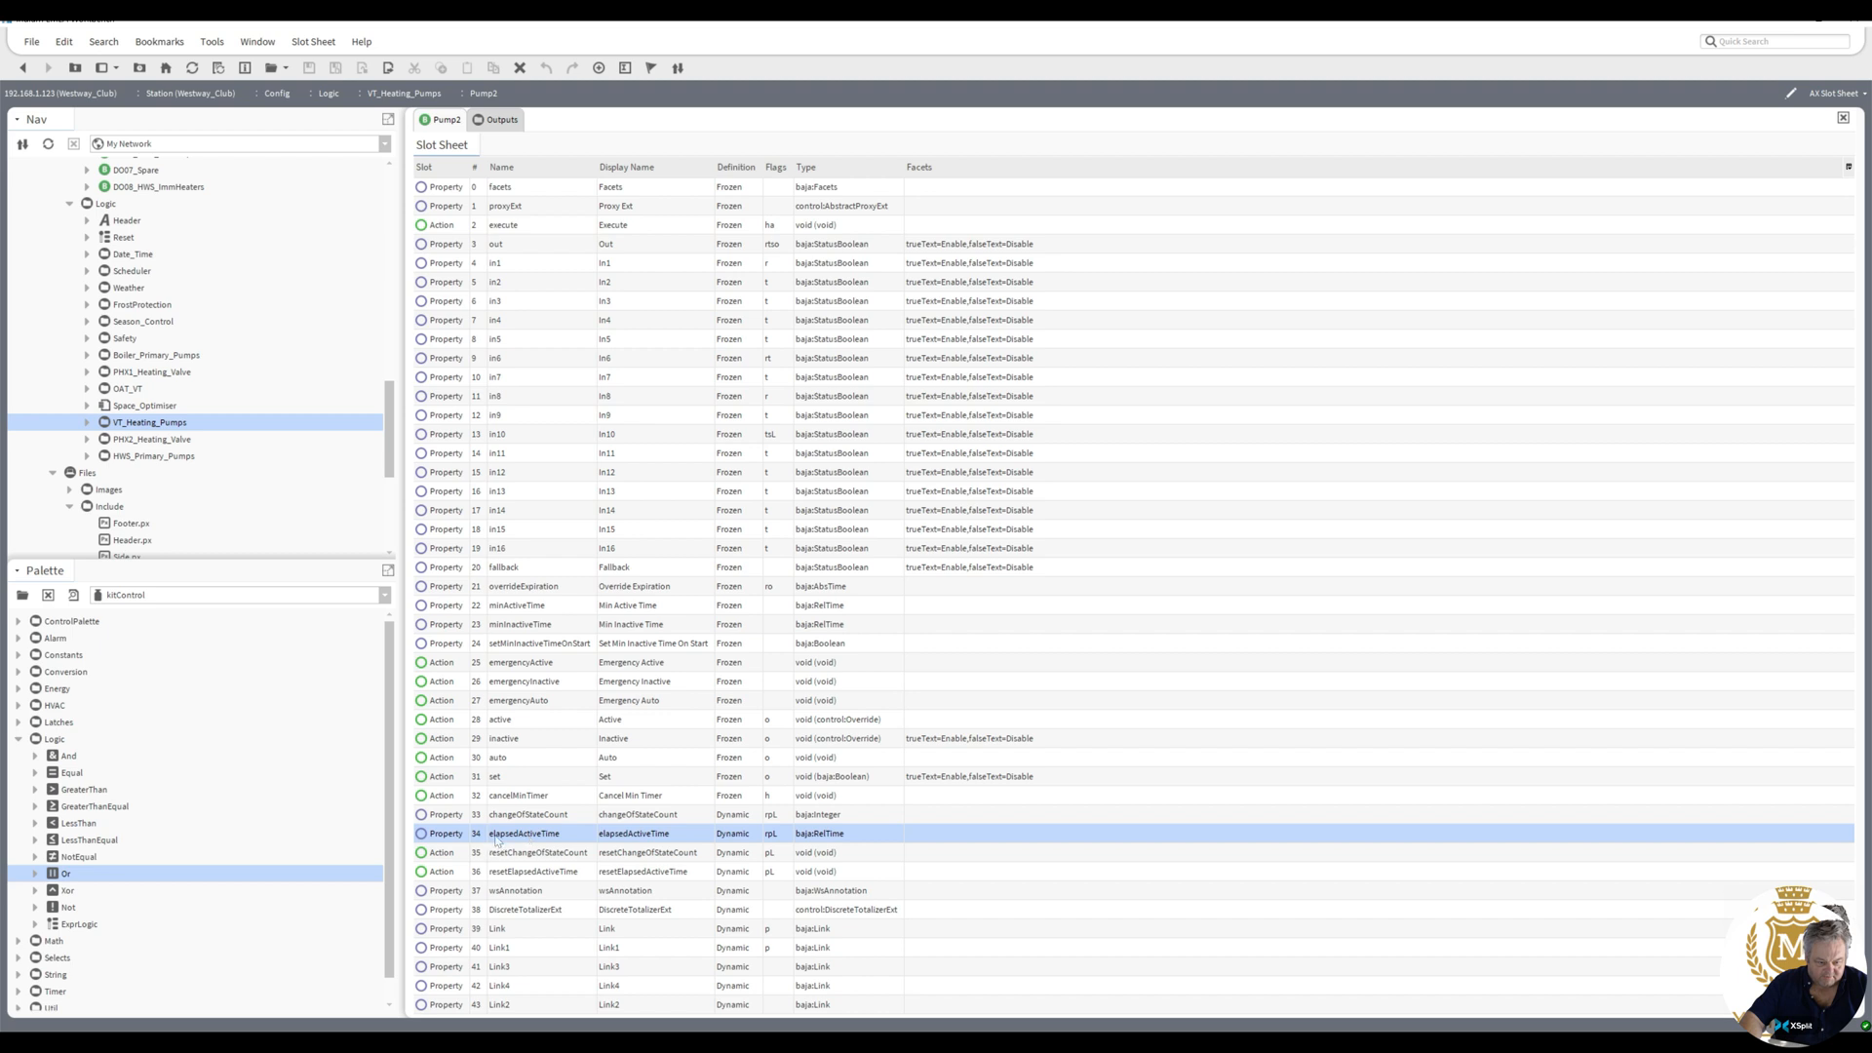
pyautogui.rightClick(497, 840)
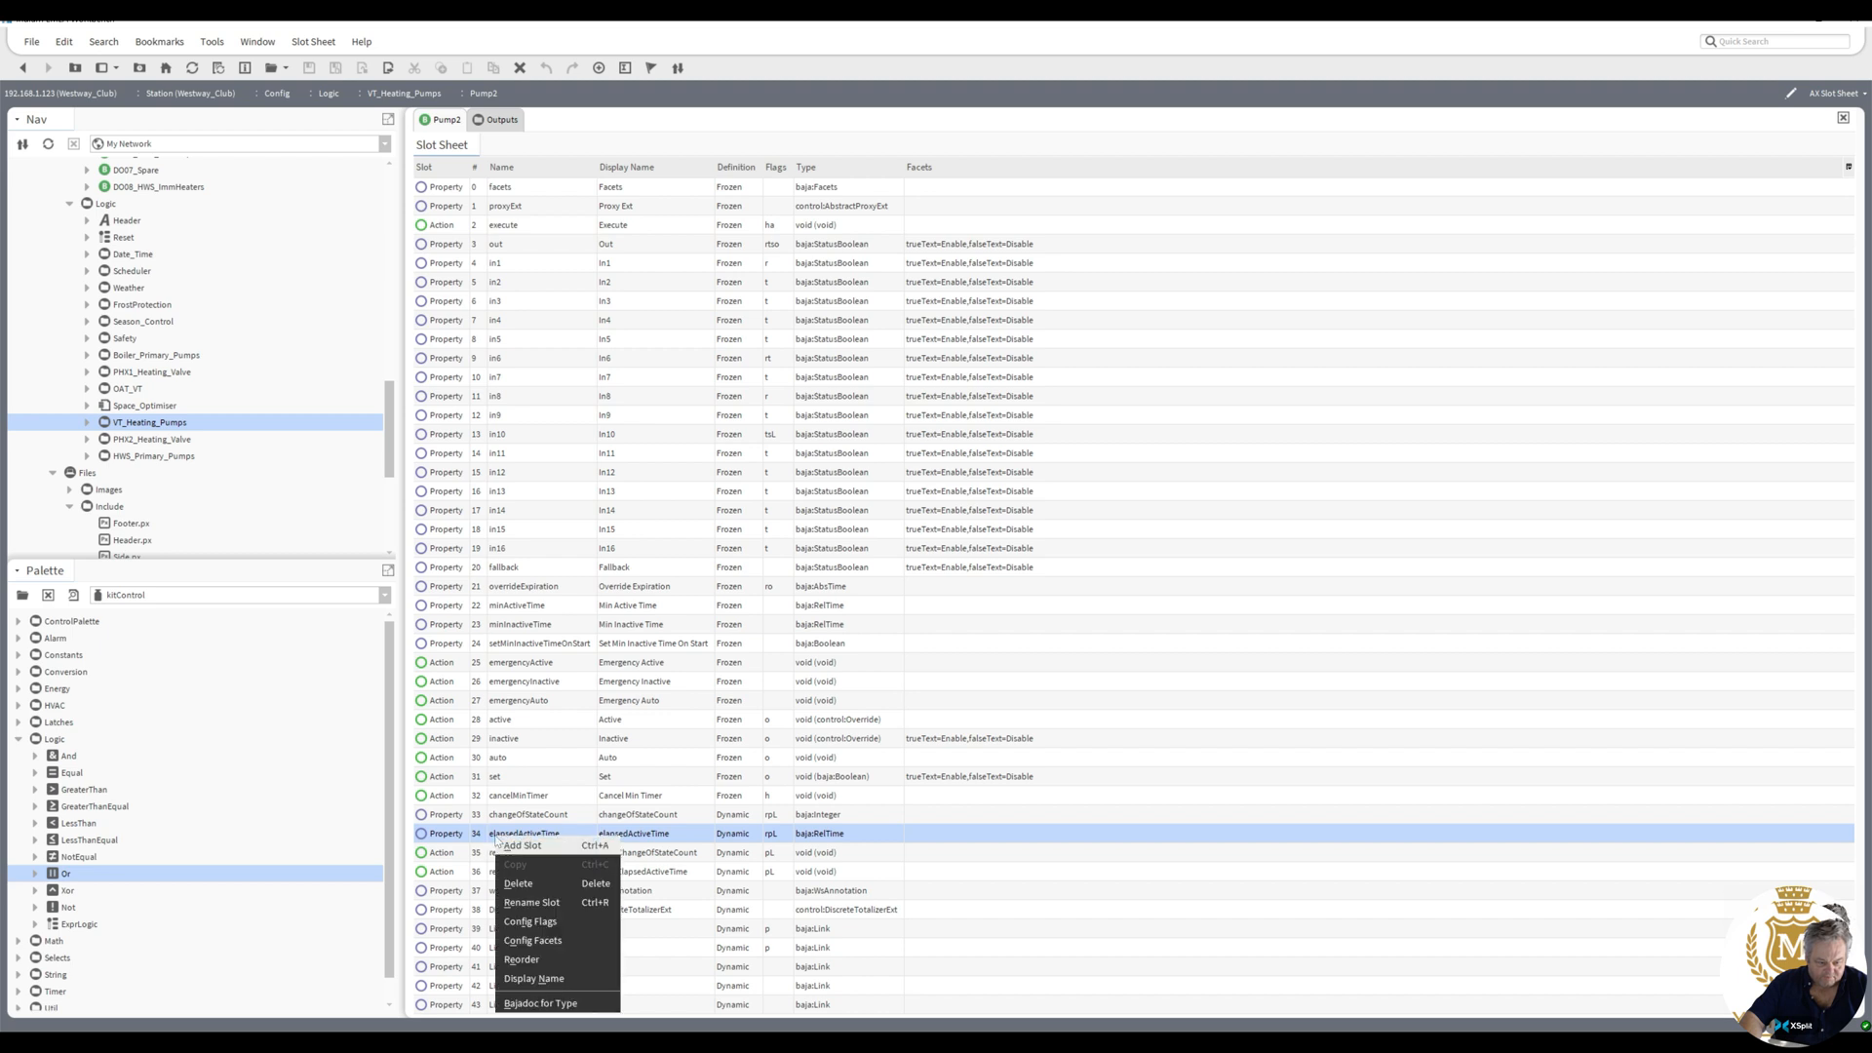
pyautogui.press('Escape')
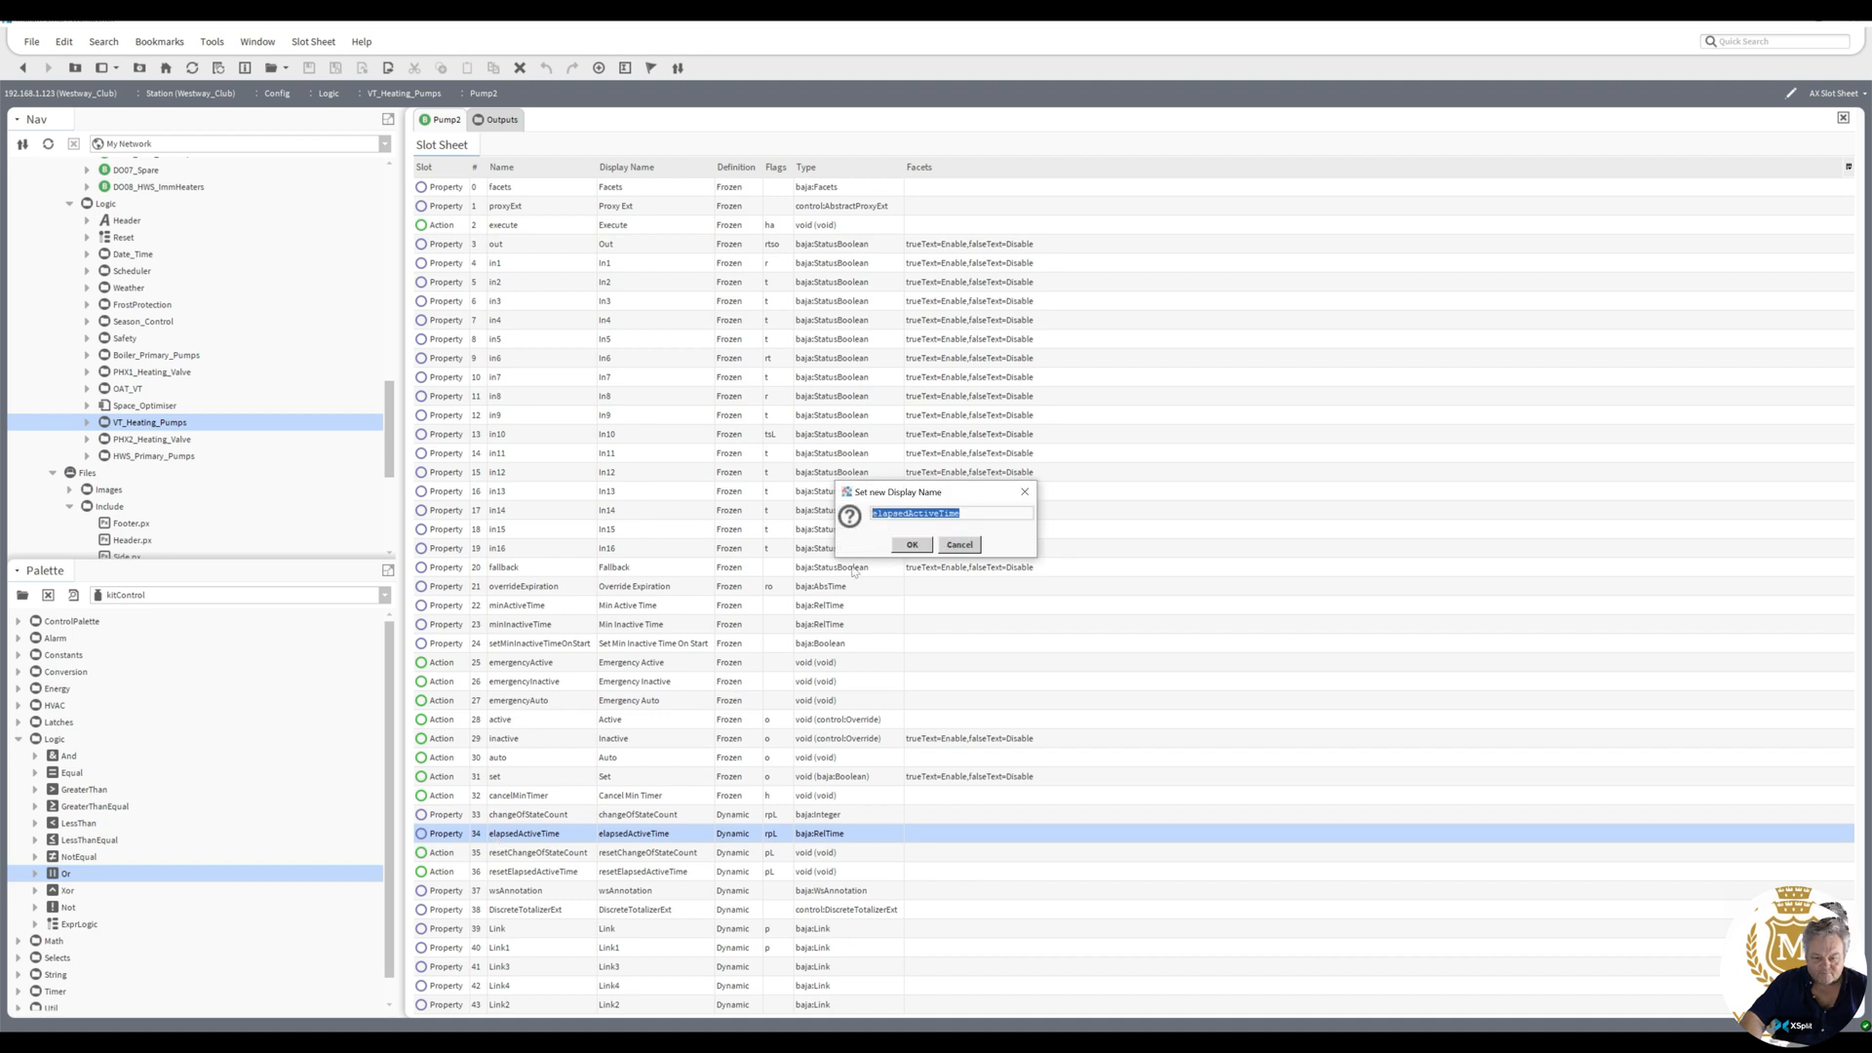
pyautogui.click(912, 545)
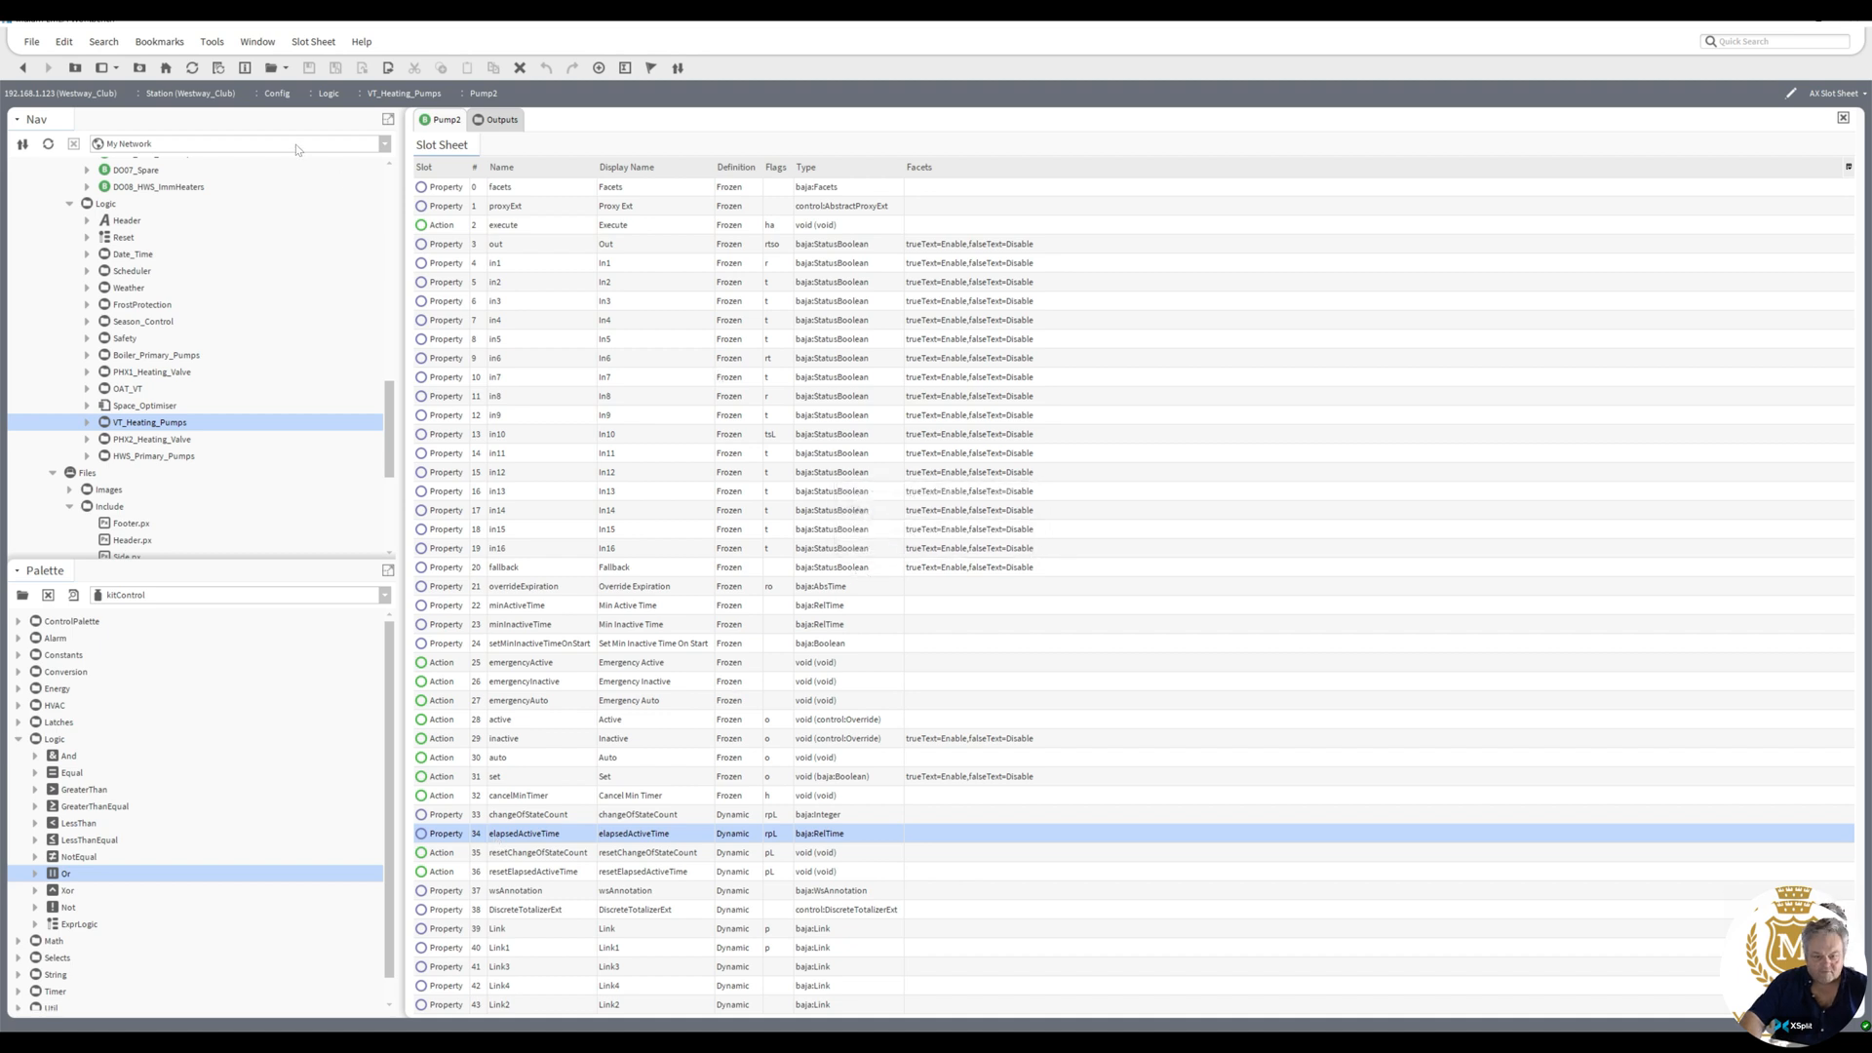
# - Return to the VT_Heating_Pumps graphic and open it for editing
pyautogui.click(24, 68)
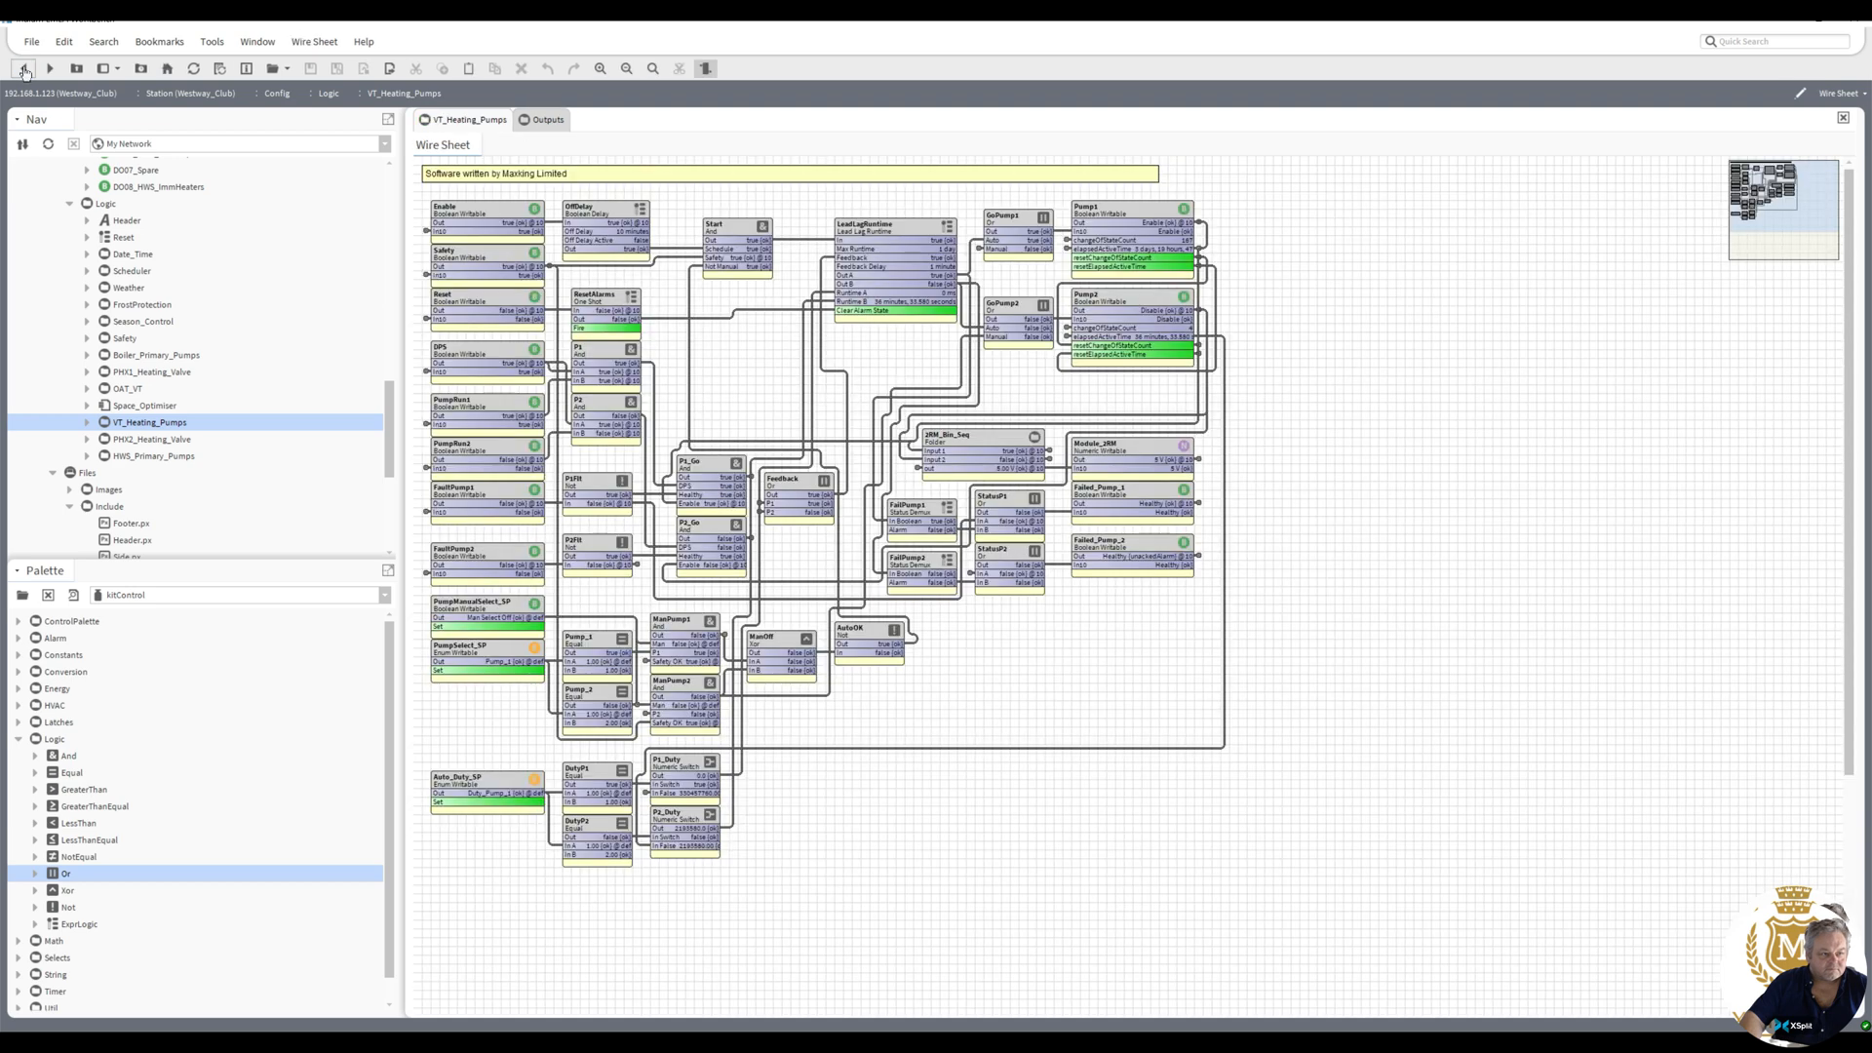
pyautogui.click(24, 69)
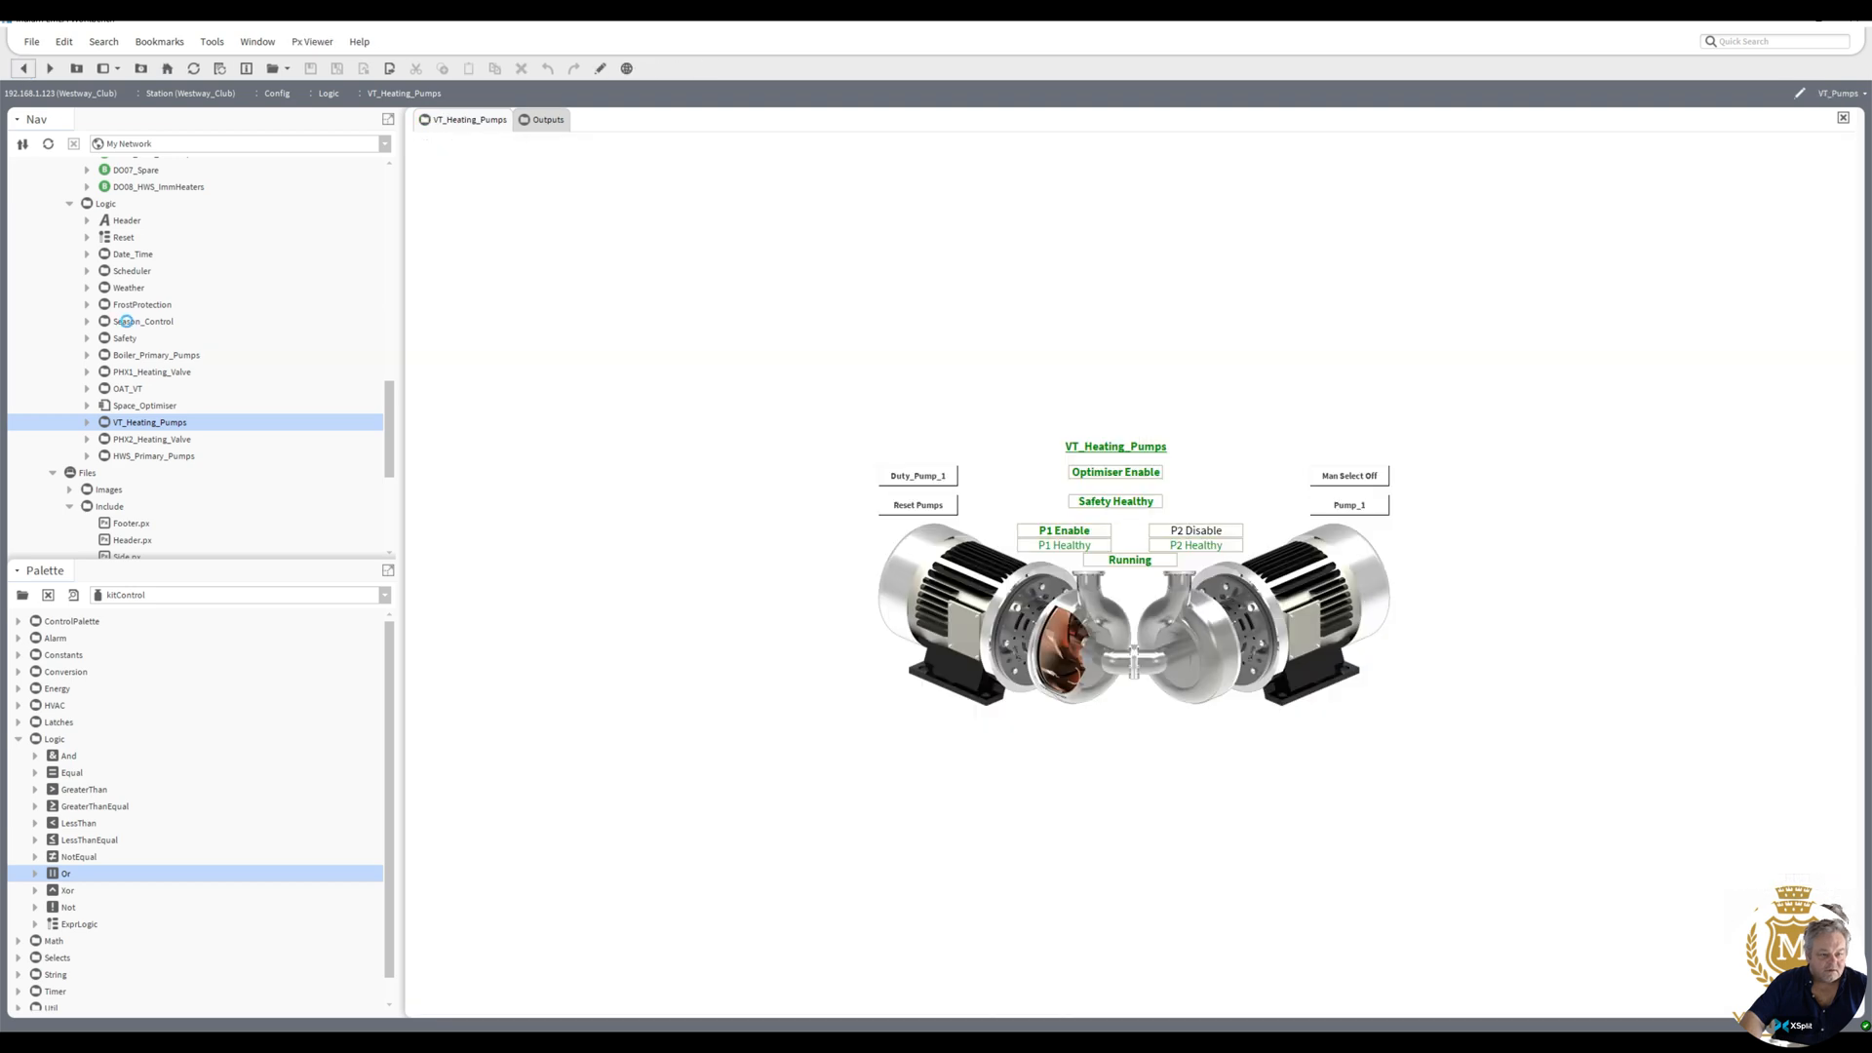
pyautogui.doubleClick(161, 424)
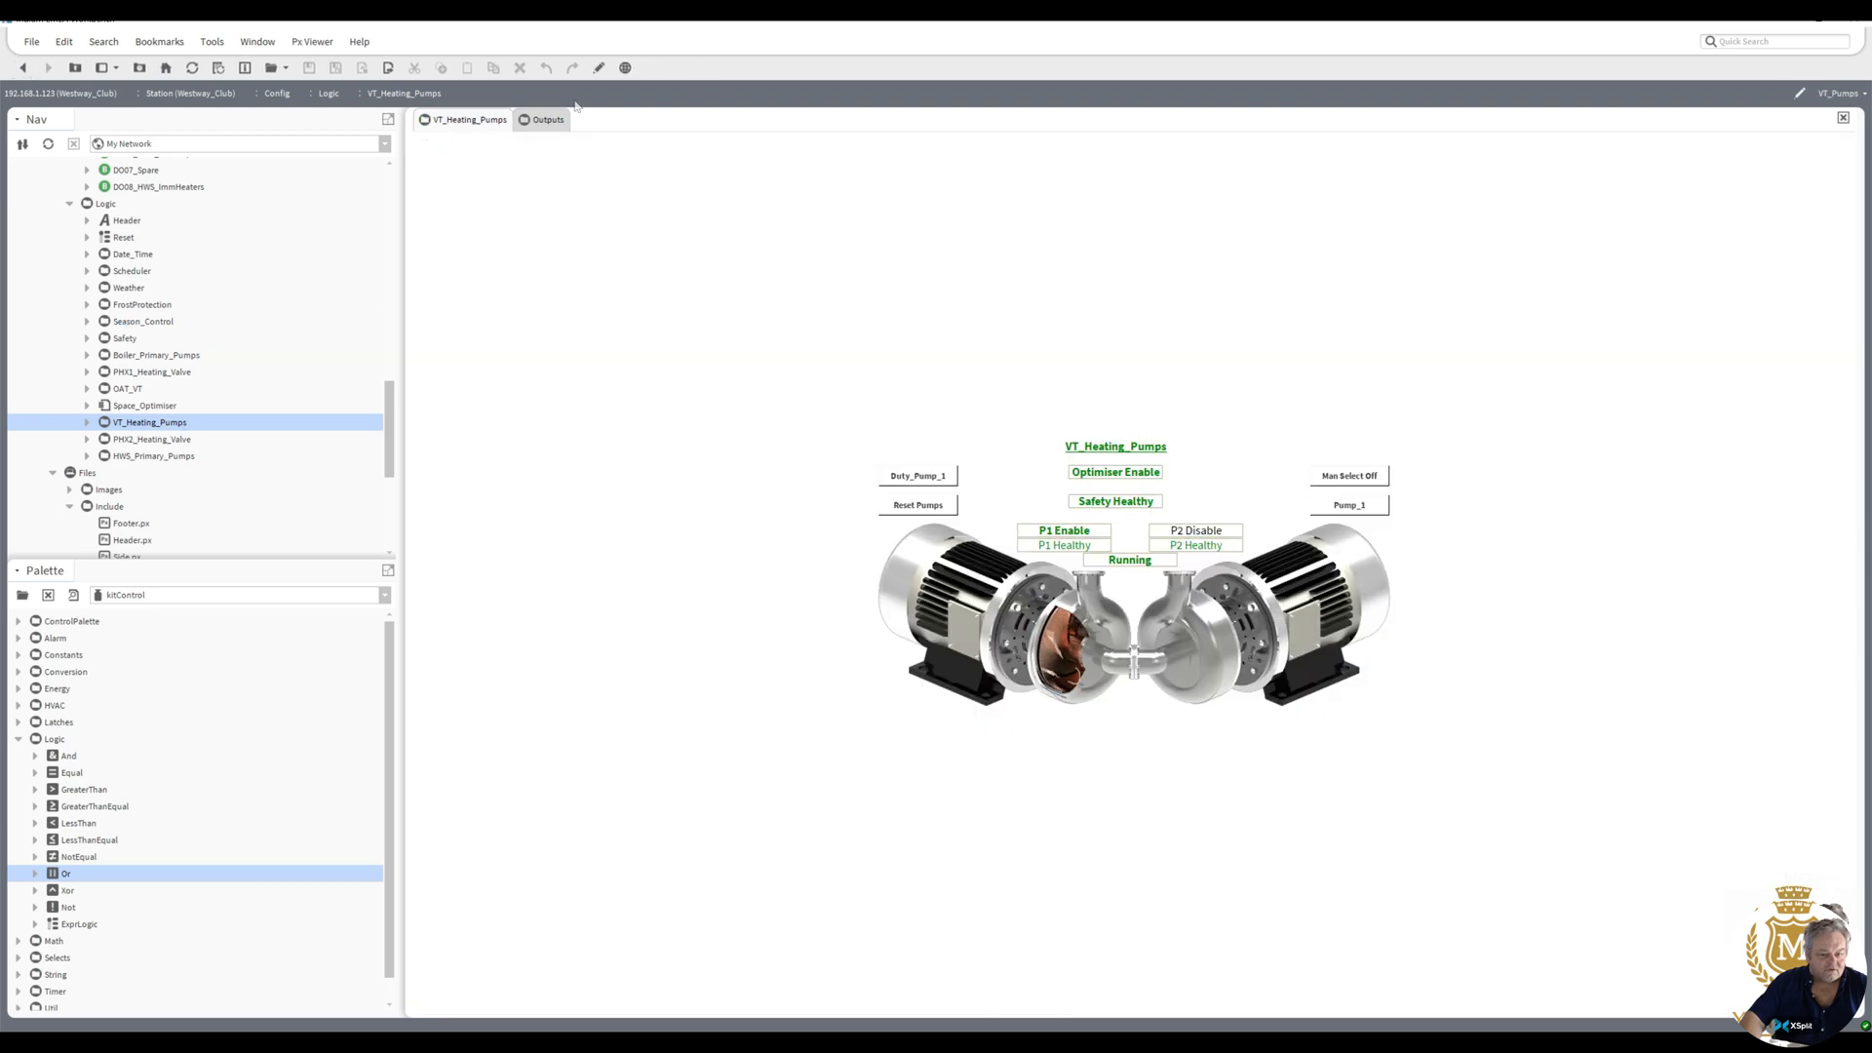
pyautogui.click(598, 67)
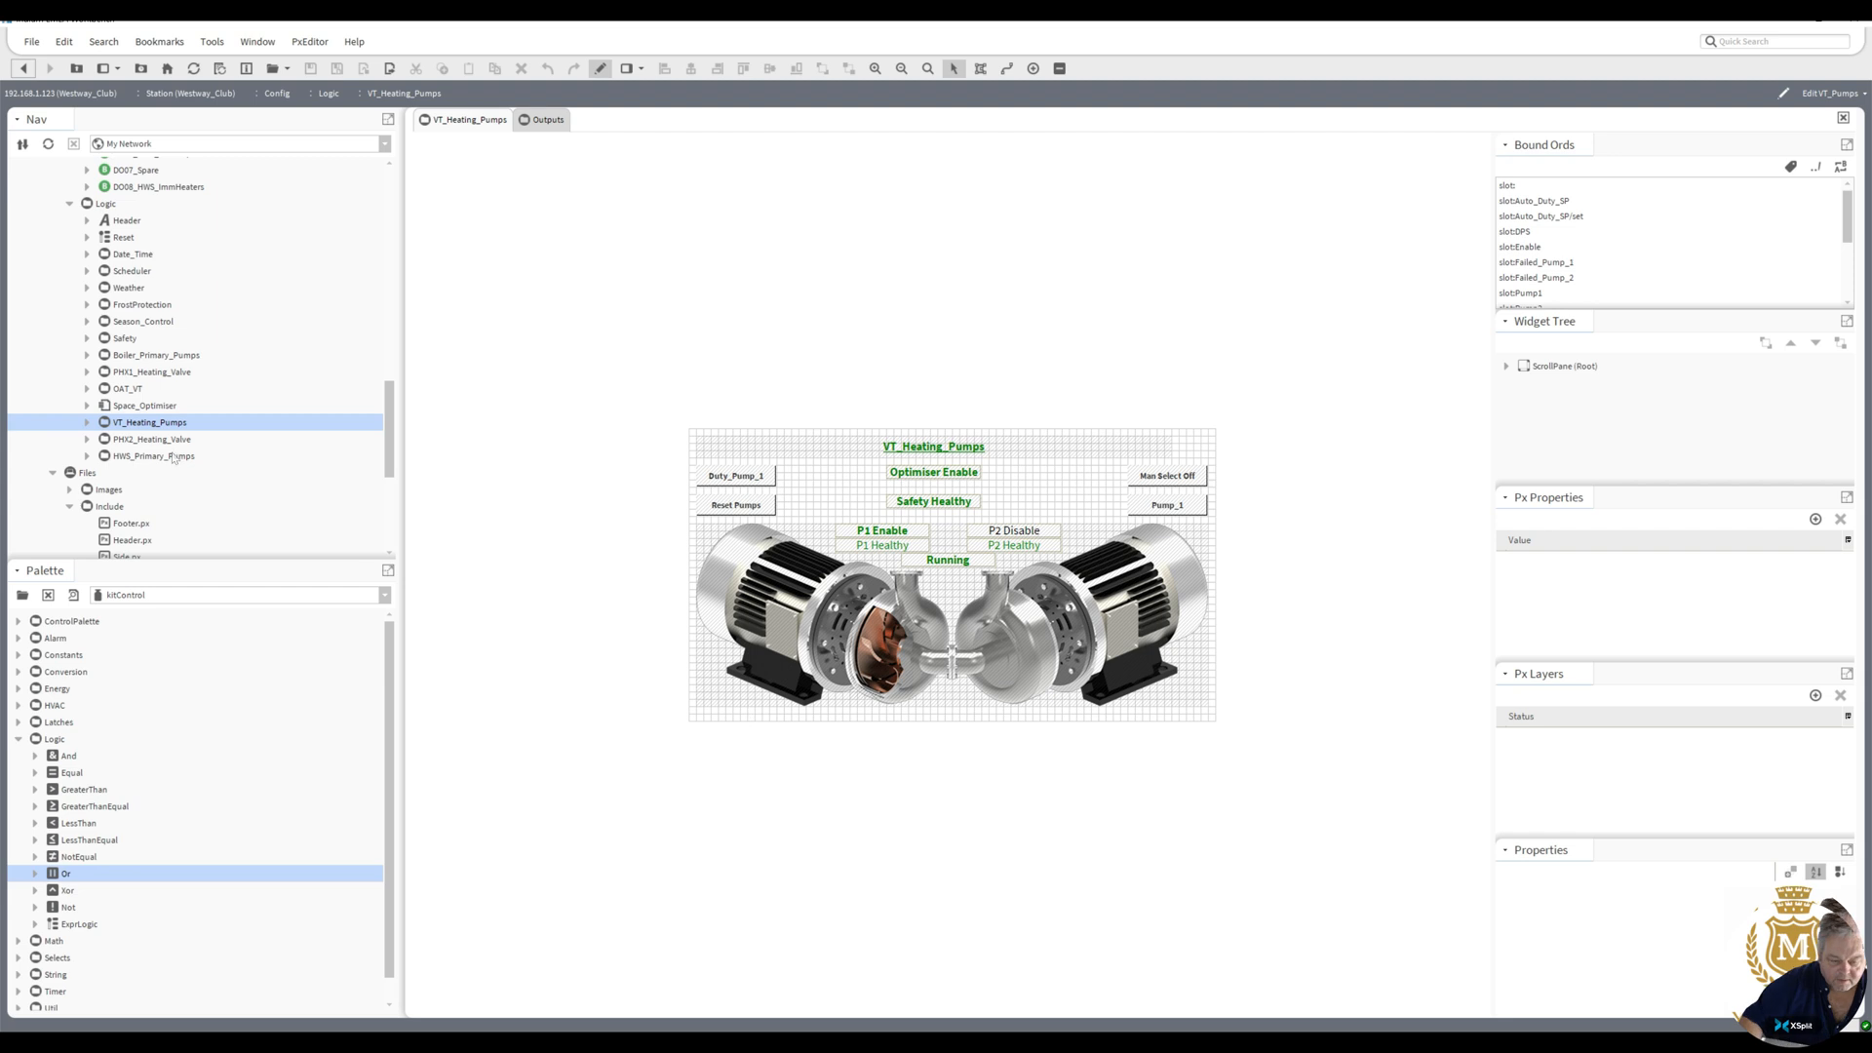
# - Add a bound label for Pump1 below the pump image, replacing the value in its format text with elapsedActiveTime
pyautogui.click(85, 422)
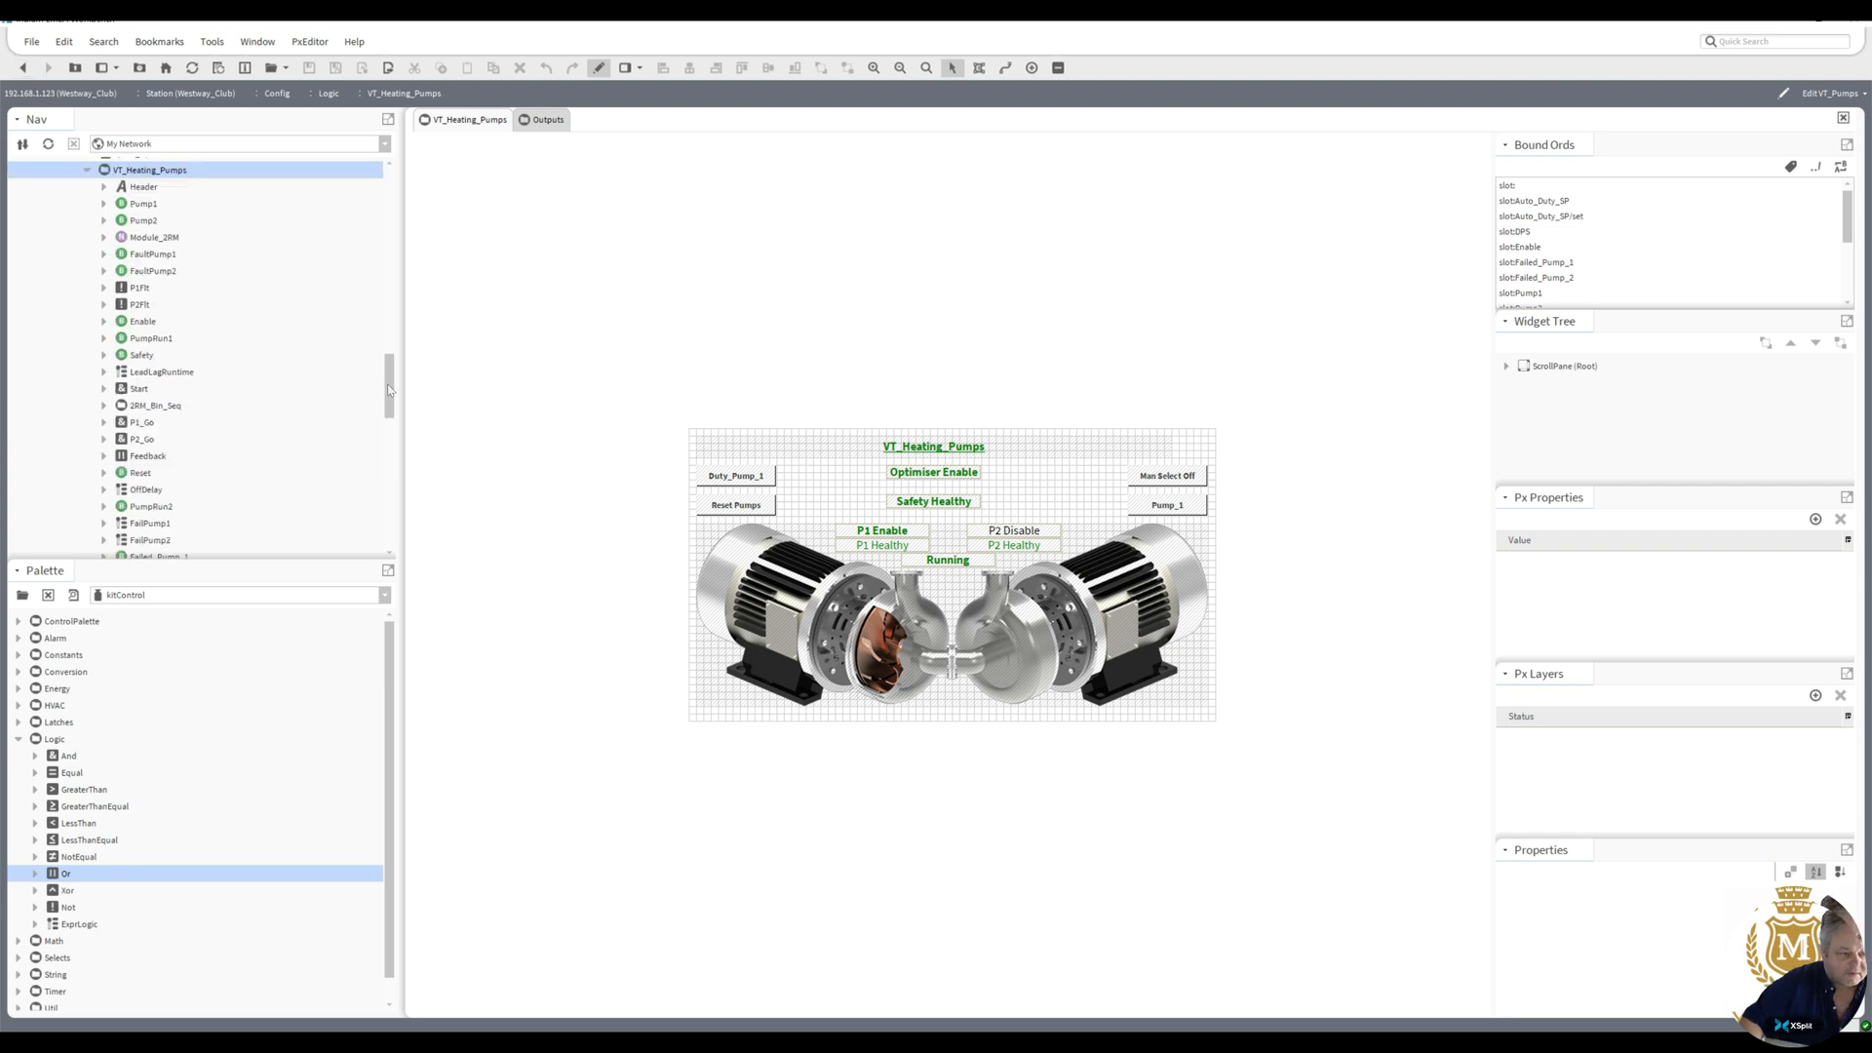
pyautogui.click(104, 205)
pyautogui.click(103, 205)
pyautogui.moveTo(133, 212); pyautogui.dragTo(771, 708)
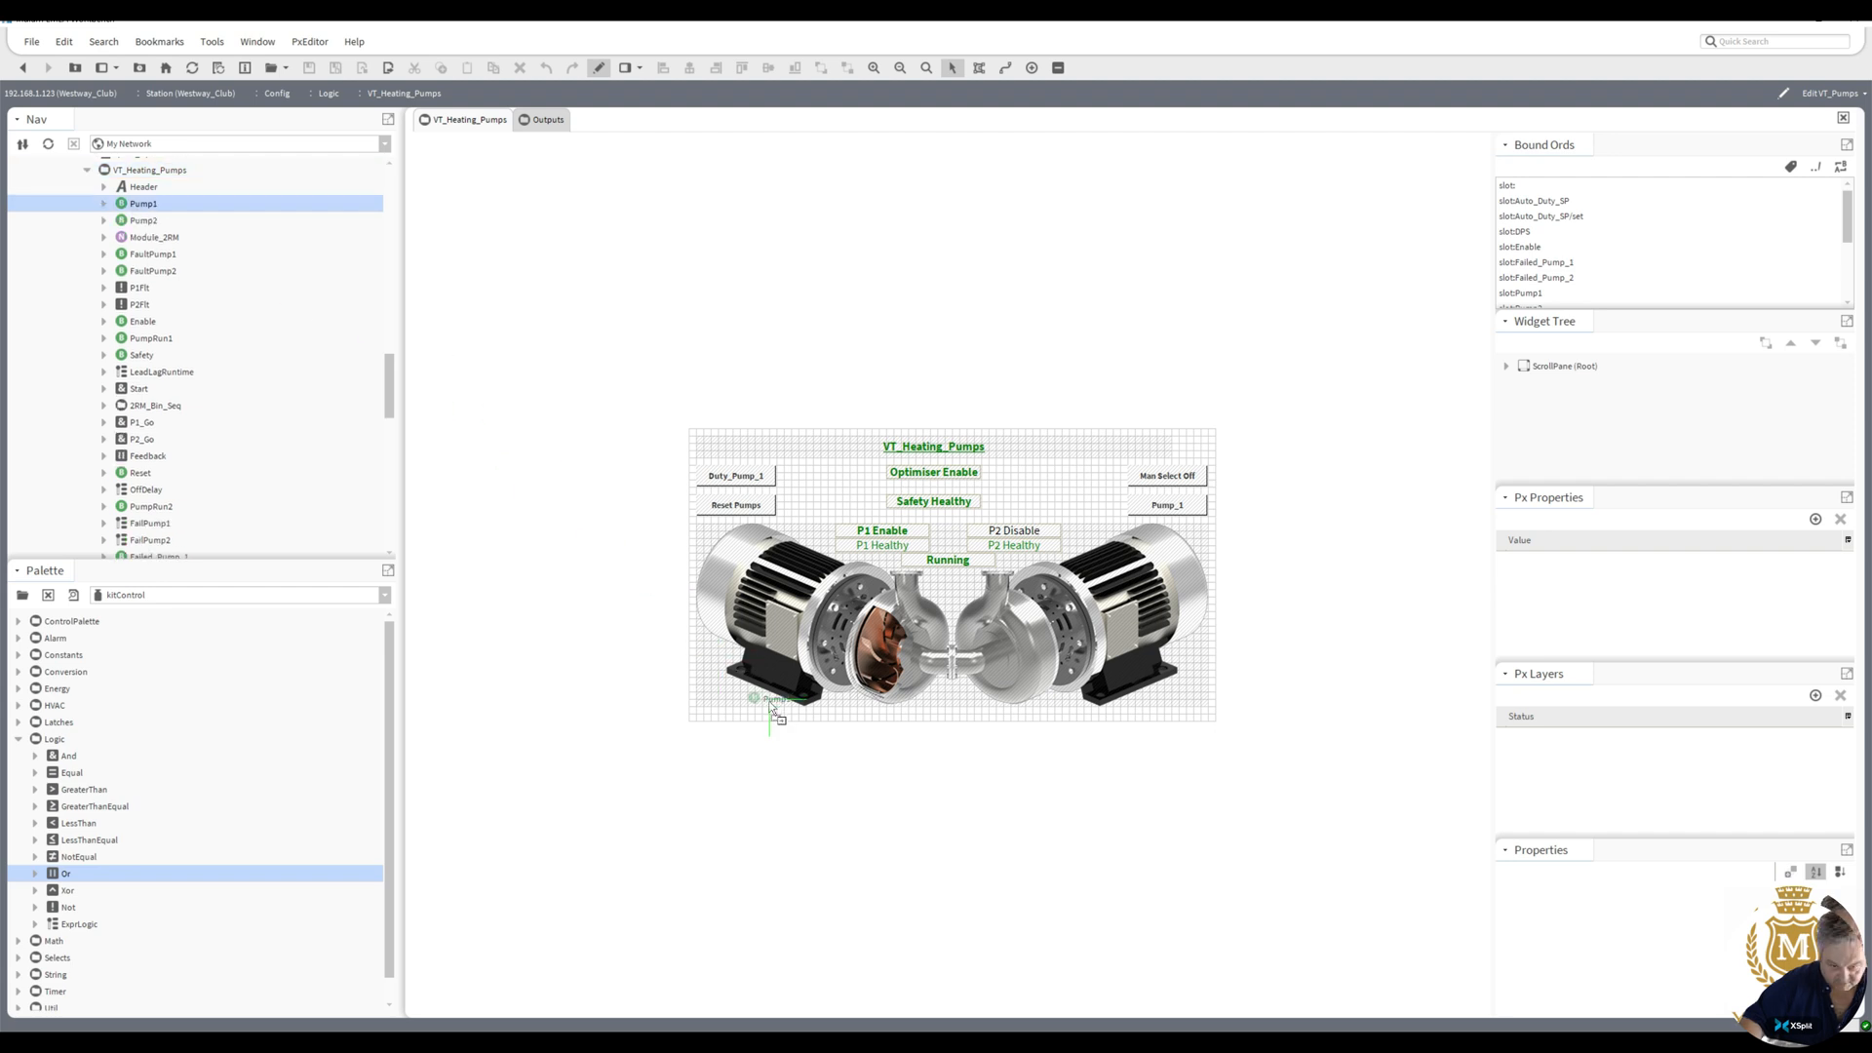
pyautogui.click(693, 501)
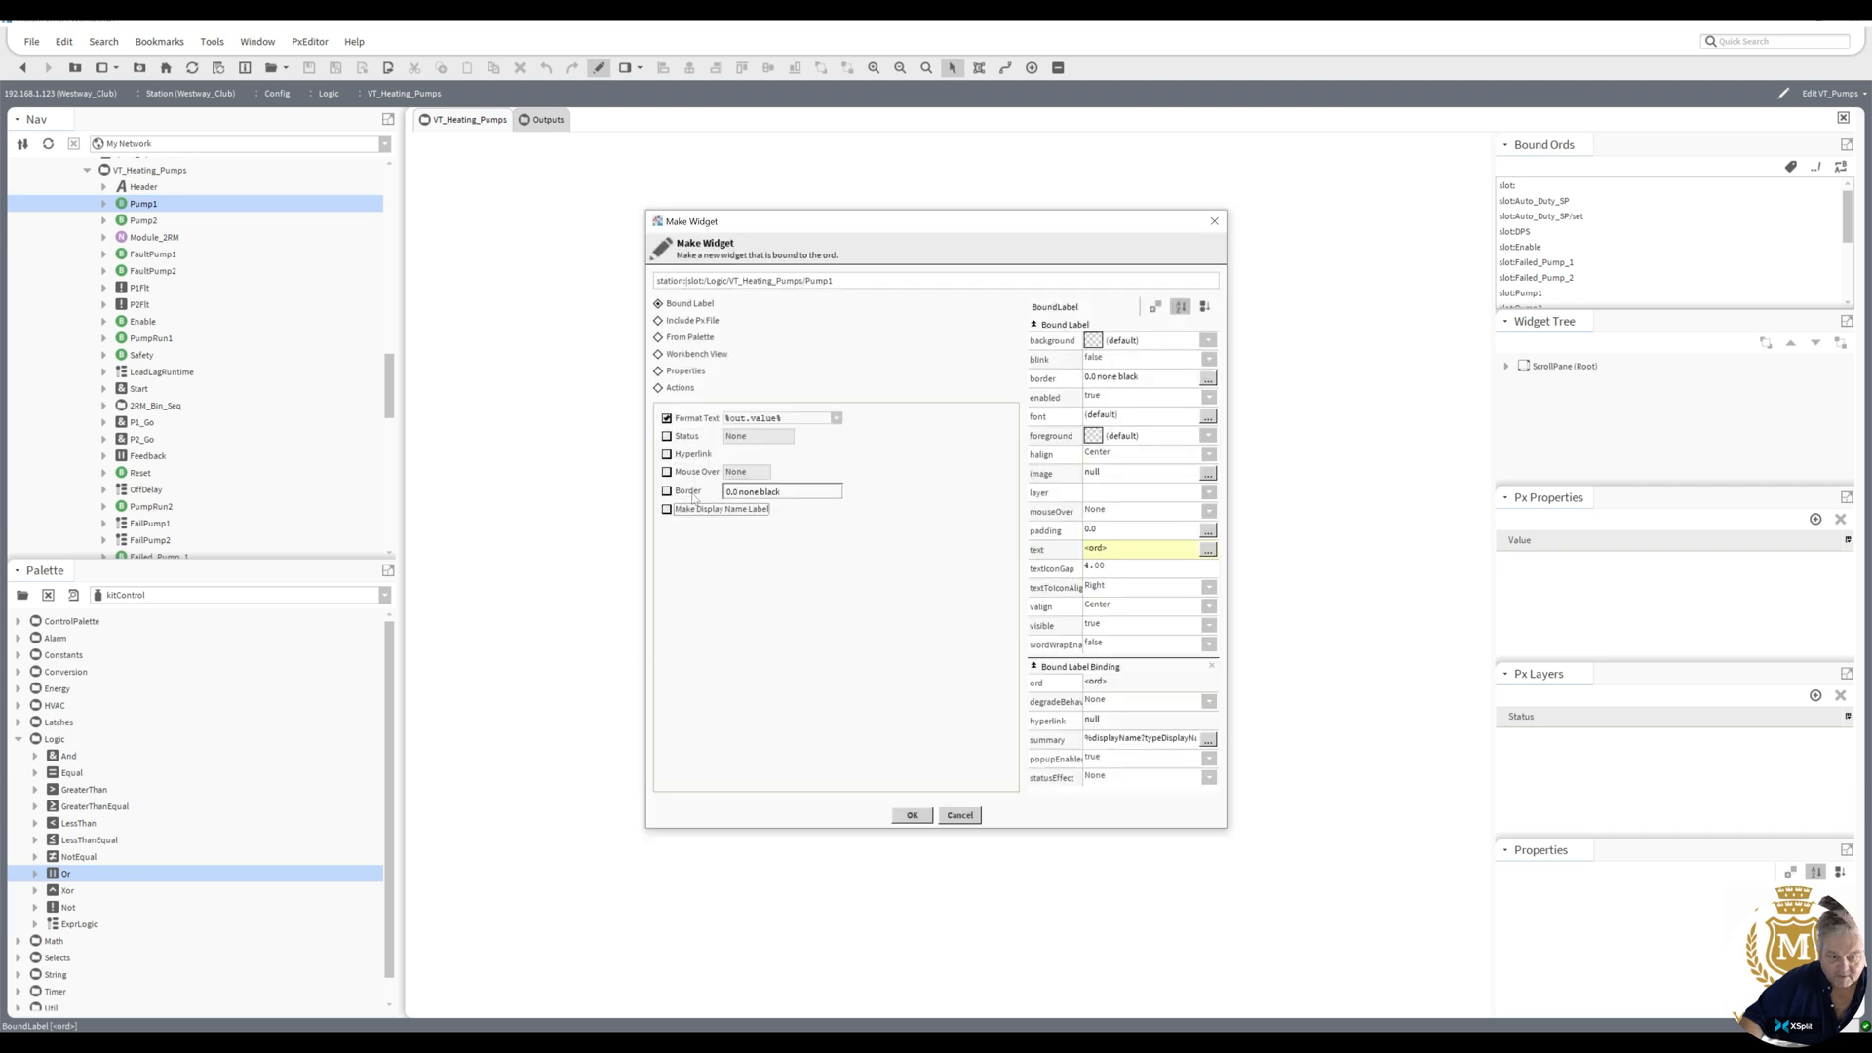
pyautogui.moveTo(777, 418); pyautogui.dragTo(757, 419)
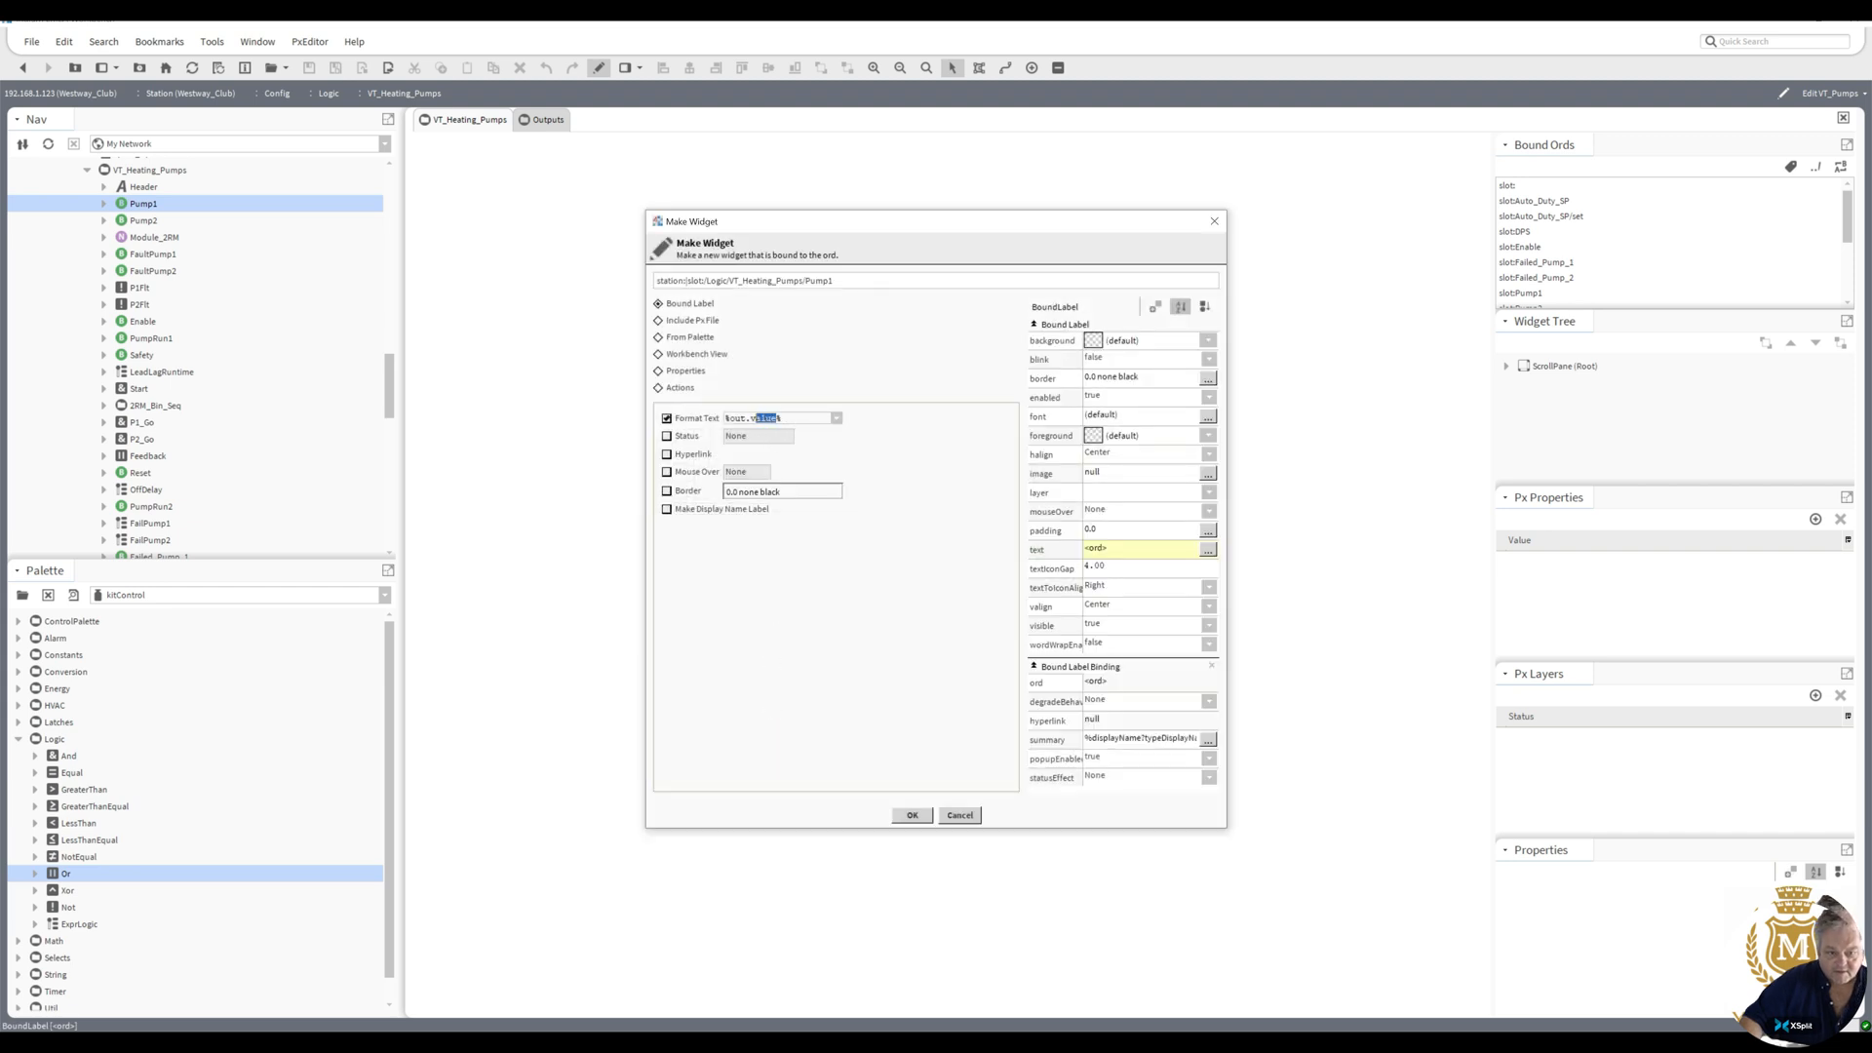
pyautogui.hotkey('ctrl', 'v')
pyautogui.click(913, 815)
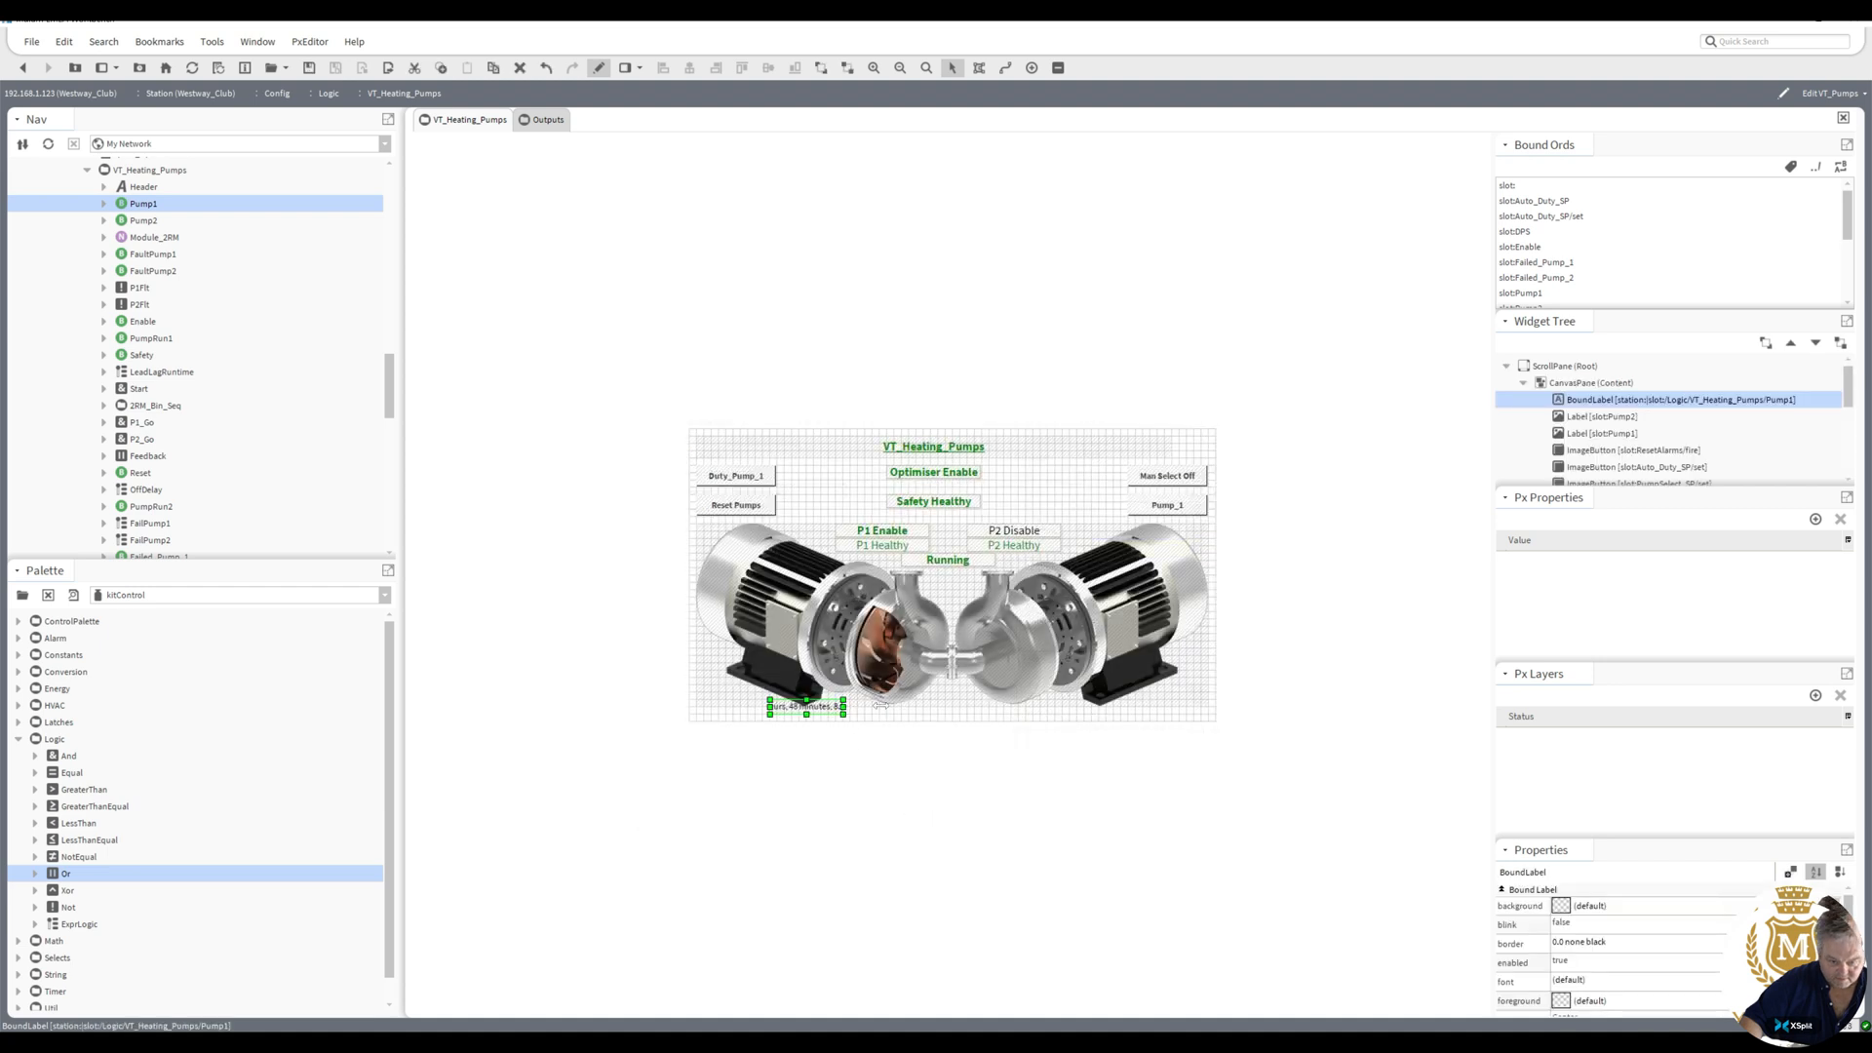
# - Widen the Pump1 runtime label beneath the left pump and place a duplicate of it beneath the right pump
pyautogui.moveTo(879, 704); pyautogui.dragTo(938, 706)
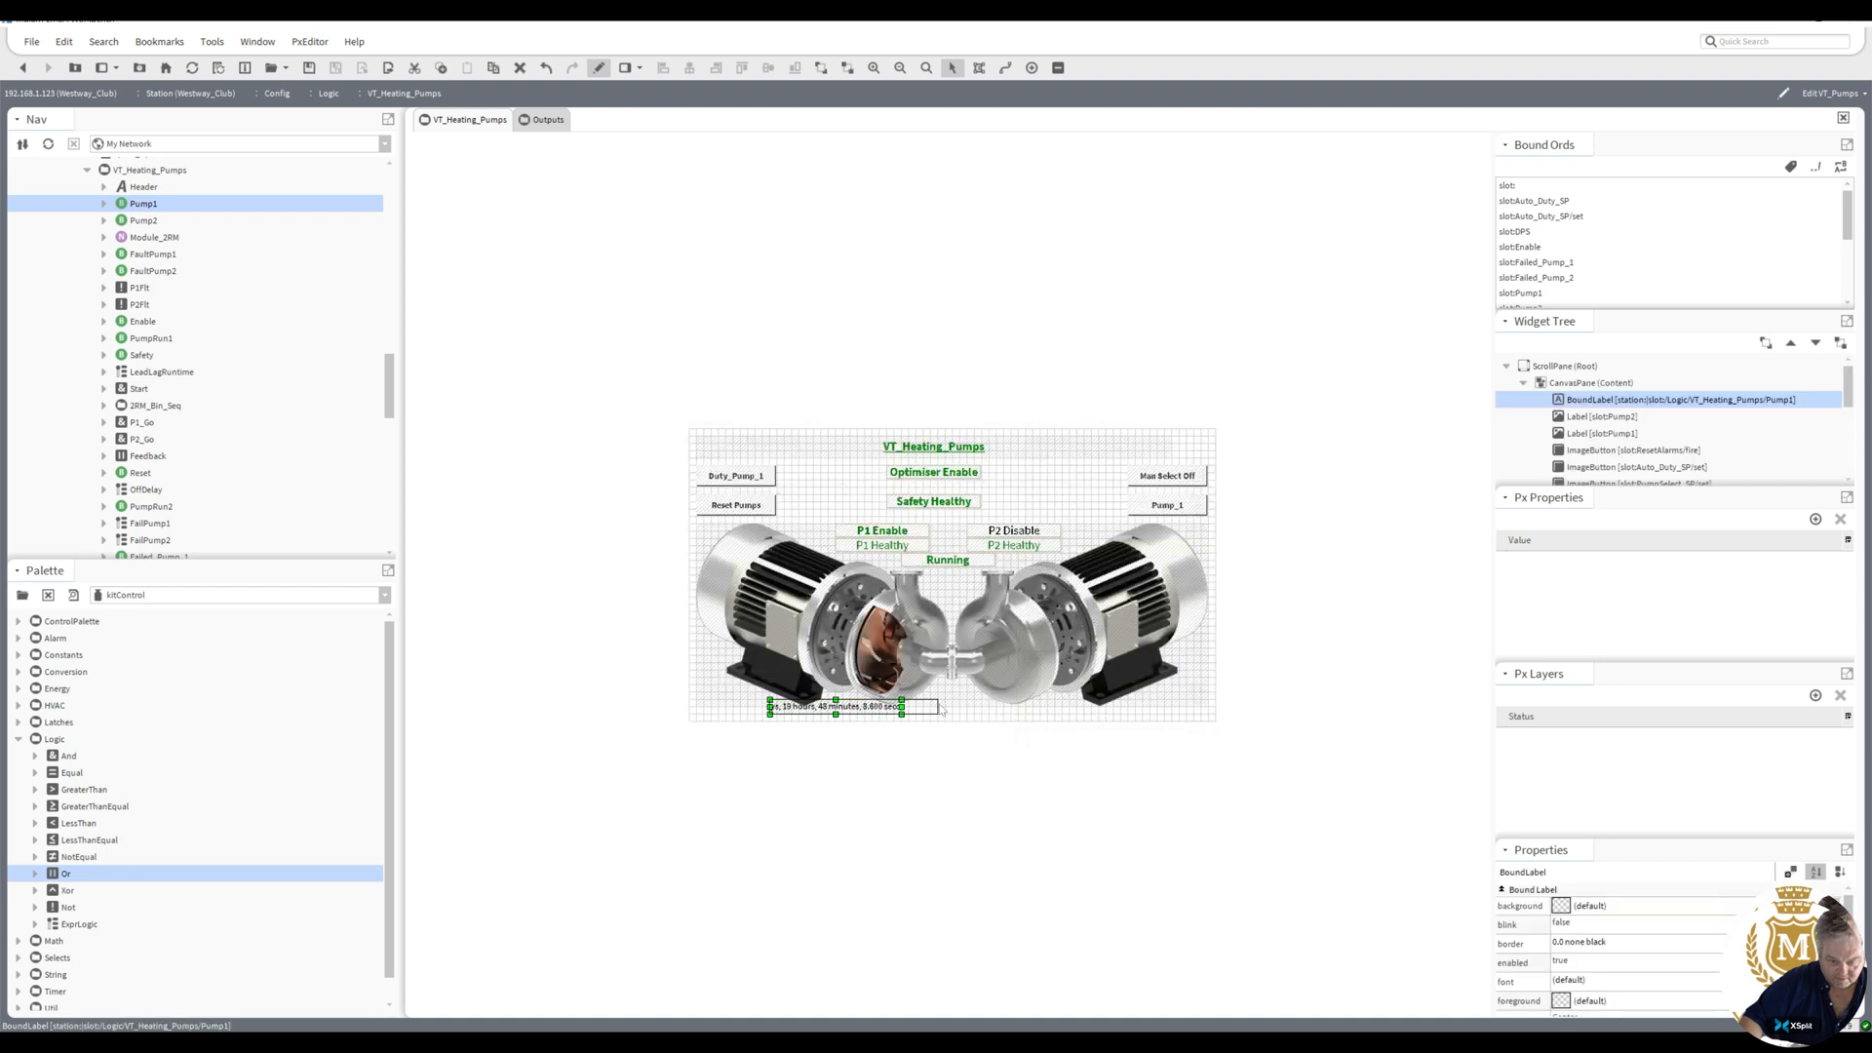
pyautogui.moveTo(749, 709)
pyautogui.mouseDown()
pyautogui.moveTo(724, 708)
pyautogui.moveTo(779, 714)
pyautogui.moveTo(754, 714)
pyautogui.mouseUp()
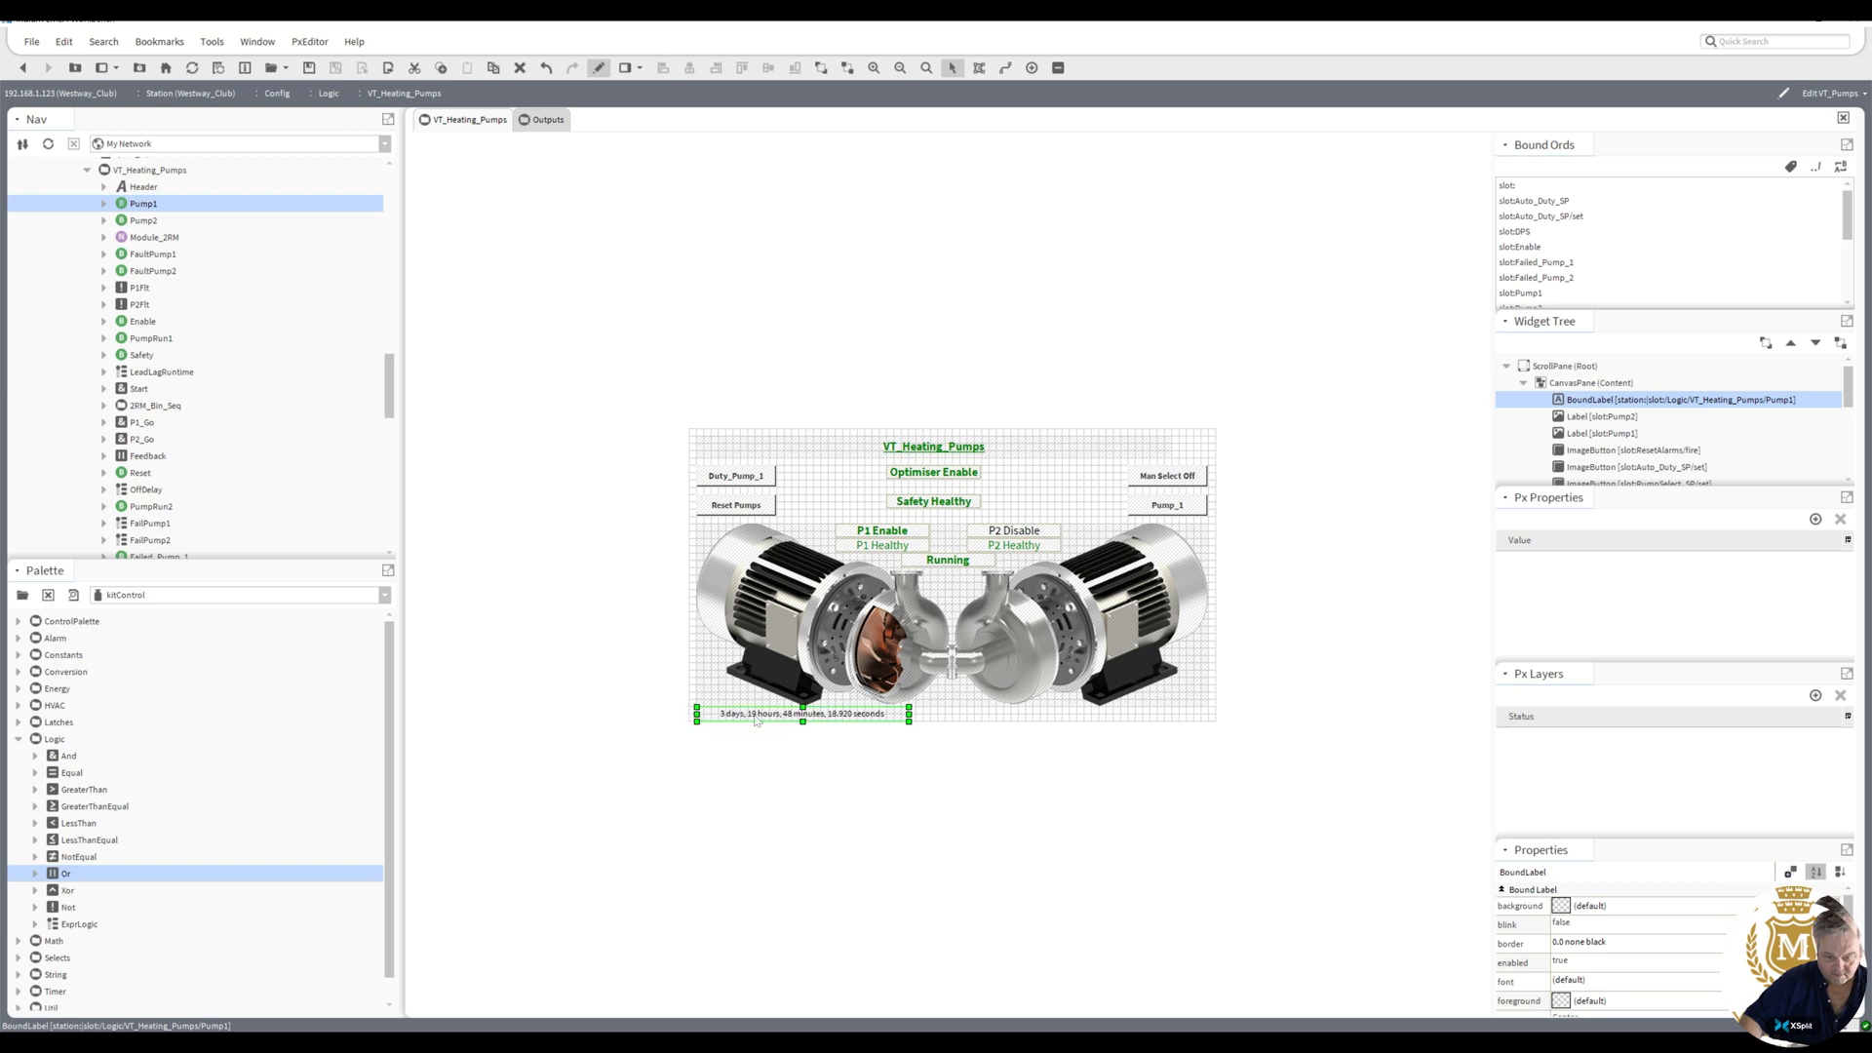
pyautogui.rightClick(755, 715)
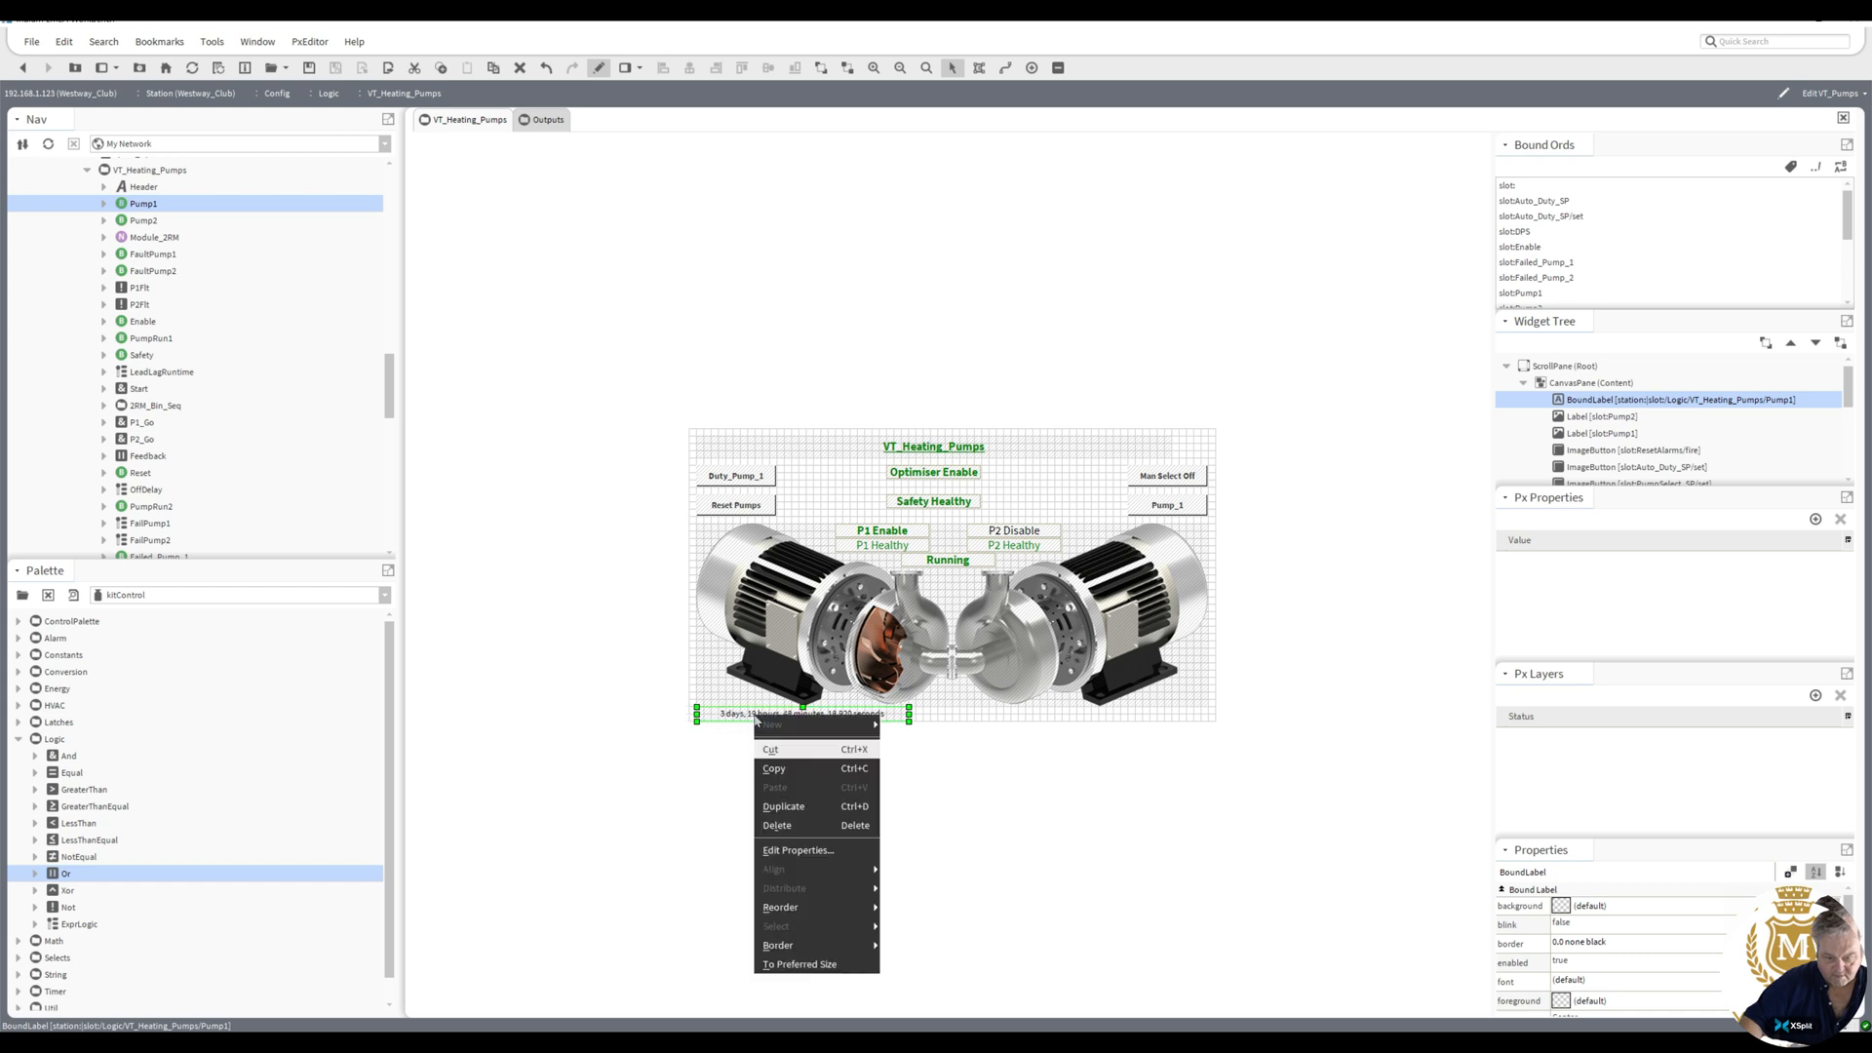
pyautogui.click(790, 805)
pyautogui.moveTo(770, 725); pyautogui.dragTo(1018, 717)
pyautogui.moveTo(1042, 717); pyautogui.dragTo(1065, 716)
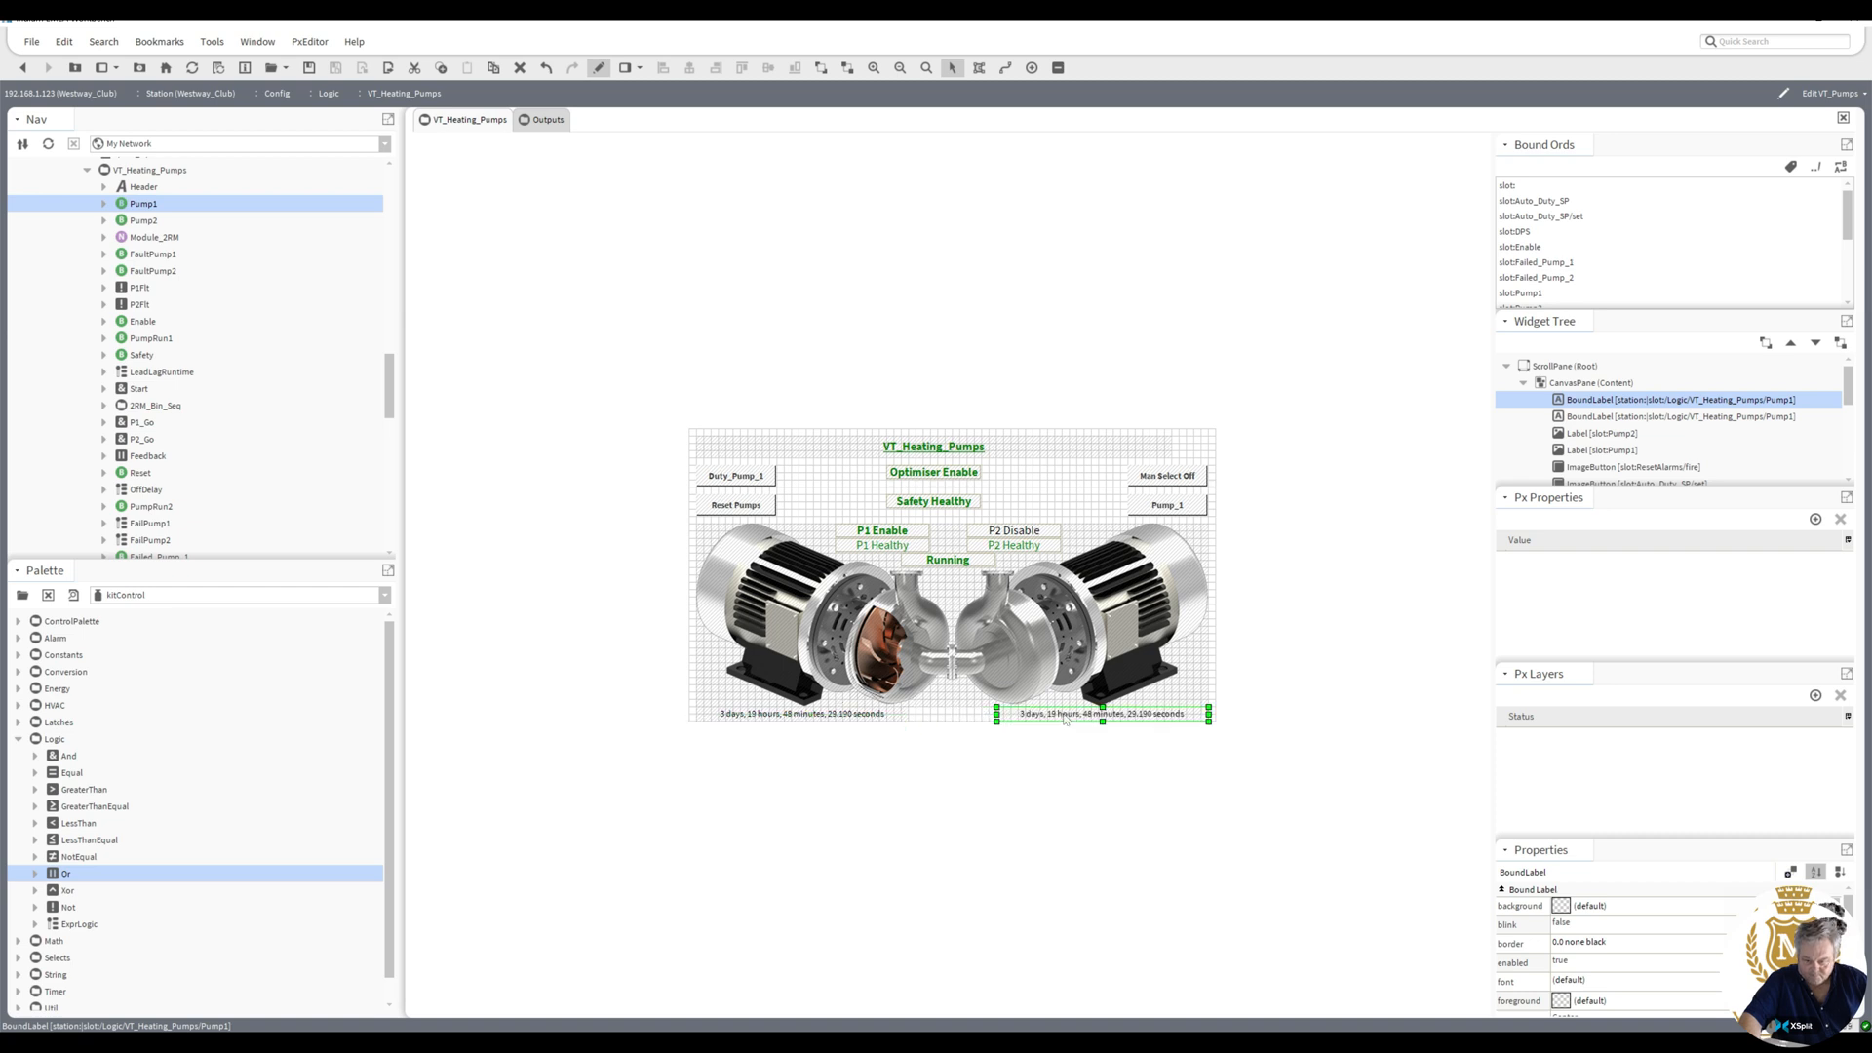
# - Rebind the duplicated runtime label's ord to station:|slot:/Logic/VT_Heating_Pumps/Pump2
pyautogui.doubleClick(1066, 719)
pyautogui.doubleClick(929, 668)
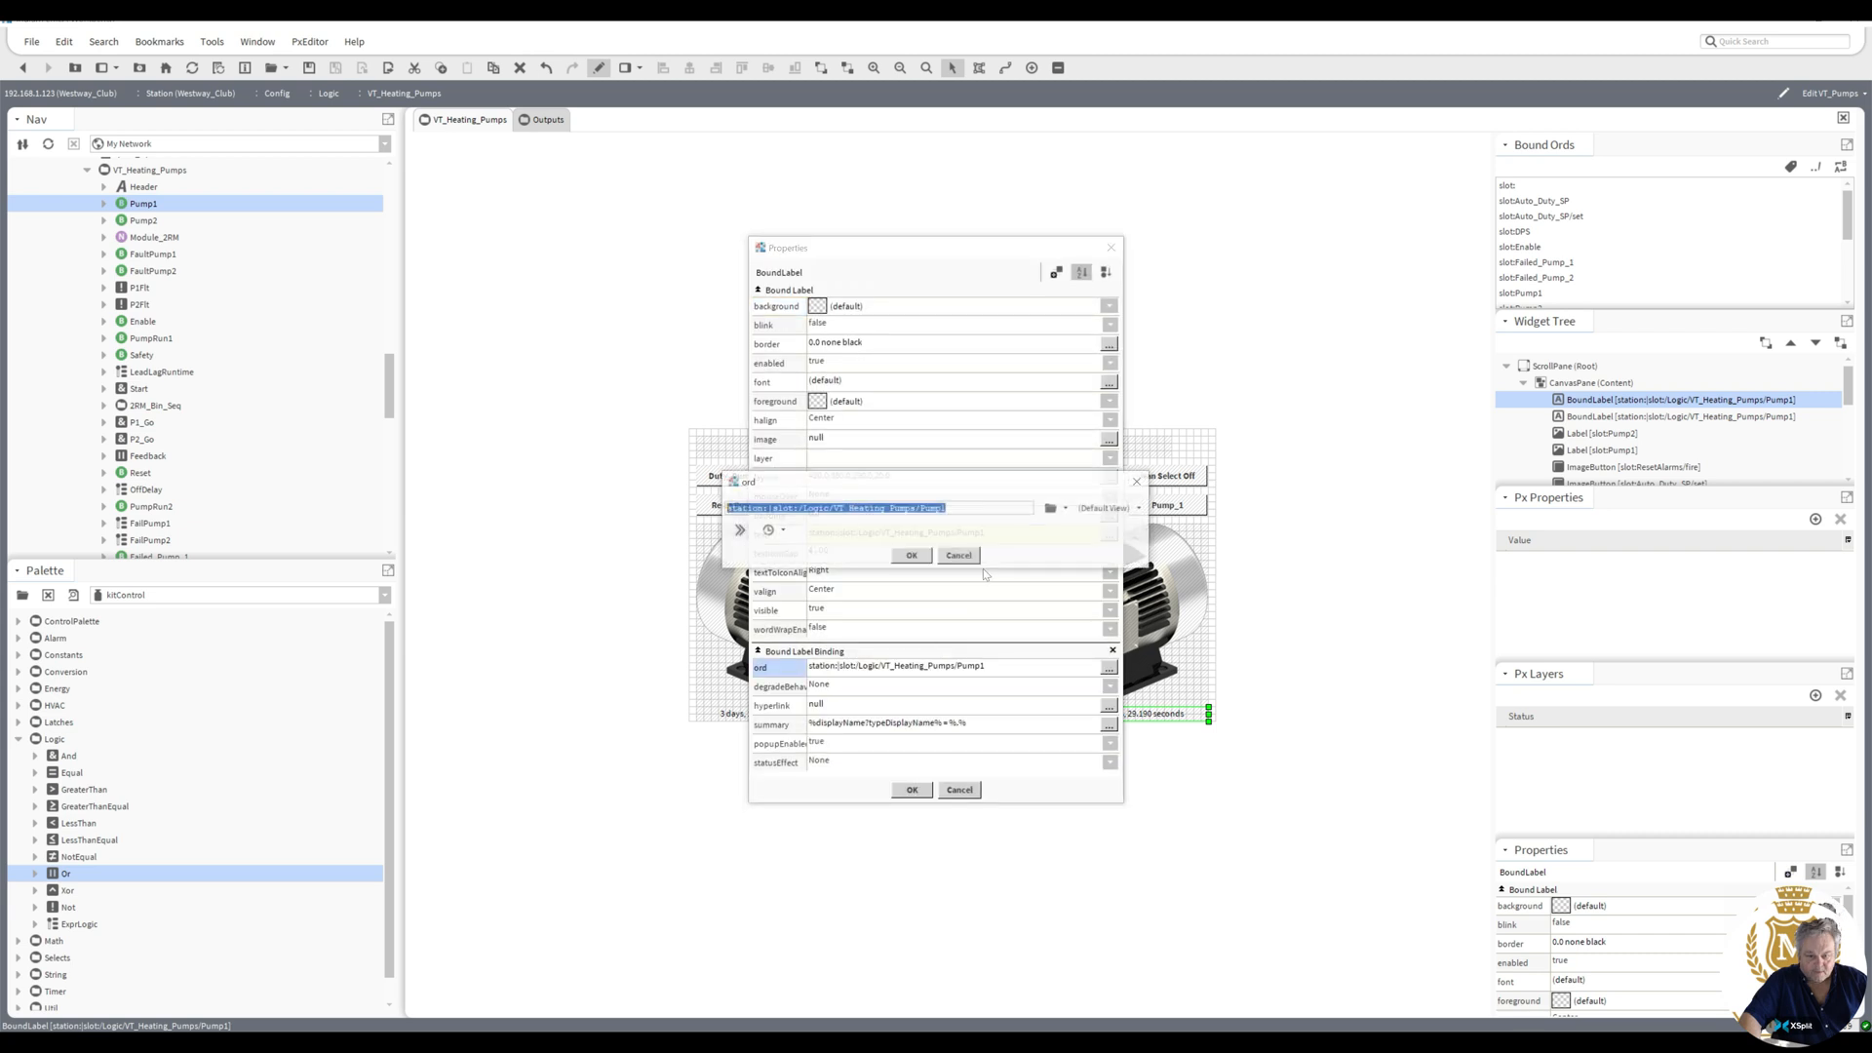
pyautogui.click(939, 511)
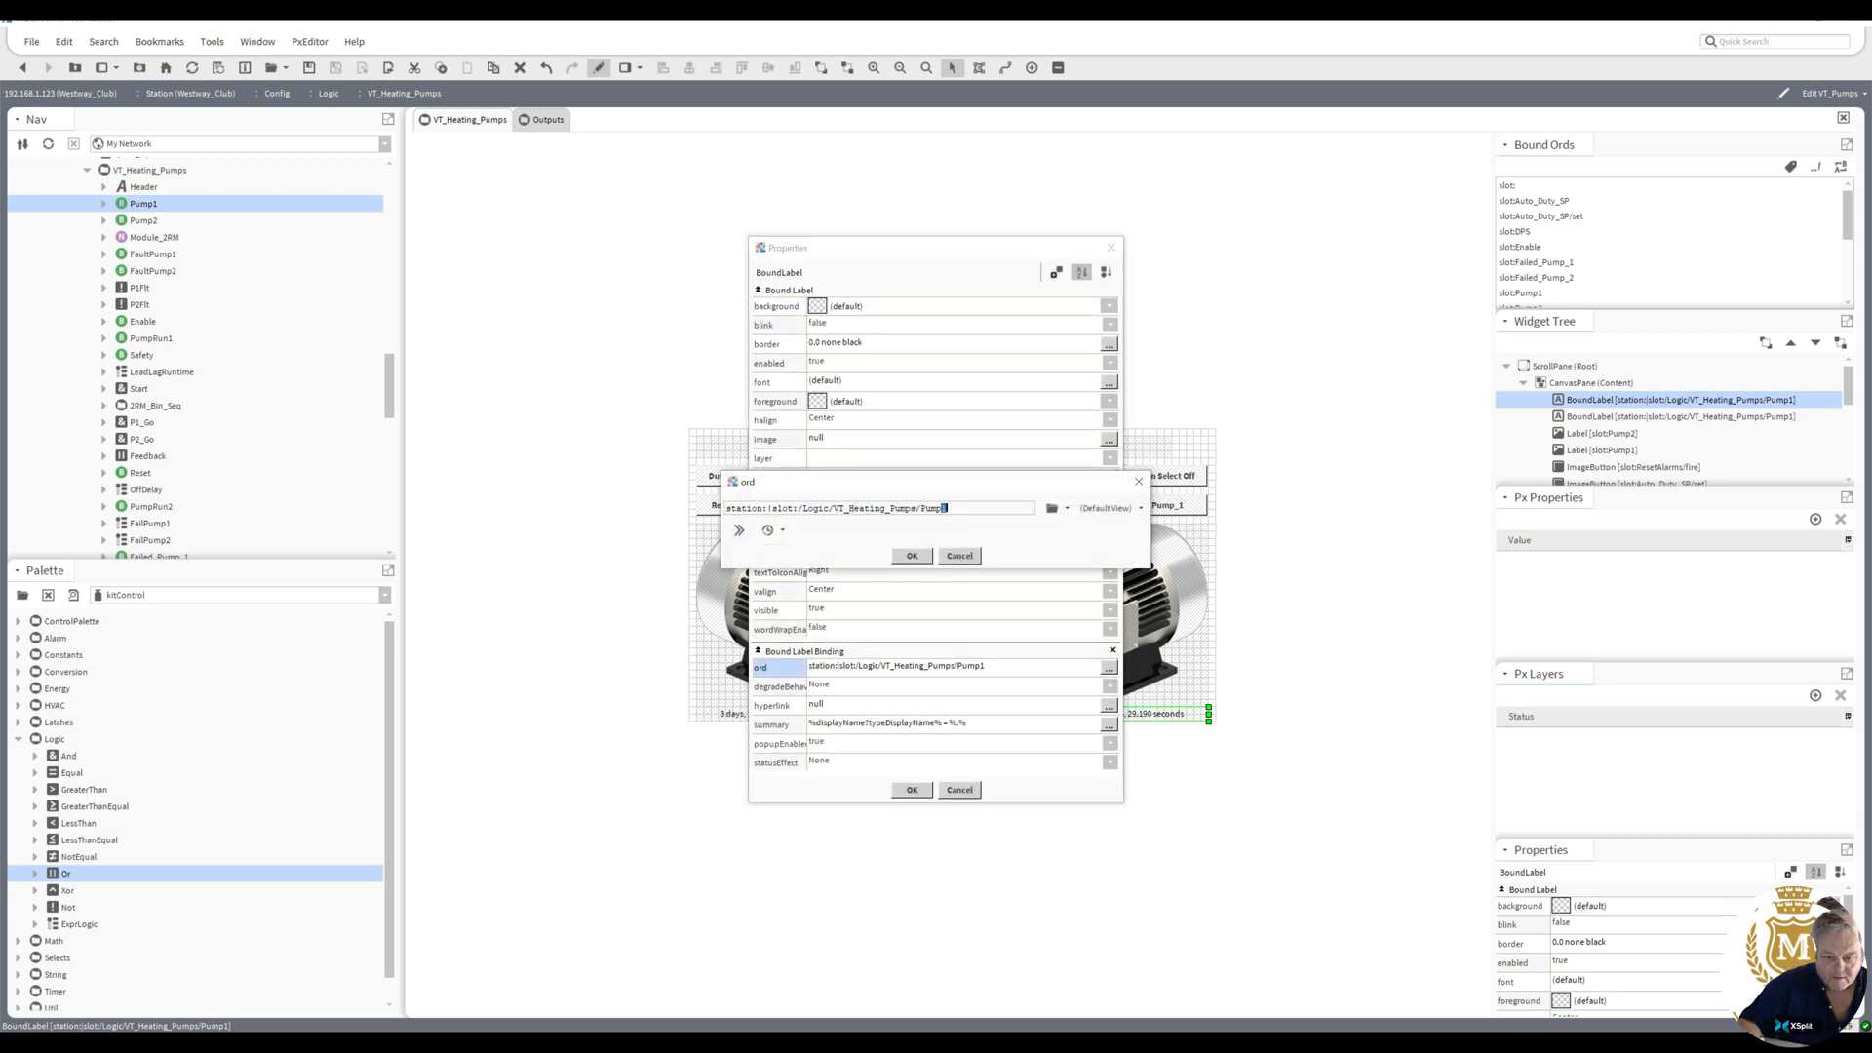
pyautogui.write('2')
pyautogui.click(913, 556)
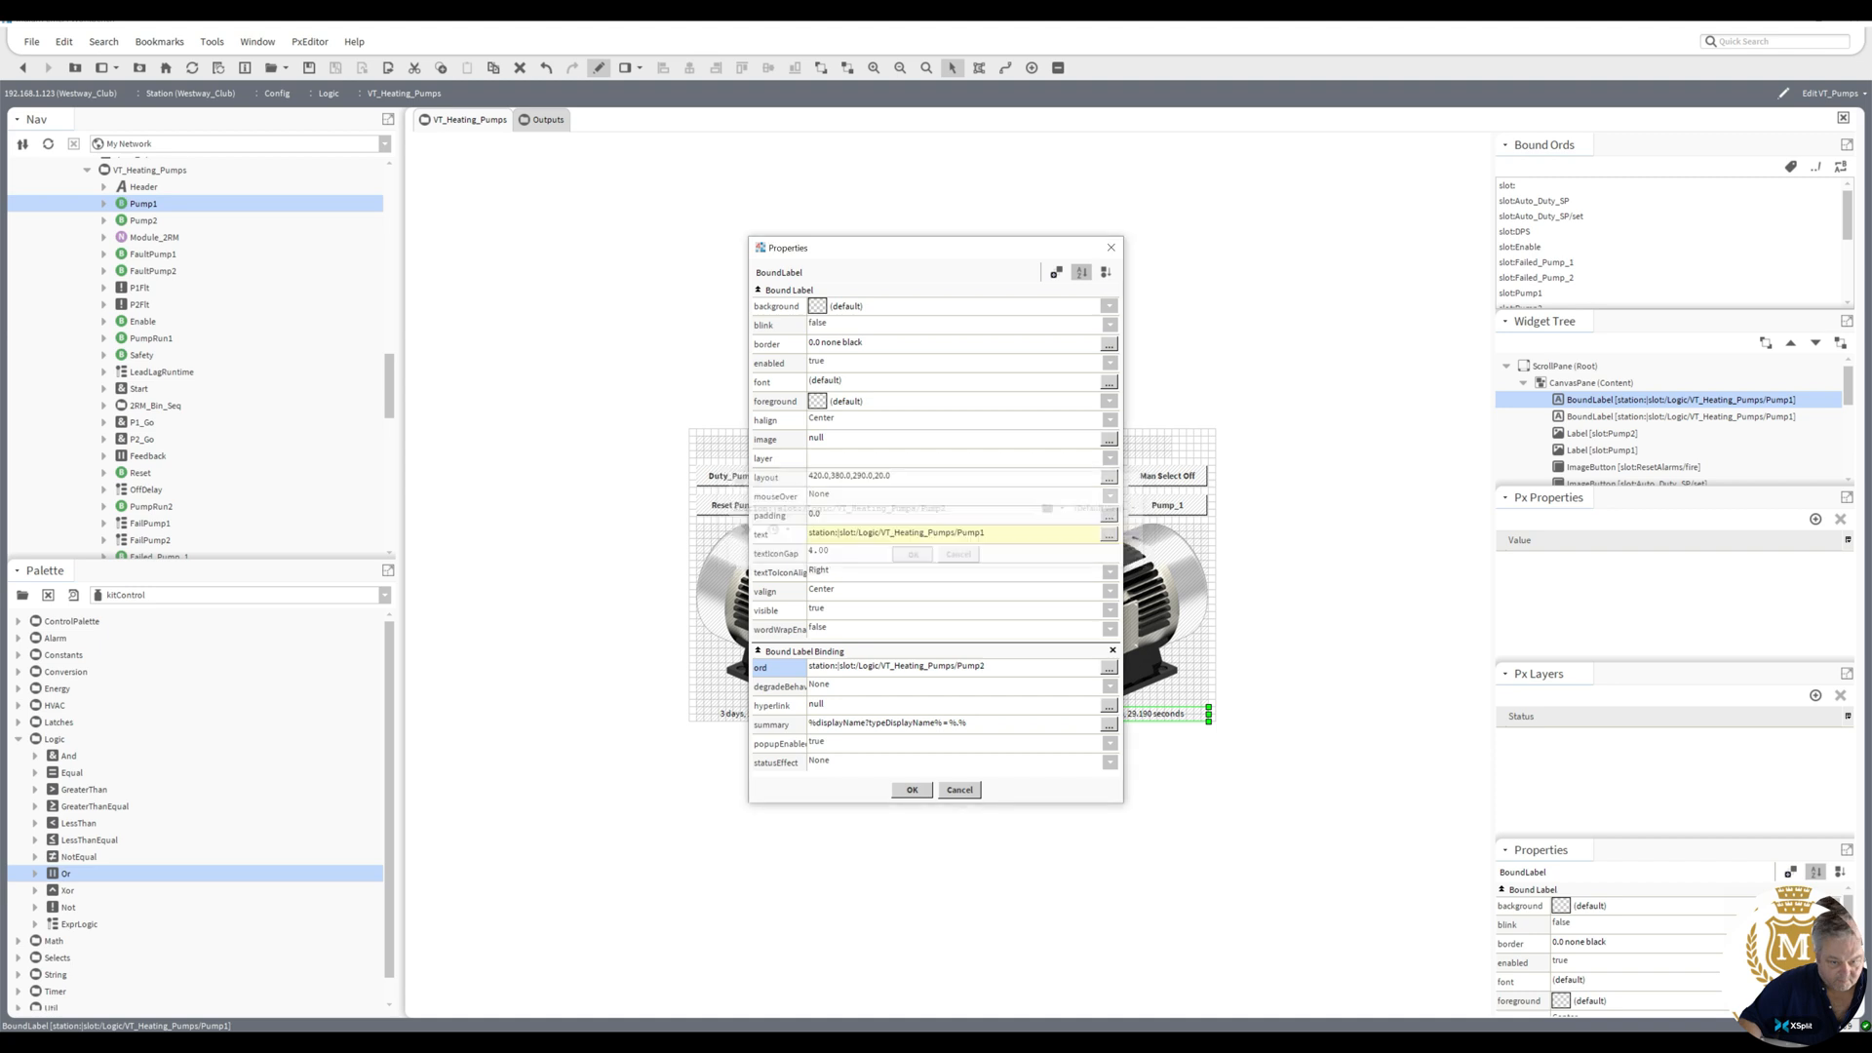
pyautogui.click(912, 790)
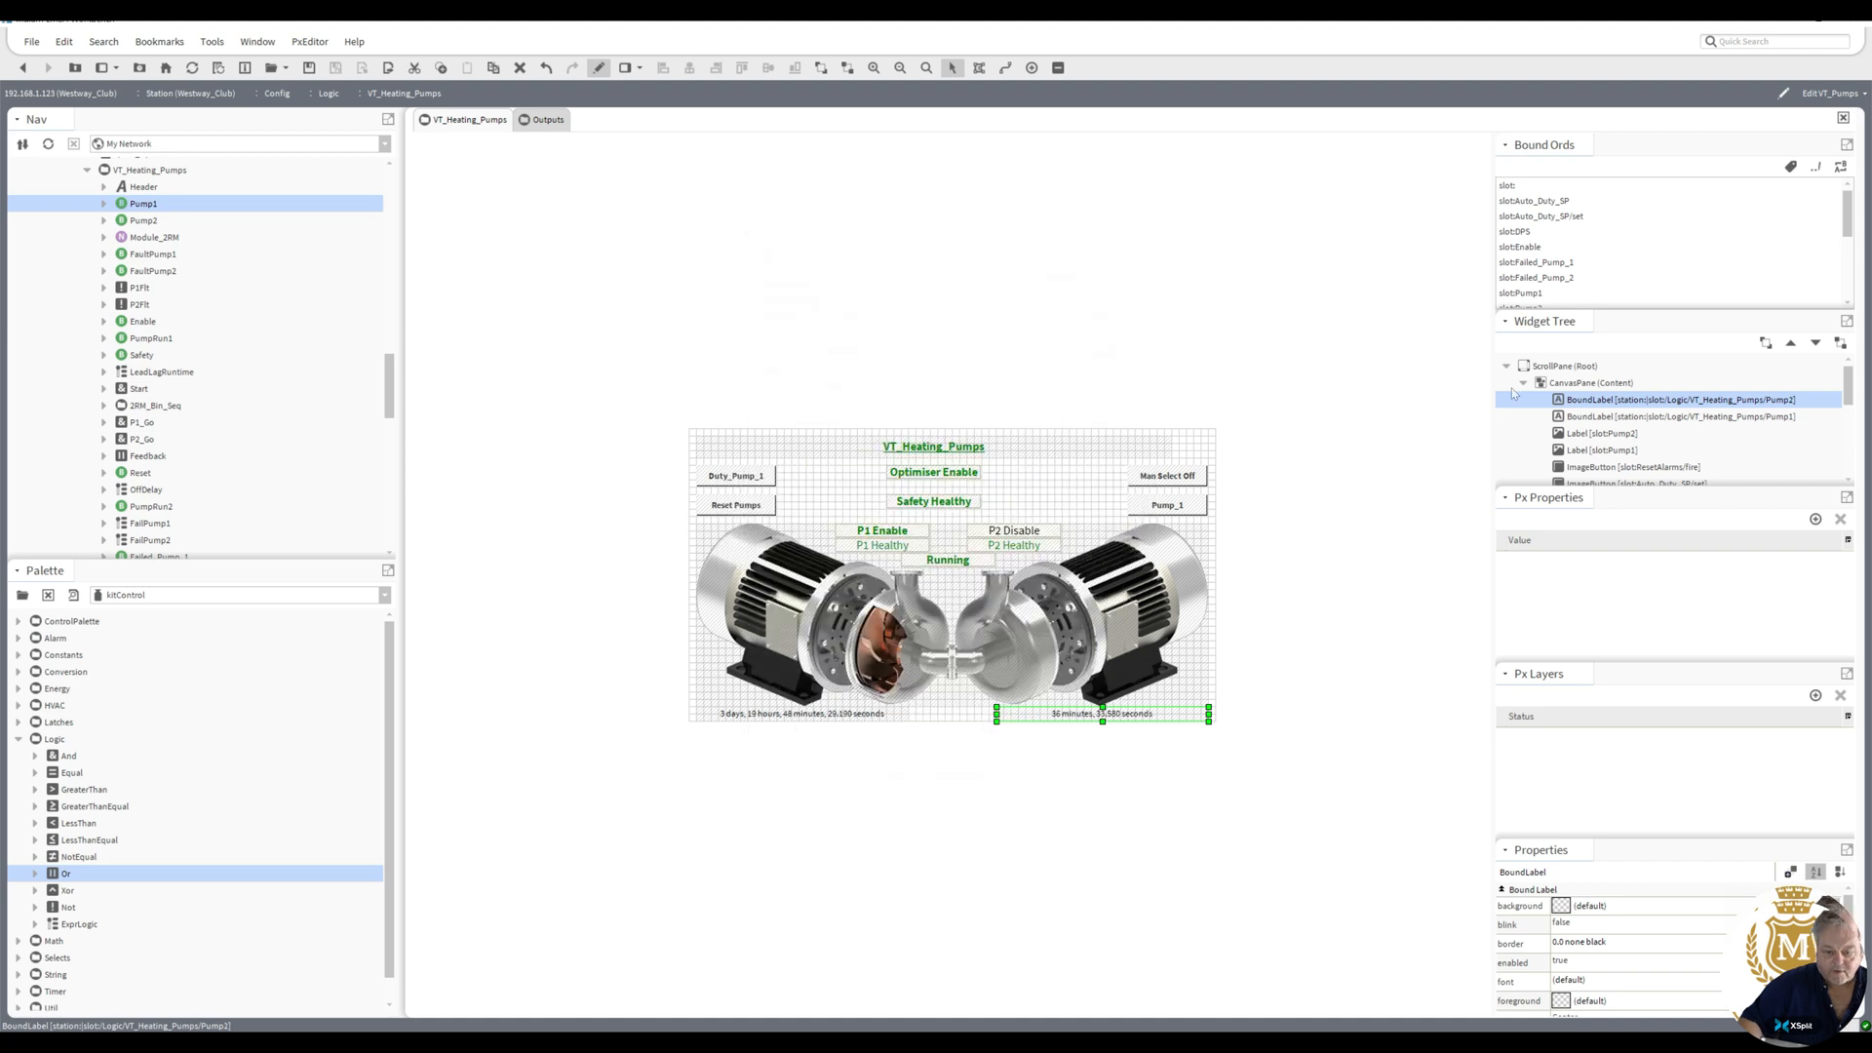
# - Relativize the station ords of both pump runtime labels to slot:Pump1 and slot:Pump2
pyautogui.click(1816, 167)
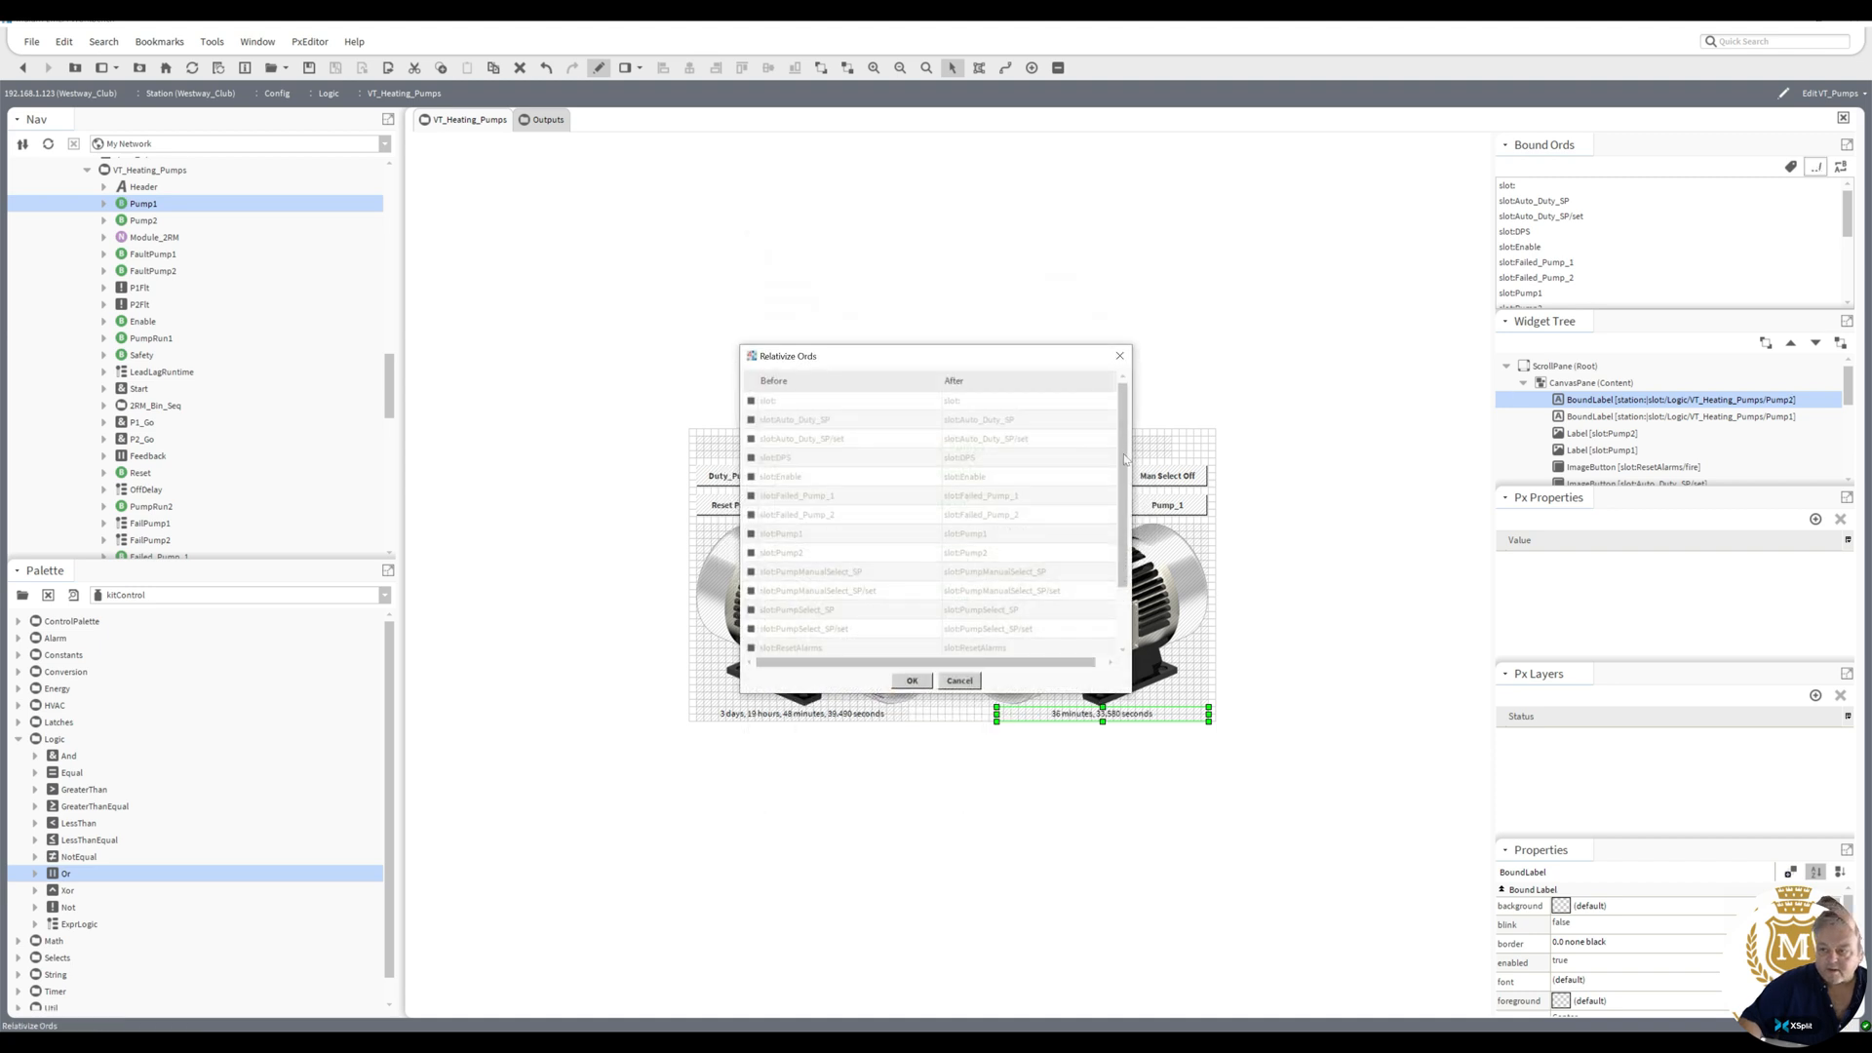
pyautogui.scroll(-2, 1125, 458)
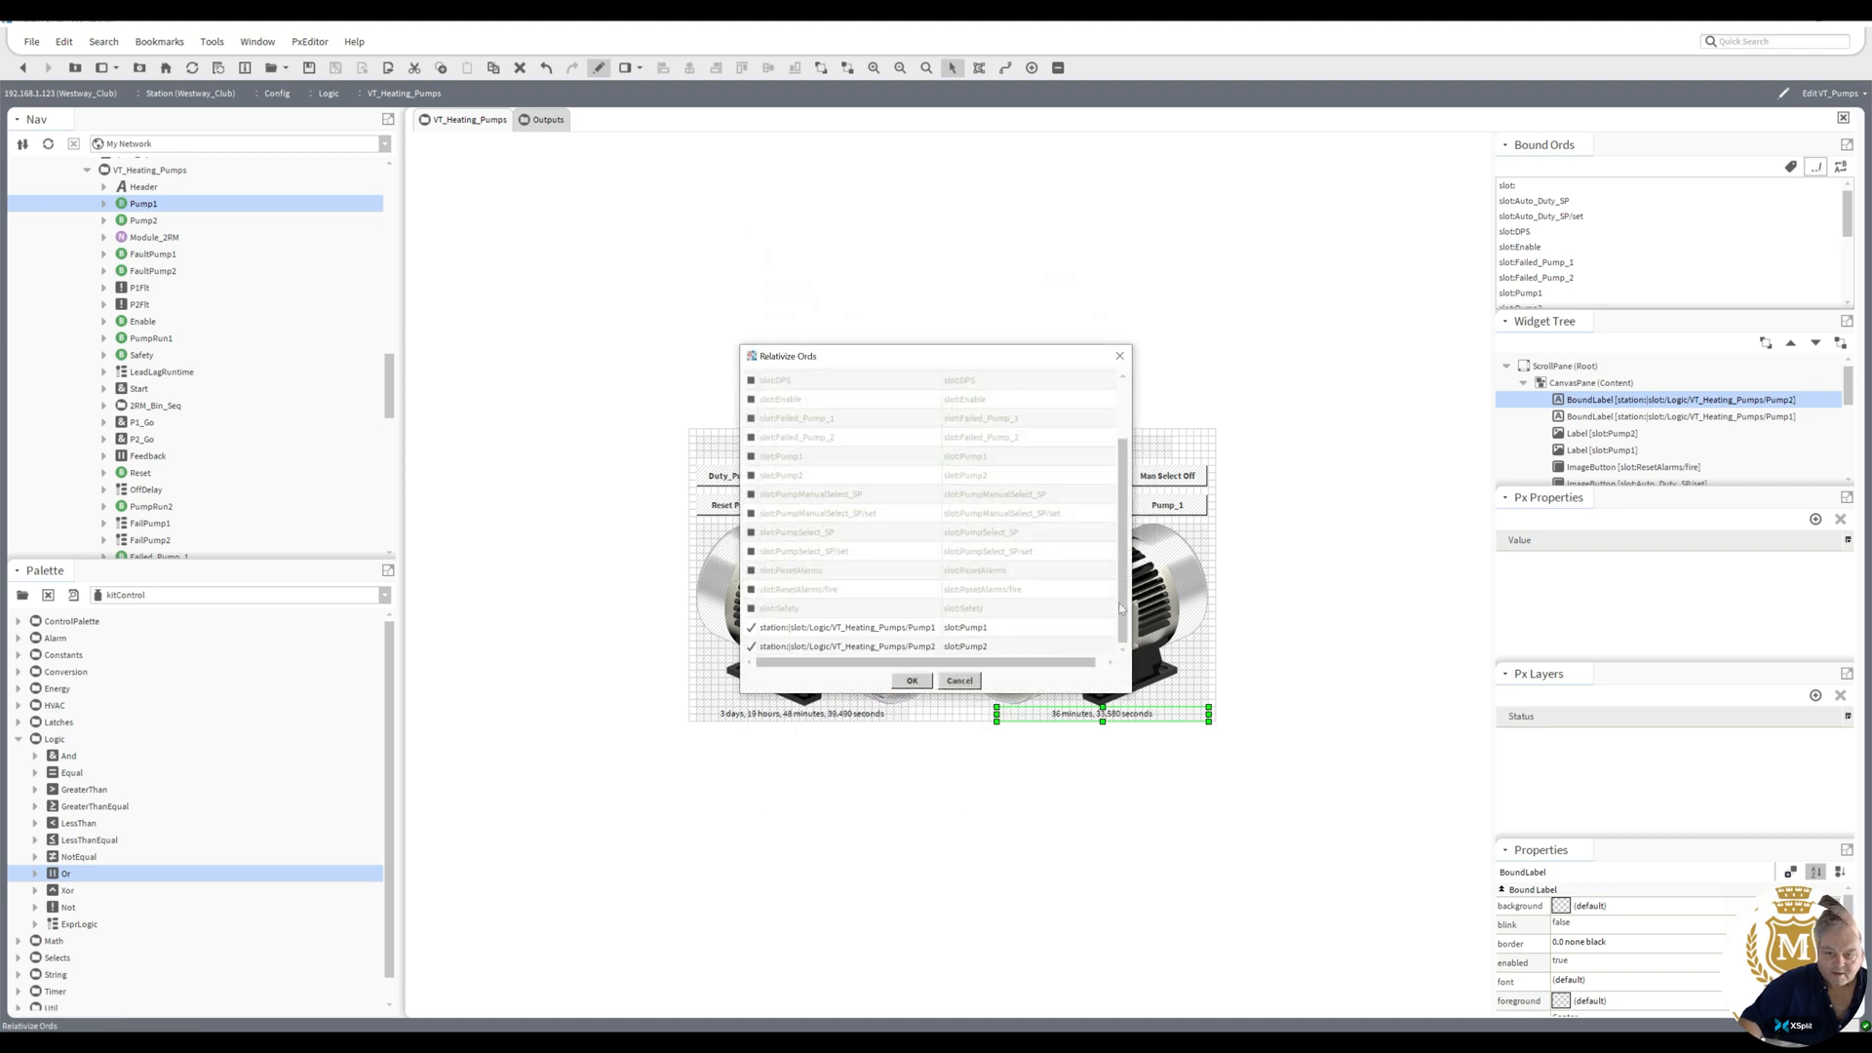
pyautogui.click(913, 681)
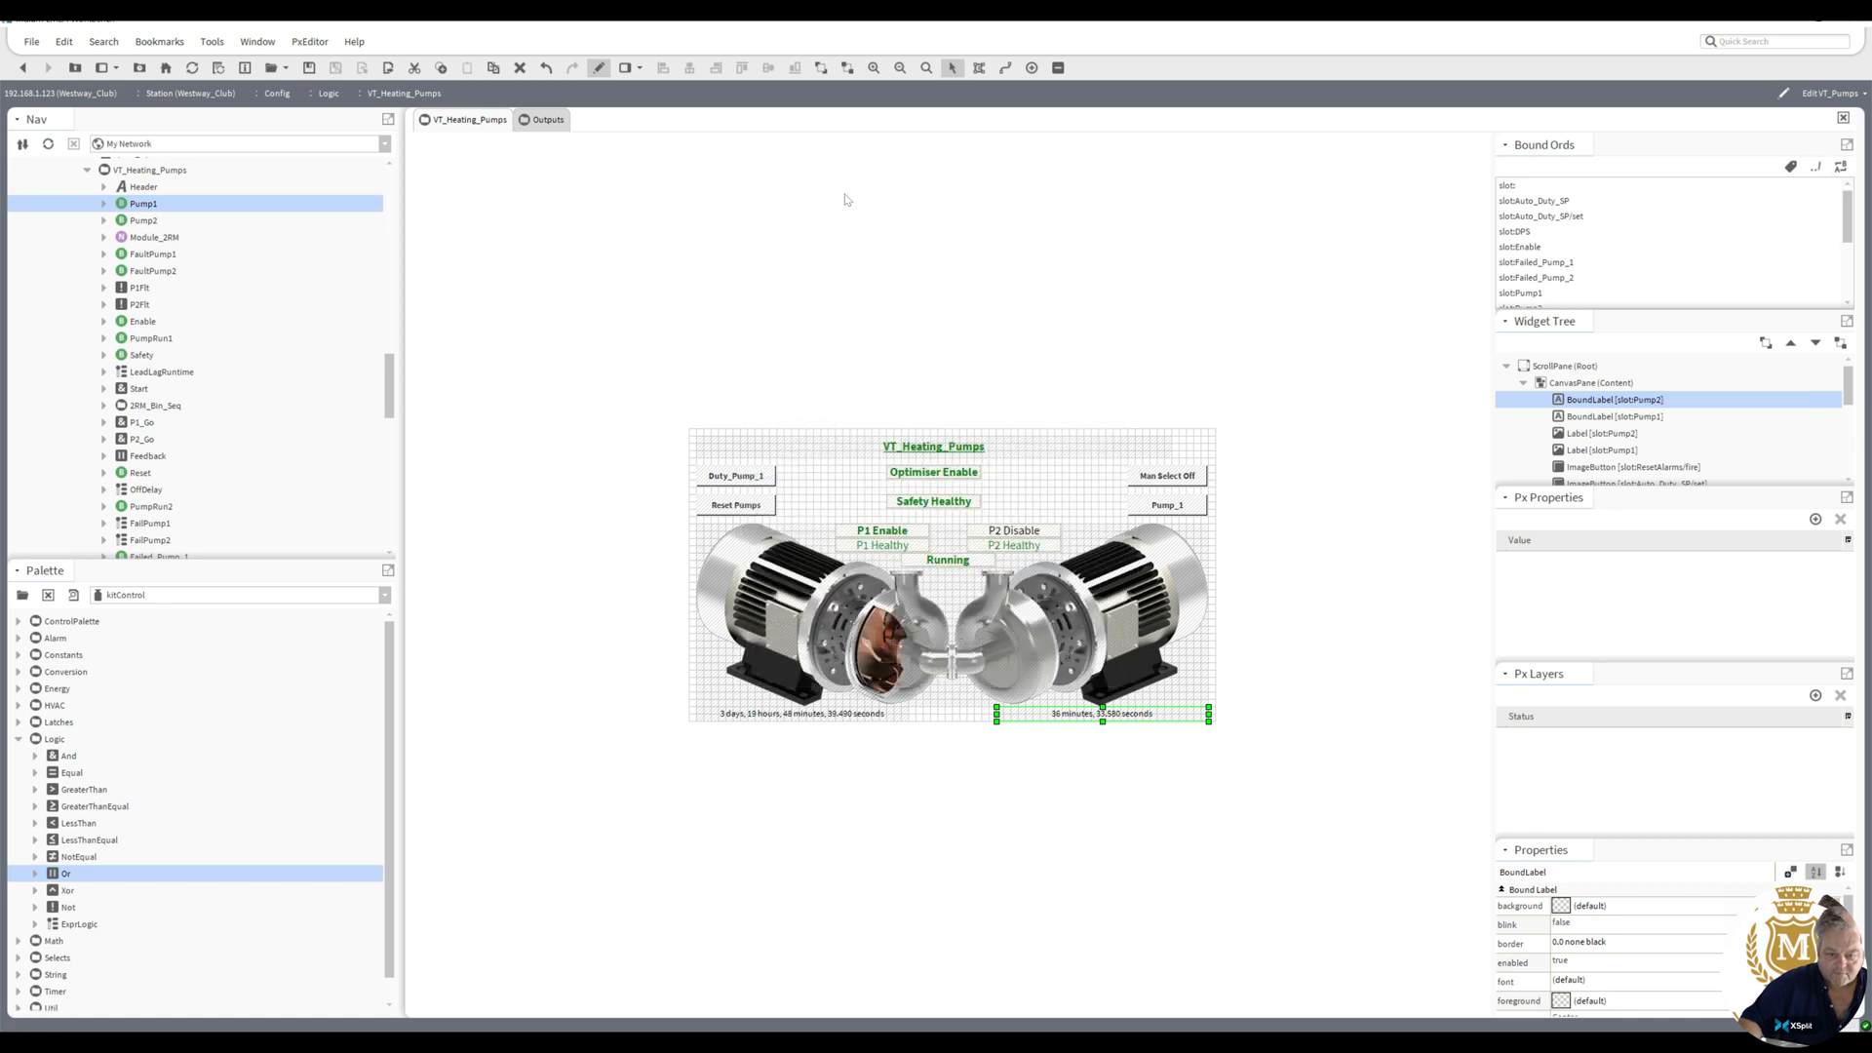
# - Check the properties of the Pump1 and Pump2 runtime labels and return the graphic to view mode
pyautogui.click(808, 718)
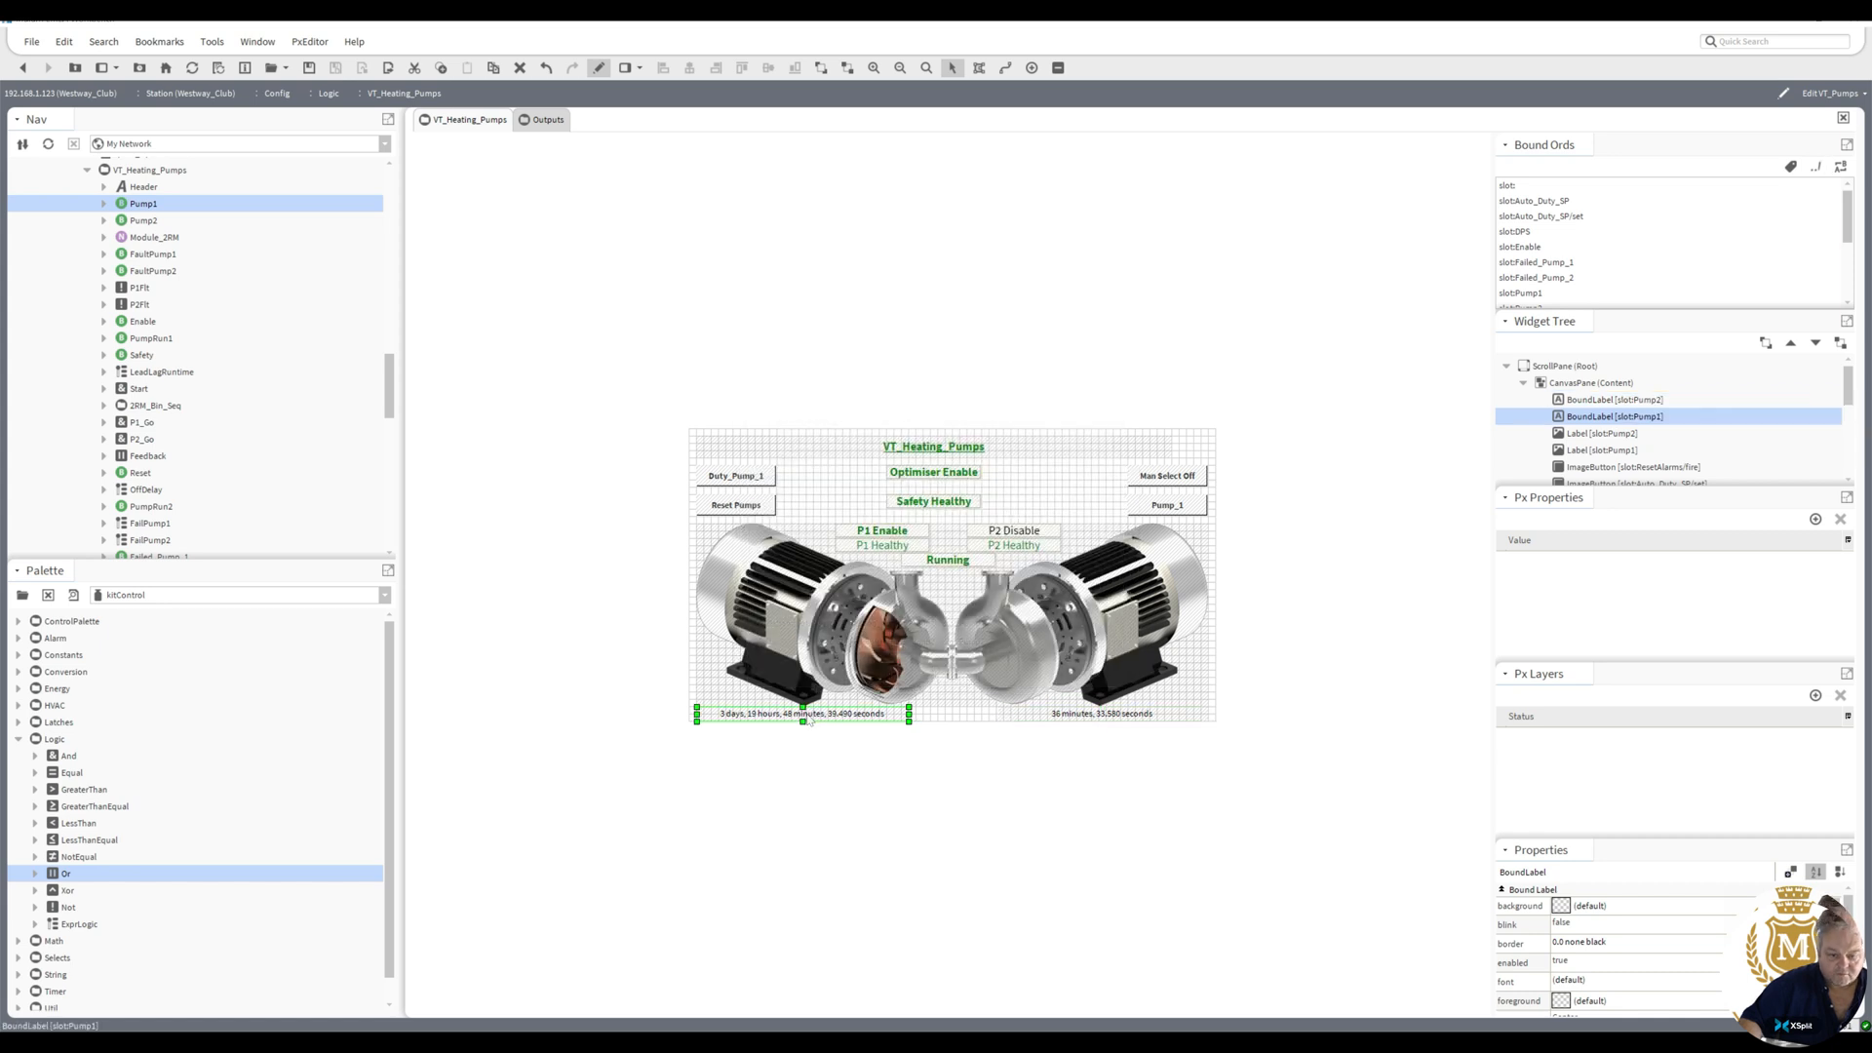
pyautogui.doubleClick(808, 719)
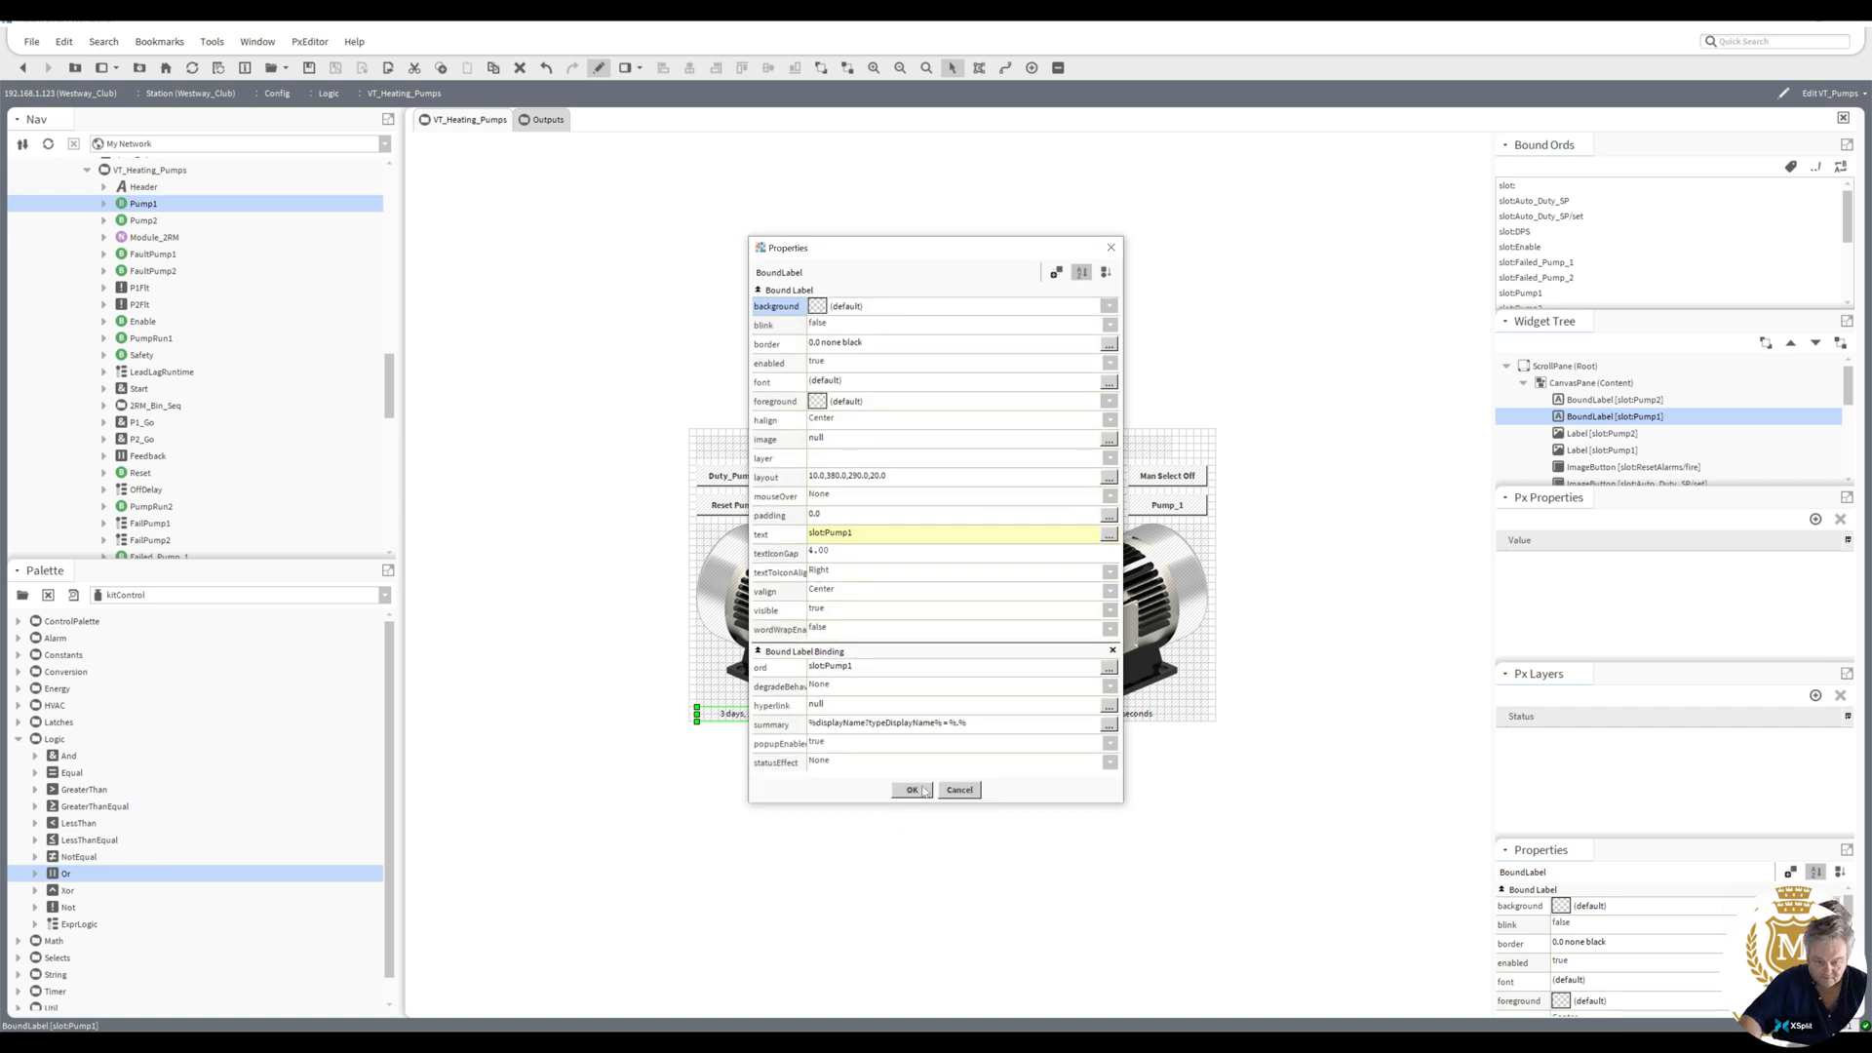
pyautogui.click(924, 791)
pyautogui.doubleClick(1055, 718)
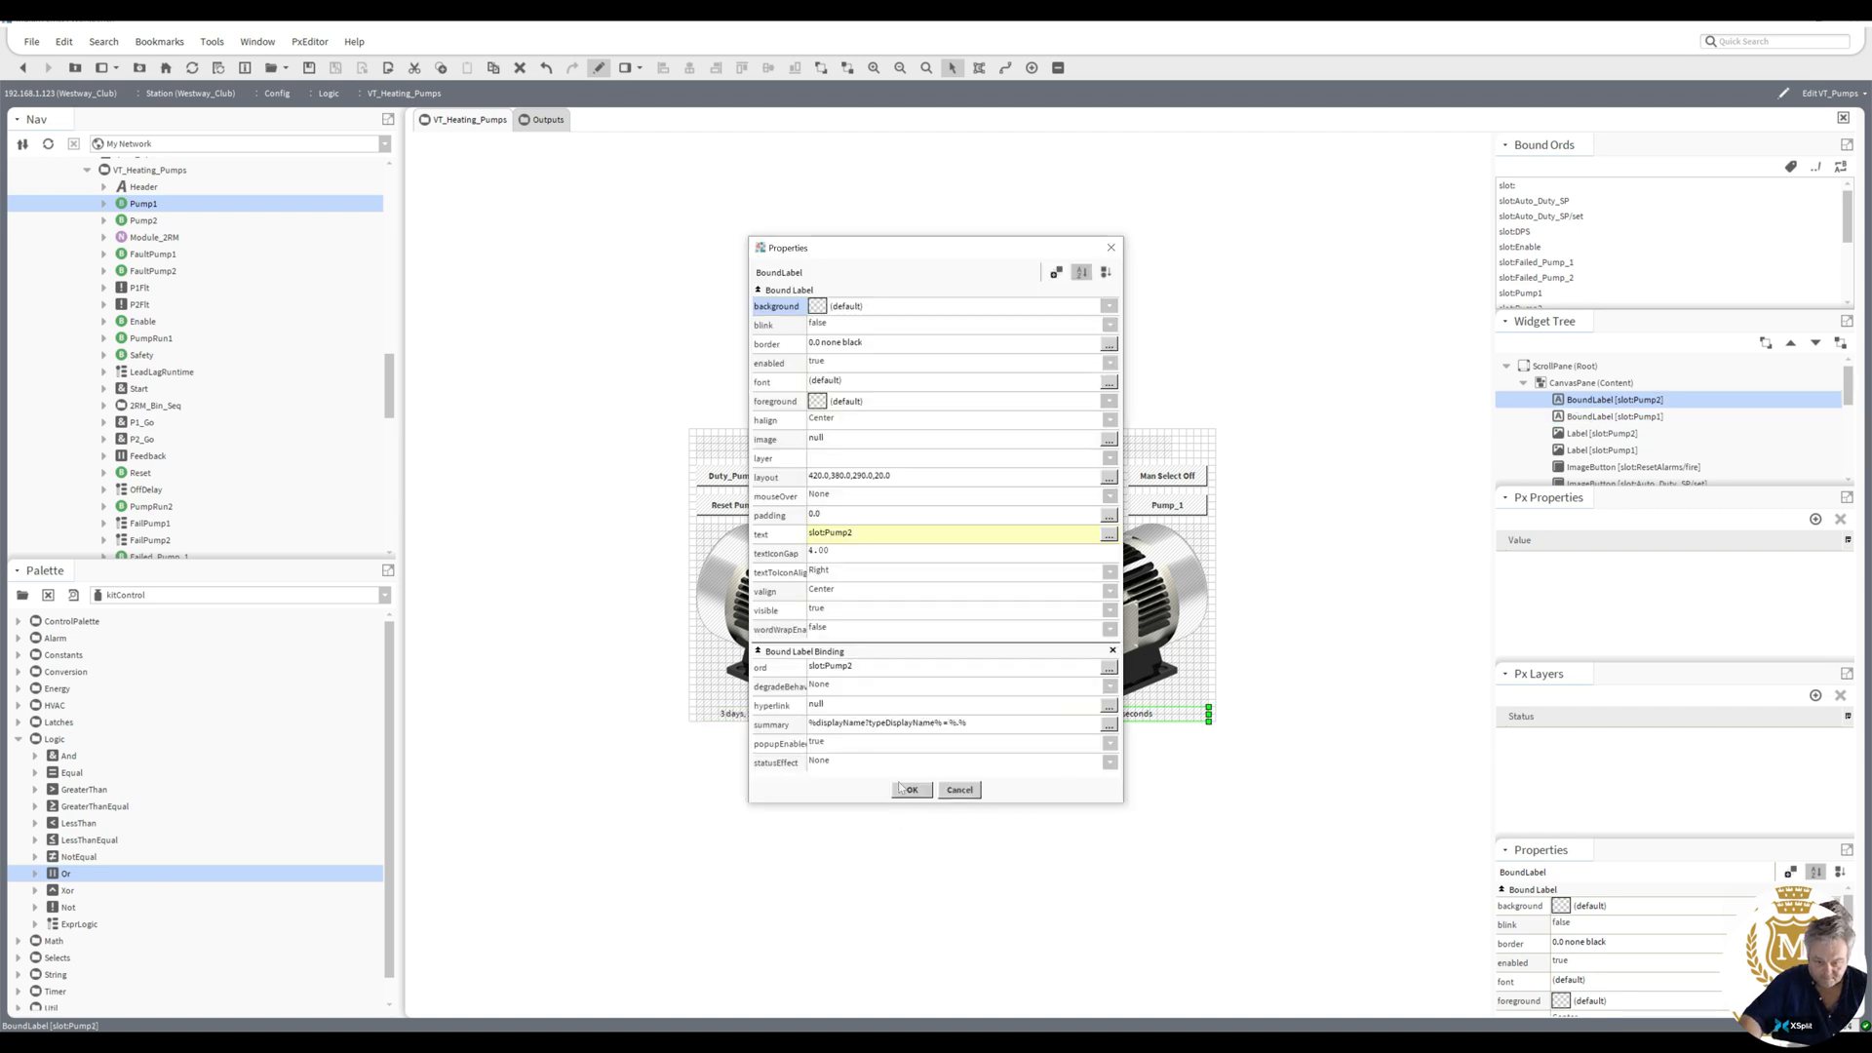
pyautogui.click(927, 792)
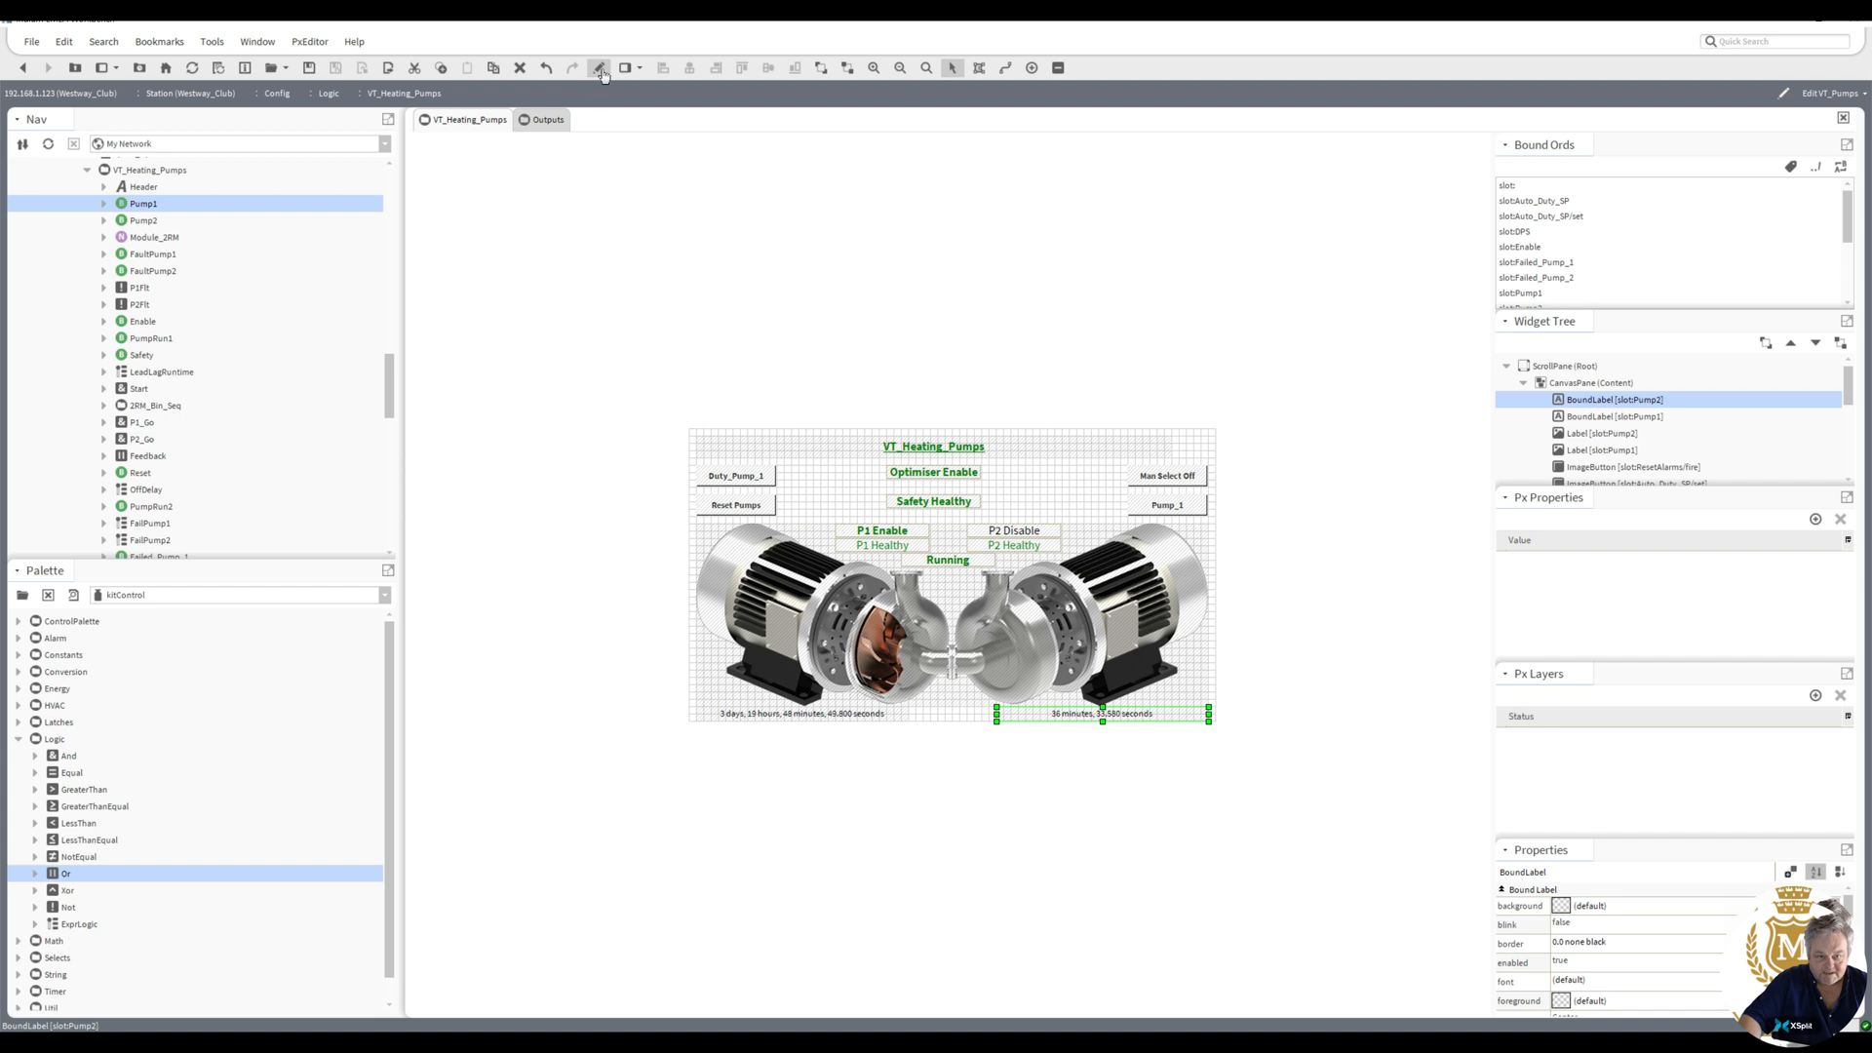
pyautogui.click(599, 67)
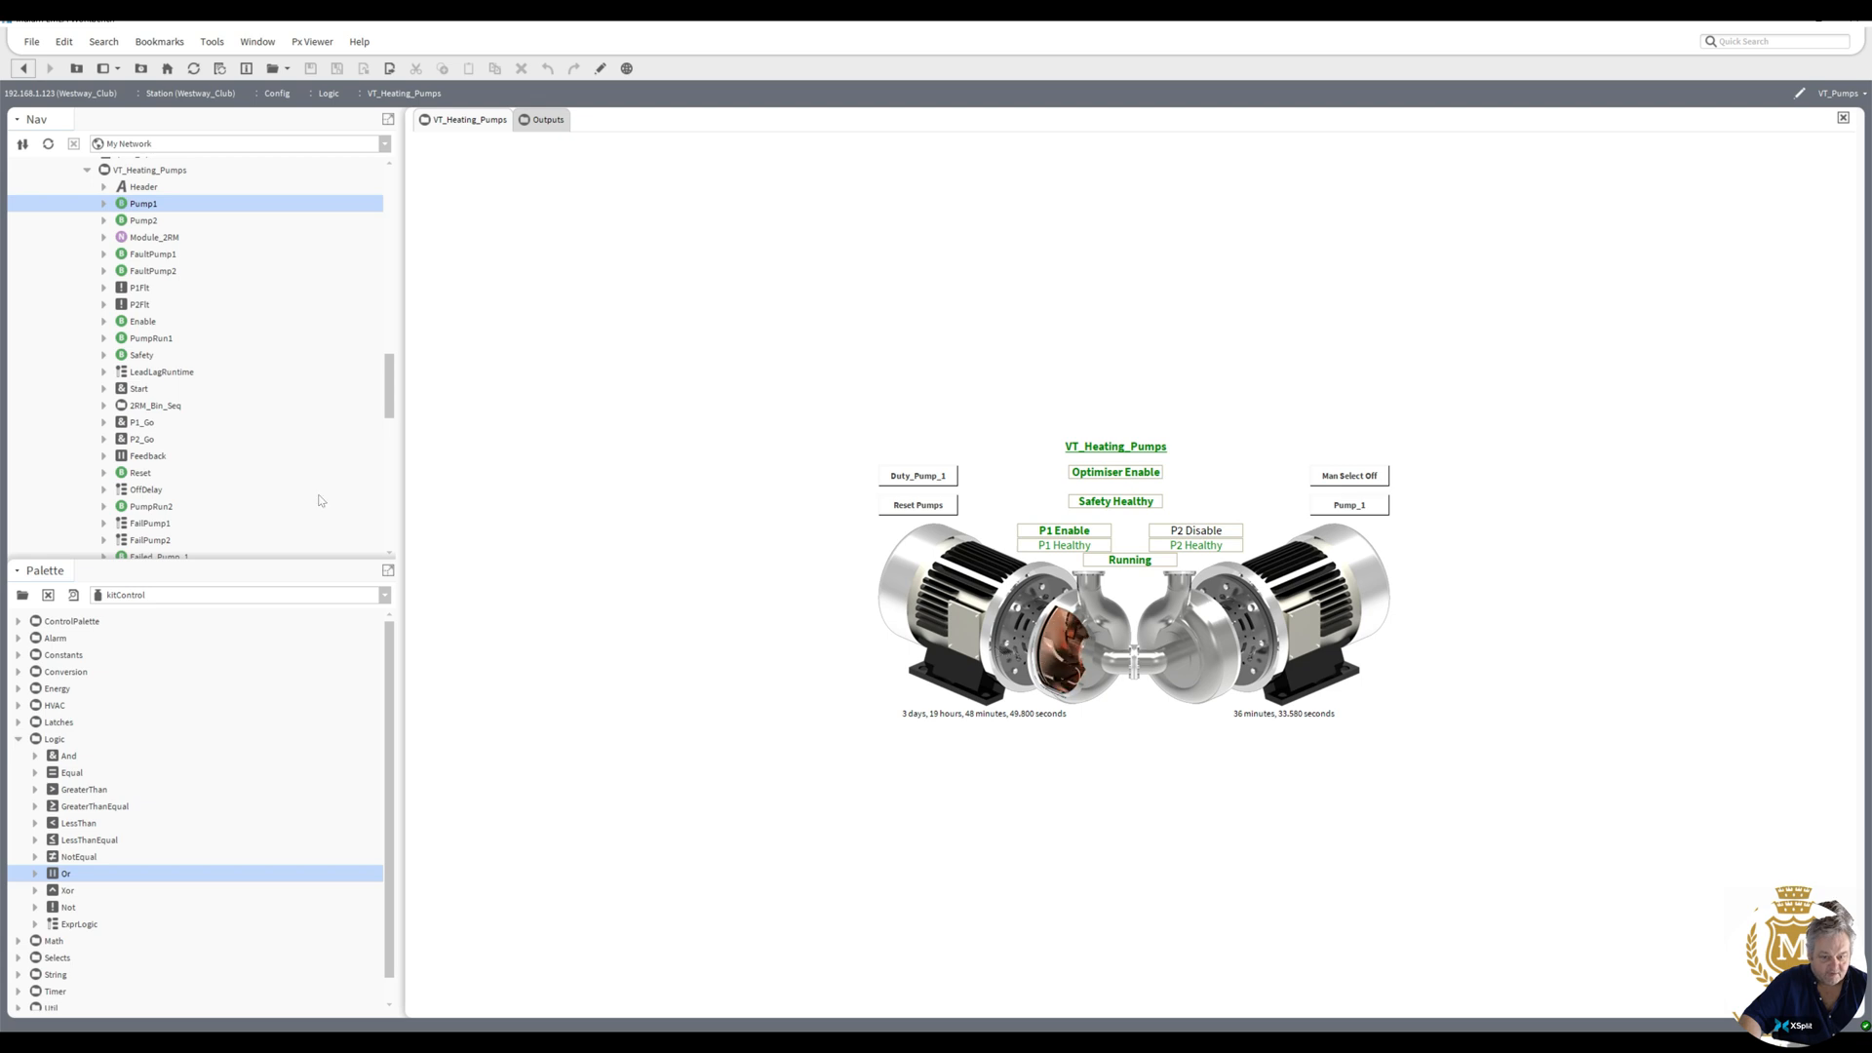
# - Review the graphics of Boiler_Primary_Pumps, VT_Heating_Pumps, HWS_Primary_Pumps and PHX2_Heating_Valve under Logic
pyautogui.scroll(4, 395, 388)
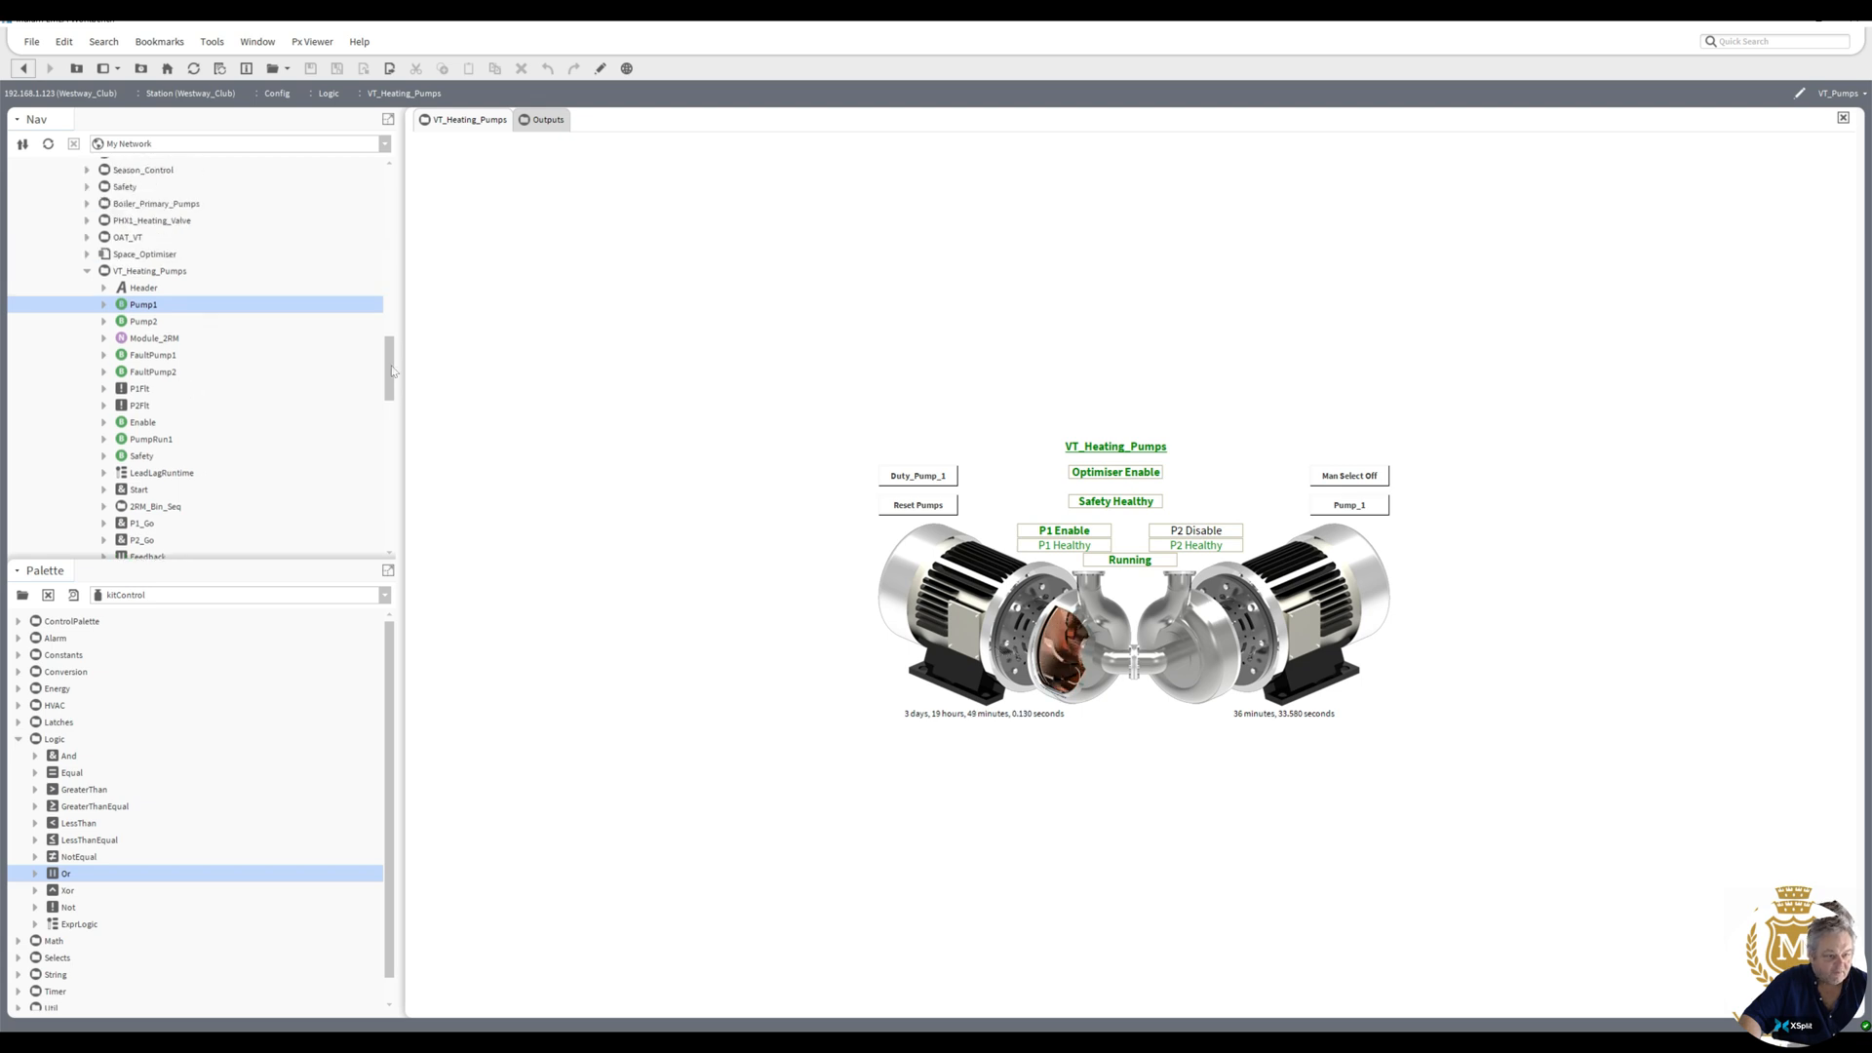
pyautogui.click(89, 373)
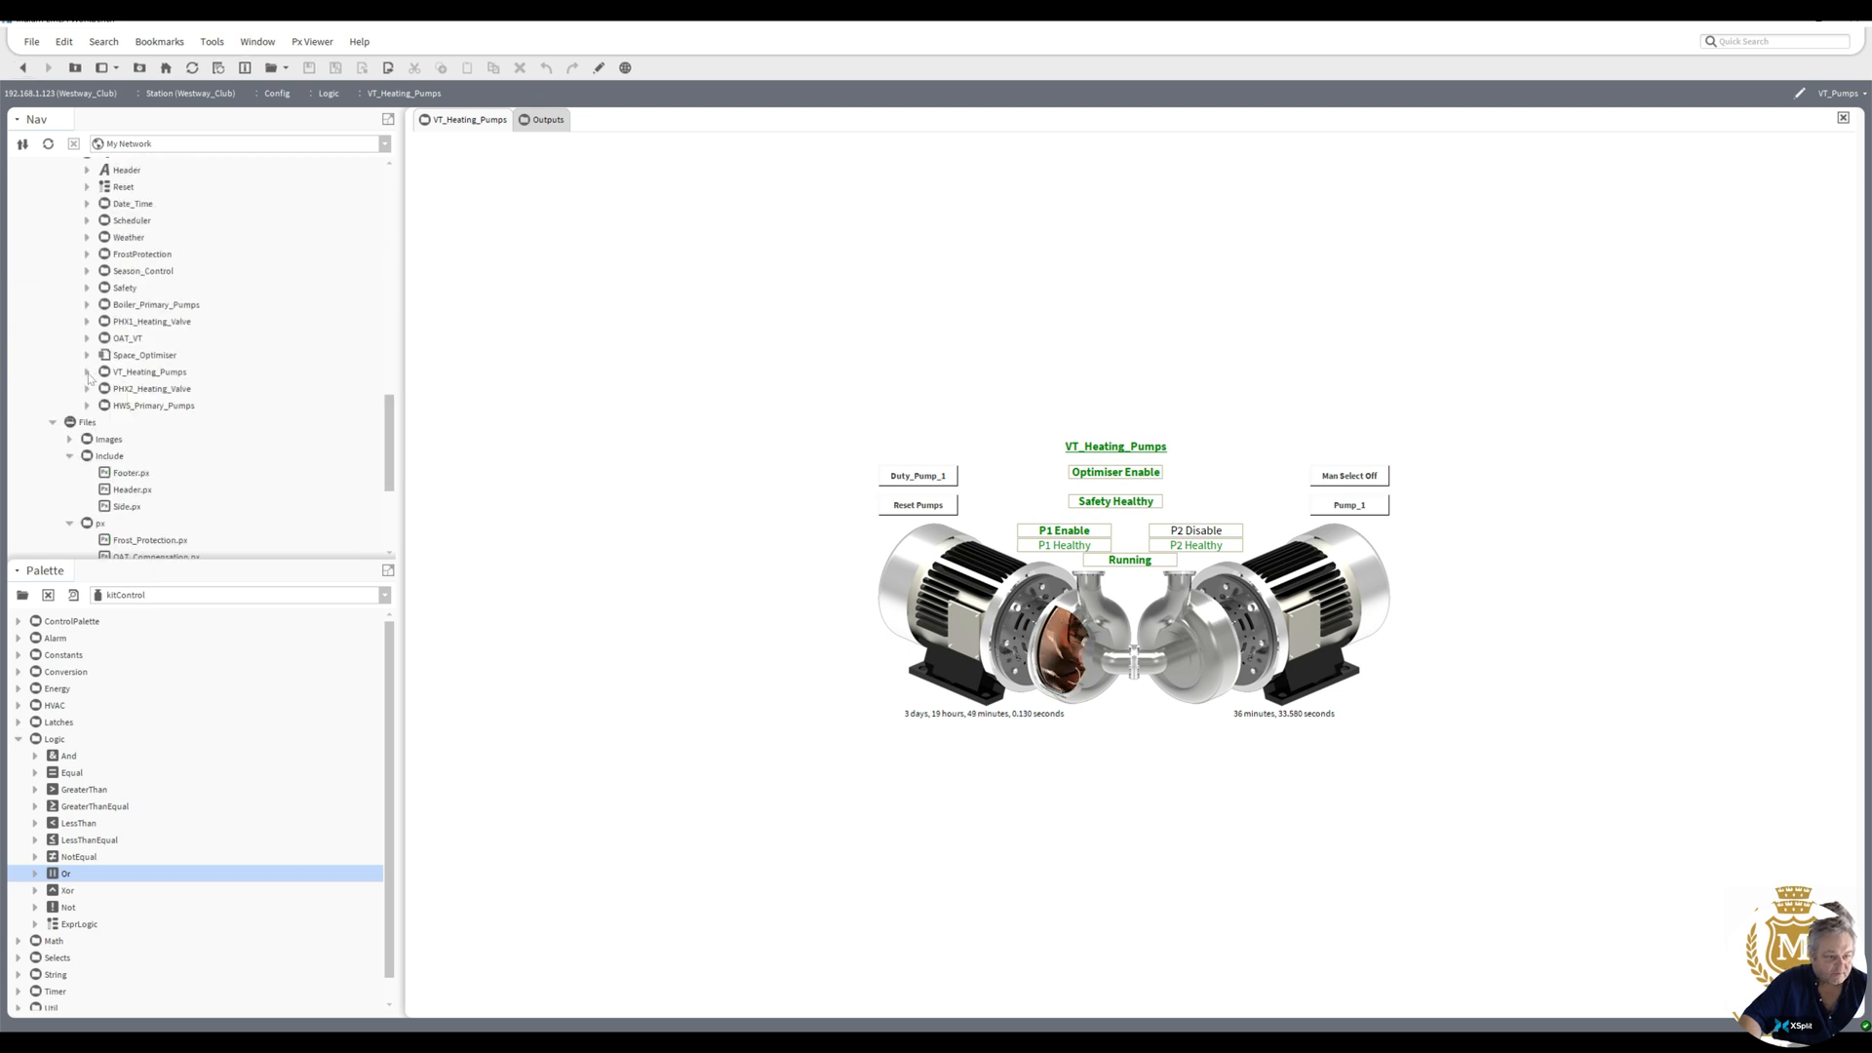
pyautogui.doubleClick(138, 304)
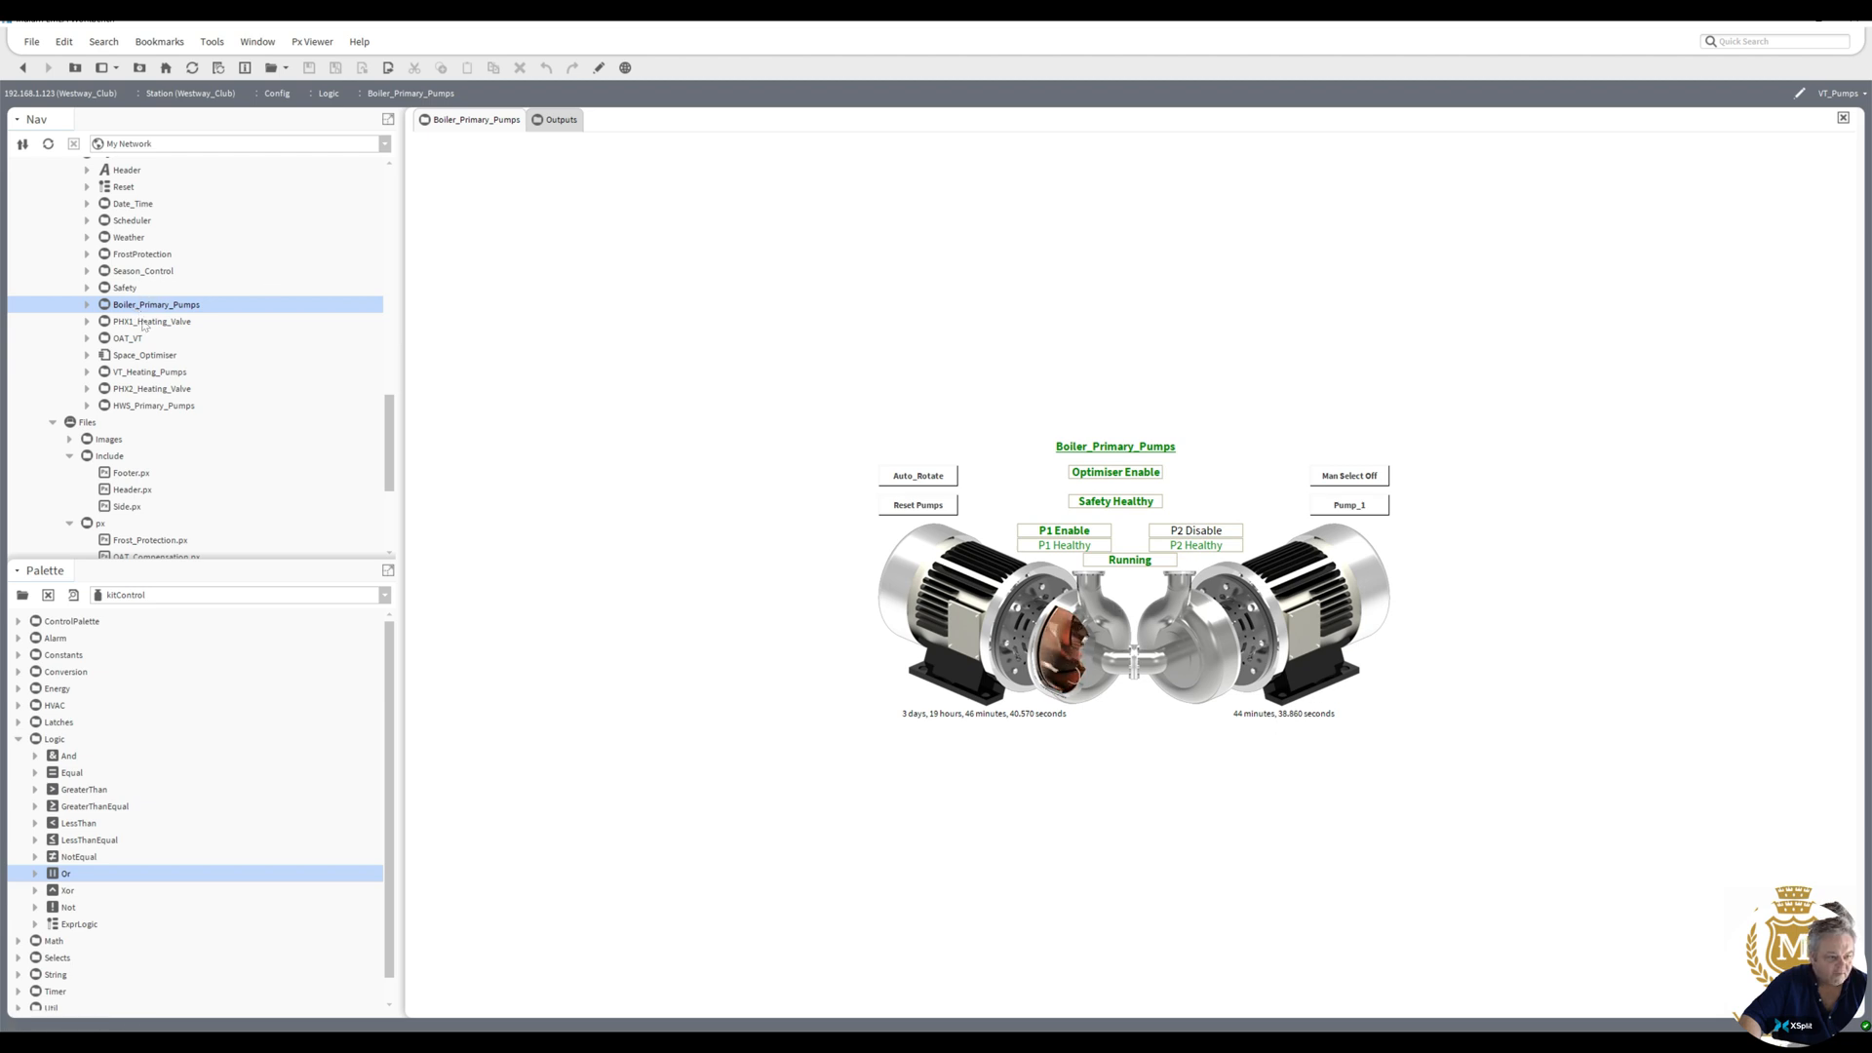
pyautogui.doubleClick(144, 373)
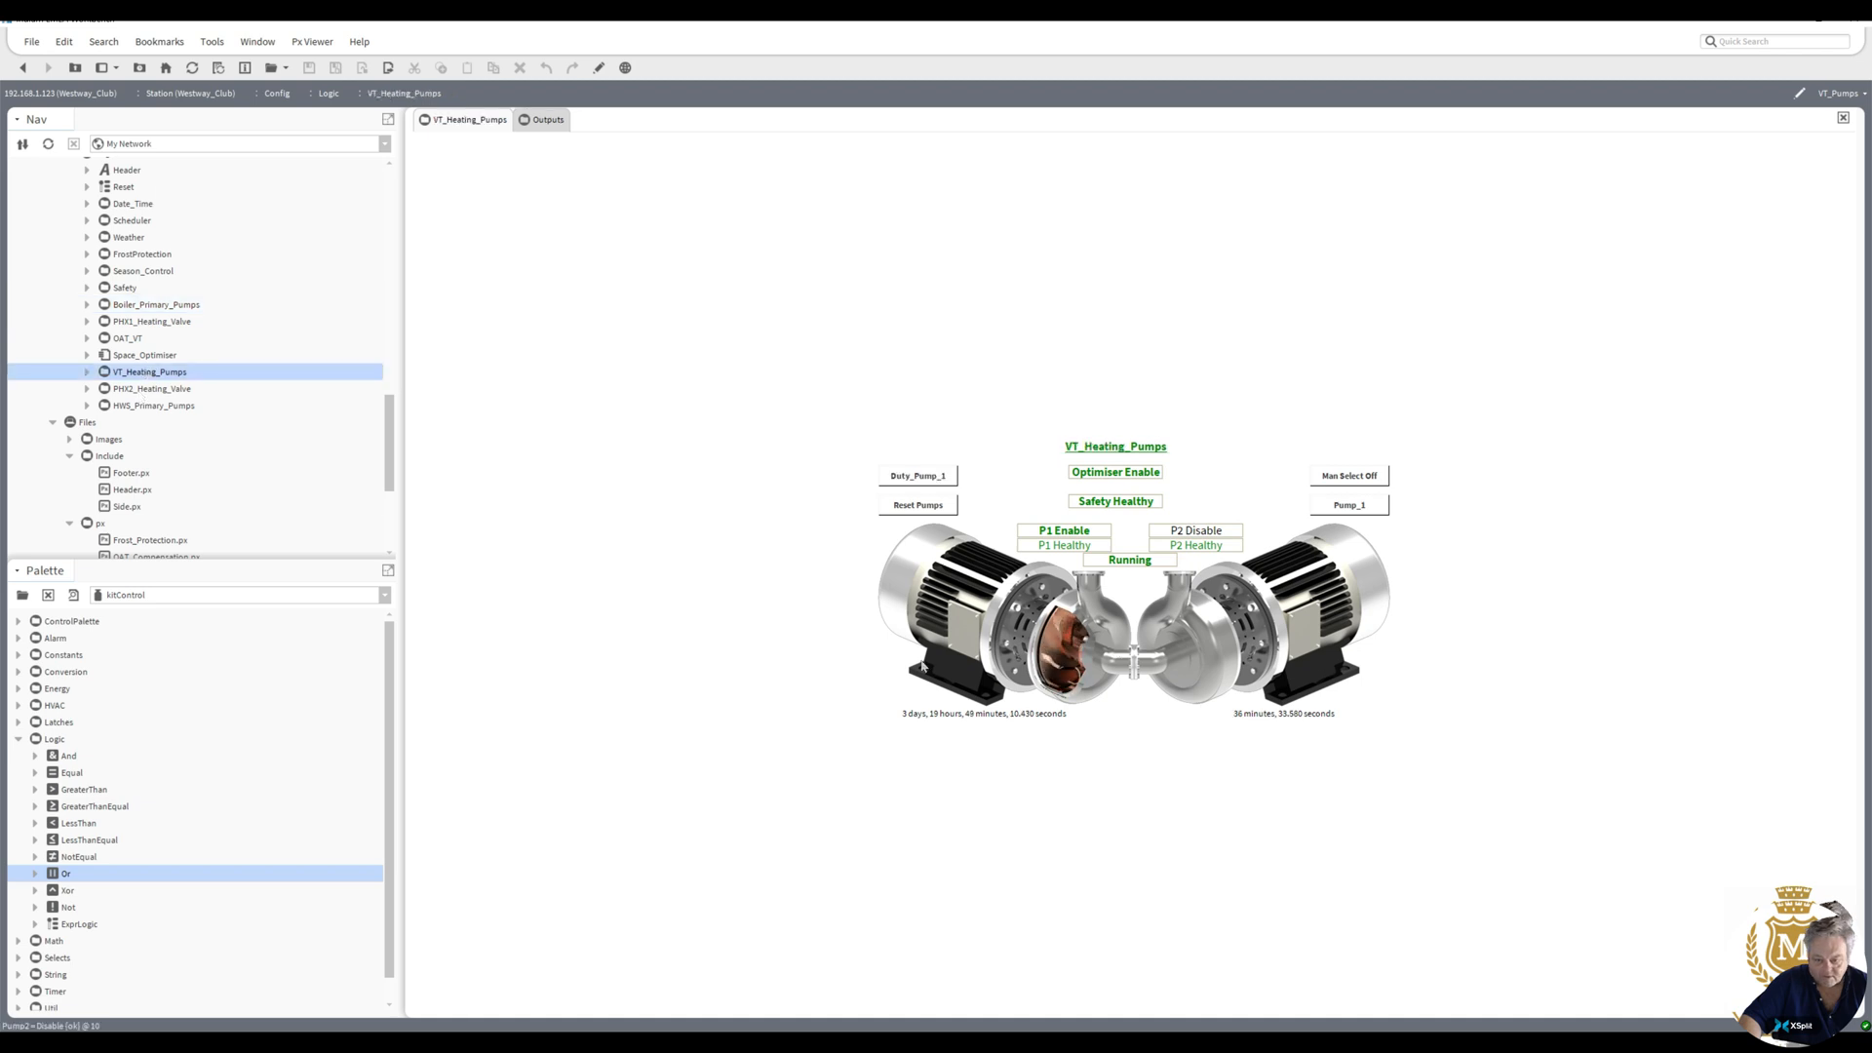
pyautogui.doubleClick(159, 406)
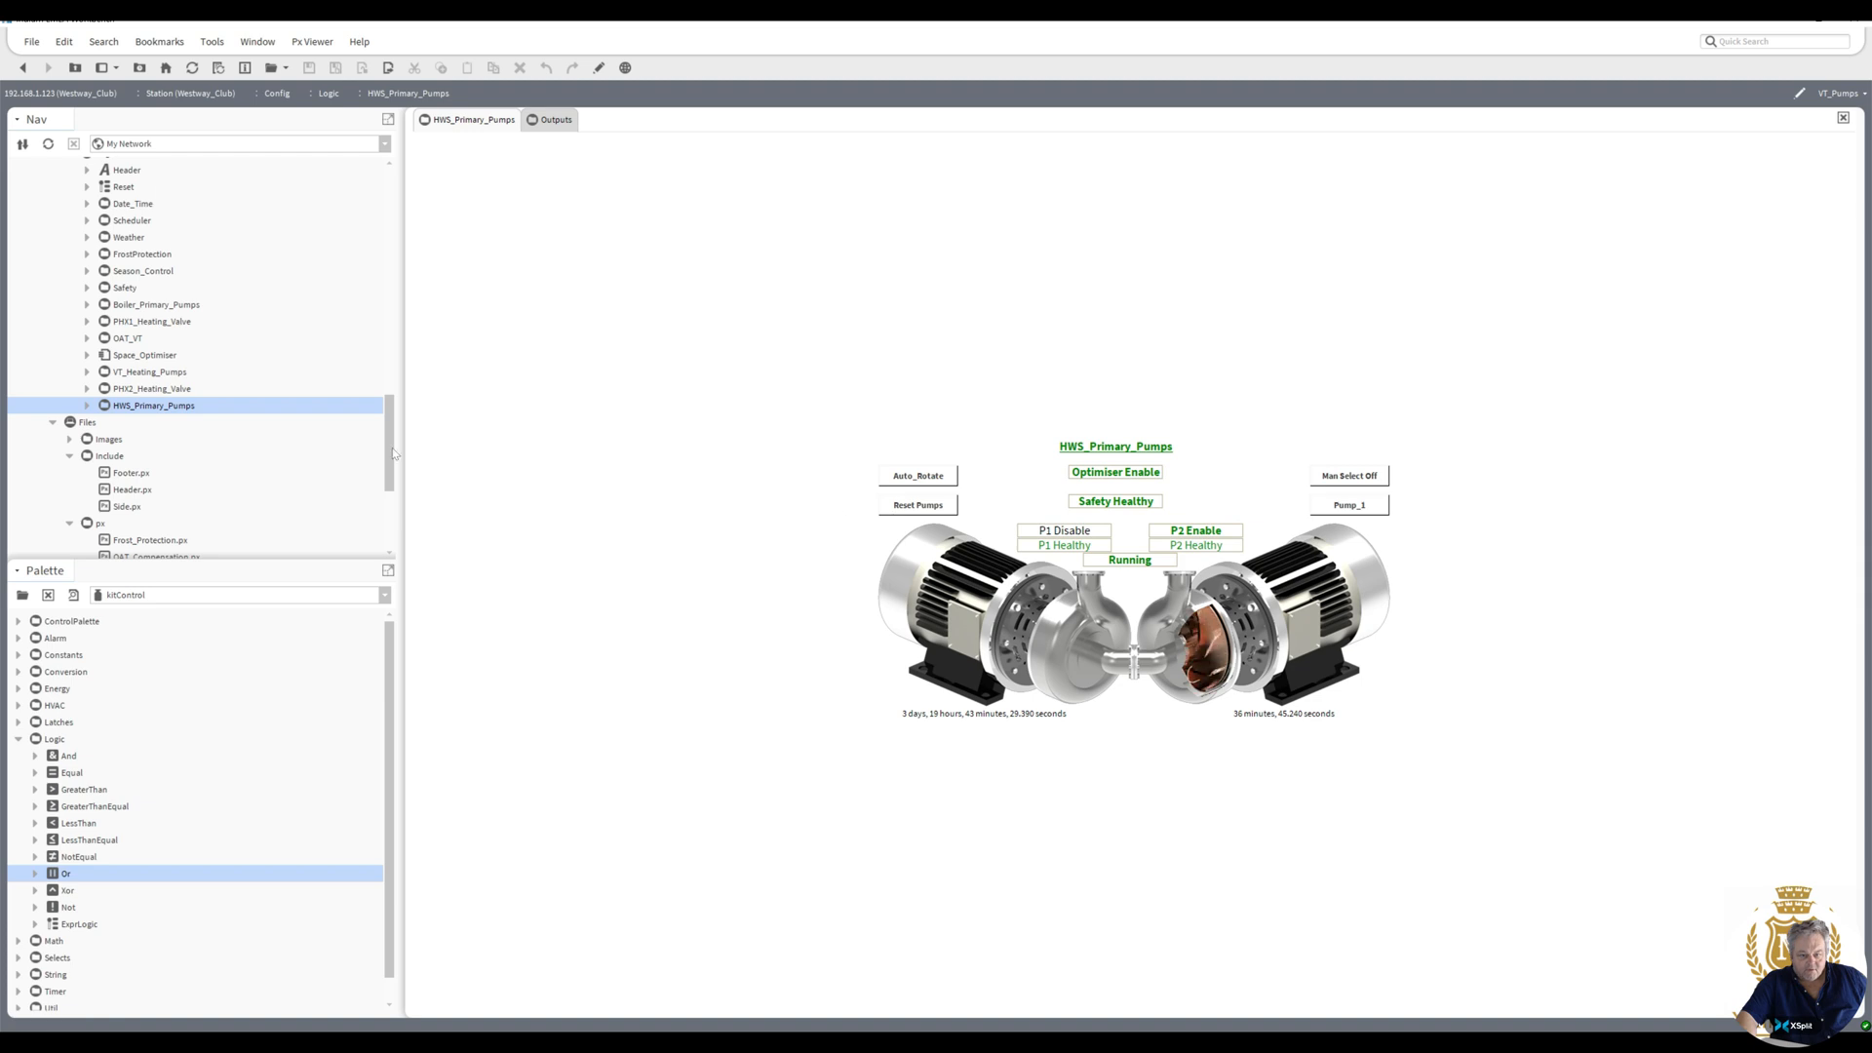
pyautogui.doubleClick(164, 388)
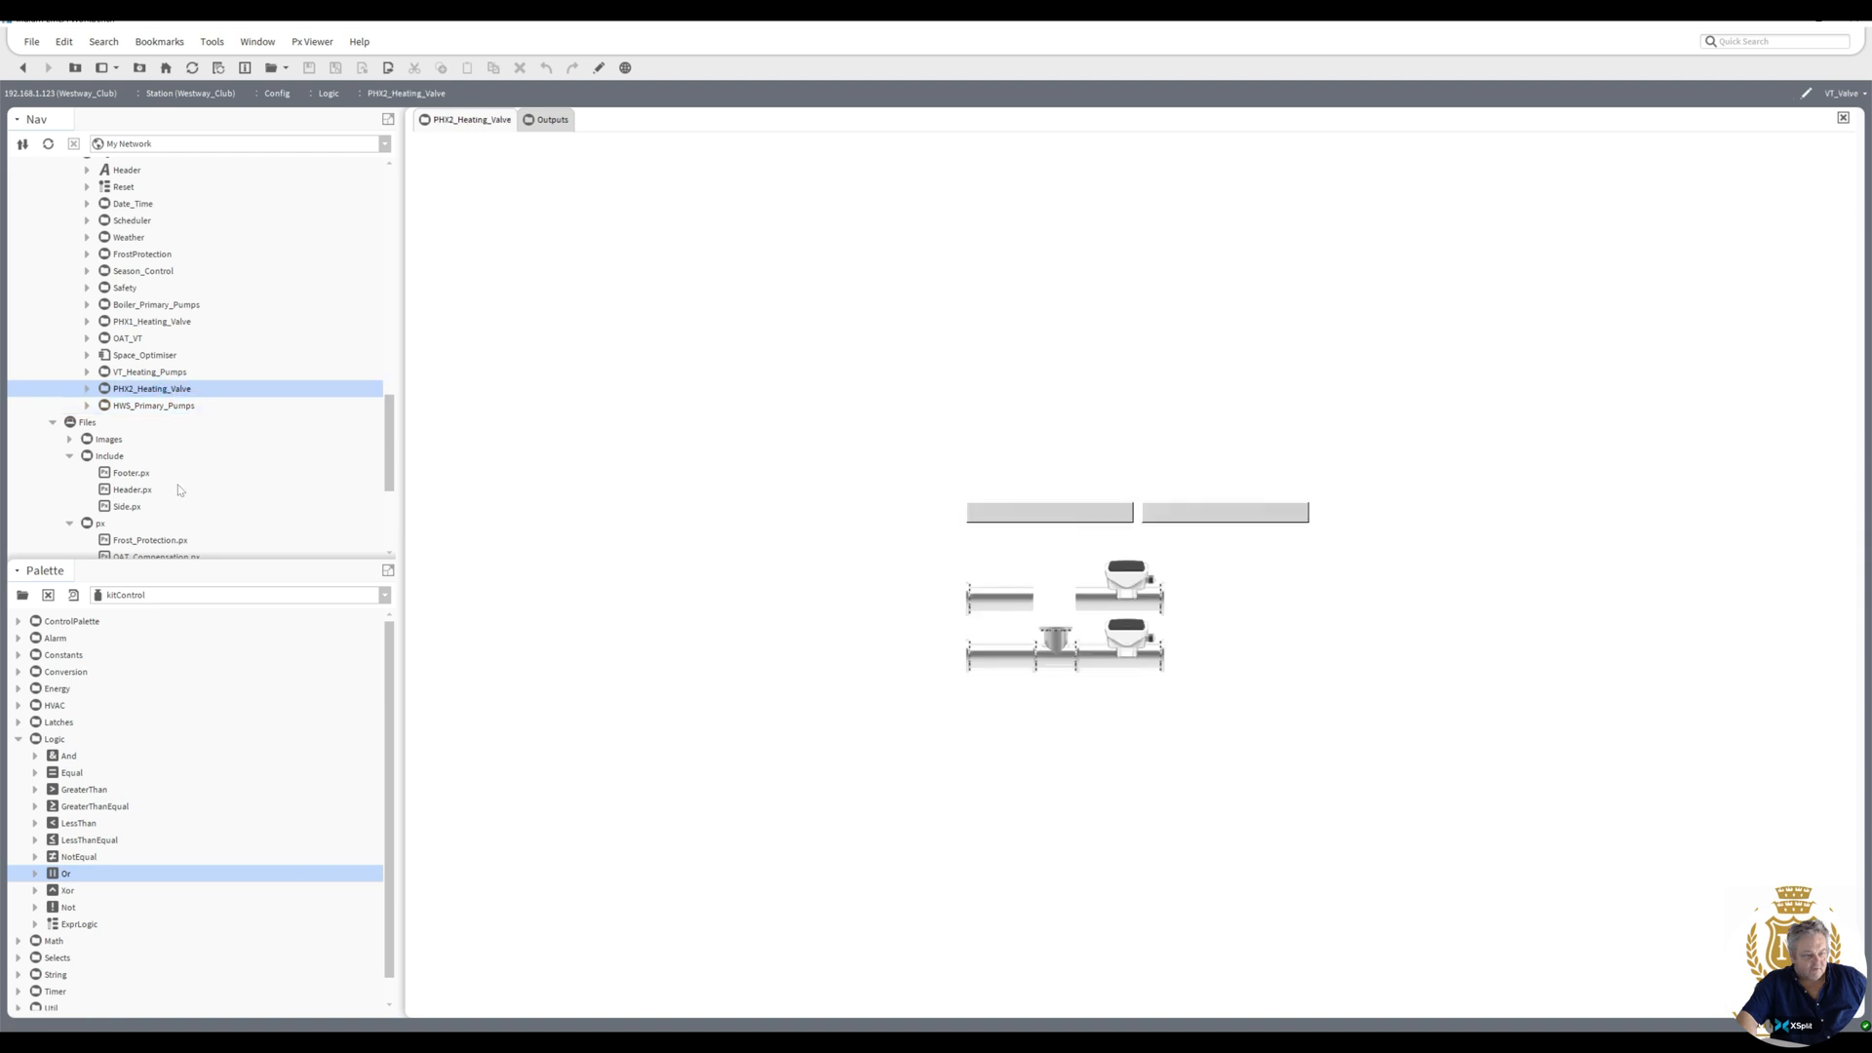
# - Open Home.px and check the VT Heating Pumps, Boiler Pumps and HWS Pumps popups, closing each one
pyautogui.scroll(-4, 390, 457)
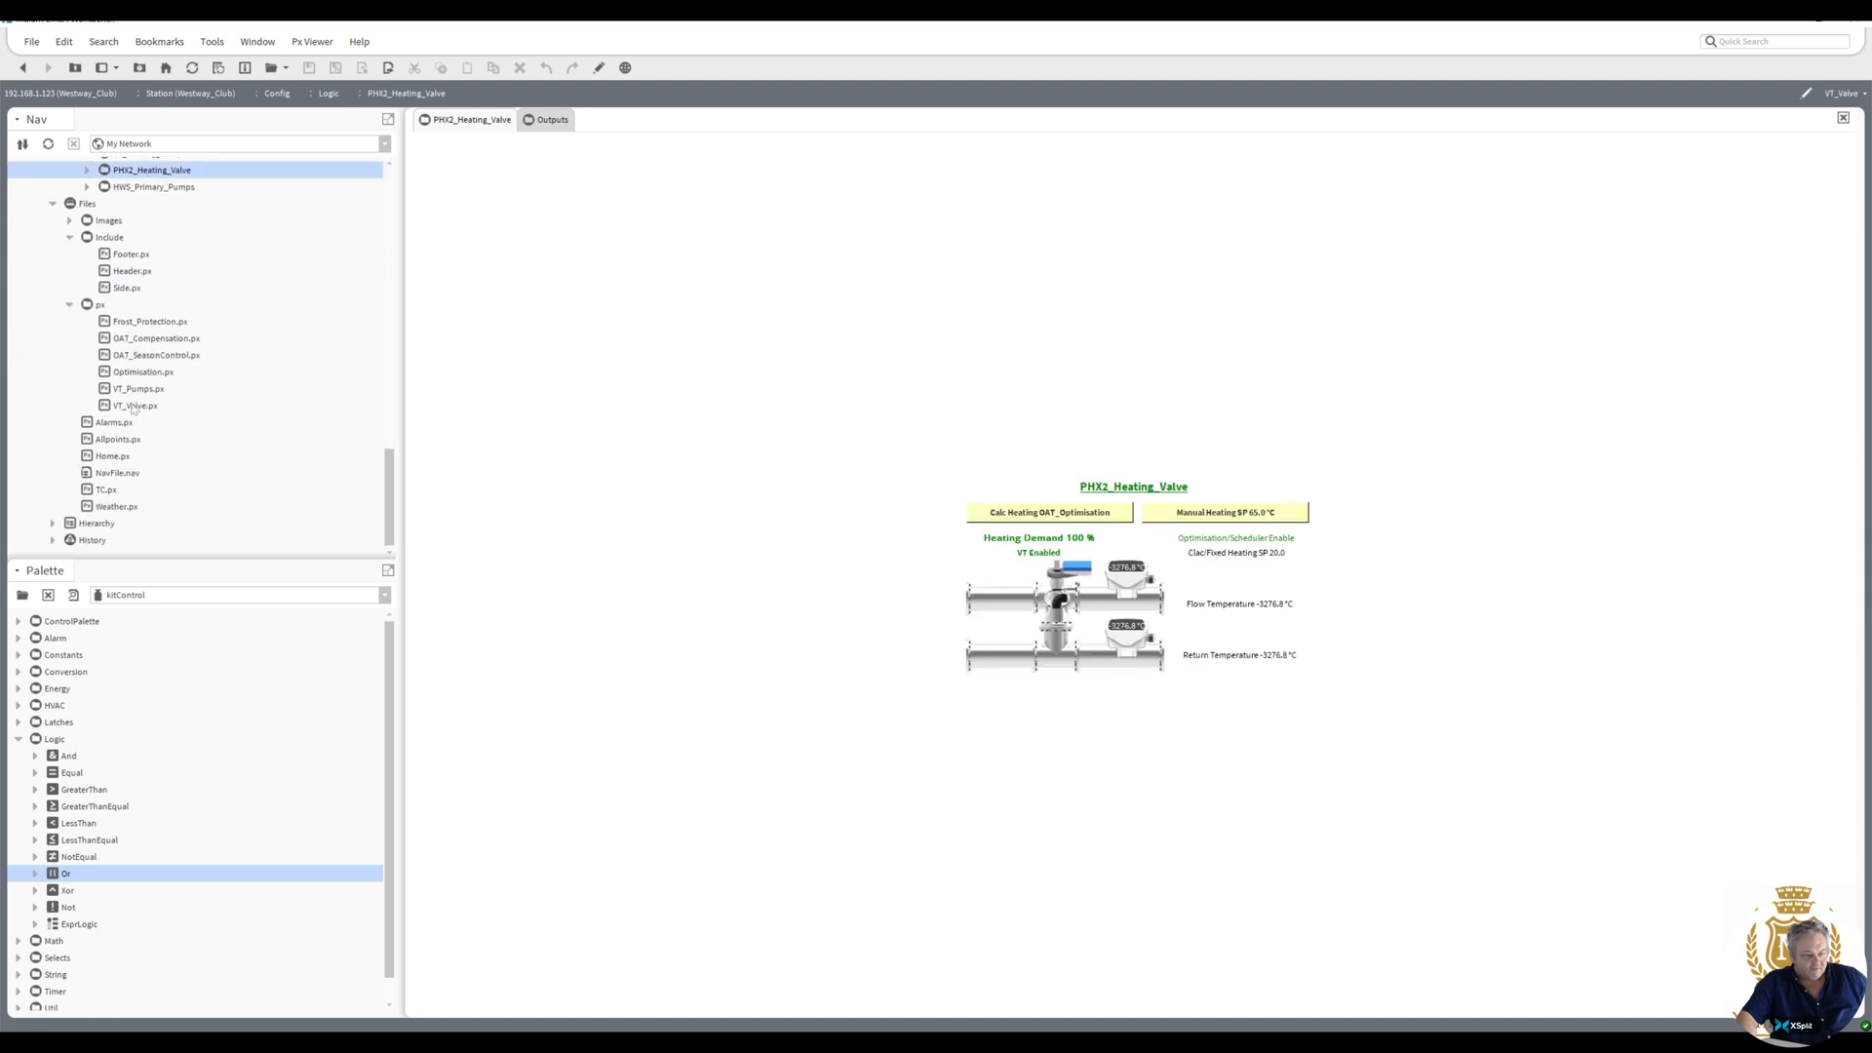
pyautogui.click(110, 460)
pyautogui.doubleClick(110, 457)
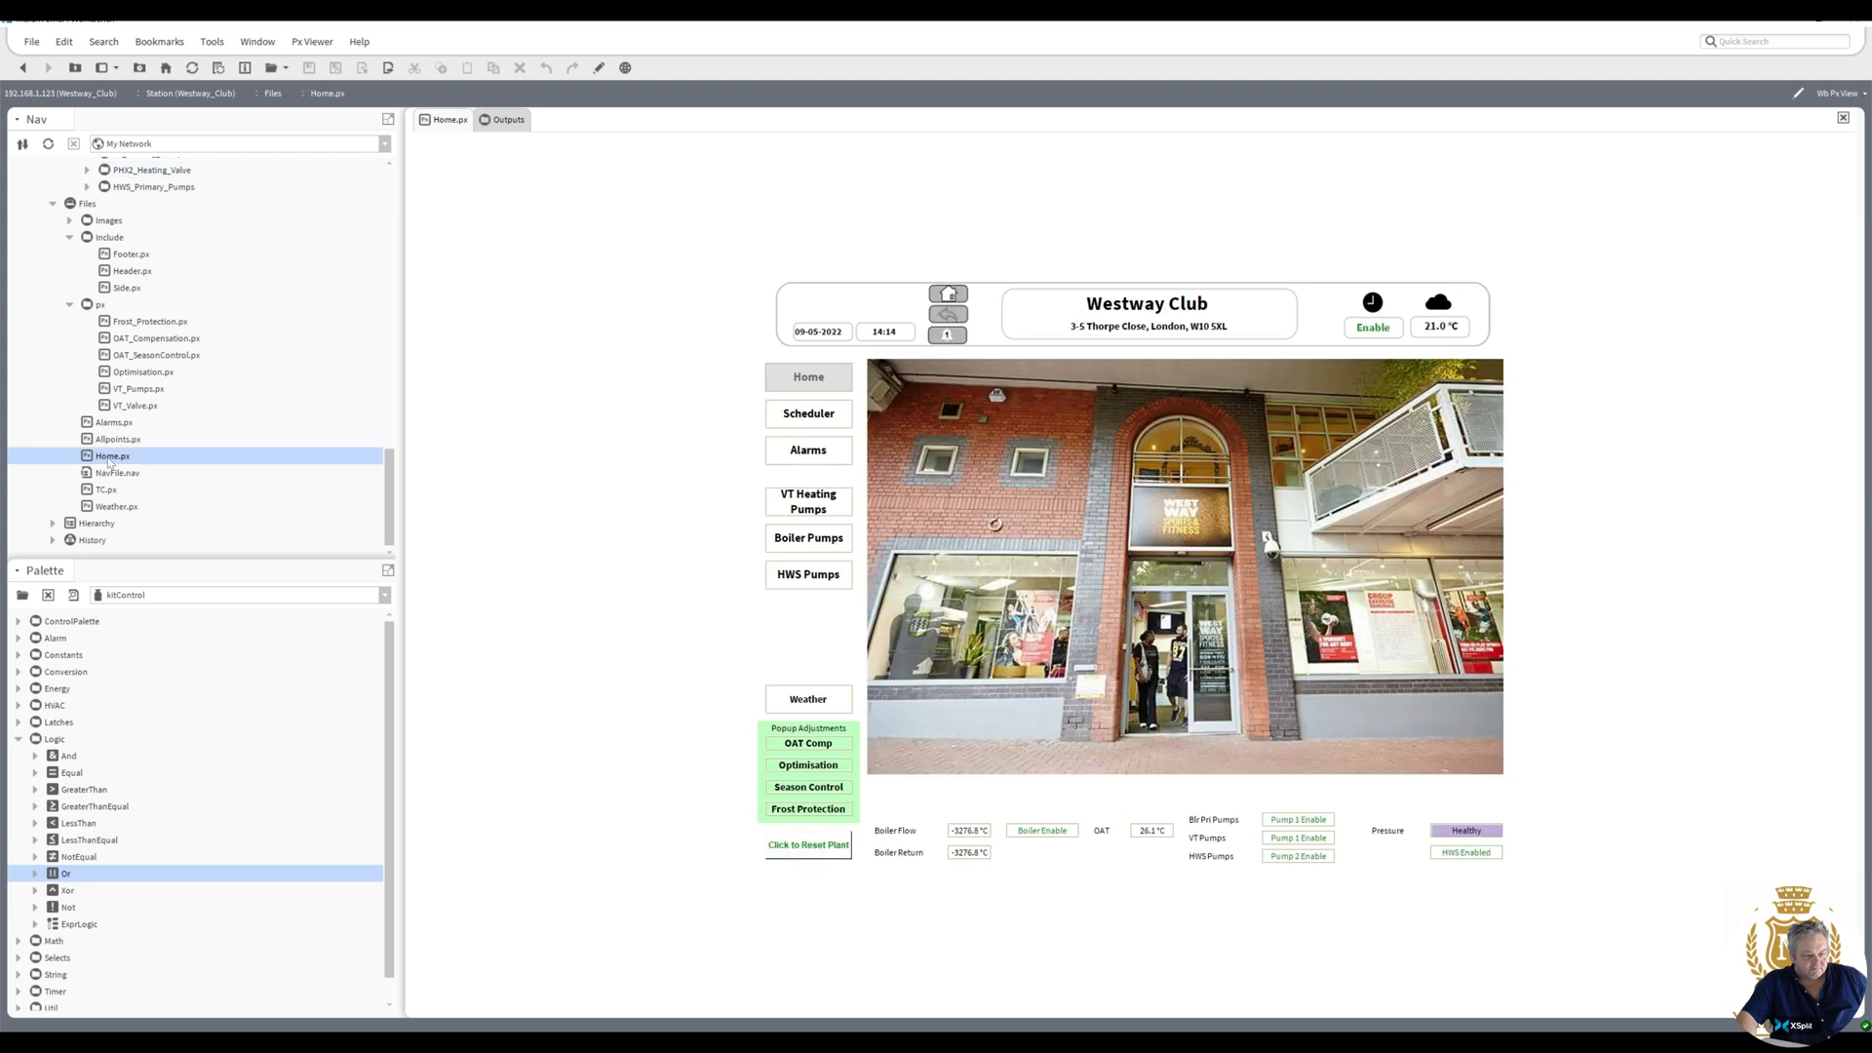
pyautogui.click(804, 514)
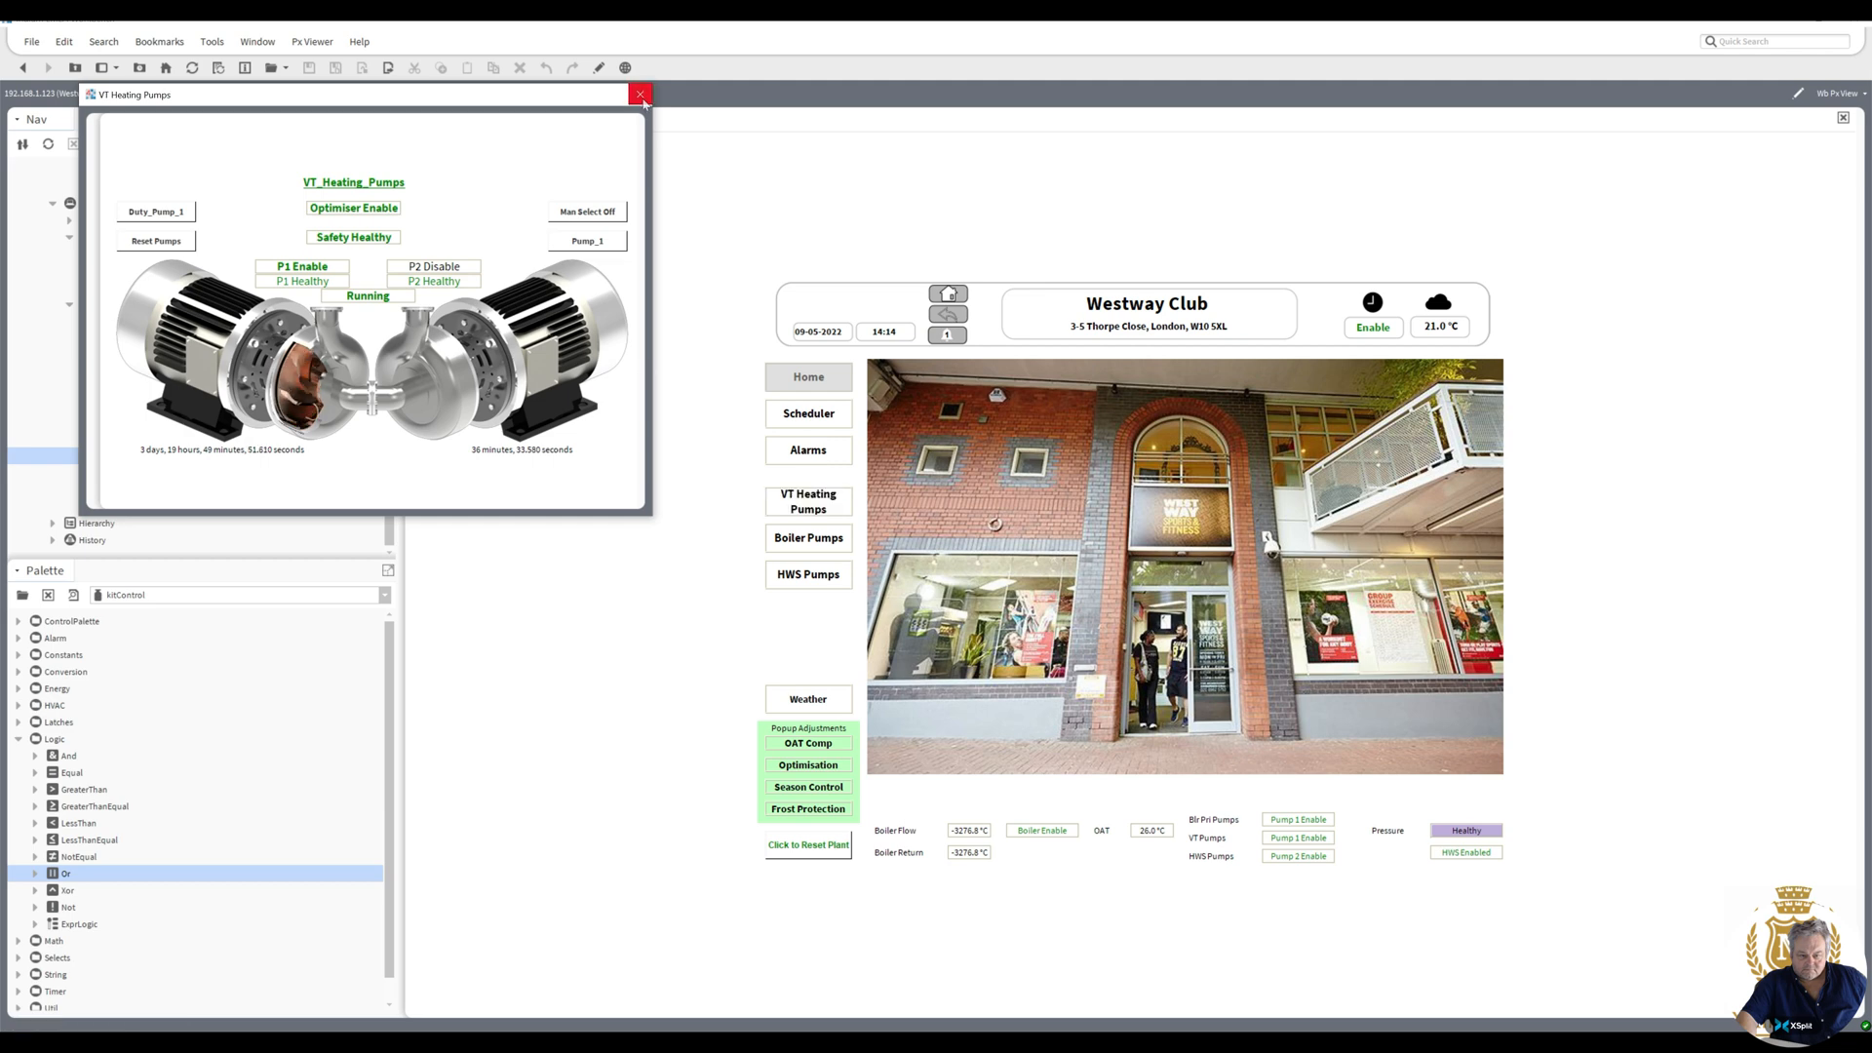
pyautogui.click(640, 95)
pyautogui.click(808, 537)
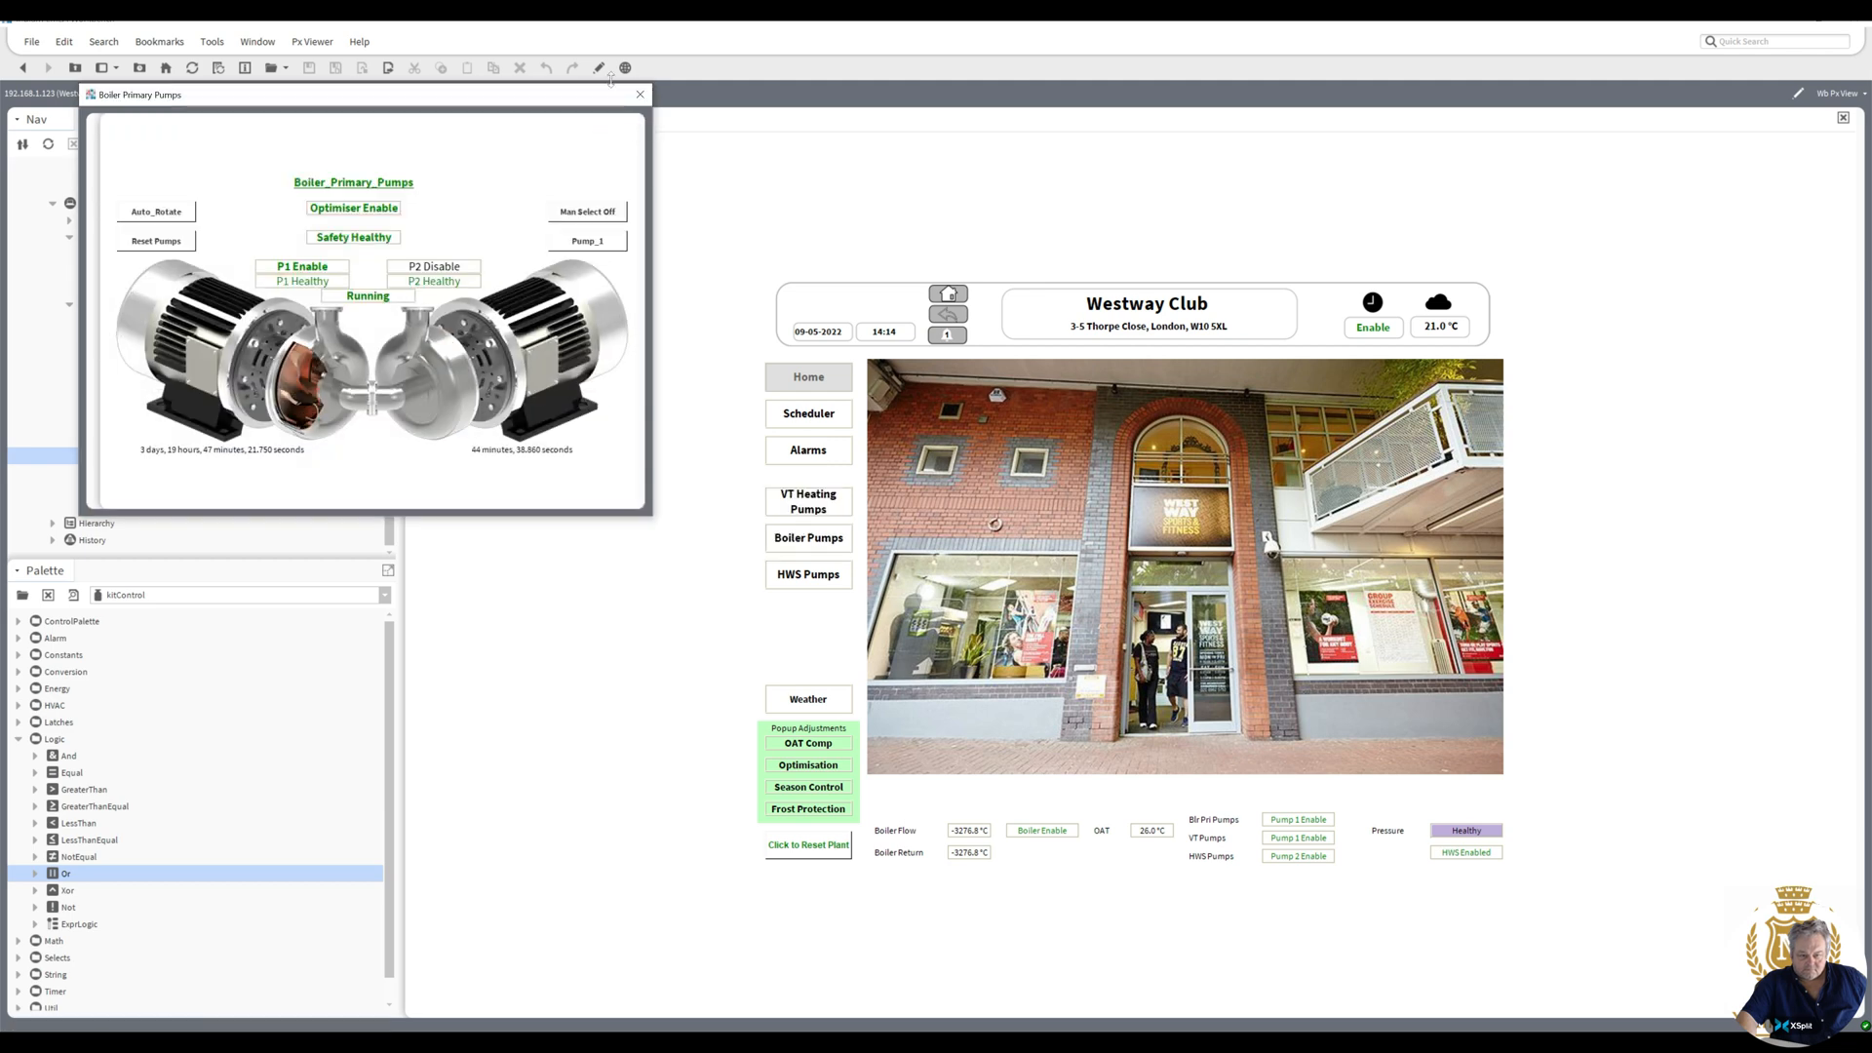
pyautogui.click(637, 94)
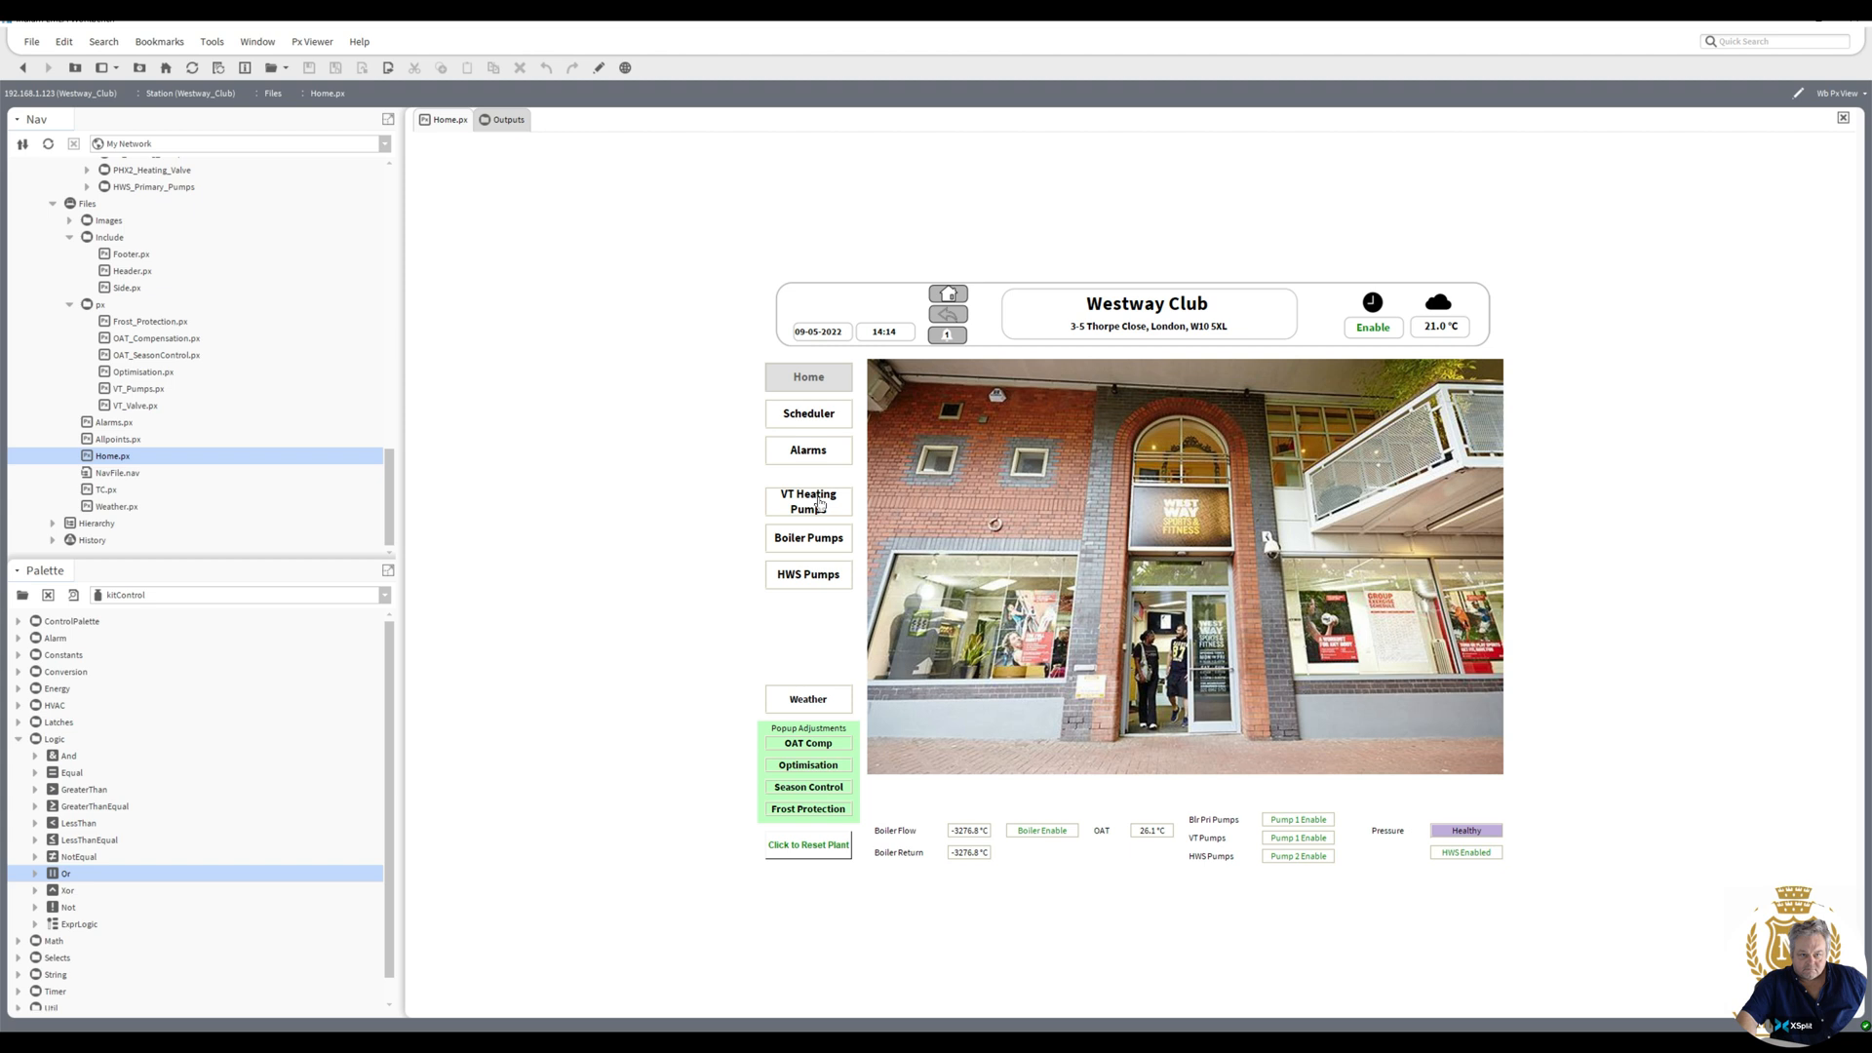
pyautogui.click(822, 582)
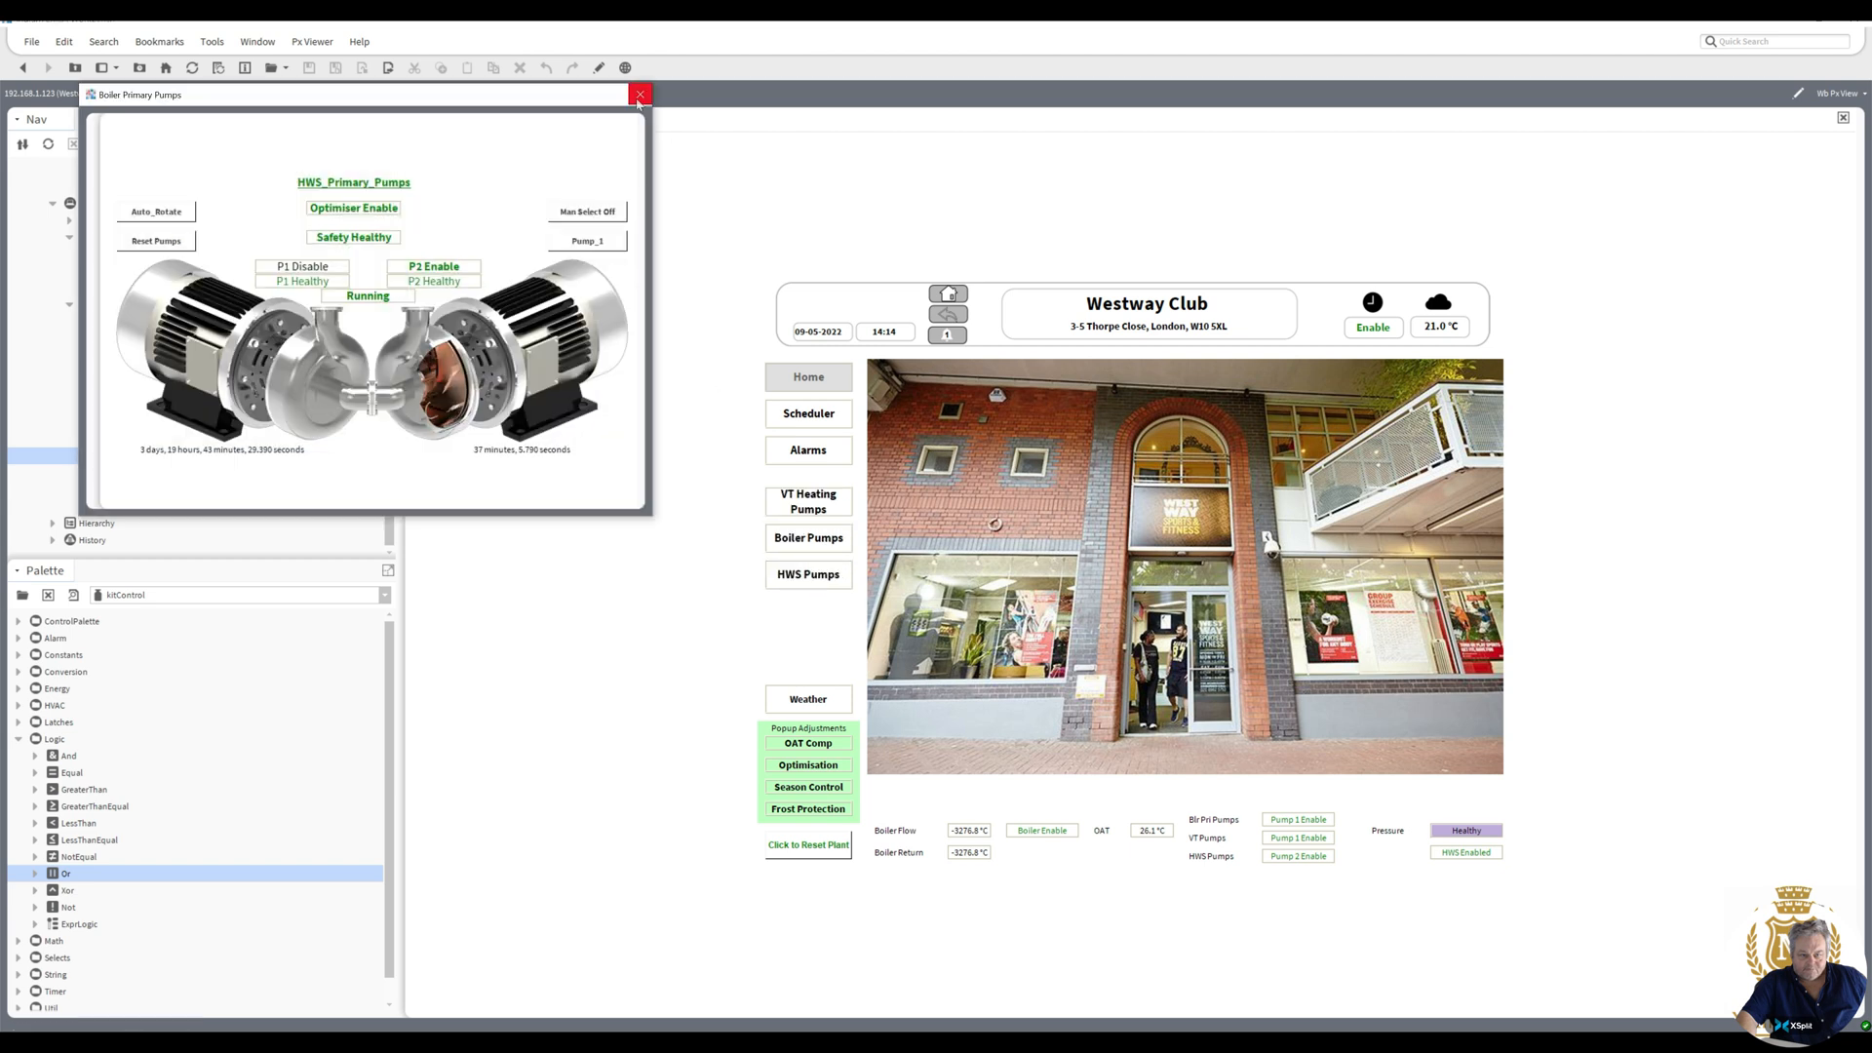
pyautogui.click(639, 95)
# - Open the Scheduler page for editing and shorten its weekly schedule widget to a height of 310
pyautogui.click(809, 455)
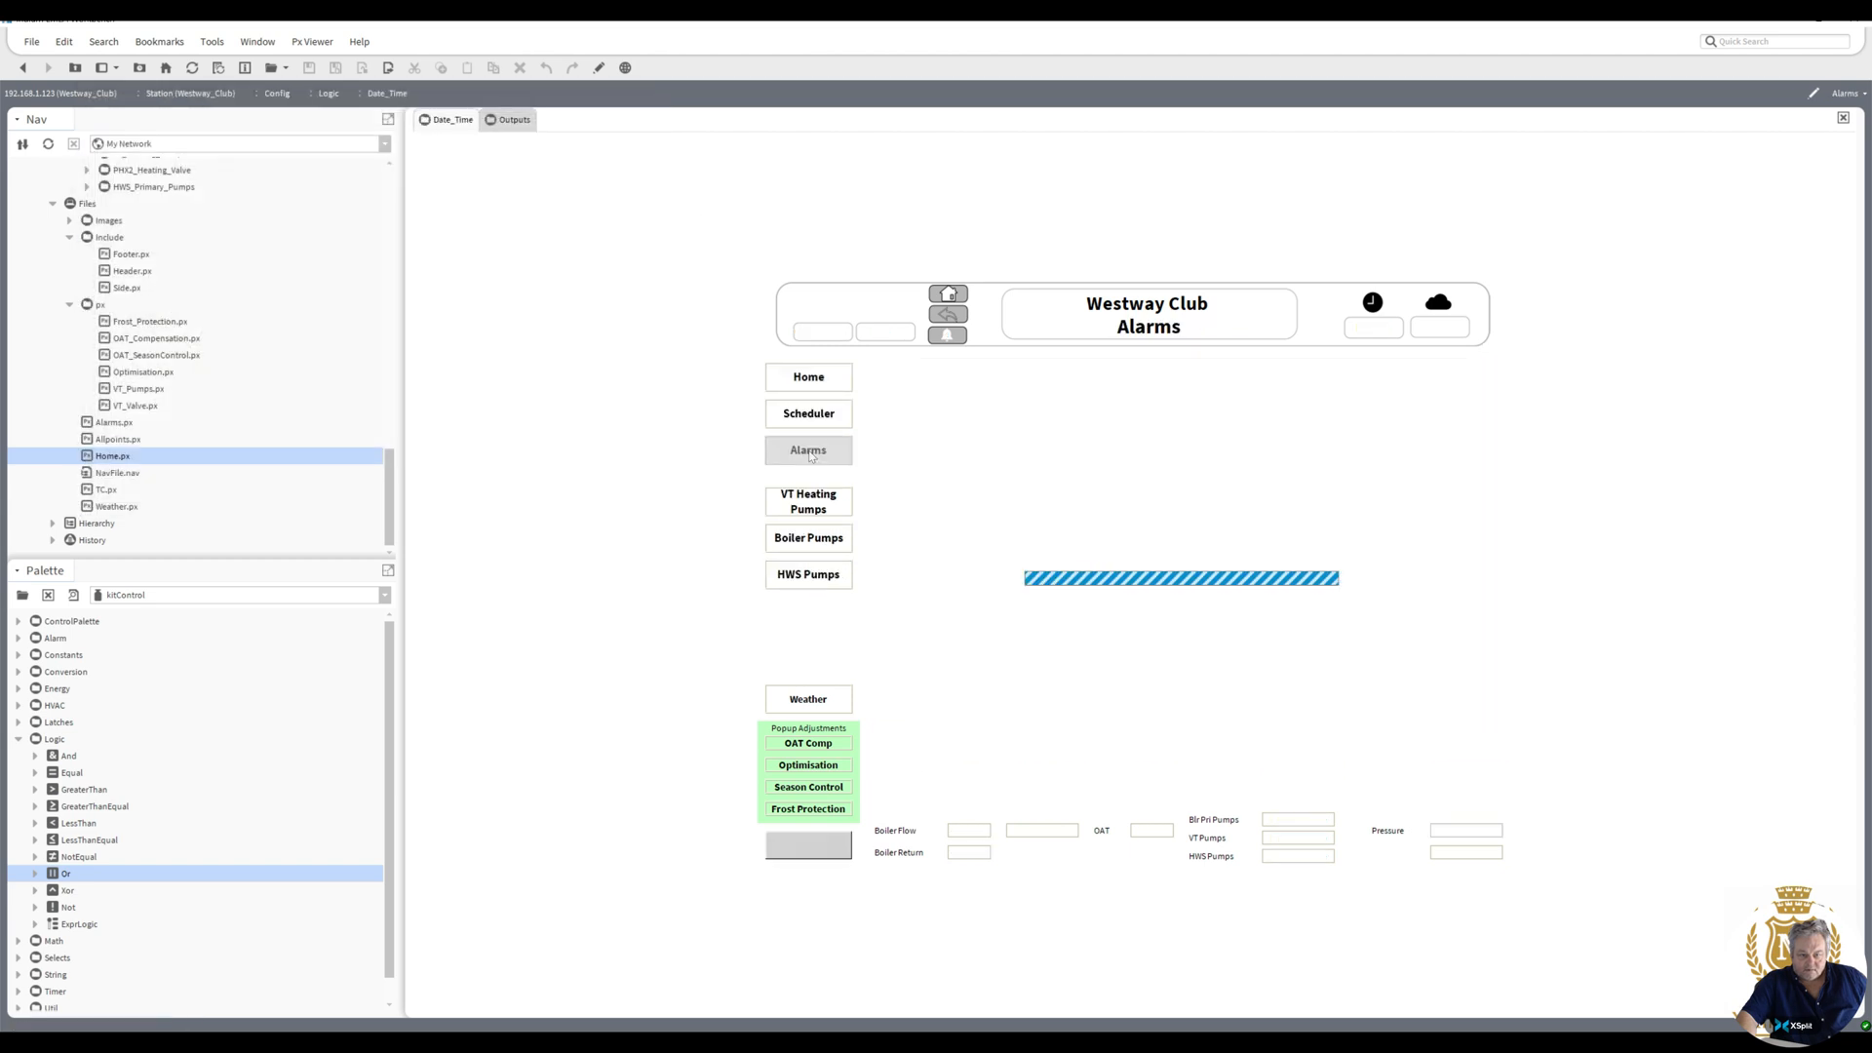
pyautogui.click(802, 414)
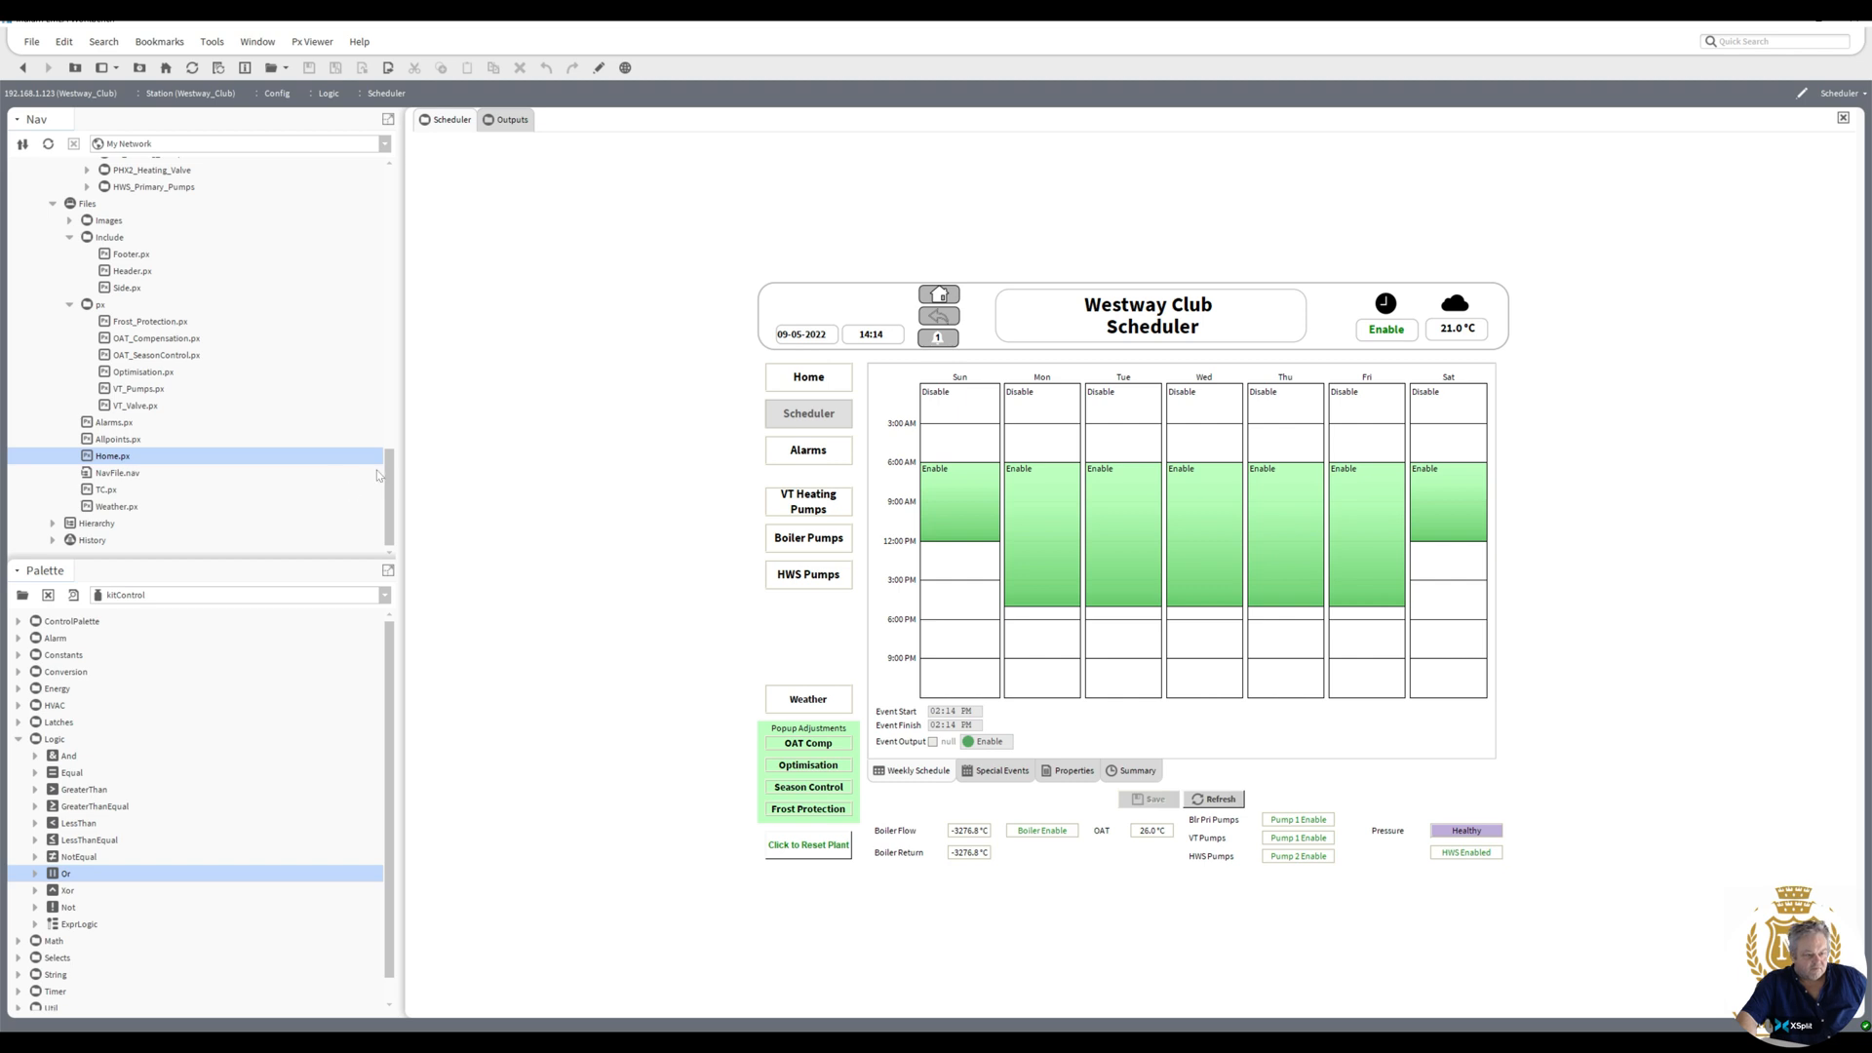
pyautogui.click(598, 67)
pyautogui.click(935, 630)
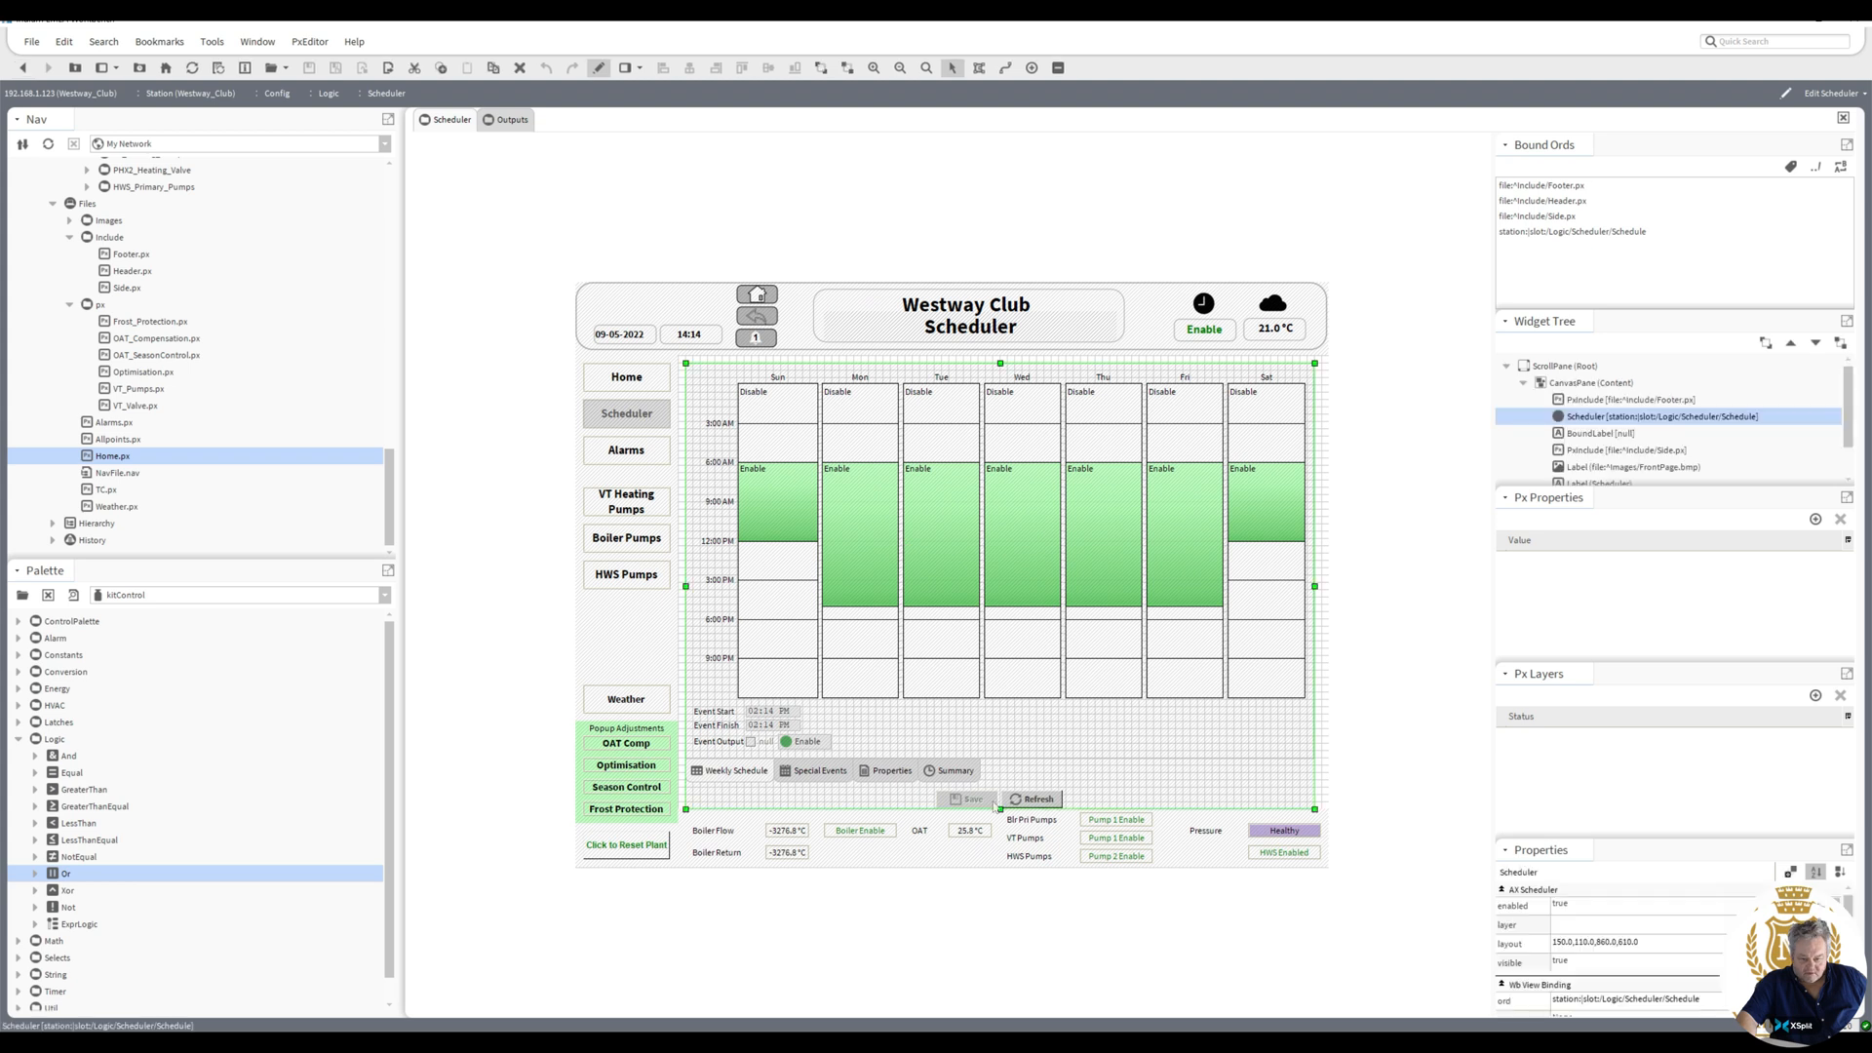
pyautogui.moveTo(1003, 709); pyautogui.dragTo(1000, 590)
# - Place a duplicate of the schedule widget below the original and trim both to leave a gap, with the copy at 150,420,860,290
pyautogui.rightClick(978, 462)
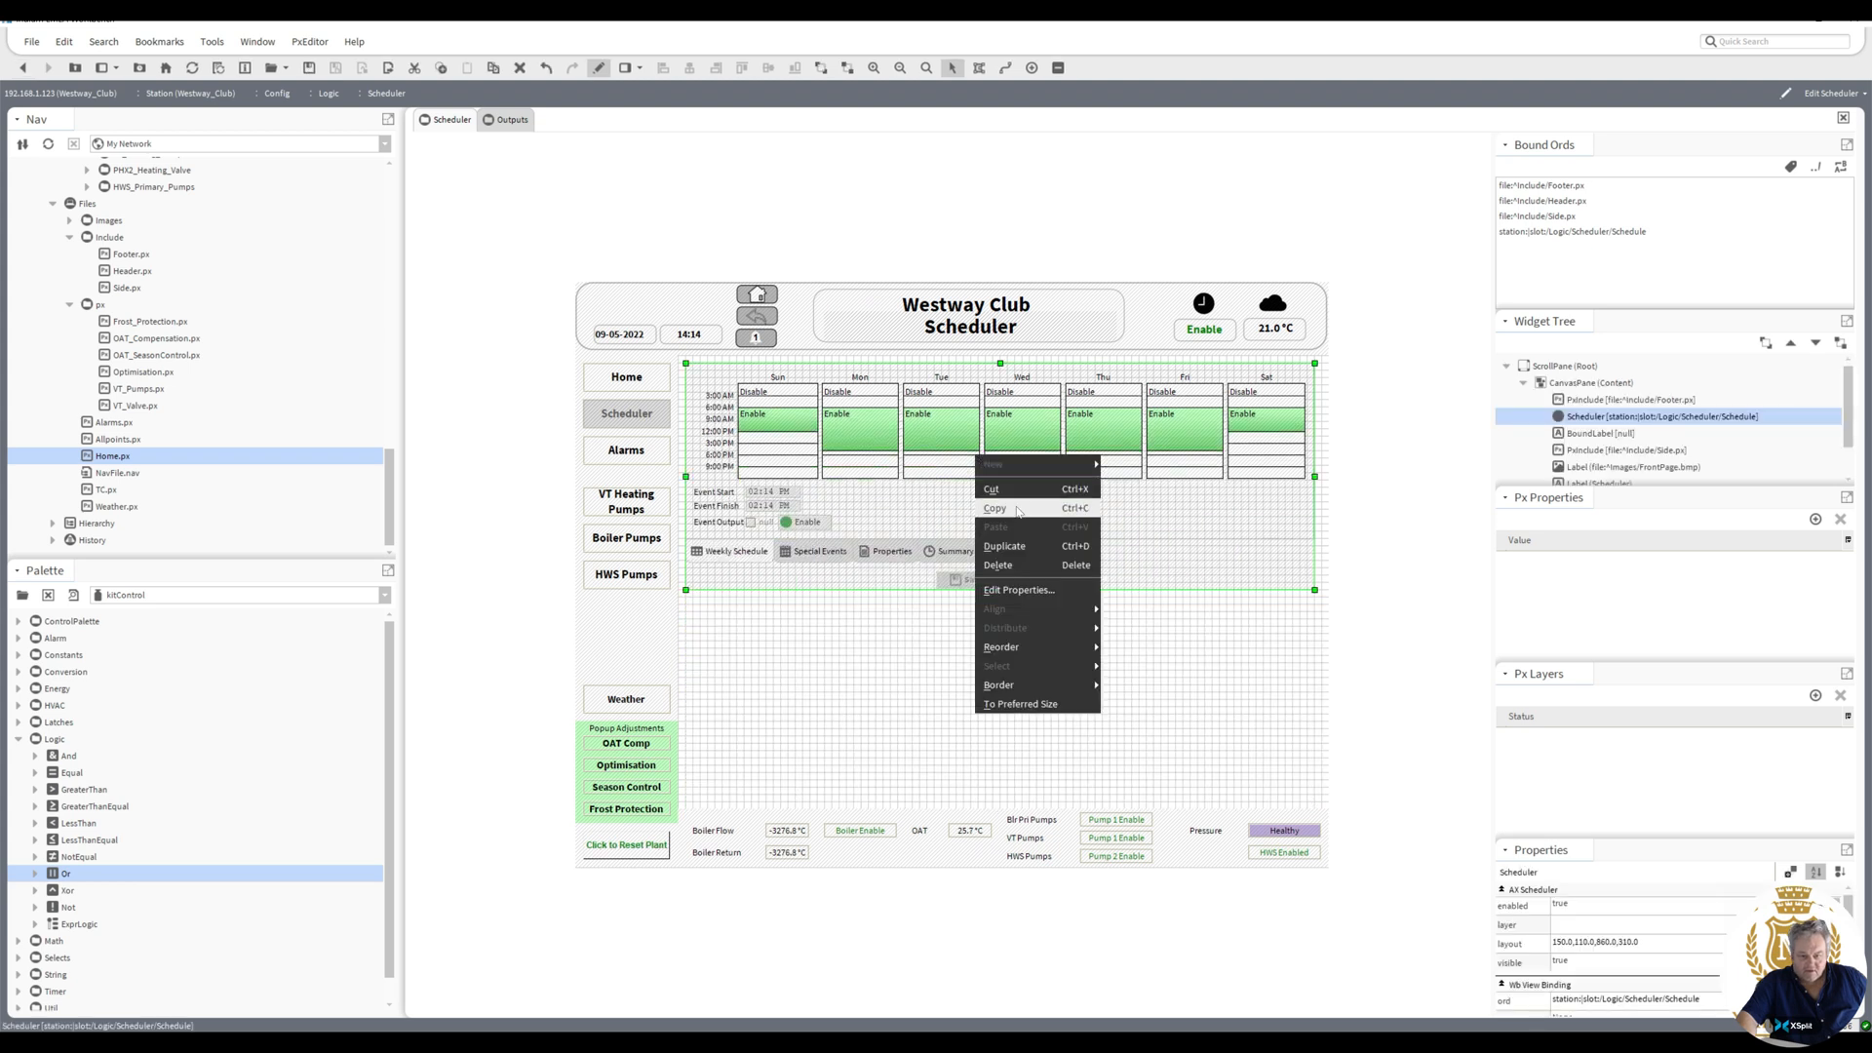
pyautogui.click(1004, 544)
pyautogui.moveTo(997, 460); pyautogui.dragTo(985, 661)
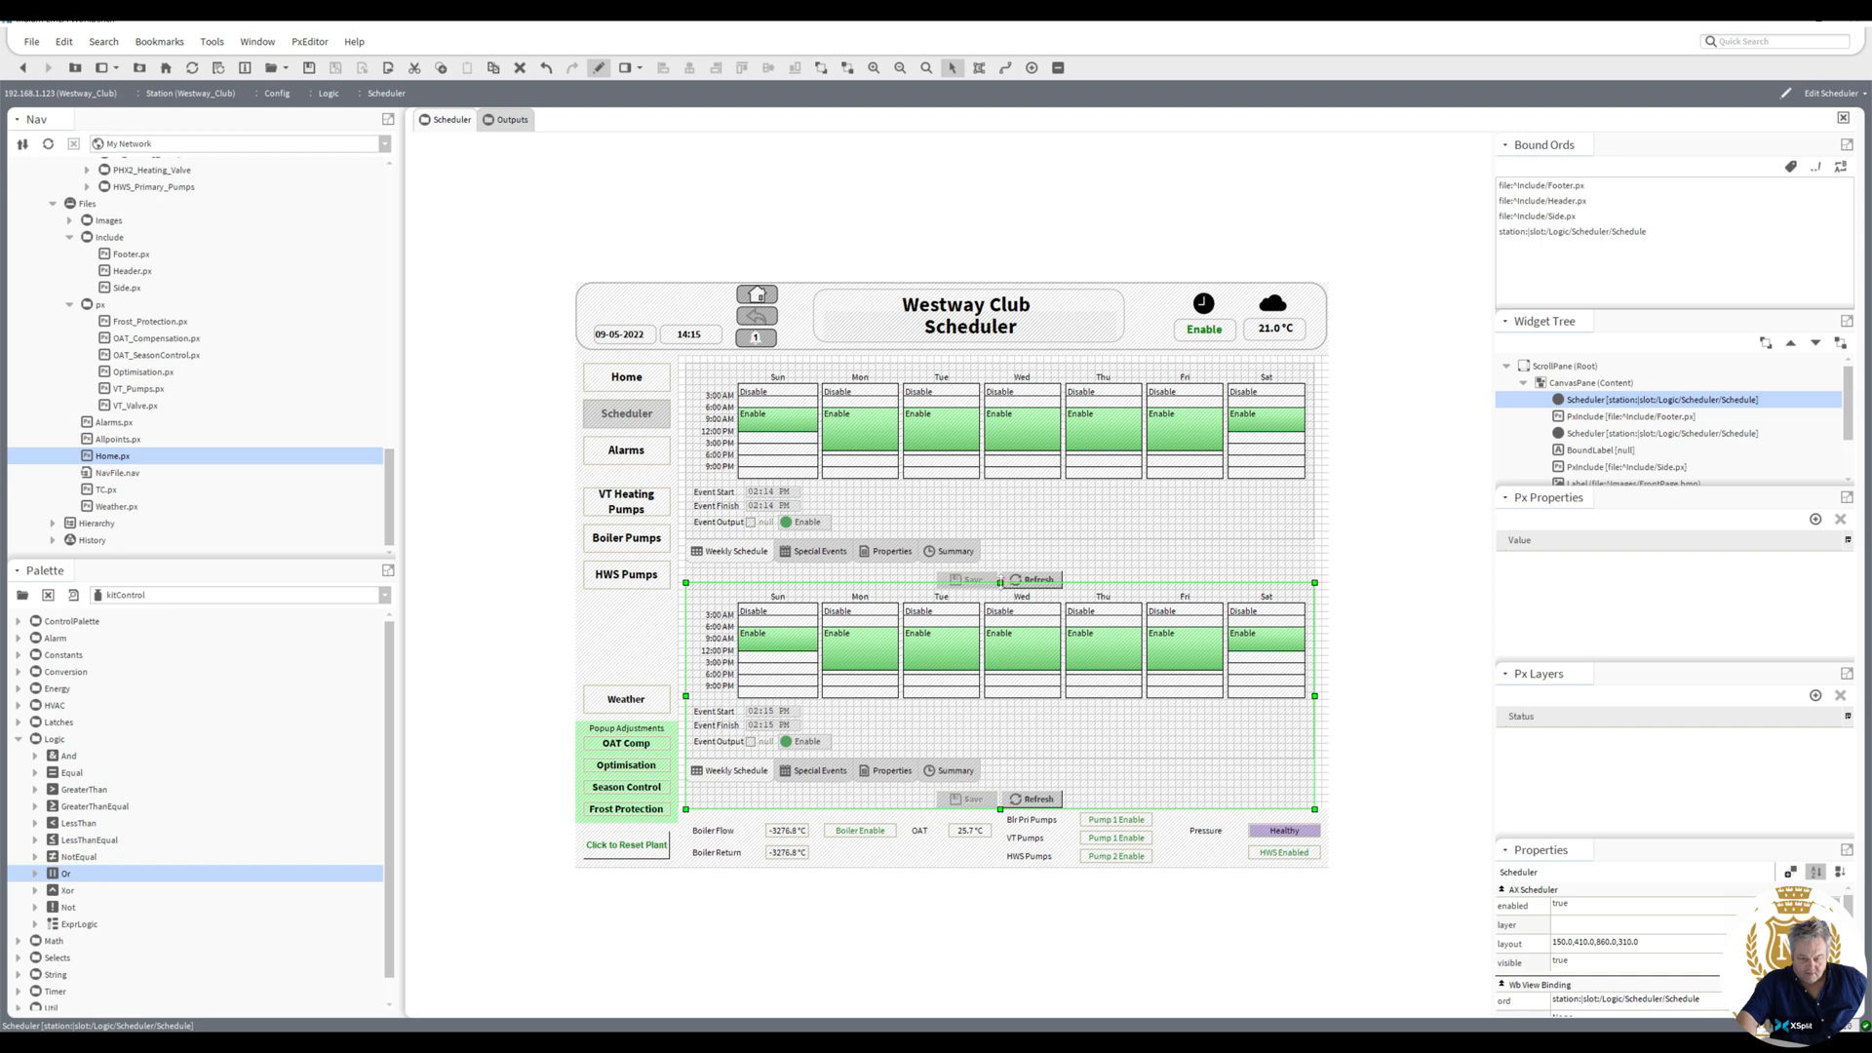
pyautogui.click(1000, 586)
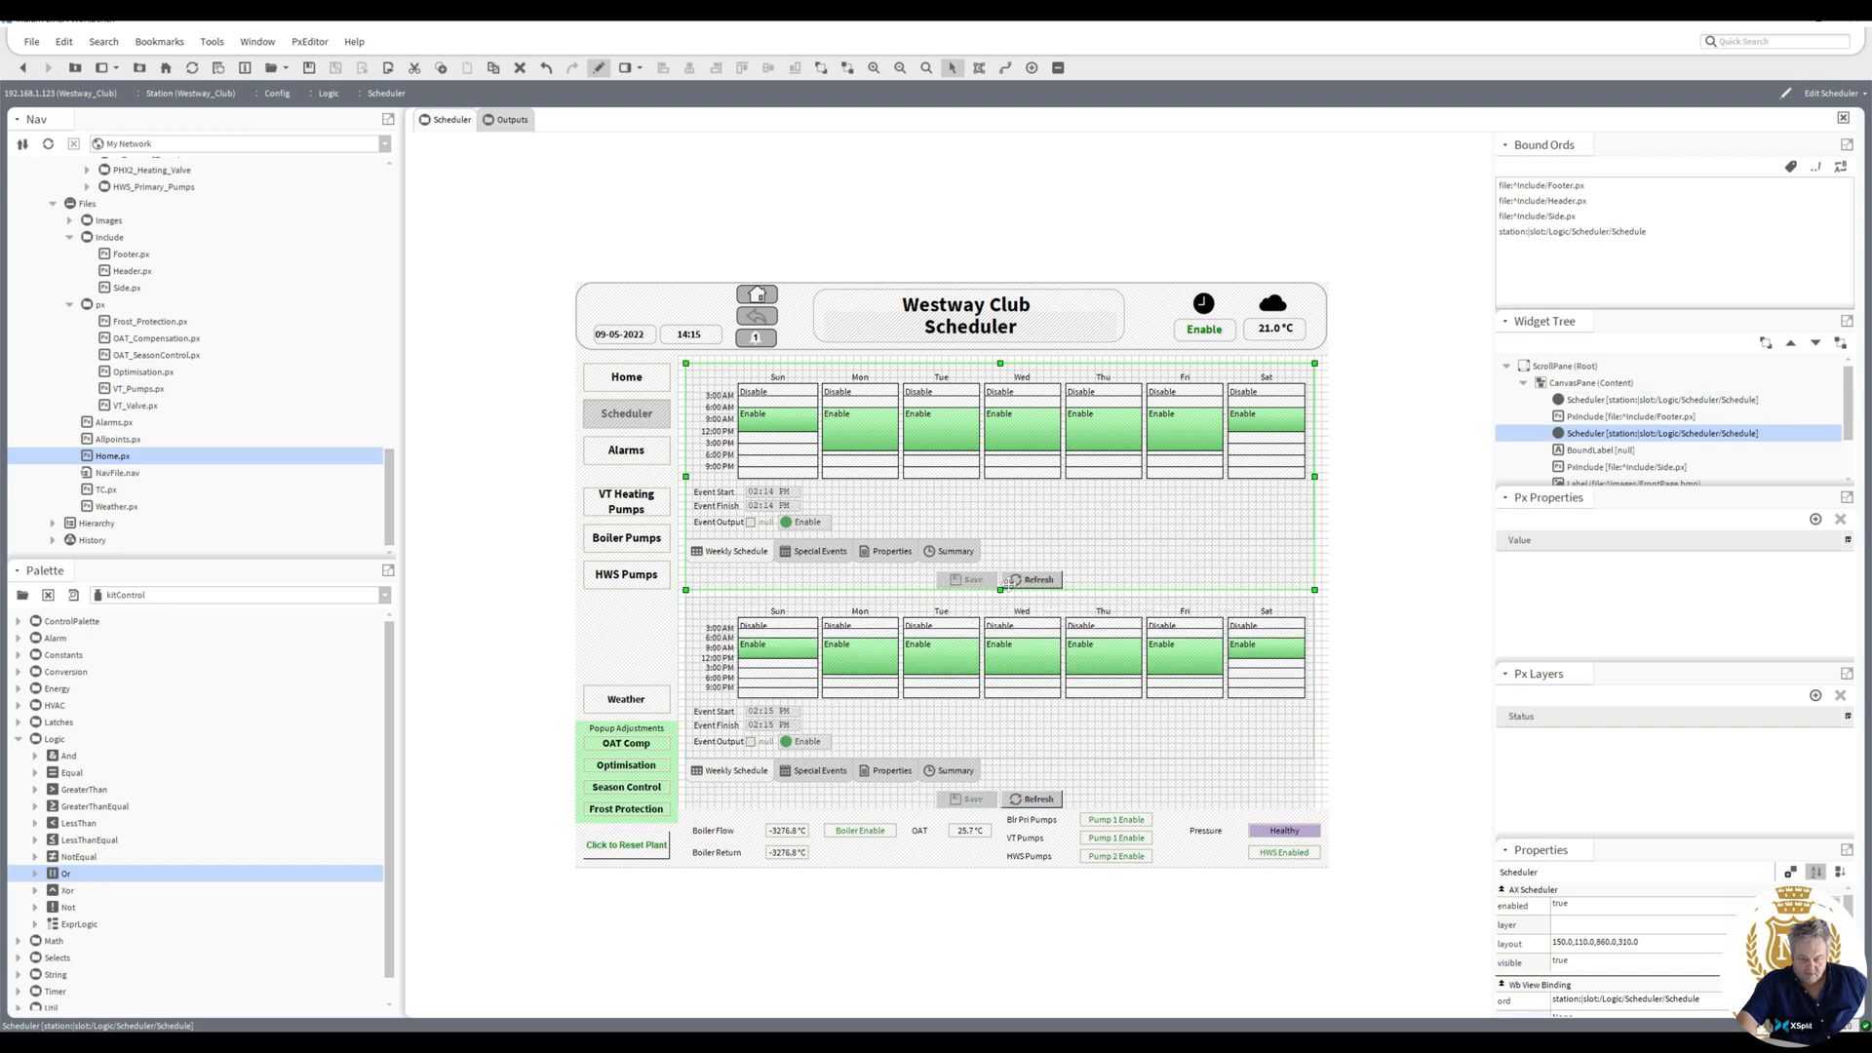
pyautogui.moveTo(1000, 589); pyautogui.dragTo(1001, 609)
# - Rebind the lower schedule widget's ord to station:|slot:/Logic/Scheduler/HWS
pyautogui.doubleClick(997, 612)
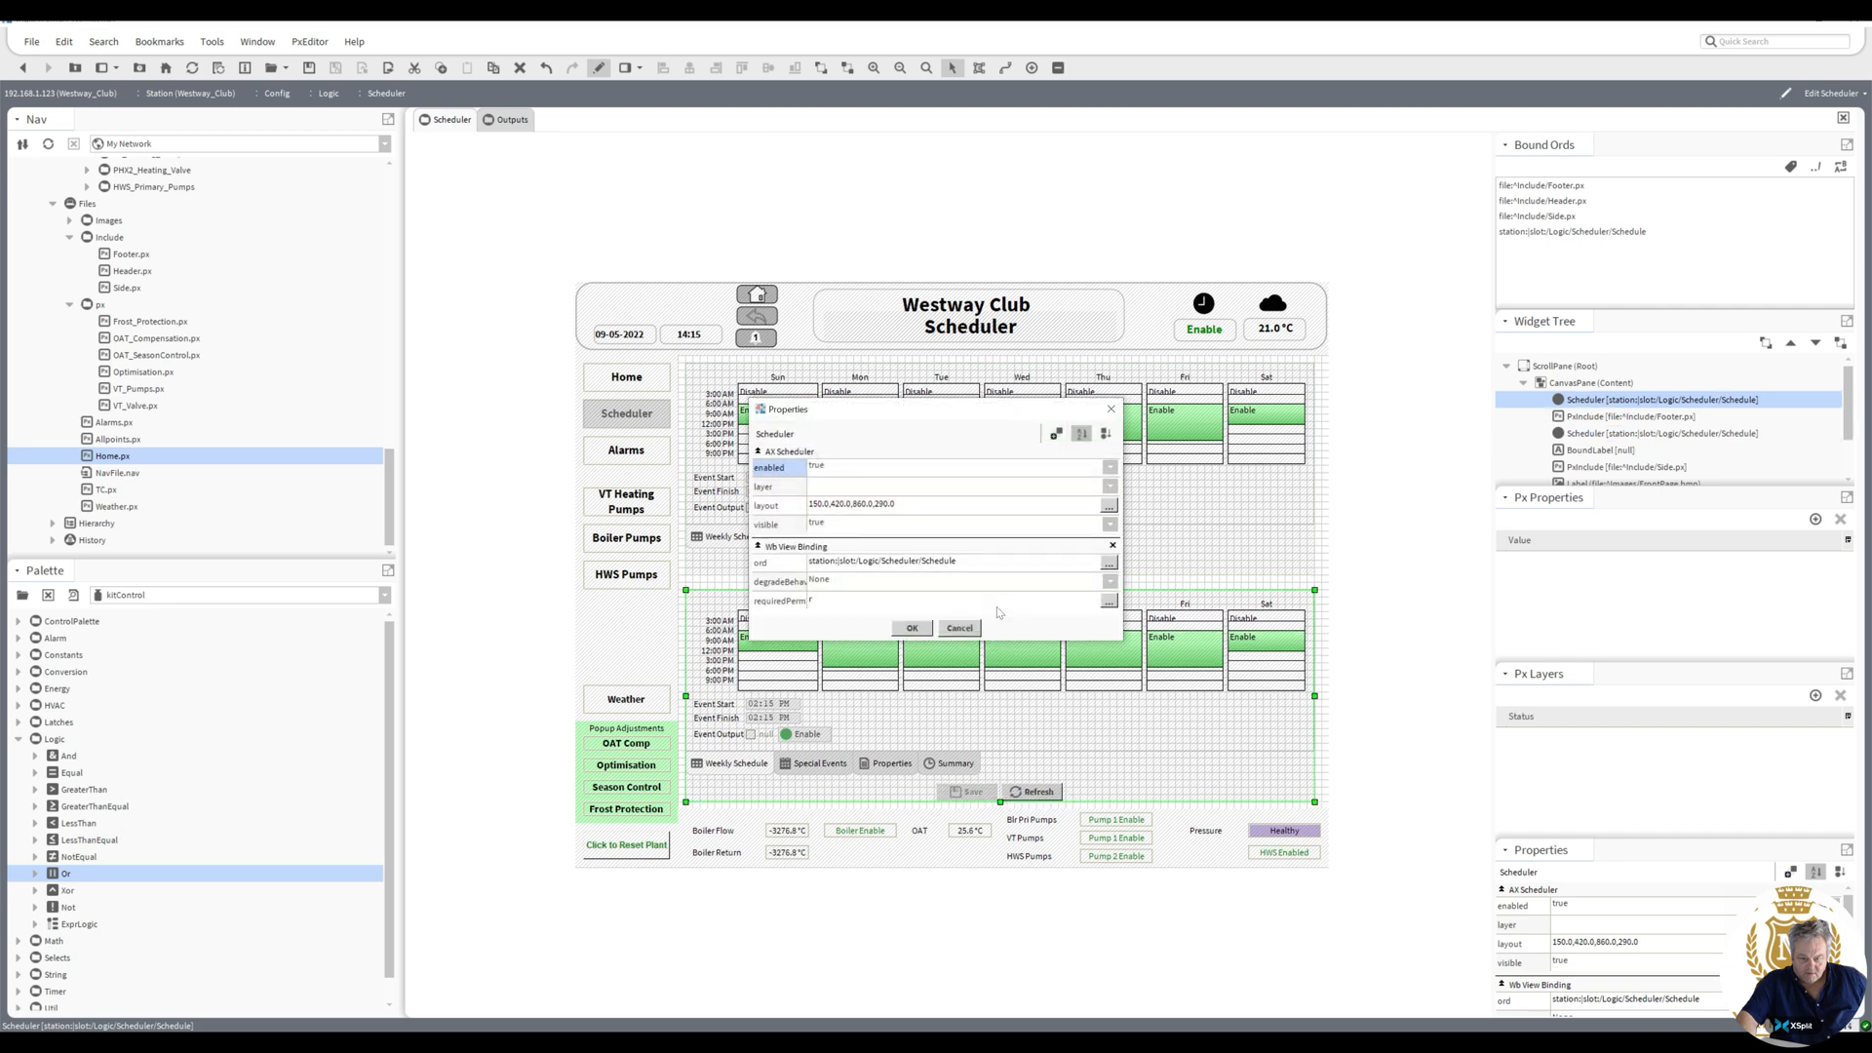
pyautogui.click(1111, 565)
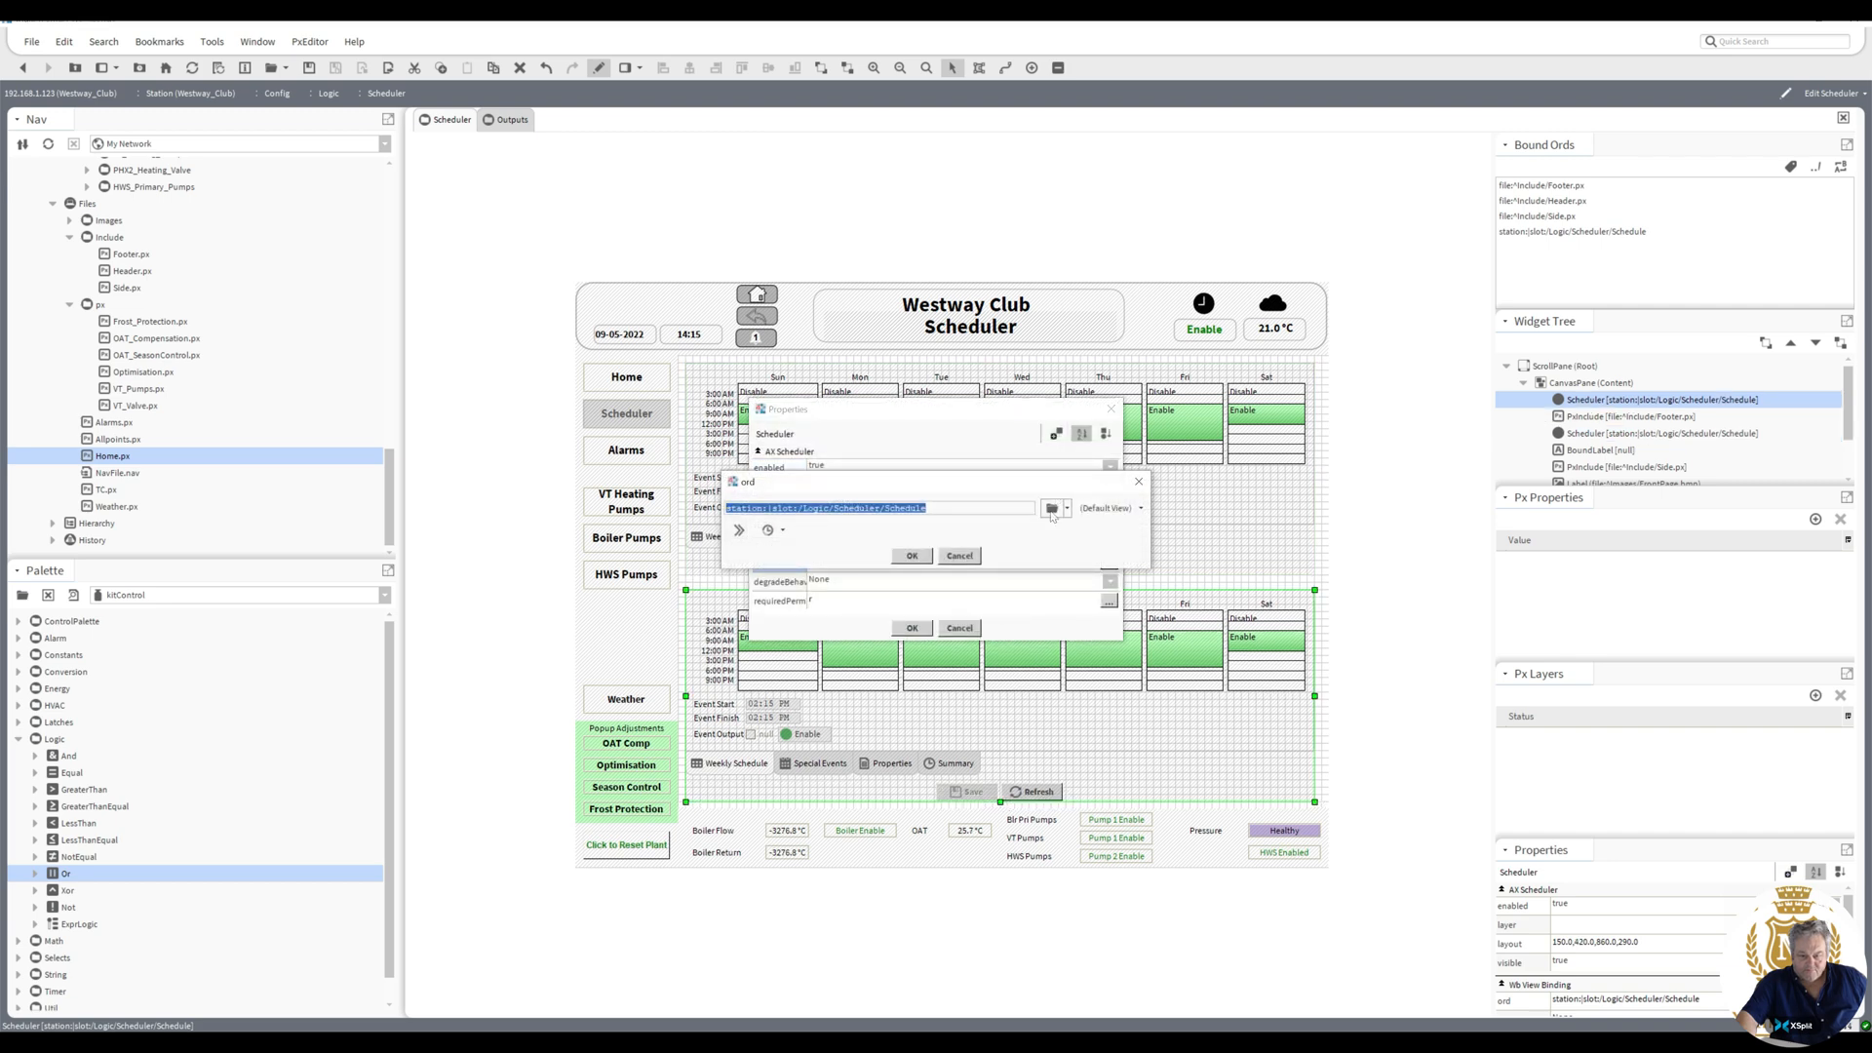
pyautogui.click(1068, 508)
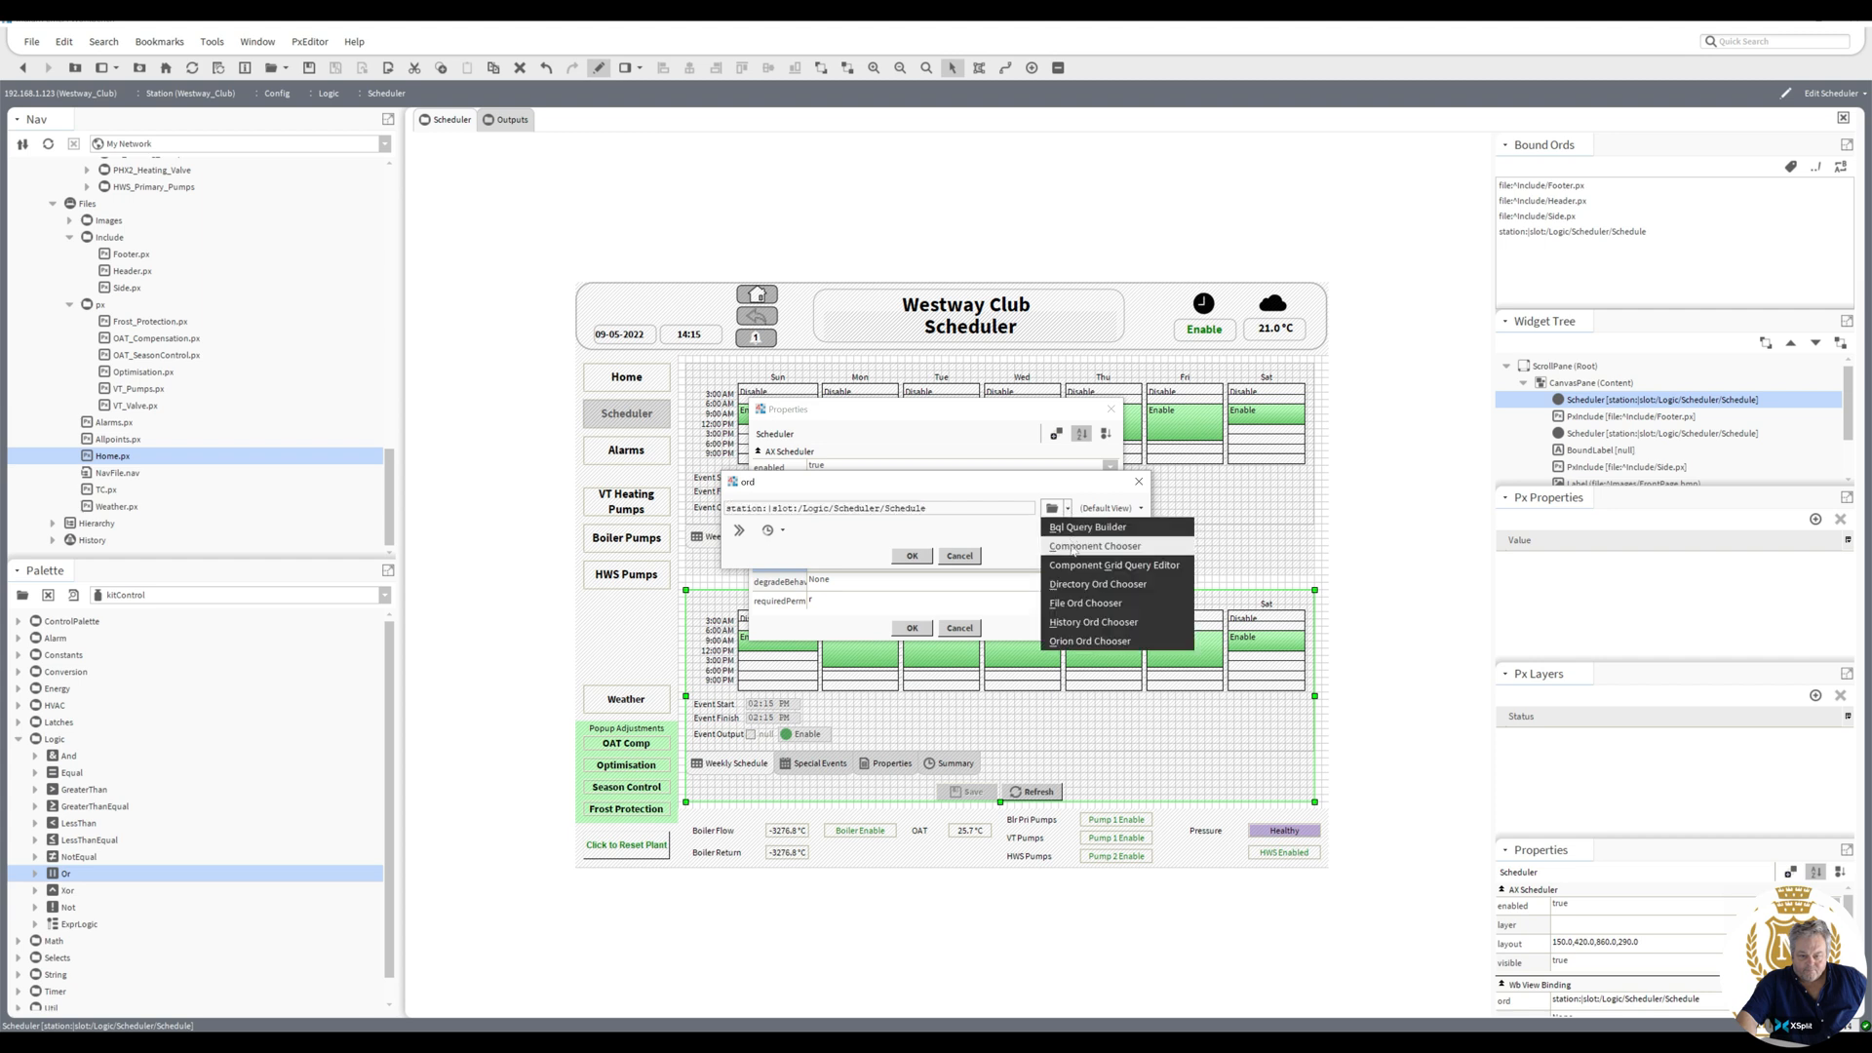
pyautogui.click(1074, 547)
pyautogui.moveTo(1040, 476); pyautogui.dragTo(1043, 547)
pyautogui.click(923, 498)
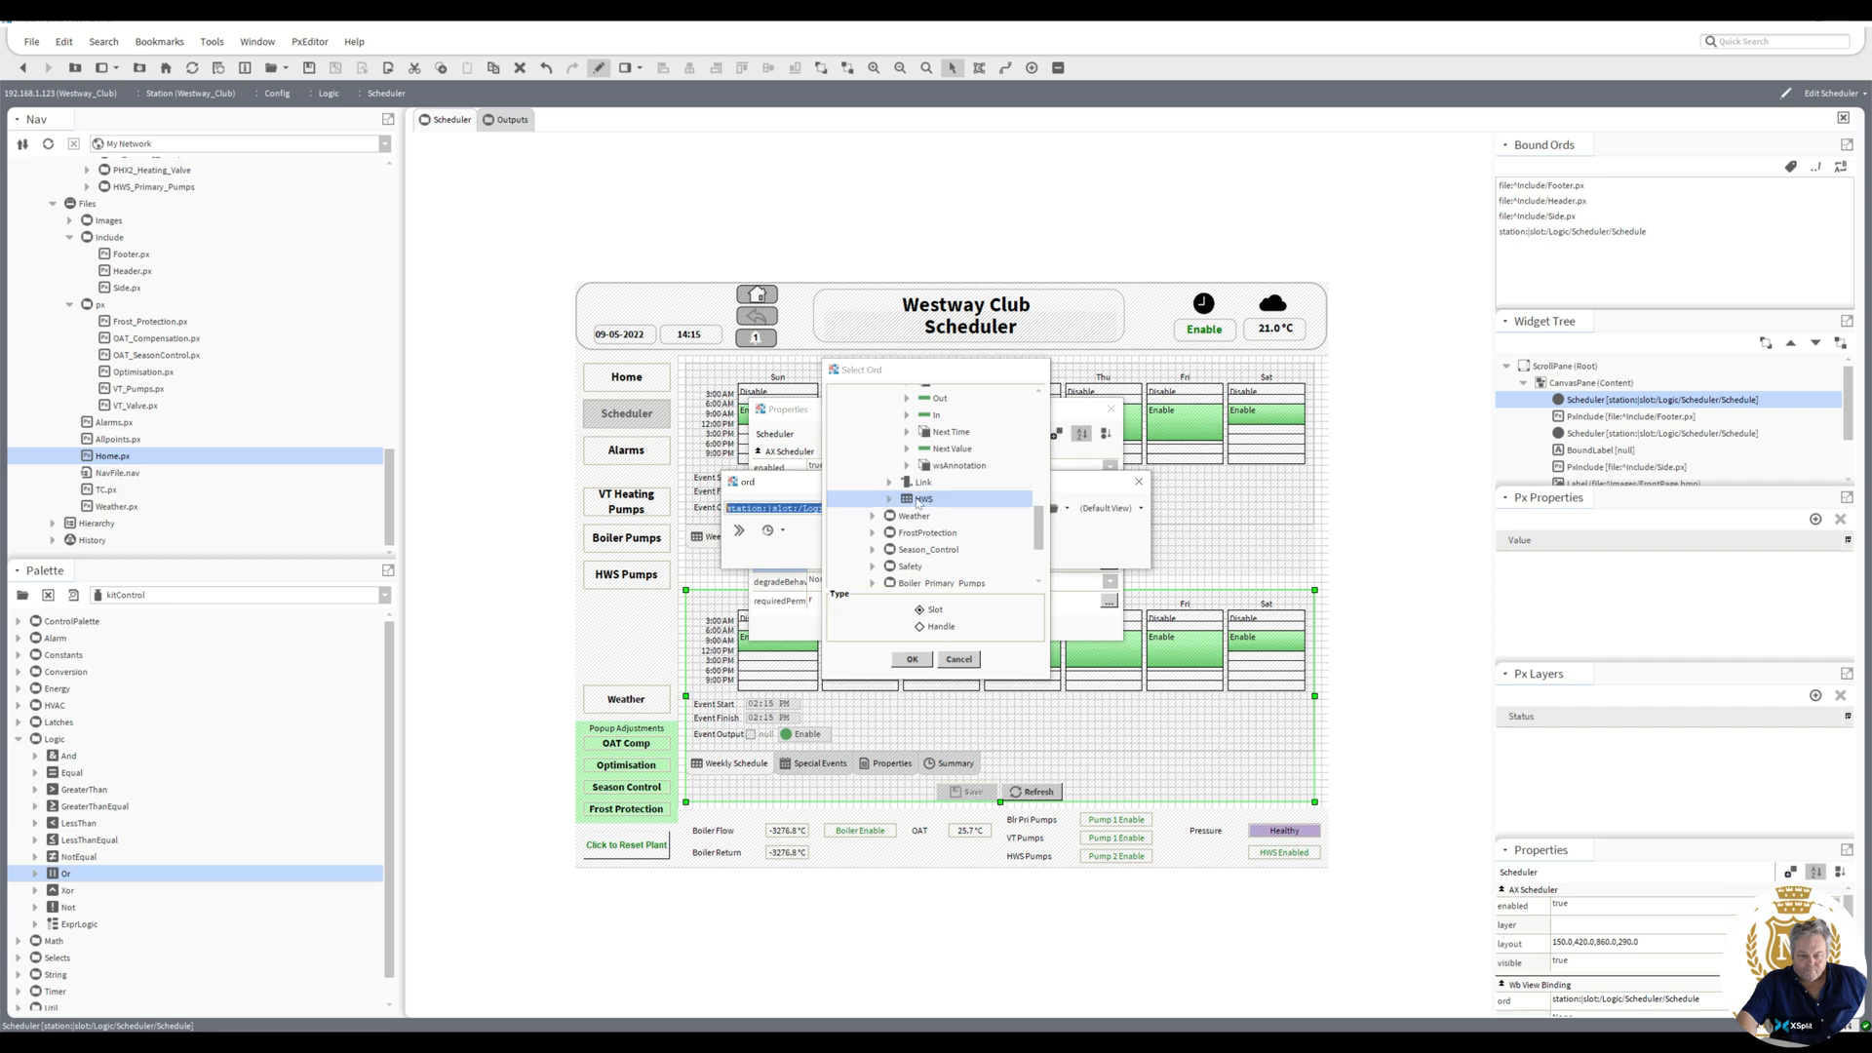
pyautogui.click(912, 659)
pyautogui.click(911, 556)
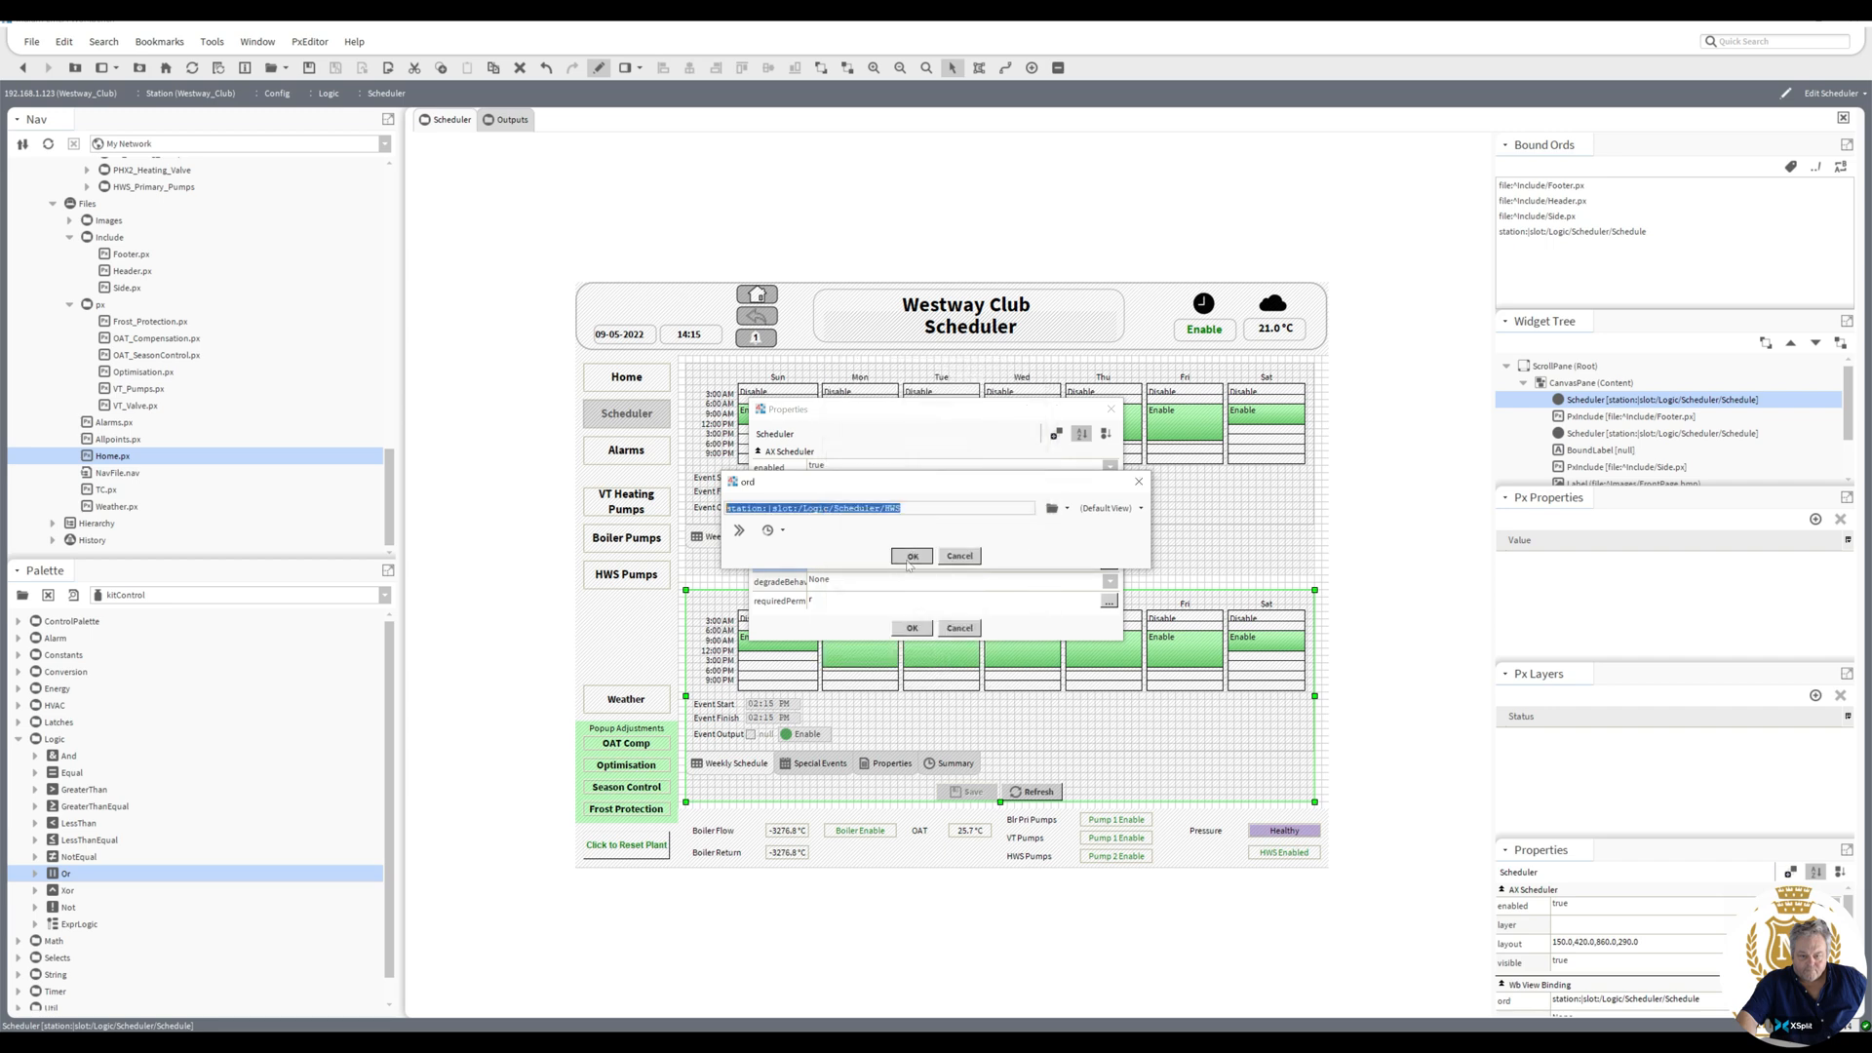
pyautogui.click(912, 629)
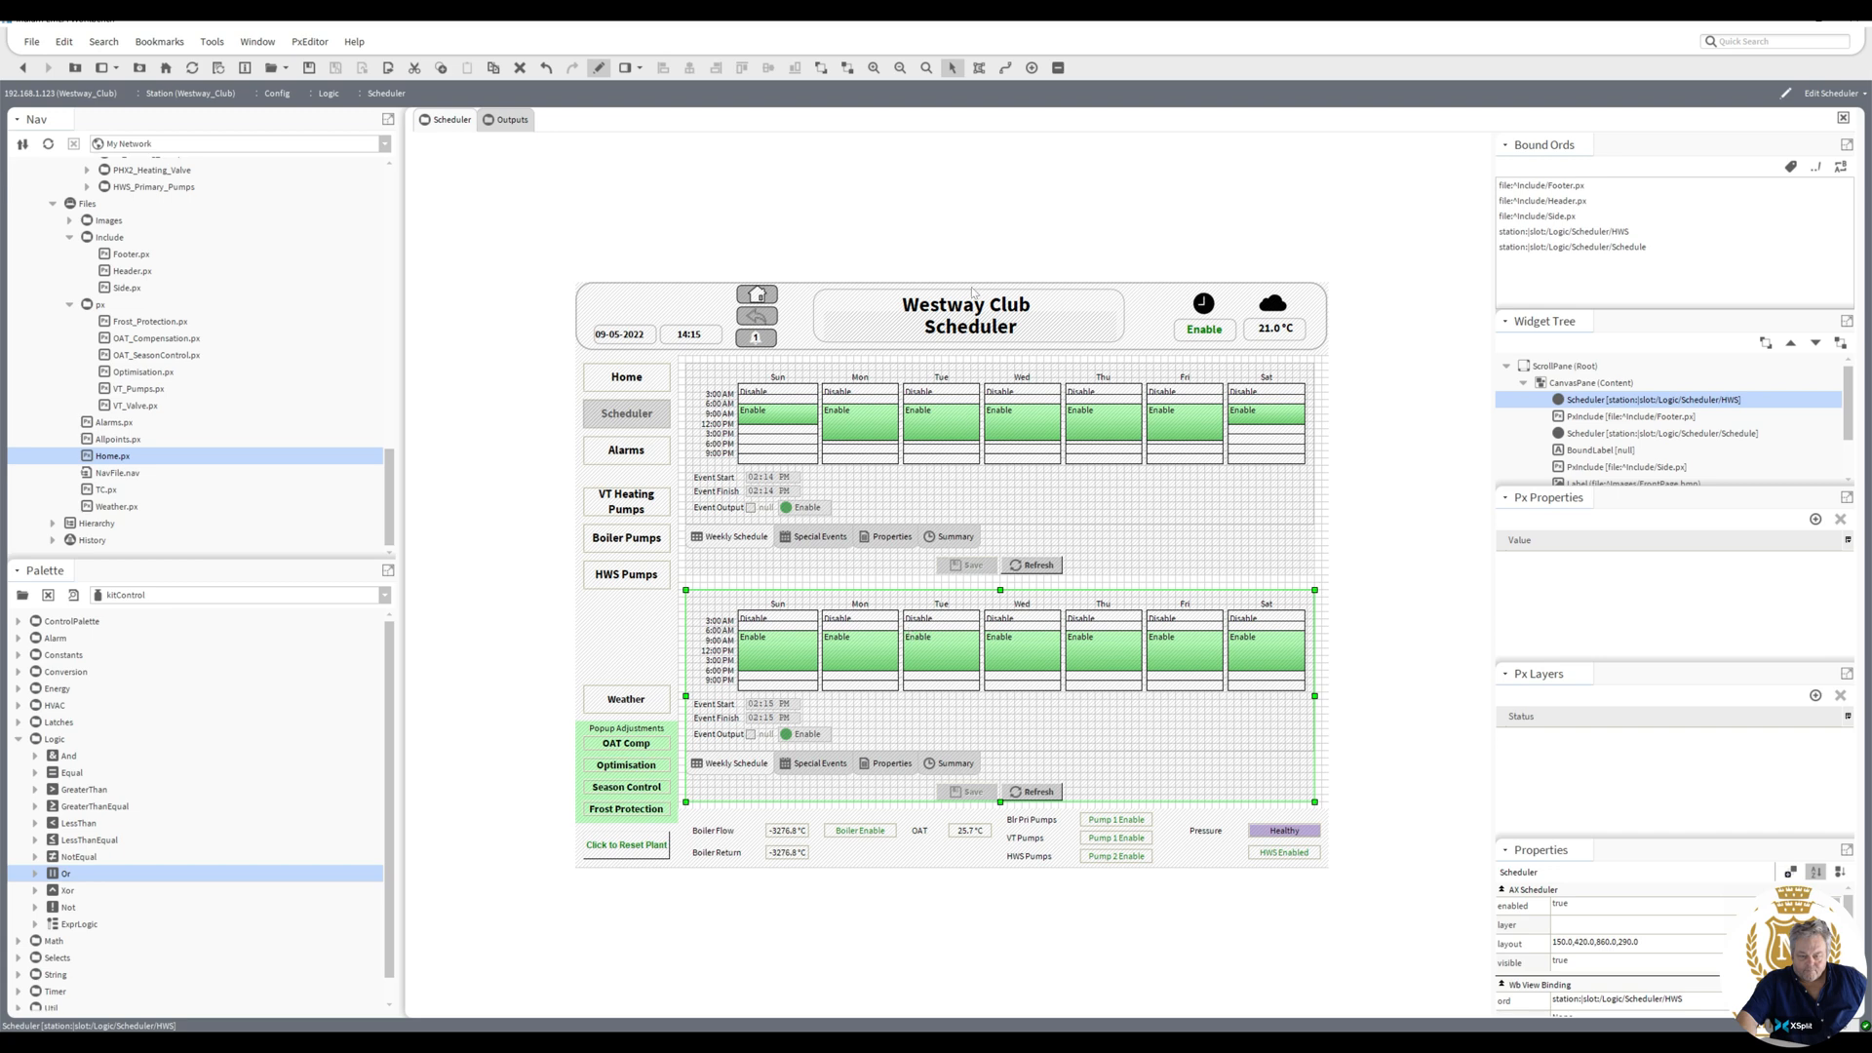
# - Change the Scheduler title label's text to Schedulers
pyautogui.doubleClick(967, 330)
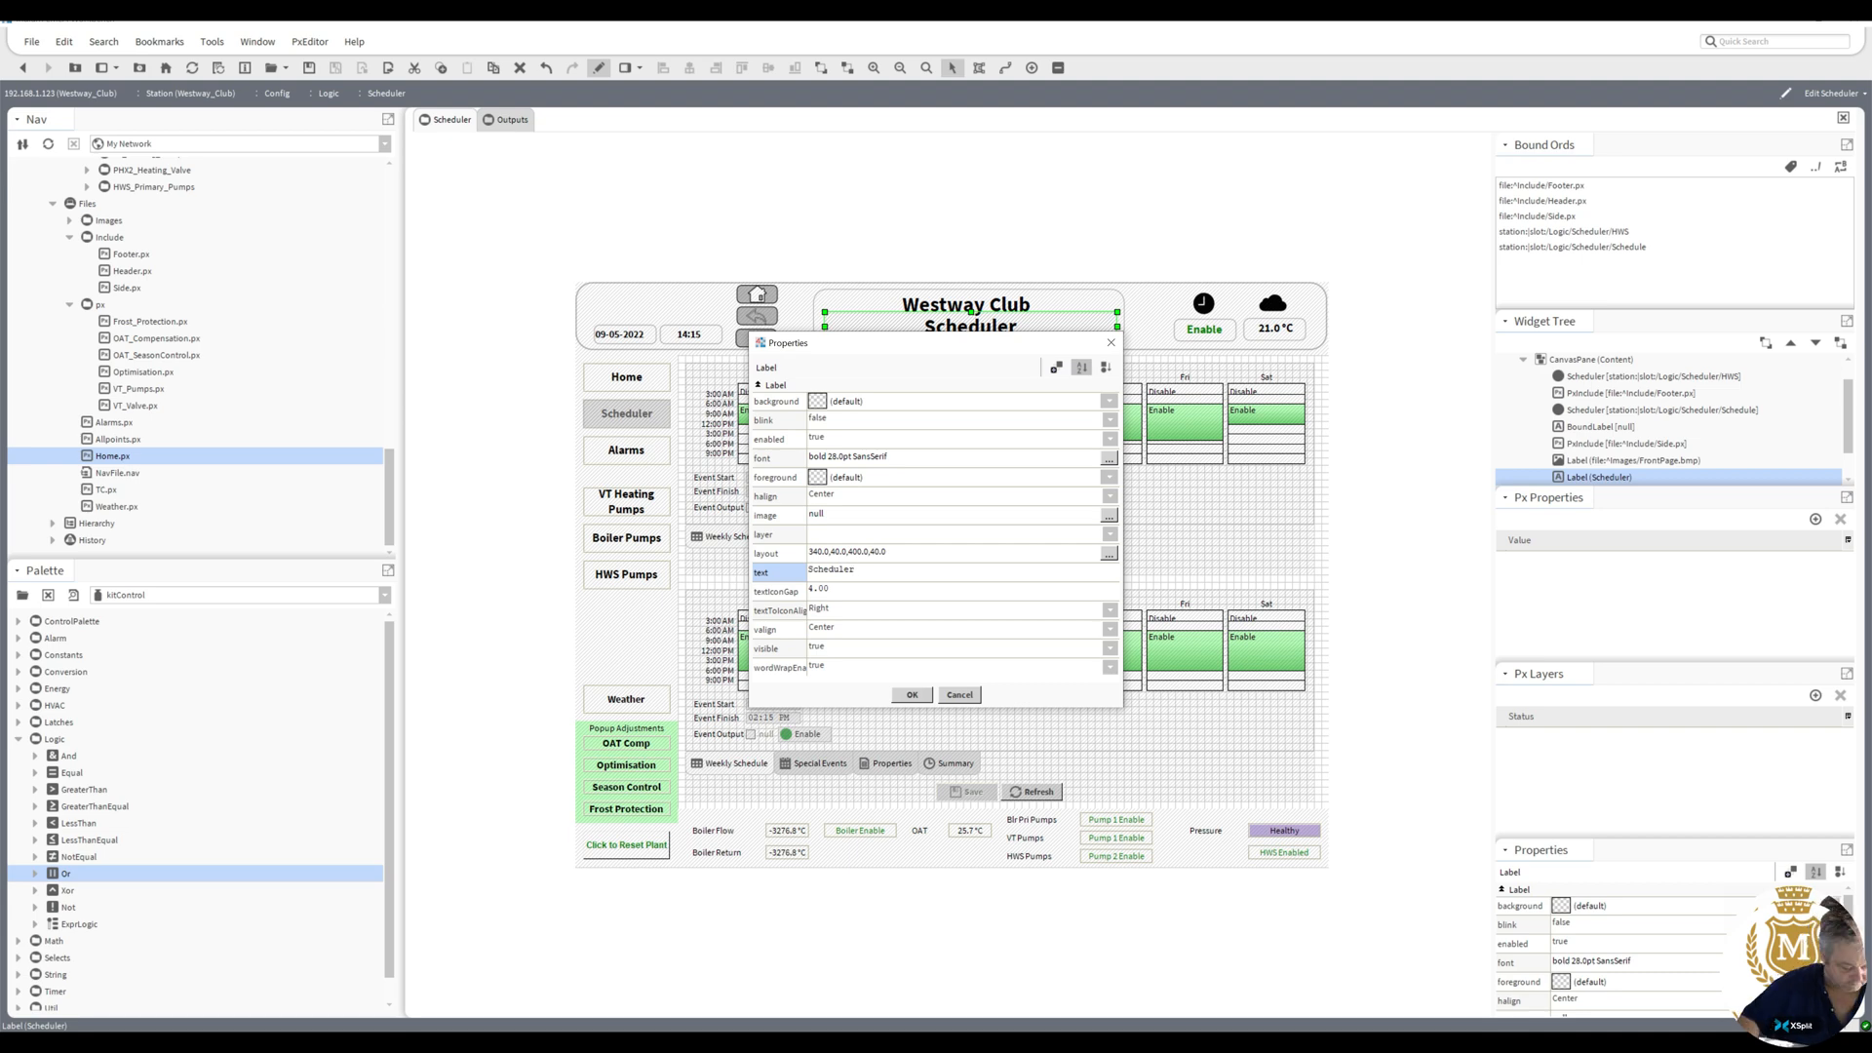
pyautogui.write('a')
pyautogui.press('Return')
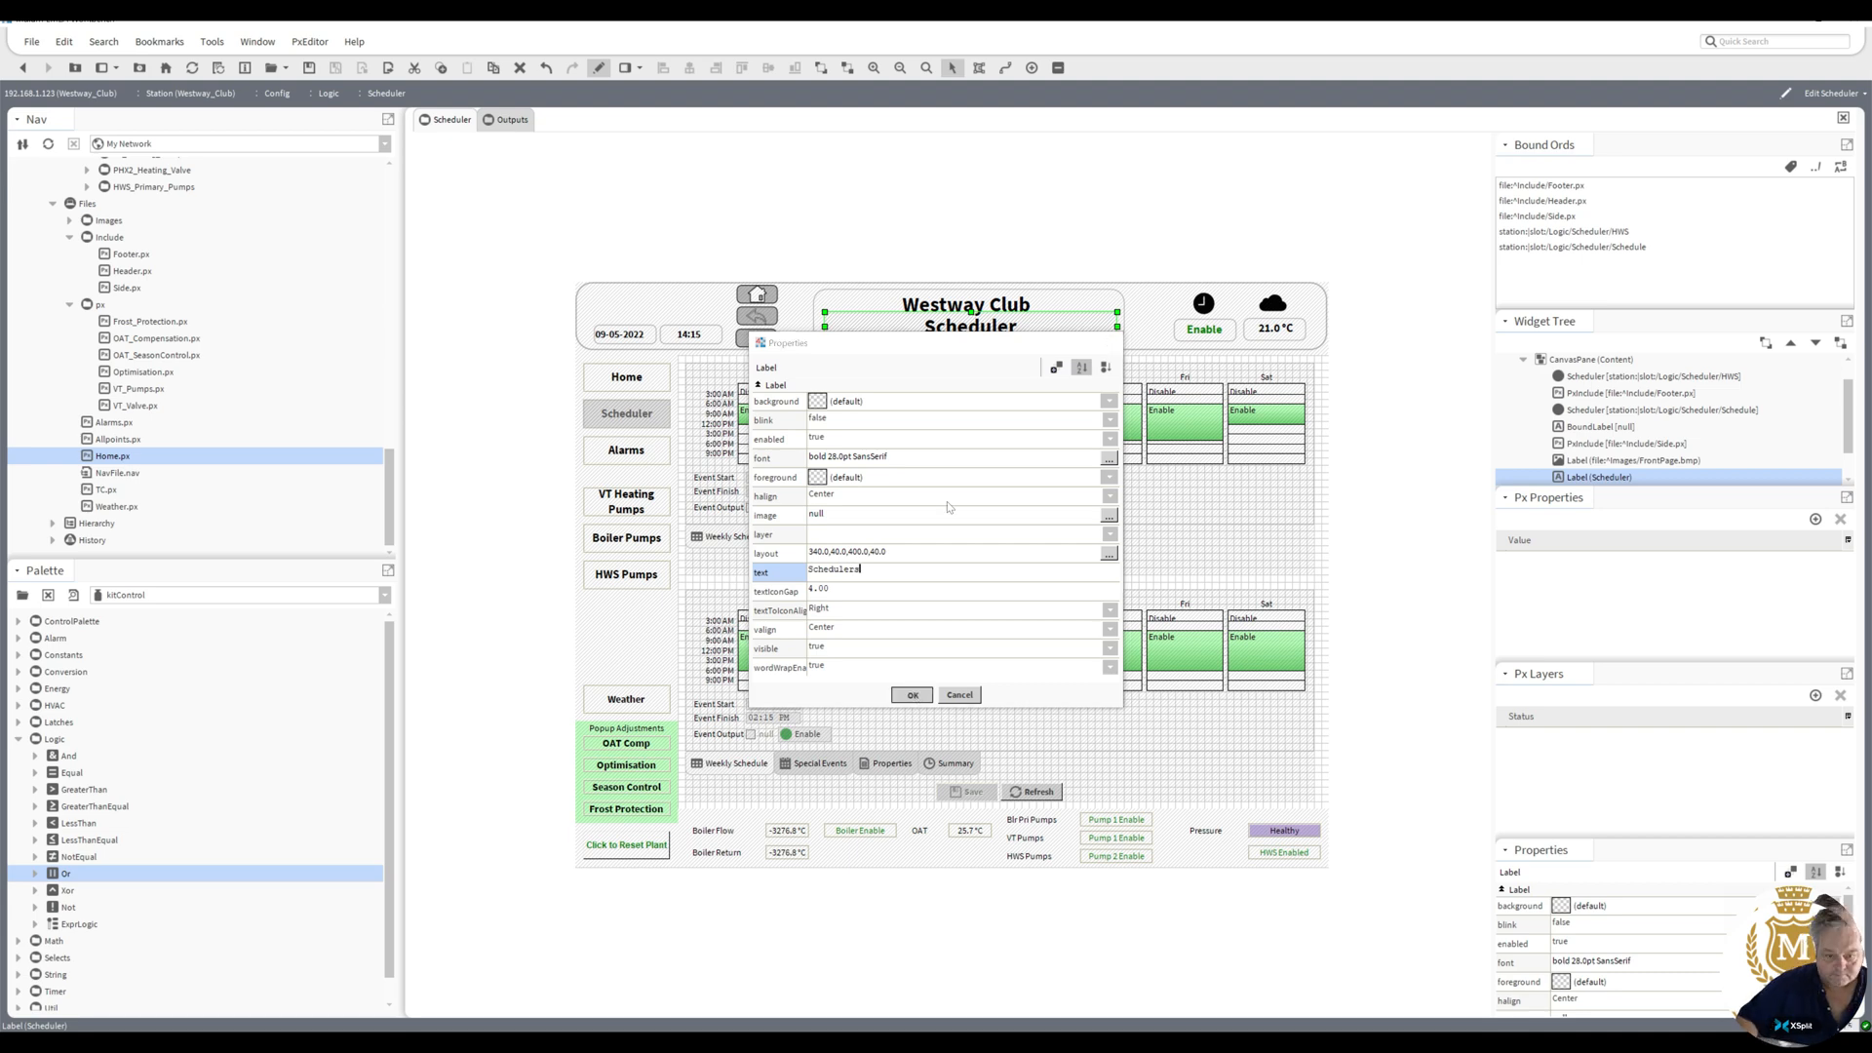
# - Duplicate the Schedulers title label, place the copy above the upper schedule, and set its font size to 16
pyautogui.rightClick(944, 330)
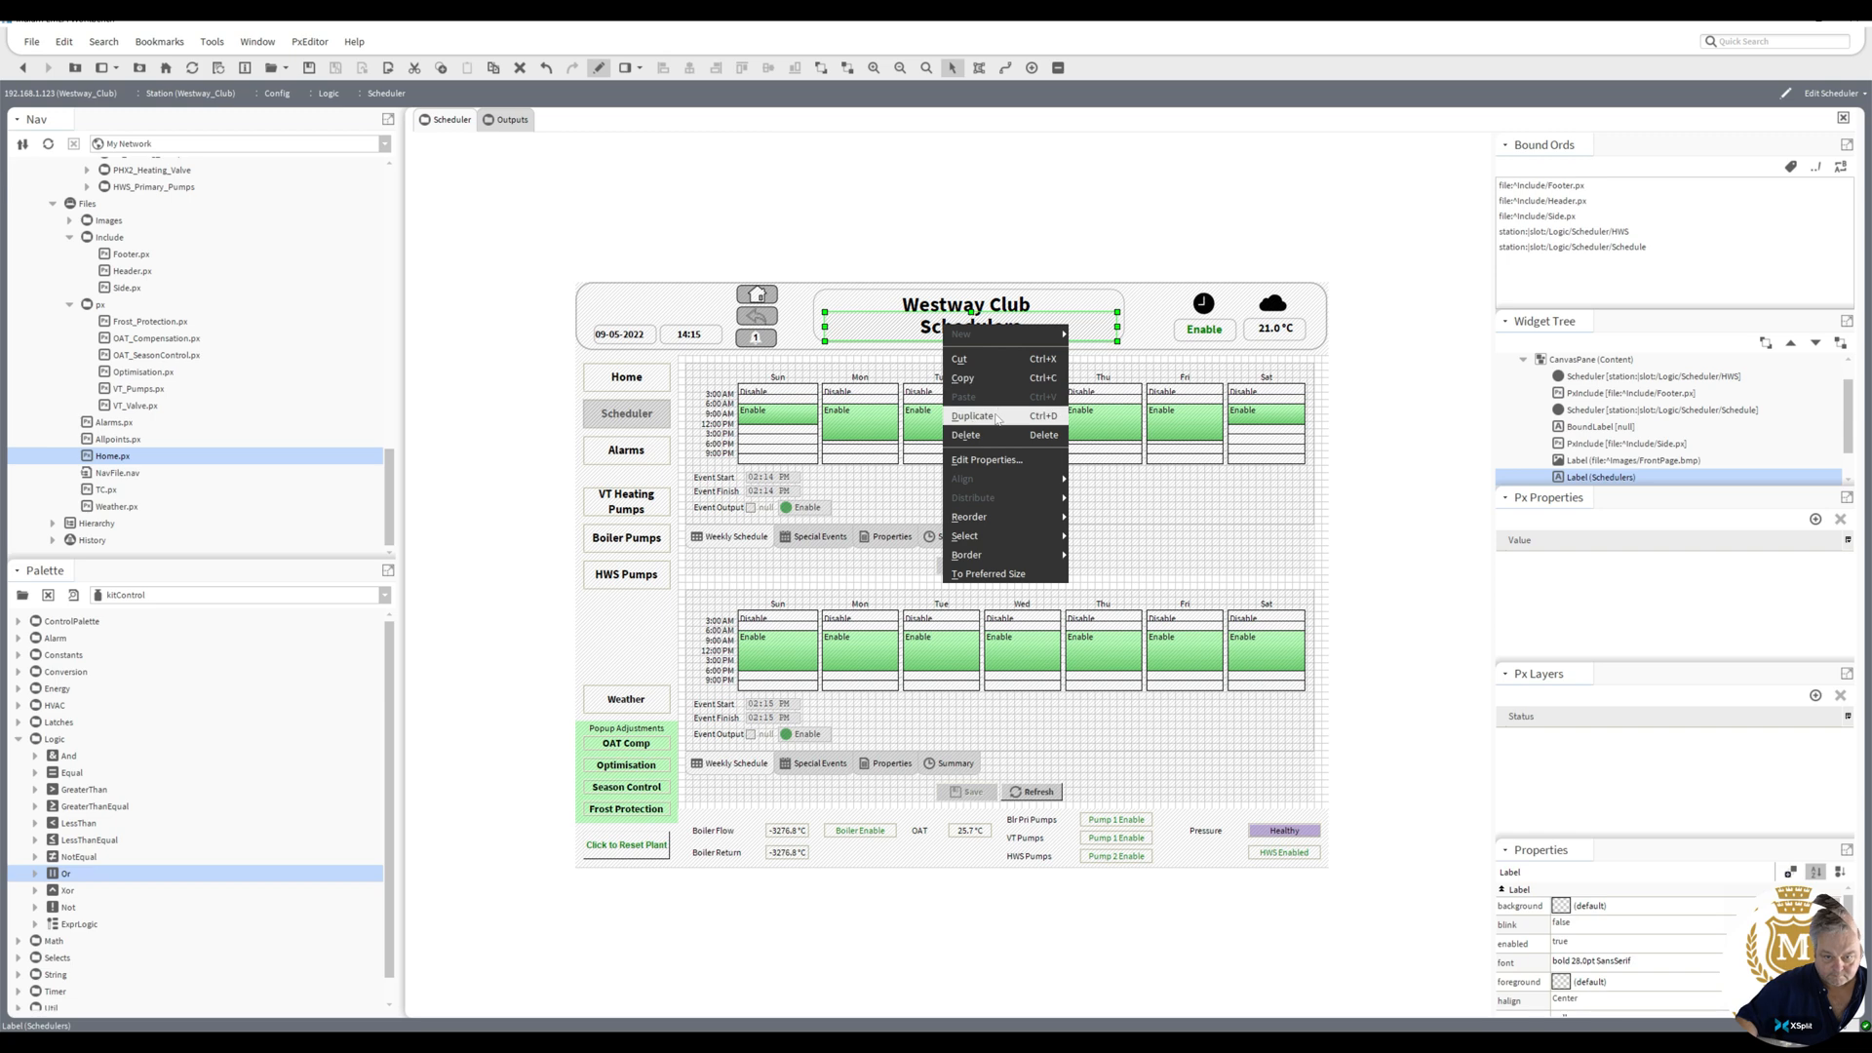
pyautogui.click(966, 334)
pyautogui.moveTo(966, 336); pyautogui.dragTo(819, 374)
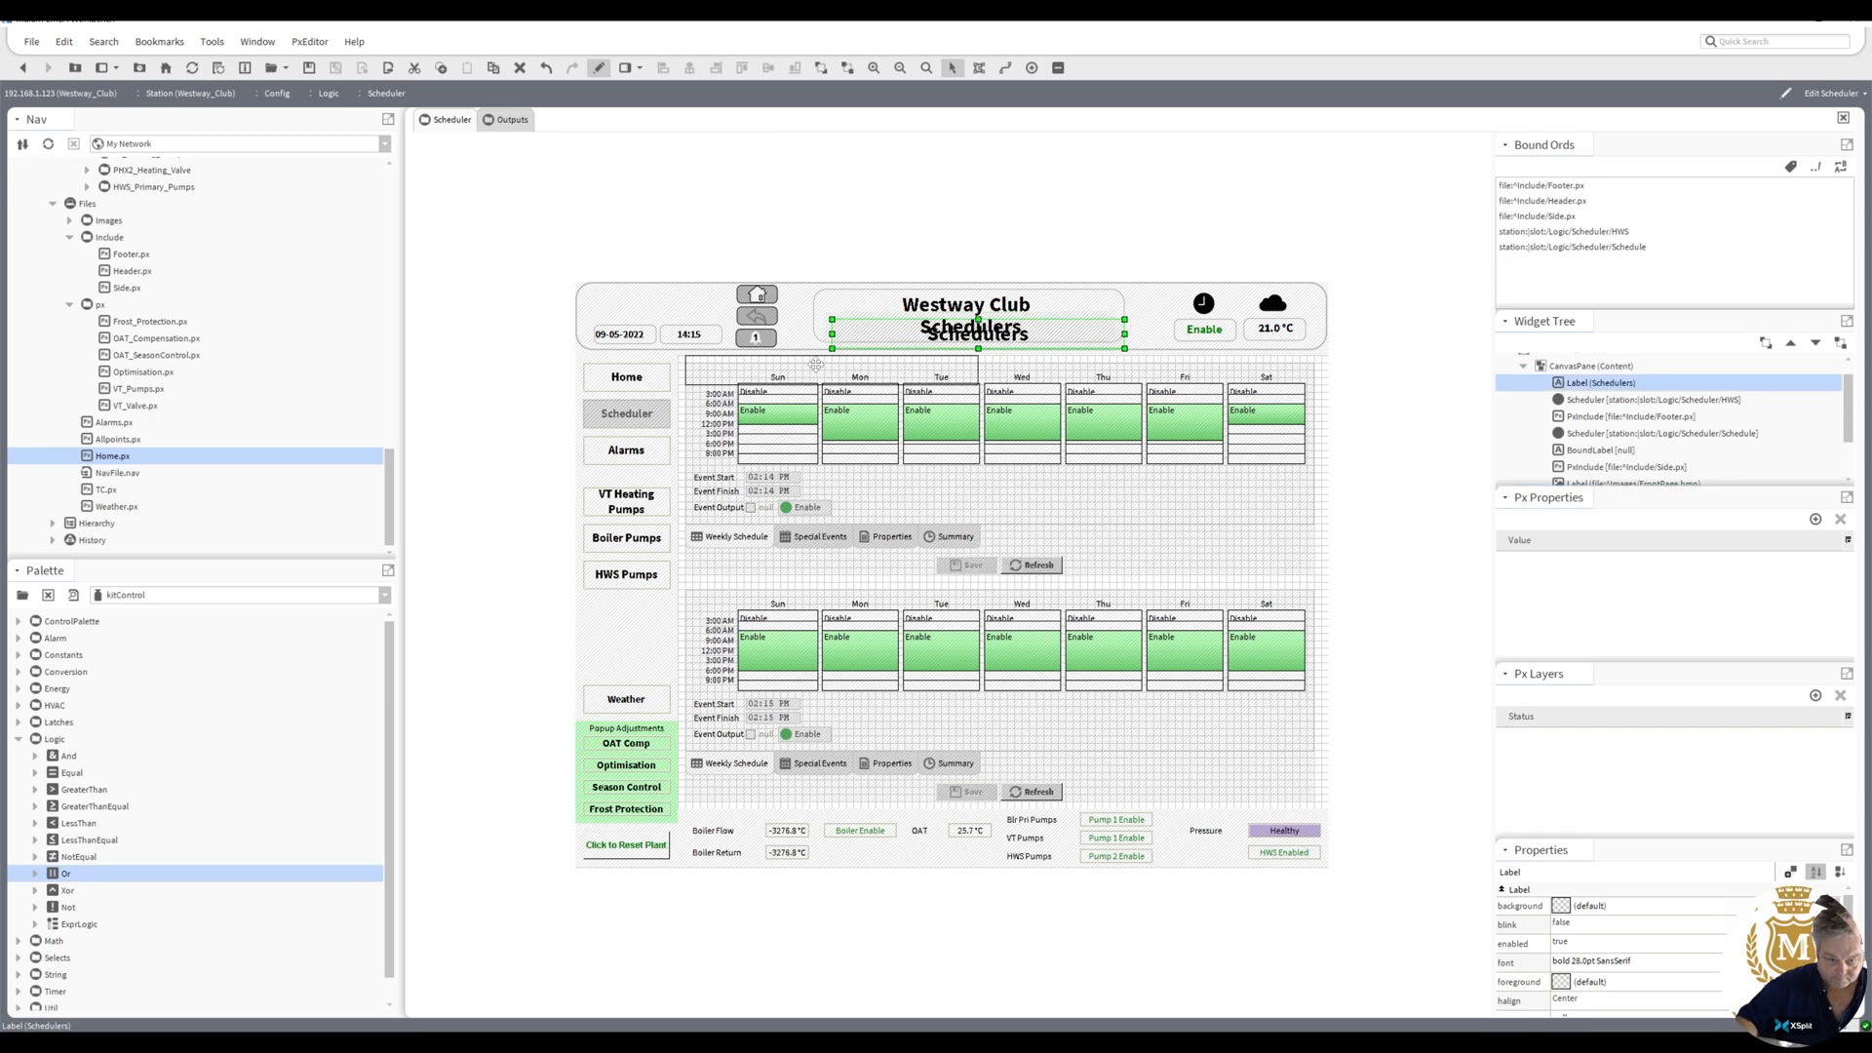
pyautogui.doubleClick(856, 376)
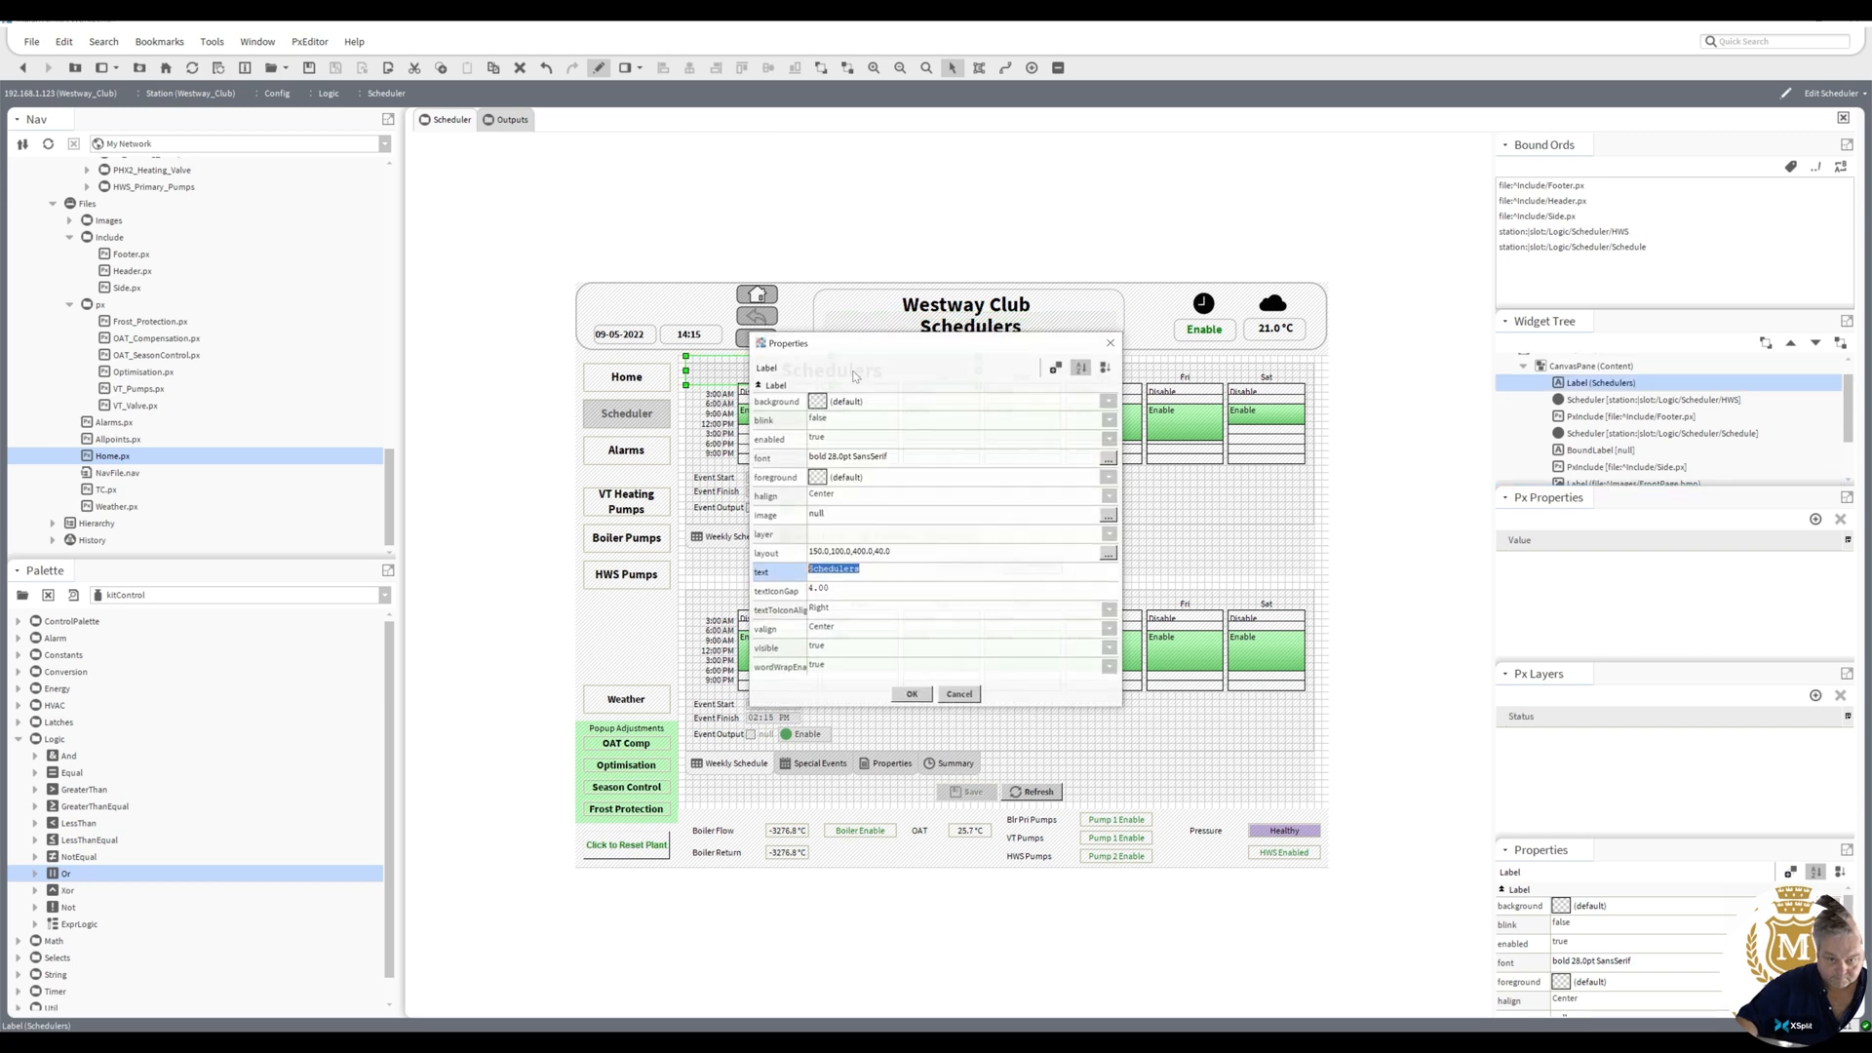
pyautogui.click(856, 459)
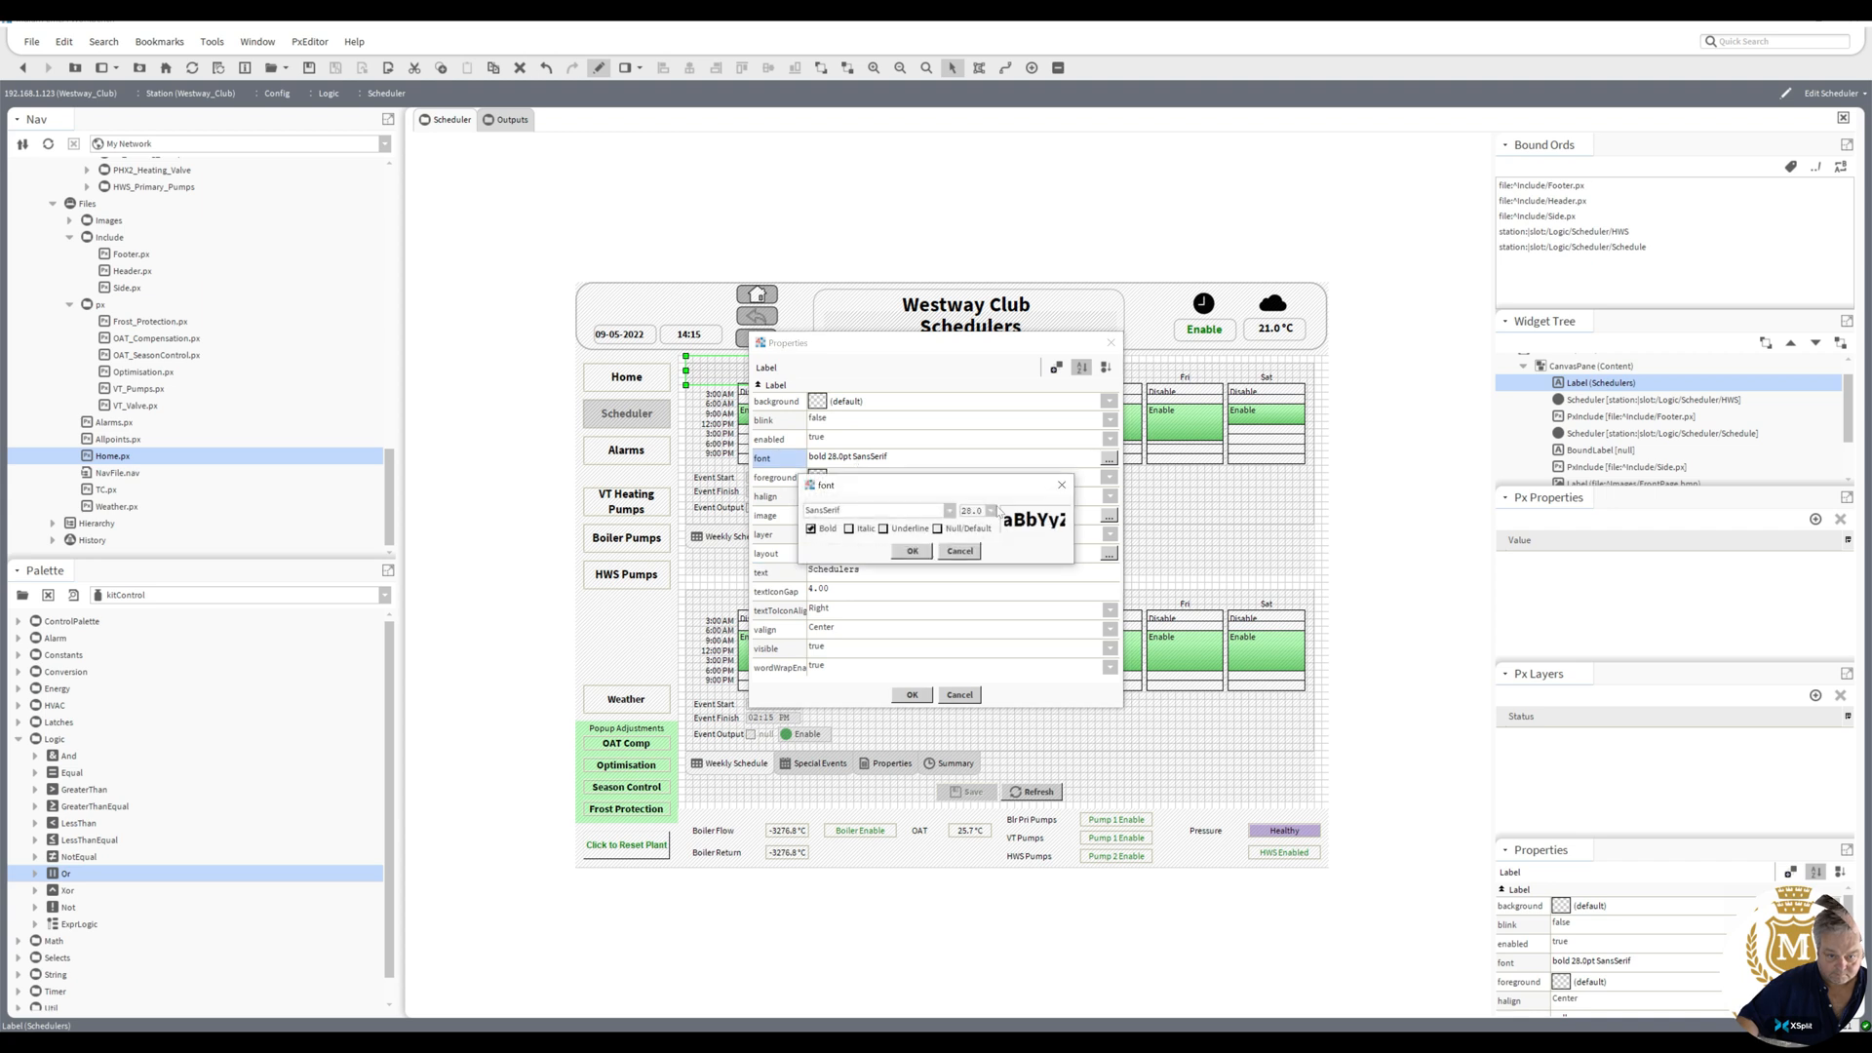
pyautogui.click(990, 510)
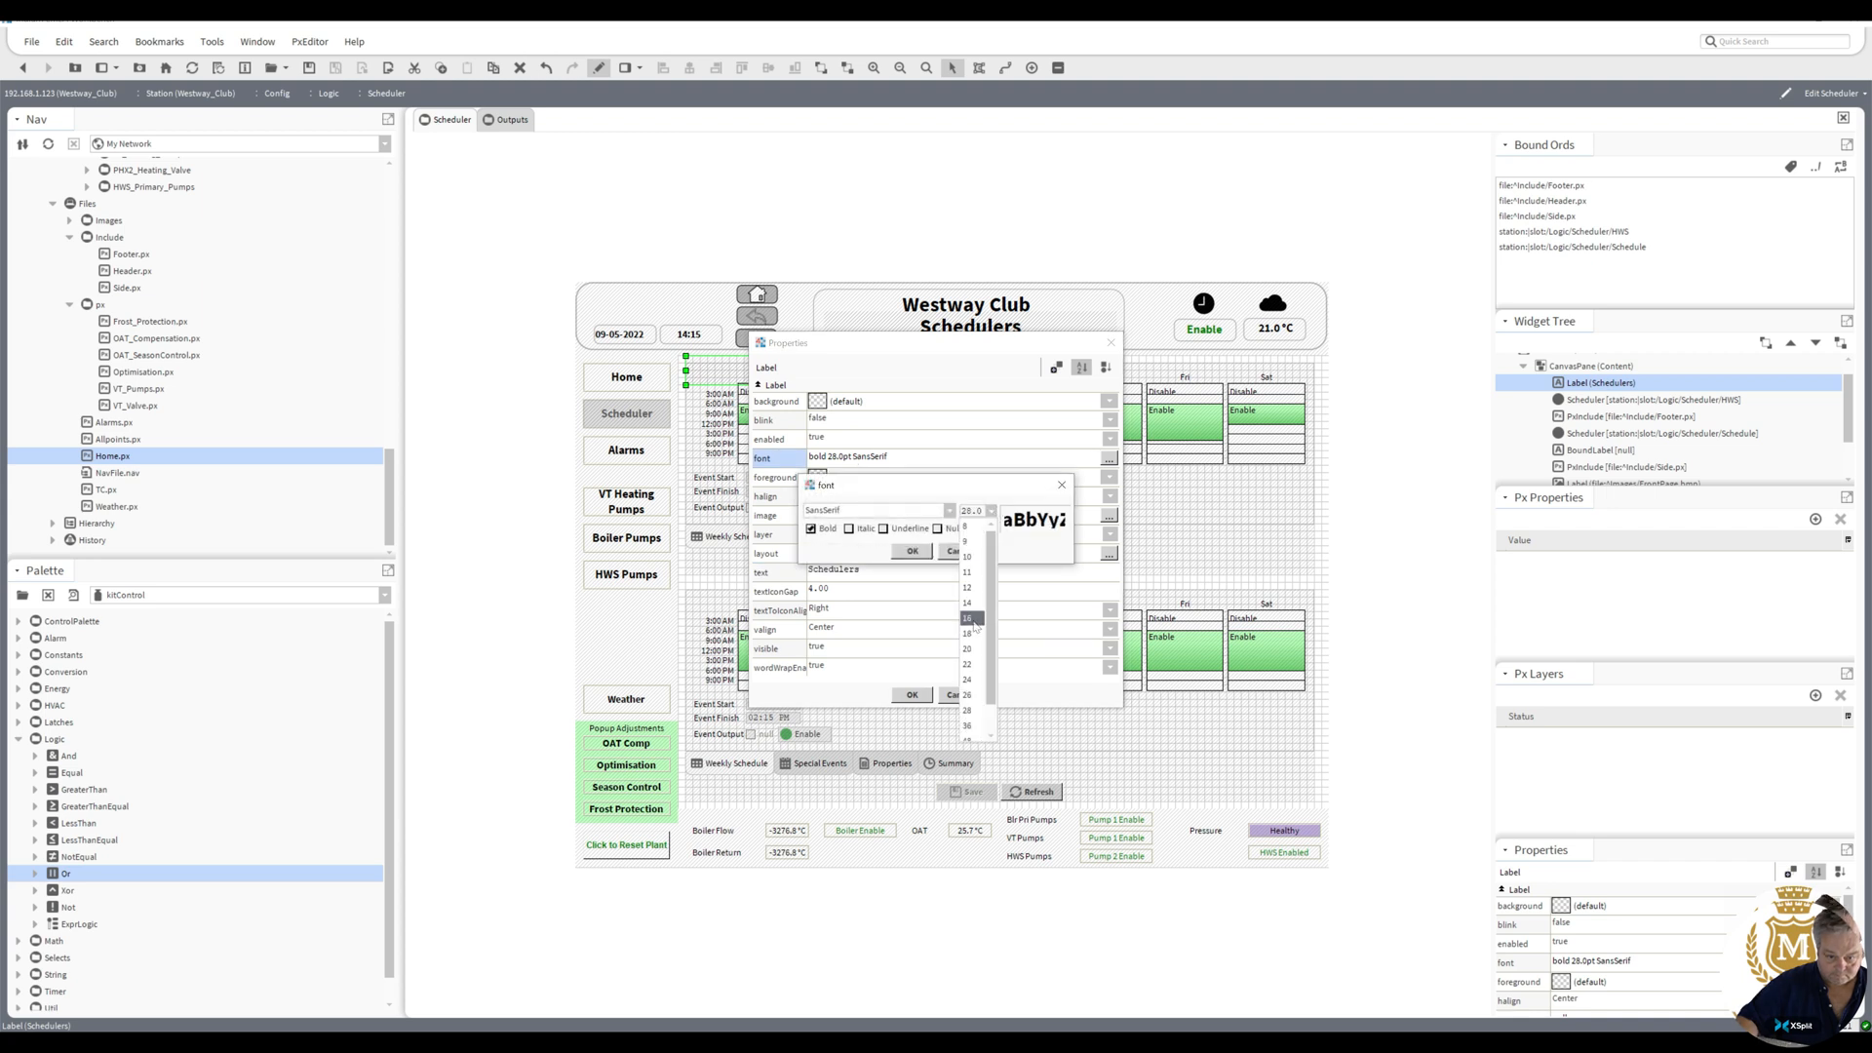
pyautogui.click(971, 618)
pyautogui.click(912, 551)
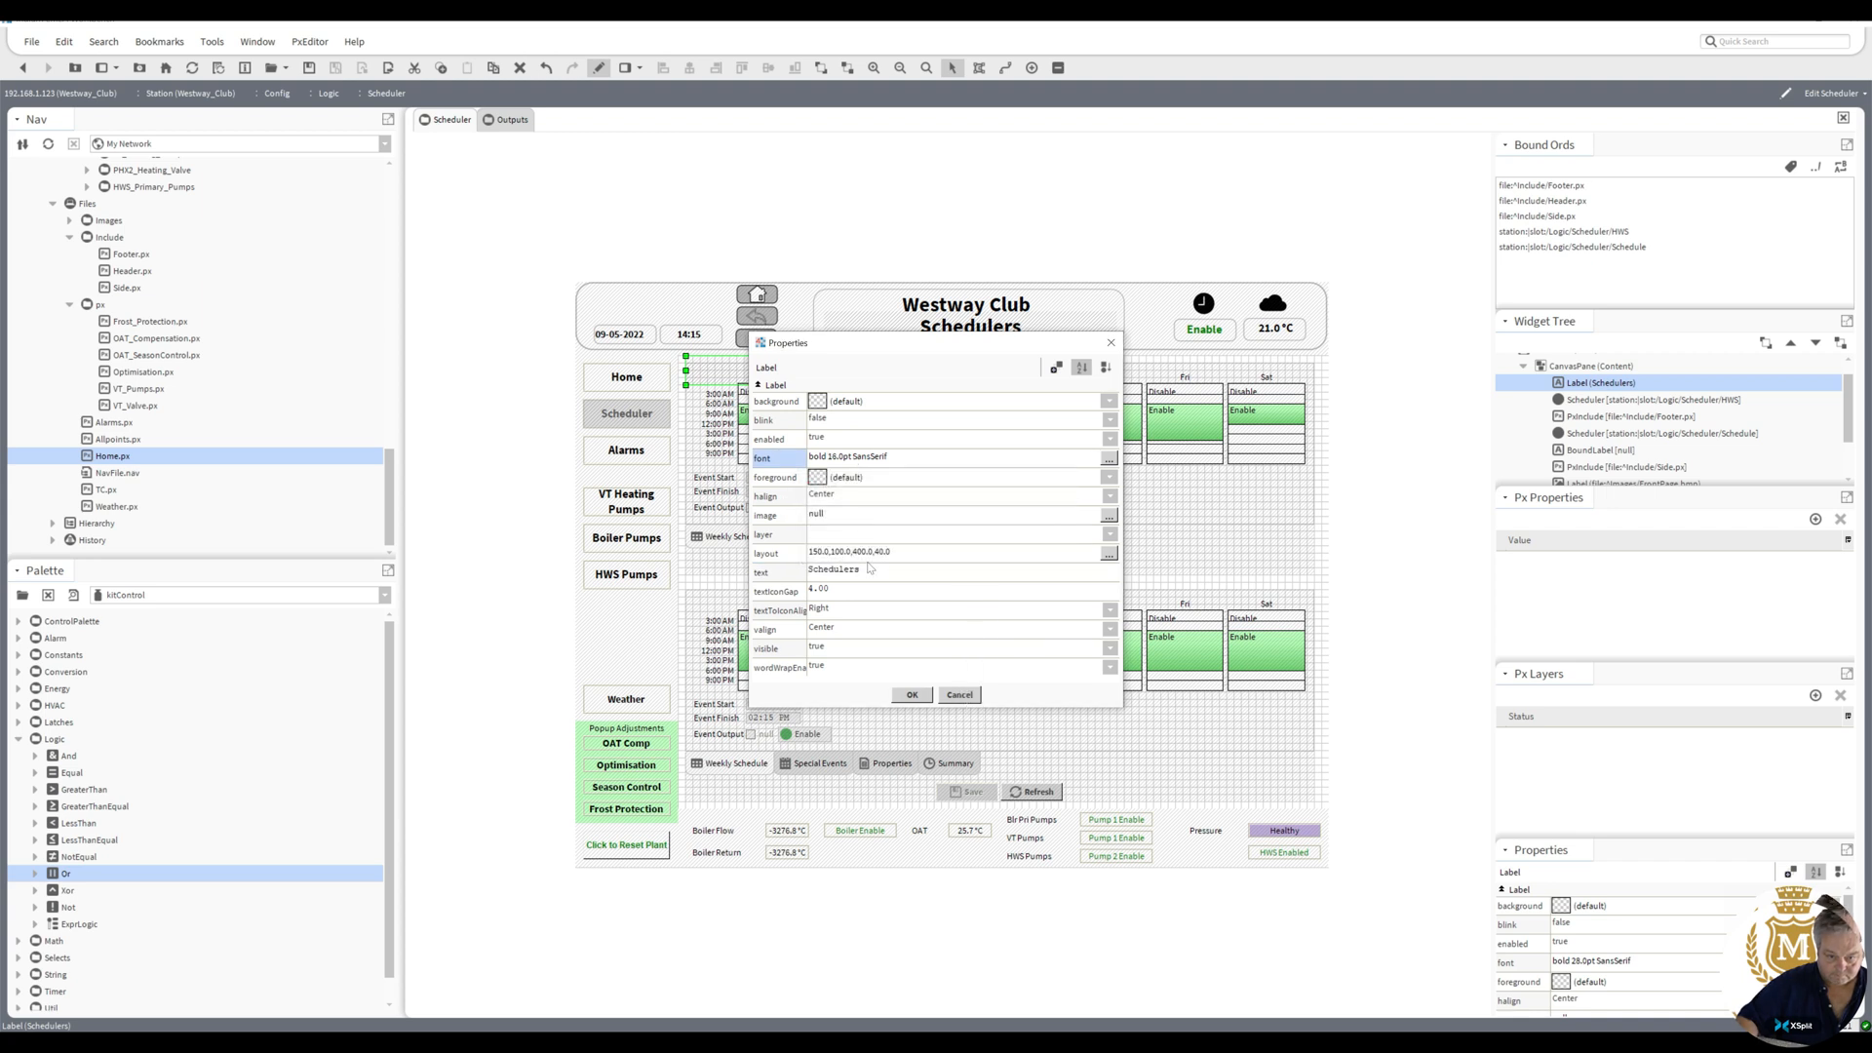
# - Change the copied label's text to Boiler/Heating and shrink it to about 180 by 20 above the upper schedule's Sunday column
pyautogui.click(817, 570)
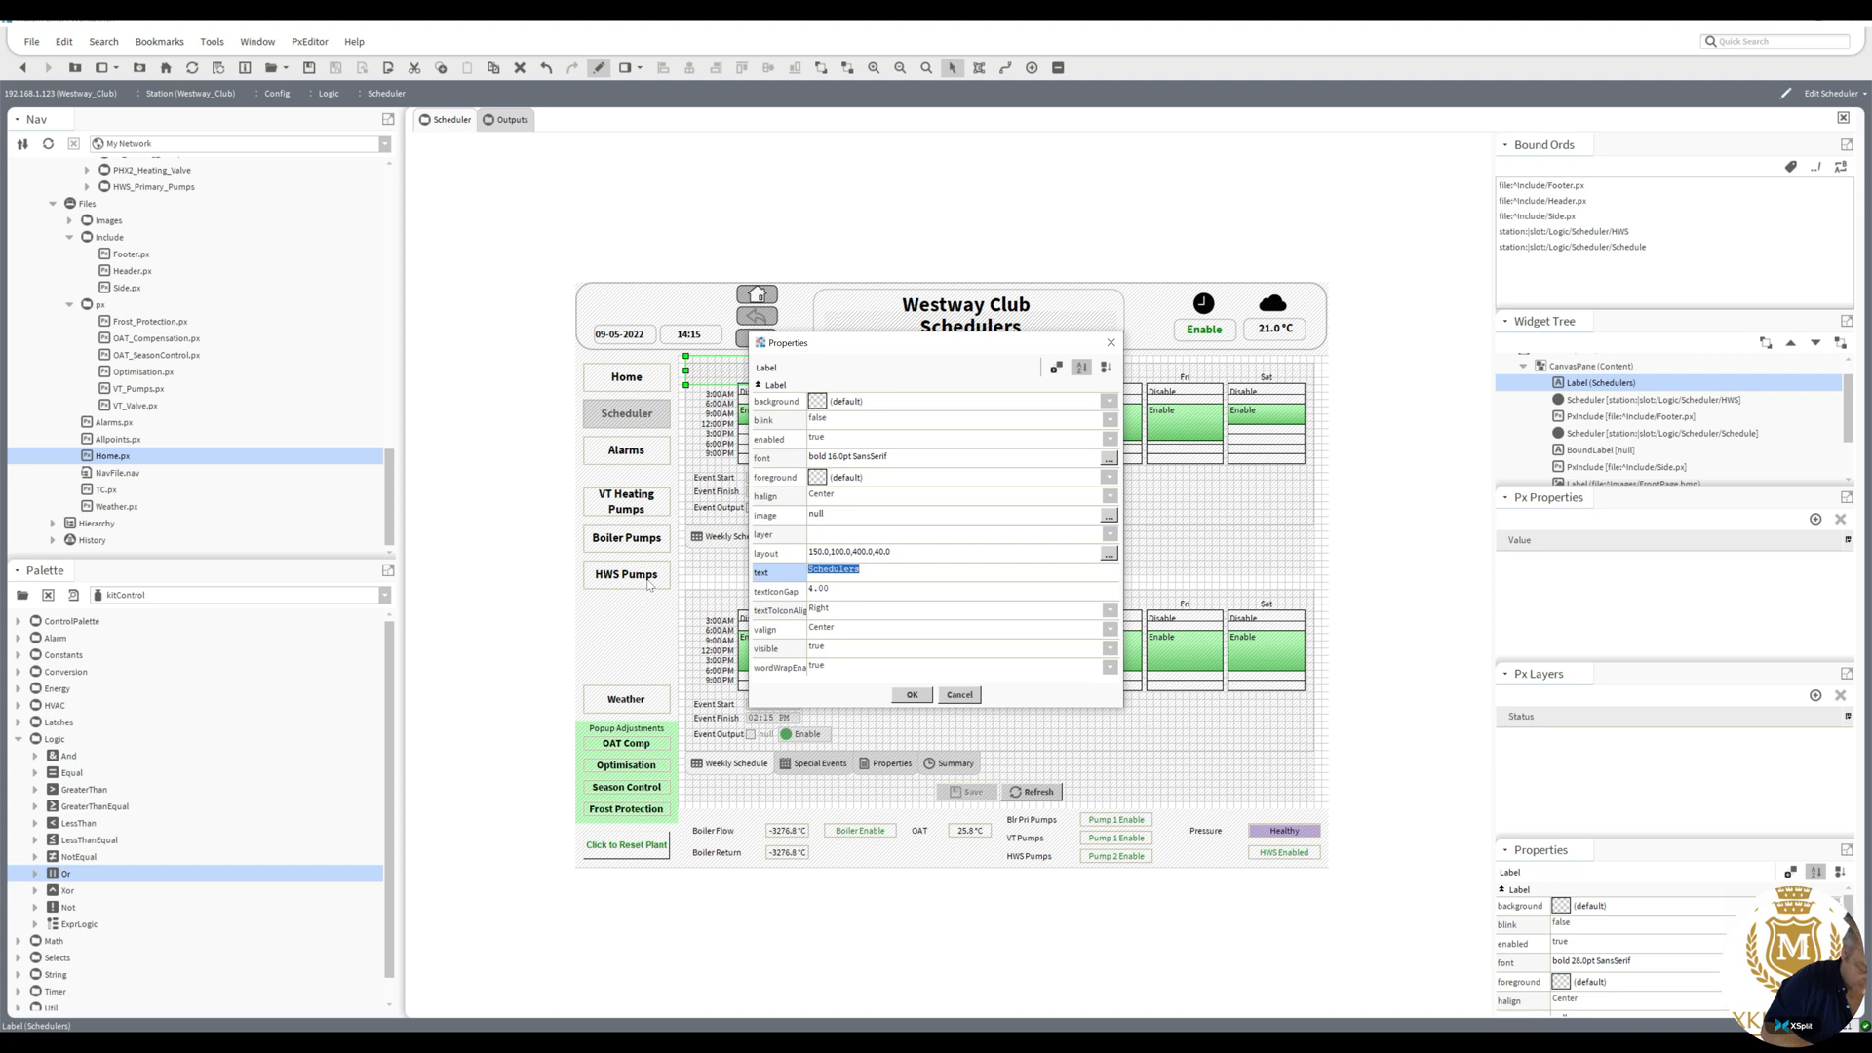
pyautogui.write('Boiler/')
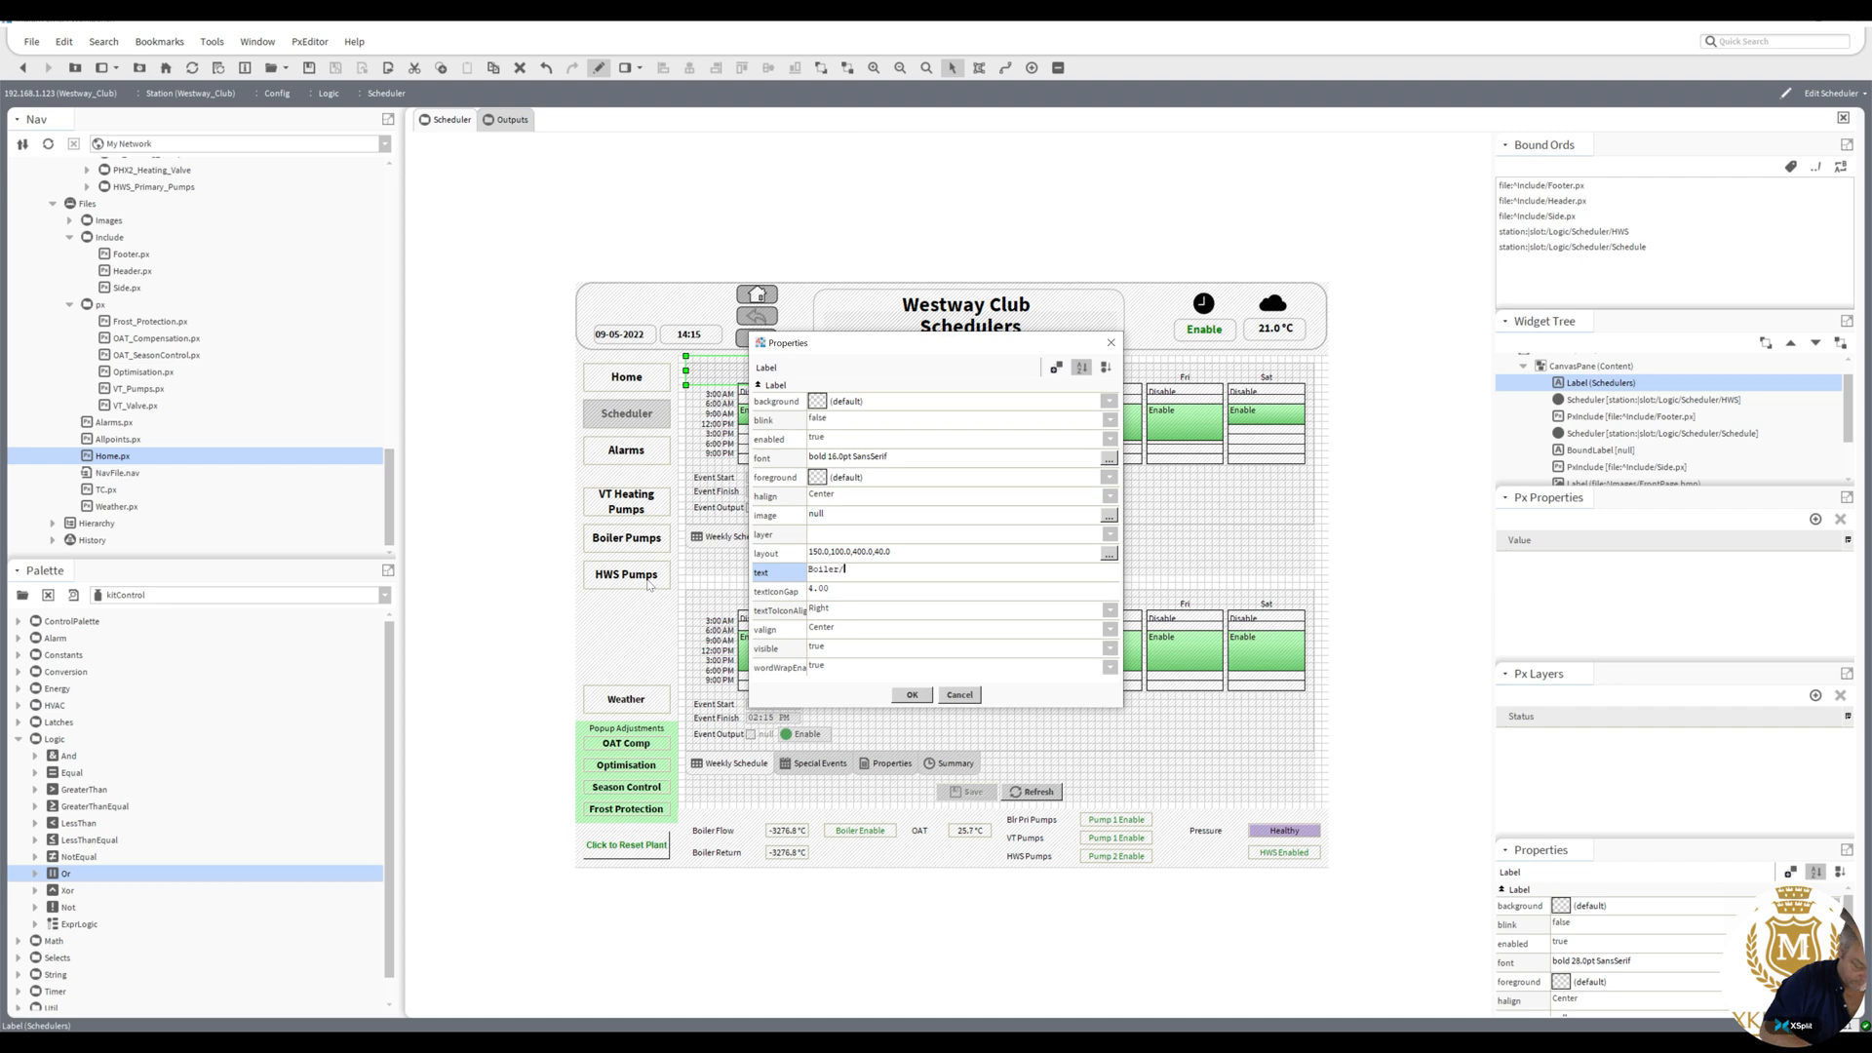
pyautogui.write('Heating')
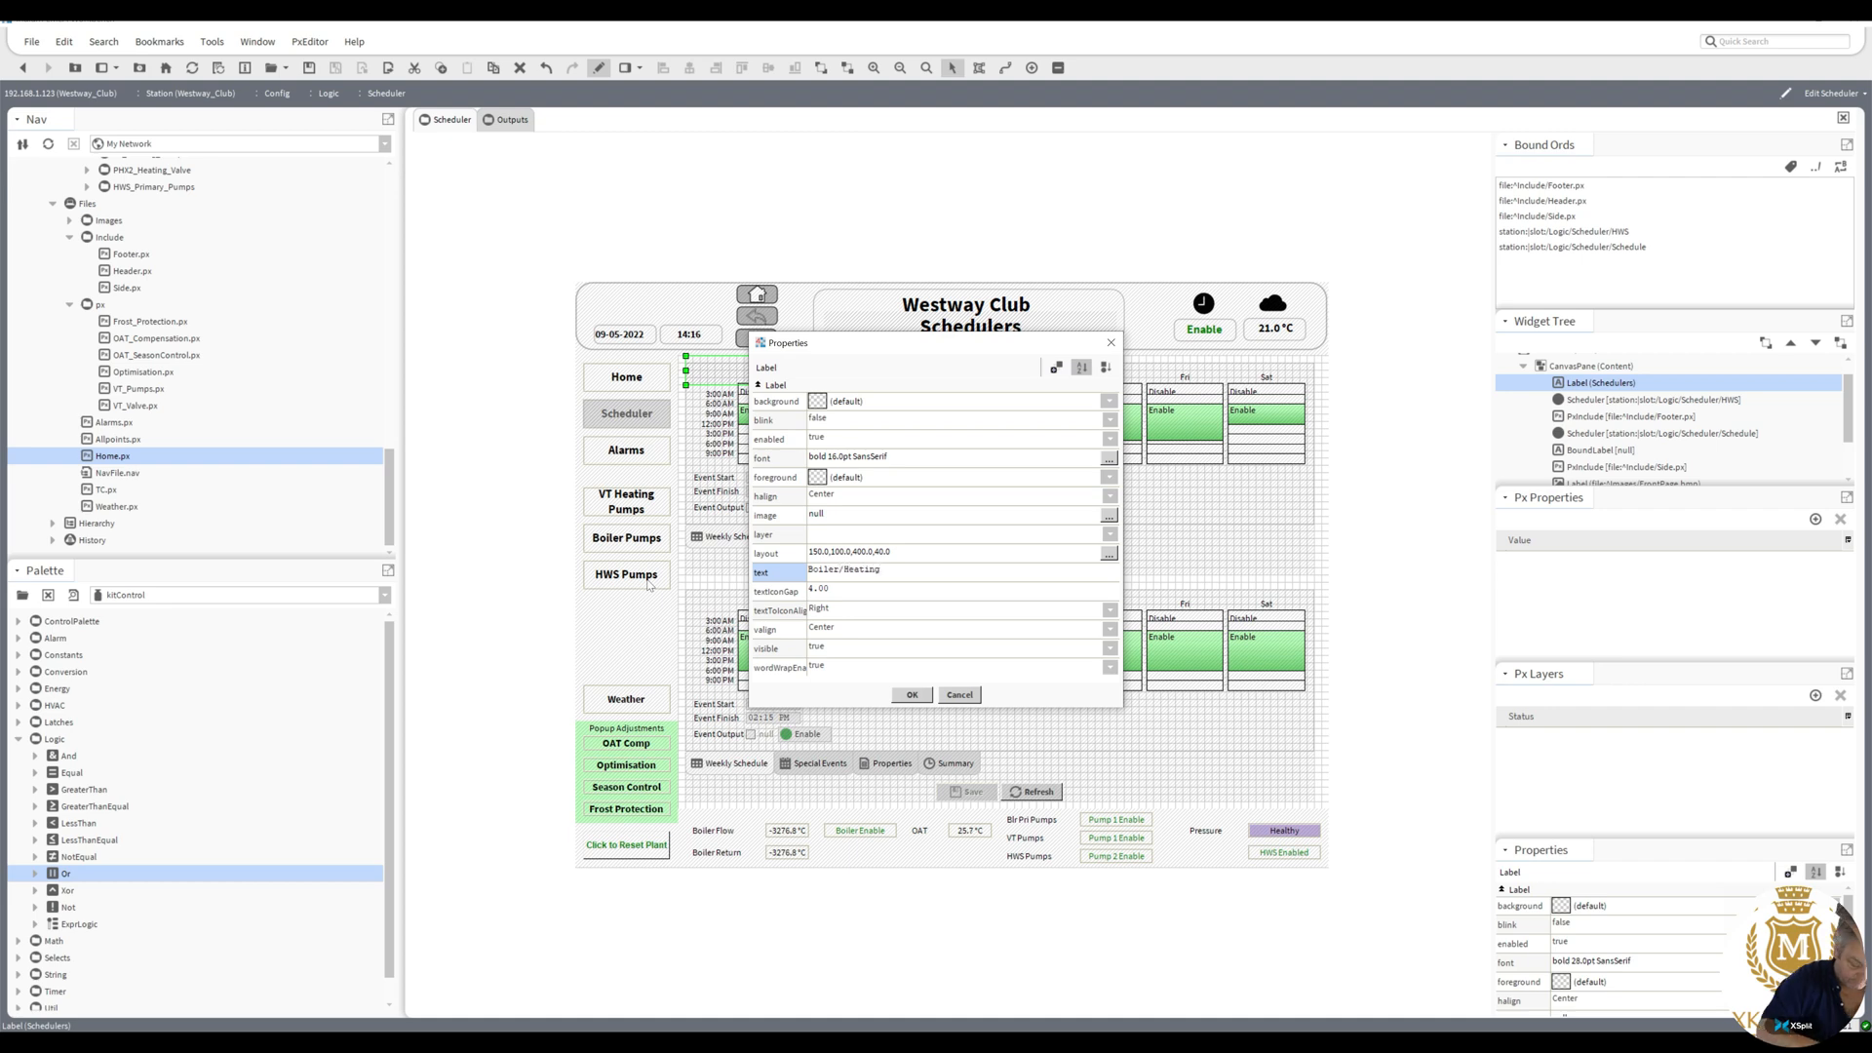
pyautogui.click(912, 695)
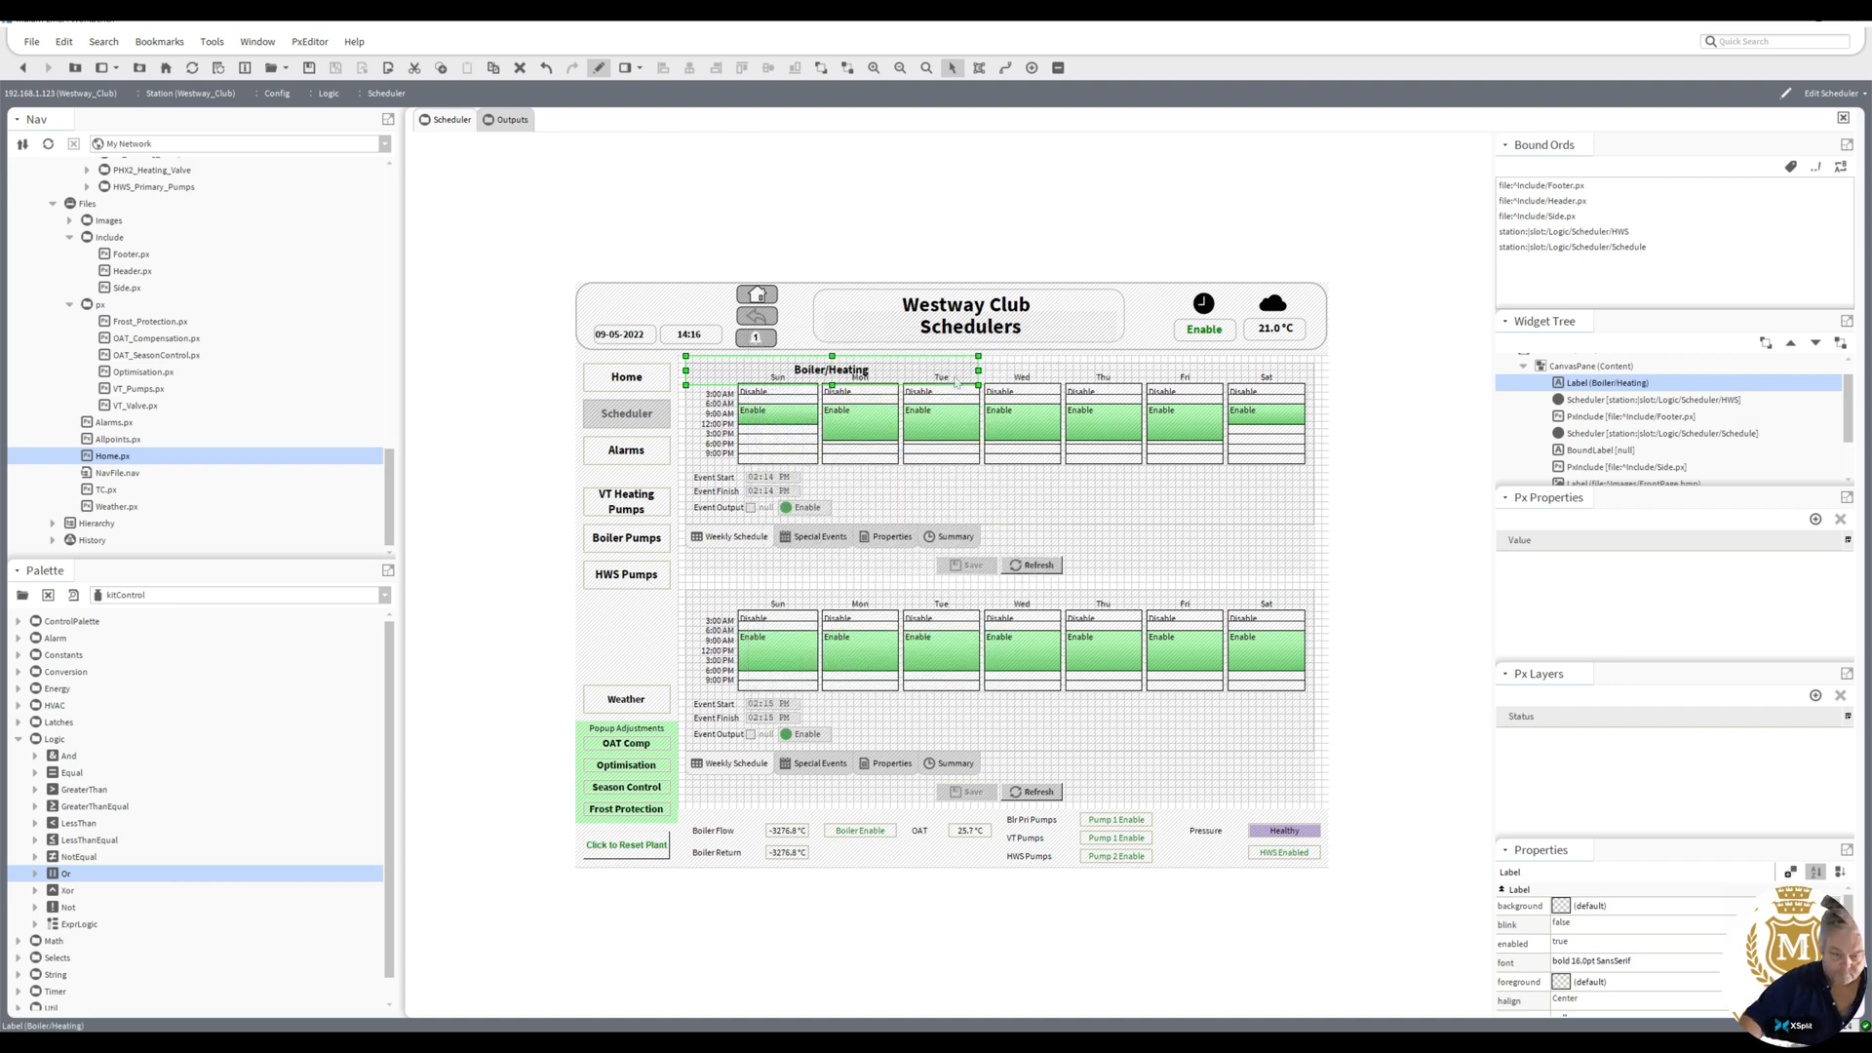
pyautogui.moveTo(846, 377); pyautogui.dragTo(751, 362)
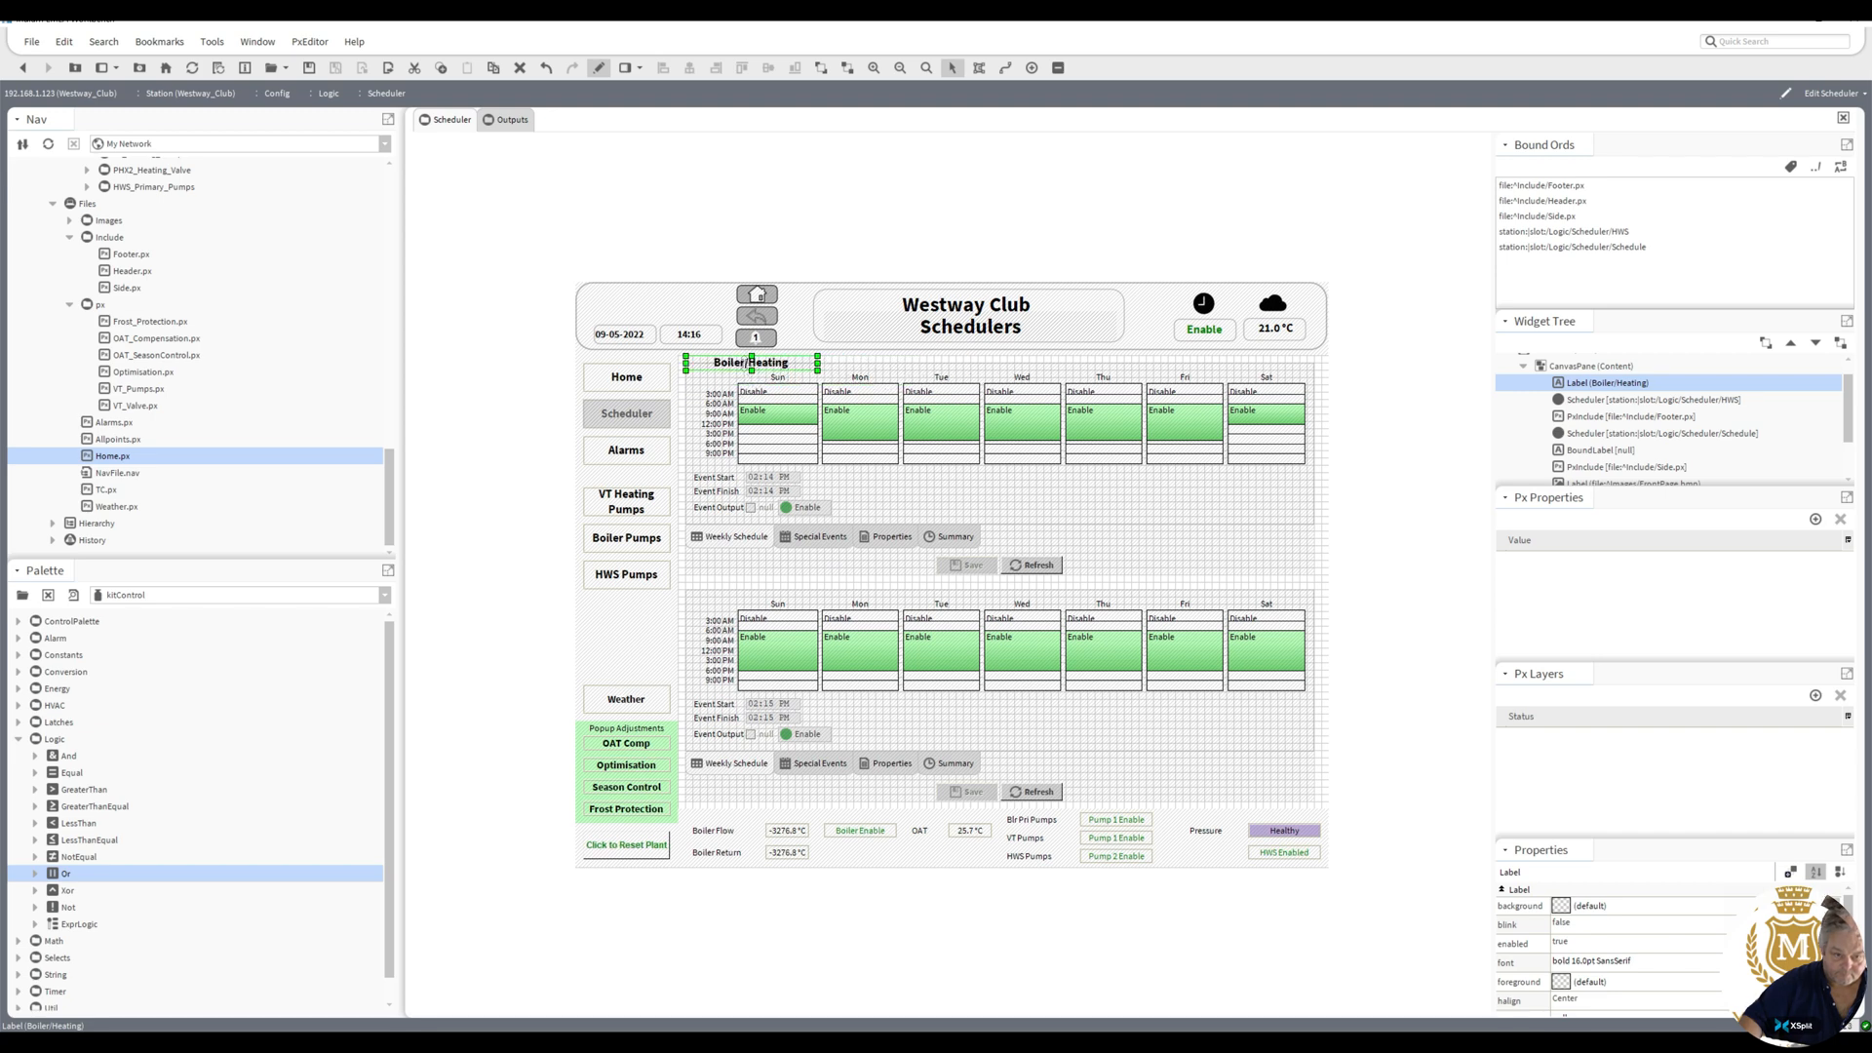
# - Duplicate the Boiler/Heating label and place the copy above the lower schedule at 150,410
pyautogui.rightClick(748, 363)
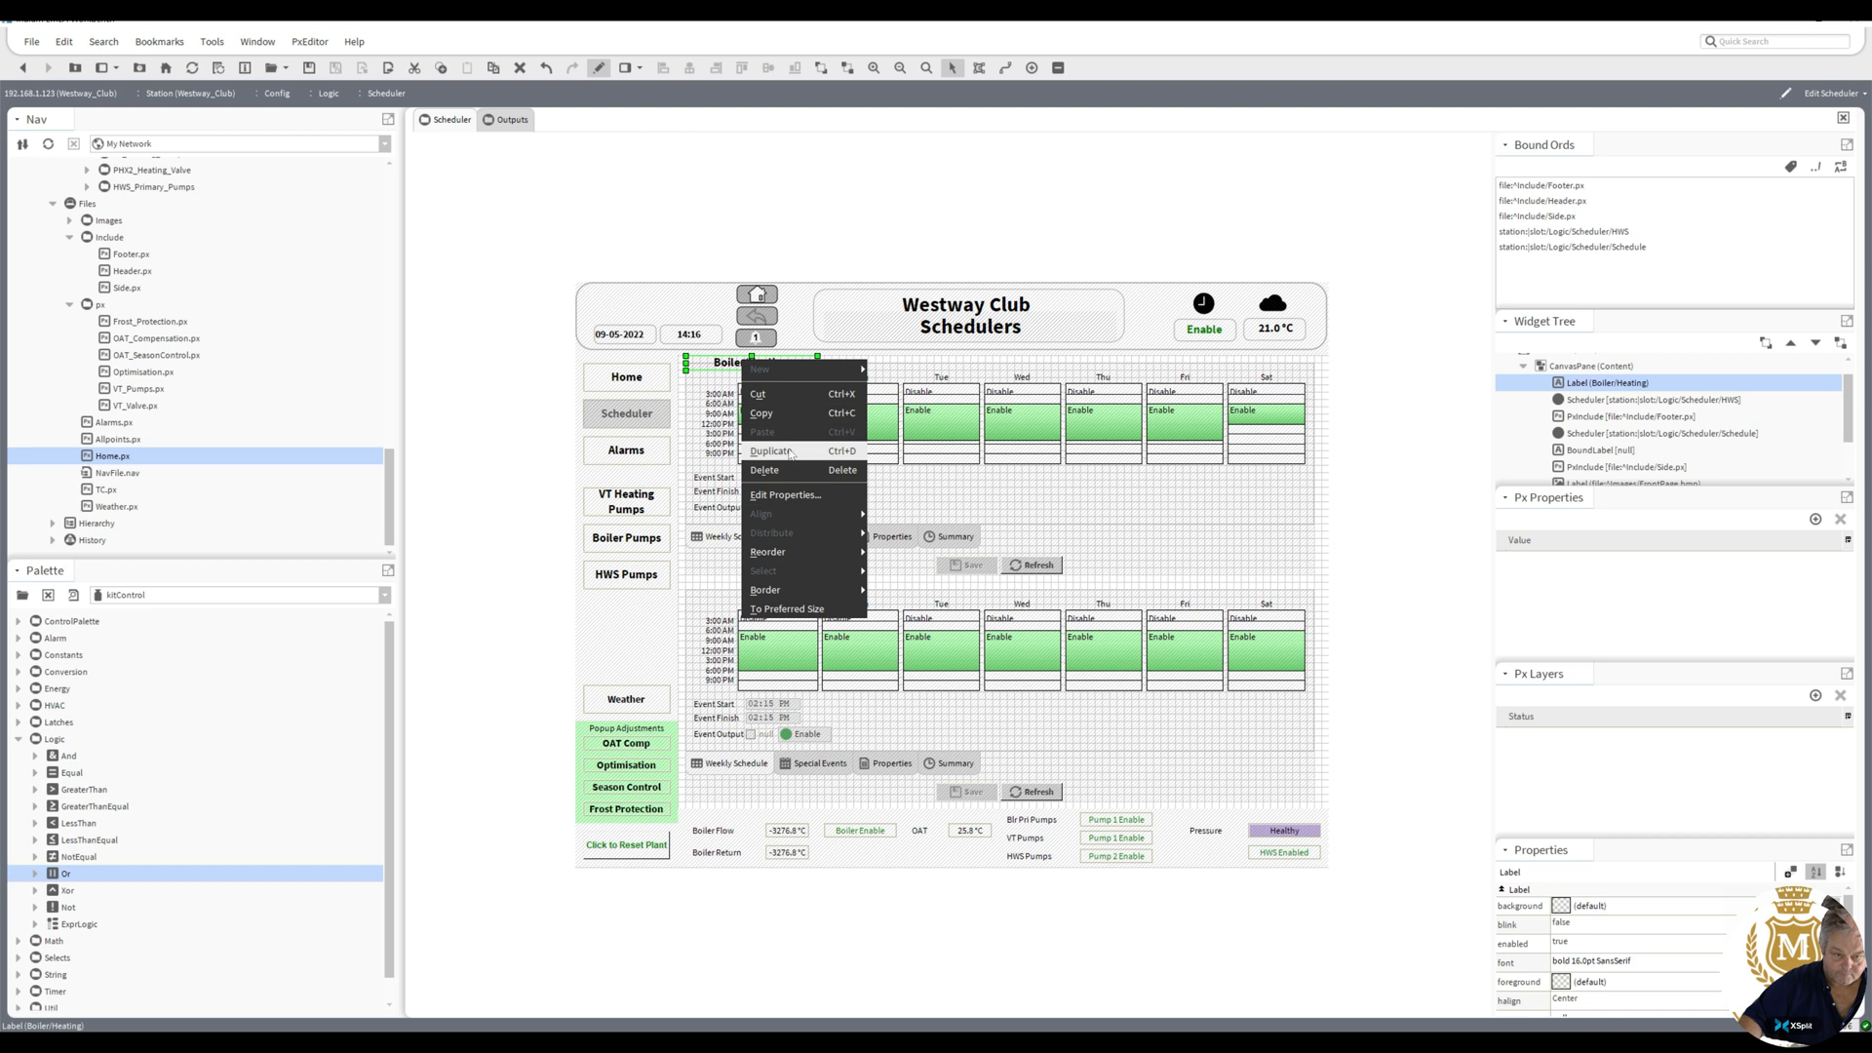
pyautogui.click(756, 395)
pyautogui.moveTo(747, 375); pyautogui.dragTo(739, 597)
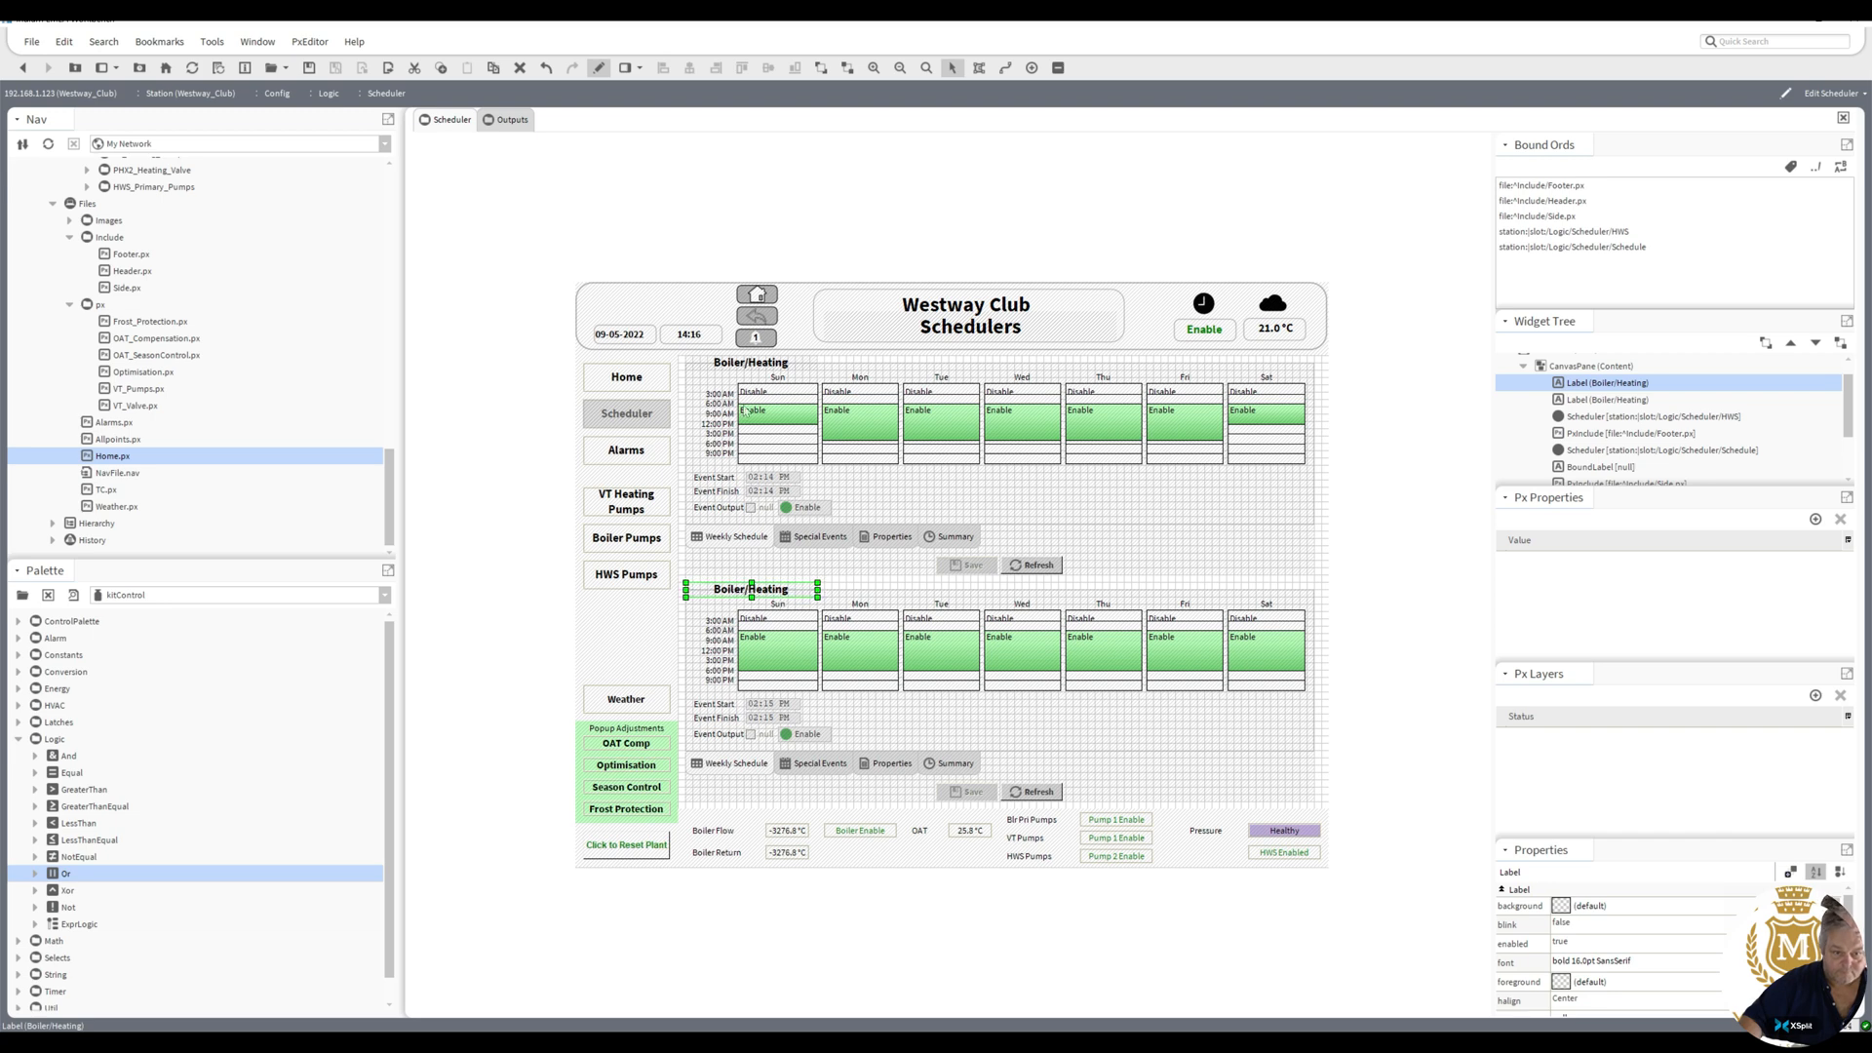
pyautogui.click(738, 368)
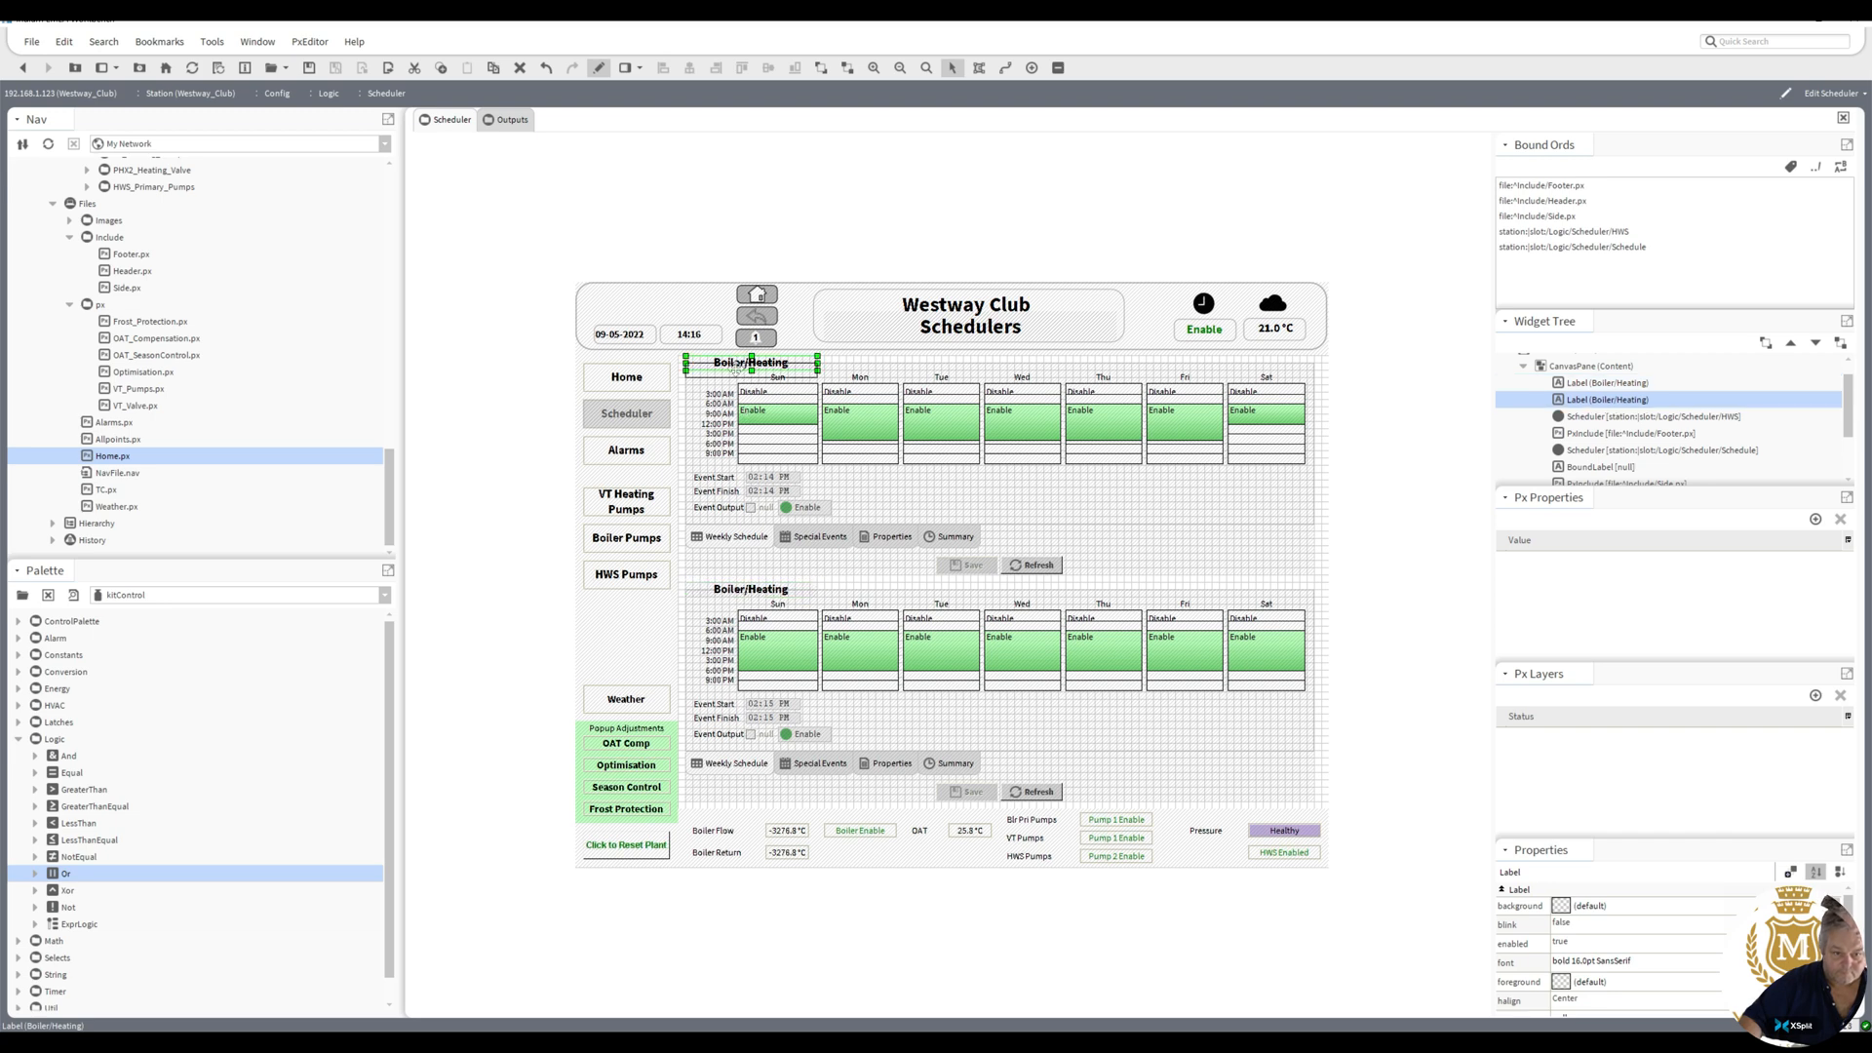
pyautogui.moveTo(735, 369); pyautogui.dragTo(738, 368)
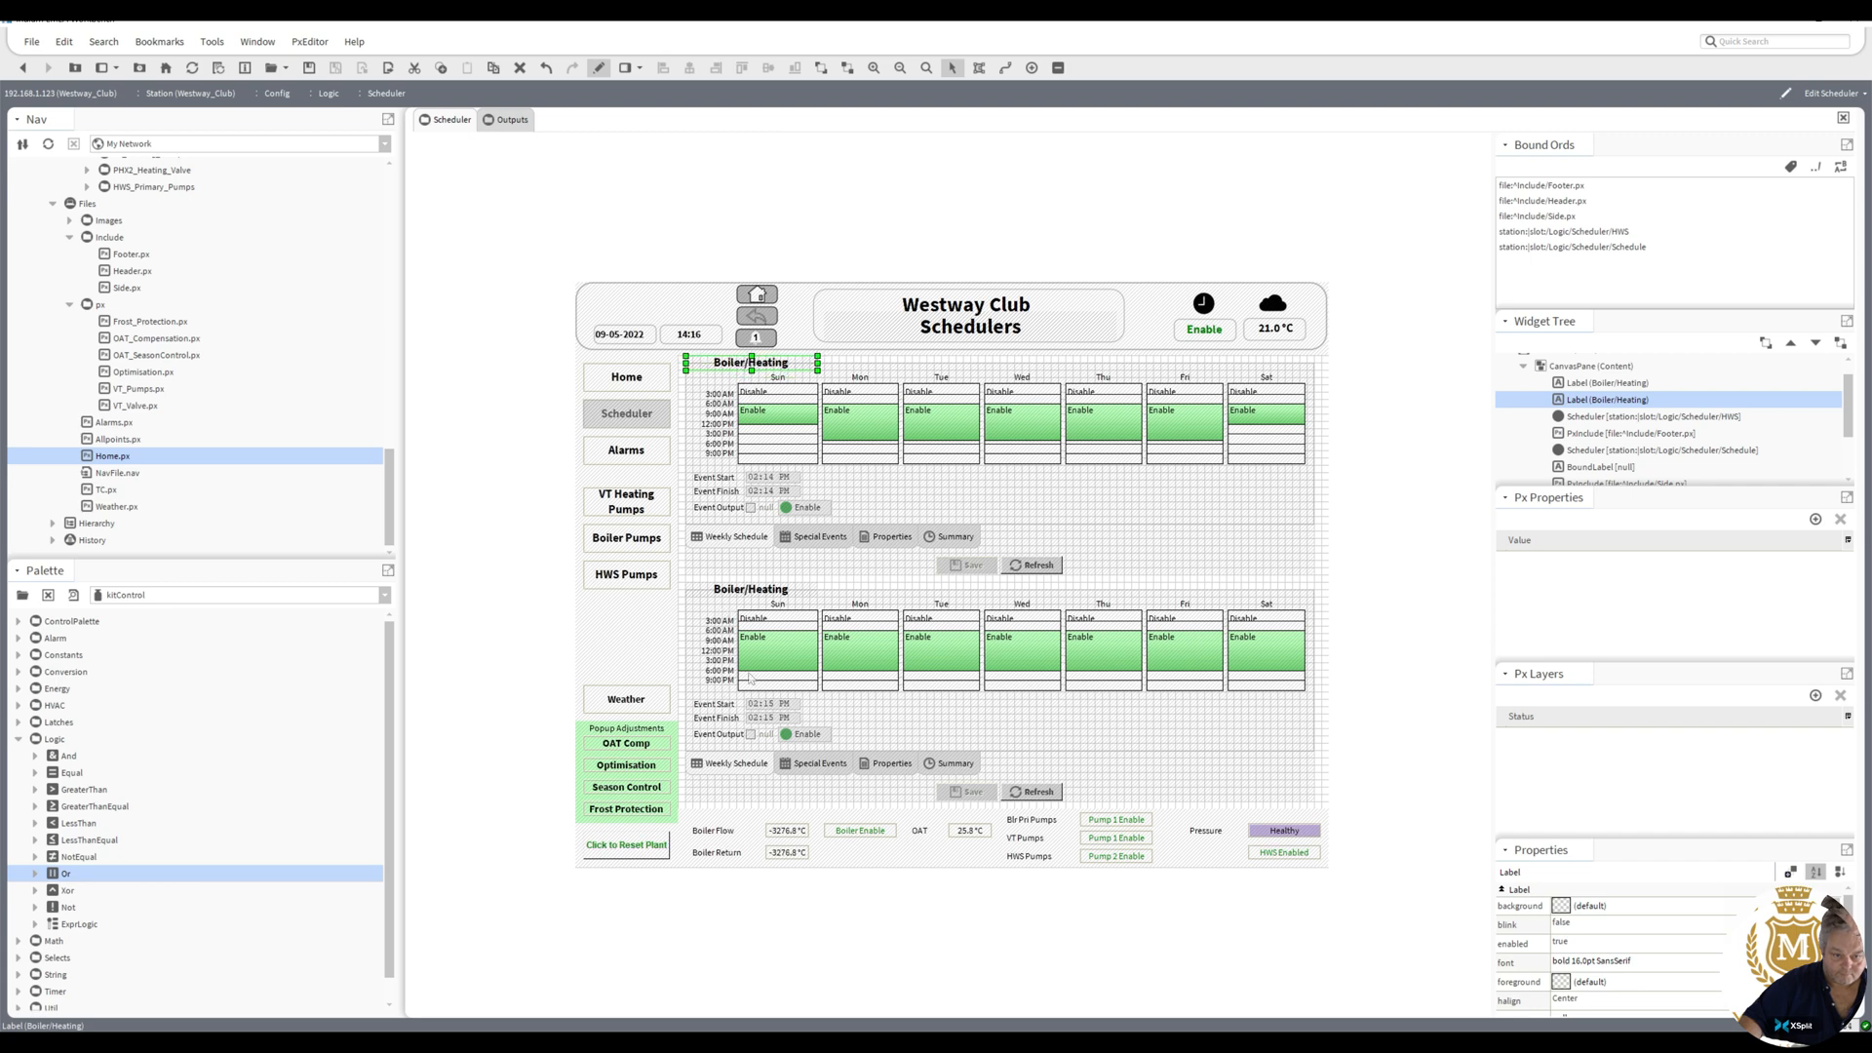
# - Change the lower label's text to Hot Water and switch the page out of edit mode to check it
pyautogui.click(746, 588)
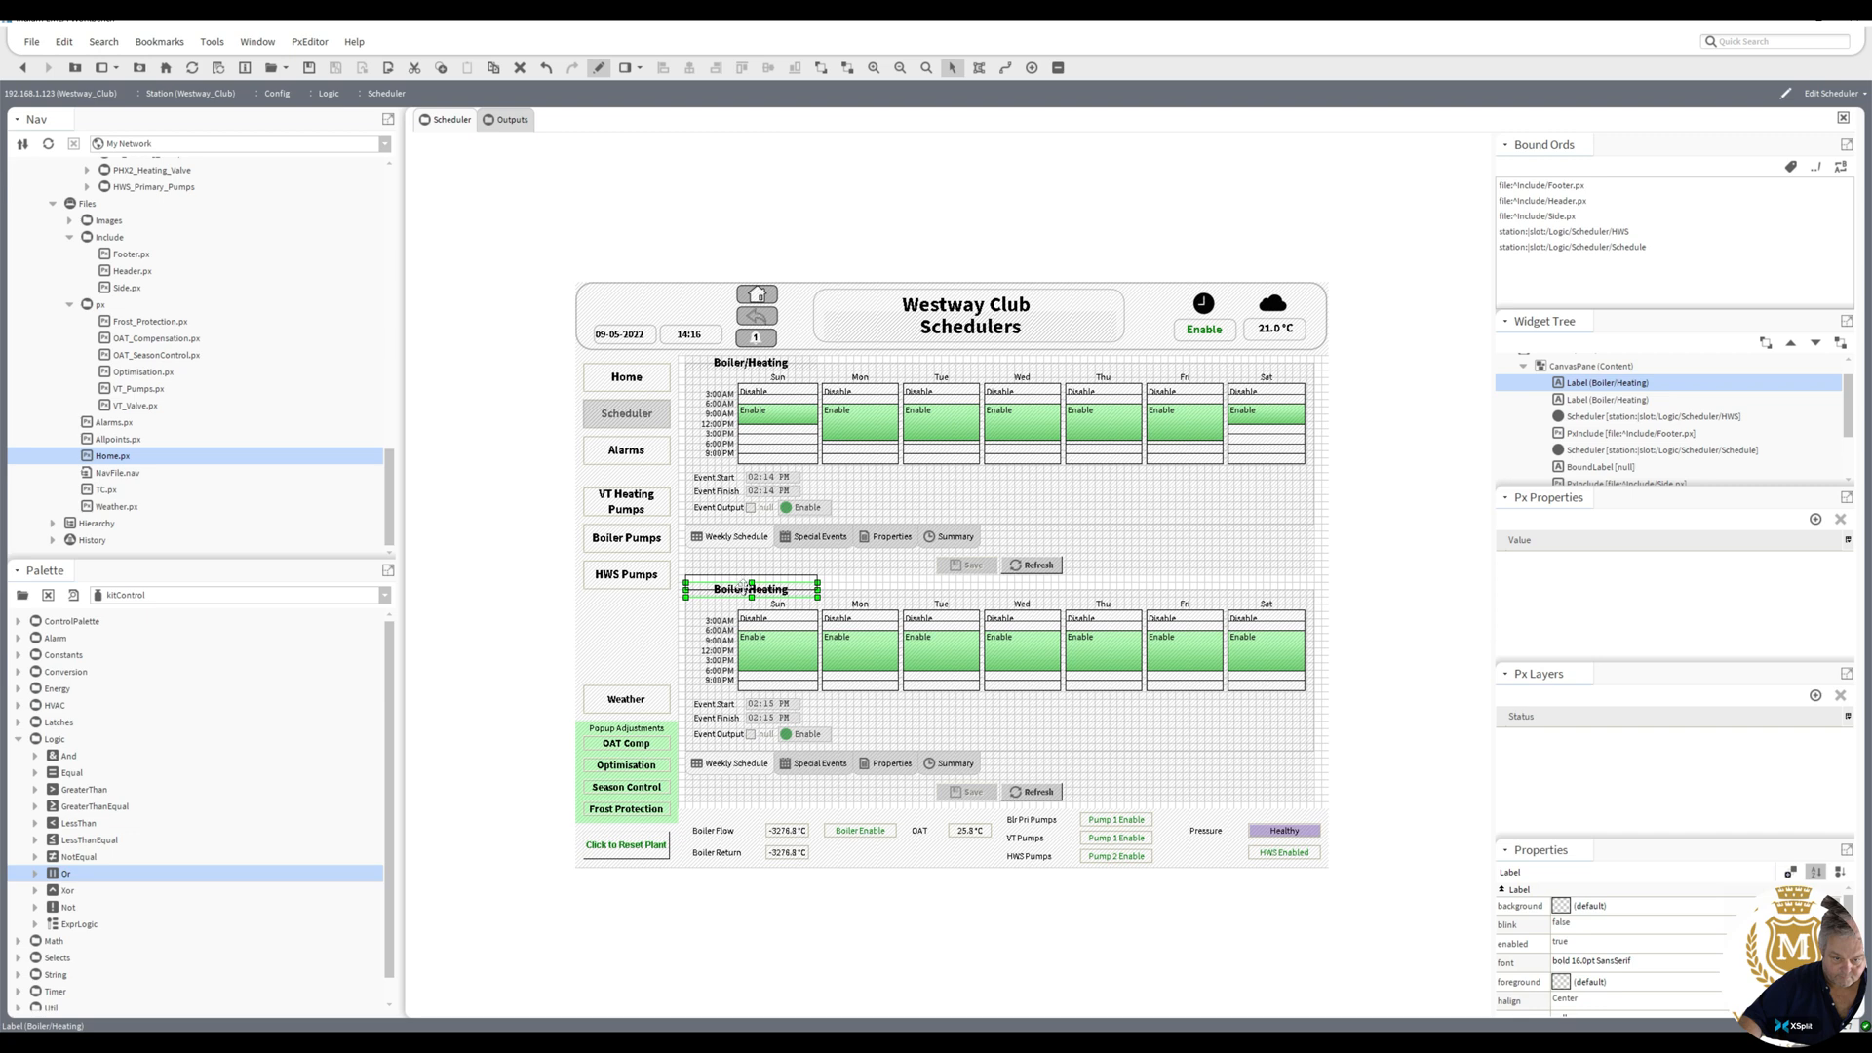
pyautogui.doubleClick(741, 581)
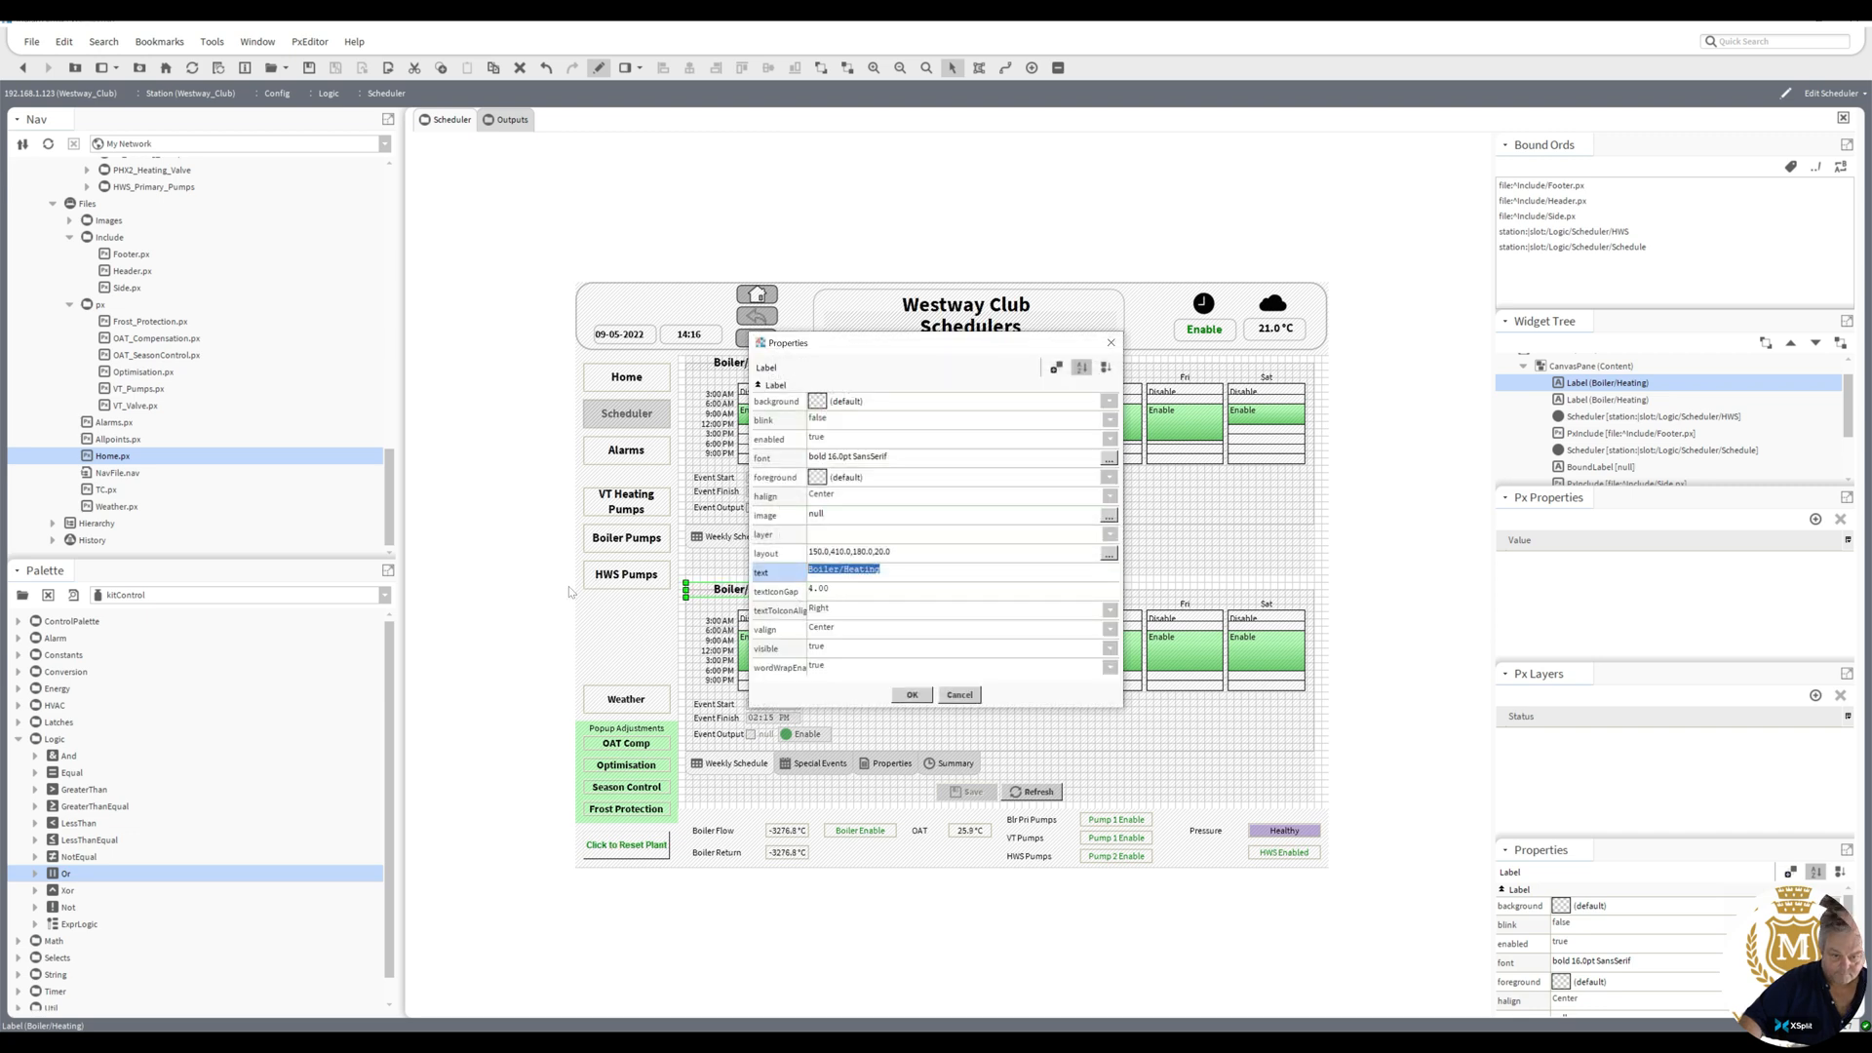
pyautogui.write('Hot ')
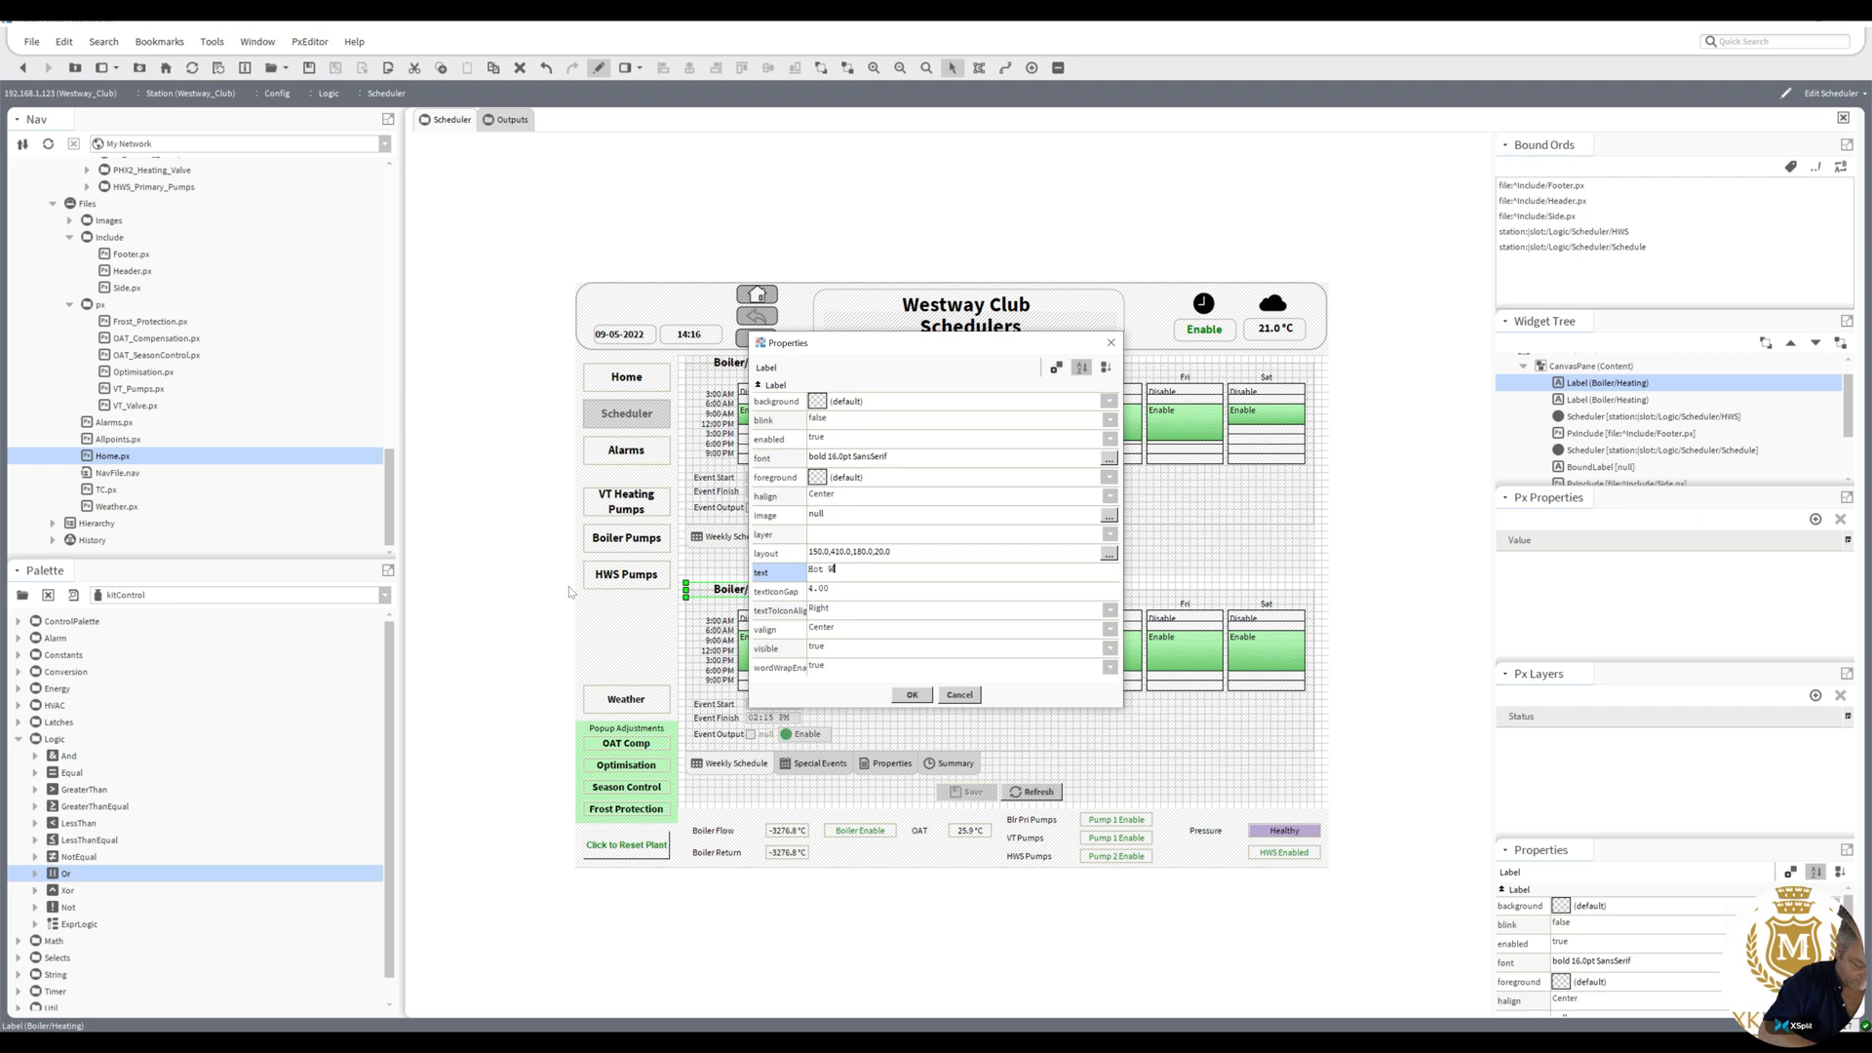
pyautogui.write('Water')
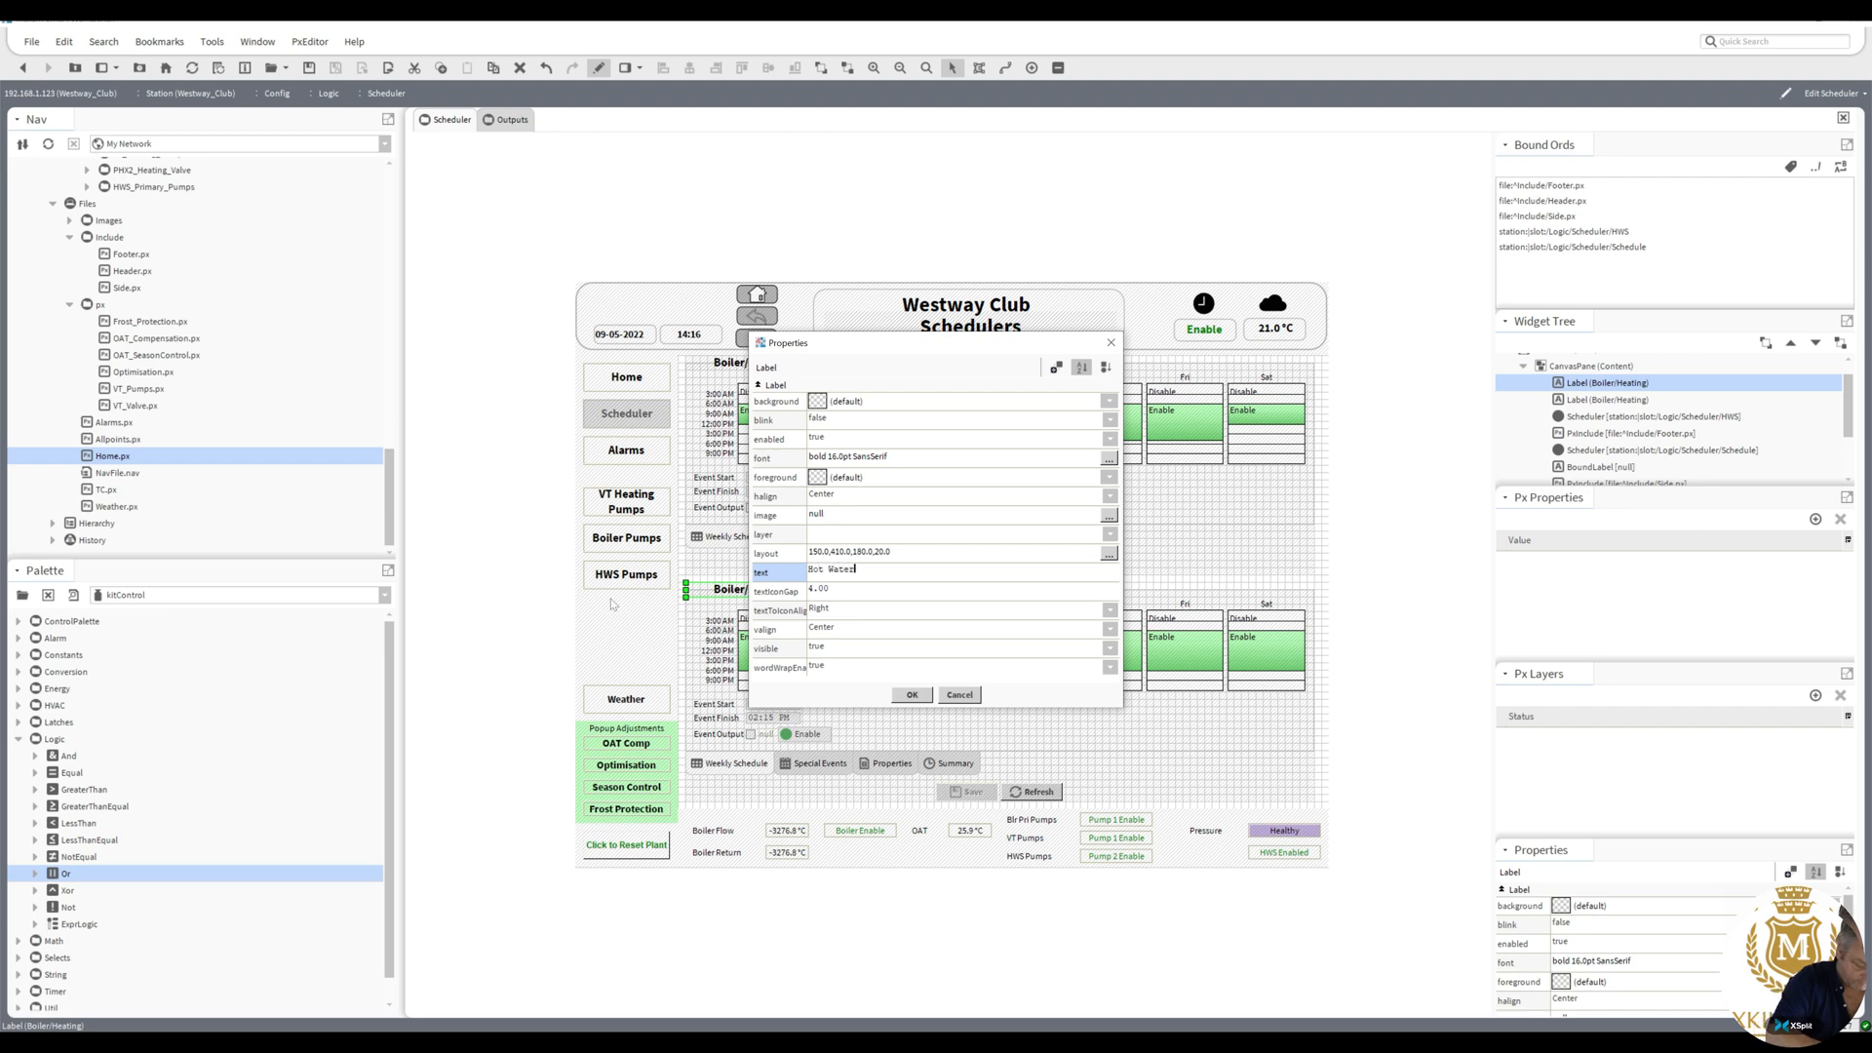
pyautogui.click(926, 694)
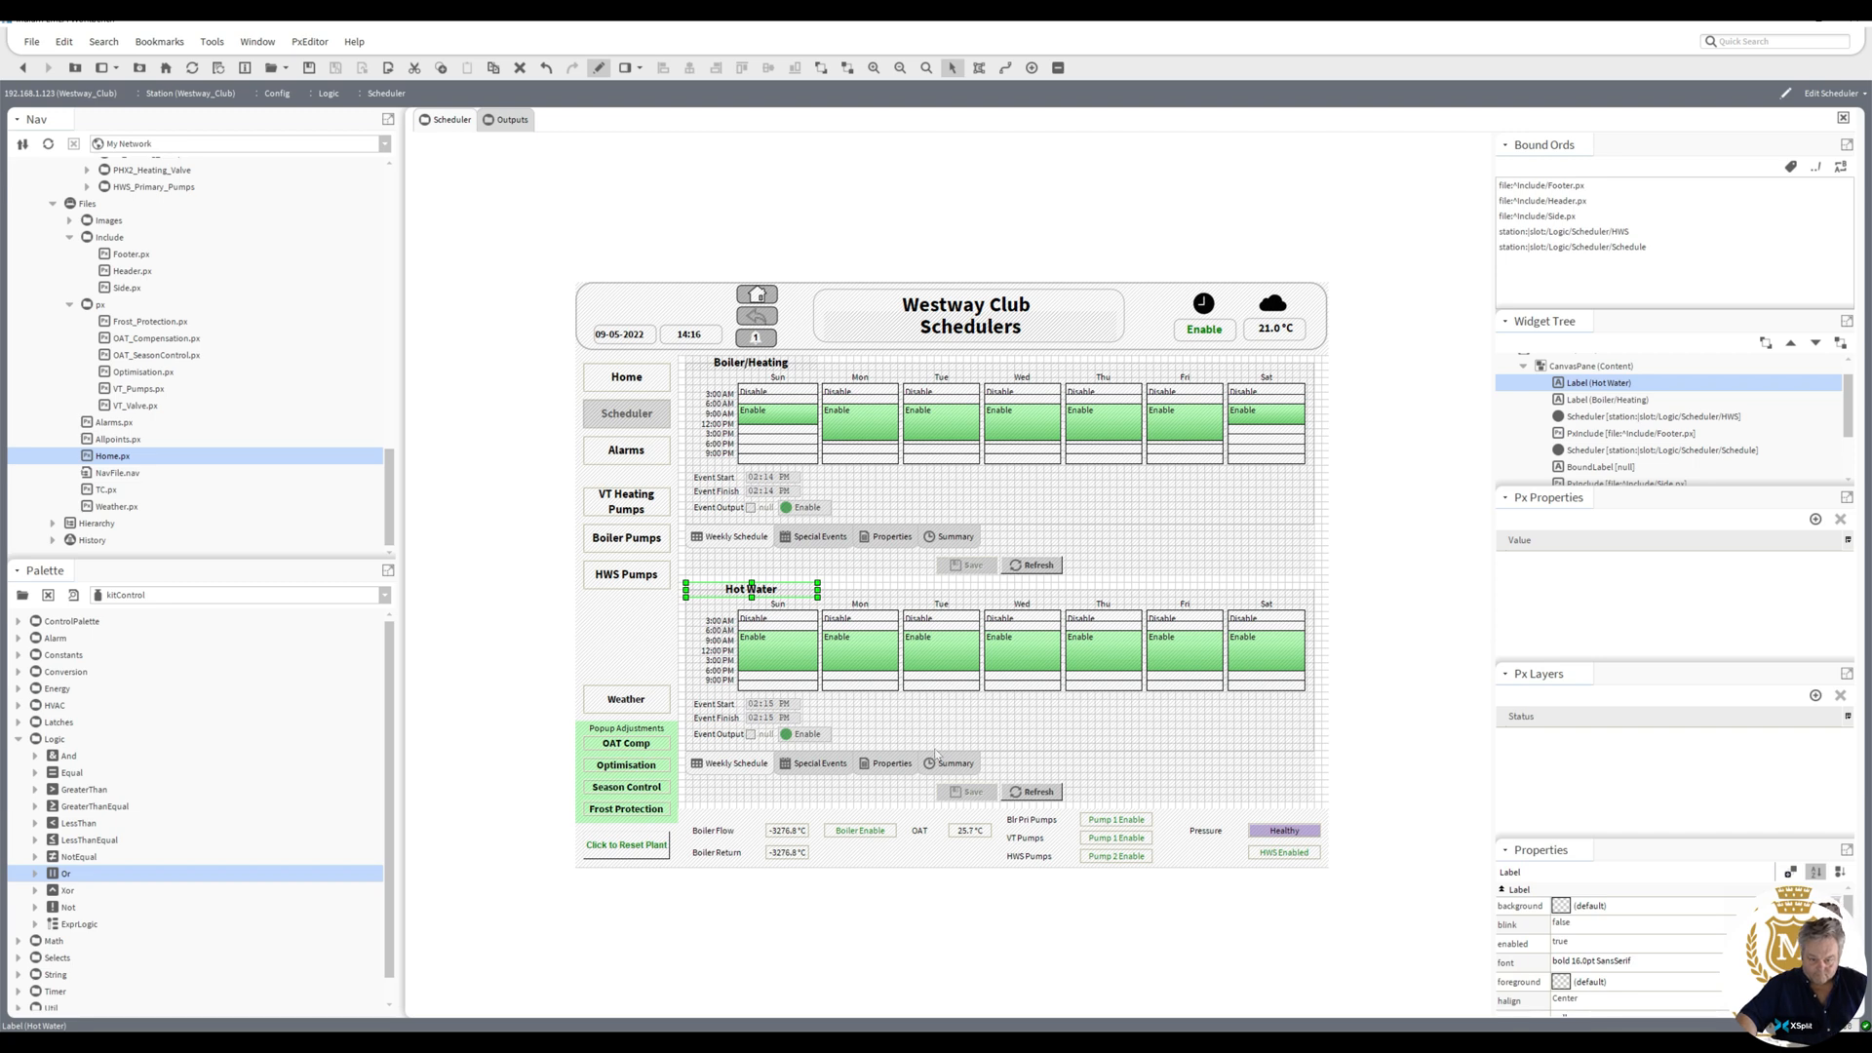
pyautogui.click(598, 68)
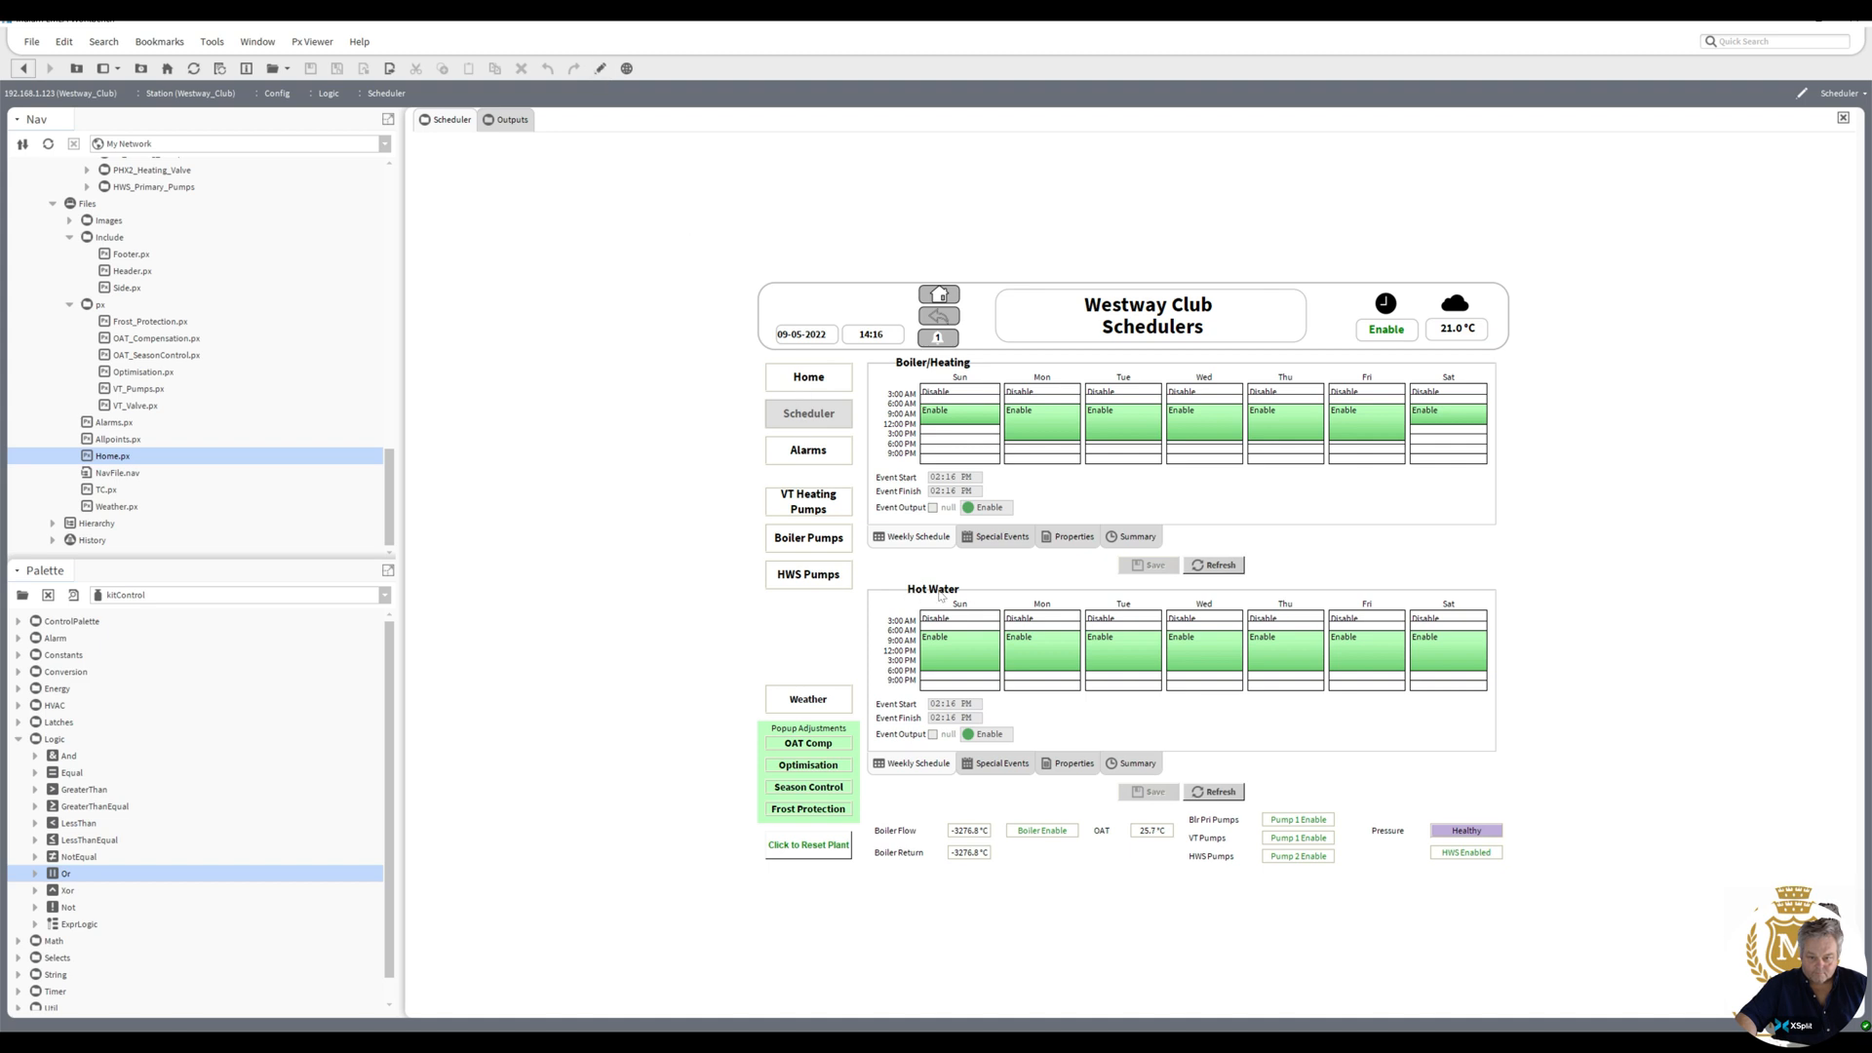
# - Resume editing, move and enlarge the Boiler/Heating label to 420,270,390,50 in the upper schedule's blank area, and set its font size to 36
pyautogui.click(599, 68)
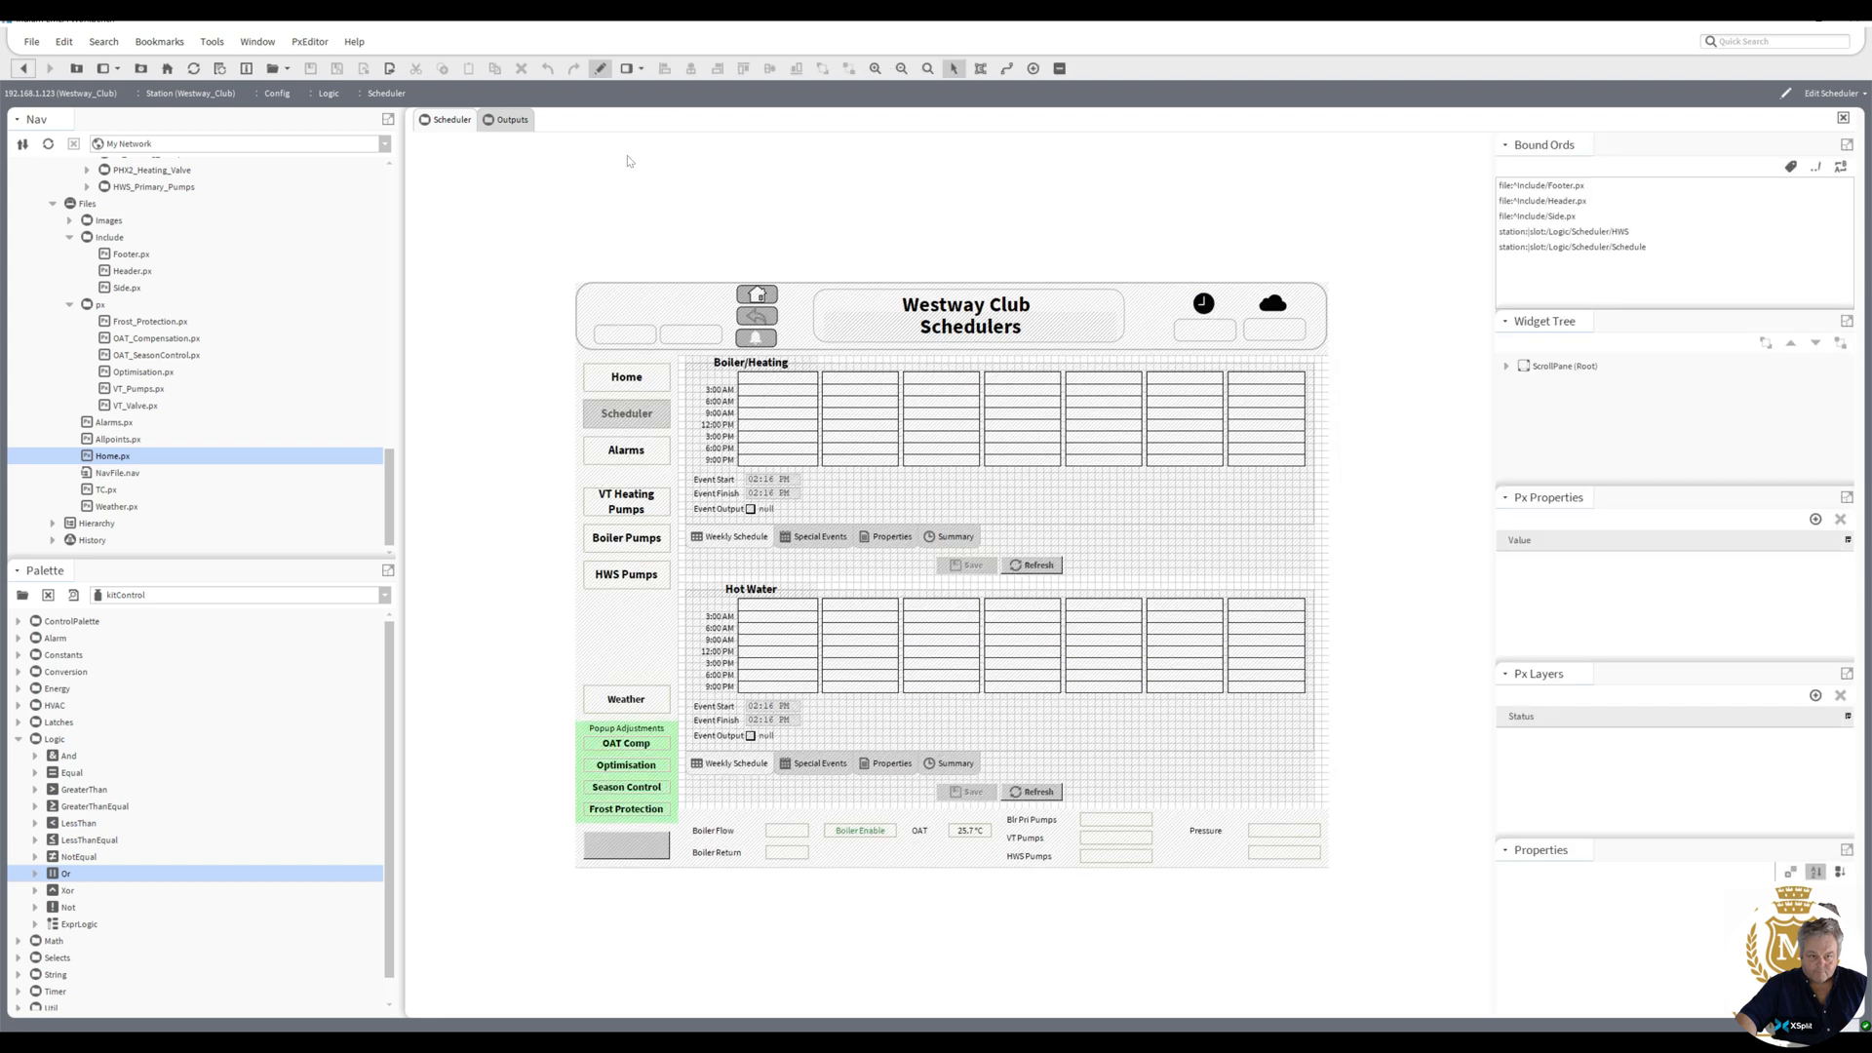
pyautogui.moveTo(749, 366); pyautogui.dragTo(1170, 517)
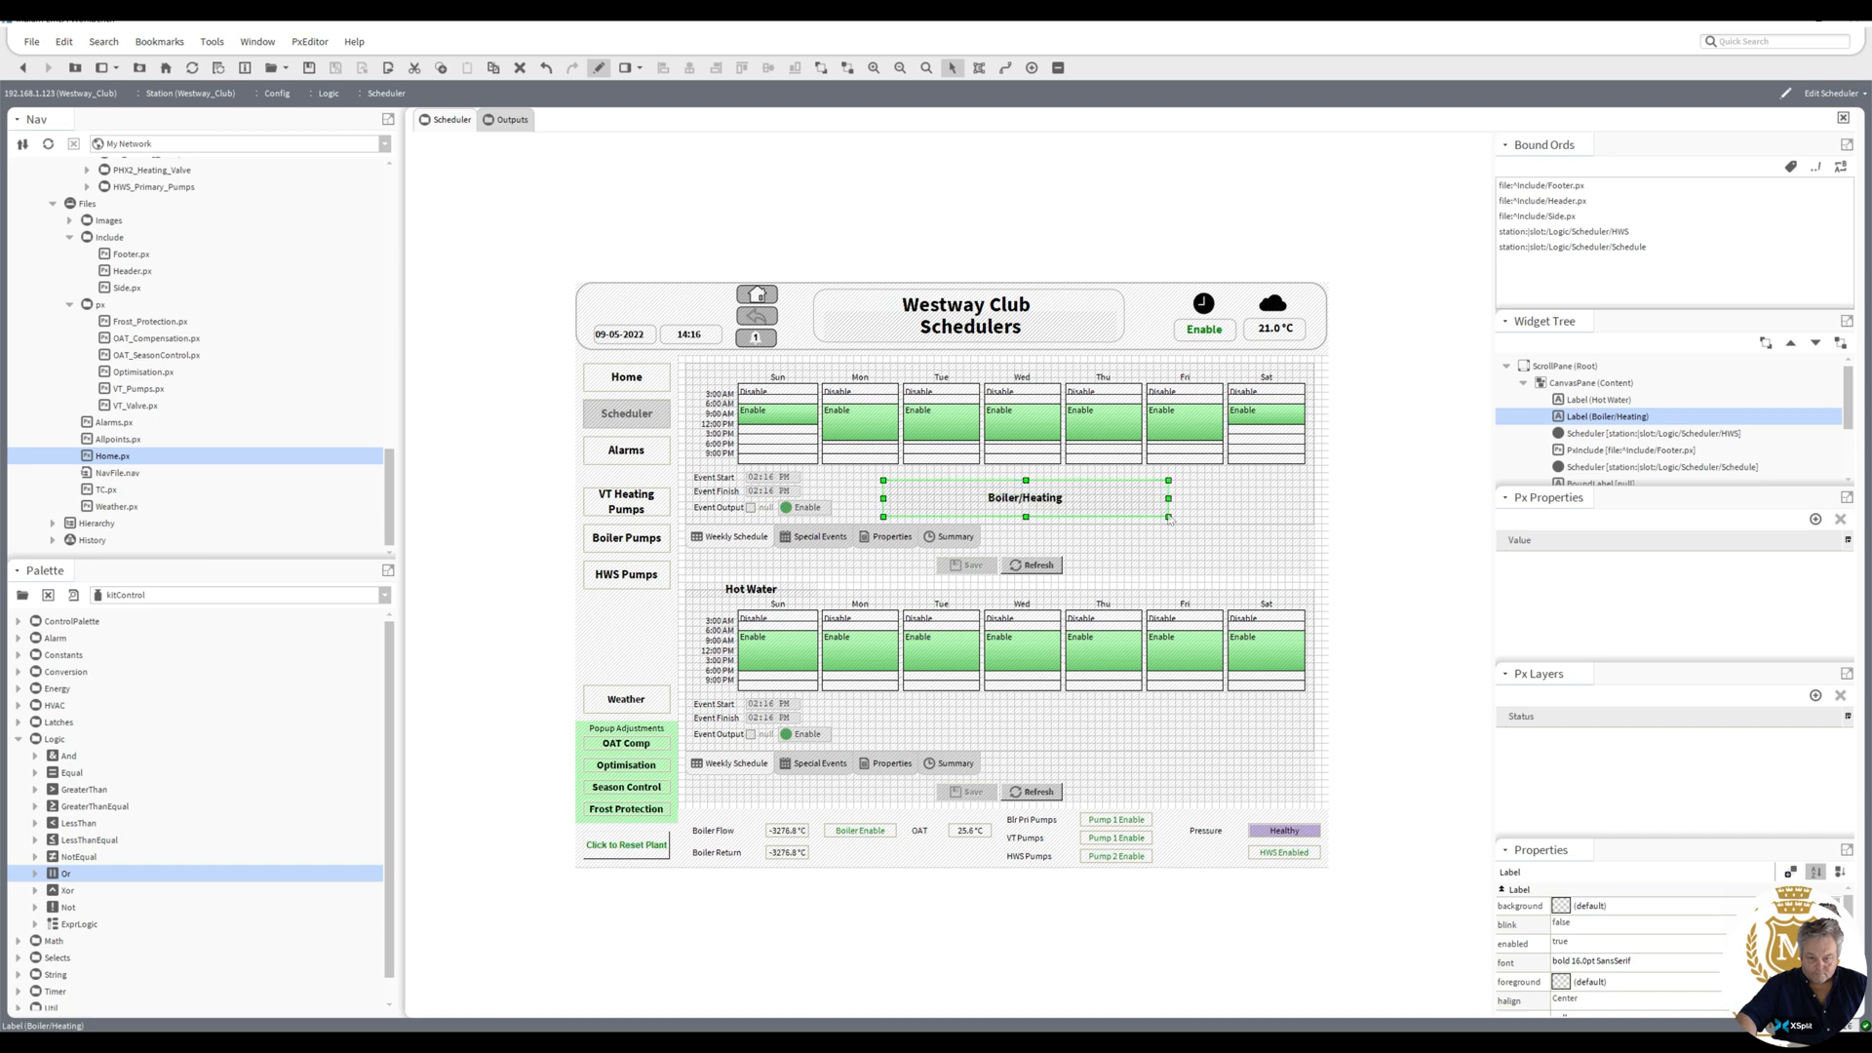
pyautogui.doubleClick(1044, 506)
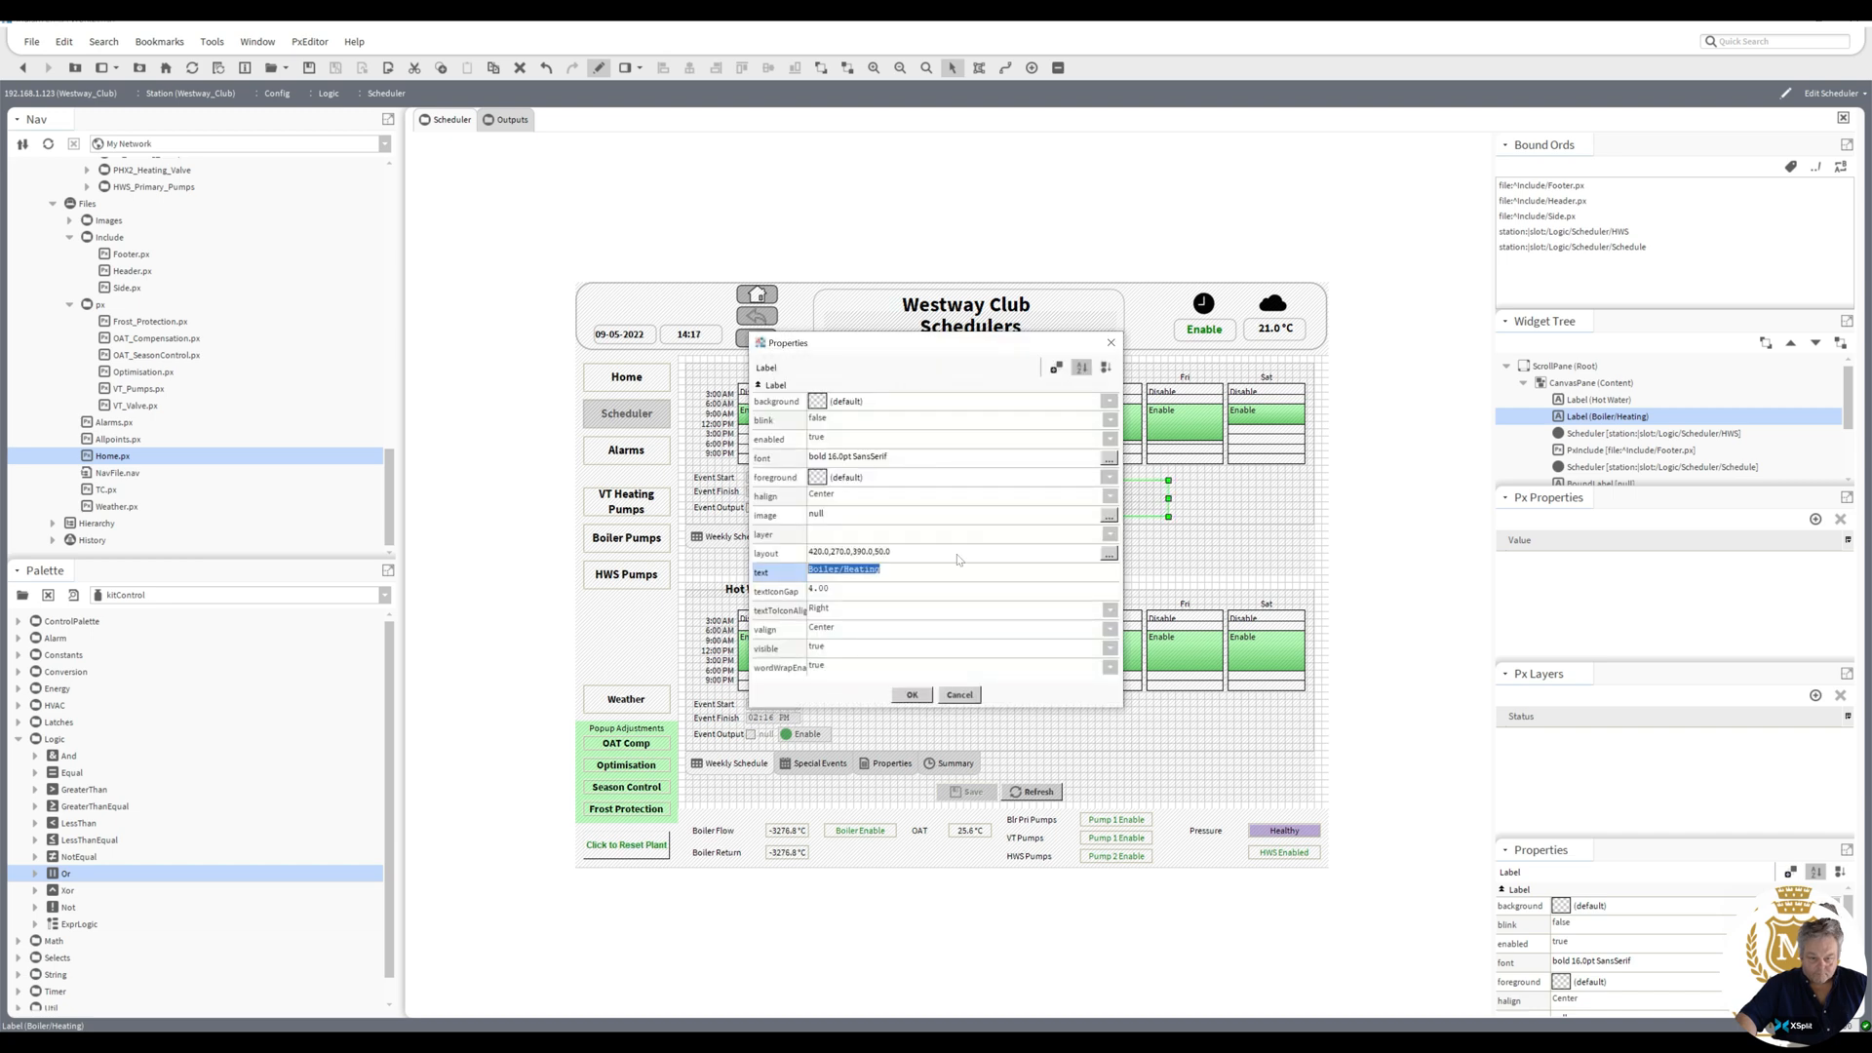
pyautogui.click(1109, 460)
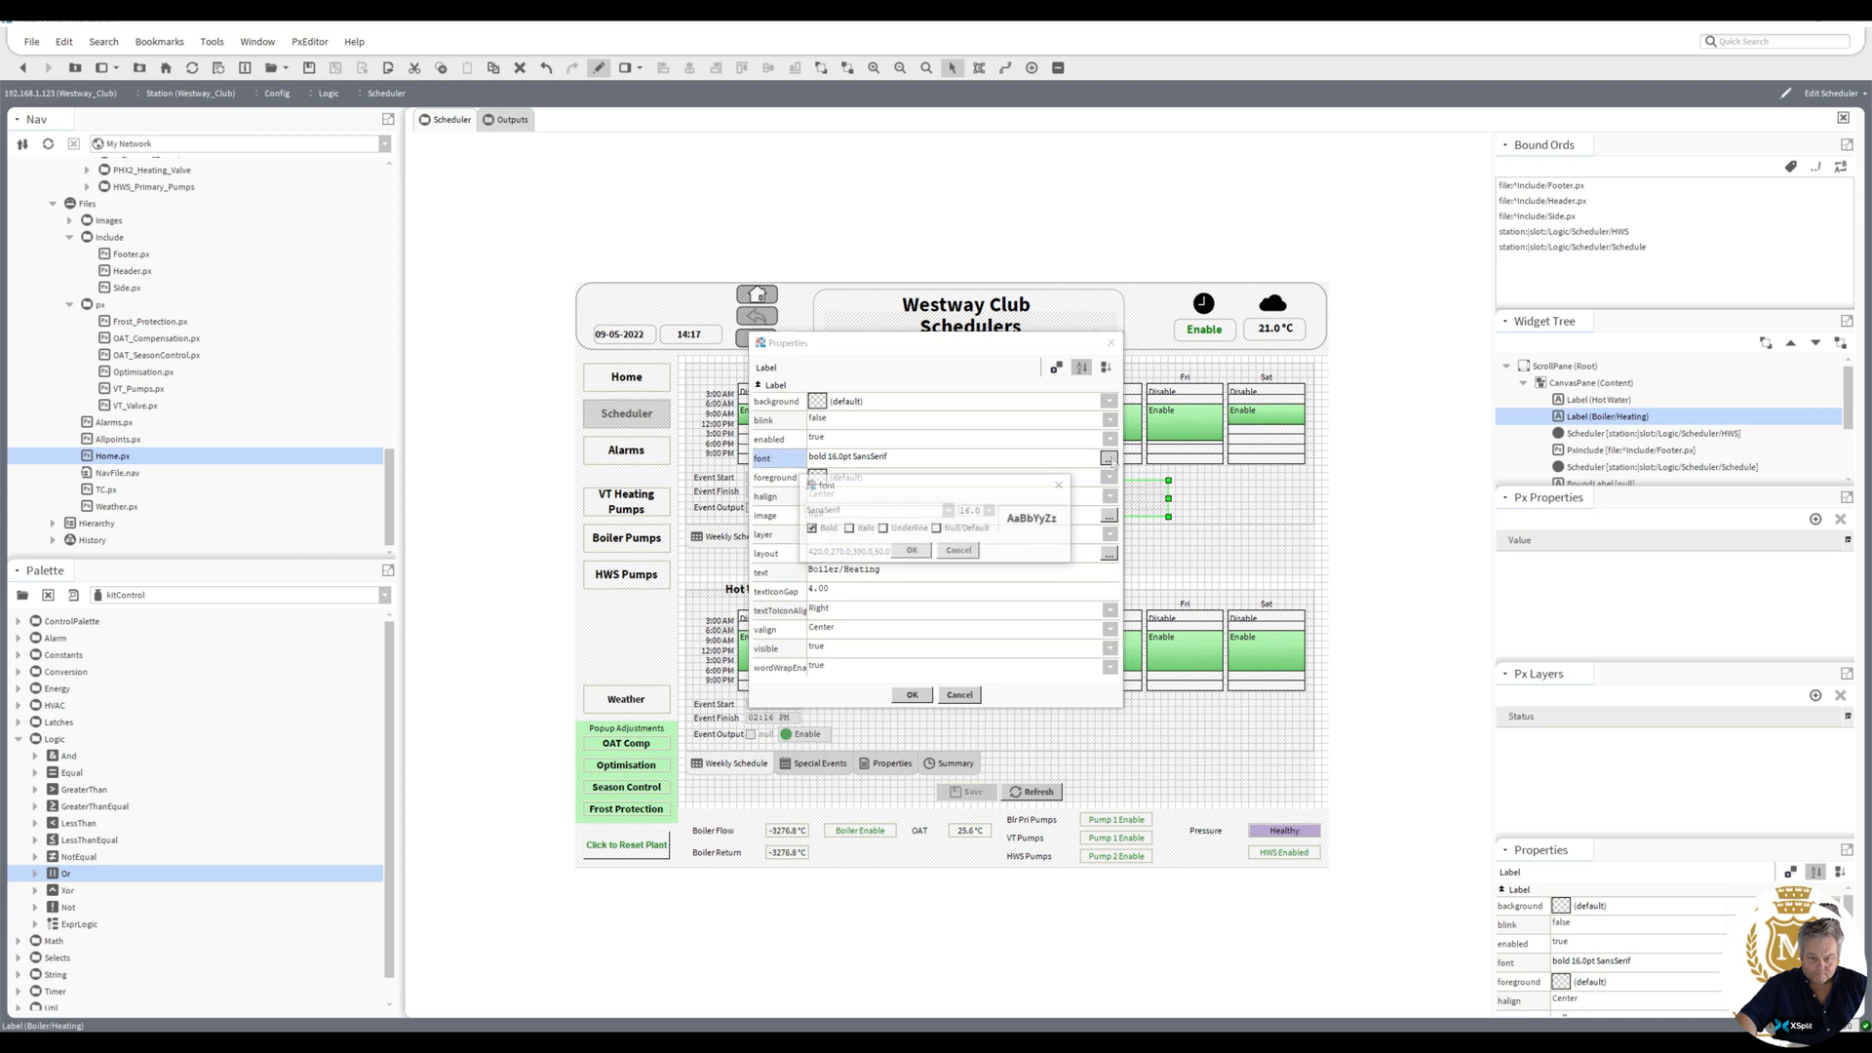
pyautogui.click(992, 511)
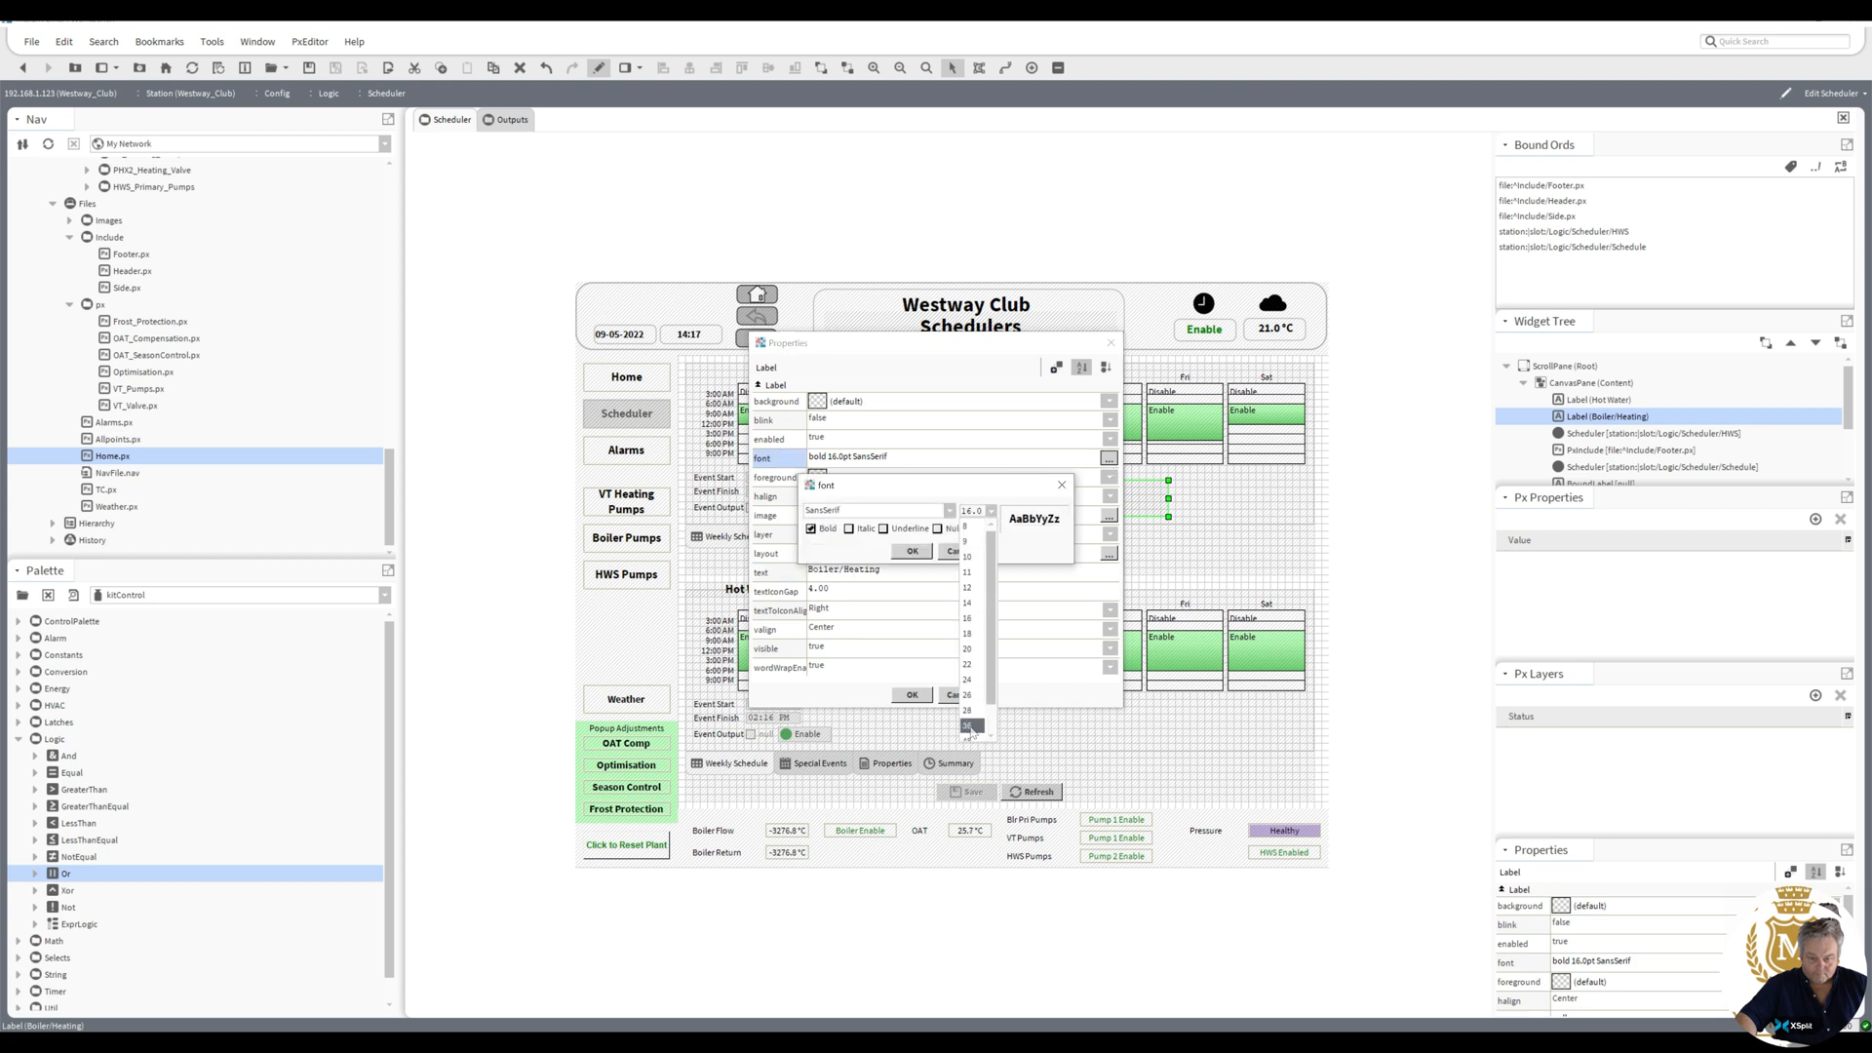
pyautogui.click(971, 720)
pyautogui.click(913, 552)
pyautogui.click(912, 694)
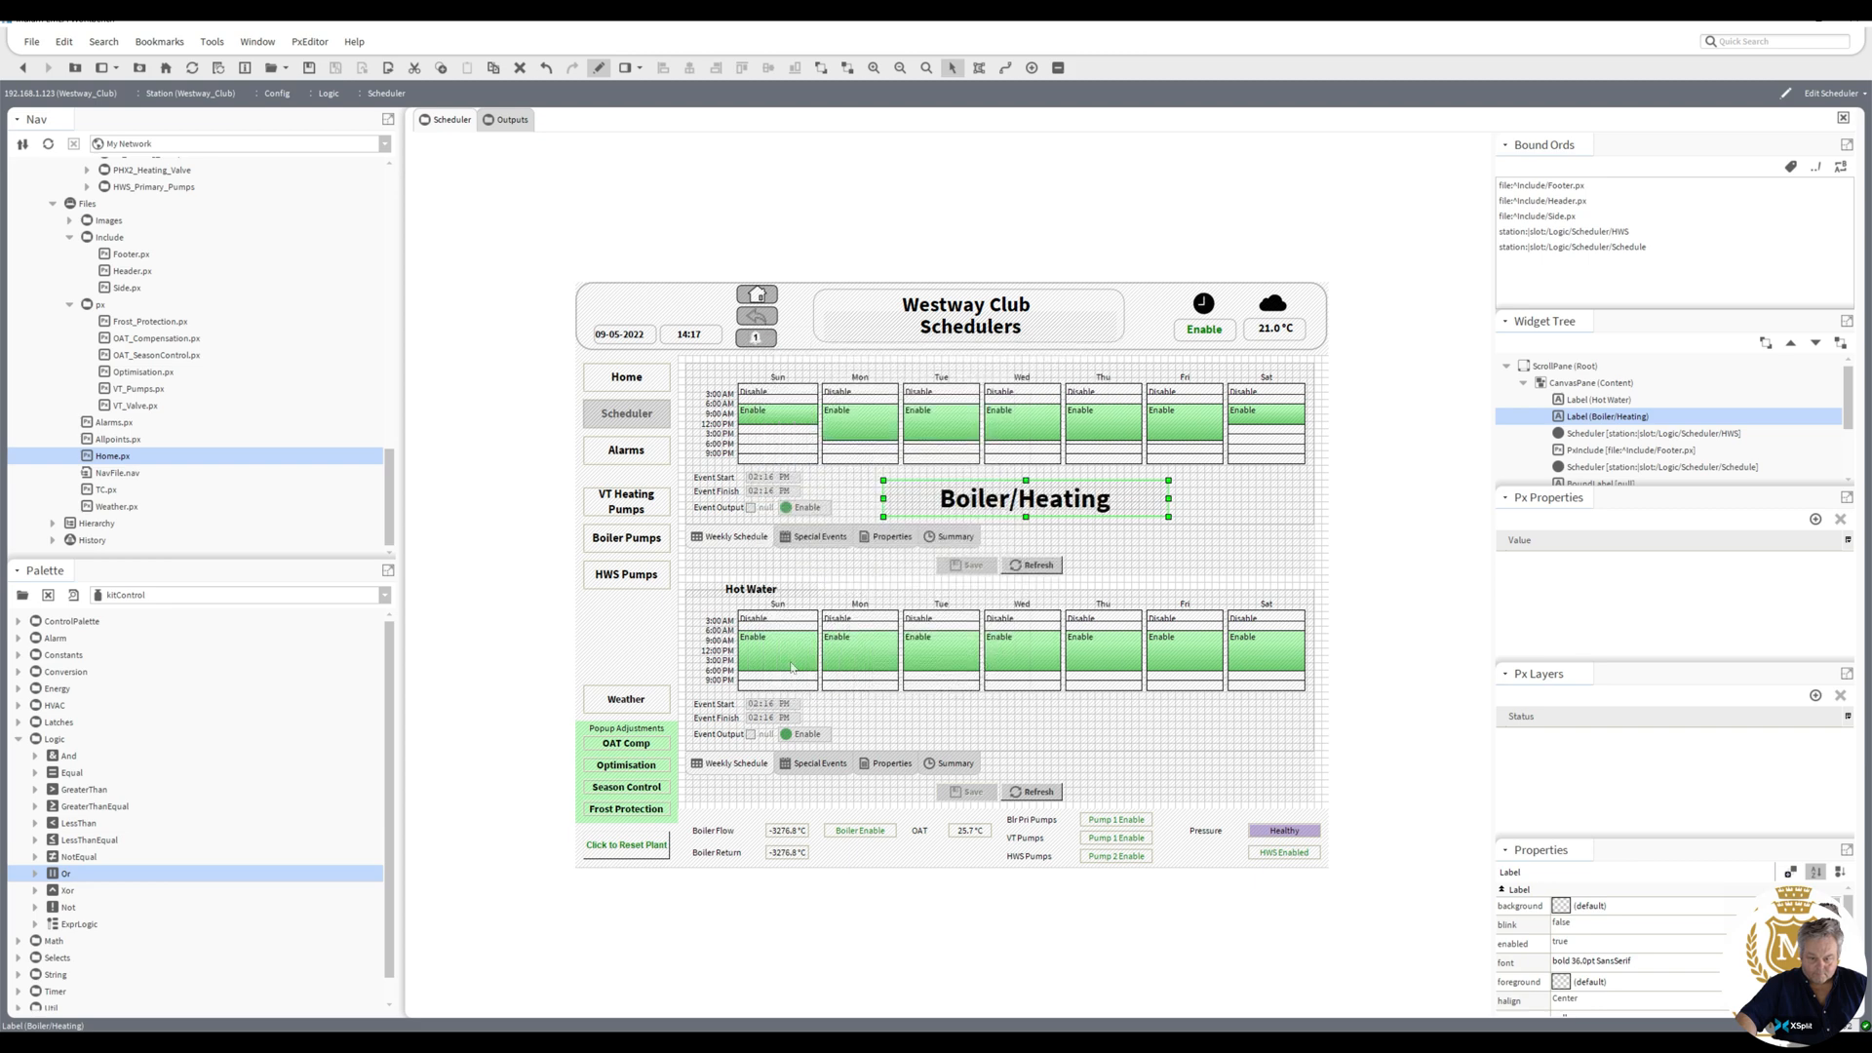
# - Delete the small Hot Water label and place a duplicate of the Boiler/Heating label in the lower schedule's blank area at 430,580
pyautogui.click(758, 591)
pyautogui.press('Delete')
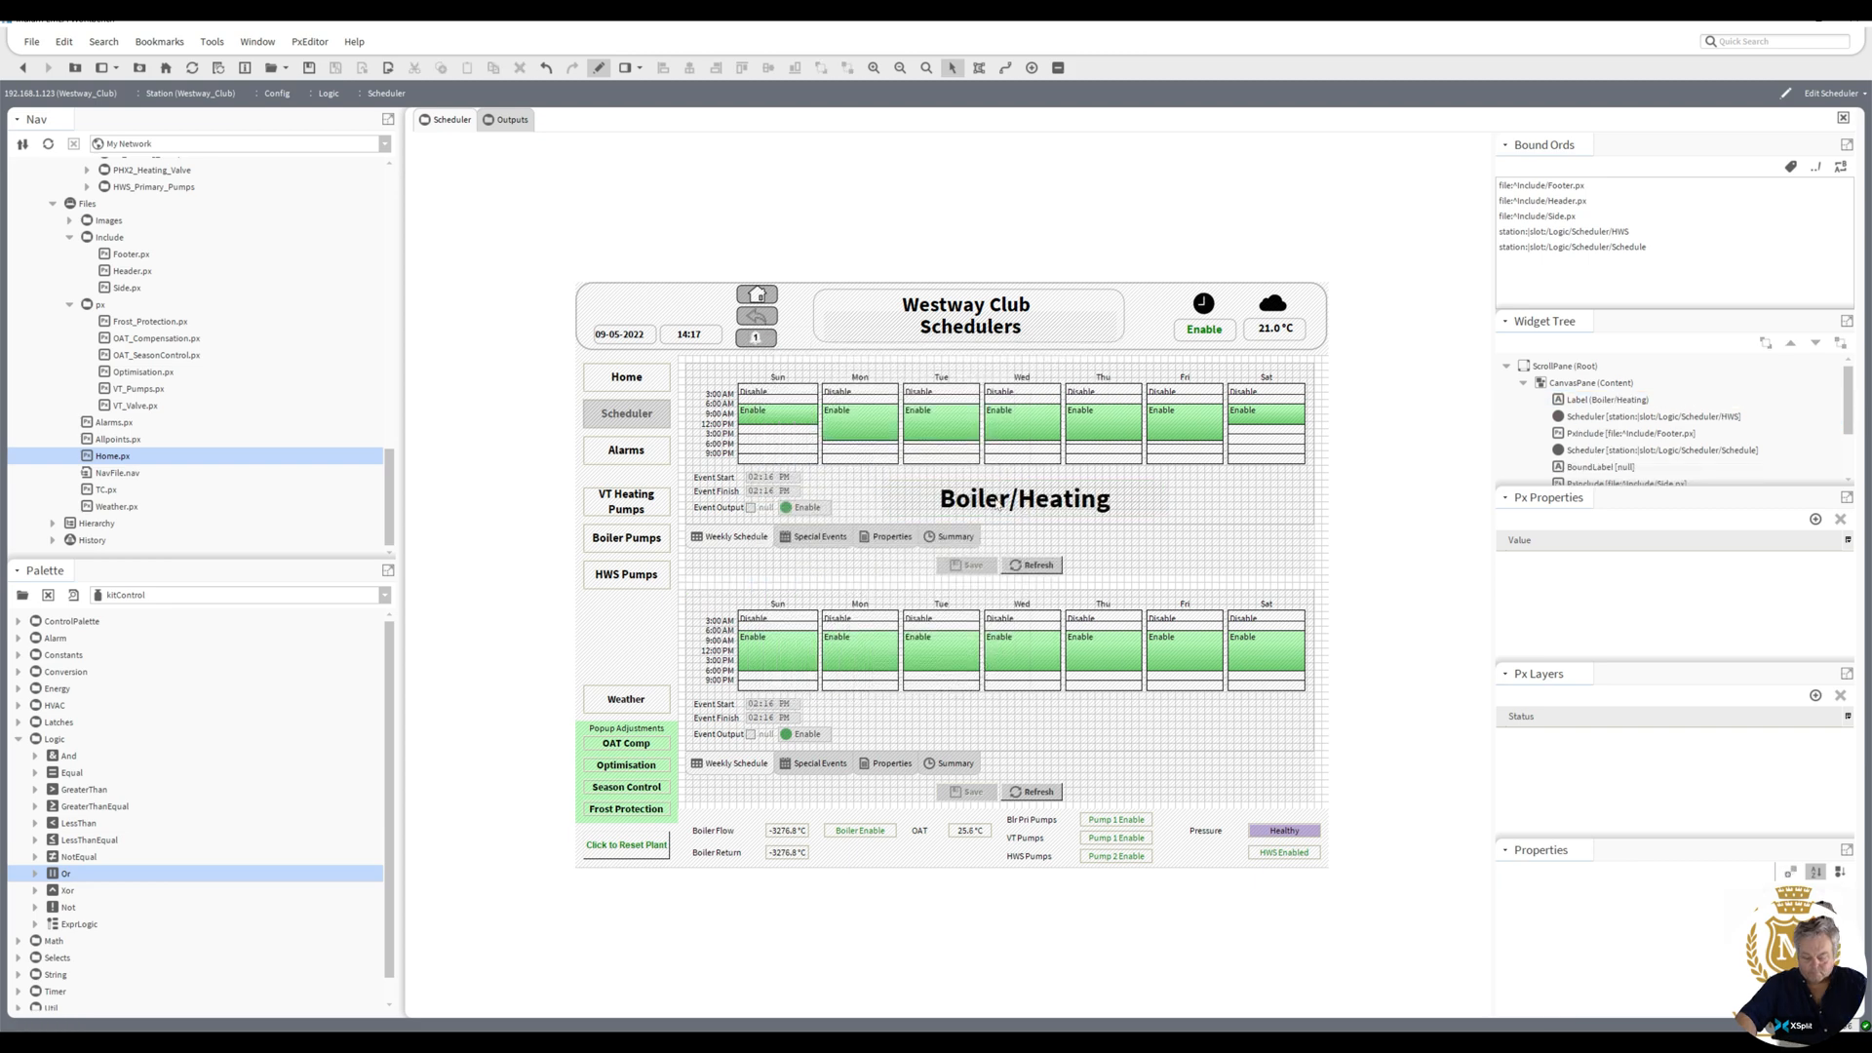
pyautogui.click(996, 504)
pyautogui.rightClick(997, 500)
pyautogui.click(1026, 589)
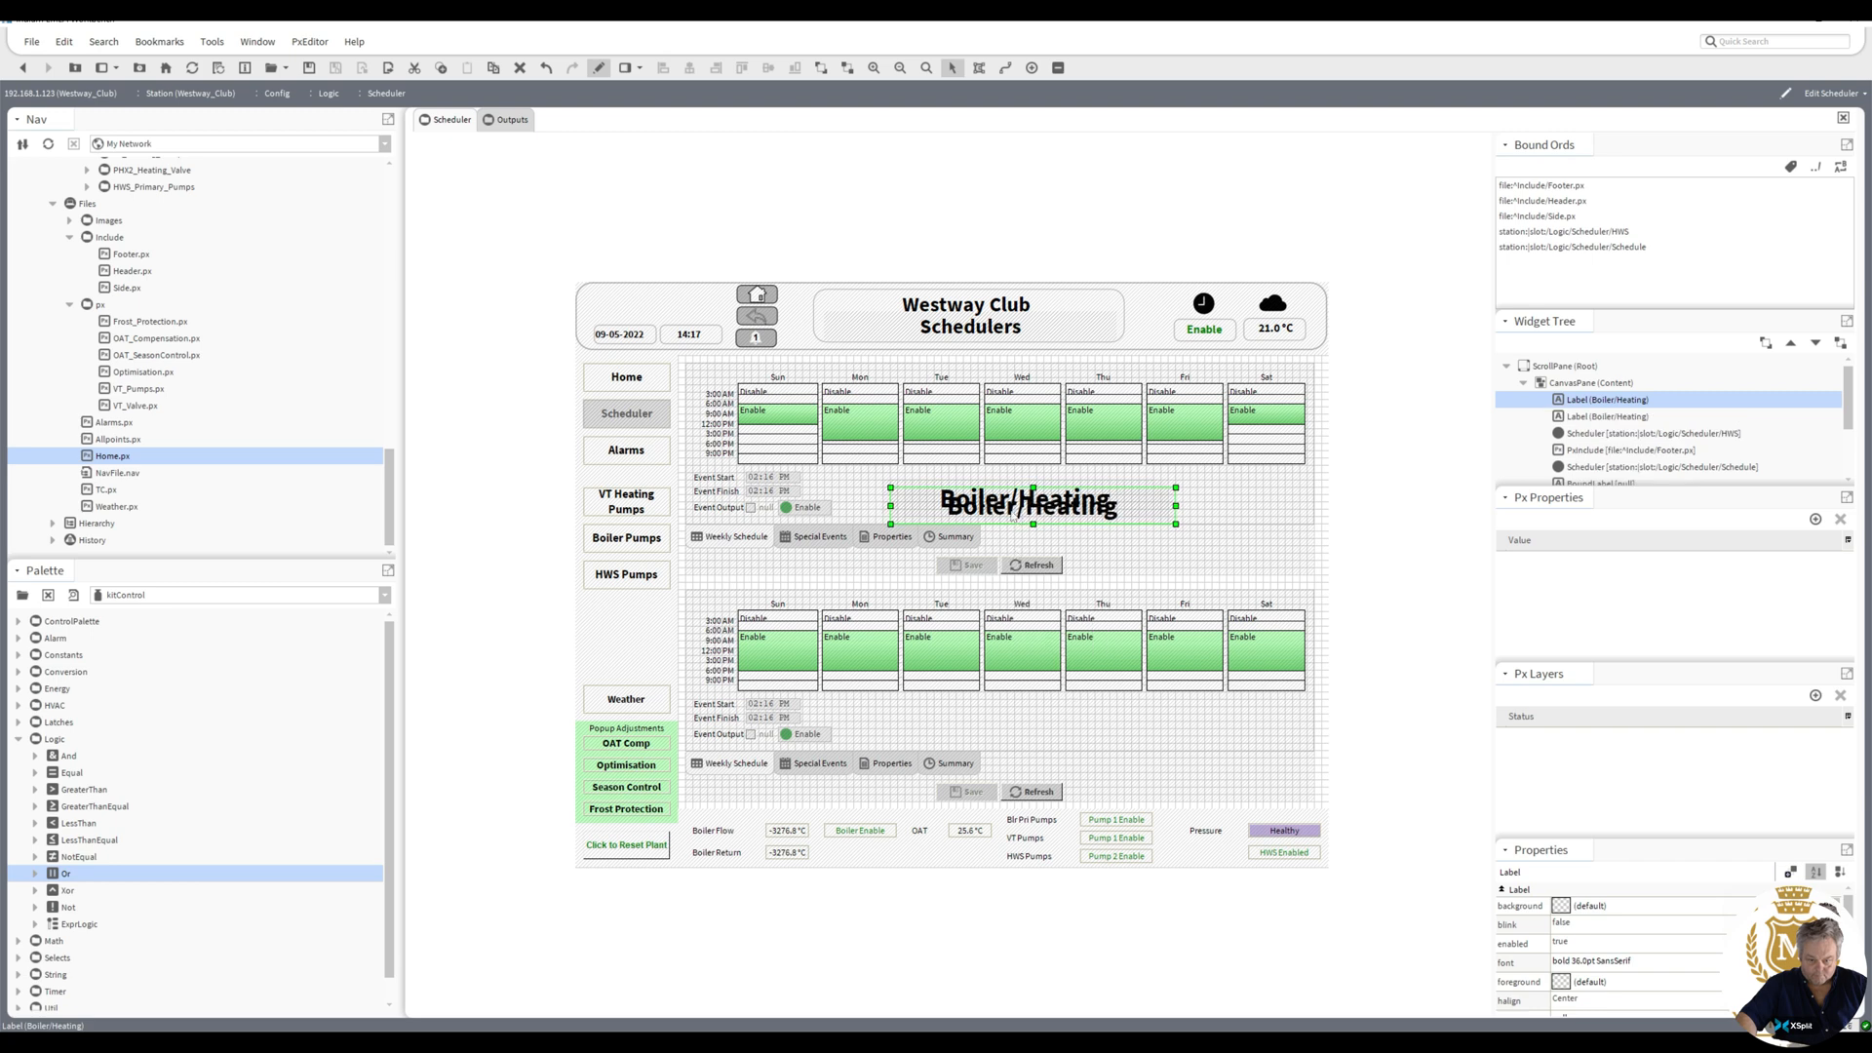
pyautogui.moveTo(1010, 518); pyautogui.dragTo(1010, 731)
# - Change the lower schedule label's text to Hot Water
pyautogui.doubleClick(1009, 730)
pyautogui.click(921, 573)
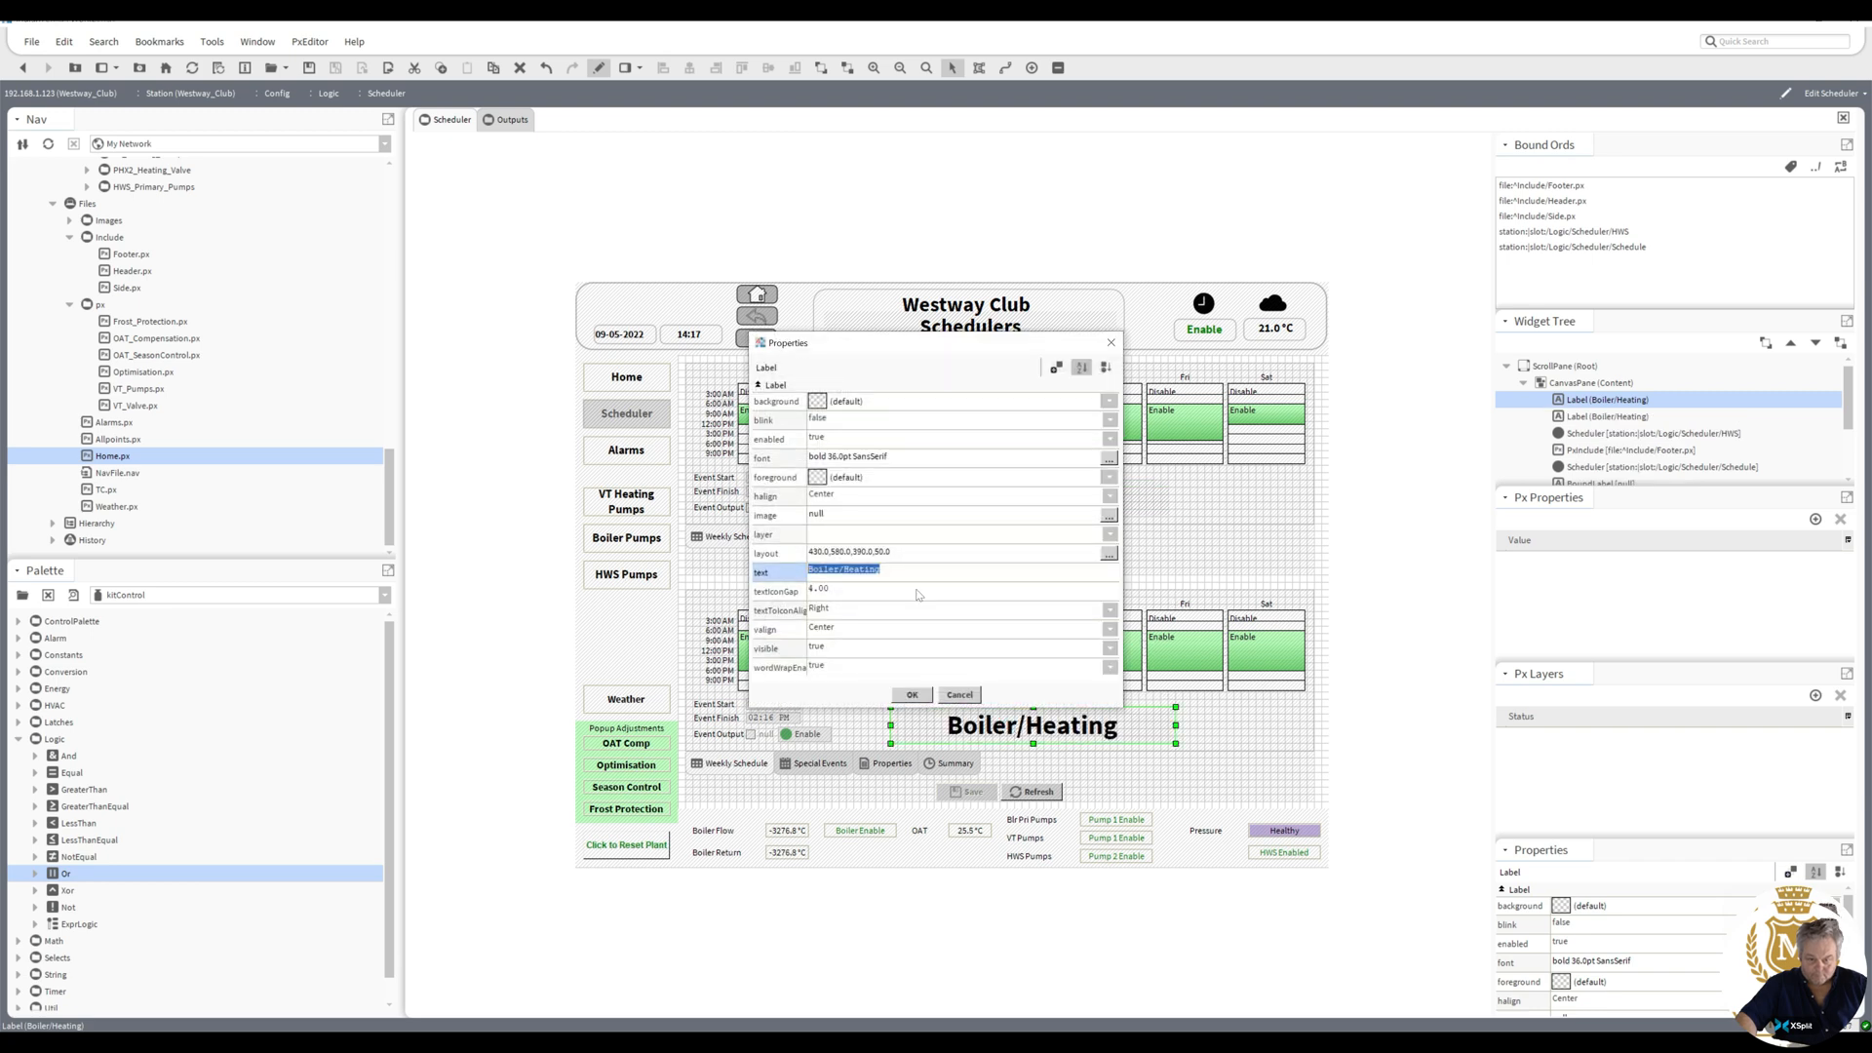
pyautogui.write('Bot ')
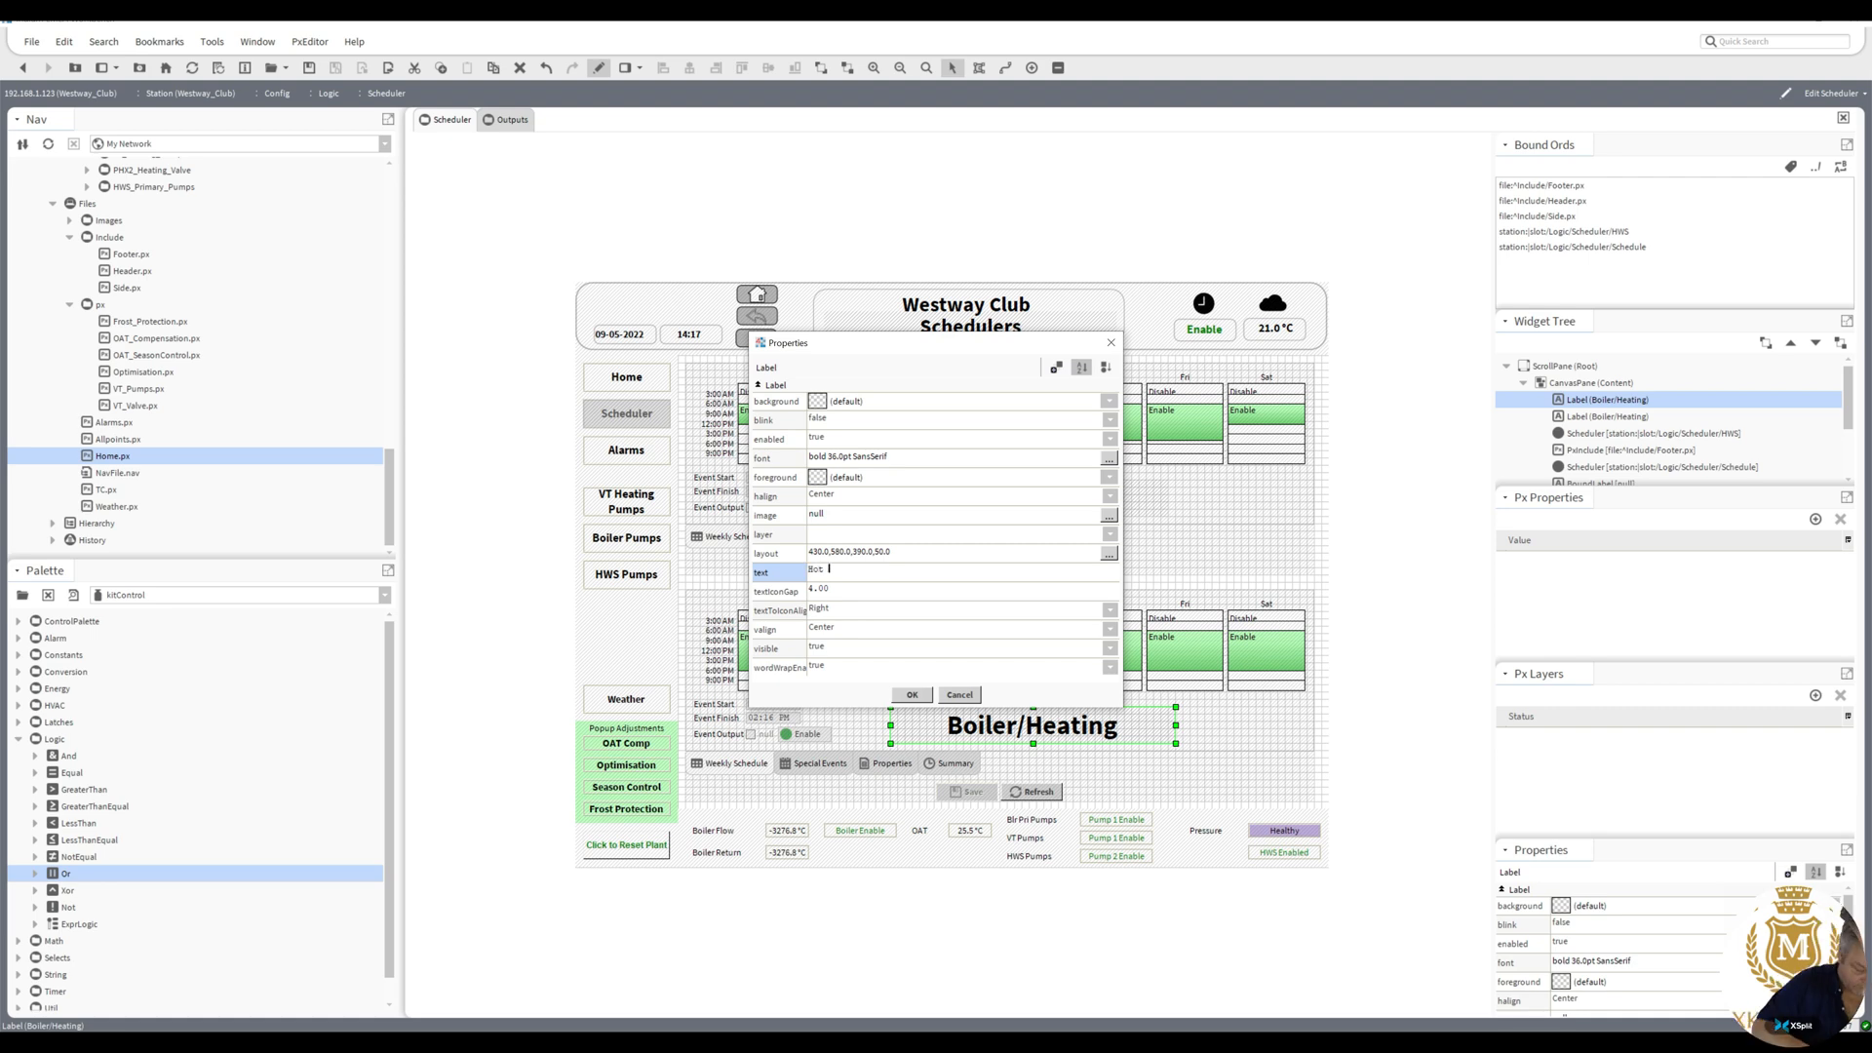
pyautogui.write('Water')
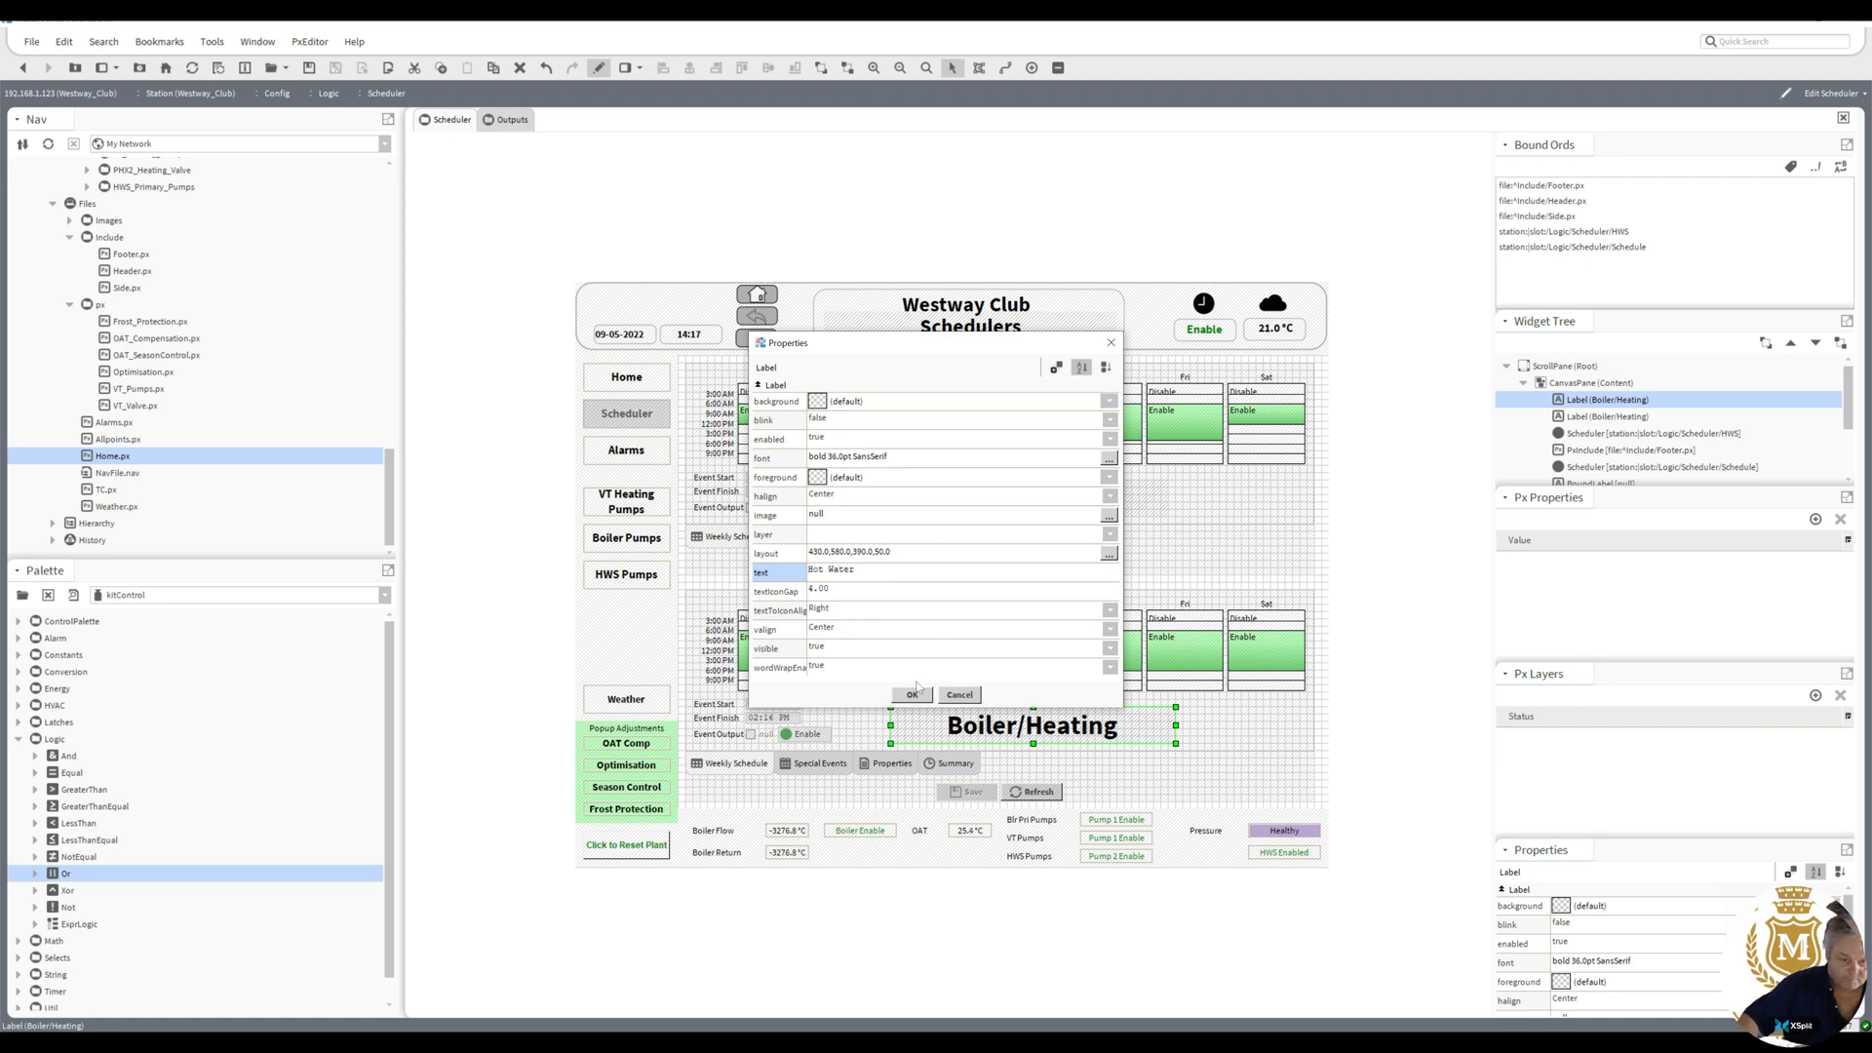
pyautogui.press('Return')
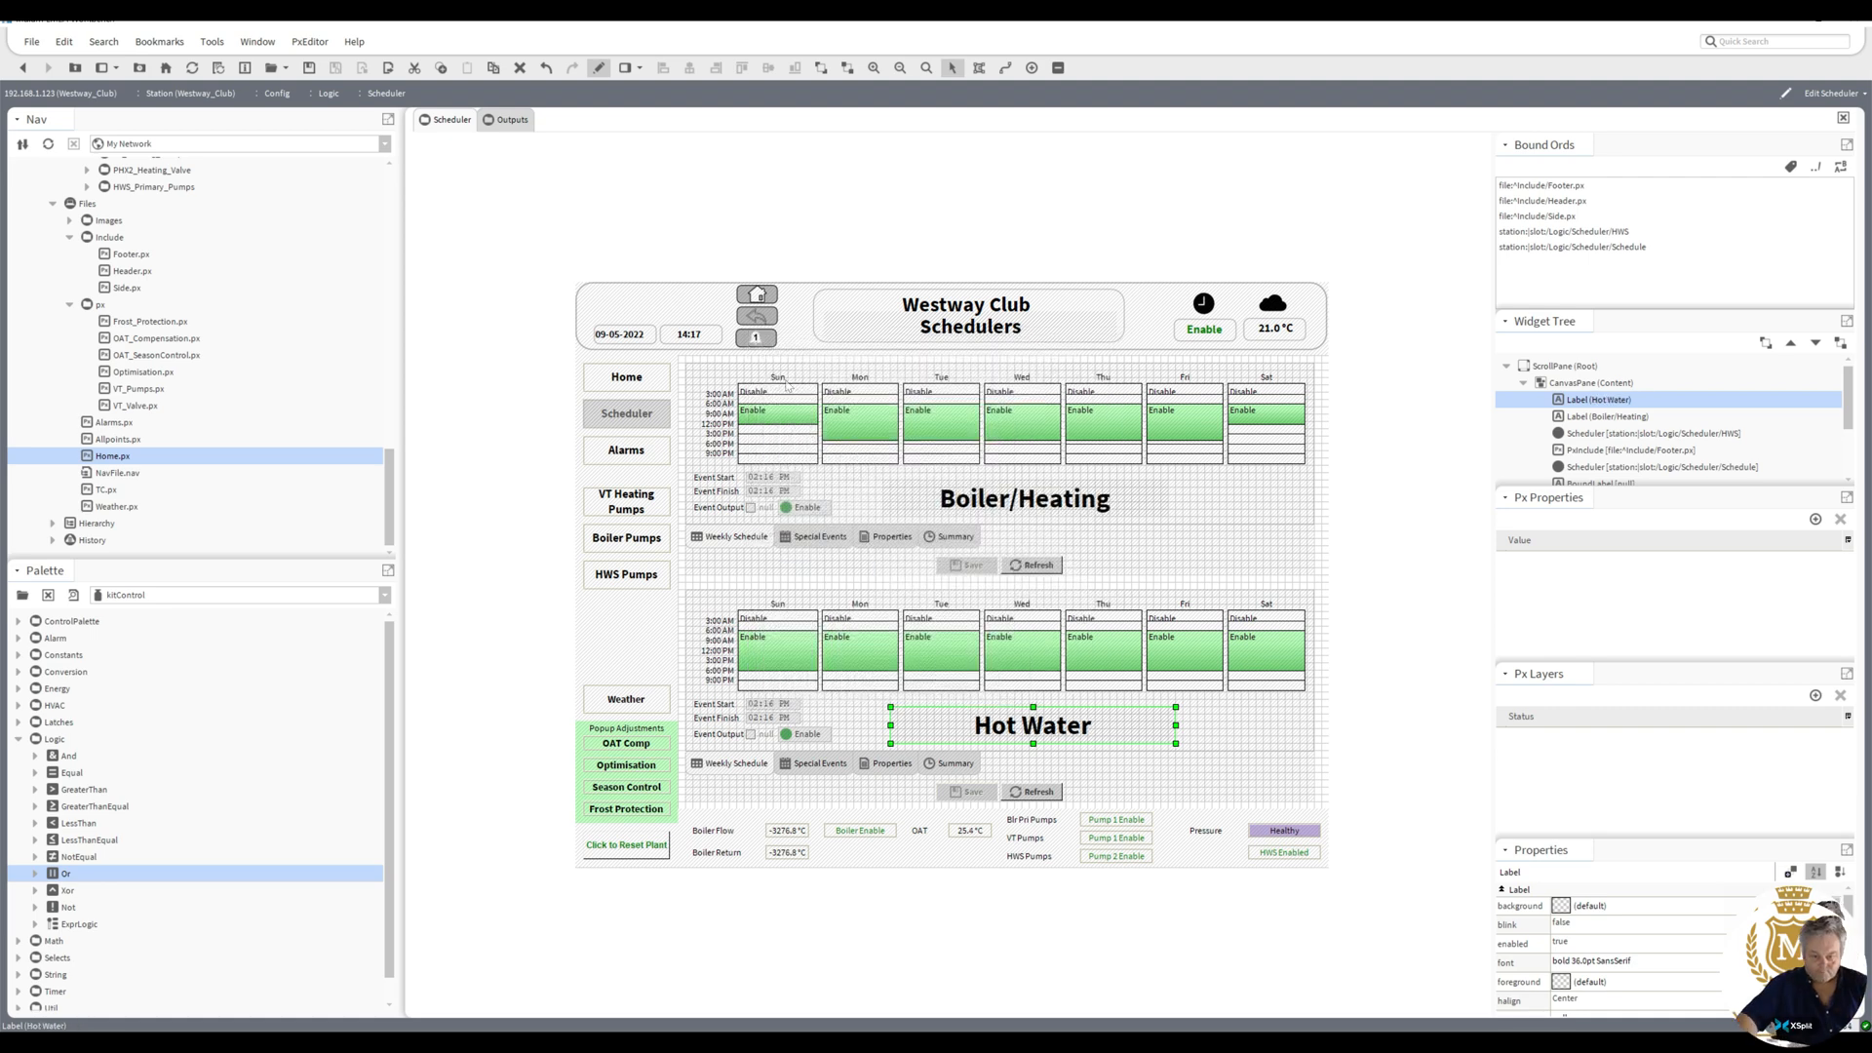
# - Switch the Scheduler page to view mode and select Sunday's event in the Hot Water schedule
pyautogui.click(598, 67)
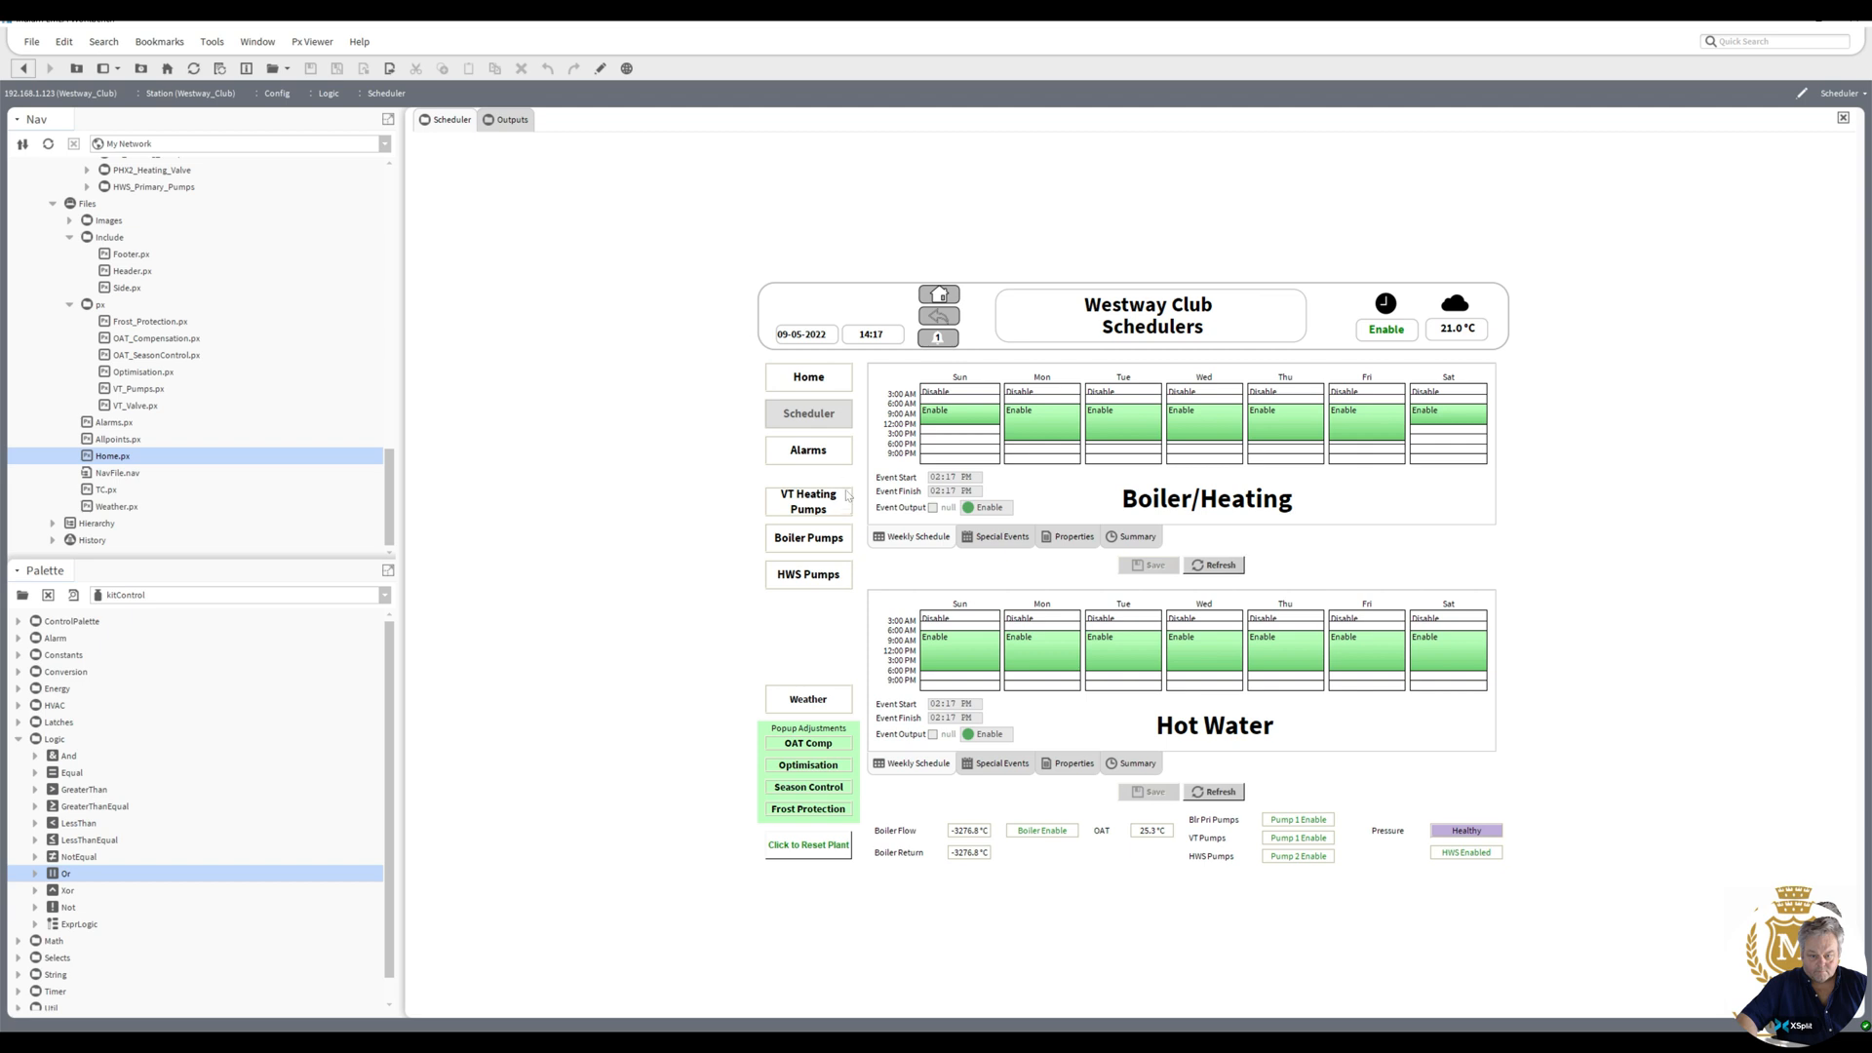
pyautogui.click(963, 652)
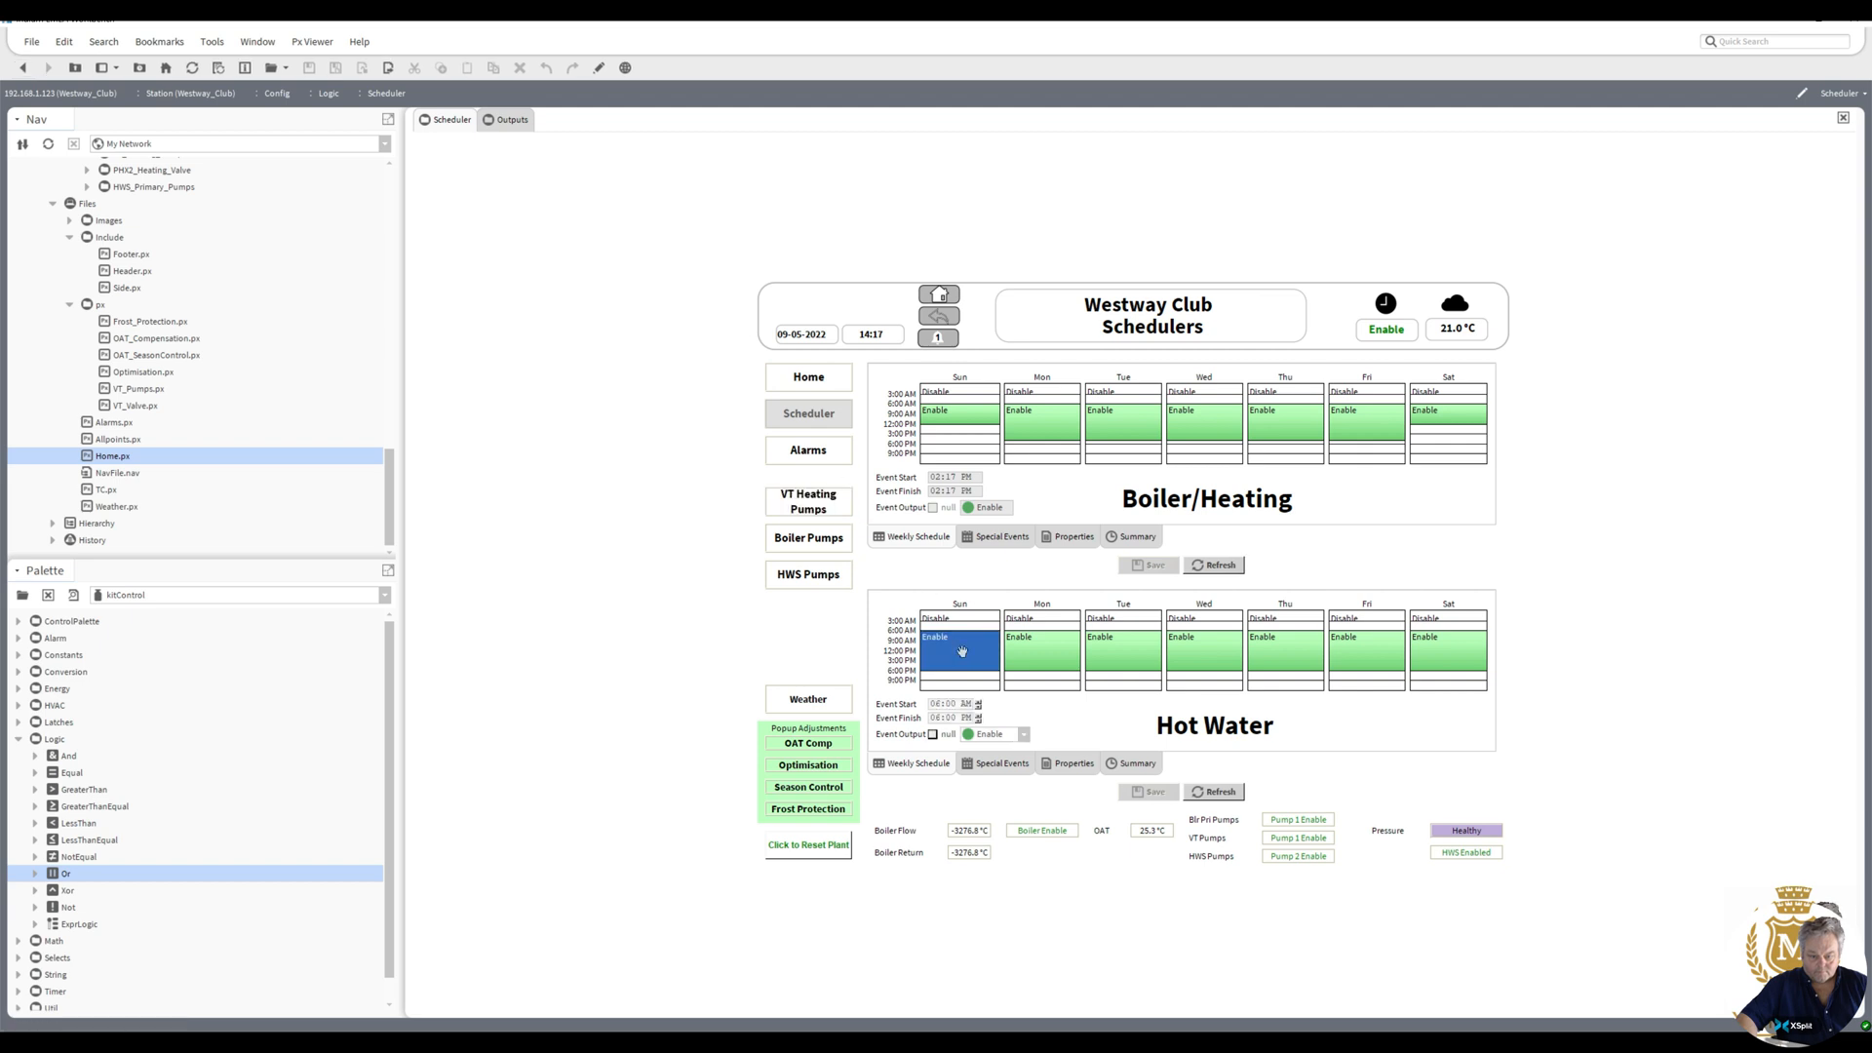
# - Select Monday's event in the Hot Water schedule, and Sunday's and Monday's events in the Boiler/Heating schedule, to check their event times
pyautogui.click(1050, 659)
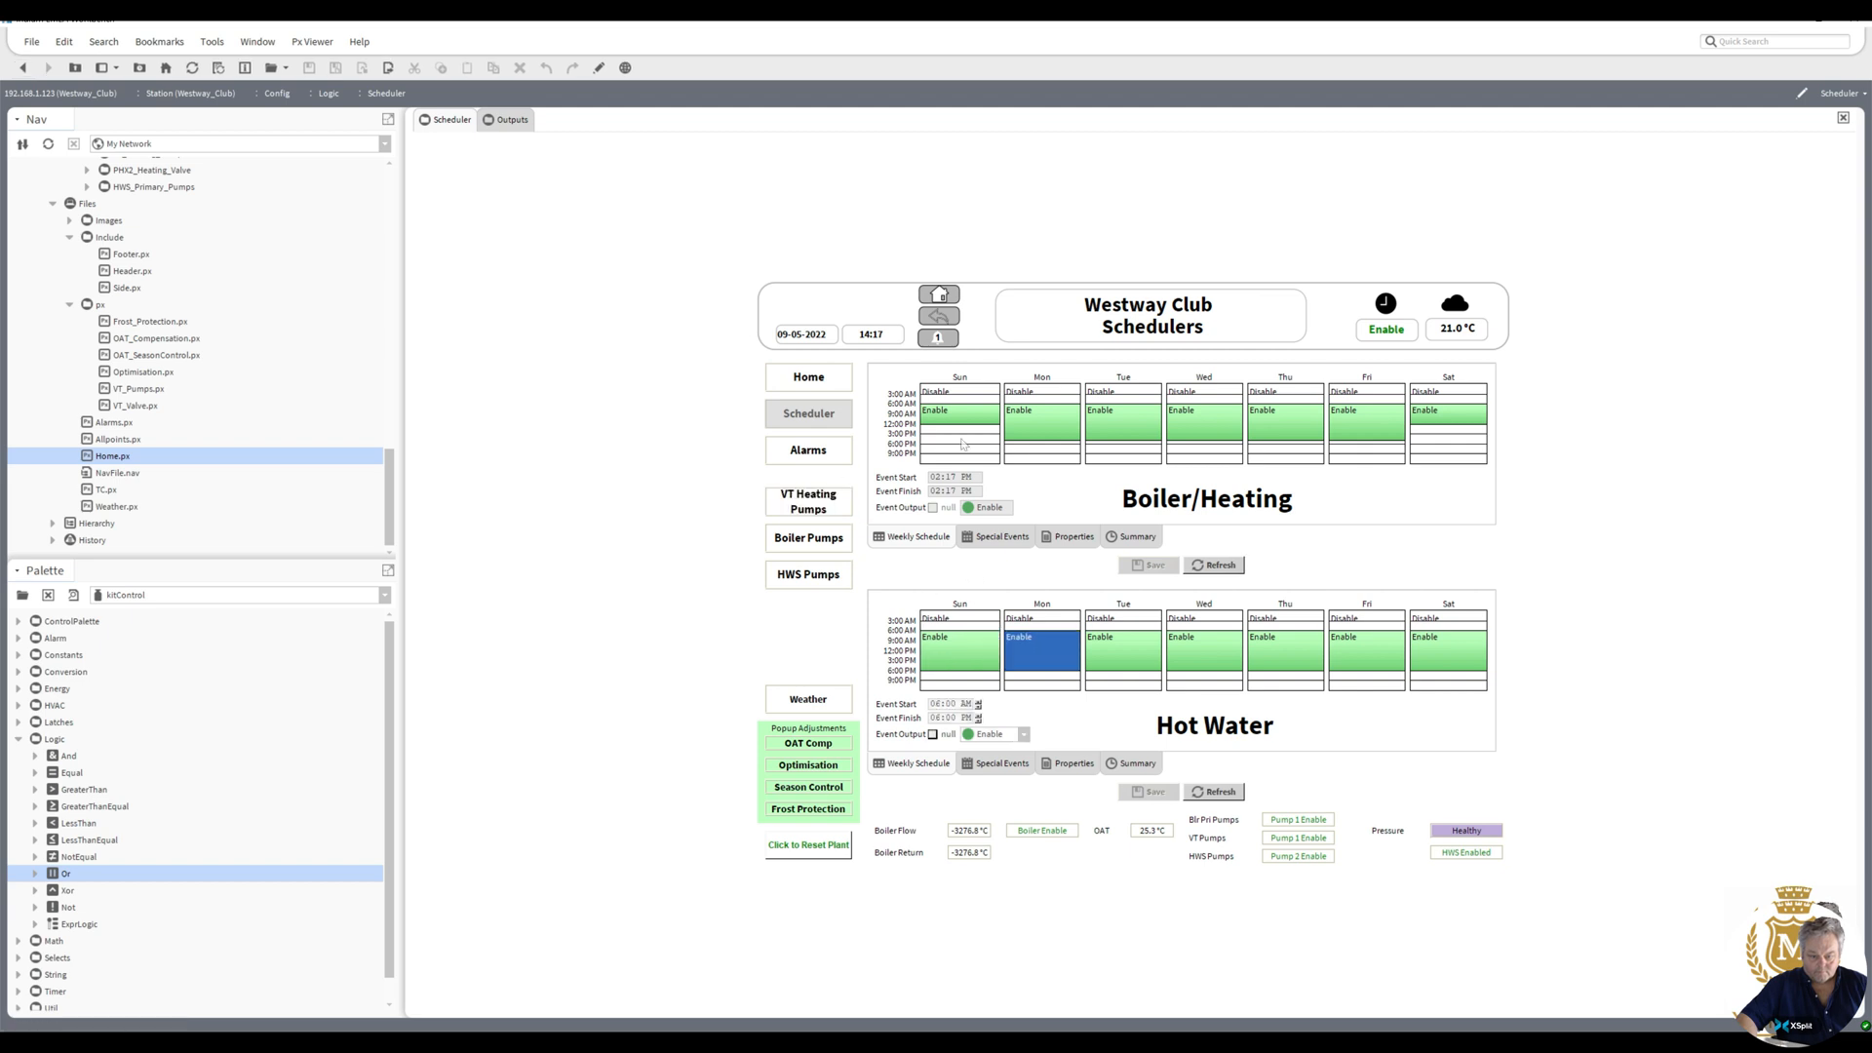
pyautogui.click(955, 413)
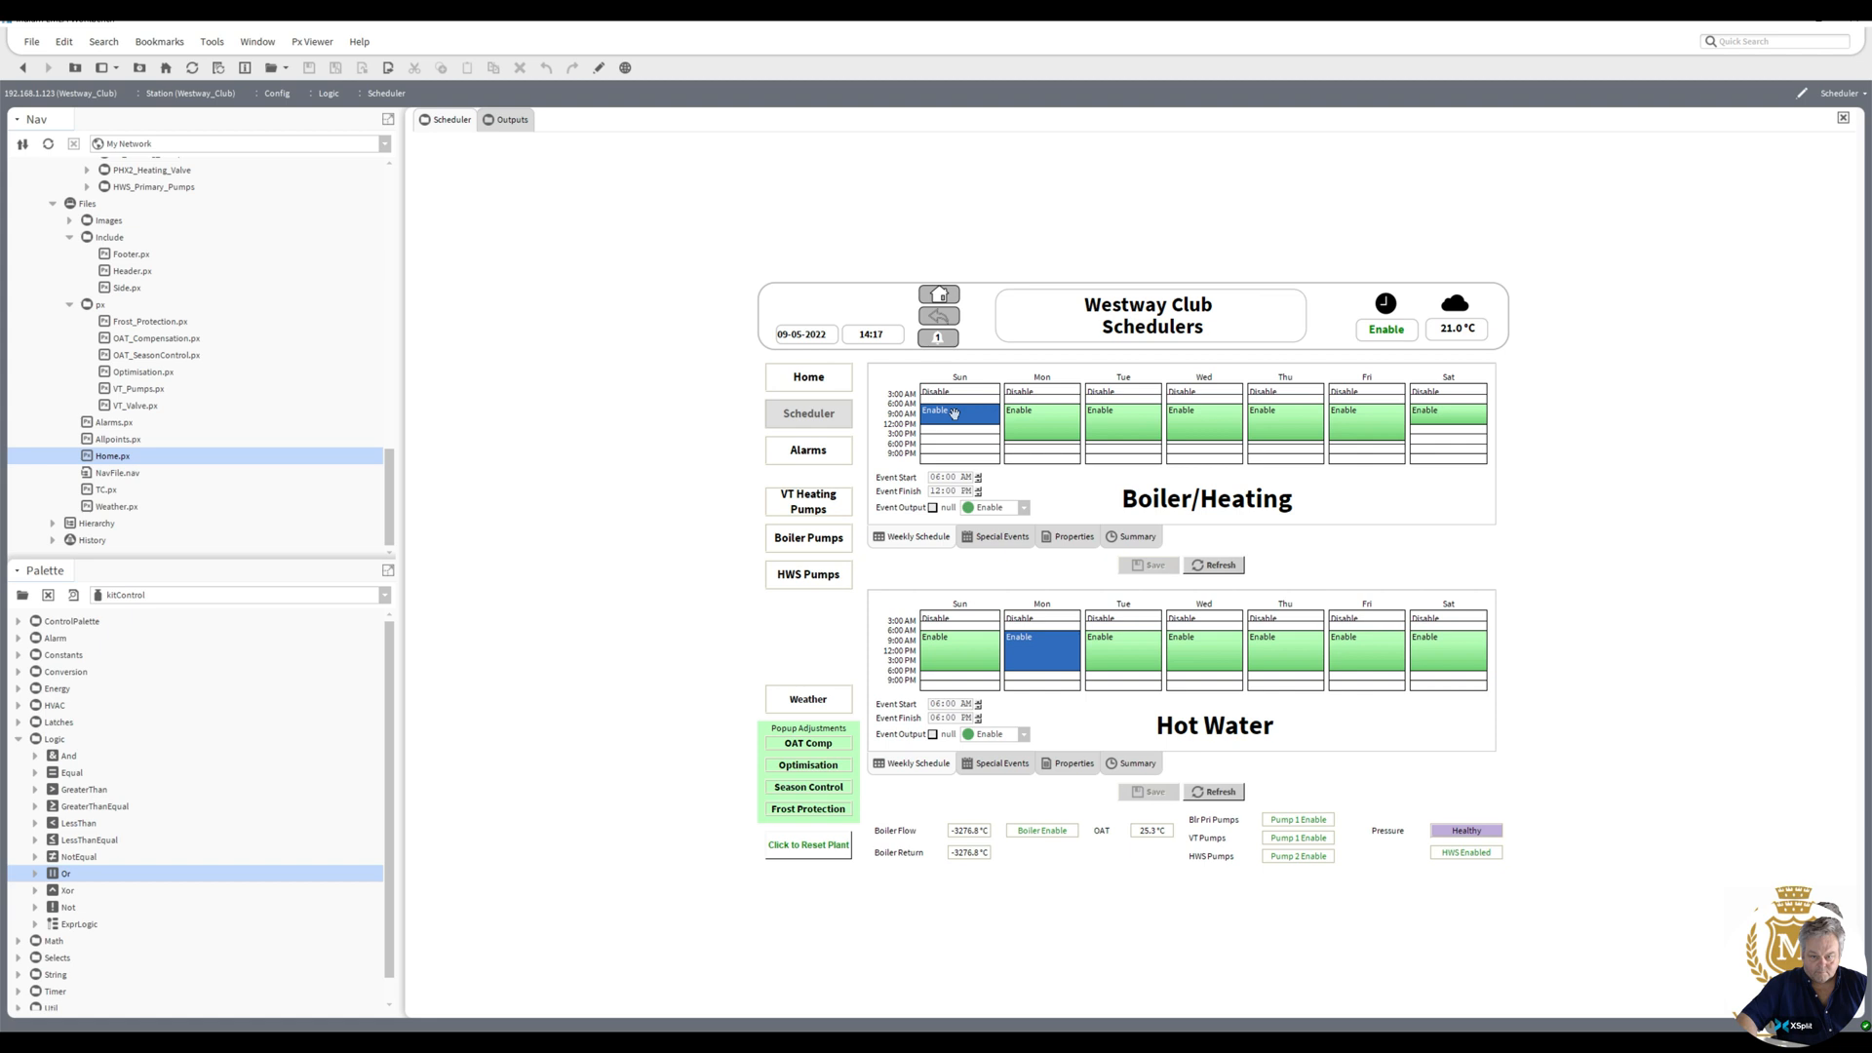
pyautogui.click(1031, 422)
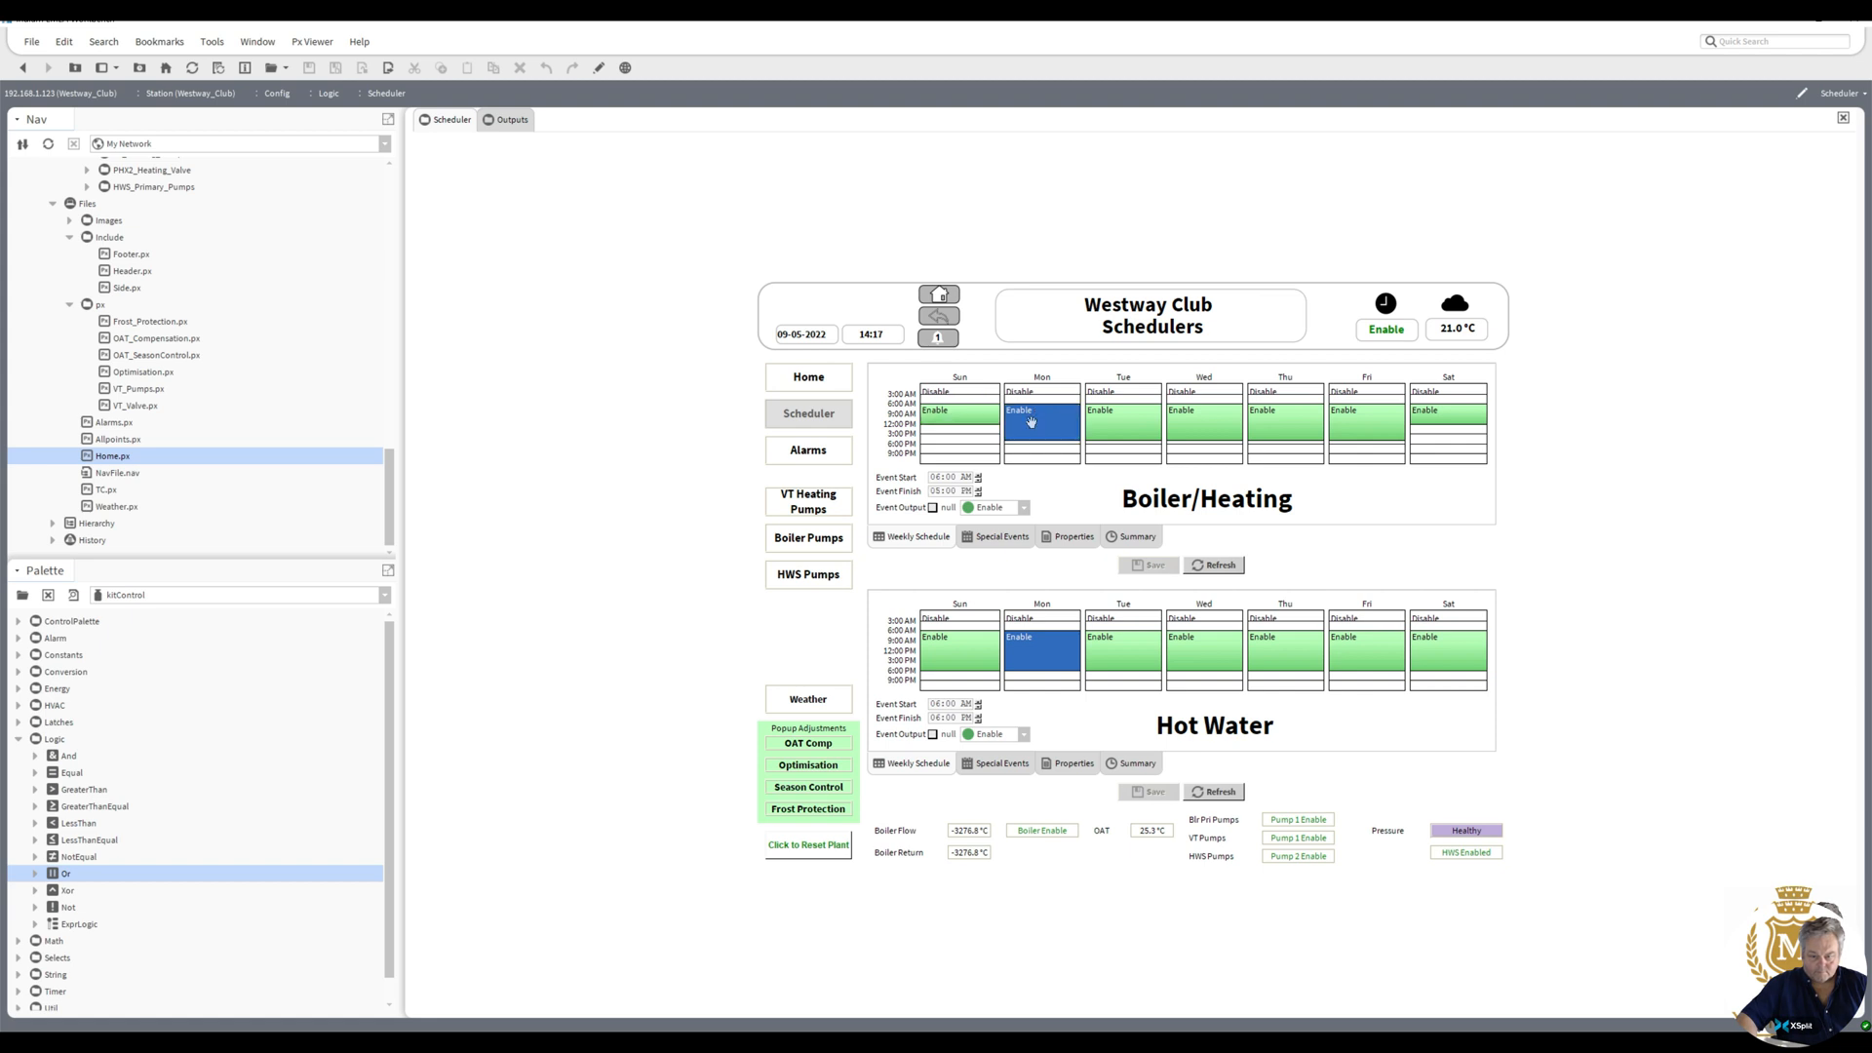
# - Go to the Home page and check the VT Heating Pumps popup, closing it after viewing
pyautogui.click(815, 380)
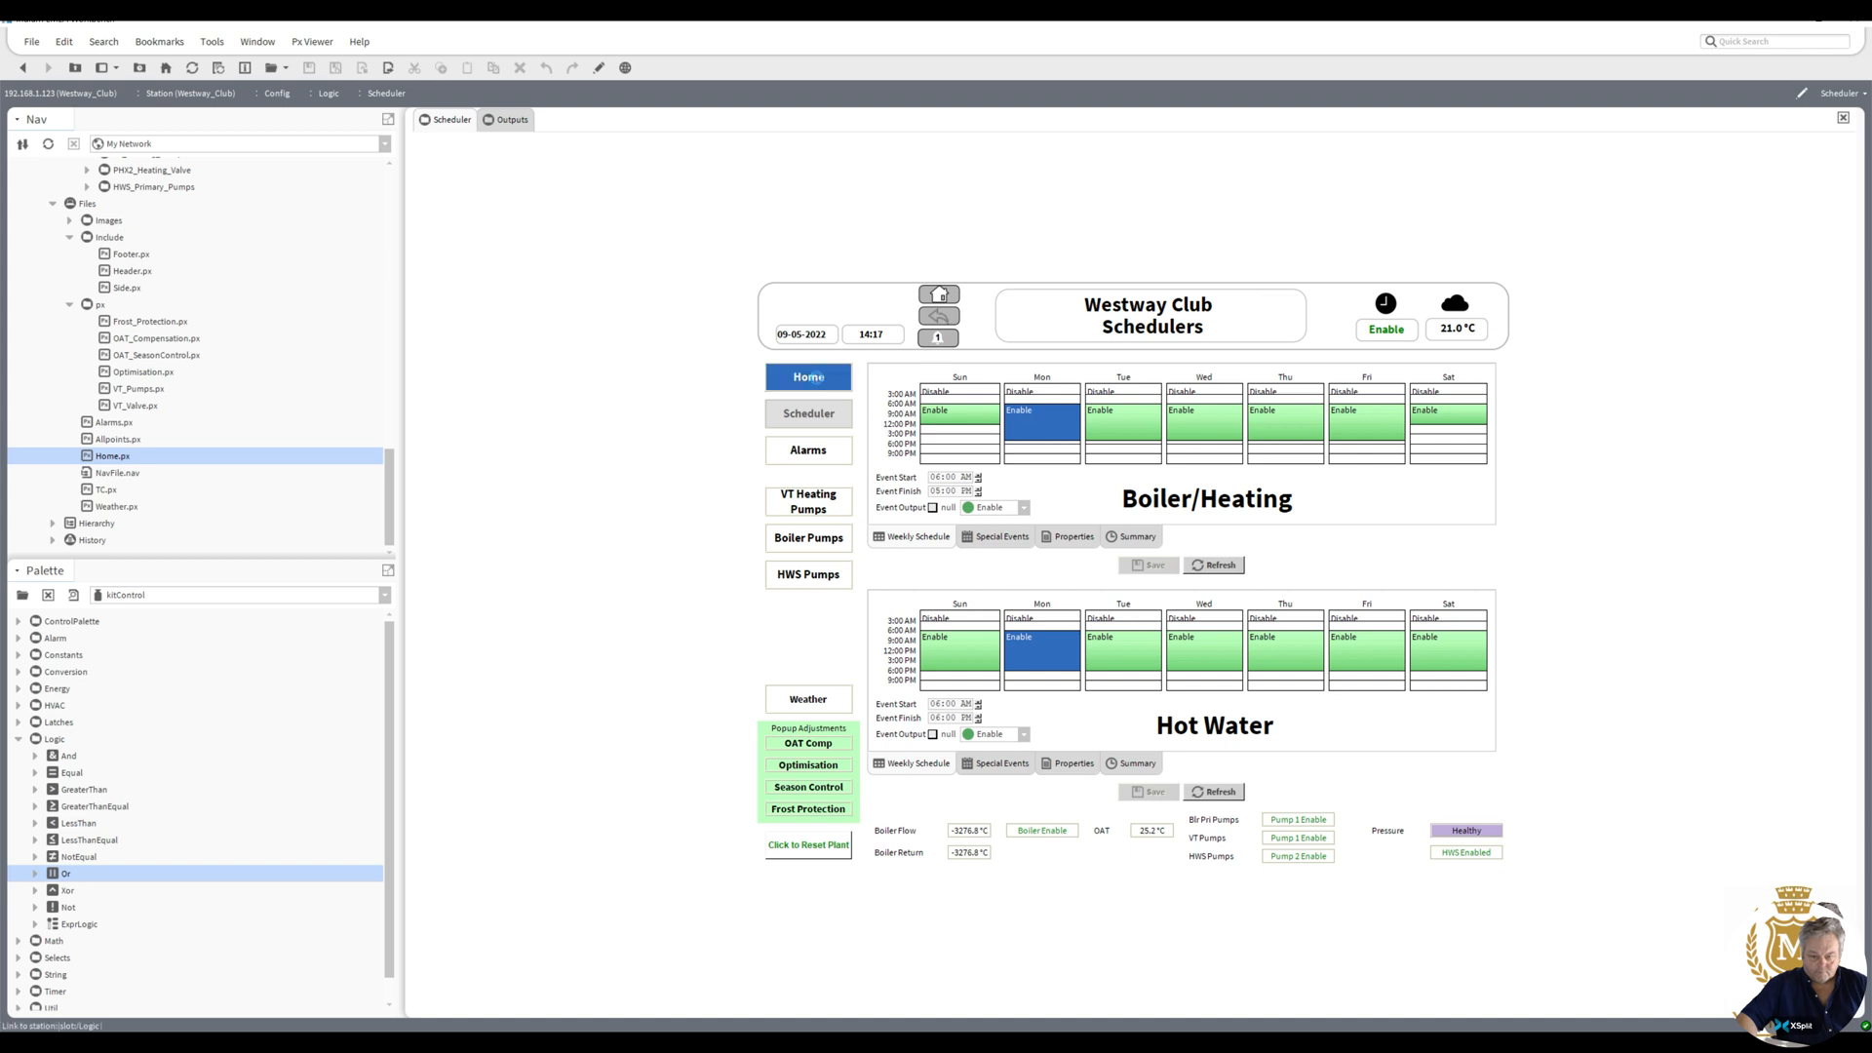
pyautogui.click(812, 500)
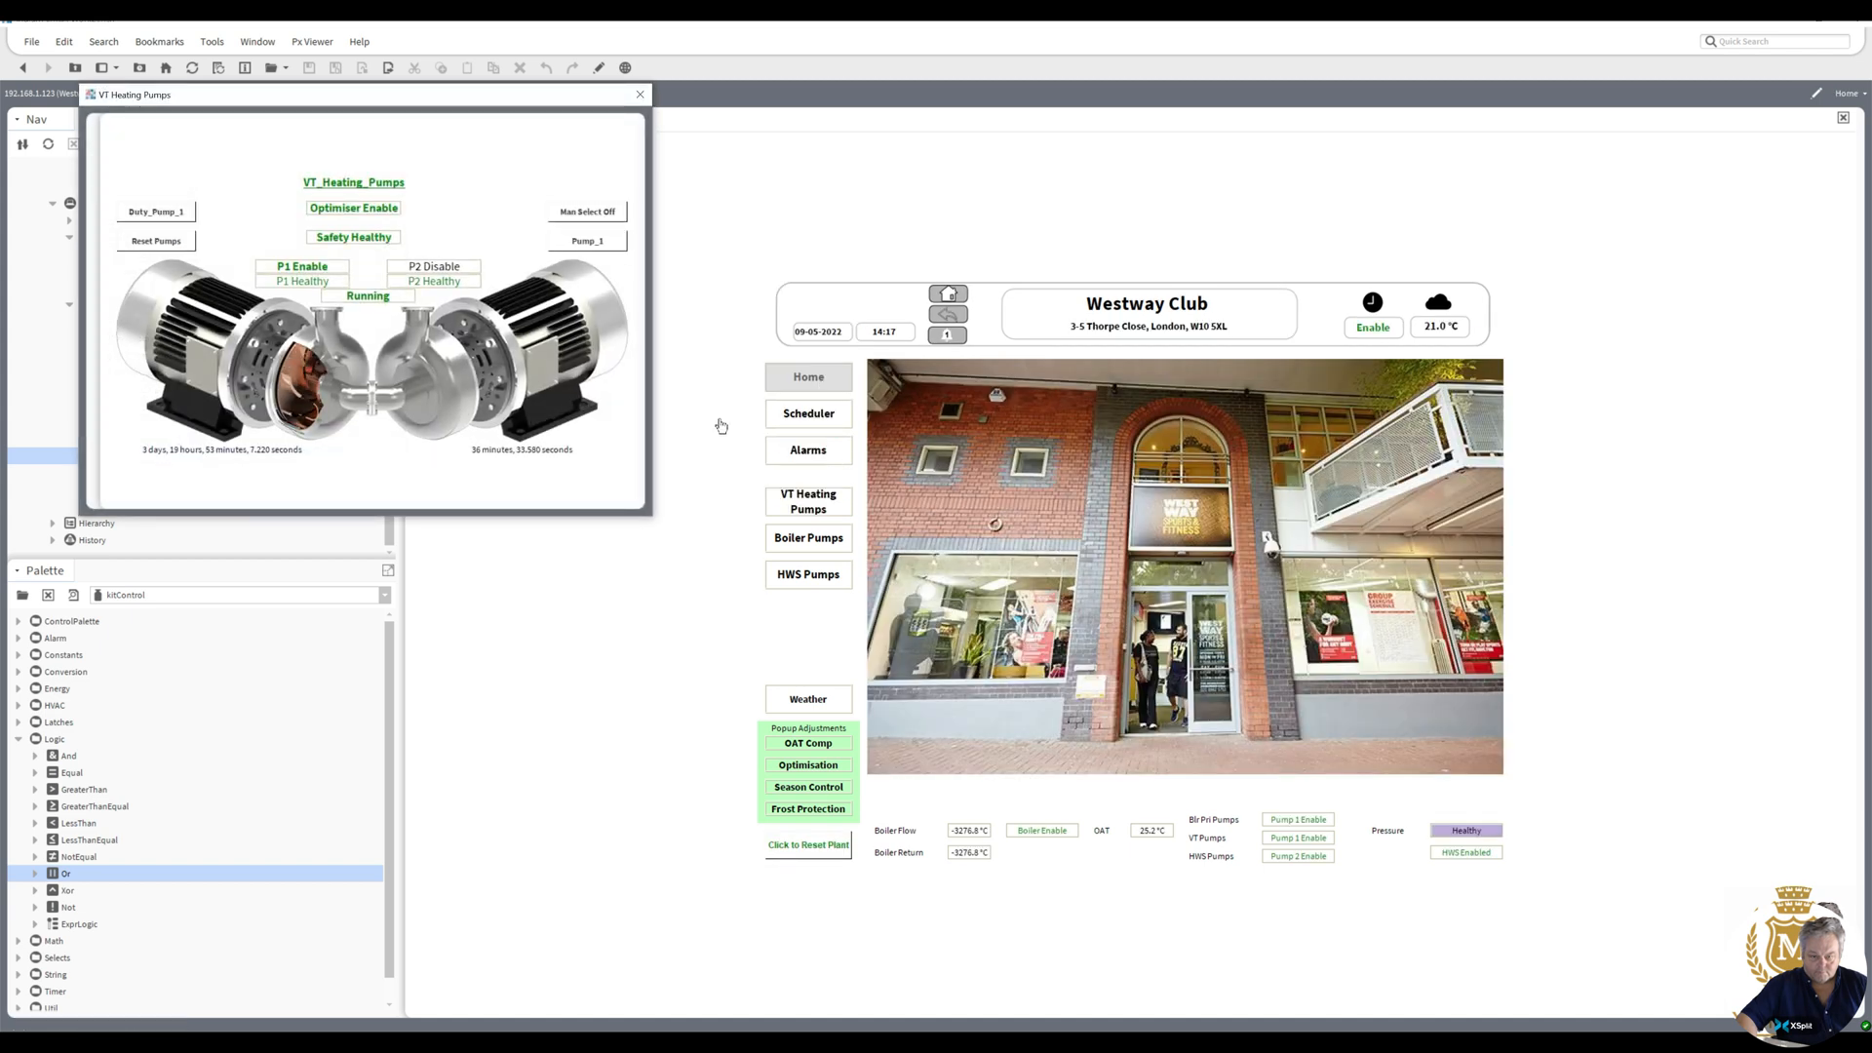
pyautogui.click(640, 94)
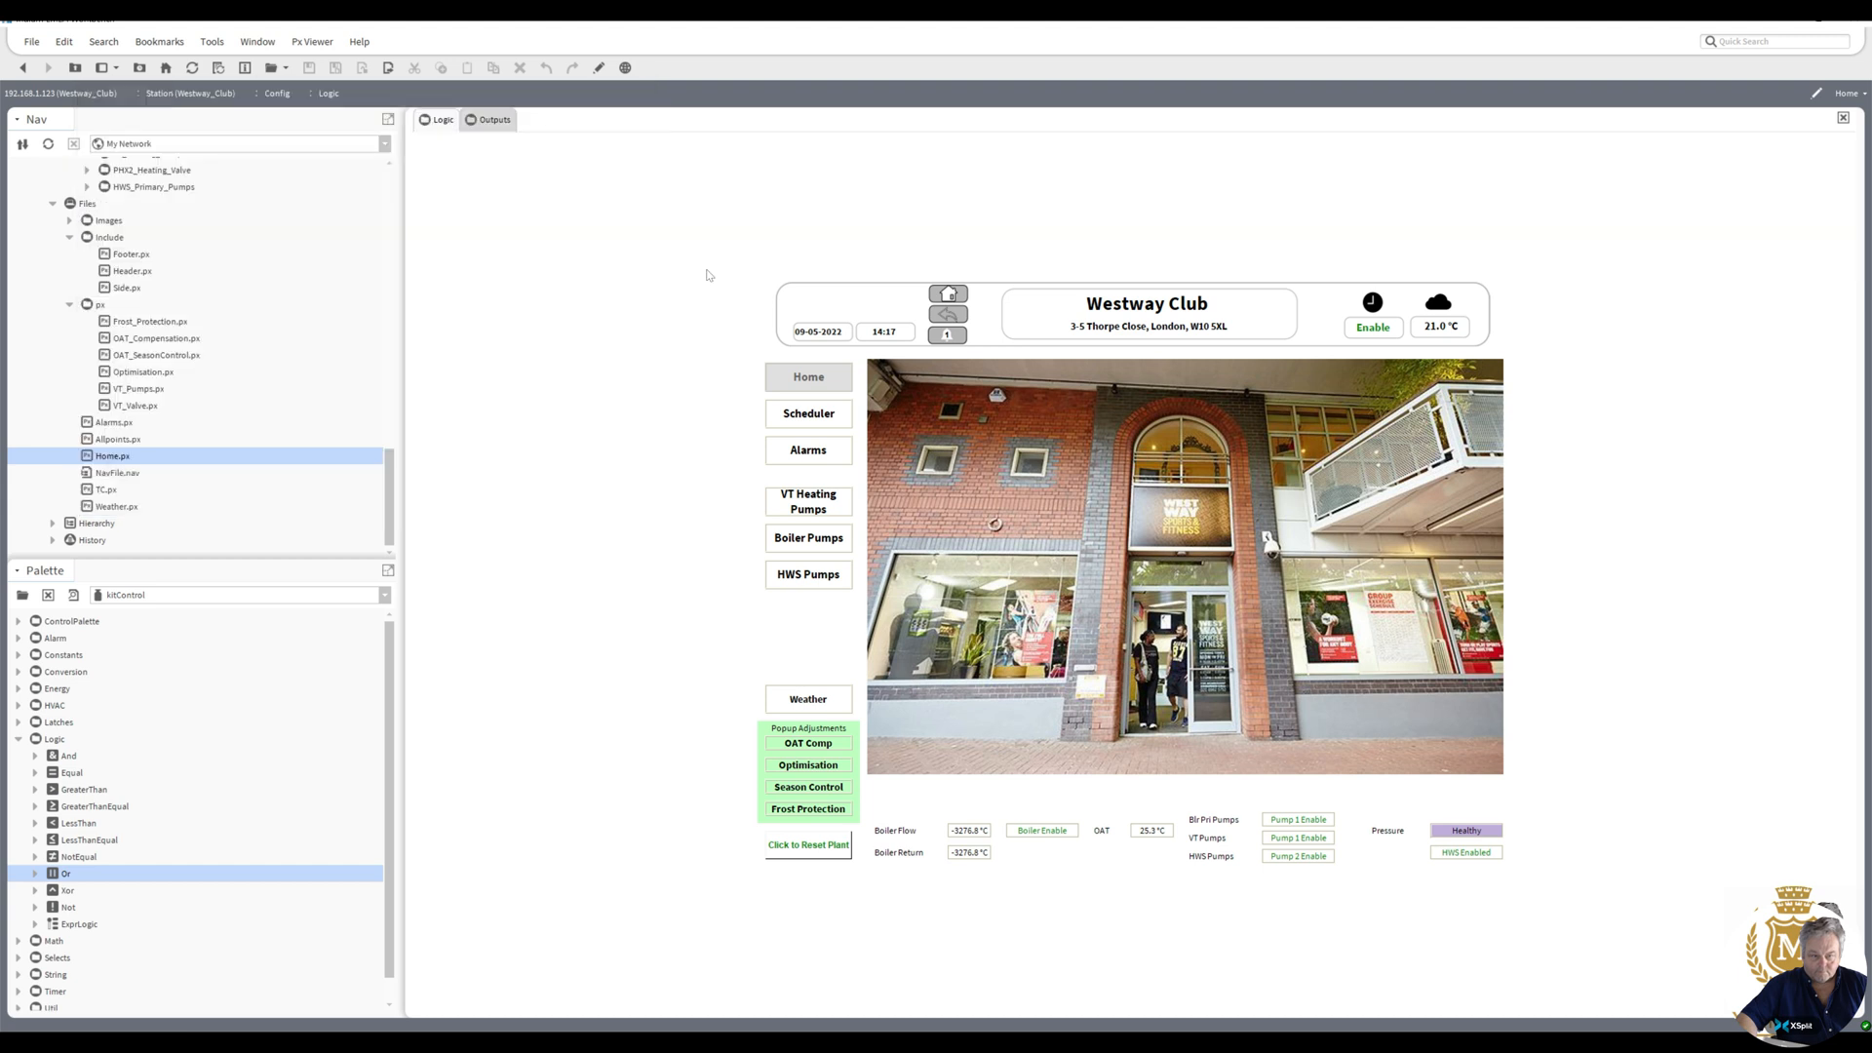
# - Check the OAT Comp, Optimisation and Frost Protection adjustment popups from the Home page, closing each one after viewing
pyautogui.click(808, 745)
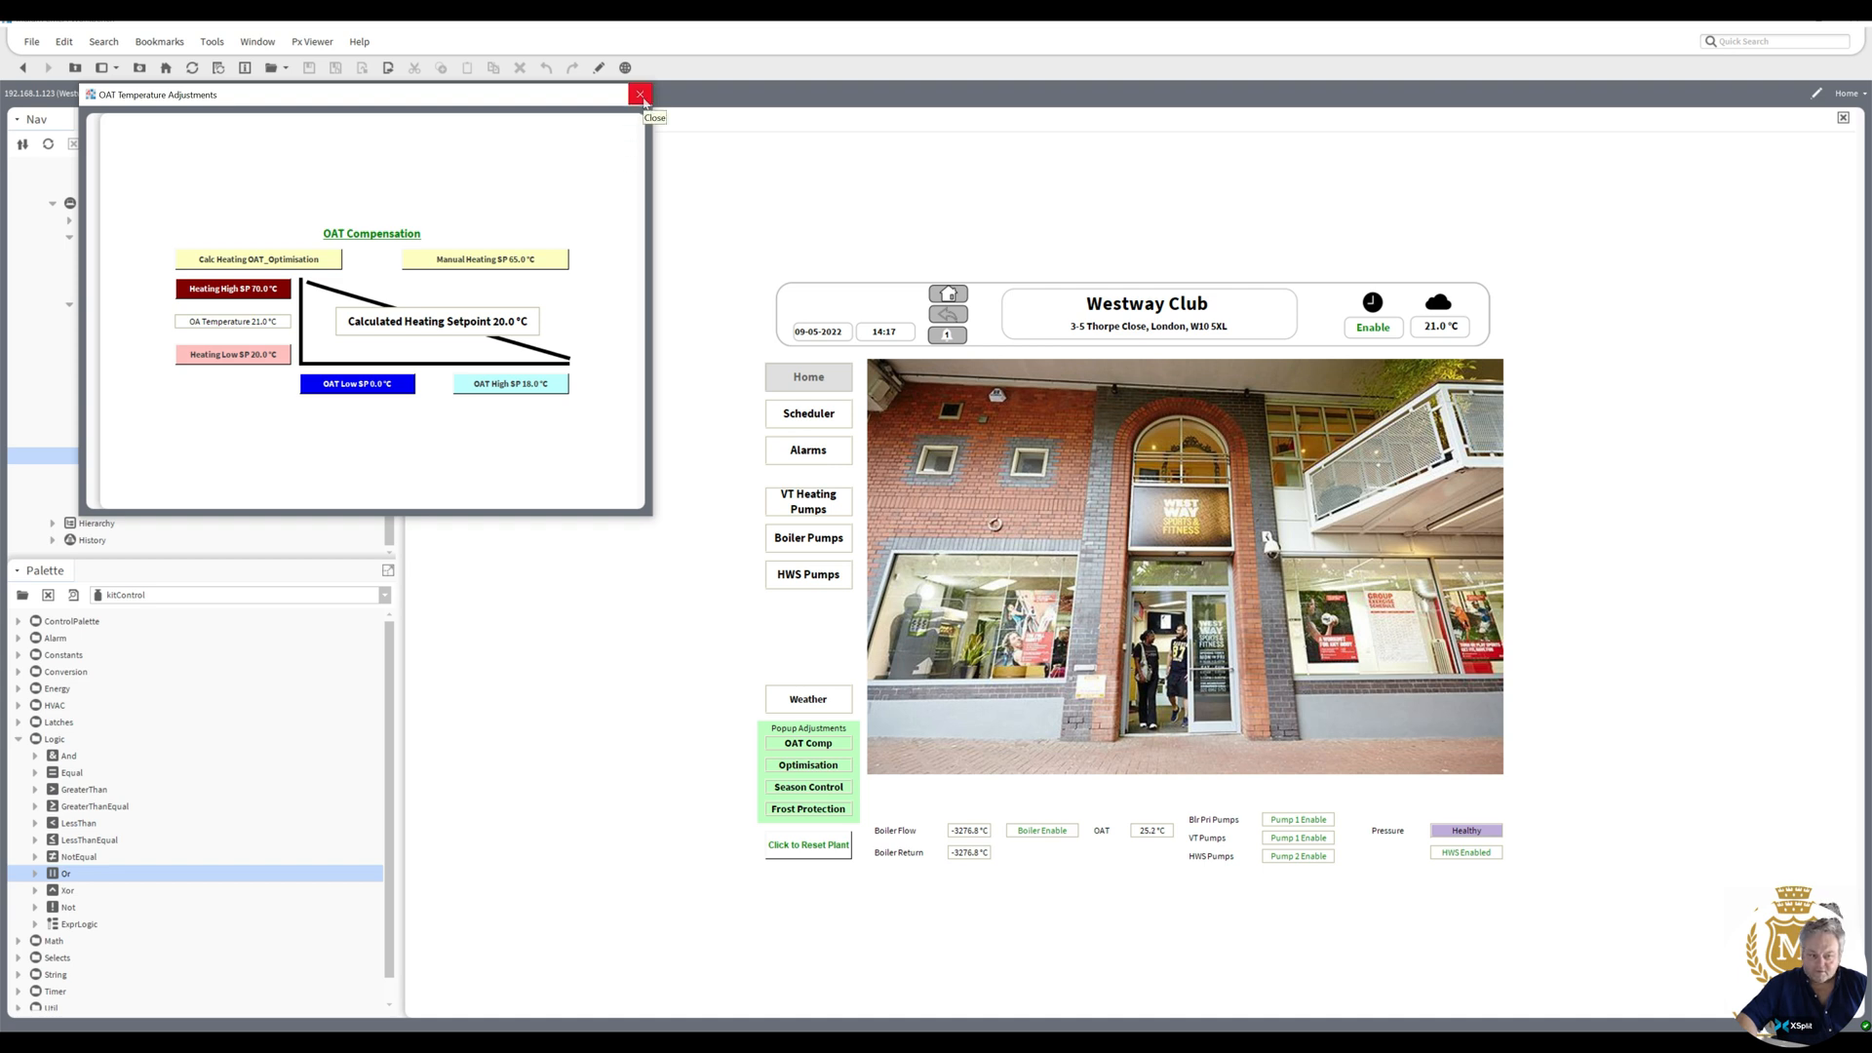
pyautogui.click(642, 97)
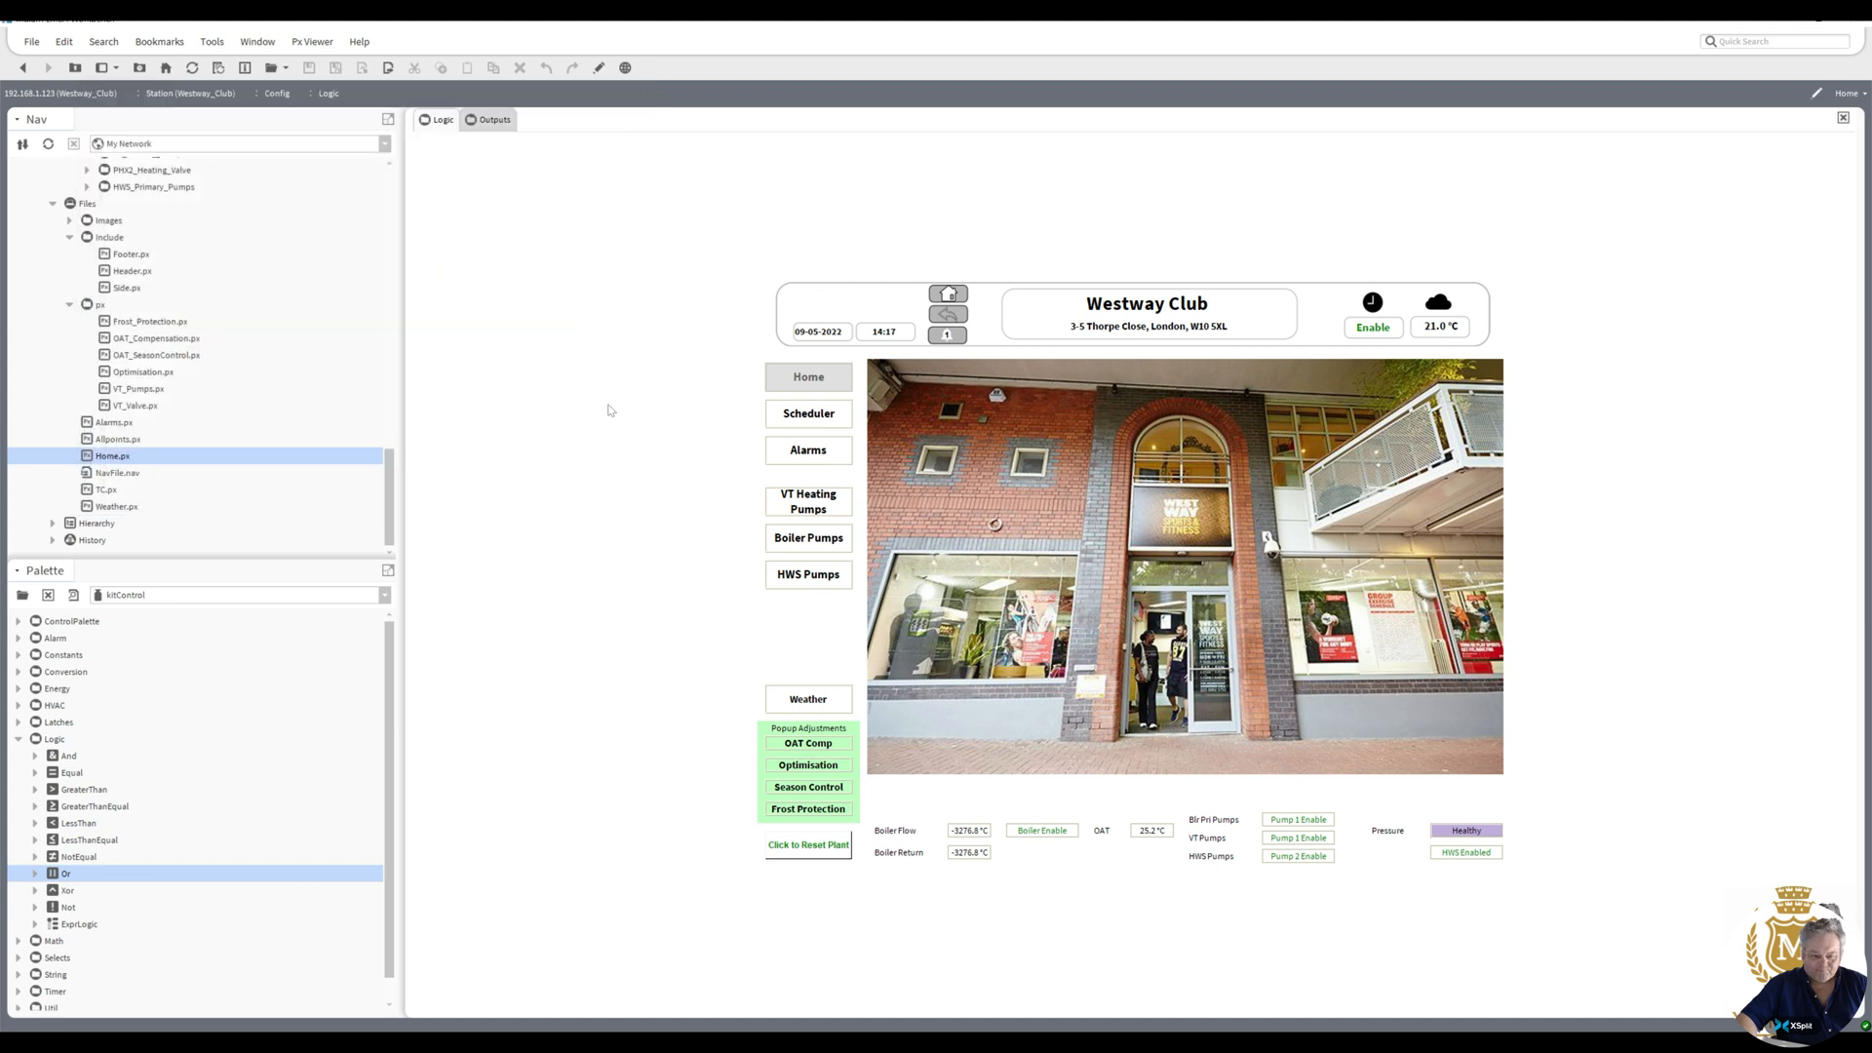
pyautogui.click(818, 766)
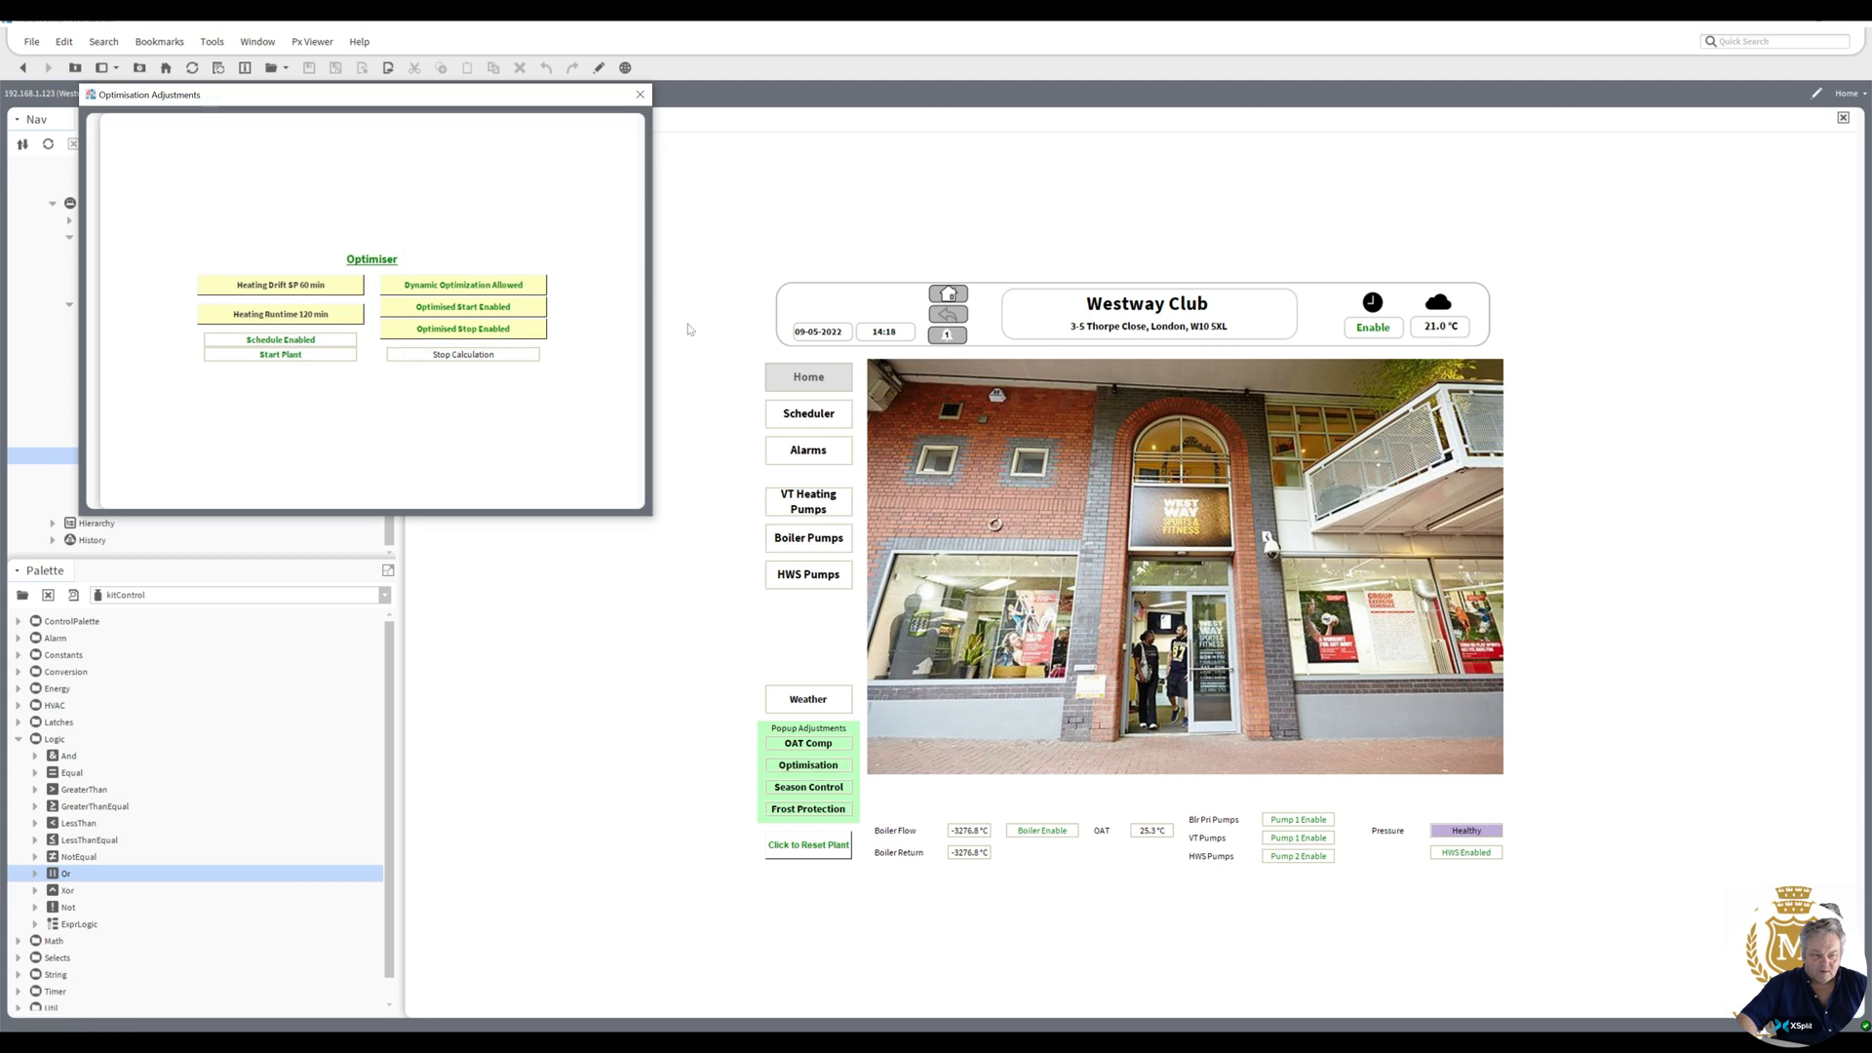
pyautogui.click(640, 94)
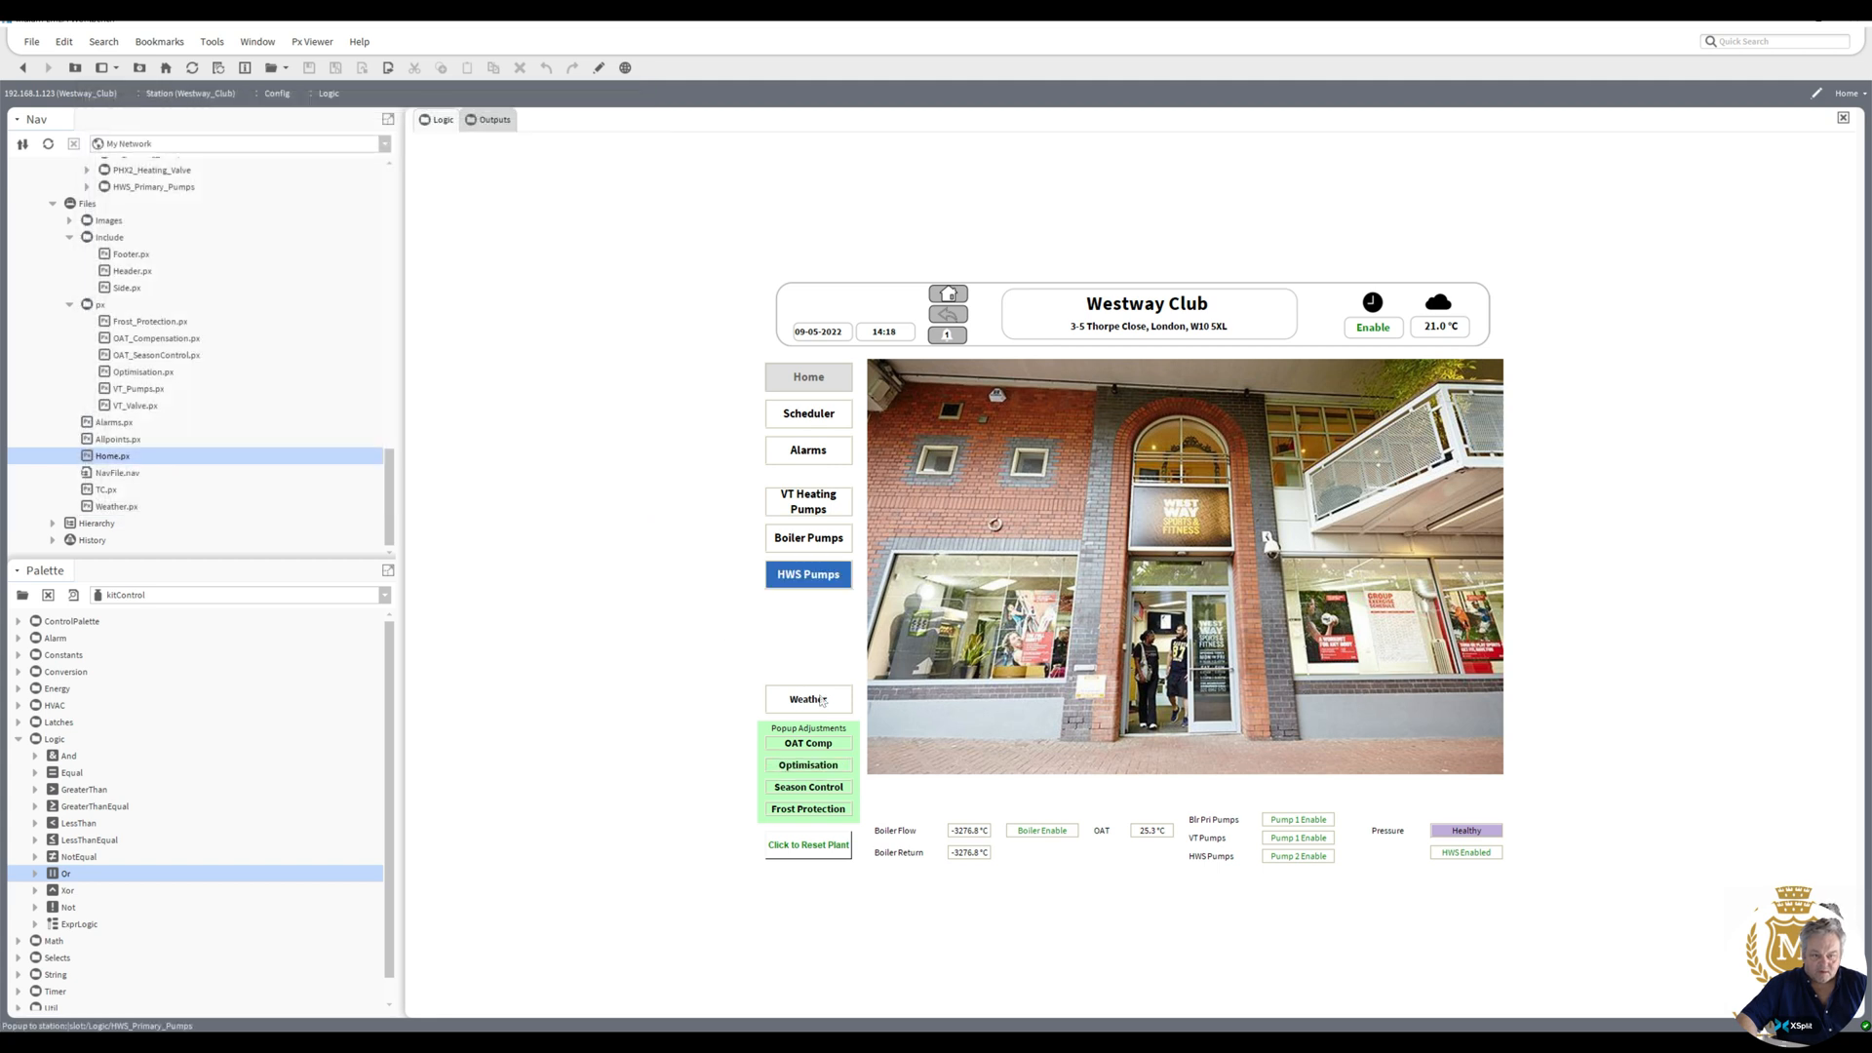
pyautogui.click(806, 811)
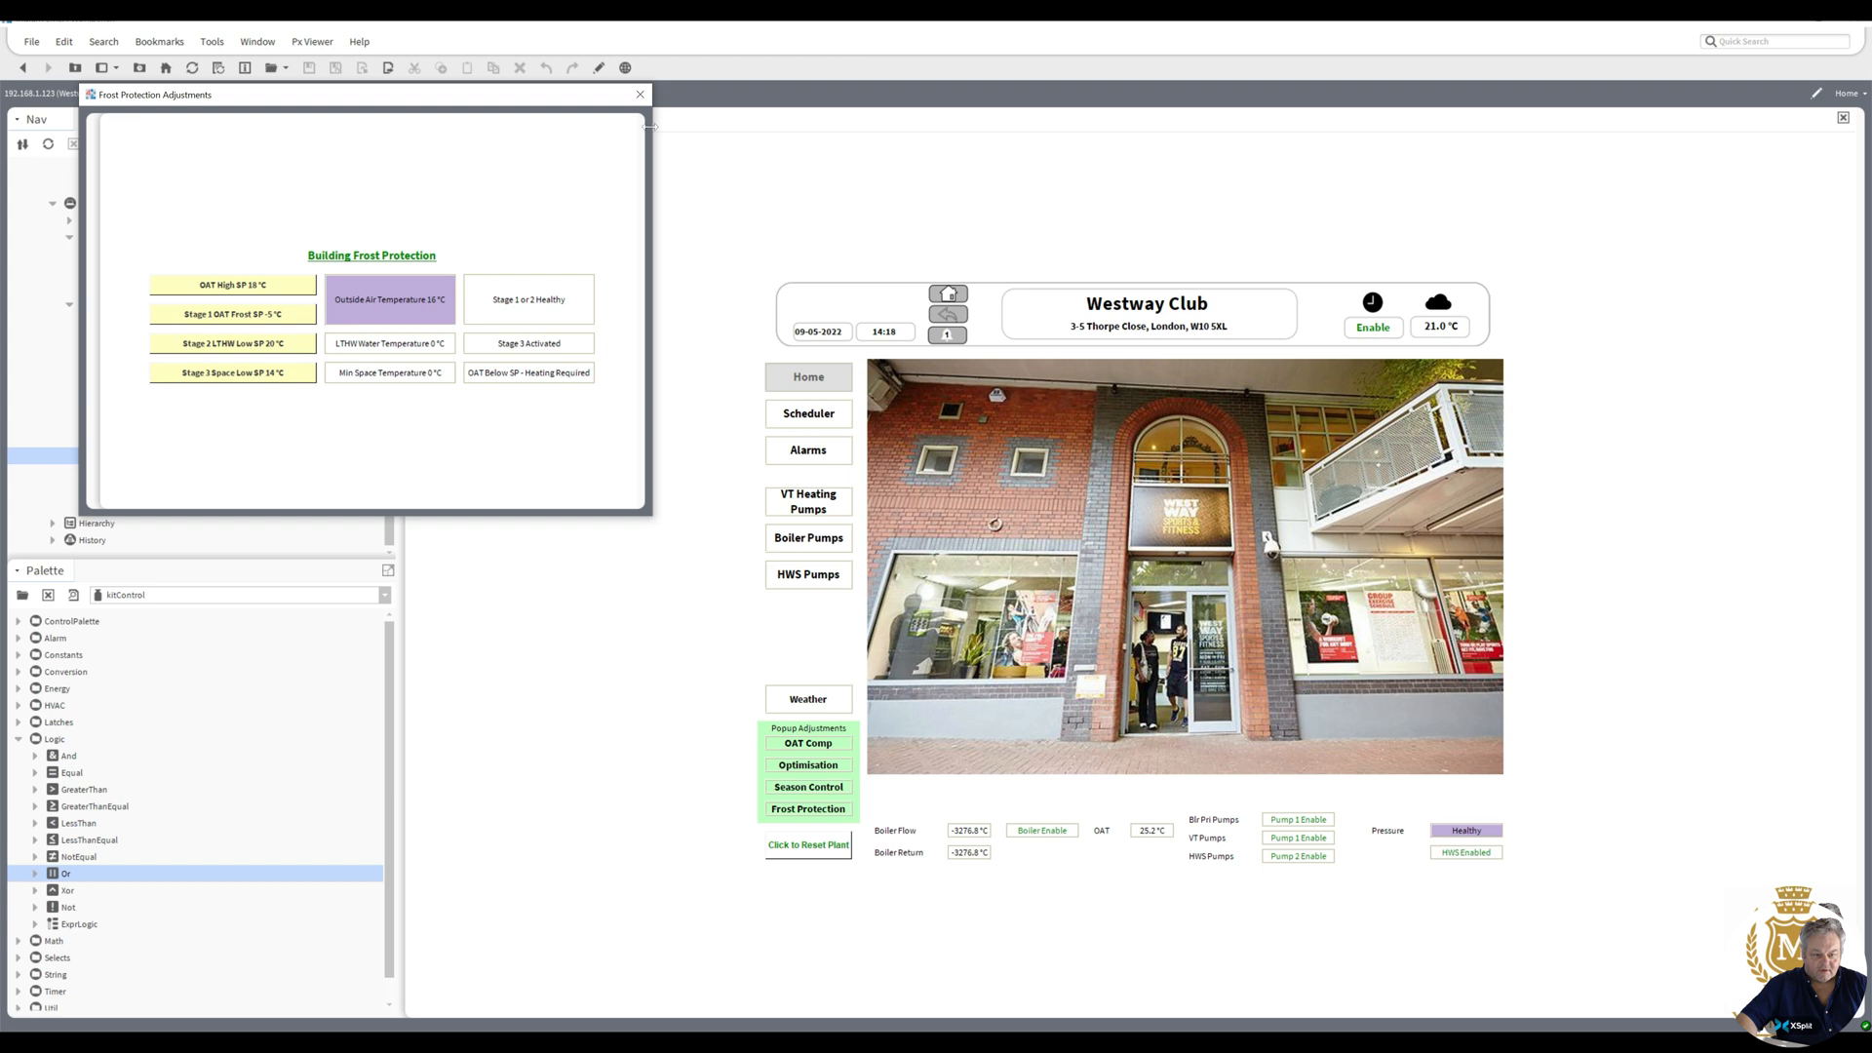
pyautogui.click(640, 94)
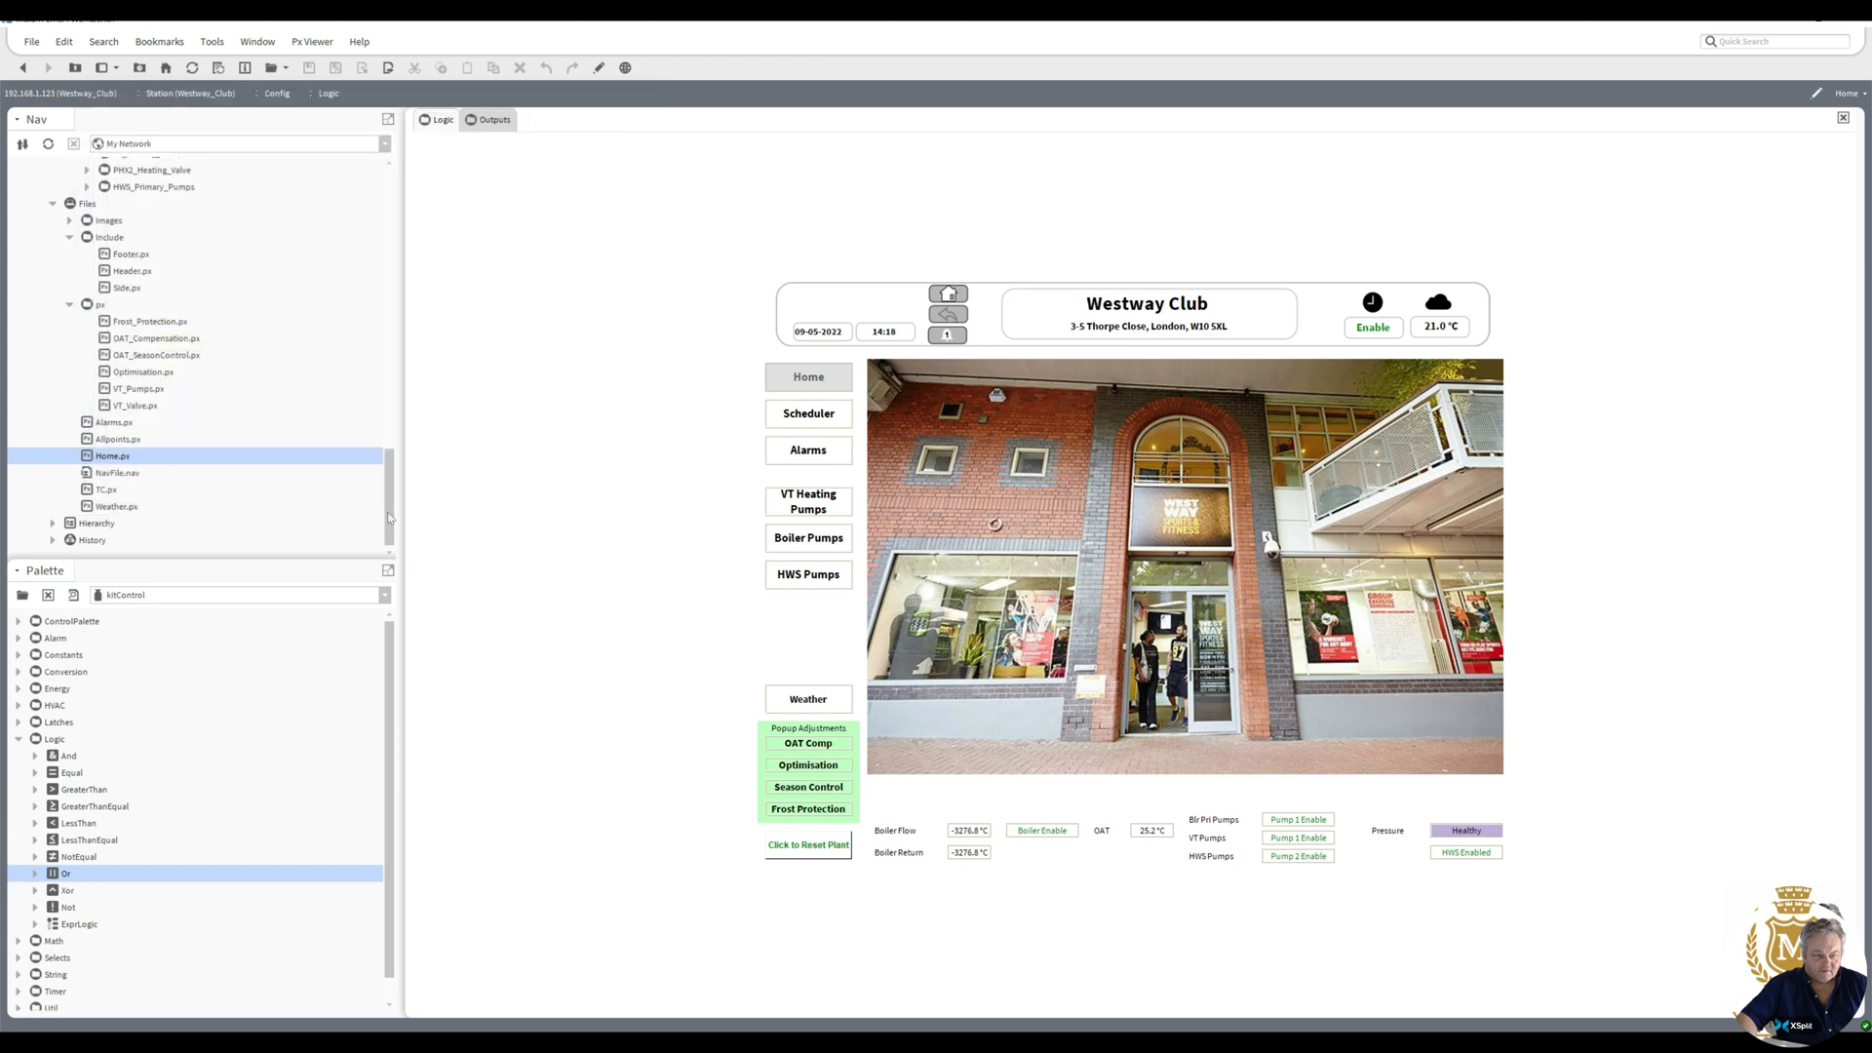
# - Open the FrostProtection view in the station's Logic folder and release the override on the Outside Air Temperature
pyautogui.moveTo(388, 513); pyautogui.dragTo(406, 431)
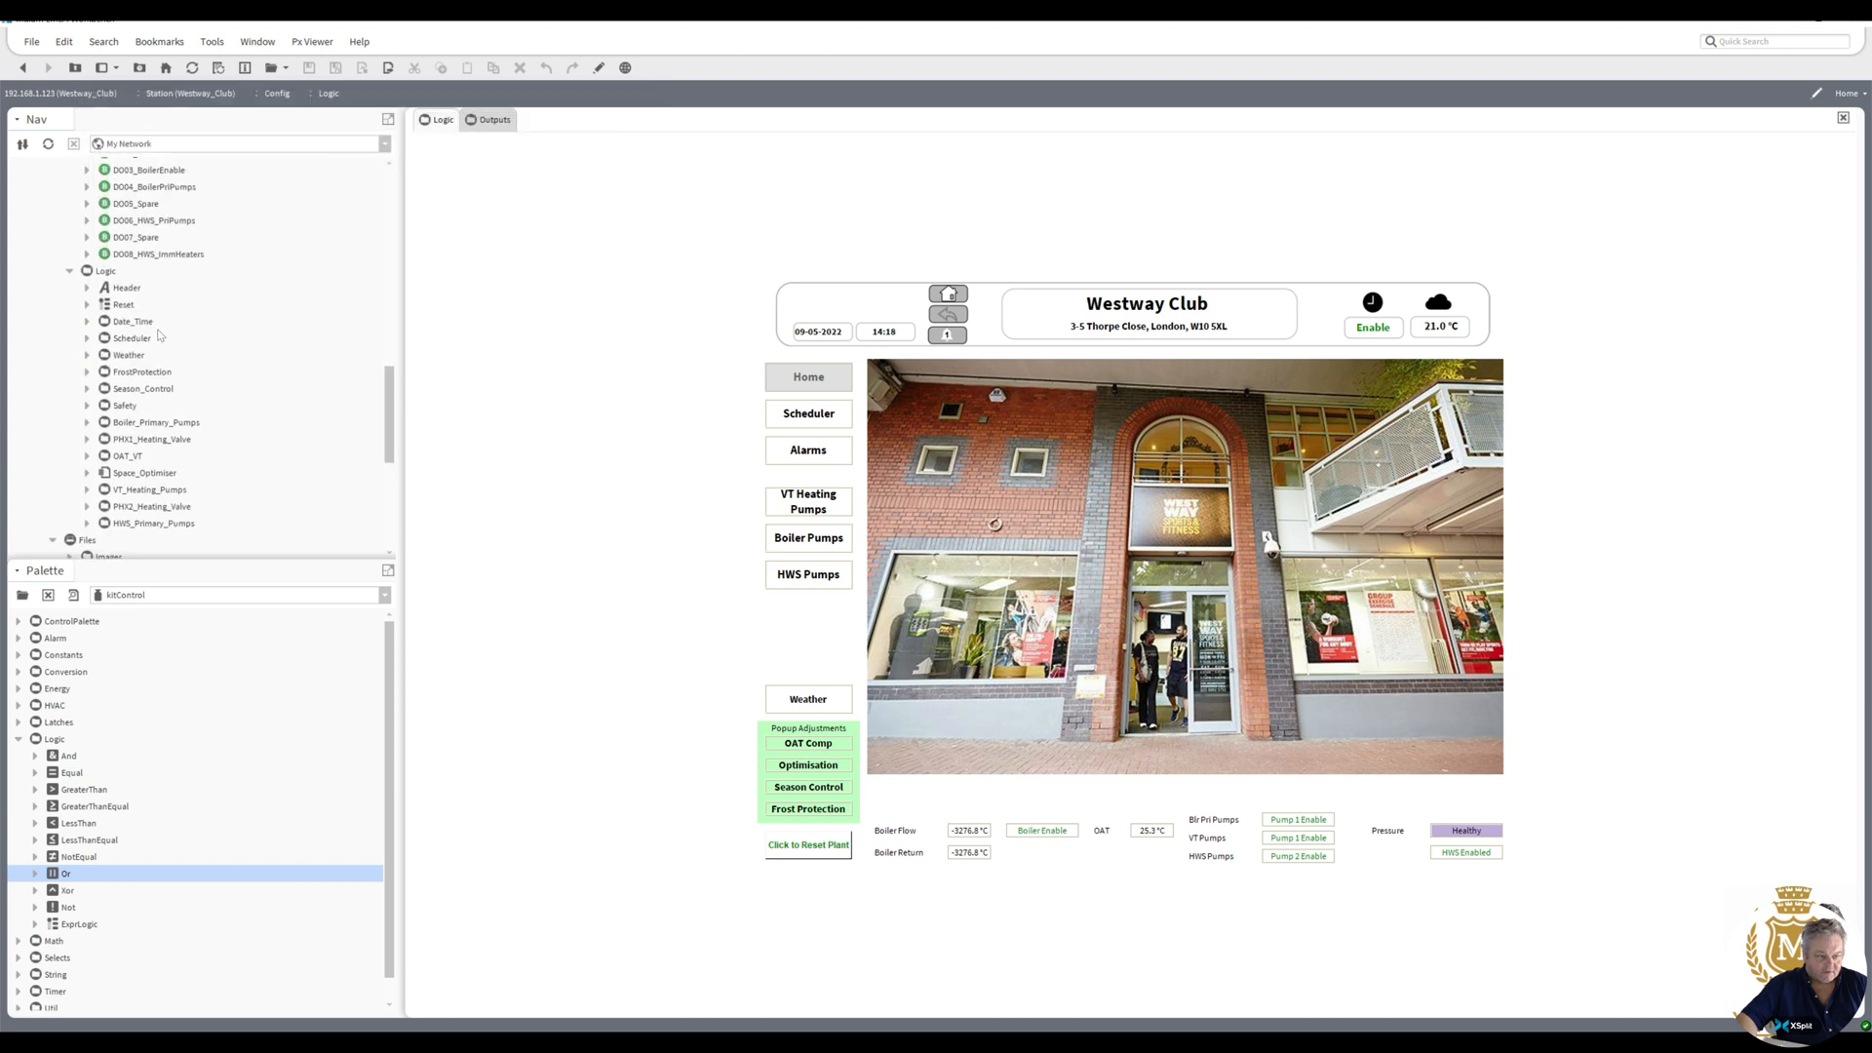
pyautogui.doubleClick(141, 372)
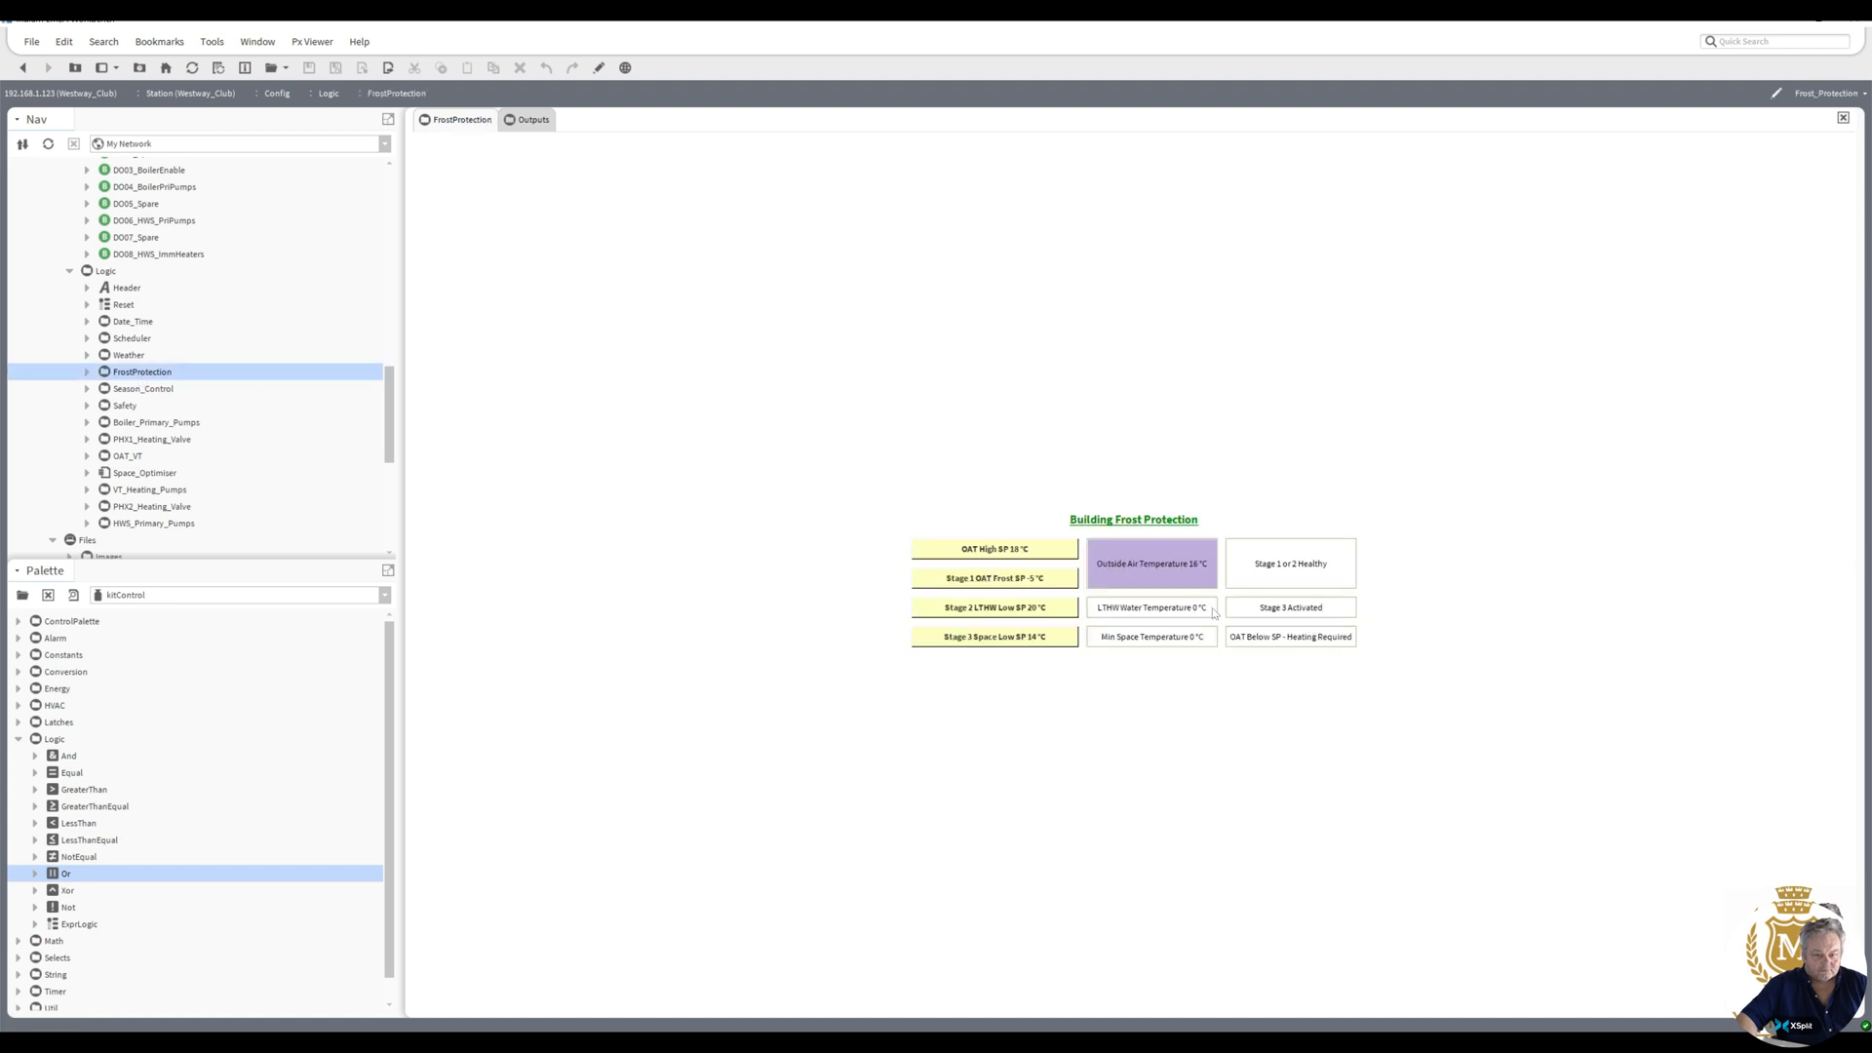
pyautogui.rightClick(1148, 572)
pyautogui.click(1175, 596)
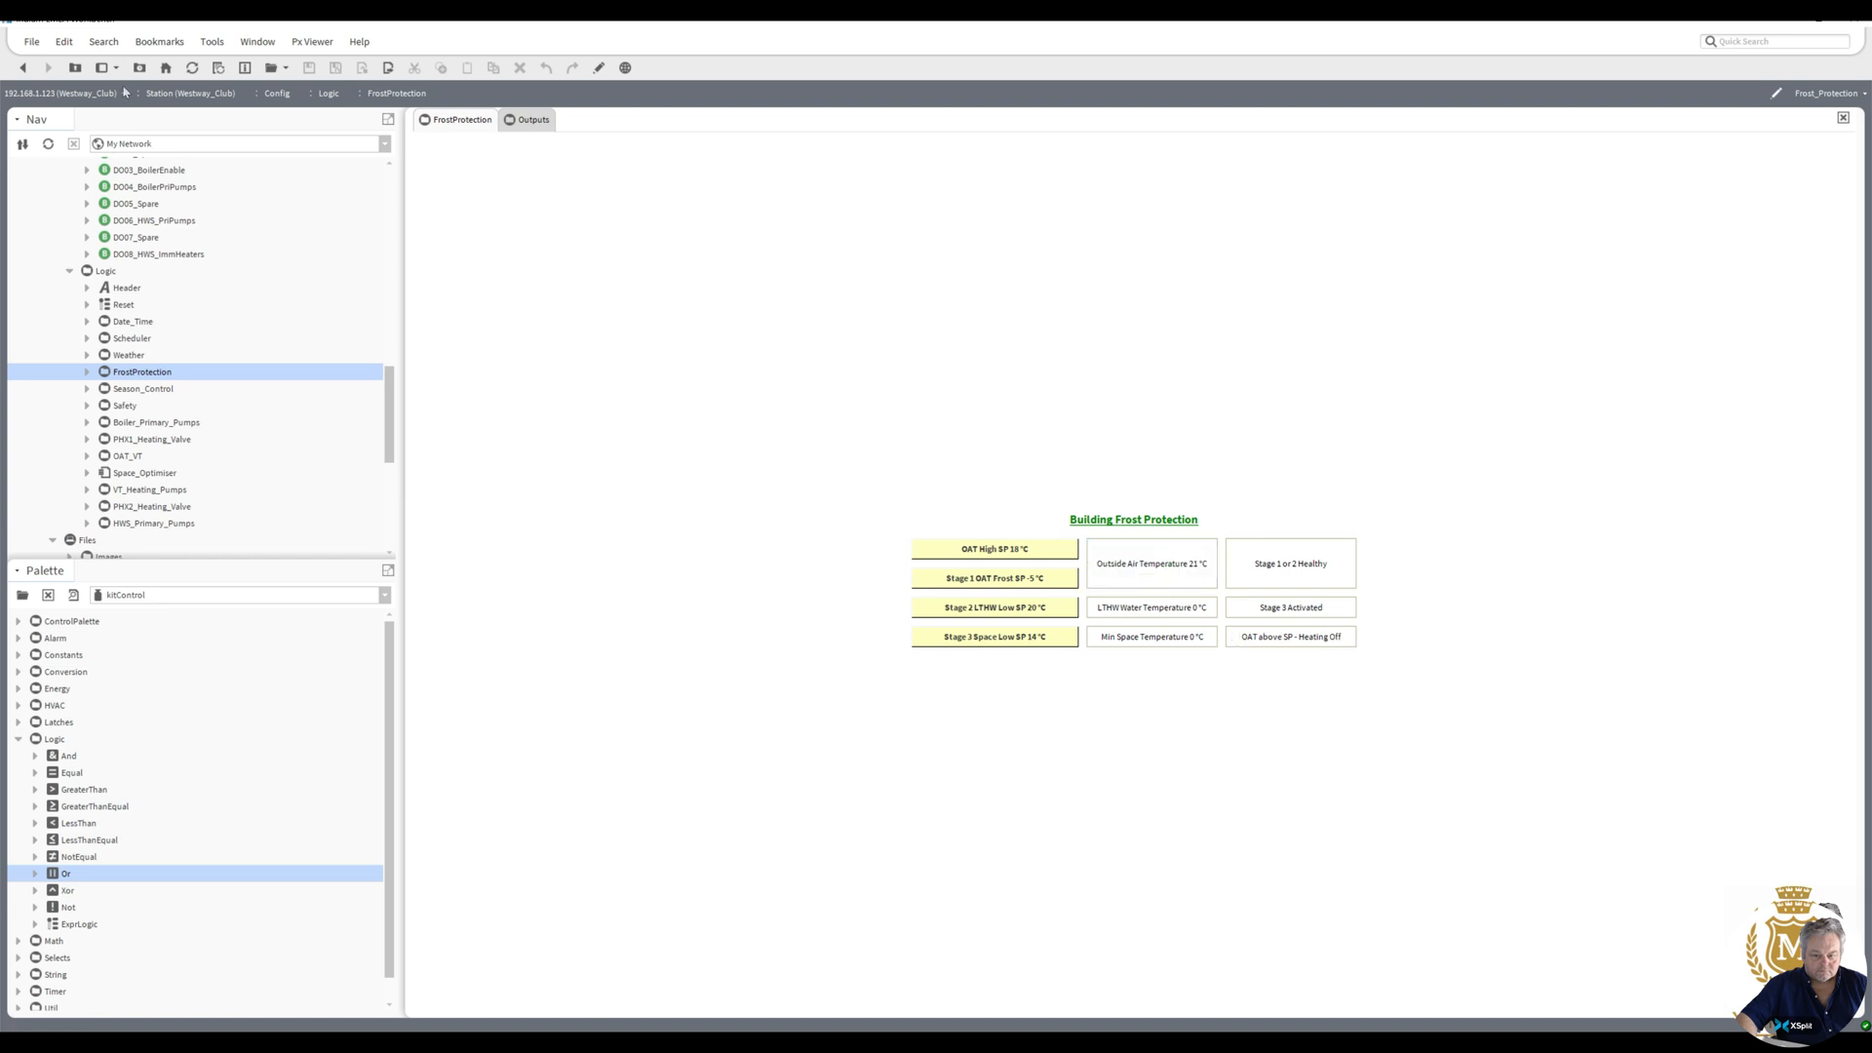
# - Go back to the Home page and check the Frost Protection popup and the Weather page, ending on Home
pyautogui.click(22, 68)
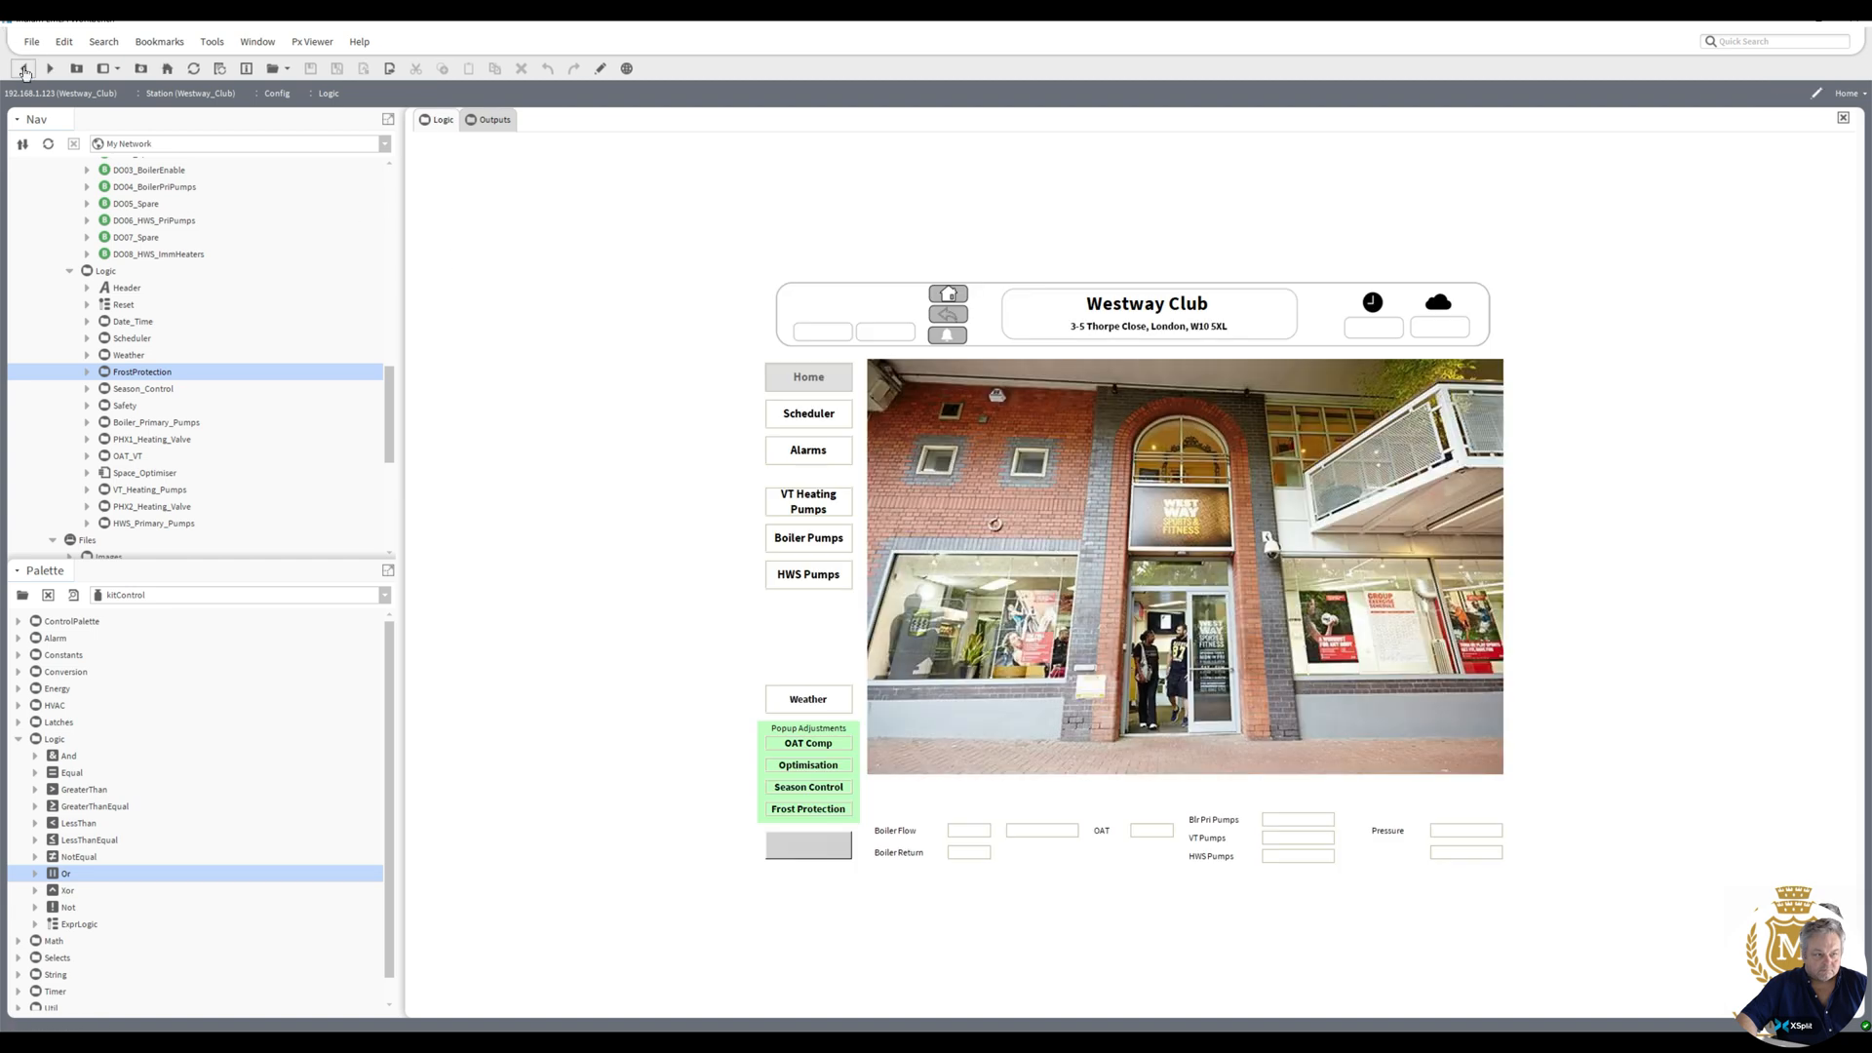
pyautogui.click(813, 810)
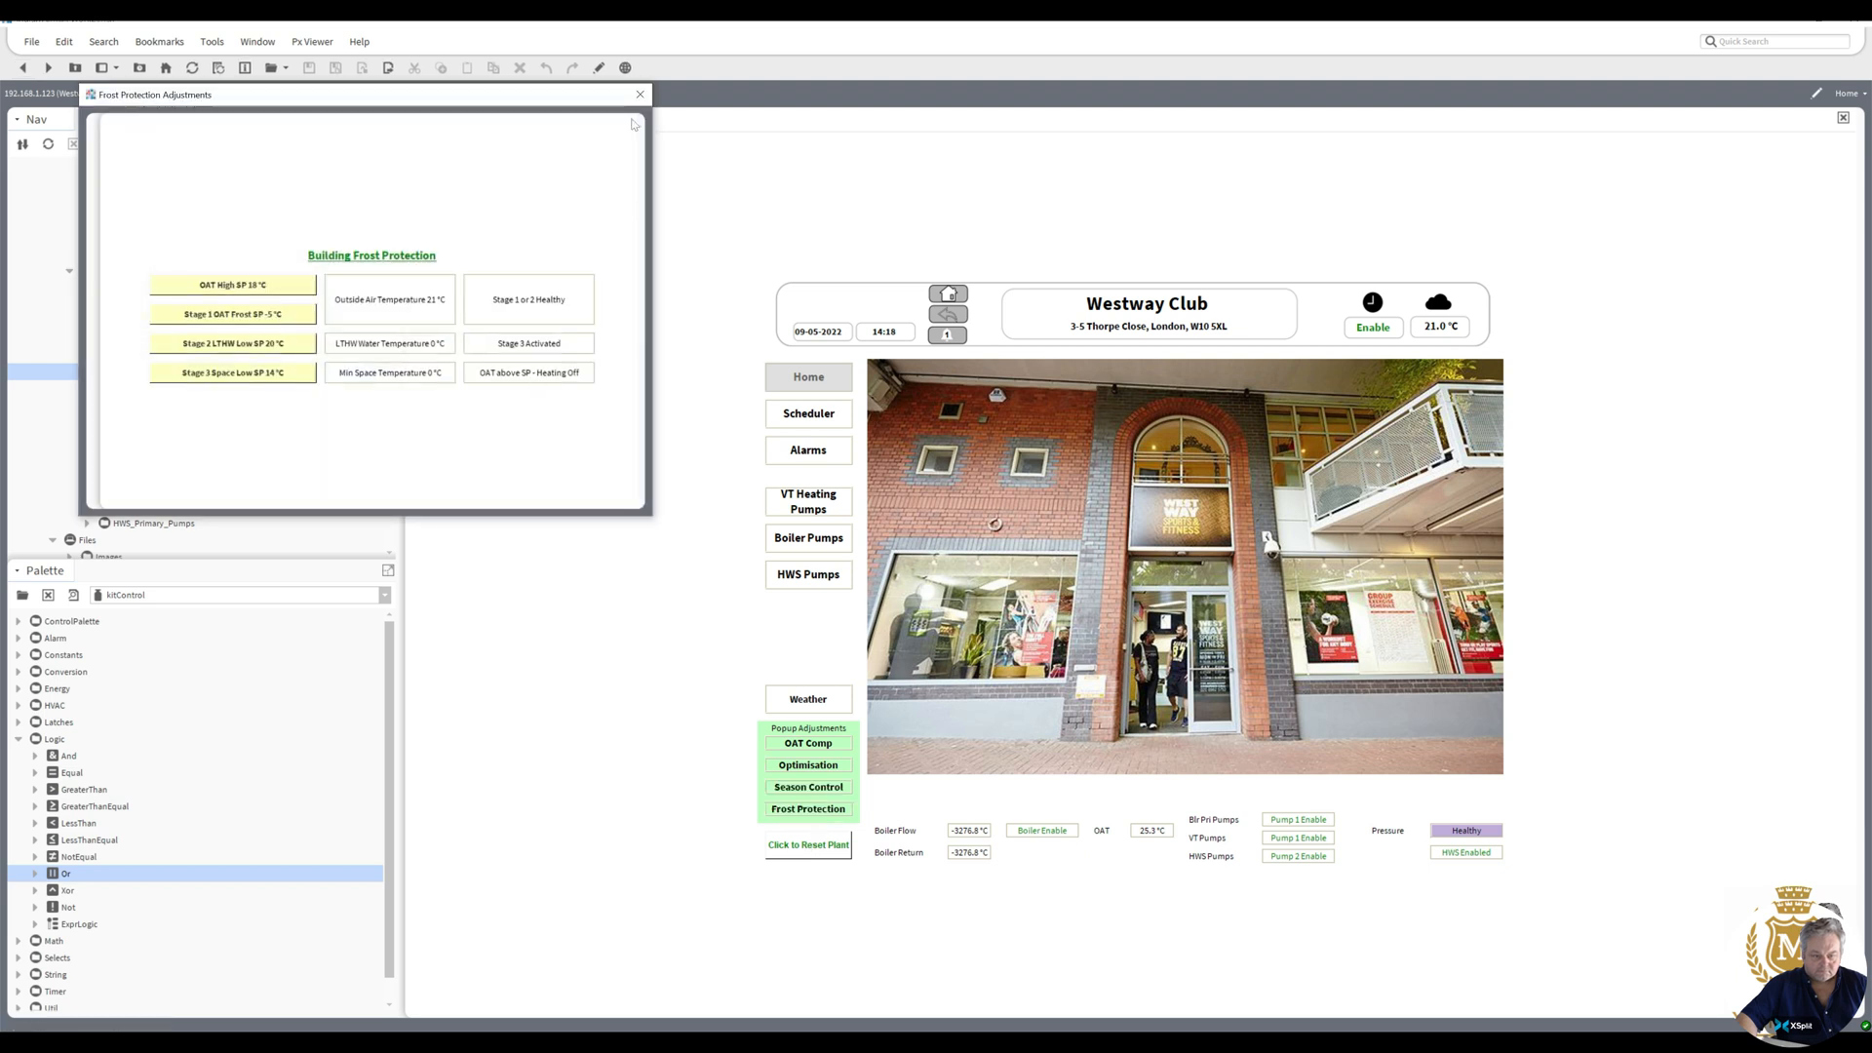
pyautogui.click(639, 94)
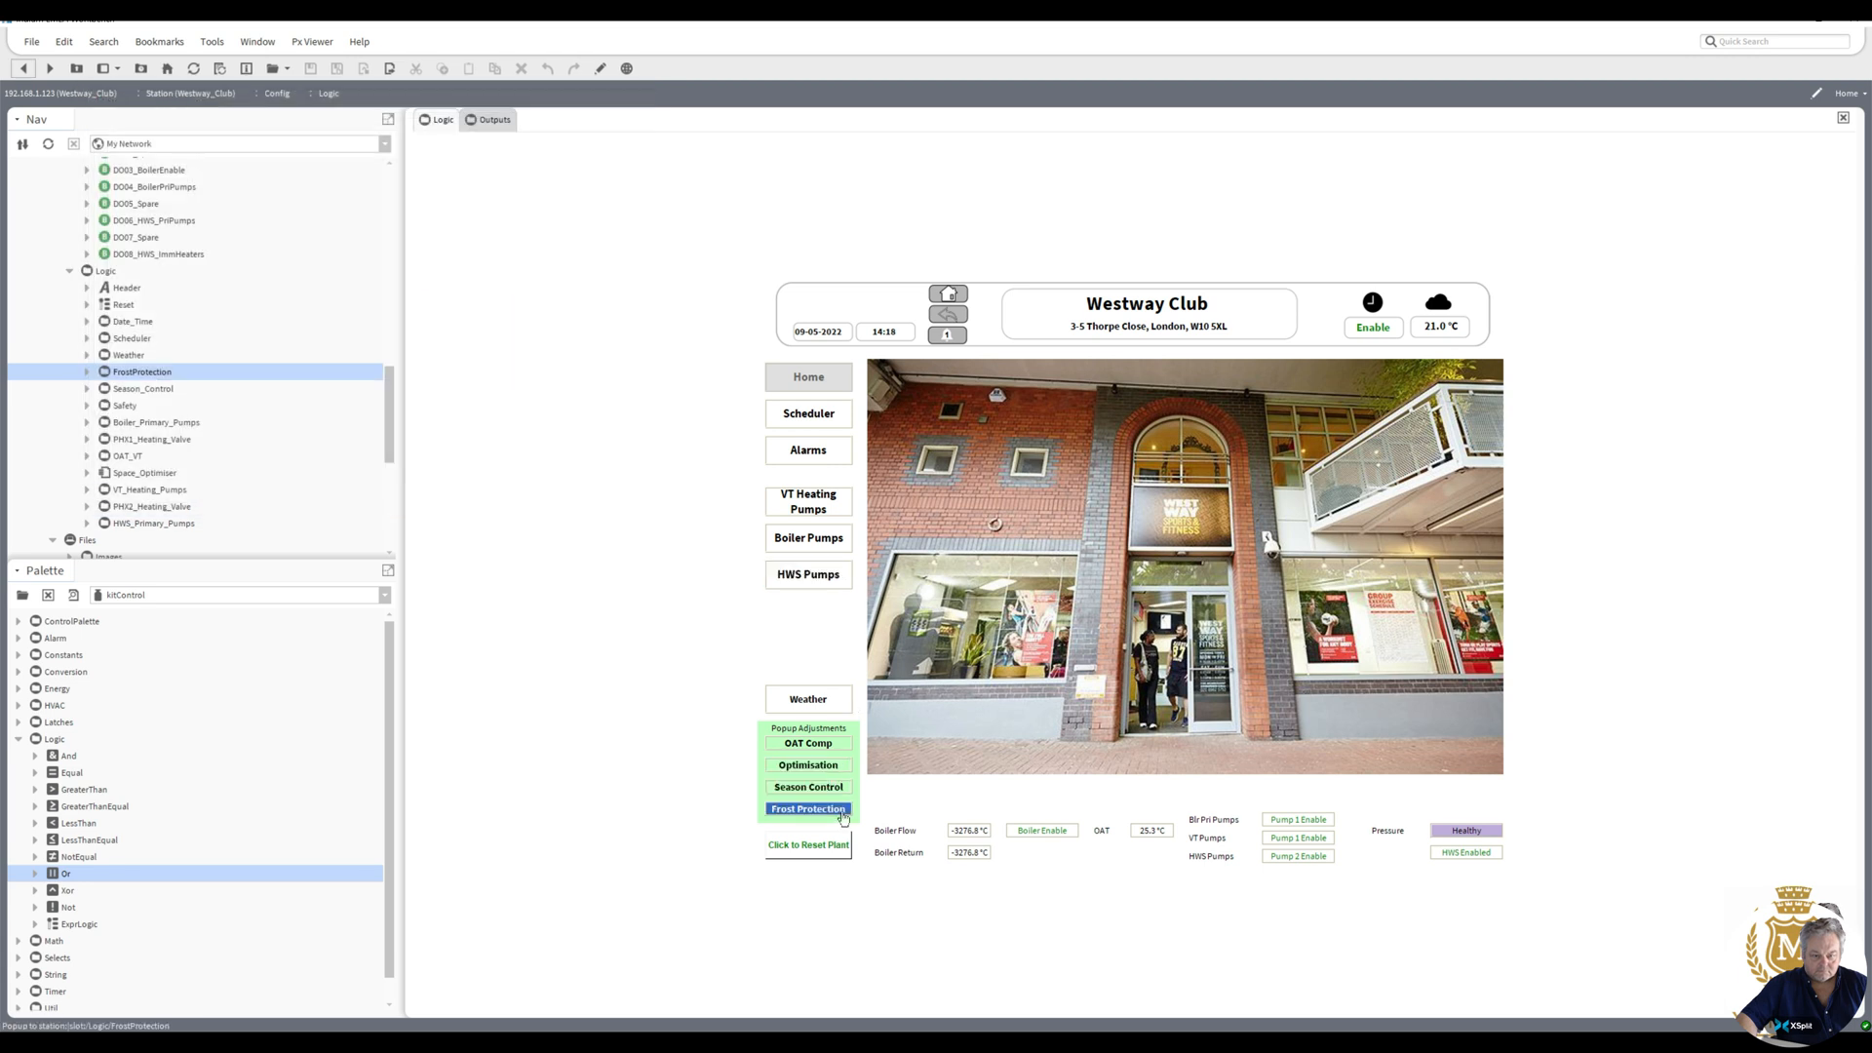
pyautogui.click(815, 708)
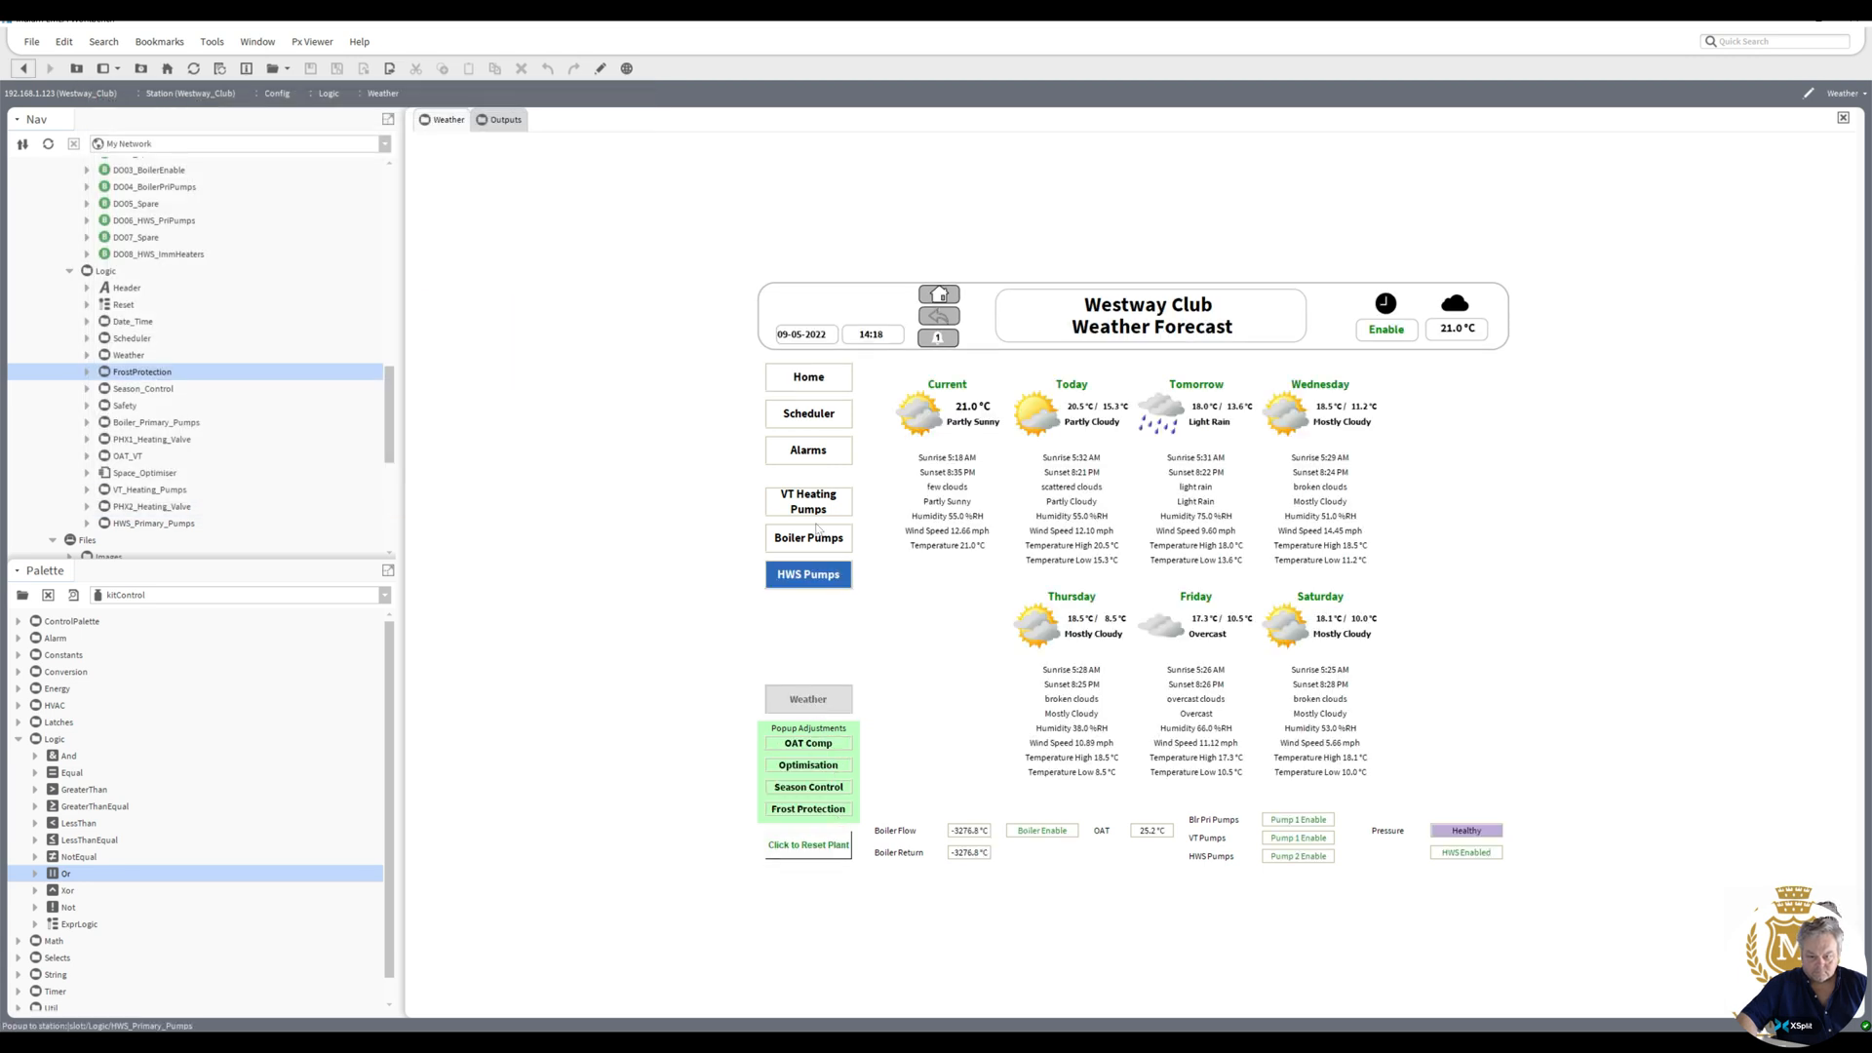
pyautogui.click(813, 374)
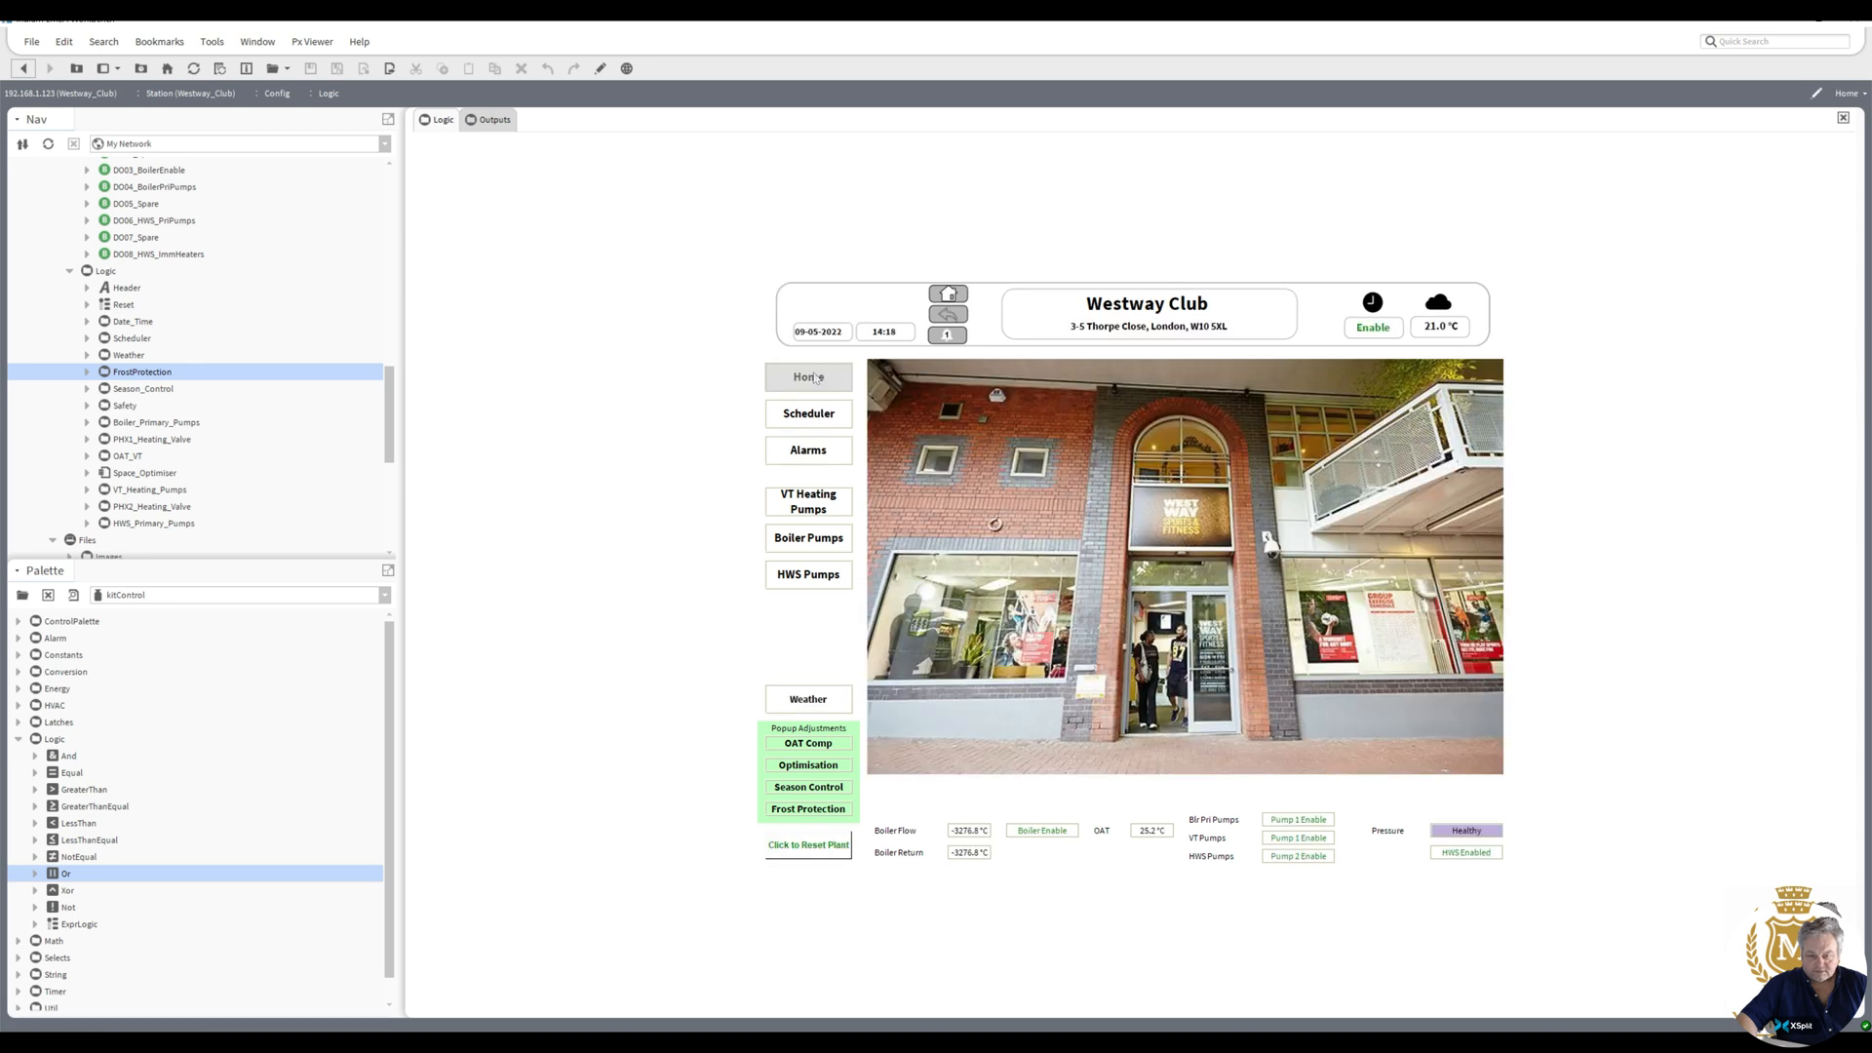
# - Open the Station Copier under the 192.168.1.123 platform, logging on with the remembered credentials
pyautogui.moveTo(389, 426); pyautogui.dragTo(372, 208)
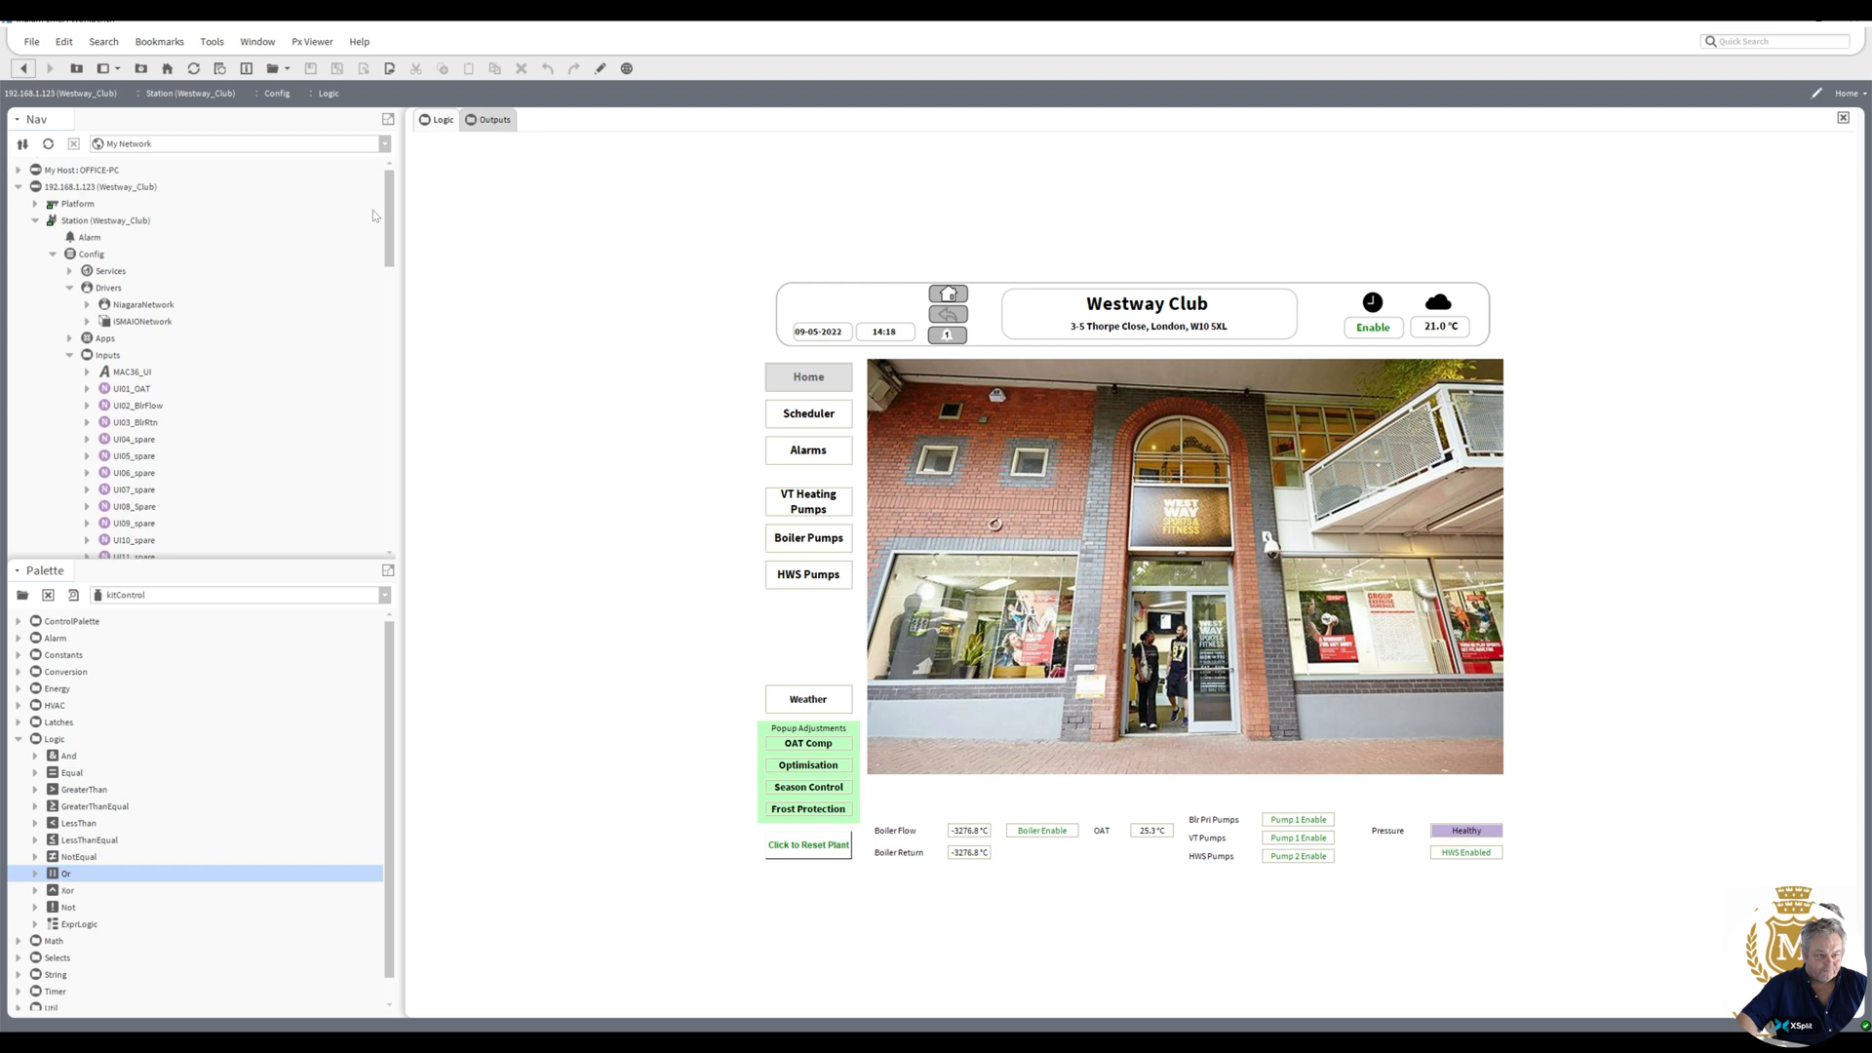
pyautogui.click(36, 205)
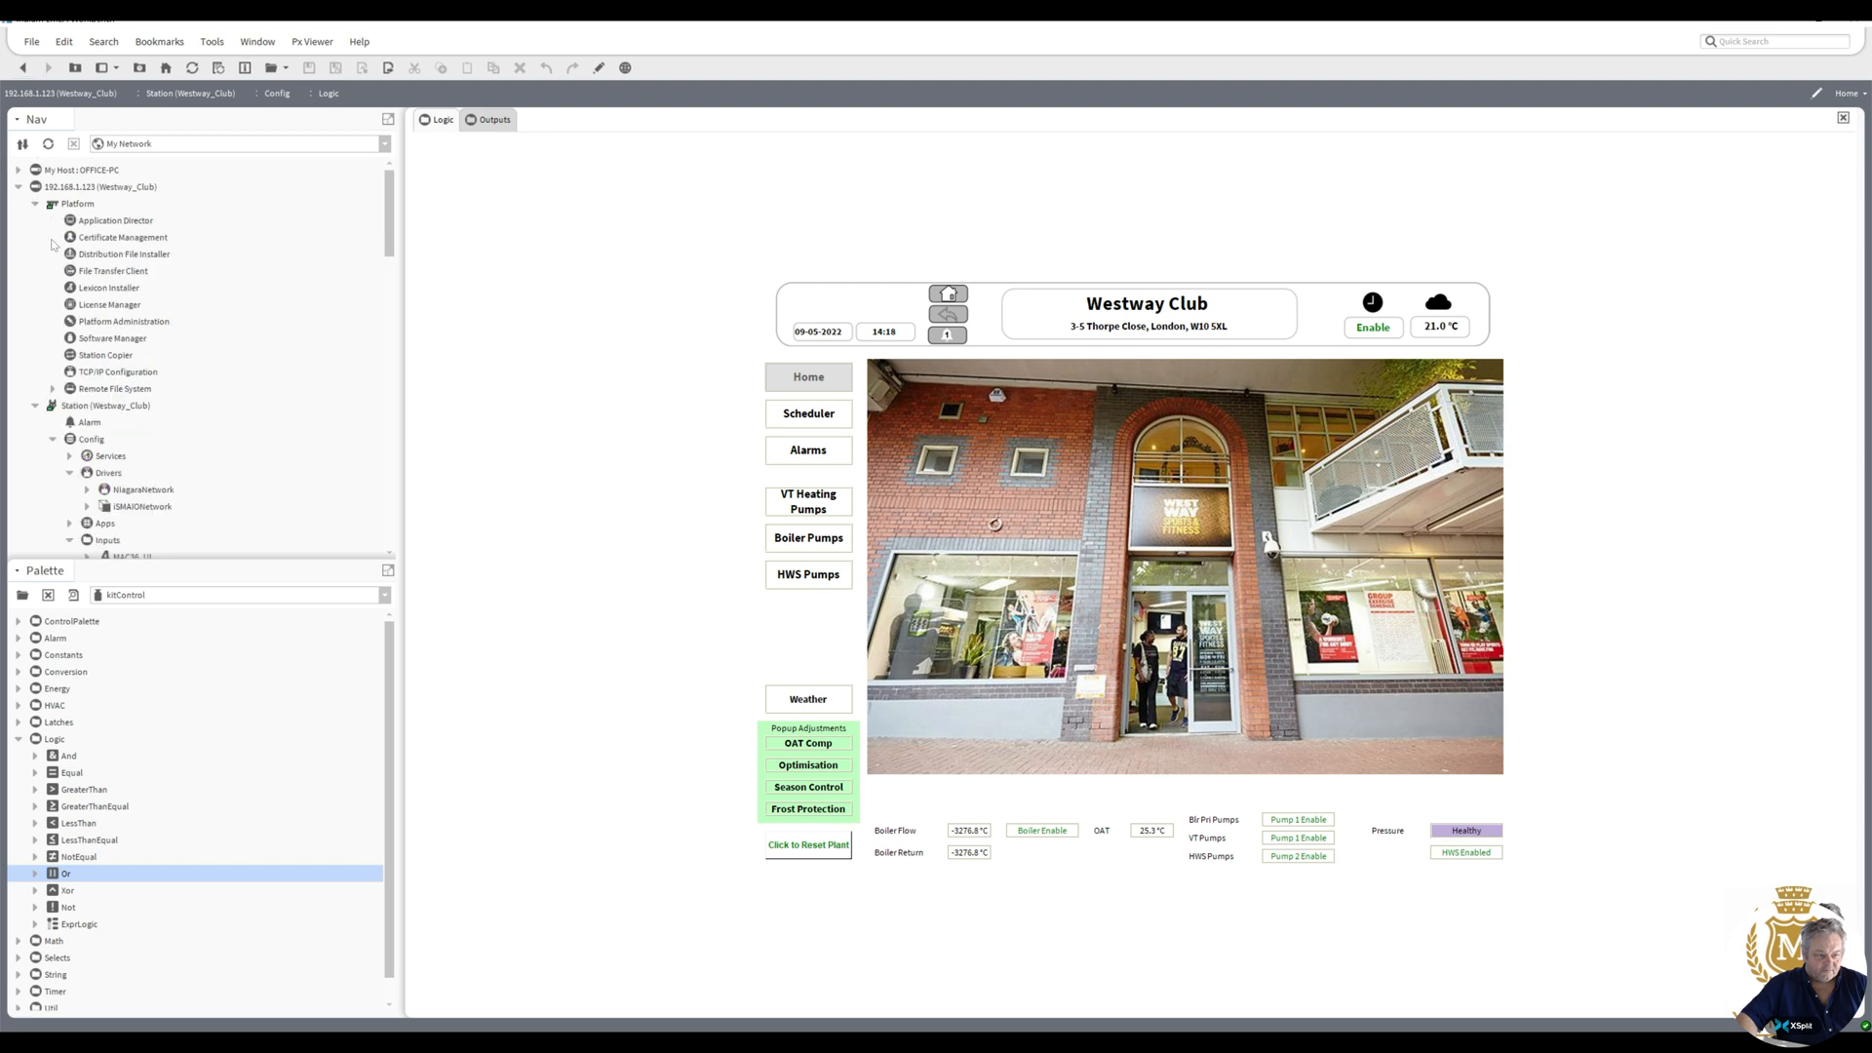
pyautogui.doubleClick(114, 359)
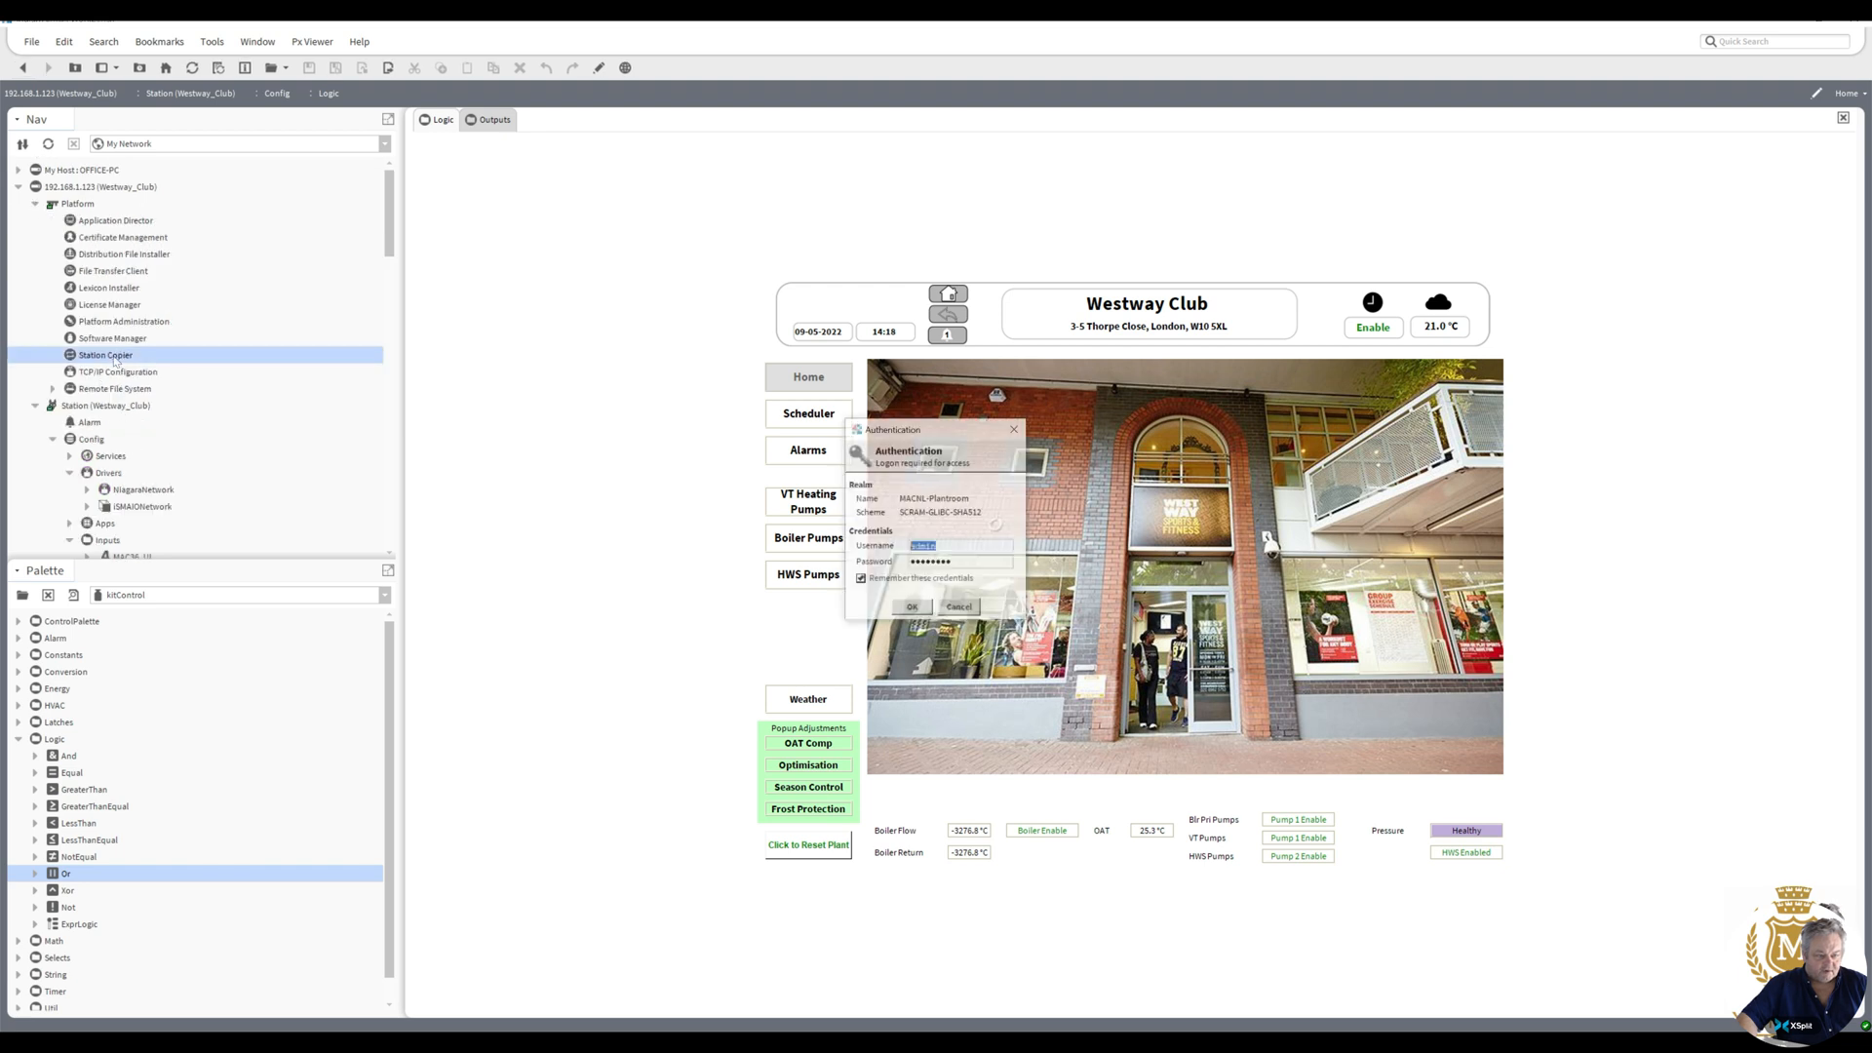
pyautogui.click(924, 611)
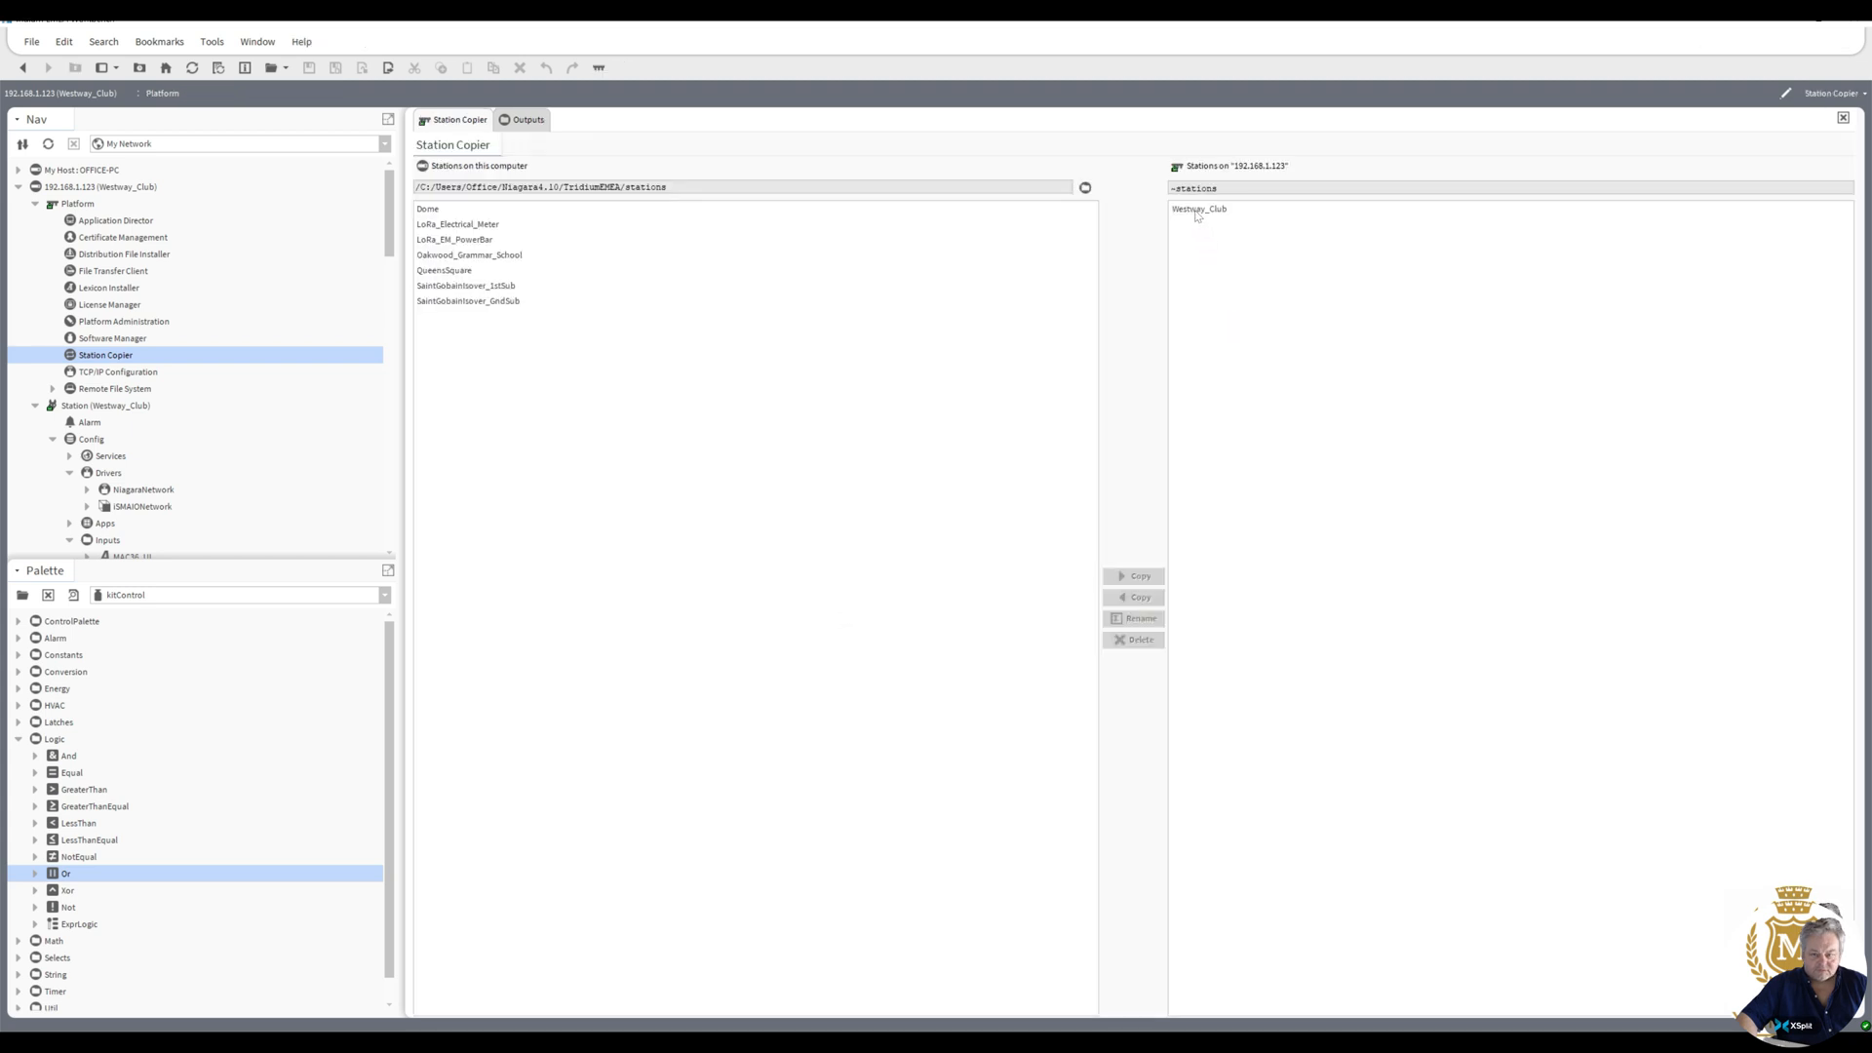
# - Copy the Westway_Club station to this computer as Westway_Club_090522, including every file in the station directory and its subdirectories
pyautogui.click(1199, 211)
pyautogui.click(1138, 599)
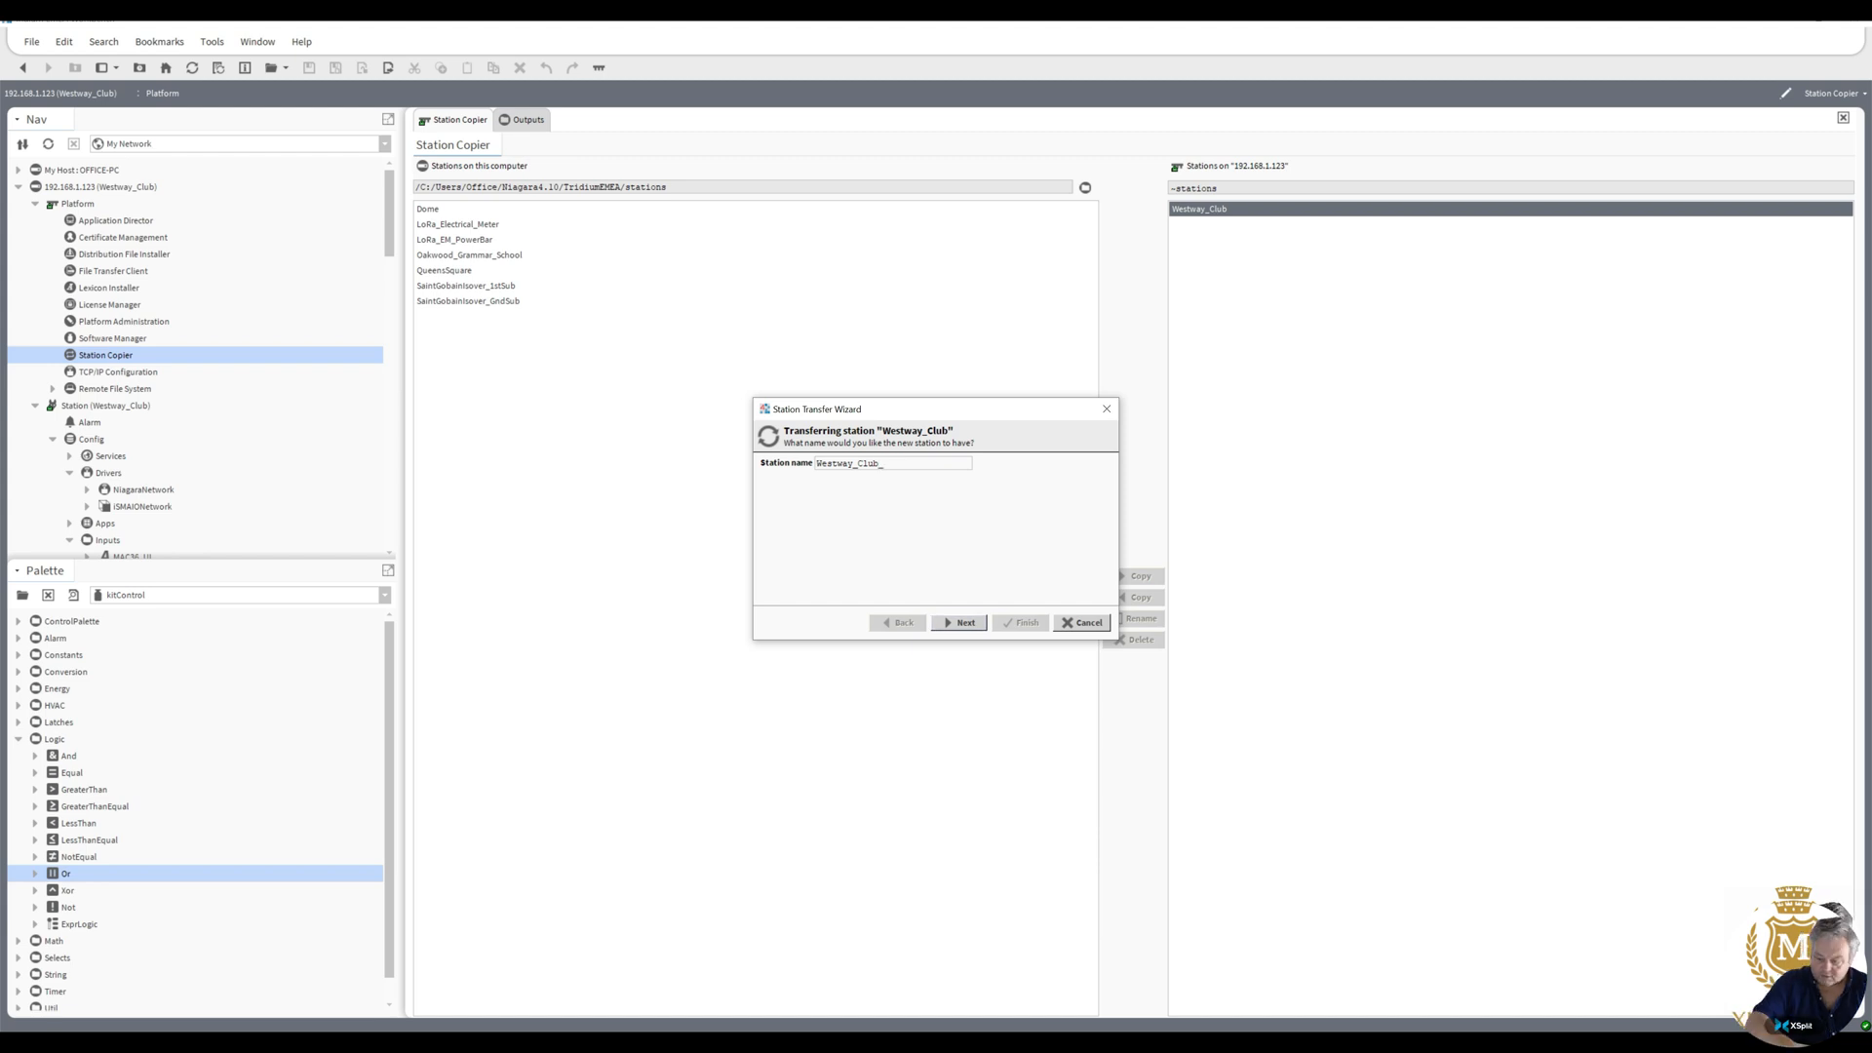
pyautogui.write('_090522')
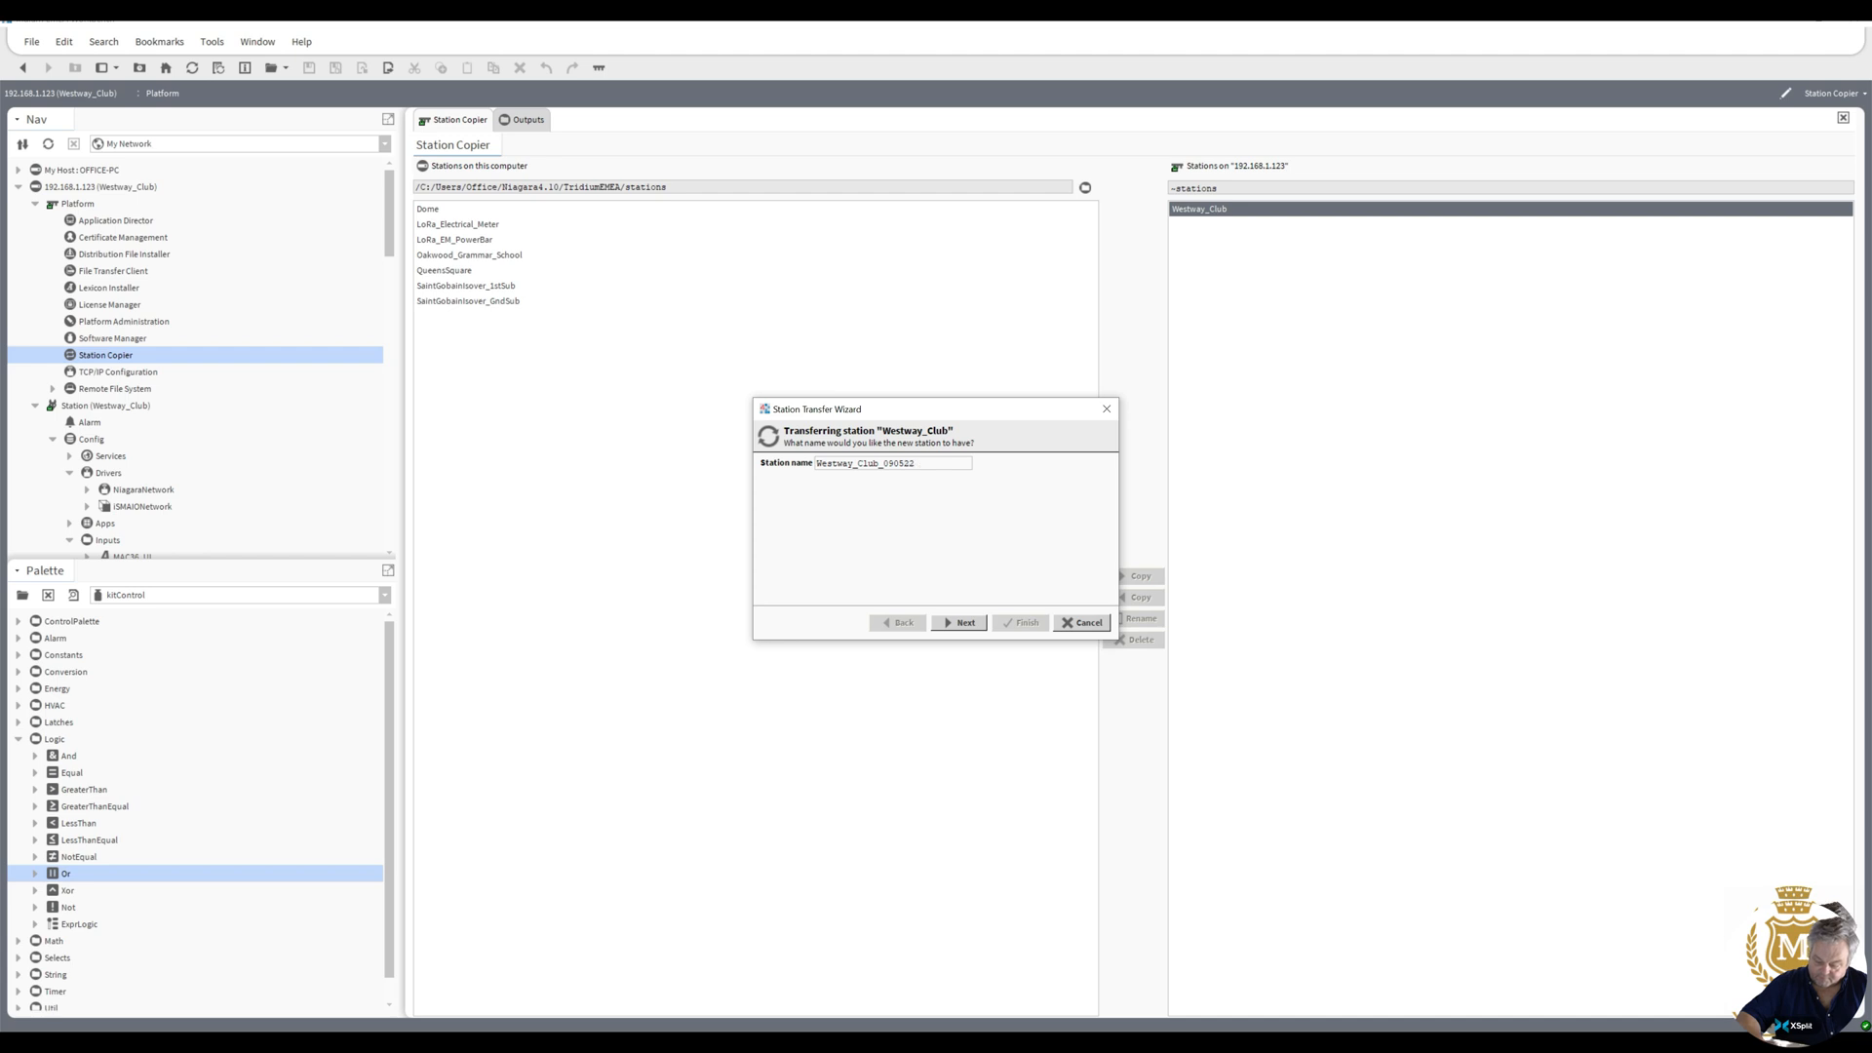
pyautogui.click(961, 624)
pyautogui.click(962, 625)
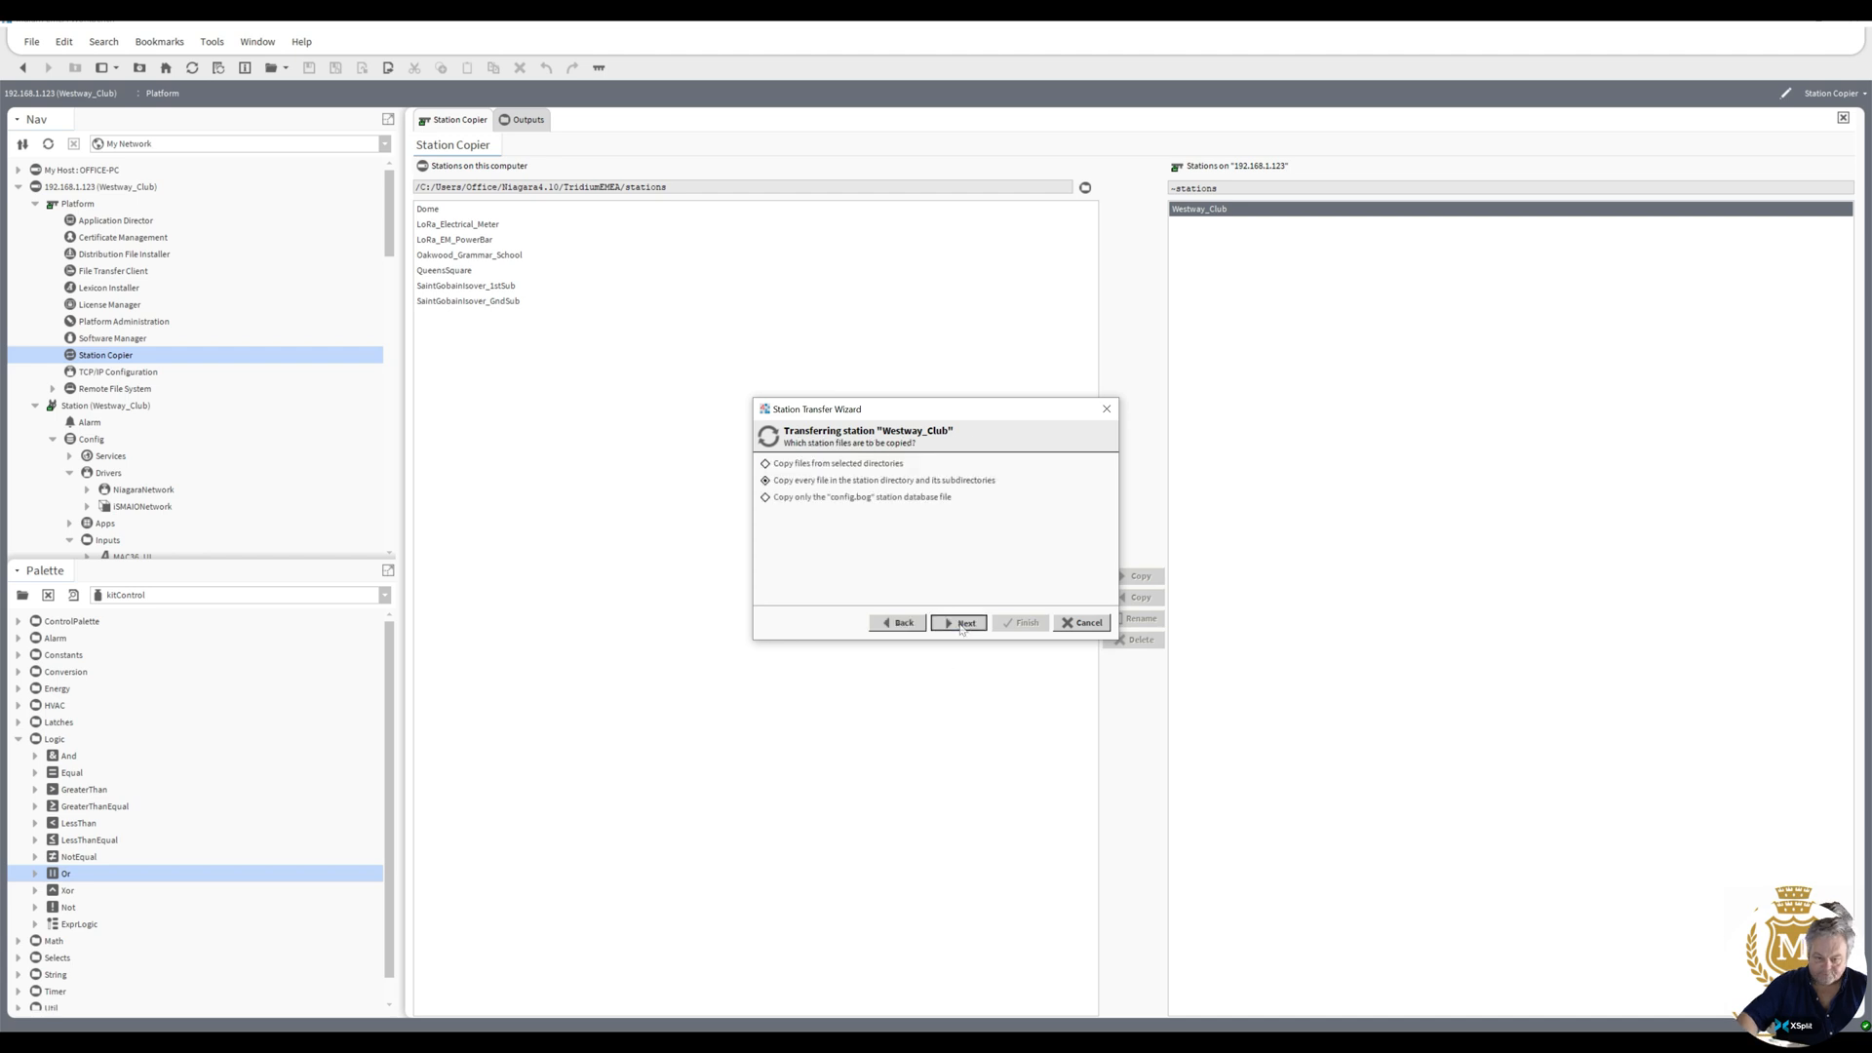
pyautogui.click(1020, 622)
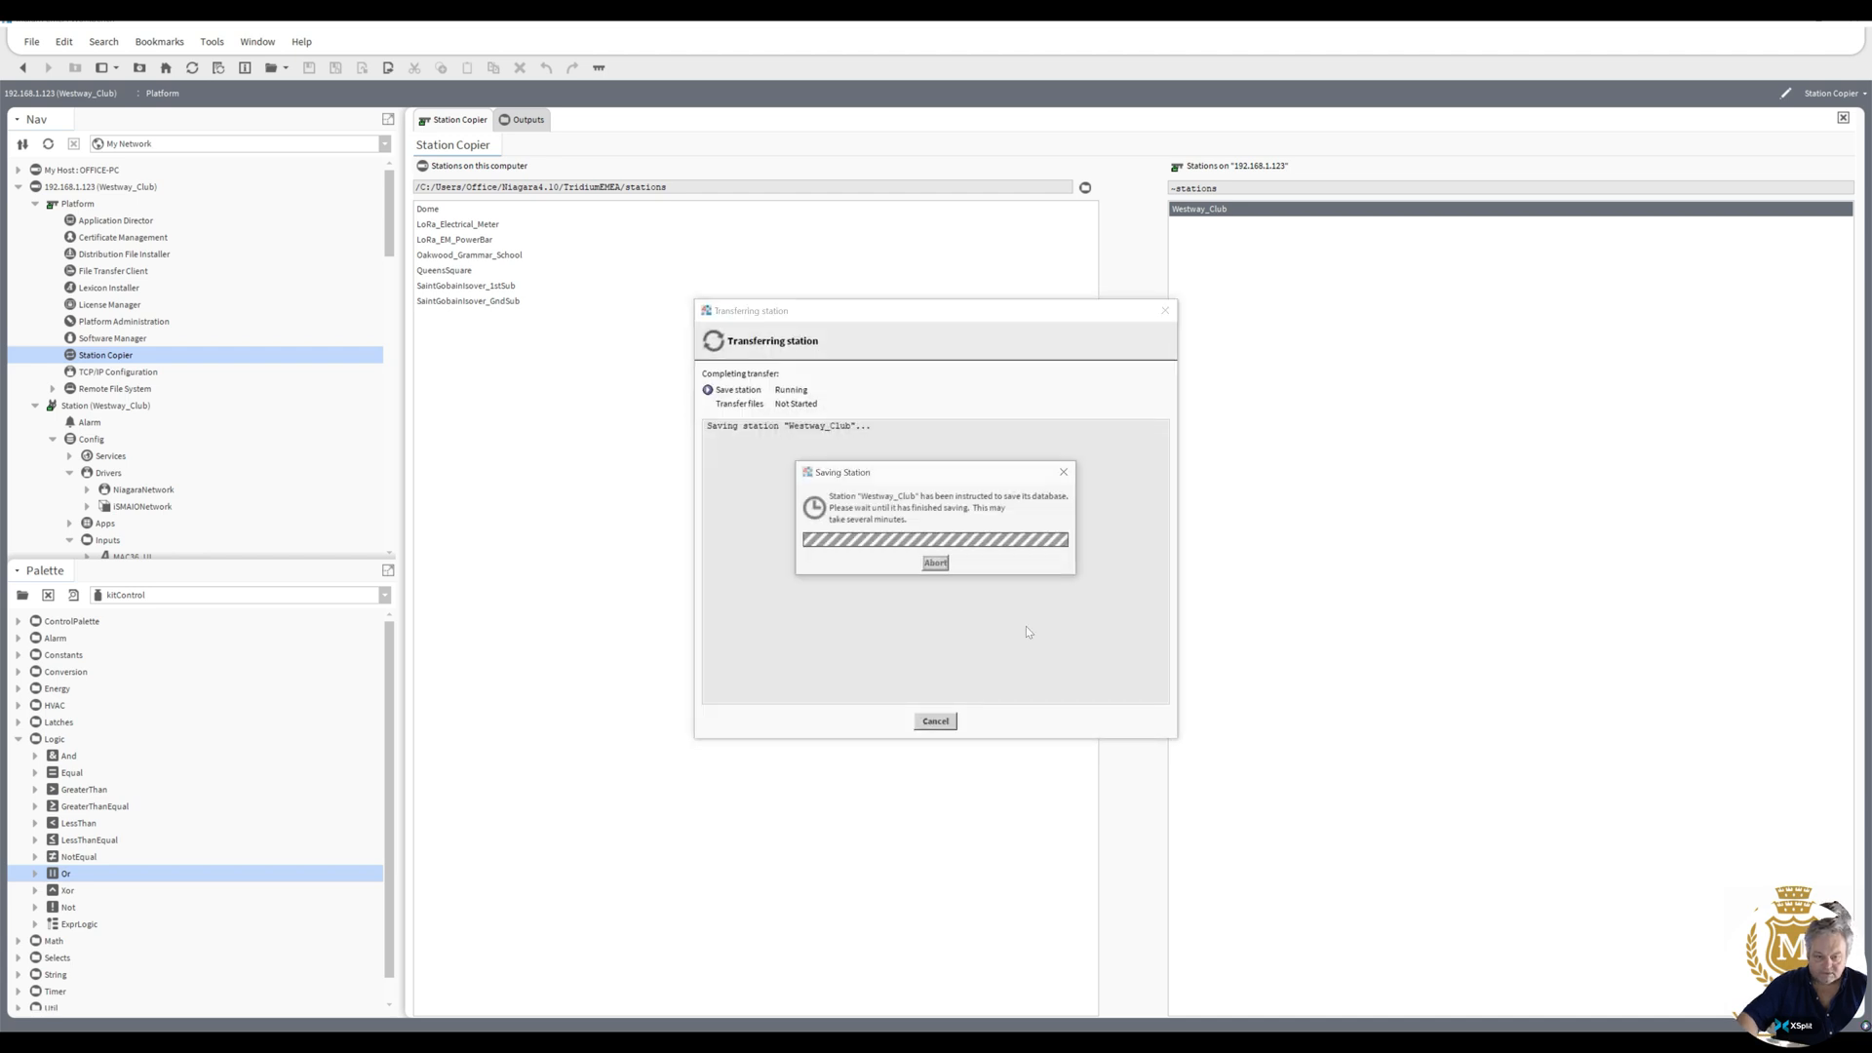